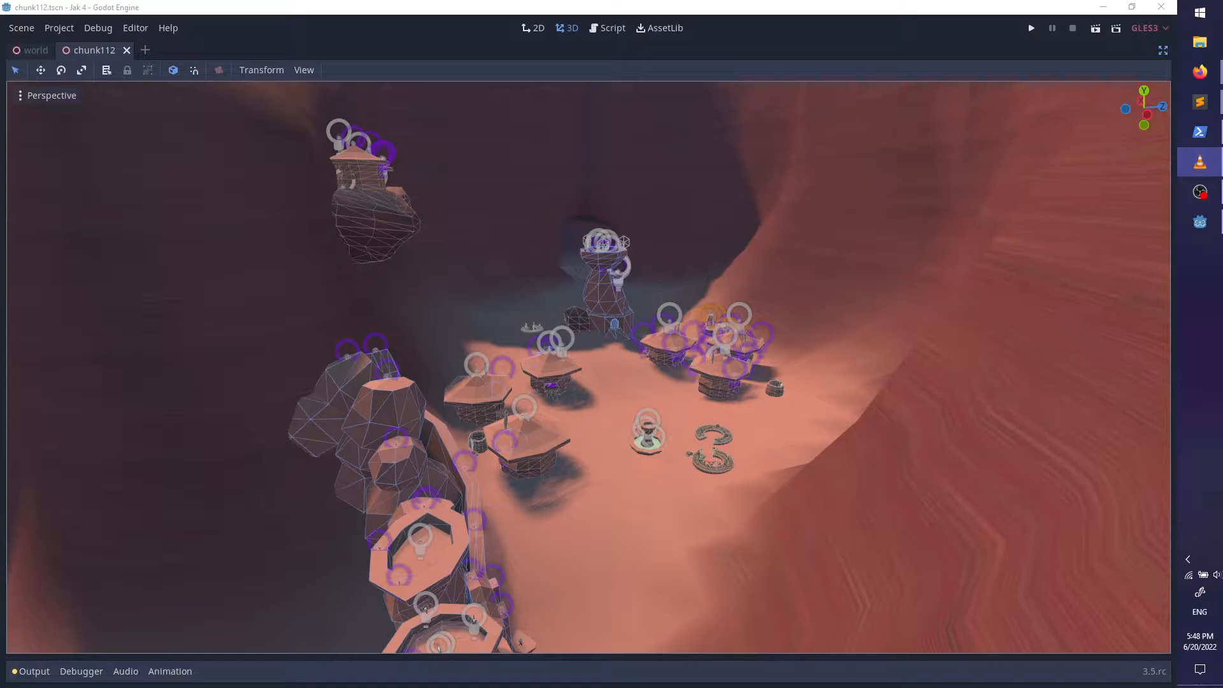
Step: Switch to the Godot editor and save the chunk112 scene
{"action": "left_click", "coordinate": [539, 6]}
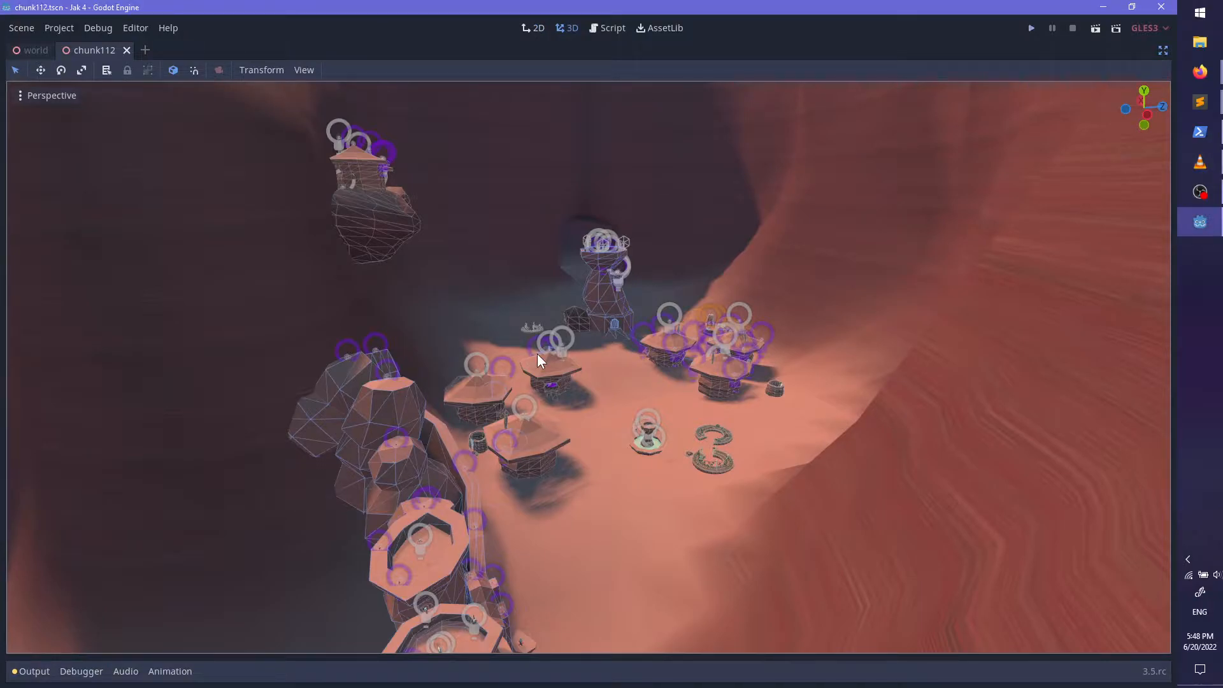
{"action": "key", "text": "ctrl+s"}
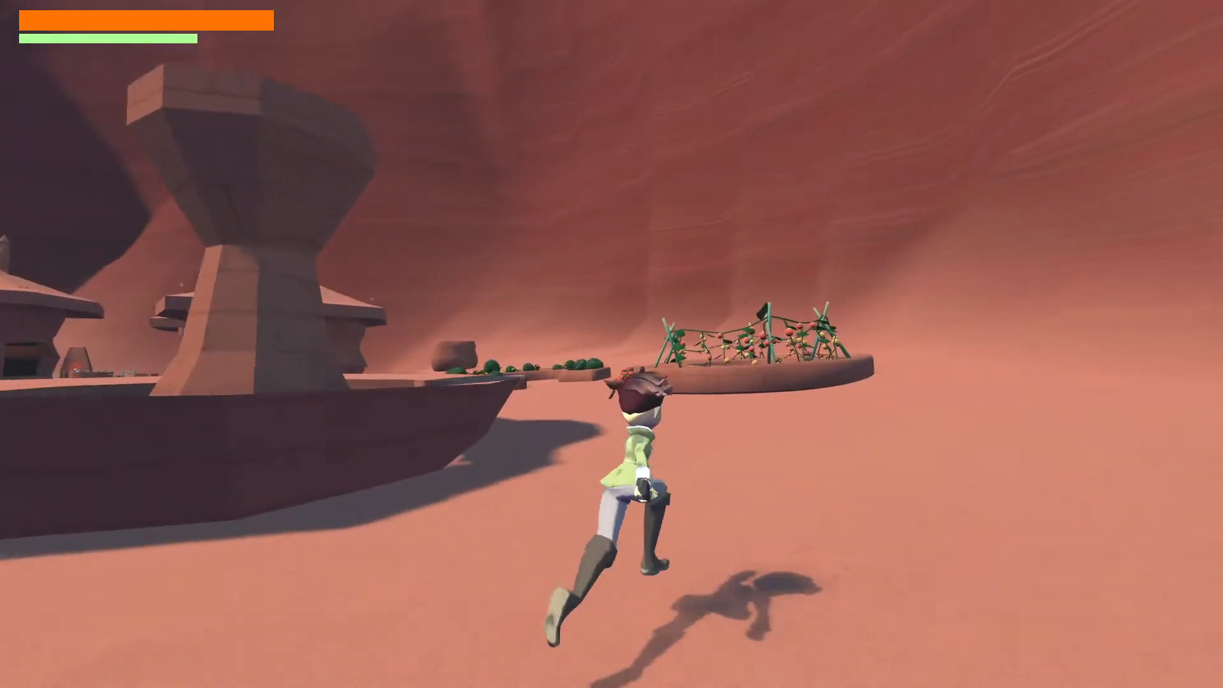
{"action": "key", "text": "space"}
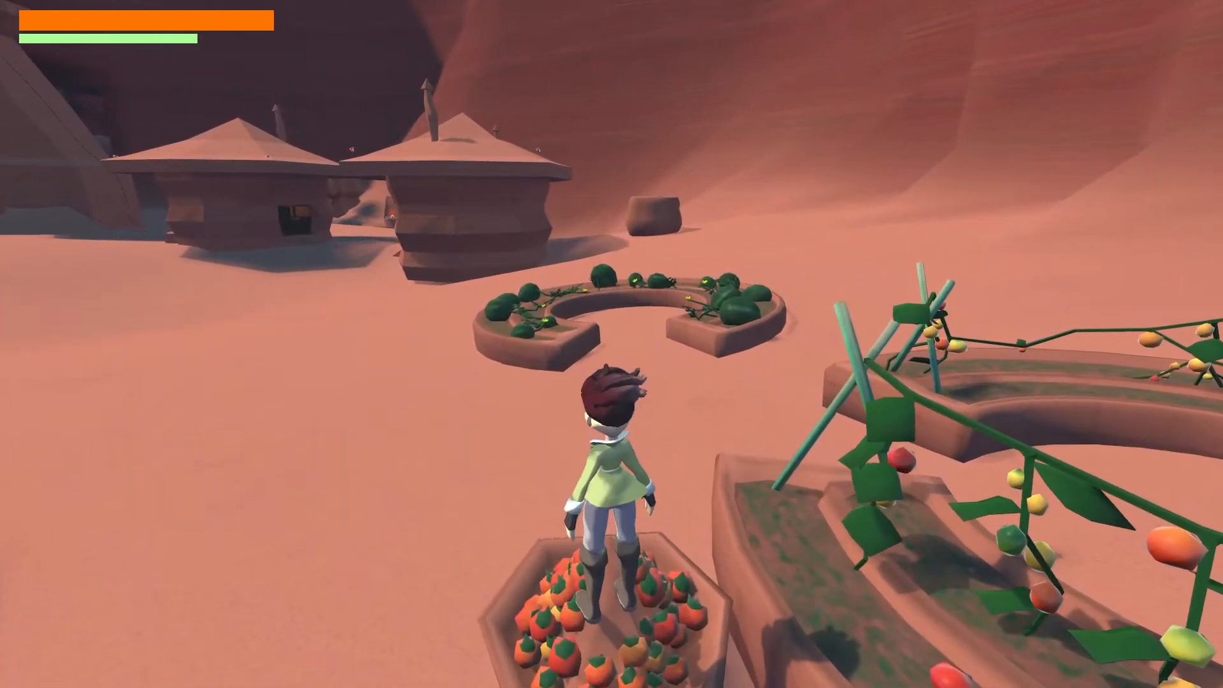
{"action": "key", "text": "space"}
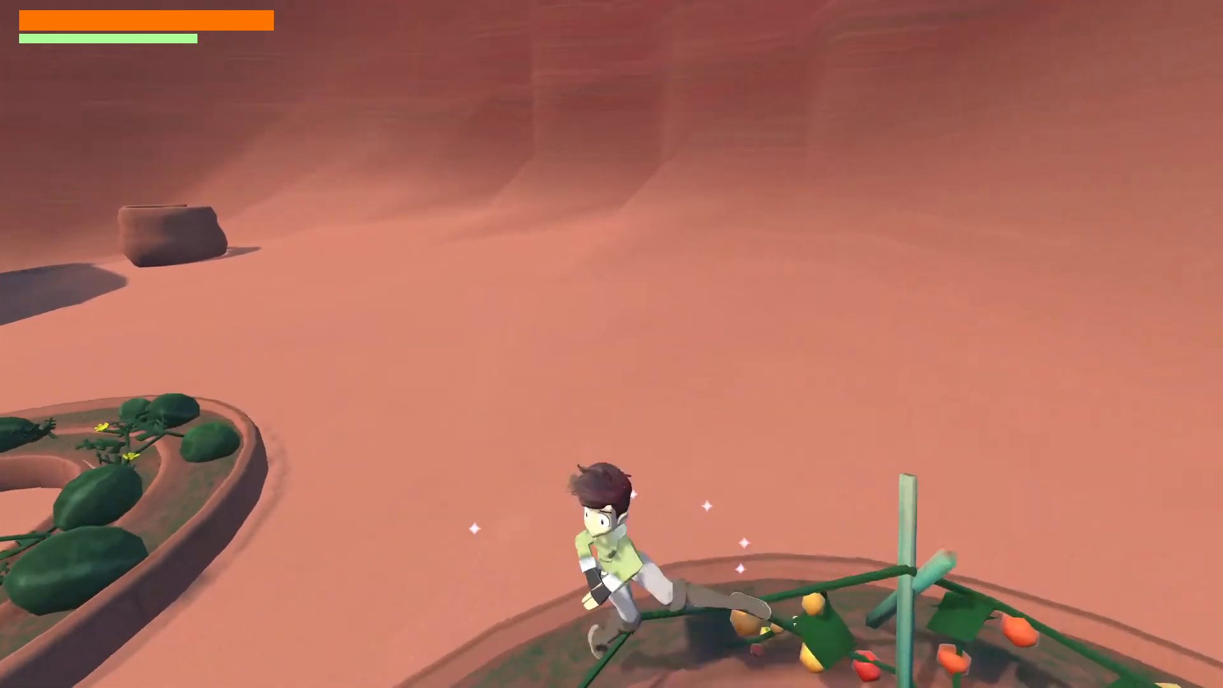
{"action": "key", "text": "space"}
{"action": "key", "text": "space"}
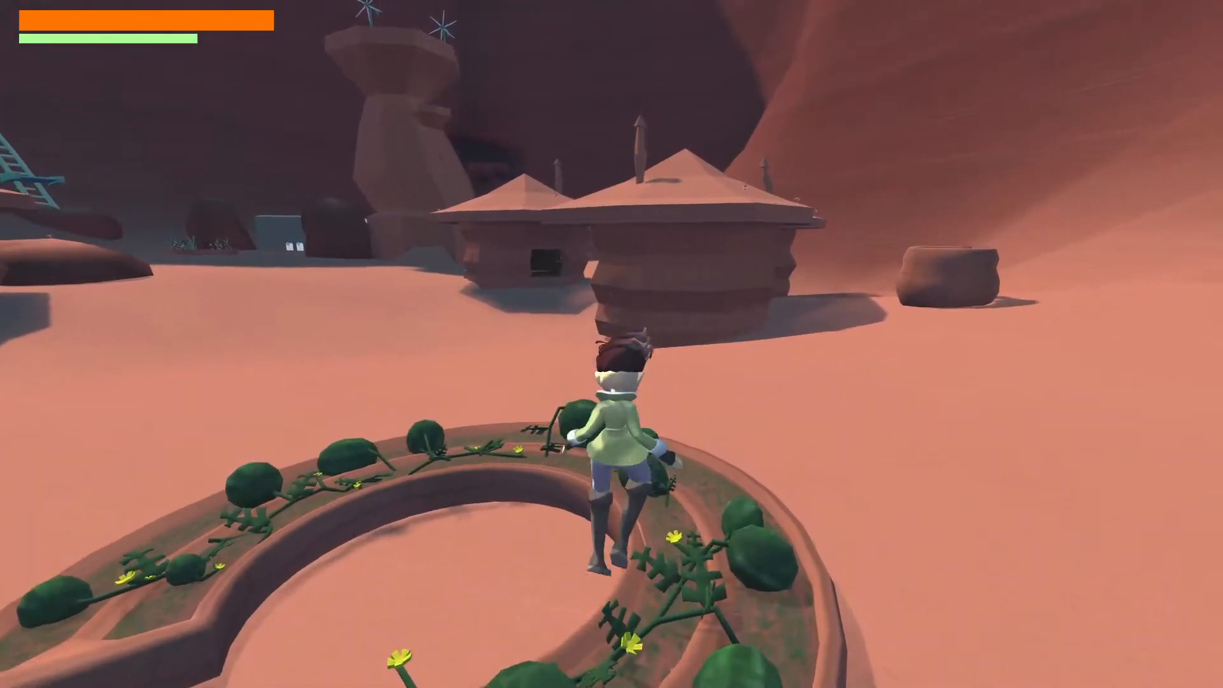
{"action": "key", "text": "space"}
{"action": "key", "text": "w"}
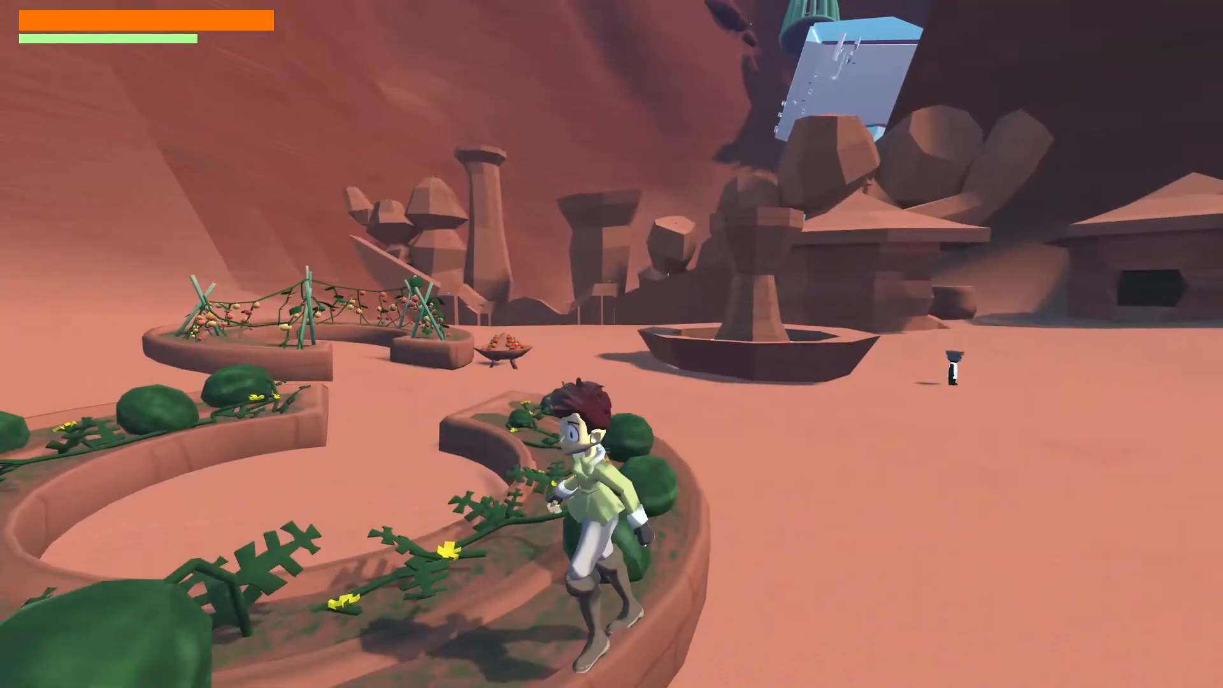
{"action": "key", "text": "w"}
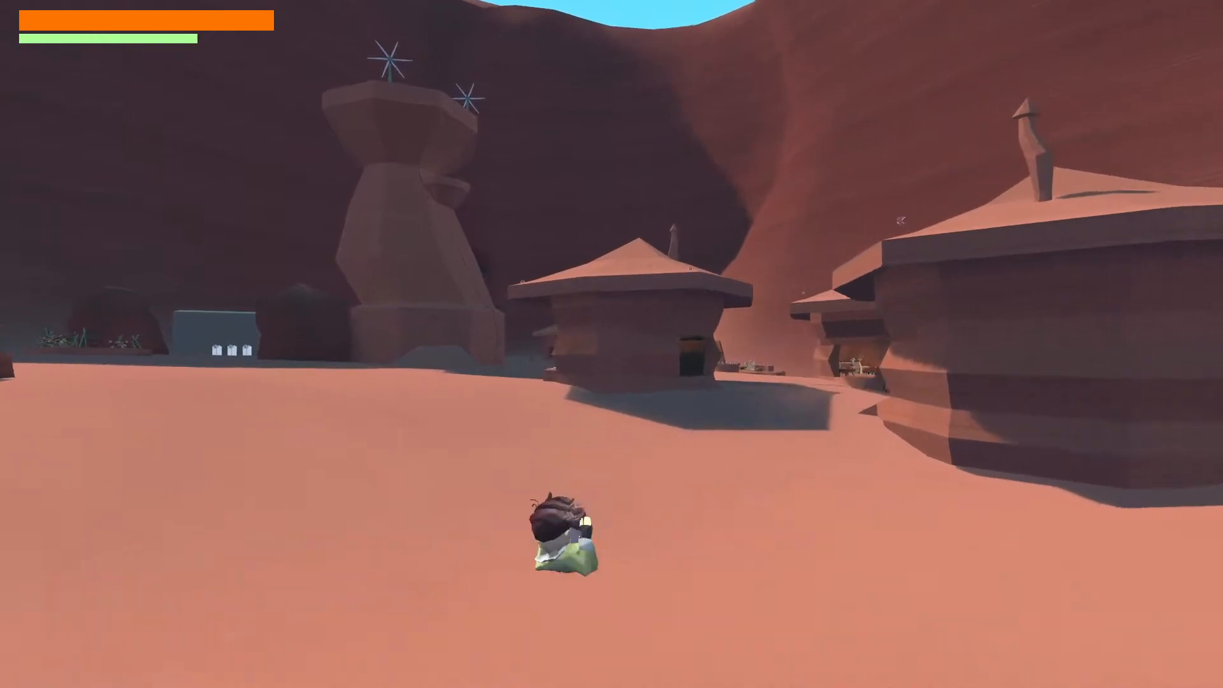
{"action": "key", "text": "w"}
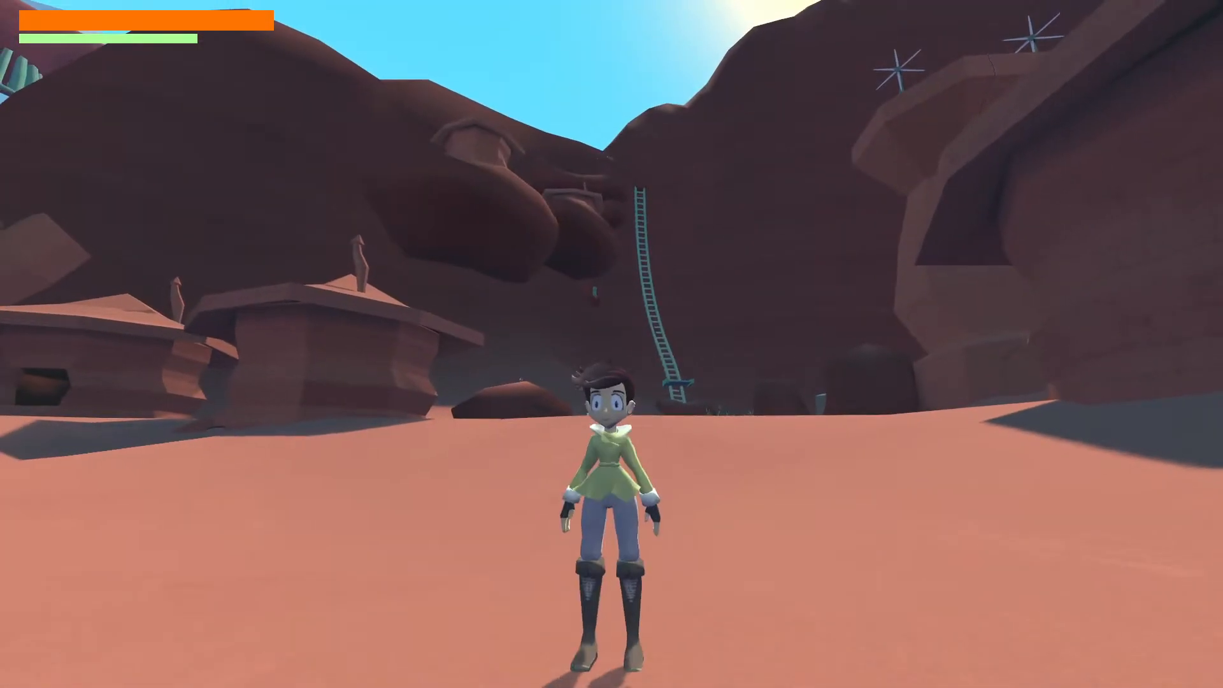
{"action": "key", "text": "w"}
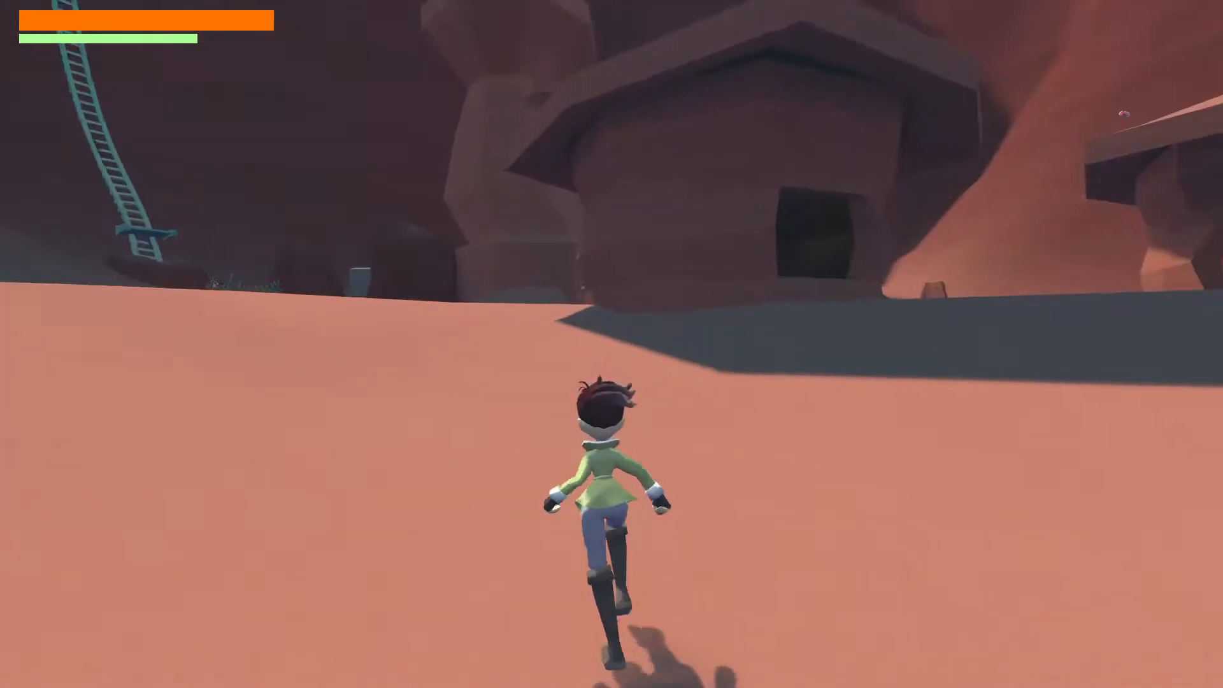
{"action": "key", "text": "w"}
{"action": "key", "text": "a"}
{"action": "key", "text": "s"}
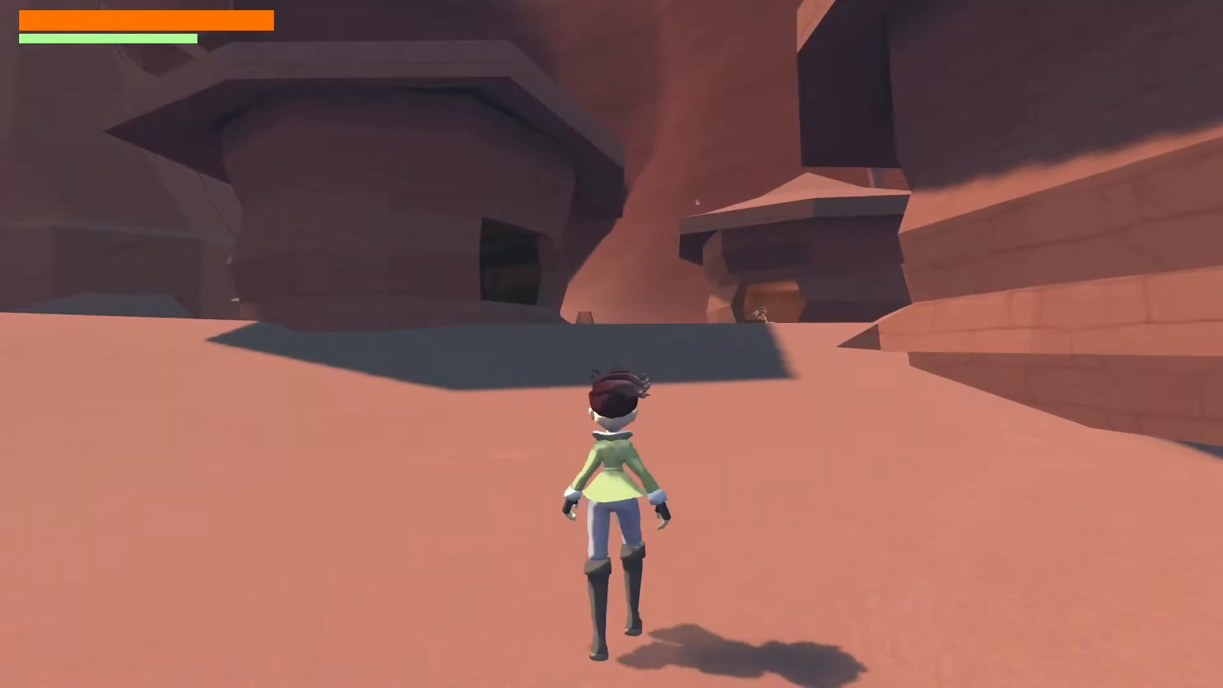
{"action": "key", "text": "w"}
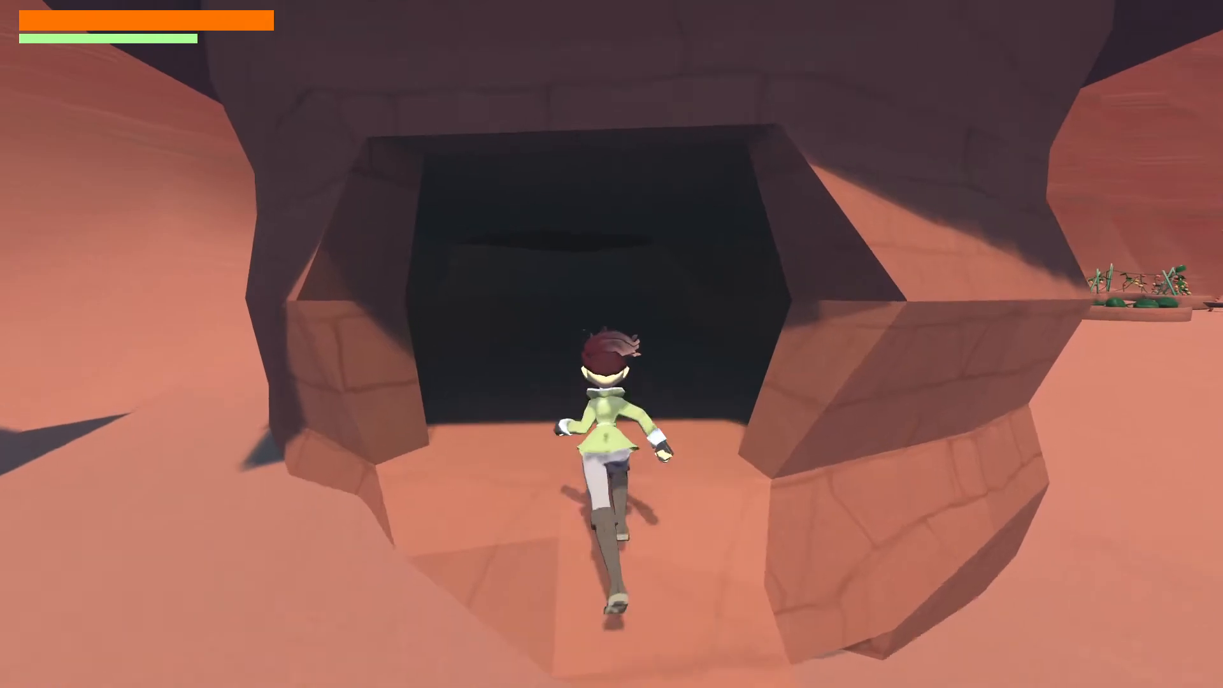
{"action": "key", "text": "w"}
{"action": "key", "text": "space"}
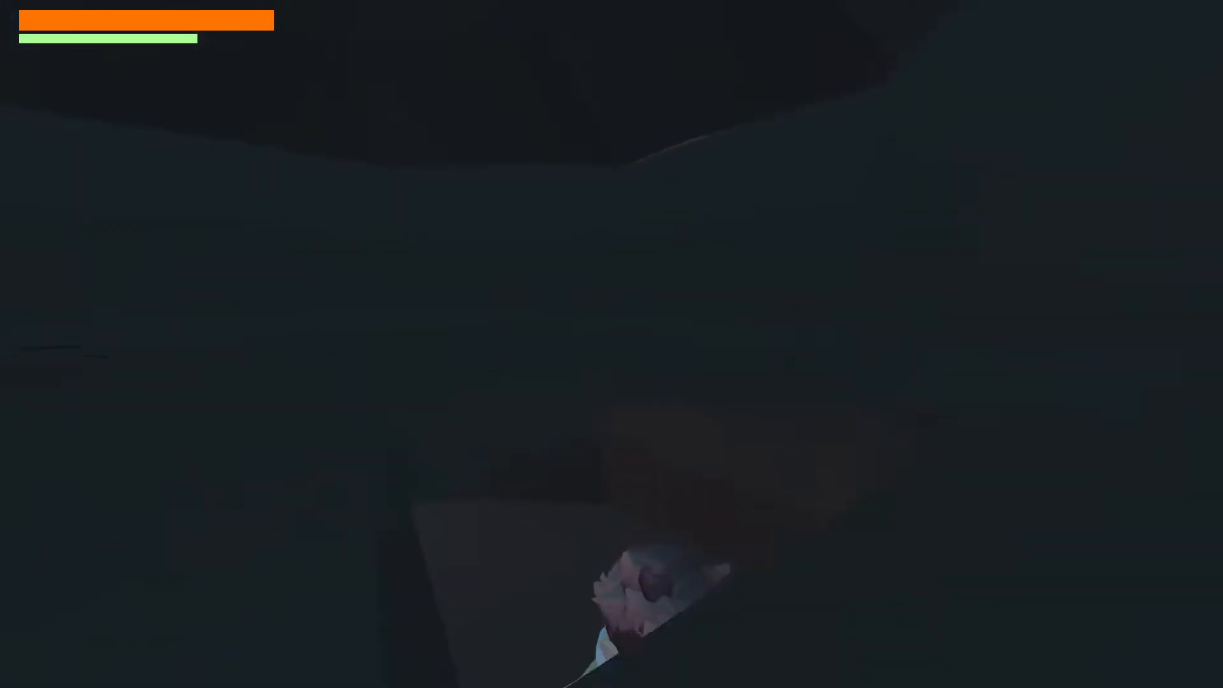
{"action": "key", "text": "w"}
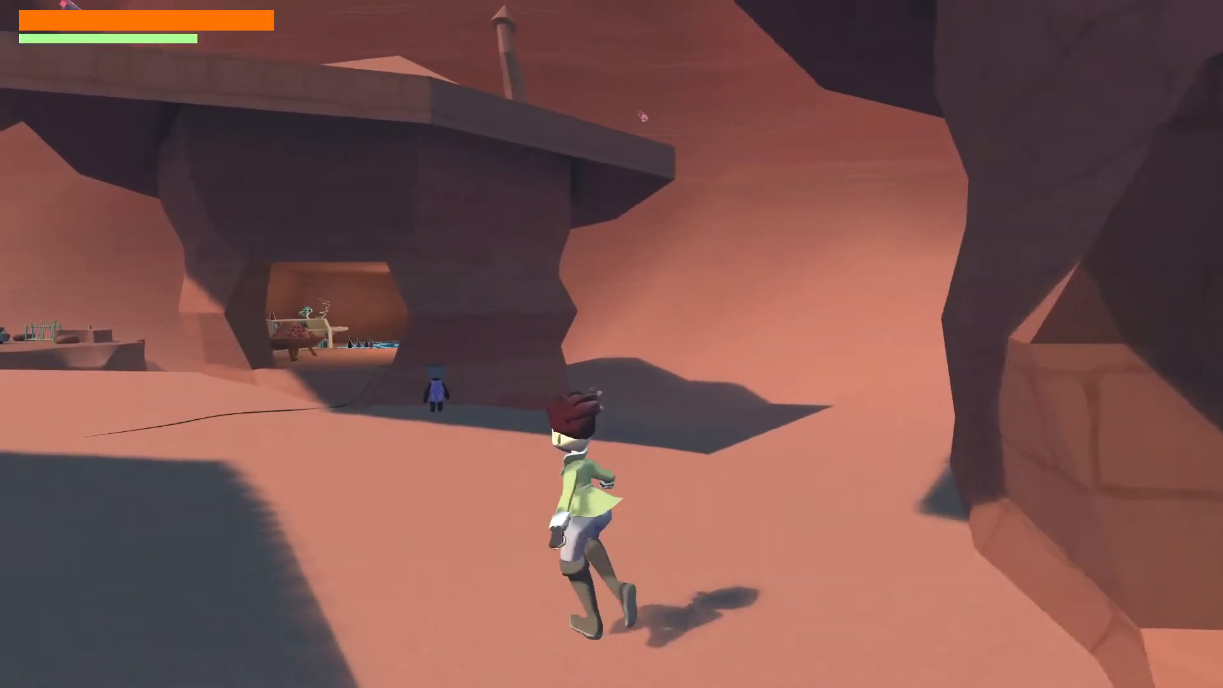
{"action": "key", "text": "w"}
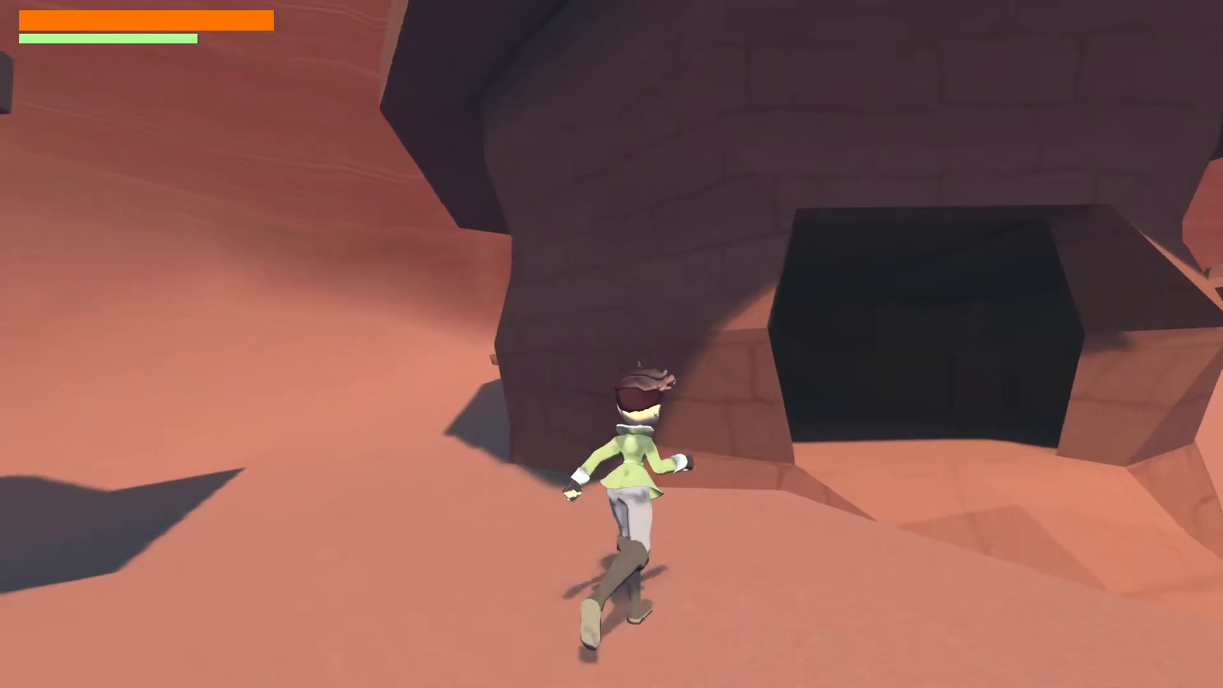
{"action": "key", "text": "w"}
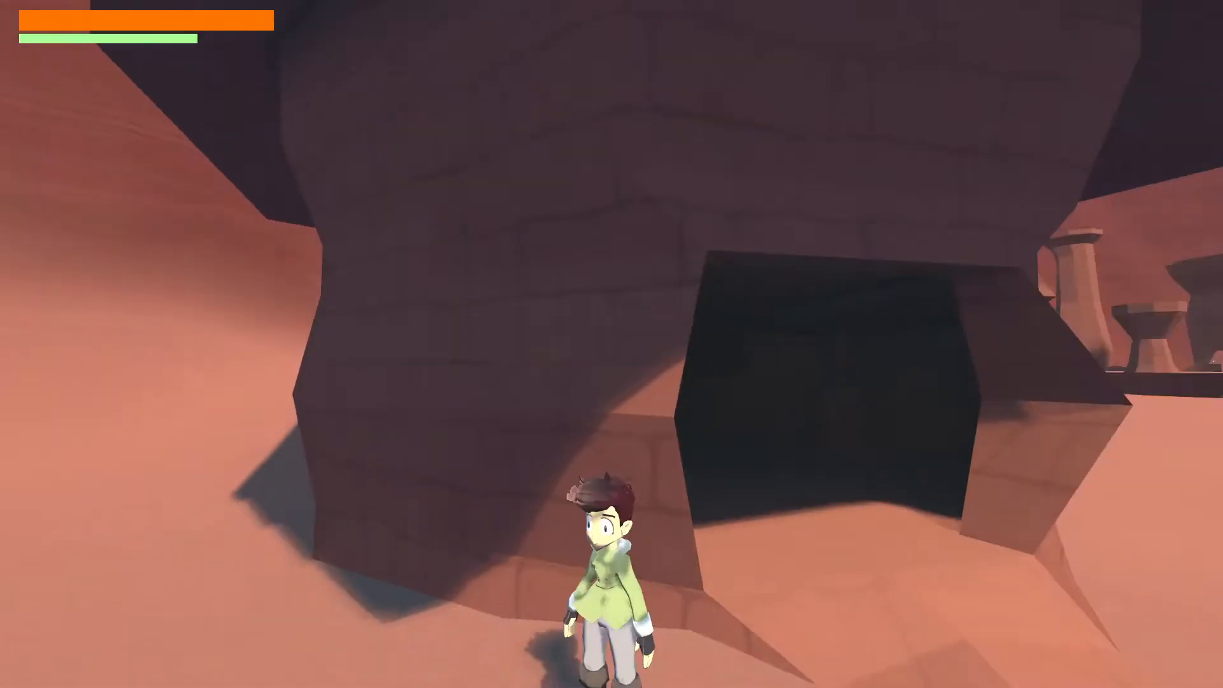
{"action": "key", "text": "space"}
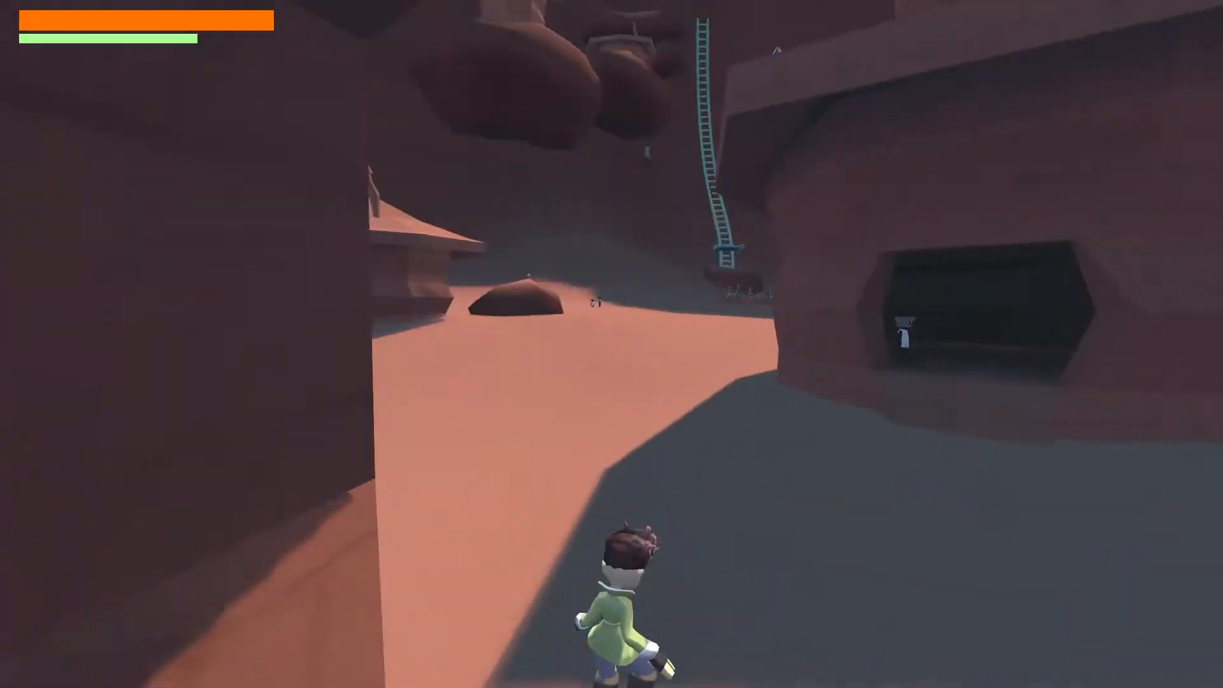
{"action": "key", "text": "w"}
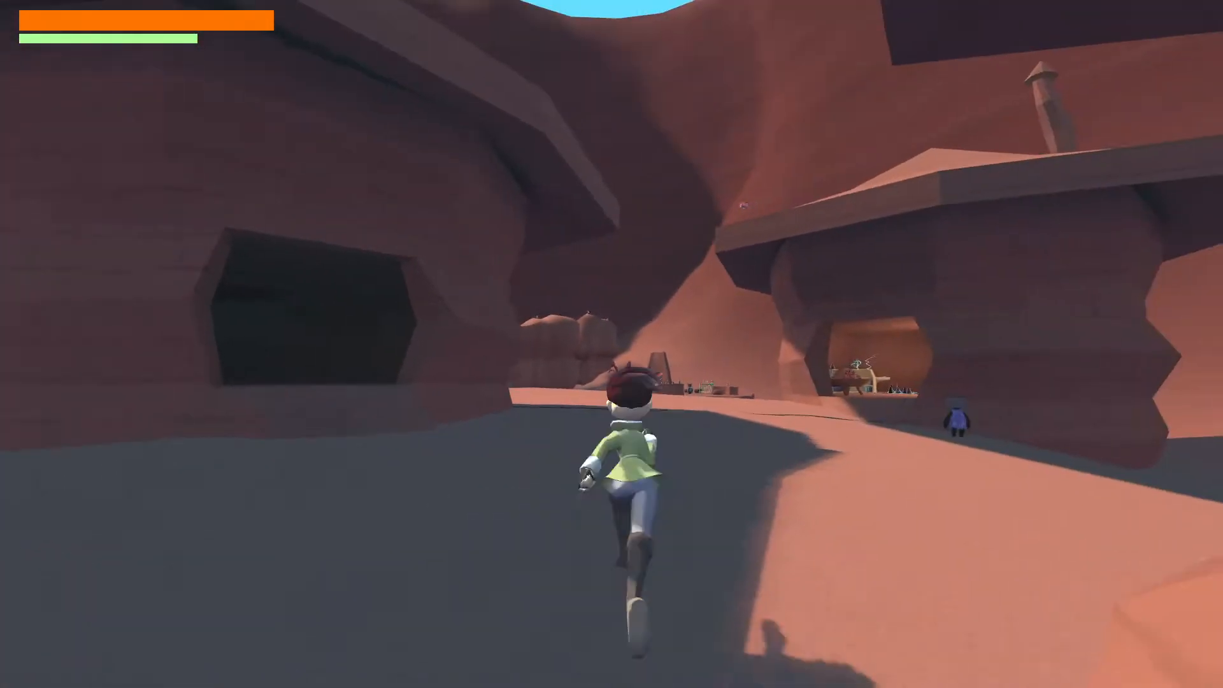
{"action": "key", "text": "Escape"}
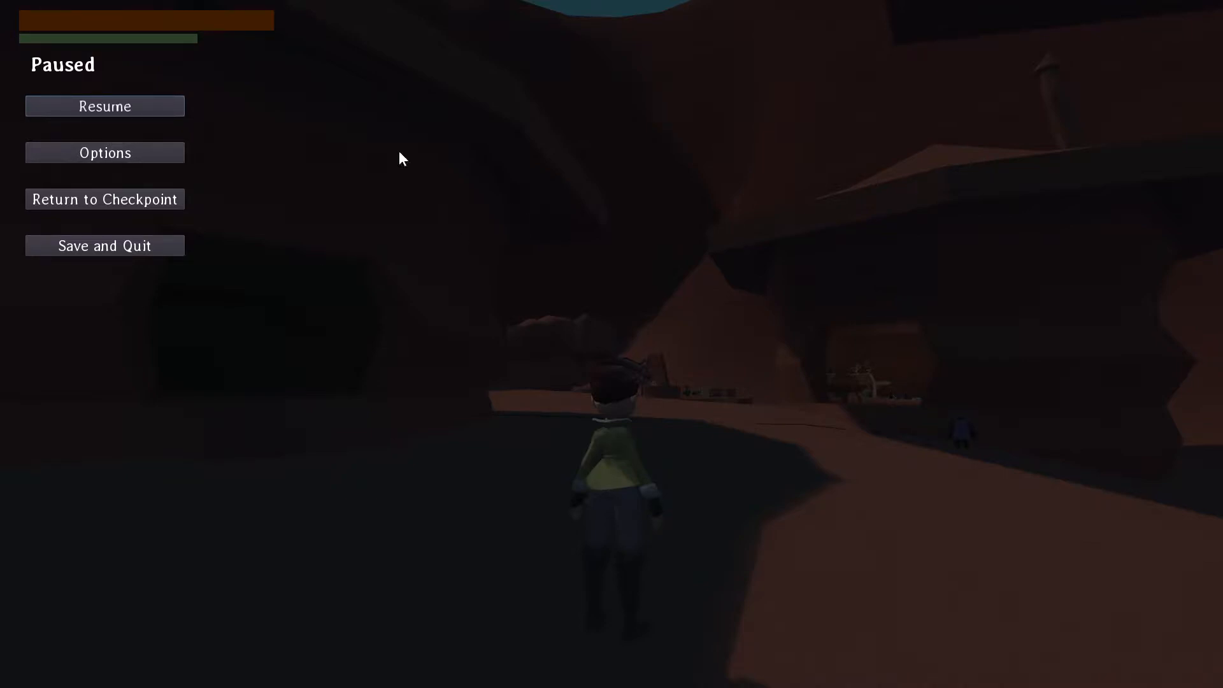
{"action": "left_click", "coordinate": [136, 107]}
{"action": "key", "text": "w"}
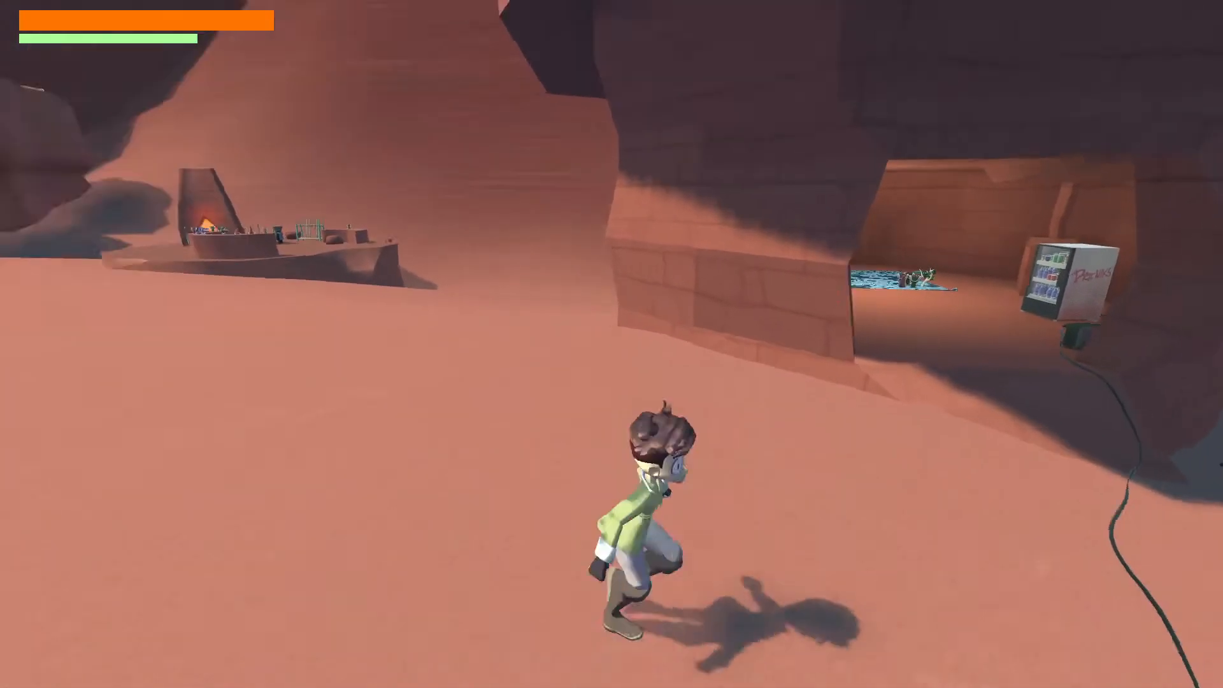
{"action": "key", "text": "w"}
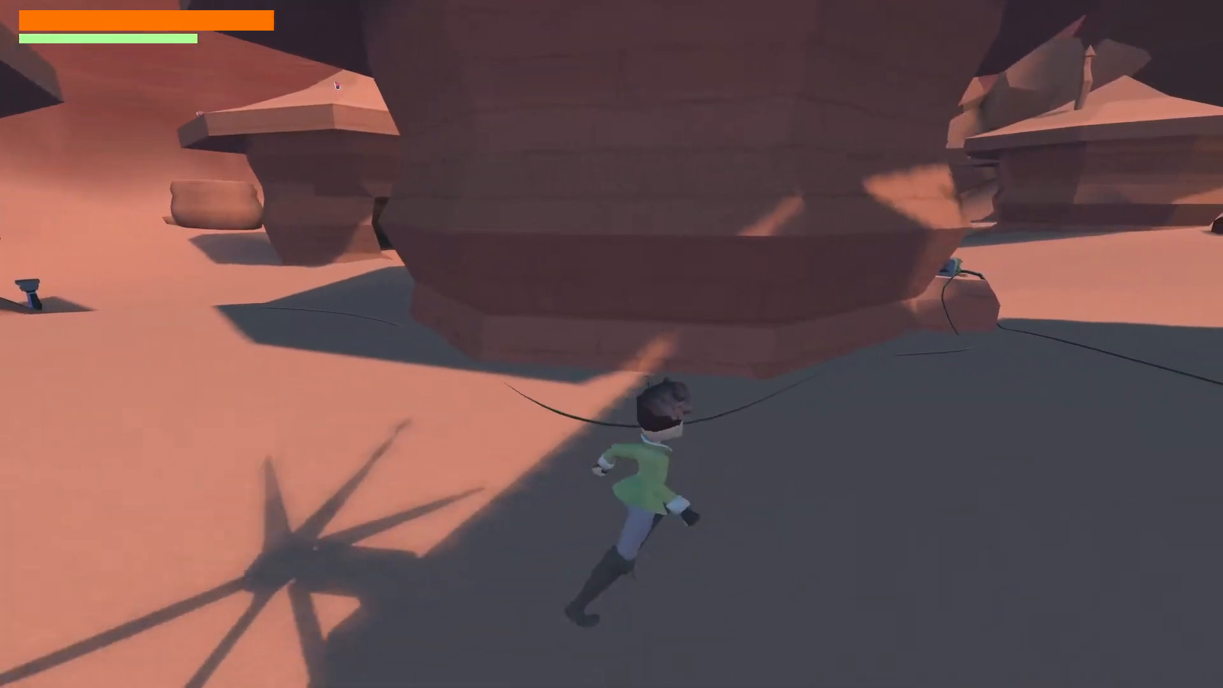
{"action": "key", "text": "space"}
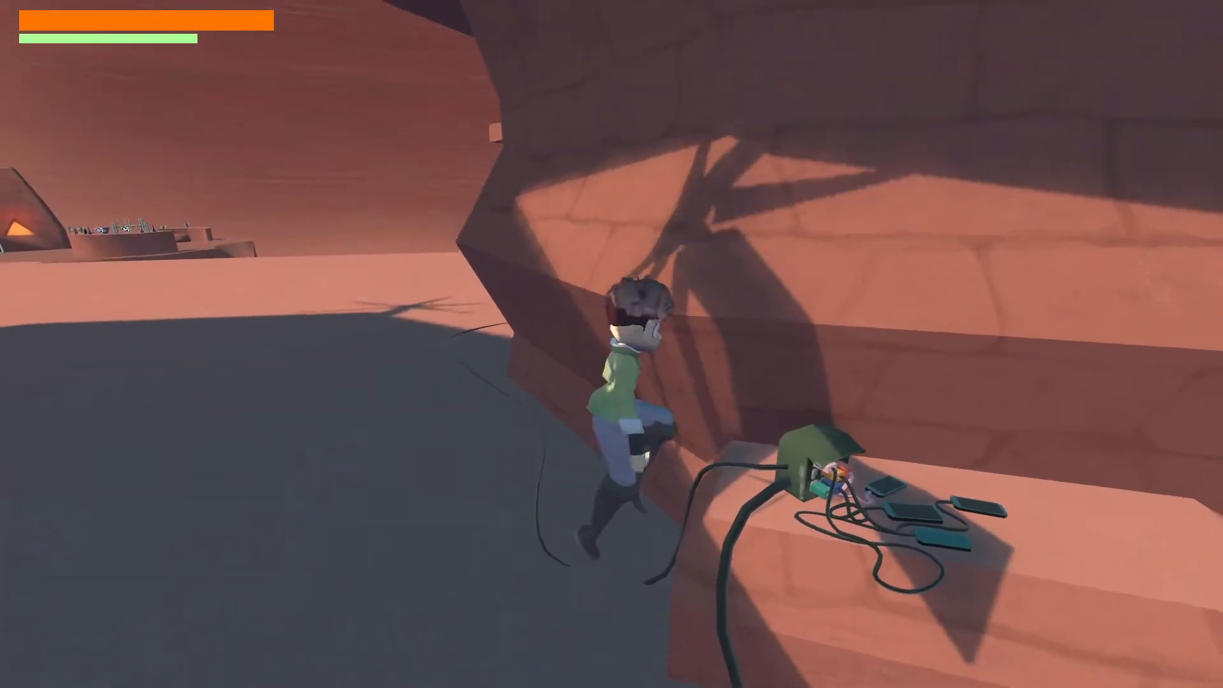
{"action": "key", "text": "s"}
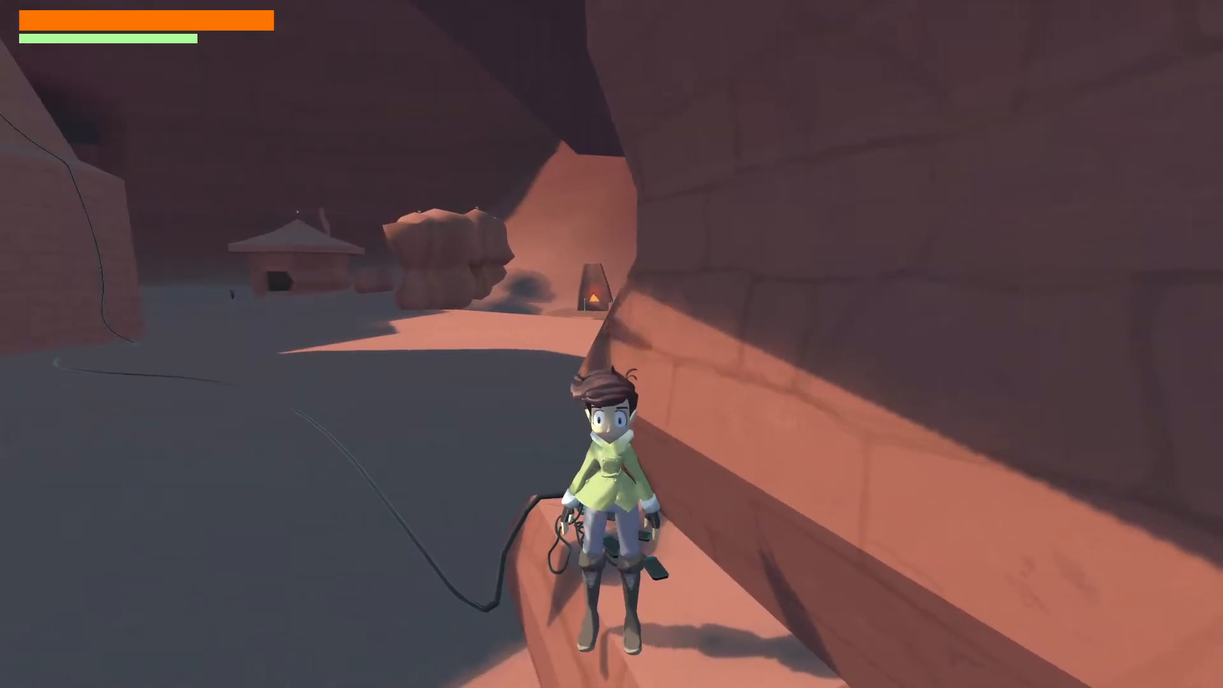
{"action": "key", "text": "w"}
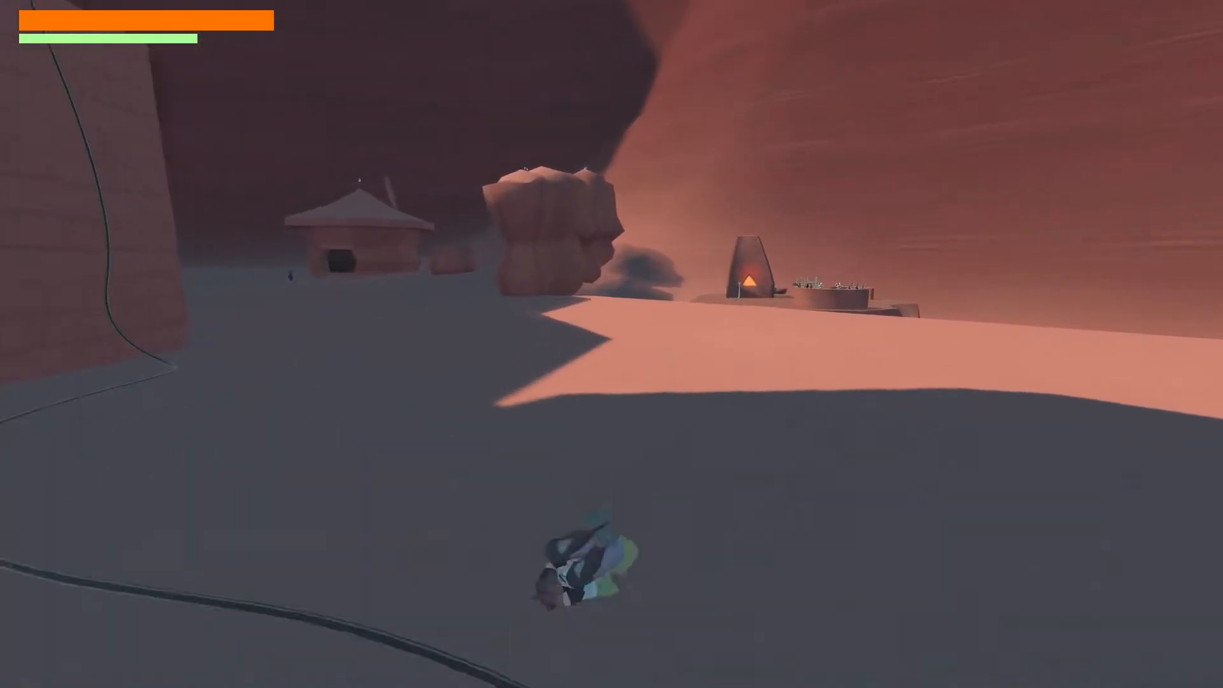
{"action": "key", "text": "space"}
{"action": "key", "text": "s"}
{"action": "key", "text": "space"}
{"action": "key", "text": "a"}
{"action": "key", "text": "w"}
{"action": "key", "text": "space"}
{"action": "key", "text": "s"}
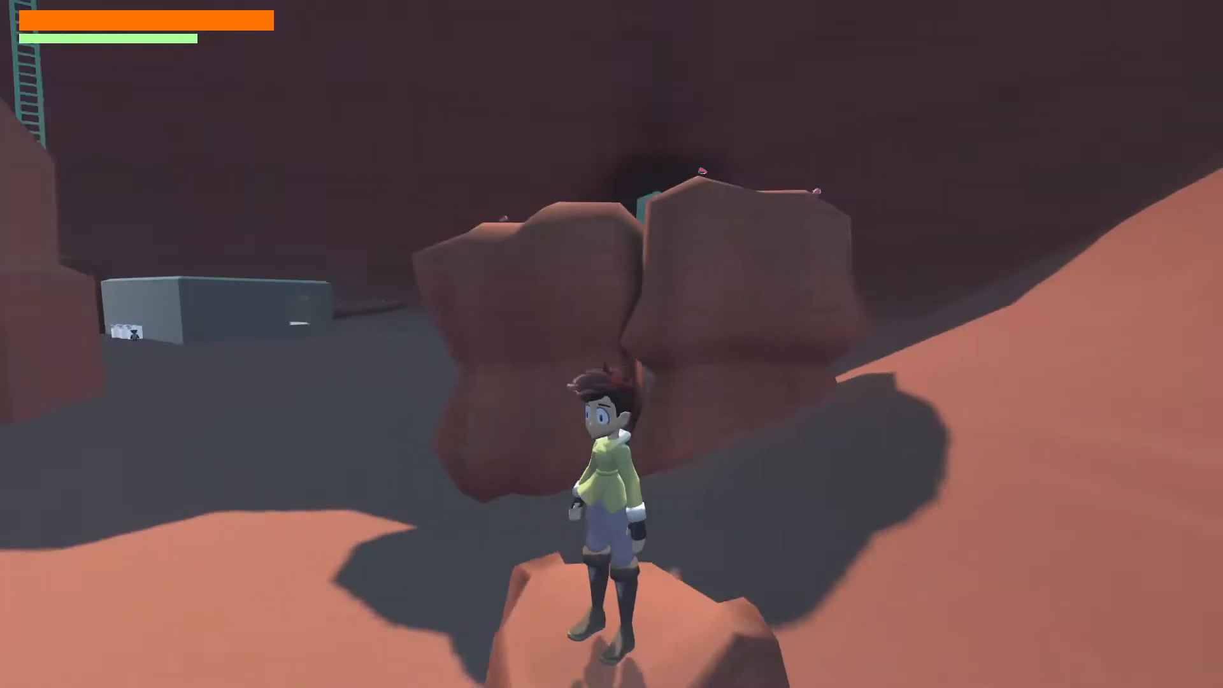
{"action": "key", "text": "w"}
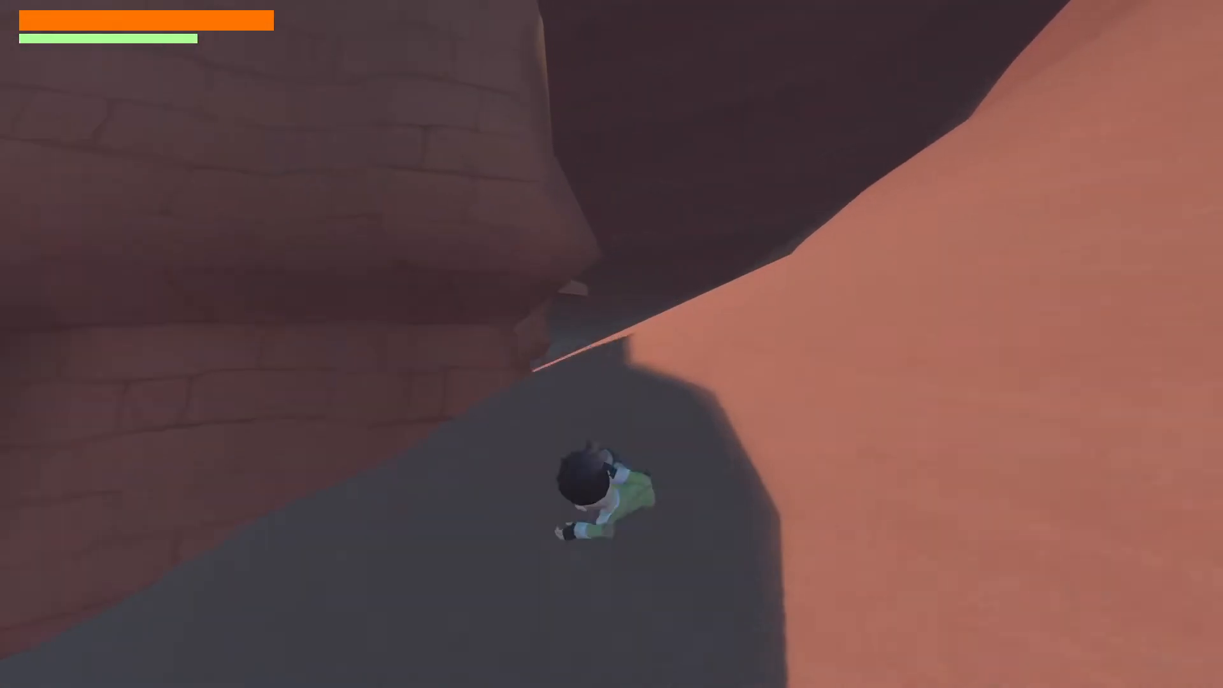
{"action": "key", "text": "w"}
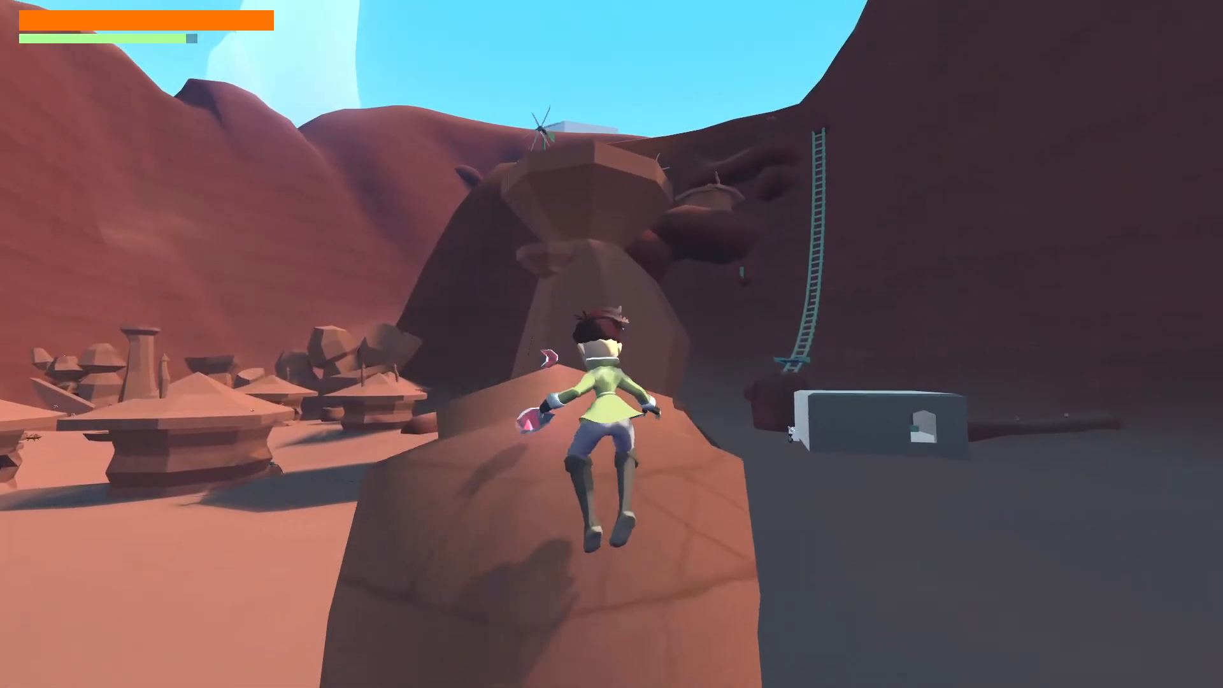
{"action": "key", "text": "w"}
{"action": "key", "text": "s"}
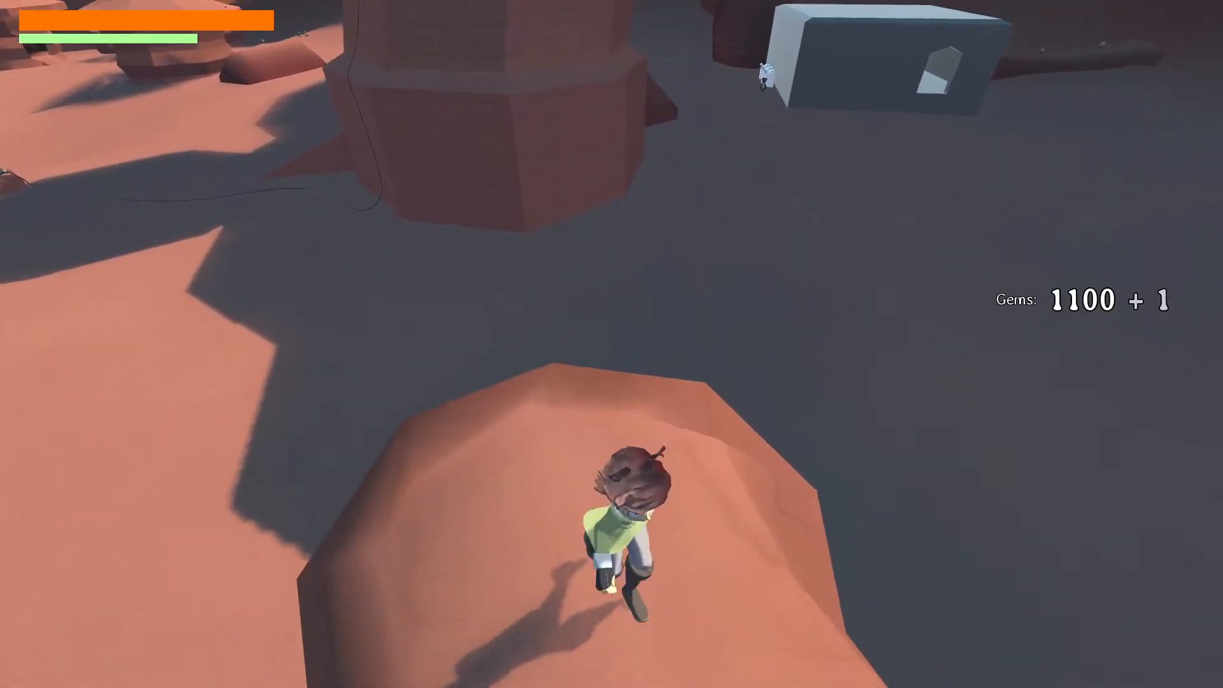
{"action": "key", "text": "w"}
{"action": "key", "text": "space"}
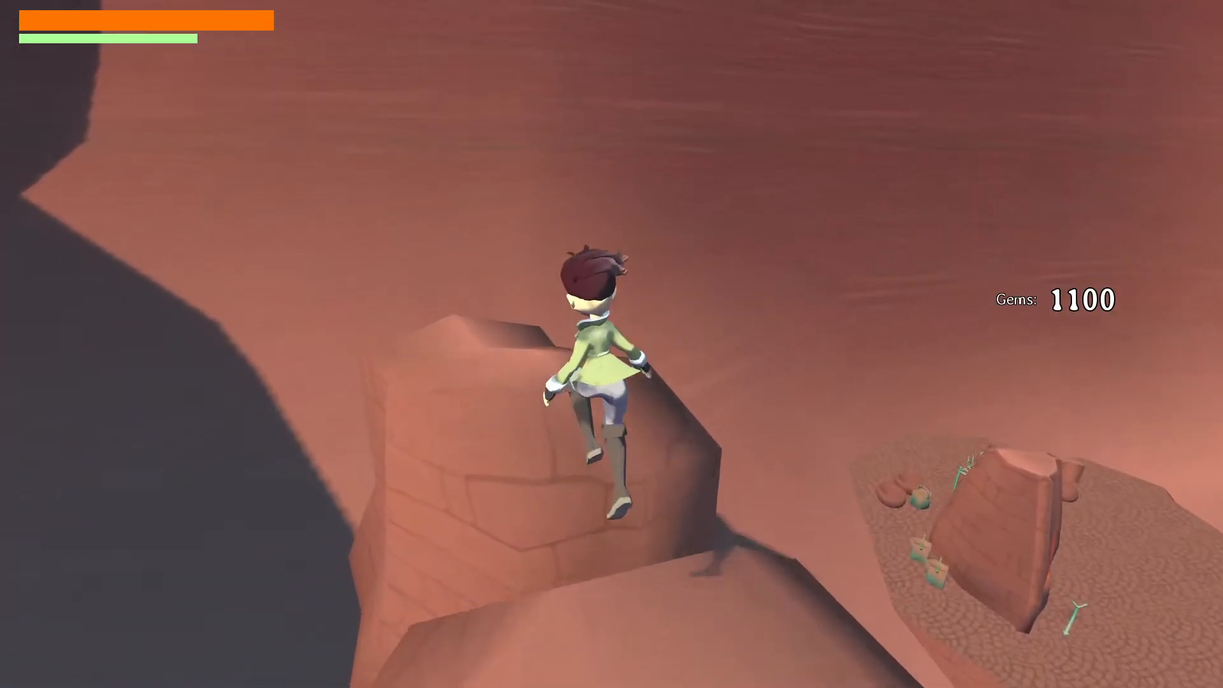
{"action": "key", "text": "w"}
{"action": "key", "text": "space"}
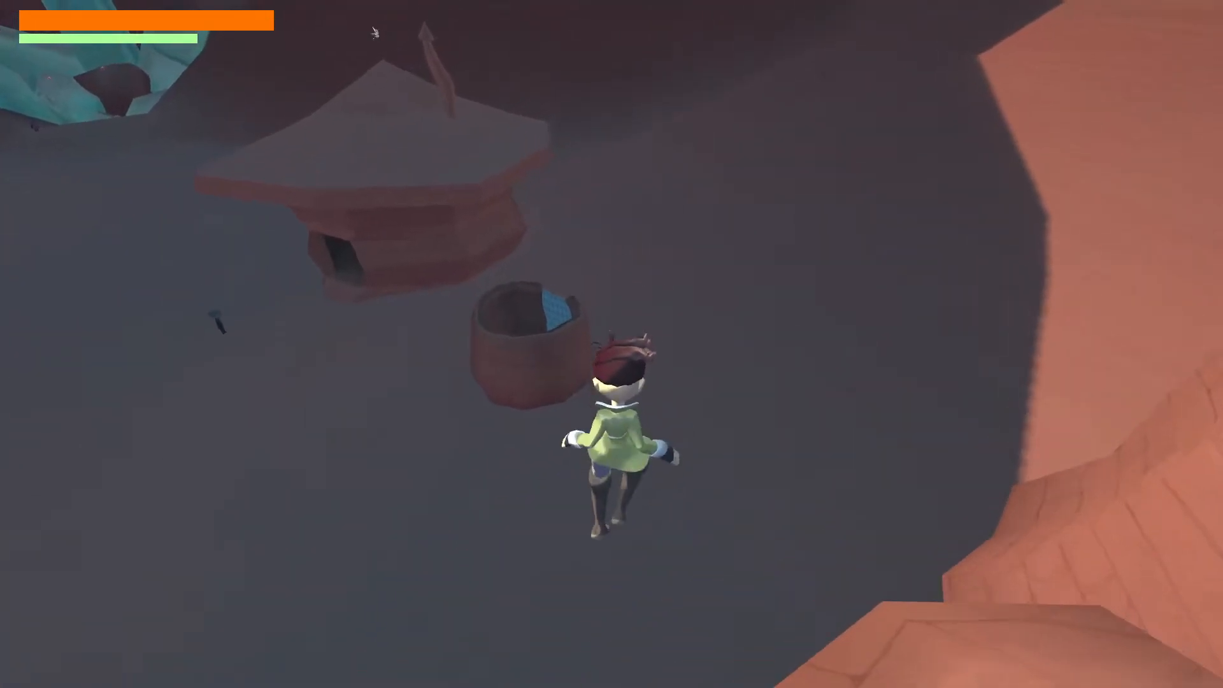
{"action": "key", "text": "space"}
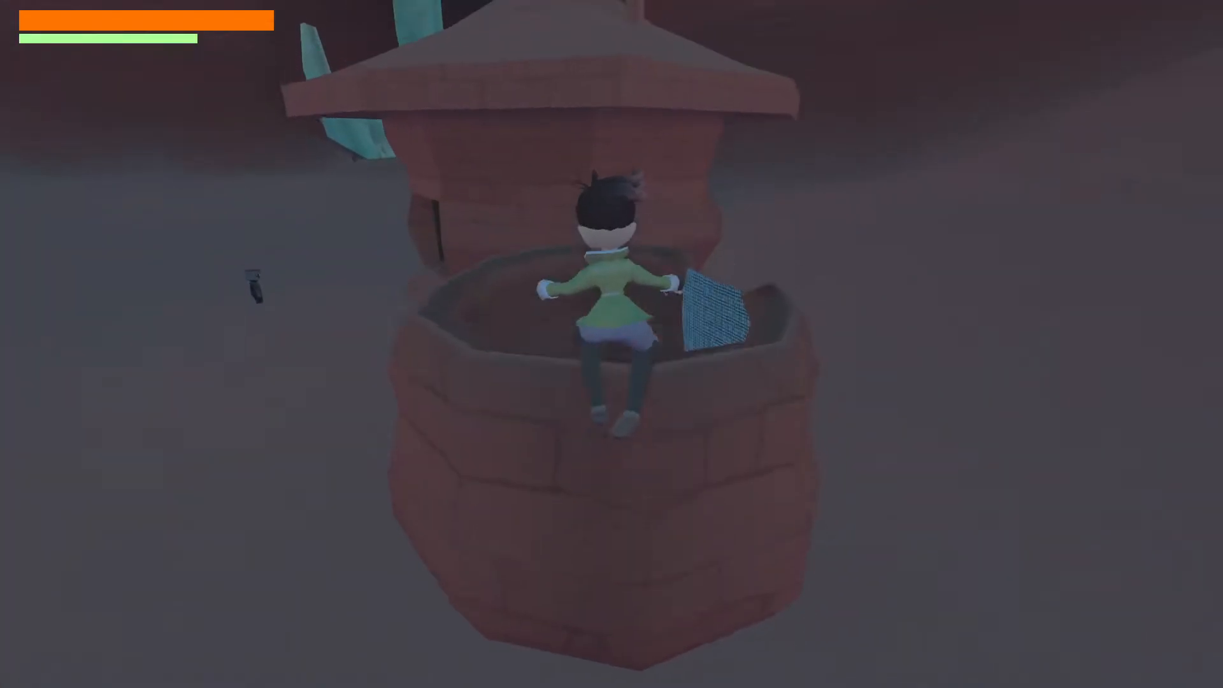
{"action": "key", "text": "space"}
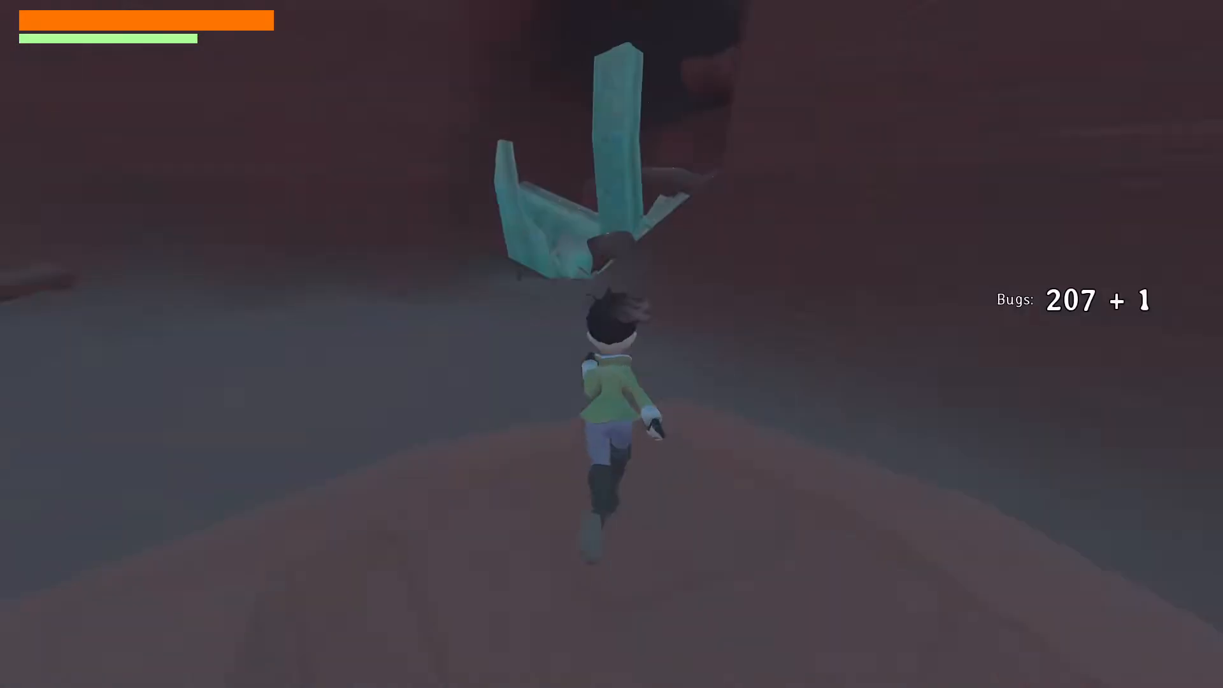
{"action": "key", "text": "space"}
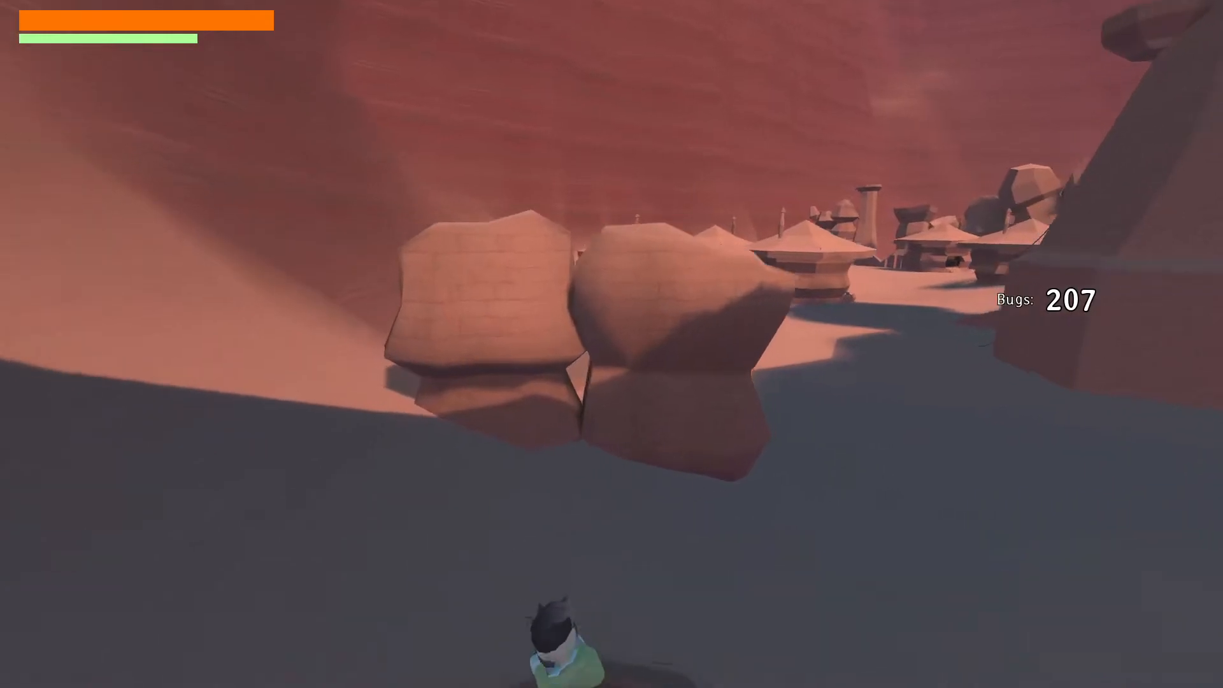
{"action": "key", "text": "space"}
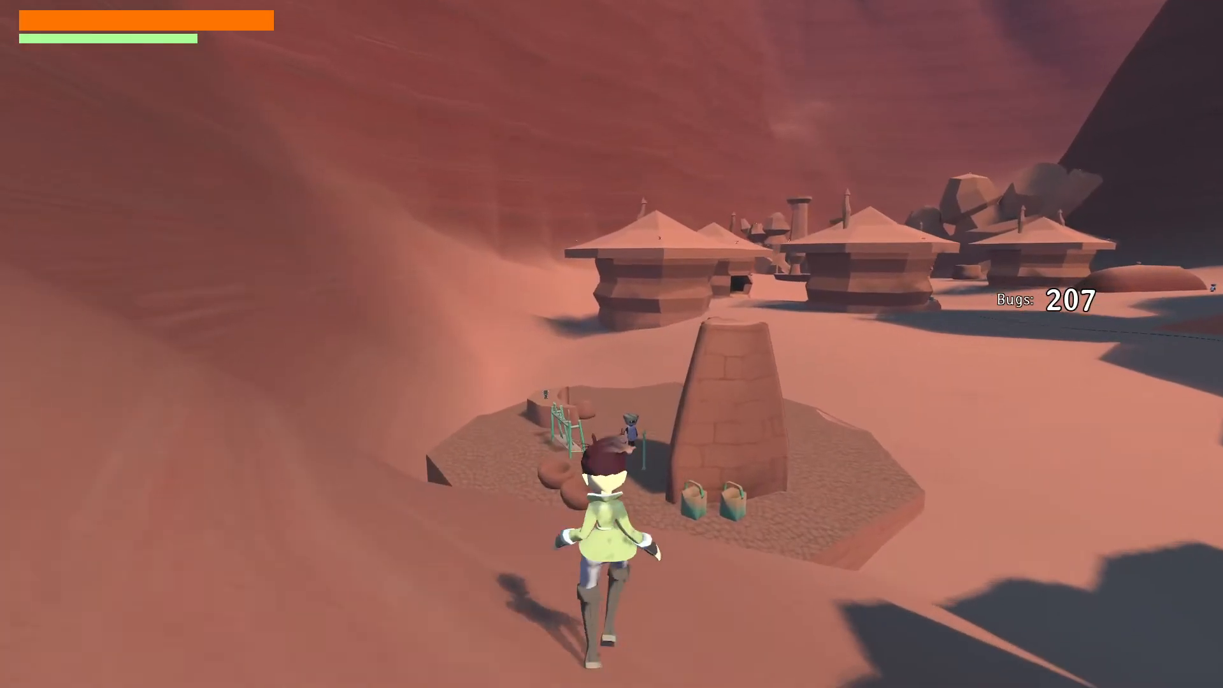
{"action": "key", "text": "space"}
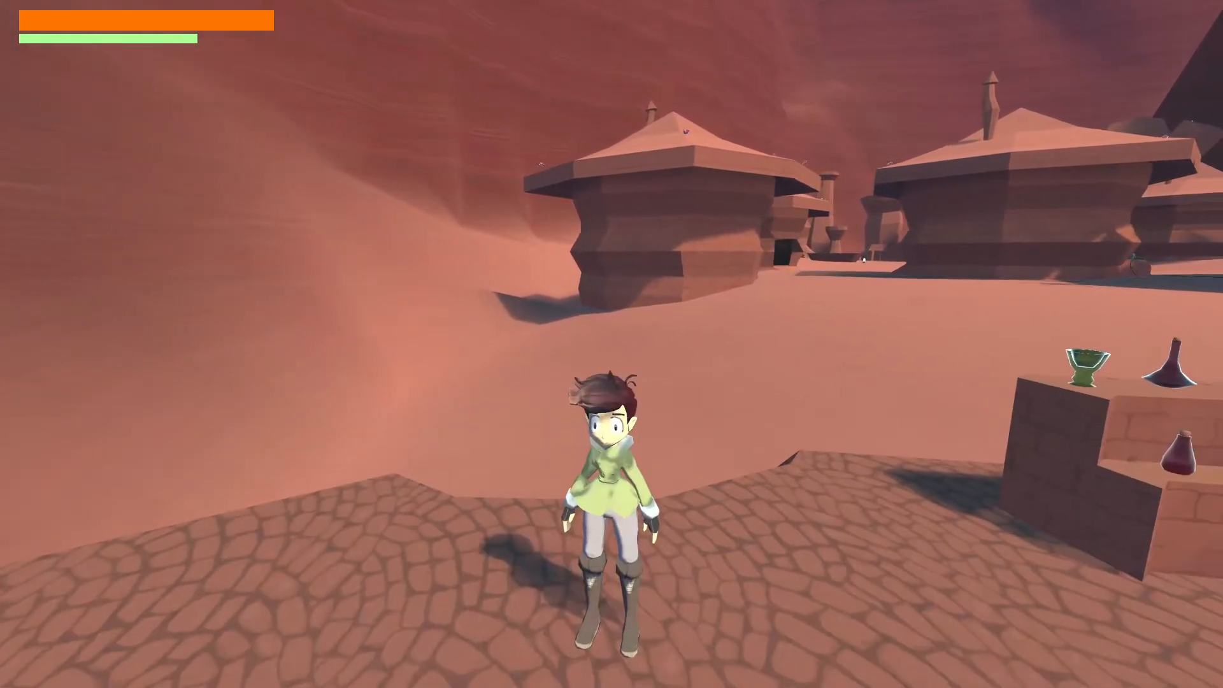
{"action": "key", "text": "space"}
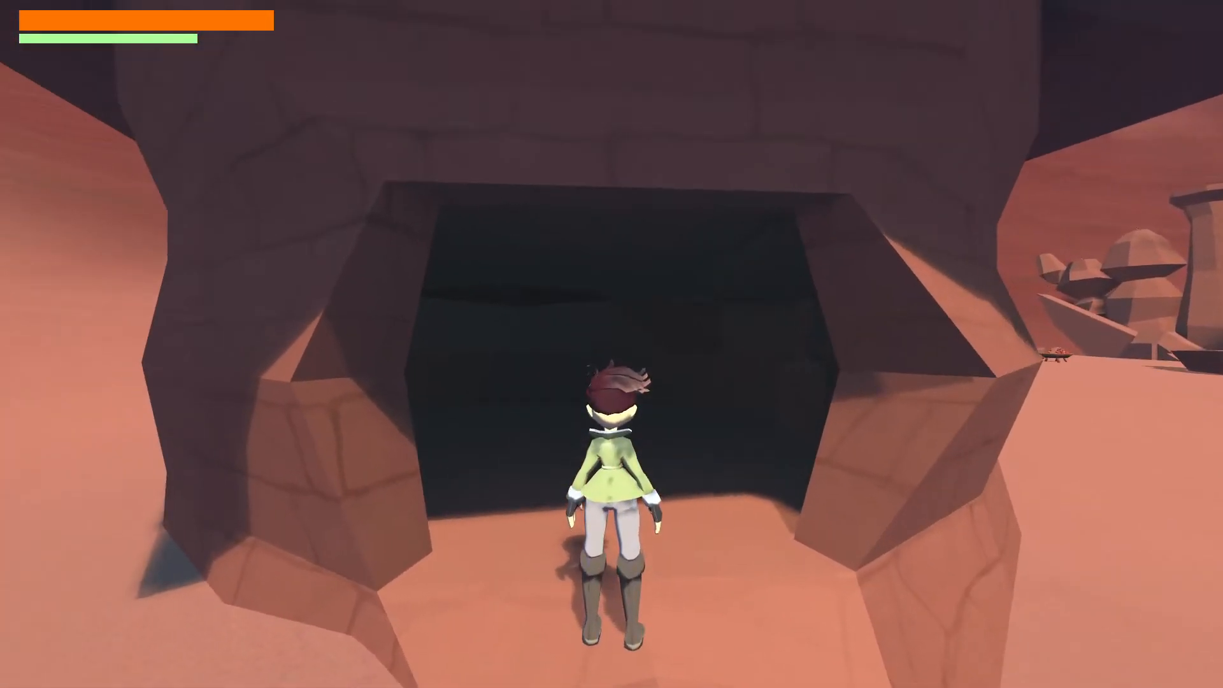
Step: Run the character through the village to the large brick tower, climb onto its ledge, follow it around, and quit the game
{"action": "key", "text": "w"}
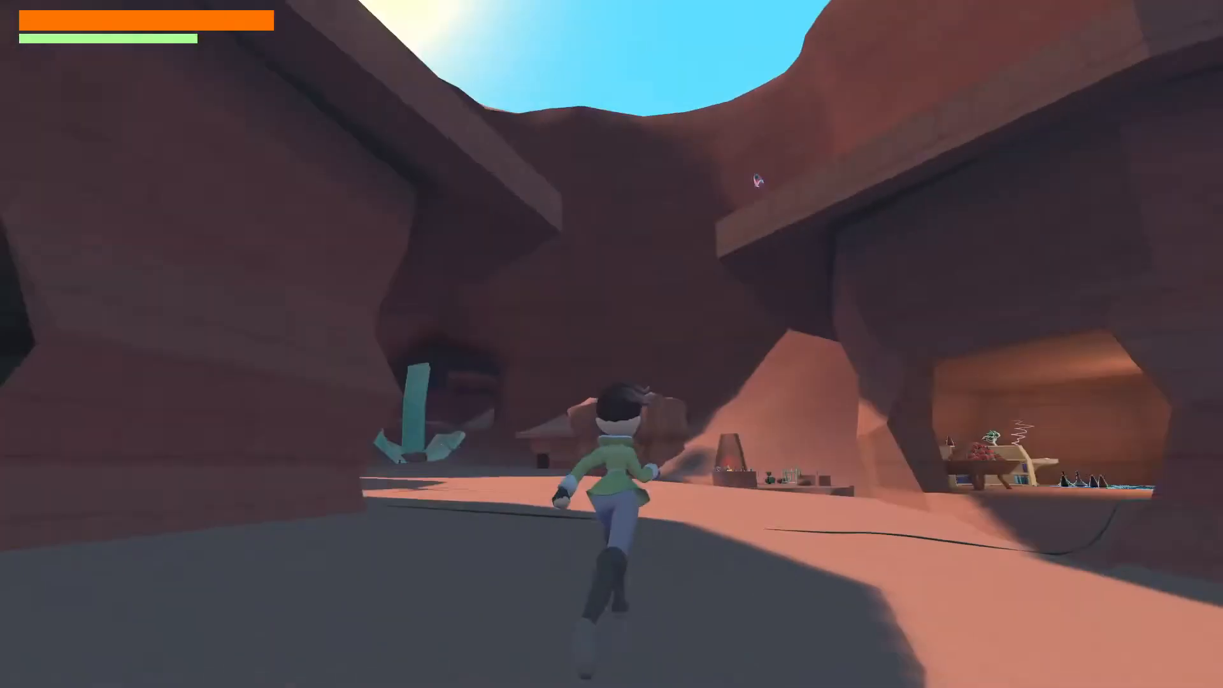
{"action": "key", "text": "a"}
{"action": "key", "text": "w"}
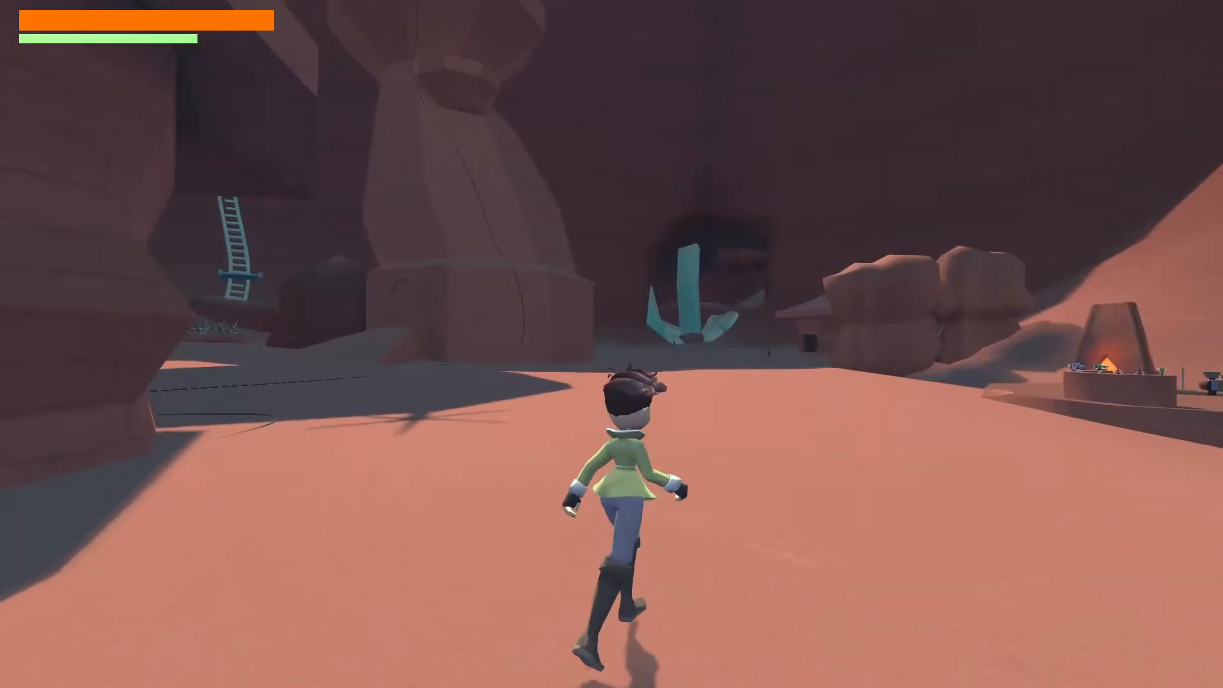
{"action": "key", "text": "space"}
{"action": "key", "text": "space"}
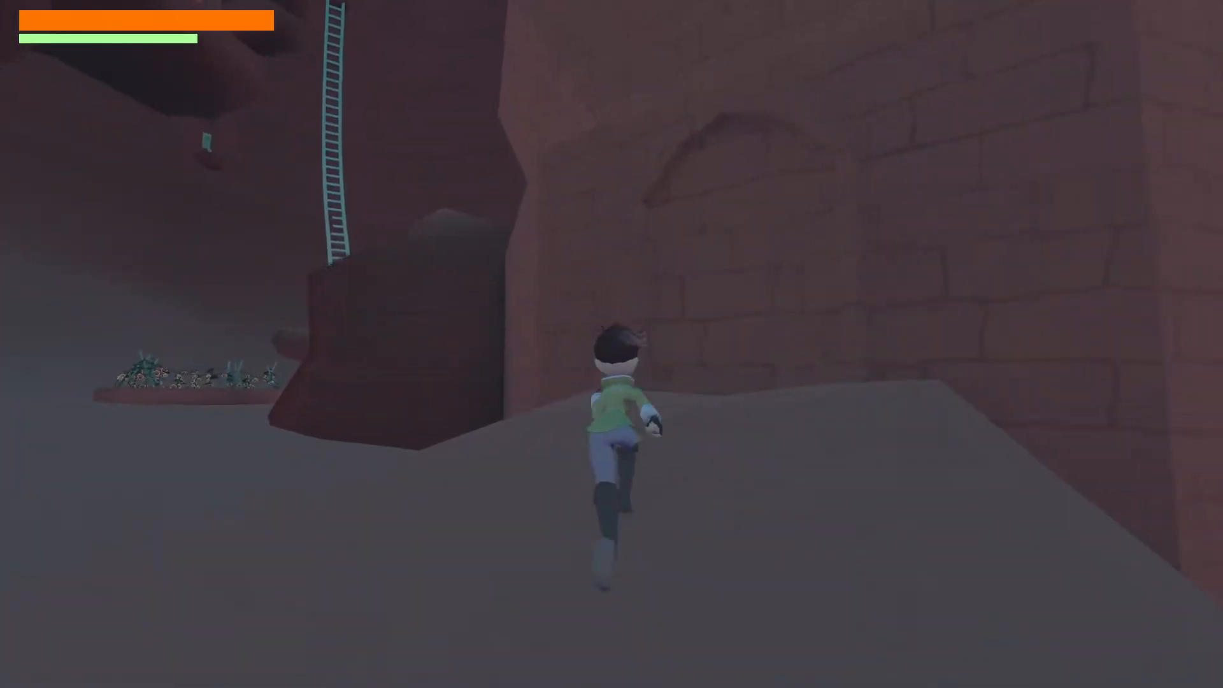
{"action": "key", "text": "space"}
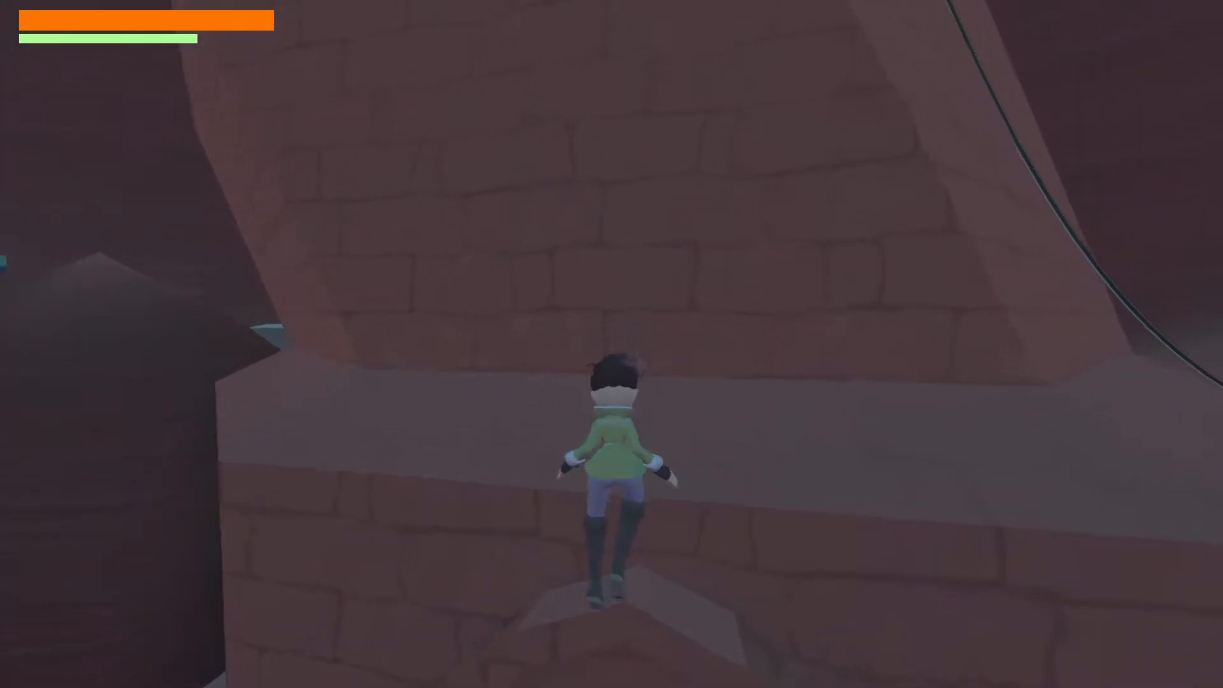
{"action": "key", "text": "space"}
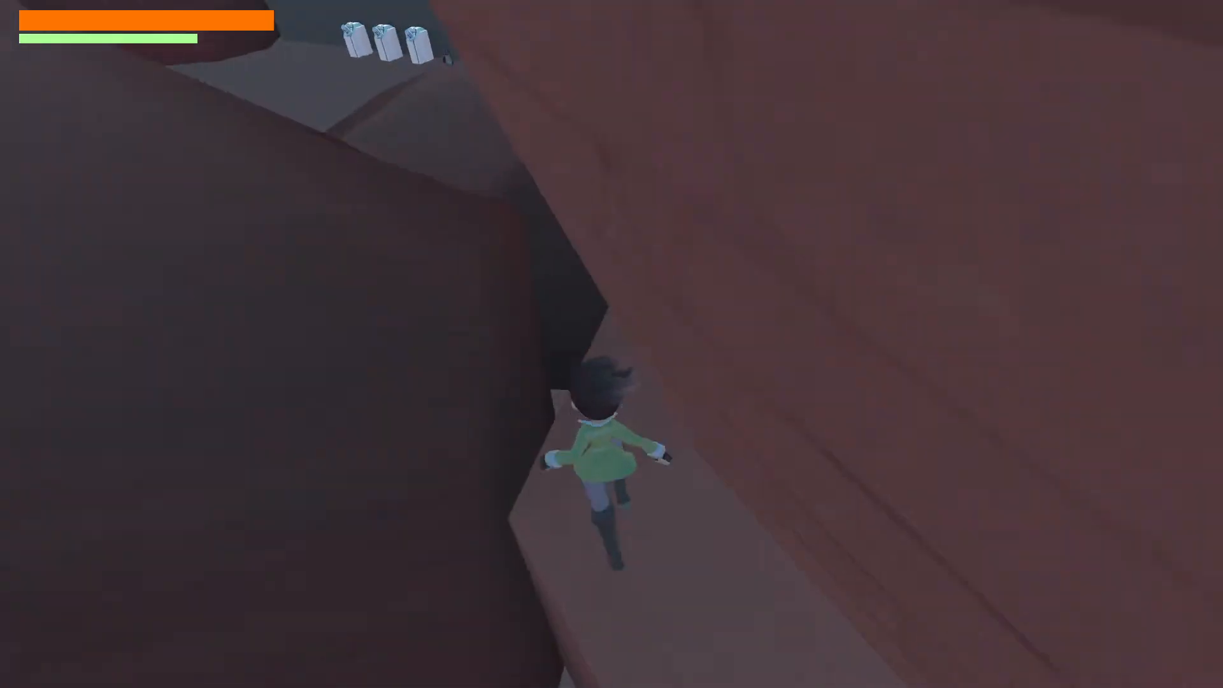
{"action": "key", "text": "space"}
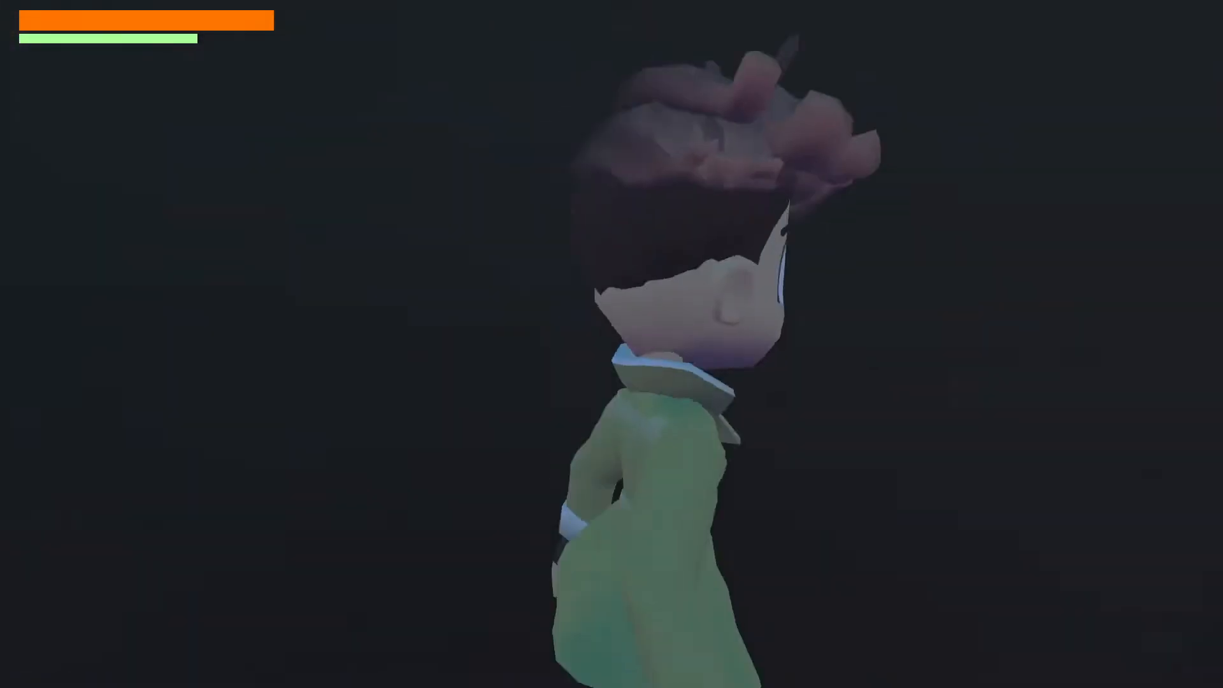
{"action": "key", "text": "Escape"}
{"action": "key", "text": "alt+F4"}
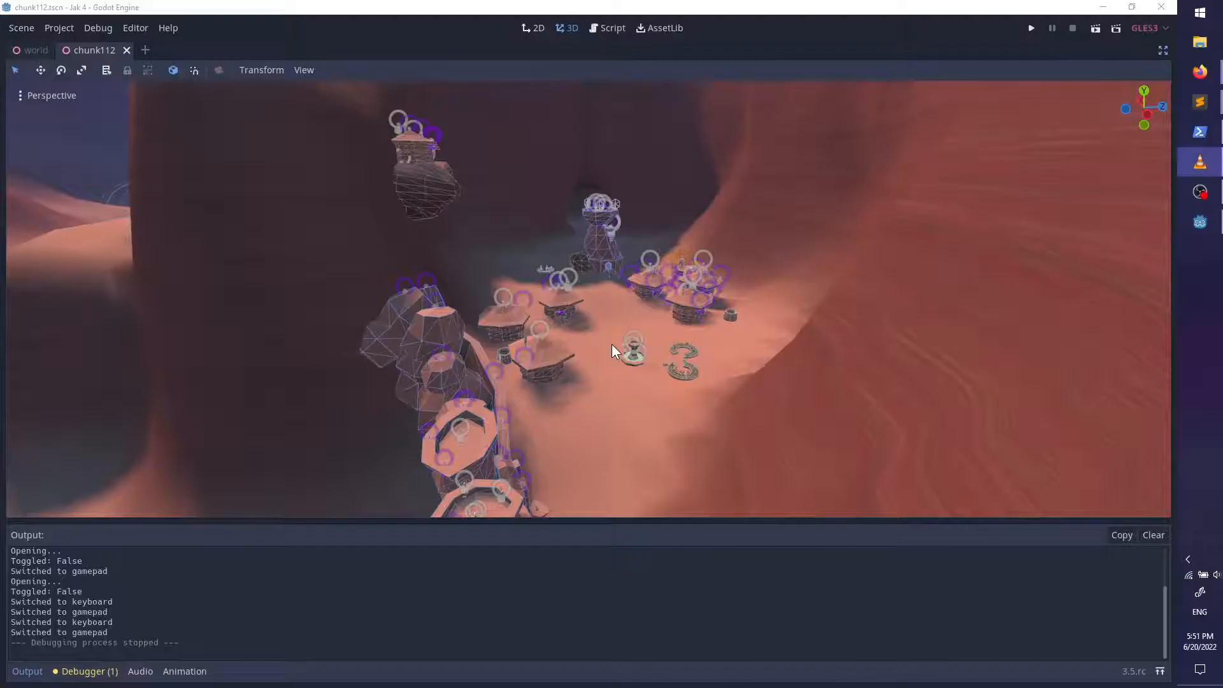
Step: Restore the editor's side docks, switch to the world scene, and select its WorldEnvironment node
{"action": "scroll", "coordinate": [611, 307], "scroll_direction": "up", "scroll_amount": 6}
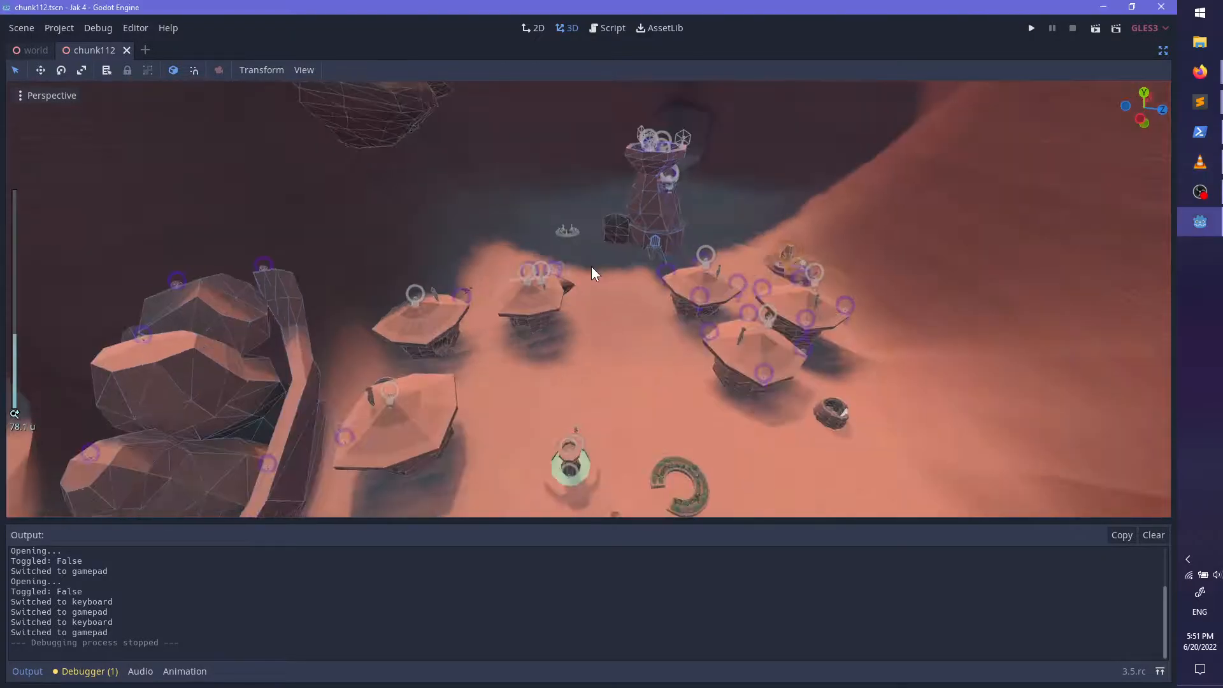
{"action": "left_click", "coordinate": [1163, 50]}
{"action": "scroll", "coordinate": [705, 271], "scroll_direction": "up", "scroll_amount": 2}
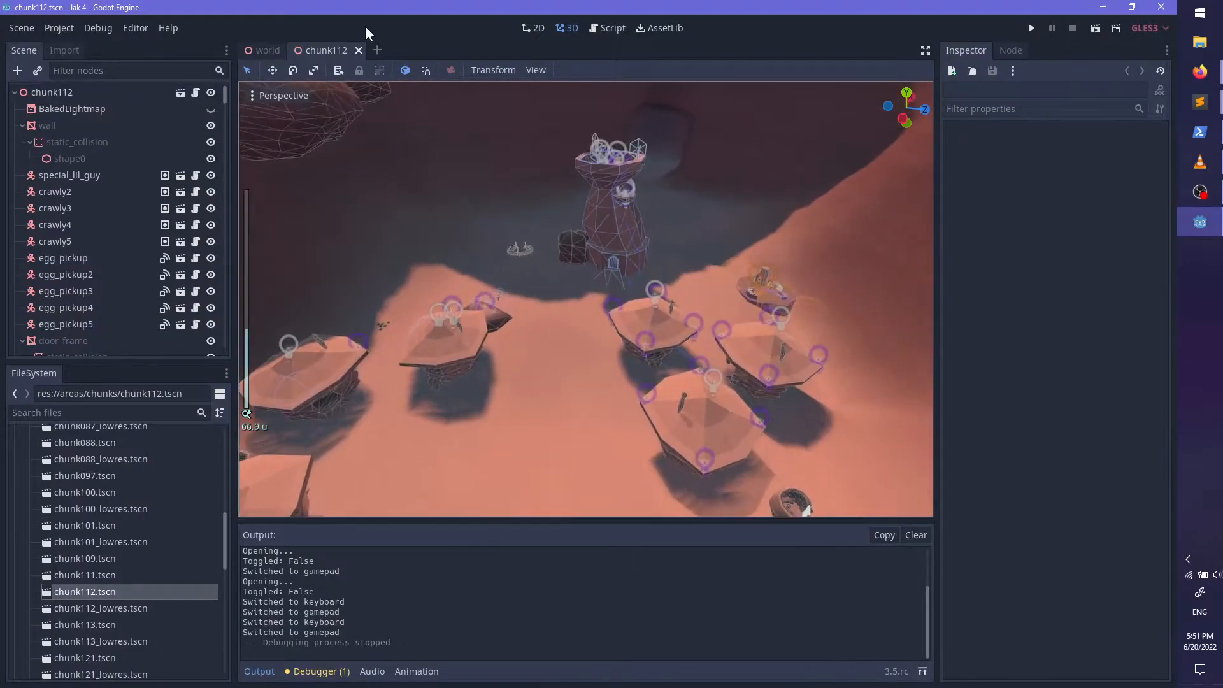
{"action": "key", "text": "ctrl+Tab"}
{"action": "scroll", "coordinate": [108, 249], "scroll_direction": "down", "scroll_amount": 8}
{"action": "left_click_drag", "start_coordinate": [227, 122], "coordinate": [230, 268]}
{"action": "left_click", "coordinate": [75, 121]}
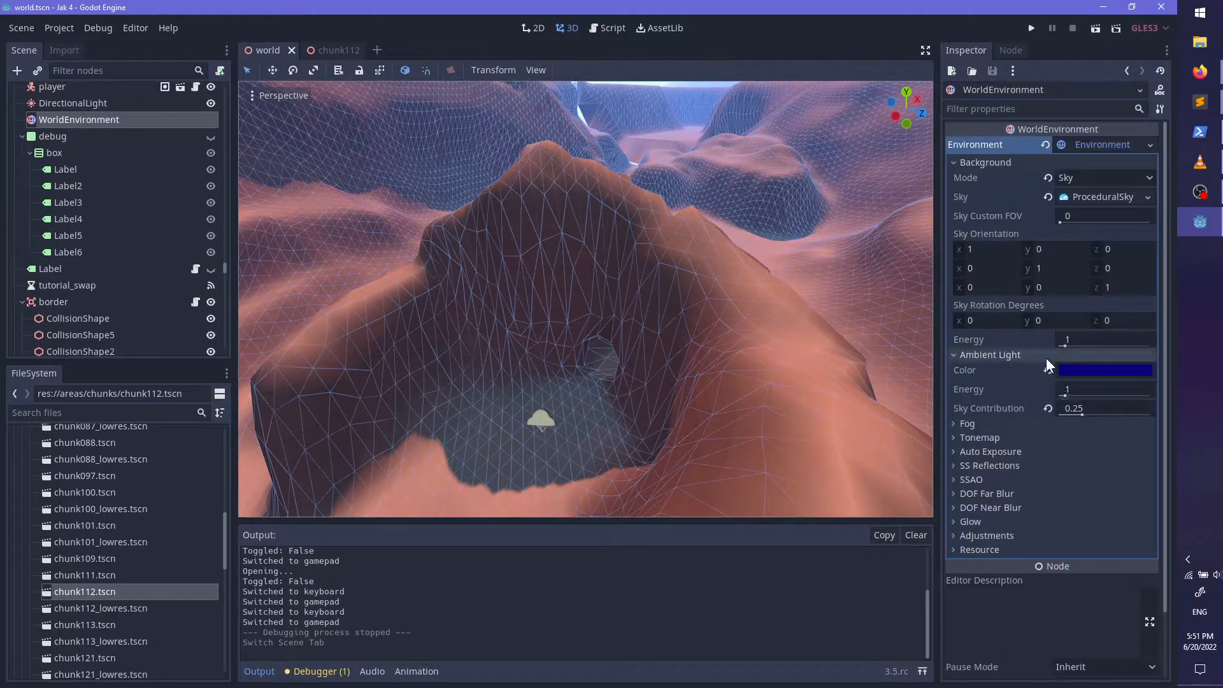
Step: Reset the ambient light's Sky Contribution to 1 to compare the cave's shading, and undo the change
{"action": "scroll", "coordinate": [735, 340], "scroll_direction": "up", "scroll_amount": 8}
{"action": "middle_click_drag", "start_coordinate": [696, 377], "coordinate": [651, 355], "text": "shift"}
{"action": "scroll", "coordinate": [747, 356], "scroll_direction": "down", "scroll_amount": 10}
{"action": "scroll", "coordinate": [705, 358], "scroll_direction": "up", "scroll_amount": 3}
{"action": "left_click", "coordinate": [1047, 409]}
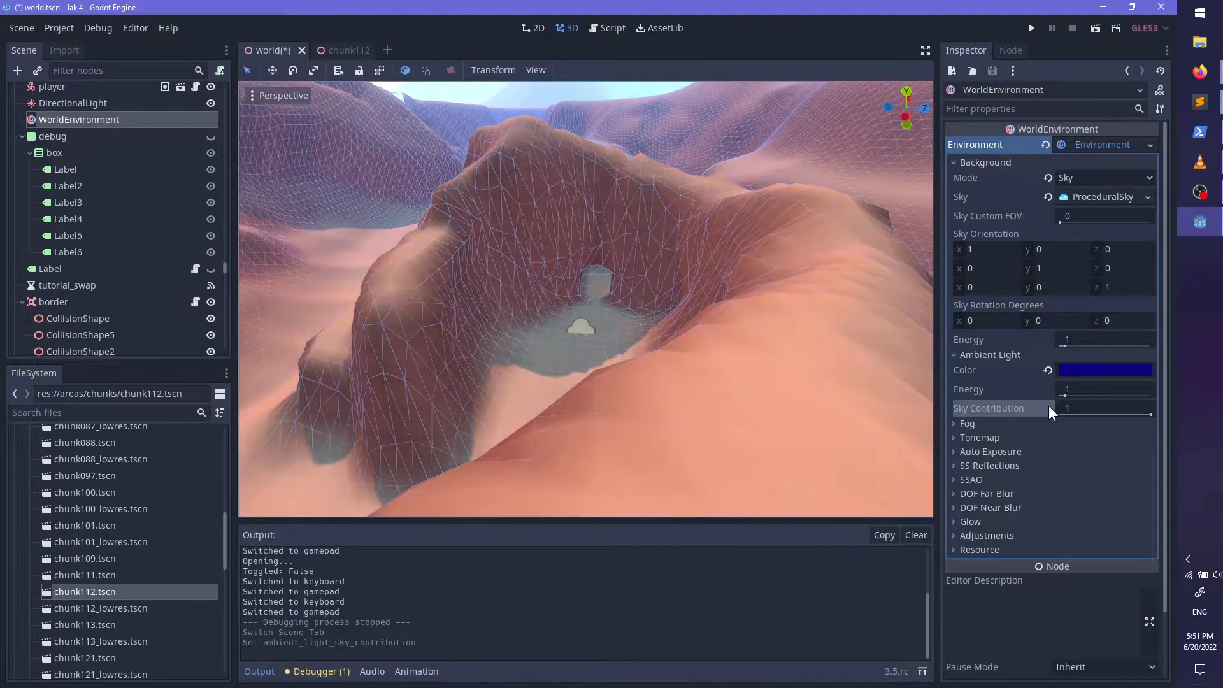
{"action": "scroll", "coordinate": [510, 229], "scroll_direction": "up", "scroll_amount": 6}
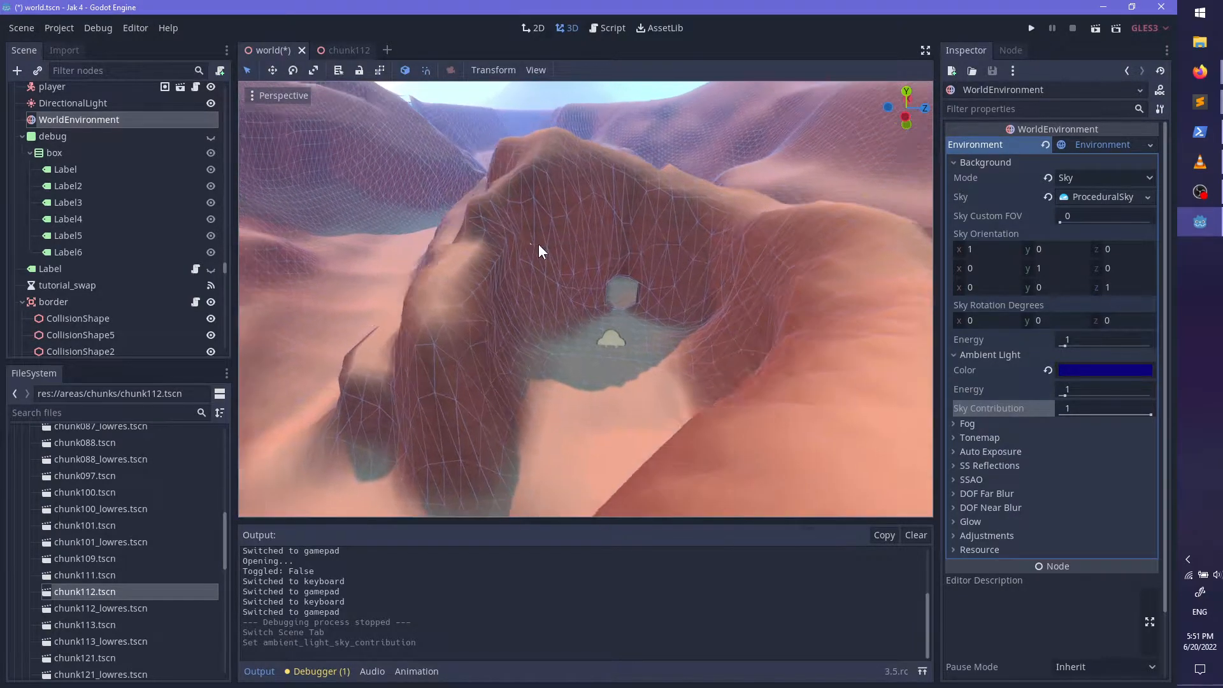
{"action": "key", "text": "ctrl+z"}
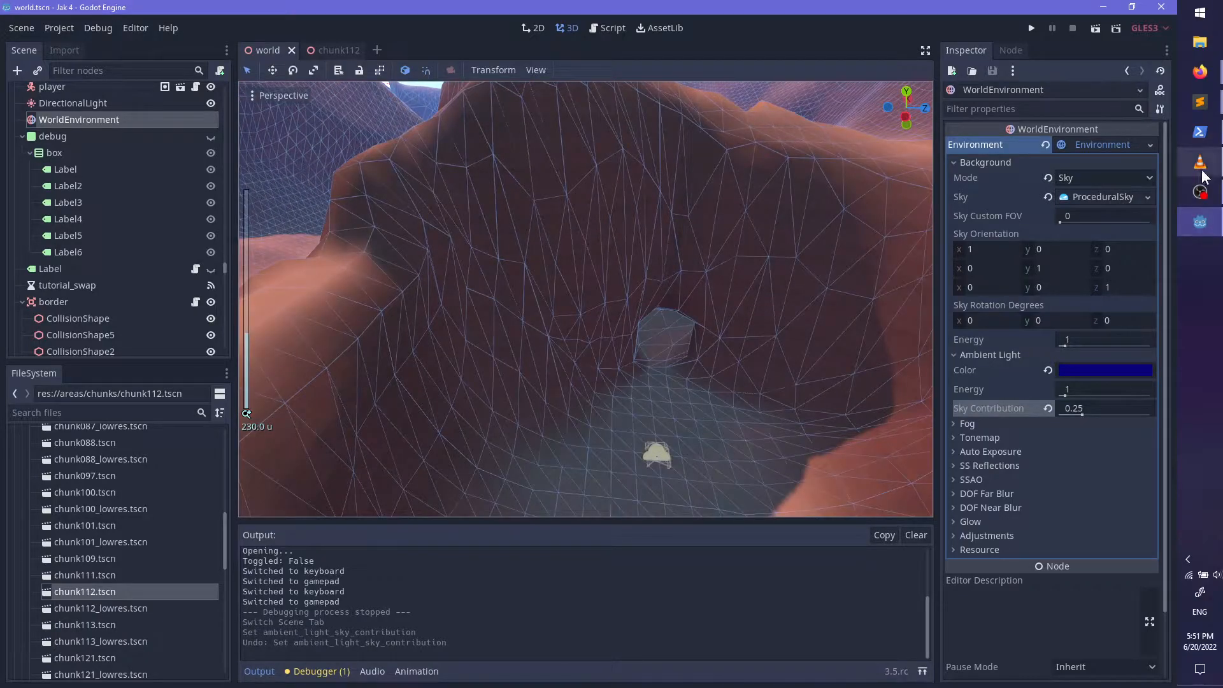
Step: Switch to the Sublime Text window with baked_lightmap.cpp and look back through the code above the irradiance map function
{"action": "left_click", "coordinate": [1198, 108]}
{"action": "left_click", "coordinate": [1112, 158]}
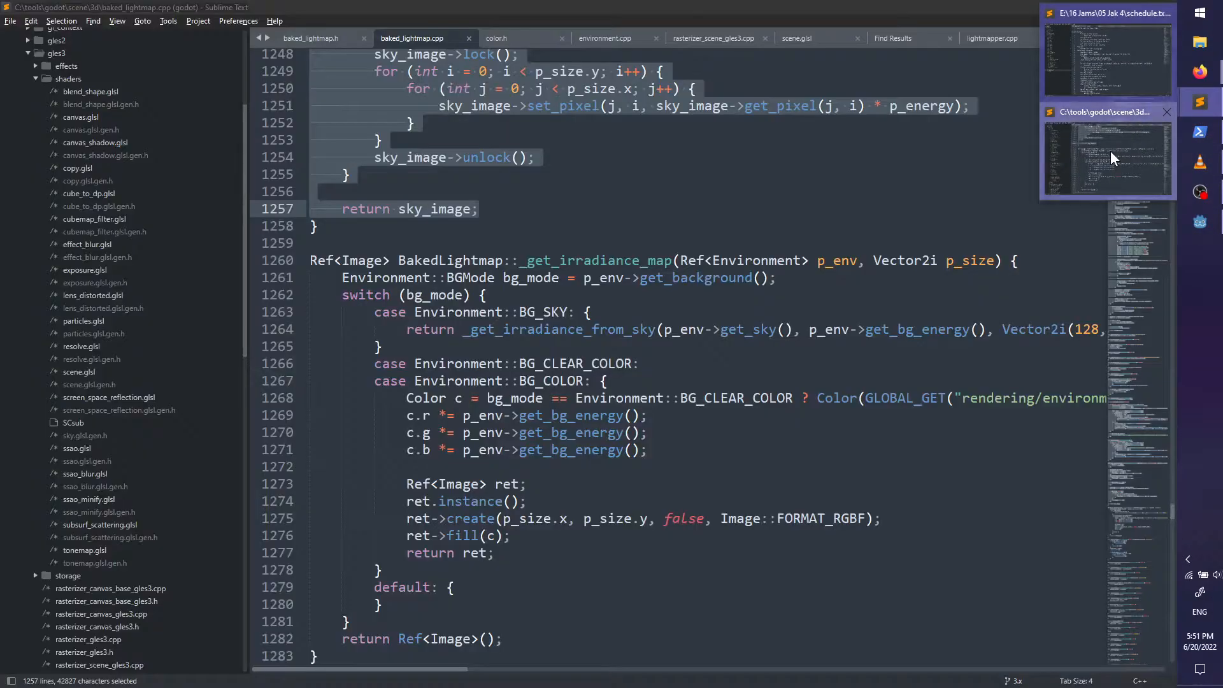
{"action": "scroll", "coordinate": [691, 383], "scroll_direction": "up", "scroll_amount": 9}
{"action": "left_click", "coordinate": [803, 345]}
{"action": "scroll", "coordinate": [810, 350], "scroll_direction": "up", "scroll_amount": 20}
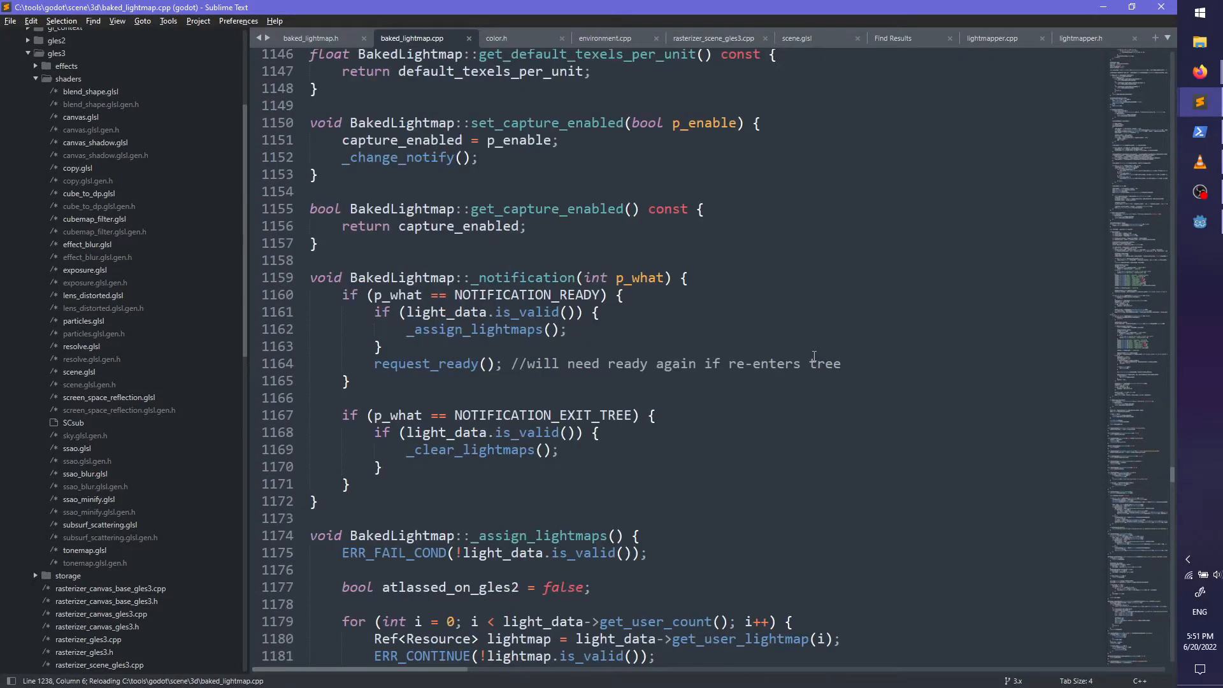
{"action": "scroll", "coordinate": [814, 351], "scroll_direction": "up", "scroll_amount": 17}
Step: Find the _get_irradiance_map call in the ENVIRONMENT_MODE_SCENE case and highlight the ambient sky and energy block below it
{"action": "key", "text": "ctrl+f"}
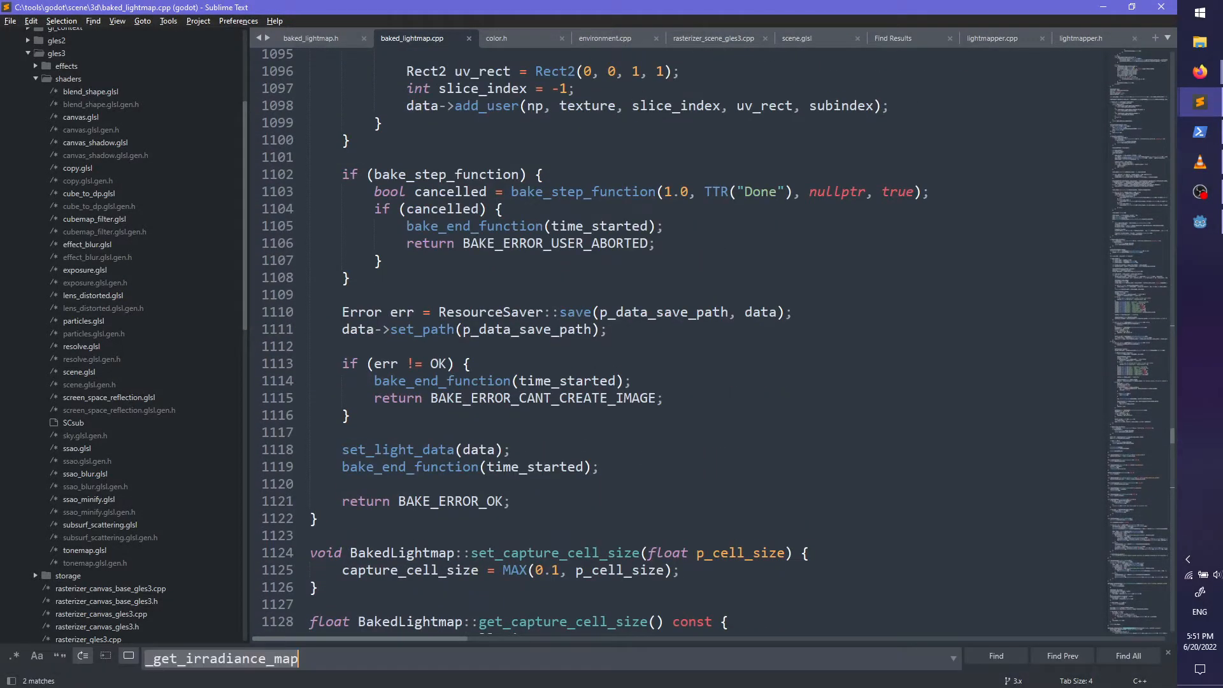
{"action": "key", "text": "Return"}
{"action": "key", "text": "Return"}
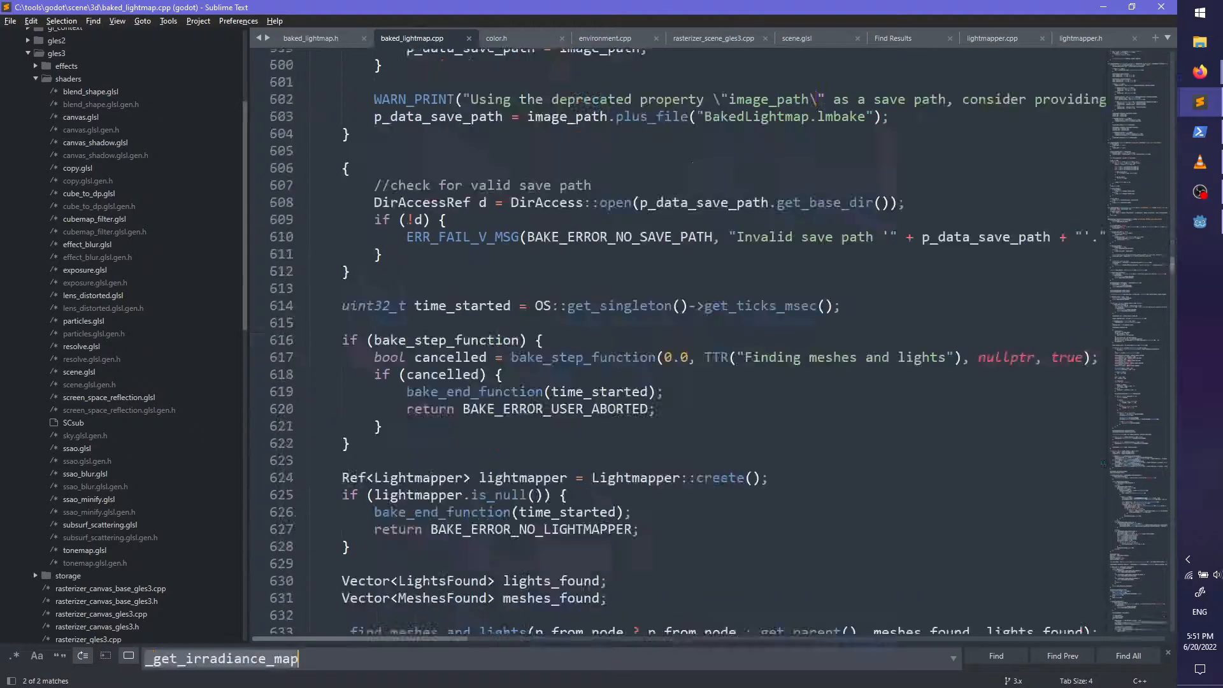
{"action": "key", "text": "Return"}
{"action": "key", "text": "Escape"}
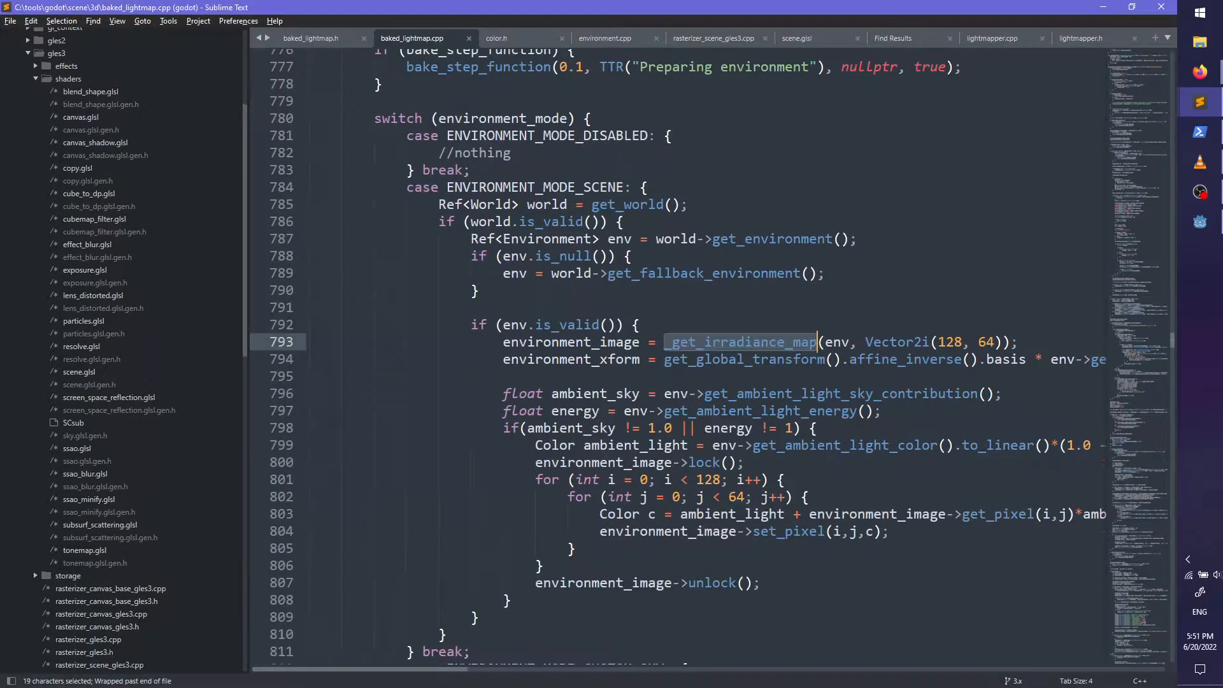
{"action": "scroll", "coordinate": [589, 276], "scroll_direction": "down", "scroll_amount": 3}
{"action": "left_click_drag", "start_coordinate": [502, 240], "coordinate": [844, 439]}
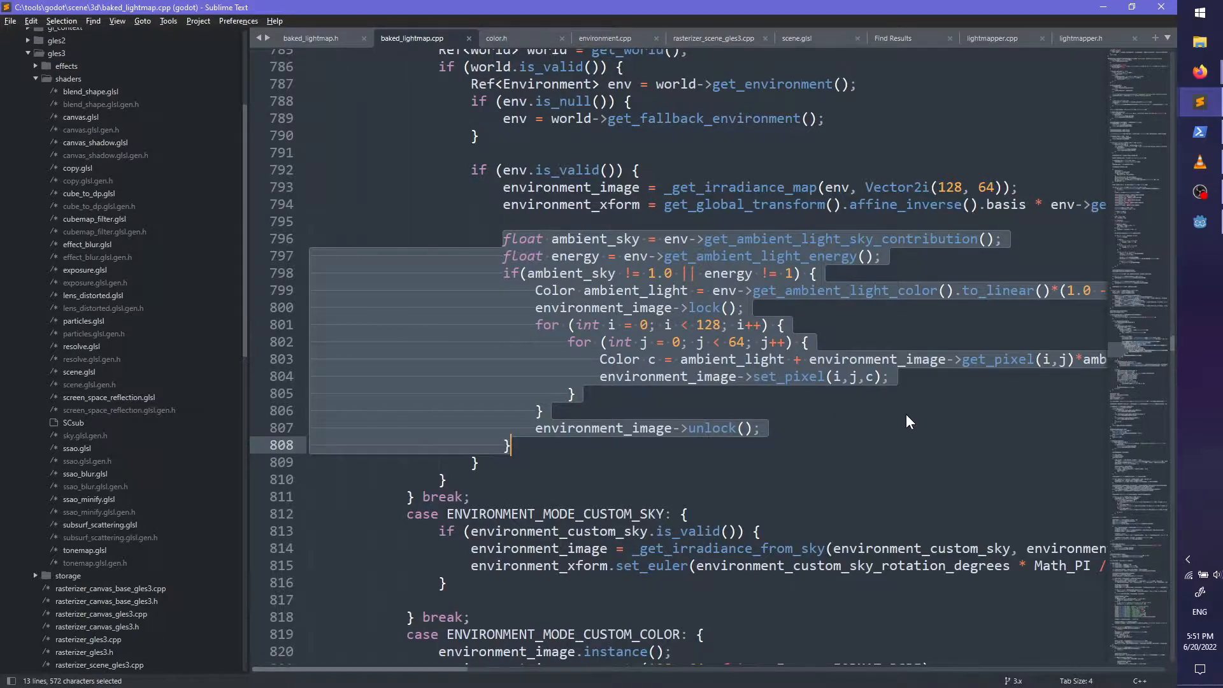
Step: Change the energy comparison in the ambient light condition to 1.0 and save baked_lightmap.cpp
{"action": "left_click", "coordinate": [792, 273]}
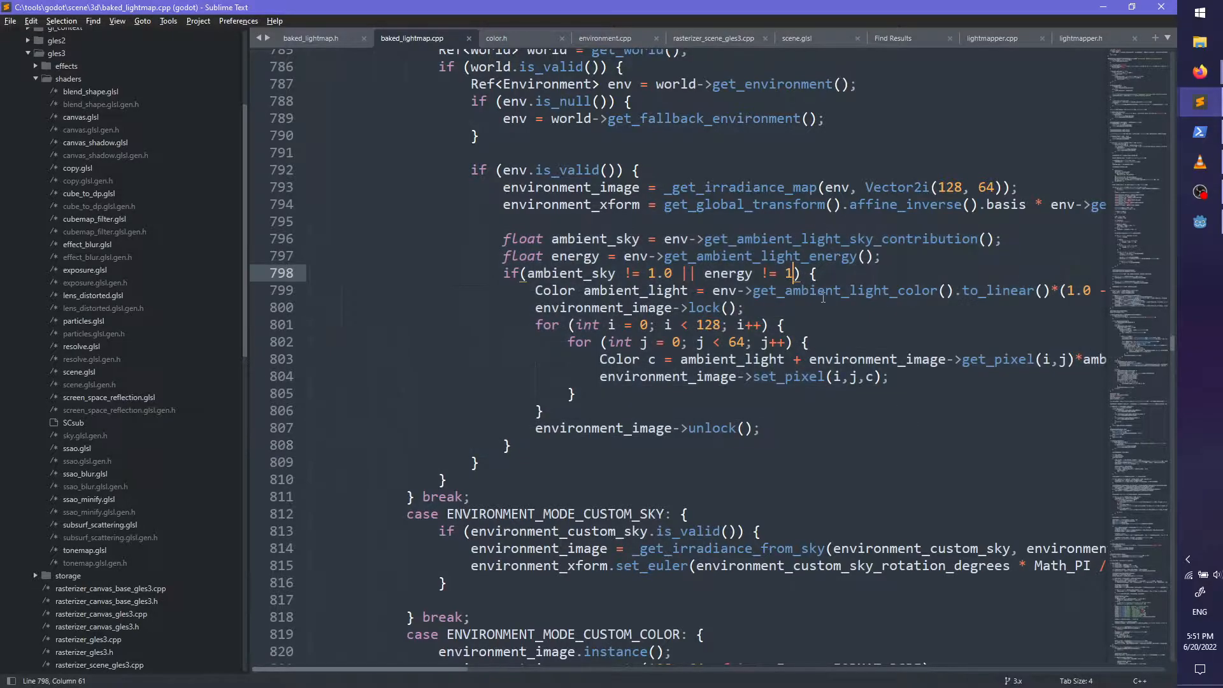
{"action": "mouse_move", "coordinate": [823, 298]}
{"action": "key", "text": "BackSpace"}
{"action": "type", "text": ".0"}
{"action": "key", "text": "ctrl+s"}
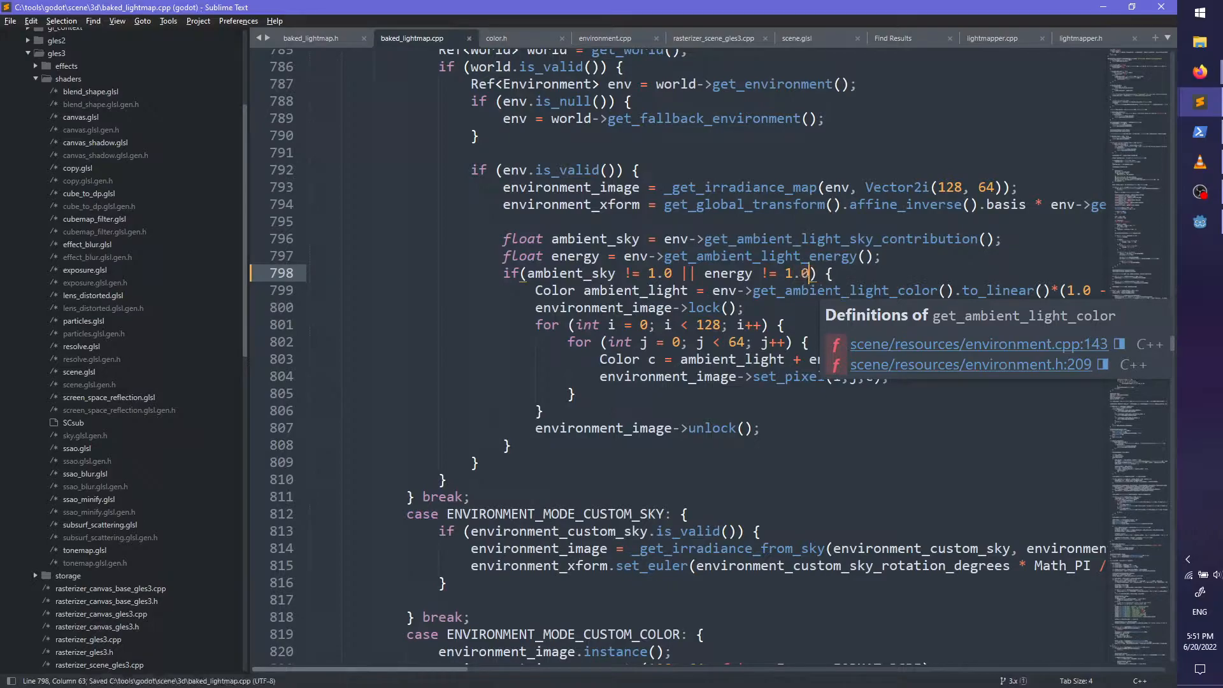
Step: Switch back to Godot and examine the cave's shading in the world scene and the village lighting in the chunk112 scene
{"action": "left_click", "coordinate": [1204, 225]}
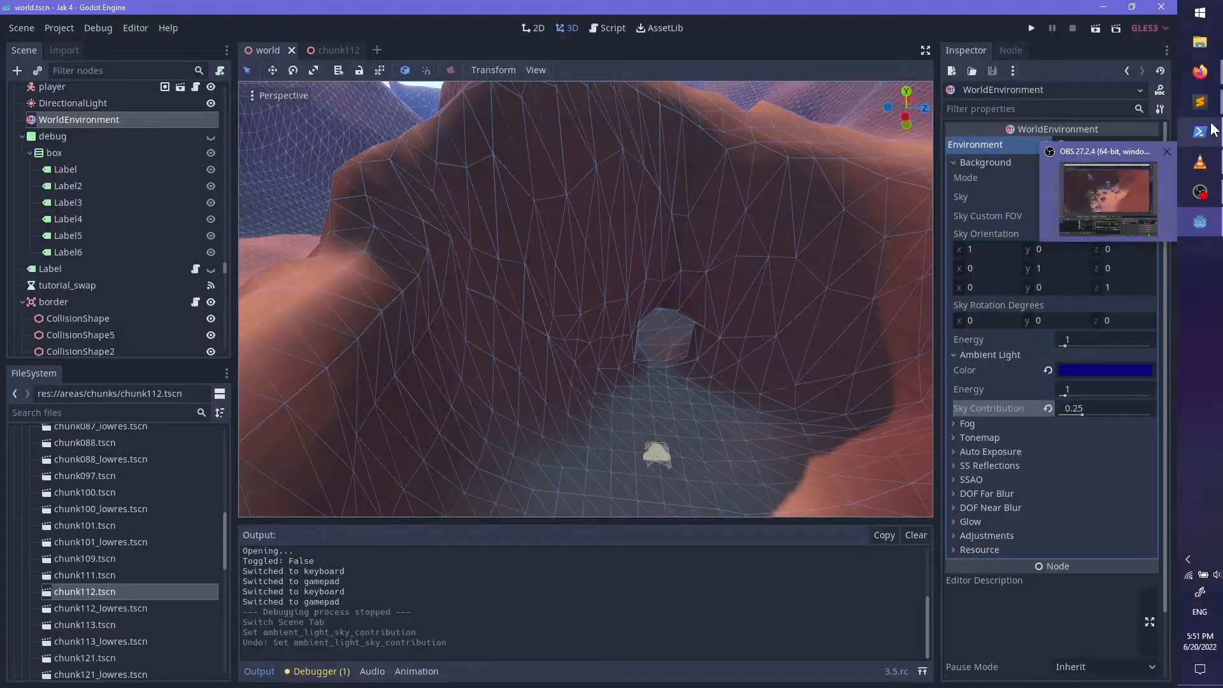
{"action": "mouse_move", "coordinate": [1200, 133]}
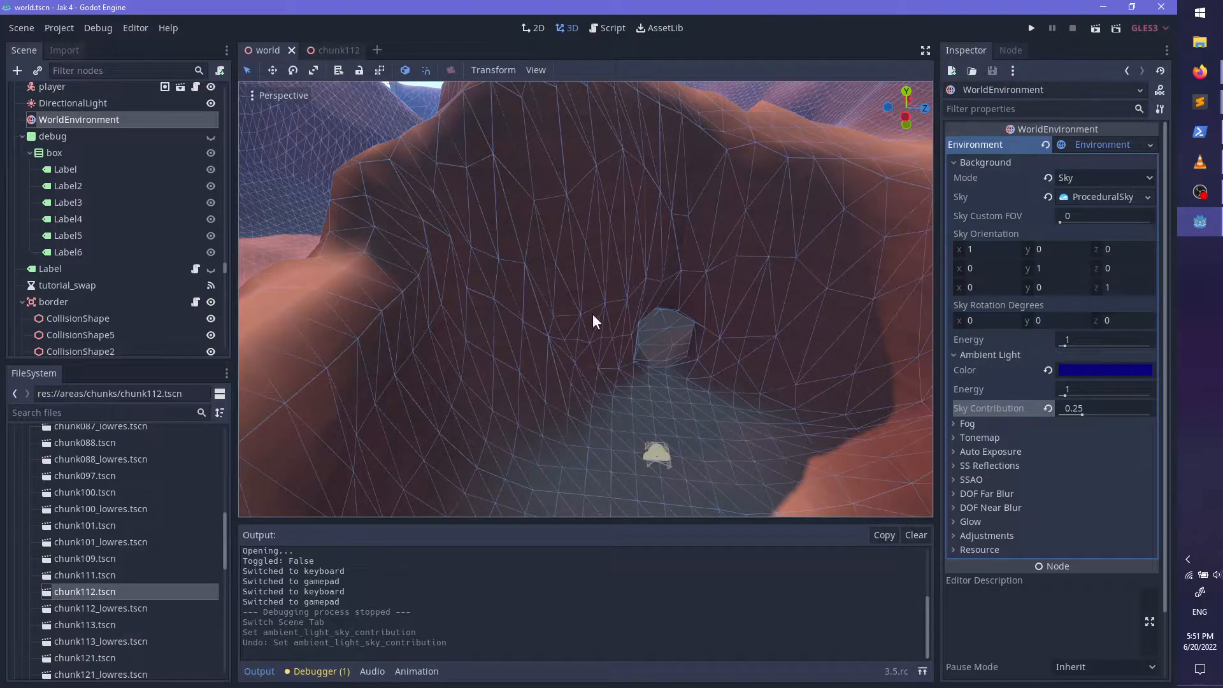
{"action": "middle_click_drag", "start_coordinate": [592, 315], "coordinate": [619, 351]}
{"action": "scroll", "coordinate": [616, 327], "scroll_direction": "down", "scroll_amount": 3}
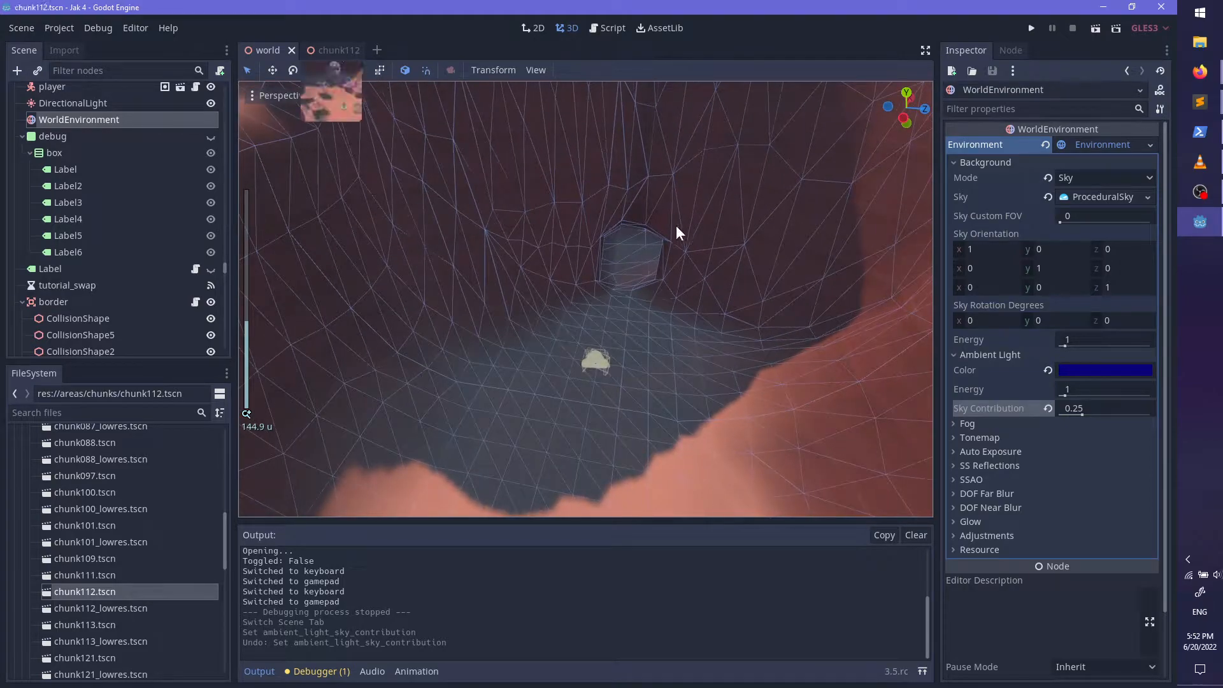
{"action": "key", "text": "ctrl+Tab"}
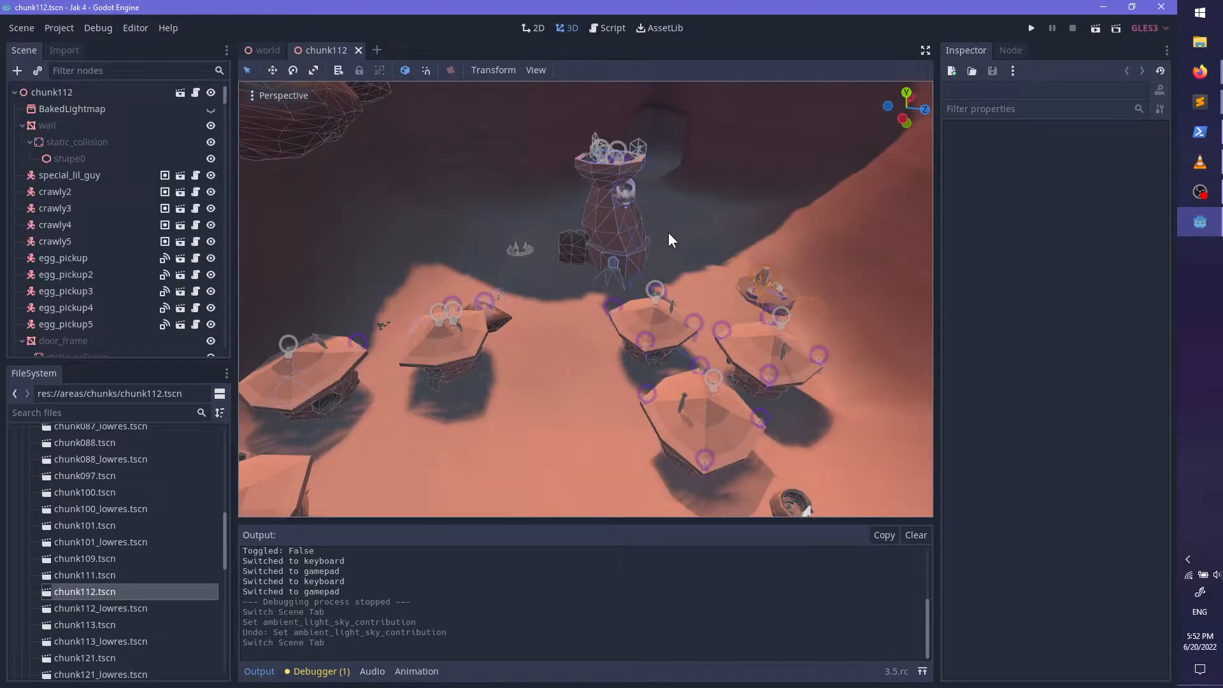
{"action": "middle_click_drag", "start_coordinate": [500, 304], "coordinate": [461, 248]}
{"action": "scroll", "coordinate": [549, 387], "scroll_direction": "up", "scroll_amount": 3}
Step: Run the project and move the character past the fountain toward the village houses
{"action": "key", "text": "F5"}
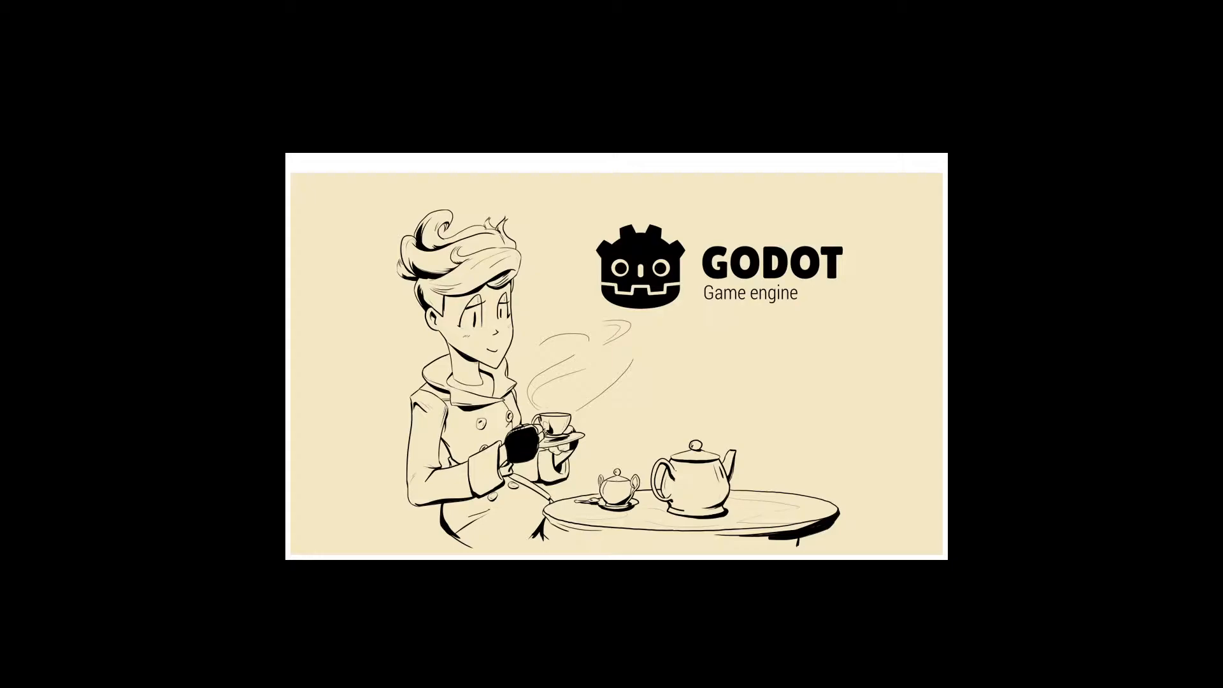
{"action": "key", "text": "w"}
{"action": "key", "text": "s"}
{"action": "key", "text": "d"}
{"action": "key", "text": "w"}
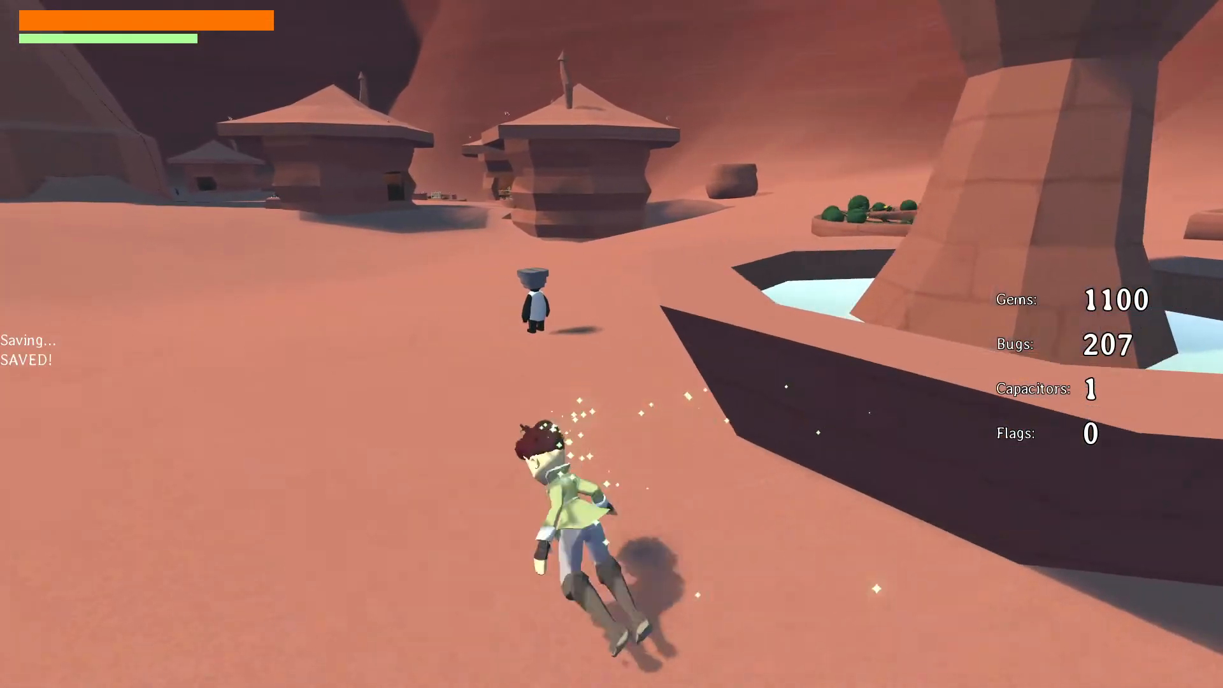
{"action": "key", "text": "space"}
{"action": "key", "text": "space"}
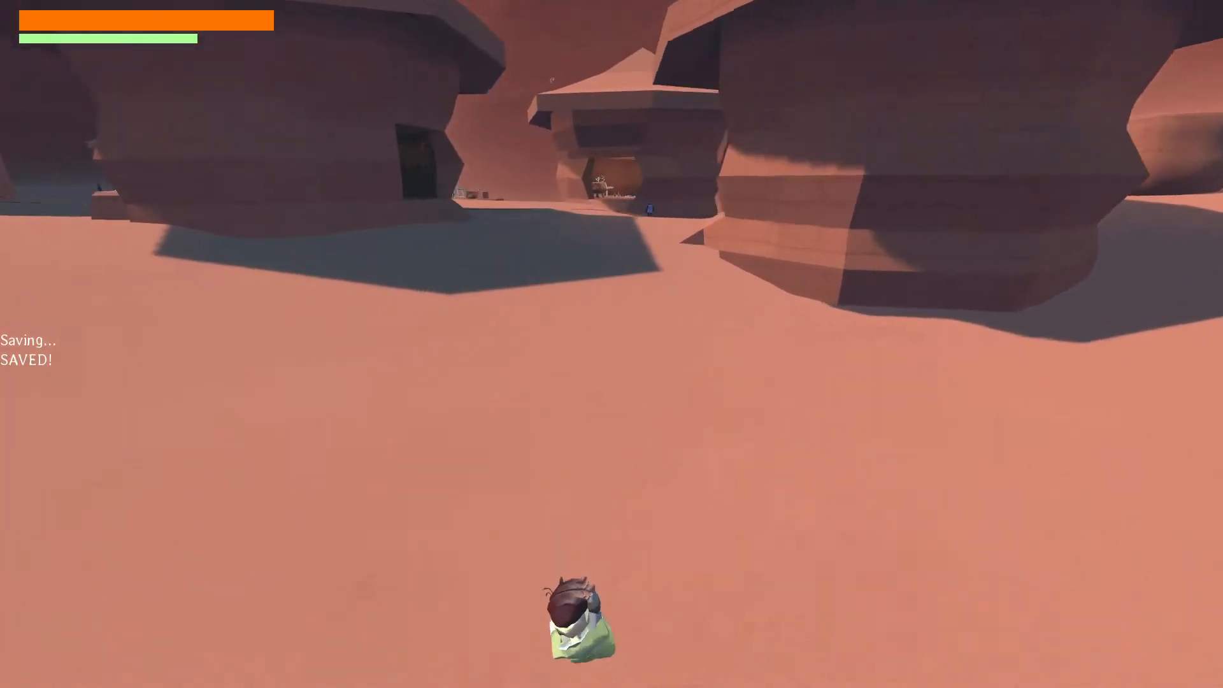
Step: Move the character around the dark house's doorway and into the lit house across from it
{"action": "key", "text": "s"}
{"action": "key", "text": "d"}
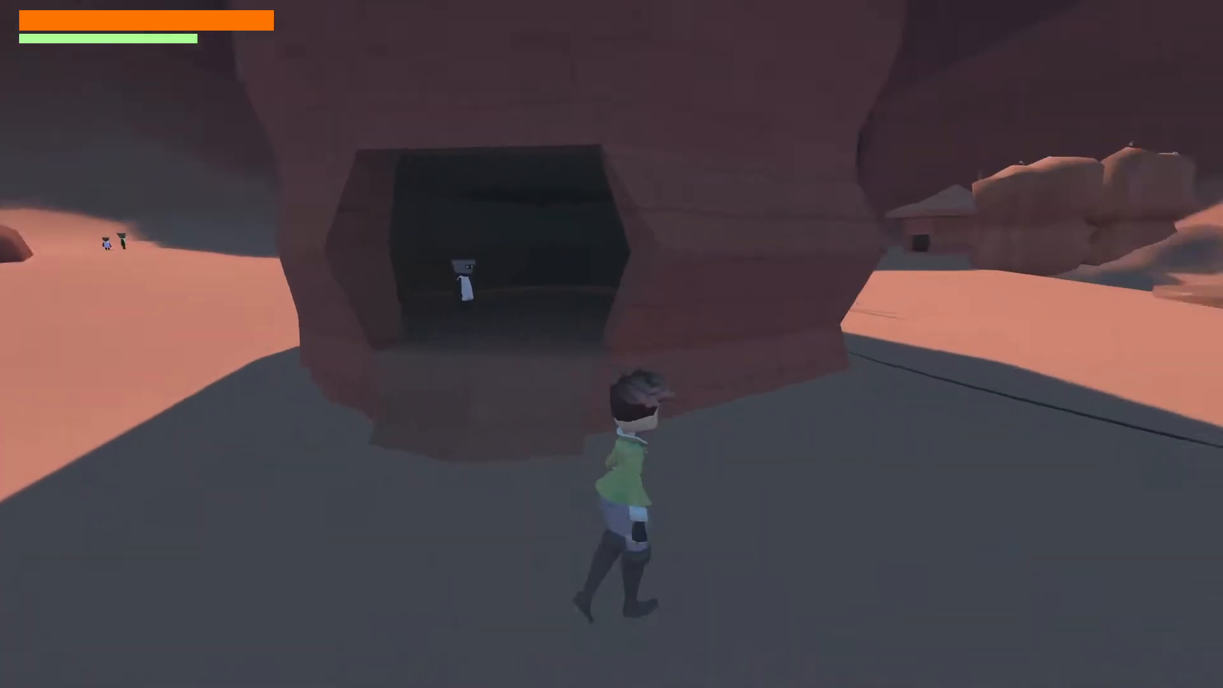
{"action": "key", "text": "w"}
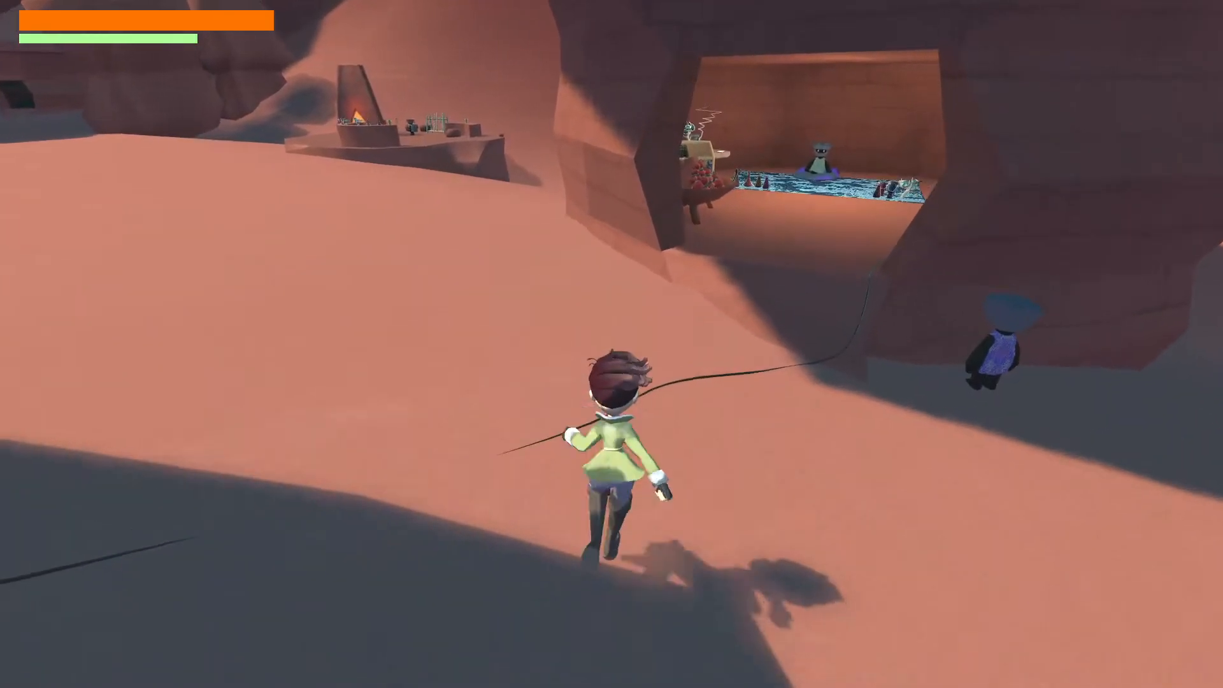
{"action": "key", "text": "w"}
{"action": "key", "text": "d"}
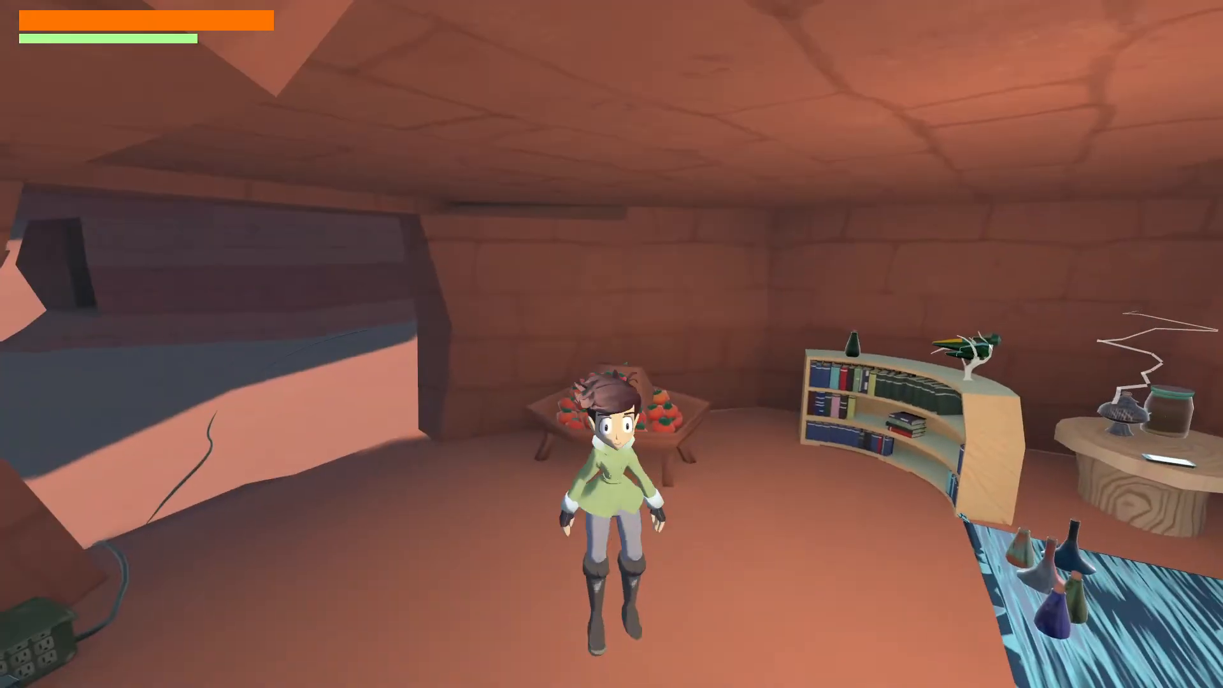
Step: Look around the lit house's interior, examining the fruit table, bookshelf, patterned rug with vases, and drinks fridge
{"action": "key", "text": "s"}
{"action": "key", "text": "d"}
{"action": "key", "text": "s"}
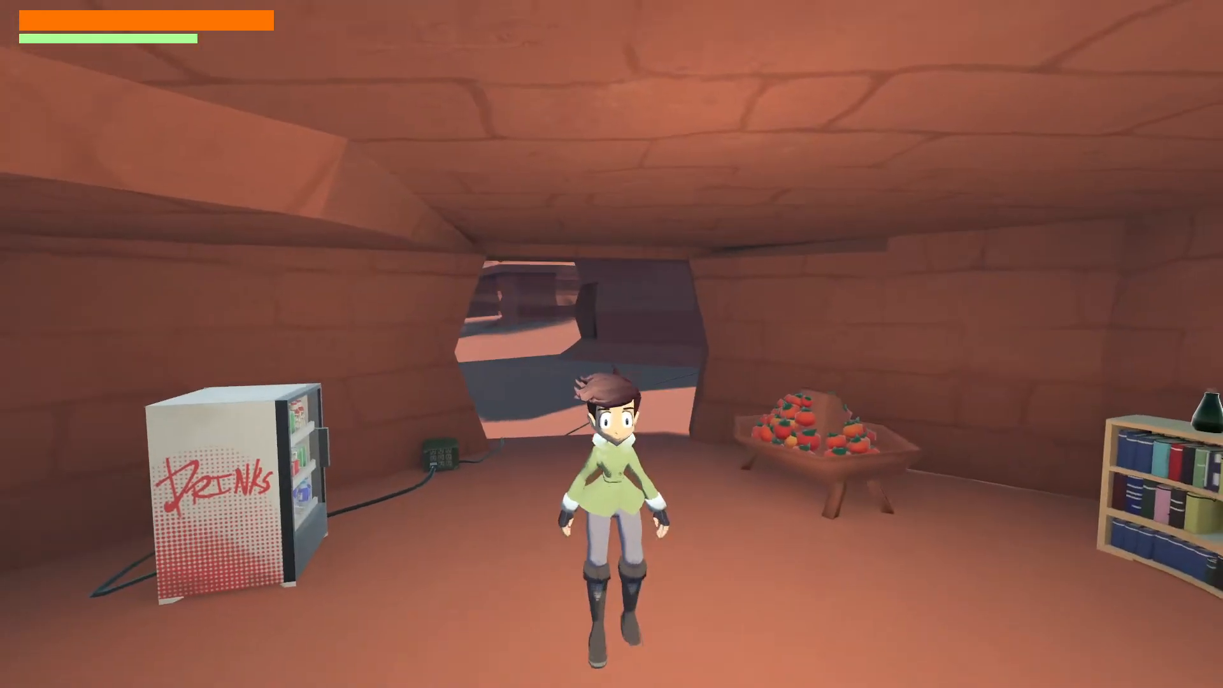
{"action": "key", "text": "d"}
{"action": "key", "text": "s"}
{"action": "key", "text": "a"}
{"action": "key", "text": "s"}
{"action": "key", "text": "s"}
{"action": "key", "text": "d"}
{"action": "key", "text": "a"}
{"action": "key", "text": "w"}
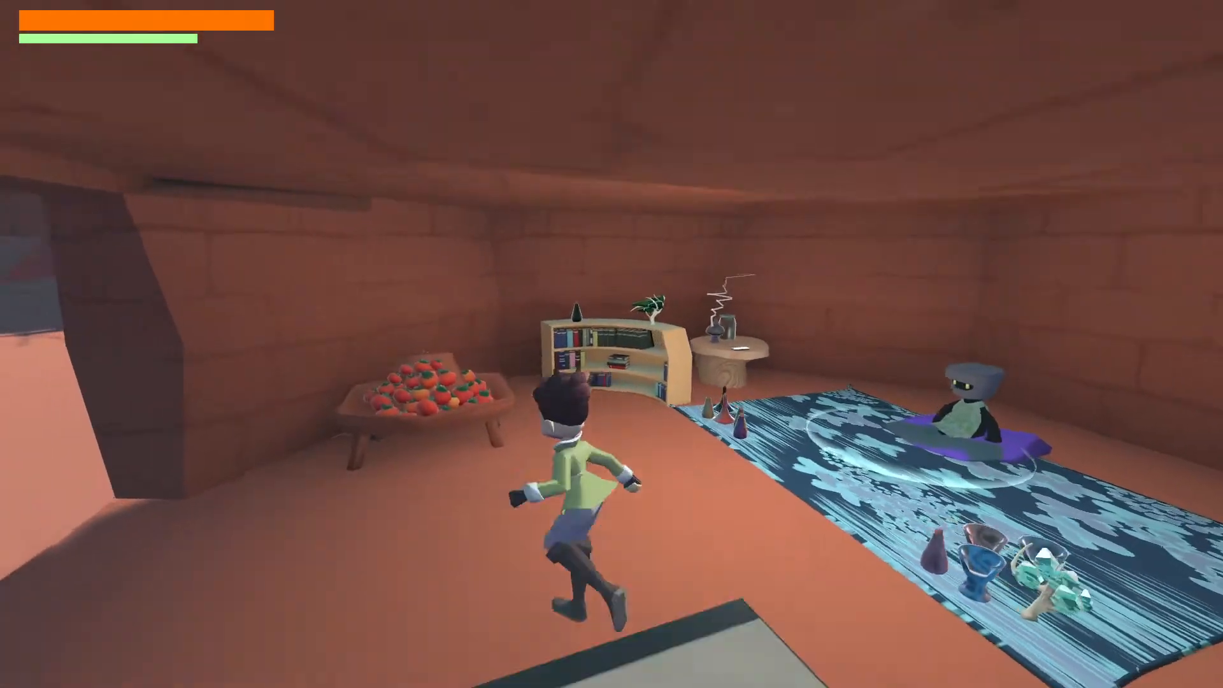
{"action": "key", "text": "d"}
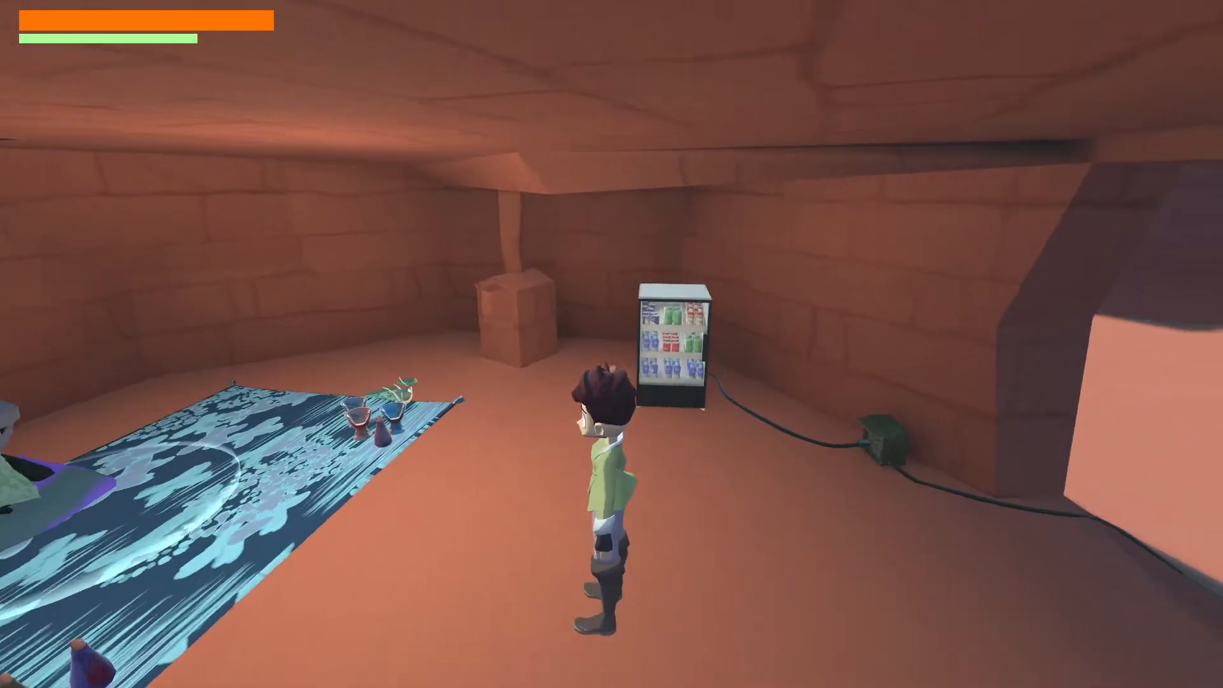
{"action": "key", "text": "s"}
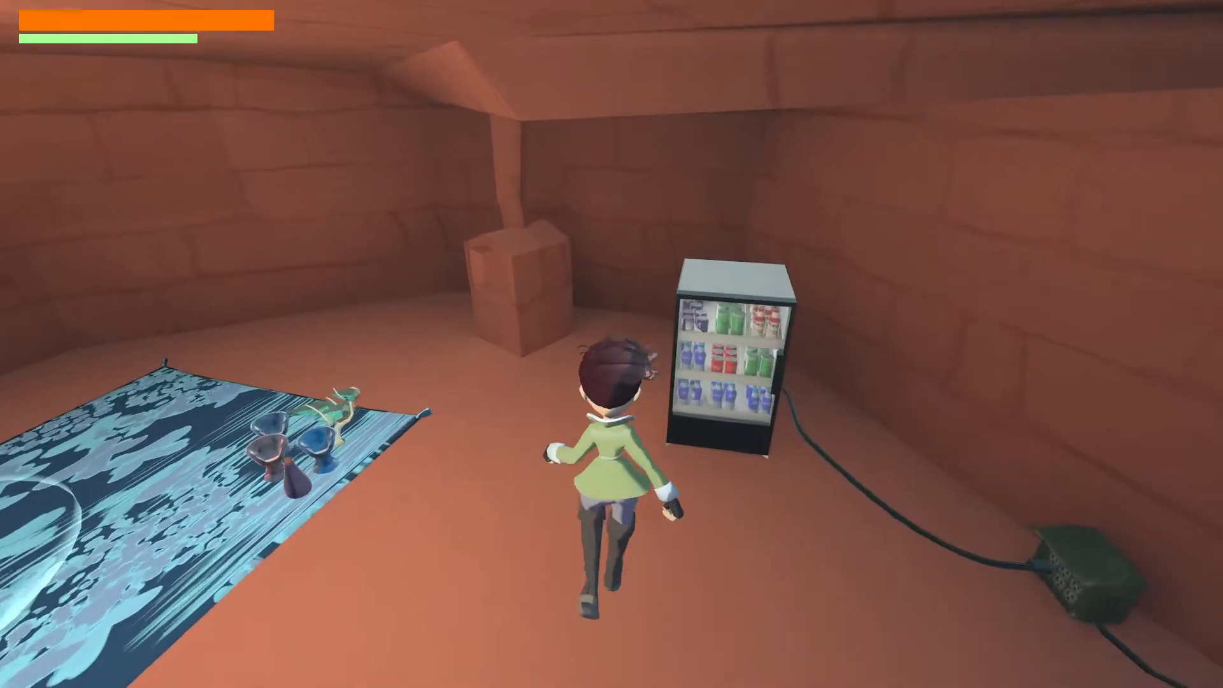
Step: Move the character from the drinks fridge out of the lit house and into the dark house across from it
{"action": "key", "text": "w"}
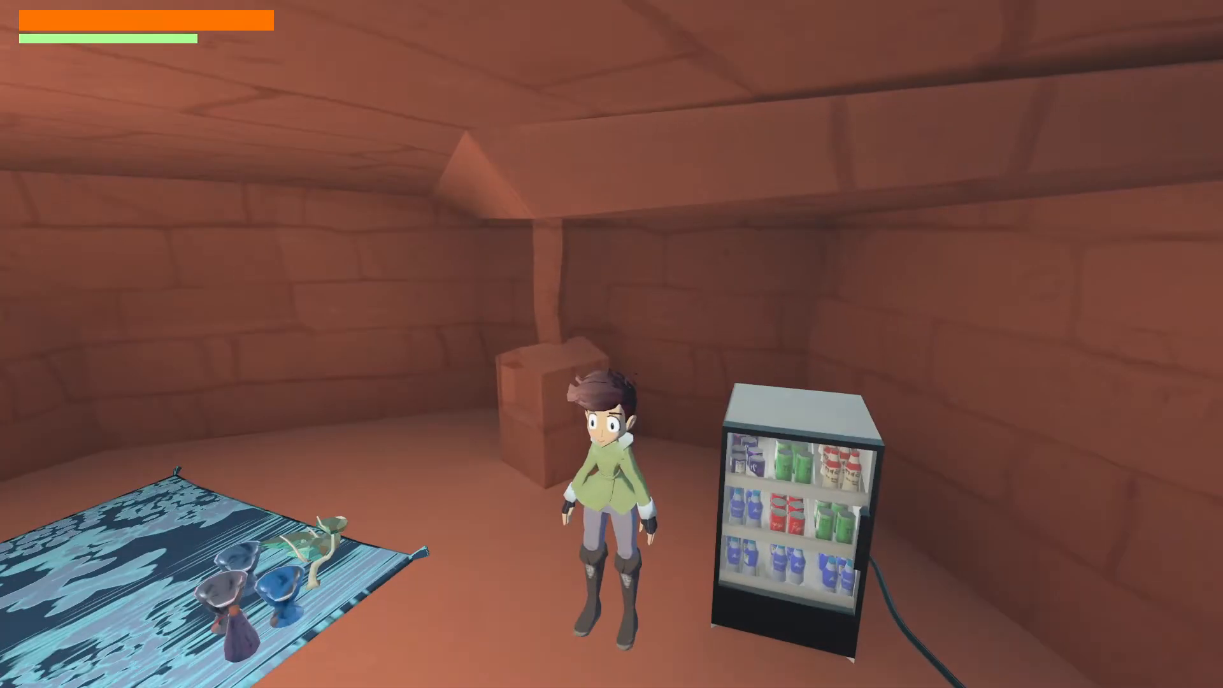
{"action": "key", "text": "d"}
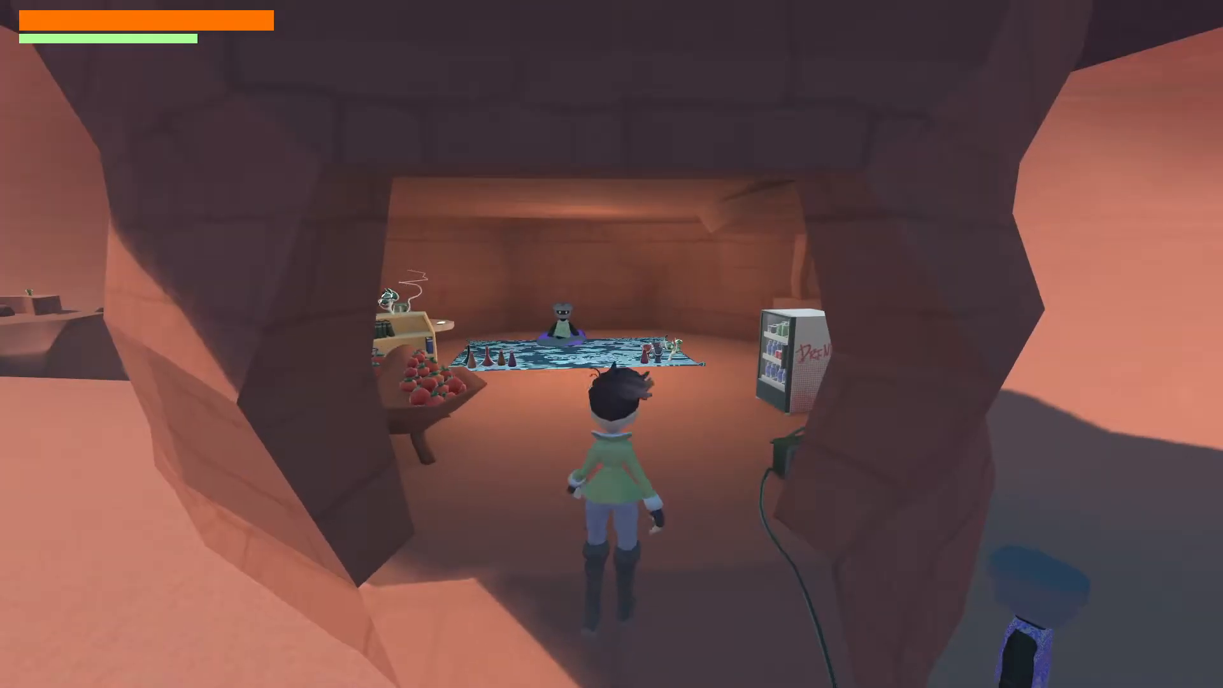
{"action": "key", "text": "s"}
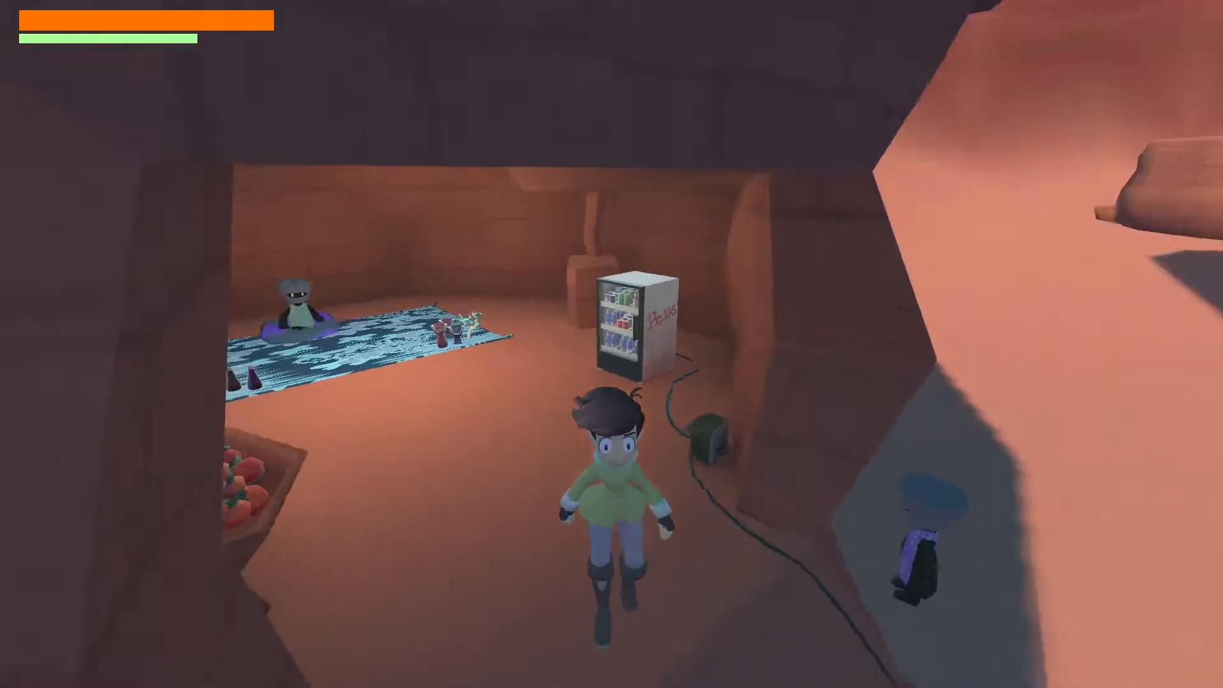
{"action": "key", "text": "w"}
{"action": "key", "text": "space"}
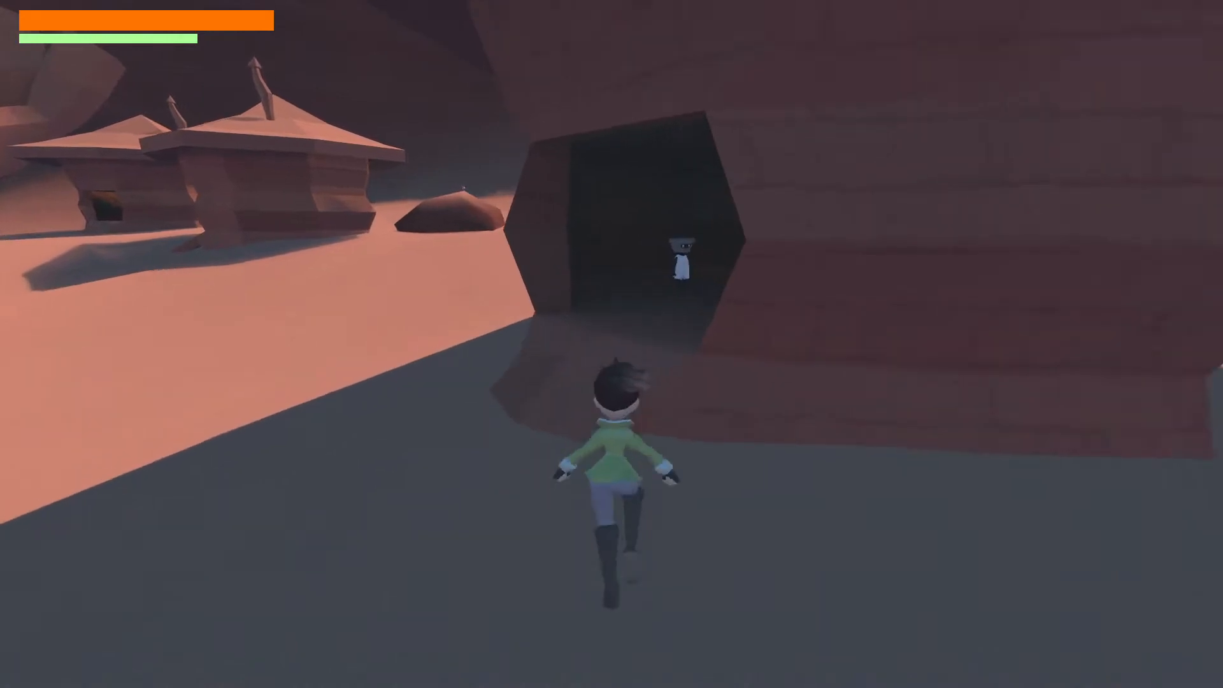
{"action": "key", "text": "space"}
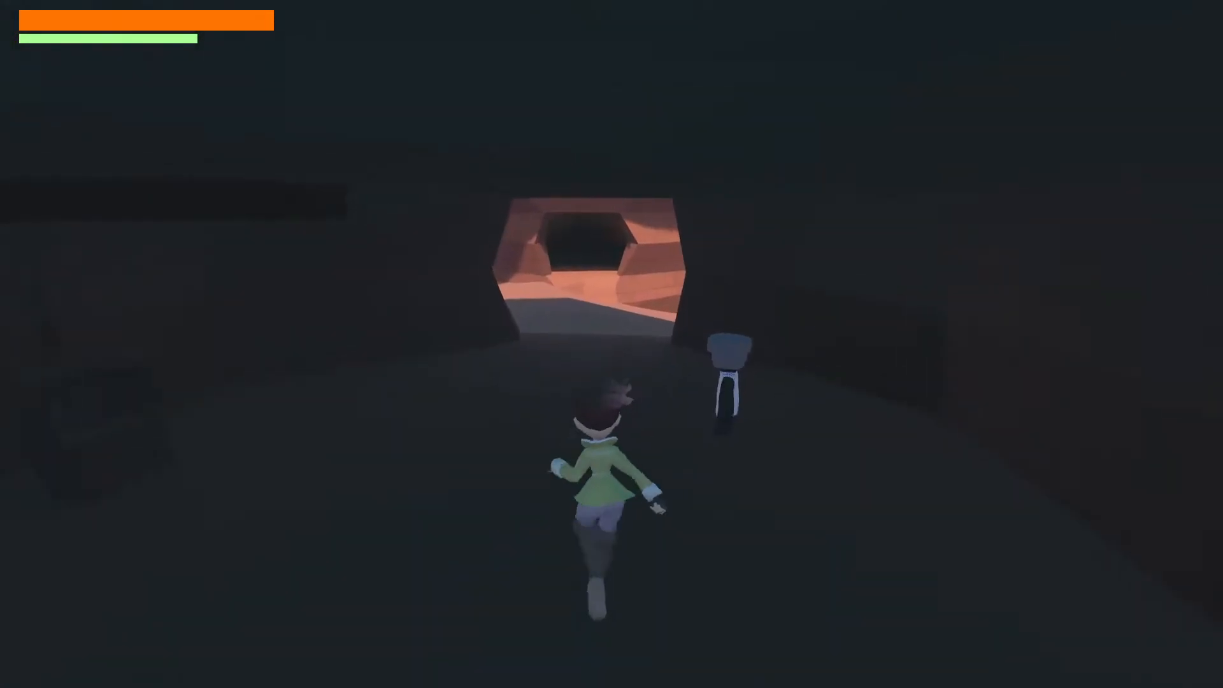
Step: Leave the dark house and jump the character across the village to the shaded slope behind the houses
{"action": "key", "text": "space"}
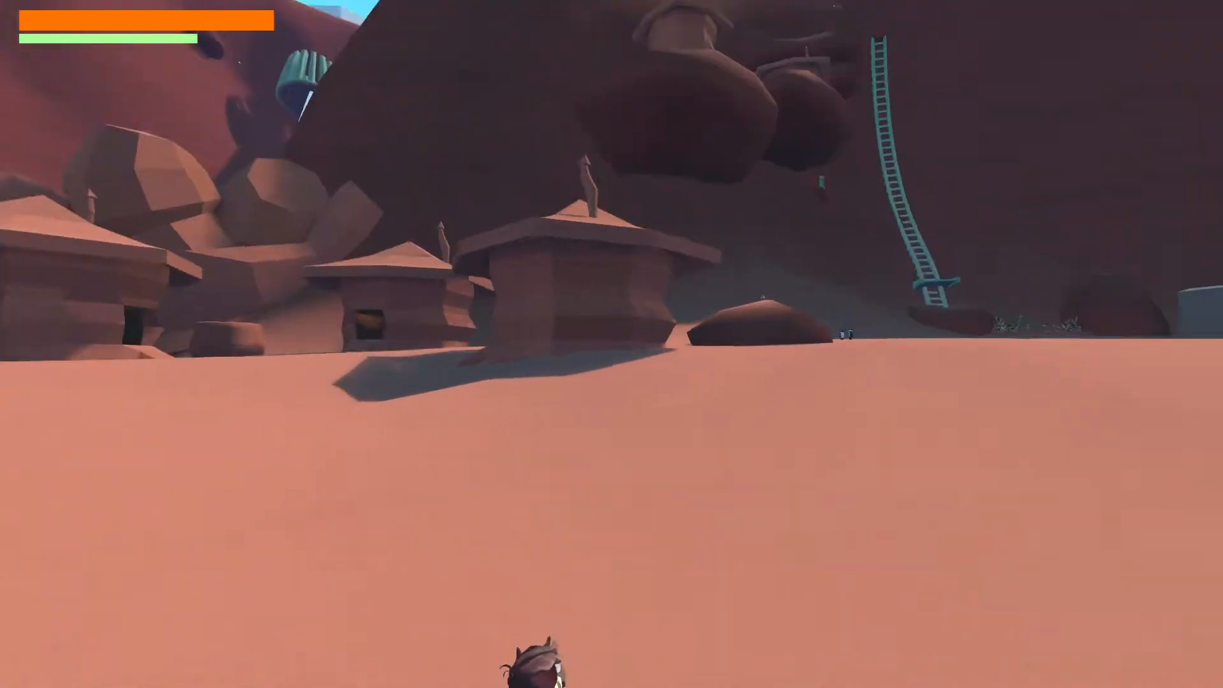
{"action": "key", "text": "space"}
{"action": "key", "text": "space"}
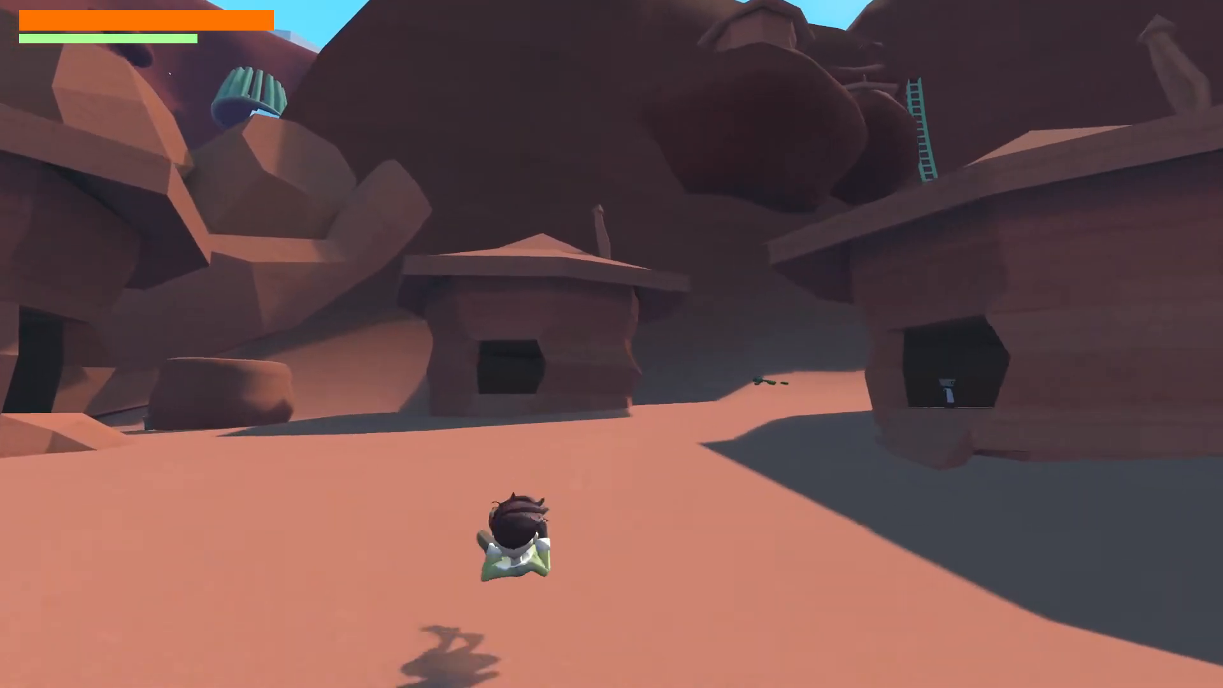
{"action": "key", "text": "space"}
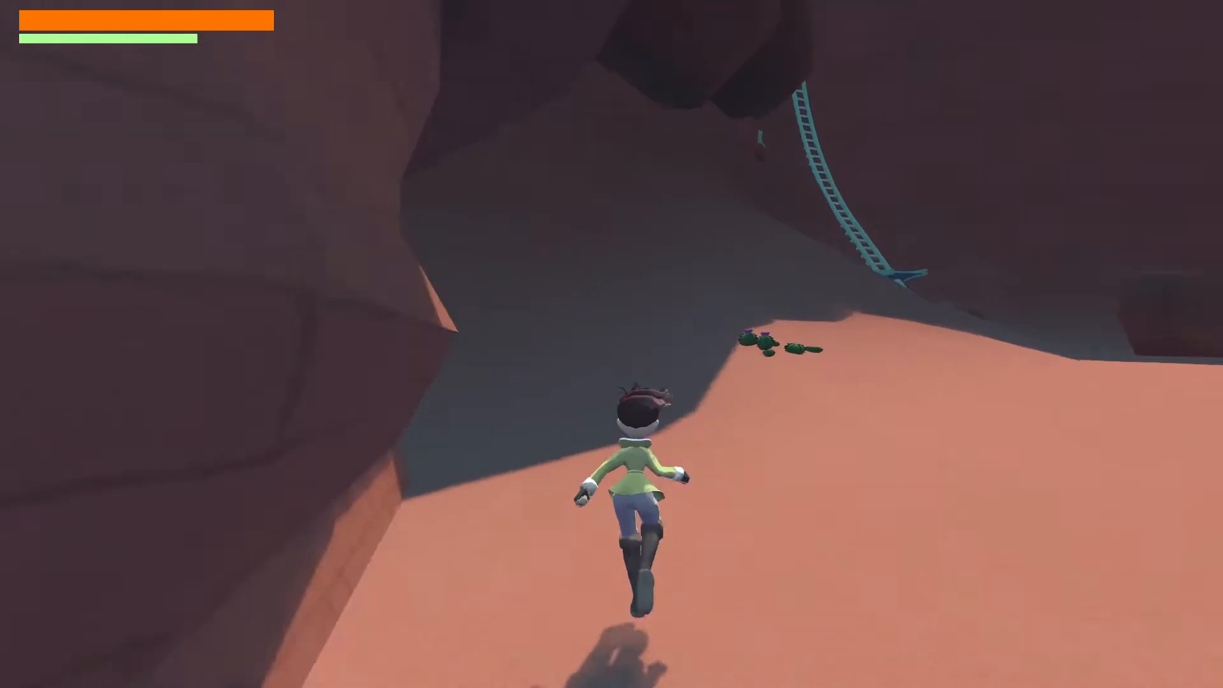
{"action": "key", "text": "space"}
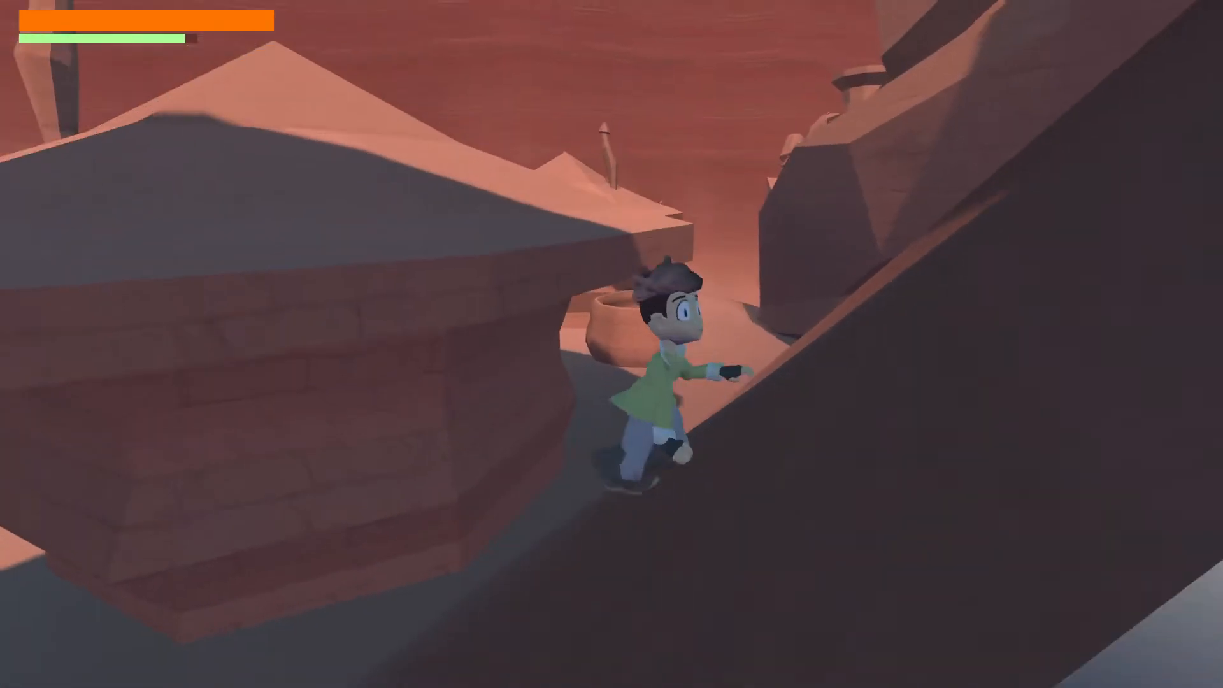
{"action": "key", "text": "space"}
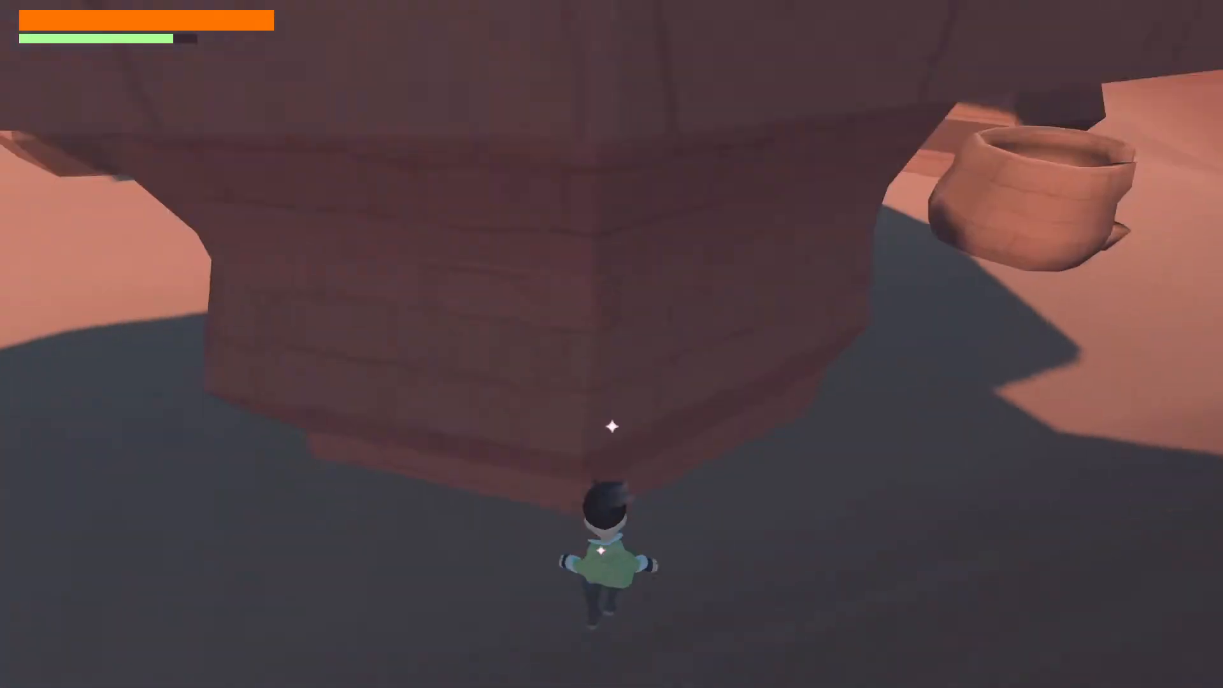
Step: Run the character past the houses and large pot, and climb the boulders beside the cliff, collecting gems
{"action": "key", "text": "w"}
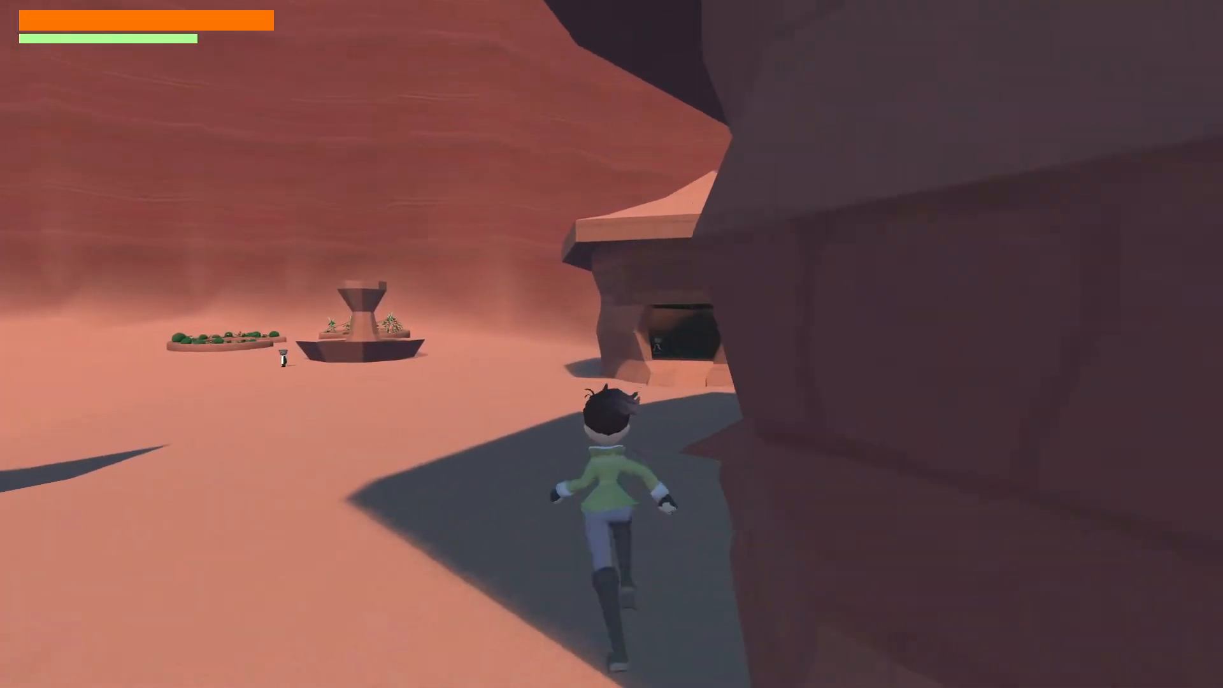
{"action": "key", "text": "space"}
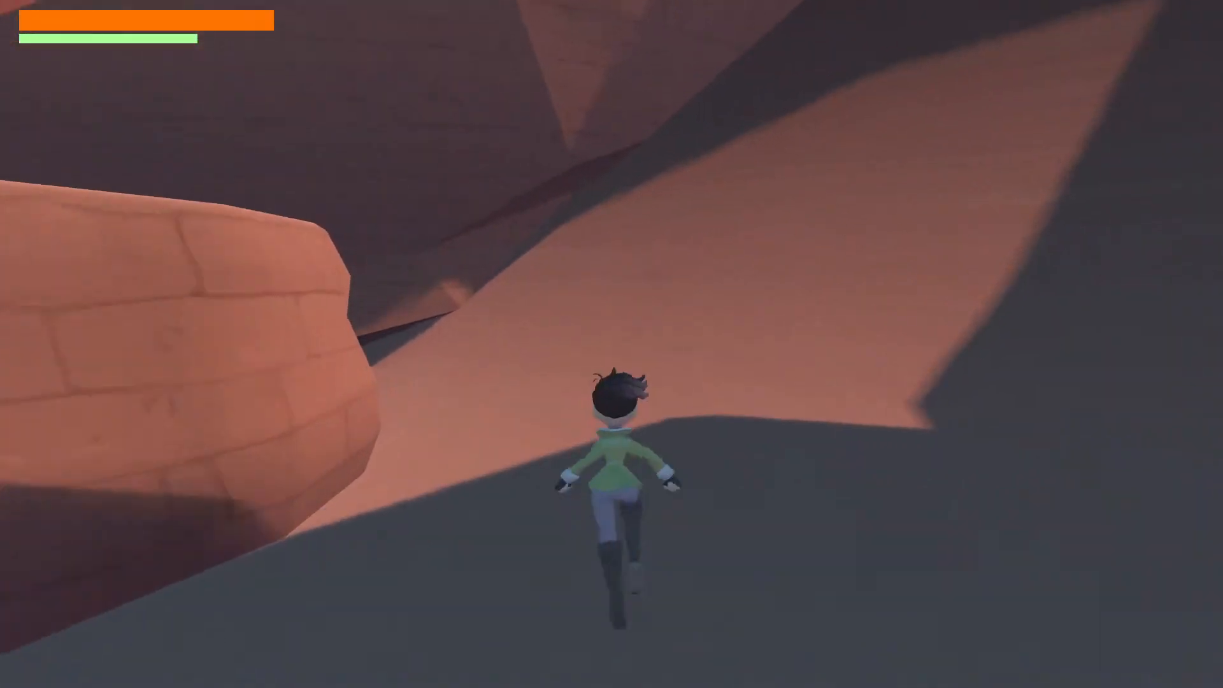
{"action": "key", "text": "shift"}
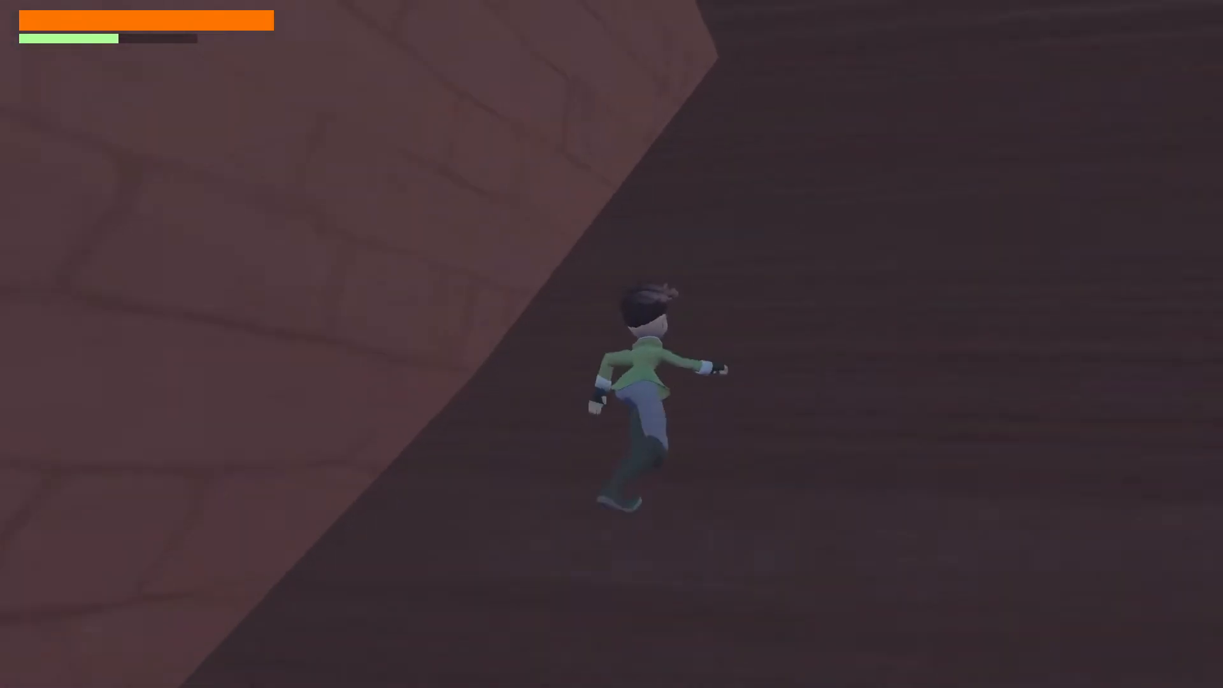
{"action": "key", "text": "space"}
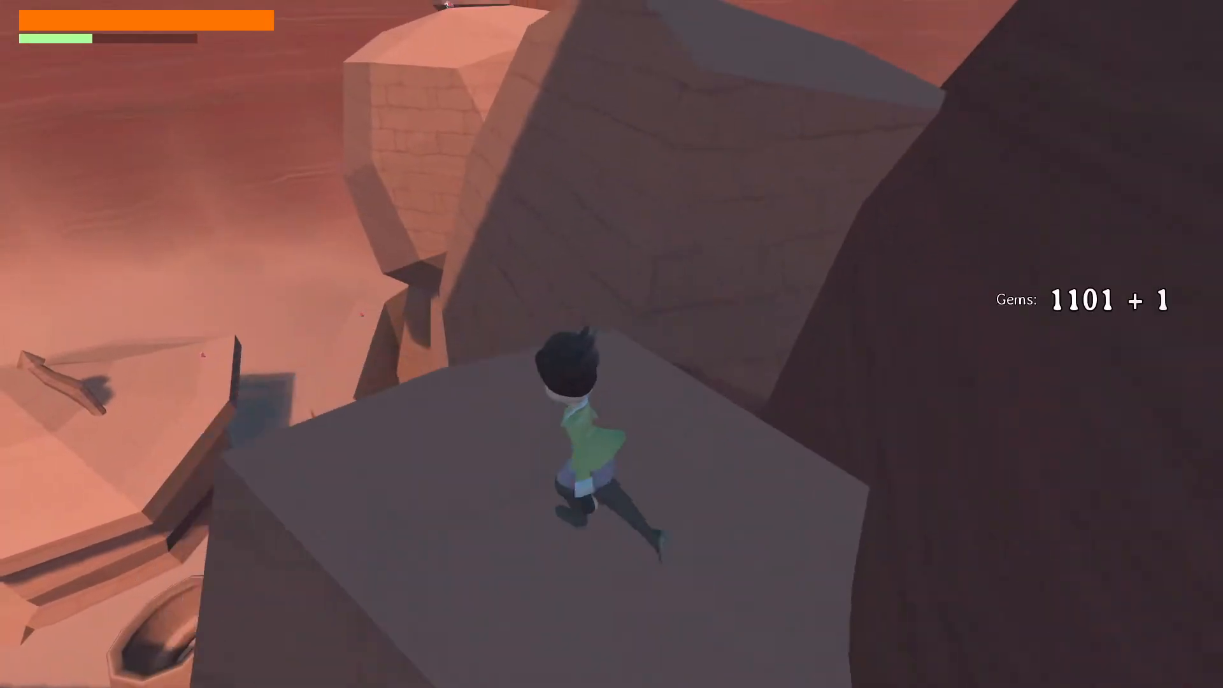
{"action": "key", "text": "space"}
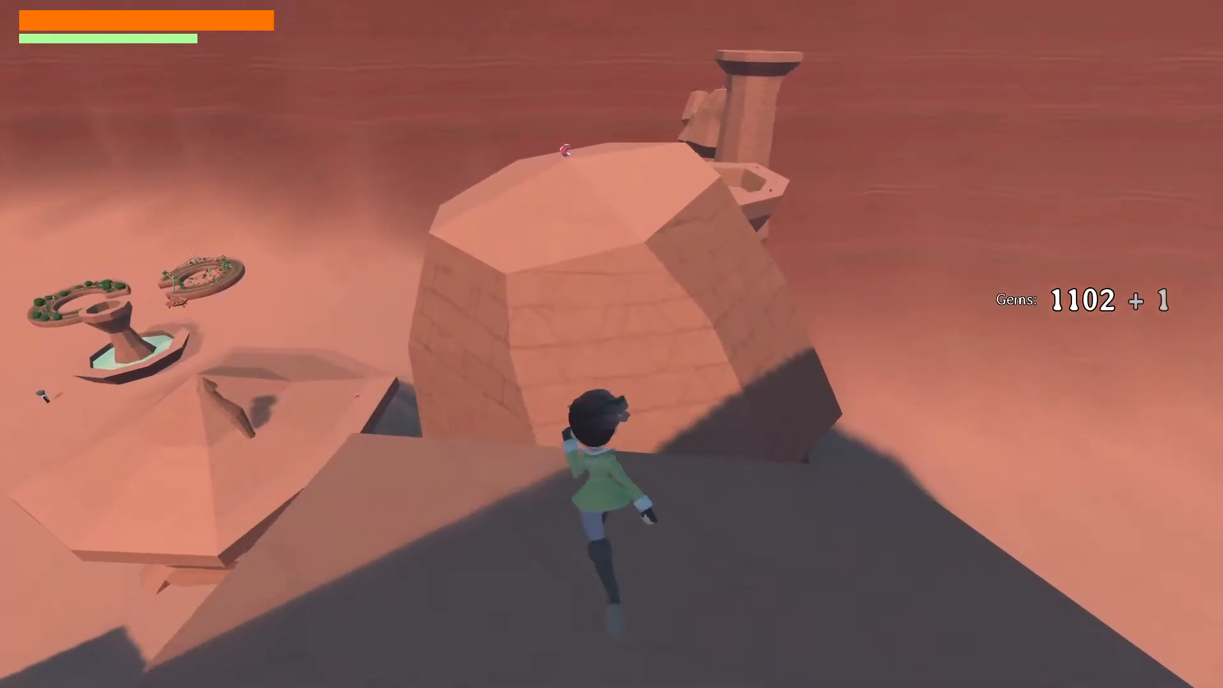
{"action": "key", "text": "space"}
{"action": "key", "text": "space"}
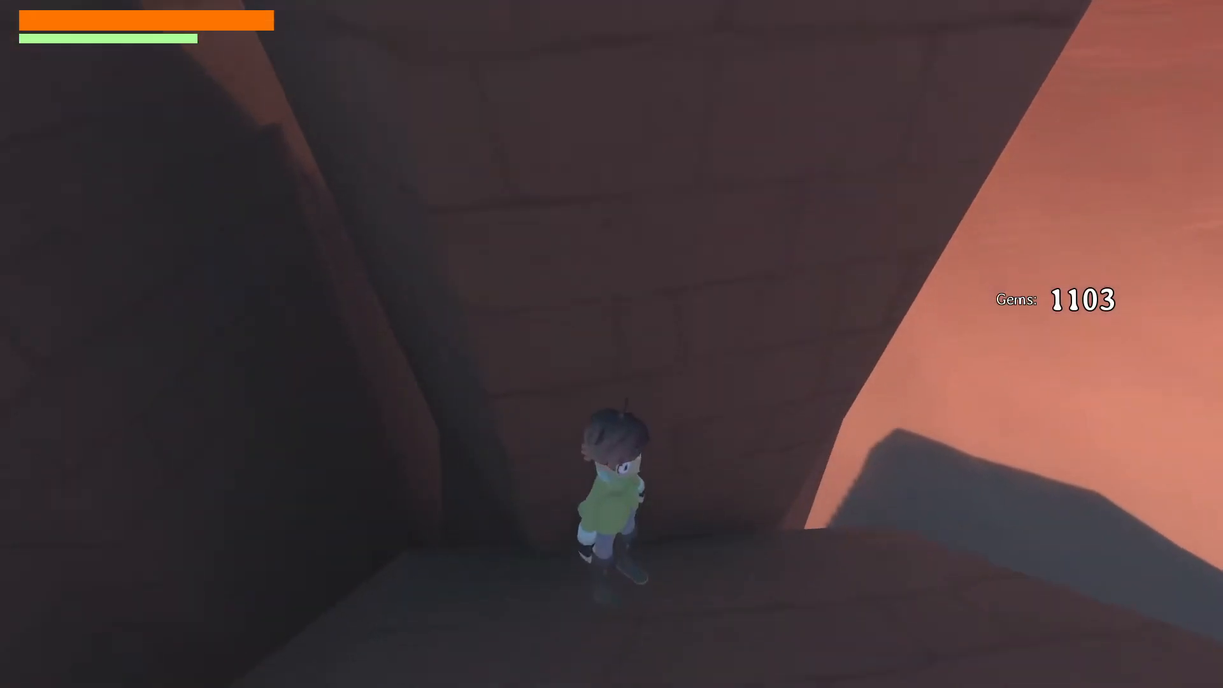
Step: Move the character through the shaded gap between the boulders and onto the sunlit wall above the village
{"action": "key", "text": "s"}
{"action": "key", "text": "a"}
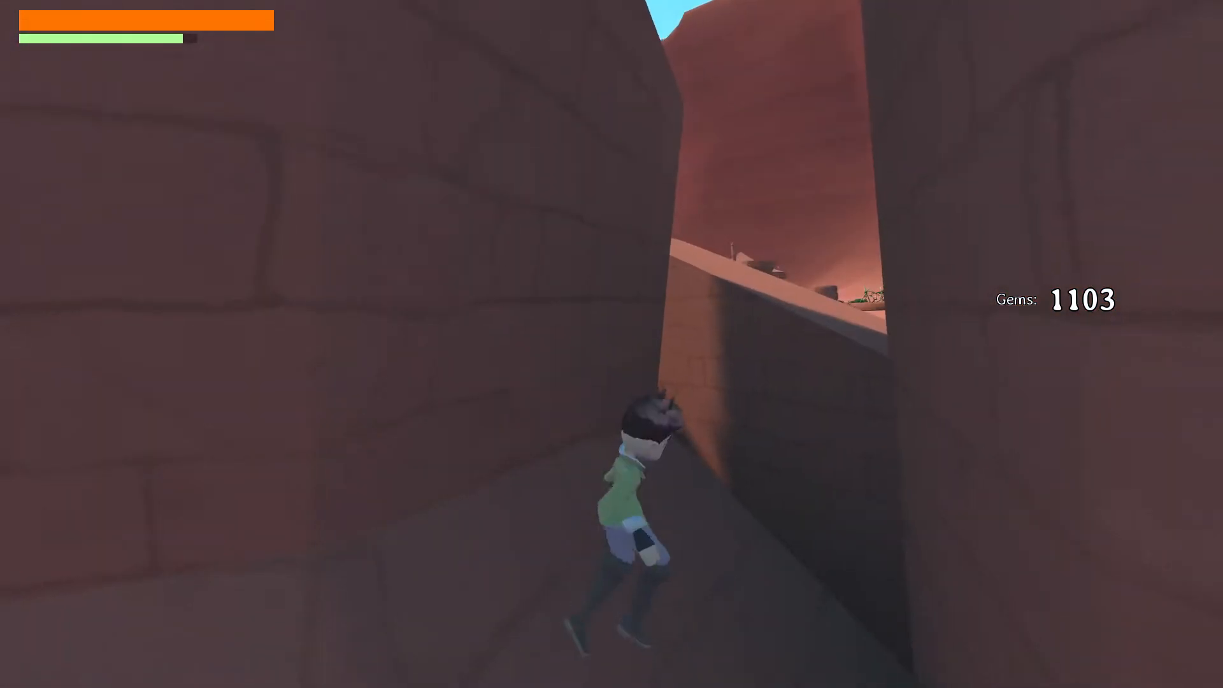
{"action": "key", "text": "w"}
{"action": "key", "text": "space"}
{"action": "key", "text": "w"}
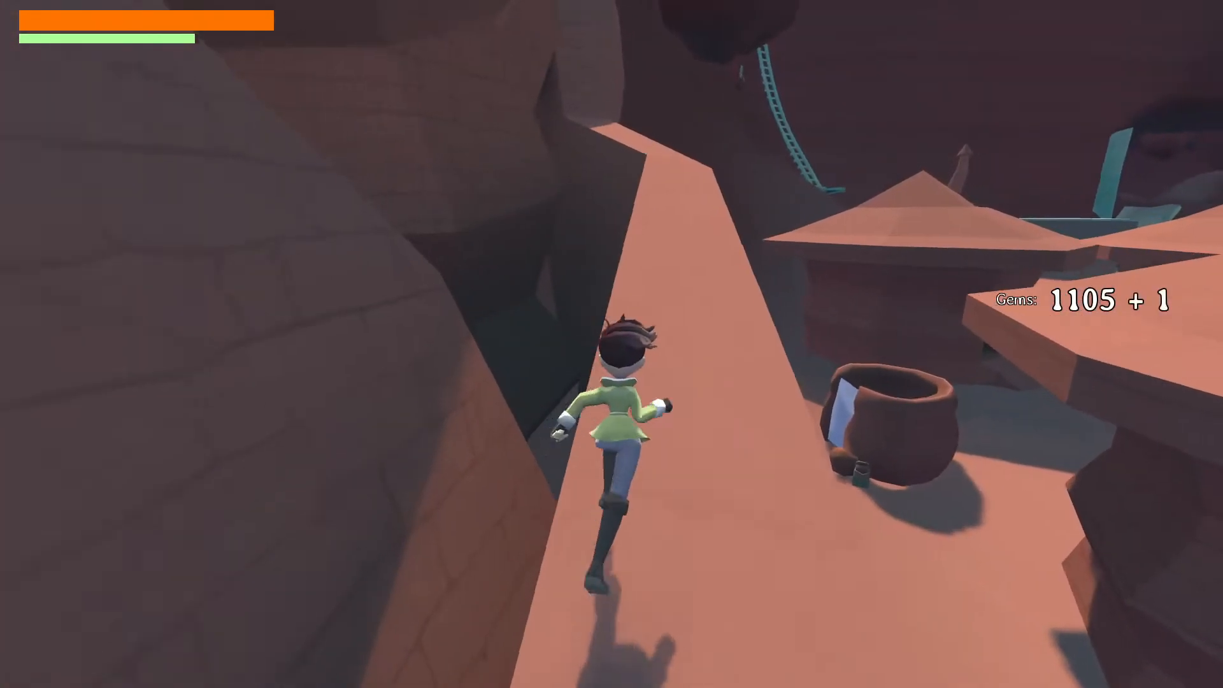
Step: Follow the stone wall with the character and hop across its side ledges to collect the gems
{"action": "key", "text": "w"}
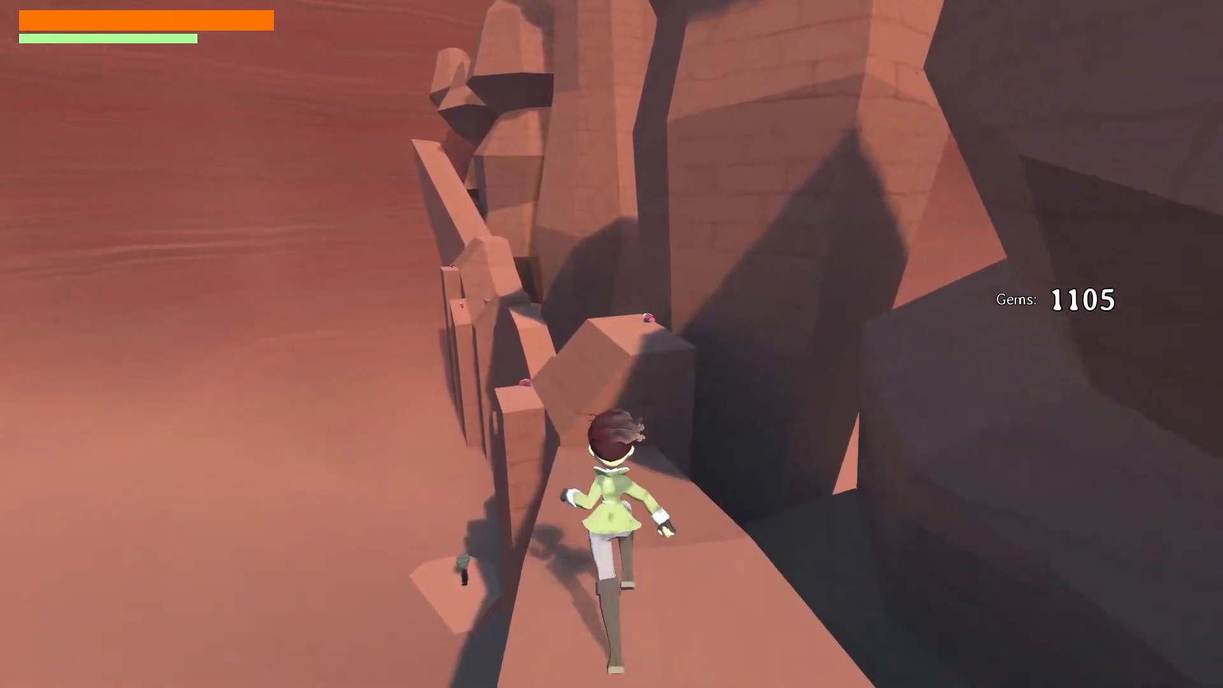
{"action": "key", "text": "w"}
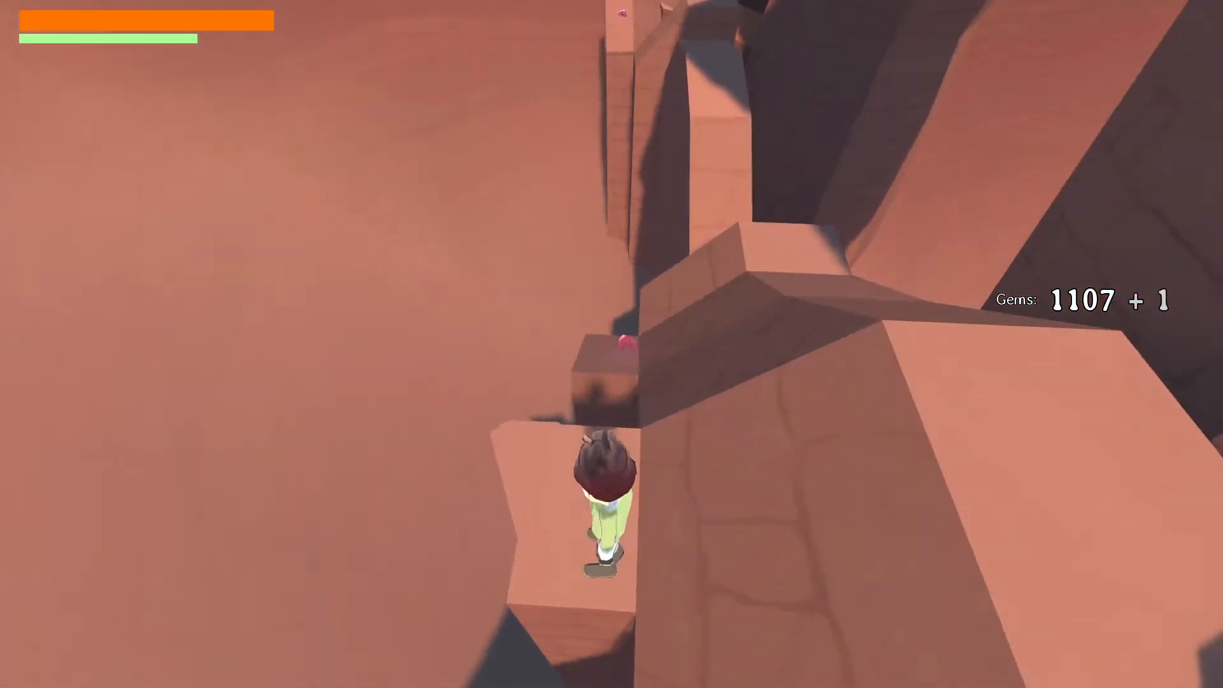
{"action": "key", "text": "w"}
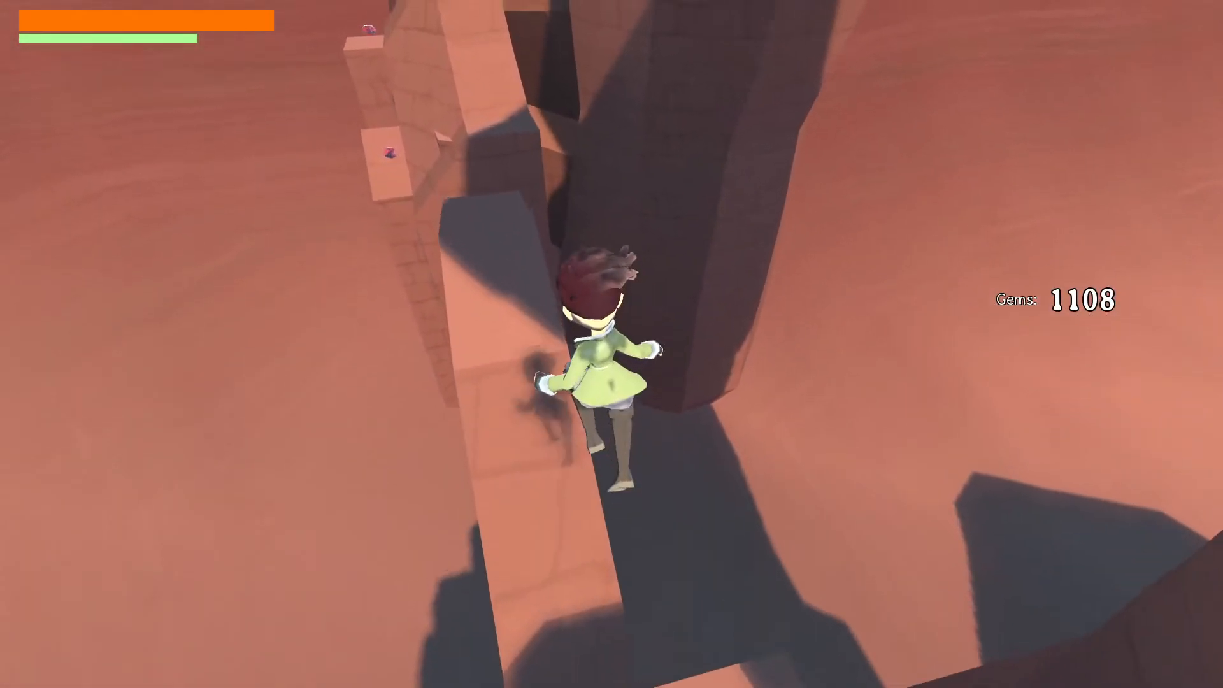
{"action": "key", "text": "w"}
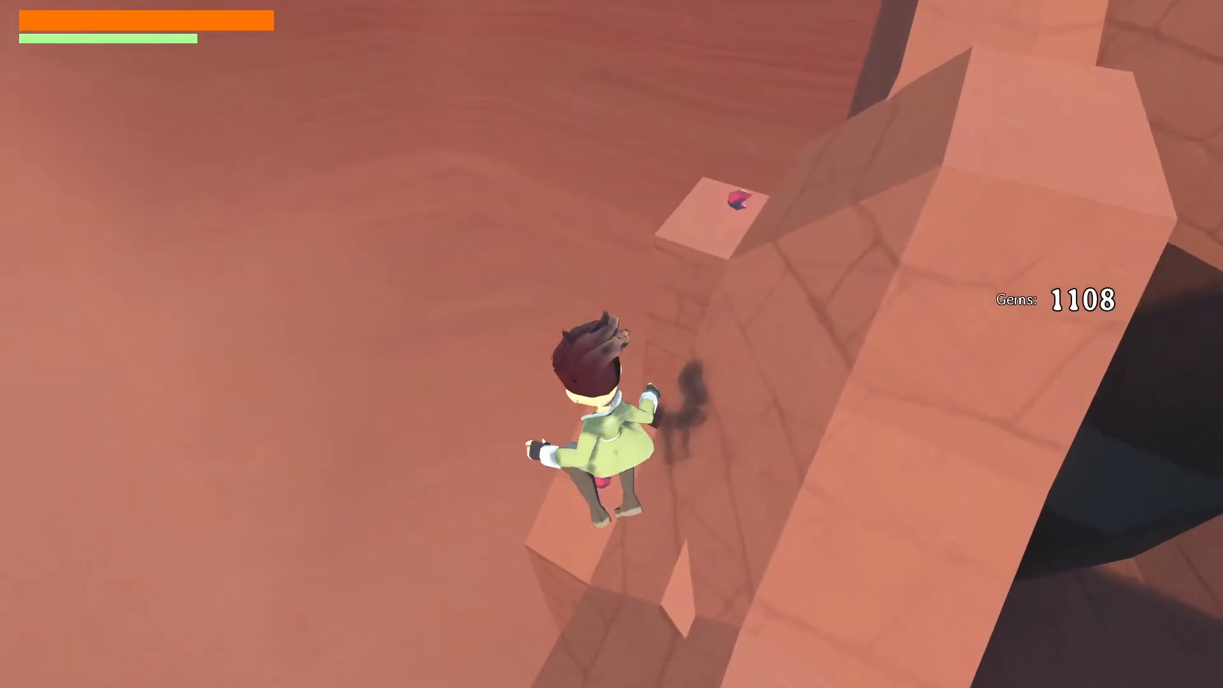
{"action": "key", "text": "w"}
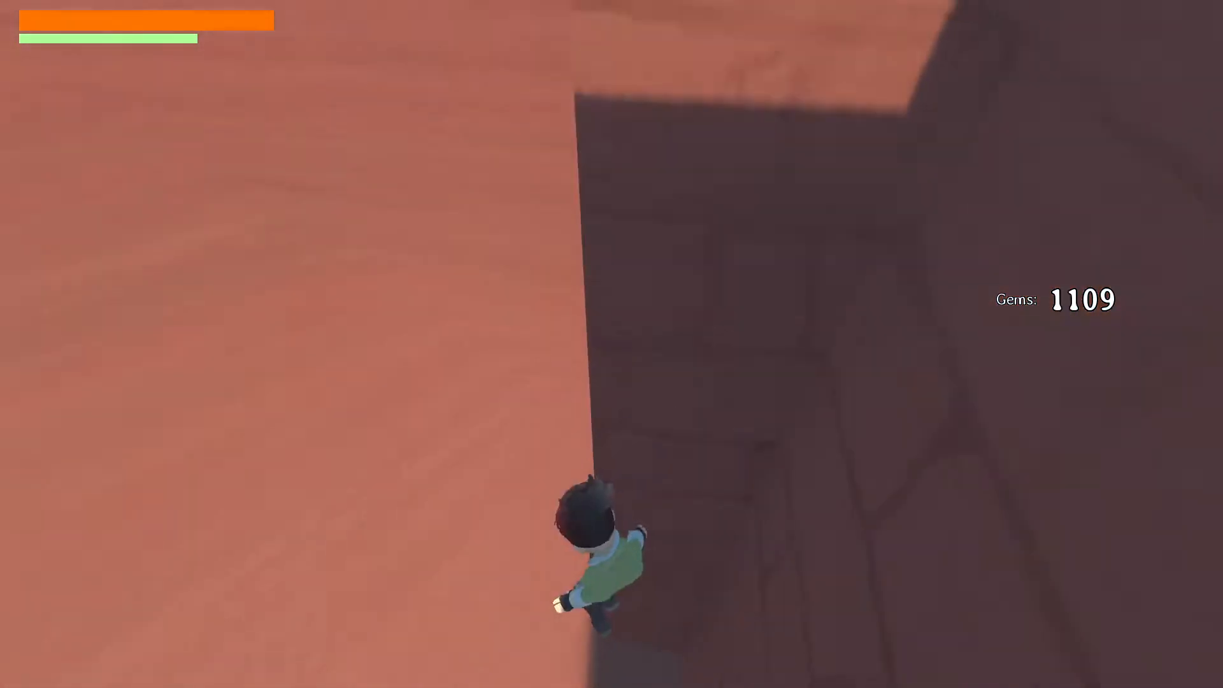
Step: Climb the red cliff face back up to the stone wall and collect the gem on the ledge beside it
{"action": "key", "text": "w"}
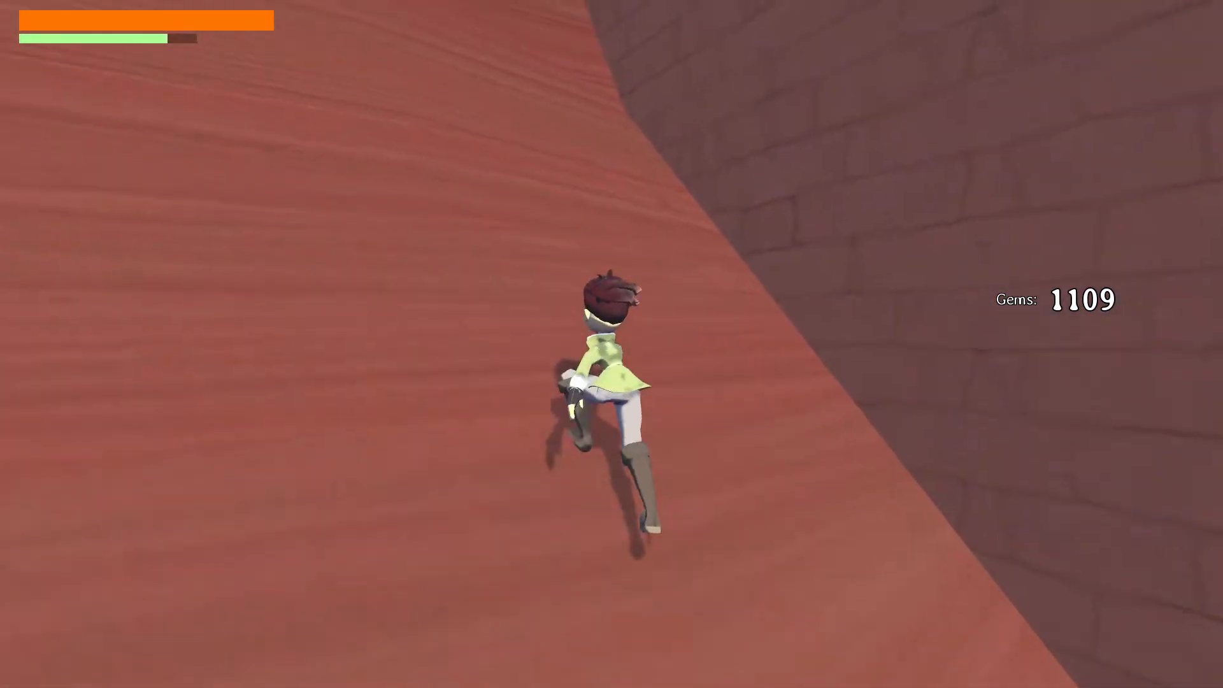
{"action": "key", "text": "w"}
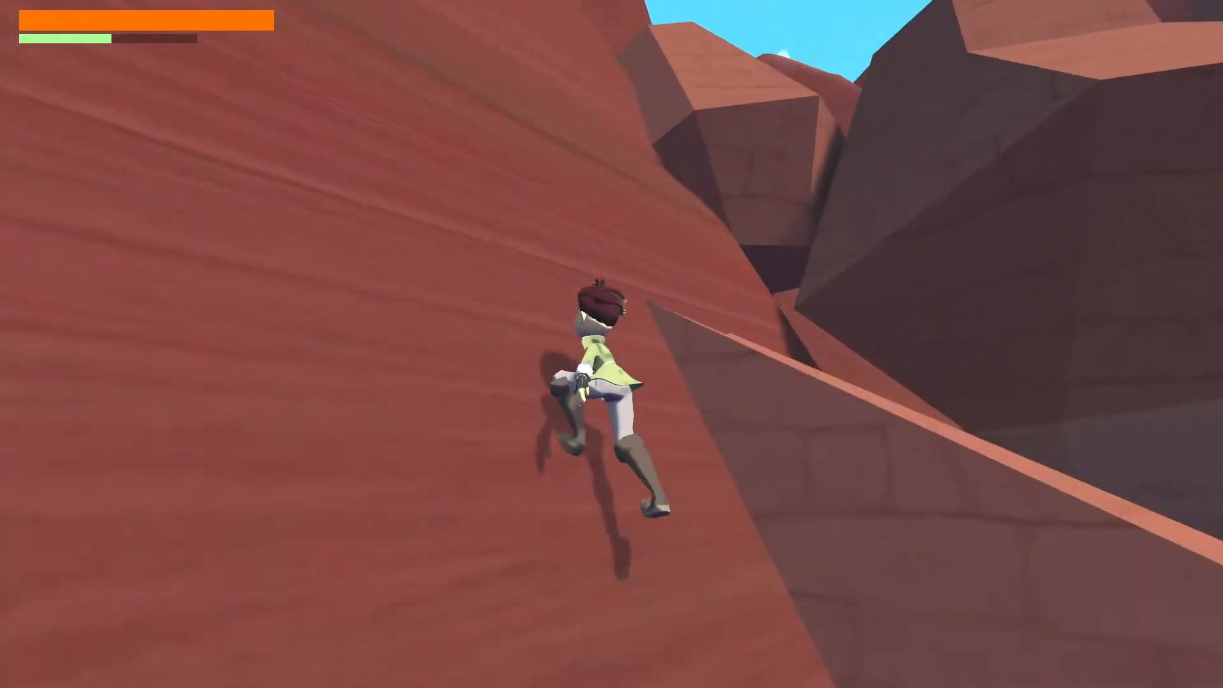
{"action": "key", "text": "w"}
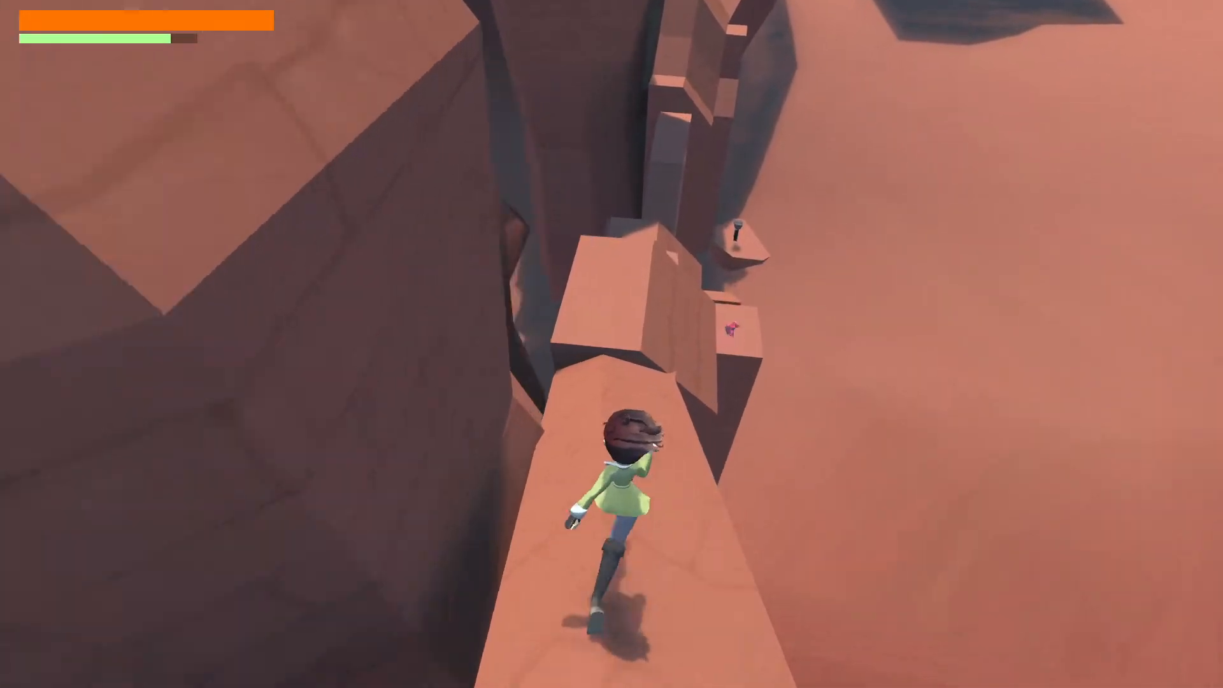
{"action": "key", "text": "space"}
{"action": "key", "text": "w"}
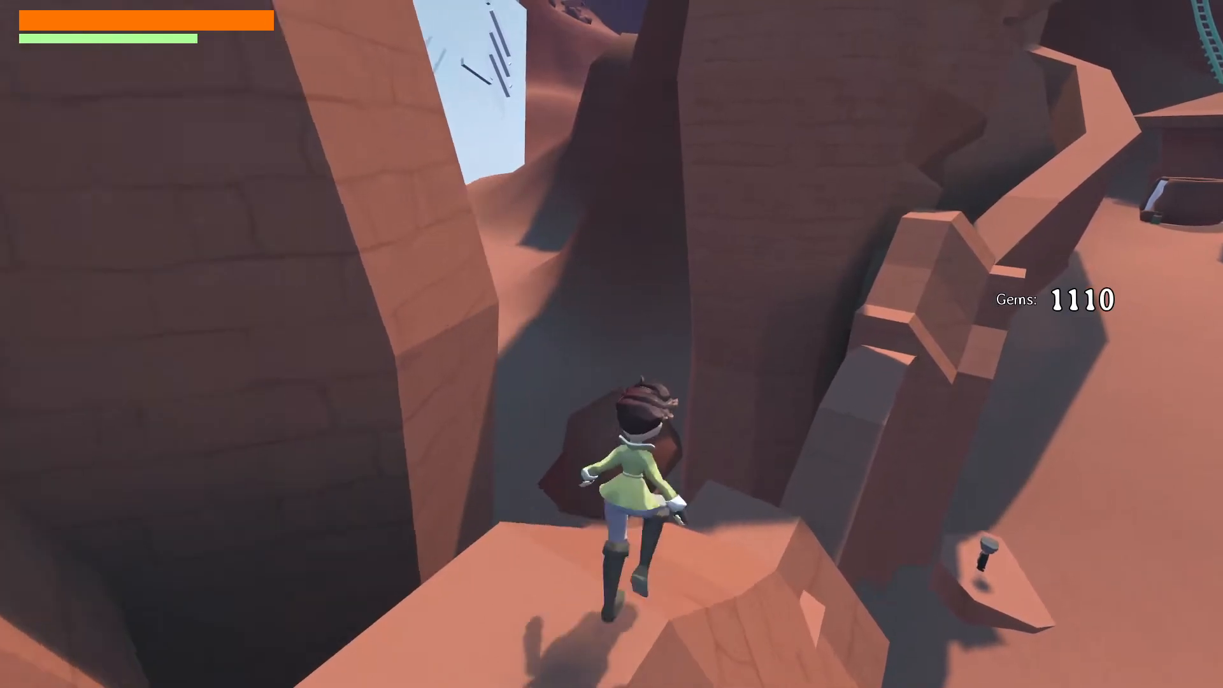
Step: Run back and forth along the top of the stone wall, viewing the shadows on the rocks and village houses
{"action": "key", "text": "w"}
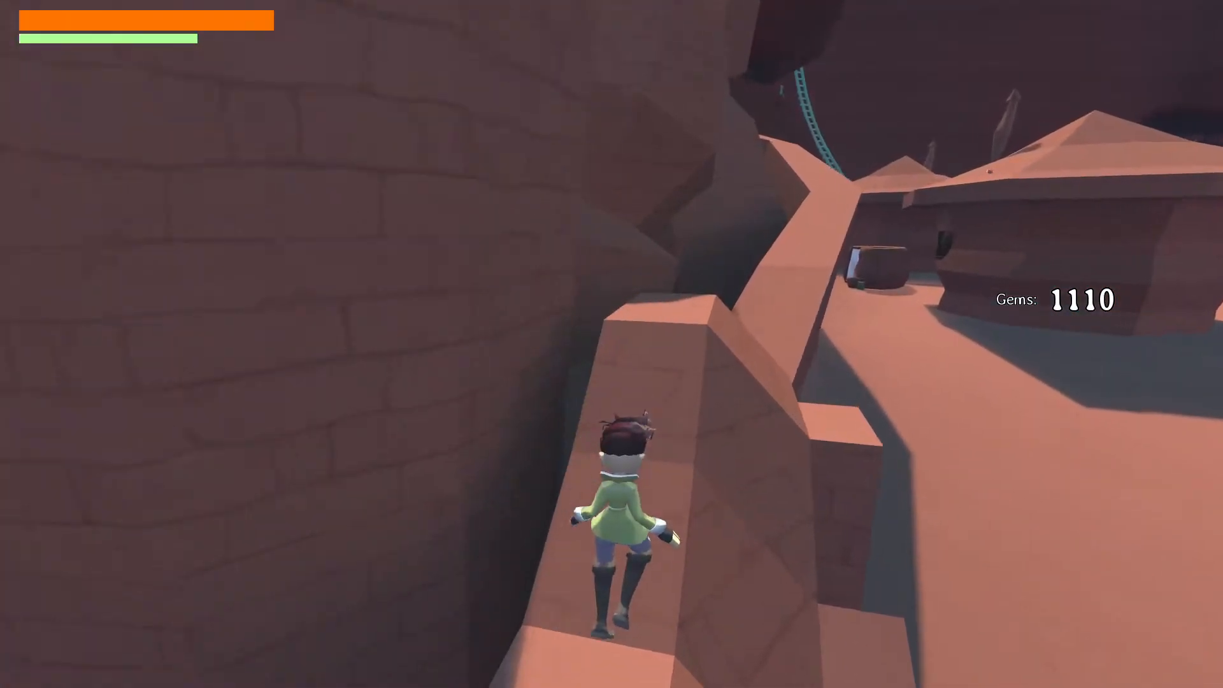
{"action": "key", "text": "w"}
{"action": "key", "text": "w"}
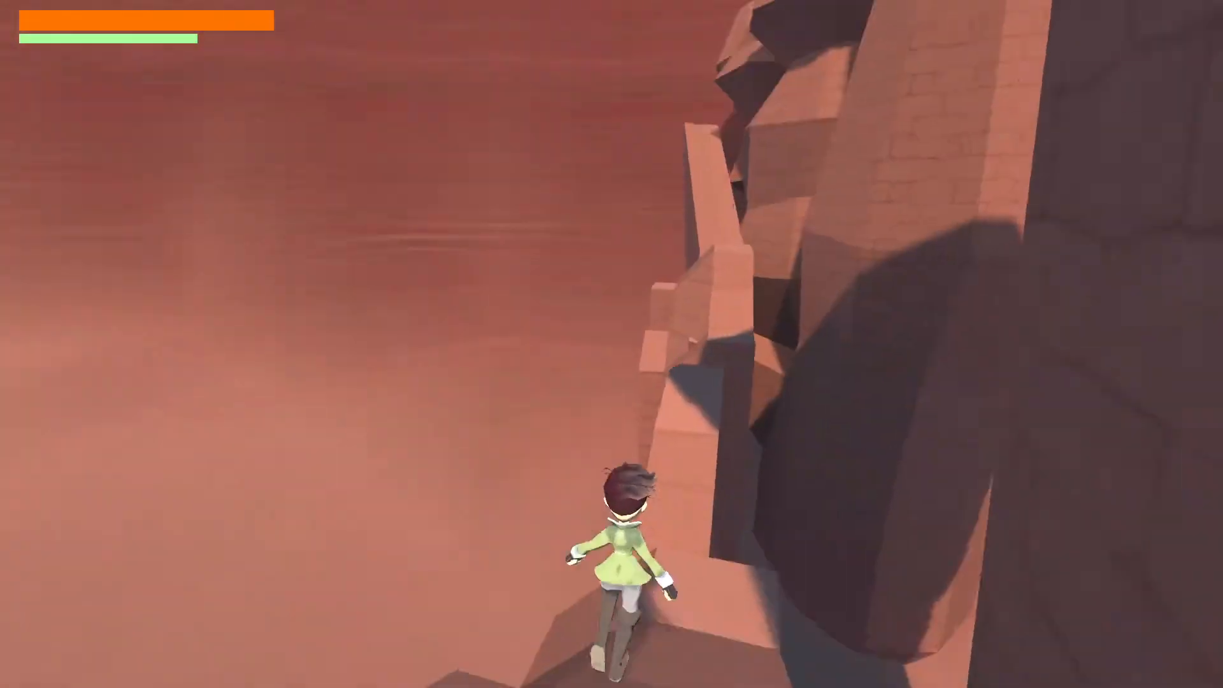
{"action": "key", "text": "w"}
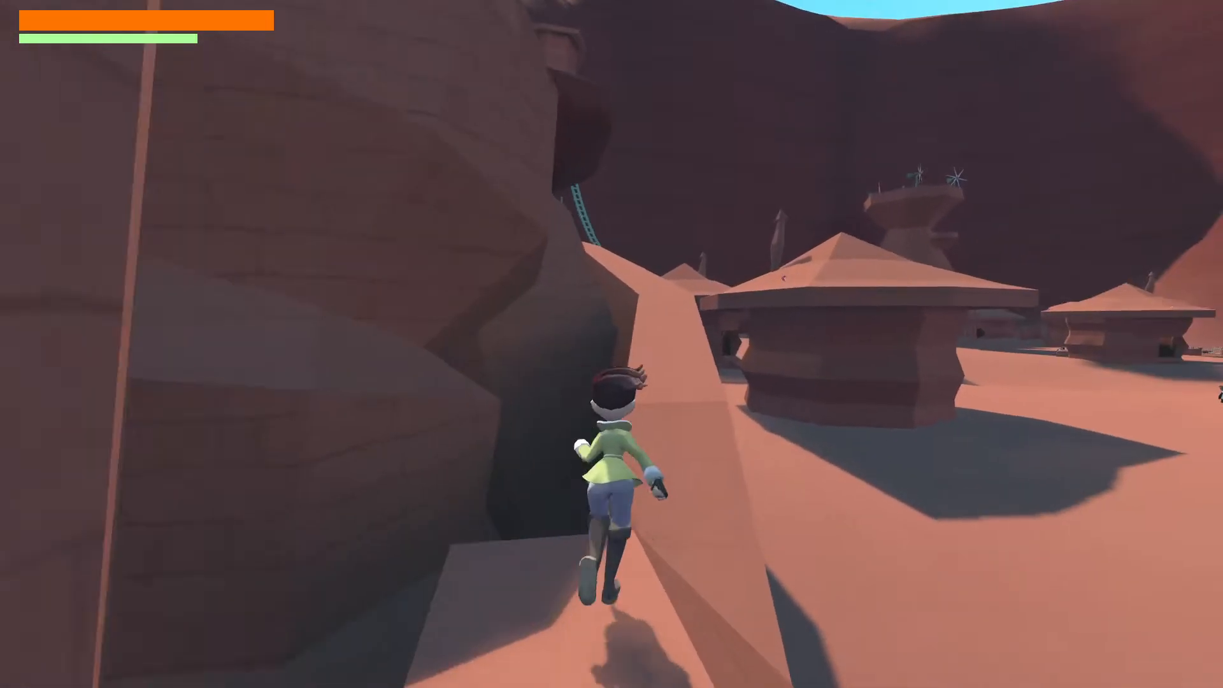
{"action": "key", "text": "w"}
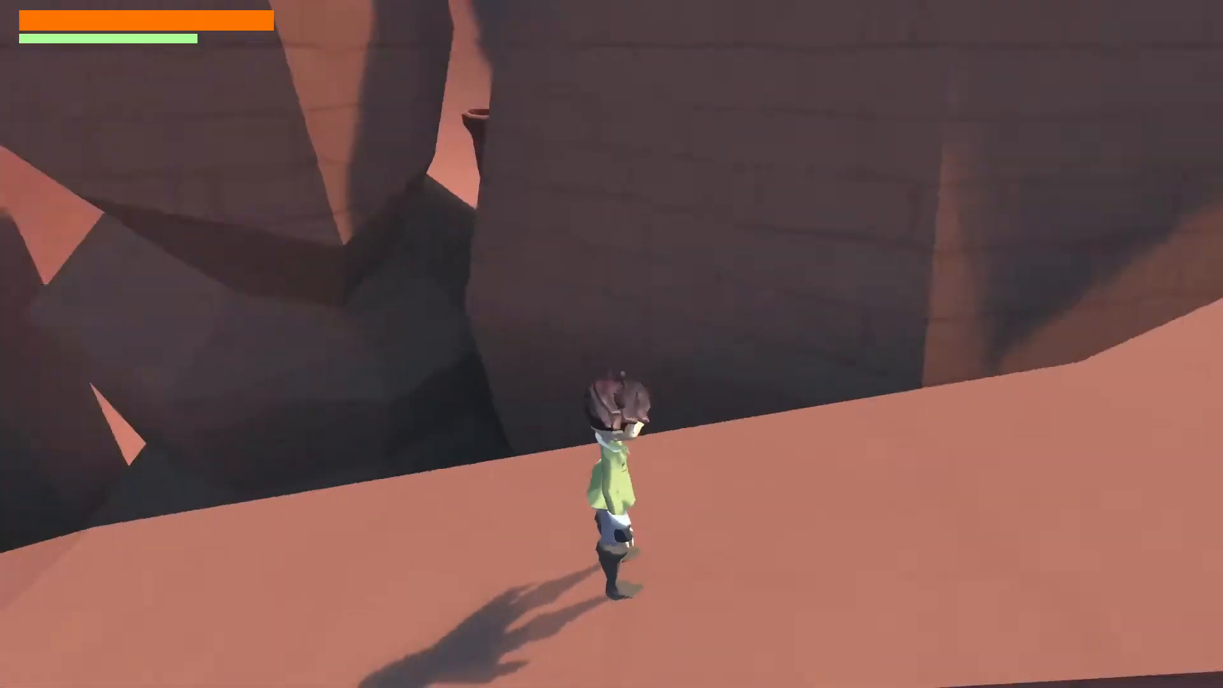
{"action": "key", "text": "w"}
Step: Pause and close the running game, and open the chunk057.tscn scene from the chunks folder in Godot
{"action": "key", "text": "Escape"}
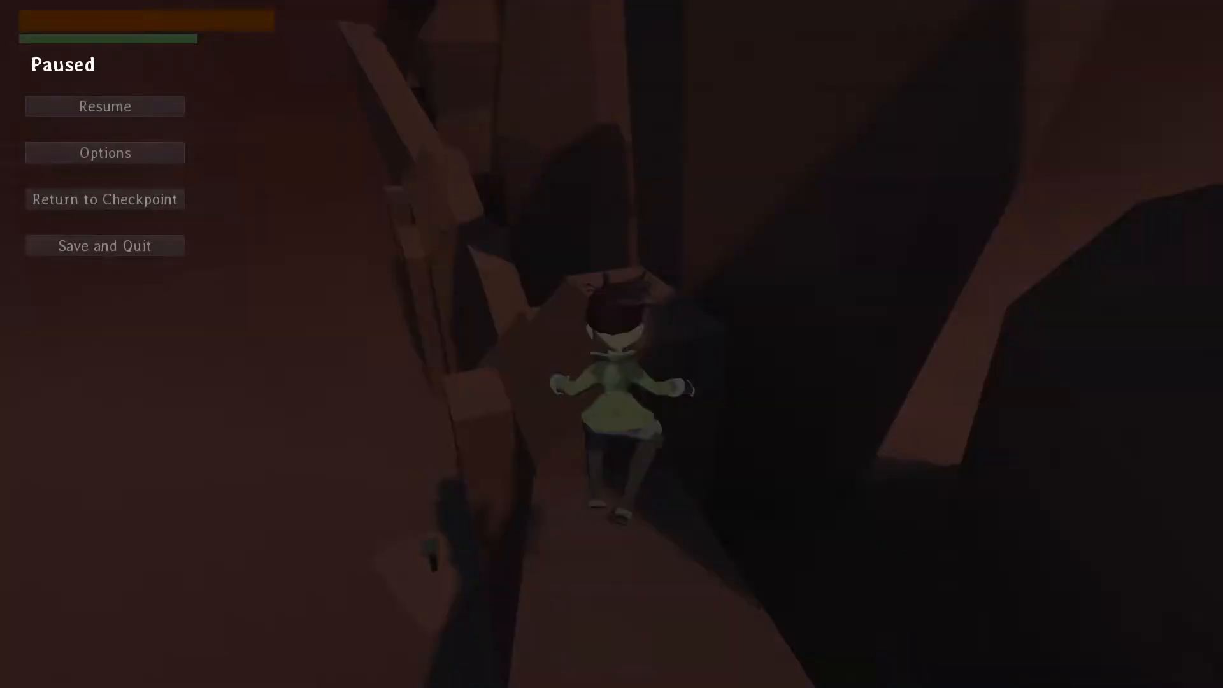
{"action": "key", "text": "alt+F4"}
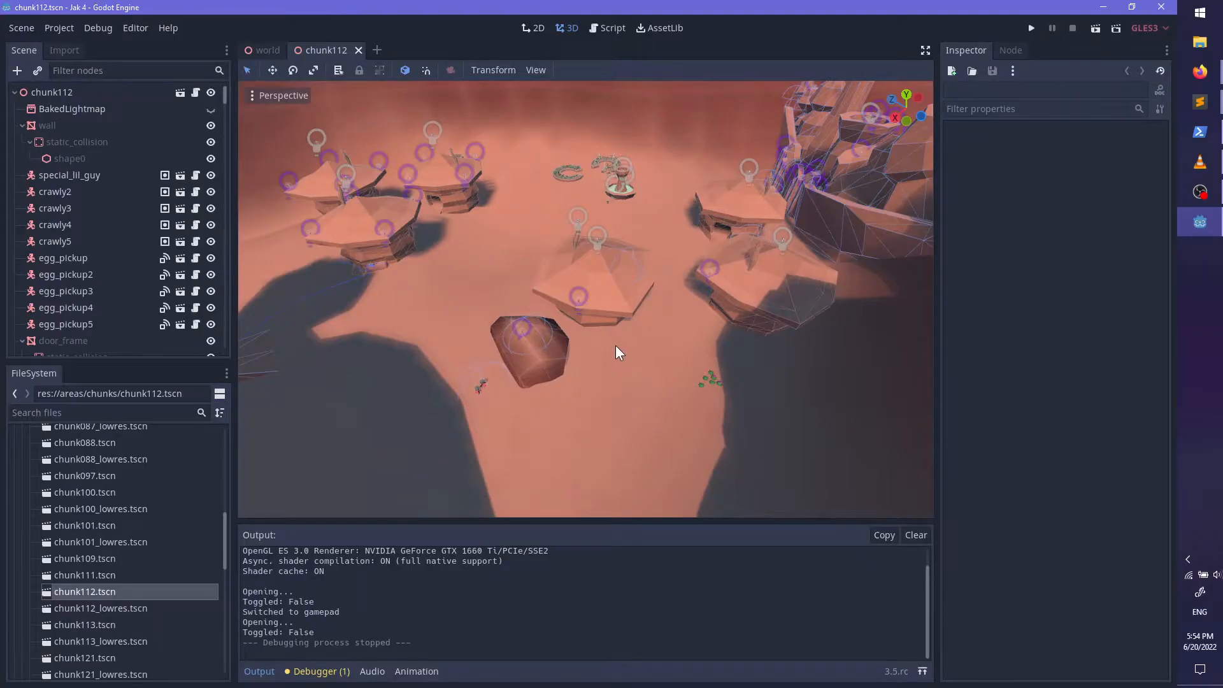
{"action": "scroll", "coordinate": [189, 554], "scroll_direction": "up", "scroll_amount": 8}
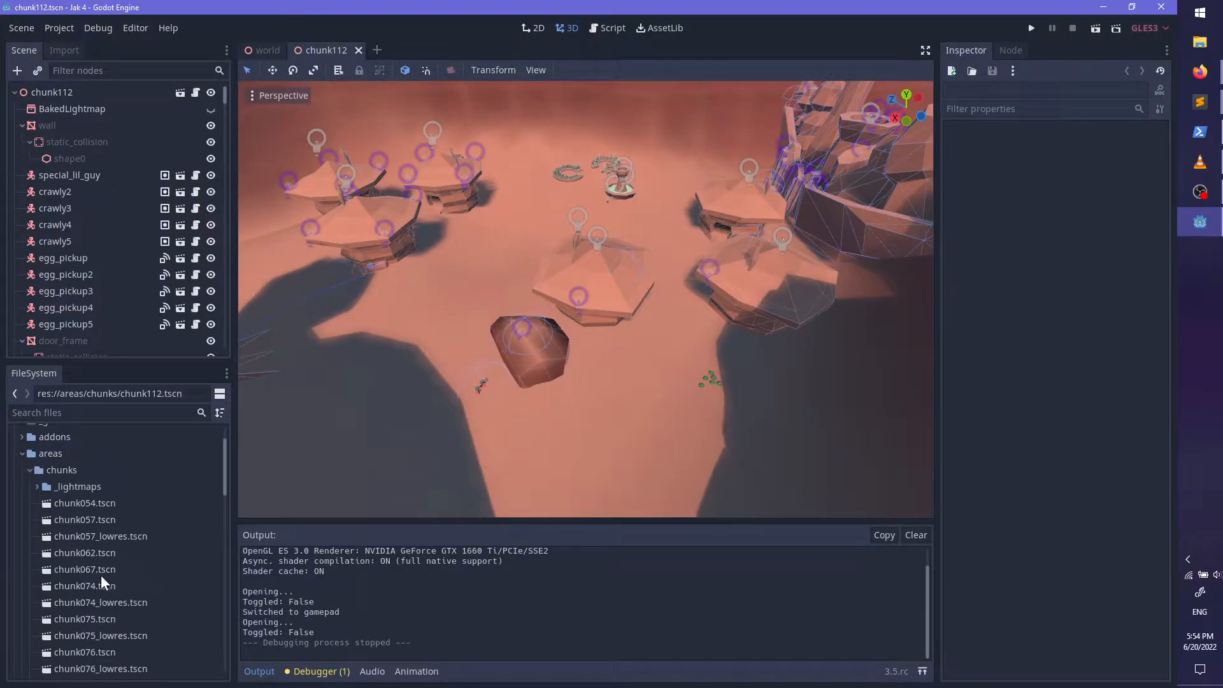
{"action": "double_click", "coordinate": [86, 520]}
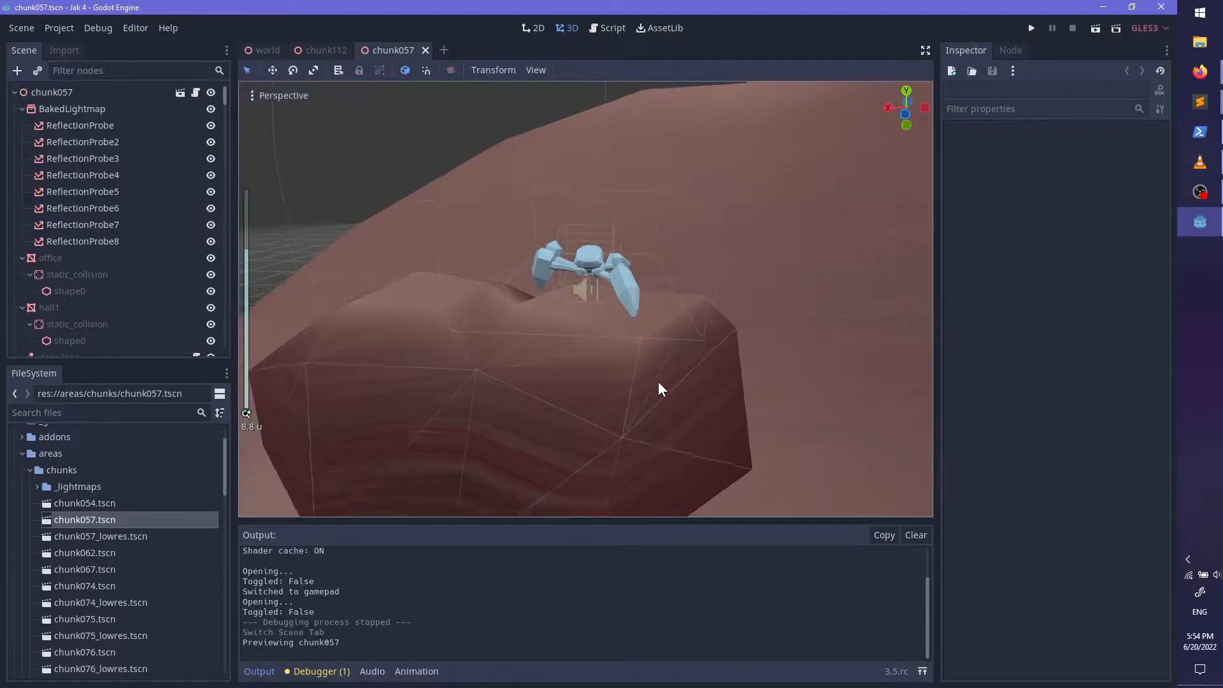
Step: Select the BakedLightmap node of the chunk057 scene and bake its lightmaps
{"action": "scroll", "coordinate": [658, 381], "scroll_direction": "down", "scroll_amount": 5}
{"action": "middle_click_drag", "start_coordinate": [609, 420], "coordinate": [501, 285]}
{"action": "middle_click_drag", "start_coordinate": [643, 332], "coordinate": [621, 363]}
{"action": "left_click", "coordinate": [85, 111]}
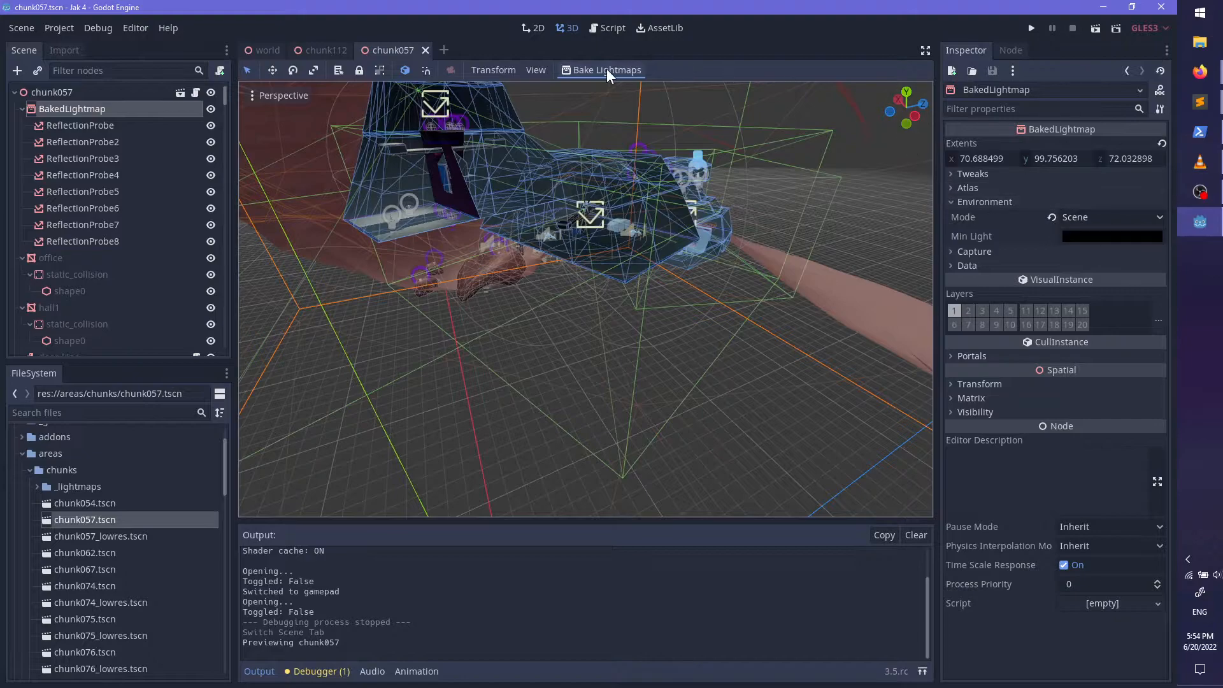
{"action": "left_click", "coordinate": [607, 71]}
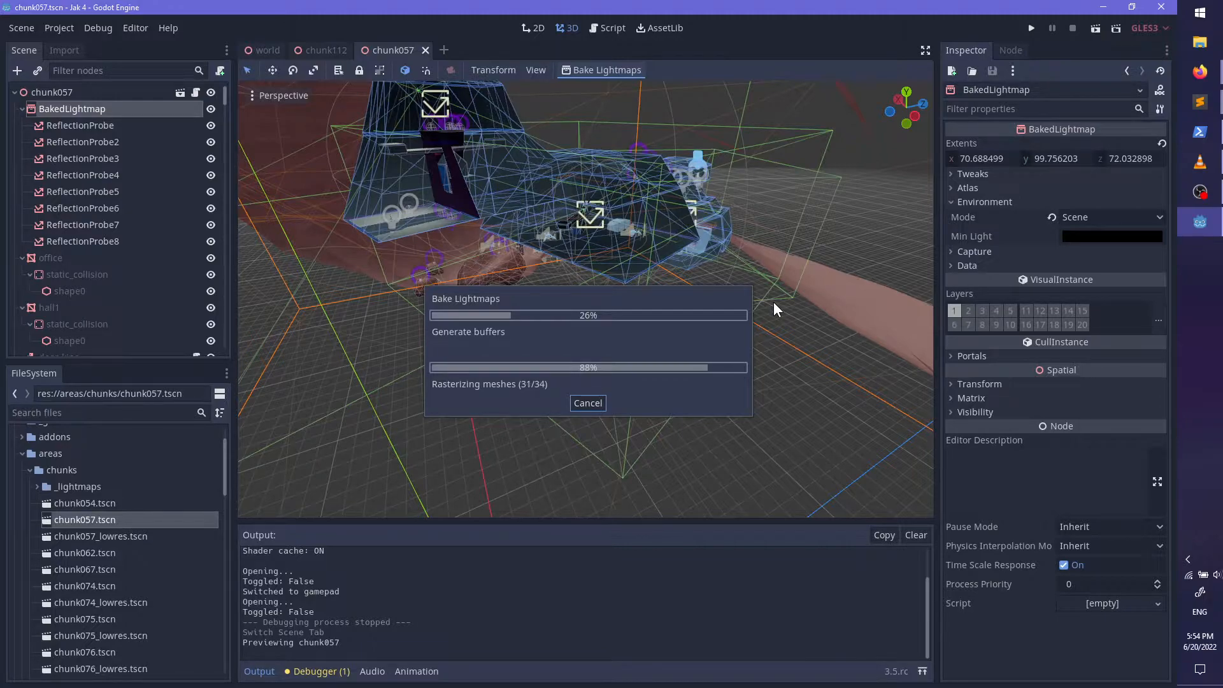
{"action": "left_click", "coordinate": [1198, 193]}
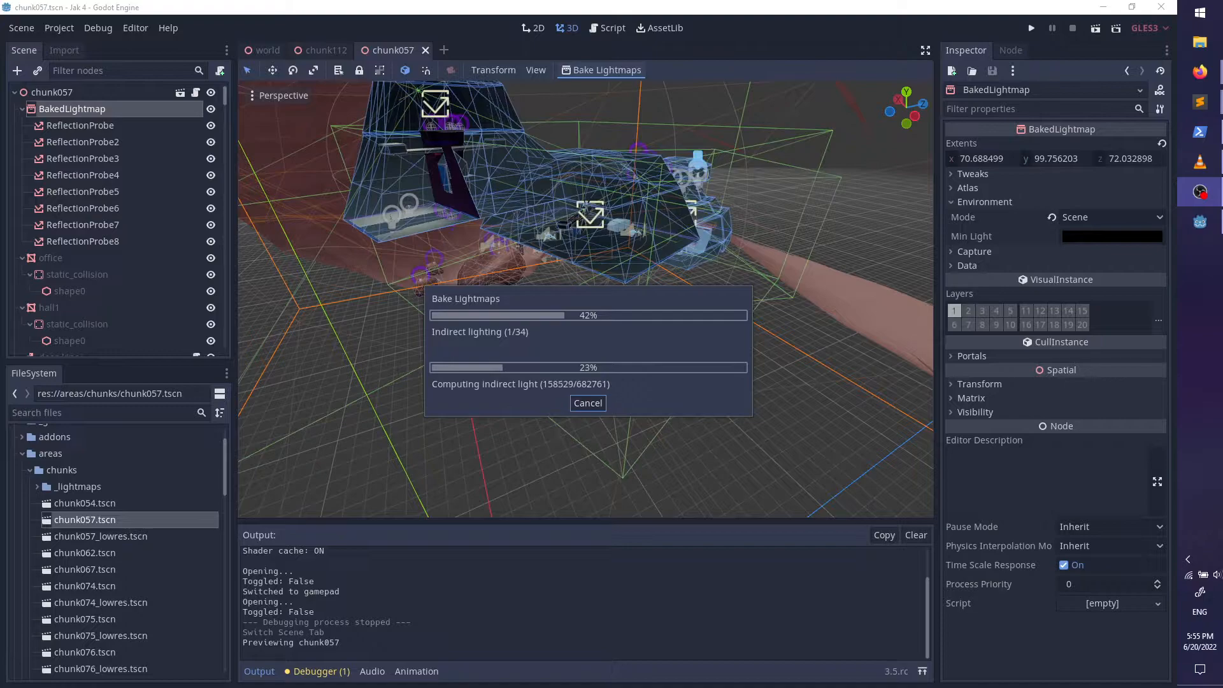
{"action": "left_click", "coordinate": [257, 51]}
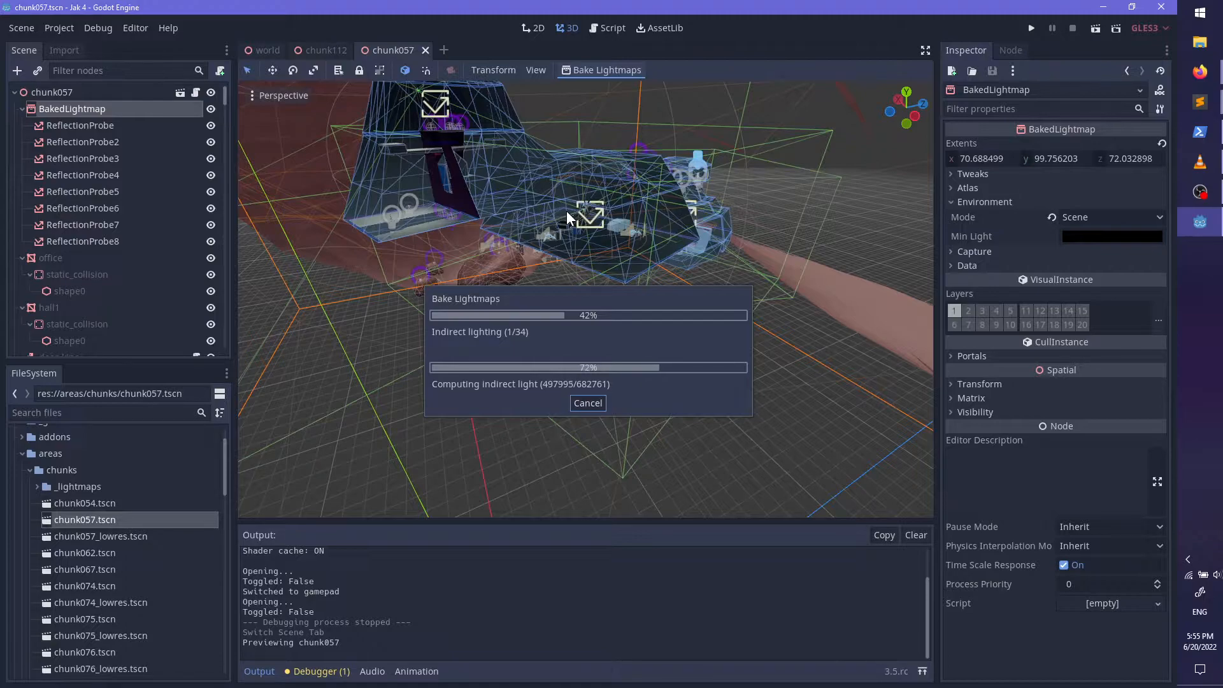
{"action": "key", "text": "alt+Tab"}
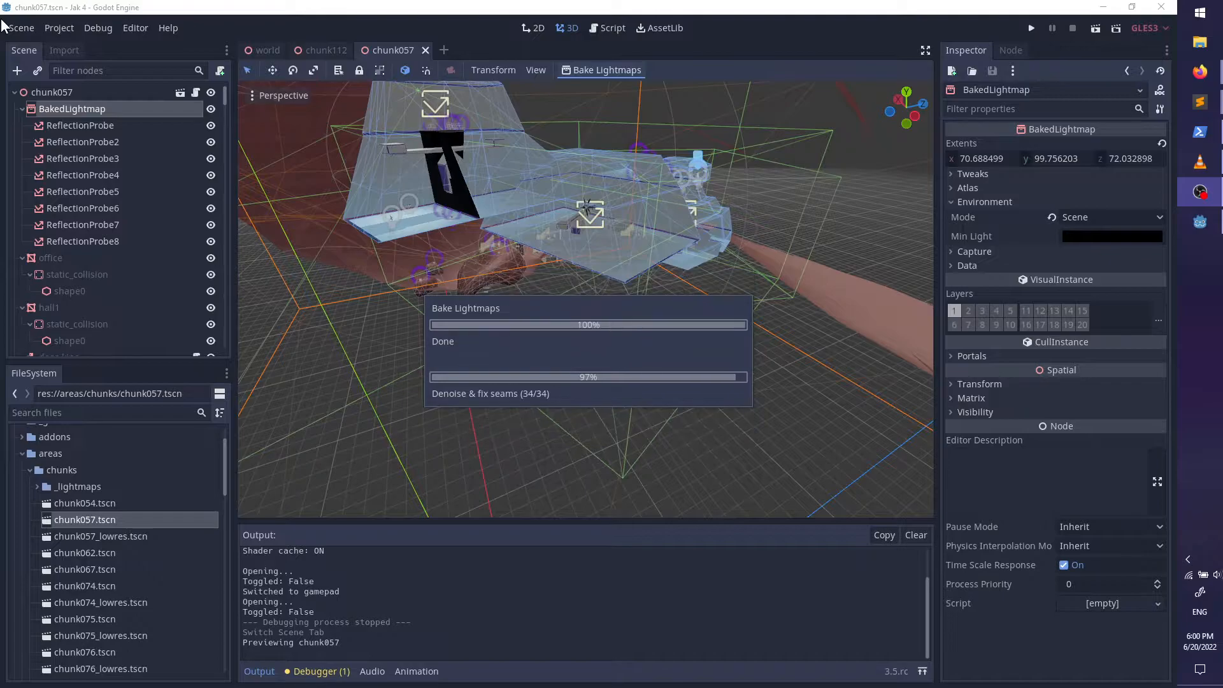
Step: Examine the baked lighting on the floors, walls and counters inside the chunk057 building
{"action": "middle_click_drag", "start_coordinate": [616, 238], "coordinate": [624, 297]}
{"action": "scroll", "coordinate": [669, 289], "scroll_direction": "down", "scroll_amount": 6}
{"action": "scroll", "coordinate": [669, 290], "scroll_direction": "up", "scroll_amount": 4}
{"action": "scroll", "coordinate": [651, 292], "scroll_direction": "down", "scroll_amount": 4}
{"action": "scroll", "coordinate": [686, 326], "scroll_direction": "up", "scroll_amount": 2}
{"action": "scroll", "coordinate": [686, 326], "scroll_direction": "up", "scroll_amount": 10}
{"action": "scroll", "coordinate": [710, 327], "scroll_direction": "down", "scroll_amount": 10}
{"action": "scroll", "coordinate": [618, 311], "scroll_direction": "up", "scroll_amount": 4}
{"action": "scroll", "coordinate": [484, 244], "scroll_direction": "down", "scroll_amount": 4}
{"action": "scroll", "coordinate": [542, 264], "scroll_direction": "up", "scroll_amount": 8}
{"action": "scroll", "coordinate": [667, 310], "scroll_direction": "up", "scroll_amount": 3}
{"action": "scroll", "coordinate": [668, 311], "scroll_direction": "up", "scroll_amount": 2}
{"action": "scroll", "coordinate": [633, 298], "scroll_direction": "up", "scroll_amount": 3}
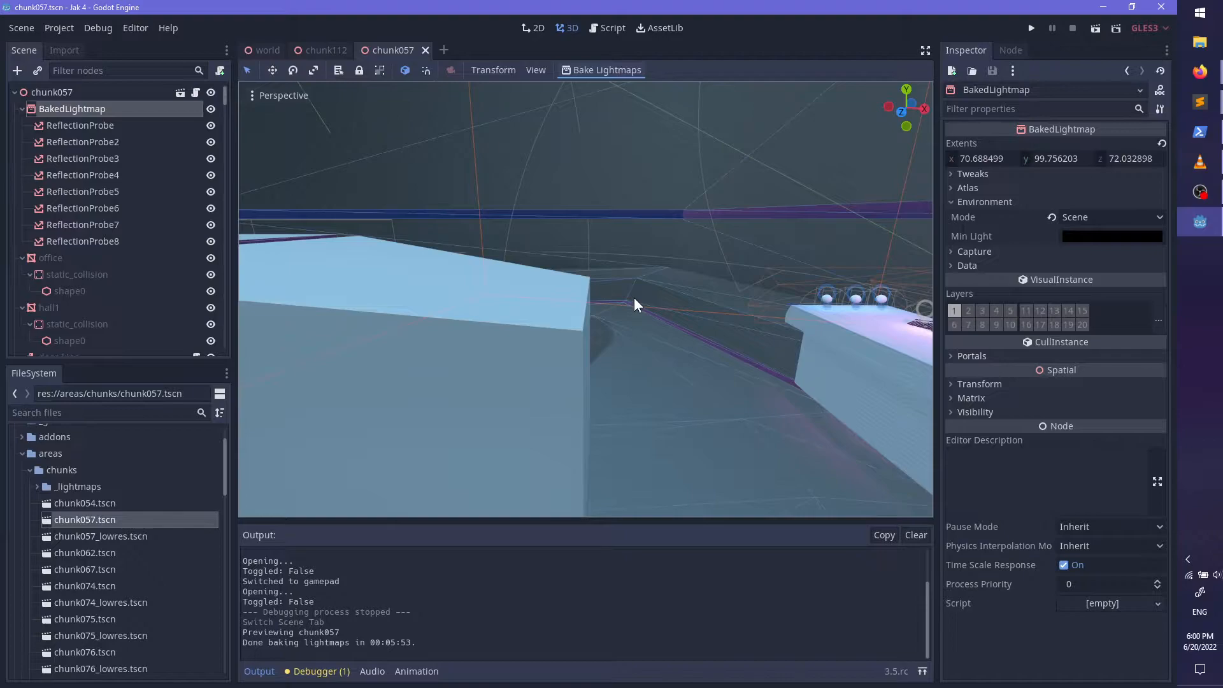
Step: Switch to the chunk112 scene, select its BakedLightmap node and inspect the interior of the hut with the drinks fridge
{"action": "left_click", "coordinate": [327, 51]}
{"action": "left_click", "coordinate": [69, 110]}
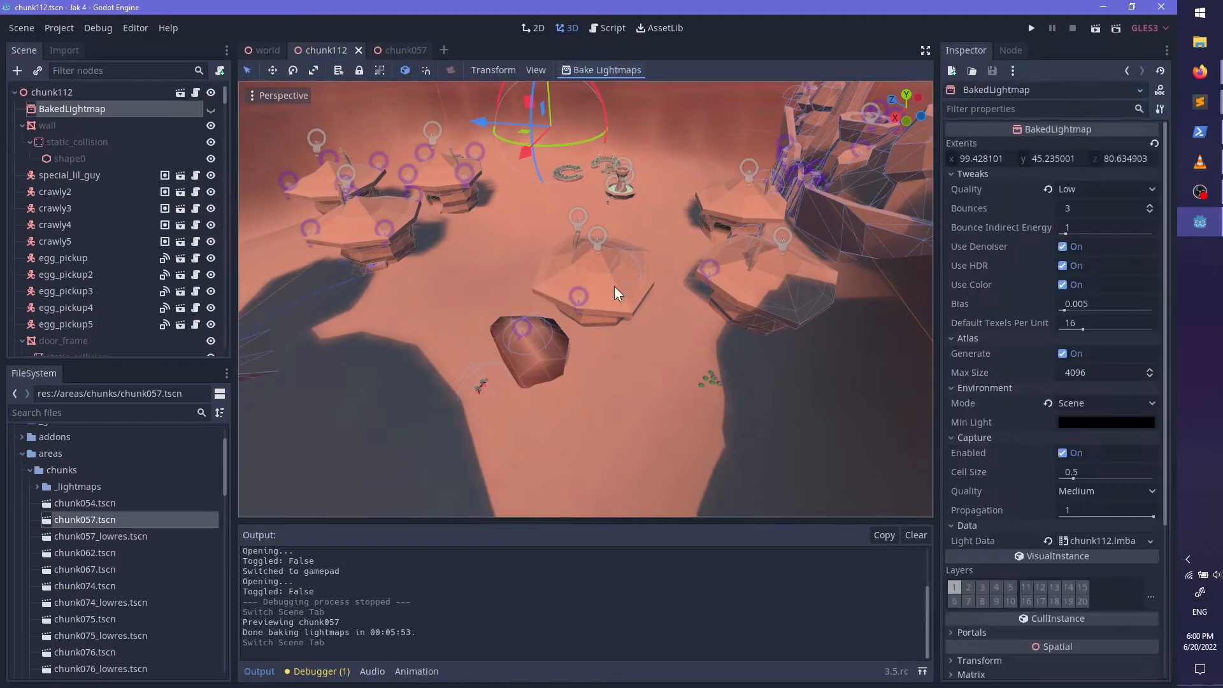
{"action": "scroll", "coordinate": [615, 286], "scroll_direction": "up", "scroll_amount": 5}
{"action": "middle_click_drag", "start_coordinate": [655, 273], "coordinate": [241, 351]}
{"action": "scroll", "coordinate": [843, 265], "scroll_direction": "up", "scroll_amount": 4}
{"action": "scroll", "coordinate": [530, 283], "scroll_direction": "up", "scroll_amount": 4}
{"action": "scroll", "coordinate": [719, 304], "scroll_direction": "up", "scroll_amount": 8}
{"action": "scroll", "coordinate": [412, 314], "scroll_direction": "up", "scroll_amount": 6}
{"action": "middle_click_drag", "start_coordinate": [1161, 352], "coordinate": [650, 251]}
{"action": "scroll", "coordinate": [787, 298], "scroll_direction": "up", "scroll_amount": 2}
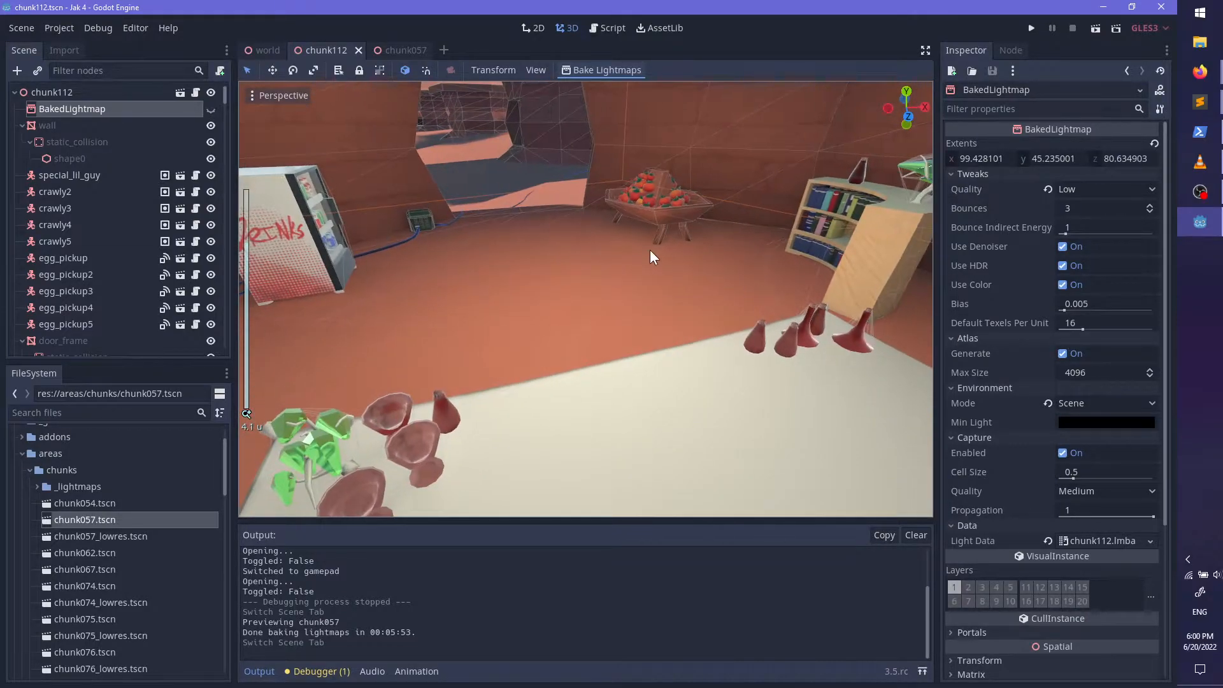
Step: Add a ReflectionProbe node directly under the chunk112 root node
{"action": "left_click", "coordinate": [70, 92]}
{"action": "key", "text": "ctrl+a"}
{"action": "type", "text": "Re"}
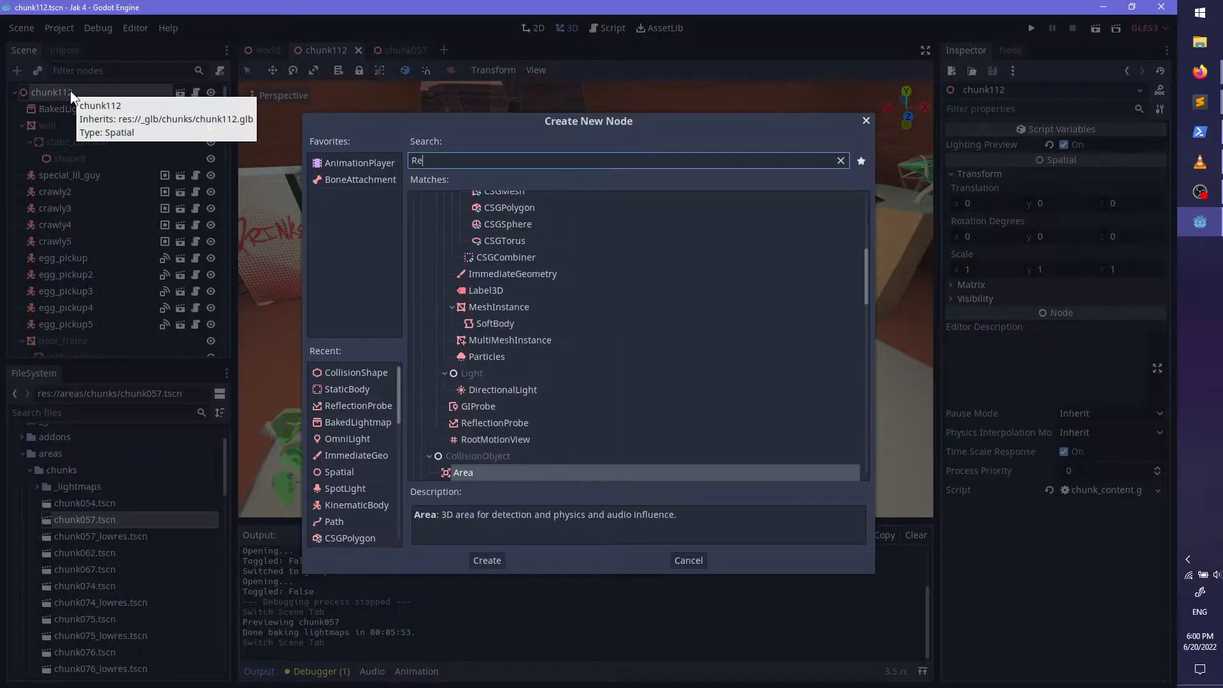
{"action": "type", "text": "fle"}
{"action": "key", "text": "Return"}
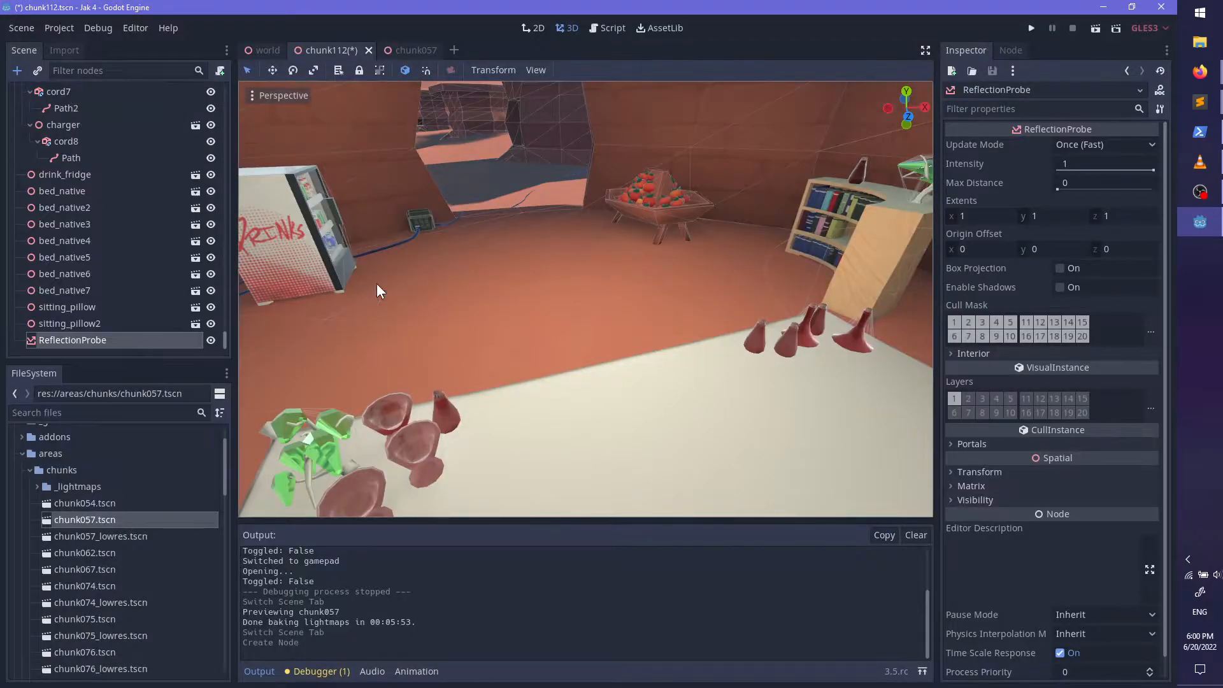
Step: Try to move the ReflectionProbe to another parent in the scene tree, and undo the reparenting
{"action": "scroll", "coordinate": [383, 284], "scroll_direction": "down", "scroll_amount": 20}
{"action": "middle_click_drag", "start_coordinate": [422, 276], "coordinate": [466, 321]}
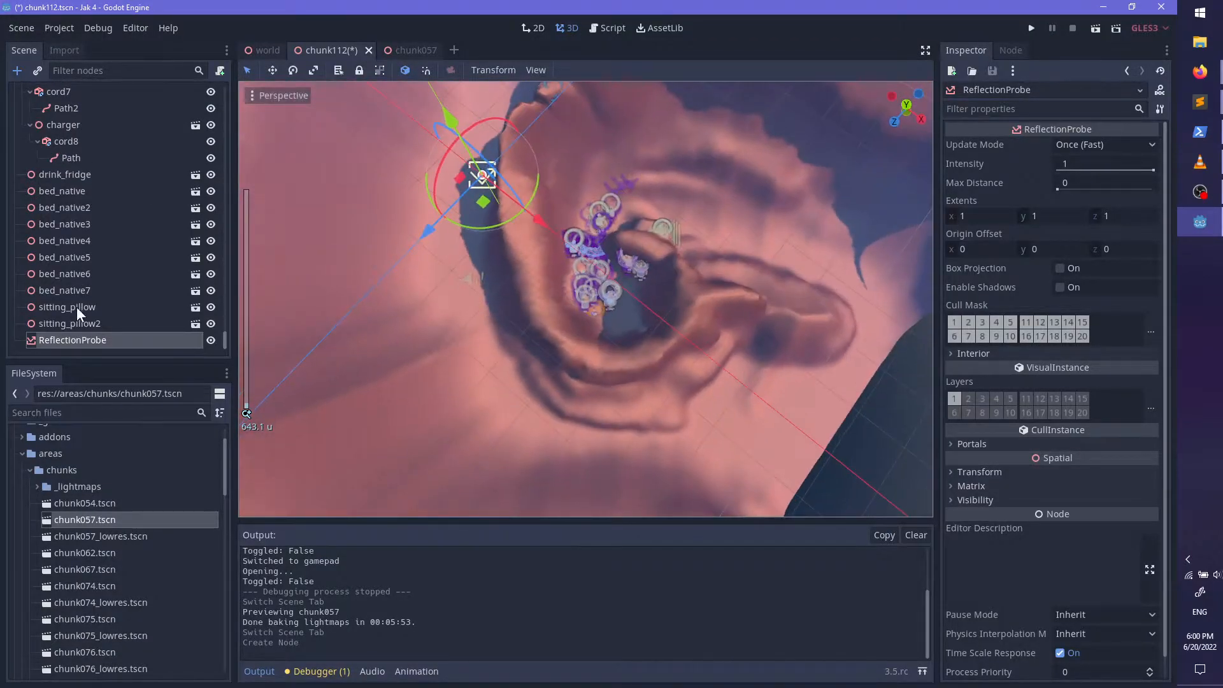
{"action": "scroll", "coordinate": [132, 234], "scroll_direction": "up", "scroll_amount": 10}
{"action": "left_click_drag", "start_coordinate": [83, 339], "coordinate": [133, 238]}
{"action": "key", "text": "ctrl+z"}
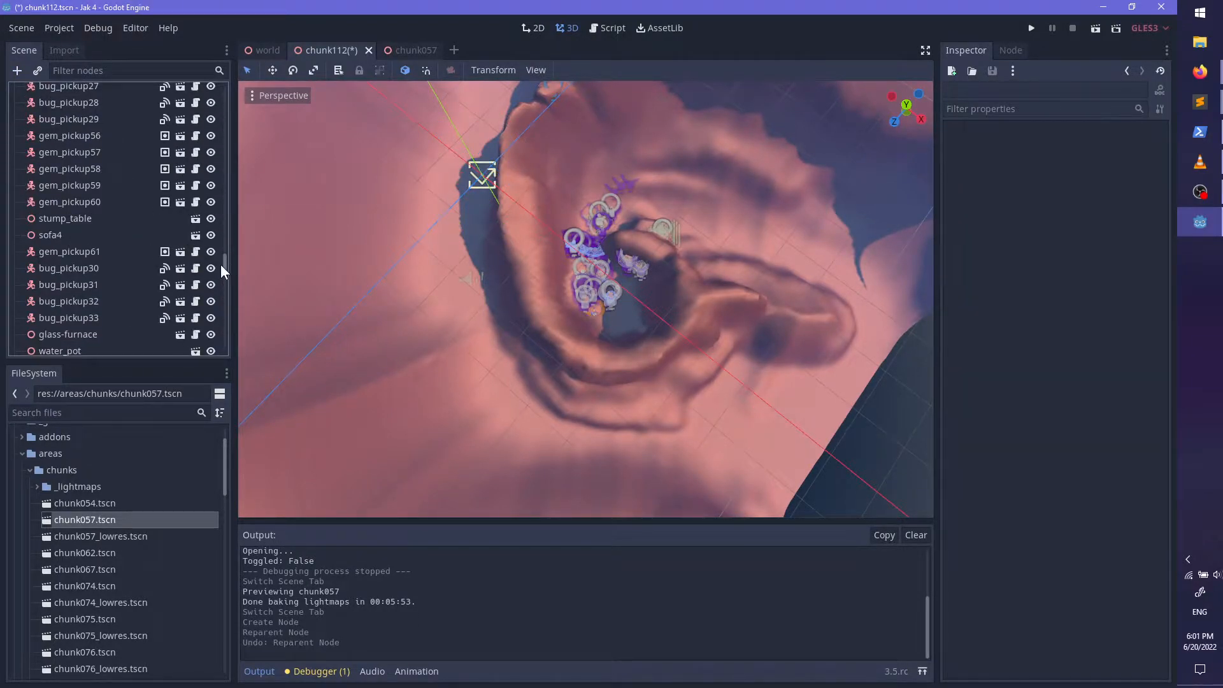
Step: Add a ReflectionProbe node as a child of the BakedLightmap node
{"action": "scroll", "coordinate": [89, 120], "scroll_direction": "up", "scroll_amount": 15}
{"action": "left_click", "coordinate": [96, 108]}
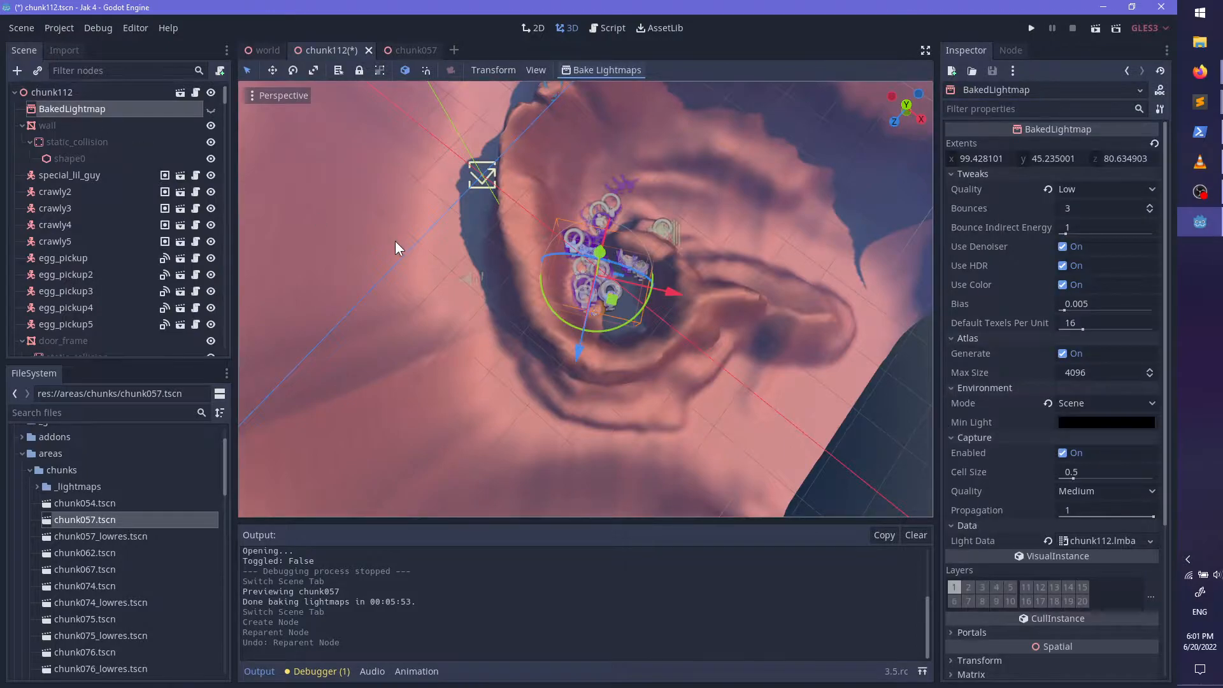
{"action": "key", "text": "ctrl+a"}
{"action": "key", "text": "Return"}
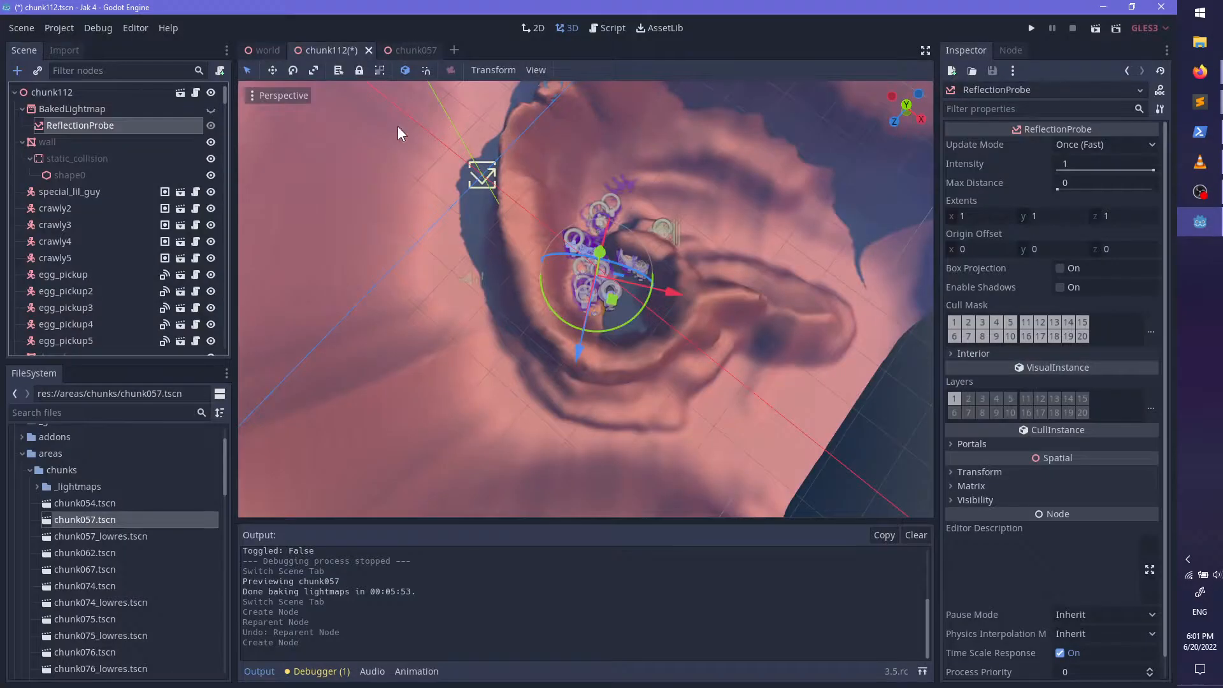
Step: Delete the extra ReflectionProbe that sits directly under the chunk112 root
{"action": "left_click_drag", "start_coordinate": [227, 91], "coordinate": [269, 513]}
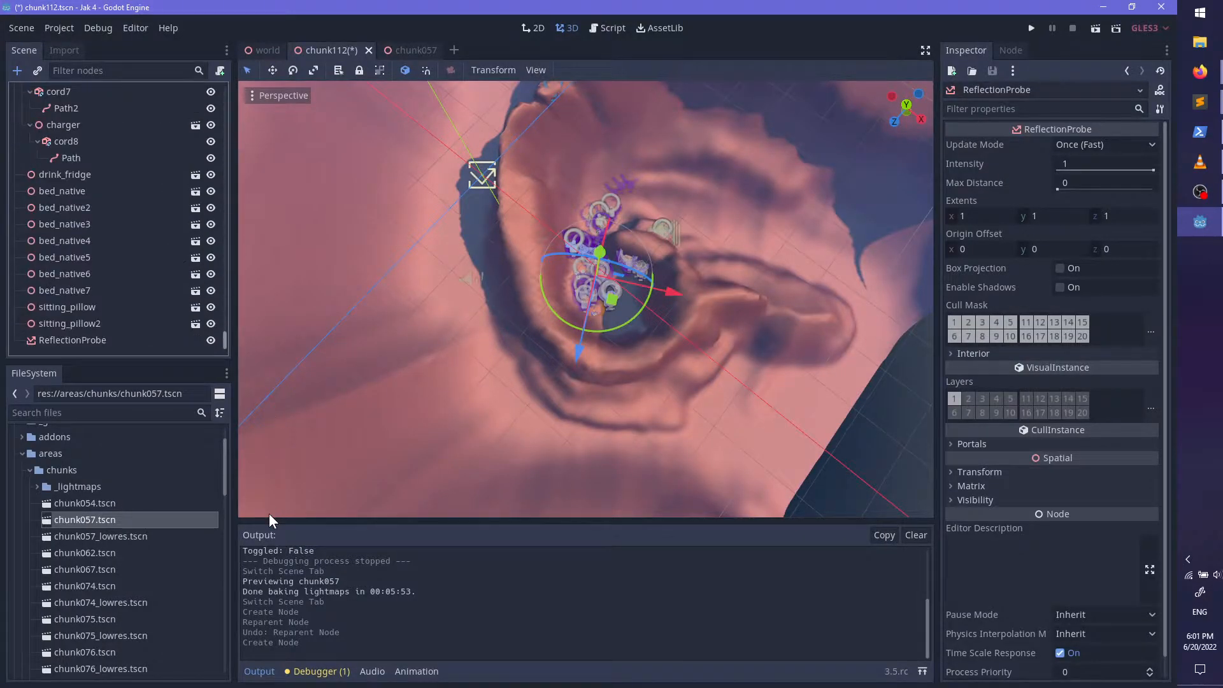
{"action": "left_click", "coordinate": [68, 341]}
{"action": "key", "text": "Delete"}
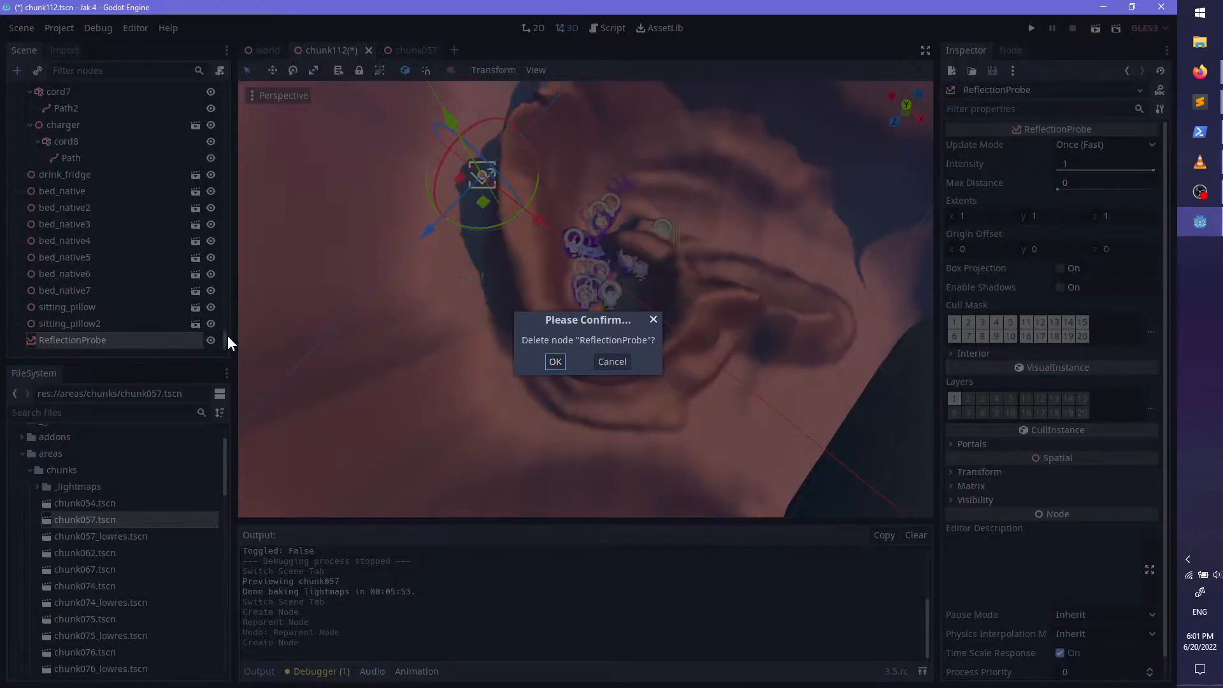
{"action": "key", "text": "Return"}
Step: Move the ReflectionProbe under BakedLightmap across the terrain toward the village huts
{"action": "left_click_drag", "start_coordinate": [225, 345], "coordinate": [92, 125]}
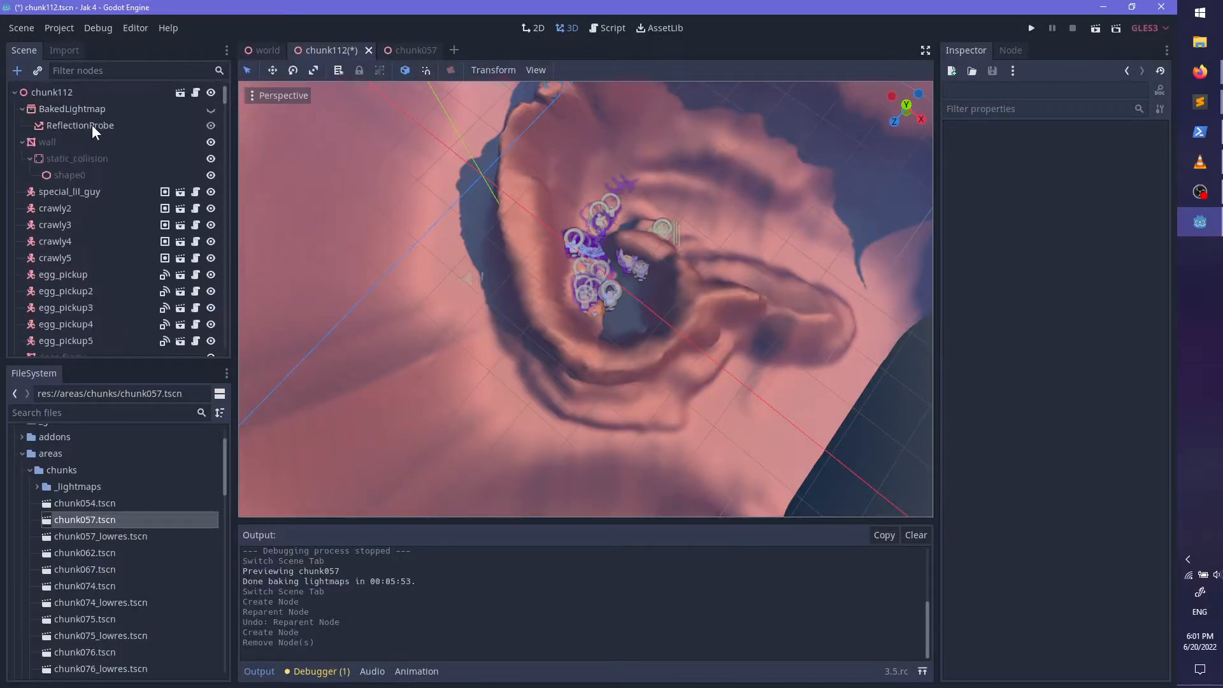
{"action": "left_click", "coordinate": [92, 125]}
{"action": "scroll", "coordinate": [602, 311], "scroll_direction": "up", "scroll_amount": 6}
{"action": "left_click_drag", "start_coordinate": [604, 325], "coordinate": [553, 489]}
{"action": "middle_click_drag", "start_coordinate": [552, 490], "coordinate": [658, 183], "text": "shift"}
{"action": "left_click_drag", "start_coordinate": [620, 217], "coordinate": [486, 468]}
{"action": "middle_click_drag", "start_coordinate": [492, 468], "coordinate": [584, 206]}
{"action": "left_click_drag", "start_coordinate": [585, 218], "coordinate": [565, 406]}
{"action": "key", "text": "f"}
Step: Position the ReflectionProbe inside the hut with the drinks fridge and lower it toward the floor
{"action": "scroll", "coordinate": [626, 406], "scroll_direction": "up", "scroll_amount": 6}
{"action": "middle_click_drag", "start_coordinate": [643, 338], "coordinate": [681, 257], "text": "shift"}
{"action": "left_click_drag", "start_coordinate": [630, 209], "coordinate": [576, 140]}
{"action": "key", "text": "f"}
{"action": "scroll", "coordinate": [612, 210], "scroll_direction": "up", "scroll_amount": 14}
{"action": "mouse_move", "coordinate": [603, 265]}
{"action": "middle_mouse_down"}
{"action": "mouse_move", "coordinate": [443, 259]}
{"action": "mouse_move", "coordinate": [605, 267]}
{"action": "middle_mouse_up"}
{"action": "left_click_drag", "start_coordinate": [643, 275], "coordinate": [364, 298]}
{"action": "middle_click_drag", "start_coordinate": [364, 298], "coordinate": [592, 239], "text": "shift"}
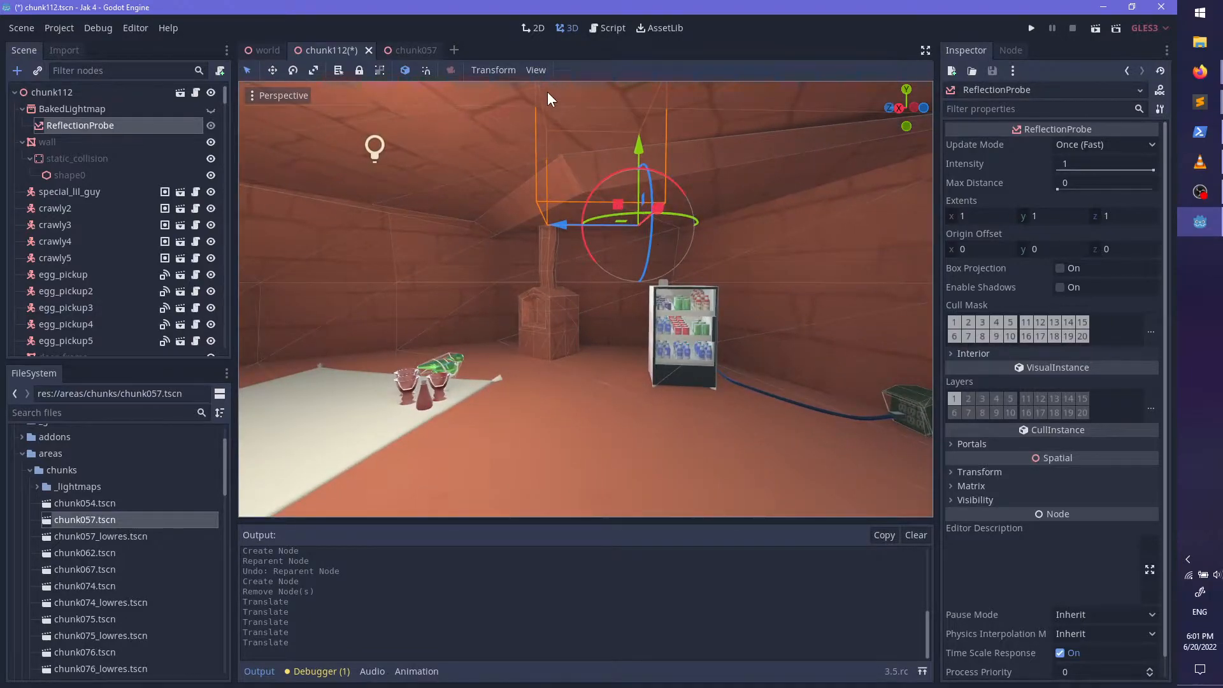
{"action": "middle_click_drag", "start_coordinate": [547, 92], "coordinate": [684, 293]}
{"action": "left_click_drag", "start_coordinate": [631, 181], "coordinate": [548, 354]}
{"action": "middle_click_drag", "start_coordinate": [594, 278], "coordinate": [572, 108]}
Step: Check the viewport's gizmo options and make the ReflectionProbe's gizmo visible in the scene
{"action": "left_click", "coordinate": [536, 70]}
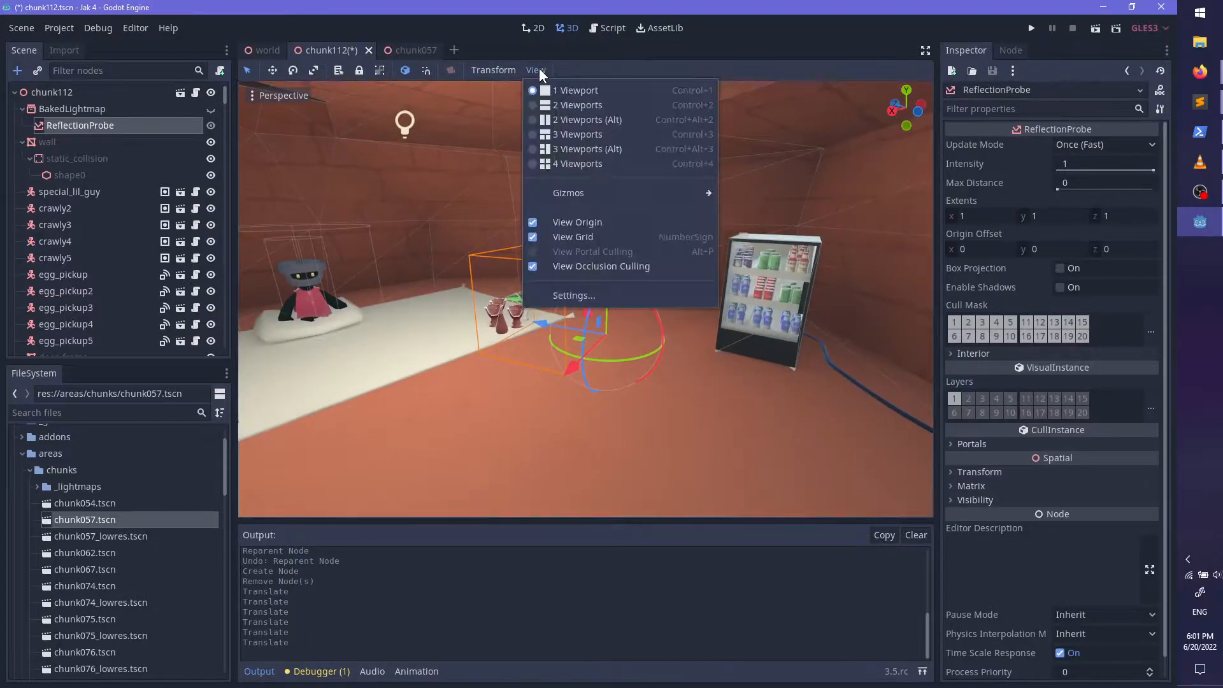
{"action": "mouse_move", "coordinate": [618, 193]}
{"action": "left_click", "coordinate": [790, 370]}
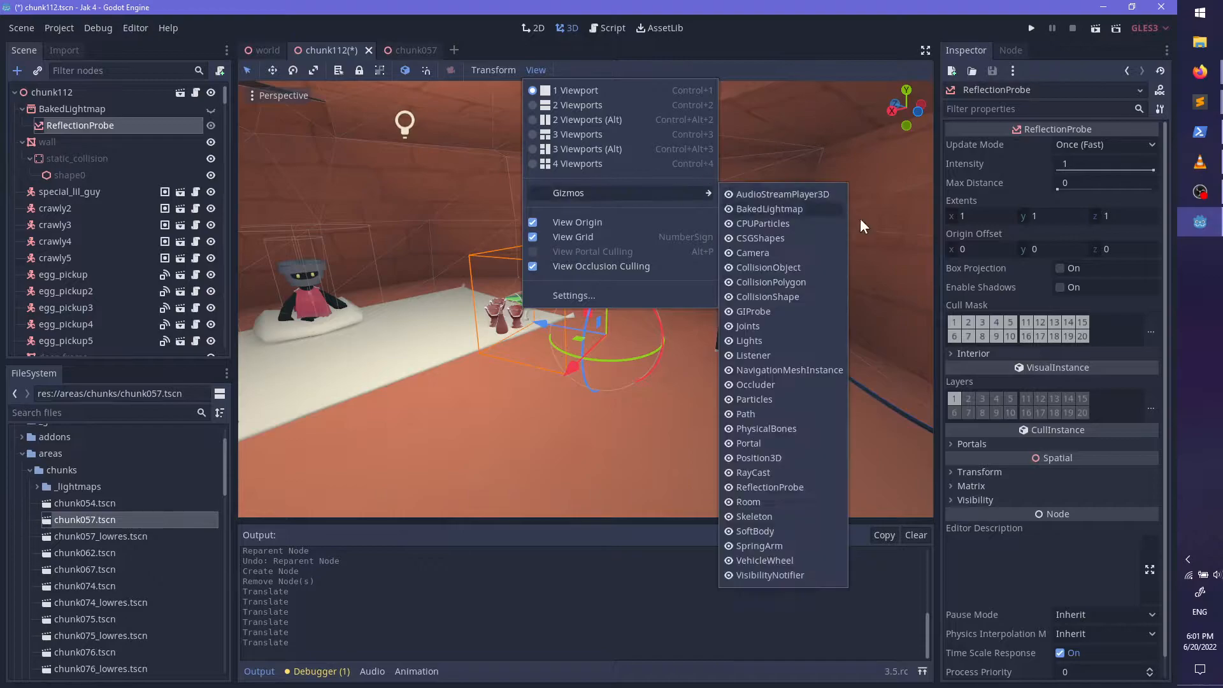
{"action": "right_click_drag", "start_coordinate": [580, 305], "coordinate": [107, 95]}
{"action": "mouse_move", "coordinate": [80, 125]}
{"action": "left_mouse_down"}
{"action": "mouse_move", "coordinate": [81, 104]}
{"action": "mouse_move", "coordinate": [95, 116]}
{"action": "mouse_move", "coordinate": [76, 125]}
{"action": "left_mouse_up"}
{"action": "left_click", "coordinate": [211, 126]}
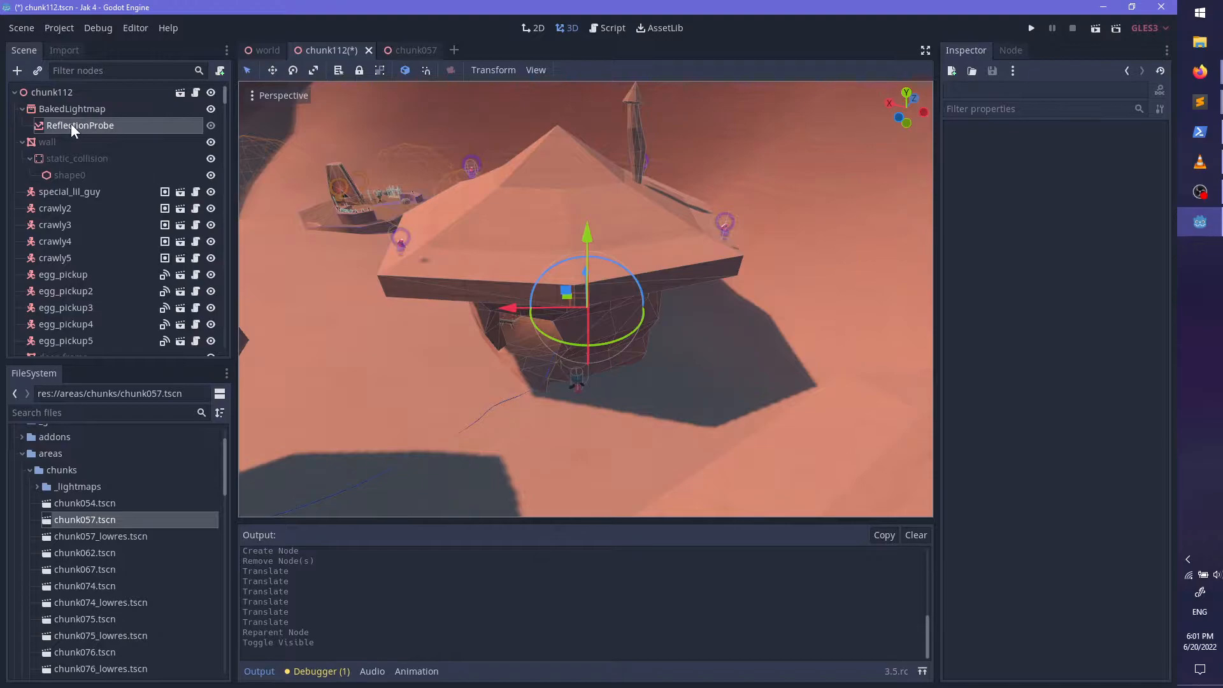
Step: Shift the ReflectionProbe horizontally to sit over the open floor of the hut
{"action": "scroll", "coordinate": [712, 362], "scroll_direction": "up", "scroll_amount": 10}
{"action": "left_click_drag", "start_coordinate": [509, 300], "coordinate": [338, 299]}
{"action": "middle_click_drag", "start_coordinate": [382, 311], "coordinate": [683, 304], "text": "shift"}
{"action": "scroll", "coordinate": [665, 310], "scroll_direction": "up", "scroll_amount": 2}
{"action": "scroll", "coordinate": [543, 251], "scroll_direction": "down", "scroll_amount": 4}
Step: Stretch the ReflectionProbe's bounds horizontally along two axes across the hut floor, and raise the probe slightly
{"action": "left_click", "coordinate": [72, 106]}
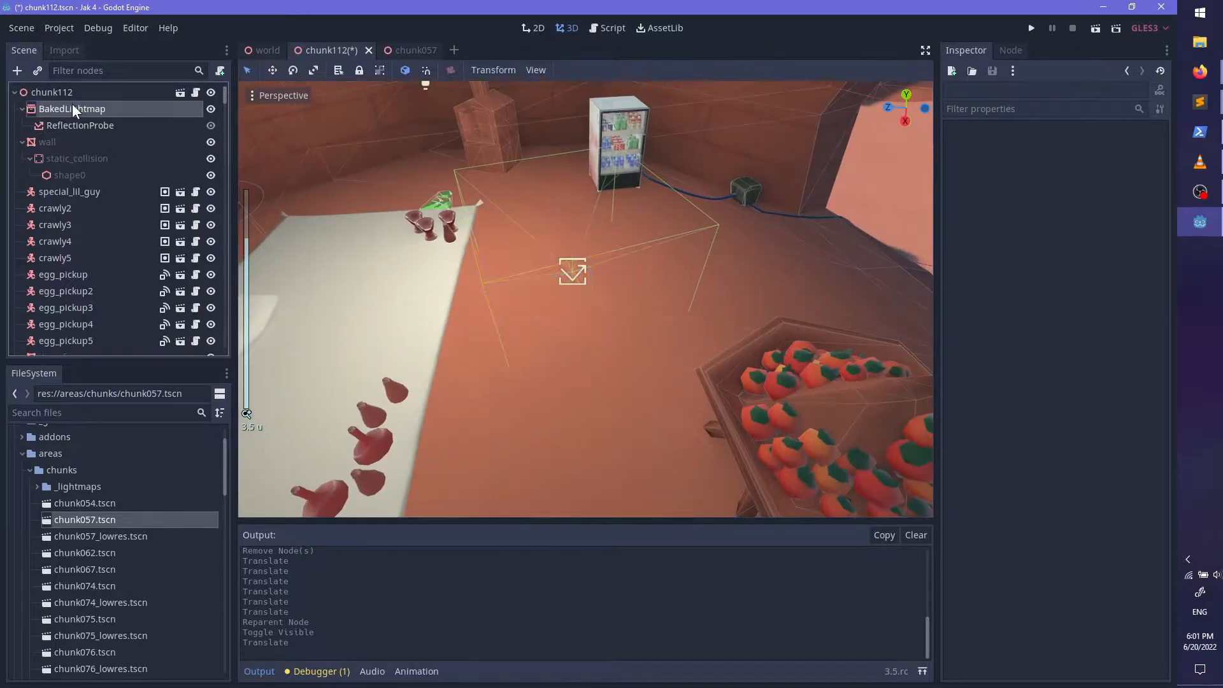
{"action": "left_click", "coordinate": [72, 123]}
{"action": "left_click_drag", "start_coordinate": [490, 294], "coordinate": [249, 306]}
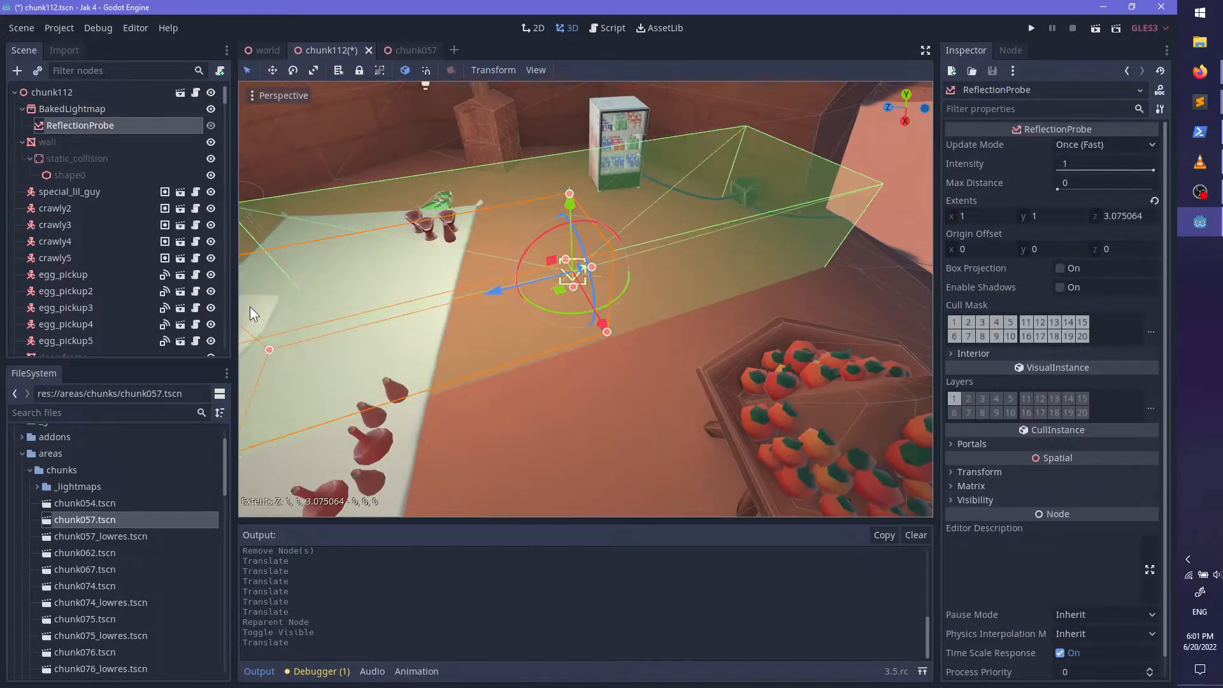
{"action": "left_click_drag", "start_coordinate": [608, 331], "coordinate": [788, 603]}
{"action": "middle_click_drag", "start_coordinate": [740, 461], "coordinate": [661, 333]}
{"action": "scroll", "coordinate": [660, 333], "scroll_direction": "up", "scroll_amount": 4}
{"action": "left_click_drag", "start_coordinate": [596, 286], "coordinate": [593, 245]}
Step: Enlarge the ReflectionProbe's extents to about 4.67 × 2.07 × 4.31 to fit the hut's room
{"action": "left_click_drag", "start_coordinate": [597, 186], "coordinate": [583, 55]}
{"action": "scroll", "coordinate": [616, 241], "scroll_direction": "down", "scroll_amount": 4}
{"action": "middle_click_drag", "start_coordinate": [616, 241], "coordinate": [578, 219], "text": "shift"}
{"action": "left_click_drag", "start_coordinate": [579, 219], "coordinate": [600, 191]}
{"action": "middle_click_drag", "start_coordinate": [600, 191], "coordinate": [664, 346]}
{"action": "left_click_drag", "start_coordinate": [626, 377], "coordinate": [825, 431]}
Step: Examine the hut interior around the fruit table, bookshelf and pillows against the probe's bounds
{"action": "scroll", "coordinate": [647, 401], "scroll_direction": "up", "scroll_amount": 5}
{"action": "mouse_move", "coordinate": [654, 338]}
{"action": "middle_mouse_down"}
{"action": "mouse_move", "coordinate": [410, 315]}
{"action": "mouse_move", "coordinate": [603, 309]}
{"action": "mouse_move", "coordinate": [502, 308]}
{"action": "mouse_move", "coordinate": [593, 290]}
{"action": "mouse_move", "coordinate": [653, 295]}
{"action": "mouse_move", "coordinate": [587, 312]}
{"action": "mouse_move", "coordinate": [574, 332]}
{"action": "mouse_move", "coordinate": [677, 370]}
{"action": "mouse_move", "coordinate": [466, 313]}
{"action": "mouse_move", "coordinate": [465, 301]}
{"action": "mouse_move", "coordinate": [548, 375]}
{"action": "mouse_move", "coordinate": [384, 303]}
{"action": "mouse_move", "coordinate": [663, 355]}
{"action": "mouse_move", "coordinate": [564, 356]}
{"action": "mouse_move", "coordinate": [489, 375]}
{"action": "mouse_move", "coordinate": [634, 380]}
{"action": "mouse_move", "coordinate": [585, 376]}
{"action": "mouse_move", "coordinate": [567, 323]}
{"action": "mouse_move", "coordinate": [544, 351]}
{"action": "mouse_move", "coordinate": [640, 340]}
{"action": "middle_mouse_up"}
{"action": "scroll", "coordinate": [678, 370], "scroll_direction": "up", "scroll_amount": 3}
{"action": "scroll", "coordinate": [663, 354], "scroll_direction": "down", "scroll_amount": 3}
{"action": "scroll", "coordinate": [634, 379], "scroll_direction": "up", "scroll_amount": 3}
{"action": "scroll", "coordinate": [603, 308], "scroll_direction": "up", "scroll_amount": 4}
{"action": "middle_click_drag", "start_coordinate": [522, 299], "coordinate": [654, 347]}
{"action": "scroll", "coordinate": [654, 339], "scroll_direction": "down", "scroll_amount": 4}
{"action": "middle_click_drag", "start_coordinate": [409, 334], "coordinate": [593, 370]}
{"action": "scroll", "coordinate": [594, 370], "scroll_direction": "down", "scroll_amount": 8}
{"action": "middle_click_drag", "start_coordinate": [468, 342], "coordinate": [385, 317], "text": "shift"}
{"action": "scroll", "coordinate": [661, 305], "scroll_direction": "up", "scroll_amount": 14}
{"action": "scroll", "coordinate": [584, 407], "scroll_direction": "up", "scroll_amount": 4}
{"action": "scroll", "coordinate": [386, 317], "scroll_direction": "down", "scroll_amount": 16}
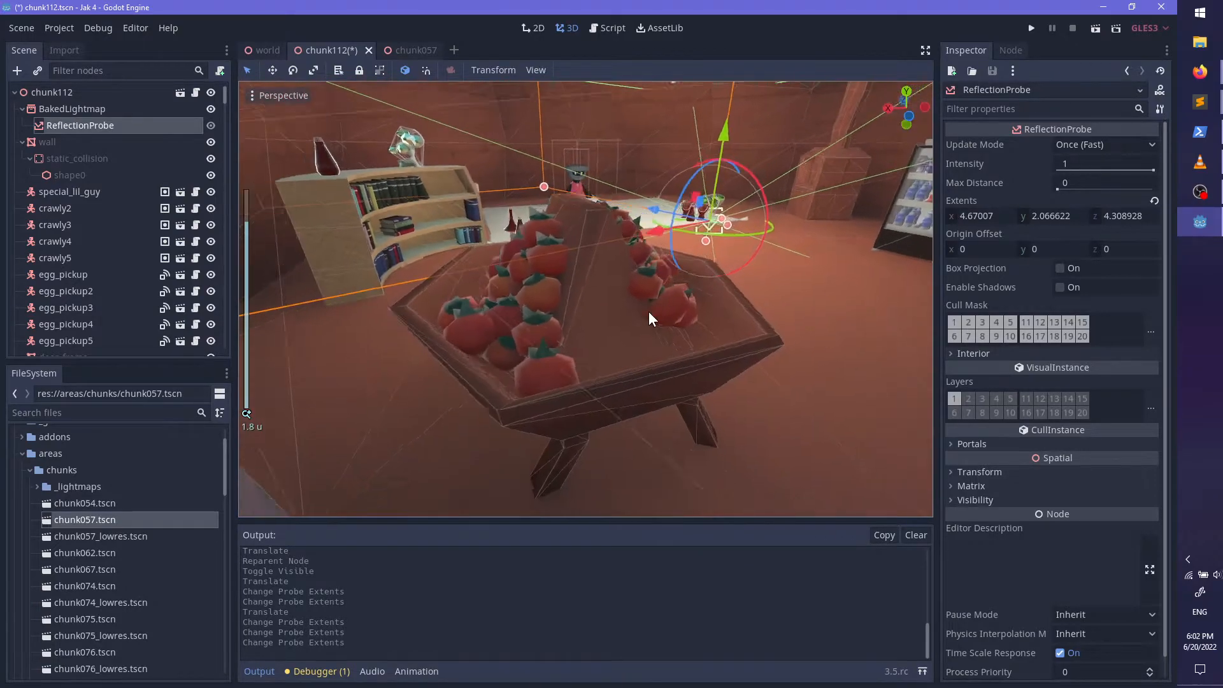
{"action": "middle_click_drag", "start_coordinate": [649, 311], "coordinate": [528, 314]}
{"action": "scroll", "coordinate": [721, 315], "scroll_direction": "up", "scroll_amount": 2}
{"action": "middle_click_drag", "start_coordinate": [720, 316], "coordinate": [642, 252], "text": "shift"}
Step: Increase the ReflectionProbe's extents to about 6.59 in X and 3.61 in Y to enclose the hut
{"action": "scroll", "coordinate": [551, 296], "scroll_direction": "down", "scroll_amount": 20}
{"action": "left_click_drag", "start_coordinate": [523, 296], "coordinate": [485, 297]}
{"action": "left_click_drag", "start_coordinate": [616, 258], "coordinate": [616, 212]}
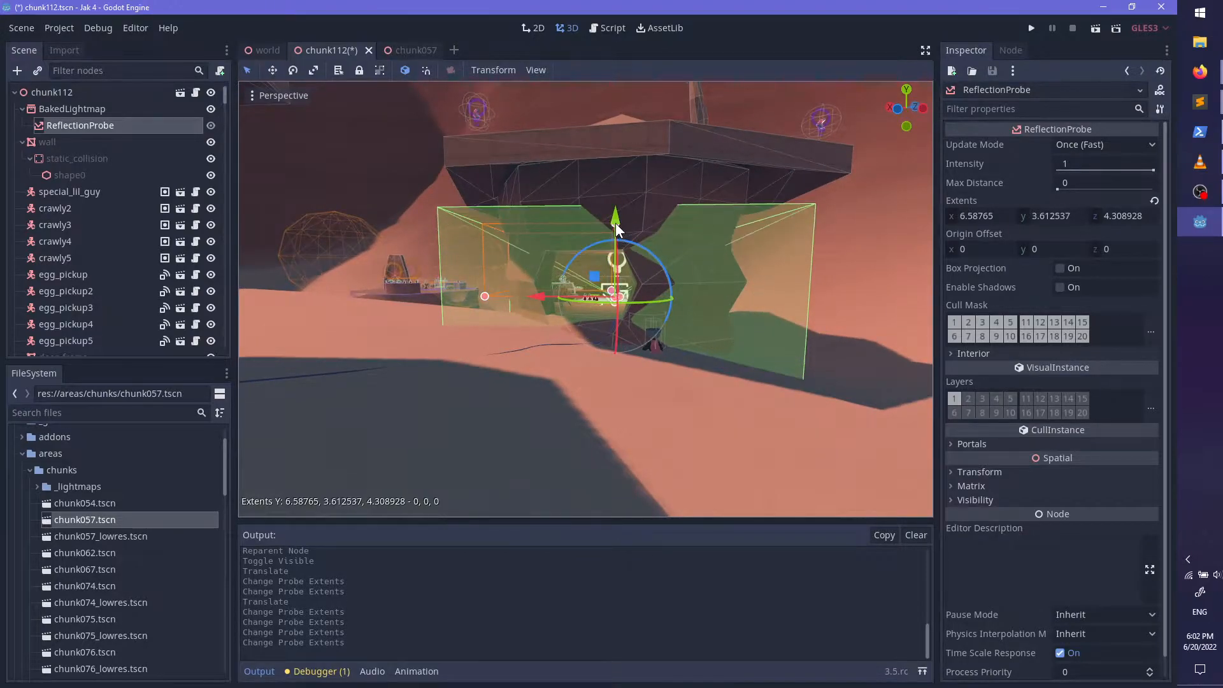
{"action": "scroll", "coordinate": [647, 264], "scroll_direction": "up", "scroll_amount": 8}
{"action": "middle_click_drag", "start_coordinate": [646, 258], "coordinate": [645, 360]}
{"action": "scroll", "coordinate": [547, 328], "scroll_direction": "down", "scroll_amount": 20}
Step: Duplicate the ReflectionProbe and move the copy to the neighbouring hut
{"action": "key", "text": "ctrl+d"}
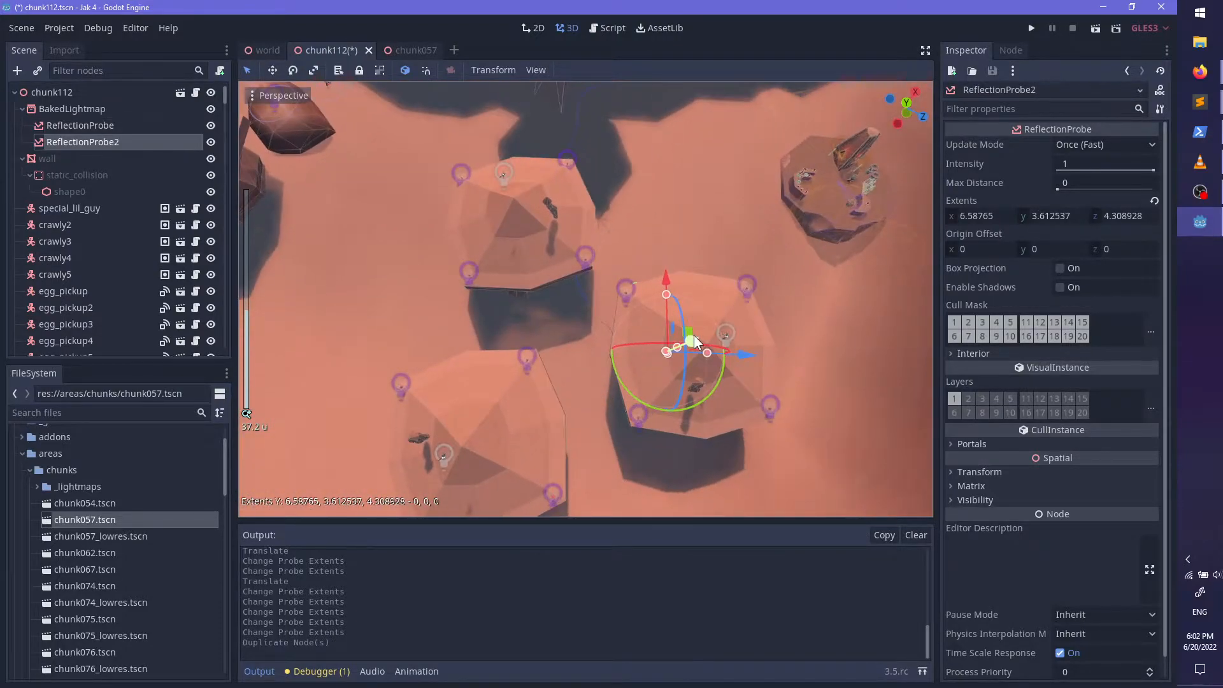
{"action": "middle_click_drag", "start_coordinate": [702, 312], "coordinate": [639, 246]}
{"action": "left_click_drag", "start_coordinate": [658, 375], "coordinate": [551, 191]}
{"action": "key", "text": "f"}
Step: Rotate the second probe to line its box up with the neighbouring hut
{"action": "middle_click_drag", "start_coordinate": [551, 192], "coordinate": [541, 299]}
{"action": "scroll", "coordinate": [679, 228], "scroll_direction": "up", "scroll_amount": 10}
{"action": "scroll", "coordinate": [708, 181], "scroll_direction": "up", "scroll_amount": 6}
{"action": "middle_click_drag", "start_coordinate": [542, 299], "coordinate": [642, 261]}
{"action": "left_click_drag", "start_coordinate": [712, 384], "coordinate": [650, 361]}
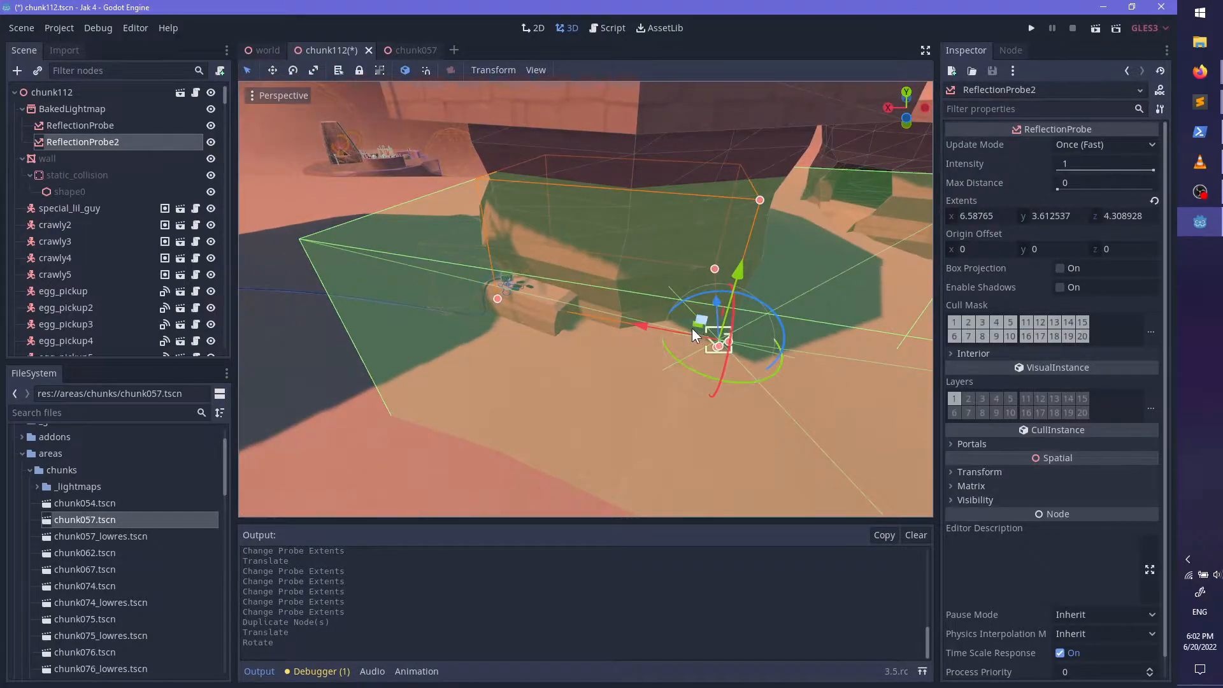
{"action": "middle_click_drag", "start_coordinate": [693, 330], "coordinate": [777, 362]}
{"action": "left_click_drag", "start_coordinate": [697, 309], "coordinate": [551, 307]}
Step: Adjust the second probe's height and horizontal position so it sits inside the neighbouring hut
{"action": "scroll", "coordinate": [608, 381], "scroll_direction": "up", "scroll_amount": 20}
{"action": "middle_click_drag", "start_coordinate": [589, 409], "coordinate": [653, 341], "text": "shift"}
{"action": "scroll", "coordinate": [653, 341], "scroll_direction": "up", "scroll_amount": 3}
{"action": "left_click_drag", "start_coordinate": [727, 204], "coordinate": [769, 52]}
{"action": "middle_click_drag", "start_coordinate": [749, 100], "coordinate": [548, 114]}
{"action": "left_click_drag", "start_coordinate": [767, 260], "coordinate": [629, 273]}
{"action": "middle_click_drag", "start_coordinate": [628, 273], "coordinate": [589, 206]}
{"action": "left_click_drag", "start_coordinate": [574, 230], "coordinate": [495, 235]}
{"action": "middle_click_drag", "start_coordinate": [496, 235], "coordinate": [733, 247]}
{"action": "left_click_drag", "start_coordinate": [714, 208], "coordinate": [449, 209]}
Step: Shrink the second probe's extents to about 3.98 in X and 3.17 in Z to match the smaller hut
{"action": "scroll", "coordinate": [569, 290], "scroll_direction": "down", "scroll_amount": 20}
{"action": "mouse_move", "coordinate": [568, 290]}
{"action": "middle_mouse_down"}
{"action": "mouse_move", "coordinate": [764, 247]}
{"action": "mouse_move", "coordinate": [608, 316]}
{"action": "mouse_move", "coordinate": [582, 286]}
{"action": "middle_mouse_up"}
{"action": "scroll", "coordinate": [582, 285], "scroll_direction": "up", "scroll_amount": 3}
{"action": "left_click_drag", "start_coordinate": [582, 285], "coordinate": [613, 288]}
{"action": "left_click_drag", "start_coordinate": [757, 501], "coordinate": [754, 374]}
Step: Duplicate ReflectionProbe2 and move the copy out to the open area near the circular gardens
{"action": "middle_click_drag", "start_coordinate": [754, 374], "coordinate": [558, 366]}
{"action": "scroll", "coordinate": [638, 370], "scroll_direction": "down", "scroll_amount": 3}
{"action": "scroll", "coordinate": [637, 369], "scroll_direction": "down", "scroll_amount": 5}
{"action": "key", "text": "ctrl+d"}
{"action": "middle_click_drag", "start_coordinate": [493, 432], "coordinate": [595, 481]}
{"action": "left_click_drag", "start_coordinate": [595, 481], "coordinate": [550, 189]}
{"action": "scroll", "coordinate": [620, 421], "scroll_direction": "up", "scroll_amount": 6}
{"action": "middle_click_drag", "start_coordinate": [621, 420], "coordinate": [657, 353]}
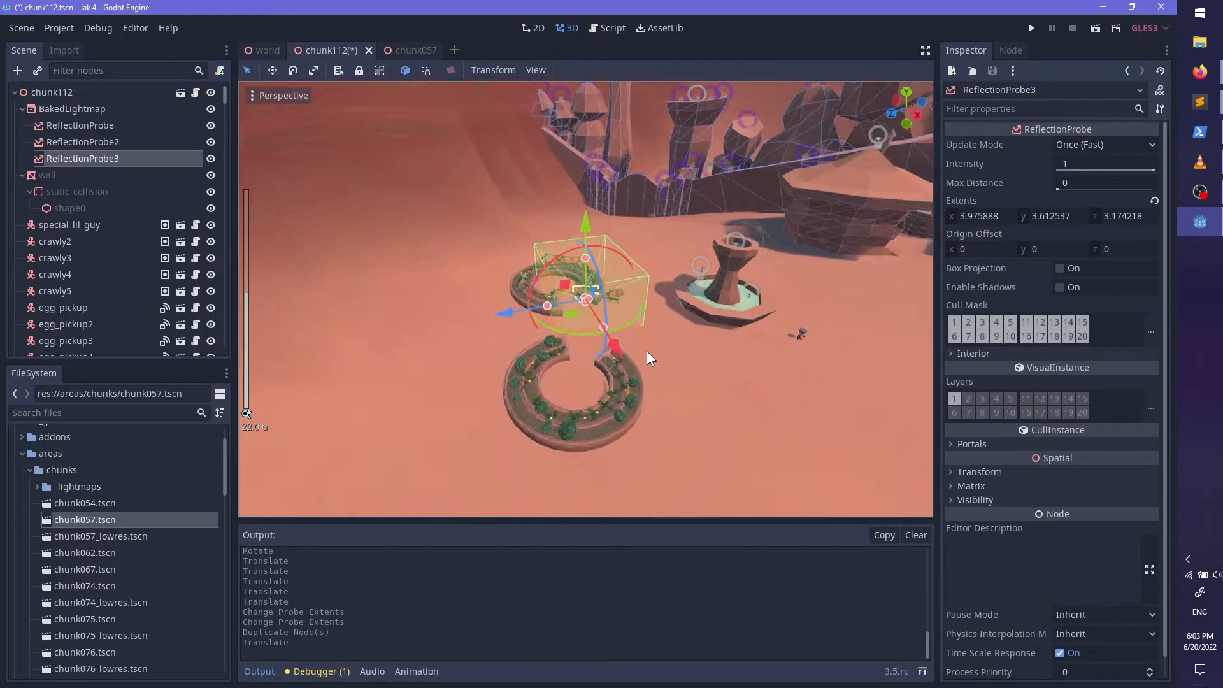
Step: Adjust the third probe's horizontal position and height so it sits between the circular gardens and the fountain
{"action": "scroll", "coordinate": [658, 352], "scroll_direction": "up", "scroll_amount": 6}
{"action": "left_click_drag", "start_coordinate": [504, 314], "coordinate": [562, 313]}
{"action": "left_click_drag", "start_coordinate": [690, 335], "coordinate": [728, 401]}
{"action": "scroll", "coordinate": [676, 382], "scroll_direction": "up", "scroll_amount": 5}
{"action": "middle_click_drag", "start_coordinate": [729, 402], "coordinate": [652, 318], "text": "shift"}
{"action": "left_click_drag", "start_coordinate": [631, 208], "coordinate": [629, 167]}
{"action": "middle_click_drag", "start_coordinate": [651, 249], "coordinate": [659, 367]}
Step: Enlarge the third probe's extents to about 10.98 in X and 19.84 in Z to cover the village's open centre
{"action": "scroll", "coordinate": [658, 367], "scroll_direction": "down", "scroll_amount": 8}
{"action": "left_click_drag", "start_coordinate": [569, 307], "coordinate": [413, 342]}
{"action": "left_click_drag", "start_coordinate": [631, 358], "coordinate": [649, 520]}
{"action": "middle_click_drag", "start_coordinate": [614, 389], "coordinate": [547, 331]}
{"action": "scroll", "coordinate": [739, 340], "scroll_direction": "up", "scroll_amount": 6}
{"action": "middle_click_drag", "start_coordinate": [701, 370], "coordinate": [486, 391], "text": "shift"}
{"action": "scroll", "coordinate": [609, 395], "scroll_direction": "up", "scroll_amount": 14}
{"action": "middle_click_drag", "start_coordinate": [599, 423], "coordinate": [678, 273], "text": "shift"}
{"action": "scroll", "coordinate": [542, 339], "scroll_direction": "down", "scroll_amount": 6}
{"action": "scroll", "coordinate": [508, 361], "scroll_direction": "down", "scroll_amount": 8}
{"action": "left_click_drag", "start_coordinate": [819, 141], "coordinate": [887, 124]}
{"action": "scroll", "coordinate": [586, 331], "scroll_direction": "up", "scroll_amount": 4}
{"action": "middle_click_drag", "start_coordinate": [574, 332], "coordinate": [902, 317]}
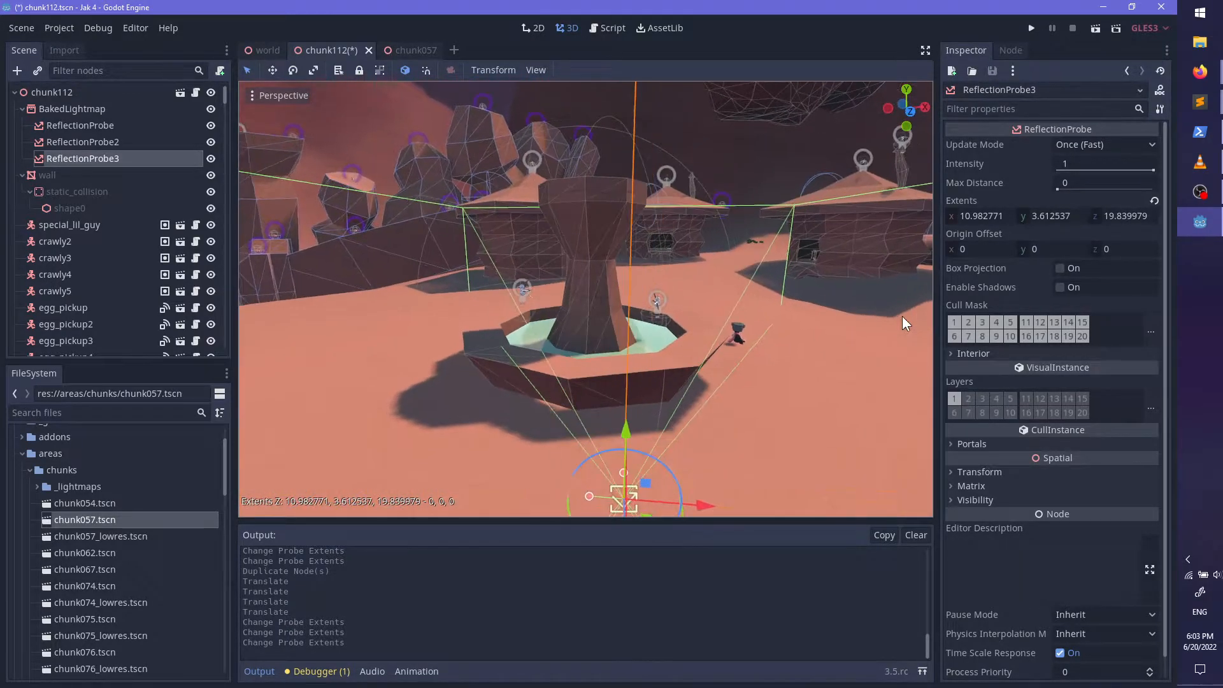
Step: Move the third probe along its Z axis to centre it on the fountain
{"action": "scroll", "coordinate": [700, 323], "scroll_direction": "down", "scroll_amount": 10}
{"action": "middle_click_drag", "start_coordinate": [695, 328], "coordinate": [623, 429]}
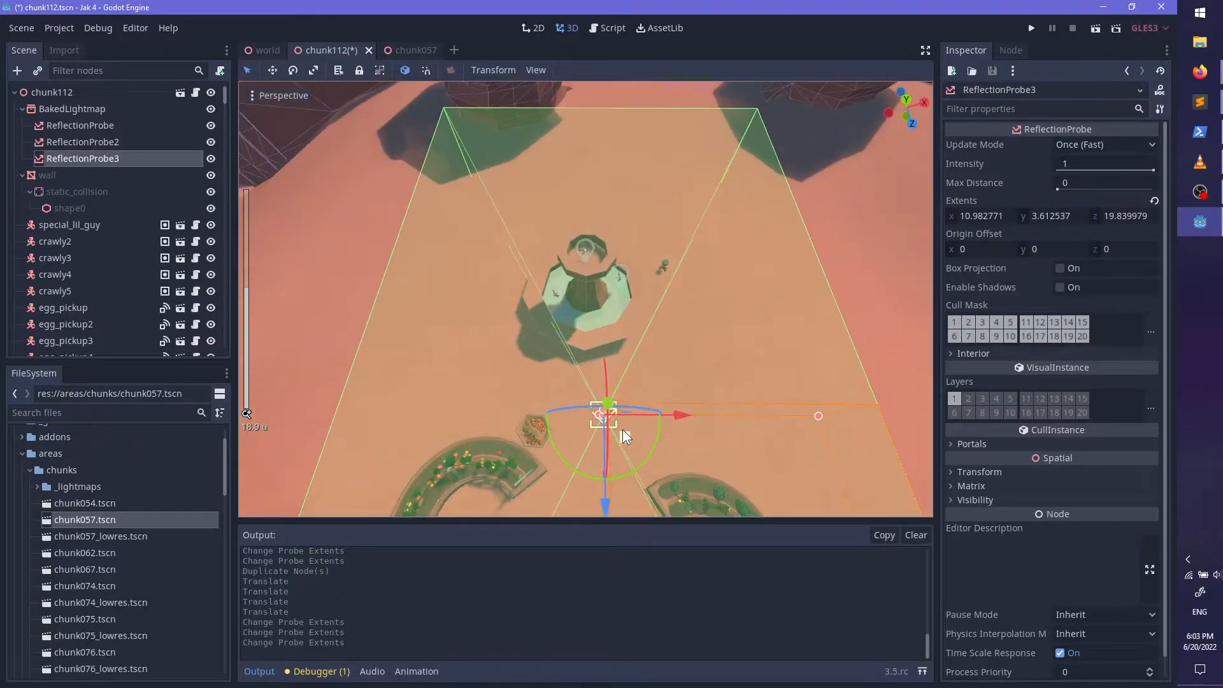
{"action": "left_click_drag", "start_coordinate": [622, 429], "coordinate": [607, 300]}
{"action": "scroll", "coordinate": [662, 362], "scroll_direction": "up", "scroll_amount": 12}
{"action": "middle_click_drag", "start_coordinate": [806, 468], "coordinate": [611, 463]}
{"action": "scroll", "coordinate": [603, 406], "scroll_direction": "up", "scroll_amount": 1}
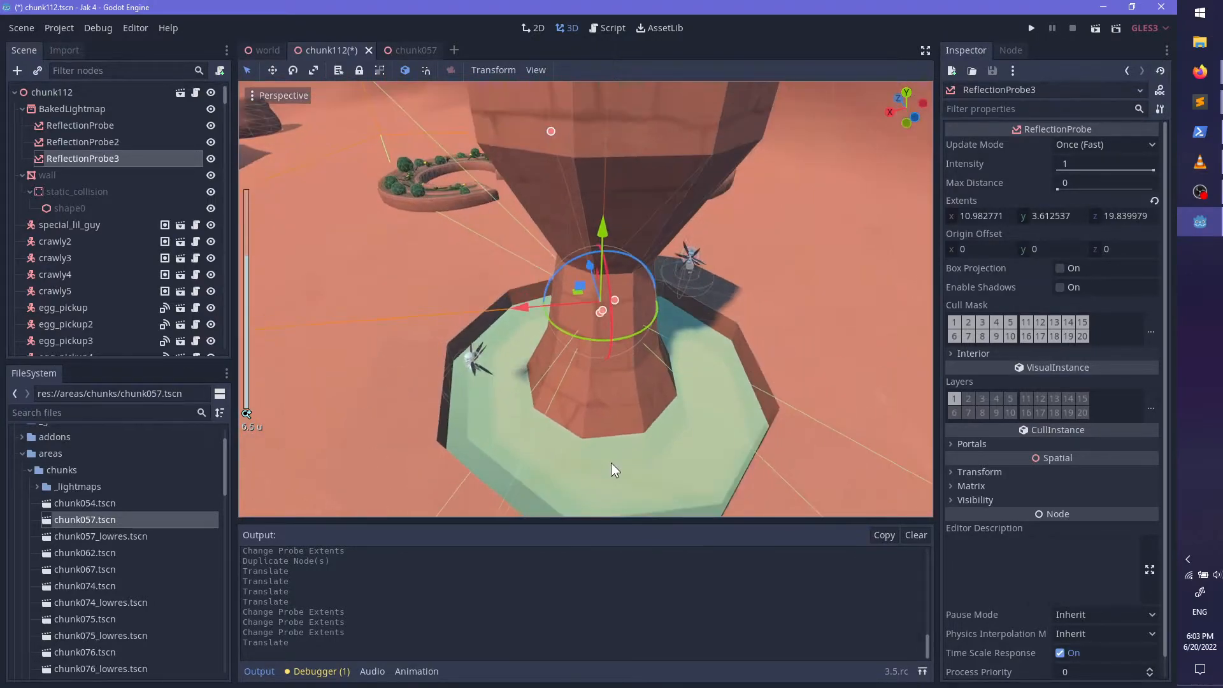
Step: Examine the third probe's box coverage around the circular gardens, plant beds and fruit stand
{"action": "scroll", "coordinate": [650, 418], "scroll_direction": "down", "scroll_amount": 15}
{"action": "middle_click_drag", "start_coordinate": [650, 418], "coordinate": [784, 375]}
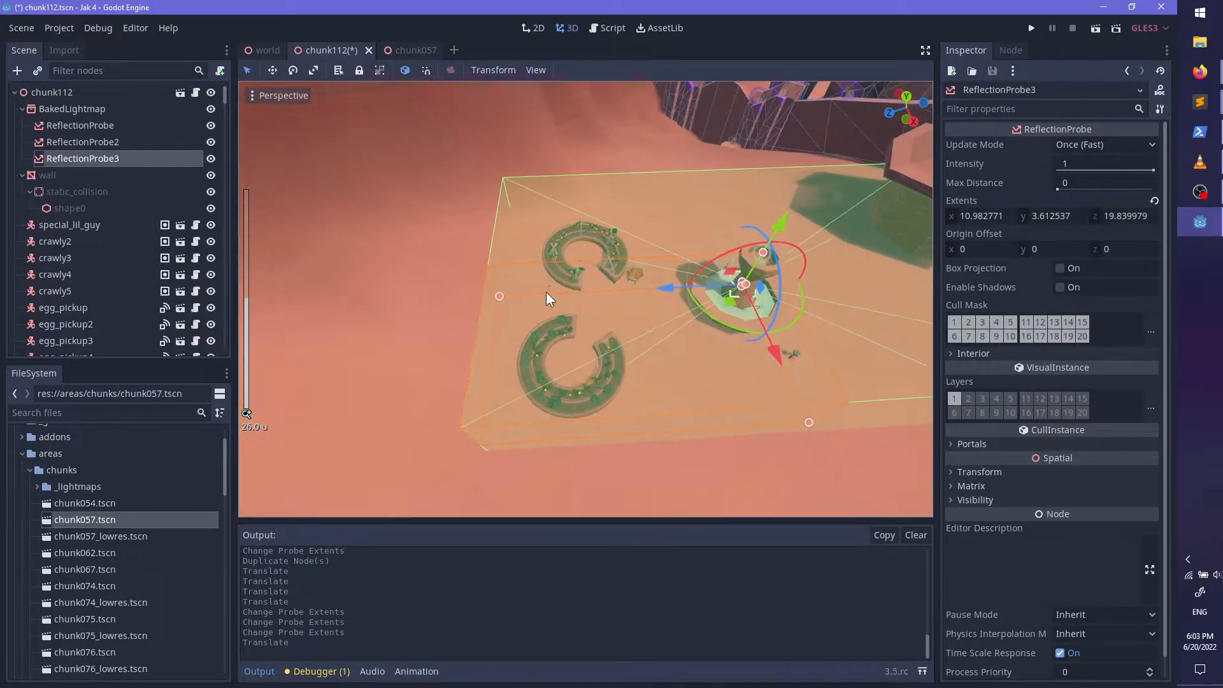
{"action": "scroll", "coordinate": [559, 291], "scroll_direction": "up", "scroll_amount": 8}
{"action": "middle_click_drag", "start_coordinate": [611, 400], "coordinate": [793, 360]}
{"action": "scroll", "coordinate": [687, 284], "scroll_direction": "up", "scroll_amount": 4}
{"action": "scroll", "coordinate": [761, 349], "scroll_direction": "down", "scroll_amount": 2}
{"action": "scroll", "coordinate": [665, 309], "scroll_direction": "up", "scroll_amount": 2}
{"action": "scroll", "coordinate": [729, 352], "scroll_direction": "up", "scroll_amount": 4}
{"action": "scroll", "coordinate": [662, 331], "scroll_direction": "up", "scroll_amount": 2}
{"action": "scroll", "coordinate": [595, 408], "scroll_direction": "down", "scroll_amount": 5}
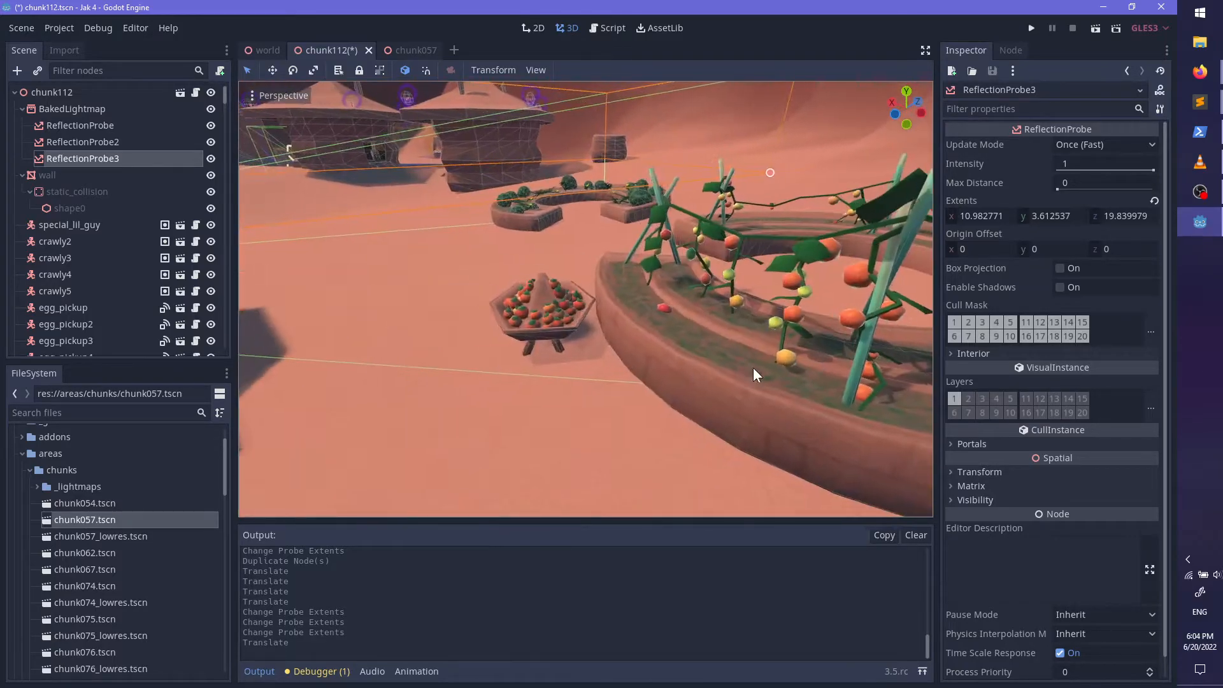
{"action": "scroll", "coordinate": [637, 355], "scroll_direction": "down", "scroll_amount": 6}
{"action": "scroll", "coordinate": [816, 348], "scroll_direction": "up", "scroll_amount": 5}
Step: Shift the third probe horizontally beside the fountain and save the chunk112 scene
{"action": "middle_click_drag", "start_coordinate": [564, 352], "coordinate": [708, 321], "text": "shift"}
{"action": "left_click_drag", "start_coordinate": [641, 308], "coordinate": [942, 275]}
{"action": "scroll", "coordinate": [764, 337], "scroll_direction": "down", "scroll_amount": 8}
{"action": "middle_click_drag", "start_coordinate": [763, 337], "coordinate": [705, 347], "text": "shift"}
{"action": "scroll", "coordinate": [816, 347], "scroll_direction": "up", "scroll_amount": 6}
{"action": "scroll", "coordinate": [635, 377], "scroll_direction": "down", "scroll_amount": 6}
{"action": "scroll", "coordinate": [589, 424], "scroll_direction": "down", "scroll_amount": 2}
{"action": "key", "text": "ctrl+s"}
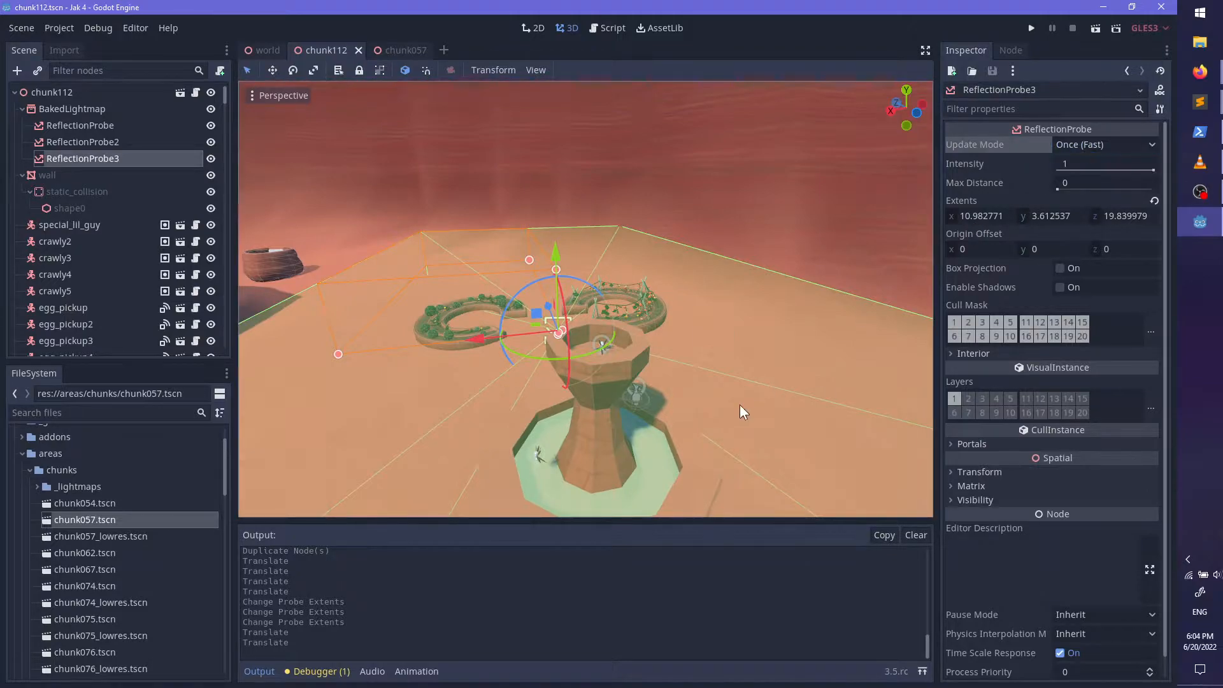
Step: Run the project and walk the character across the paved platform to view the village lighting
{"action": "key", "text": "F5"}
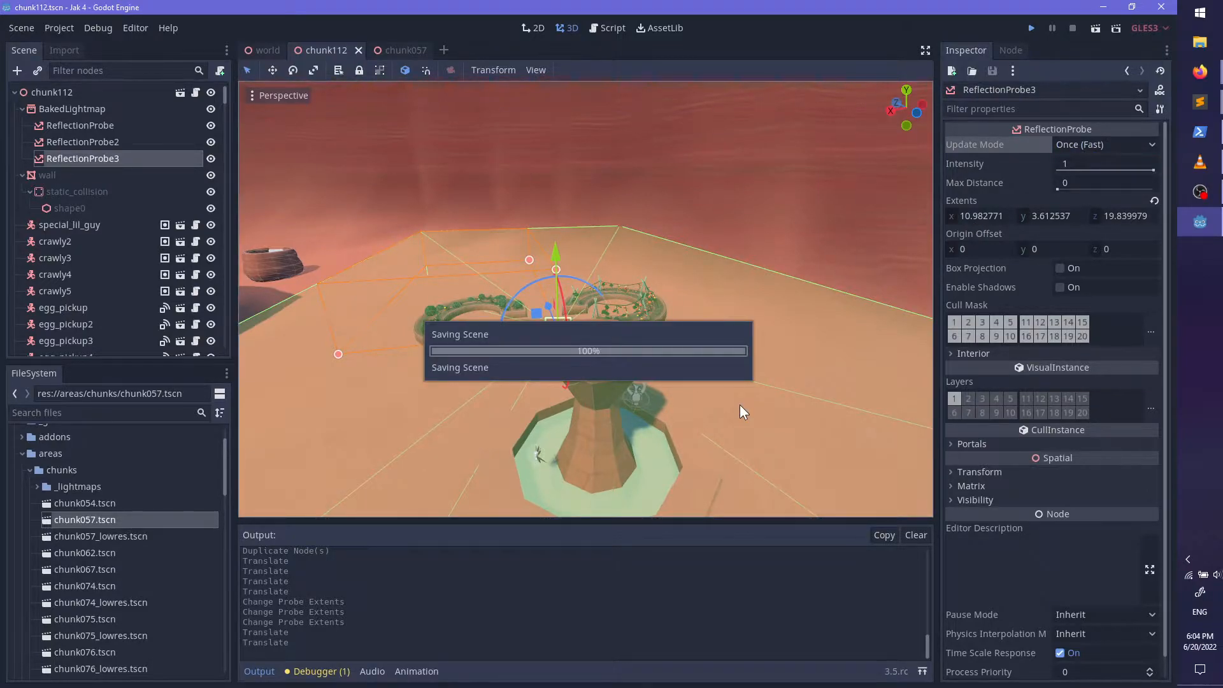
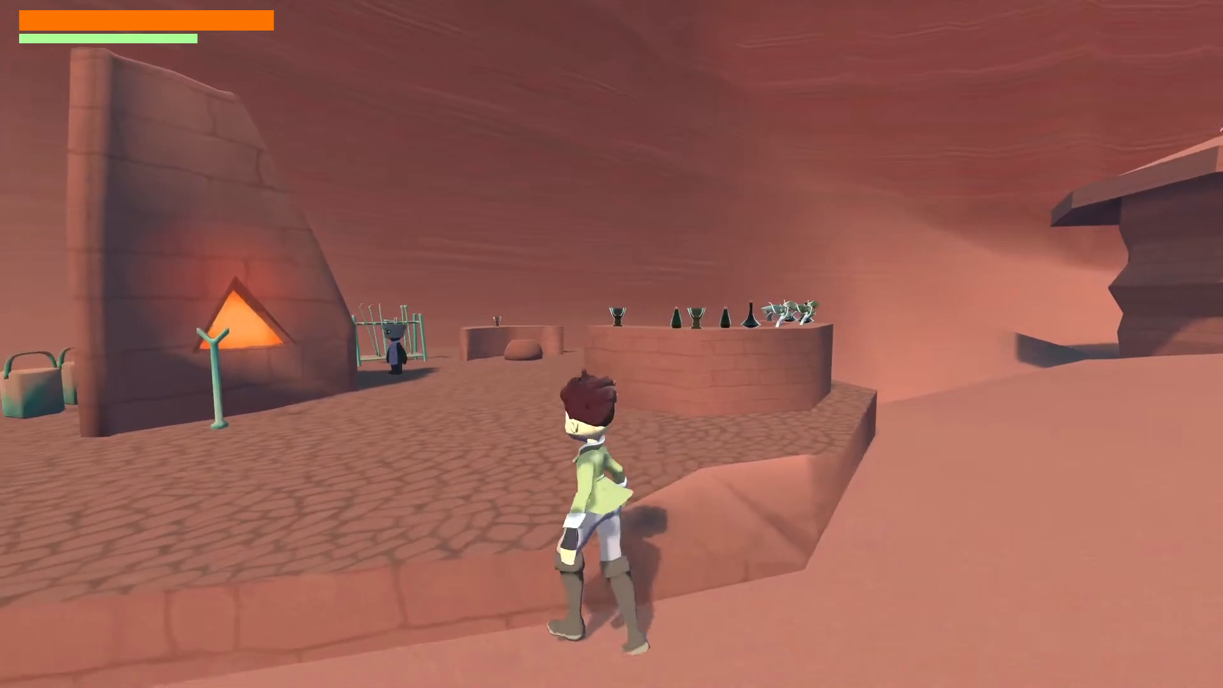
{"action": "key", "text": "space"}
{"action": "key", "text": "w"}
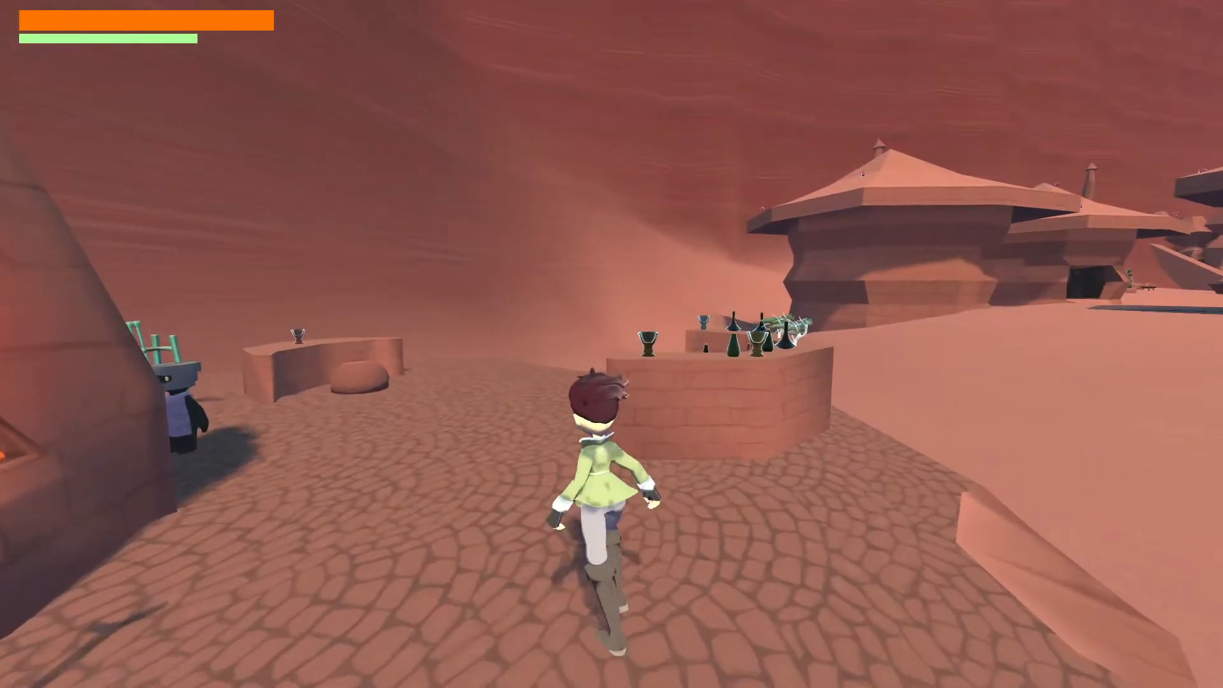
{"action": "key", "text": "space"}
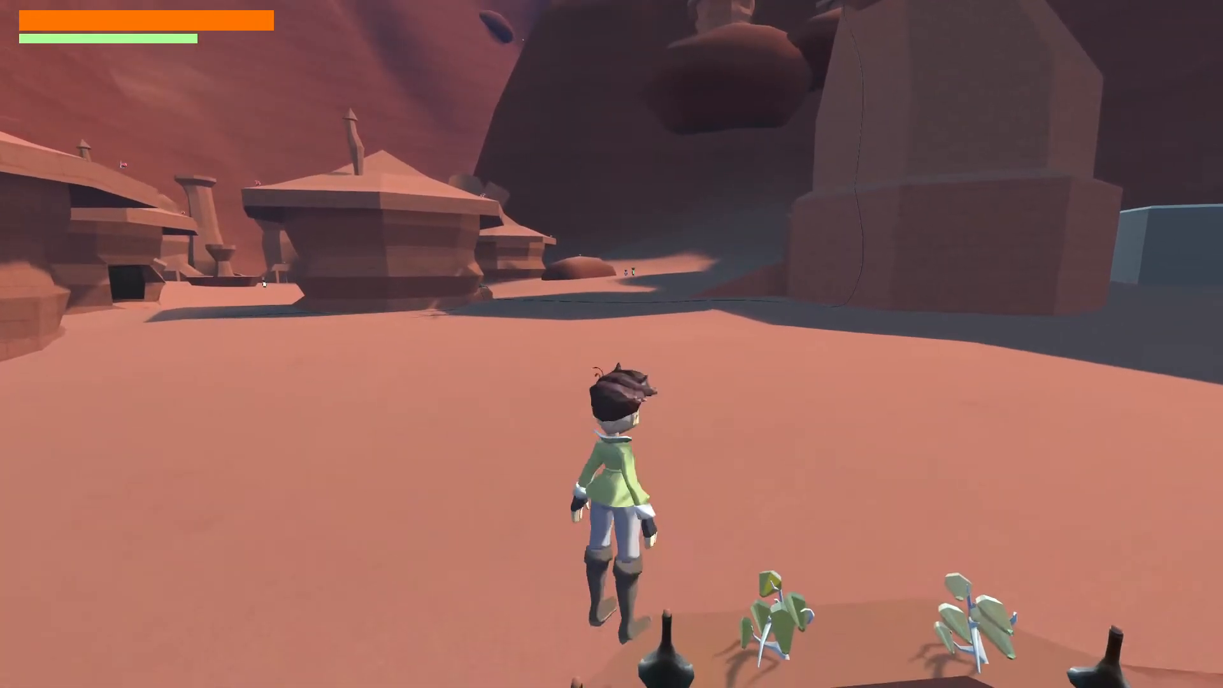
Step: Pause the game, bring Task Manager over it and select the Godot Engine process to check its GPU usage
{"action": "key", "text": "Escape"}
{"action": "key", "text": "alt+Tab"}
{"action": "key", "text": "alt+Tab"}
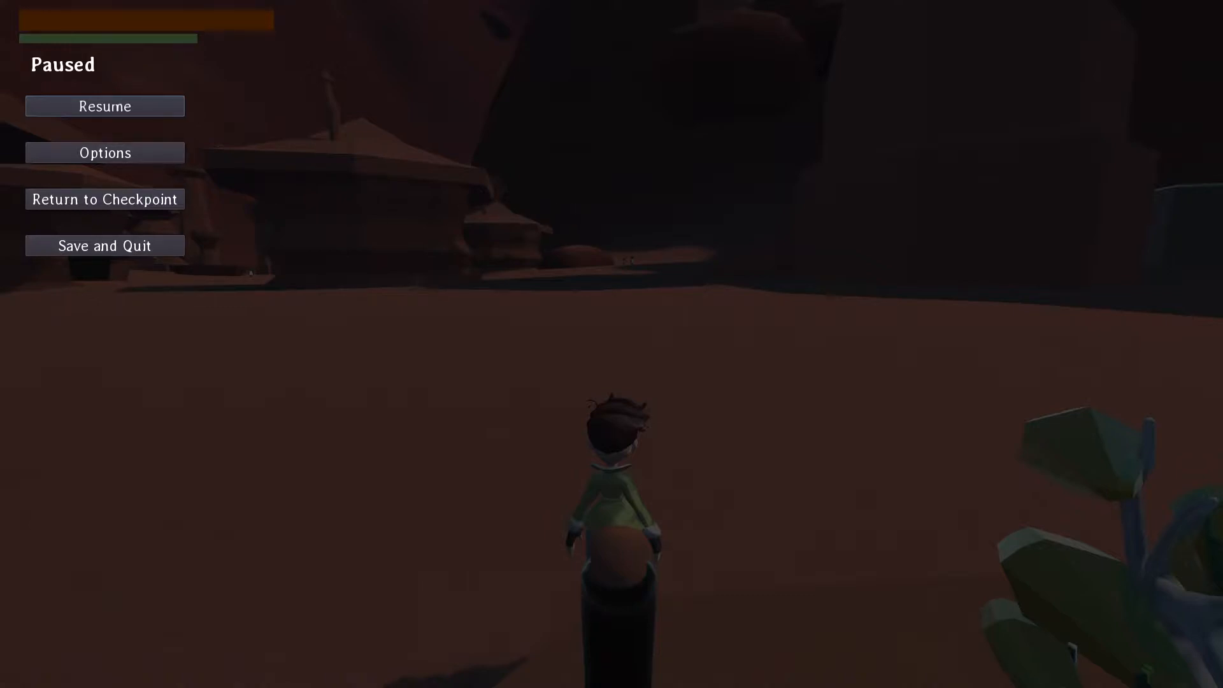
{"action": "left_click_drag", "start_coordinate": [0, 182], "coordinate": [720, 165]}
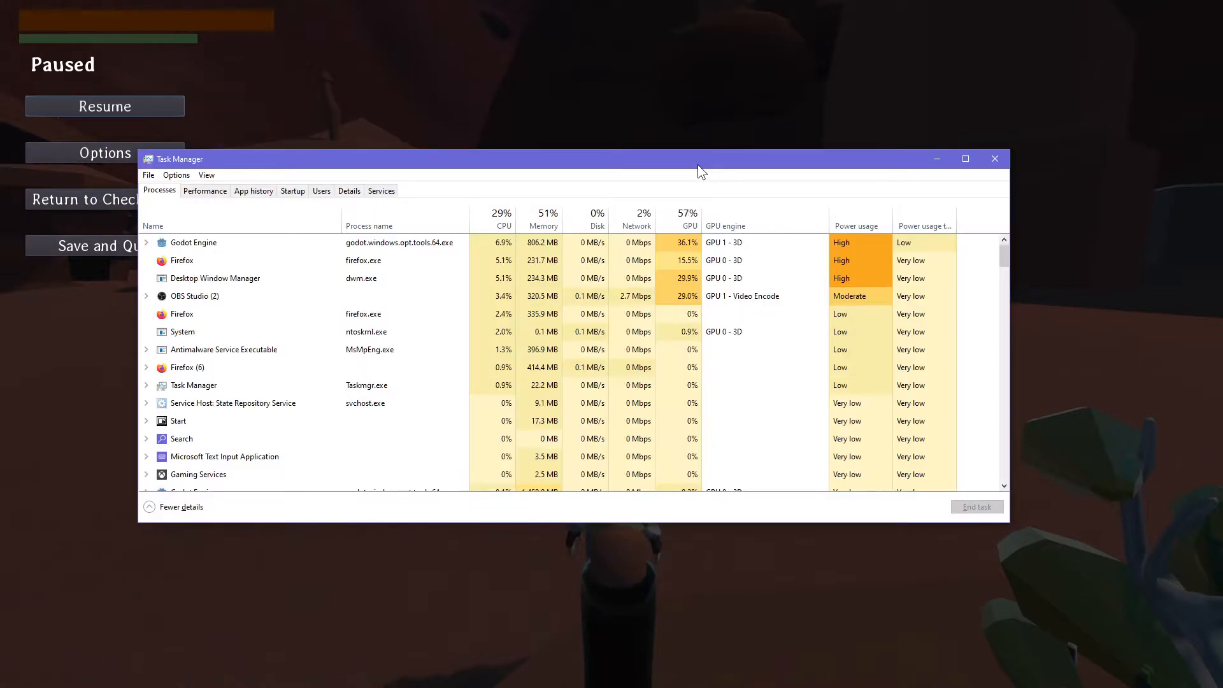
{"action": "left_click", "coordinate": [272, 247]}
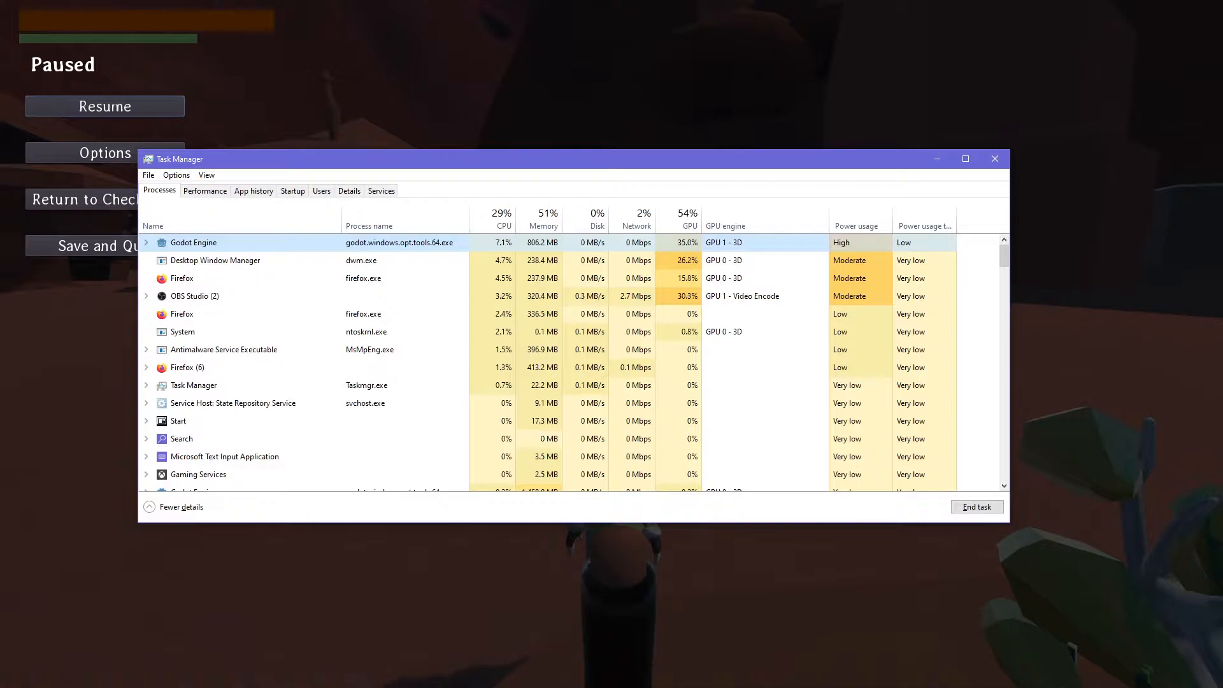
Step: Select the Desktop Window Manager process for comparison and reposition Task Manager over the paused game
{"action": "key", "text": "alt+Tab"}
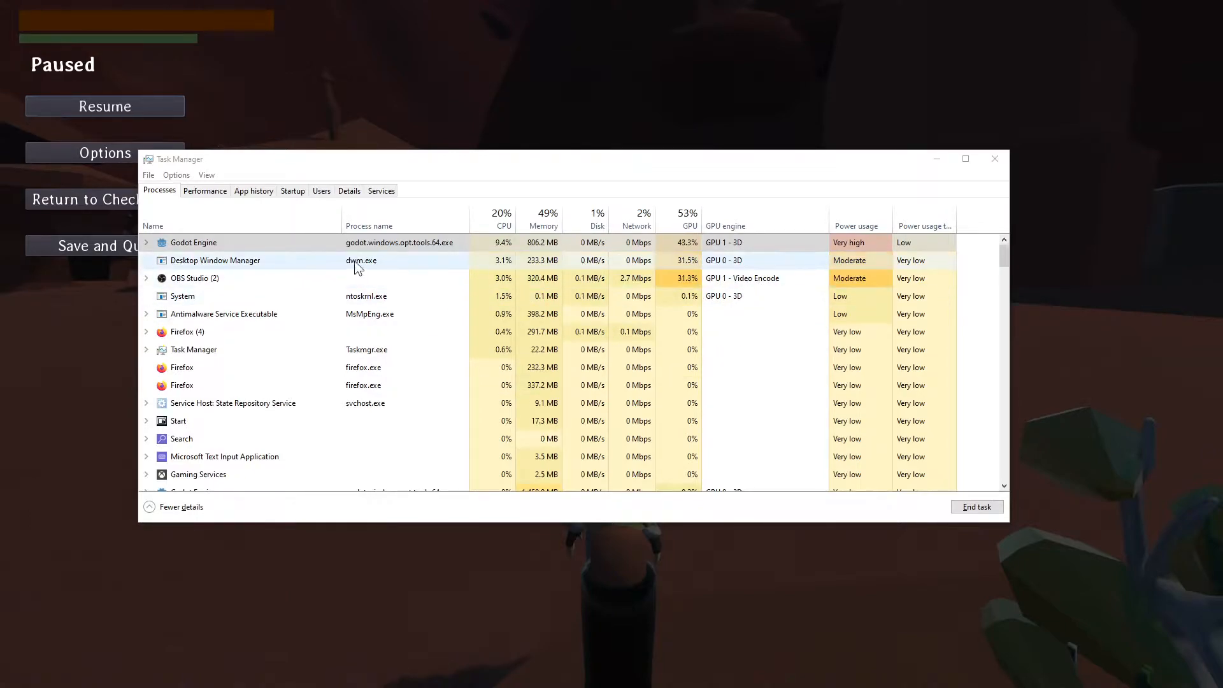
{"action": "left_click", "coordinate": [339, 259]}
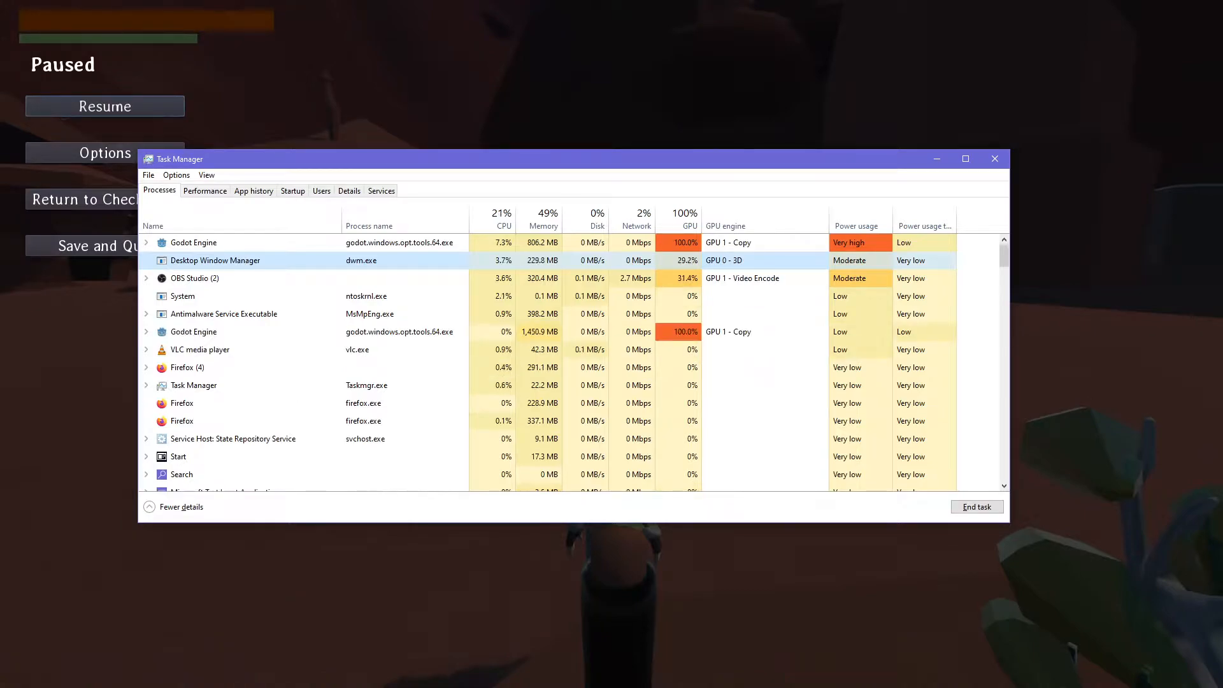
{"action": "key", "text": "alt+Tab"}
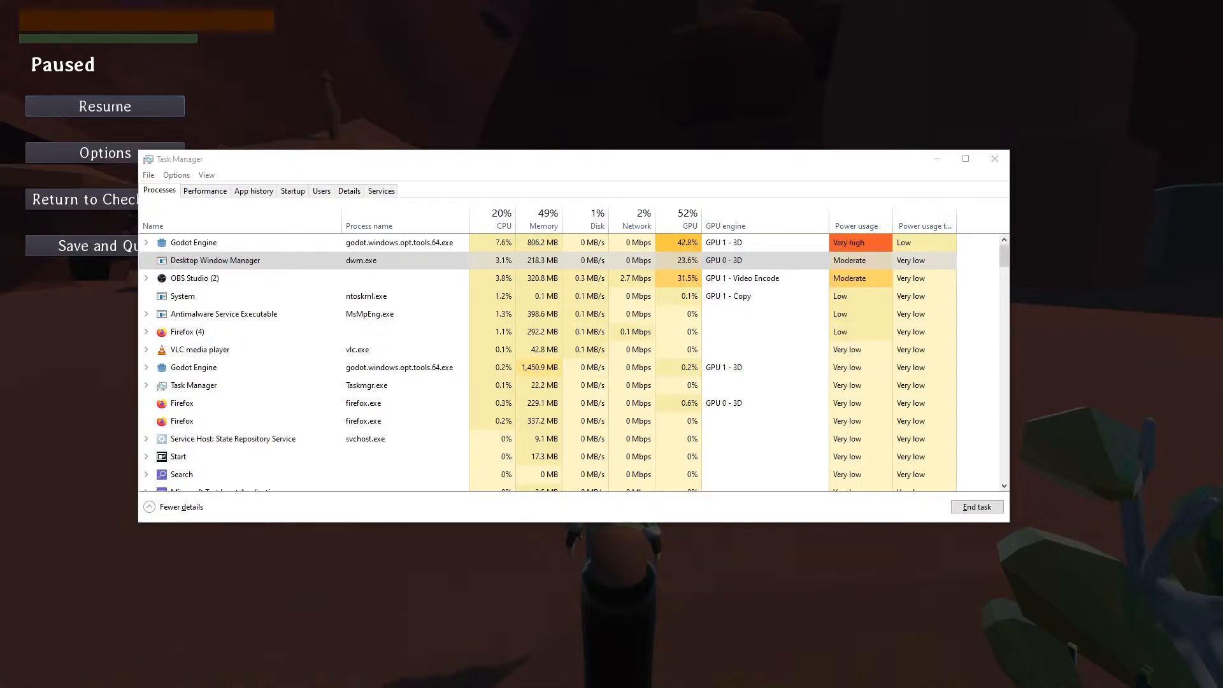
{"action": "left_click_drag", "start_coordinate": [708, 166], "coordinate": [0, 179]}
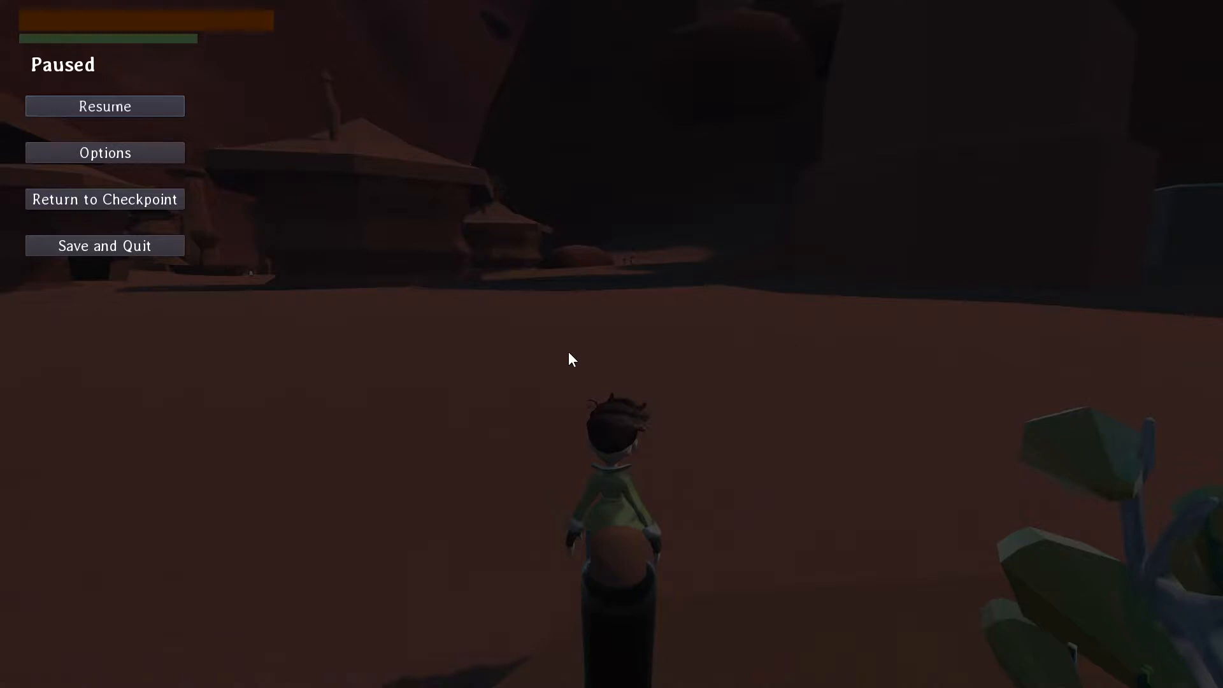
{"action": "left_click_drag", "start_coordinate": [0, 255], "coordinate": [733, 236]}
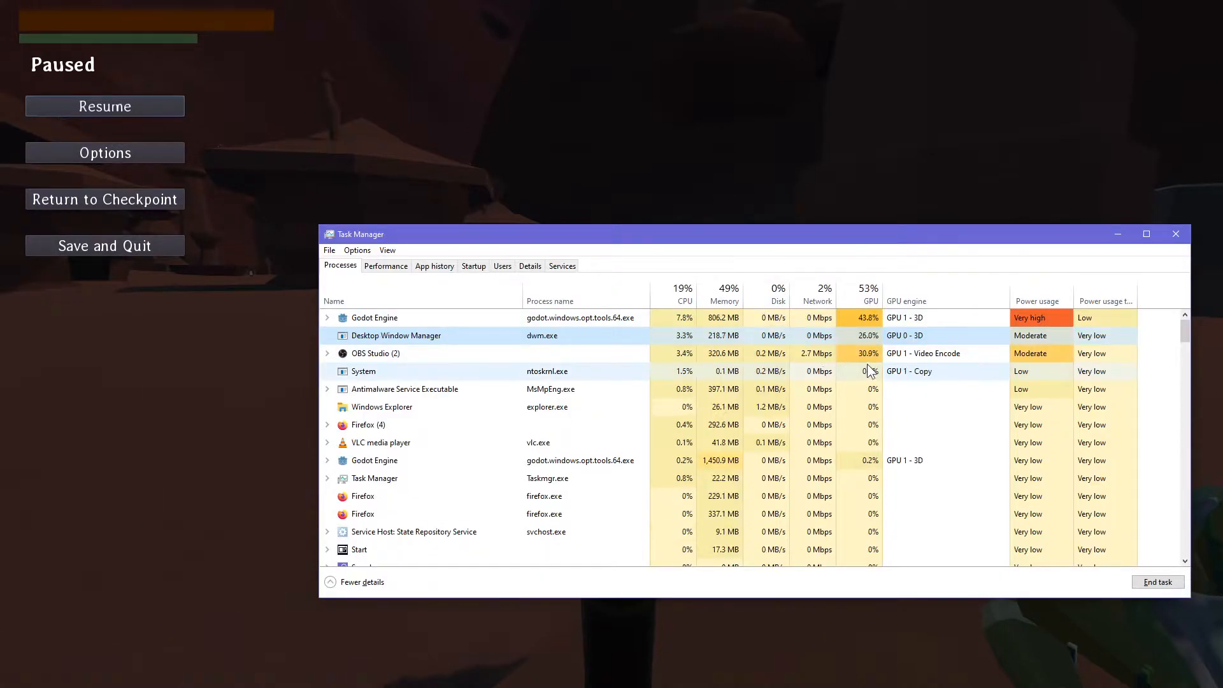
Step: Resume the game and walk through the village, pausing once to compare Godot Engine's GPU usage running and paused
{"action": "left_click", "coordinate": [156, 110]}
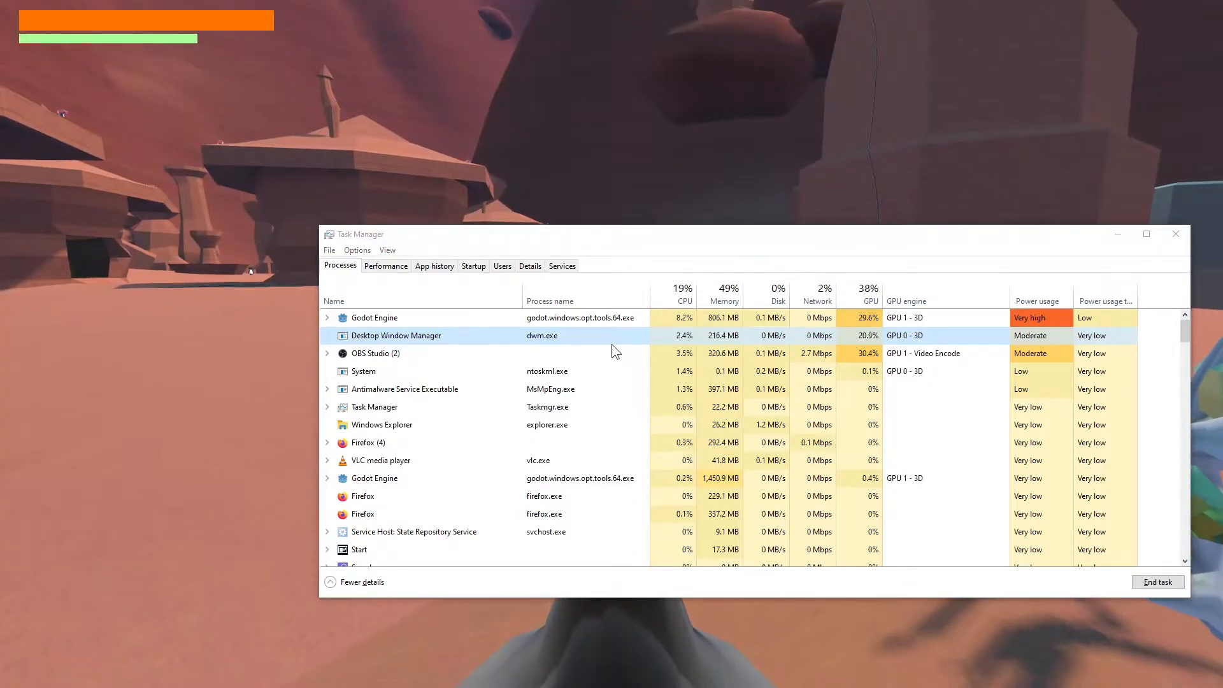
{"action": "key", "text": "w"}
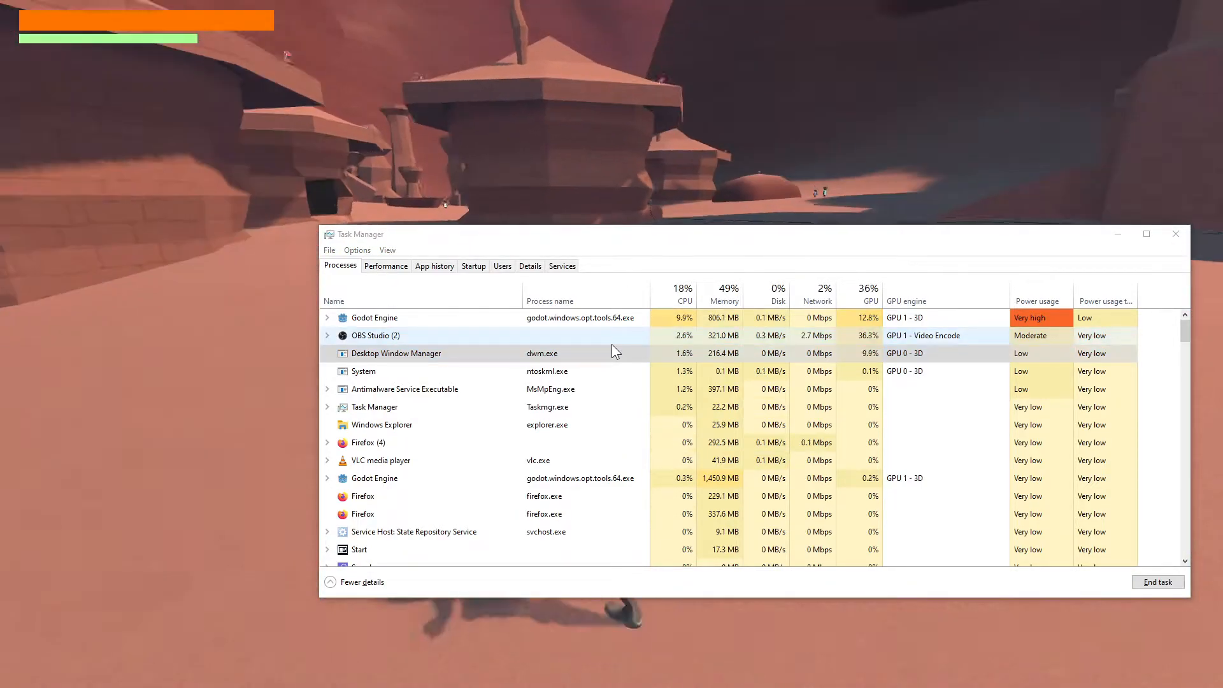
{"action": "key", "text": "w"}
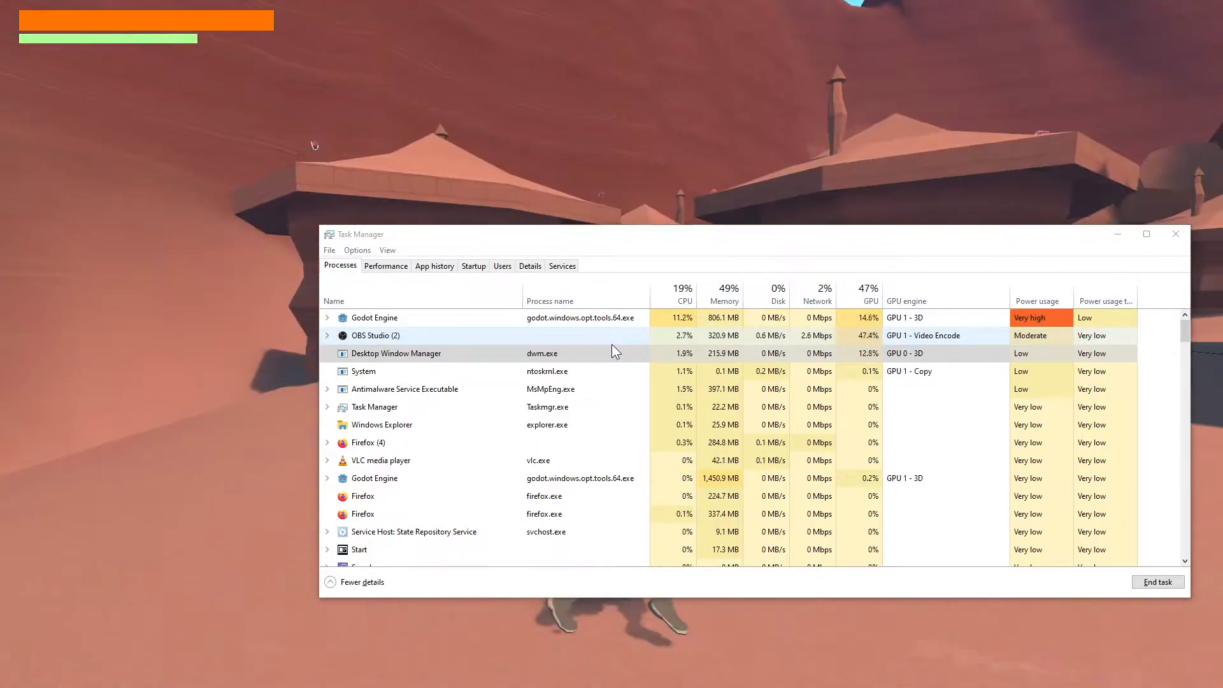
{"action": "key", "text": "Escape"}
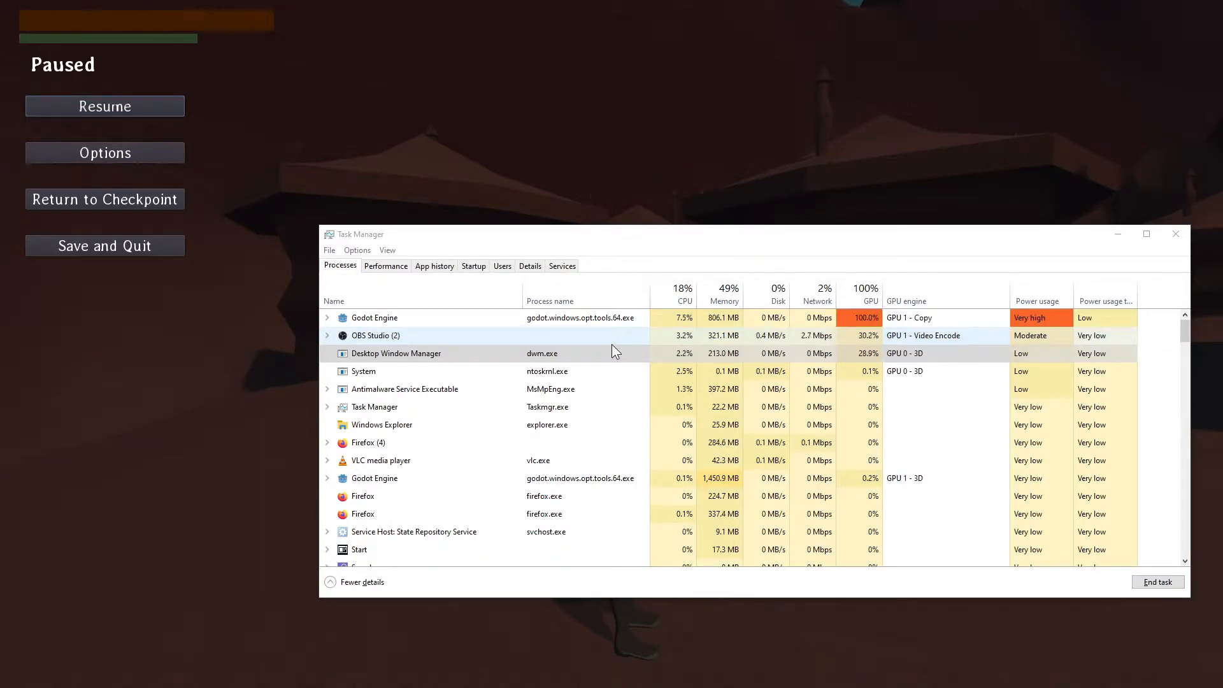
{"action": "key", "text": "Escape"}
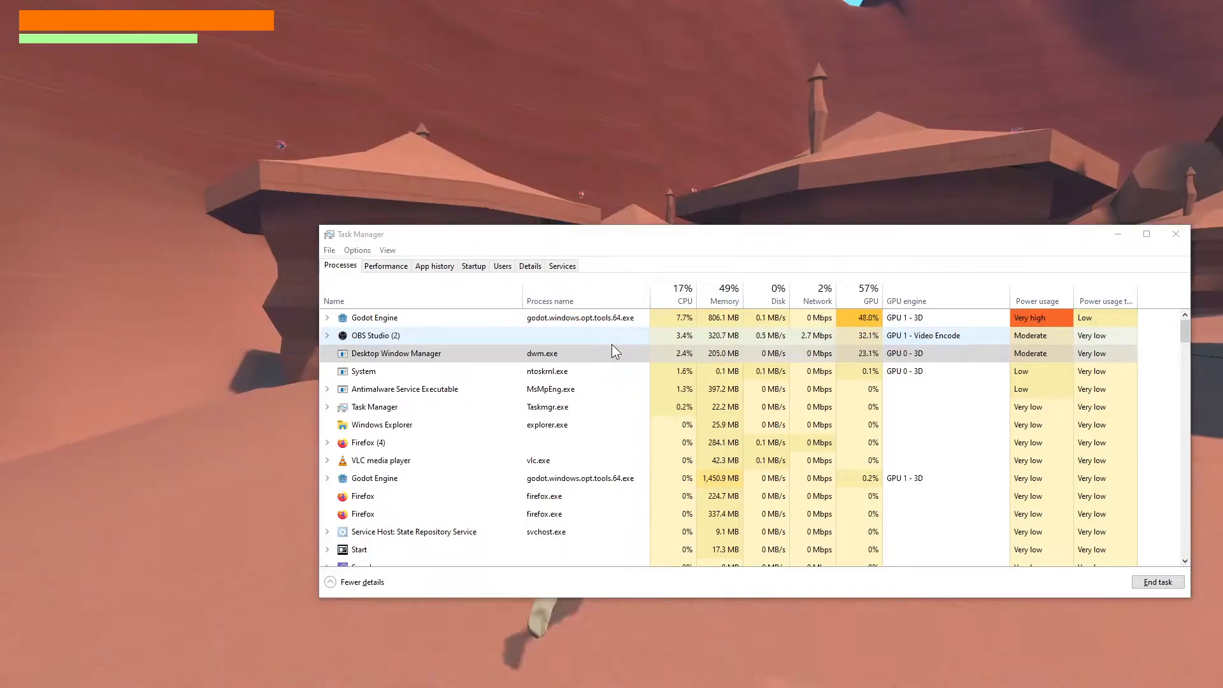
{"action": "key", "text": "w"}
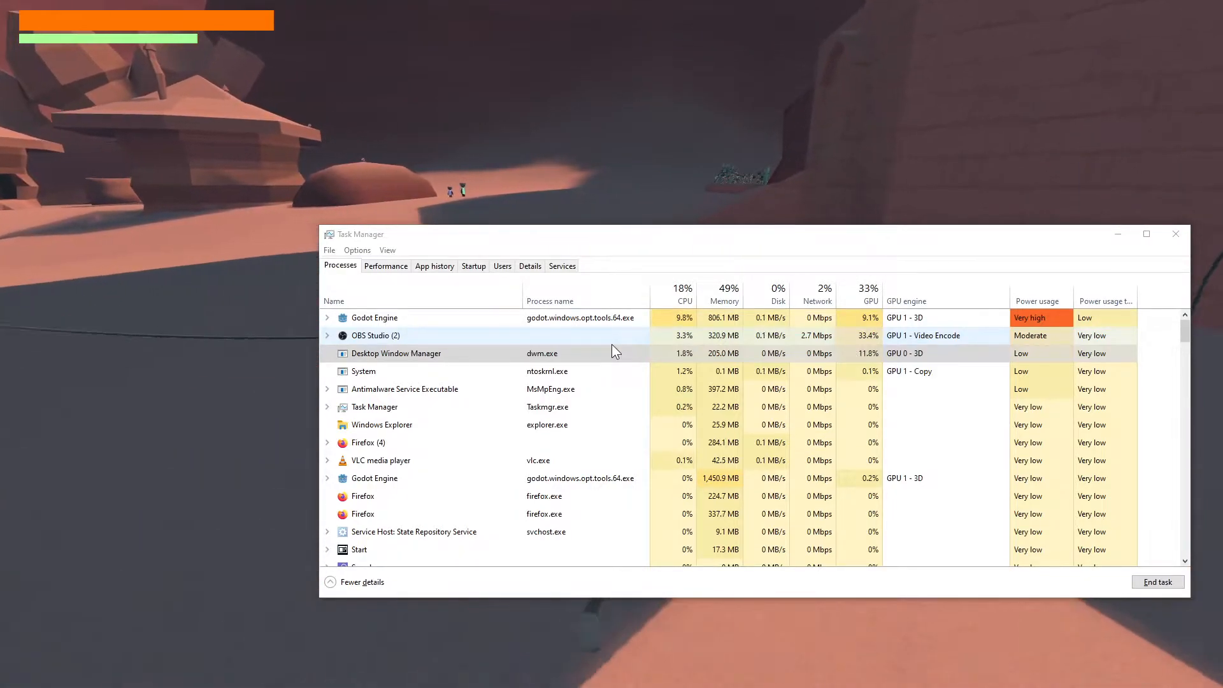
Step: Pause and resume again, and run the character back and forth while watching Godot Engine's GPU load
{"action": "key", "text": "Escape"}
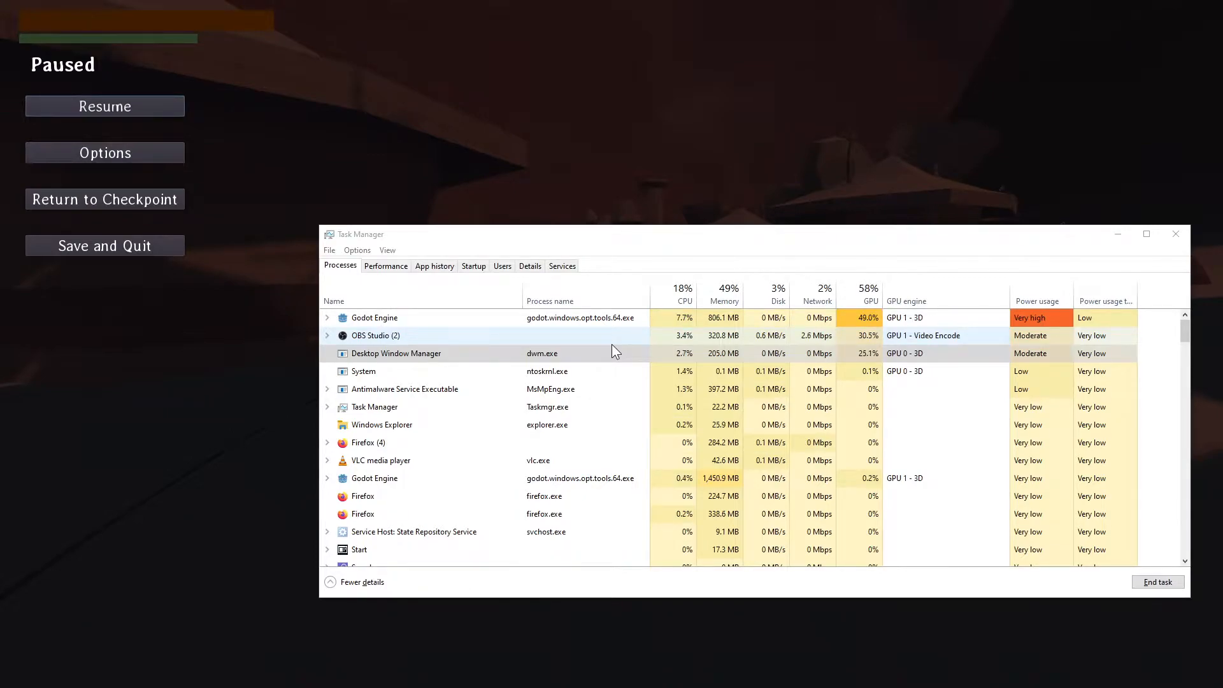
{"action": "key", "text": "Escape"}
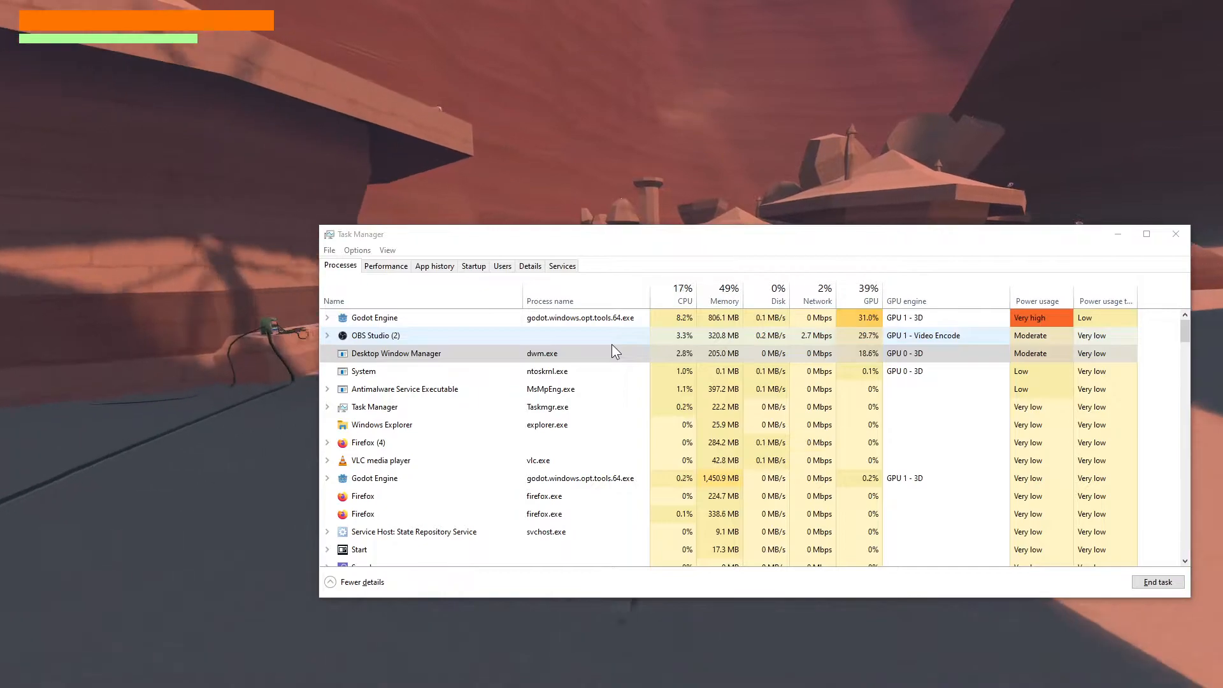
{"action": "key", "text": "a"}
{"action": "key", "text": "d"}
{"action": "key", "text": "a"}
{"action": "key", "text": "d"}
{"action": "key", "text": "a"}
{"action": "key", "text": "d"}
{"action": "key", "text": "a"}
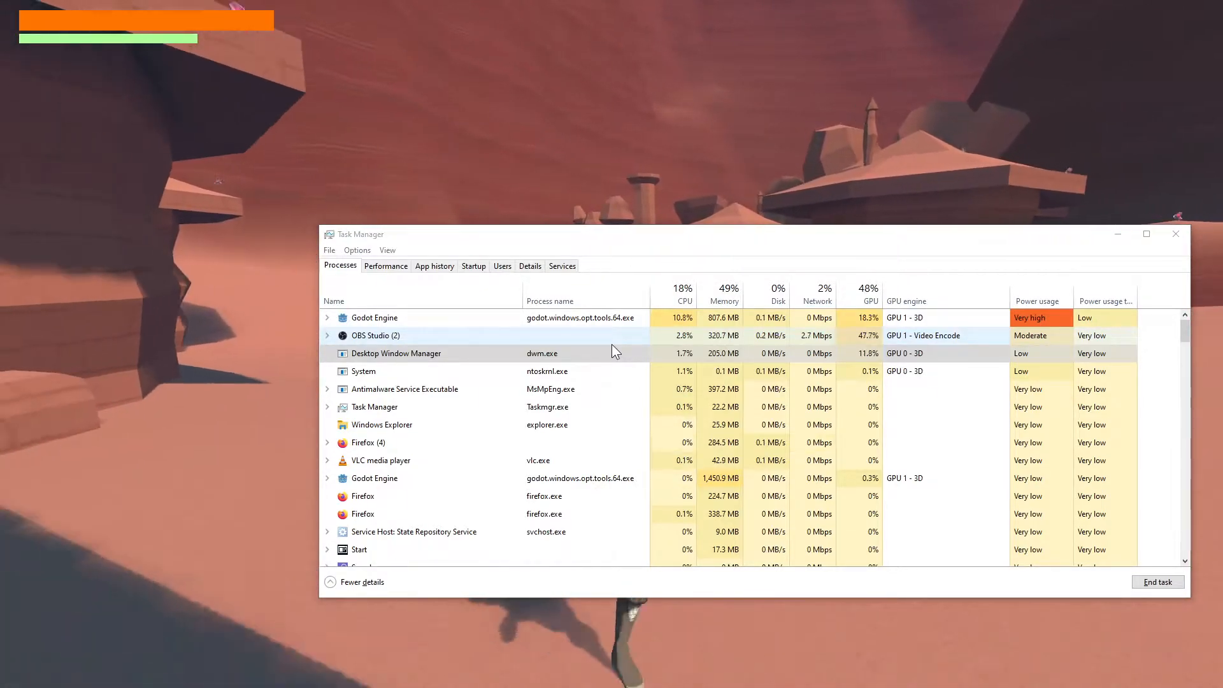
{"action": "key", "text": "w"}
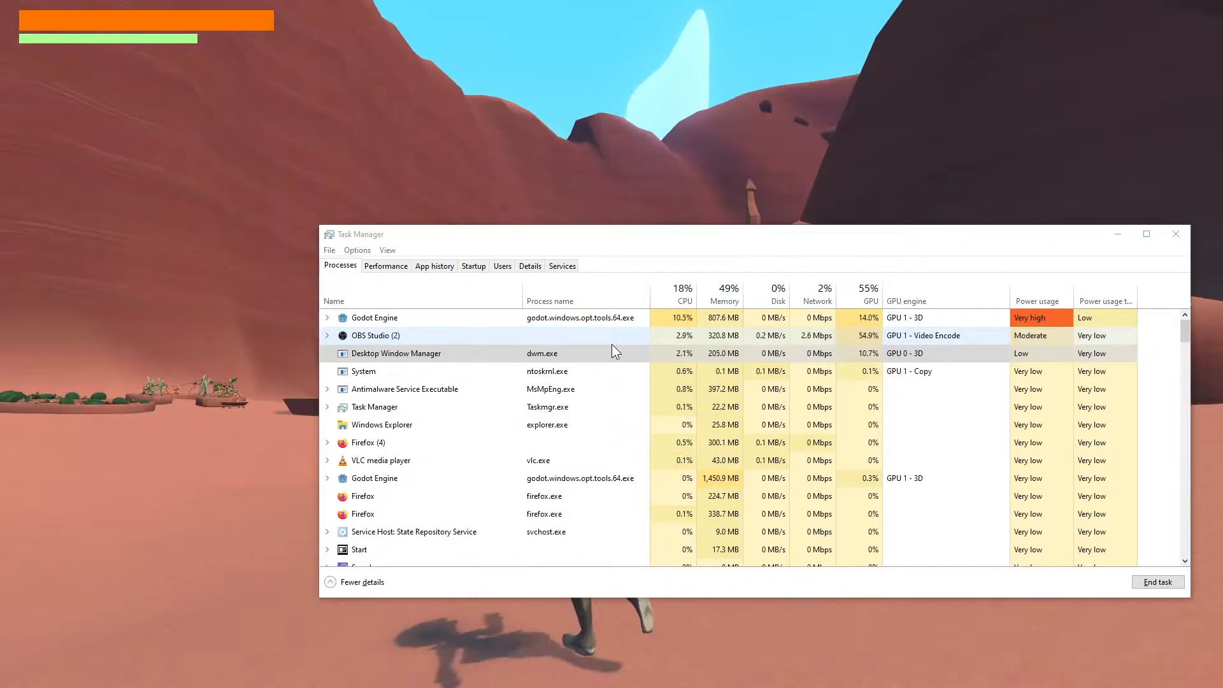
Step: Pause the game and close Task Manager
{"action": "key", "text": "Escape"}
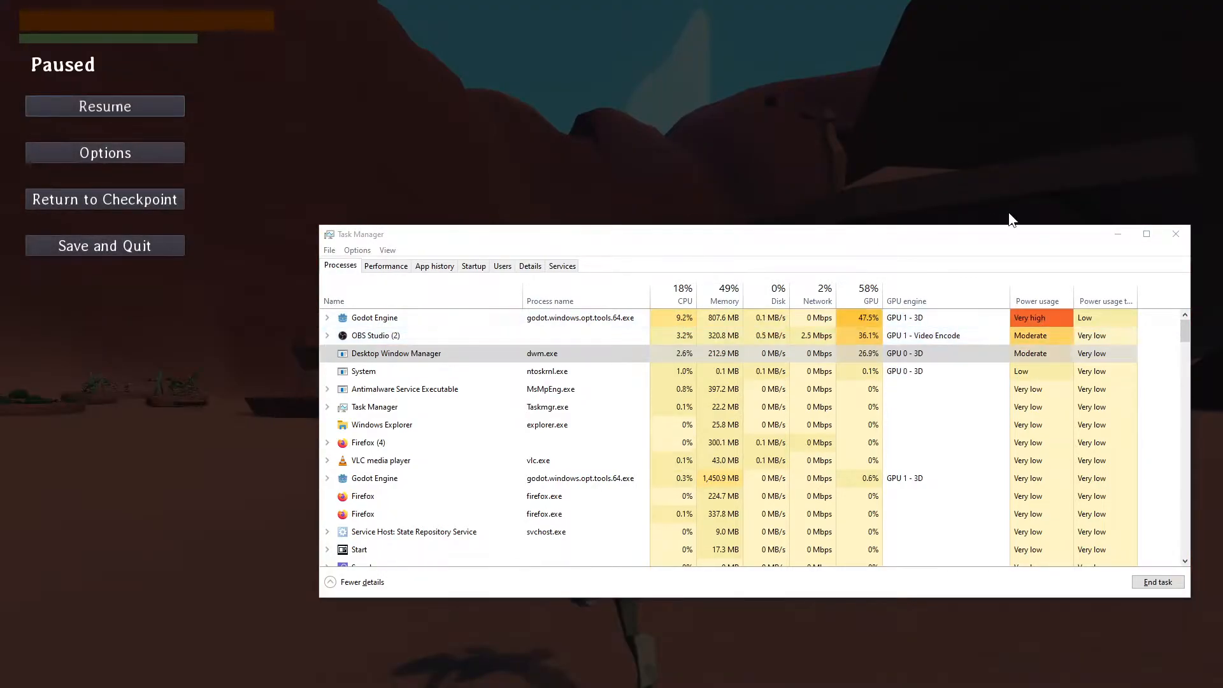
{"action": "left_click", "coordinate": [905, 343]}
{"action": "left_click", "coordinate": [1171, 242]}
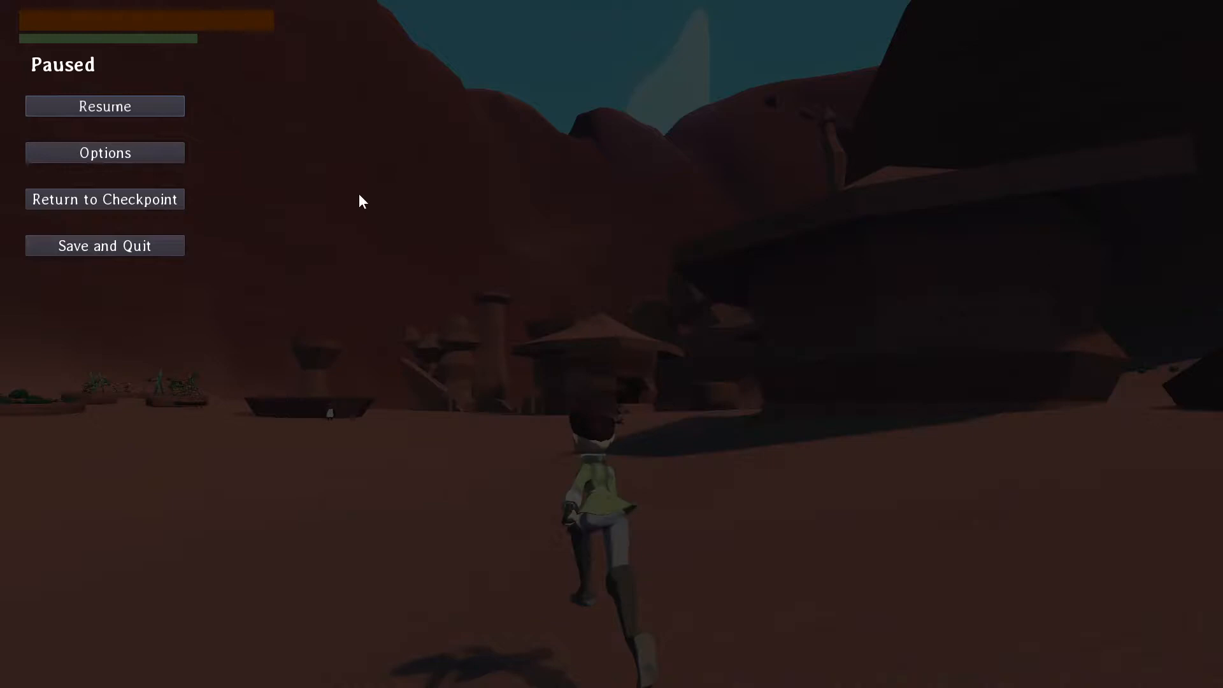
Step: Resume the game and explore the fountain area, huts and a furnished hut interior to check the lighting
{"action": "left_click", "coordinate": [142, 112]}
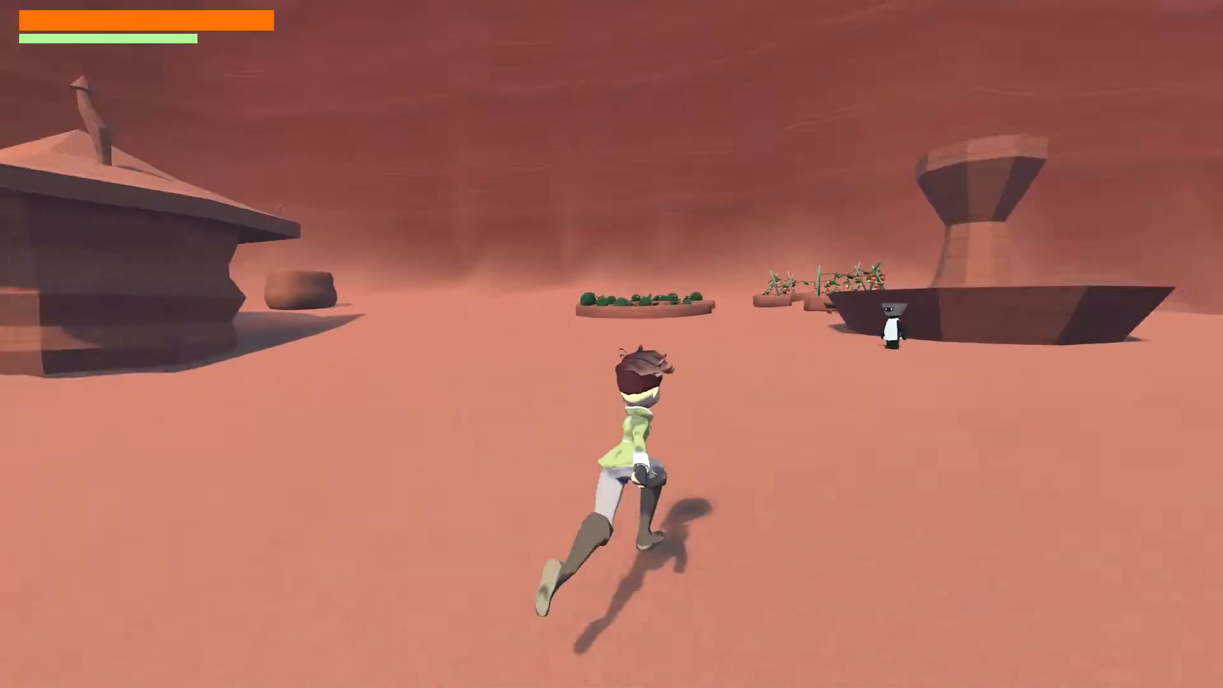
{"action": "key", "text": "space"}
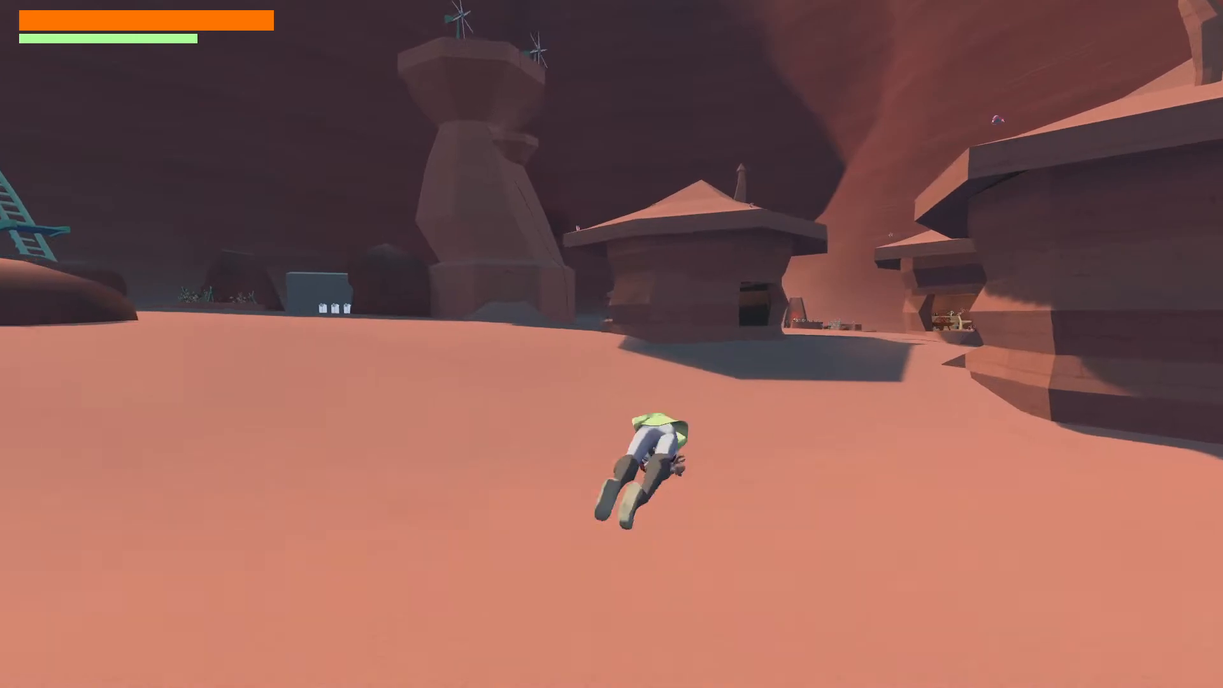
{"action": "key", "text": "space"}
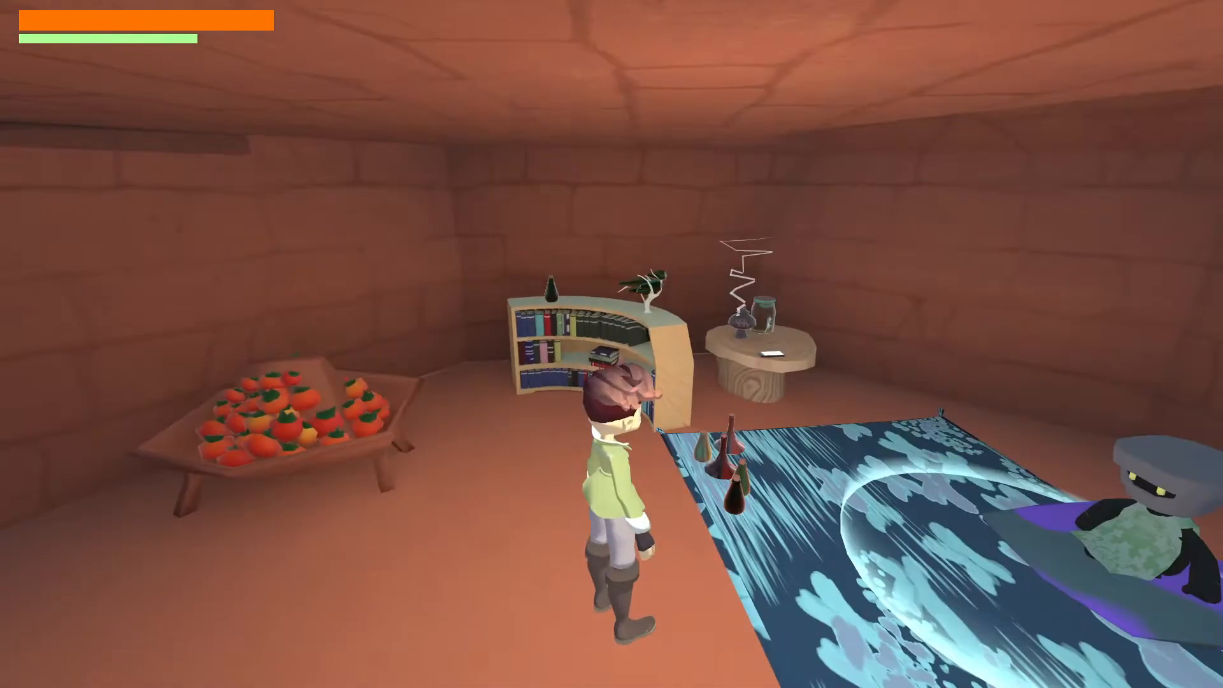
{"action": "key", "text": "w"}
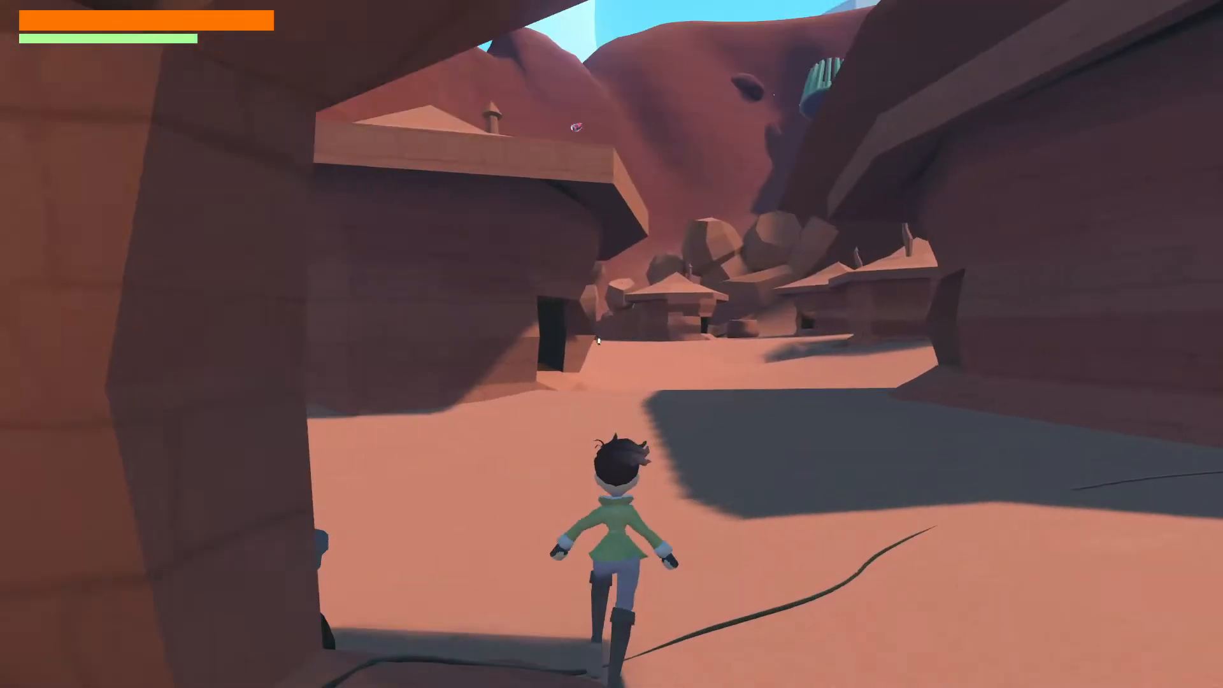
Step: Quit the running game and select the chunk097 terrain mesh in the world scene
{"action": "key", "text": "Escape"}
{"action": "key", "text": "alt+F4"}
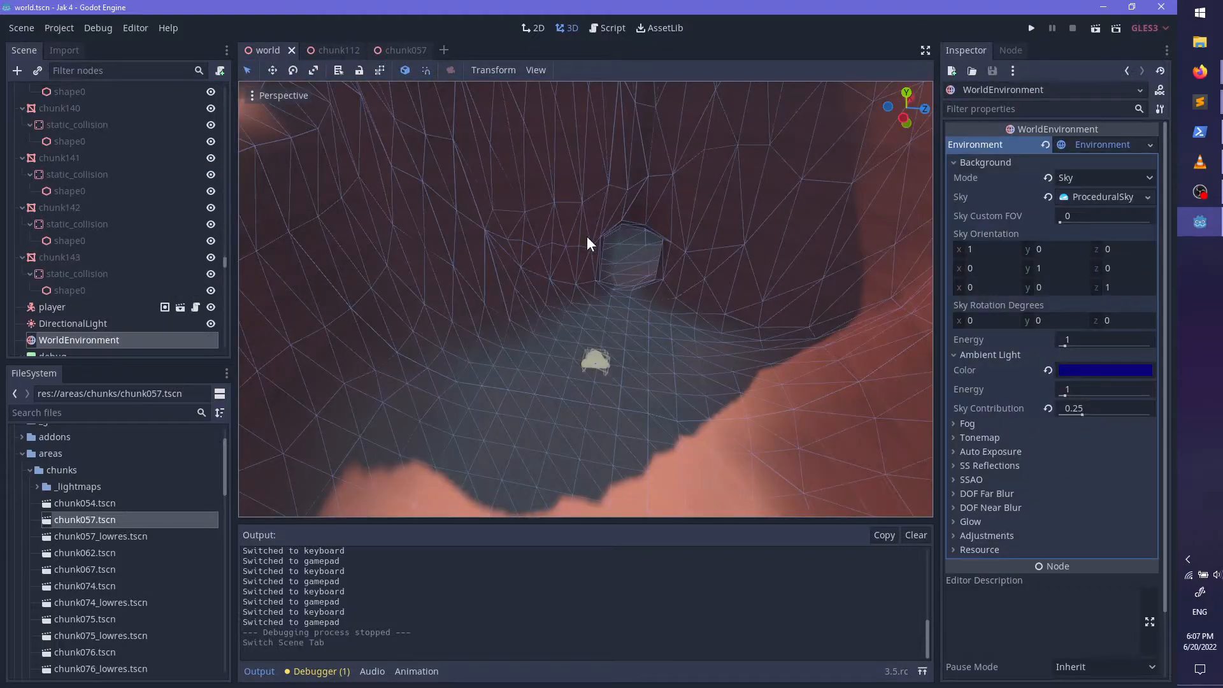
{"action": "scroll", "coordinate": [595, 256], "scroll_direction": "down", "scroll_amount": 15}
{"action": "middle_click_drag", "start_coordinate": [592, 262], "coordinate": [338, 204]}
{"action": "scroll", "coordinate": [809, 335], "scroll_direction": "down", "scroll_amount": 6}
{"action": "scroll", "coordinate": [588, 300], "scroll_direction": "up", "scroll_amount": 8}
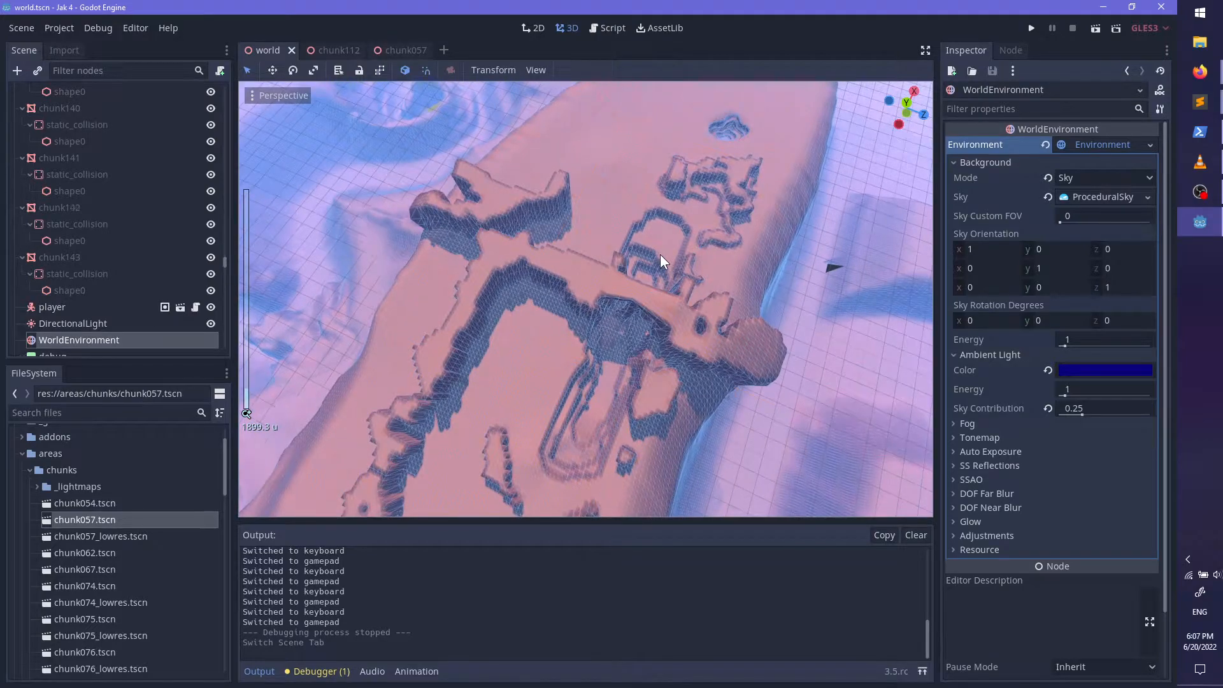
{"action": "left_click", "coordinate": [663, 263]}
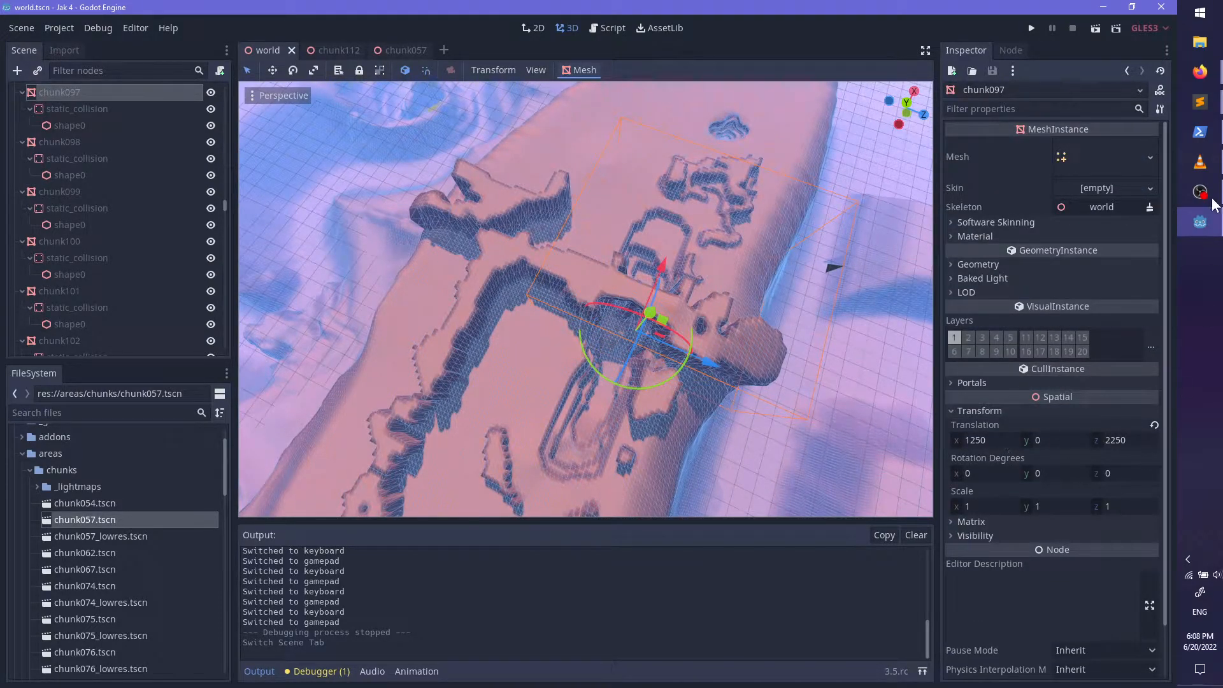
Step: Switch to the project's Sublime Text window and bring up autosave.tres
{"action": "mouse_move", "coordinate": [1200, 103]}
{"action": "mouse_move", "coordinate": [1084, 62]}
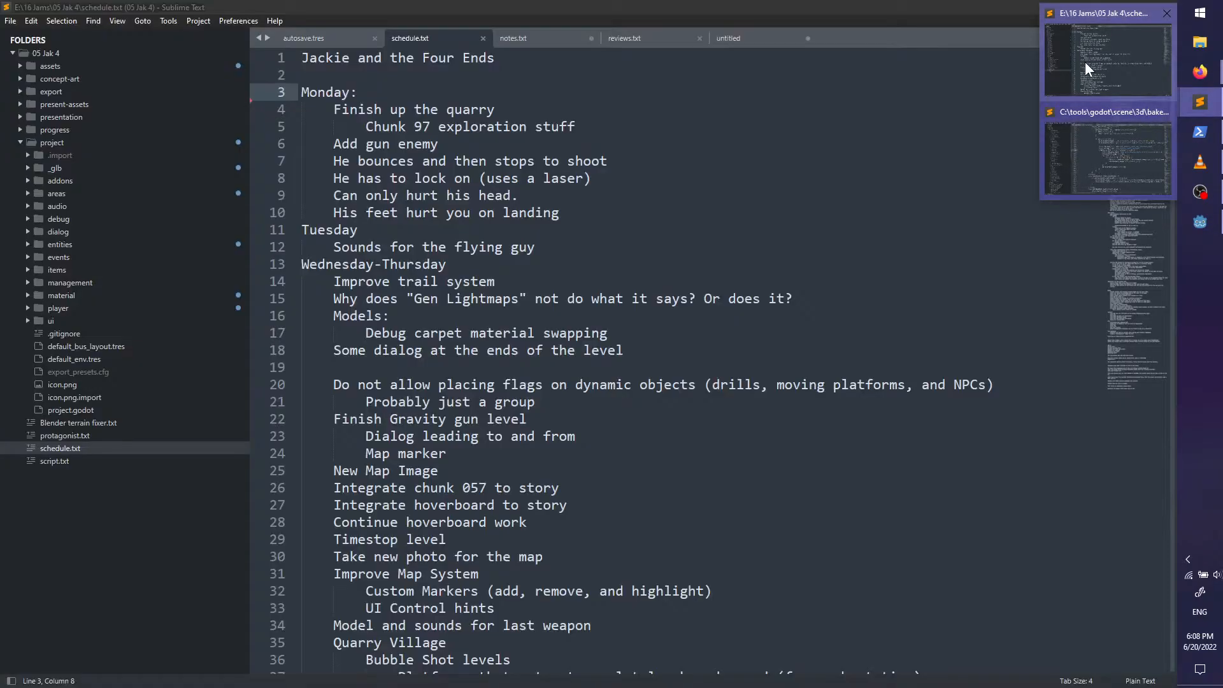
{"action": "left_click", "coordinate": [1089, 84]}
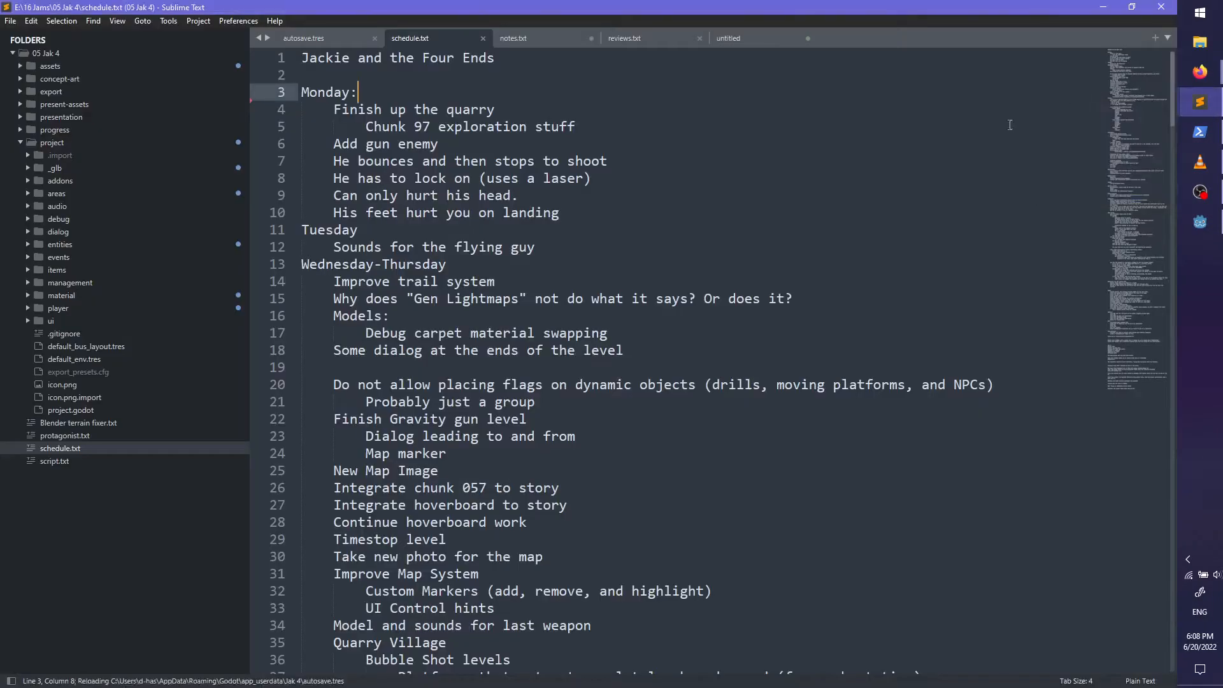
{"action": "left_click", "coordinate": [345, 43]}
Step: Set checkpoint_position to x 1250, y 600 and chunk097's z coordinate in the autosave file, and save it
{"action": "scroll", "coordinate": [723, 425], "scroll_direction": "down", "scroll_amount": 20}
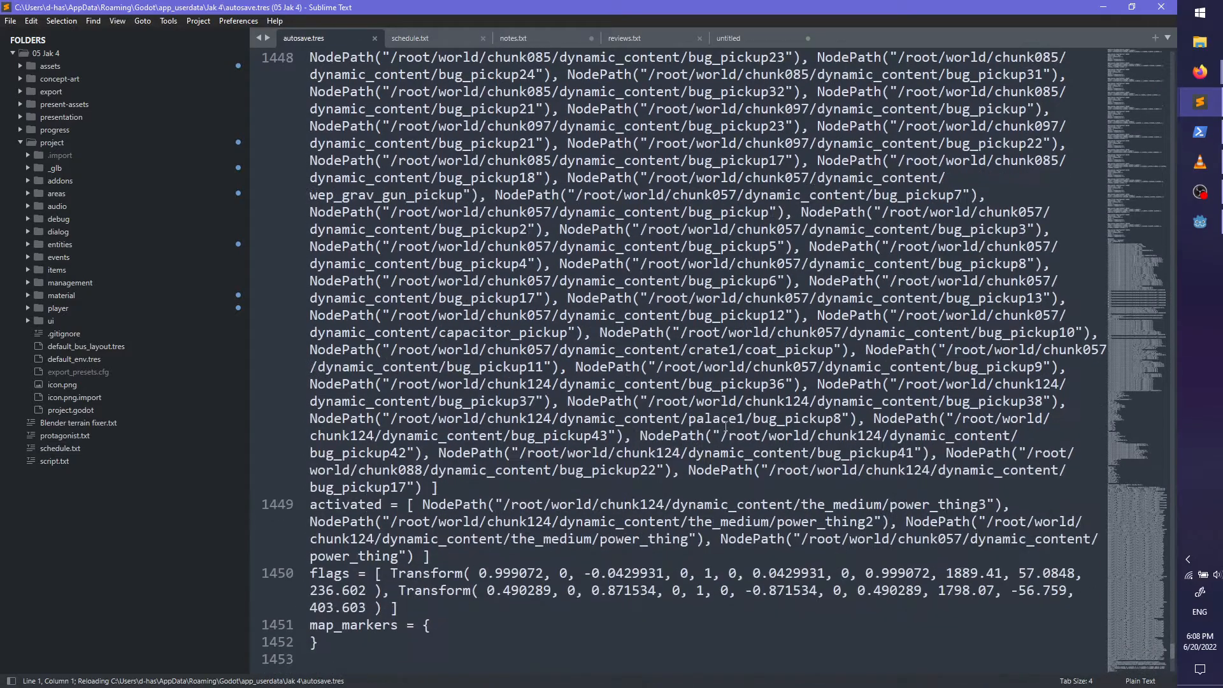
{"action": "scroll", "coordinate": [722, 427], "scroll_direction": "up", "scroll_amount": 8}
{"action": "scroll", "coordinate": [723, 427], "scroll_direction": "up", "scroll_amount": 1}
{"action": "scroll", "coordinate": [488, 418], "scroll_direction": "up", "scroll_amount": 18}
{"action": "scroll", "coordinate": [488, 417], "scroll_direction": "up", "scroll_amount": 20}
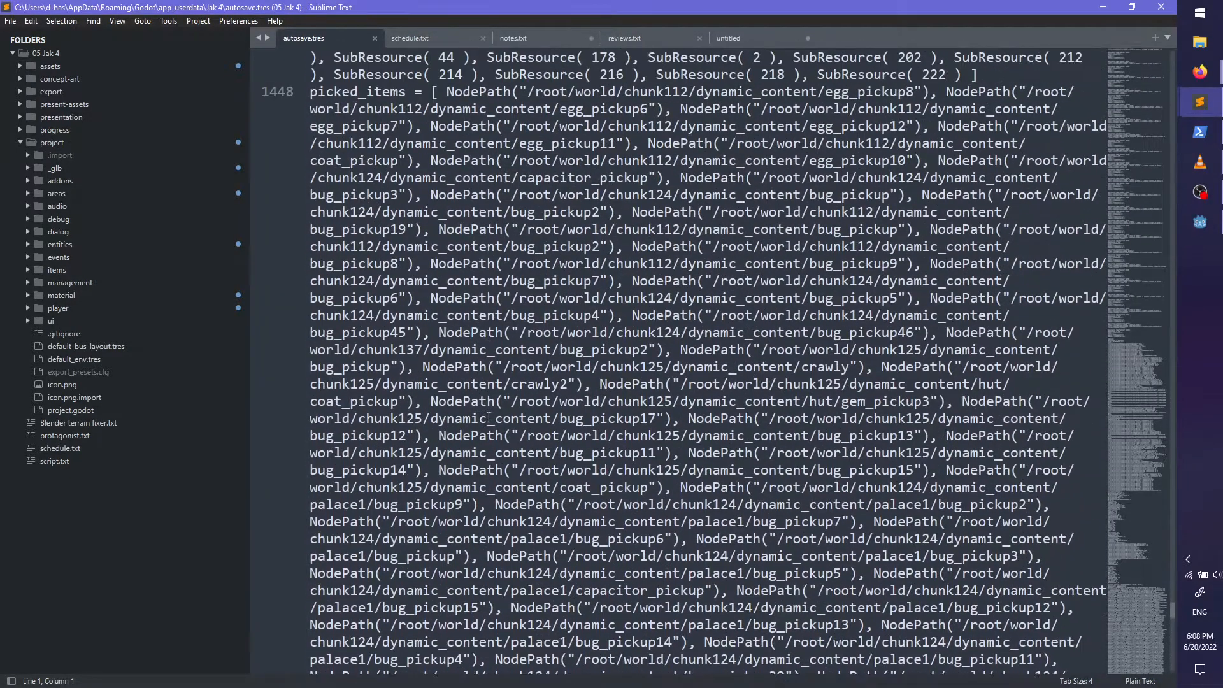
{"action": "scroll", "coordinate": [597, 390], "scroll_direction": "down", "scroll_amount": 5}
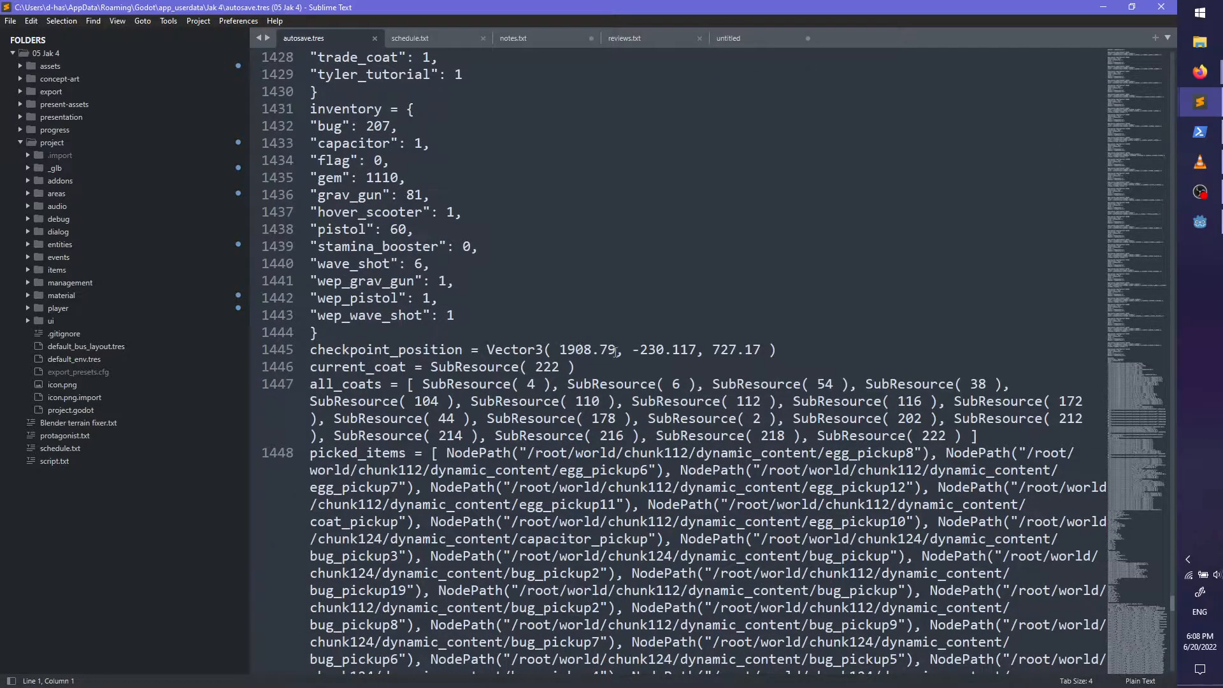
{"action": "left_click_drag", "start_coordinate": [616, 351], "coordinate": [561, 351]}
{"action": "type", "text": "1250"}
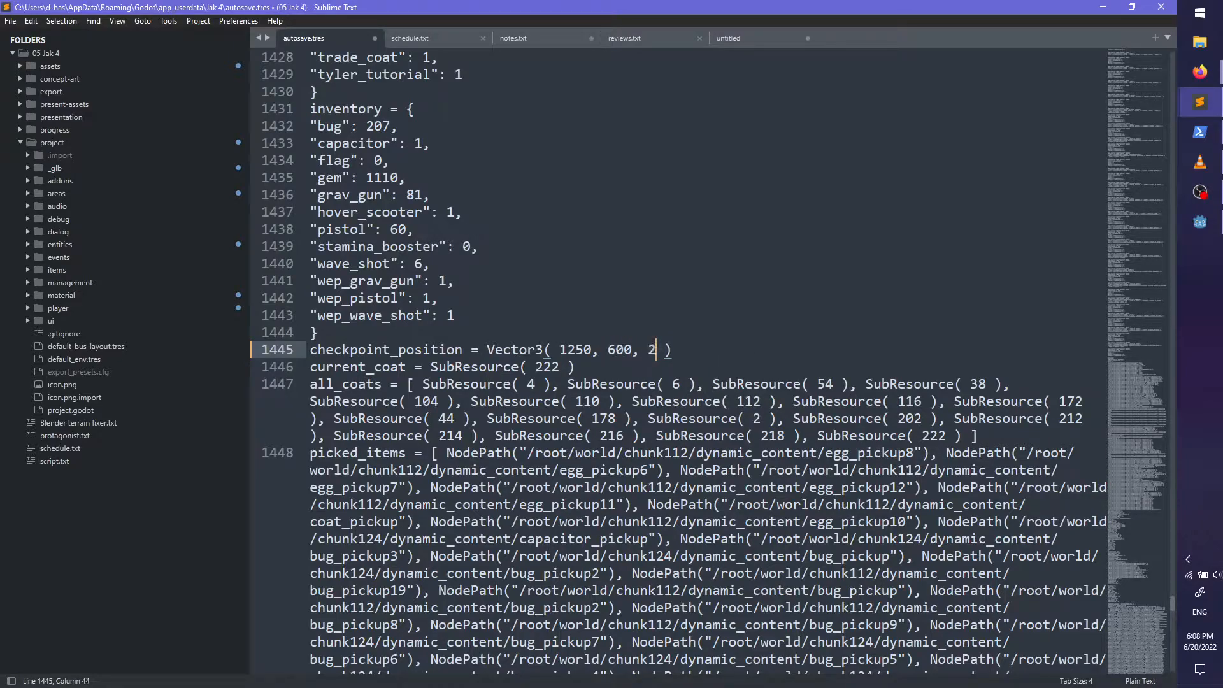
{"action": "key", "text": "ctrl+s"}
Step: Return to Godot, run the game and bring the character down into the chunk097 quarry
{"action": "key", "text": "alt+Tab"}
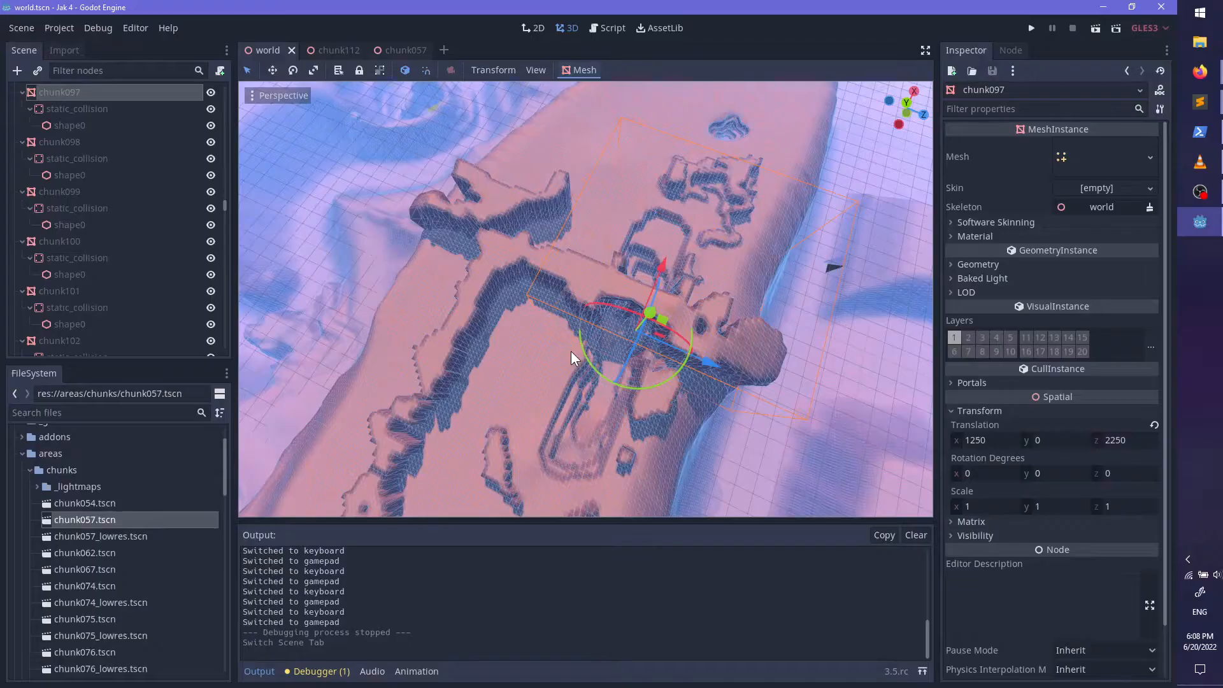
{"action": "key", "text": "F5"}
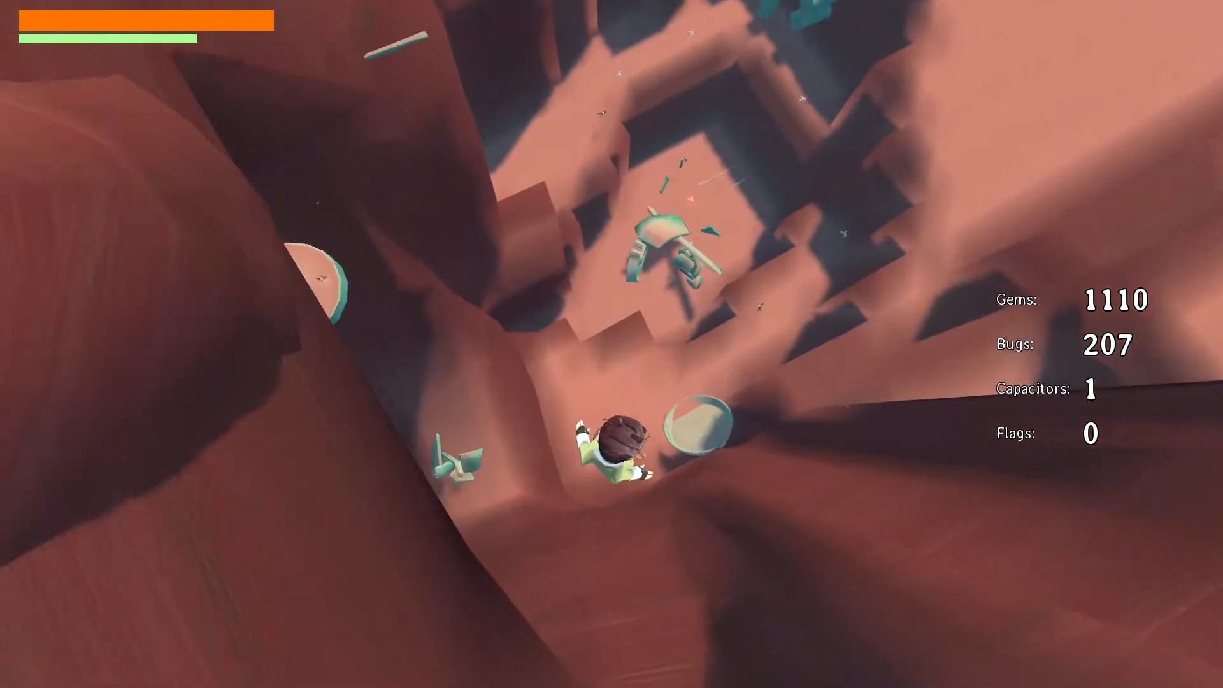
{"action": "key", "text": "space"}
{"action": "key", "text": "w"}
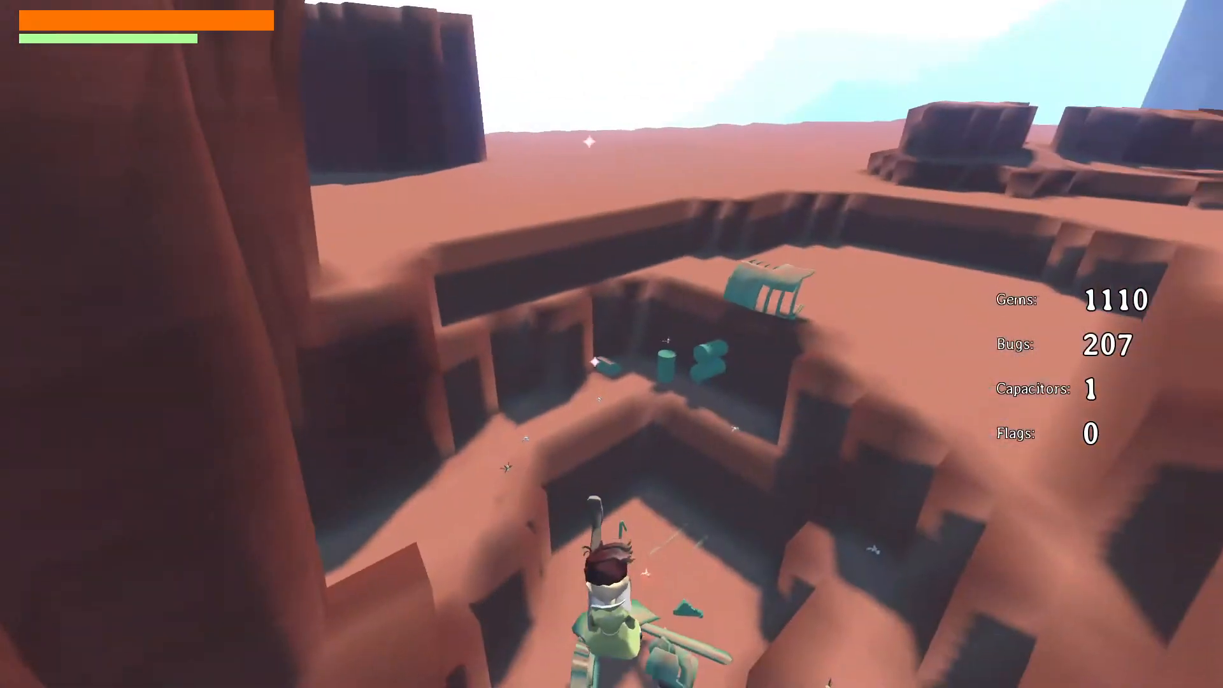
{"action": "key", "text": "d"}
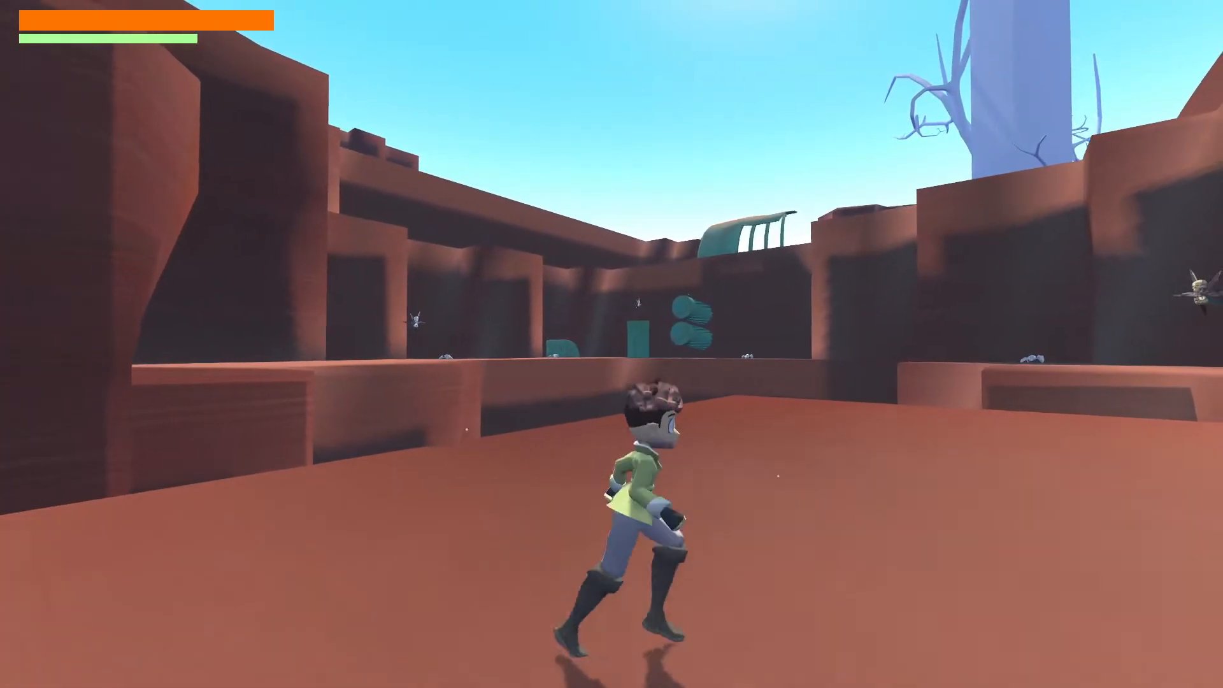
Step: Run, jump and dive around the quarry and head toward the teal drills by the wall
{"action": "key", "text": "w"}
{"action": "key", "text": "w"}
{"action": "key", "text": "space"}
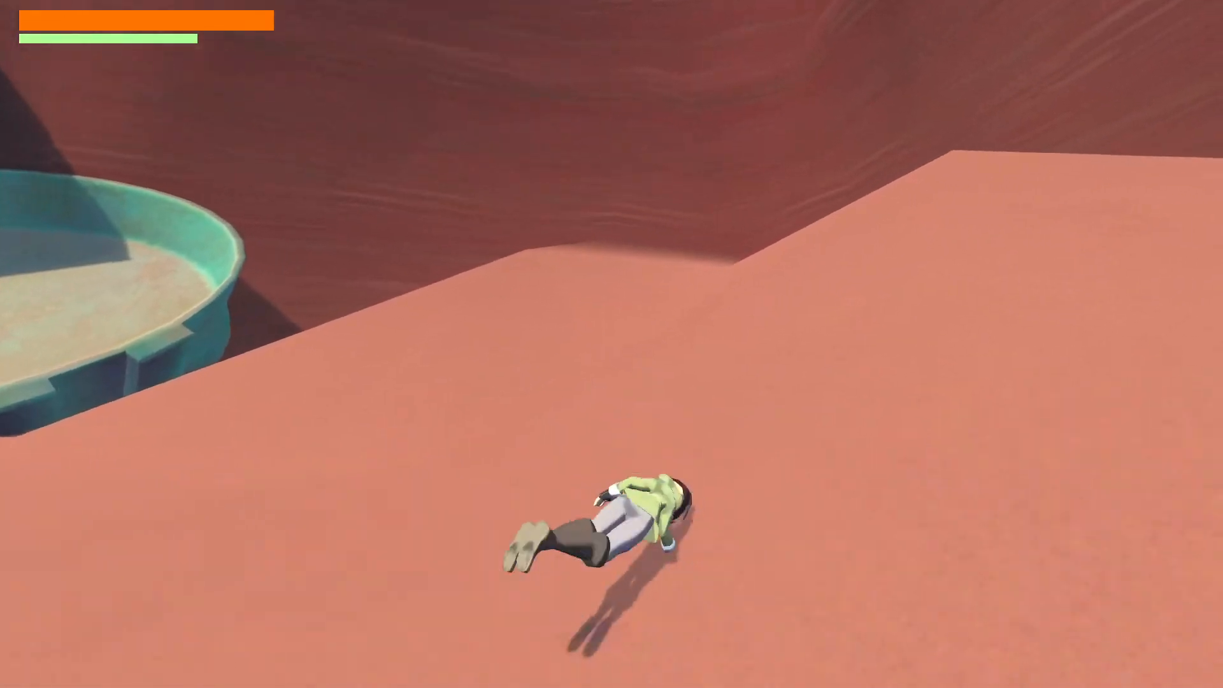
{"action": "key", "text": "w"}
{"action": "key", "text": "space"}
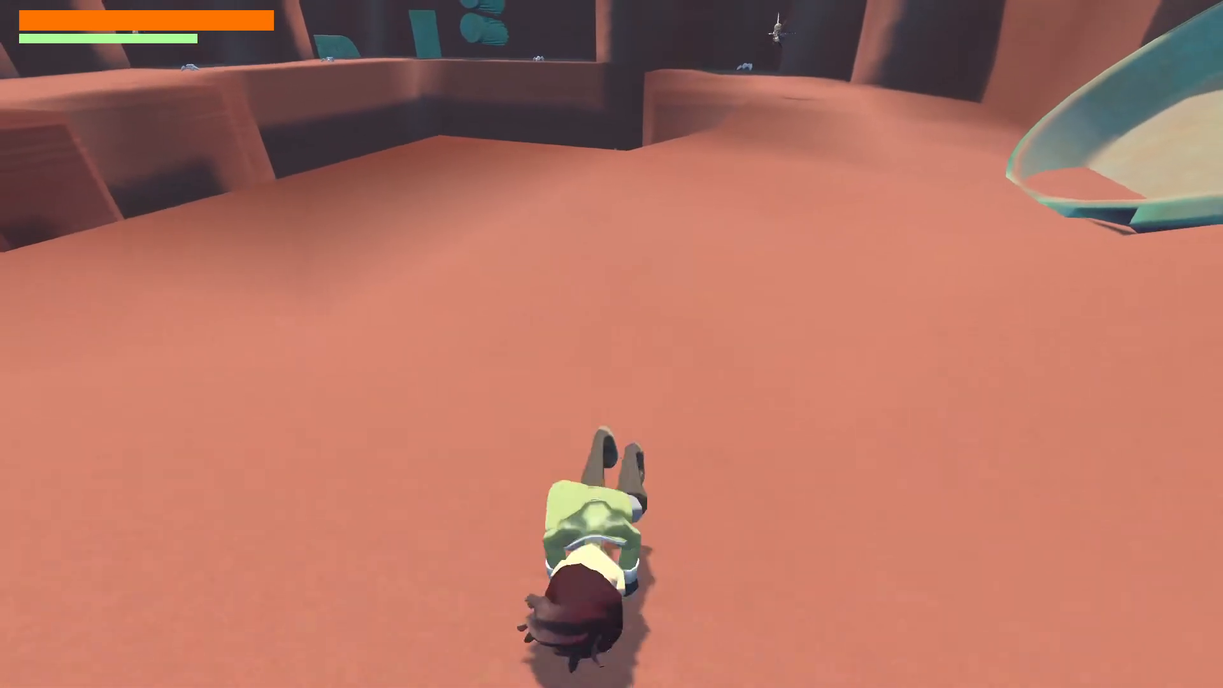
{"action": "key", "text": "space"}
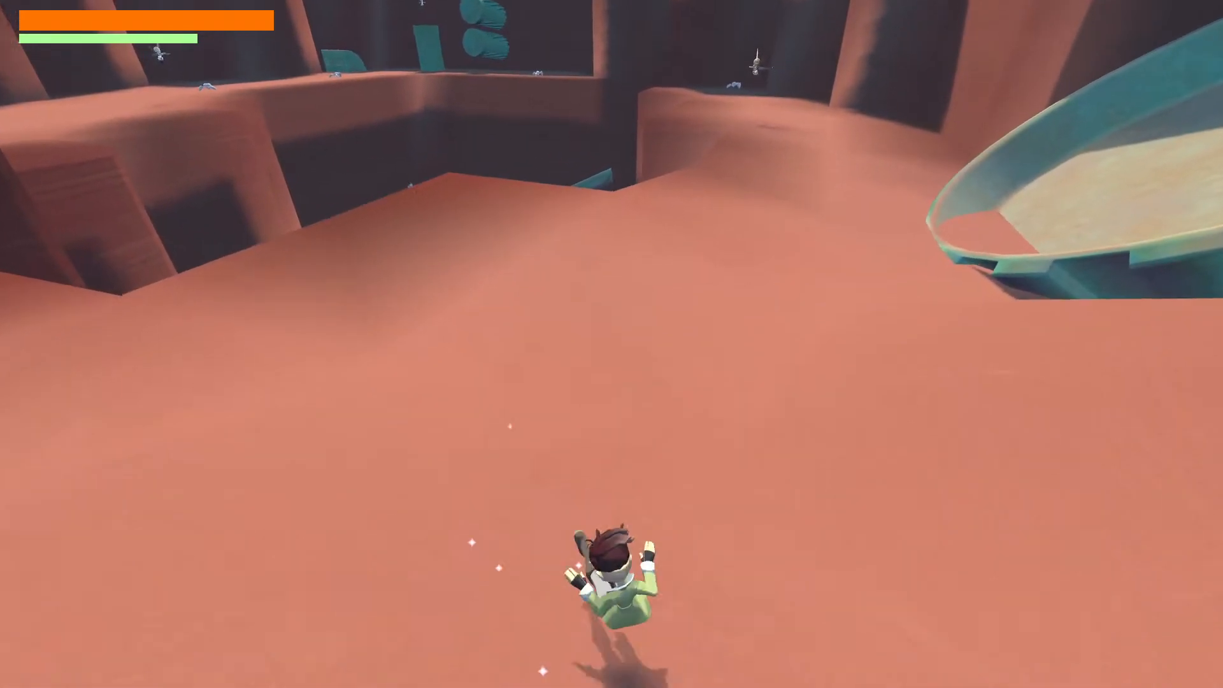
{"action": "key", "text": "w"}
{"action": "key", "text": "space"}
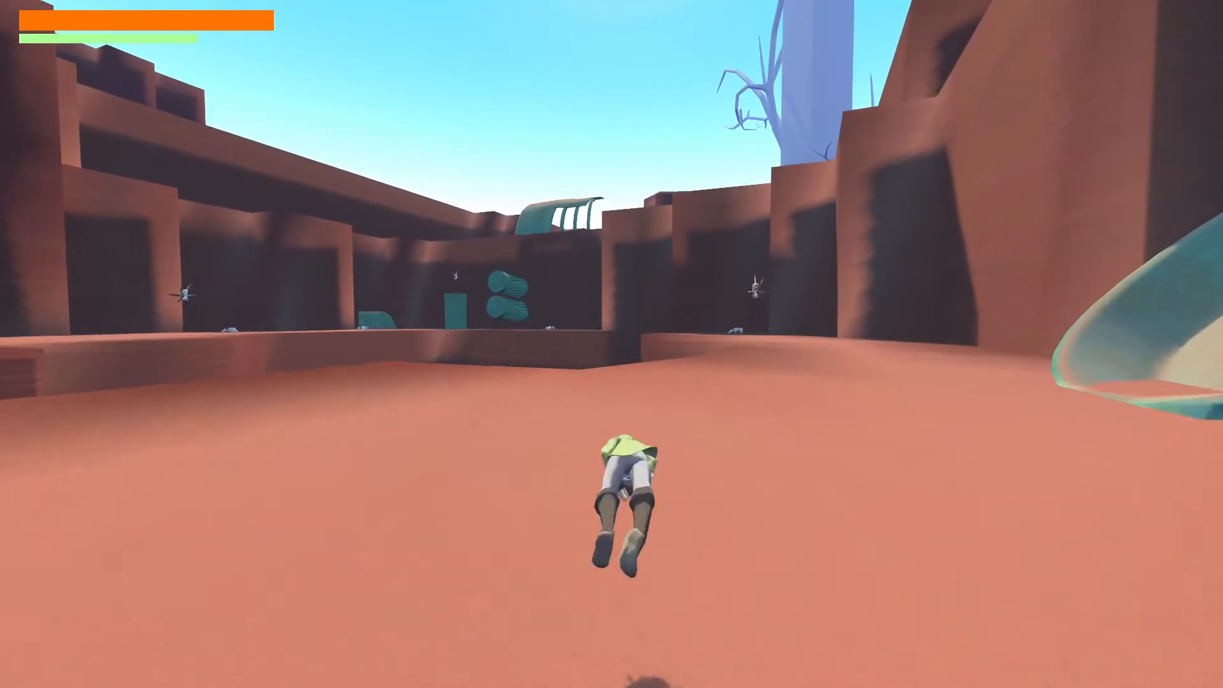
{"action": "key", "text": "w"}
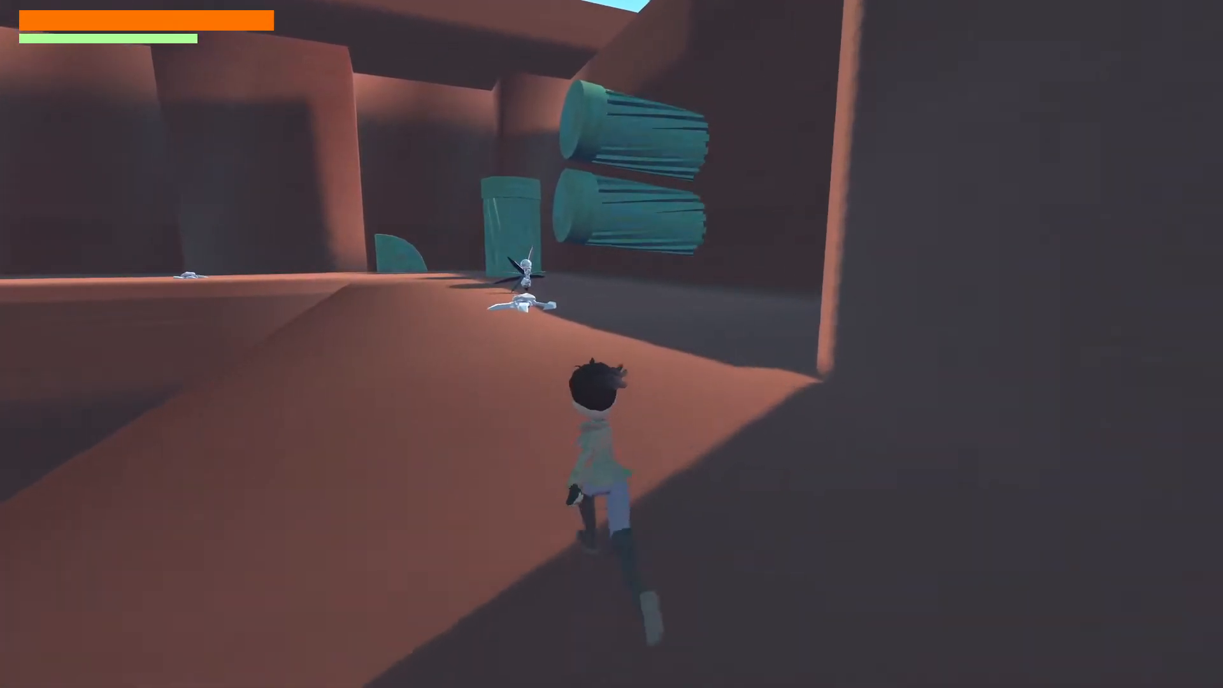
Step: Pause the game, return to the Godot editor and open chunk097.tscn
{"action": "key", "text": "Escape"}
{"action": "key", "text": "alt+Tab"}
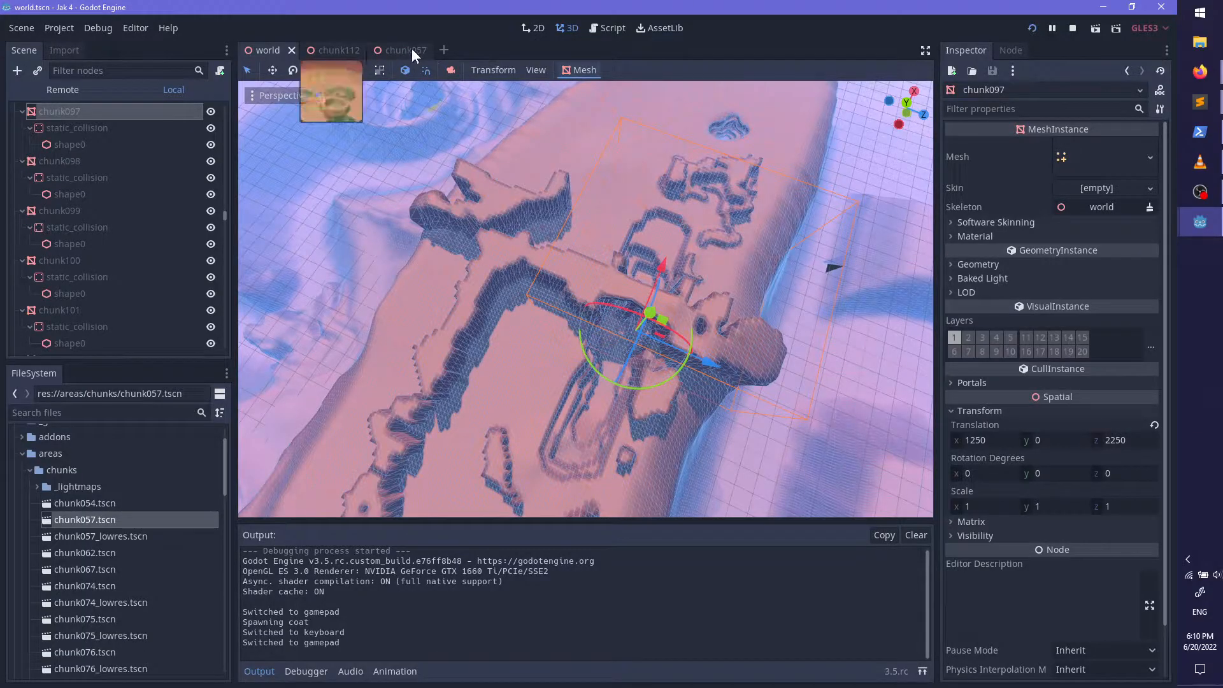
{"action": "scroll", "coordinate": [140, 490], "scroll_direction": "down", "scroll_amount": 5}
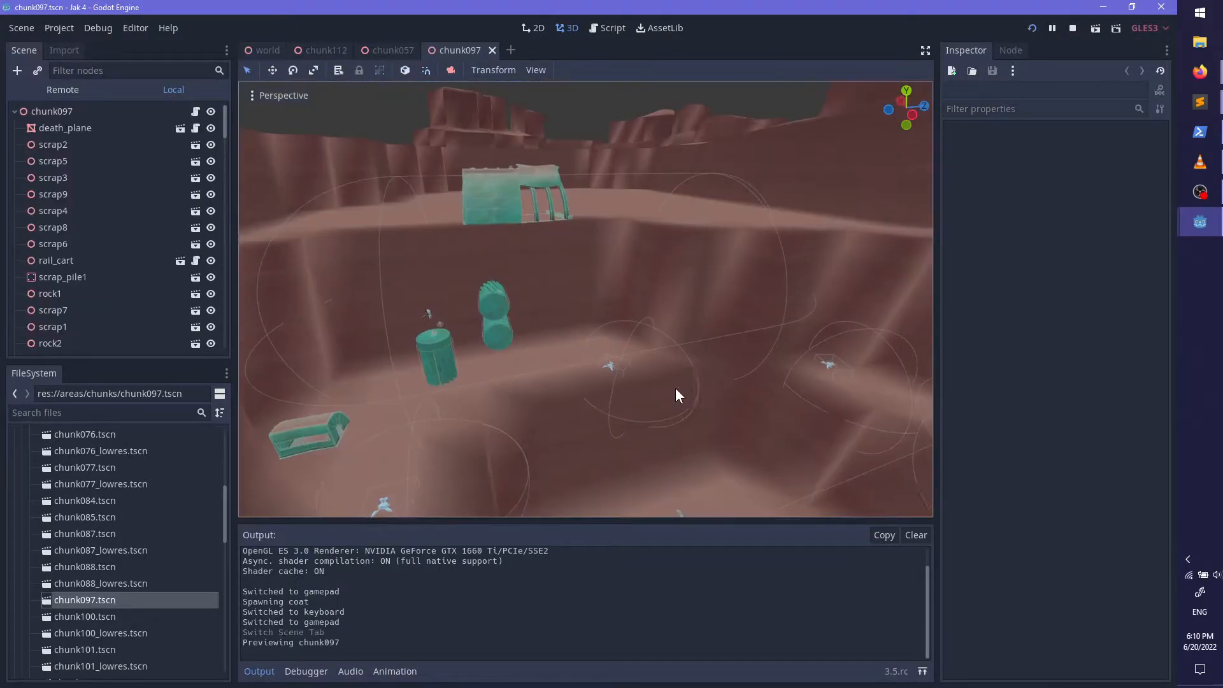
Step: Duplicate a drill in chunk097's quarry and place the copy on the wall beside the two stacked drills
{"action": "scroll", "coordinate": [588, 379], "scroll_direction": "down", "scroll_amount": 10}
{"action": "middle_click_drag", "start_coordinate": [676, 389], "coordinate": [809, 129], "text": "shift"}
{"action": "scroll", "coordinate": [536, 436], "scroll_direction": "up", "scroll_amount": 8}
{"action": "scroll", "coordinate": [607, 336], "scroll_direction": "up", "scroll_amount": 6}
{"action": "scroll", "coordinate": [607, 335], "scroll_direction": "up", "scroll_amount": 15}
{"action": "scroll", "coordinate": [661, 260], "scroll_direction": "down", "scroll_amount": 4}
{"action": "middle_click_drag", "start_coordinate": [661, 260], "coordinate": [426, 278]}
{"action": "left_click", "coordinate": [622, 271]}
{"action": "middle_click_drag", "start_coordinate": [547, 286], "coordinate": [720, 236]}
{"action": "middle_click_drag", "start_coordinate": [790, 289], "coordinate": [584, 324]}
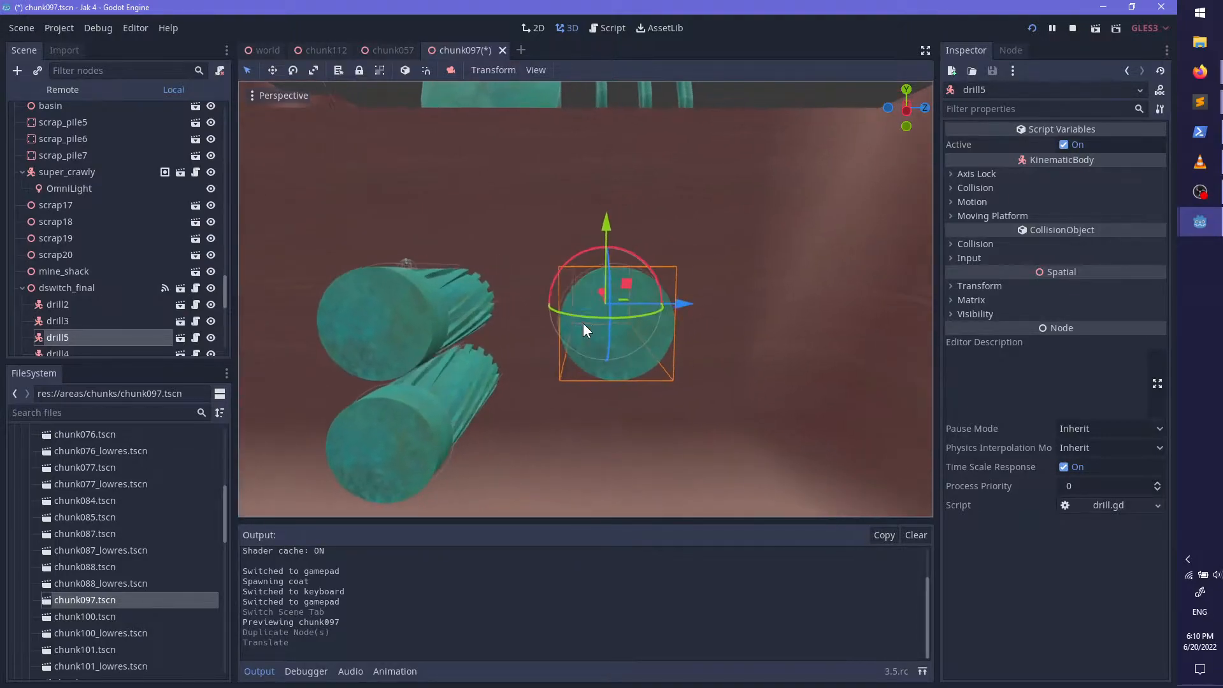
Step: Shift the duplicated drill slightly sideways and raise it higher on the quarry wall
{"action": "middle_click_drag", "start_coordinate": [691, 304], "coordinate": [605, 325]}
{"action": "left_click_drag", "start_coordinate": [704, 318], "coordinate": [707, 318]}
{"action": "left_click_drag", "start_coordinate": [637, 274], "coordinate": [643, 161]}
Step: Undo the extra drill duplicate and save the chunk097 scene
{"action": "middle_click_drag", "start_coordinate": [509, 202], "coordinate": [641, 245]}
{"action": "key", "text": "ctrl+z"}
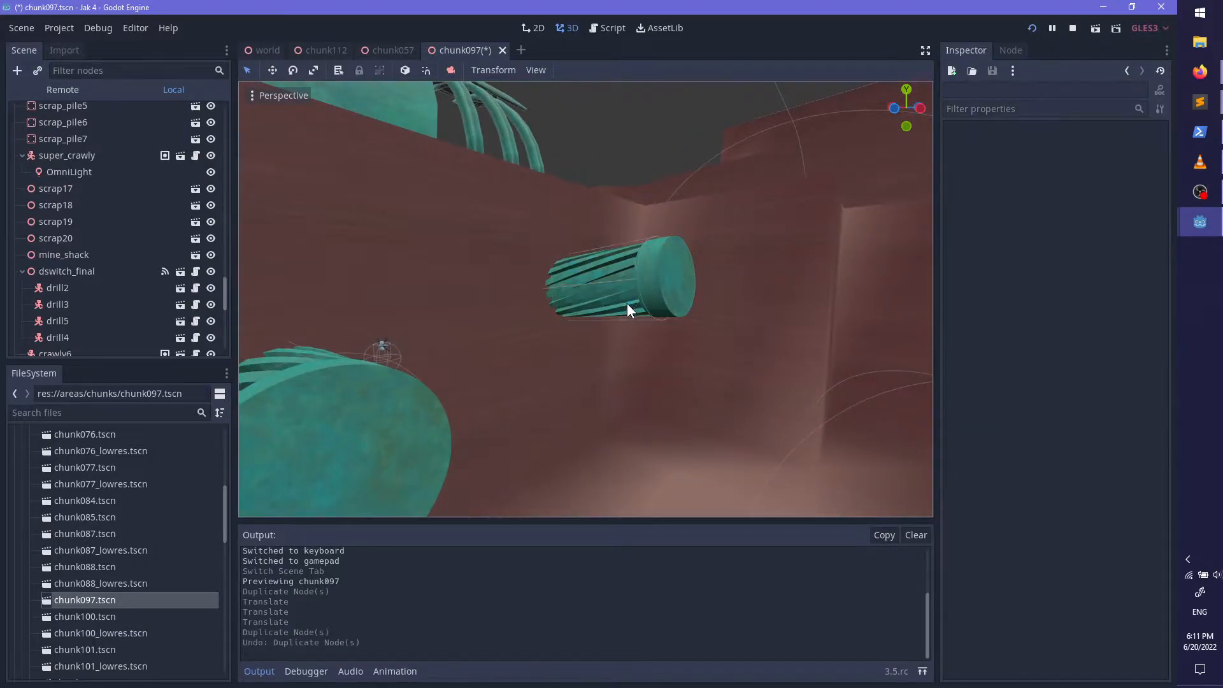
{"action": "middle_click_drag", "start_coordinate": [626, 302], "coordinate": [540, 330]}
{"action": "key", "text": "ctrl+s"}
Step: Connect dswitch_final's toggled signal to drill5 with _on_toggled as the receiver method
{"action": "left_click", "coordinate": [738, 285]}
{"action": "middle_click_drag", "start_coordinate": [706, 335], "coordinate": [650, 357]}
{"action": "left_click", "coordinate": [102, 274]}
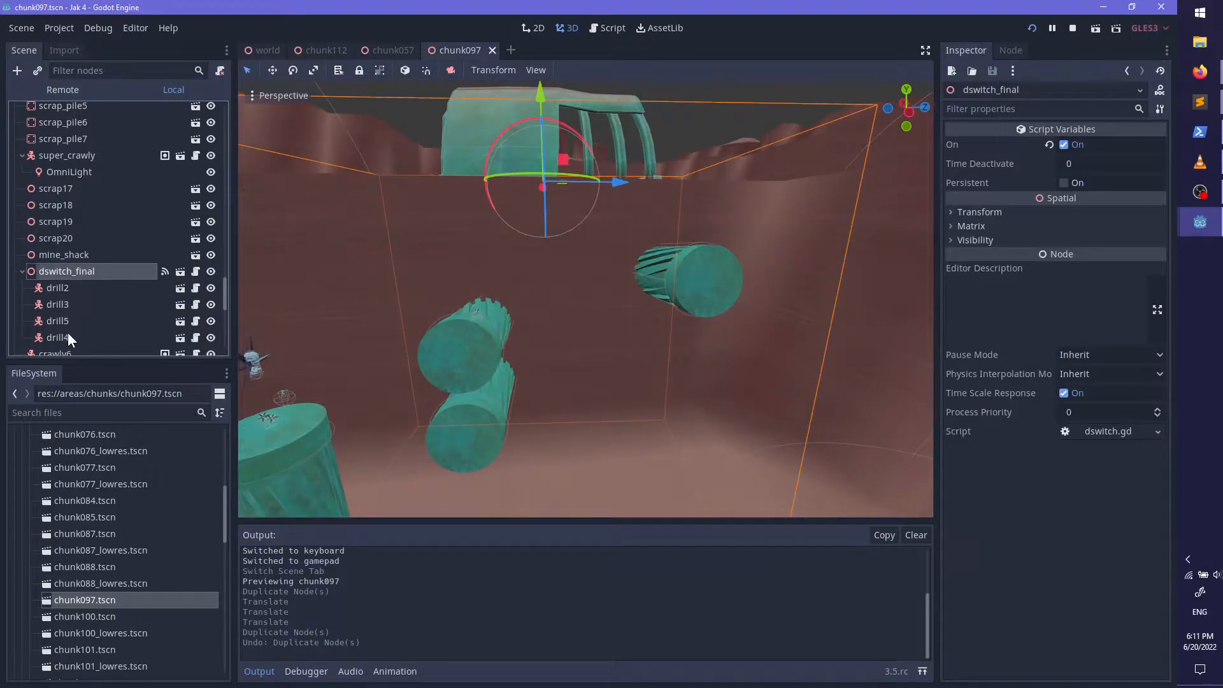
{"action": "left_click", "coordinate": [1018, 54]}
{"action": "double_click", "coordinate": [1016, 144]}
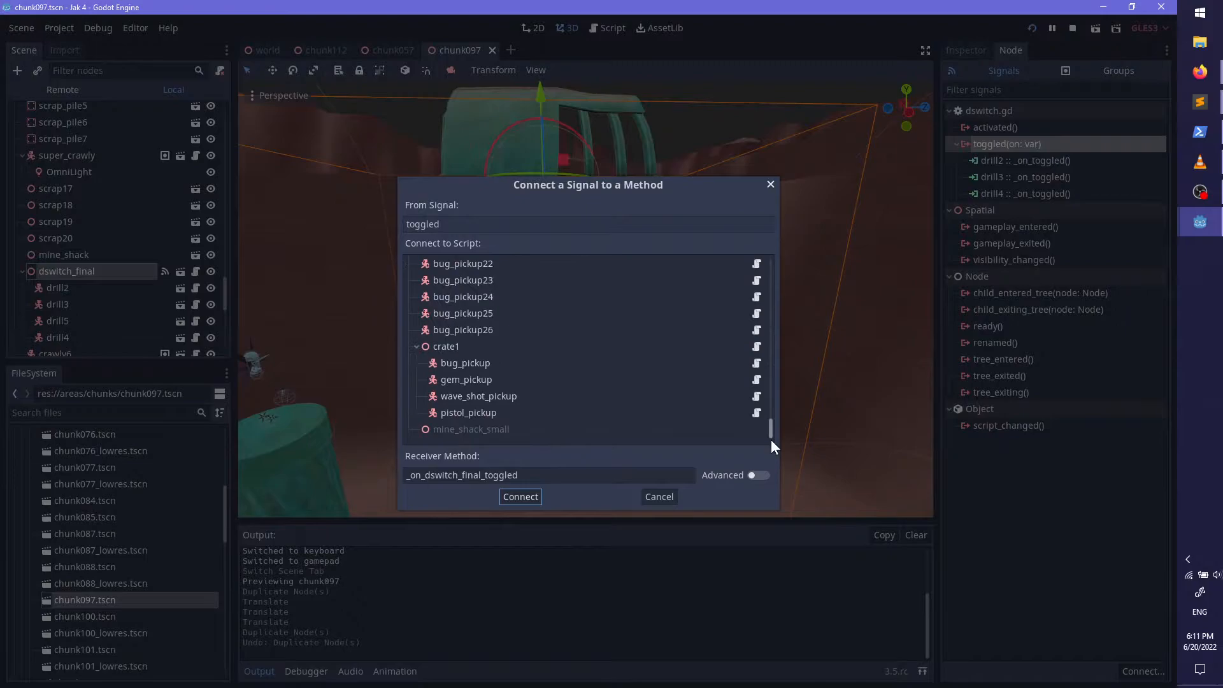
{"action": "left_click_drag", "start_coordinate": [770, 430], "coordinate": [769, 404]}
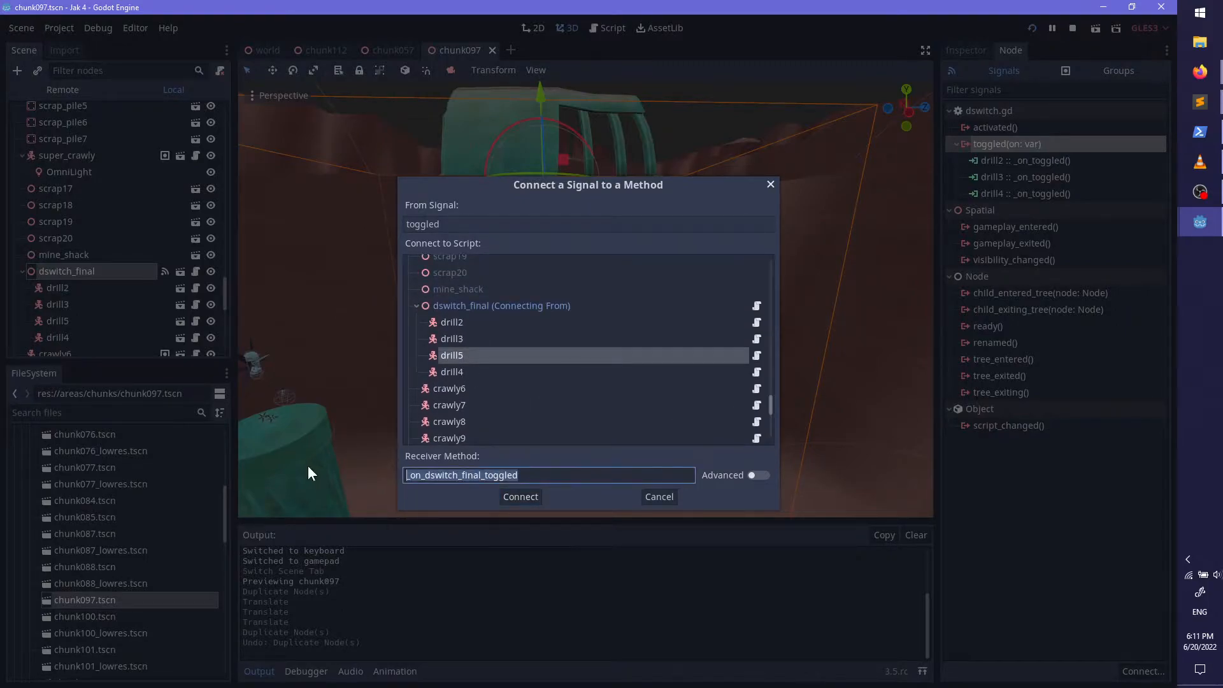
{"action": "type", "text": "+on"}
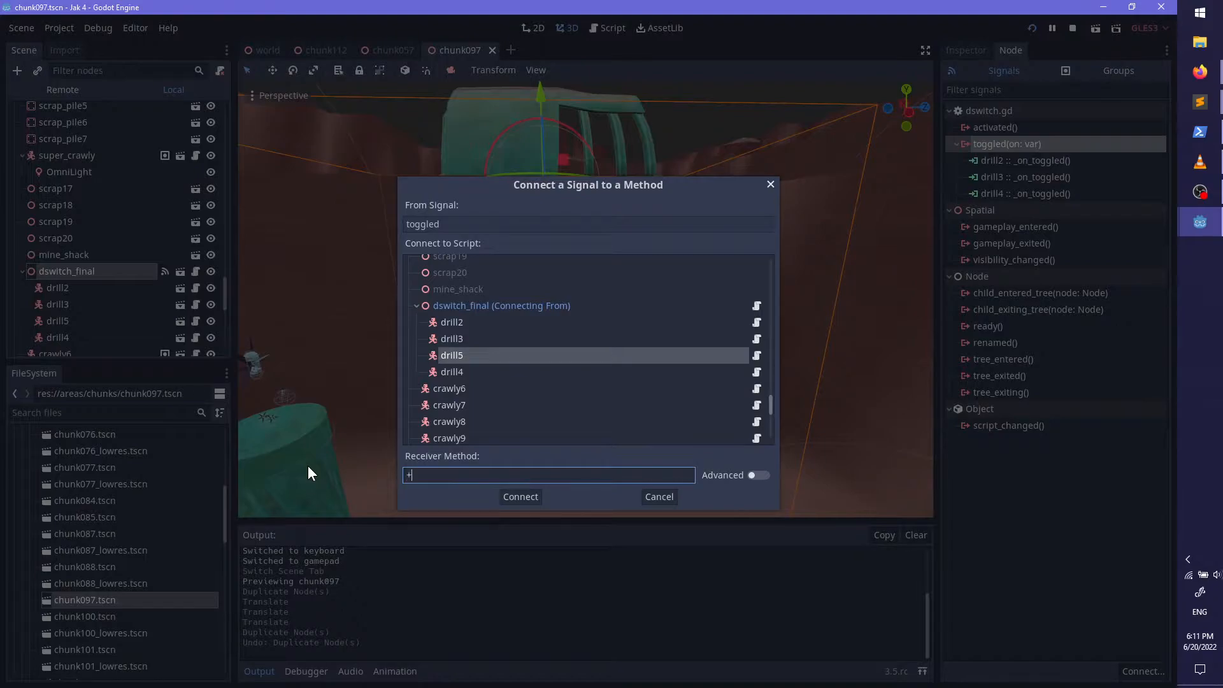
{"action": "key", "text": "BackSpace"}
{"action": "key", "text": "BackSpace"}
{"action": "key", "text": "BackSpace"}
{"action": "type", "text": "_on_toggled"}
{"action": "key", "text": "Return"}
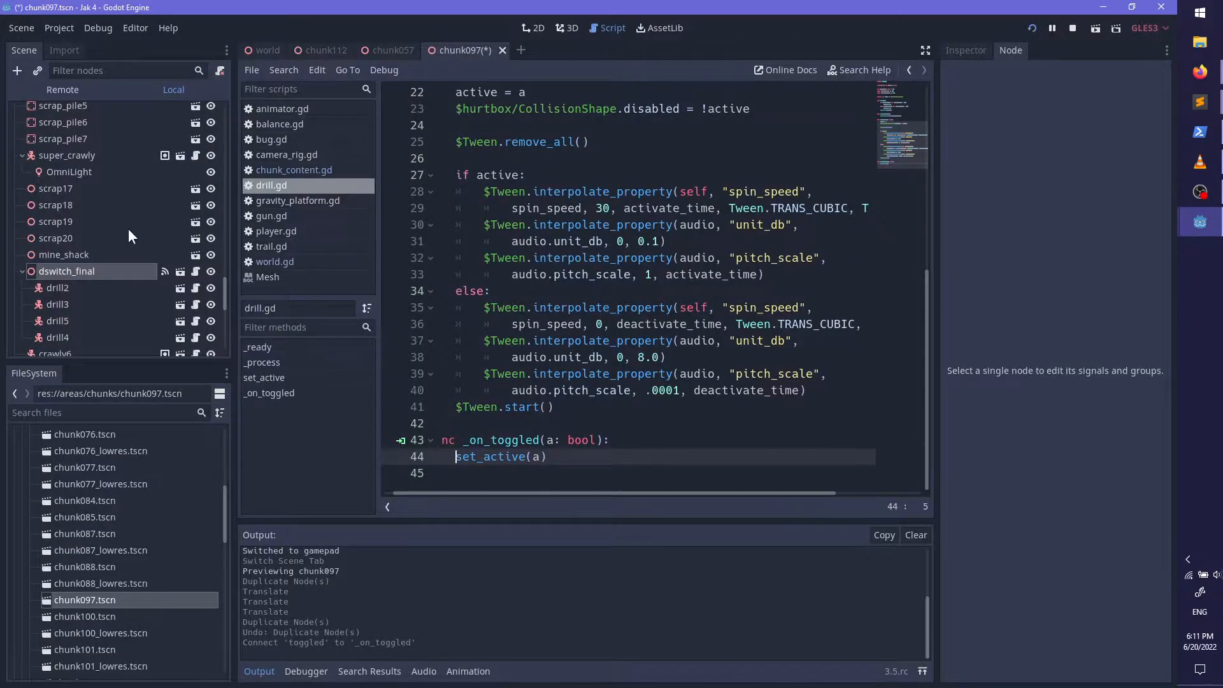
Step: Reorder drill5 to follow drill4 under dswitch_final and save the scene
{"action": "left_click_drag", "start_coordinate": [61, 322], "coordinate": [76, 288]}
{"action": "key", "text": "ctrl+s"}
{"action": "middle_click_drag", "start_coordinate": [721, 315], "coordinate": [616, 340]}
Step: Run the game, play through the quarry to the crate in the ribbed scrap structure, pause and return to Godot
{"action": "key", "text": "F5"}
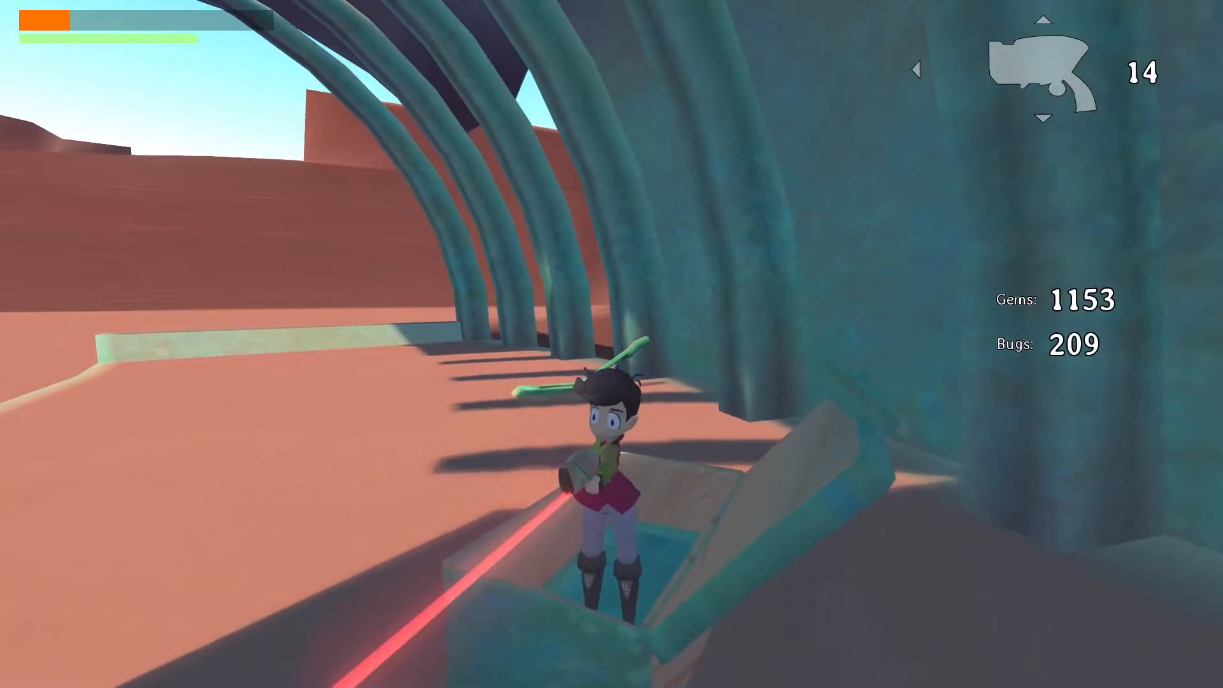
{"action": "key", "text": "Escape"}
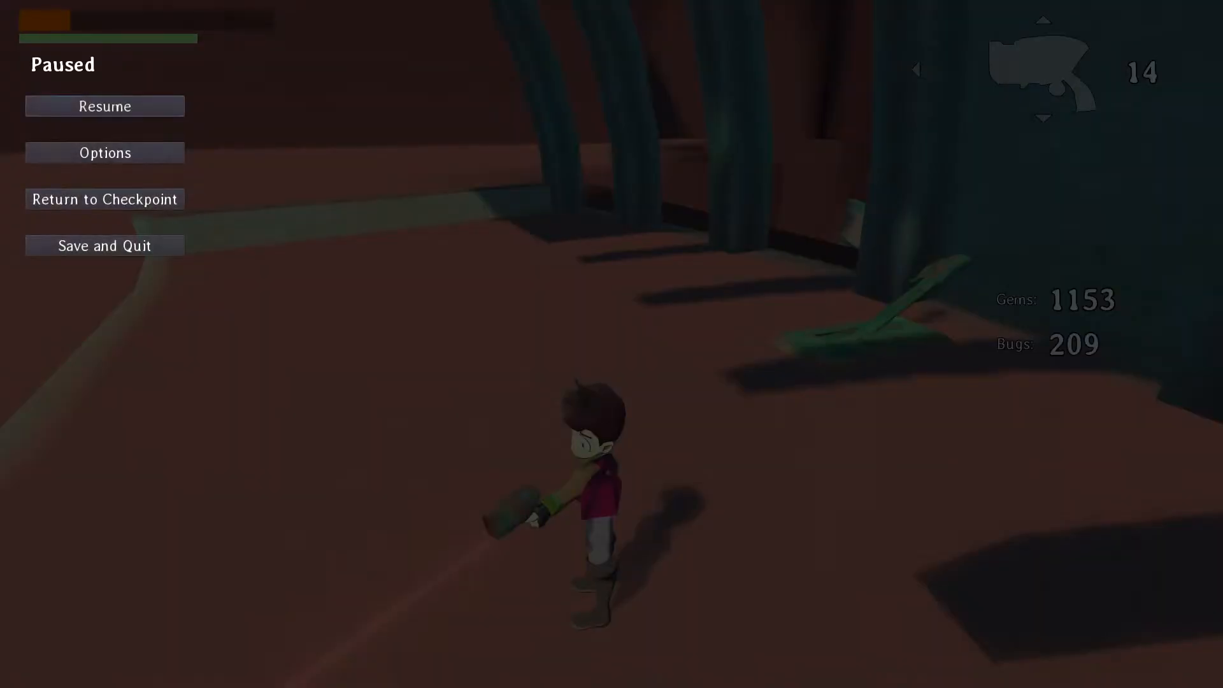
{"action": "key", "text": "alt+Tab"}
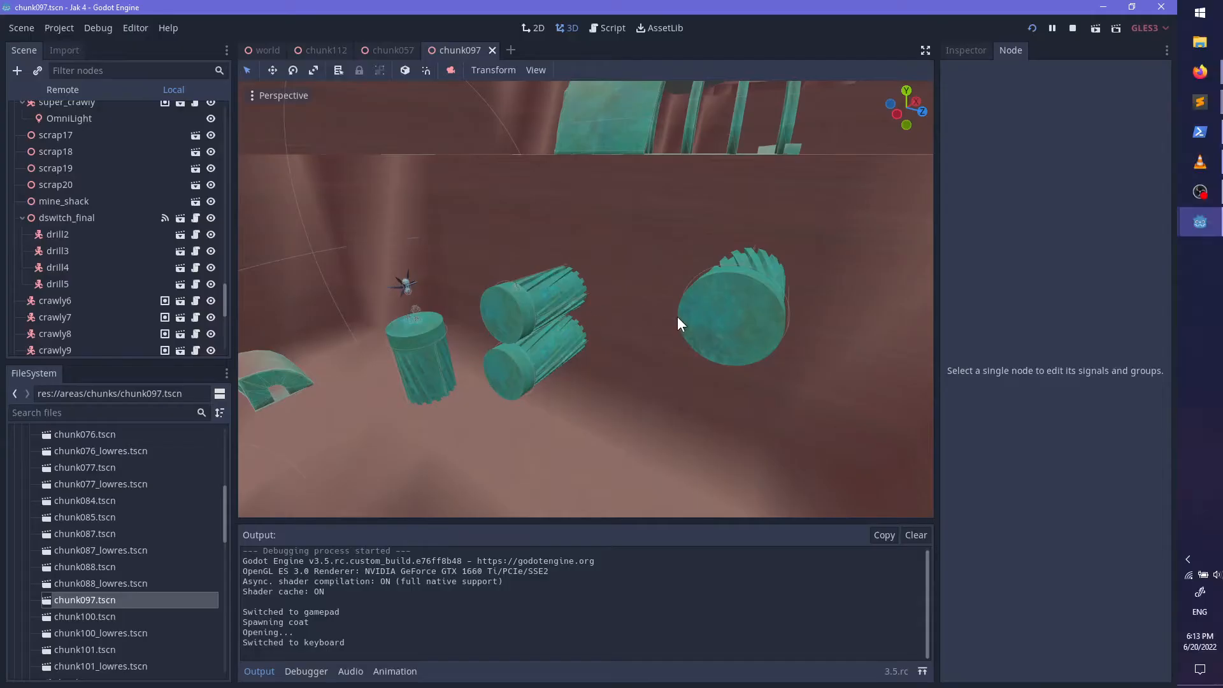
Step: Set the Quantity of the bug_pickup inside crate1 to 26
{"action": "scroll", "coordinate": [677, 317], "scroll_direction": "down", "scroll_amount": 8}
{"action": "middle_click_drag", "start_coordinate": [624, 311], "coordinate": [583, 399]}
{"action": "scroll", "coordinate": [438, 271], "scroll_direction": "up", "scroll_amount": 8}
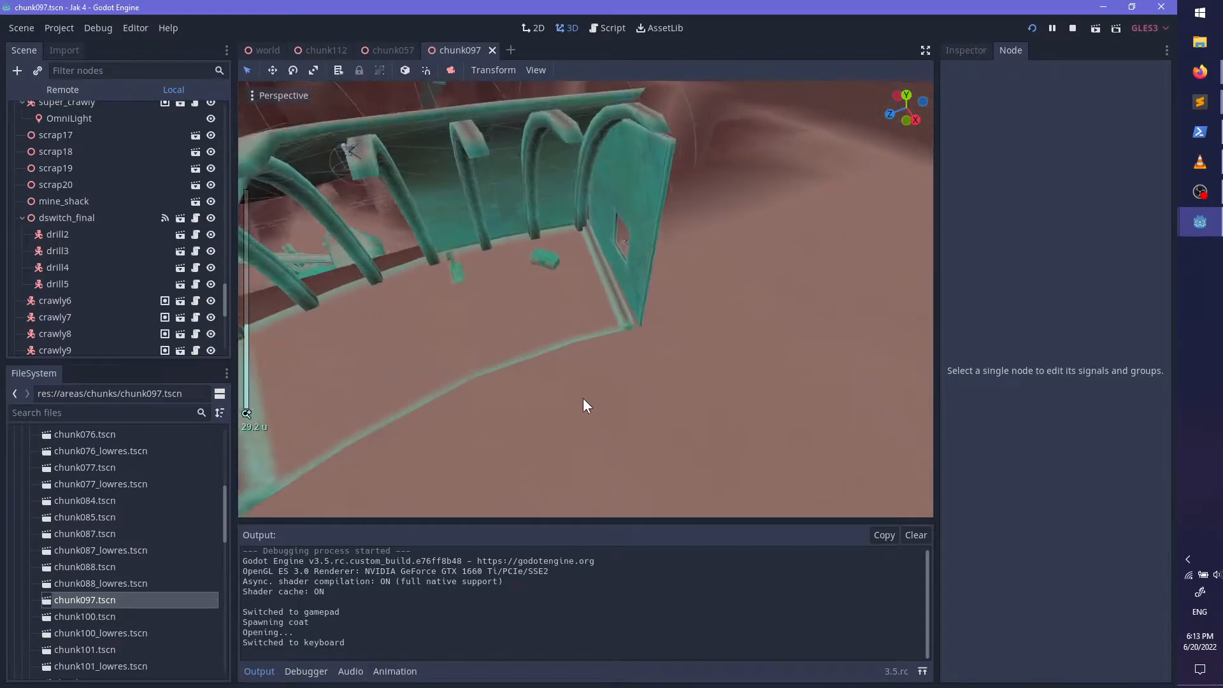
{"action": "scroll", "coordinate": [583, 399], "scroll_direction": "up", "scroll_amount": 8}
{"action": "left_click", "coordinate": [529, 222]}
{"action": "scroll", "coordinate": [102, 309], "scroll_direction": "down", "scroll_amount": 3}
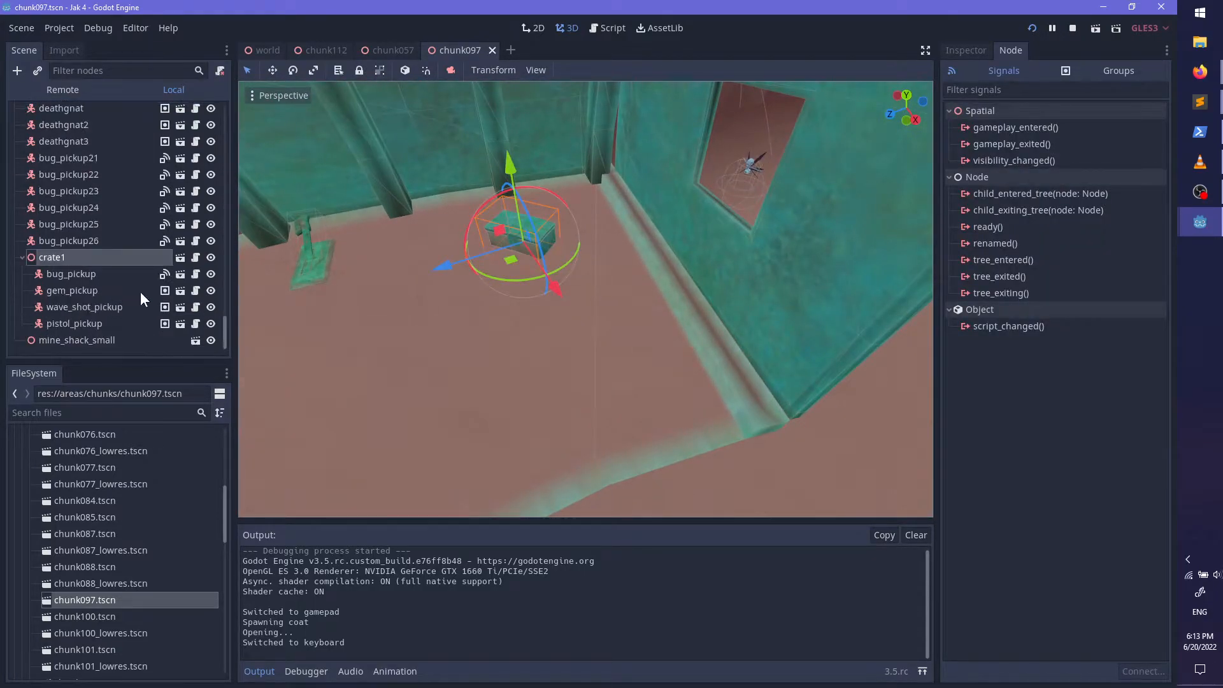
{"action": "left_click", "coordinate": [89, 275]}
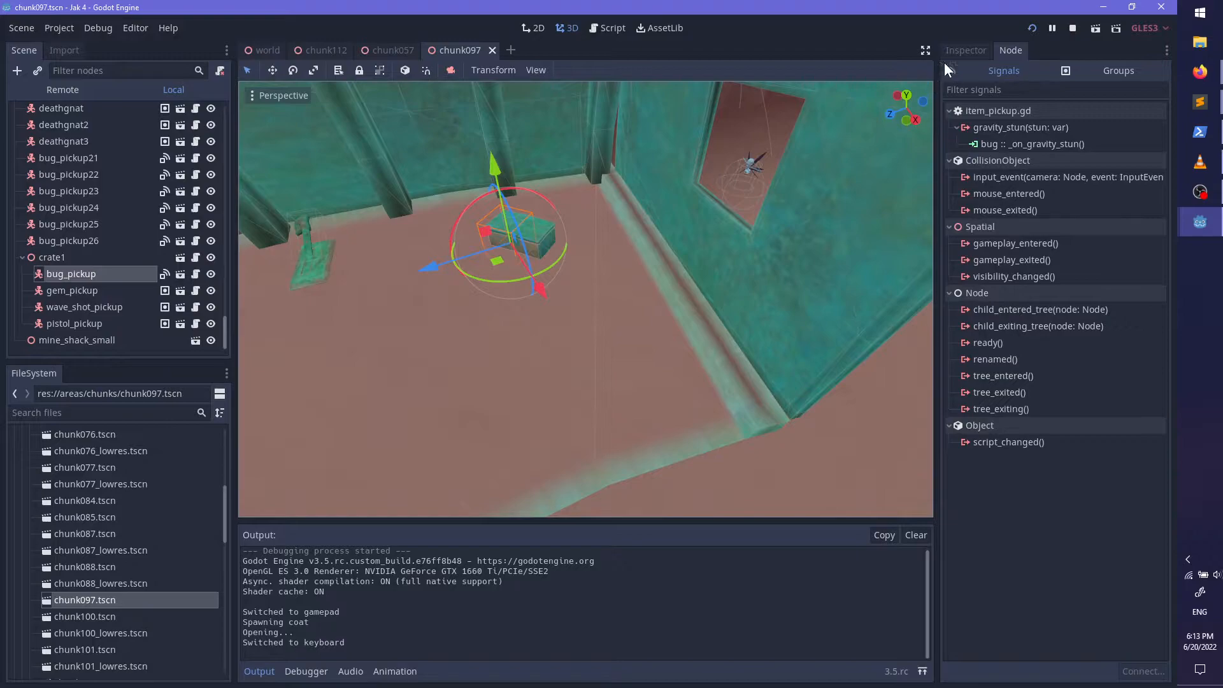
{"action": "left_click", "coordinate": [966, 50]}
{"action": "left_click", "coordinate": [1100, 164]}
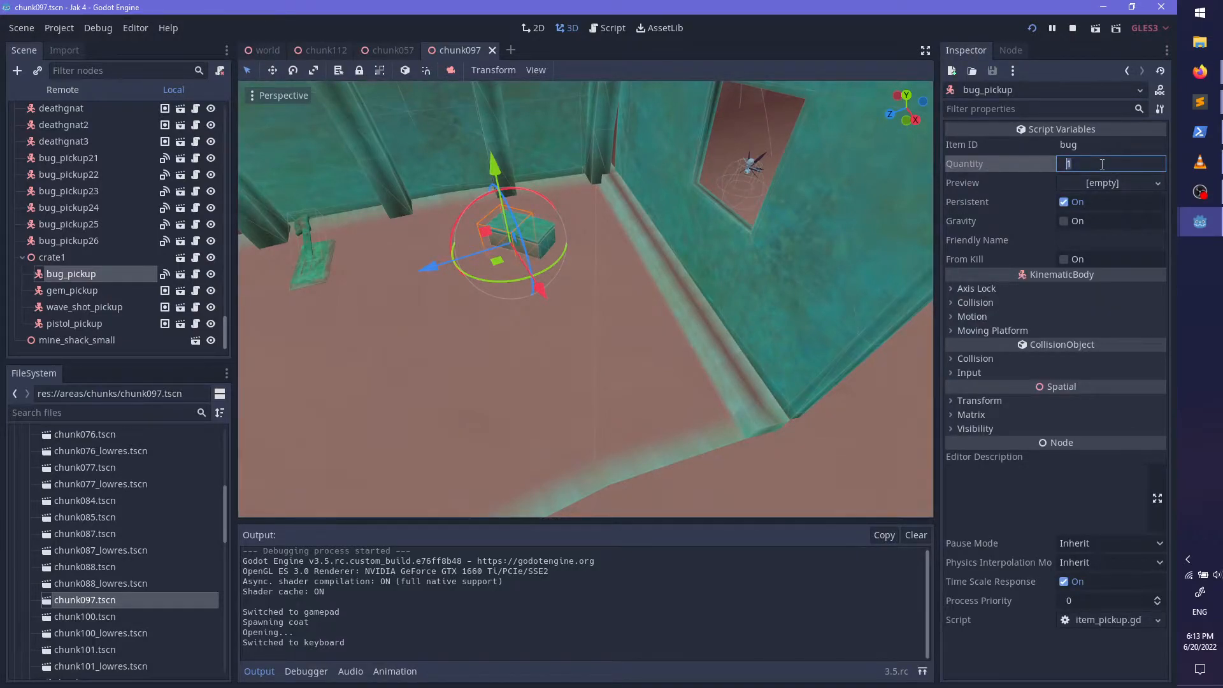
{"action": "key", "text": "Return"}
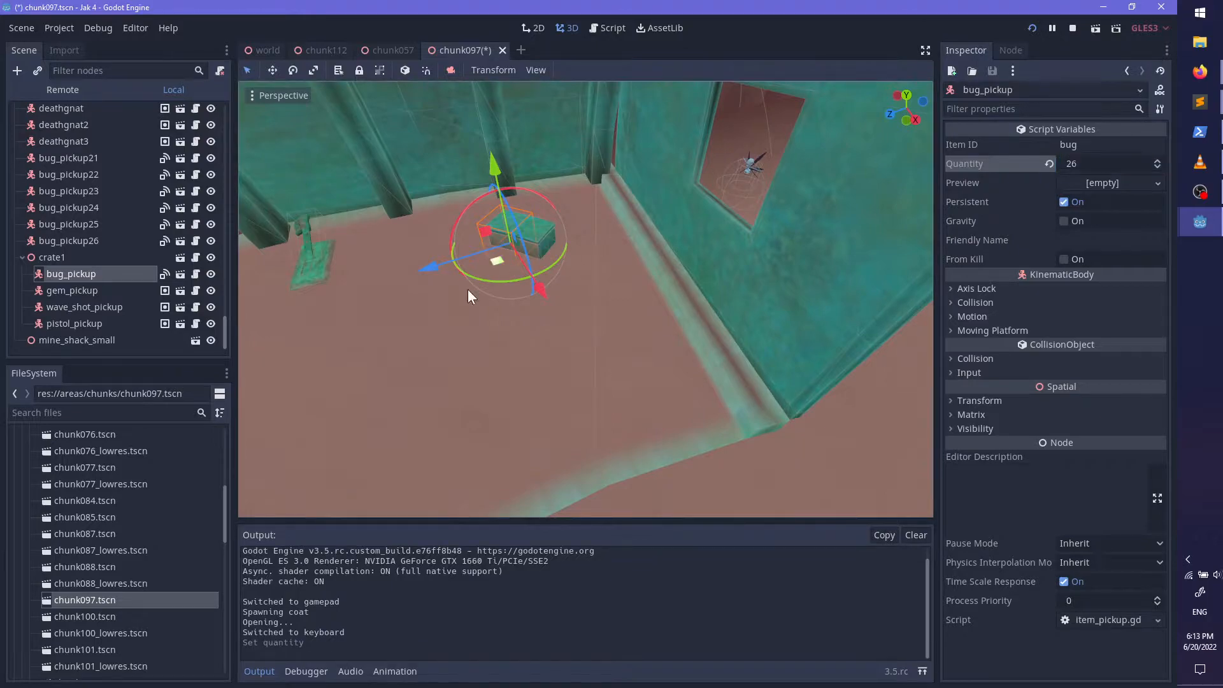
Step: Set the Quantity of the gem_pickup inside crate1 to 41 and save the scene
{"action": "left_click", "coordinate": [96, 292]}
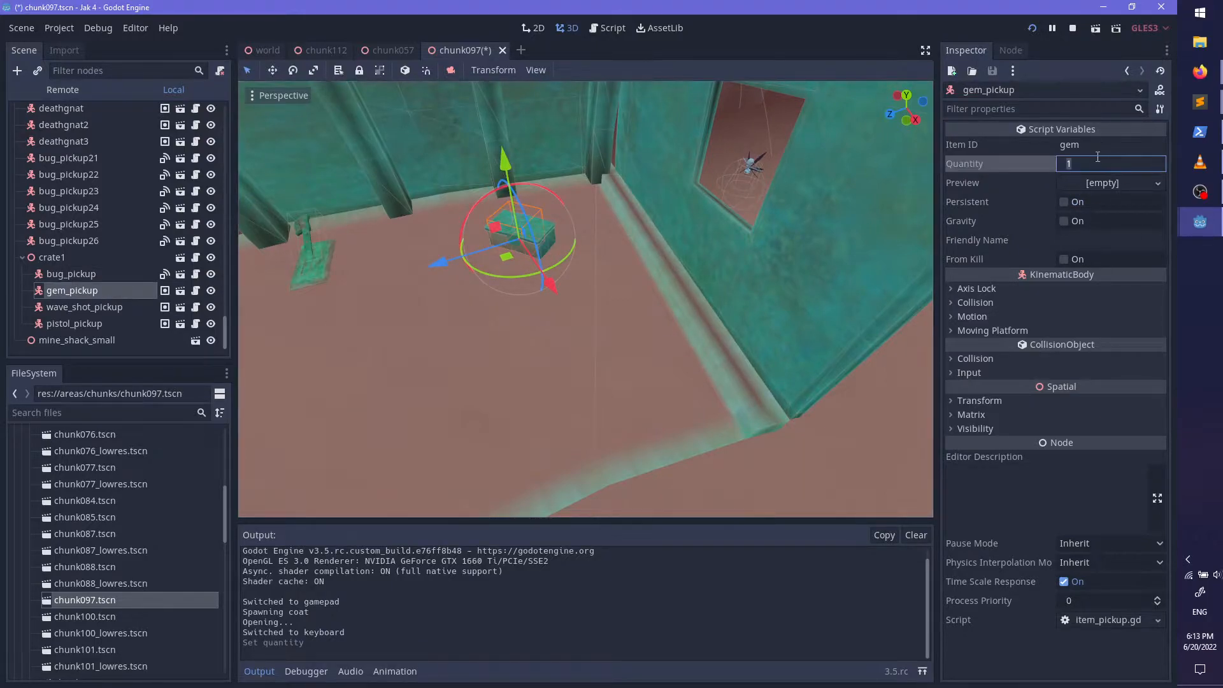
{"action": "type", "text": "41"}
{"action": "key", "text": "Return"}
{"action": "key", "text": "ctrl+s"}
{"action": "scroll", "coordinate": [688, 333], "scroll_direction": "down", "scroll_amount": 18}
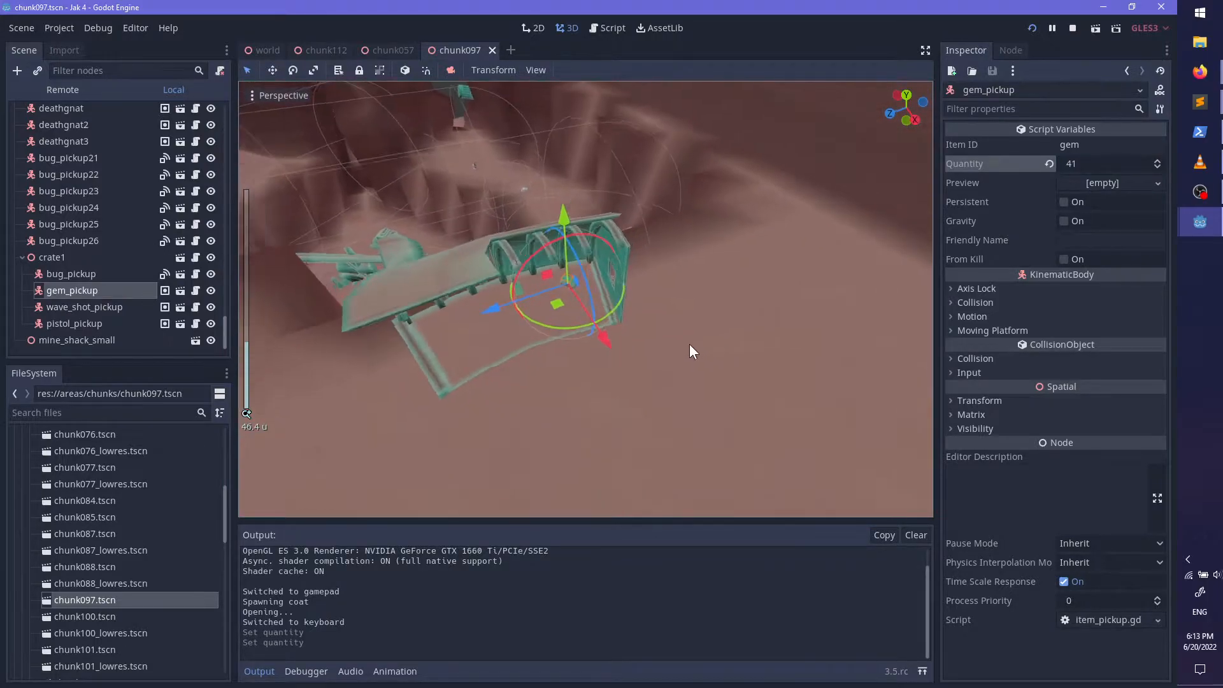
Step: Deselect the gem_pickup and expand the entities/env/stone folder in the project files
{"action": "middle_click_drag", "start_coordinate": [700, 344], "coordinate": [623, 382]}
{"action": "left_click", "coordinate": [66, 289], "text": "ctrl"}
{"action": "scroll", "coordinate": [408, 322], "scroll_direction": "down", "scroll_amount": 14}
{"action": "middle_click_drag", "start_coordinate": [421, 313], "coordinate": [731, 369]}
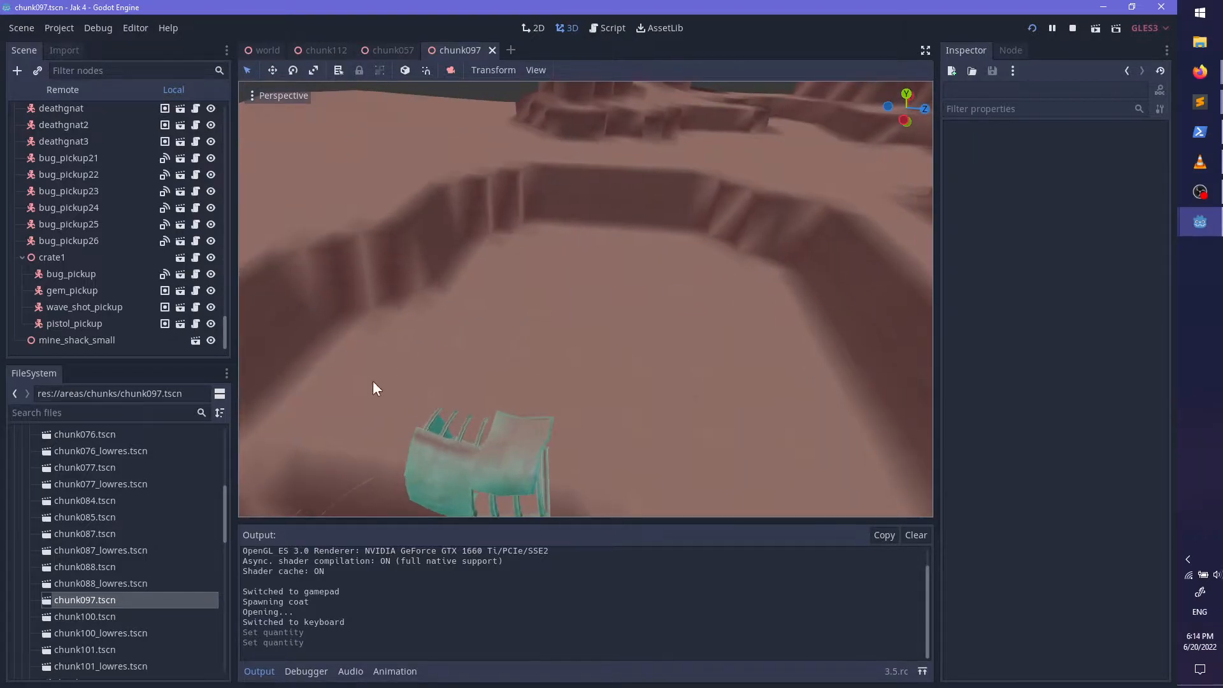
{"action": "scroll", "coordinate": [109, 529], "scroll_direction": "up", "scroll_amount": 5}
{"action": "left_click", "coordinate": [24, 502]}
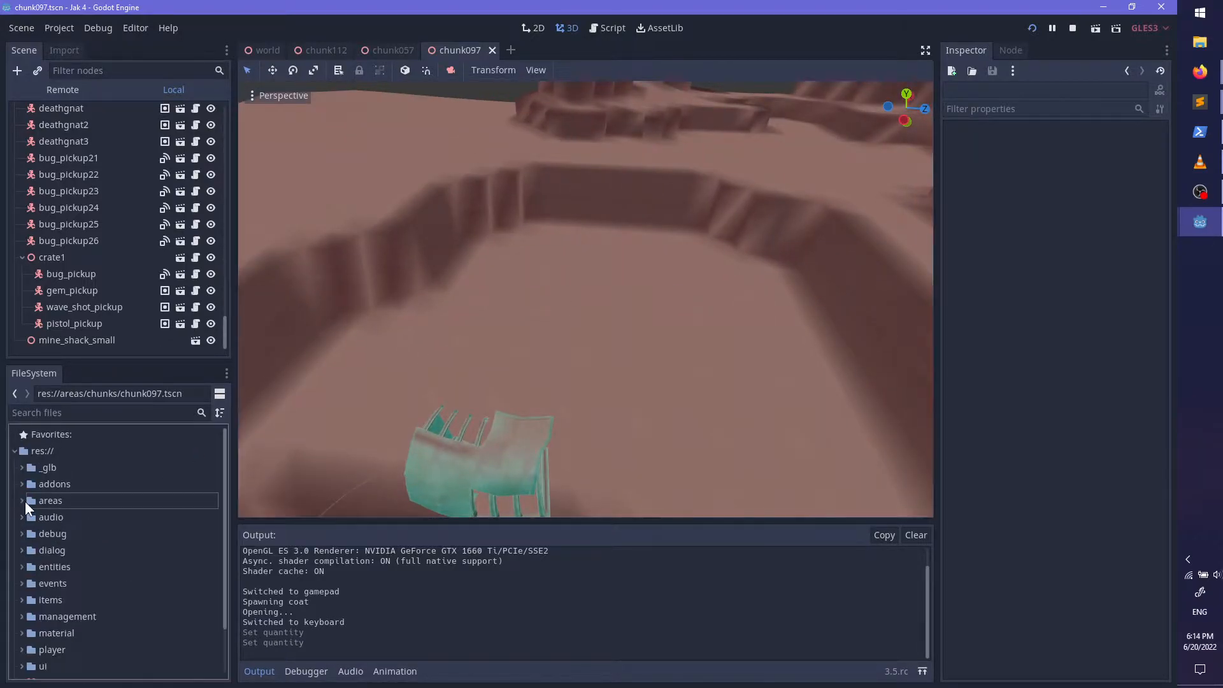
{"action": "left_click", "coordinate": [25, 583]}
{"action": "scroll", "coordinate": [110, 576], "scroll_direction": "down", "scroll_amount": 6}
{"action": "scroll", "coordinate": [111, 562], "scroll_direction": "down", "scroll_amount": 4}
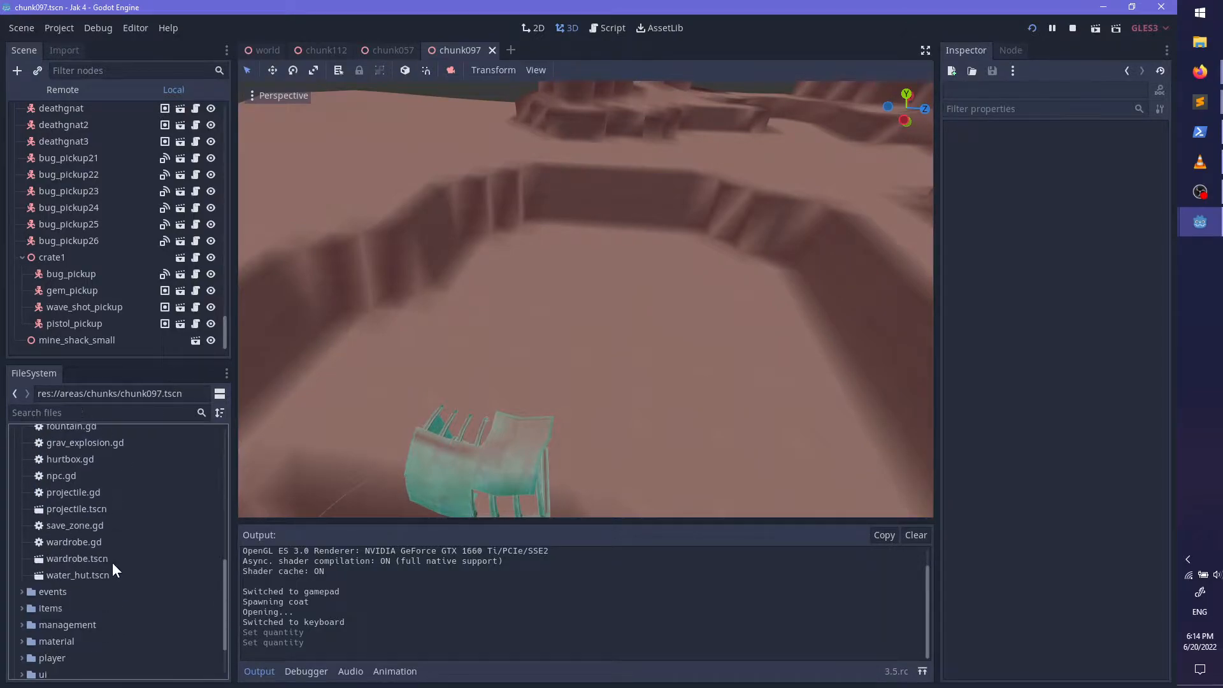
{"action": "scroll", "coordinate": [111, 560], "scroll_direction": "up", "scroll_amount": 7}
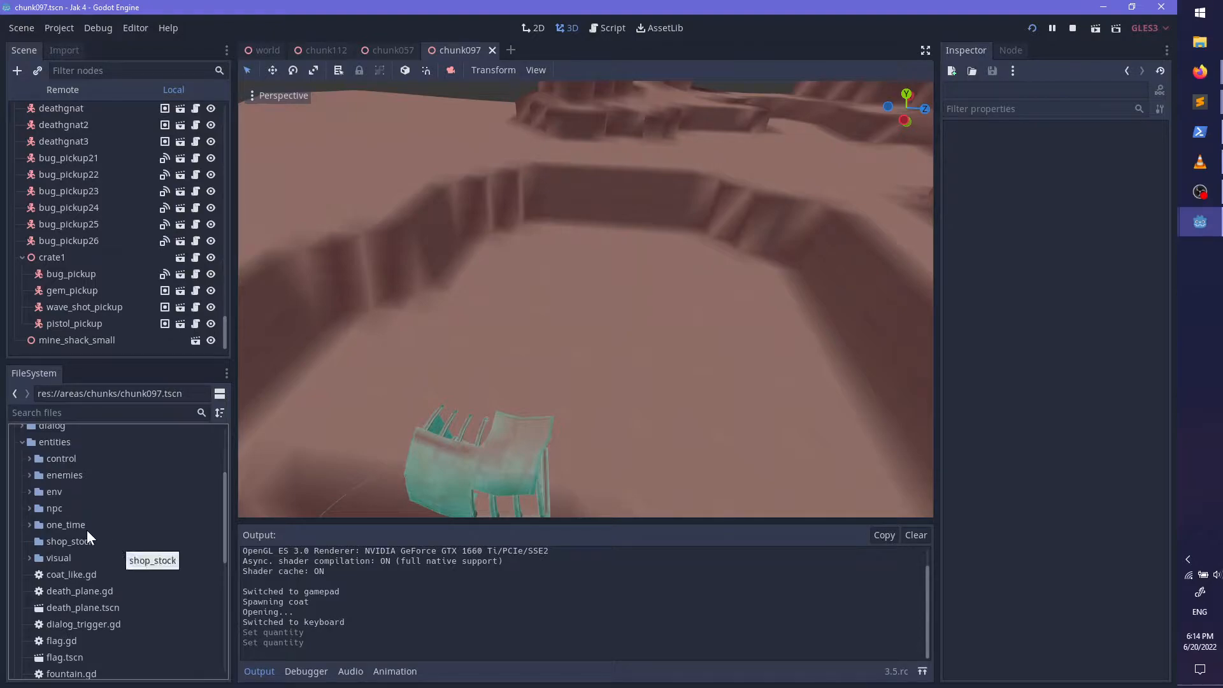
{"action": "left_click", "coordinate": [30, 492]}
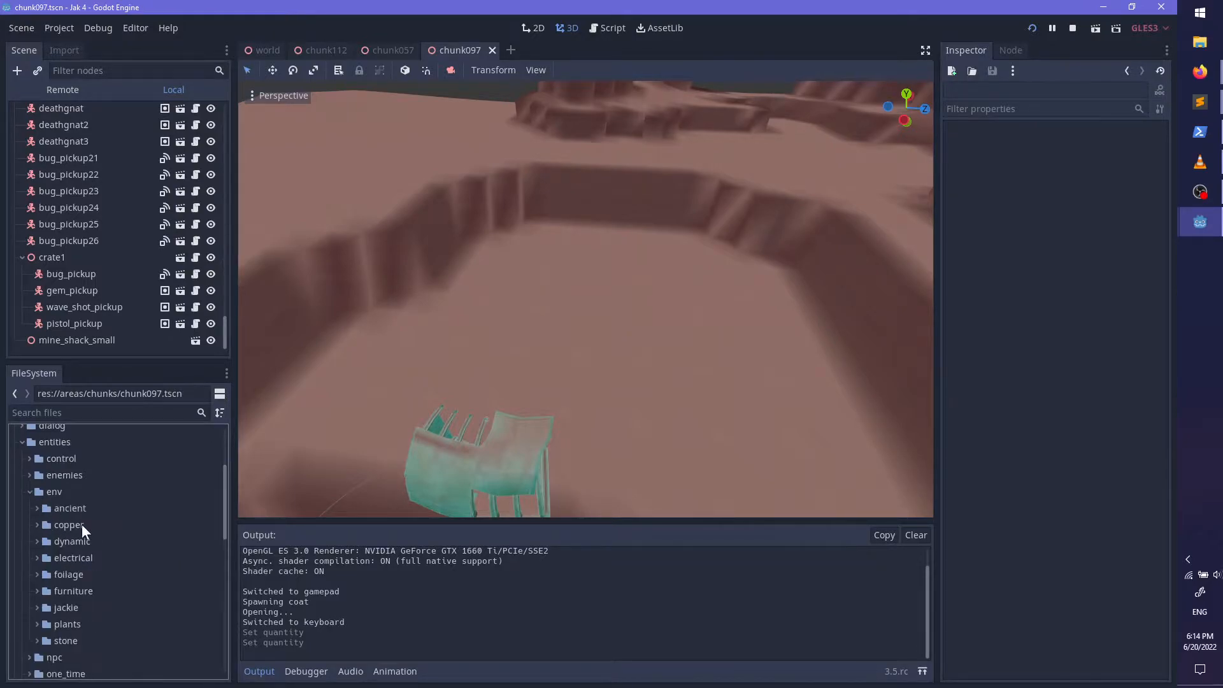
{"action": "left_click", "coordinate": [39, 643]}
{"action": "scroll", "coordinate": [139, 614], "scroll_direction": "down", "scroll_amount": 5}
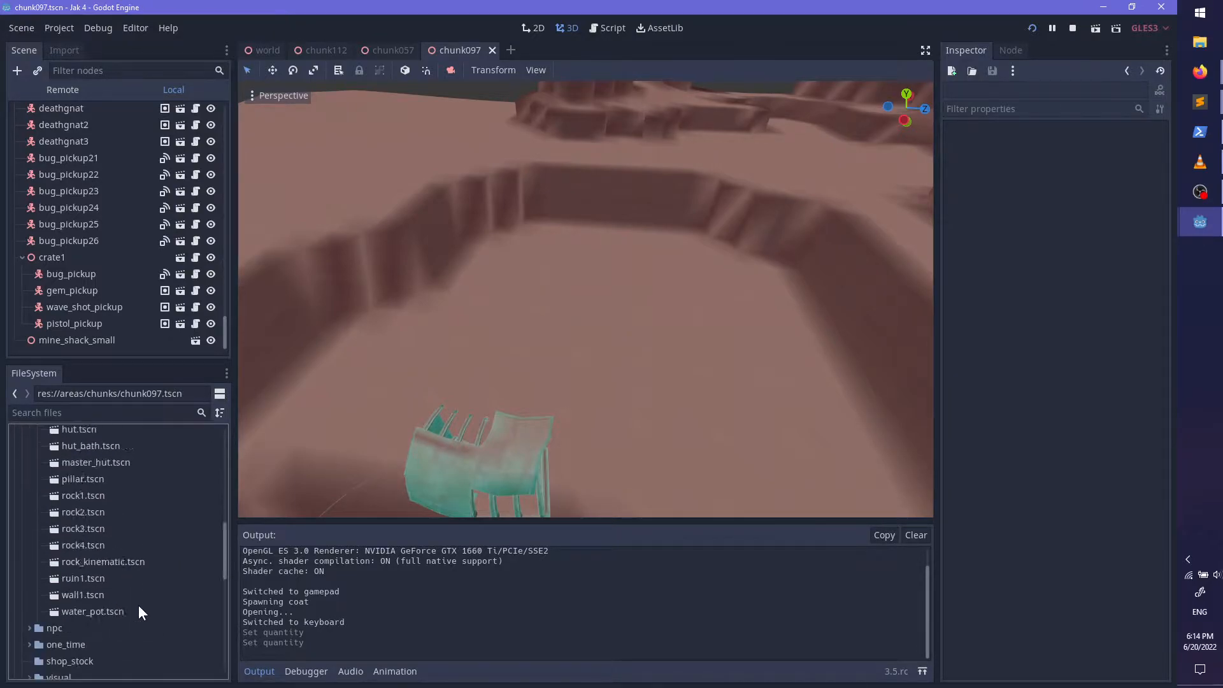
Step: Place an instance of rock3.tscn on the open quarry floor beyond the ribbed scrap structure
{"action": "left_click_drag", "start_coordinate": [90, 562], "coordinate": [557, 279]}
{"action": "scroll", "coordinate": [563, 272], "scroll_direction": "up", "scroll_amount": 3}
{"action": "scroll", "coordinate": [417, 370], "scroll_direction": "down", "scroll_amount": 3}
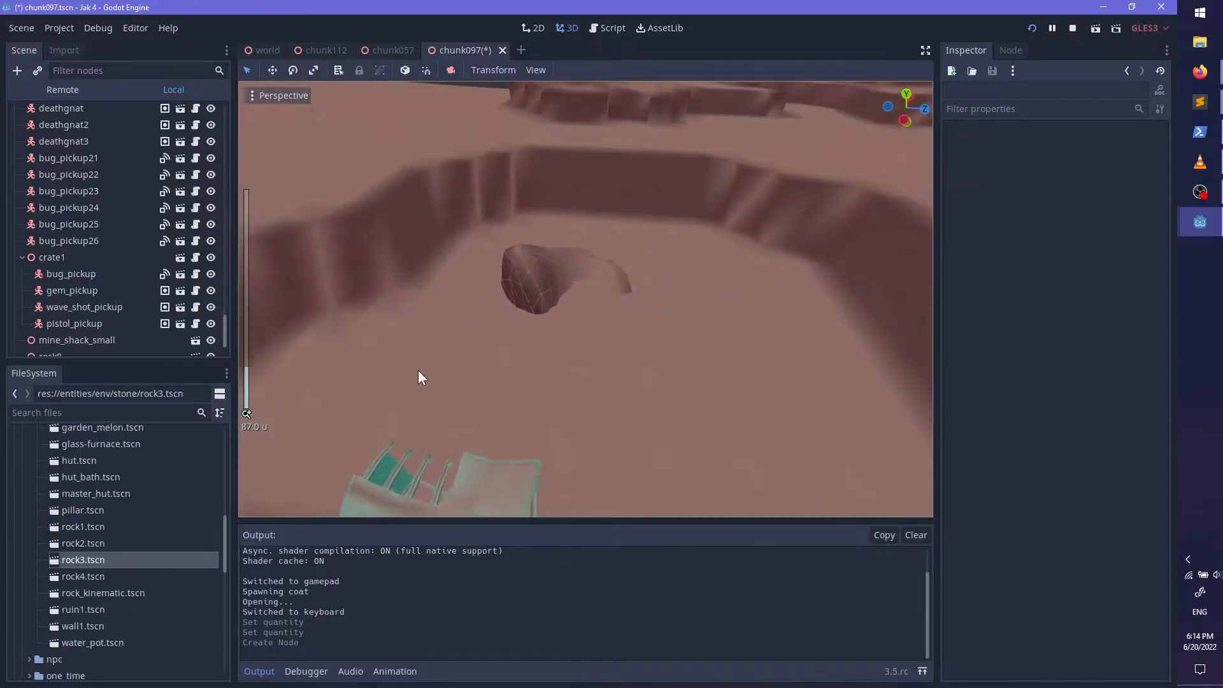
Step: Place an instance of rock4.tscn on the quarry floor and rotate it onto a different side
{"action": "left_click_drag", "start_coordinate": [104, 578], "coordinate": [780, 420]}
{"action": "middle_click_drag", "start_coordinate": [781, 420], "coordinate": [691, 284], "text": "shift"}
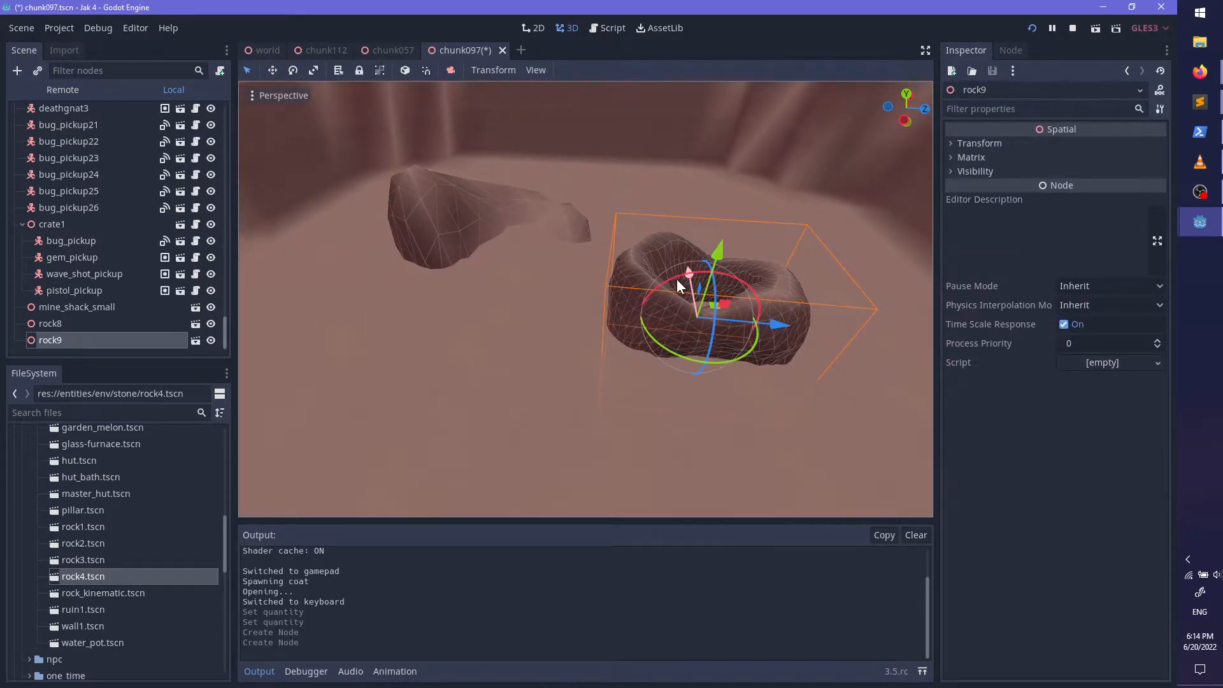
{"action": "left_click_drag", "start_coordinate": [665, 283], "coordinate": [644, 345]}
{"action": "middle_click_drag", "start_coordinate": [643, 344], "coordinate": [748, 274]}
{"action": "left_click_drag", "start_coordinate": [749, 217], "coordinate": [767, 256]}
{"action": "middle_click_drag", "start_coordinate": [767, 255], "coordinate": [644, 361]}
Step: Move the rotated rock4 instance away from the first rock to the foot of the quarry wall
{"action": "scroll", "coordinate": [646, 360], "scroll_direction": "down", "scroll_amount": 3}
{"action": "left_click_drag", "start_coordinate": [647, 362], "coordinate": [838, 409]}
{"action": "scroll", "coordinate": [838, 408], "scroll_direction": "up", "scroll_amount": 5}
{"action": "middle_click_drag", "start_coordinate": [839, 408], "coordinate": [672, 316]}
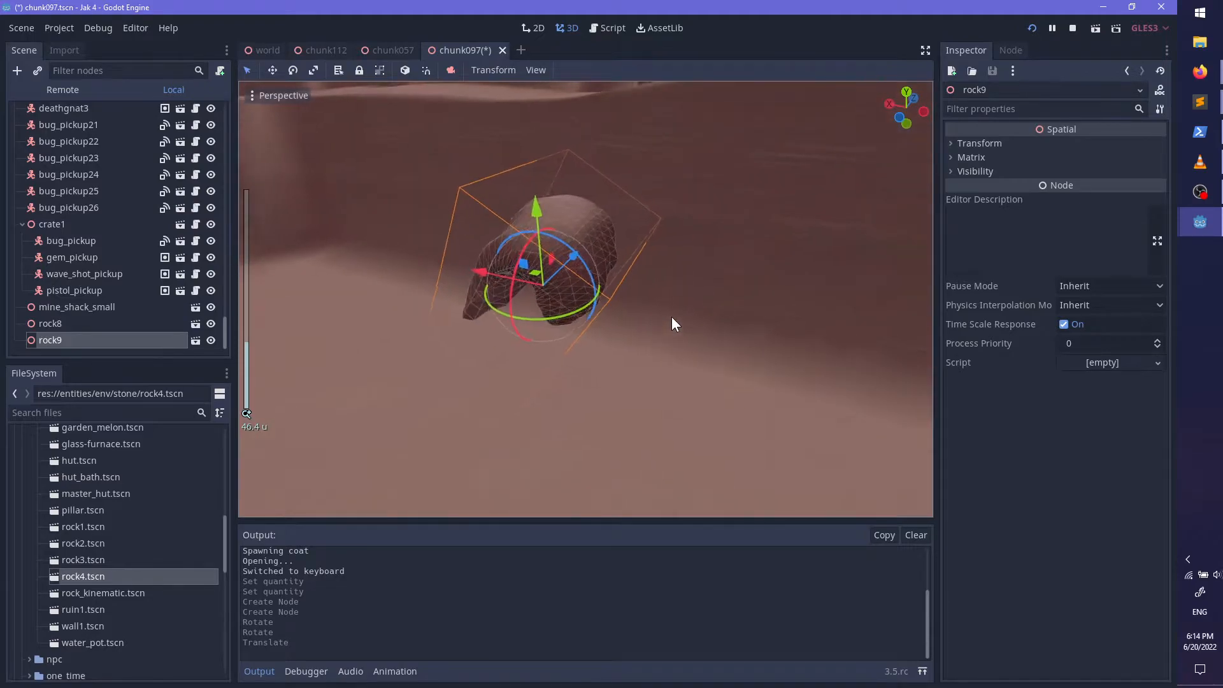
{"action": "scroll", "coordinate": [574, 315], "scroll_direction": "up", "scroll_amount": 5}
{"action": "middle_click_drag", "start_coordinate": [529, 314], "coordinate": [714, 275]}
Step: Select the rock3 instance on the quarry floor and move it closer to the quarry wall
{"action": "left_click", "coordinate": [99, 351]}
{"action": "scroll", "coordinate": [309, 352], "scroll_direction": "down", "scroll_amount": 7}
{"action": "scroll", "coordinate": [310, 353], "scroll_direction": "down", "scroll_amount": 6}
{"action": "middle_click_drag", "start_coordinate": [310, 353], "coordinate": [645, 421]}
{"action": "scroll", "coordinate": [645, 422], "scroll_direction": "up", "scroll_amount": 4}
{"action": "left_click", "coordinate": [486, 301]}
{"action": "middle_click_drag", "start_coordinate": [487, 301], "coordinate": [599, 316]}
{"action": "left_click_drag", "start_coordinate": [600, 317], "coordinate": [475, 273]}
{"action": "middle_click_drag", "start_coordinate": [481, 280], "coordinate": [713, 216], "text": "shift"}
{"action": "scroll", "coordinate": [713, 215], "scroll_direction": "up", "scroll_amount": 4}
Step: Duplicate rock8, move the copy away from the original and rotate it to a new orientation
{"action": "key", "text": "ctrl+d"}
{"action": "left_click_drag", "start_coordinate": [591, 396], "coordinate": [848, 382]}
{"action": "middle_click_drag", "start_coordinate": [847, 382], "coordinate": [588, 358]}
{"action": "left_click_drag", "start_coordinate": [590, 353], "coordinate": [654, 432]}
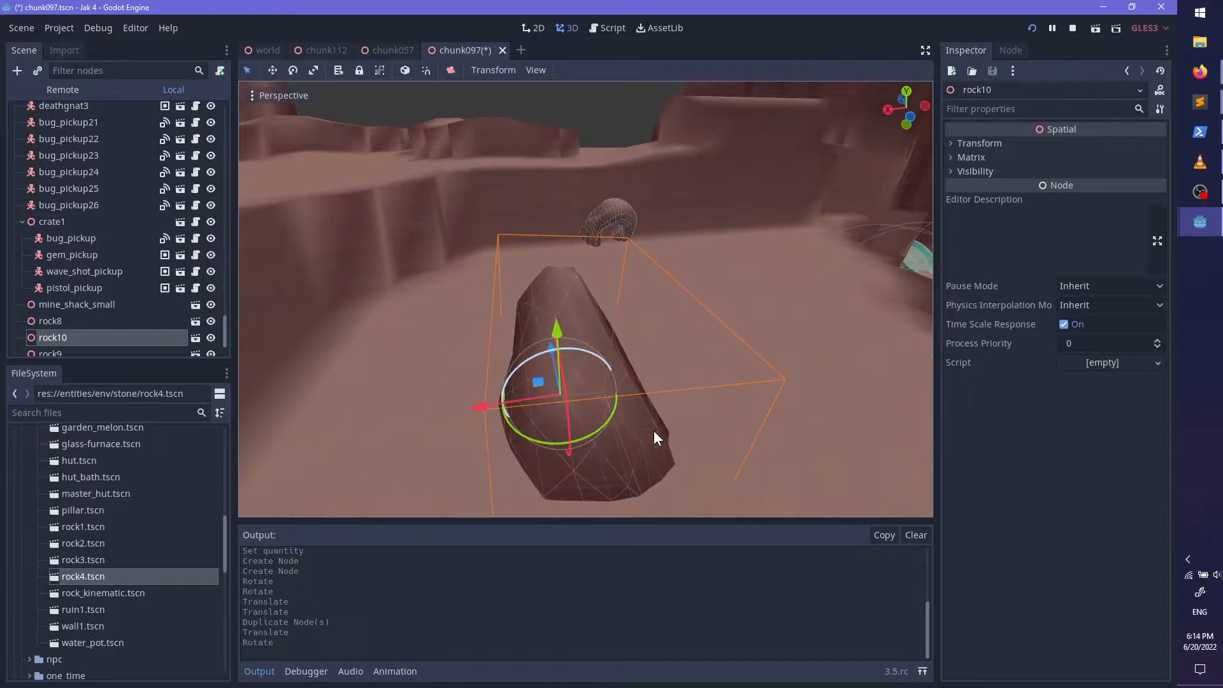
Step: Move rock10 across the quarry floor to stand beside rock9, rotating it to vary its shape
{"action": "left_click_drag", "start_coordinate": [475, 401], "coordinate": [768, 384]}
{"action": "scroll", "coordinate": [729, 421], "scroll_direction": "down", "scroll_amount": 3}
{"action": "middle_click_drag", "start_coordinate": [729, 422], "coordinate": [729, 477]}
{"action": "left_click_drag", "start_coordinate": [731, 372], "coordinate": [639, 287]}
{"action": "middle_click_drag", "start_coordinate": [637, 293], "coordinate": [509, 497]}
{"action": "scroll", "coordinate": [658, 391], "scroll_direction": "up", "scroll_amount": 4}
{"action": "left_click_drag", "start_coordinate": [657, 390], "coordinate": [653, 226]}
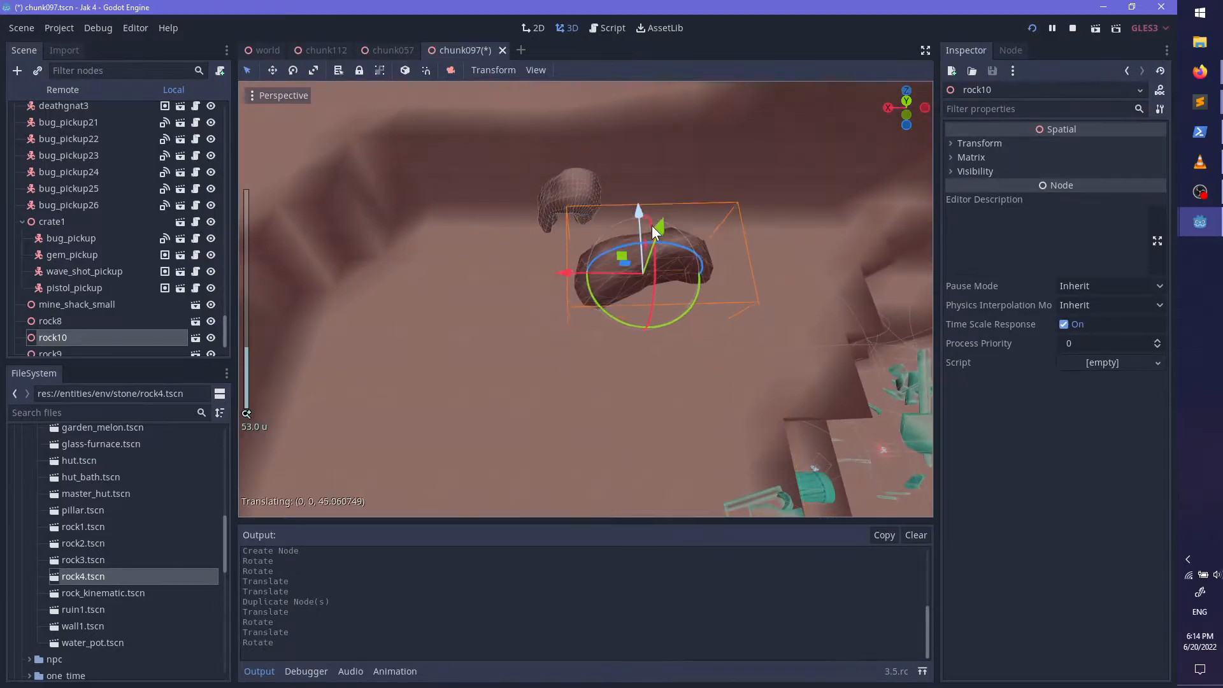
{"action": "left_click_drag", "start_coordinate": [623, 314], "coordinate": [620, 257]}
{"action": "middle_click_drag", "start_coordinate": [621, 256], "coordinate": [612, 253]}
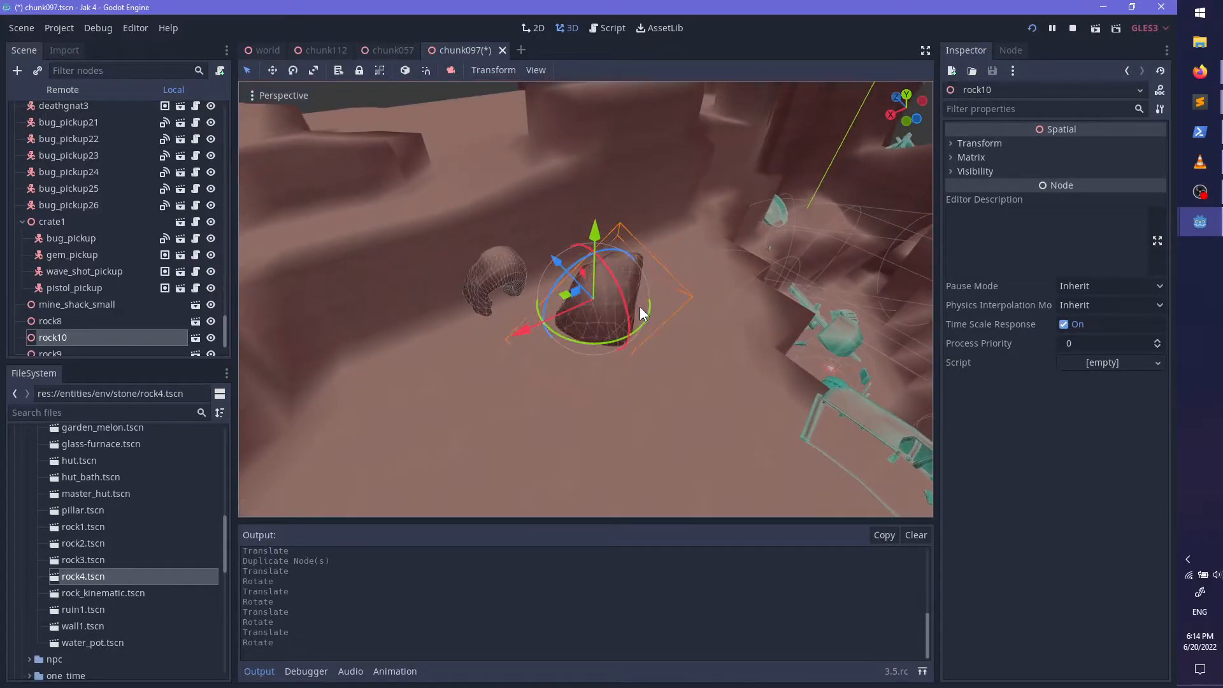
{"action": "middle_click_drag", "start_coordinate": [639, 303], "coordinate": [391, 325]}
Step: Deselect rock10 and expand the entities/env/copper folder in the project files
{"action": "left_click", "coordinate": [509, 309]}
{"action": "middle_click_drag", "start_coordinate": [564, 303], "coordinate": [651, 252], "text": "shift"}
{"action": "scroll", "coordinate": [651, 252], "scroll_direction": "up", "scroll_amount": 2}
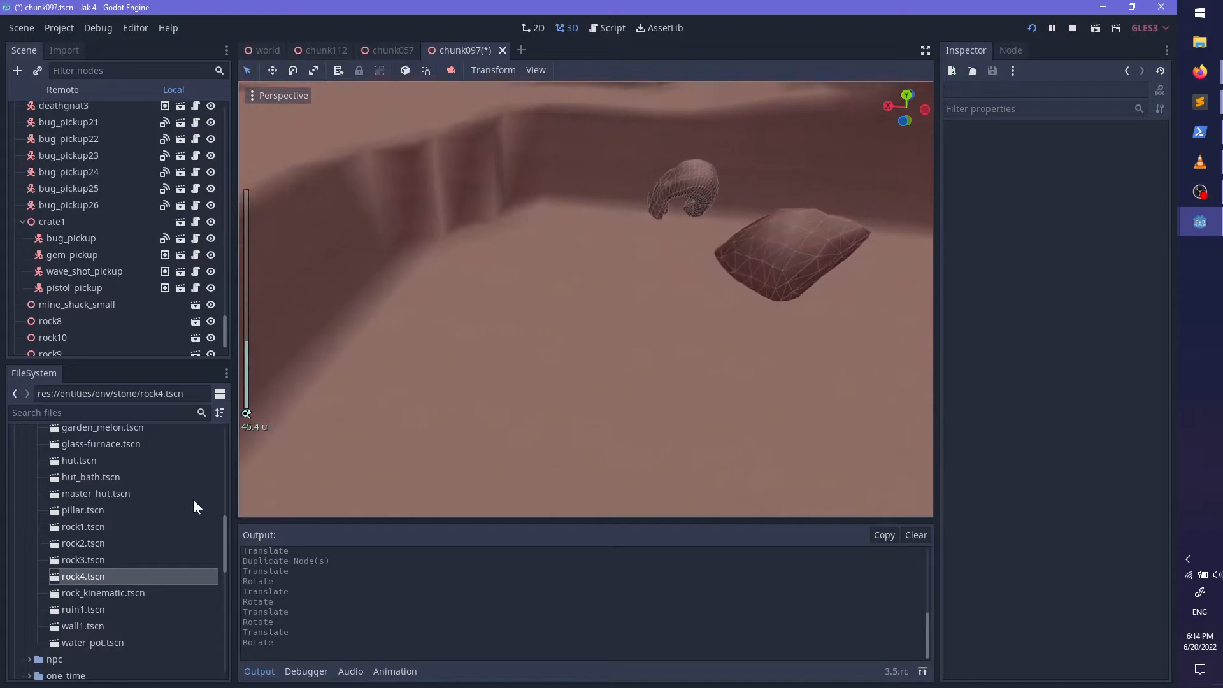
{"action": "scroll", "coordinate": [144, 509], "scroll_direction": "up", "scroll_amount": 5}
{"action": "scroll", "coordinate": [52, 502], "scroll_direction": "up", "scroll_amount": 3}
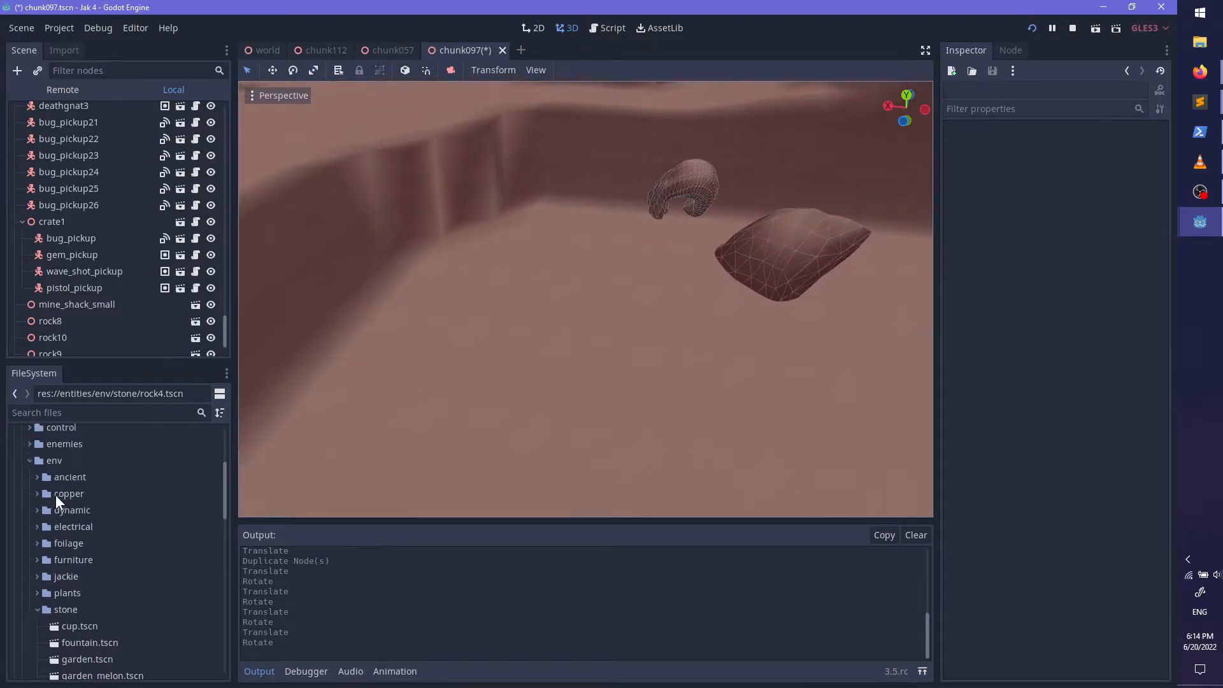
{"action": "left_click", "coordinate": [36, 494]}
{"action": "scroll", "coordinate": [113, 548], "scroll_direction": "down", "scroll_amount": 3}
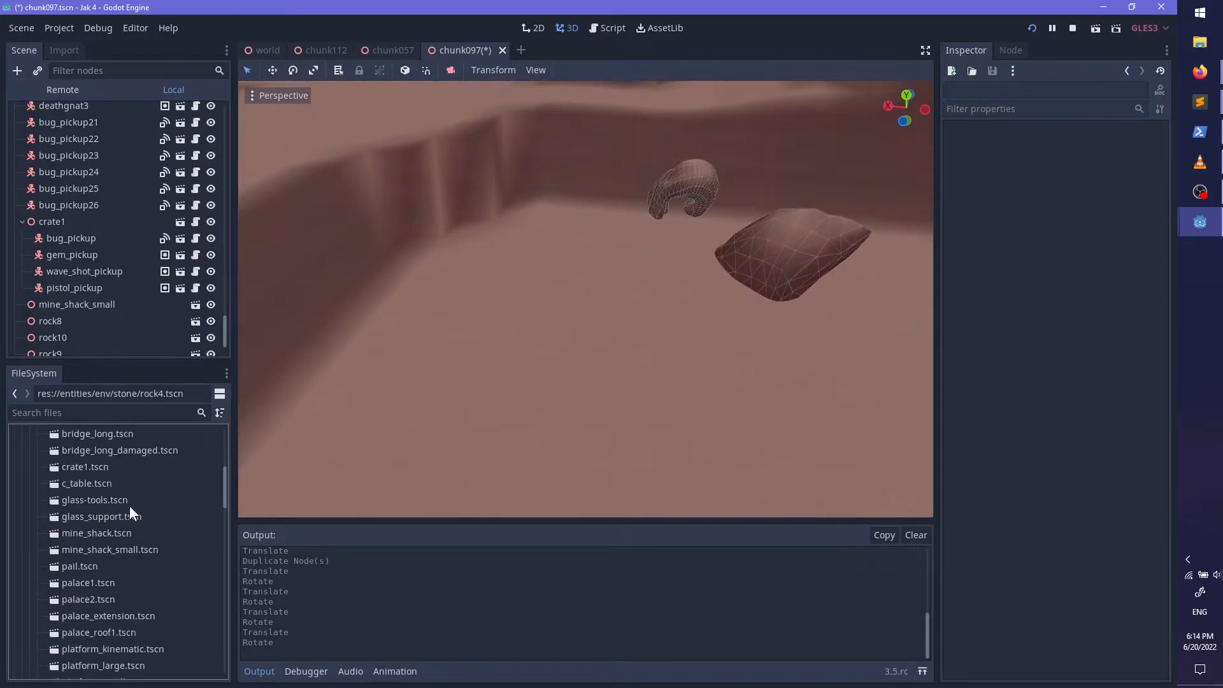
{"action": "left_click", "coordinate": [1200, 192]}
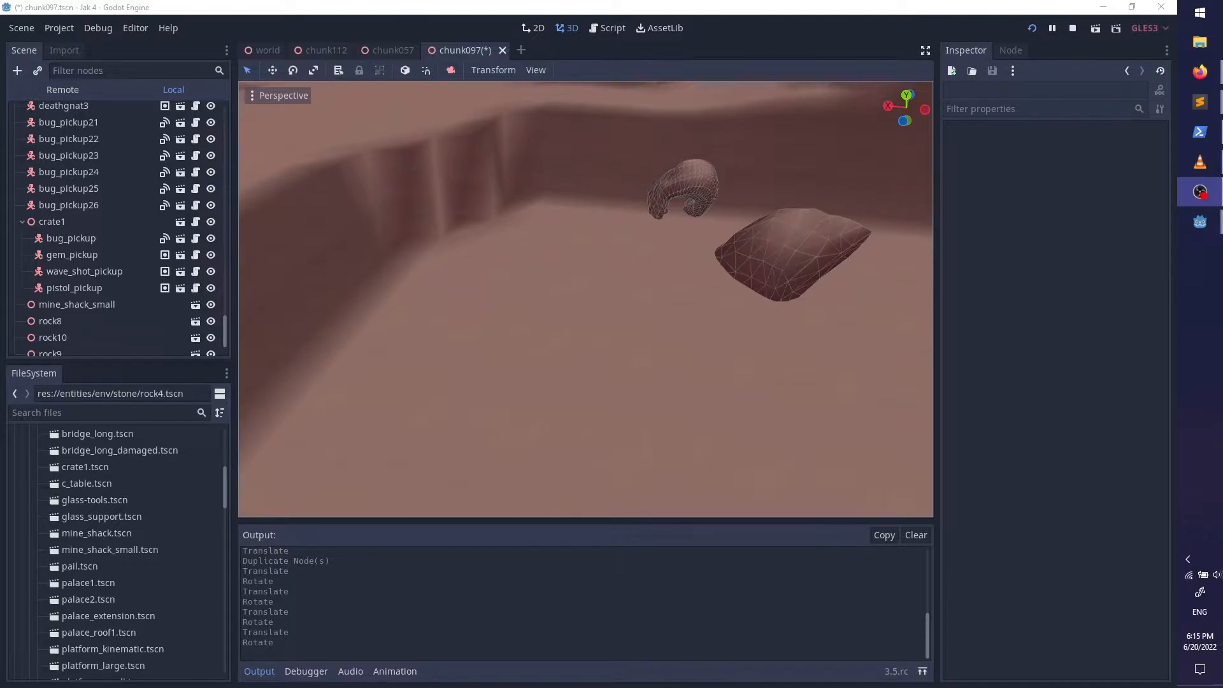
{"action": "key", "text": "alt+Tab"}
Step: Look through the copper folder's scene files for another prop to place near the rocks
{"action": "middle_click_drag", "start_coordinate": [519, 440], "coordinate": [518, 380]}
{"action": "scroll", "coordinate": [177, 546], "scroll_direction": "up", "scroll_amount": 3}
{"action": "scroll", "coordinate": [177, 546], "scroll_direction": "down", "scroll_amount": 10}
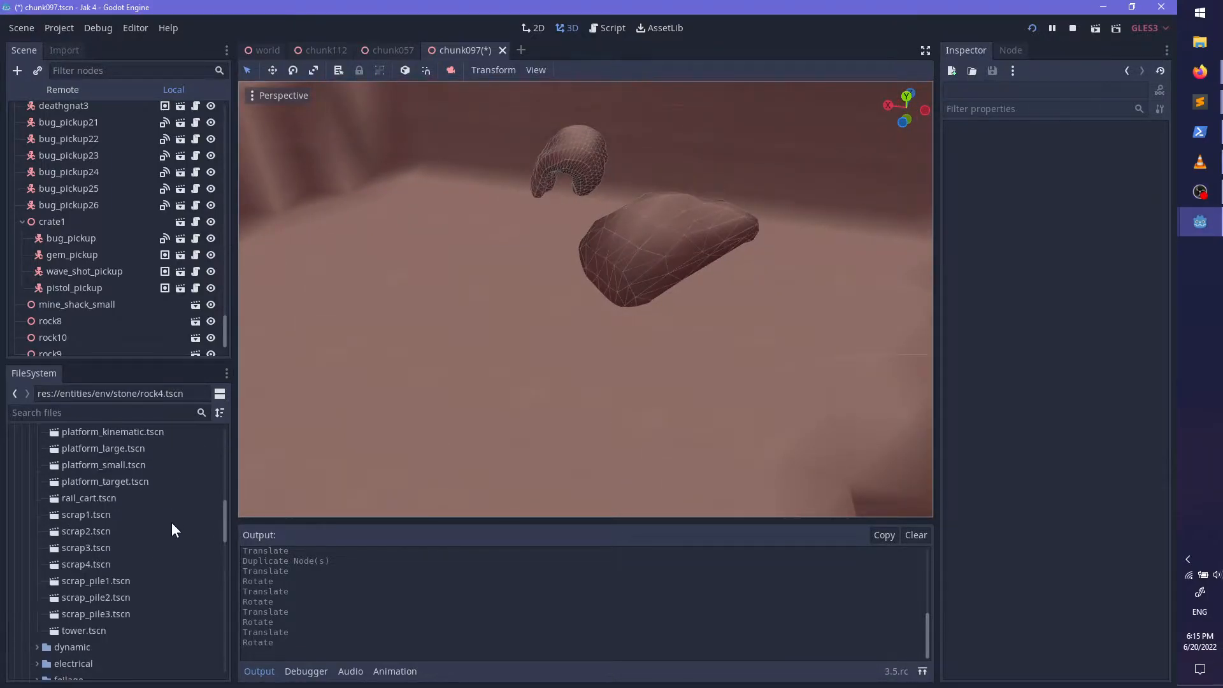
{"action": "scroll", "coordinate": [167, 551], "scroll_direction": "down", "scroll_amount": 2}
{"action": "scroll", "coordinate": [167, 545], "scroll_direction": "up", "scroll_amount": 7}
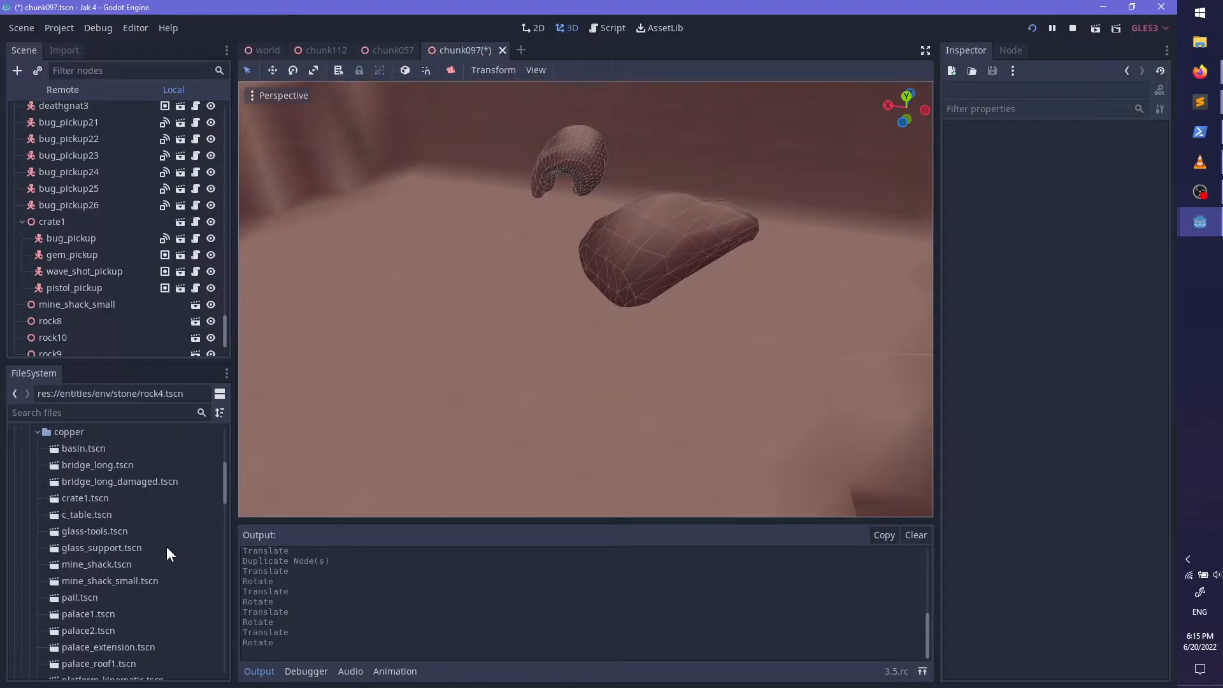
{"action": "scroll", "coordinate": [166, 546], "scroll_direction": "up", "scroll_amount": 4}
{"action": "scroll", "coordinate": [166, 546], "scroll_direction": "down", "scroll_amount": 5}
{"action": "scroll", "coordinate": [166, 545], "scroll_direction": "down", "scroll_amount": 5}
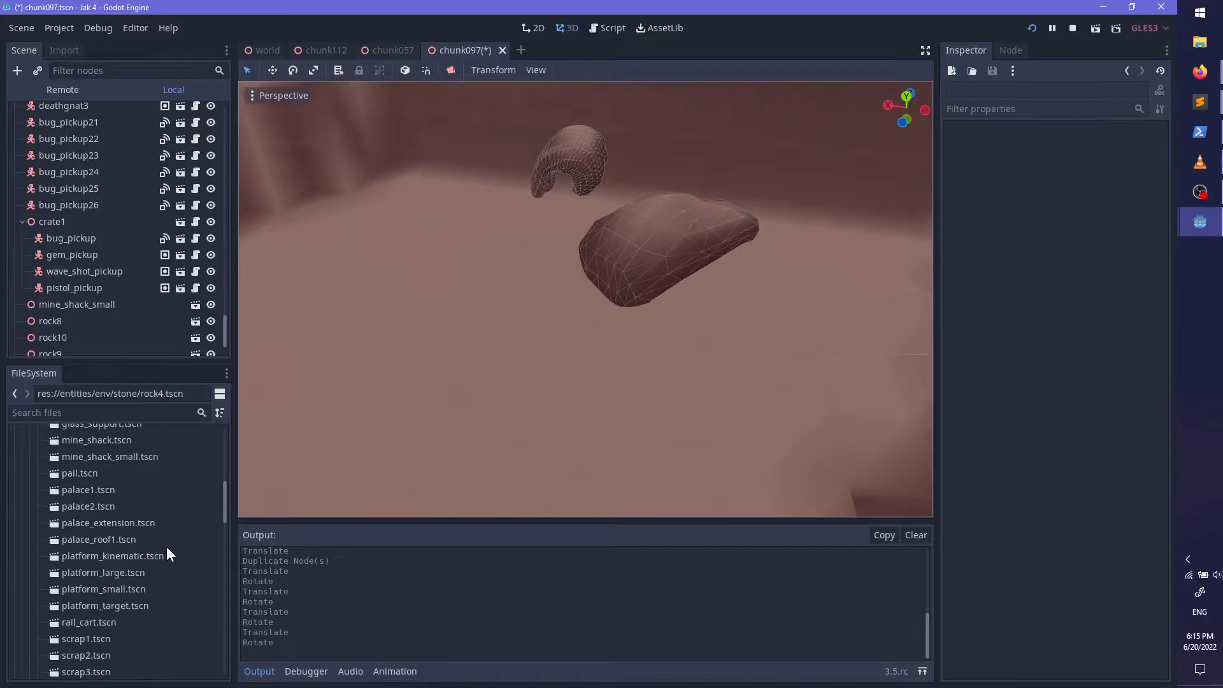
{"action": "scroll", "coordinate": [166, 546], "scroll_direction": "up", "scroll_amount": 3}
{"action": "scroll", "coordinate": [167, 546], "scroll_direction": "up", "scroll_amount": 3}
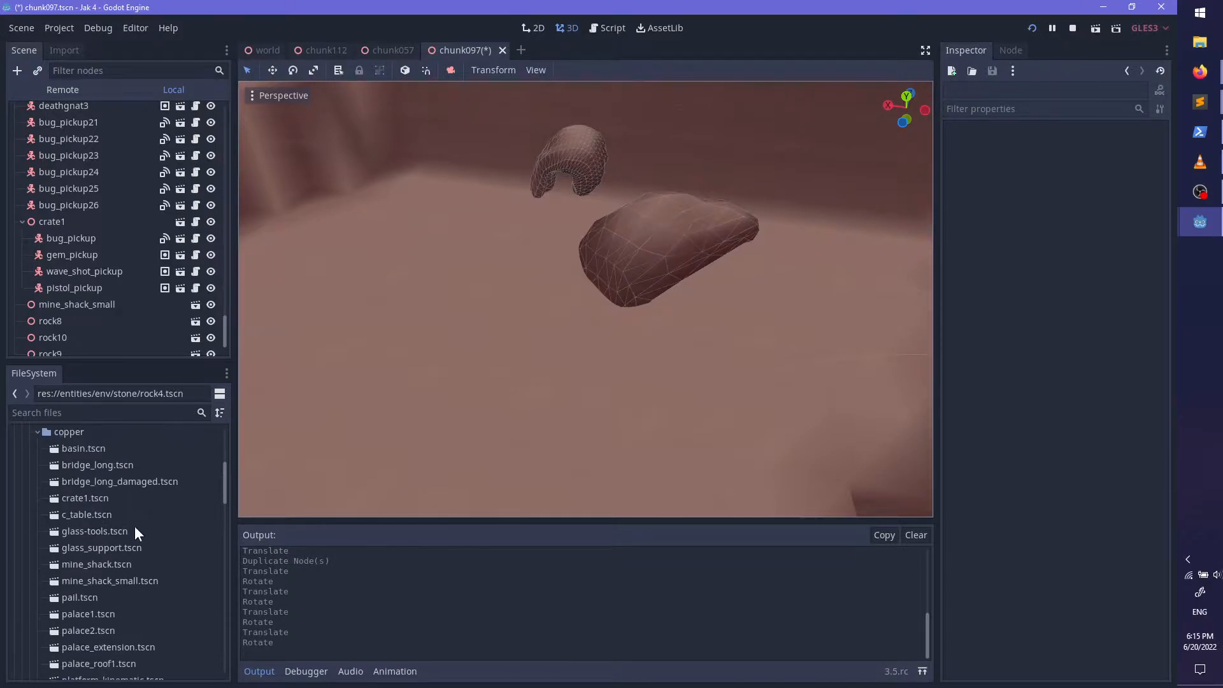
Step: Place an instance of basin.tscn on the open floor near the rocks and adjust its height
{"action": "left_click_drag", "start_coordinate": [90, 460], "coordinate": [400, 298]}
{"action": "scroll", "coordinate": [430, 312], "scroll_direction": "up", "scroll_amount": 3}
{"action": "scroll", "coordinate": [116, 319], "scroll_direction": "down", "scroll_amount": 2}
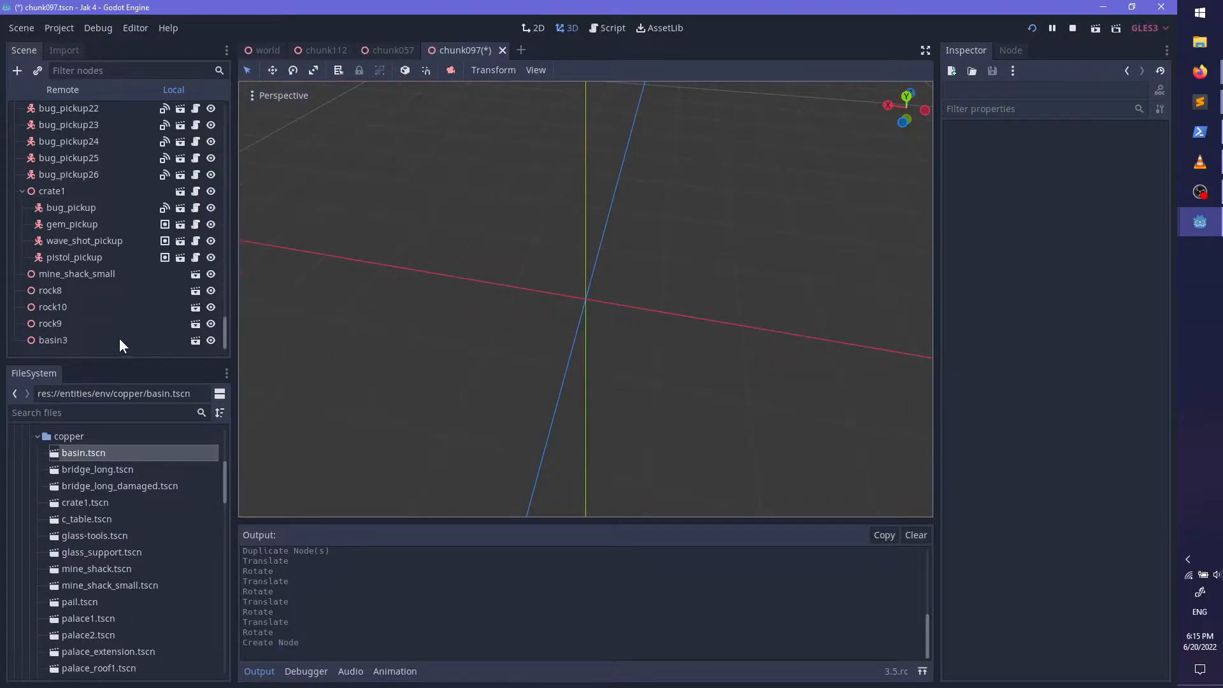
{"action": "left_click", "coordinate": [81, 340]}
{"action": "key", "text": "f"}
{"action": "middle_click_drag", "start_coordinate": [590, 374], "coordinate": [583, 220]}
{"action": "left_click_drag", "start_coordinate": [583, 220], "coordinate": [584, 224]}
{"action": "middle_click_drag", "start_coordinate": [583, 224], "coordinate": [590, 414]}
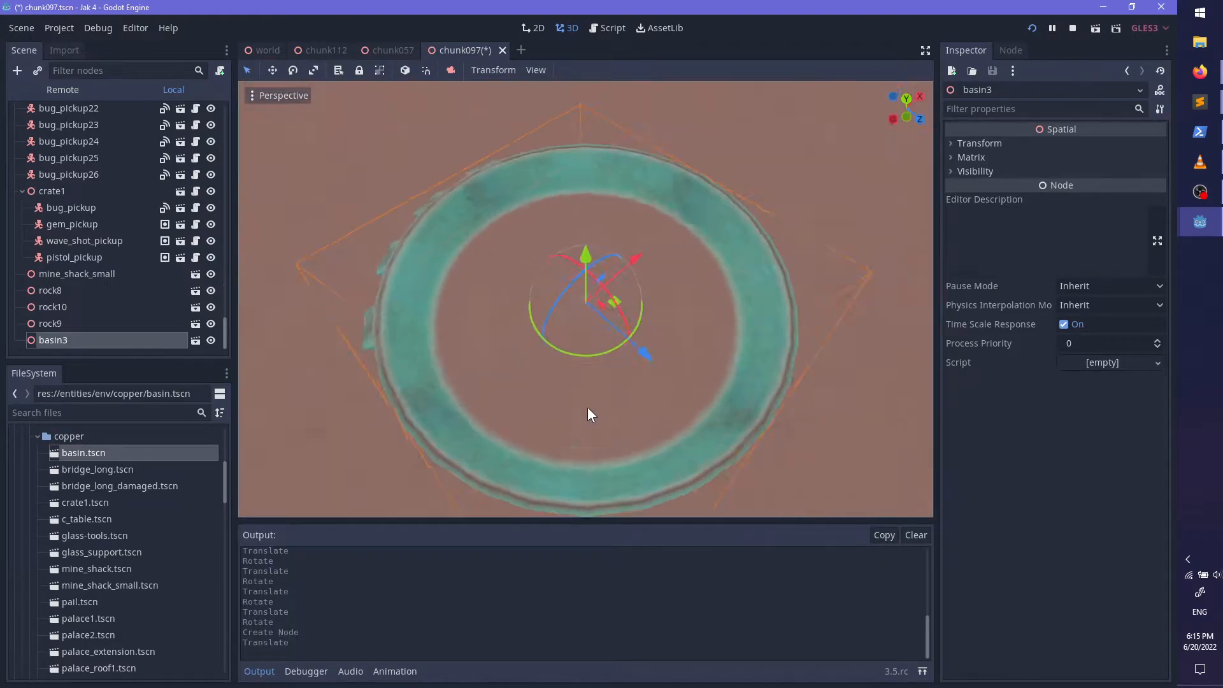
Step: Fine-tune the height of basin3 against the ground and rotate it about its vertical axis
{"action": "scroll", "coordinate": [589, 411], "scroll_direction": "down", "scroll_amount": 3}
{"action": "left_click_drag", "start_coordinate": [227, 326], "coordinate": [238, 357]}
{"action": "middle_click_drag", "start_coordinate": [571, 312], "coordinate": [586, 278]}
{"action": "scroll", "coordinate": [586, 279], "scroll_direction": "up", "scroll_amount": 5}
{"action": "middle_click_drag", "start_coordinate": [654, 301], "coordinate": [599, 225]}
{"action": "left_click_drag", "start_coordinate": [588, 224], "coordinate": [588, 215]}
{"action": "middle_click_drag", "start_coordinate": [589, 215], "coordinate": [489, 386]}
{"action": "scroll", "coordinate": [619, 310], "scroll_direction": "down", "scroll_amount": 5}
{"action": "middle_click_drag", "start_coordinate": [573, 325], "coordinate": [585, 369]}
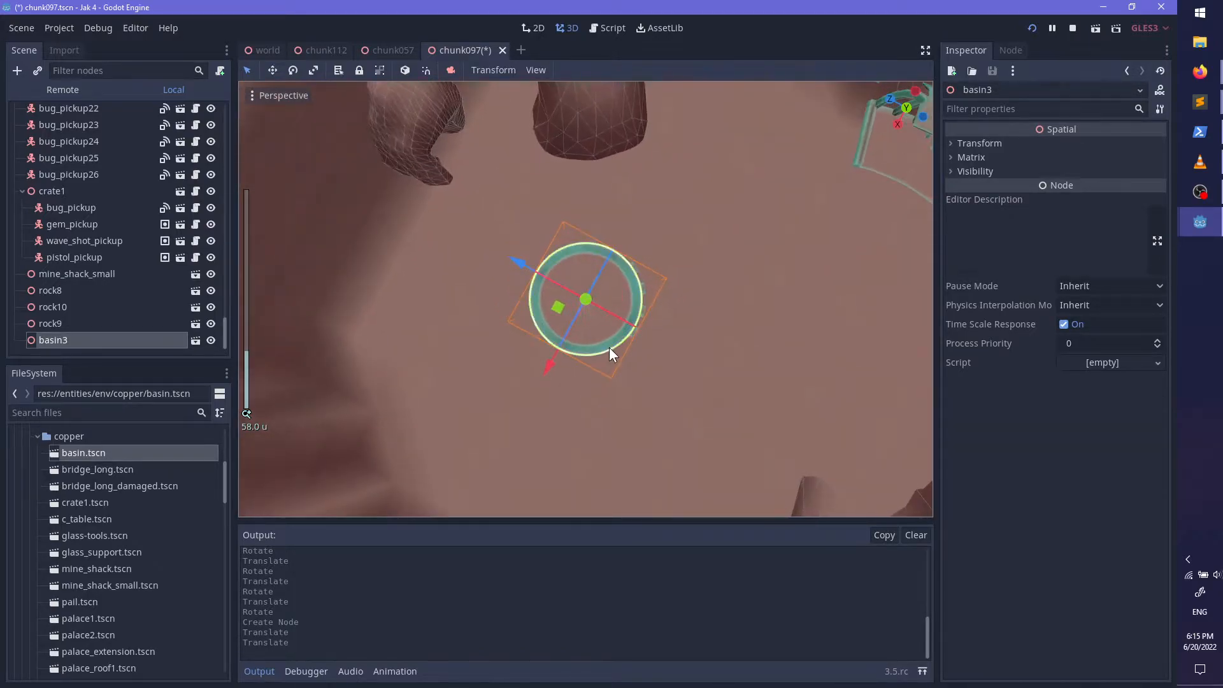
{"action": "left_click_drag", "start_coordinate": [601, 354], "coordinate": [396, 286]}
{"action": "middle_click_drag", "start_coordinate": [492, 339], "coordinate": [592, 378]}
{"action": "scroll", "coordinate": [592, 377], "scroll_direction": "up", "scroll_amount": 3}
Step: Duplicate basin3, move the copy right beside the original and tilt it
{"action": "key", "text": "ctrl+d"}
{"action": "left_click_drag", "start_coordinate": [507, 454], "coordinate": [659, 451]}
{"action": "middle_click_drag", "start_coordinate": [659, 451], "coordinate": [688, 331]}
{"action": "left_click_drag", "start_coordinate": [734, 365], "coordinate": [719, 400]}
{"action": "middle_click_drag", "start_coordinate": [718, 399], "coordinate": [690, 484]}
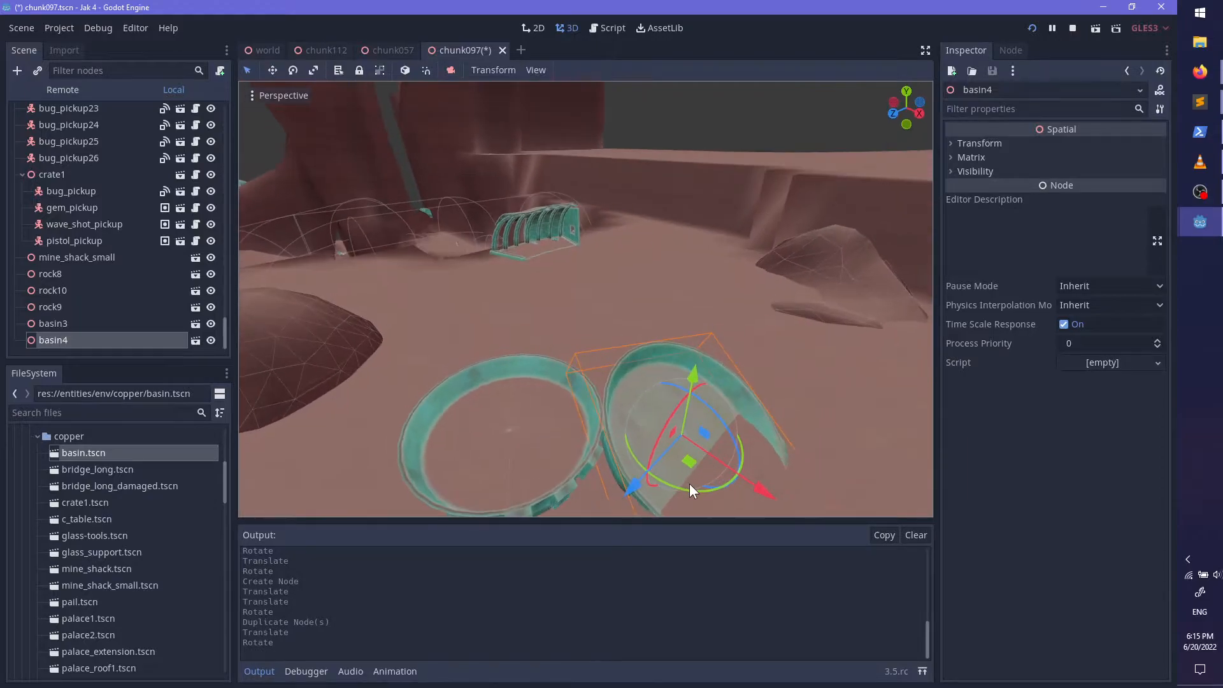
{"action": "left_click_drag", "start_coordinate": [673, 487], "coordinate": [728, 484]}
{"action": "middle_click_drag", "start_coordinate": [729, 485], "coordinate": [738, 370]}
{"action": "left_click_drag", "start_coordinate": [739, 370], "coordinate": [710, 385]}
{"action": "middle_click_drag", "start_coordinate": [711, 384], "coordinate": [470, 261]}
Step: Shift and rotate basin4 so that it leans against the rim of basin3
{"action": "scroll", "coordinate": [656, 380], "scroll_direction": "up", "scroll_amount": 4}
{"action": "left_click_drag", "start_coordinate": [484, 262], "coordinate": [484, 237]}
{"action": "middle_click_drag", "start_coordinate": [490, 247], "coordinate": [547, 245]}
{"action": "left_click_drag", "start_coordinate": [548, 245], "coordinate": [547, 232]}
{"action": "middle_click_drag", "start_coordinate": [547, 233], "coordinate": [723, 328]}
{"action": "left_click_drag", "start_coordinate": [739, 299], "coordinate": [725, 305]}
{"action": "middle_click_drag", "start_coordinate": [726, 305], "coordinate": [509, 276]}
{"action": "mouse_move", "coordinate": [509, 276]}
{"action": "left_mouse_down"}
{"action": "mouse_move", "coordinate": [558, 293]}
{"action": "mouse_move", "coordinate": [530, 265]}
{"action": "left_mouse_up"}
{"action": "middle_click_drag", "start_coordinate": [531, 266], "coordinate": [542, 300]}
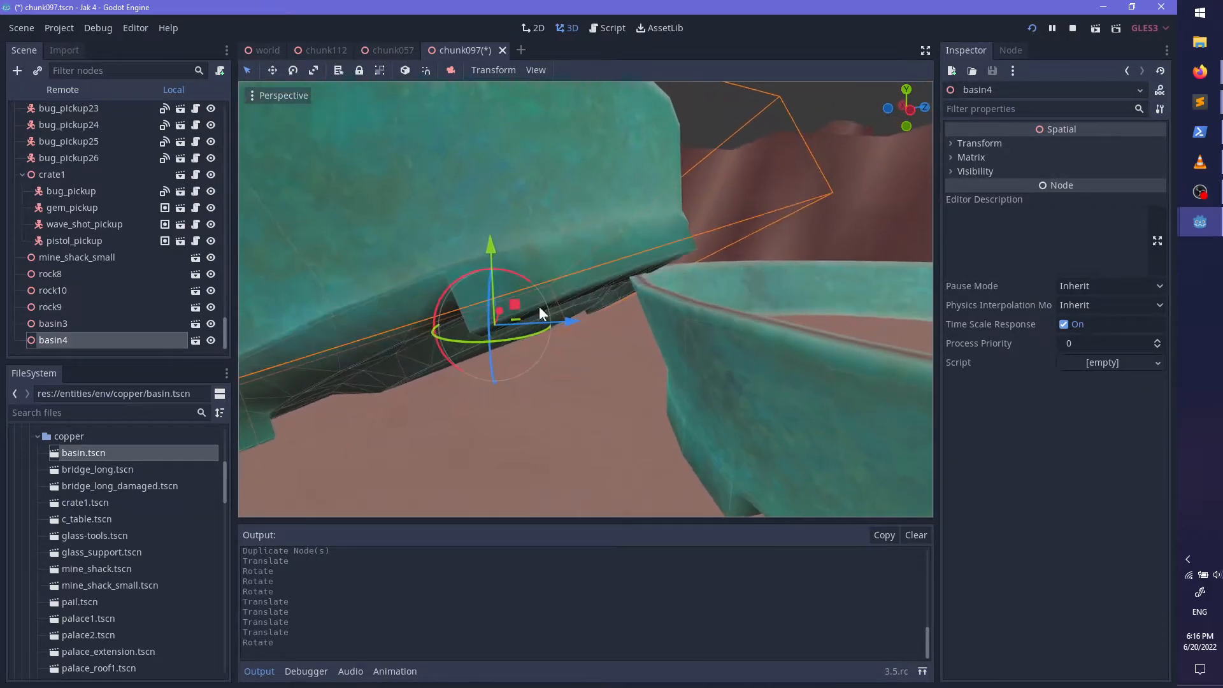
Step: Fine-tune the tilt and position of basin4 against basin3, then deselect it
{"action": "mouse_move", "coordinate": [508, 340]}
{"action": "left_mouse_down"}
{"action": "mouse_move", "coordinate": [491, 355]}
{"action": "mouse_move", "coordinate": [491, 337]}
{"action": "mouse_move", "coordinate": [490, 358]}
{"action": "mouse_move", "coordinate": [523, 339]}
{"action": "left_mouse_up"}
{"action": "middle_click_drag", "start_coordinate": [596, 339], "coordinate": [631, 260]}
{"action": "scroll", "coordinate": [485, 379], "scroll_direction": "down", "scroll_amount": 7}
{"action": "scroll", "coordinate": [460, 356], "scroll_direction": "up", "scroll_amount": 4}
{"action": "left_click_drag", "start_coordinate": [679, 260], "coordinate": [661, 260]}
{"action": "middle_click_drag", "start_coordinate": [660, 260], "coordinate": [593, 304]}
{"action": "left_click", "coordinate": [134, 337], "text": "ctrl"}
Step: Review the arrangement of rocks and basins in the quarry and save the scene
{"action": "scroll", "coordinate": [606, 358], "scroll_direction": "down", "scroll_amount": 8}
{"action": "mouse_move", "coordinate": [605, 358]}
{"action": "middle_mouse_down"}
{"action": "mouse_move", "coordinate": [508, 365]}
{"action": "mouse_move", "coordinate": [480, 394]}
{"action": "mouse_move", "coordinate": [423, 385]}
{"action": "mouse_move", "coordinate": [718, 352]}
{"action": "mouse_move", "coordinate": [704, 396]}
{"action": "mouse_move", "coordinate": [503, 339]}
{"action": "mouse_move", "coordinate": [544, 370]}
{"action": "mouse_move", "coordinate": [513, 385]}
{"action": "mouse_move", "coordinate": [603, 369]}
{"action": "middle_mouse_up"}
{"action": "scroll", "coordinate": [497, 379], "scroll_direction": "down", "scroll_amount": 10}
{"action": "scroll", "coordinate": [480, 399], "scroll_direction": "down", "scroll_amount": 4}
{"action": "scroll", "coordinate": [701, 360], "scroll_direction": "up", "scroll_amount": 5}
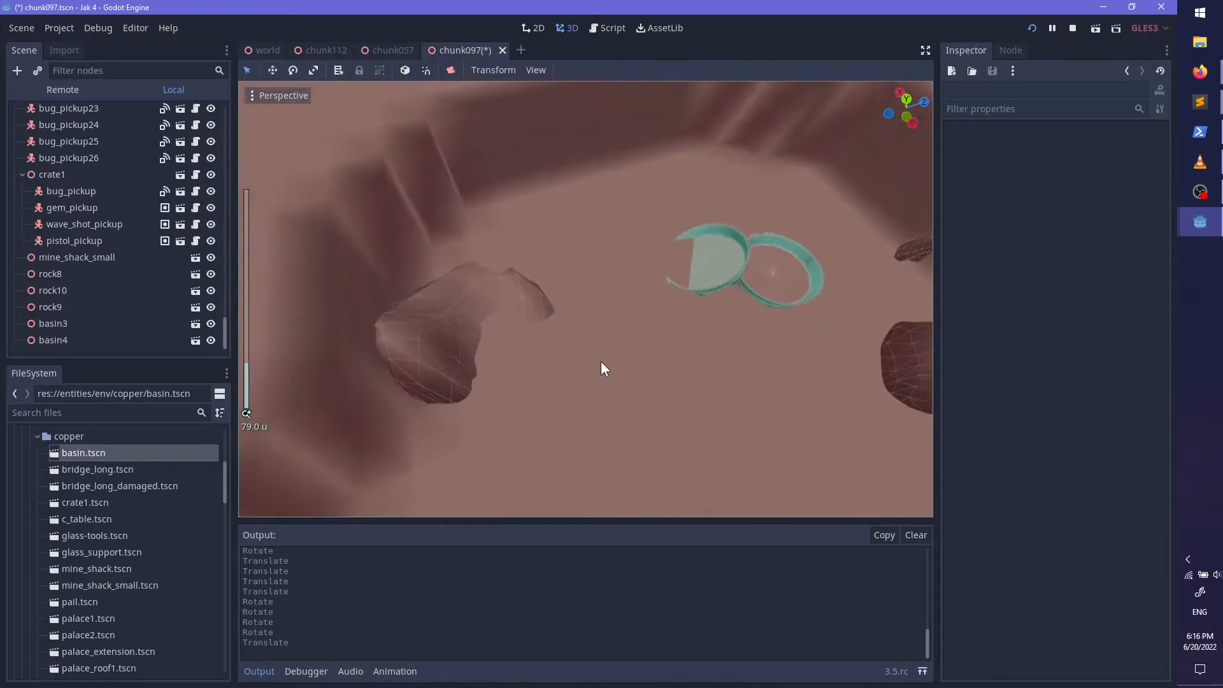
{"action": "scroll", "coordinate": [603, 370], "scroll_direction": "down", "scroll_amount": 8}
{"action": "scroll", "coordinate": [138, 517], "scroll_direction": "down", "scroll_amount": 2}
{"action": "scroll", "coordinate": [138, 516], "scroll_direction": "down", "scroll_amount": 8}
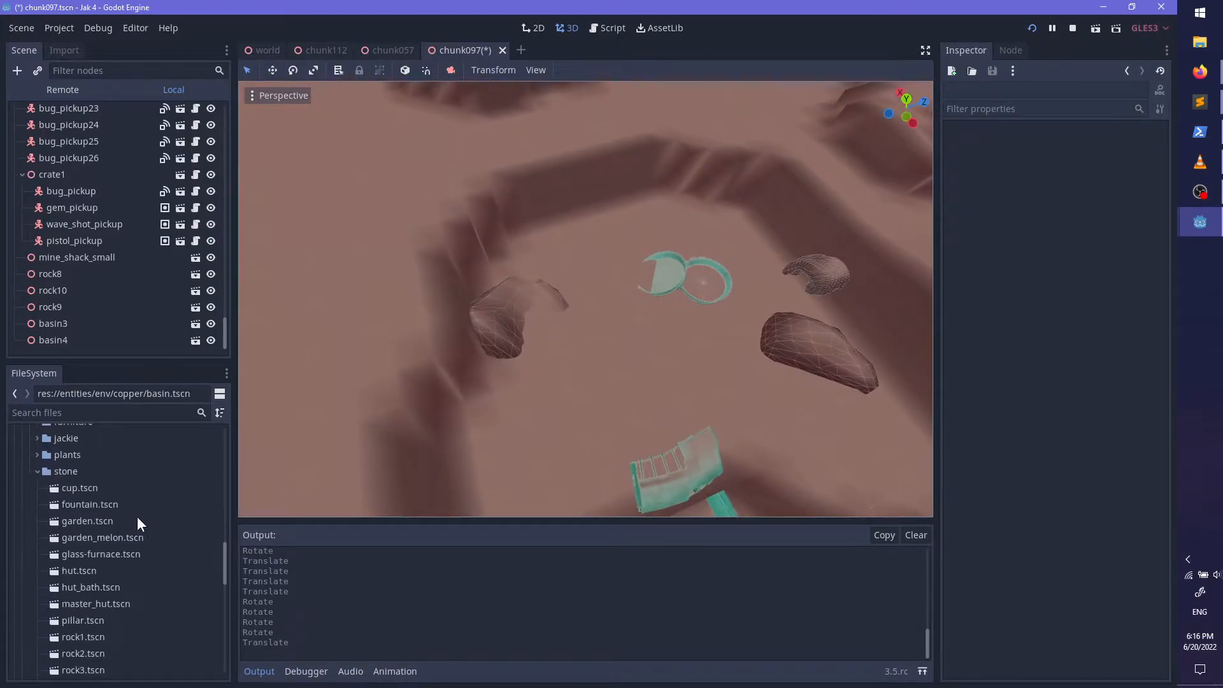
{"action": "key", "text": "ctrl+s"}
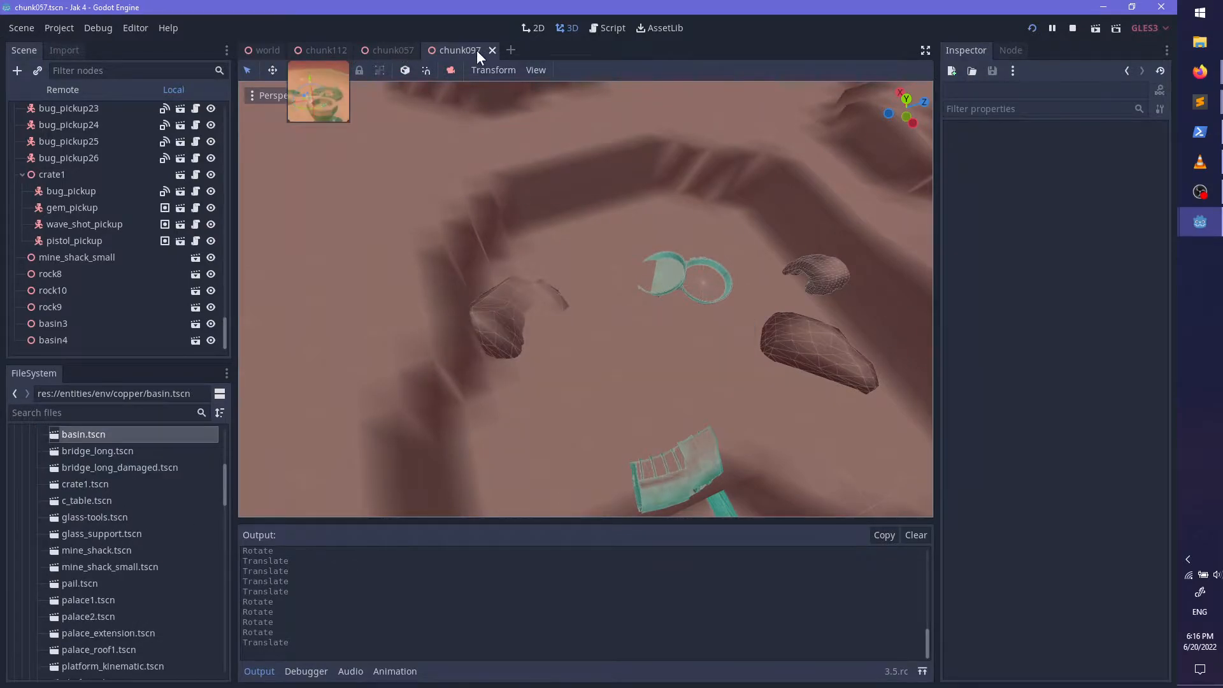
Step: Close the chunk057 scene and return to the chunk097 scene
{"action": "key", "text": "ctrl+z"}
{"action": "left_click", "coordinate": [427, 49]}
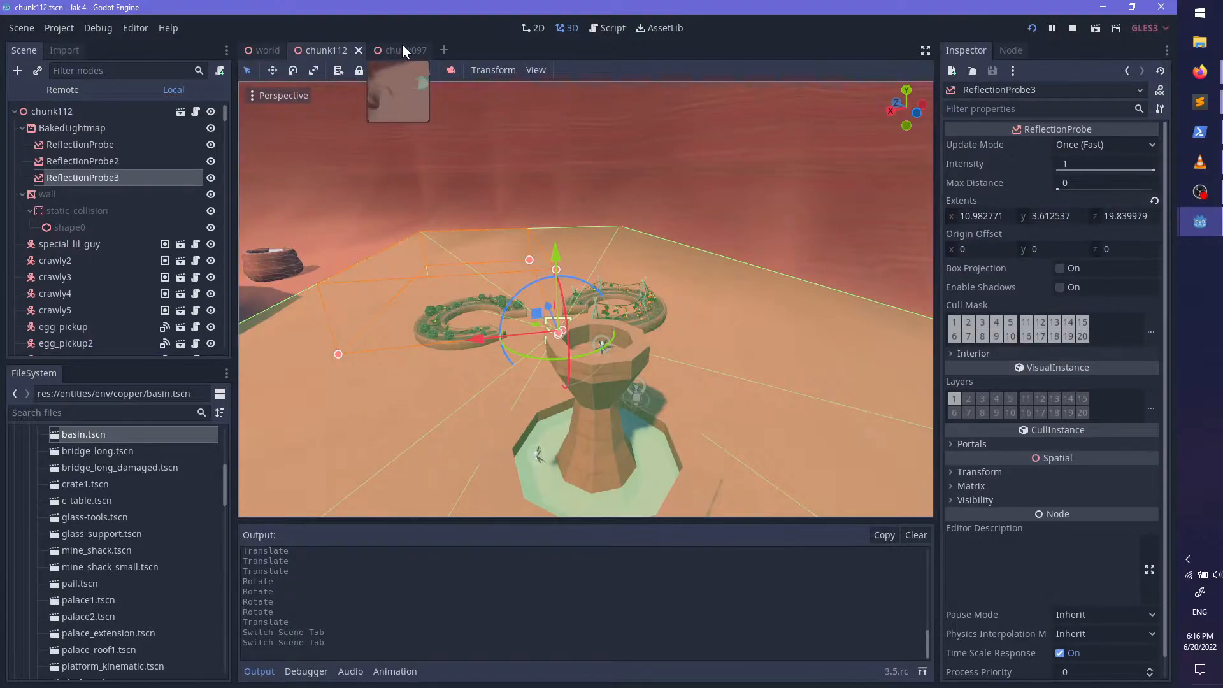
{"action": "left_click", "coordinate": [403, 50]}
{"action": "left_click", "coordinate": [446, 51]}
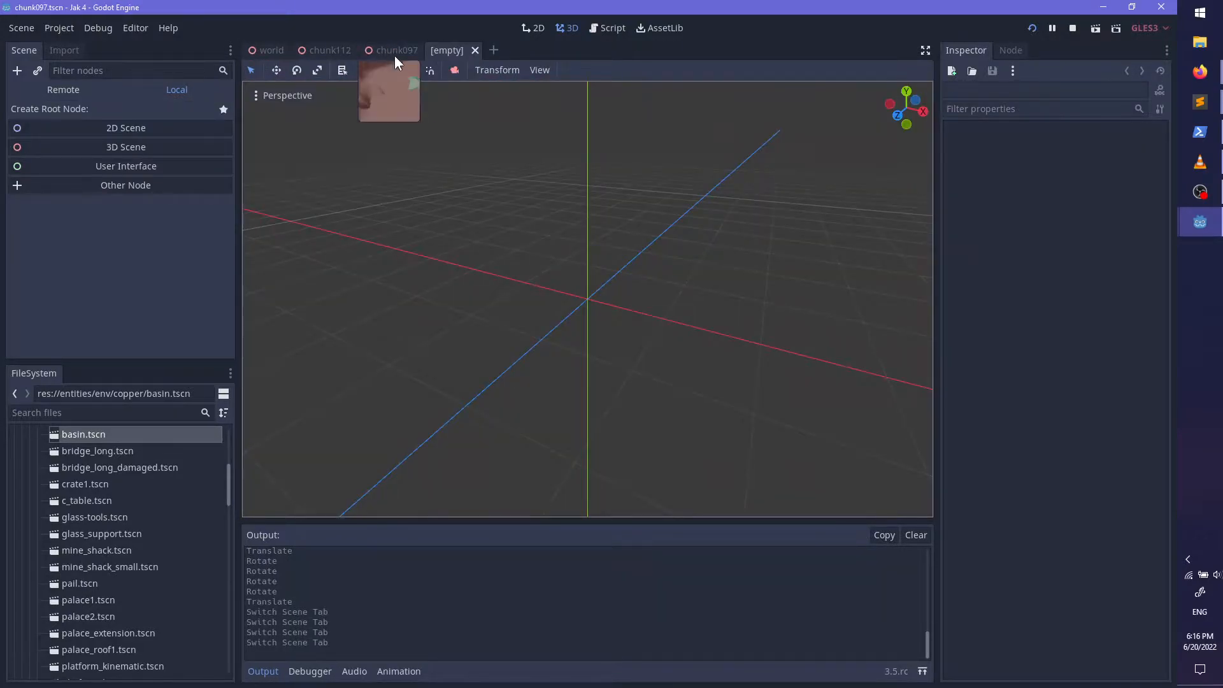
{"action": "left_click", "coordinate": [390, 51]}
Step: Try a rock4.tscn instance beside rock8, undo it and place an instance of rock2.tscn there instead
{"action": "scroll", "coordinate": [673, 258], "scroll_direction": "up", "scroll_amount": 10}
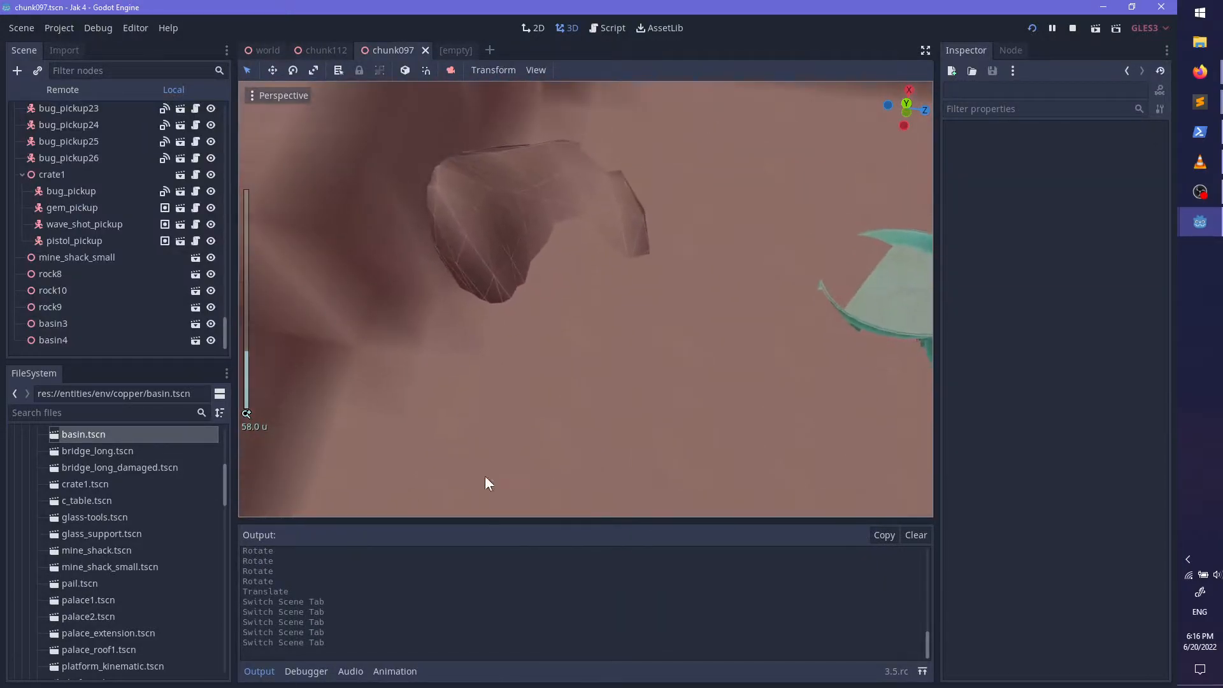
{"action": "scroll", "coordinate": [73, 623], "scroll_direction": "down", "scroll_amount": 15}
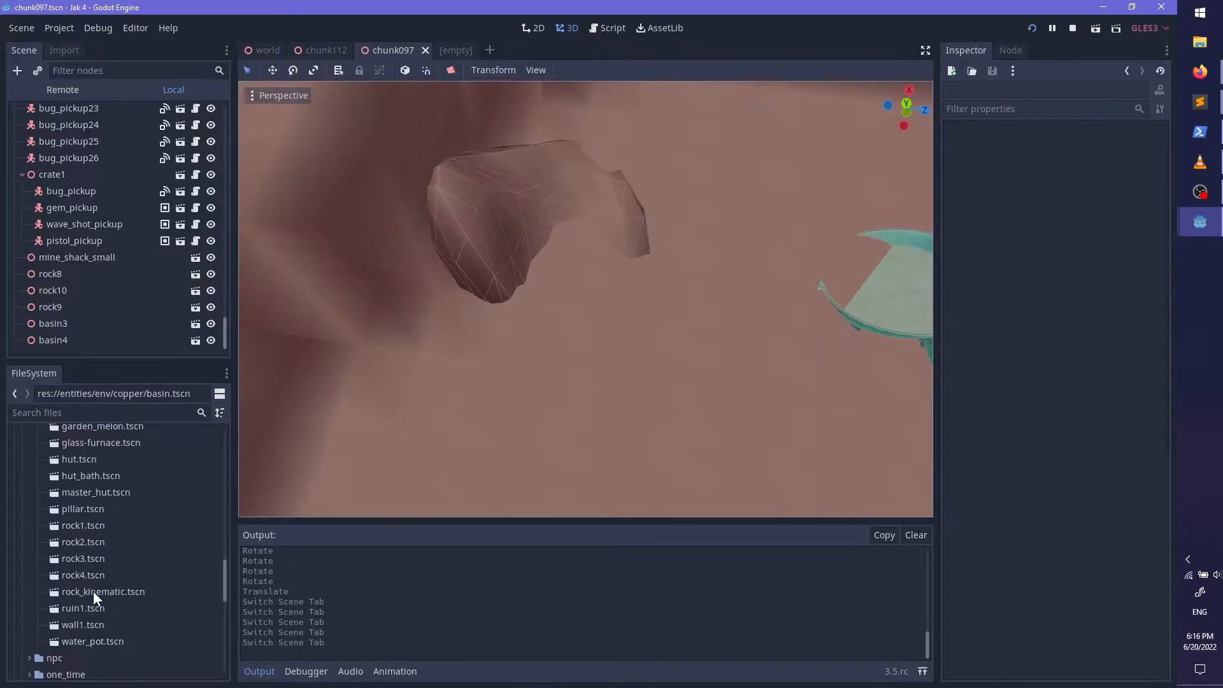
{"action": "left_click_drag", "start_coordinate": [91, 574], "coordinate": [526, 278]}
{"action": "key", "text": "ctrl+z"}
{"action": "left_click_drag", "start_coordinate": [88, 545], "coordinate": [576, 242]}
{"action": "scroll", "coordinate": [567, 227], "scroll_direction": "up", "scroll_amount": 5}
{"action": "left_click", "coordinate": [576, 242]}
{"action": "middle_click_drag", "start_coordinate": [577, 242], "coordinate": [593, 185]}
Step: Rotate the rock2 instance and move it to fit against the terrain near rock8
{"action": "left_click_drag", "start_coordinate": [611, 187], "coordinate": [620, 211]}
{"action": "middle_click_drag", "start_coordinate": [621, 214], "coordinate": [634, 184]}
{"action": "left_click_drag", "start_coordinate": [545, 157], "coordinate": [558, 107]}
{"action": "middle_click_drag", "start_coordinate": [560, 108], "coordinate": [549, 299]}
{"action": "scroll", "coordinate": [502, 333], "scroll_direction": "down", "scroll_amount": 3}
{"action": "scroll", "coordinate": [706, 312], "scroll_direction": "up", "scroll_amount": 3}
Step: Adjust the new rock2 instance's rotation and position further so it rests snugly beside rock8
{"action": "mouse_move", "coordinate": [721, 327]}
{"action": "left_mouse_down"}
{"action": "mouse_move", "coordinate": [754, 314]}
{"action": "mouse_move", "coordinate": [722, 339]}
{"action": "left_mouse_up"}
{"action": "middle_click_drag", "start_coordinate": [721, 339], "coordinate": [582, 265]}
{"action": "mouse_move", "coordinate": [577, 266]}
{"action": "left_mouse_down"}
{"action": "mouse_move", "coordinate": [566, 246]}
{"action": "mouse_move", "coordinate": [582, 255]}
{"action": "left_mouse_up"}
{"action": "middle_click_drag", "start_coordinate": [581, 255], "coordinate": [508, 195]}
{"action": "left_click_drag", "start_coordinate": [535, 173], "coordinate": [547, 159]}
{"action": "middle_click_drag", "start_coordinate": [547, 159], "coordinate": [373, 287]}
{"action": "scroll", "coordinate": [544, 291], "scroll_direction": "up", "scroll_amount": 3}
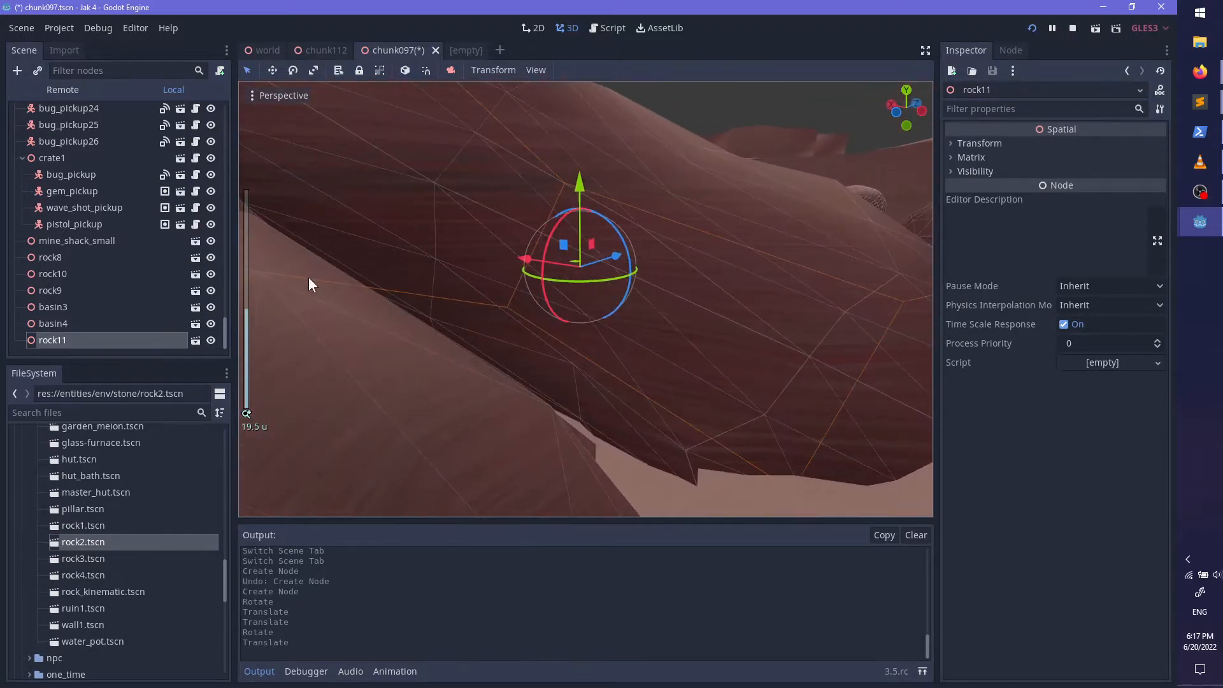
Step: Deselect the rock, check its placement in the quarry and save the chunk097 scene
{"action": "left_click", "coordinate": [106, 349]}
{"action": "scroll", "coordinate": [487, 355], "scroll_direction": "down", "scroll_amount": 8}
{"action": "middle_click_drag", "start_coordinate": [486, 353], "coordinate": [442, 363]}
{"action": "key", "text": "ctrl+s"}
{"action": "left_click", "coordinate": [457, 51]}
{"action": "left_click", "coordinate": [375, 51]}
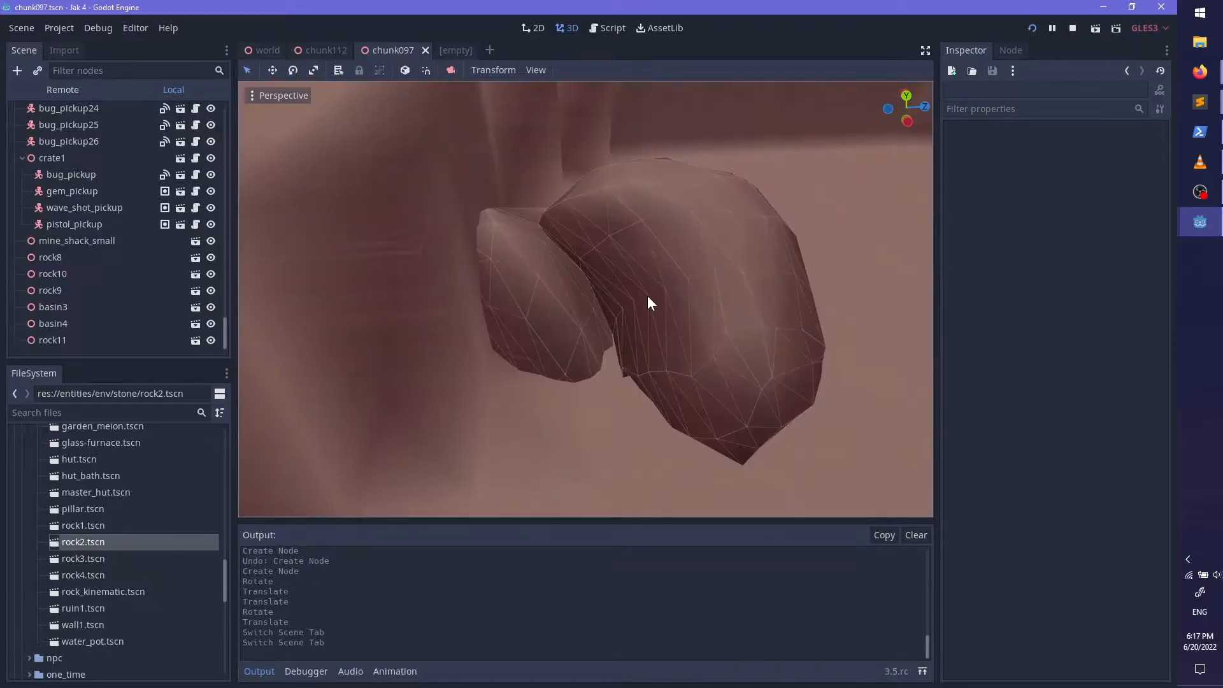
Step: Place an instance of rock1.tscn against the larger rocks, then rotate it and shift it into position
{"action": "middle_click_drag", "start_coordinate": [638, 295], "coordinate": [573, 356]}
{"action": "left_click_drag", "start_coordinate": [103, 528], "coordinate": [589, 184]}
{"action": "middle_click_drag", "start_coordinate": [589, 183], "coordinate": [532, 320]}
{"action": "scroll", "coordinate": [532, 320], "scroll_direction": "up", "scroll_amount": 4}
{"action": "left_click", "coordinate": [600, 297]}
{"action": "middle_click_drag", "start_coordinate": [599, 296], "coordinate": [609, 194]}
{"action": "left_click_drag", "start_coordinate": [642, 240], "coordinate": [634, 340]}
{"action": "left_click_drag", "start_coordinate": [601, 255], "coordinate": [605, 204]}
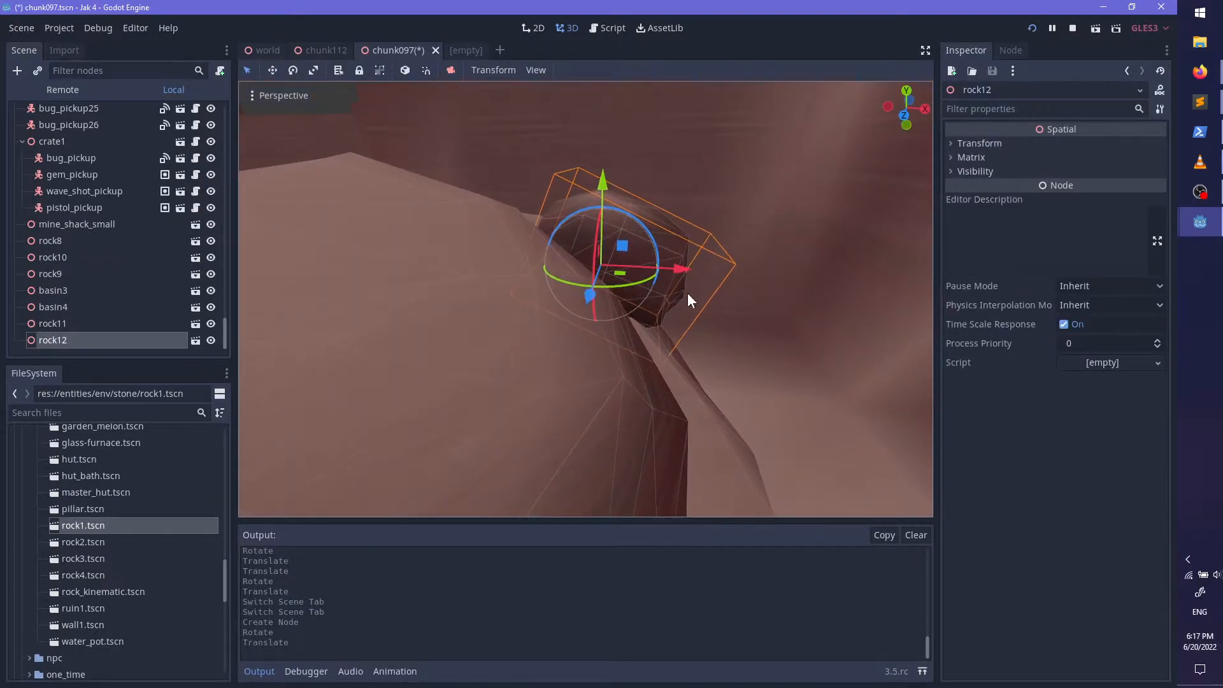
Step: Raise the rock1 instance slightly and rotate it about several axes to fit the gap by the neighbouring rock
{"action": "scroll", "coordinate": [616, 350], "scroll_direction": "up", "scroll_amount": 4}
{"action": "middle_click_drag", "start_coordinate": [617, 349], "coordinate": [505, 282]}
{"action": "scroll", "coordinate": [506, 280], "scroll_direction": "up", "scroll_amount": 2}
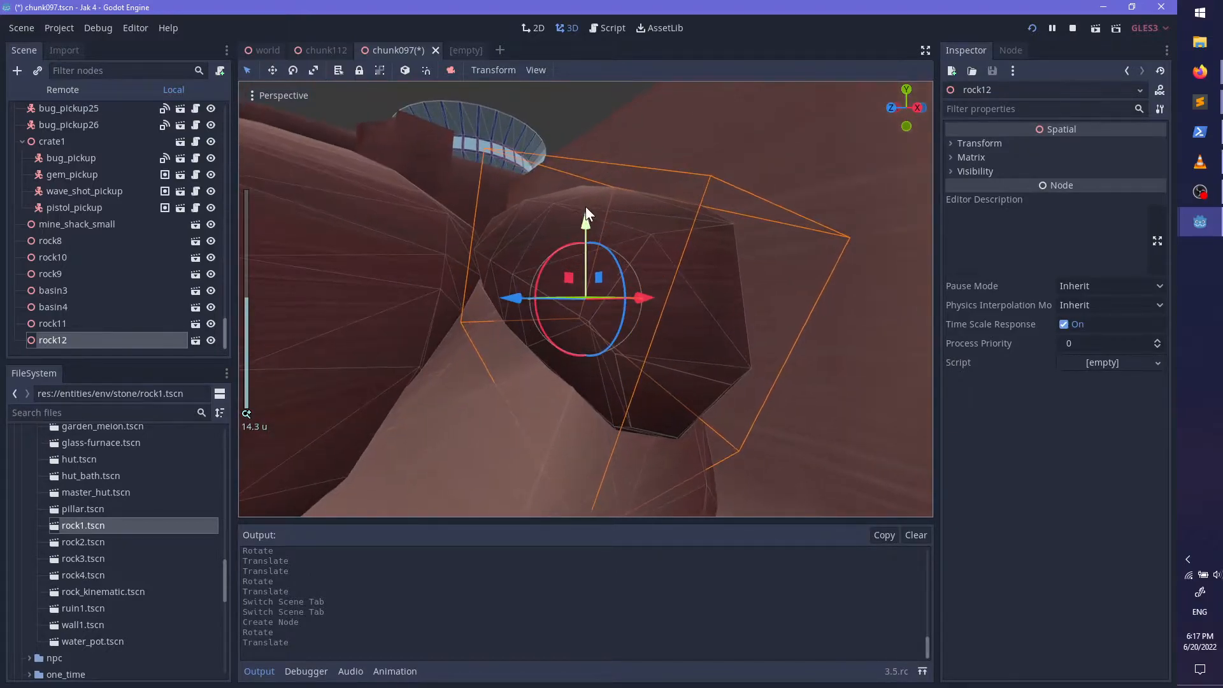
{"action": "left_click_drag", "start_coordinate": [586, 213], "coordinate": [584, 195]}
{"action": "left_click_drag", "start_coordinate": [556, 234], "coordinate": [525, 303]}
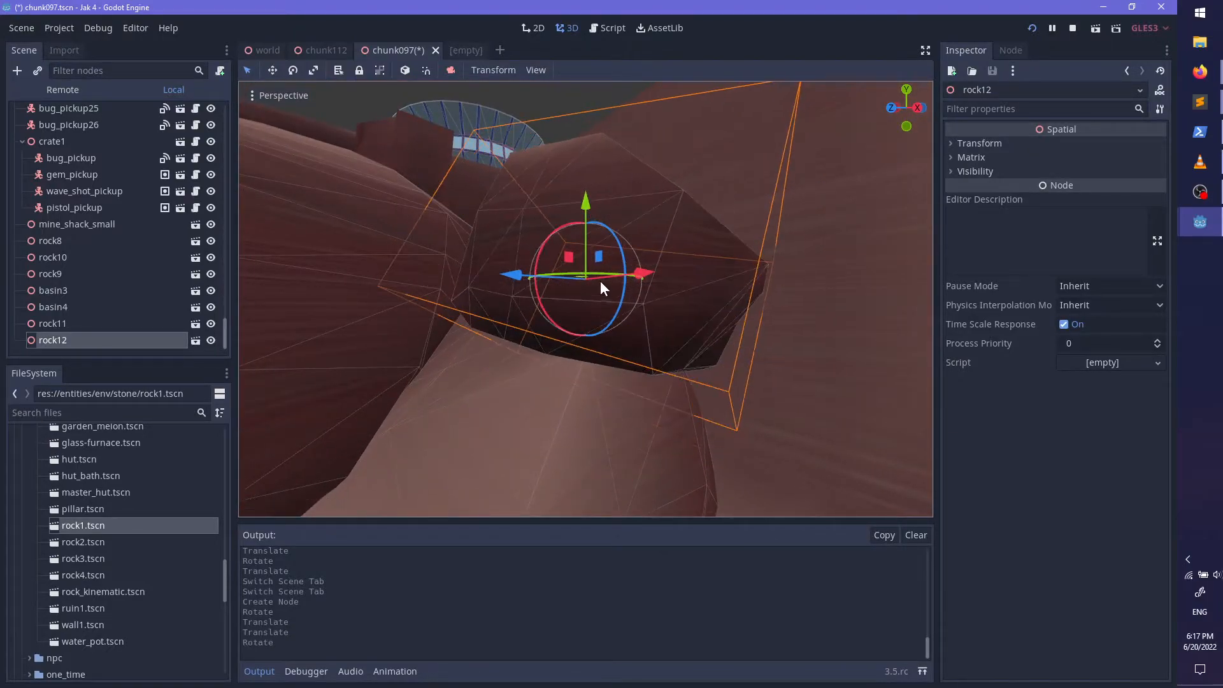
{"action": "middle_click_drag", "start_coordinate": [600, 281], "coordinate": [582, 345]}
{"action": "left_click_drag", "start_coordinate": [585, 323], "coordinate": [548, 316]}
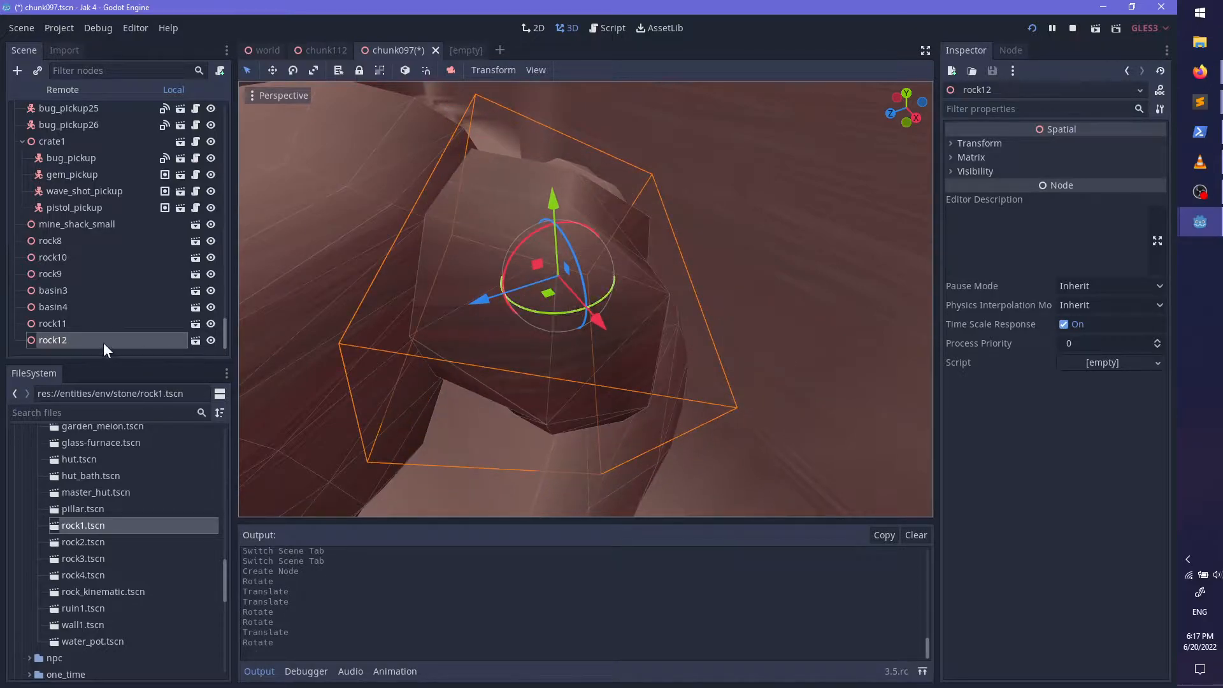
Step: Make a last adjustment to rock12's rotation and position, and deselect it
{"action": "left_click", "coordinate": [104, 349]}
{"action": "middle_click_drag", "start_coordinate": [395, 386], "coordinate": [528, 354]}
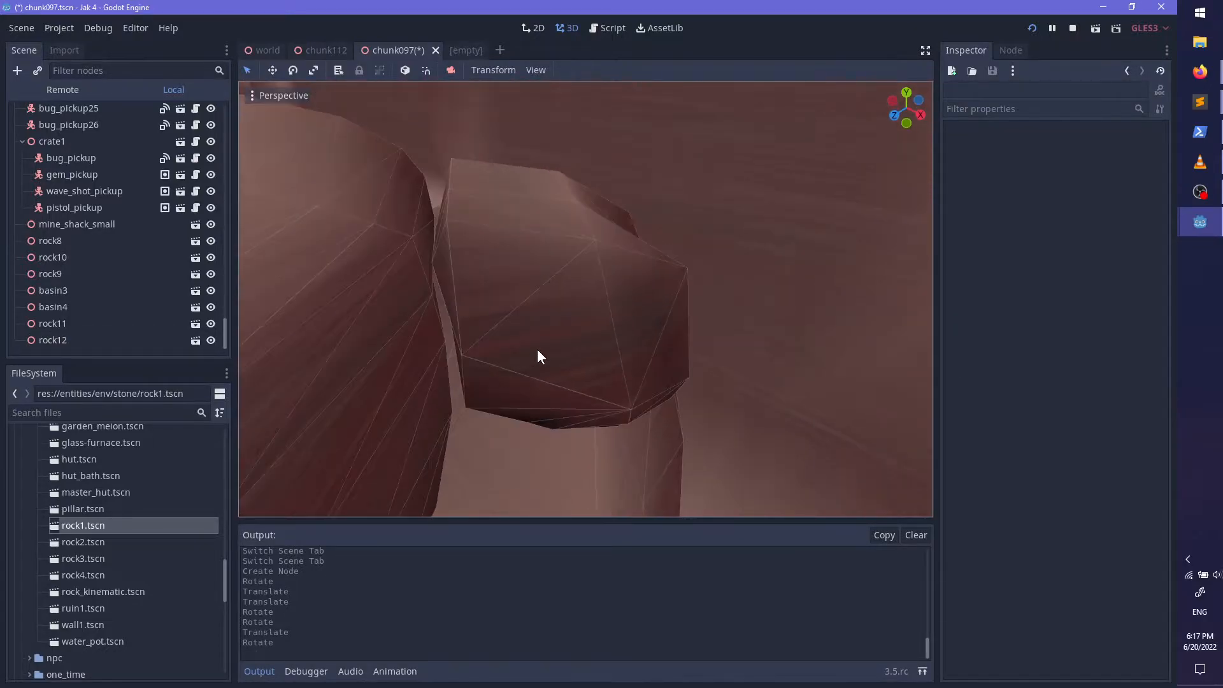
{"action": "left_click", "coordinate": [549, 324]}
{"action": "mouse_move", "coordinate": [549, 325]}
{"action": "left_mouse_down"}
{"action": "mouse_move", "coordinate": [533, 315]}
{"action": "mouse_move", "coordinate": [542, 303]}
{"action": "left_mouse_up"}
{"action": "middle_click_drag", "start_coordinate": [542, 302], "coordinate": [414, 280]}
{"action": "left_click", "coordinate": [59, 351]}
Step: Place an instance of rock3.tscn on open quarry floor away from the finished rock cluster
{"action": "scroll", "coordinate": [484, 344], "scroll_direction": "down", "scroll_amount": 8}
{"action": "middle_click_drag", "start_coordinate": [492, 305], "coordinate": [523, 322]}
{"action": "scroll", "coordinate": [546, 349], "scroll_direction": "down", "scroll_amount": 10}
{"action": "scroll", "coordinate": [496, 364], "scroll_direction": "up", "scroll_amount": 8}
{"action": "left_click", "coordinate": [462, 413]}
{"action": "middle_click_drag", "start_coordinate": [462, 414], "coordinate": [232, 274]}
{"action": "left_click", "coordinate": [217, 265]}
{"action": "middle_click_drag", "start_coordinate": [571, 296], "coordinate": [424, 417], "text": "shift"}
{"action": "scroll", "coordinate": [439, 427], "scroll_direction": "up", "scroll_amount": 9}
{"action": "scroll", "coordinate": [484, 417], "scroll_direction": "down", "scroll_amount": 7}
{"action": "middle_click_drag", "start_coordinate": [534, 400], "coordinate": [432, 458], "text": "shift"}
{"action": "scroll", "coordinate": [430, 460], "scroll_direction": "up", "scroll_amount": 4}
{"action": "middle_click_drag", "start_coordinate": [431, 381], "coordinate": [447, 409], "text": "shift"}
{"action": "left_click_drag", "start_coordinate": [82, 558], "coordinate": [567, 397]}
{"action": "scroll", "coordinate": [539, 338], "scroll_direction": "up", "scroll_amount": 3}
{"action": "scroll", "coordinate": [565, 341], "scroll_direction": "down", "scroll_amount": 2}
Step: Rotate the rock3 instance and move it so it sits naturally on the ground
{"action": "middle_click_drag", "start_coordinate": [566, 397], "coordinate": [468, 239]}
{"action": "left_click", "coordinate": [586, 235]}
{"action": "left_click_drag", "start_coordinate": [579, 237], "coordinate": [551, 389]}
{"action": "mouse_move", "coordinate": [627, 274]}
{"action": "left_mouse_down"}
{"action": "mouse_move", "coordinate": [647, 302]}
{"action": "mouse_move", "coordinate": [643, 280]}
{"action": "left_mouse_up"}
{"action": "middle_click_drag", "start_coordinate": [637, 286], "coordinate": [581, 371]}
{"action": "scroll", "coordinate": [574, 371], "scroll_direction": "down", "scroll_amount": 5}
Step: Place another instance of rock2.tscn behind the existing rocks near the quarry wall
{"action": "left_click", "coordinate": [192, 353]}
{"action": "left_click_drag", "start_coordinate": [154, 540], "coordinate": [612, 121]}
{"action": "scroll", "coordinate": [687, 225], "scroll_direction": "up", "scroll_amount": 4}
{"action": "middle_click_drag", "start_coordinate": [612, 122], "coordinate": [552, 322]}
{"action": "left_click", "coordinate": [573, 344]}
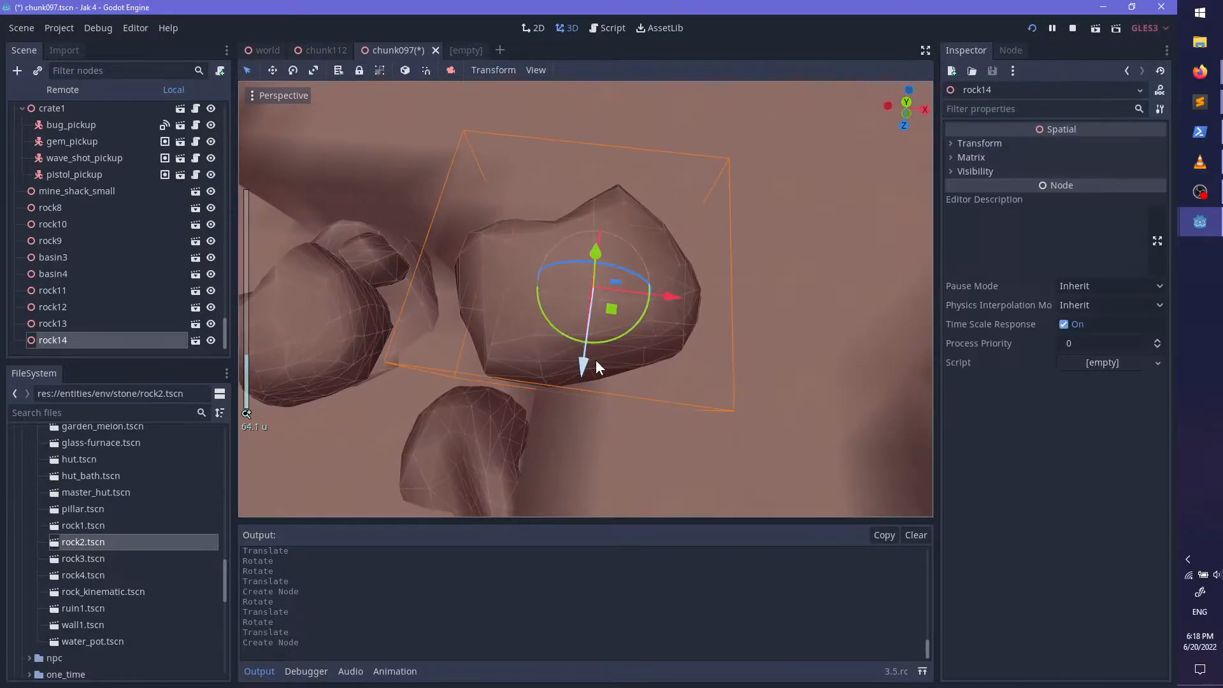
Step: Rotate rock14 and move it to a new resting position near the wall, and deselect it
{"action": "left_click_drag", "start_coordinate": [607, 339], "coordinate": [523, 356]}
{"action": "middle_click_drag", "start_coordinate": [634, 221], "coordinate": [670, 239]}
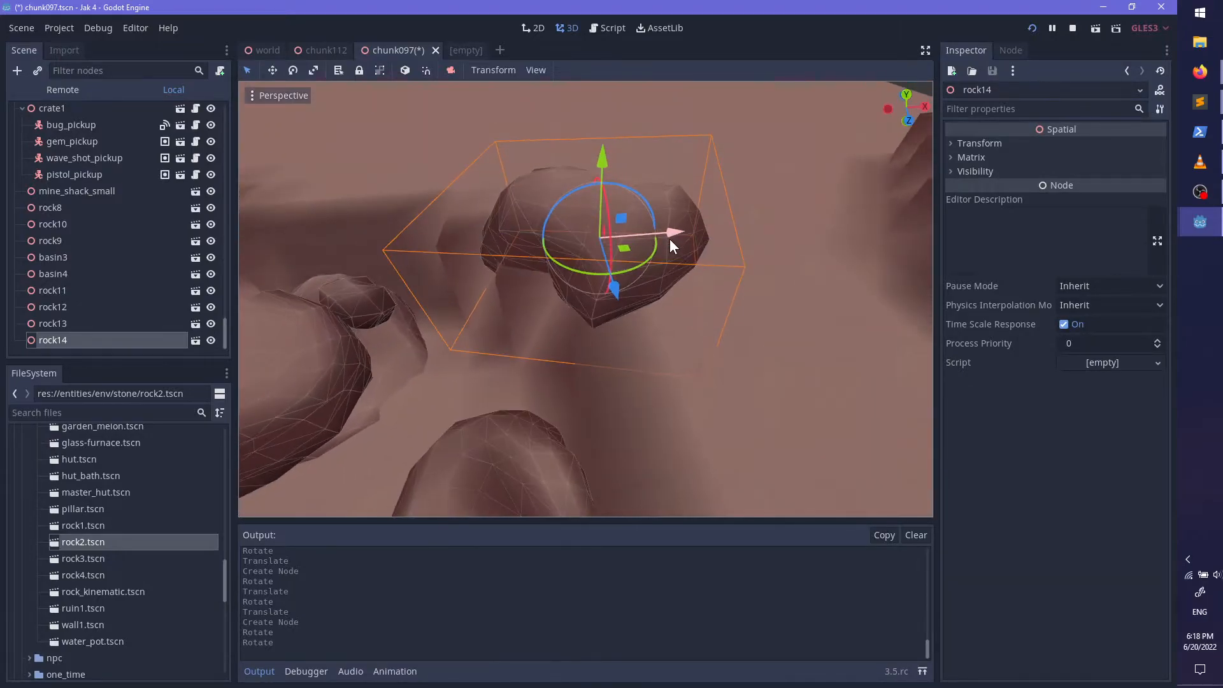
{"action": "left_click_drag", "start_coordinate": [638, 250], "coordinate": [600, 260]}
{"action": "left_click", "coordinate": [144, 350]}
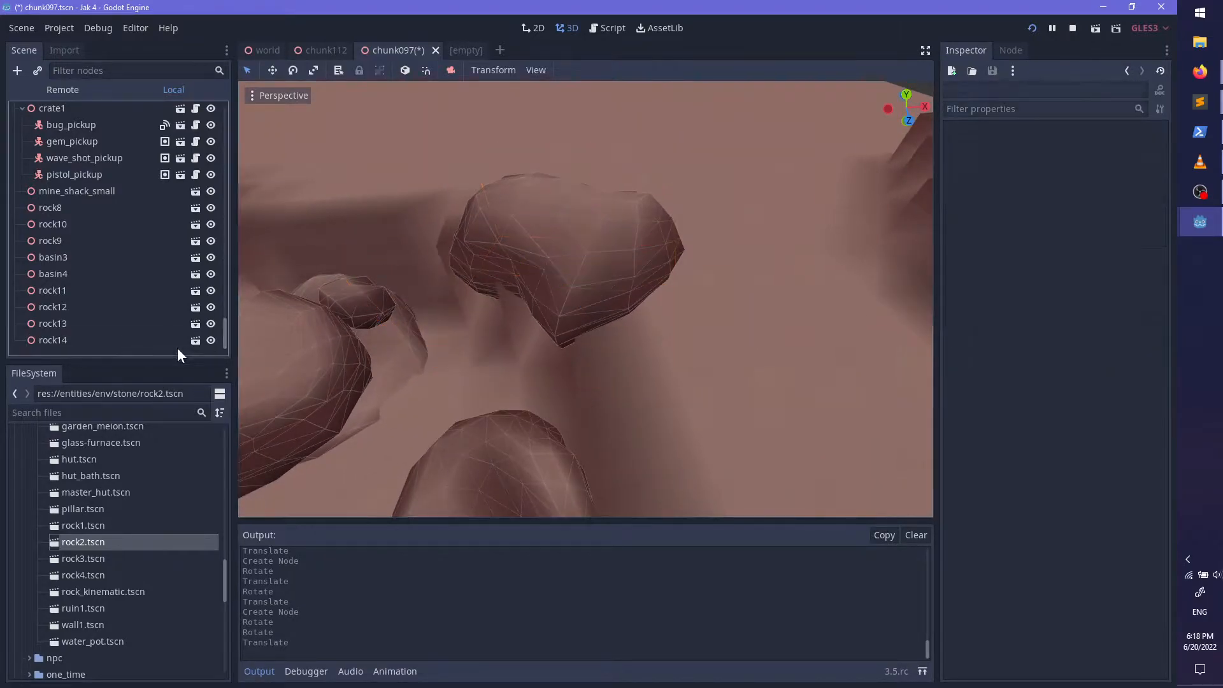
Step: Place an instance of rock_kinematic.tscn on the quarry floor near the copper basins
{"action": "scroll", "coordinate": [396, 414], "scroll_direction": "down", "scroll_amount": 8}
{"action": "middle_click_drag", "start_coordinate": [397, 414], "coordinate": [668, 325], "text": "shift"}
{"action": "scroll", "coordinate": [663, 326], "scroll_direction": "up", "scroll_amount": 4}
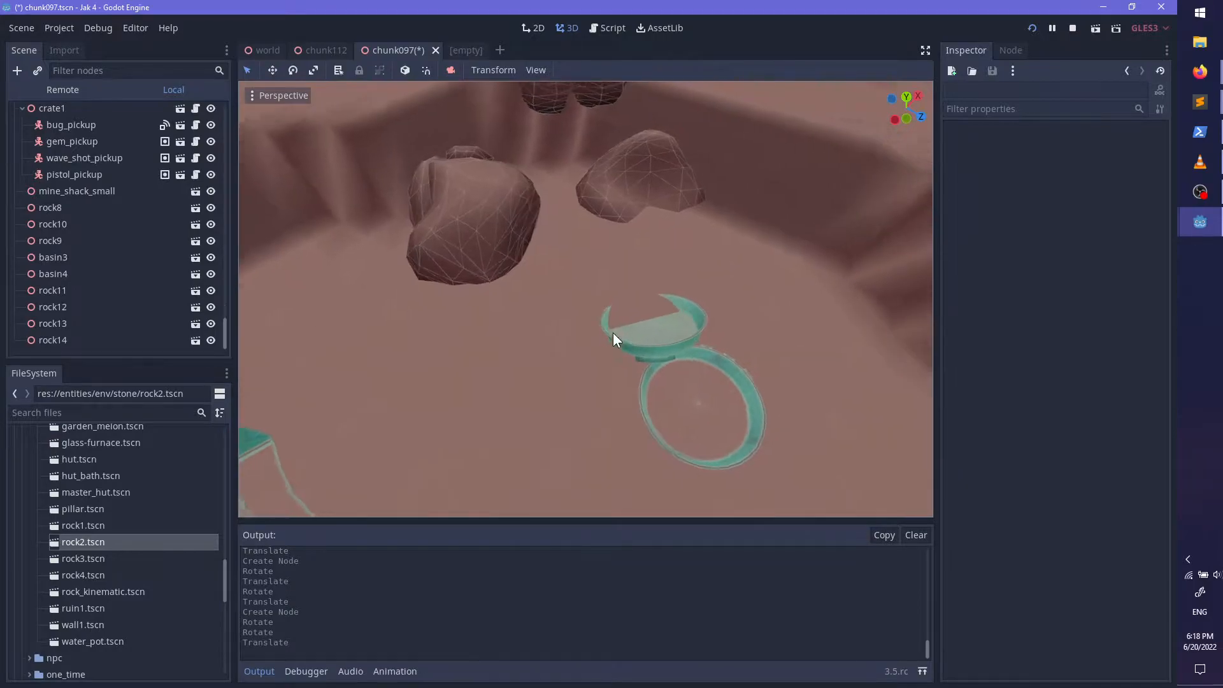
{"action": "left_click_drag", "start_coordinate": [96, 592], "coordinate": [572, 321]}
{"action": "scroll", "coordinate": [639, 343], "scroll_direction": "down", "scroll_amount": 2}
{"action": "middle_click_drag", "start_coordinate": [572, 321], "coordinate": [478, 394]}
{"action": "scroll", "coordinate": [596, 337], "scroll_direction": "up", "scroll_amount": 10}
{"action": "left_click", "coordinate": [489, 172]}
{"action": "scroll", "coordinate": [589, 289], "scroll_direction": "down", "scroll_amount": 6}
Step: Place a second instance of rock_kinematic.tscn near the pair of basins
{"action": "left_click", "coordinate": [120, 353]}
{"action": "scroll", "coordinate": [636, 288], "scroll_direction": "down", "scroll_amount": 7}
{"action": "left_click", "coordinate": [147, 589]}
{"action": "left_click_drag", "start_coordinate": [145, 591], "coordinate": [609, 400]}
{"action": "scroll", "coordinate": [588, 370], "scroll_direction": "up", "scroll_amount": 3}
{"action": "middle_click_drag", "start_coordinate": [609, 408], "coordinate": [670, 200]}
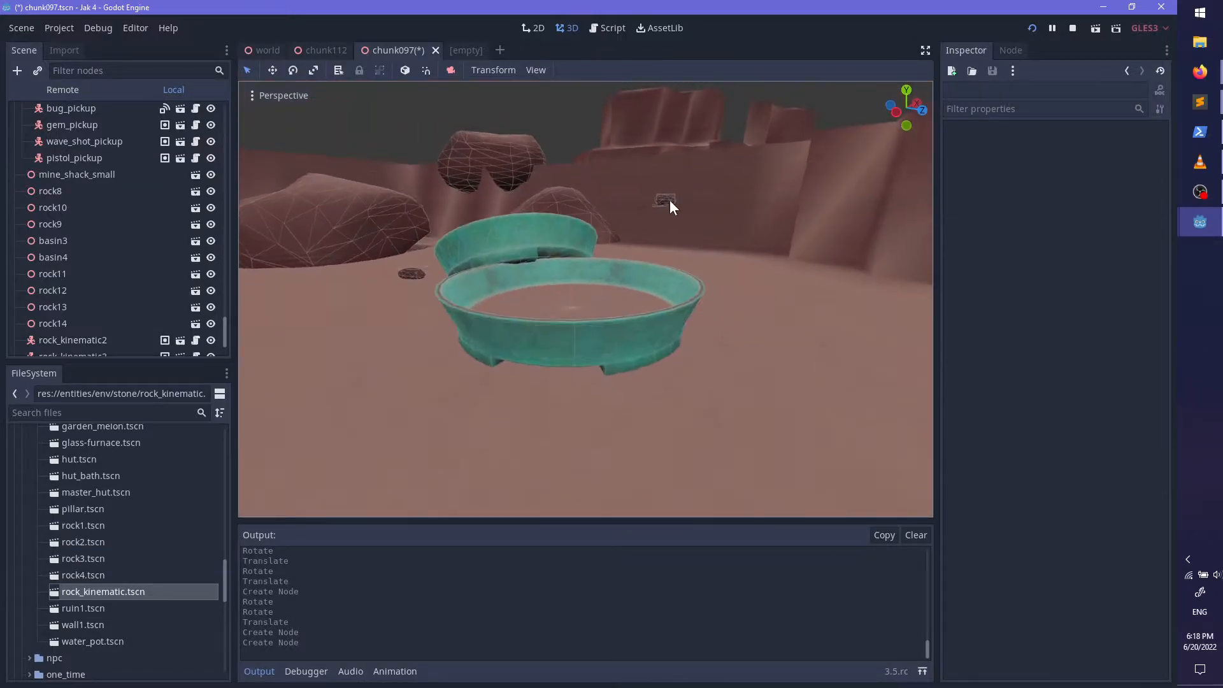
Step: Lower rock_kinematic3 onto the quarry floor and rotate it
{"action": "left_click", "coordinate": [667, 200]}
{"action": "left_click_drag", "start_coordinate": [666, 142], "coordinate": [673, 179]}
{"action": "key", "text": "f"}
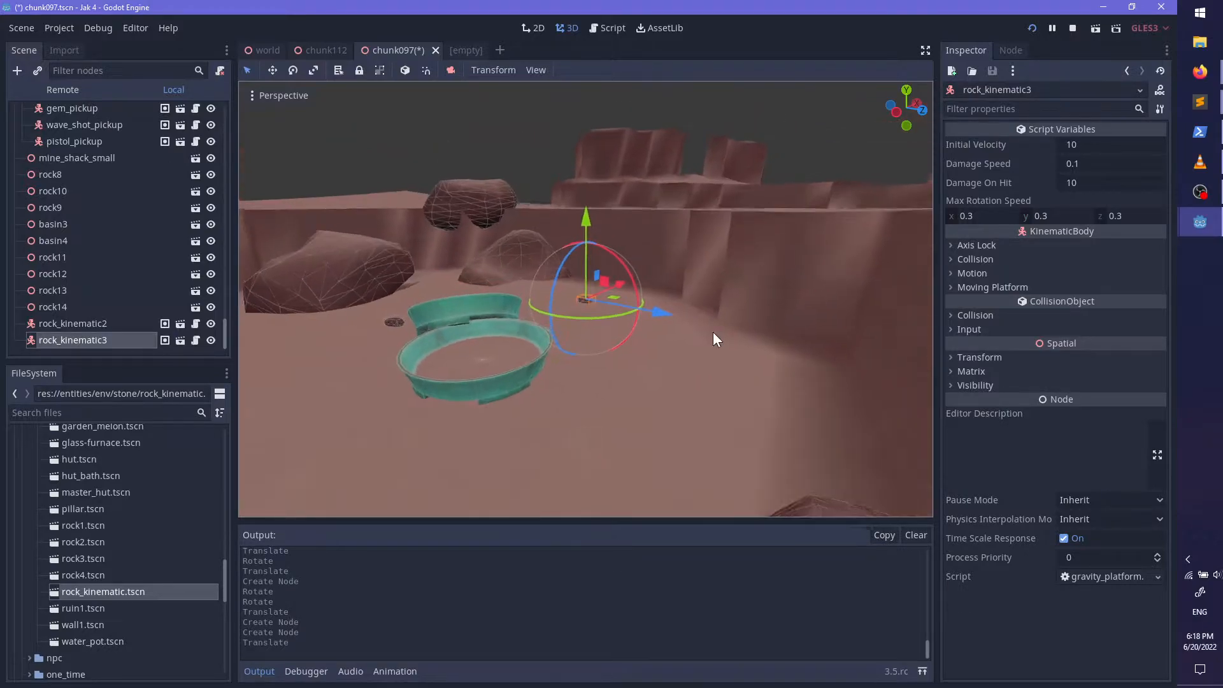
{"action": "scroll", "coordinate": [691, 330], "scroll_direction": "up", "scroll_amount": 12}
{"action": "left_click_drag", "start_coordinate": [601, 316], "coordinate": [286, 236]}
{"action": "scroll", "coordinate": [679, 292], "scroll_direction": "down", "scroll_amount": 9}
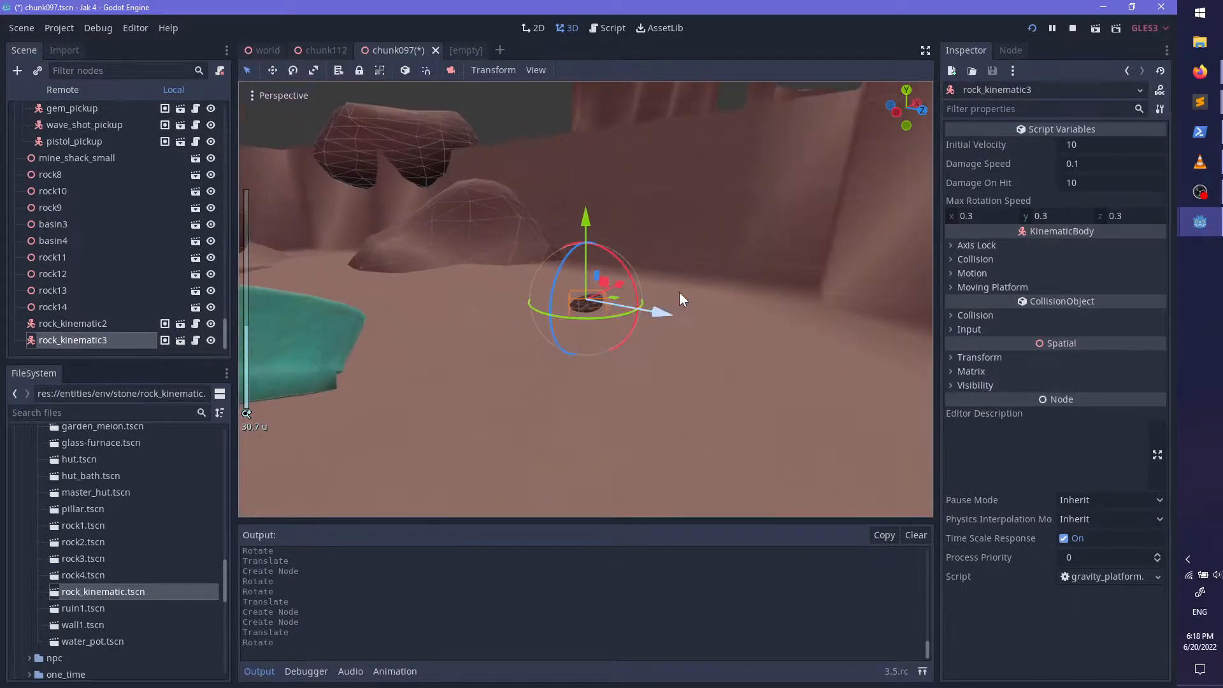
Step: Duplicate rock_kinematic3 and move the copy to another spot on the quarry floor
{"action": "middle_click_drag", "start_coordinate": [680, 291], "coordinate": [527, 408]}
{"action": "scroll", "coordinate": [497, 333], "scroll_direction": "down", "scroll_amount": 15}
{"action": "middle_click_drag", "start_coordinate": [498, 334], "coordinate": [605, 331], "text": "shift"}
{"action": "key", "text": "ctrl+d"}
{"action": "left_click_drag", "start_coordinate": [693, 319], "coordinate": [466, 287]}
{"action": "key", "text": "f"}
{"action": "scroll", "coordinate": [554, 334], "scroll_direction": "up", "scroll_amount": 10}
{"action": "middle_click_drag", "start_coordinate": [560, 344], "coordinate": [564, 202]}
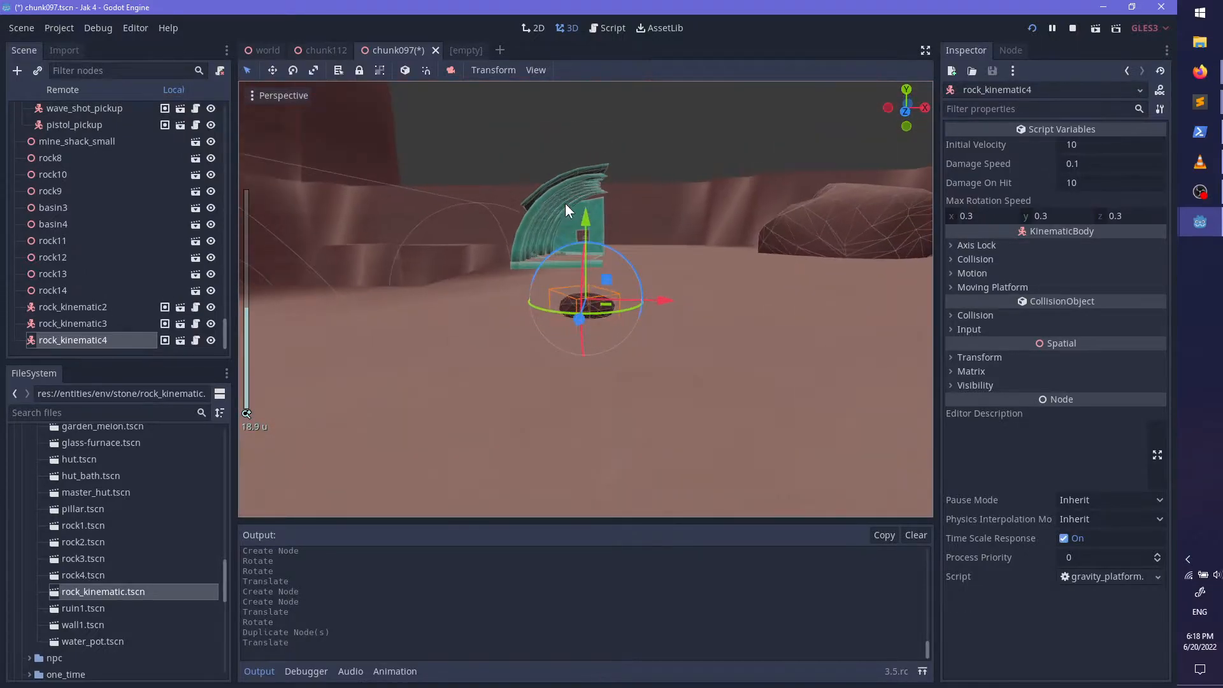
Step: Rotate the duplicated kinematic rock so it is oriented differently from the original
{"action": "left_click_drag", "start_coordinate": [615, 251], "coordinate": [468, 296]}
{"action": "scroll", "coordinate": [650, 249], "scroll_direction": "down", "scroll_amount": 6}
{"action": "middle_click_drag", "start_coordinate": [655, 248], "coordinate": [402, 395]}
{"action": "scroll", "coordinate": [494, 348], "scroll_direction": "down", "scroll_amount": 14}
{"action": "left_click_drag", "start_coordinate": [591, 354], "coordinate": [521, 350]}
{"action": "scroll", "coordinate": [579, 341], "scroll_direction": "up", "scroll_amount": 4}
Step: Duplicate rock_kinematic4, move the copy elsewhere on the floor, rotate it and deselect it
{"action": "middle_click_drag", "start_coordinate": [579, 341], "coordinate": [512, 363], "text": "shift"}
{"action": "key", "text": "ctrl+d"}
{"action": "left_click_drag", "start_coordinate": [483, 337], "coordinate": [667, 427]}
{"action": "key", "text": "f"}
{"action": "middle_click_drag", "start_coordinate": [667, 426], "coordinate": [622, 255]}
{"action": "left_click_drag", "start_coordinate": [621, 255], "coordinate": [678, 332]}
{"action": "scroll", "coordinate": [548, 281], "scroll_direction": "up", "scroll_amount": 3}
{"action": "middle_click_drag", "start_coordinate": [678, 332], "coordinate": [768, 299]}
{"action": "left_click", "coordinate": [616, 330]}
Step: Place an instance of hut.tscn in the empty hollow between the canyon walls
{"action": "scroll", "coordinate": [617, 330], "scroll_direction": "down", "scroll_amount": 10}
{"action": "scroll", "coordinate": [417, 349], "scroll_direction": "down", "scroll_amount": 4}
{"action": "middle_click_drag", "start_coordinate": [746, 345], "coordinate": [615, 164], "text": "shift"}
{"action": "scroll", "coordinate": [633, 249], "scroll_direction": "down", "scroll_amount": 4}
{"action": "middle_click_drag", "start_coordinate": [634, 249], "coordinate": [541, 351]}
{"action": "scroll", "coordinate": [540, 350], "scroll_direction": "up", "scroll_amount": 8}
{"action": "middle_click_drag", "start_coordinate": [466, 349], "coordinate": [586, 421]}
{"action": "scroll", "coordinate": [586, 421], "scroll_direction": "up", "scroll_amount": 6}
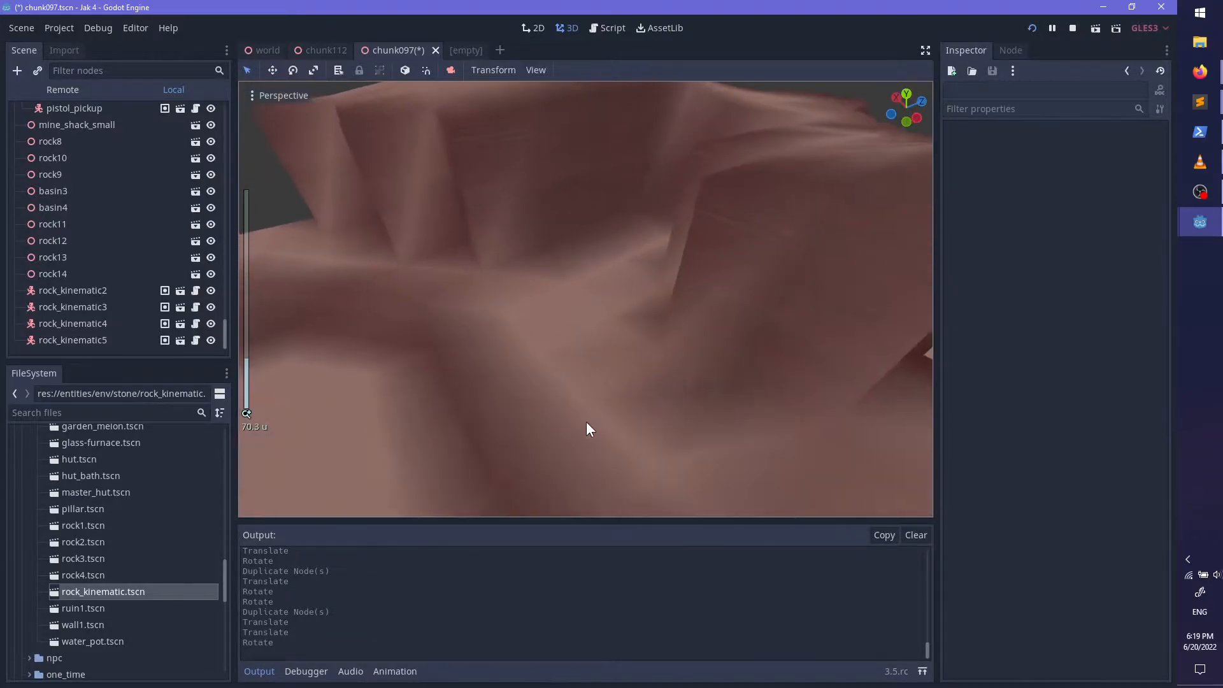
{"action": "scroll", "coordinate": [552, 423], "scroll_direction": "down", "scroll_amount": 4}
{"action": "scroll", "coordinate": [101, 556], "scroll_direction": "up", "scroll_amount": 4}
{"action": "left_click_drag", "start_coordinate": [80, 584], "coordinate": [668, 260]}
{"action": "scroll", "coordinate": [638, 294], "scroll_direction": "up", "scroll_amount": 3}
Step: Rotate the hut within the canyon hollow and deselect it
{"action": "left_click_drag", "start_coordinate": [615, 298], "coordinate": [748, 204]}
{"action": "middle_click_drag", "start_coordinate": [747, 204], "coordinate": [687, 376]}
{"action": "scroll", "coordinate": [637, 339], "scroll_direction": "up", "scroll_amount": 2}
{"action": "scroll", "coordinate": [687, 375], "scroll_direction": "up", "scroll_amount": 4}
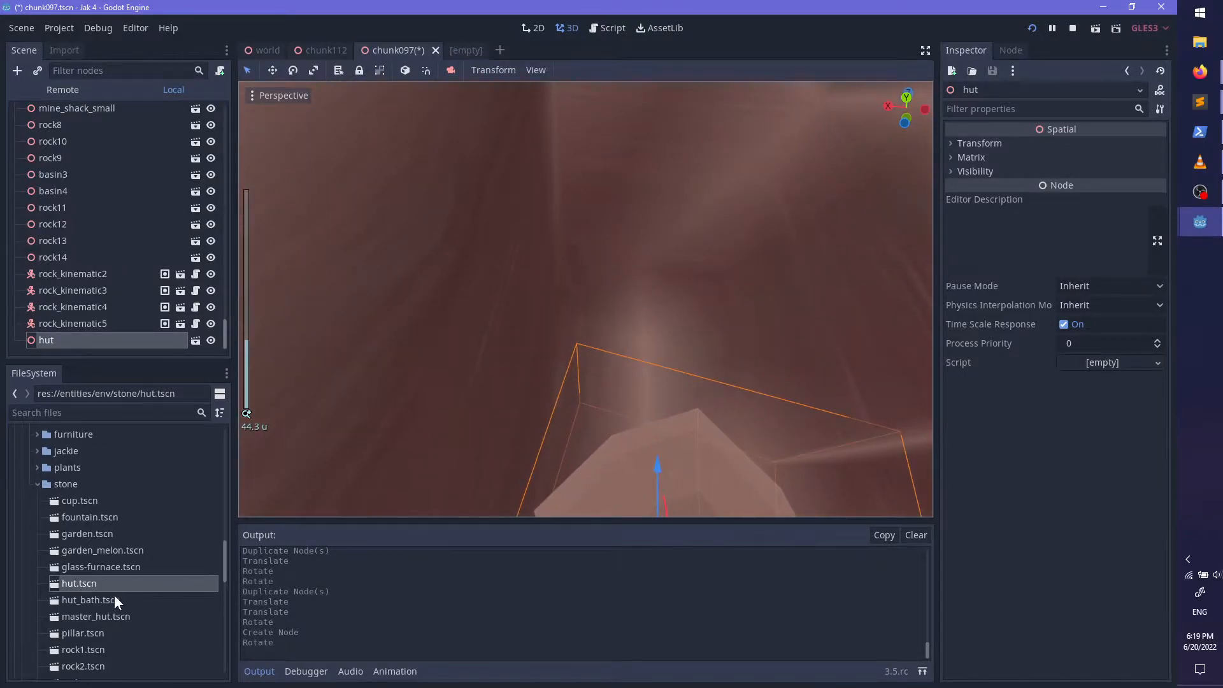
{"action": "left_click", "coordinate": [95, 352]}
Step: Place an instance of hut_bath.tscn beside the hut and adjust its position and height against the terrain
{"action": "left_click_drag", "start_coordinate": [109, 593], "coordinate": [624, 322]}
{"action": "scroll", "coordinate": [632, 323], "scroll_direction": "down", "scroll_amount": 6}
{"action": "left_click_drag", "start_coordinate": [641, 278], "coordinate": [630, 309]}
{"action": "key", "text": "f"}
{"action": "scroll", "coordinate": [630, 328], "scroll_direction": "up", "scroll_amount": 19}
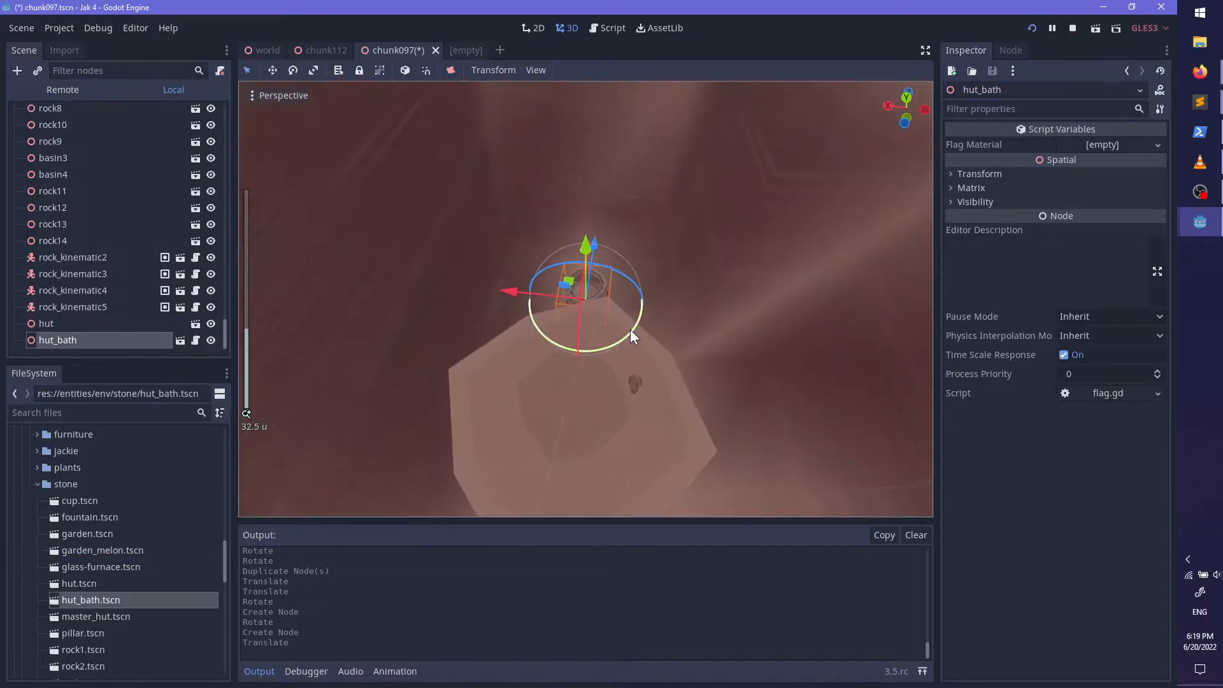
{"action": "middle_click_drag", "start_coordinate": [630, 330], "coordinate": [368, 245]}
{"action": "scroll", "coordinate": [370, 247], "scroll_direction": "up", "scroll_amount": 9}
{"action": "left_click_drag", "start_coordinate": [582, 225], "coordinate": [582, 214]}
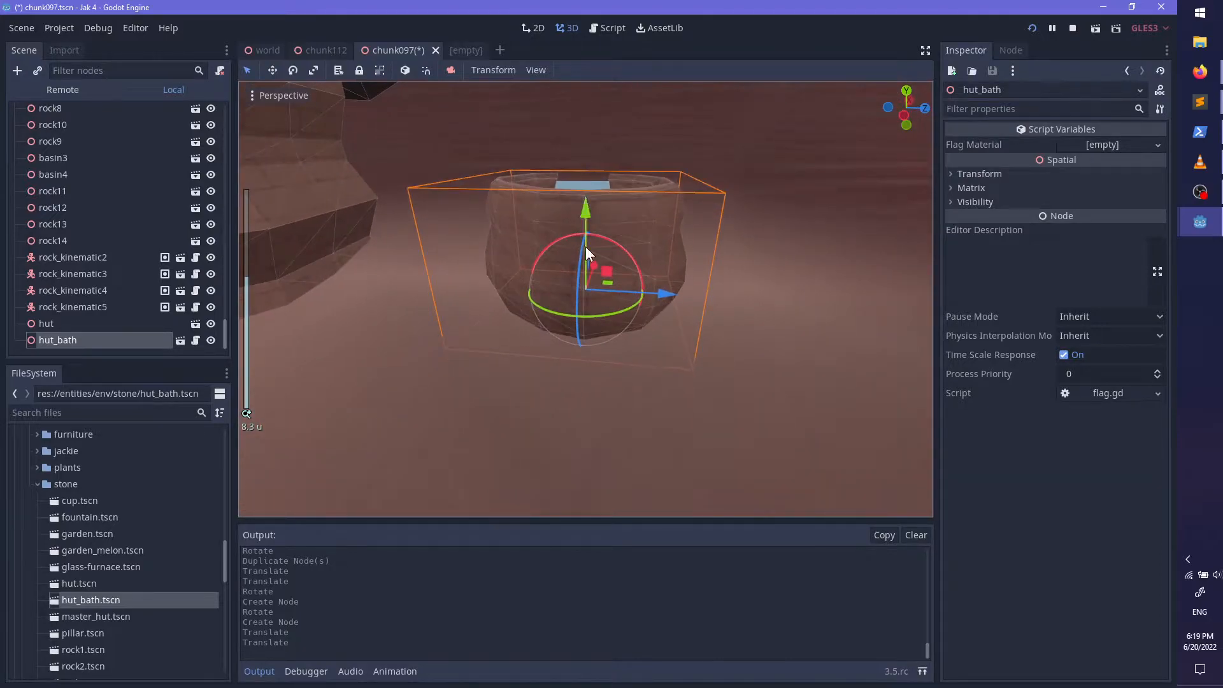
Step: Rotate the hut bath beside the hut in the canyon hollow and deselect it
{"action": "middle_click_drag", "start_coordinate": [587, 248], "coordinate": [451, 295]}
{"action": "left_click_drag", "start_coordinate": [547, 316], "coordinate": [558, 244]}
{"action": "middle_click_drag", "start_coordinate": [558, 243], "coordinate": [583, 368]}
{"action": "scroll", "coordinate": [558, 377], "scroll_direction": "up", "scroll_amount": 3}
{"action": "scroll", "coordinate": [585, 362], "scroll_direction": "down", "scroll_amount": 10}
{"action": "middle_click_drag", "start_coordinate": [648, 345], "coordinate": [574, 372]}
{"action": "left_click", "coordinate": [110, 342], "text": "ctrl"}
Step: Duplicate the hut and try moving the copy up onto the top of the rock formation
{"action": "middle_click_drag", "start_coordinate": [451, 332], "coordinate": [720, 264]}
{"action": "scroll", "coordinate": [453, 377], "scroll_direction": "up", "scroll_amount": 3}
{"action": "scroll", "coordinate": [553, 350], "scroll_direction": "down", "scroll_amount": 3}
{"action": "left_click", "coordinate": [787, 274]}
{"action": "scroll", "coordinate": [786, 274], "scroll_direction": "up", "scroll_amount": 6}
{"action": "key", "text": "ctrl+d"}
{"action": "left_click_drag", "start_coordinate": [701, 237], "coordinate": [704, 146]}
{"action": "middle_click_drag", "start_coordinate": [645, 162], "coordinate": [638, 395]}
{"action": "scroll", "coordinate": [636, 262], "scroll_direction": "up", "scroll_amount": 6}
{"action": "left_click_drag", "start_coordinate": [642, 268], "coordinate": [498, 198]}
Step: Try fitting the duplicated hut's height to the rock top, and delete the copy
{"action": "key", "text": "f"}
{"action": "scroll", "coordinate": [523, 250], "scroll_direction": "up", "scroll_amount": 6}
{"action": "middle_click_drag", "start_coordinate": [552, 251], "coordinate": [570, 179]}
{"action": "mouse_move", "coordinate": [590, 219]}
{"action": "left_mouse_down"}
{"action": "mouse_move", "coordinate": [587, 239]}
{"action": "mouse_move", "coordinate": [590, 227]}
{"action": "left_mouse_up"}
{"action": "middle_click_drag", "start_coordinate": [590, 226], "coordinate": [607, 185]}
{"action": "key", "text": "f"}
{"action": "scroll", "coordinate": [649, 309], "scroll_direction": "up", "scroll_amount": 12}
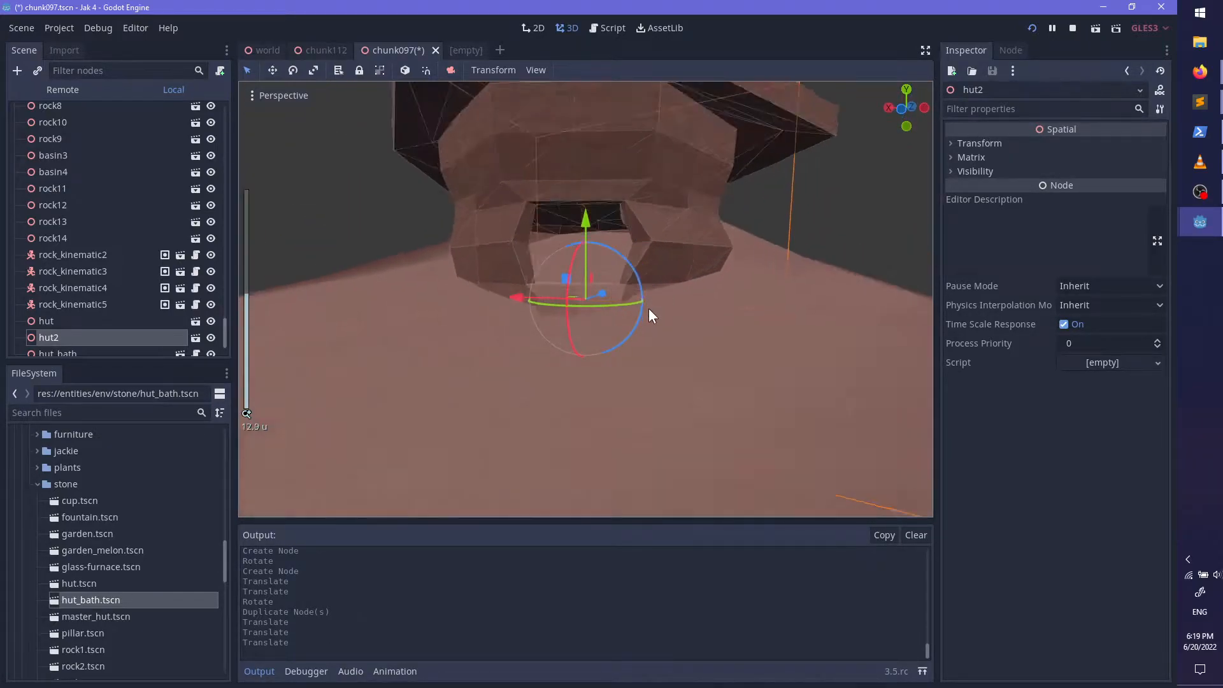
{"action": "scroll", "coordinate": [639, 280], "scroll_direction": "down", "scroll_amount": 18}
{"action": "middle_click_drag", "start_coordinate": [640, 280], "coordinate": [533, 367]}
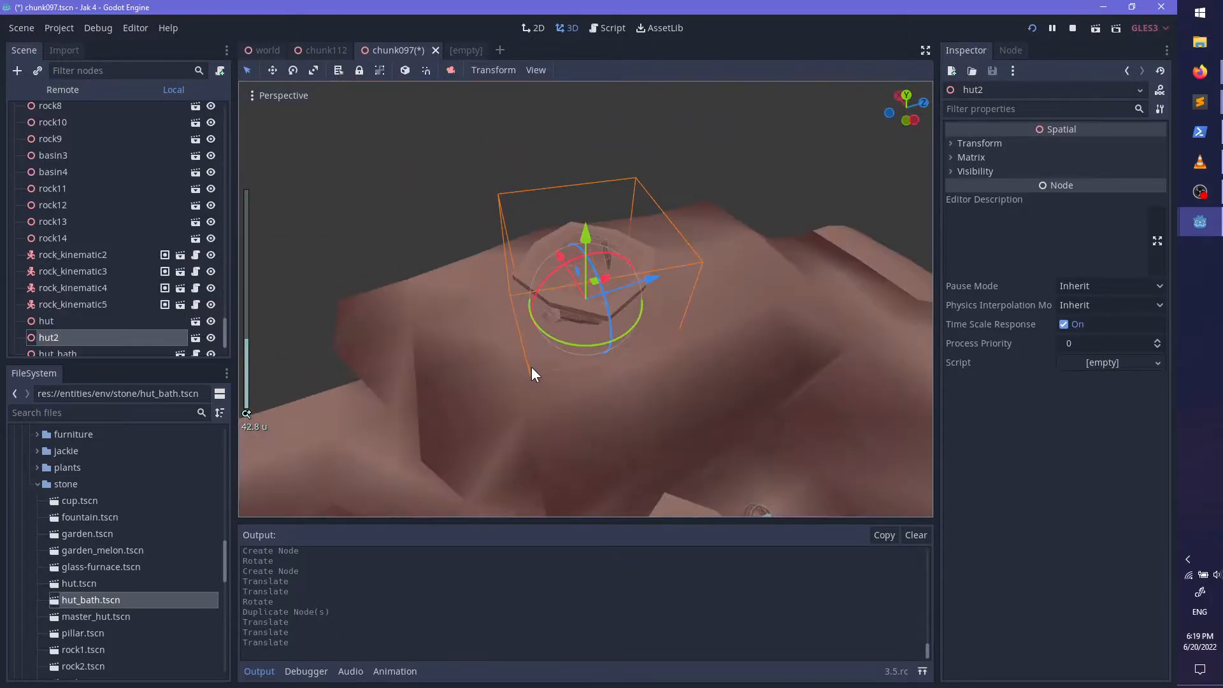
{"action": "key", "text": "Delete"}
{"action": "key", "text": "Return"}
Step: Place an instance of pillar.tscn on top of the rock formation, adjust its position and deselect it
{"action": "scroll", "coordinate": [533, 372], "scroll_direction": "down", "scroll_amount": 7}
{"action": "middle_click_drag", "start_coordinate": [533, 372], "coordinate": [428, 305], "text": "shift"}
{"action": "left_click_drag", "start_coordinate": [95, 635], "coordinate": [639, 489]}
{"action": "scroll", "coordinate": [646, 441], "scroll_direction": "down", "scroll_amount": 2}
{"action": "scroll", "coordinate": [635, 443], "scroll_direction": "up", "scroll_amount": 4}
{"action": "middle_click_drag", "start_coordinate": [639, 489], "coordinate": [622, 344]}
{"action": "middle_click_drag", "start_coordinate": [621, 407], "coordinate": [620, 471], "text": "shift"}
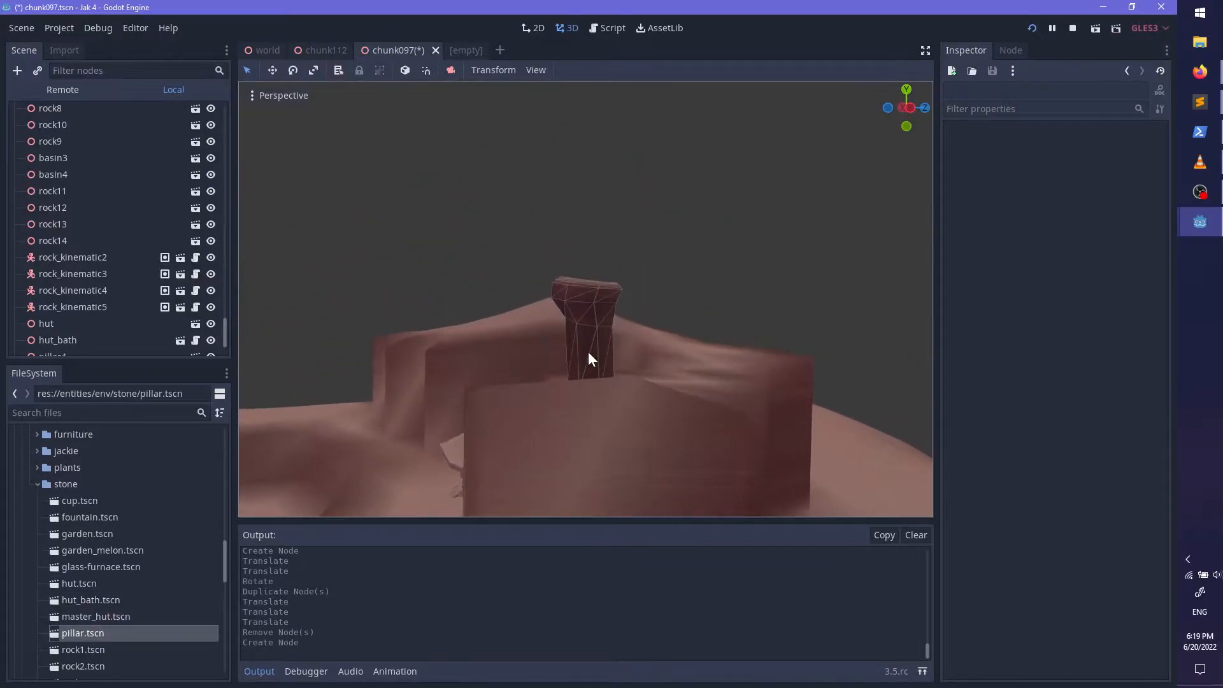
{"action": "left_click", "coordinate": [592, 332]}
{"action": "left_click_drag", "start_coordinate": [589, 399], "coordinate": [587, 333]}
{"action": "middle_click_drag", "start_coordinate": [586, 333], "coordinate": [635, 354]}
{"action": "scroll", "coordinate": [635, 354], "scroll_direction": "up", "scroll_amount": 5}
{"action": "left_click", "coordinate": [117, 335], "text": "ctrl"}
Step: Duplicate the pillar and move the copy along the rock top to the opposite corner of the formation
{"action": "scroll", "coordinate": [707, 355], "scroll_direction": "down", "scroll_amount": 6}
{"action": "middle_click_drag", "start_coordinate": [873, 361], "coordinate": [498, 314]}
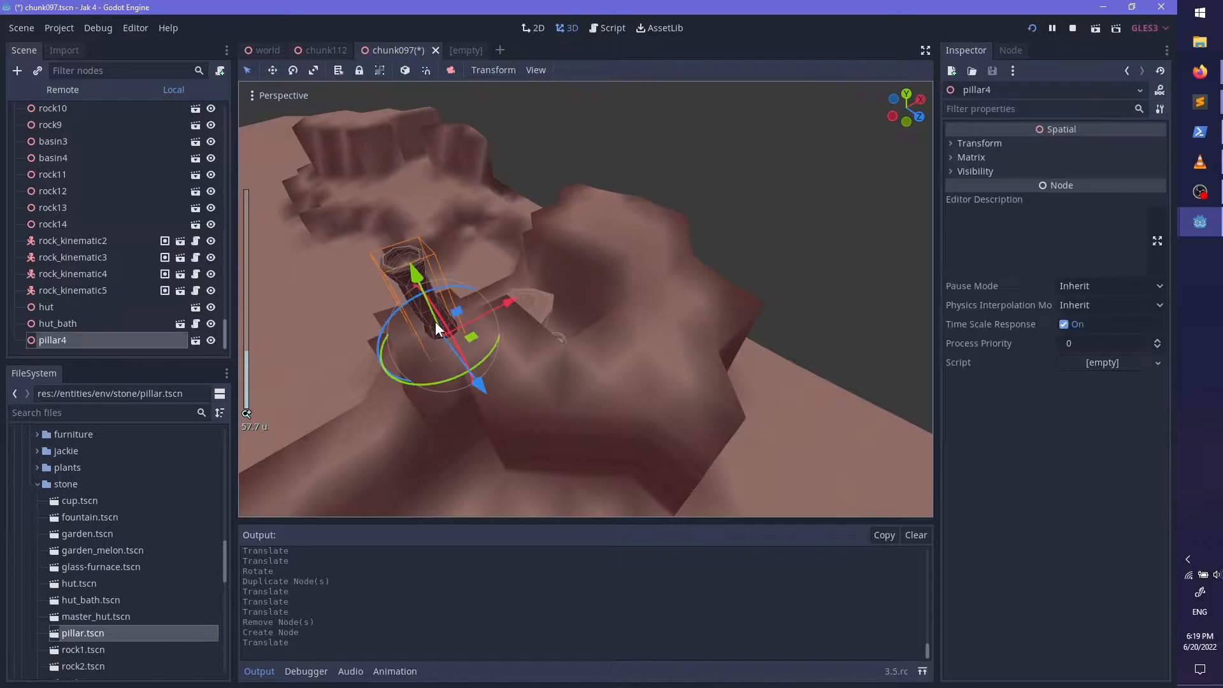
{"action": "left_click", "coordinate": [433, 320]}
{"action": "key", "text": "ctrl+d"}
{"action": "left_click_drag", "start_coordinate": [485, 361], "coordinate": [730, 402]}
{"action": "middle_click_drag", "start_coordinate": [730, 402], "coordinate": [733, 409]}
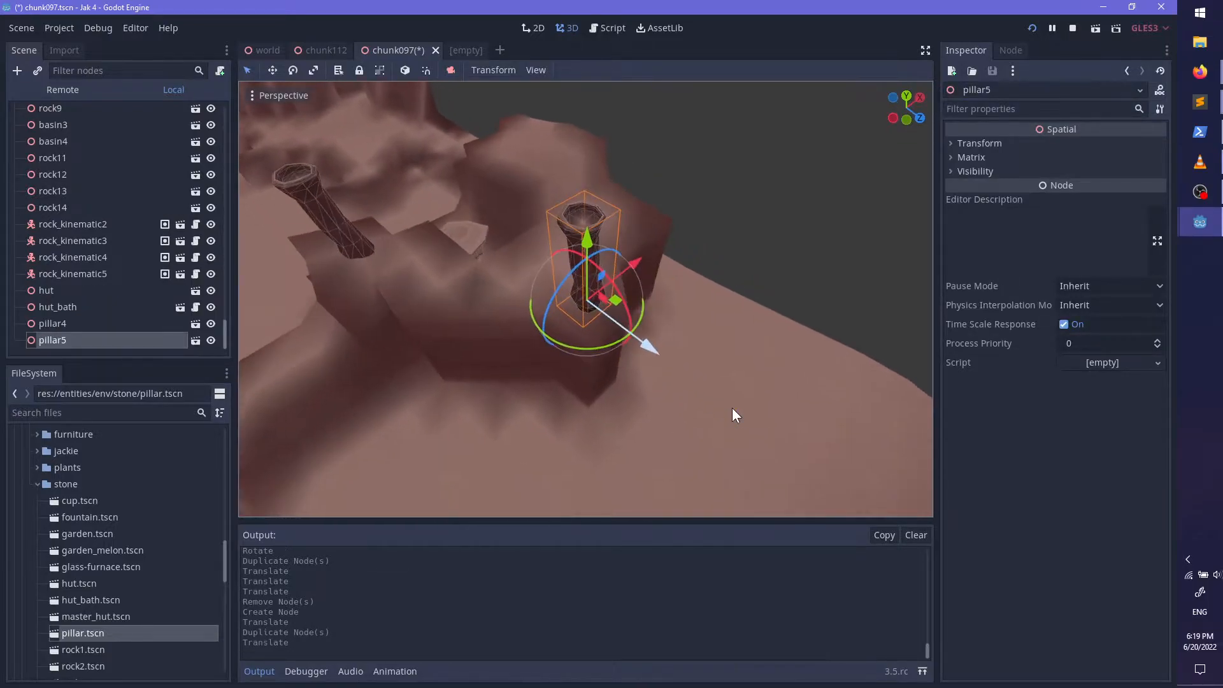
Step: Lower the second pillar into the rock, shift and rotate it, and deselect it
{"action": "scroll", "coordinate": [660, 292], "scroll_direction": "up", "scroll_amount": 4}
{"action": "middle_click_drag", "start_coordinate": [659, 291], "coordinate": [657, 267]}
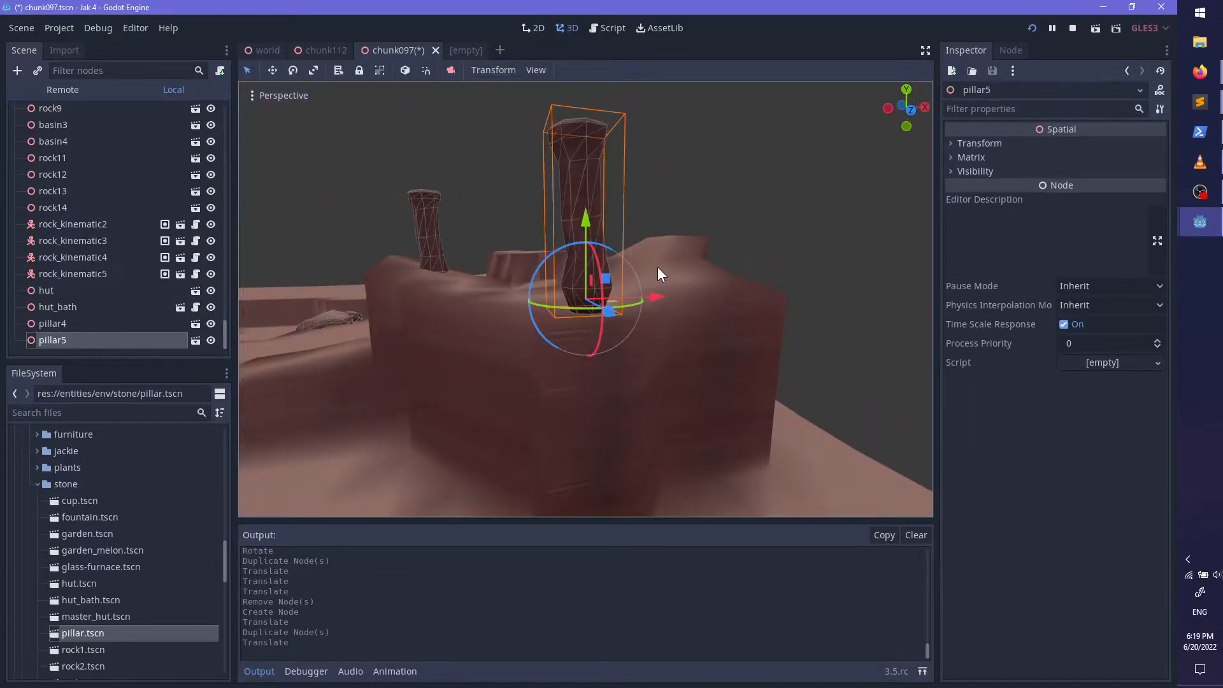
{"action": "left_click", "coordinate": [584, 221]}
{"action": "left_click_drag", "start_coordinate": [584, 221], "coordinate": [583, 249]}
{"action": "left_click_drag", "start_coordinate": [638, 335], "coordinate": [329, 285]}
{"action": "scroll", "coordinate": [330, 285], "scroll_direction": "down", "scroll_amount": 2}
{"action": "middle_click_drag", "start_coordinate": [329, 286], "coordinate": [249, 304]}
{"action": "left_click", "coordinate": [103, 350]}
Step: Place an instance of glass-furnace.tscn at the foot of the cliff wall and adjust its placement
{"action": "middle_click_drag", "start_coordinate": [602, 322], "coordinate": [422, 396]}
{"action": "scroll", "coordinate": [547, 374], "scroll_direction": "up", "scroll_amount": 6}
{"action": "scroll", "coordinate": [421, 395], "scroll_direction": "down", "scroll_amount": 7}
{"action": "middle_click_drag", "start_coordinate": [506, 337], "coordinate": [321, 514]}
{"action": "scroll", "coordinate": [737, 295], "scroll_direction": "down", "scroll_amount": 7}
{"action": "scroll", "coordinate": [628, 295], "scroll_direction": "up", "scroll_amount": 5}
{"action": "scroll", "coordinate": [761, 354], "scroll_direction": "down", "scroll_amount": 2}
{"action": "scroll", "coordinate": [618, 350], "scroll_direction": "up", "scroll_amount": 6}
{"action": "scroll", "coordinate": [729, 375], "scroll_direction": "down", "scroll_amount": 4}
{"action": "scroll", "coordinate": [678, 322], "scroll_direction": "up", "scroll_amount": 4}
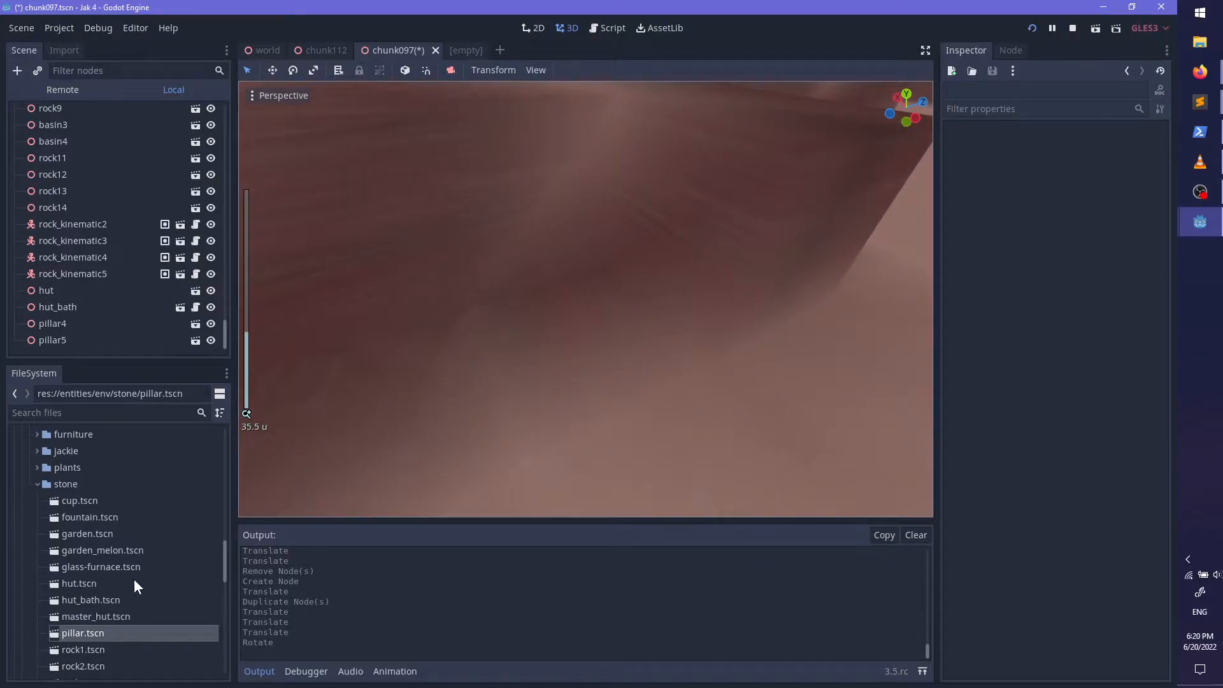
{"action": "left_click_drag", "start_coordinate": [106, 564], "coordinate": [599, 309]}
{"action": "scroll", "coordinate": [601, 325], "scroll_direction": "down", "scroll_amount": 4}
{"action": "scroll", "coordinate": [603, 312], "scroll_direction": "up", "scroll_amount": 7}
{"action": "mouse_move", "coordinate": [713, 304]}
{"action": "left_mouse_down"}
{"action": "mouse_move", "coordinate": [706, 262]}
{"action": "mouse_move", "coordinate": [724, 304]}
{"action": "left_mouse_up"}
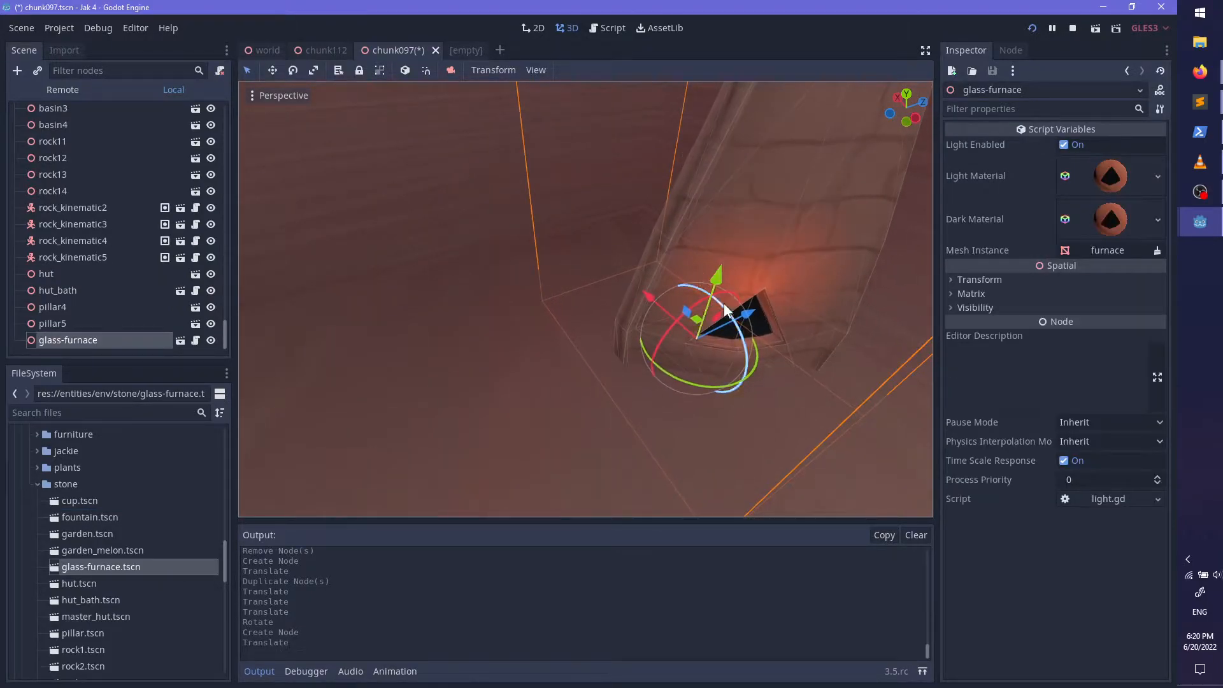
Step: Turn off Light Enabled on the glass furnace, lower it slightly into the ground and deselect it
{"action": "scroll", "coordinate": [723, 304], "scroll_direction": "down", "scroll_amount": 3}
{"action": "left_click", "coordinate": [1064, 145]}
{"action": "scroll", "coordinate": [687, 274], "scroll_direction": "up", "scroll_amount": 2}
{"action": "middle_click_drag", "start_coordinate": [710, 261], "coordinate": [575, 354]}
{"action": "key", "text": "f"}
{"action": "scroll", "coordinate": [683, 328], "scroll_direction": "up", "scroll_amount": 12}
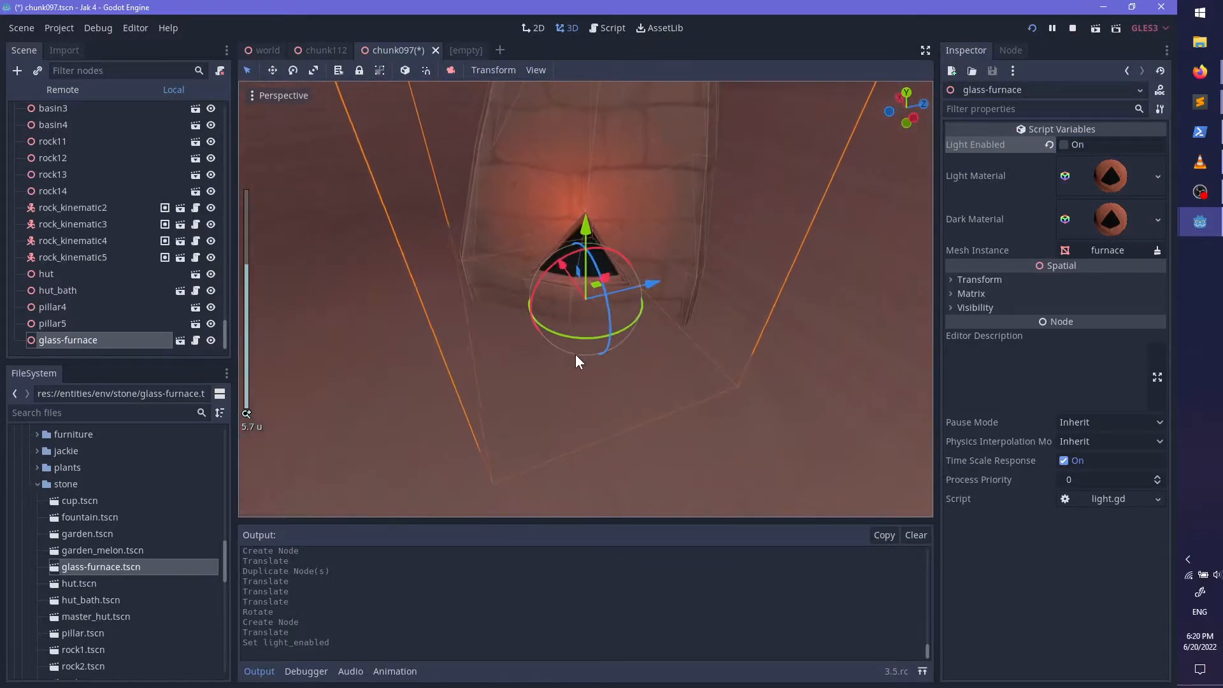
{"action": "left_click_drag", "start_coordinate": [656, 279], "coordinate": [664, 334]}
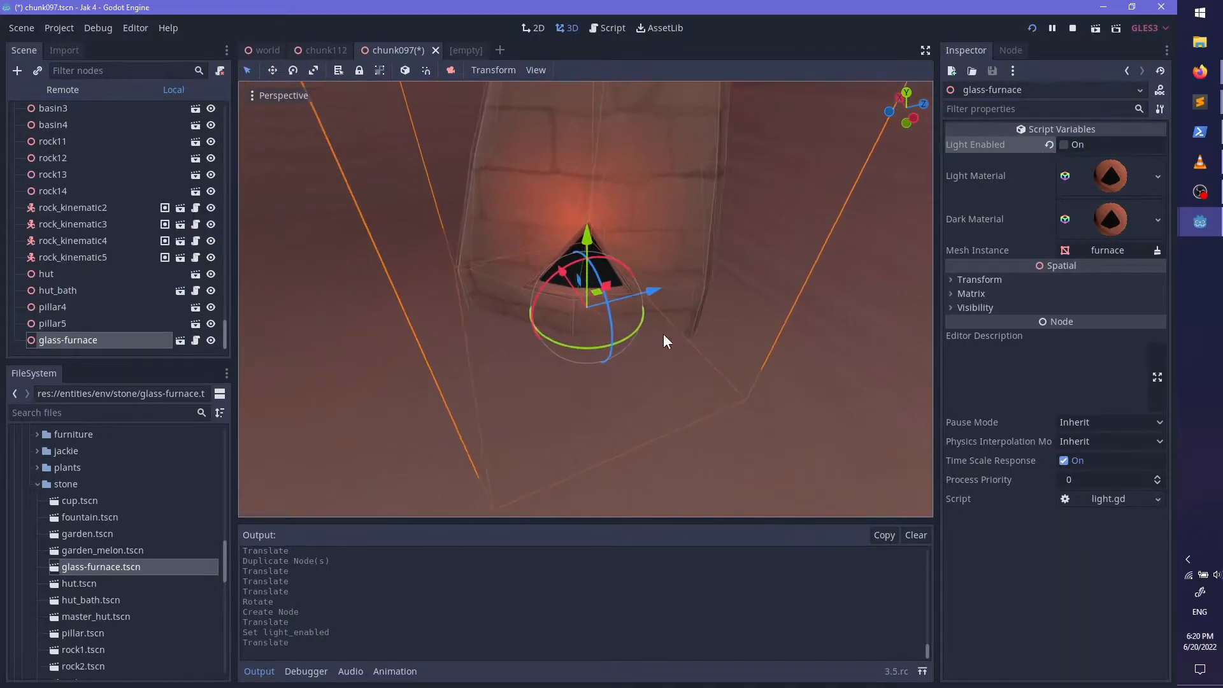
{"action": "left_click", "coordinate": [118, 350]}
Step: Expand the furniture asset folder and place an instance of glass1.tscn in front of the furnace
{"action": "scroll", "coordinate": [124, 542], "scroll_direction": "down", "scroll_amount": 6}
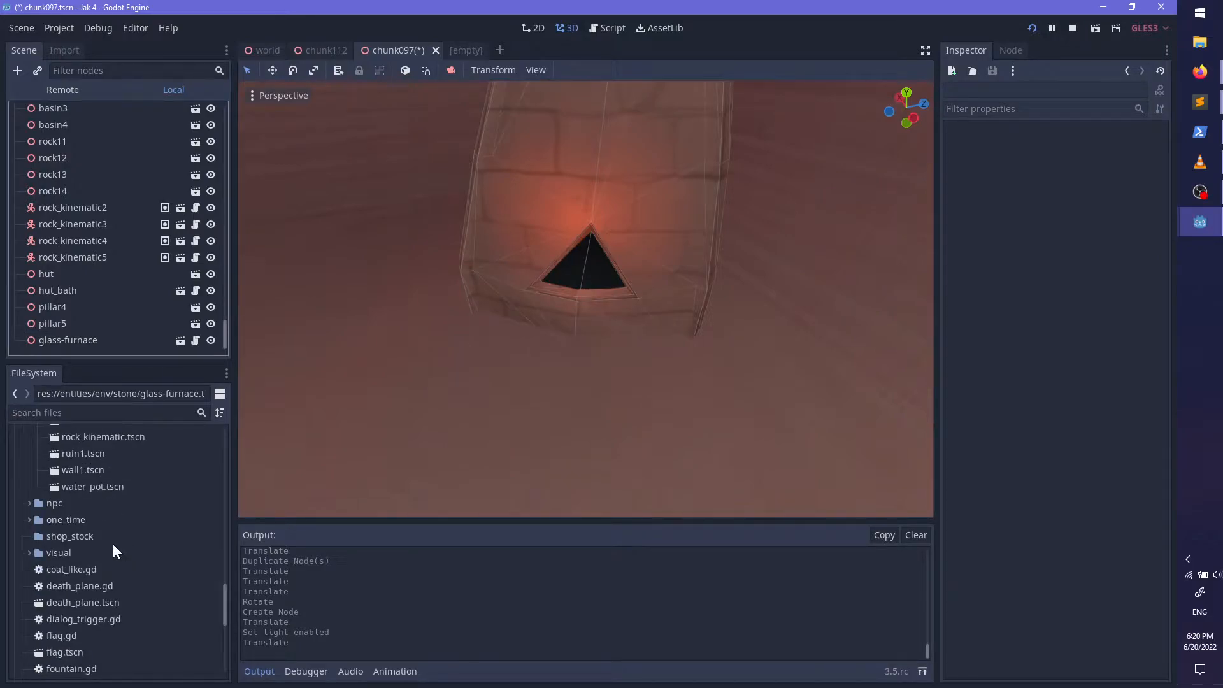
{"action": "scroll", "coordinate": [113, 544], "scroll_direction": "up", "scroll_amount": 6}
{"action": "scroll", "coordinate": [102, 545], "scroll_direction": "down", "scroll_amount": 2}
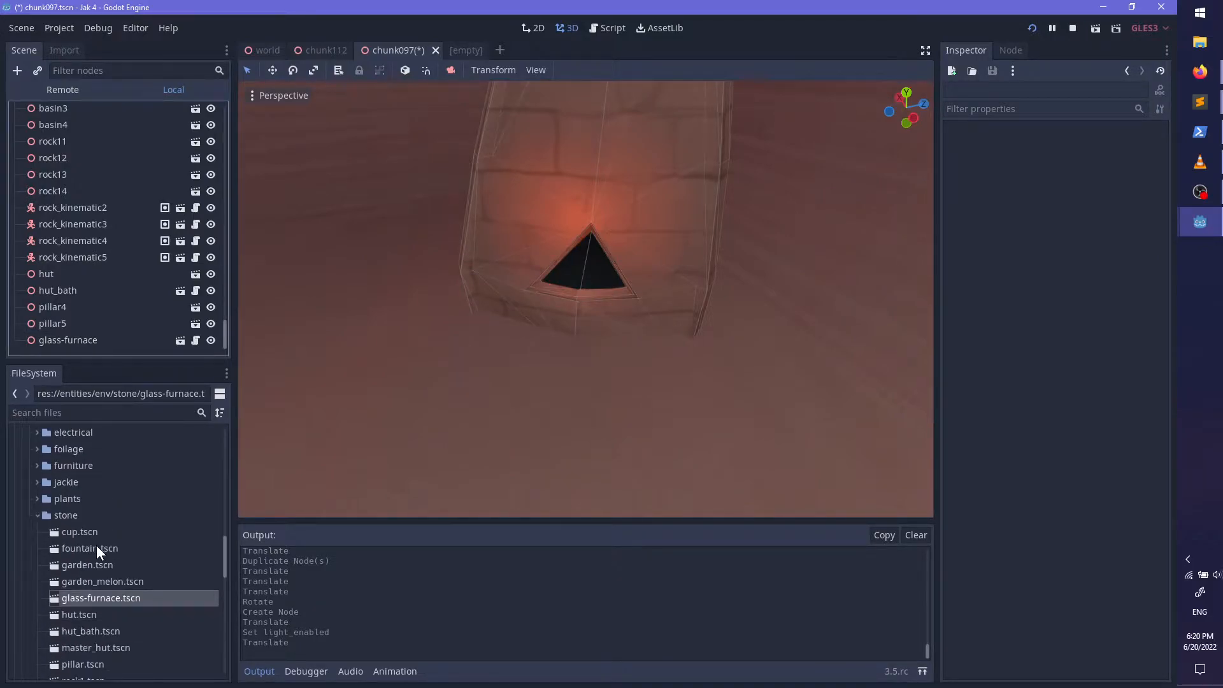
{"action": "left_click", "coordinate": [46, 468]}
{"action": "left_click", "coordinate": [37, 468]}
{"action": "scroll", "coordinate": [153, 505], "scroll_direction": "down", "scroll_amount": 3}
{"action": "scroll", "coordinate": [153, 504], "scroll_direction": "up", "scroll_amount": 3}
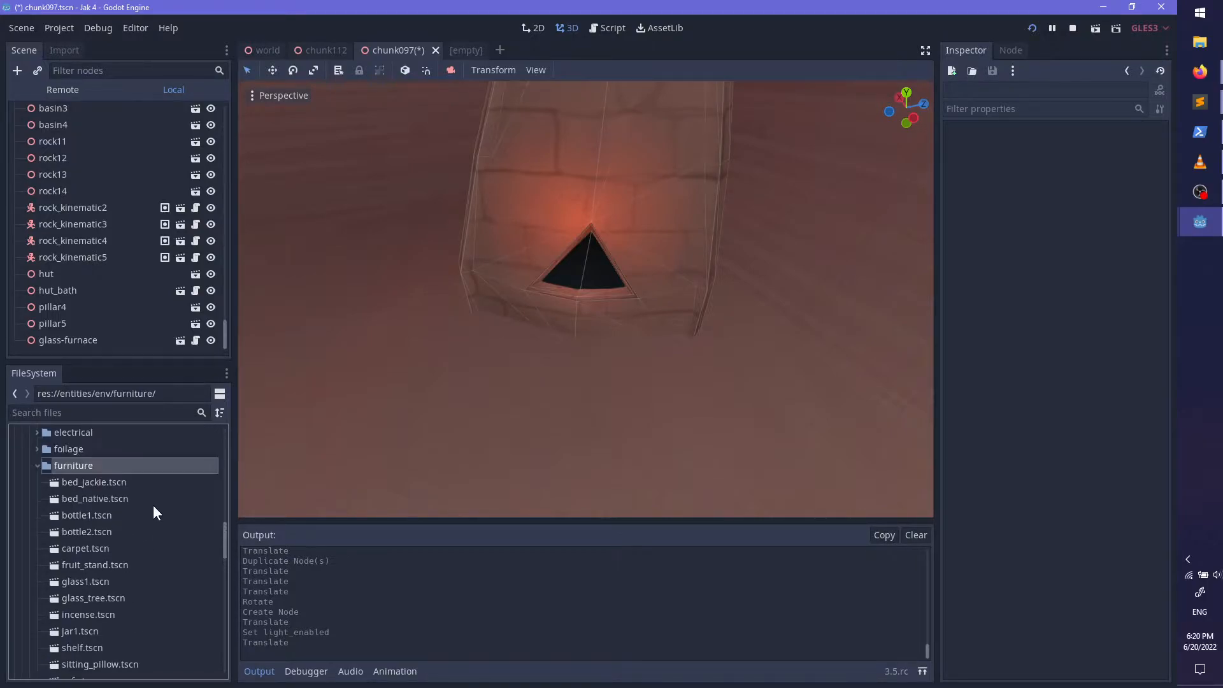
{"action": "scroll", "coordinate": [153, 513], "scroll_direction": "down", "scroll_amount": 1}
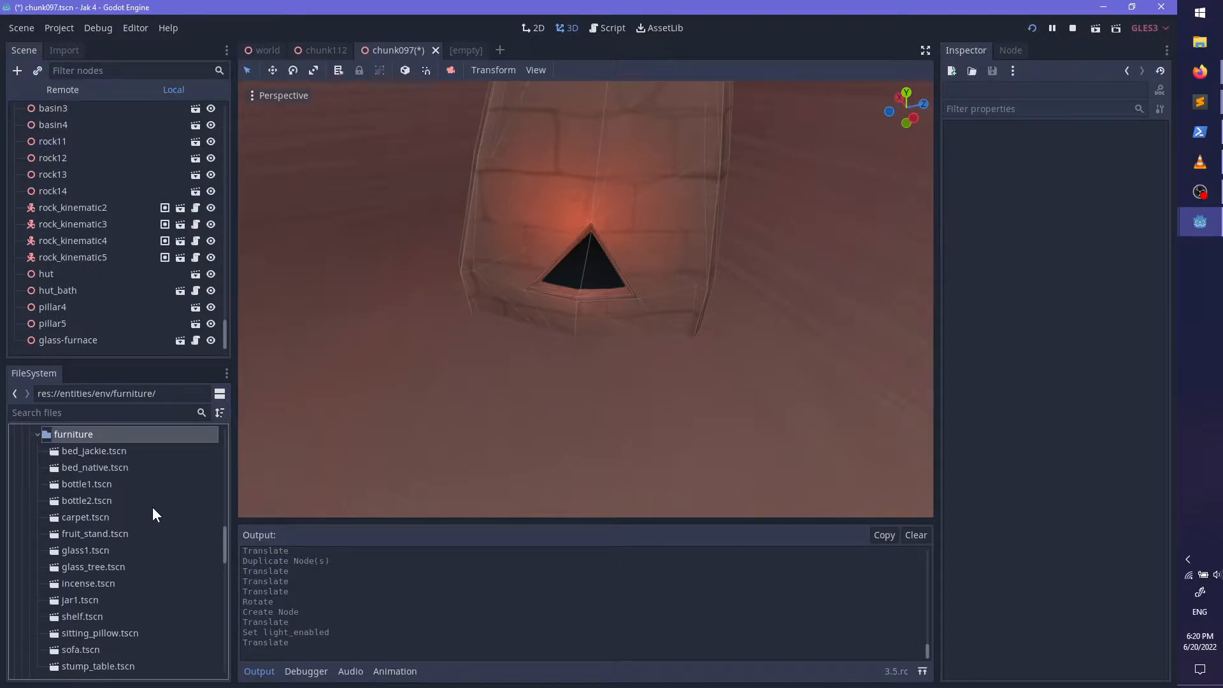
{"action": "left_click_drag", "start_coordinate": [98, 572], "coordinate": [560, 318]}
Step: Select the glass and move it near the furnace, fitting its height to the sand
{"action": "scroll", "coordinate": [569, 303], "scroll_direction": "down", "scroll_amount": 10}
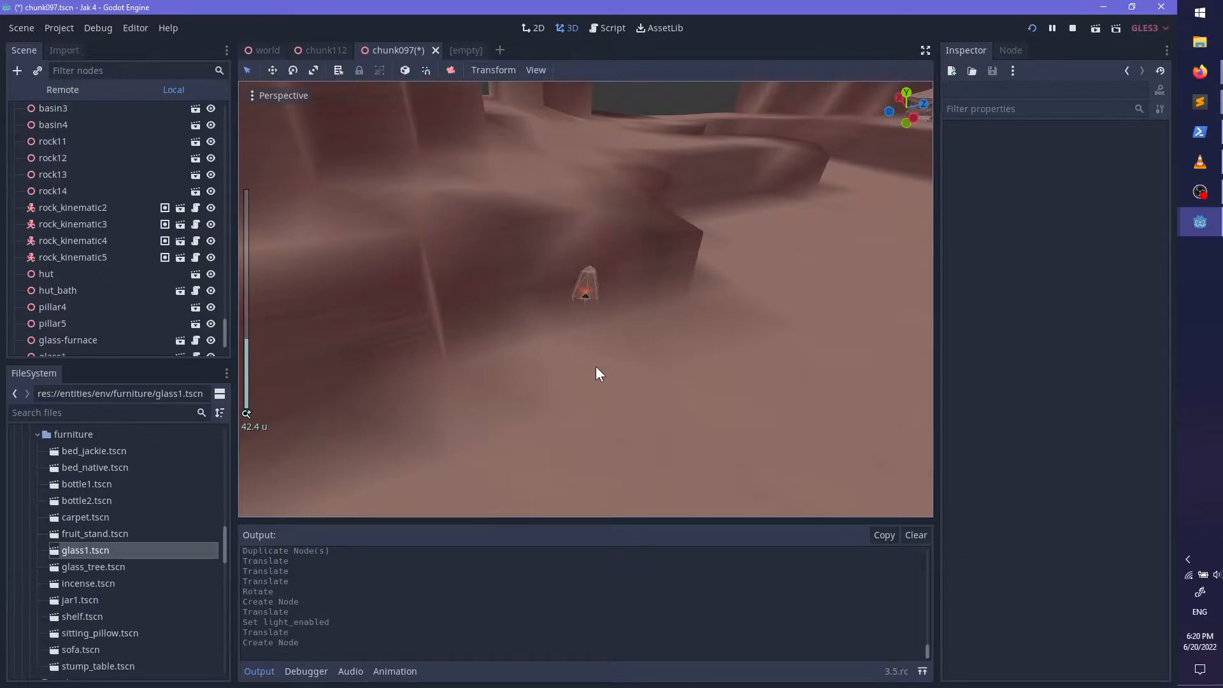
{"action": "scroll", "coordinate": [561, 370], "scroll_direction": "up", "scroll_amount": 10}
{"action": "scroll", "coordinate": [99, 329], "scroll_direction": "down", "scroll_amount": 1}
{"action": "left_click", "coordinate": [100, 339]}
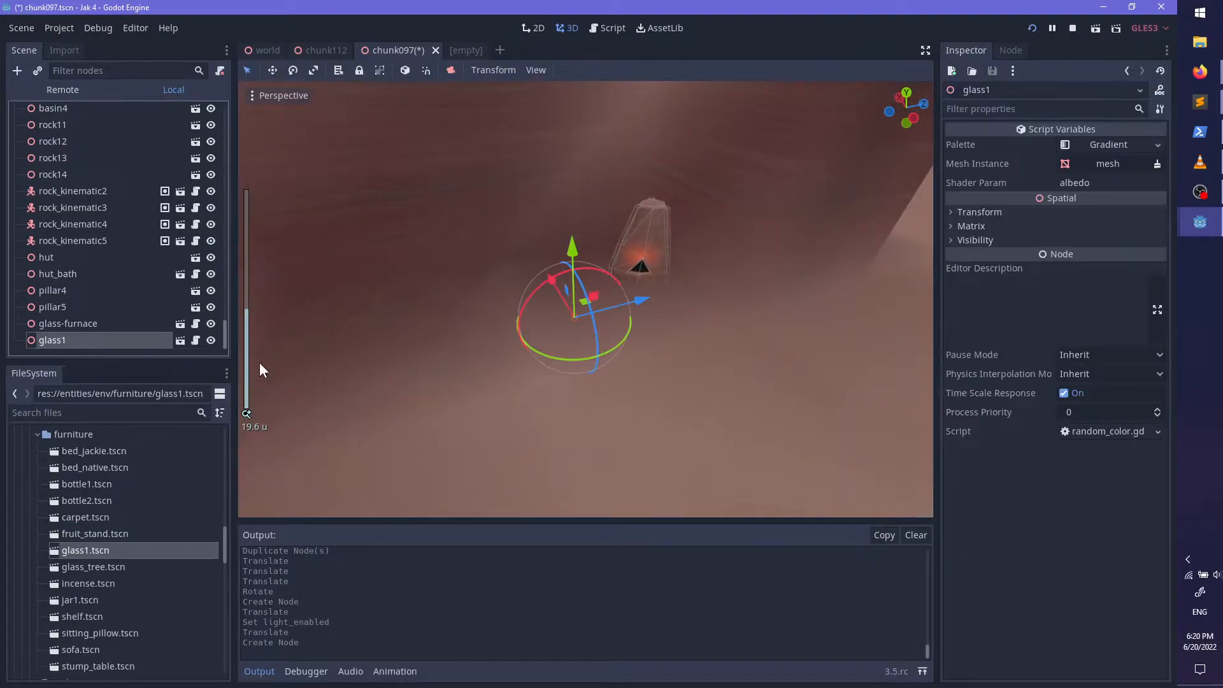
{"action": "key", "text": "f"}
{"action": "scroll", "coordinate": [555, 387], "scroll_direction": "down", "scroll_amount": 6}
{"action": "left_click_drag", "start_coordinate": [586, 233], "coordinate": [590, 152]}
{"action": "scroll", "coordinate": [589, 152], "scroll_direction": "up", "scroll_amount": 4}
{"action": "middle_click_drag", "start_coordinate": [589, 152], "coordinate": [601, 285]}
{"action": "left_click_drag", "start_coordinate": [599, 276], "coordinate": [618, 402]}
{"action": "key", "text": "f"}
{"action": "scroll", "coordinate": [624, 412], "scroll_direction": "up", "scroll_amount": 20}
{"action": "middle_click_drag", "start_coordinate": [625, 414], "coordinate": [556, 257]}
{"action": "left_click_drag", "start_coordinate": [588, 224], "coordinate": [563, 3]}
Step: Tilt the glass on the sand, fine-tune its position and save the chunk097 scene
{"action": "middle_click_drag", "start_coordinate": [621, 256], "coordinate": [678, 212], "text": "shift"}
{"action": "scroll", "coordinate": [637, 371], "scroll_direction": "up", "scroll_amount": 4}
{"action": "scroll", "coordinate": [637, 372], "scroll_direction": "up", "scroll_amount": 2}
{"action": "left_click_drag", "start_coordinate": [678, 211], "coordinate": [625, 142]}
{"action": "middle_click_drag", "start_coordinate": [669, 251], "coordinate": [662, 309]}
{"action": "left_click_drag", "start_coordinate": [649, 342], "coordinate": [510, 310]}
{"action": "key", "text": "ctrl+s"}
Step: Switch to File Explorer and open the folder E:\16 Jams\05 Jak 4\progress
{"action": "left_click", "coordinate": [1197, 43]}
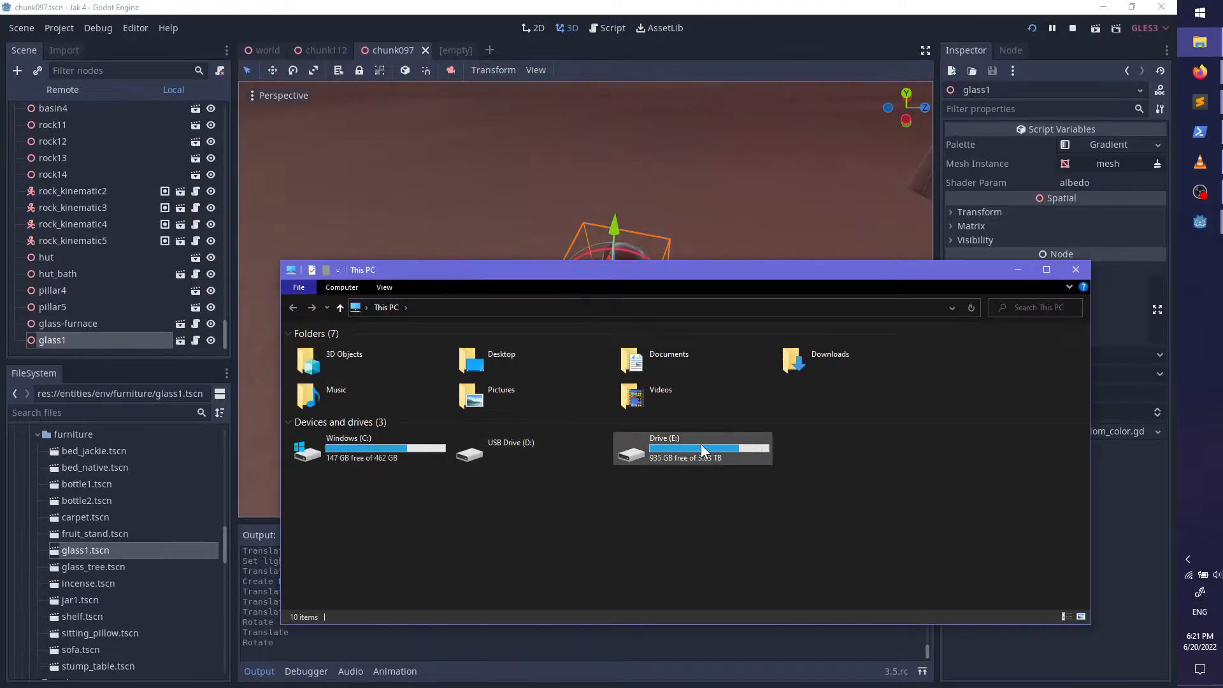
{"action": "double_click", "coordinate": [700, 444]}
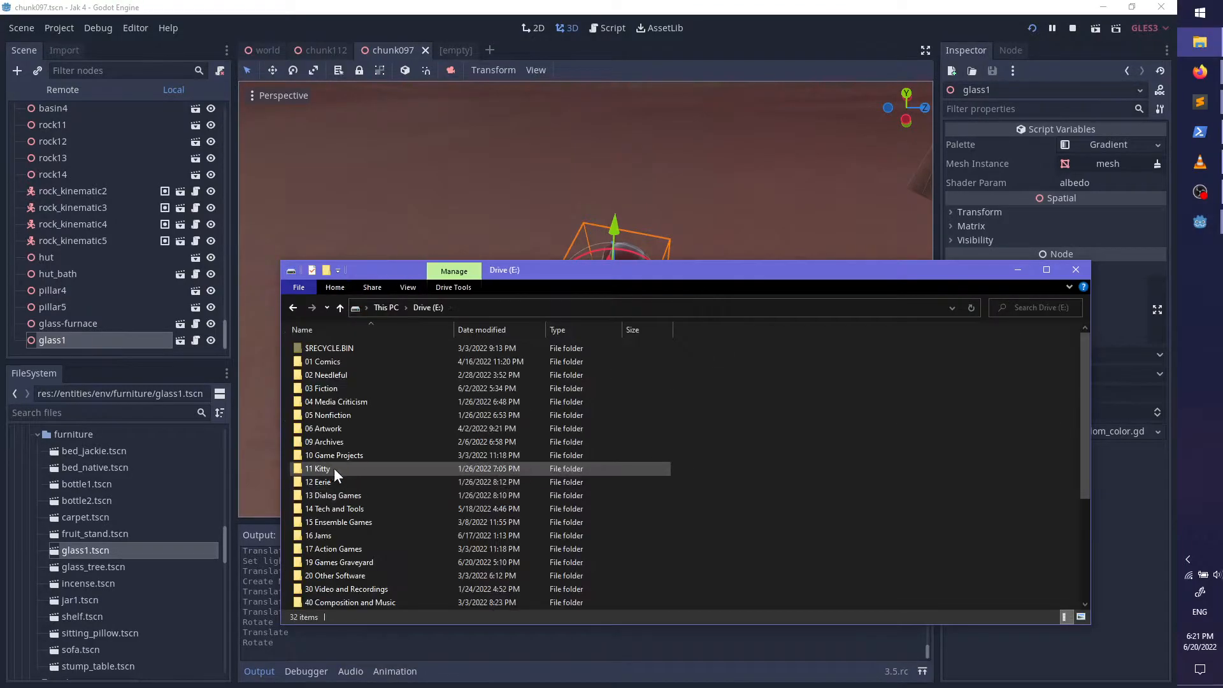
{"action": "scroll", "coordinate": [402, 435], "scroll_direction": "down", "scroll_amount": 4}
{"action": "scroll", "coordinate": [403, 435], "scroll_direction": "up", "scroll_amount": 4}
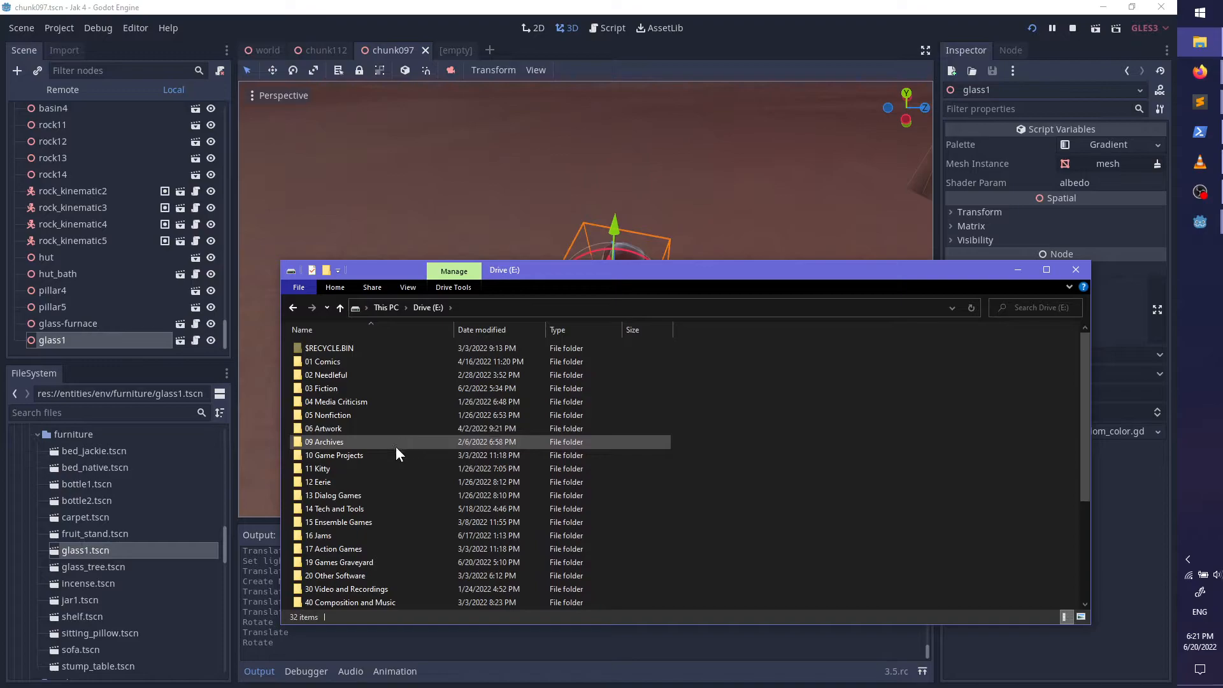
{"action": "double_click", "coordinate": [319, 535]}
{"action": "double_click", "coordinate": [355, 403]}
{"action": "double_click", "coordinate": [325, 416]}
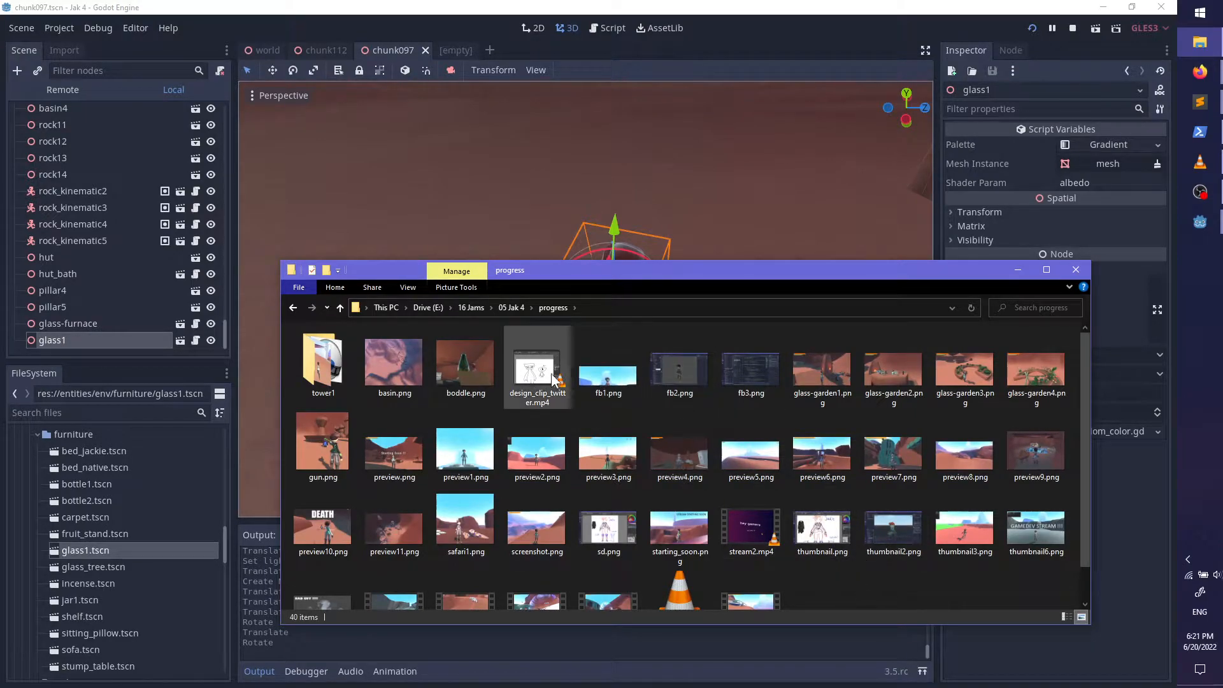
Step: View boddle.png at different zoom levels, close it and return to the Godot editor
{"action": "left_click", "coordinate": [465, 364]}
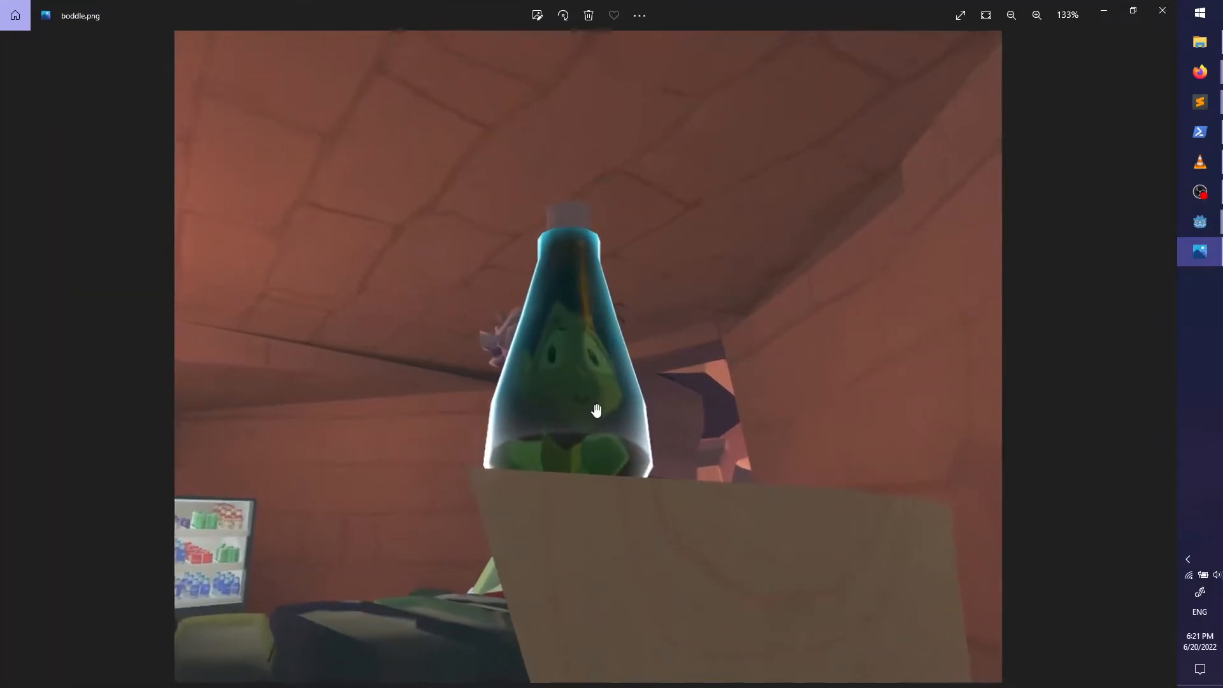
{"action": "scroll", "coordinate": [597, 412], "scroll_direction": "up", "scroll_amount": 5}
{"action": "scroll", "coordinate": [654, 439], "scroll_direction": "down", "scroll_amount": 8}
{"action": "scroll", "coordinate": [654, 438], "scroll_direction": "up", "scroll_amount": 1}
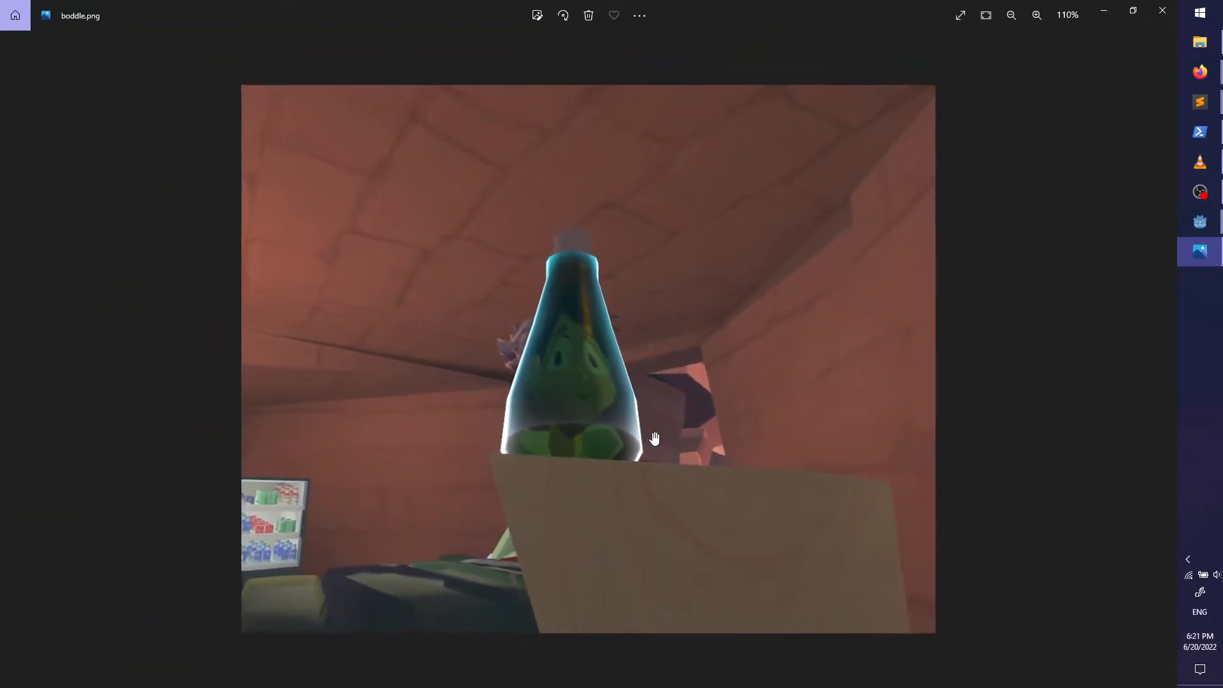
{"action": "mouse_move", "coordinate": [1200, 72]}
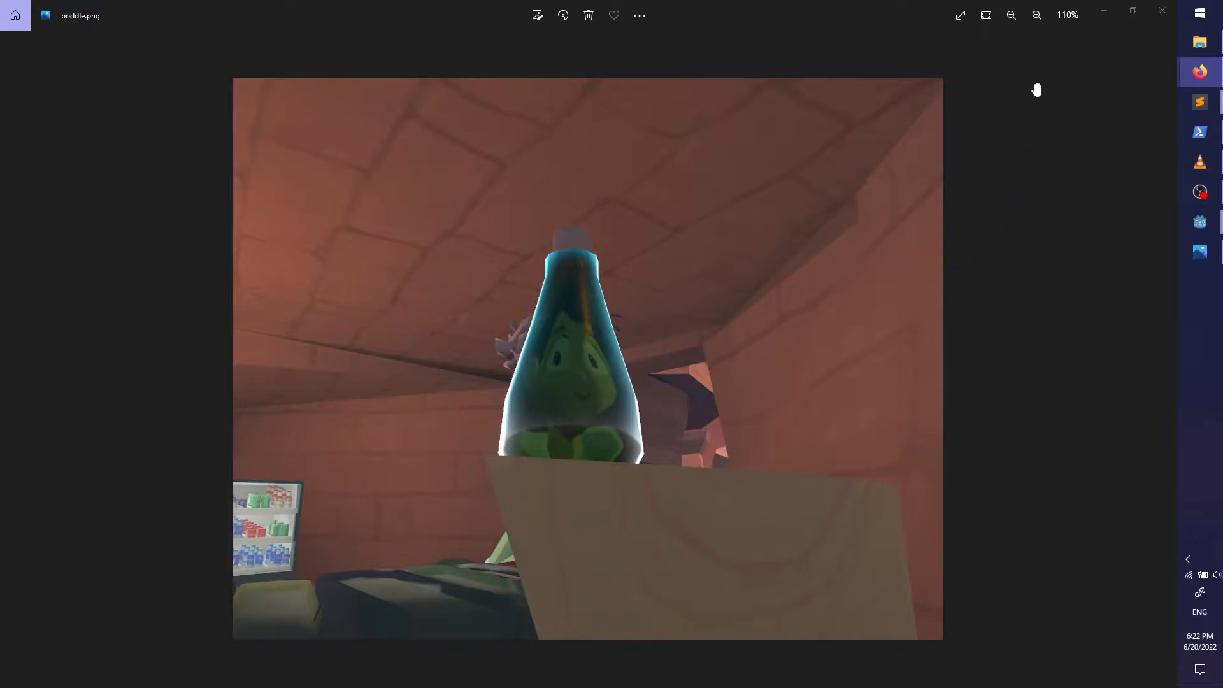
{"action": "left_click", "coordinate": [1166, 16]}
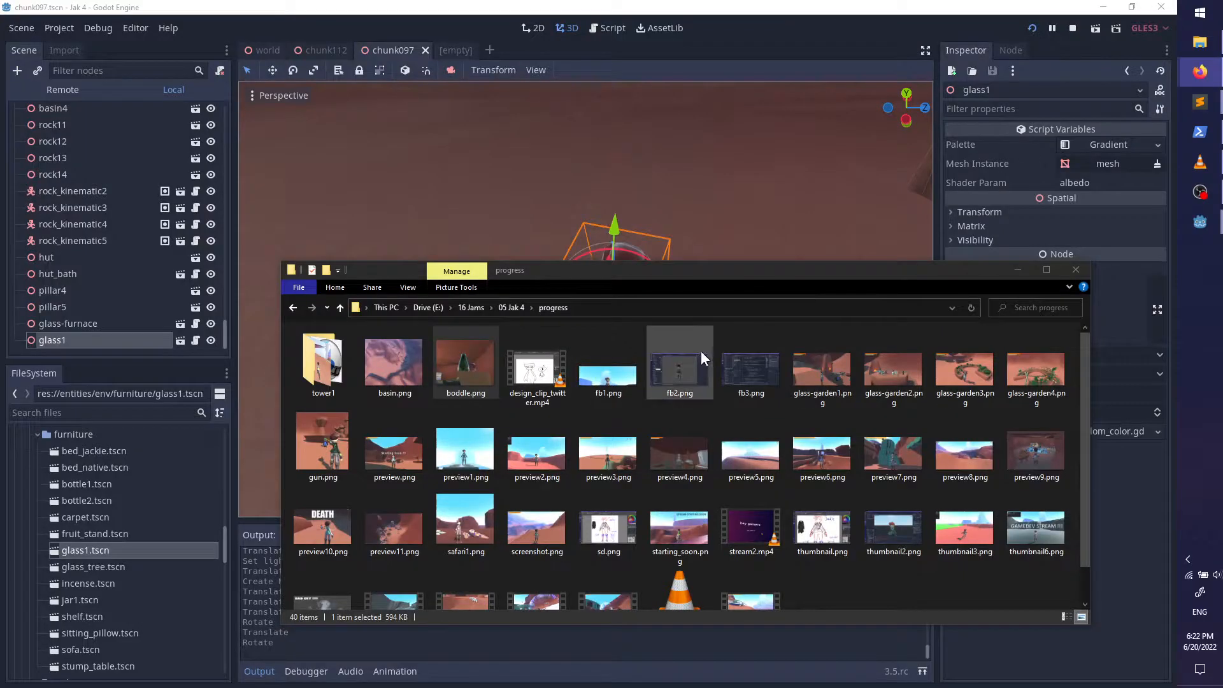
{"action": "left_click", "coordinate": [1024, 274]}
{"action": "left_click", "coordinate": [1213, 200]}
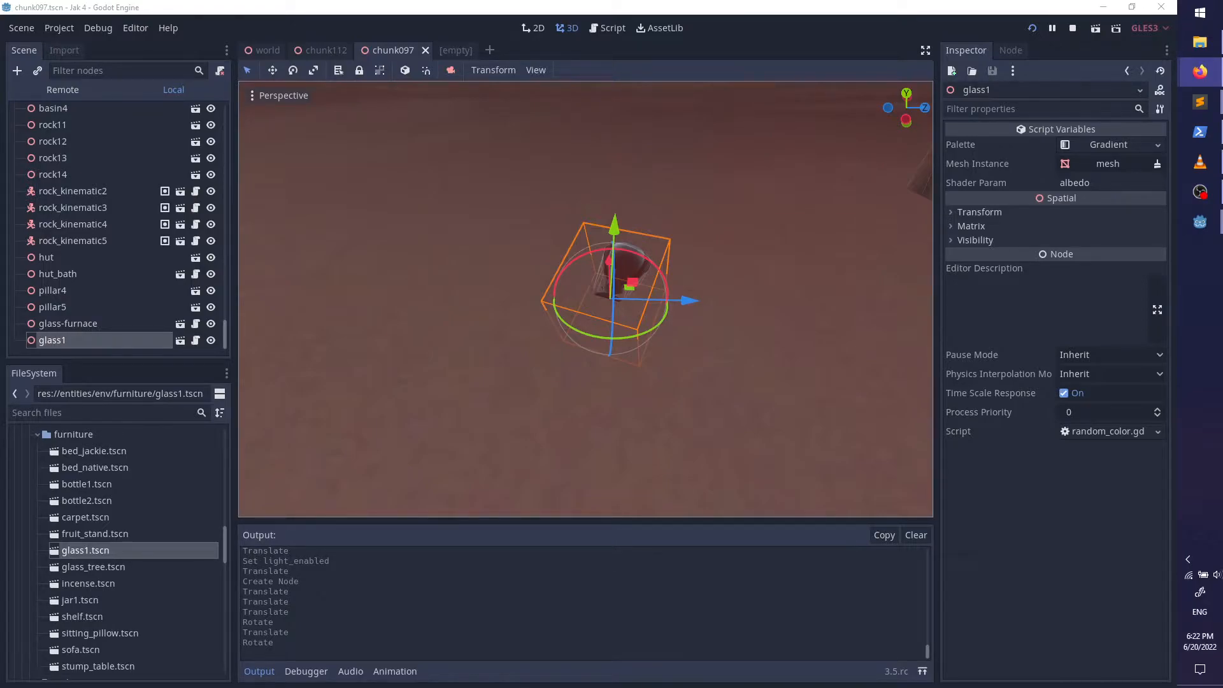
{"action": "left_click", "coordinate": [1201, 221]}
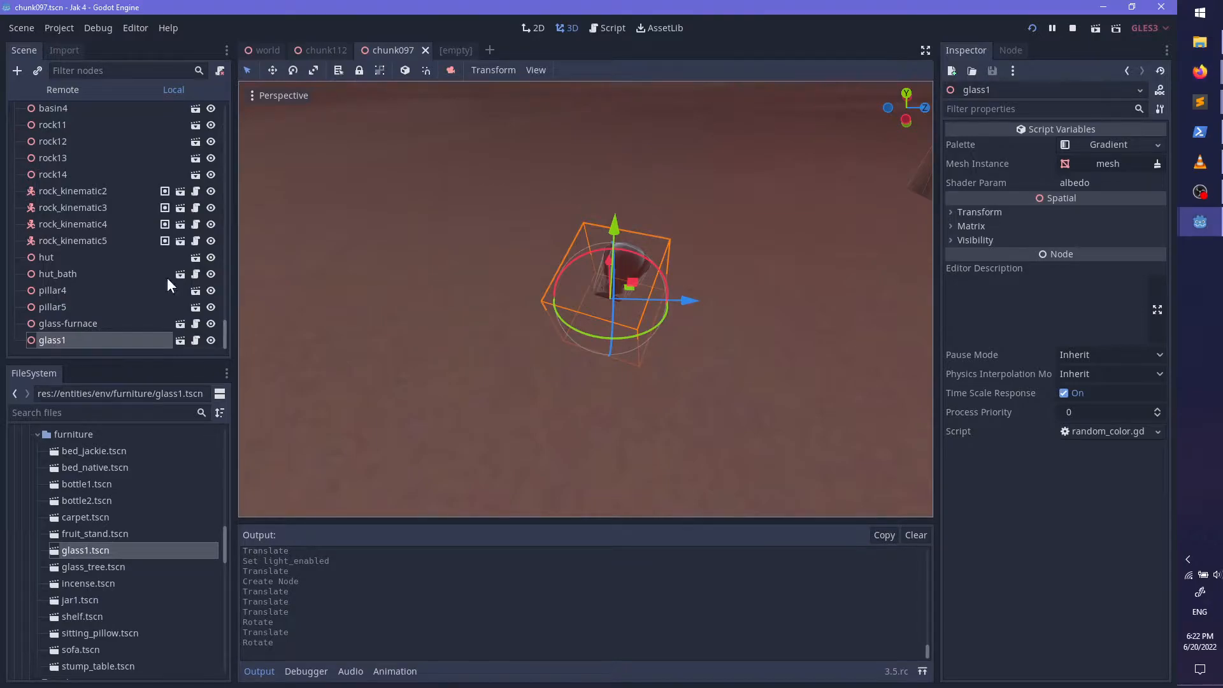
Step: Deselect the glass and place an instance of bottle2.tscn on the sand near the furnace
{"action": "middle_click_drag", "start_coordinate": [791, 315], "coordinate": [420, 368]}
{"action": "scroll", "coordinate": [641, 298], "scroll_direction": "down", "scroll_amount": 5}
{"action": "scroll", "coordinate": [692, 325], "scroll_direction": "up", "scroll_amount": 3}
{"action": "left_click", "coordinate": [98, 352]}
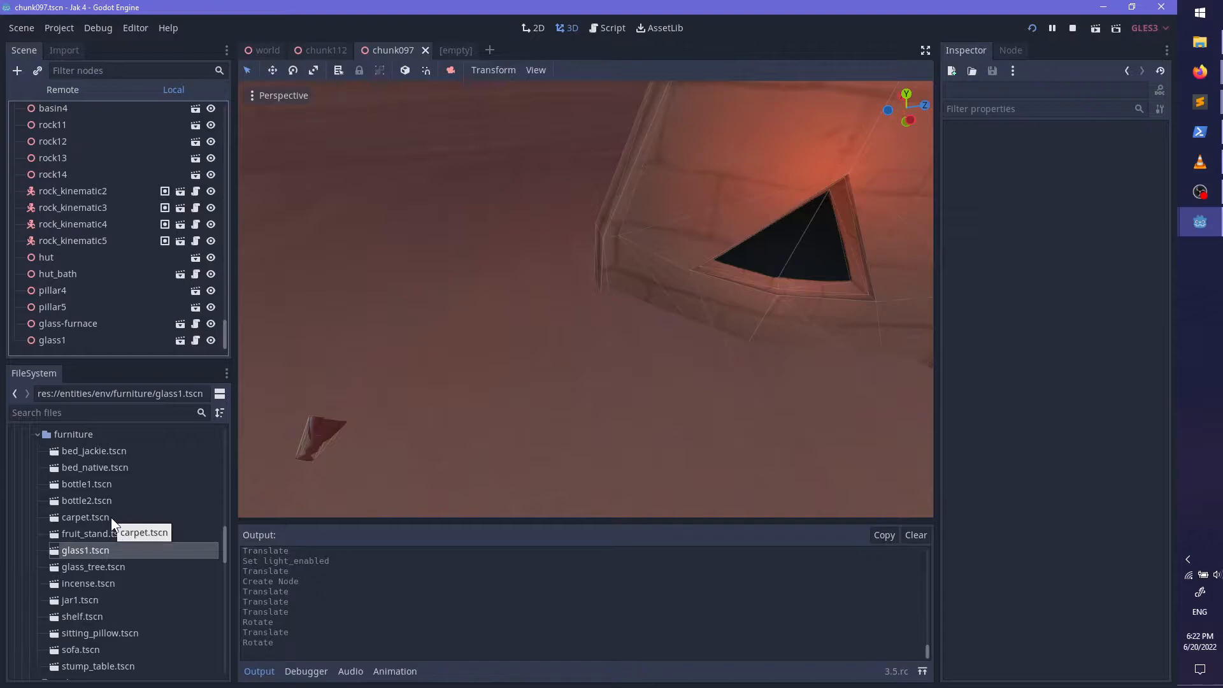
{"action": "left_click_drag", "start_coordinate": [108, 502], "coordinate": [602, 334]}
{"action": "scroll", "coordinate": [510, 446], "scroll_direction": "down", "scroll_amount": 2}
{"action": "scroll", "coordinate": [603, 374], "scroll_direction": "down", "scroll_amount": 10}
{"action": "scroll", "coordinate": [609, 319], "scroll_direction": "down", "scroll_amount": 3}
{"action": "scroll", "coordinate": [607, 333], "scroll_direction": "up", "scroll_amount": 1}
{"action": "scroll", "coordinate": [615, 362], "scroll_direction": "up", "scroll_amount": 4}
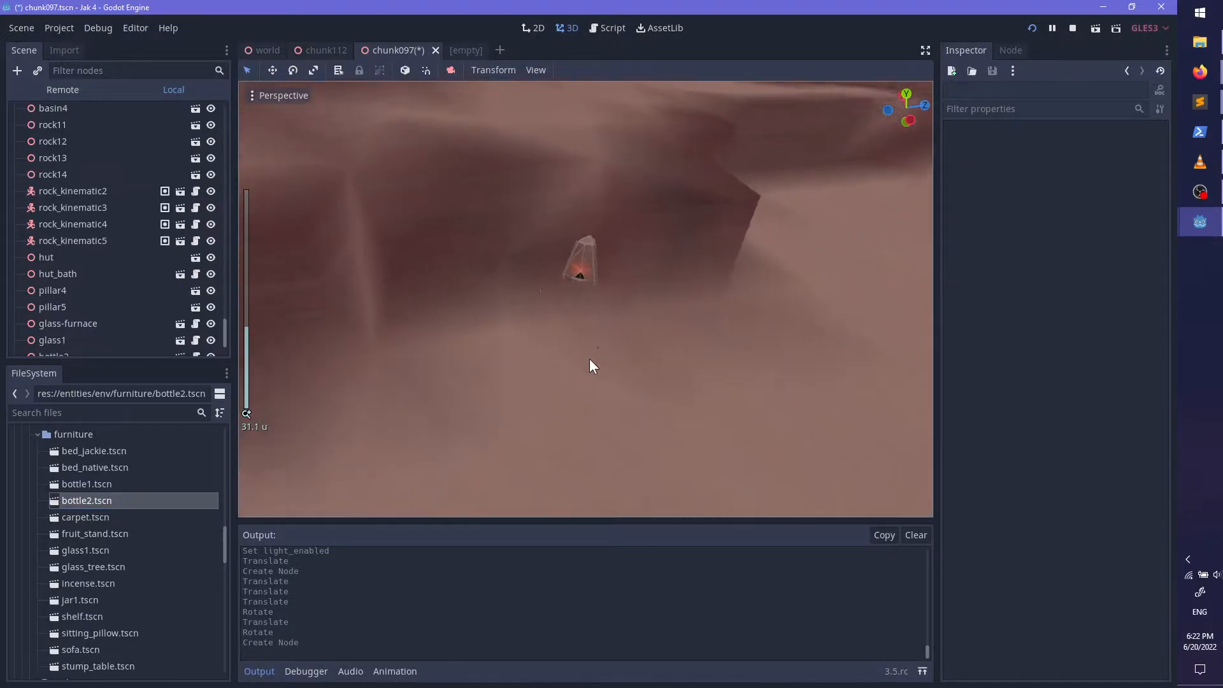
{"action": "scroll", "coordinate": [590, 359], "scroll_direction": "up", "scroll_amount": 5}
Step: Lower the bottle to the ground, rotate it into a half-buried tilted pose and deselect it
{"action": "left_click", "coordinate": [737, 273]}
{"action": "left_click_drag", "start_coordinate": [748, 232], "coordinate": [741, 289]}
{"action": "key", "text": "f"}
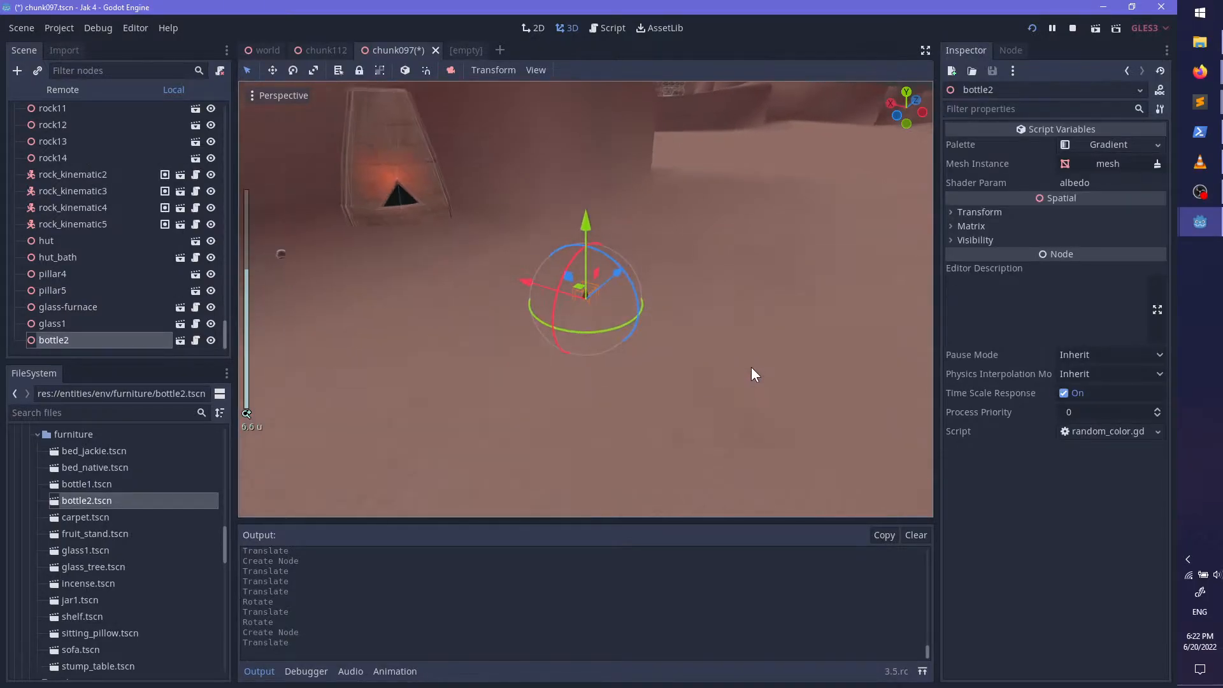
{"action": "left_click_drag", "start_coordinate": [622, 264], "coordinate": [528, 338]}
{"action": "left_click_drag", "start_coordinate": [585, 203], "coordinate": [644, 278]}
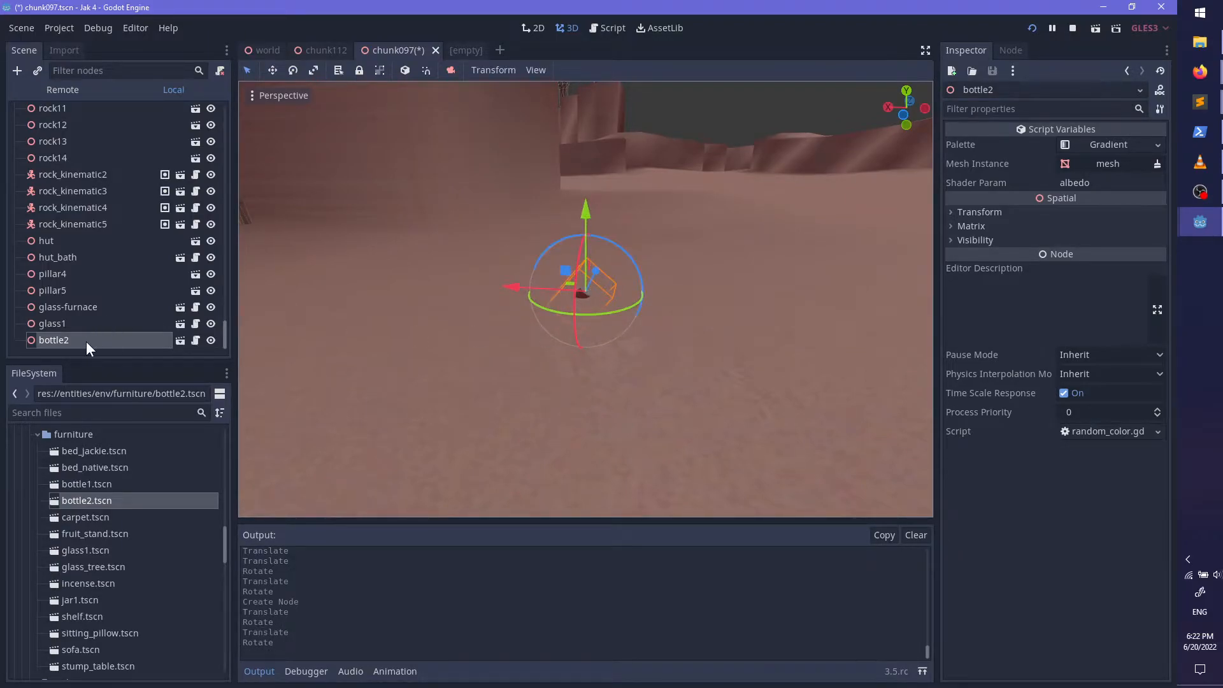
{"action": "left_click", "coordinate": [472, 334]}
Step: Fine-tune the glass furnace's height against the ground and deselect it
{"action": "scroll", "coordinate": [694, 342], "scroll_direction": "up", "scroll_amount": 10}
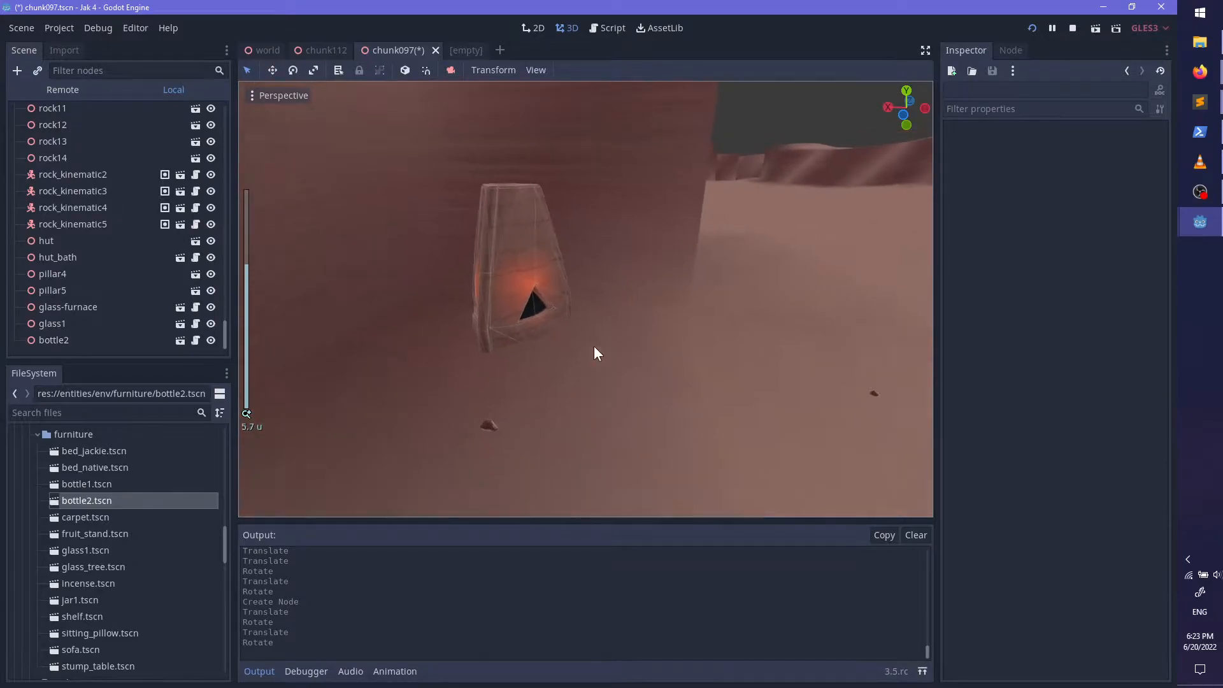
{"action": "scroll", "coordinate": [594, 346], "scroll_direction": "up", "scroll_amount": 6}
{"action": "left_click", "coordinate": [477, 296]}
{"action": "left_click_drag", "start_coordinate": [483, 270], "coordinate": [478, 257]}
{"action": "middle_click_drag", "start_coordinate": [638, 345], "coordinate": [572, 332], "text": "shift"}
{"action": "scroll", "coordinate": [738, 335], "scroll_direction": "up", "scroll_amount": 4}
{"action": "scroll", "coordinate": [662, 357], "scroll_direction": "down", "scroll_amount": 7}
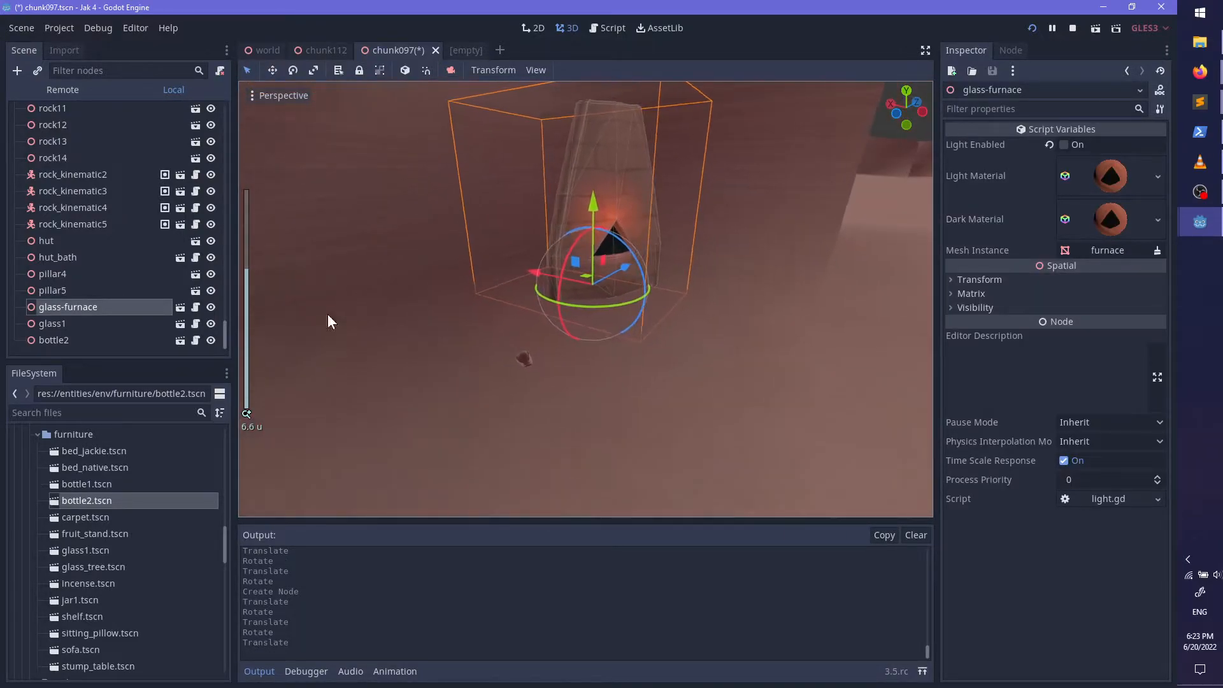
{"action": "left_click", "coordinate": [100, 309], "text": "ctrl"}
Step: Browse the furniture, stone and copper entity scenes for another prop to place near the glass furnace
{"action": "scroll", "coordinate": [674, 322], "scroll_direction": "down", "scroll_amount": 7}
{"action": "scroll", "coordinate": [589, 308], "scroll_direction": "up", "scroll_amount": 4}
{"action": "middle_click_drag", "start_coordinate": [673, 321], "coordinate": [557, 343]}
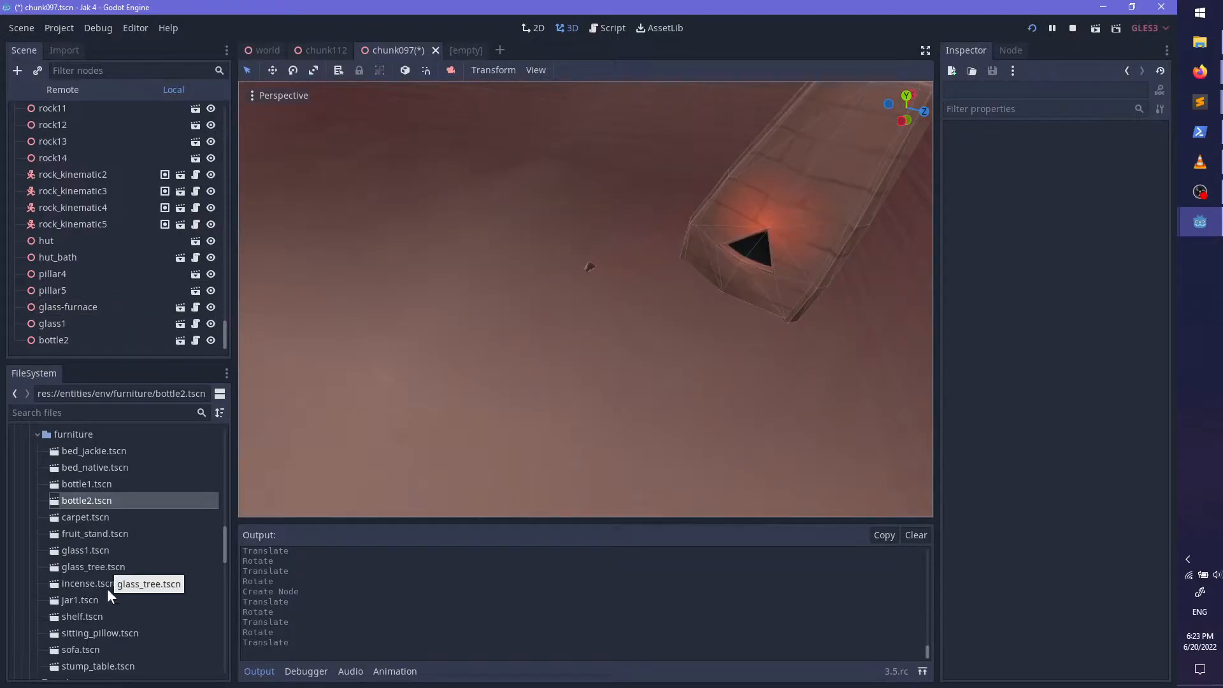
{"action": "left_click", "coordinate": [100, 484]}
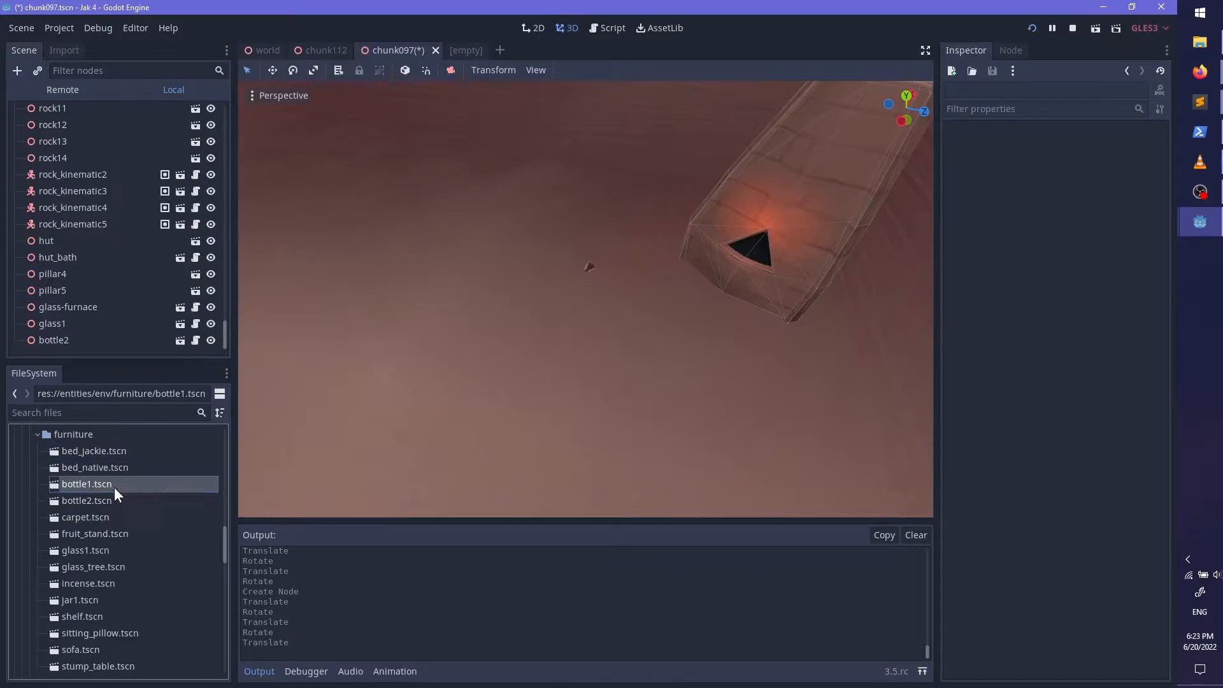
{"action": "scroll", "coordinate": [120, 484], "scroll_direction": "down", "scroll_amount": 2}
{"action": "scroll", "coordinate": [119, 484], "scroll_direction": "down", "scroll_amount": 1}
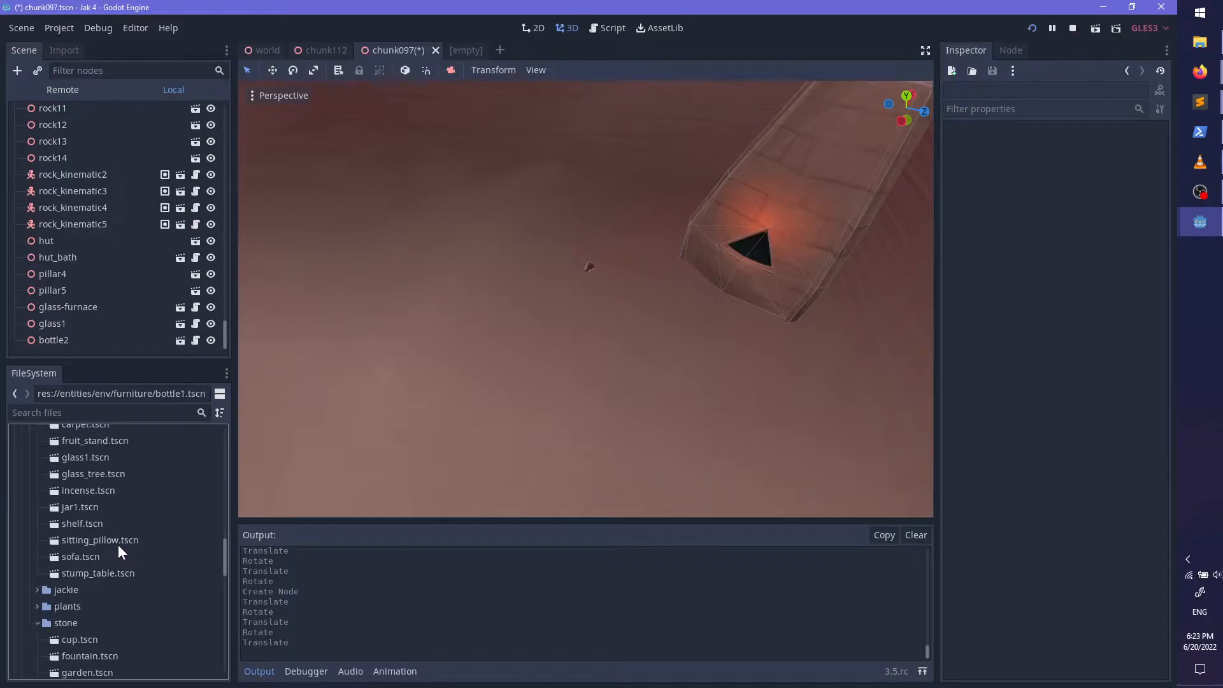
{"action": "scroll", "coordinate": [118, 547], "scroll_direction": "up", "scroll_amount": 2}
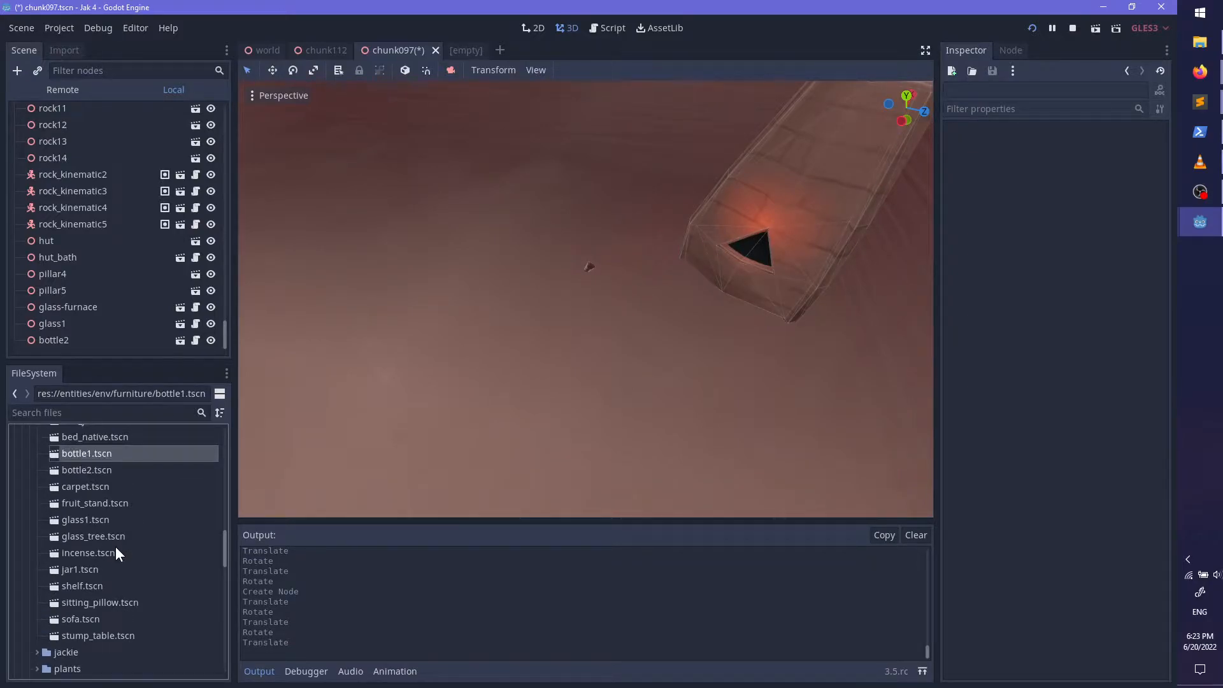
{"action": "mouse_move", "coordinate": [95, 586]}
{"action": "left_mouse_down"}
{"action": "mouse_move", "coordinate": [206, 507]}
{"action": "mouse_move", "coordinate": [114, 581]}
{"action": "left_mouse_up"}
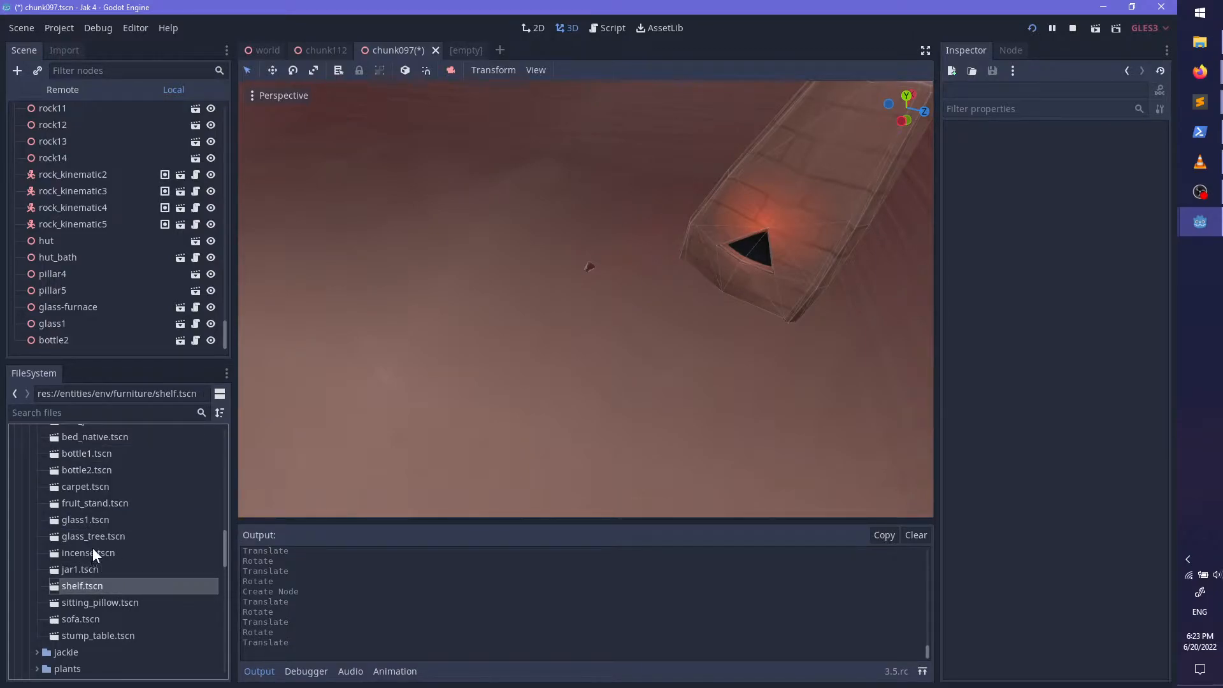
{"action": "scroll", "coordinate": [99, 532], "scroll_direction": "up", "scroll_amount": 1}
{"action": "scroll", "coordinate": [106, 523], "scroll_direction": "down", "scroll_amount": 5}
{"action": "scroll", "coordinate": [109, 523], "scroll_direction": "down", "scroll_amount": 3}
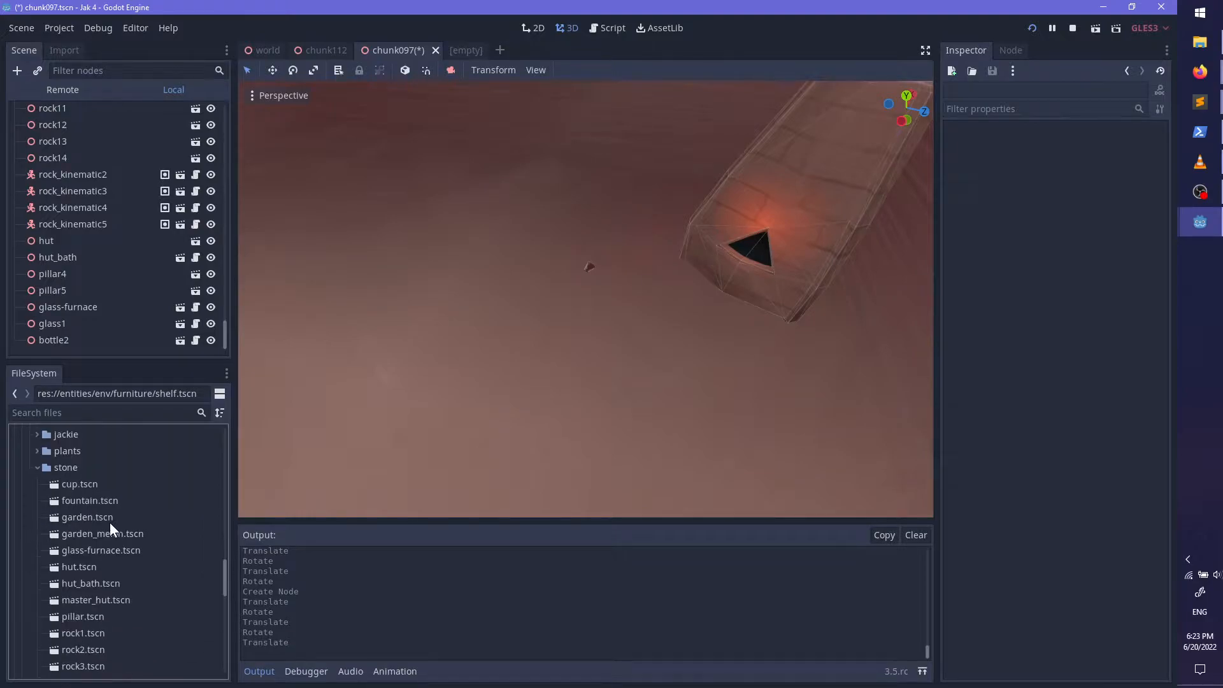
{"action": "scroll", "coordinate": [91, 528], "scroll_direction": "down", "scroll_amount": 6}
{"action": "scroll", "coordinate": [55, 564], "scroll_direction": "up", "scroll_amount": 10}
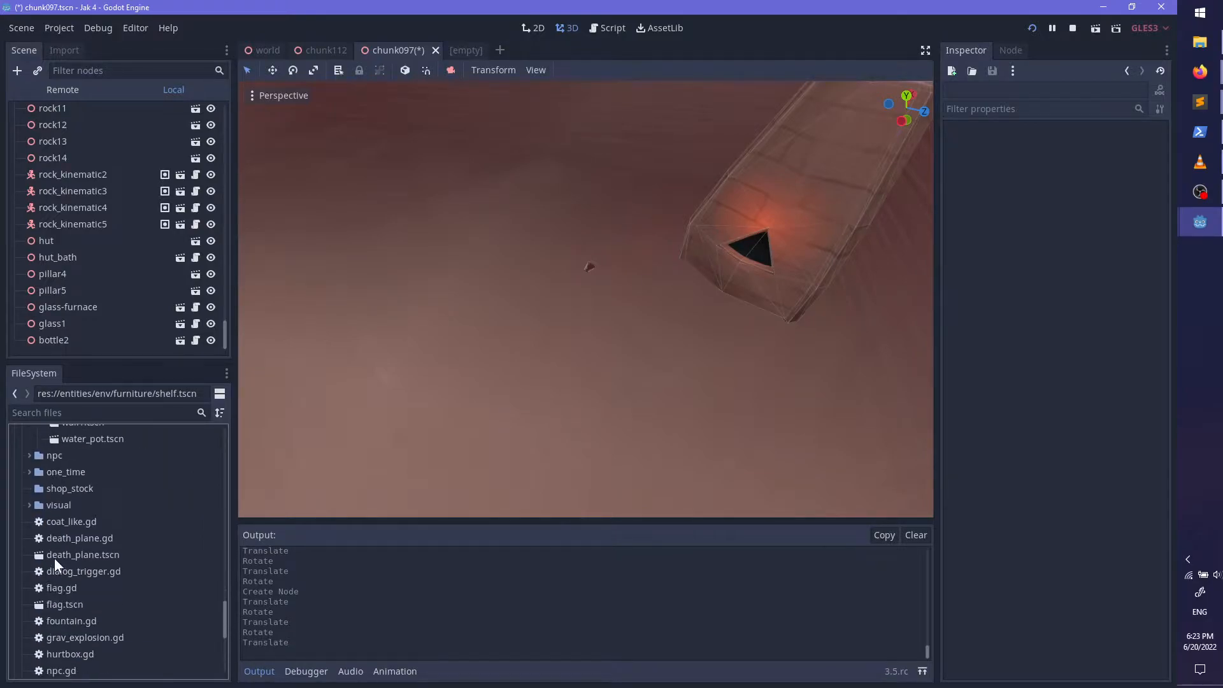
{"action": "scroll", "coordinate": [55, 559], "scroll_direction": "up", "scroll_amount": 15}
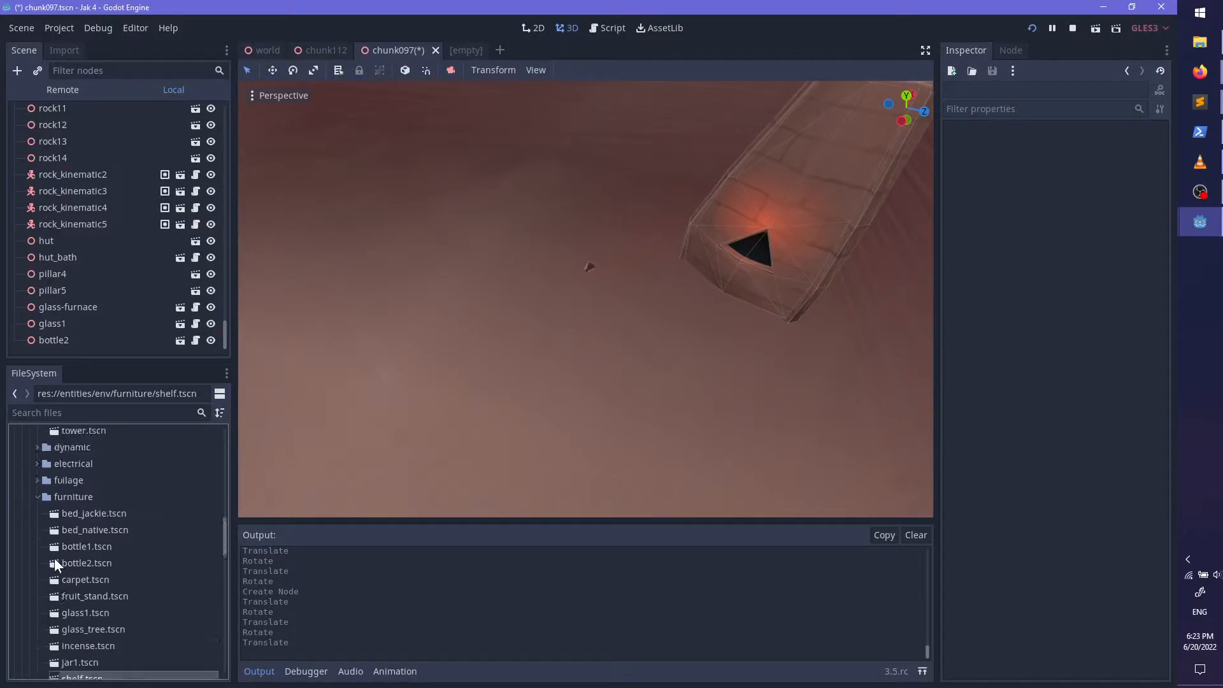
{"action": "scroll", "coordinate": [82, 546], "scroll_direction": "up", "scroll_amount": 5}
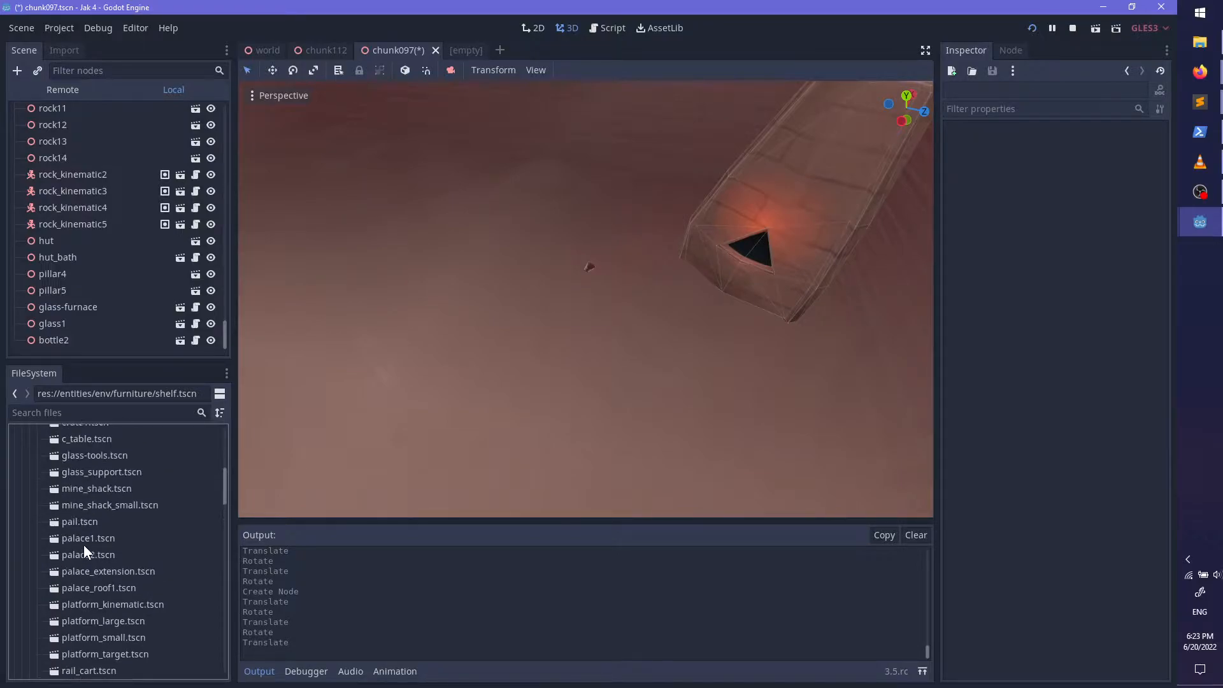
Step: Place an instance of glass-tools.tscn on the sand beside the furnace and turn it
{"action": "left_click_drag", "start_coordinate": [95, 517], "coordinate": [569, 291]}
{"action": "scroll", "coordinate": [574, 274], "scroll_direction": "down", "scroll_amount": 5}
{"action": "scroll", "coordinate": [586, 290], "scroll_direction": "down", "scroll_amount": 3}
{"action": "key", "text": "f"}
{"action": "scroll", "coordinate": [600, 422], "scroll_direction": "up", "scroll_amount": 6}
{"action": "middle_click_drag", "start_coordinate": [644, 407], "coordinate": [621, 381]}
{"action": "left_click_drag", "start_coordinate": [606, 334], "coordinate": [566, 323]}
{"action": "middle_click_drag", "start_coordinate": [567, 324], "coordinate": [546, 274]}
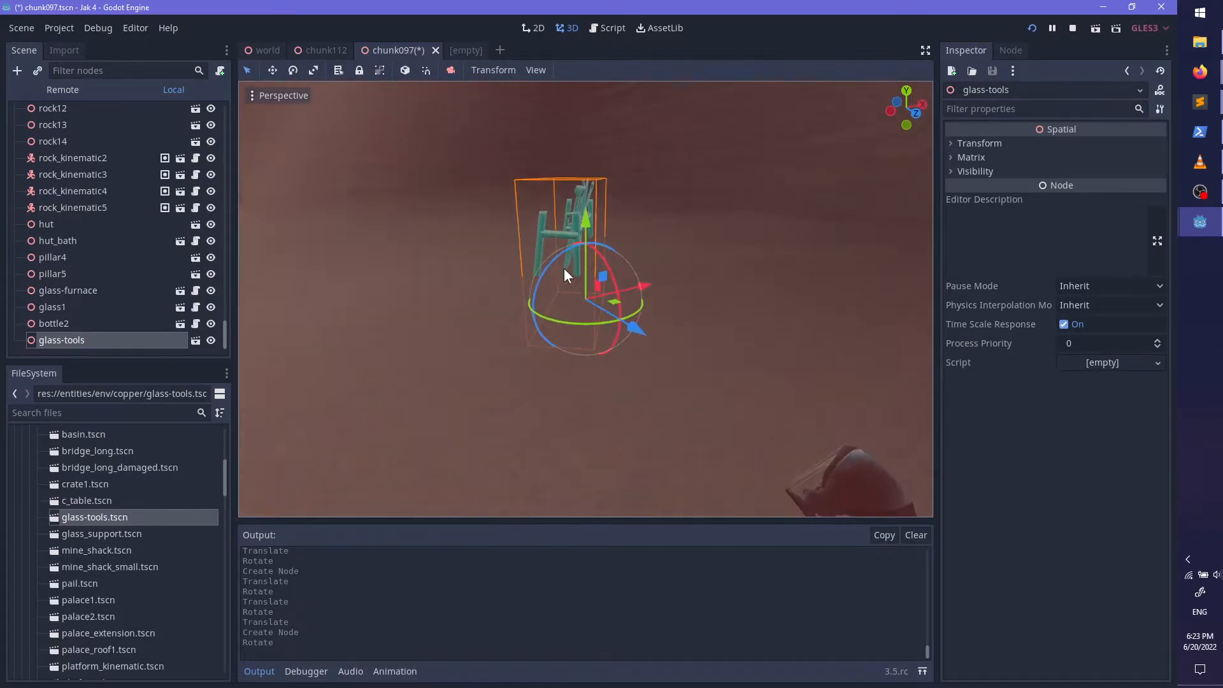
Step: Tip the glass-tools rack over and move it down onto the ground beside the furnace
{"action": "left_click_drag", "start_coordinate": [603, 243], "coordinate": [549, 229]}
{"action": "middle_click_drag", "start_coordinate": [548, 230], "coordinate": [605, 408]}
{"action": "scroll", "coordinate": [491, 345], "scroll_direction": "up", "scroll_amount": 2}
{"action": "left_click_drag", "start_coordinate": [588, 392], "coordinate": [875, 331]}
{"action": "middle_click_drag", "start_coordinate": [875, 332], "coordinate": [573, 468], "text": "shift"}
{"action": "scroll", "coordinate": [563, 381], "scroll_direction": "up", "scroll_amount": 3}
{"action": "middle_click_drag", "start_coordinate": [572, 469], "coordinate": [638, 346]}
{"action": "left_click_drag", "start_coordinate": [492, 385], "coordinate": [549, 346]}
{"action": "mouse_move", "coordinate": [463, 352]}
{"action": "left_mouse_down"}
{"action": "mouse_move", "coordinate": [461, 398]}
{"action": "mouse_move", "coordinate": [473, 356]}
{"action": "left_mouse_up"}
{"action": "left_click_drag", "start_coordinate": [482, 314], "coordinate": [517, 268]}
{"action": "middle_click_drag", "start_coordinate": [589, 275], "coordinate": [521, 247]}
{"action": "scroll", "coordinate": [471, 305], "scroll_direction": "up", "scroll_amount": 2}
{"action": "left_click_drag", "start_coordinate": [521, 246], "coordinate": [507, 252]}
{"action": "middle_click_drag", "start_coordinate": [614, 323], "coordinate": [599, 442]}
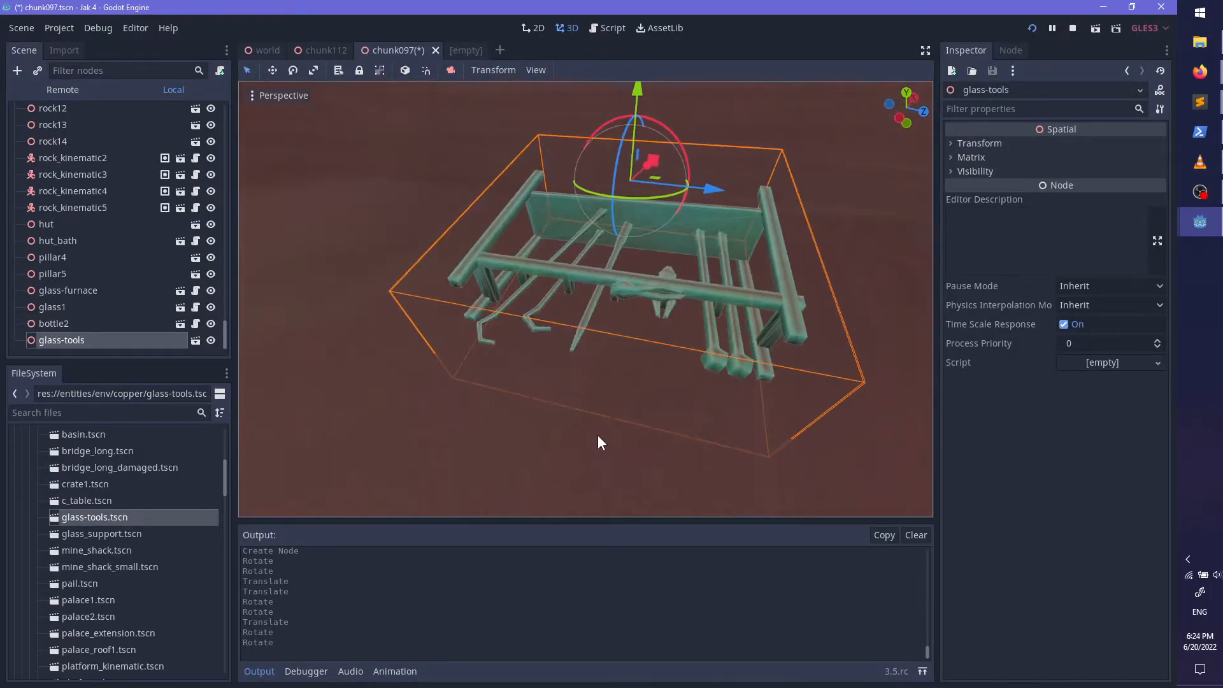
Step: Fine-tune the glass-tools rack's tilt and height so it lies partly sunk in the sand, and deselect it
{"action": "left_click_drag", "start_coordinate": [678, 142], "coordinate": [577, 244]}
{"action": "middle_click_drag", "start_coordinate": [577, 244], "coordinate": [760, 191]}
{"action": "left_click_drag", "start_coordinate": [761, 193], "coordinate": [712, 274]}
{"action": "middle_click_drag", "start_coordinate": [712, 274], "coordinate": [717, 378]}
{"action": "left_click_drag", "start_coordinate": [718, 350], "coordinate": [707, 357]}
{"action": "left_click_drag", "start_coordinate": [747, 315], "coordinate": [749, 304]}
{"action": "middle_click_drag", "start_coordinate": [548, 344], "coordinate": [607, 303]}
{"action": "mouse_move", "coordinate": [587, 285]}
{"action": "left_mouse_down"}
{"action": "mouse_move", "coordinate": [573, 288]}
{"action": "mouse_move", "coordinate": [598, 272]}
{"action": "left_mouse_up"}
{"action": "middle_click_drag", "start_coordinate": [595, 257], "coordinate": [216, 345]}
{"action": "left_click", "coordinate": [251, 354]}
Step: Move the half-buried glassware piece in front of the furnace farther away, settle it into the sand and deselect it
{"action": "scroll", "coordinate": [587, 330], "scroll_direction": "down", "scroll_amount": 8}
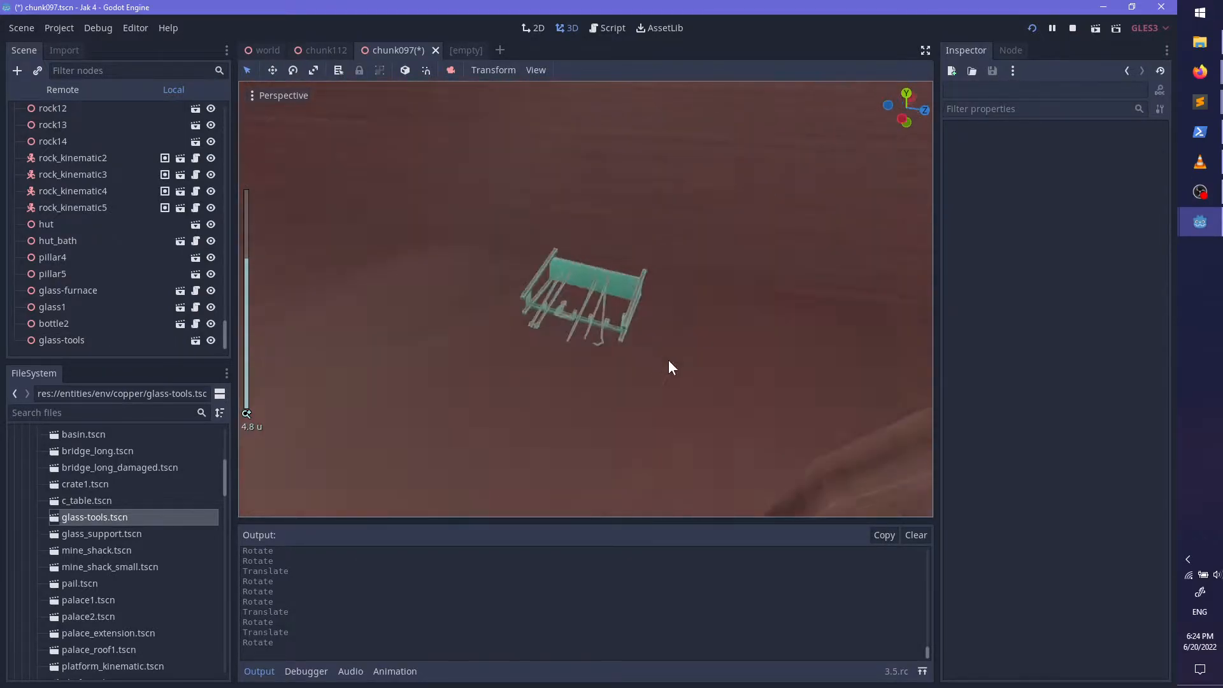
{"action": "scroll", "coordinate": [683, 291], "scroll_direction": "up", "scroll_amount": 2}
{"action": "middle_click_drag", "start_coordinate": [521, 415], "coordinate": [418, 321], "text": "shift"}
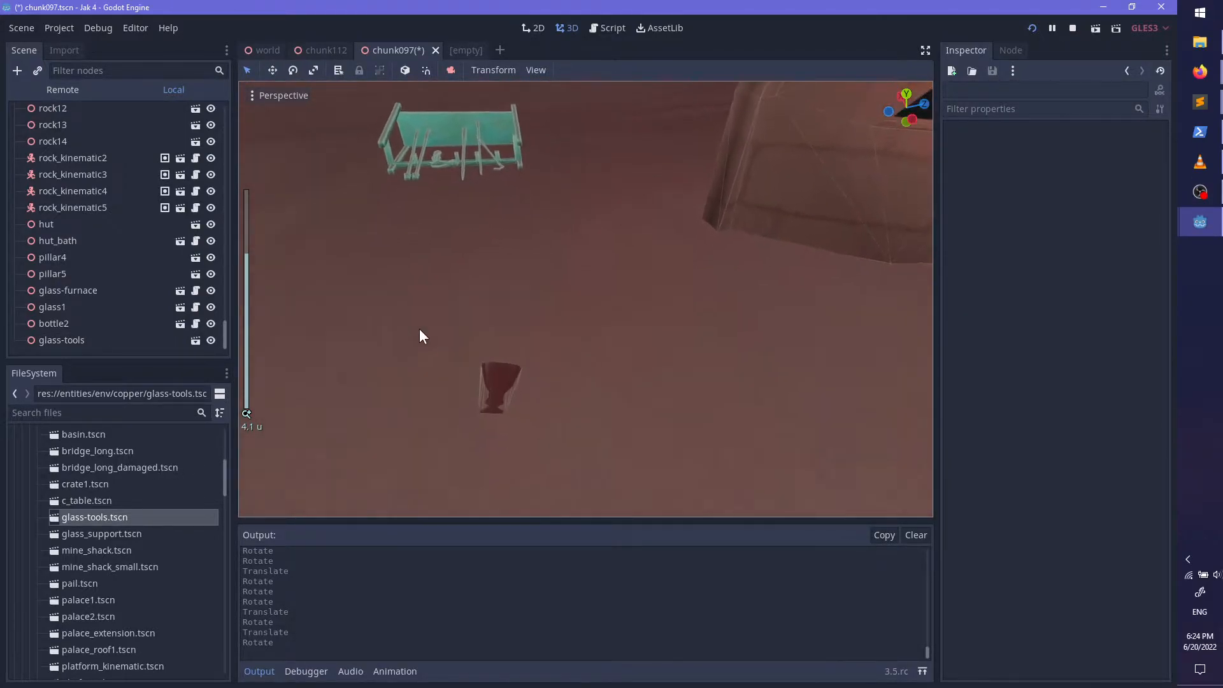
{"action": "scroll", "coordinate": [423, 386], "scroll_direction": "down", "scroll_amount": 8}
{"action": "middle_click_drag", "start_coordinate": [424, 385], "coordinate": [562, 377]}
{"action": "scroll", "coordinate": [566, 374], "scroll_direction": "up", "scroll_amount": 7}
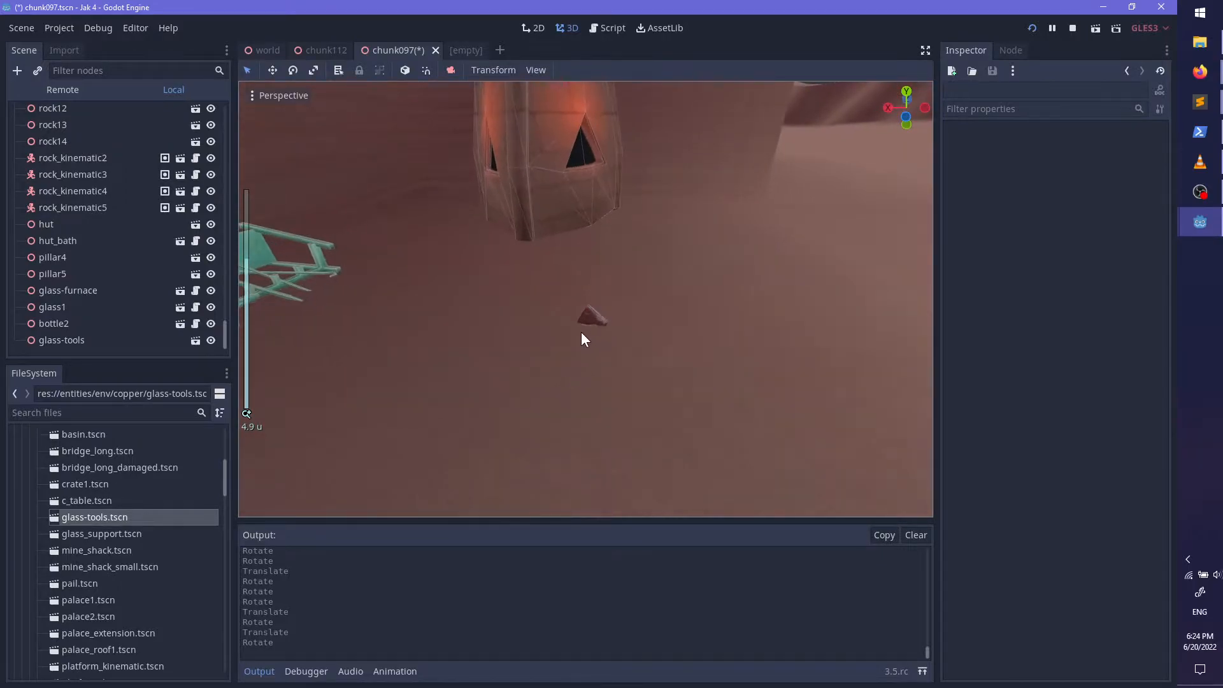
{"action": "left_click", "coordinate": [594, 321]}
{"action": "scroll", "coordinate": [605, 337], "scroll_direction": "down", "scroll_amount": 5}
{"action": "middle_click_drag", "start_coordinate": [604, 337], "coordinate": [647, 440]}
{"action": "left_click_drag", "start_coordinate": [598, 358], "coordinate": [879, 278]}
{"action": "key", "text": "f"}
{"action": "scroll", "coordinate": [673, 367], "scroll_direction": "up", "scroll_amount": 6}
{"action": "middle_click_drag", "start_coordinate": [673, 367], "coordinate": [628, 376]}
{"action": "left_click_drag", "start_coordinate": [628, 377], "coordinate": [628, 399]}
{"action": "middle_click_drag", "start_coordinate": [628, 399], "coordinate": [822, 376], "text": "shift"}
{"action": "scroll", "coordinate": [626, 345], "scroll_direction": "down", "scroll_amount": 9}
{"action": "middle_click_drag", "start_coordinate": [626, 346], "coordinate": [561, 409]}
{"action": "scroll", "coordinate": [562, 409], "scroll_direction": "up", "scroll_amount": 5}
{"action": "scroll", "coordinate": [561, 409], "scroll_direction": "down", "scroll_amount": 3}
{"action": "left_click", "coordinate": [86, 307], "text": "ctrl"}
Step: Try to place an instance of pail.tscn, undo it and return to the chunk097 scene
{"action": "scroll", "coordinate": [505, 441], "scroll_direction": "up", "scroll_amount": 2}
{"action": "middle_click_drag", "start_coordinate": [505, 439], "coordinate": [469, 439], "text": "shift"}
{"action": "scroll", "coordinate": [496, 424], "scroll_direction": "up", "scroll_amount": 2}
{"action": "scroll", "coordinate": [127, 563], "scroll_direction": "down", "scroll_amount": 8}
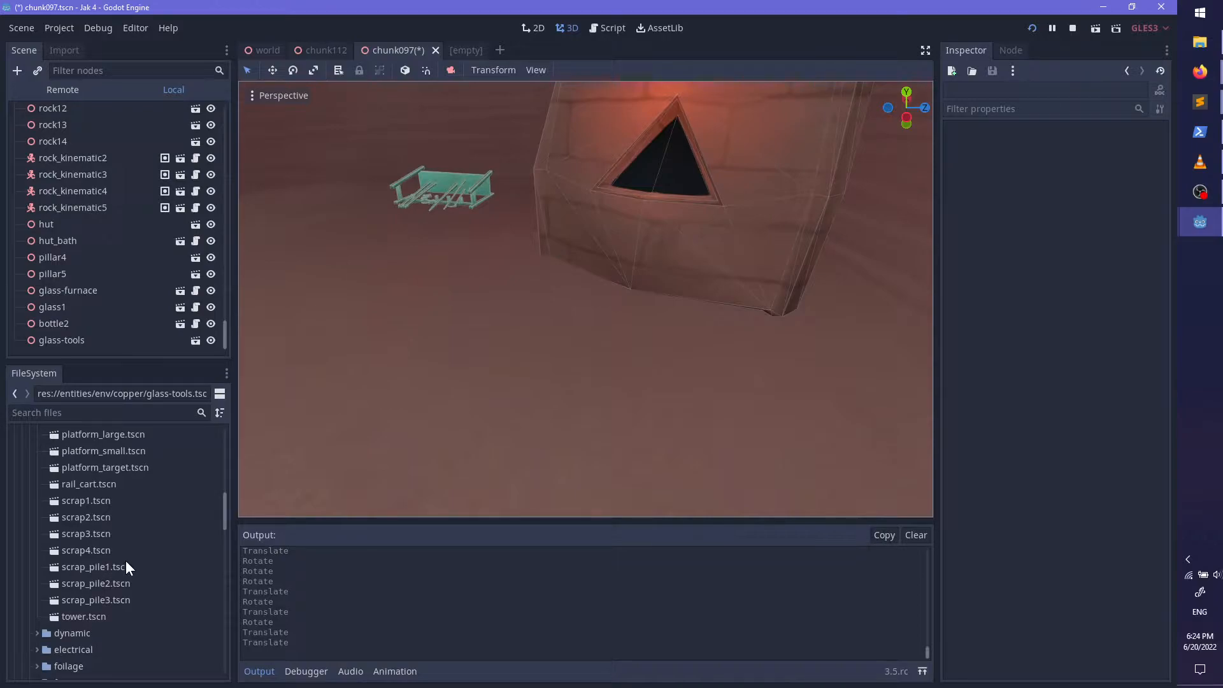
{"action": "scroll", "coordinate": [125, 560], "scroll_direction": "up", "scroll_amount": 6}
{"action": "left_click_drag", "start_coordinate": [129, 520], "coordinate": [403, 57]}
{"action": "scroll", "coordinate": [561, 362], "scroll_direction": "down", "scroll_amount": 15}
{"action": "left_click", "coordinate": [404, 55]}
{"action": "scroll", "coordinate": [620, 347], "scroll_direction": "up", "scroll_amount": 12}
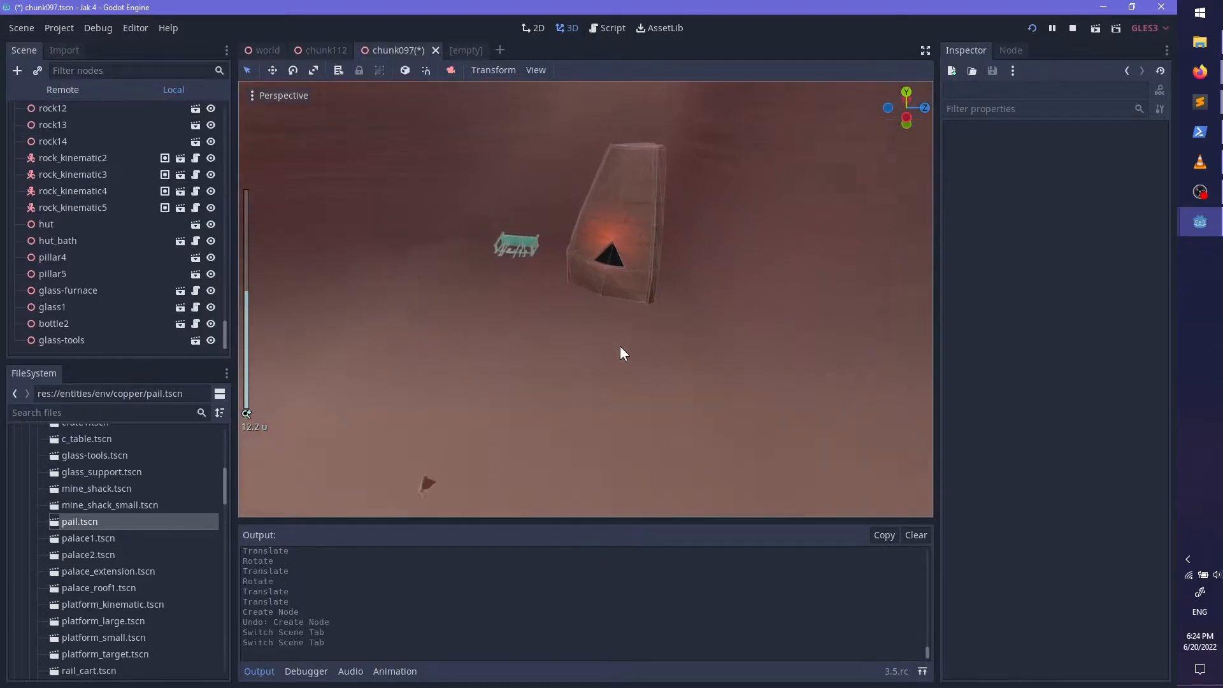
Step: Save the scene, place an instance of pail.tscn in front of the furnace, and rotate and move it toward the ground
{"action": "key", "text": "ctrl+s"}
{"action": "left_click_drag", "start_coordinate": [138, 517], "coordinate": [649, 286]}
{"action": "middle_click_drag", "start_coordinate": [639, 285], "coordinate": [778, 304]}
{"action": "key", "text": "f"}
{"action": "middle_click_drag", "start_coordinate": [615, 315], "coordinate": [647, 265]}
{"action": "left_click_drag", "start_coordinate": [646, 266], "coordinate": [621, 330]}
{"action": "left_click_drag", "start_coordinate": [559, 284], "coordinate": [772, 311]}
{"action": "key", "text": "f"}
Step: Rotate the pail into a tilted, partly buried pose, undo its last move and deselect it
{"action": "scroll", "coordinate": [586, 339], "scroll_direction": "up", "scroll_amount": 4}
{"action": "middle_click_drag", "start_coordinate": [585, 339], "coordinate": [571, 250]}
{"action": "left_click_drag", "start_coordinate": [571, 250], "coordinate": [597, 182]}
{"action": "middle_click_drag", "start_coordinate": [637, 211], "coordinate": [777, 235]}
{"action": "left_click_drag", "start_coordinate": [627, 222], "coordinate": [633, 228]}
{"action": "left_click_drag", "start_coordinate": [568, 250], "coordinate": [586, 234]}
{"action": "key", "text": "ctrl+z"}
{"action": "scroll", "coordinate": [699, 325], "scroll_direction": "down", "scroll_amount": 6}
{"action": "middle_click_drag", "start_coordinate": [663, 329], "coordinate": [510, 314]}
{"action": "left_click", "coordinate": [131, 352]}
Step: Examine the arrangement of props around the glass furnace from near and far
{"action": "scroll", "coordinate": [565, 343], "scroll_direction": "down", "scroll_amount": 4}
{"action": "middle_click_drag", "start_coordinate": [624, 319], "coordinate": [486, 344]}
{"action": "scroll", "coordinate": [584, 280], "scroll_direction": "up", "scroll_amount": 6}
{"action": "scroll", "coordinate": [540, 369], "scroll_direction": "down", "scroll_amount": 7}
{"action": "scroll", "coordinate": [540, 371], "scroll_direction": "down", "scroll_amount": 6}
{"action": "scroll", "coordinate": [650, 218], "scroll_direction": "down", "scroll_amount": 3}
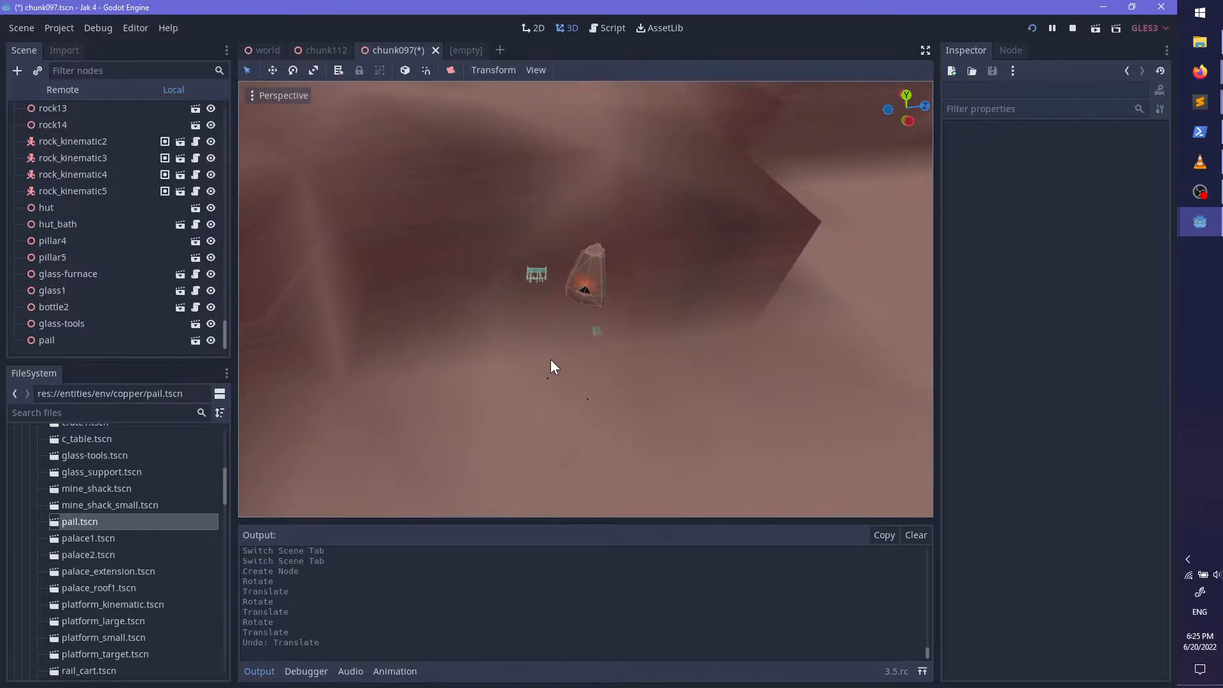
{"action": "scroll", "coordinate": [527, 348], "scroll_direction": "up", "scroll_amount": 8}
{"action": "mouse_move", "coordinate": [500, 364]}
{"action": "middle_mouse_down", "text": "shift"}
{"action": "mouse_move", "coordinate": [689, 335]}
{"action": "mouse_move", "coordinate": [488, 459]}
{"action": "mouse_move", "coordinate": [512, 385]}
{"action": "mouse_move", "coordinate": [491, 380]}
{"action": "middle_mouse_up", "text": "shift"}
{"action": "scroll", "coordinate": [690, 335], "scroll_direction": "up", "scroll_amount": 4}
{"action": "scroll", "coordinate": [122, 476], "scroll_direction": "up", "scroll_amount": 4}
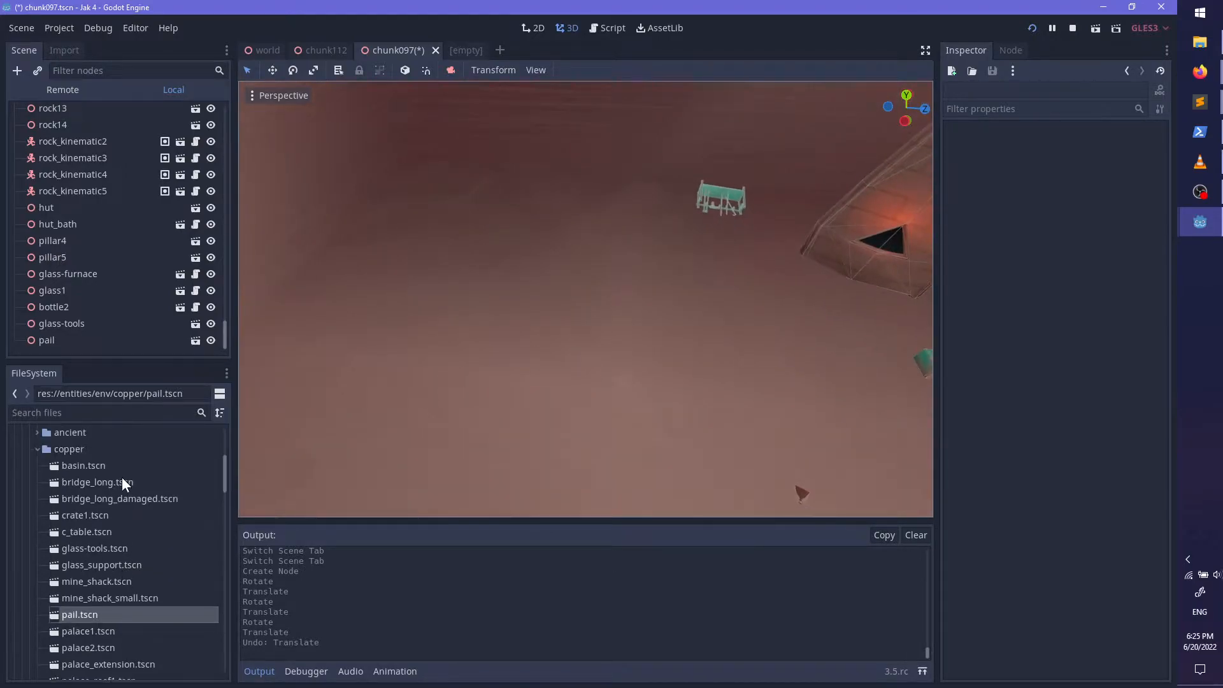
Step: Search the copper and furniture scene folders for more props for the level
{"action": "scroll", "coordinate": [167, 530], "scroll_direction": "down", "scroll_amount": 5}
{"action": "scroll", "coordinate": [168, 532], "scroll_direction": "down", "scroll_amount": 3}
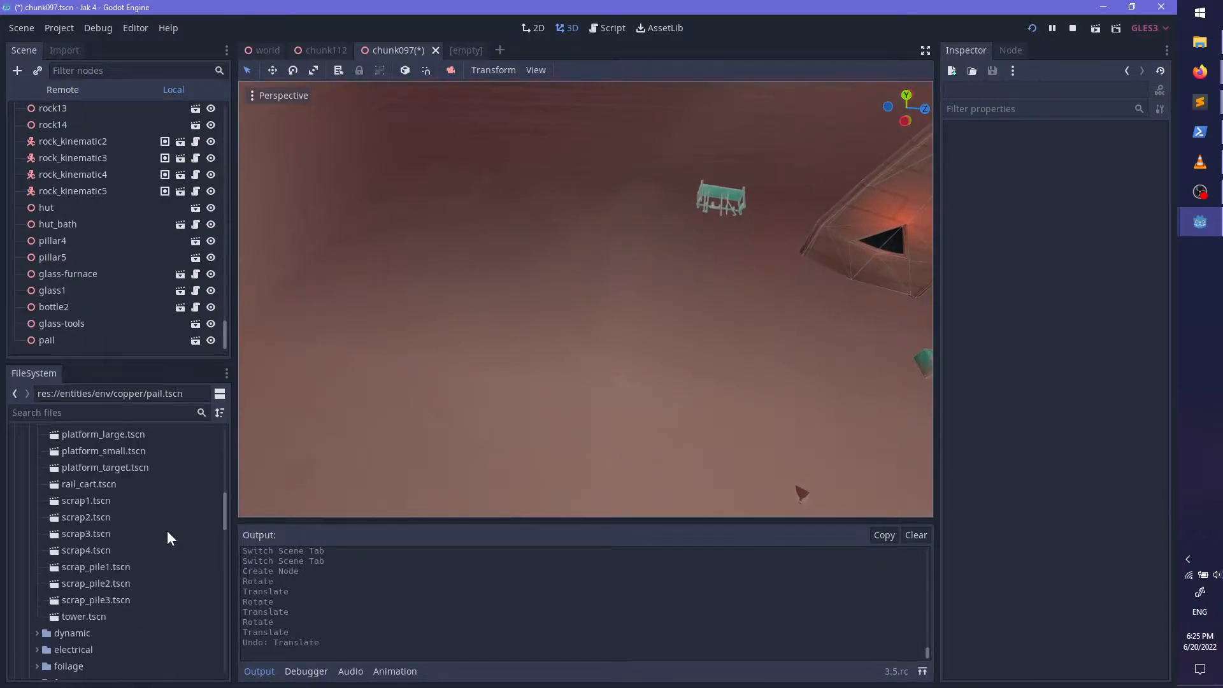
{"action": "scroll", "coordinate": [113, 548], "scroll_direction": "up", "scroll_amount": 3}
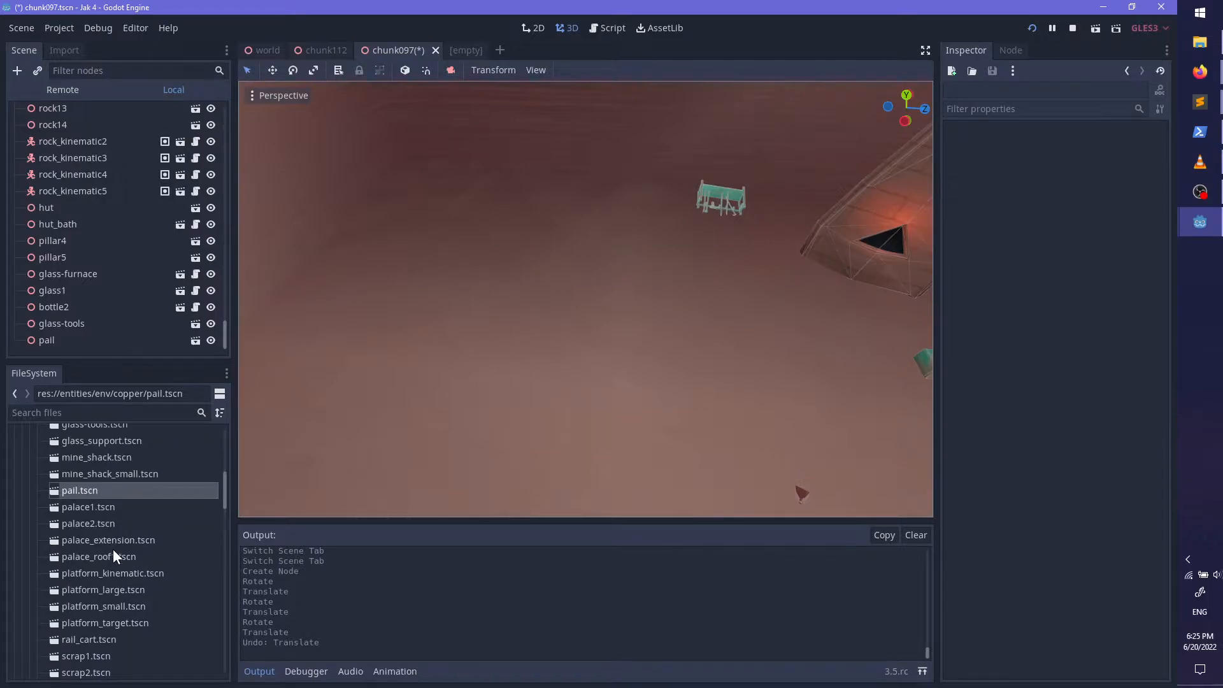
{"action": "scroll", "coordinate": [113, 548], "scroll_direction": "down", "scroll_amount": 3}
{"action": "scroll", "coordinate": [113, 549], "scroll_direction": "up", "scroll_amount": 4}
{"action": "scroll", "coordinate": [113, 550], "scroll_direction": "up", "scroll_amount": 5}
{"action": "scroll", "coordinate": [113, 550], "scroll_direction": "down", "scroll_amount": 11}
{"action": "scroll", "coordinate": [117, 553], "scroll_direction": "down", "scroll_amount": 4}
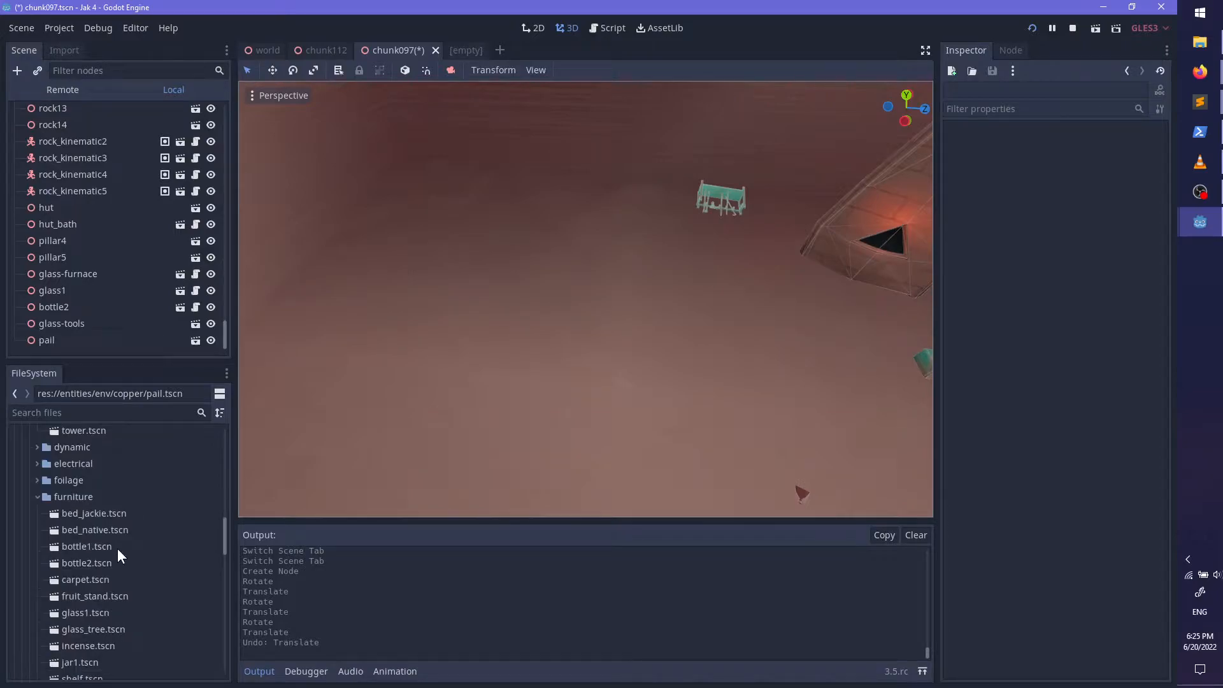
{"action": "scroll", "coordinate": [118, 553], "scroll_direction": "down", "scroll_amount": 3}
{"action": "scroll", "coordinate": [122, 550], "scroll_direction": "up", "scroll_amount": 10}
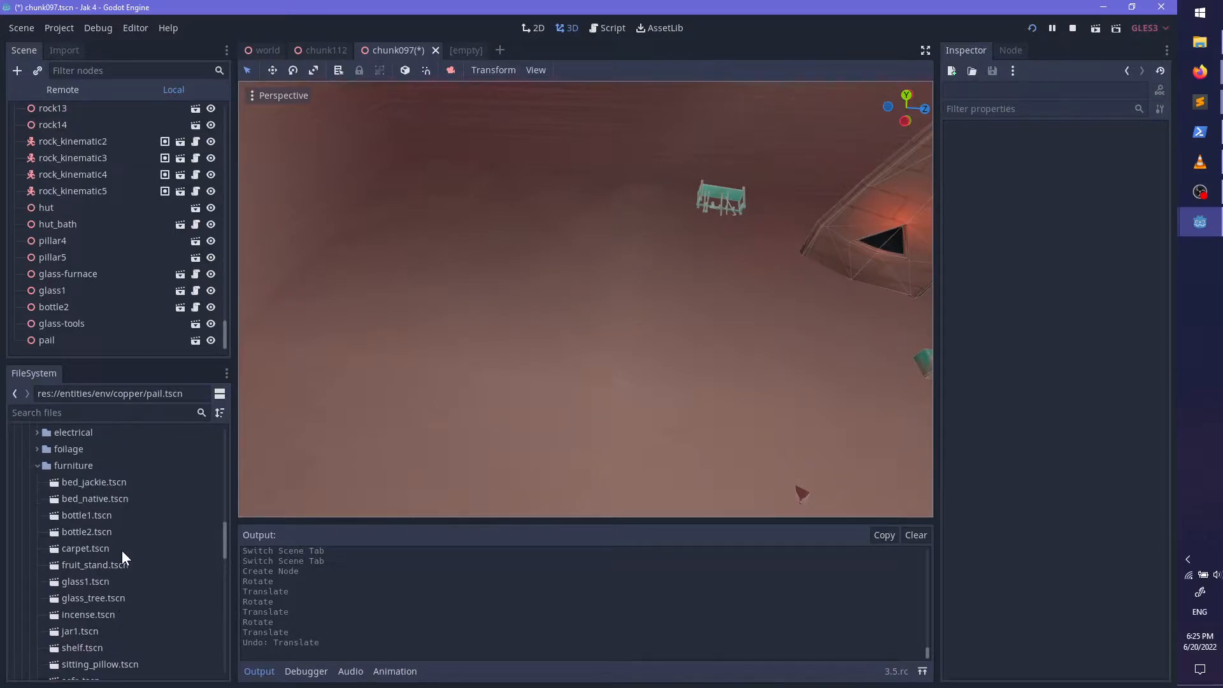
{"action": "scroll", "coordinate": [128, 545], "scroll_direction": "down", "scroll_amount": 1}
{"action": "scroll", "coordinate": [127, 544], "scroll_direction": "up", "scroll_amount": 6}
{"action": "scroll", "coordinate": [74, 538], "scroll_direction": "down", "scroll_amount": 8}
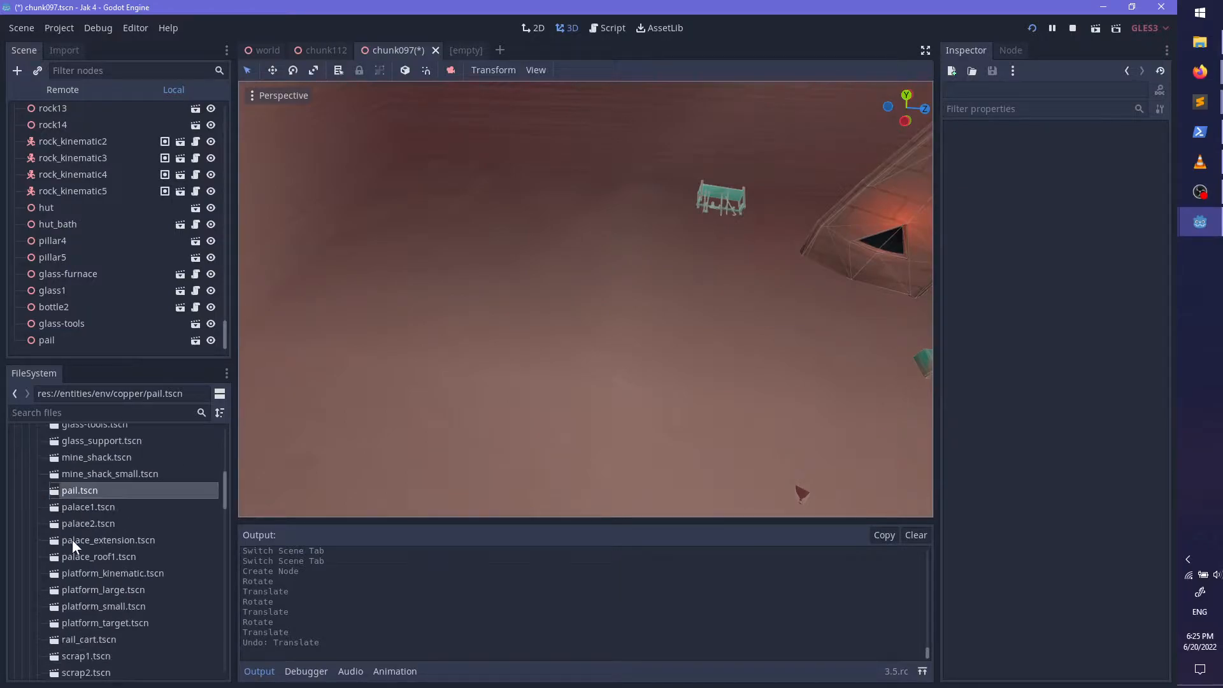
Step: Place an instance of ruin1.tscn on the open sand by the canyon wall, adjust its height and deselect it
{"action": "left_click_drag", "start_coordinate": [91, 626], "coordinate": [418, 382]}
{"action": "scroll", "coordinate": [570, 301], "scroll_direction": "down", "scroll_amount": 2}
{"action": "left_click_drag", "start_coordinate": [415, 391], "coordinate": [416, 390]}
{"action": "middle_click_drag", "start_coordinate": [548, 382], "coordinate": [659, 361]}
{"action": "scroll", "coordinate": [732, 337], "scroll_direction": "up", "scroll_amount": 3}
{"action": "scroll", "coordinate": [660, 361], "scroll_direction": "up", "scroll_amount": 3}
{"action": "left_click", "coordinate": [684, 341]}
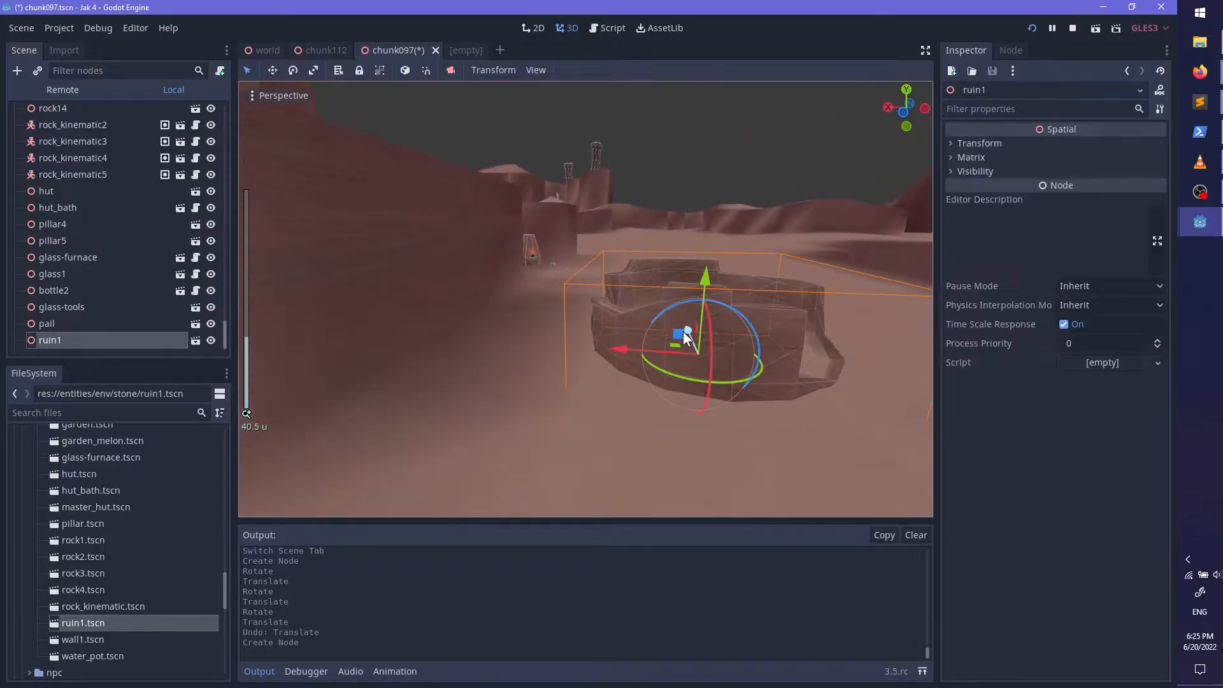
{"action": "left_click_drag", "start_coordinate": [705, 283], "coordinate": [707, 287]}
{"action": "middle_click_drag", "start_coordinate": [731, 307], "coordinate": [708, 319]}
{"action": "scroll", "coordinate": [708, 320], "scroll_direction": "up", "scroll_amount": 3}
{"action": "left_click", "coordinate": [121, 351]}
Step: Place an instance of pillar.tscn on the open sand, rotate it into a leaning pose and deselect it
{"action": "middle_click_drag", "start_coordinate": [394, 351], "coordinate": [352, 482]}
{"action": "scroll", "coordinate": [599, 330], "scroll_direction": "down", "scroll_amount": 15}
{"action": "scroll", "coordinate": [503, 366], "scroll_direction": "up", "scroll_amount": 6}
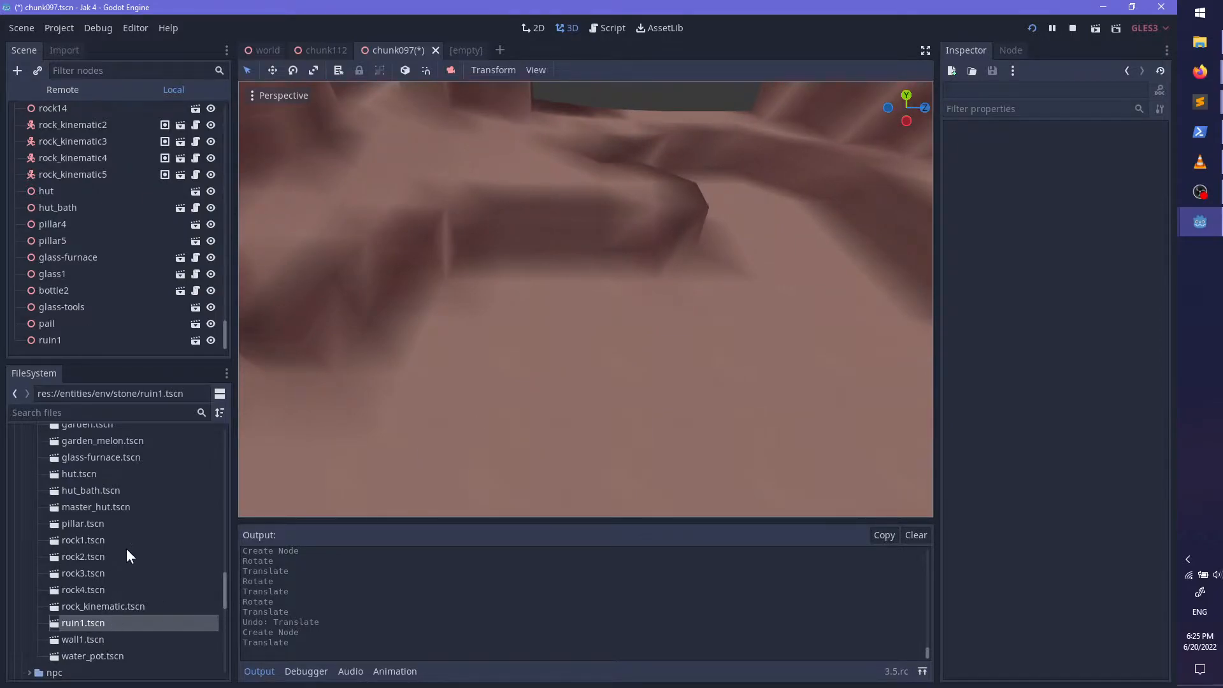
{"action": "scroll", "coordinate": [119, 505], "scroll_direction": "up", "scroll_amount": 2}
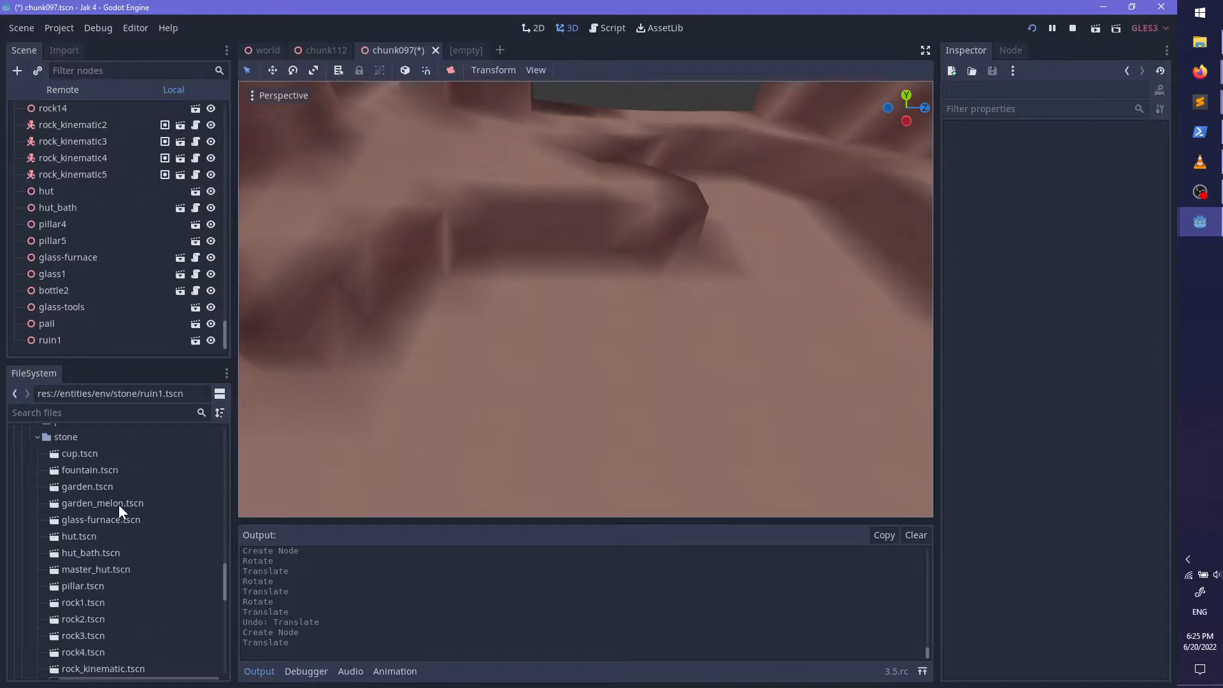
{"action": "left_click_drag", "start_coordinate": [104, 586], "coordinate": [611, 373]}
{"action": "scroll", "coordinate": [621, 338], "scroll_direction": "up", "scroll_amount": 2}
{"action": "scroll", "coordinate": [621, 339], "scroll_direction": "down", "scroll_amount": 2}
{"action": "middle_click_drag", "start_coordinate": [654, 409], "coordinate": [561, 369], "text": "shift"}
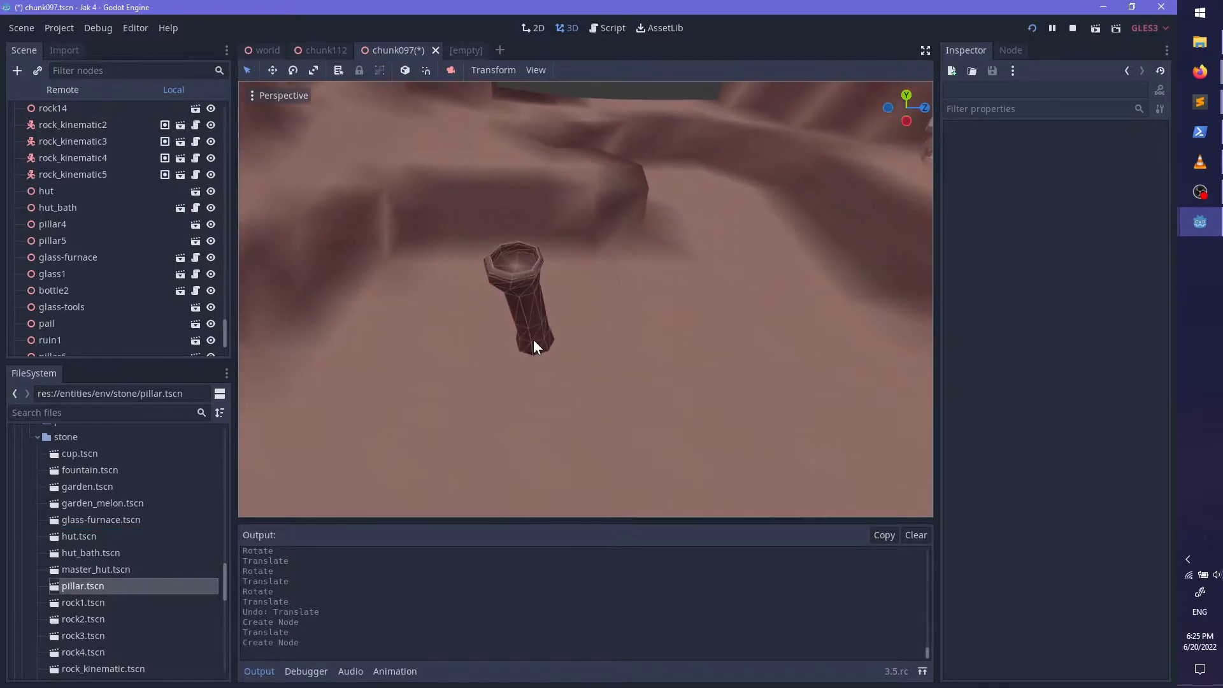
{"action": "left_click", "coordinate": [534, 339]}
{"action": "left_click_drag", "start_coordinate": [574, 383], "coordinate": [390, 406]}
{"action": "left_click", "coordinate": [108, 585], "text": "ctrl"}
{"action": "middle_click_drag", "start_coordinate": [575, 481], "coordinate": [345, 455], "text": "shift"}
{"action": "left_click", "coordinate": [106, 338], "text": "ctrl"}
Step: Try placing an instance of garden.tscn on the raised ledge near the leaning pillar, and undo it
{"action": "scroll", "coordinate": [420, 492], "scroll_direction": "up", "scroll_amount": 2}
{"action": "middle_click_drag", "start_coordinate": [441, 476], "coordinate": [647, 3], "text": "shift"}
{"action": "middle_click_drag", "start_coordinate": [623, 221], "coordinate": [475, 286]}
{"action": "scroll", "coordinate": [475, 288], "scroll_direction": "up", "scroll_amount": 8}
{"action": "left_click_drag", "start_coordinate": [129, 486], "coordinate": [544, 281]}
{"action": "scroll", "coordinate": [430, 355], "scroll_direction": "down", "scroll_amount": 3}
{"action": "middle_click_drag", "start_coordinate": [567, 307], "coordinate": [568, 274]}
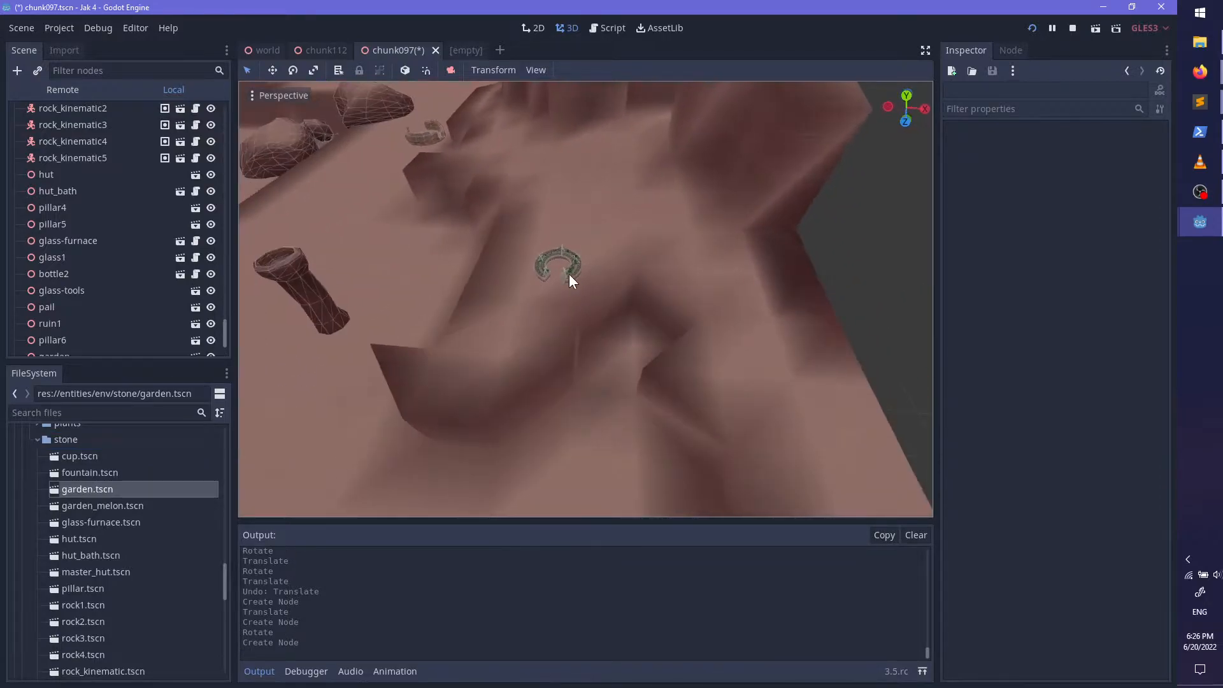
{"action": "scroll", "coordinate": [614, 319], "scroll_direction": "up", "scroll_amount": 15}
{"action": "key", "text": "ctrl+z"}
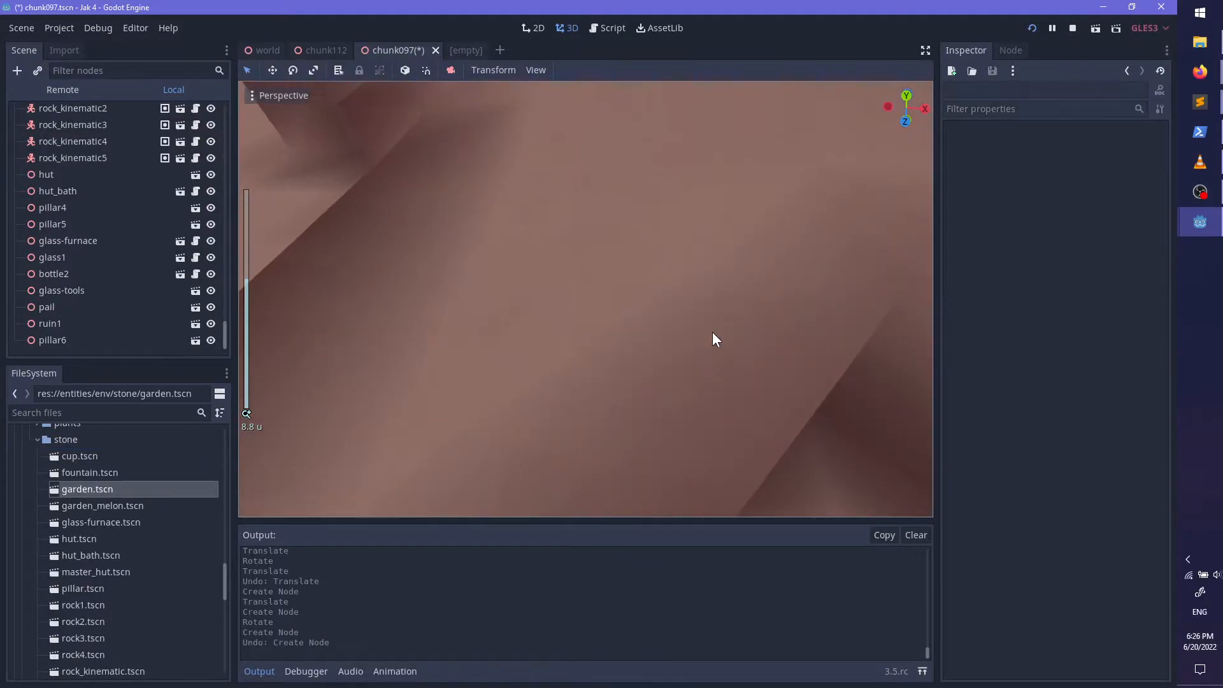
Step: Create a new inherited scene from garden_empty.glb in _glb/env/stone and select its garden mesh for close viewing
{"action": "left_click_drag", "start_coordinate": [225, 586], "coordinate": [222, 367]}
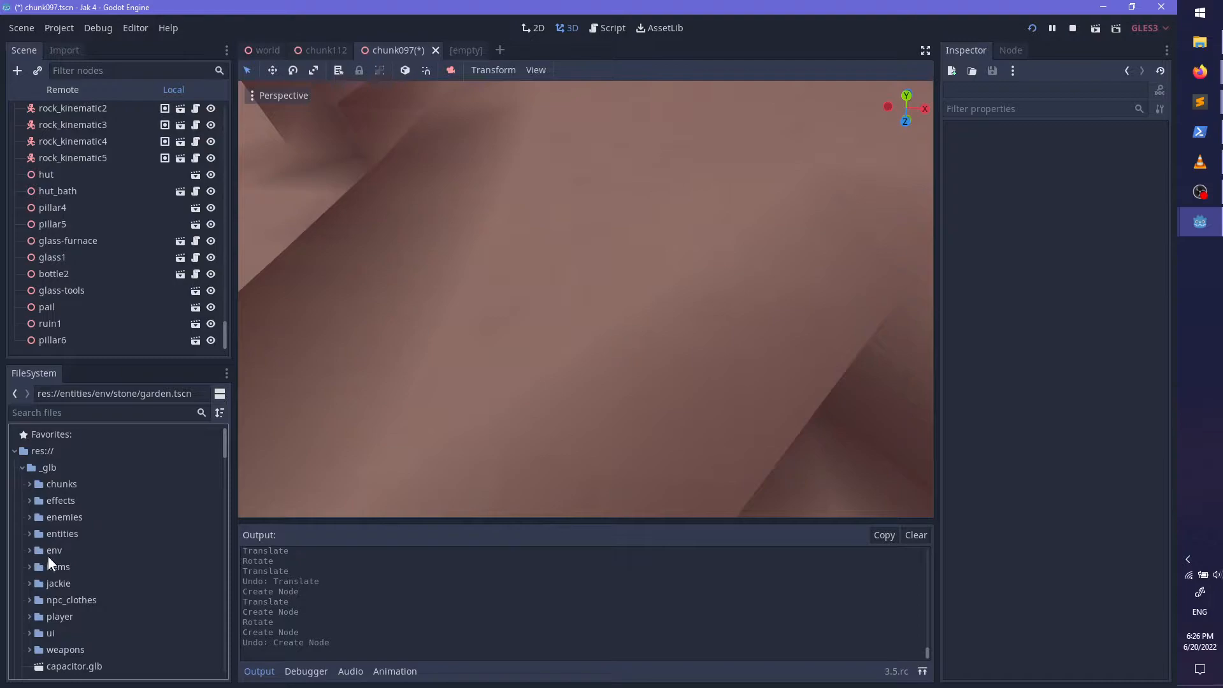
{"action": "left_click", "coordinate": [29, 551]}
{"action": "scroll", "coordinate": [71, 536], "scroll_direction": "down", "scroll_amount": 3}
{"action": "left_click", "coordinate": [38, 558]}
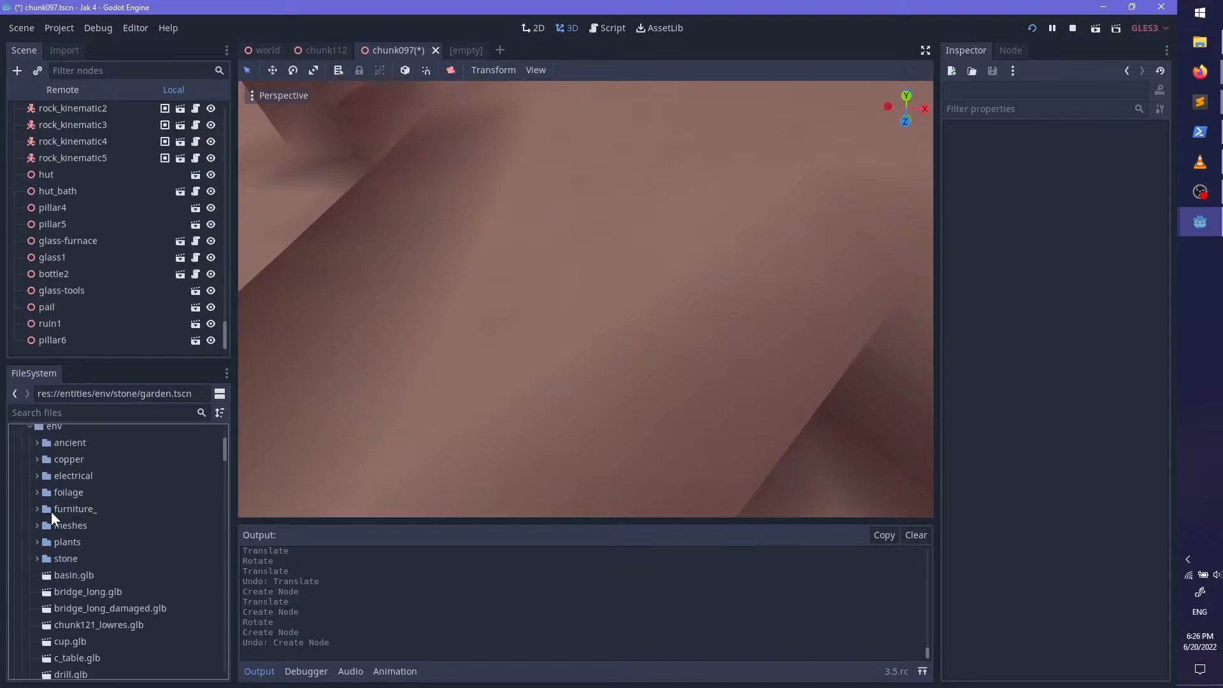
{"action": "double_click", "coordinate": [94, 591]}
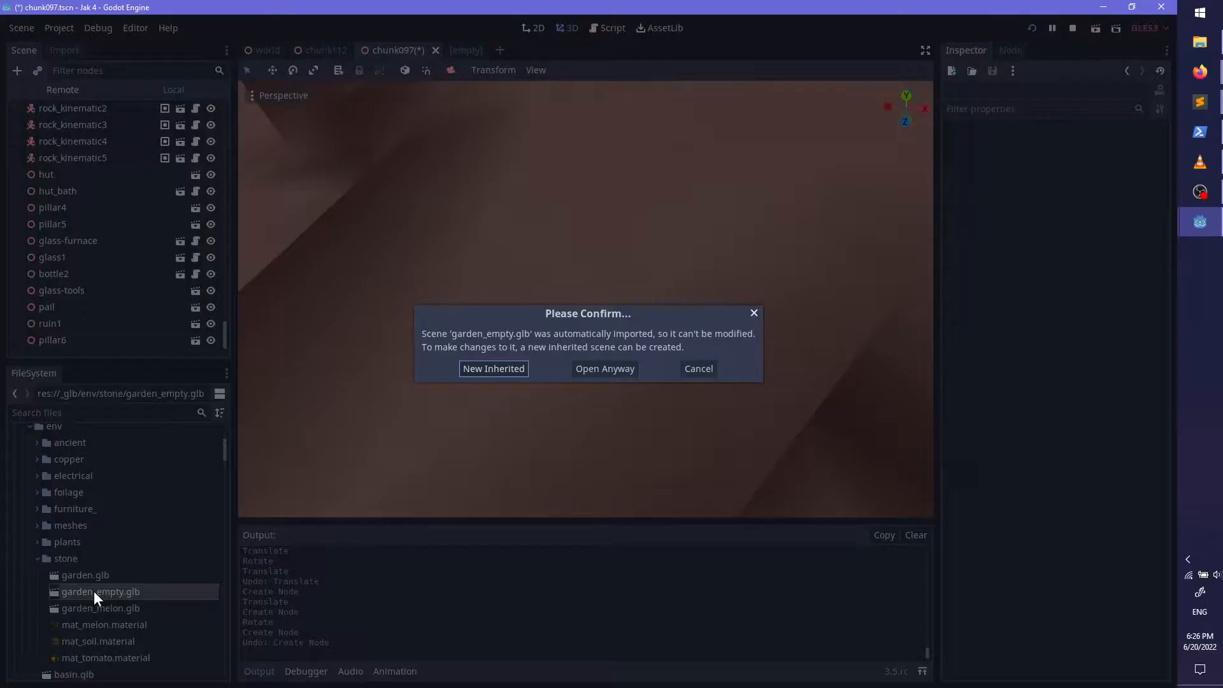
{"action": "left_click", "coordinate": [494, 369]}
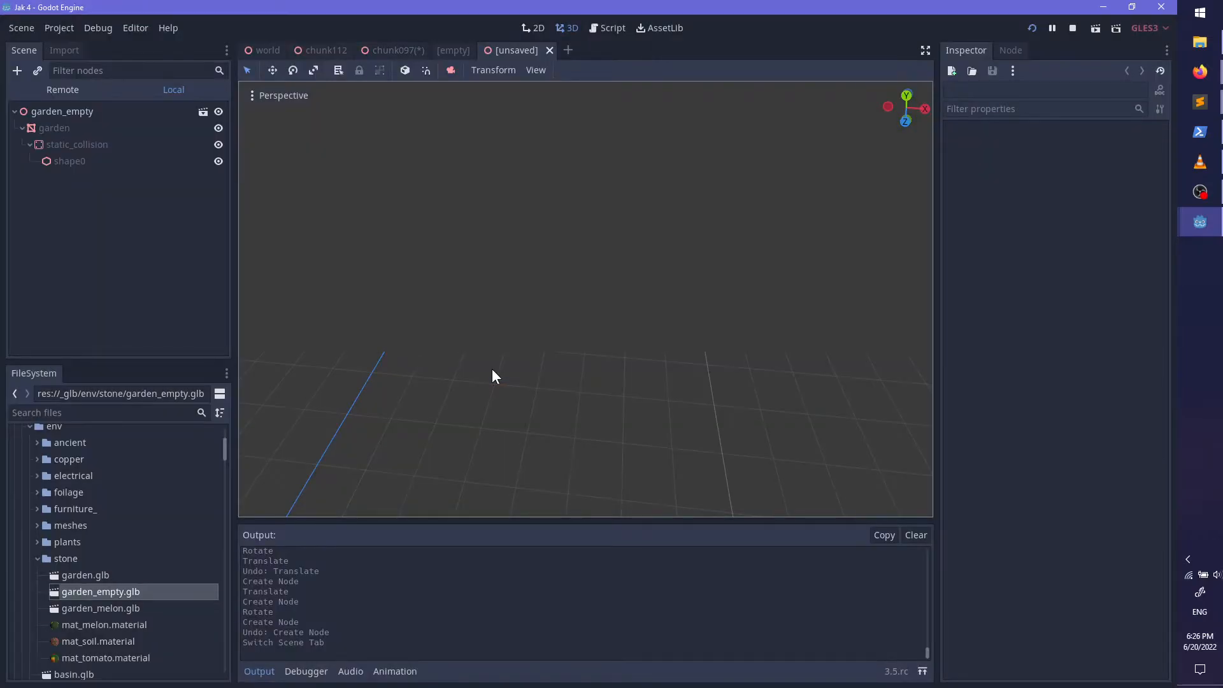
{"action": "double_click", "coordinate": [51, 128]}
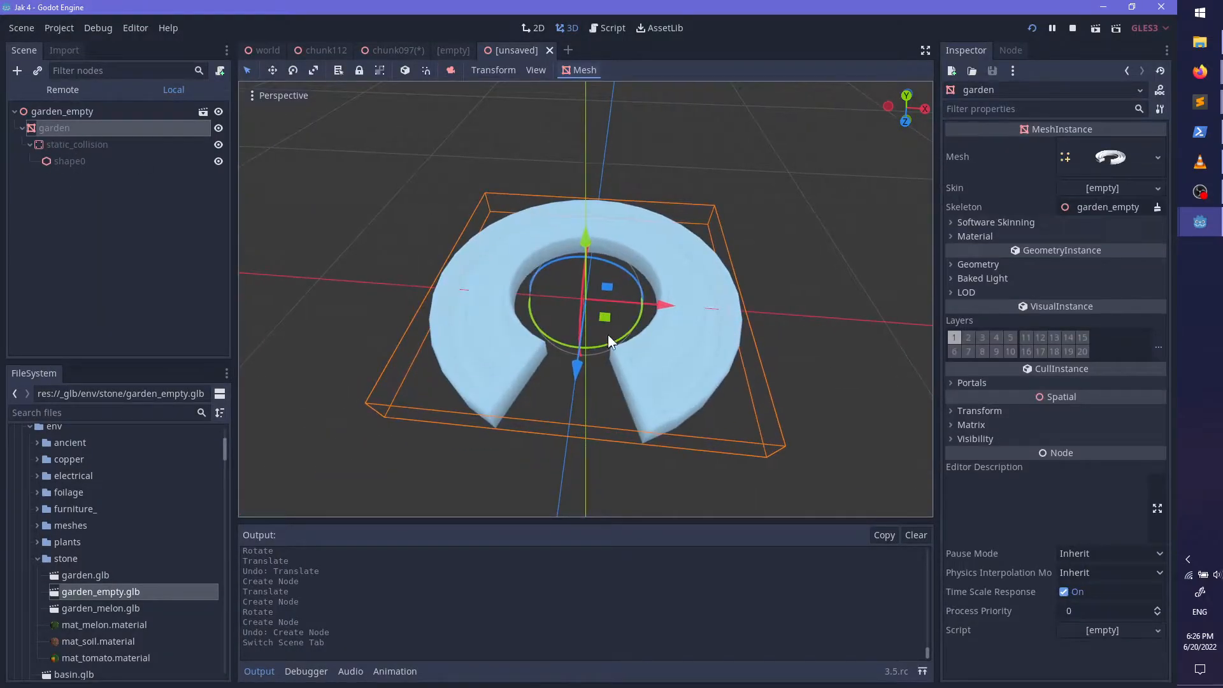
{"action": "middle_click_drag", "start_coordinate": [608, 334], "coordinate": [536, 302]}
{"action": "scroll", "coordinate": [822, 317], "scroll_direction": "up", "scroll_amount": 4}
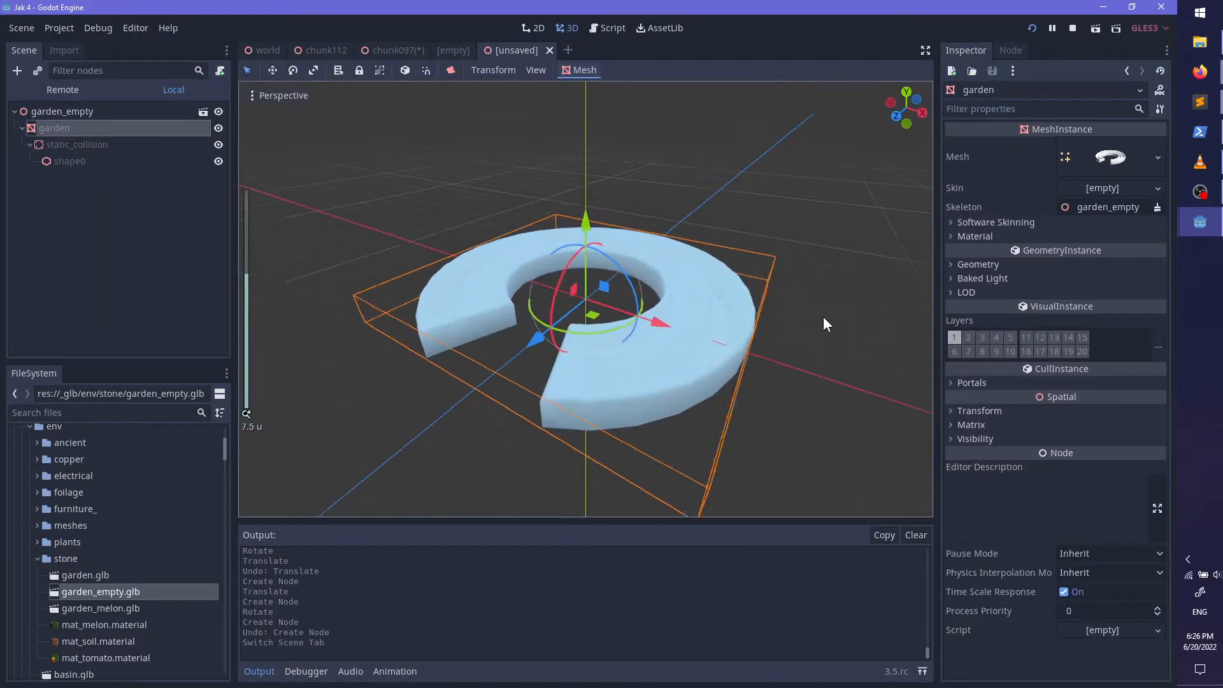
Step: Assign bricks.material from the material/env folder to material slot 0 of the garden mesh
{"action": "left_click", "coordinate": [1077, 235]}
{"action": "scroll", "coordinate": [149, 479], "scroll_direction": "down", "scroll_amount": 10}
{"action": "scroll", "coordinate": [154, 474], "scroll_direction": "down", "scroll_amount": 10}
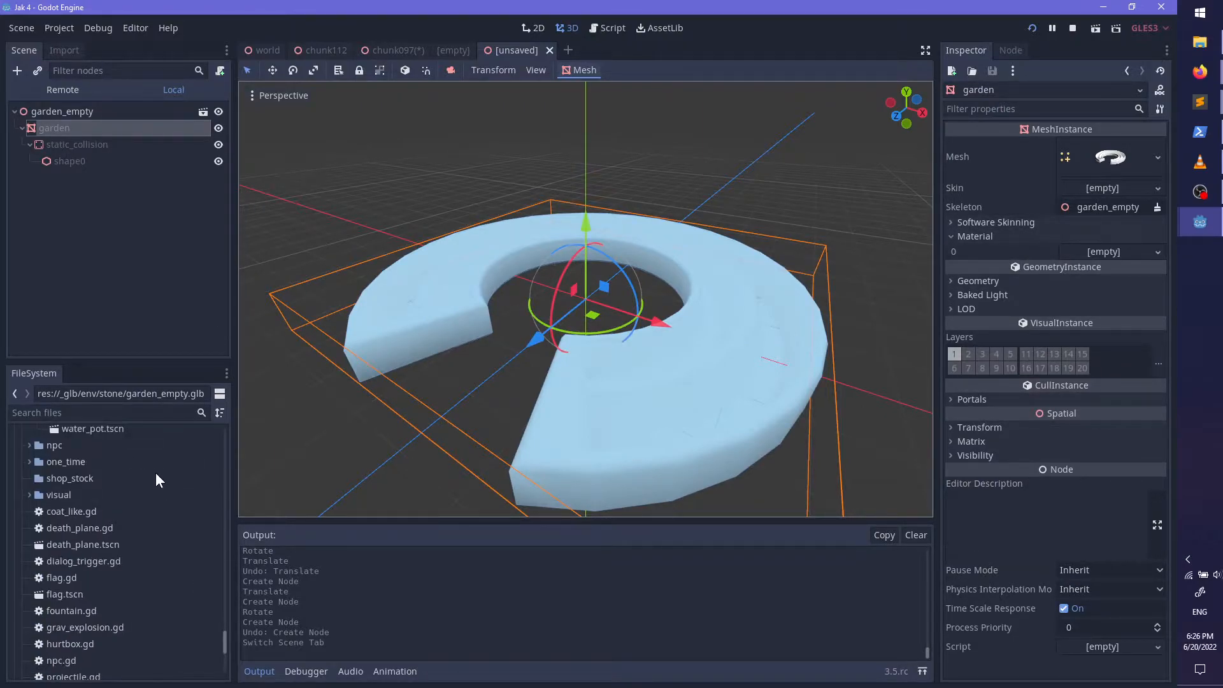
{"action": "scroll", "coordinate": [156, 474], "scroll_direction": "down", "scroll_amount": 5}
{"action": "scroll", "coordinate": [149, 523], "scroll_direction": "up", "scroll_amount": 6}
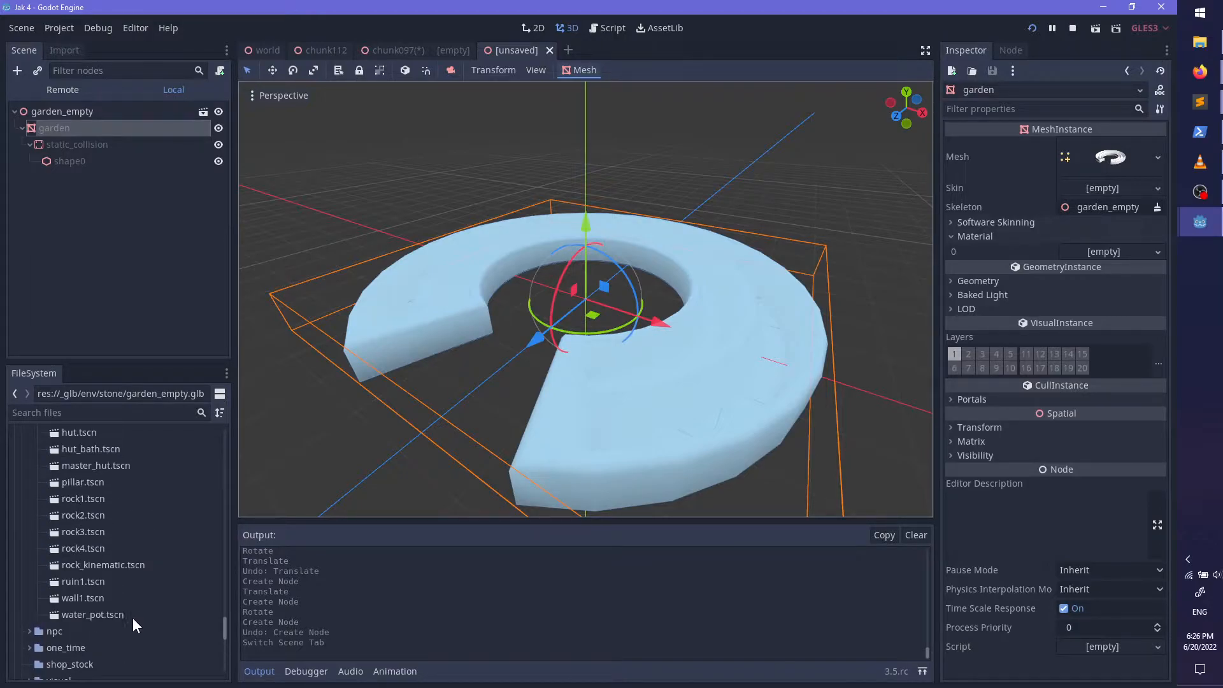
{"action": "scroll", "coordinate": [133, 618], "scroll_direction": "up", "scroll_amount": 3}
{"action": "scroll", "coordinate": [123, 588], "scroll_direction": "up", "scroll_amount": 10}
{"action": "scroll", "coordinate": [123, 587], "scroll_direction": "down", "scroll_amount": 12}
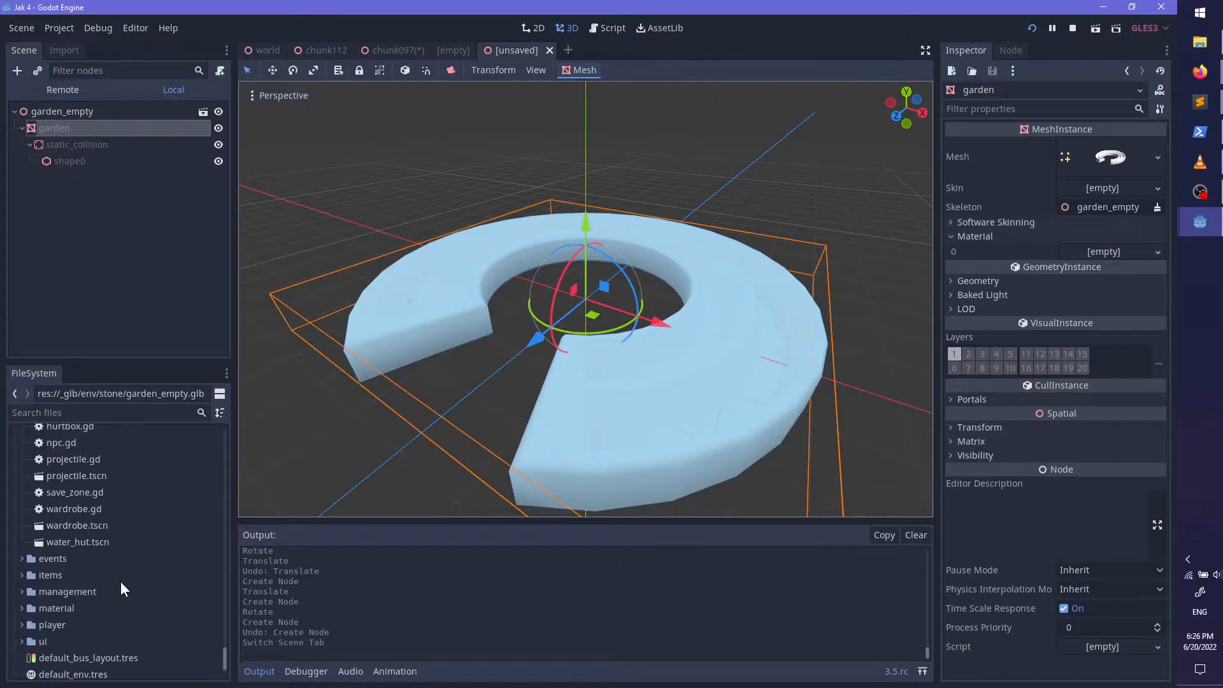
{"action": "left_click", "coordinate": [23, 608]}
{"action": "scroll", "coordinate": [112, 601], "scroll_direction": "down", "scroll_amount": 3}
{"action": "left_click", "coordinate": [26, 580]}
{"action": "scroll", "coordinate": [104, 581], "scroll_direction": "down", "scroll_amount": 4}
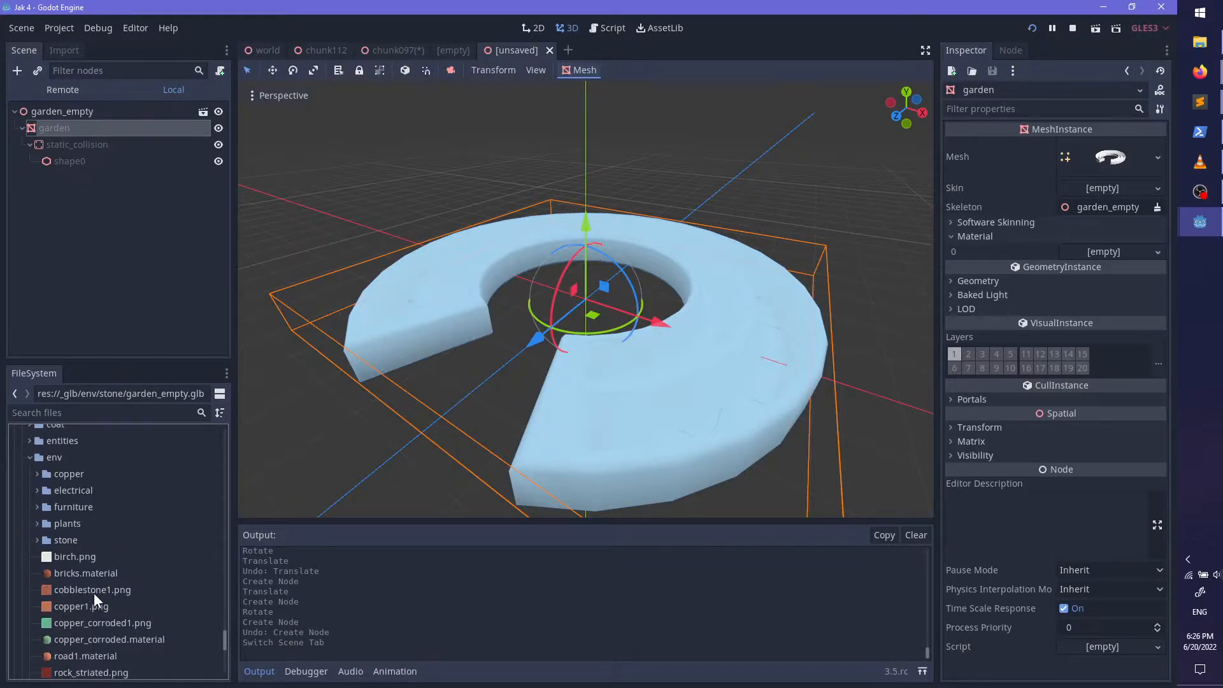
{"action": "scroll", "coordinate": [93, 591], "scroll_direction": "down", "scroll_amount": 1}
{"action": "left_click_drag", "start_coordinate": [85, 543], "coordinate": [1102, 255]}
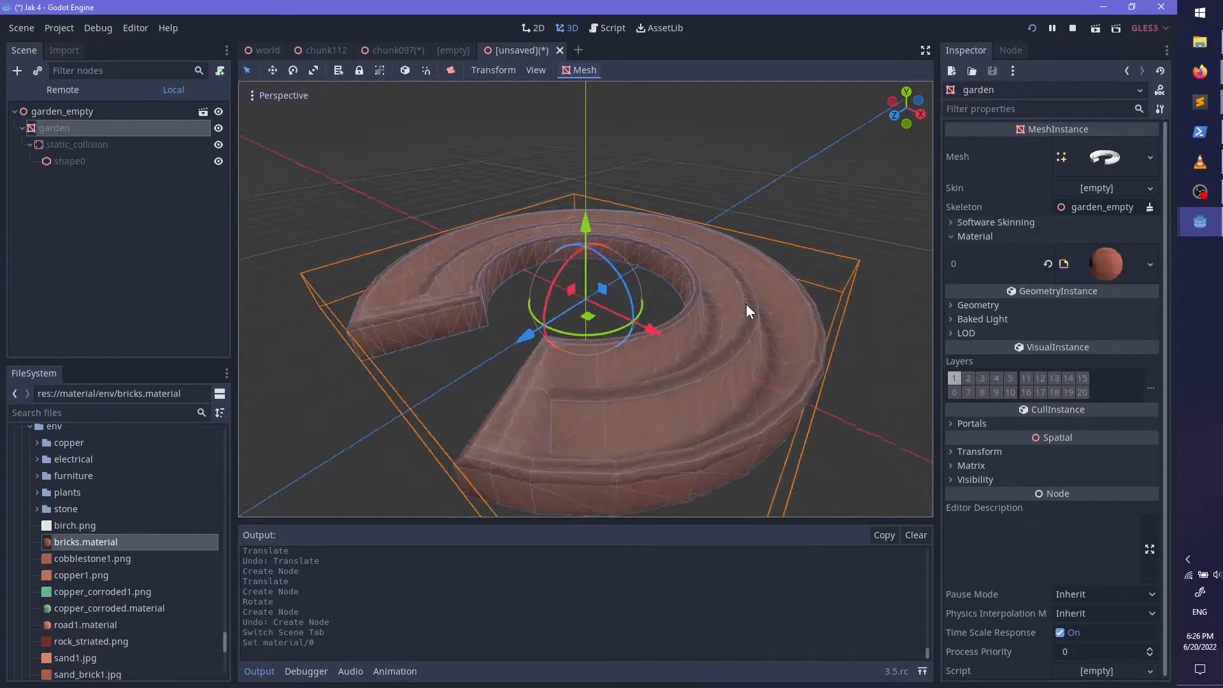
Step: Save the scene as garden_empty.tscn in res://entities/env/stone
{"action": "key", "text": "ctrl+s"}
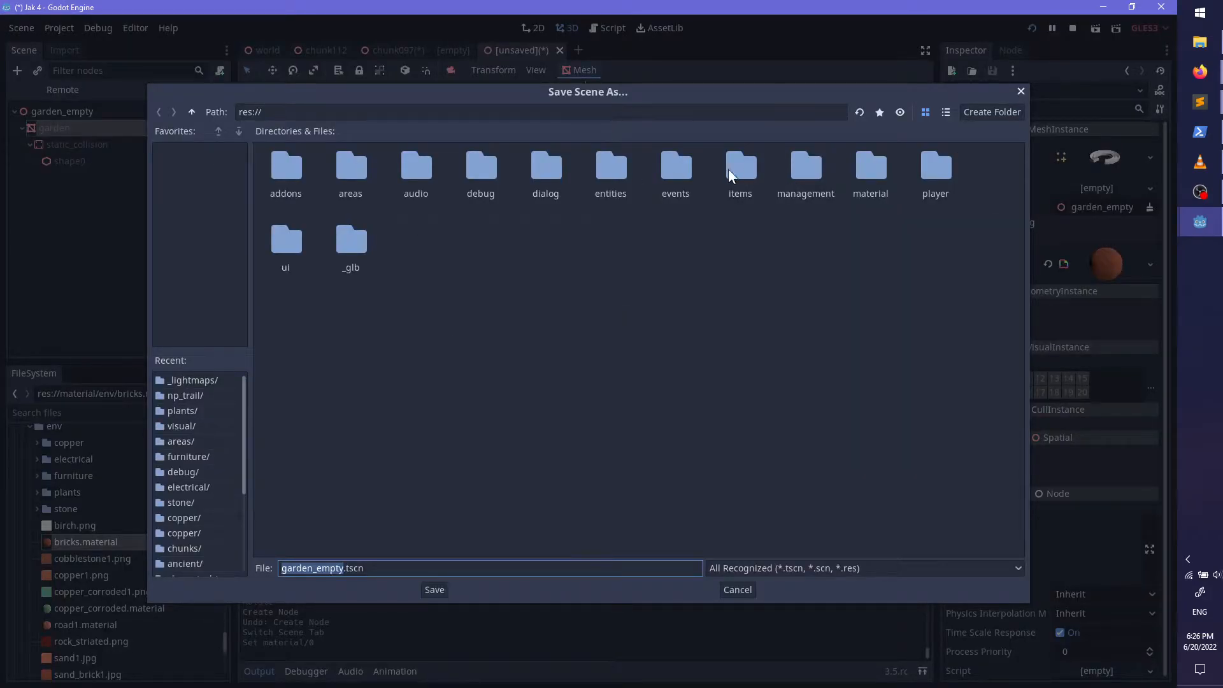
{"action": "double_click", "coordinate": [603, 170]}
{"action": "double_click", "coordinate": [417, 169]}
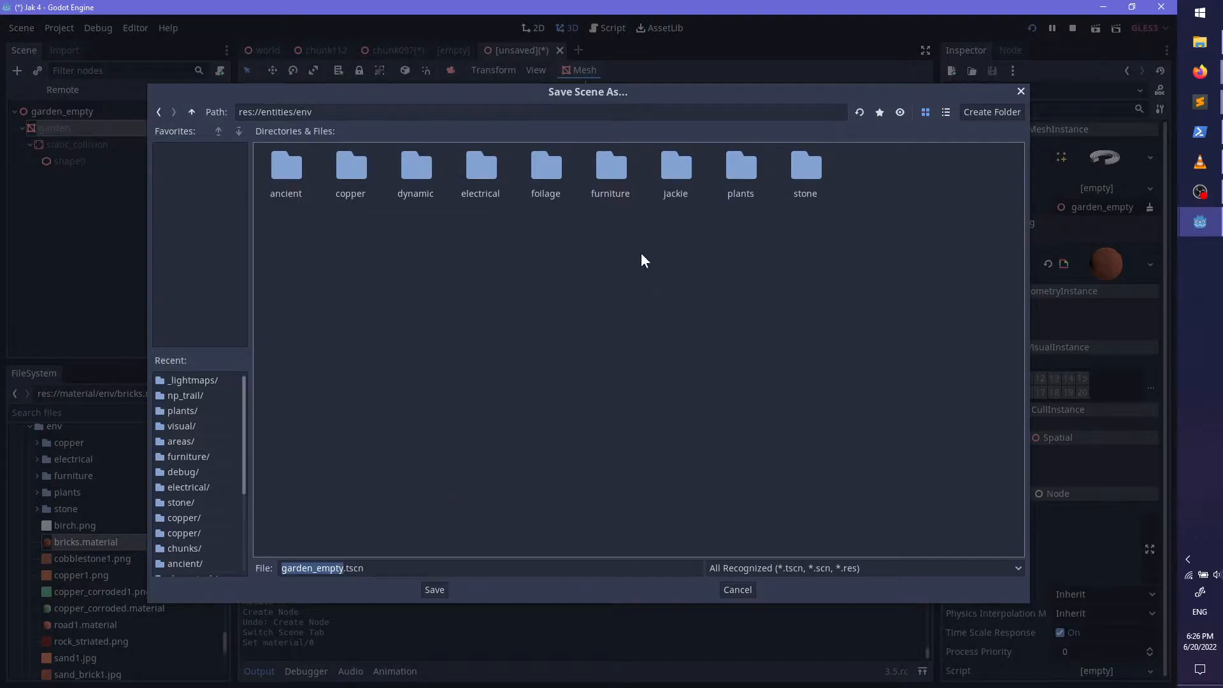
{"action": "double_click", "coordinate": [808, 166]}
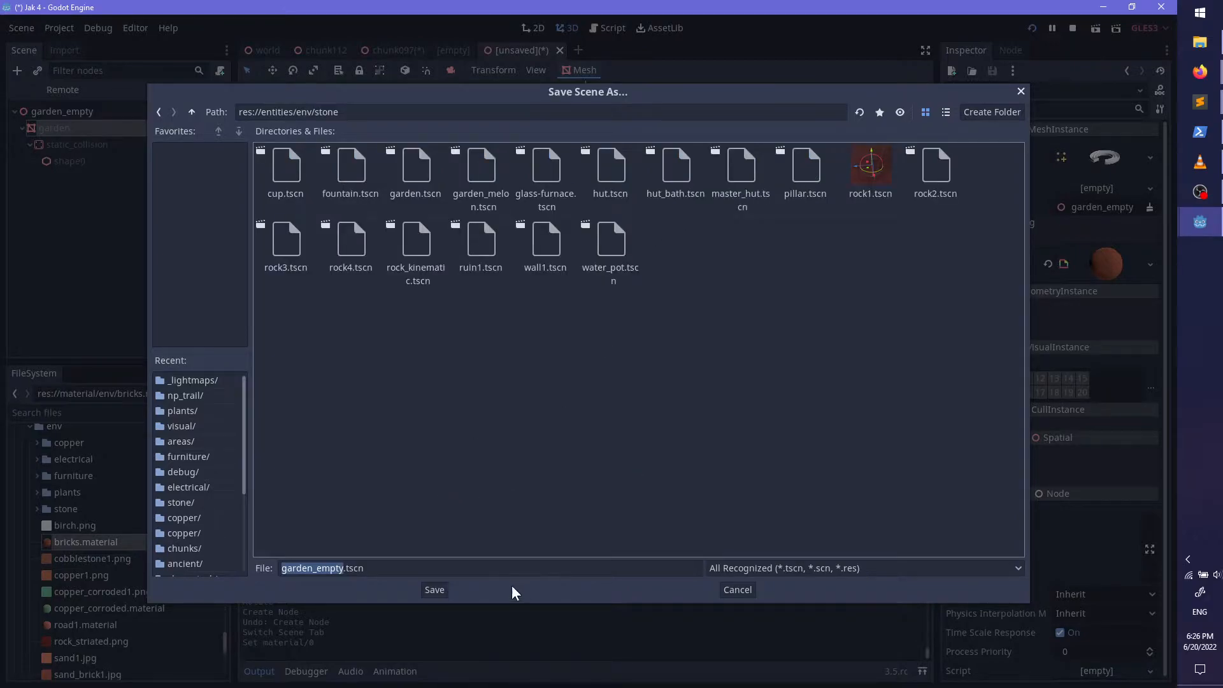
{"action": "left_click", "coordinate": [433, 590]}
Step: Instance garden_empty.tscn from the entities stone folder into the chunk097 scene
{"action": "left_click", "coordinate": [371, 50]}
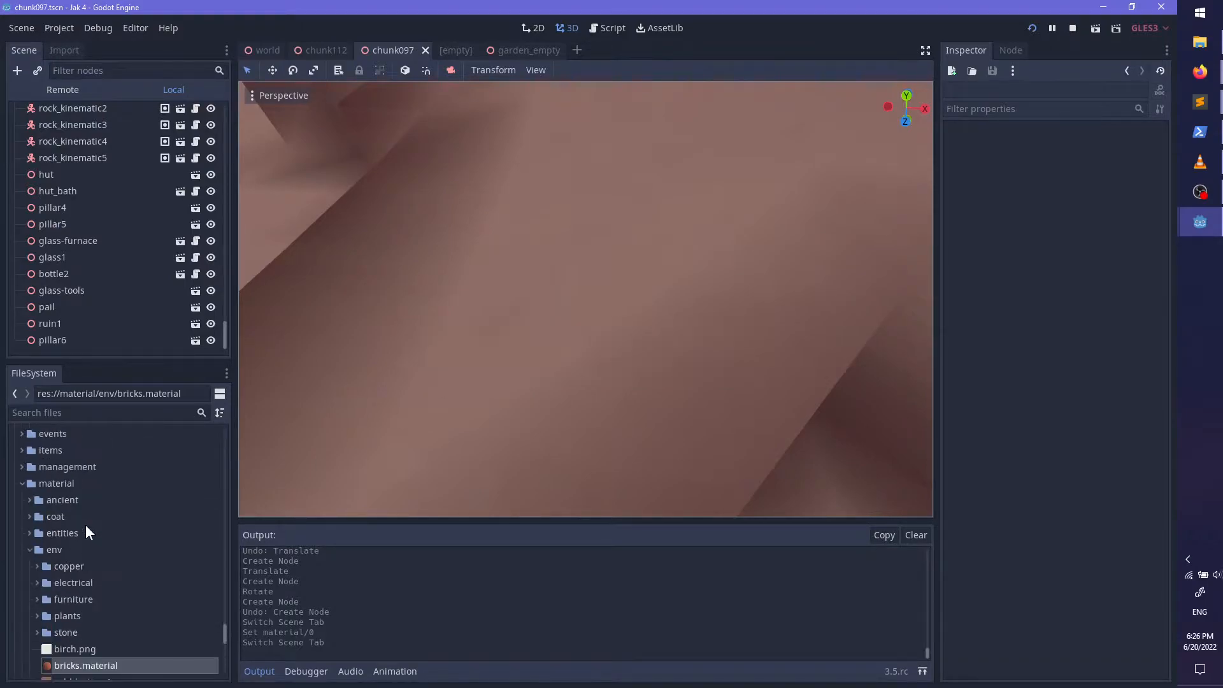
{"action": "scroll", "coordinate": [86, 525], "scroll_direction": "up", "scroll_amount": 10}
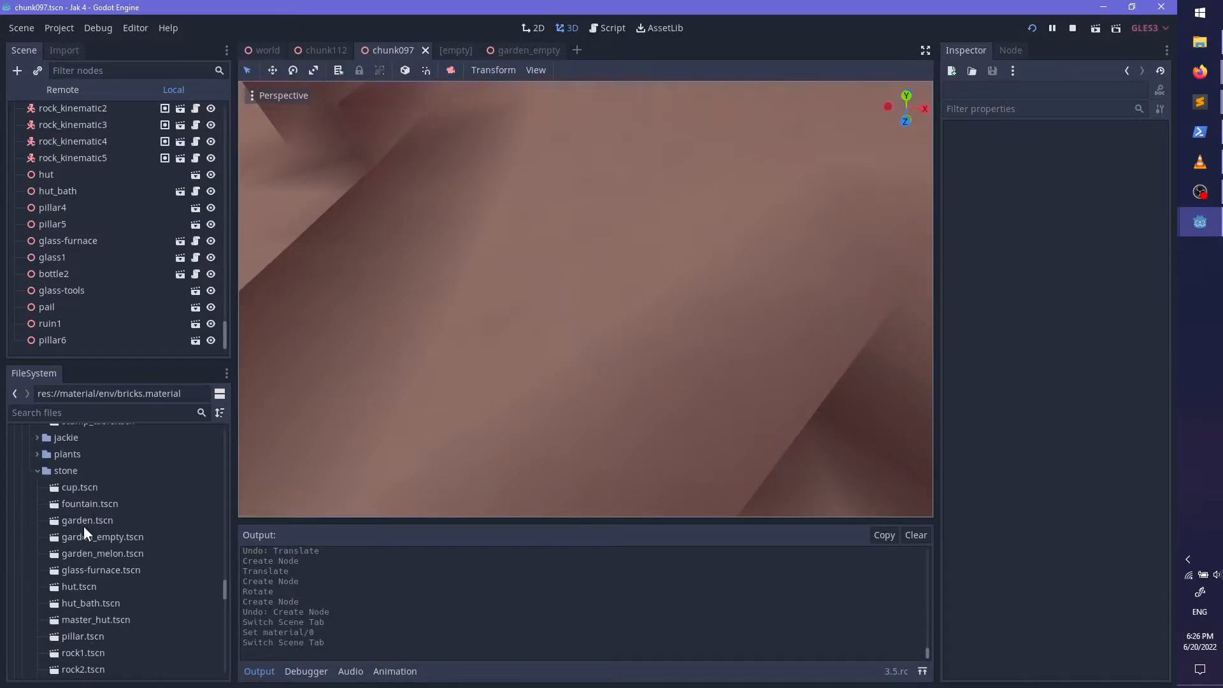
{"action": "left_click_drag", "start_coordinate": [118, 536], "coordinate": [619, 234]}
{"action": "scroll", "coordinate": [590, 334], "scroll_direction": "down", "scroll_amount": 8}
{"action": "scroll", "coordinate": [561, 305], "scroll_direction": "up", "scroll_amount": 3}
{"action": "scroll", "coordinate": [613, 191], "scroll_direction": "up", "scroll_amount": 3}
{"action": "scroll", "coordinate": [612, 191], "scroll_direction": "up", "scroll_amount": 2}
{"action": "scroll", "coordinate": [614, 203], "scroll_direction": "up", "scroll_amount": 2}
{"action": "scroll", "coordinate": [619, 187], "scroll_direction": "up", "scroll_amount": 2}
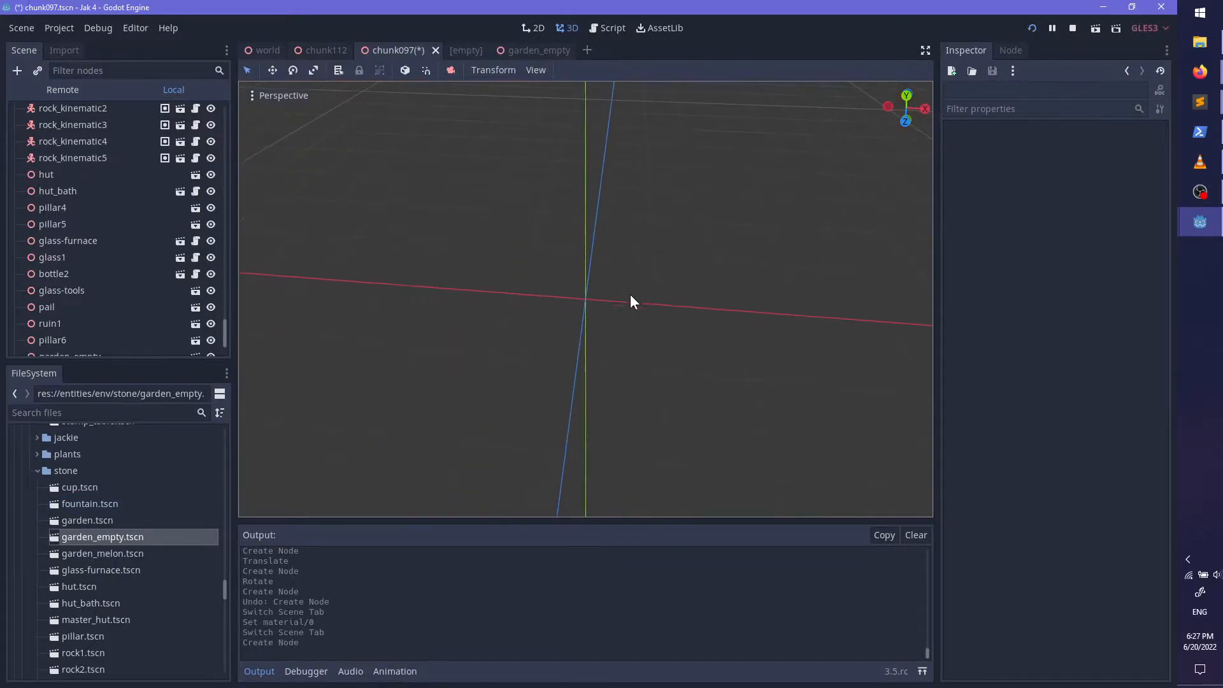
Step: Select the new garden_empty node and move it horizontally over the terrain beside the cliffs
{"action": "scroll", "coordinate": [96, 323], "scroll_direction": "down", "scroll_amount": 1}
{"action": "left_click", "coordinate": [85, 344]}
{"action": "key", "text": "f"}
{"action": "scroll", "coordinate": [737, 309], "scroll_direction": "down", "scroll_amount": 3}
{"action": "middle_click_drag", "start_coordinate": [737, 309], "coordinate": [569, 333]}
{"action": "left_click_drag", "start_coordinate": [568, 331], "coordinate": [691, 316]}
{"action": "key", "text": "f"}
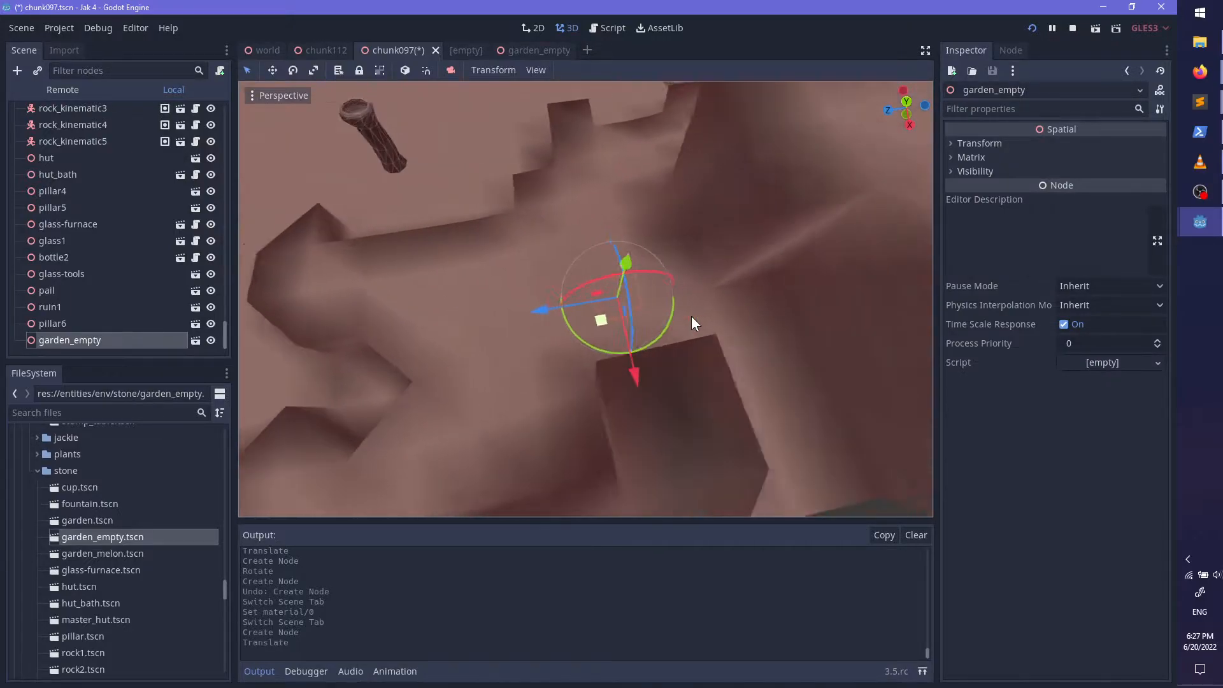
Step: Adjust the height of garden_empty and shift it onto the open ground near the cliff wall
{"action": "scroll", "coordinate": [691, 317], "scroll_direction": "up", "scroll_amount": 9}
{"action": "middle_click_drag", "start_coordinate": [634, 352], "coordinate": [660, 275]}
{"action": "left_click_drag", "start_coordinate": [559, 324], "coordinate": [585, 176]}
{"action": "middle_click_drag", "start_coordinate": [630, 214], "coordinate": [626, 357]}
{"action": "left_click_drag", "start_coordinate": [548, 365], "coordinate": [717, 338]}
{"action": "key", "text": "f"}
Step: Rotate garden_empty slightly and raise it about 0.24 units out of the ground
{"action": "middle_click_drag", "start_coordinate": [612, 350], "coordinate": [550, 239]}
{"action": "scroll", "coordinate": [610, 242], "scroll_direction": "up", "scroll_amount": 4}
{"action": "left_click_drag", "start_coordinate": [609, 242], "coordinate": [607, 239]}
{"action": "middle_click_drag", "start_coordinate": [607, 239], "coordinate": [580, 232]}
{"action": "left_click_drag", "start_coordinate": [580, 232], "coordinate": [586, 208]}
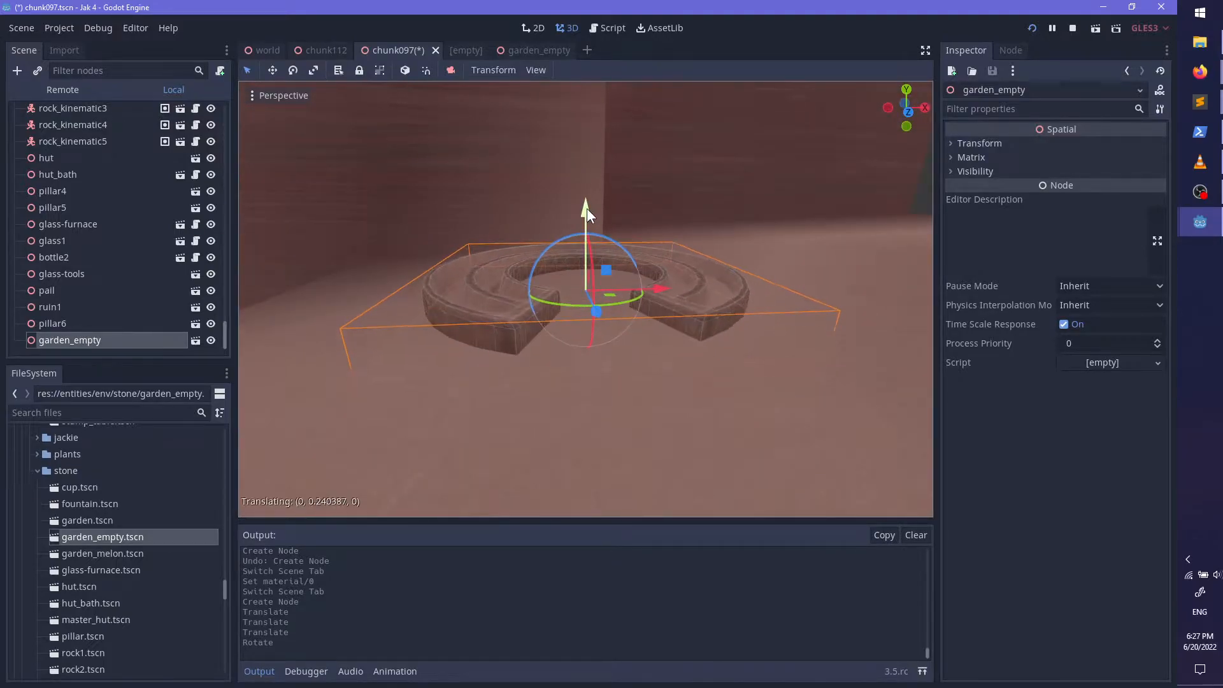
Step: Slide garden_empty a short distance across the ground plane
{"action": "middle_click_drag", "start_coordinate": [588, 208], "coordinate": [640, 359]}
{"action": "scroll", "coordinate": [641, 359], "scroll_direction": "down", "scroll_amount": 2}
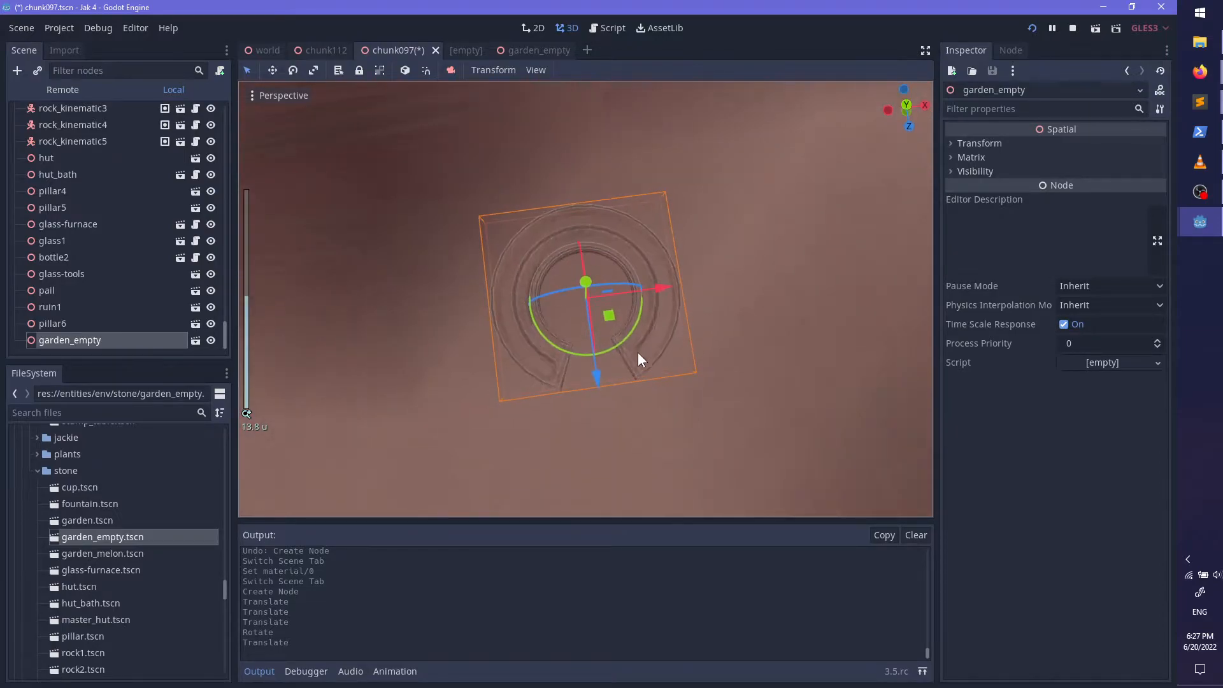
{"action": "left_click_drag", "start_coordinate": [619, 317], "coordinate": [561, 304]}
Step: Duplicate garden_empty and move the copy to a separate spot near the lower rock ledge
{"action": "mouse_move", "coordinate": [561, 303]}
{"action": "middle_mouse_down"}
{"action": "mouse_move", "coordinate": [726, 227]}
{"action": "mouse_move", "coordinate": [691, 224]}
{"action": "mouse_move", "coordinate": [622, 308]}
{"action": "mouse_move", "coordinate": [515, 382]}
{"action": "mouse_move", "coordinate": [573, 284]}
{"action": "middle_mouse_up"}
{"action": "scroll", "coordinate": [691, 224], "scroll_direction": "down", "scroll_amount": 3}
{"action": "scroll", "coordinate": [573, 284], "scroll_direction": "up", "scroll_amount": 2}
{"action": "key", "text": "ctrl+d"}
{"action": "left_click_drag", "start_coordinate": [676, 173], "coordinate": [384, 390]}
{"action": "key", "text": "f"}
{"action": "scroll", "coordinate": [657, 272], "scroll_direction": "up", "scroll_amount": 2}
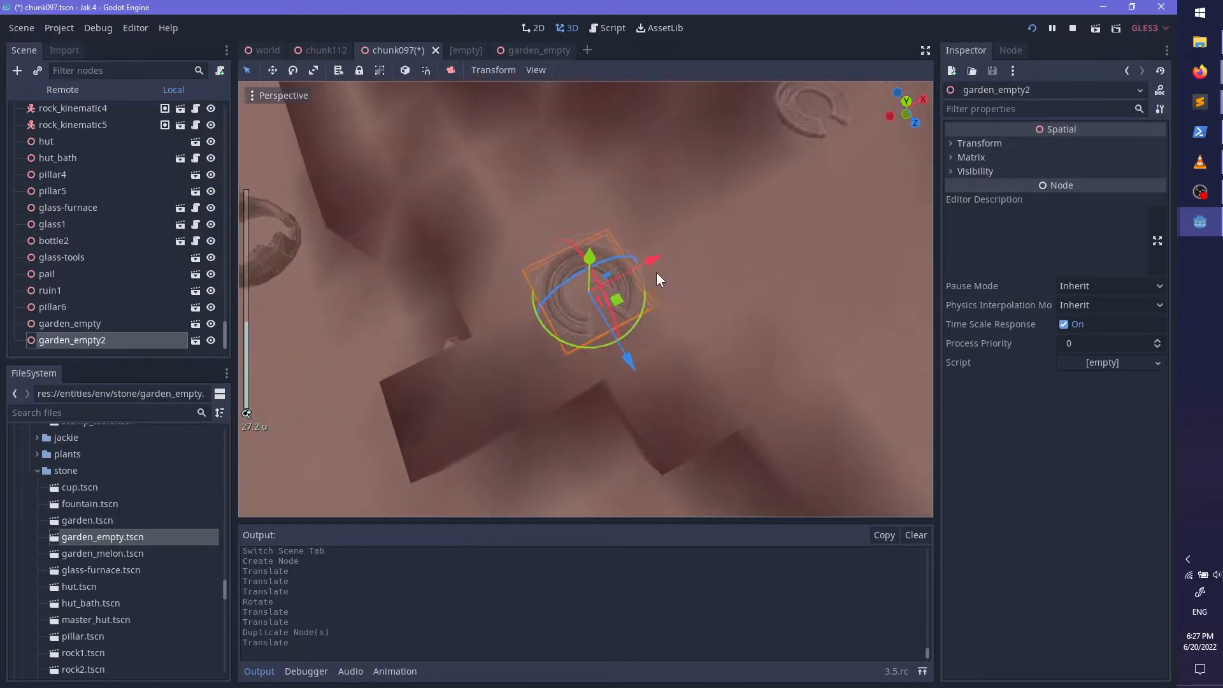
Step: Shift garden_empty2 from its rough position onto the sloping ground
{"action": "middle_click_drag", "start_coordinate": [656, 272], "coordinate": [744, 210]}
{"action": "left_click_drag", "start_coordinate": [586, 225], "coordinate": [734, 292]}
{"action": "scroll", "coordinate": [651, 353], "scroll_direction": "up", "scroll_amount": 8}
{"action": "scroll", "coordinate": [651, 346], "scroll_direction": "up", "scroll_amount": 5}
{"action": "middle_click_drag", "start_coordinate": [734, 291], "coordinate": [549, 260]}
Step: Tilt garden_empty2 to follow the slope and adjust its height above the ground
{"action": "left_click_drag", "start_coordinate": [550, 250], "coordinate": [544, 260]}
{"action": "middle_click_drag", "start_coordinate": [487, 264], "coordinate": [579, 263]}
{"action": "left_click_drag", "start_coordinate": [552, 258], "coordinate": [545, 256]}
{"action": "left_click_drag", "start_coordinate": [584, 210], "coordinate": [584, 204]}
{"action": "middle_click_drag", "start_coordinate": [566, 228], "coordinate": [660, 231]}
{"action": "left_click_drag", "start_coordinate": [622, 258], "coordinate": [598, 230]}
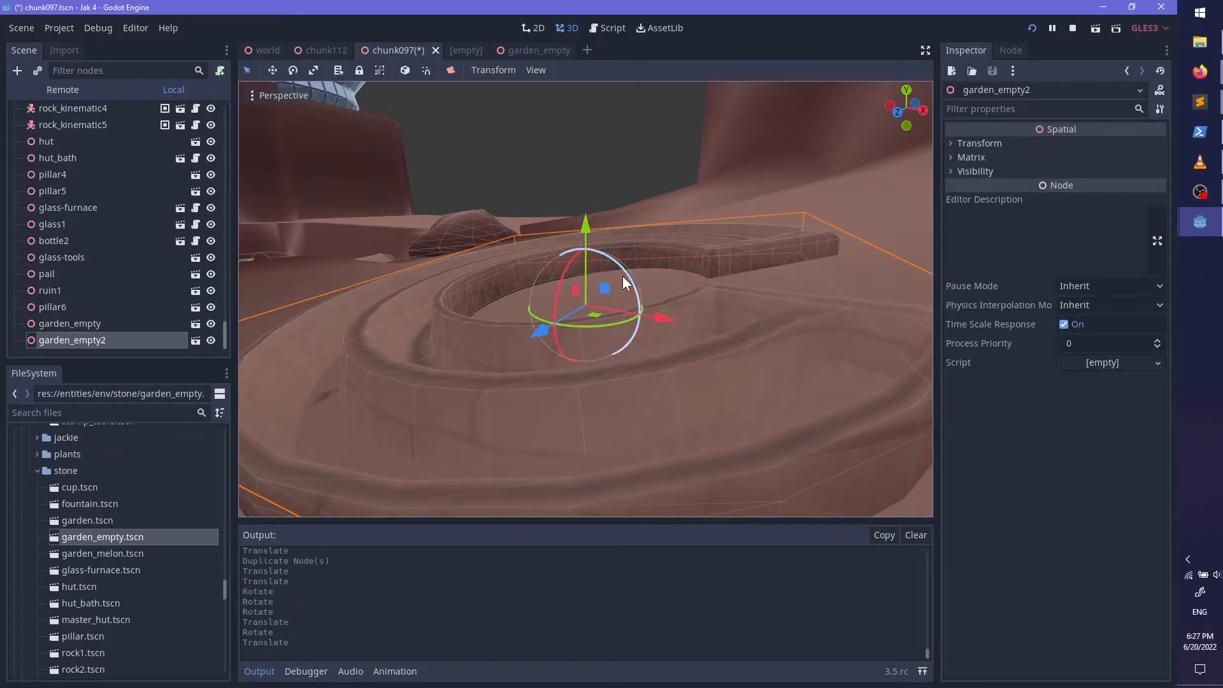
{"action": "left_click_drag", "start_coordinate": [624, 275], "coordinate": [627, 276]}
Step: Fine-tune the tilt and height of garden_empty2 from its opposite side
{"action": "middle_click_drag", "start_coordinate": [626, 276], "coordinate": [512, 324]}
{"action": "scroll", "coordinate": [512, 324], "scroll_direction": "down", "scroll_amount": 6}
{"action": "middle_click_drag", "start_coordinate": [769, 328], "coordinate": [549, 239]}
{"action": "scroll", "coordinate": [624, 356], "scroll_direction": "up", "scroll_amount": 5}
{"action": "left_click_drag", "start_coordinate": [549, 239], "coordinate": [552, 243]}
{"action": "left_click_drag", "start_coordinate": [500, 204], "coordinate": [501, 206]}
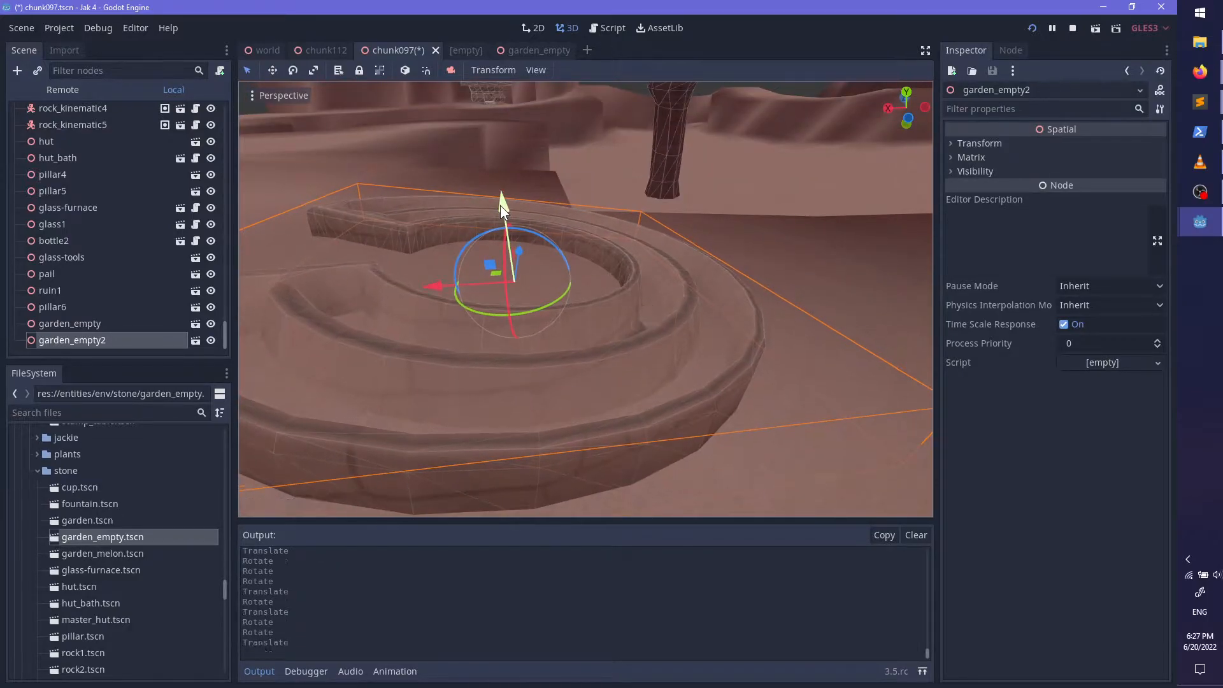
Step: Deselect garden_empty2 and save the chunk097 scene
{"action": "left_click", "coordinate": [106, 342], "text": "ctrl"}
{"action": "scroll", "coordinate": [550, 332], "scroll_direction": "down", "scroll_amount": 8}
{"action": "scroll", "coordinate": [551, 332], "scroll_direction": "down", "scroll_amount": 20}
{"action": "middle_click_drag", "start_coordinate": [568, 322], "coordinate": [623, 385]}
{"action": "key", "text": "ctrl+s"}
Step: Instance hut.tscn on the open ground below the garden beds and adjust its height
{"action": "scroll", "coordinate": [648, 356], "scroll_direction": "up", "scroll_amount": 10}
{"action": "scroll", "coordinate": [613, 385], "scroll_direction": "down", "scroll_amount": 8}
{"action": "scroll", "coordinate": [77, 635], "scroll_direction": "down", "scroll_amount": 3}
{"action": "left_click_drag", "start_coordinate": [106, 494], "coordinate": [599, 381]}
{"action": "scroll", "coordinate": [611, 401], "scroll_direction": "down", "scroll_amount": 2}
{"action": "scroll", "coordinate": [608, 365], "scroll_direction": "down", "scroll_amount": 2}
{"action": "middle_click_drag", "start_coordinate": [600, 381], "coordinate": [646, 227]}
{"action": "left_click_drag", "start_coordinate": [635, 182], "coordinate": [638, 195]}
{"action": "middle_click_drag", "start_coordinate": [638, 196], "coordinate": [620, 404]}
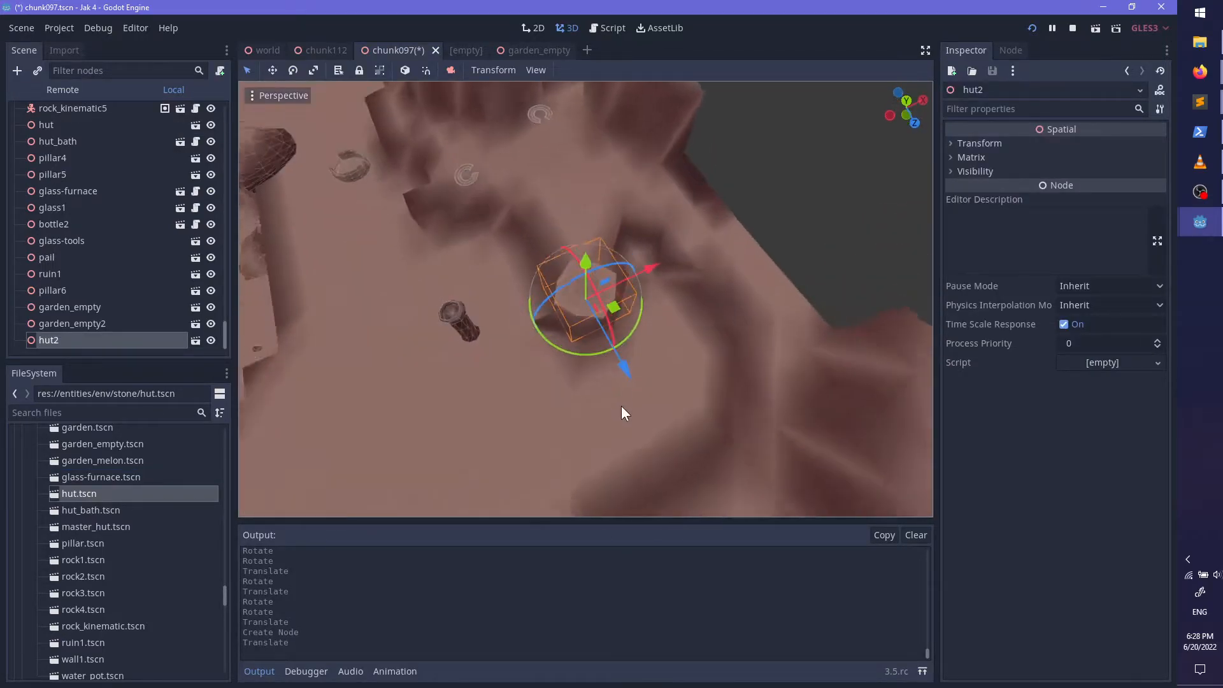
Step: Rotate hut2 about its vertical axis to reorient it among the surrounding cliffs
{"action": "scroll", "coordinate": [574, 376], "scroll_direction": "up", "scroll_amount": 3}
{"action": "left_click_drag", "start_coordinate": [574, 355], "coordinate": [655, 235]}
{"action": "scroll", "coordinate": [688, 293], "scroll_direction": "up", "scroll_amount": 3}
{"action": "middle_click_drag", "start_coordinate": [722, 354], "coordinate": [439, 287]}
{"action": "scroll", "coordinate": [597, 372], "scroll_direction": "up", "scroll_amount": 12}
Step: Examine the hut's interior and look through the entity scene files for furniture to place
{"action": "left_click", "coordinate": [128, 351]}
{"action": "scroll", "coordinate": [509, 347], "scroll_direction": "up", "scroll_amount": 4}
{"action": "scroll", "coordinate": [153, 539], "scroll_direction": "down", "scroll_amount": 5}
{"action": "scroll", "coordinate": [153, 539], "scroll_direction": "up", "scroll_amount": 4}
{"action": "scroll", "coordinate": [153, 539], "scroll_direction": "down", "scroll_amount": 6}
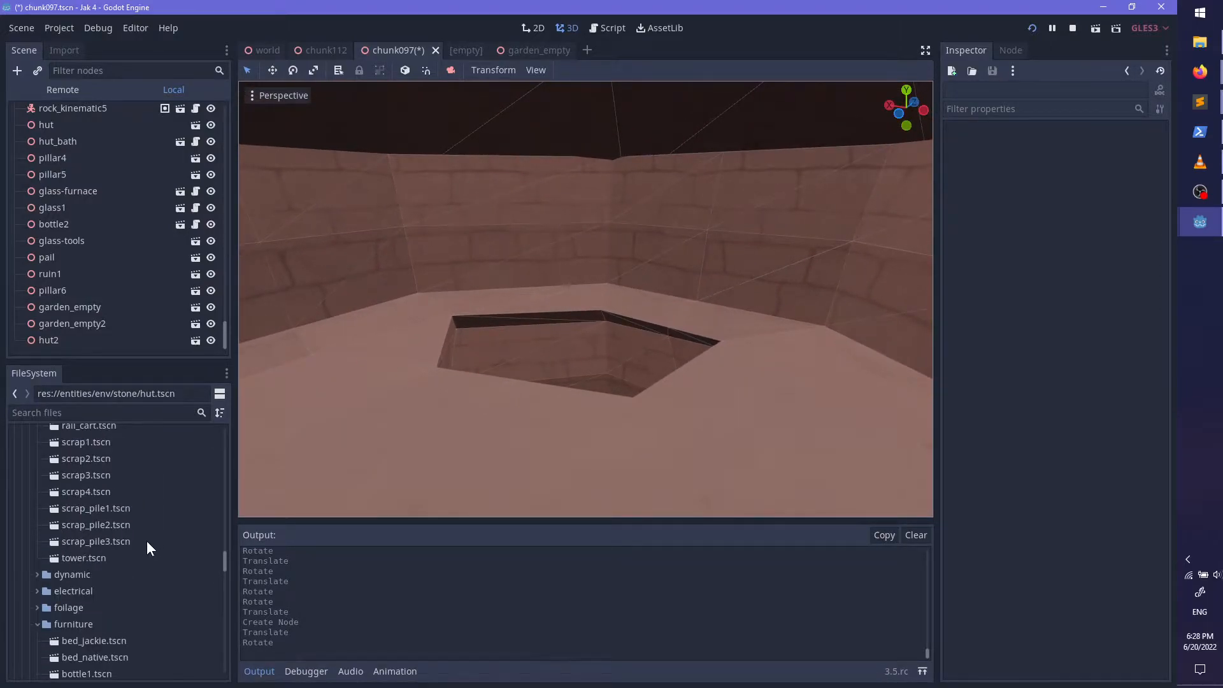
{"action": "scroll", "coordinate": [147, 541], "scroll_direction": "down", "scroll_amount": 5}
{"action": "middle_click_drag", "start_coordinate": [459, 428], "coordinate": [656, 341]}
{"action": "scroll", "coordinate": [548, 342], "scroll_direction": "up", "scroll_amount": 3}
{"action": "scroll", "coordinate": [134, 626], "scroll_direction": "down", "scroll_amount": 2}
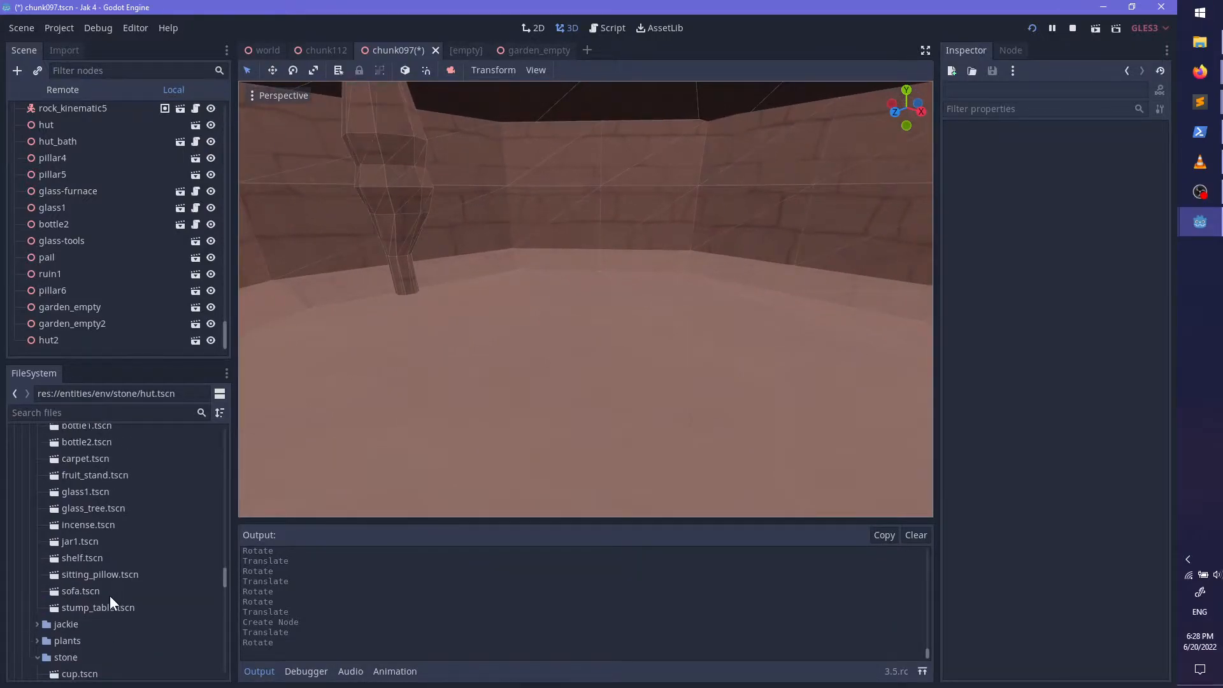
{"action": "scroll", "coordinate": [110, 595], "scroll_direction": "up", "scroll_amount": 3}
{"action": "scroll", "coordinate": [110, 595], "scroll_direction": "down", "scroll_amount": 10}
{"action": "scroll", "coordinate": [110, 593], "scroll_direction": "down", "scroll_amount": 5}
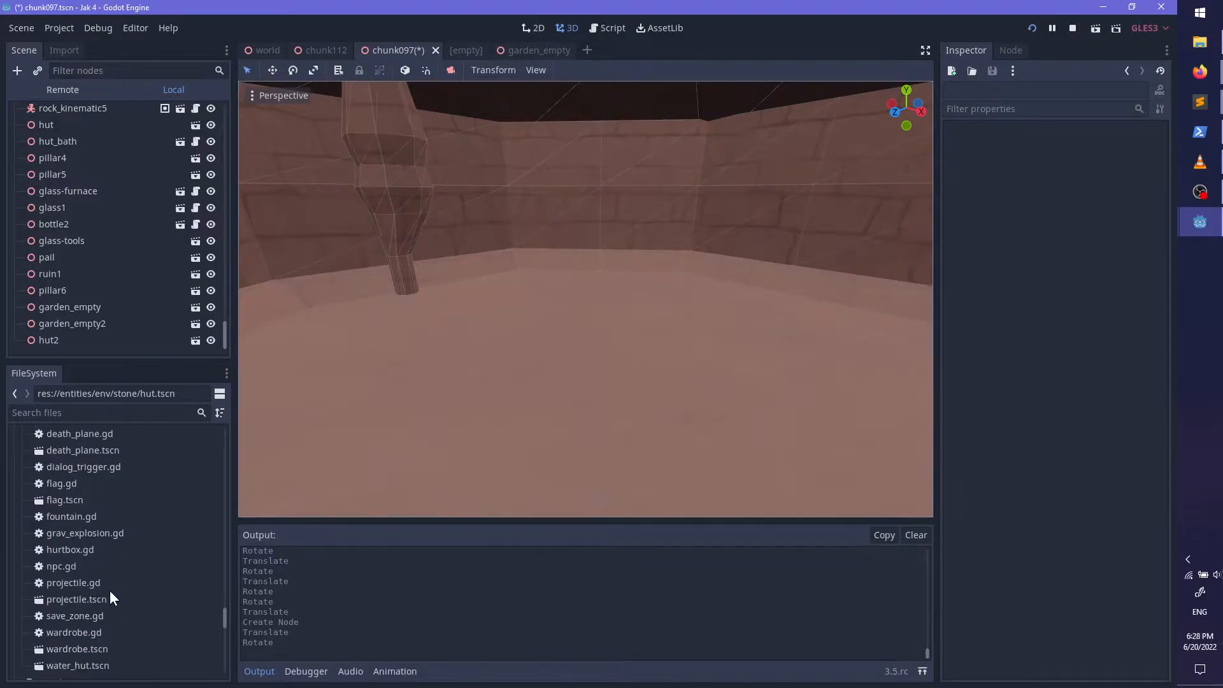
Step: Try to place an instance of wardrobe.tscn on the floor inside the hut
{"action": "left_click_drag", "start_coordinate": [88, 619], "coordinate": [589, 312]}
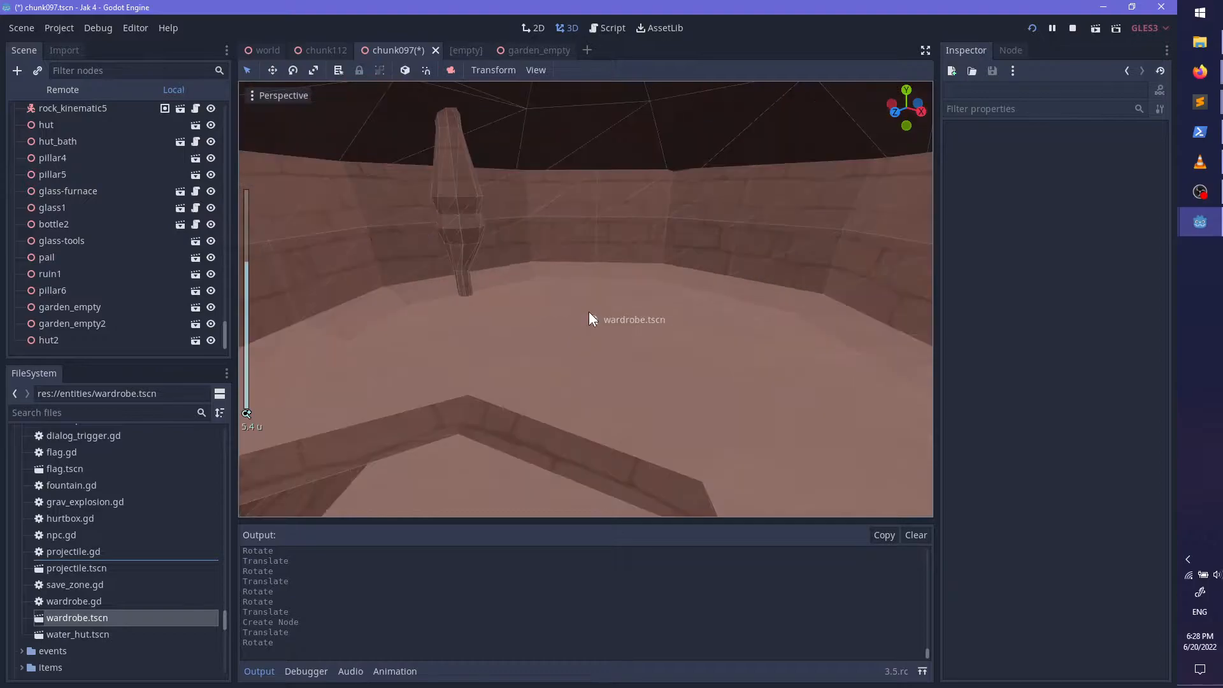
{"action": "scroll", "coordinate": [589, 311], "scroll_direction": "up", "scroll_amount": 3}
{"action": "key", "text": "ctrl+z"}
{"action": "left_click", "coordinate": [459, 55]}
{"action": "left_click", "coordinate": [421, 51]}
Step: Save the scene and instance wardrobe.tscn inside the hut as a child of hut2
{"action": "left_click", "coordinate": [81, 339]}
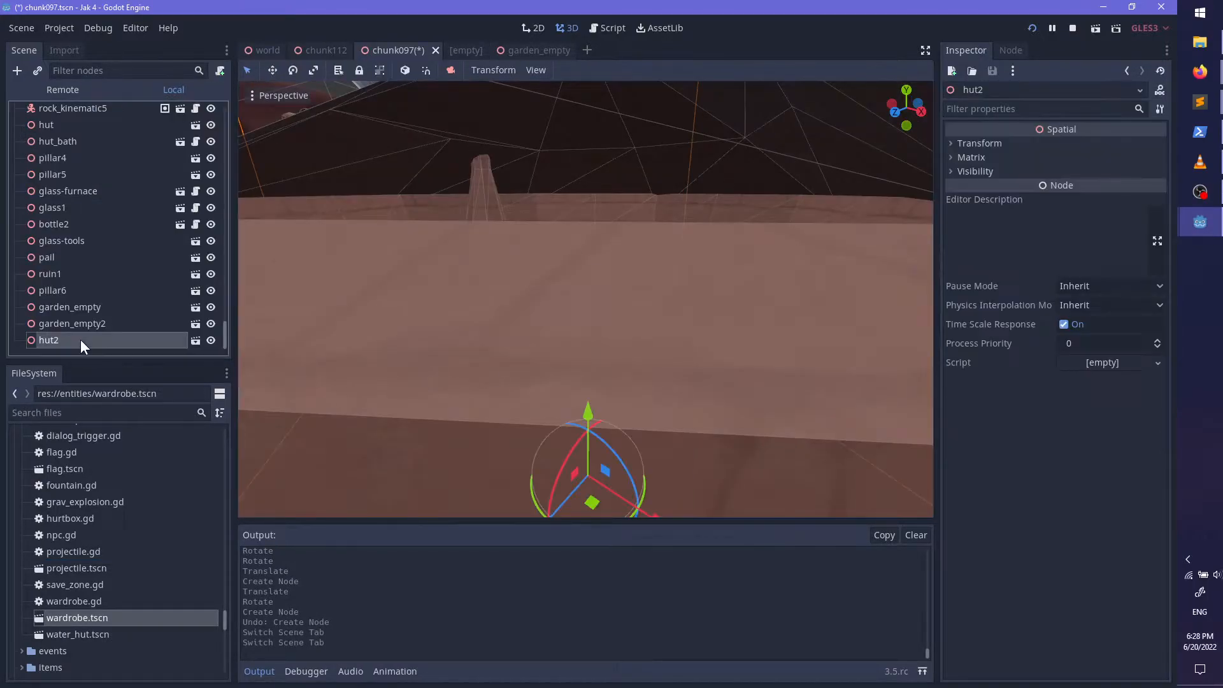
{"action": "key", "text": "ctrl+s"}
{"action": "scroll", "coordinate": [583, 414], "scroll_direction": "up", "scroll_amount": 3}
{"action": "left_click_drag", "start_coordinate": [101, 616], "coordinate": [601, 292]}
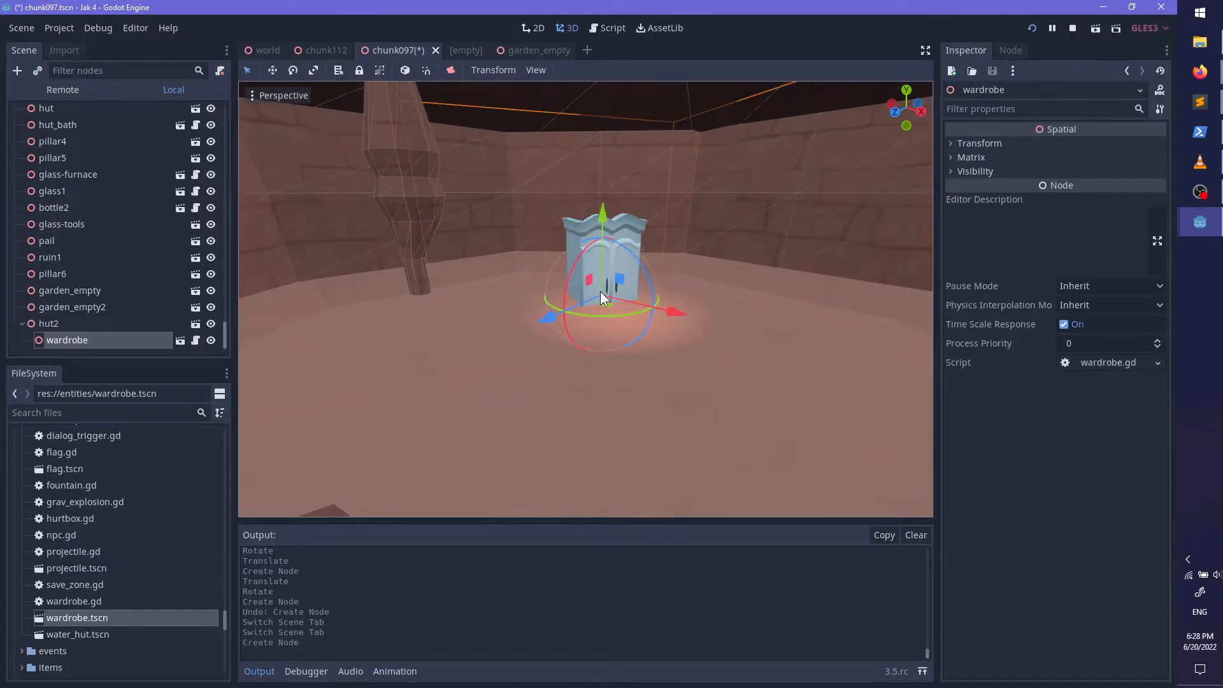
Step: Adjust the wardrobe's height and rotate it about its vertical axis
{"action": "left_click_drag", "start_coordinate": [600, 239], "coordinate": [608, 155]}
{"action": "scroll", "coordinate": [626, 361], "scroll_direction": "up", "scroll_amount": 4}
{"action": "left_click_drag", "start_coordinate": [605, 326], "coordinate": [575, 326]}
{"action": "middle_click_drag", "start_coordinate": [575, 325], "coordinate": [525, 312]}
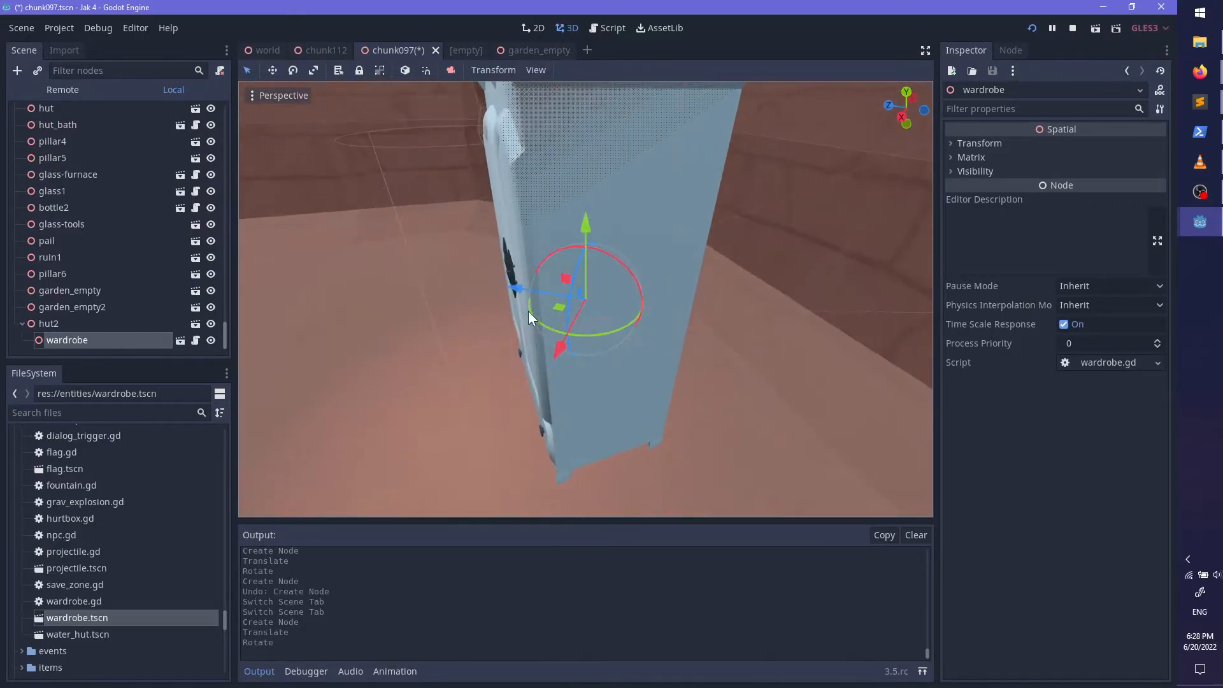
Step: Move the wardrobe back toward the hut wall and raise it to sit on the floor
{"action": "left_click_drag", "start_coordinate": [562, 309], "coordinate": [712, 271]}
{"action": "key", "text": "f"}
{"action": "middle_click_drag", "start_coordinate": [647, 397], "coordinate": [590, 249]}
{"action": "left_click_drag", "start_coordinate": [576, 235], "coordinate": [572, 221]}
Step: Deselect the wardrobe and instance water_pot.tscn inside the hut
{"action": "middle_click_drag", "start_coordinate": [476, 282], "coordinate": [509, 319]}
{"action": "scroll", "coordinate": [579, 340], "scroll_direction": "down", "scroll_amount": 2}
{"action": "left_click", "coordinate": [512, 365]}
{"action": "scroll", "coordinate": [512, 365], "scroll_direction": "down", "scroll_amount": 10}
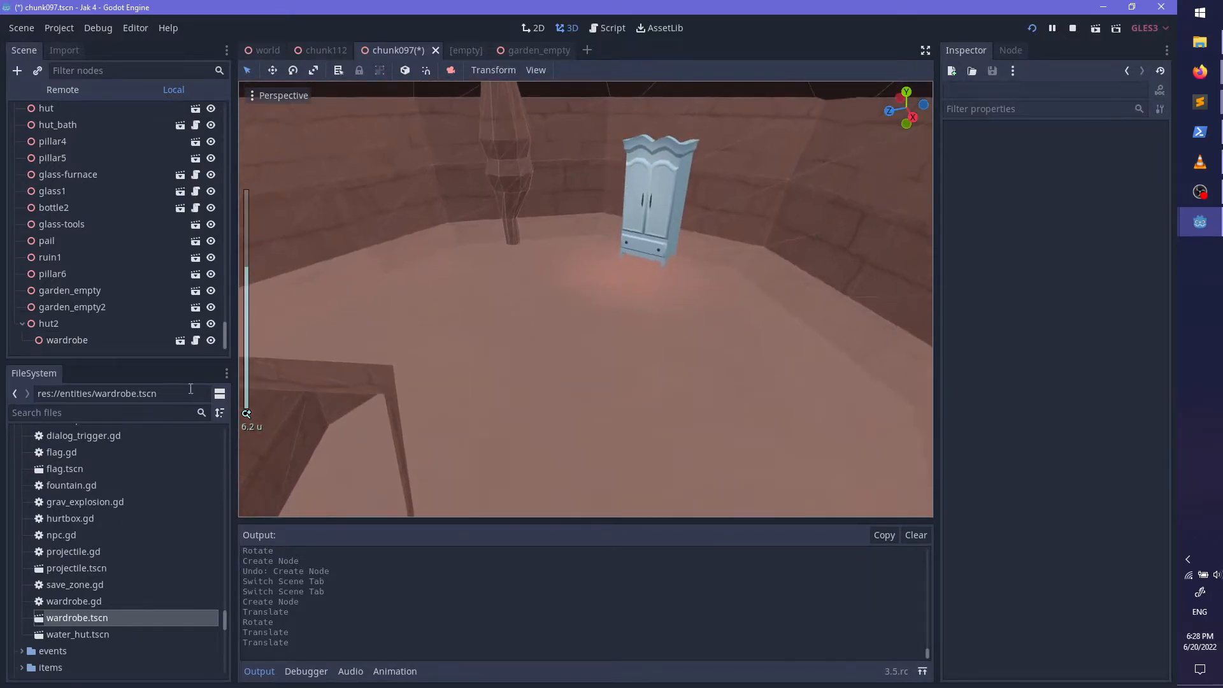
{"action": "scroll", "coordinate": [113, 508], "scroll_direction": "down", "scroll_amount": 8}
{"action": "scroll", "coordinate": [110, 517], "scroll_direction": "up", "scroll_amount": 10}
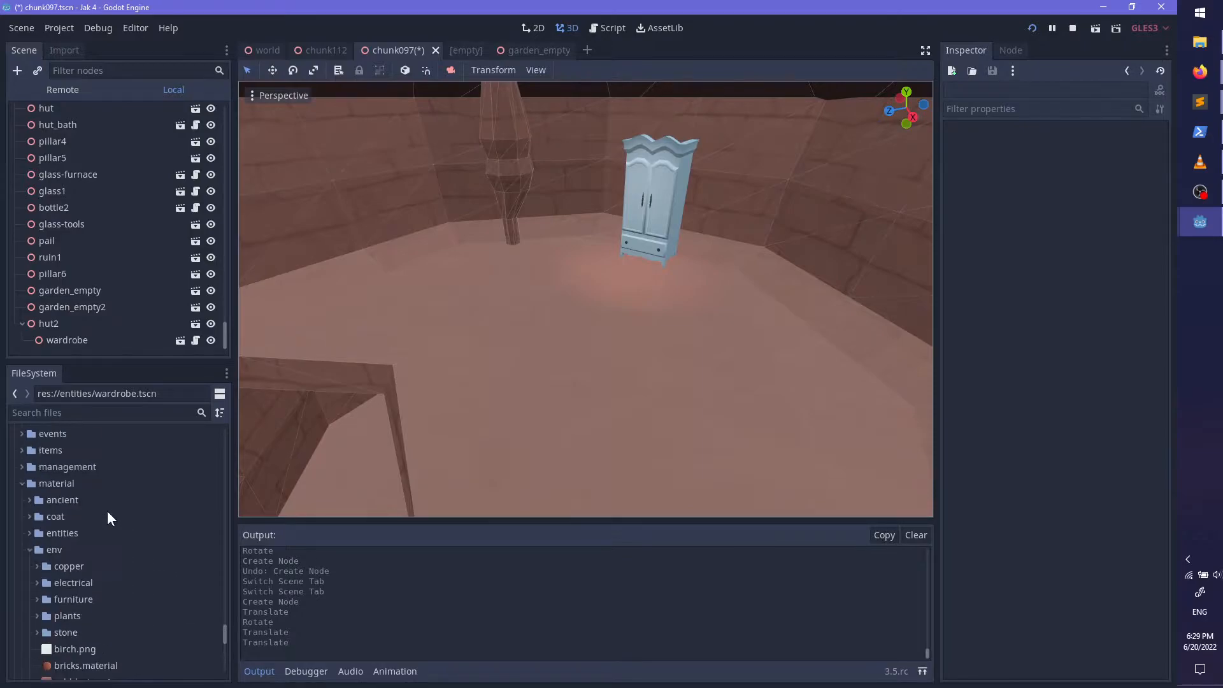
{"action": "scroll", "coordinate": [108, 519], "scroll_direction": "down", "scroll_amount": 3}
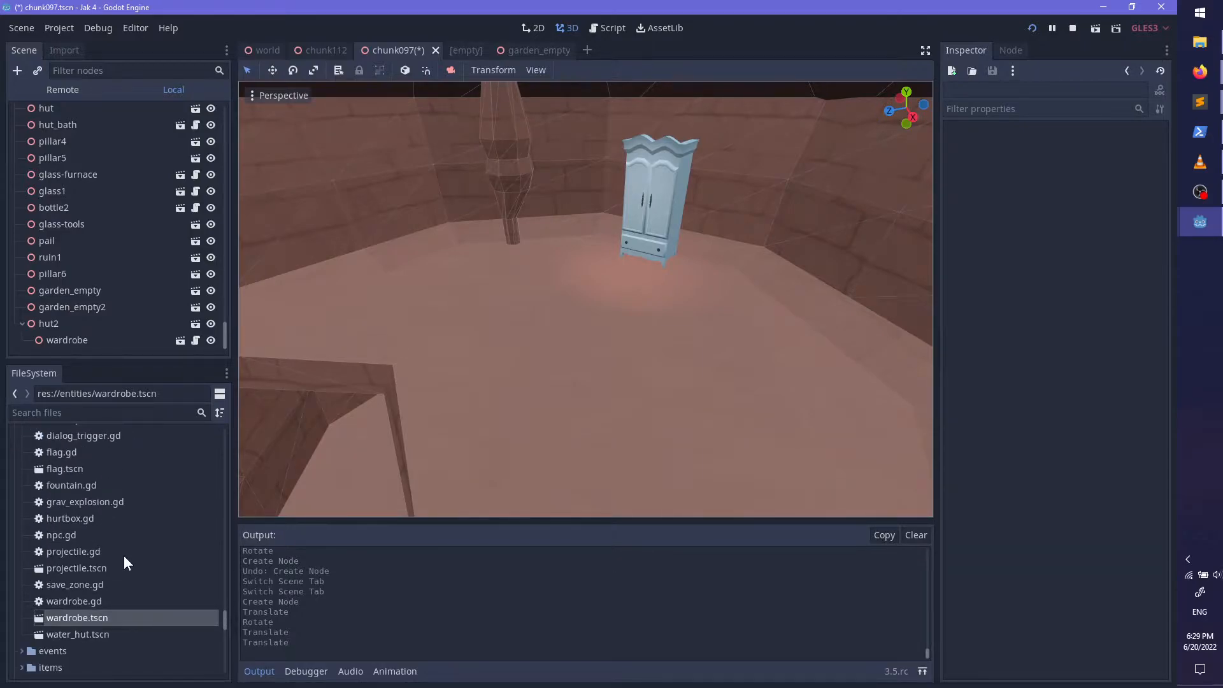
{"action": "scroll", "coordinate": [125, 559], "scroll_direction": "down", "scroll_amount": 6}
{"action": "scroll", "coordinate": [123, 555], "scroll_direction": "up", "scroll_amount": 3}
{"action": "scroll", "coordinate": [121, 560], "scroll_direction": "down", "scroll_amount": 4}
{"action": "left_click_drag", "start_coordinate": [115, 584], "coordinate": [577, 399]}
Step: Rotate water_pot and lower it onto the hut's lower floor
{"action": "middle_click_drag", "start_coordinate": [577, 399], "coordinate": [645, 337]}
{"action": "left_click_drag", "start_coordinate": [719, 234], "coordinate": [647, 402]}
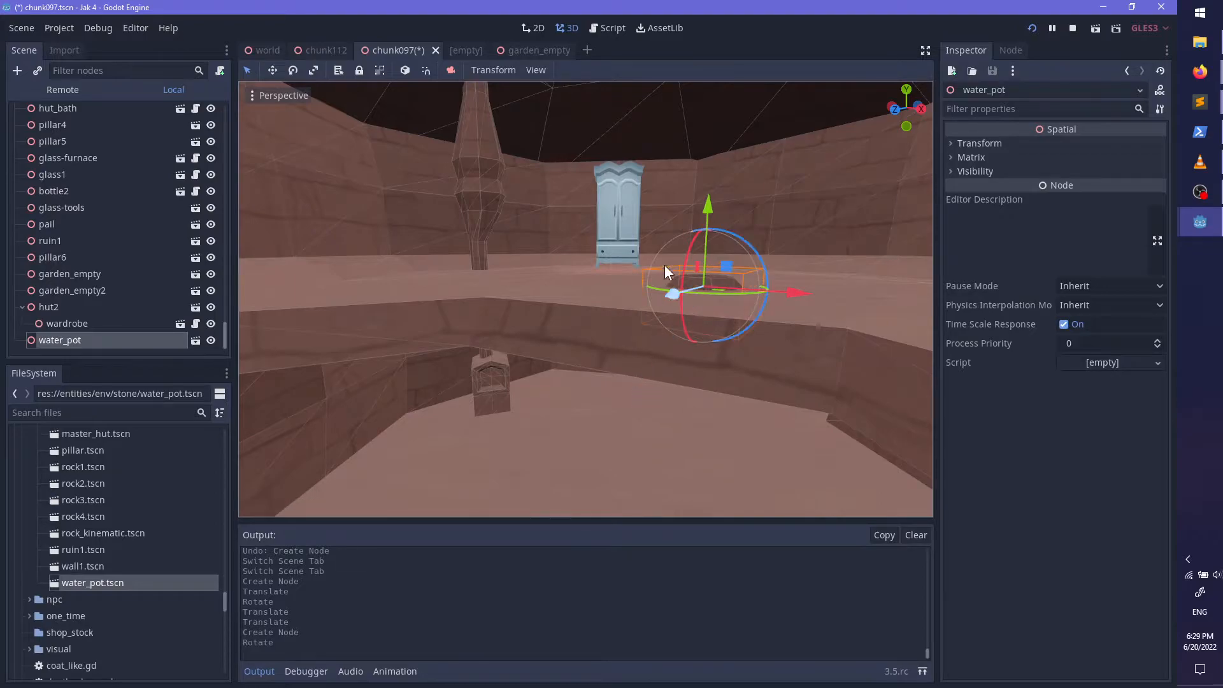
{"action": "left_click_drag", "start_coordinate": [711, 214], "coordinate": [660, 444]}
{"action": "key", "text": "f"}
{"action": "scroll", "coordinate": [667, 435], "scroll_direction": "up", "scroll_amount": 3}
{"action": "mouse_move", "coordinate": [582, 217]}
{"action": "left_mouse_down"}
{"action": "mouse_move", "coordinate": [584, 182]}
{"action": "mouse_move", "coordinate": [584, 203]}
{"action": "left_mouse_up"}
Step: Slide water_pot across the lower floor closer to the stove
{"action": "middle_click_drag", "start_coordinate": [658, 263], "coordinate": [536, 354]}
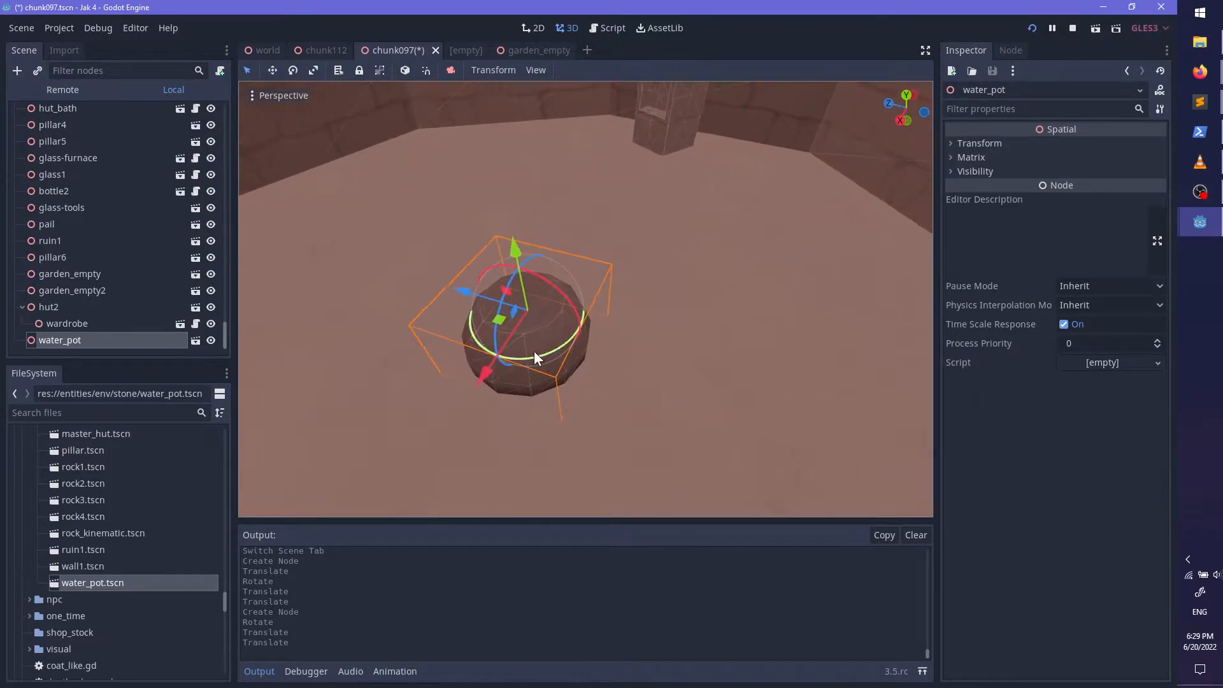
{"action": "left_click_drag", "start_coordinate": [496, 325], "coordinate": [681, 237]}
{"action": "middle_click_drag", "start_coordinate": [643, 279], "coordinate": [290, 519], "text": "shift"}
Step: Deselect water_pot and instance cup.tscn on the floor beside it
{"action": "scroll", "coordinate": [484, 416], "scroll_direction": "up", "scroll_amount": 4}
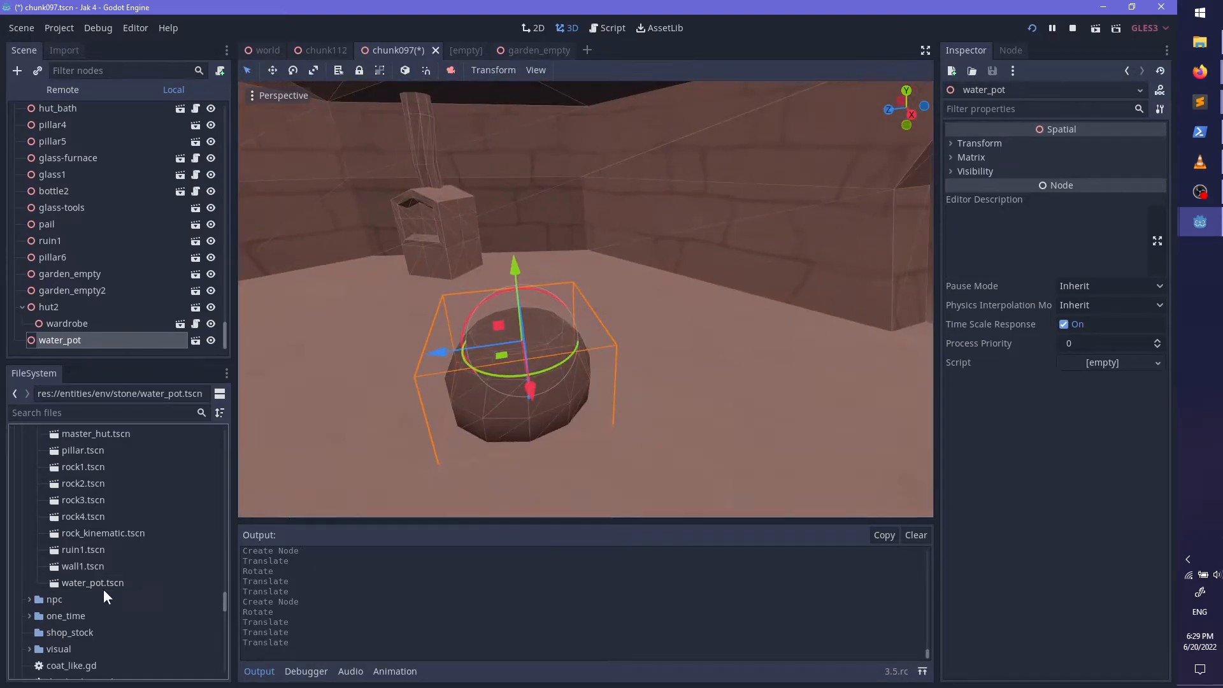
{"action": "left_click", "coordinate": [85, 349]}
{"action": "scroll", "coordinate": [150, 515], "scroll_direction": "up", "scroll_amount": 6}
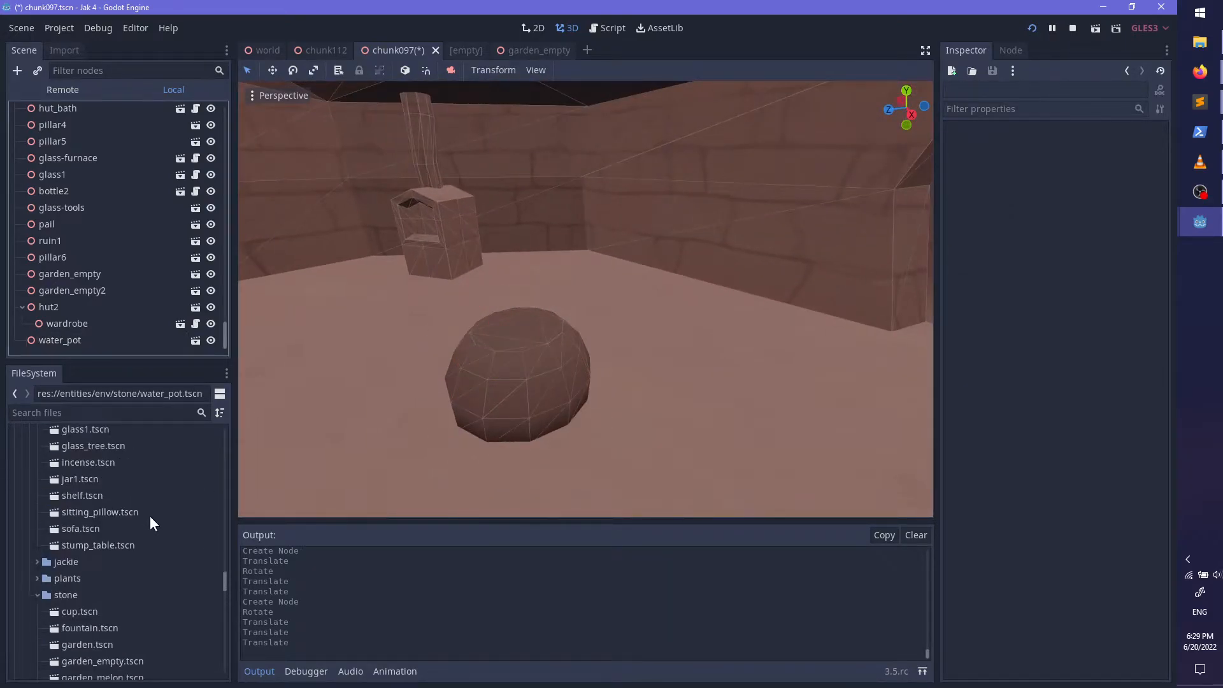
{"action": "scroll", "coordinate": [144, 535], "scroll_direction": "down", "scroll_amount": 2}
{"action": "left_click_drag", "start_coordinate": [84, 553], "coordinate": [621, 406]}
{"action": "scroll", "coordinate": [609, 383], "scroll_direction": "up", "scroll_amount": 3}
{"action": "scroll", "coordinate": [609, 382], "scroll_direction": "up", "scroll_amount": 6}
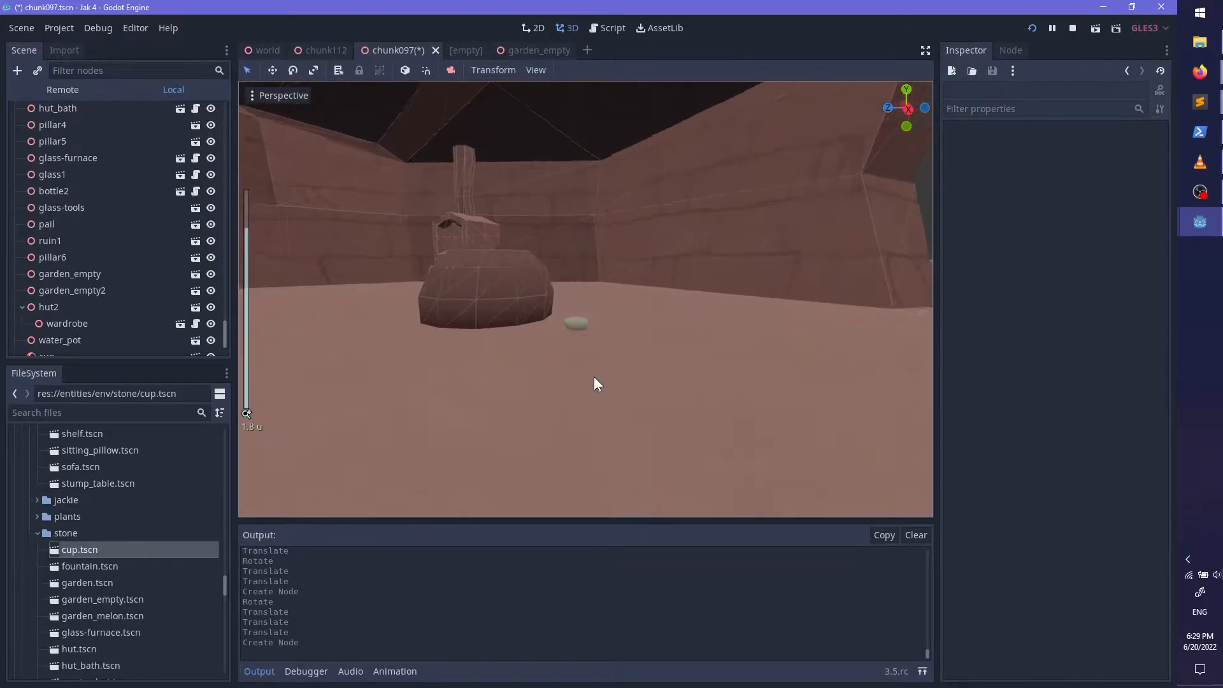
Step: Turn the cup over and move it farther away from the water pot
{"action": "left_click", "coordinate": [567, 343]}
{"action": "left_click_drag", "start_coordinate": [601, 310], "coordinate": [487, 370]}
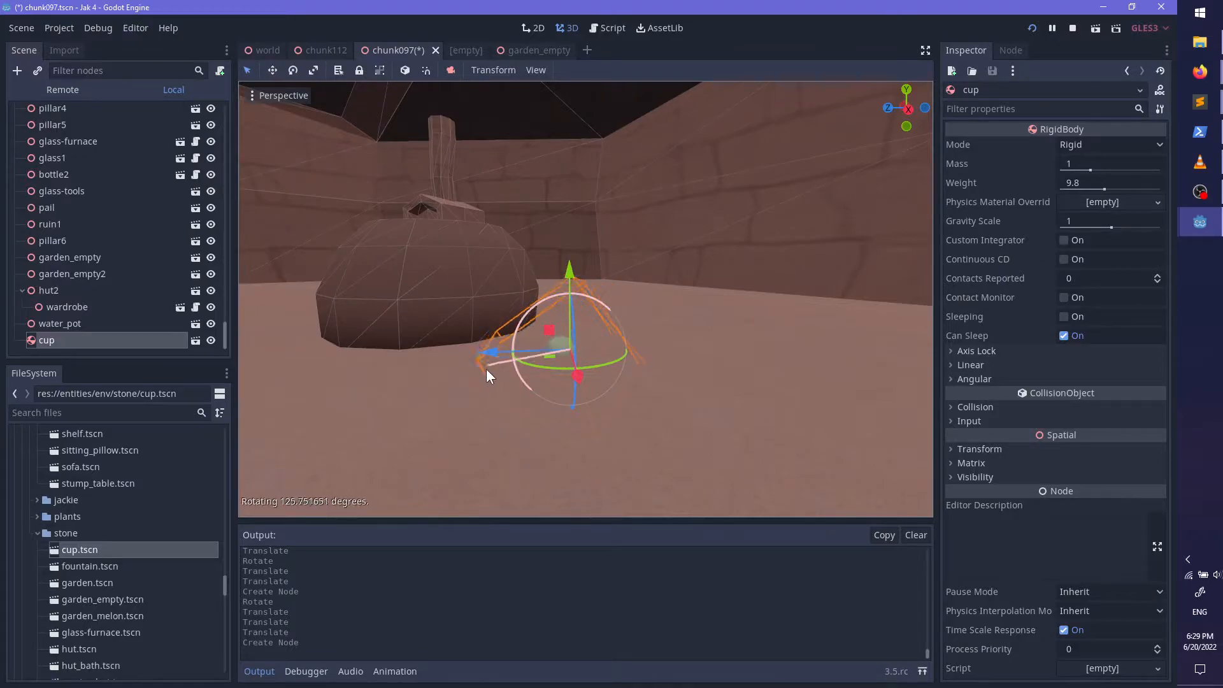
{"action": "left_click_drag", "start_coordinate": [558, 291], "coordinate": [783, 305]}
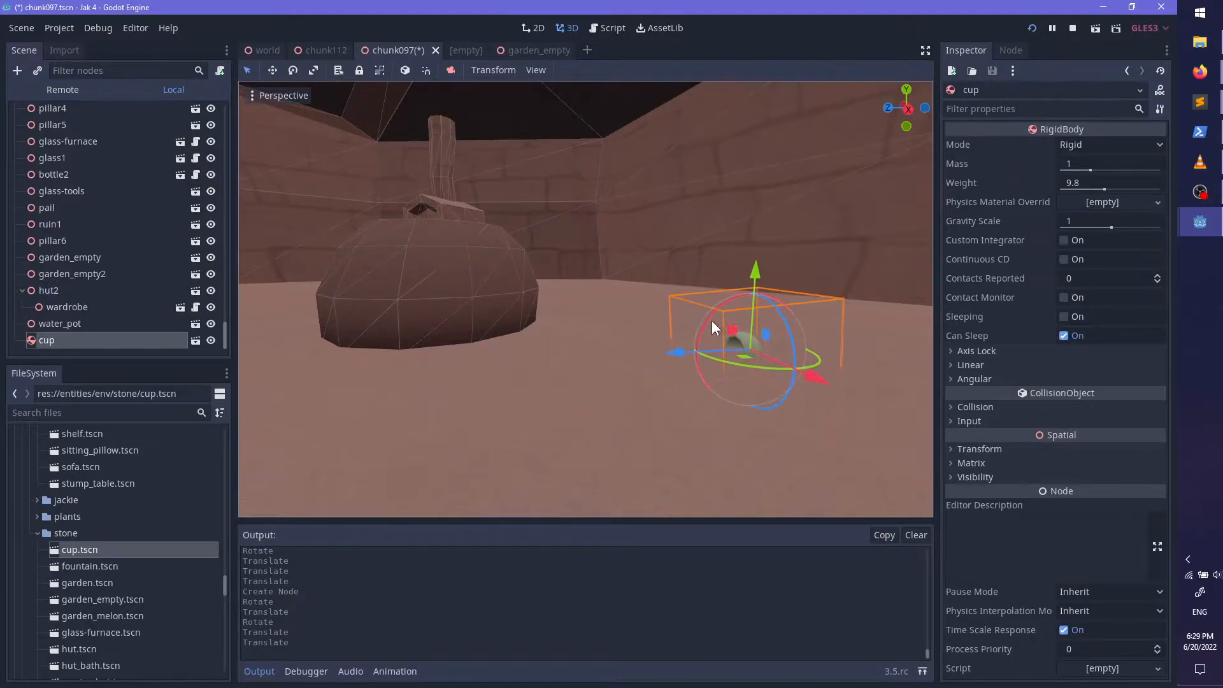
Step: Rotate the cup where it lies on the hut's lower floor
{"action": "scroll", "coordinate": [720, 319], "scroll_direction": "down", "scroll_amount": 4}
{"action": "middle_click_drag", "start_coordinate": [654, 337], "coordinate": [634, 380]}
{"action": "middle_click_drag", "start_coordinate": [634, 379], "coordinate": [542, 349], "text": "shift"}
{"action": "scroll", "coordinate": [593, 318], "scroll_direction": "up", "scroll_amount": 5}
{"action": "left_click_drag", "start_coordinate": [616, 303], "coordinate": [671, 392]}
{"action": "scroll", "coordinate": [664, 406], "scroll_direction": "up", "scroll_amount": 3}
Step: Open the cup scene, inspect the material on its cup mesh, and return to the chunk097 scene
{"action": "left_click", "coordinate": [199, 342]}
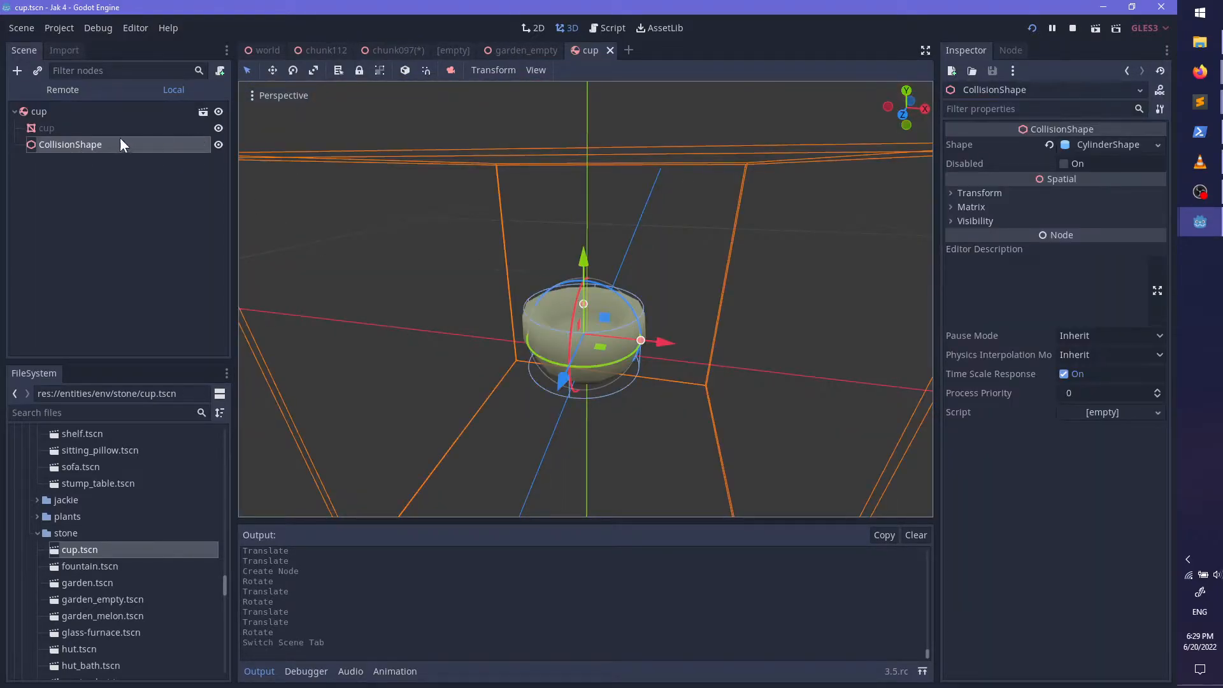
{"action": "left_click", "coordinate": [122, 128]}
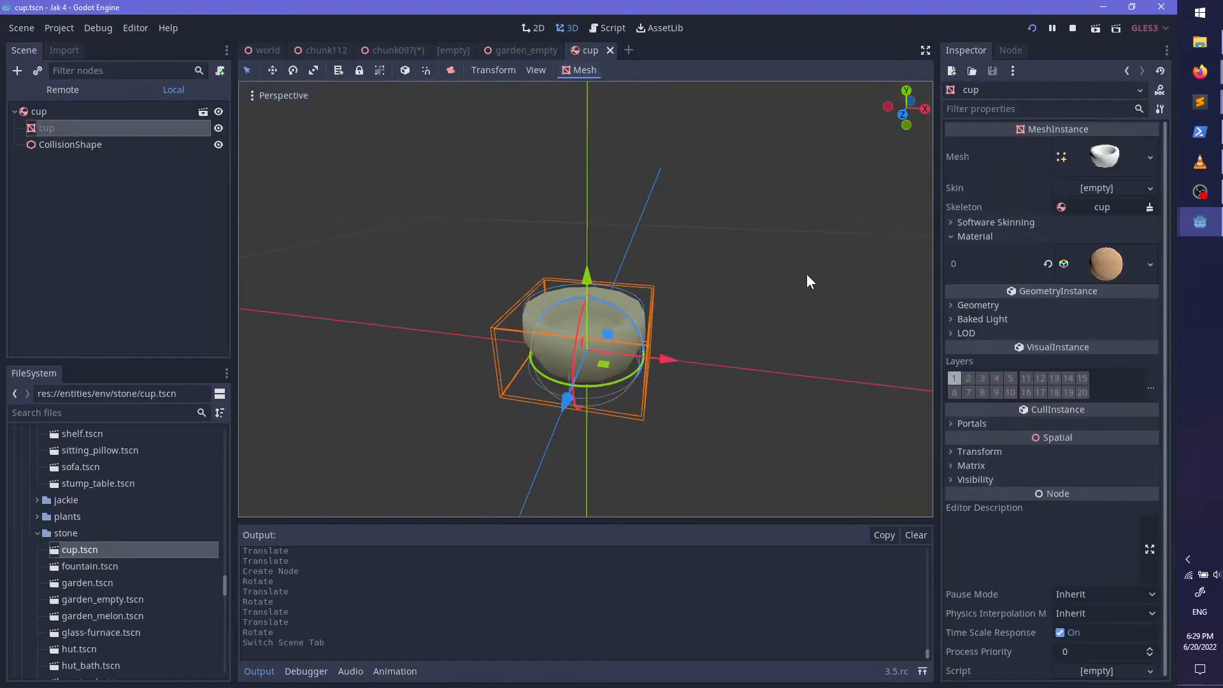
{"action": "left_click", "coordinate": [1113, 268]}
{"action": "scroll", "coordinate": [140, 510], "scroll_direction": "down", "scroll_amount": 5}
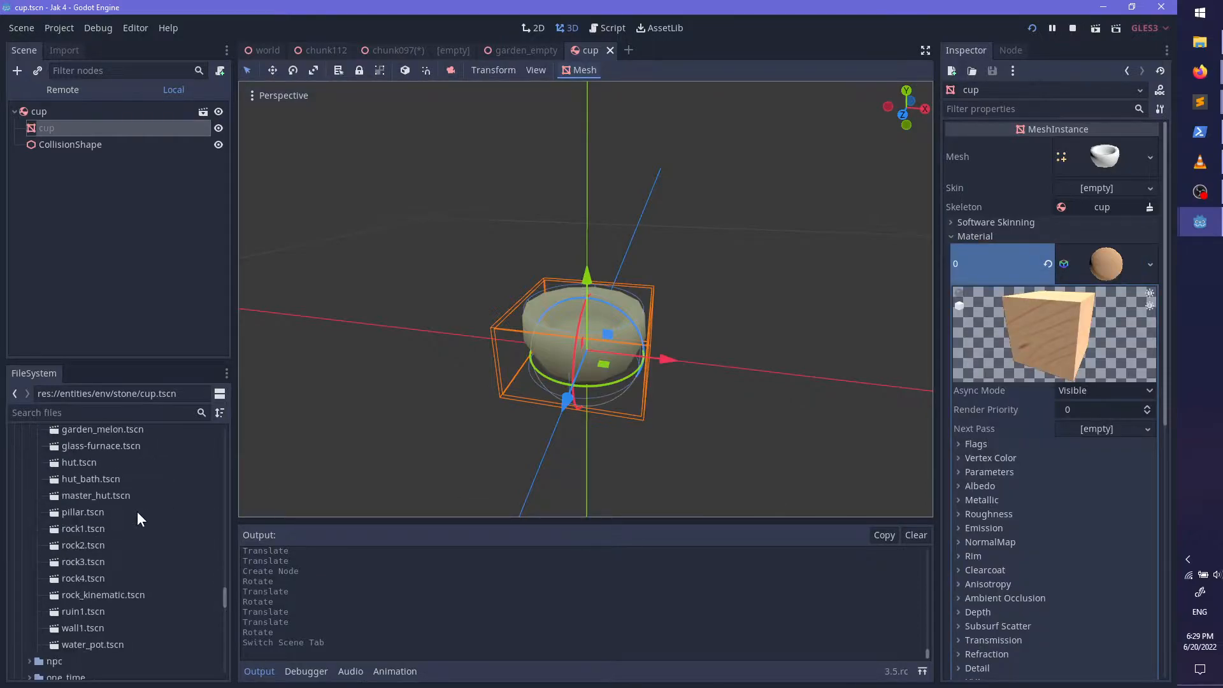
{"action": "scroll", "coordinate": [129, 512], "scroll_direction": "up", "scroll_amount": 5}
{"action": "scroll", "coordinate": [131, 510], "scroll_direction": "down", "scroll_amount": 4}
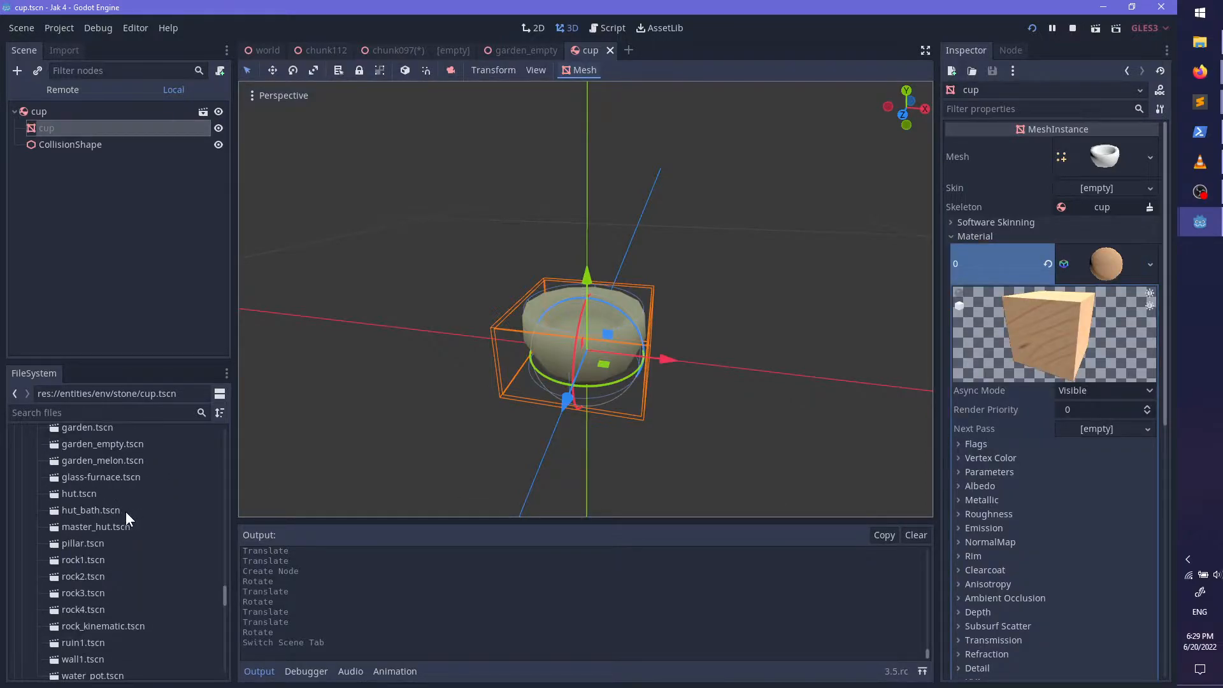
{"action": "left_click", "coordinate": [514, 51]}
{"action": "left_click", "coordinate": [389, 50]}
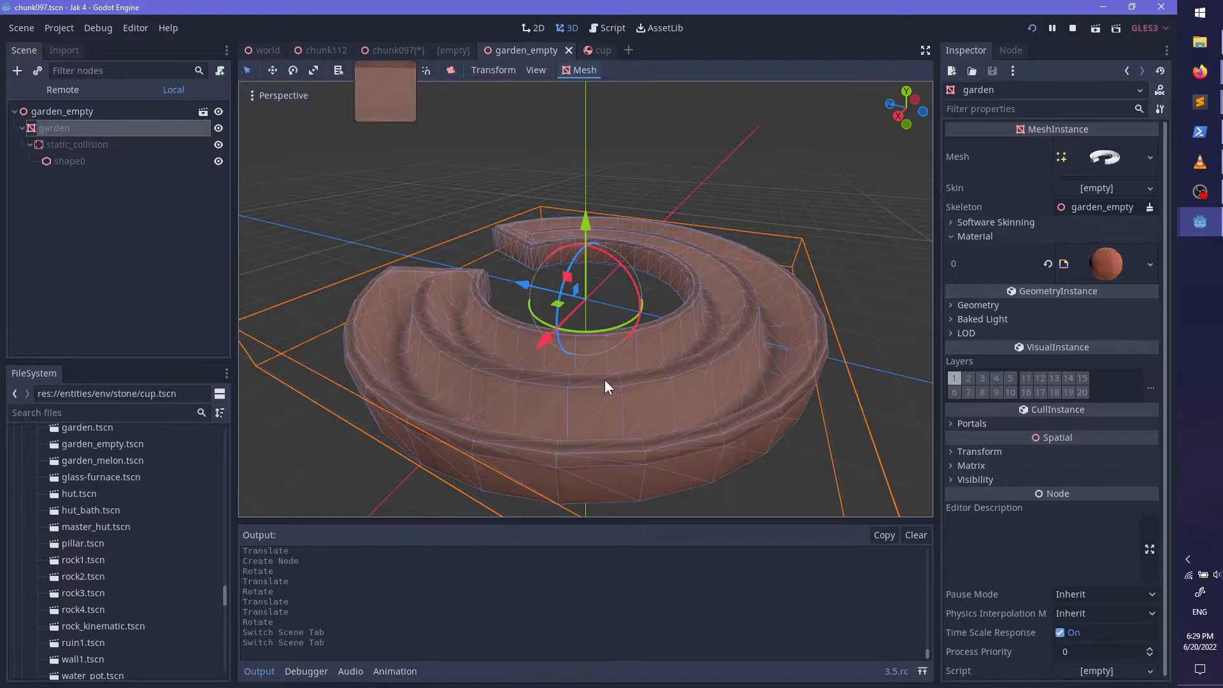
Step: Move and rotate the cup to seat it upright on the lower floor
{"action": "scroll", "coordinate": [605, 380], "scroll_direction": "up", "scroll_amount": 3}
{"action": "middle_click_drag", "start_coordinate": [676, 375], "coordinate": [695, 309]}
{"action": "left_click_drag", "start_coordinate": [651, 235], "coordinate": [620, 252]}
{"action": "left_click", "coordinate": [1200, 195]}
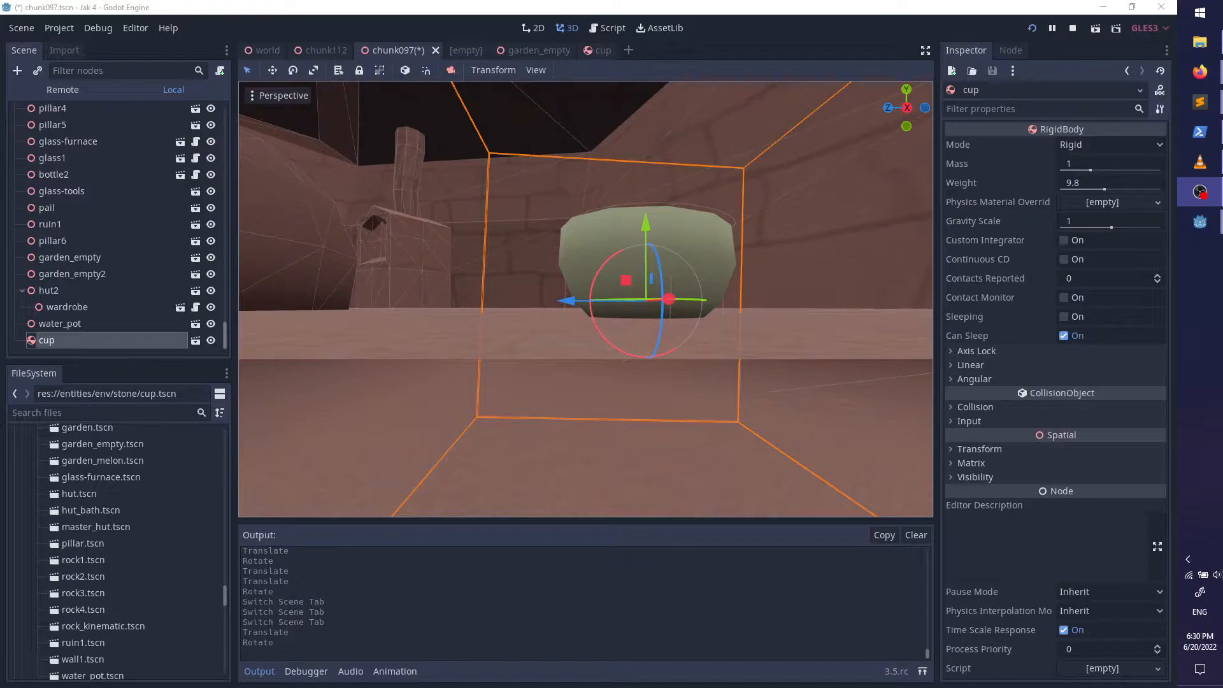
{"action": "middle_click_drag", "start_coordinate": [804, 320], "coordinate": [752, 375]}
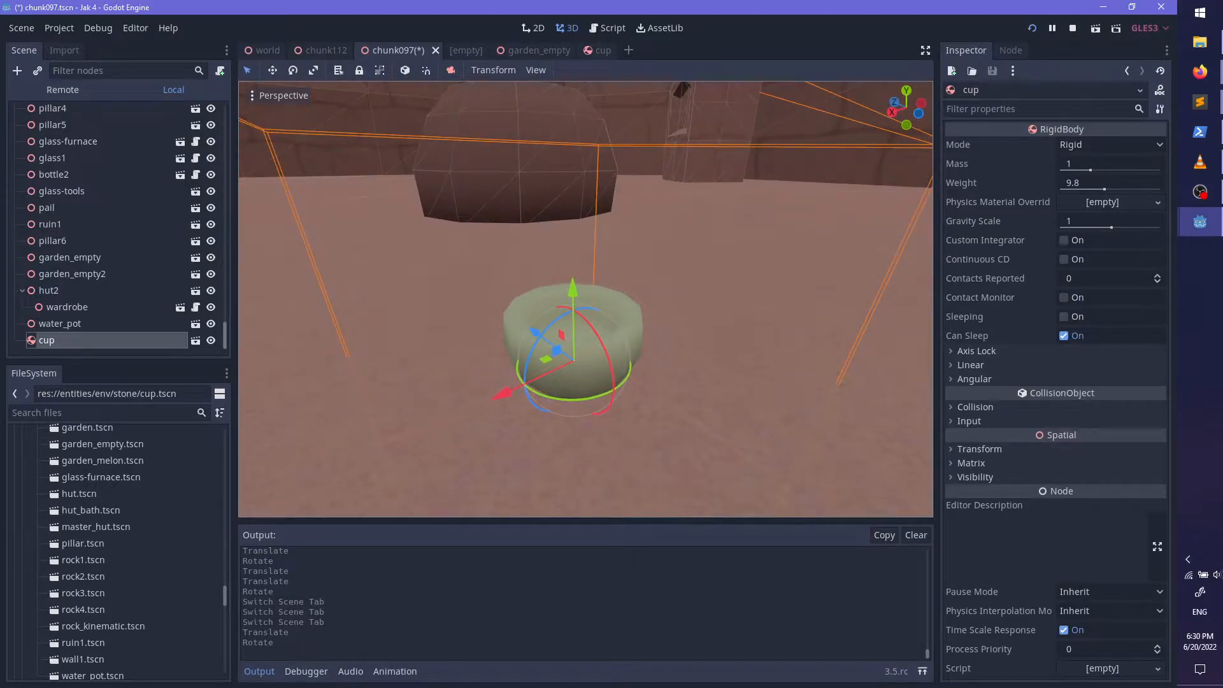
{"action": "scroll", "coordinate": [429, 228], "scroll_direction": "down", "scroll_amount": 5}
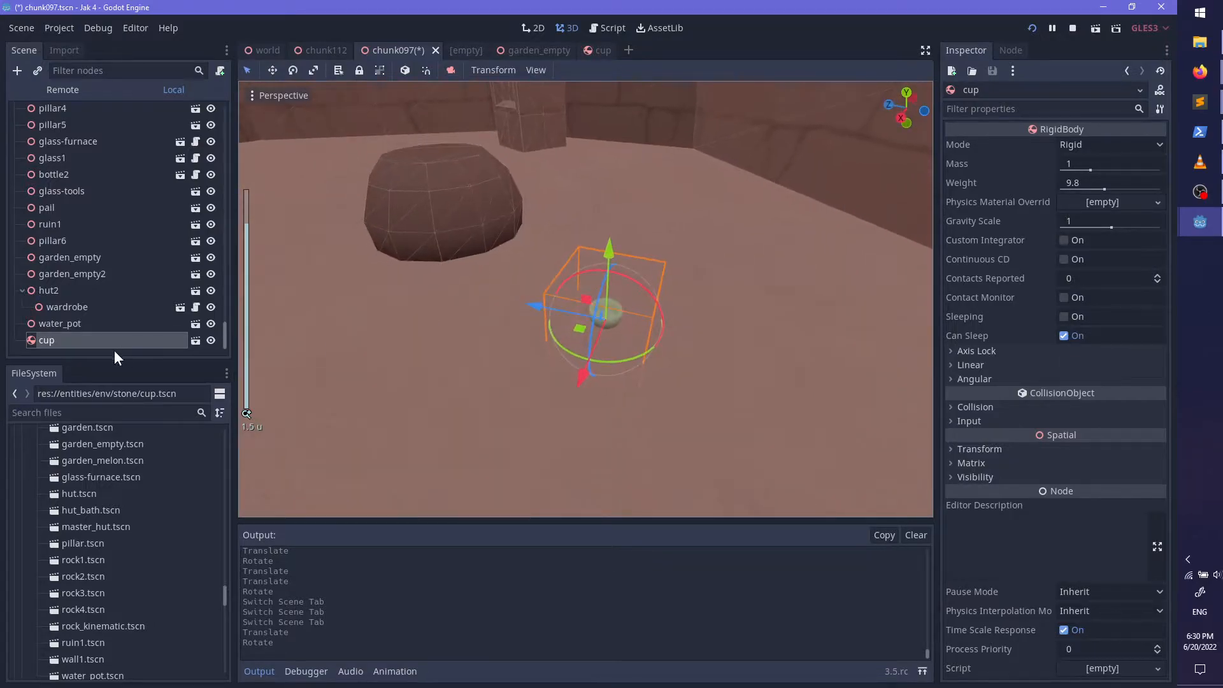
Step: Deselect the cup and instance sitting_pillow.tscn on the lower floor near the wall
{"action": "left_click", "coordinate": [442, 329]}
{"action": "middle_click_drag", "start_coordinate": [442, 330], "coordinate": [708, 358]}
{"action": "scroll", "coordinate": [149, 560], "scroll_direction": "up", "scroll_amount": 3}
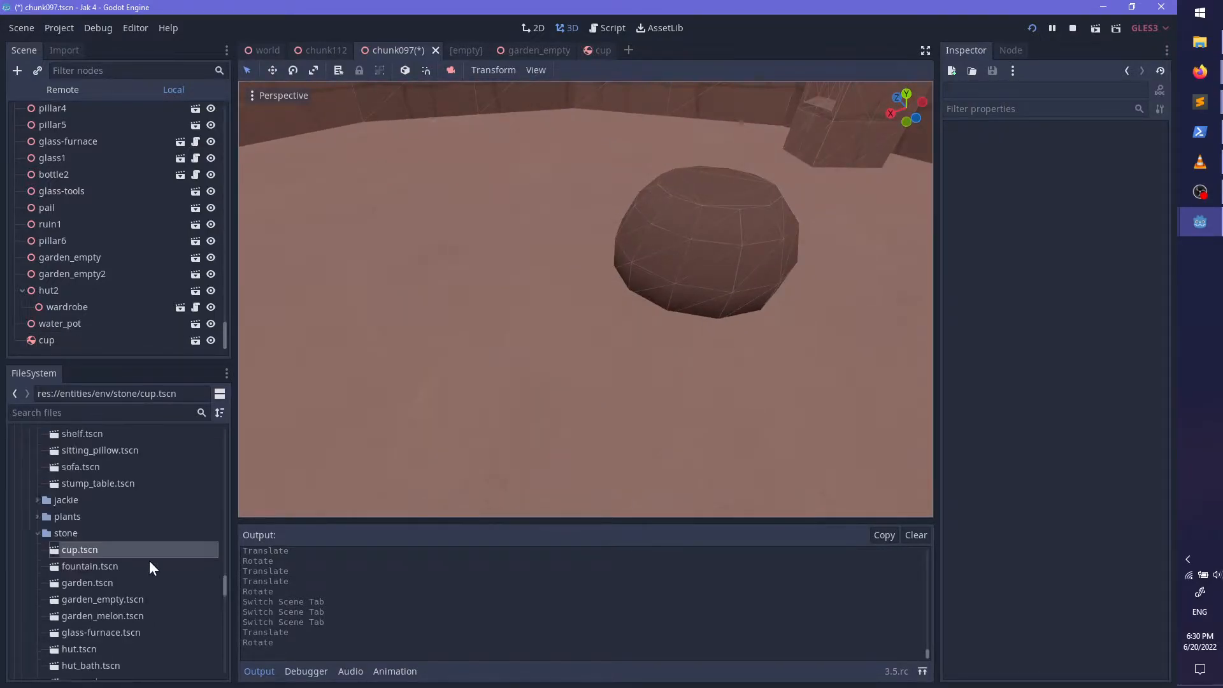
{"action": "scroll", "coordinate": [149, 561], "scroll_direction": "up", "scroll_amount": 5}
{"action": "middle_click_drag", "start_coordinate": [519, 383], "coordinate": [239, 499]}
{"action": "left_click_drag", "start_coordinate": [139, 570], "coordinate": [578, 251]}
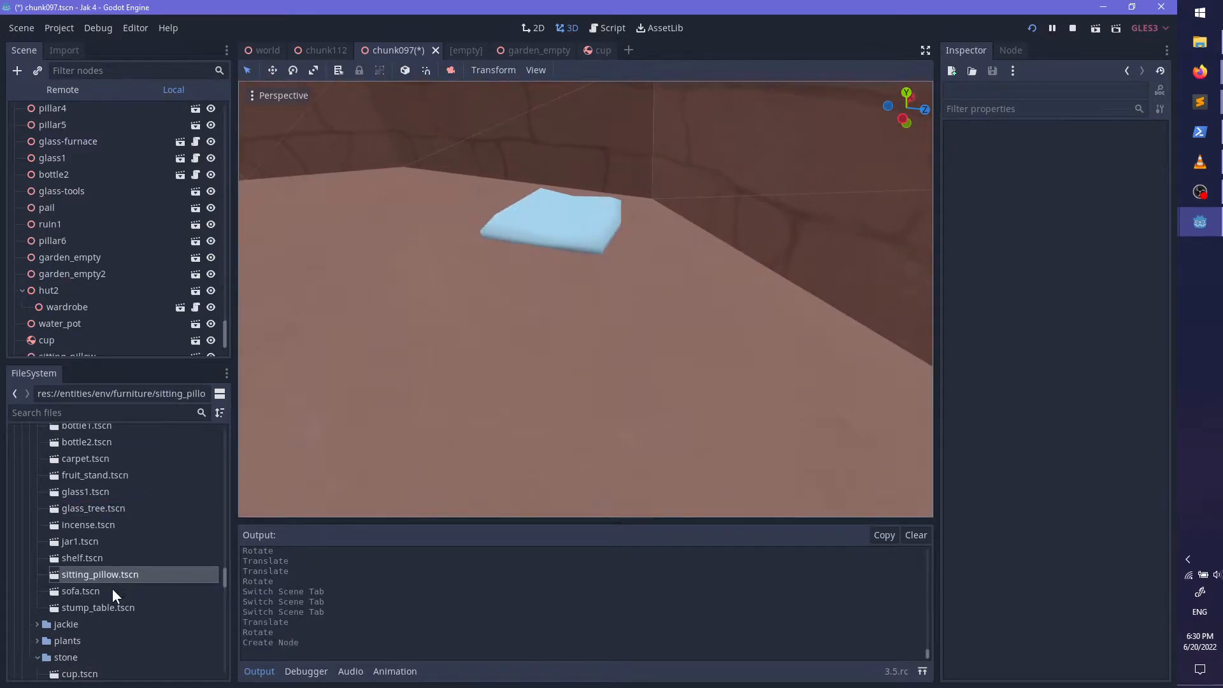
{"action": "scroll", "coordinate": [494, 394], "scroll_direction": "down", "scroll_amount": 4}
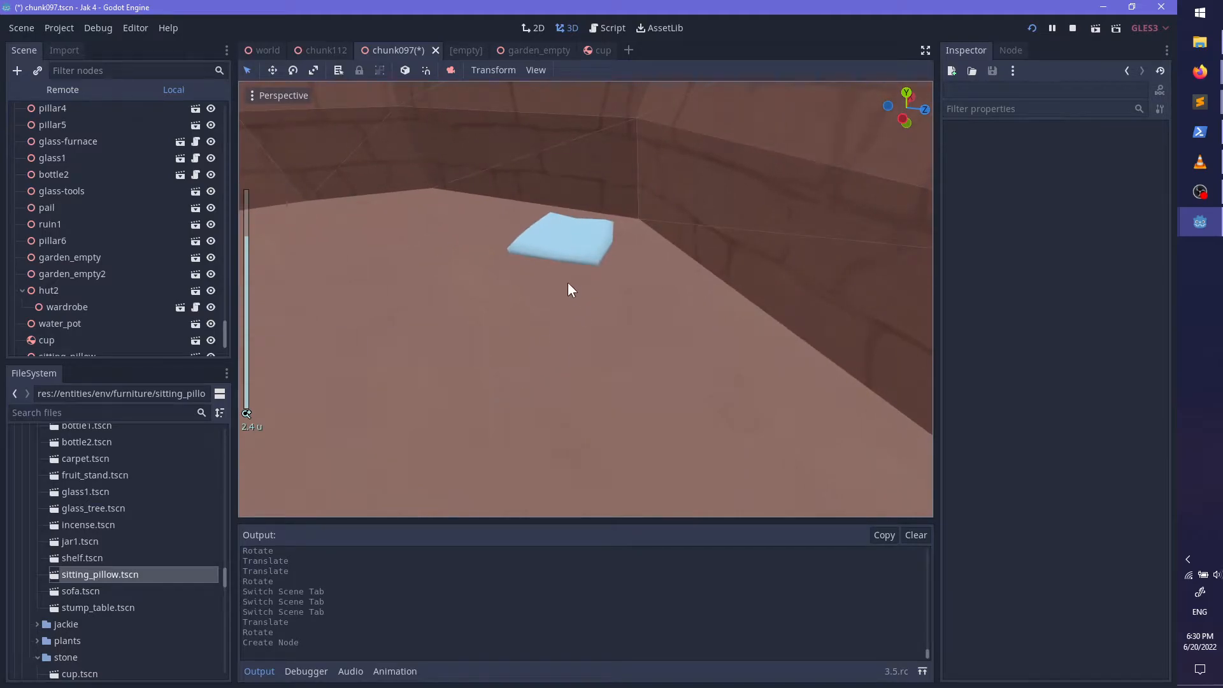
{"action": "scroll", "coordinate": [592, 396], "scroll_direction": "up", "scroll_amount": 3}
Step: Instance a second sitting_pillow.tscn, move and tilt it to lean on the first pillow, and deselect it
{"action": "left_click_drag", "start_coordinate": [139, 576], "coordinate": [531, 243]}
{"action": "left_click_drag", "start_coordinate": [523, 160], "coordinate": [521, 147]}
{"action": "left_click_drag", "start_coordinate": [564, 194], "coordinate": [552, 177]}
{"action": "key", "text": "f"}
{"action": "scroll", "coordinate": [654, 316], "scroll_direction": "up", "scroll_amount": 8}
{"action": "middle_click_drag", "start_coordinate": [655, 315], "coordinate": [748, 328]}
{"action": "scroll", "coordinate": [733, 270], "scroll_direction": "down", "scroll_amount": 7}
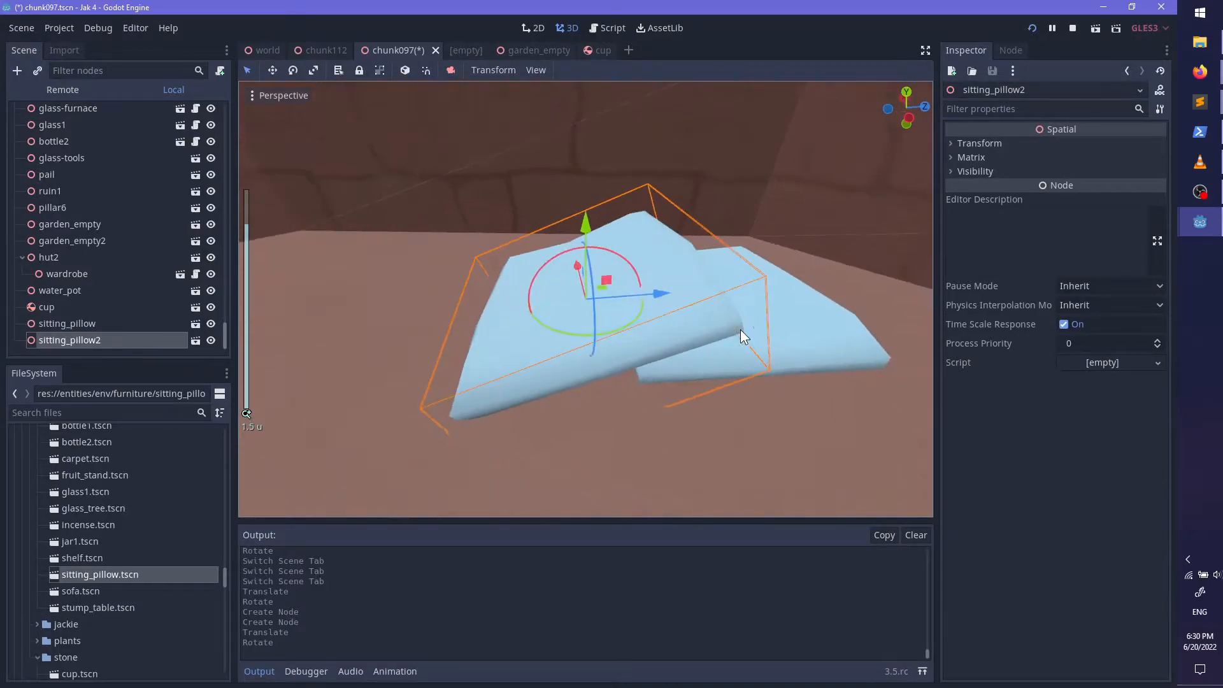
{"action": "scroll", "coordinate": [142, 499], "scroll_direction": "up", "scroll_amount": 1}
{"action": "left_click", "coordinate": [75, 349]}
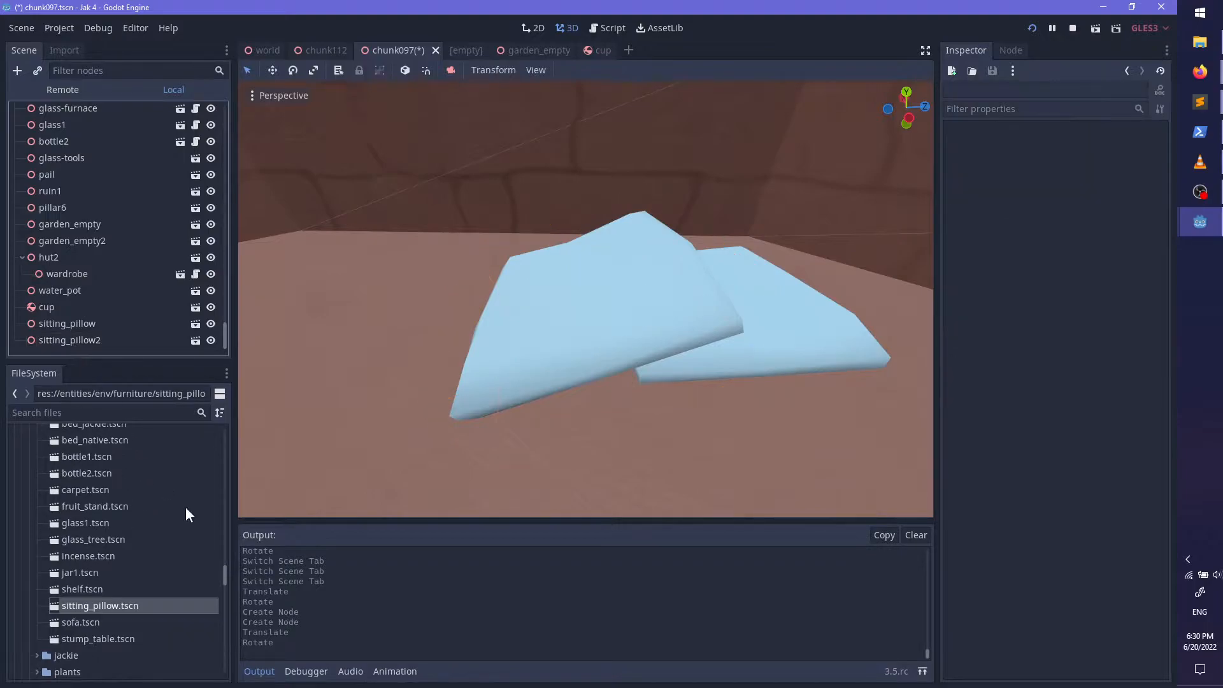
Step: Instance carpet.tscn on the hut's upper floor in front of the wardrobe and shift it on the floor
{"action": "scroll", "coordinate": [481, 396], "scroll_direction": "down", "scroll_amount": 12}
{"action": "middle_click_drag", "start_coordinate": [497, 396], "coordinate": [235, 559]}
{"action": "scroll", "coordinate": [465, 366], "scroll_direction": "up", "scroll_amount": 2}
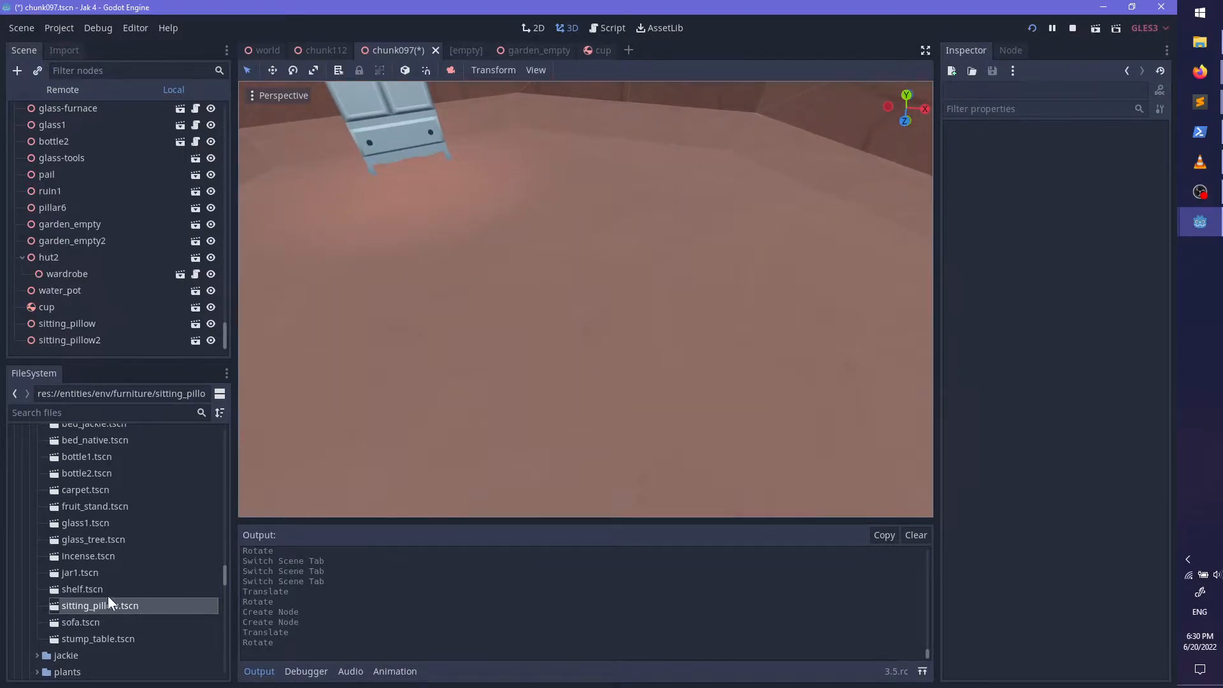
{"action": "left_click_drag", "start_coordinate": [89, 491], "coordinate": [577, 286]}
{"action": "middle_click_drag", "start_coordinate": [576, 286], "coordinate": [588, 238]}
{"action": "left_click_drag", "start_coordinate": [550, 156], "coordinate": [578, 186]}
Step: Rotate the carpet to follow the upper floor, adjust its position, and deselect it
{"action": "middle_click_drag", "start_coordinate": [661, 215], "coordinate": [466, 294]}
{"action": "left_click_drag", "start_coordinate": [430, 294], "coordinate": [425, 256]}
{"action": "middle_click_drag", "start_coordinate": [424, 257], "coordinate": [582, 342]}
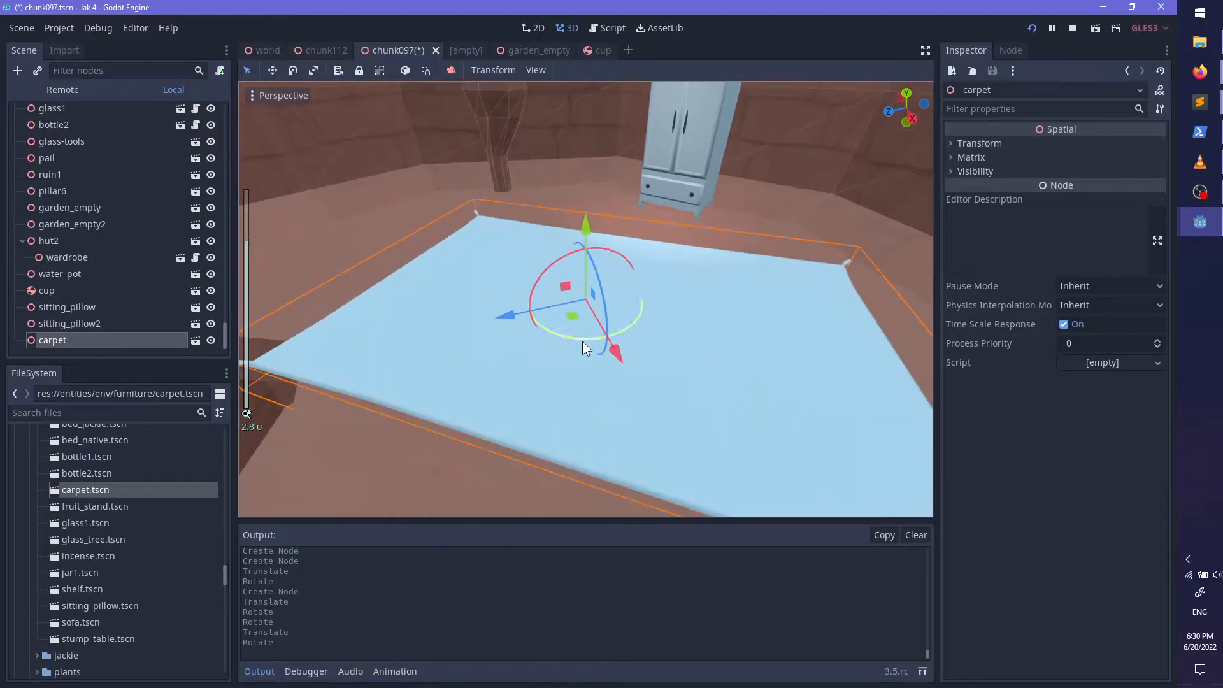
{"action": "left_click_drag", "start_coordinate": [568, 337], "coordinate": [544, 343]}
{"action": "middle_click_drag", "start_coordinate": [545, 343], "coordinate": [490, 216]}
{"action": "left_click_drag", "start_coordinate": [456, 197], "coordinate": [455, 218]}
{"action": "middle_click_drag", "start_coordinate": [475, 234], "coordinate": [638, 352]}
{"action": "left_click", "coordinate": [123, 340], "text": "ctrl"}
Step: Instance bed_native.tscn at the edge of the carpet on the upper floor
{"action": "middle_click_drag", "start_coordinate": [539, 380], "coordinate": [275, 469], "text": "shift"}
{"action": "scroll", "coordinate": [275, 468], "scroll_direction": "up", "scroll_amount": 4}
{"action": "scroll", "coordinate": [168, 534], "scroll_direction": "up", "scroll_amount": 3}
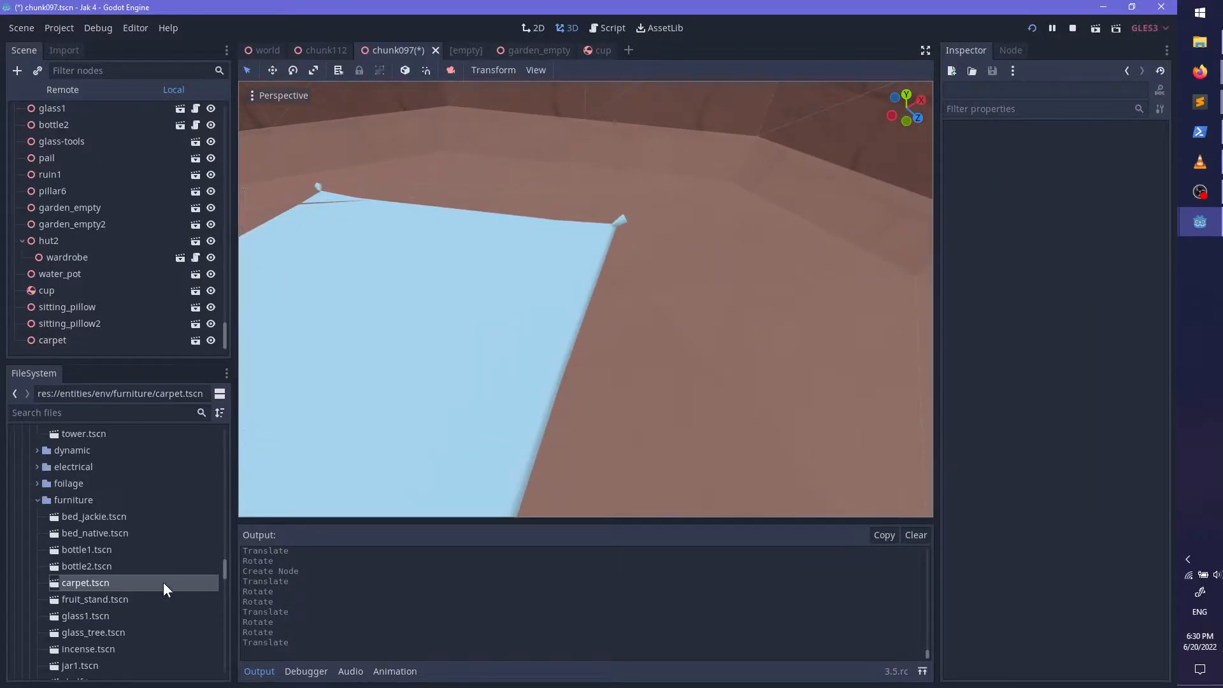
{"action": "scroll", "coordinate": [164, 576], "scroll_direction": "down", "scroll_amount": 3}
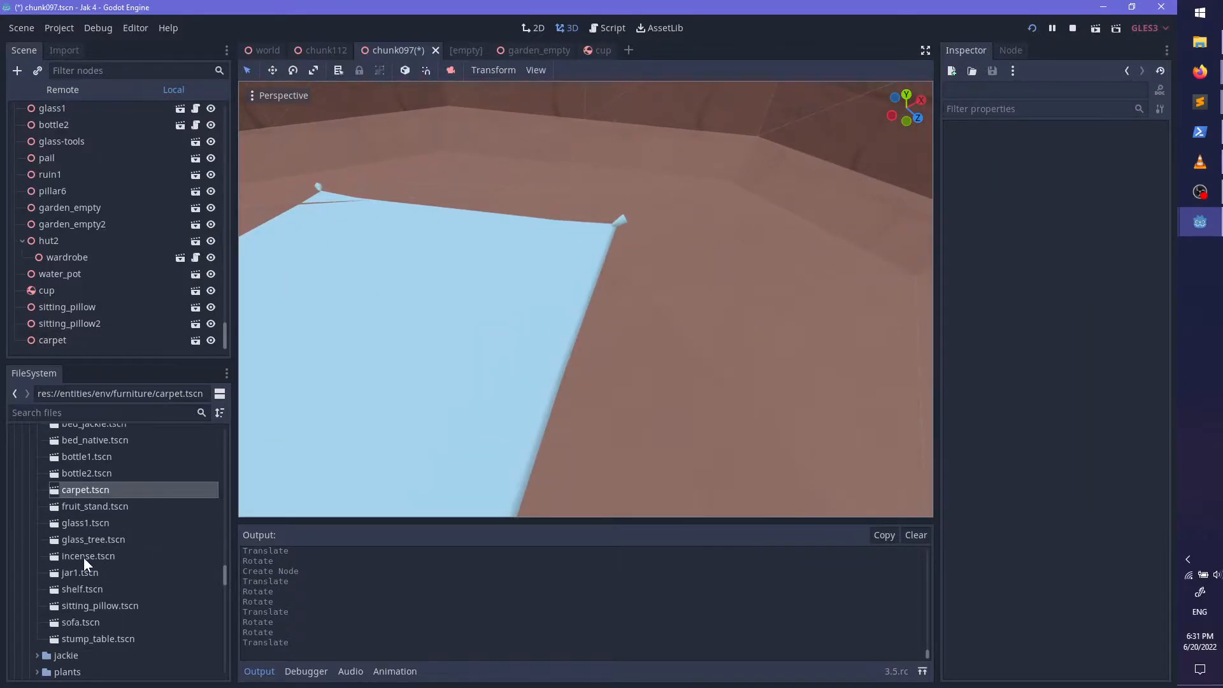
{"action": "scroll", "coordinate": [119, 543], "scroll_direction": "up", "scroll_amount": 1}
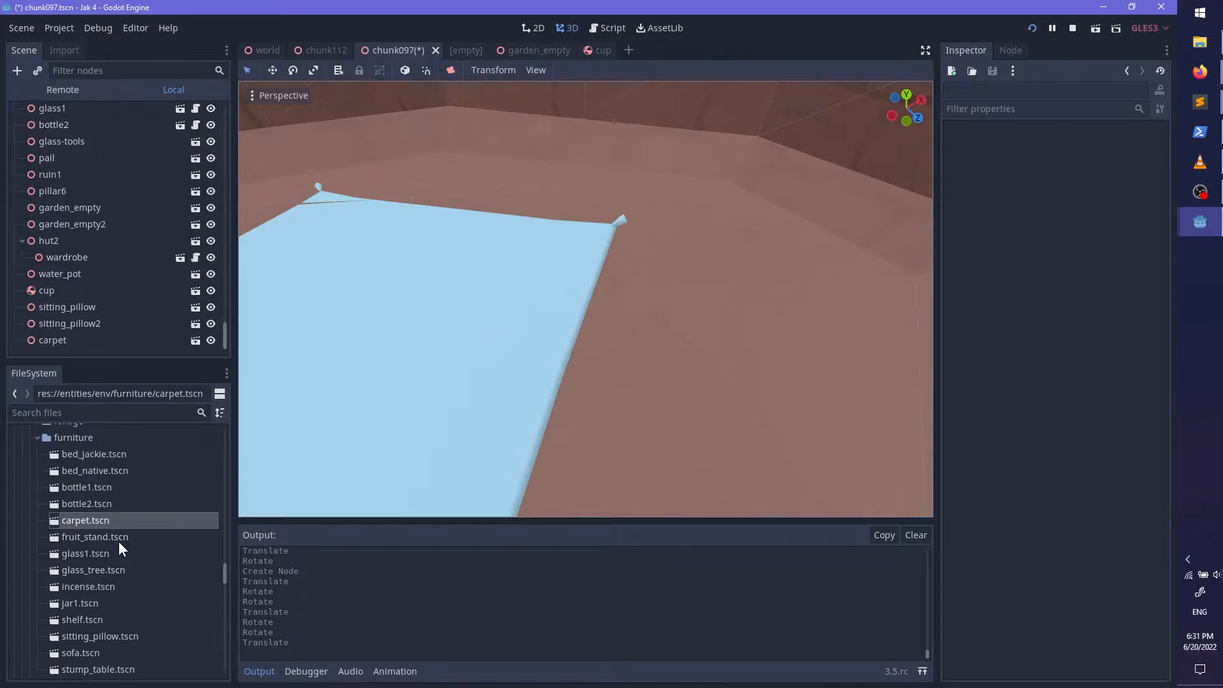
{"action": "scroll", "coordinate": [119, 542], "scroll_direction": "up", "scroll_amount": 1}
{"action": "left_click_drag", "start_coordinate": [104, 501], "coordinate": [339, 275]}
Step: Rotate bed_native and move it onto the carpet
{"action": "left_click_drag", "start_coordinate": [505, 262], "coordinate": [670, 259]}
{"action": "left_click", "coordinate": [330, 331], "text": "shift"}
{"action": "left_click_drag", "start_coordinate": [368, 295], "coordinate": [506, 242]}
{"action": "middle_click_drag", "start_coordinate": [506, 244], "coordinate": [496, 336]}
Step: Select the carpet, adjust its height under the bed, and tilt it slightly
{"action": "left_click", "coordinate": [496, 336]}
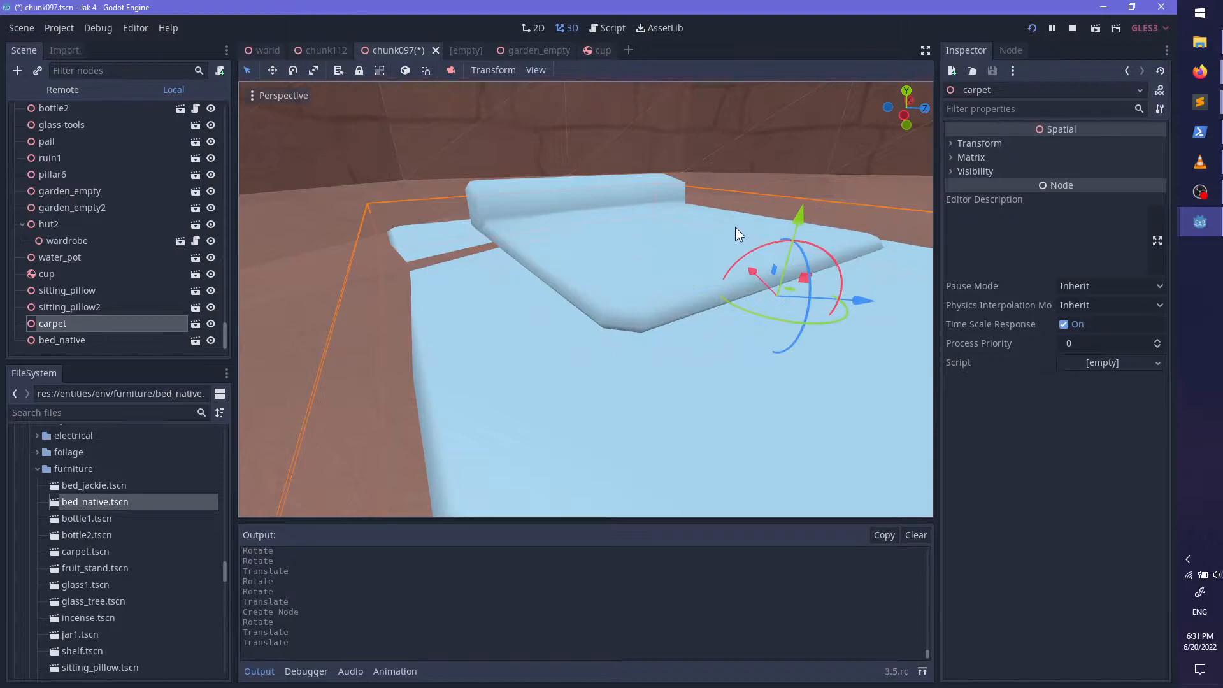
{"action": "left_click_drag", "start_coordinate": [796, 221], "coordinate": [796, 219]}
{"action": "left_click_drag", "start_coordinate": [764, 257], "coordinate": [757, 247]}
{"action": "middle_click_drag", "start_coordinate": [757, 247], "coordinate": [613, 262]}
{"action": "scroll", "coordinate": [777, 344], "scroll_direction": "up", "scroll_amount": 3}
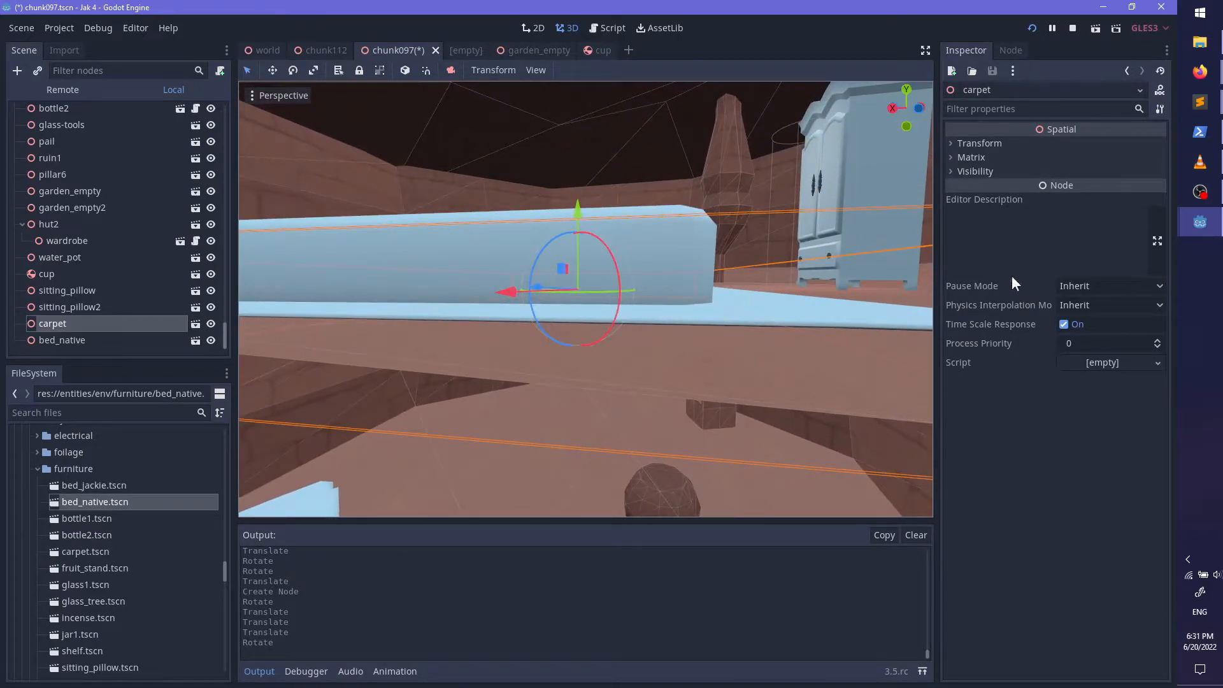
Step: Reset the carpet's rotation degrees and turn it about the vertical axis to about -55.2 degrees
{"action": "left_click", "coordinate": [983, 146]}
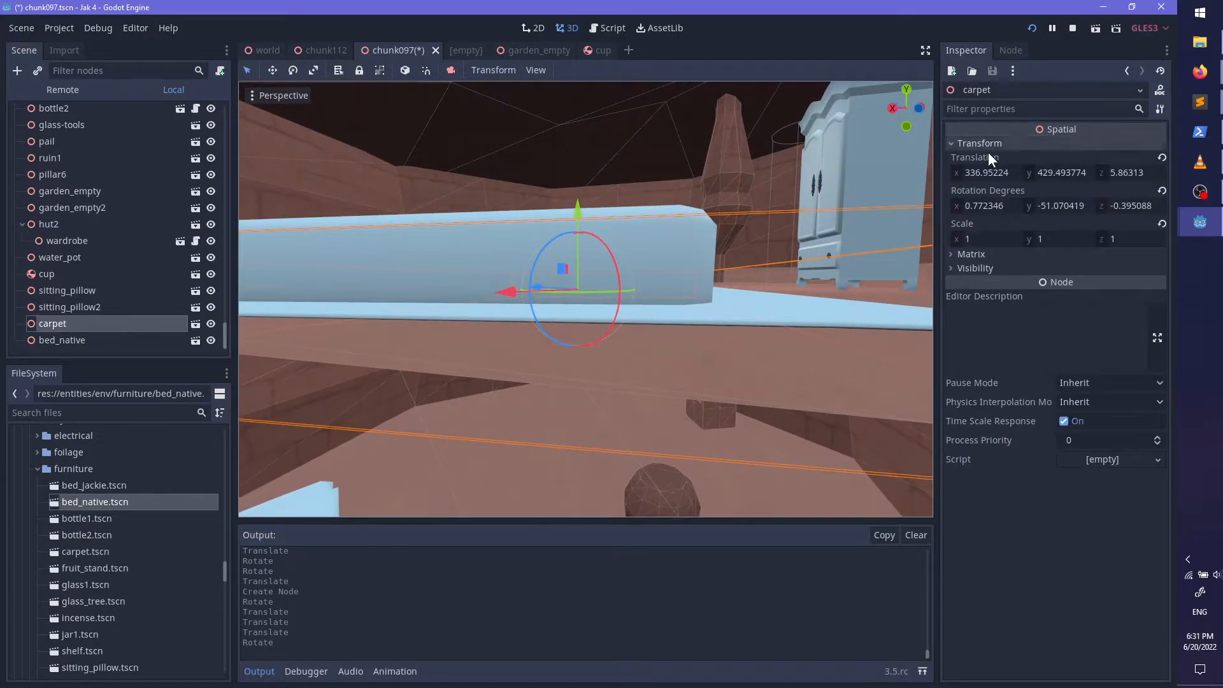
{"action": "left_click", "coordinate": [1162, 190]}
{"action": "scroll", "coordinate": [587, 274], "scroll_direction": "down", "scroll_amount": 6}
{"action": "middle_click_drag", "start_coordinate": [588, 279], "coordinate": [595, 286]}
{"action": "left_click_drag", "start_coordinate": [595, 284], "coordinate": [510, 278]}
{"action": "scroll", "coordinate": [643, 302], "scroll_direction": "up", "scroll_amount": 3}
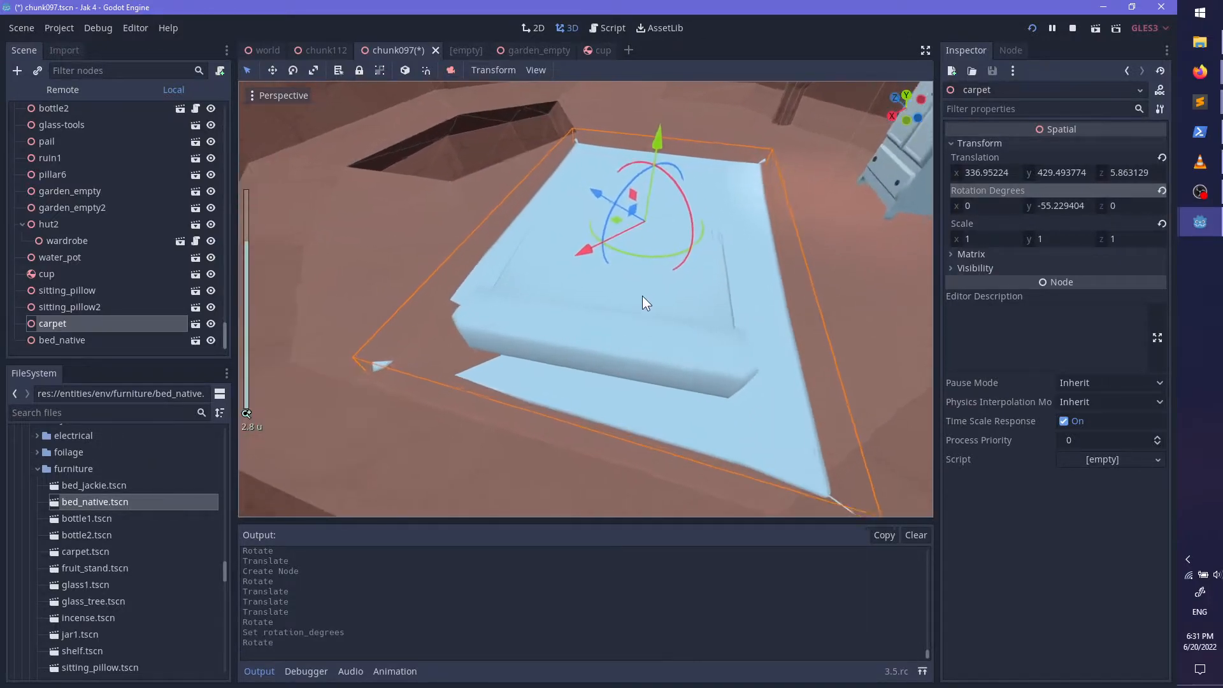
Step: Switch the carpet's transform gizmo to local space
{"action": "middle_click_drag", "start_coordinate": [655, 347], "coordinate": [672, 374]}
{"action": "scroll", "coordinate": [654, 356], "scroll_direction": "up", "scroll_amount": 4}
{"action": "key", "text": "t"}
{"action": "middle_click_drag", "start_coordinate": [620, 336], "coordinate": [636, 242]}
{"action": "left_click_drag", "start_coordinate": [635, 242], "coordinate": [647, 253]}
{"action": "key", "text": "ctrl+z"}
{"action": "key", "text": "ctrl+z"}
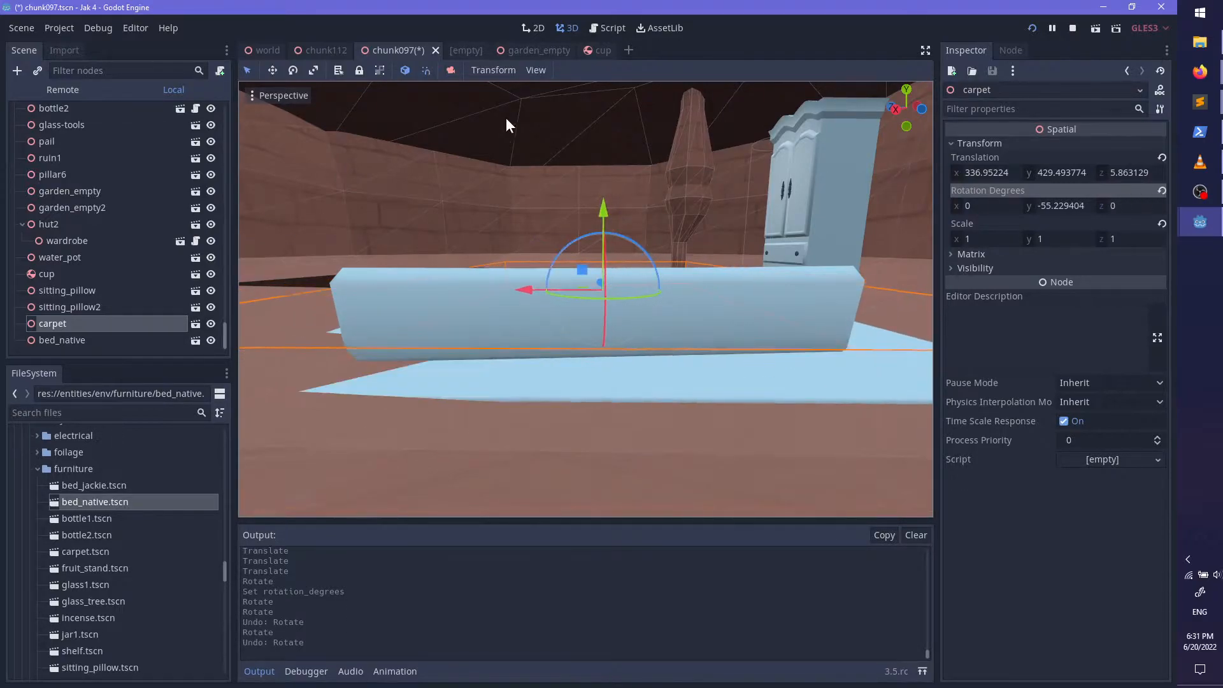
Step: Tilt the carpet about its local horizontal axis to match the floor under the bed, and deselect it
{"action": "left_click", "coordinate": [427, 82]}
{"action": "left_click", "coordinate": [597, 391]}
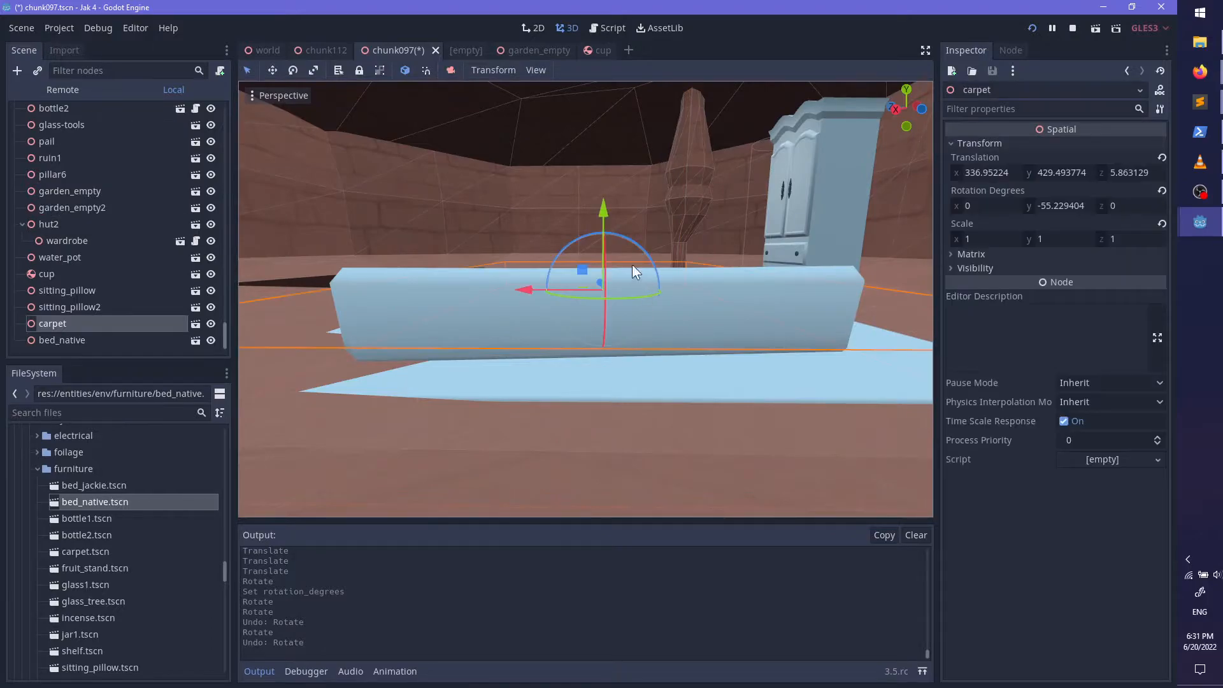
{"action": "left_click_drag", "start_coordinate": [638, 240], "coordinate": [675, 192]}
{"action": "middle_click_drag", "start_coordinate": [669, 279], "coordinate": [575, 387]}
{"action": "scroll", "coordinate": [575, 332], "scroll_direction": "down", "scroll_amount": 2}
{"action": "left_click", "coordinate": [77, 328], "text": "ctrl"}
Step: Look over the hut's furnished lower floor and browse the furniture and stone scenes for more props
{"action": "scroll", "coordinate": [522, 389], "scroll_direction": "down", "scroll_amount": 8}
{"action": "scroll", "coordinate": [667, 423], "scroll_direction": "up", "scroll_amount": 5}
{"action": "scroll", "coordinate": [592, 277], "scroll_direction": "down", "scroll_amount": 8}
{"action": "scroll", "coordinate": [575, 387], "scroll_direction": "up", "scroll_amount": 6}
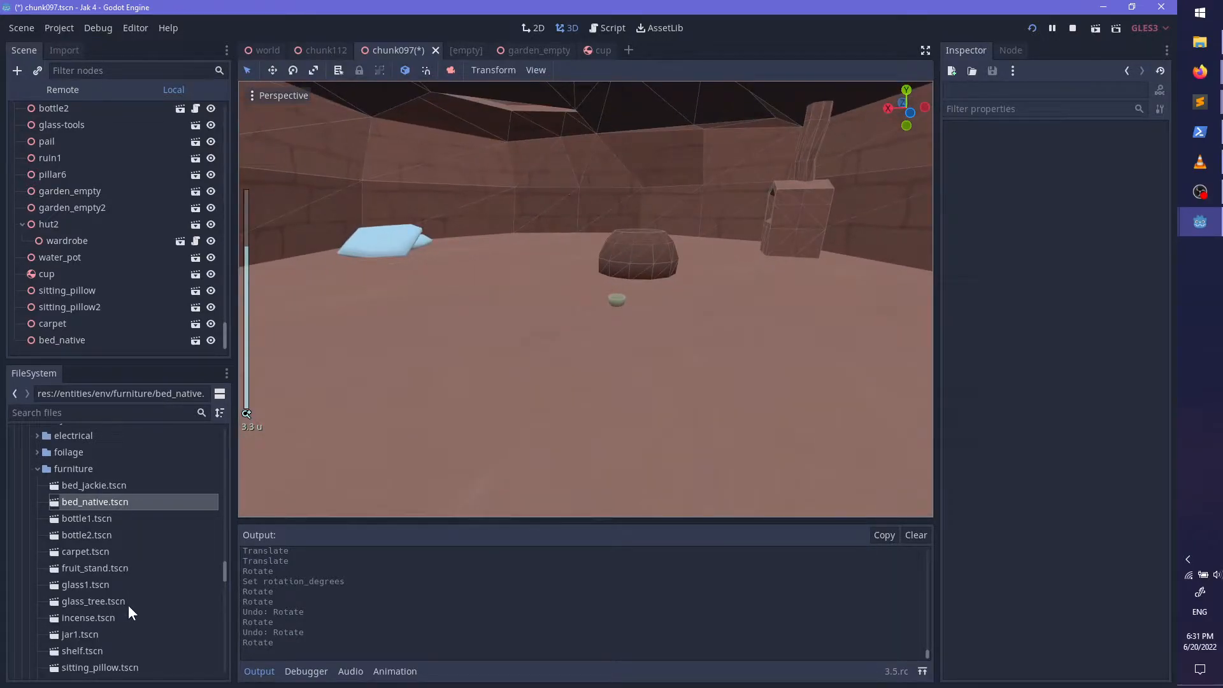
{"action": "scroll", "coordinate": [104, 625], "scroll_direction": "down", "scroll_amount": 3}
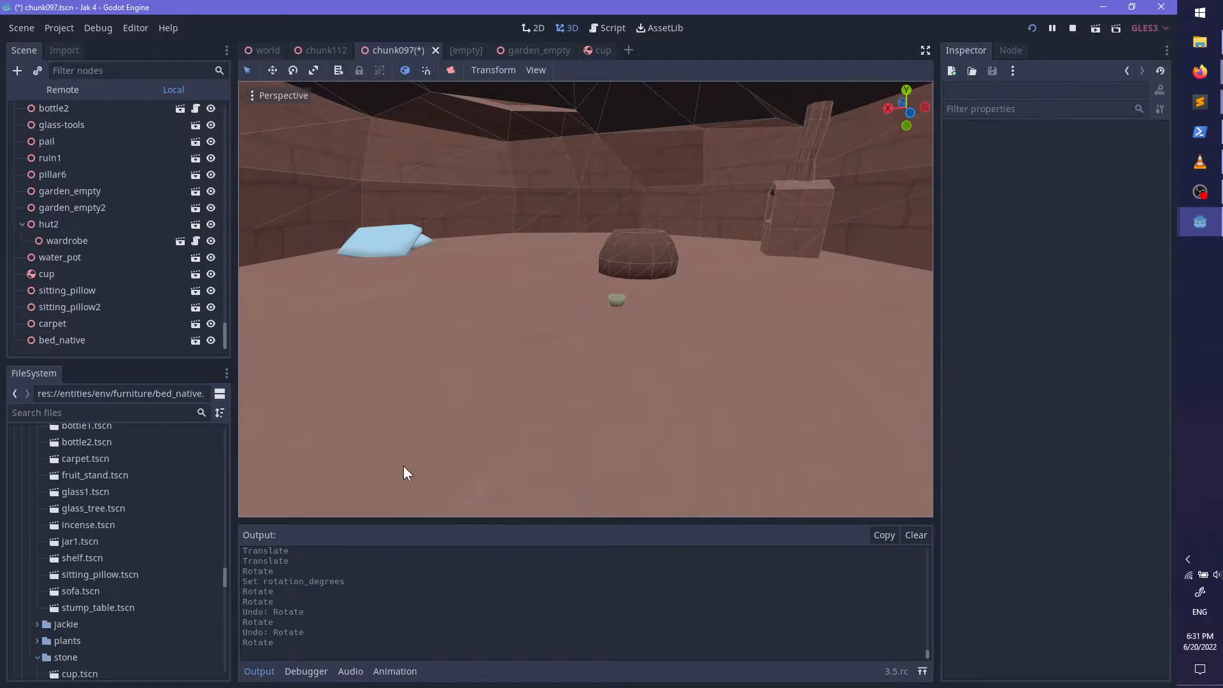
{"action": "scroll", "coordinate": [608, 440], "scroll_direction": "down", "scroll_amount": 4}
{"action": "scroll", "coordinate": [100, 569], "scroll_direction": "down", "scroll_amount": 4}
{"action": "scroll", "coordinate": [99, 567], "scroll_direction": "down", "scroll_amount": 1}
Step: Instance another garden_empty.tscn on the open ground outside the hut and rotate it
{"action": "scroll", "coordinate": [528, 429], "scroll_direction": "down", "scroll_amount": 12}
{"action": "middle_click_drag", "start_coordinate": [529, 429], "coordinate": [666, 309]}
{"action": "scroll", "coordinate": [520, 313], "scroll_direction": "down", "scroll_amount": 4}
{"action": "middle_click_drag", "start_coordinate": [521, 312], "coordinate": [540, 398], "text": "shift"}
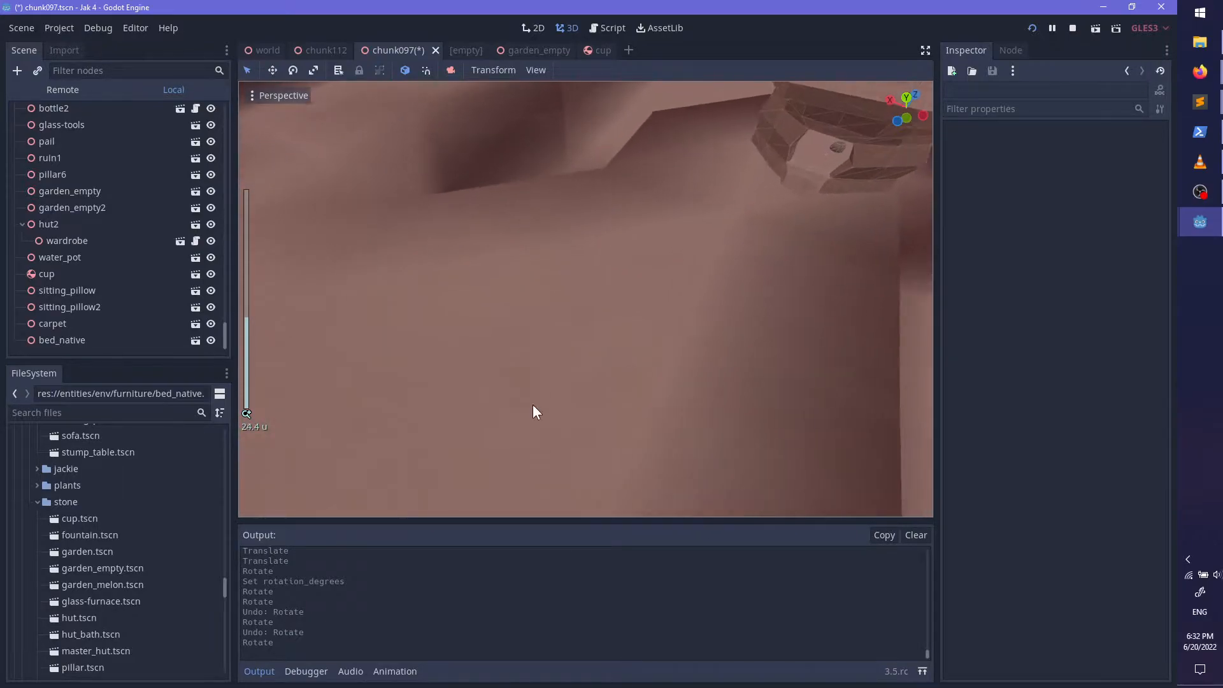
{"action": "left_click_drag", "start_coordinate": [116, 568], "coordinate": [573, 276]}
{"action": "scroll", "coordinate": [576, 282], "scroll_direction": "down", "scroll_amount": 15}
{"action": "scroll", "coordinate": [579, 290], "scroll_direction": "up", "scroll_amount": 4}
{"action": "left_click_drag", "start_coordinate": [596, 322], "coordinate": [451, 278]}
Step: Lower the new garden bed into the terrain, rotate it to match the slope, fine-tune its height, and deselect it
{"action": "middle_click_drag", "start_coordinate": [451, 278], "coordinate": [562, 232]}
{"action": "scroll", "coordinate": [620, 397], "scroll_direction": "up", "scroll_amount": 5}
{"action": "left_click_drag", "start_coordinate": [585, 225], "coordinate": [580, 381]}
{"action": "left_click_drag", "start_coordinate": [607, 394], "coordinate": [662, 346]}
{"action": "left_click_drag", "start_coordinate": [656, 270], "coordinate": [657, 273]}
{"action": "middle_click_drag", "start_coordinate": [733, 363], "coordinate": [603, 250]}
{"action": "scroll", "coordinate": [605, 321], "scroll_direction": "down", "scroll_amount": 5}
{"action": "middle_click_drag", "start_coordinate": [604, 321], "coordinate": [638, 352]}
{"action": "scroll", "coordinate": [638, 353], "scroll_direction": "up", "scroll_amount": 2}
{"action": "left_click", "coordinate": [71, 352]}
Step: Instance rock1.tscn on the terrain, rotate and move it into place, and deselect it
{"action": "middle_click_drag", "start_coordinate": [353, 382], "coordinate": [150, 437], "text": "shift"}
{"action": "scroll", "coordinate": [618, 411], "scroll_direction": "down", "scroll_amount": 8}
{"action": "scroll", "coordinate": [120, 585], "scroll_direction": "down", "scroll_amount": 5}
{"action": "left_click_drag", "start_coordinate": [83, 528], "coordinate": [139, 499]}
{"action": "left_click_drag", "start_coordinate": [459, 358], "coordinate": [486, 252]}
{"action": "scroll", "coordinate": [588, 306], "scroll_direction": "up", "scroll_amount": 4}
{"action": "left_click_drag", "start_coordinate": [535, 182], "coordinate": [577, 222]}
{"action": "scroll", "coordinate": [531, 364], "scroll_direction": "up", "scroll_amount": 4}
{"action": "left_click", "coordinate": [85, 340], "text": "ctrl"}
Step: Instance hut.tscn on the ground between the two garden beds and focus on it
{"action": "scroll", "coordinate": [486, 310], "scroll_direction": "down", "scroll_amount": 10}
{"action": "middle_click_drag", "start_coordinate": [486, 310], "coordinate": [501, 400]}
{"action": "scroll", "coordinate": [500, 400], "scroll_direction": "up", "scroll_amount": 4}
{"action": "scroll", "coordinate": [147, 560], "scroll_direction": "up", "scroll_amount": 4}
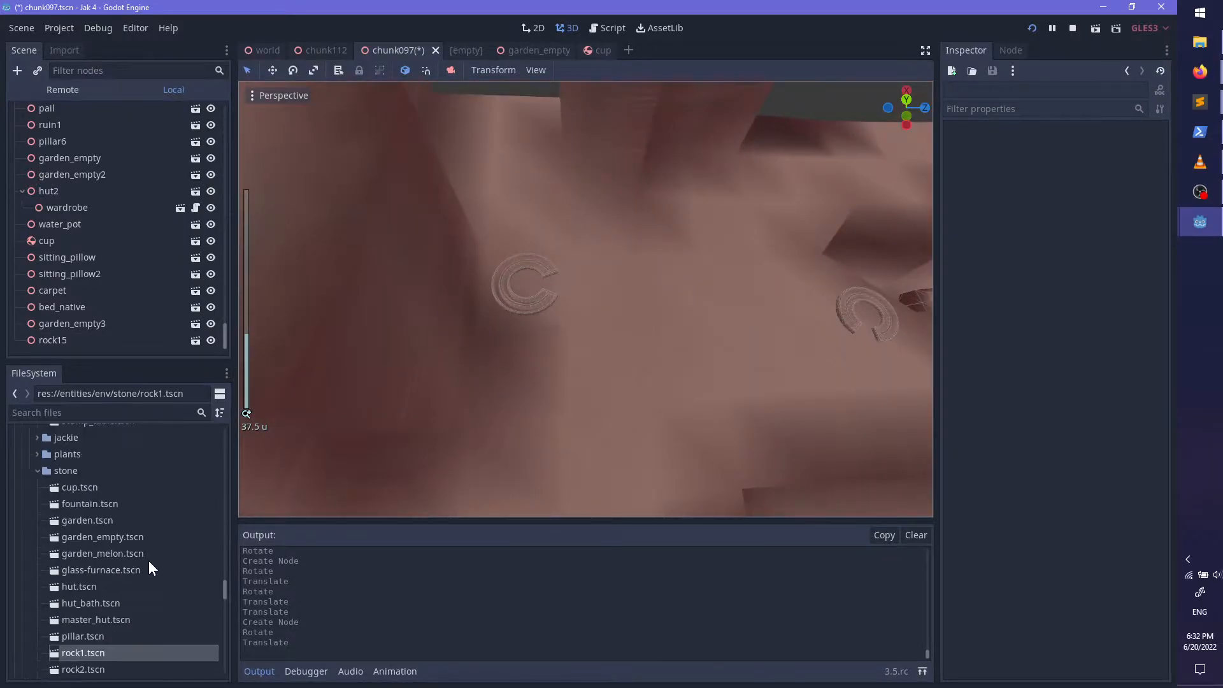
{"action": "left_click_drag", "start_coordinate": [104, 584], "coordinate": [666, 287]}
{"action": "scroll", "coordinate": [699, 305], "scroll_direction": "down", "scroll_amount": 2}
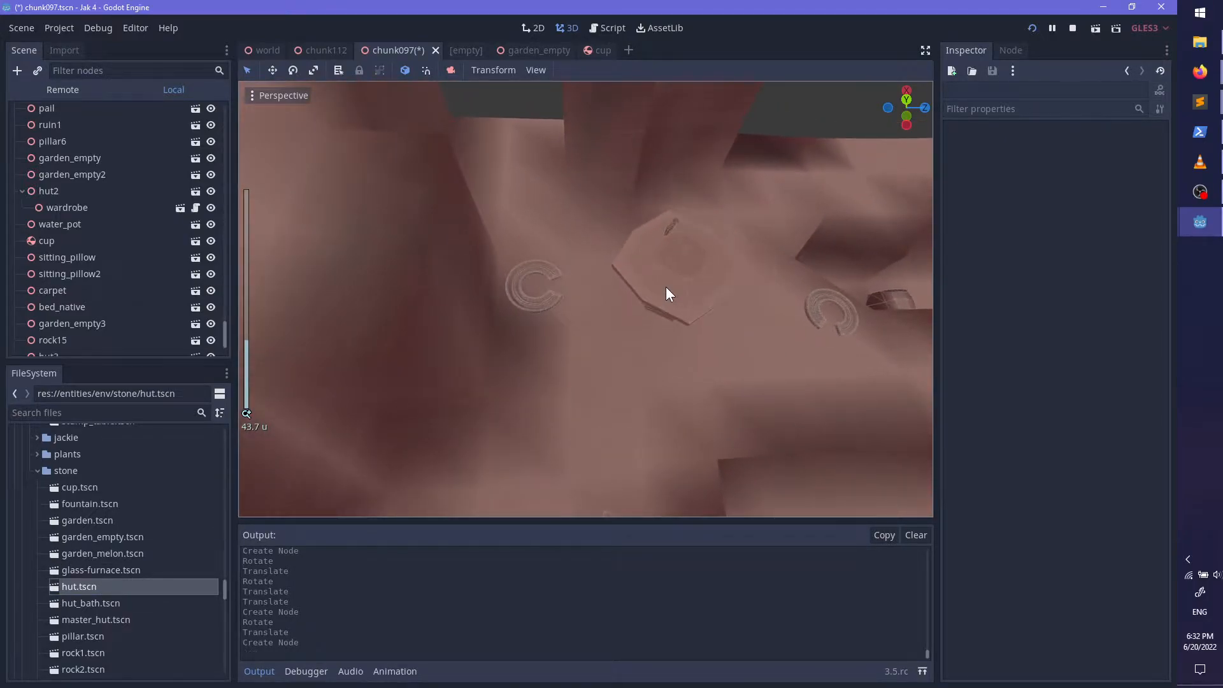
{"action": "key", "text": "f"}
Step: Rotate the new hut and move it into position on the slope between the garden beds
{"action": "middle_click_drag", "start_coordinate": [689, 385], "coordinate": [599, 320]}
{"action": "scroll", "coordinate": [527, 303], "scroll_direction": "up", "scroll_amount": 8}
{"action": "left_click_drag", "start_coordinate": [599, 319], "coordinate": [543, 220]}
{"action": "middle_click_drag", "start_coordinate": [547, 288], "coordinate": [606, 279]}
{"action": "scroll", "coordinate": [604, 279], "scroll_direction": "up", "scroll_amount": 4}
{"action": "left_click_drag", "start_coordinate": [510, 300], "coordinate": [589, 291]}
{"action": "middle_click_drag", "start_coordinate": [589, 290], "coordinate": [639, 296]}
{"action": "left_click_drag", "start_coordinate": [639, 297], "coordinate": [535, 189]}
Step: Lower the new hut slightly into the terrain
{"action": "key", "text": "f"}
{"action": "scroll", "coordinate": [638, 339], "scroll_direction": "up", "scroll_amount": 7}
{"action": "scroll", "coordinate": [640, 342], "scroll_direction": "down", "scroll_amount": 6}
{"action": "middle_click_drag", "start_coordinate": [639, 342], "coordinate": [583, 247]}
{"action": "left_click_drag", "start_coordinate": [585, 218], "coordinate": [588, 231]}
{"action": "scroll", "coordinate": [647, 291], "scroll_direction": "down", "scroll_amount": 15}
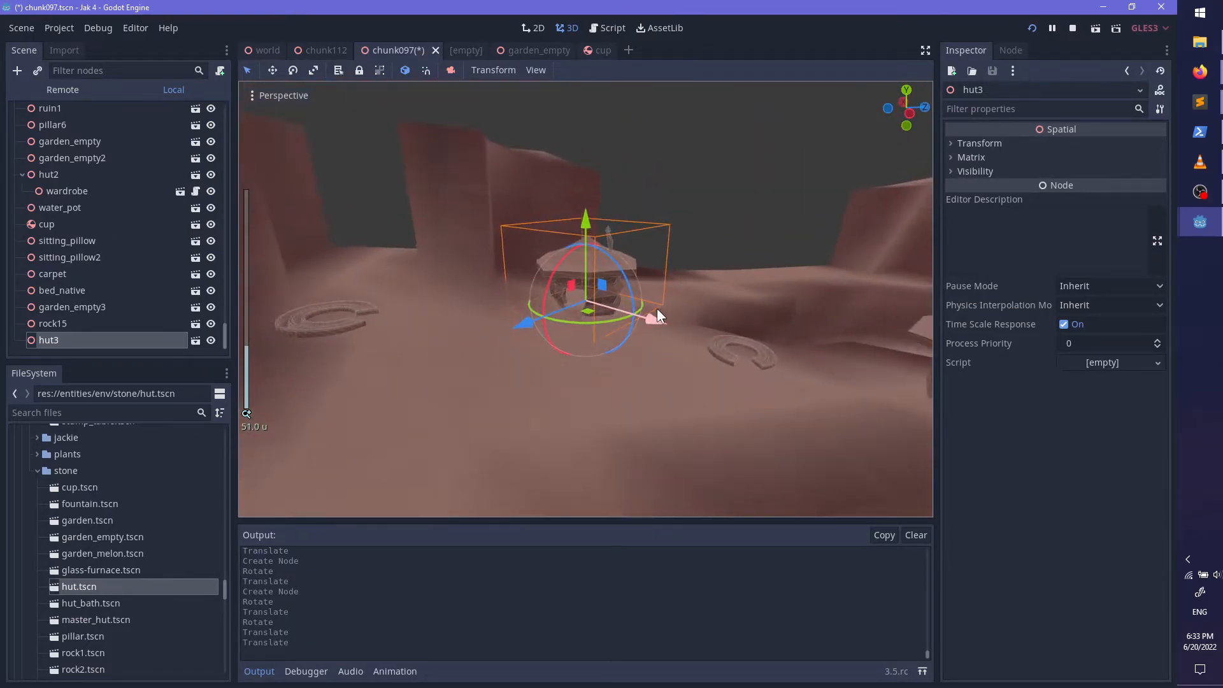
Step: Duplicate the hut and move the copy across the terrain to a separate spot
{"action": "key", "text": "ctrl+d"}
{"action": "middle_click_drag", "start_coordinate": [649, 356], "coordinate": [451, 370]}
{"action": "left_click_drag", "start_coordinate": [451, 371], "coordinate": [784, 319]}
{"action": "key", "text": "f"}
{"action": "scroll", "coordinate": [765, 378], "scroll_direction": "down", "scroll_amount": 6}
{"action": "middle_click_drag", "start_coordinate": [698, 381], "coordinate": [502, 325], "text": "shift"}
{"action": "left_click_drag", "start_coordinate": [469, 394], "coordinate": [512, 211]}
{"action": "middle_click_drag", "start_coordinate": [512, 211], "coordinate": [553, 268]}
{"action": "left_click_drag", "start_coordinate": [521, 426], "coordinate": [669, 174]}
{"action": "key", "text": "f"}
Step: Rotate the duplicated hut to suit its new spot on the terrain
{"action": "scroll", "coordinate": [699, 354], "scroll_direction": "up", "scroll_amount": 6}
{"action": "middle_click_drag", "start_coordinate": [698, 355], "coordinate": [616, 298]}
{"action": "scroll", "coordinate": [688, 374], "scroll_direction": "up", "scroll_amount": 6}
{"action": "left_click_drag", "start_coordinate": [697, 405], "coordinate": [572, 292]}
{"action": "key", "text": "f"}
{"action": "scroll", "coordinate": [607, 370], "scroll_direction": "up", "scroll_amount": 10}
{"action": "middle_click_drag", "start_coordinate": [636, 317], "coordinate": [748, 378]}
{"action": "left_click_drag", "start_coordinate": [616, 315], "coordinate": [787, 382]}
{"action": "key", "text": "f"}
Step: Fine-tune the duplicated hut's position on the terrain and deselect it
{"action": "middle_click_drag", "start_coordinate": [786, 384], "coordinate": [600, 243]}
{"action": "mouse_move", "coordinate": [600, 243]}
{"action": "left_mouse_down"}
{"action": "mouse_move", "coordinate": [586, 234]}
{"action": "mouse_move", "coordinate": [588, 245]}
{"action": "left_mouse_up"}
{"action": "middle_click_drag", "start_coordinate": [640, 345], "coordinate": [686, 275]}
{"action": "scroll", "coordinate": [440, 285], "scroll_direction": "up", "scroll_amount": 3}
{"action": "left_click_drag", "start_coordinate": [673, 292], "coordinate": [758, 294]}
{"action": "middle_click_drag", "start_coordinate": [781, 349], "coordinate": [512, 295]}
{"action": "left_click", "coordinate": [77, 340], "text": "ctrl"}
{"action": "scroll", "coordinate": [622, 373], "scroll_direction": "down", "scroll_amount": 15}
{"action": "middle_click_drag", "start_coordinate": [623, 380], "coordinate": [519, 417]}
{"action": "middle_click_drag", "start_coordinate": [659, 402], "coordinate": [354, 265]}
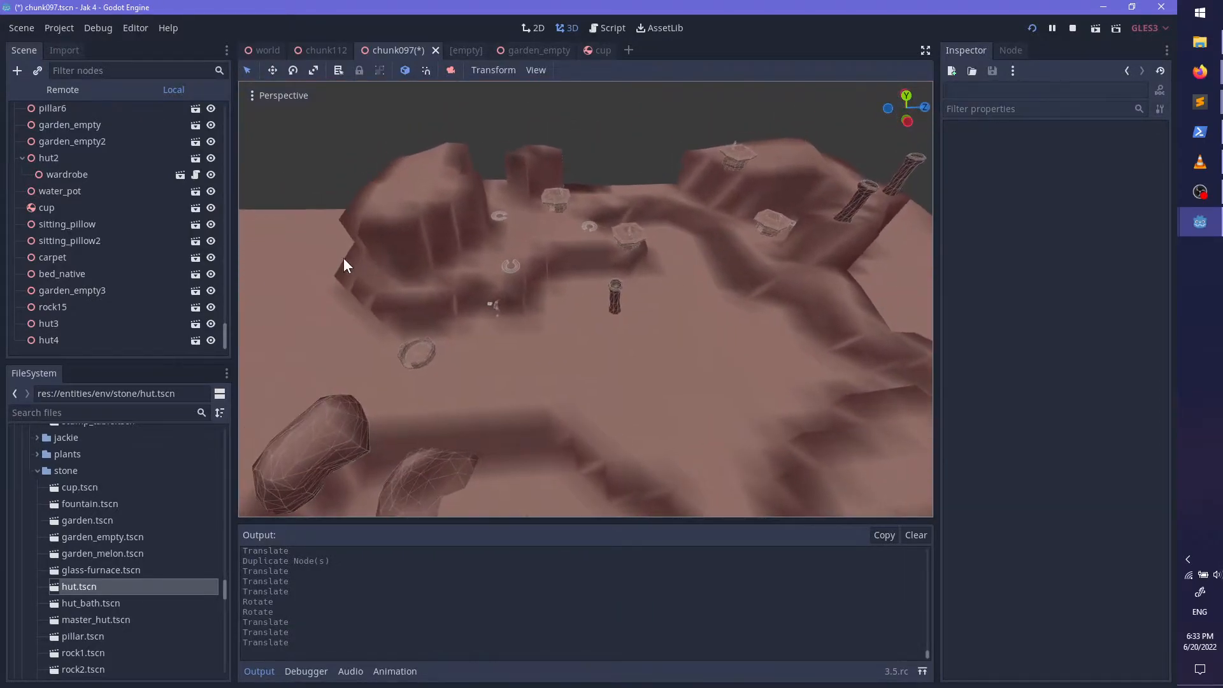
Step: Turn on Lighting Preview for the chunk097 root node and save the scene
{"action": "left_click_drag", "start_coordinate": [226, 321], "coordinate": [226, 100]}
{"action": "left_click", "coordinate": [82, 115]}
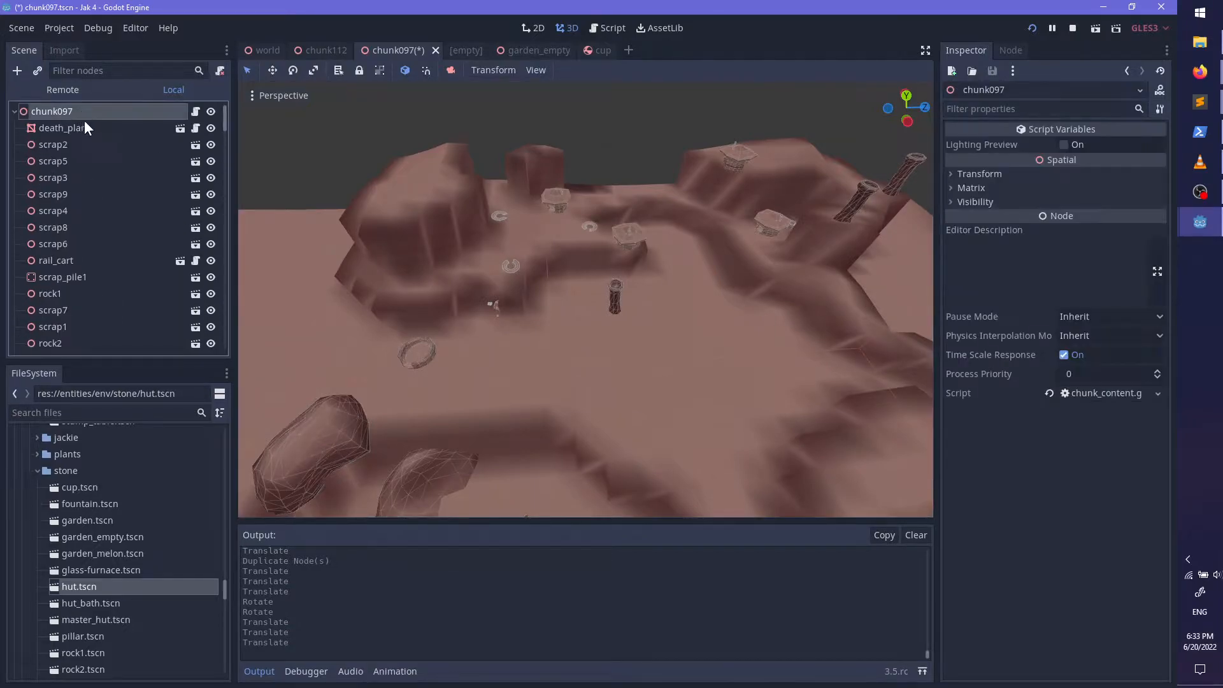
{"action": "left_click", "coordinate": [1063, 145]}
{"action": "key", "text": "ctrl+s"}
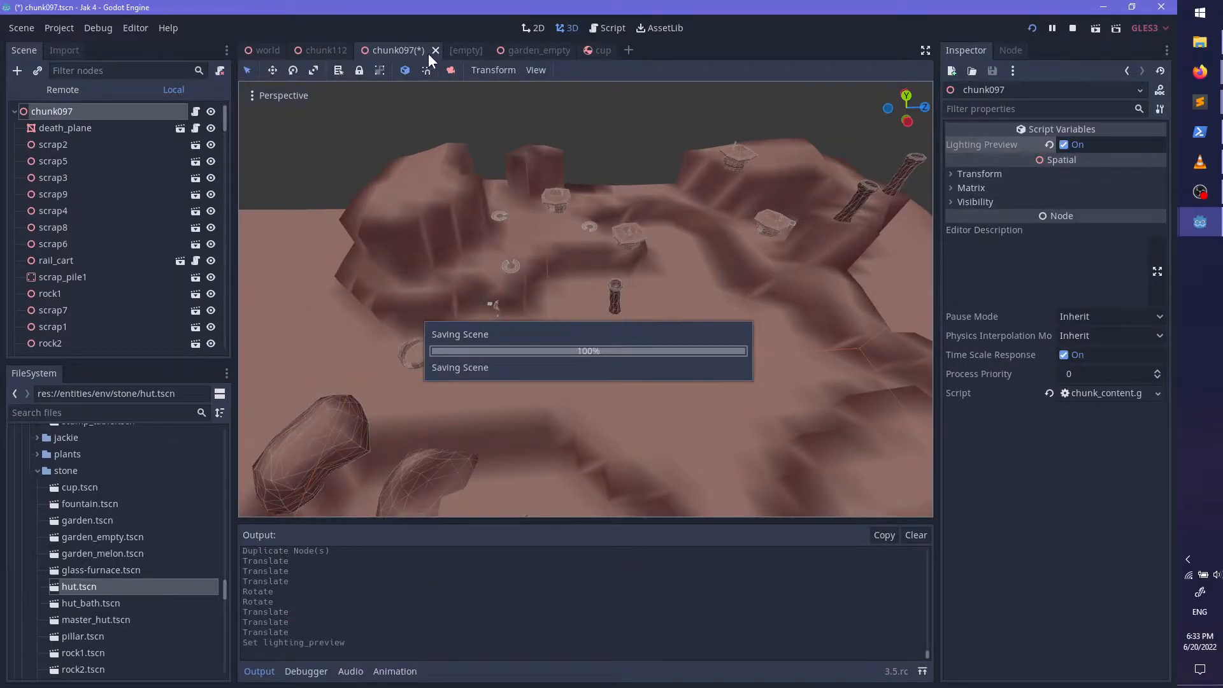
Step: Close the chunk097 scene and reopen chunk097.tscn from the res://areas/chunks folder
{"action": "key", "text": "ctrl+shift+w"}
{"action": "scroll", "coordinate": [97, 546], "scroll_direction": "down", "scroll_amount": 10}
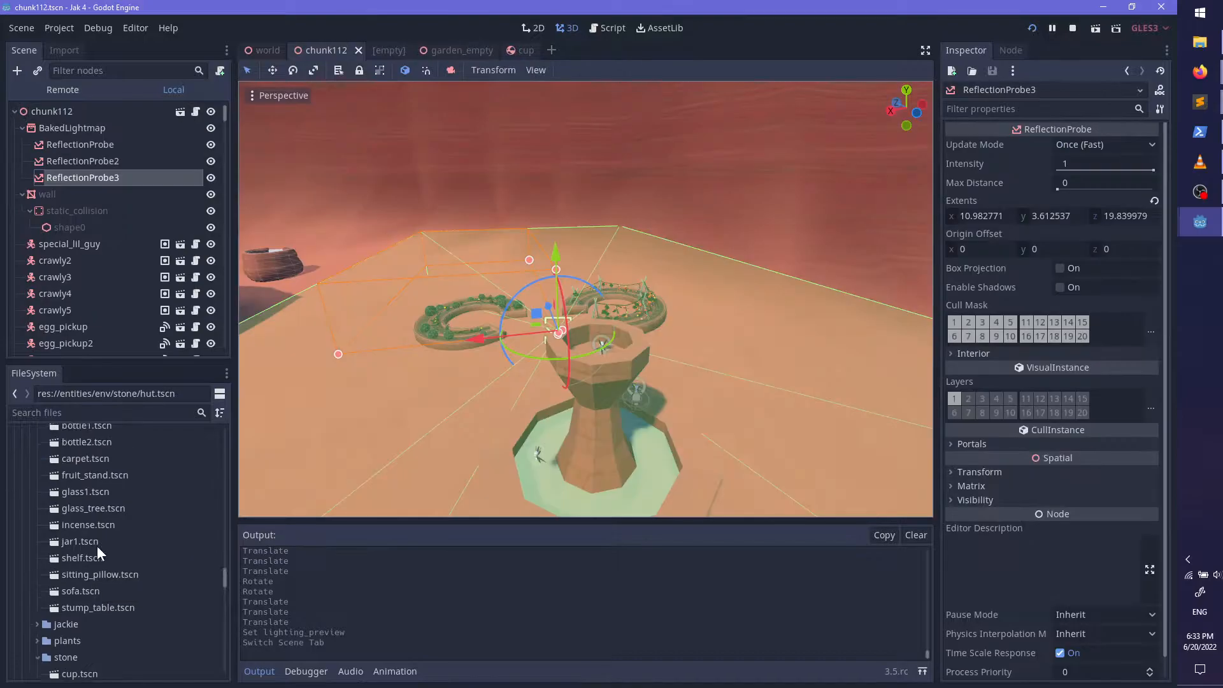
{"action": "scroll", "coordinate": [95, 546], "scroll_direction": "up", "scroll_amount": 15}
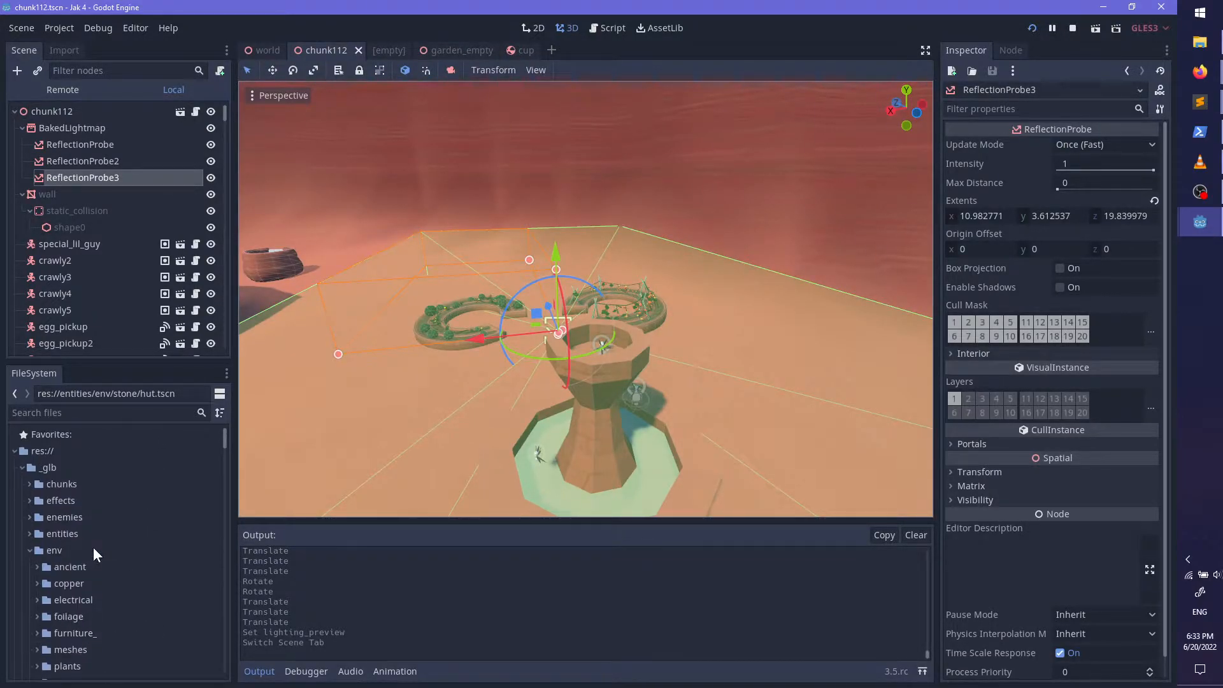
{"action": "left_click", "coordinate": [22, 467]}
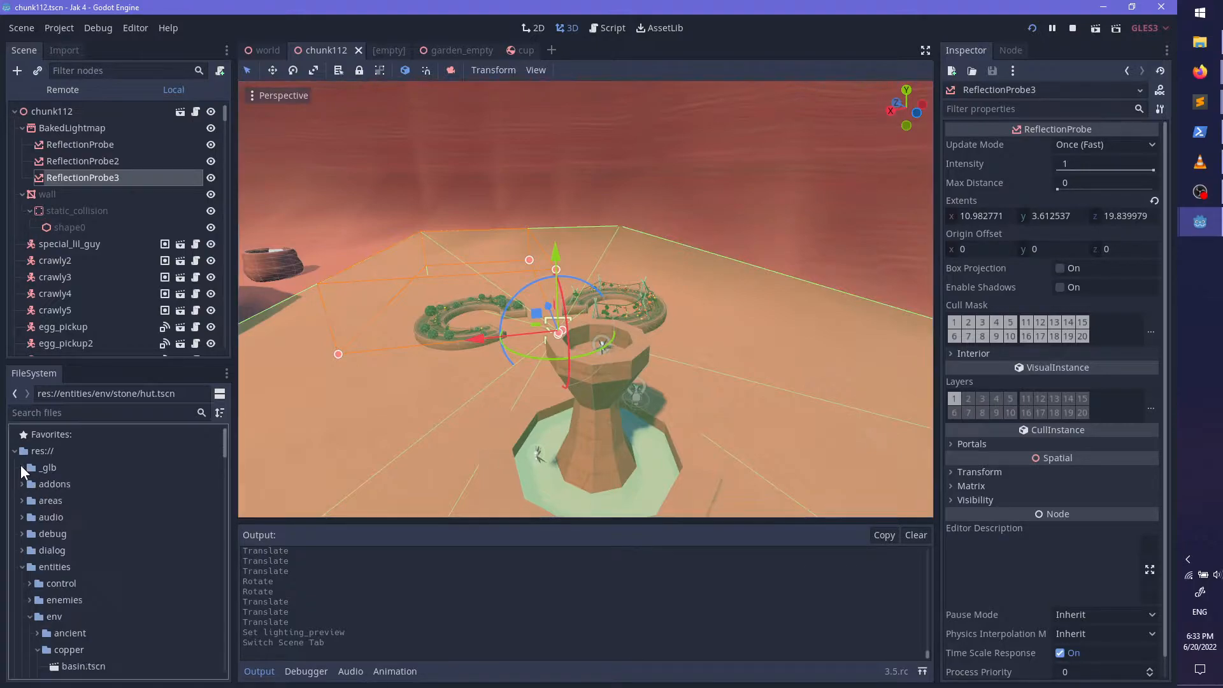
{"action": "left_click", "coordinate": [21, 501]}
{"action": "left_click", "coordinate": [35, 520]}
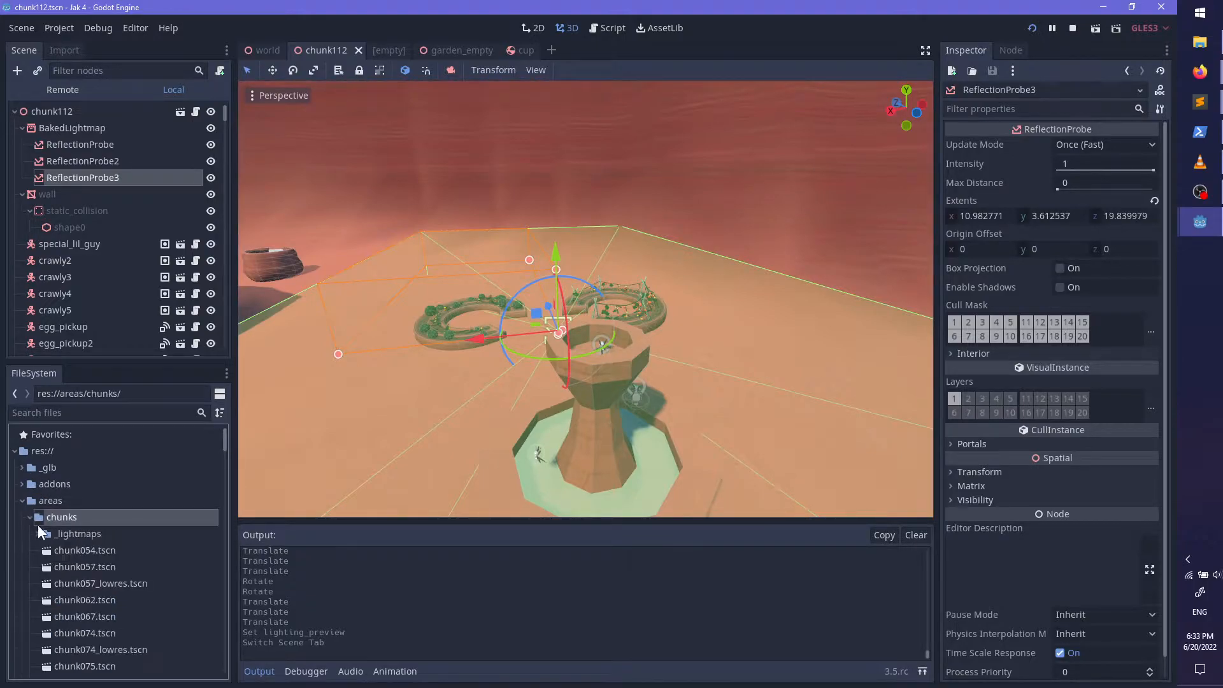
{"action": "scroll", "coordinate": [139, 559], "scroll_direction": "down", "scroll_amount": 5}
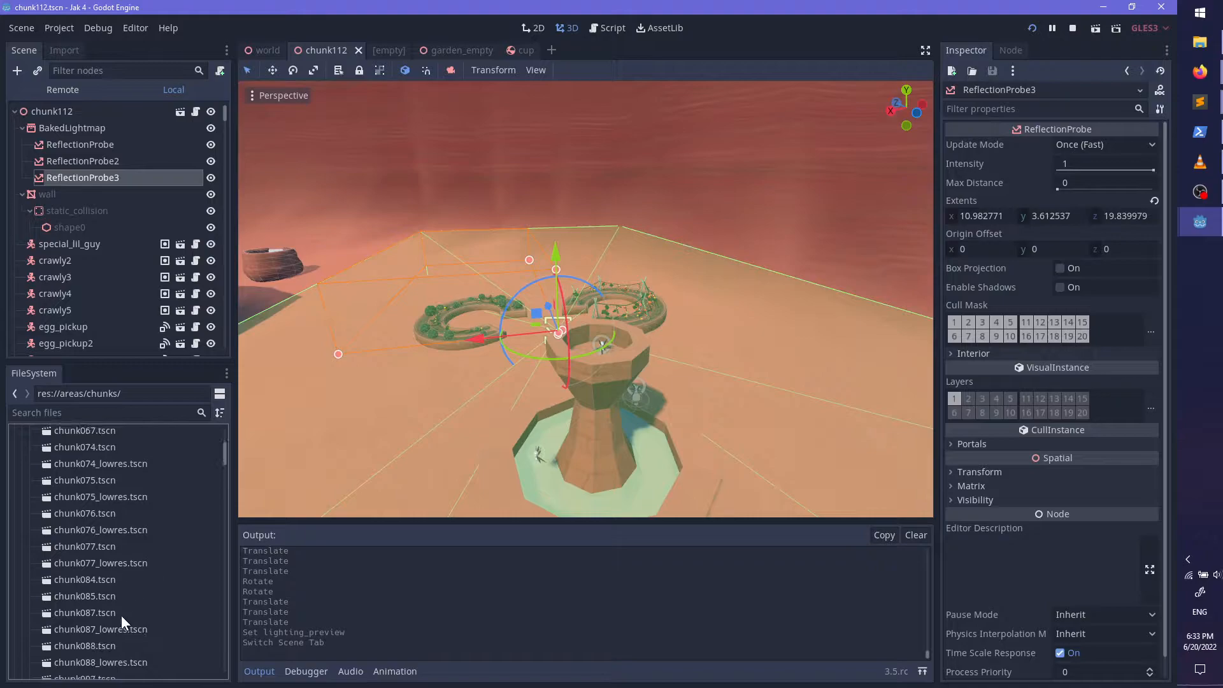
{"action": "double_click", "coordinate": [115, 615]}
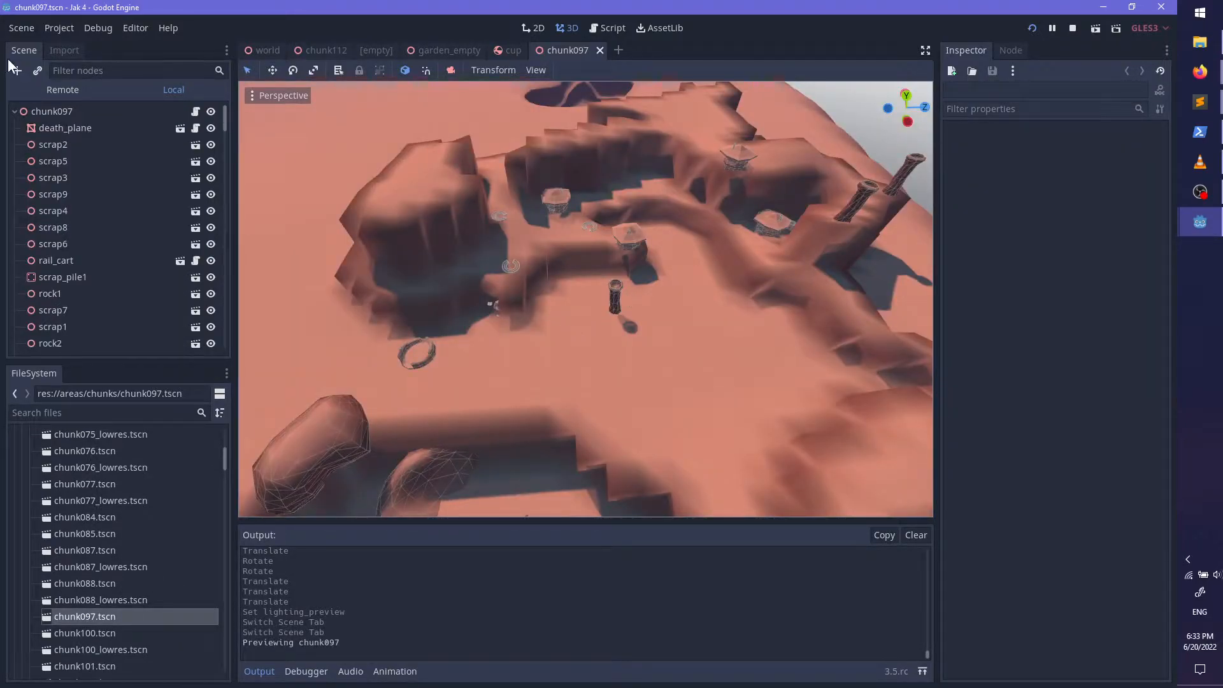
Step: Add a BakedLightmap node under the chunk097 root
{"action": "left_click", "coordinate": [63, 114]}
{"action": "key", "text": "ctrl+a"}
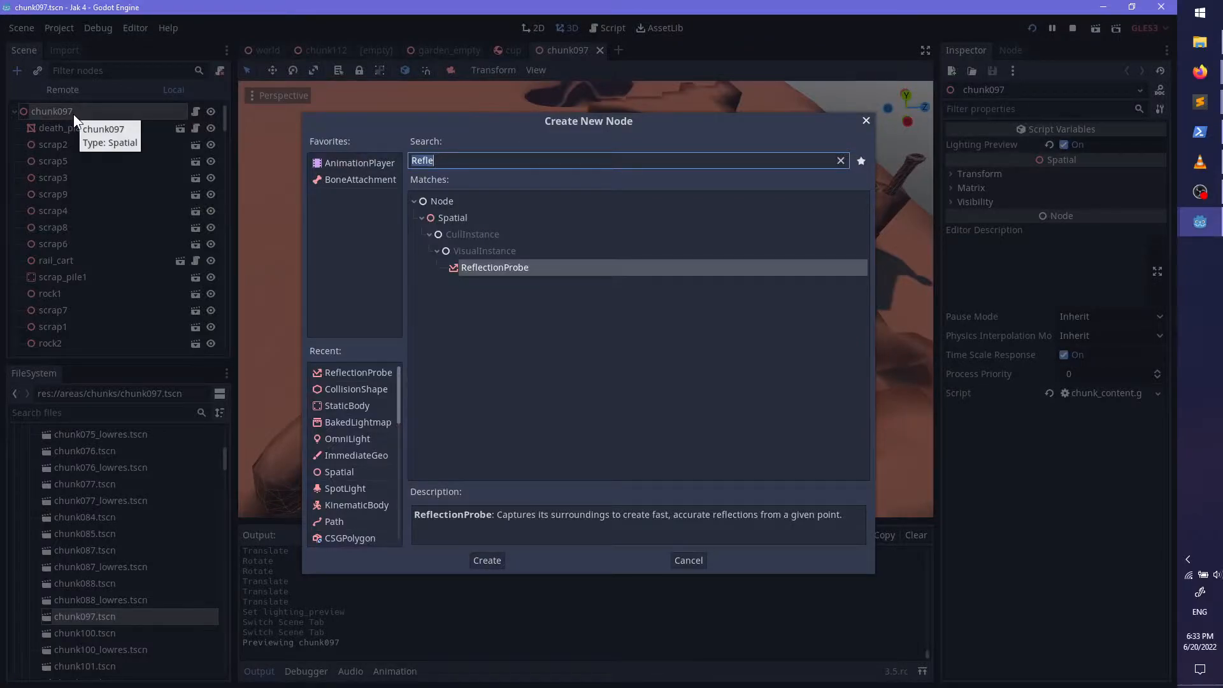
{"action": "type", "text": "P"}
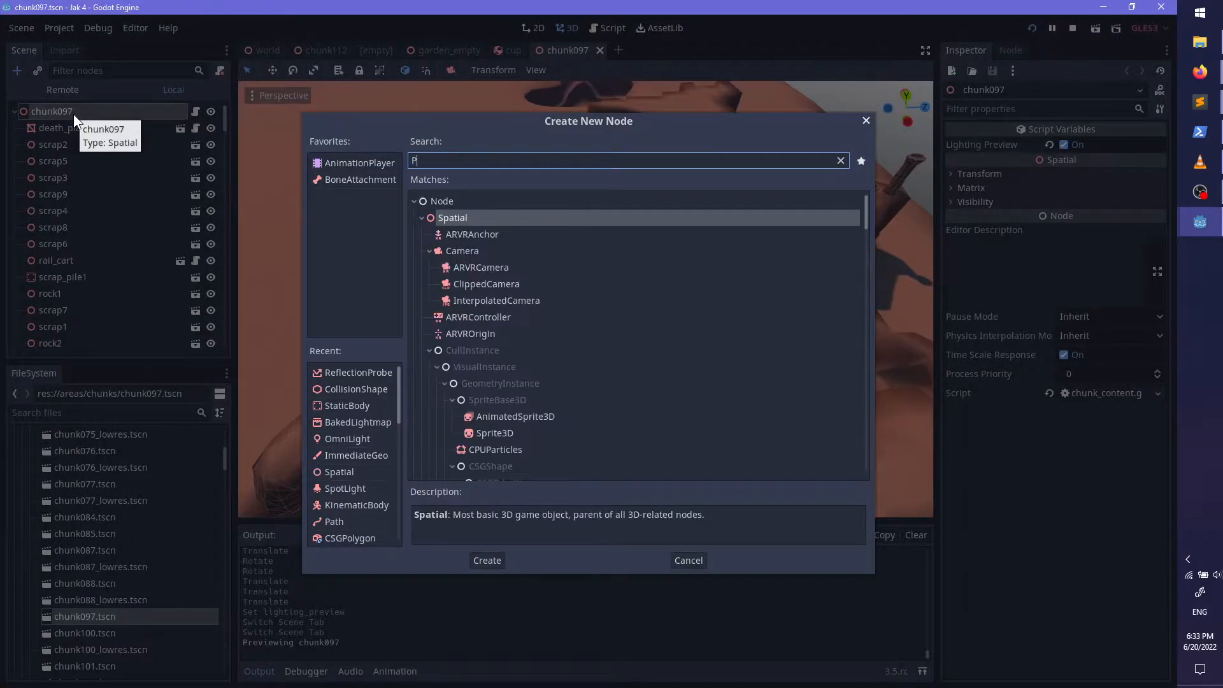
{"action": "key", "text": "BackSpace"}
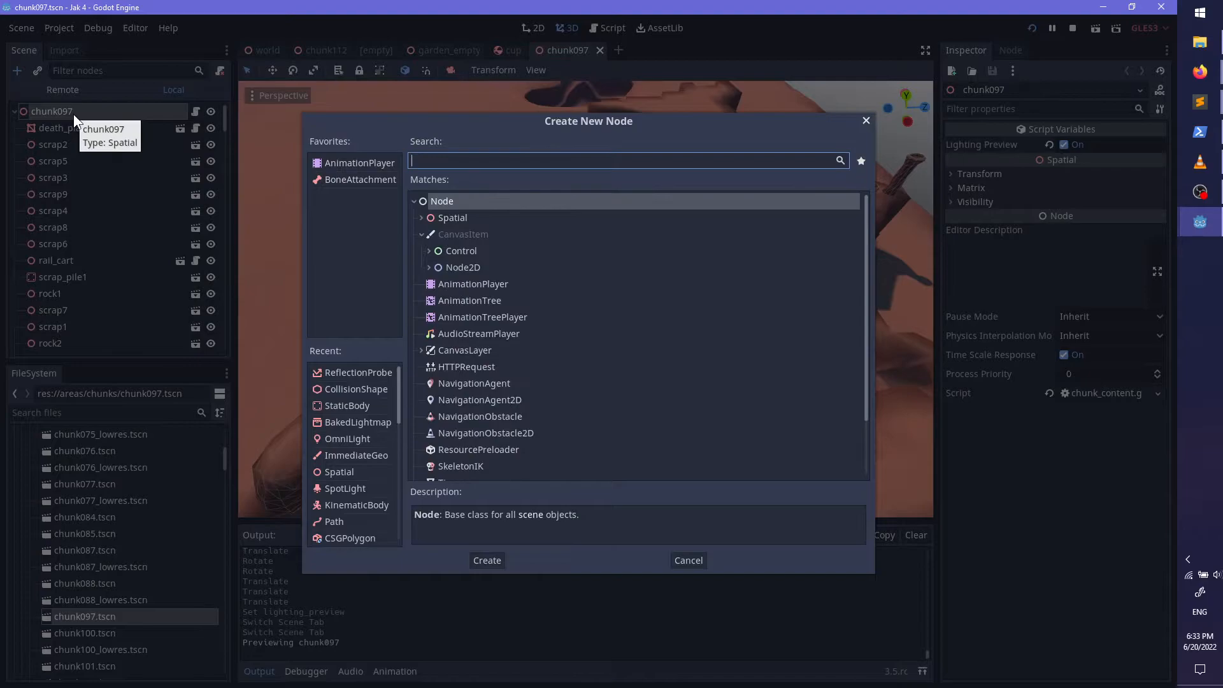
{"action": "type", "text": "baked"}
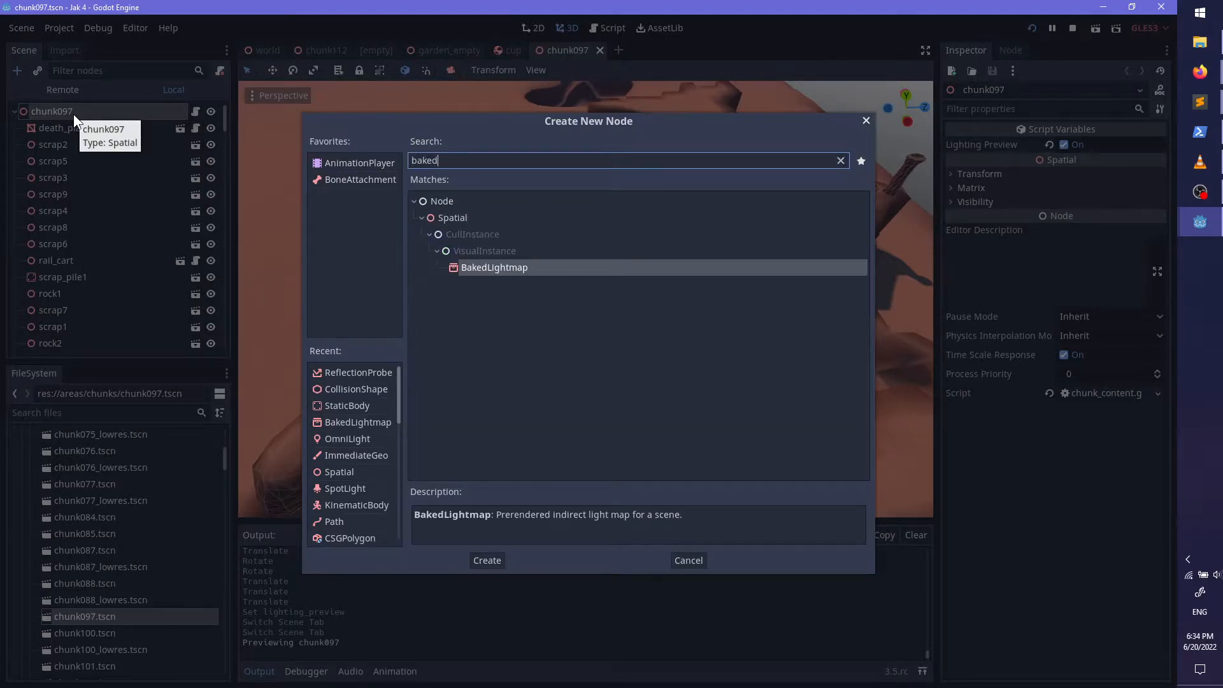
{"action": "key", "text": "Return"}
Step: Raise the BakedLightmap node and move it across the terrain toward the huts
{"action": "key", "text": "f"}
{"action": "scroll", "coordinate": [523, 298], "scroll_direction": "down", "scroll_amount": 5}
{"action": "left_click_drag", "start_coordinate": [588, 242], "coordinate": [593, 96]}
{"action": "middle_click_drag", "start_coordinate": [575, 320], "coordinate": [568, 462]}
{"action": "middle_click_drag", "start_coordinate": [616, 102], "coordinate": [604, 413]}
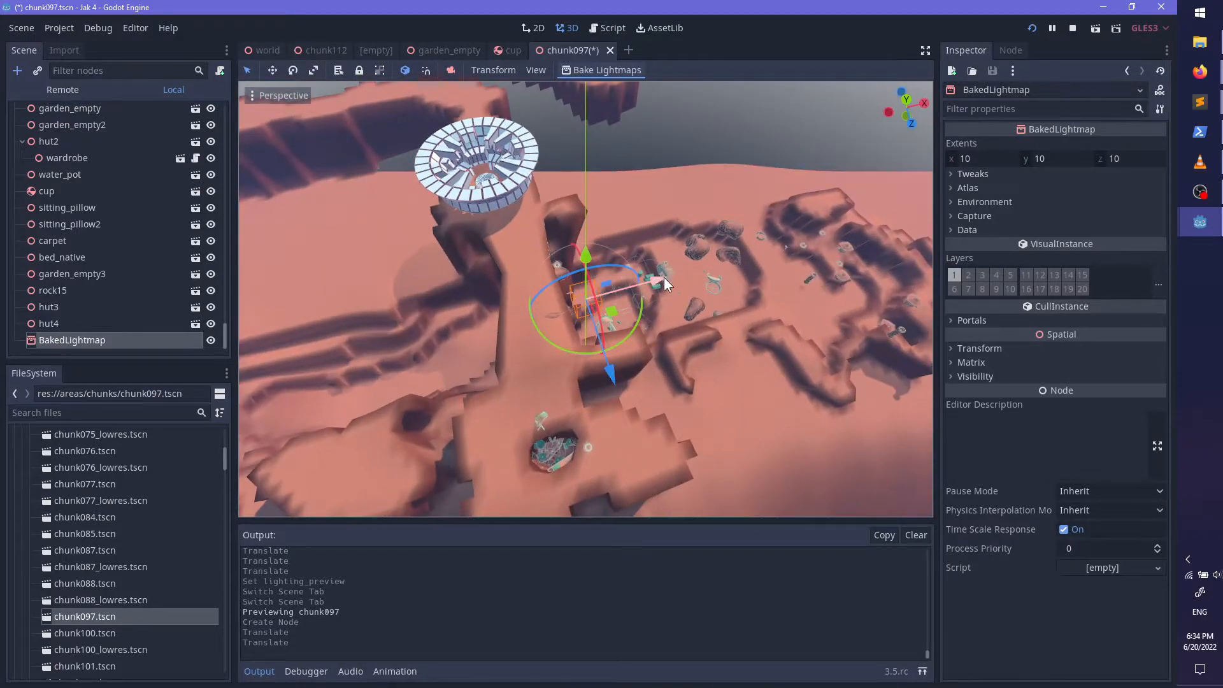
{"action": "left_click_drag", "start_coordinate": [899, 213], "coordinate": [897, 213]}
{"action": "middle_click_drag", "start_coordinate": [644, 313], "coordinate": [616, 133], "text": "shift"}
{"action": "scroll", "coordinate": [449, 334], "scroll_direction": "up", "scroll_amount": 4}
{"action": "scroll", "coordinate": [553, 356], "scroll_direction": "up", "scroll_amount": 4}
{"action": "scroll", "coordinate": [669, 346], "scroll_direction": "down", "scroll_amount": 10}
Step: Shift the BakedLightmap node sideways to center it among the huts
{"action": "key", "text": "f"}
{"action": "scroll", "coordinate": [615, 370], "scroll_direction": "up", "scroll_amount": 5}
{"action": "left_click_drag", "start_coordinate": [502, 305], "coordinate": [260, 312]}
{"action": "key", "text": "f"}
{"action": "middle_click_drag", "start_coordinate": [564, 330], "coordinate": [519, 402]}
{"action": "scroll", "coordinate": [519, 401], "scroll_direction": "up", "scroll_amount": 5}
Step: Reorder the BakedLightmap node to be the first child of chunk097, above death_plane, and save the scene
{"action": "left_click_drag", "start_coordinate": [106, 313], "coordinate": [163, 263]}
{"action": "scroll", "coordinate": [164, 263], "scroll_direction": "up", "scroll_amount": 10}
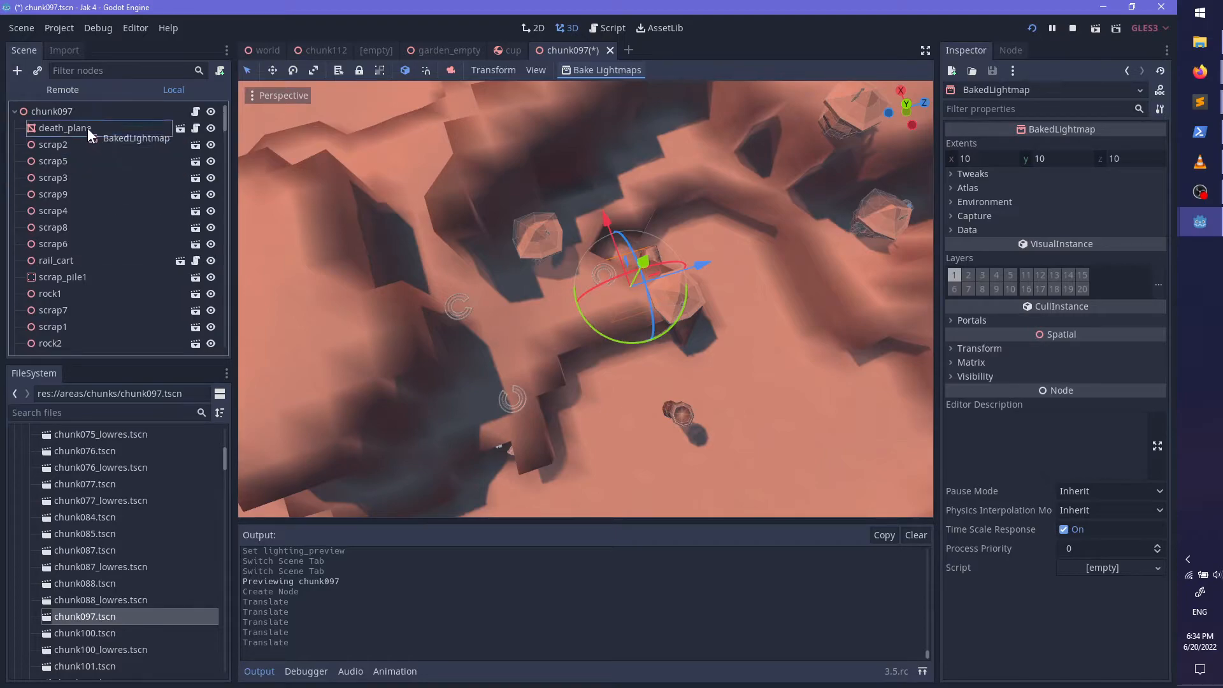
{"action": "left_click_drag", "start_coordinate": [89, 128], "coordinate": [91, 126]}
{"action": "scroll", "coordinate": [701, 269], "scroll_direction": "down", "scroll_amount": 5}
{"action": "middle_click_drag", "start_coordinate": [700, 267], "coordinate": [650, 343]}
{"action": "scroll", "coordinate": [648, 342], "scroll_direction": "up", "scroll_amount": 6}
{"action": "key", "text": "ctrl+s"}
Step: Show the BakedLightmap gizmo in the viewport and stretch the volume's Z extent to about 116
{"action": "left_click", "coordinate": [533, 74]}
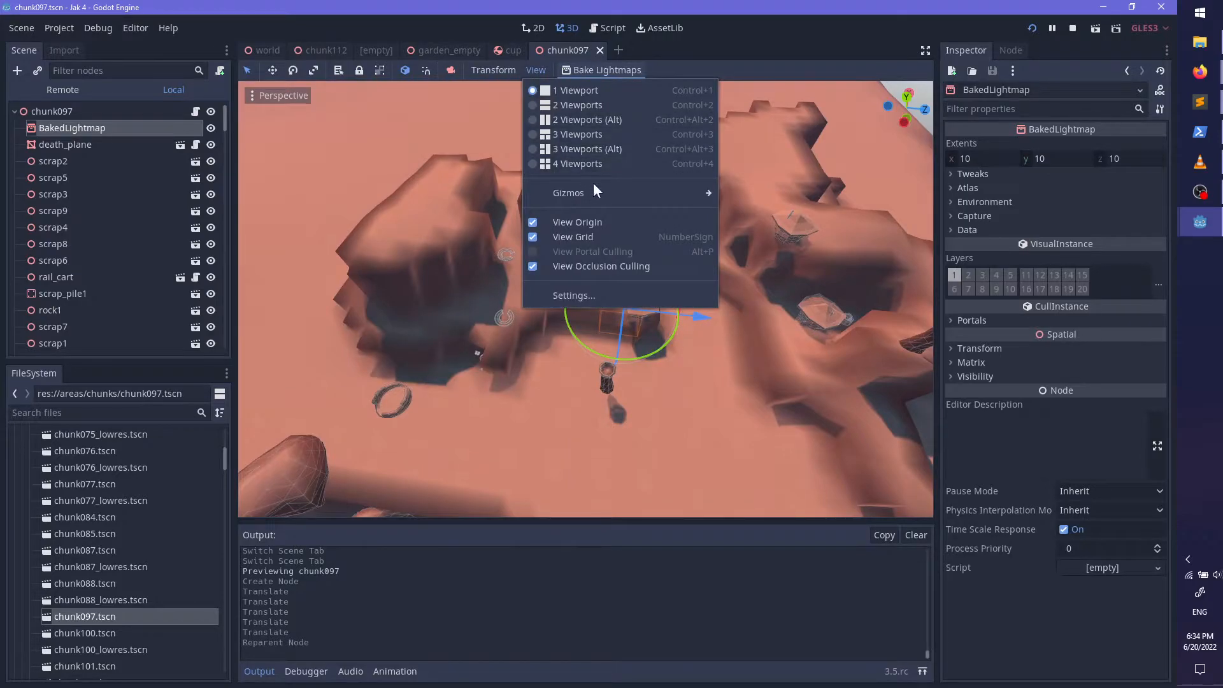
{"action": "mouse_move", "coordinate": [602, 201]}
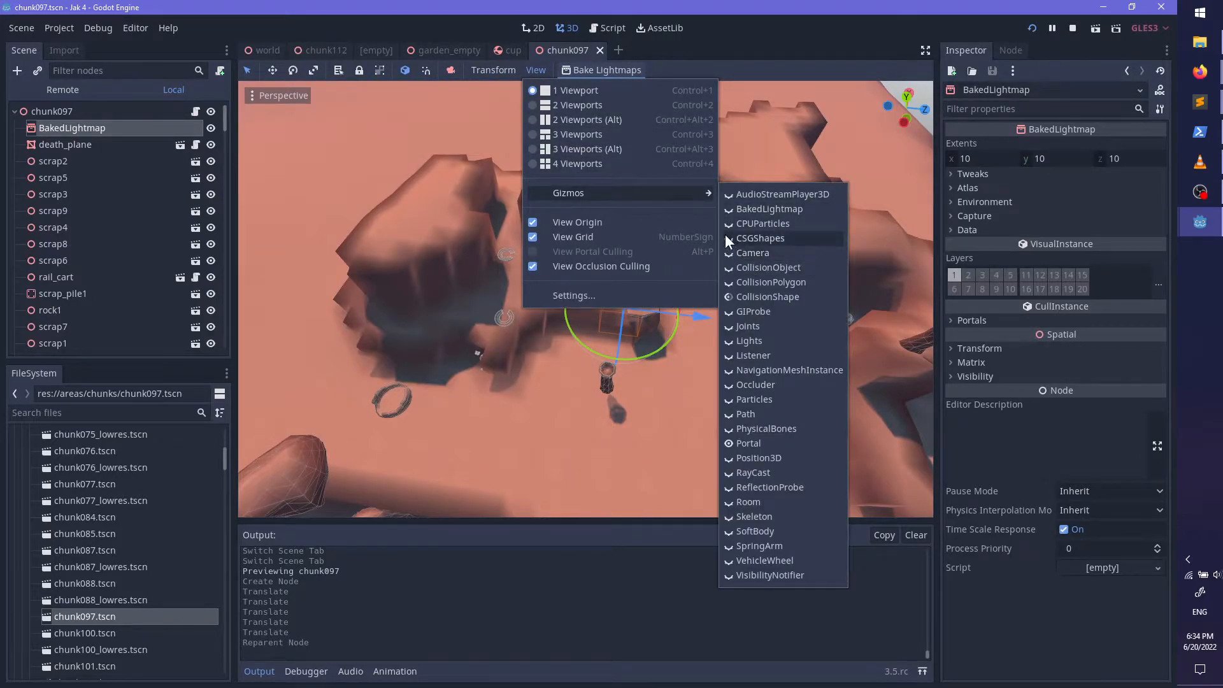
{"action": "left_click", "coordinate": [540, 363]}
{"action": "mouse_move", "coordinate": [633, 364]}
{"action": "middle_mouse_down"}
{"action": "mouse_move", "coordinate": [587, 337]}
{"action": "mouse_move", "coordinate": [620, 344]}
{"action": "middle_mouse_up"}
{"action": "left_click_drag", "start_coordinate": [719, 332], "coordinate": [901, 362]}
{"action": "scroll", "coordinate": [848, 347], "scroll_direction": "down", "scroll_amount": 4}
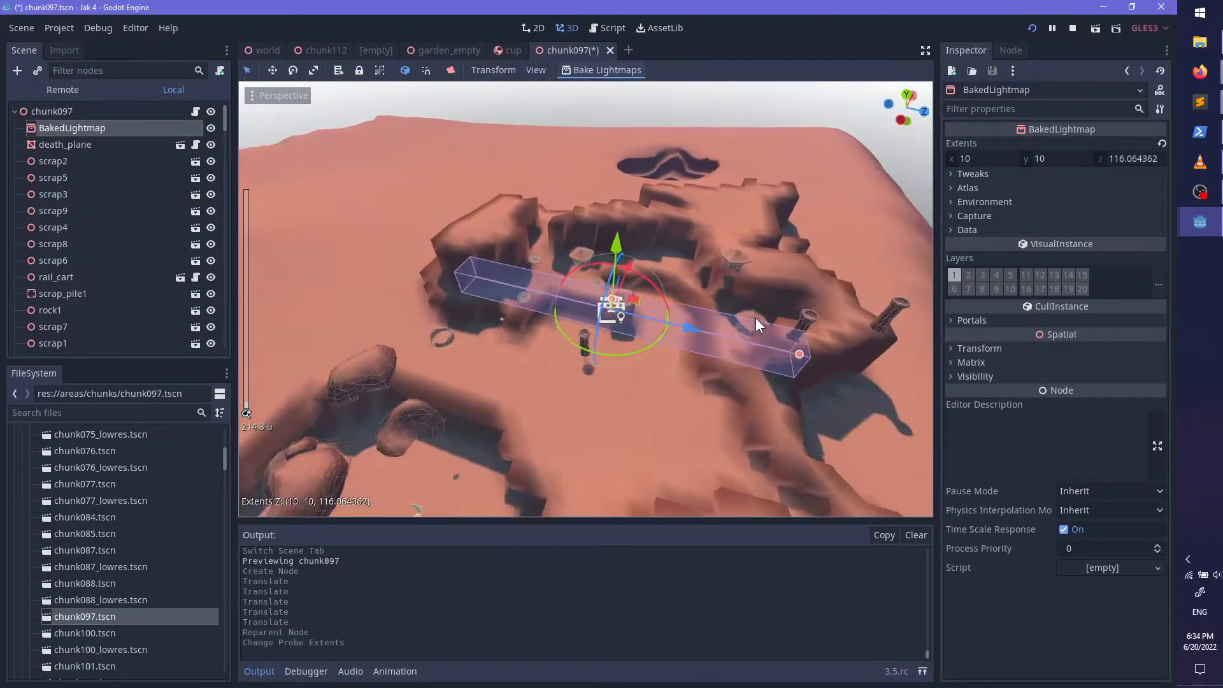
Step: Stretch the BakedLightmap volume's X extent to about 76 and its Y extent to about 56.7
{"action": "middle_click_drag", "start_coordinate": [770, 325], "coordinate": [572, 303]}
{"action": "left_click_drag", "start_coordinate": [593, 330], "coordinate": [682, 328]}
{"action": "middle_click_drag", "start_coordinate": [683, 327], "coordinate": [596, 287]}
{"action": "scroll", "coordinate": [595, 287], "scroll_direction": "up", "scroll_amount": 2}
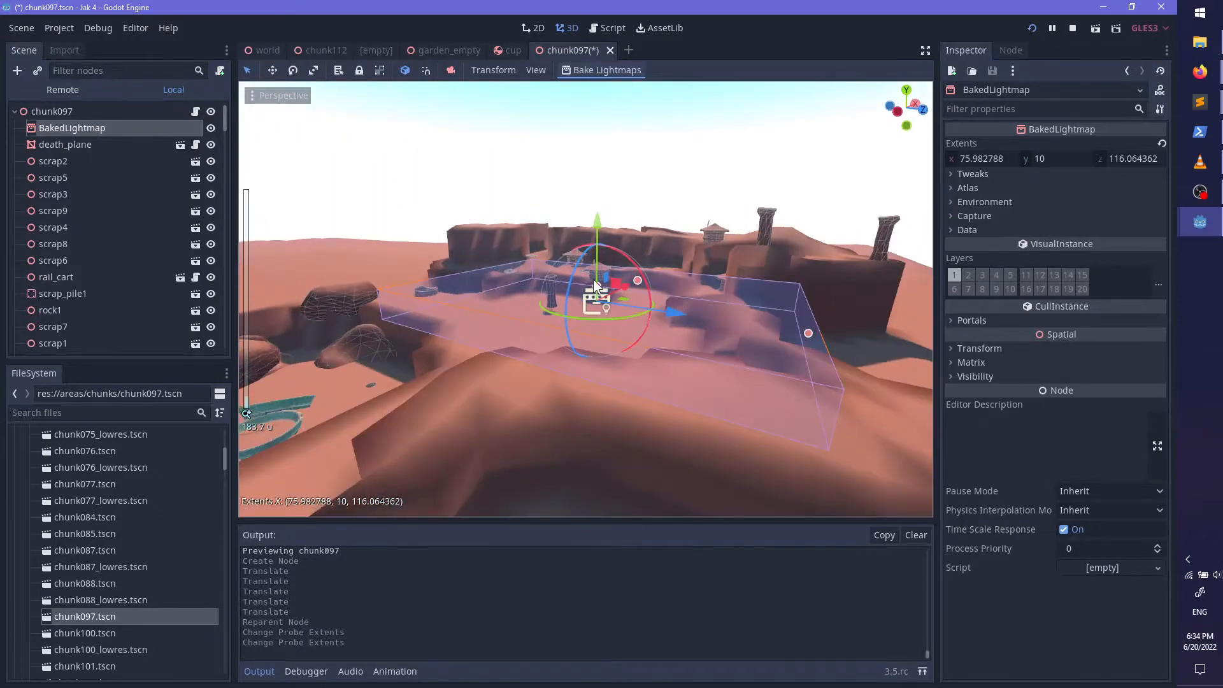
{"action": "left_click_drag", "start_coordinate": [599, 289], "coordinate": [604, 218]}
{"action": "mouse_move", "coordinate": [604, 218]}
{"action": "middle_mouse_down"}
{"action": "mouse_move", "coordinate": [621, 376]}
{"action": "mouse_move", "coordinate": [727, 356]}
{"action": "mouse_move", "coordinate": [569, 359]}
{"action": "mouse_move", "coordinate": [732, 246]}
{"action": "mouse_move", "coordinate": [731, 207]}
{"action": "mouse_move", "coordinate": [619, 241]}
{"action": "mouse_move", "coordinate": [596, 209]}
{"action": "middle_mouse_up"}
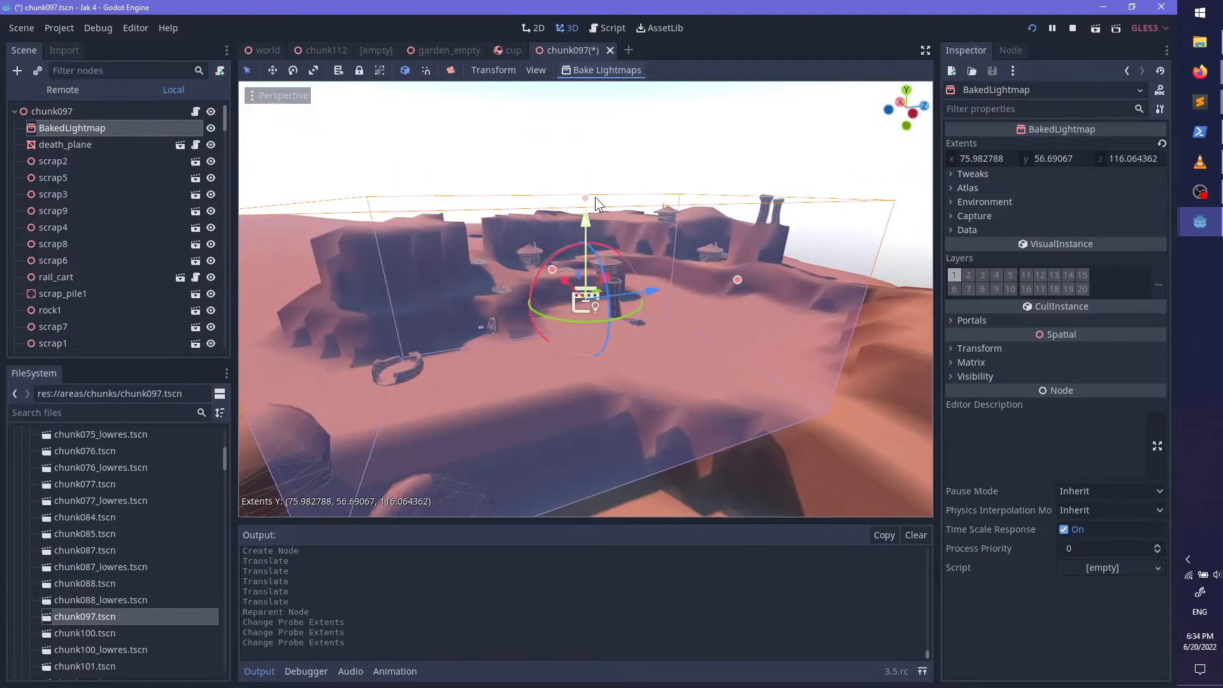
Step: Adjust the BakedLightmap volume to cover the village terrain, with a Z extent of about 138.2
{"action": "middle_click_drag", "start_coordinate": [685, 216], "coordinate": [712, 377]}
{"action": "scroll", "coordinate": [704, 325], "scroll_direction": "down", "scroll_amount": 2}
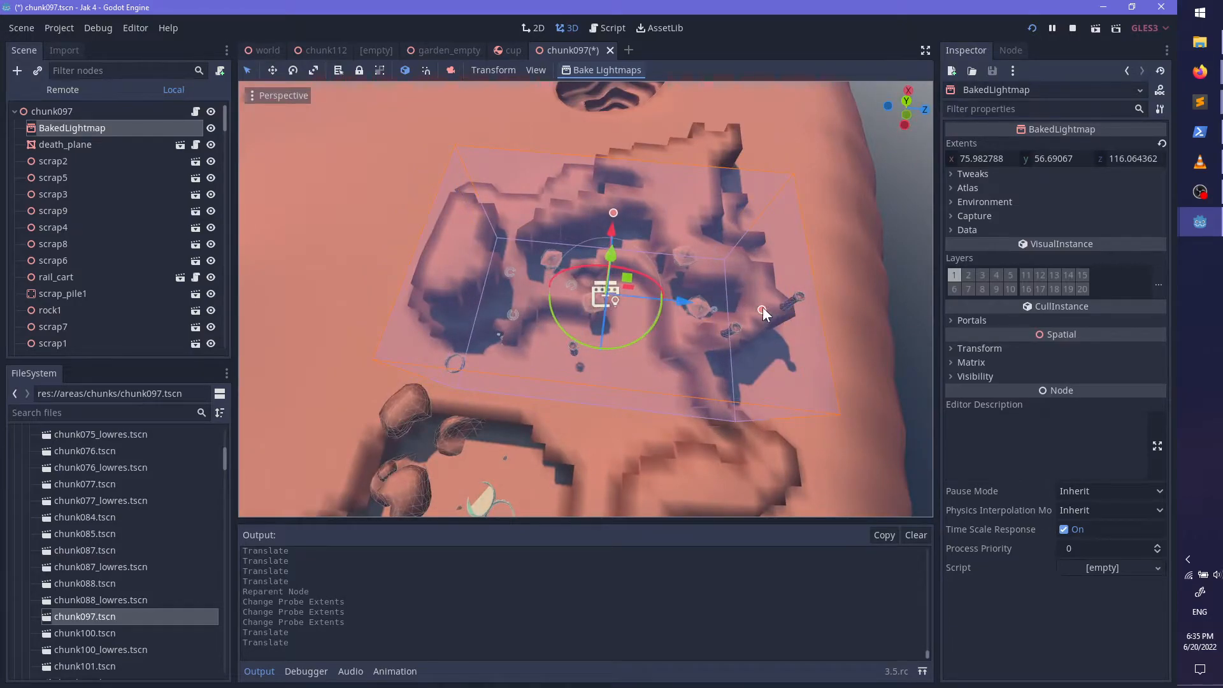
{"action": "left_click_drag", "start_coordinate": [808, 314], "coordinate": [758, 268]}
{"action": "middle_click_drag", "start_coordinate": [758, 268], "coordinate": [367, 288]}
{"action": "left_click_drag", "start_coordinate": [358, 309], "coordinate": [361, 309]}
{"action": "middle_click_drag", "start_coordinate": [498, 314], "coordinate": [466, 440]}
{"action": "scroll", "coordinate": [707, 332], "scroll_direction": "up", "scroll_amount": 4}
{"action": "middle_click_drag", "start_coordinate": [714, 315], "coordinate": [444, 242], "text": "shift"}
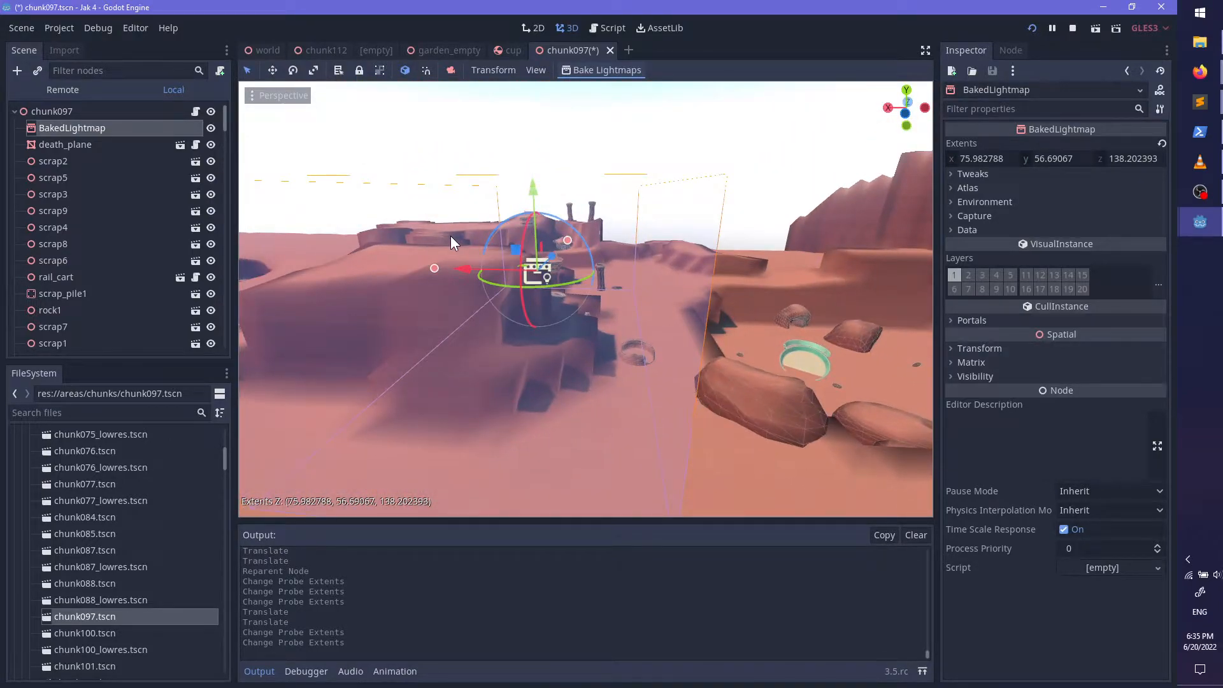
Step: Save the scene and bake its lightmaps to chunk097.lmbake in the _lightmaps folder
{"action": "key", "text": "KP_7"}
{"action": "middle_click_drag", "start_coordinate": [664, 351], "coordinate": [490, 257], "text": "shift"}
{"action": "key", "text": "ctrl+s"}
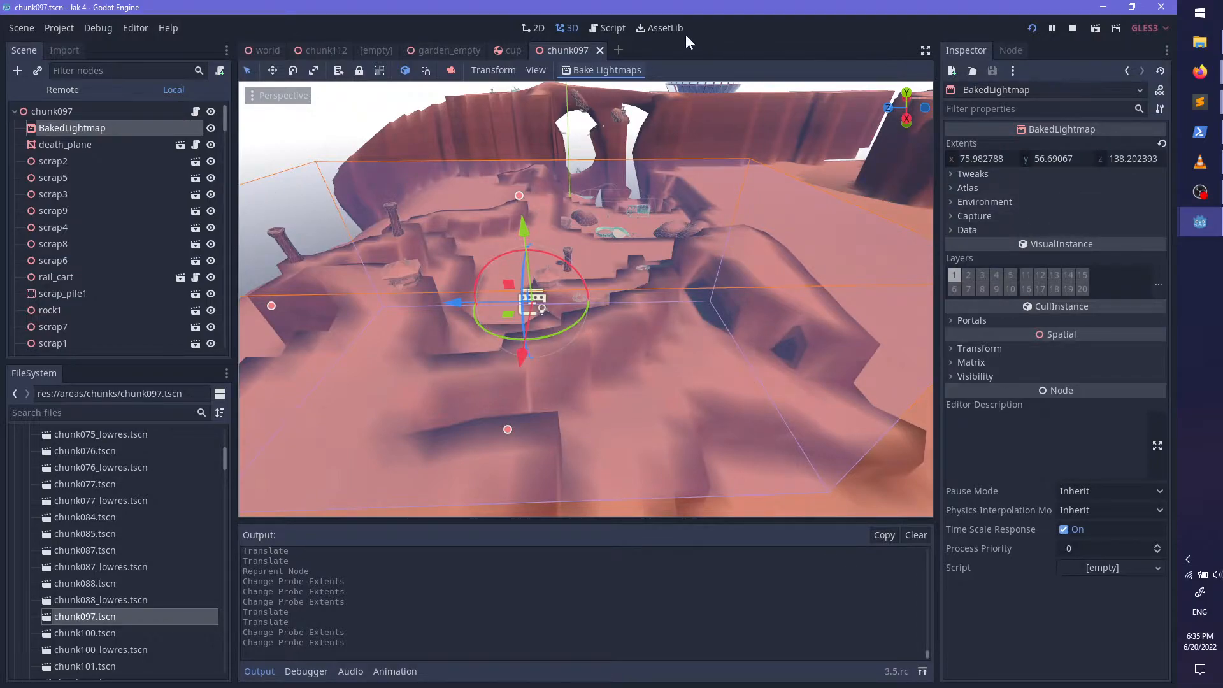
{"action": "left_click", "coordinate": [599, 70]}
{"action": "double_click", "coordinate": [283, 167]}
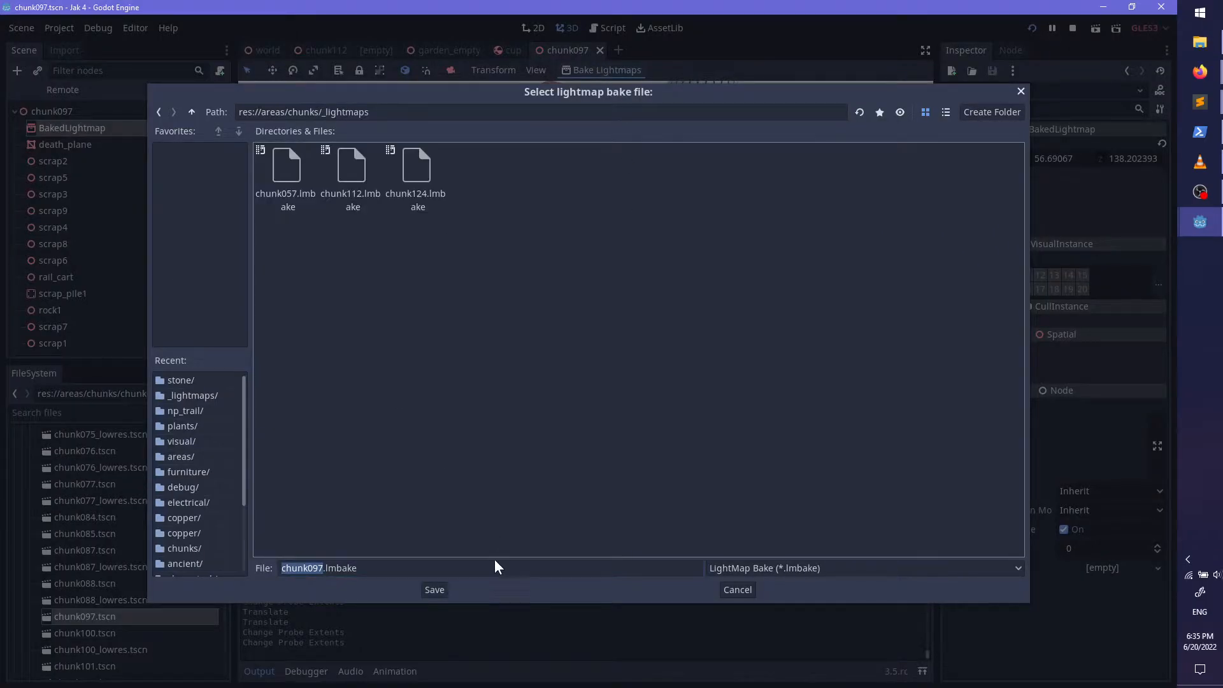
{"action": "left_click", "coordinate": [434, 591]}
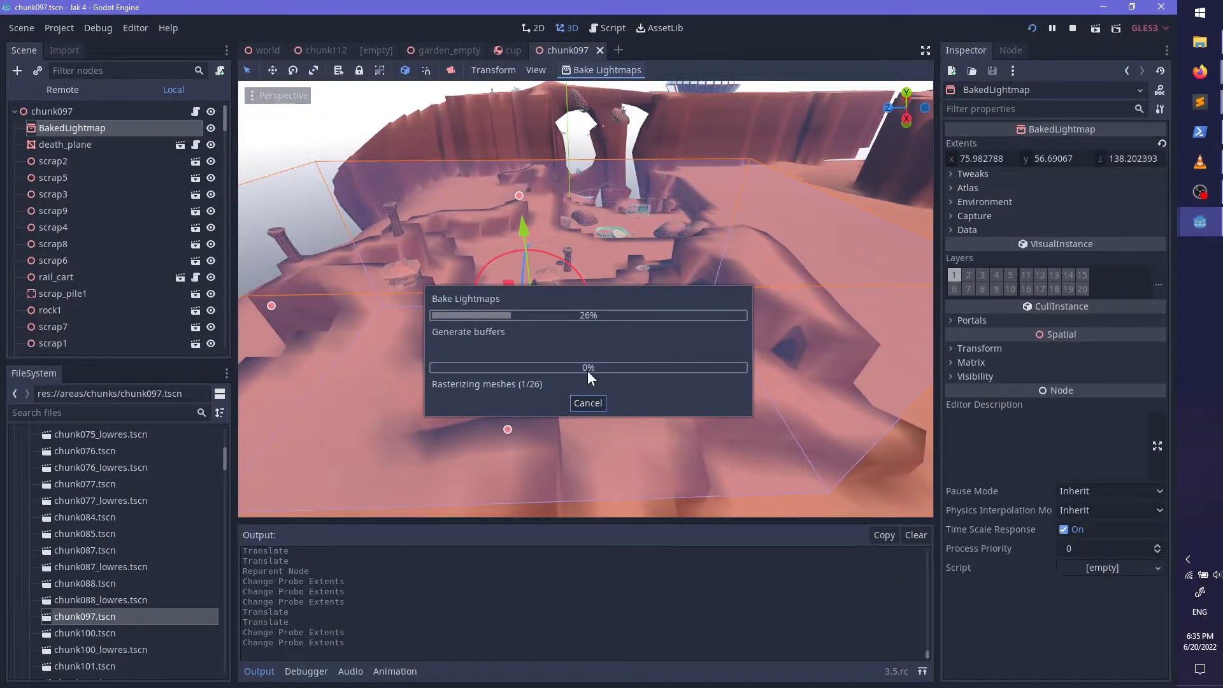
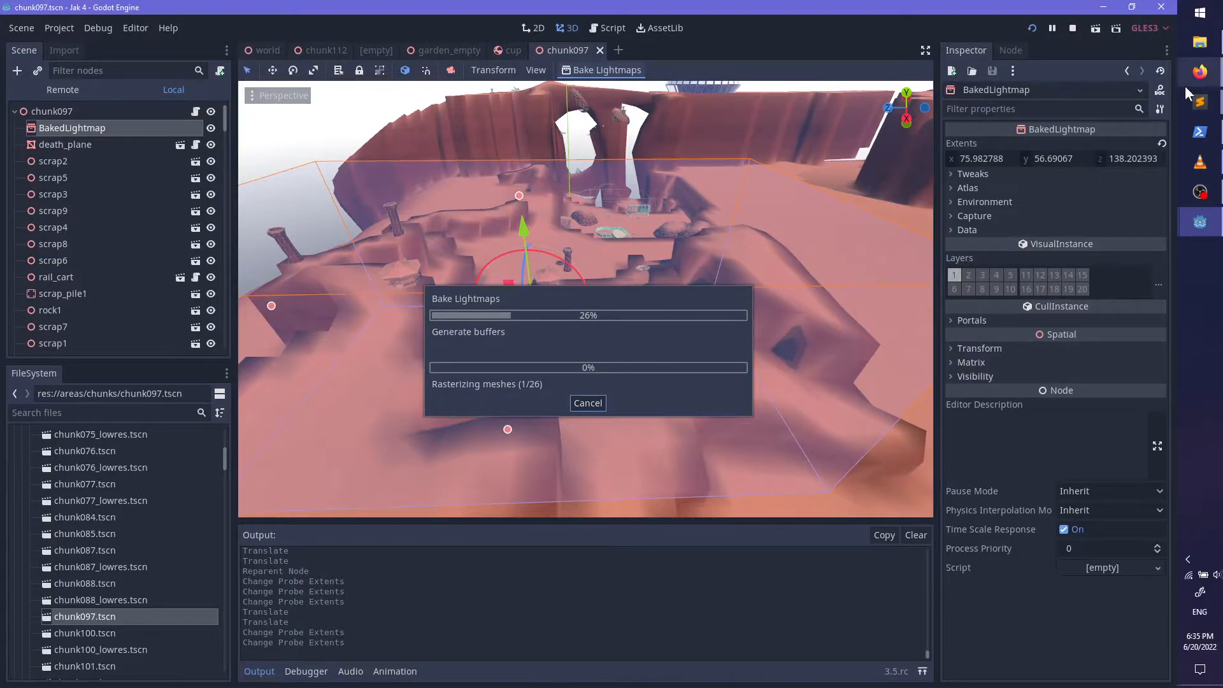
{"action": "mouse_move", "coordinate": [1186, 85]}
{"action": "left_click", "coordinate": [1060, 62]}
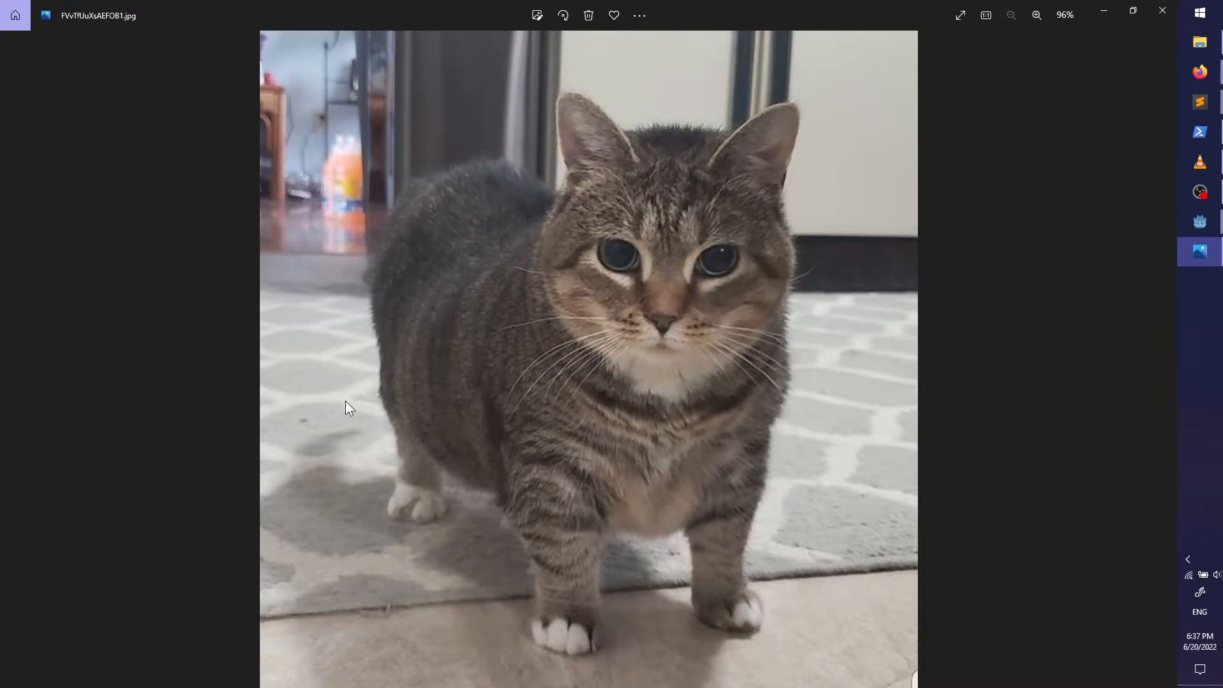
{"action": "left_click", "coordinate": [1161, 12]}
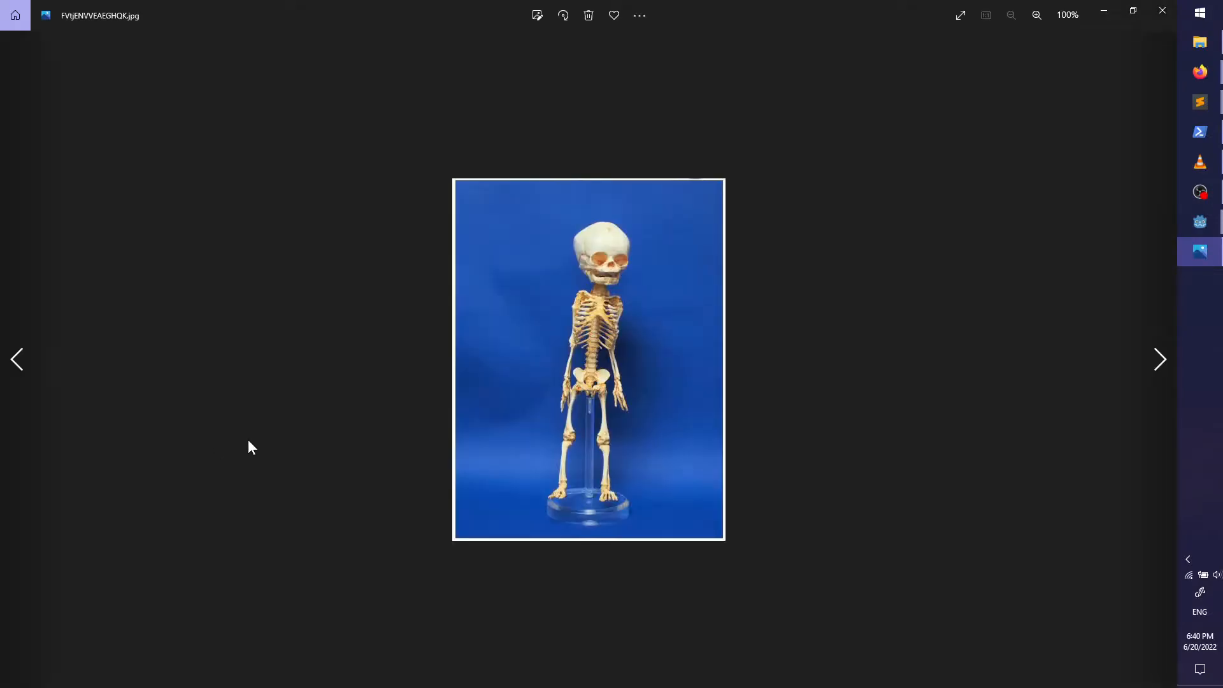
{"action": "scroll", "coordinate": [598, 392], "scroll_direction": "up", "scroll_amount": 4}
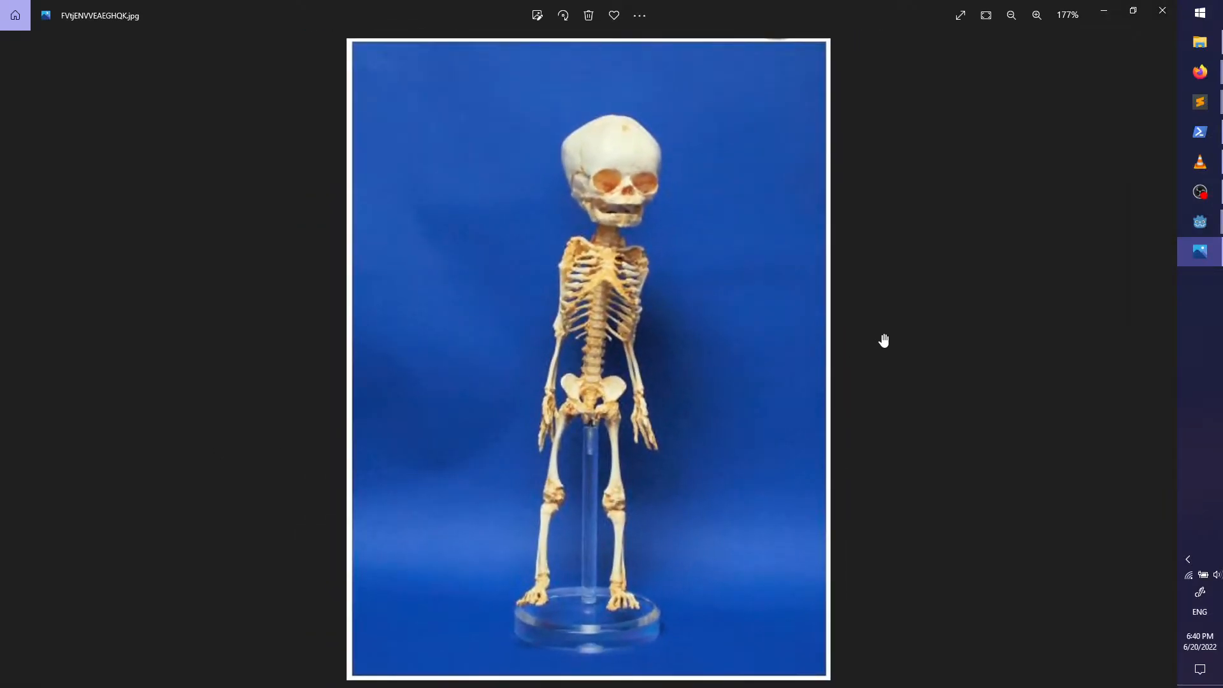
{"action": "left_click", "coordinate": [1162, 16]}
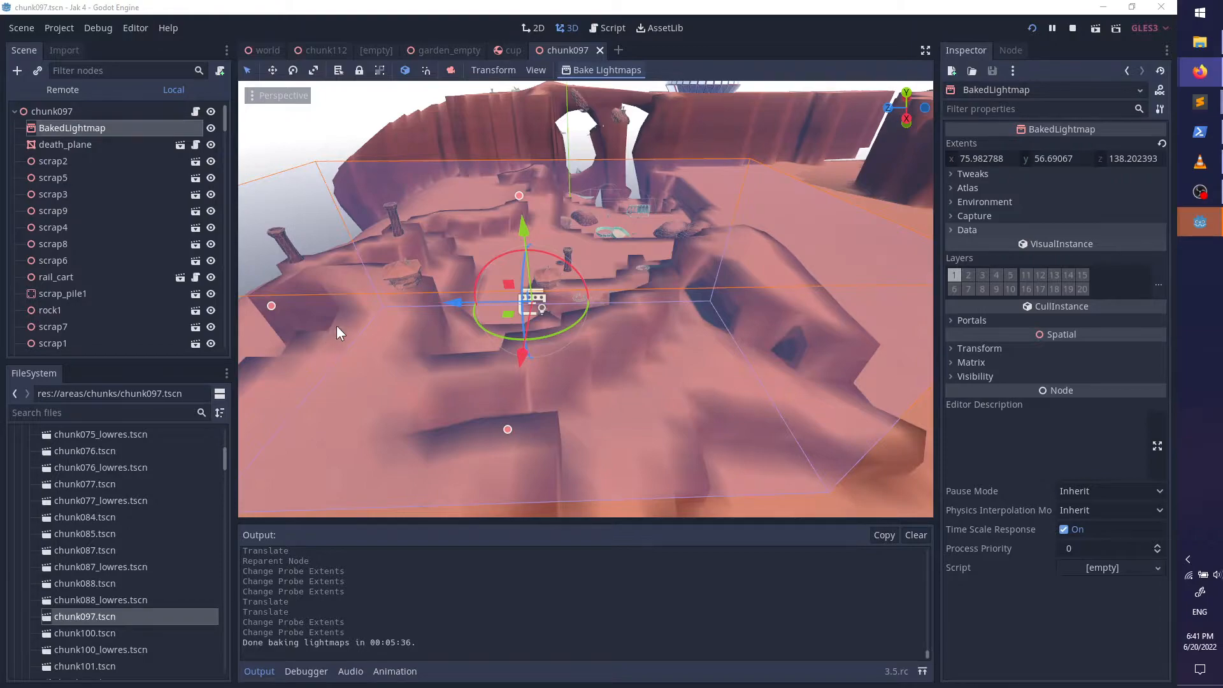
Step: Inspect the baked lighting around the pillar and terrain with the chunk097 root node selected
{"action": "middle_click_drag", "start_coordinate": [567, 400], "coordinate": [388, 424]}
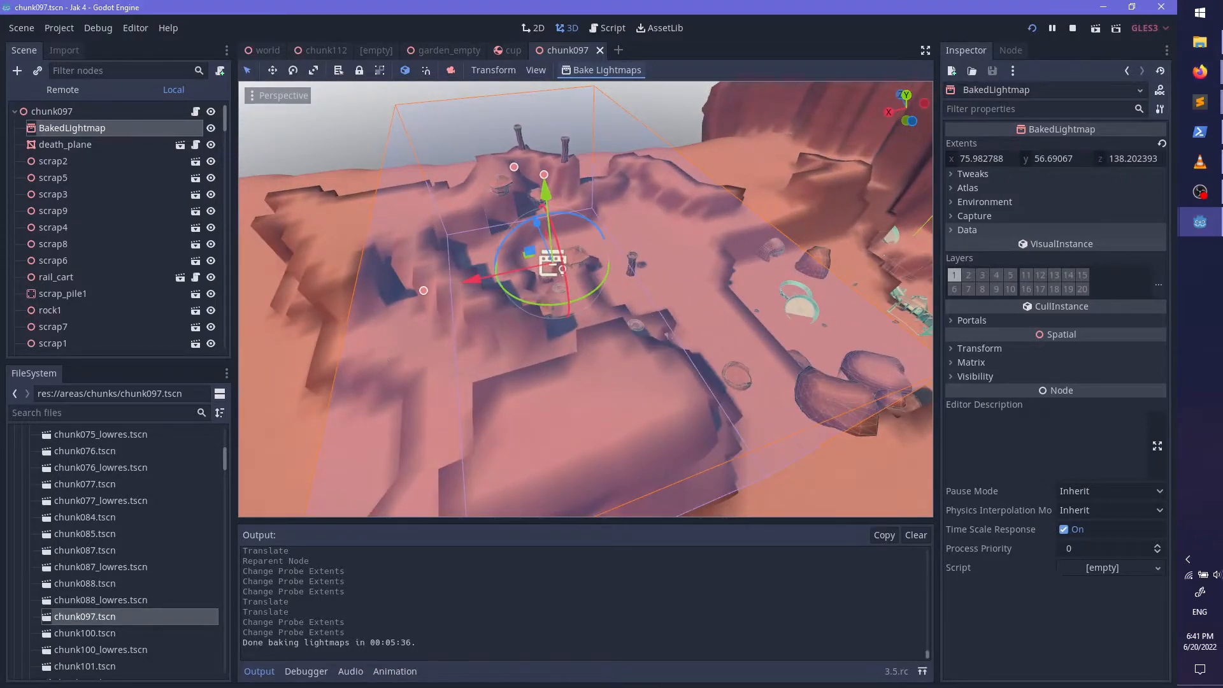
{"action": "middle_click_drag", "start_coordinate": [636, 294], "coordinate": [538, 342]}
{"action": "scroll", "coordinate": [536, 343], "scroll_direction": "up", "scroll_amount": 10}
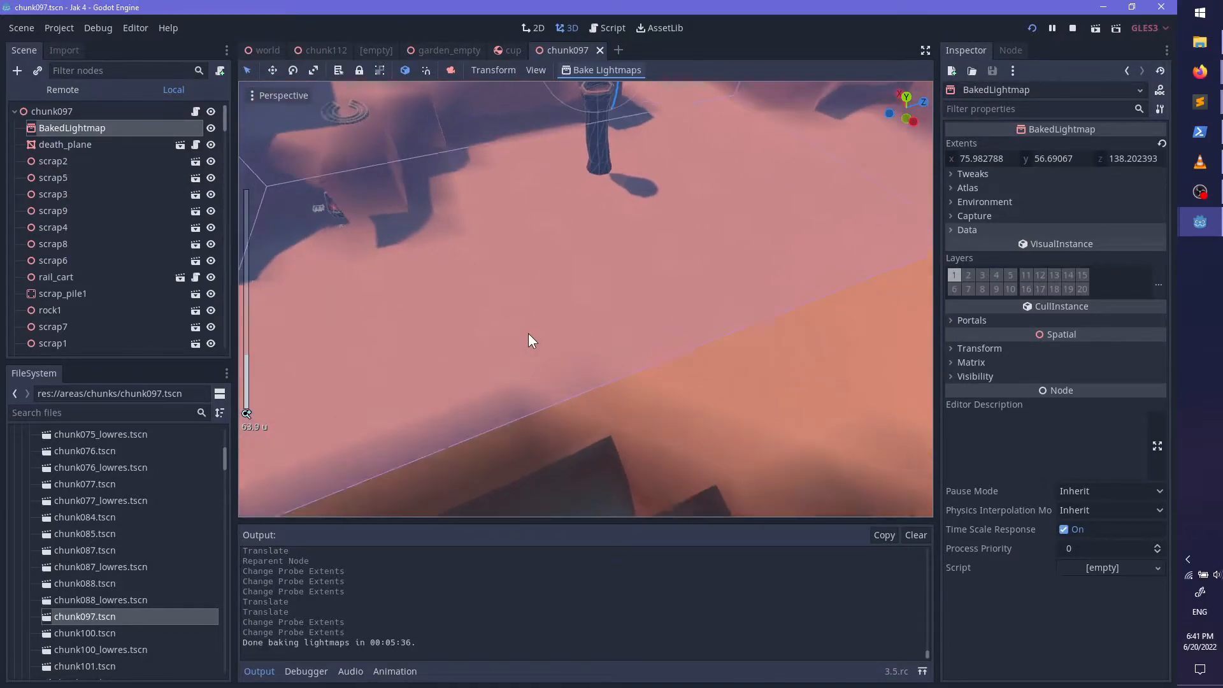
{"action": "left_click", "coordinate": [57, 112]}
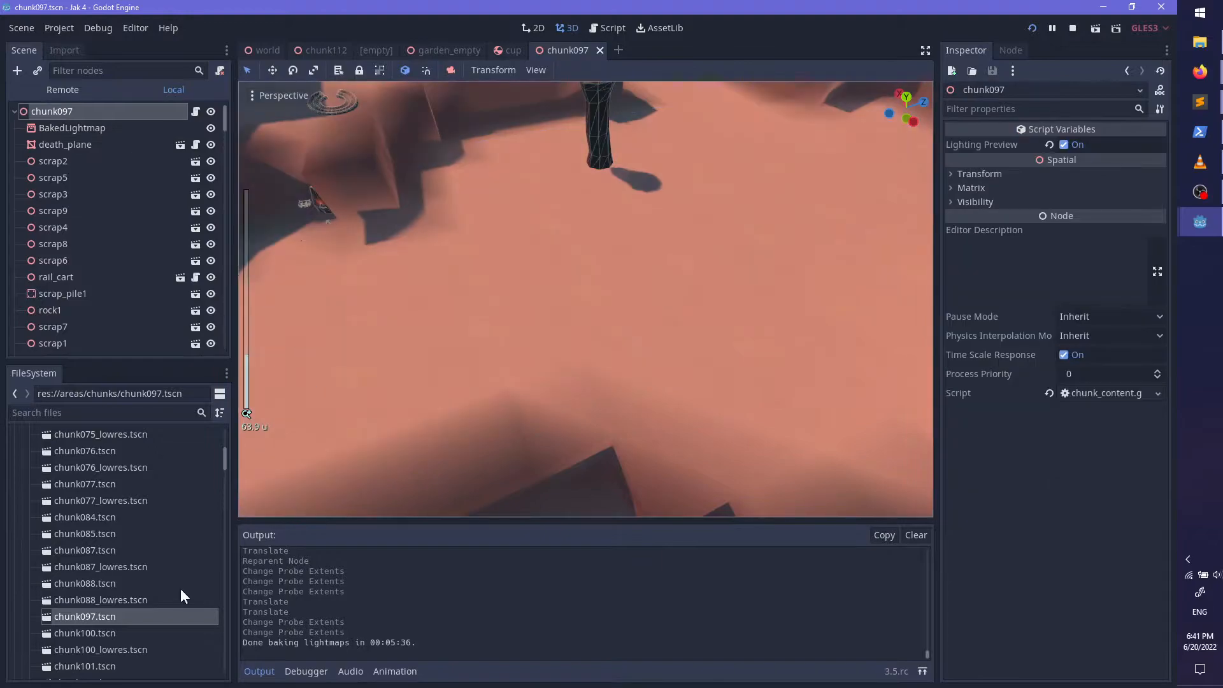
Step: Place an instance of water_hut.tscn from the entities folder on the open sand near the pillar
{"action": "scroll", "coordinate": [126, 602], "scroll_direction": "down", "scroll_amount": 10}
{"action": "scroll", "coordinate": [126, 579], "scroll_direction": "down", "scroll_amount": 10}
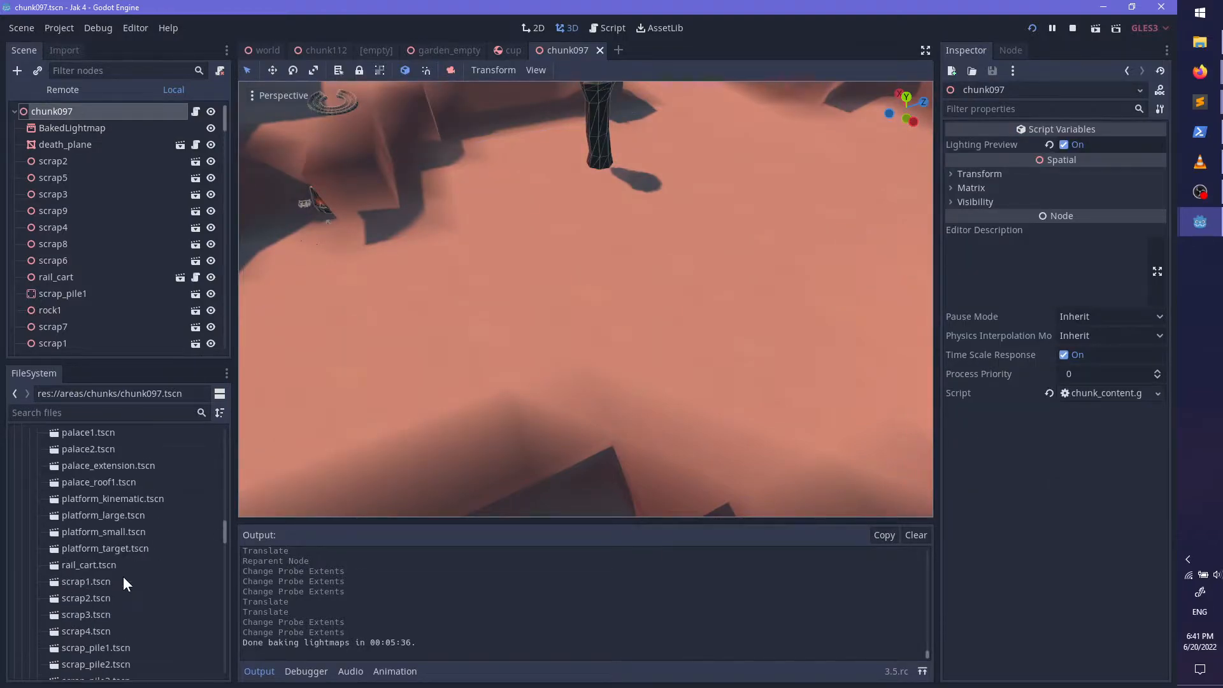
{"action": "scroll", "coordinate": [126, 576], "scroll_direction": "down", "scroll_amount": 3}
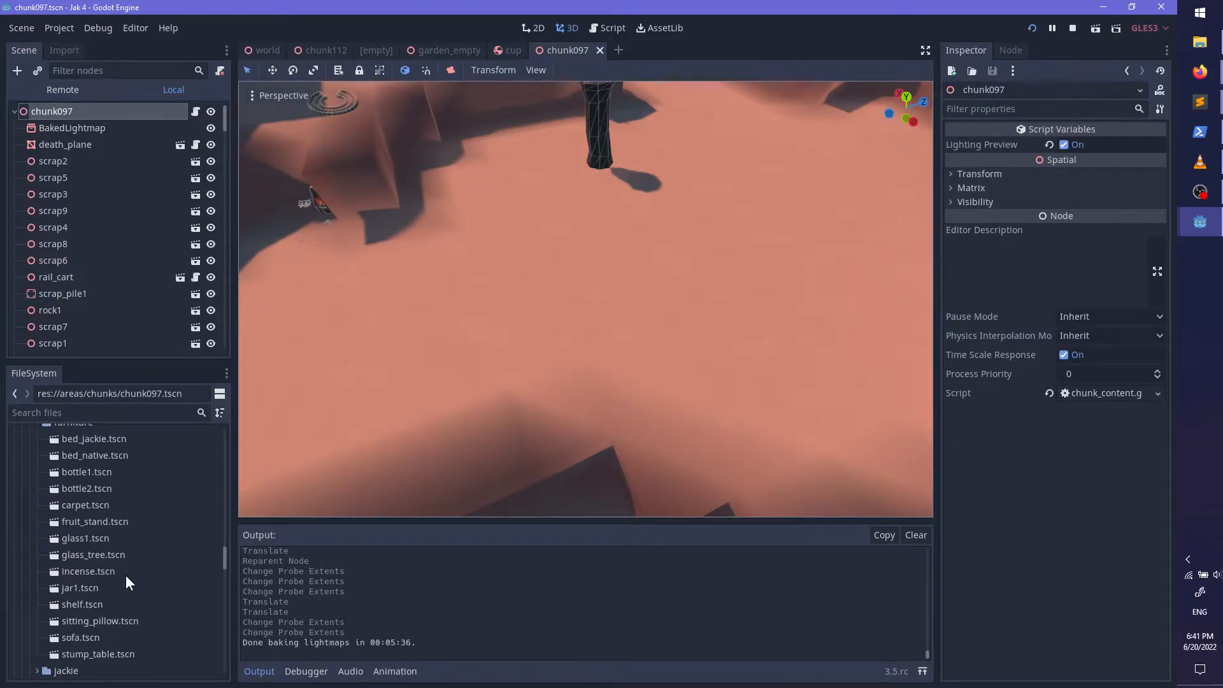
{"action": "scroll", "coordinate": [126, 576], "scroll_direction": "up", "scroll_amount": 4}
{"action": "scroll", "coordinate": [125, 575], "scroll_direction": "up", "scroll_amount": 10}
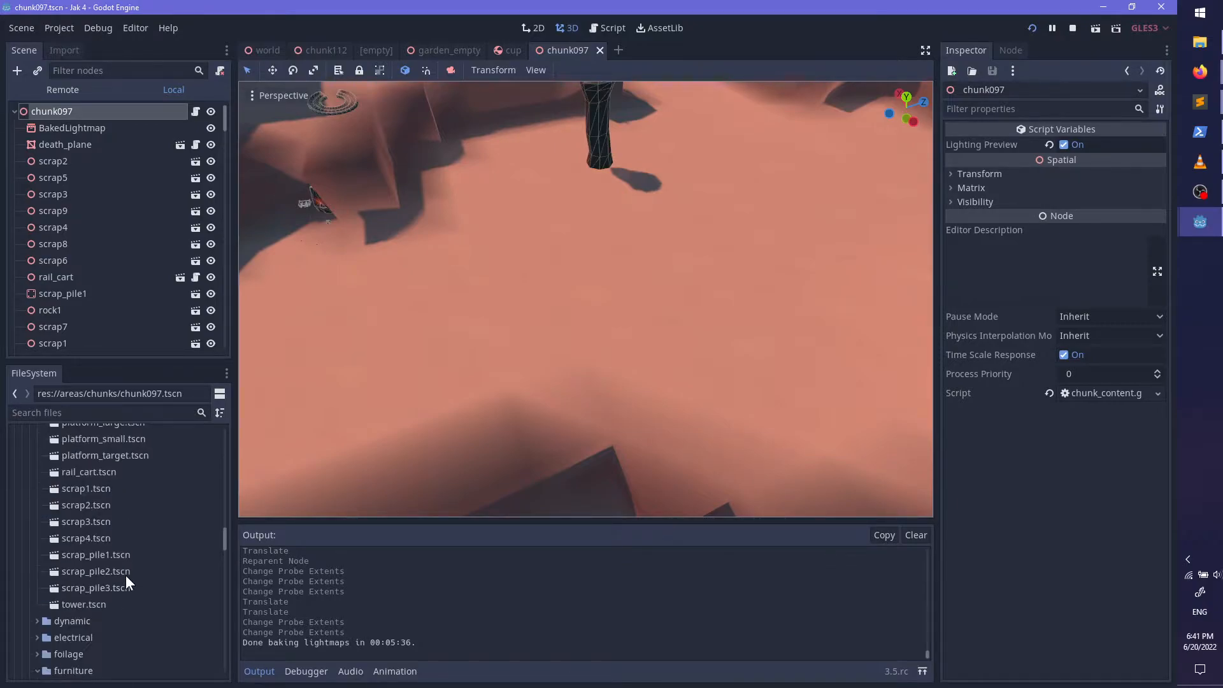
{"action": "scroll", "coordinate": [126, 574], "scroll_direction": "up", "scroll_amount": 3}
{"action": "scroll", "coordinate": [125, 574], "scroll_direction": "down", "scroll_amount": 1}
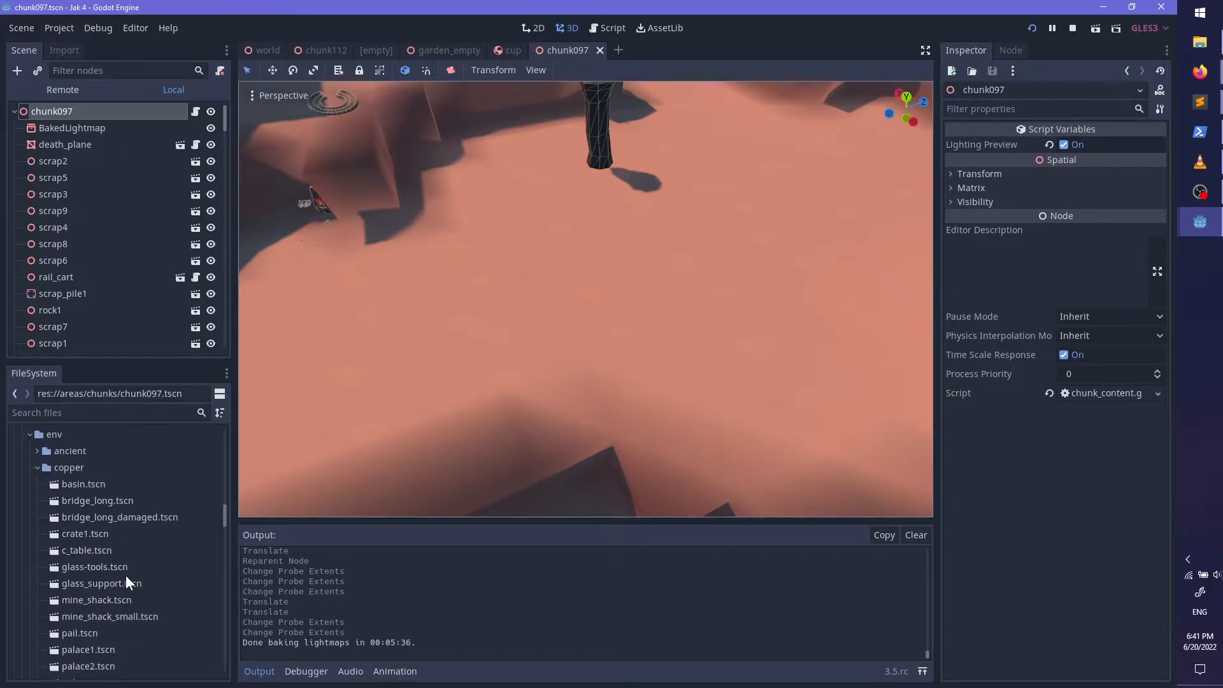
{"action": "scroll", "coordinate": [125, 574], "scroll_direction": "down", "scroll_amount": 1}
{"action": "scroll", "coordinate": [125, 574], "scroll_direction": "up", "scroll_amount": 1}
{"action": "scroll", "coordinate": [133, 535], "scroll_direction": "down", "scroll_amount": 5}
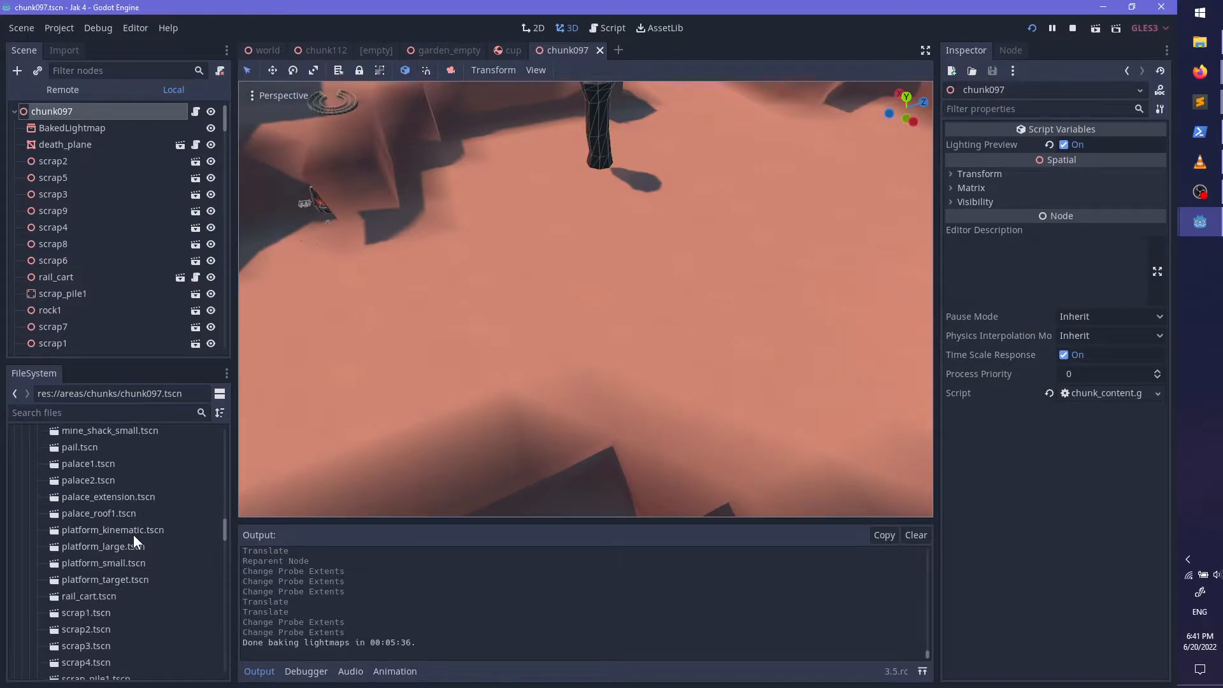
{"action": "scroll", "coordinate": [133, 539], "scroll_direction": "up", "scroll_amount": 10}
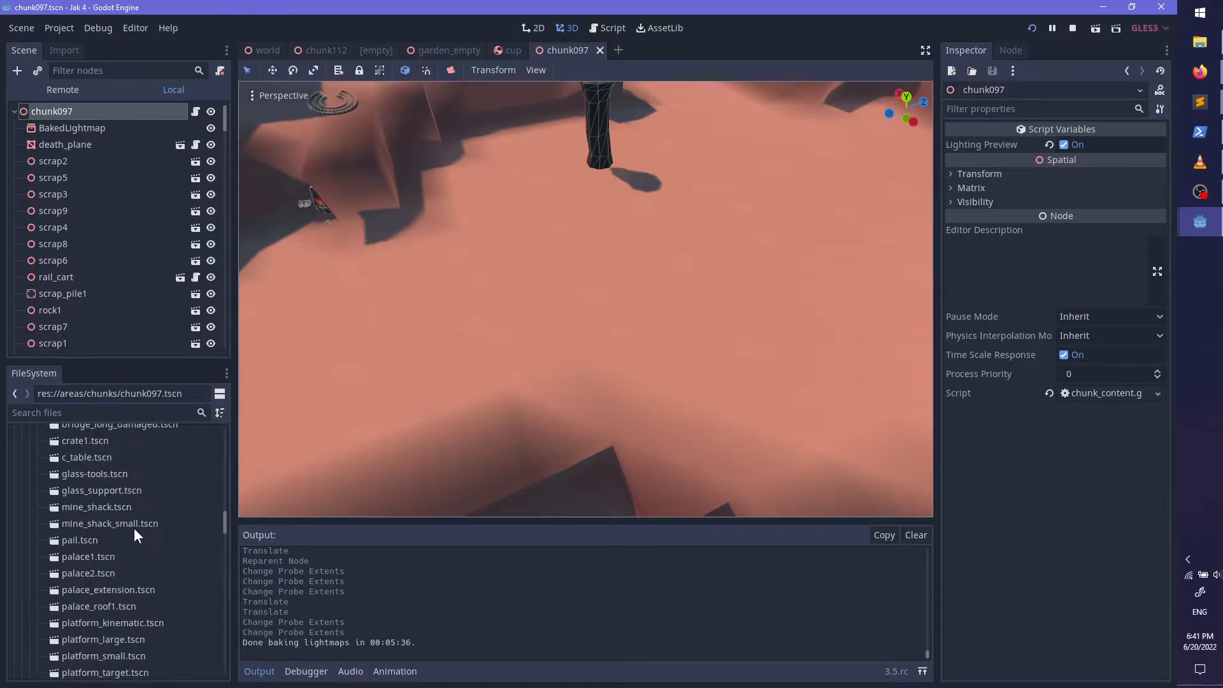
{"action": "scroll", "coordinate": [134, 535], "scroll_direction": "up", "scroll_amount": 1}
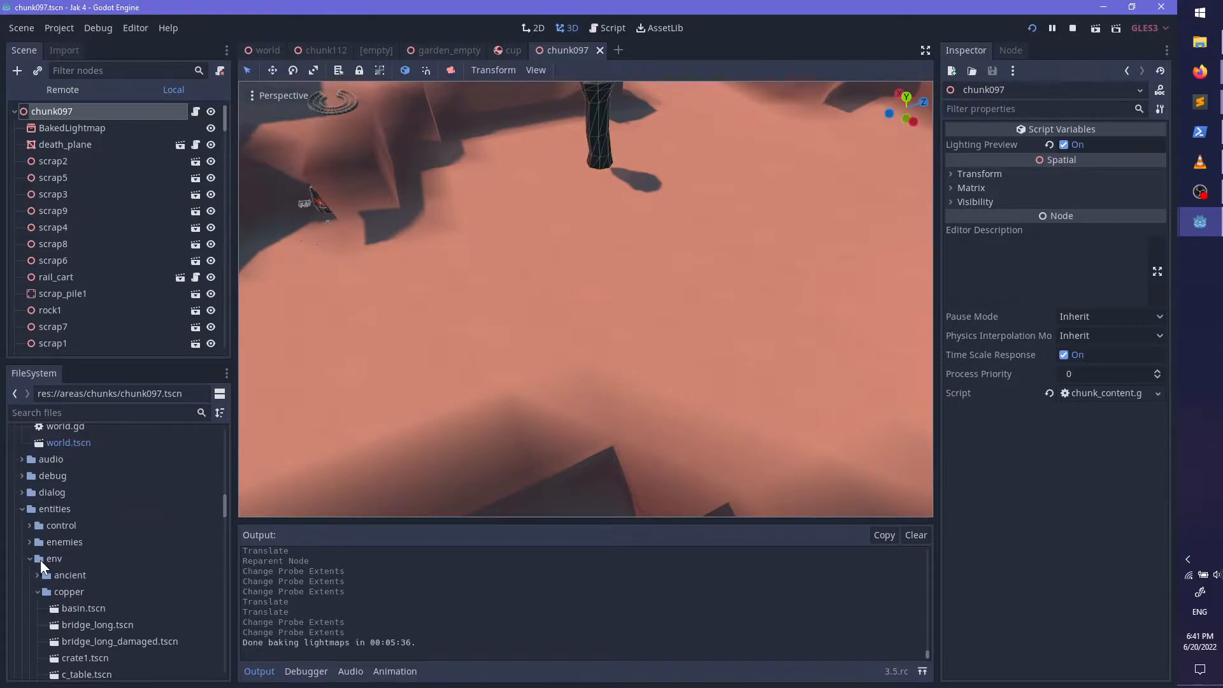
{"action": "scroll", "coordinate": [118, 569], "scroll_direction": "down", "scroll_amount": 10}
{"action": "scroll", "coordinate": [115, 566], "scroll_direction": "down", "scroll_amount": 10}
{"action": "scroll", "coordinate": [116, 567], "scroll_direction": "up", "scroll_amount": 1}
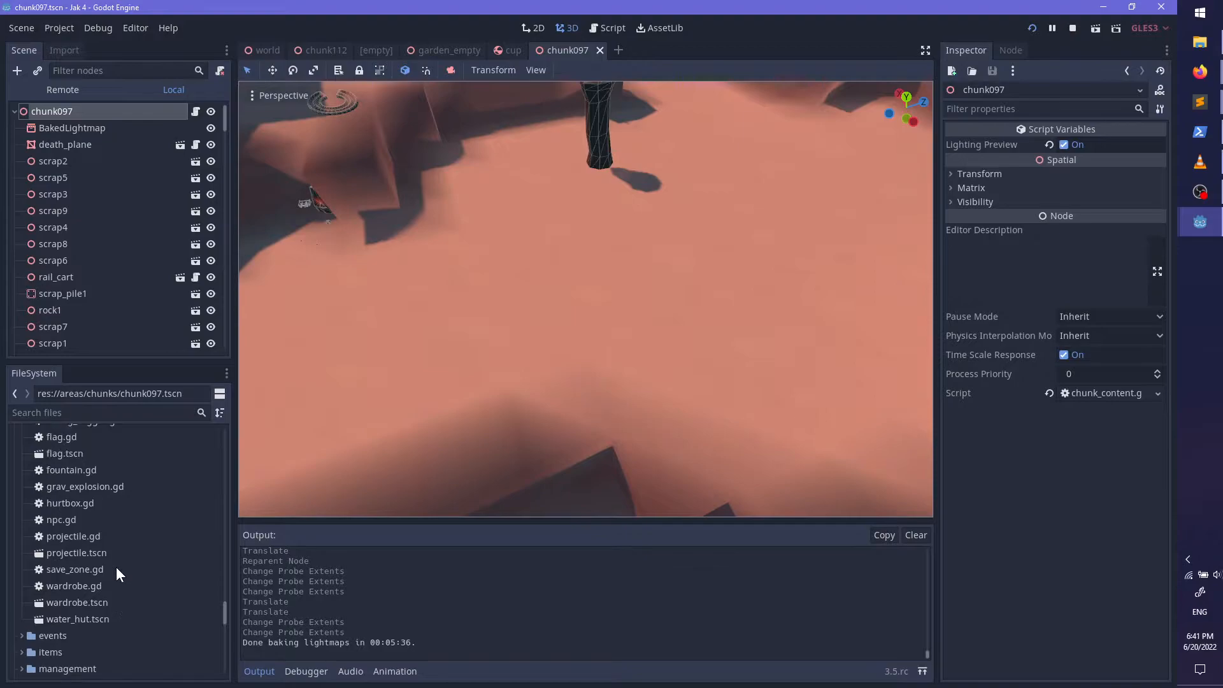
{"action": "left_click_drag", "start_coordinate": [97, 597], "coordinate": [669, 279]}
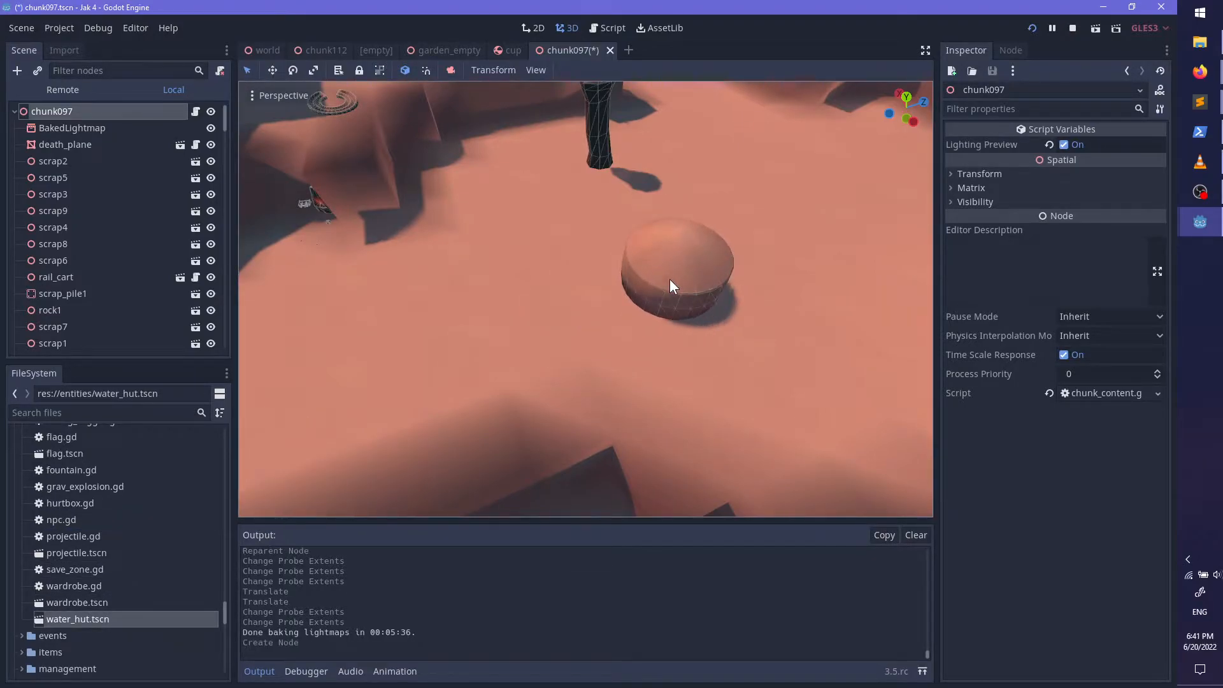
Step: Rotate the new water hut about its vertical axis, leaving its position as placed
{"action": "scroll", "coordinate": [647, 352], "scroll_direction": "up", "scroll_amount": 5}
{"action": "scroll", "coordinate": [647, 353], "scroll_direction": "up", "scroll_amount": 5}
{"action": "middle_click_drag", "start_coordinate": [646, 352], "coordinate": [343, 256]}
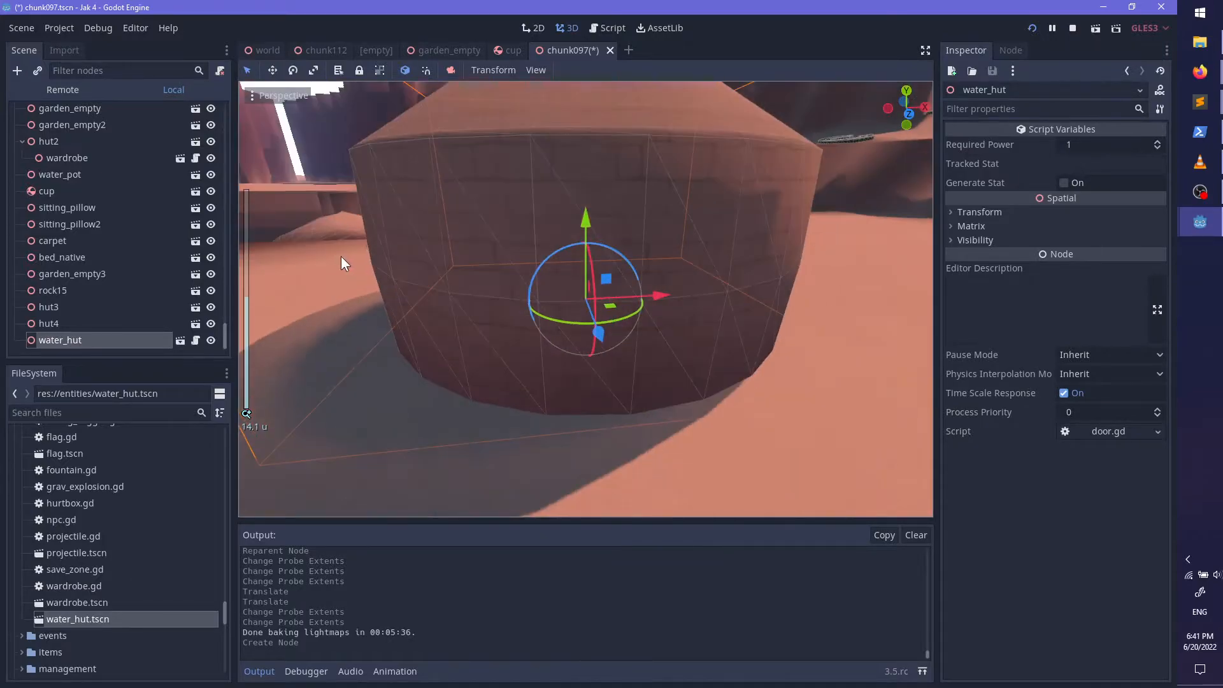
{"action": "scroll", "coordinate": [635, 304], "scroll_direction": "up", "scroll_amount": 4}
{"action": "left_click_drag", "start_coordinate": [620, 316], "coordinate": [478, 290]}
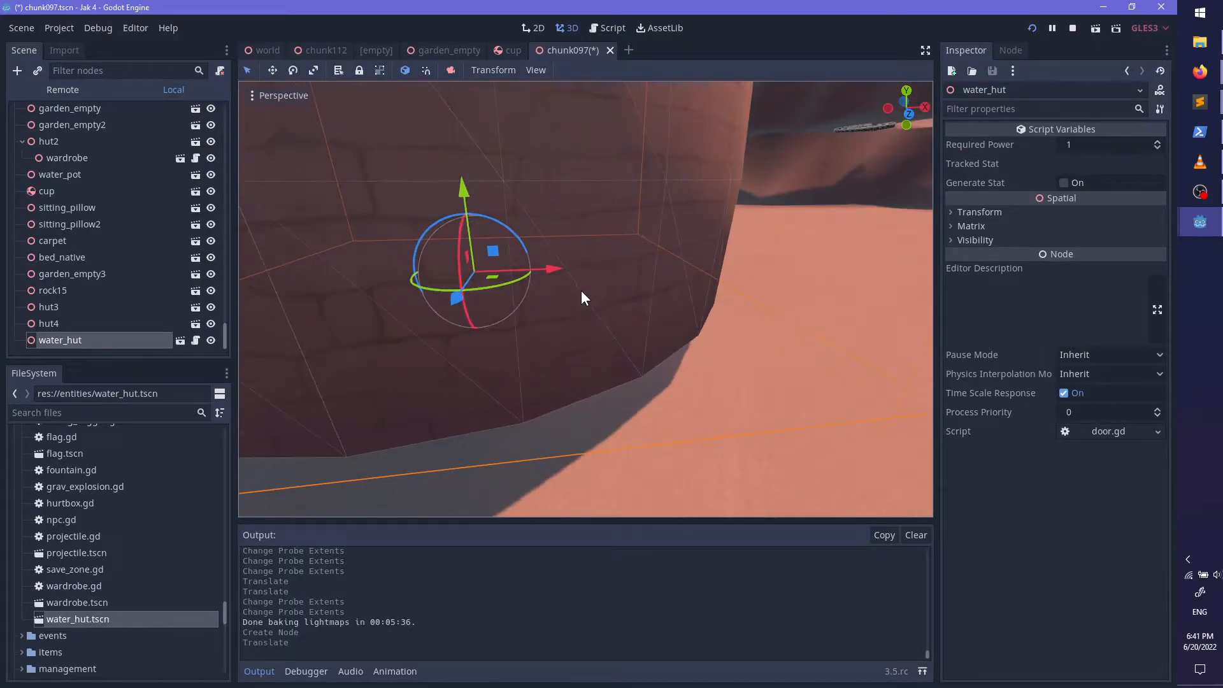
{"action": "key", "text": "ctrl+z"}
{"action": "left_click_drag", "start_coordinate": [627, 318], "coordinate": [456, 344]}
{"action": "scroll", "coordinate": [456, 344], "scroll_direction": "down", "scroll_amount": 8}
{"action": "scroll", "coordinate": [514, 326], "scroll_direction": "up", "scroll_amount": 10}
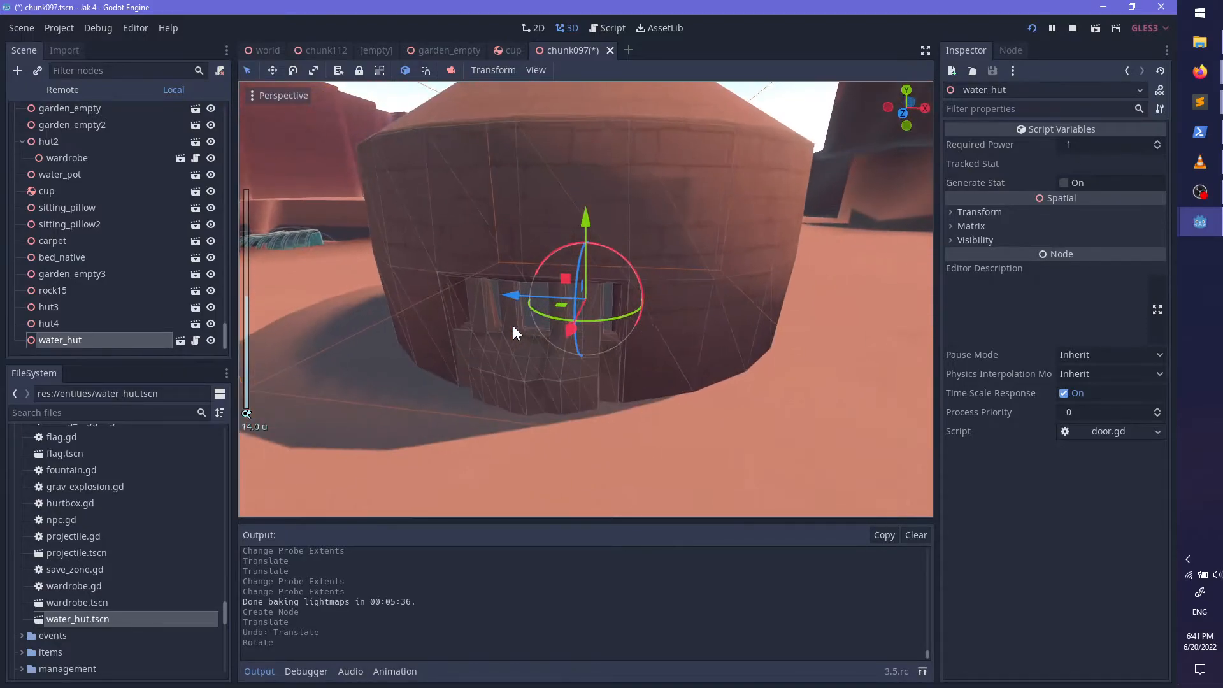
Step: Add an instance of fountain.tscn from the stone folder inside the hut as a child of water_hut
{"action": "middle_click_drag", "start_coordinate": [514, 326], "coordinate": [415, 359]}
{"action": "scroll", "coordinate": [88, 535], "scroll_direction": "up", "scroll_amount": 2}
{"action": "scroll", "coordinate": [96, 536], "scroll_direction": "up", "scroll_amount": 6}
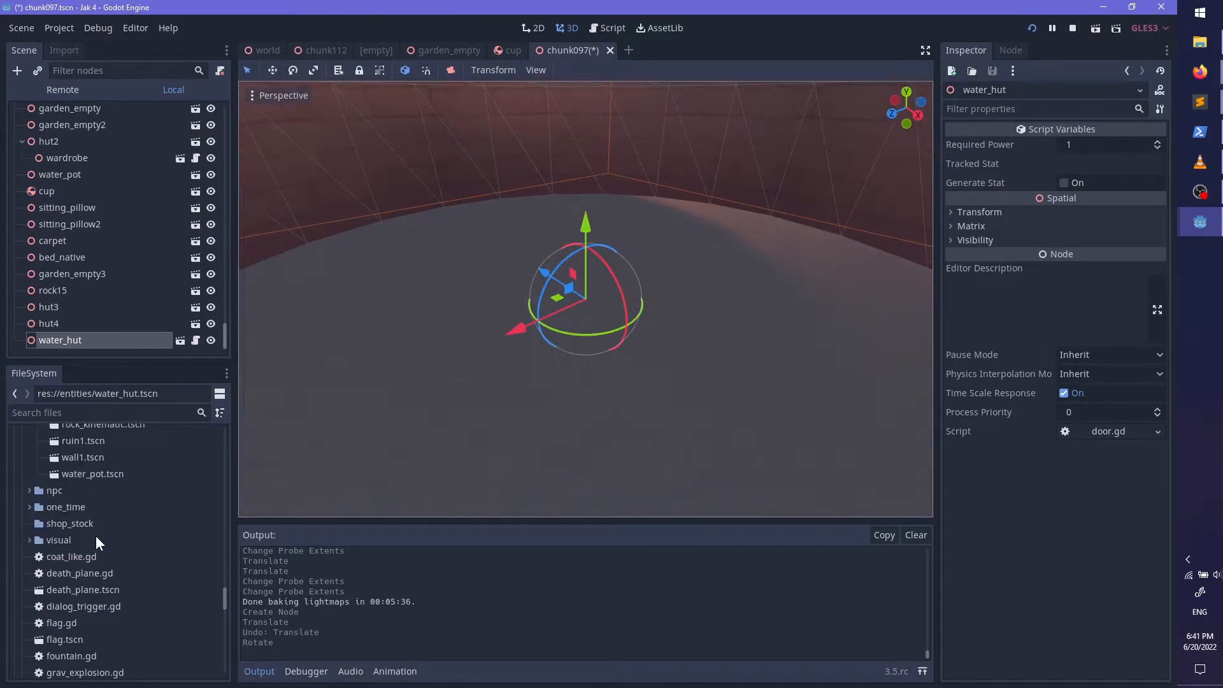
{"action": "scroll", "coordinate": [118, 538], "scroll_direction": "down", "scroll_amount": 3}
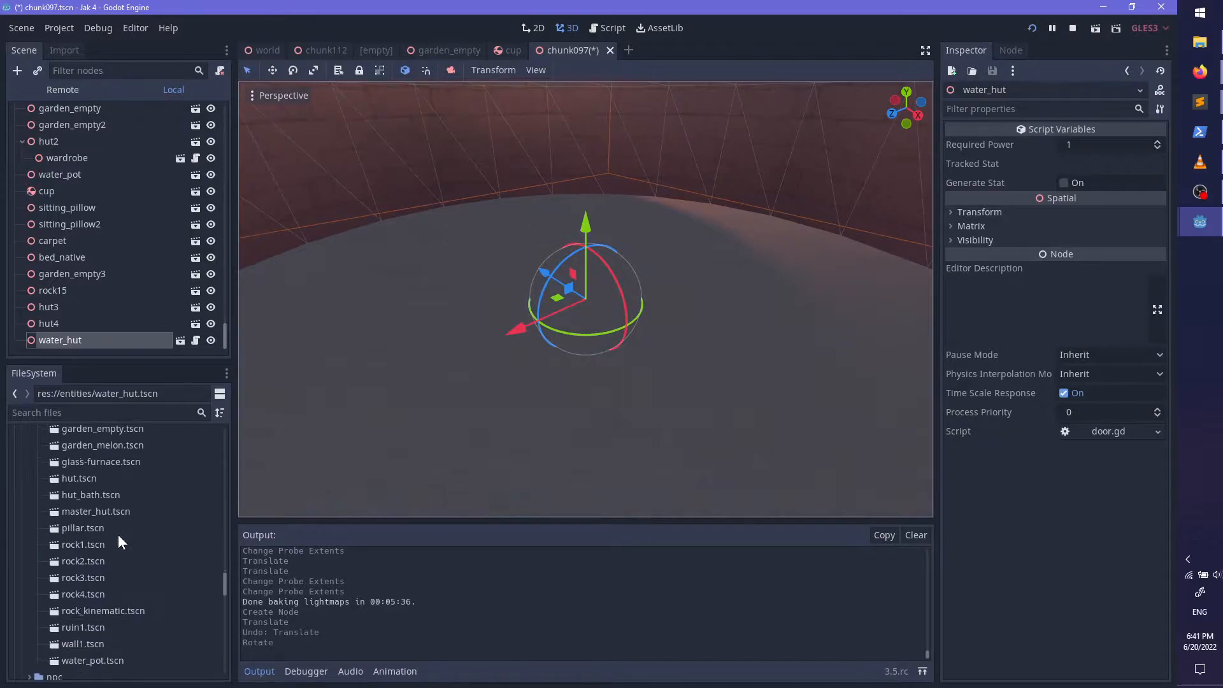
{"action": "scroll", "coordinate": [118, 535], "scroll_direction": "up", "scroll_amount": 4}
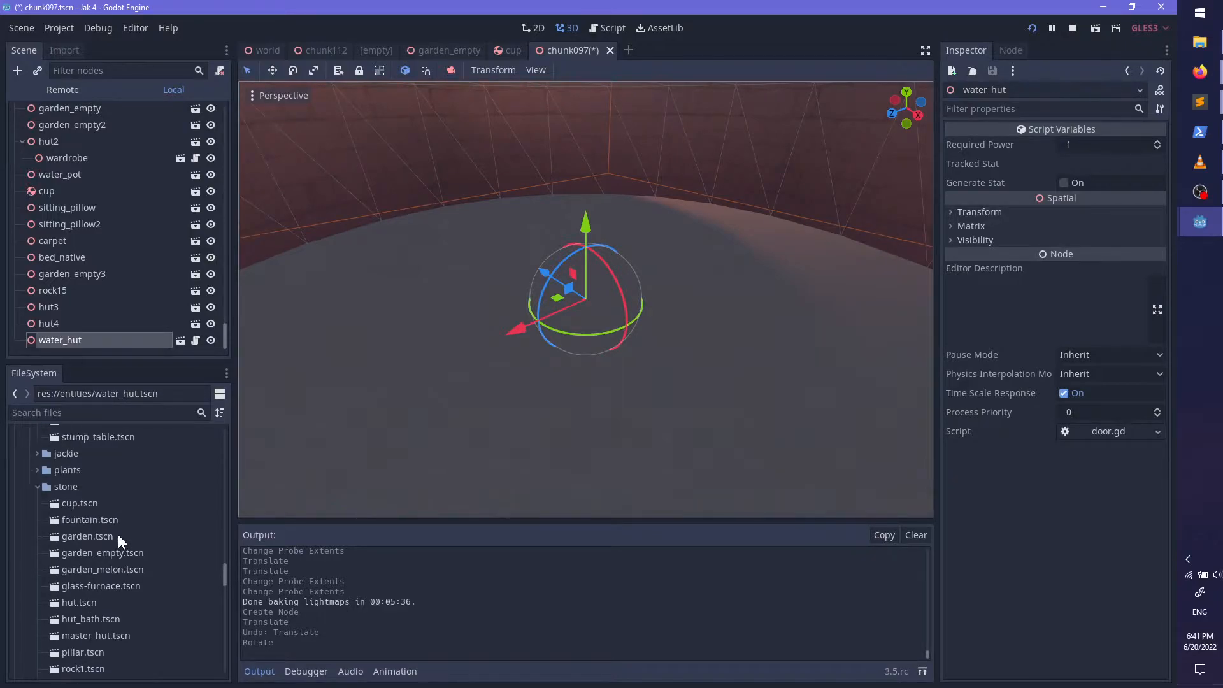
{"action": "left_click", "coordinate": [110, 519]}
{"action": "left_click_drag", "start_coordinate": [108, 519], "coordinate": [588, 306]}
{"action": "scroll", "coordinate": [559, 446], "scroll_direction": "down", "scroll_amount": 10}
{"action": "scroll", "coordinate": [590, 332], "scroll_direction": "down", "scroll_amount": 10}
{"action": "scroll", "coordinate": [77, 335], "scroll_direction": "down", "scroll_amount": 1}
Step: Move the fountain into place at the centre of the water hut's floor
{"action": "left_click", "coordinate": [77, 334]}
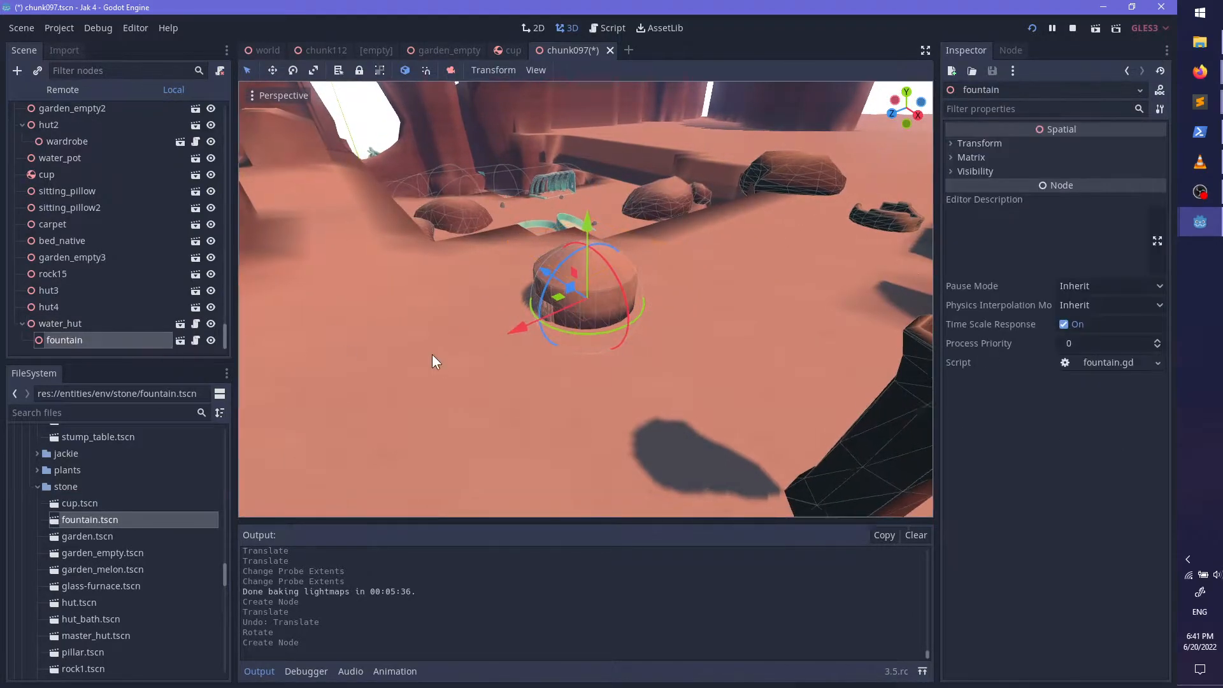
{"action": "key", "text": "f"}
{"action": "scroll", "coordinate": [451, 359], "scroll_direction": "up", "scroll_amount": 3}
{"action": "middle_click_drag", "start_coordinate": [451, 359], "coordinate": [394, 339]}
{"action": "left_click_drag", "start_coordinate": [521, 305], "coordinate": [496, 305]}
{"action": "middle_click_drag", "start_coordinate": [517, 296], "coordinate": [612, 345]}
{"action": "scroll", "coordinate": [612, 345], "scroll_direction": "up", "scroll_amount": 7}
{"action": "left_click_drag", "start_coordinate": [552, 336], "coordinate": [656, 337]}
{"action": "mouse_move", "coordinate": [693, 275]}
{"action": "left_mouse_down"}
{"action": "mouse_move", "coordinate": [691, 288]}
{"action": "mouse_move", "coordinate": [695, 272]}
{"action": "left_mouse_up"}
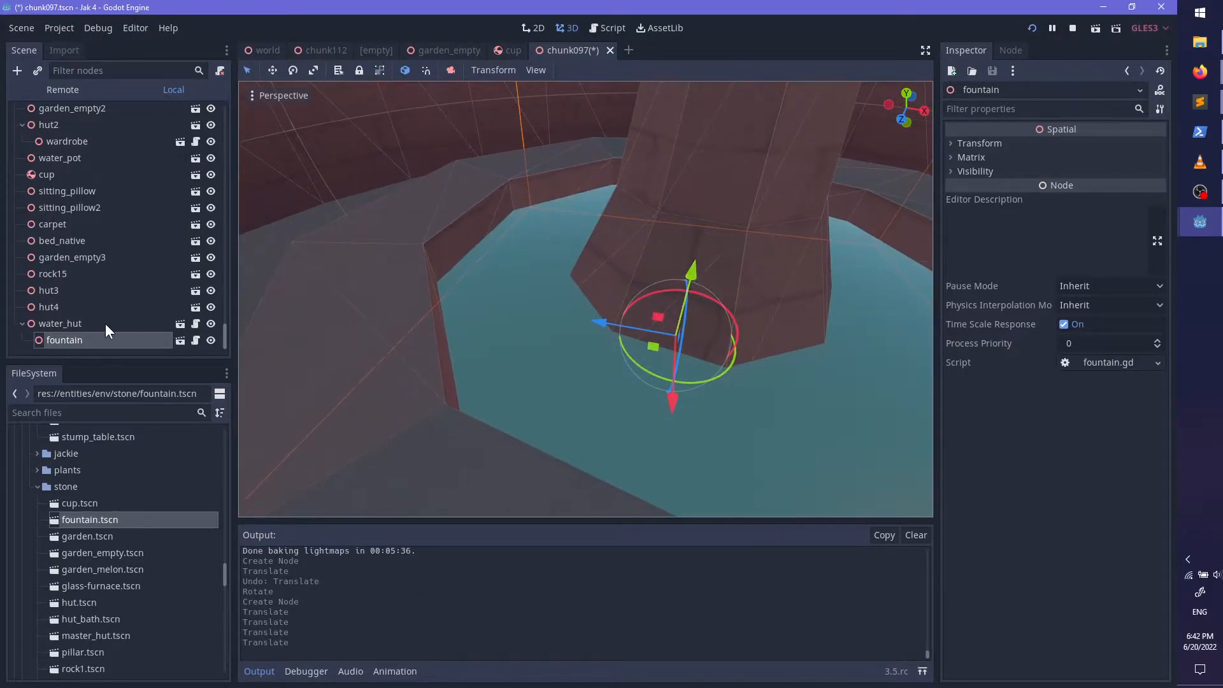
Step: Open the water hut's door.gd script at the empty line below the generate_stat export
{"action": "left_click", "coordinate": [106, 326]}
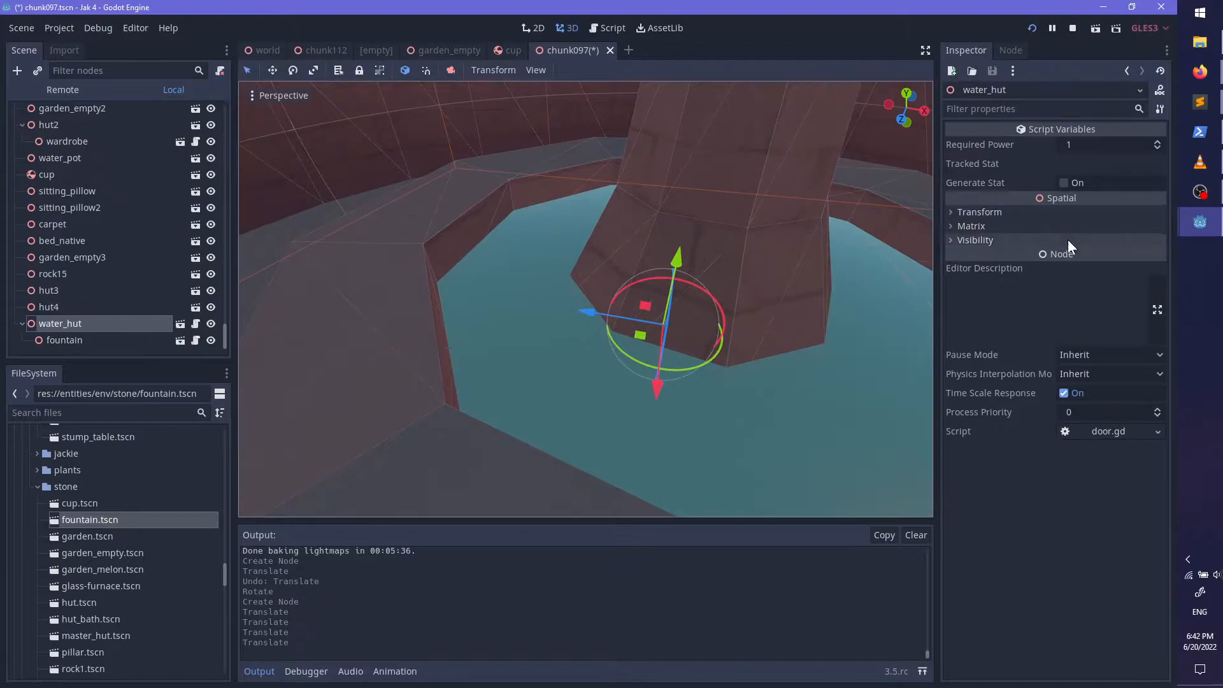
{"action": "left_click", "coordinate": [197, 324]}
{"action": "left_click", "coordinate": [804, 184]}
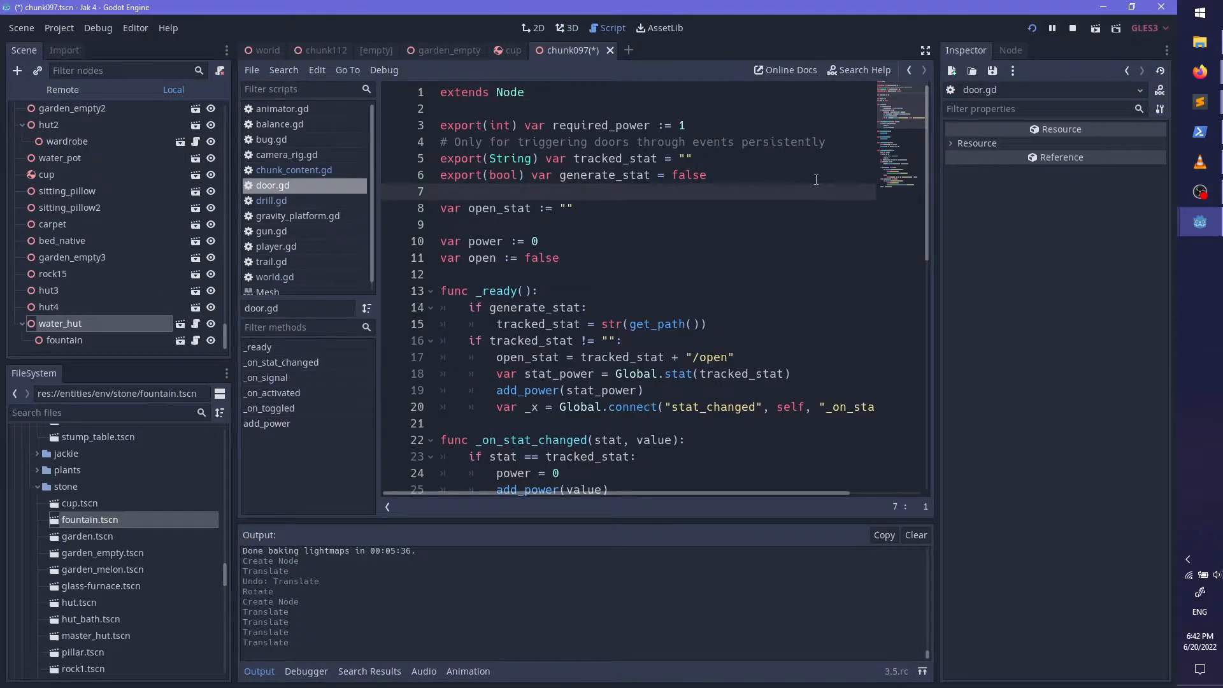
{"action": "key", "text": "Return"}
{"action": "key", "text": "Up"}
{"action": "type", "text": "expo"}
{"action": "key", "text": "BackSpace"}
{"action": "key", "text": "BackSpace"}
{"action": "key", "text": "BackSpace"}
{"action": "key", "text": "BackSpace"}
{"action": "key", "text": "BackSpace"}
Step: Make the open variable in door.gd an exported bool by prefixing its declaration with export(bool)
{"action": "key", "text": "Down"}
{"action": "key", "text": "Down"}
{"action": "key", "text": "Down"}
{"action": "key", "text": "Down"}
{"action": "key", "text": "Down"}
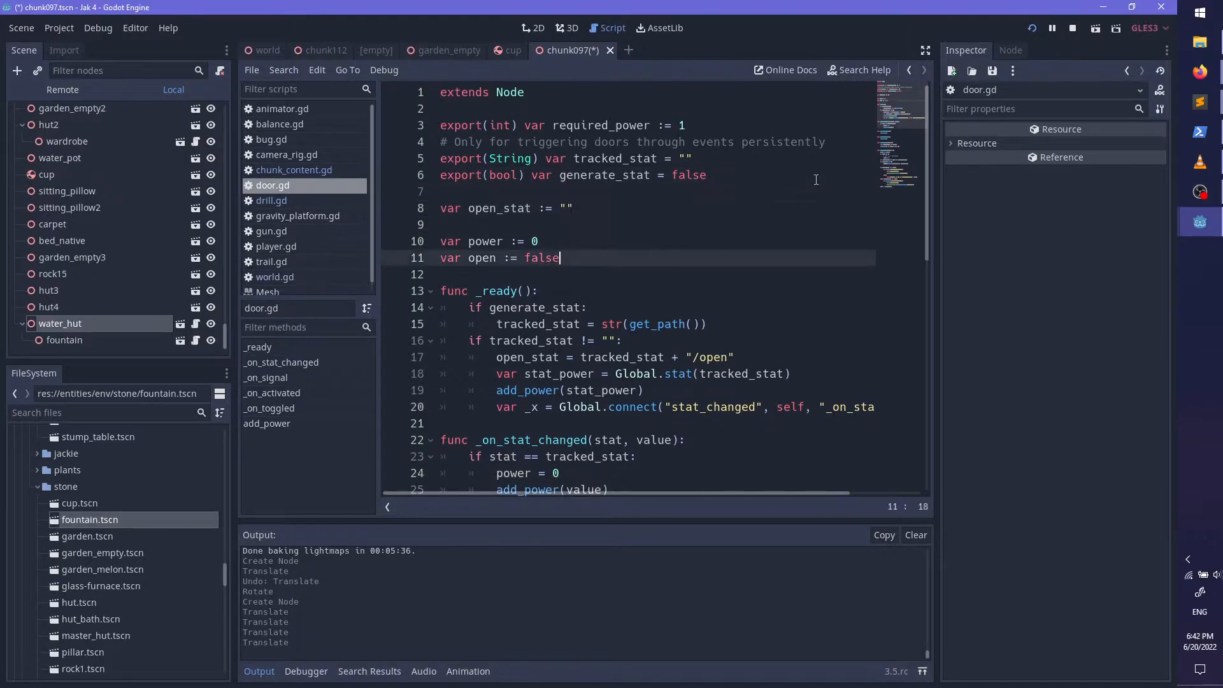
{"action": "key", "text": "Home"}
{"action": "type", "text": "export(bool)"}
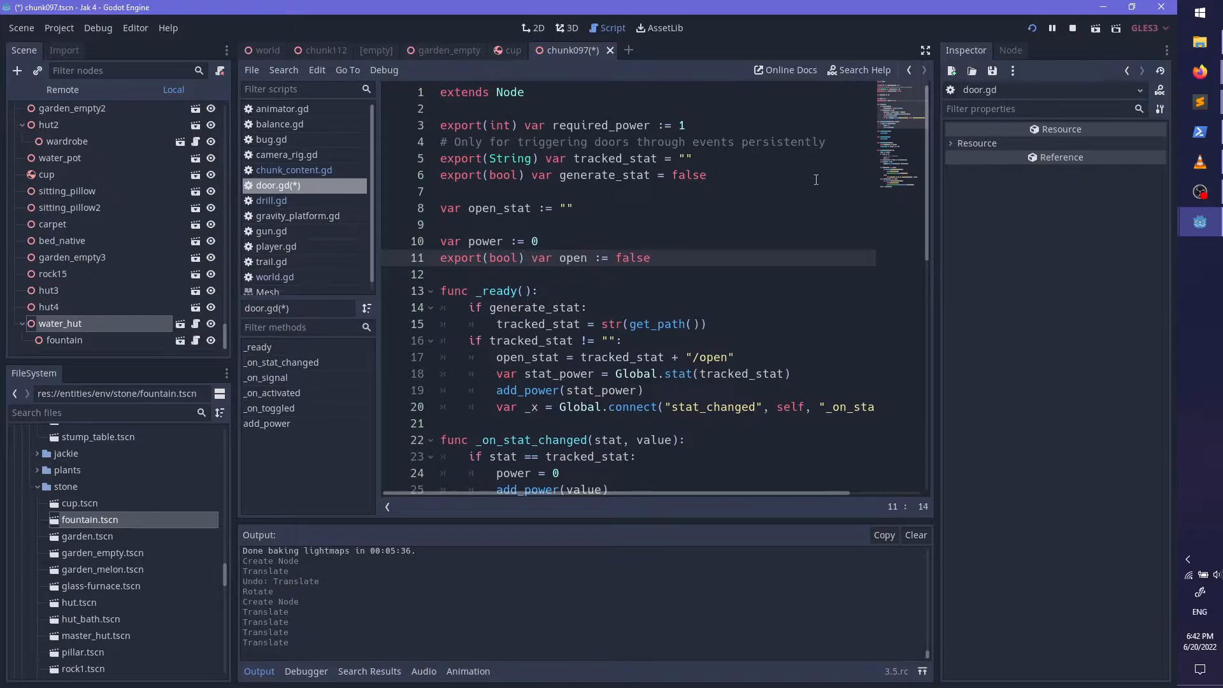
Step: Move the export(bool) var open line directly beneath the generate_stat export and save the script
{"action": "key", "text": "ctrl+x"}
{"action": "left_click", "coordinate": [747, 191]}
{"action": "key", "text": "ctrl+v"}
{"action": "key", "text": "ctrl+s"}
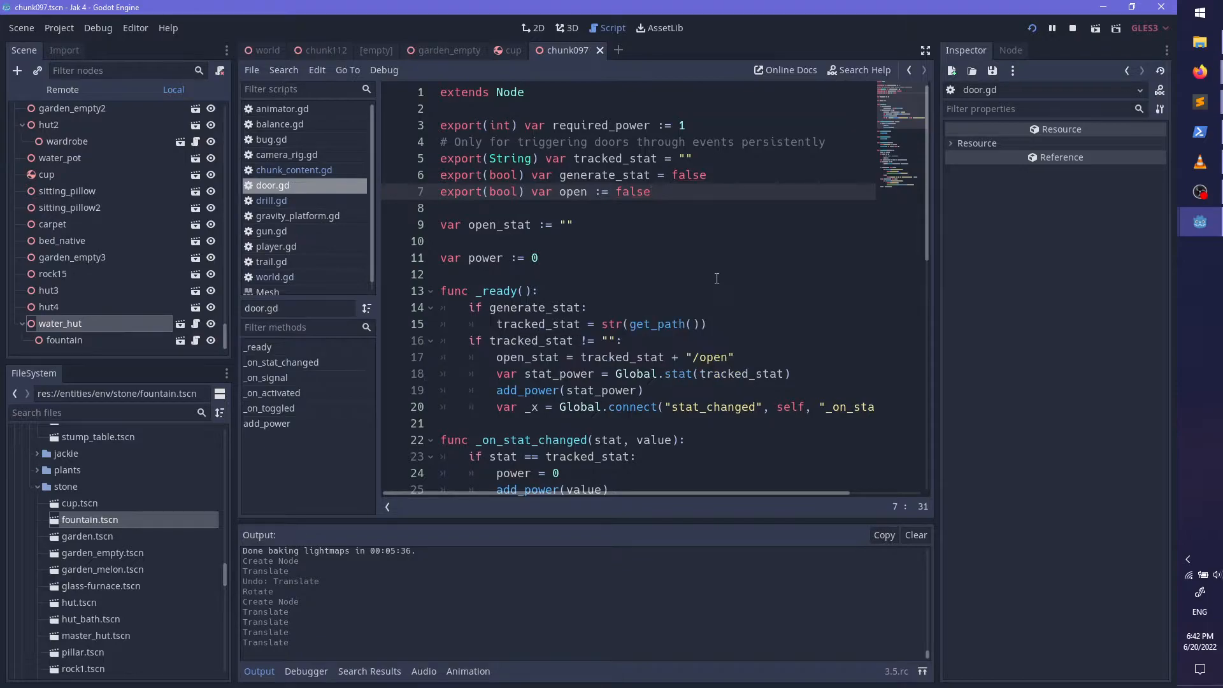
Step: Add an "if open:" block at the end of _ready that calls add_power(required_power), and save the script
{"action": "scroll", "coordinate": [717, 278], "scroll_direction": "down", "scroll_amount": 1}
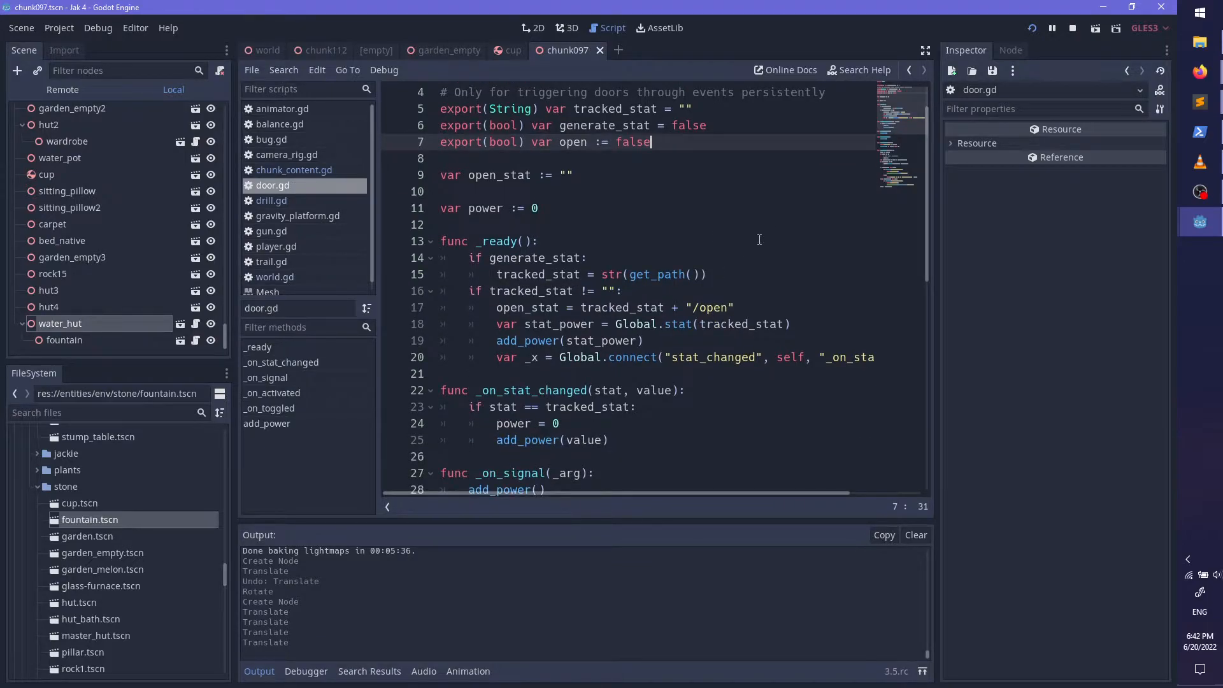
{"action": "scroll", "coordinate": [706, 358], "scroll_direction": "down", "scroll_amount": 1}
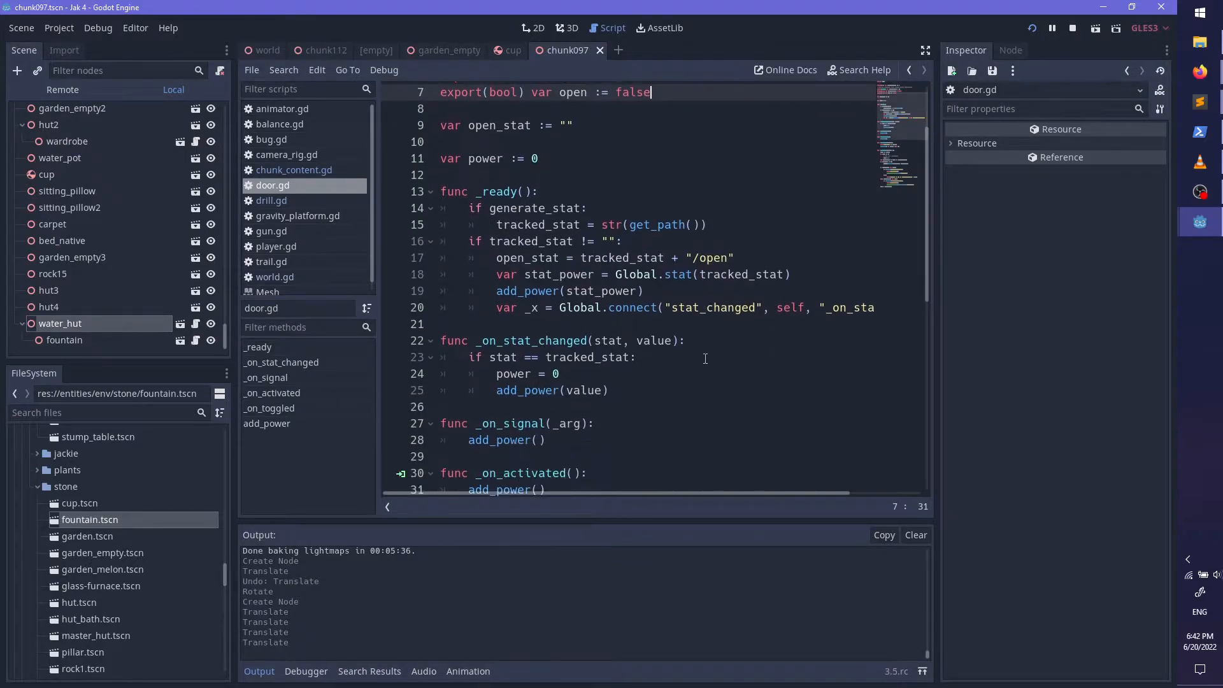
{"action": "left_click_drag", "start_coordinate": [742, 494], "coordinate": [658, 473]}
{"action": "left_click", "coordinate": [523, 323]}
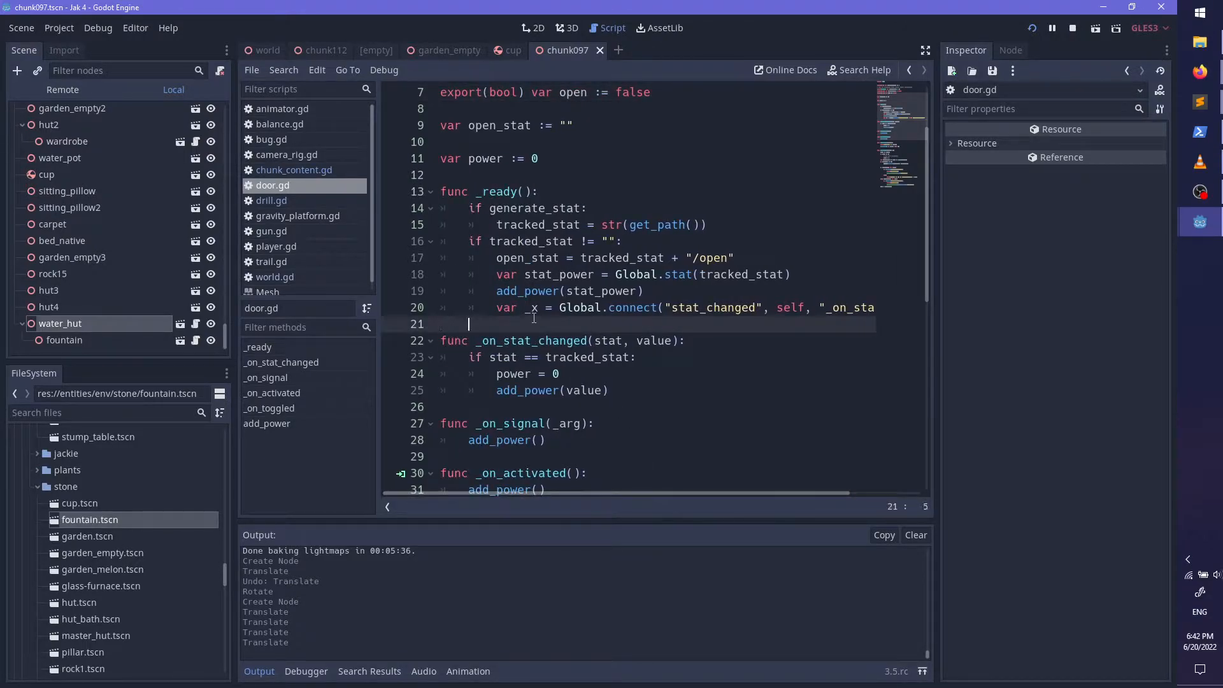
{"action": "type", "text": "if open:"}
{"action": "key", "text": "Return"}
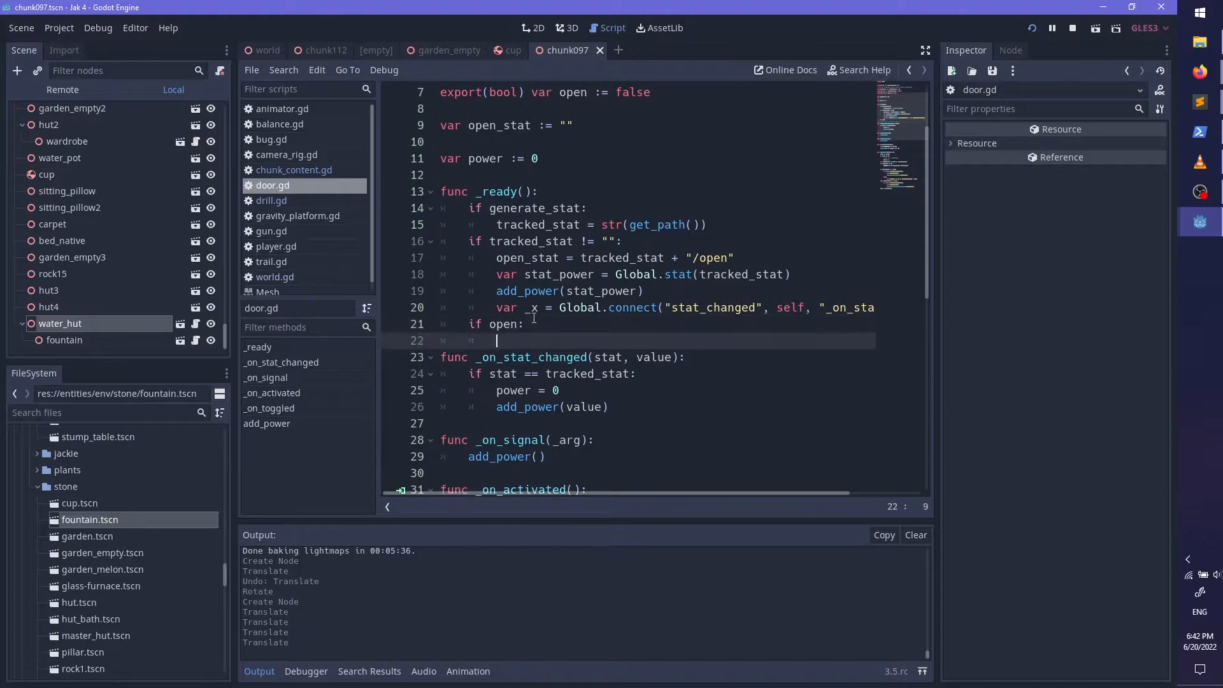
{"action": "scroll", "coordinate": [535, 317], "scroll_direction": "down", "scroll_amount": 9}
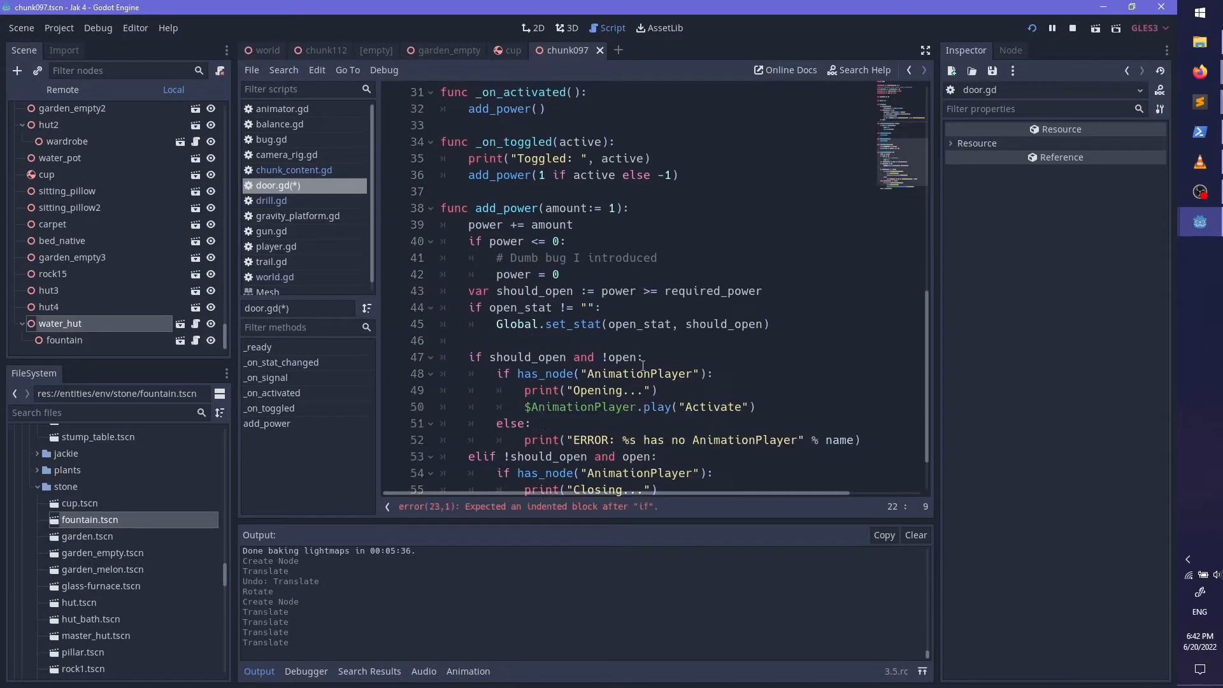
{"action": "scroll", "coordinate": [643, 366], "scroll_direction": "up", "scroll_amount": 11}
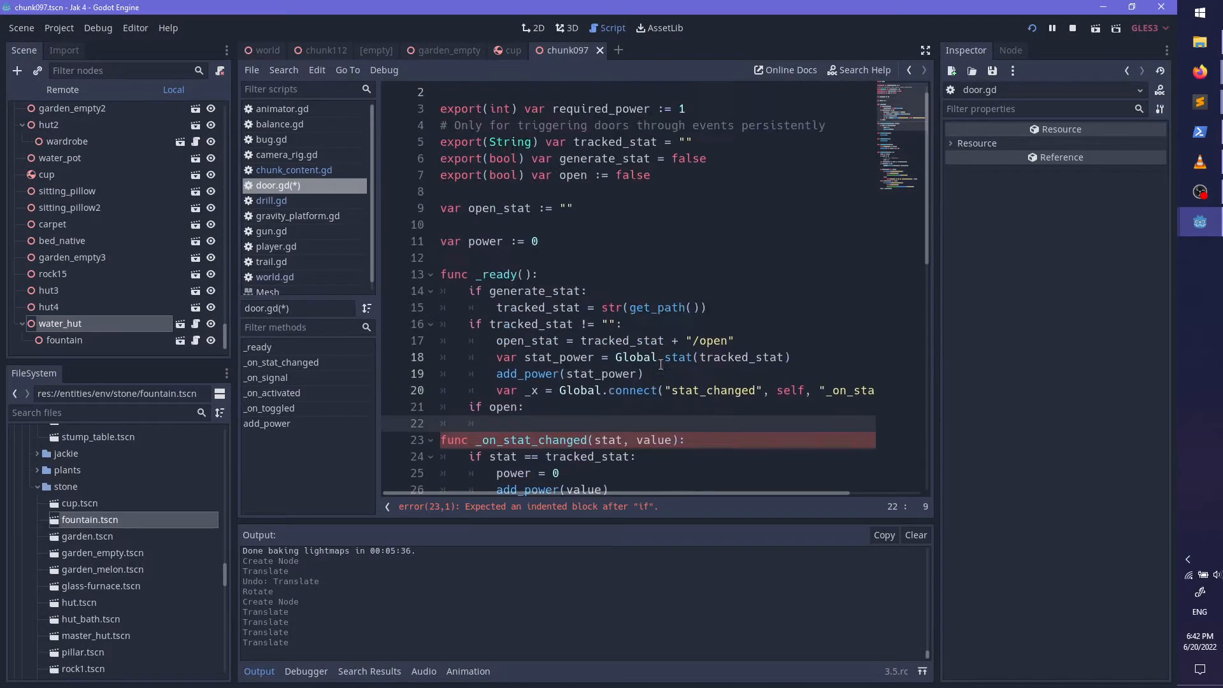
{"action": "type", "text": "add"}
{"action": "type", "text": ")"}
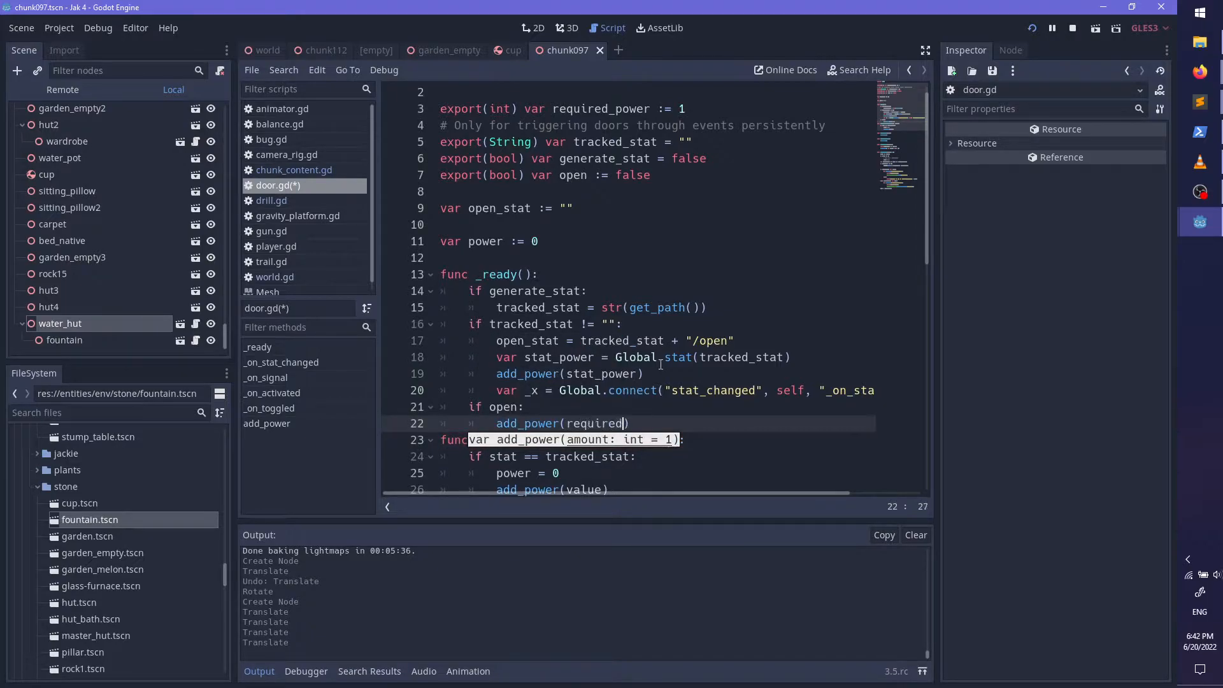
{"action": "key", "text": "End"}
{"action": "key", "text": "Return"}
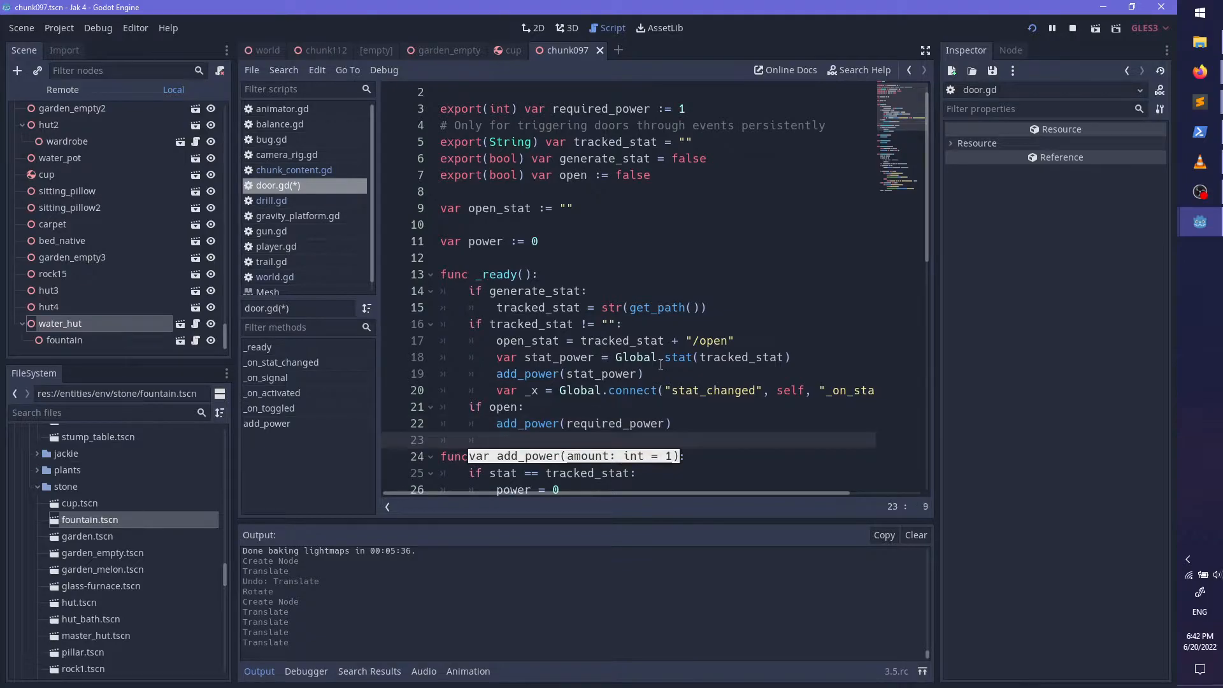
{"action": "key", "text": "ctrl+s"}
Step: Turn on the exported Open property for the water_hut node
{"action": "scroll", "coordinate": [661, 365], "scroll_direction": "down", "scroll_amount": 7}
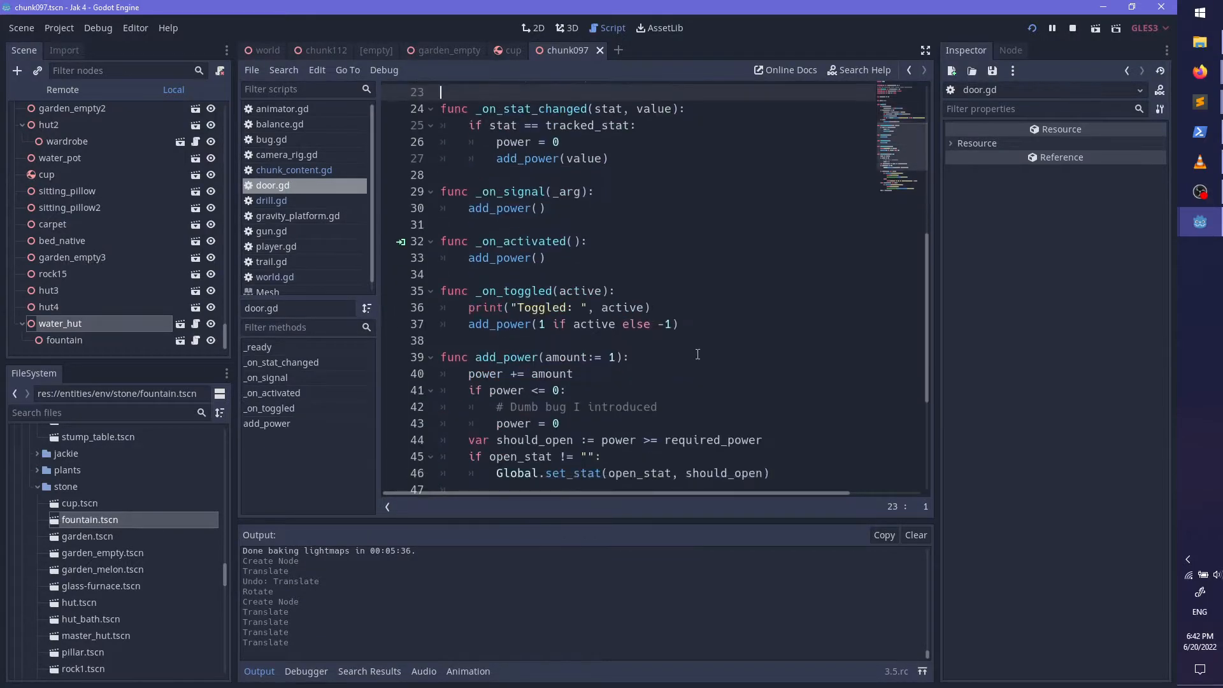
{"action": "left_click", "coordinate": [120, 324]}
{"action": "left_click", "coordinate": [109, 342]}
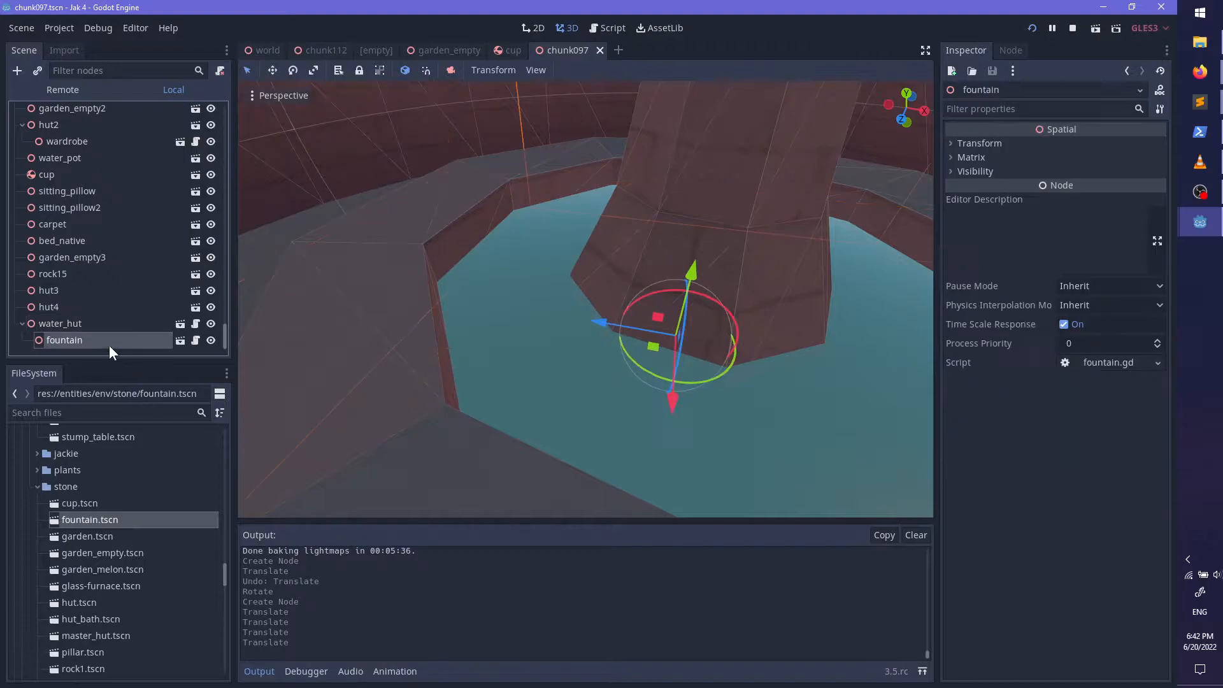
{"action": "left_click", "coordinate": [81, 326]}
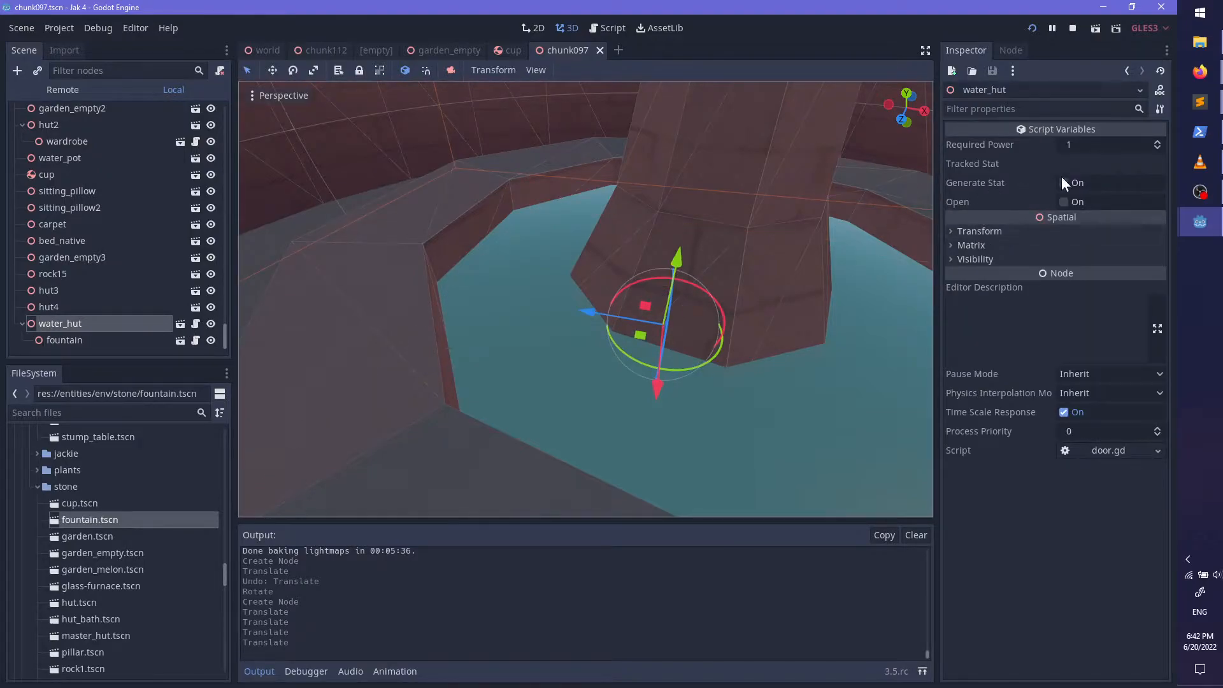
{"action": "left_click", "coordinate": [1064, 202]}
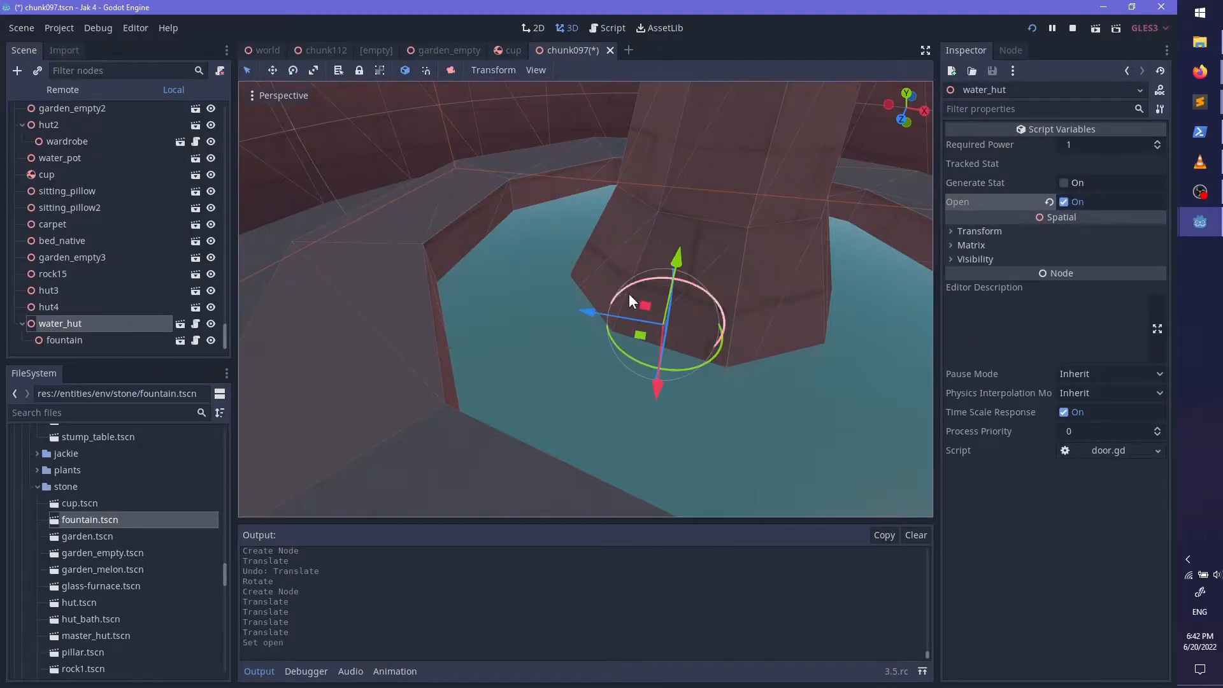
Step: Inspect how the fountain sits inside the water hut
{"action": "left_click", "coordinate": [111, 340]}
{"action": "scroll", "coordinate": [654, 328], "scroll_direction": "down", "scroll_amount": 15}
{"action": "middle_click_drag", "start_coordinate": [654, 327], "coordinate": [620, 358]}
{"action": "scroll", "coordinate": [697, 287], "scroll_direction": "up", "scroll_amount": 15}
{"action": "scroll", "coordinate": [621, 358], "scroll_direction": "down", "scroll_amount": 3}
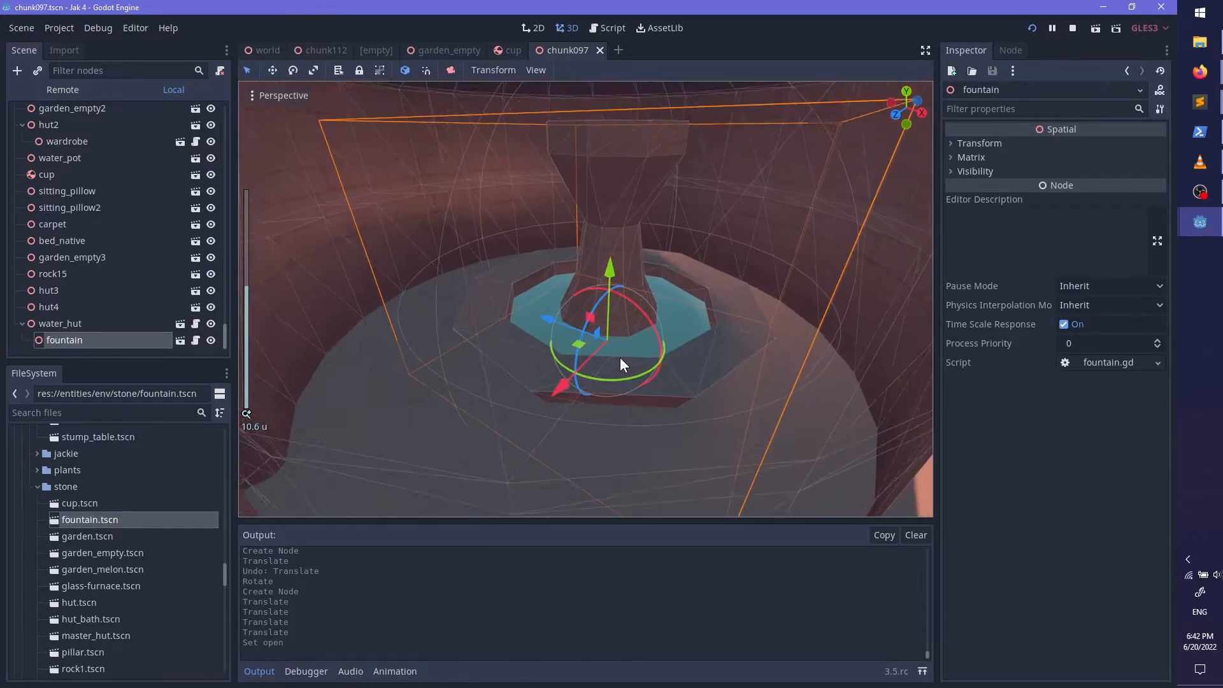
Step: Place a bug_pickup.tscn instance from the items folder beside the fountain inside the water hut
{"action": "left_click", "coordinate": [81, 345]}
{"action": "scroll", "coordinate": [142, 602], "scroll_direction": "down", "scroll_amount": 15}
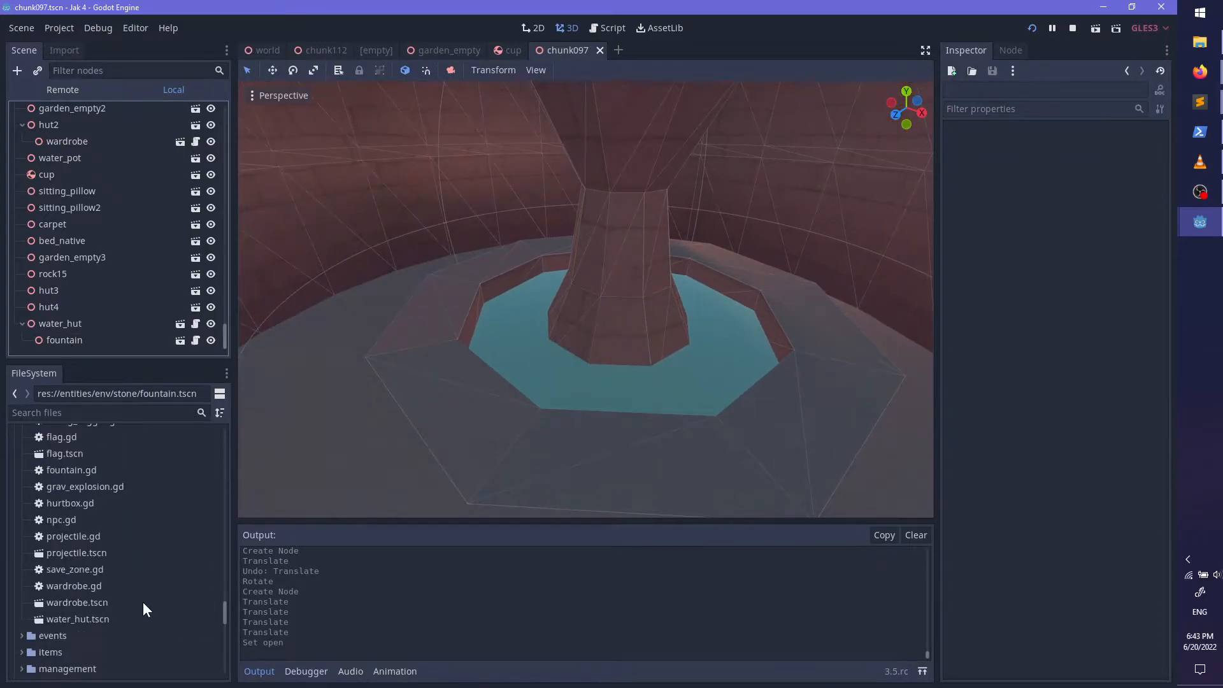
{"action": "scroll", "coordinate": [146, 599], "scroll_direction": "down", "scroll_amount": 10}
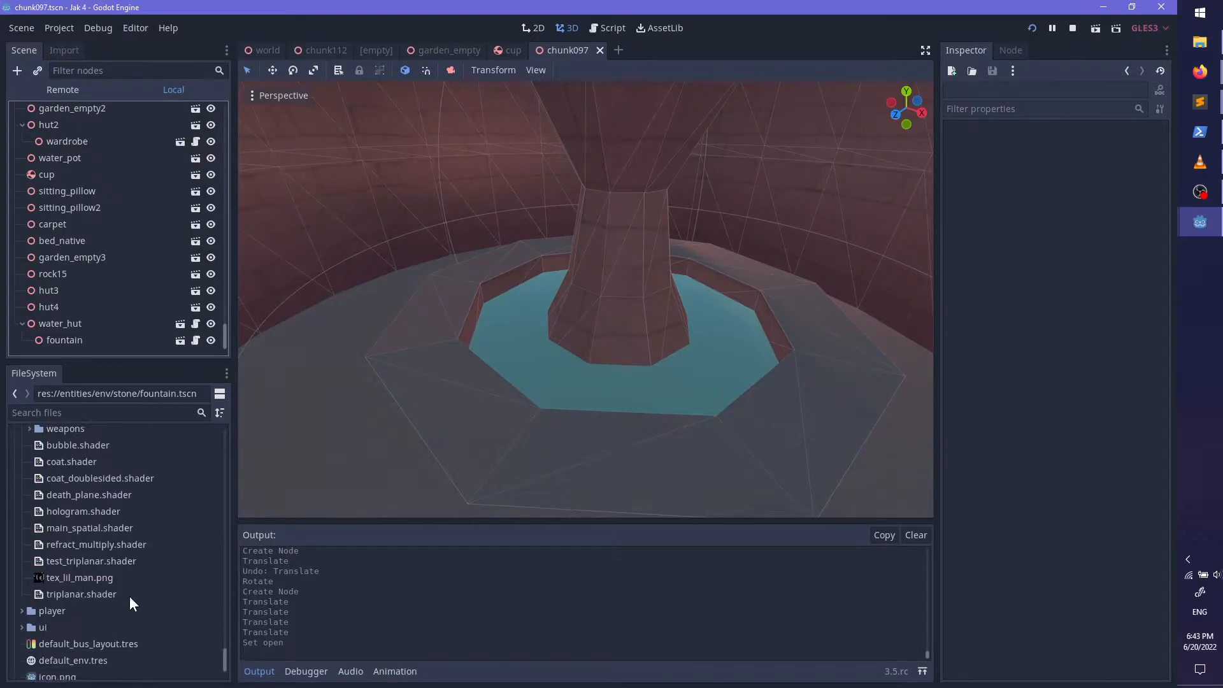
{"action": "scroll", "coordinate": [129, 597], "scroll_direction": "up", "scroll_amount": 10}
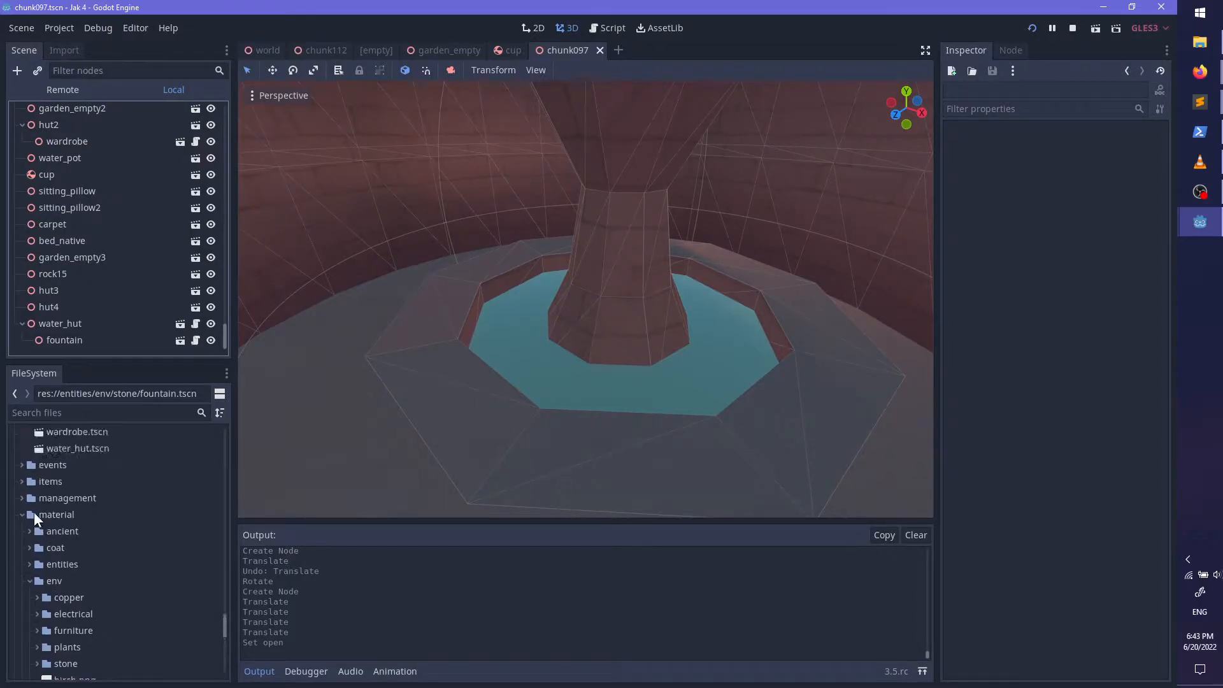
{"action": "left_click", "coordinate": [23, 482]}
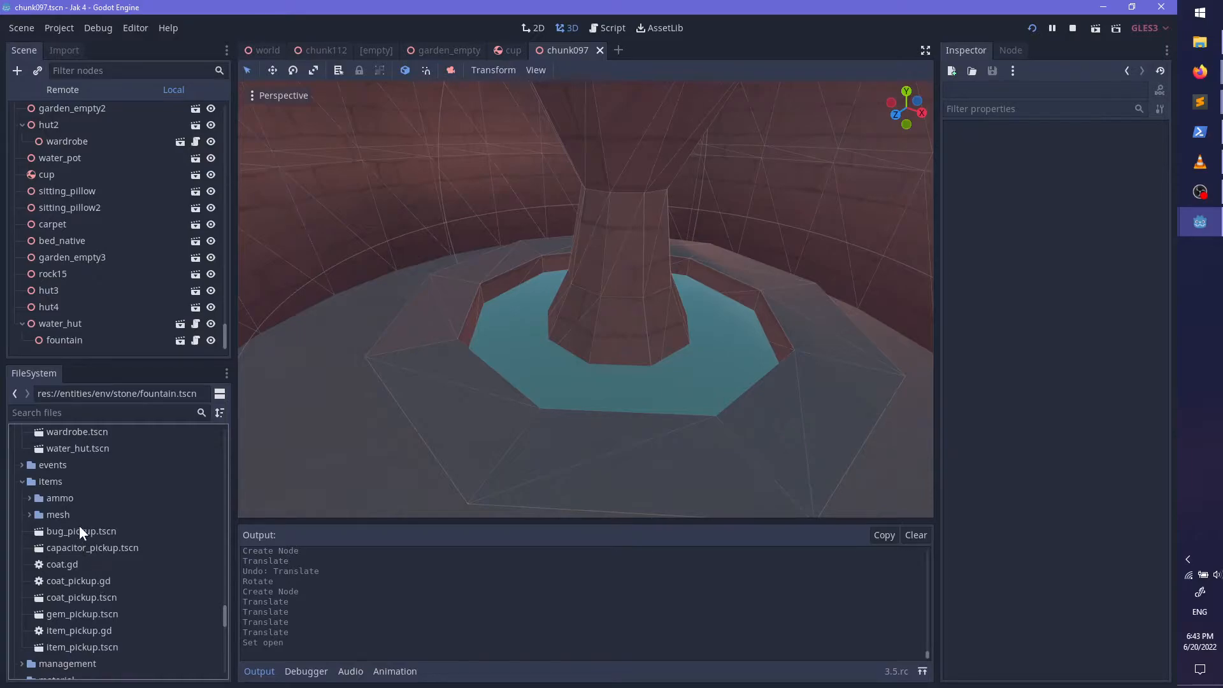
{"action": "left_click_drag", "start_coordinate": [79, 529], "coordinate": [616, 456]}
Step: Place two more bug_pickup.tscn instances on the fountain, one on the upper bowl and one near the pool's edge
{"action": "middle_click_drag", "start_coordinate": [634, 401], "coordinate": [590, 242], "text": "shift"}
{"action": "scroll", "coordinate": [589, 242], "scroll_direction": "up", "scroll_amount": 4}
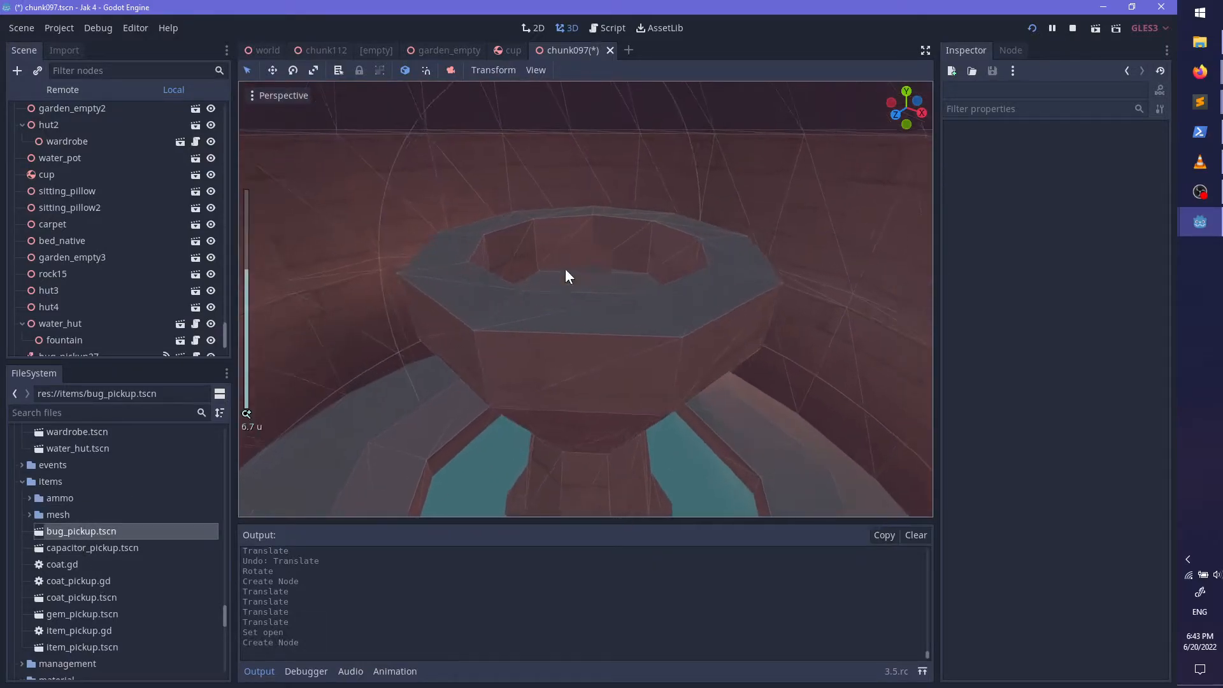
{"action": "left_click_drag", "start_coordinate": [121, 530], "coordinate": [507, 325]}
{"action": "middle_click_drag", "start_coordinate": [587, 329], "coordinate": [424, 441]}
{"action": "left_click_drag", "start_coordinate": [563, 416], "coordinate": [565, 397]}
{"action": "left_click", "coordinate": [565, 397]}
{"action": "middle_click_drag", "start_coordinate": [561, 392], "coordinate": [566, 361], "text": "shift"}
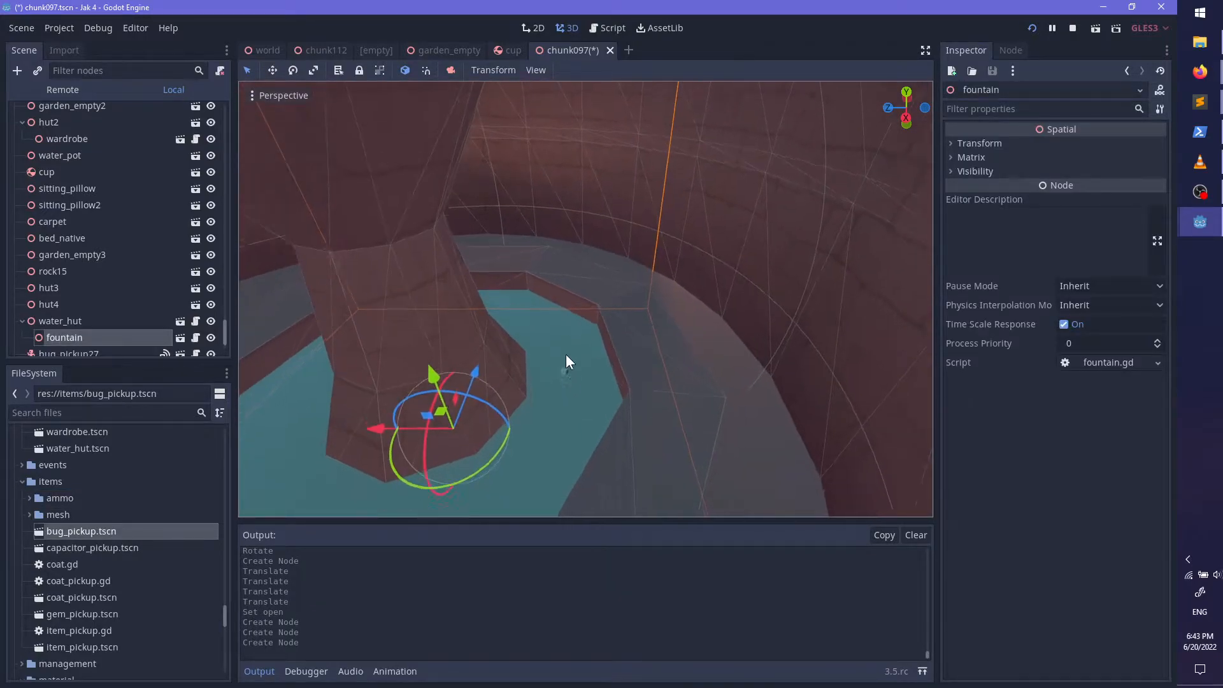
Step: Raise the bug pickup at the pool's edge, rotate it and shift it sideways
{"action": "scroll", "coordinate": [94, 276], "scroll_direction": "down", "scroll_amount": 2}
{"action": "left_click", "coordinate": [87, 337]}
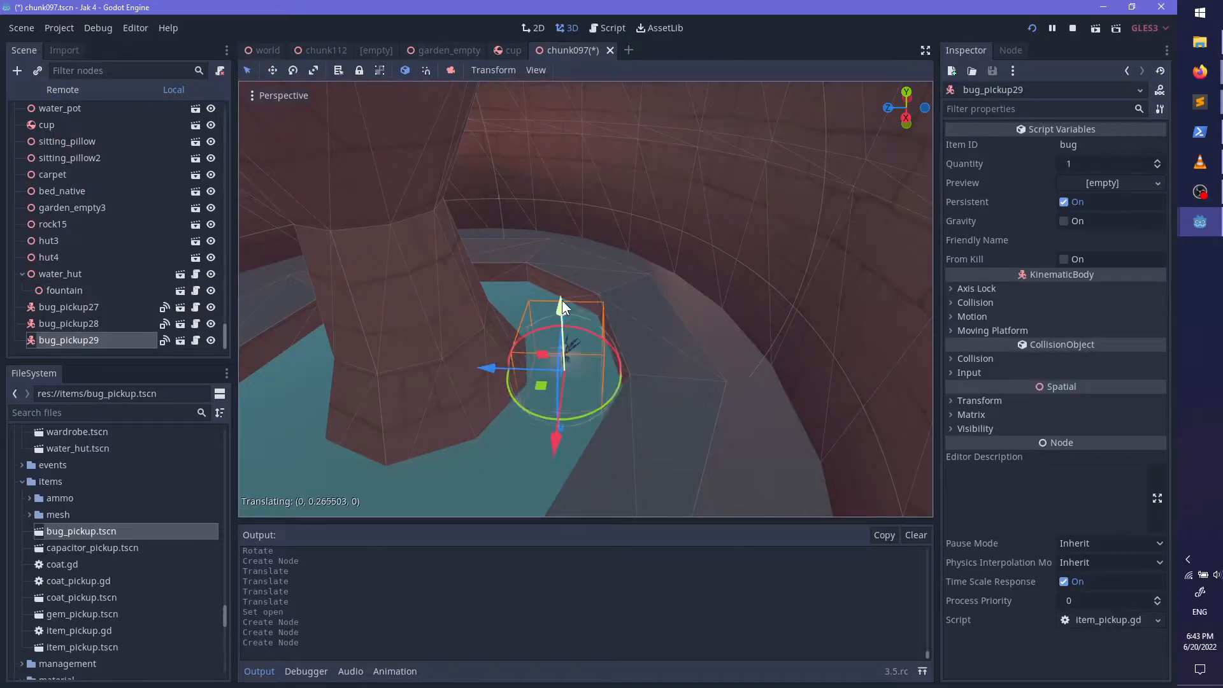
{"action": "left_click_drag", "start_coordinate": [583, 394], "coordinate": [627, 325]}
{"action": "scroll", "coordinate": [649, 243], "scroll_direction": "down", "scroll_amount": 6}
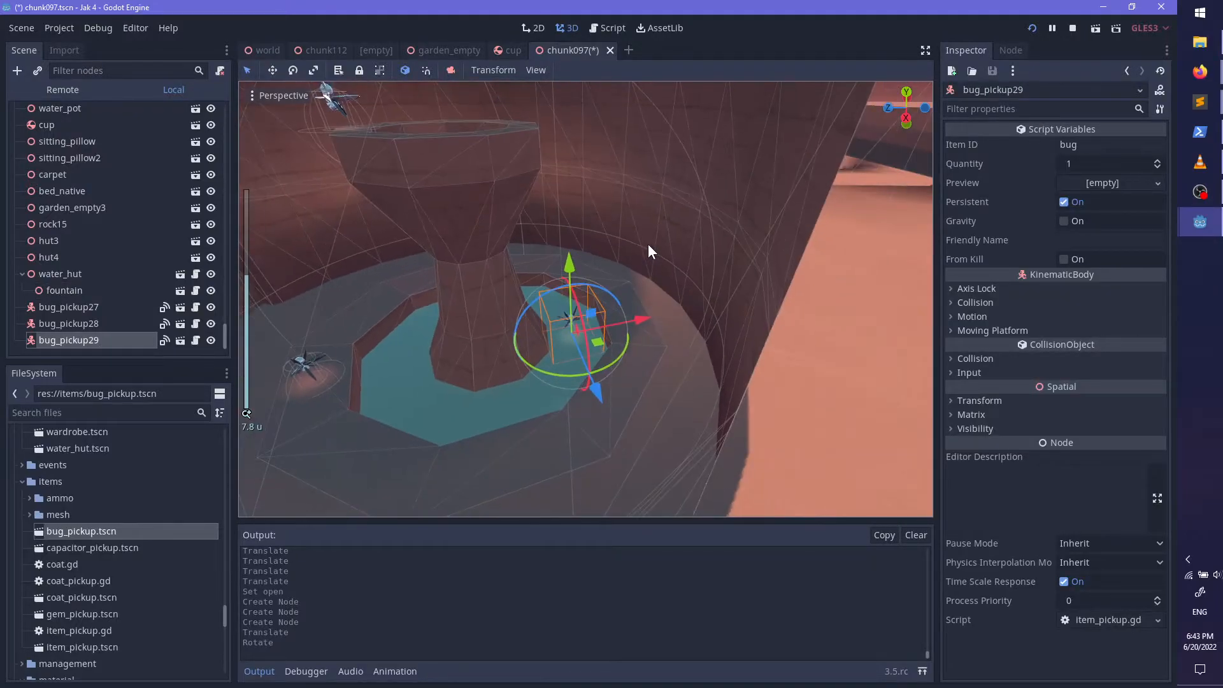
{"action": "middle_click_drag", "start_coordinate": [648, 244], "coordinate": [772, 275]}
{"action": "mouse_move", "coordinate": [625, 324]}
{"action": "left_mouse_down"}
{"action": "mouse_move", "coordinate": [668, 361]}
{"action": "mouse_move", "coordinate": [608, 323]}
{"action": "left_mouse_up"}
Step: Duplicate the pool-edge bug pickup, then move the copy away from the original, raise it and rotate it
{"action": "key", "text": "ctrl+d"}
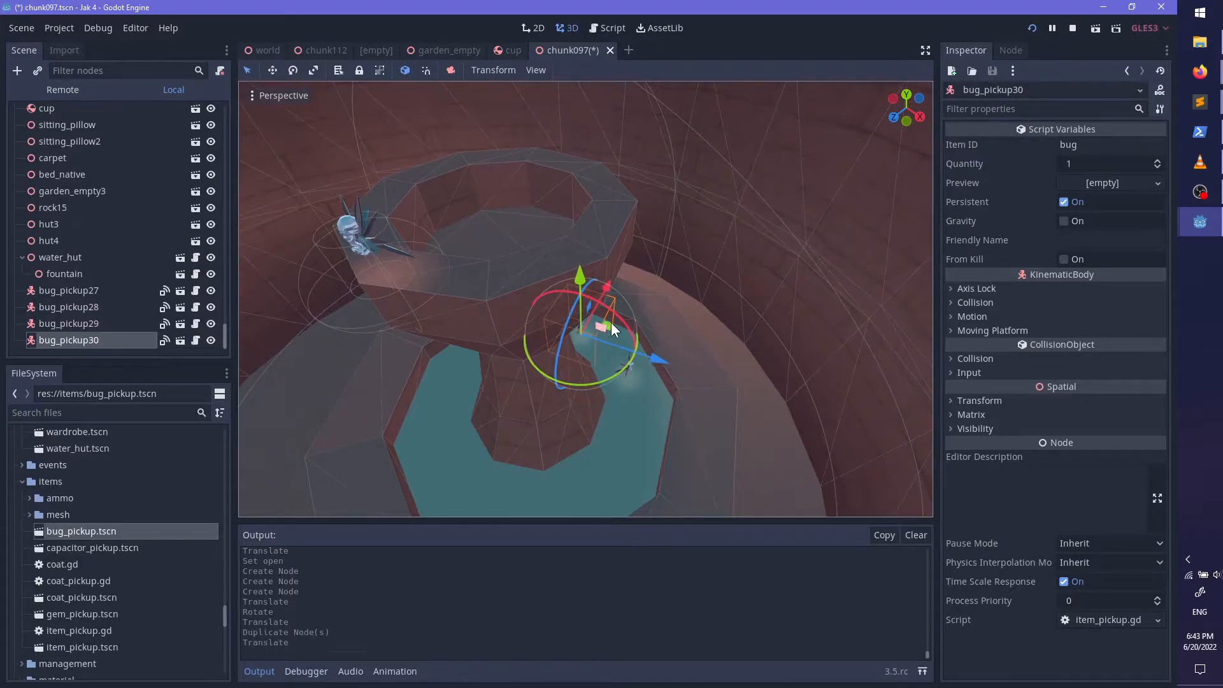
{"action": "middle_click_drag", "start_coordinate": [608, 323], "coordinate": [576, 297]}
{"action": "scroll", "coordinate": [574, 289], "scroll_direction": "up", "scroll_amount": 7}
{"action": "left_click_drag", "start_coordinate": [575, 290], "coordinate": [570, 232]}
{"action": "left_click_drag", "start_coordinate": [578, 342], "coordinate": [743, 245]}
{"action": "scroll", "coordinate": [695, 268], "scroll_direction": "down", "scroll_amount": 15}
{"action": "middle_click_drag", "start_coordinate": [690, 274], "coordinate": [777, 296]}
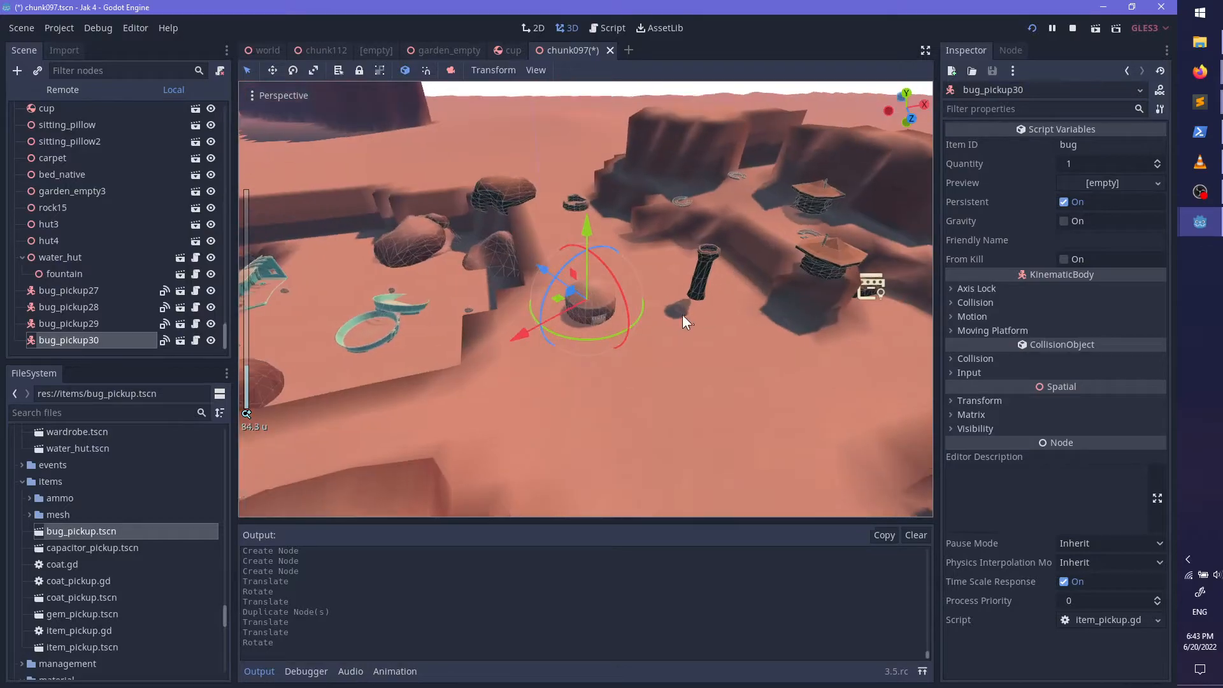
Step: Save the chunk097 scene and switch to the running game to test the level
{"action": "scroll", "coordinate": [638, 309], "scroll_direction": "up", "scroll_amount": 8}
{"action": "left_click", "coordinate": [584, 317]}
{"action": "key", "text": "ctrl+s"}
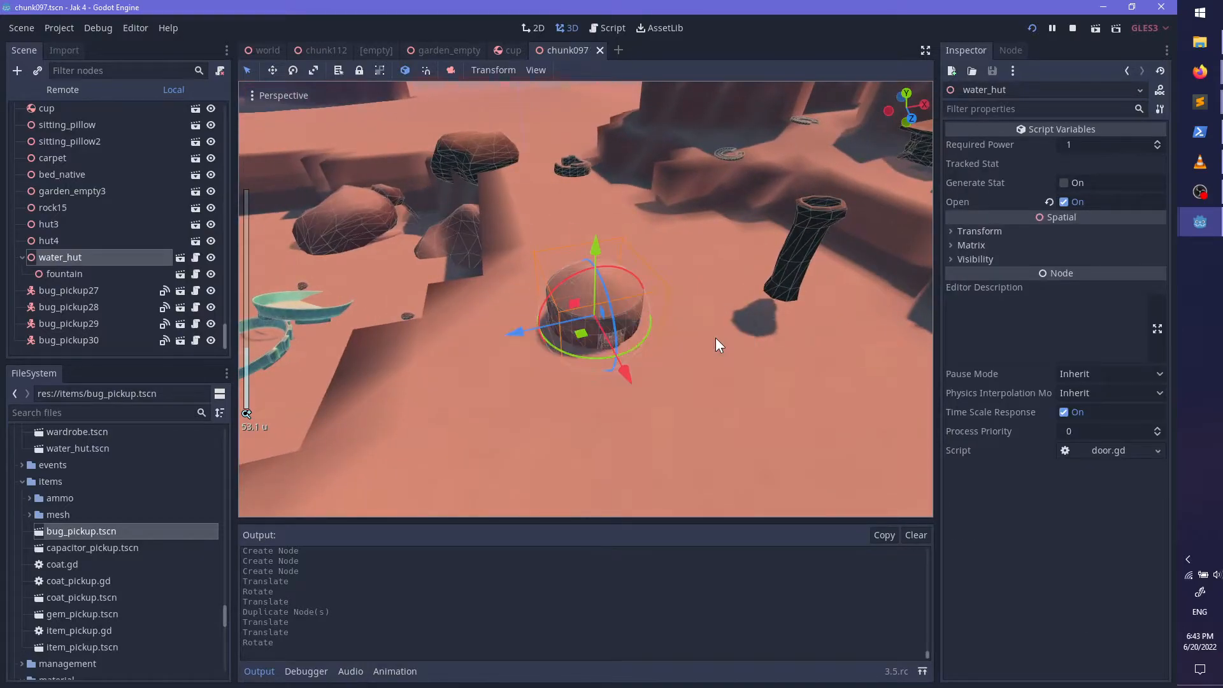
{"action": "scroll", "coordinate": [716, 337], "scroll_direction": "down", "scroll_amount": 6}
{"action": "key", "text": "F5"}
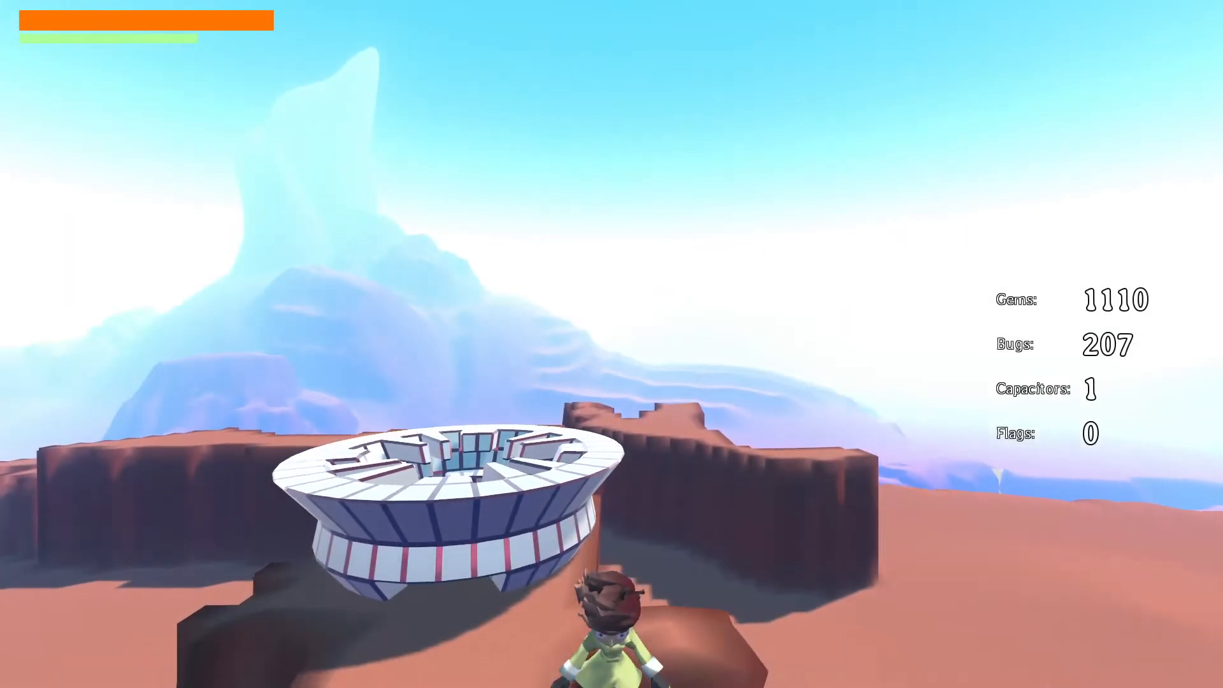
{"action": "key", "text": "Escape"}
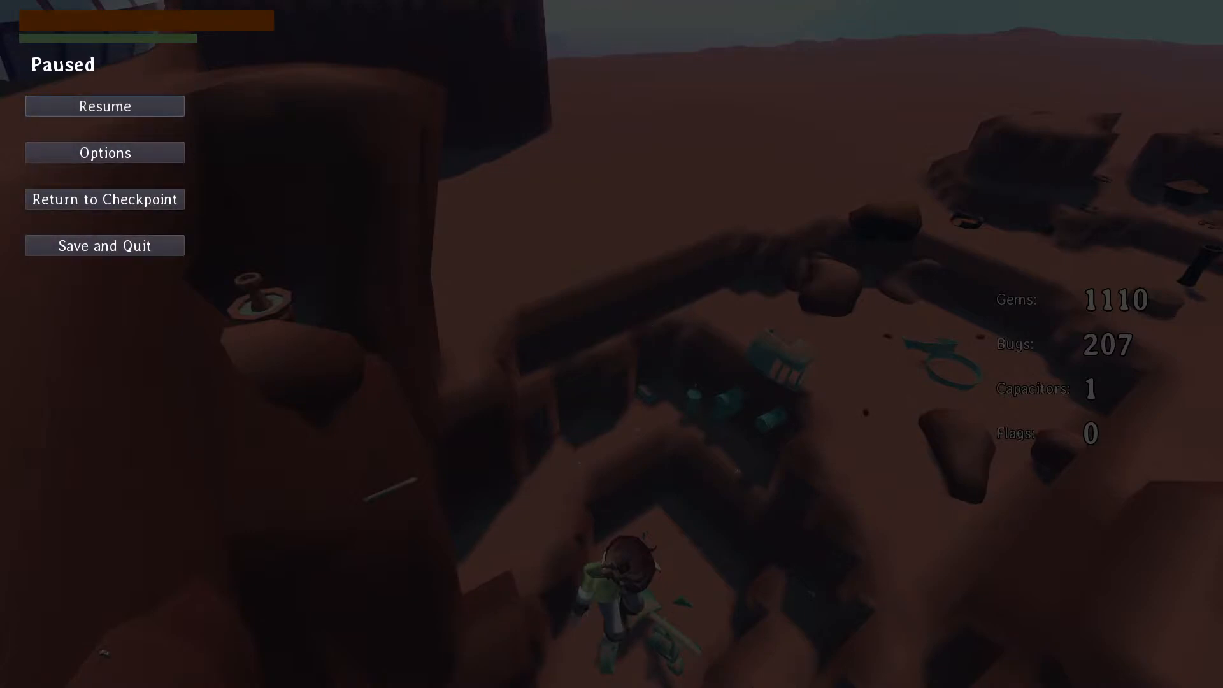
{"action": "left_click", "coordinate": [172, 105]}
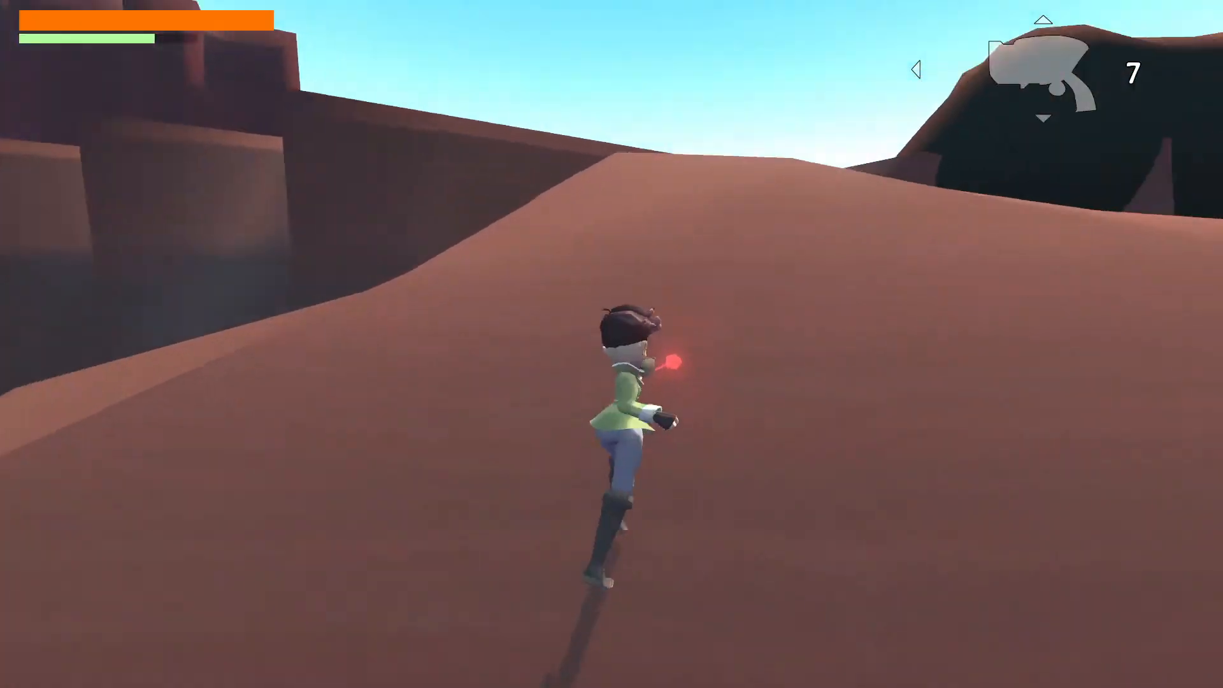
{"action": "key", "text": "Escape"}
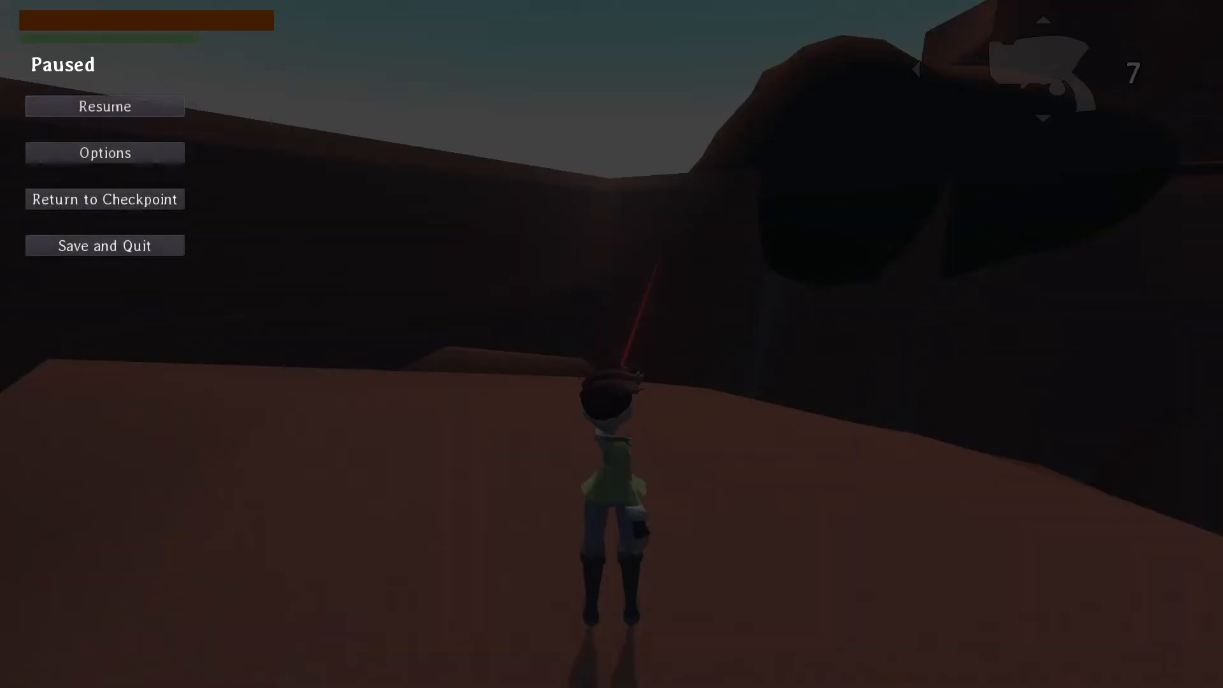
{"action": "key", "text": "alt+Tab"}
{"action": "key", "text": "alt+Tab"}
{"action": "key", "text": "alt+Tab"}
{"action": "key", "text": "alt+Tab"}
{"action": "key", "text": "alt+Tab"}
{"action": "key", "text": "alt+Tab"}
{"action": "key", "text": "alt+Tab"}
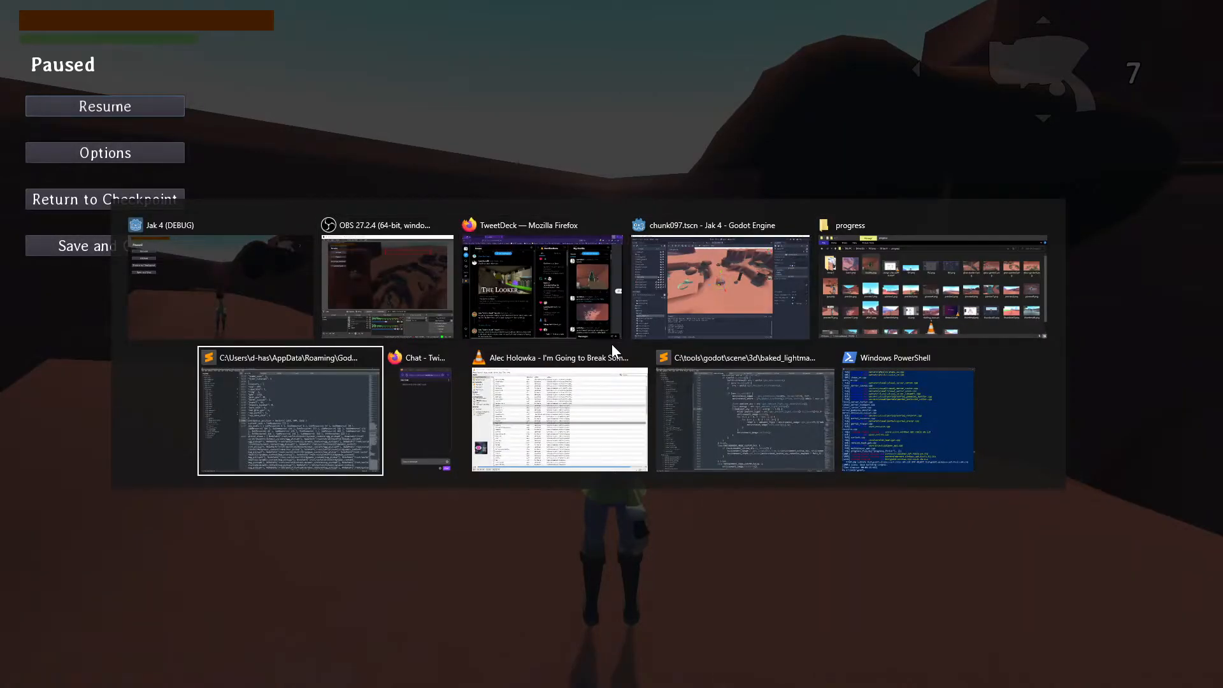
{"action": "key", "text": "Escape"}
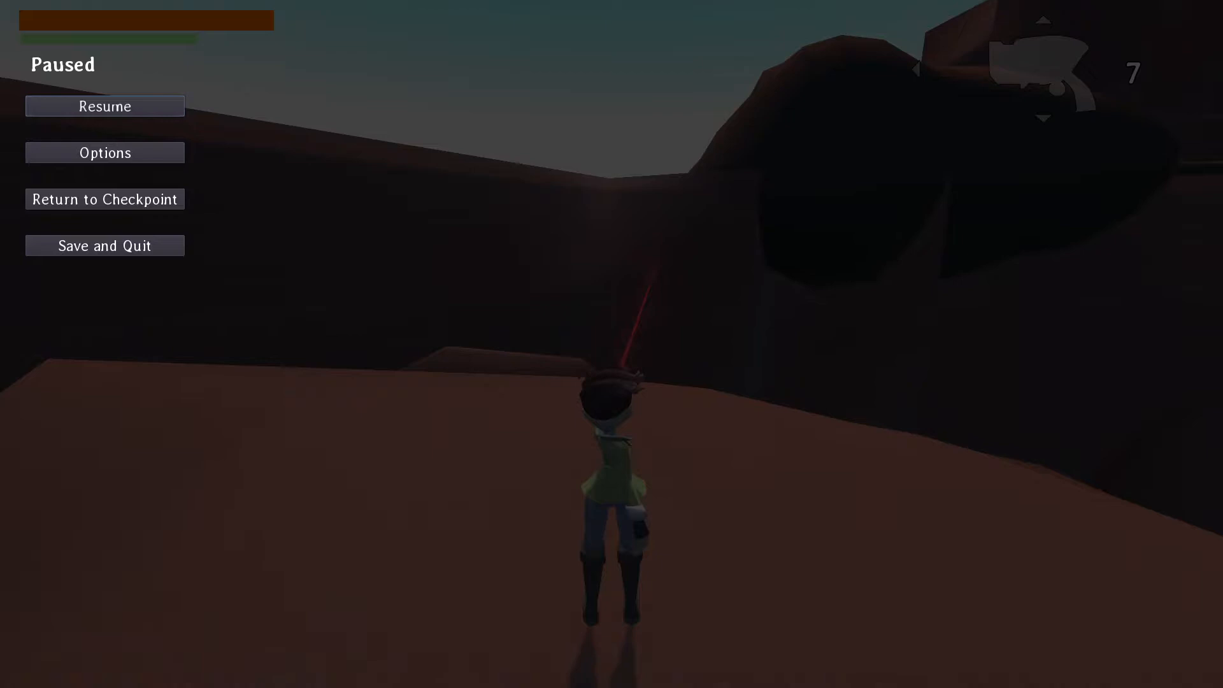
{"action": "key", "text": "alt+Tab"}
{"action": "key", "text": "Escape"}
{"action": "left_click", "coordinate": [156, 112]}
Step: Playtest the level by firing the pistol, running along the ridge and jumping over the large rocks past the broken clay ring
{"action": "key", "text": "w"}
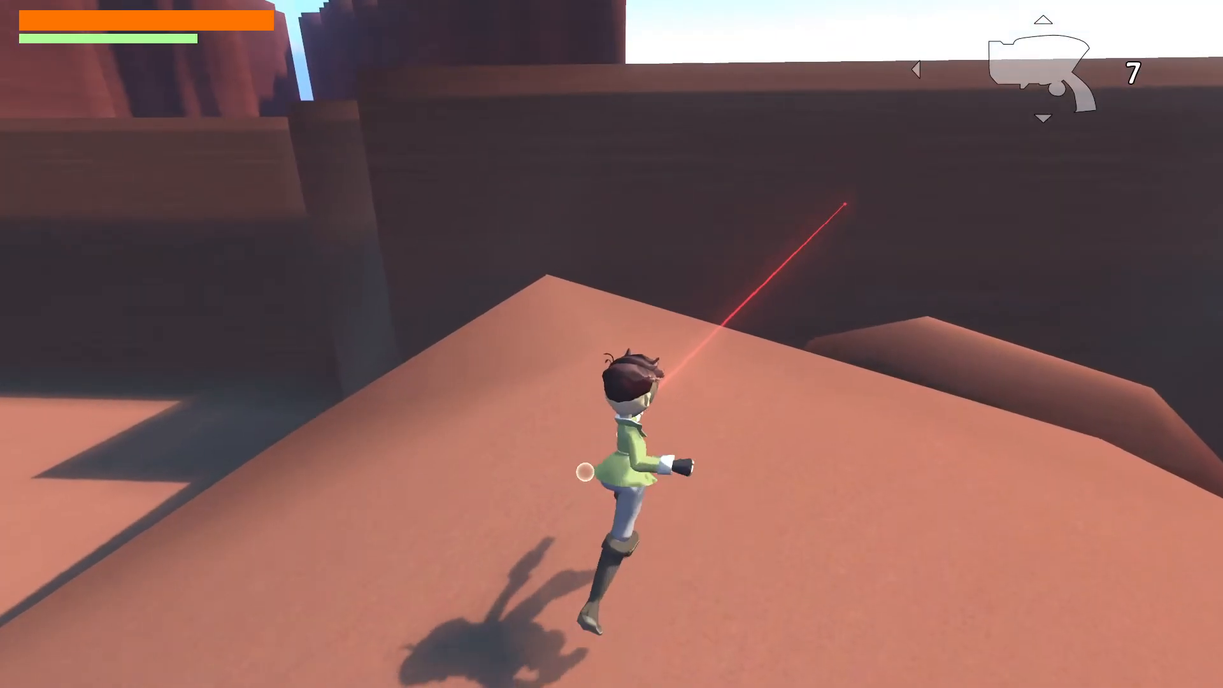
{"action": "key", "text": "space"}
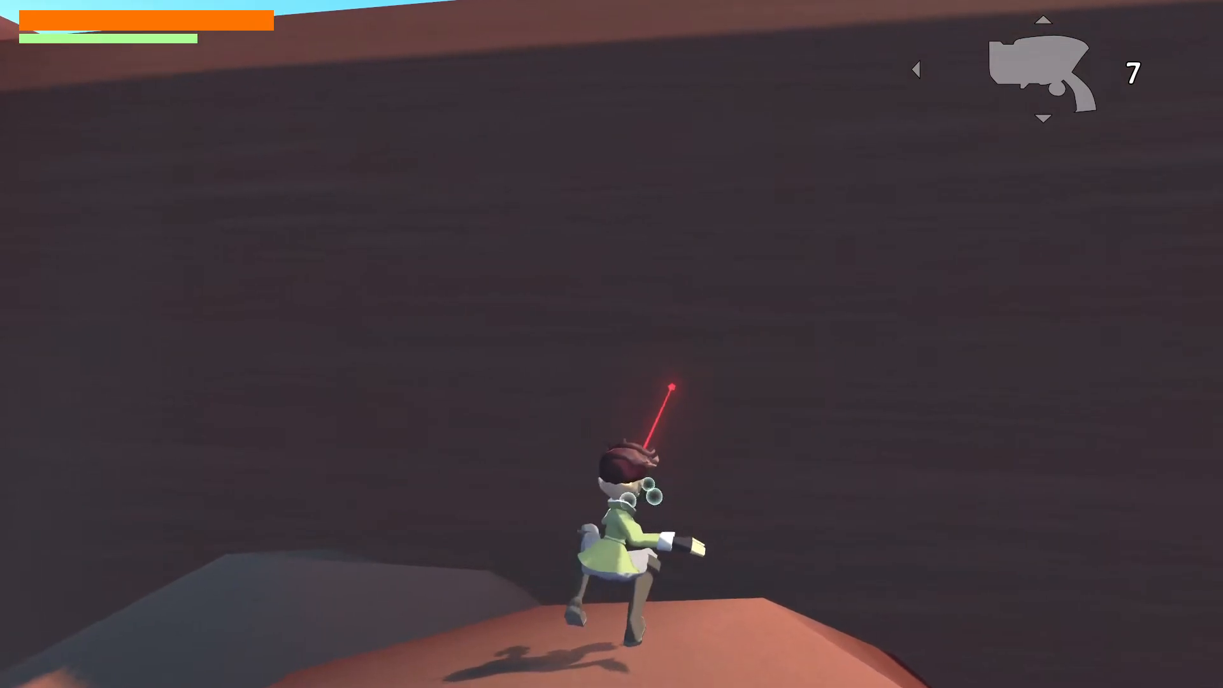
{"action": "key", "text": "space"}
{"action": "left_click", "coordinate": [612, 344]}
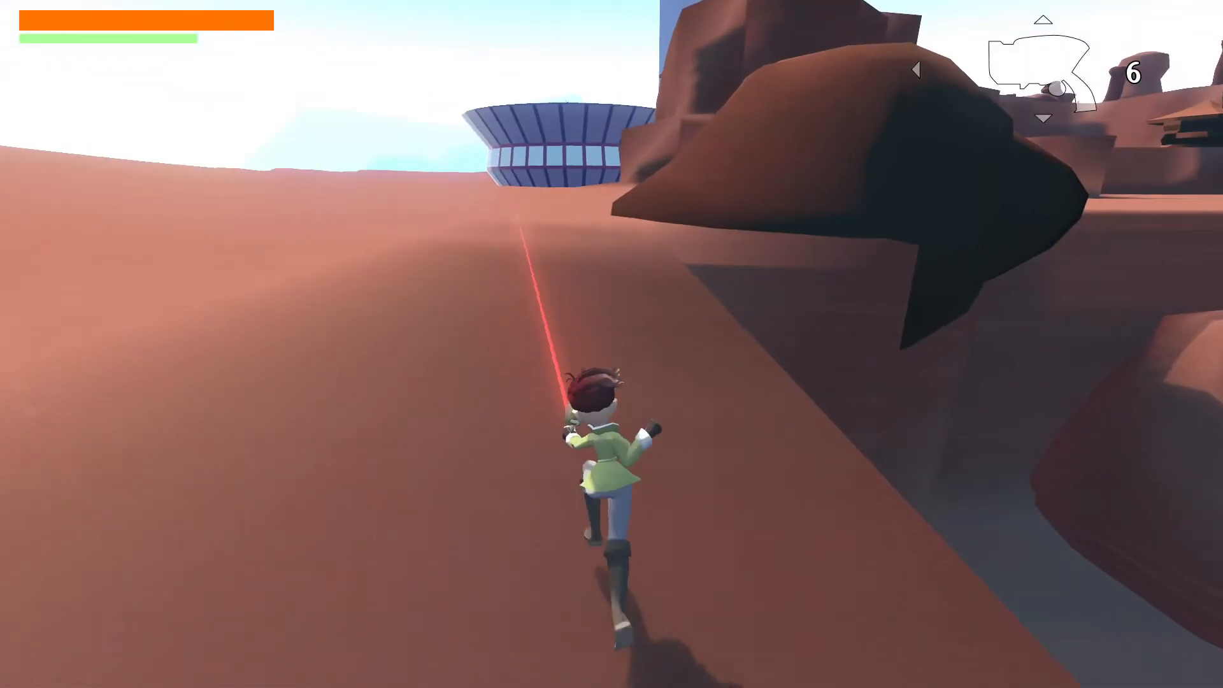
{"action": "key", "text": "w"}
{"action": "key", "text": "space"}
{"action": "key", "text": "space"}
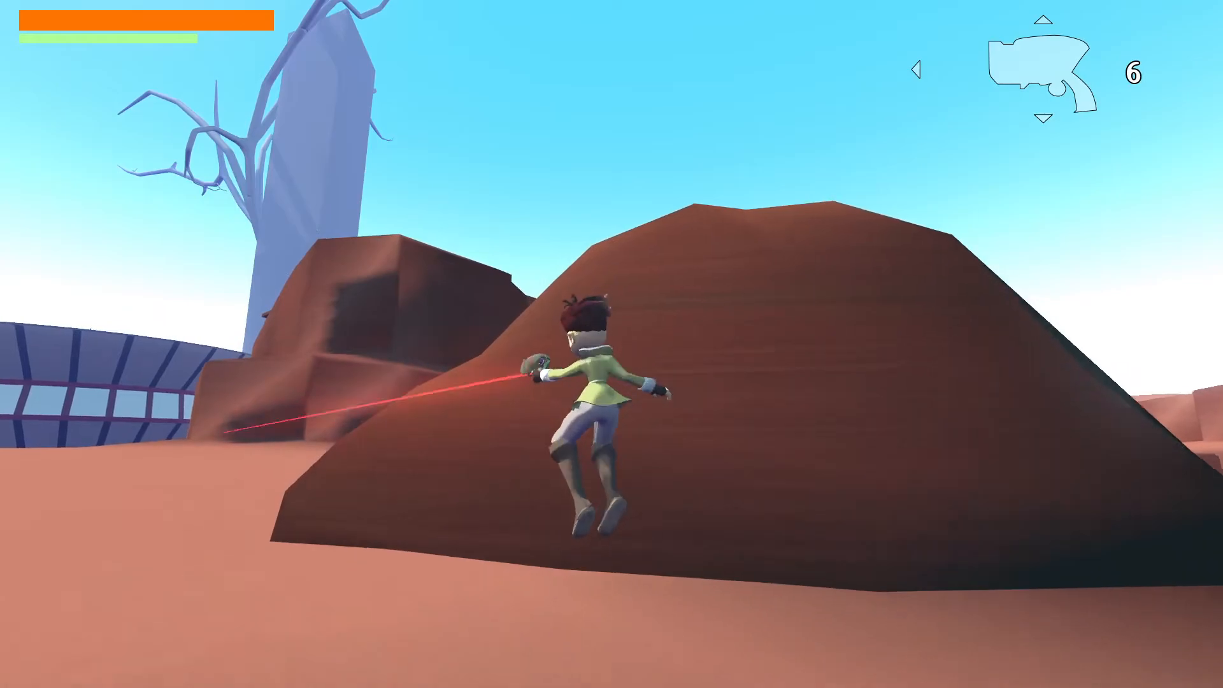
{"action": "key", "text": "w"}
{"action": "key", "text": "space"}
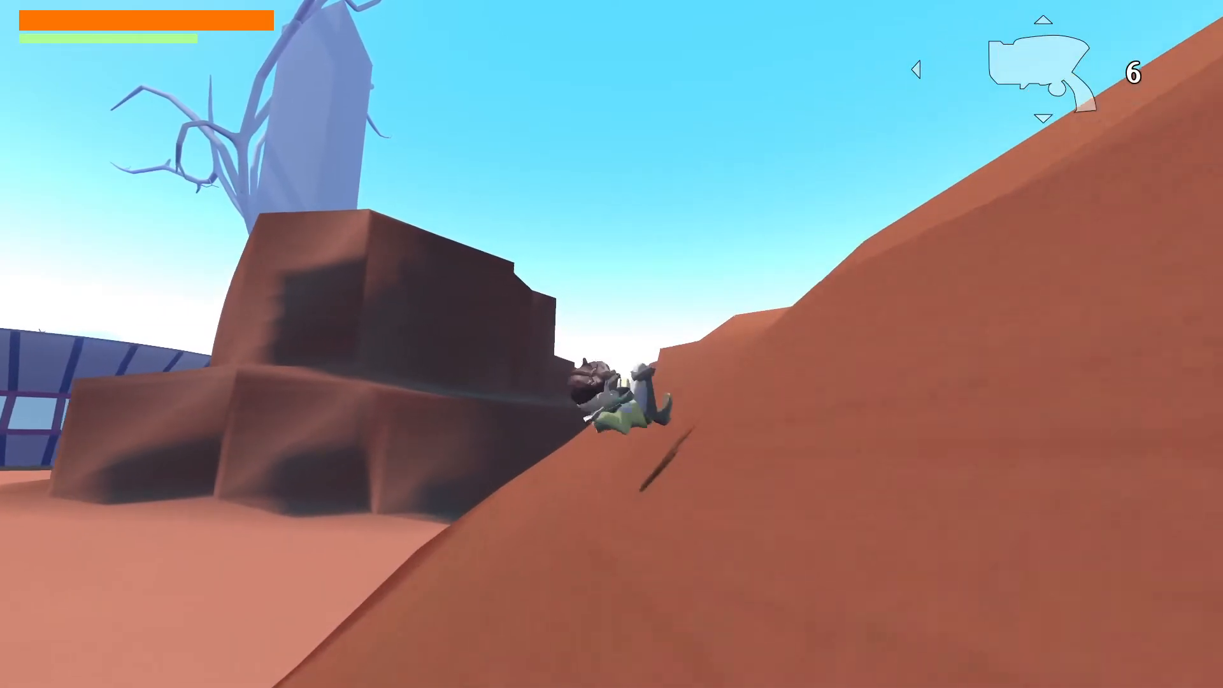
{"action": "key", "text": "space"}
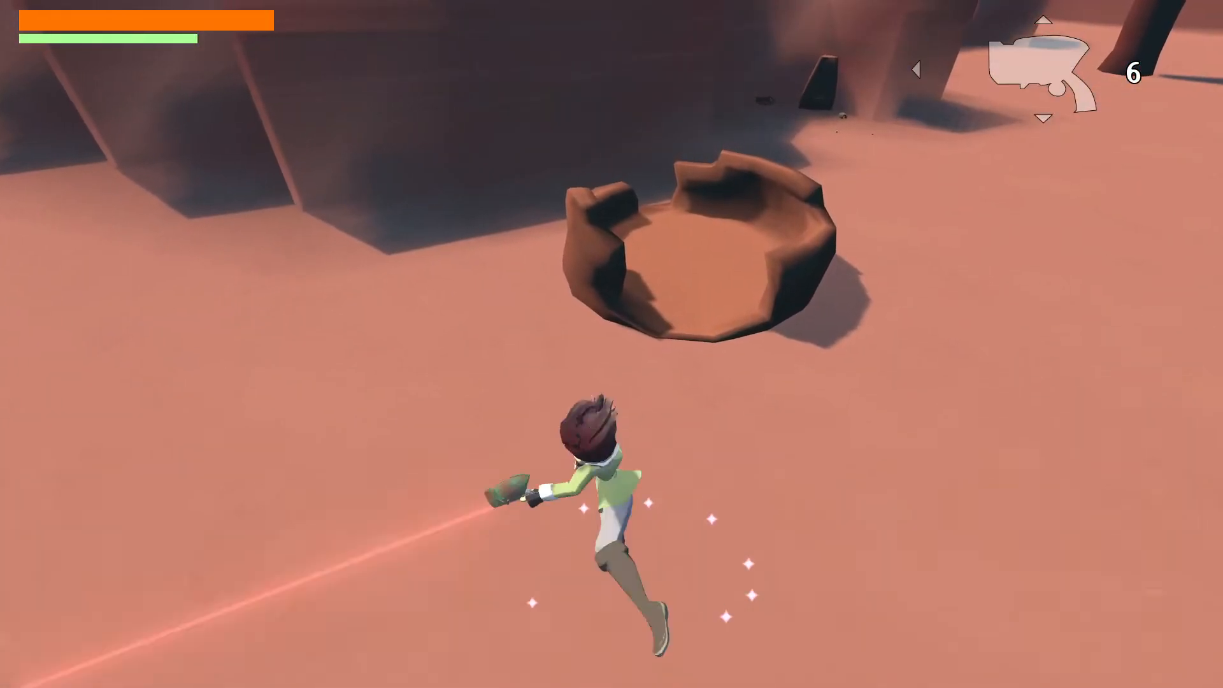
{"action": "key", "text": "w"}
{"action": "key", "text": "space"}
{"action": "key", "text": "w"}
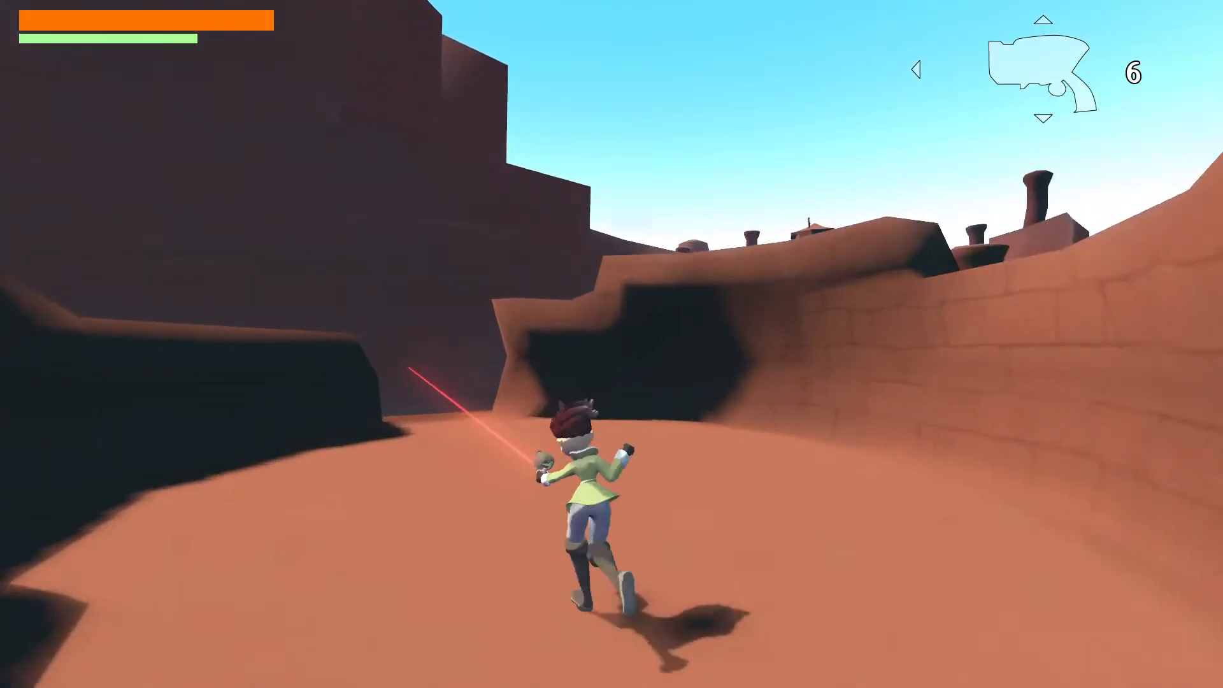
{"action": "key", "text": "Left"}
{"action": "key", "text": "s"}
{"action": "key", "text": "Escape"}
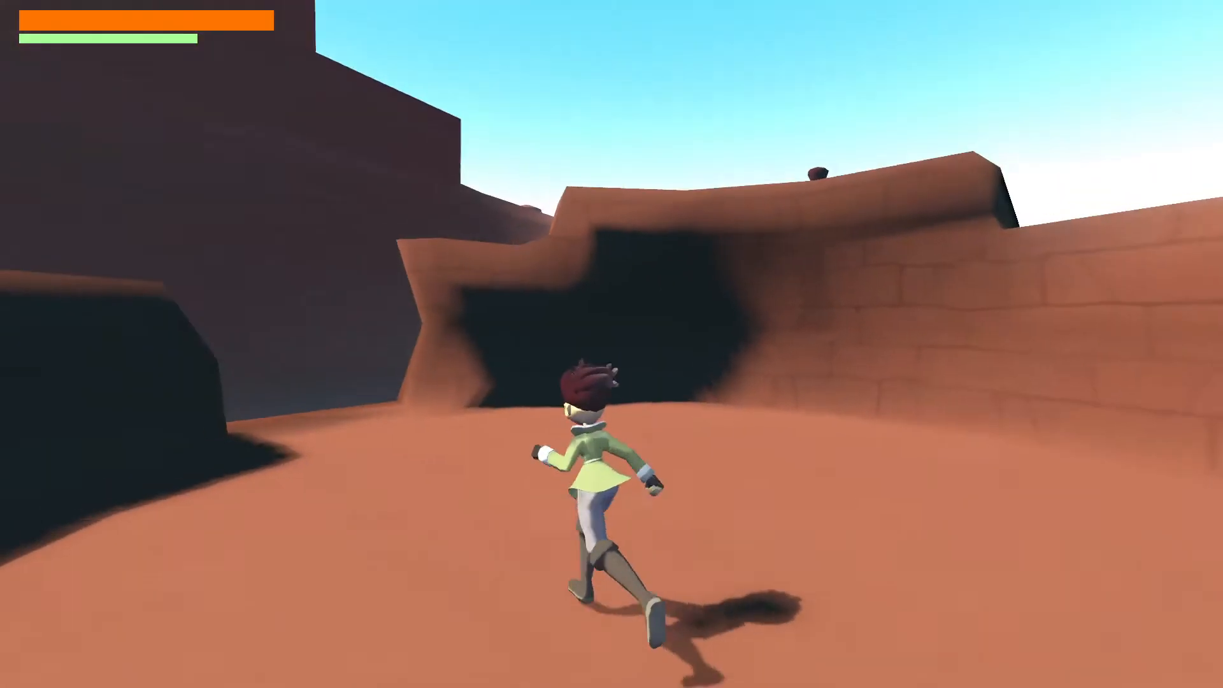
Step: Check whether the character can reach and climb the tall dark rock beside the shaded cliff wall
{"action": "key", "text": "w"}
{"action": "key", "text": "space"}
{"action": "key", "text": "w"}
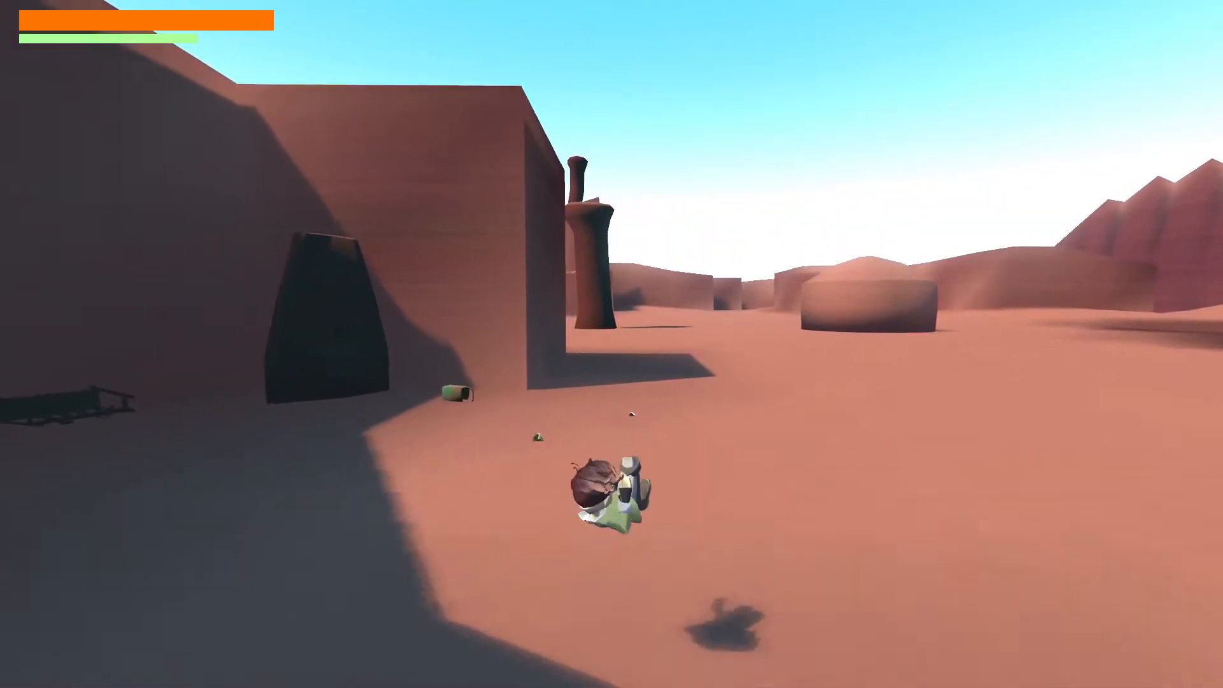
{"action": "key", "text": "w"}
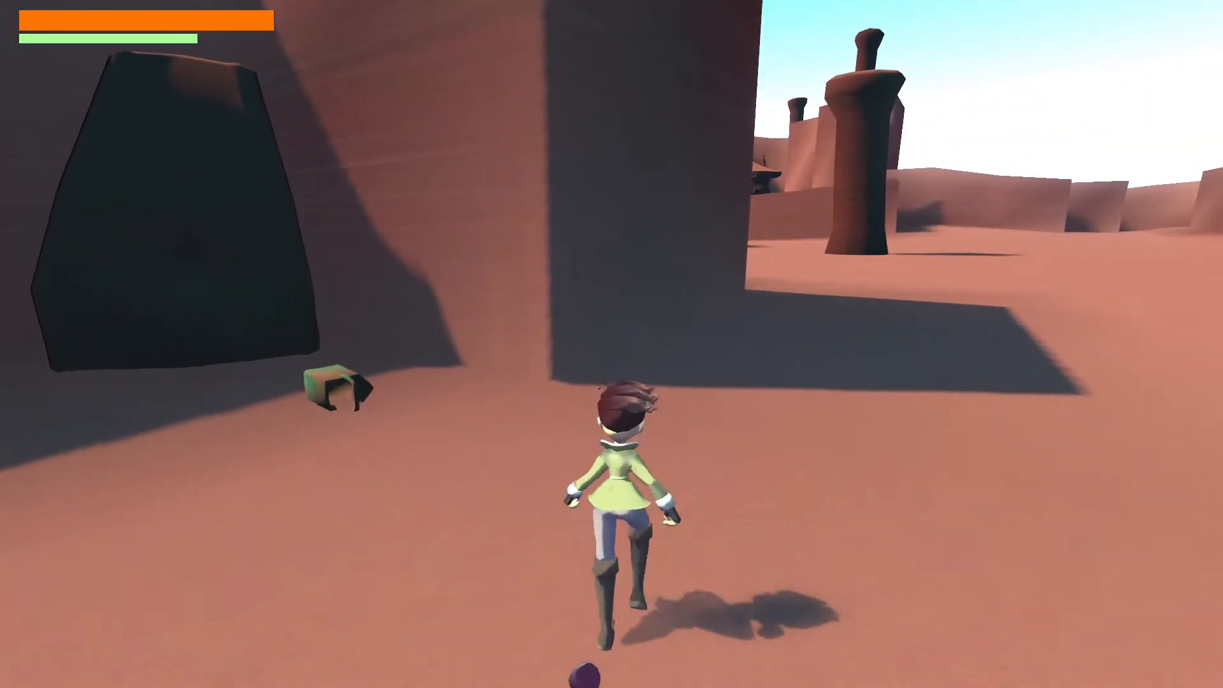
{"action": "key", "text": "a"}
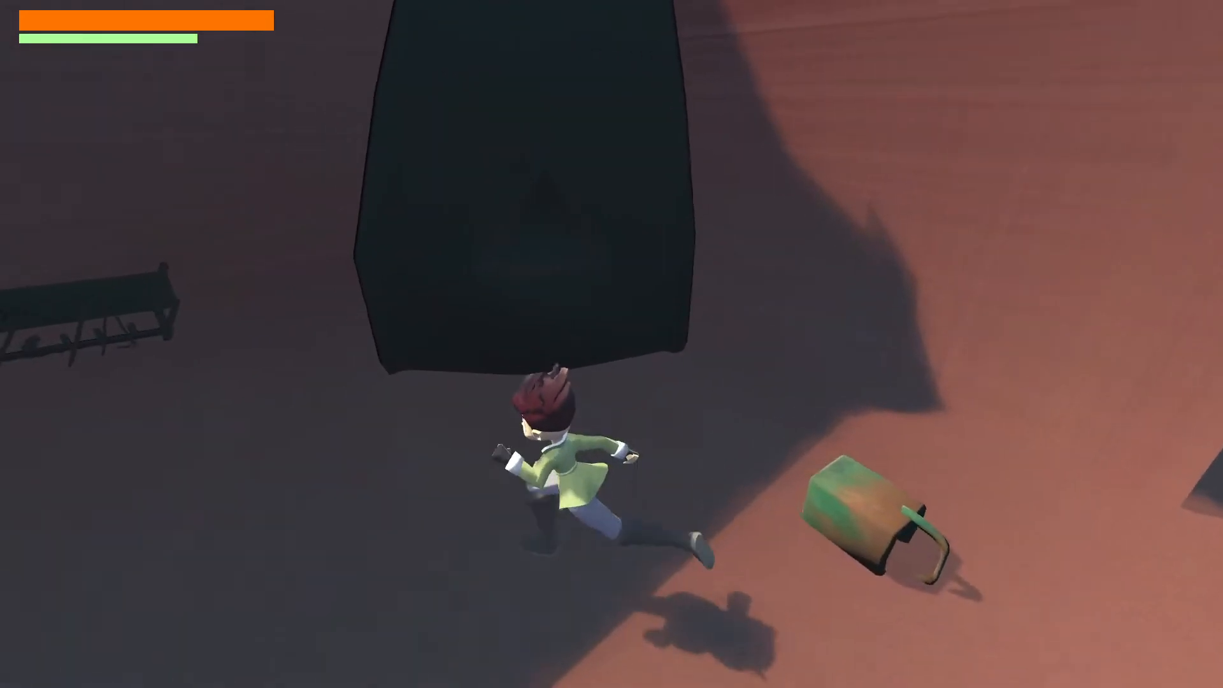
{"action": "key", "text": "space"}
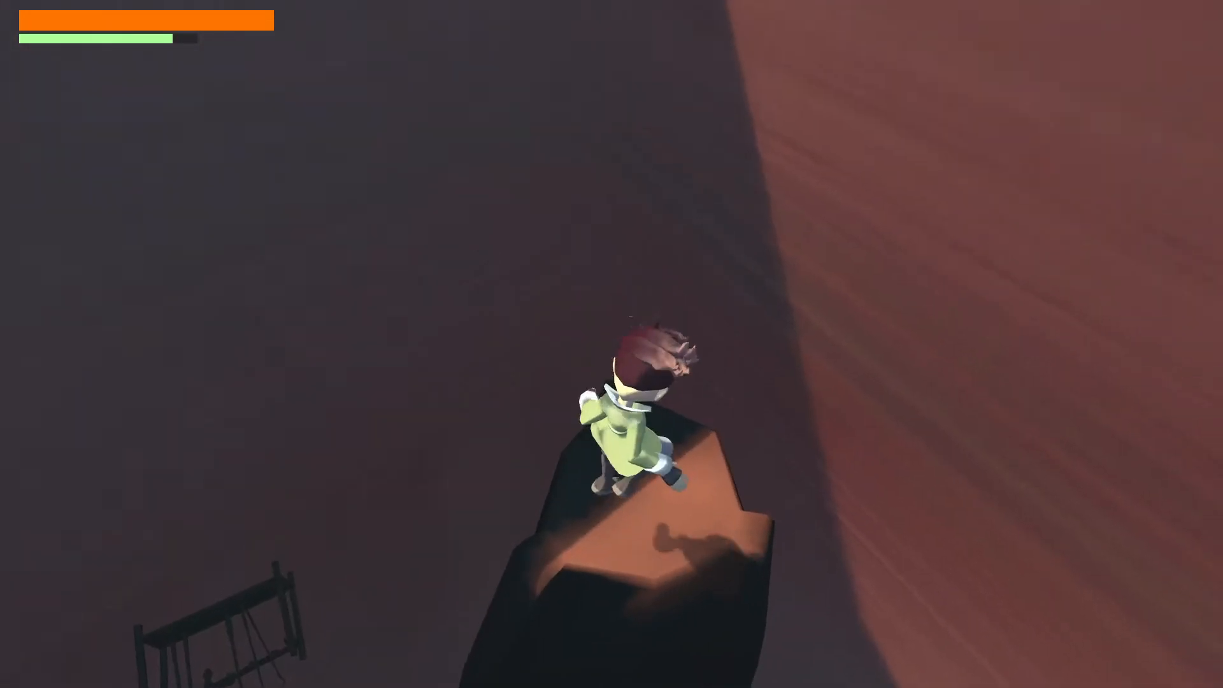
{"action": "key", "text": "space"}
{"action": "key", "text": "s"}
Step: Cycle through the weapons on top of the tall dark rock and jump down from it
{"action": "key", "text": "Right"}
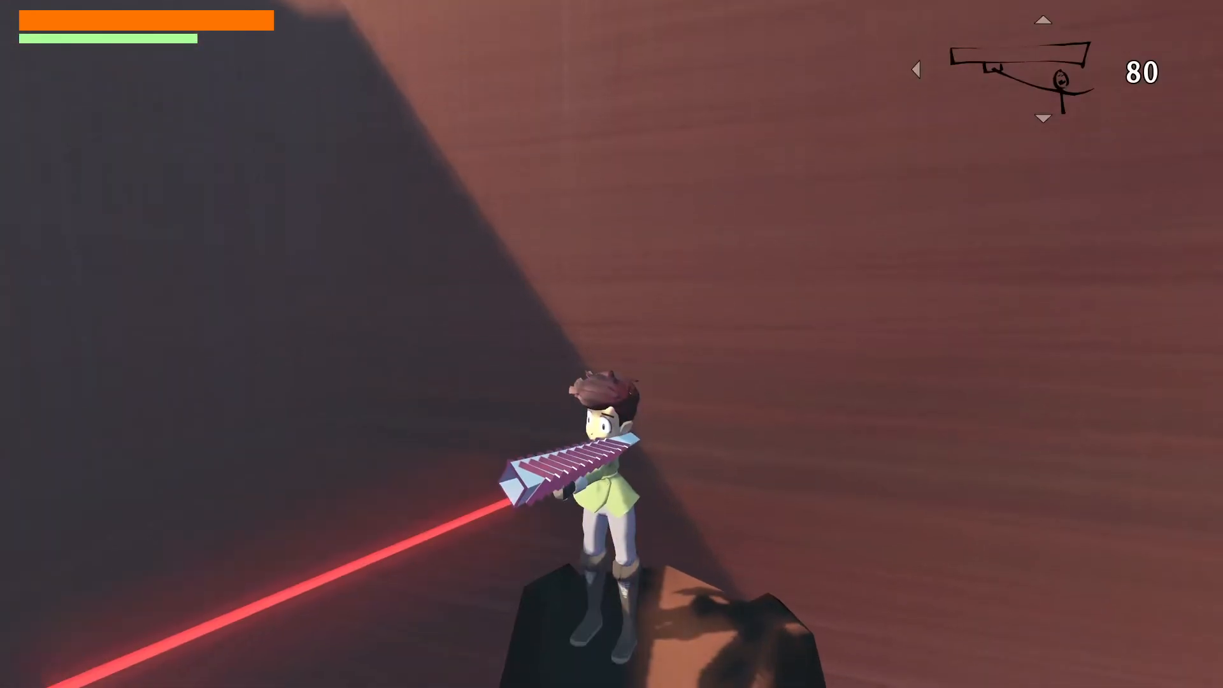
{"action": "key", "text": "Down"}
{"action": "key", "text": "d"}
{"action": "key", "text": "space"}
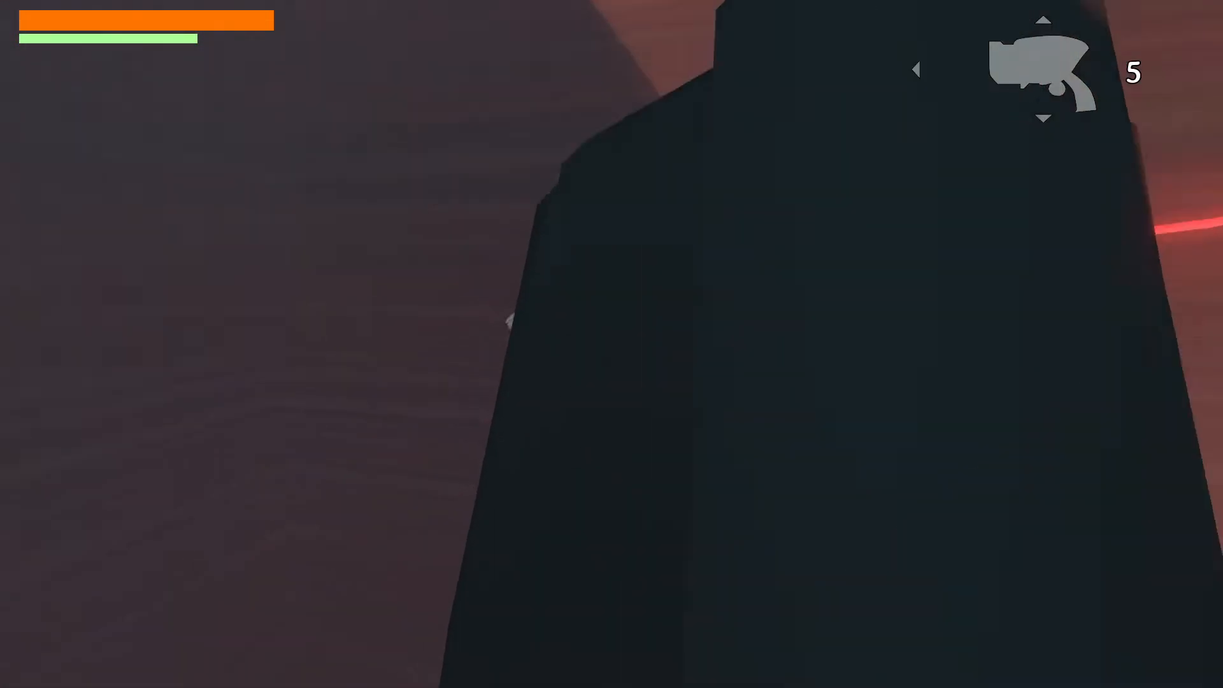
Step: Test jumping up the tall dark rock's sides with the bubble-shooting gun equipped, and switch weapons back on the ground
{"action": "key", "text": "space"}
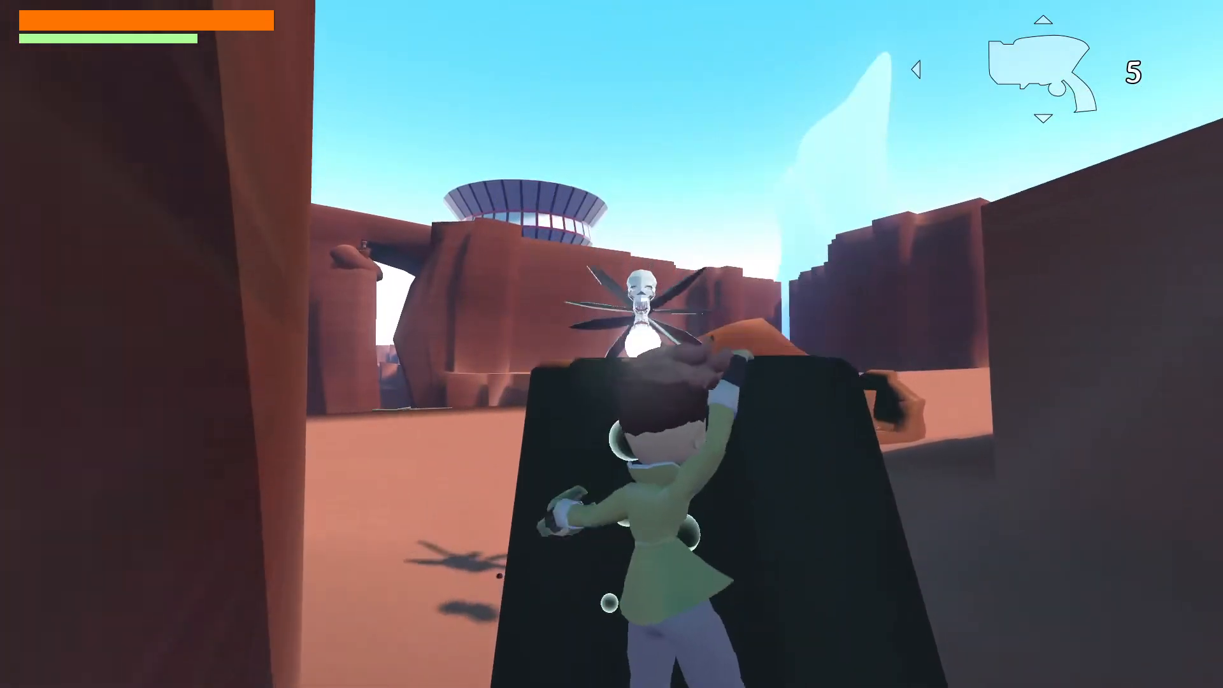
{"action": "key", "text": "space"}
{"action": "key", "text": "space"}
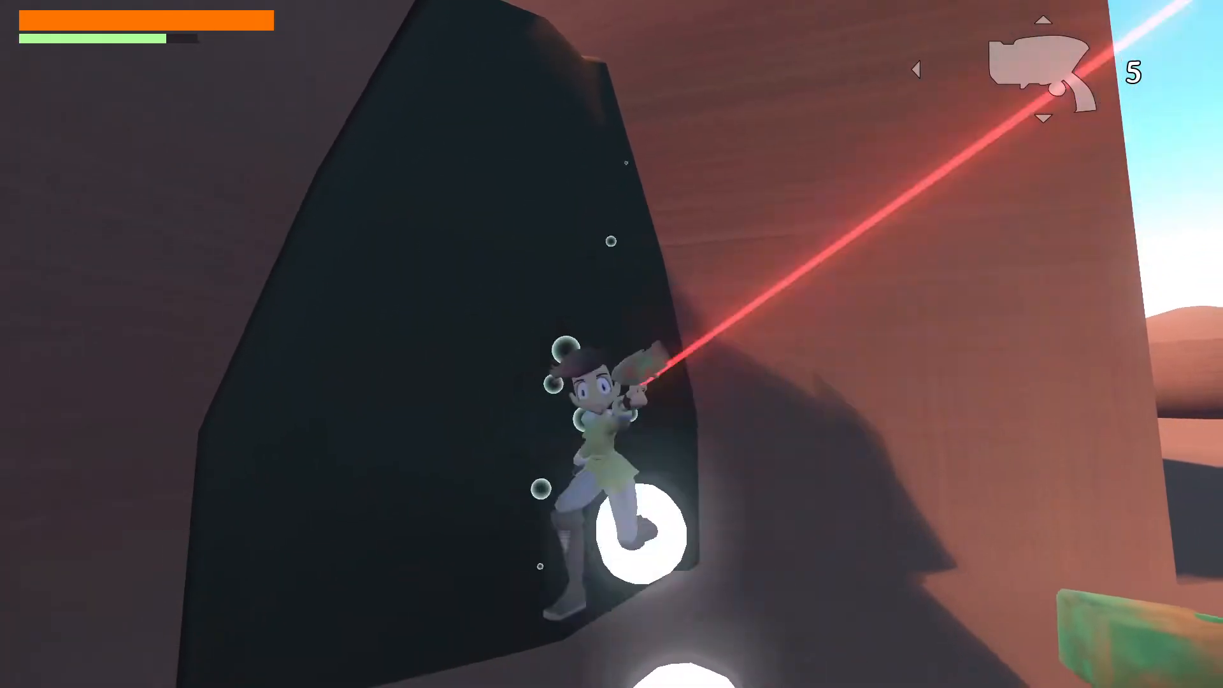
{"action": "key", "text": "space"}
{"action": "key", "text": "space"}
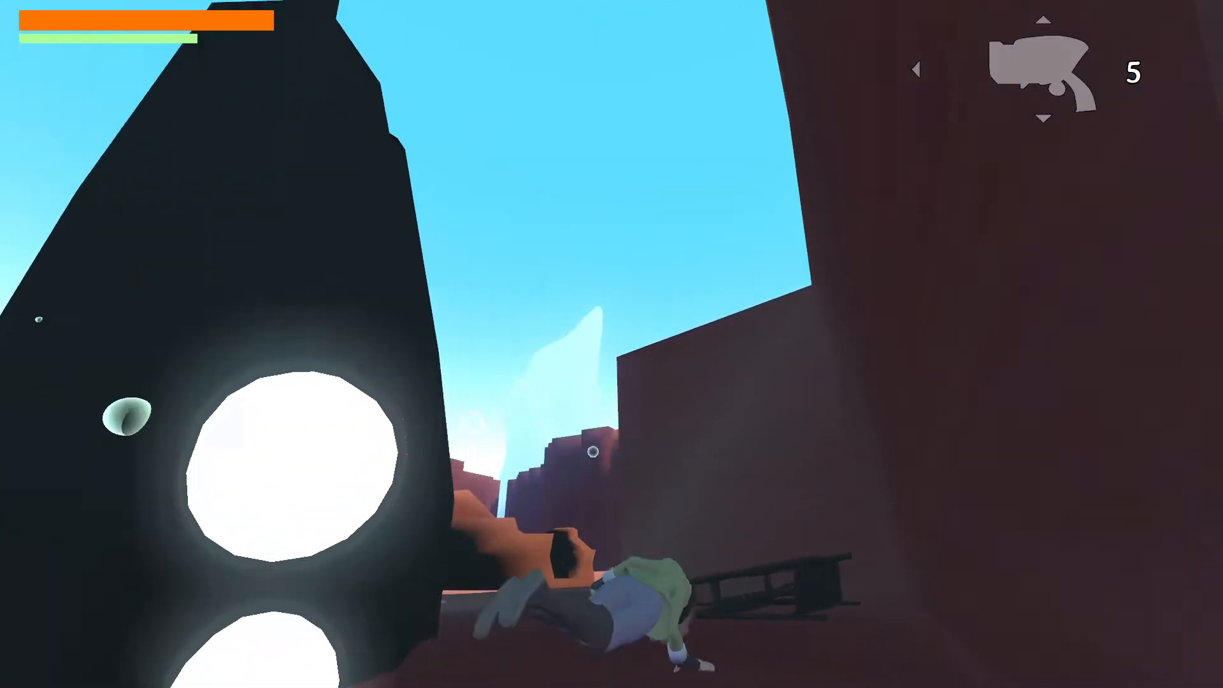
{"action": "key", "text": "space"}
{"action": "key", "text": "Up"}
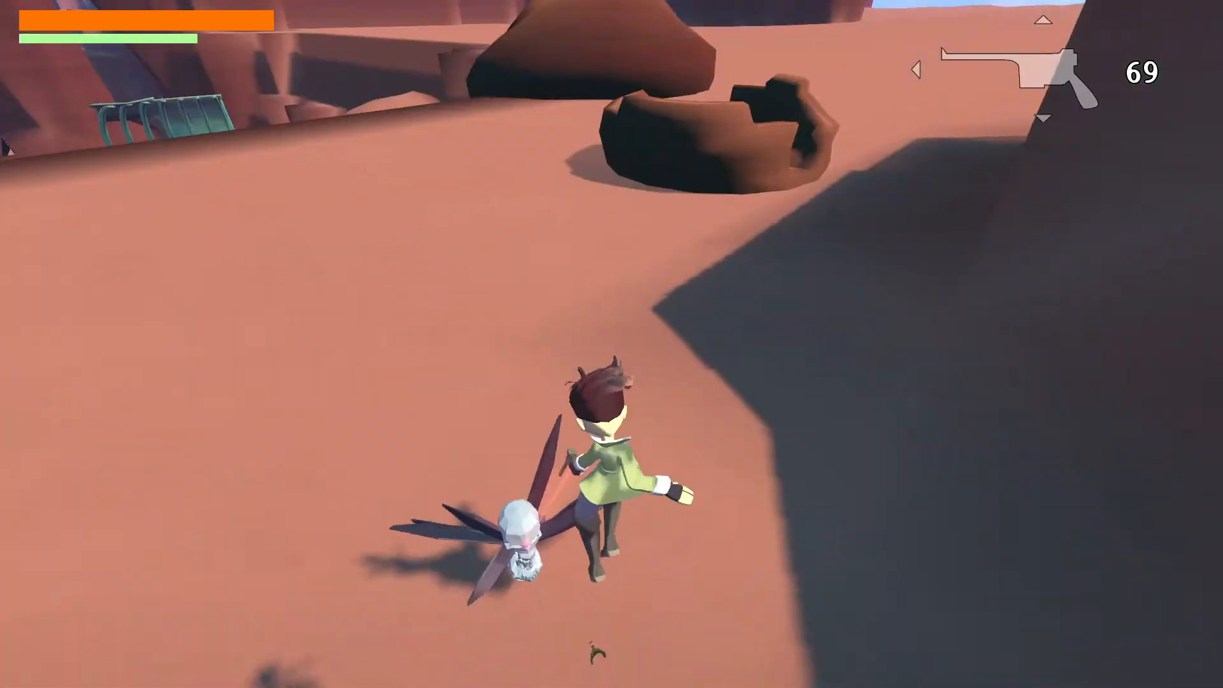
Step: Run back to the tall dark rock, climb onto it and use the bubble gun to get above the cliff wall
{"action": "key", "text": "space"}
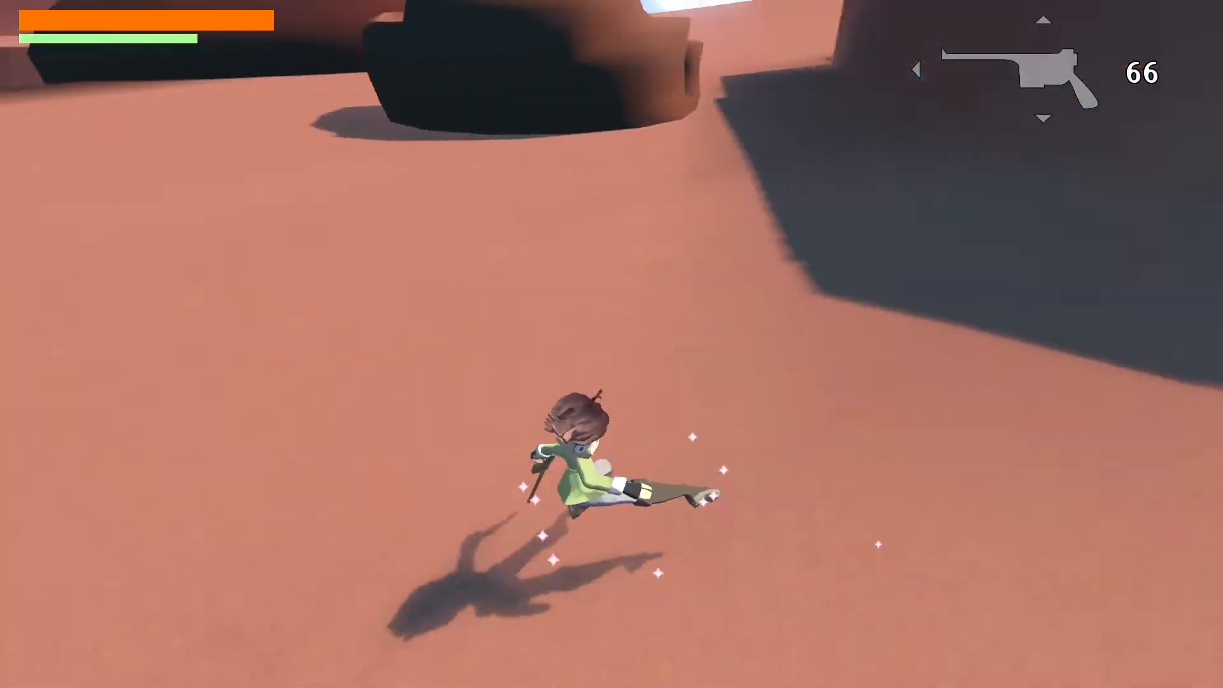
{"action": "key", "text": "space"}
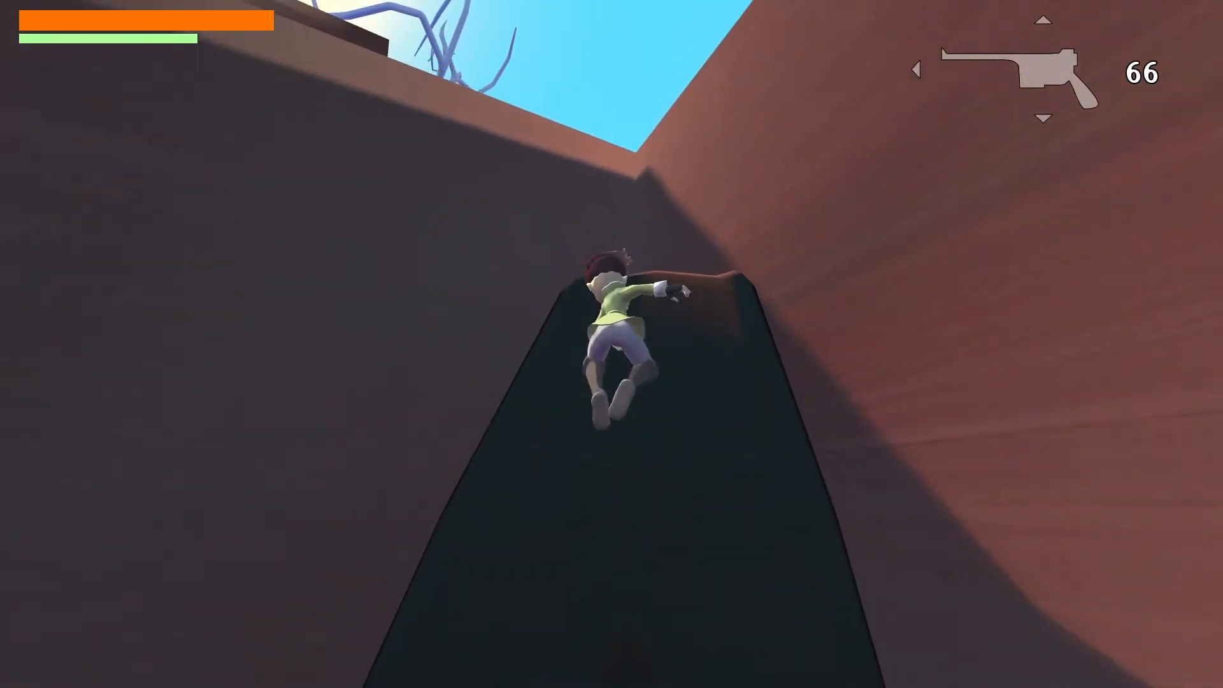
{"action": "key", "text": "space"}
{"action": "key", "text": "Up"}
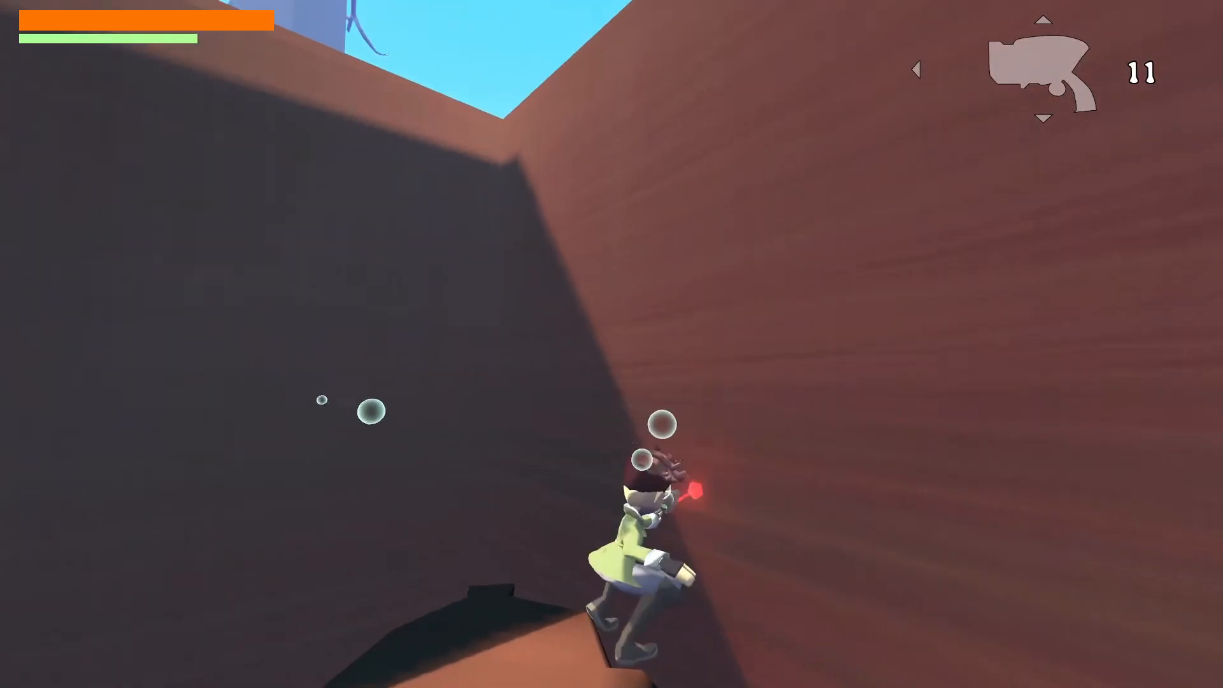
{"action": "key", "text": "space"}
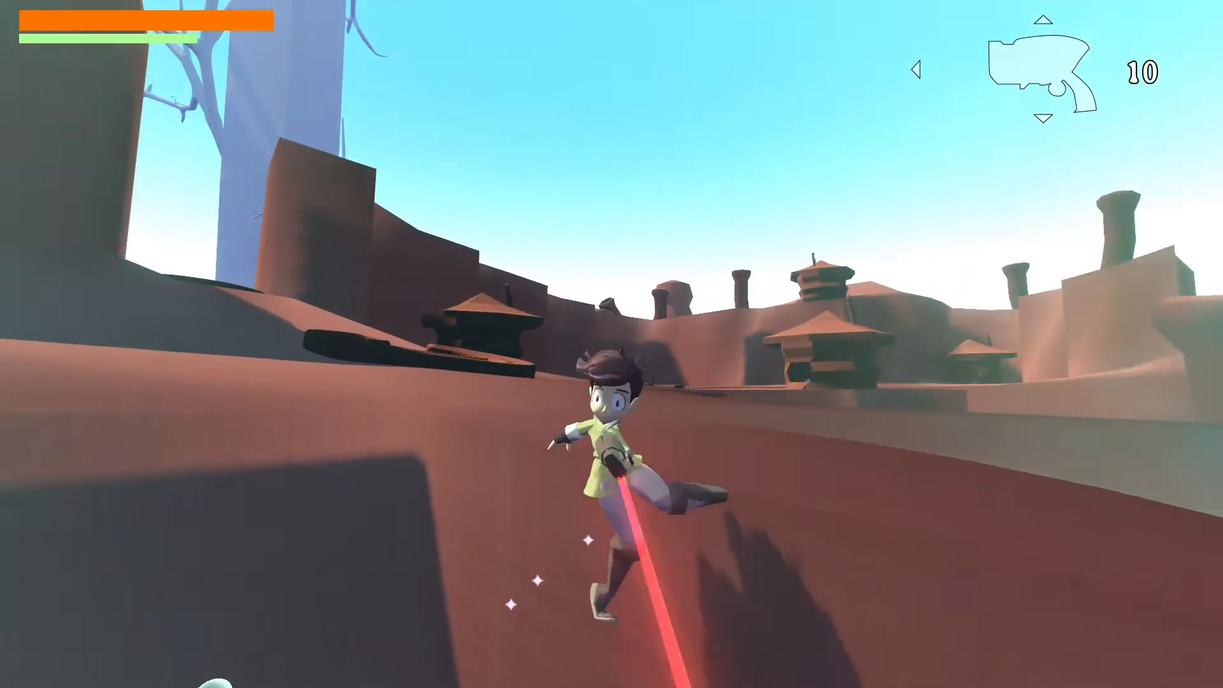
Step: Playtest the route from the cliff top by leaping past the garden rings, huts and stone pillar toward the round brick hut
{"action": "key", "text": "space"}
{"action": "key", "text": "space"}
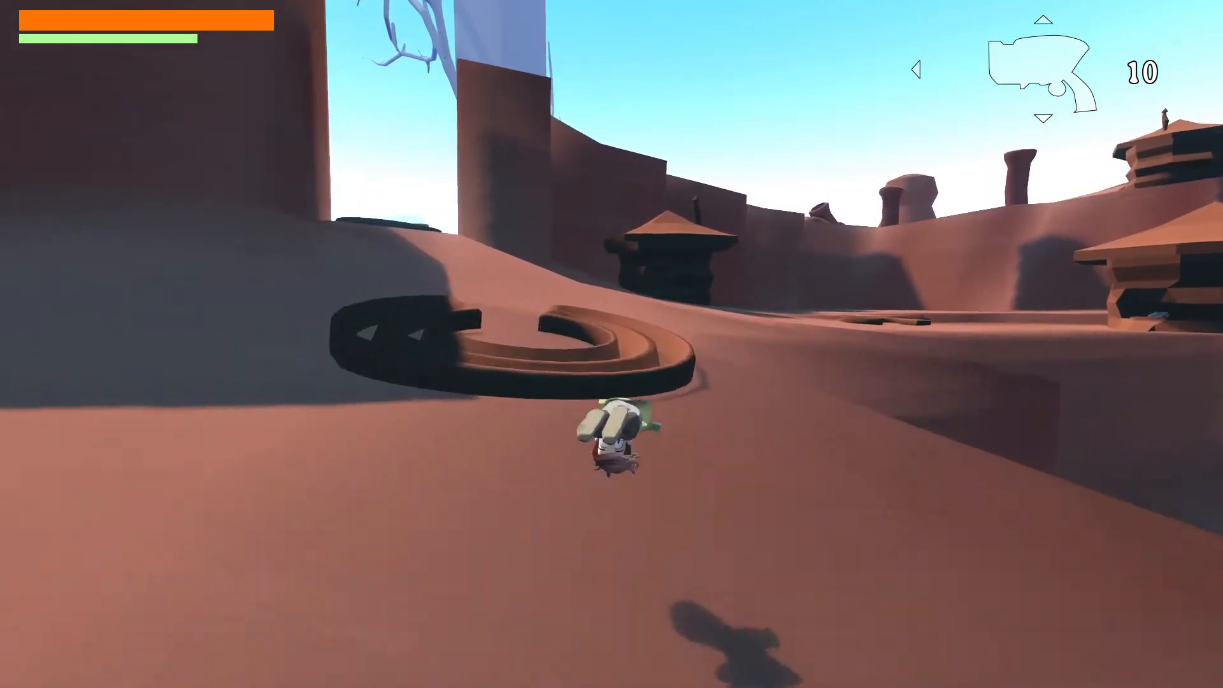
{"action": "key", "text": "space"}
{"action": "key", "text": "space"}
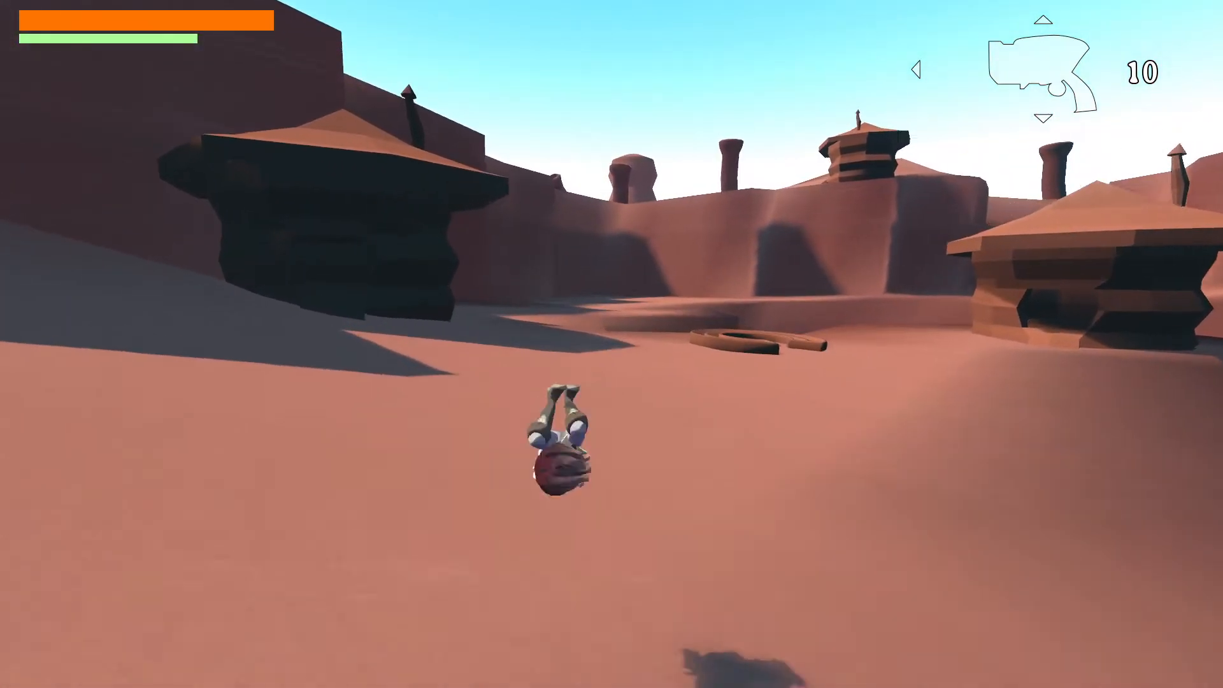
{"action": "key", "text": "space"}
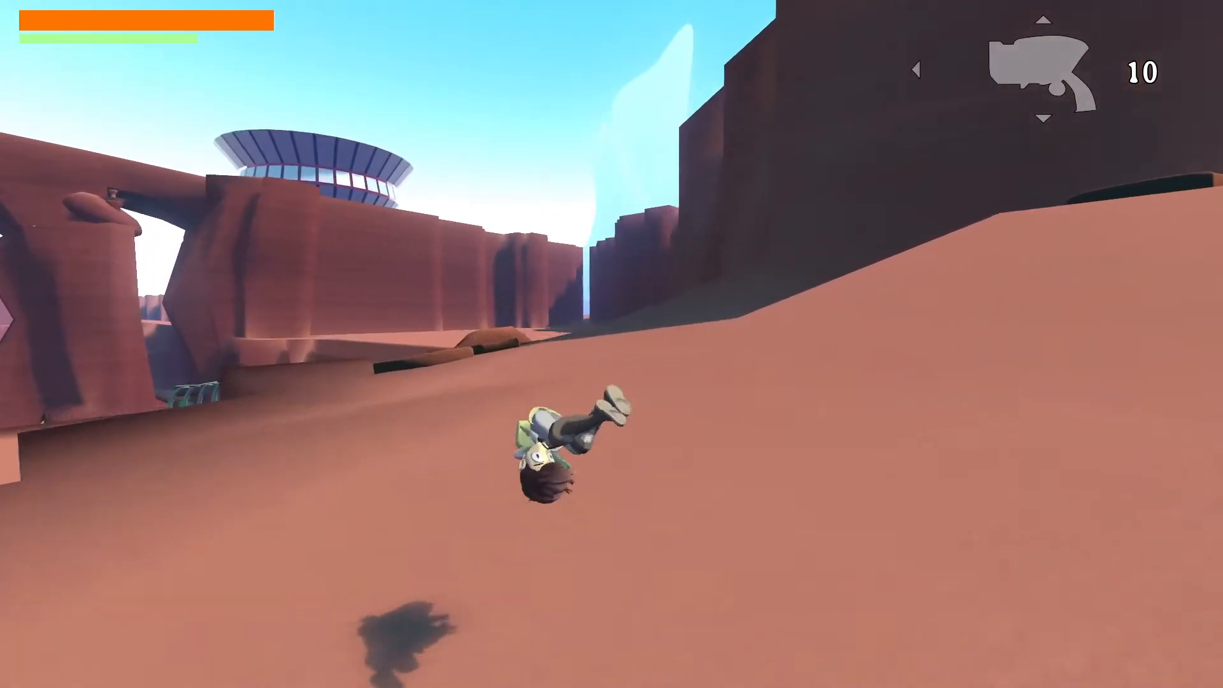
{"action": "key", "text": "space"}
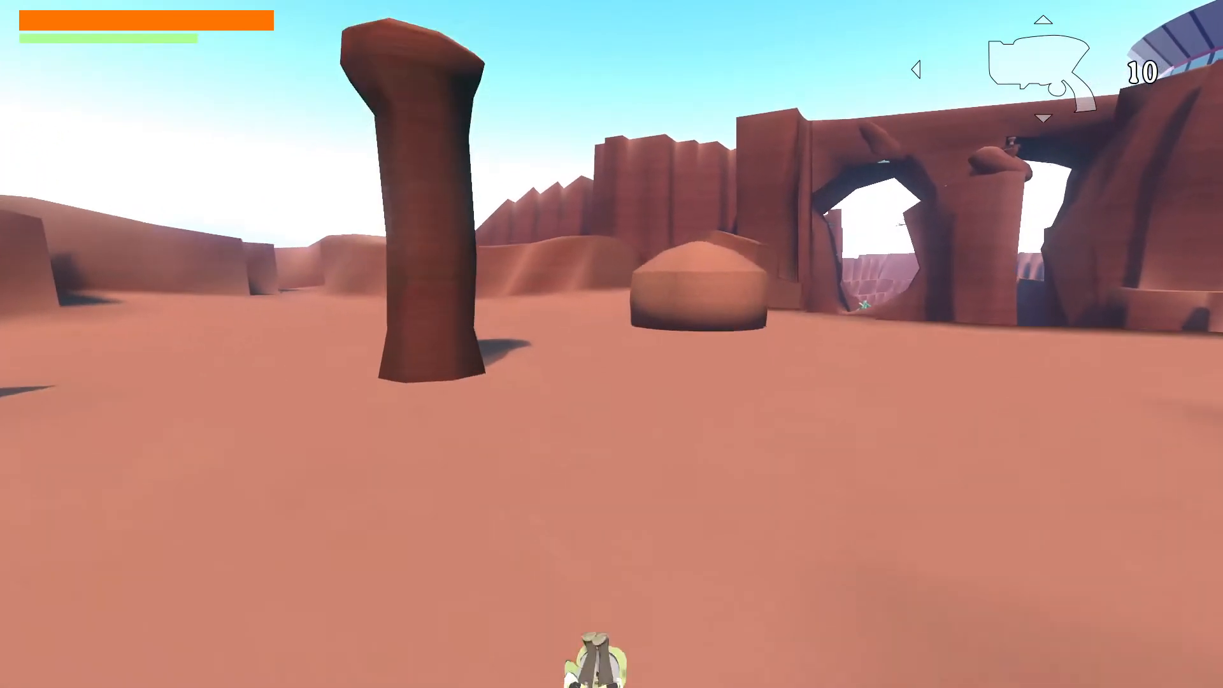
{"action": "key", "text": "space"}
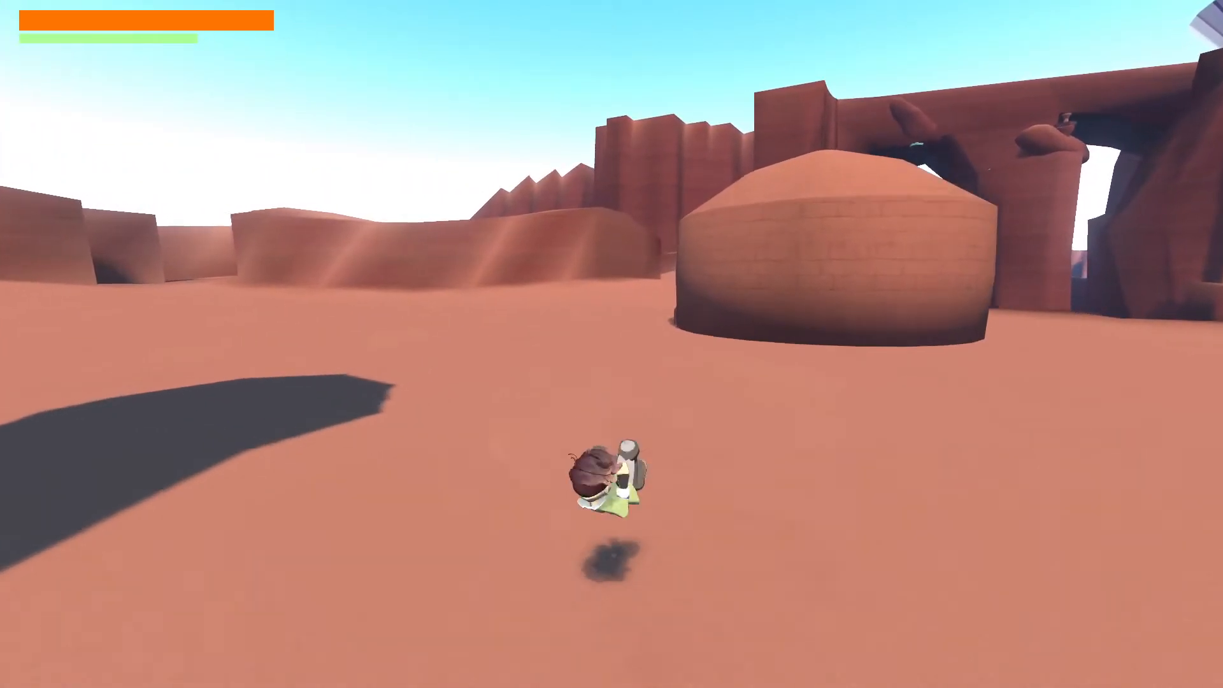
Step: Test how the character moves around and through the gated opening of the round brick water hut
{"action": "key", "text": "space"}
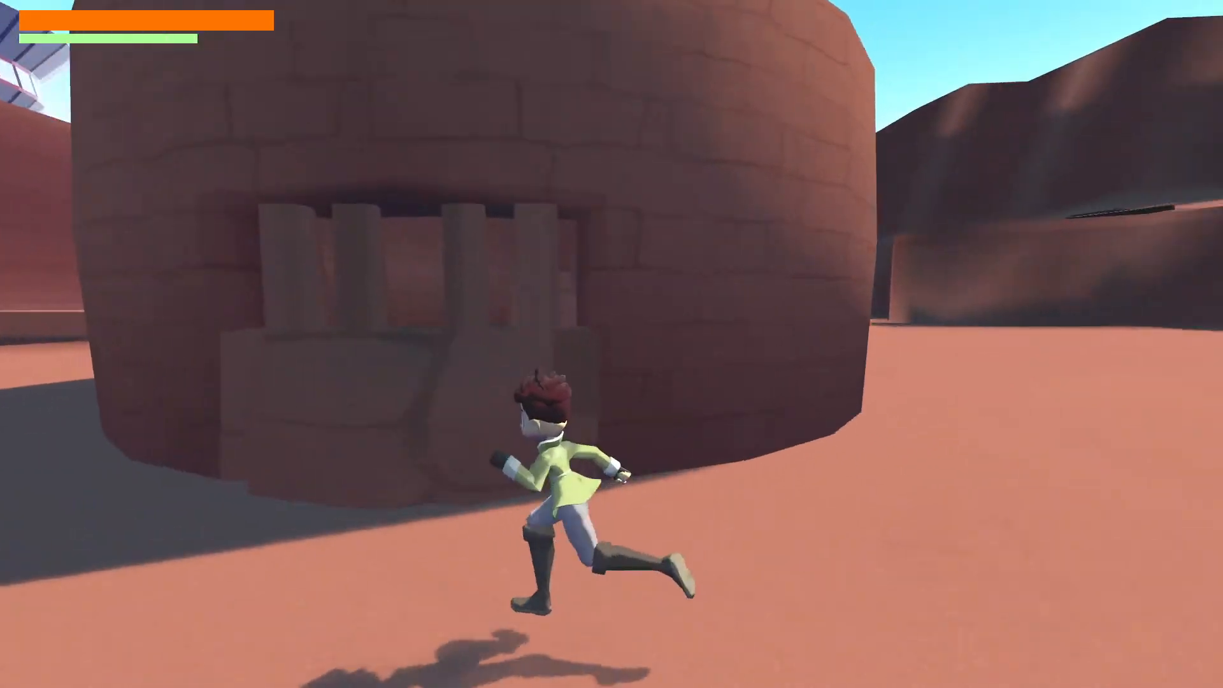
{"action": "key", "text": "space"}
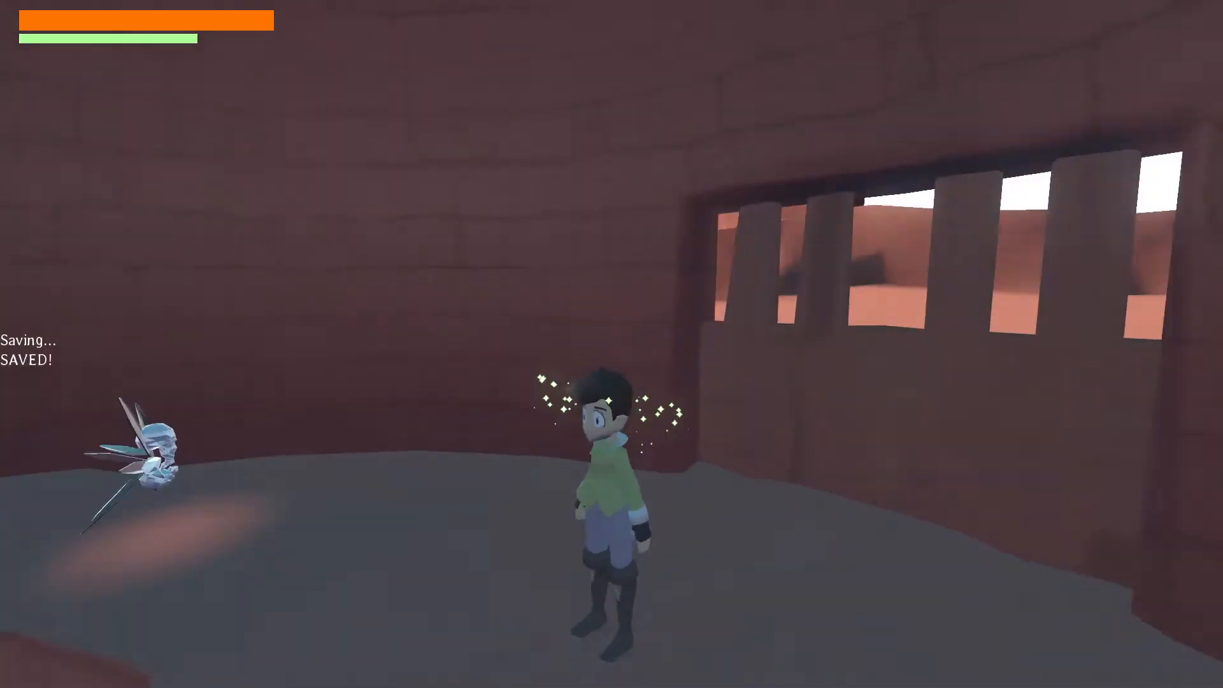
{"action": "key", "text": "space"}
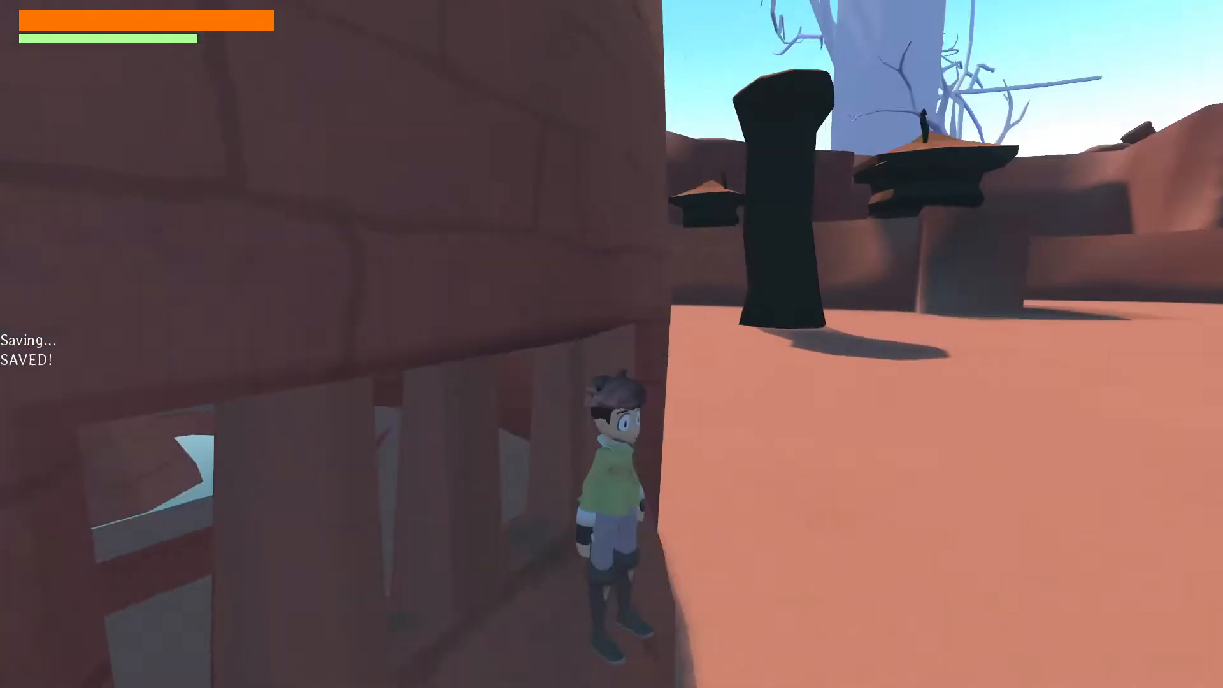
{"action": "key", "text": "space"}
{"action": "key", "text": "w"}
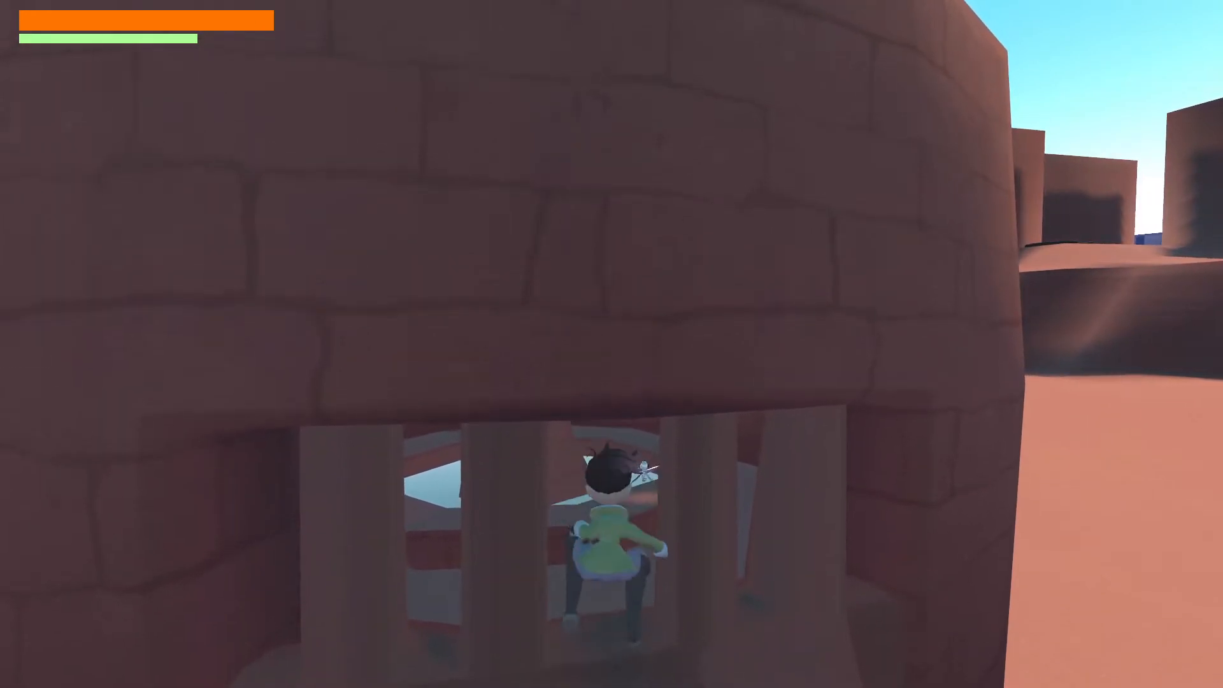
{"action": "key", "text": "w"}
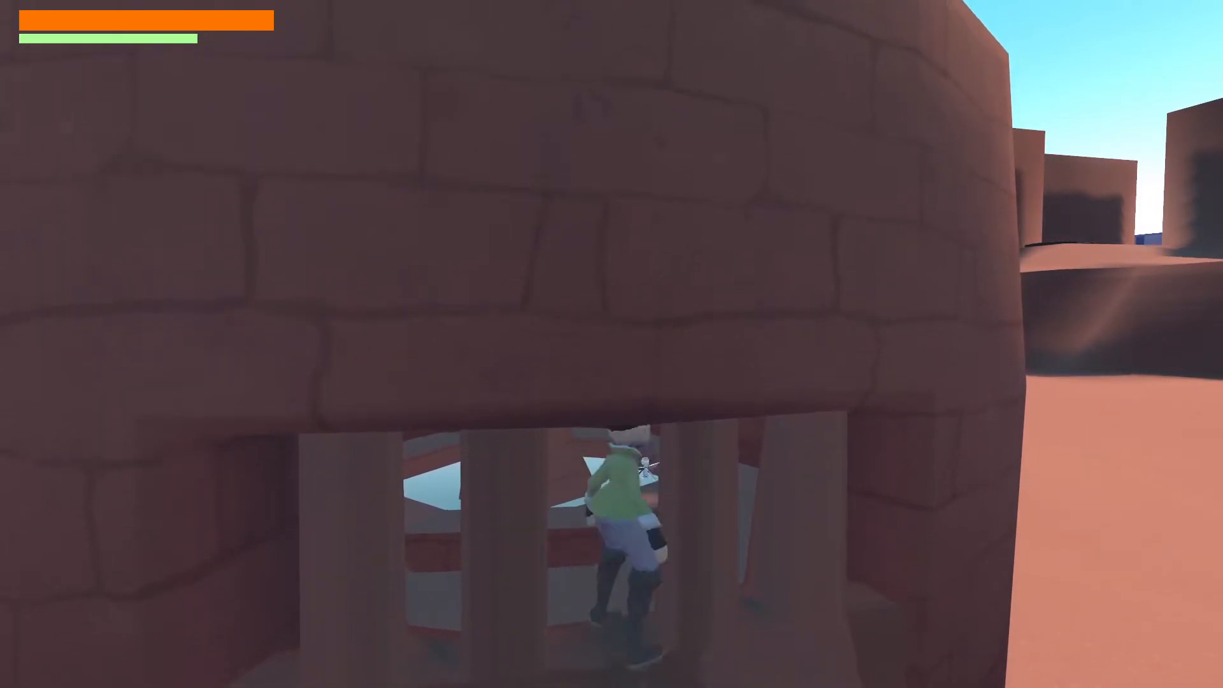
Step: Jump over the gate into the water hut, collect a bug near the fountain pool, and stop the game to return to Godot
{"action": "key", "text": "s"}
{"action": "key", "text": "space"}
{"action": "key", "text": "w"}
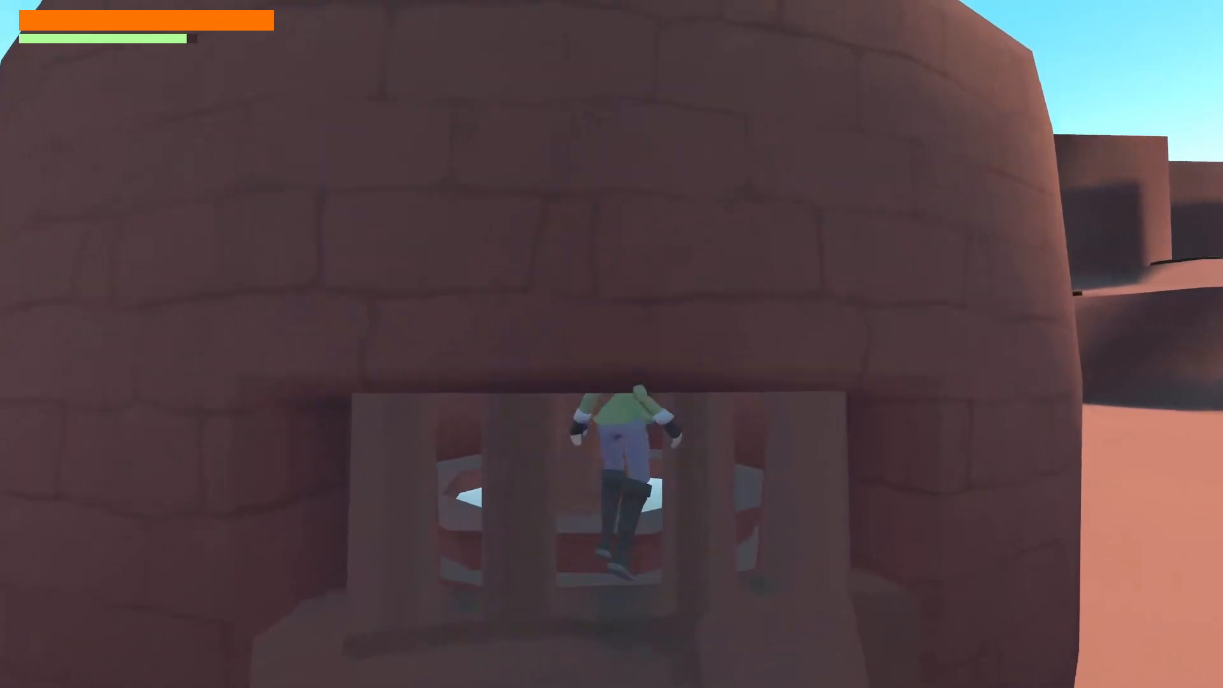
{"action": "key", "text": "space"}
{"action": "key", "text": "w"}
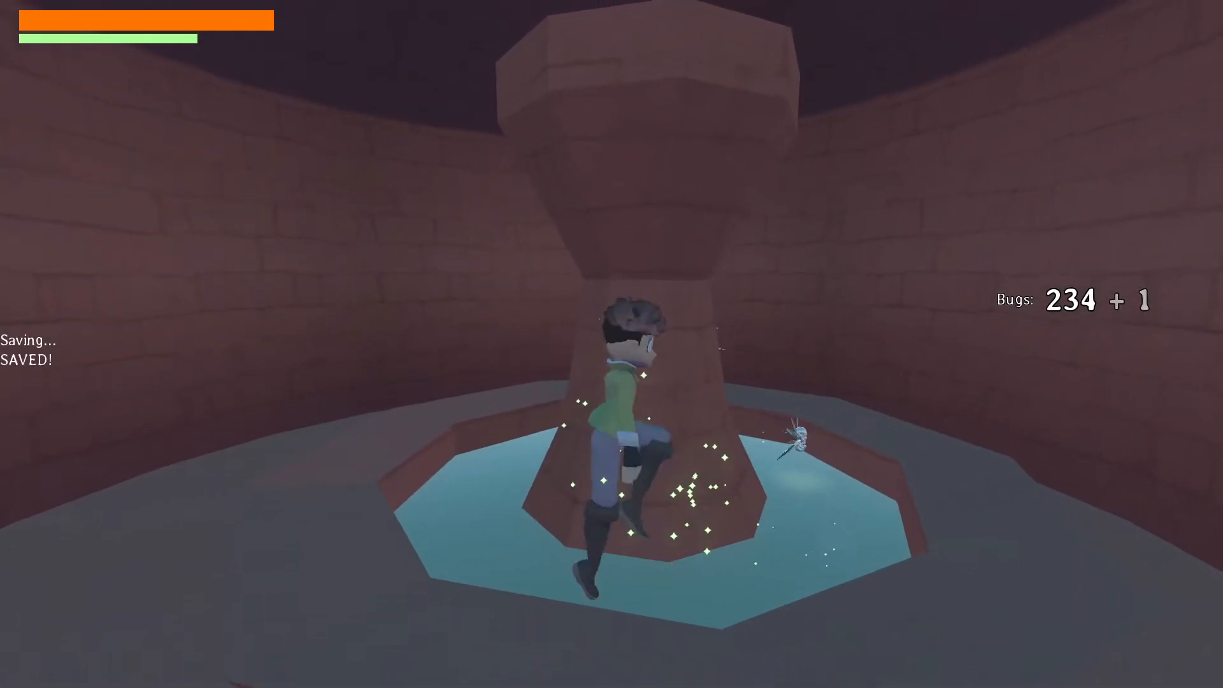
{"action": "key", "text": "space"}
{"action": "key", "text": "w"}
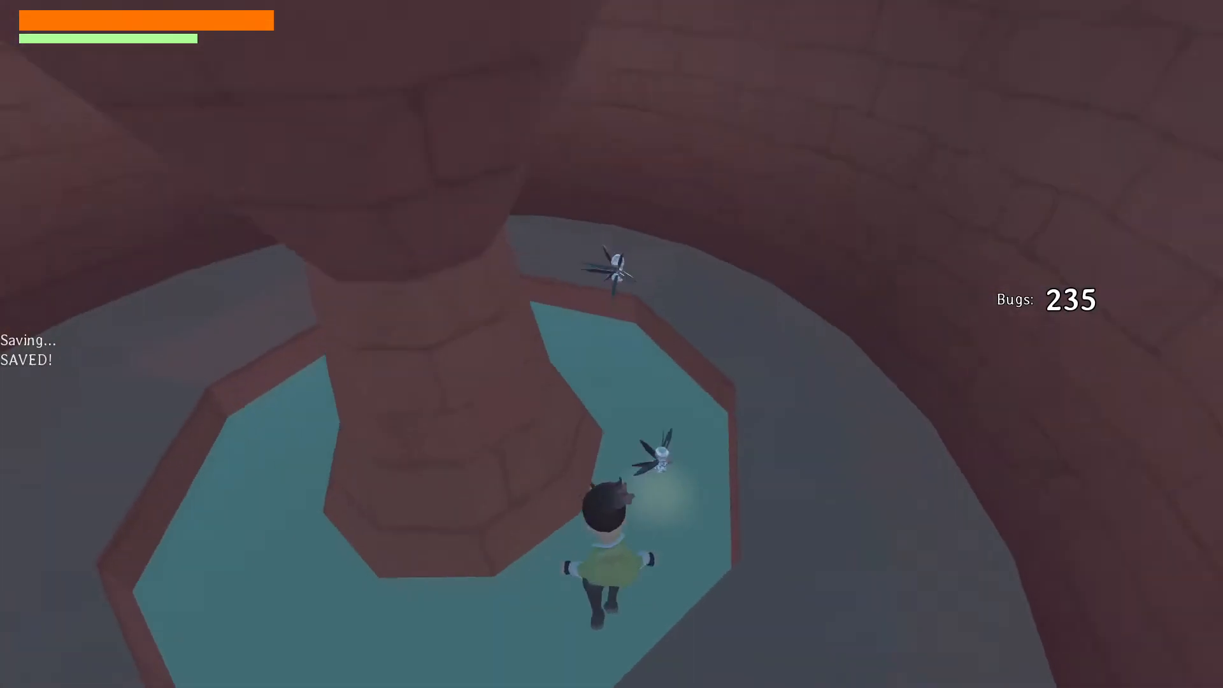
{"action": "key", "text": "Escape"}
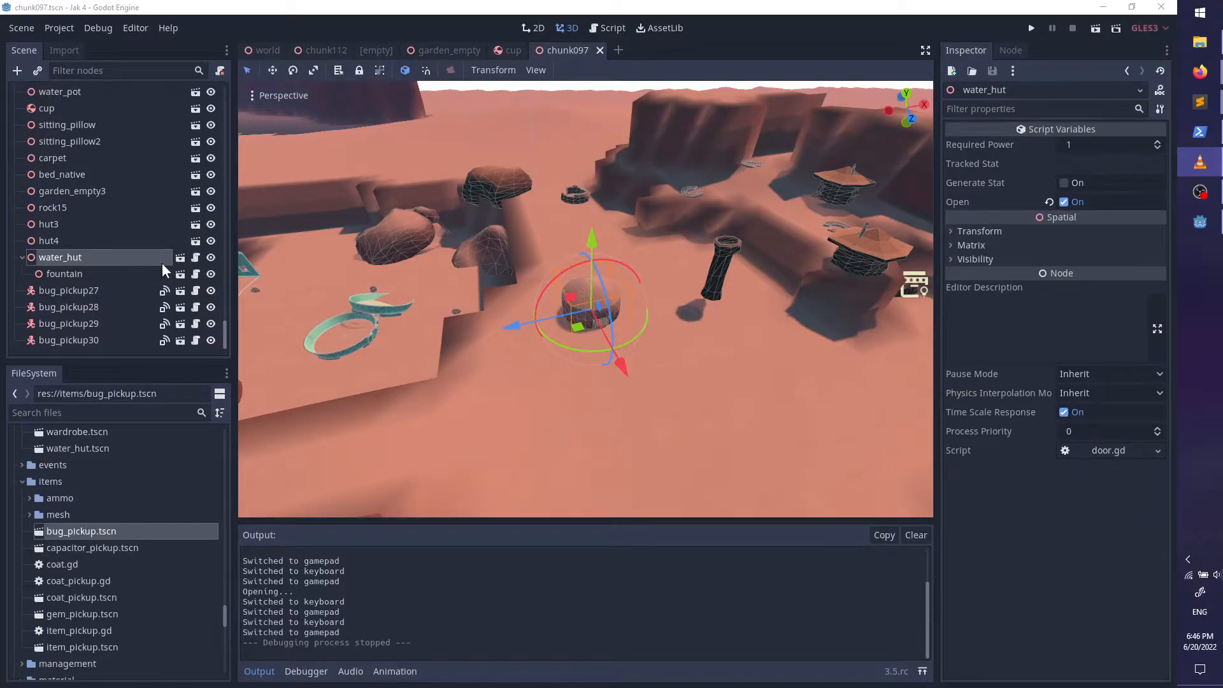
Step: Open the water_hut node's door.gd script and review its ready, signal and power functions
{"action": "left_click", "coordinate": [196, 258]}
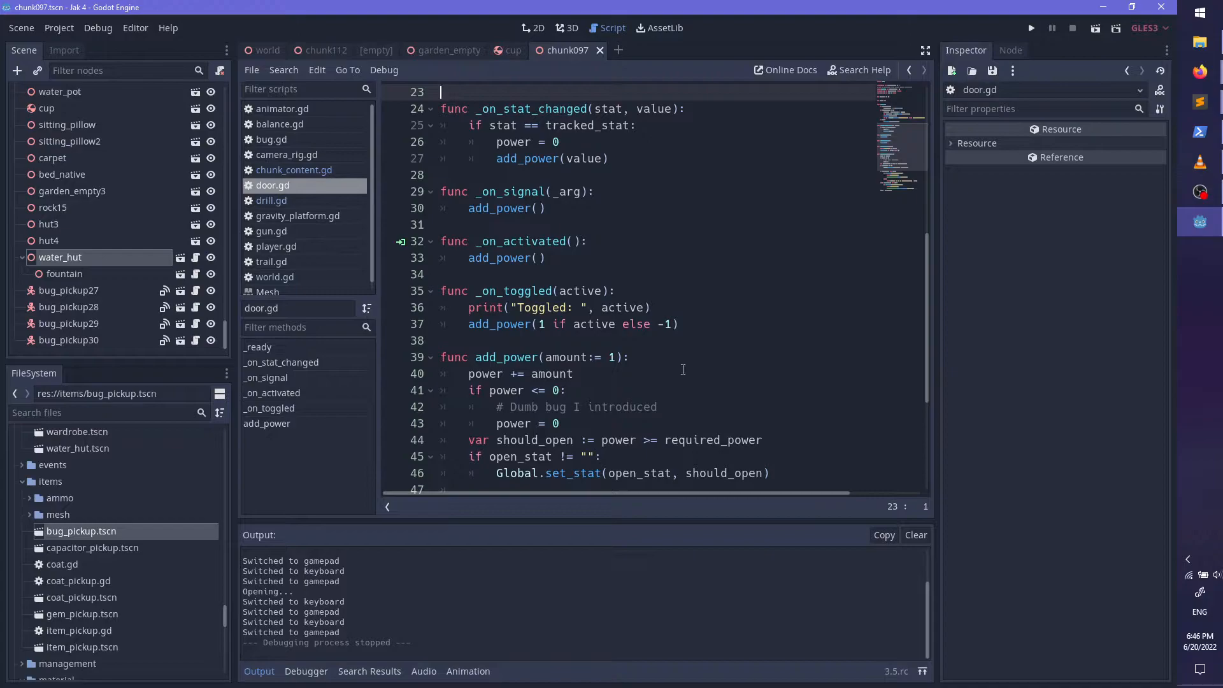
{"action": "scroll", "coordinate": [683, 370], "scroll_direction": "down", "scroll_amount": 2}
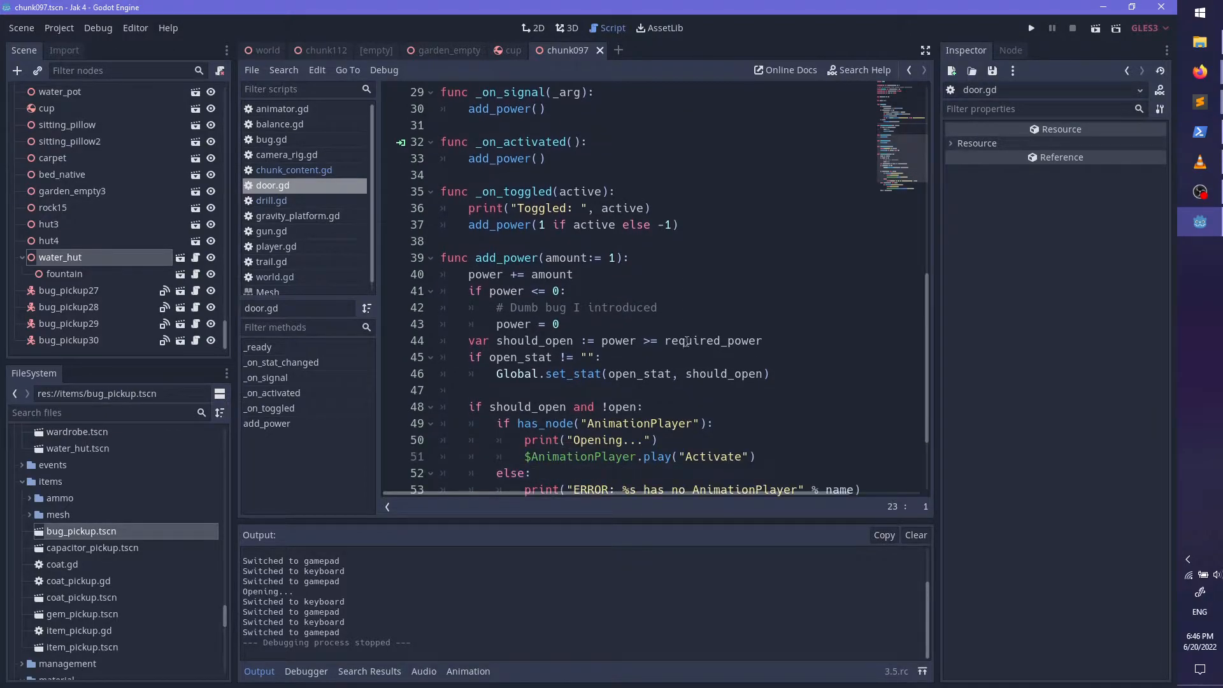
{"action": "scroll", "coordinate": [688, 340], "scroll_direction": "up", "scroll_amount": 6}
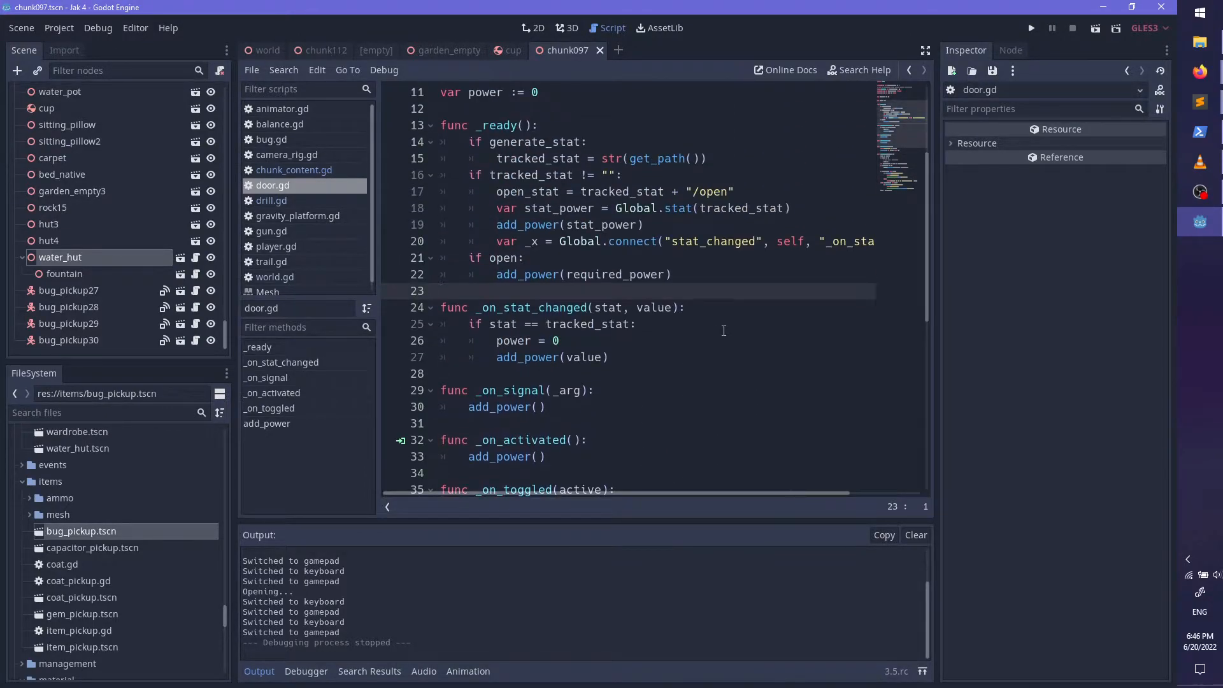
{"action": "scroll", "coordinate": [724, 331], "scroll_direction": "up", "scroll_amount": 3}
{"action": "left_click", "coordinate": [110, 258]}
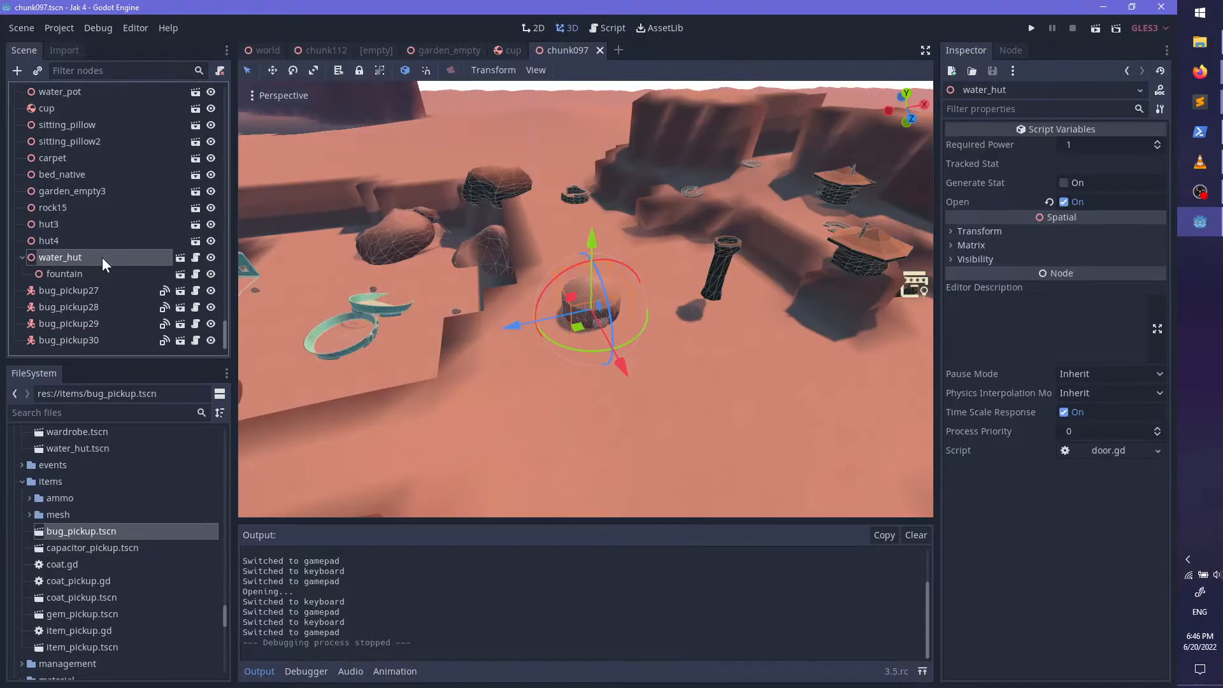
Step: Examine how add_power in door.gd uses should_open, power and required_power to open or close the door
{"action": "left_click", "coordinate": [196, 257]}
{"action": "scroll", "coordinate": [690, 328], "scroll_direction": "down", "scroll_amount": 10}
{"action": "scroll", "coordinate": [690, 328], "scroll_direction": "down", "scroll_amount": 2}
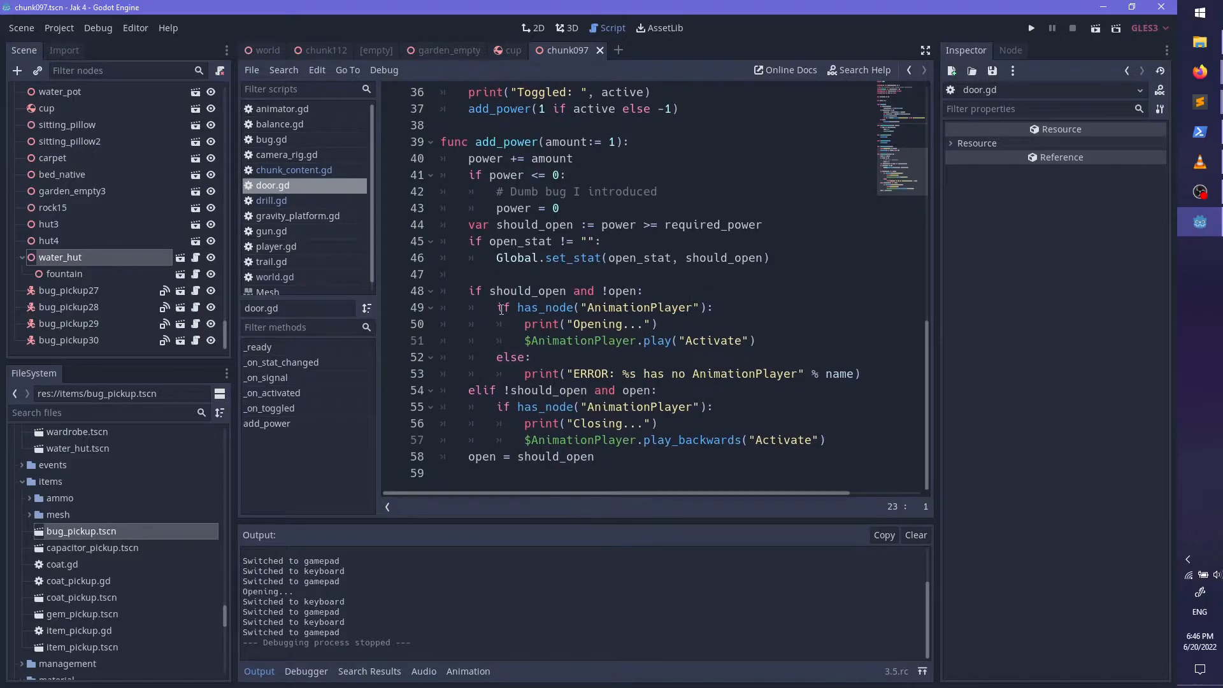
{"action": "double_click", "coordinate": [526, 225]}
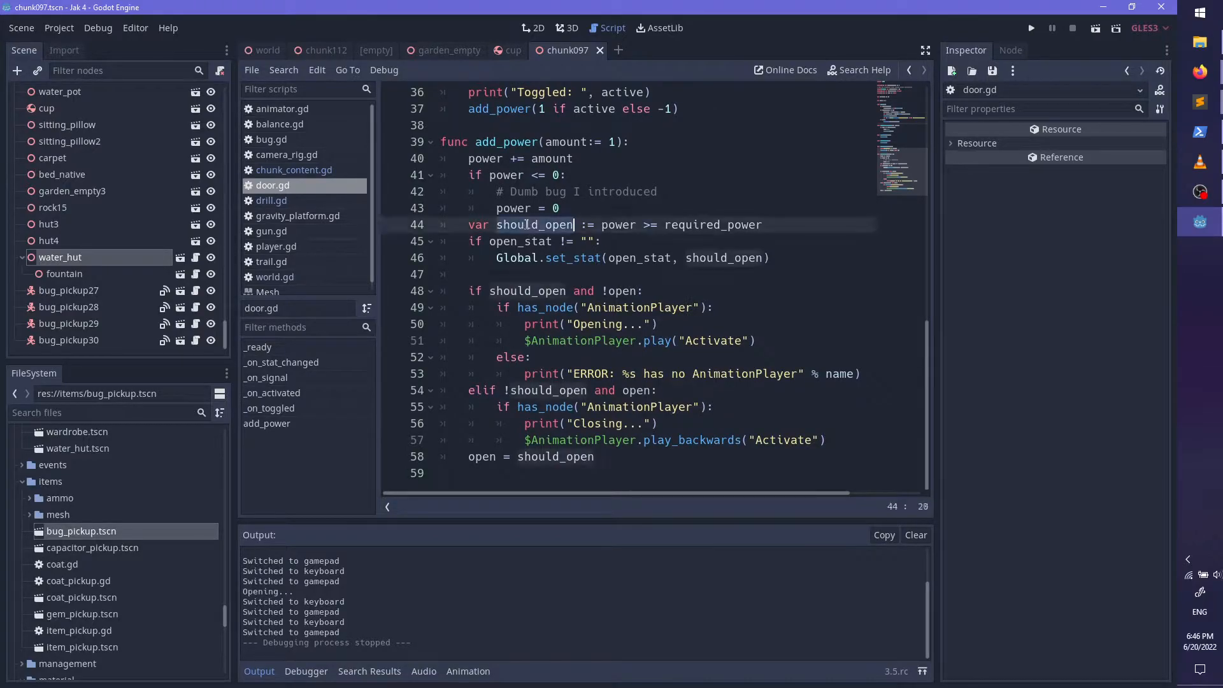
{"action": "double_click", "coordinate": [611, 224]}
{"action": "double_click", "coordinate": [703, 226]}
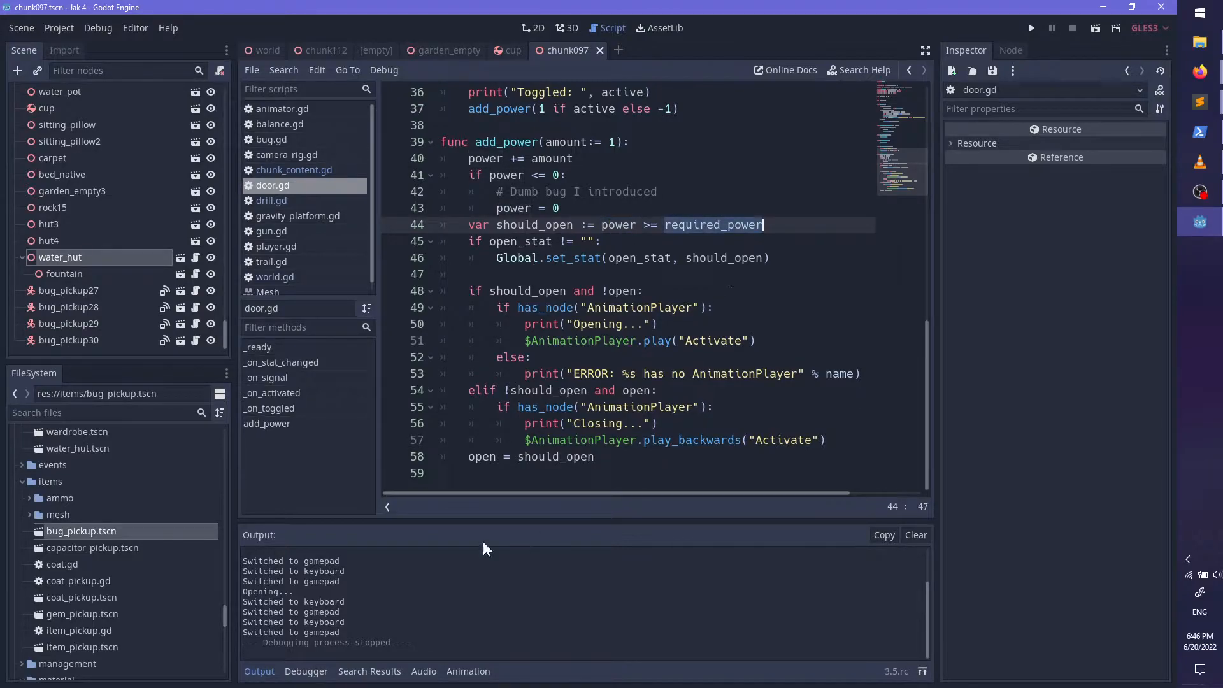
{"action": "scroll", "coordinate": [436, 569], "scroll_direction": "up", "scroll_amount": 1}
{"action": "scroll", "coordinate": [437, 568], "scroll_direction": "down", "scroll_amount": 1}
Step: Select the BakedLightmap node and compare its bounds with the water hut's location from above
{"action": "left_click_drag", "start_coordinate": [225, 341], "coordinate": [245, 73]}
{"action": "left_click", "coordinate": [90, 110]}
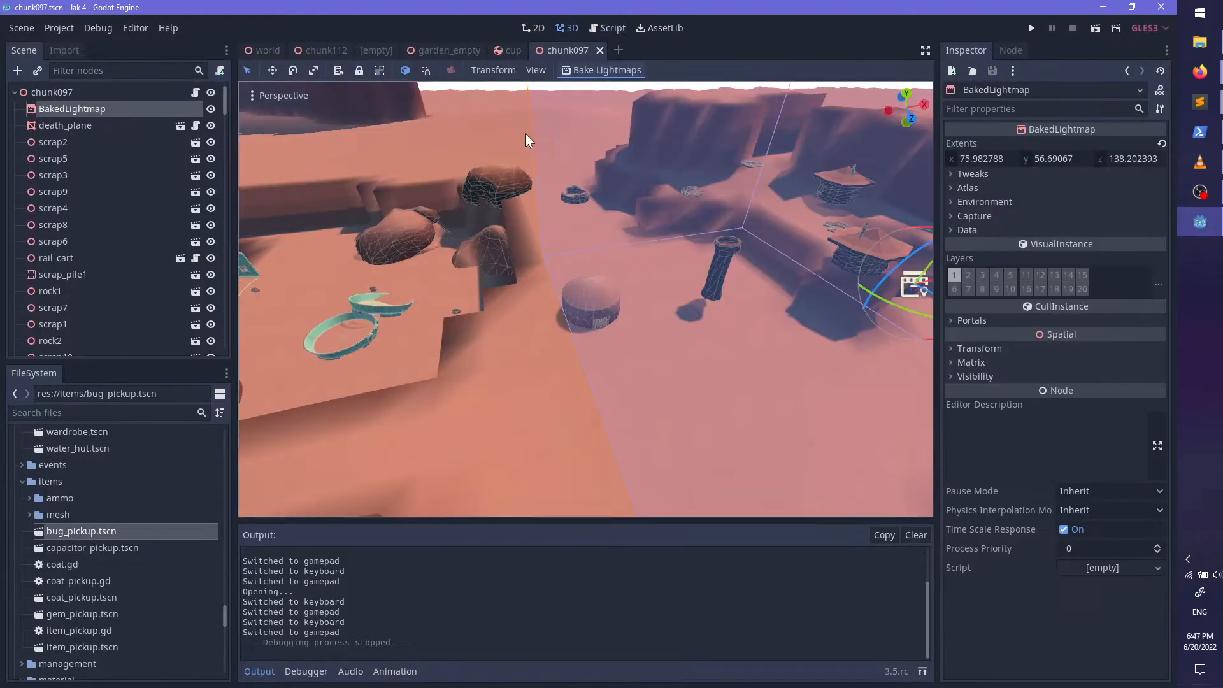
{"action": "scroll", "coordinate": [617, 271], "scroll_direction": "down", "scroll_amount": 3}
{"action": "middle_click_drag", "start_coordinate": [629, 245], "coordinate": [563, 260]}
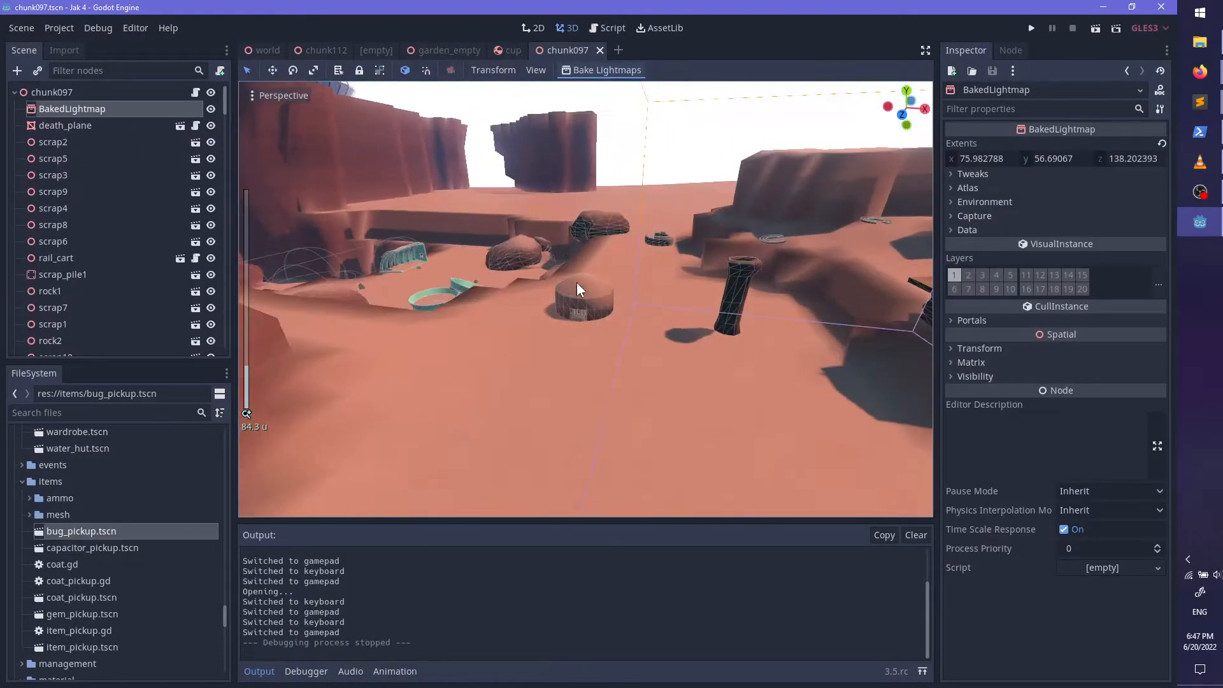
{"action": "scroll", "coordinate": [592, 323], "scroll_direction": "down", "scroll_amount": 10}
{"action": "middle_click_drag", "start_coordinate": [593, 323], "coordinate": [623, 455]}
{"action": "scroll", "coordinate": [633, 397], "scroll_direction": "up", "scroll_amount": 4}
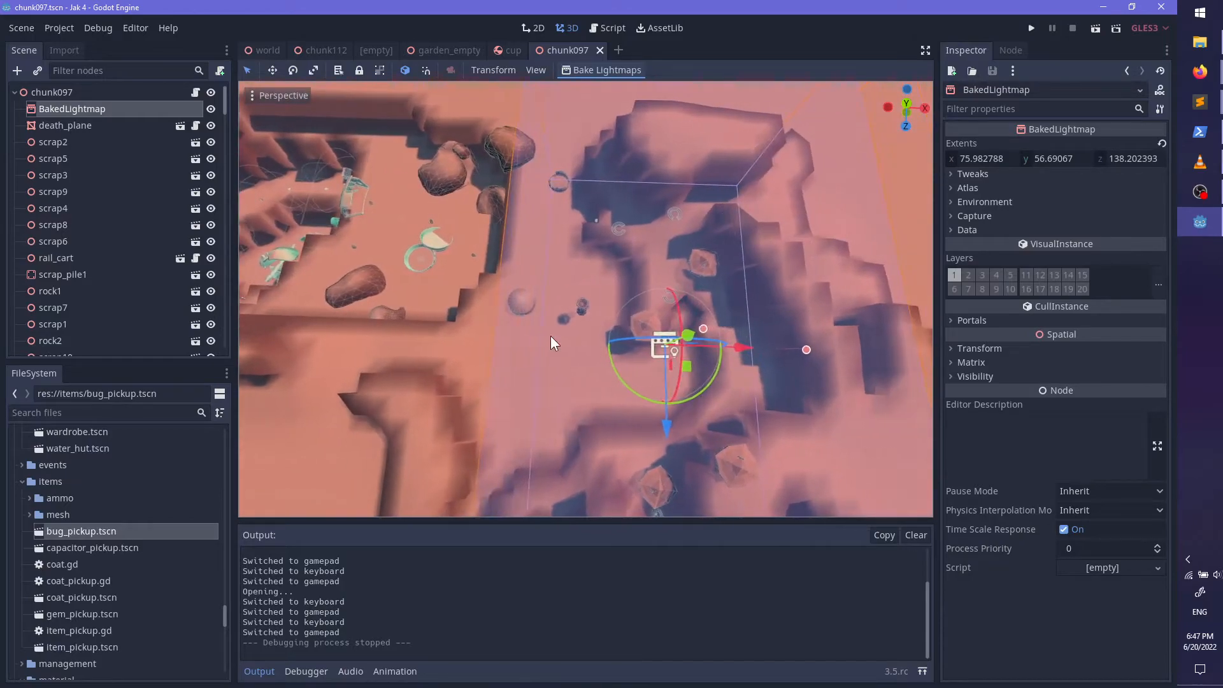
Step: Select the water_hut and move it across the ground toward the pillars, inside the baked lightmap's bounds
{"action": "left_click", "coordinate": [522, 308]}
{"action": "scroll", "coordinate": [563, 317], "scroll_direction": "up", "scroll_amount": 3}
{"action": "left_click_drag", "start_coordinate": [499, 313], "coordinate": [521, 307]}
{"action": "scroll", "coordinate": [528, 315], "scroll_direction": "down", "scroll_amount": 4}
{"action": "middle_click_drag", "start_coordinate": [527, 314], "coordinate": [561, 350]}
{"action": "scroll", "coordinate": [561, 351], "scroll_direction": "up", "scroll_amount": 3}
{"action": "left_click_drag", "start_coordinate": [570, 331], "coordinate": [595, 365]}
{"action": "middle_click_drag", "start_coordinate": [596, 363], "coordinate": [579, 336], "text": "shift"}
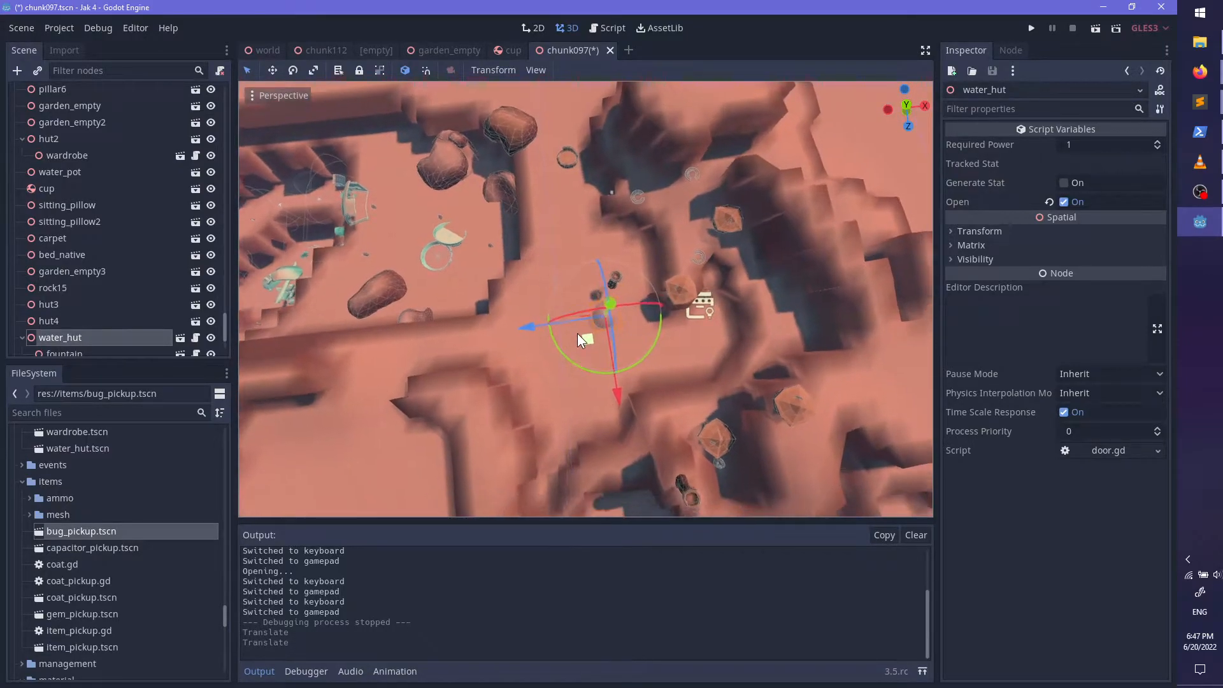
Step: Set the BakedLightmap node's environment mode to Scene and bake the lightmaps for chunk097
{"action": "key", "text": "ctrl+s"}
{"action": "left_click_drag", "start_coordinate": [224, 307], "coordinate": [117, 97]}
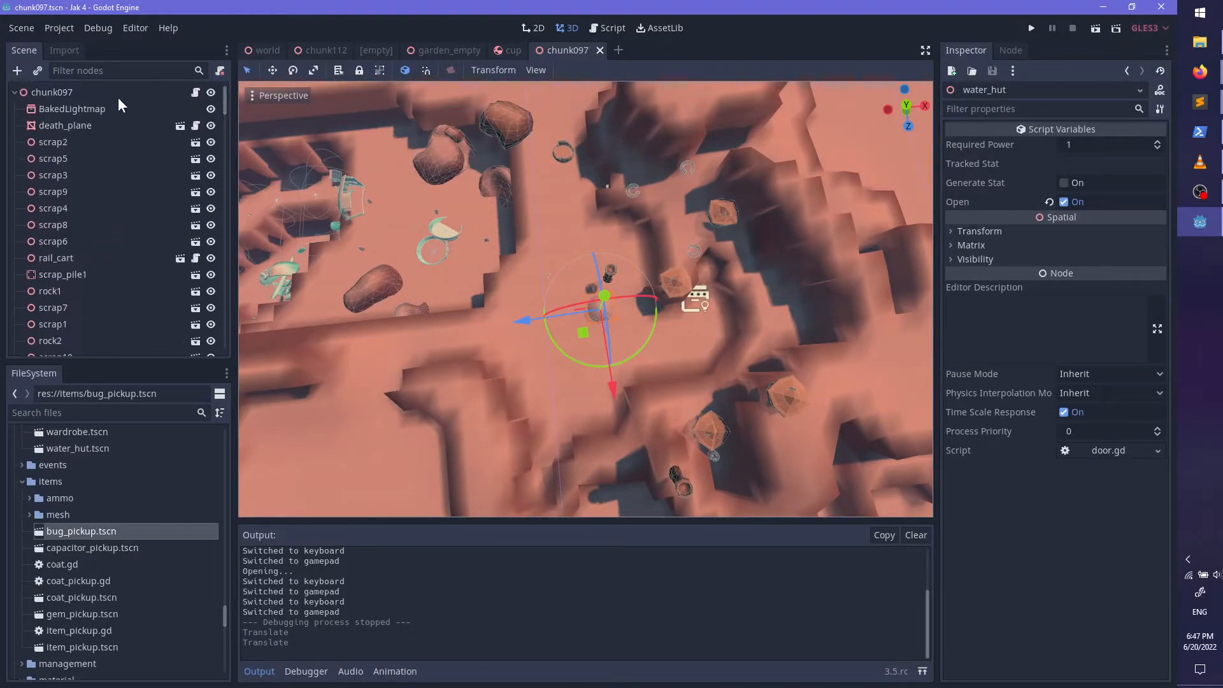
{"action": "left_click", "coordinate": [115, 106]}
{"action": "key", "text": "f"}
{"action": "scroll", "coordinate": [507, 353], "scroll_direction": "up", "scroll_amount": 2}
{"action": "middle_click_drag", "start_coordinate": [507, 352], "coordinate": [530, 223]}
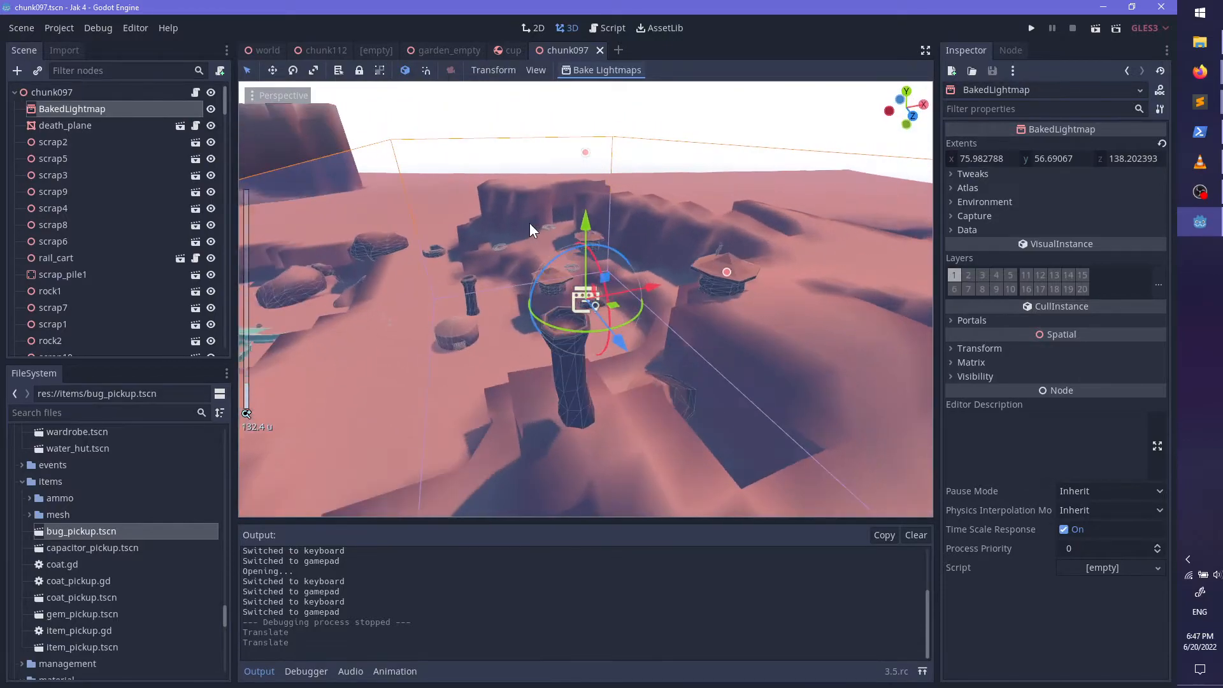
{"action": "left_click", "coordinate": [985, 202]}
{"action": "left_click", "coordinate": [1104, 217]}
{"action": "left_click", "coordinate": [1103, 257]}
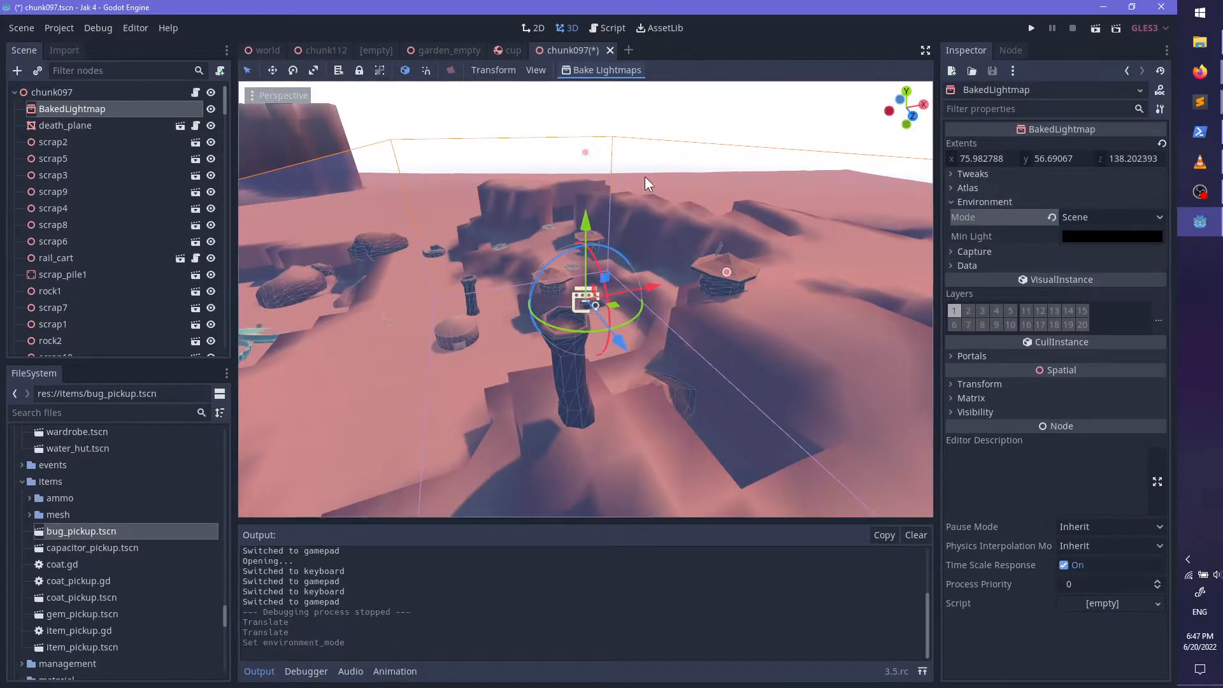
{"action": "left_click", "coordinate": [574, 72]}
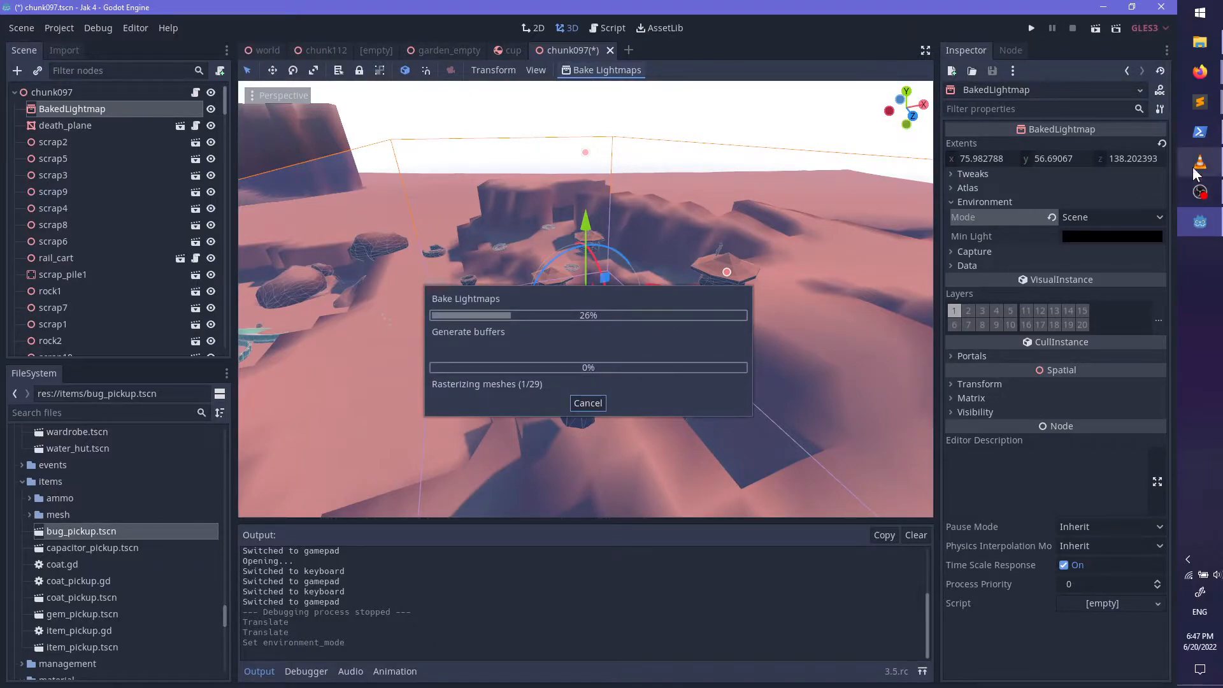
{"action": "left_click", "coordinate": [1197, 192]}
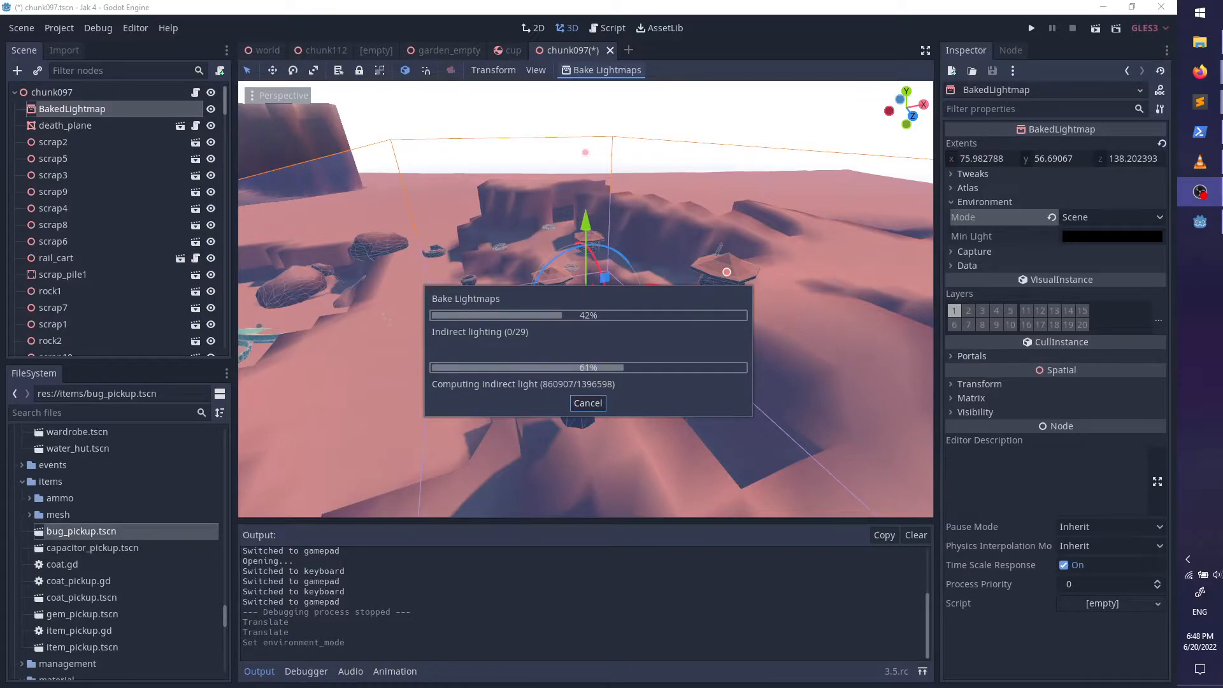
{"action": "key", "text": "alt+Tab"}
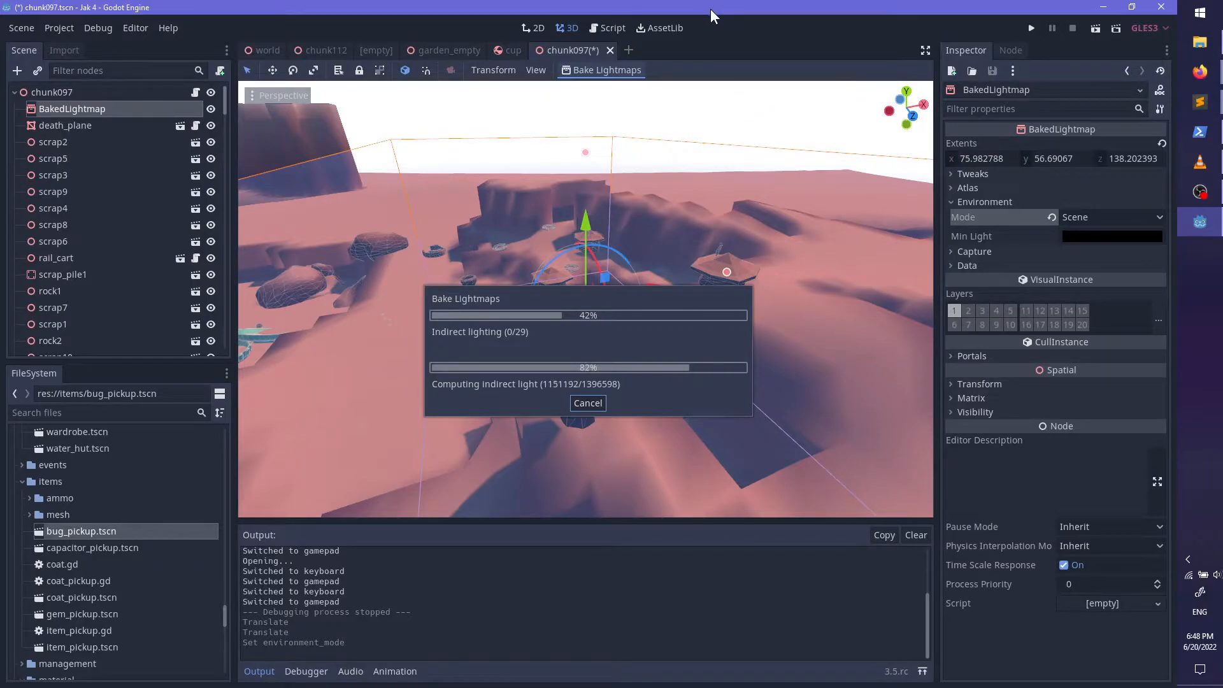
{"action": "left_click", "coordinate": [1200, 72]}
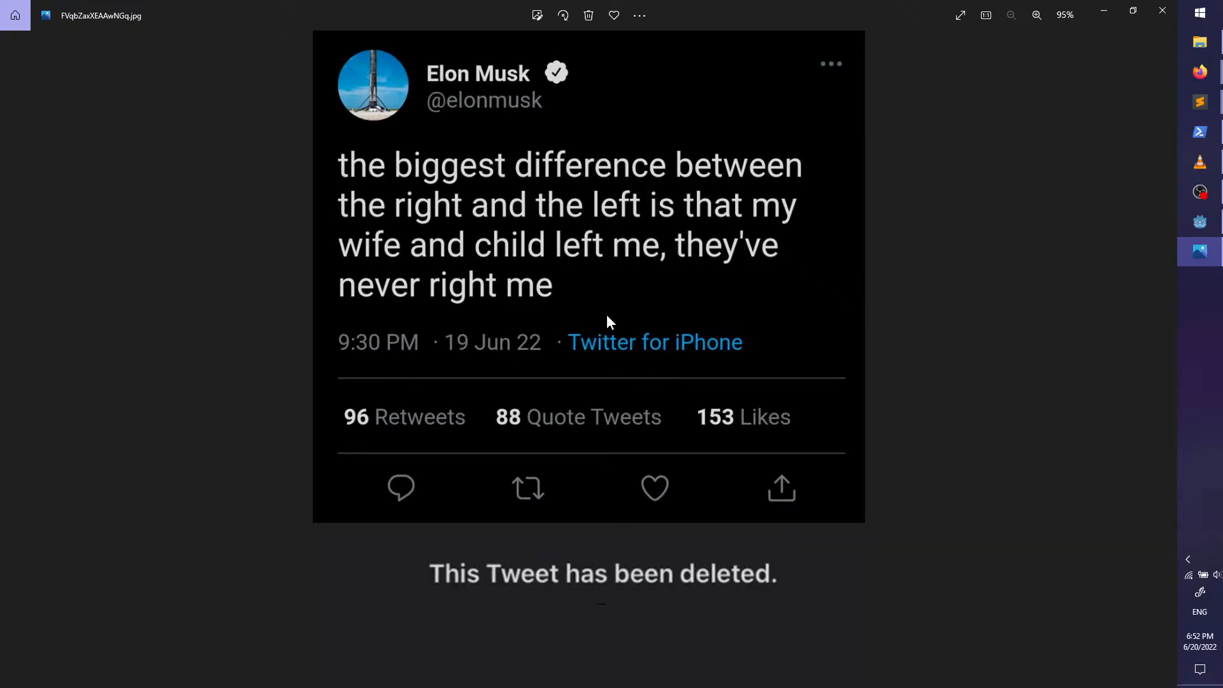
{"action": "left_click", "coordinate": [1163, 12]}
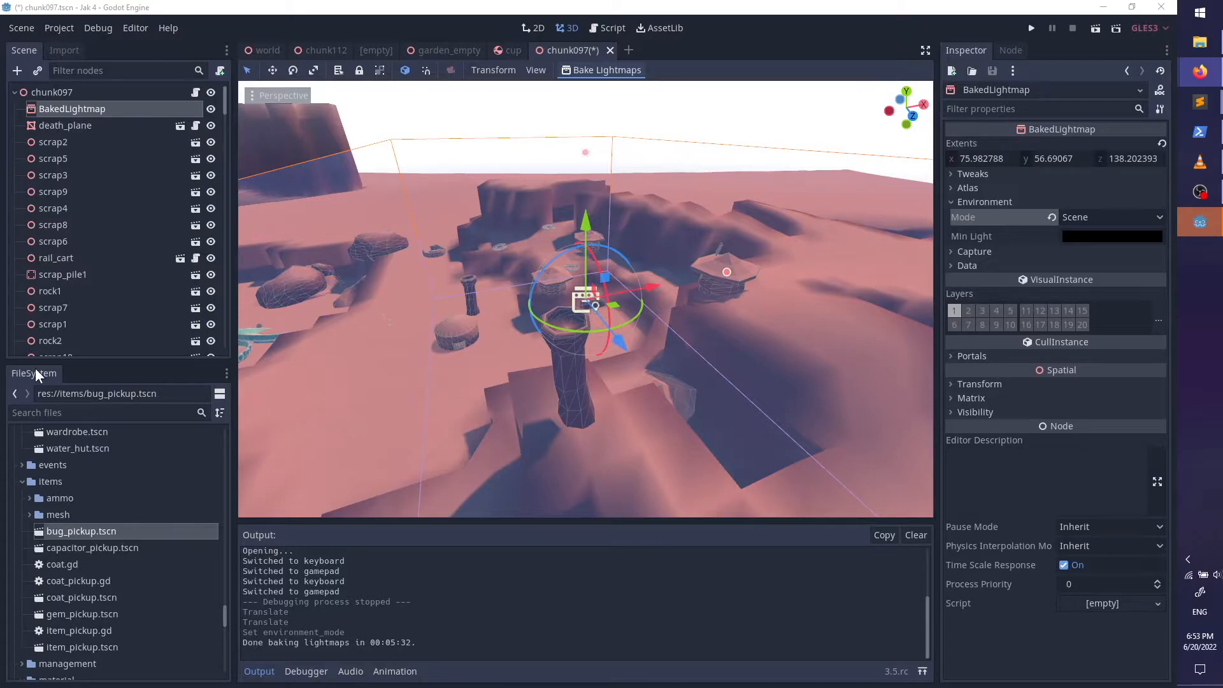
Step: Check the baked lighting on the huts and surrounding cliffs, and save the scene
{"action": "left_click", "coordinate": [449, 7]}
{"action": "middle_click_drag", "start_coordinate": [666, 398], "coordinate": [607, 414]}
{"action": "scroll", "coordinate": [607, 414], "scroll_direction": "up", "scroll_amount": 5}
{"action": "middle_click_drag", "start_coordinate": [504, 411], "coordinate": [682, 394]}
{"action": "scroll", "coordinate": [570, 381], "scroll_direction": "up", "scroll_amount": 3}
{"action": "key", "text": "ctrl+s"}
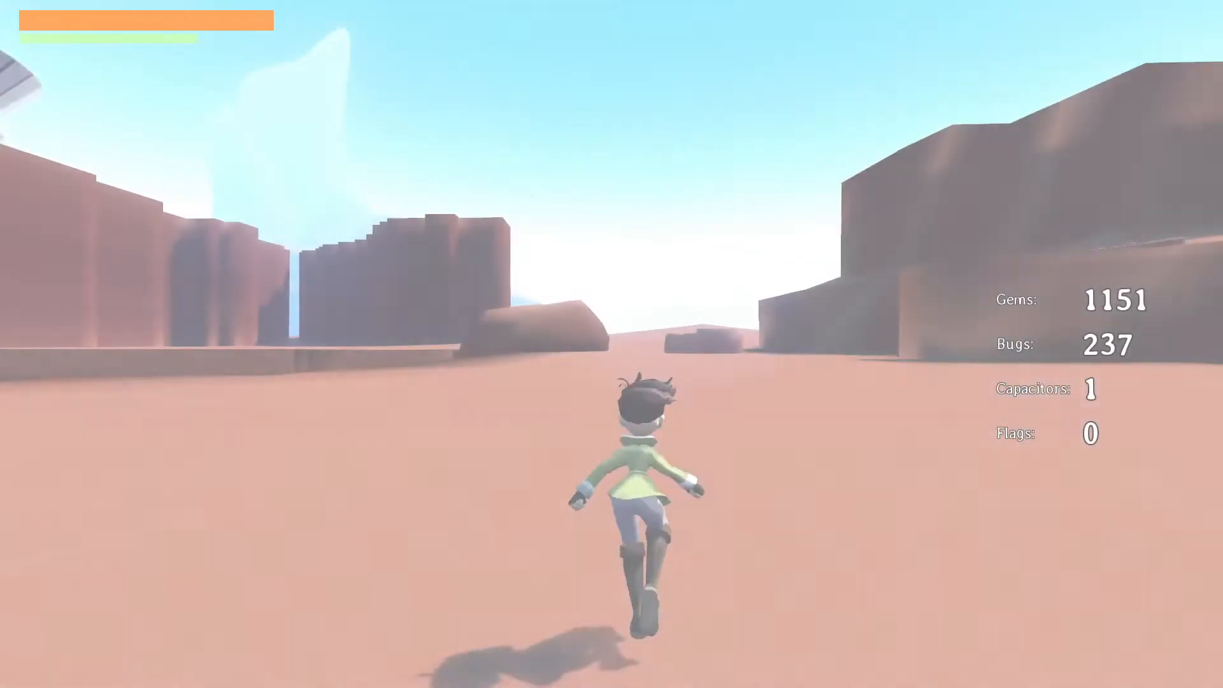
Step: Playtest the level by running the character across the desert and around the water hut to its pillared opening
{"action": "key", "text": "a"}
{"action": "key", "text": "w"}
{"action": "key", "text": "s"}
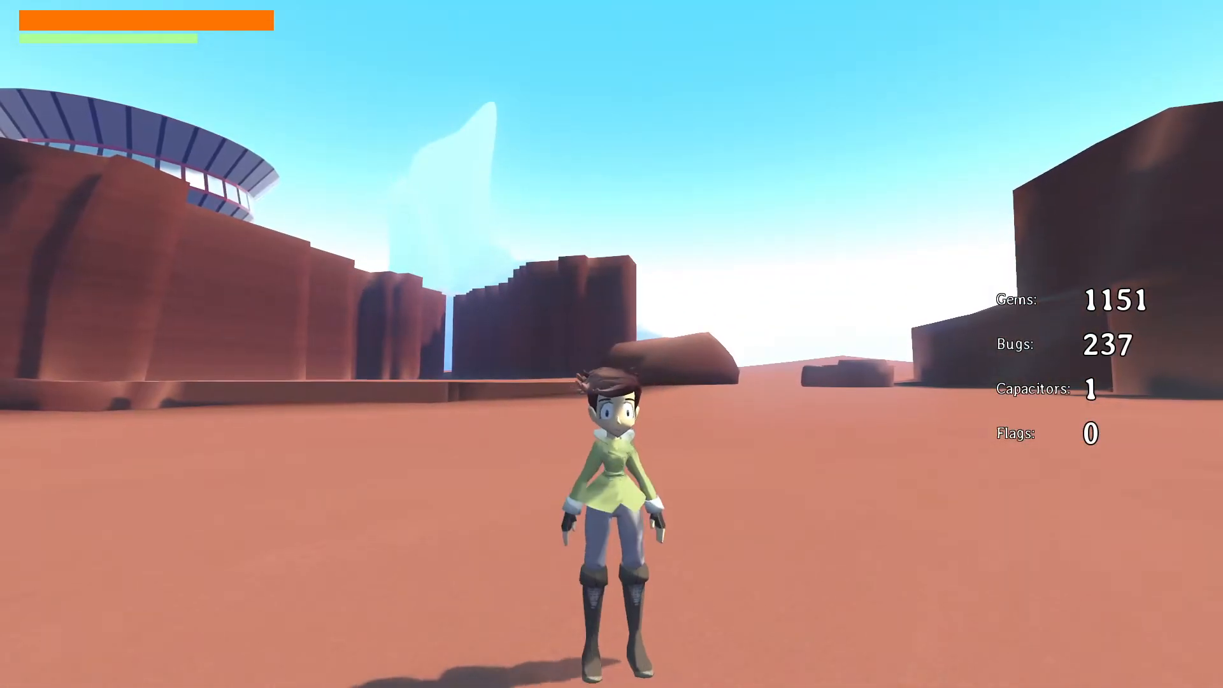
{"action": "key", "text": "a"}
{"action": "key", "text": "d"}
{"action": "key", "text": "w"}
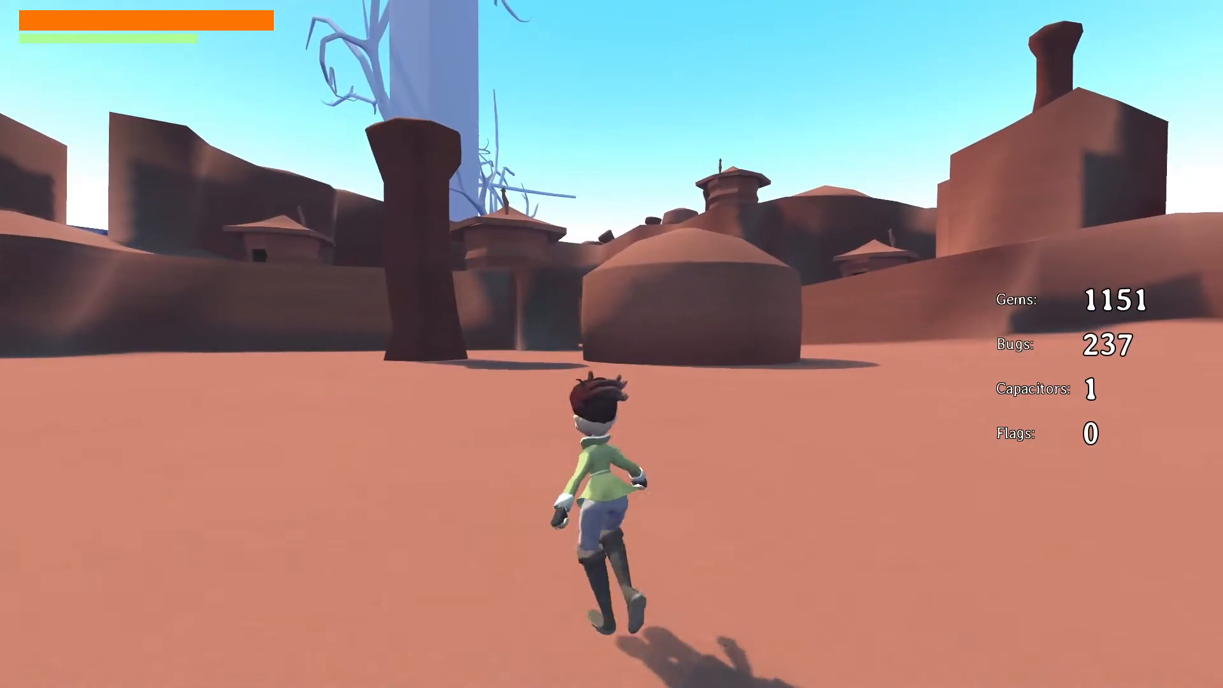
{"action": "key", "text": "space"}
{"action": "key", "text": "w"}
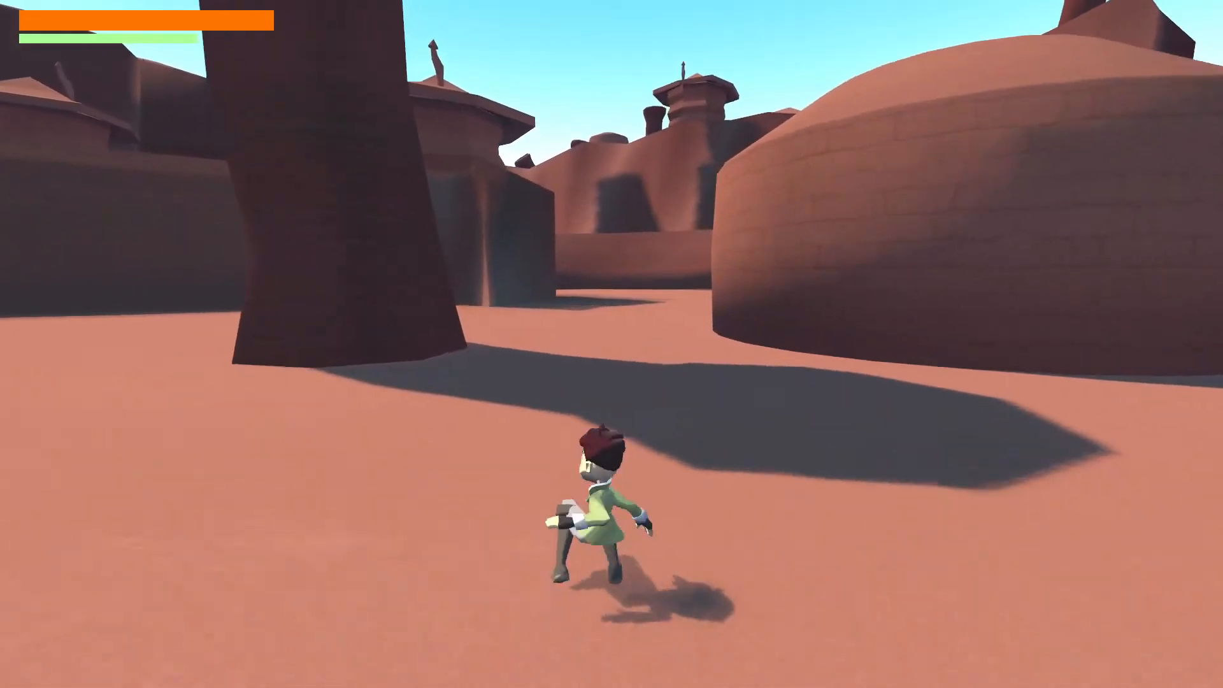
{"action": "key", "text": "space"}
{"action": "key", "text": "w"}
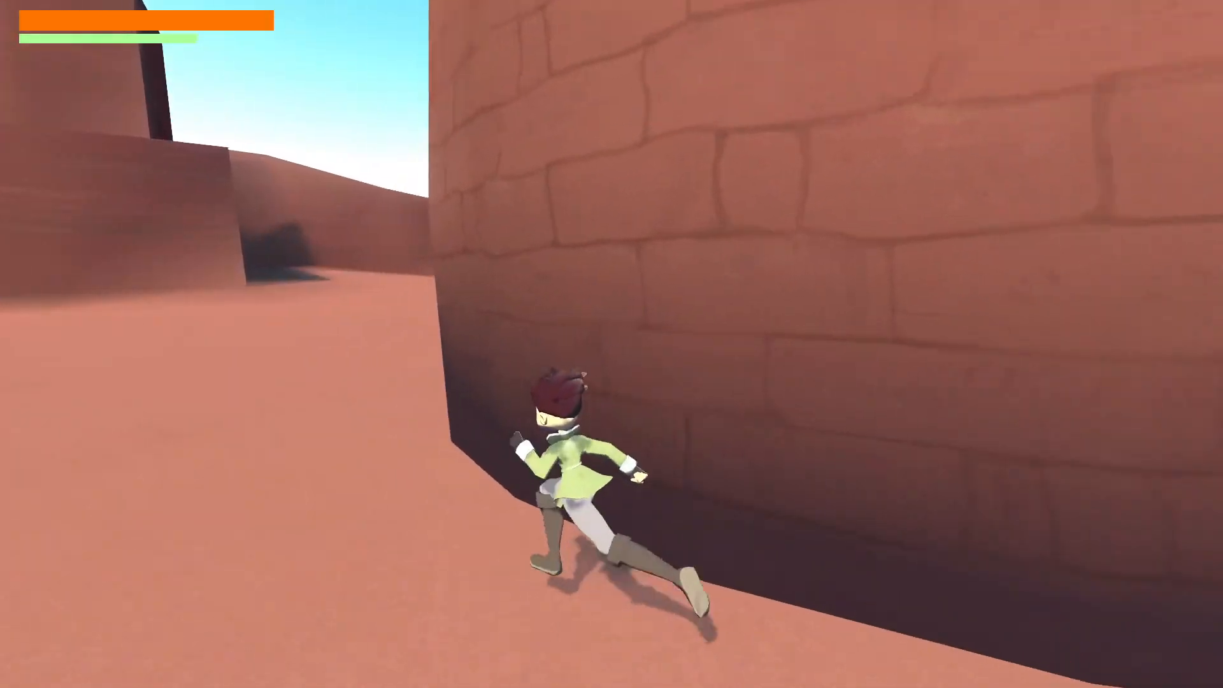
{"action": "key", "text": "w"}
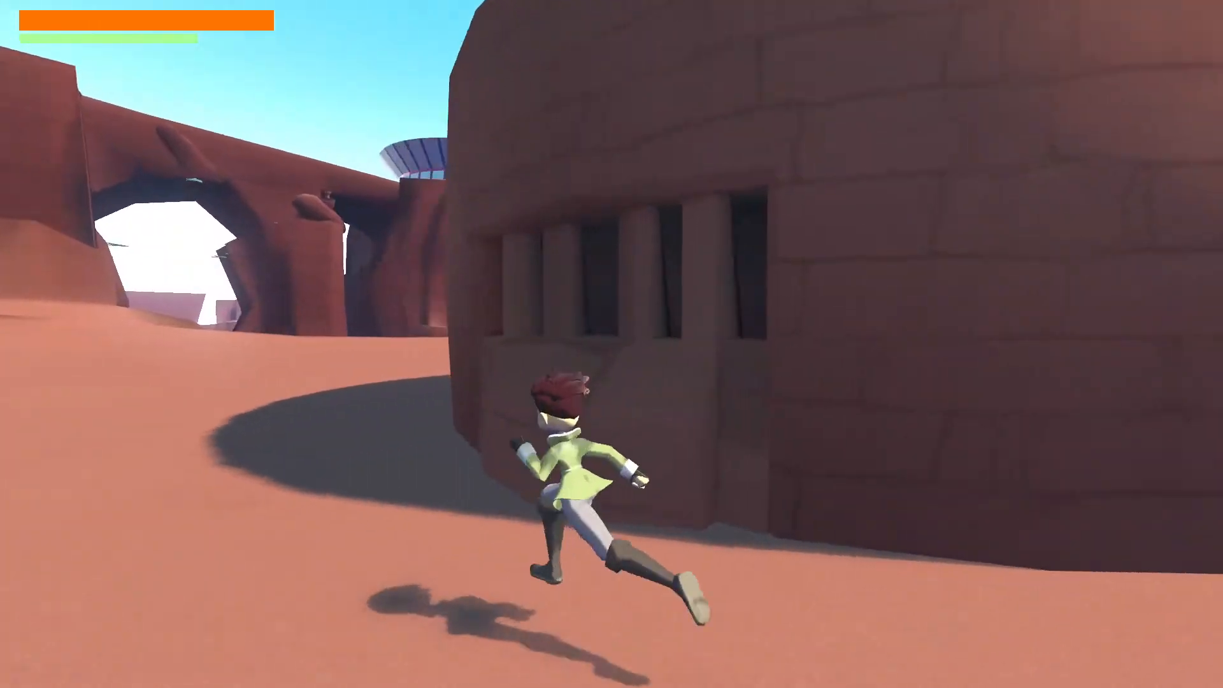
Step: Jump through the water hut's opening to check the fountain inside, leave the hut, and return to the editor
{"action": "key", "text": "space"}
{"action": "key", "text": "s"}
{"action": "key", "text": "w"}
{"action": "key", "text": "s"}
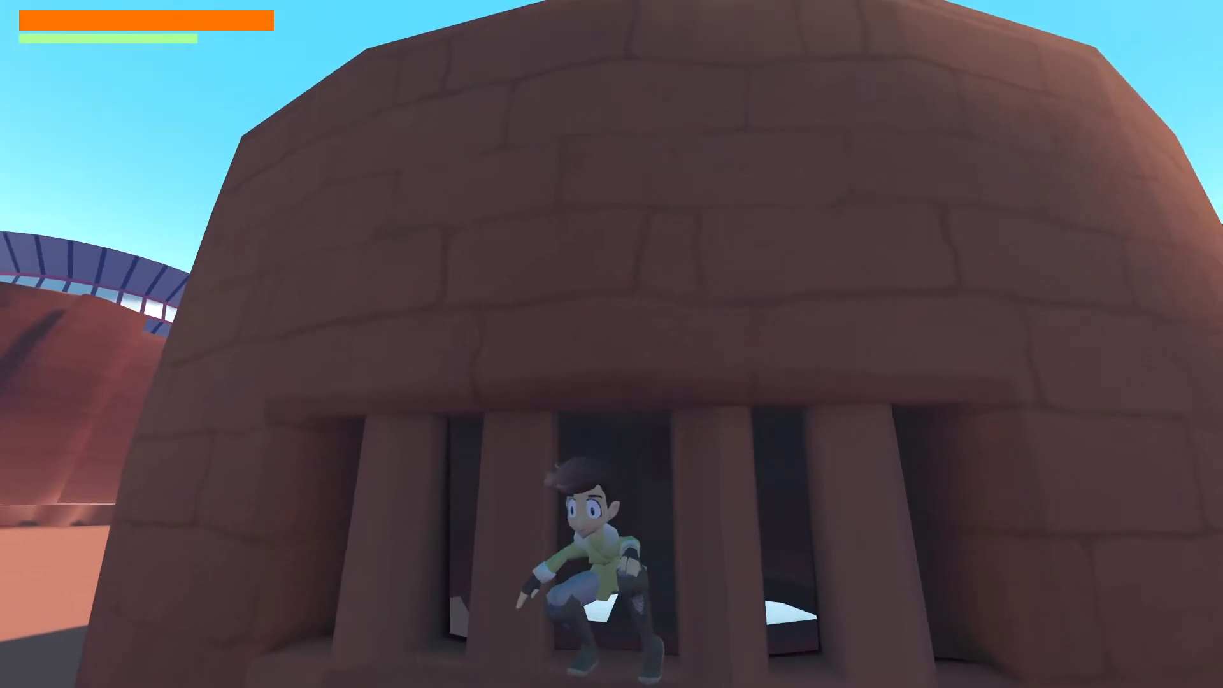
{"action": "key", "text": "w"}
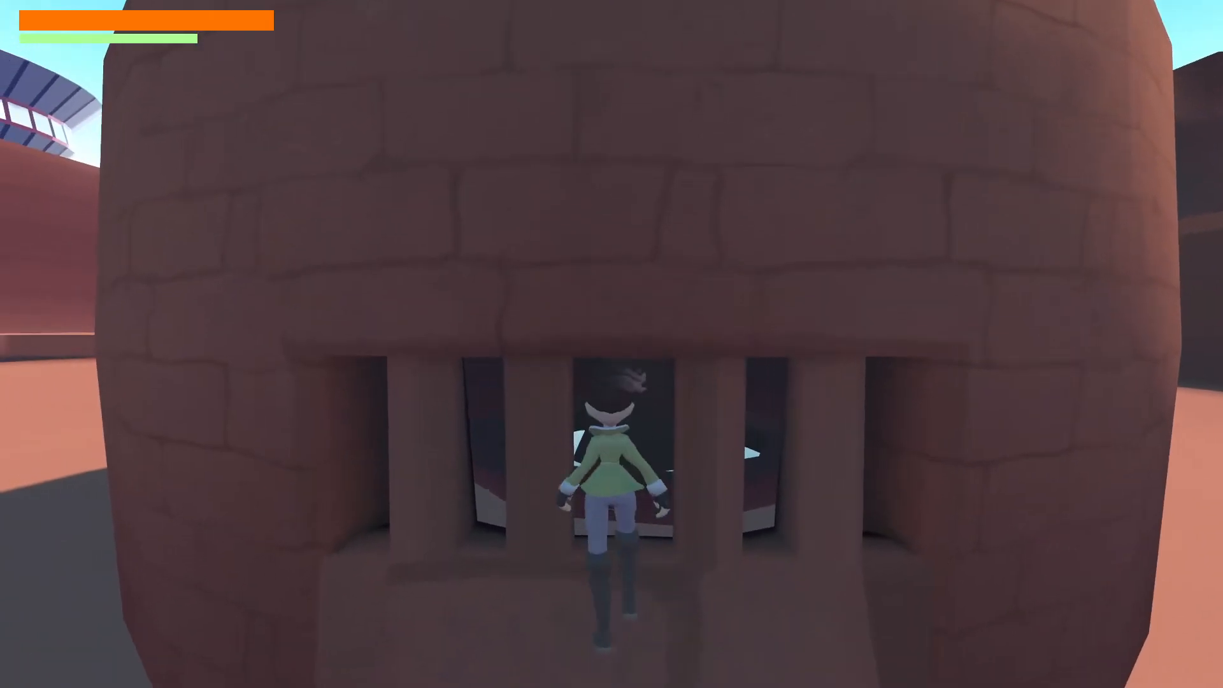
{"action": "key", "text": "w"}
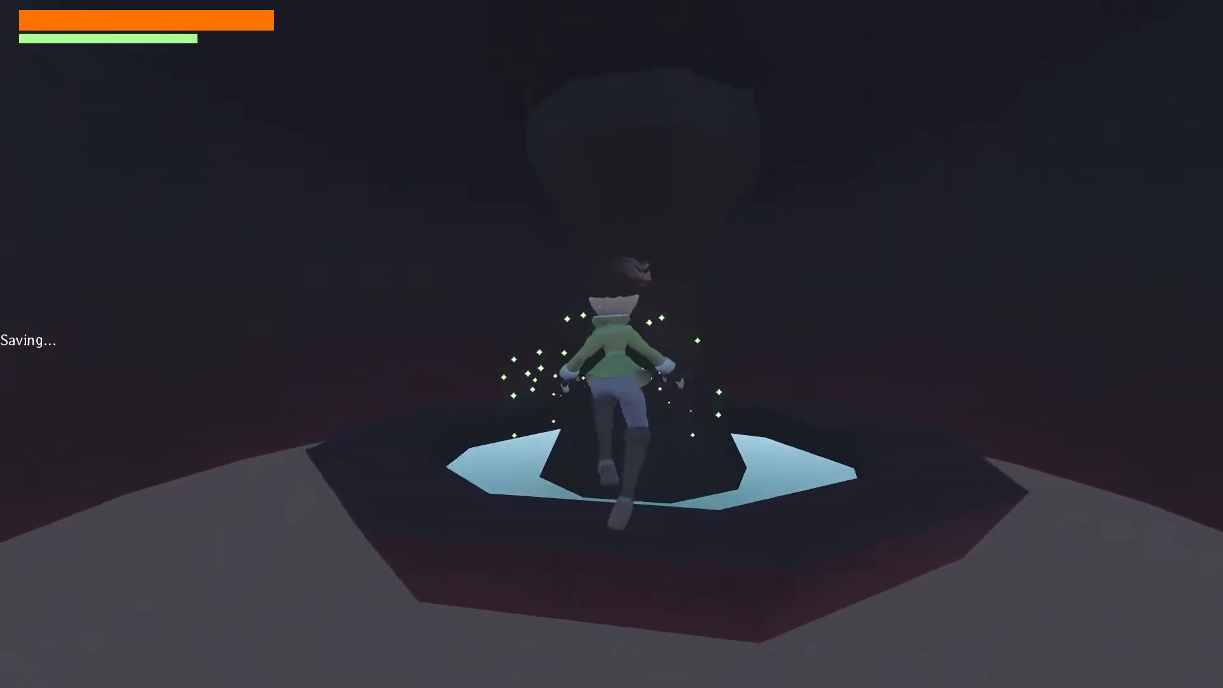
{"action": "key", "text": "w"}
{"action": "key", "text": "space"}
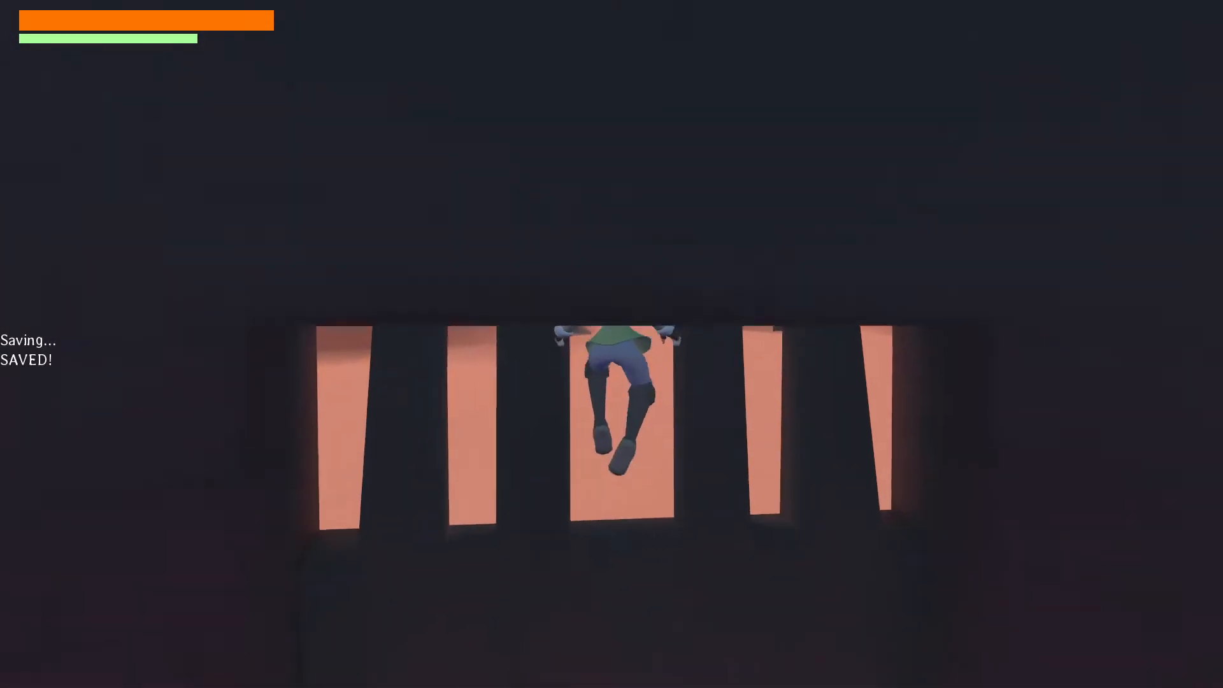
{"action": "key", "text": "w"}
{"action": "key", "text": "space"}
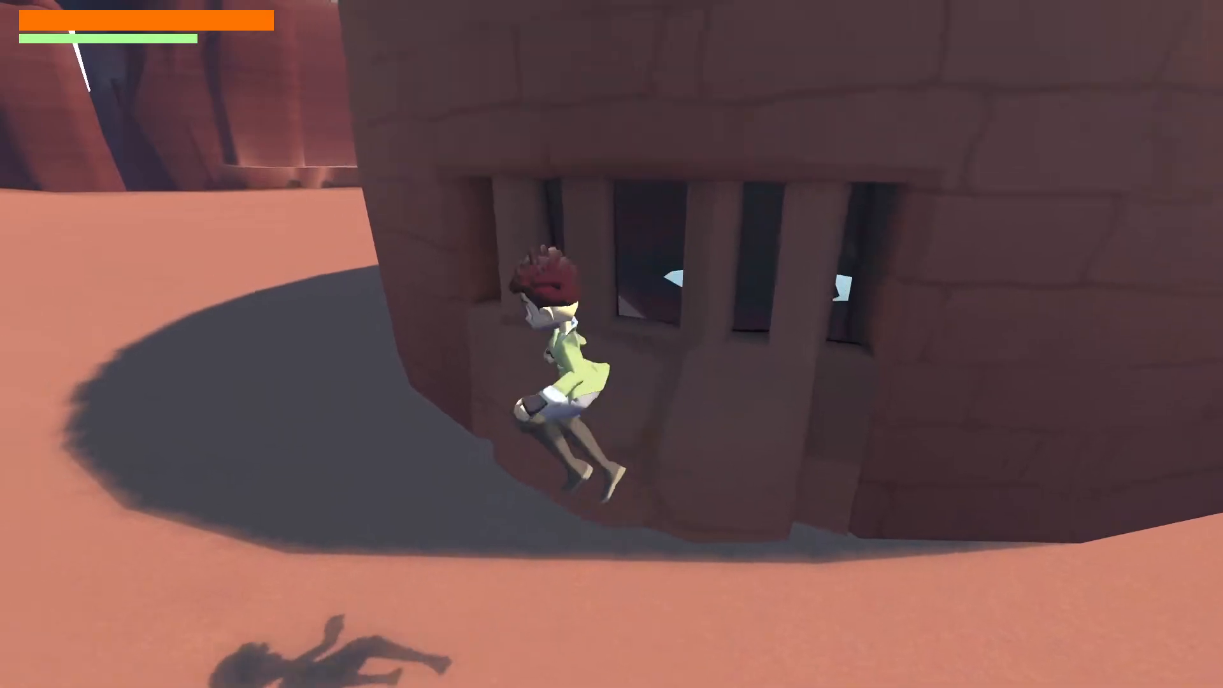
{"action": "key", "text": "w"}
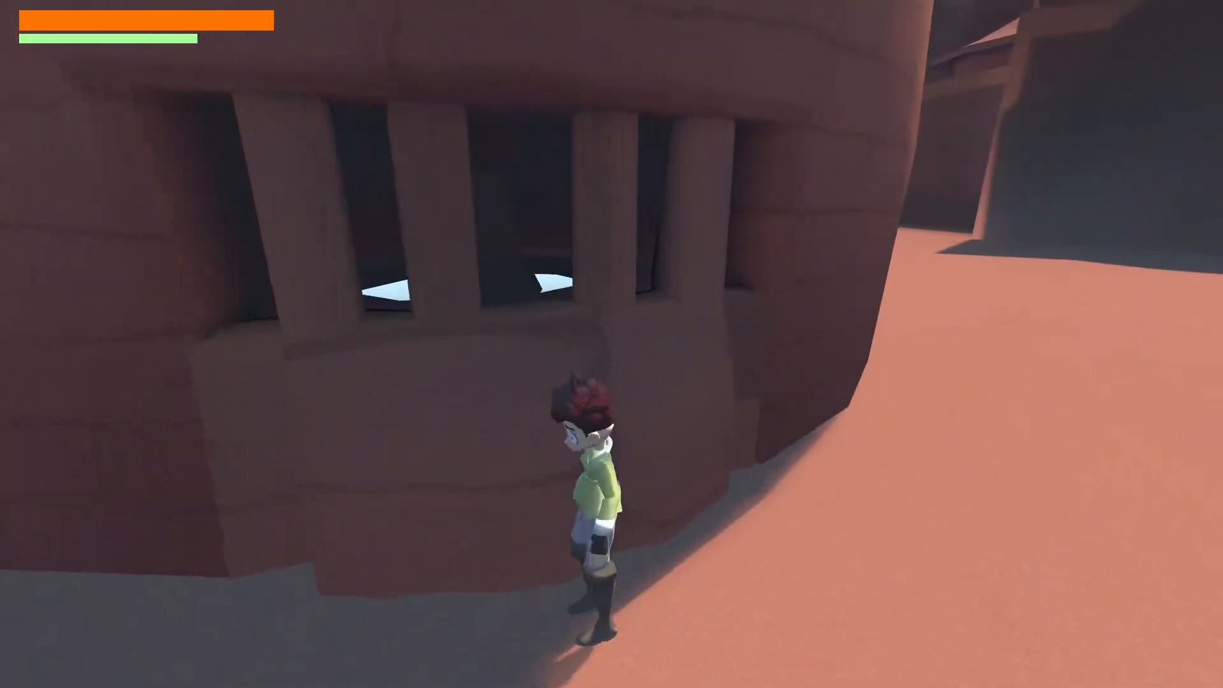
{"action": "key", "text": "Escape"}
{"action": "key", "text": "alt+Tab"}
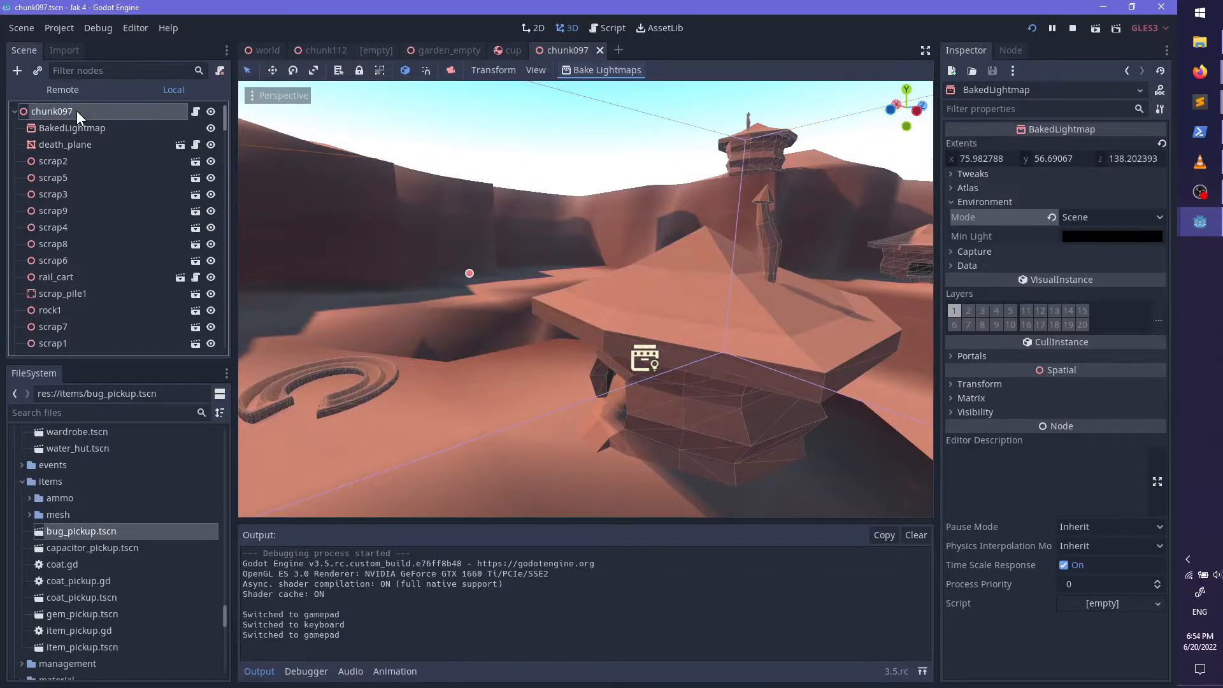
Step: Add a ReflectionProbe node under the chunk097 root
{"action": "left_click", "coordinate": [81, 113]}
{"action": "key", "text": "ctrl+a"}
{"action": "type", "text": "Ref"}
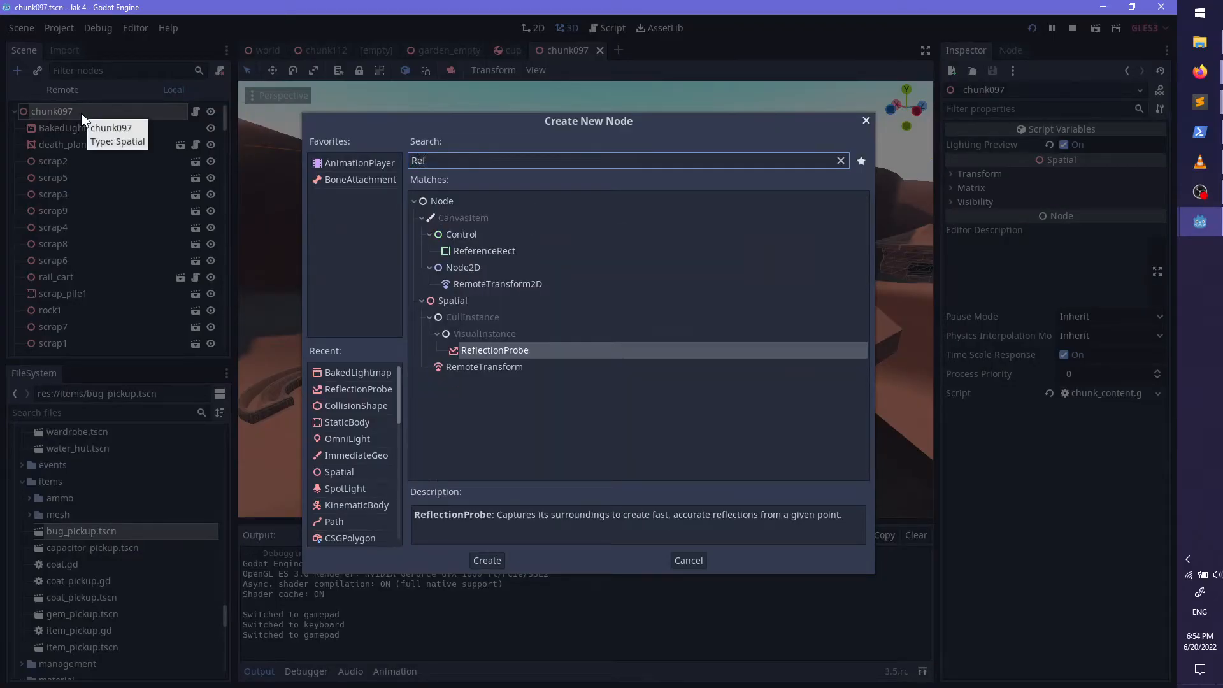
{"action": "key", "text": "Return"}
Step: Move the ReflectionProbe from the scene origin to the water hut and lower it into the hut
{"action": "scroll", "coordinate": [377, 224], "scroll_direction": "down", "scroll_amount": 10}
{"action": "middle_click_drag", "start_coordinate": [462, 221], "coordinate": [751, 412]}
{"action": "scroll", "coordinate": [740, 487], "scroll_direction": "down", "scroll_amount": 3}
{"action": "scroll", "coordinate": [775, 443], "scroll_direction": "up", "scroll_amount": 2}
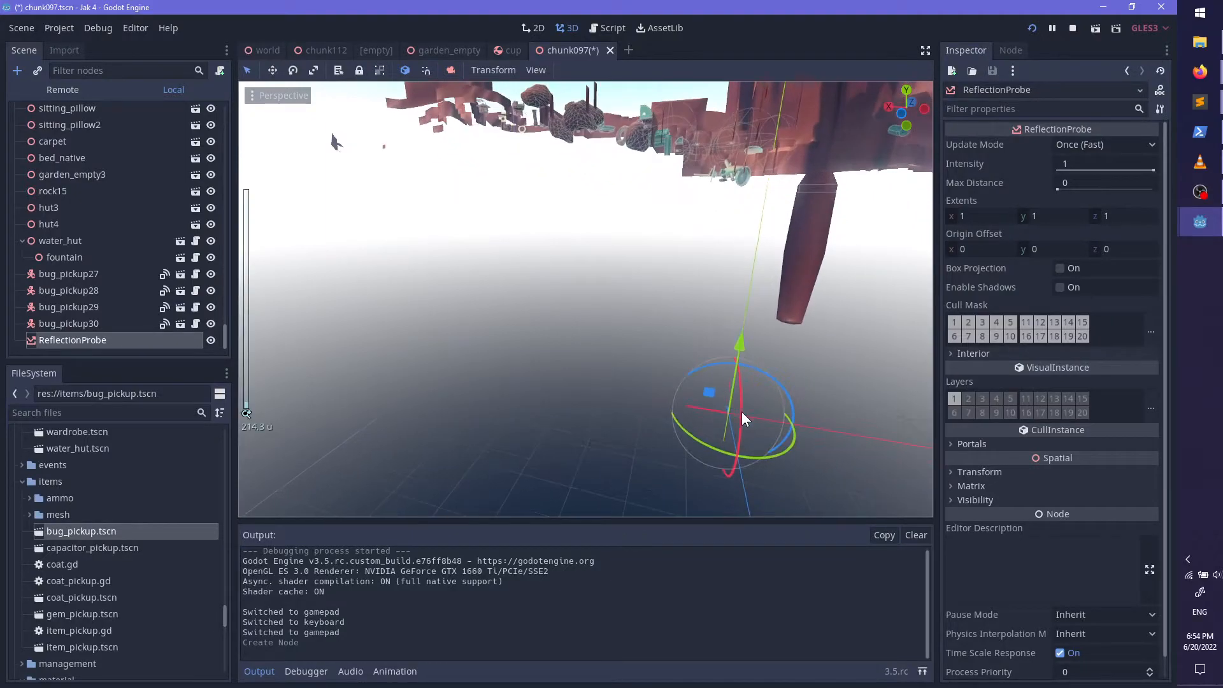
{"action": "left_click_drag", "start_coordinate": [708, 398], "coordinate": [490, 114]}
{"action": "key", "text": "f"}
{"action": "middle_click_drag", "start_coordinate": [574, 300], "coordinate": [517, 373]}
{"action": "left_click_drag", "start_coordinate": [610, 286], "coordinate": [607, 387]}
{"action": "key", "text": "f"}
{"action": "scroll", "coordinate": [623, 397], "scroll_direction": "up", "scroll_amount": 10}
{"action": "scroll", "coordinate": [624, 396], "scroll_direction": "up", "scroll_amount": 12}
{"action": "middle_click_drag", "start_coordinate": [625, 397], "coordinate": [603, 250]}
{"action": "left_click_drag", "start_coordinate": [586, 223], "coordinate": [583, 312]}
Step: Switch on the ReflectionProbe gizmo so its bounds can be edited in the 3D viewport
{"action": "left_click", "coordinate": [537, 69]}
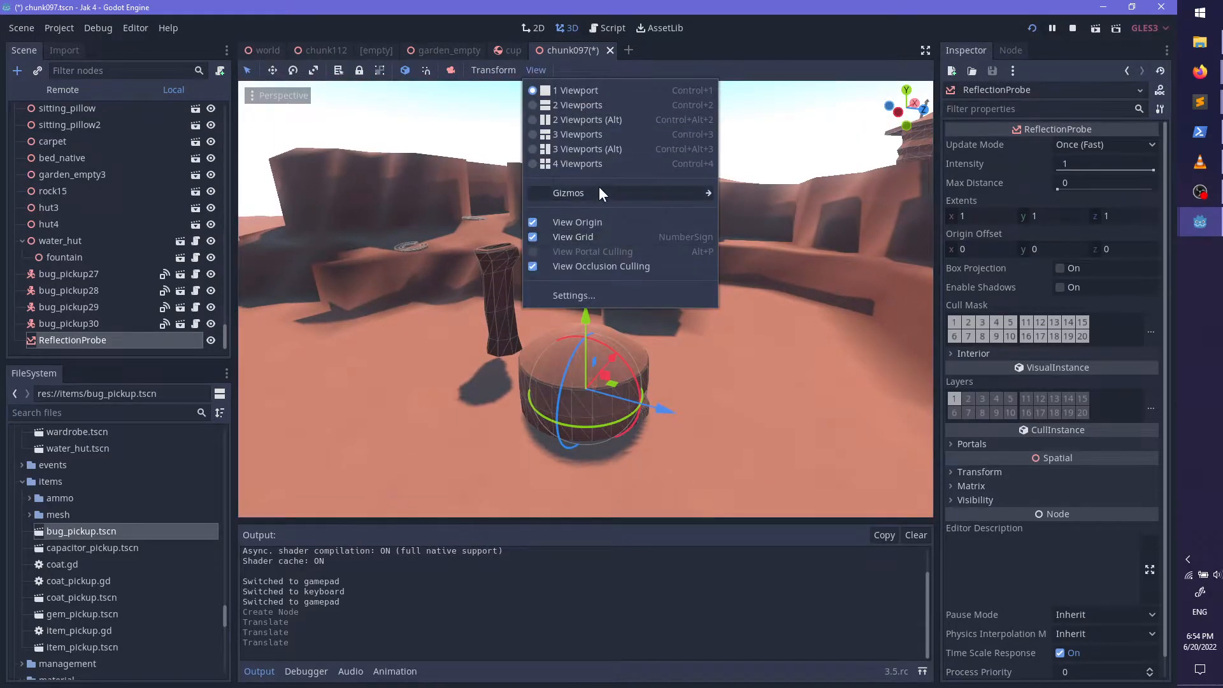
{"action": "mouse_move", "coordinate": [711, 198]}
{"action": "left_click", "coordinate": [770, 487]}
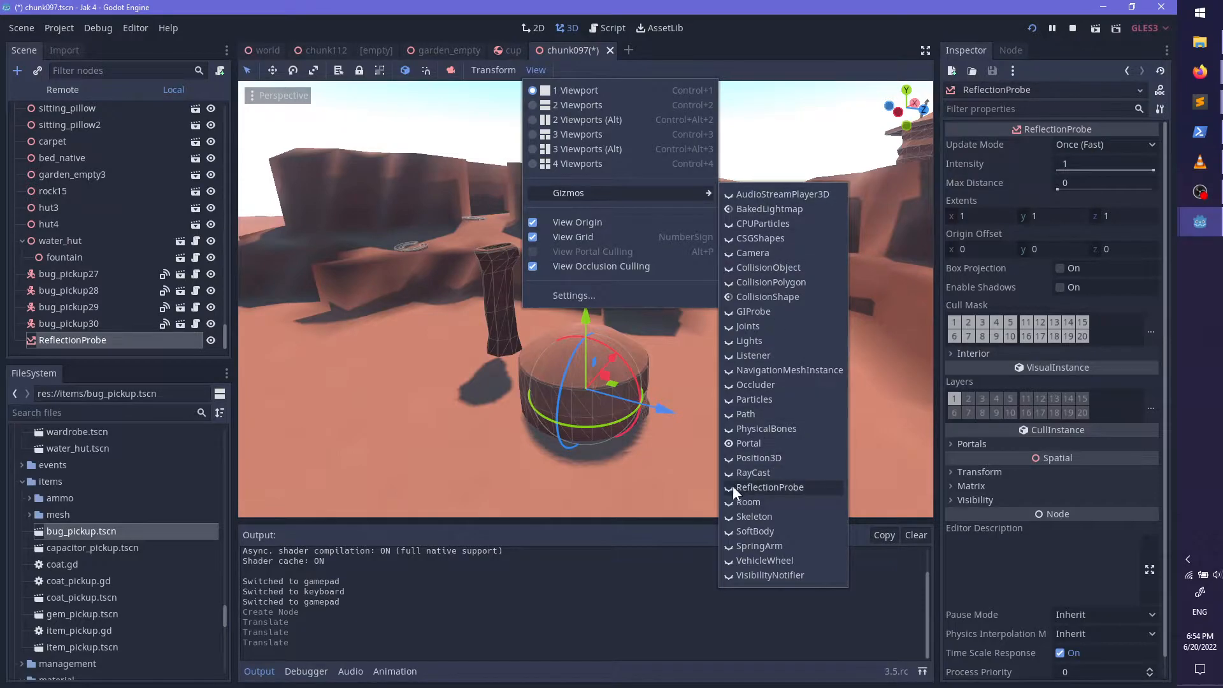
{"action": "left_click", "coordinate": [770, 488]}
{"action": "left_click", "coordinate": [558, 471]}
Step: Stretch the reflection probe's extents around the fountain to about 5.94 on X, 3.66 on Y and 5.36 on Z
{"action": "scroll", "coordinate": [565, 388], "scroll_direction": "up", "scroll_amount": 18}
{"action": "middle_click_drag", "start_coordinate": [558, 471], "coordinate": [662, 349], "text": "shift"}
{"action": "left_click_drag", "start_coordinate": [608, 282], "coordinate": [815, 296]}
{"action": "middle_click_drag", "start_coordinate": [585, 311], "coordinate": [688, 317]}
{"action": "left_click_drag", "start_coordinate": [679, 307], "coordinate": [838, 349]}
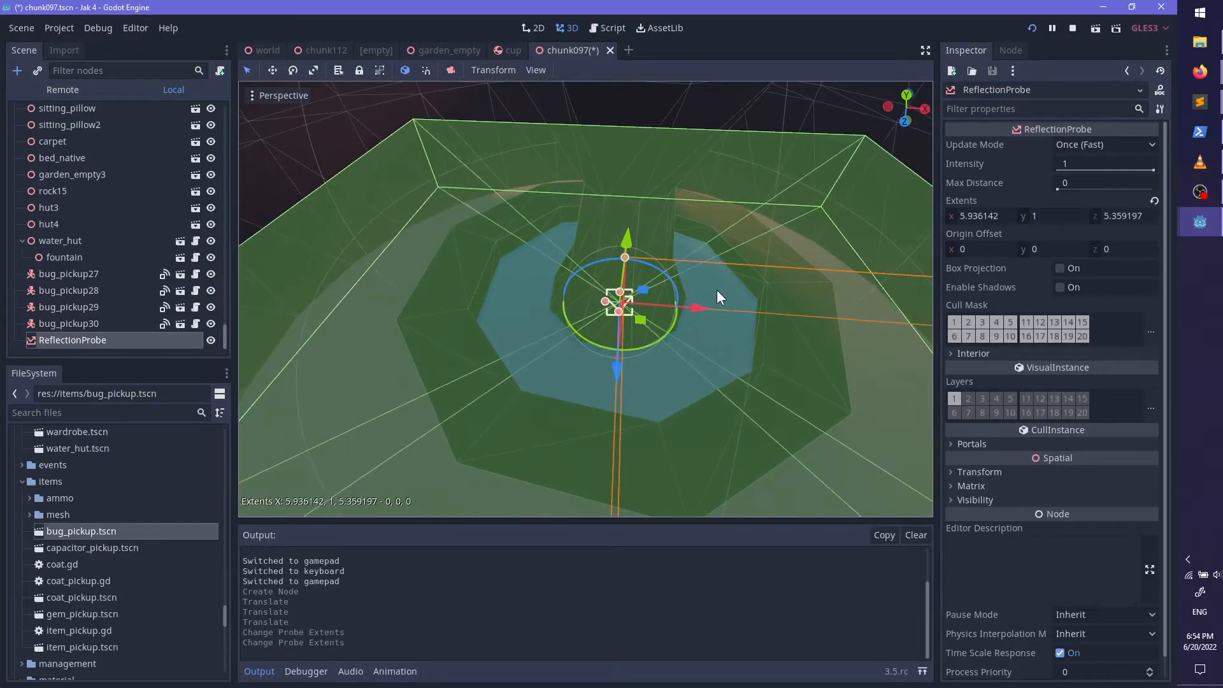
{"action": "scroll", "coordinate": [629, 337], "scroll_direction": "down", "scroll_amount": 2}
{"action": "middle_click_drag", "start_coordinate": [629, 338], "coordinate": [602, 341]}
{"action": "left_click_drag", "start_coordinate": [597, 317], "coordinate": [593, 60]}
{"action": "middle_click_drag", "start_coordinate": [592, 298], "coordinate": [652, 300]}
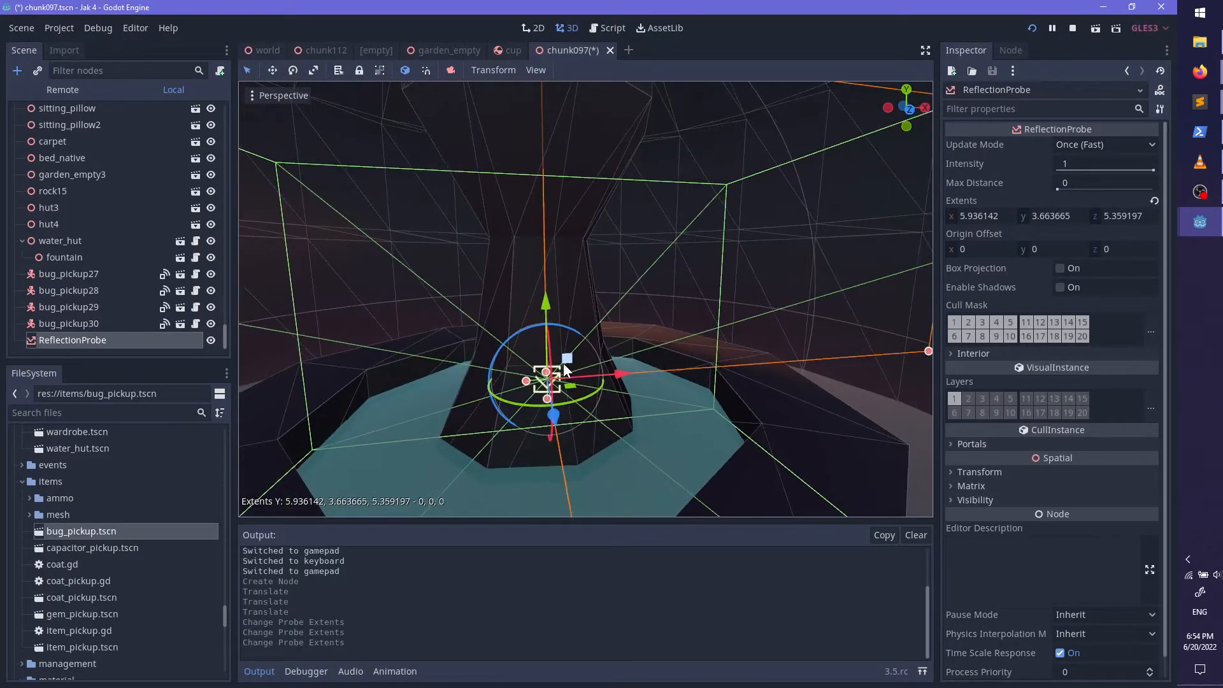
Step: Raise and shift the reflection probe within the water hut, save the scene, and check the running game
{"action": "left_click_drag", "start_coordinate": [546, 307], "coordinate": [545, 219]}
{"action": "middle_click_drag", "start_coordinate": [547, 306], "coordinate": [454, 286]}
{"action": "middle_click_drag", "start_coordinate": [650, 287], "coordinate": [516, 310]}
{"action": "scroll", "coordinate": [639, 305], "scroll_direction": "down", "scroll_amount": 3}
{"action": "scroll", "coordinate": [658, 376], "scroll_direction": "down", "scroll_amount": 2}
{"action": "left_click_drag", "start_coordinate": [516, 311], "coordinate": [243, 420]}
{"action": "middle_click_drag", "start_coordinate": [244, 420], "coordinate": [644, 313]}
{"action": "scroll", "coordinate": [713, 307], "scroll_direction": "down", "scroll_amount": 2}
{"action": "scroll", "coordinate": [712, 307], "scroll_direction": "up", "scroll_amount": 5}
{"action": "key", "text": "ctrl+s"}
{"action": "key", "text": "alt+Tab"}
{"action": "key", "text": "alt+shift+Tab"}
Step: Recenter the reflection probe on the water hut and enlarge its extents to about 11.36 on X and 11.05 on Z
{"action": "scroll", "coordinate": [575, 356], "scroll_direction": "down", "scroll_amount": 15}
{"action": "middle_click_drag", "start_coordinate": [638, 342], "coordinate": [665, 367]}
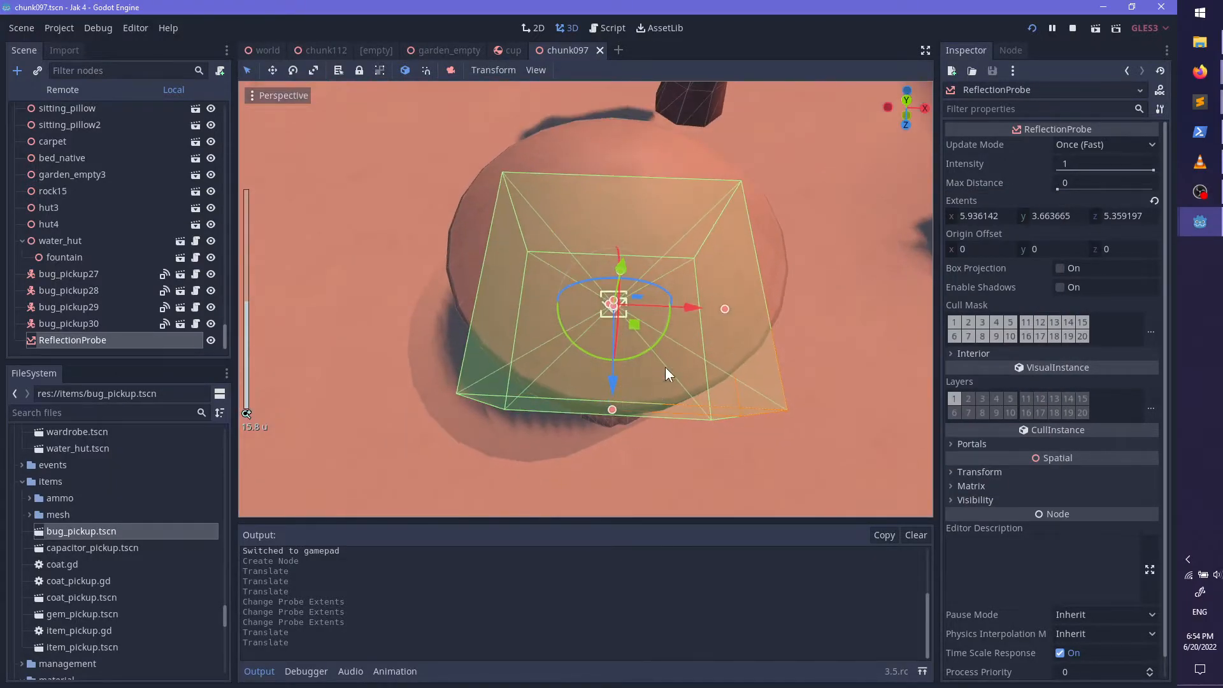
{"action": "middle_click_drag", "start_coordinate": [632, 298], "coordinate": [598, 370], "text": "shift"}
{"action": "scroll", "coordinate": [599, 370], "scroll_direction": "up", "scroll_amount": 4}
{"action": "left_click_drag", "start_coordinate": [584, 471], "coordinate": [587, 400]}
{"action": "left_click_drag", "start_coordinate": [730, 325], "coordinate": [854, 329]}
{"action": "middle_click_drag", "start_coordinate": [855, 328], "coordinate": [610, 299]}
{"action": "scroll", "coordinate": [609, 300], "scroll_direction": "down", "scroll_amount": 3}
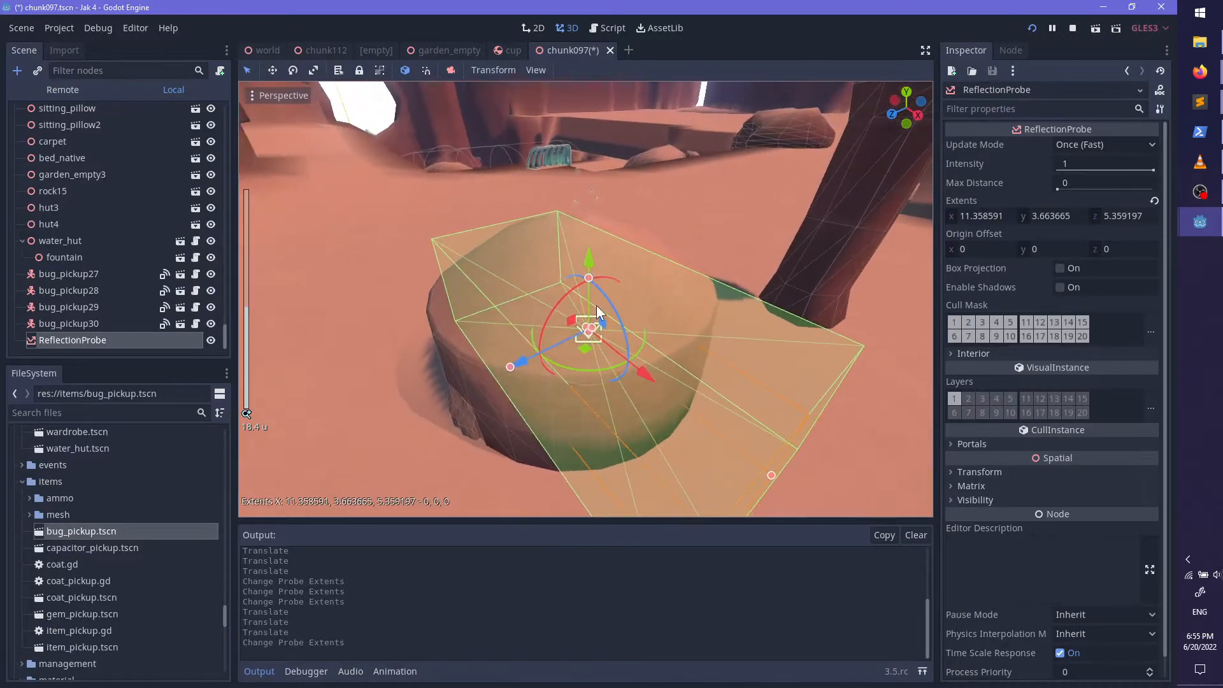
{"action": "left_click_drag", "start_coordinate": [511, 367], "coordinate": [395, 424]}
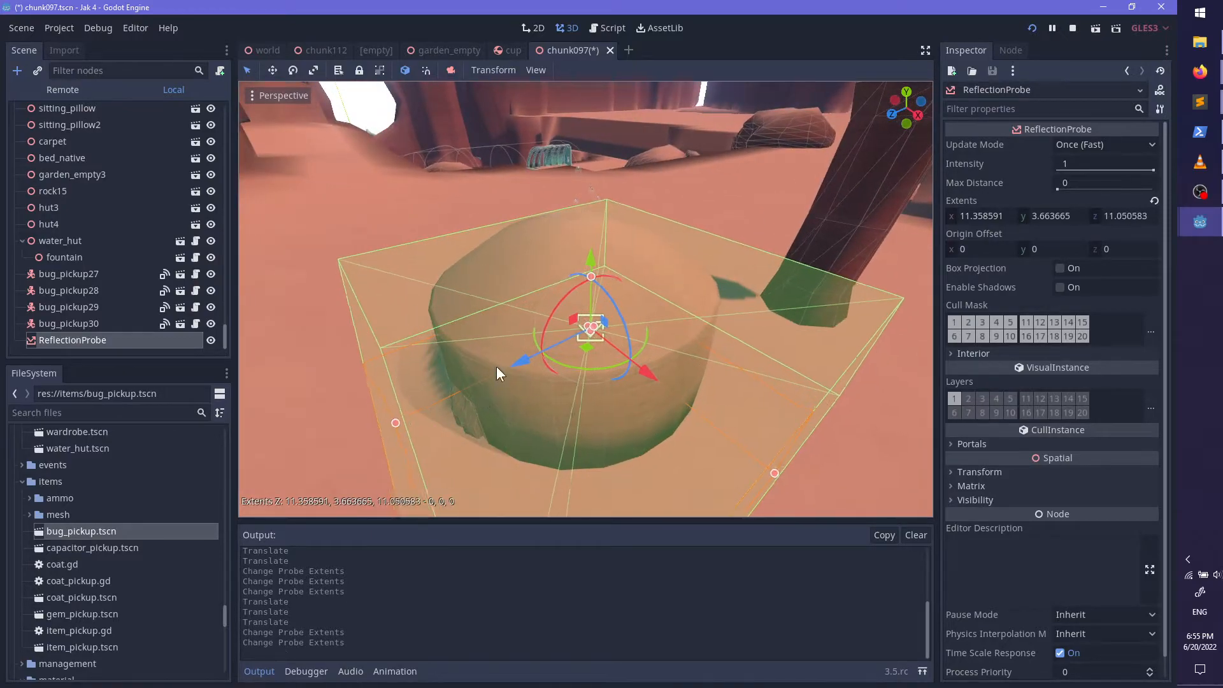
Step: Undo the accidental probe rotation and raise the reflection probe's Y extent to about 9.22
{"action": "middle_click_drag", "start_coordinate": [498, 367], "coordinate": [502, 260]}
{"action": "left_click_drag", "start_coordinate": [610, 219], "coordinate": [616, 163]}
{"action": "key", "text": "ctrl+z"}
{"action": "left_click_drag", "start_coordinate": [616, 219], "coordinate": [618, 141]}
Step: Examine the fountain's water surface up close and how the reflection probe's bounds enclose the water hut
{"action": "scroll", "coordinate": [709, 369], "scroll_direction": "up", "scroll_amount": 2}
{"action": "middle_click_drag", "start_coordinate": [596, 280], "coordinate": [559, 353]}
{"action": "scroll", "coordinate": [554, 352], "scroll_direction": "up", "scroll_amount": 10}
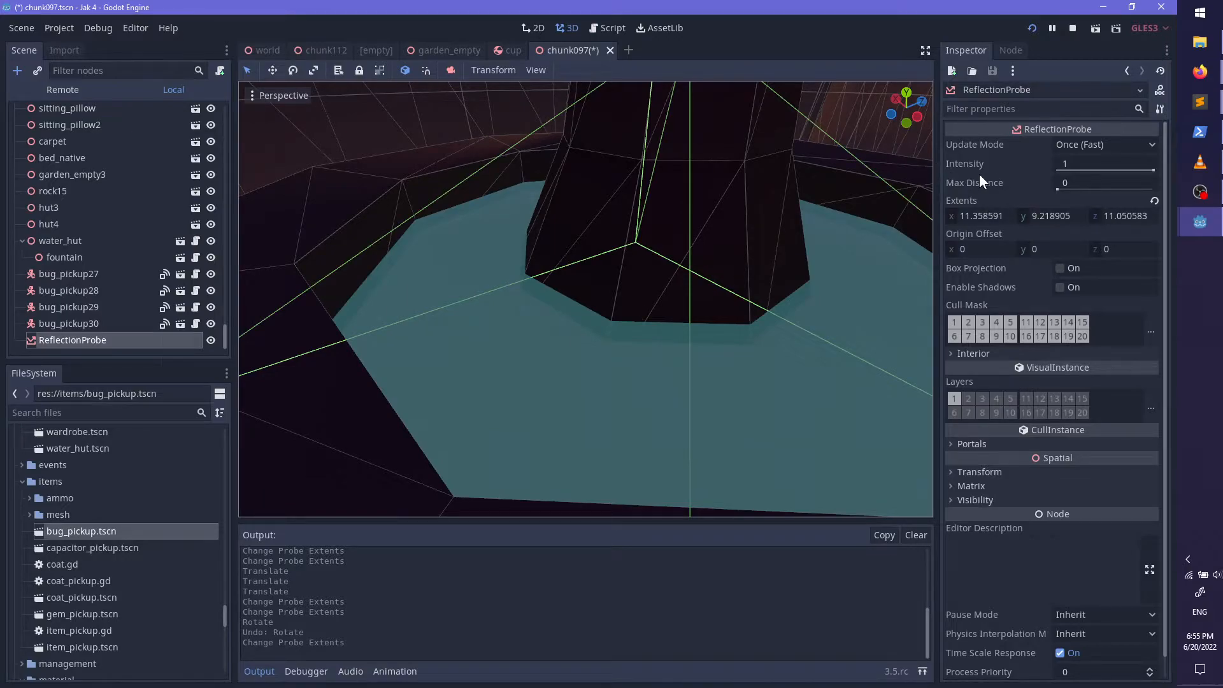
{"action": "mouse_move", "coordinate": [986, 183]}
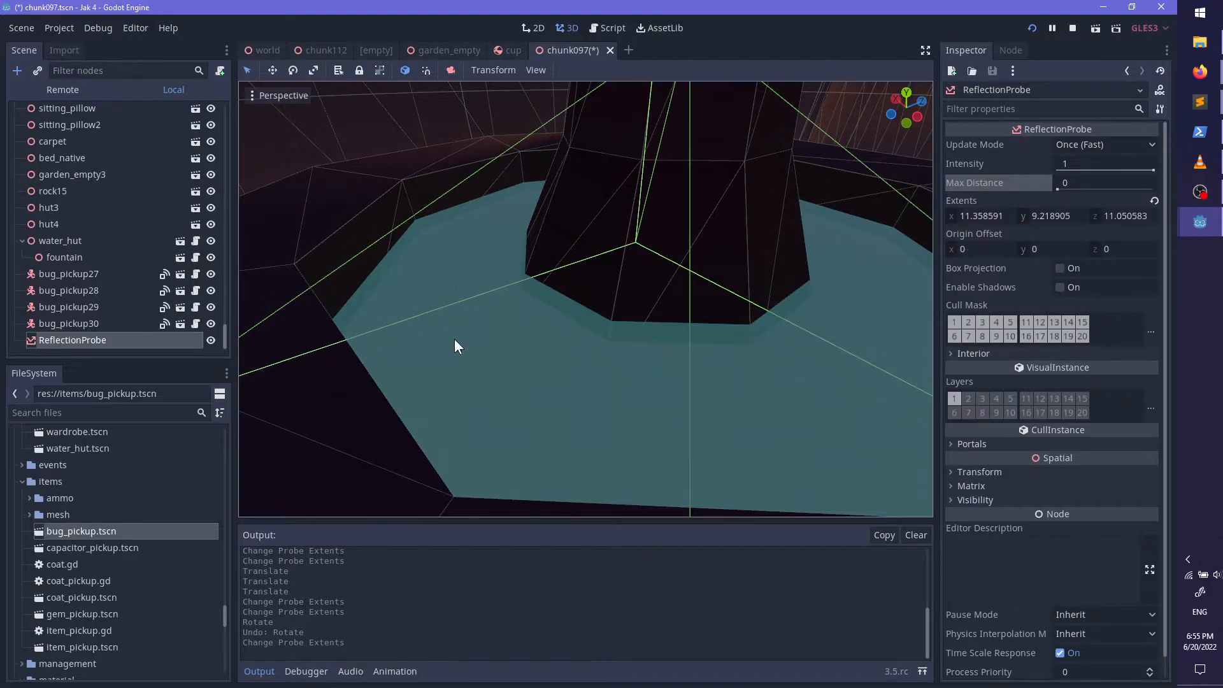
{"action": "key", "text": "f"}
{"action": "mouse_move", "coordinate": [570, 321]}
{"action": "middle_mouse_down"}
{"action": "mouse_move", "coordinate": [647, 382]}
{"action": "mouse_move", "coordinate": [584, 309]}
{"action": "middle_mouse_up"}
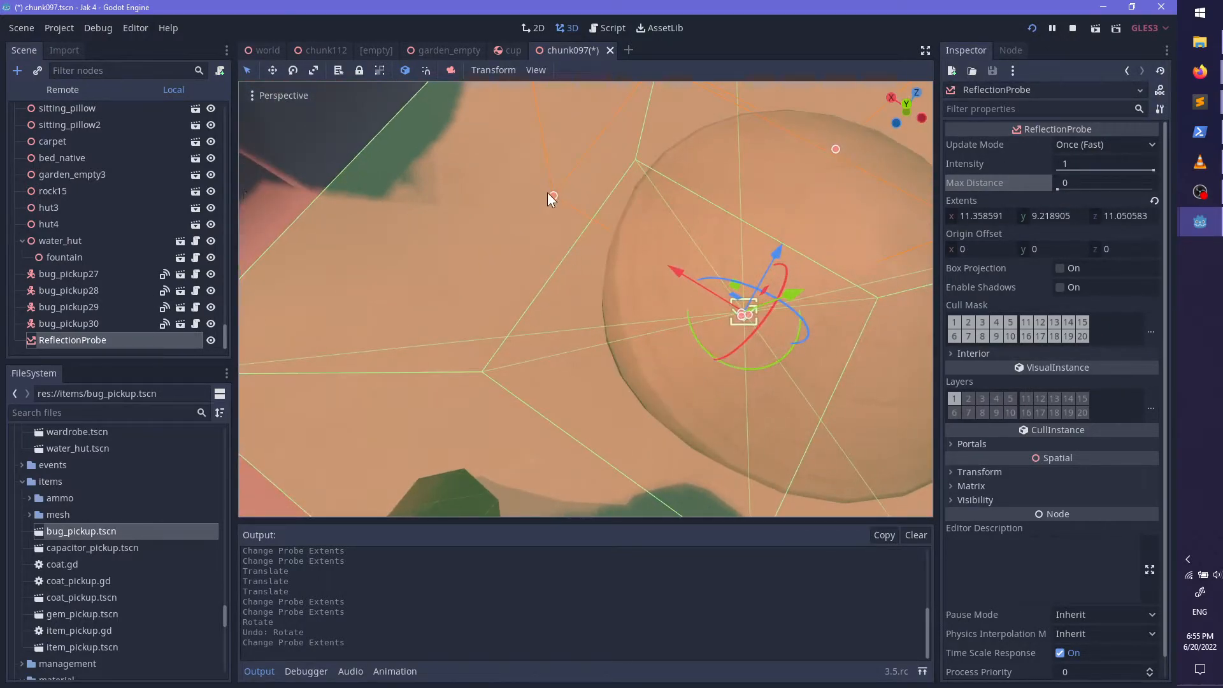
{"action": "middle_click_drag", "start_coordinate": [704, 259], "coordinate": [575, 173]}
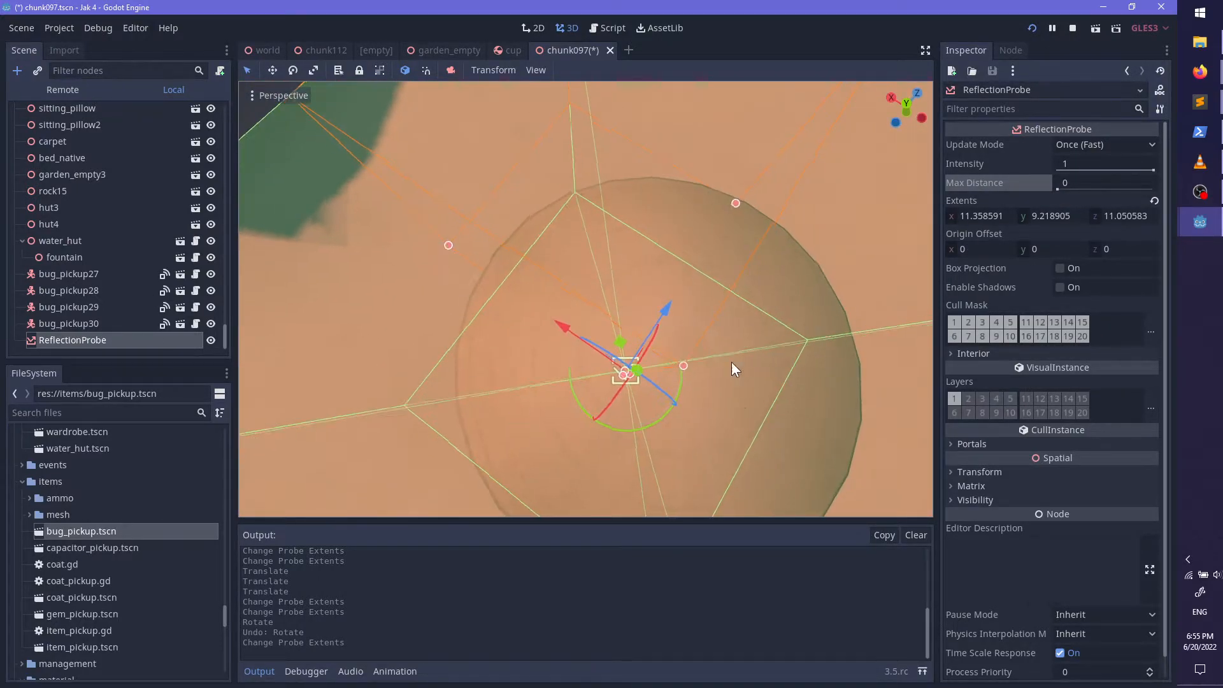
{"action": "middle_click_drag", "start_coordinate": [742, 381], "coordinate": [599, 247]}
{"action": "scroll", "coordinate": [670, 333], "scroll_direction": "down", "scroll_amount": 4}
{"action": "scroll", "coordinate": [552, 353], "scroll_direction": "up", "scroll_amount": 6}
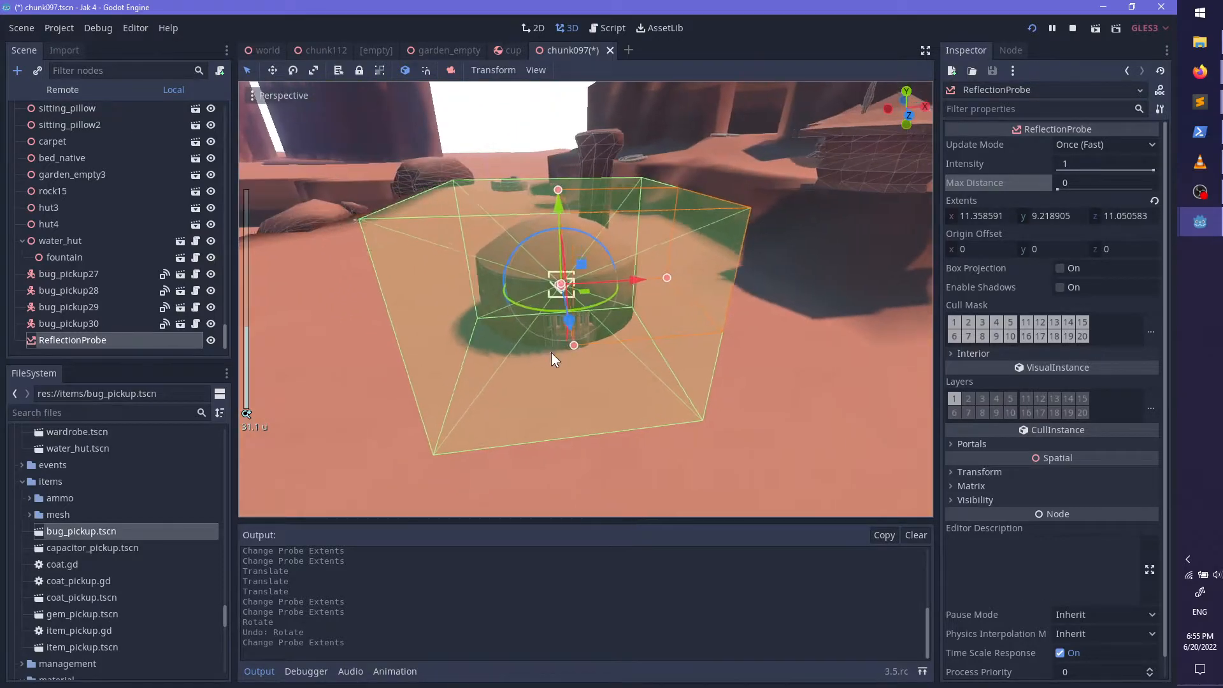
Step: Examine the reflection probe's bounds around the water hut and read the description of its Max Distance property
{"action": "mouse_move", "coordinate": [592, 354]}
{"action": "middle_mouse_down"}
{"action": "mouse_move", "coordinate": [527, 313]}
{"action": "mouse_move", "coordinate": [590, 331]}
{"action": "middle_mouse_up"}
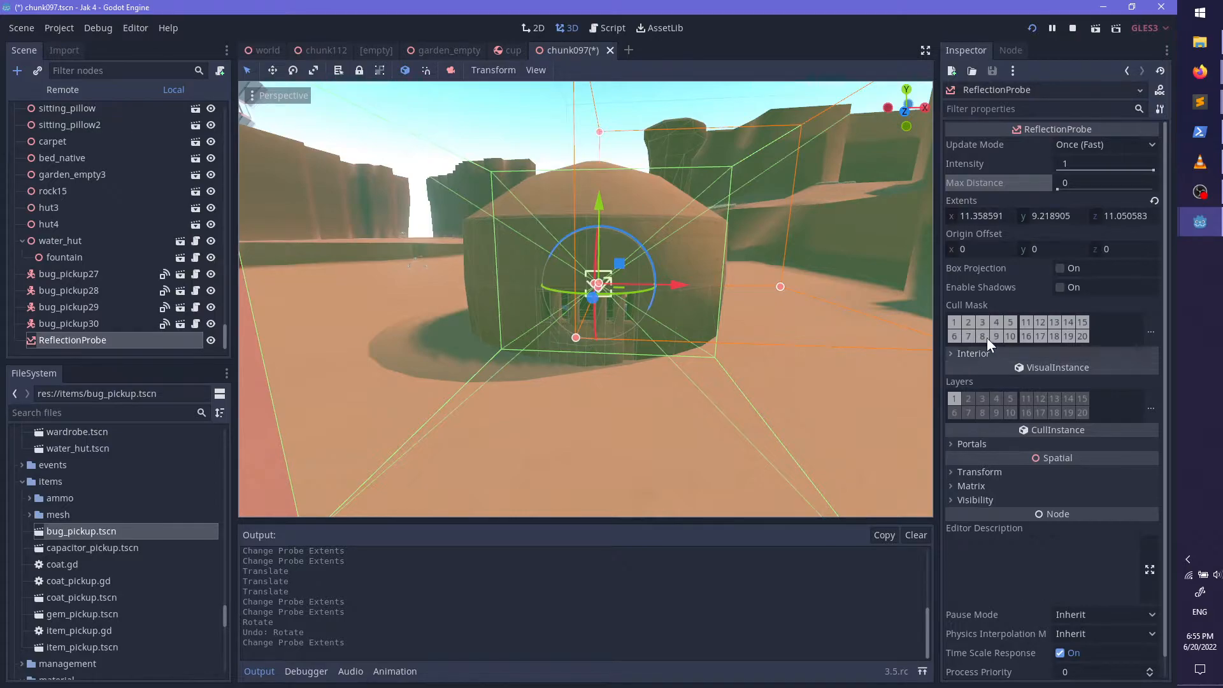
{"action": "mouse_move", "coordinate": [1002, 179]}
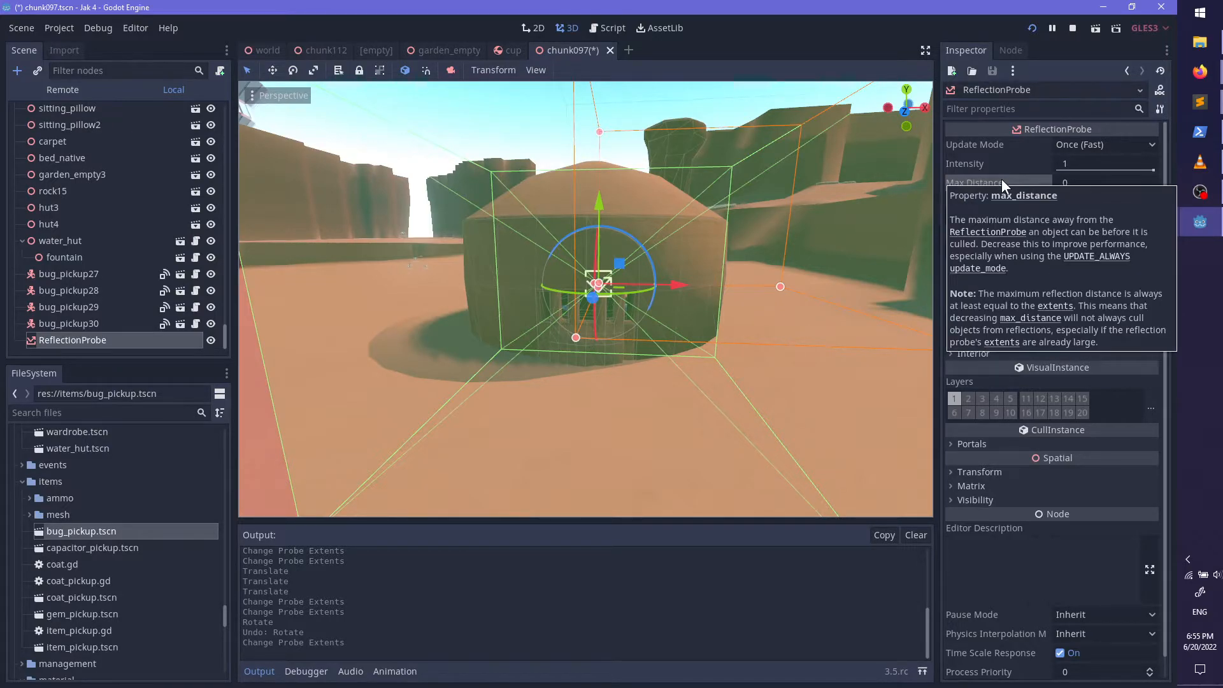
{"action": "middle_click_drag", "start_coordinate": [785, 318], "coordinate": [706, 327]}
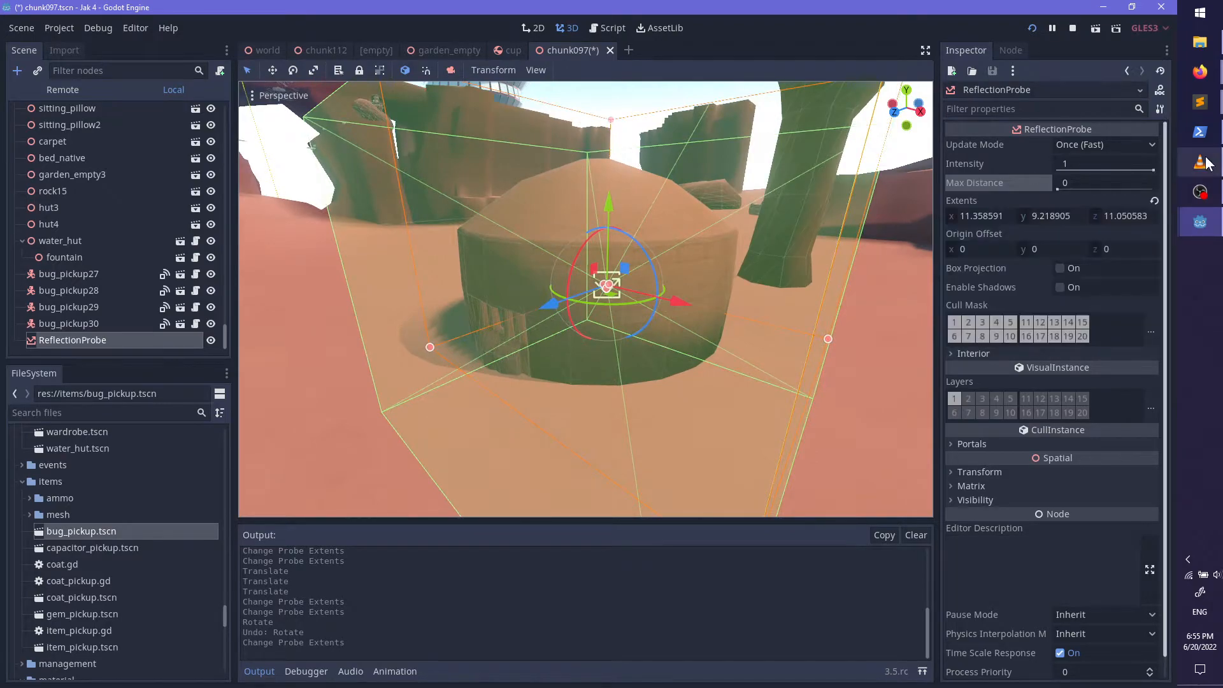
Step: Switch to the Godot engine source code in Sublime Text and check the build output in Windows PowerShell
{"action": "mouse_move", "coordinate": [1197, 103]}
{"action": "left_click", "coordinate": [1106, 150]}
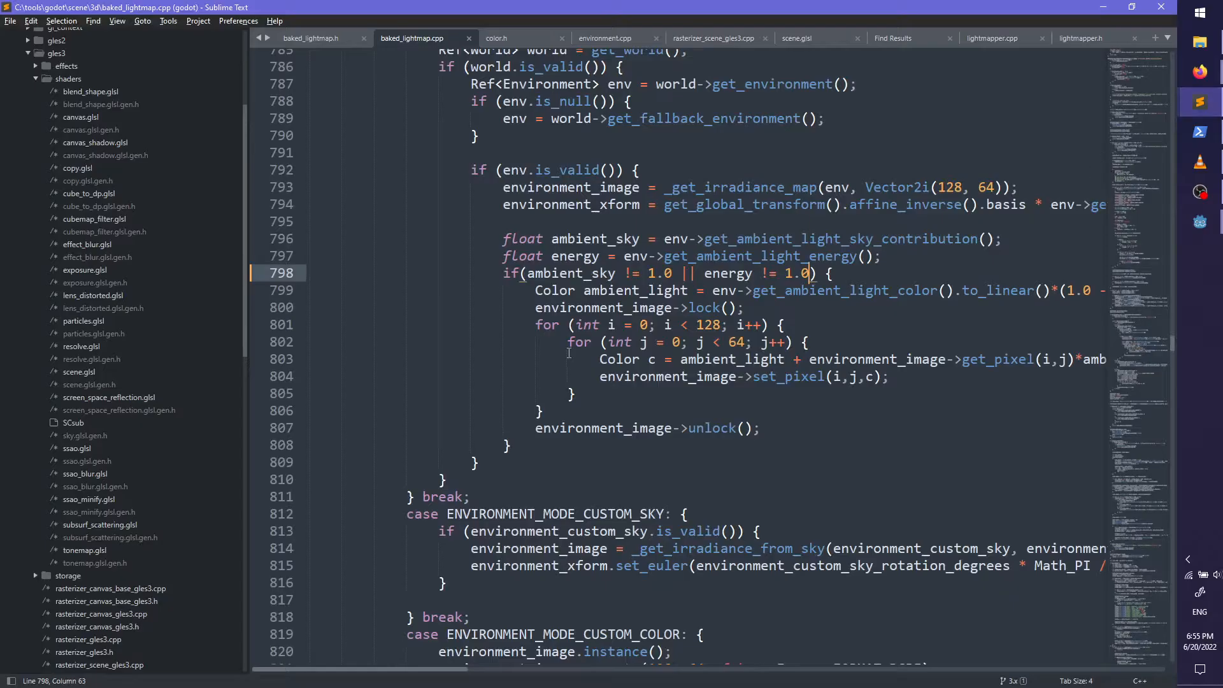
{"action": "left_click", "coordinate": [1185, 134]}
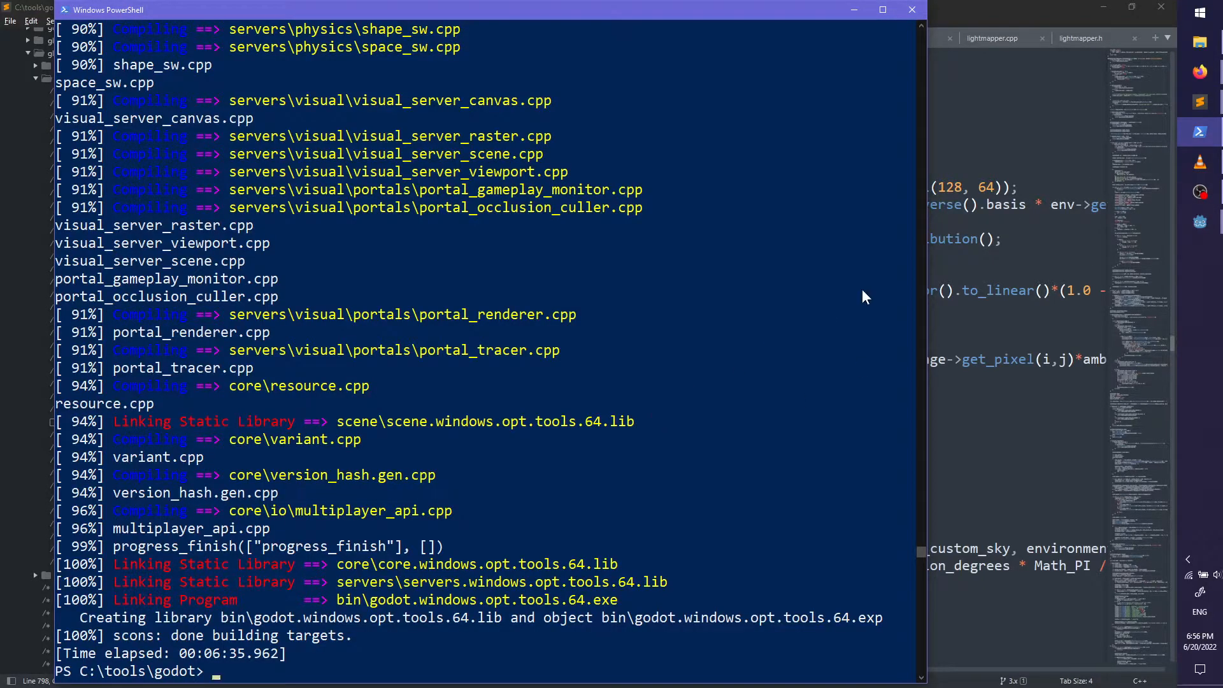
{"action": "left_click", "coordinate": [968, 15]}
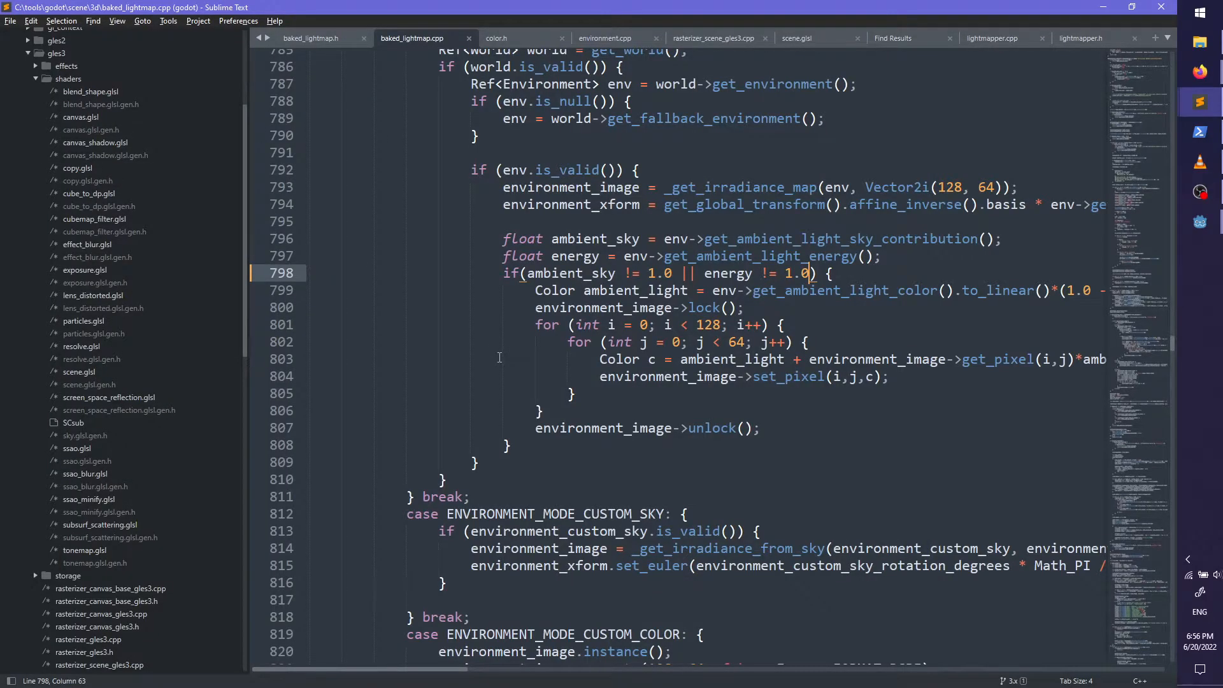
{"action": "key", "text": "ctrl+shift+f"}
{"action": "type", "text": "reflectionProbe"}
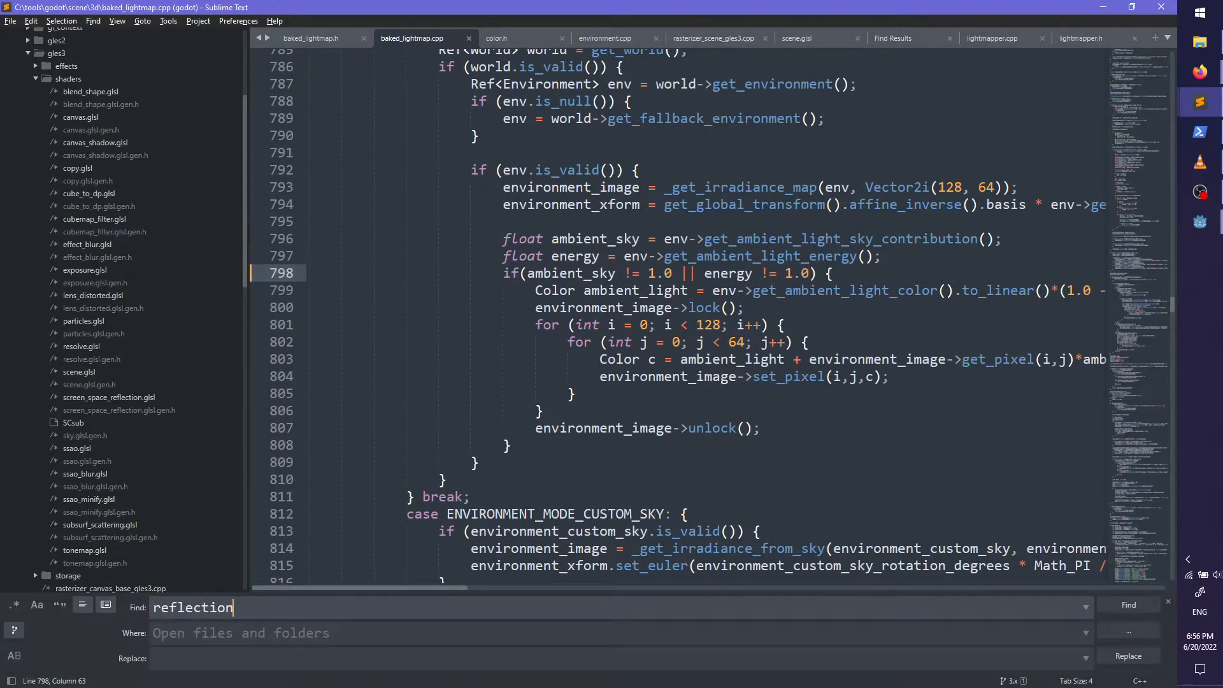
{"action": "key", "text": "Escape"}
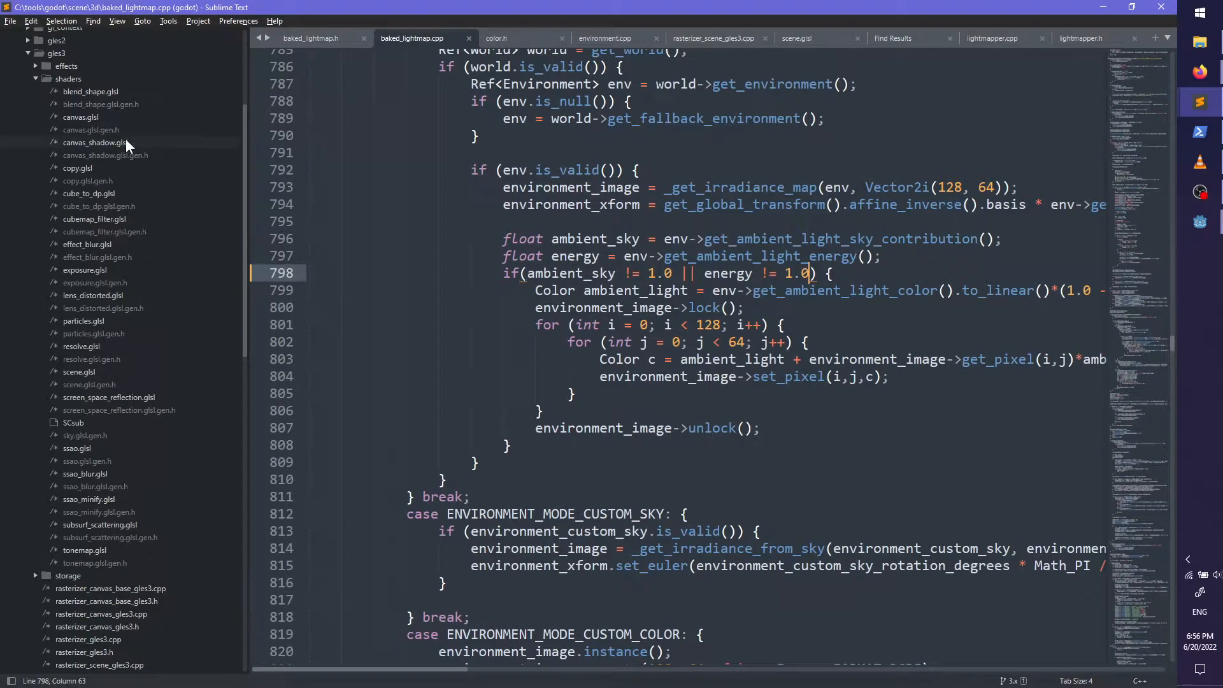
Step: Open reflection_probe.cpp from the engine's scene/3d folder and read through its property functions
{"action": "scroll", "coordinate": [96, 164], "scroll_direction": "up", "scroll_amount": 3}
{"action": "left_click", "coordinate": [20, 66]}
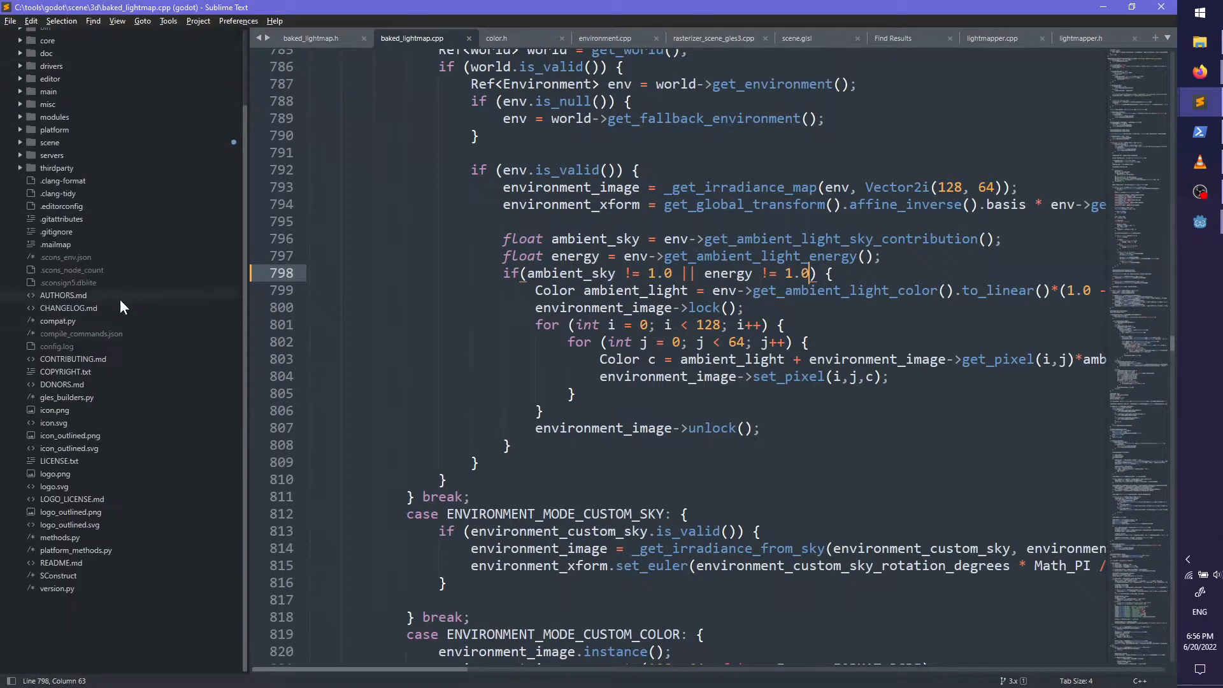
{"action": "left_click", "coordinate": [18, 142]}
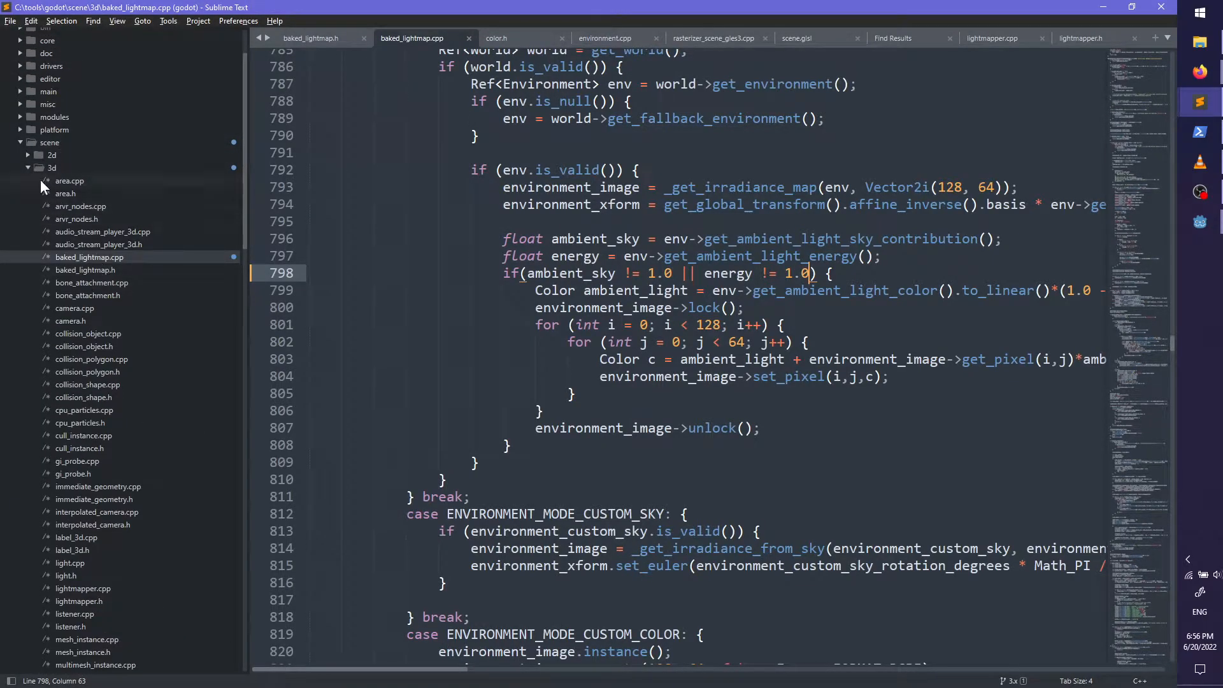
{"action": "scroll", "coordinate": [135, 344], "scroll_direction": "down", "scroll_amount": 8}
{"action": "scroll", "coordinate": [125, 382], "scroll_direction": "down", "scroll_amount": 7}
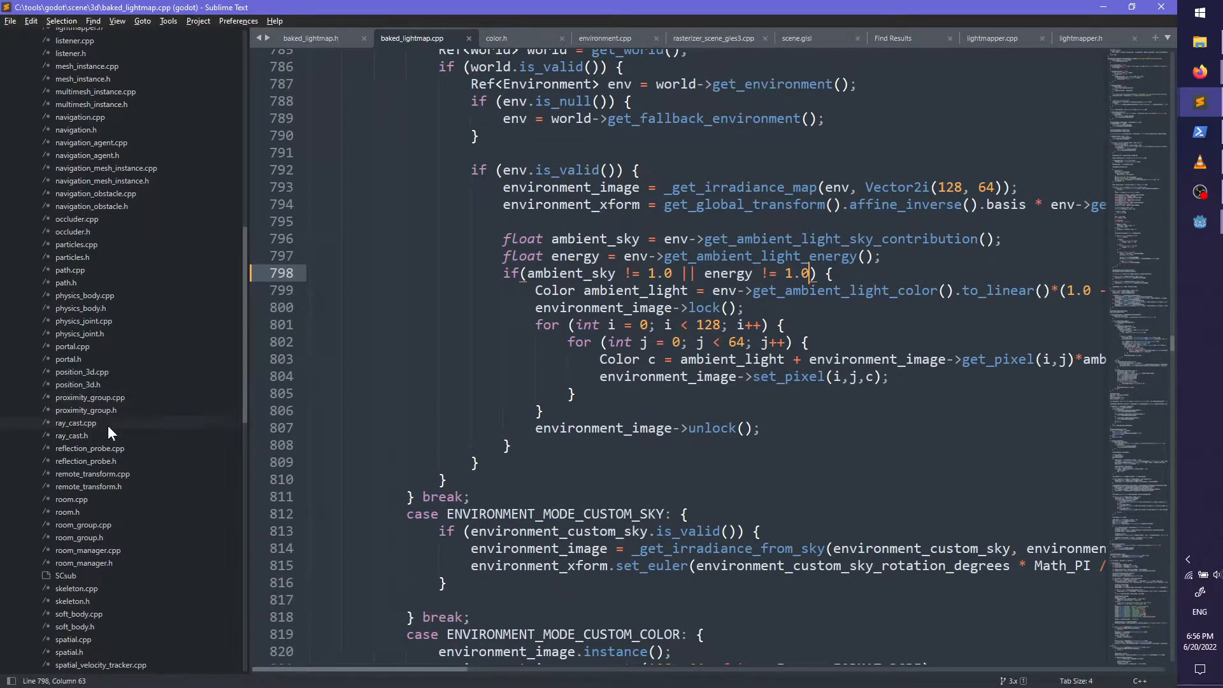
{"action": "left_click", "coordinate": [109, 448]}
{"action": "scroll", "coordinate": [581, 411], "scroll_direction": "down", "scroll_amount": 12}
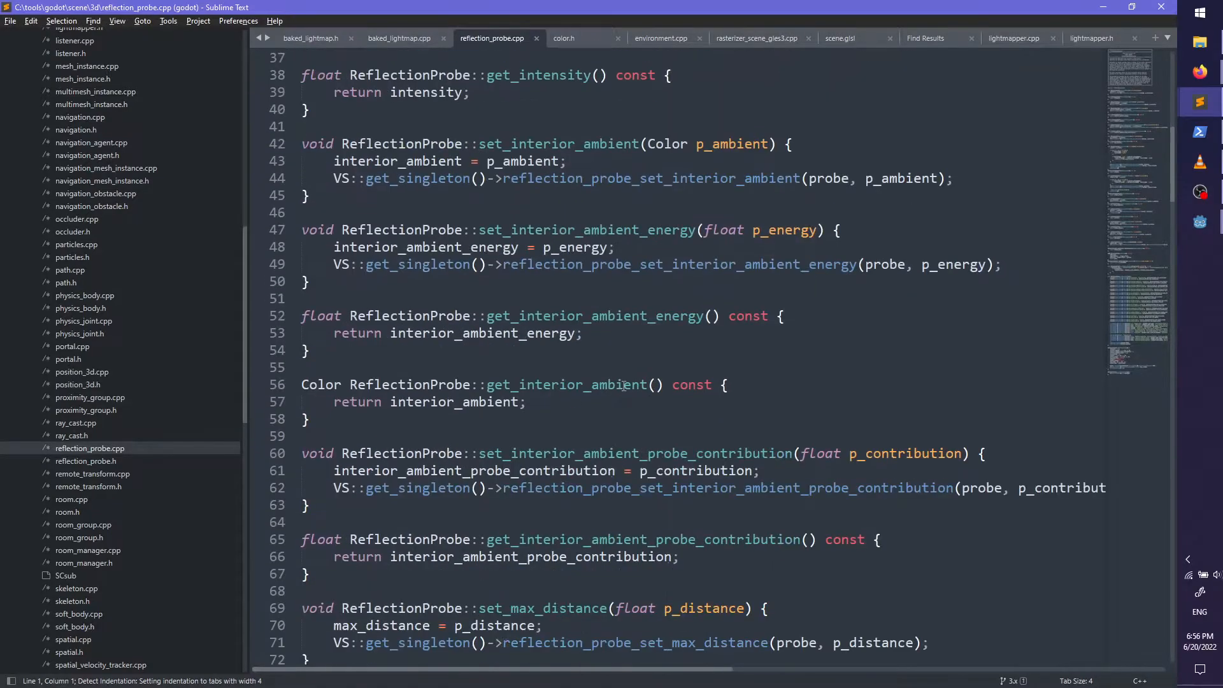
Step: Search reflection_probe.cpp for max_distance and inspect what the set_max_distance function does
{"action": "key", "text": "ctrl+f"}
{"action": "type", "text": "max"}
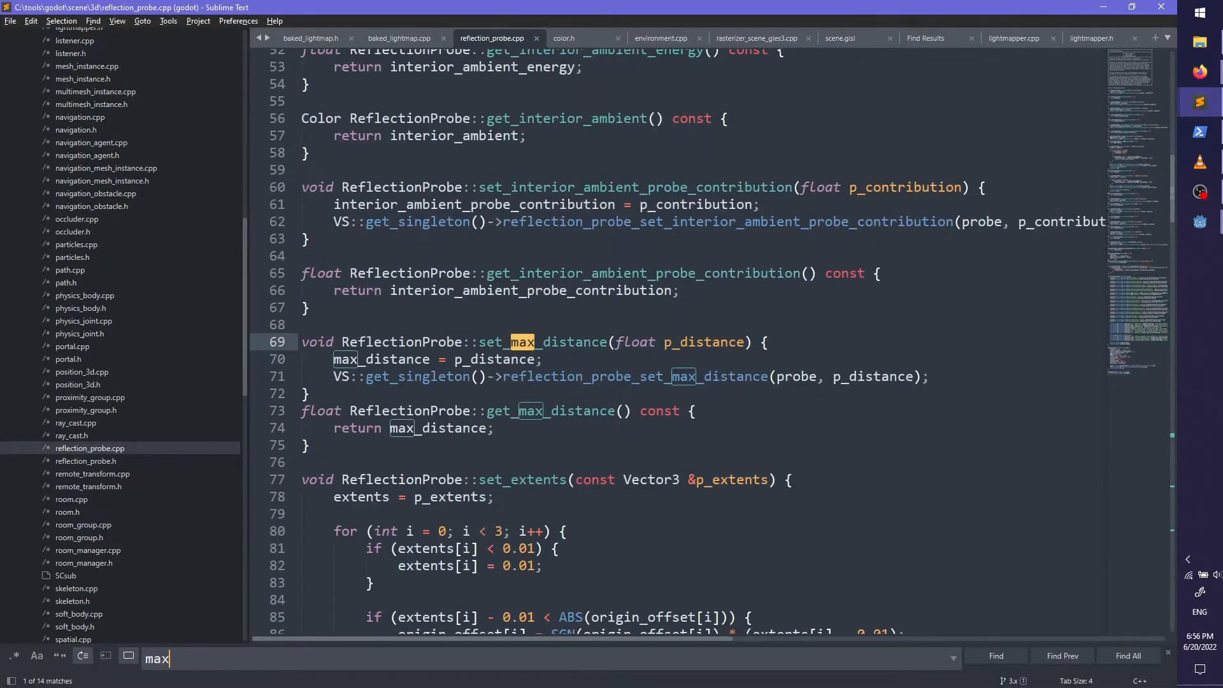
{"action": "type", "text": "_distance"}
{"action": "key", "text": "Escape"}
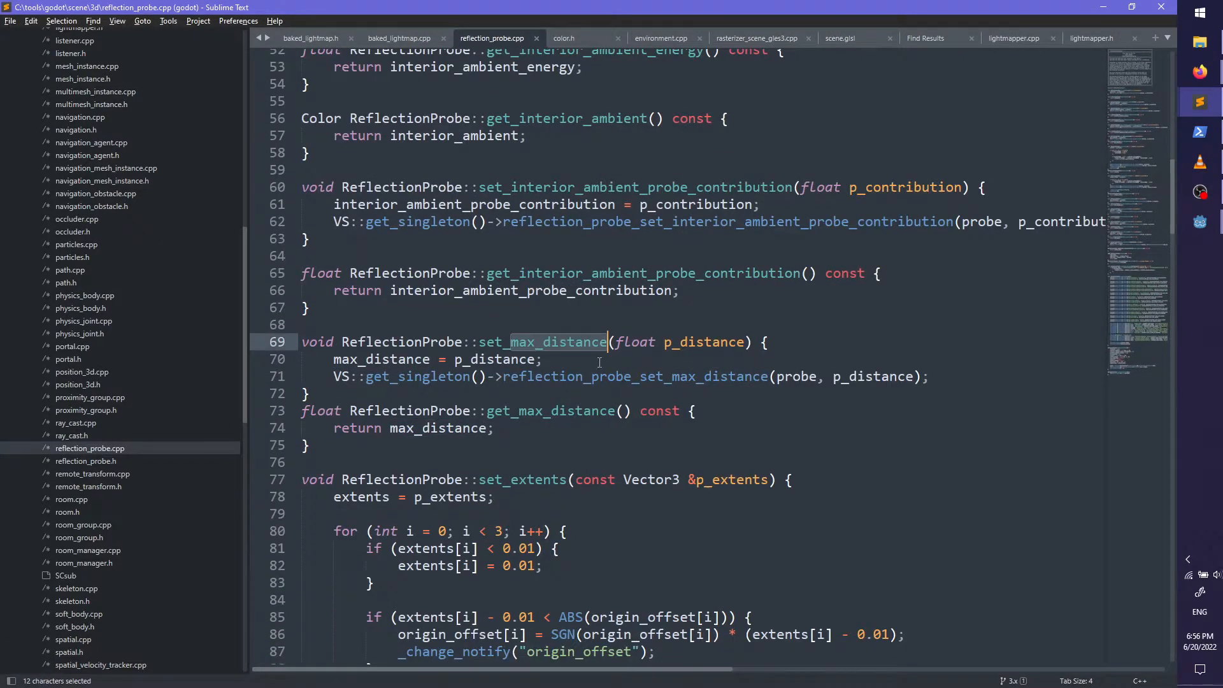
{"action": "double_click", "coordinate": [603, 377]}
{"action": "double_click", "coordinate": [387, 360]}
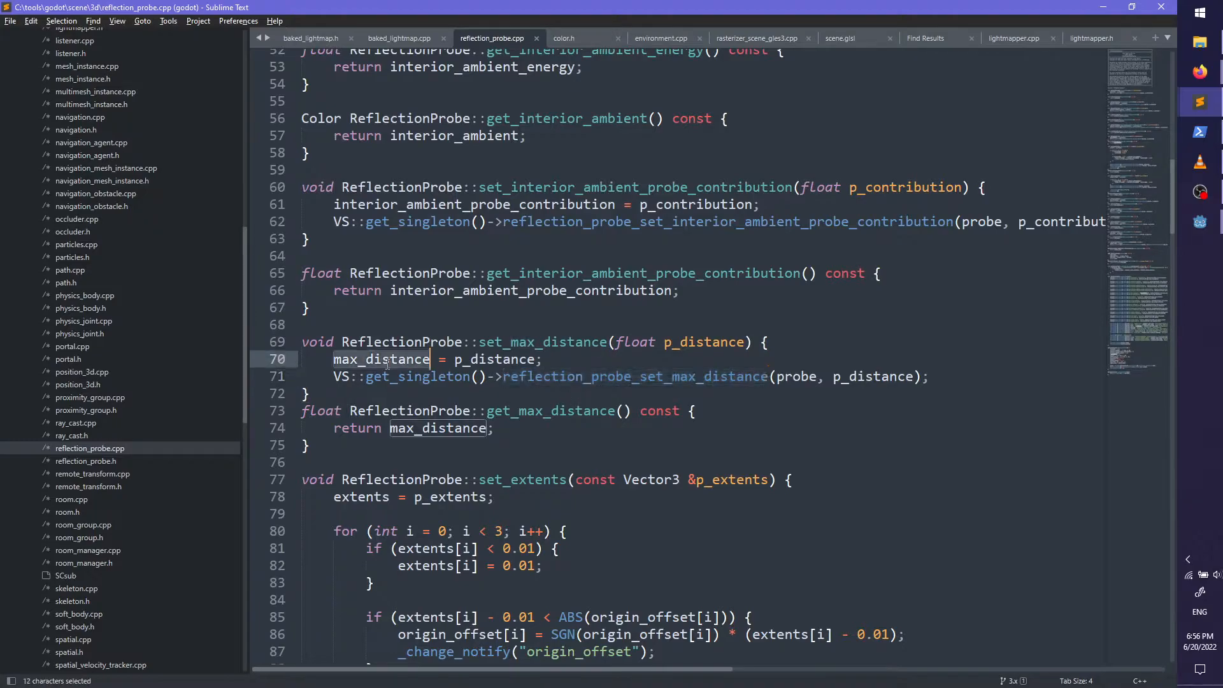
{"action": "left_click", "coordinate": [575, 377]}
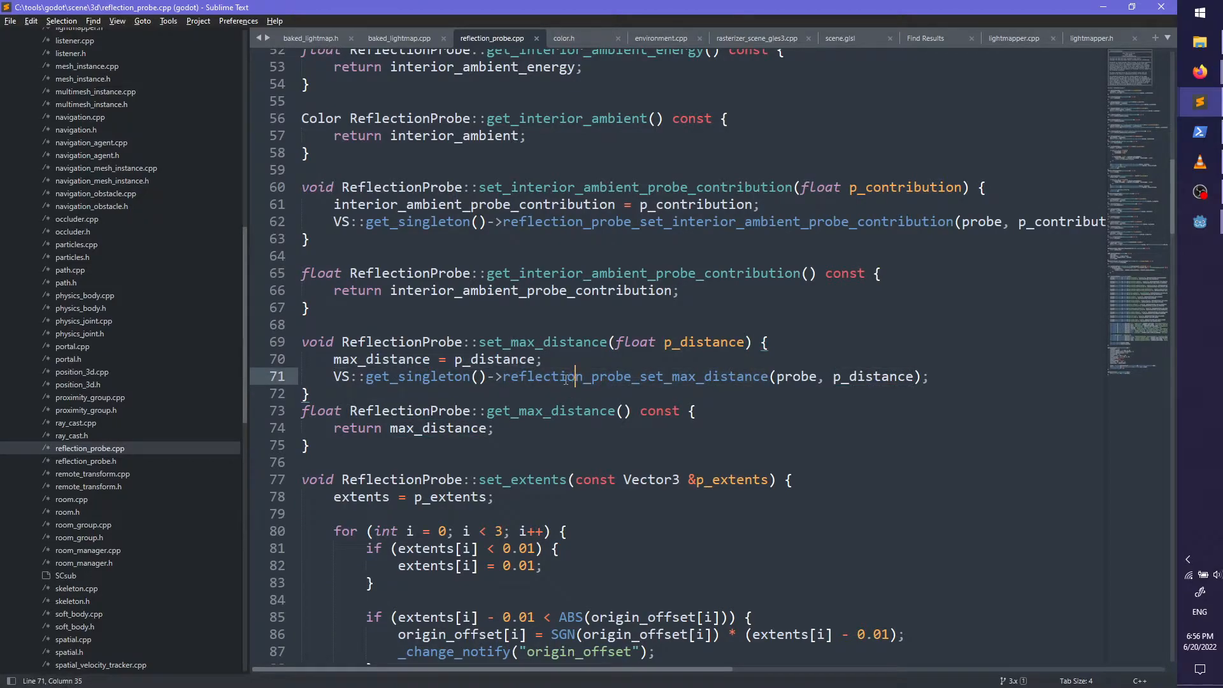
Step: Go to the definition of reflection_probe_set_max_distance in drivers/gles3/rasterizer_storage_gles3.cpp
{"action": "mouse_move", "coordinate": [631, 373]}
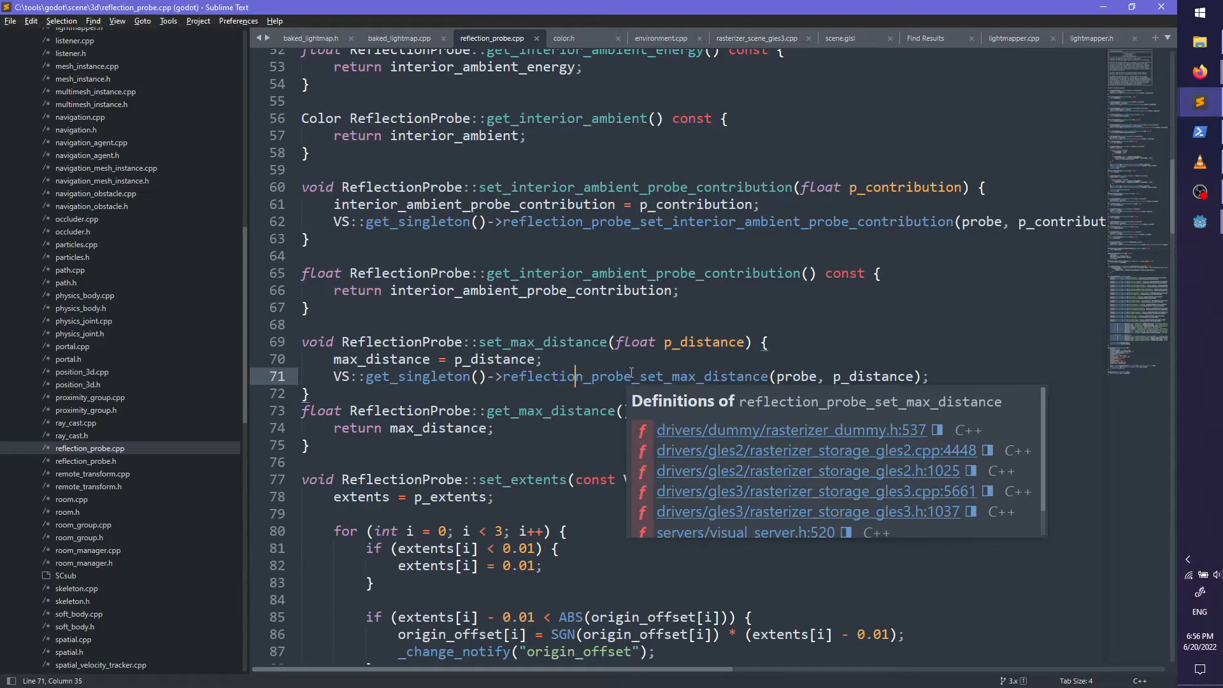
{"action": "key", "text": "F12"}
{"action": "key", "text": "Down"}
{"action": "key", "text": "Down"}
{"action": "key", "text": "Down"}
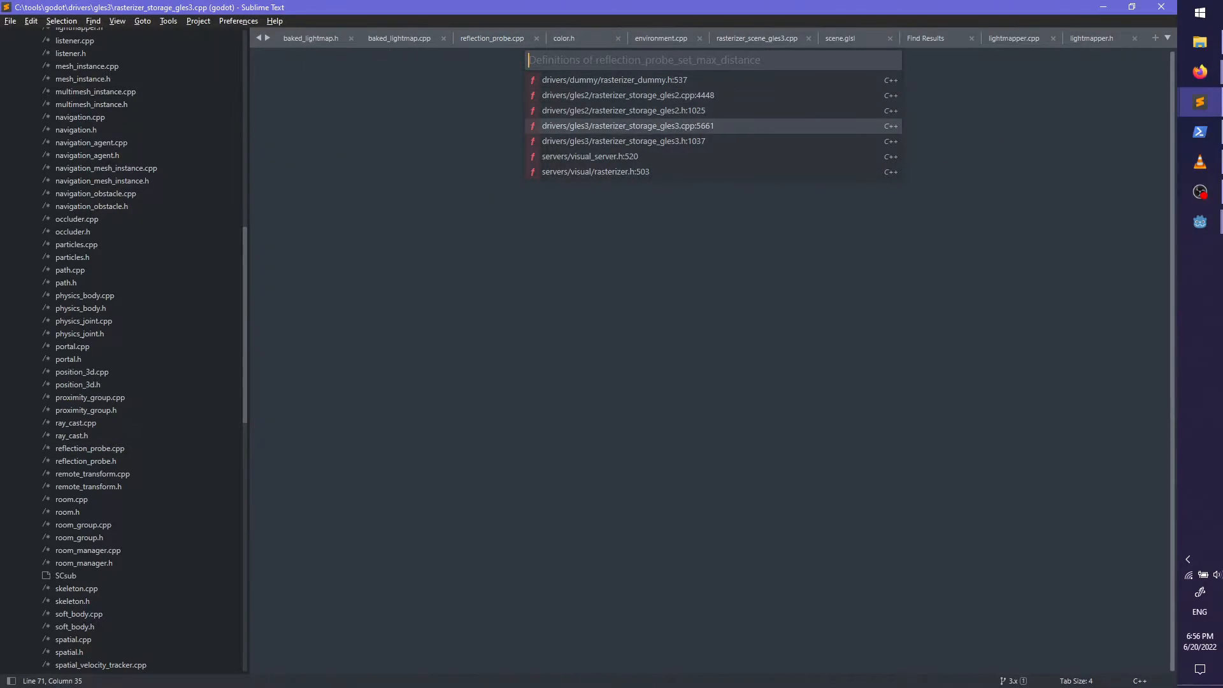
{"action": "key", "text": "Return"}
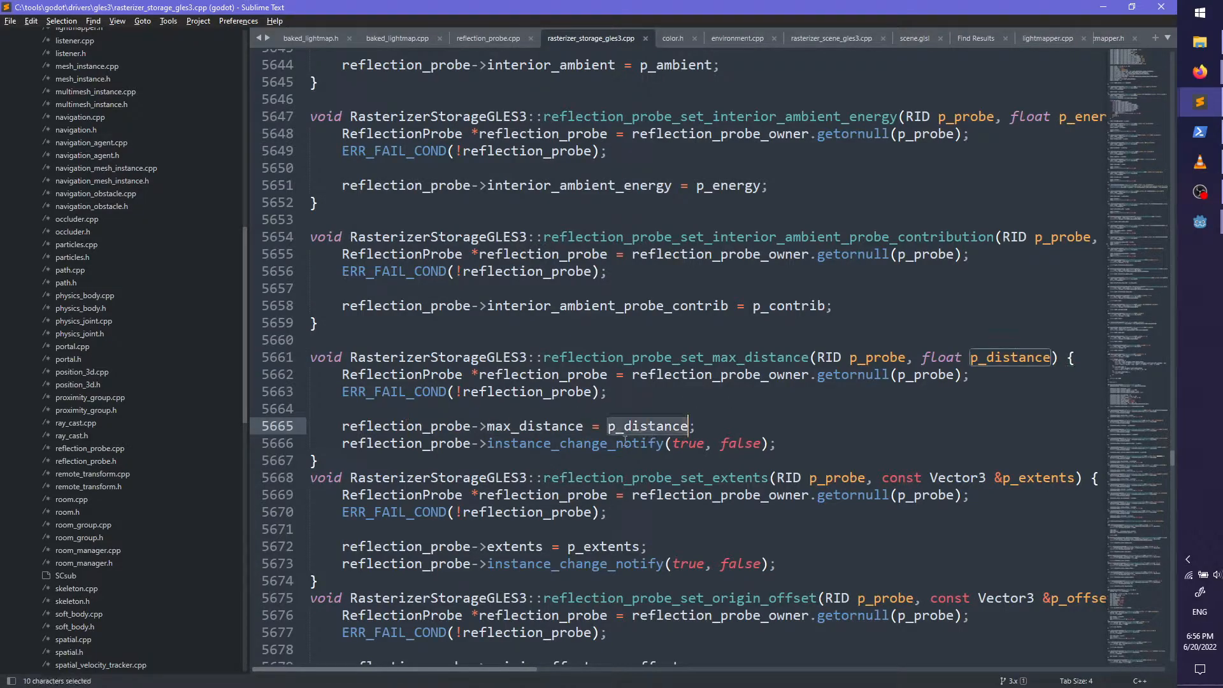
Step: Inspect the body of reflection_probe_set_max_distance and look up the definitions of the ReflectionProbe type
{"action": "double_click", "coordinate": [590, 445]}
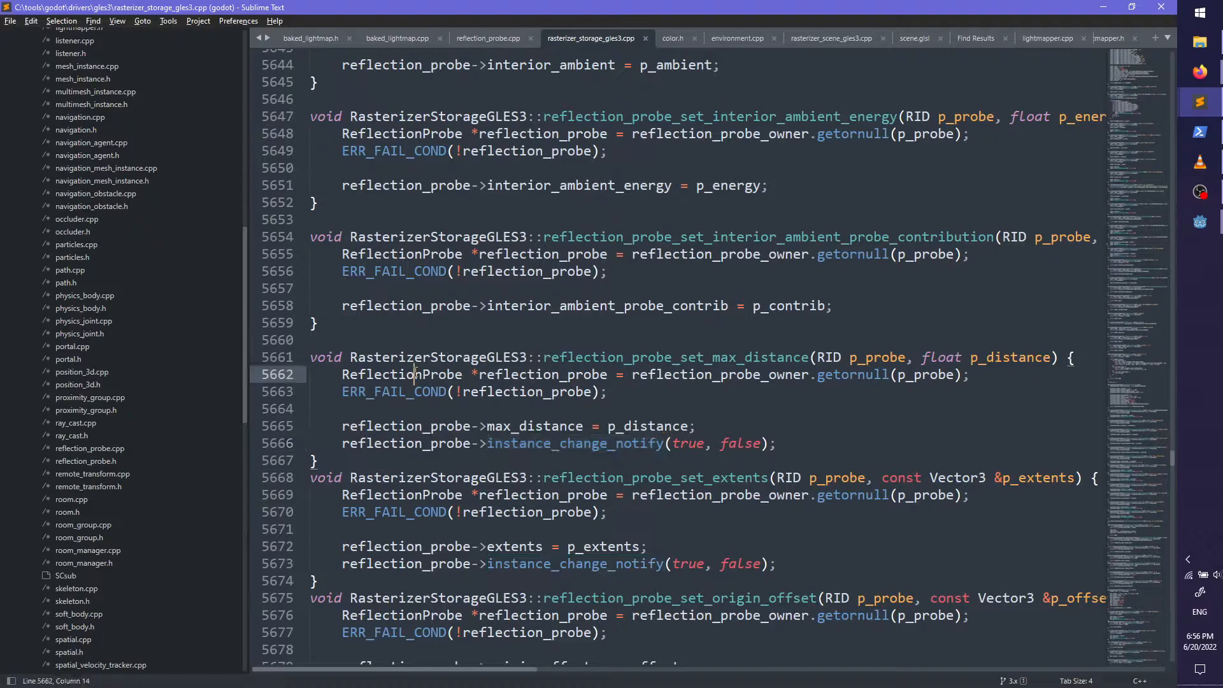
{"action": "double_click", "coordinate": [438, 378]}
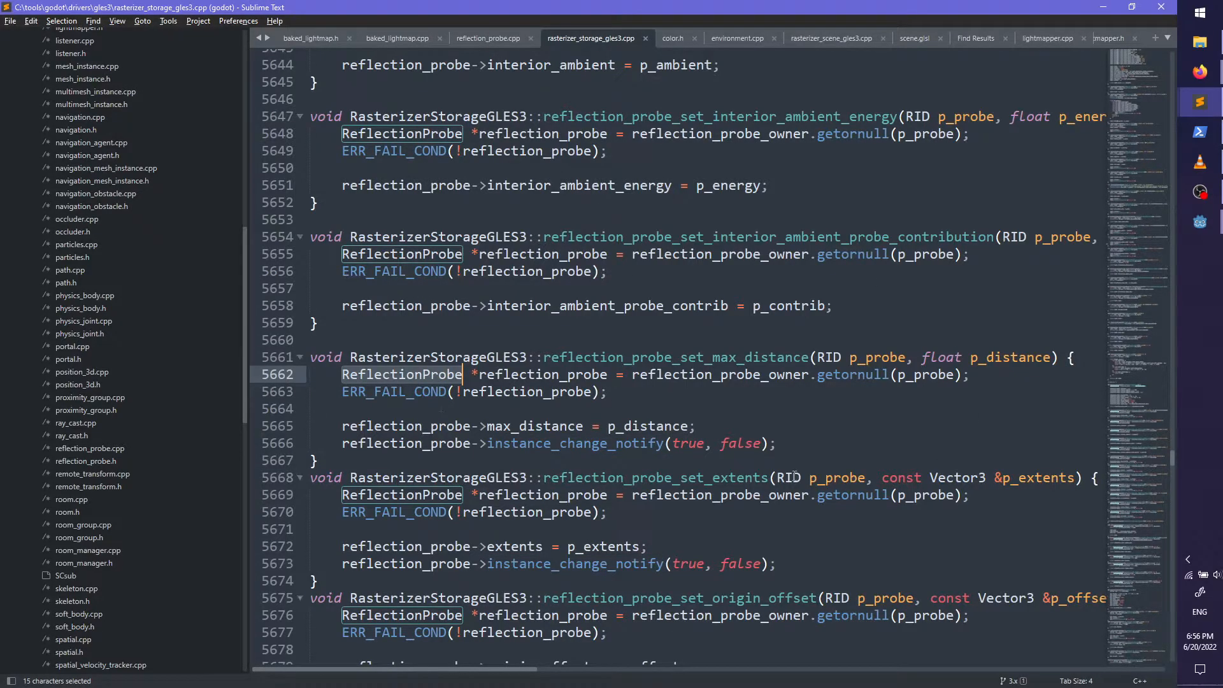
{"action": "left_click", "coordinate": [458, 402]}
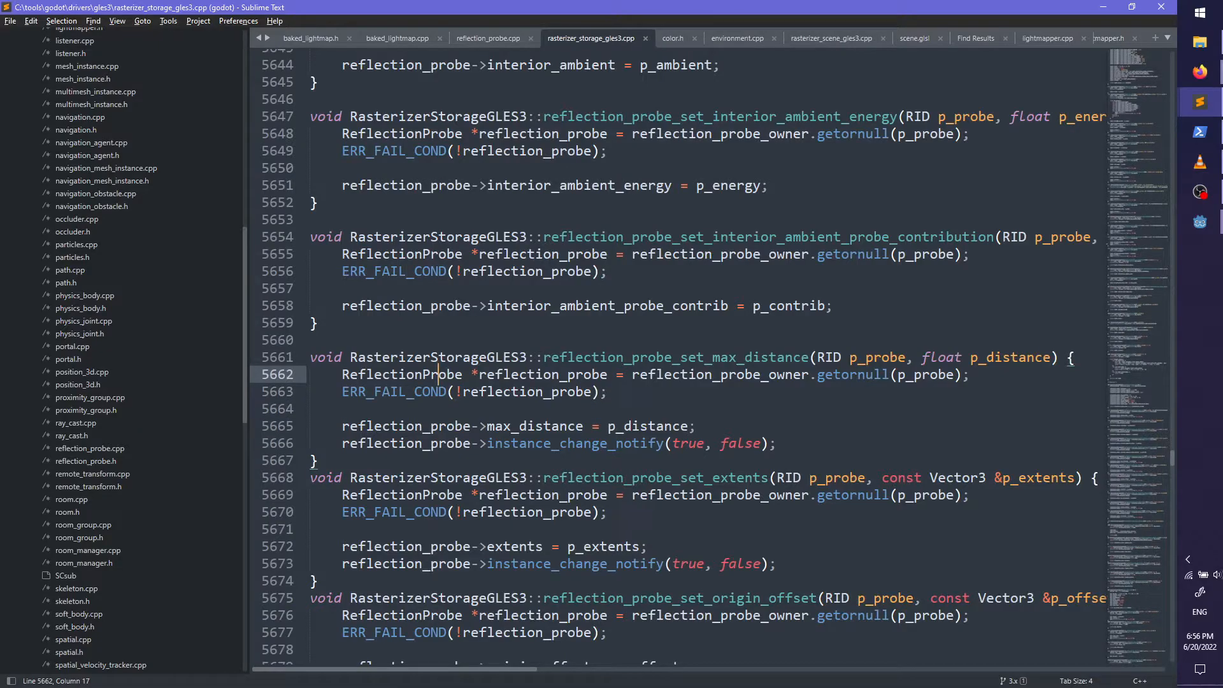
{"action": "key", "text": "F12"}
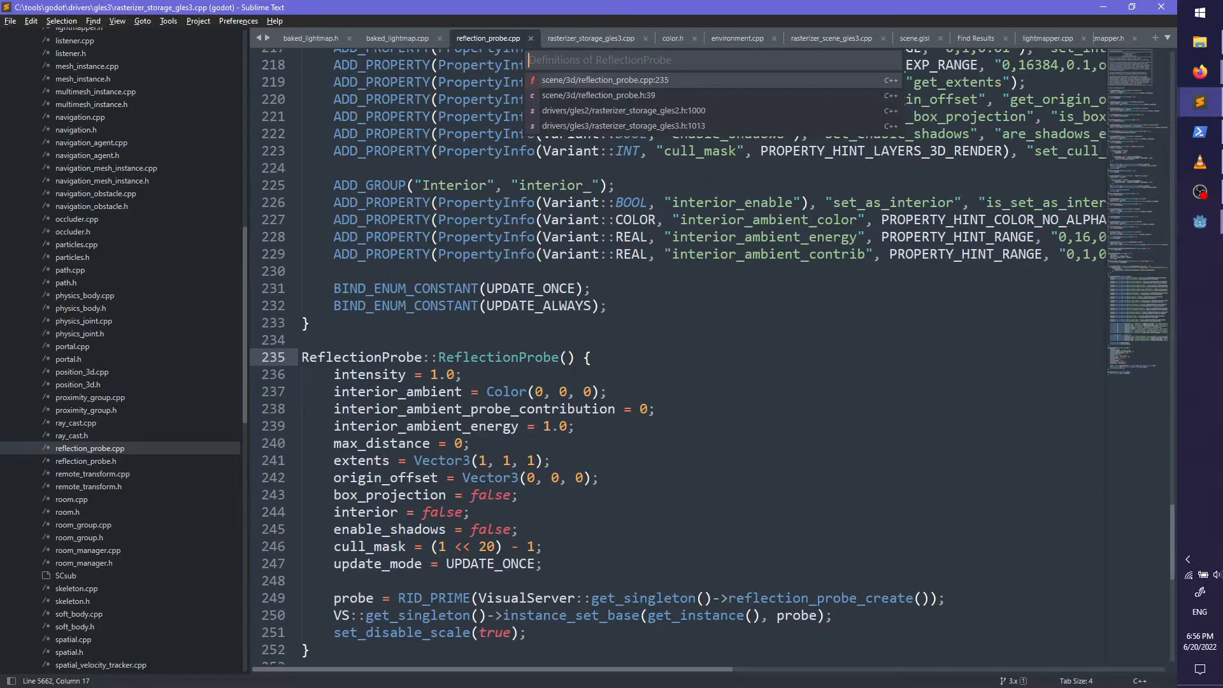
{"action": "key", "text": "Down"}
{"action": "key", "text": "Escape"}
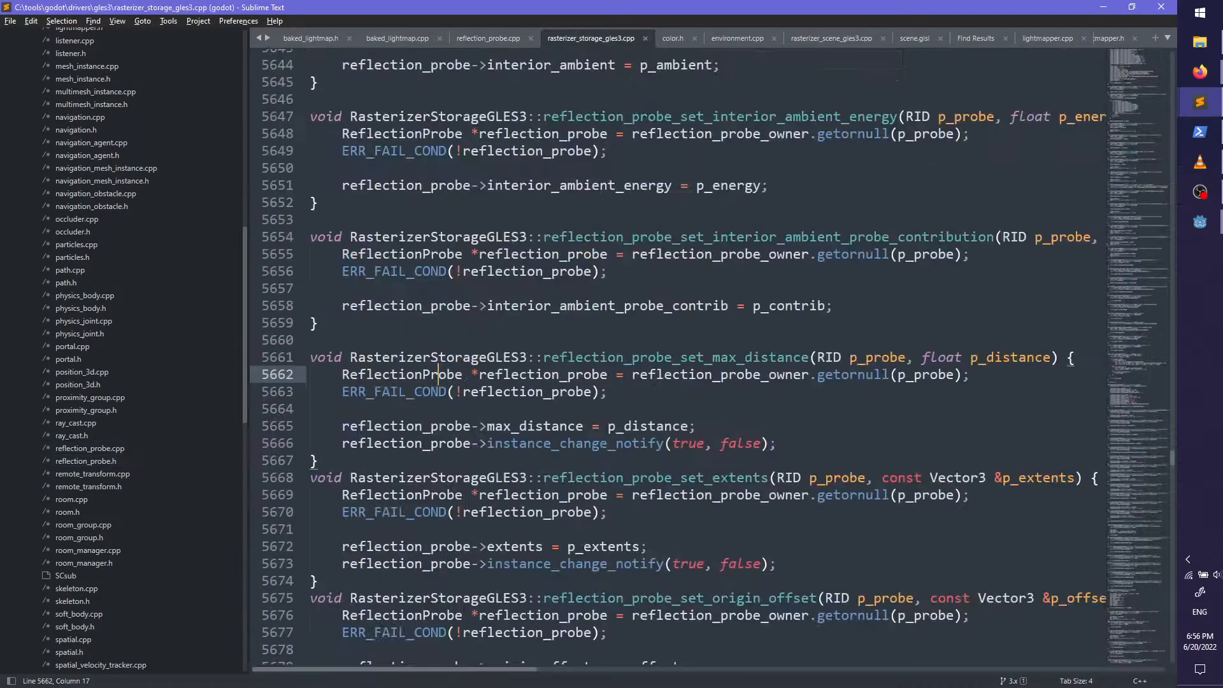
Step: Examine the reflection_probe_owner.getornull call and check the ReflectionProbe constructor defaults in reflection_probe.cpp
{"action": "double_click", "coordinate": [419, 390]}
{"action": "double_click", "coordinate": [746, 375]}
{"action": "left_click", "coordinate": [843, 376]}
{"action": "double_click", "coordinate": [420, 375]}
{"action": "double_click", "coordinate": [761, 377]}
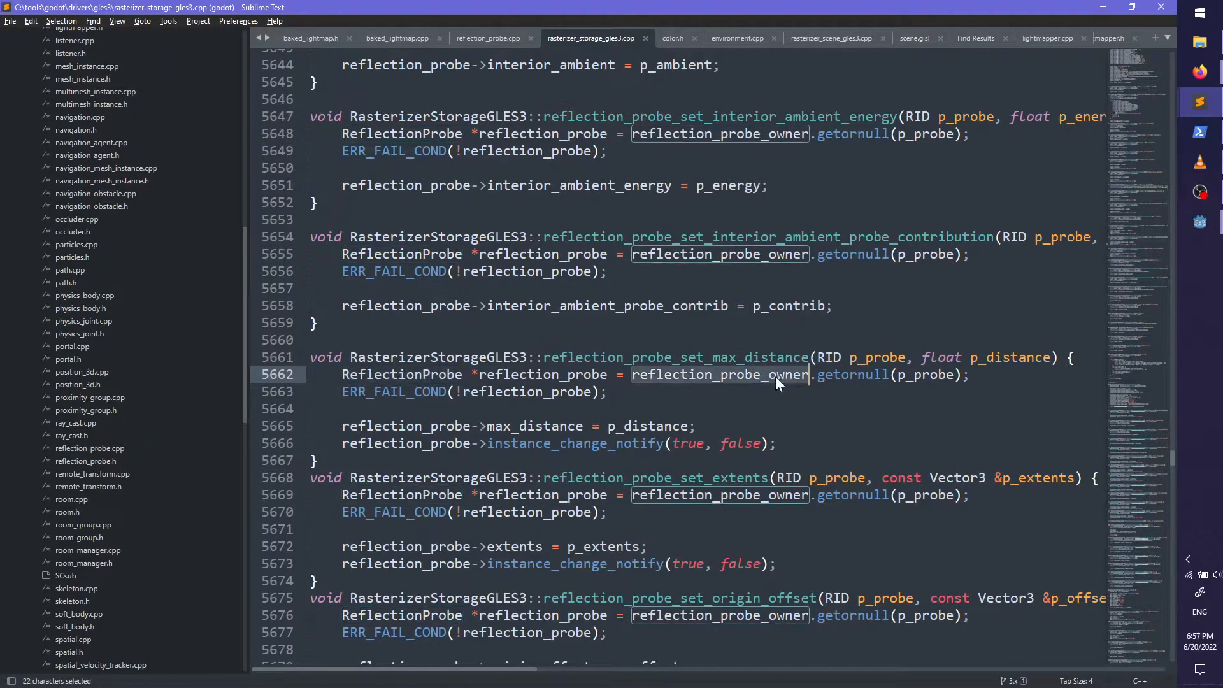
{"action": "double_click", "coordinate": [841, 378]}
{"action": "left_click", "coordinate": [472, 42]}
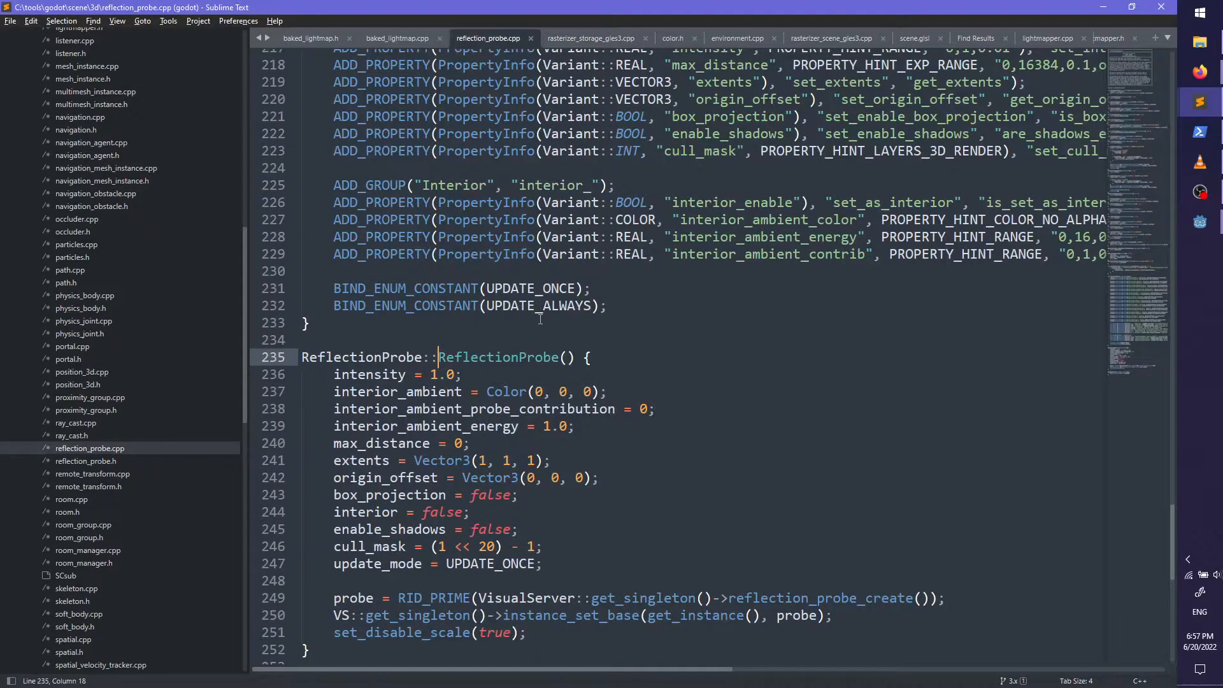
{"action": "scroll", "coordinate": [540, 318], "scroll_direction": "up", "scroll_amount": 1}
{"action": "left_click", "coordinate": [561, 36]}
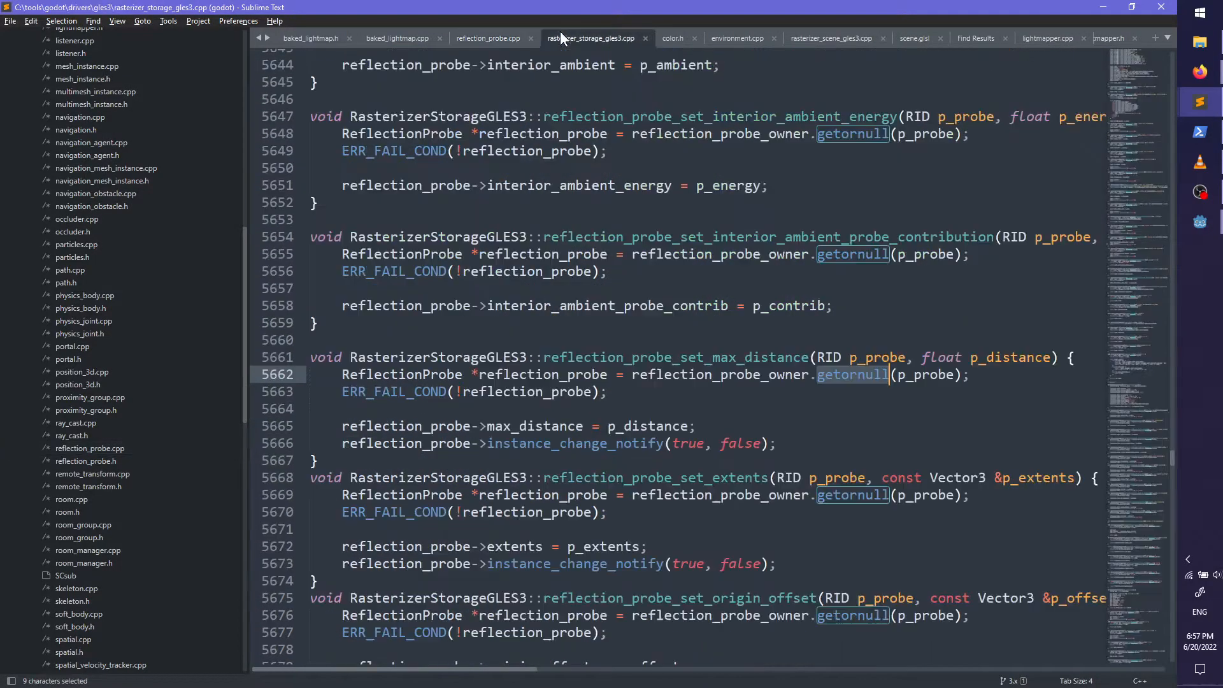
Step: Read rasterizer_storage_gles3.cpp from its beginning and search the file for ReflectionProbe
{"action": "left_click_drag", "start_coordinate": [1127, 457], "coordinate": [1123, 71]}
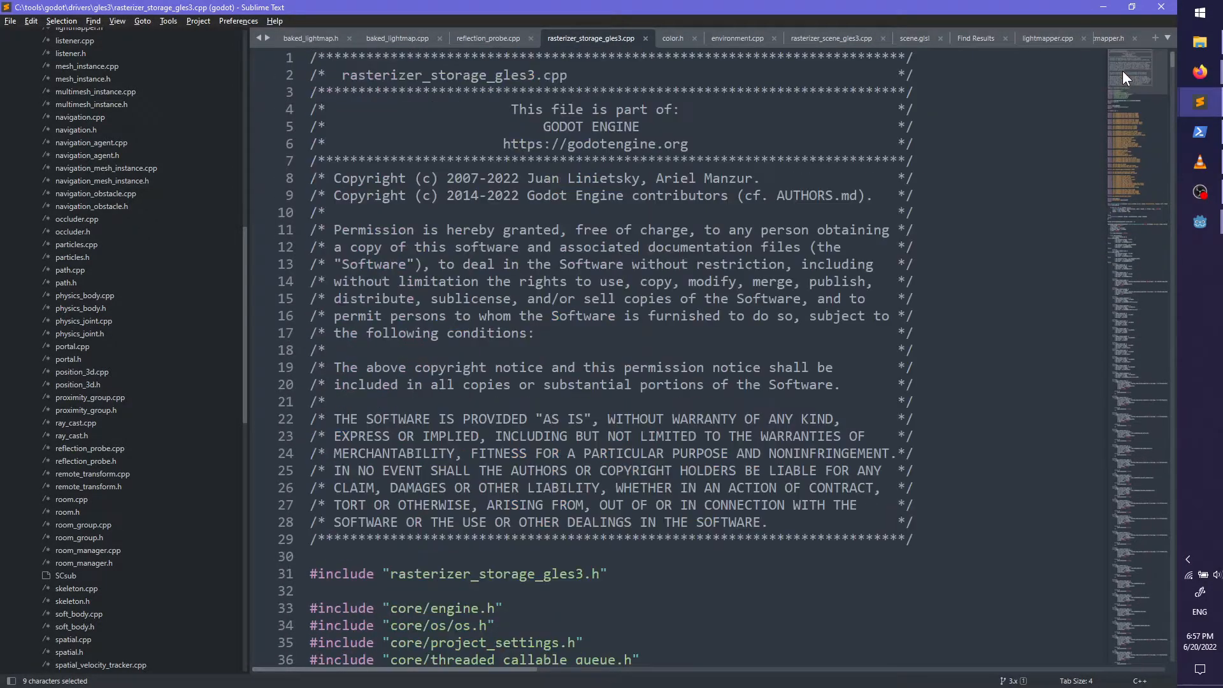
{"action": "scroll", "coordinate": [779, 344], "scroll_direction": "down", "scroll_amount": 8}
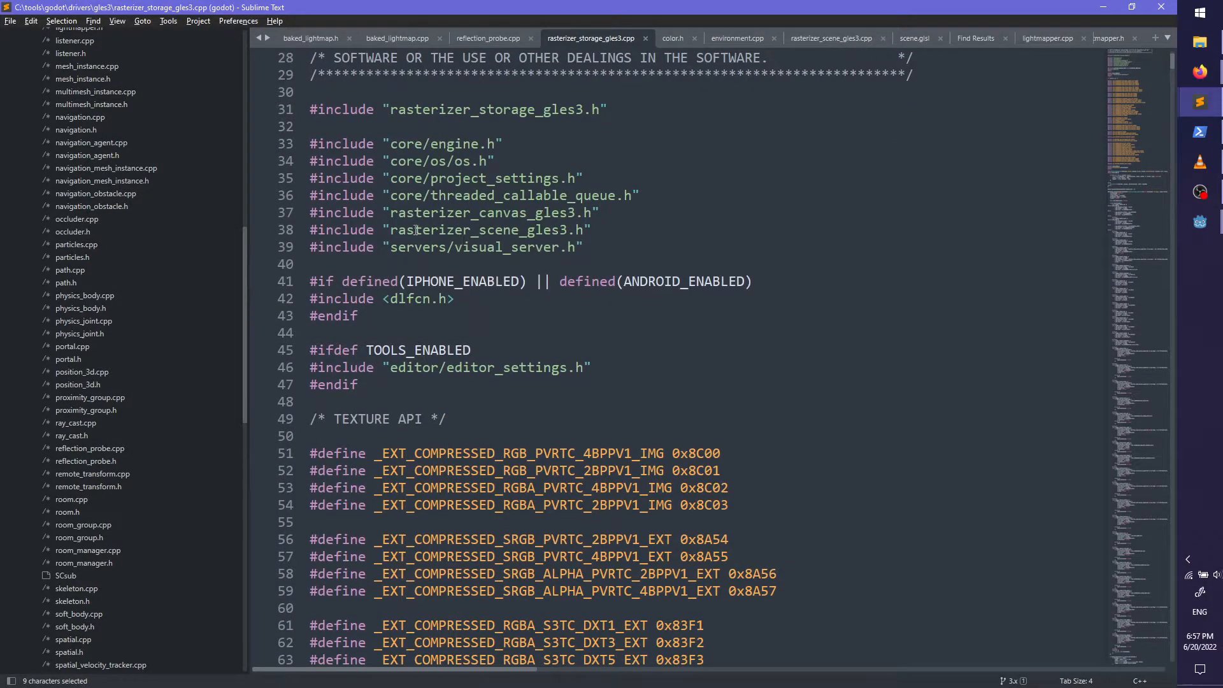
{"action": "scroll", "coordinate": [574, 291], "scroll_direction": "down", "scroll_amount": 20}
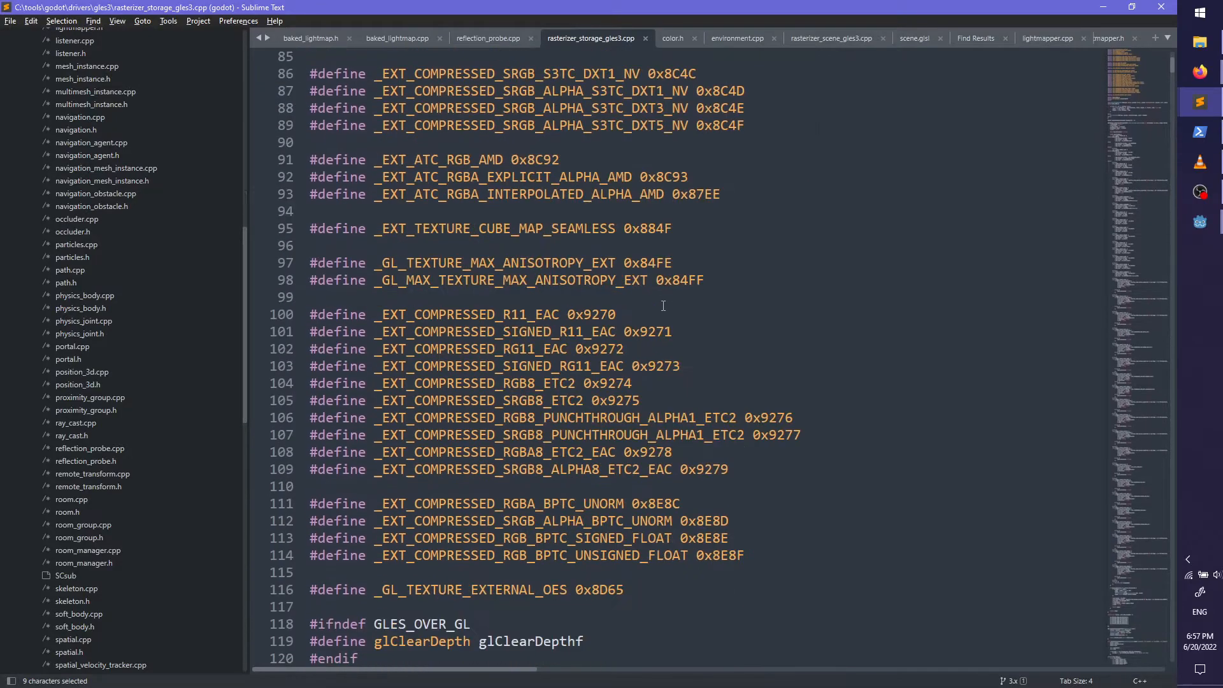
{"action": "key", "text": "ctrl+f"}
{"action": "type", "text": "ReflectionP"}
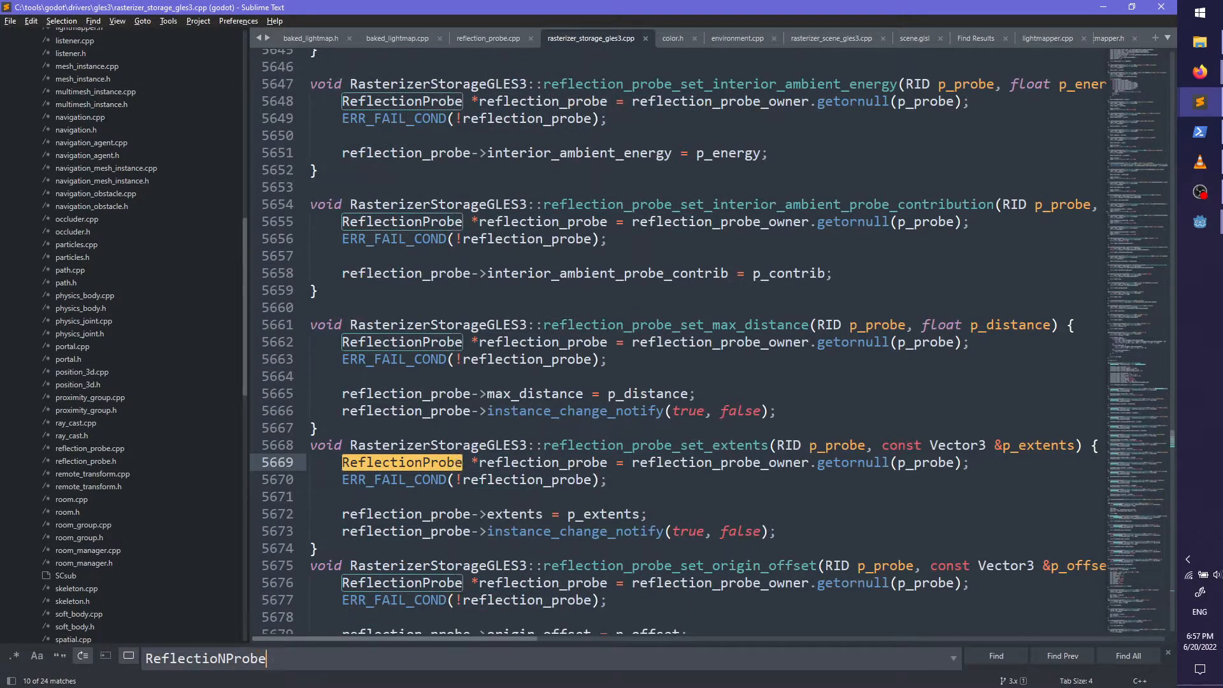
{"action": "key", "text": "Escape"}
Step: Switch back to the chunk097 scene in Godot, save it, and set the reflection probe's Max Distance to 16384
{"action": "left_click", "coordinate": [1200, 223]}
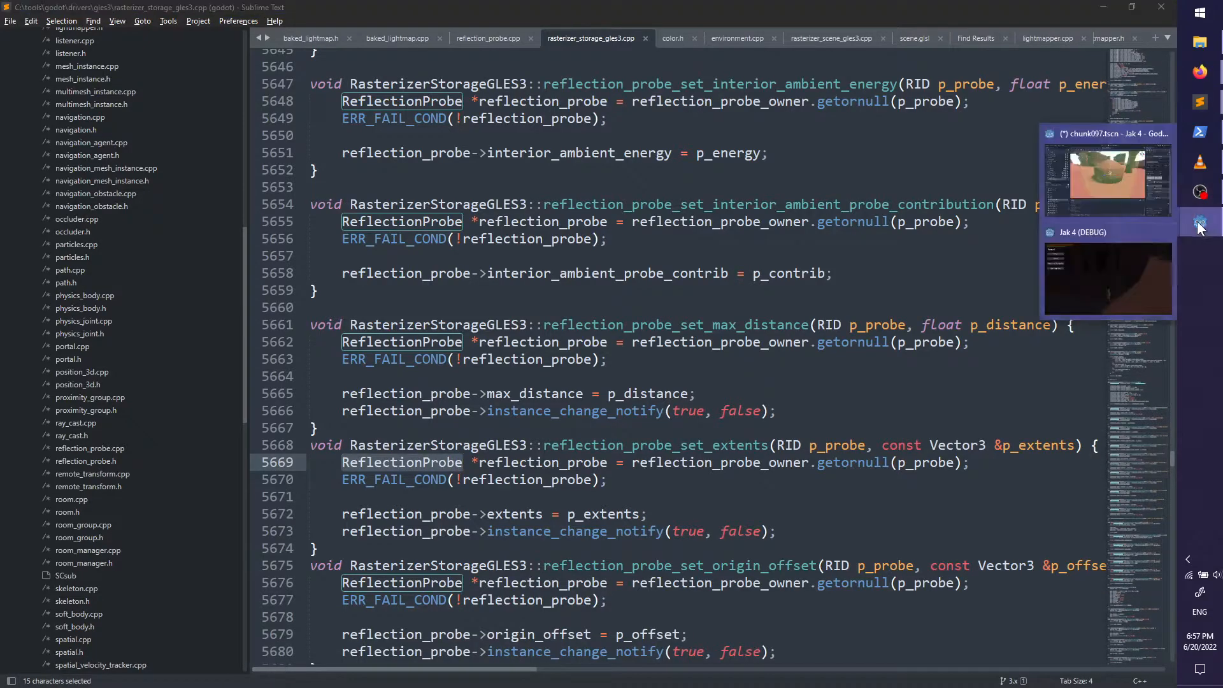
{"action": "left_click", "coordinate": [1115, 175]}
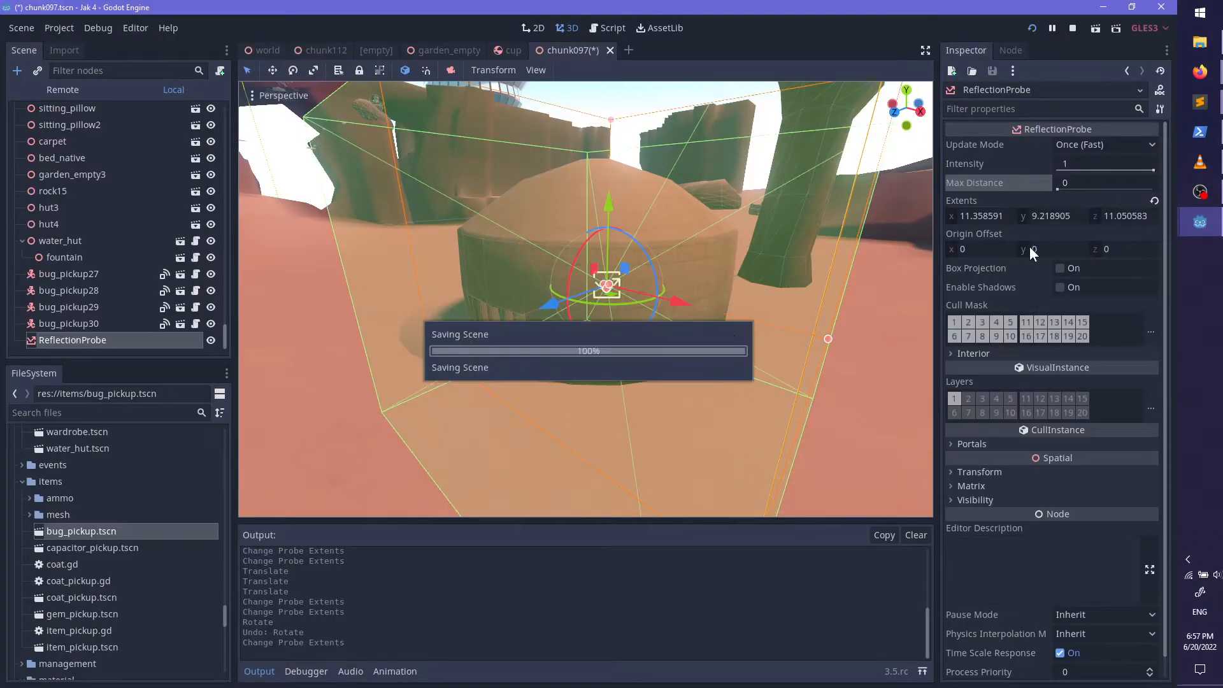
{"action": "scroll", "coordinate": [644, 311], "scroll_direction": "up", "scroll_amount": 15}
{"action": "middle_click_drag", "start_coordinate": [704, 330], "coordinate": [623, 280]}
{"action": "scroll", "coordinate": [694, 306], "scroll_direction": "down", "scroll_amount": 18}
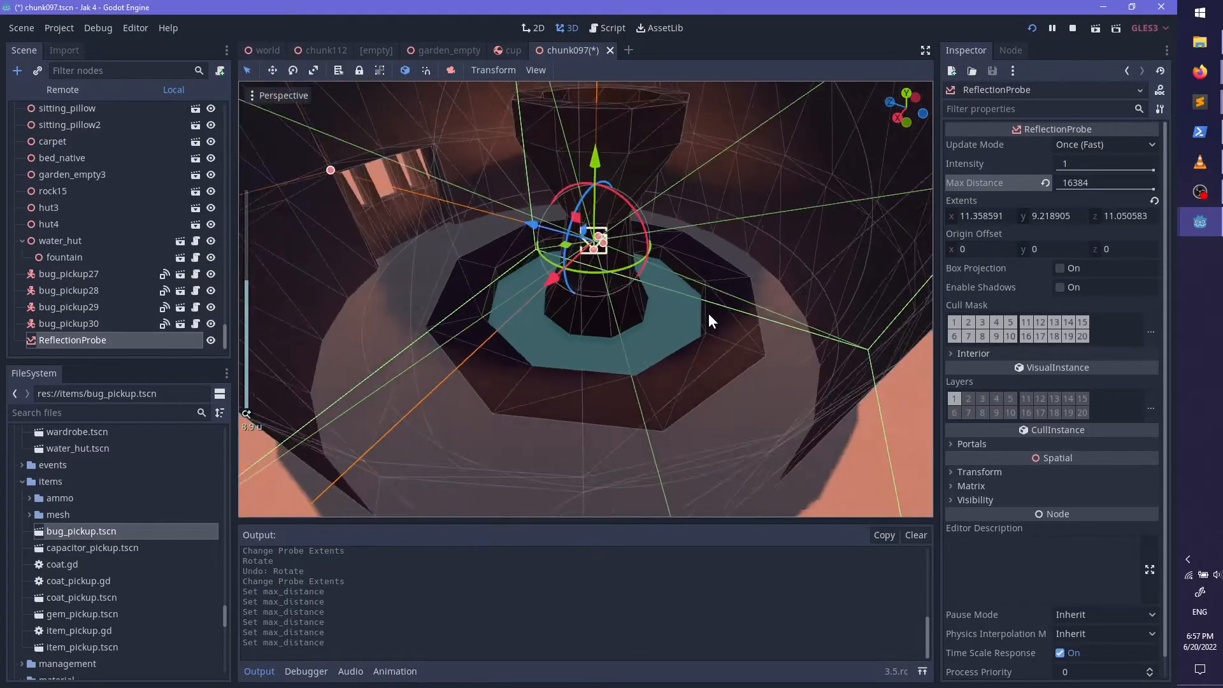
Step: Shrink the reflection probe's X extent to about 5.73 so its bounds fit the water hut more closely
{"action": "middle_click_drag", "start_coordinate": [708, 313], "coordinate": [607, 343]}
{"action": "left_click_drag", "start_coordinate": [400, 351], "coordinate": [498, 318]}
{"action": "middle_click_drag", "start_coordinate": [543, 211], "coordinate": [422, 271]}
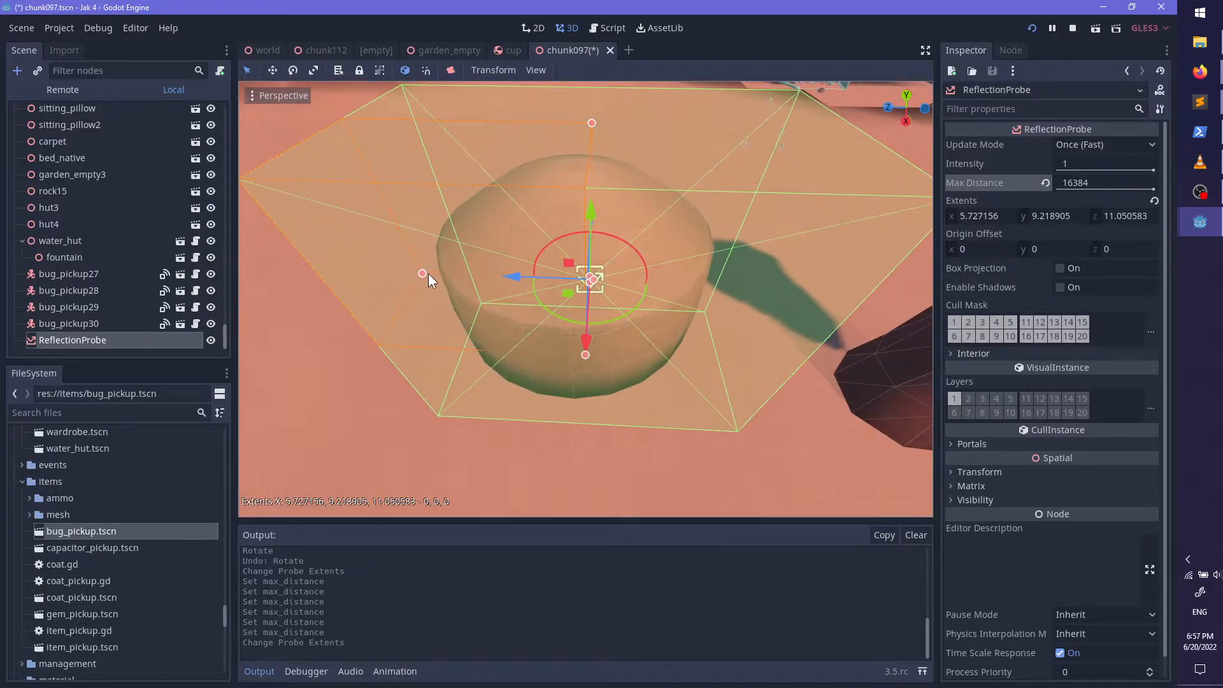
Step: Shrink the reflection probe's Z extent to about 5.31 and Y extent to about 2.11 around the water hut, and save chunk097
{"action": "left_click_drag", "start_coordinate": [423, 275], "coordinate": [508, 278]}
{"action": "left_click_drag", "start_coordinate": [592, 123], "coordinate": [585, 258]}
{"action": "scroll", "coordinate": [605, 328], "scroll_direction": "up", "scroll_amount": 15}
{"action": "middle_click_drag", "start_coordinate": [606, 329], "coordinate": [564, 205]}
{"action": "middle_click_drag", "start_coordinate": [689, 343], "coordinate": [569, 326]}
{"action": "scroll", "coordinate": [557, 375], "scroll_direction": "up", "scroll_amount": 2}
{"action": "scroll", "coordinate": [592, 306], "scroll_direction": "down", "scroll_amount": 10}
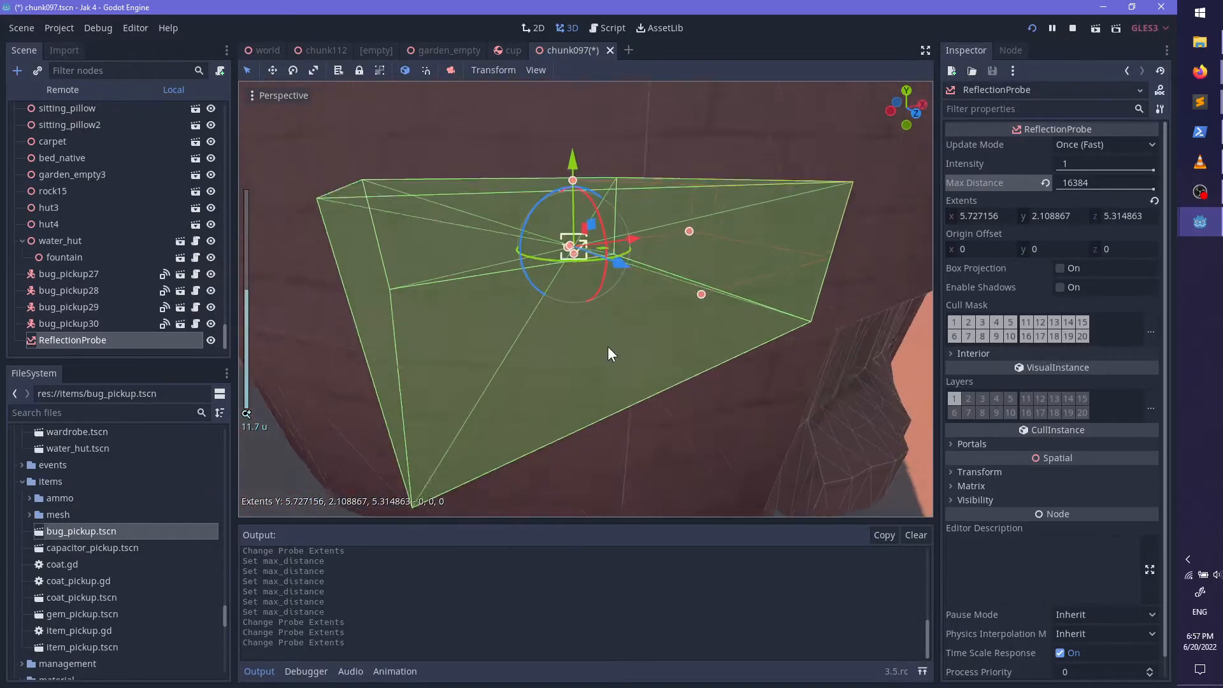
{"action": "scroll", "coordinate": [614, 358], "scroll_direction": "up", "scroll_amount": 12}
{"action": "key", "text": "ctrl+s"}
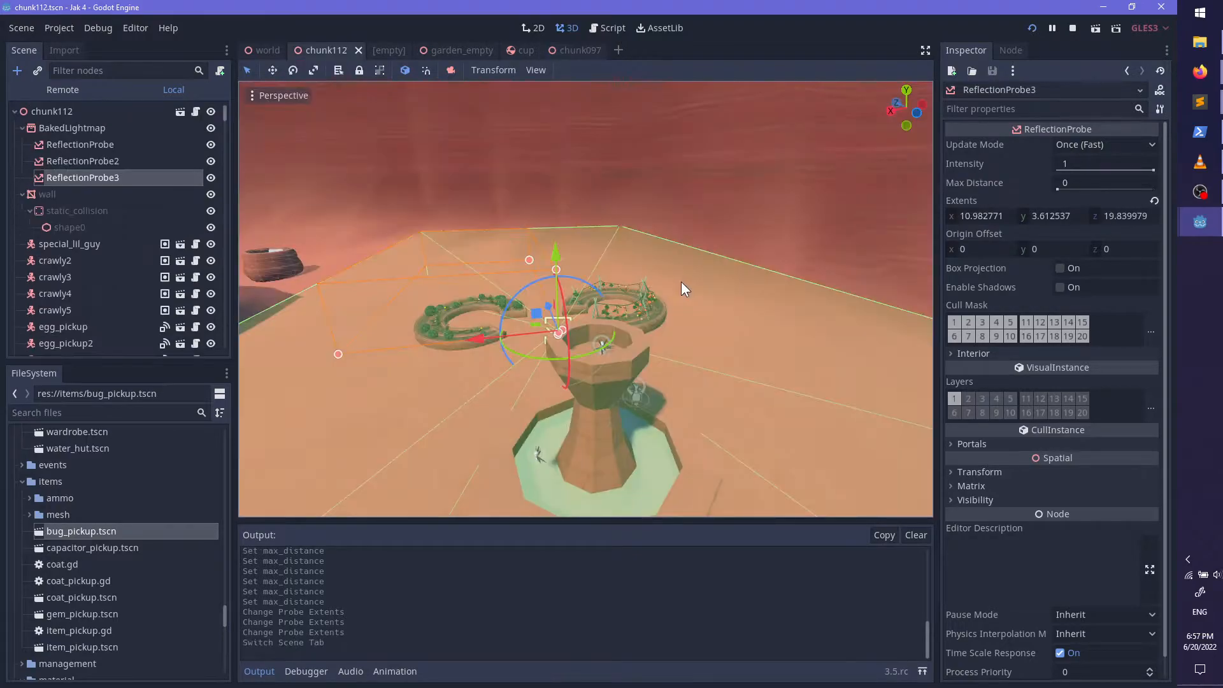
Step: Set the Max Distance of ReflectionProbe3 in chunk112 to 16384 and save the scene
{"action": "mouse_move", "coordinate": [682, 282]}
{"action": "middle_mouse_down"}
{"action": "mouse_move", "coordinate": [569, 376]}
{"action": "mouse_move", "coordinate": [626, 285]}
{"action": "mouse_move", "coordinate": [586, 251]}
{"action": "mouse_move", "coordinate": [698, 274]}
{"action": "middle_mouse_up"}
{"action": "scroll", "coordinate": [698, 274], "scroll_direction": "up", "scroll_amount": 4}
{"action": "left_click_drag", "start_coordinate": [1060, 186], "coordinate": [1160, 193]}
{"action": "middle_click_drag", "start_coordinate": [611, 267], "coordinate": [636, 360]}
{"action": "scroll", "coordinate": [635, 361], "scroll_direction": "up", "scroll_amount": 8}
{"action": "key", "text": "ctrl+s"}
Step: Select the reflection probe inside the room with the drinks fridge, set its Max Distance to 16384, and save
{"action": "middle_click_drag", "start_coordinate": [723, 344], "coordinate": [641, 359]}
{"action": "scroll", "coordinate": [592, 326], "scroll_direction": "up", "scroll_amount": 3}
{"action": "scroll", "coordinate": [638, 352], "scroll_direction": "down", "scroll_amount": 10}
{"action": "middle_click_drag", "start_coordinate": [758, 348], "coordinate": [550, 309], "text": "shift"}
{"action": "scroll", "coordinate": [628, 313], "scroll_direction": "up", "scroll_amount": 6}
{"action": "scroll", "coordinate": [549, 307], "scroll_direction": "up", "scroll_amount": 6}
{"action": "scroll", "coordinate": [549, 308], "scroll_direction": "up", "scroll_amount": 5}
{"action": "scroll", "coordinate": [402, 350], "scroll_direction": "up", "scroll_amount": 5}
{"action": "scroll", "coordinate": [404, 361], "scroll_direction": "down", "scroll_amount": 2}
{"action": "left_click", "coordinate": [406, 362]}
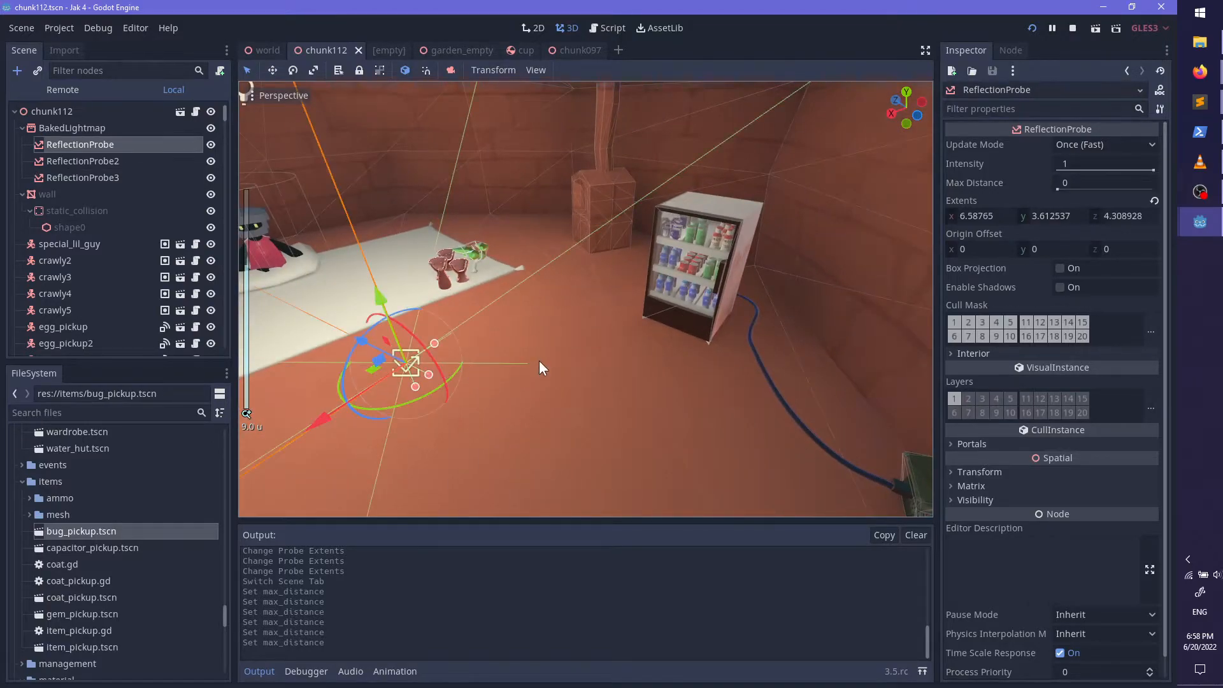
{"action": "key", "text": "f"}
{"action": "middle_click_drag", "start_coordinate": [573, 293], "coordinate": [358, 268]}
{"action": "key", "text": "ctrl+s"}
{"action": "scroll", "coordinate": [610, 356], "scroll_direction": "up", "scroll_amount": 4}
{"action": "scroll", "coordinate": [711, 315], "scroll_direction": "down", "scroll_amount": 4}
{"action": "middle_click_drag", "start_coordinate": [712, 314], "coordinate": [633, 345]}
{"action": "scroll", "coordinate": [649, 341], "scroll_direction": "down", "scroll_amount": 1}
{"action": "scroll", "coordinate": [649, 344], "scroll_direction": "down", "scroll_amount": 5}
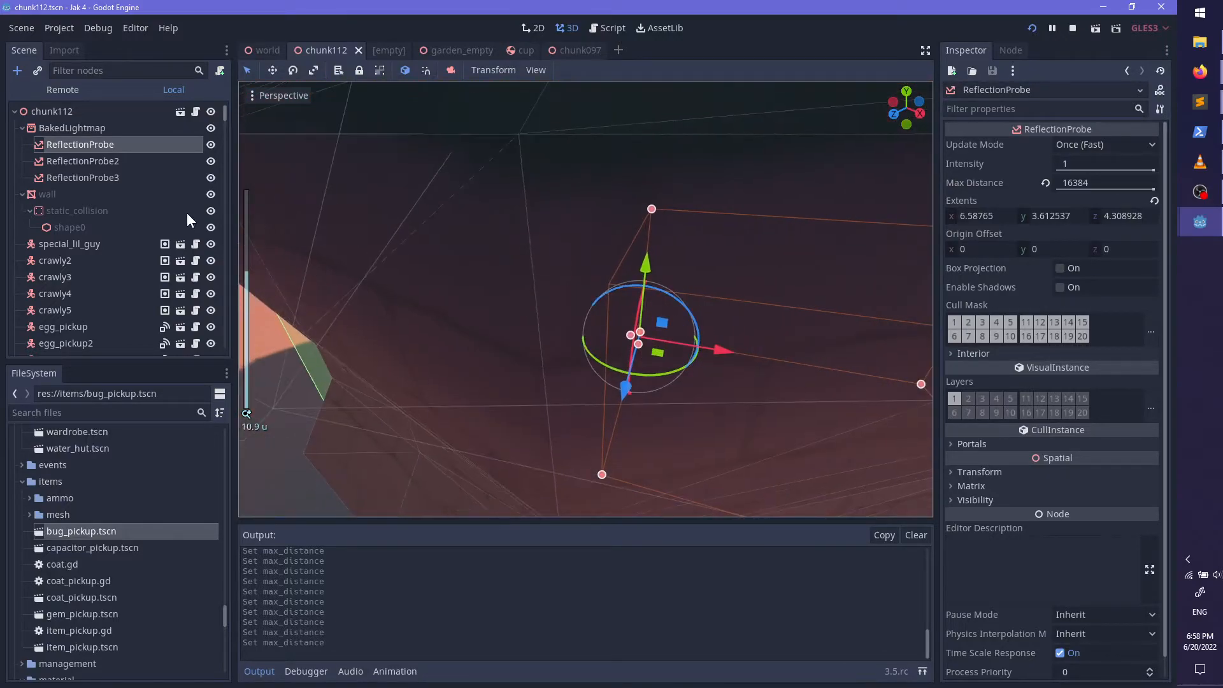
Step: Focus on ReflectionProbe2 near the small tablets, set its Max Distance to 85, and save chunk112
{"action": "double_click", "coordinate": [100, 178]}
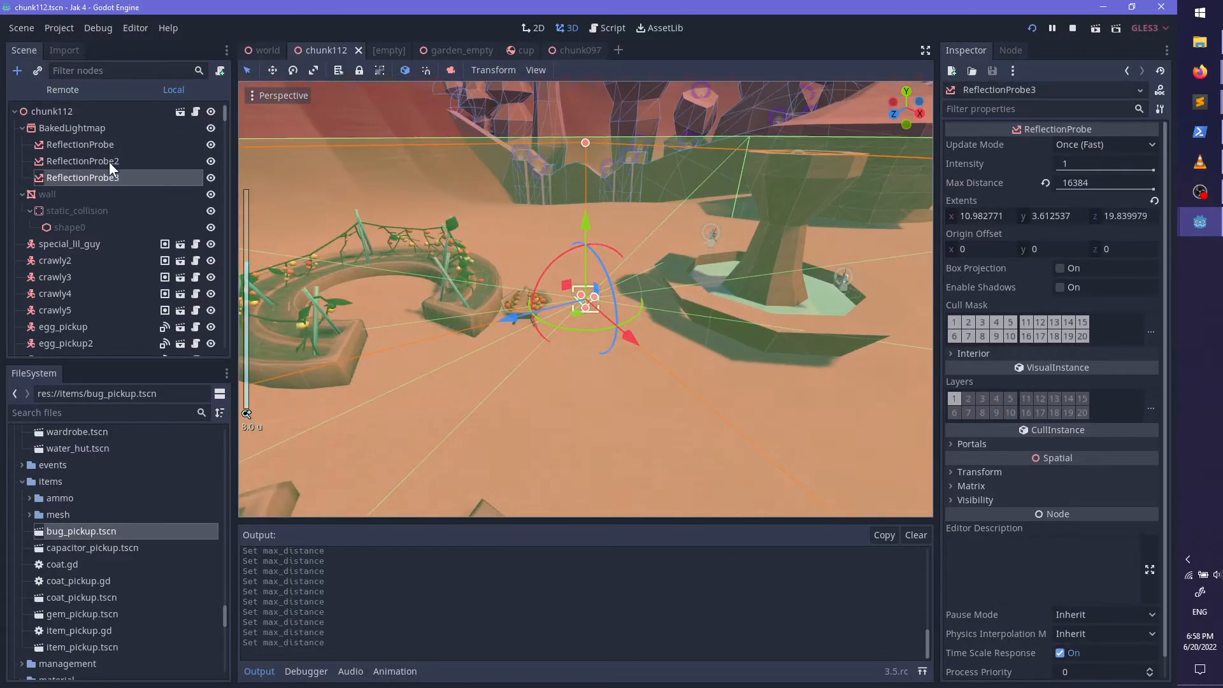
{"action": "double_click", "coordinate": [109, 162]}
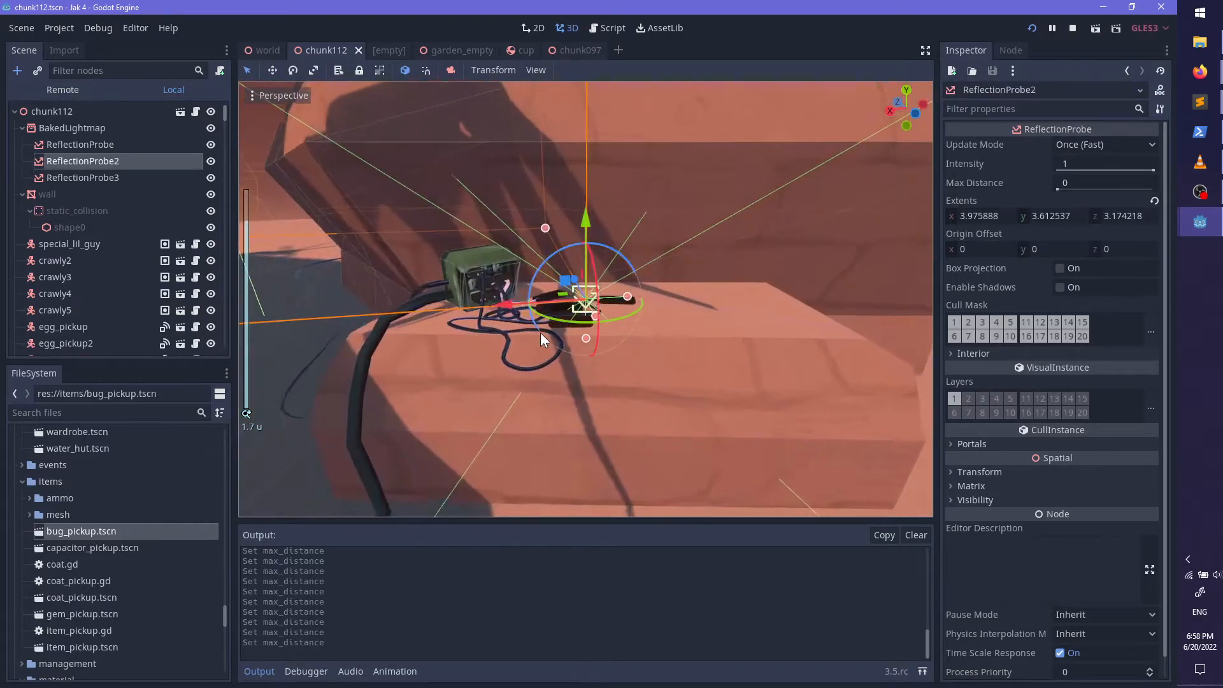
{"action": "scroll", "coordinate": [540, 333], "scroll_direction": "up", "scroll_amount": 8}
{"action": "middle_click_drag", "start_coordinate": [540, 333], "coordinate": [343, 274]}
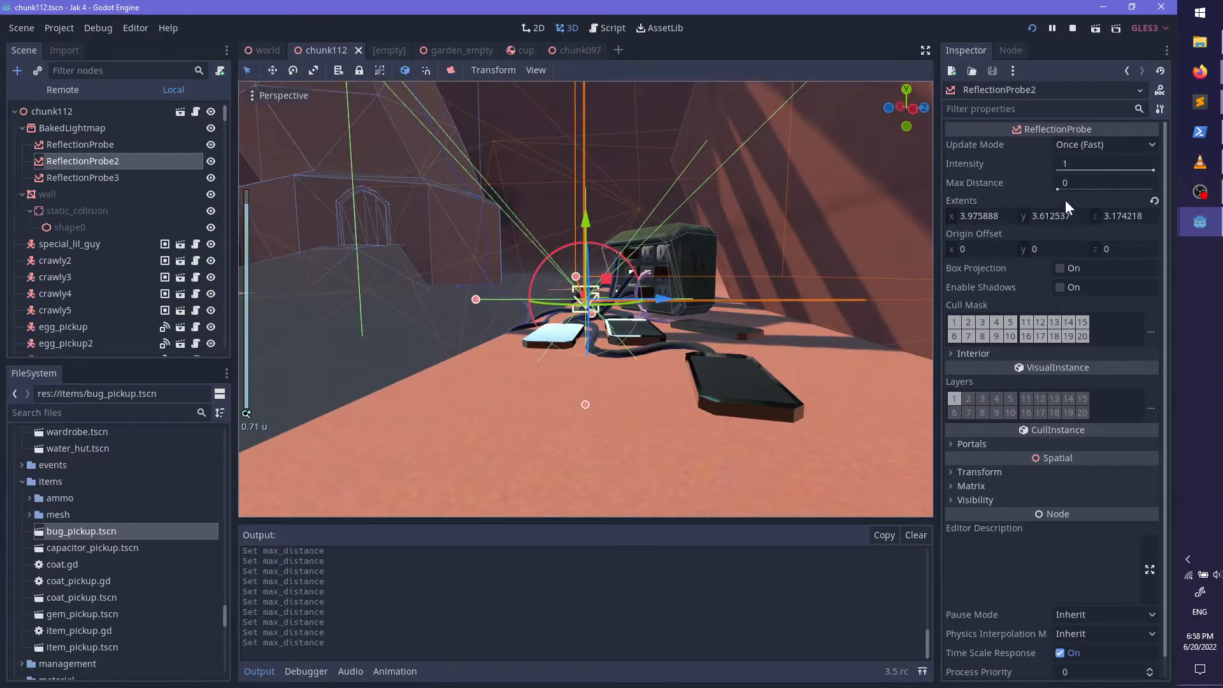
{"action": "left_click_drag", "start_coordinate": [1052, 182], "coordinate": [1099, 183]}
{"action": "middle_click_drag", "start_coordinate": [763, 265], "coordinate": [657, 279]}
{"action": "key", "text": "ctrl+s"}
{"action": "middle_click_drag", "start_coordinate": [715, 307], "coordinate": [722, 348]}
{"action": "scroll", "coordinate": [590, 365], "scroll_direction": "down", "scroll_amount": 8}
{"action": "middle_click_drag", "start_coordinate": [590, 366], "coordinate": [581, 290]}
{"action": "scroll", "coordinate": [581, 282], "scroll_direction": "up", "scroll_amount": 5}
{"action": "middle_click_drag", "start_coordinate": [771, 403], "coordinate": [617, 336], "text": "shift"}
{"action": "key", "text": "ctrl+s"}
Step: Open the chunk124.tscn scene from the project's chunks folder
{"action": "scroll", "coordinate": [139, 538], "scroll_direction": "up", "scroll_amount": 15}
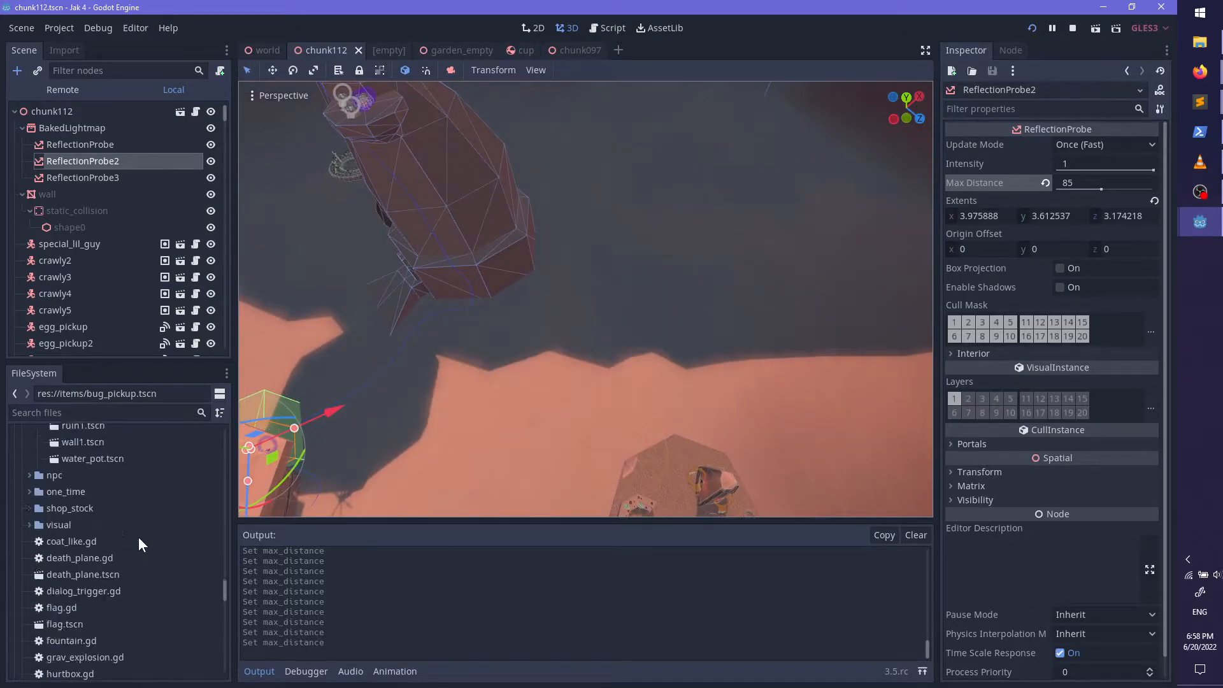
{"action": "scroll", "coordinate": [139, 537], "scroll_direction": "up", "scroll_amount": 8}
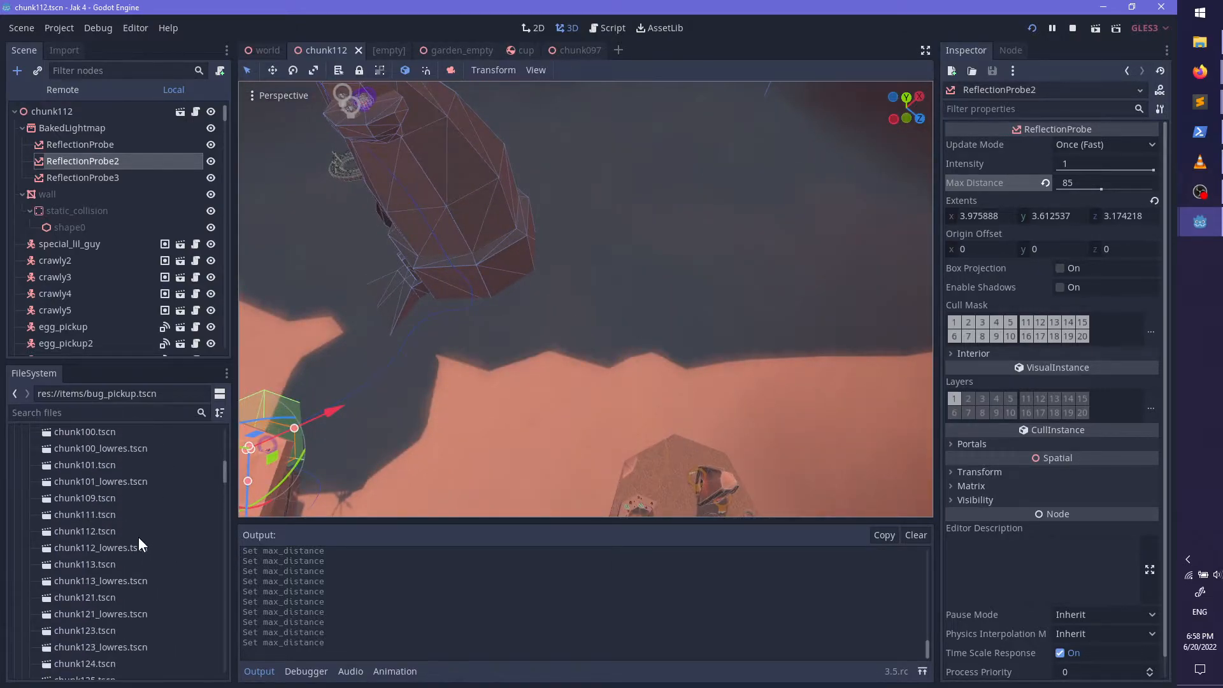
{"action": "left_click", "coordinate": [101, 630]}
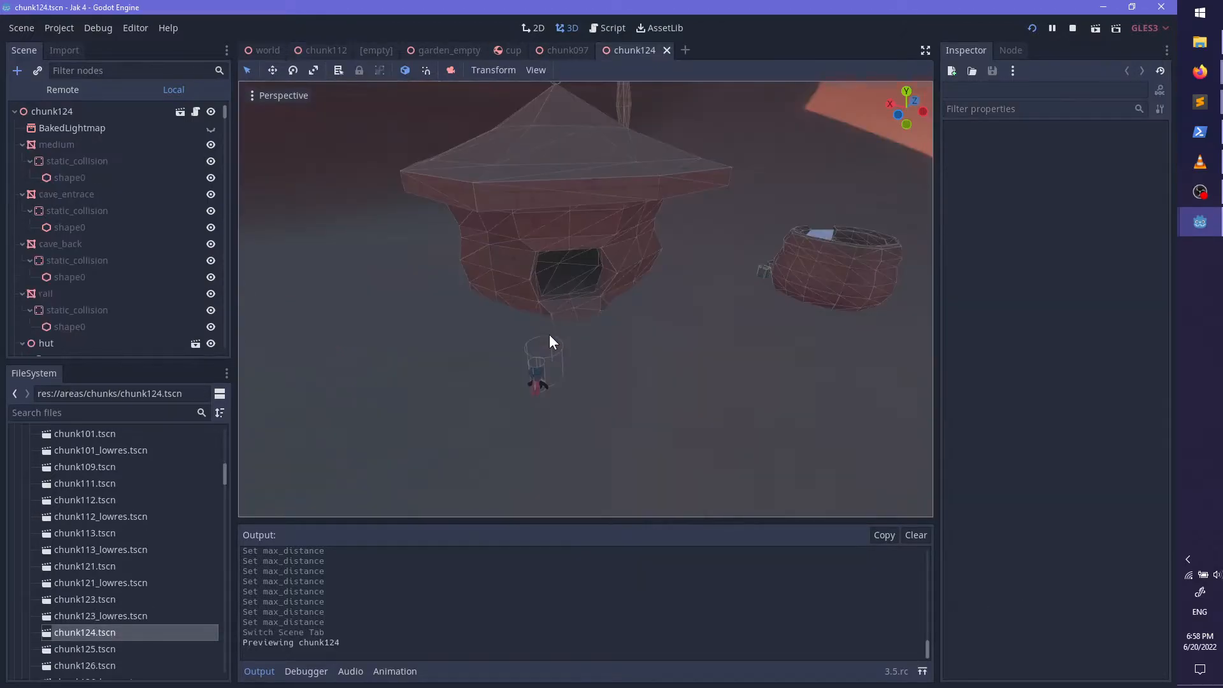
{"action": "middle_click_drag", "start_coordinate": [702, 332], "coordinate": [676, 363]}
{"action": "scroll", "coordinate": [414, 328], "scroll_direction": "down", "scroll_amount": 3}
Step: Add a ReflectionProbe node under the chunk124 root
{"action": "left_click", "coordinate": [89, 111]}
{"action": "key", "text": "ctrl+a"}
{"action": "type", "text": "Re"}
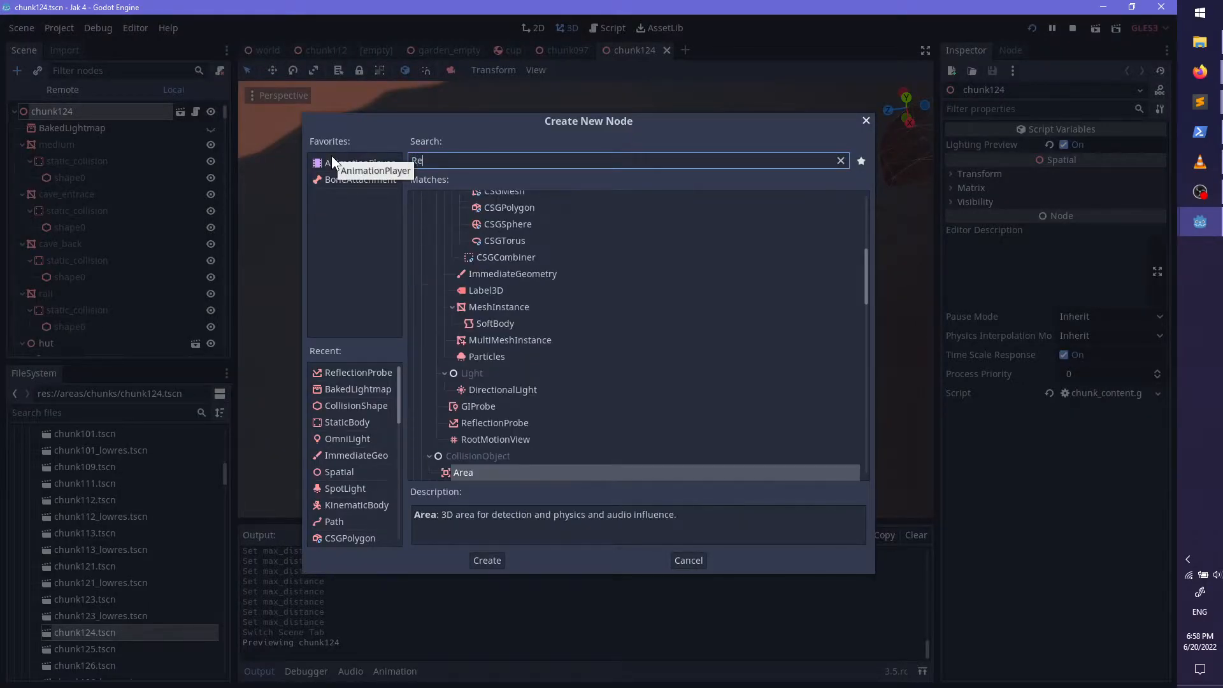
{"action": "type", "text": "flect"}
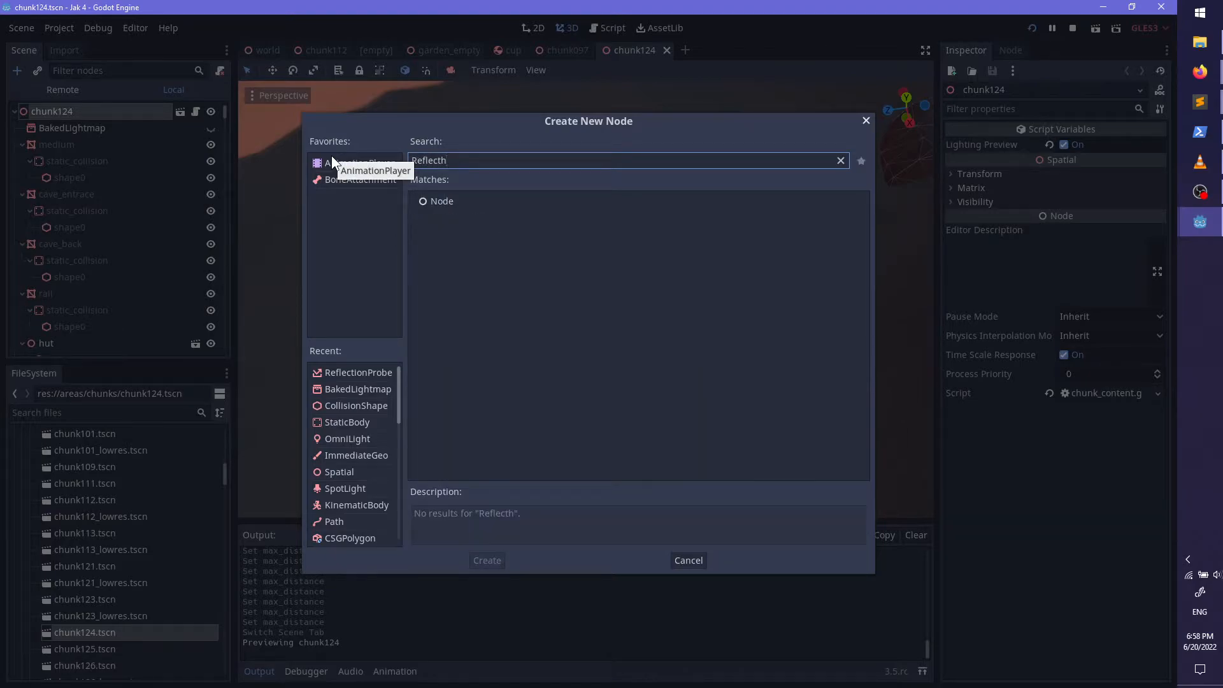
{"action": "key", "text": "Return"}
Step: Move the new ReflectionProbe under BakedLightmap by cutting and pasting it, and make BakedLightmap visible
{"action": "scroll", "coordinate": [544, 277], "scroll_direction": "down", "scroll_amount": 10}
{"action": "middle_click_drag", "start_coordinate": [658, 280], "coordinate": [669, 150]}
{"action": "middle_click_drag", "start_coordinate": [676, 254], "coordinate": [587, 393]}
{"action": "scroll", "coordinate": [654, 336], "scroll_direction": "down", "scroll_amount": 20}
{"action": "scroll", "coordinate": [586, 394], "scroll_direction": "up", "scroll_amount": 13}
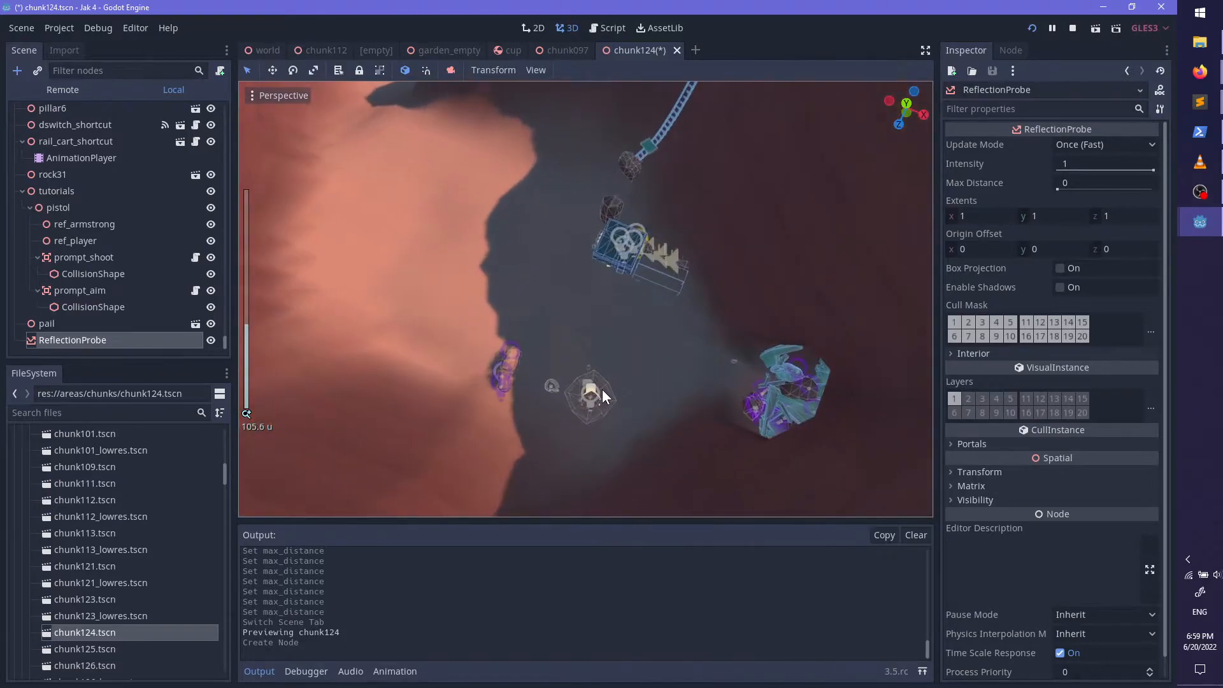
{"action": "left_click_drag", "start_coordinate": [112, 335], "coordinate": [87, 350]}
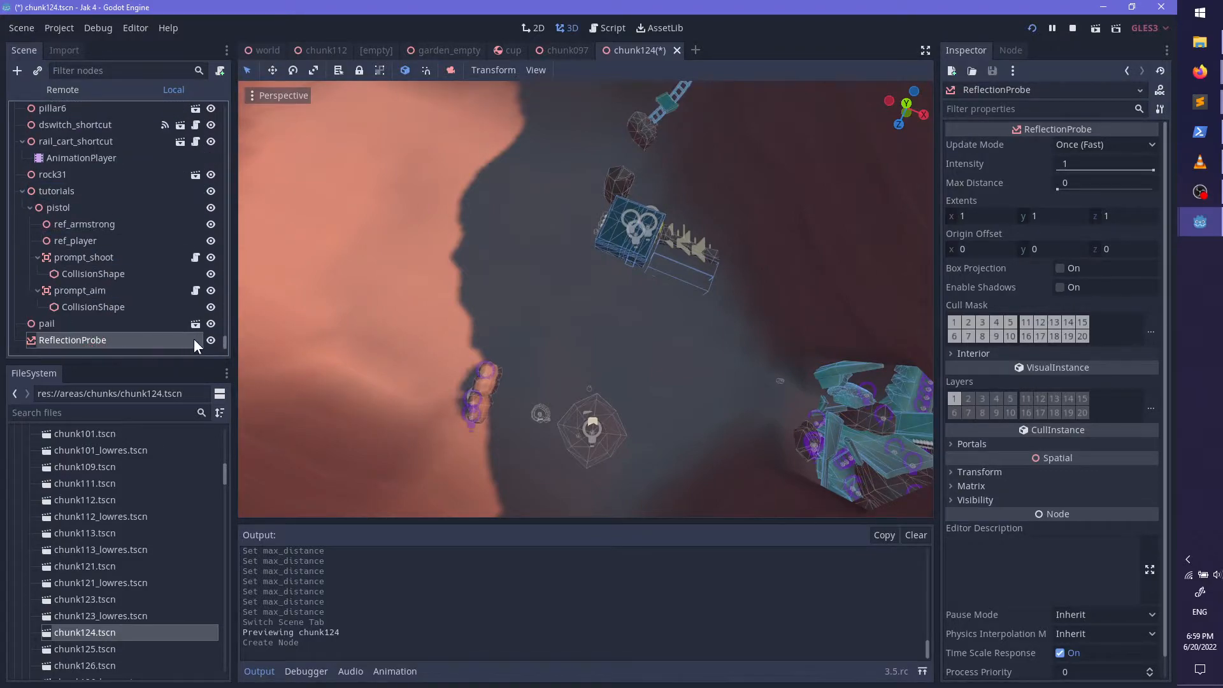
{"action": "key", "text": "ctrl+x"}
{"action": "left_click_drag", "start_coordinate": [221, 345], "coordinate": [224, 7]}
{"action": "left_click", "coordinate": [79, 127]}
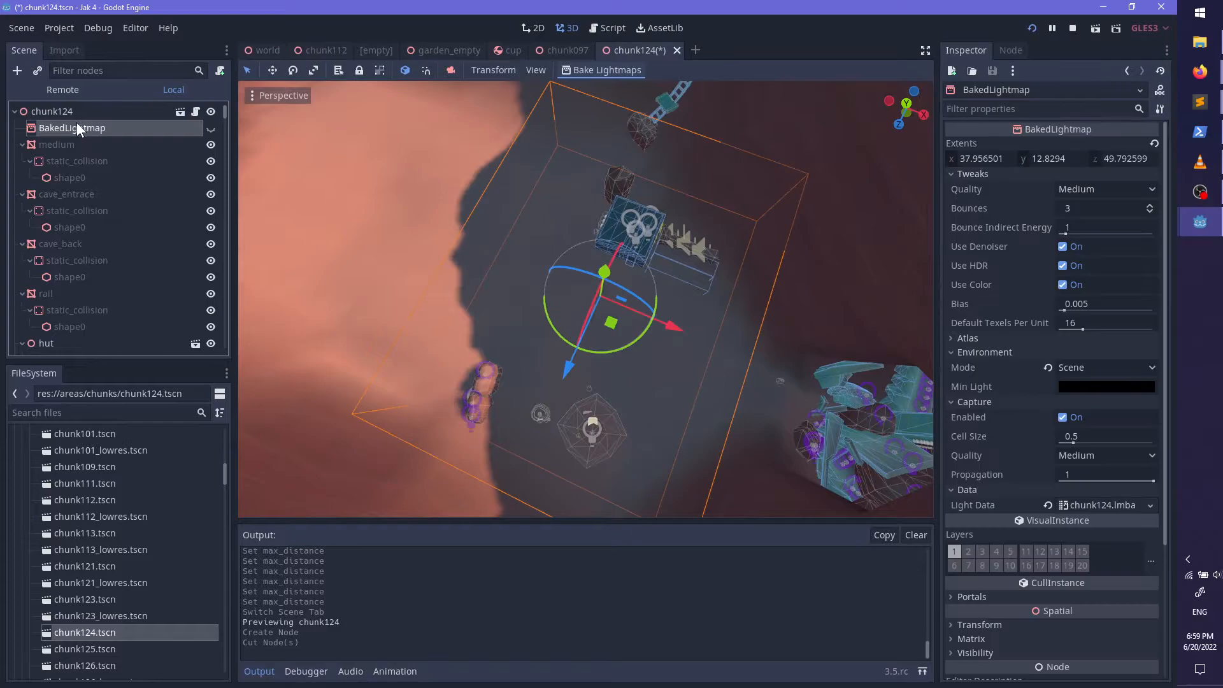
{"action": "key", "text": "ctrl+v"}
{"action": "left_click", "coordinate": [211, 144]}
{"action": "middle_click_drag", "start_coordinate": [529, 291], "coordinate": [571, 259]}
{"action": "scroll", "coordinate": [570, 260], "scroll_direction": "down", "scroll_amount": 2}
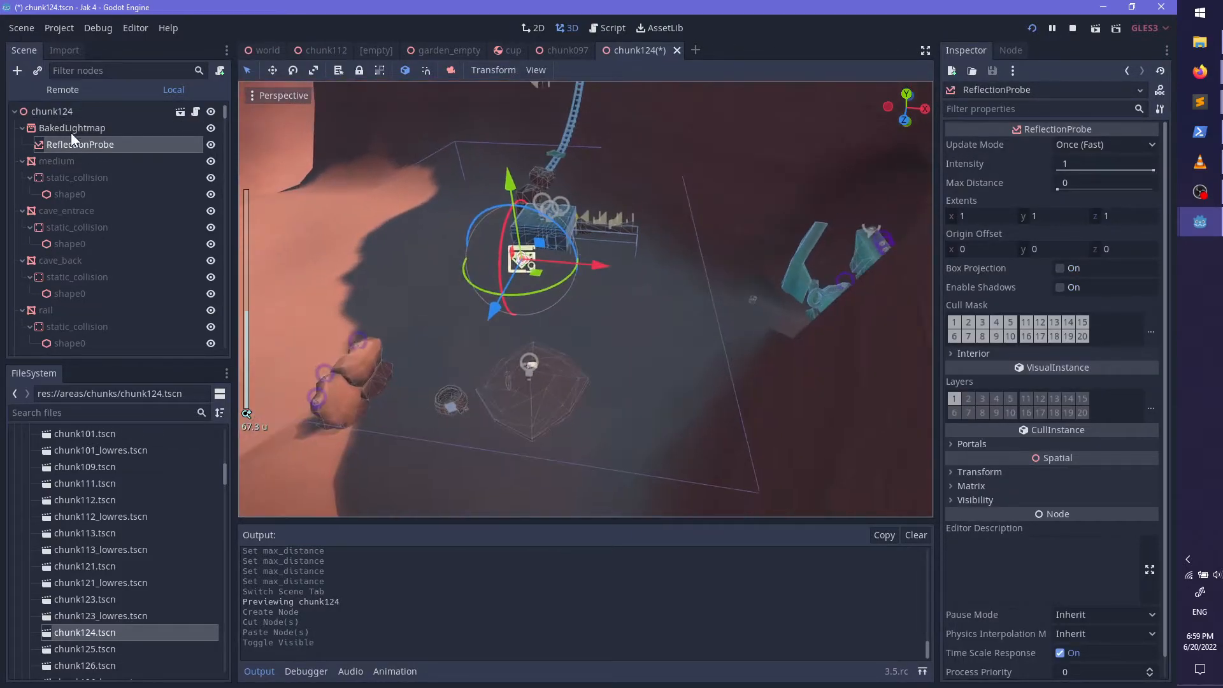
Step: Shift the BakedLightmap and enlarge its extents to about 107.3 in X, 35.3 in Y and 78.4 in Z
{"action": "left_click", "coordinate": [68, 130]}
{"action": "middle_click_drag", "start_coordinate": [467, 215], "coordinate": [516, 296]}
{"action": "scroll", "coordinate": [516, 297], "scroll_direction": "down", "scroll_amount": 8}
{"action": "left_click_drag", "start_coordinate": [637, 271], "coordinate": [844, 286]}
{"action": "middle_click_drag", "start_coordinate": [844, 286], "coordinate": [797, 288]}
{"action": "key", "text": "ctrl+z"}
{"action": "left_click_drag", "start_coordinate": [616, 271], "coordinate": [707, 272]}
{"action": "middle_click_drag", "start_coordinate": [739, 317], "coordinate": [633, 207], "text": "shift"}
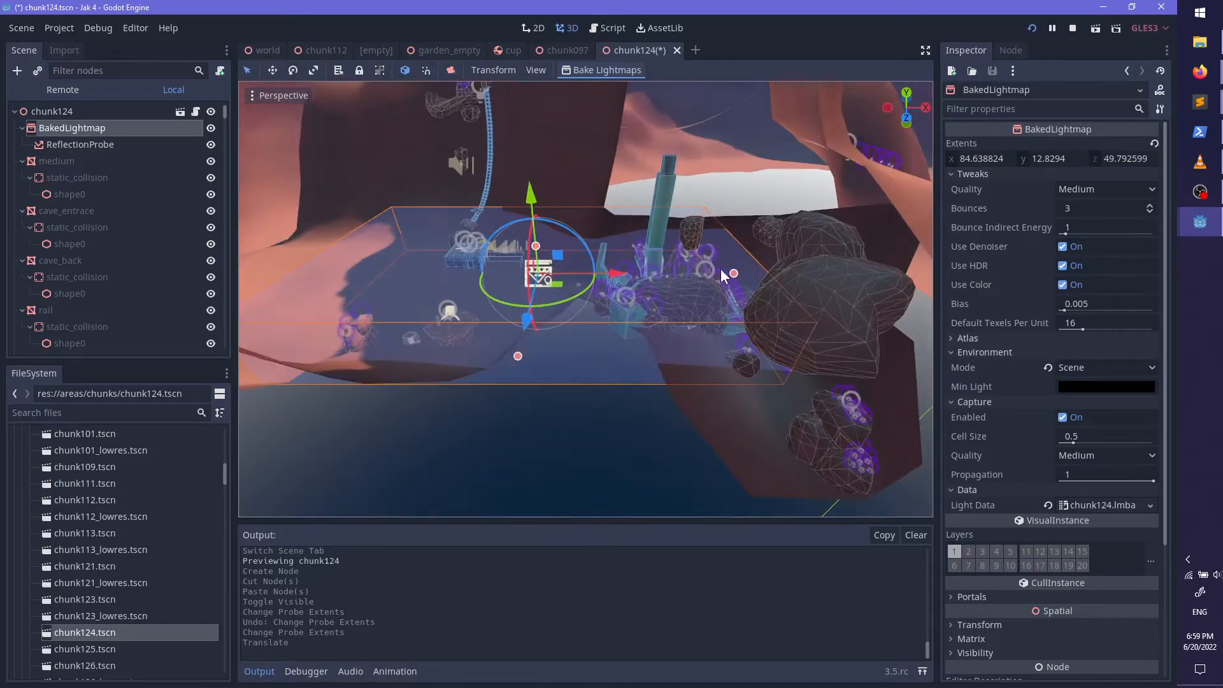
{"action": "left_click_drag", "start_coordinate": [734, 273], "coordinate": [786, 270]}
{"action": "middle_click_drag", "start_coordinate": [787, 271], "coordinate": [695, 331]}
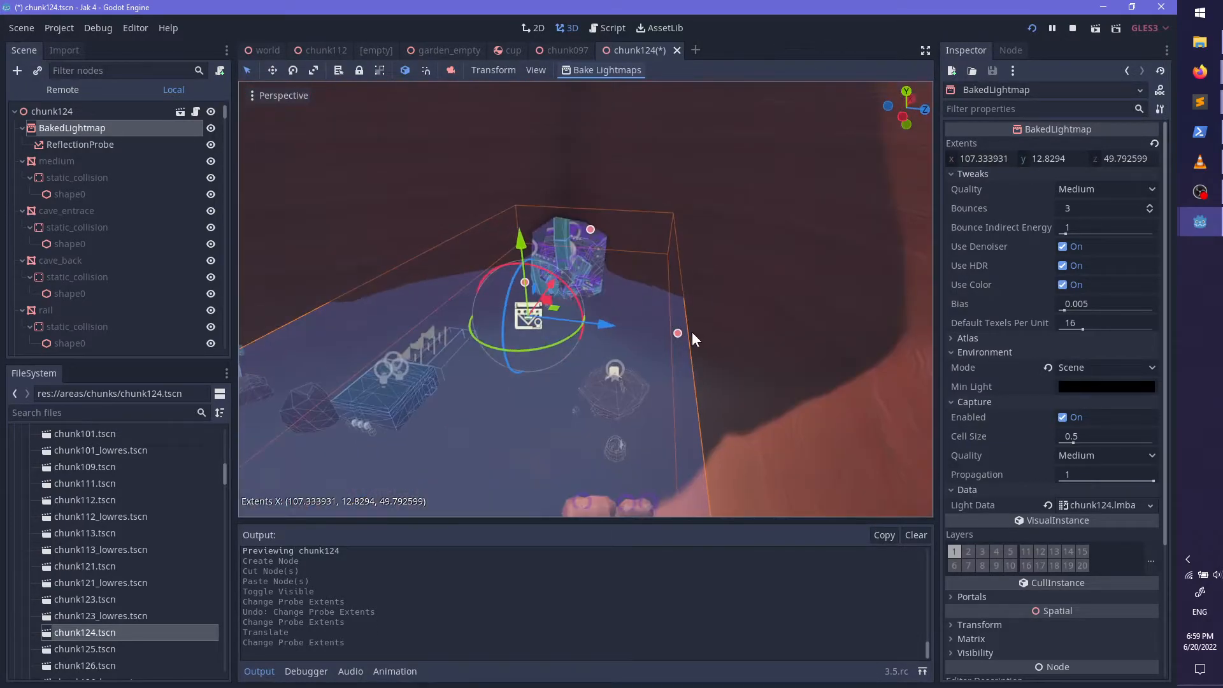
{"action": "left_click_drag", "start_coordinate": [678, 332], "coordinate": [779, 335]}
{"action": "left_click_drag", "start_coordinate": [524, 283], "coordinate": [532, 233]}
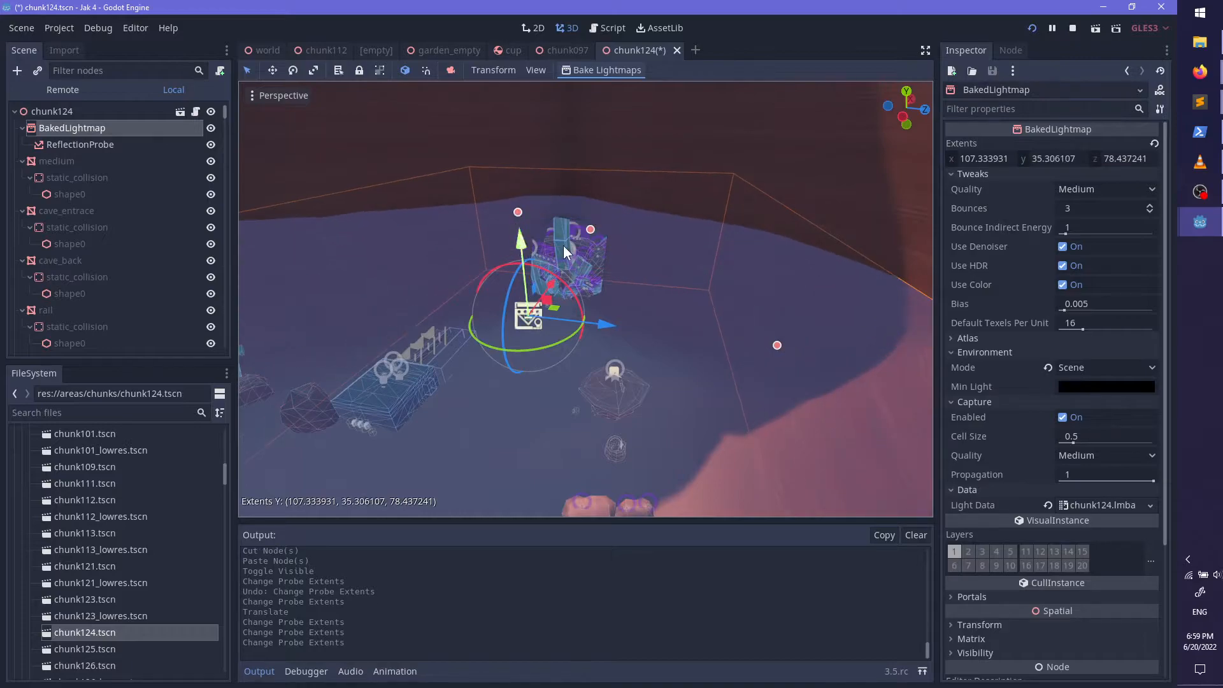
Step: Move and slightly rotate the BakedLightmap so its enlarged bounds line up with the chunk124 terrain
{"action": "middle_click_drag", "start_coordinate": [657, 274], "coordinate": [523, 222]}
{"action": "mouse_move", "coordinate": [527, 204]}
{"action": "left_mouse_down"}
{"action": "mouse_move", "coordinate": [528, 229]}
{"action": "mouse_move", "coordinate": [536, 211]}
{"action": "left_mouse_up"}
{"action": "middle_click_drag", "start_coordinate": [536, 210], "coordinate": [614, 343]}
{"action": "left_click_drag", "start_coordinate": [546, 360], "coordinate": [534, 360]}
{"action": "left_click_drag", "start_coordinate": [557, 307], "coordinate": [567, 305]}
{"action": "middle_click_drag", "start_coordinate": [733, 325], "coordinate": [631, 294]}
{"action": "left_click_drag", "start_coordinate": [630, 291], "coordinate": [632, 291]}
{"action": "middle_click_drag", "start_coordinate": [764, 277], "coordinate": [684, 417]}
{"action": "scroll", "coordinate": [408, 334], "scroll_direction": "up", "scroll_amount": 5}
{"action": "scroll", "coordinate": [409, 333], "scroll_direction": "up", "scroll_amount": 4}
{"action": "scroll", "coordinate": [684, 416], "scroll_direction": "up", "scroll_amount": 10}
Step: Move the ReflectionProbe over to the blue box building and reparent it directly under chunk124, above BakedLightmap
{"action": "left_click", "coordinate": [75, 146]}
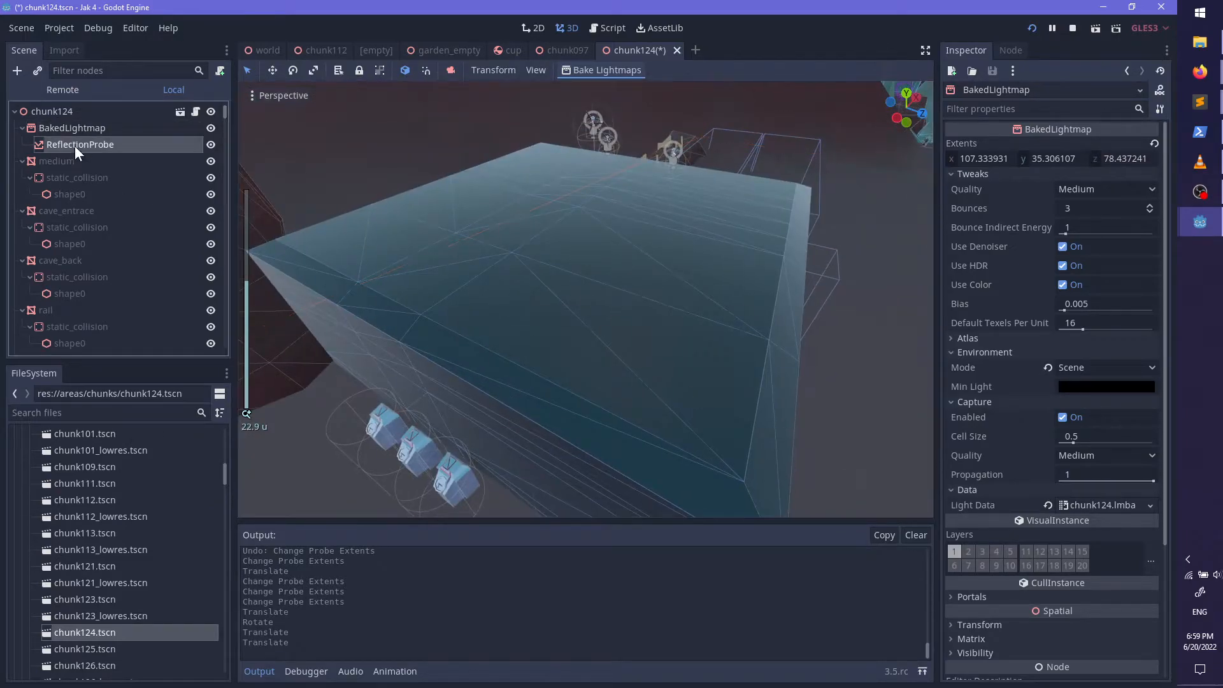
{"action": "scroll", "coordinate": [588, 284], "scroll_direction": "down", "scroll_amount": 20}
{"action": "middle_click_drag", "start_coordinate": [588, 283], "coordinate": [635, 340]}
{"action": "middle_click_drag", "start_coordinate": [715, 212], "coordinate": [560, 318]}
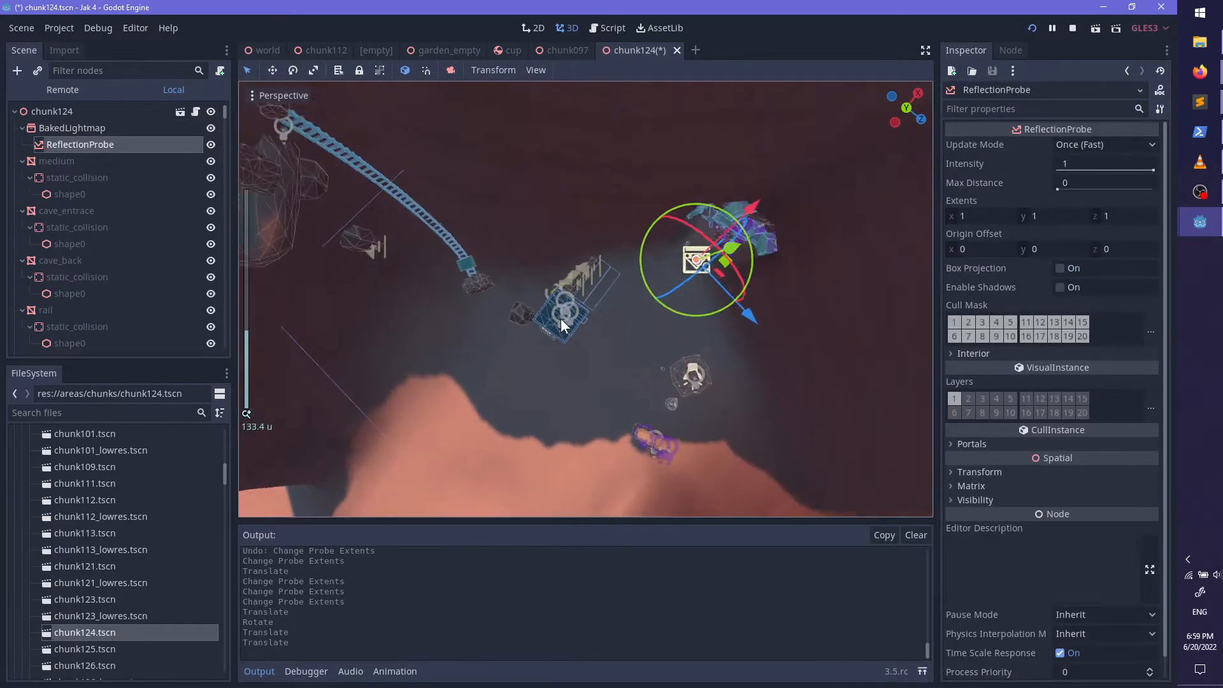
{"action": "middle_click_drag", "start_coordinate": [714, 274], "coordinate": [576, 293], "text": "shift"}
{"action": "scroll", "coordinate": [576, 293], "scroll_direction": "up", "scroll_amount": 4}
{"action": "left_click_drag", "start_coordinate": [603, 269], "coordinate": [437, 349]}
{"action": "left_click", "coordinate": [115, 146]}
{"action": "left_click_drag", "start_coordinate": [115, 146], "coordinate": [99, 120]}
{"action": "left_click_drag", "start_coordinate": [436, 349], "coordinate": [413, 355]}
{"action": "key", "text": "f"}
Step: Stretch the reflection probe's X extent to about 14.02 and Z extent to about 8.11 around the blue building
{"action": "scroll", "coordinate": [459, 370], "scroll_direction": "up", "scroll_amount": 9}
{"action": "middle_click_drag", "start_coordinate": [585, 402], "coordinate": [526, 291]}
{"action": "scroll", "coordinate": [554, 265], "scroll_direction": "up", "scroll_amount": 9}
{"action": "left_click_drag", "start_coordinate": [585, 237], "coordinate": [583, 330]}
{"action": "left_click_drag", "start_coordinate": [601, 393], "coordinate": [564, 479]}
{"action": "middle_click_drag", "start_coordinate": [589, 450], "coordinate": [623, 444]}
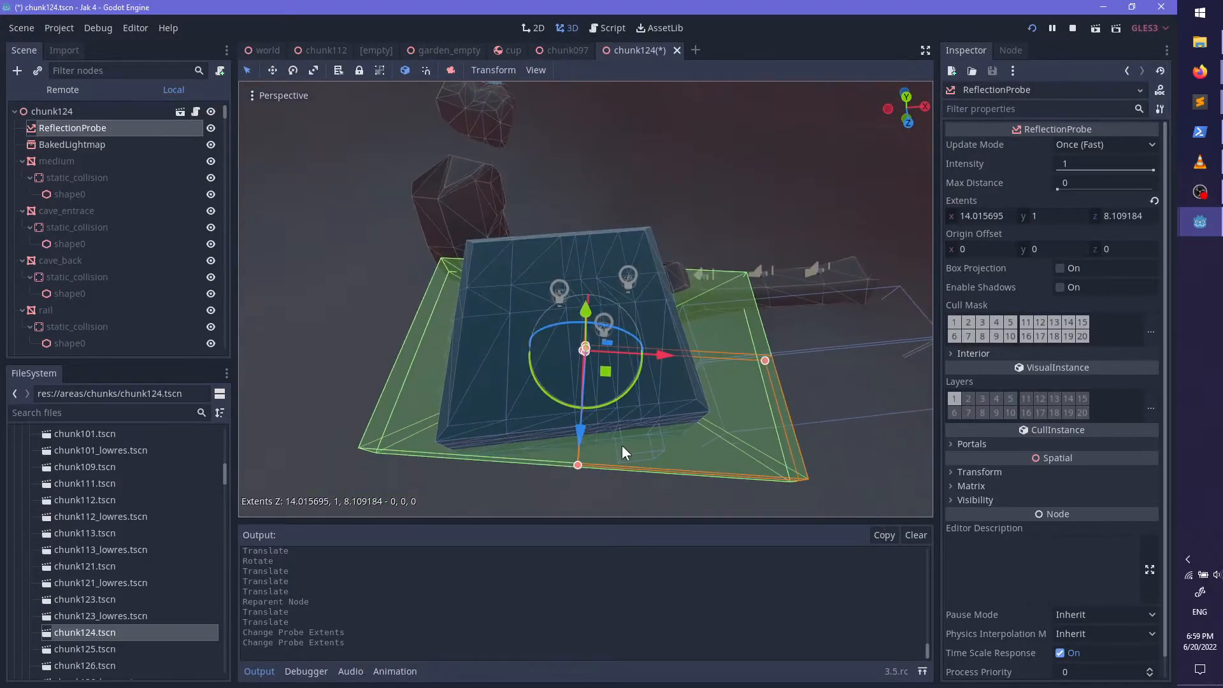
Step: Reposition the reflection probe on the blue building, narrow its bounds, and rotate it to align with the walls
{"action": "mouse_move", "coordinate": [610, 407]}
{"action": "left_mouse_down"}
{"action": "mouse_move", "coordinate": [631, 395]}
{"action": "mouse_move", "coordinate": [618, 400]}
{"action": "left_mouse_up"}
{"action": "middle_click_drag", "start_coordinate": [618, 401], "coordinate": [698, 343]}
{"action": "left_click_drag", "start_coordinate": [731, 352], "coordinate": [624, 260]}
{"action": "mouse_move", "coordinate": [624, 261]}
{"action": "middle_mouse_down"}
{"action": "mouse_move", "coordinate": [645, 358]}
{"action": "mouse_move", "coordinate": [629, 271]}
{"action": "middle_mouse_up"}
{"action": "left_click_drag", "start_coordinate": [634, 262], "coordinate": [634, 288]}
{"action": "middle_click_drag", "start_coordinate": [635, 288], "coordinate": [691, 369]}
{"action": "left_click_drag", "start_coordinate": [691, 369], "coordinate": [686, 272]}
{"action": "left_click_drag", "start_coordinate": [689, 328], "coordinate": [693, 338]}
{"action": "middle_click_drag", "start_coordinate": [704, 317], "coordinate": [678, 272]}
Step: Adjust the reflection probe's extents to about 7.59, 3.57 and 7.73, and fine-tune its rotation to match the building
{"action": "scroll", "coordinate": [674, 244], "scroll_direction": "down", "scroll_amount": 3}
{"action": "left_click_drag", "start_coordinate": [693, 304], "coordinate": [679, 303]}
{"action": "middle_click_drag", "start_coordinate": [679, 303], "coordinate": [458, 319]}
{"action": "left_click_drag", "start_coordinate": [464, 318], "coordinate": [473, 319]}
{"action": "middle_click_drag", "start_coordinate": [548, 321], "coordinate": [571, 331]}
{"action": "left_click_drag", "start_coordinate": [571, 332], "coordinate": [569, 334]}
{"action": "scroll", "coordinate": [655, 385], "scroll_direction": "up", "scroll_amount": 5}
{"action": "middle_click_drag", "start_coordinate": [657, 389], "coordinate": [418, 402]}
{"action": "scroll", "coordinate": [587, 321], "scroll_direction": "up", "scroll_amount": 5}
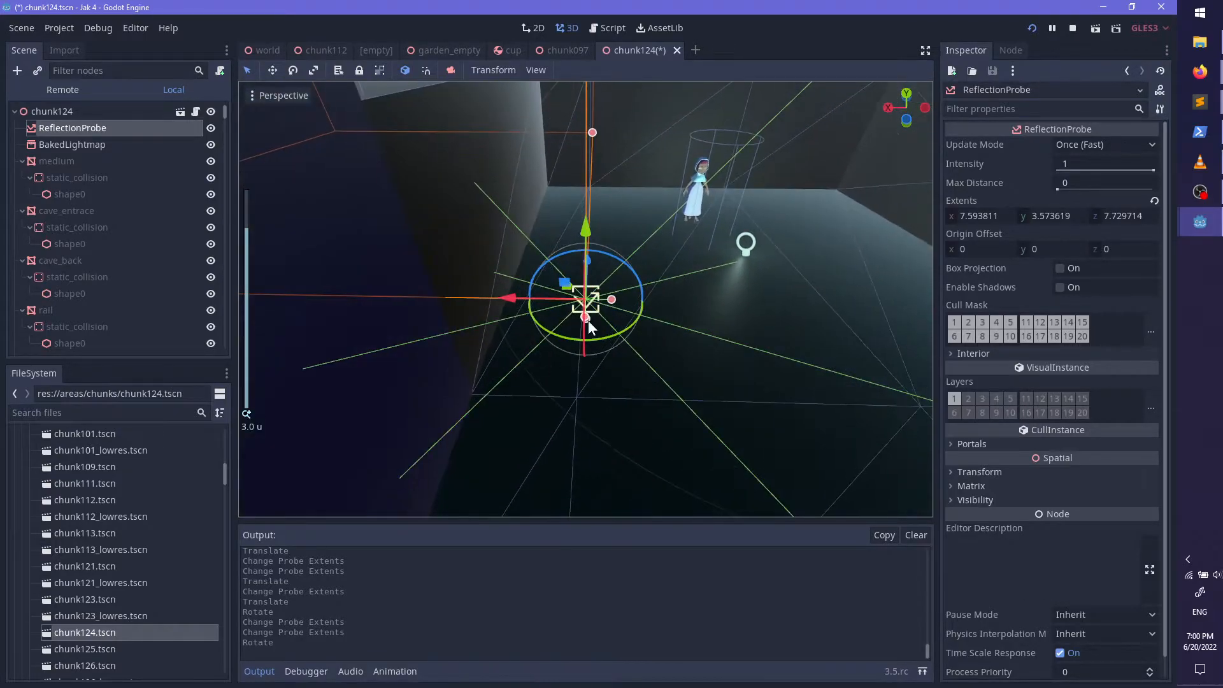
Step: Offset the probe's origin inside the building by about 2.54 in X and -0.90 in Z, and reposition the probe
{"action": "middle_click_drag", "start_coordinate": [586, 299], "coordinate": [572, 322]}
{"action": "left_click_drag", "start_coordinate": [572, 322], "coordinate": [353, 263]}
{"action": "middle_click_drag", "start_coordinate": [366, 292], "coordinate": [631, 220]}
{"action": "middle_click_drag", "start_coordinate": [471, 382], "coordinate": [605, 256], "text": "shift"}
{"action": "scroll", "coordinate": [700, 281], "scroll_direction": "down", "scroll_amount": 5}
{"action": "middle_click_drag", "start_coordinate": [701, 282], "coordinate": [542, 337], "text": "shift"}
{"action": "middle_click_drag", "start_coordinate": [541, 337], "coordinate": [605, 361]}
{"action": "scroll", "coordinate": [588, 349], "scroll_direction": "up", "scroll_amount": 6}
{"action": "scroll", "coordinate": [605, 360], "scroll_direction": "down", "scroll_amount": 4}
{"action": "left_click_drag", "start_coordinate": [296, 285], "coordinate": [371, 305]}
{"action": "middle_click_drag", "start_coordinate": [372, 306], "coordinate": [519, 331]}
{"action": "left_click_drag", "start_coordinate": [495, 289], "coordinate": [569, 293]}
{"action": "middle_click_drag", "start_coordinate": [582, 331], "coordinate": [555, 273]}
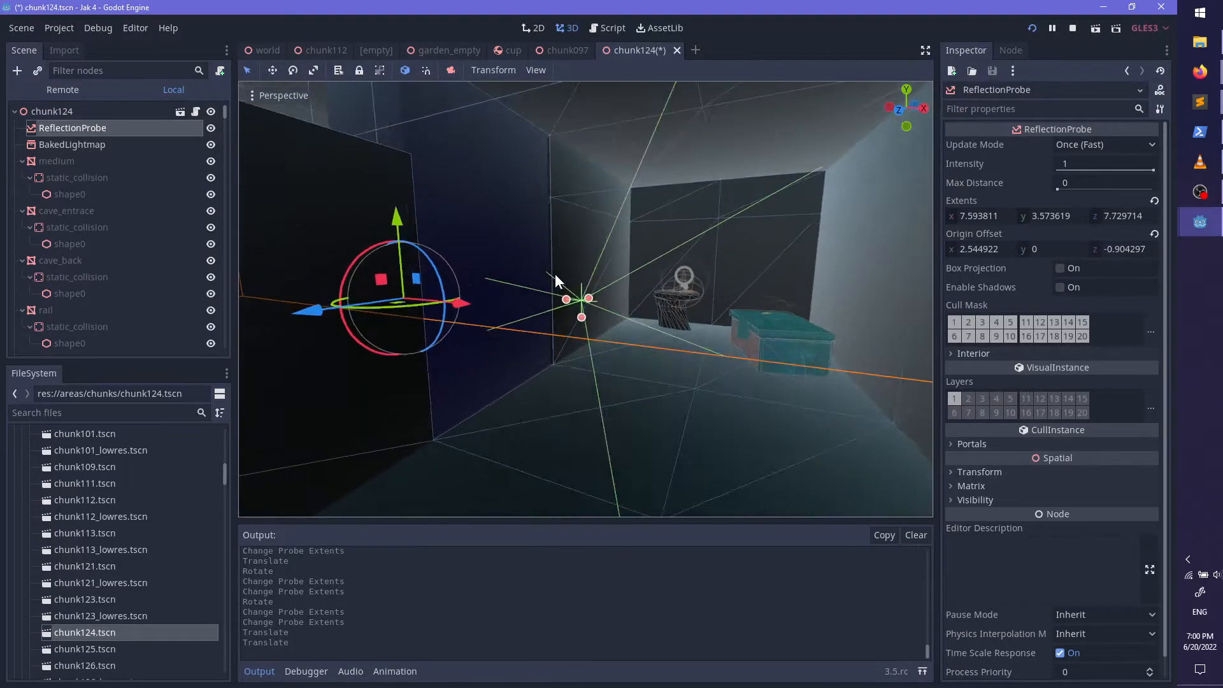
Step: Reduce the reflection probe's X extent to about 6.71 and Z extent to about 6.93 to fit the building
{"action": "scroll", "coordinate": [601, 310], "scroll_direction": "down", "scroll_amount": 5}
{"action": "scroll", "coordinate": [604, 330], "scroll_direction": "down", "scroll_amount": 10}
{"action": "middle_click_drag", "start_coordinate": [613, 330], "coordinate": [623, 362]}
{"action": "scroll", "coordinate": [623, 363], "scroll_direction": "up", "scroll_amount": 2}
{"action": "left_click_drag", "start_coordinate": [627, 352], "coordinate": [612, 352]}
{"action": "middle_click_drag", "start_coordinate": [613, 353], "coordinate": [446, 353]}
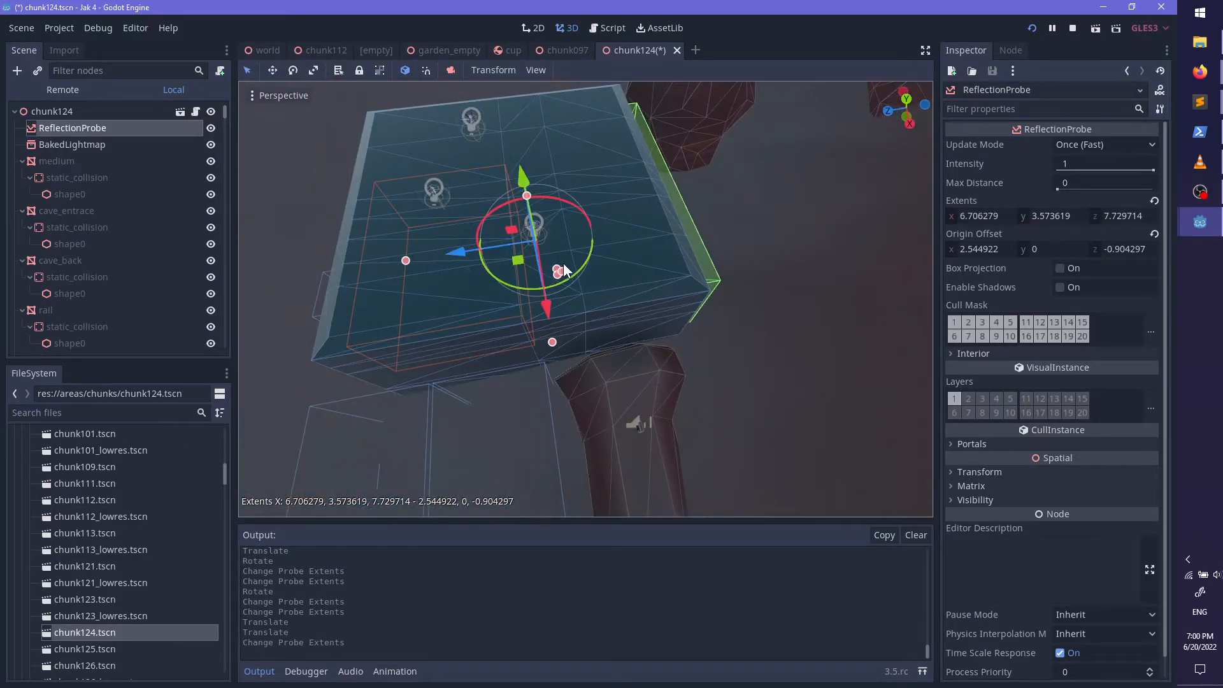
{"action": "left_click_drag", "start_coordinate": [409, 260], "coordinate": [418, 259]}
{"action": "middle_click_drag", "start_coordinate": [659, 289], "coordinate": [720, 250], "text": "shift"}
{"action": "scroll", "coordinate": [586, 368], "scroll_direction": "up", "scroll_amount": 6}
{"action": "key", "text": "f"}
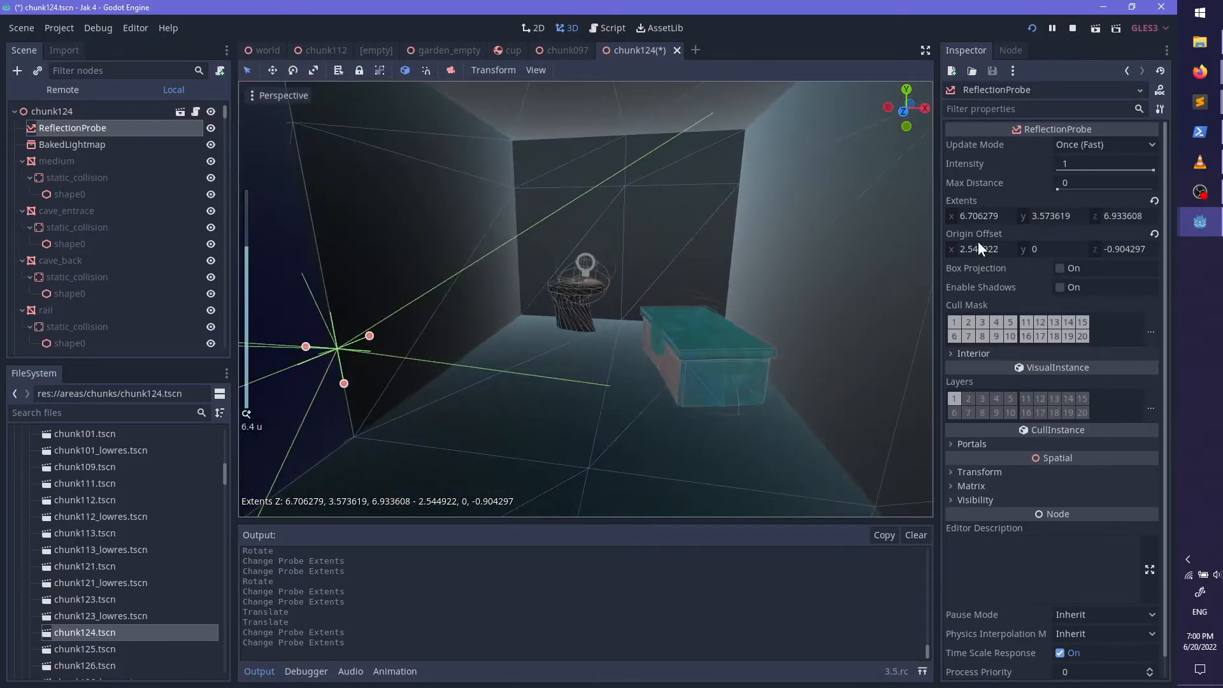
Step: Set the chunk124 reflection probe's Max Distance to 16384 and save the scene
{"action": "left_click_drag", "start_coordinate": [1058, 189], "coordinate": [1153, 188]}
{"action": "middle_click_drag", "start_coordinate": [761, 309], "coordinate": [821, 299]}
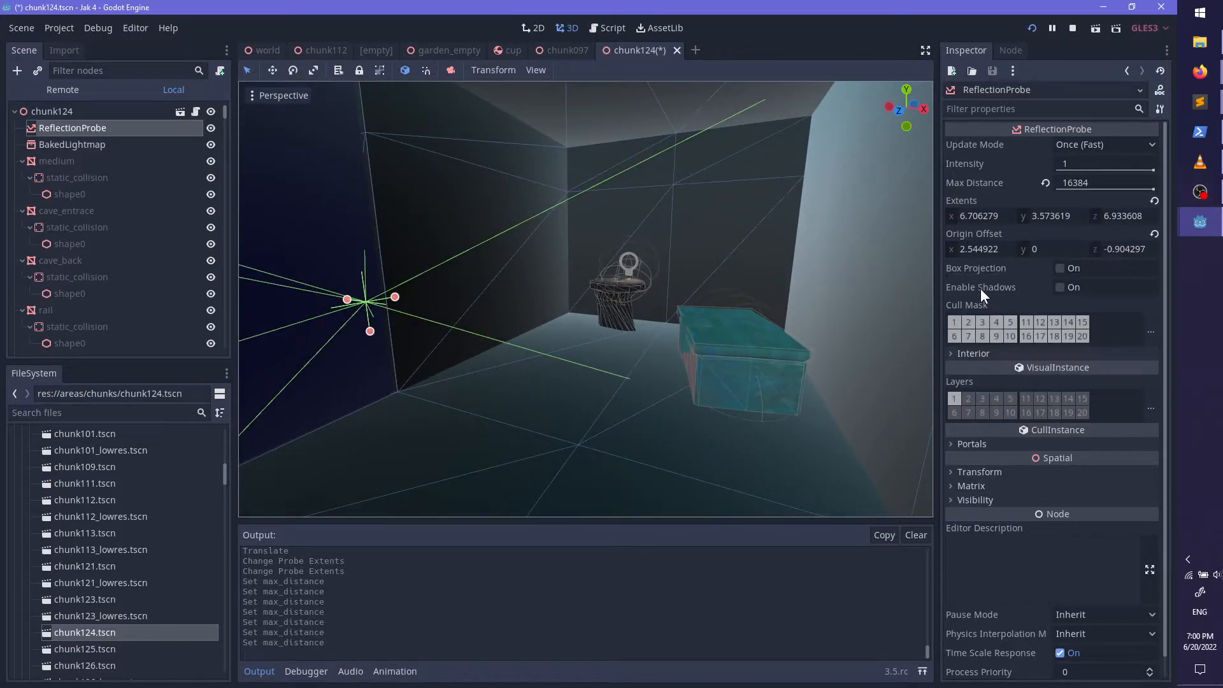
{"action": "mouse_move", "coordinate": [981, 288]}
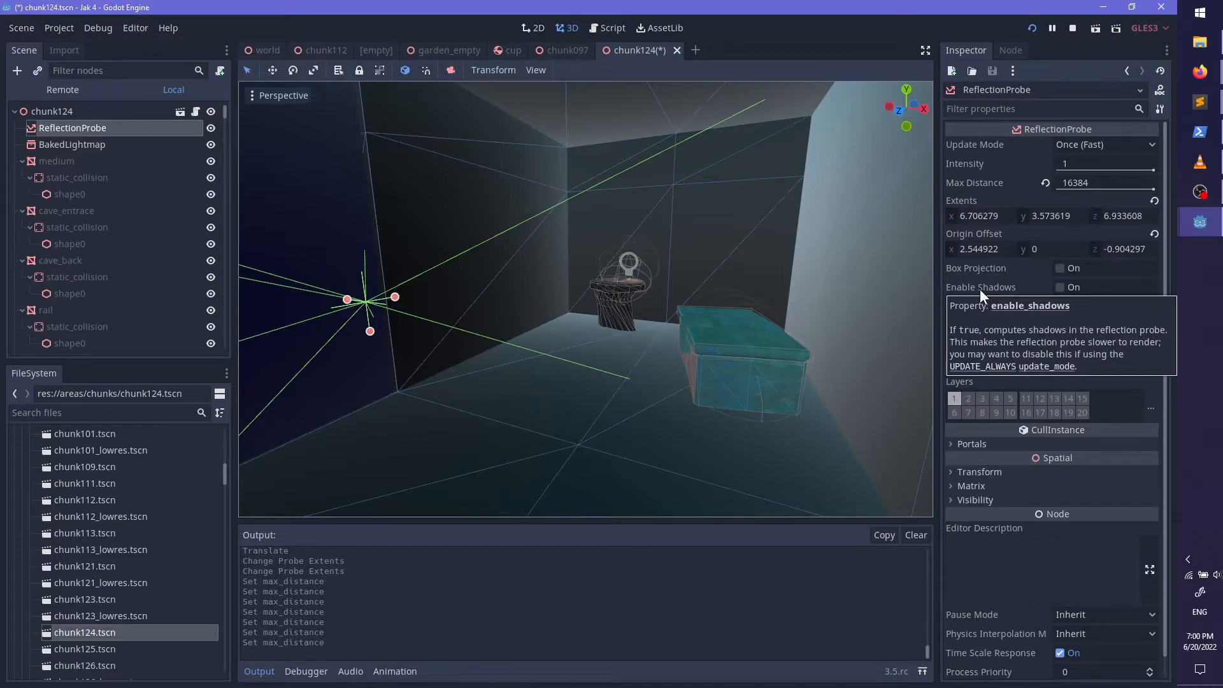
{"action": "key", "text": "ctrl+s"}
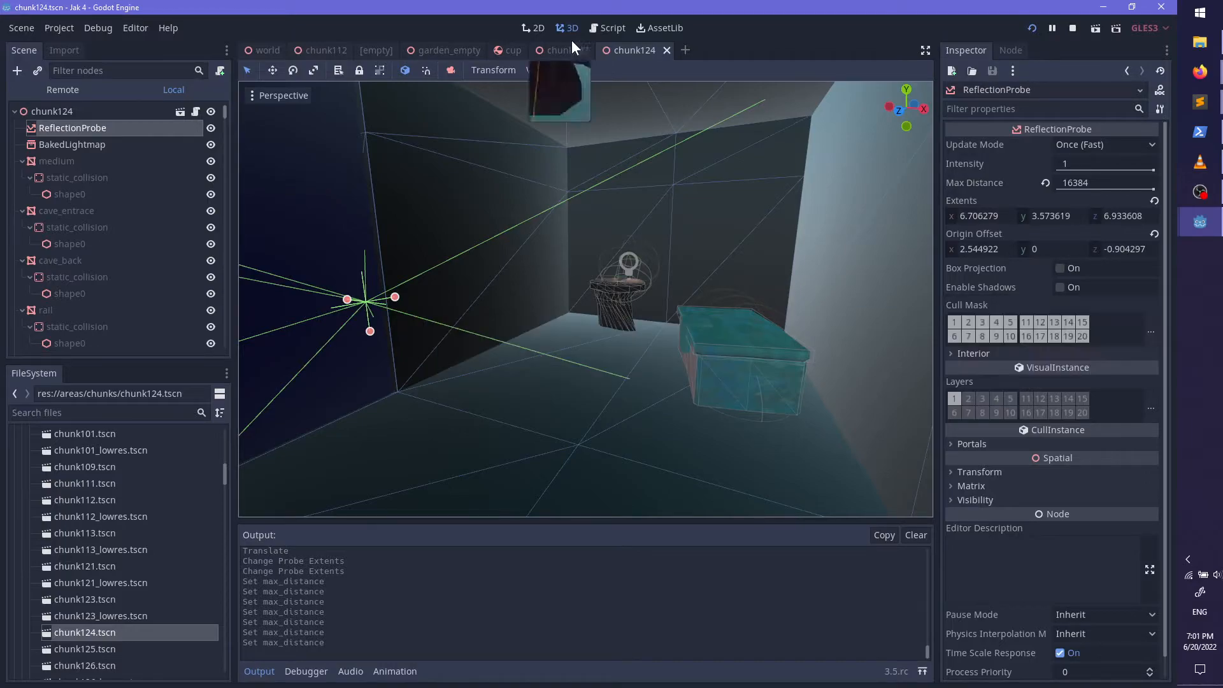
Step: Enable shadows on the reflection probes of chunk097 and chunk124, saving each scene
{"action": "left_click", "coordinate": [561, 48]}
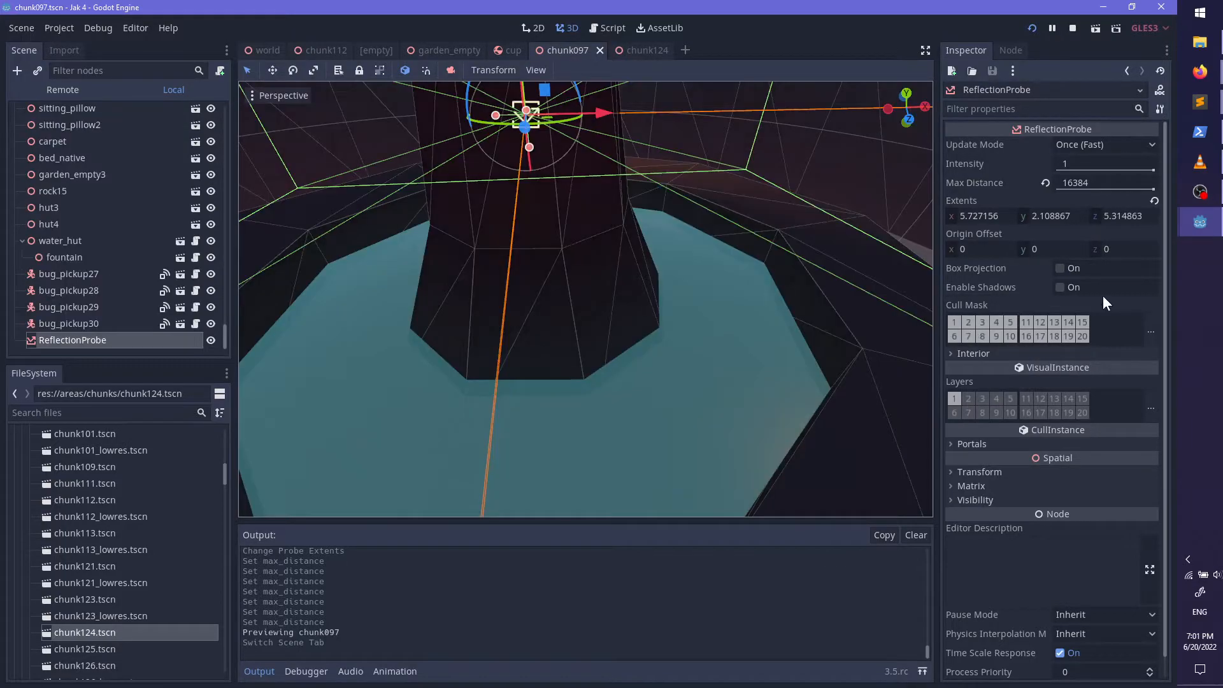
{"action": "left_click", "coordinate": [1060, 288]}
{"action": "key", "text": "ctrl+s"}
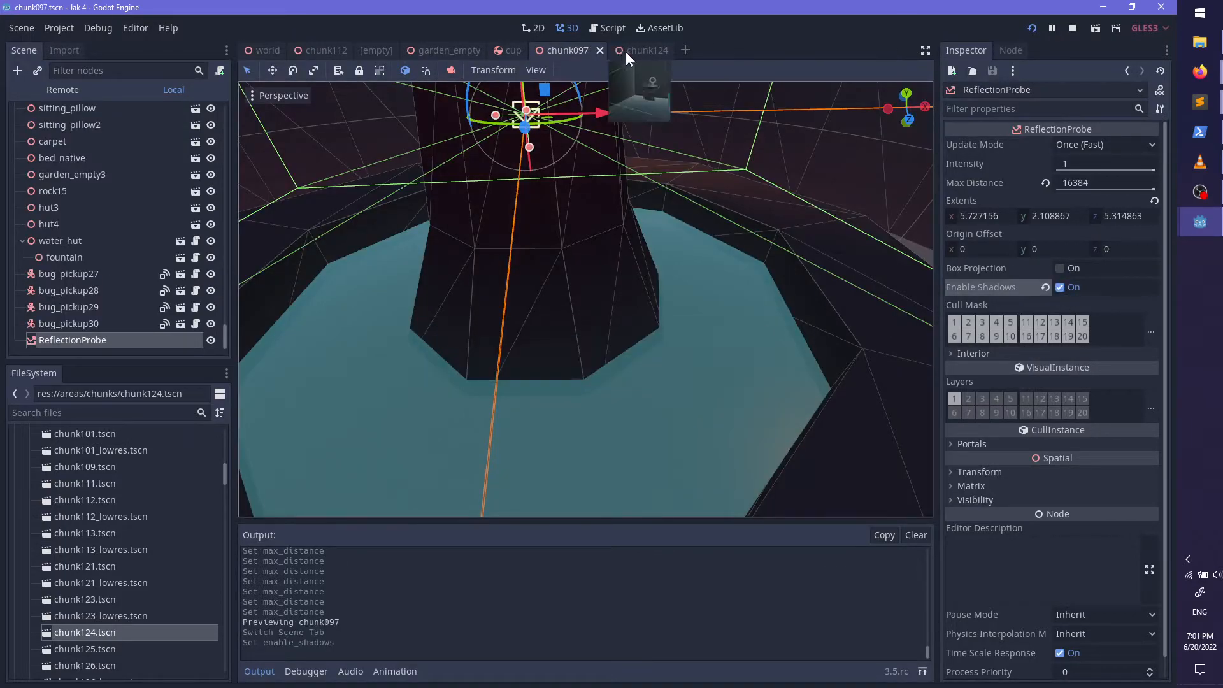
{"action": "key", "text": "ctrl+Tab"}
{"action": "left_click", "coordinate": [1060, 288]}
{"action": "key", "text": "ctrl+s"}
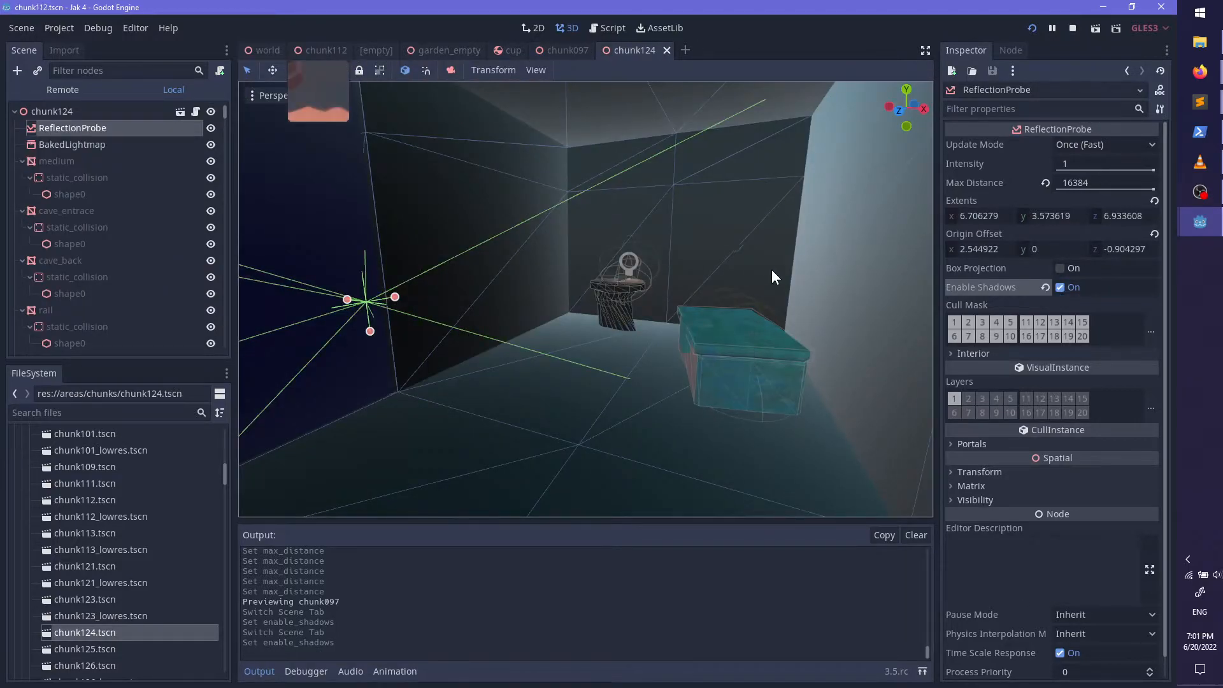
Step: Enable shadows on all three reflection probes in chunk112 and save the scene
{"action": "key", "text": "ctrl+Tab"}
{"action": "left_click", "coordinate": [121, 145]}
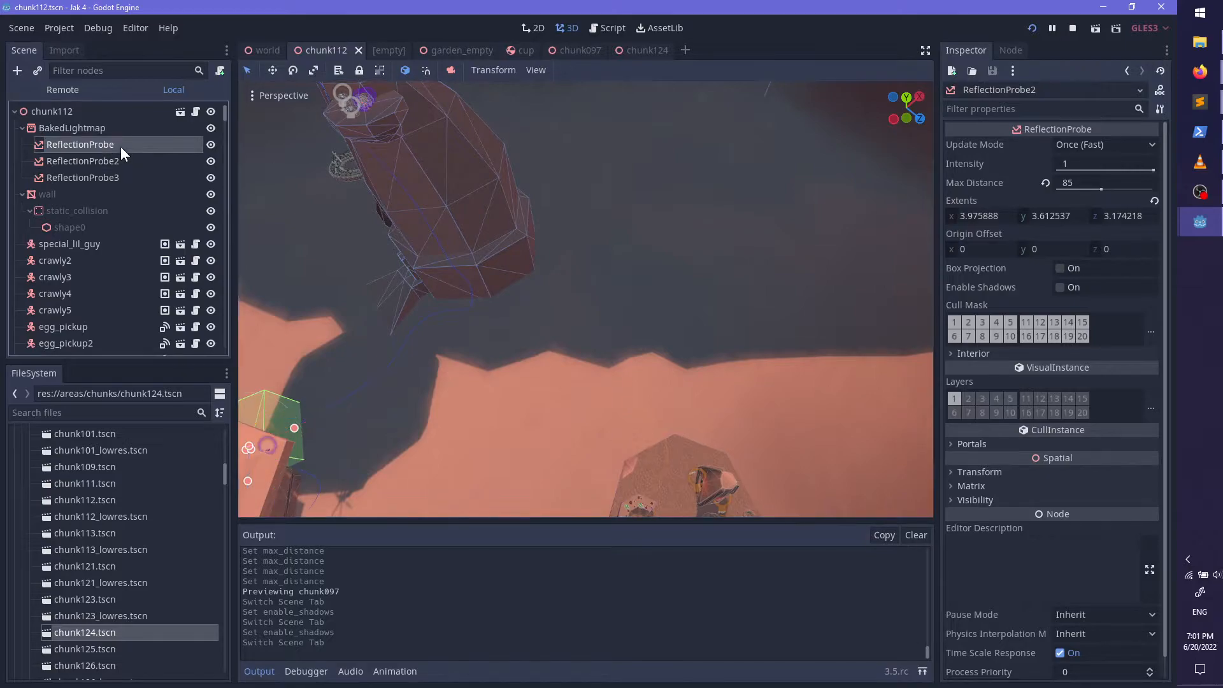
{"action": "left_click", "coordinate": [112, 177], "text": "shift"}
{"action": "left_click", "coordinate": [1059, 288]}
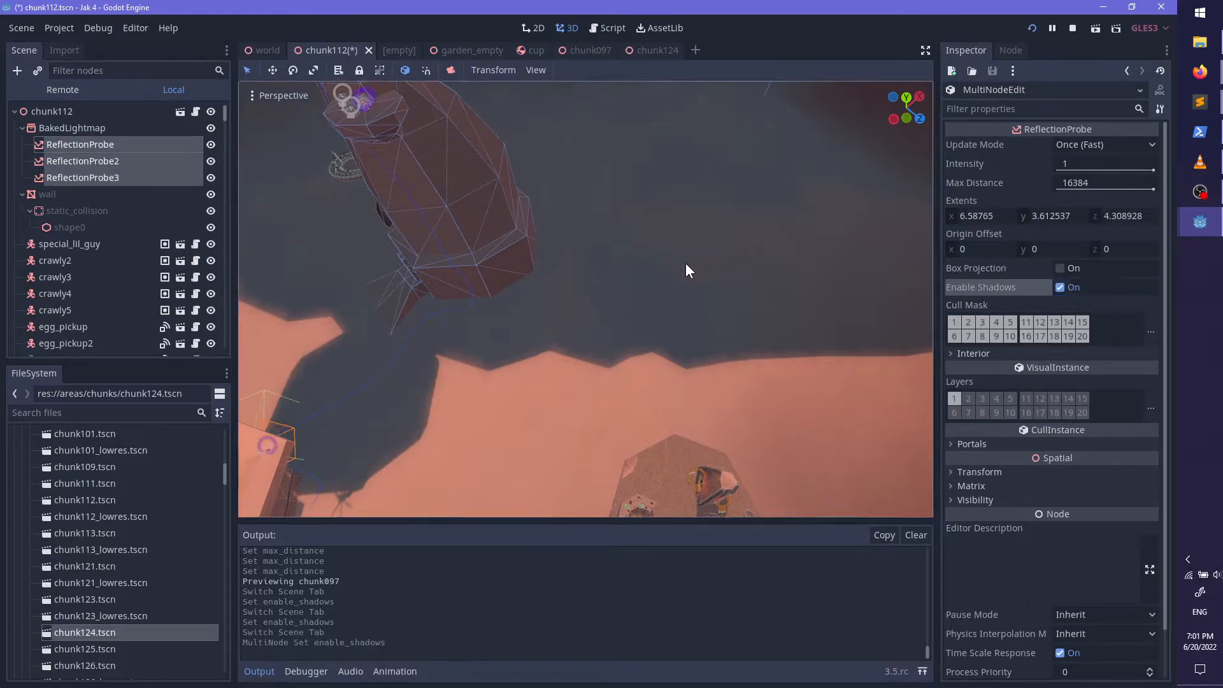
{"action": "key", "text": "f"}
{"action": "scroll", "coordinate": [687, 294], "scroll_direction": "up", "scroll_amount": 3}
{"action": "key", "text": "ctrl+s"}
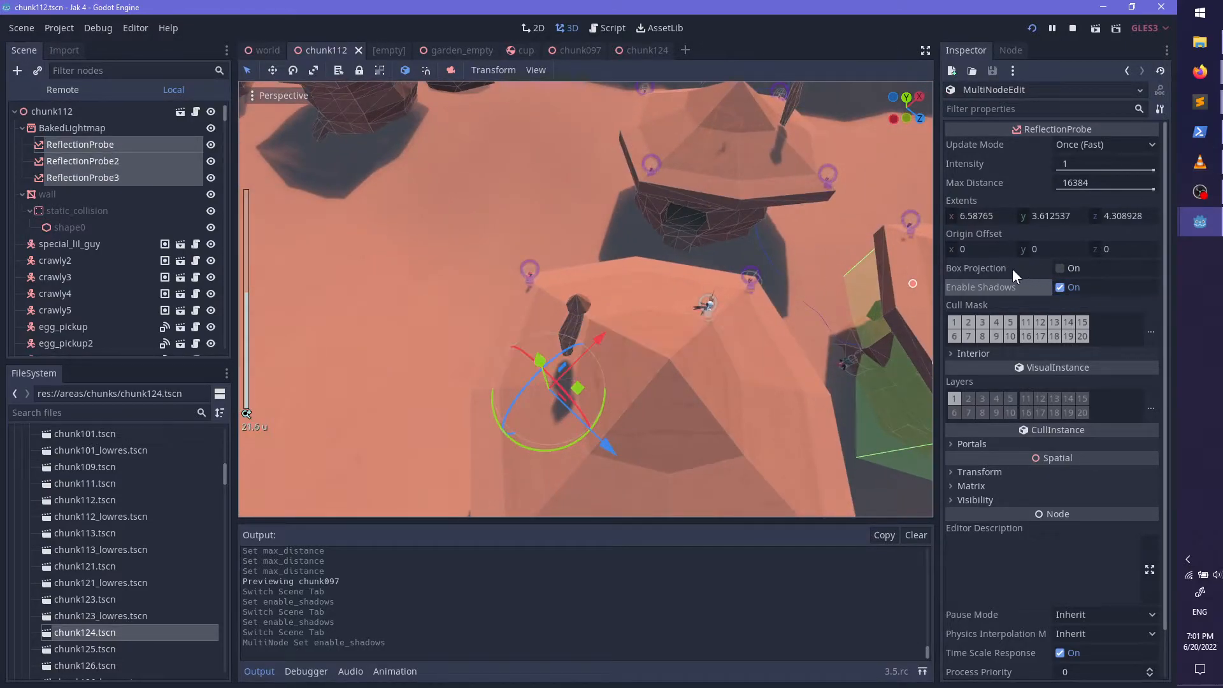
Step: Examine the first reflection probe's placement and its surroundings inside the chunk112 hut
{"action": "middle_click_drag", "start_coordinate": [423, 271], "coordinate": [161, 218], "text": "shift"}
{"action": "scroll", "coordinate": [651, 347], "scroll_direction": "up", "scroll_amount": 6}
{"action": "scroll", "coordinate": [643, 283], "scroll_direction": "up", "scroll_amount": 6}
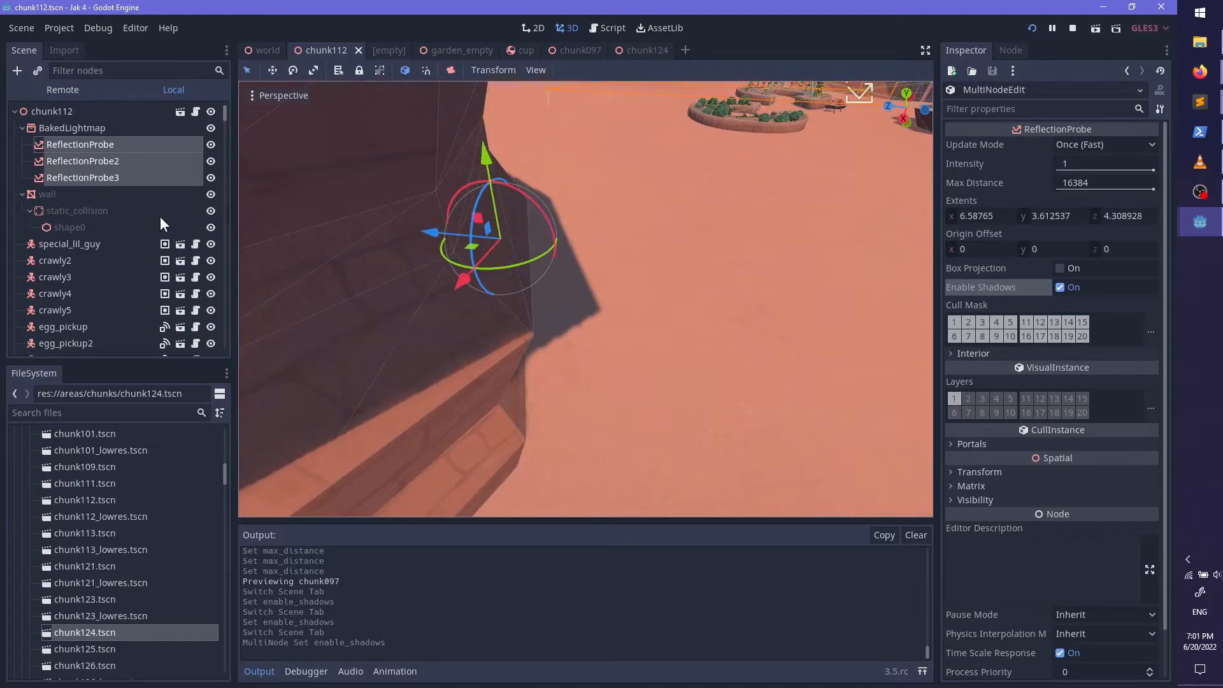
{"action": "left_click", "coordinate": [99, 146]}
{"action": "key", "text": "f"}
{"action": "scroll", "coordinate": [662, 314], "scroll_direction": "up", "scroll_amount": 5}
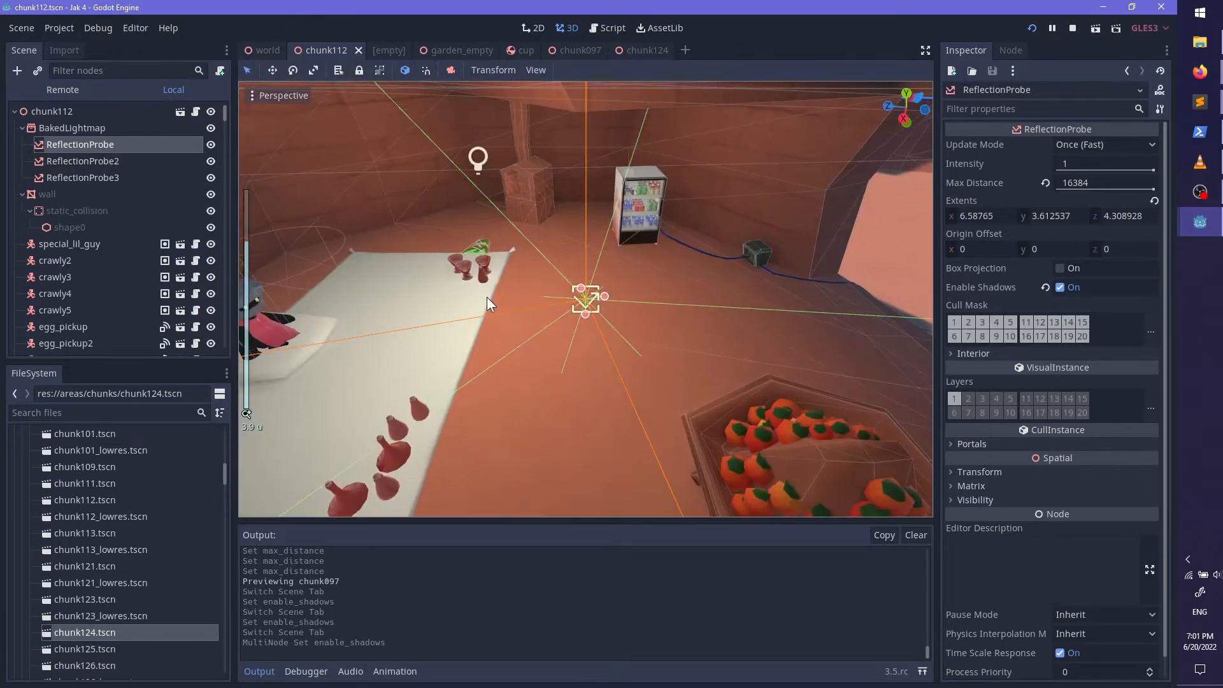
{"action": "middle_click_drag", "start_coordinate": [586, 333], "coordinate": [515, 264]}
{"action": "scroll", "coordinate": [516, 264], "scroll_direction": "up", "scroll_amount": 5}
{"action": "middle_click_drag", "start_coordinate": [809, 310], "coordinate": [472, 313], "text": "shift"}
{"action": "scroll", "coordinate": [472, 312], "scroll_direction": "down", "scroll_amount": 5}
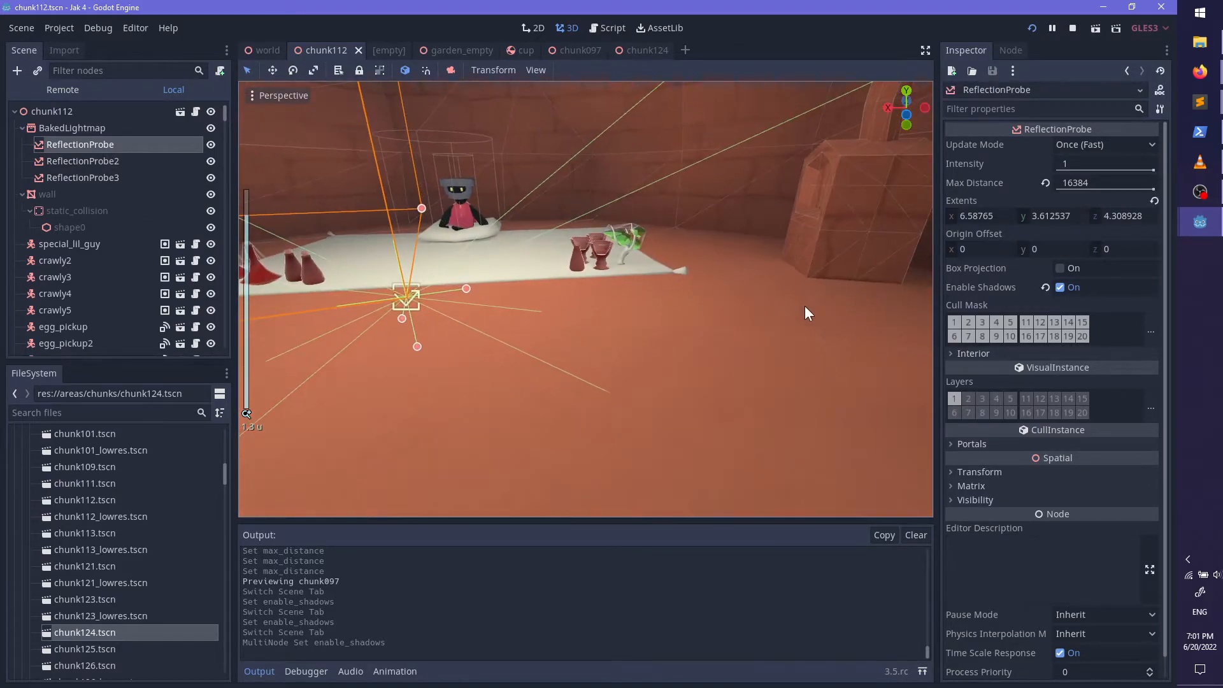
{"action": "middle_click_drag", "start_coordinate": [805, 306], "coordinate": [493, 302], "text": "shift"}
{"action": "scroll", "coordinate": [494, 302], "scroll_direction": "down", "scroll_amount": 7}
{"action": "middle_click_drag", "start_coordinate": [567, 298], "coordinate": [567, 330]}
{"action": "scroll", "coordinate": [514, 310], "scroll_direction": "up", "scroll_amount": 5}
{"action": "scroll", "coordinate": [513, 310], "scroll_direction": "down", "scroll_amount": 6}
Step: Check the view around ReflectionProbe2 in chunk112, and return to the first probe for comparison
{"action": "left_click", "coordinate": [94, 158]}
{"action": "key", "text": "f"}
{"action": "scroll", "coordinate": [670, 336], "scroll_direction": "up", "scroll_amount": 2}
{"action": "middle_click_drag", "start_coordinate": [670, 337], "coordinate": [518, 368]}
{"action": "scroll", "coordinate": [411, 303], "scroll_direction": "up", "scroll_amount": 3}
{"action": "left_click", "coordinate": [78, 145]}
{"action": "key", "text": "f"}
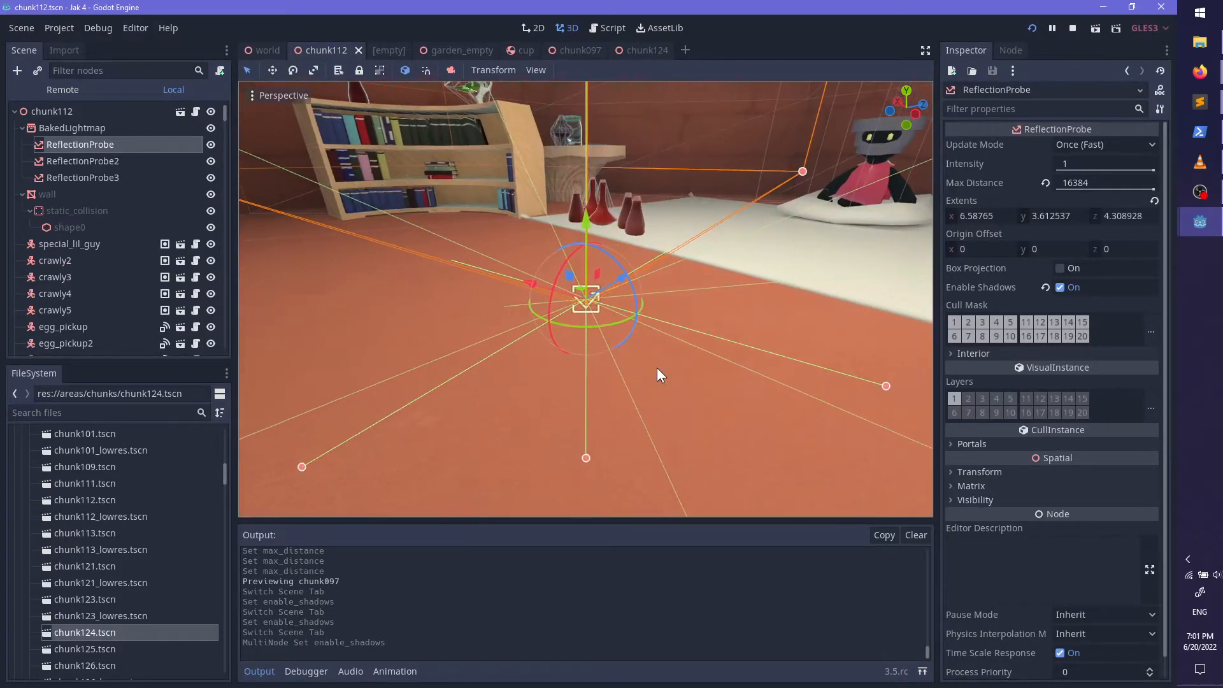
Step: Examine ReflectionProbe3's position and coverage around the fountain and garden beds, saving the chunk112 scene
{"action": "left_click", "coordinate": [55, 173]}
{"action": "key", "text": "f"}
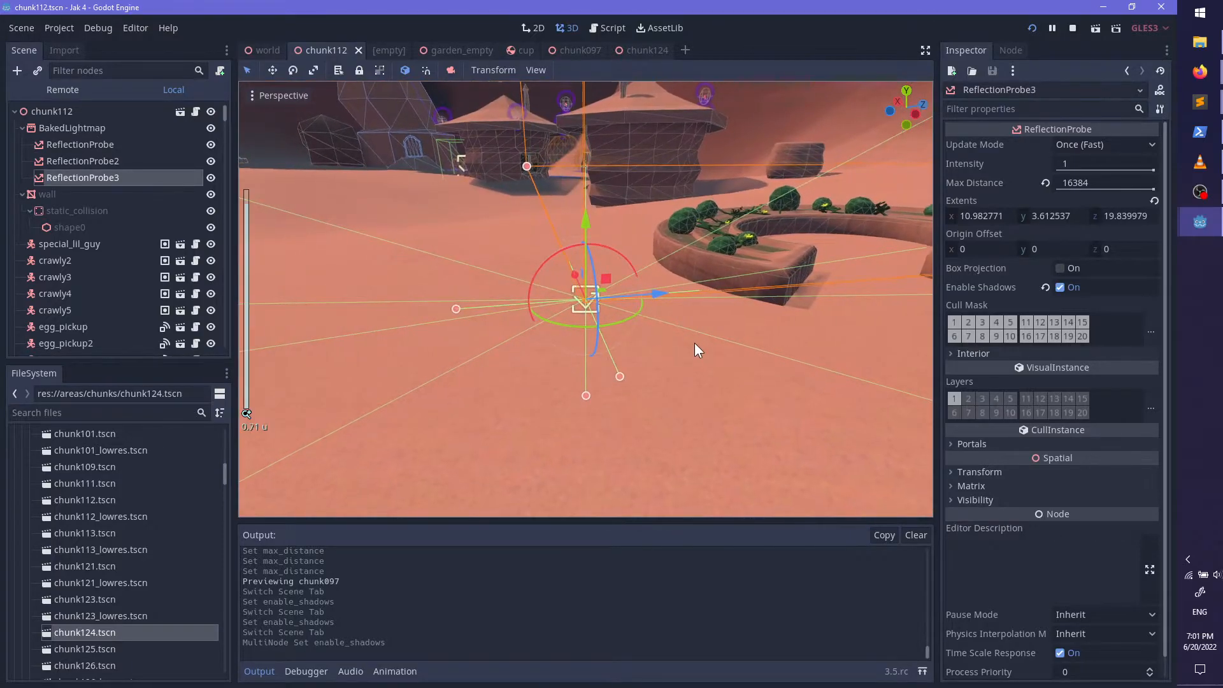
{"action": "middle_click_drag", "start_coordinate": [695, 344], "coordinate": [276, 275]}
{"action": "scroll", "coordinate": [518, 321], "scroll_direction": "up", "scroll_amount": 2}
{"action": "scroll", "coordinate": [517, 324], "scroll_direction": "down", "scroll_amount": 5}
{"action": "middle_click_drag", "start_coordinate": [640, 307], "coordinate": [568, 396]}
{"action": "key", "text": "ctrl+s"}
{"action": "middle_click_drag", "start_coordinate": [481, 358], "coordinate": [462, 282]}
{"action": "scroll", "coordinate": [574, 374], "scroll_direction": "up", "scroll_amount": 2}
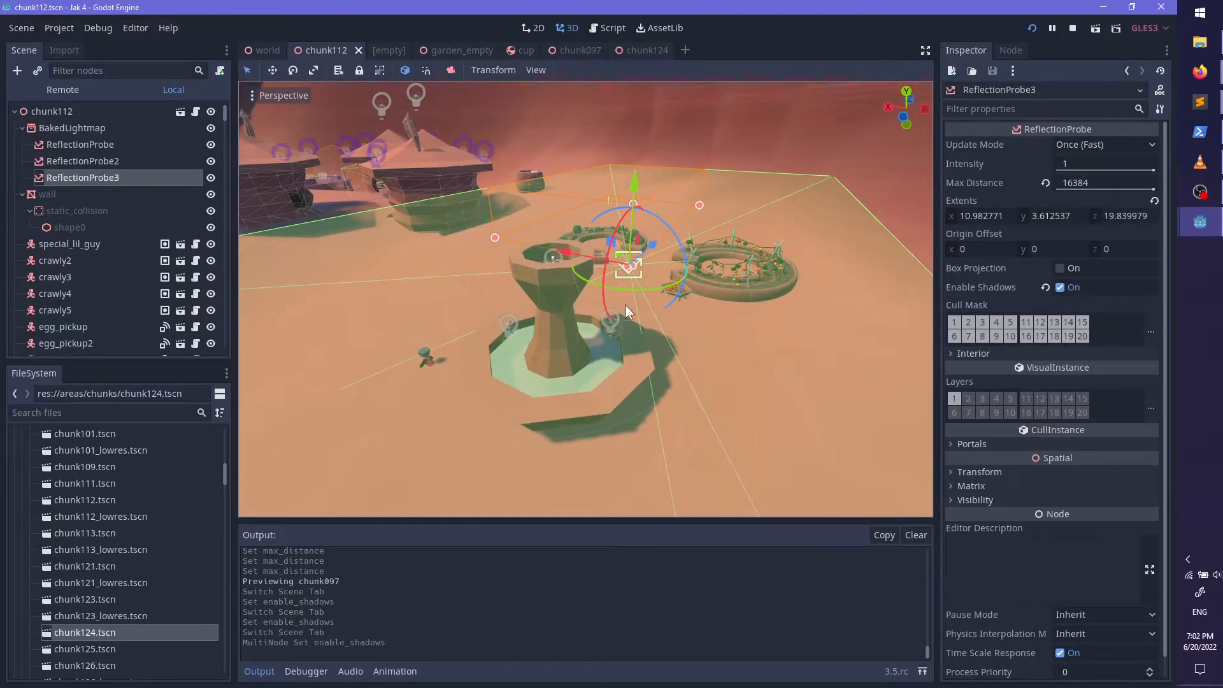
{"action": "scroll", "coordinate": [609, 348], "scroll_direction": "up", "scroll_amount": 2}
{"action": "middle_click_drag", "start_coordinate": [608, 348], "coordinate": [594, 292]}
{"action": "left_click_drag", "start_coordinate": [737, 271], "coordinate": [562, 160]}
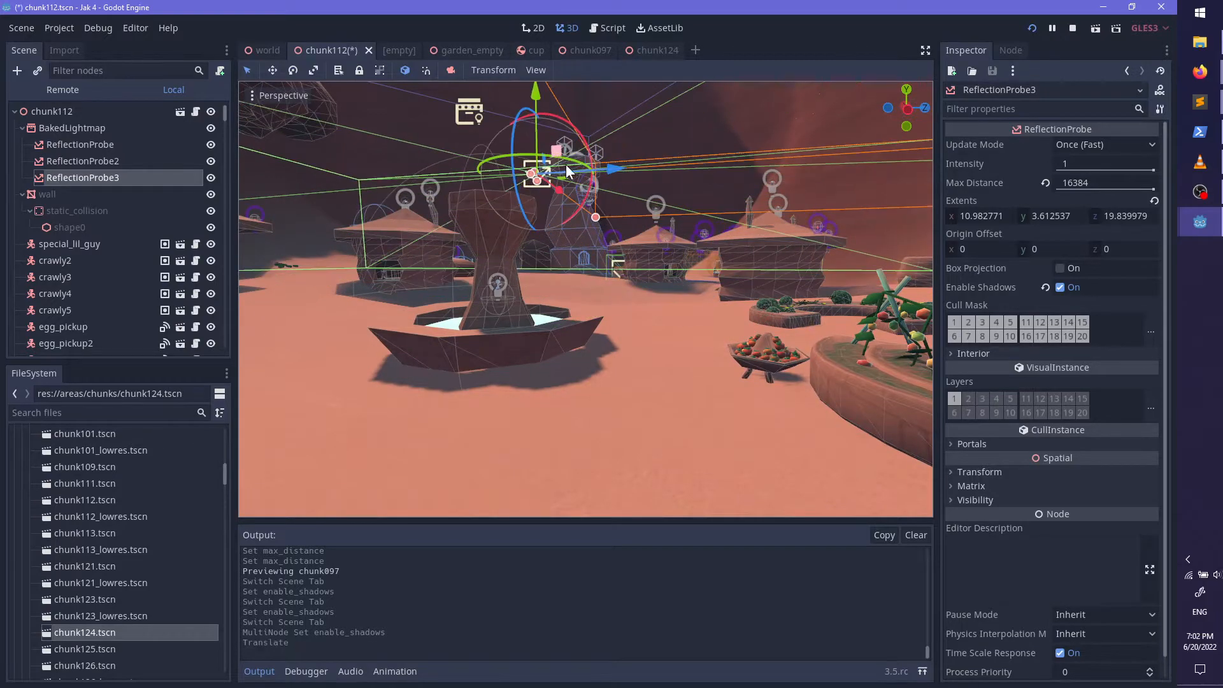
{"action": "key", "text": "ctrl+z"}
{"action": "scroll", "coordinate": [707, 290], "scroll_direction": "up", "scroll_amount": 3}
{"action": "left_click_drag", "start_coordinate": [757, 288], "coordinate": [632, 195]}
{"action": "key", "text": "ctrl+z"}
Step: Offset ReflectionProbe3's origin by about 3.60 in Y and -7.62 in Z to place it at the fountain's top
{"action": "left_click_drag", "start_coordinate": [771, 299], "coordinate": [481, 126]}
{"action": "middle_click_drag", "start_coordinate": [482, 126], "coordinate": [622, 291]}
{"action": "left_click_drag", "start_coordinate": [565, 290], "coordinate": [582, 307]}
{"action": "middle_click_drag", "start_coordinate": [581, 307], "coordinate": [629, 120]}
{"action": "middle_click_drag", "start_coordinate": [663, 203], "coordinate": [590, 265], "text": "shift"}
{"action": "scroll", "coordinate": [676, 252], "scroll_direction": "down", "scroll_amount": 6}
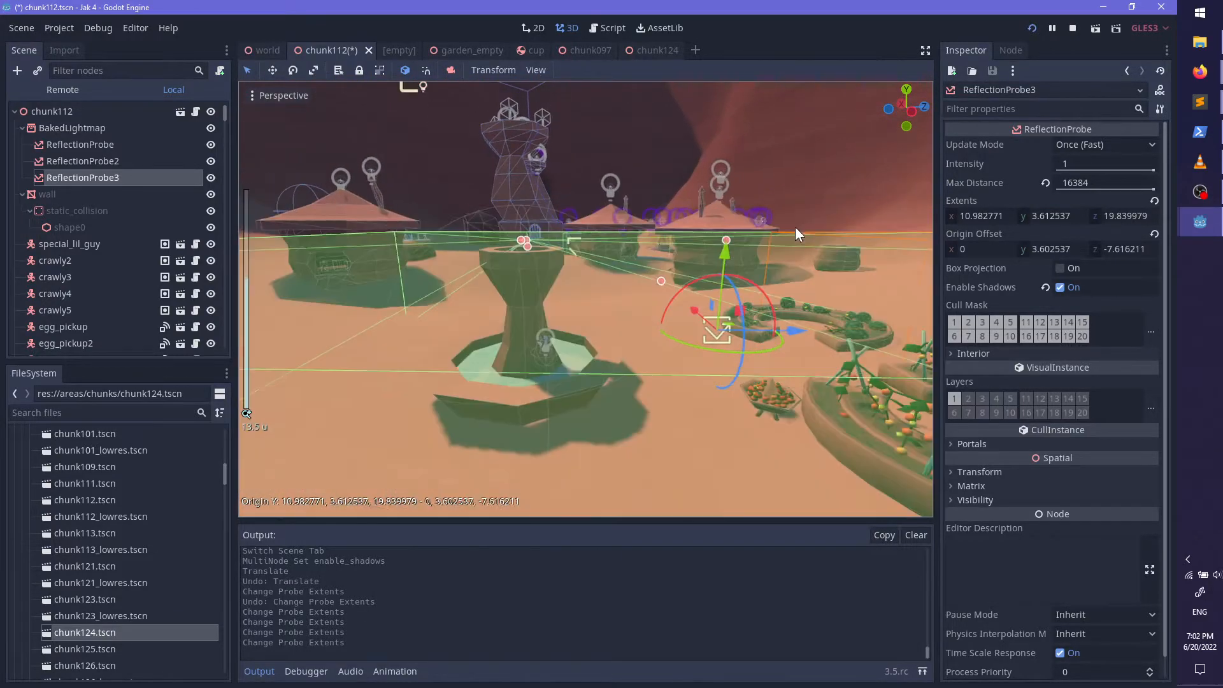
Step: Increase ReflectionProbe3's Y extent to about 4.71, shift its origin offset to about 0.16 in X and 4.70 in Y, and save
{"action": "left_click_drag", "start_coordinate": [730, 238], "coordinate": [726, 211]}
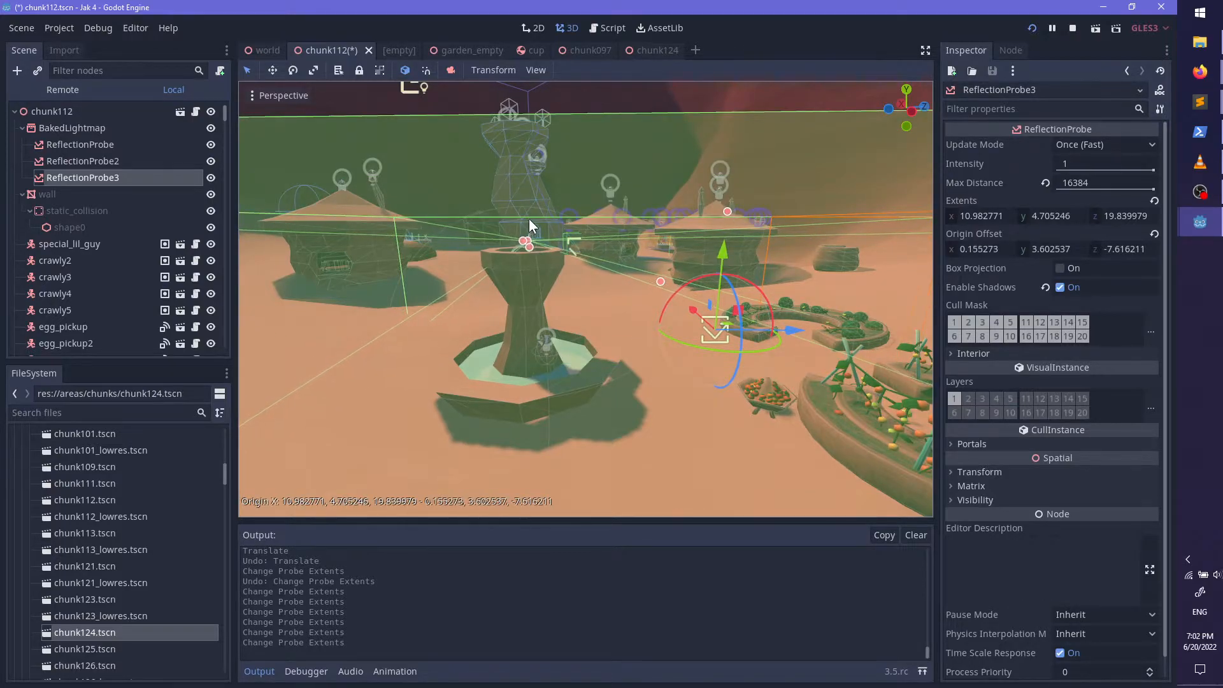
{"action": "scroll", "coordinate": [623, 310], "scroll_direction": "up", "scroll_amount": 6}
{"action": "left_click_drag", "start_coordinate": [587, 248], "coordinate": [583, 183]}
{"action": "middle_click_drag", "start_coordinate": [638, 252], "coordinate": [683, 383]}
{"action": "scroll", "coordinate": [576, 342], "scroll_direction": "up", "scroll_amount": 10}
{"action": "scroll", "coordinate": [677, 347], "scroll_direction": "up", "scroll_amount": 2}
{"action": "key", "text": "ctrl+s"}
Step: Switch to the chunk097 scene and examine the area around its reflection probe up close
{"action": "scroll", "coordinate": [700, 332], "scroll_direction": "down", "scroll_amount": 7}
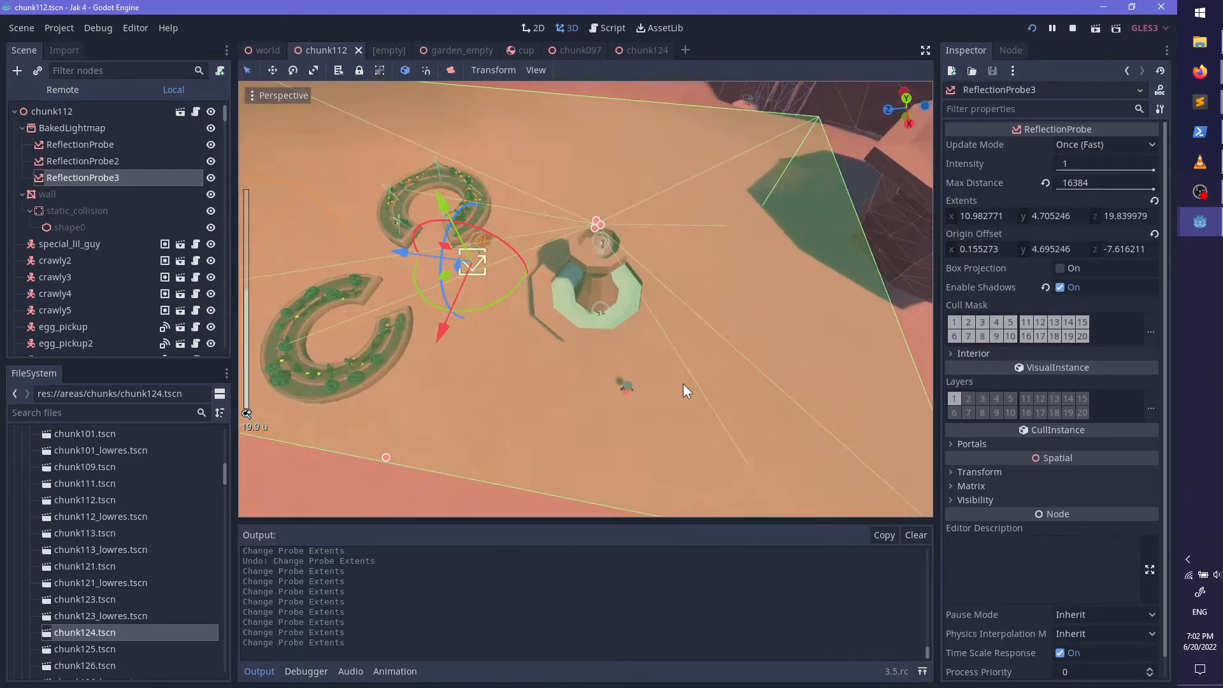
{"action": "left_click", "coordinate": [1199, 204]}
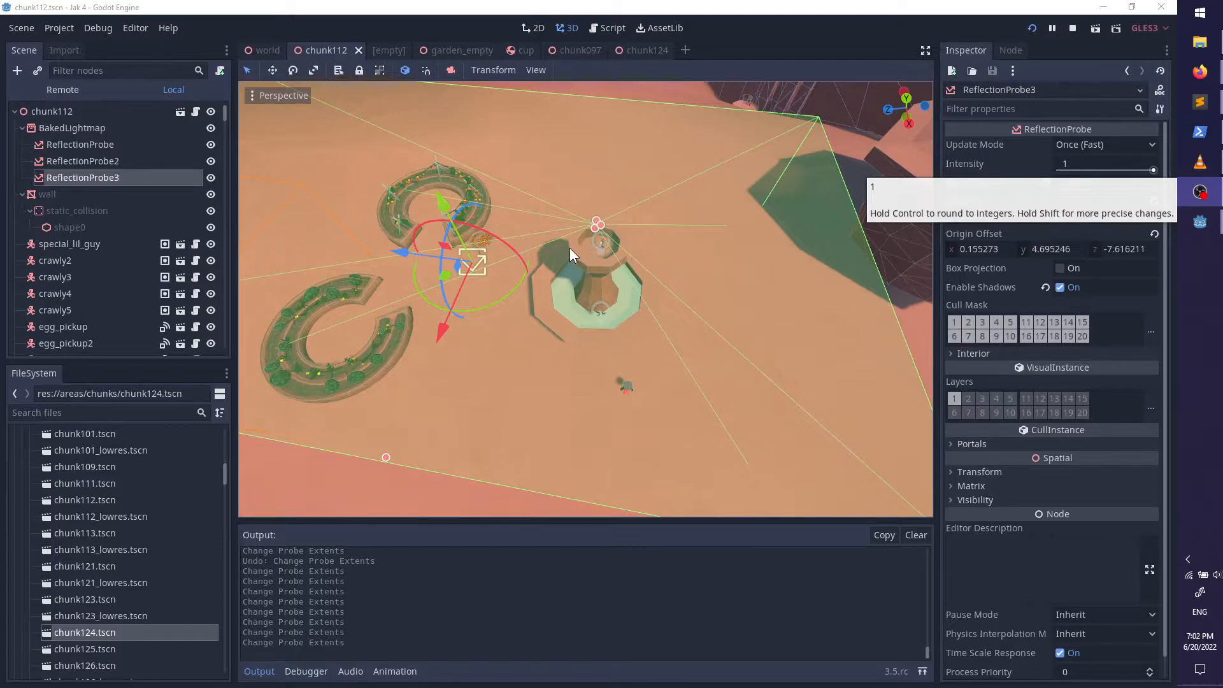
{"action": "middle_click_drag", "start_coordinate": [666, 274], "coordinate": [609, 277], "text": "shift"}
{"action": "left_click", "coordinate": [582, 54]}
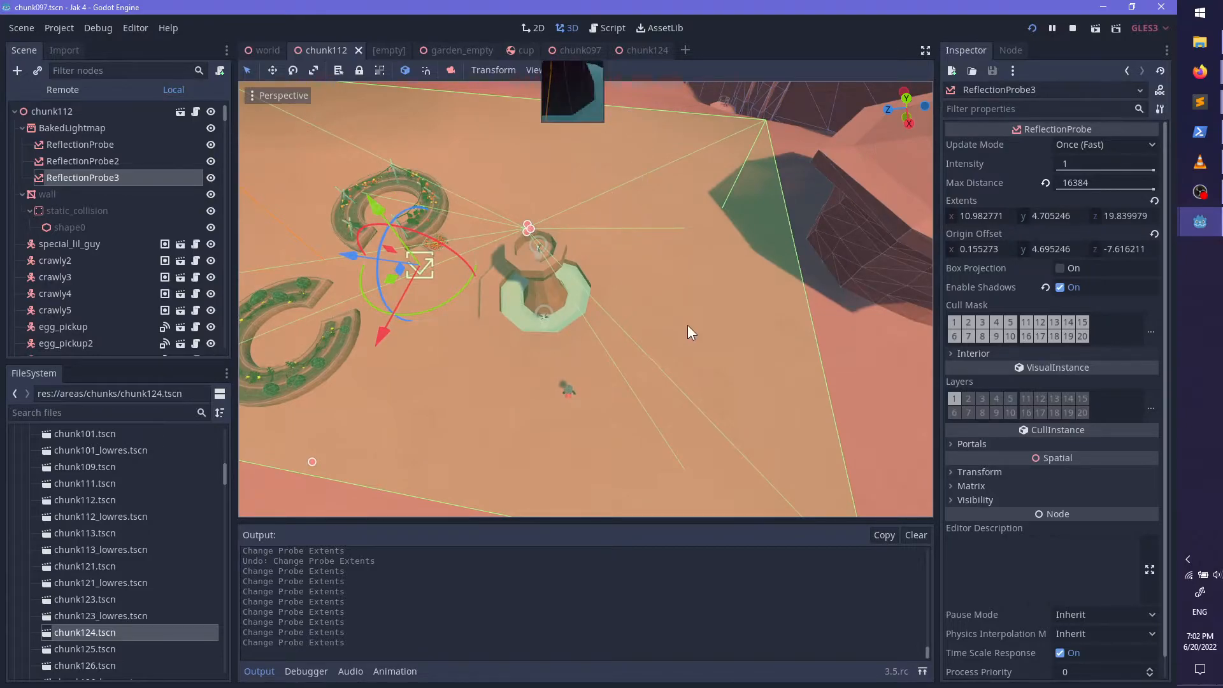
{"action": "scroll", "coordinate": [686, 317], "scroll_direction": "down", "scroll_amount": 5}
{"action": "middle_click_drag", "start_coordinate": [618, 234], "coordinate": [644, 272]}
{"action": "scroll", "coordinate": [620, 230], "scroll_direction": "up", "scroll_amount": 6}
{"action": "scroll", "coordinate": [630, 235], "scroll_direction": "up", "scroll_amount": 3}
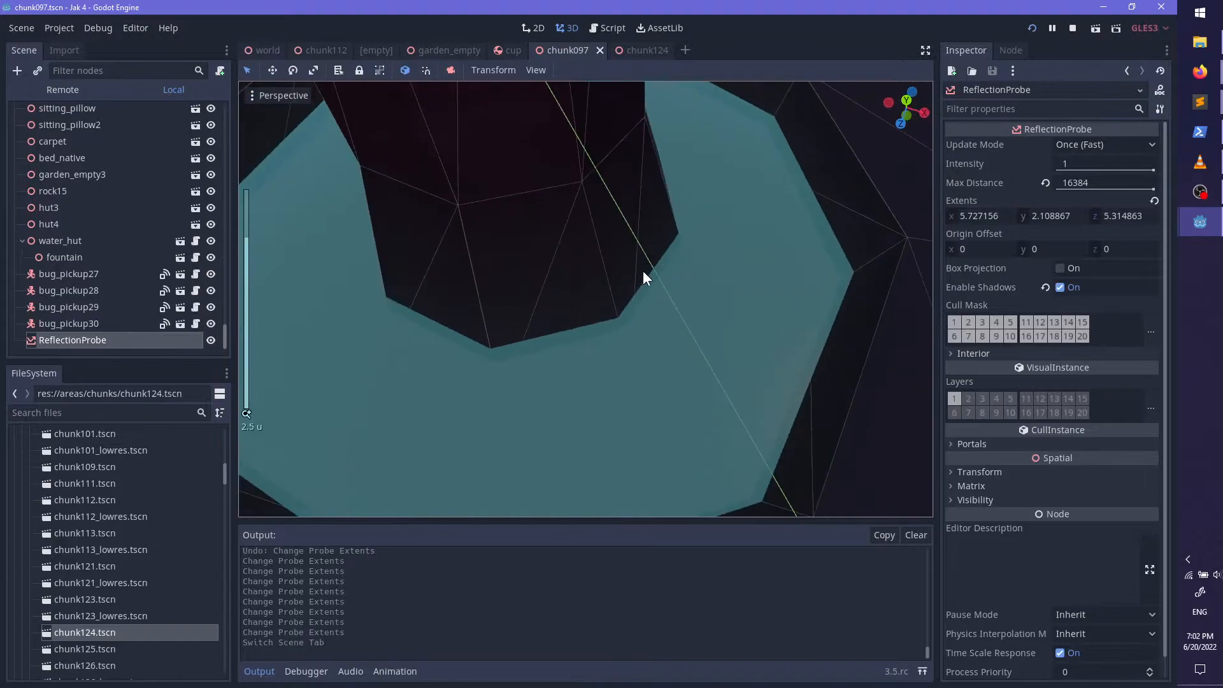
Step: Duplicate the reflection probe in the chunk124 scene and raise the copy above the building's roof
{"action": "left_click", "coordinate": [640, 51]}
{"action": "middle_click_drag", "start_coordinate": [470, 336], "coordinate": [750, 309]}
{"action": "scroll", "coordinate": [750, 309], "scroll_direction": "down", "scroll_amount": 20}
{"action": "scroll", "coordinate": [747, 305], "scroll_direction": "up", "scroll_amount": 6}
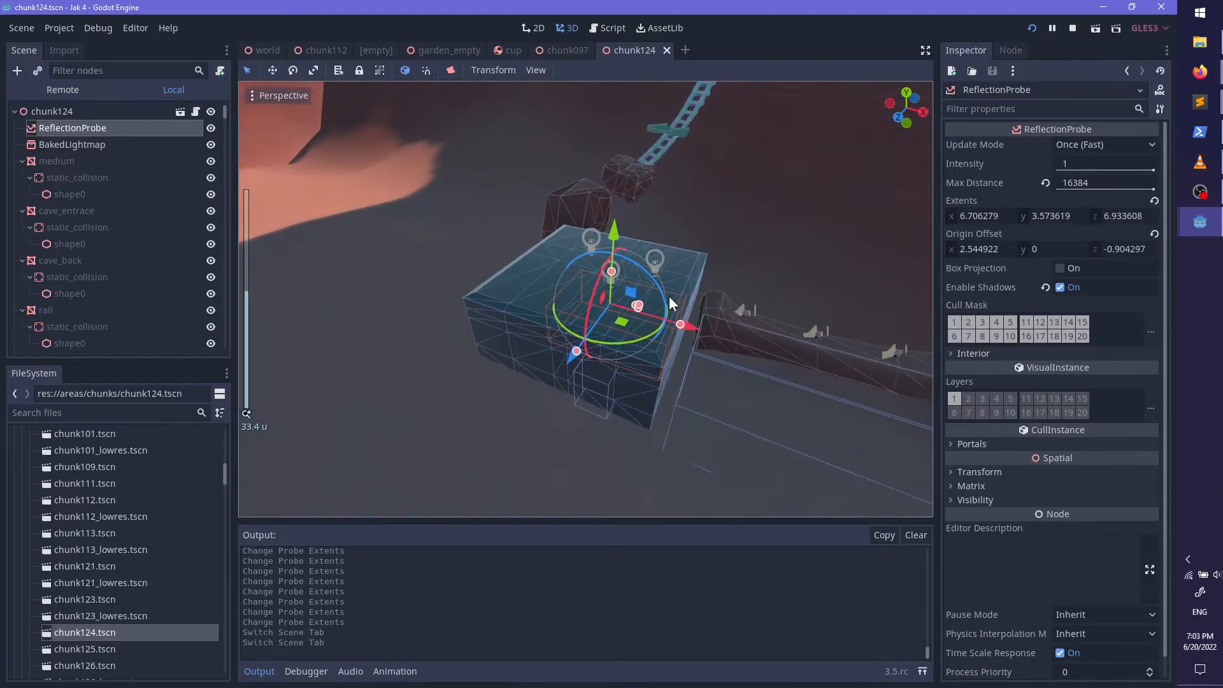
{"action": "middle_click_drag", "start_coordinate": [634, 296], "coordinate": [537, 190]}
{"action": "left_click_drag", "start_coordinate": [559, 209], "coordinate": [561, 71]}
{"action": "middle_click_drag", "start_coordinate": [560, 70], "coordinate": [654, 299]}
{"action": "scroll", "coordinate": [655, 299], "scroll_direction": "up", "scroll_amount": 2}
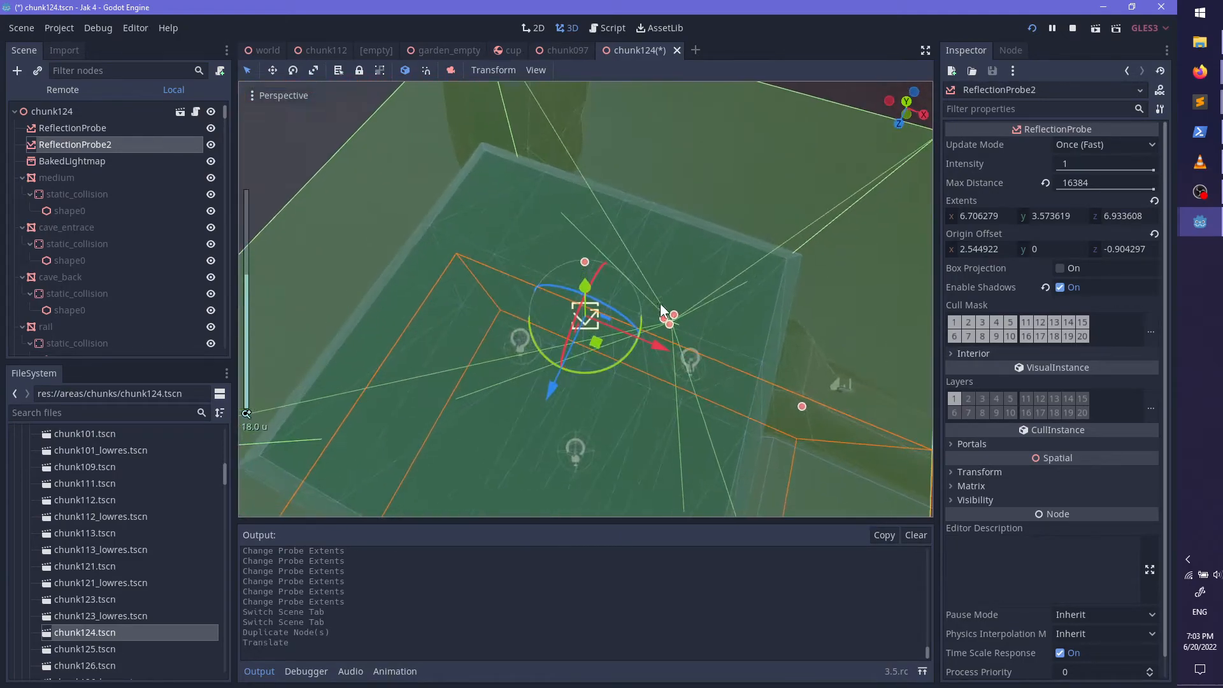
Step: Set the roof probe's X origin offset to about -0.80 and enlarge its extents to about 8.74 in X and 8.96 in Z
{"action": "left_click_drag", "start_coordinate": [567, 276], "coordinate": [569, 278]}
{"action": "middle_click_drag", "start_coordinate": [586, 284], "coordinate": [566, 205]}
{"action": "scroll", "coordinate": [566, 205], "scroll_direction": "down", "scroll_amount": 4}
{"action": "left_click_drag", "start_coordinate": [382, 292], "coordinate": [391, 284]}
{"action": "middle_click_drag", "start_coordinate": [411, 281], "coordinate": [583, 223]}
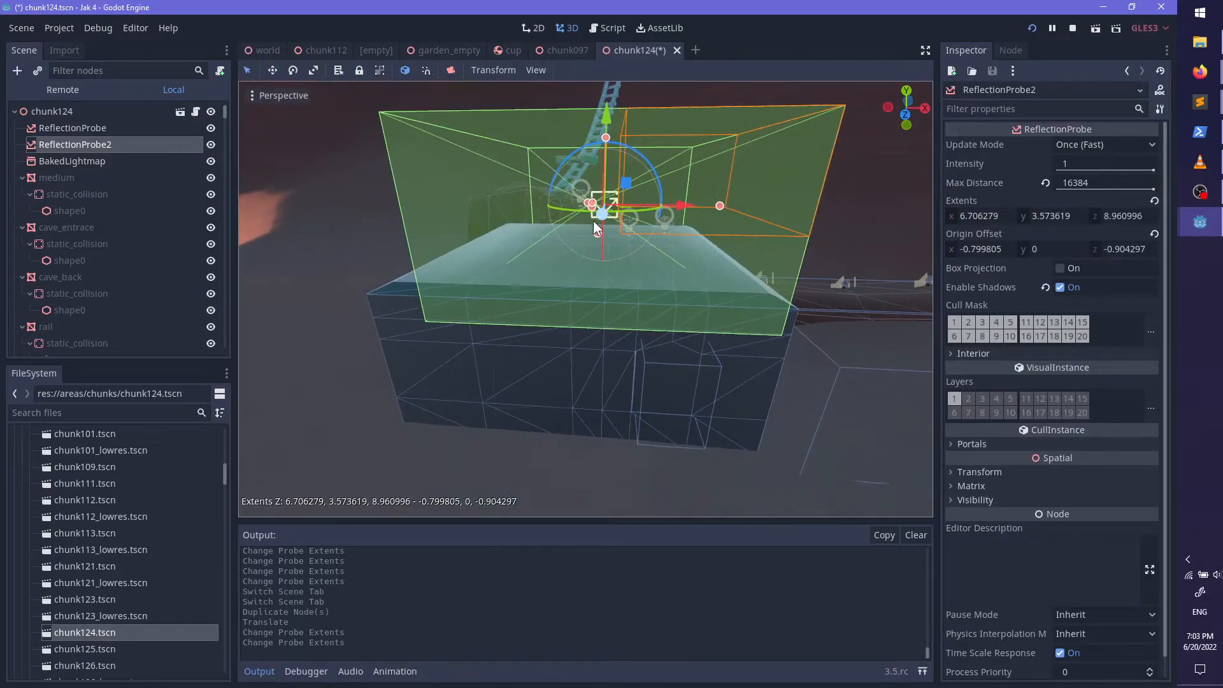
{"action": "left_click_drag", "start_coordinate": [720, 205], "coordinate": [408, 194]}
Step: Duplicate the enlarged roof probe and undo the copy's last move
{"action": "scroll", "coordinate": [517, 202], "scroll_direction": "up", "scroll_amount": 4}
{"action": "scroll", "coordinate": [540, 211], "scroll_direction": "down", "scroll_amount": 7}
{"action": "key", "text": "ctrl+z"}
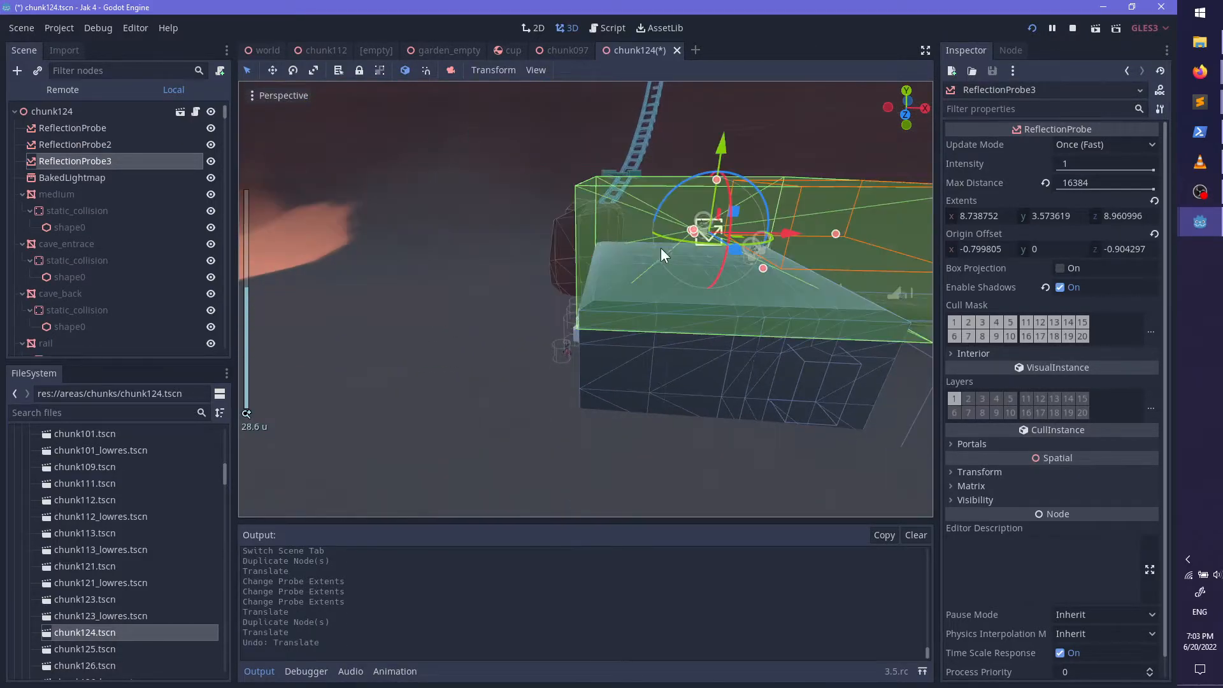
Step: Increase the new copy's Y extent to about 9.28 and reposition the probe against the building
{"action": "middle_click_drag", "start_coordinate": [716, 250], "coordinate": [604, 270], "text": "shift"}
{"action": "mouse_move", "coordinate": [605, 193]}
{"action": "left_mouse_down"}
{"action": "mouse_move", "coordinate": [609, 95]}
{"action": "mouse_move", "coordinate": [604, 203]}
{"action": "left_mouse_up"}
{"action": "key", "text": "ctrl+z"}
{"action": "left_click_drag", "start_coordinate": [682, 281], "coordinate": [664, 283]}
{"action": "scroll", "coordinate": [593, 285], "scroll_direction": "up", "scroll_amount": 5}
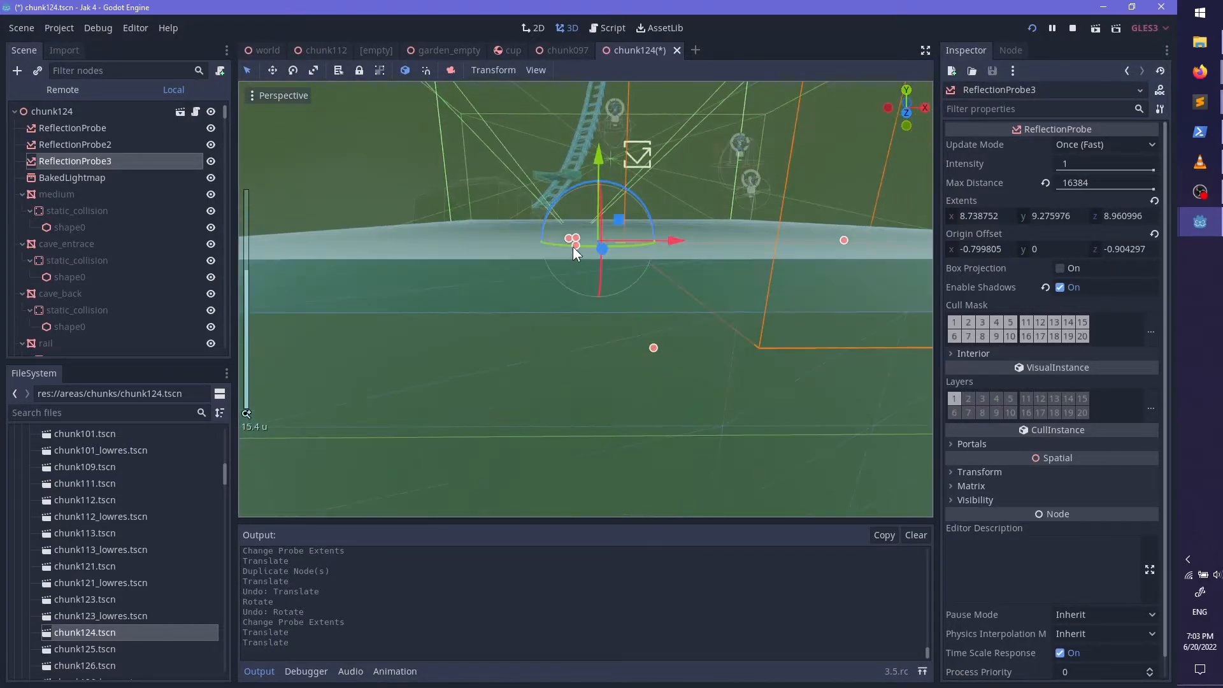
Step: Offset the origin of ReflectionProbe3 in chunk124 upward by about 3.62 in Y
{"action": "left_click_drag", "start_coordinate": [576, 245], "coordinate": [603, 179]}
{"action": "key", "text": "ctrl+z"}
{"action": "left_click_drag", "start_coordinate": [576, 247], "coordinate": [575, 159]}
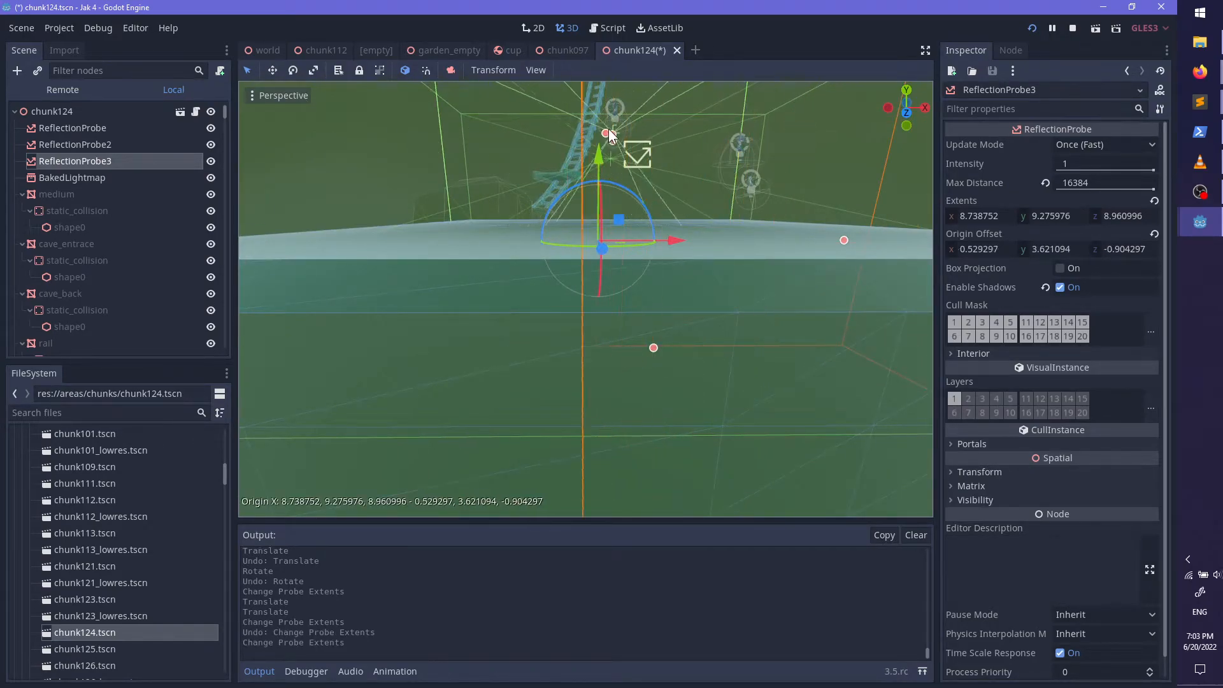
Step: Check the reflection probes' volumes around the building and delete the ReflectionProbe2 node
{"action": "scroll", "coordinate": [680, 178], "scroll_direction": "down", "scroll_amount": 4}
{"action": "middle_click_drag", "start_coordinate": [674, 192], "coordinate": [617, 273]}
{"action": "scroll", "coordinate": [547, 267], "scroll_direction": "up", "scroll_amount": 3}
{"action": "left_click", "coordinate": [78, 146]}
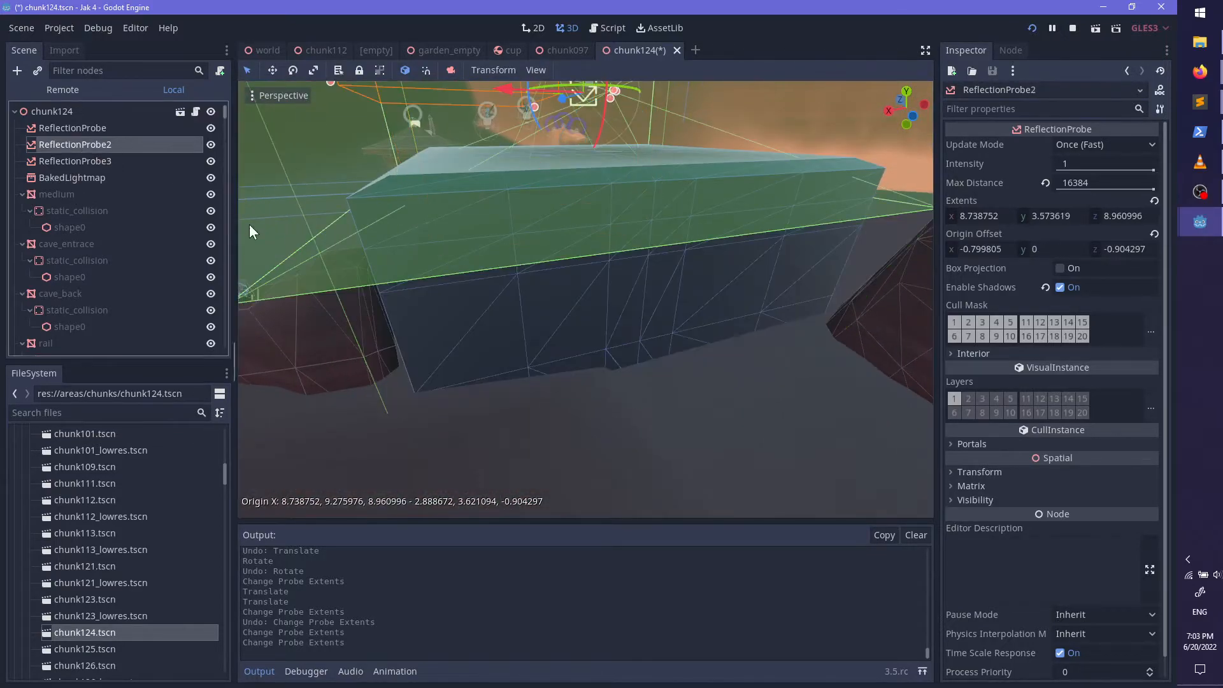
{"action": "middle_click_drag", "start_coordinate": [250, 225], "coordinate": [483, 228]}
{"action": "left_click", "coordinate": [58, 131]}
{"action": "scroll", "coordinate": [457, 278], "scroll_direction": "down", "scroll_amount": 4}
{"action": "middle_click_drag", "start_coordinate": [316, 263], "coordinate": [479, 291], "text": "shift"}
{"action": "left_click", "coordinate": [97, 143]}
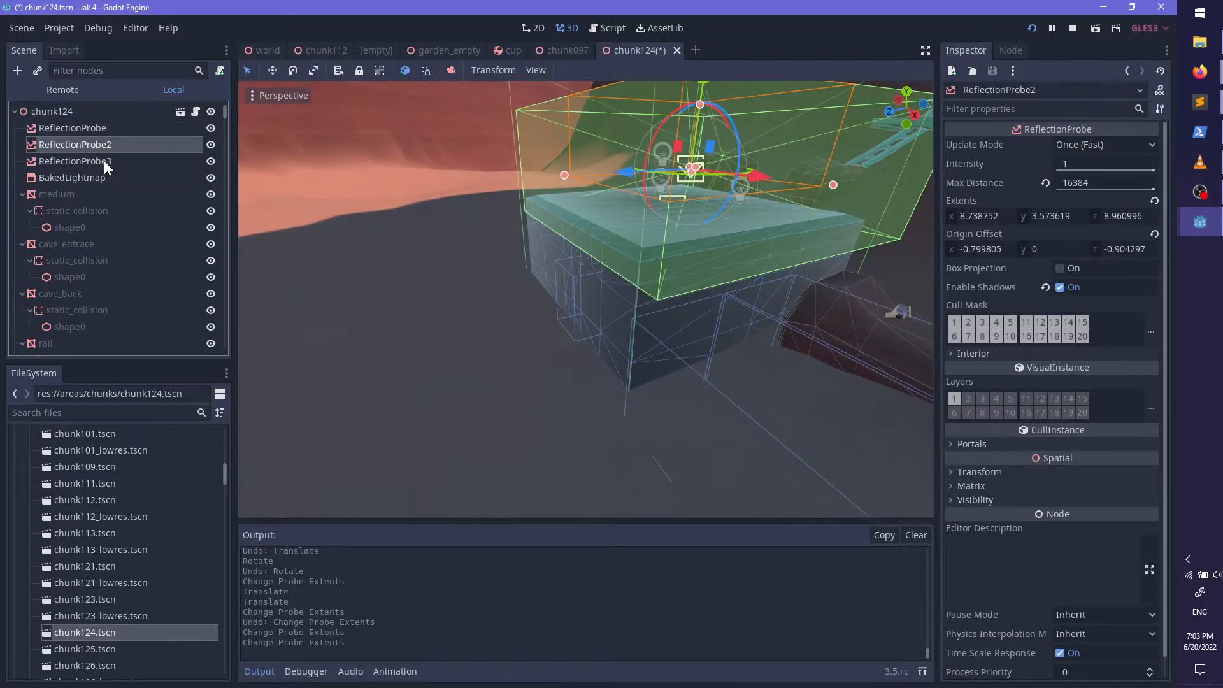
{"action": "left_click", "coordinate": [101, 159]}
{"action": "left_click", "coordinate": [101, 148]}
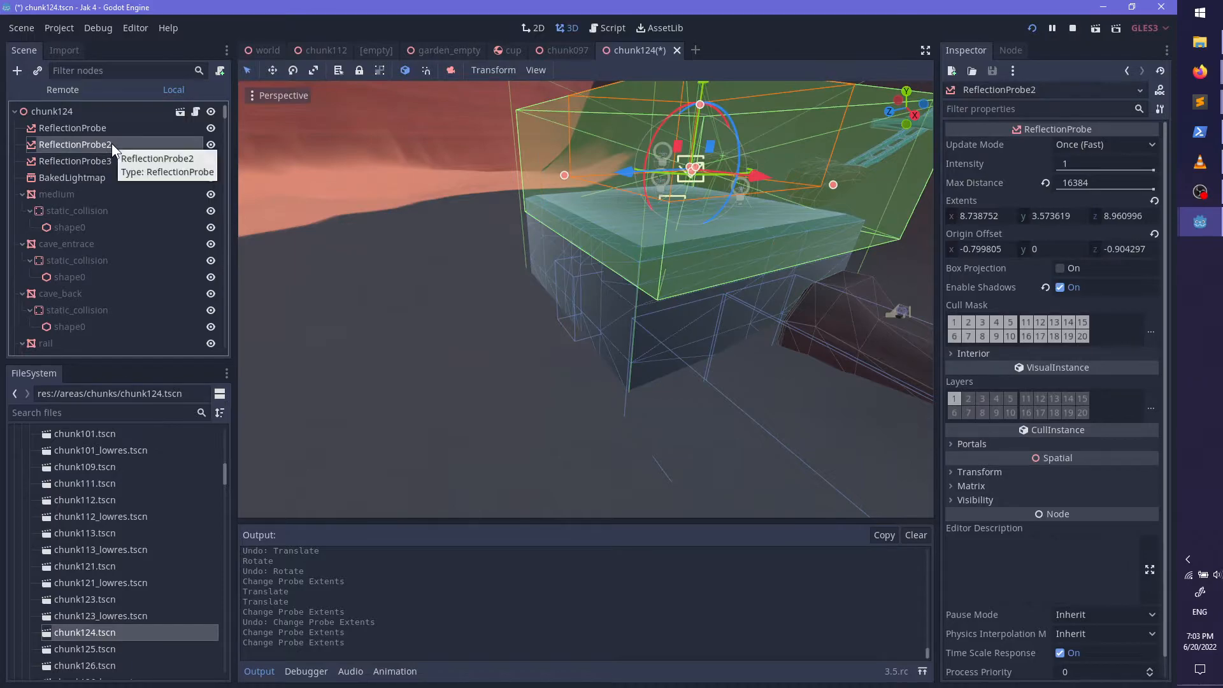
{"action": "key", "text": "Delete"}
{"action": "key", "text": "Return"}
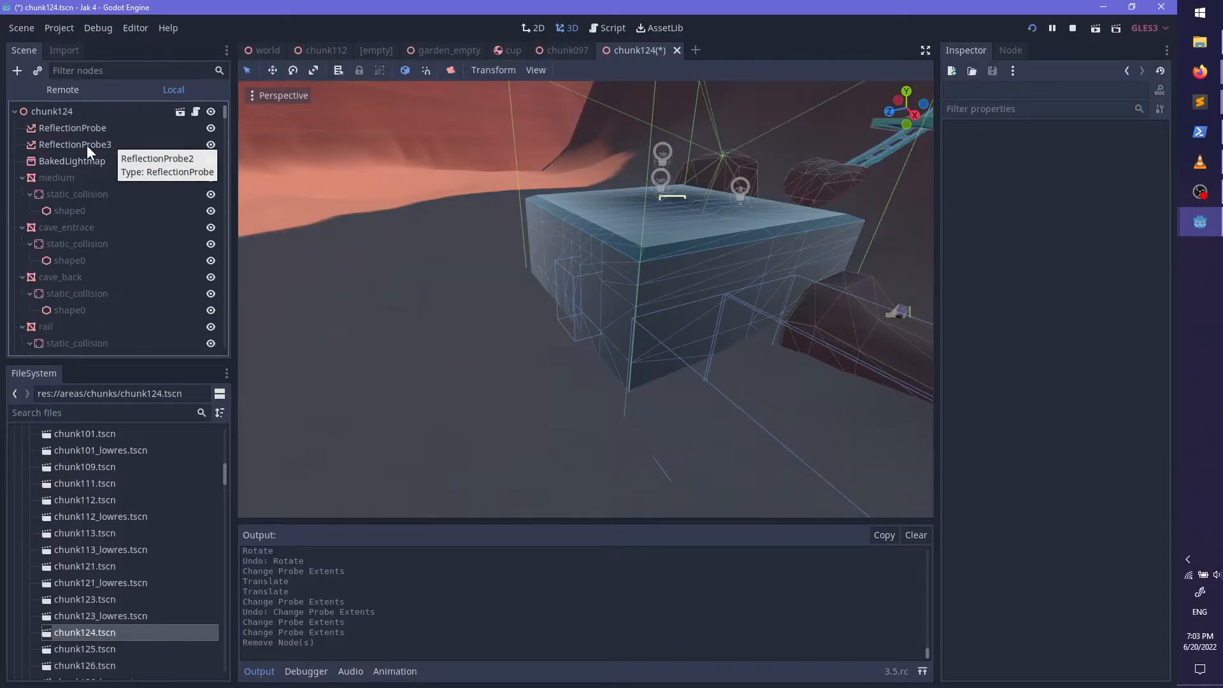
Step: Enlarge ReflectionProbe3's extents to about 14.27 in X and 11.91 in Z
{"action": "left_click", "coordinate": [88, 127]}
{"action": "middle_click_drag", "start_coordinate": [553, 324], "coordinate": [663, 240]}
{"action": "scroll", "coordinate": [535, 353], "scroll_direction": "down", "scroll_amount": 3}
{"action": "scroll", "coordinate": [535, 353], "scroll_direction": "down", "scroll_amount": 6}
{"action": "scroll", "coordinate": [663, 239], "scroll_direction": "up", "scroll_amount": 2}
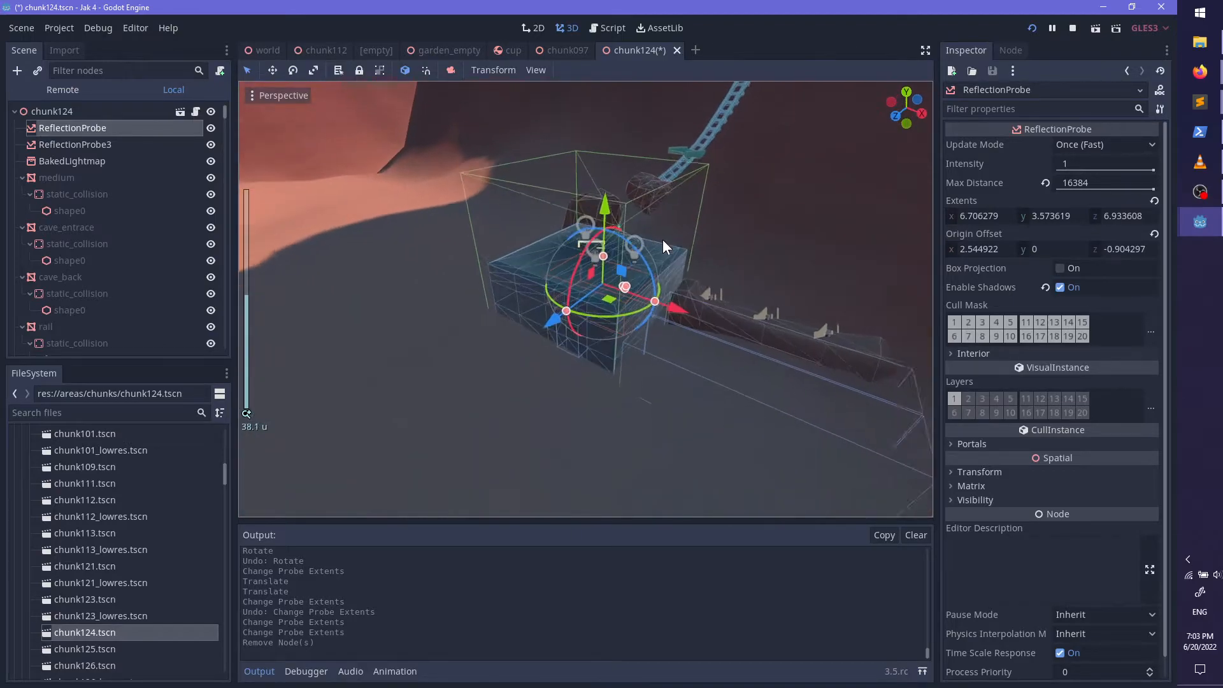
{"action": "left_click", "coordinate": [95, 147]}
{"action": "middle_click_drag", "start_coordinate": [578, 263], "coordinate": [667, 316]}
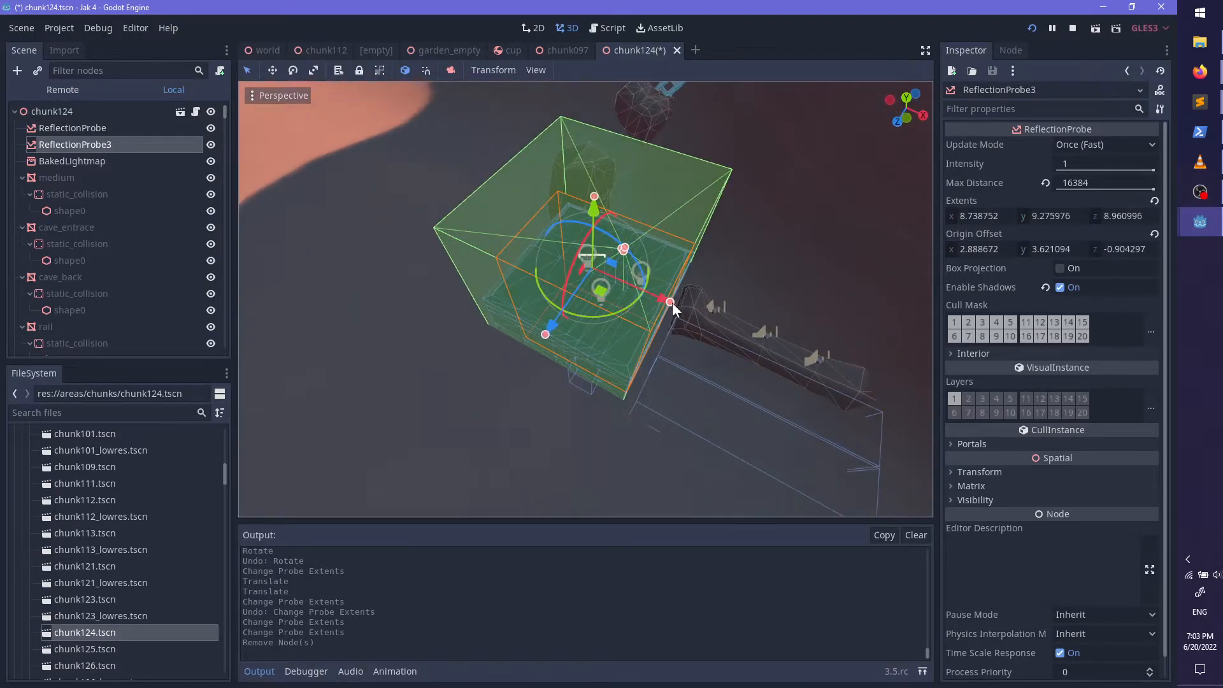
{"action": "left_click_drag", "start_coordinate": [670, 302], "coordinate": [743, 337]}
{"action": "left_click_drag", "start_coordinate": [545, 334], "coordinate": [534, 364]}
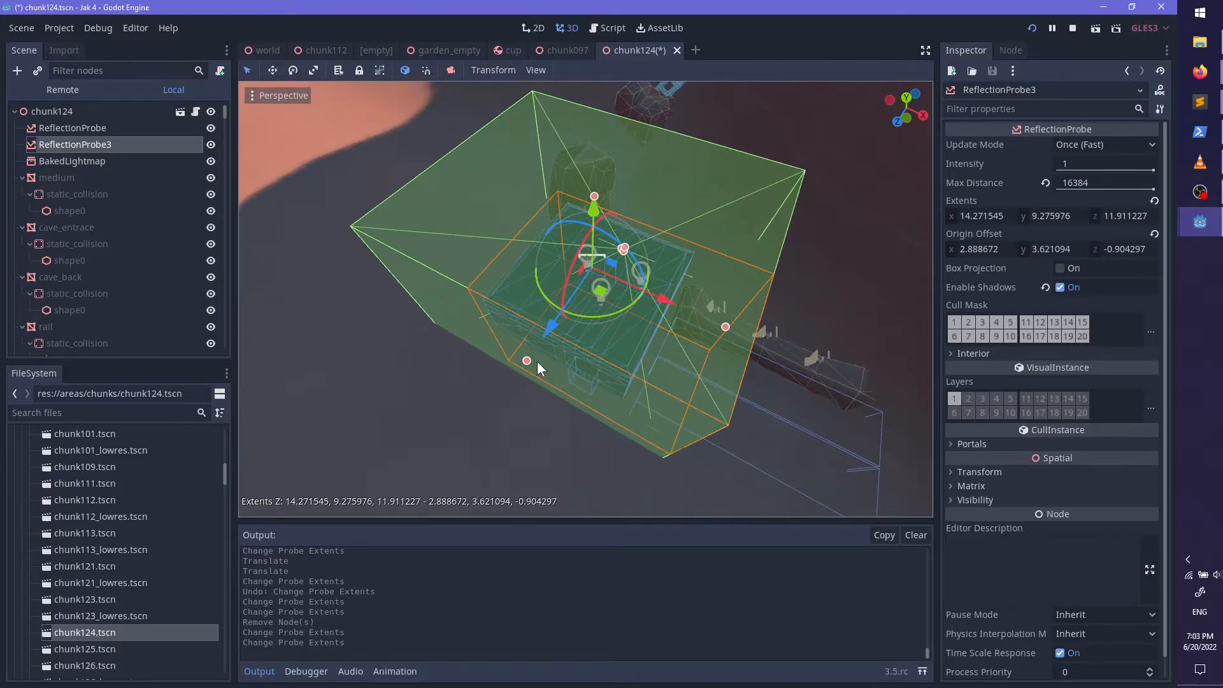
Step: Lower ReflectionProbe3 slightly, shift its origin offset to about X 0.95 and Y 5.16, and save the scene
{"action": "middle_click_drag", "start_coordinate": [534, 365], "coordinate": [573, 270]}
{"action": "left_click_drag", "start_coordinate": [587, 174], "coordinate": [586, 194]}
{"action": "scroll", "coordinate": [654, 263], "scroll_direction": "up", "scroll_amount": 7}
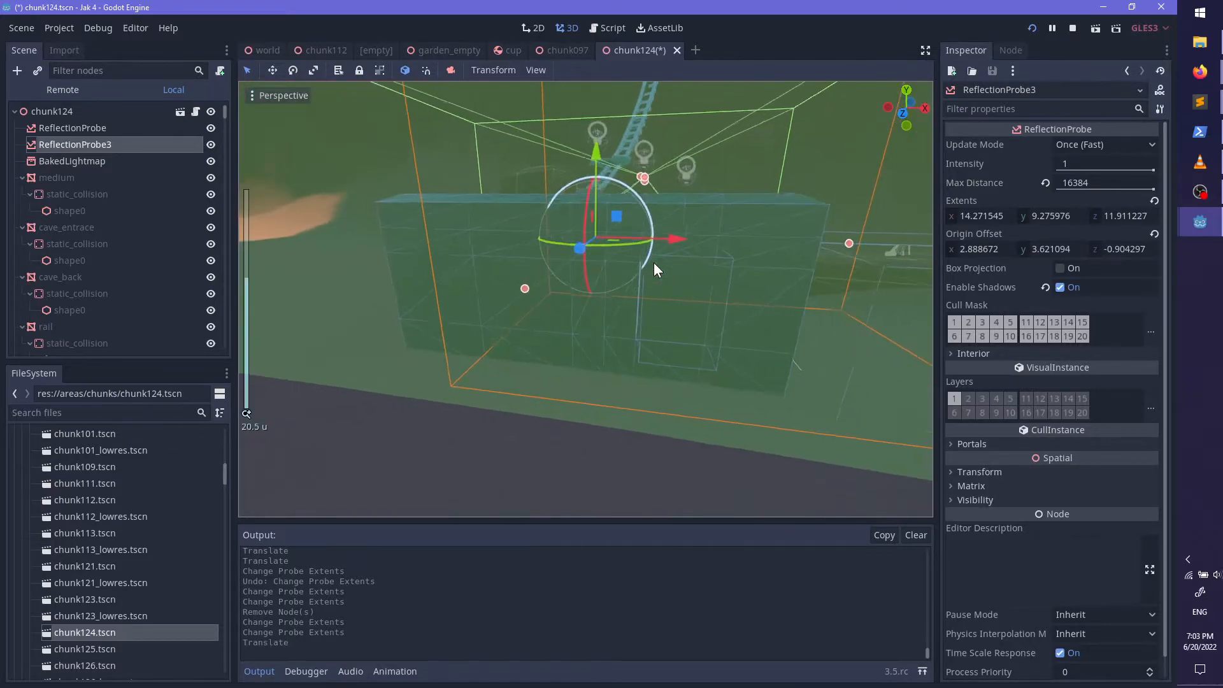
{"action": "scroll", "coordinate": [654, 262], "scroll_direction": "up", "scroll_amount": 6}
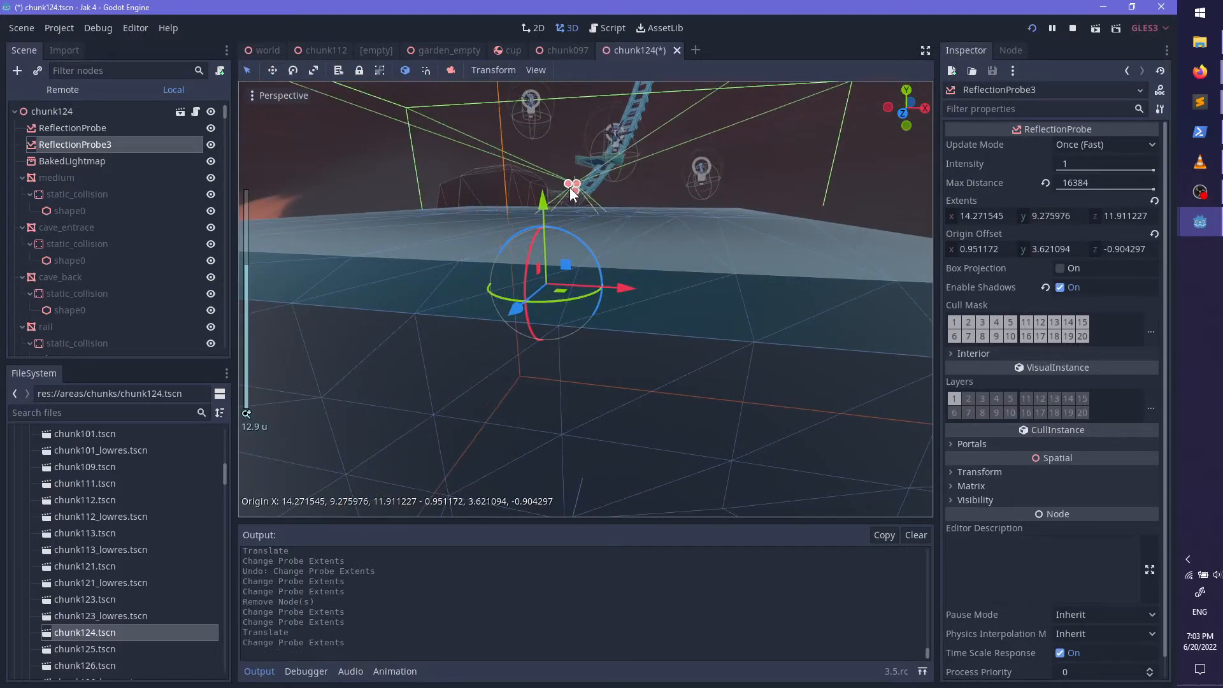
{"action": "middle_click_drag", "start_coordinate": [576, 155], "coordinate": [441, 303]}
{"action": "scroll", "coordinate": [782, 358], "scroll_direction": "up", "scroll_amount": 3}
{"action": "key", "text": "ctrl+s"}
Step: Compare the lighting inside the building with ReflectionProbe hidden and shown again, and save the scene
{"action": "middle_click_drag", "start_coordinate": [630, 361], "coordinate": [424, 207]}
{"action": "scroll", "coordinate": [651, 379], "scroll_direction": "up", "scroll_amount": 2}
{"action": "scroll", "coordinate": [634, 355], "scroll_direction": "up", "scroll_amount": 5}
{"action": "scroll", "coordinate": [737, 383], "scroll_direction": "down", "scroll_amount": 3}
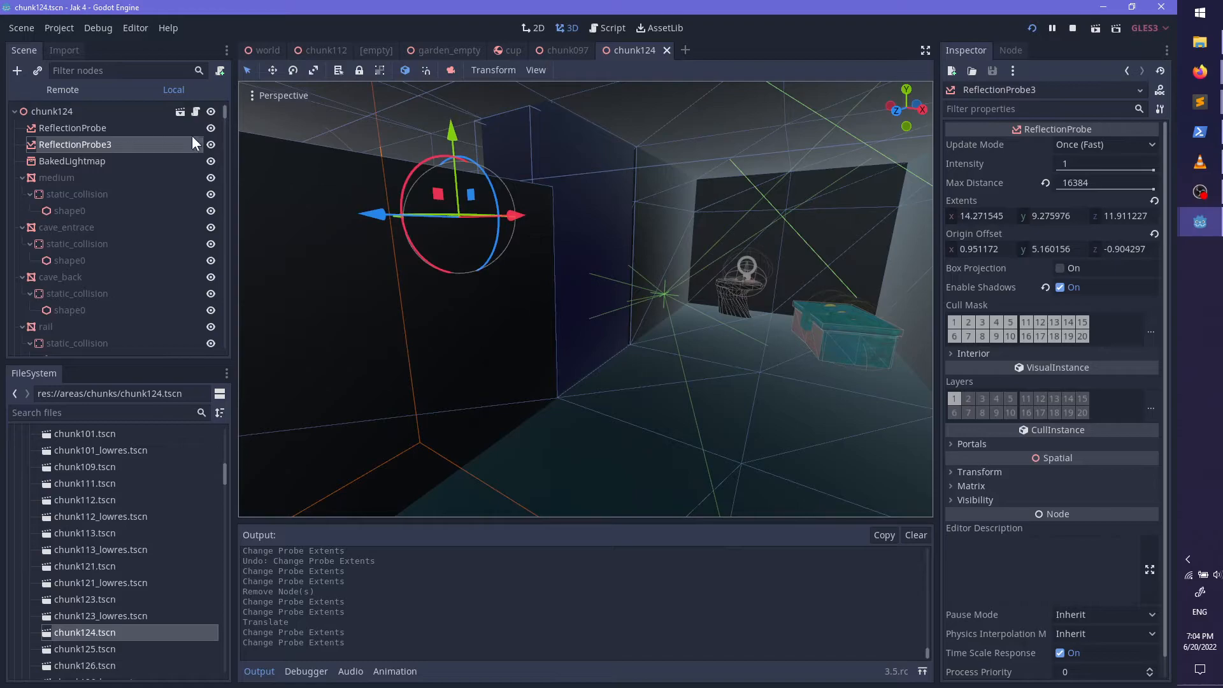
{"action": "left_click", "coordinate": [213, 128]}
{"action": "scroll", "coordinate": [714, 329], "scroll_direction": "down", "scroll_amount": 8}
{"action": "middle_click_drag", "start_coordinate": [714, 330], "coordinate": [603, 390]}
{"action": "scroll", "coordinate": [763, 319], "scroll_direction": "up", "scroll_amount": 5}
{"action": "scroll", "coordinate": [764, 319], "scroll_direction": "up", "scroll_amount": 3}
{"action": "scroll", "coordinate": [732, 347], "scroll_direction": "down", "scroll_amount": 18}
{"action": "scroll", "coordinate": [602, 389], "scroll_direction": "up", "scroll_amount": 6}
{"action": "scroll", "coordinate": [502, 340], "scroll_direction": "up", "scroll_amount": 13}
{"action": "middle_click_drag", "start_coordinate": [502, 340], "coordinate": [228, 139]}
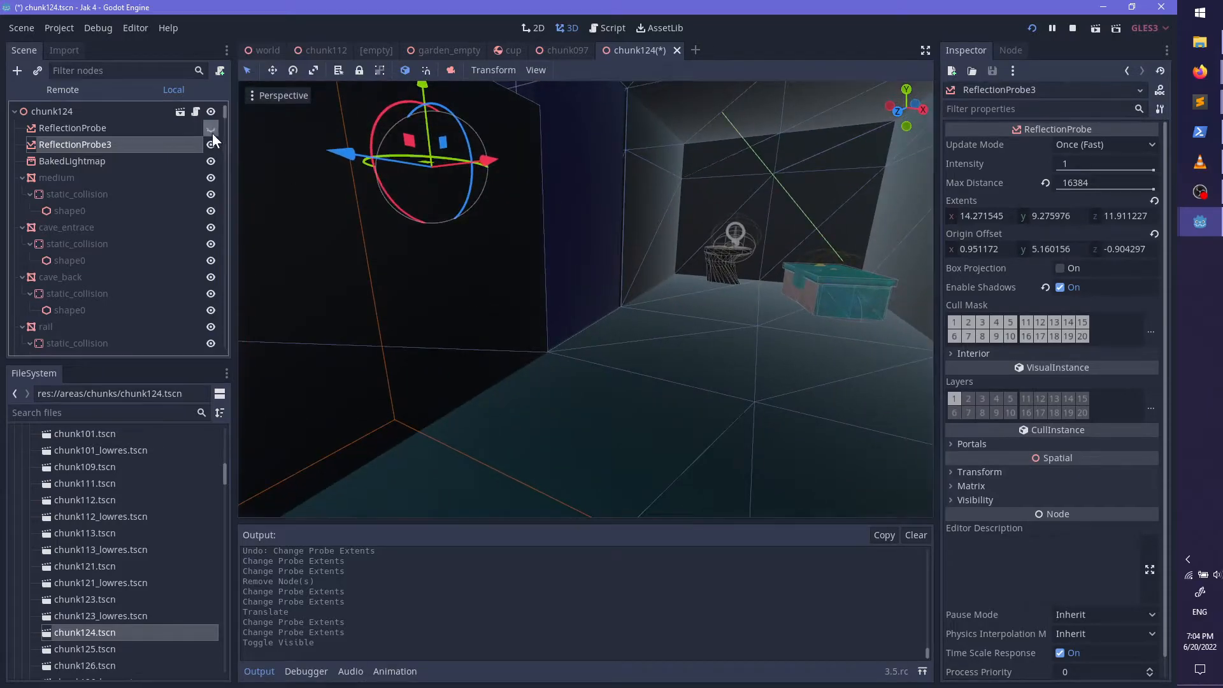
{"action": "left_click", "coordinate": [211, 130]}
{"action": "middle_click_drag", "start_coordinate": [742, 321], "coordinate": [682, 292]}
{"action": "key", "text": "ctrl+s"}
Step: Add an OmniLight node under the chunk124 root
{"action": "scroll", "coordinate": [682, 292], "scroll_direction": "up", "scroll_amount": 2}
{"action": "left_click", "coordinate": [69, 113]}
{"action": "key", "text": "ctrl+a"}
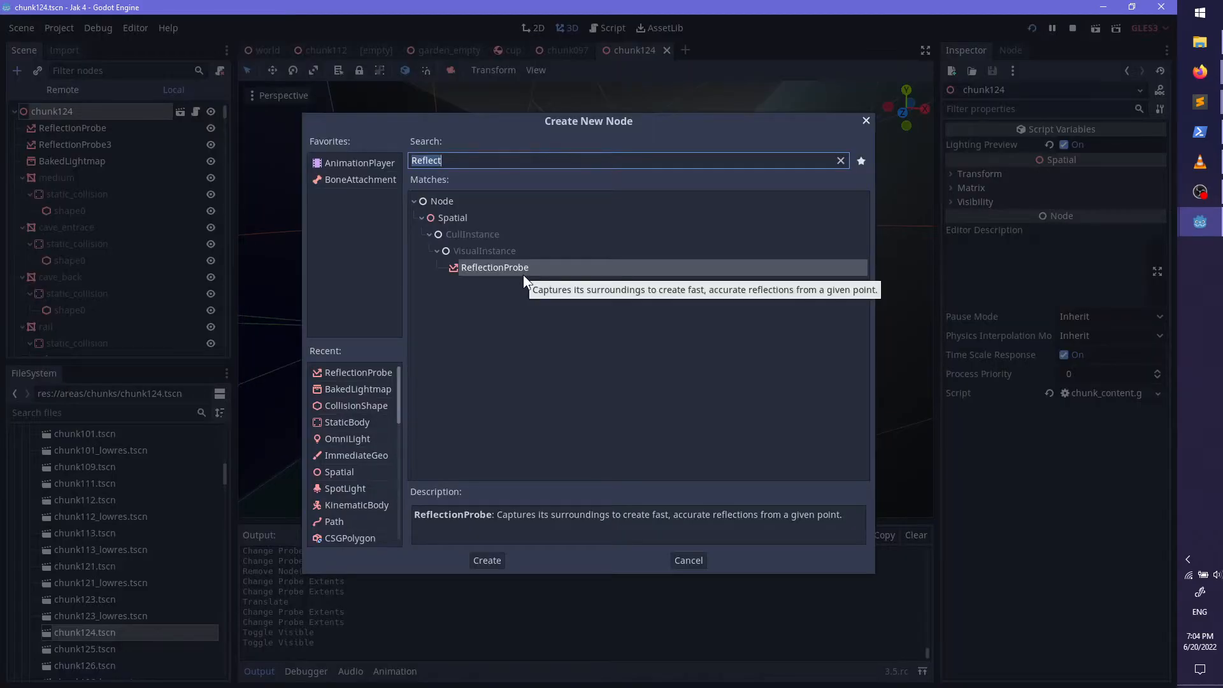
{"action": "type", "text": "Omnil"}
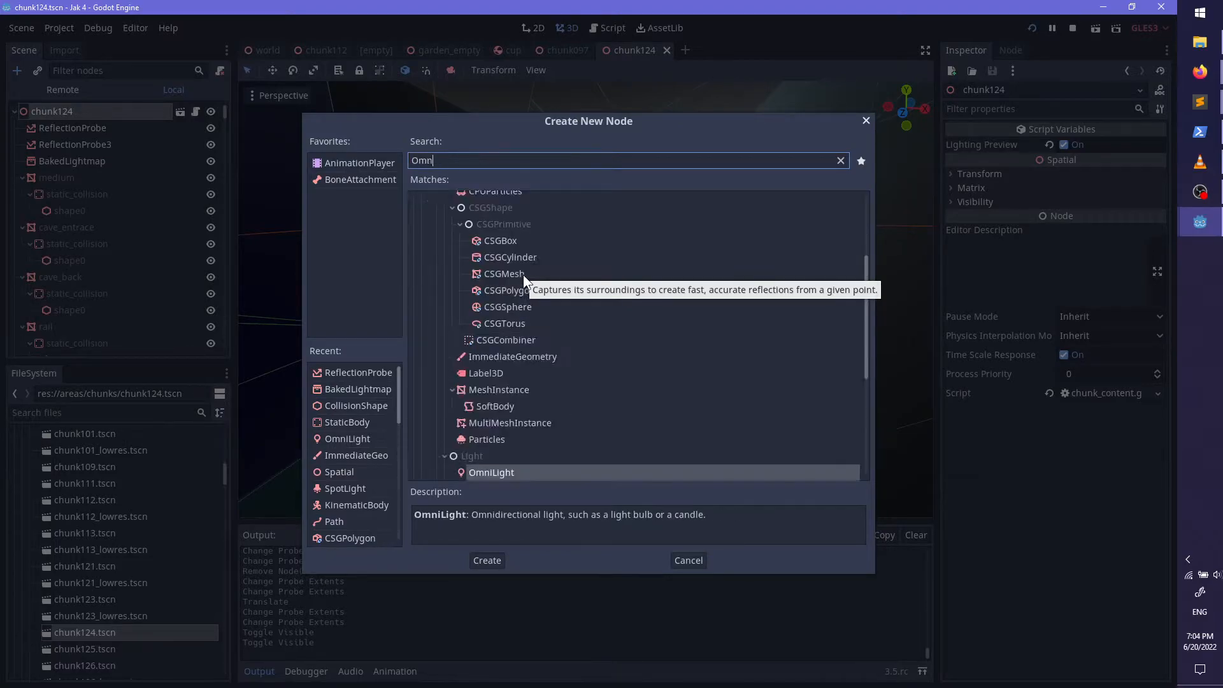
{"action": "key", "text": "Return"}
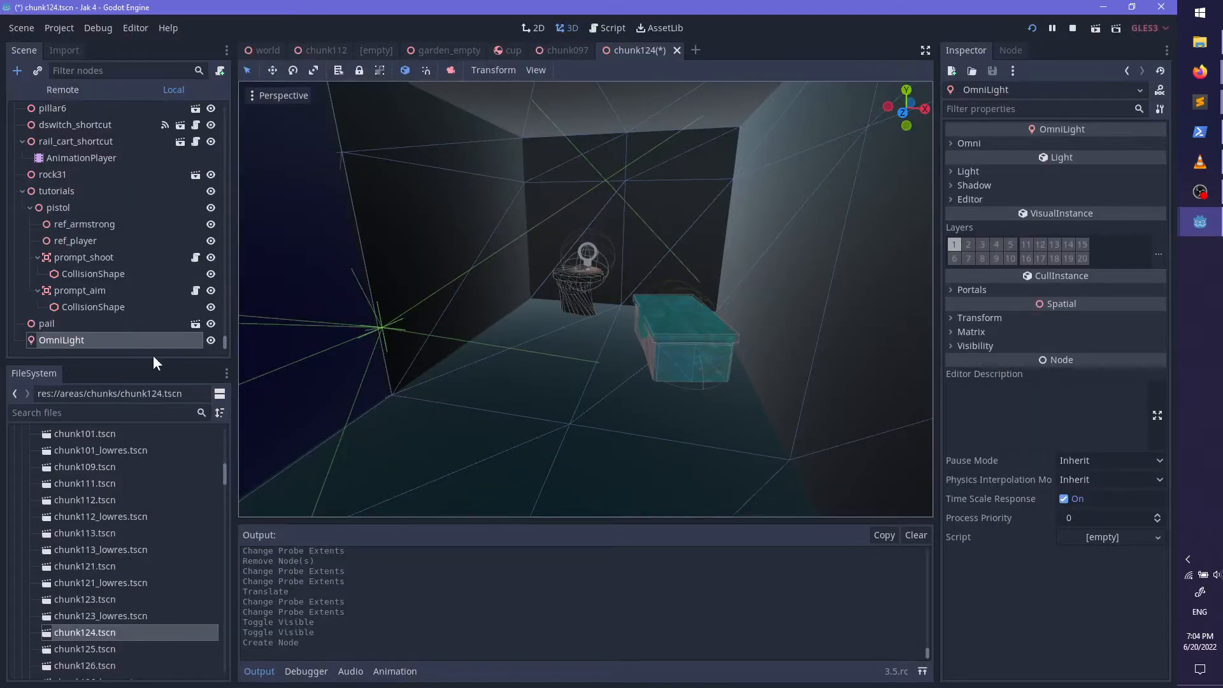
Step: Move the OmniLight from its starting point toward the building containing the reflection probes
{"action": "key", "text": "f"}
{"action": "scroll", "coordinate": [595, 386], "scroll_direction": "down", "scroll_amount": 14}
{"action": "scroll", "coordinate": [595, 381], "scroll_direction": "down", "scroll_amount": 20}
{"action": "middle_click_drag", "start_coordinate": [594, 300], "coordinate": [633, 357]}
{"action": "middle_click_drag", "start_coordinate": [632, 357], "coordinate": [694, 306], "text": "shift"}
{"action": "left_click_drag", "start_coordinate": [457, 278], "coordinate": [457, 276]}
{"action": "key", "text": "f"}
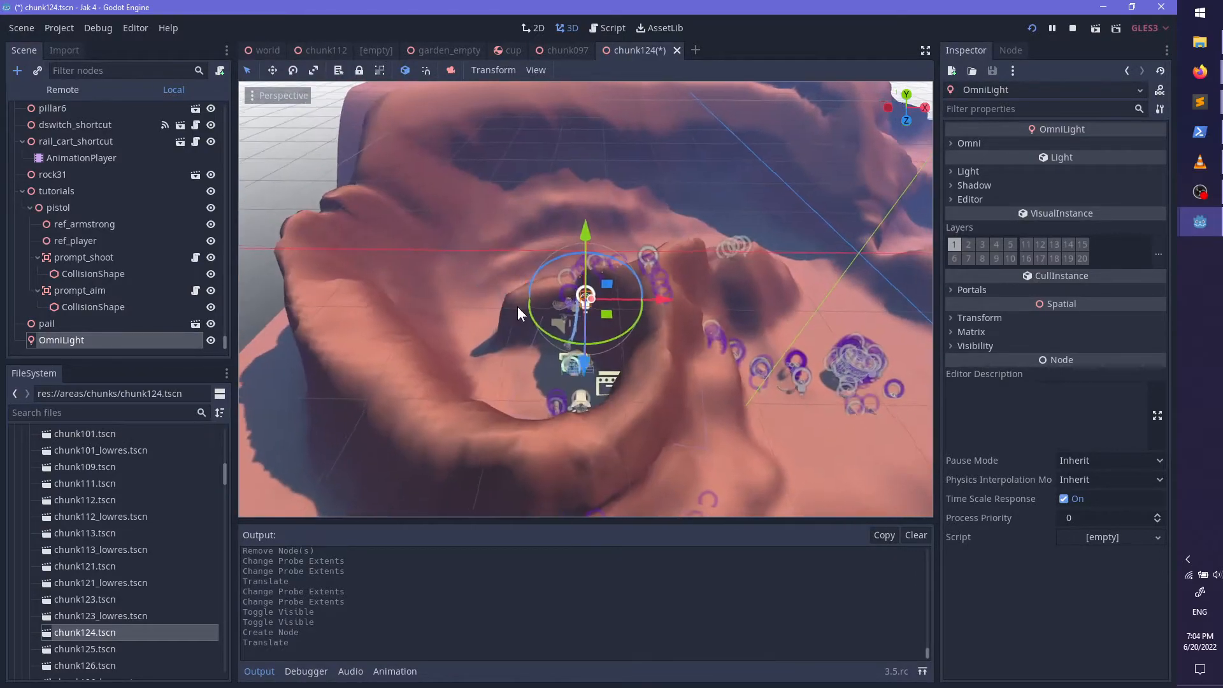
{"action": "middle_click_drag", "start_coordinate": [592, 258], "coordinate": [612, 330]}
{"action": "left_click_drag", "start_coordinate": [582, 267], "coordinate": [616, 306]}
{"action": "mouse_move", "coordinate": [617, 306]}
{"action": "middle_mouse_down"}
{"action": "mouse_move", "coordinate": [591, 190]}
{"action": "mouse_move", "coordinate": [597, 293]}
{"action": "middle_mouse_up"}
{"action": "left_click_drag", "start_coordinate": [595, 433], "coordinate": [599, 440]}
{"action": "key", "text": "f"}
Step: Place the OmniLight inside the building, near the wall beside the basket-shaped pail
{"action": "scroll", "coordinate": [618, 444], "scroll_direction": "up", "scroll_amount": 12}
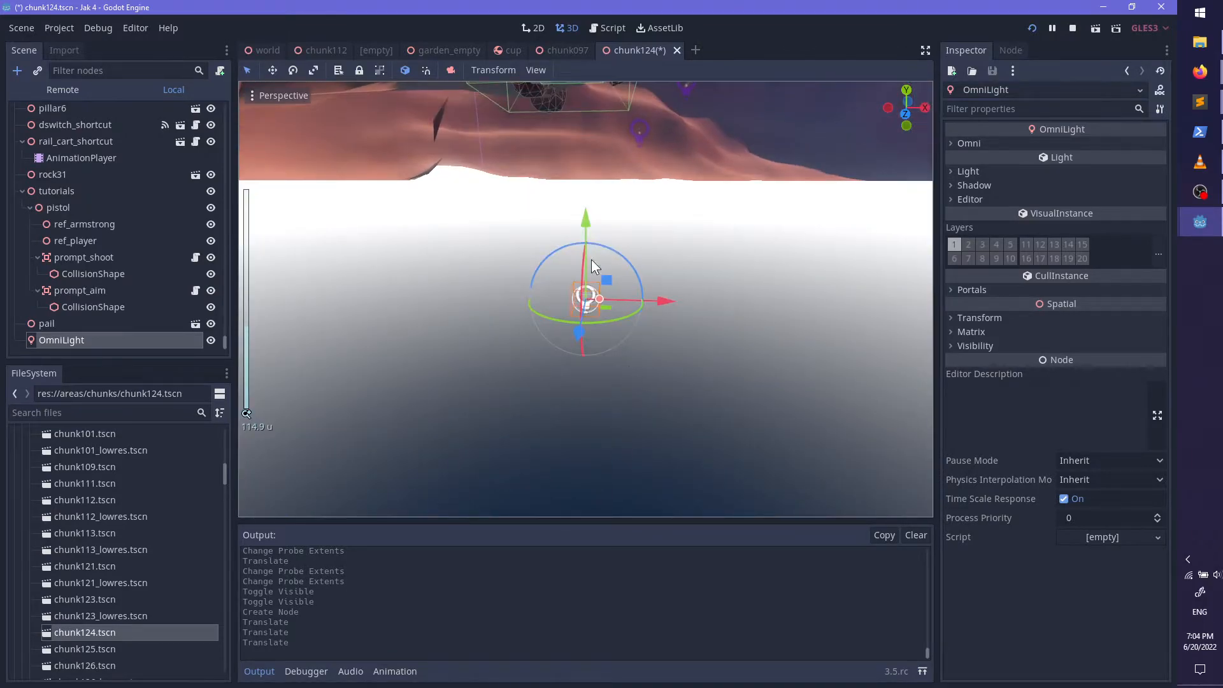
{"action": "left_click_drag", "start_coordinate": [573, 6], "coordinate": [572, 5]}
{"action": "mouse_move", "coordinate": [627, 290]}
{"action": "middle_mouse_down"}
{"action": "mouse_move", "coordinate": [647, 446]}
{"action": "mouse_move", "coordinate": [534, 465]}
{"action": "mouse_move", "coordinate": [644, 287]}
{"action": "middle_mouse_up"}
{"action": "scroll", "coordinate": [647, 446], "scroll_direction": "up", "scroll_amount": 4}
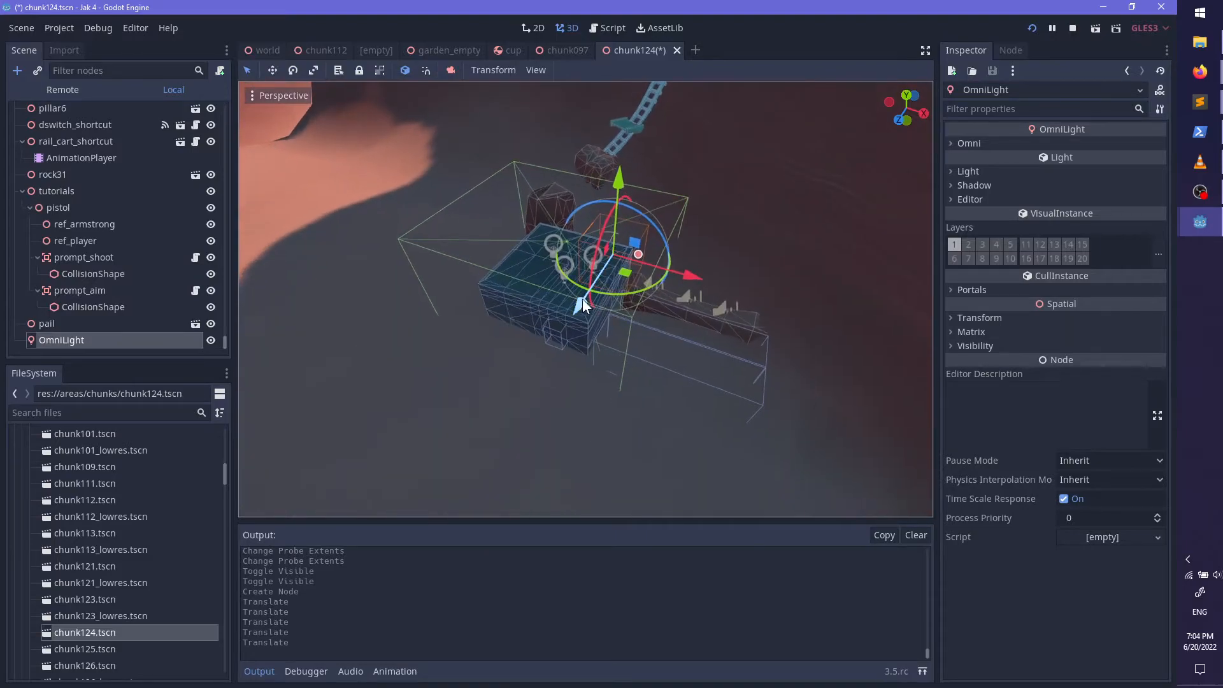
{"action": "left_click_drag", "start_coordinate": [562, 364], "coordinate": [563, 366]}
{"action": "key", "text": "f"}
{"action": "scroll", "coordinate": [634, 385], "scroll_direction": "up", "scroll_amount": 20}
{"action": "middle_click_drag", "start_coordinate": [633, 384], "coordinate": [670, 391]}
{"action": "left_click_drag", "start_coordinate": [584, 344], "coordinate": [640, 71]}
{"action": "middle_click_drag", "start_coordinate": [662, 121], "coordinate": [863, 318]}
Step: Set the OmniLight's bake mode to All (Direct + Indirect) and its light color to pale cyan 9bf8ff
{"action": "left_click", "coordinate": [984, 185]}
{"action": "left_click", "coordinate": [983, 172]}
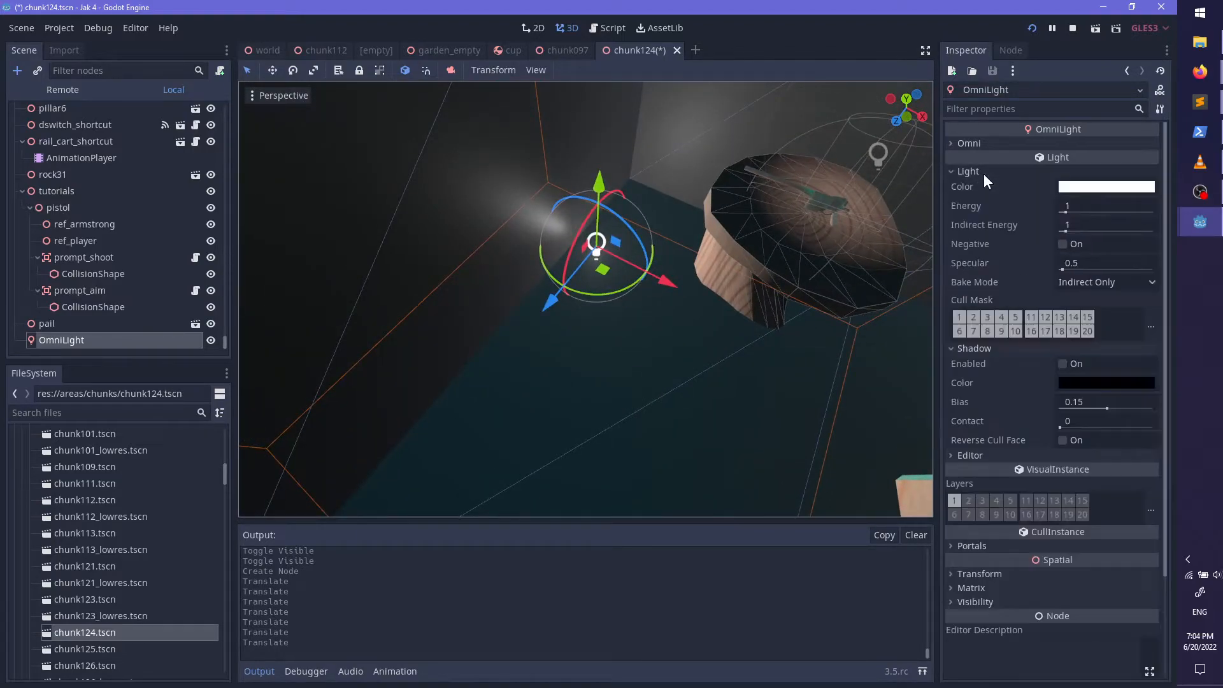
{"action": "left_click", "coordinate": [1095, 288]}
{"action": "left_click", "coordinate": [1098, 330]}
{"action": "middle_click_drag", "start_coordinate": [888, 333], "coordinate": [733, 319]}
{"action": "left_click", "coordinate": [1123, 188]}
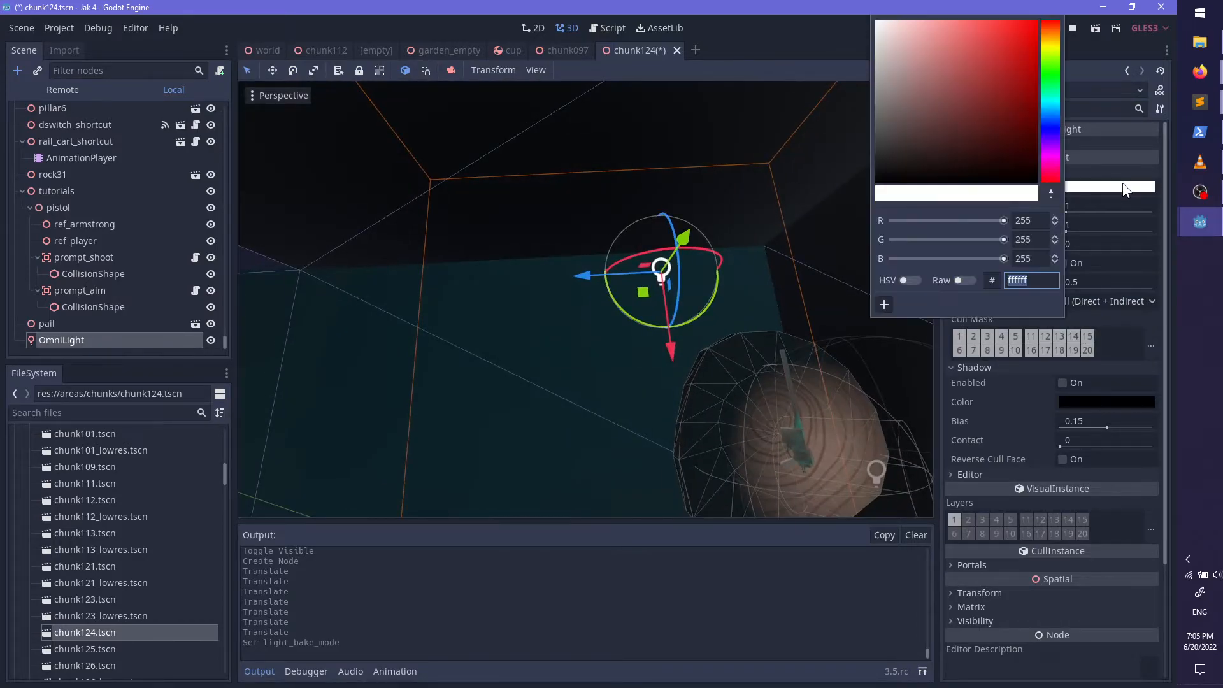
{"action": "left_click", "coordinate": [1049, 108]}
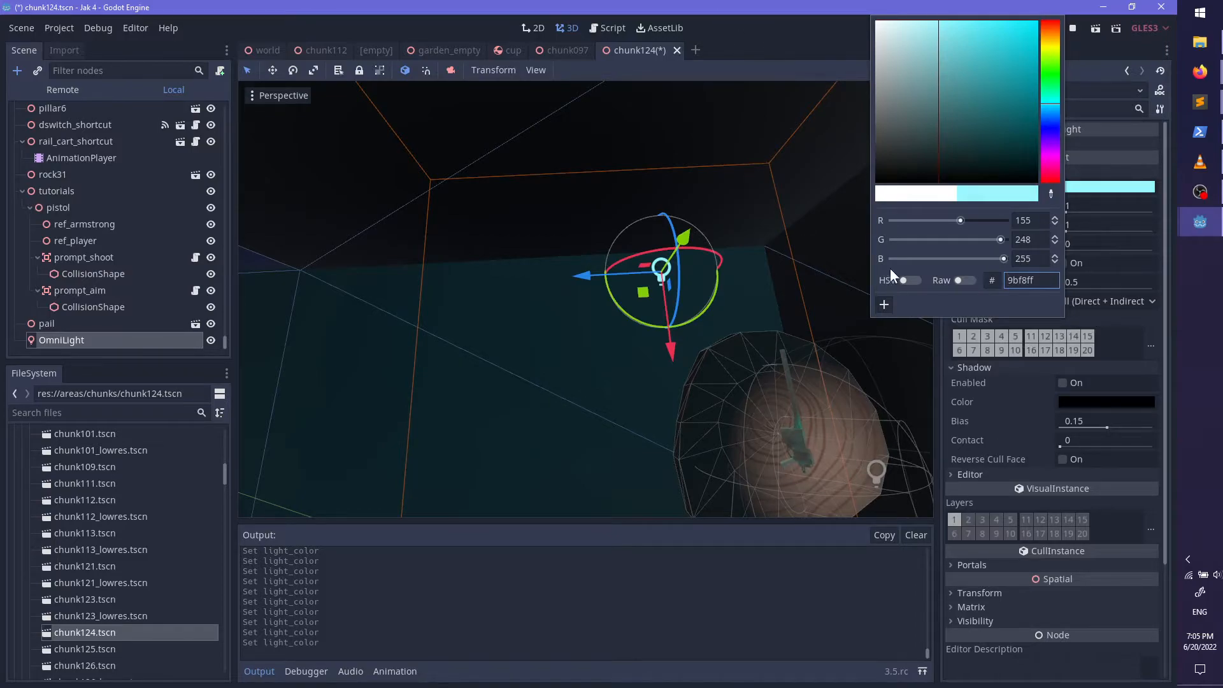
{"action": "left_click", "coordinate": [1142, 205]}
Step: Enable shadows on the OmniLight and reset its bake mode to Indirect Only
{"action": "left_click", "coordinate": [999, 144]}
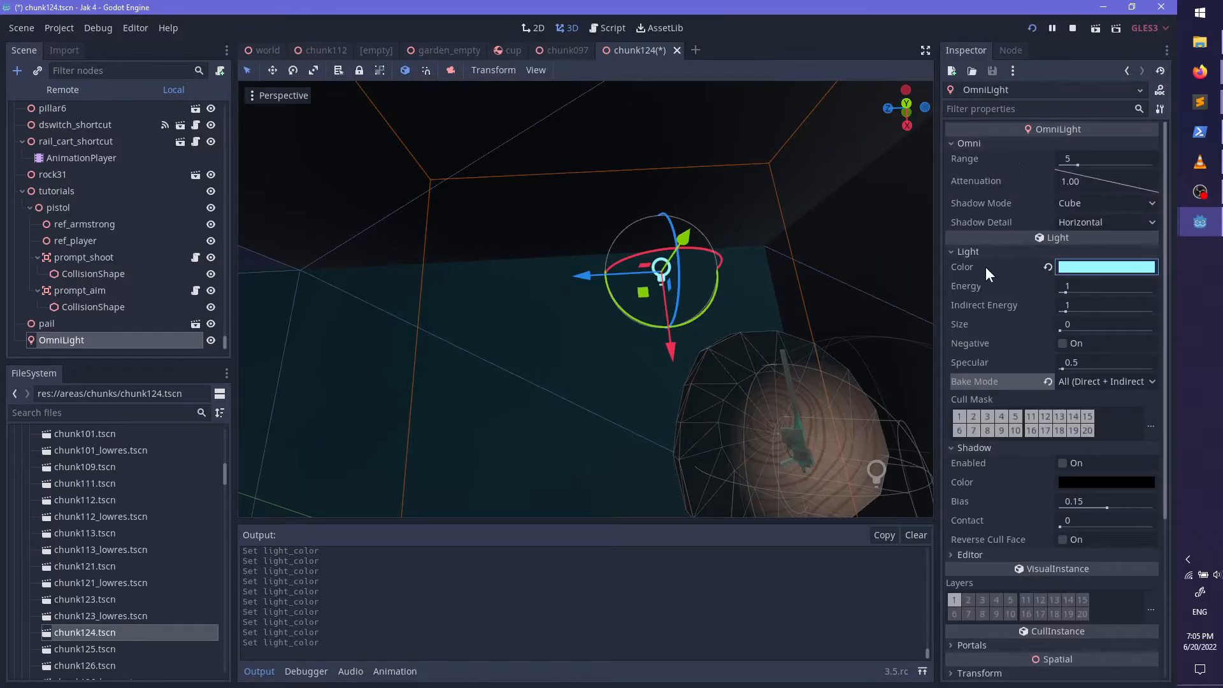
{"action": "left_click", "coordinate": [1069, 464]}
{"action": "middle_click_drag", "start_coordinate": [683, 343], "coordinate": [795, 330]}
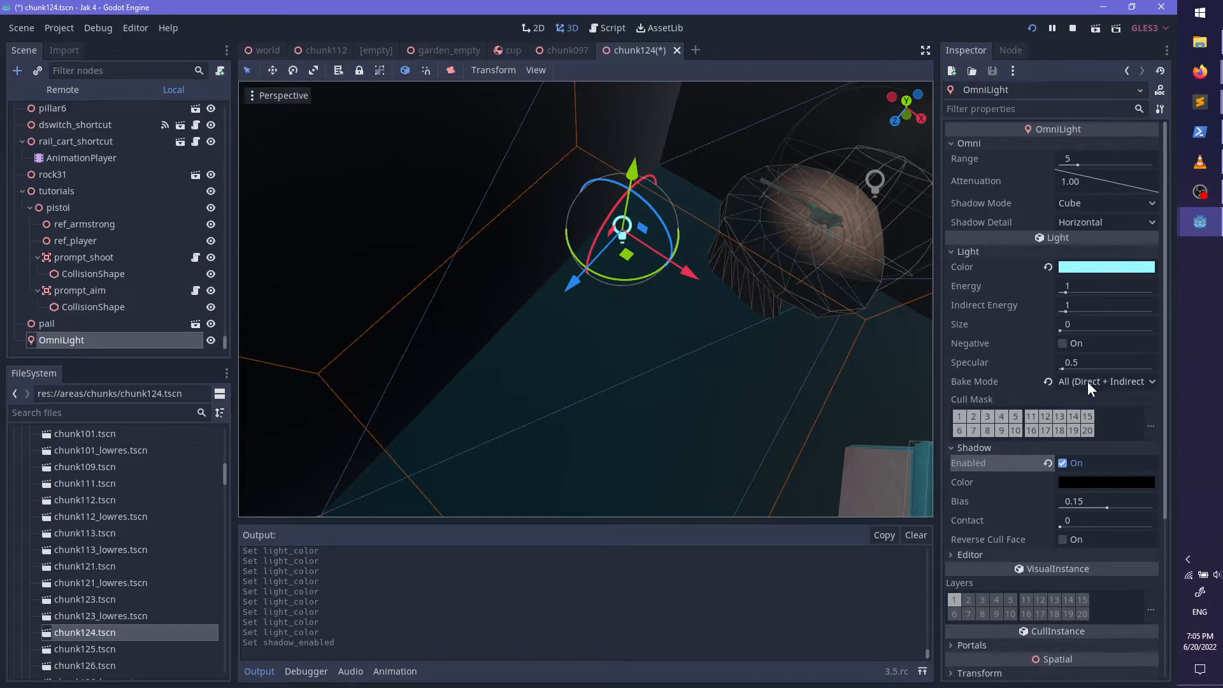
{"action": "left_click", "coordinate": [1048, 382]}
{"action": "scroll", "coordinate": [602, 332], "scroll_direction": "down", "scroll_amount": 3}
Step: Reduce the OmniLight's range to about 2.8 and shift it along the wall on its Z axis
{"action": "middle_click_drag", "start_coordinate": [602, 332], "coordinate": [472, 283]}
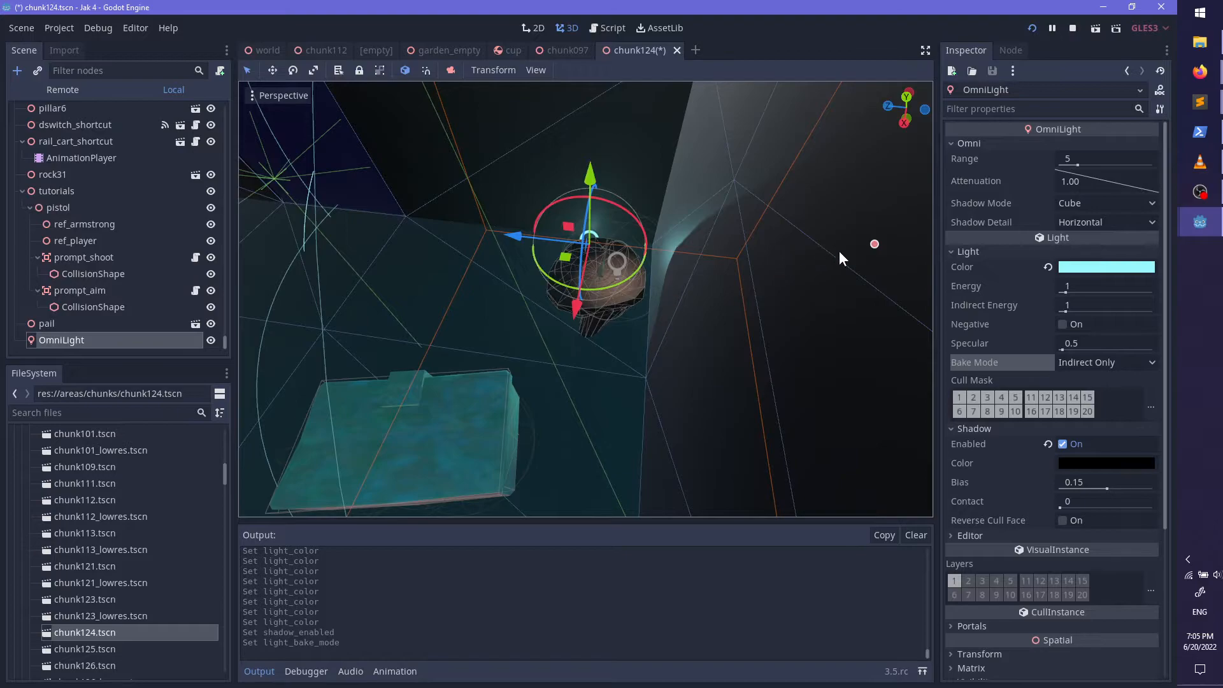
{"action": "left_click_drag", "start_coordinate": [525, 238], "coordinate": [489, 236]}
{"action": "middle_click_drag", "start_coordinate": [491, 236], "coordinate": [632, 308]}
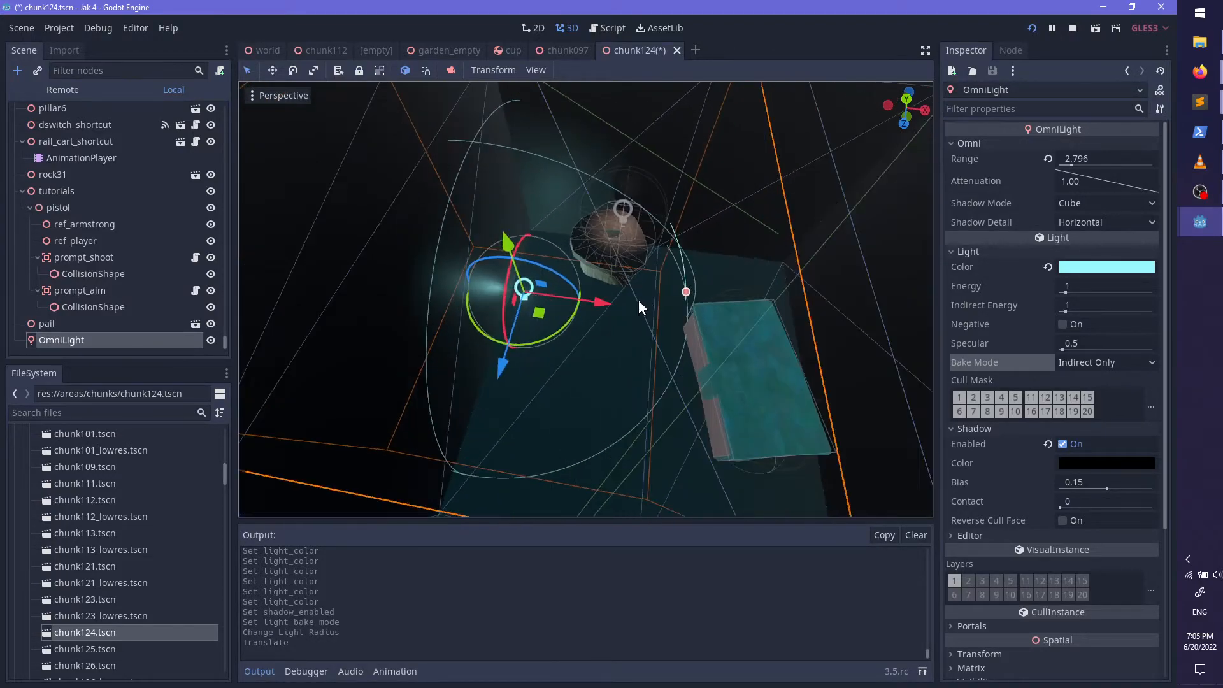
Step: Duplicate the OmniLight and place the copy near the opposite wall of the room
{"action": "key", "text": "ctrl+d"}
{"action": "left_click_drag", "start_coordinate": [619, 304], "coordinate": [857, 299]}
{"action": "middle_click_drag", "start_coordinate": [856, 299], "coordinate": [764, 282]}
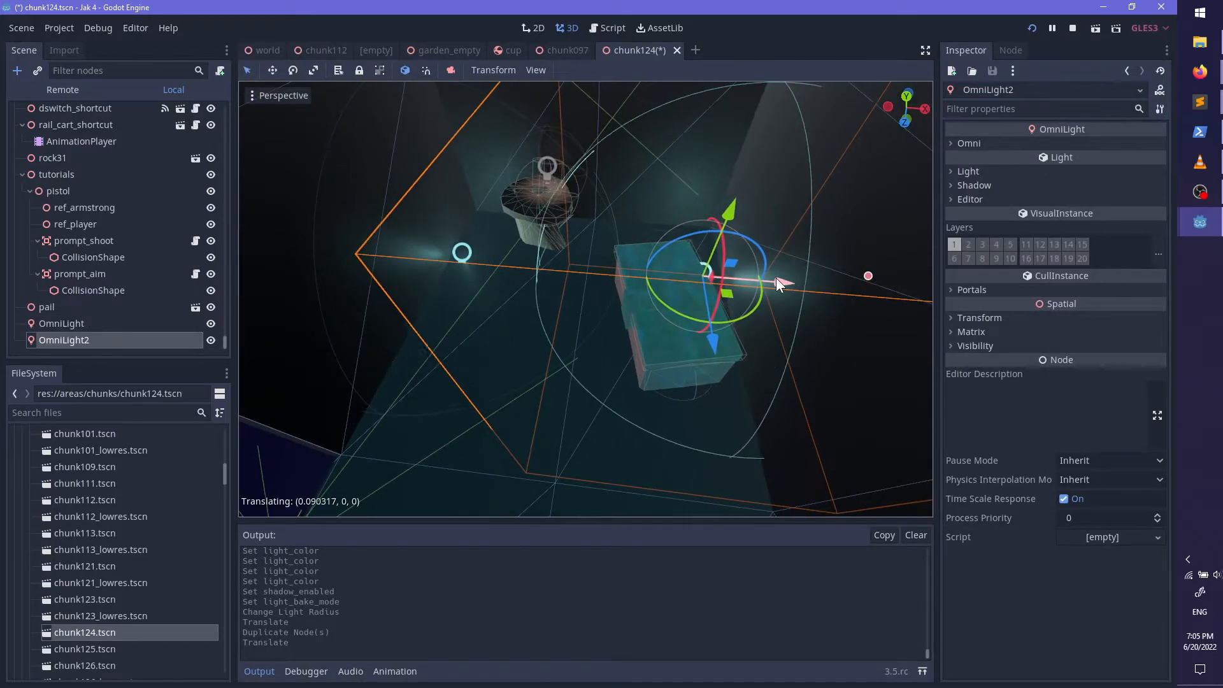
{"action": "left_click_drag", "start_coordinate": [779, 283], "coordinate": [793, 282]}
Step: Disable shadows on both OmniLight and OmniLight2 together
{"action": "left_click", "coordinate": [95, 326], "text": "shift"}
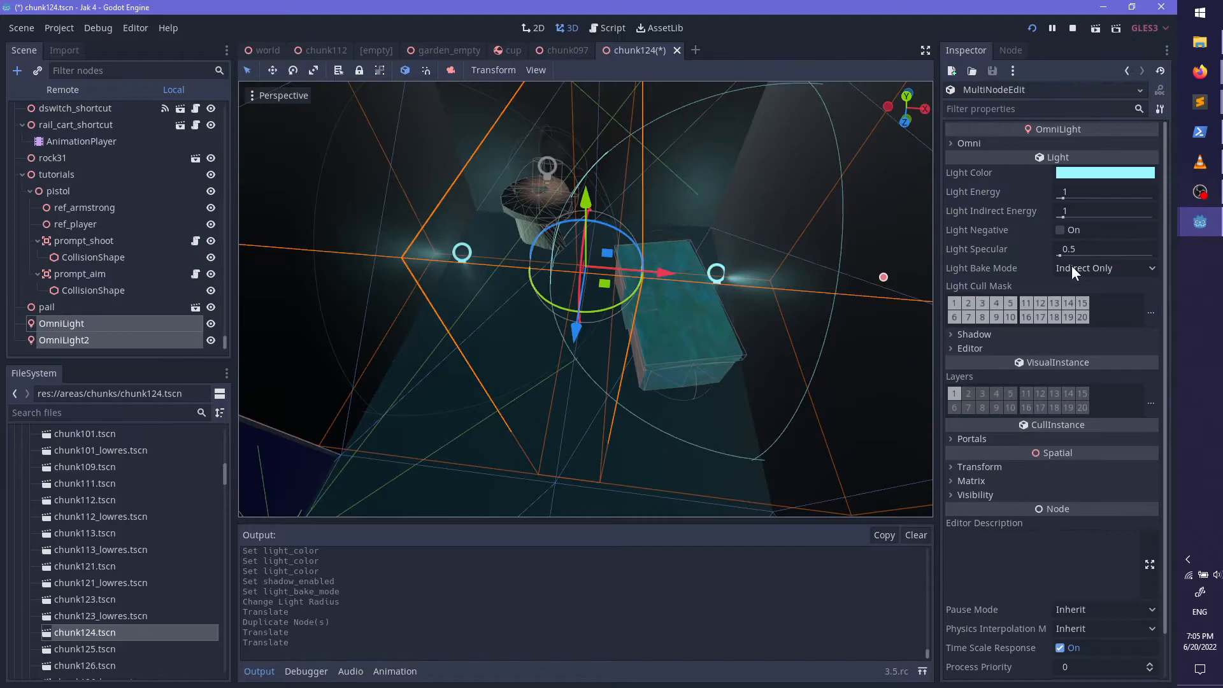
{"action": "left_click", "coordinate": [975, 334]}
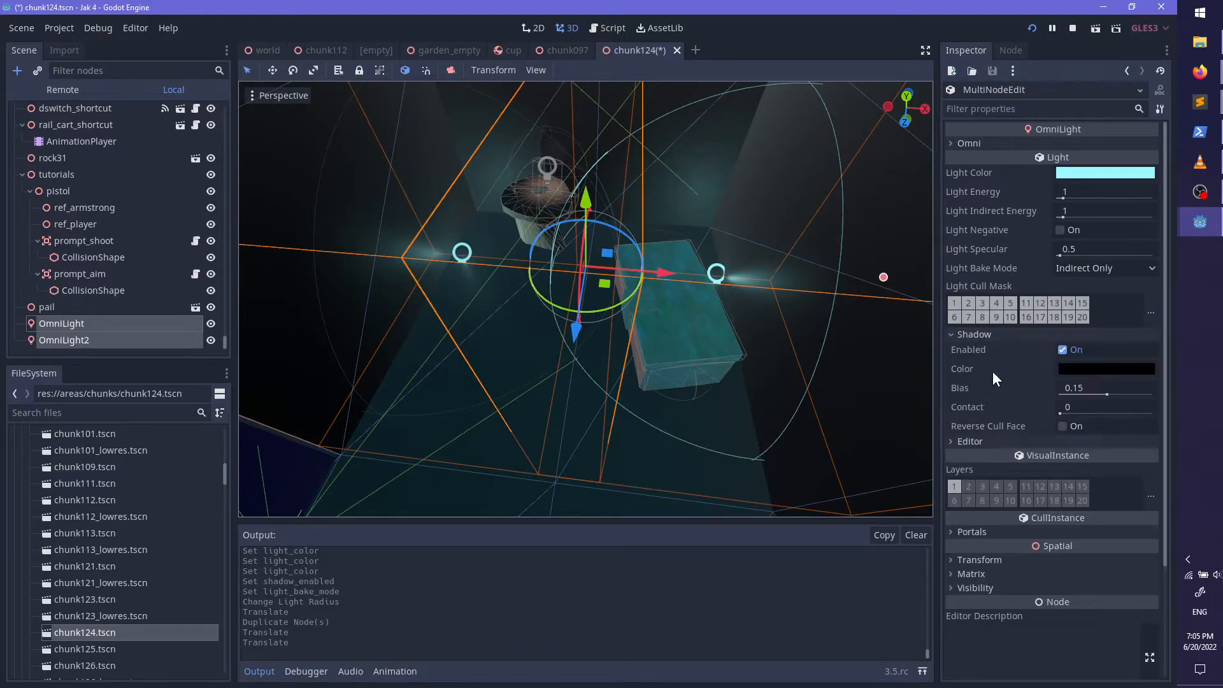
{"action": "left_click", "coordinate": [1064, 349]}
{"action": "scroll", "coordinate": [815, 372], "scroll_direction": "down", "scroll_amount": 8}
{"action": "middle_click_drag", "start_coordinate": [812, 373], "coordinate": [747, 313]}
{"action": "scroll", "coordinate": [825, 309], "scroll_direction": "up", "scroll_amount": 5}
{"action": "scroll", "coordinate": [746, 314], "scroll_direction": "up", "scroll_amount": 3}
Step: Shrink the ranges of both OmniLights, bringing the first one to about 1.98
{"action": "left_click", "coordinate": [131, 343]}
{"action": "left_click_drag", "start_coordinate": [813, 282], "coordinate": [734, 279]}
{"action": "key", "text": "ctrl+z"}
{"action": "left_click", "coordinate": [423, 264]}
{"action": "middle_click_drag", "start_coordinate": [437, 274], "coordinate": [623, 305], "text": "shift"}
{"action": "left_click_drag", "start_coordinate": [684, 299], "coordinate": [651, 291]}
{"action": "mouse_move", "coordinate": [651, 292]}
{"action": "middle_mouse_down"}
{"action": "mouse_move", "coordinate": [392, 304]}
{"action": "mouse_move", "coordinate": [549, 342]}
{"action": "mouse_move", "coordinate": [659, 317]}
{"action": "mouse_move", "coordinate": [662, 284]}
{"action": "middle_mouse_up"}
{"action": "scroll", "coordinate": [663, 284], "scroll_direction": "up", "scroll_amount": 3}
Step: Duplicate the pair of OmniLights and move the copies along the room, away from the chest
{"action": "left_click", "coordinate": [102, 339], "text": "shift"}
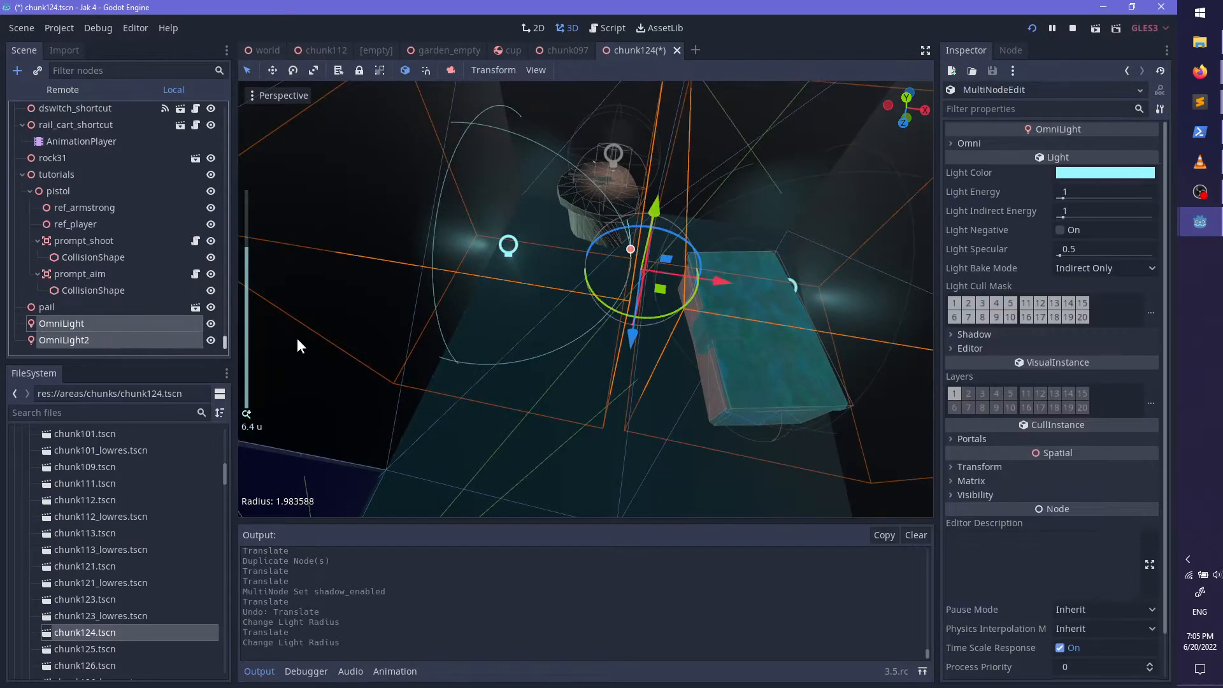
{"action": "key", "text": "ctrl+d"}
{"action": "left_click_drag", "start_coordinate": [622, 424], "coordinate": [581, 575]}
{"action": "middle_click_drag", "start_coordinate": [597, 499], "coordinate": [640, 262], "text": "shift"}
{"action": "scroll", "coordinate": [625, 304], "scroll_direction": "down", "scroll_amount": 6}
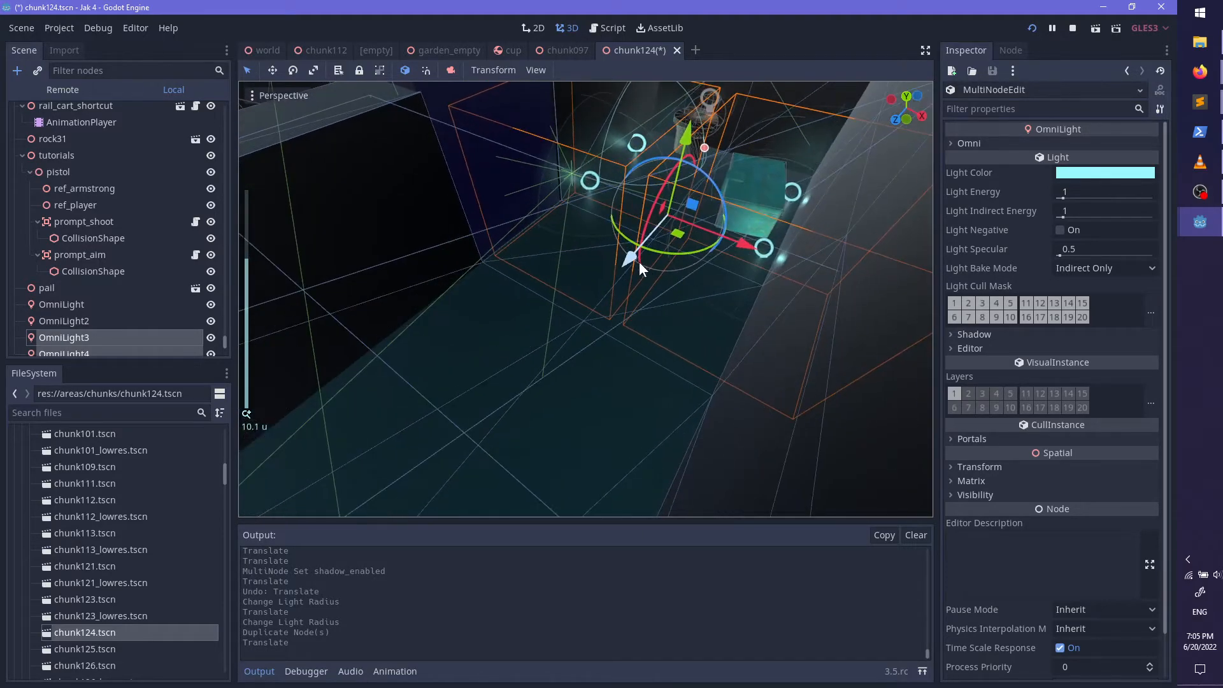
Step: Duplicate the second pair of OmniLights and position this third pair farther down the room
{"action": "key", "text": "ctrl+d"}
{"action": "left_click_drag", "start_coordinate": [630, 258], "coordinate": [430, 488]}
{"action": "middle_click_drag", "start_coordinate": [449, 434], "coordinate": [649, 414], "text": "shift"}
{"action": "scroll", "coordinate": [610, 435], "scroll_direction": "up", "scroll_amount": 2}
{"action": "left_click_drag", "start_coordinate": [675, 327], "coordinate": [889, 432]}
{"action": "middle_click_drag", "start_coordinate": [529, 309], "coordinate": [659, 360], "text": "shift"}
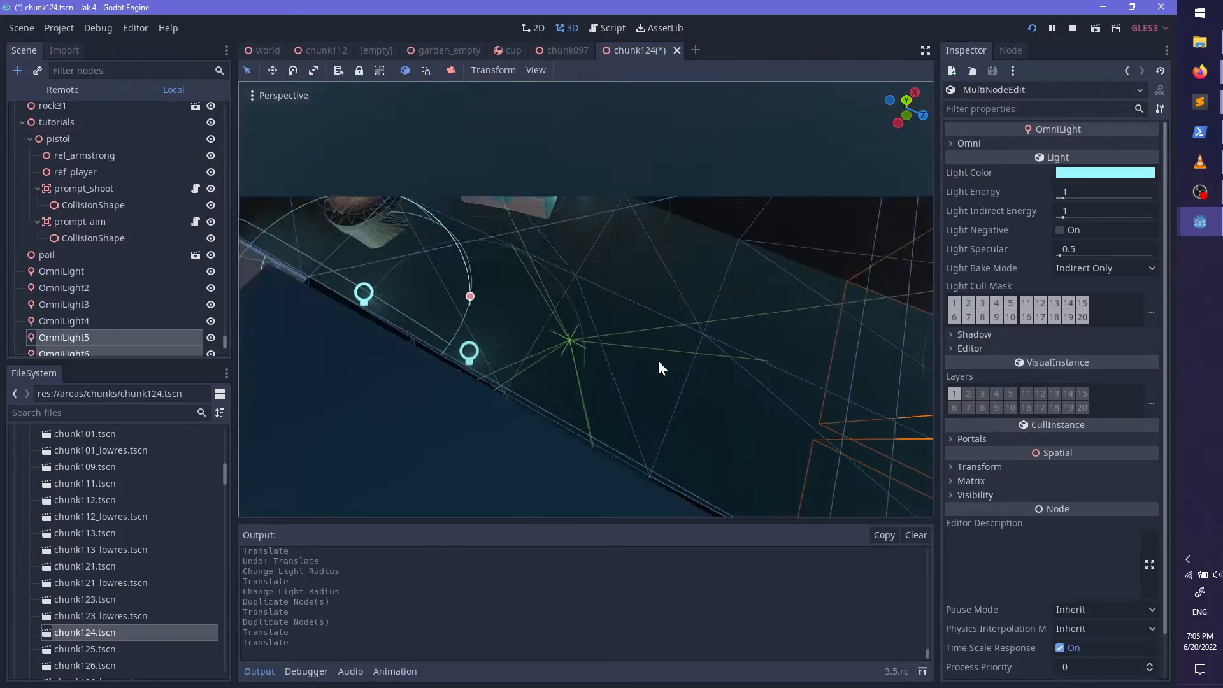
{"action": "scroll", "coordinate": [658, 361], "scroll_direction": "up", "scroll_amount": 4}
Step: Move the OmniLight3 and OmniLight4 pair farther along the room toward the third pair, and save the scene
{"action": "left_click", "coordinate": [90, 304]}
{"action": "left_click", "coordinate": [90, 304], "text": "shift"}
{"action": "left_click_drag", "start_coordinate": [570, 273], "coordinate": [749, 359]}
{"action": "middle_click_drag", "start_coordinate": [749, 360], "coordinate": [563, 231]}
{"action": "left_click_drag", "start_coordinate": [557, 199], "coordinate": [561, 214]}
{"action": "middle_click_drag", "start_coordinate": [600, 239], "coordinate": [614, 295], "text": "shift"}
{"action": "scroll", "coordinate": [560, 248], "scroll_direction": "down", "scroll_amount": 8}
{"action": "scroll", "coordinate": [560, 254], "scroll_direction": "up", "scroll_amount": 3}
{"action": "key", "text": "ctrl+s"}
Step: Select the BakedLightmap node, look over the cave geometry, and try to bake the lightmaps
{"action": "left_click_drag", "start_coordinate": [227, 341], "coordinate": [229, 72]}
{"action": "left_click", "coordinate": [76, 161]}
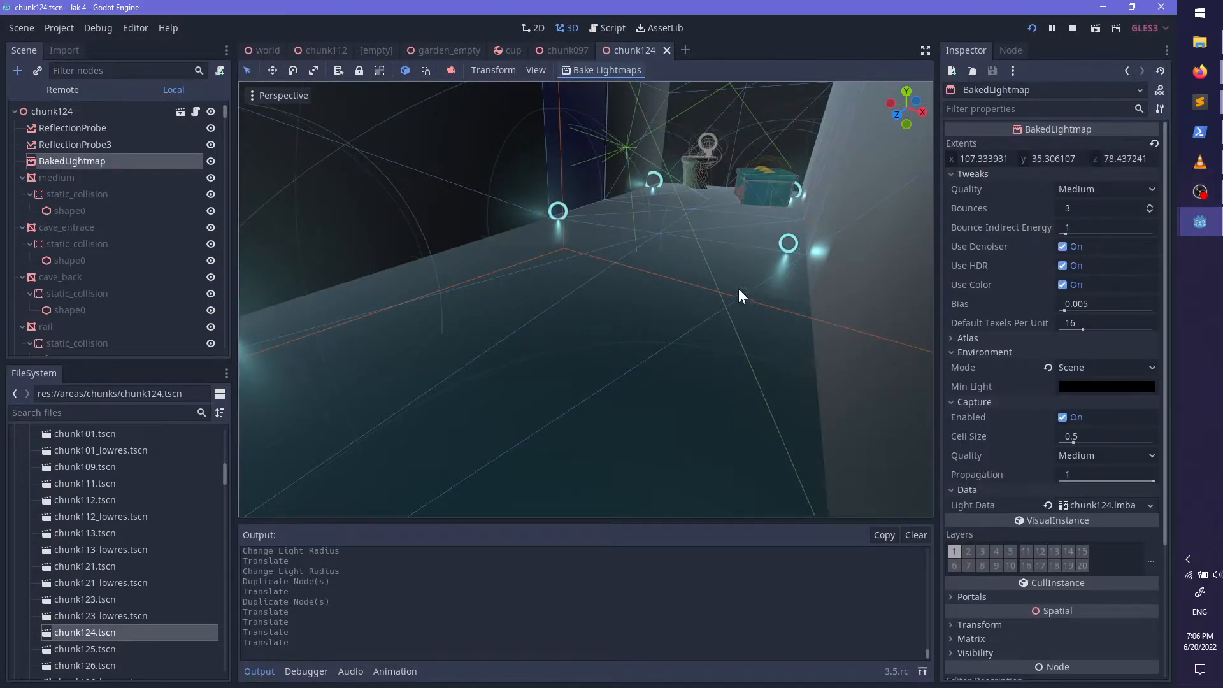
{"action": "scroll", "coordinate": [713, 306], "scroll_direction": "down", "scroll_amount": 15}
{"action": "middle_click_drag", "start_coordinate": [649, 323], "coordinate": [466, 315]}
{"action": "scroll", "coordinate": [459, 382], "scroll_direction": "up", "scroll_amount": 6}
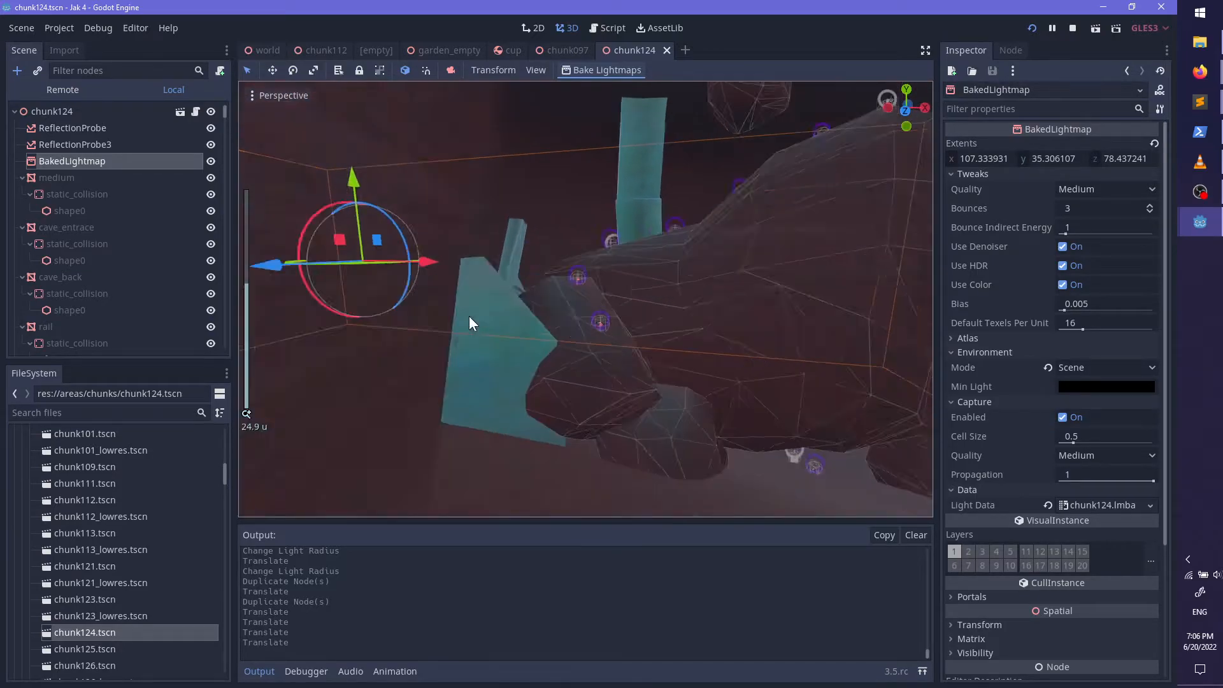
{"action": "scroll", "coordinate": [645, 336], "scroll_direction": "down", "scroll_amount": 4}
{"action": "middle_click_drag", "start_coordinate": [644, 335], "coordinate": [618, 312]}
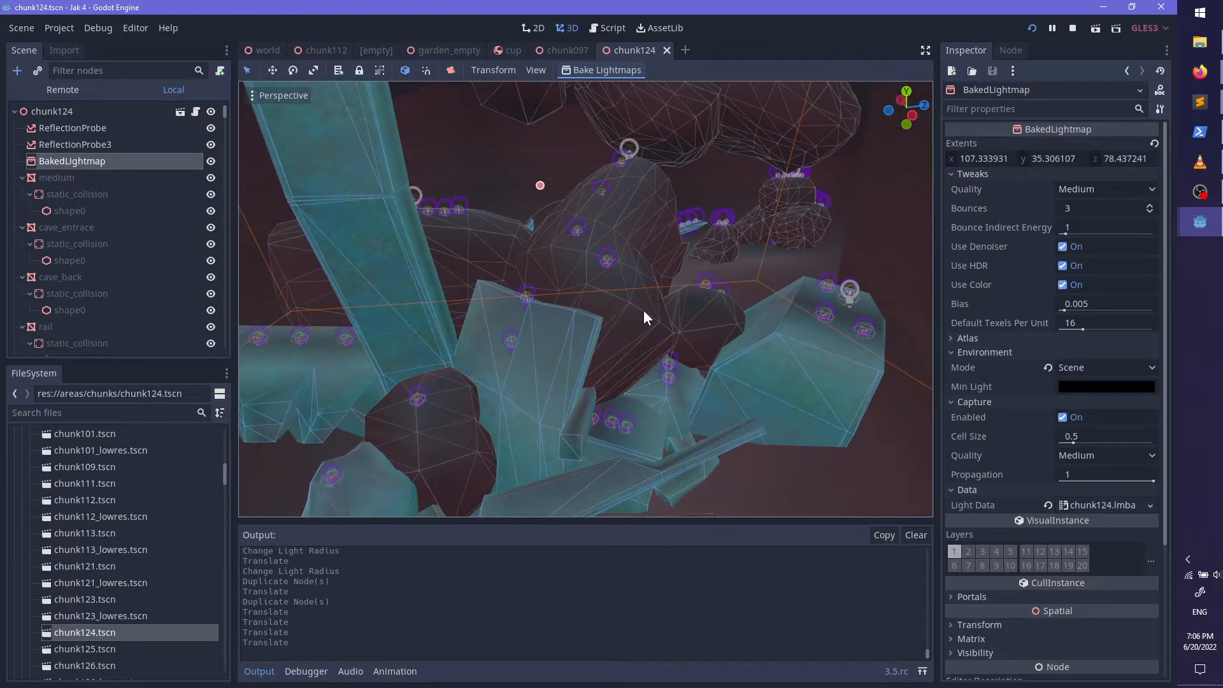
{"action": "scroll", "coordinate": [704, 341], "scroll_direction": "down", "scroll_amount": 8}
{"action": "scroll", "coordinate": [542, 190], "scroll_direction": "up", "scroll_amount": 5}
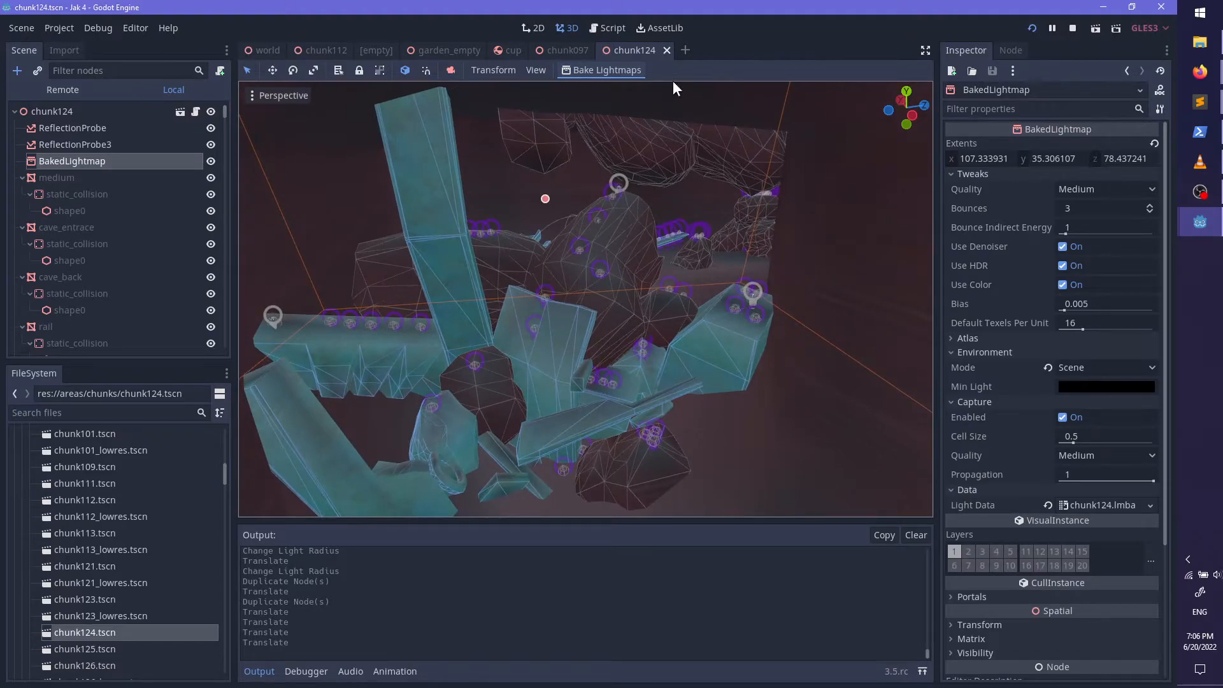
{"action": "left_click", "coordinate": [576, 72]}
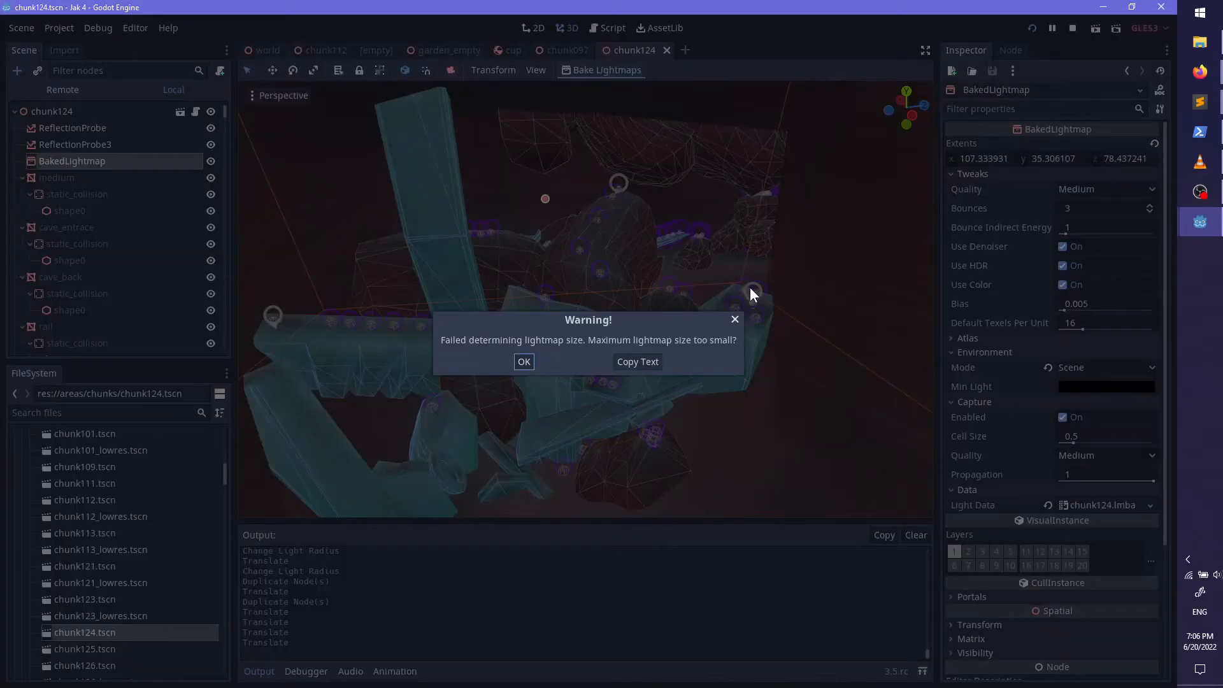
Step: Dismiss the lightmap size warning, reset the BakedLightmap atlas max size to 4096, and bake the lightmaps again
{"action": "left_click", "coordinate": [522, 362]}
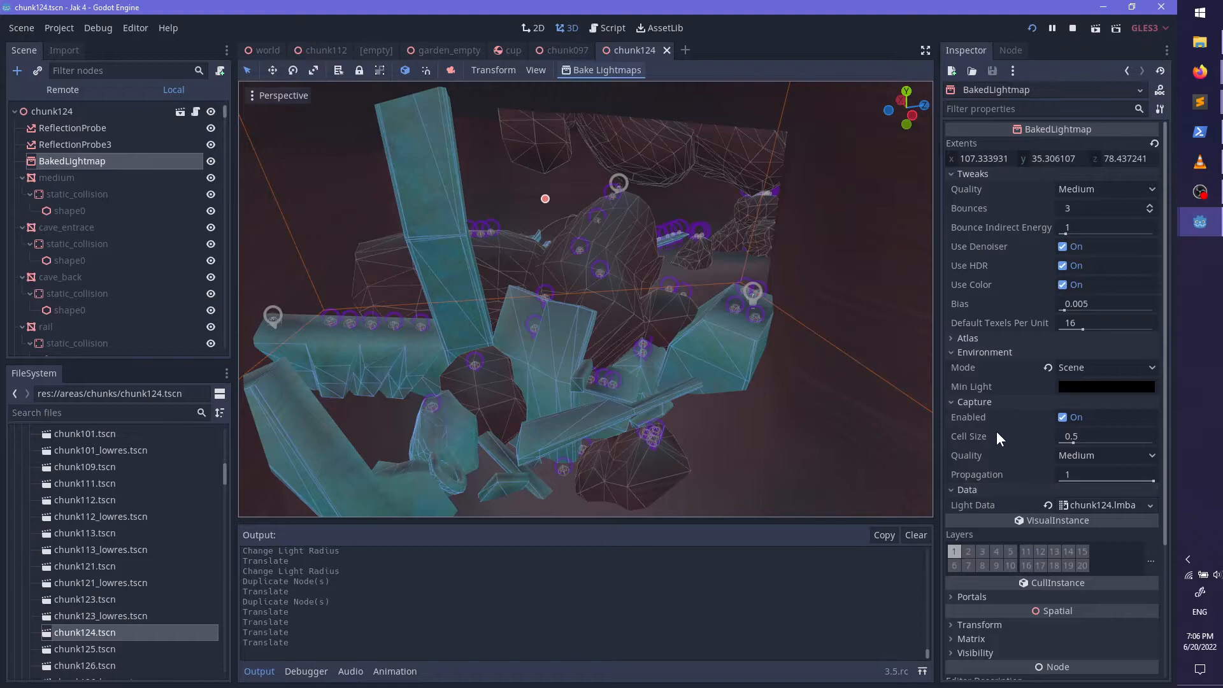
{"action": "left_click", "coordinate": [977, 401]}
{"action": "left_click", "coordinate": [969, 341]}
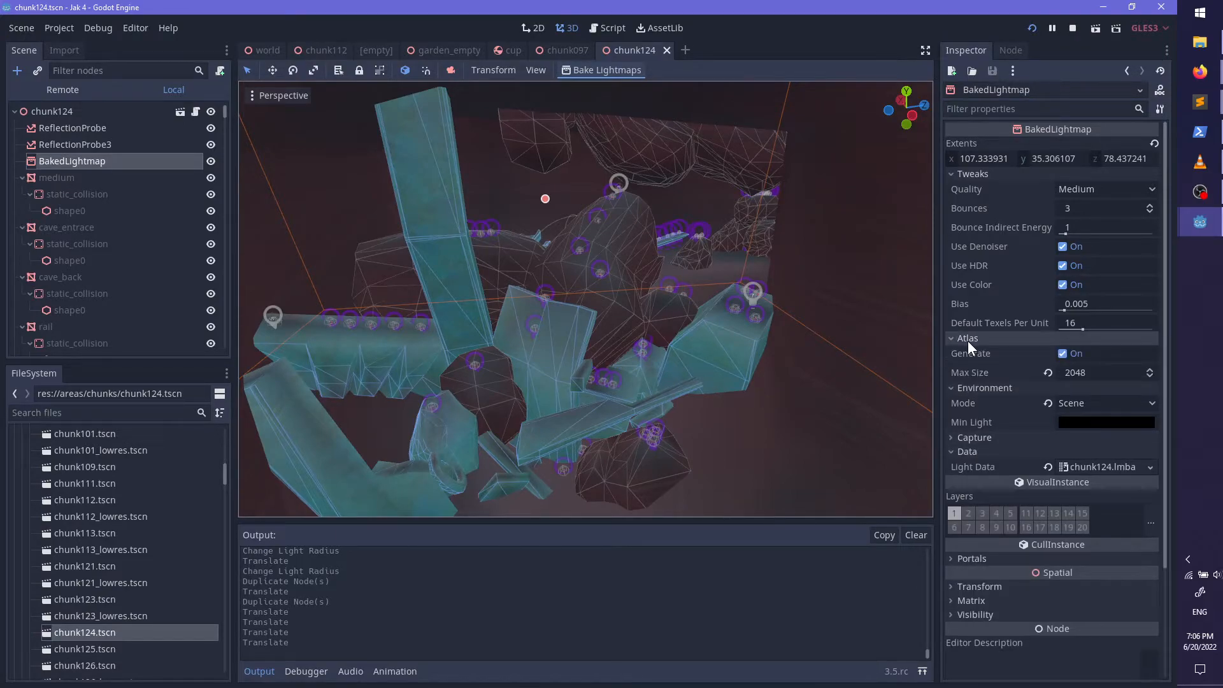
{"action": "left_click", "coordinate": [1047, 374]}
{"action": "left_click", "coordinate": [599, 71]}
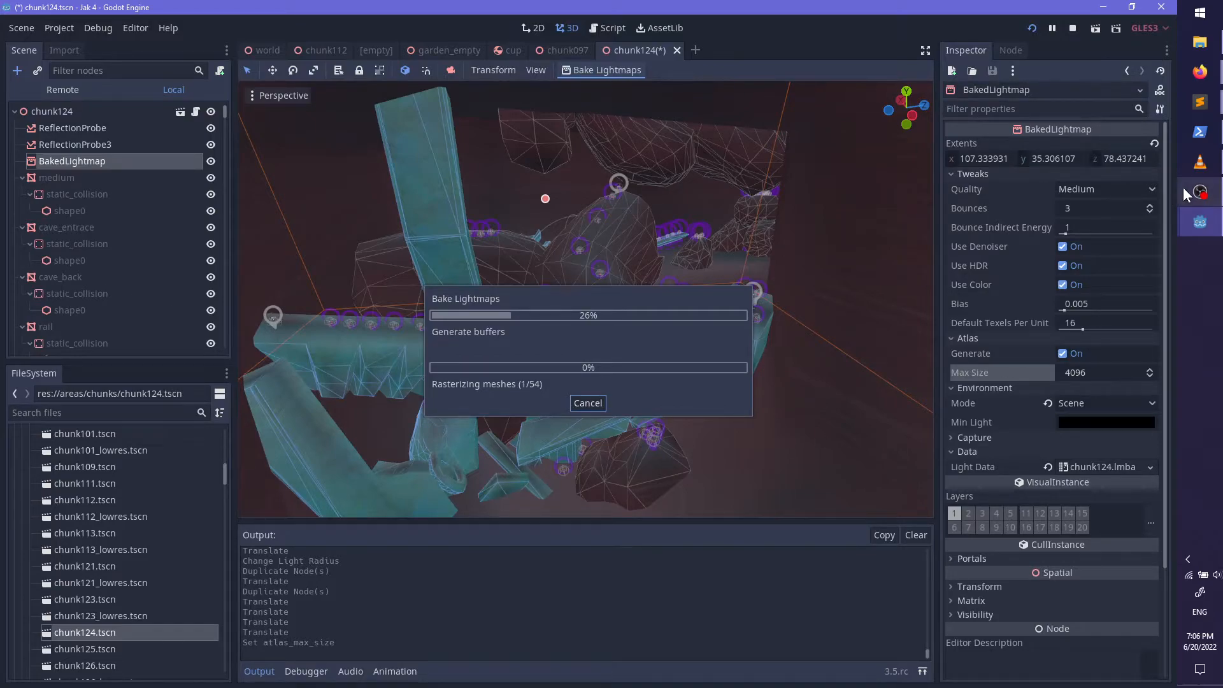
{"action": "left_click", "coordinate": [1200, 191]}
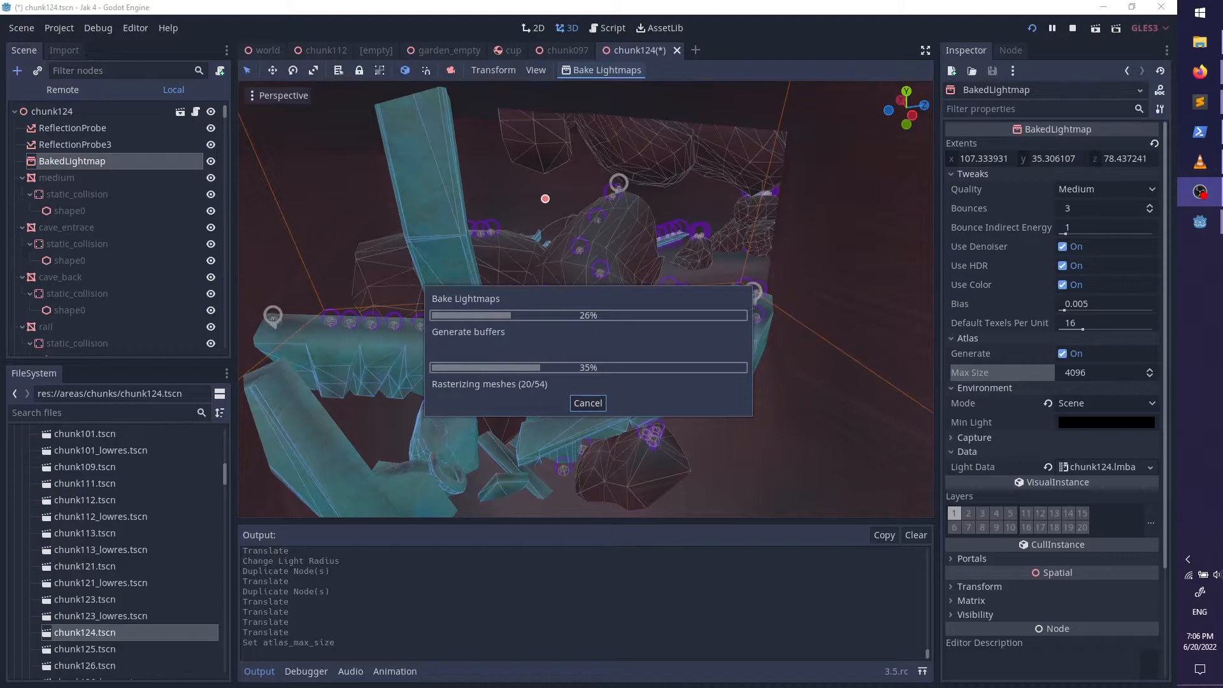
{"action": "key", "text": "alt+Tab"}
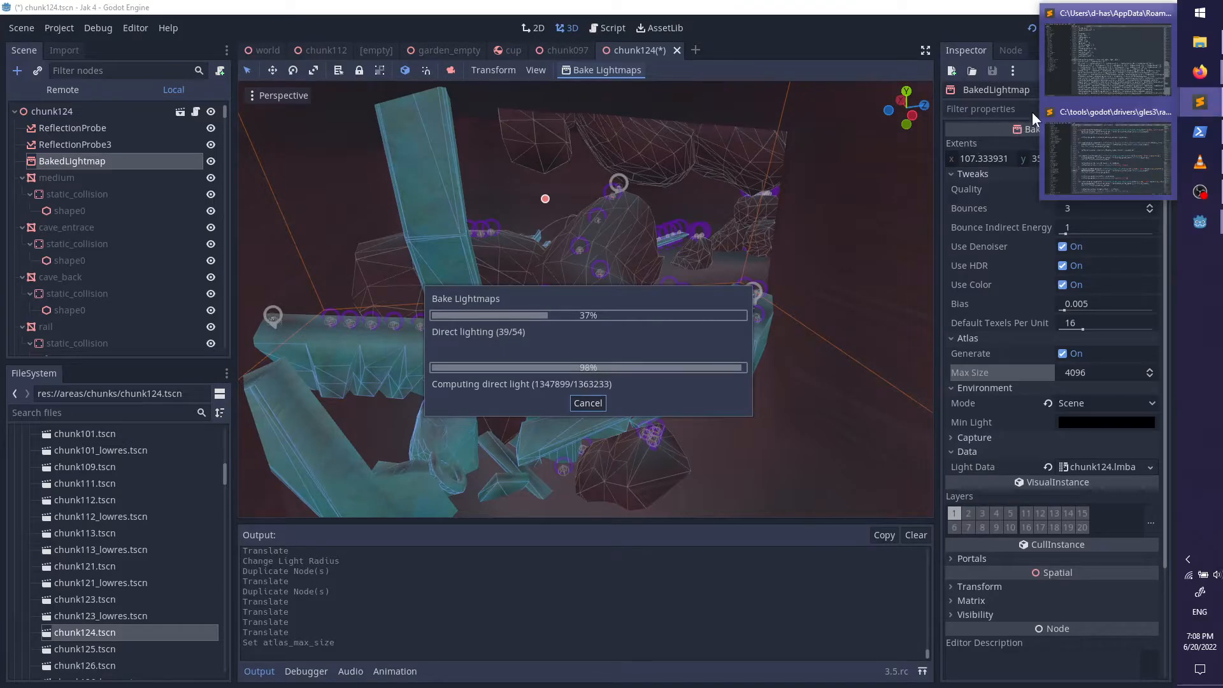
{"action": "left_click", "coordinate": [1107, 59]}
{"action": "left_click_drag", "start_coordinate": [14, 145], "coordinate": [2, 138]}
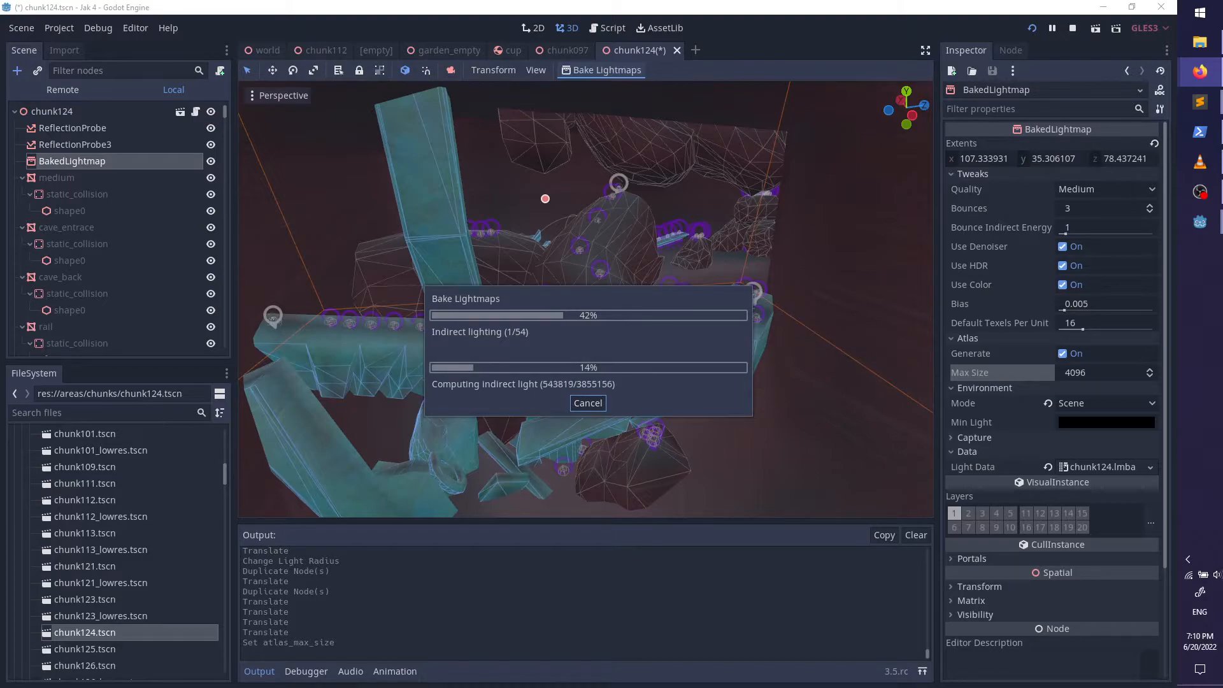
Step: Switch to the browser, look through the orchids to dusk game page on itch.io, and close the window
{"action": "left_click_drag", "start_coordinate": [275, 147], "coordinate": [306, 1]}
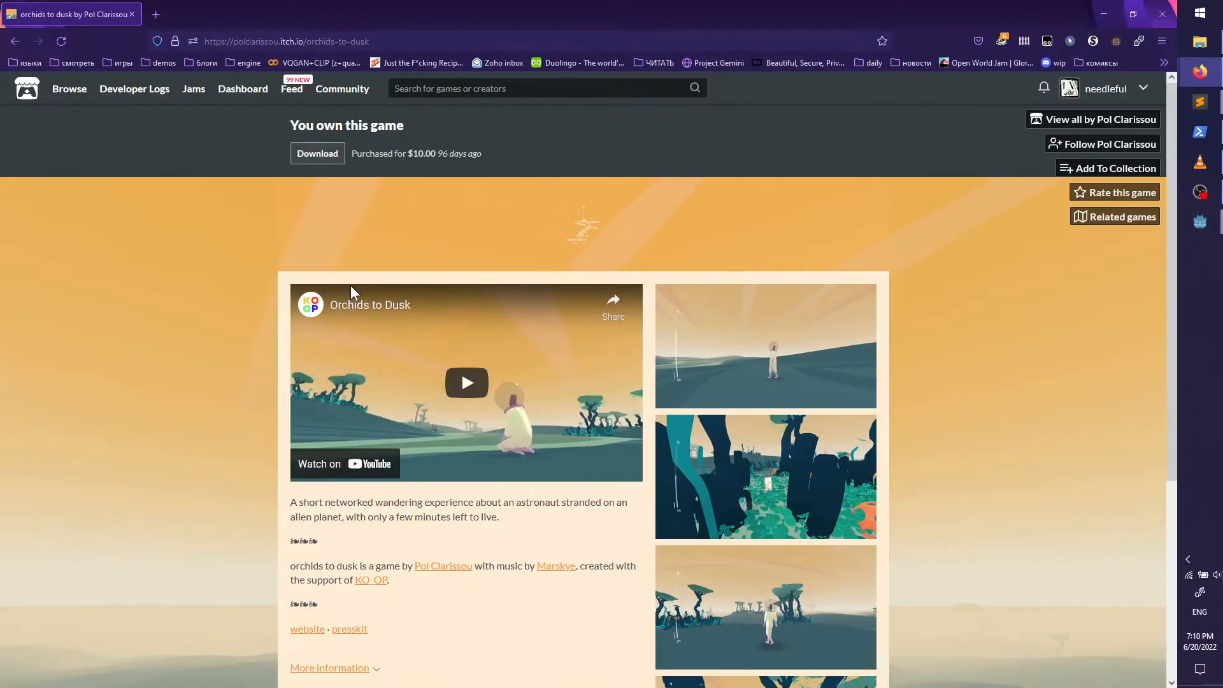
{"action": "scroll", "coordinate": [223, 280], "scroll_direction": "down", "scroll_amount": 3}
{"action": "scroll", "coordinate": [216, 274], "scroll_direction": "down", "scroll_amount": 2}
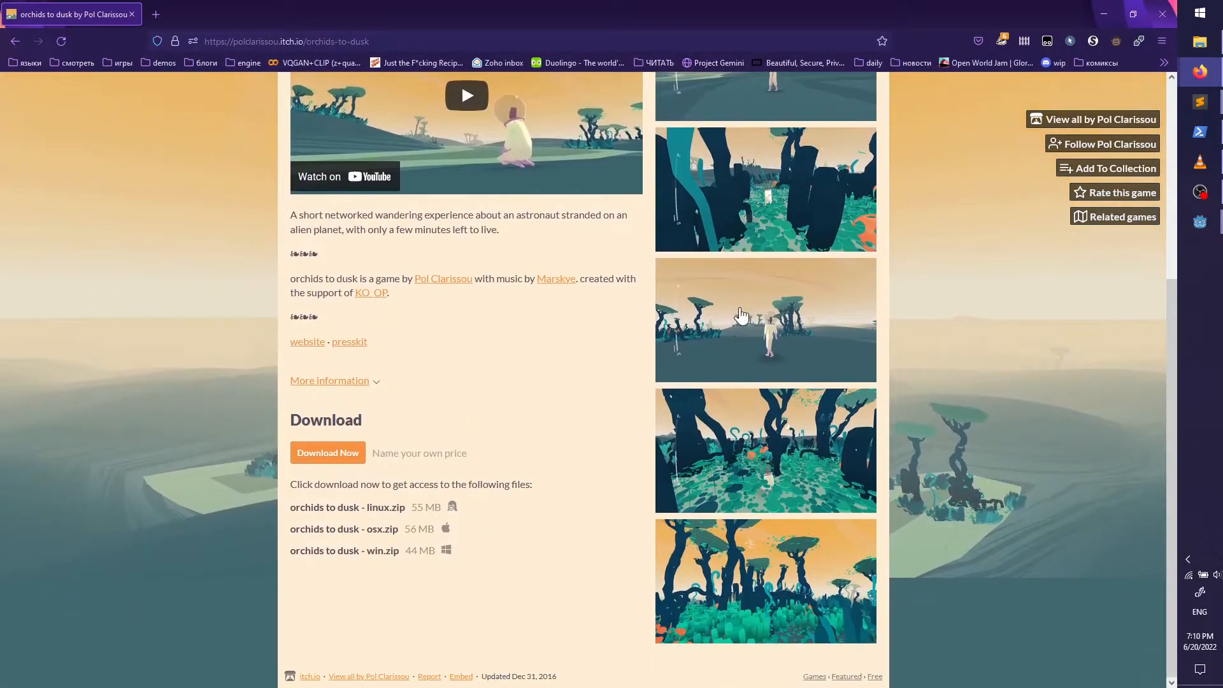
{"action": "scroll", "coordinate": [796, 570], "scroll_direction": "up", "scroll_amount": 1}
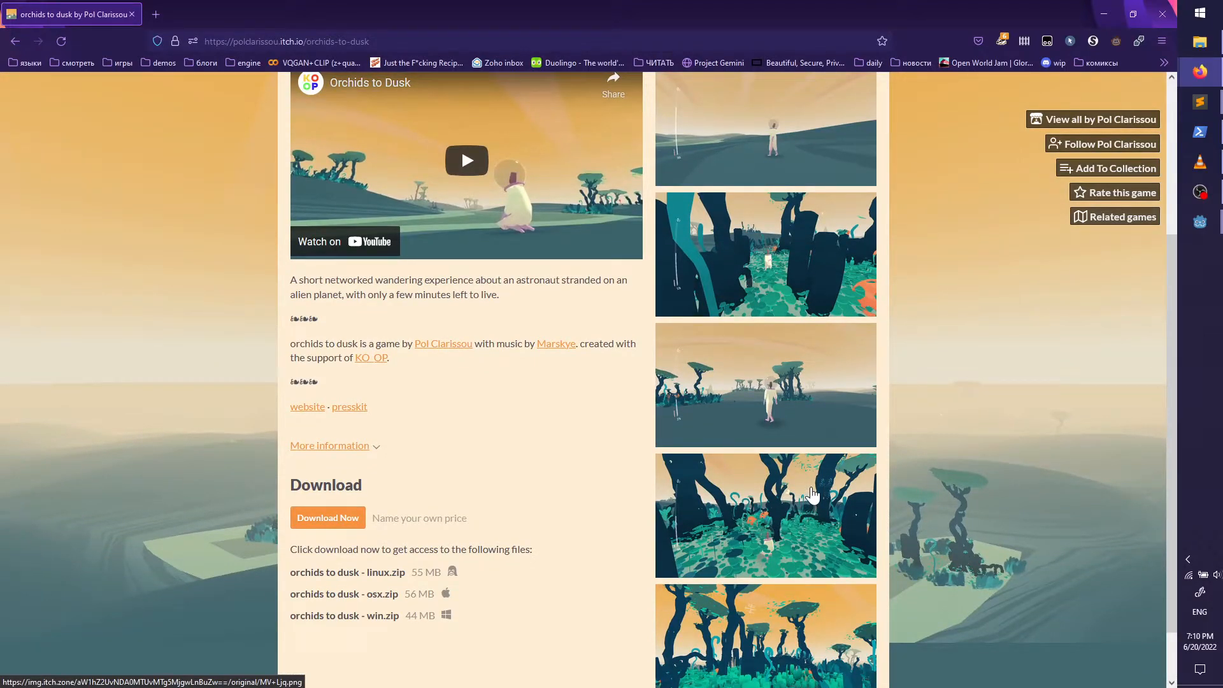
{"action": "scroll", "coordinate": [812, 494], "scroll_direction": "up", "scroll_amount": 3}
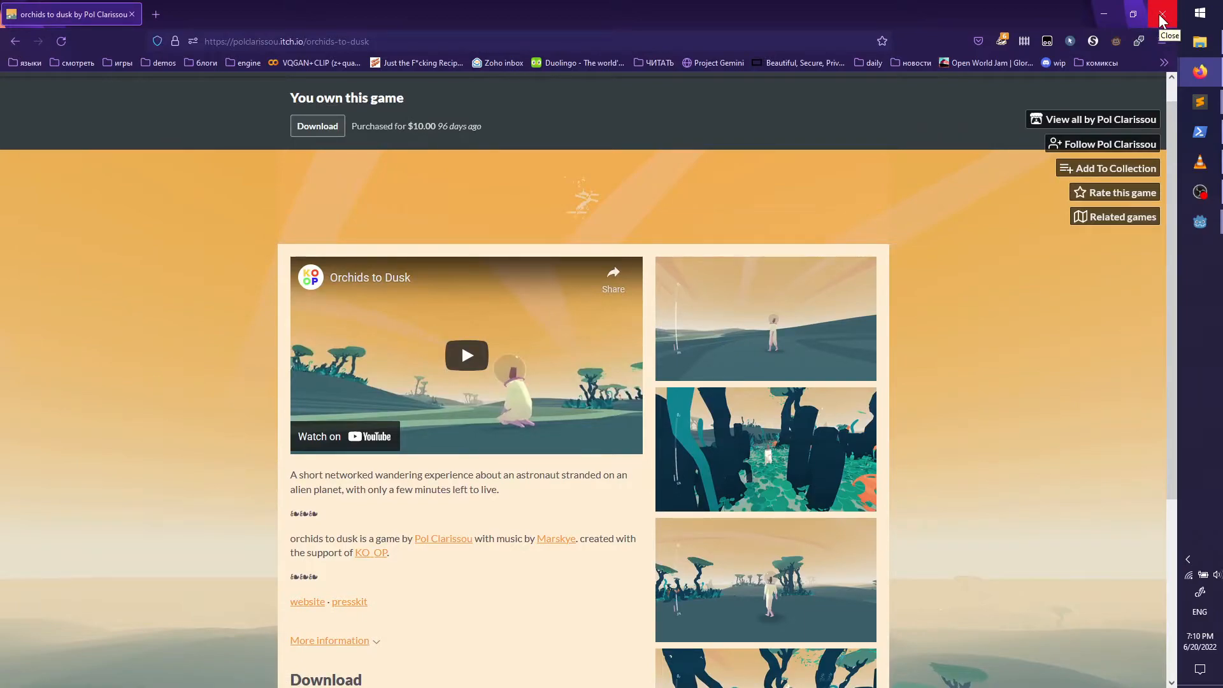
{"action": "left_click", "coordinate": [1162, 19]}
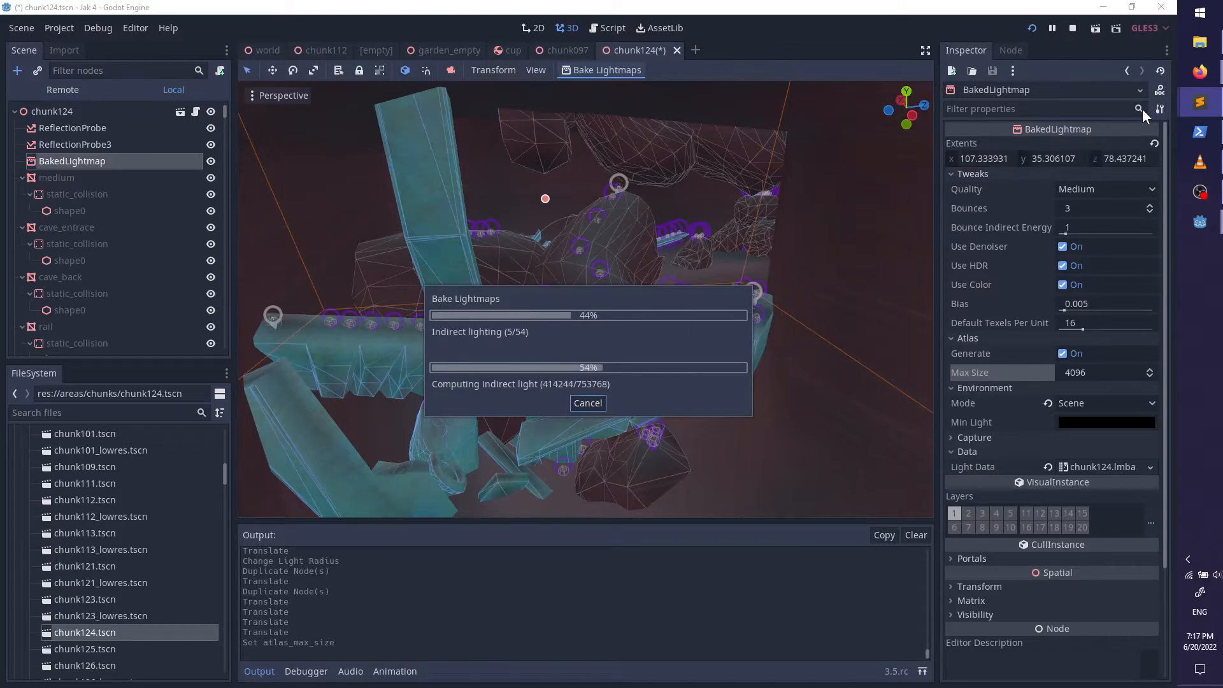
{"action": "mouse_move", "coordinate": [1200, 71]}
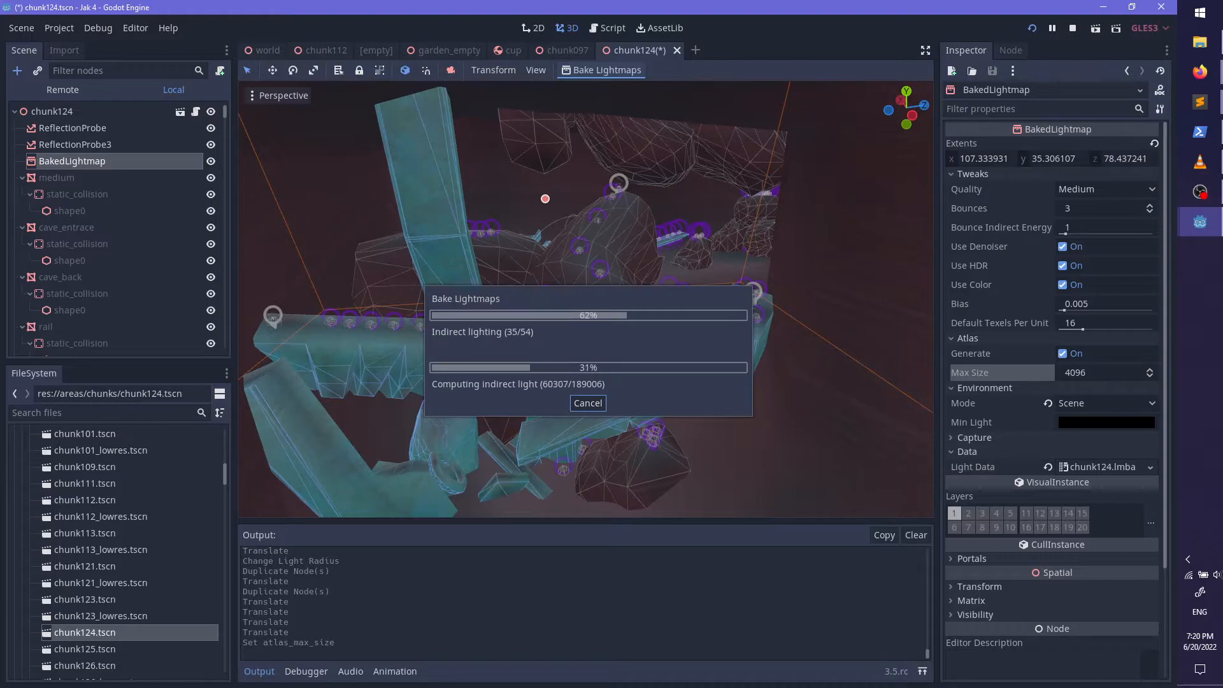
{"action": "key", "text": "alt+Tab"}
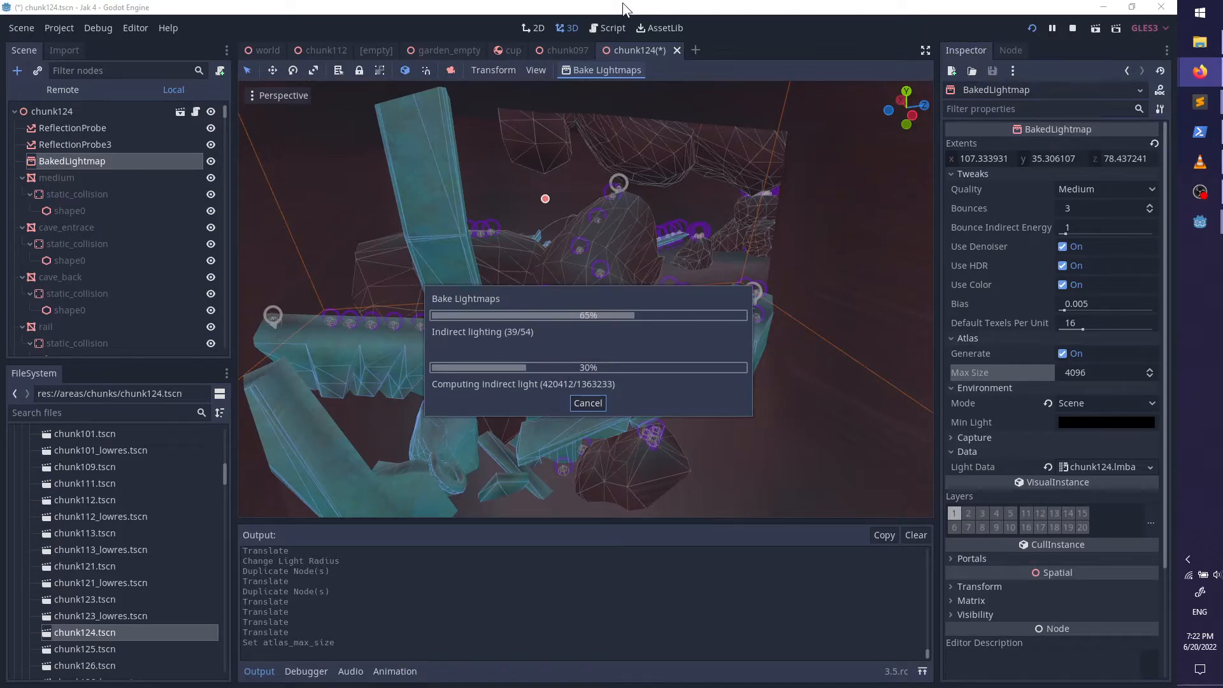
{"action": "left_click", "coordinate": [522, 315]}
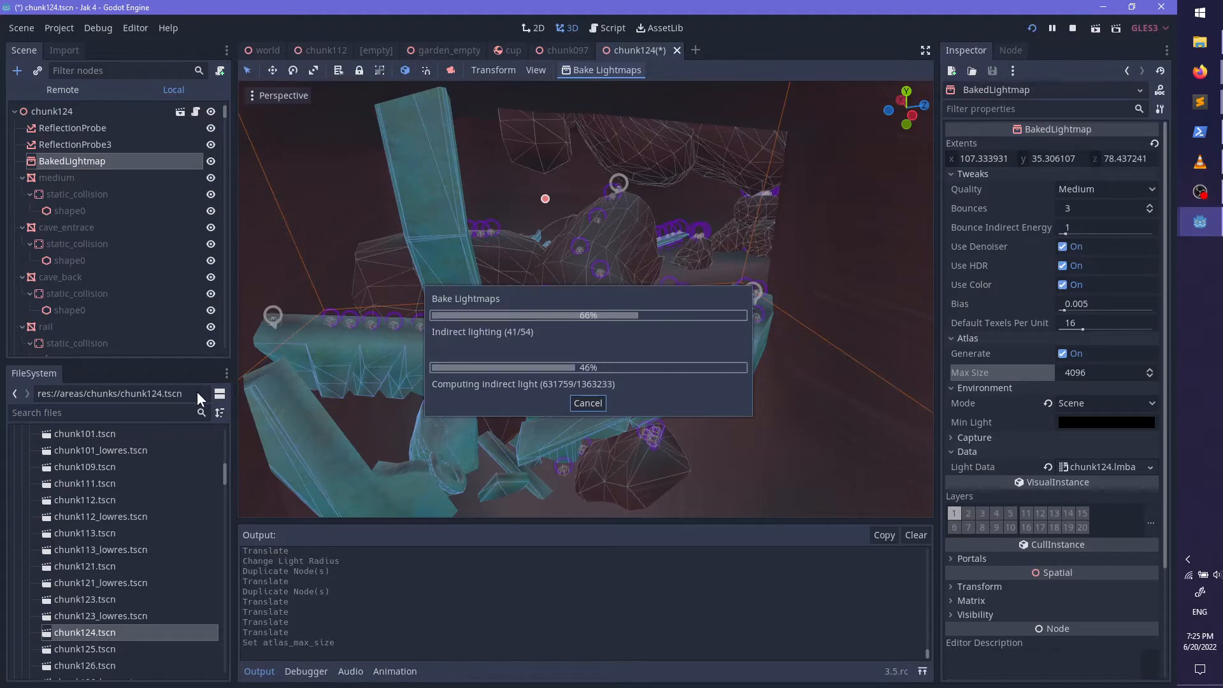
{"action": "key", "text": "alt+Tab"}
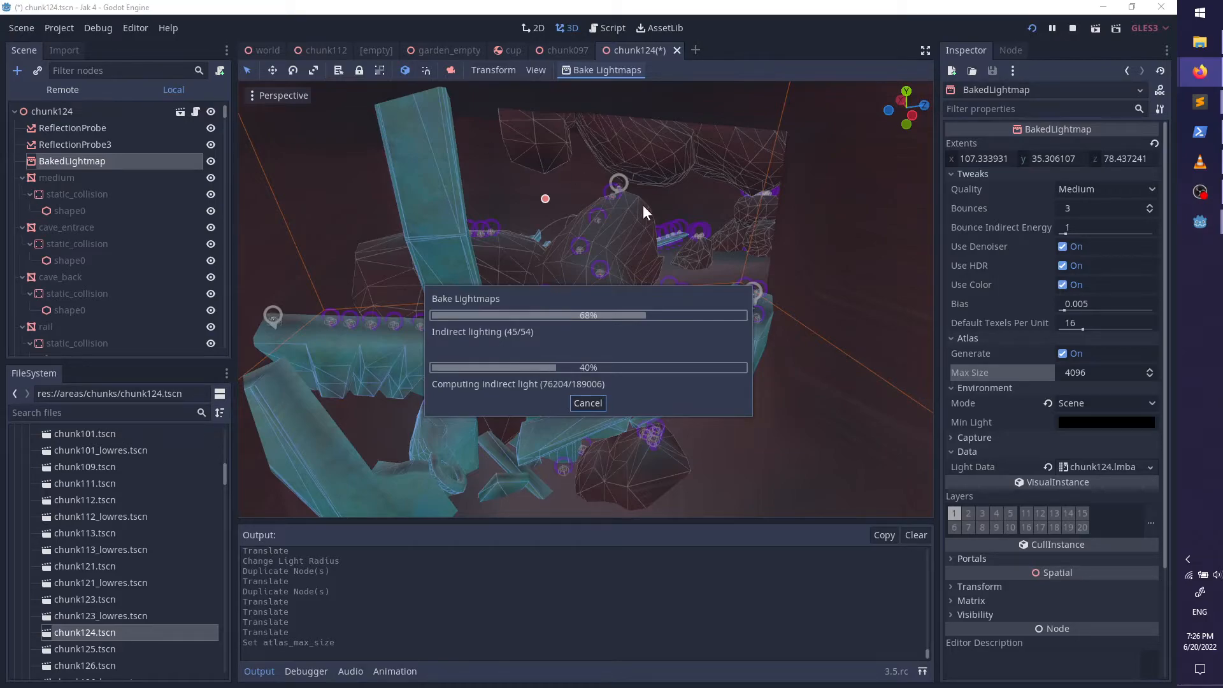
{"action": "left_click", "coordinate": [686, 9]}
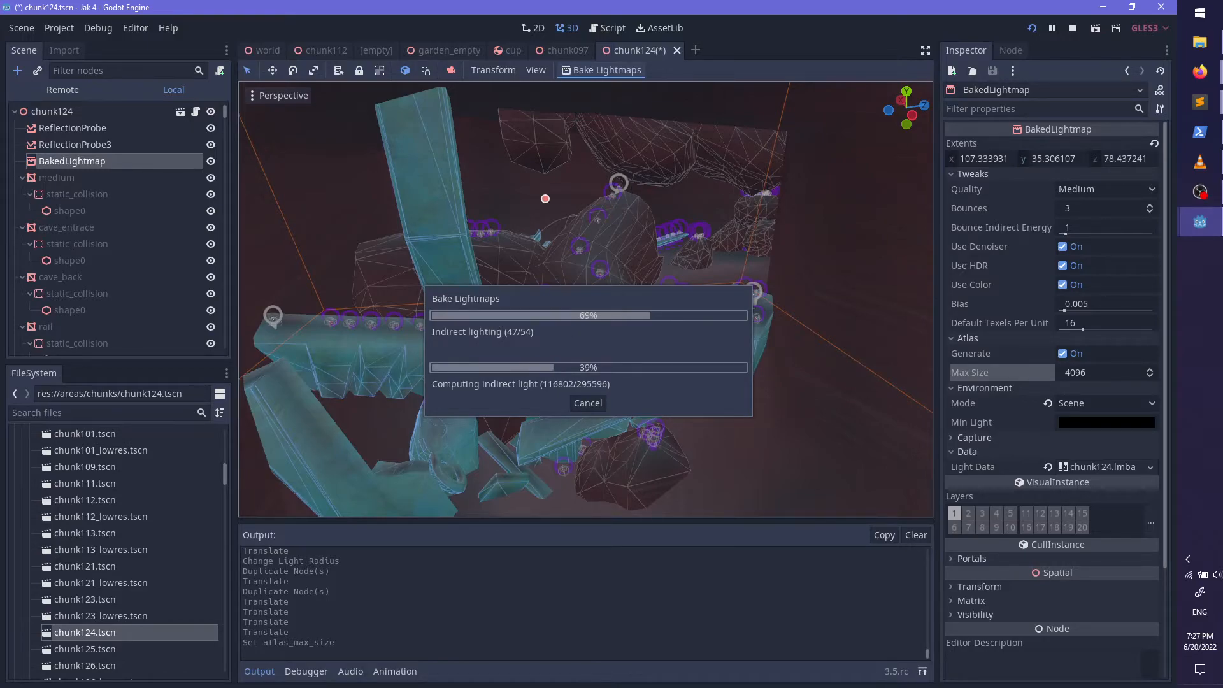
{"action": "key", "text": "alt+Tab"}
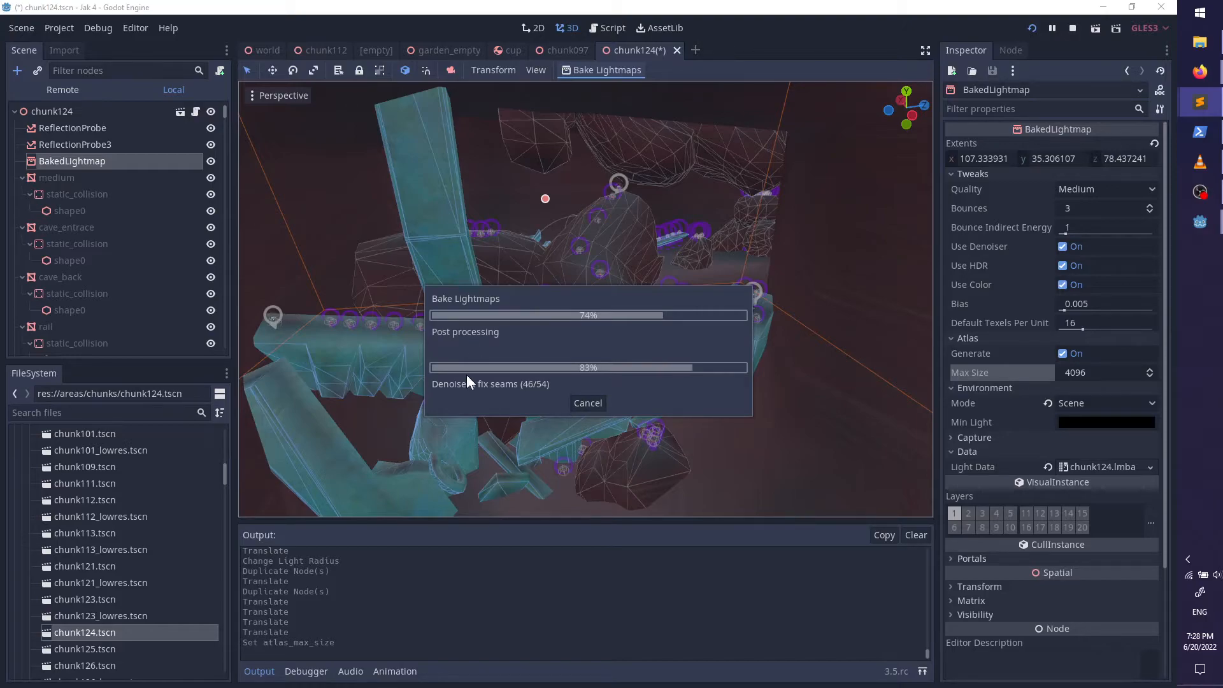
{"action": "left_click", "coordinate": [525, 292]}
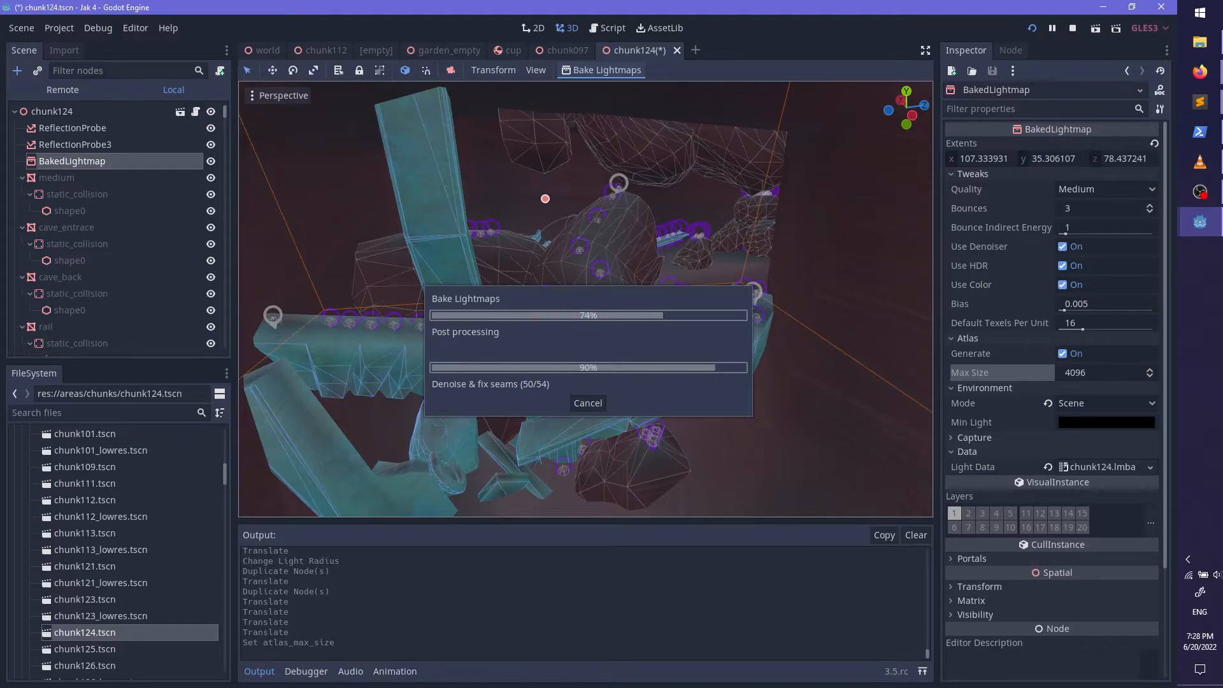
{"action": "key", "text": "alt+Tab"}
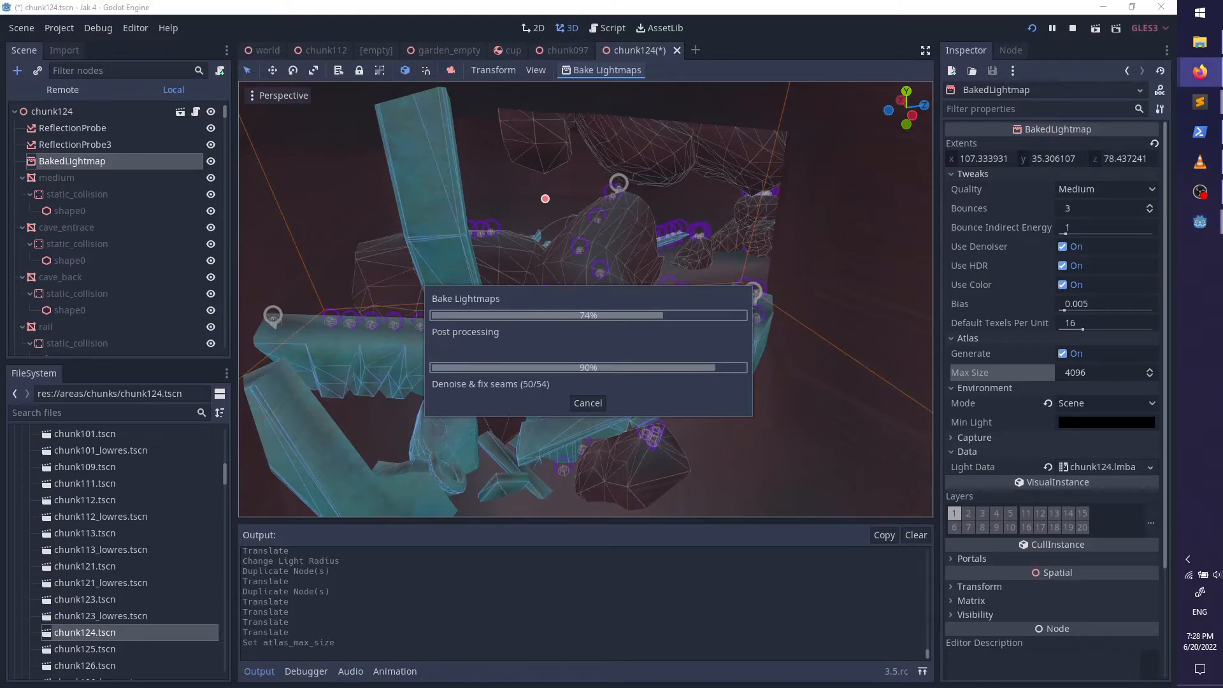
{"action": "key", "text": "alt+Tab"}
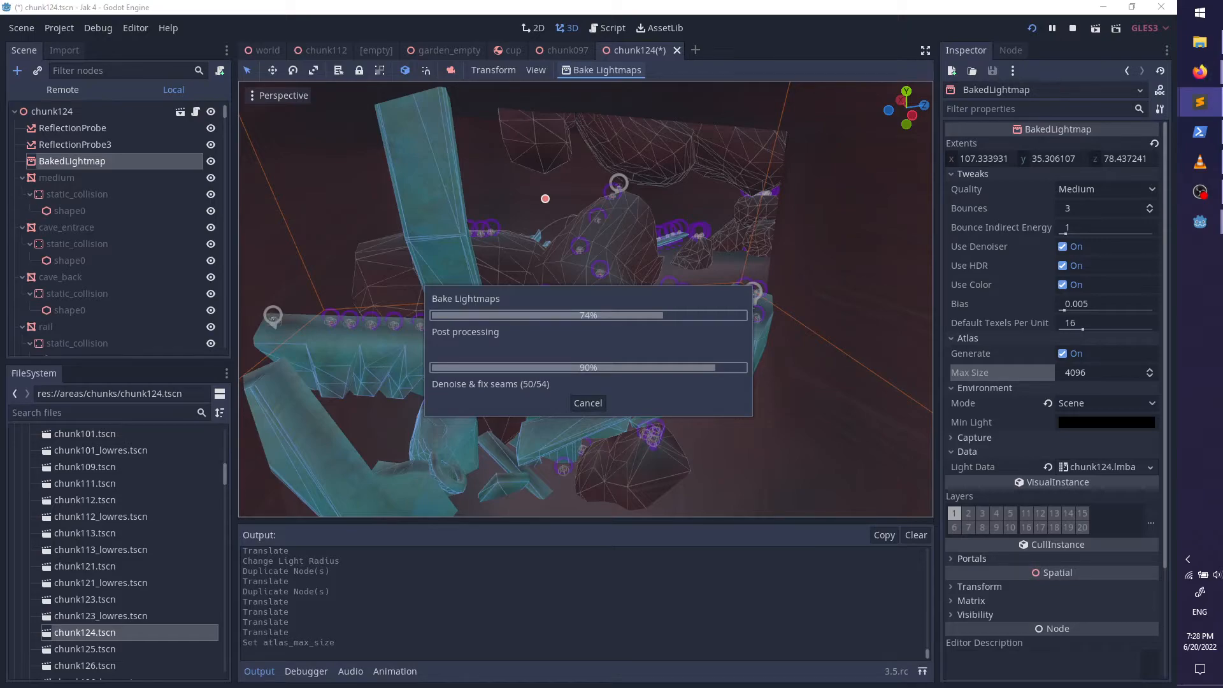
{"action": "key", "text": "alt+Tab"}
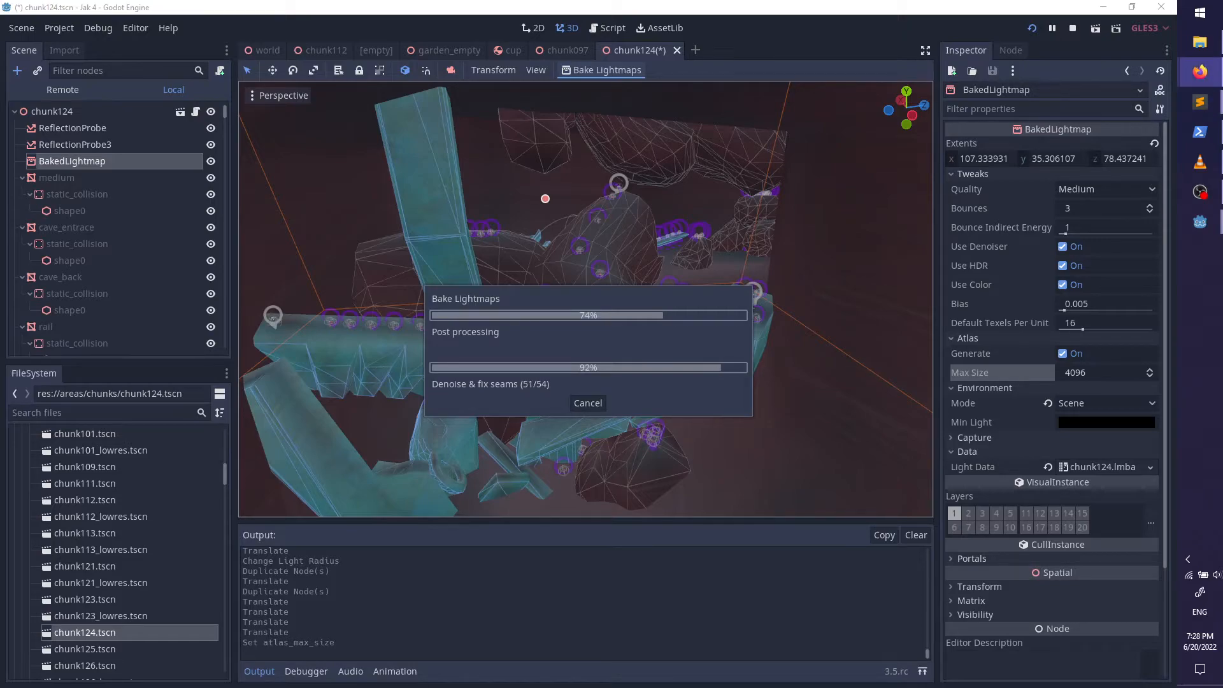
{"action": "key", "text": "alt+Tab"}
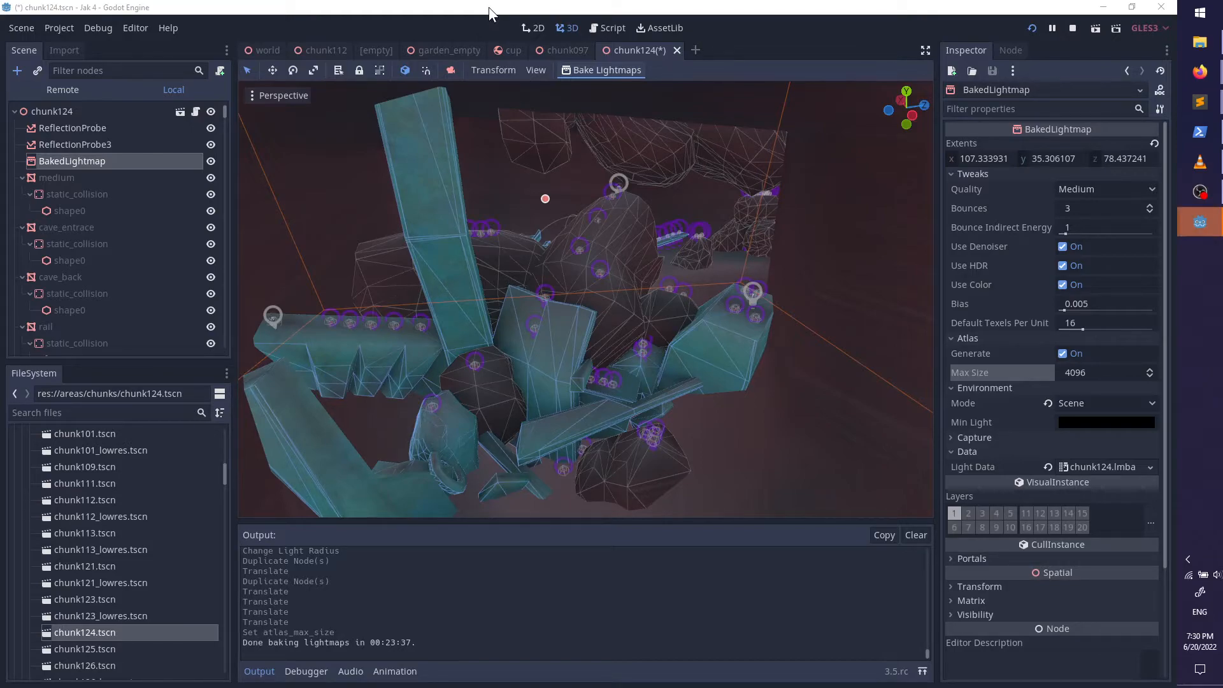
Step: Inspect the freshly baked lighting on the cave geometry and save the chunk124 scene
{"action": "middle_click_drag", "start_coordinate": [493, 305], "coordinate": [647, 330]}
{"action": "scroll", "coordinate": [404, 298], "scroll_direction": "up", "scroll_amount": 3}
{"action": "scroll", "coordinate": [745, 331], "scroll_direction": "up", "scroll_amount": 3}
{"action": "scroll", "coordinate": [551, 231], "scroll_direction": "down", "scroll_amount": 3}
{"action": "key", "text": "ctrl+s"}
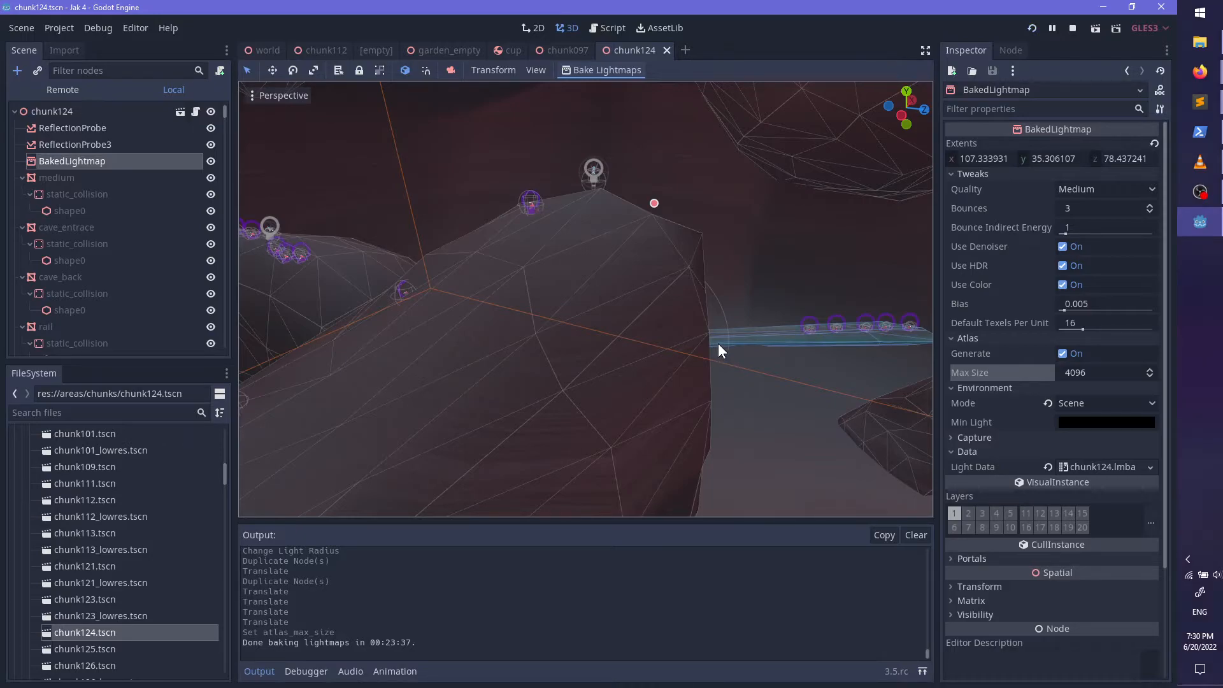
Step: Run the project, walk the character outside around the barred-window hut to check it, and pause the game
{"action": "key", "text": "F5"}
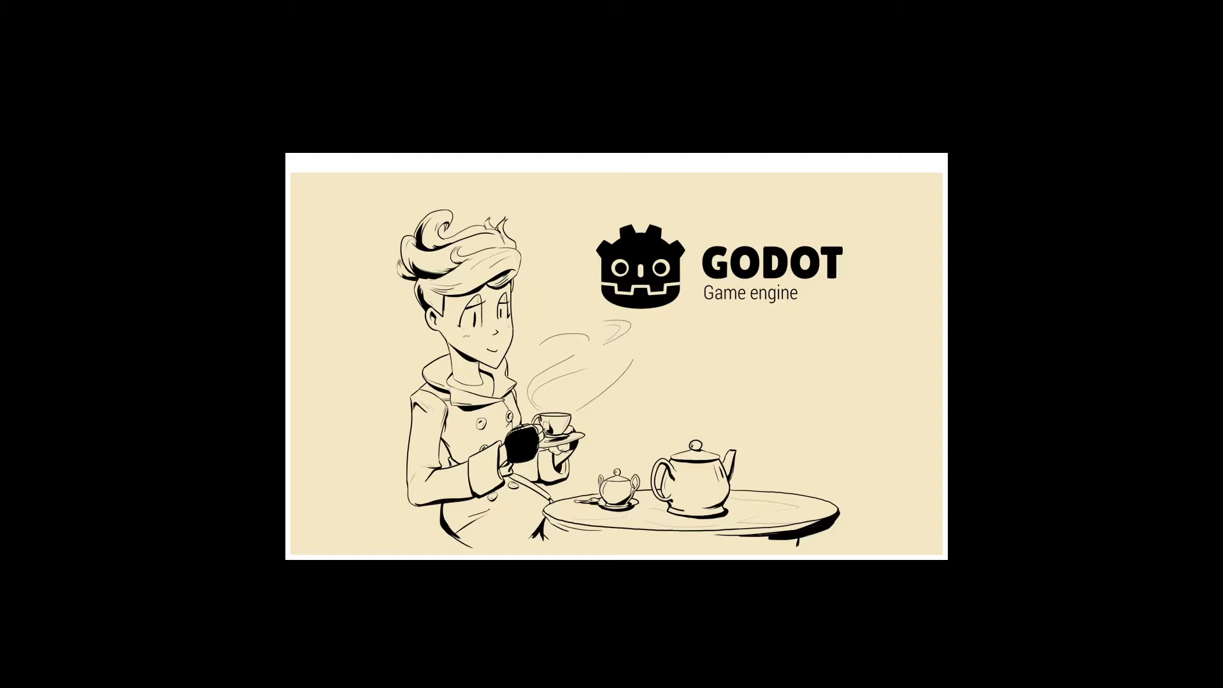
{"action": "key", "text": "w"}
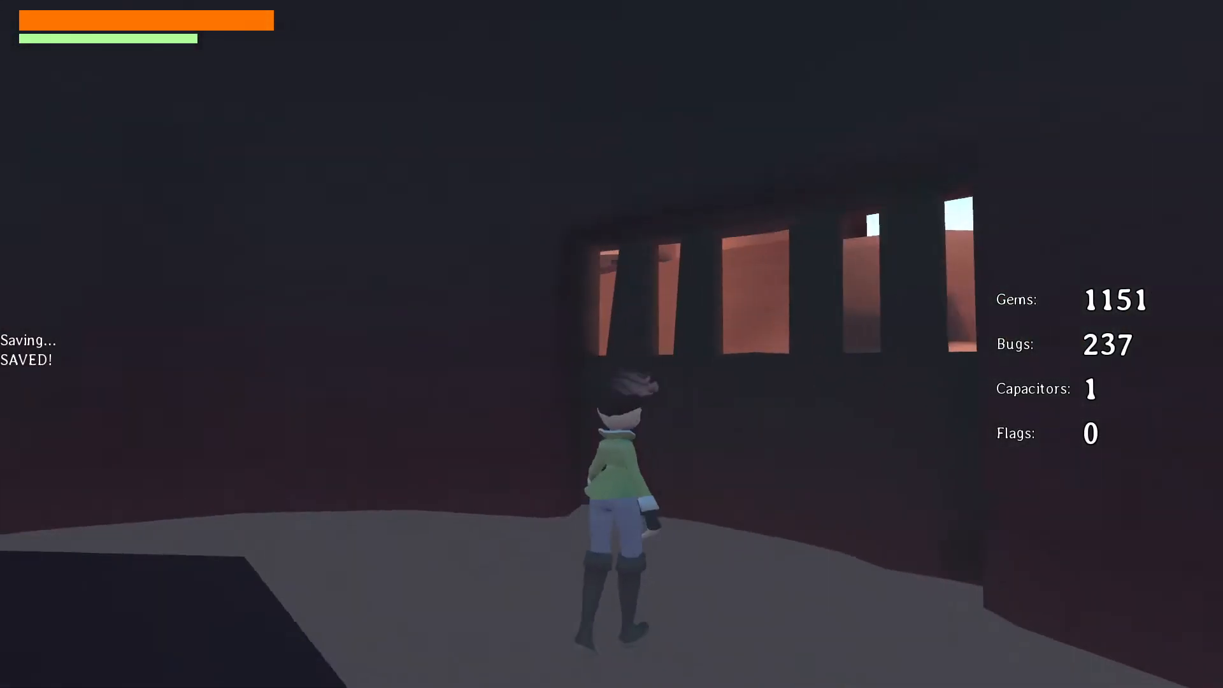
{"action": "key", "text": "space"}
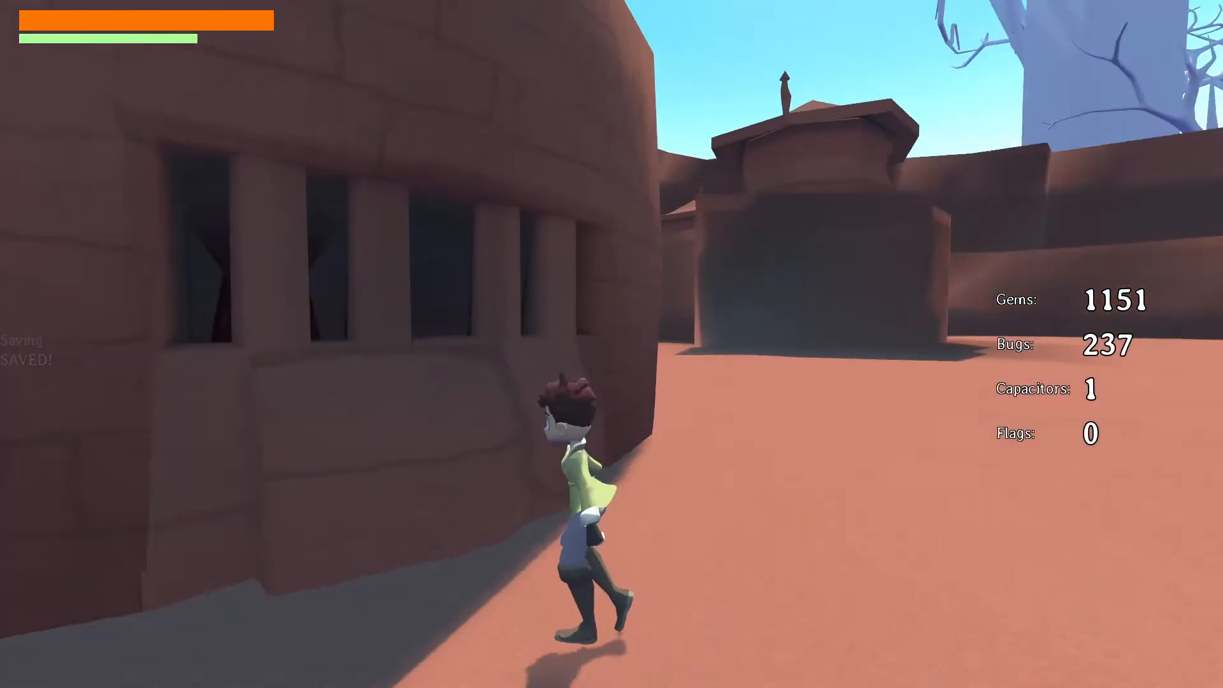
{"action": "key", "text": "w"}
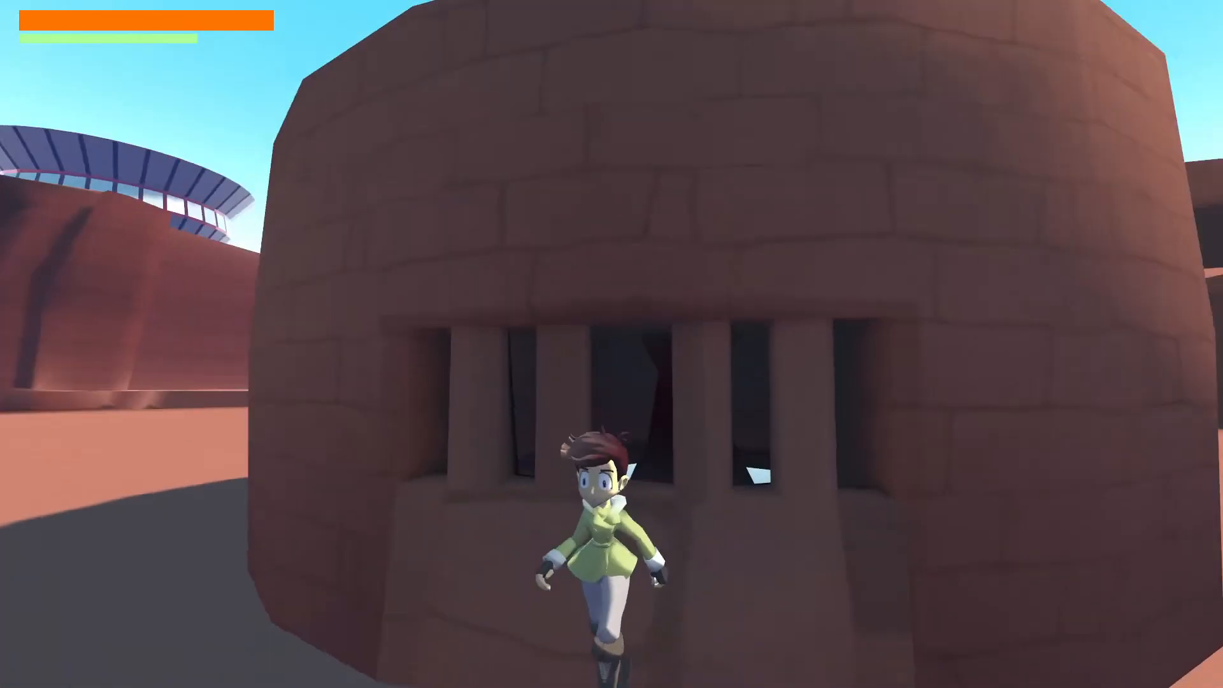
{"action": "key", "text": "Escape"}
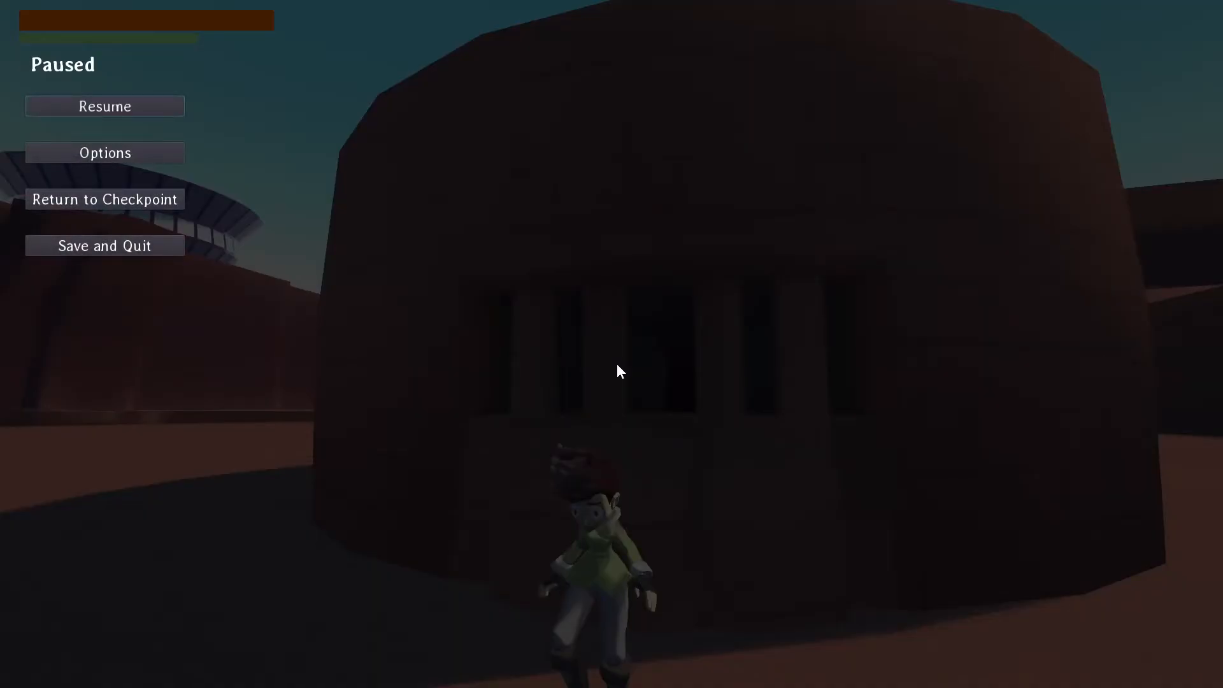
Step: Return to the Godot editor, bring up the chunk097 scene, and select the water_hut node
{"action": "key", "text": "alt+Tab"}
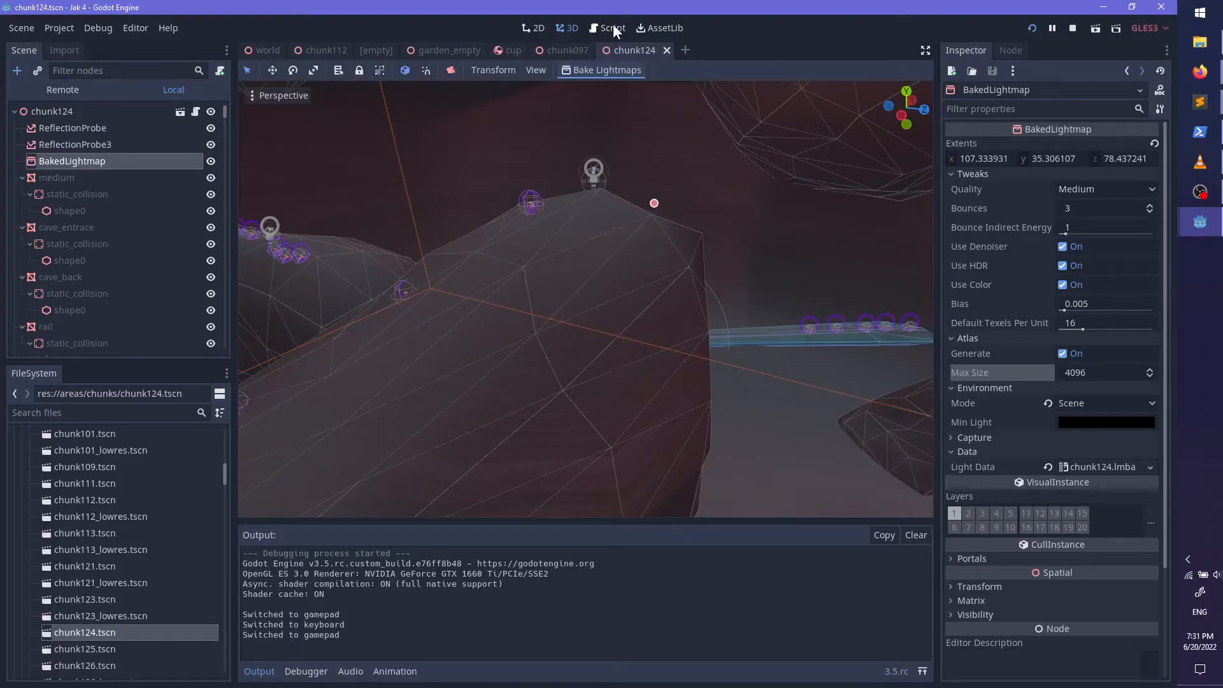
{"action": "left_click", "coordinate": [576, 51]}
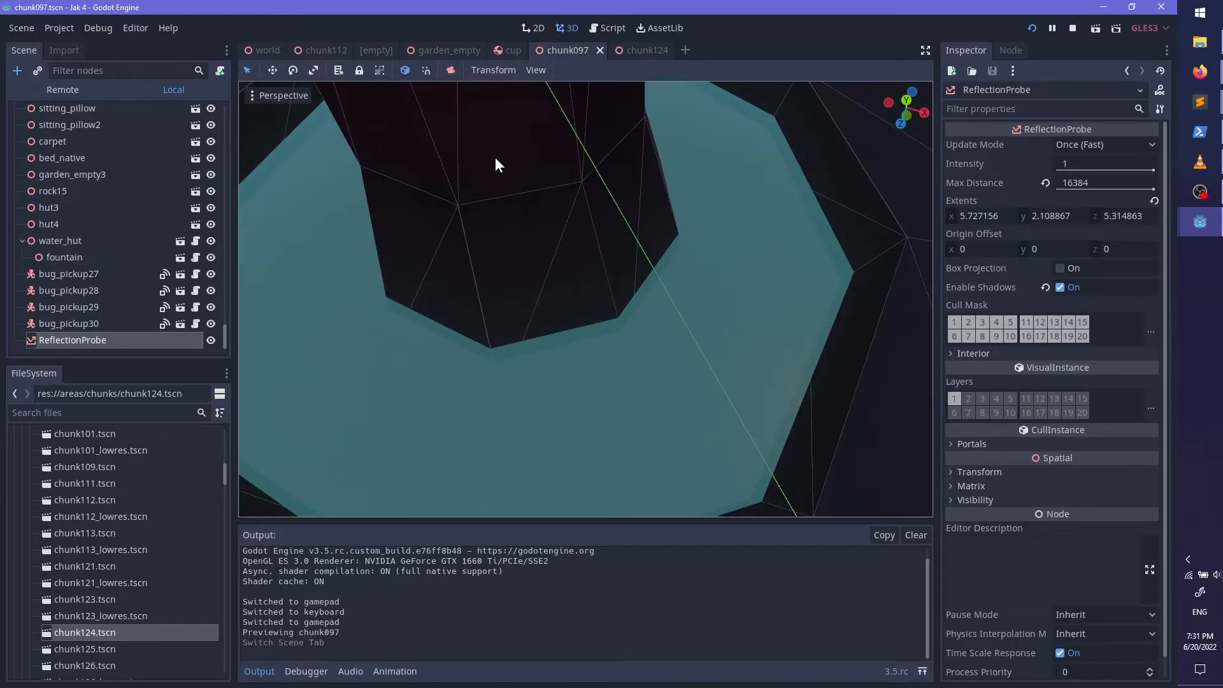
{"action": "scroll", "coordinate": [484, 277], "scroll_direction": "down", "scroll_amount": 10}
{"action": "middle_click_drag", "start_coordinate": [484, 277], "coordinate": [618, 278]}
{"action": "scroll", "coordinate": [538, 242], "scroll_direction": "down", "scroll_amount": 12}
{"action": "scroll", "coordinate": [707, 316], "scroll_direction": "up", "scroll_amount": 9}
{"action": "left_click", "coordinate": [711, 319]}
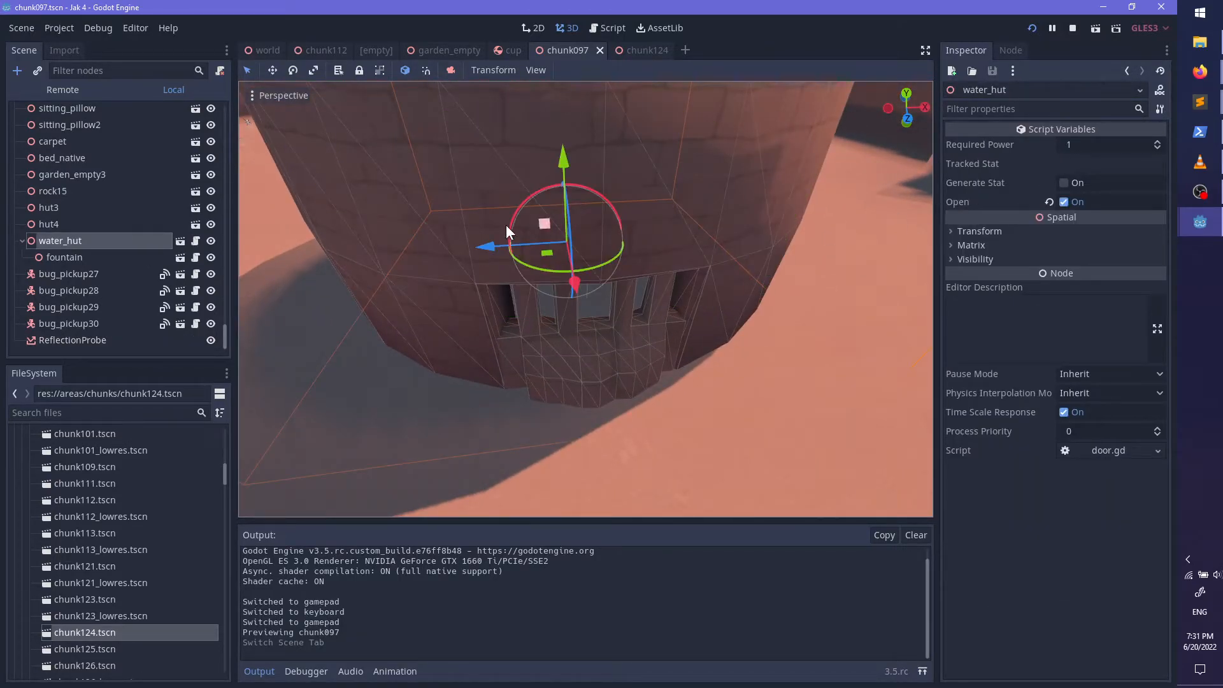
{"action": "scroll", "coordinate": [322, 583], "scroll_direction": "up", "scroll_amount": 2}
{"action": "scroll", "coordinate": [321, 583], "scroll_direction": "down", "scroll_amount": 2}
Step: Open the water_hut's door.gd script and examine how _ready and add_power handle the door's open state
{"action": "left_click", "coordinate": [196, 240]}
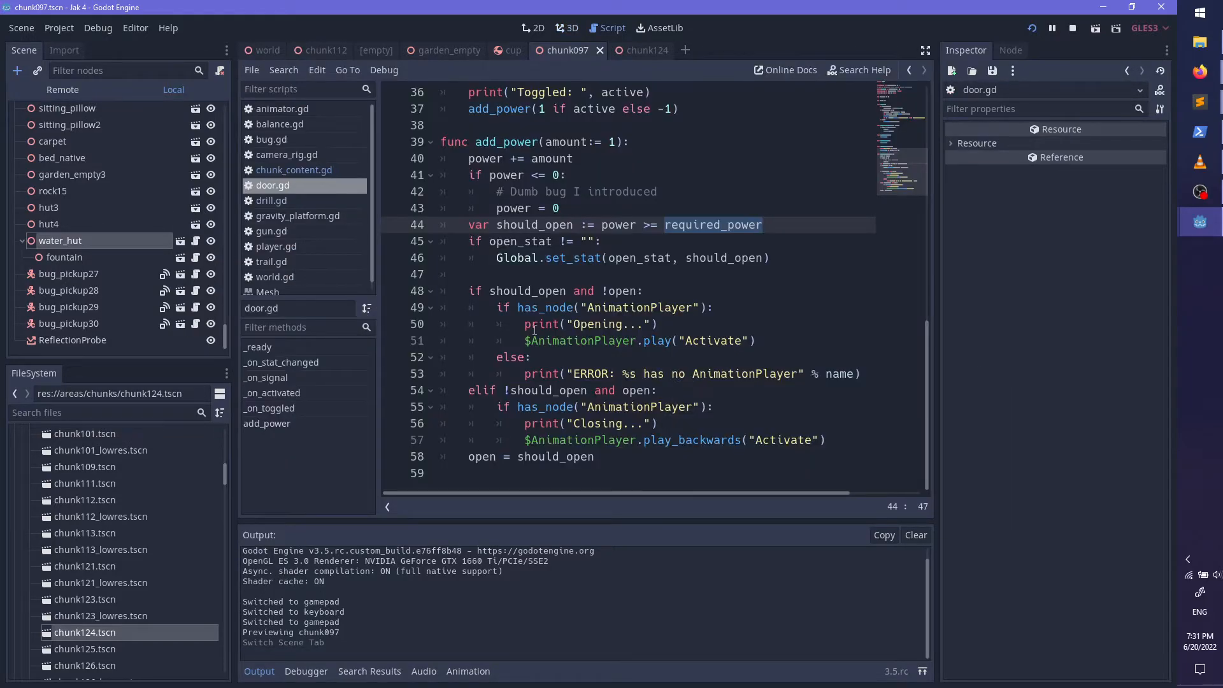
{"action": "scroll", "coordinate": [532, 332], "scroll_direction": "up", "scroll_amount": 8}
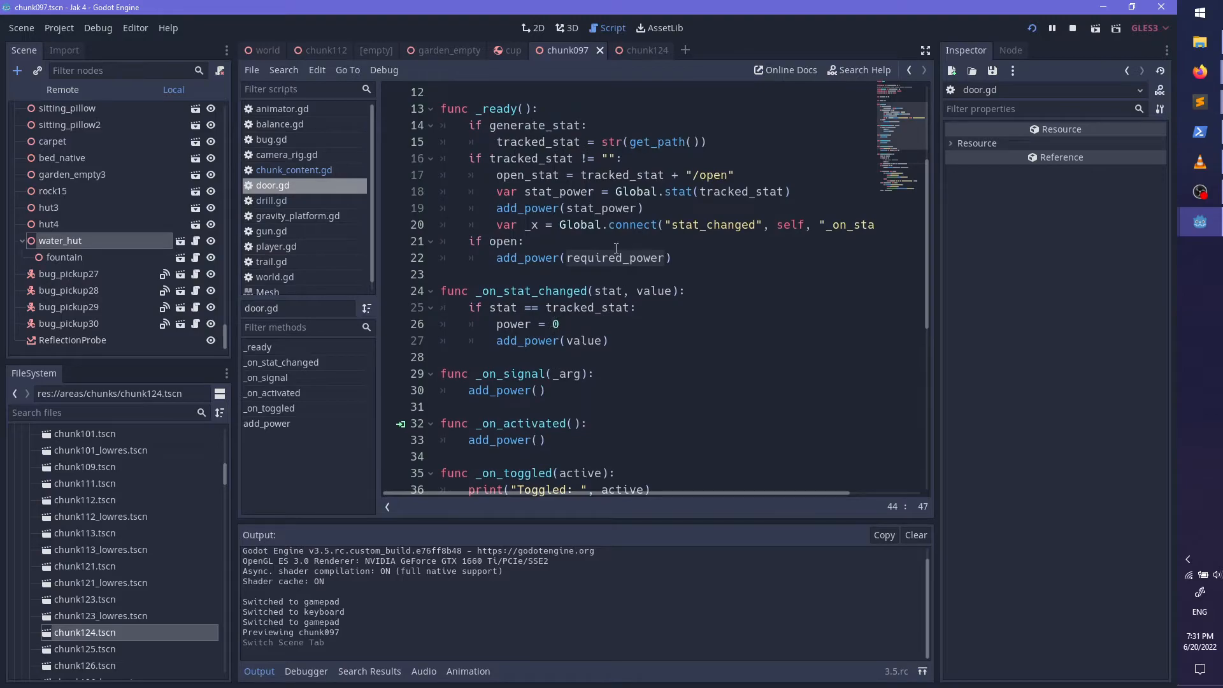
{"action": "left_click", "coordinate": [617, 244]}
{"action": "left_click", "coordinate": [561, 257]}
{"action": "scroll", "coordinate": [684, 367], "scroll_direction": "down", "scroll_amount": 2}
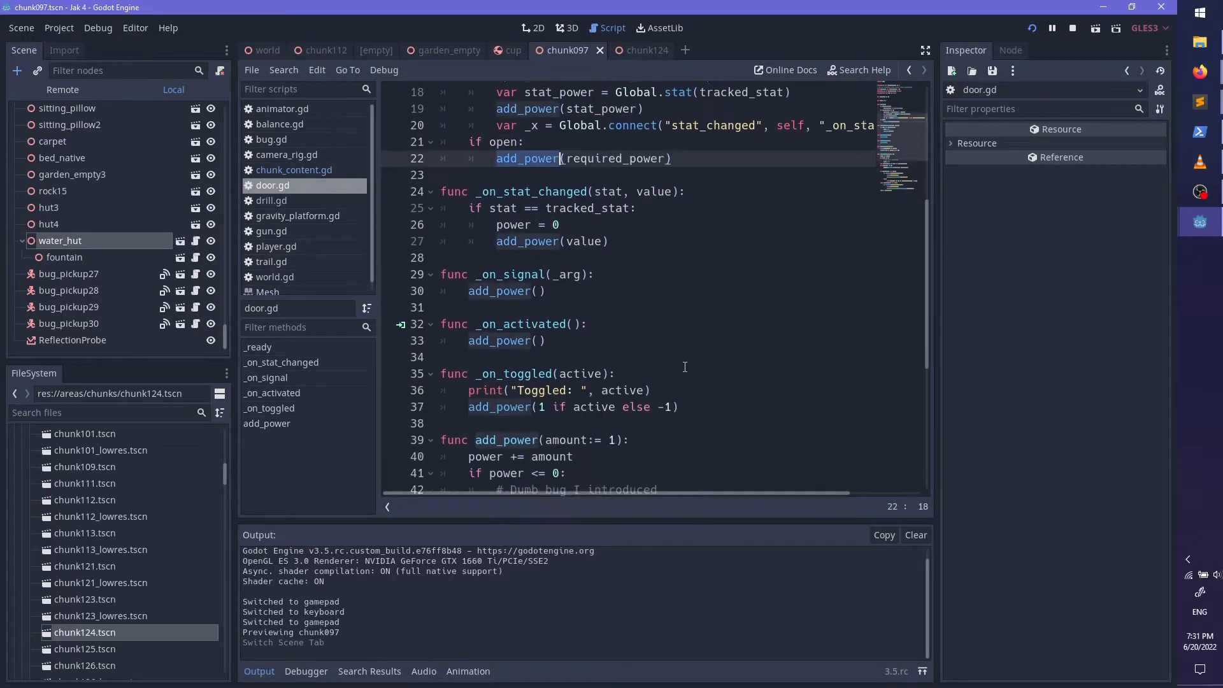
{"action": "scroll", "coordinate": [684, 368], "scroll_direction": "down", "scroll_amount": 3}
{"action": "scroll", "coordinate": [685, 367], "scroll_direction": "up", "scroll_amount": 4}
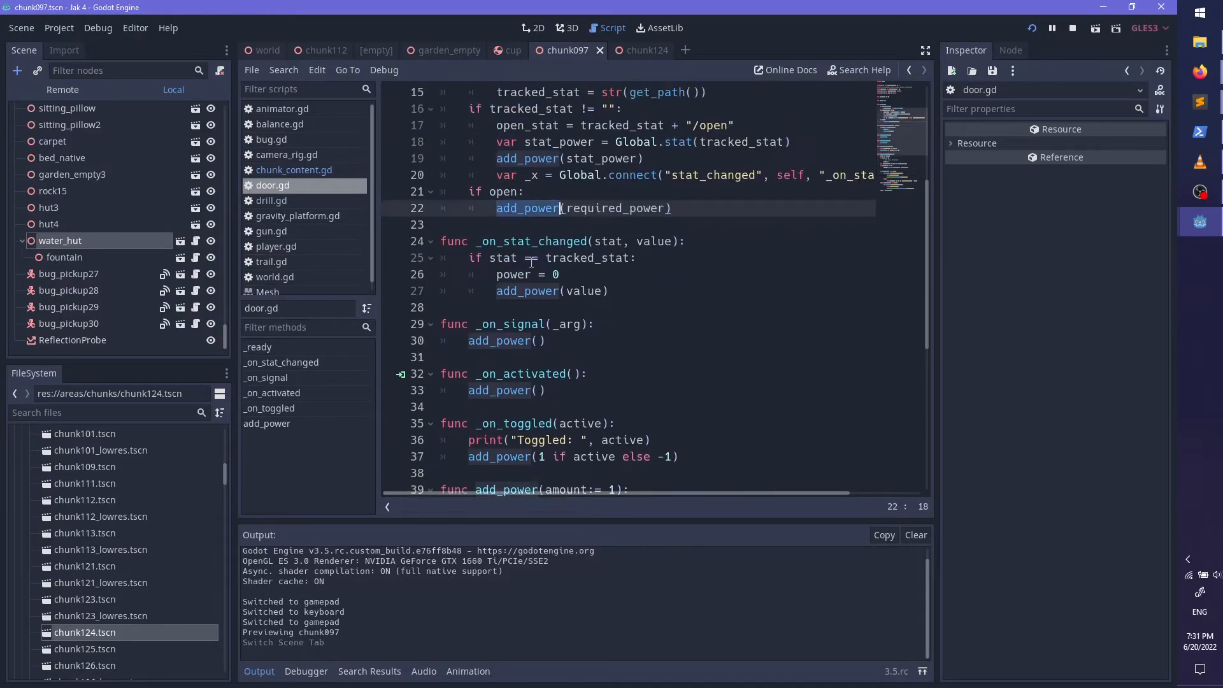
Step: In door.gd's _ready, change the call under "if open" to call_deferred("add_power", required_power)
{"action": "left_click", "coordinate": [500, 220]}
{"action": "left_click", "coordinate": [513, 212]}
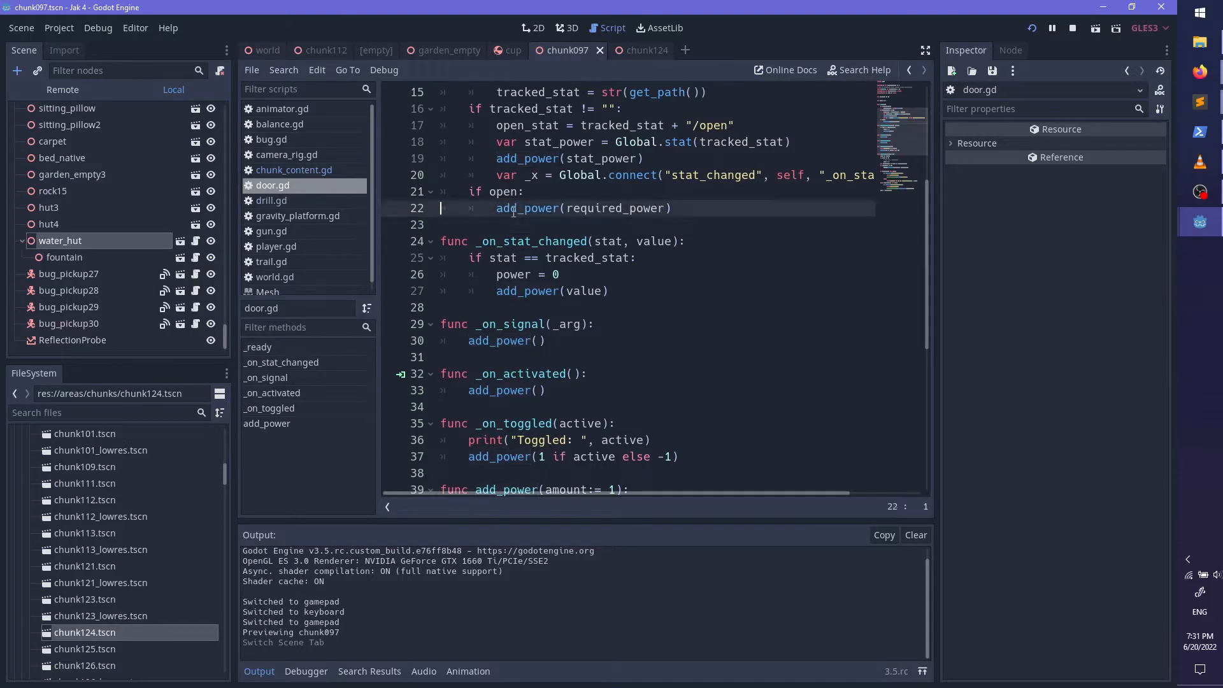
{"action": "key", "text": "Home"}
{"action": "type", "text": "call_"}
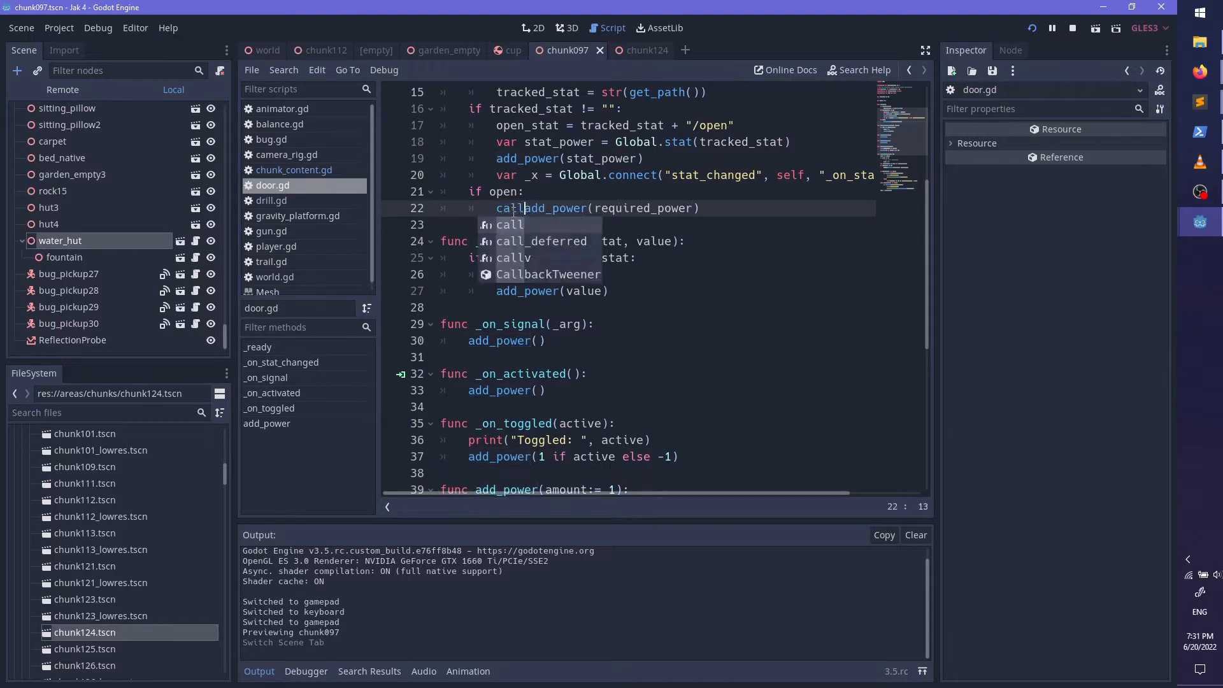
{"action": "key", "text": "Return"}
{"action": "key", "text": "Right"}
{"action": "key", "text": "BackSpace"}
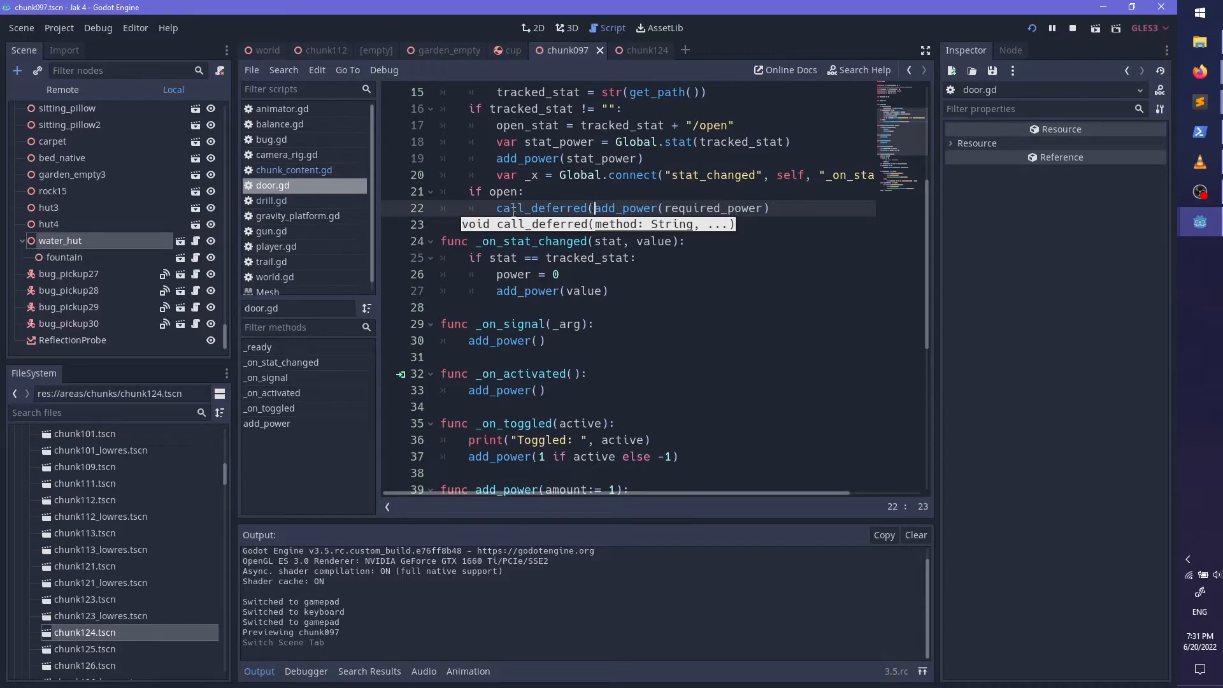
{"action": "type", "text": "\""}
{"action": "key", "text": "ctrl+Right"}
{"action": "key", "text": "Right"}
{"action": "key", "text": "BackSpace"}
{"action": "type", "text": "\","}
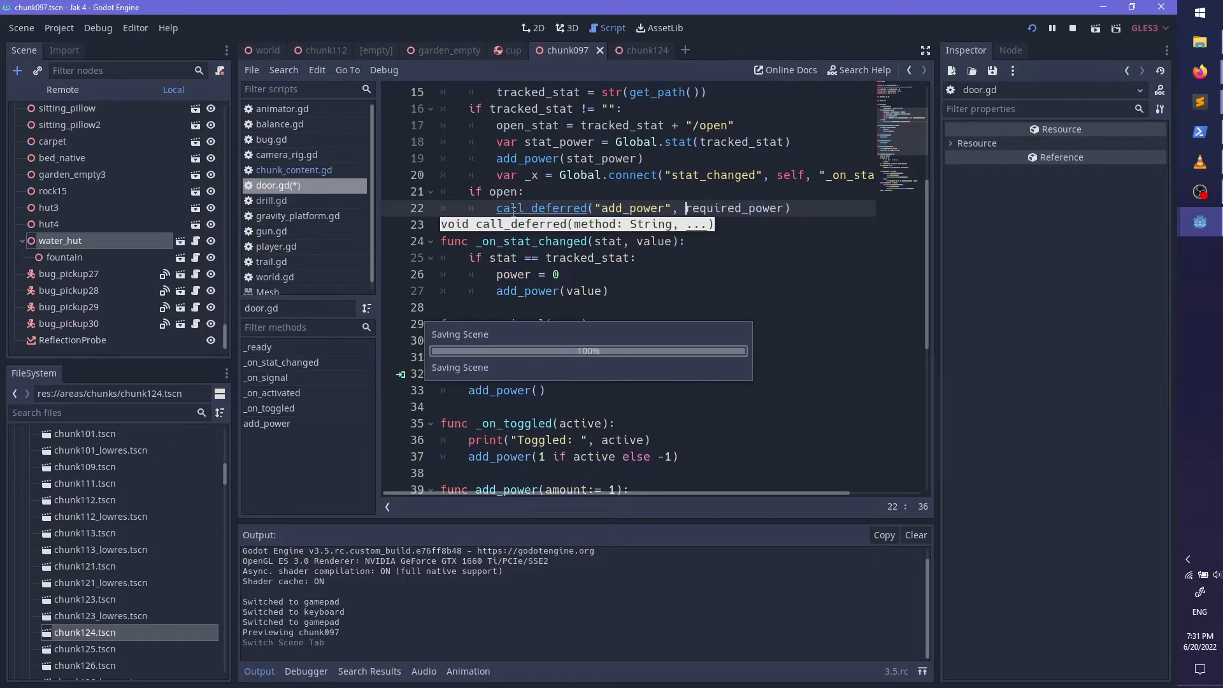
Step: Run the project, move the character to check the water hut door in the game, and stop the run
{"action": "key", "text": "F5"}
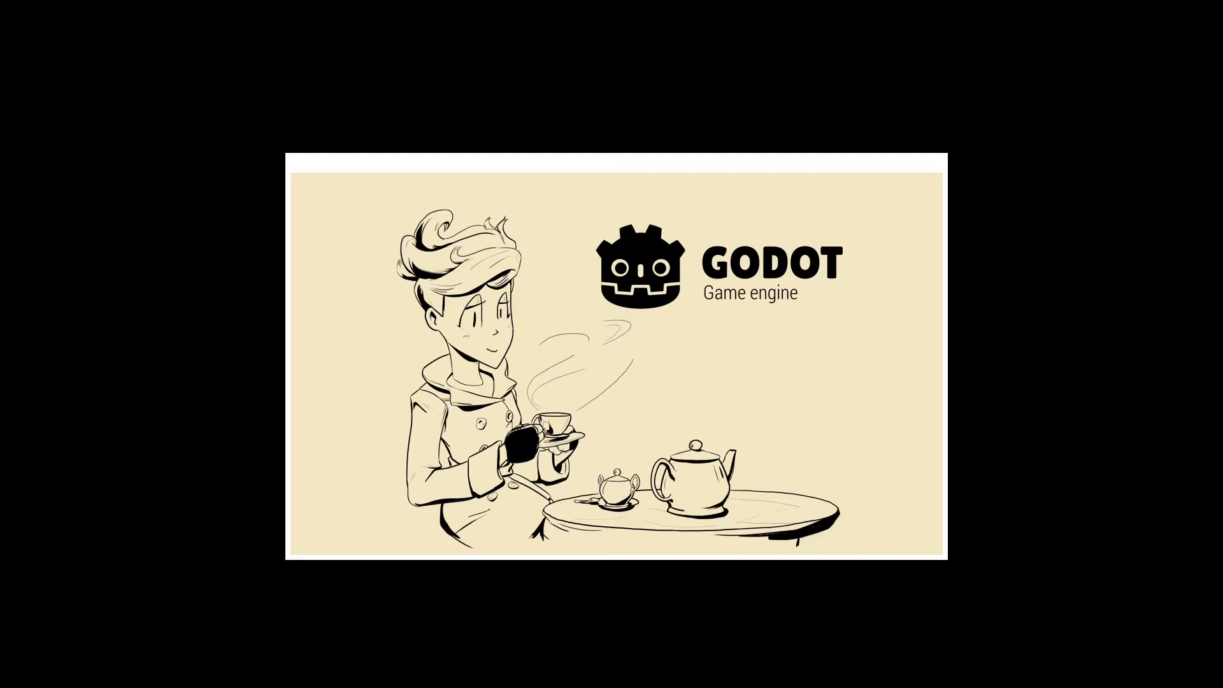
{"action": "key", "text": "w"}
{"action": "key", "text": "space"}
{"action": "key", "text": "Escape"}
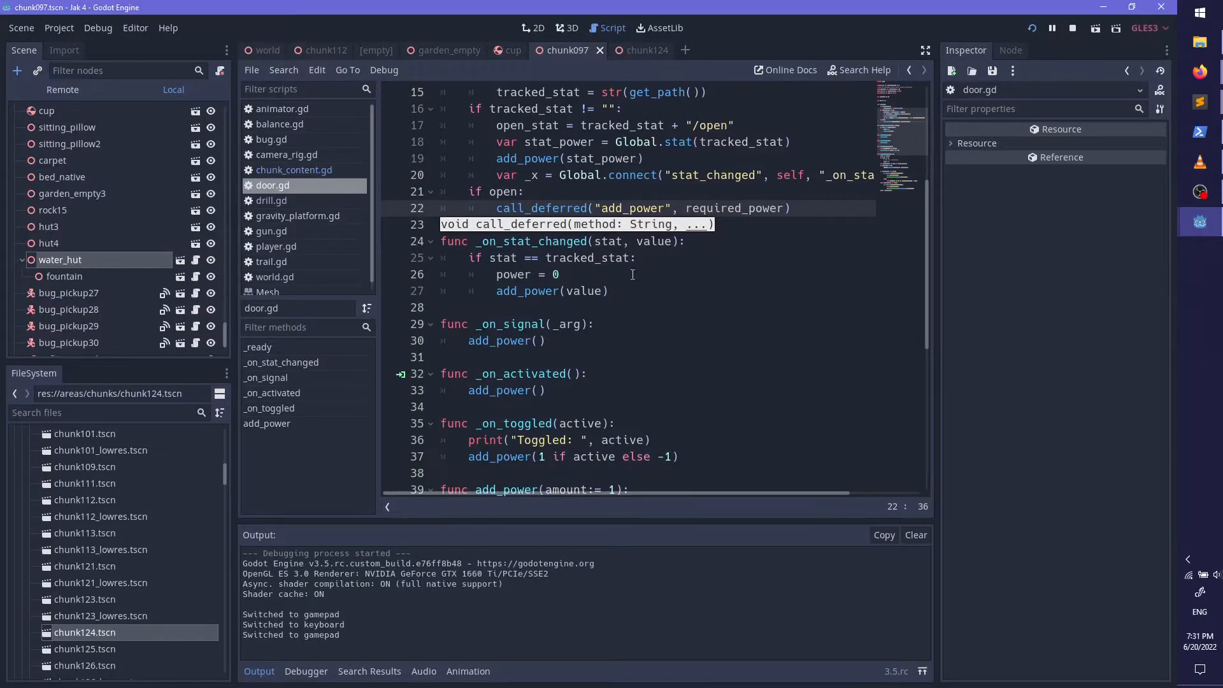
{"action": "left_click", "coordinate": [1072, 29]}
Step: Add print(name, " is open") under "if open" in water_hut's door.gd, save it, and run the project
{"action": "scroll", "coordinate": [542, 342], "scroll_direction": "up", "scroll_amount": 5}
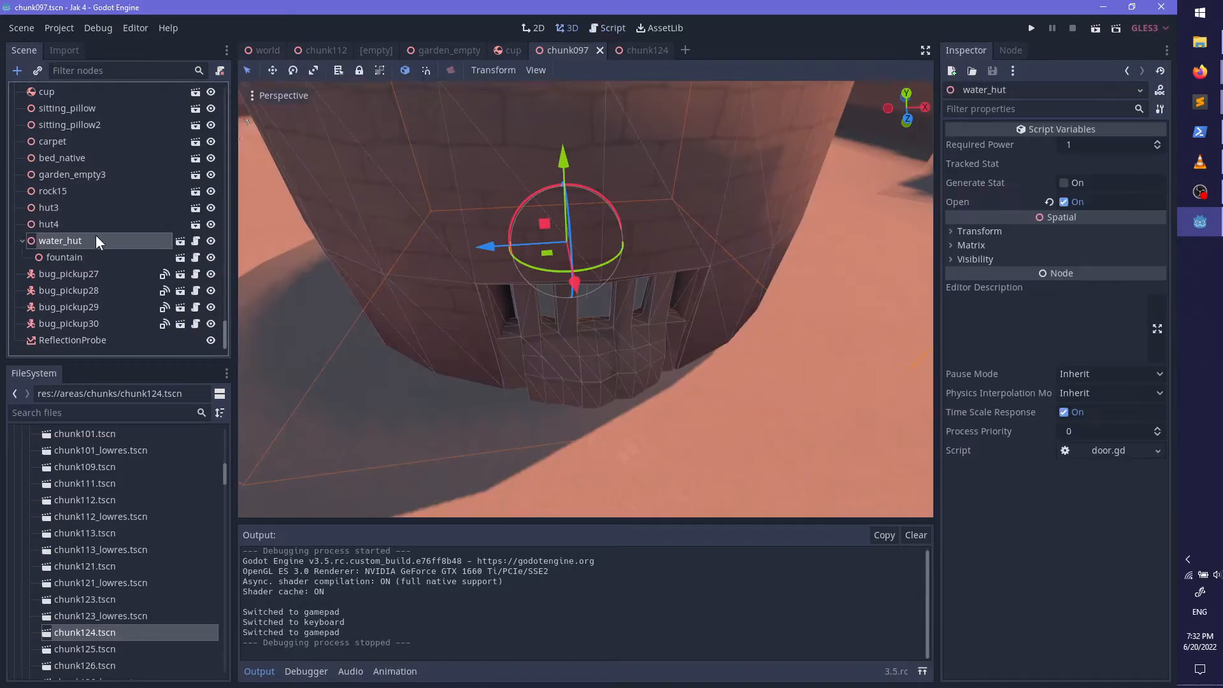
{"action": "left_click", "coordinate": [100, 241]}
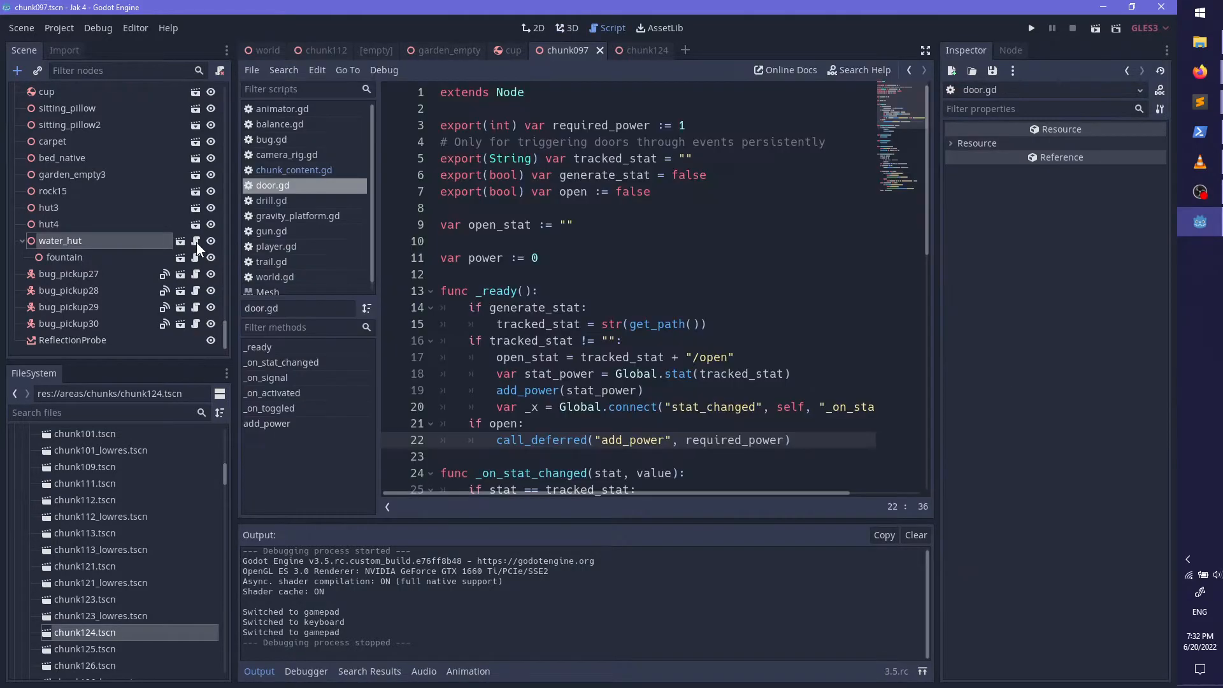
{"action": "left_click", "coordinate": [196, 241]}
{"action": "scroll", "coordinate": [619, 301], "scroll_direction": "down", "scroll_amount": 1}
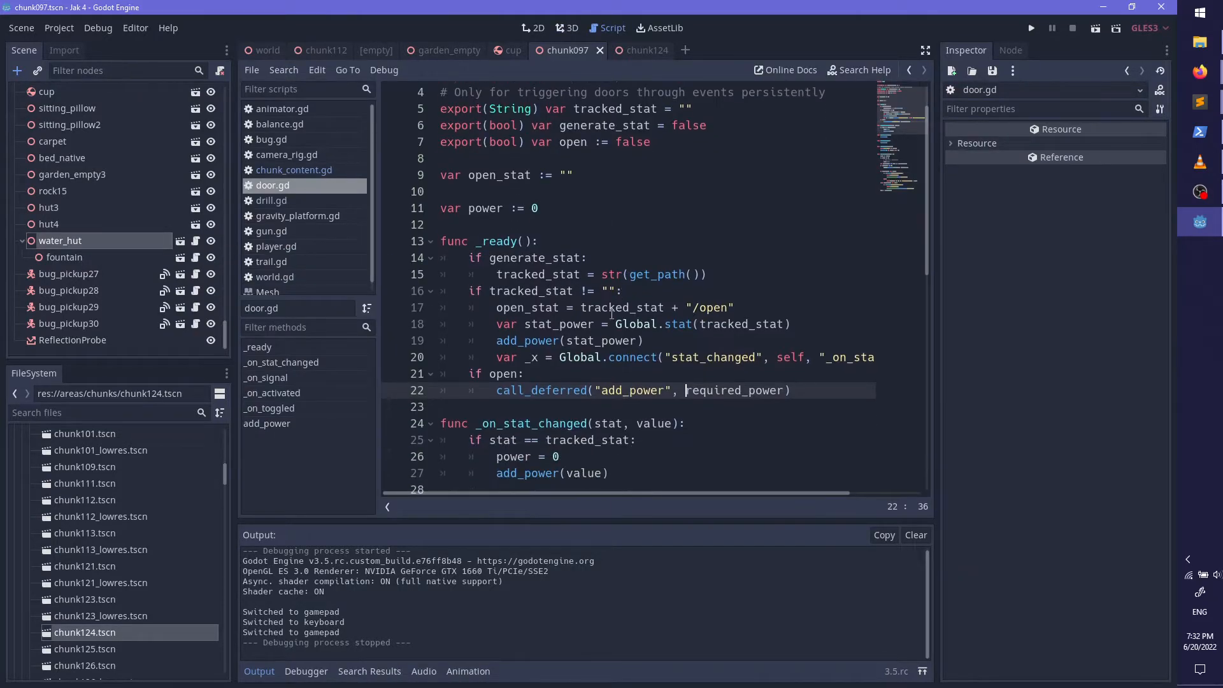
{"action": "left_click", "coordinate": [534, 374]}
{"action": "key", "text": "Return"}
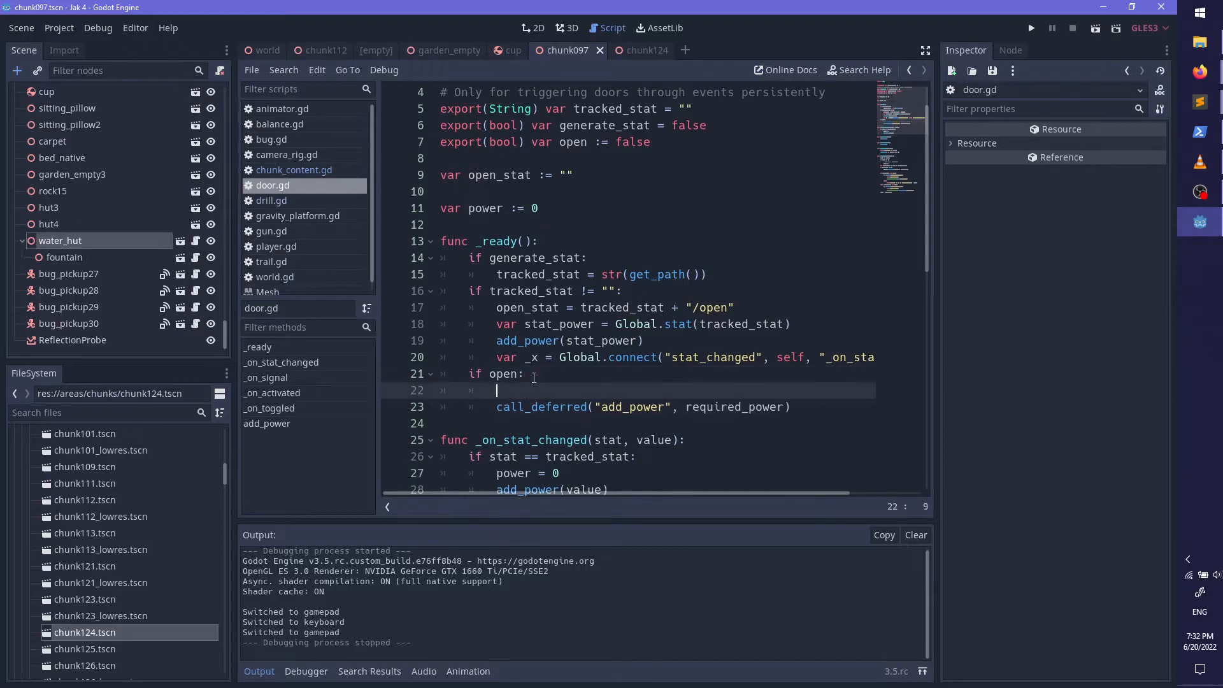
{"action": "type", "text": "print("}
{"action": "type", "text": "name, \" i"}
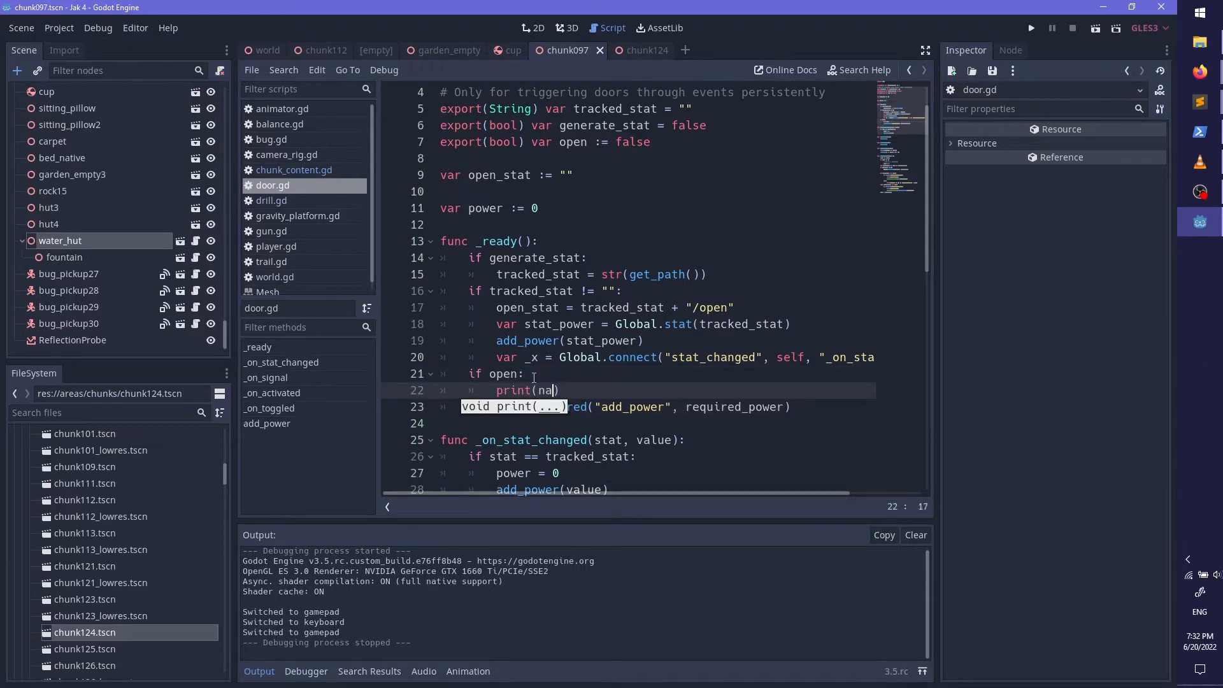
{"action": "type", "text": "s open"}
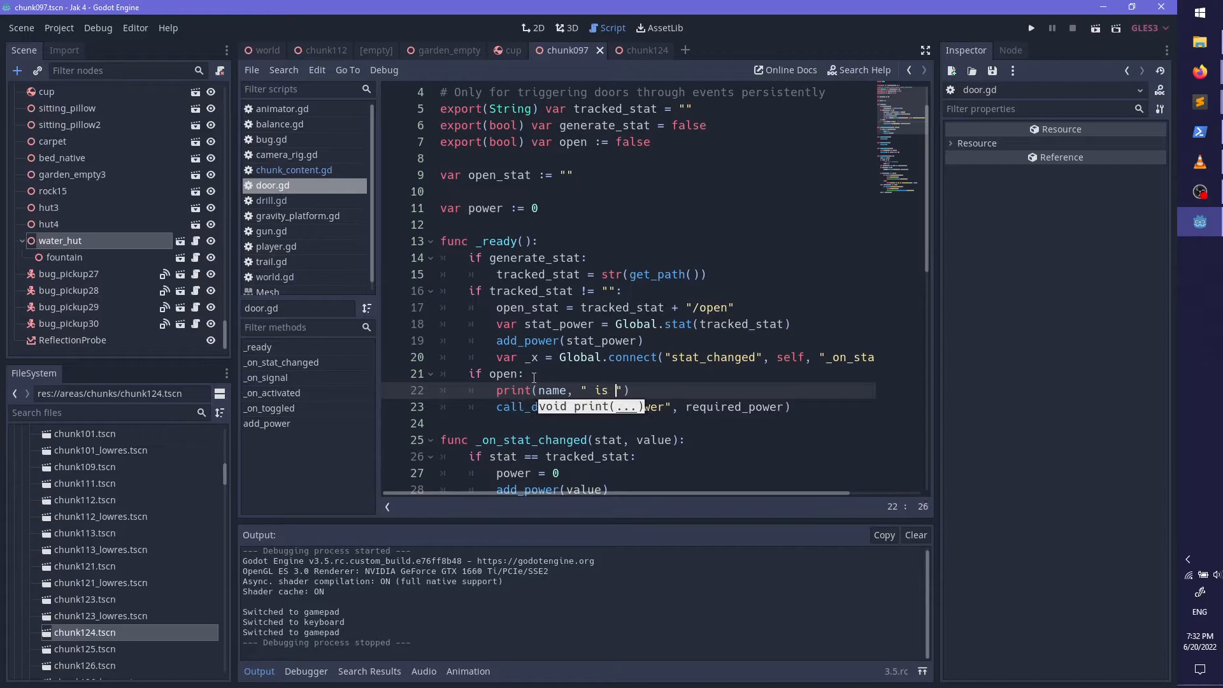
{"action": "key", "text": "ctrl+s"}
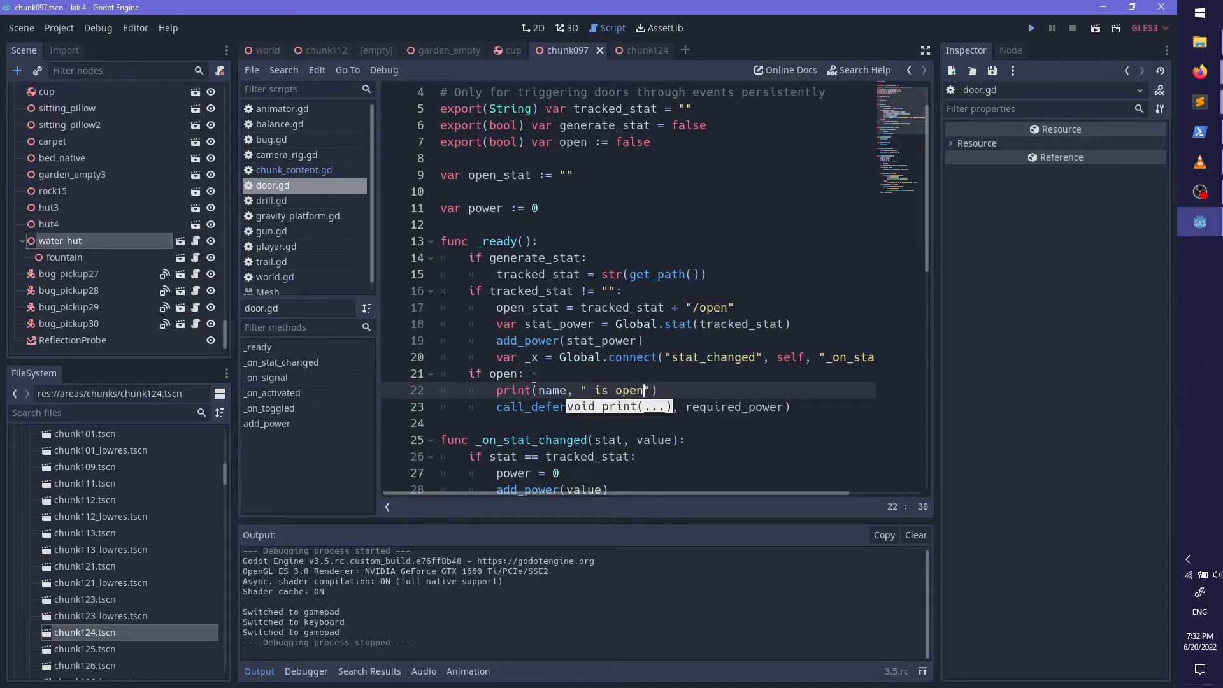
{"action": "key", "text": "F5"}
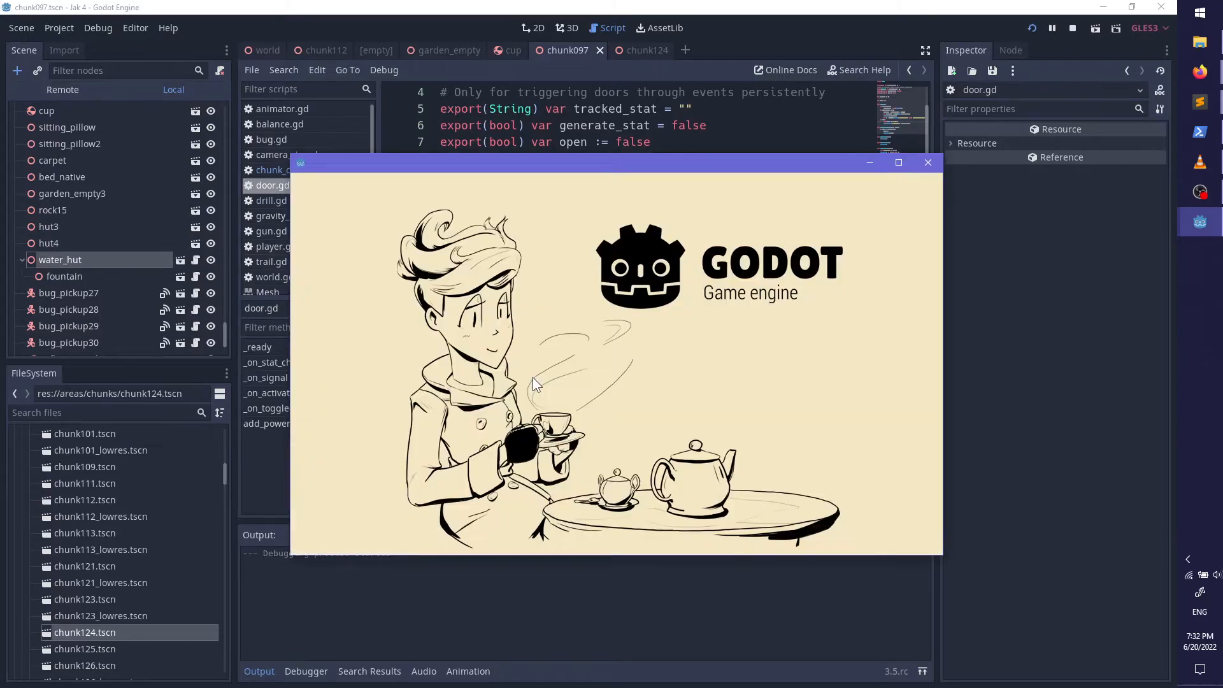
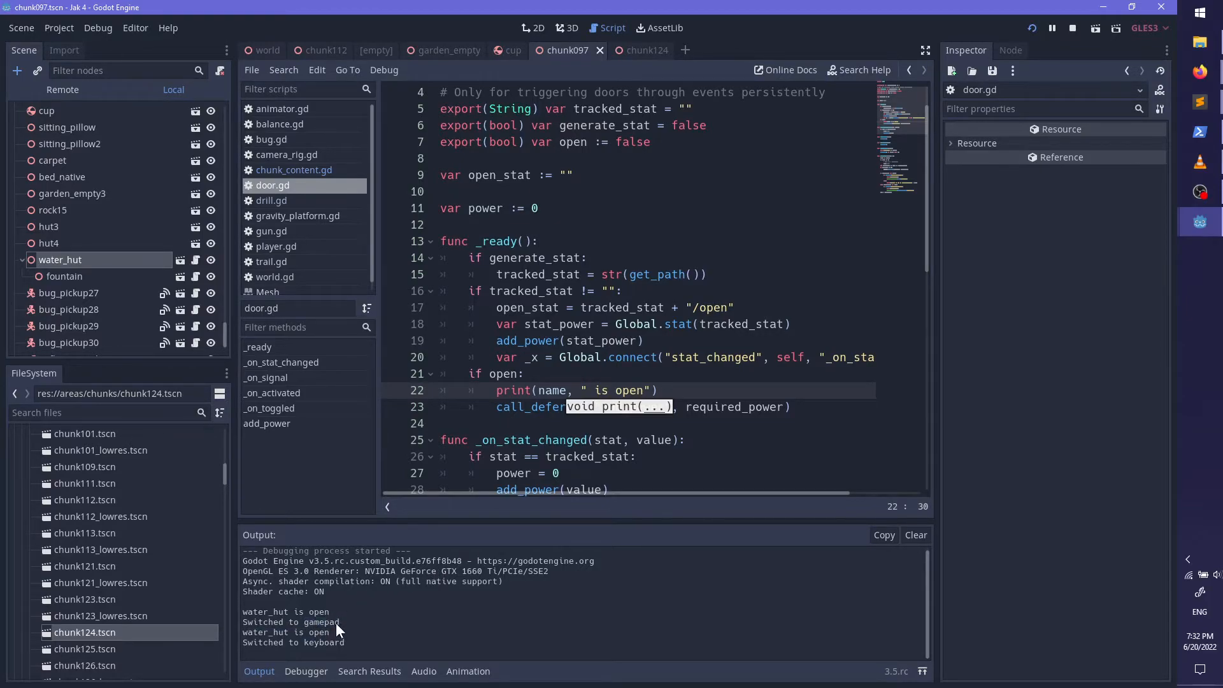
Step: Examine door.gd's deferred call in _ready and the add_power function, including its amount parameter and "should_open and !open" condition
{"action": "left_click", "coordinate": [607, 389]}
{"action": "key", "text": "Up"}
{"action": "scroll", "coordinate": [714, 403], "scroll_direction": "down", "scroll_amount": 2}
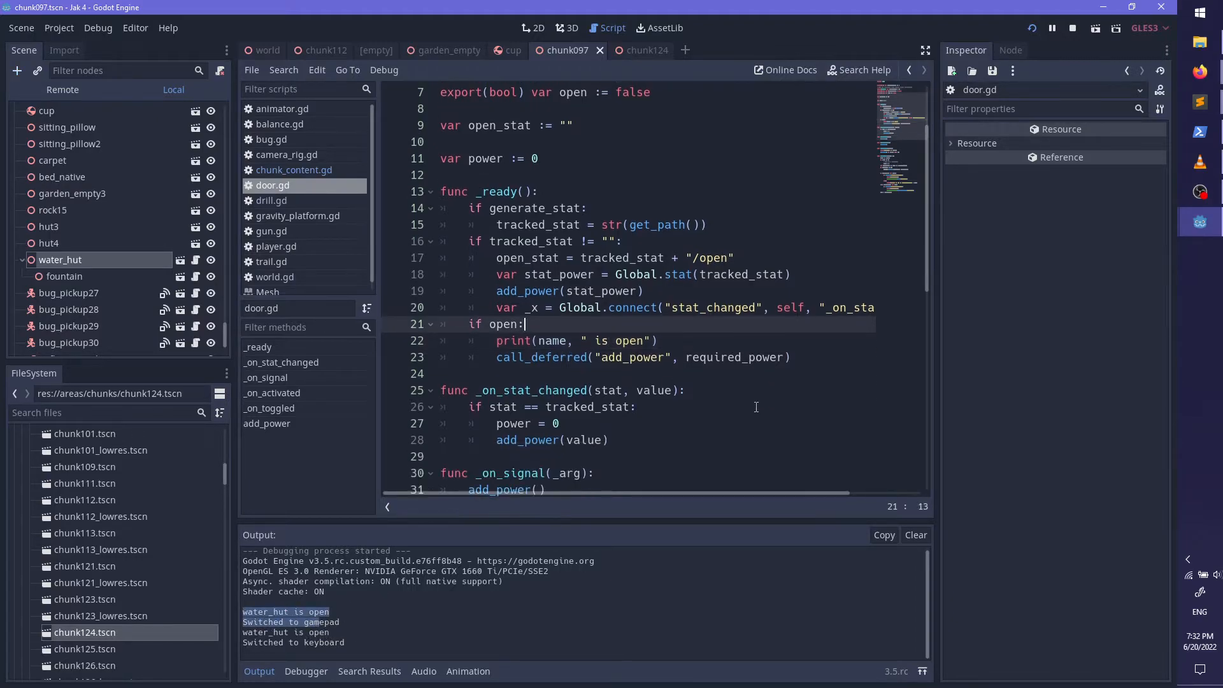
{"action": "double_click", "coordinate": [522, 308]}
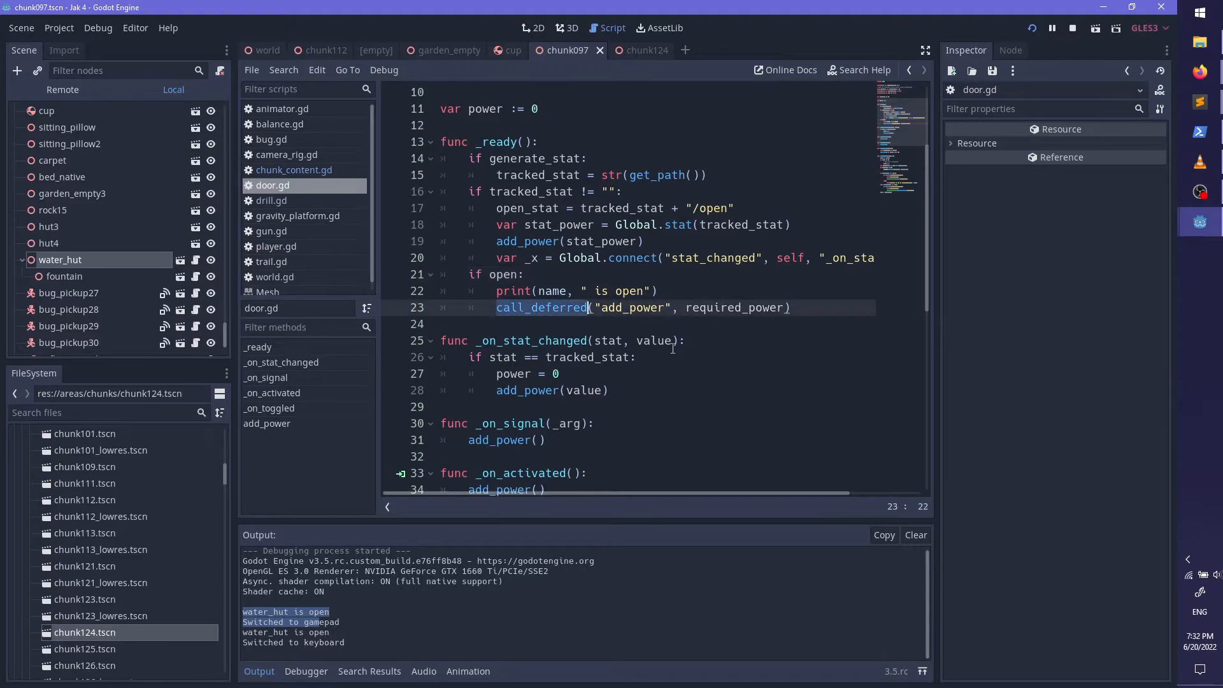
{"action": "scroll", "coordinate": [675, 357], "scroll_direction": "down", "scroll_amount": 7}
{"action": "scroll", "coordinate": [675, 357], "scroll_direction": "down", "scroll_amount": 1}
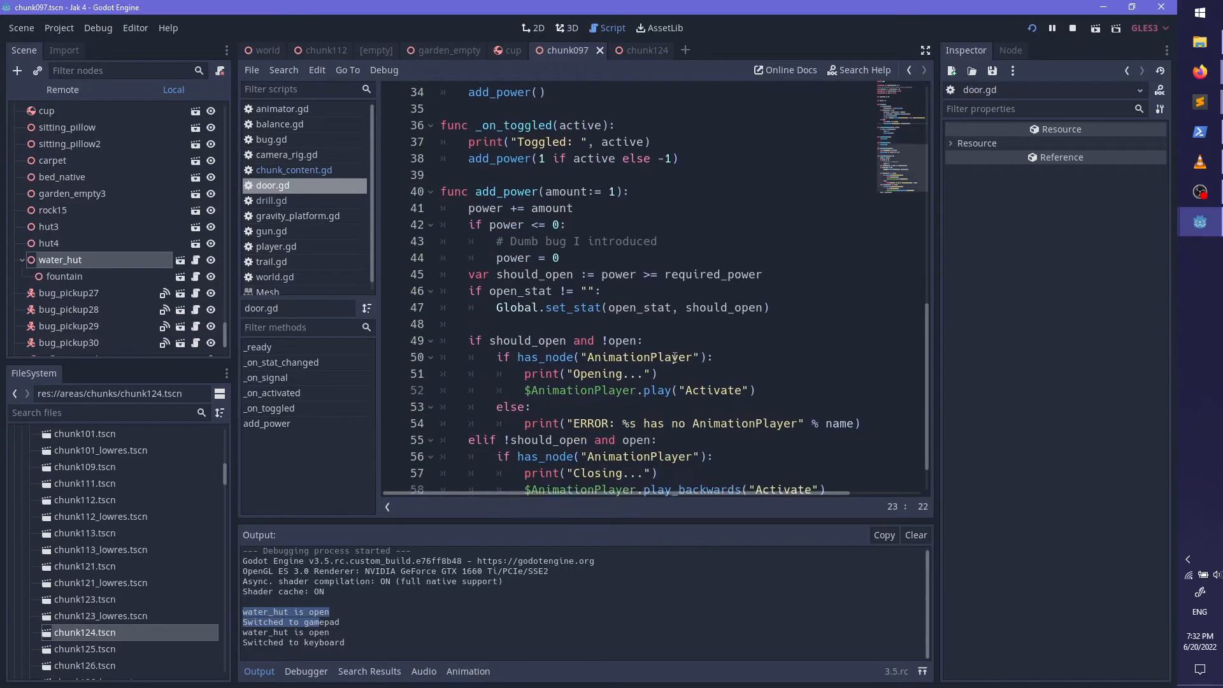
{"action": "double_click", "coordinate": [510, 191]}
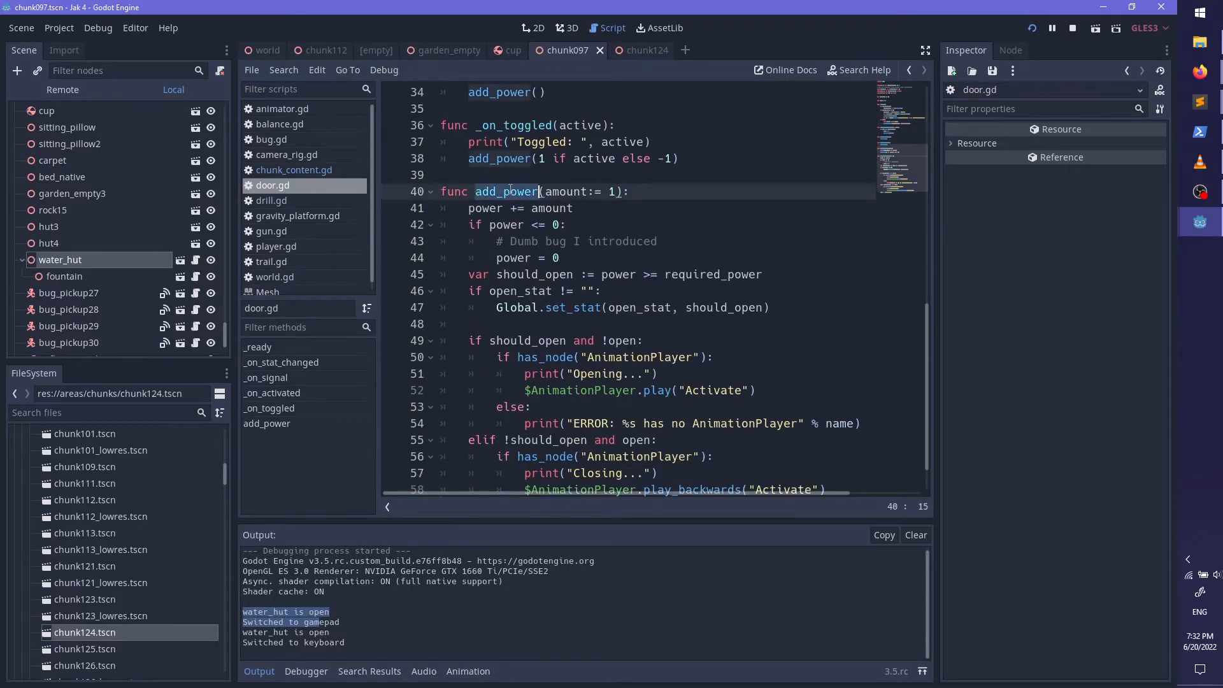
{"action": "double_click", "coordinate": [572, 194]}
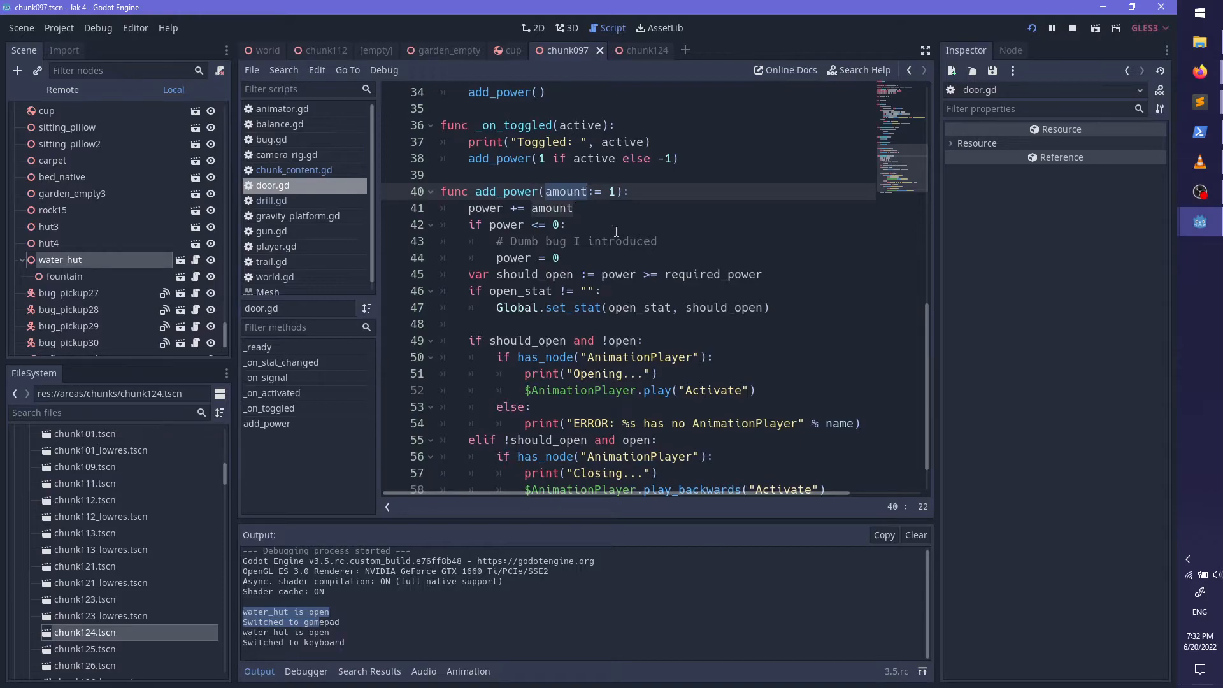
{"action": "scroll", "coordinate": [616, 232], "scroll_direction": "down", "scroll_amount": 1}
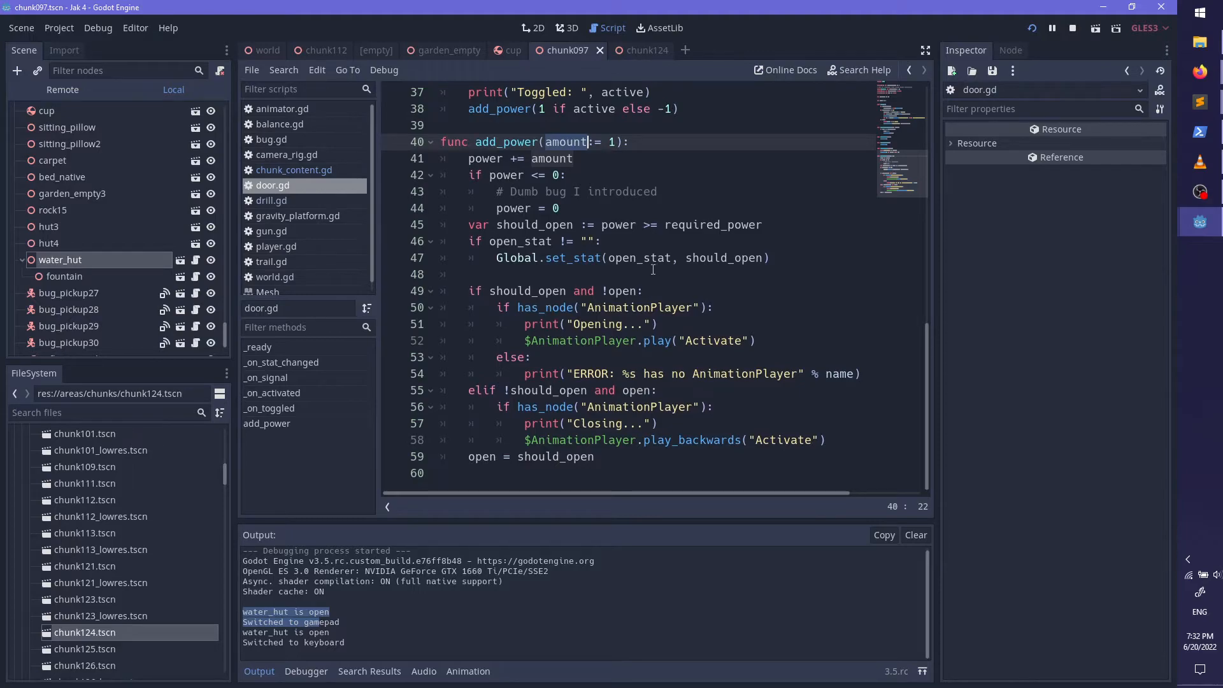
{"action": "left_click", "coordinate": [610, 293]}
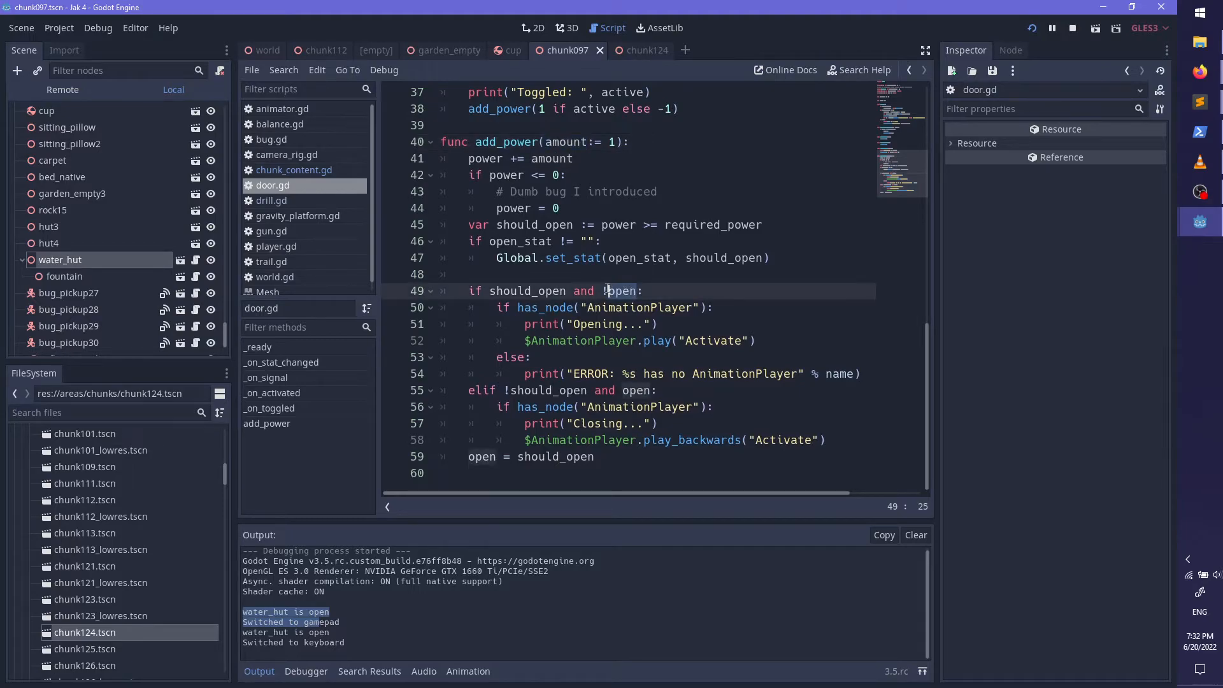
Step: Replace the print line under "if open" in _ready with open = false
{"action": "scroll", "coordinate": [630, 311], "scroll_direction": "up", "scroll_amount": 10}
{"action": "left_click", "coordinate": [583, 322]}
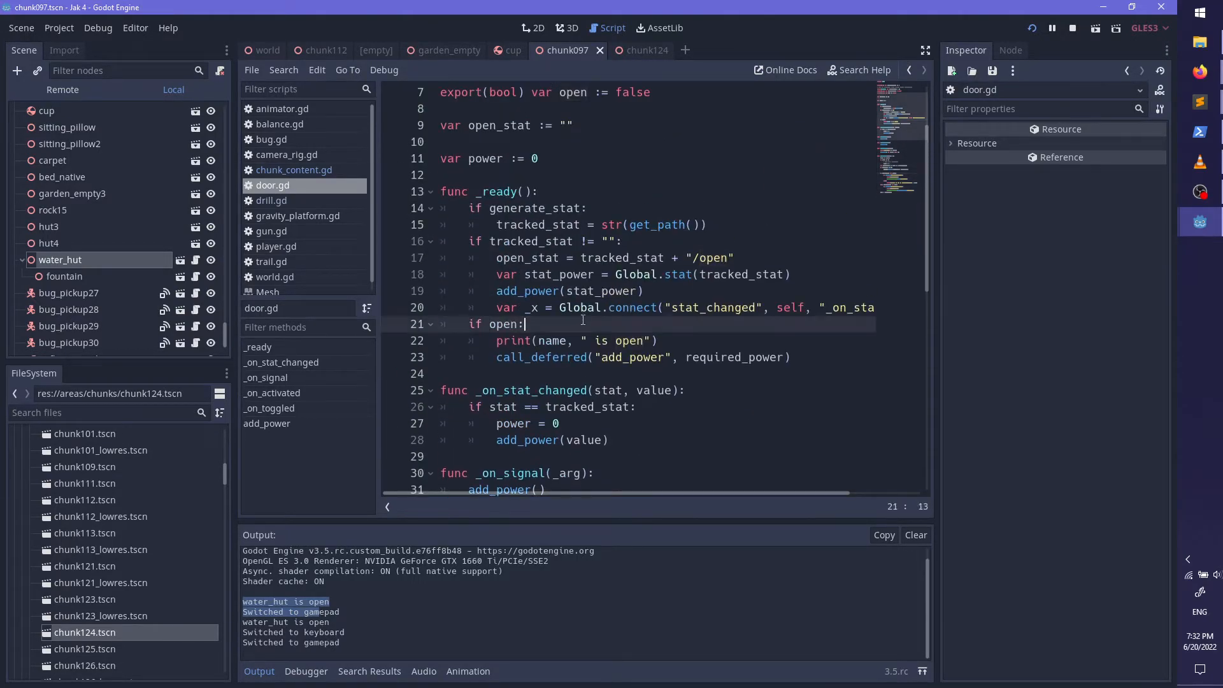
{"action": "key", "text": "Return"}
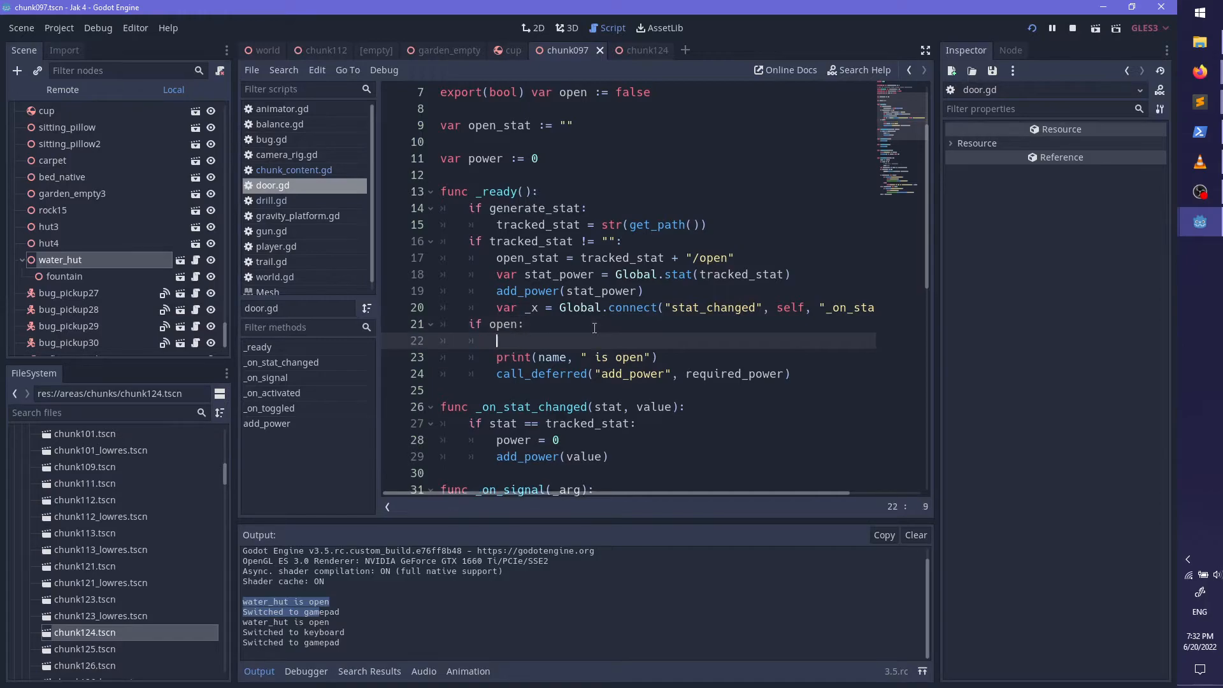
{"action": "type", "text": "open = false"}
{"action": "key", "text": "Down"}
{"action": "key", "text": "BackSpace"}
{"action": "key", "text": "BackSpace"}
{"action": "key", "text": "BackSpace"}
{"action": "key", "text": "BackSpace"}
{"action": "key", "text": "BackSpace"}
{"action": "key", "text": "BackSpace"}
{"action": "key", "text": "BackSpace"}
{"action": "key", "text": "BackSpace"}
{"action": "key", "text": "BackSpace"}
{"action": "key", "text": "BackSpace"}
{"action": "key", "text": "BackSpace"}
{"action": "key", "text": "BackSpace"}
{"action": "key", "text": "BackSpace"}
{"action": "key", "text": "BackSpace"}
{"action": "key", "text": "BackSpace"}
{"action": "key", "text": "BackSpace"}
{"action": "key", "text": "BackSpace"}
{"action": "key", "text": "BackSpace"}
{"action": "key", "text": "BackSpace"}
{"action": "key", "text": "BackSpace"}
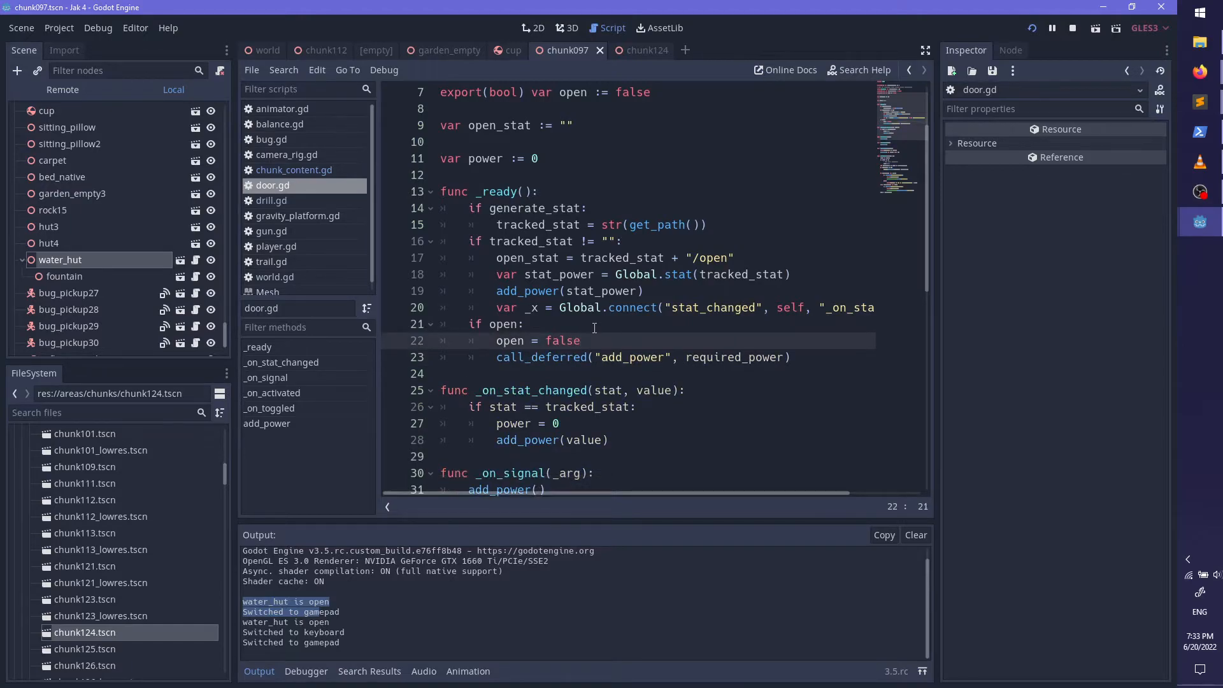
Step: Change the deferred call under "if open" back to a direct add_power(required_power) call and save the script
{"action": "key", "text": "Down"}
{"action": "key", "text": "Right"}
{"action": "key", "text": "BackSpace"}
{"action": "key", "text": "BackSpace"}
{"action": "key", "text": "BackSpace"}
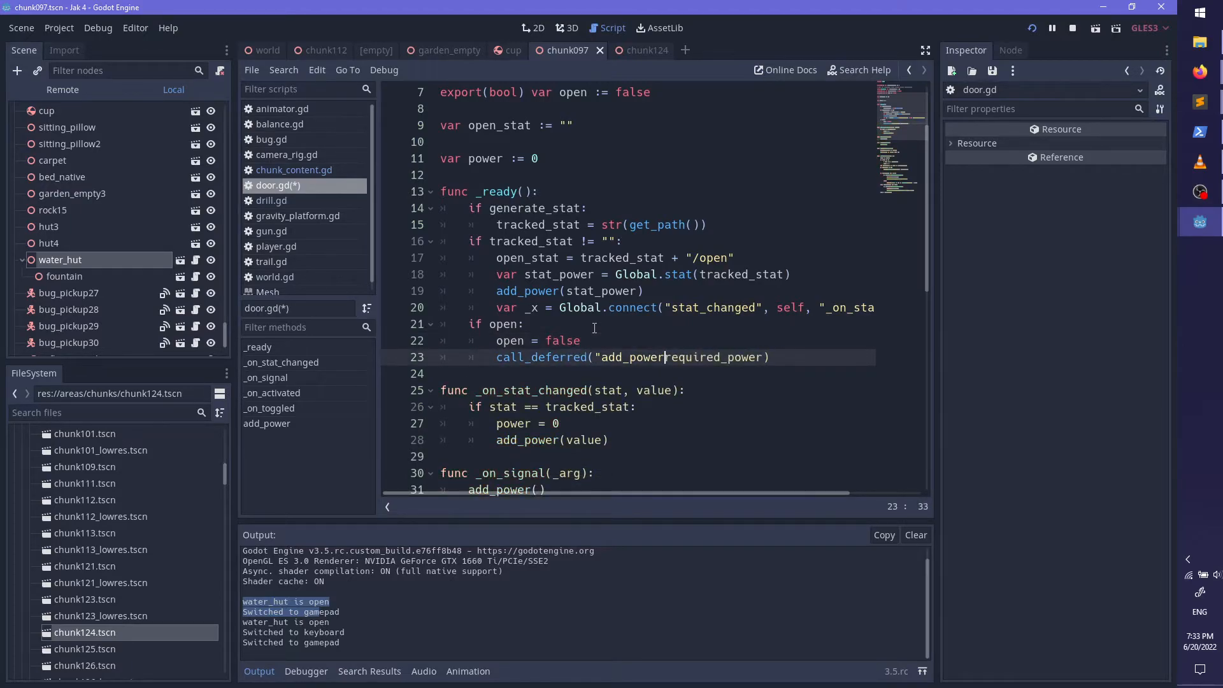
{"action": "type", "text": "_"}
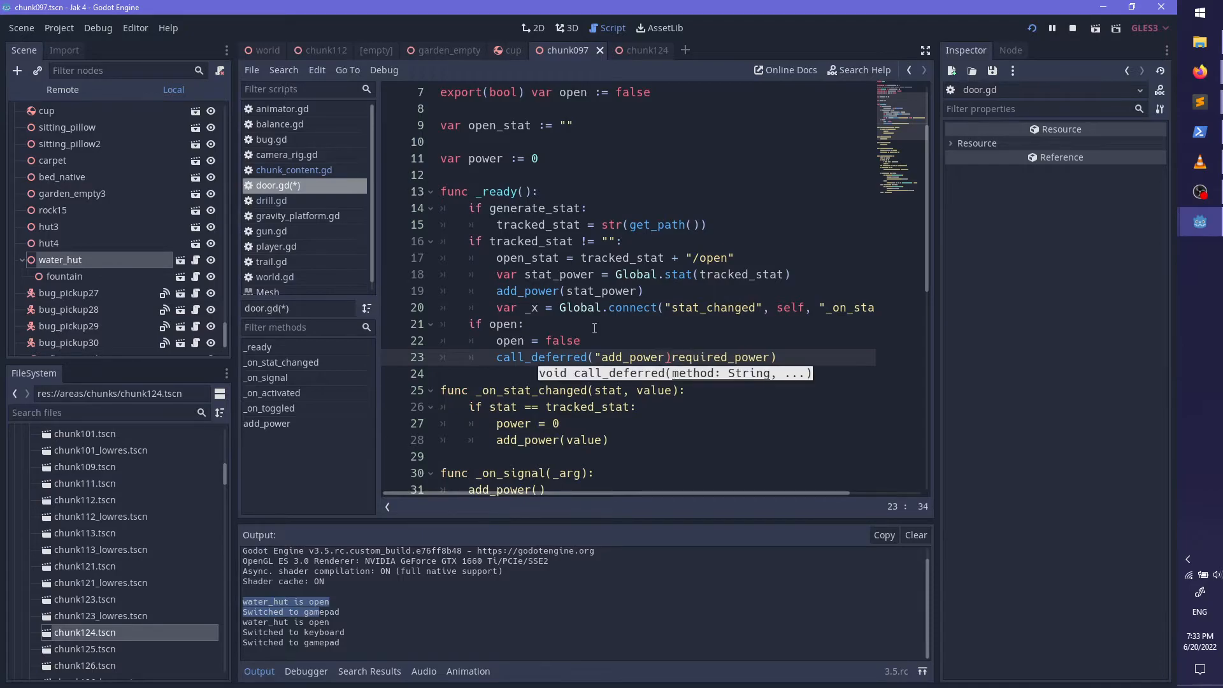
{"action": "key", "text": "BackSpace"}
{"action": "type", "text": "("}
{"action": "key", "text": "ctrl+z"}
{"action": "key", "text": "ctrl+z"}
{"action": "key", "text": "ctrl+s"}
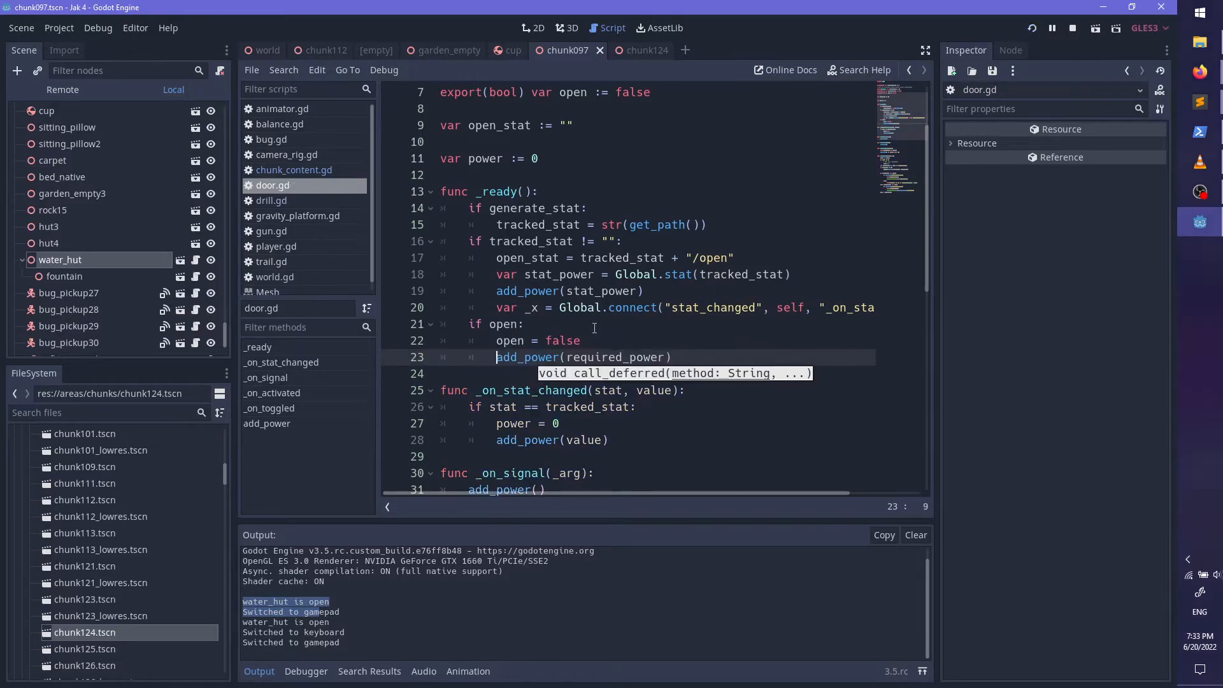
Step: Run the project to test the door fix around the hut, pause the game, and return to the Godot editor
{"action": "key", "text": "F5"}
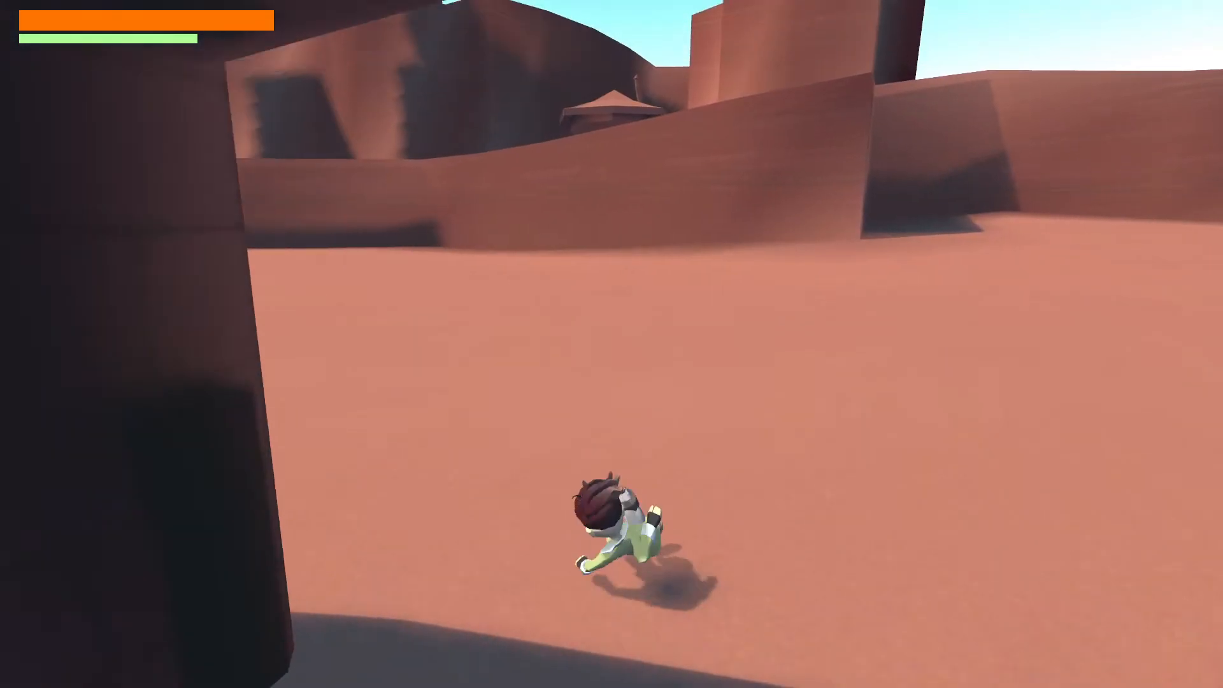
{"action": "key", "text": "Escape"}
{"action": "key", "text": "alt+Tab"}
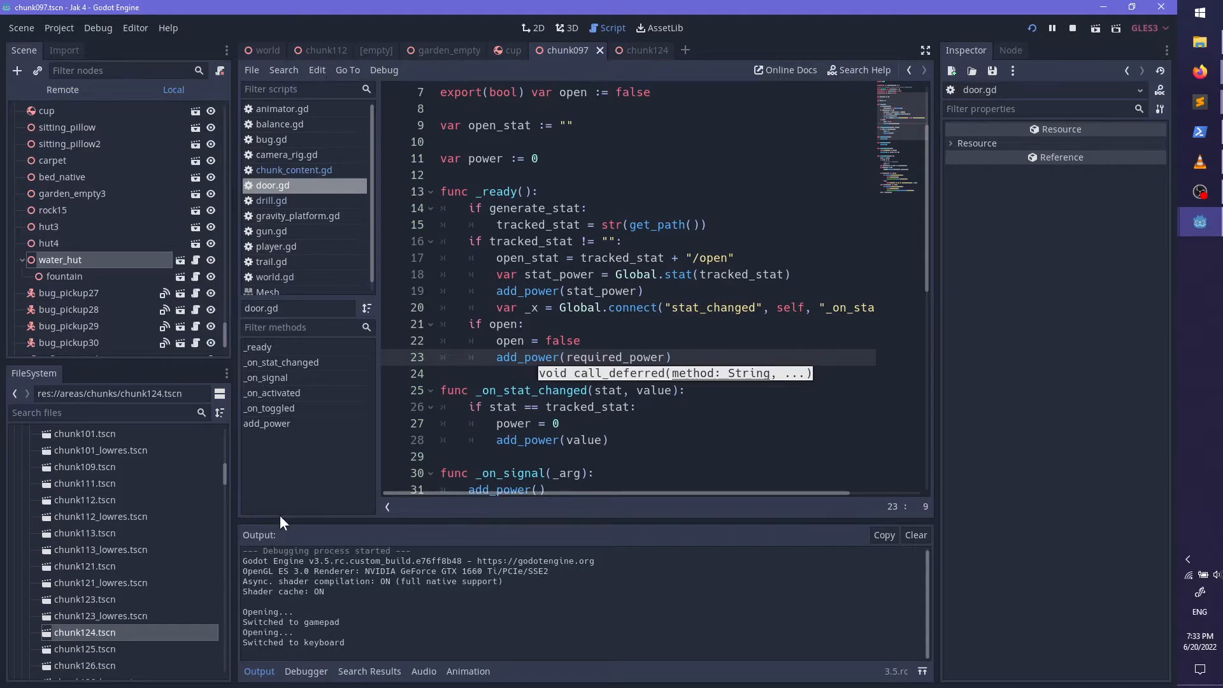
Step: Open the water_hut.tscn scene from the entities folder and select its door mesh in the 3D view
{"action": "scroll", "coordinate": [51, 654], "scroll_direction": "down", "scroll_amount": 10}
{"action": "left_click_drag", "start_coordinate": [226, 542], "coordinate": [218, 609]}
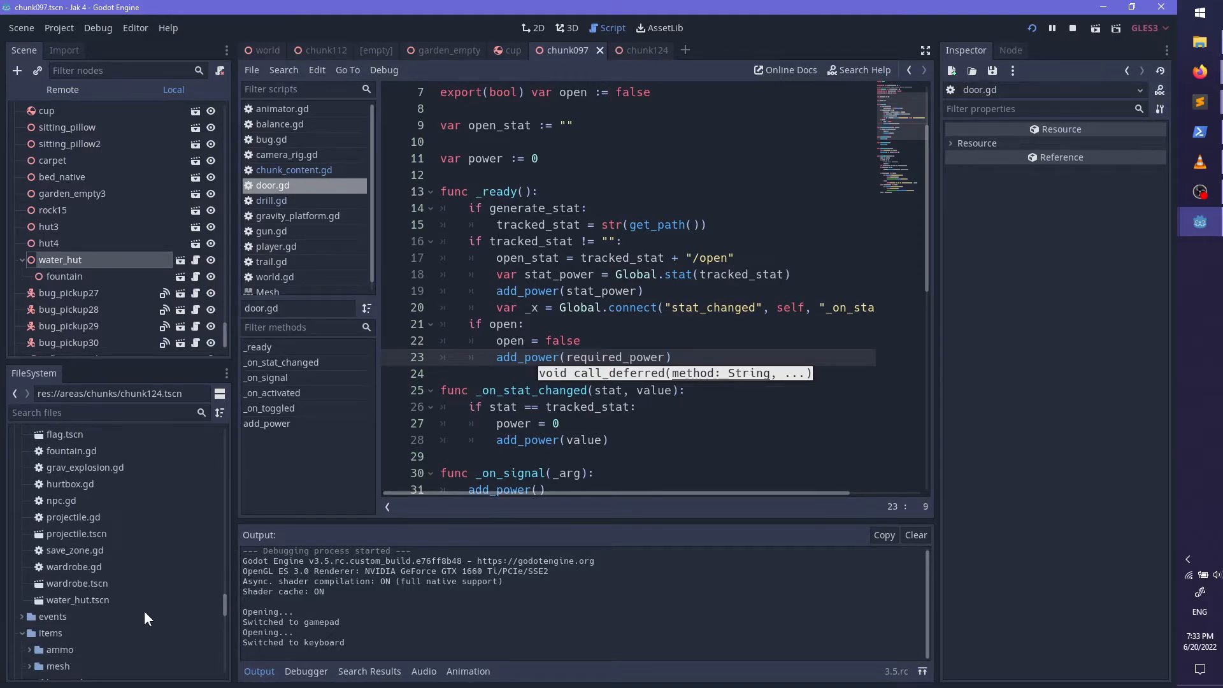
{"action": "double_click", "coordinate": [90, 599]}
{"action": "left_click", "coordinate": [60, 195]}
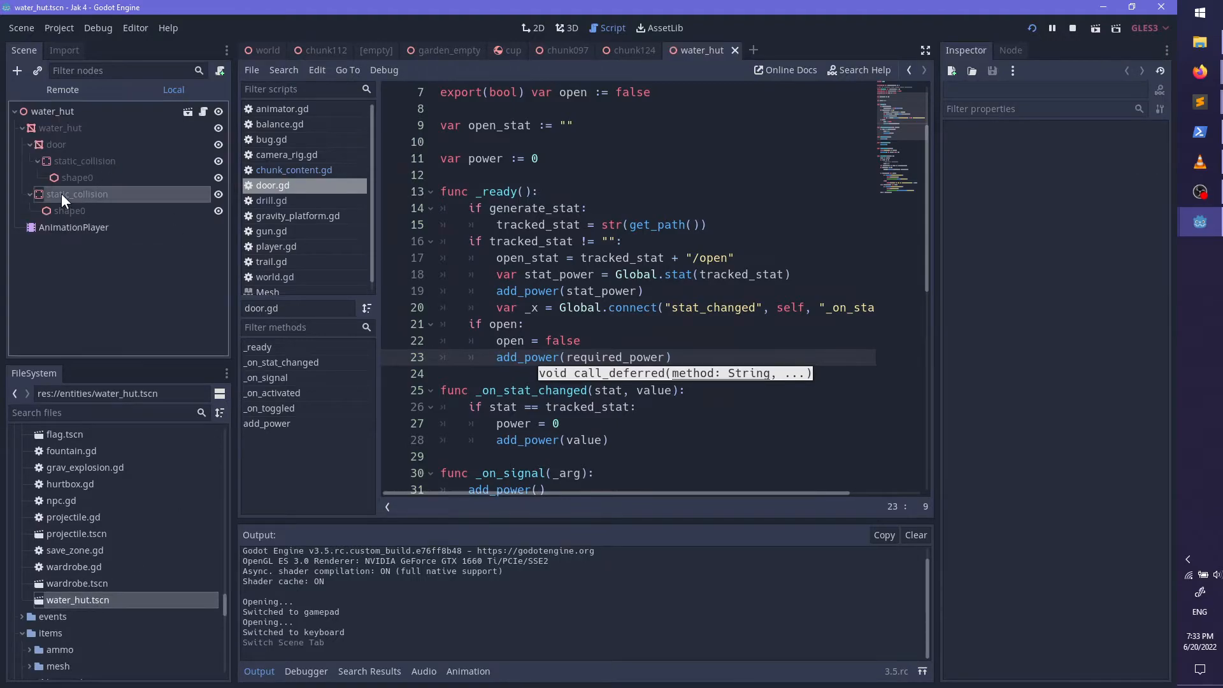
{"action": "left_click", "coordinate": [524, 258]}
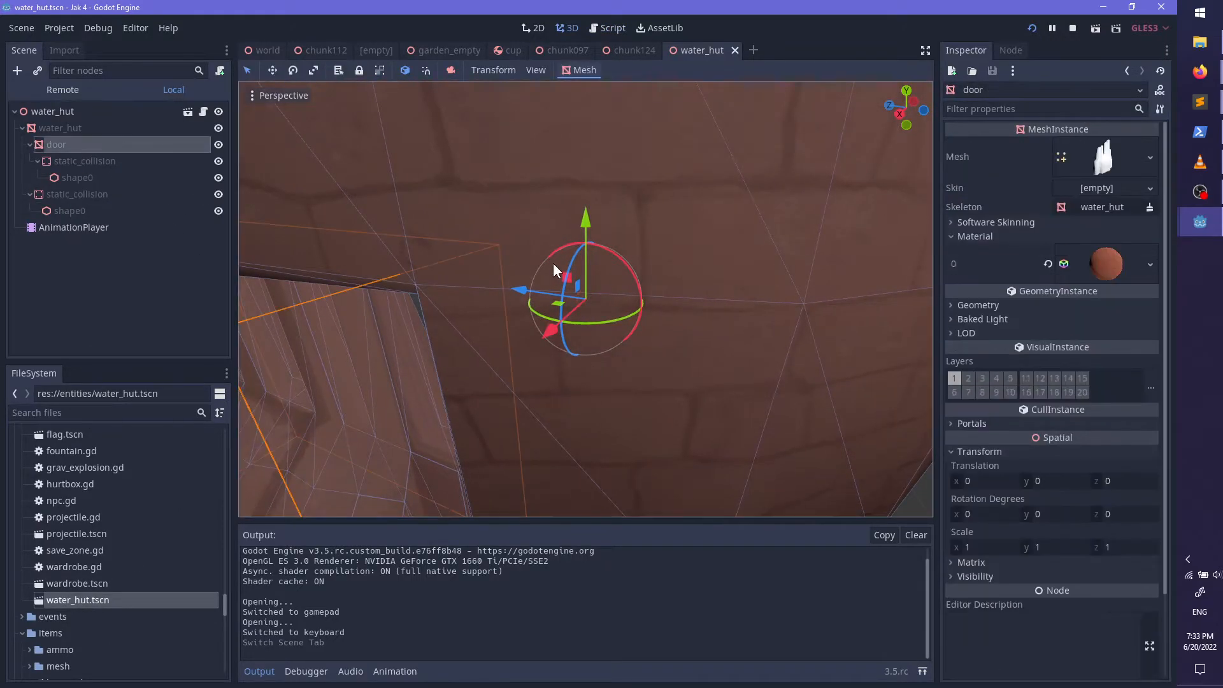
Step: Inspect the door's barred geometry and select the AnimationPlayer to show the Activate animation's tracks
{"action": "middle_click_drag", "start_coordinate": [486, 368], "coordinate": [538, 341]}
{"action": "scroll", "coordinate": [537, 341], "scroll_direction": "up", "scroll_amount": 4}
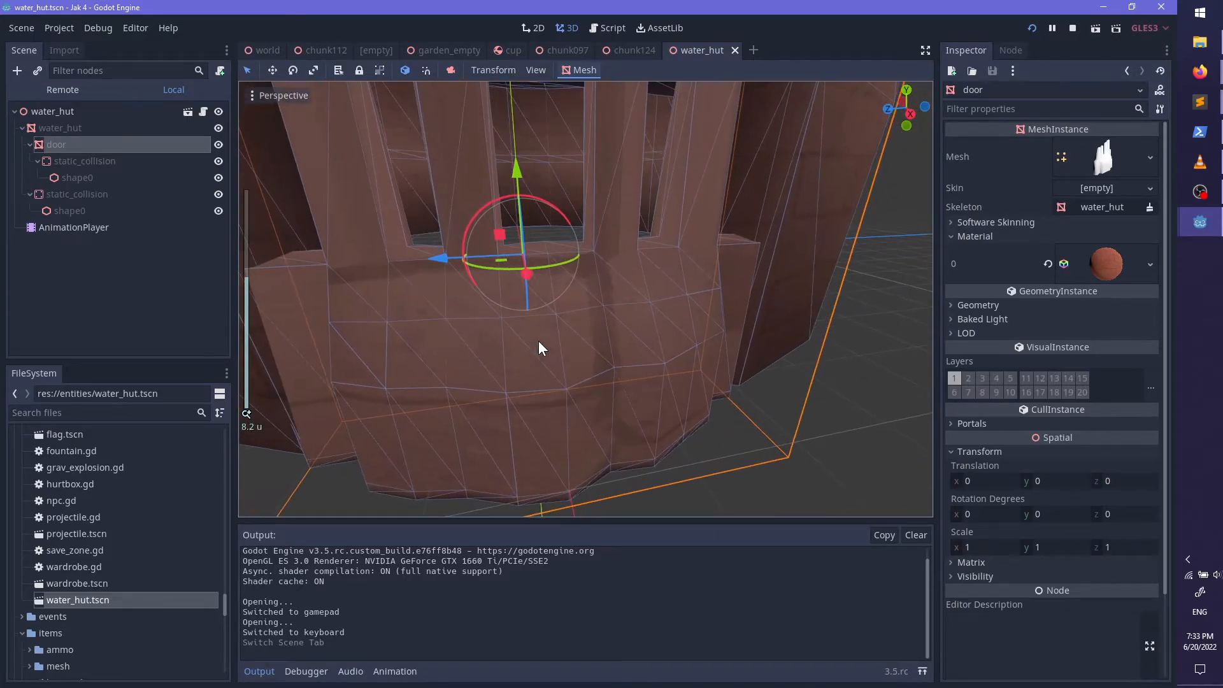
{"action": "scroll", "coordinate": [537, 344], "scroll_direction": "up", "scroll_amount": 2}
{"action": "left_click", "coordinate": [73, 227]}
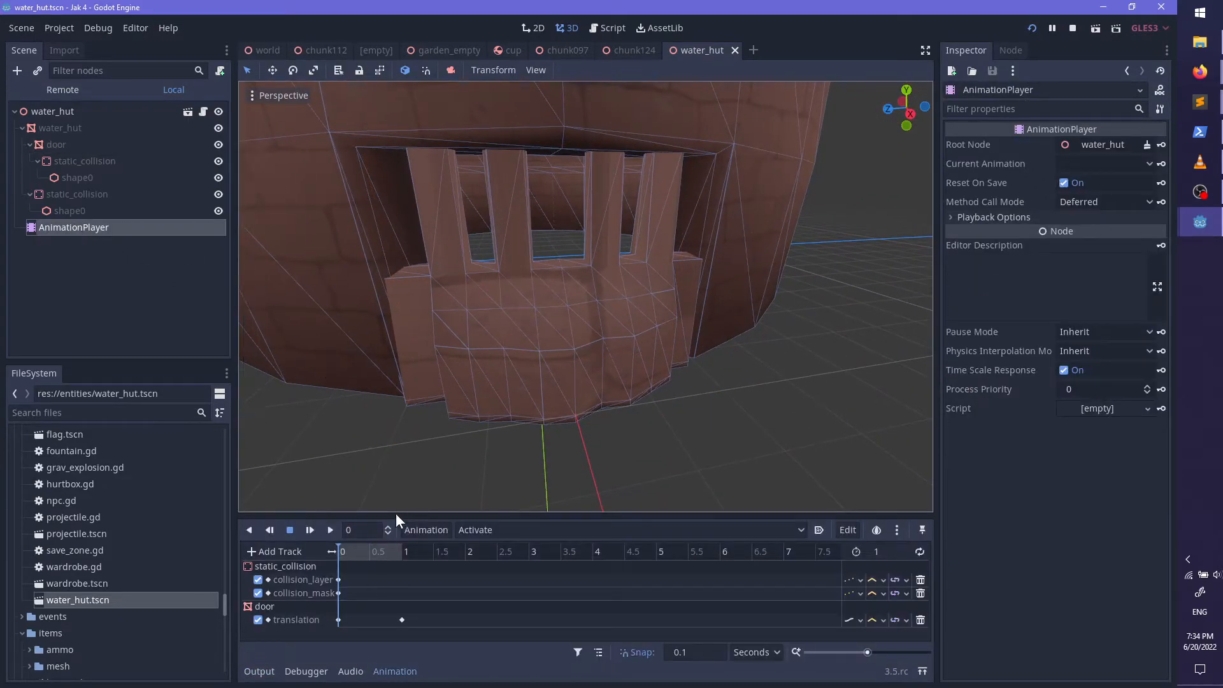
Step: Check the AnimationPlayer's animation list and inspect the door's collision shape and mesh in the water_hut scene
{"action": "left_click", "coordinate": [487, 529]}
{"action": "left_click", "coordinate": [498, 545]}
{"action": "left_click", "coordinate": [79, 162]}
{"action": "left_click", "coordinate": [84, 176]}
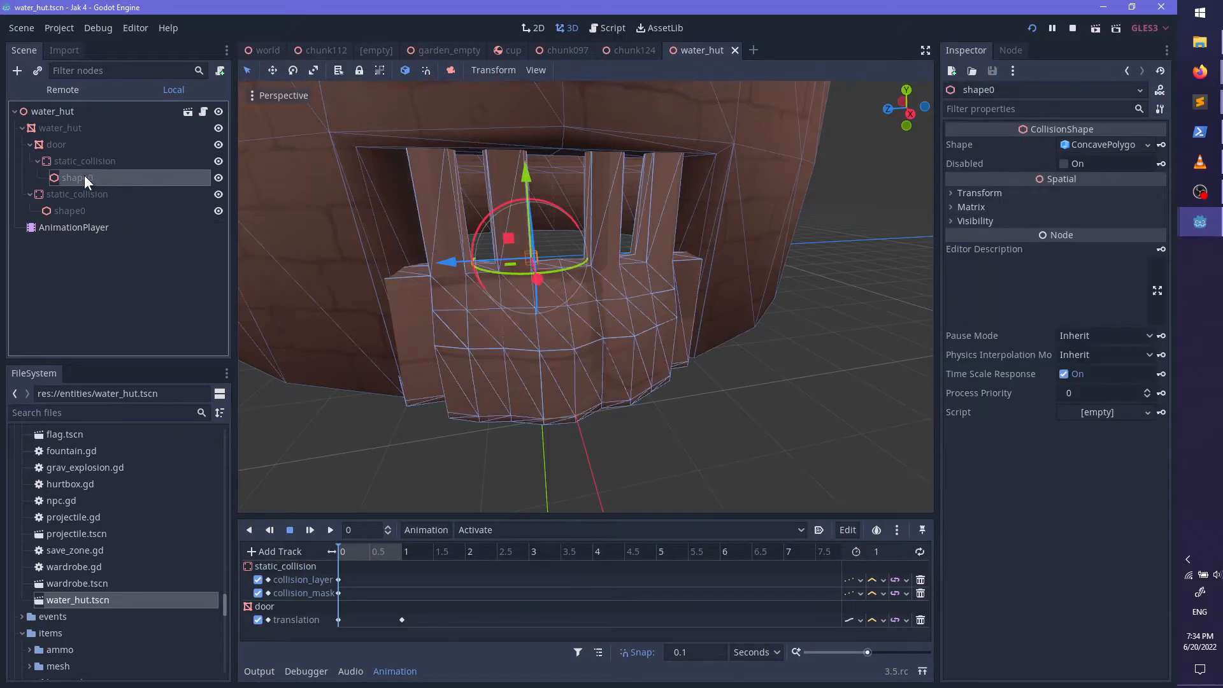
{"action": "middle_click_drag", "start_coordinate": [708, 323], "coordinate": [739, 331]}
{"action": "left_click", "coordinate": [69, 146]}
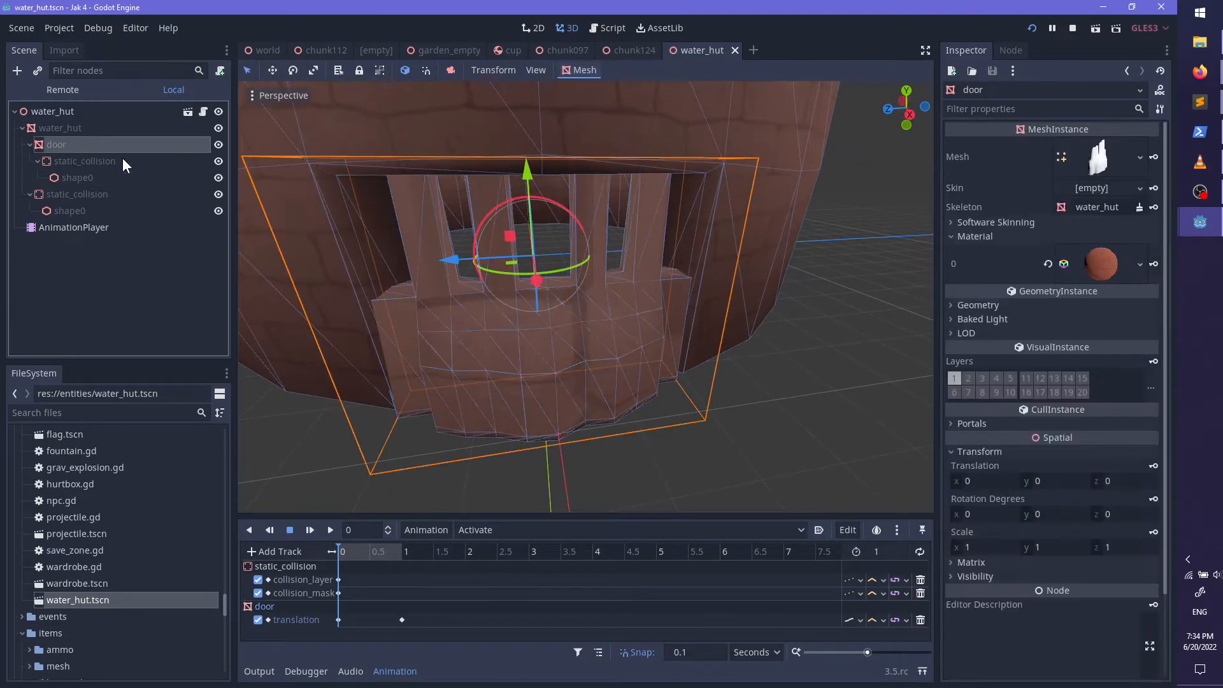
Step: Launch Blender and, while it loads, stop the running Jak 4 game from the Godot editor
{"action": "key", "text": "super"}
{"action": "type", "text": "blender"}
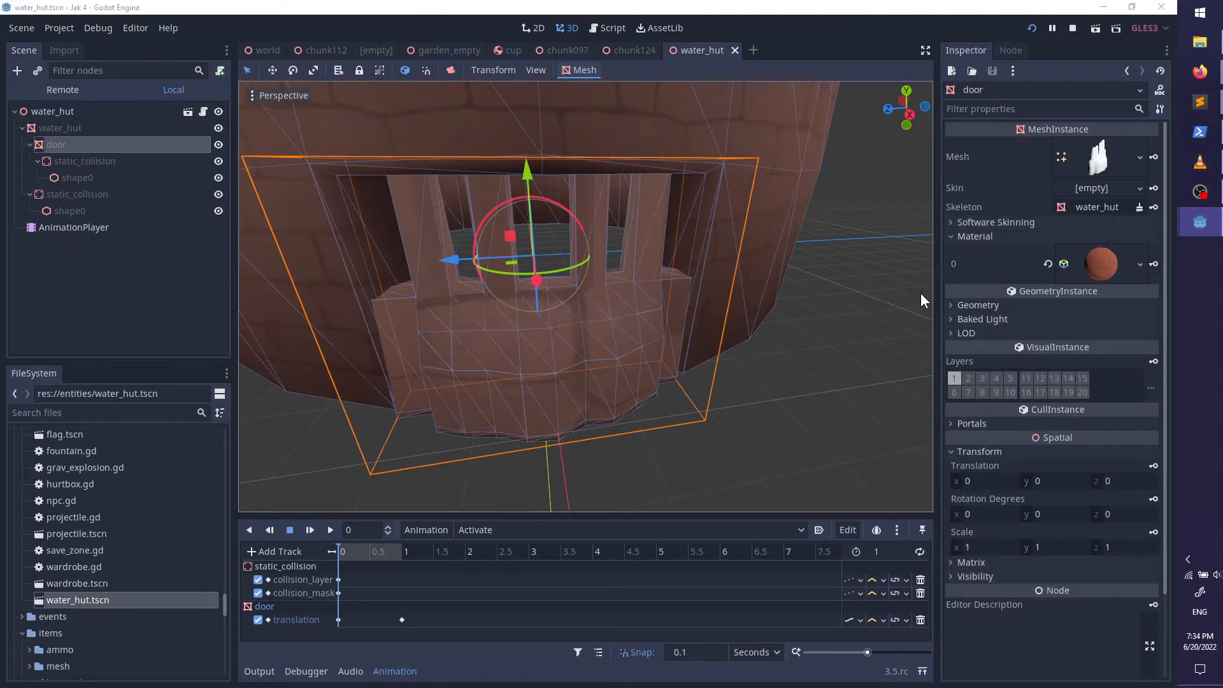
{"action": "key", "text": "Return"}
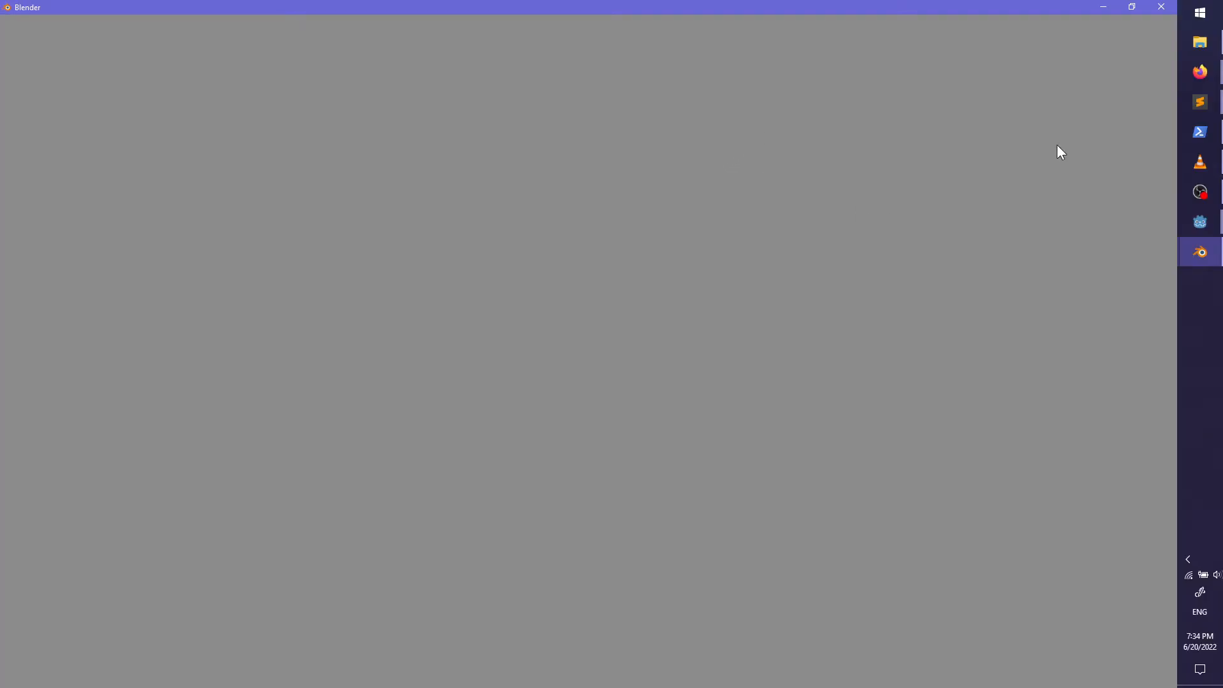
{"action": "mouse_move", "coordinate": [1187, 225]}
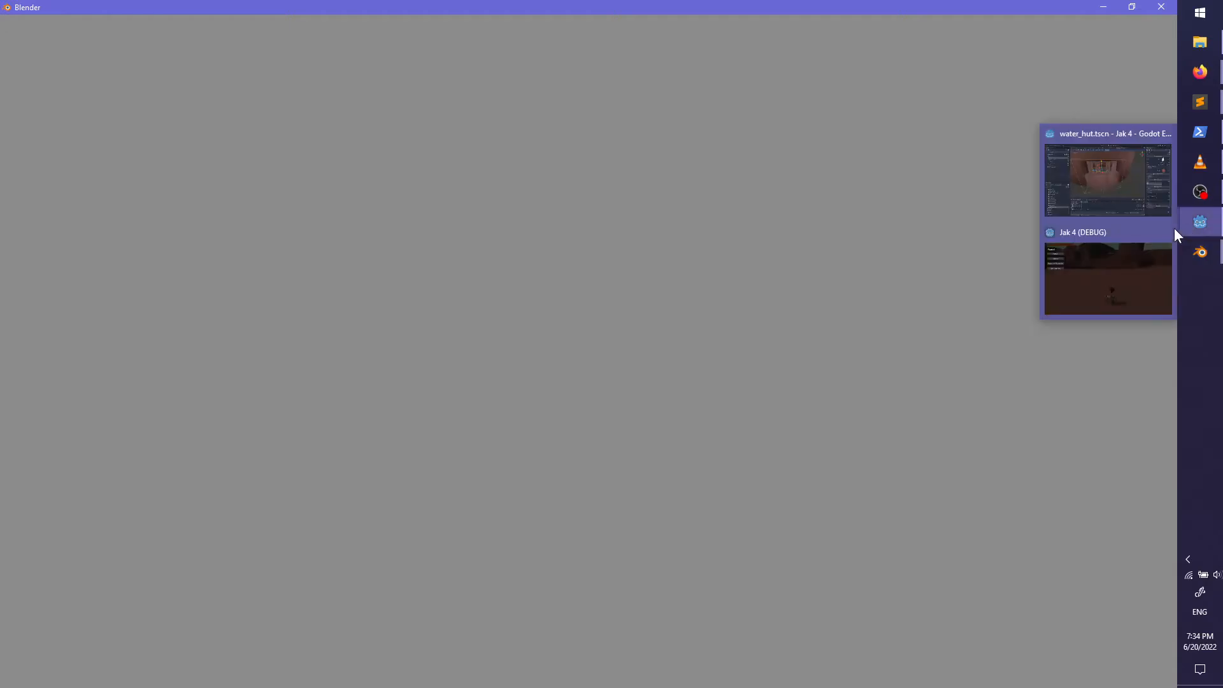
{"action": "left_click", "coordinate": [1107, 208]}
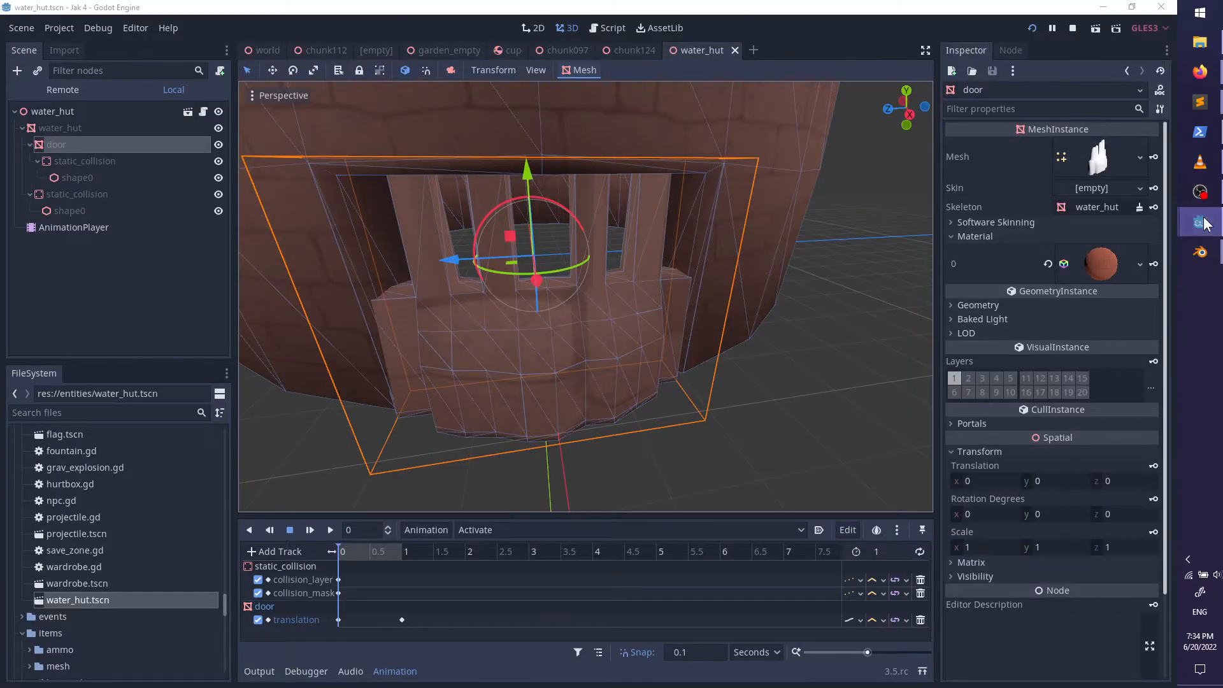
{"action": "left_click", "coordinate": [1099, 262]}
{"action": "left_click", "coordinate": [94, 251]}
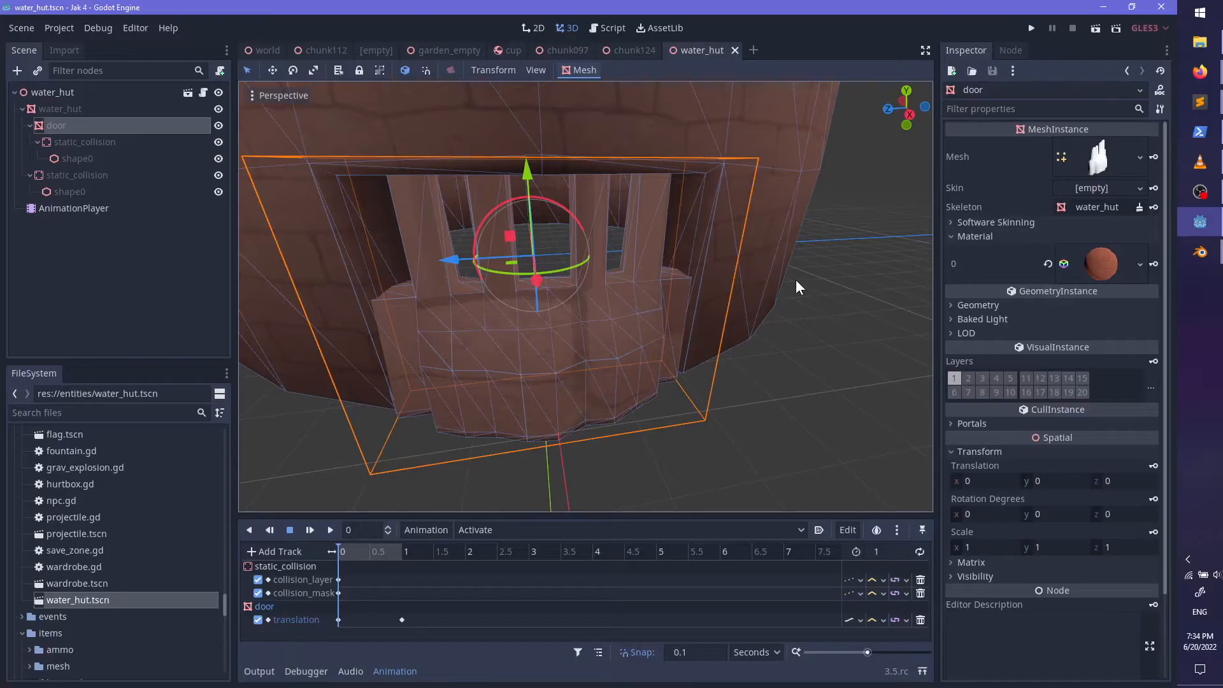
{"action": "middle_click_drag", "start_coordinate": [623, 309], "coordinate": [577, 319]}
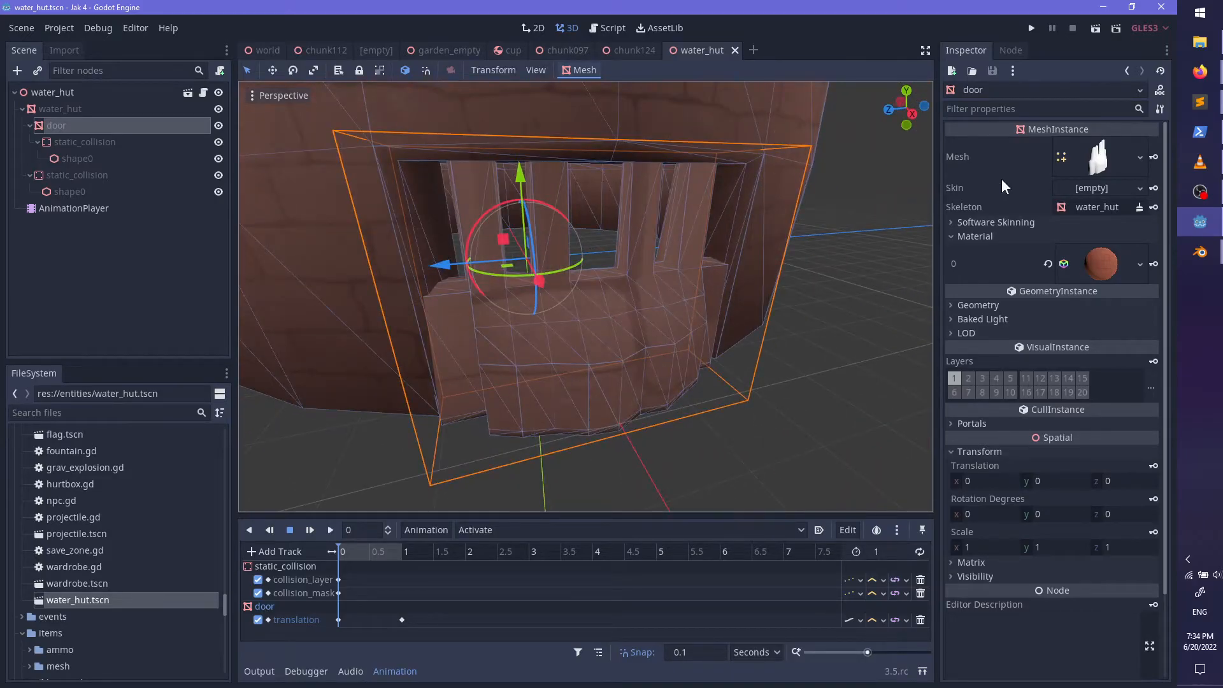
Step: Switch to Blender and open water_hut.blend from the assets env folder
{"action": "mouse_move", "coordinate": [1200, 252]}
{"action": "left_click", "coordinate": [1108, 302]}
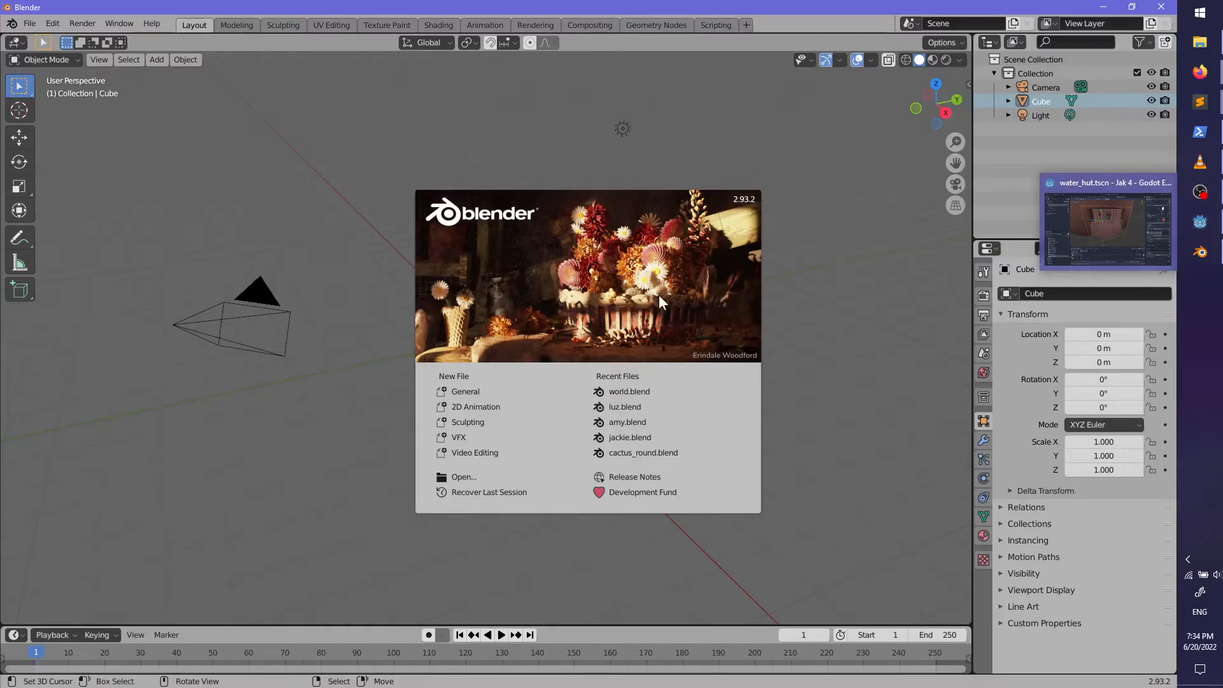
{"action": "left_click", "coordinate": [23, 28]}
{"action": "left_click", "coordinate": [27, 24]}
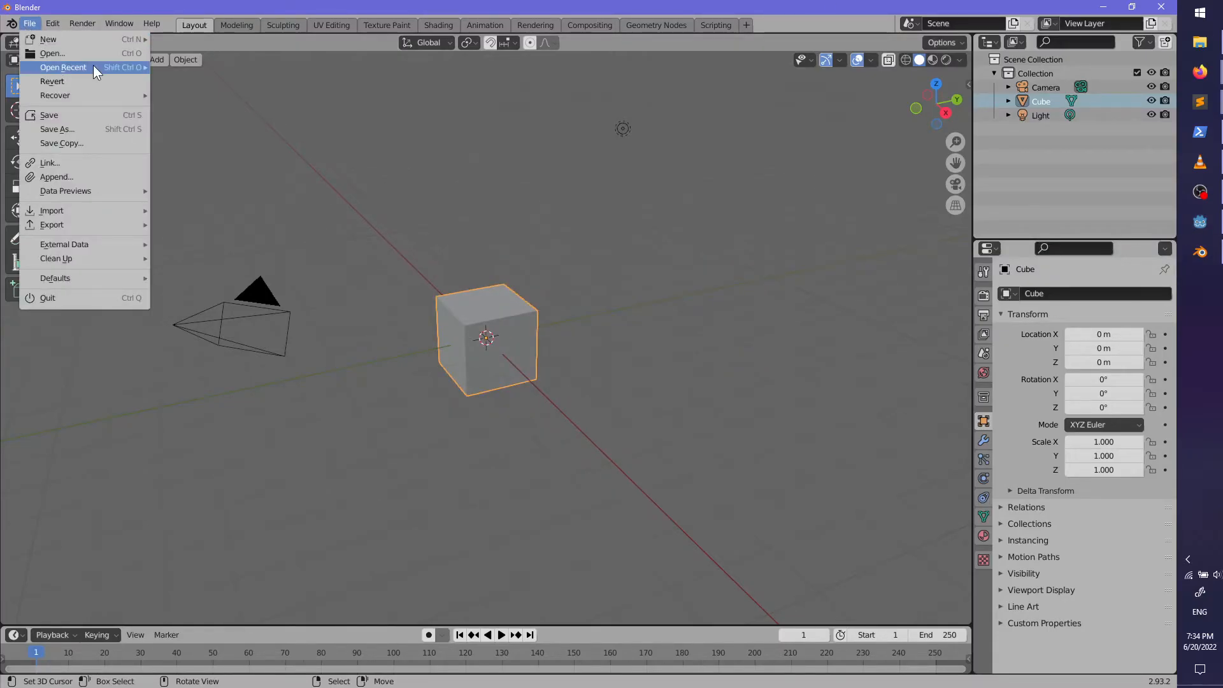
{"action": "left_click", "coordinate": [81, 53]}
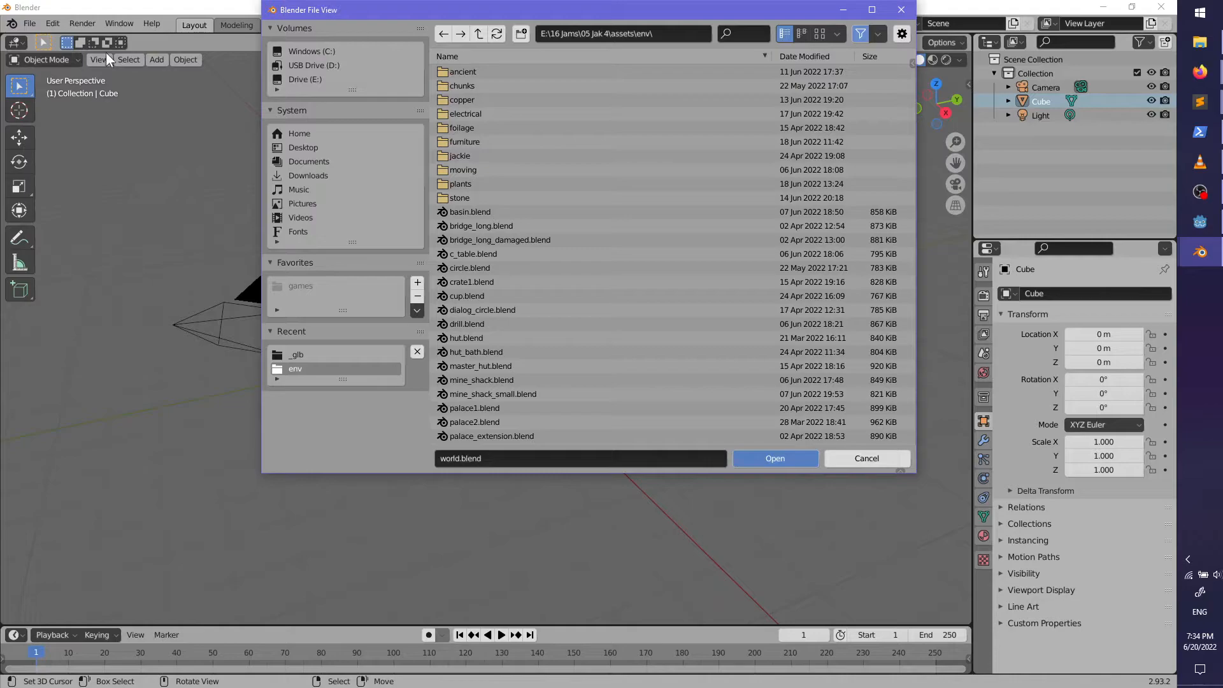
{"action": "scroll", "coordinate": [583, 197], "scroll_direction": "down", "scroll_amount": 5}
{"action": "scroll", "coordinate": [581, 204], "scroll_direction": "down", "scroll_amount": 10}
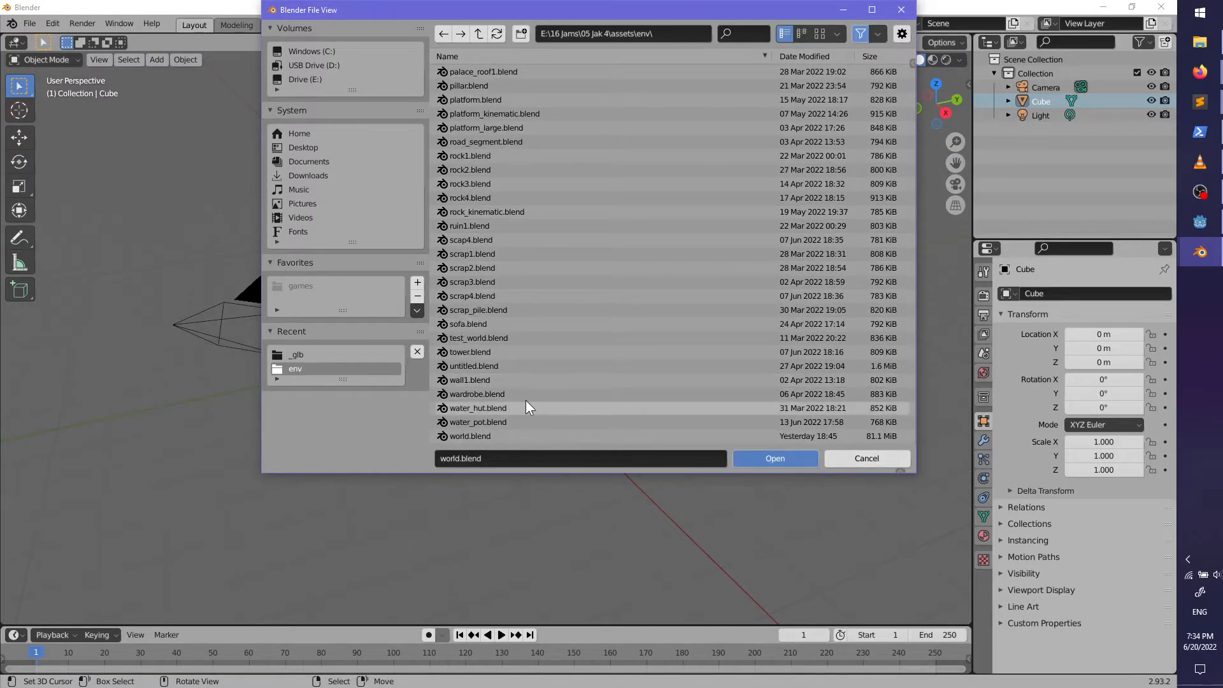
{"action": "left_click", "coordinate": [515, 408]}
{"action": "left_click", "coordinate": [767, 457]}
Step: Rename the door-col object to door-kine and enter Edit Mode on its mesh
{"action": "scroll", "coordinate": [510, 373], "scroll_direction": "up", "scroll_amount": 4}
{"action": "left_click", "coordinate": [460, 402]}
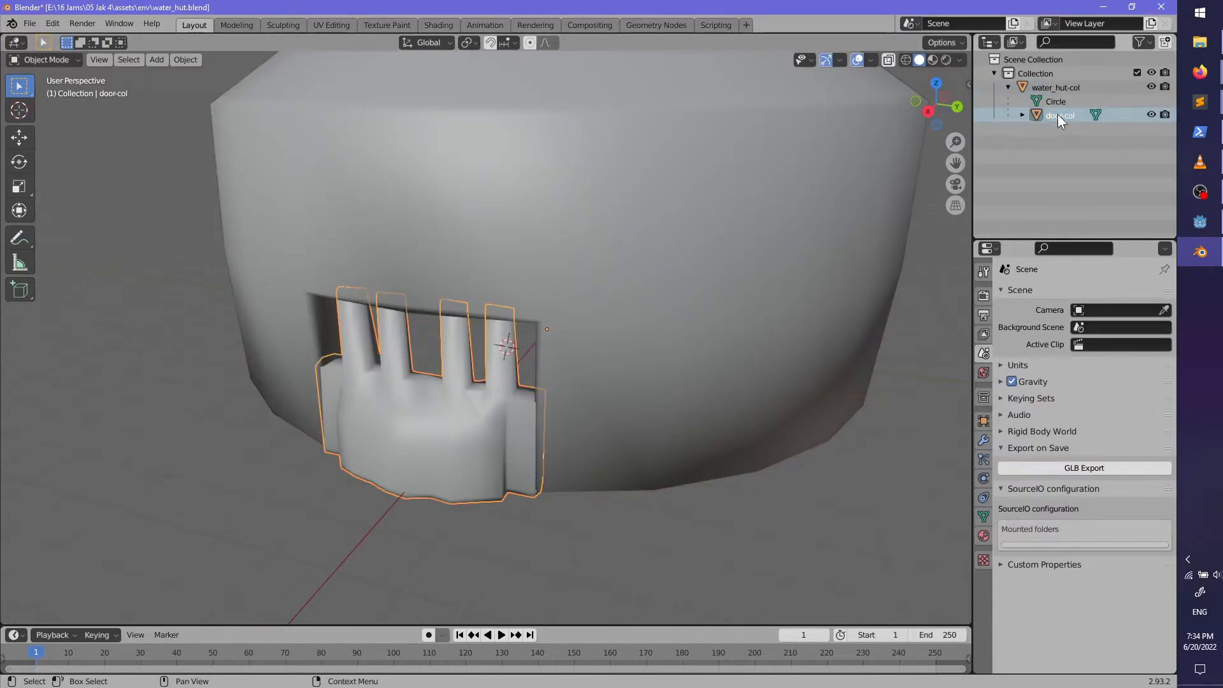
{"action": "double_click", "coordinate": [1058, 114]}
{"action": "type", "text": "door-kine"}
{"action": "key", "text": "Return"}
{"action": "left_click", "coordinate": [1022, 115]}
{"action": "middle_click_drag", "start_coordinate": [547, 377], "coordinate": [517, 392]}
{"action": "middle_click_drag", "start_coordinate": [503, 396], "coordinate": [564, 355], "text": "shift"}
{"action": "scroll", "coordinate": [564, 356], "scroll_direction": "up", "scroll_amount": 3}
{"action": "key", "text": "Tab"}
{"action": "middle_click_drag", "start_coordinate": [598, 422], "coordinate": [580, 440]}
{"action": "left_click", "coordinate": [595, 440], "text": "alt"}
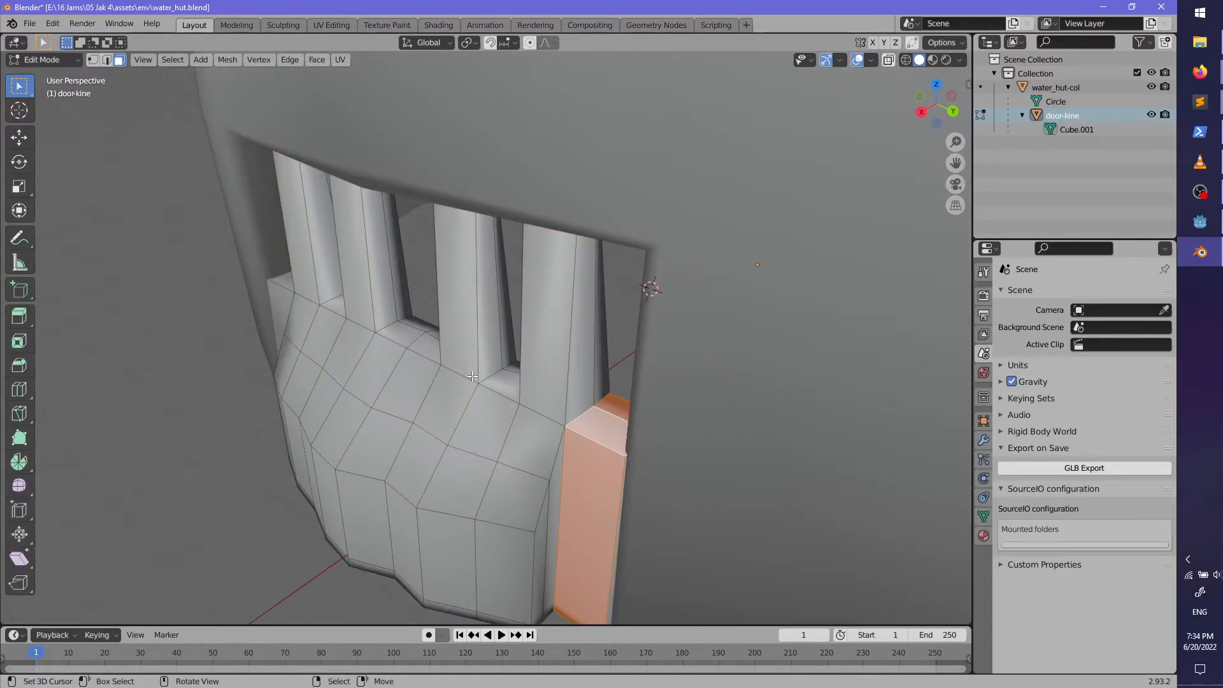
{"action": "right_click", "coordinate": [598, 491]}
{"action": "middle_click_drag", "start_coordinate": [598, 491], "coordinate": [705, 482]}
{"action": "right_click", "coordinate": [583, 355], "text": "ctrl+shift"}
{"action": "middle_click_drag", "start_coordinate": [672, 366], "coordinate": [643, 371]}
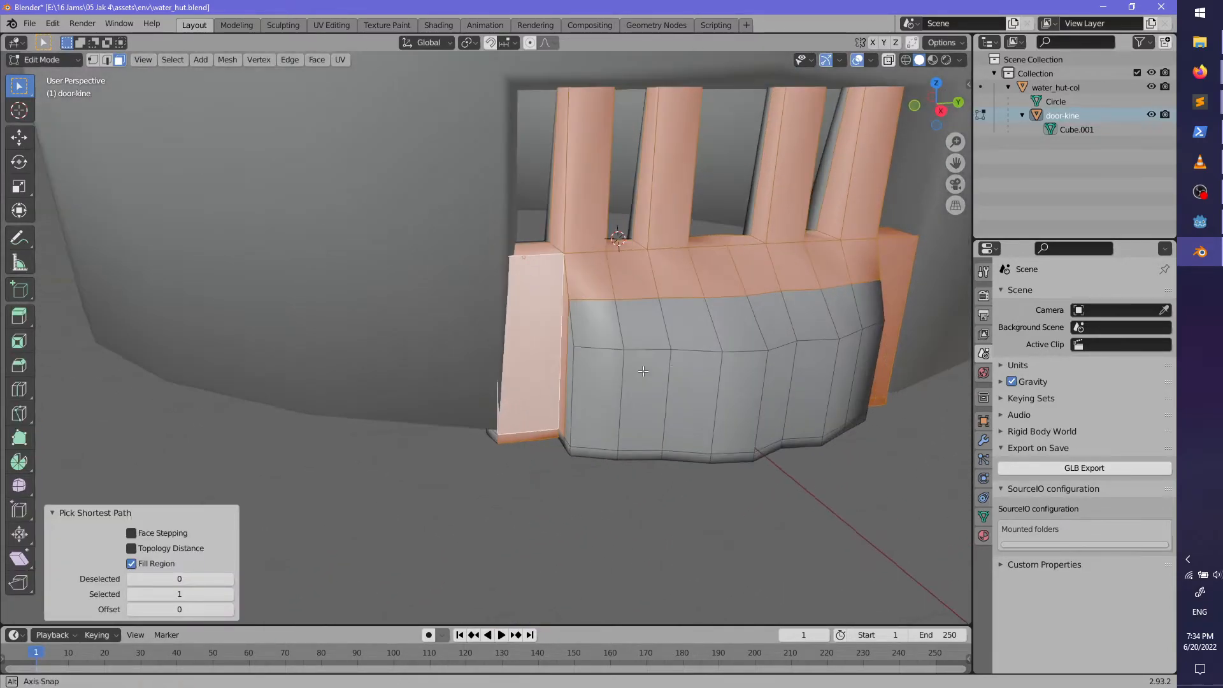
{"action": "key", "text": "ctrl+z"}
{"action": "right_click", "coordinate": [531, 358], "text": "ctrl"}
{"action": "middle_click_drag", "start_coordinate": [790, 354], "coordinate": [839, 231]}
{"action": "right_click", "coordinate": [658, 209], "text": "ctrl"}
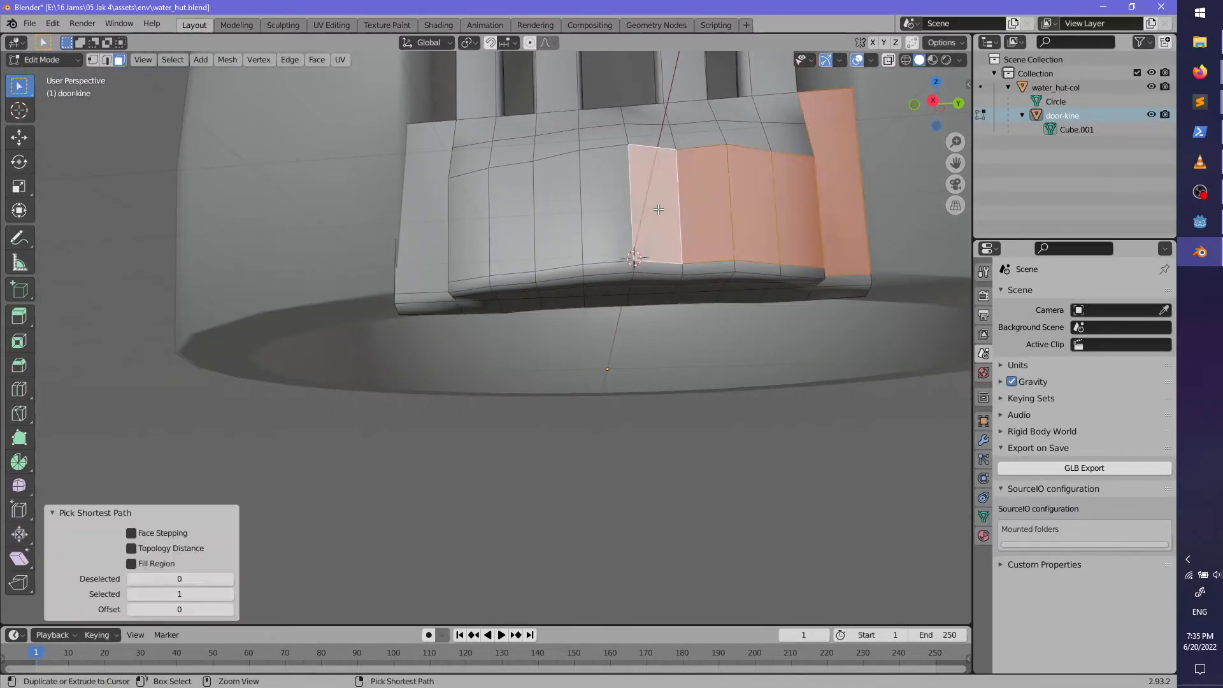
{"action": "right_click", "coordinate": [428, 226], "text": "ctrl"}
{"action": "middle_click_drag", "start_coordinate": [428, 226], "coordinate": [465, 357]}
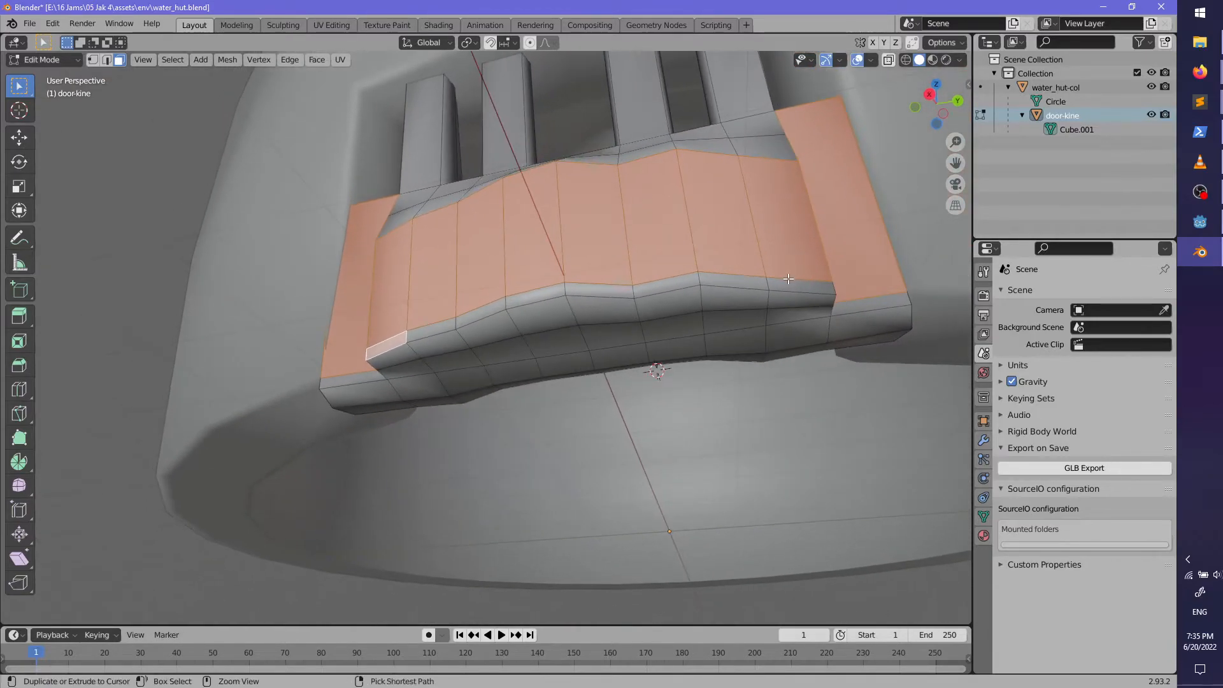
{"action": "right_click", "coordinate": [798, 281], "text": "ctrl"}
{"action": "middle_click_drag", "start_coordinate": [799, 281], "coordinate": [748, 274]}
{"action": "right_click", "coordinate": [723, 255], "text": "shift"}
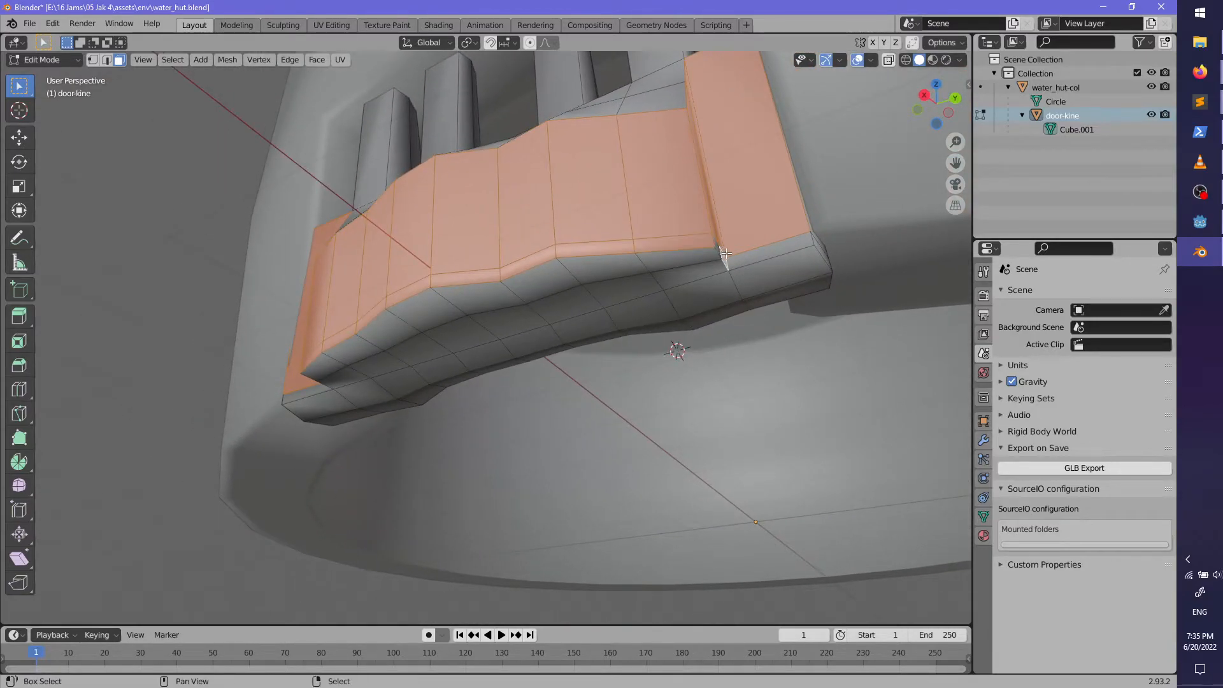
{"action": "right_click", "coordinate": [716, 251], "text": "shift"}
{"action": "right_click", "coordinate": [753, 255], "text": "shift"}
{"action": "middle_click_drag", "start_coordinate": [753, 255], "coordinate": [732, 251]}
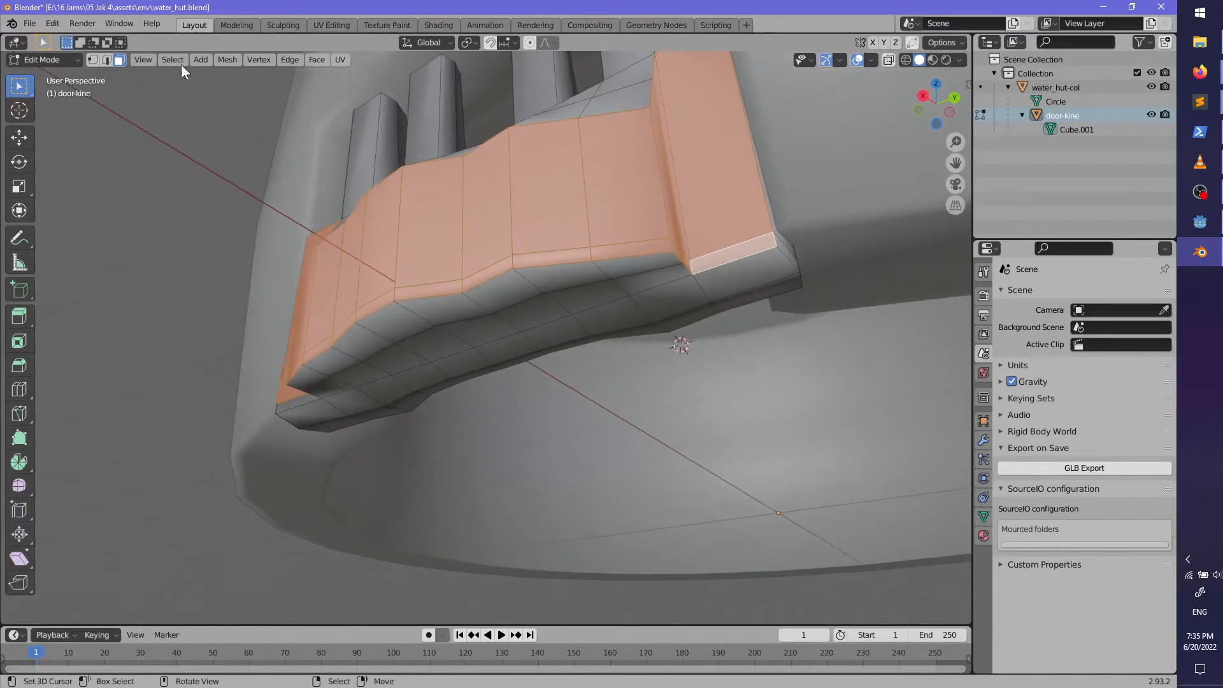
Step: In edge selection mode, select the edges bordering the door's underside and mark them as seams
{"action": "left_click", "coordinate": [107, 61]}
{"action": "key", "text": "alt+a"}
{"action": "right_click", "coordinate": [621, 258], "text": "alt"}
{"action": "right_click", "coordinate": [718, 266], "text": "alt+shift"}
{"action": "middle_click_drag", "start_coordinate": [682, 264], "coordinate": [576, 347]}
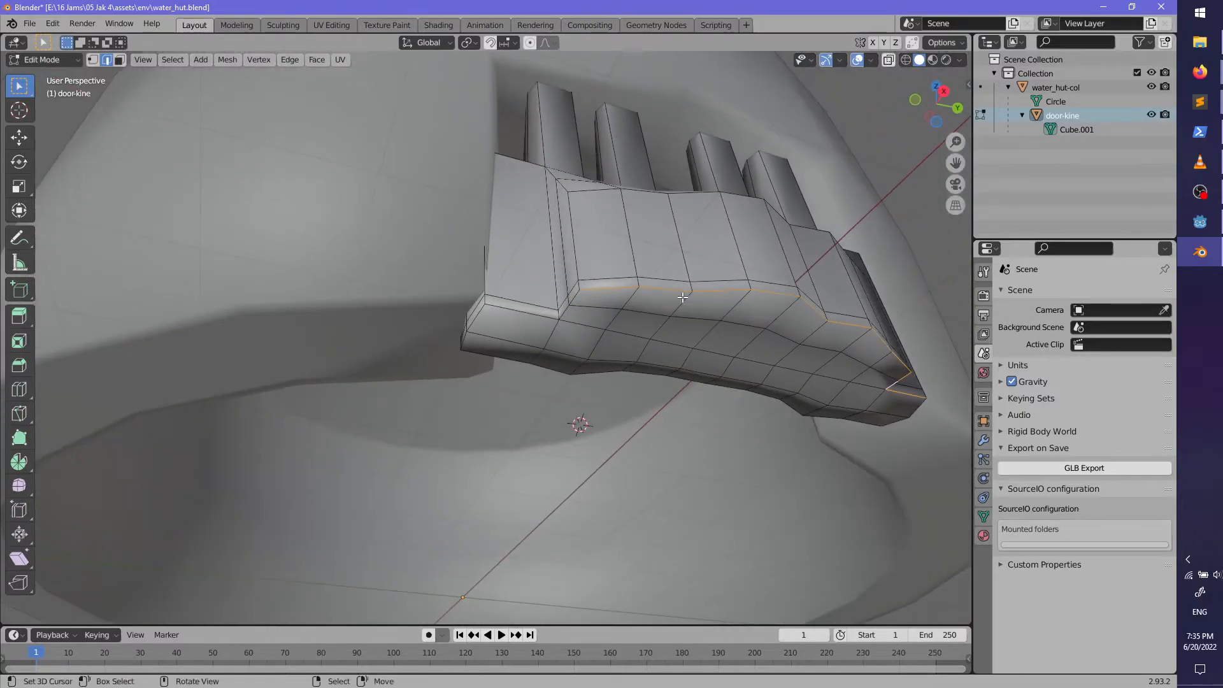
{"action": "right_click", "coordinate": [530, 312], "text": "alt+shift"}
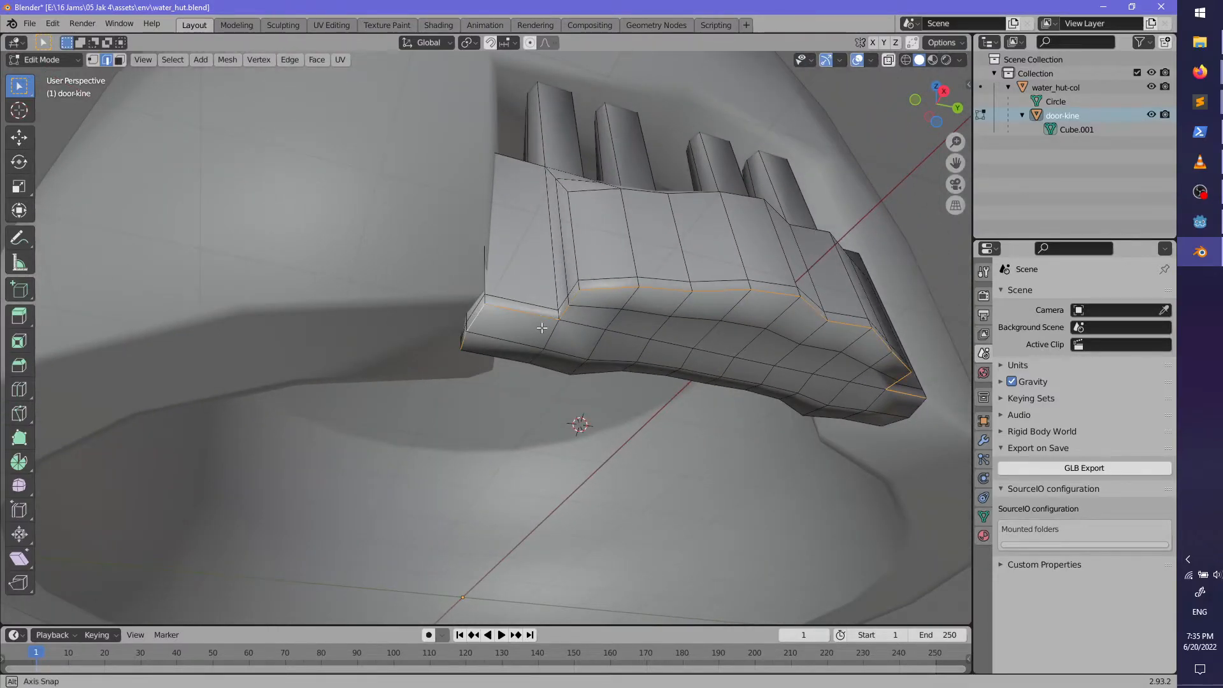
{"action": "middle_click_drag", "start_coordinate": [529, 311], "coordinate": [810, 336]}
{"action": "right_click", "coordinate": [809, 337], "text": "alt+shift"}
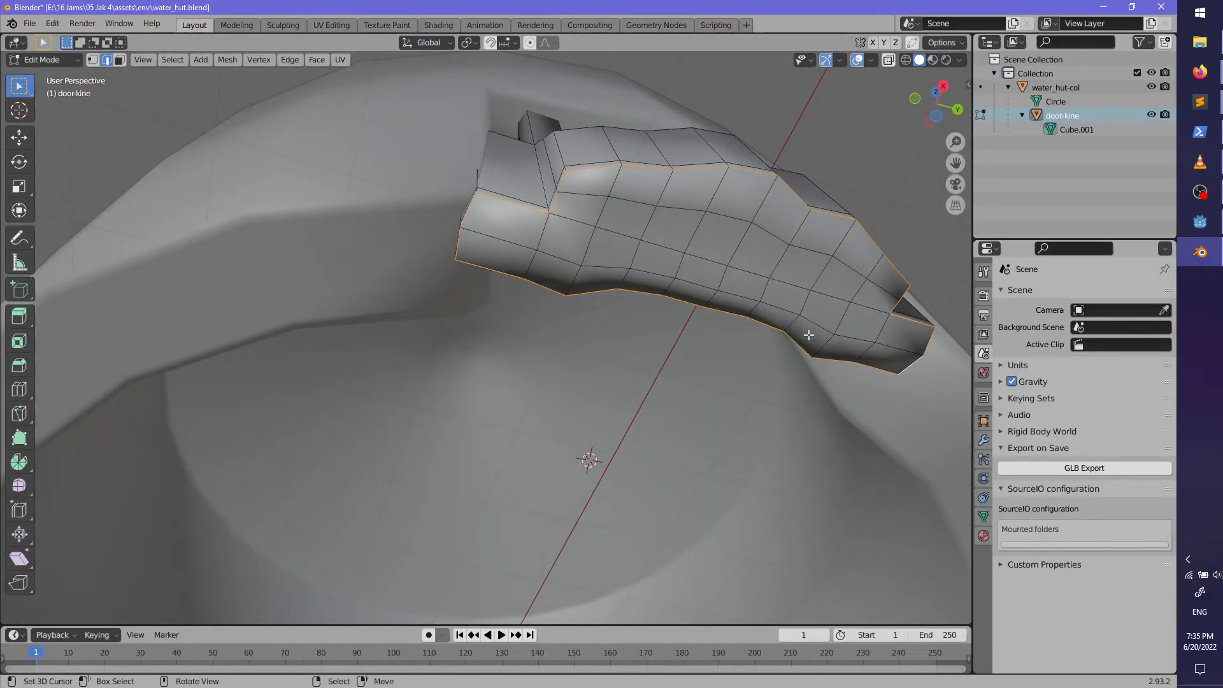
{"action": "key", "text": "ctrl+e"}
{"action": "left_click", "coordinate": [772, 573]}
{"action": "mouse_move", "coordinate": [648, 402]}
{"action": "middle_mouse_down"}
{"action": "mouse_move", "coordinate": [534, 417]}
{"action": "mouse_move", "coordinate": [646, 441]}
{"action": "mouse_move", "coordinate": [642, 411]}
{"action": "middle_mouse_up"}
{"action": "key", "text": "ctrl+e"}
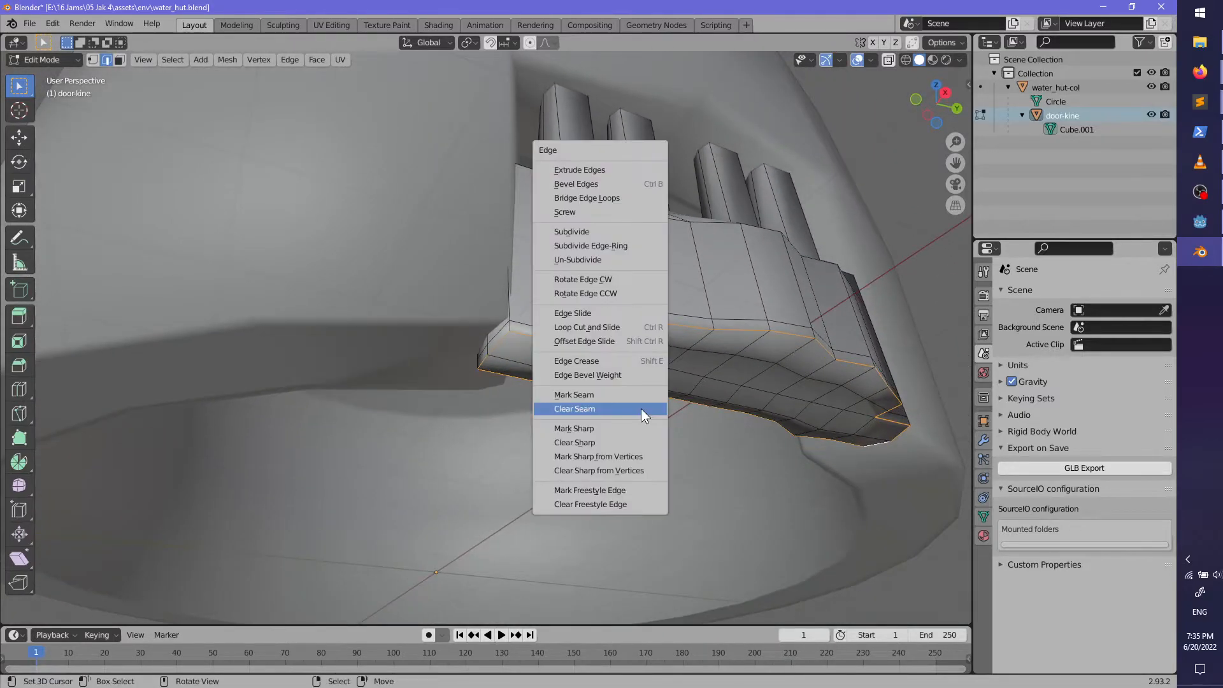
{"action": "left_click", "coordinate": [634, 396]}
Step: With X-ray display on, start a fresh edge selection along the back outline of one side post of the door
{"action": "key", "text": "alt+a"}
{"action": "middle_click_drag", "start_coordinate": [513, 308], "coordinate": [512, 367]}
{"action": "key", "text": "alt+z"}
{"action": "middle_click_drag", "start_coordinate": [428, 357], "coordinate": [568, 381]}
{"action": "middle_click_drag", "start_coordinate": [634, 309], "coordinate": [652, 399]}
{"action": "left_click", "coordinate": [639, 405], "text": "ctrl"}
{"action": "key", "text": "alt+z"}
{"action": "scroll", "coordinate": [729, 384], "scroll_direction": "up", "scroll_amount": 5}
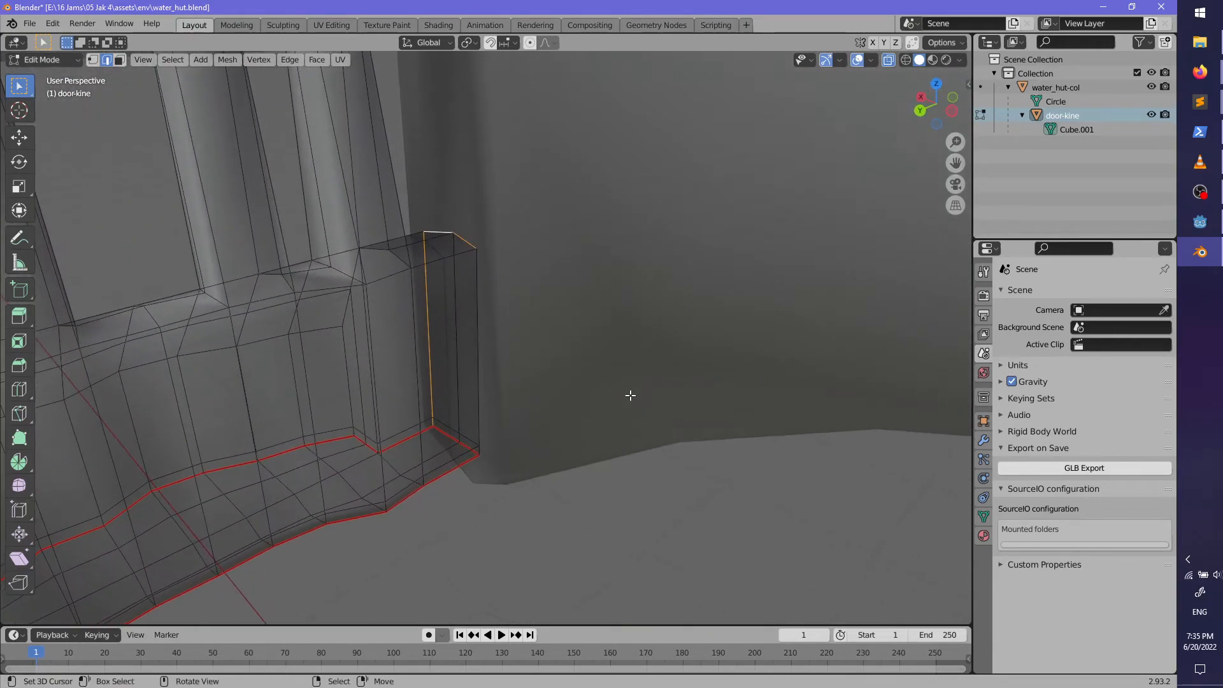
{"action": "middle_click_drag", "start_coordinate": [486, 344], "coordinate": [494, 303]}
{"action": "left_click", "coordinate": [493, 299], "text": "shift"}
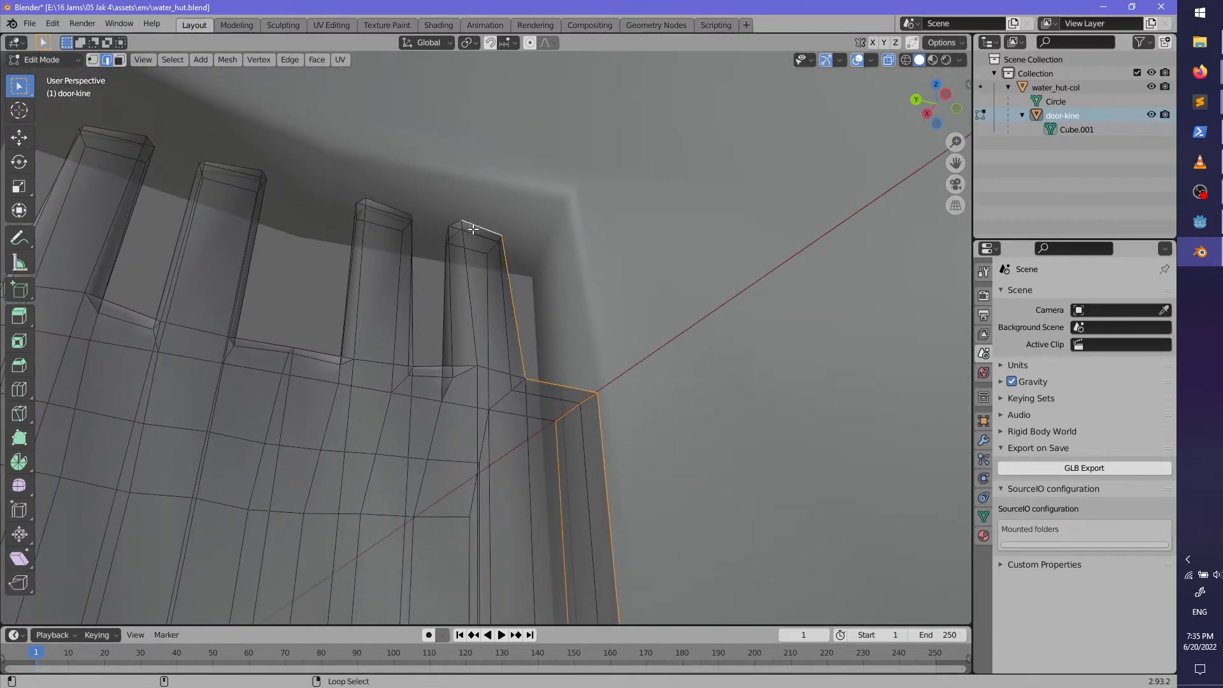
Step: Extend the edge selection over the back of the four bars to the opposite side post and mark it as a seam
{"action": "middle_click_drag", "start_coordinate": [410, 296], "coordinate": [387, 252]}
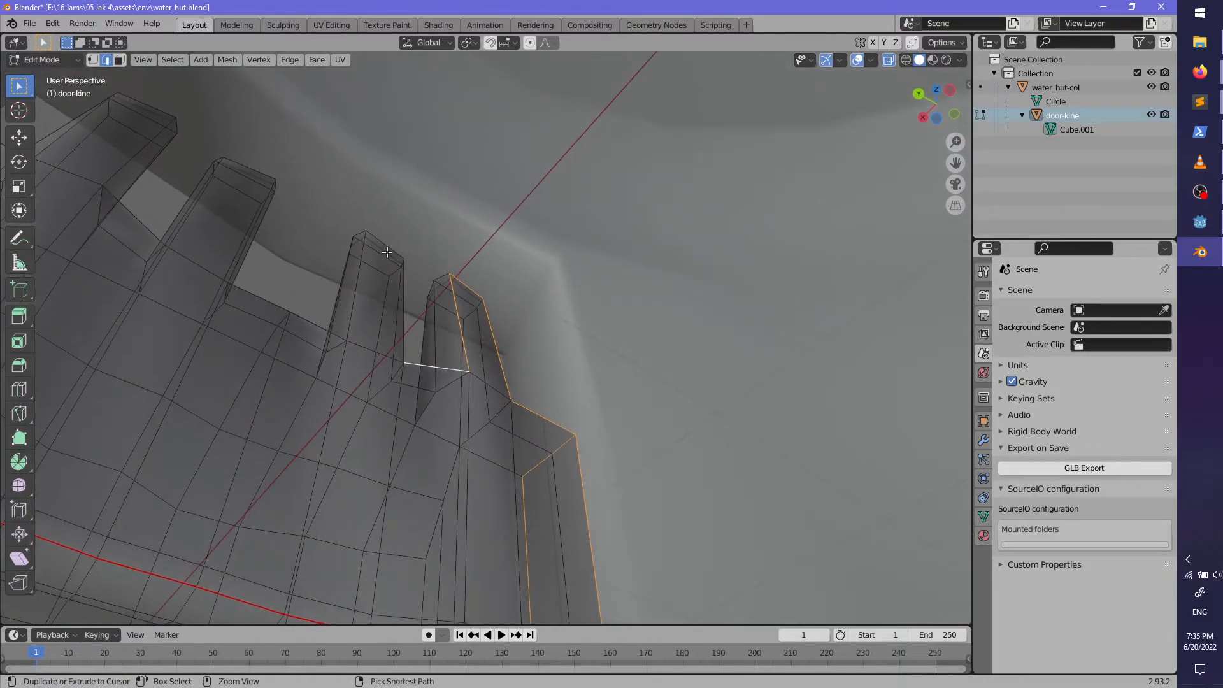
{"action": "left_click", "coordinate": [387, 253], "text": "ctrl"}
{"action": "middle_click_drag", "start_coordinate": [391, 323], "coordinate": [381, 320]}
{"action": "left_click", "coordinate": [252, 284], "text": "ctrl"}
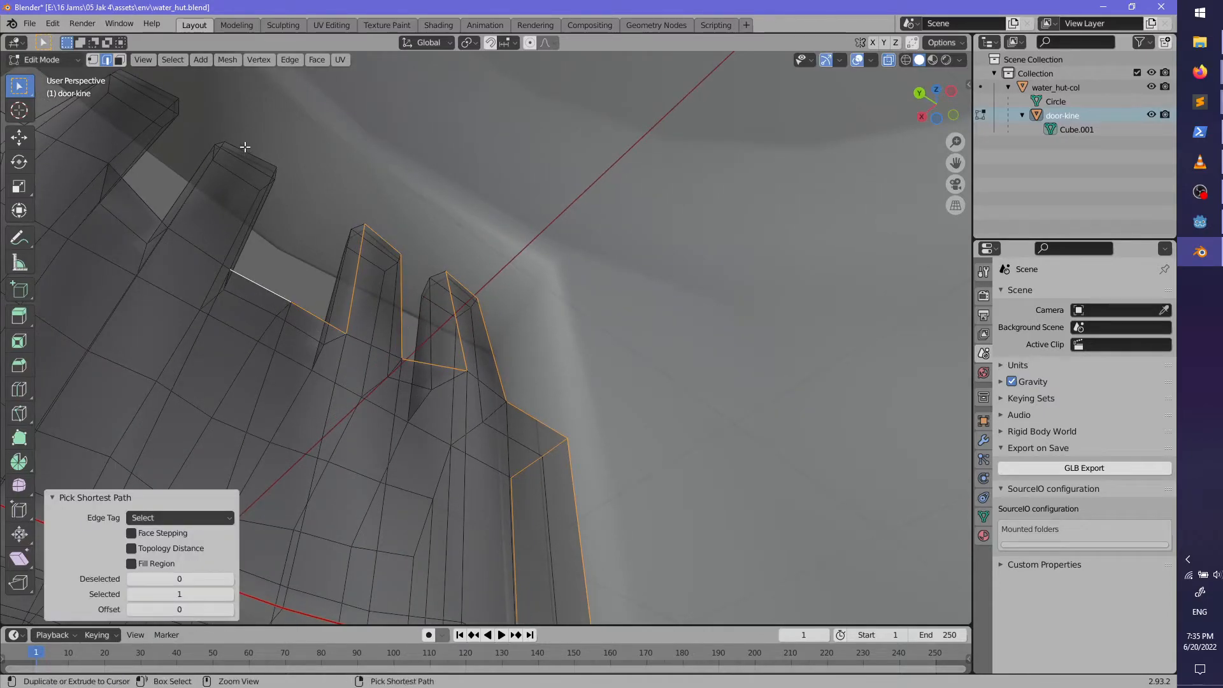
{"action": "middle_click_drag", "start_coordinate": [252, 196], "coordinate": [400, 281], "text": "shift"}
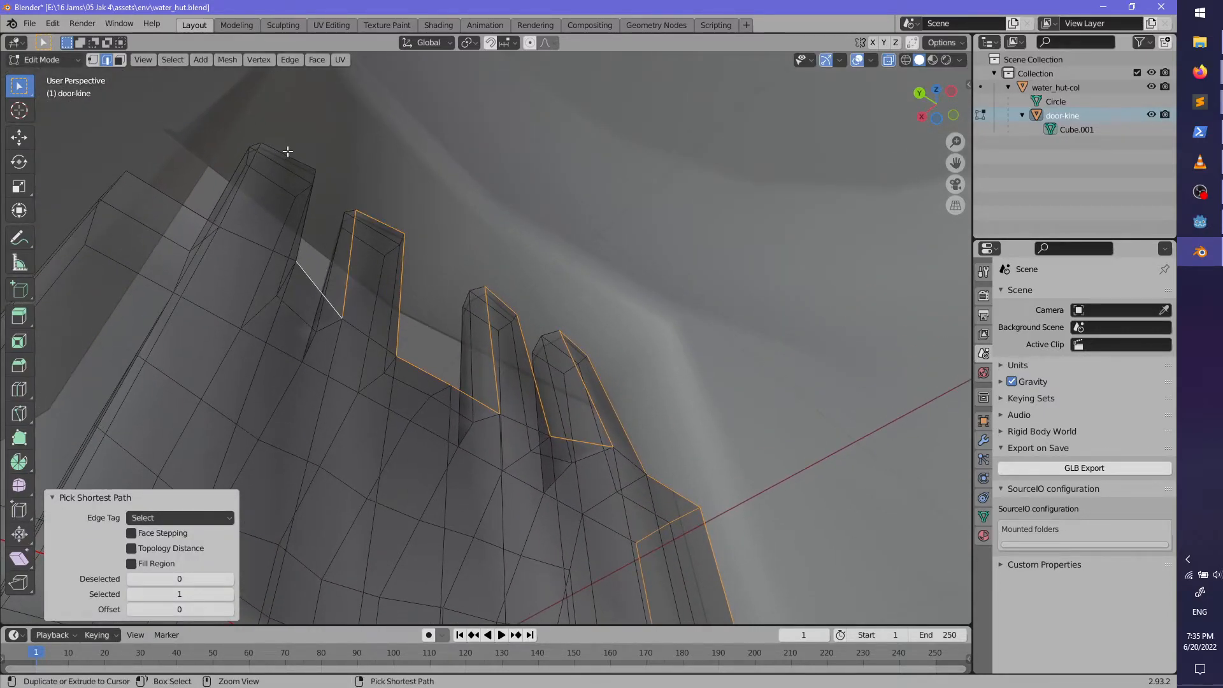
{"action": "middle_click_drag", "start_coordinate": [109, 212], "coordinate": [263, 262]}
{"action": "left_click", "coordinate": [374, 309], "text": "shift"}
{"action": "key", "text": "ctrl+e"}
{"action": "left_click", "coordinate": [371, 312]}
{"action": "middle_click_drag", "start_coordinate": [472, 342], "coordinate": [465, 333]}
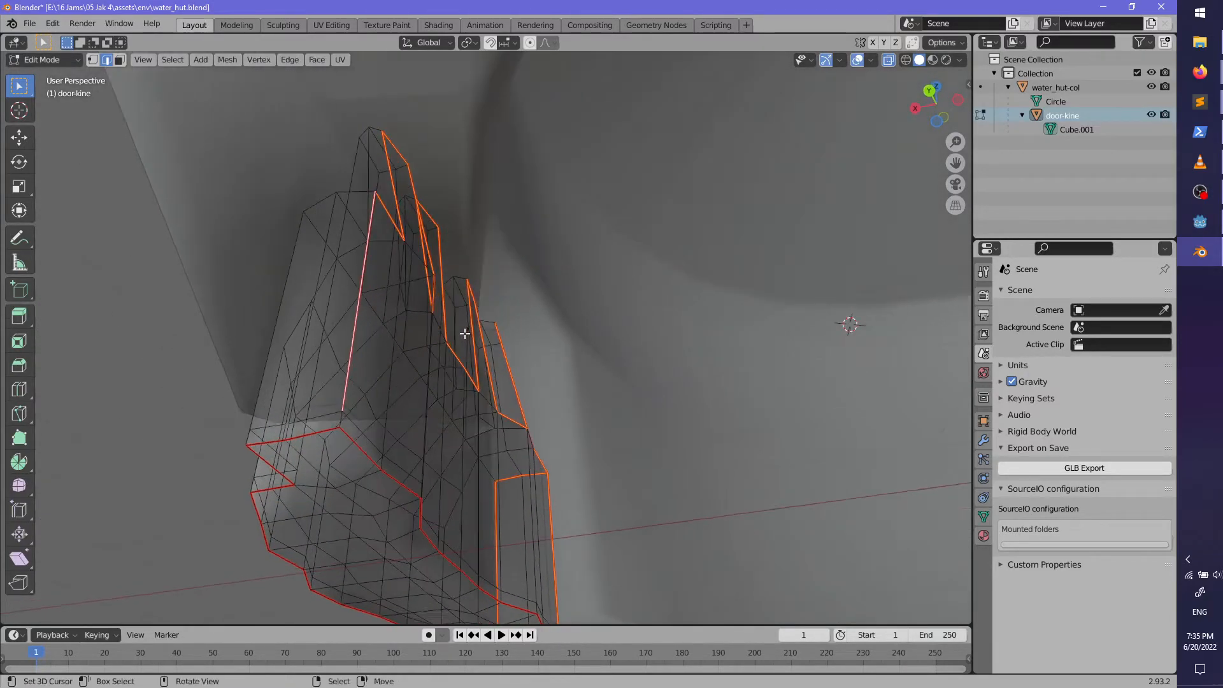
{"action": "key", "text": "ctrl+e"}
{"action": "left_click", "coordinate": [339, 421]}
Step: Hide the water_hut-col body and resume editing the door-kine mesh with X-ray off
{"action": "middle_click_drag", "start_coordinate": [338, 422], "coordinate": [382, 368]}
{"action": "key", "text": "alt+z"}
{"action": "scroll", "coordinate": [383, 368], "scroll_direction": "down", "scroll_amount": 8}
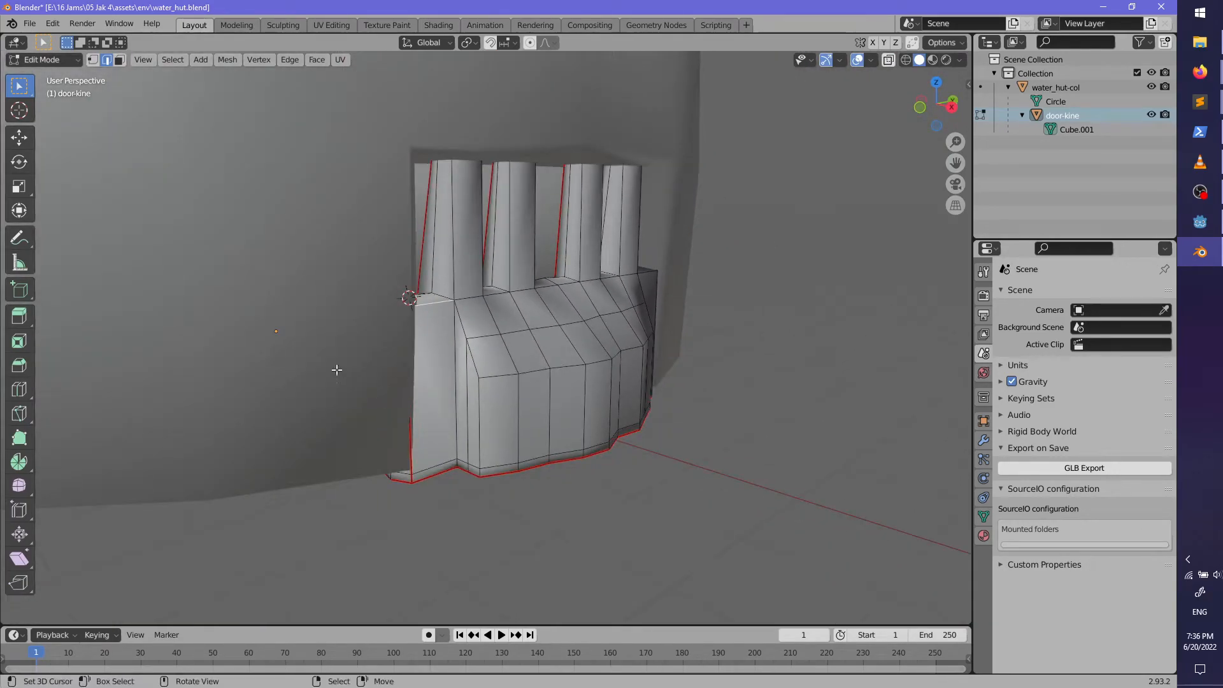
{"action": "key", "text": "Tab"}
{"action": "left_click", "coordinate": [326, 368]}
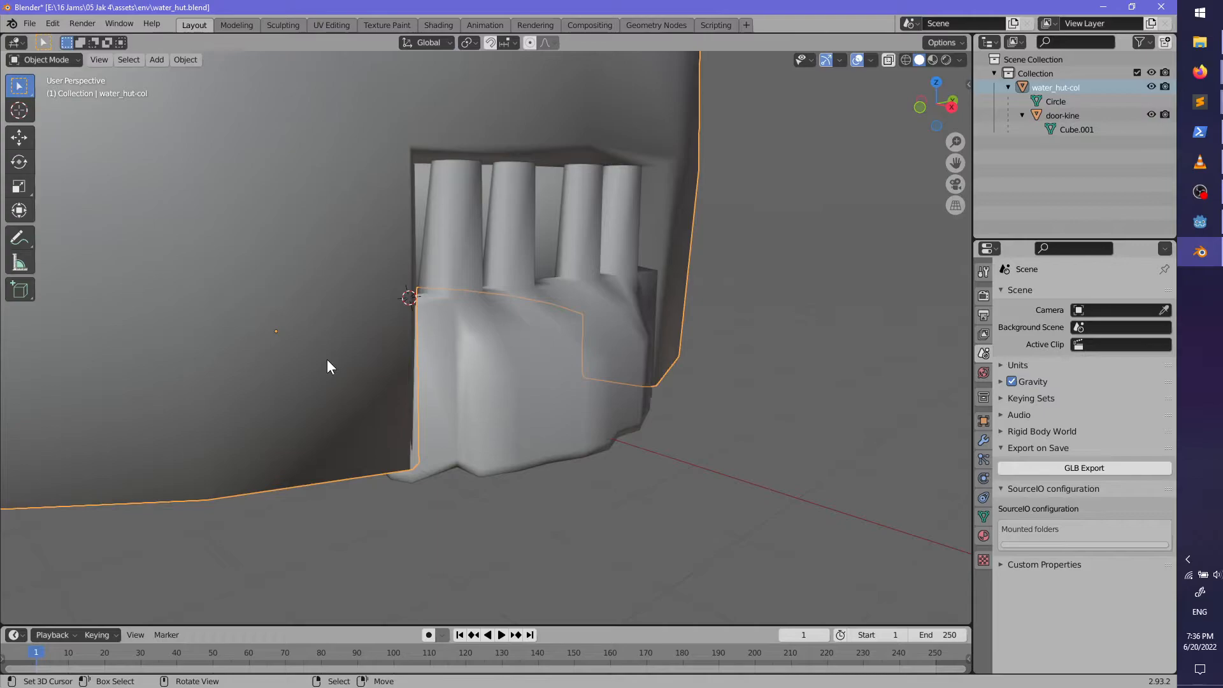
{"action": "key", "text": "h"}
{"action": "right_click", "coordinate": [480, 396]}
{"action": "key", "text": "Tab"}
Step: Select the front outline edges running over the four bars and across the side posts, and mark them as seams
{"action": "scroll", "coordinate": [432, 406], "scroll_direction": "up", "scroll_amount": 3}
{"action": "middle_click_drag", "start_coordinate": [345, 293], "coordinate": [398, 143]}
{"action": "right_click", "coordinate": [402, 135], "text": "ctrl"}
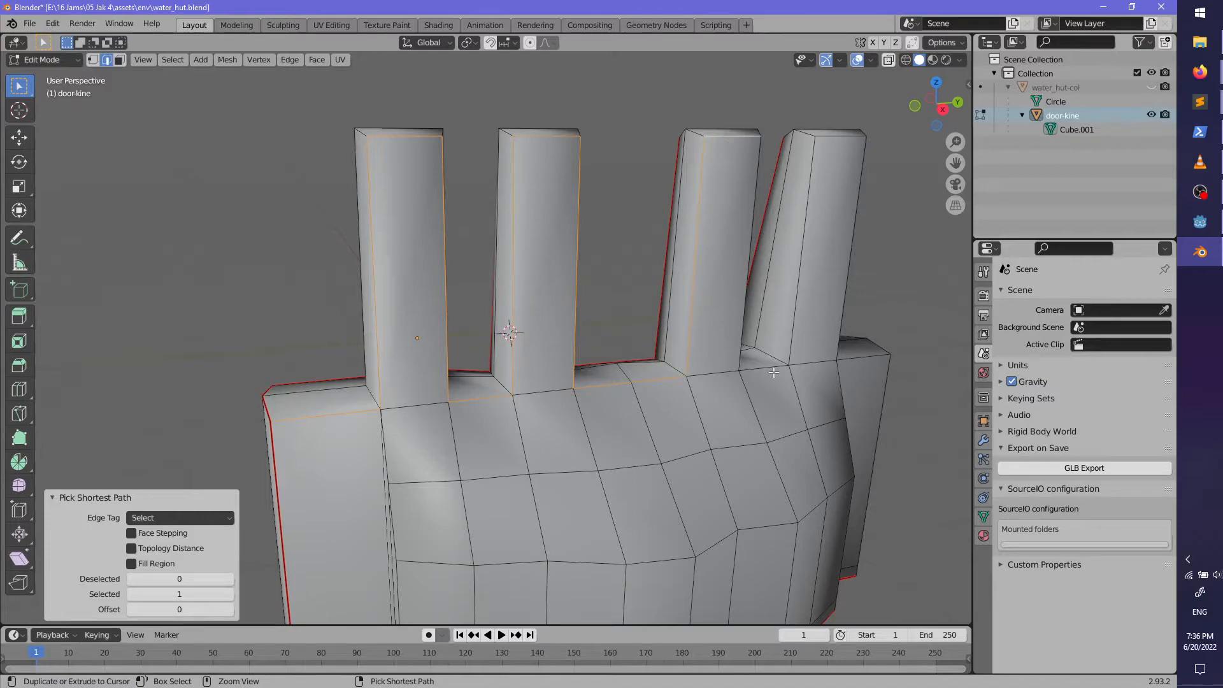
{"action": "middle_click_drag", "start_coordinate": [855, 362], "coordinate": [397, 356]}
{"action": "key", "text": "ctrl+e"}
{"action": "left_click", "coordinate": [579, 400]}
{"action": "left_click", "coordinate": [436, 363]}
{"action": "key", "text": "ctrl+e"}
{"action": "left_click", "coordinate": [481, 365]}
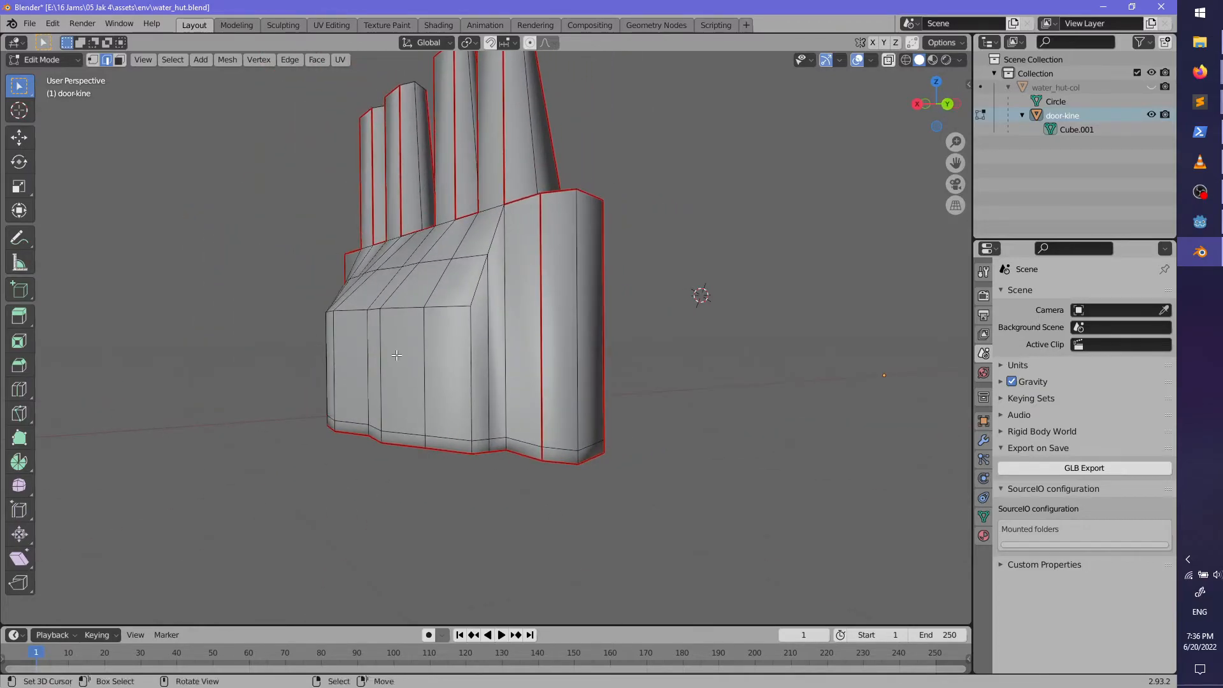
Step: Mark seams where the bulging front panel meets the side posts and along the panel's horizontal ridge
{"action": "key", "text": "ctrl+e"}
{"action": "left_click", "coordinate": [499, 348]}
{"action": "middle_click_drag", "start_coordinate": [499, 348], "coordinate": [598, 391]}
{"action": "right_click", "coordinate": [530, 368], "text": "alt"}
{"action": "right_click", "coordinate": [359, 405], "text": "alt+shift"}
{"action": "middle_click_drag", "start_coordinate": [482, 421], "coordinate": [560, 402]}
{"action": "key", "text": "ctrl+e"}
{"action": "left_click", "coordinate": [330, 412]}
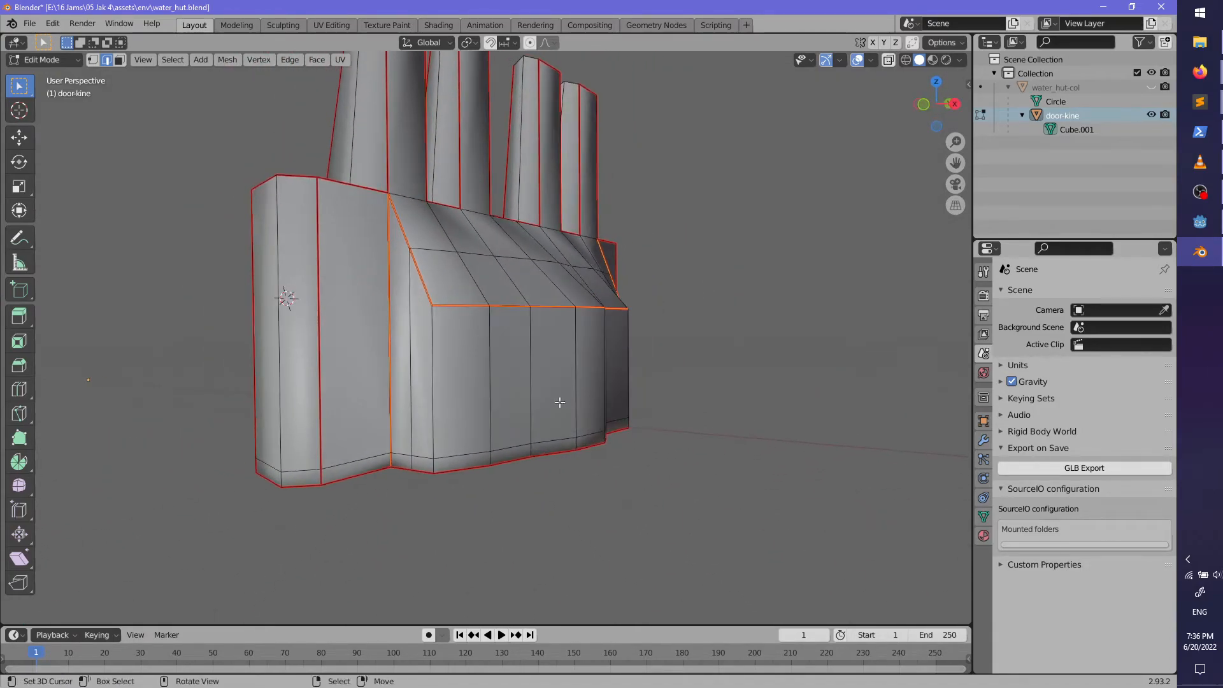
{"action": "key", "text": "ctrl+e"}
{"action": "left_click", "coordinate": [438, 373]}
Step: Select the whole door mesh, unwrap it along its seams, and maximize the 3D viewport
{"action": "middle_click_drag", "start_coordinate": [438, 373], "coordinate": [418, 395]}
{"action": "key", "text": "a"}
{"action": "key", "text": "u"}
{"action": "left_click", "coordinate": [418, 395]}
{"action": "key", "text": "ctrl+space"}
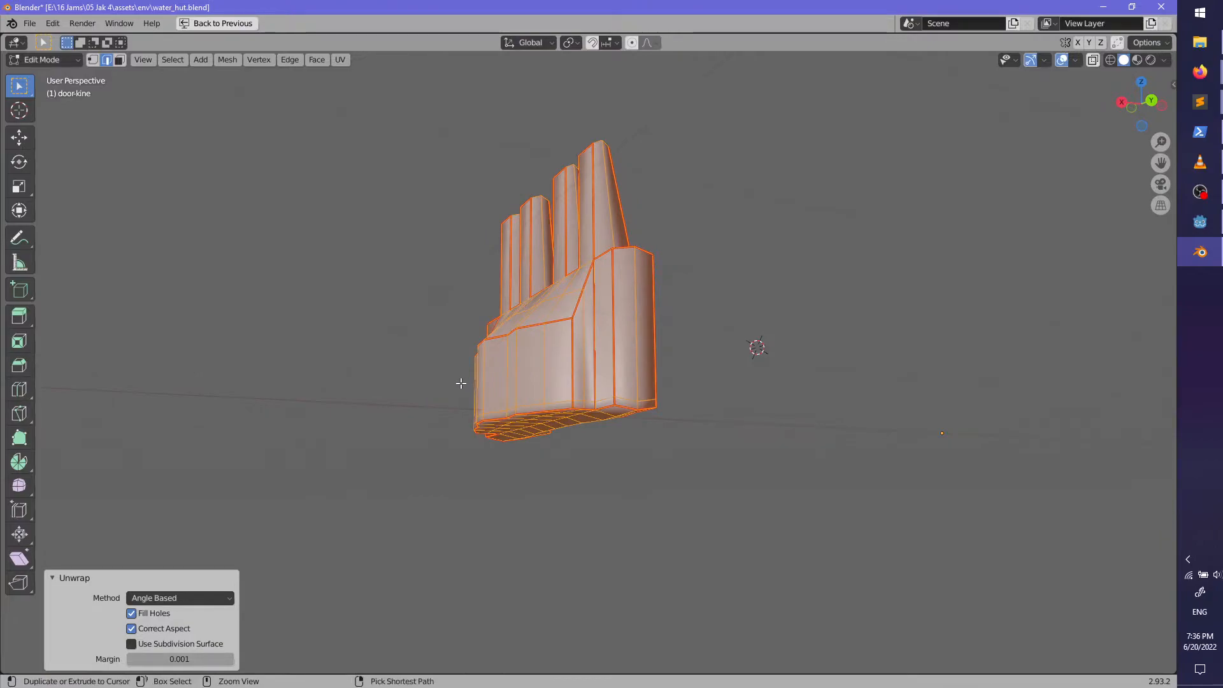
Step: Restore the full workspace, split the 3D viewport side by side, and display the door's unwrapped islands in a UV Editor
{"action": "key", "text": "ctrl+space"}
{"action": "left_click_drag", "start_coordinate": [970, 36], "coordinate": [603, 45]}
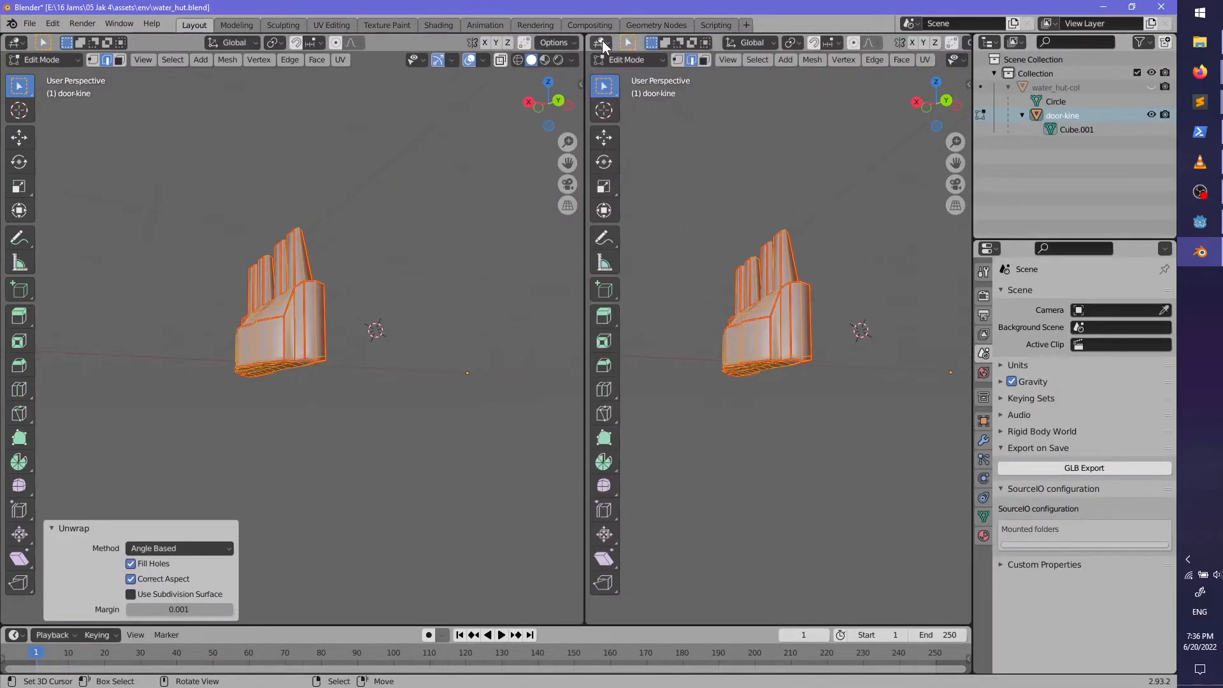
{"action": "left_click", "coordinate": [602, 43]}
{"action": "left_click", "coordinate": [618, 115]}
{"action": "scroll", "coordinate": [754, 392], "scroll_direction": "up", "scroll_amount": 4}
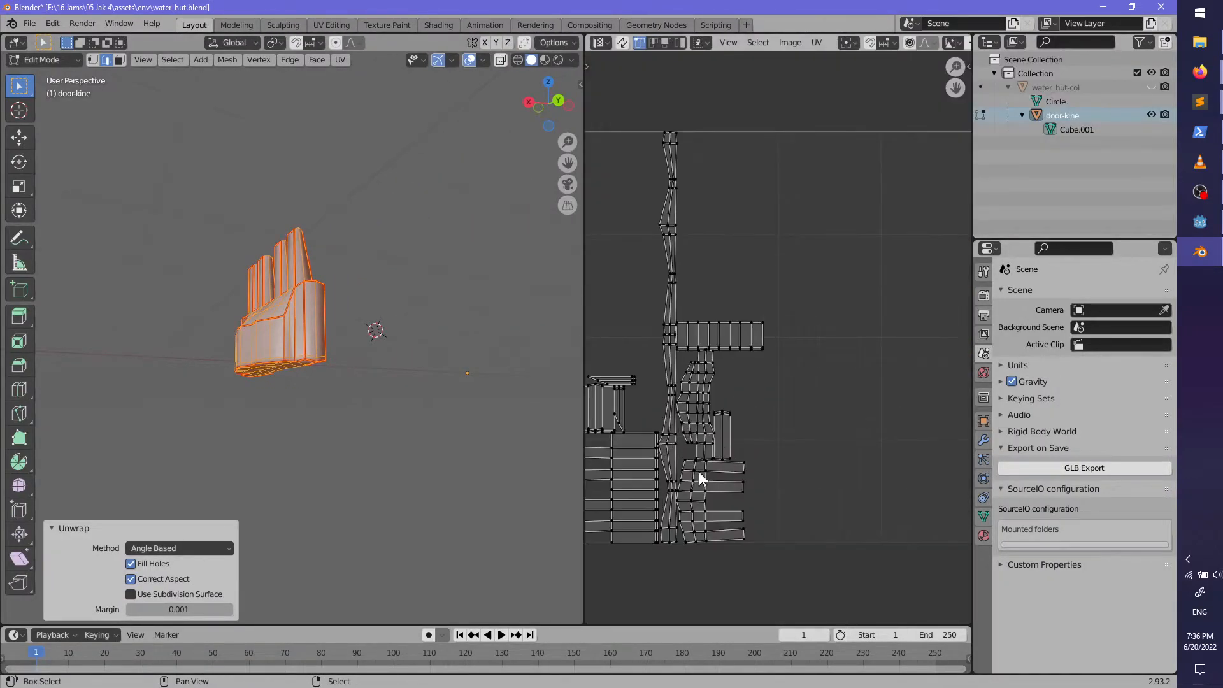
{"action": "scroll", "coordinate": [799, 422], "scroll_direction": "down", "scroll_amount": 2}
{"action": "key", "text": "a"}
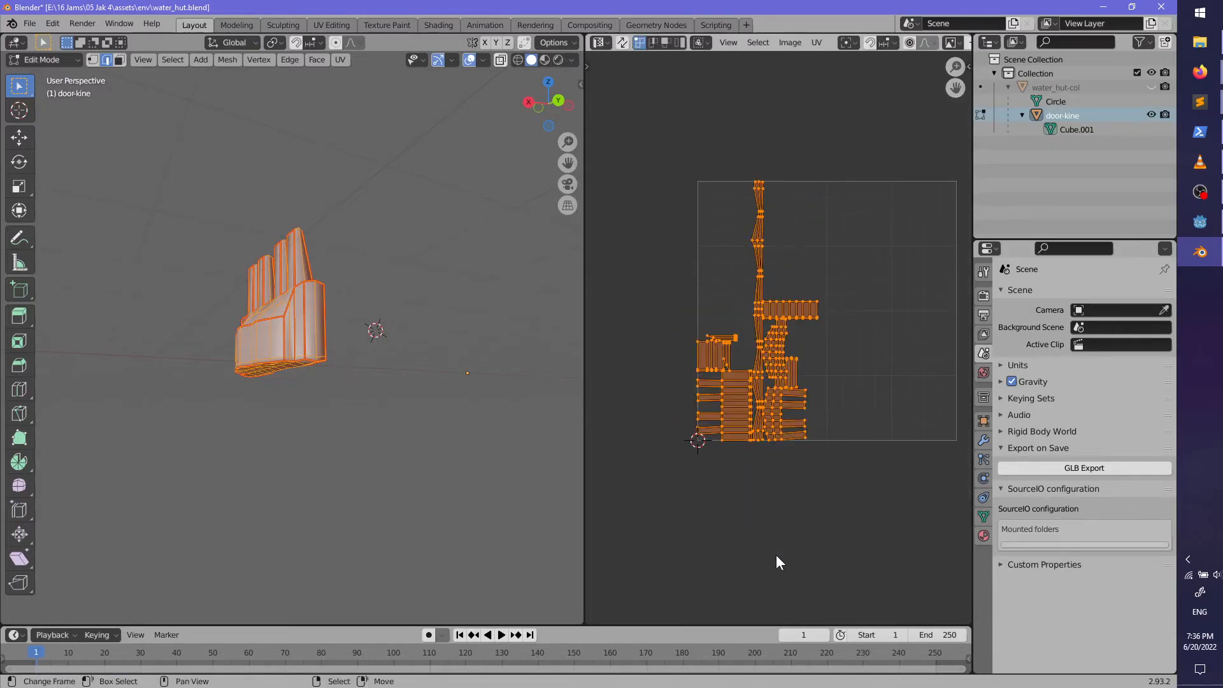
{"action": "scroll", "coordinate": [781, 529], "scroll_direction": "up", "scroll_amount": 2}
{"action": "left_click", "coordinate": [785, 504]}
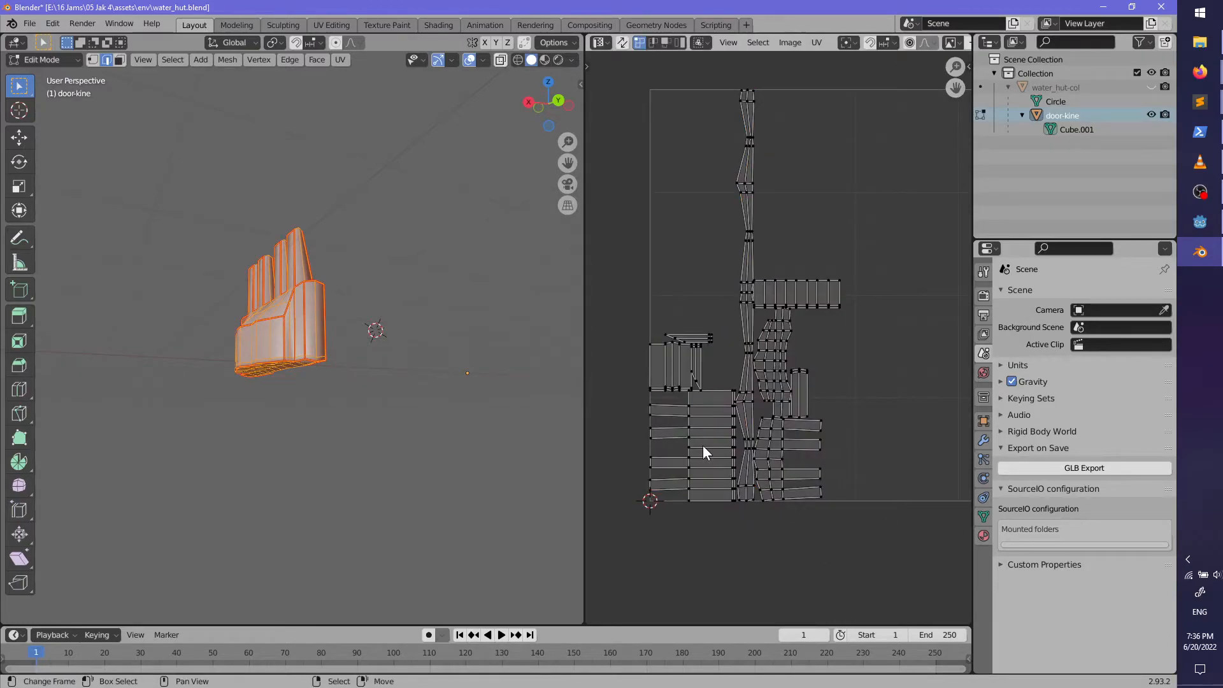
Step: Select the four-bar panel UV island at the UV grid's origin, rotate it 90° and scale it up
{"action": "key", "text": "l"}
{"action": "key", "text": "r"}
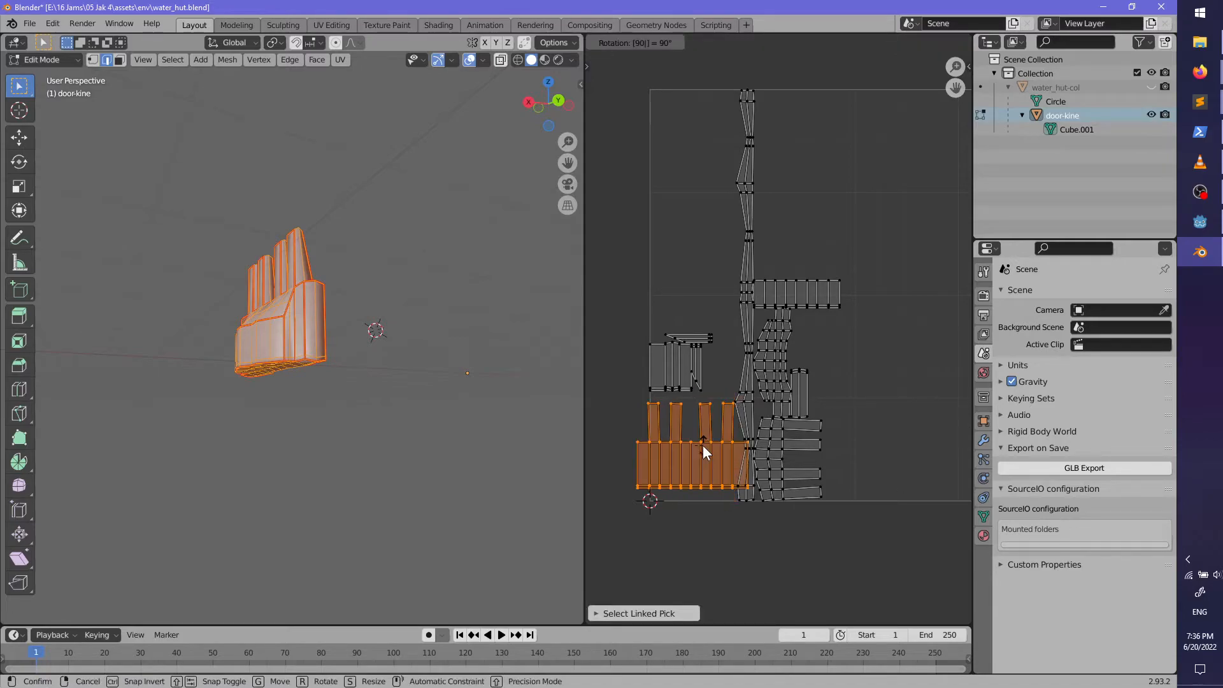
{"action": "left_click", "coordinate": [704, 447]}
{"action": "key", "text": "s"}
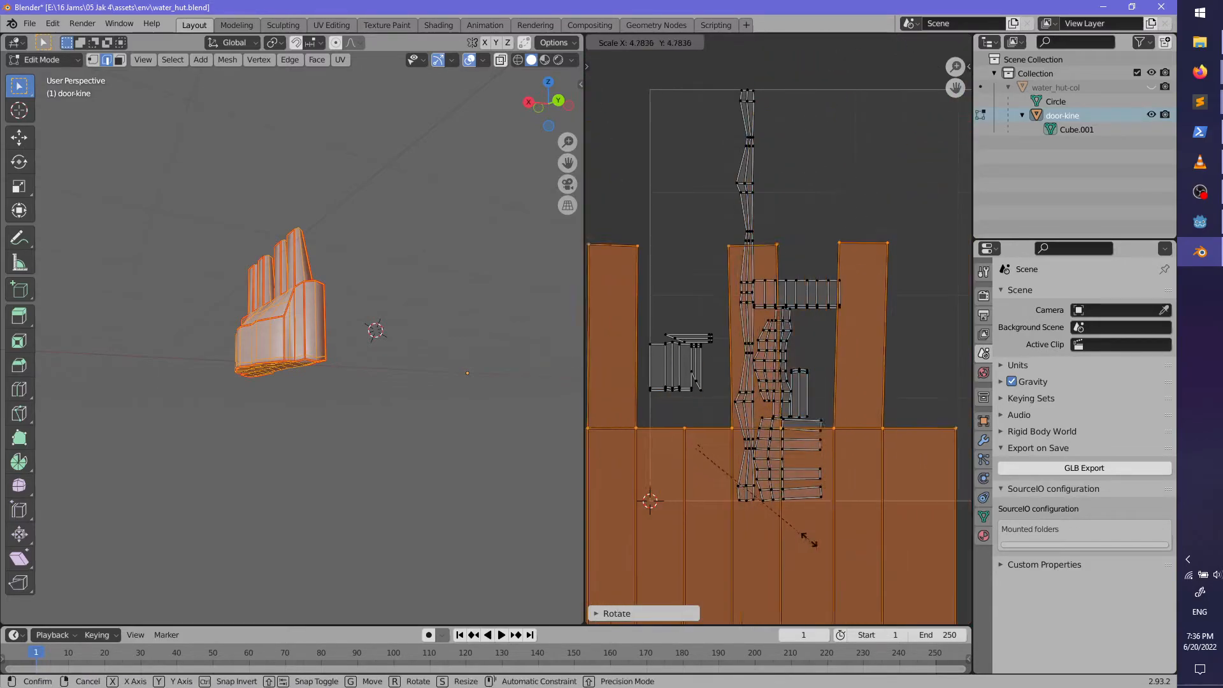
{"action": "left_click", "coordinate": [774, 565]}
{"action": "scroll", "coordinate": [709, 483], "scroll_direction": "down", "scroll_amount": 3}
{"action": "key", "text": "s"}
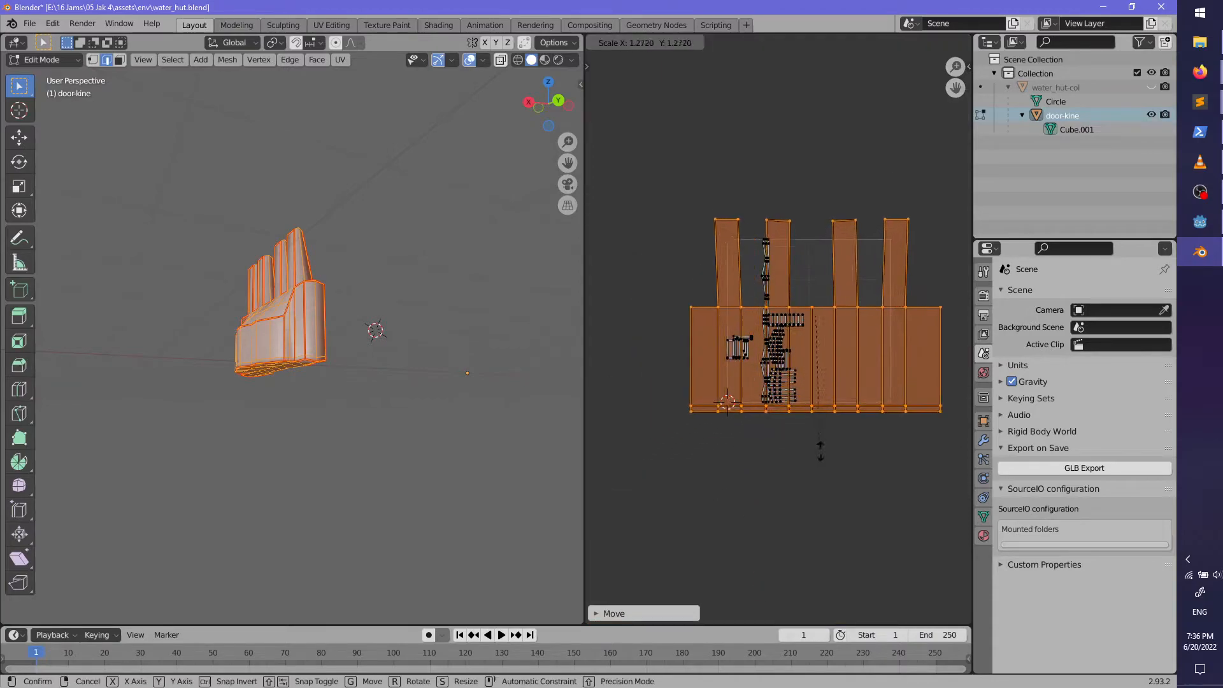
{"action": "left_click", "coordinate": [806, 456]}
Step: Enlarge the four-bar panel island further and align its lower-left corner with the UV grid's origin
{"action": "key", "text": "g"}
{"action": "left_click", "coordinate": [887, 396]}
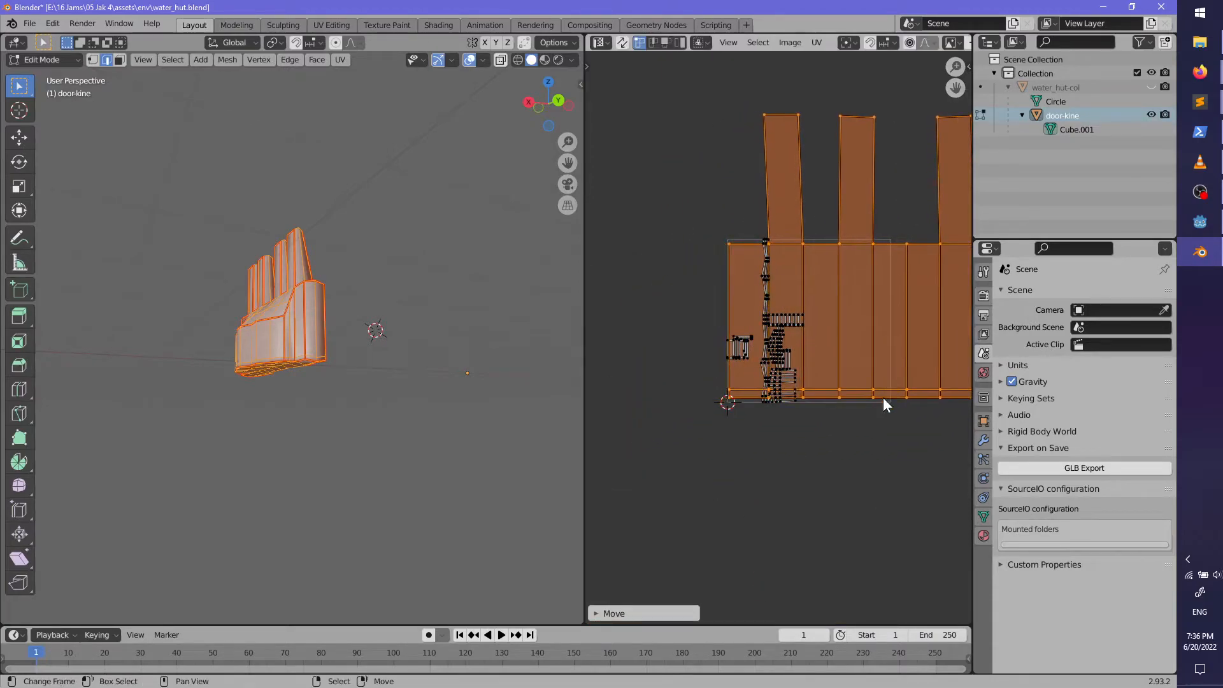
{"action": "scroll", "coordinate": [843, 458], "scroll_direction": "up", "scroll_amount": 2}
{"action": "key", "text": "s"}
{"action": "left_click", "coordinate": [830, 468]}
{"action": "key", "text": "g"}
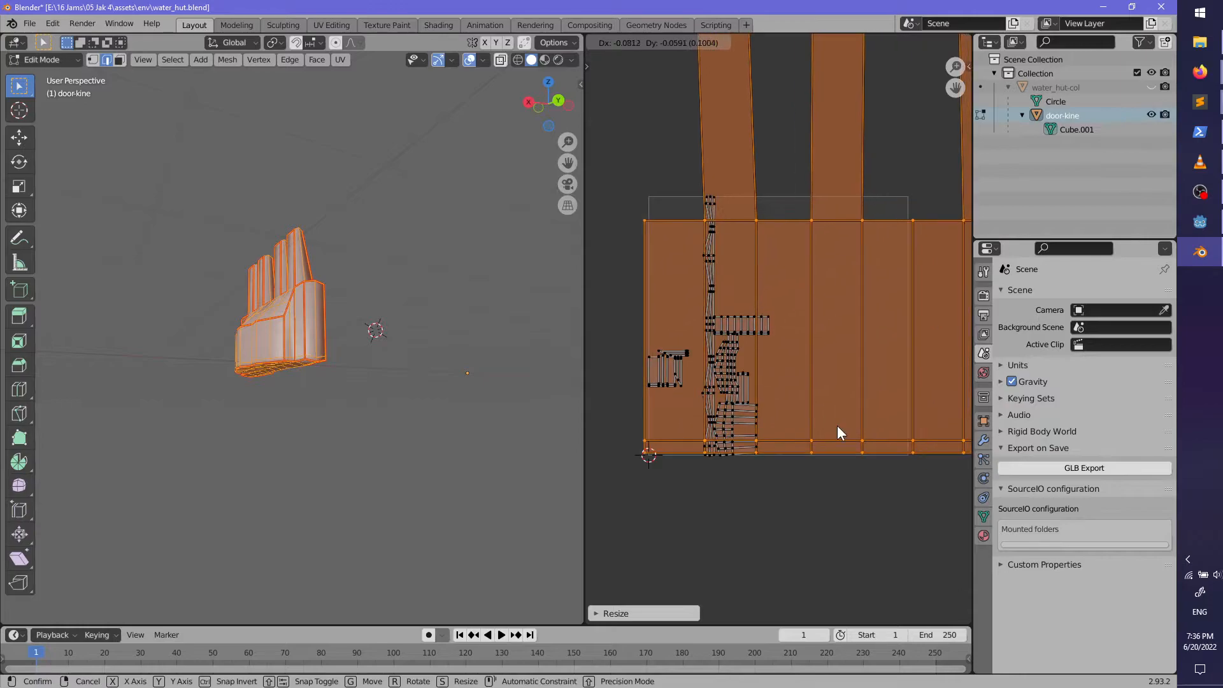
{"action": "left_click", "coordinate": [837, 425]}
Step: Select the other four-bar panel UV island alone, rotate it -90° and scale it up
{"action": "key", "text": "alt+a"}
{"action": "type", "text": "l"}
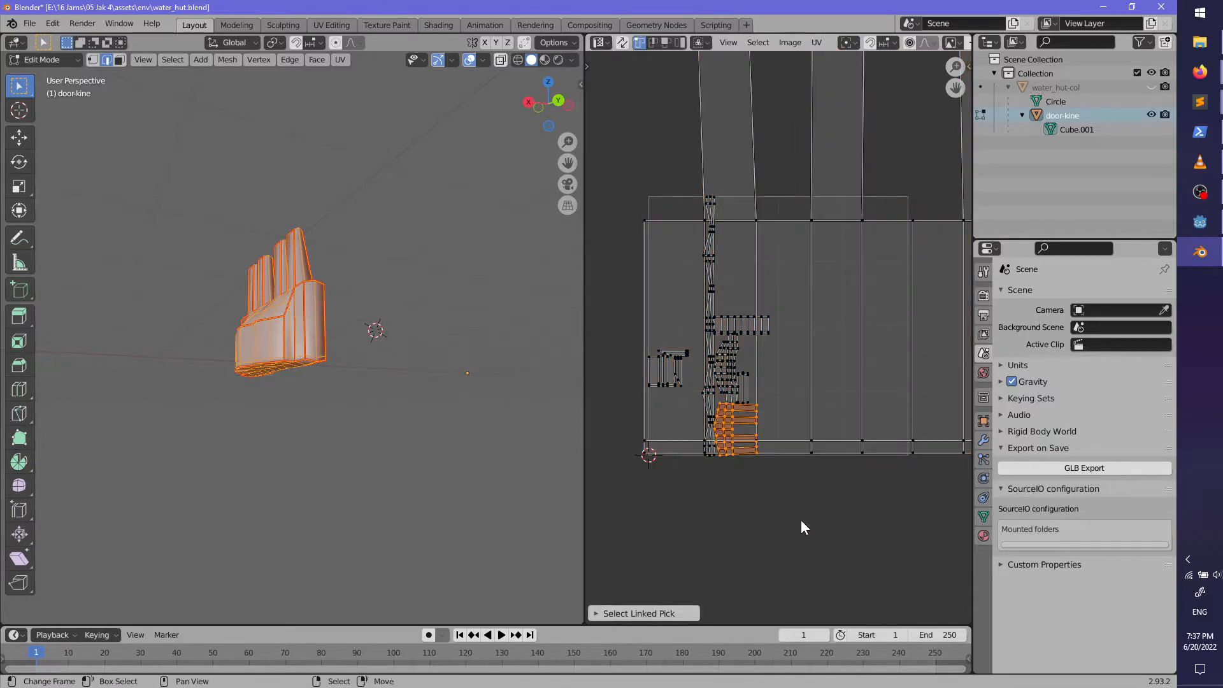
{"action": "type", "text": "r90"}
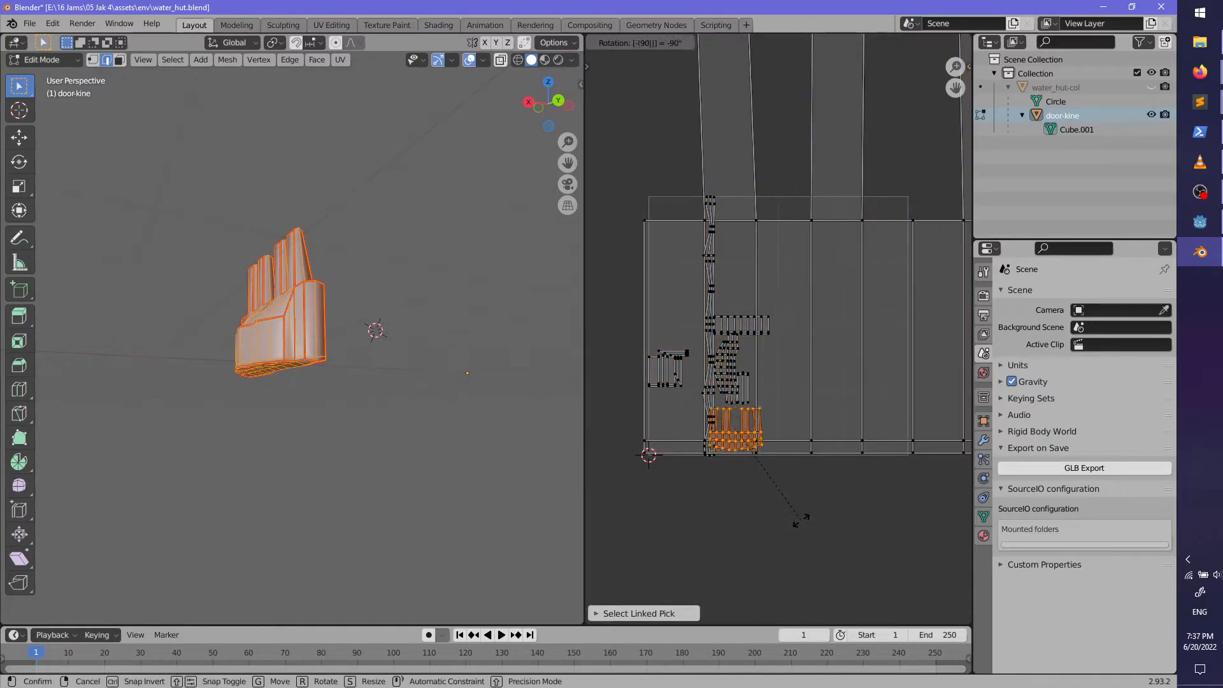
{"action": "key", "text": "Return"}
{"action": "key", "text": "s"}
{"action": "left_click", "coordinate": [769, 534]}
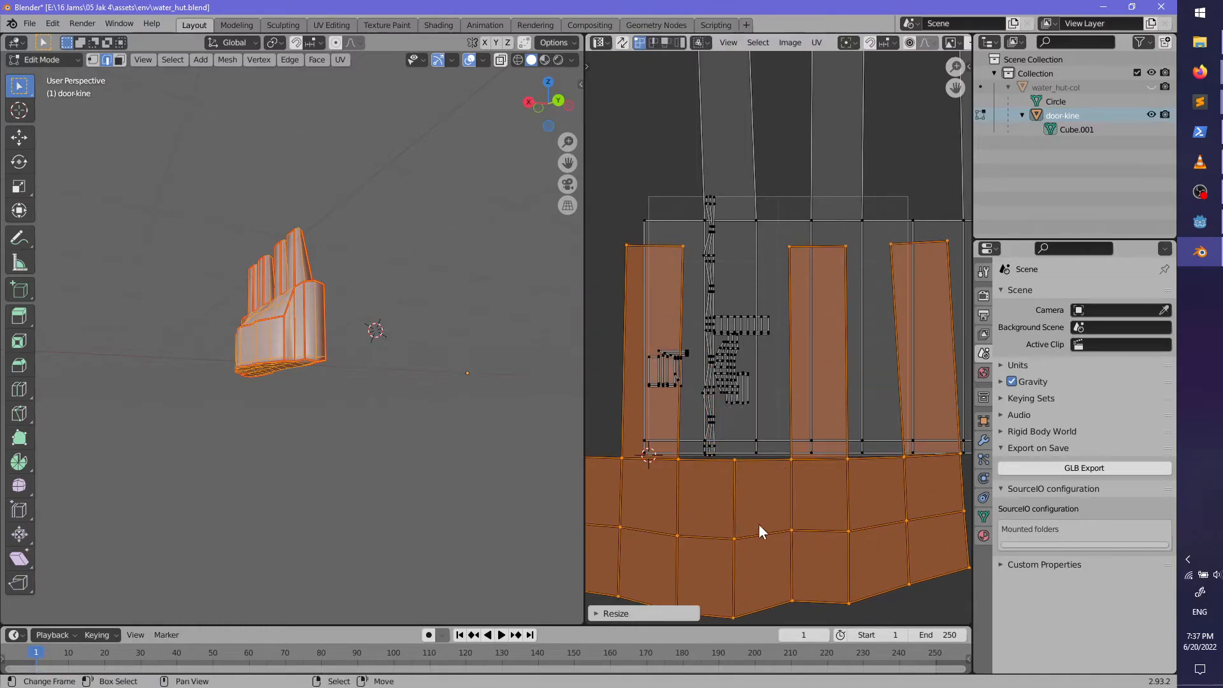
Step: Move and resize the second panel island so its four bars overlap those of the first panel island
{"action": "key", "text": "g"}
{"action": "left_click", "coordinate": [888, 330]}
{"action": "scroll", "coordinate": [850, 388], "scroll_direction": "down", "scroll_amount": 1}
{"action": "middle_click_drag", "start_coordinate": [849, 388], "coordinate": [724, 400]}
{"action": "key", "text": "s"}
{"action": "left_click", "coordinate": [746, 401]}
{"action": "key", "text": "g"}
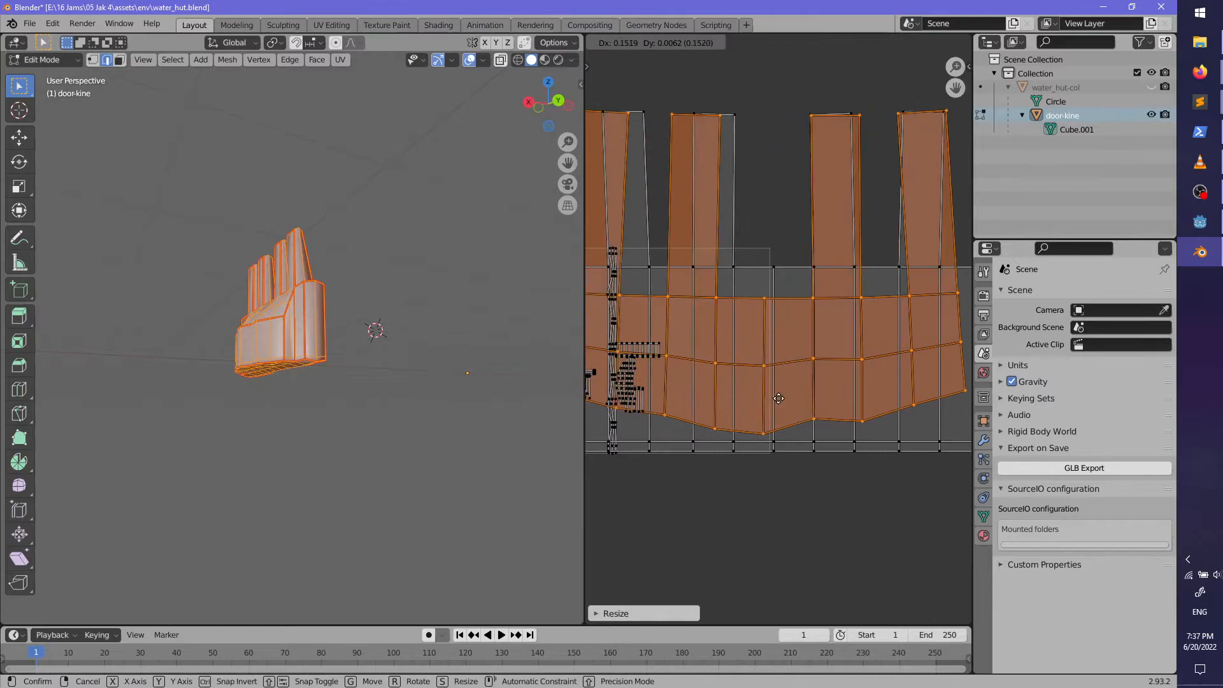
{"action": "left_click", "coordinate": [790, 399]}
{"action": "scroll", "coordinate": [812, 415], "scroll_direction": "down", "scroll_amount": 1}
{"action": "key", "text": "s"}
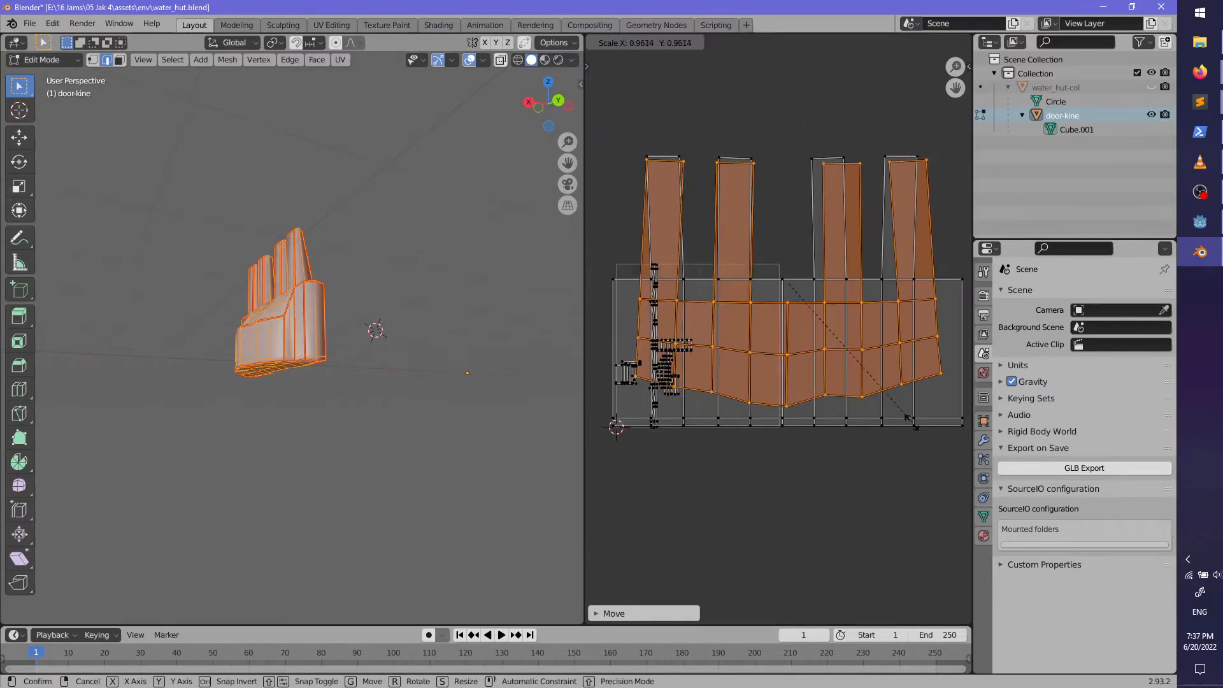
{"action": "left_click", "coordinate": [891, 401]}
{"action": "key", "text": "g"}
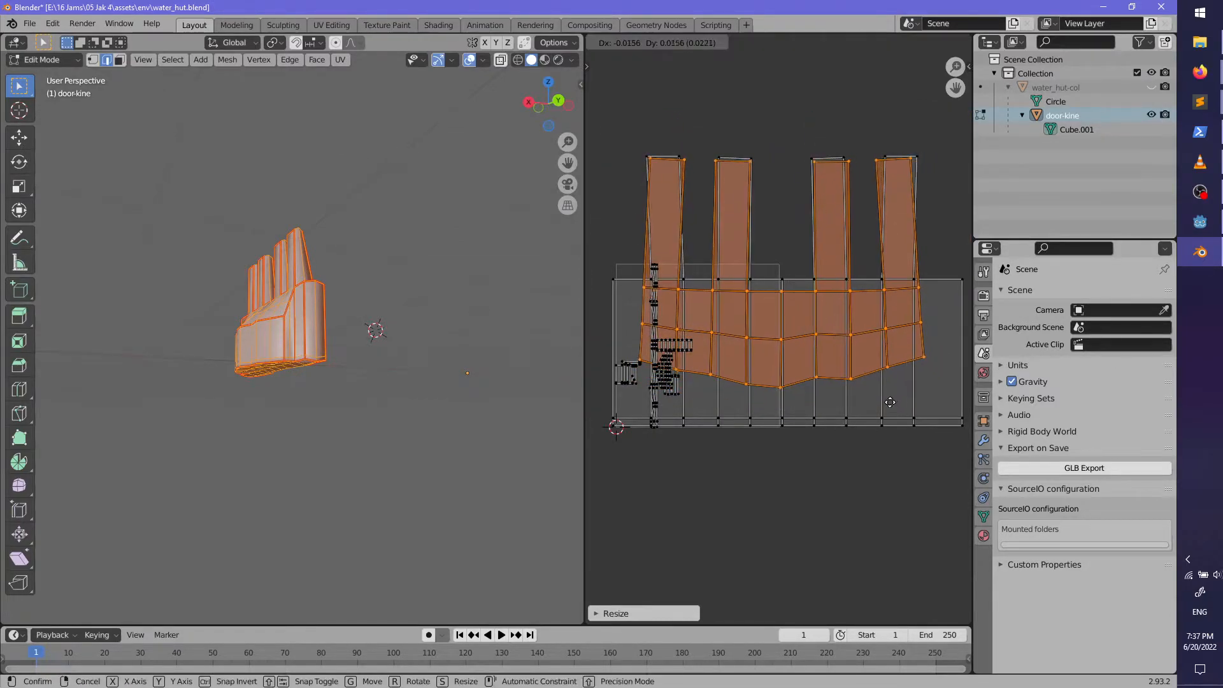
{"action": "left_click", "coordinate": [891, 401]}
Step: Select only the long, narrow strip UV island and rotate it -90° so it lies horizontally
{"action": "middle_click_drag", "start_coordinate": [750, 408], "coordinate": [832, 443]}
{"action": "scroll", "coordinate": [832, 444], "scroll_direction": "up", "scroll_amount": 2}
{"action": "left_click", "coordinate": [733, 423]}
{"action": "scroll", "coordinate": [759, 415], "scroll_direction": "up", "scroll_amount": 2}
{"action": "middle_click_drag", "start_coordinate": [742, 392], "coordinate": [821, 407]}
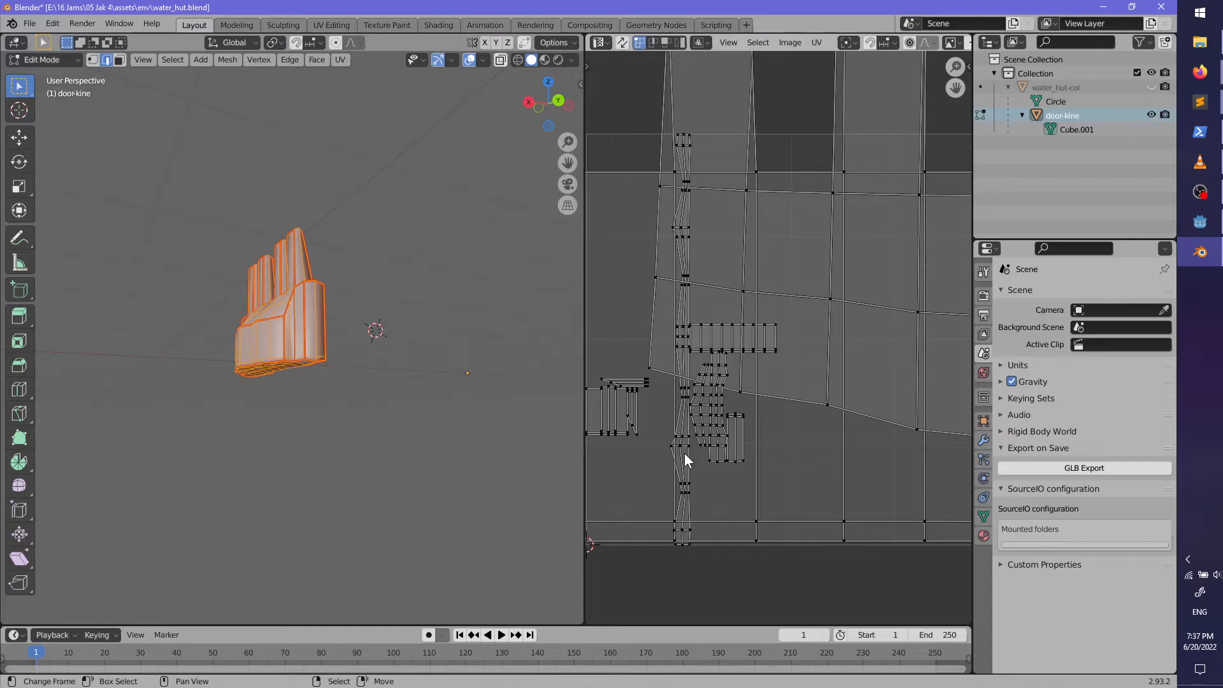
{"action": "key", "text": "l"}
{"action": "scroll", "coordinate": [679, 456], "scroll_direction": "down", "scroll_amount": 3}
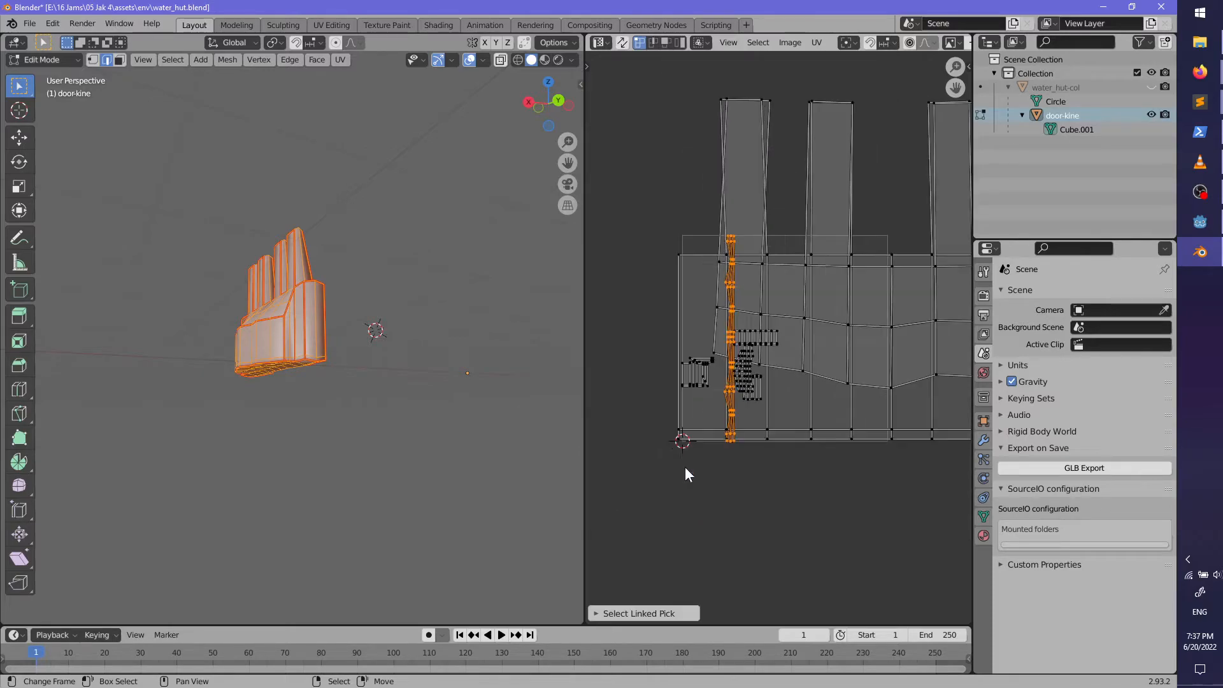
{"action": "type", "text": "r90"}
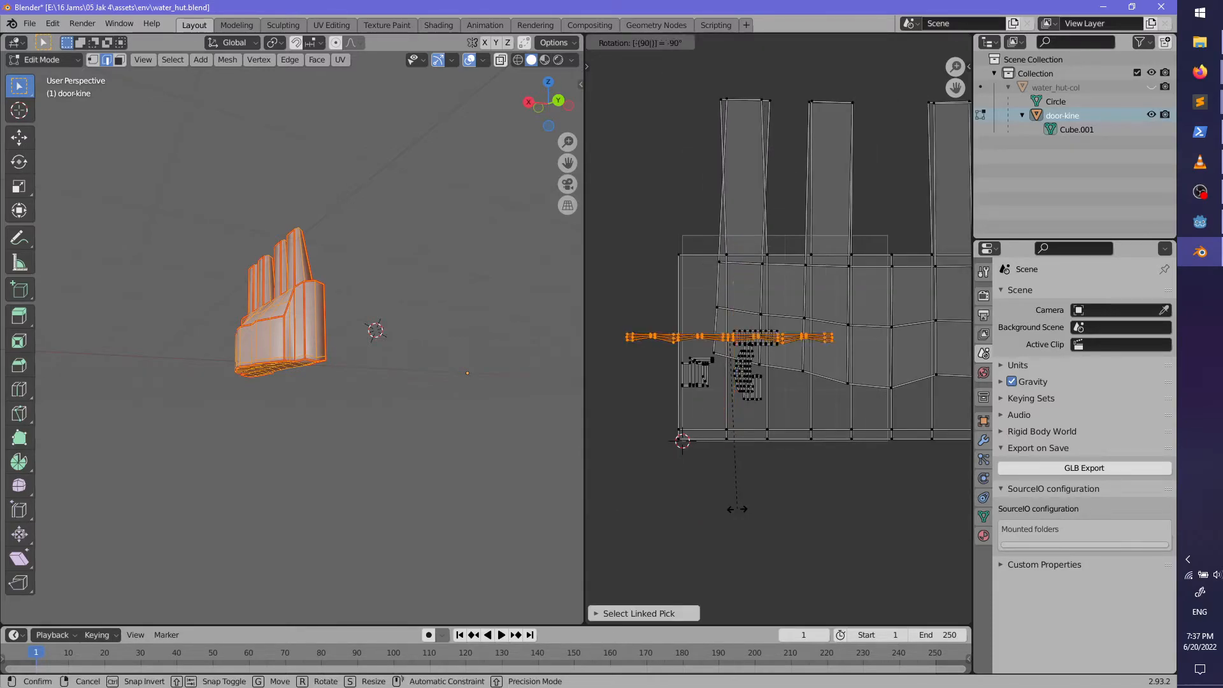
{"action": "key", "text": "Return"}
Step: Scale up the strip island and place it across the upper part of the panel islands
{"action": "middle_click_drag", "start_coordinate": [236, 239], "coordinate": [337, 296]}
{"action": "scroll", "coordinate": [276, 200], "scroll_direction": "up", "scroll_amount": 5}
{"action": "scroll", "coordinate": [255, 223], "scroll_direction": "down", "scroll_amount": 2}
{"action": "middle_click_drag", "start_coordinate": [115, 388], "coordinate": [472, 423]}
{"action": "key", "text": "s"}
{"action": "left_click", "coordinate": [822, 467]}
{"action": "key", "text": "g"}
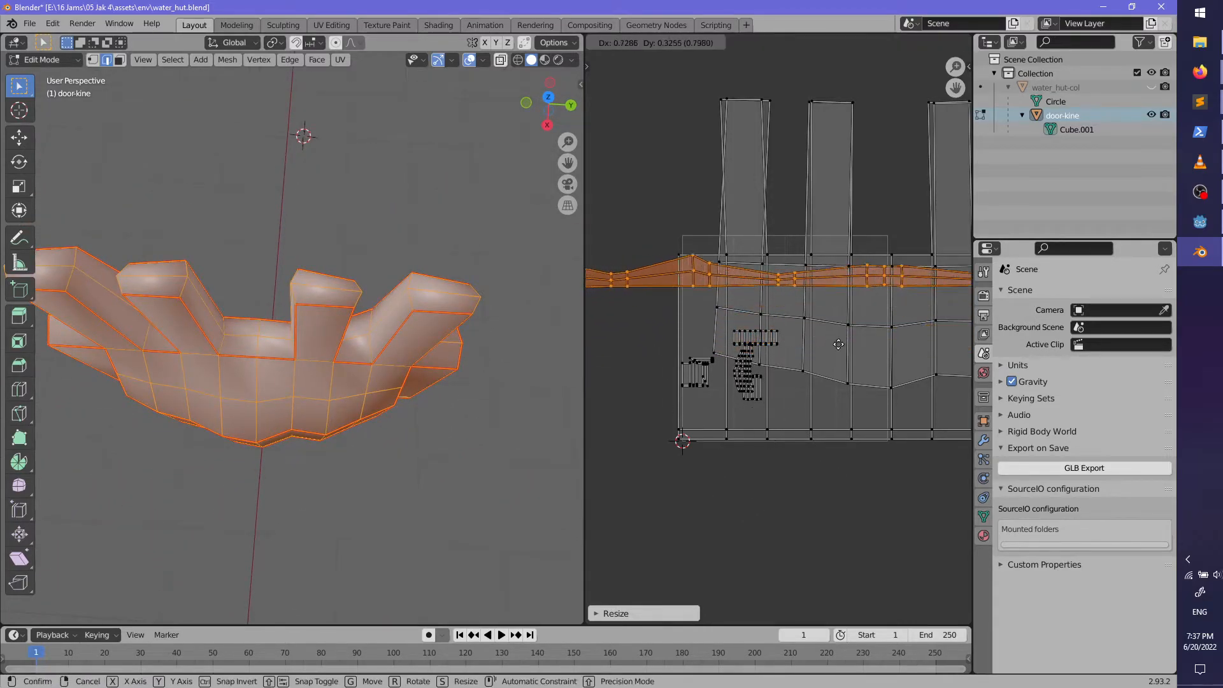
{"action": "left_click", "coordinate": [823, 364]}
Step: Select the remaining small UV islands and scale them up together
{"action": "middle_click_drag", "start_coordinate": [822, 364], "coordinate": [810, 358]}
{"action": "left_click", "coordinate": [712, 411]}
{"action": "scroll", "coordinate": [782, 388], "scroll_direction": "up", "scroll_amount": 3}
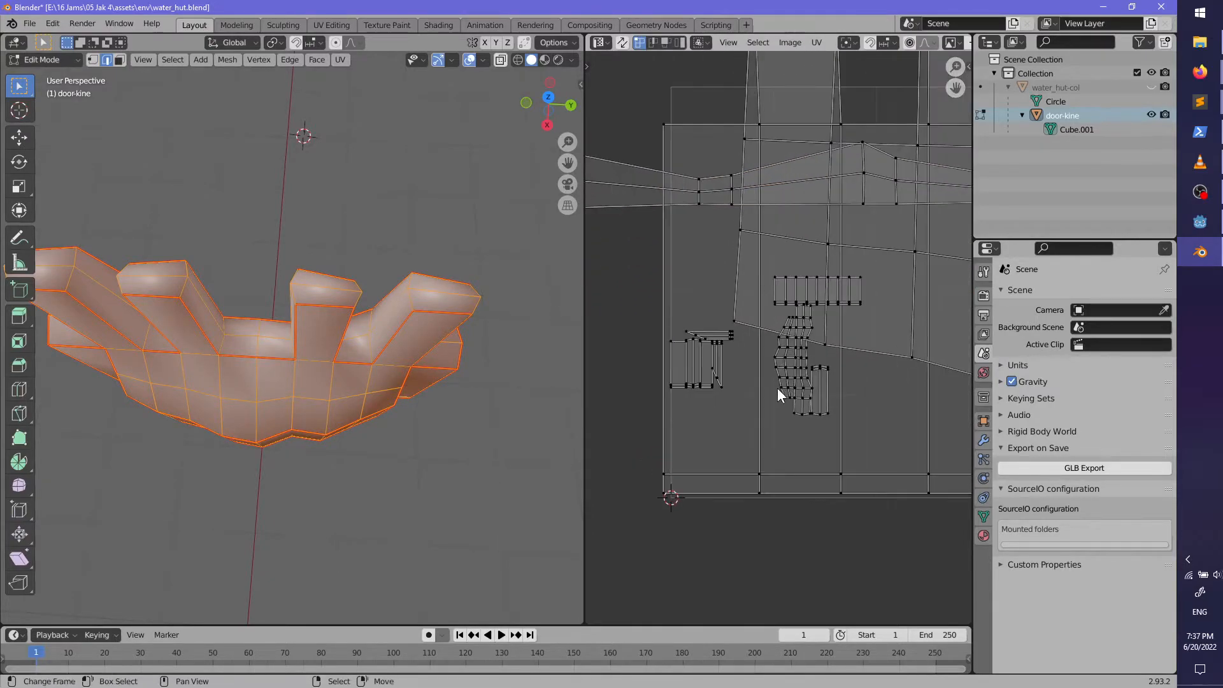
{"action": "key", "text": "l"}
{"action": "key", "text": "l"}
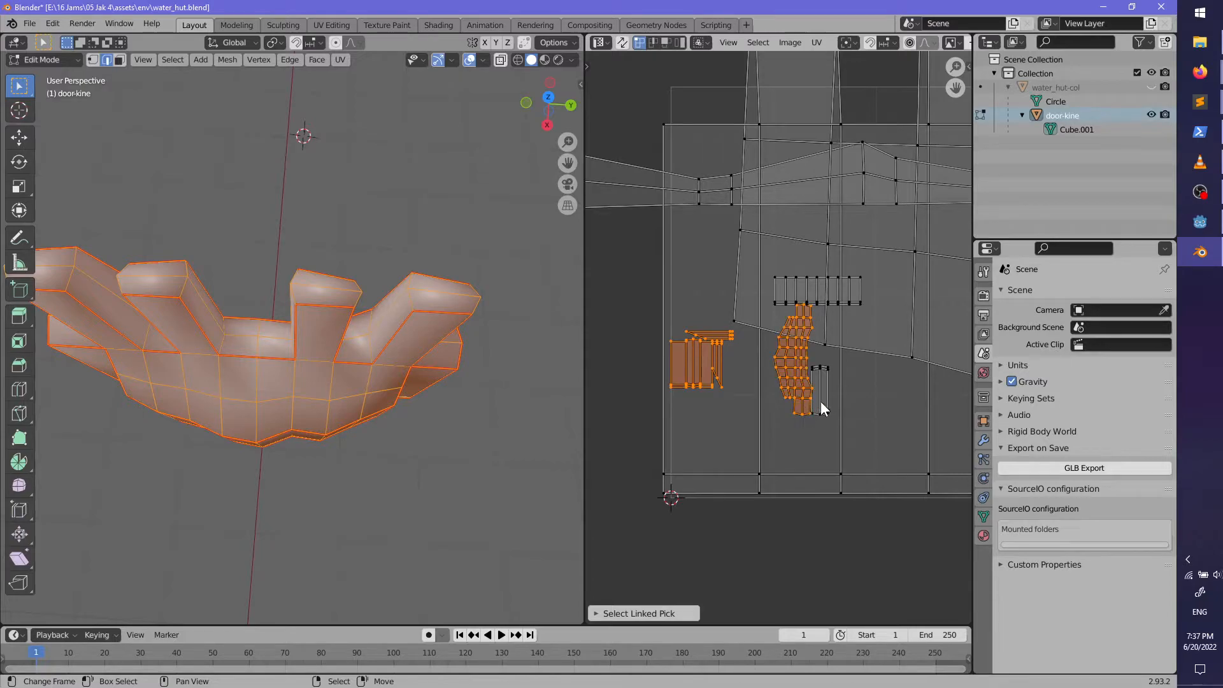
{"action": "key", "text": "l"}
{"action": "scroll", "coordinate": [794, 376], "scroll_direction": "down", "scroll_amount": 2}
{"action": "key", "text": "s"}
{"action": "left_click", "coordinate": [795, 529]}
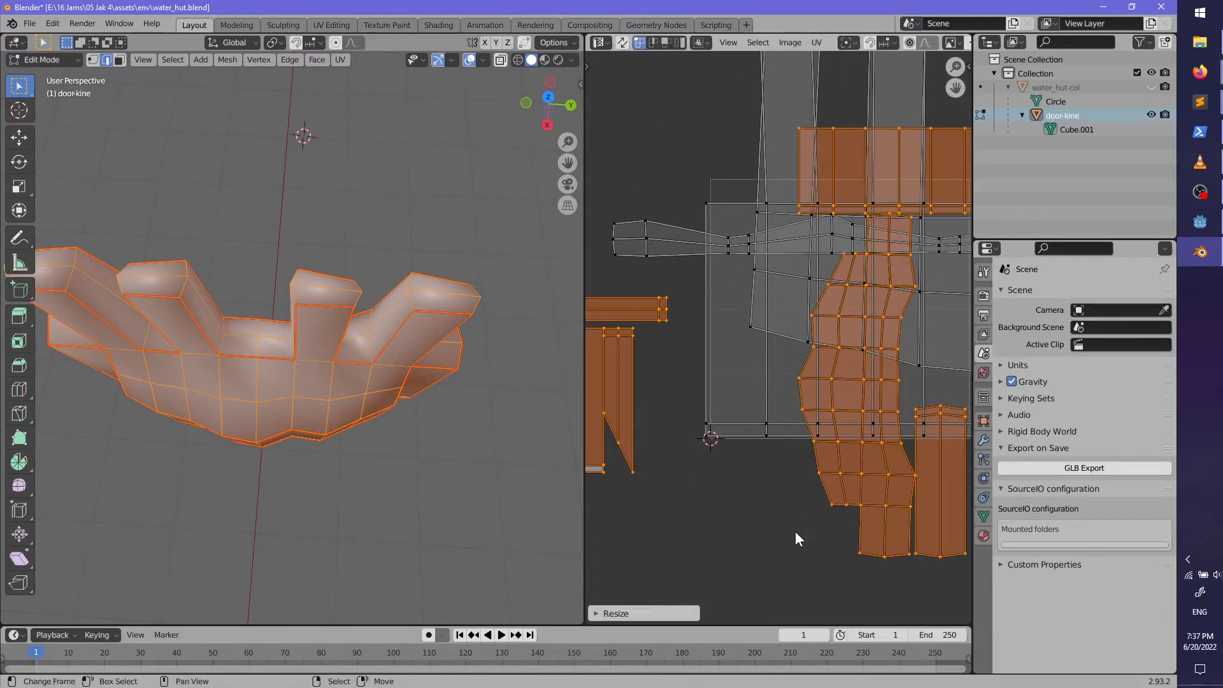
Step: Enlarge the selected small islands further and reposition them as a group in the UV layout
{"action": "scroll", "coordinate": [790, 520], "scroll_direction": "down", "scroll_amount": 3}
{"action": "key", "text": "s"}
{"action": "left_click", "coordinate": [843, 51]}
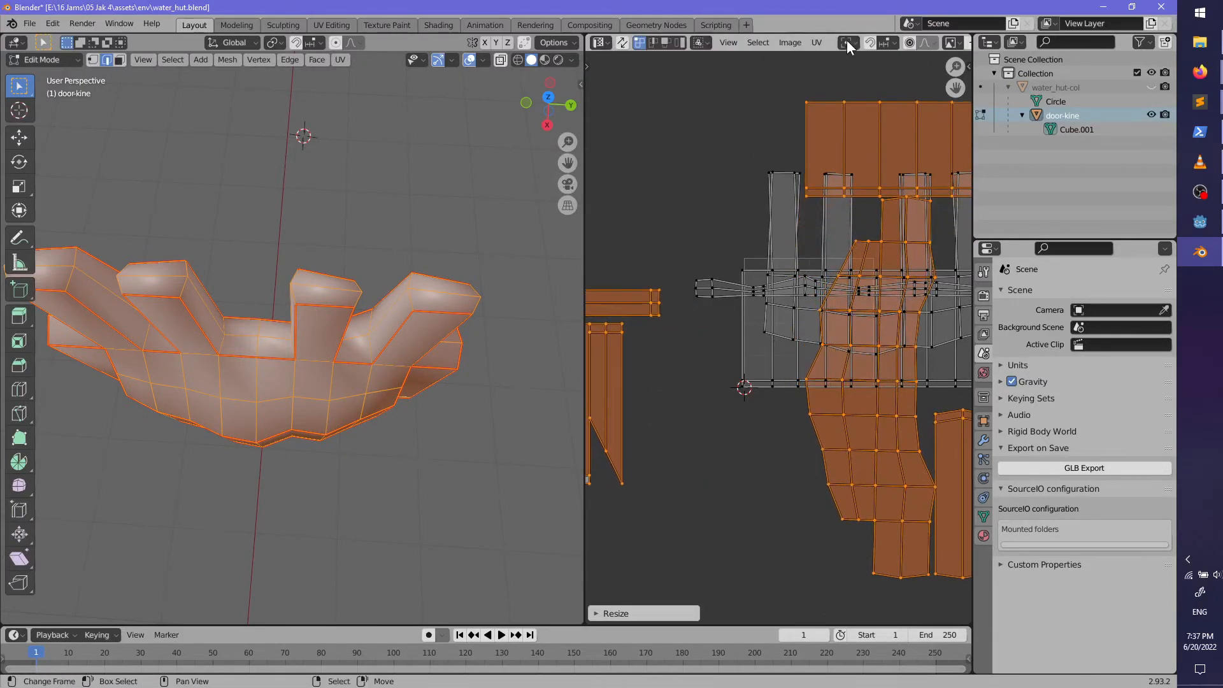
{"action": "scroll", "coordinate": [785, 347], "scroll_direction": "down", "scroll_amount": 4}
{"action": "key", "text": "g"}
{"action": "left_click", "coordinate": [809, 379]}
Step: Return the door to Object Mode, unhide the water_hut-col body and save water_hut.blend
{"action": "key", "text": "alt+a"}
{"action": "key", "text": "Tab"}
{"action": "mouse_move", "coordinate": [798, 390]}
{"action": "middle_mouse_down"}
{"action": "mouse_move", "coordinate": [750, 388]}
{"action": "mouse_move", "coordinate": [782, 379]}
{"action": "middle_mouse_up"}
{"action": "middle_click_drag", "start_coordinate": [507, 407], "coordinate": [353, 292]}
{"action": "key", "text": "alt+a"}
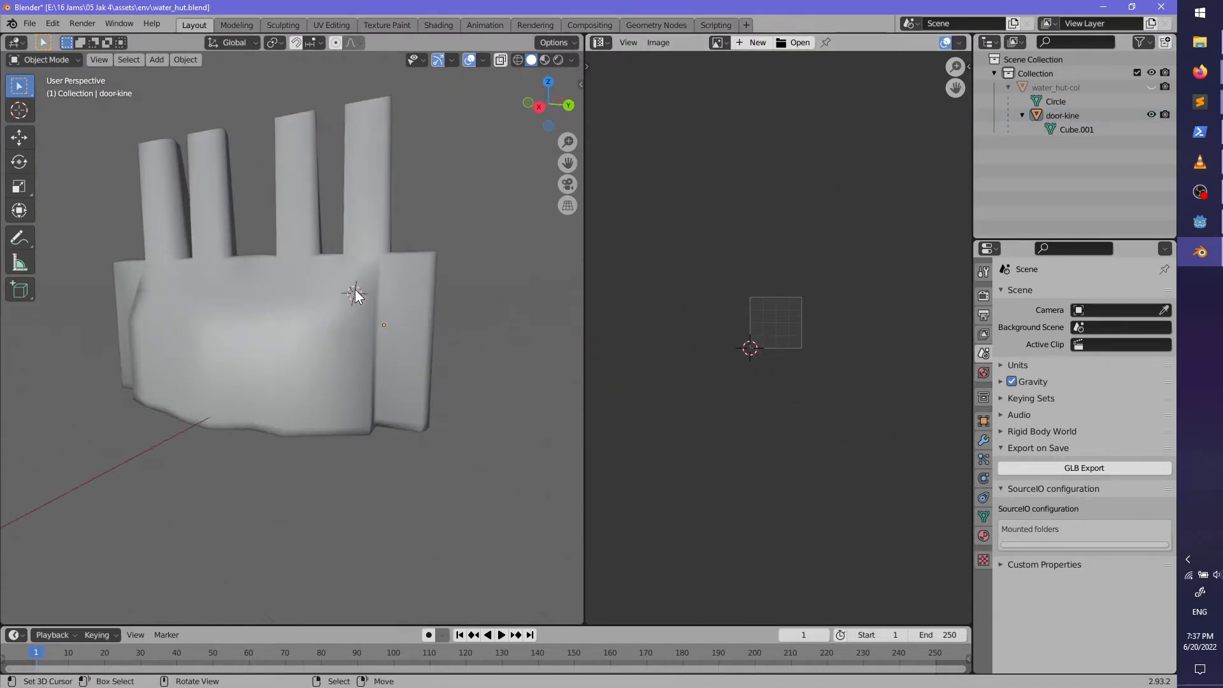
{"action": "key", "text": "alt+h"}
{"action": "key", "text": "ctrl+Tab"}
{"action": "key", "text": "Escape"}
{"action": "key", "text": "alt+a"}
{"action": "scroll", "coordinate": [353, 307], "scroll_direction": "down", "scroll_amount": 5}
{"action": "key", "text": "ctrl+s"}
Step: Expand the scene's custom properties to check the glTF export path, and view the door in the hut opening
{"action": "middle_click_drag", "start_coordinate": [397, 312], "coordinate": [337, 325]}
{"action": "left_click", "coordinate": [1024, 564]}
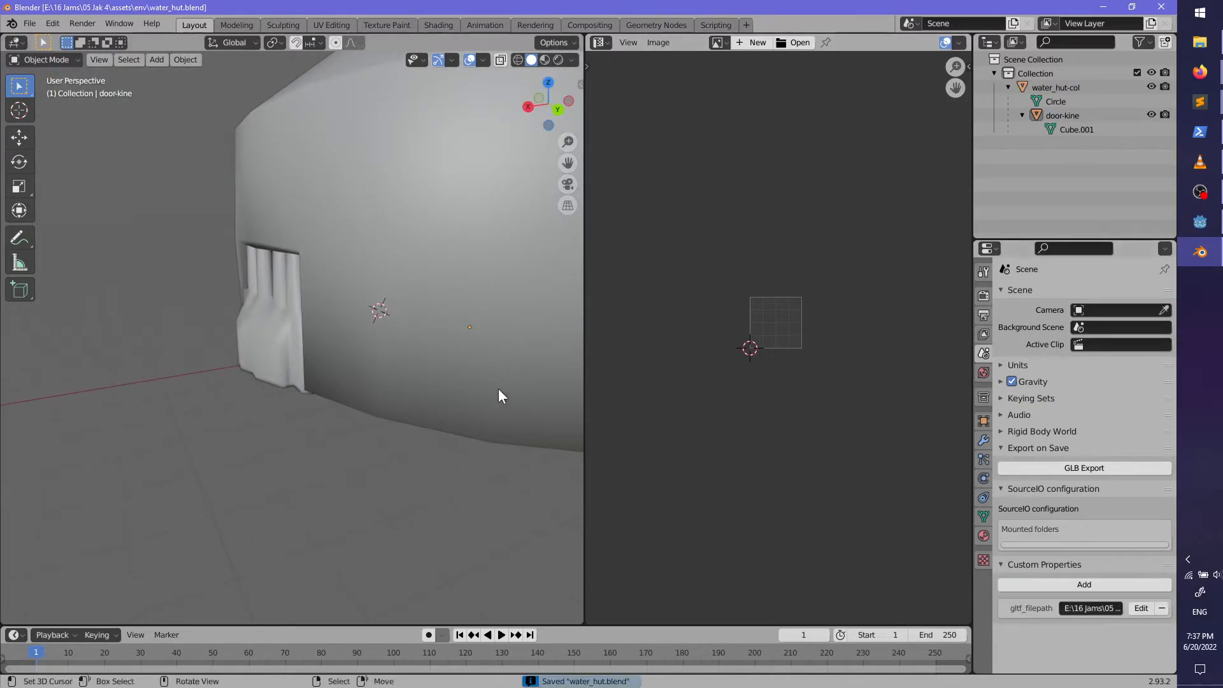
{"action": "middle_click_drag", "start_coordinate": [503, 395], "coordinate": [414, 398]}
{"action": "middle_click_drag", "start_coordinate": [276, 348], "coordinate": [435, 375]}
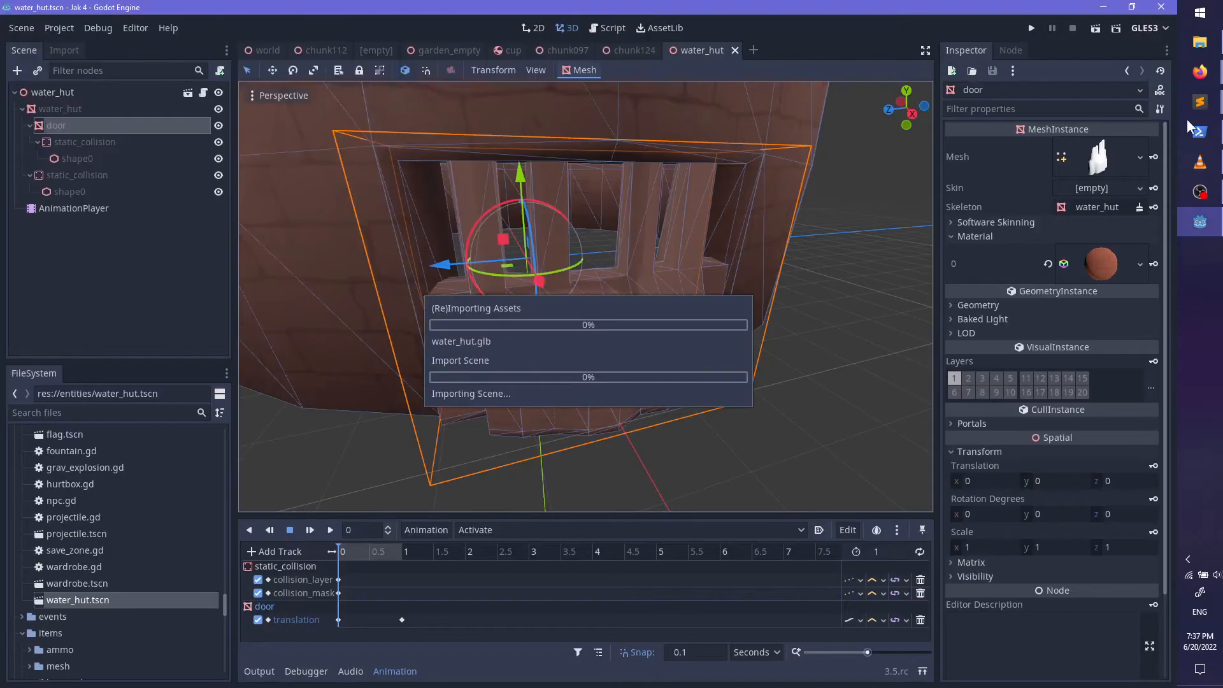
Step: Switch to Godot, save the open scene and try to refresh water_hut.tscn by closing and reopening it
{"action": "key", "text": "ctrl+s"}
{"action": "left_click", "coordinate": [735, 50]}
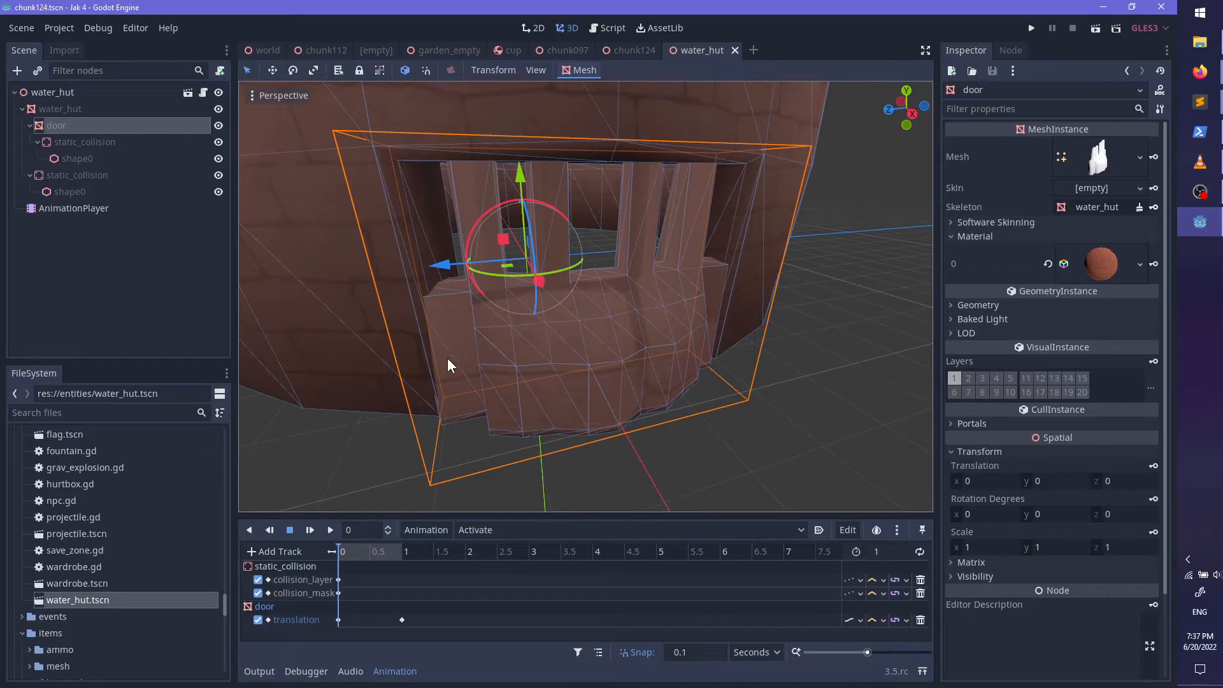
{"action": "double_click", "coordinate": [104, 602]}
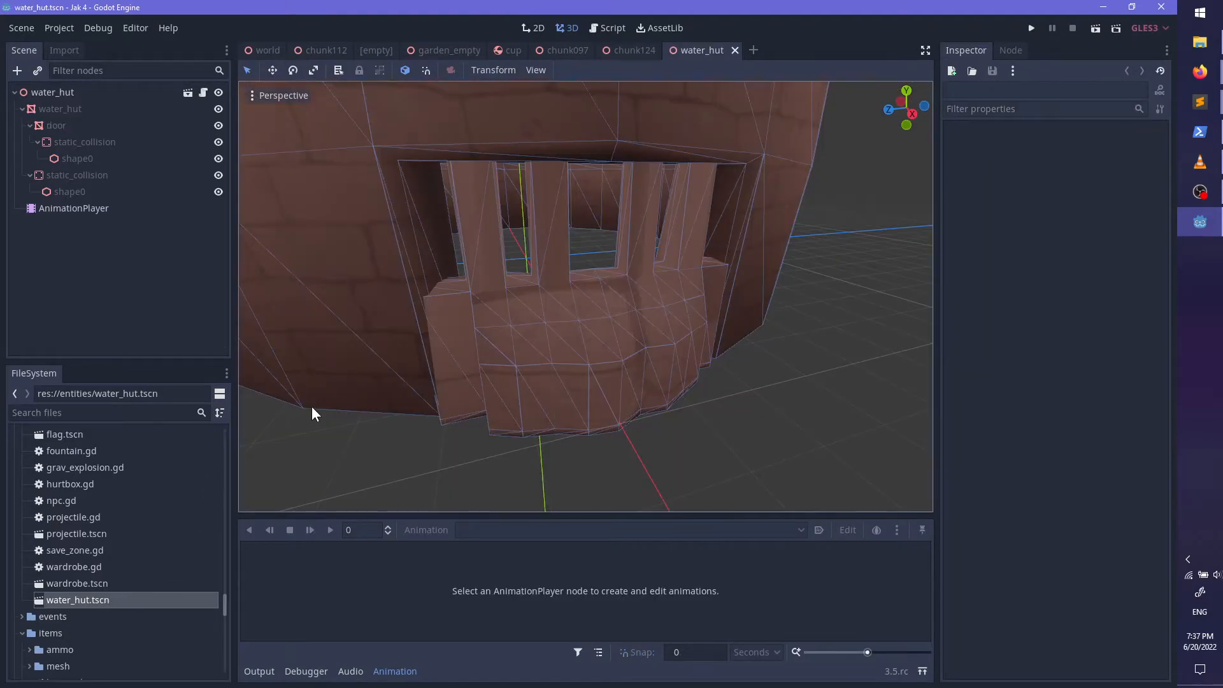
{"action": "left_click", "coordinate": [735, 50]}
Step: Close all open scenes and reopen water_hut.tscn to load the reimported model
{"action": "right_click", "coordinate": [625, 55]}
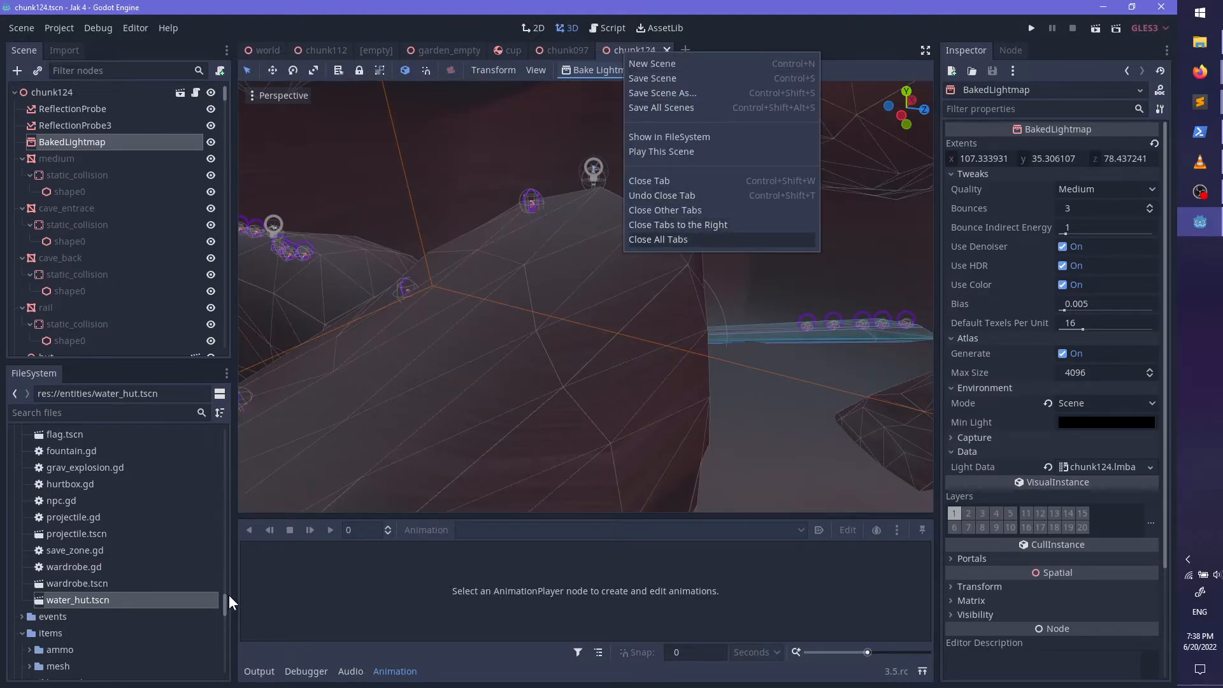
{"action": "key", "text": "Return"}
{"action": "double_click", "coordinate": [151, 602]}
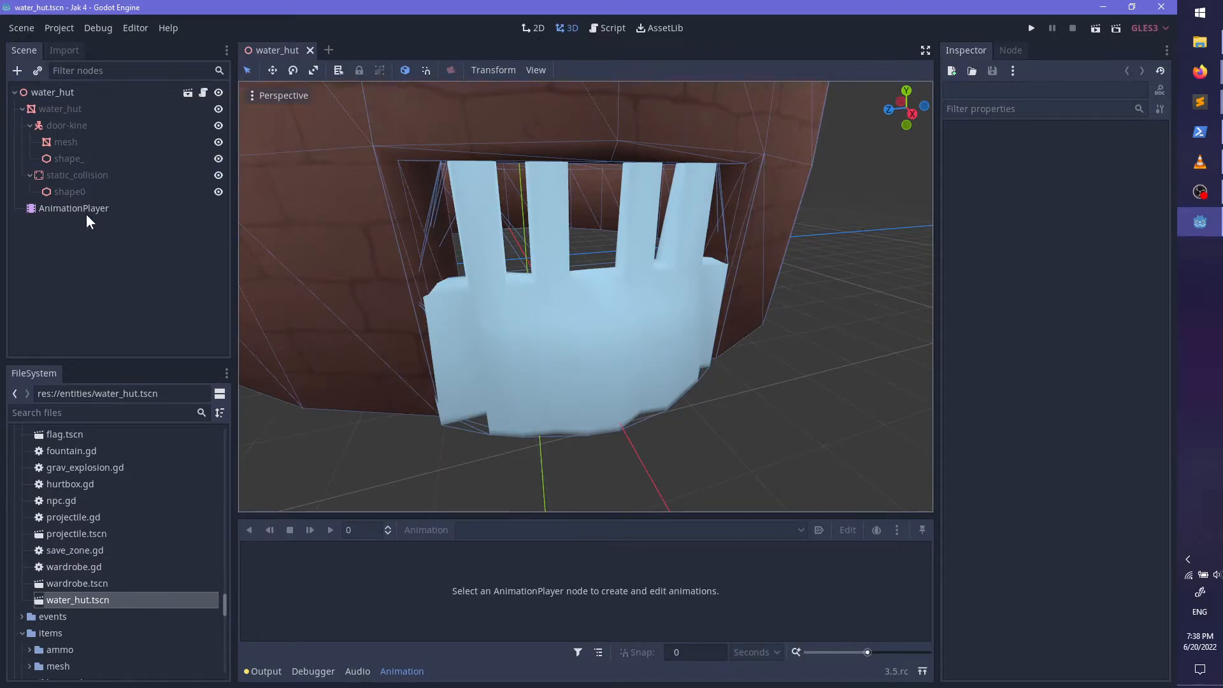
Step: Assign sand_brick1.jpg as material 0 of the door-kine mesh
{"action": "left_click", "coordinate": [78, 143]}
{"action": "scroll", "coordinate": [716, 409], "scroll_direction": "up", "scroll_amount": 5}
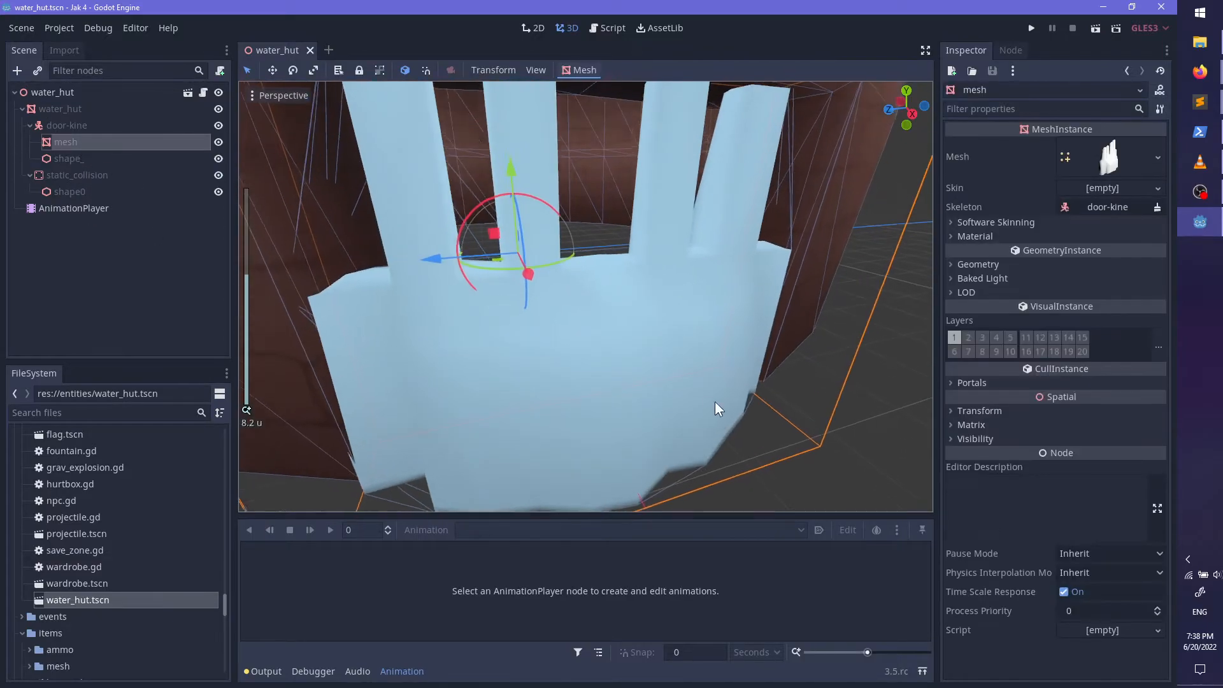
{"action": "left_click", "coordinate": [969, 239]}
{"action": "scroll", "coordinate": [44, 552], "scroll_direction": "down", "scroll_amount": 5}
{"action": "scroll", "coordinate": [77, 556], "scroll_direction": "down", "scroll_amount": 6}
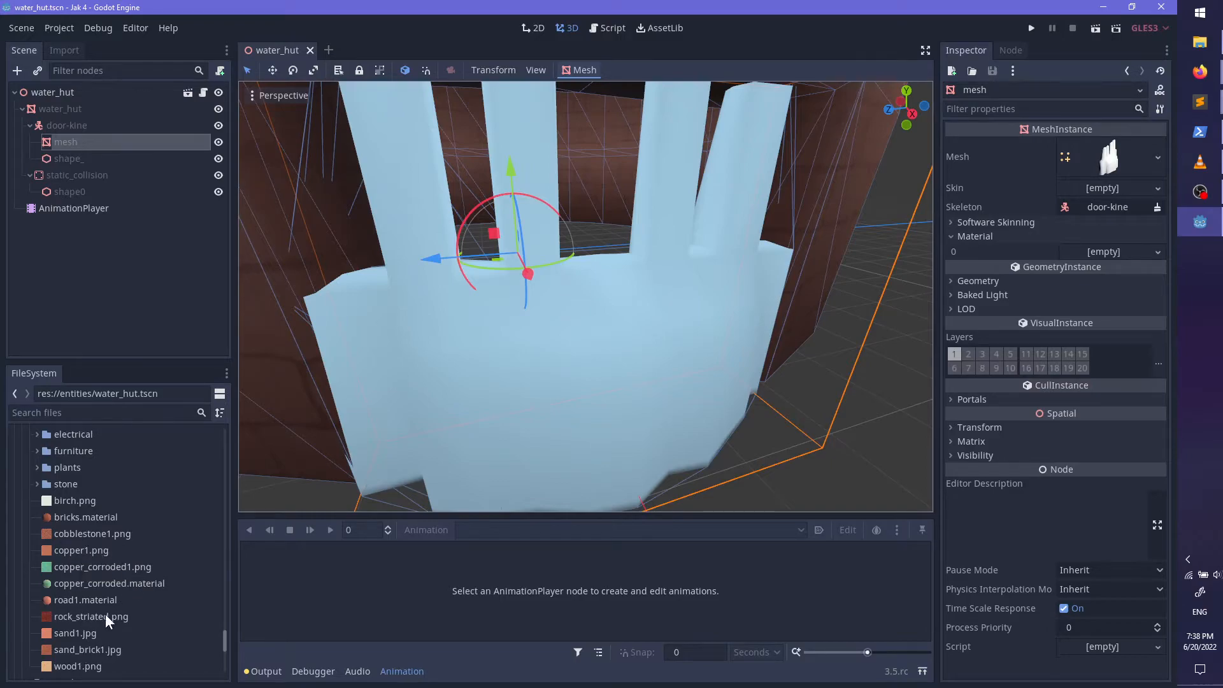
{"action": "scroll", "coordinate": [112, 613], "scroll_direction": "down", "scroll_amount": 2}
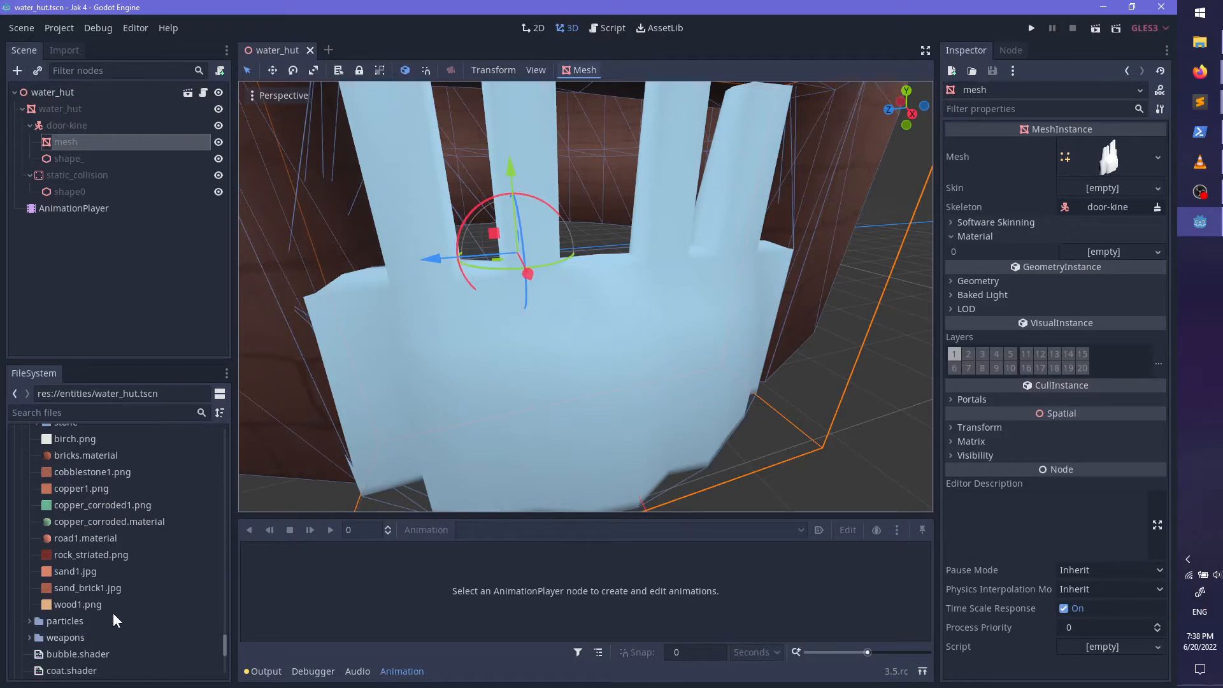
{"action": "scroll", "coordinate": [113, 613], "scroll_direction": "down", "scroll_amount": 2}
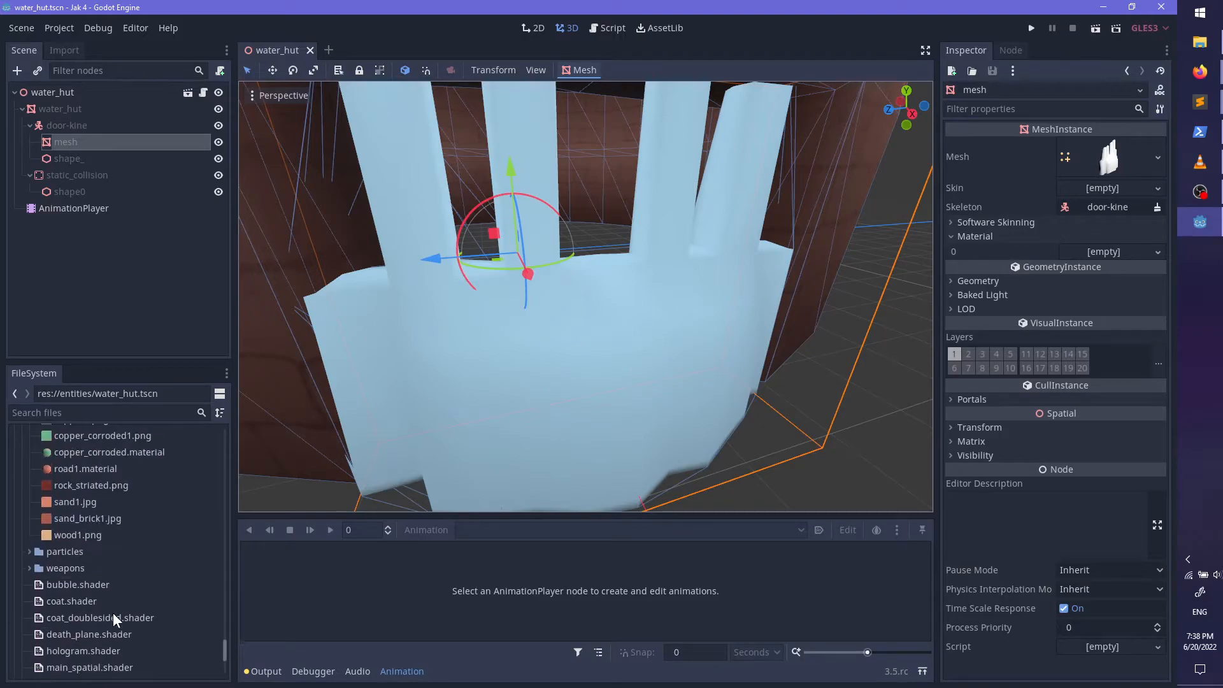
{"action": "scroll", "coordinate": [113, 613], "scroll_direction": "up", "scroll_amount": 4}
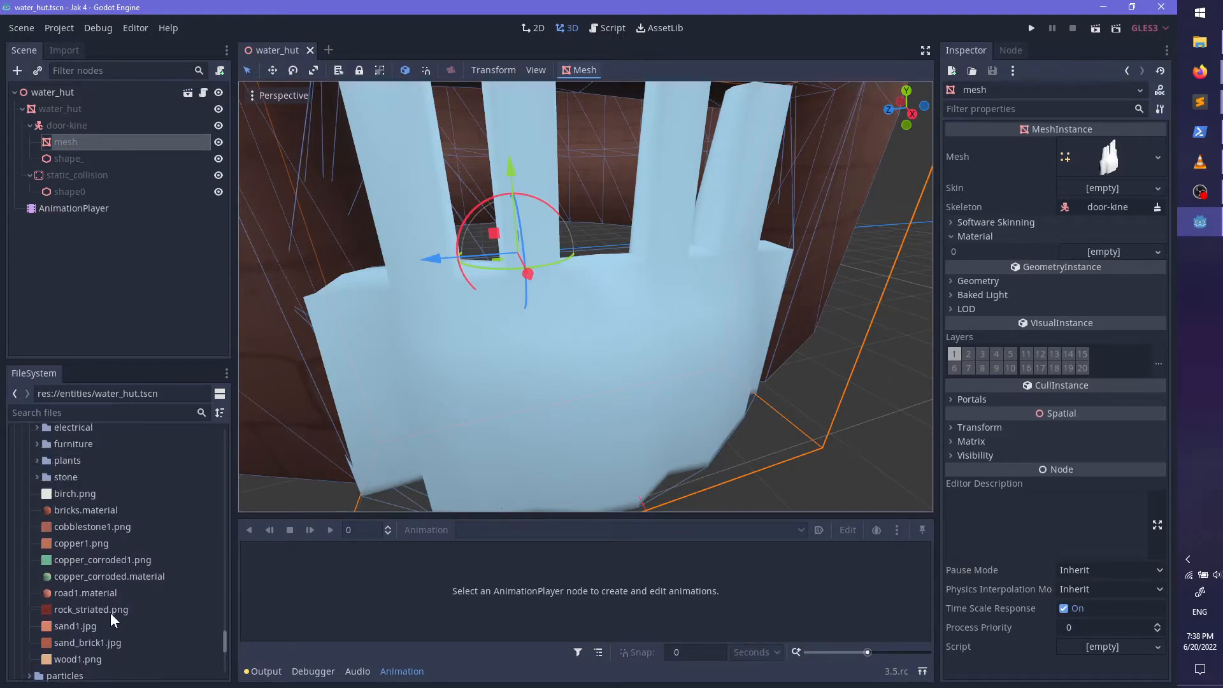
{"action": "scroll", "coordinate": [111, 618], "scroll_direction": "up", "scroll_amount": 1}
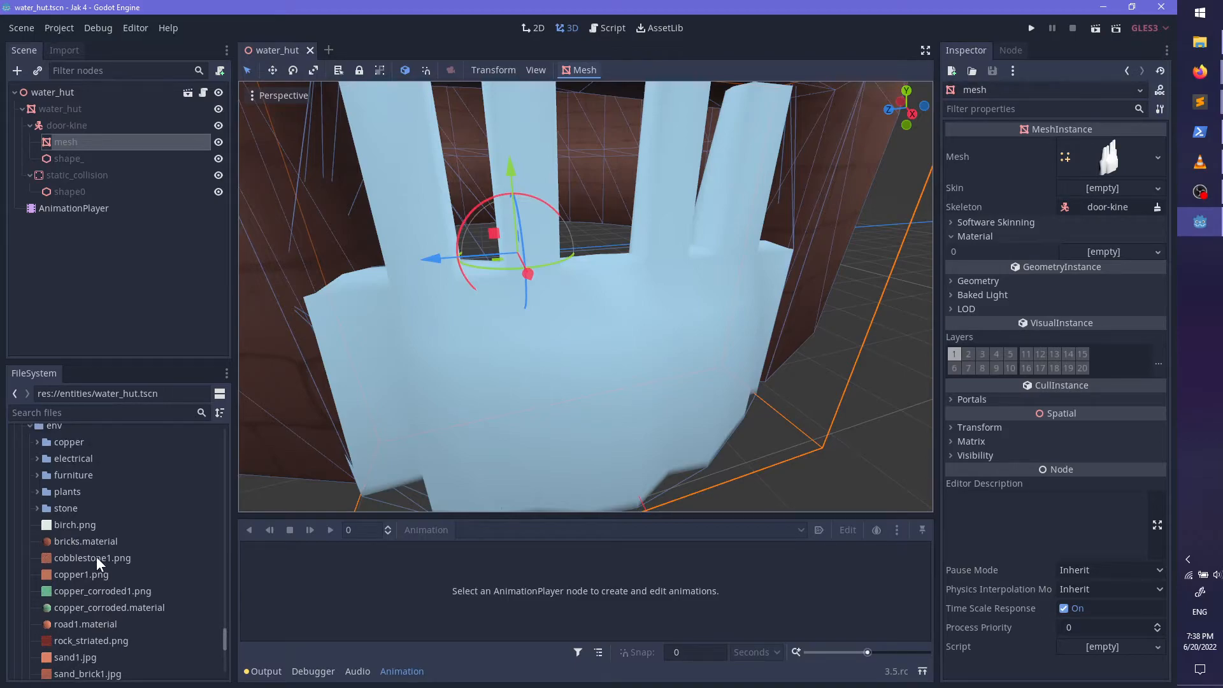
{"action": "scroll", "coordinate": [94, 584], "scroll_direction": "down", "scroll_amount": 2}
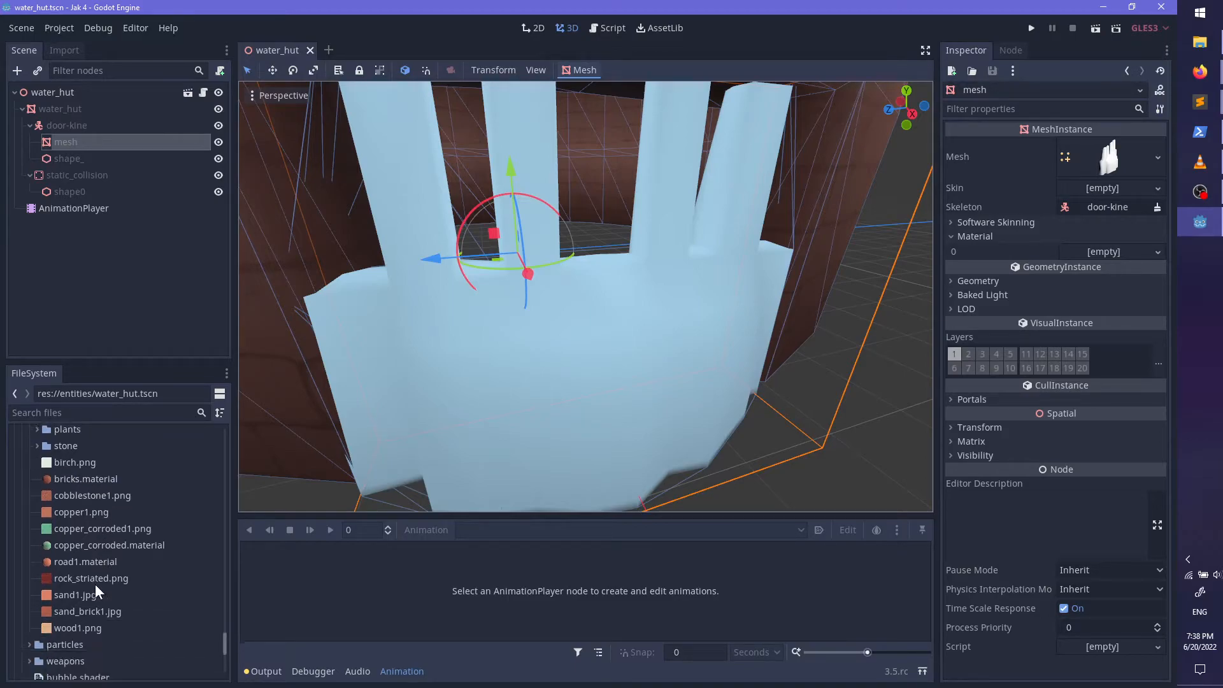
{"action": "left_click_drag", "start_coordinate": [64, 612], "coordinate": [1087, 254]}
Step: Save the water_hut scene and examine the brick texture on the door from several distances
{"action": "mouse_move", "coordinate": [732, 361]}
{"action": "middle_mouse_down"}
{"action": "mouse_move", "coordinate": [689, 364]}
{"action": "mouse_move", "coordinate": [723, 366]}
{"action": "middle_mouse_up"}
{"action": "middle_click_drag", "start_coordinate": [622, 340], "coordinate": [622, 392]}
{"action": "scroll", "coordinate": [658, 393], "scroll_direction": "up", "scroll_amount": 2}
{"action": "scroll", "coordinate": [525, 415], "scroll_direction": "down", "scroll_amount": 2}
{"action": "key", "text": "ctrl+s"}
{"action": "scroll", "coordinate": [663, 413], "scroll_direction": "up", "scroll_amount": 2}
{"action": "scroll", "coordinate": [622, 392], "scroll_direction": "down", "scroll_amount": 4}
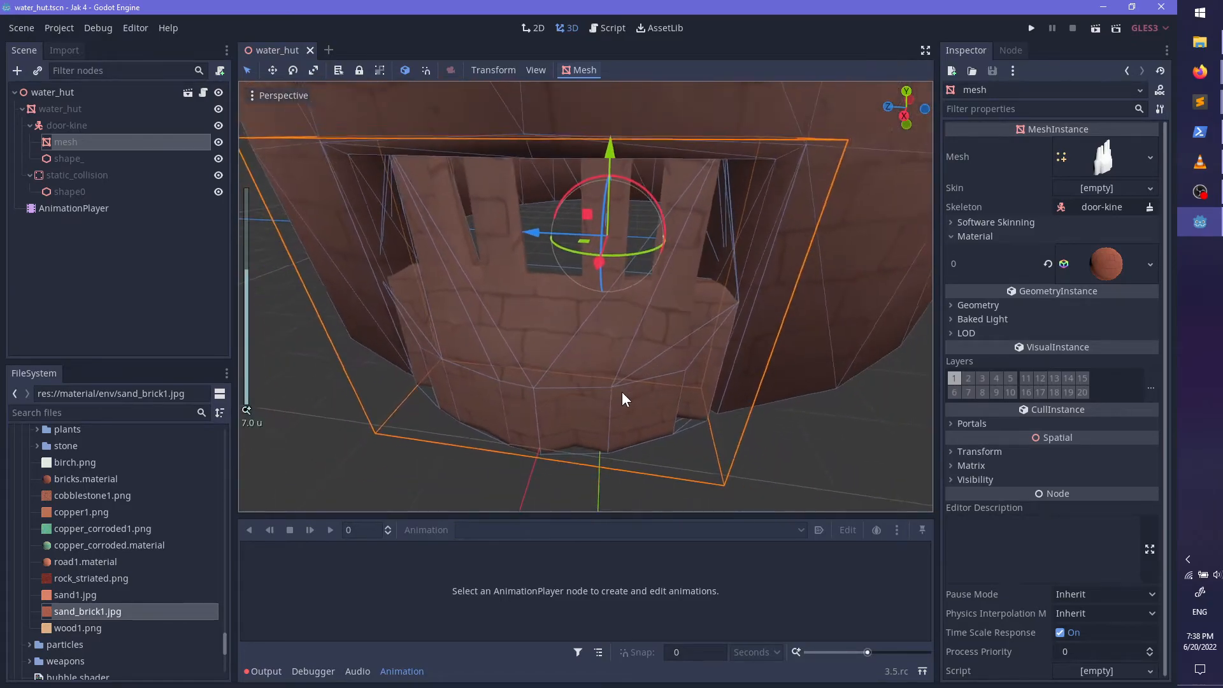
{"action": "scroll", "coordinate": [621, 391], "scroll_direction": "up", "scroll_amount": 4}
Step: Turn off Use In Baked Light and Generate Lightmap for the door mesh and save the scene
{"action": "left_click", "coordinate": [35, 125]}
{"action": "left_click", "coordinate": [30, 125]}
{"action": "left_click", "coordinate": [68, 142]}
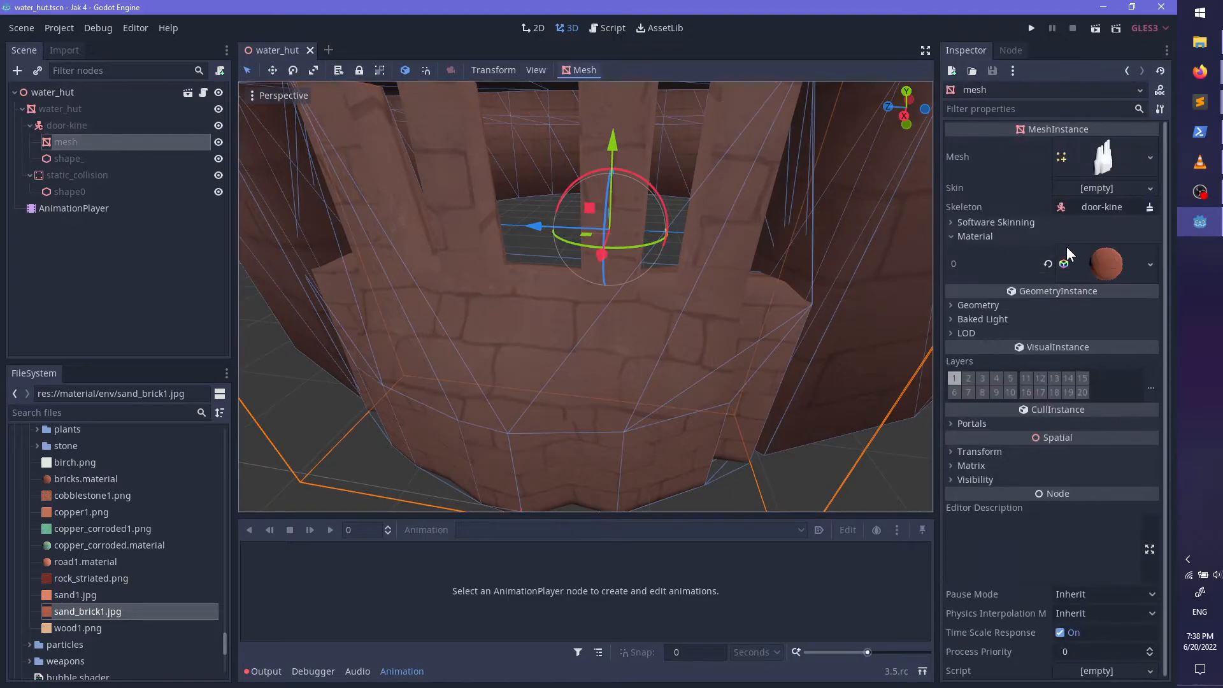
{"action": "left_click", "coordinate": [989, 306]}
{"action": "left_click", "coordinate": [989, 305]}
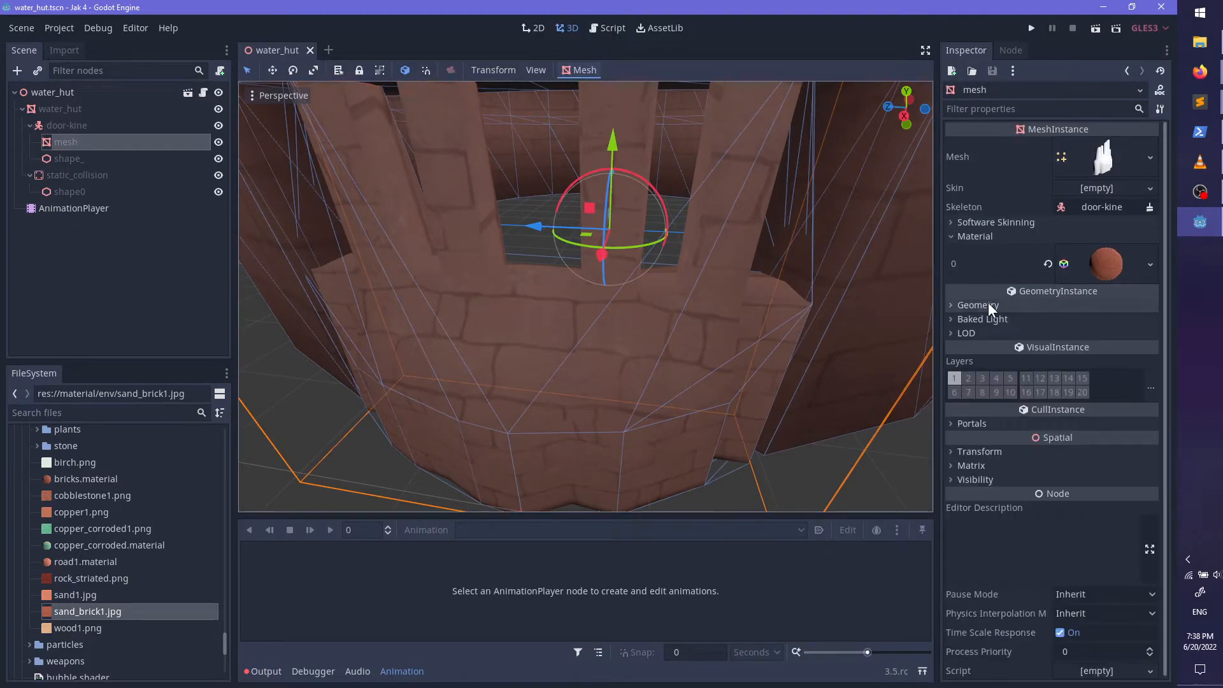
{"action": "left_click", "coordinate": [990, 306]}
{"action": "left_click", "coordinate": [989, 306]}
{"action": "left_click", "coordinate": [985, 319]}
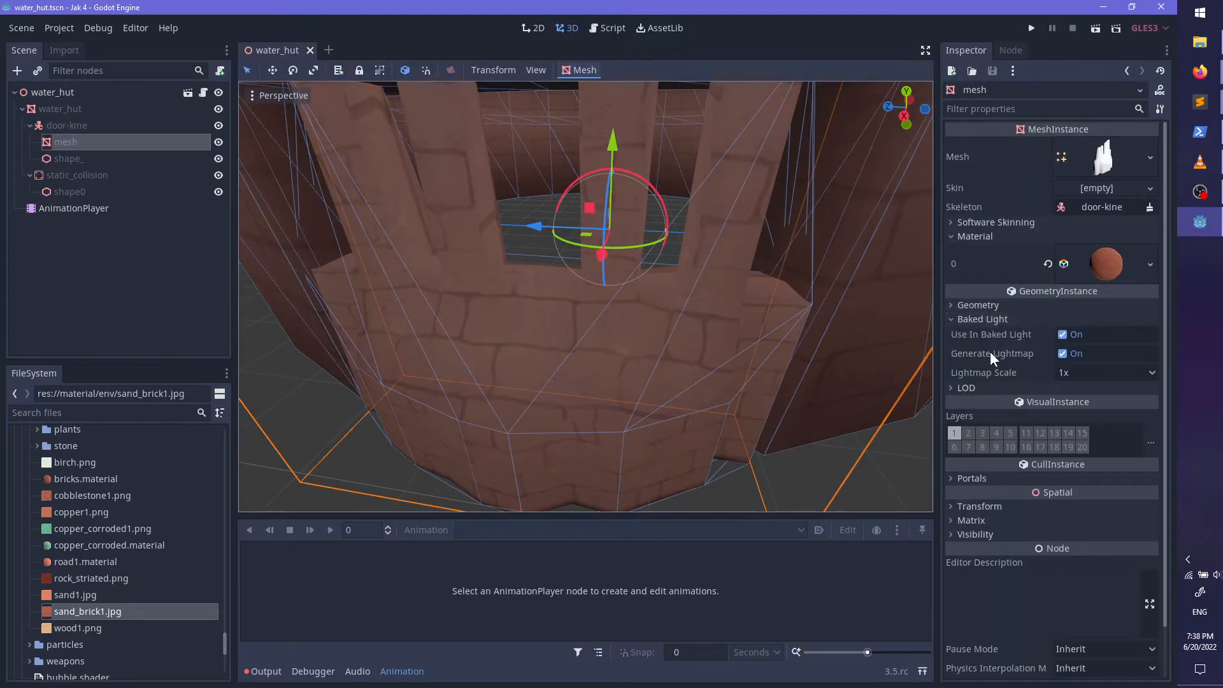
{"action": "left_click", "coordinate": [1061, 335]}
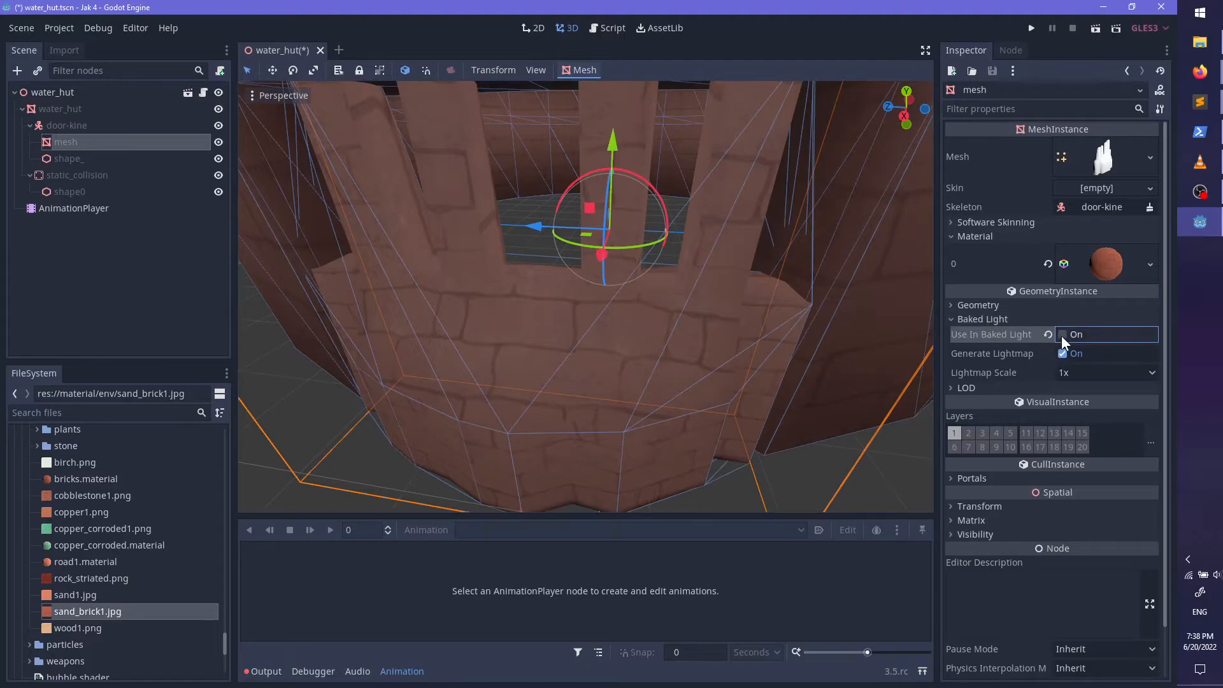
{"action": "left_click", "coordinate": [1062, 355]}
{"action": "key", "text": "ctrl+s"}
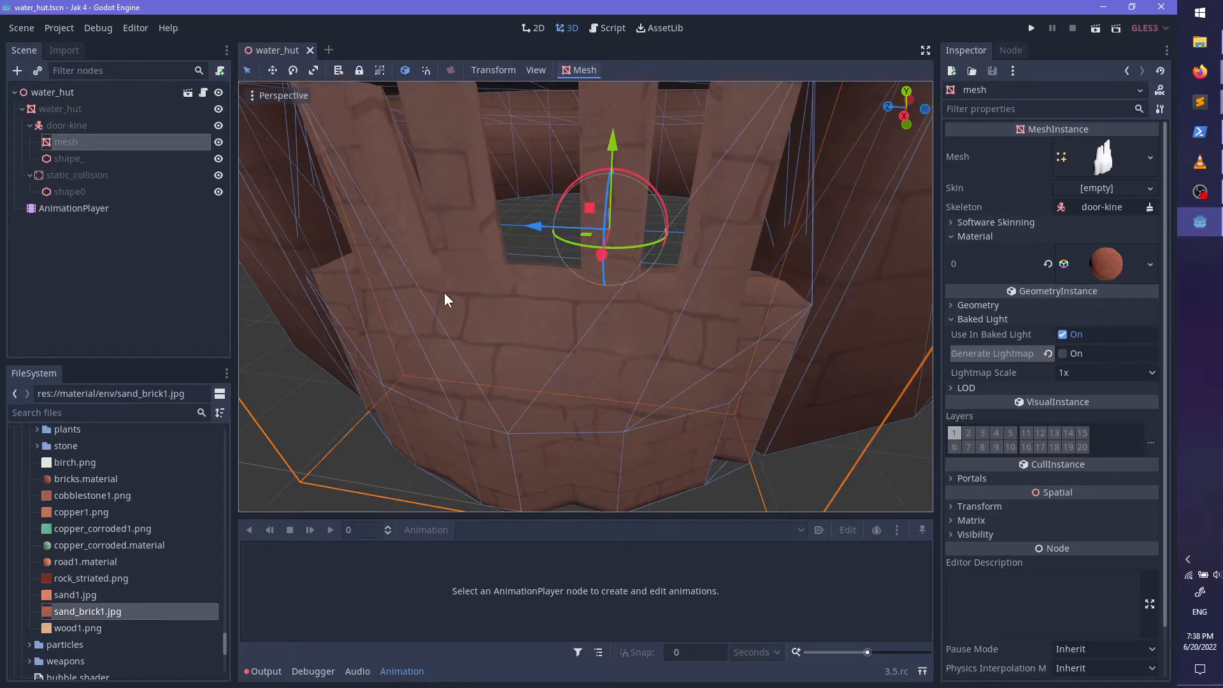
Step: Run the game to check the brick-textured door from inside the hut, and close the game
{"action": "scroll", "coordinate": [192, 624], "scroll_direction": "up", "scroll_amount": 5}
{"action": "key", "text": "F5"}
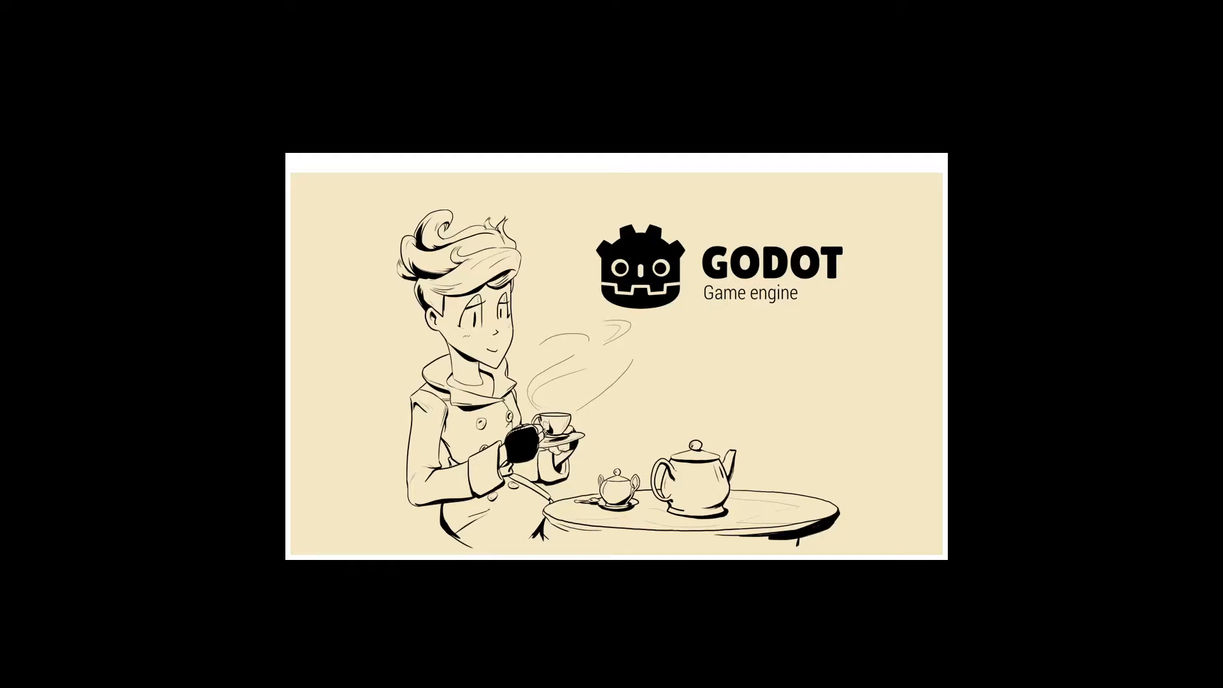
{"action": "key", "text": "w"}
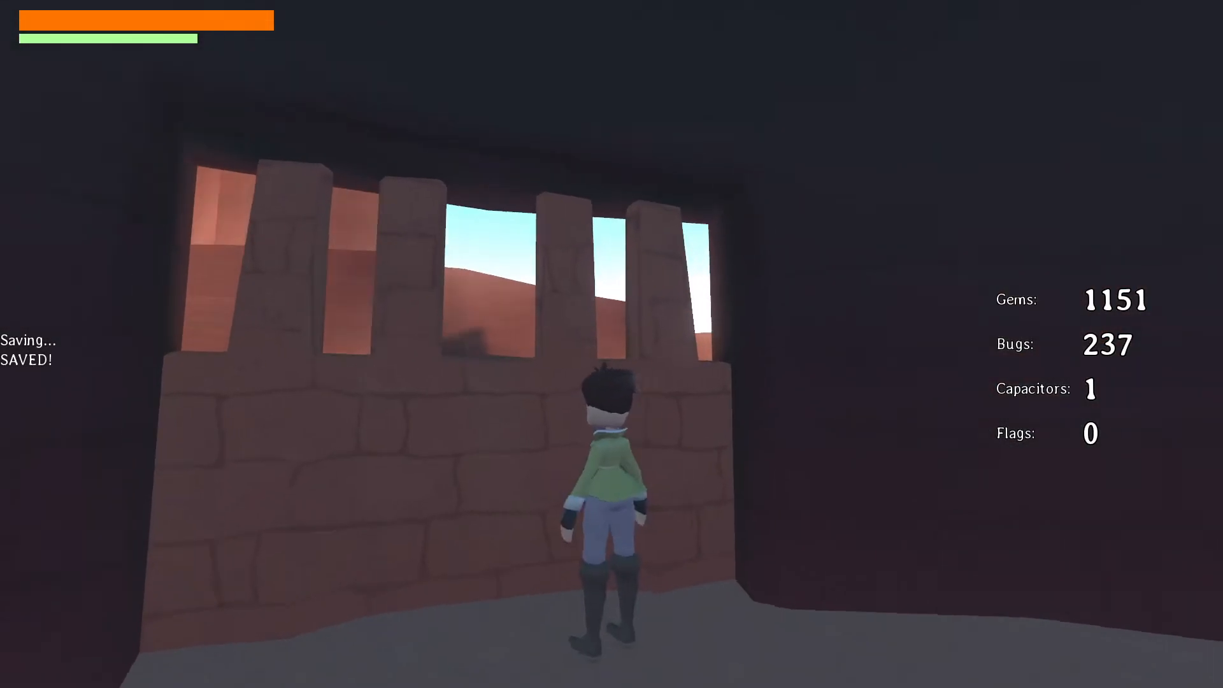
{"action": "key", "text": "space"}
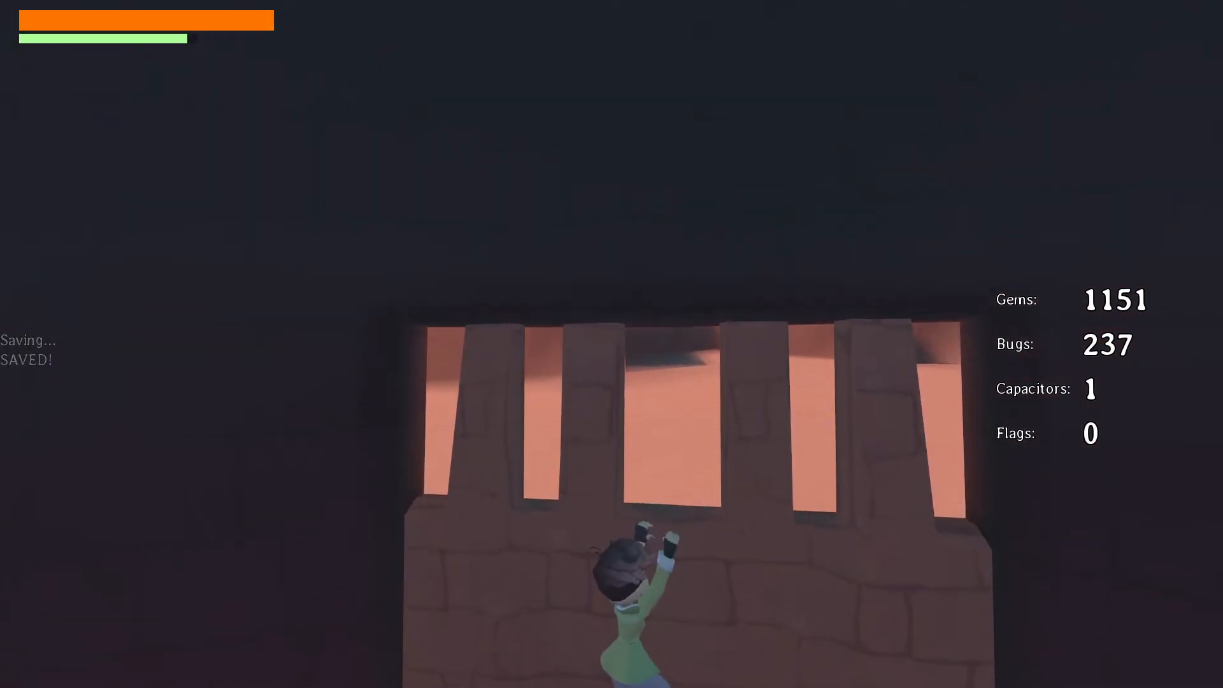
{"action": "key", "text": "alt+F4"}
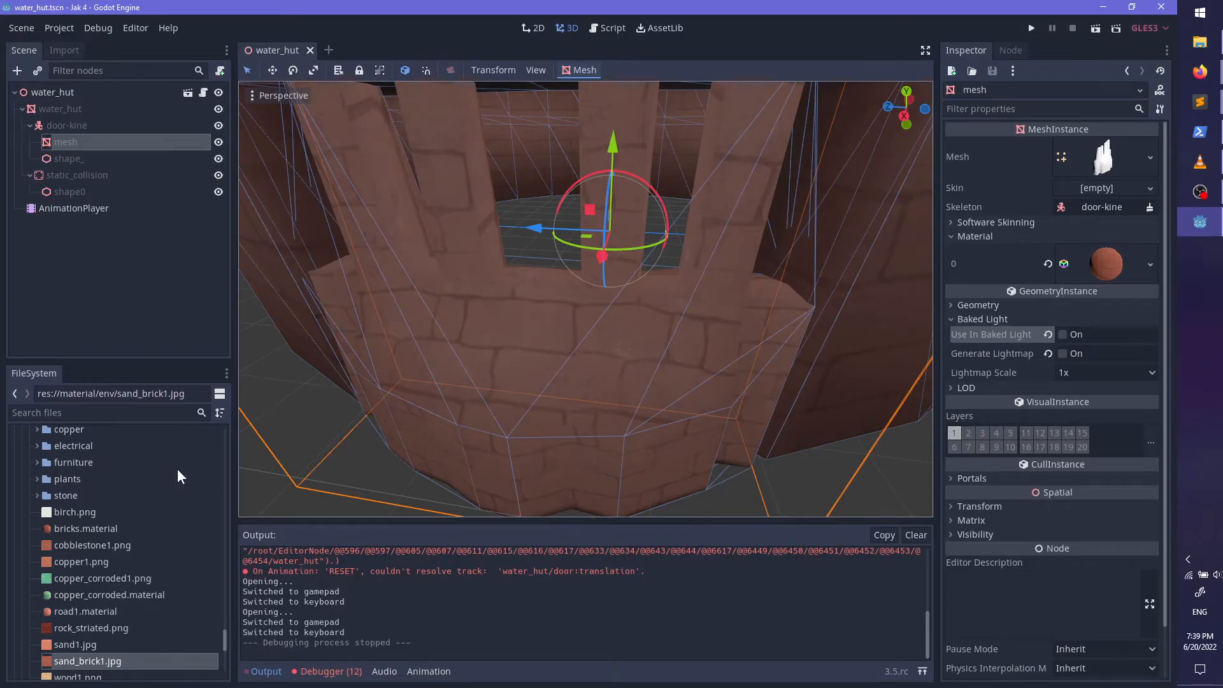
Step: Delete the outdated water_hut/door tracks from the AnimationPlayer's Activate and RESET animations
{"action": "left_click_drag", "start_coordinate": [226, 653], "coordinate": [255, 442]}
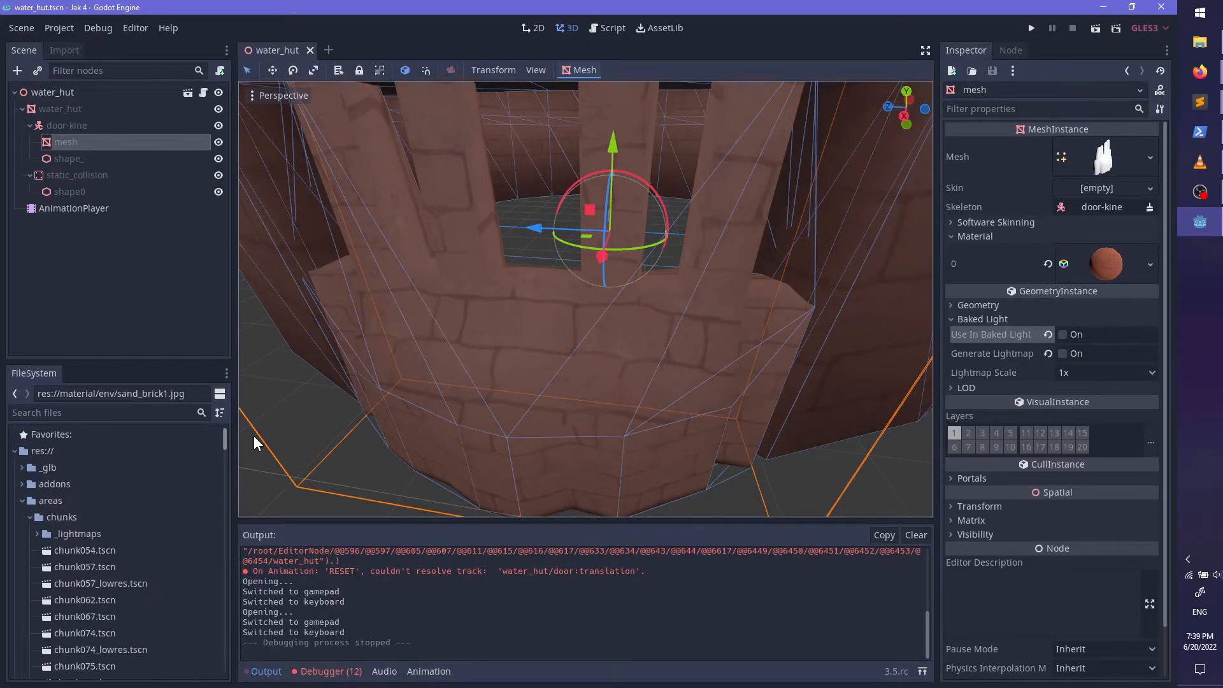
{"action": "left_click", "coordinate": [62, 209]}
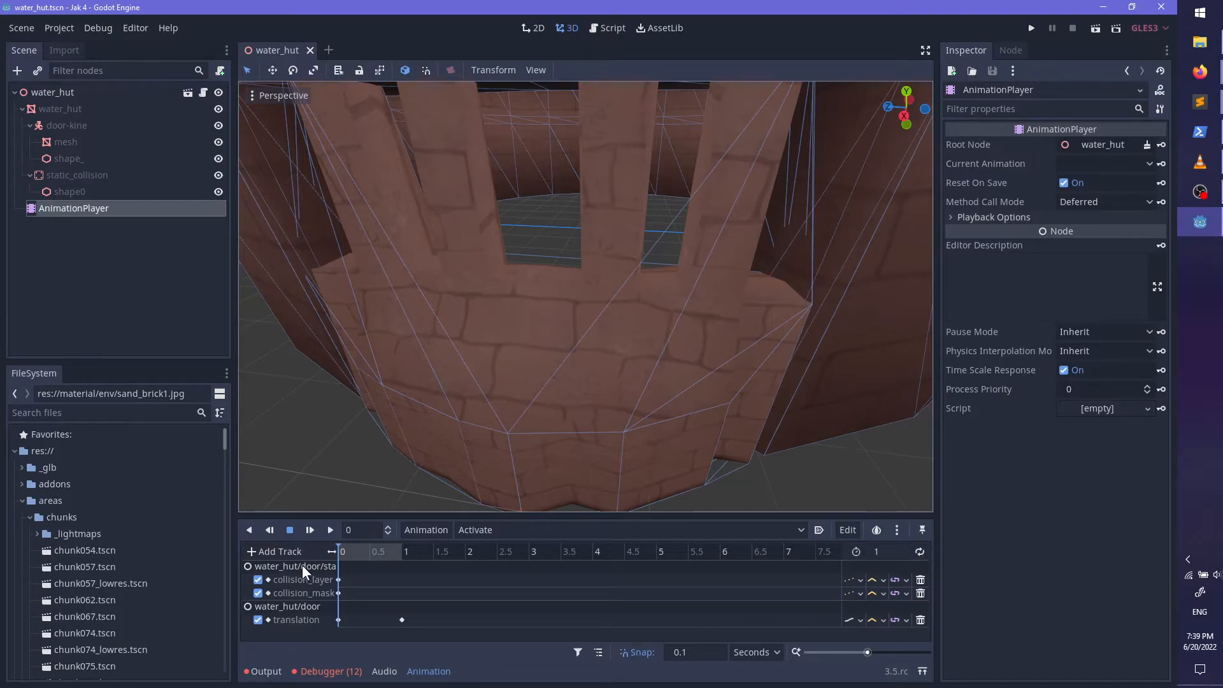
{"action": "left_click", "coordinate": [485, 535]}
{"action": "left_click", "coordinate": [494, 532]}
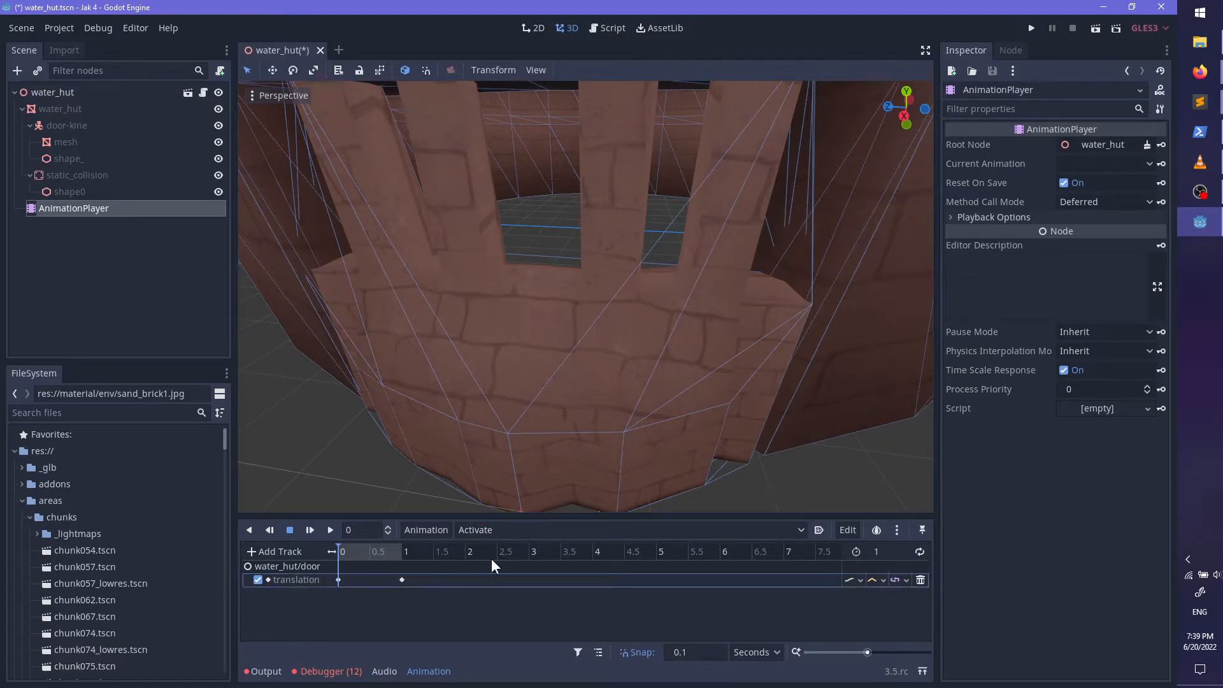
{"action": "scroll", "coordinate": [382, 423], "scroll_direction": "down", "scroll_amount": 5}
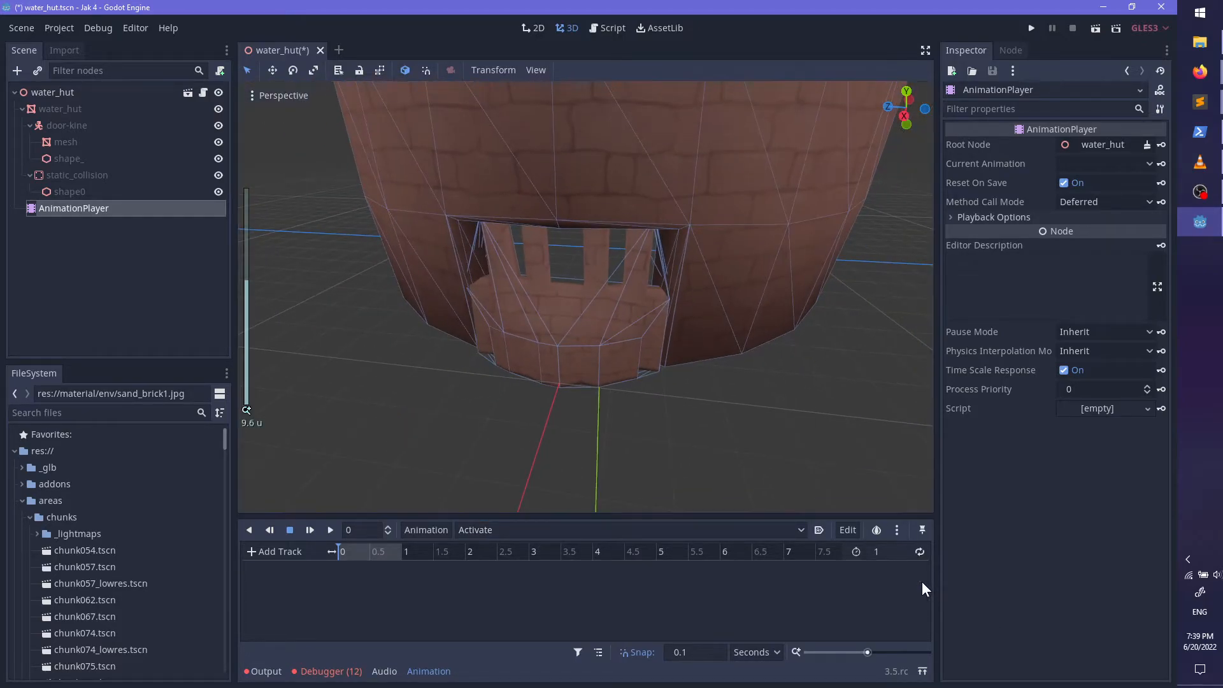
{"action": "left_click", "coordinate": [503, 534]}
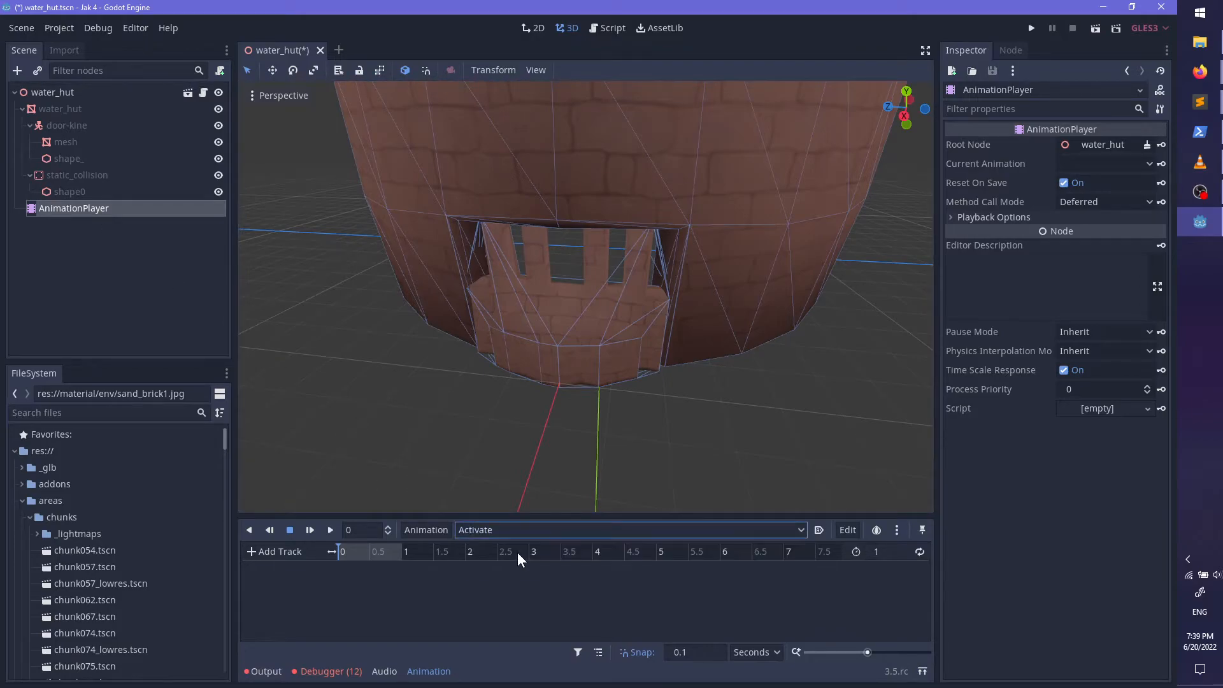
{"action": "left_click", "coordinate": [921, 580]}
Step: Add a translation track for door-kine to the Activate animation, keyed at 0 s with translation 0, 0, 0
{"action": "left_click", "coordinate": [64, 127]}
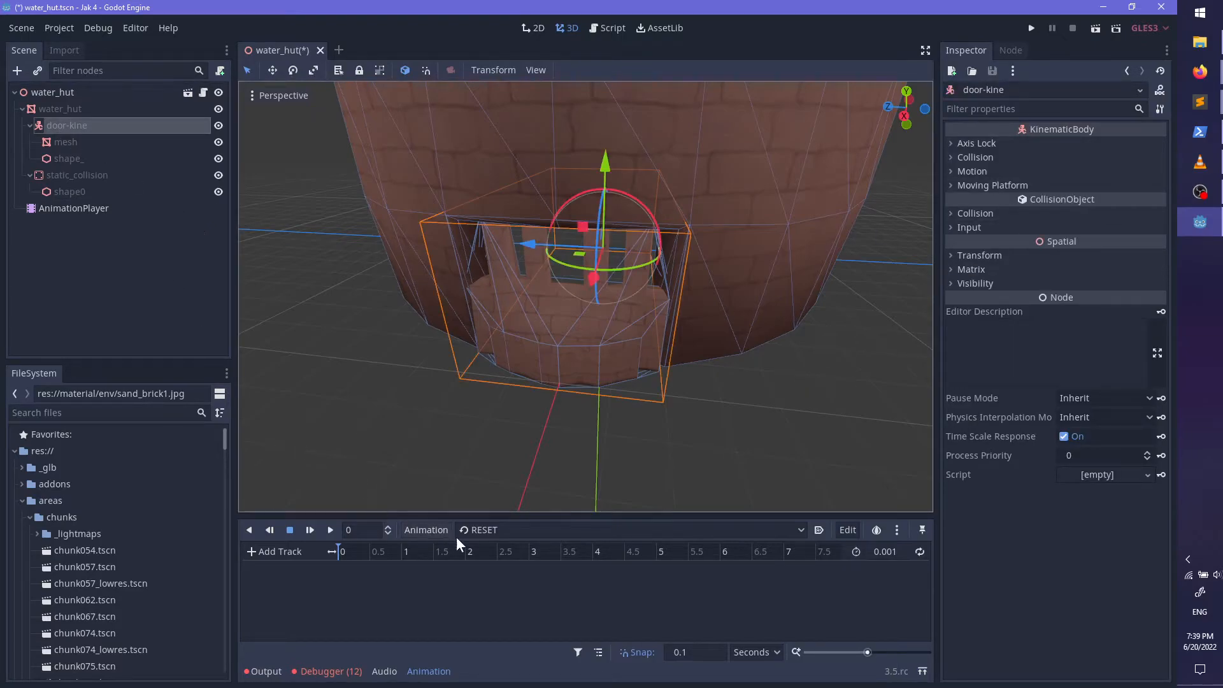
{"action": "left_click", "coordinate": [506, 534]}
{"action": "left_click", "coordinate": [513, 555]}
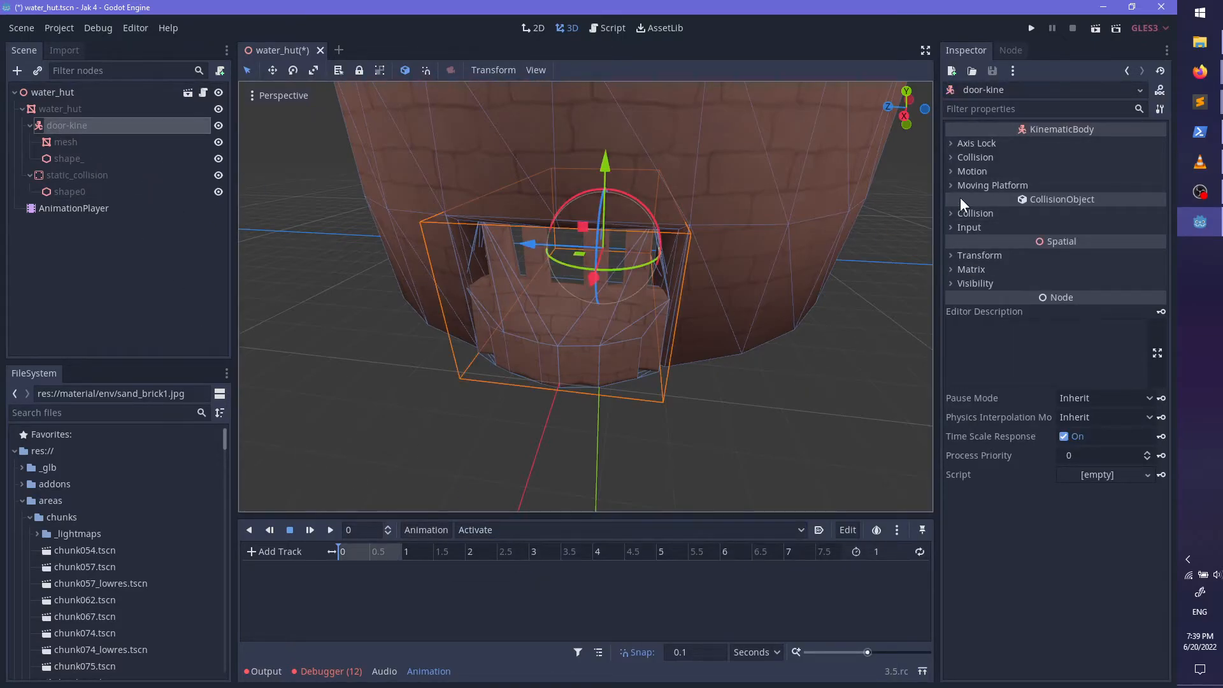
{"action": "left_click", "coordinate": [979, 255]}
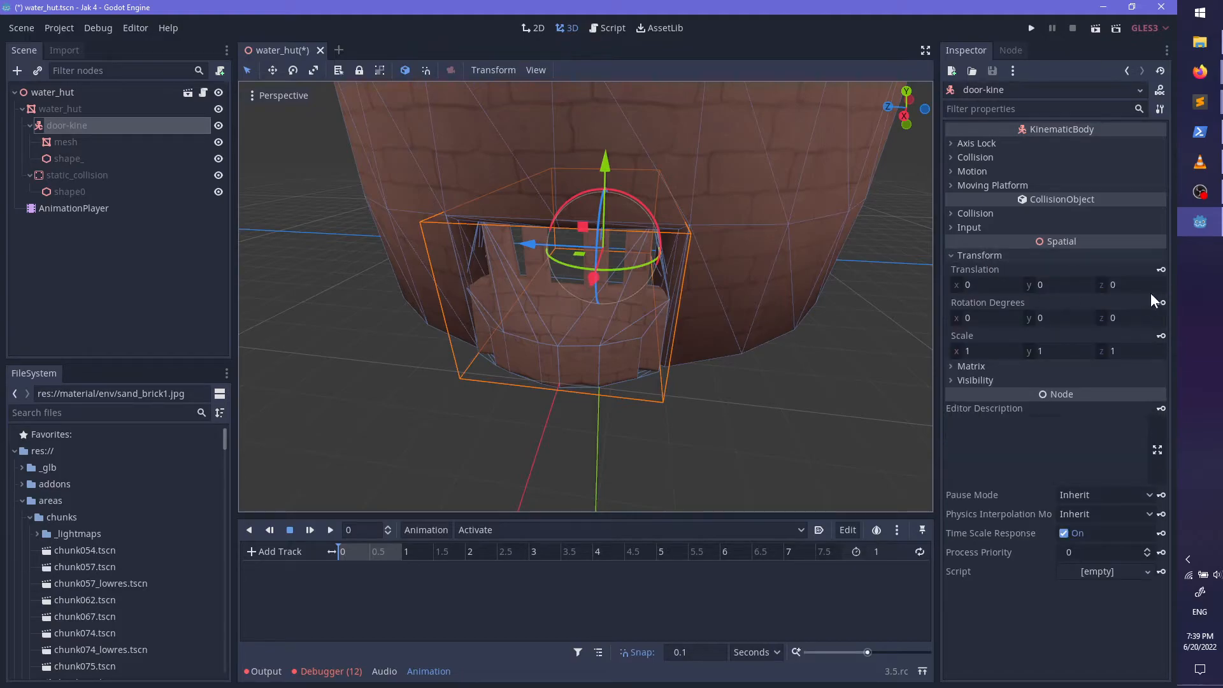
{"action": "left_click", "coordinate": [1161, 270]}
{"action": "left_click", "coordinate": [524, 371]}
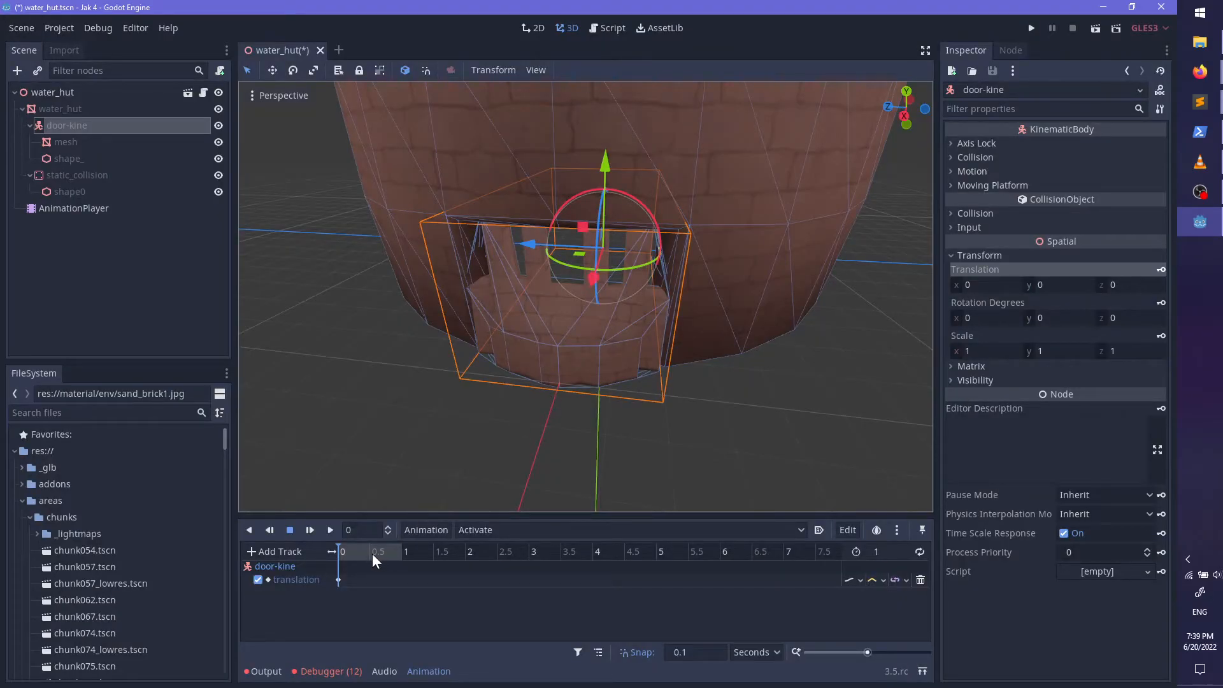
Step: Lower door-kine to about y -2.84, key it at 1 s in Activate, preview the motion and save the scene
{"action": "left_click_drag", "start_coordinate": [596, 187], "coordinate": [613, 239]}
{"action": "middle_click_drag", "start_coordinate": [614, 238], "coordinate": [651, 188]}
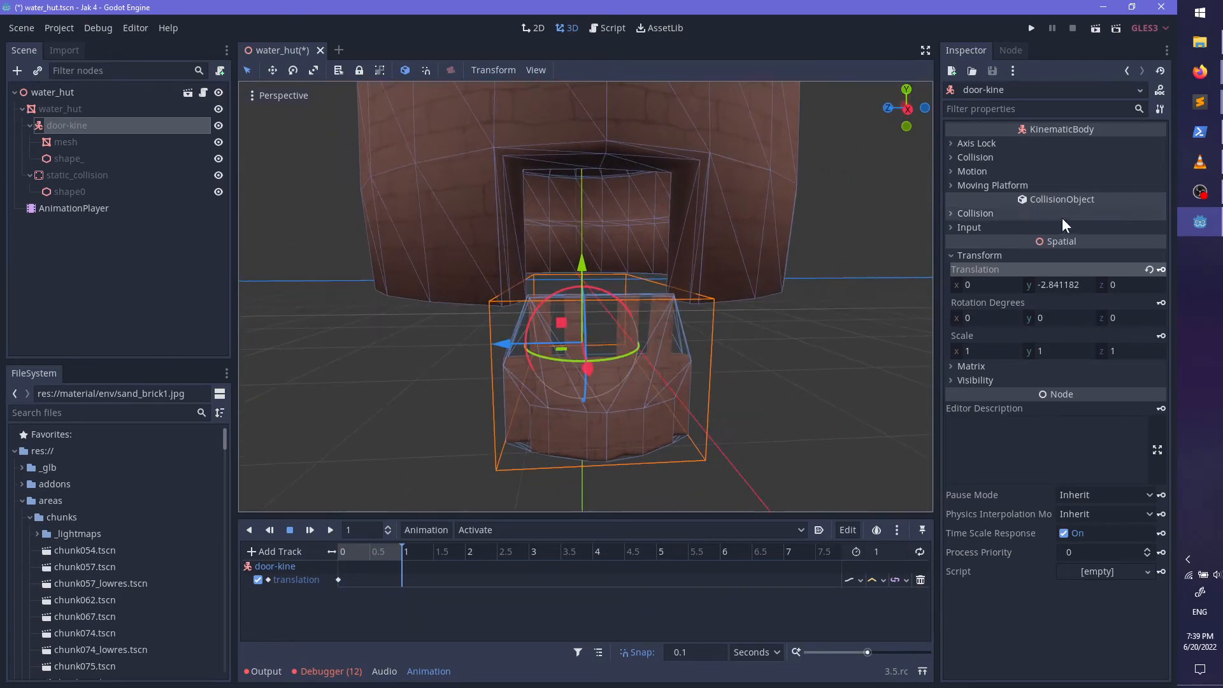
{"action": "left_click_drag", "start_coordinate": [403, 552], "coordinate": [336, 553]}
{"action": "scroll", "coordinate": [671, 389], "scroll_direction": "up", "scroll_amount": 9}
{"action": "key", "text": "ctrl+s"}
{"action": "scroll", "coordinate": [706, 380], "scroll_direction": "down", "scroll_amount": 6}
{"action": "middle_click_drag", "start_coordinate": [706, 379], "coordinate": [623, 414]}
Step: Run the game and move in, out and around the water hut to check the lowered door and doorway
{"action": "key", "text": "F5"}
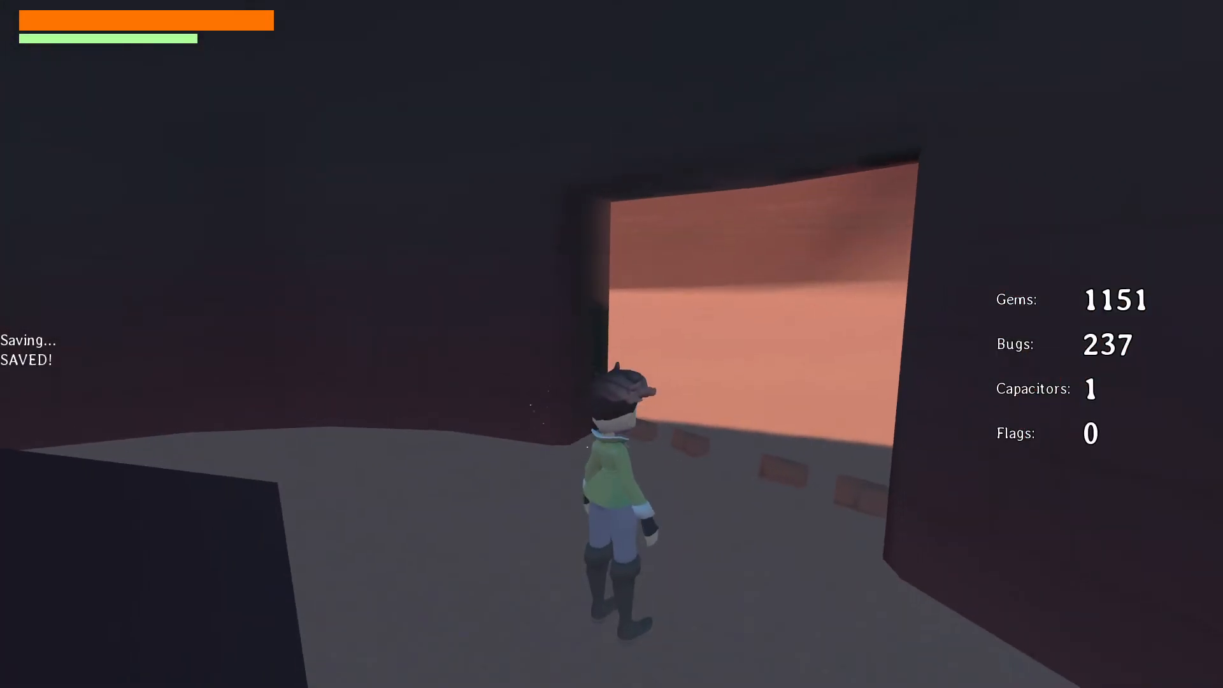
{"action": "key", "text": "w"}
{"action": "key", "text": "w"}
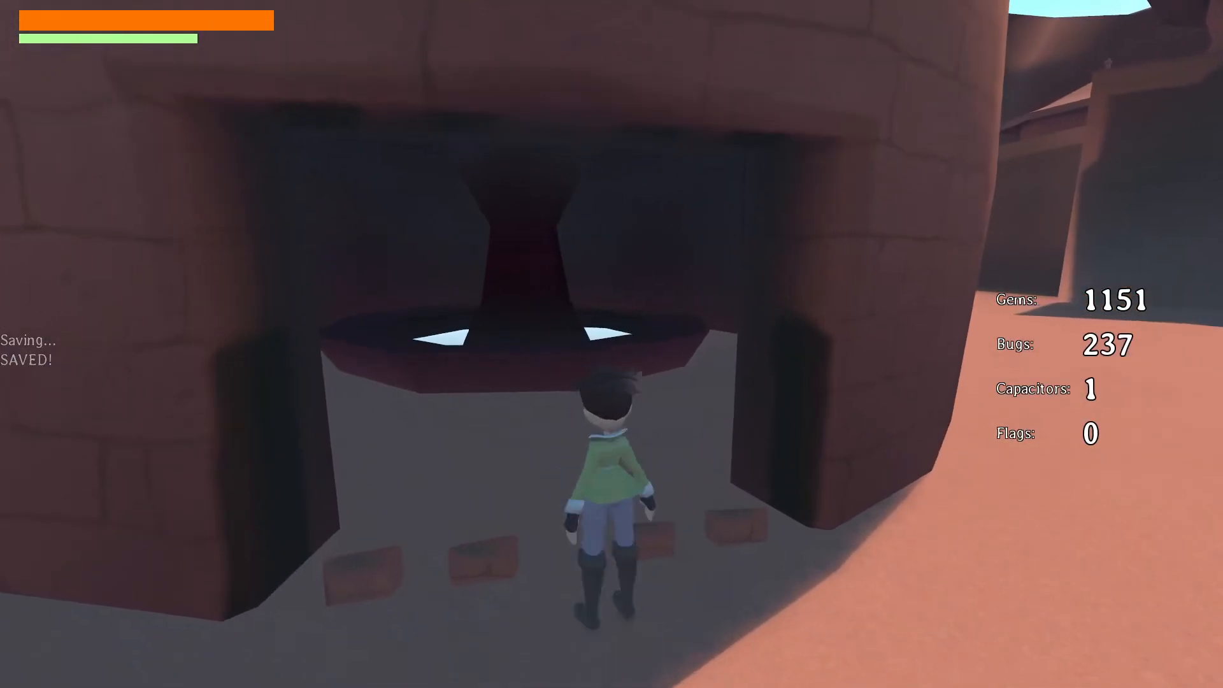
{"action": "key", "text": "space"}
{"action": "key", "text": "s"}
{"action": "key", "text": "w"}
{"action": "key", "text": "space"}
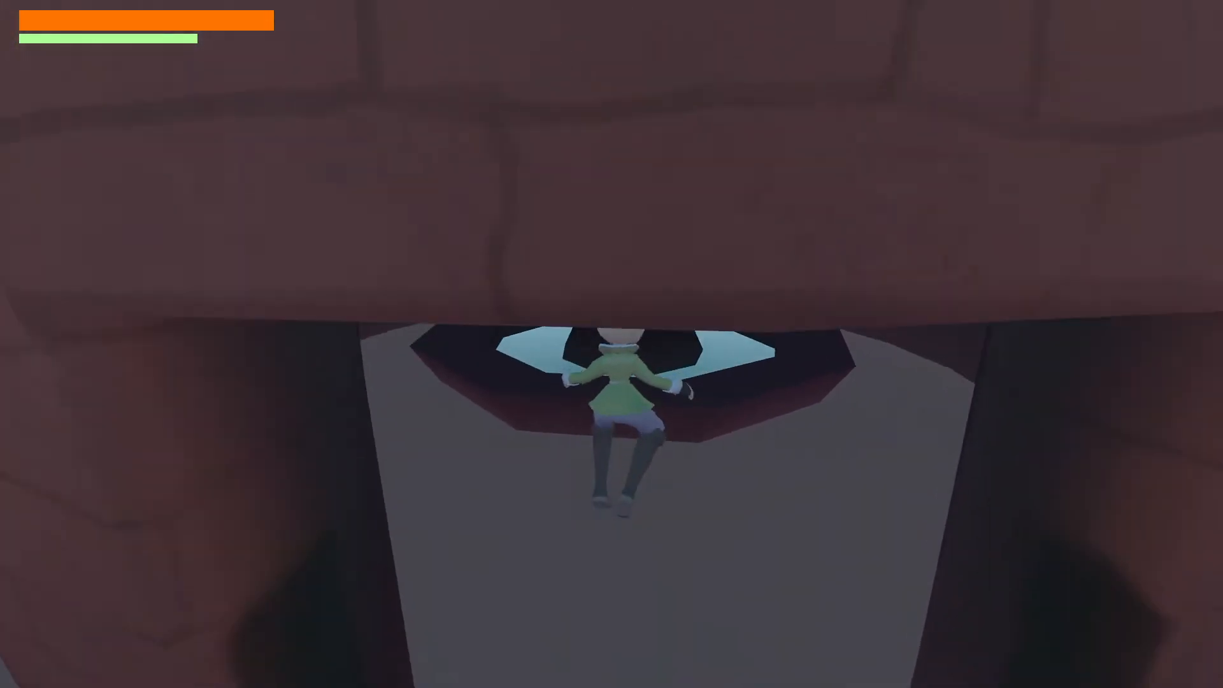
{"action": "key", "text": "w"}
{"action": "key", "text": "space"}
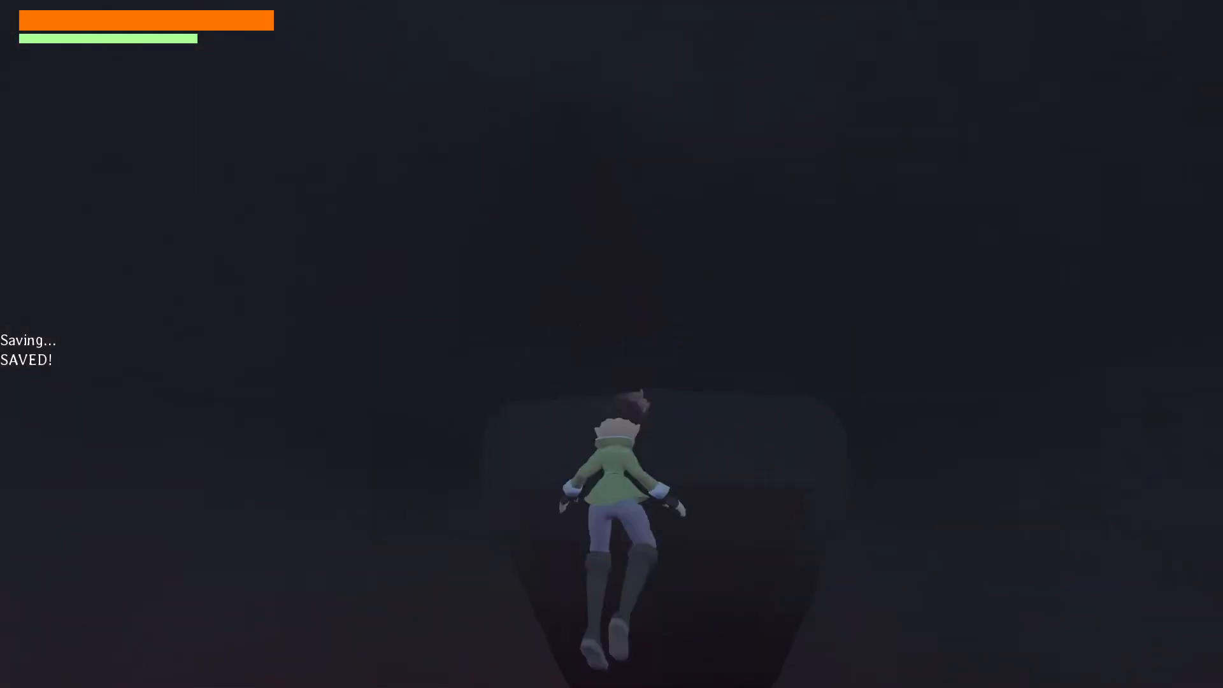
{"action": "key", "text": "w"}
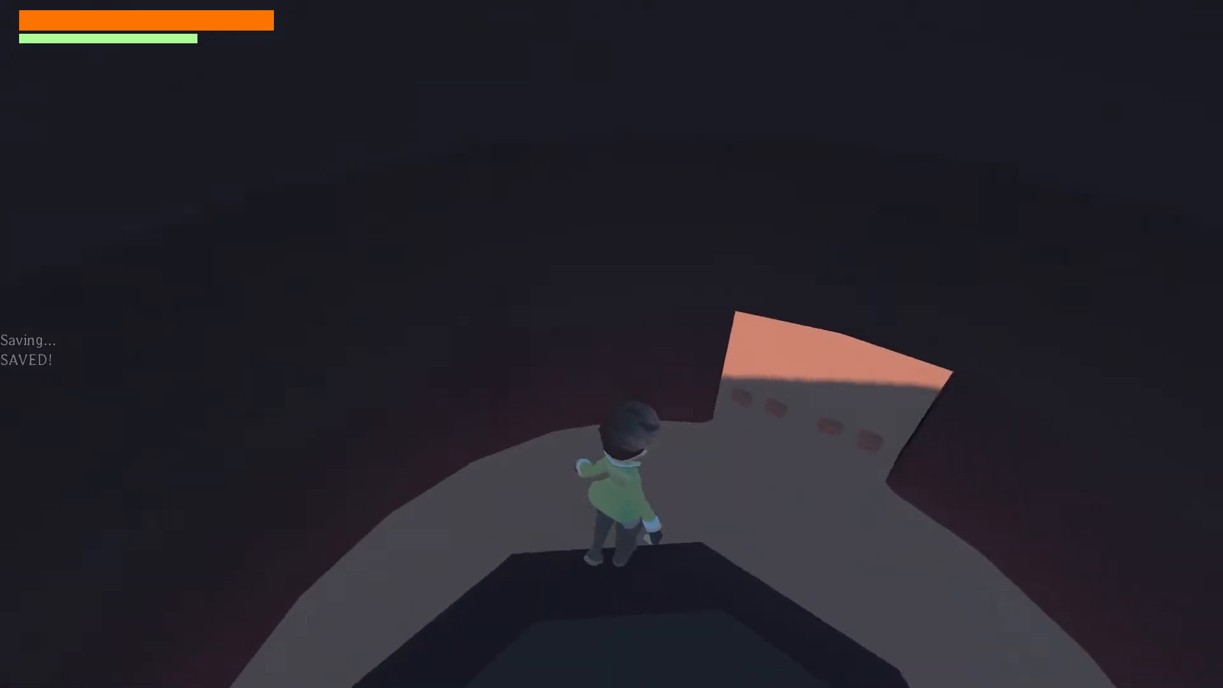
{"action": "key", "text": "d"}
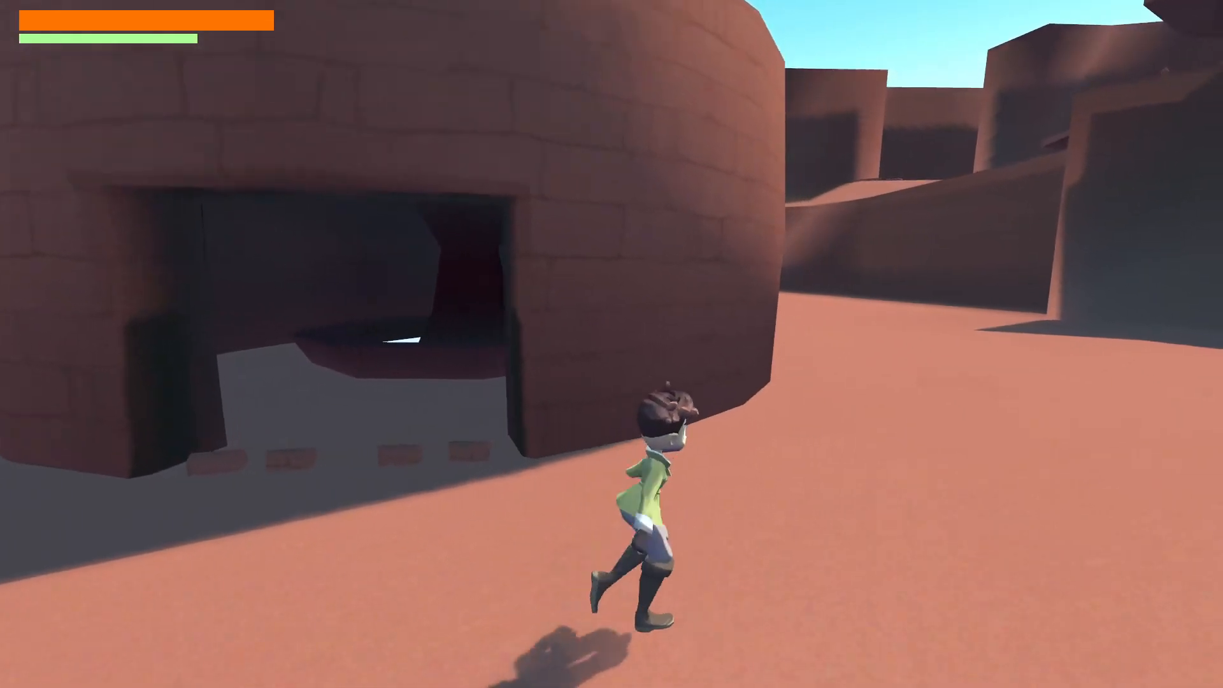
{"action": "key", "text": "s"}
{"action": "key", "text": "a"}
{"action": "key", "text": "w"}
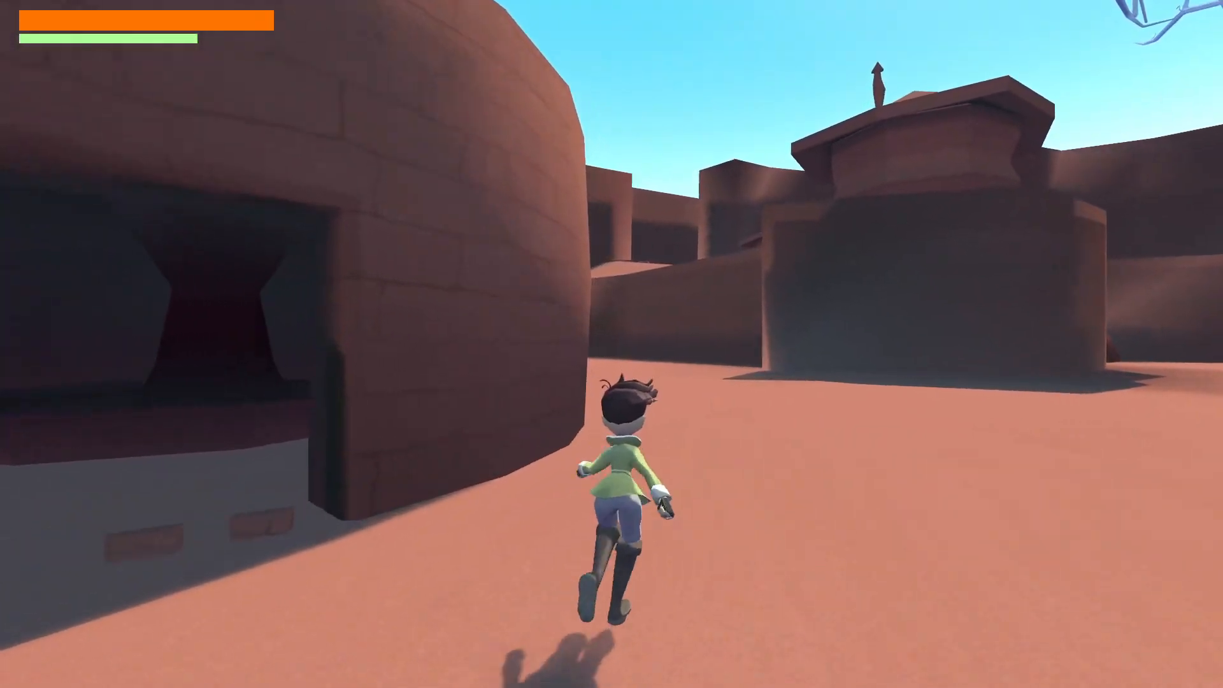
{"action": "key", "text": "space"}
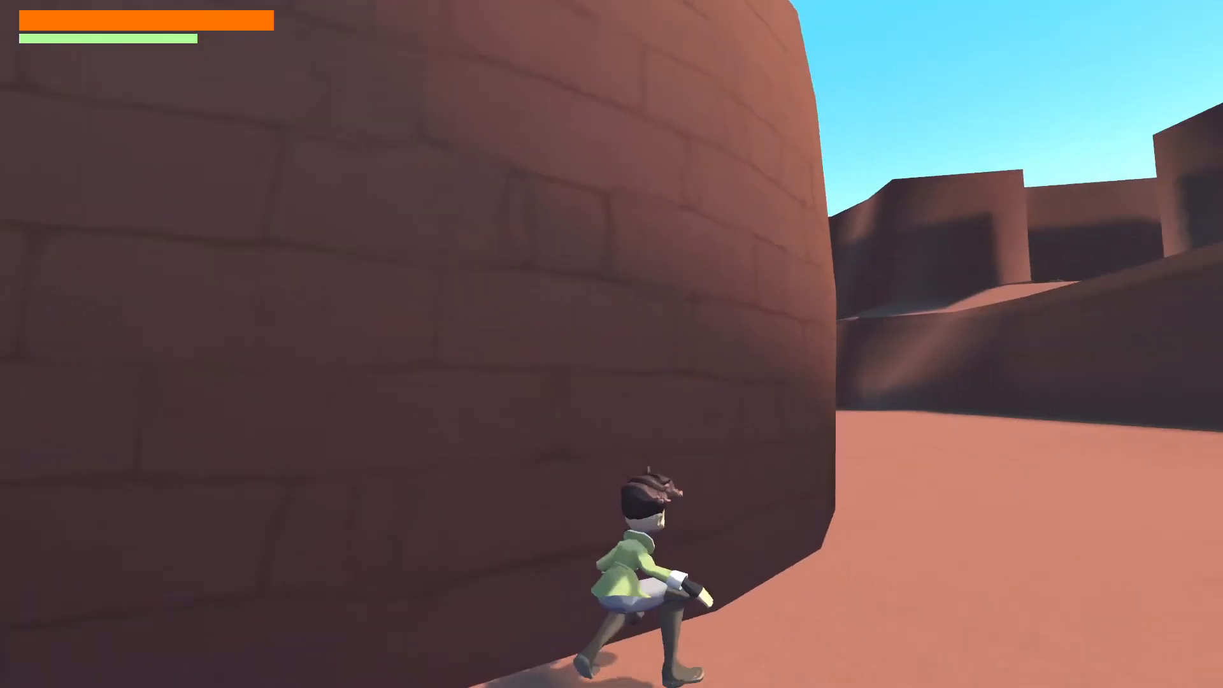
Step: Playtest the area beyond the water hut, moving along the shaded cliffs and over the brick pillar to check lighting and shadows
{"action": "key", "text": "w"}
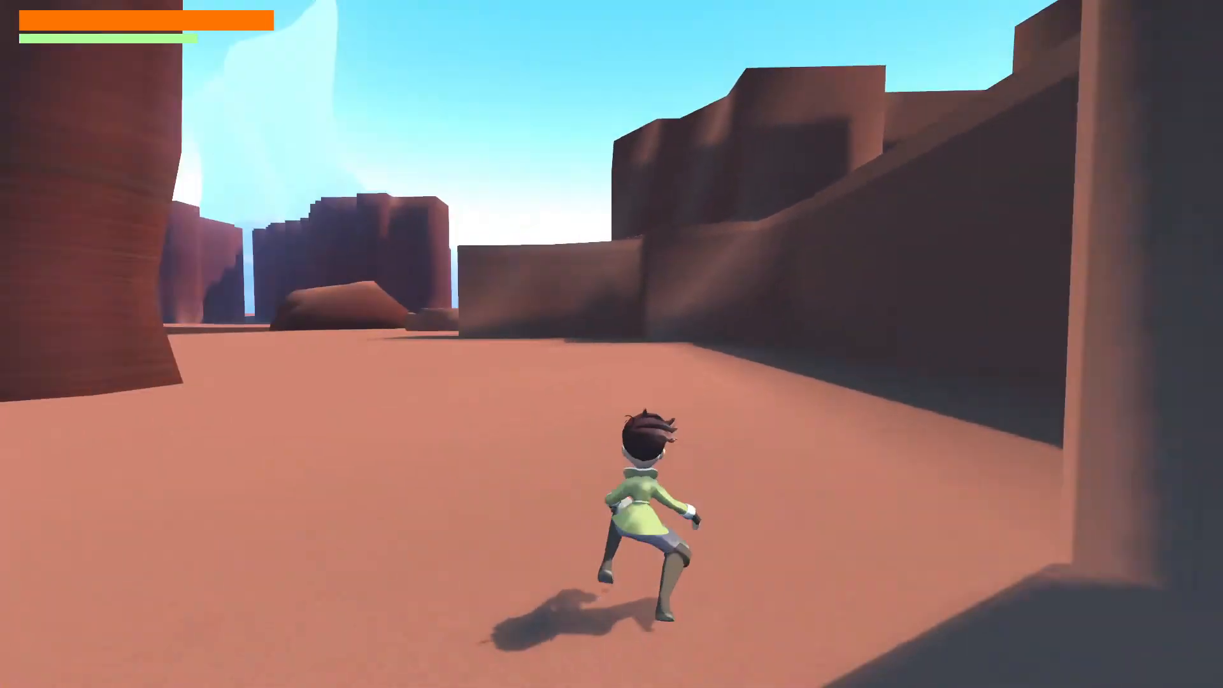
{"action": "key", "text": "w"}
{"action": "key", "text": "a"}
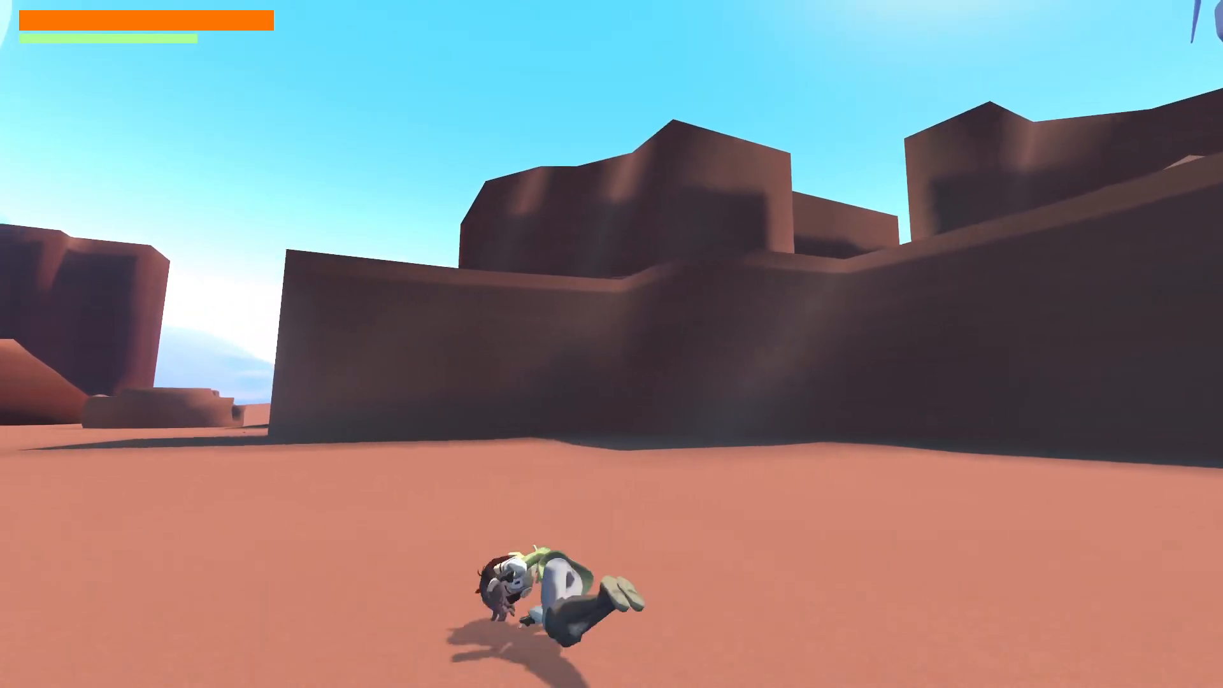
{"action": "key", "text": "space"}
{"action": "key", "text": "space"}
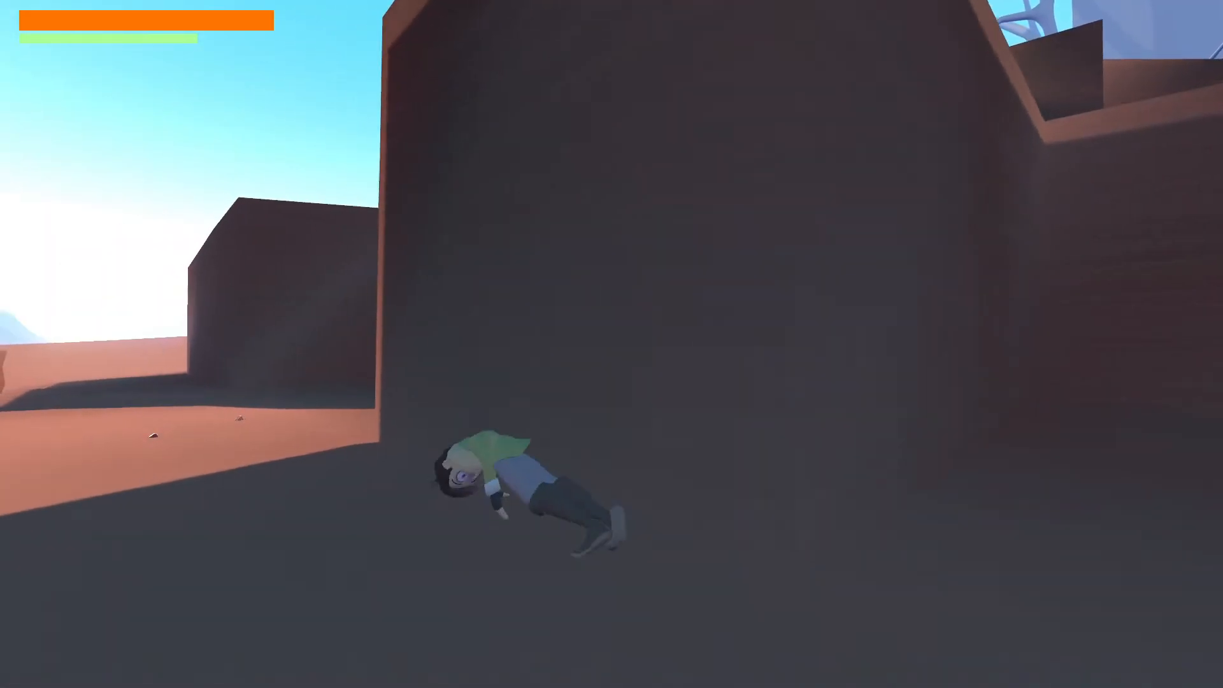
{"action": "key", "text": "w"}
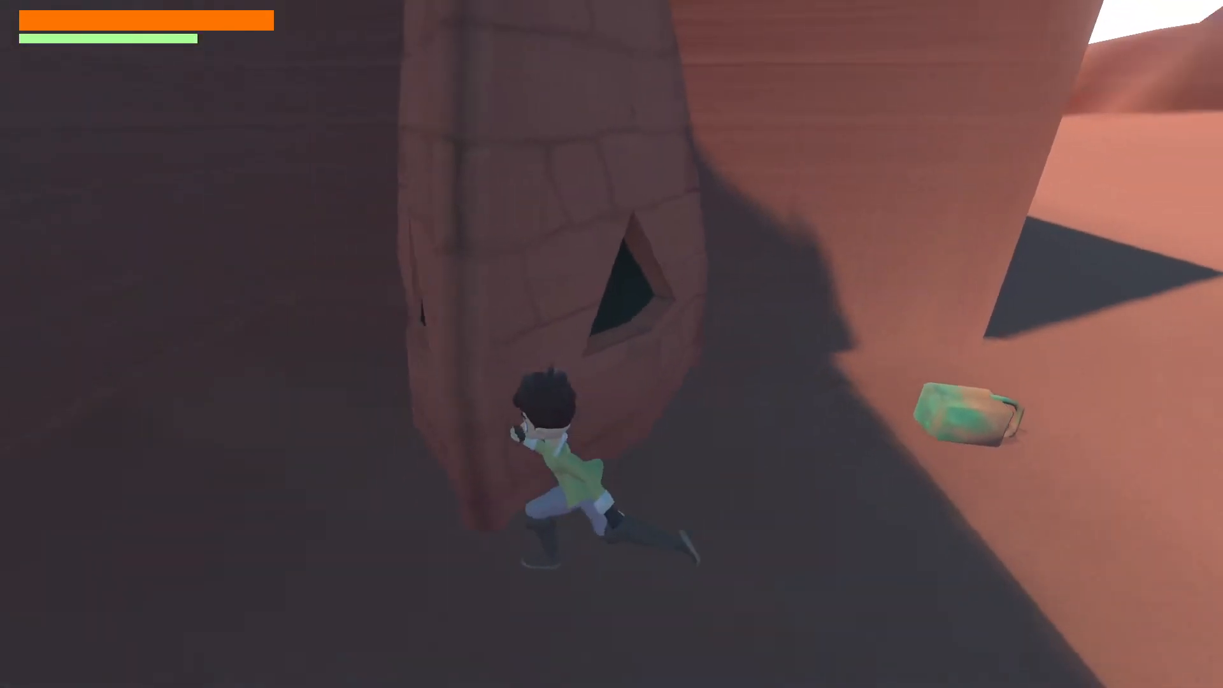
{"action": "key", "text": "w"}
{"action": "key", "text": "space"}
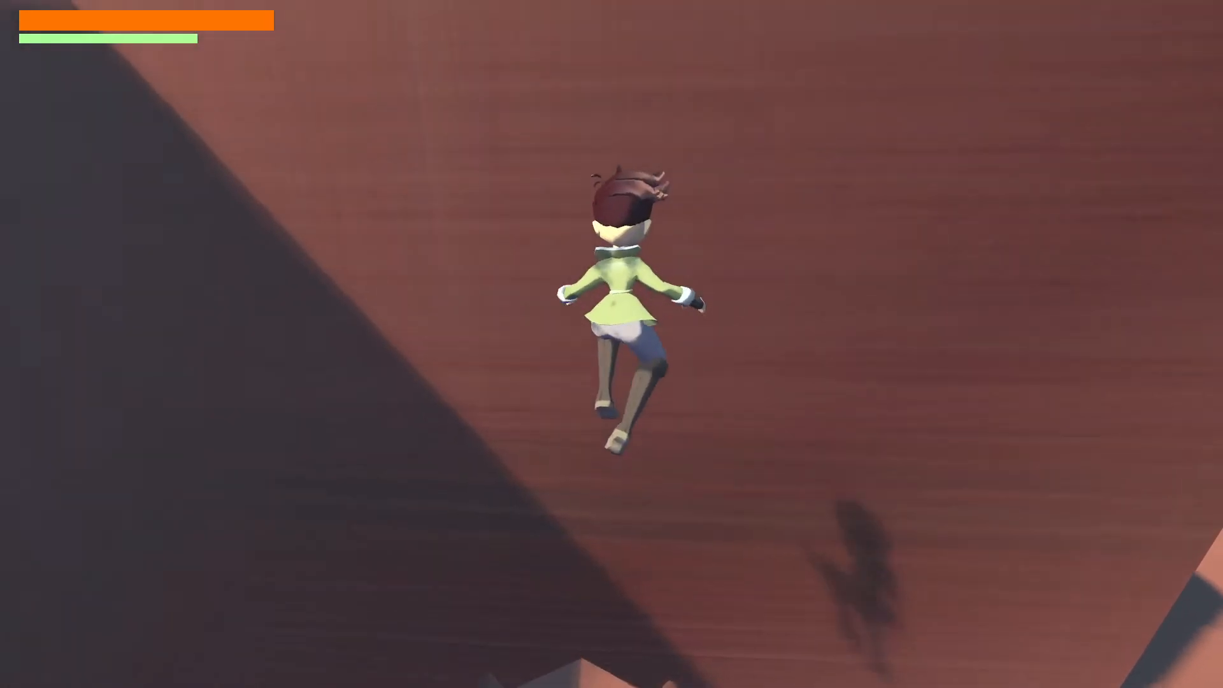
{"action": "key", "text": "a"}
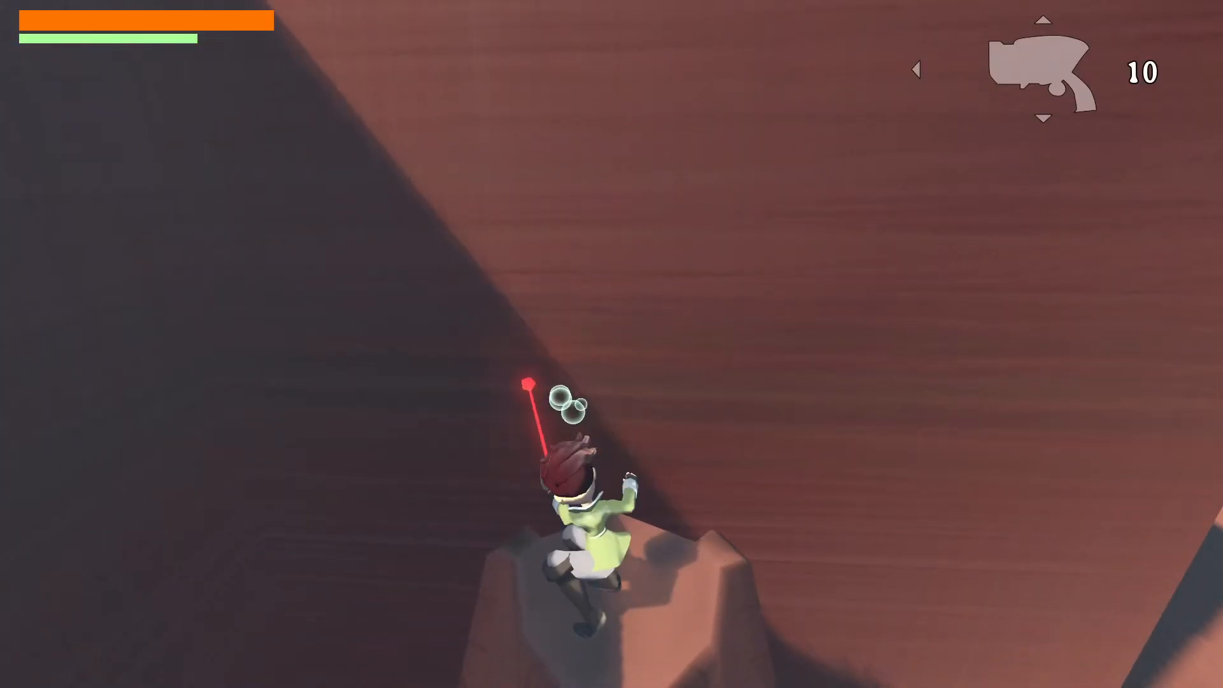
{"action": "key", "text": "w"}
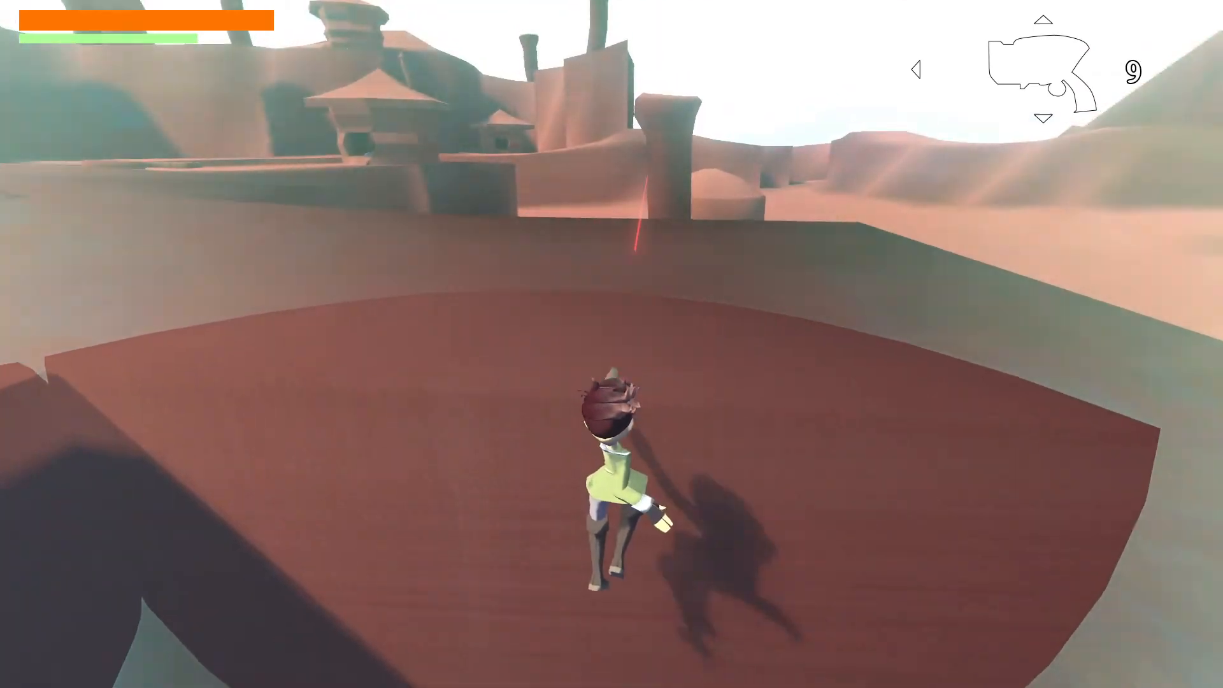
Step: Run past the spiral stone wall and up the sand slope to the fountain, examining the canyon's lighting
{"action": "key", "text": "w"}
{"action": "key", "text": "shift"}
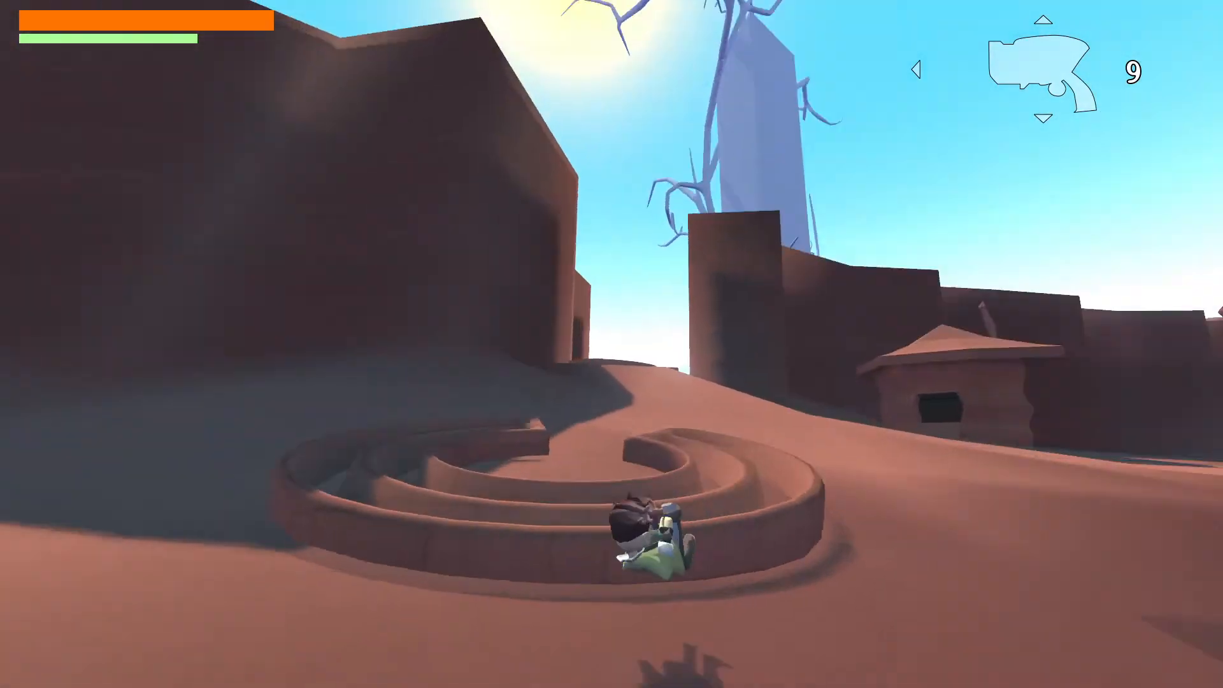
{"action": "key", "text": "shift"}
{"action": "key", "text": "w"}
{"action": "key", "text": "shift"}
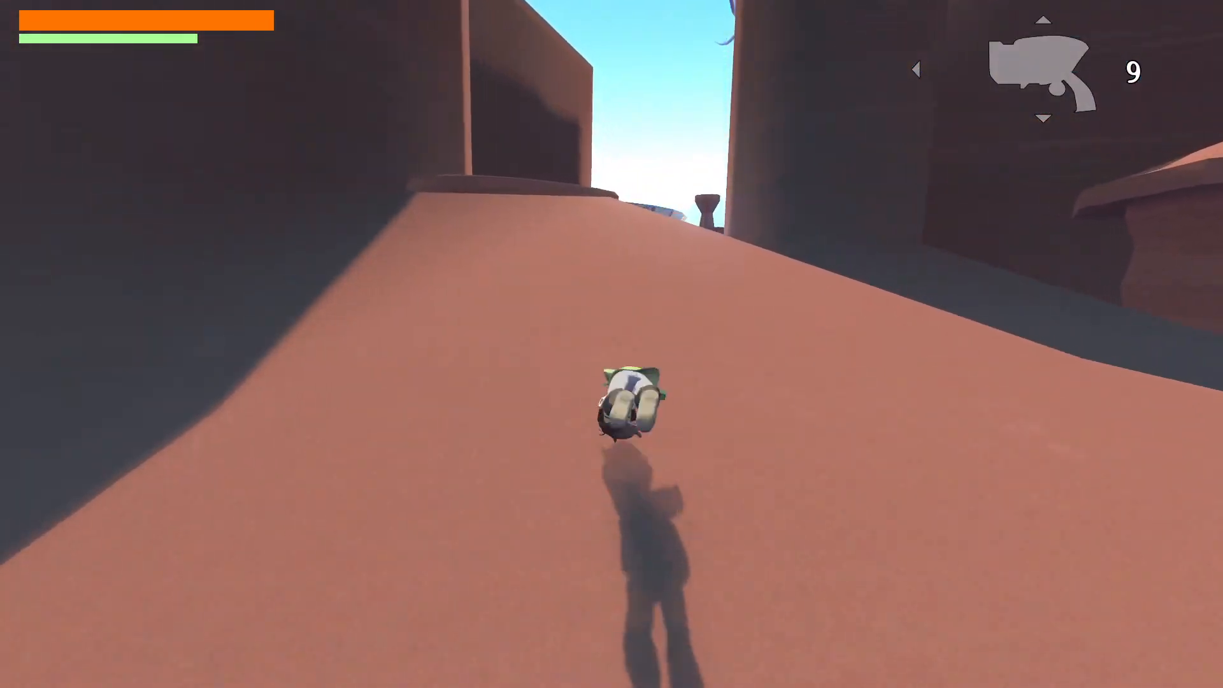
{"action": "key", "text": "space"}
{"action": "key", "text": "w"}
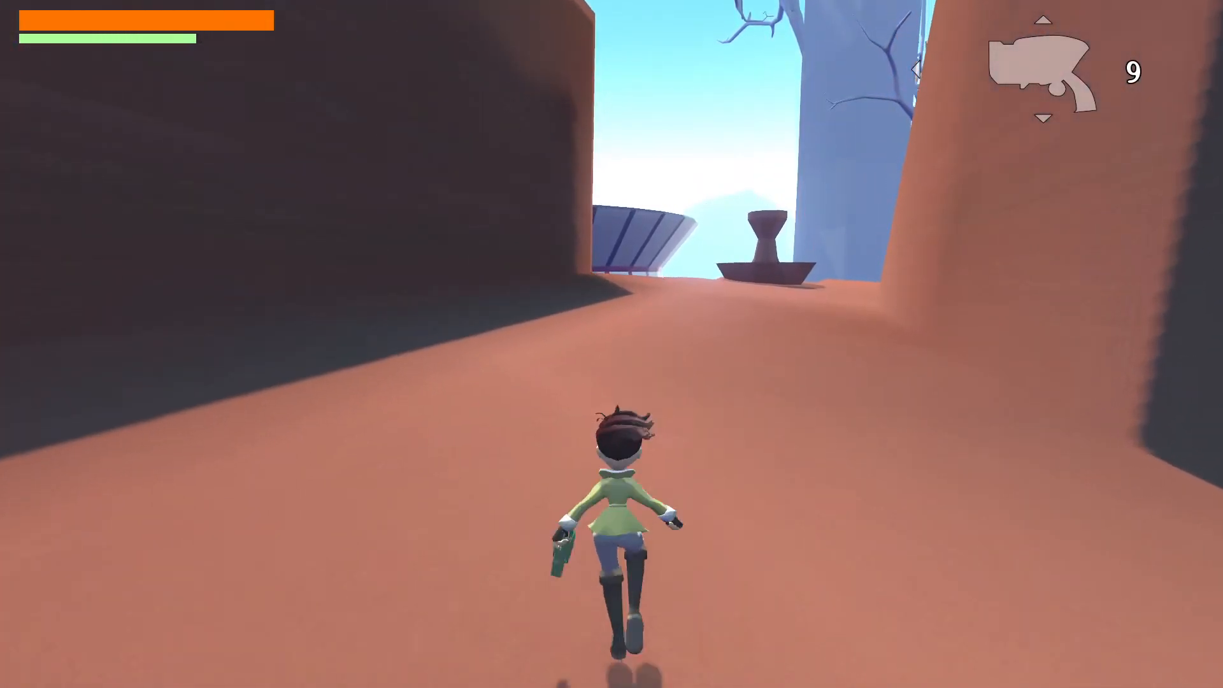
{"action": "key", "text": "shift"}
{"action": "key", "text": "w"}
{"action": "key", "text": "shift"}
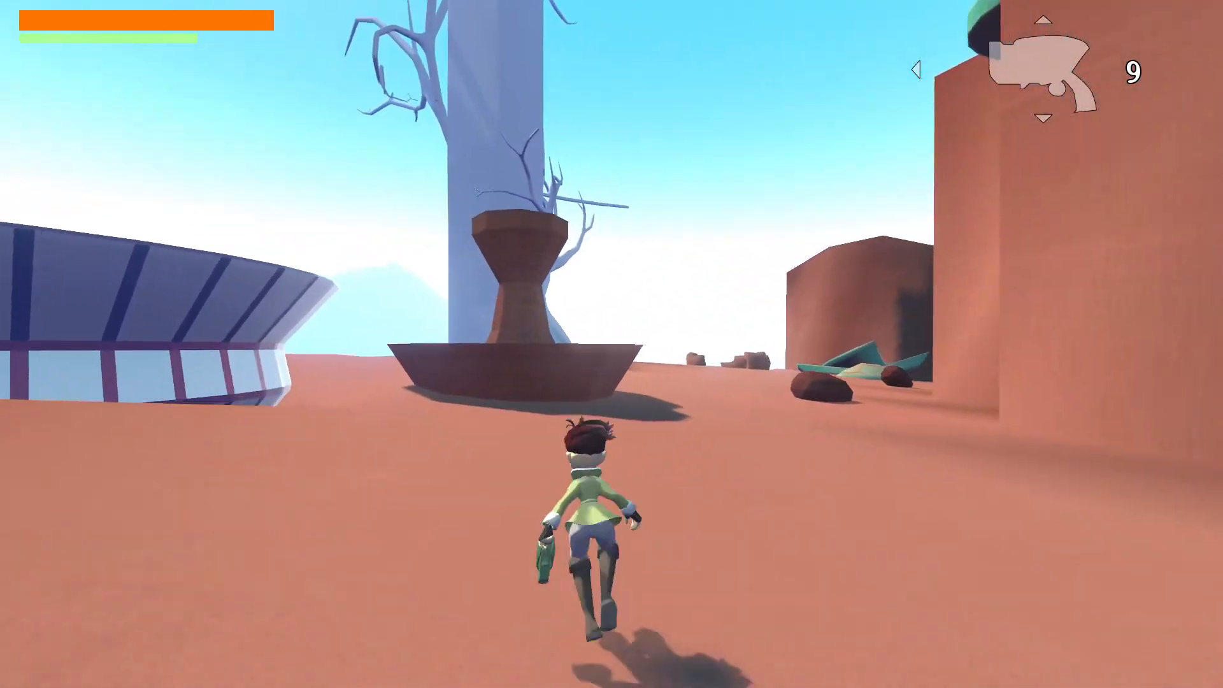
Step: Move past the fountain toward the teal debris to inspect the sunlit cliffs and rocks
{"action": "key", "text": "space"}
{"action": "key", "text": "w"}
{"action": "key", "text": "shift"}
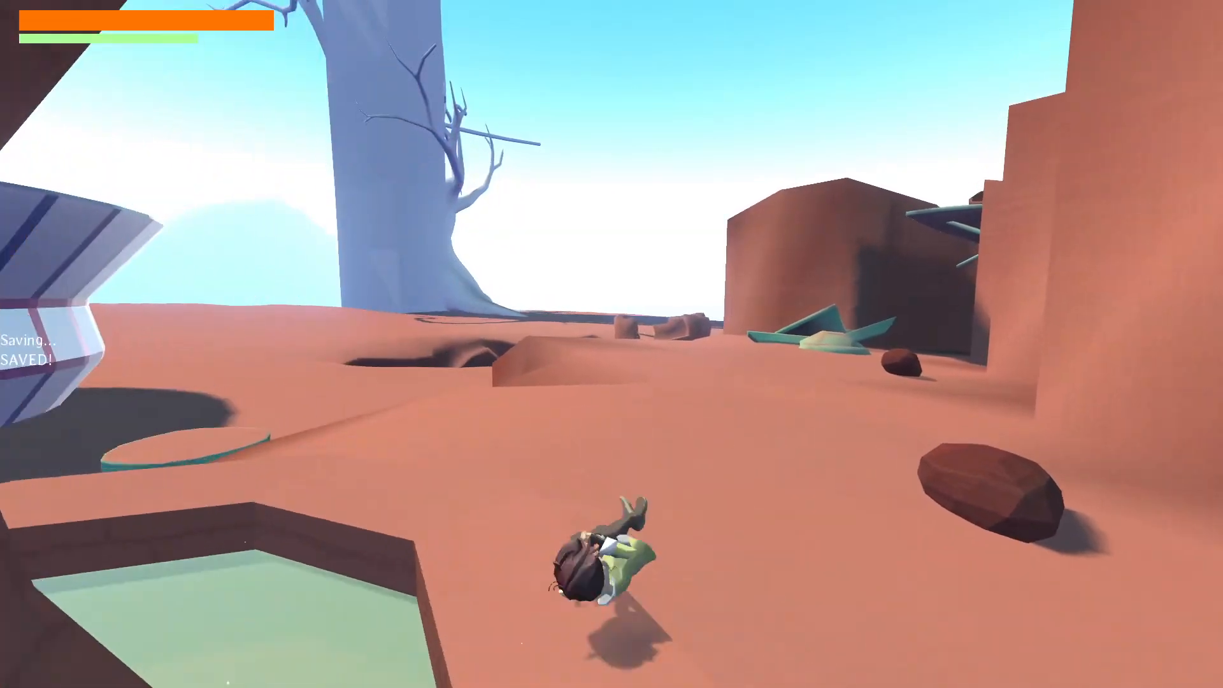
{"action": "key", "text": "w"}
{"action": "key", "text": "shift"}
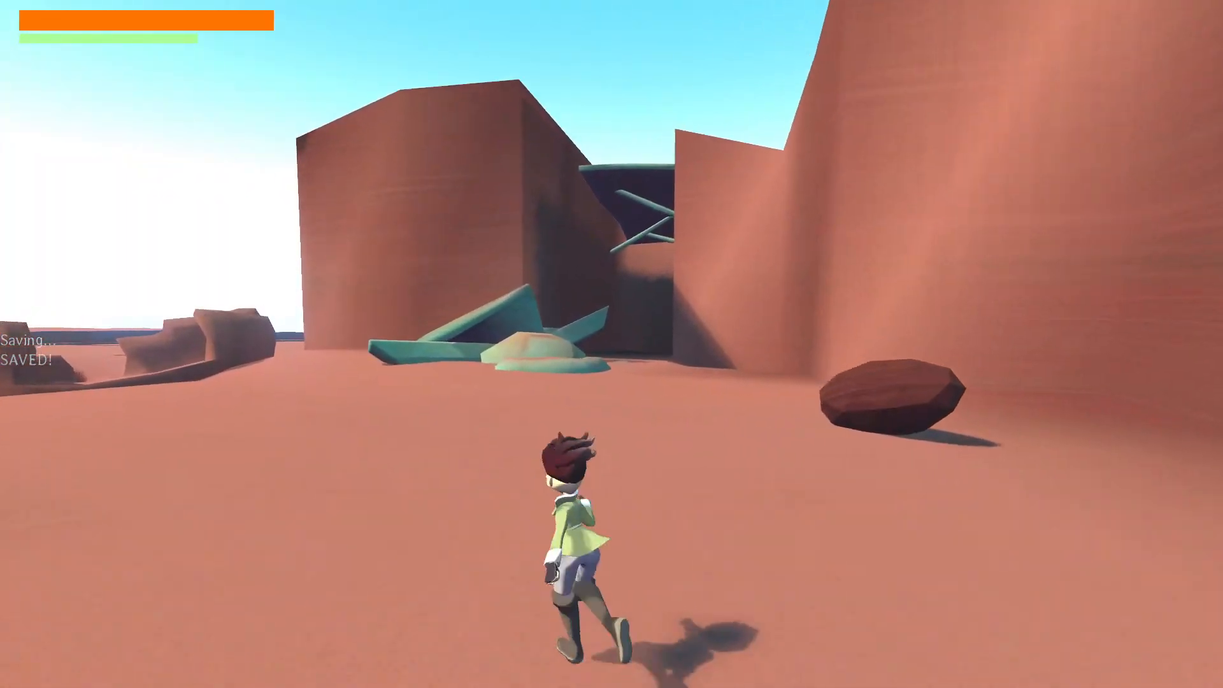
{"action": "key", "text": "shift"}
{"action": "key", "text": "w"}
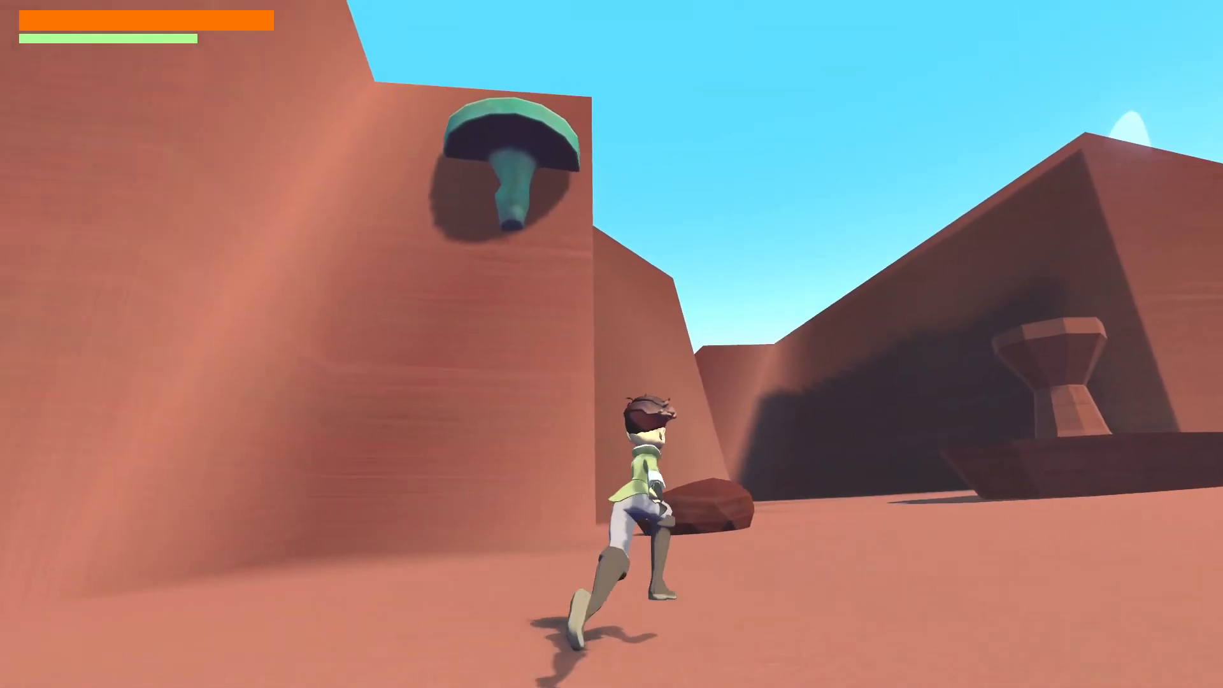
Step: Run along the mushroom cliff toward the striped saucer building to examine the nearby hut and large teal mushroom
{"action": "key", "text": "shift"}
{"action": "key", "text": "w"}
{"action": "key", "text": "shift"}
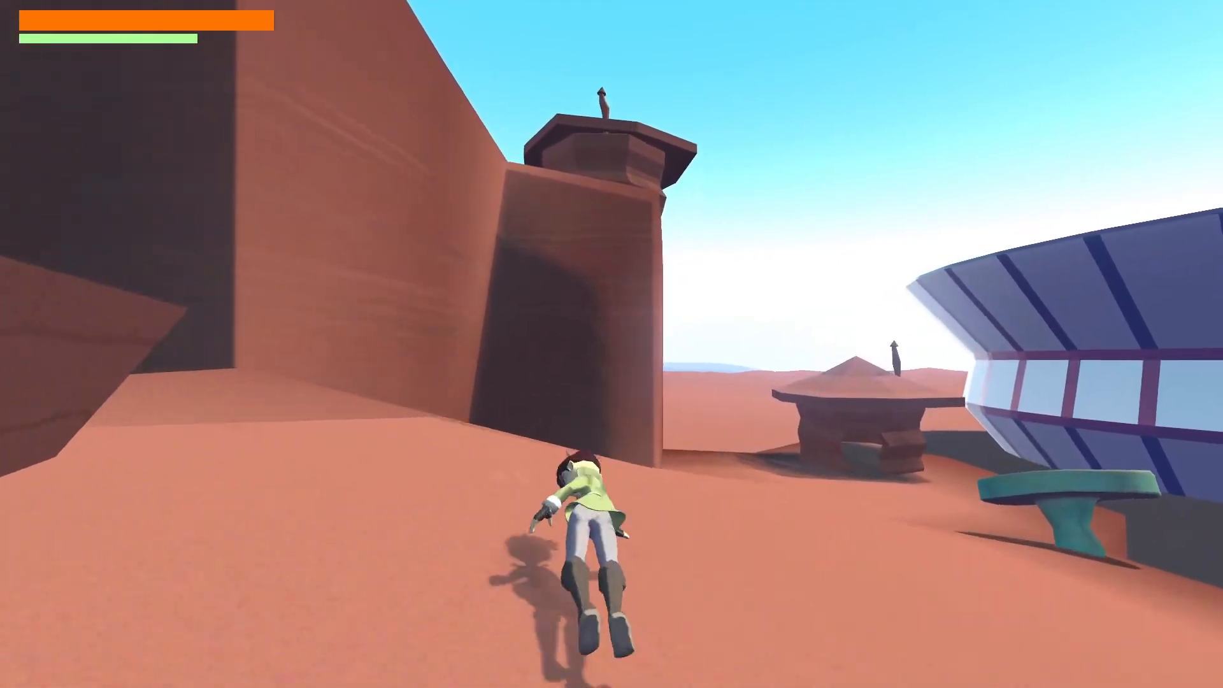
{"action": "key", "text": "shift"}
{"action": "key", "text": "w"}
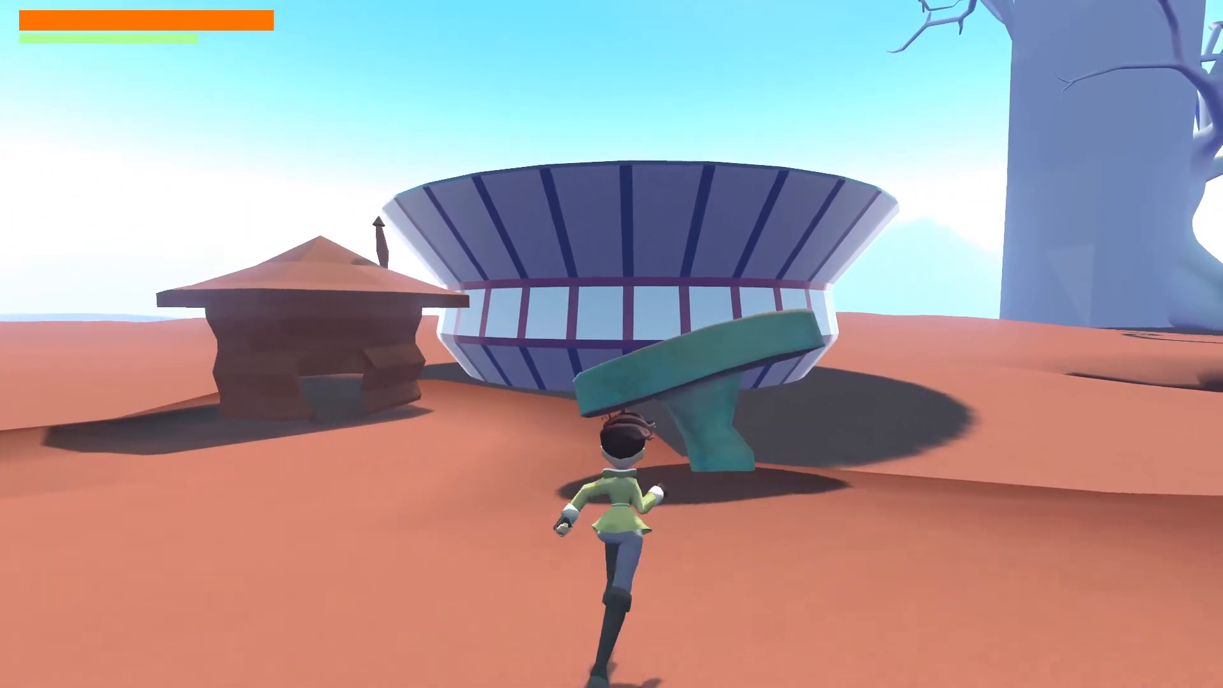
{"action": "key", "text": "shift"}
{"action": "key", "text": "s"}
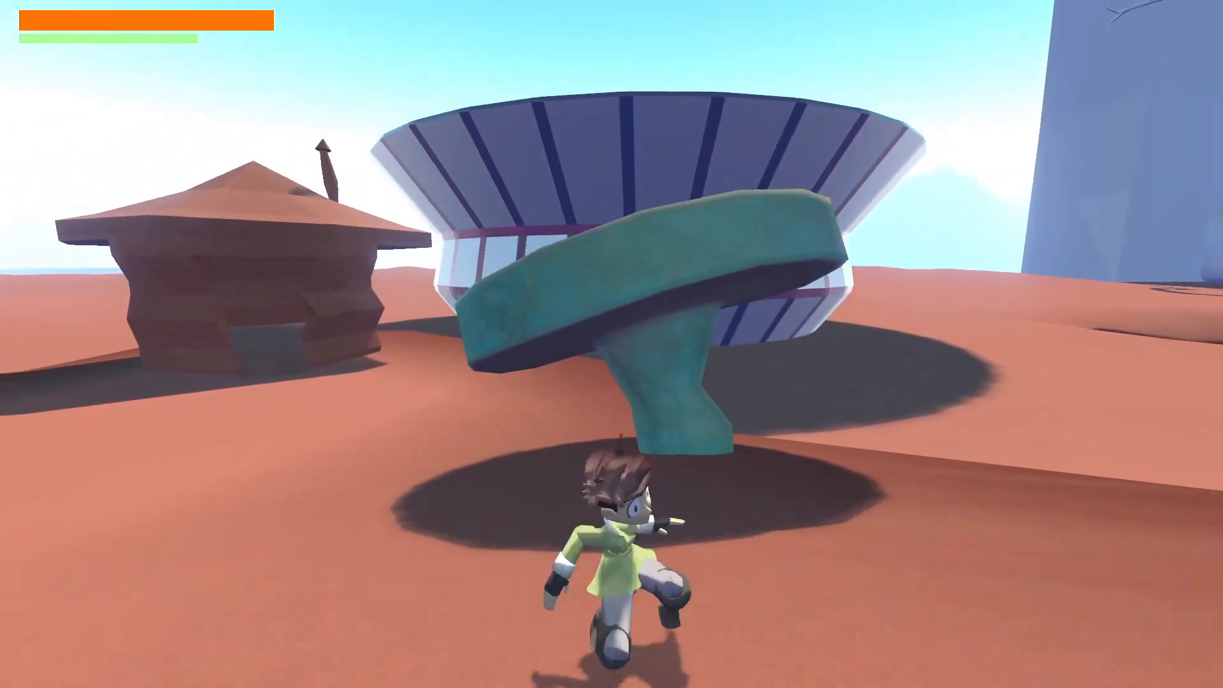
{"action": "key", "text": "a"}
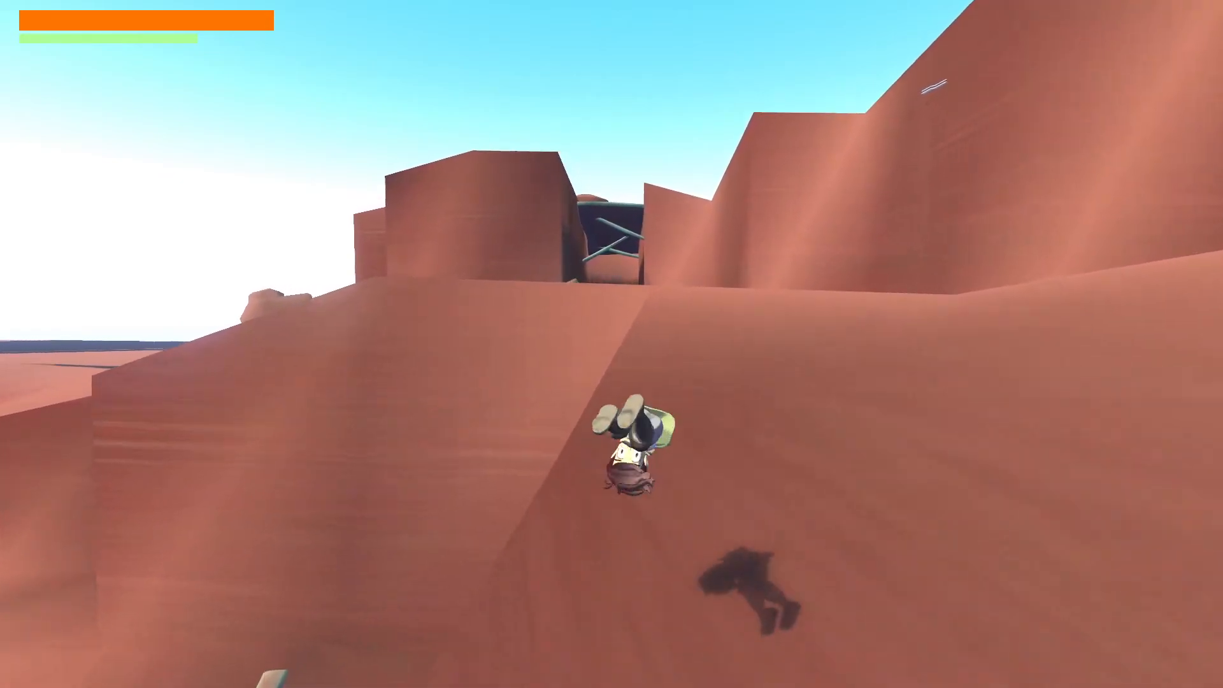
Step: Jump across the teal debris and low curved brick walls to check their surfaces, shadows and collisions
{"action": "key", "text": "space"}
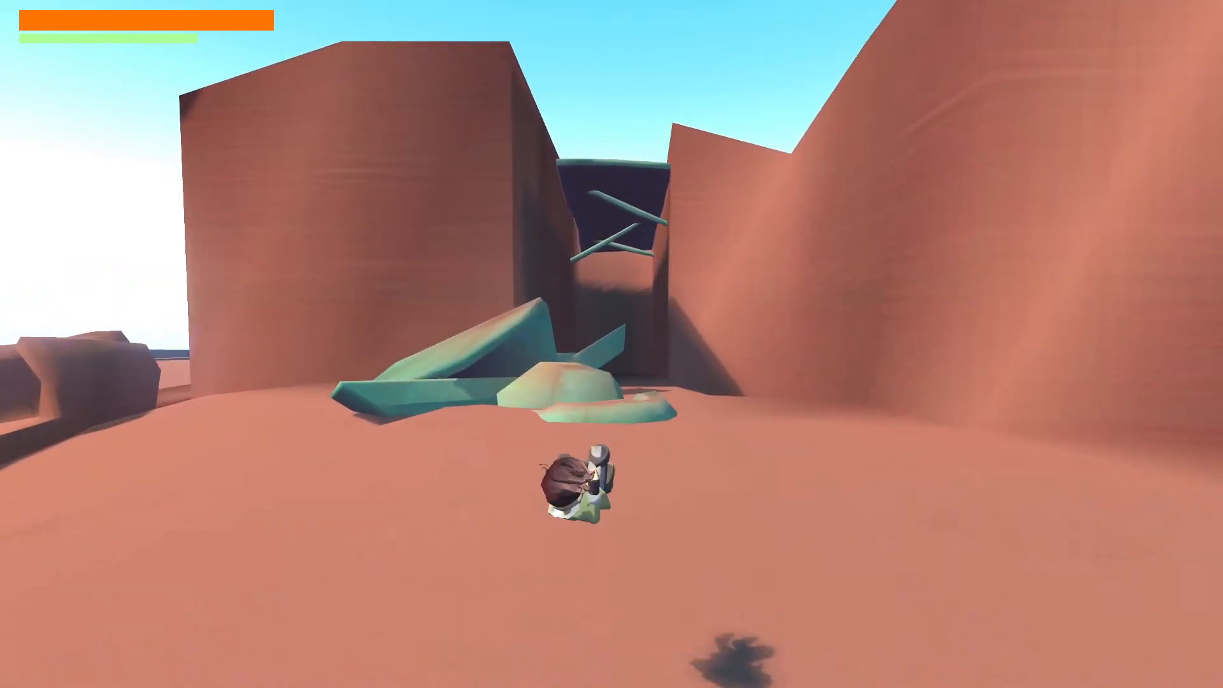
{"action": "key", "text": "space"}
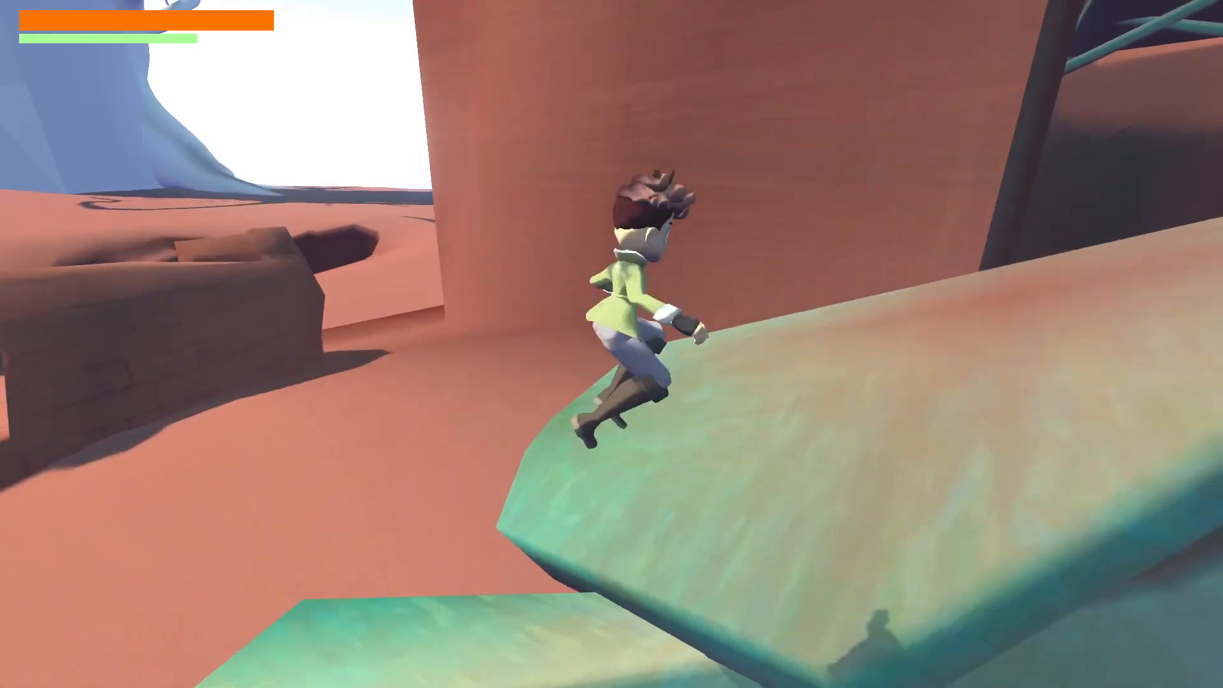
{"action": "key", "text": "space"}
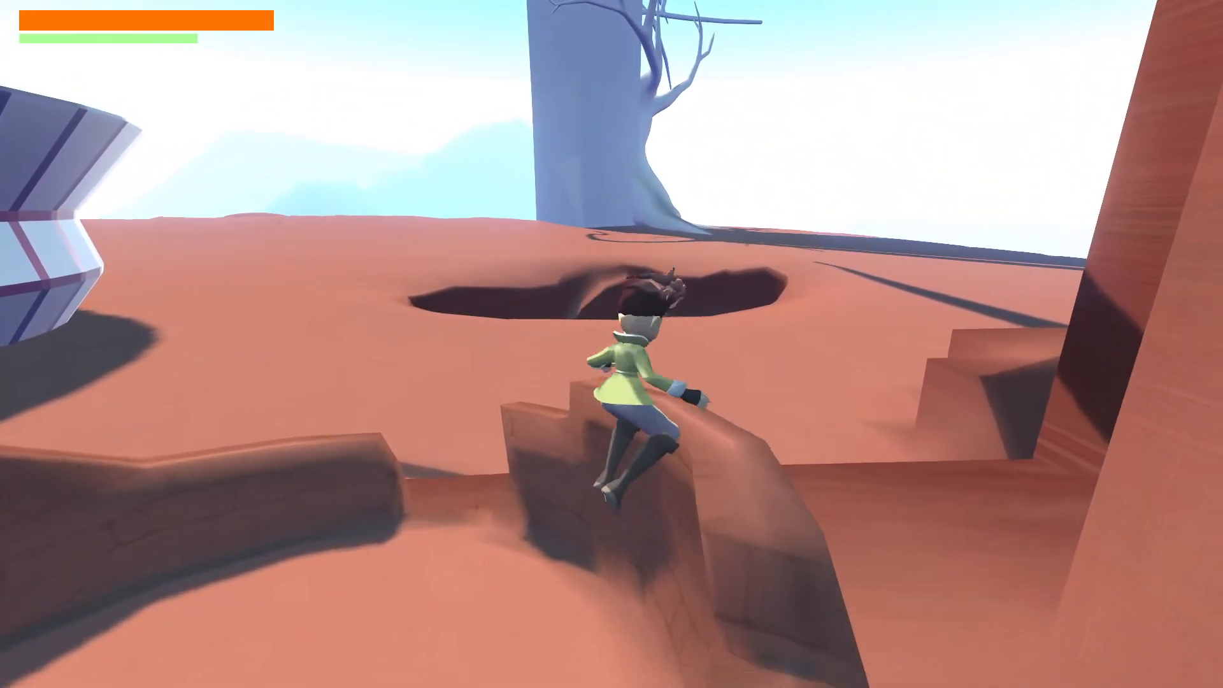
{"action": "key", "text": "space"}
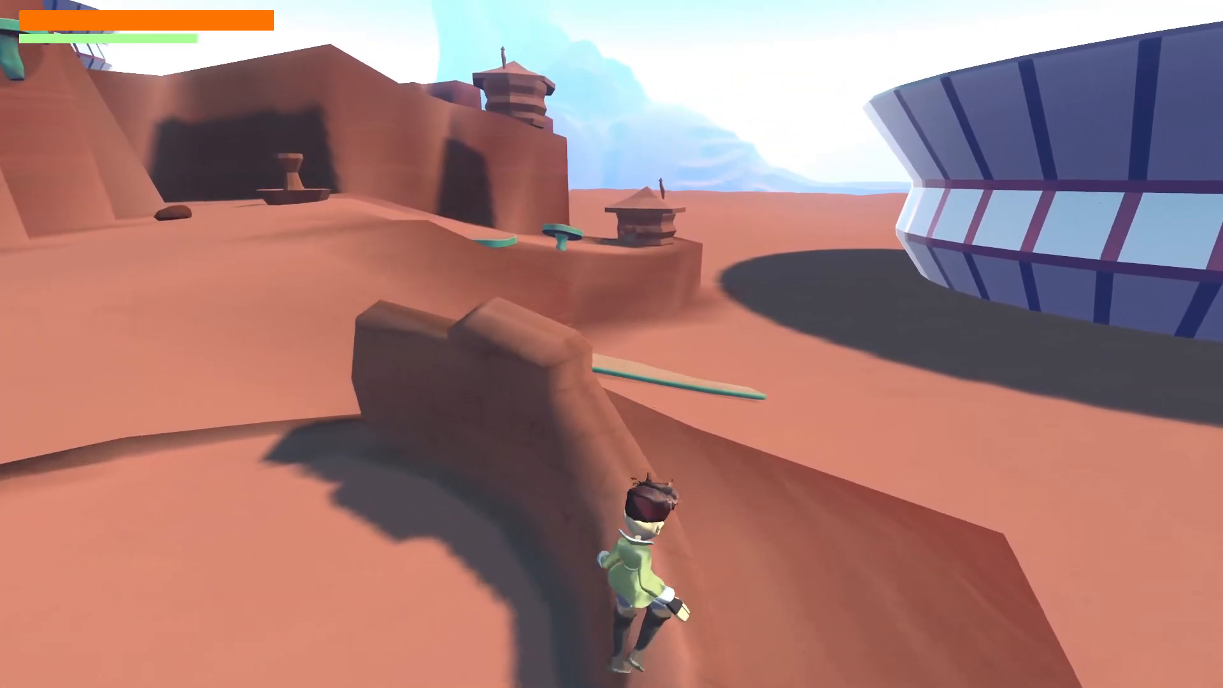
{"action": "key", "text": "space"}
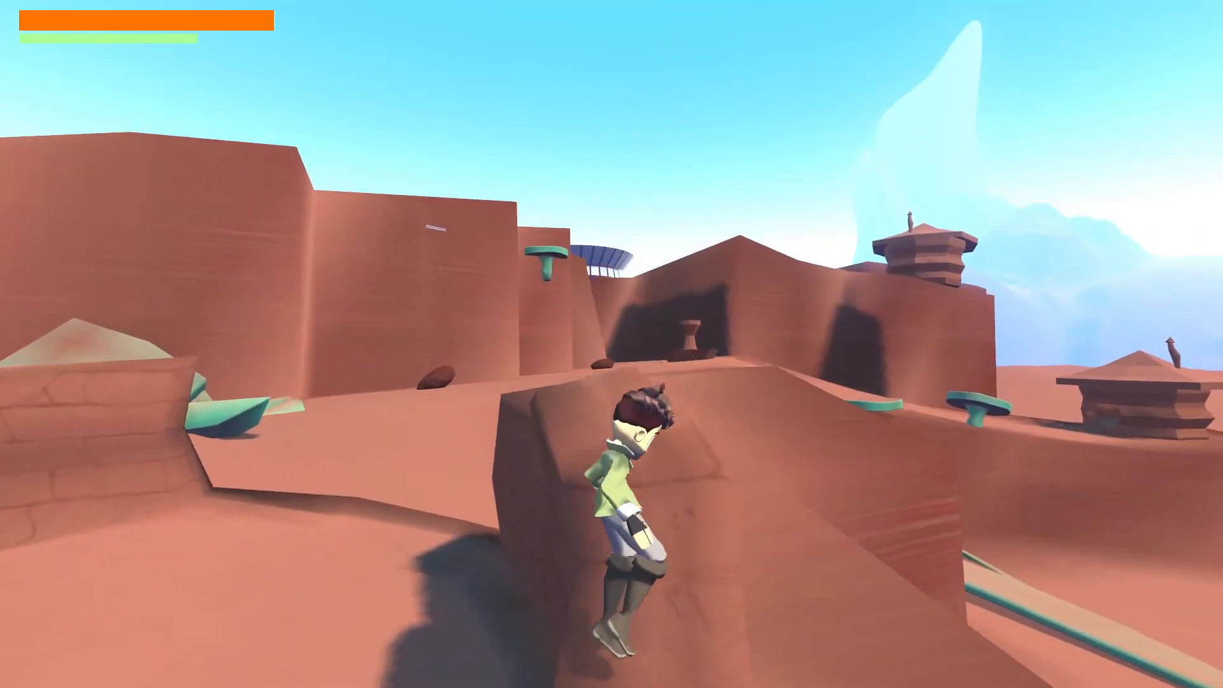
{"action": "key", "text": "w"}
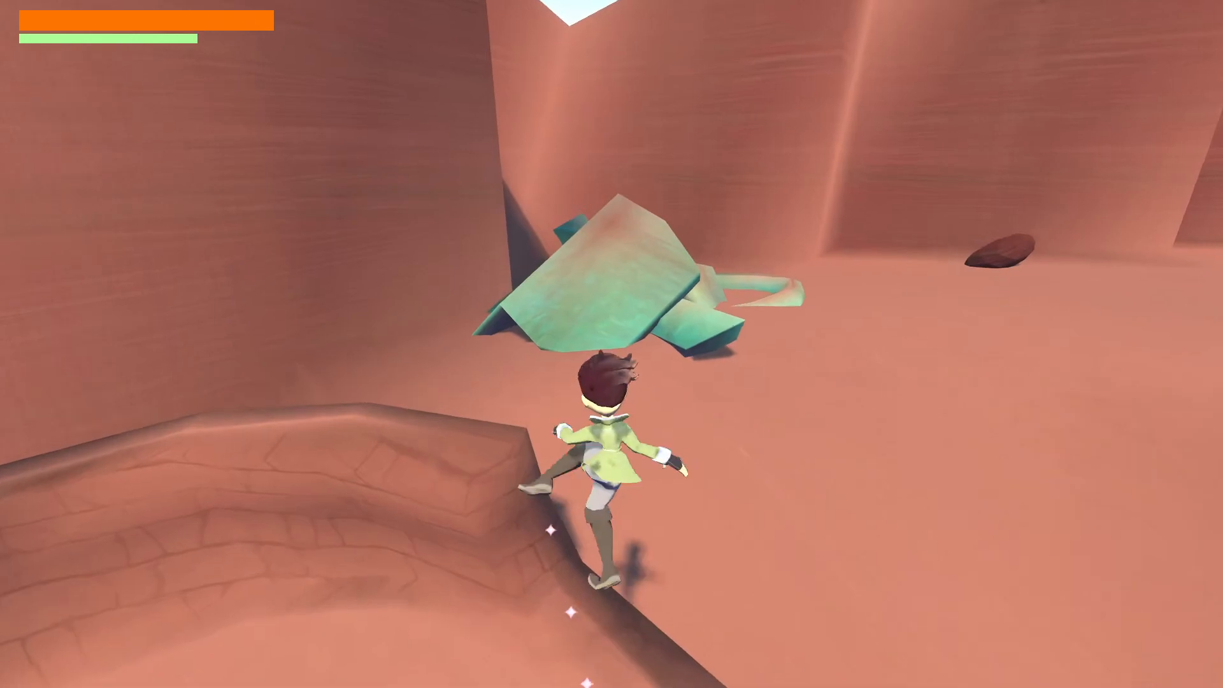
{"action": "key", "text": "space"}
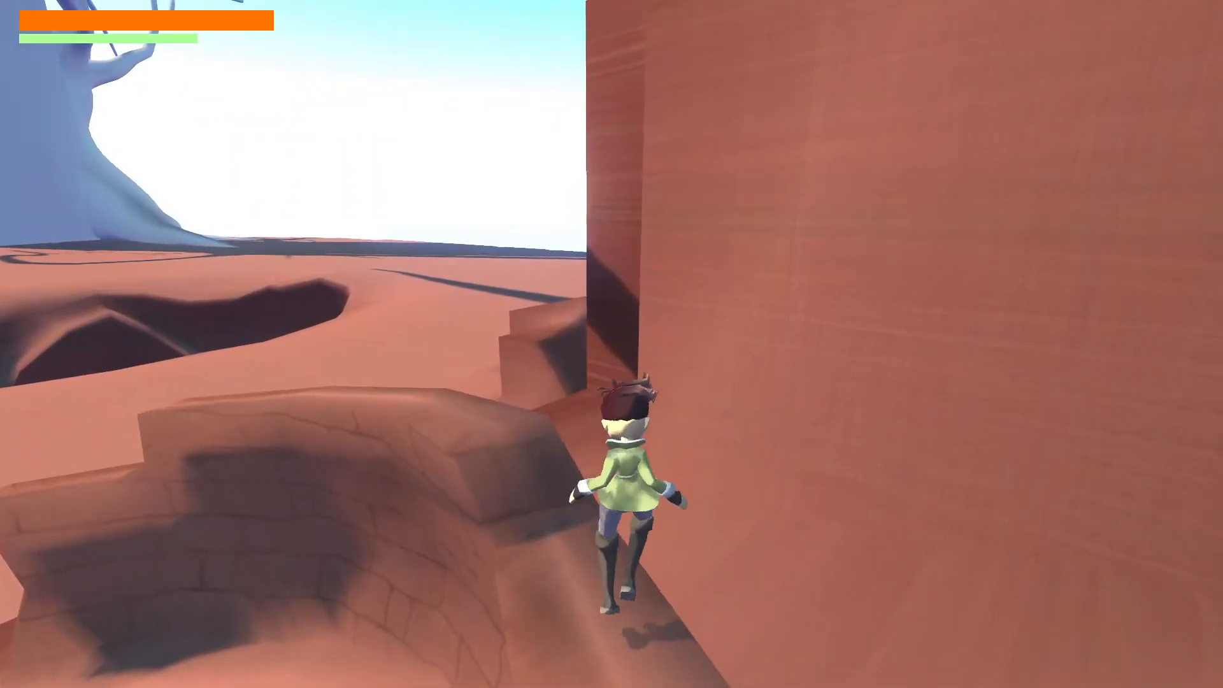
{"action": "key", "text": "space"}
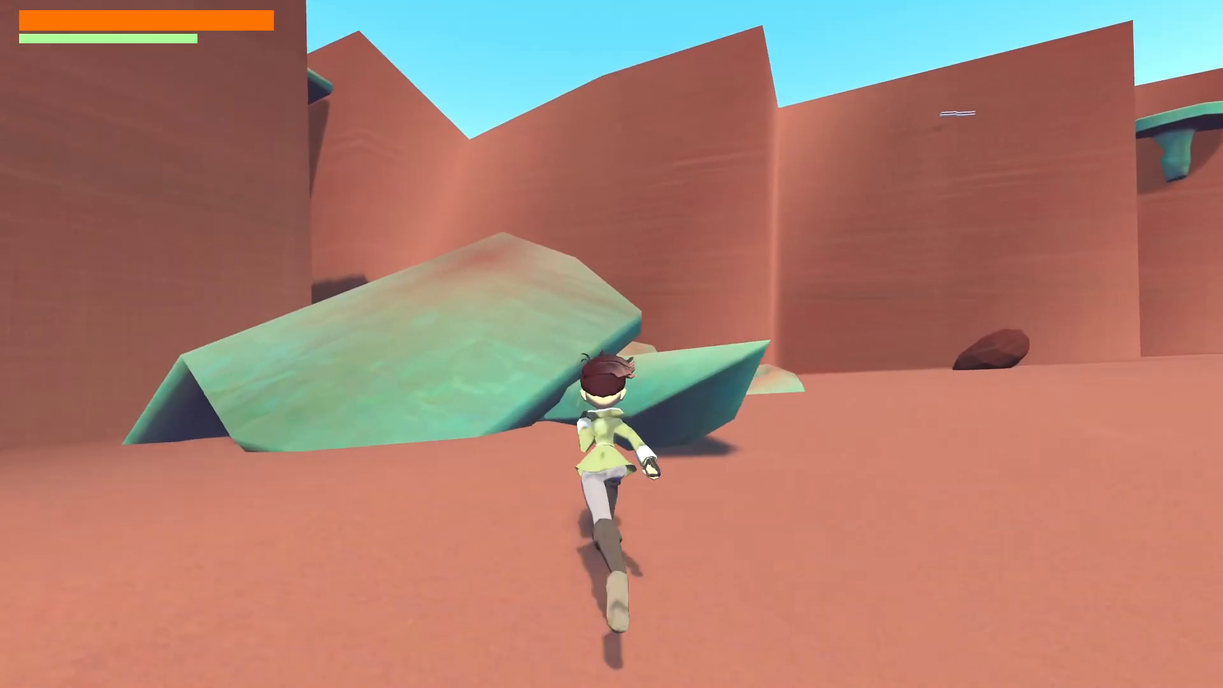
Step: Climb over the teal debris below the cliffs and inspect its shading from several angles
{"action": "key", "text": "space"}
{"action": "key", "text": "space"}
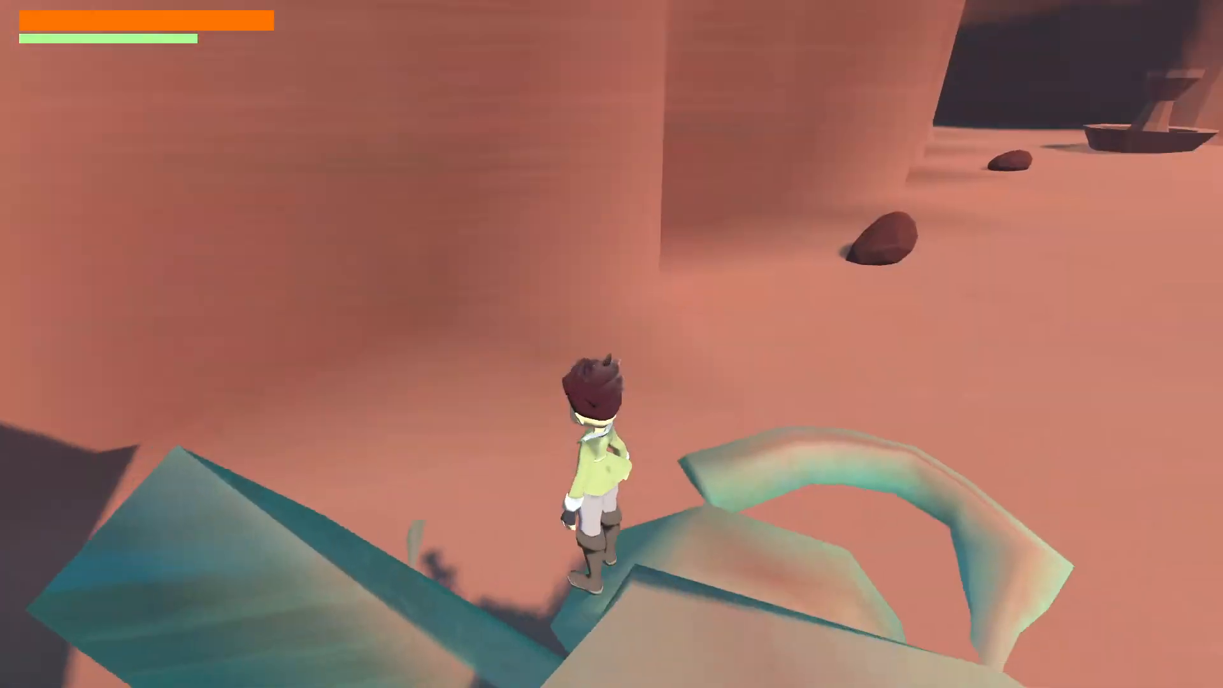
{"action": "key", "text": "space"}
{"action": "key", "text": "w"}
{"action": "key", "text": "s"}
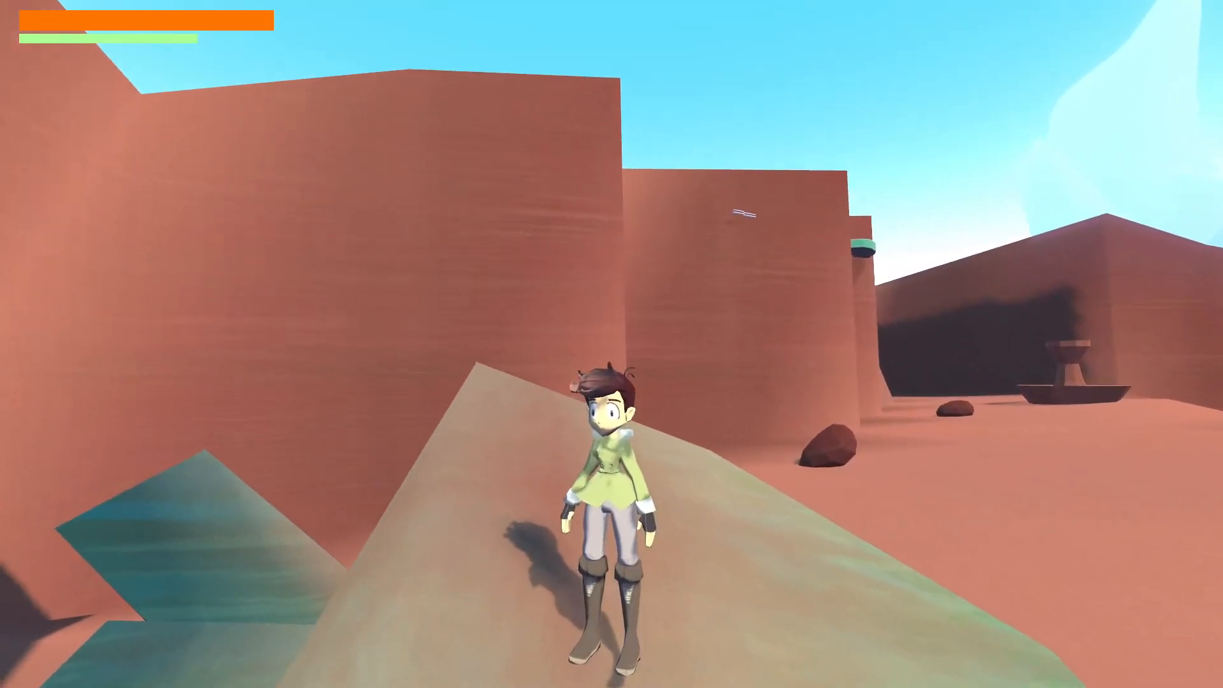
{"action": "key", "text": "w"}
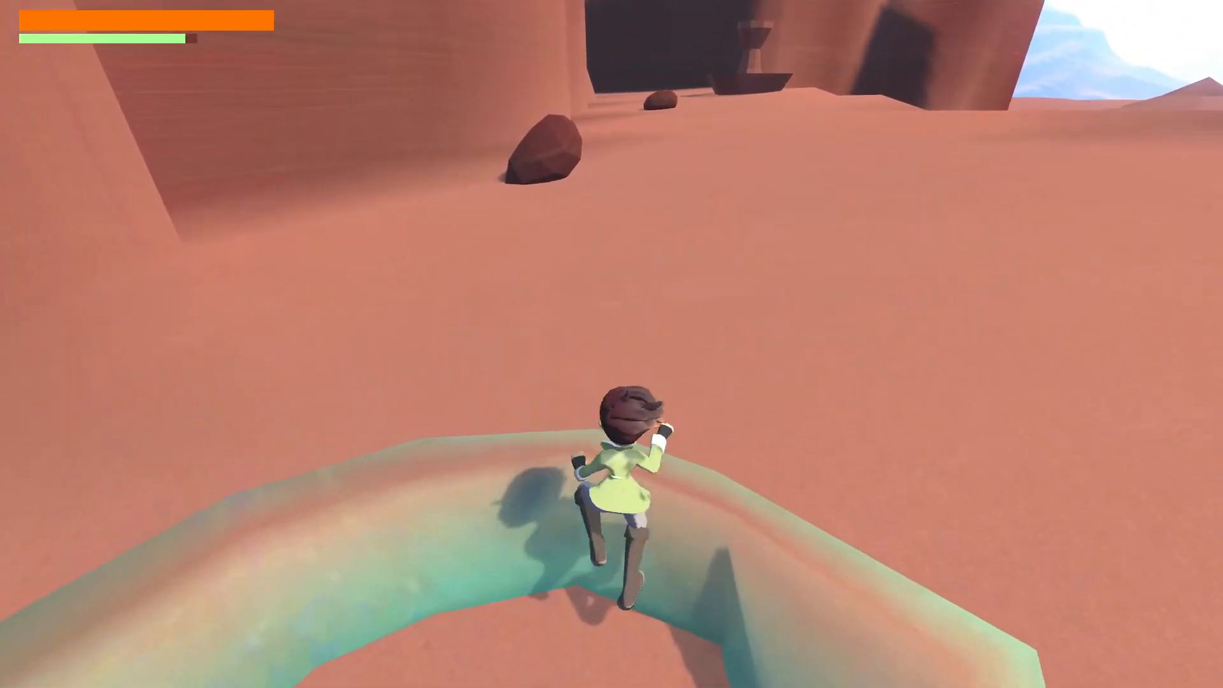
{"action": "key", "text": "space"}
{"action": "key", "text": "space"}
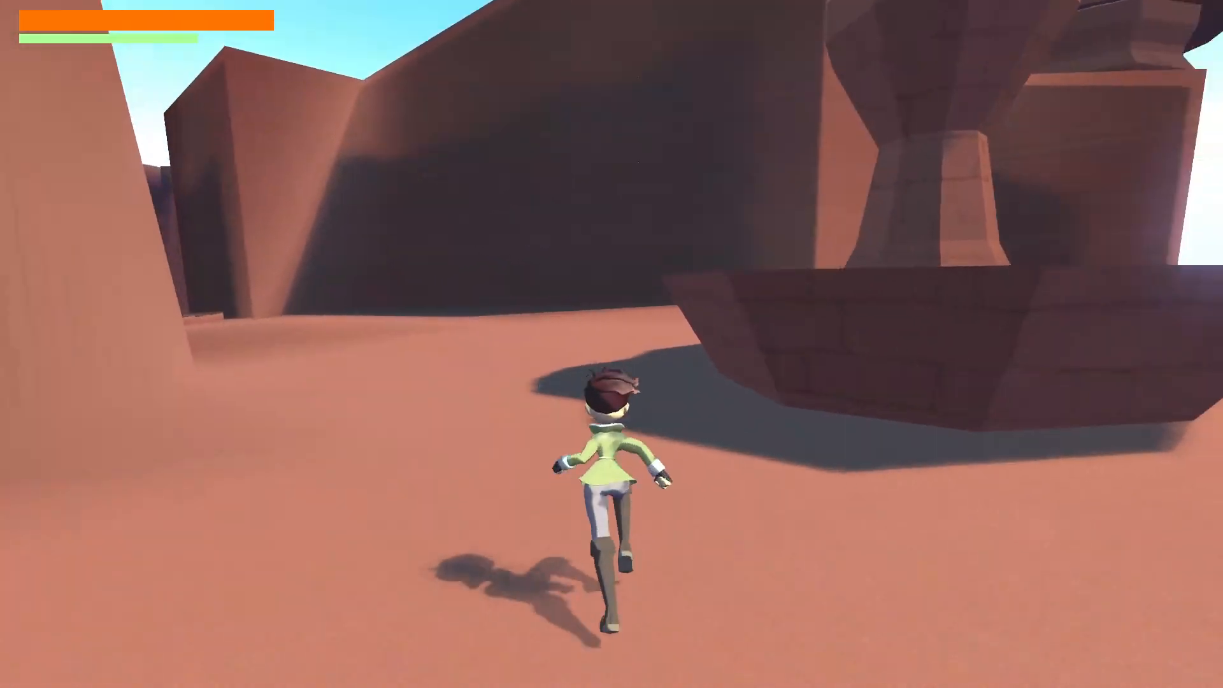
Step: Jump onto the fountain and return through the canyon to survey the village's huts, cliffs and shadows
{"action": "key", "text": "space"}
{"action": "key", "text": "space"}
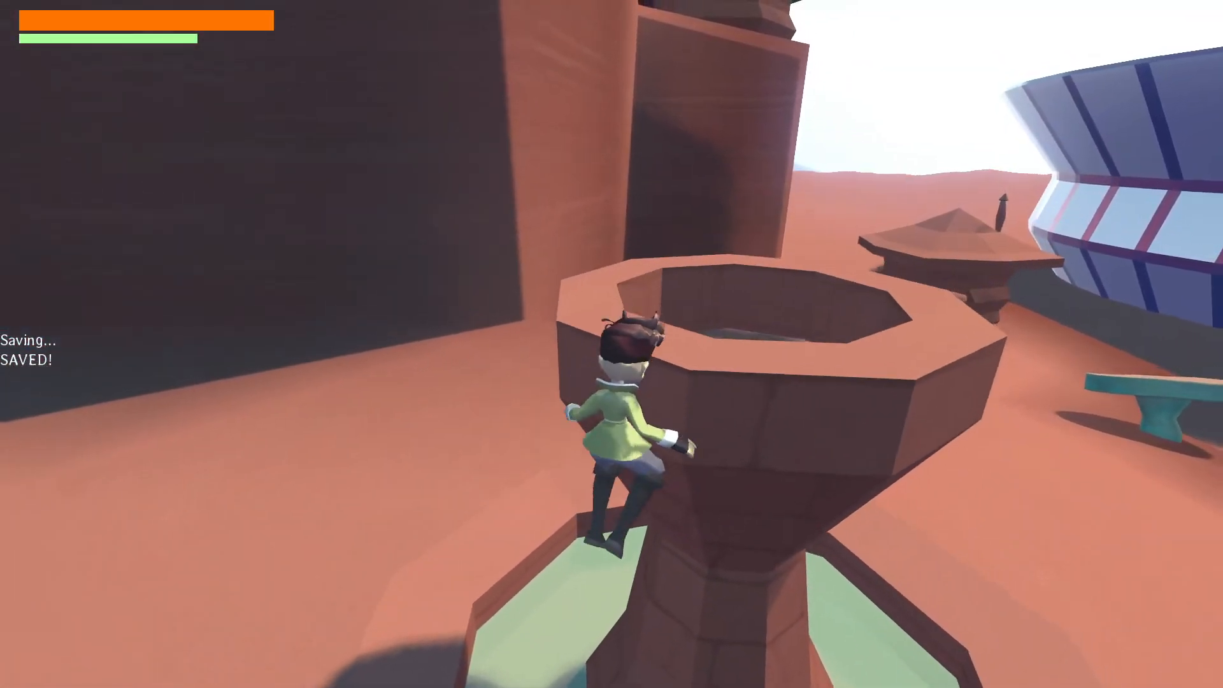
{"action": "key", "text": "w"}
{"action": "key", "text": "space"}
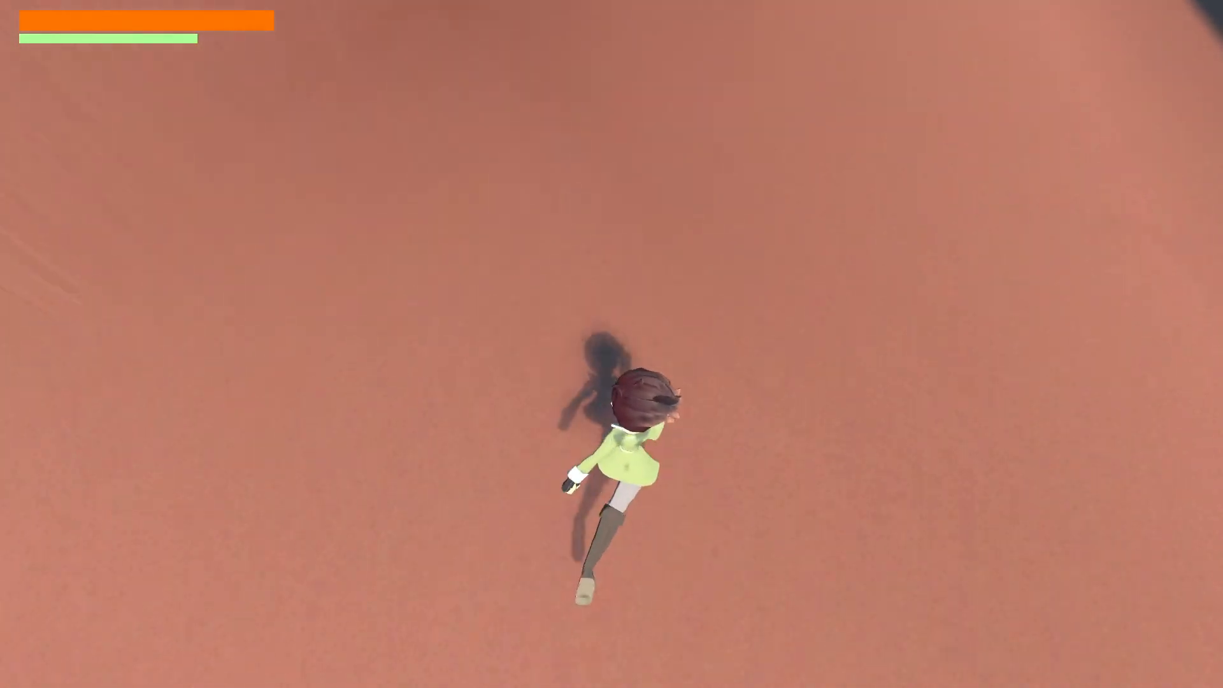
{"action": "key", "text": "d"}
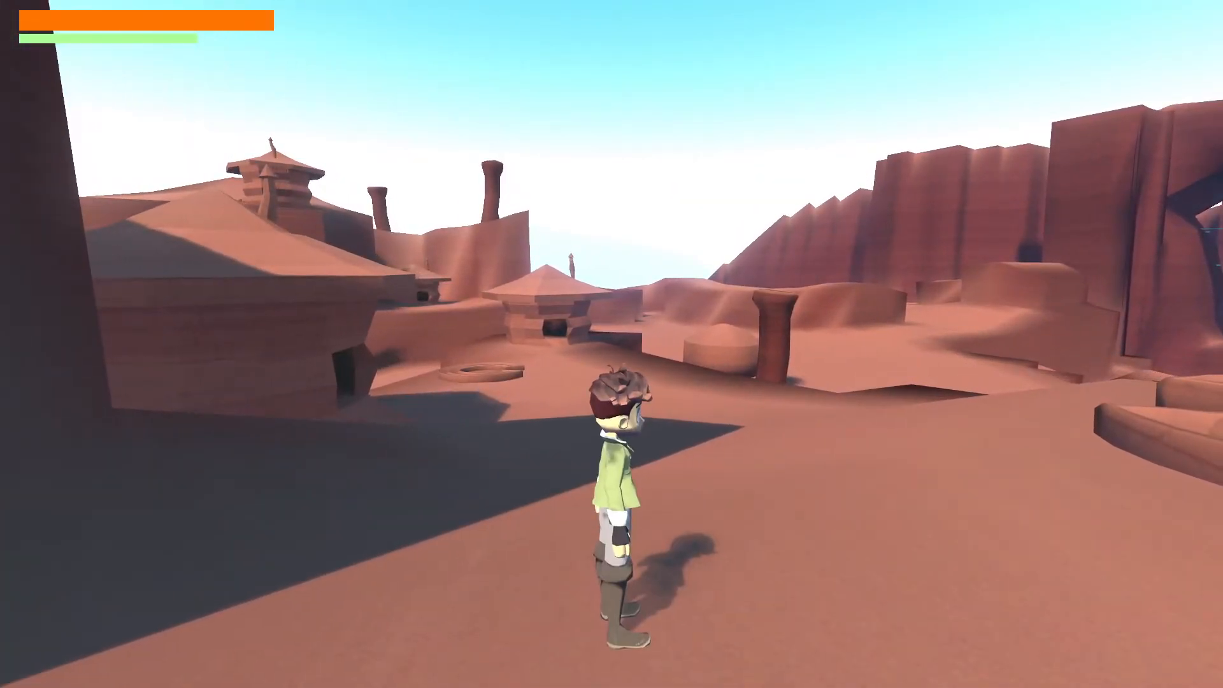
{"action": "key", "text": "s"}
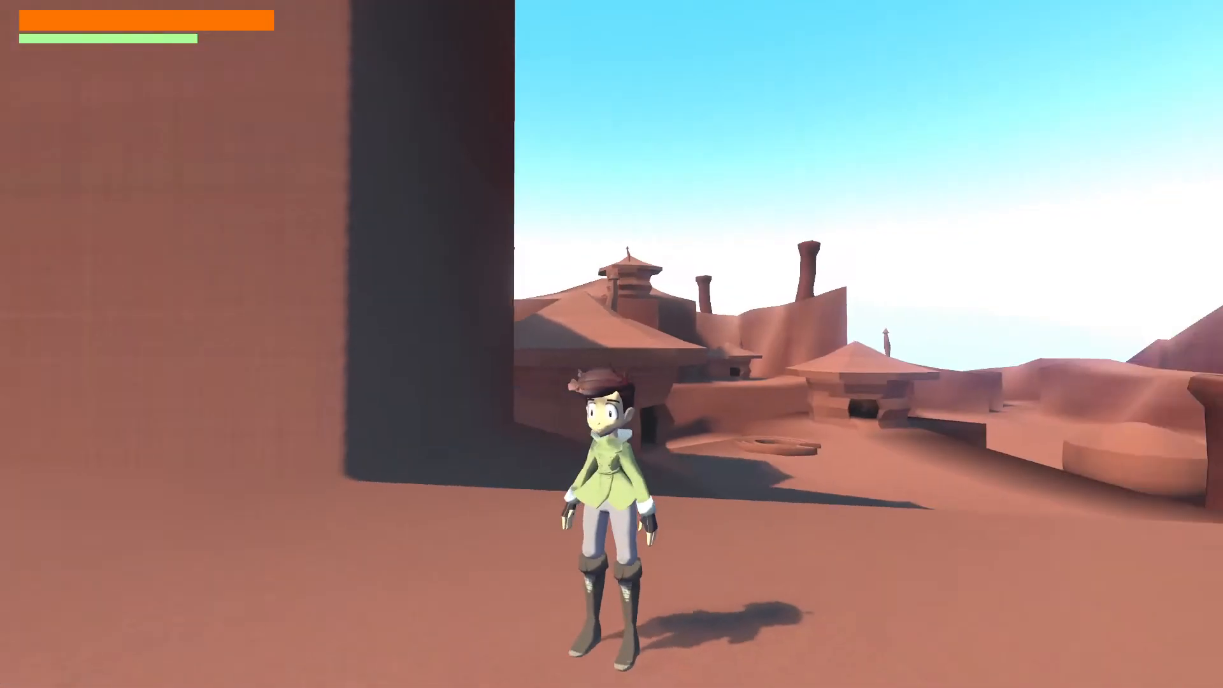
{"action": "key", "text": "s"}
{"action": "key", "text": "w"}
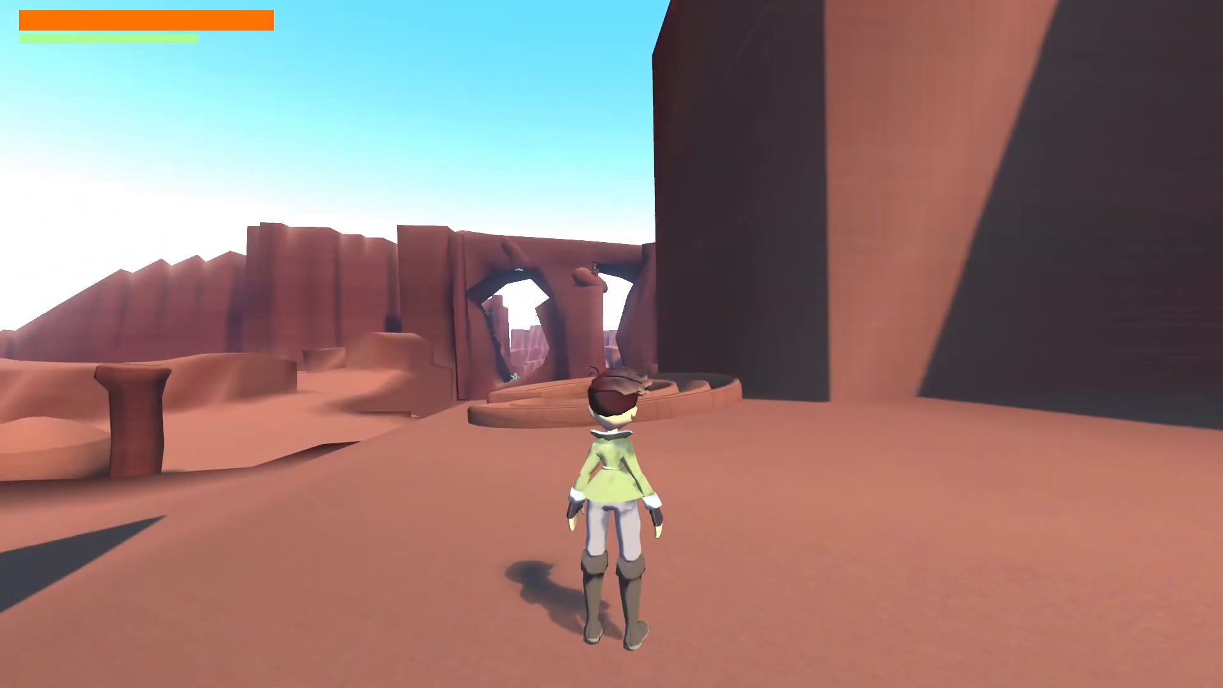
Step: Run and jump through the canyon past the low curved brick wall to check the shadows on the ground and cliffs
{"action": "key", "text": "w"}
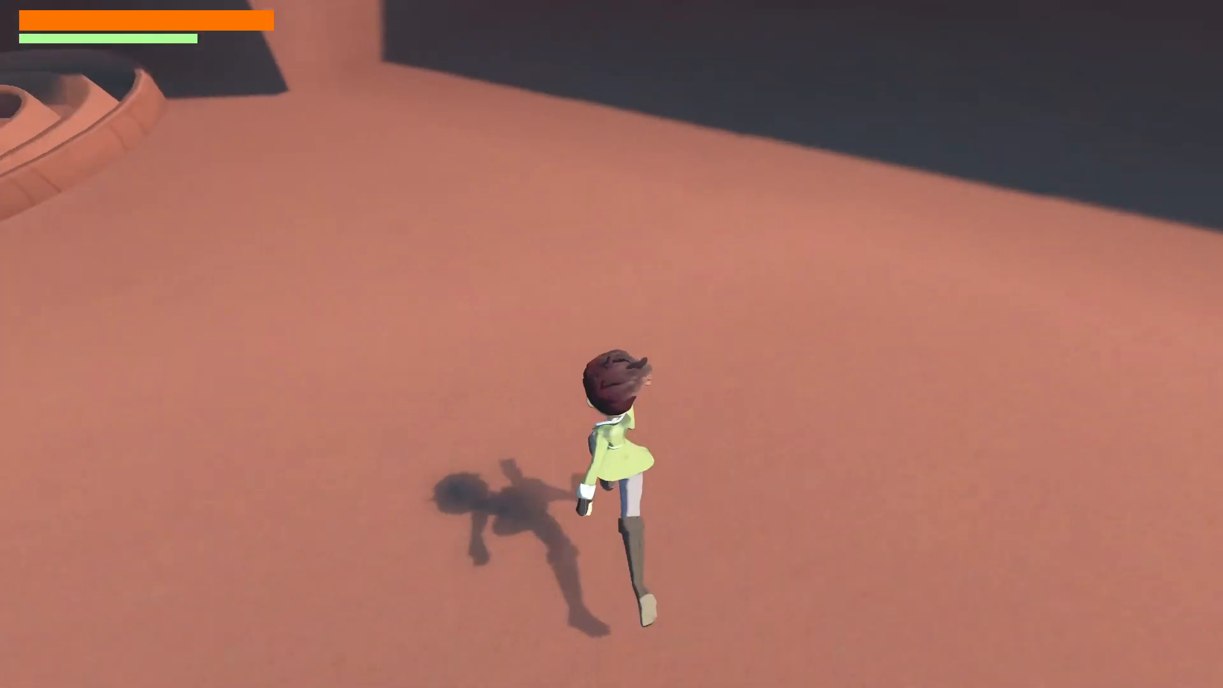
{"action": "key", "text": "space"}
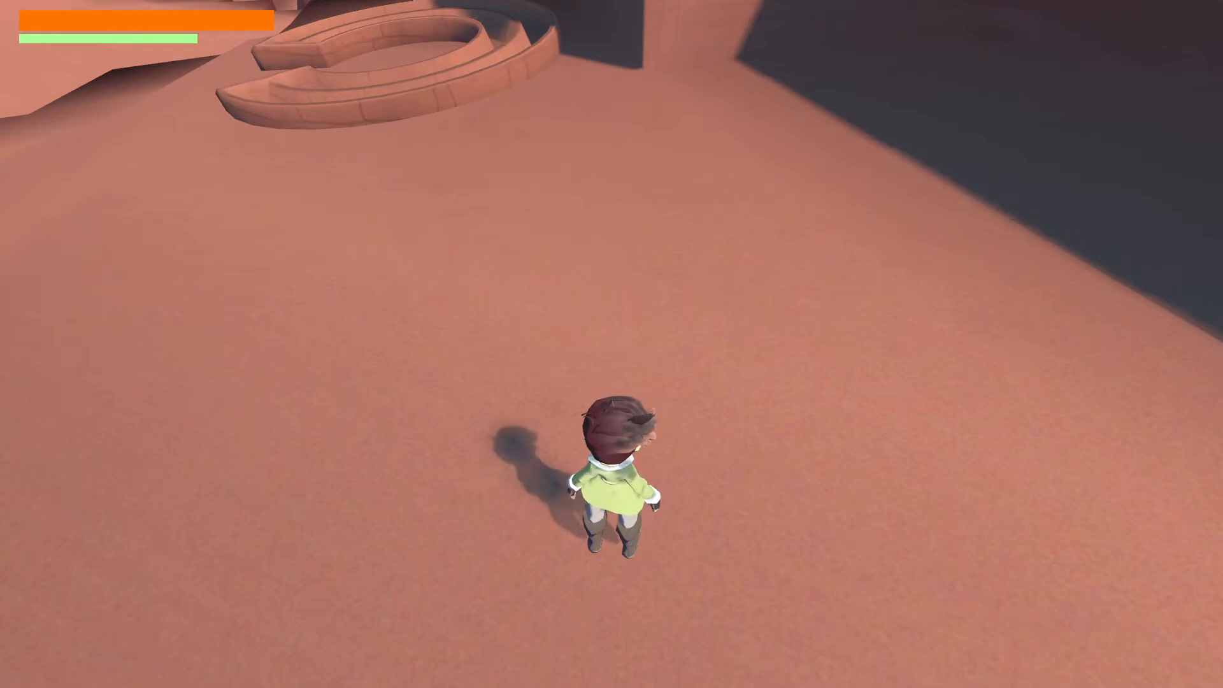
{"action": "key", "text": "w"}
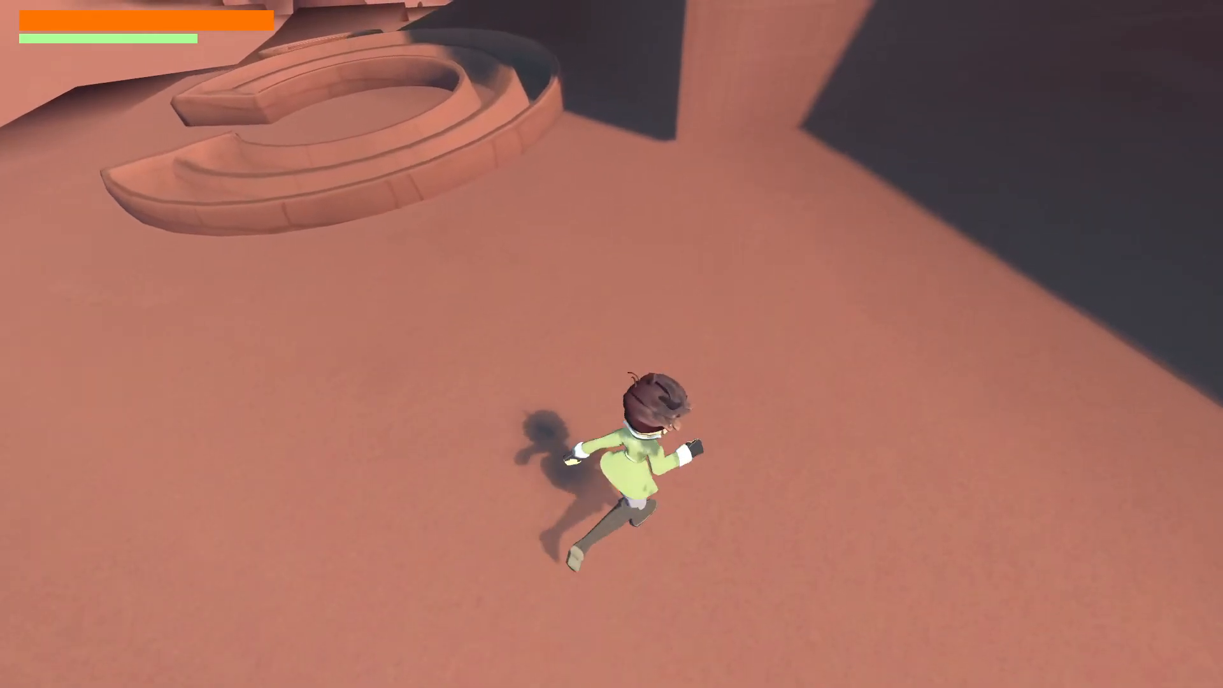
{"action": "key", "text": "w"}
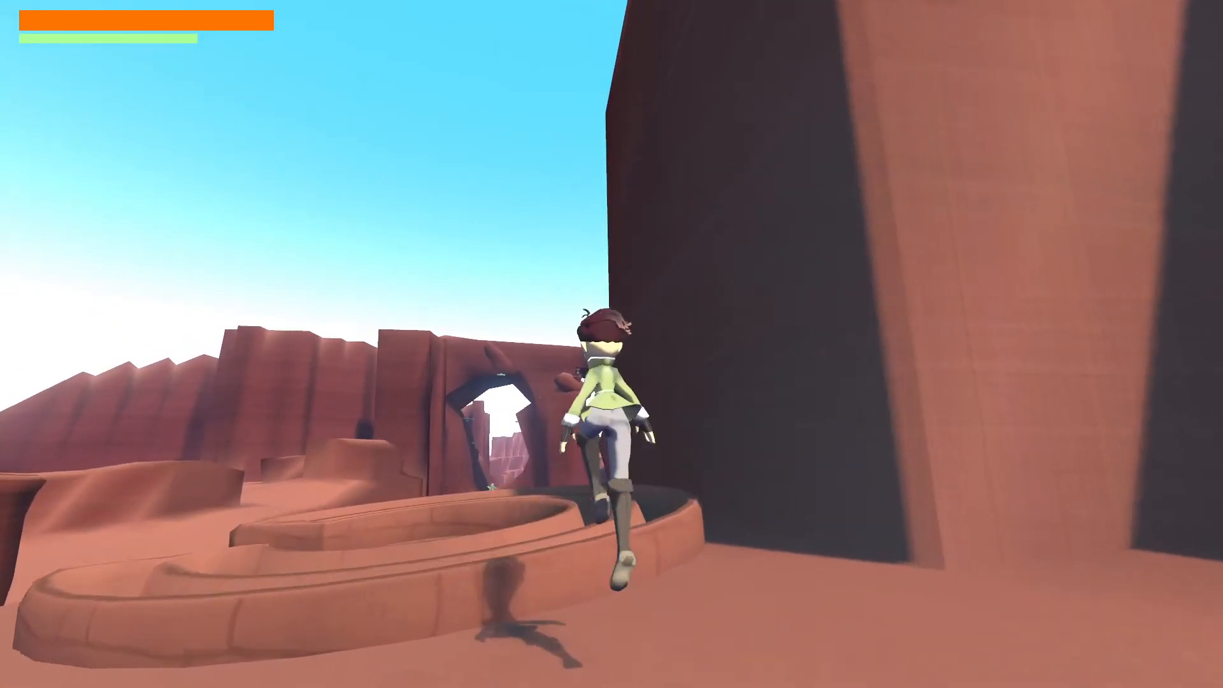
{"action": "key", "text": "w"}
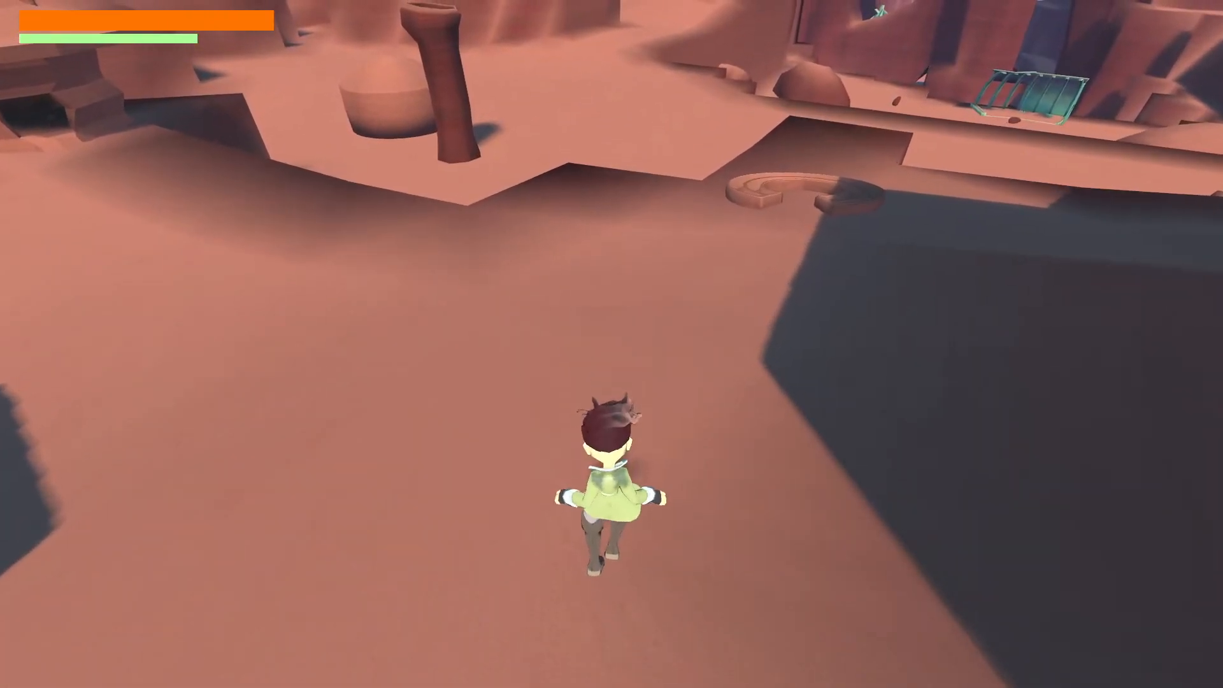
Step: Pause the game, switch to the Godot editor and open the world.tscn scene from the project's areas folder
{"action": "key", "text": "Escape"}
{"action": "key", "text": "alt+Tab"}
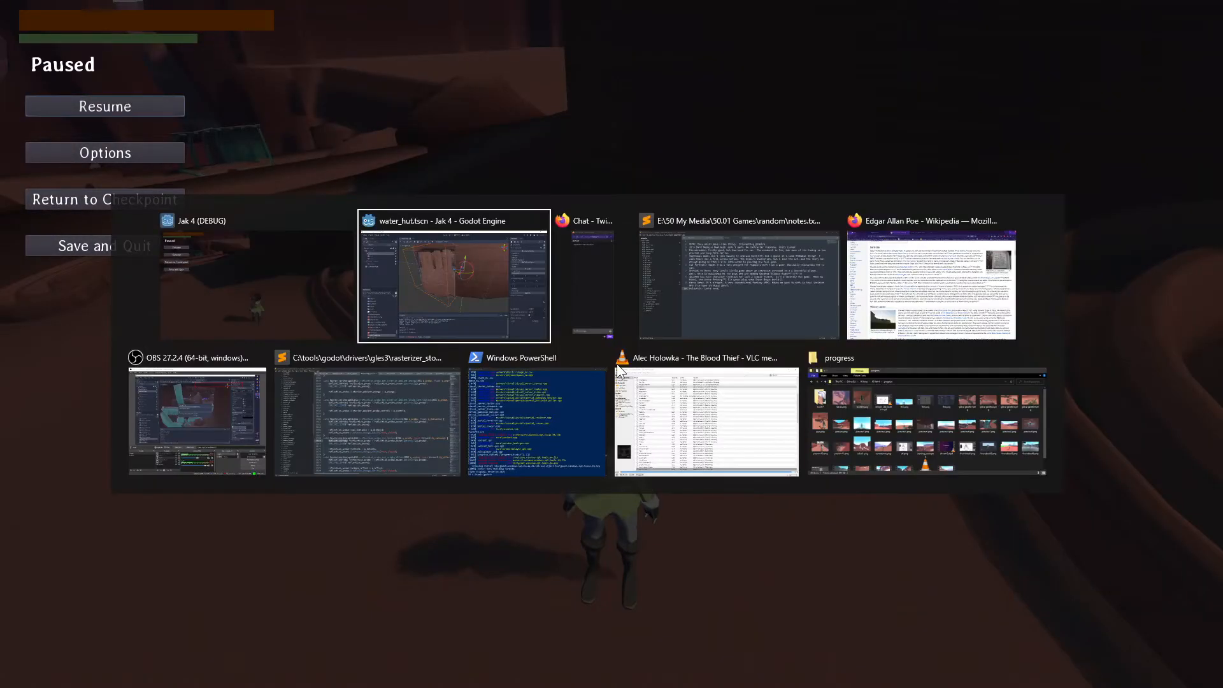
{"action": "scroll", "coordinate": [144, 584], "scroll_direction": "up", "scroll_amount": 15}
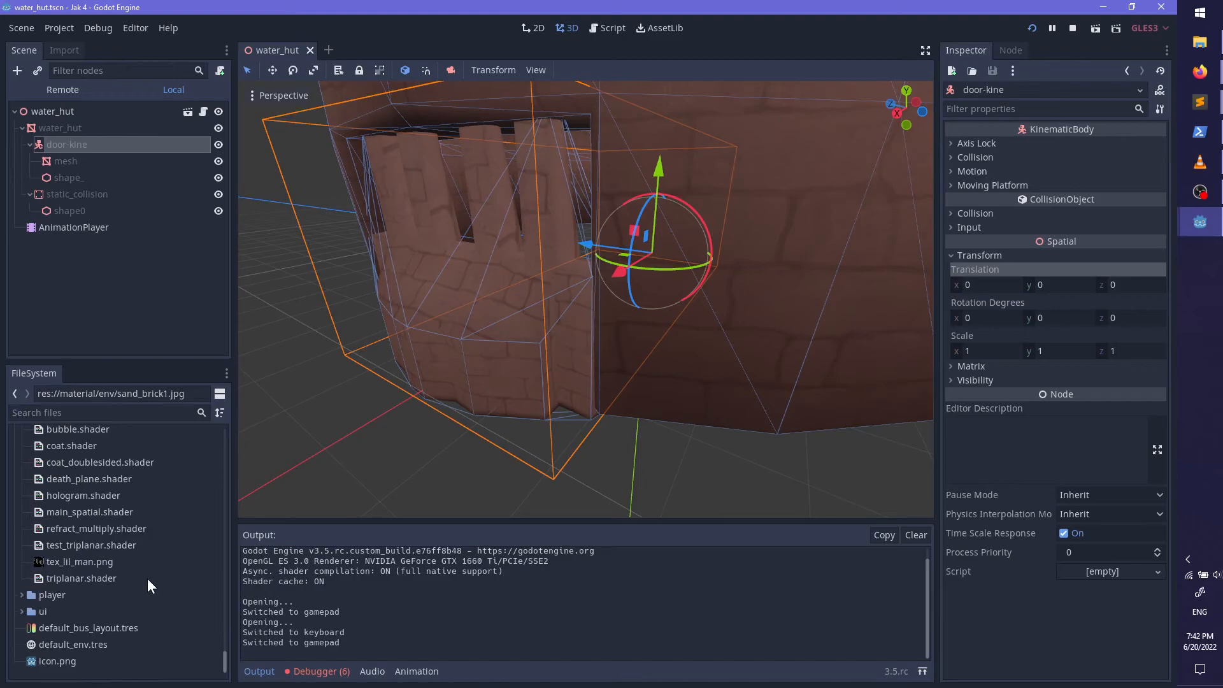
{"action": "scroll", "coordinate": [143, 586], "scroll_direction": "up", "scroll_amount": 5}
{"action": "scroll", "coordinate": [139, 588], "scroll_direction": "up", "scroll_amount": 8}
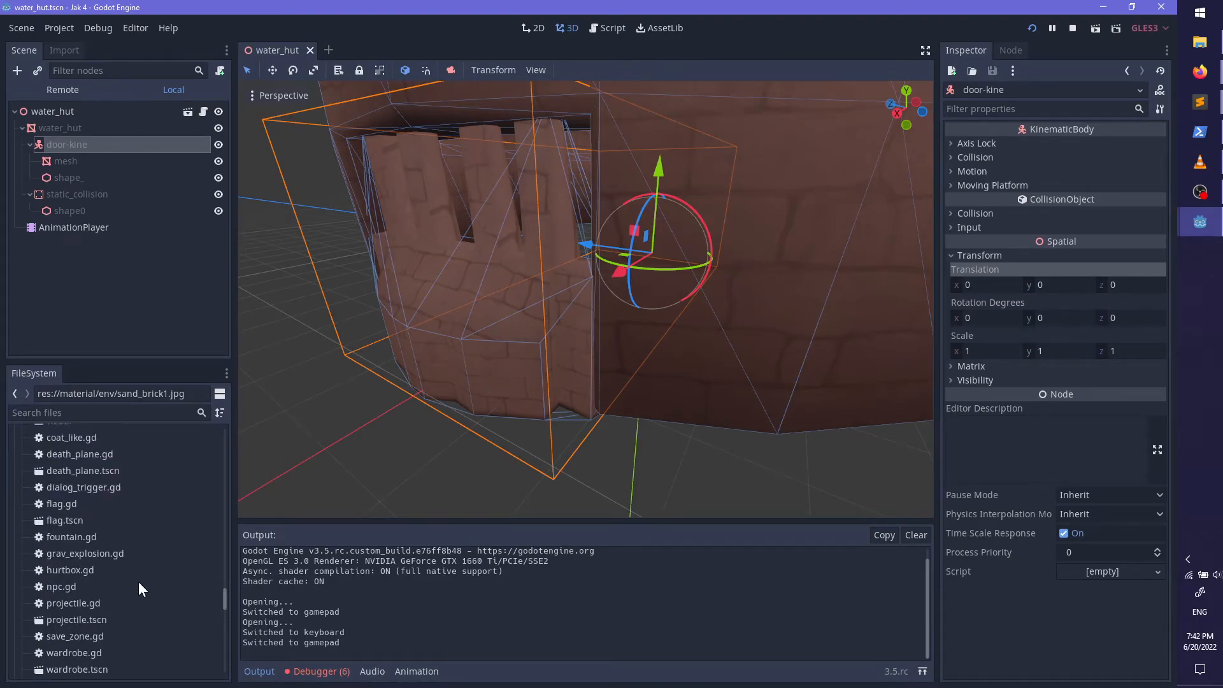
{"action": "scroll", "coordinate": [136, 583], "scroll_direction": "up", "scroll_amount": 10}
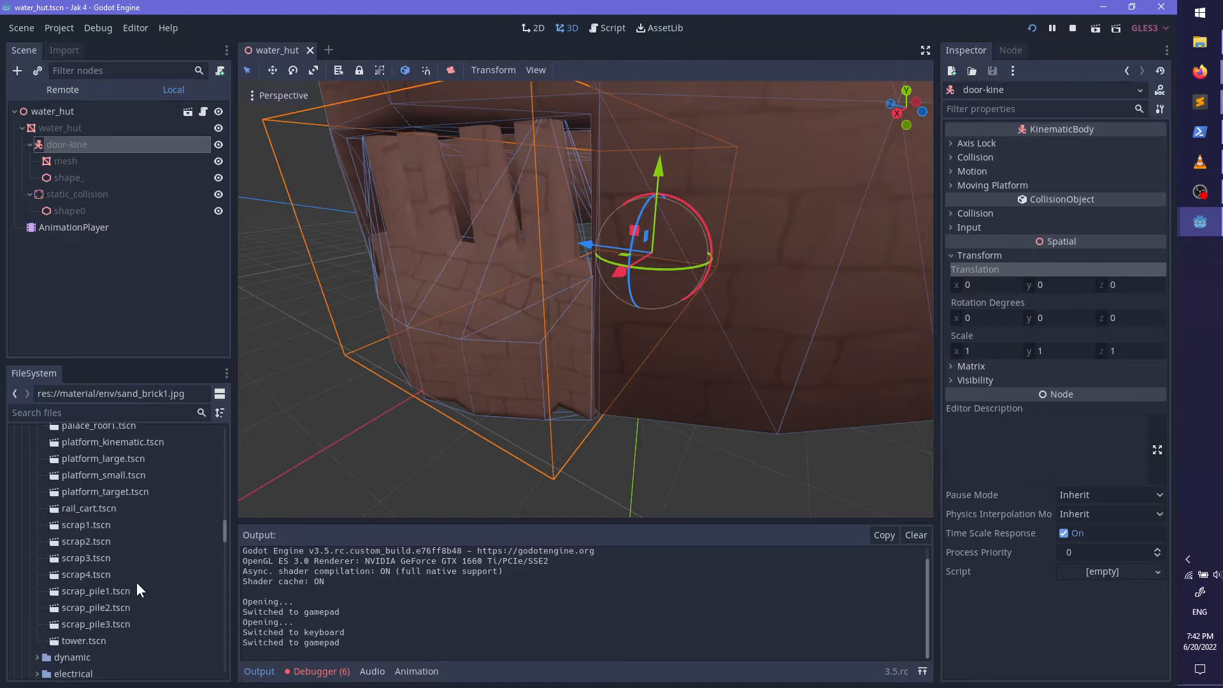
{"action": "left_click", "coordinate": [86, 512]}
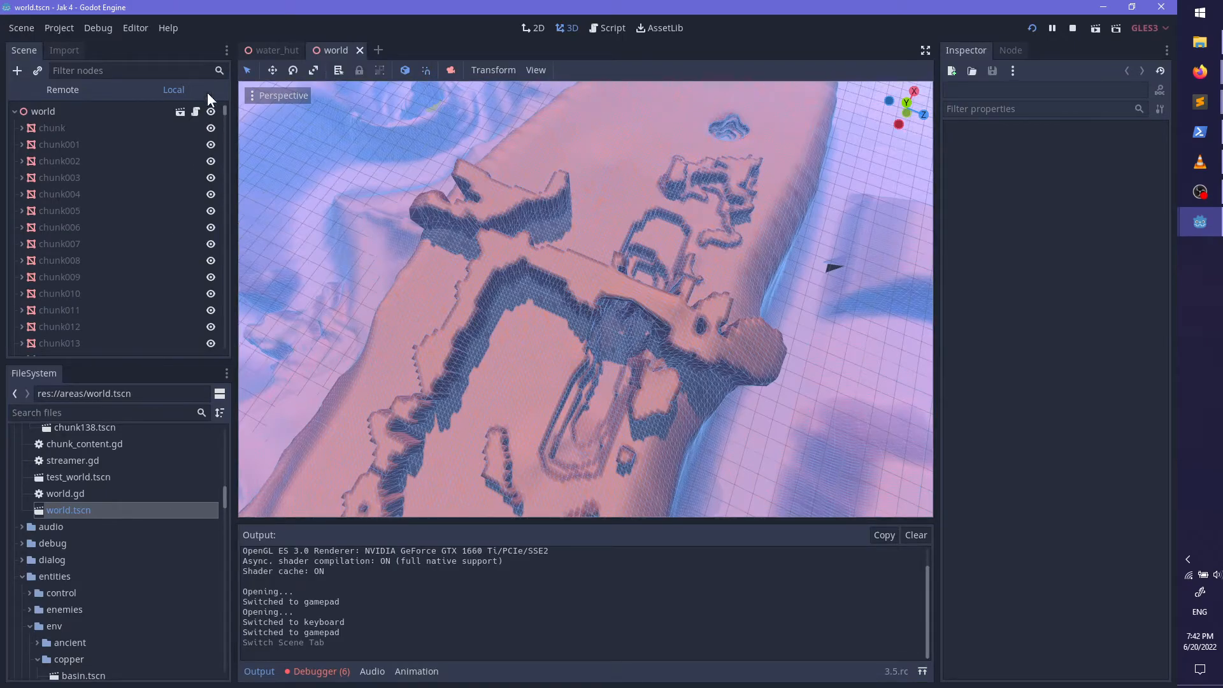
Step: Find the DirectionalLight by filtering the world scene's nodes for "ligh", disable its Blend Splits option and save the scene
{"action": "type", "text": "ligh"}
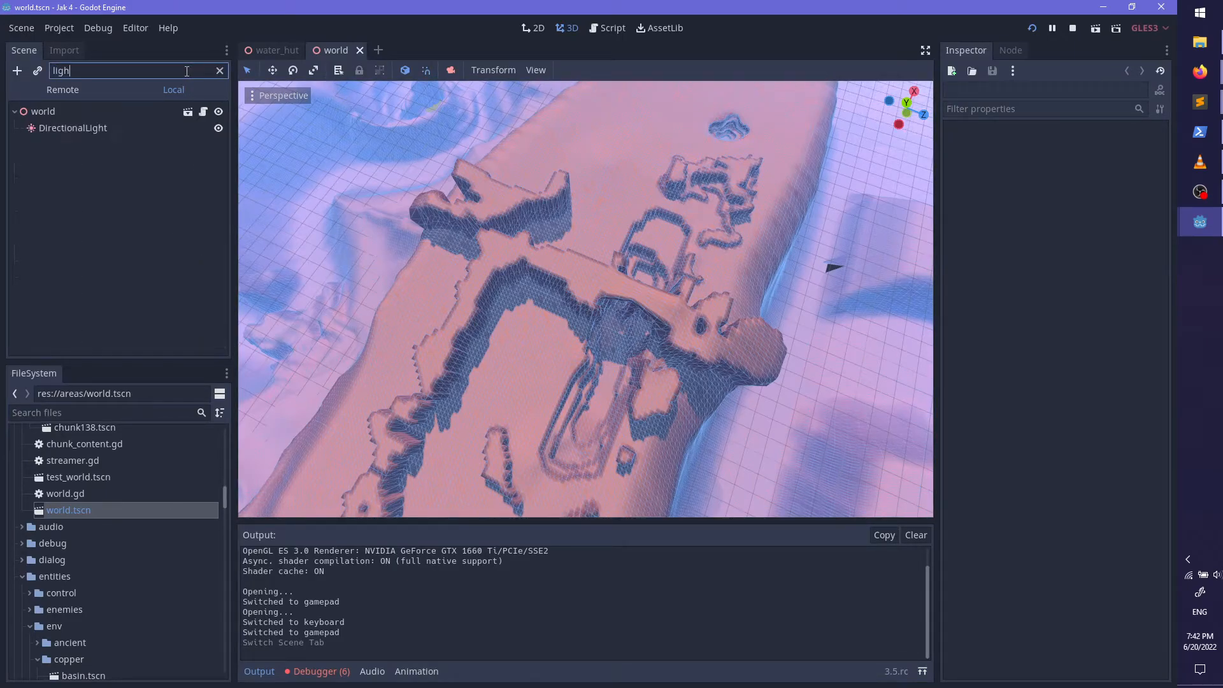
{"action": "left_click", "coordinate": [109, 130]}
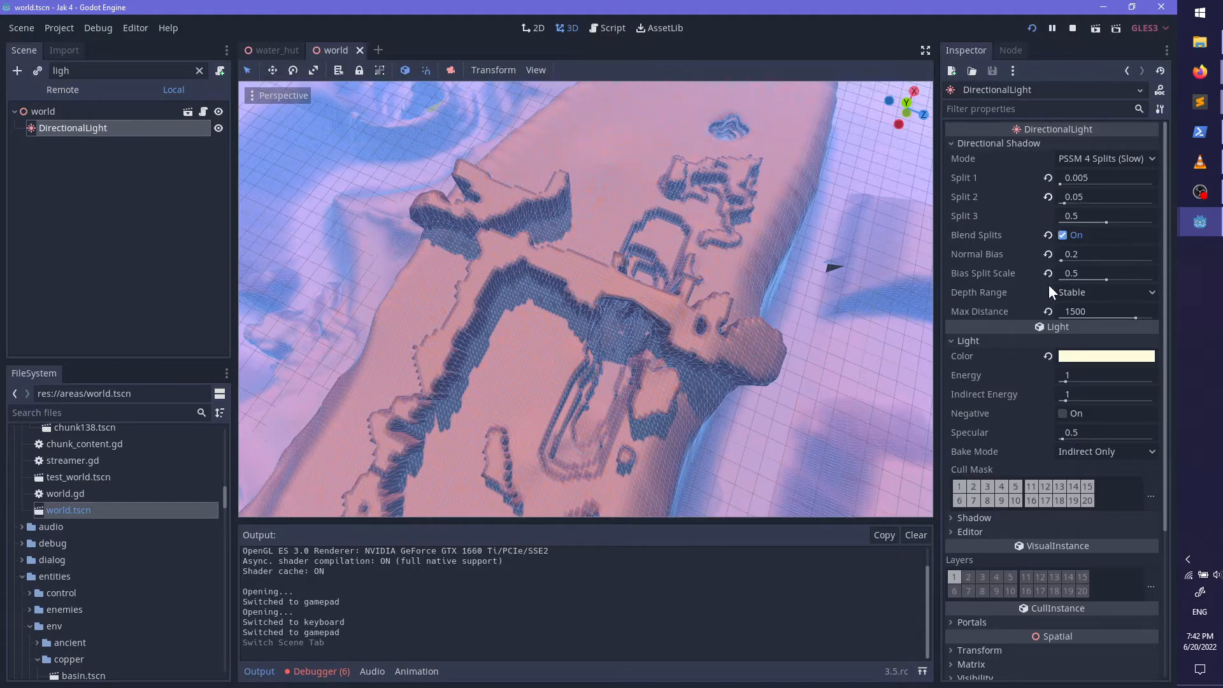
{"action": "left_click", "coordinate": [1061, 236]}
{"action": "key", "text": "ctrl+s"}
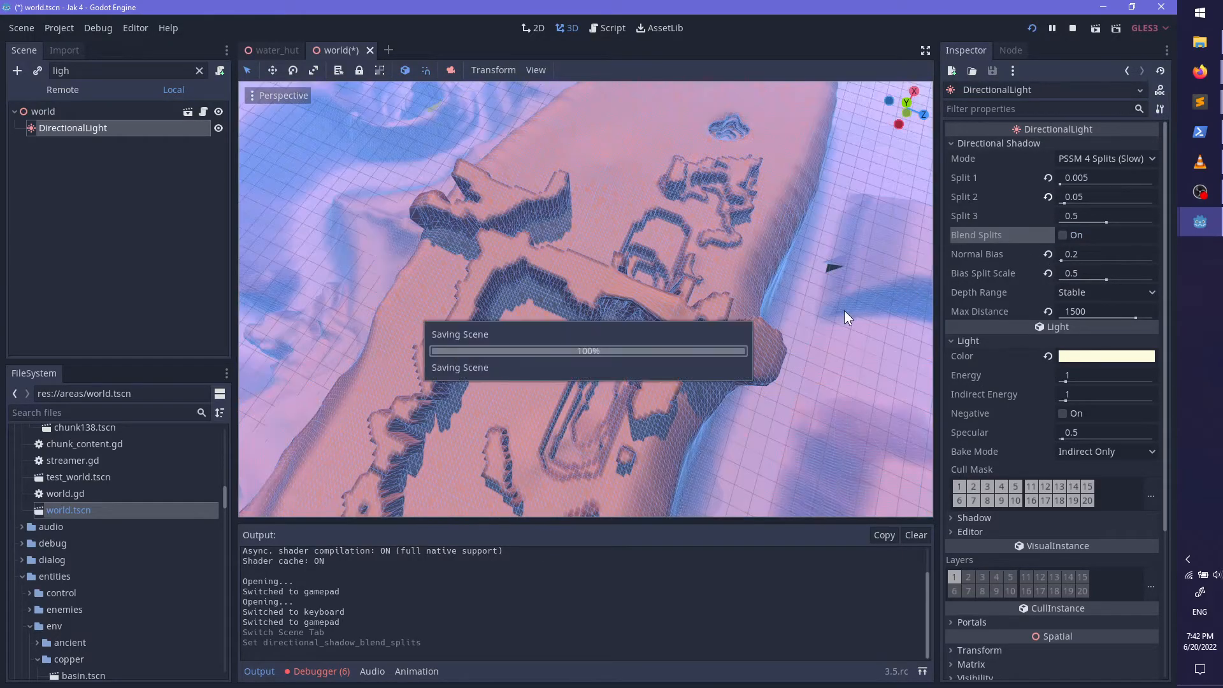
Step: Resume the running game and walk past the brick ring and up the canyon to examine the shadows without split blending
{"action": "scroll", "coordinate": [693, 361], "scroll_direction": "up", "scroll_amount": 6}
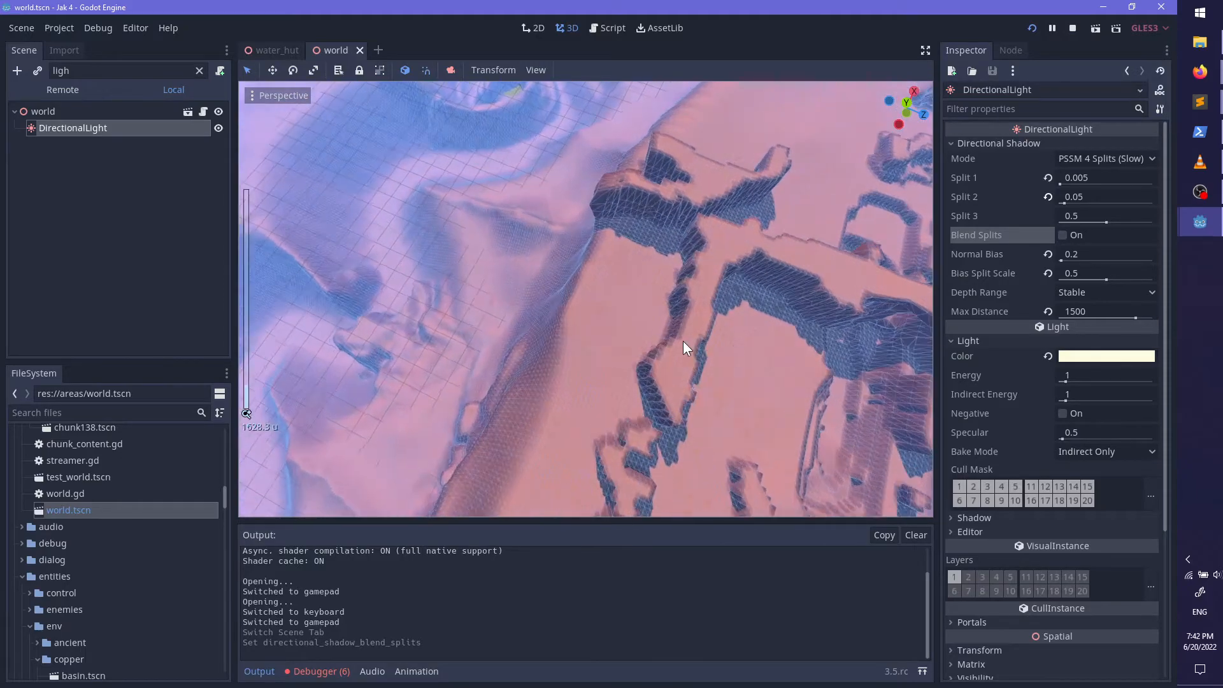
{"action": "scroll", "coordinate": [662, 356], "scroll_direction": "down", "scroll_amount": 5}
{"action": "key", "text": "F5"}
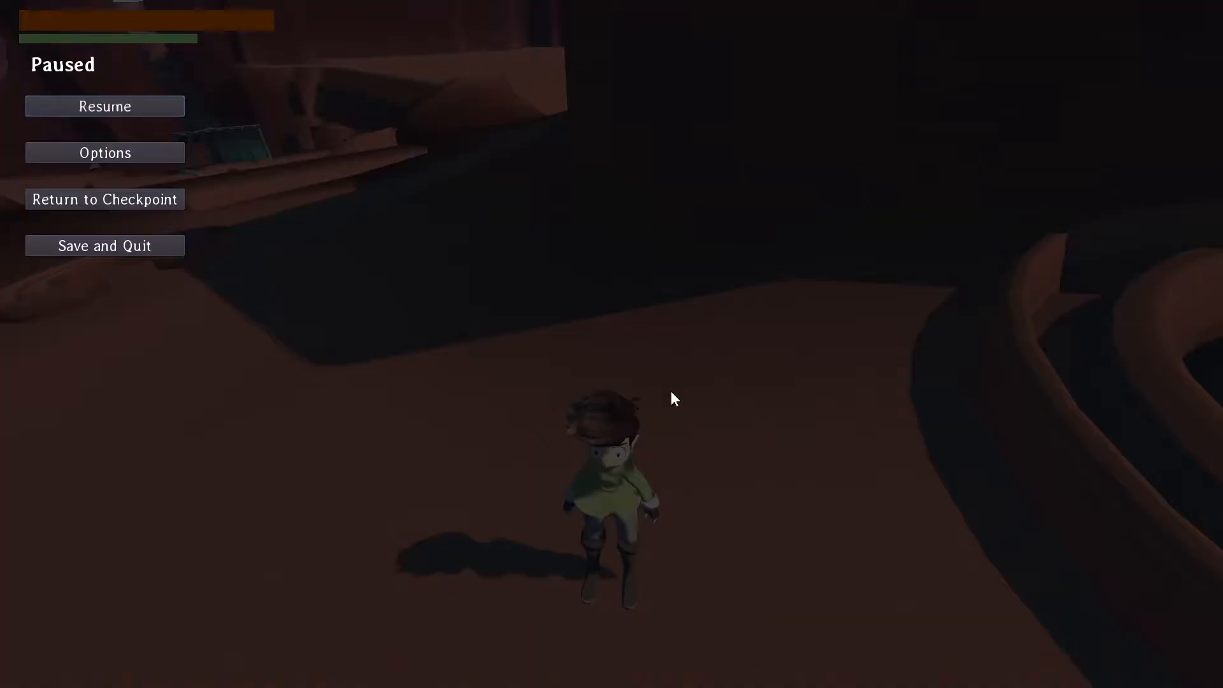
{"action": "key", "text": "Escape"}
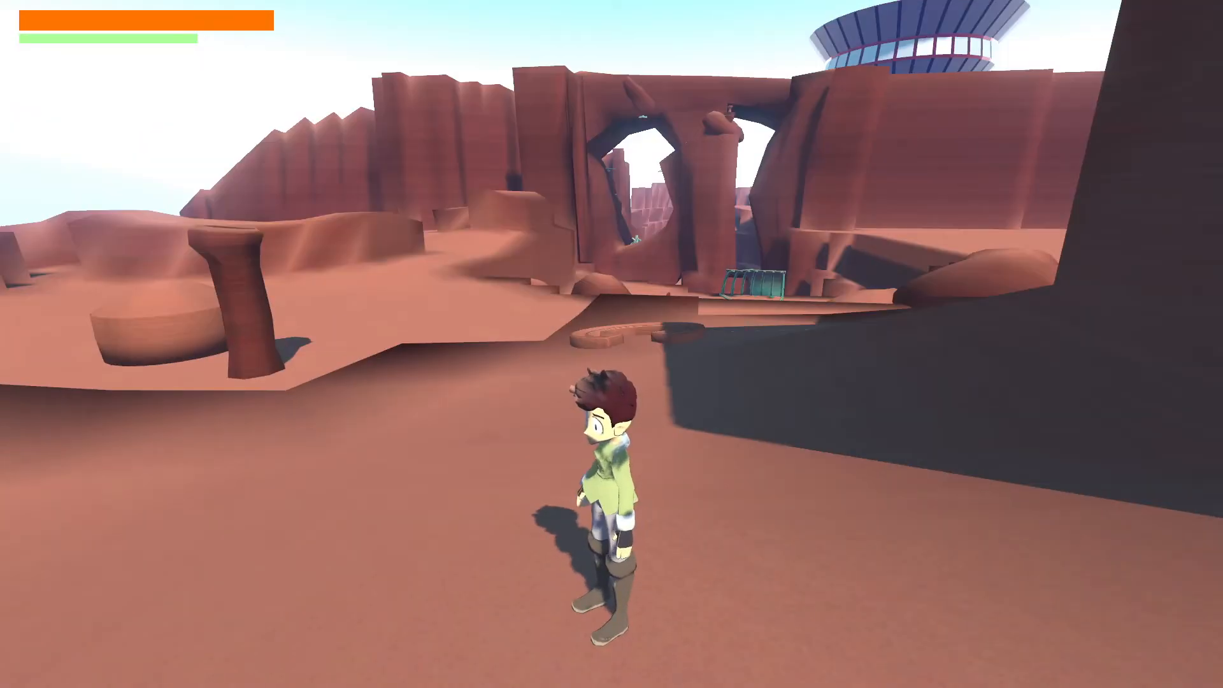
{"action": "key", "text": "w"}
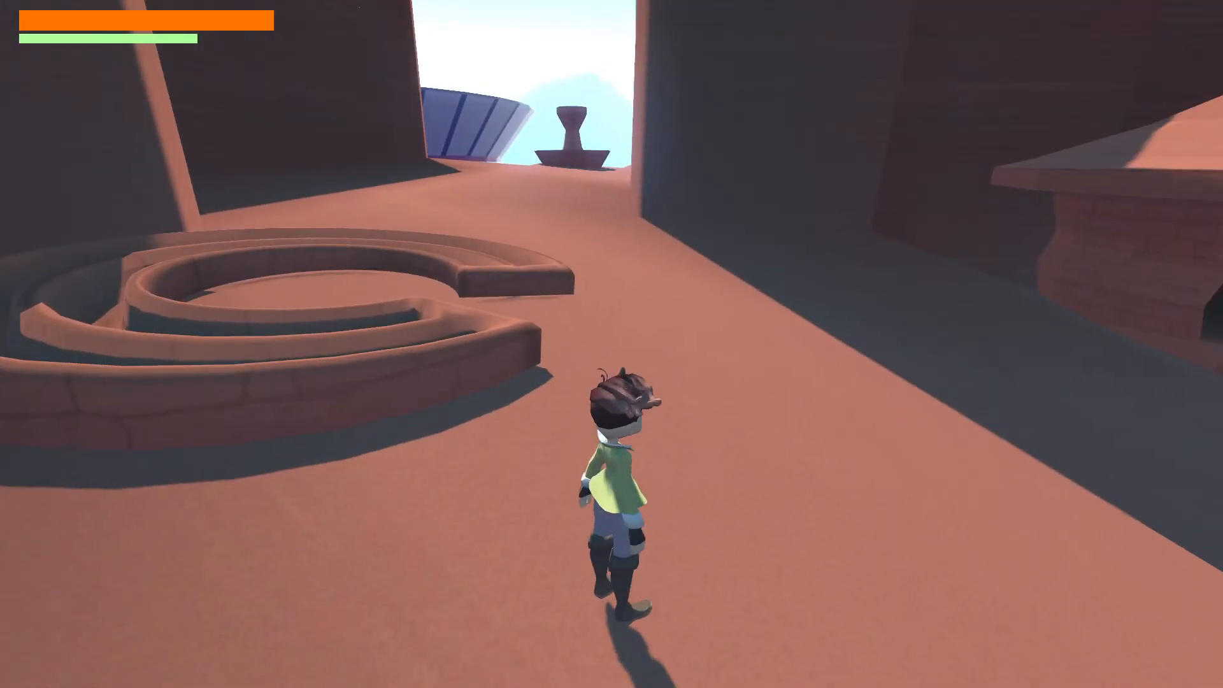
{"action": "key", "text": "a"}
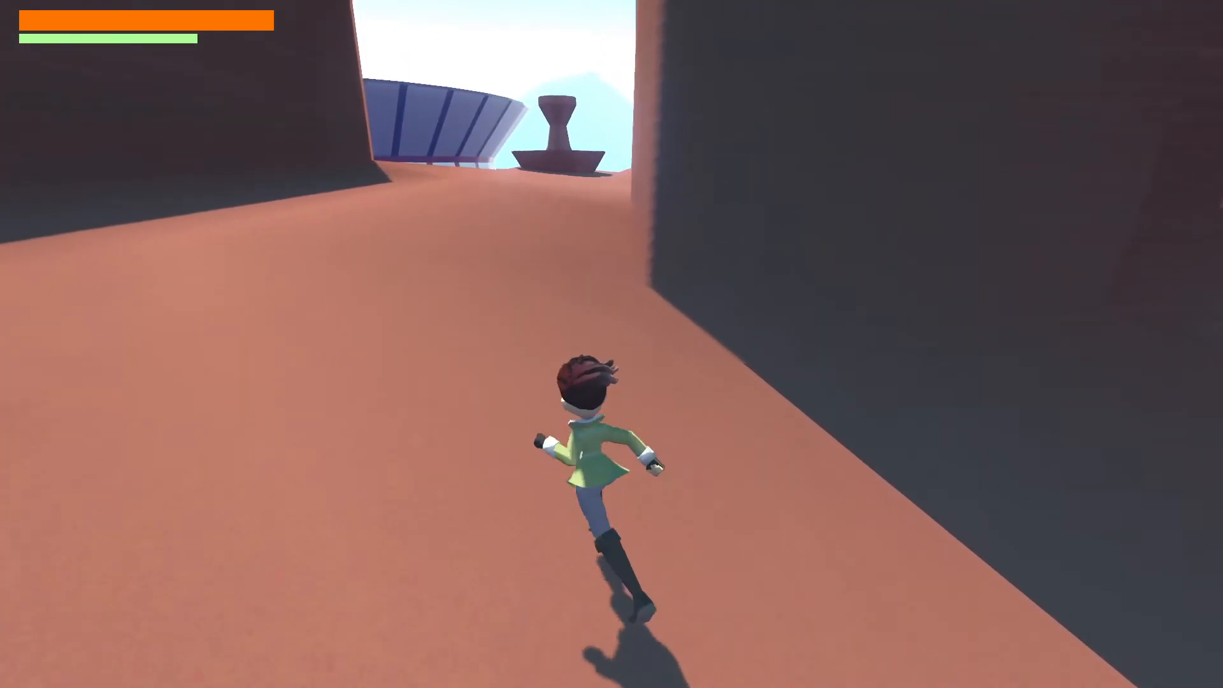
{"action": "key", "text": "s"}
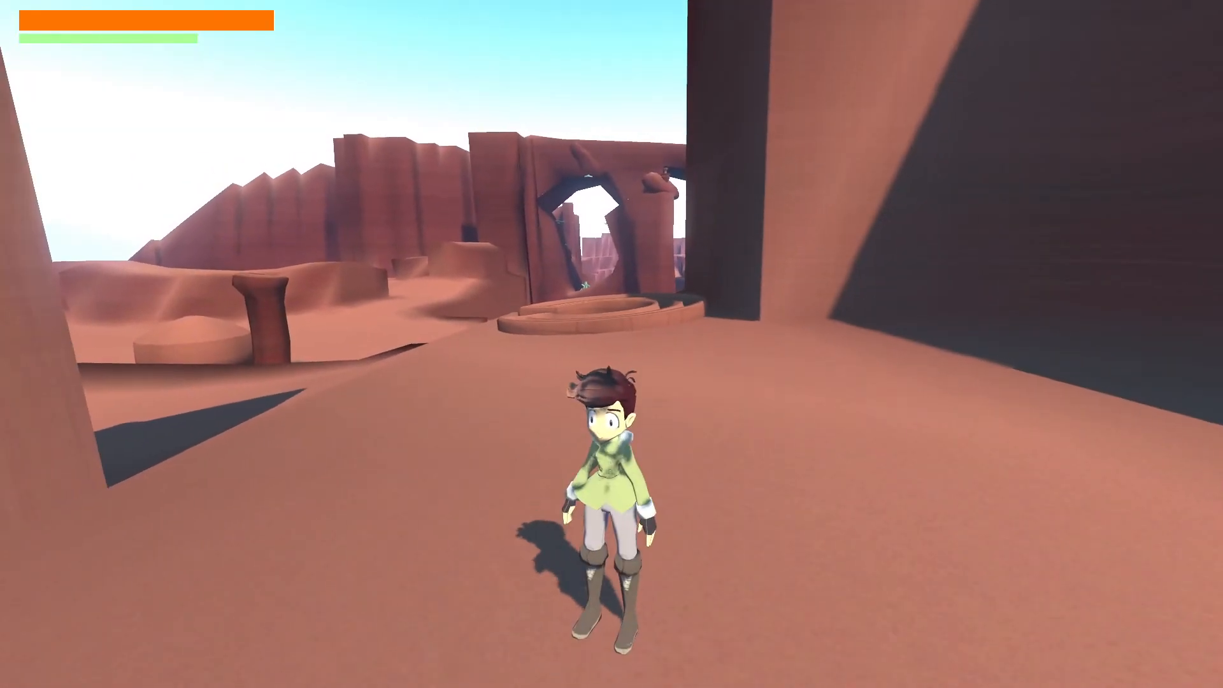
{"action": "key", "text": "s"}
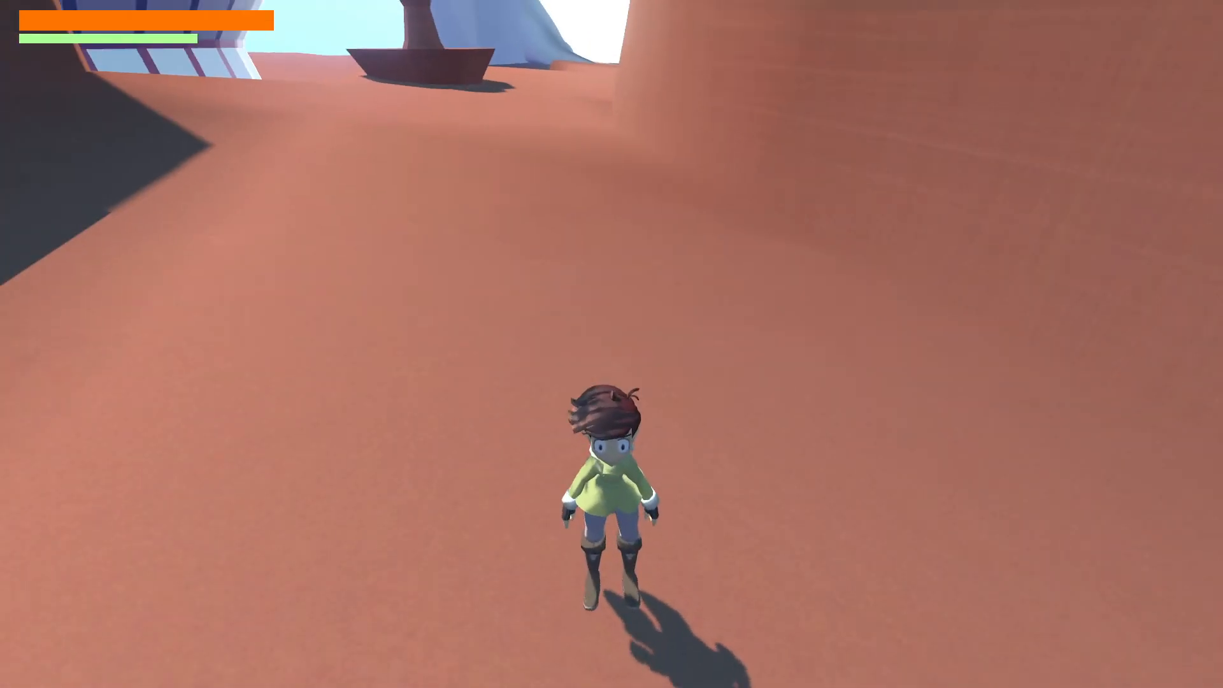
{"action": "key", "text": "w"}
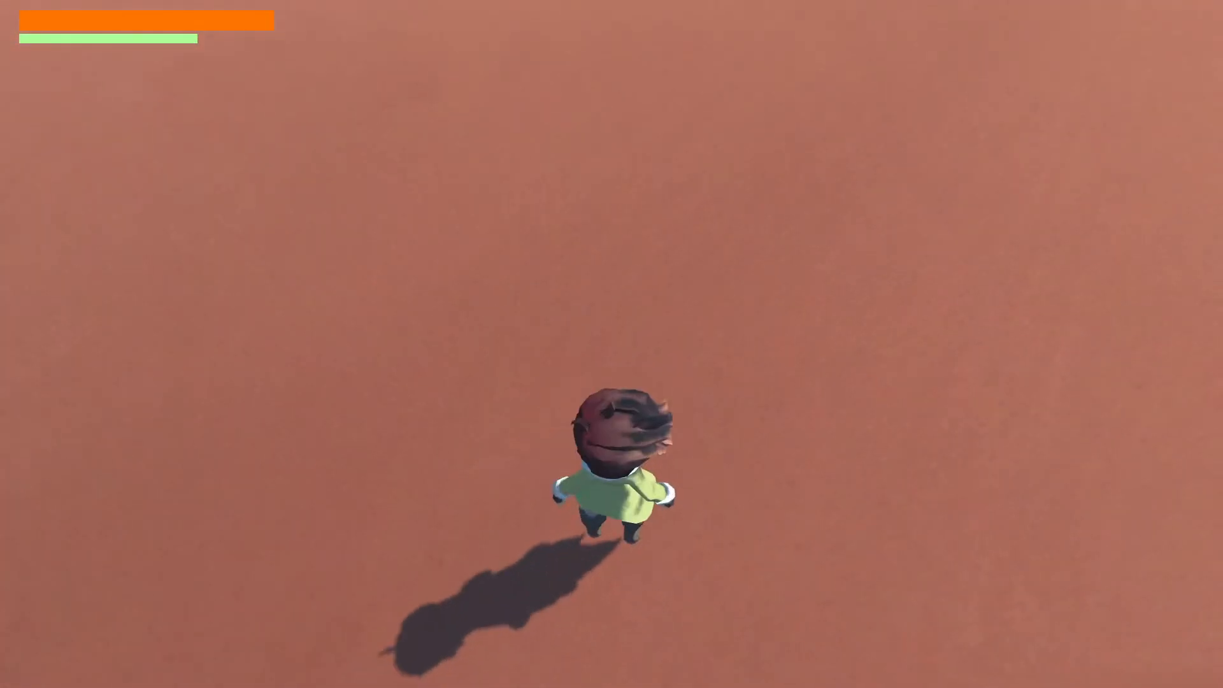
{"action": "key", "text": "d"}
{"action": "key", "text": "a"}
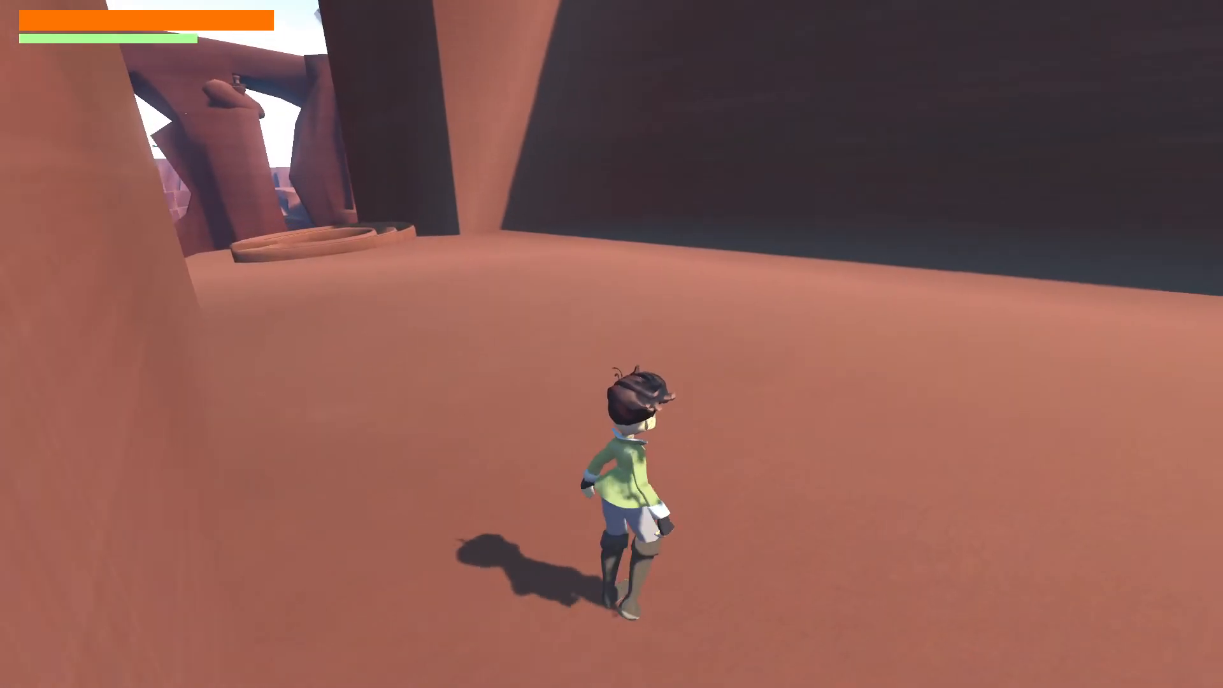
Step: Pause the game, switch back to the Godot editor and inspect the shading on the world's terrain slopes
{"action": "key", "text": "Escape"}
{"action": "key", "text": "alt+Tab"}
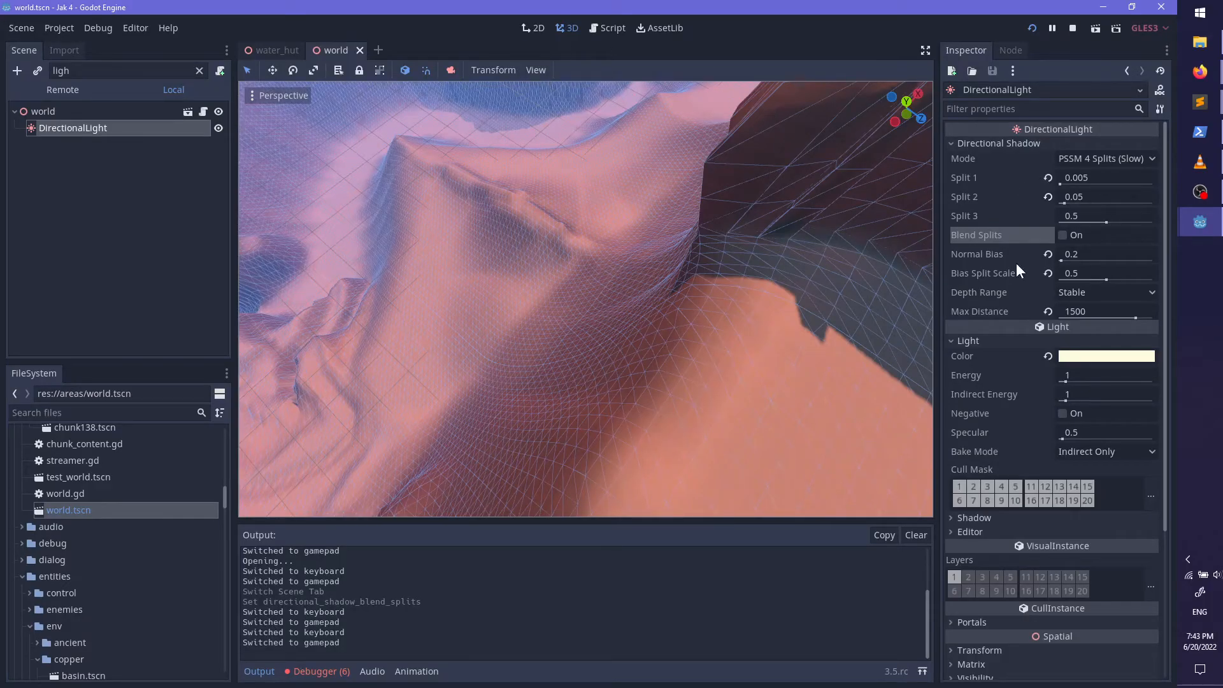
{"action": "scroll", "coordinate": [840, 261], "scroll_direction": "down", "scroll_amount": 10}
{"action": "middle_click_drag", "start_coordinate": [743, 287], "coordinate": [577, 292]}
{"action": "scroll", "coordinate": [843, 299], "scroll_direction": "up", "scroll_amount": 5}
{"action": "scroll", "coordinate": [705, 350], "scroll_direction": "up", "scroll_amount": 7}
{"action": "scroll", "coordinate": [577, 294], "scroll_direction": "up", "scroll_amount": 6}
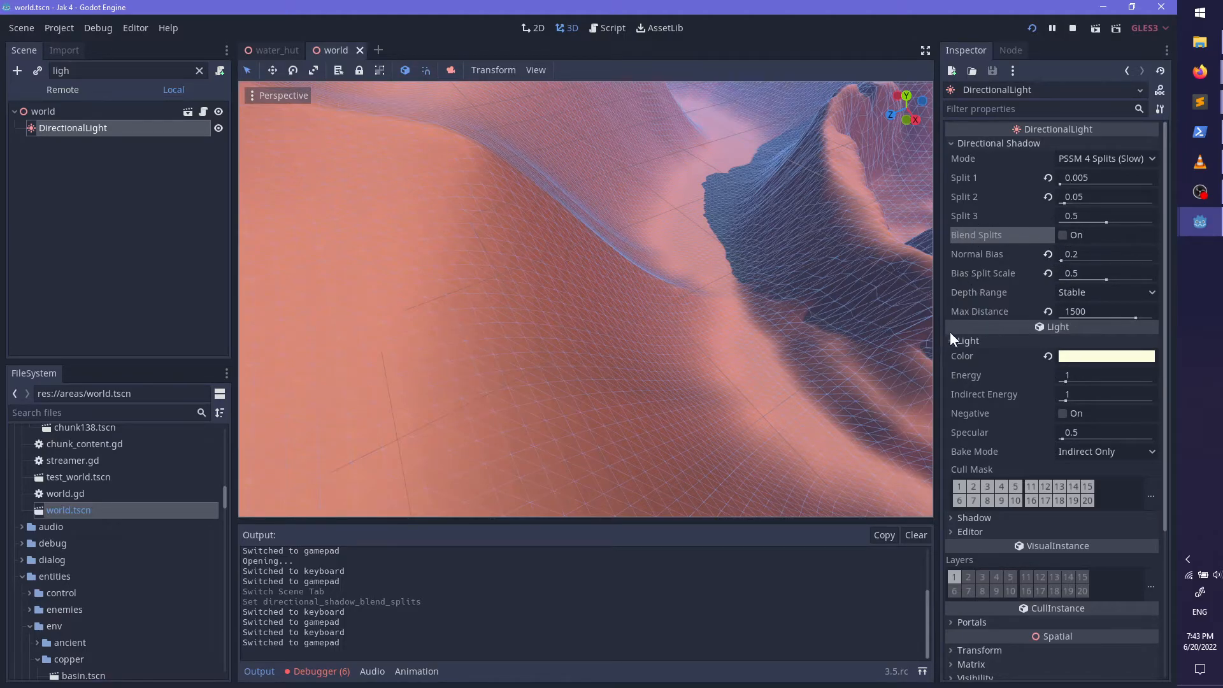
Step: Expand the DirectionalLight's Shadow settings, set its directional shadow Depth Range to Optimized and save the world scene
{"action": "scroll", "coordinate": [993, 357], "scroll_direction": "down", "scroll_amount": 5}
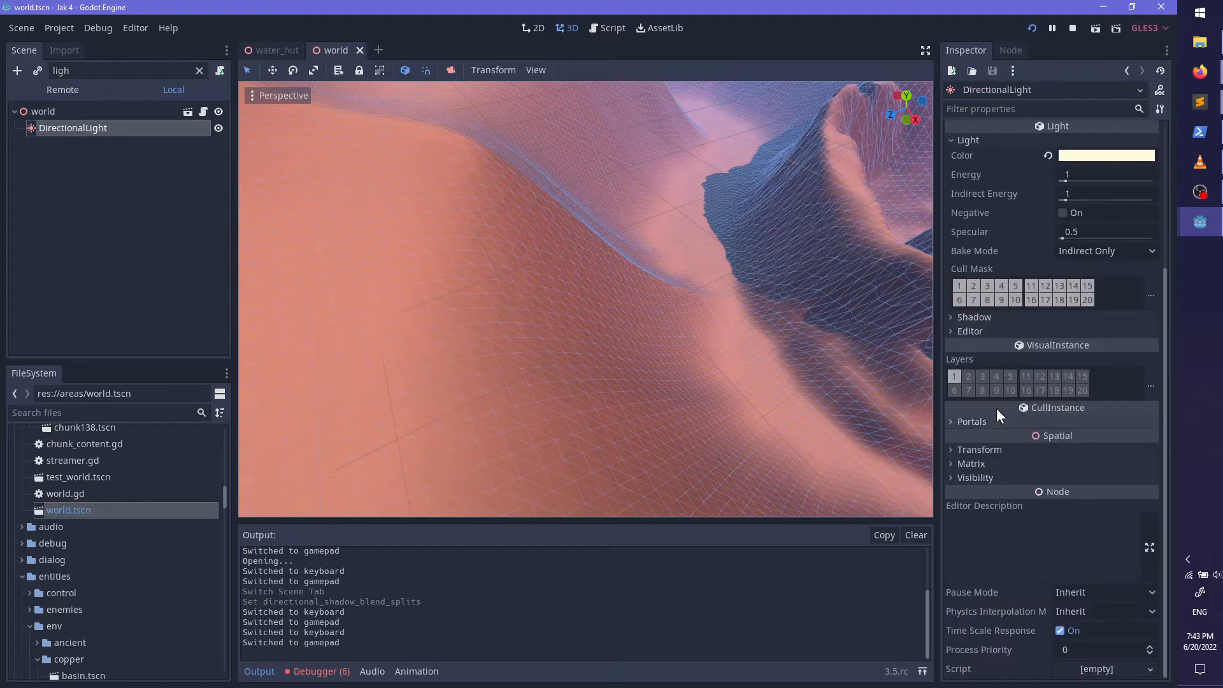
{"action": "left_click", "coordinate": [969, 317]}
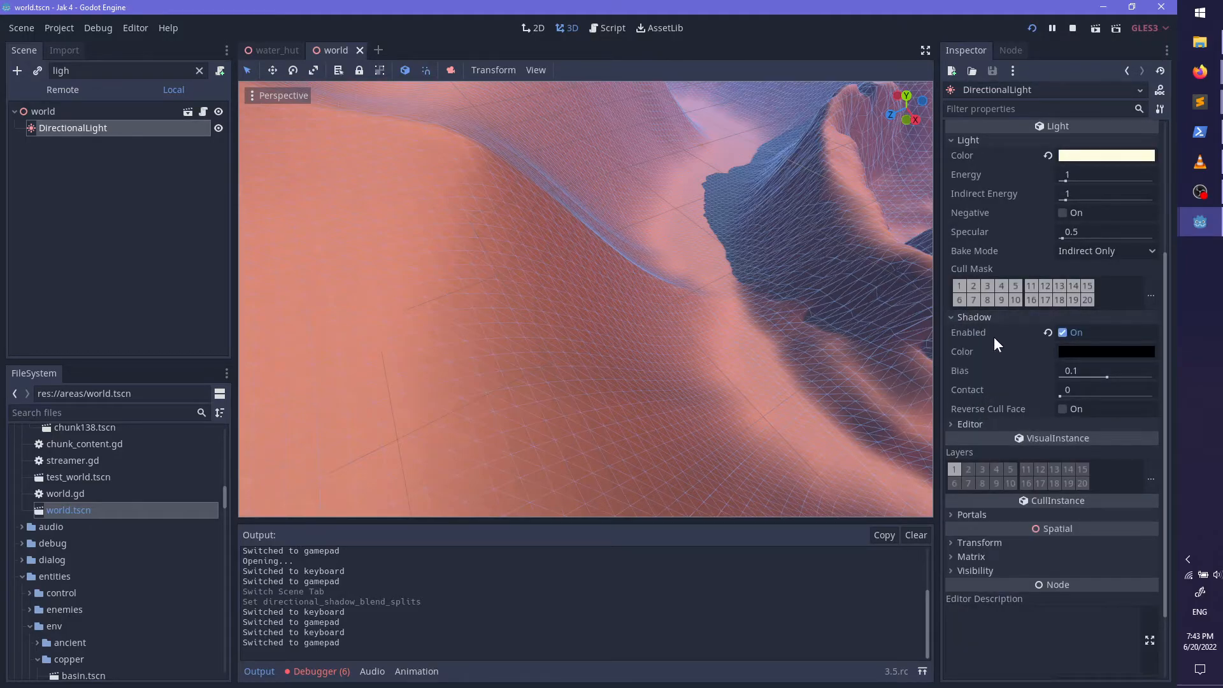
{"action": "scroll", "coordinate": [997, 363], "scroll_direction": "up", "scroll_amount": 5}
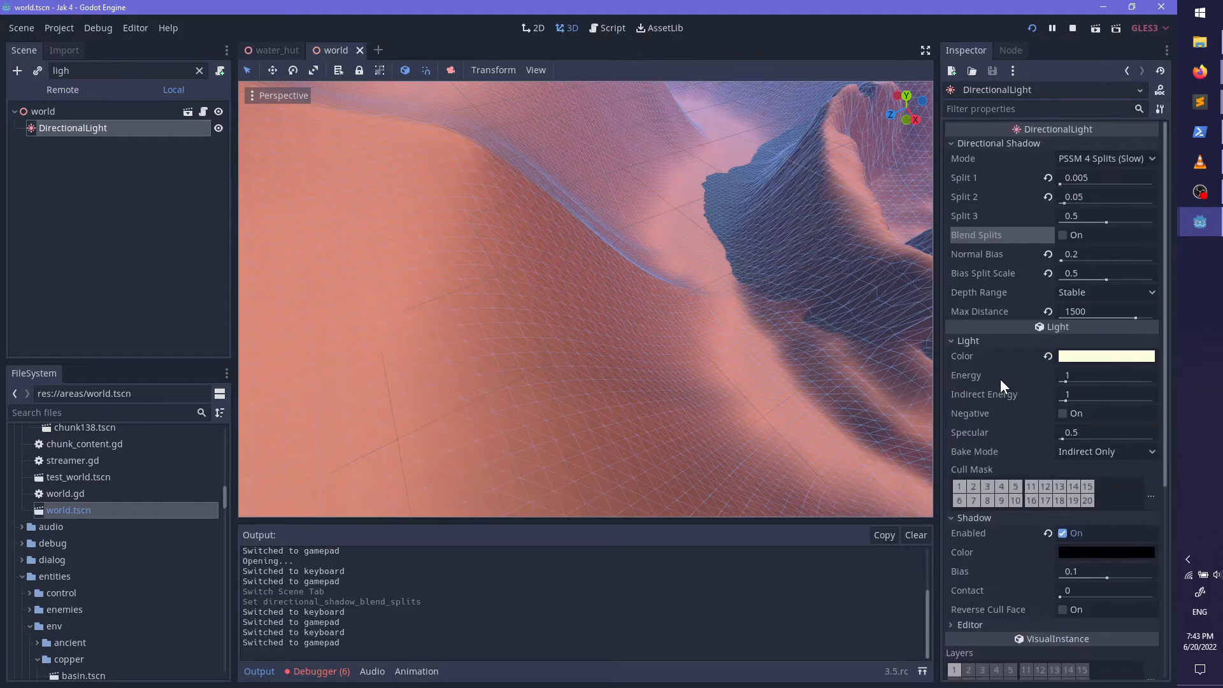
{"action": "left_click", "coordinate": [1076, 296]}
{"action": "left_click", "coordinate": [1081, 326]}
{"action": "key", "text": "F5"}
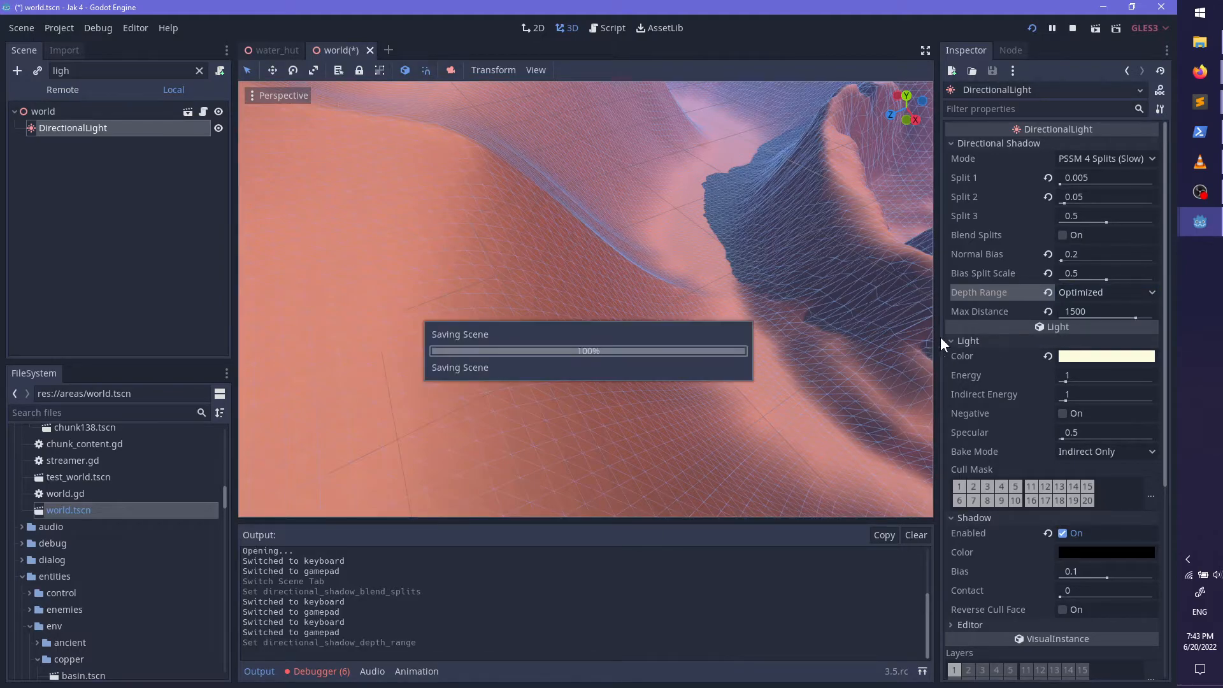
Step: Resume the game and run along the shaded cliff to the fountain to check shadows with the Optimized depth range
{"action": "key", "text": "Escape"}
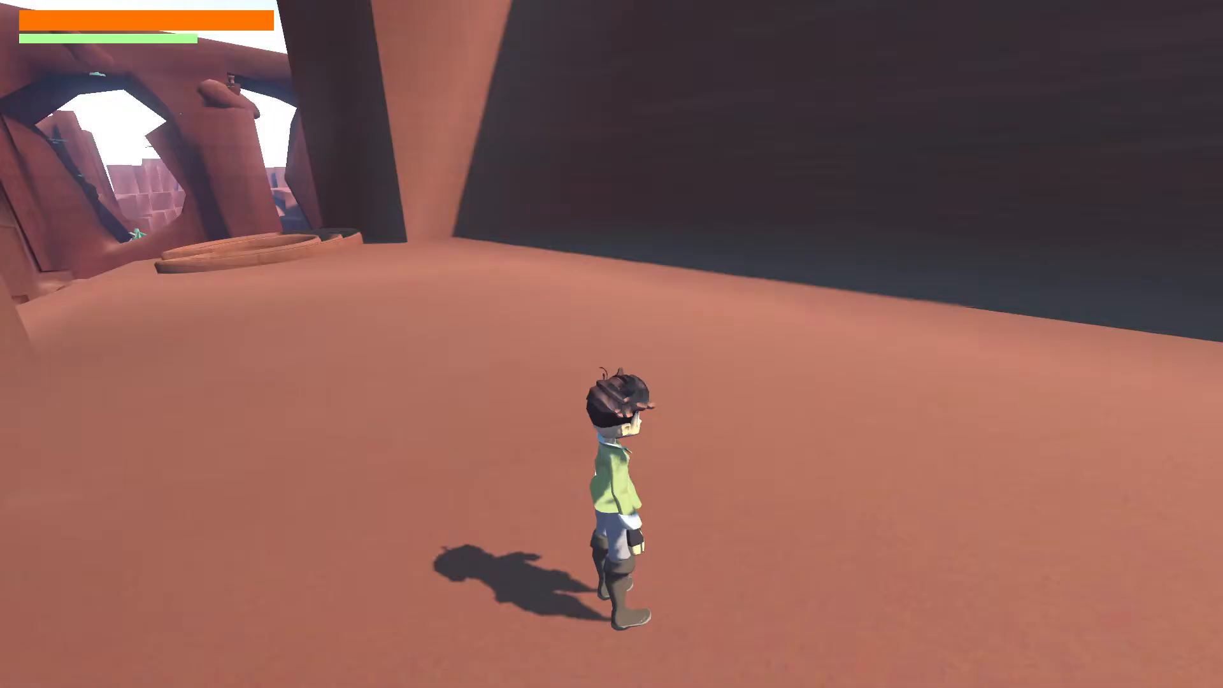
{"action": "key", "text": "w"}
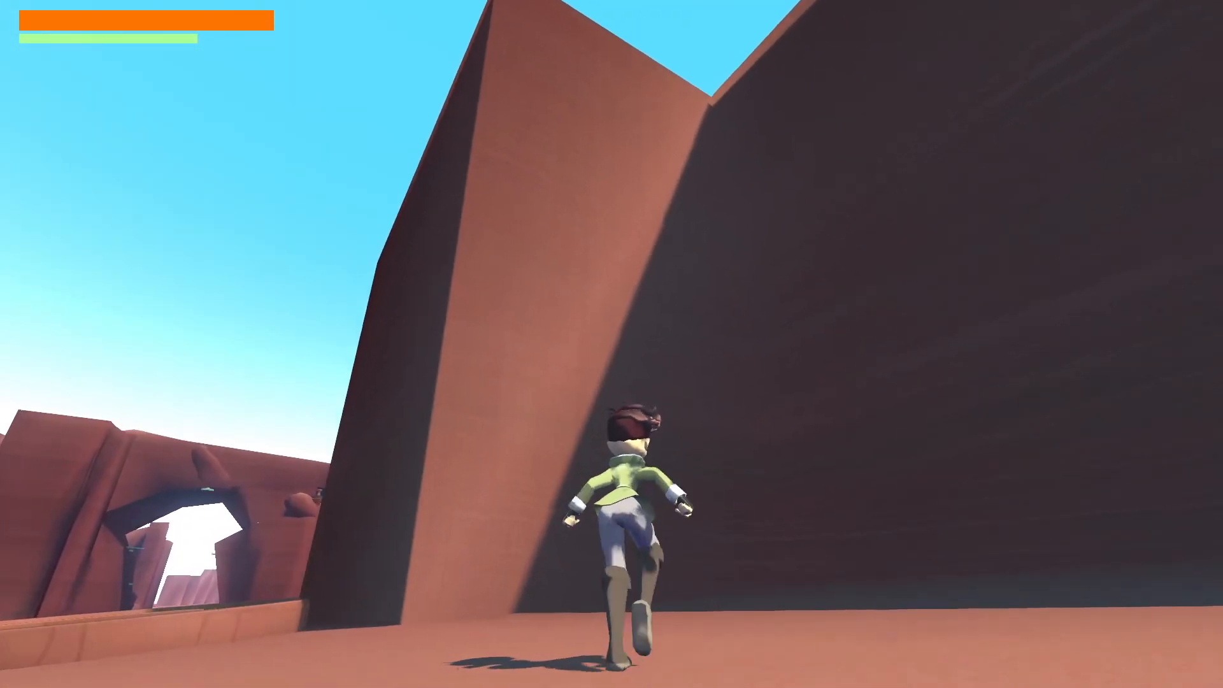
{"action": "key", "text": "s"}
{"action": "key", "text": "d"}
{"action": "key", "text": "w"}
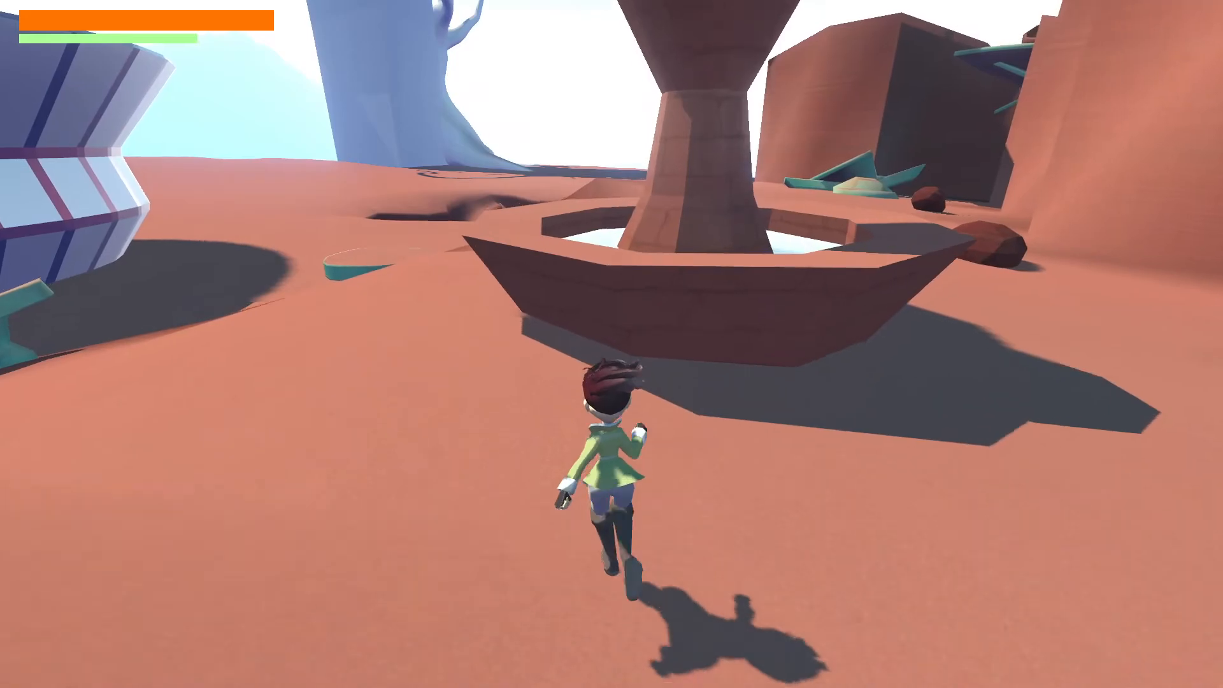
Step: Pause the game, switch back to the Godot editor and review the DirectionalLight's remaining properties
{"action": "key", "text": "Escape"}
{"action": "key", "text": "alt+Tab"}
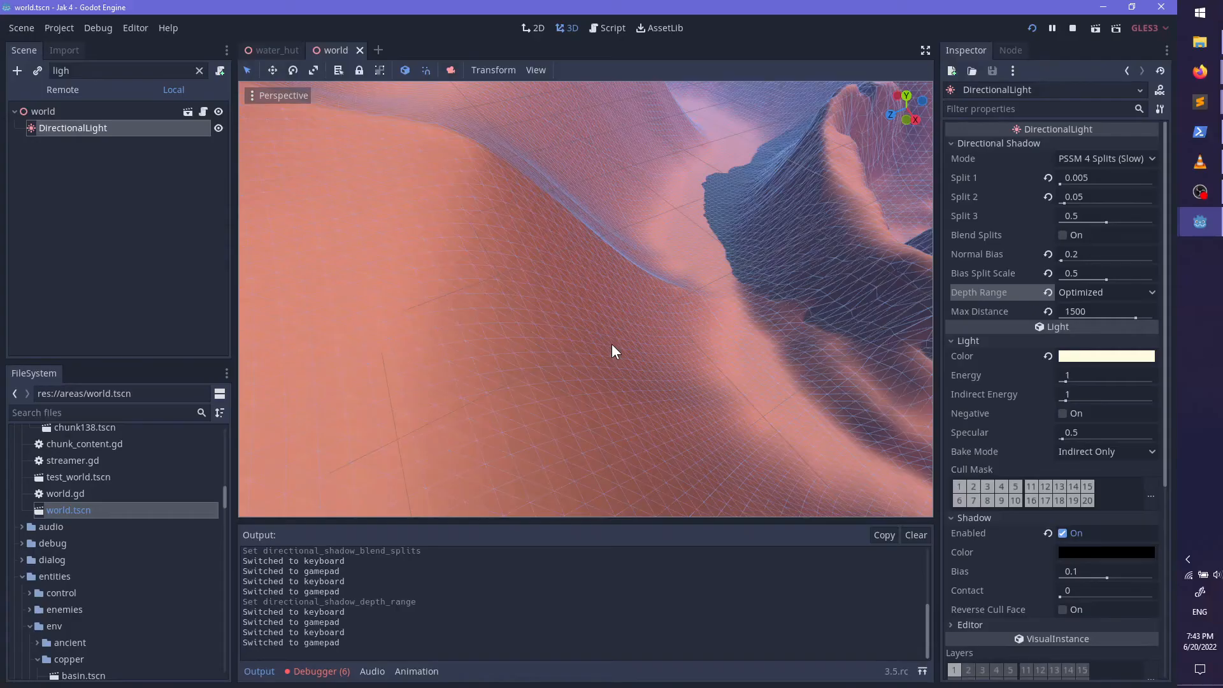
{"action": "scroll", "coordinate": [1035, 368], "scroll_direction": "down", "scroll_amount": 5}
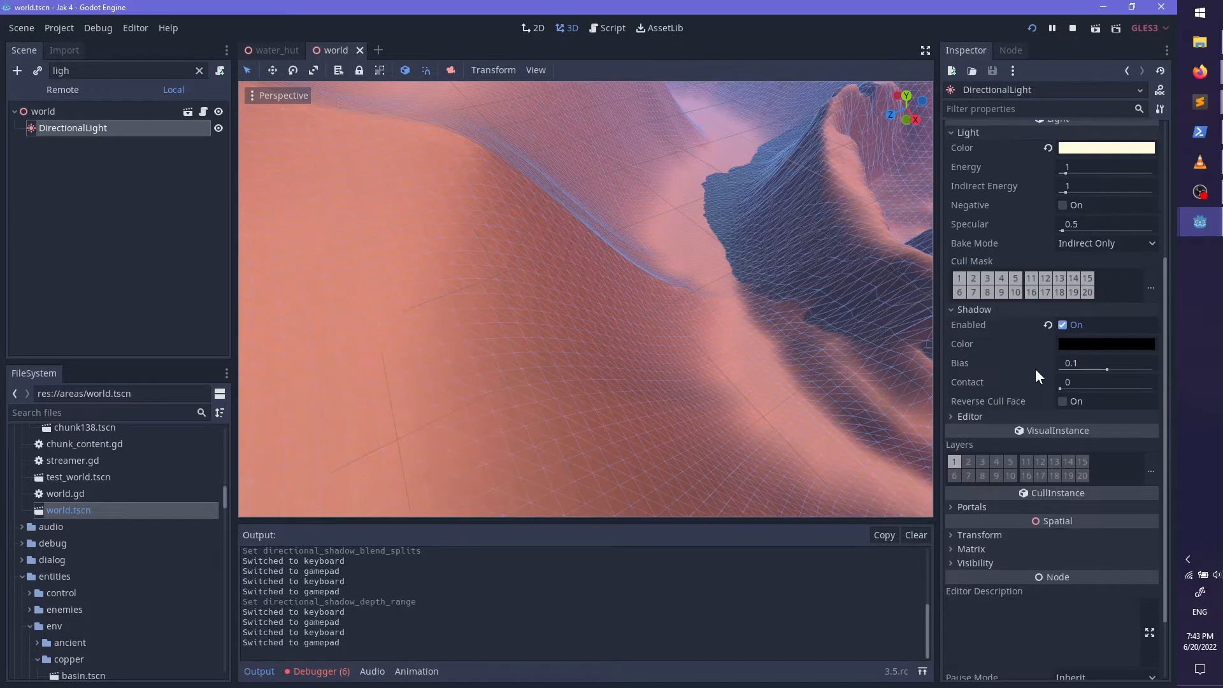
{"action": "scroll", "coordinate": [1012, 390], "scroll_direction": "up", "scroll_amount": 5}
Step: In the project's rendering quality settings, reset the Shadow Atlas size to its default 4096, then save and restart the editor
{"action": "left_click", "coordinate": [74, 32]}
{"action": "left_click", "coordinate": [93, 54]}
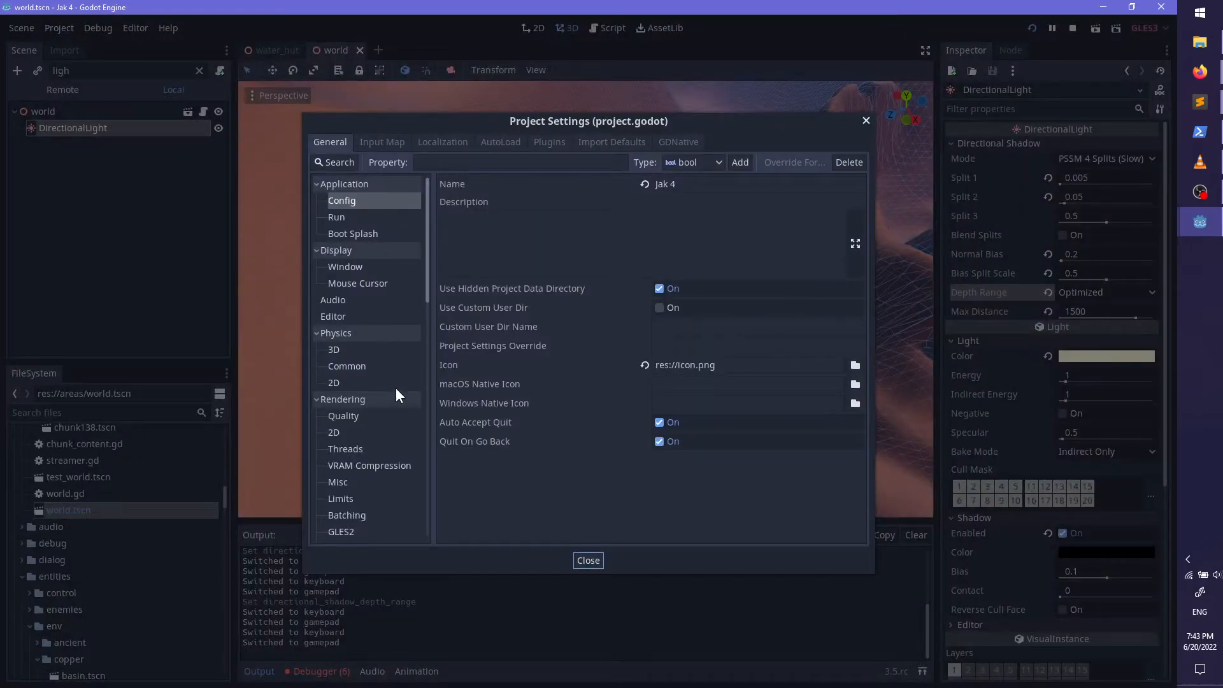
{"action": "left_click", "coordinate": [365, 400]}
{"action": "left_click", "coordinate": [356, 400]}
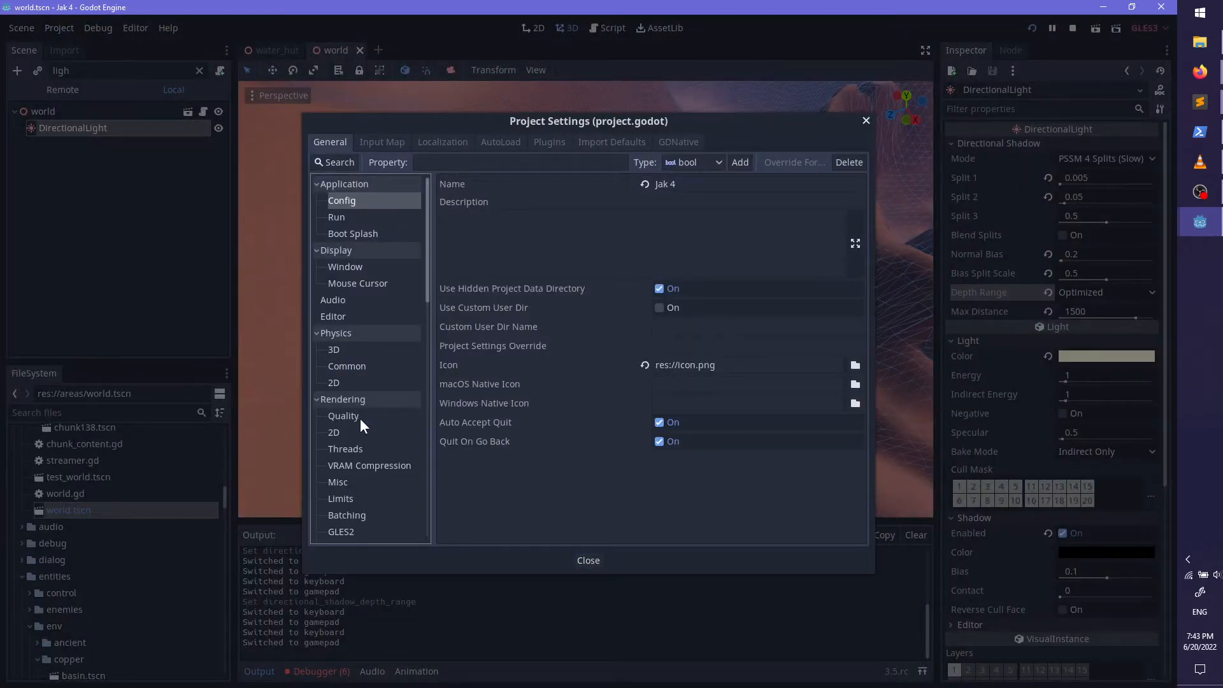
{"action": "left_click", "coordinate": [360, 417]}
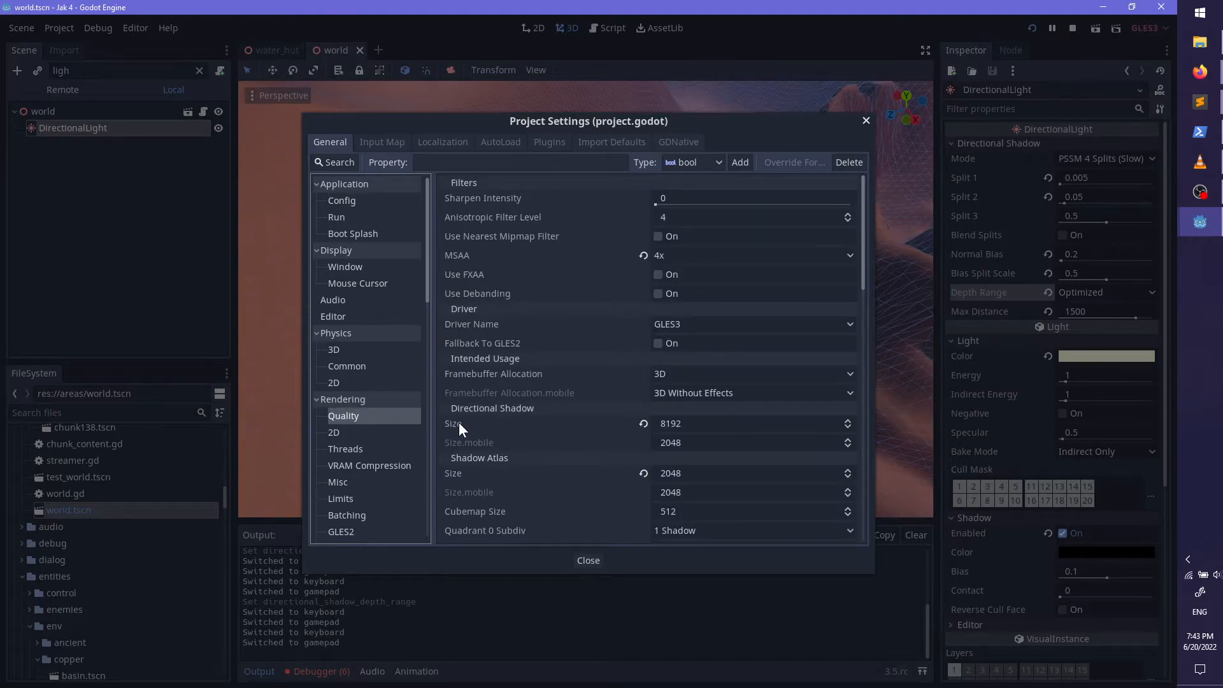
{"action": "scroll", "coordinate": [684, 423], "scroll_direction": "down", "scroll_amount": 3}
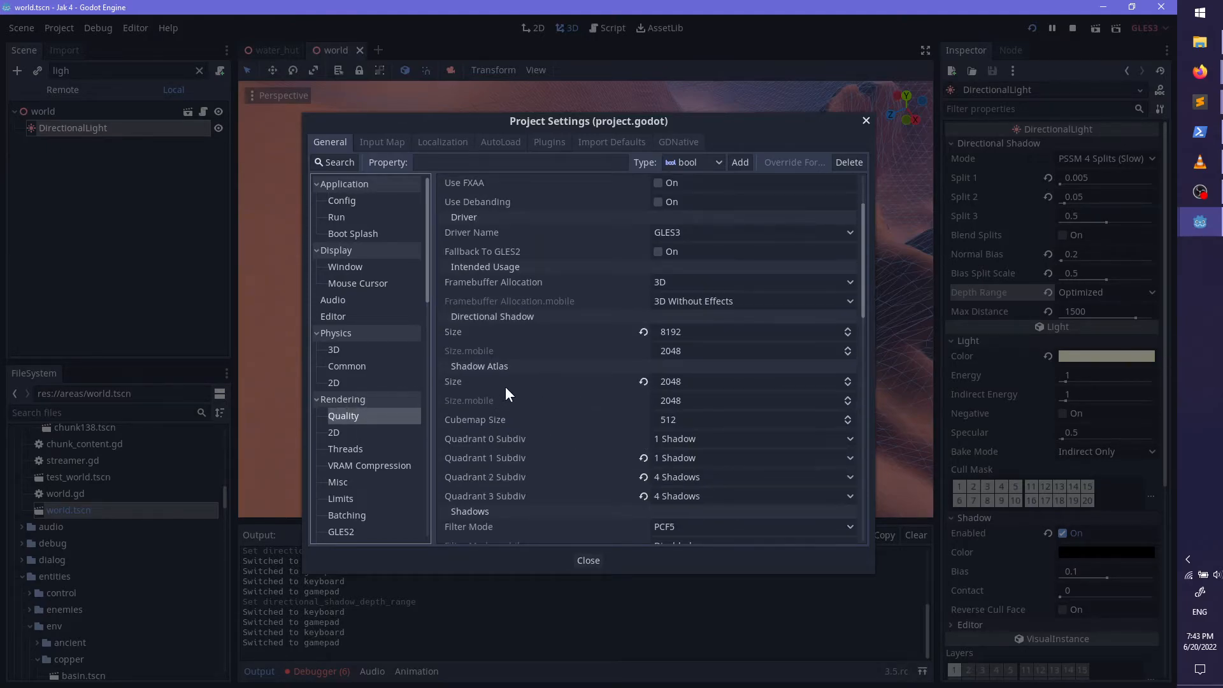
{"action": "left_click", "coordinate": [643, 383]}
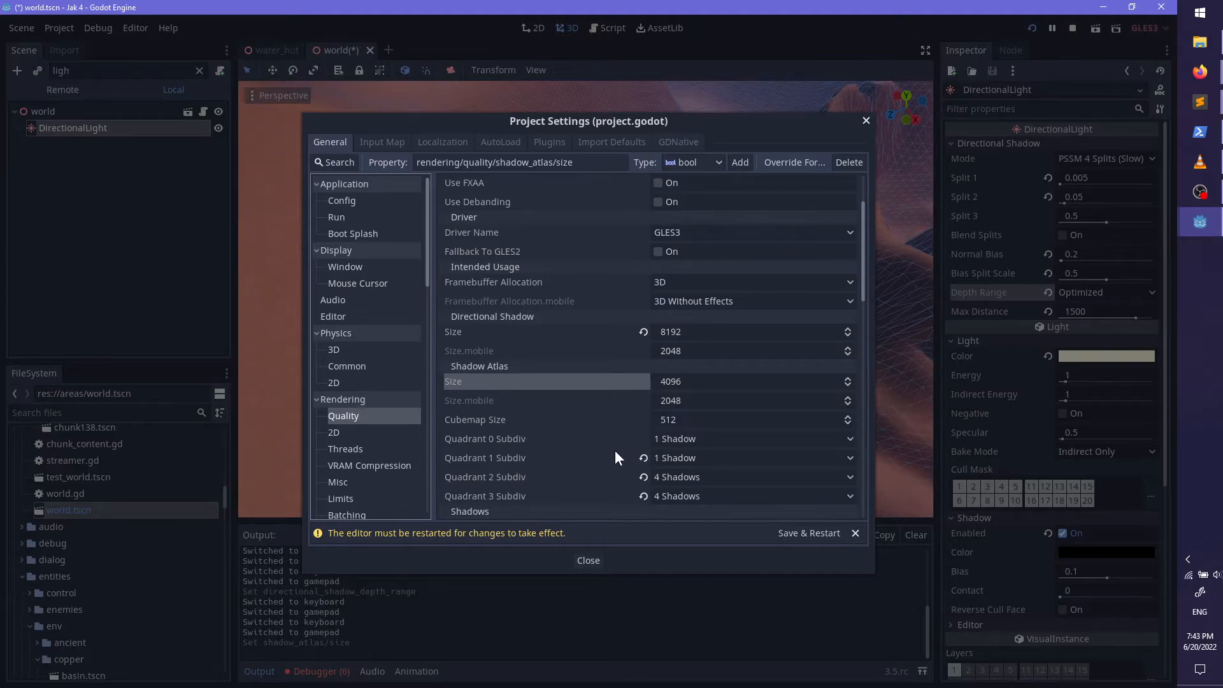
{"action": "left_click", "coordinate": [786, 532]}
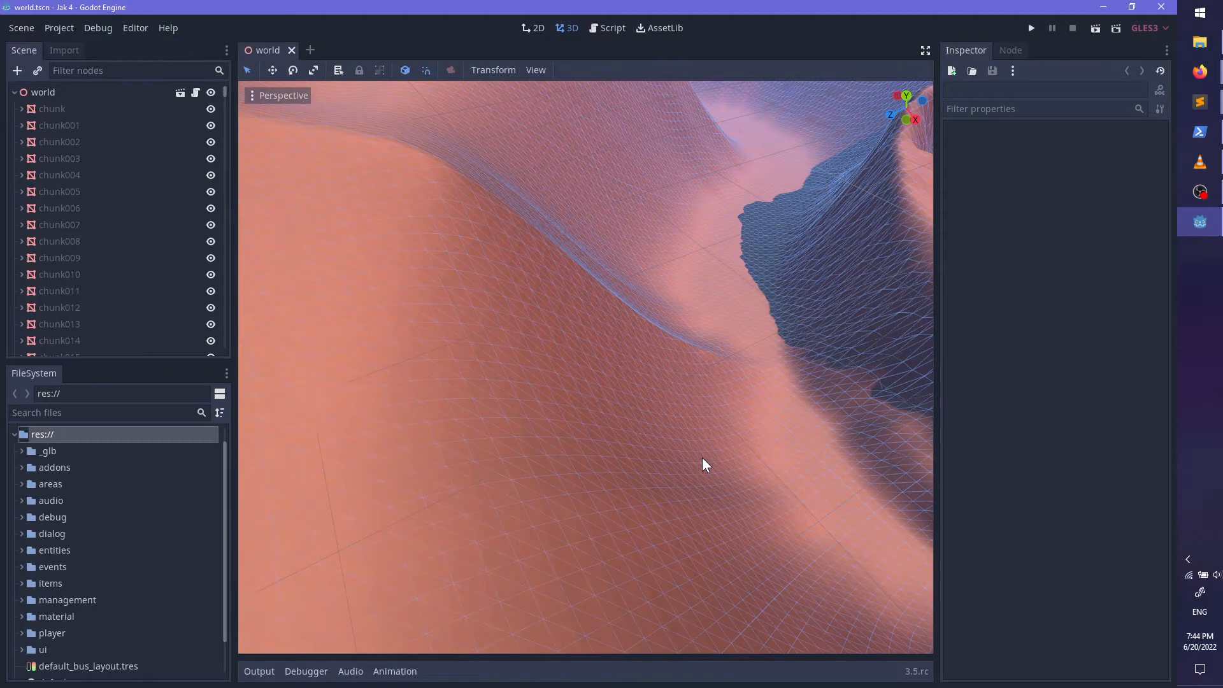
{"action": "scroll", "coordinate": [707, 455], "scroll_direction": "down", "scroll_amount": 4}
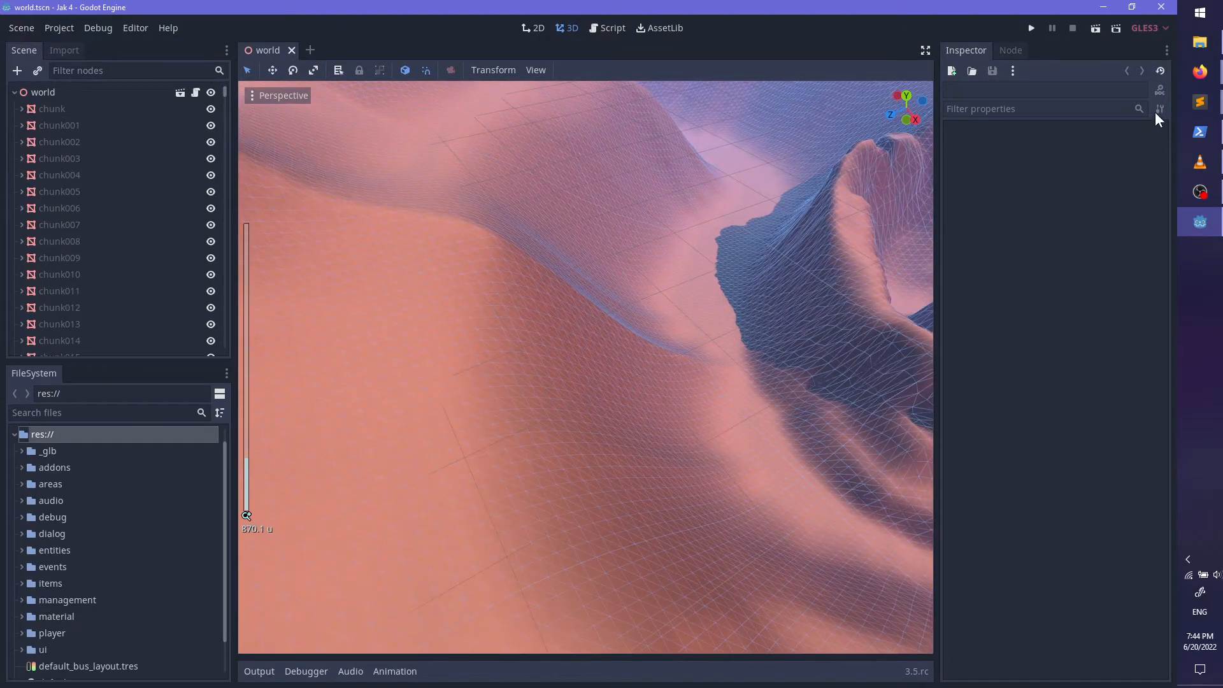
{"action": "key", "text": "super+e"}
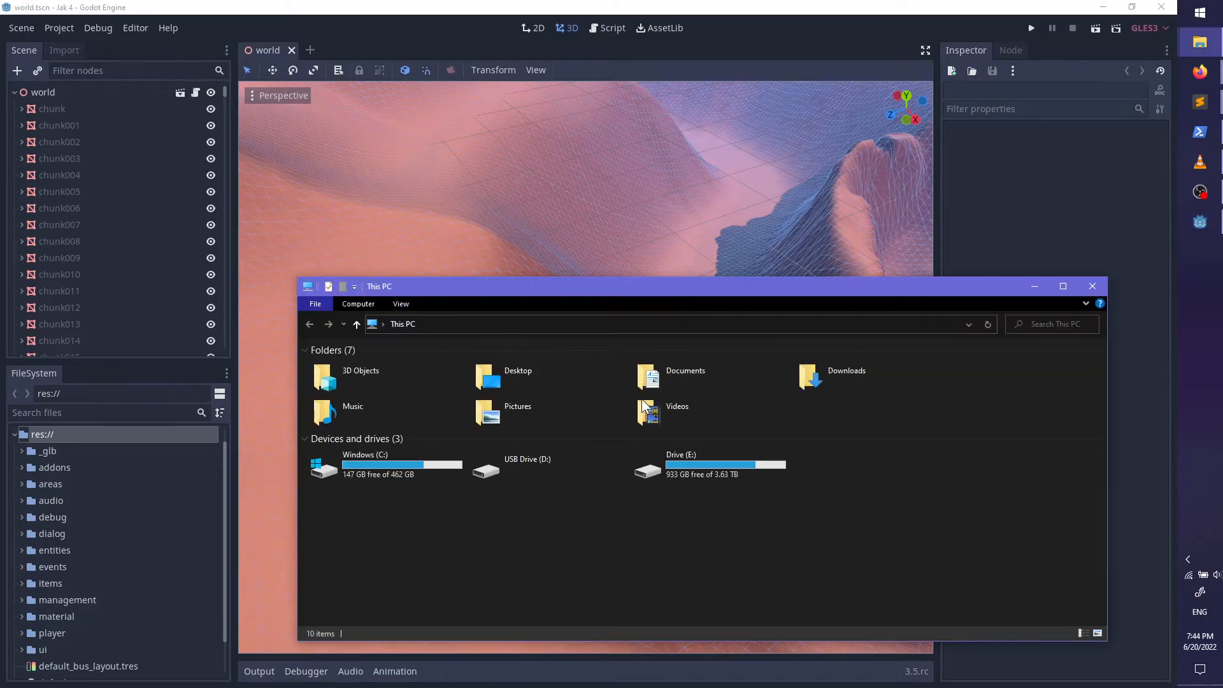
{"action": "double_click", "coordinate": [671, 473]}
{"action": "left_click_drag", "start_coordinate": [569, 286], "coordinate": [0, 64]}
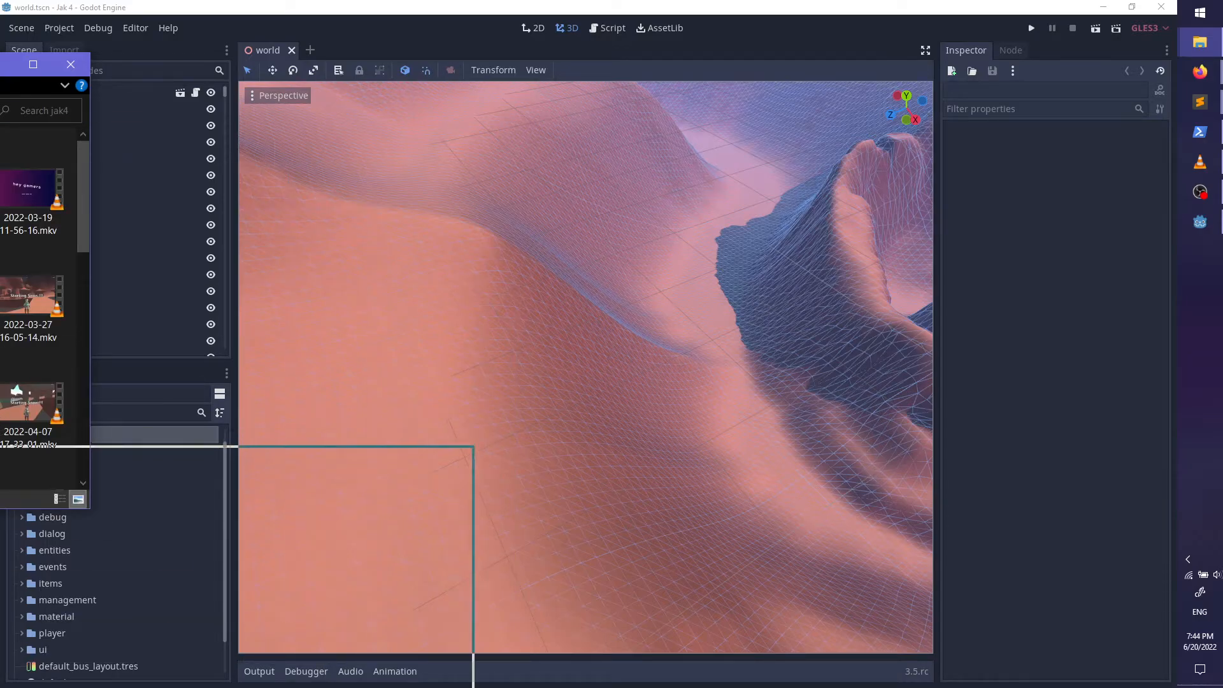
{"action": "scroll", "coordinate": [482, 467], "scroll_direction": "down", "scroll_amount": 5}
{"action": "scroll", "coordinate": [484, 465], "scroll_direction": "down", "scroll_amount": 3}
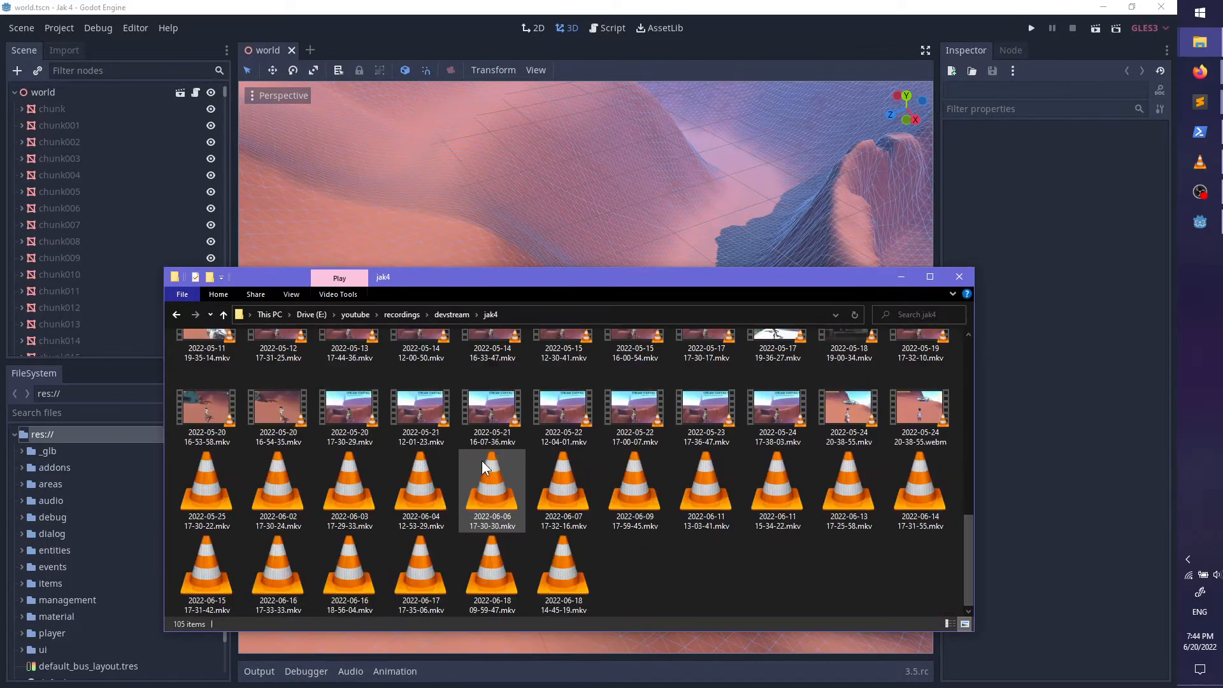
{"action": "double_click", "coordinate": [565, 576]}
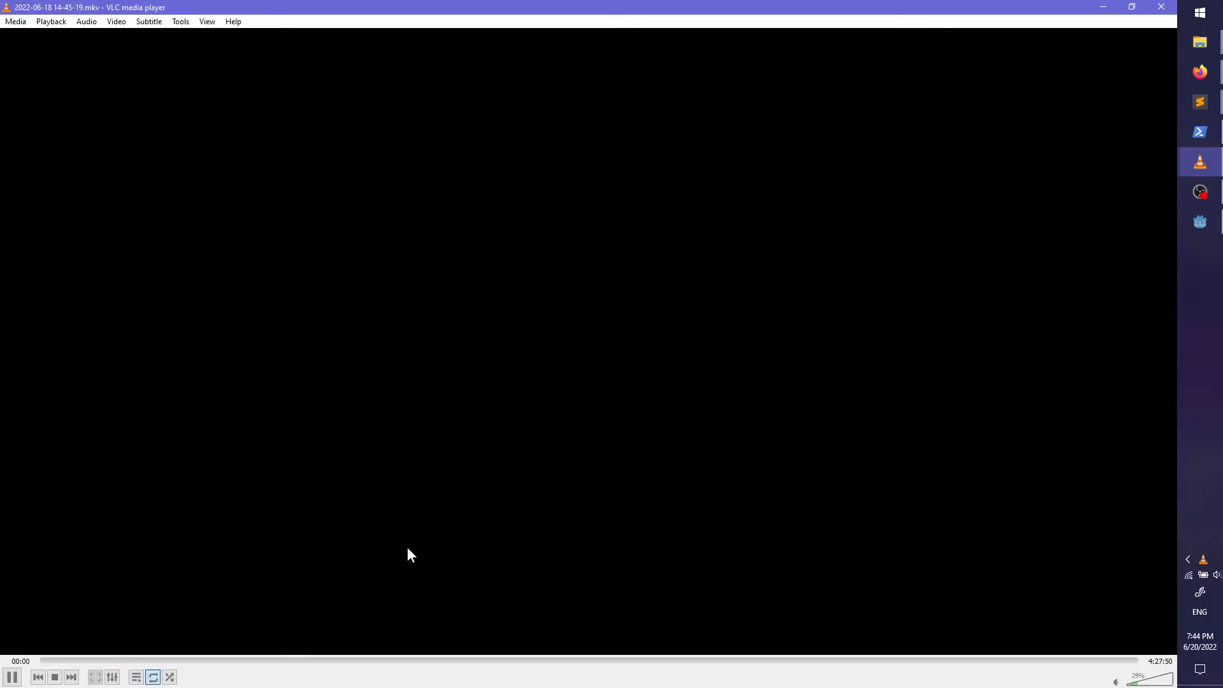
Step: Seek through the recording to the outdoor gameplay at about 2:58:50
{"action": "left_click", "coordinate": [950, 660]}
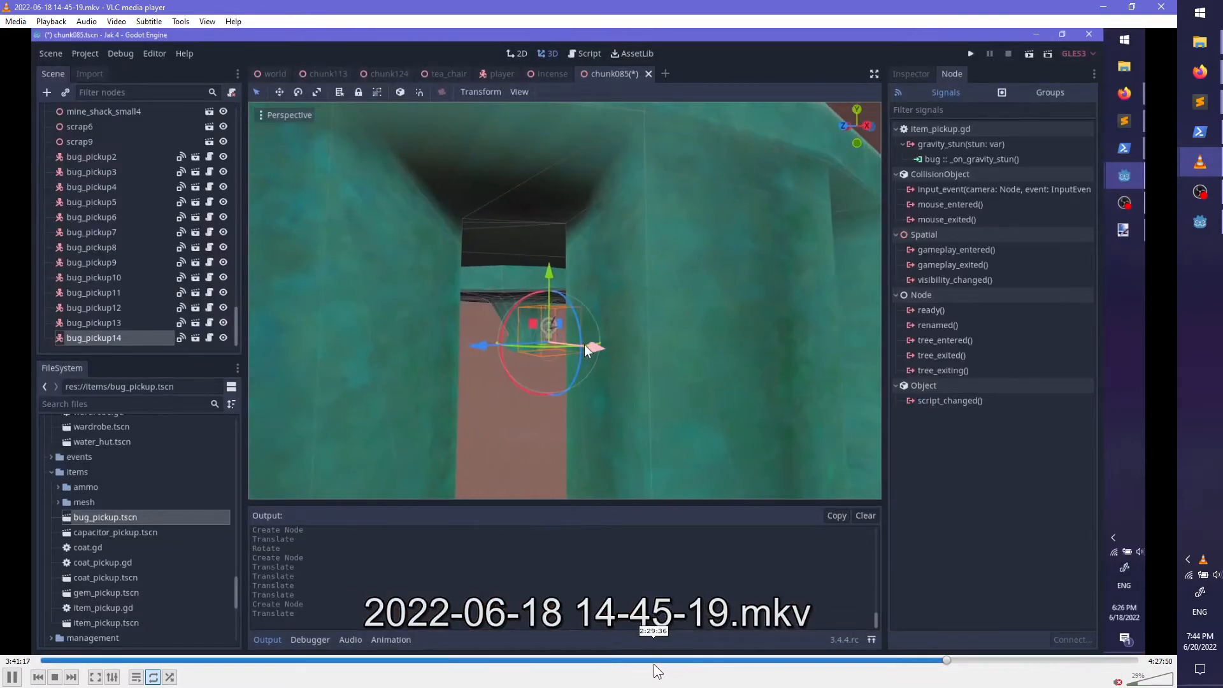
{"action": "left_click", "coordinate": [657, 661]}
{"action": "left_click", "coordinate": [692, 660]}
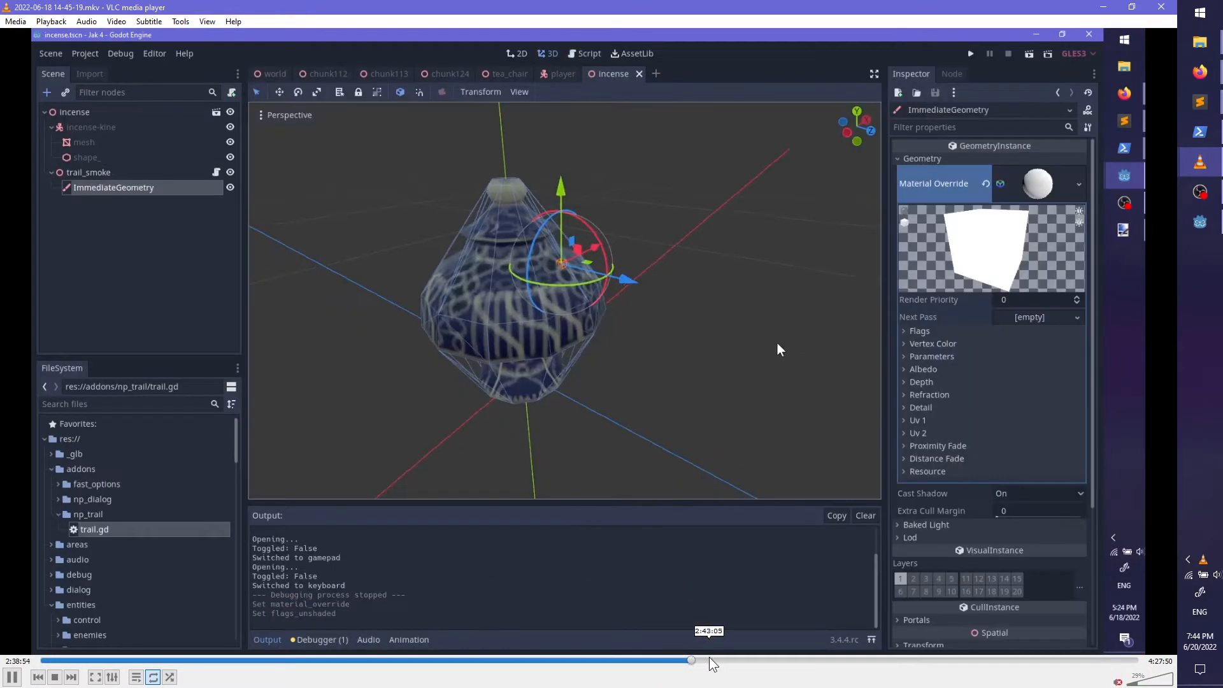
{"action": "left_click", "coordinate": [724, 660]}
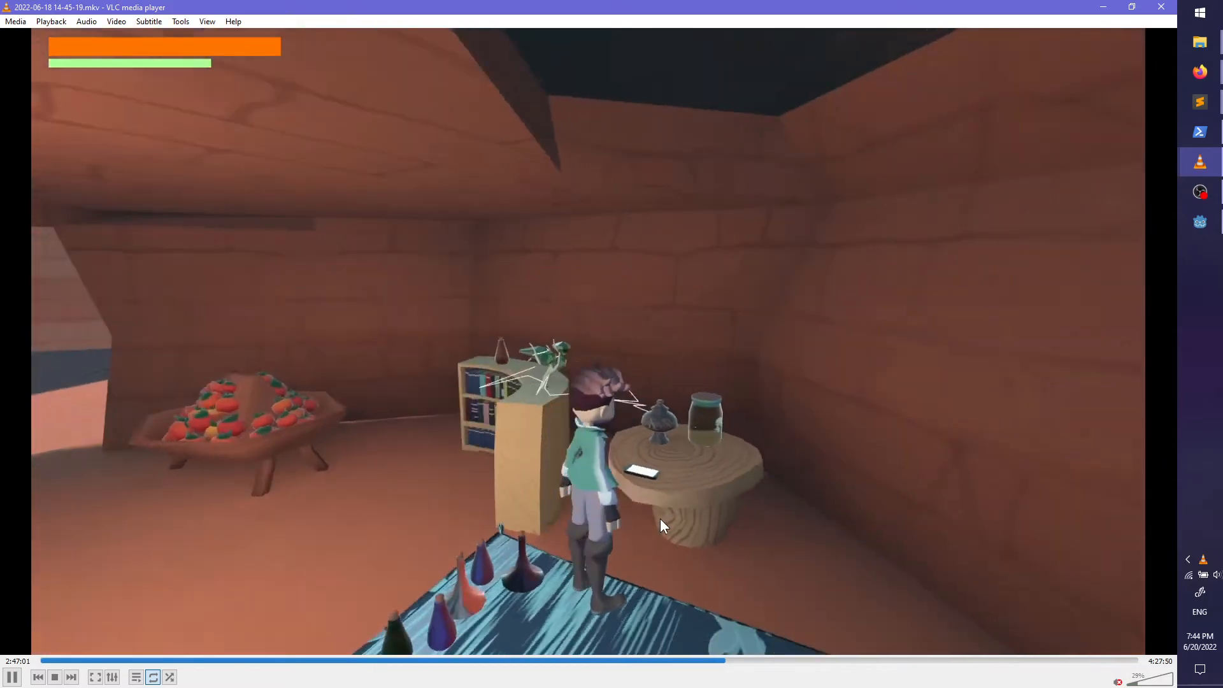
{"action": "key", "text": "Right"}
{"action": "key", "text": "Right"}
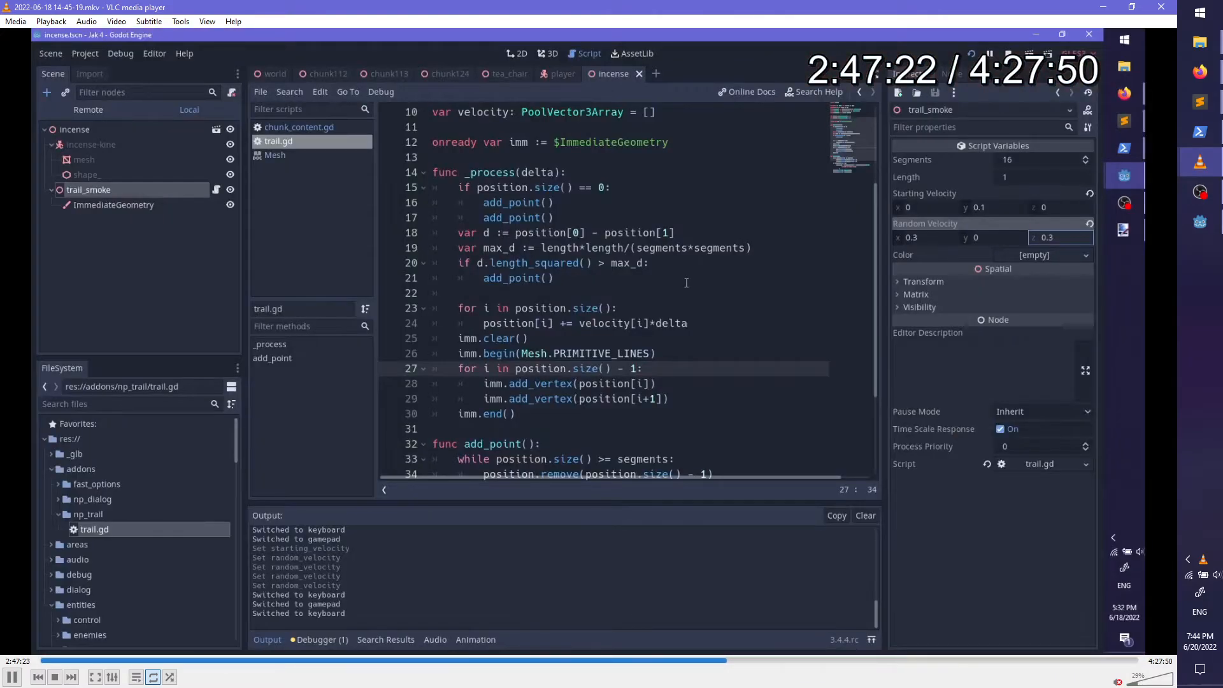
{"action": "key", "text": "Right"}
{"action": "key", "text": "Right"}
{"action": "key", "text": "Right"}
{"action": "key", "text": "Right"}
{"action": "key", "text": "Right"}
{"action": "key", "text": "Right"}
{"action": "key", "text": "Right"}
{"action": "key", "text": "Right"}
{"action": "key", "text": "Right"}
{"action": "key", "text": "Right"}
{"action": "key", "text": "Right"}
{"action": "key", "text": "Right"}
{"action": "key", "text": "Right"}
{"action": "key", "text": "Right"}
{"action": "key", "text": "Right"}
{"action": "key", "text": "Right"}
{"action": "key", "text": "Right"}
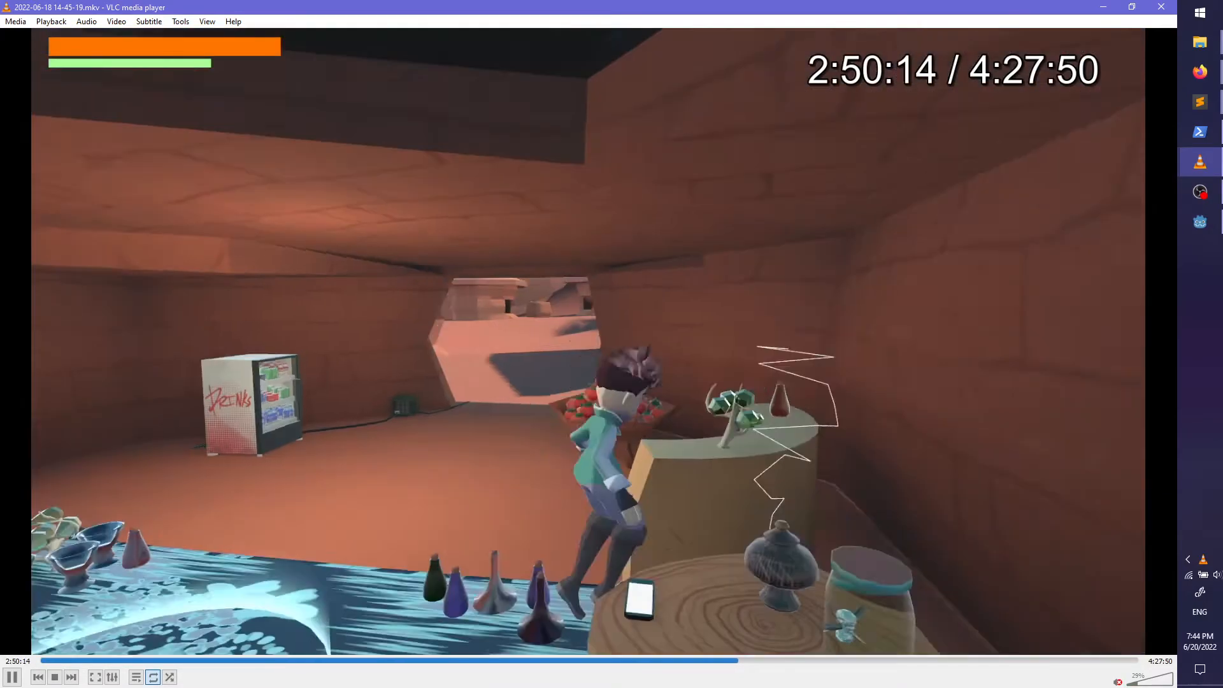
{"action": "key", "text": "Right"}
{"action": "key", "text": "Right"}
{"action": "key", "text": "Right"}
{"action": "key", "text": "Right"}
{"action": "key", "text": "Right"}
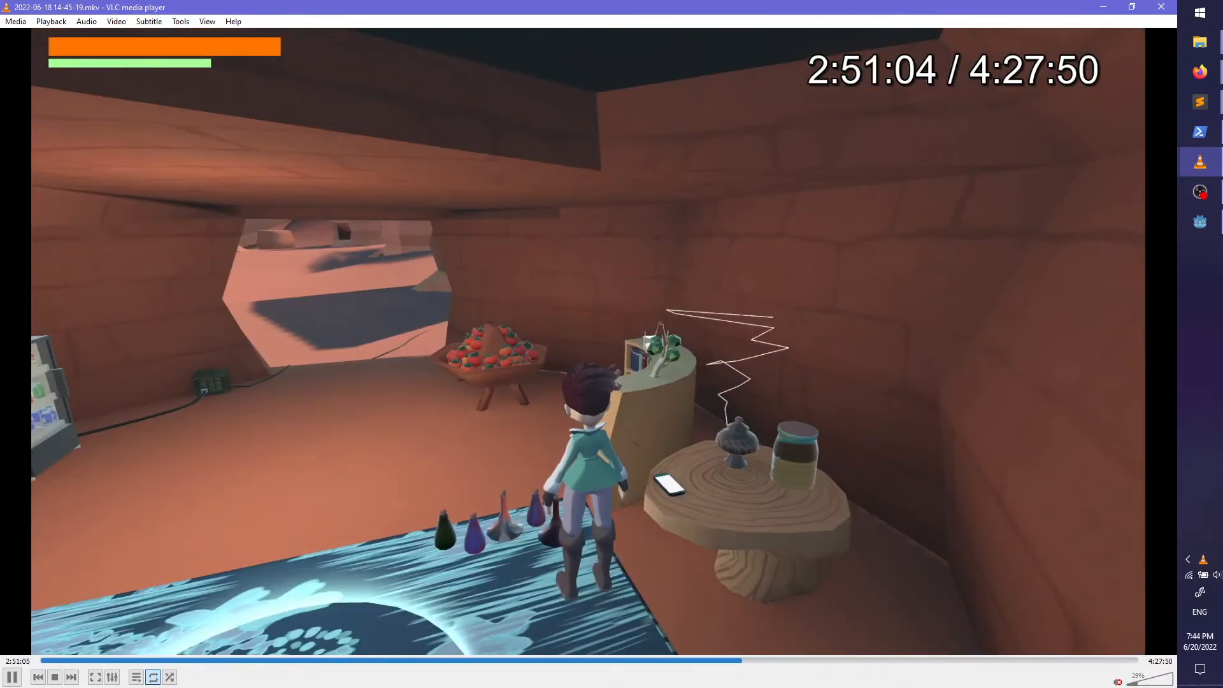
{"action": "key", "text": "Right"}
{"action": "key", "text": "Right"}
{"action": "key", "text": "Right"}
{"action": "key", "text": "Right"}
{"action": "key", "text": "Right"}
{"action": "key", "text": "Right"}
{"action": "key", "text": "Right"}
{"action": "key", "text": "Right"}
{"action": "key", "text": "Right"}
{"action": "key", "text": "Right"}
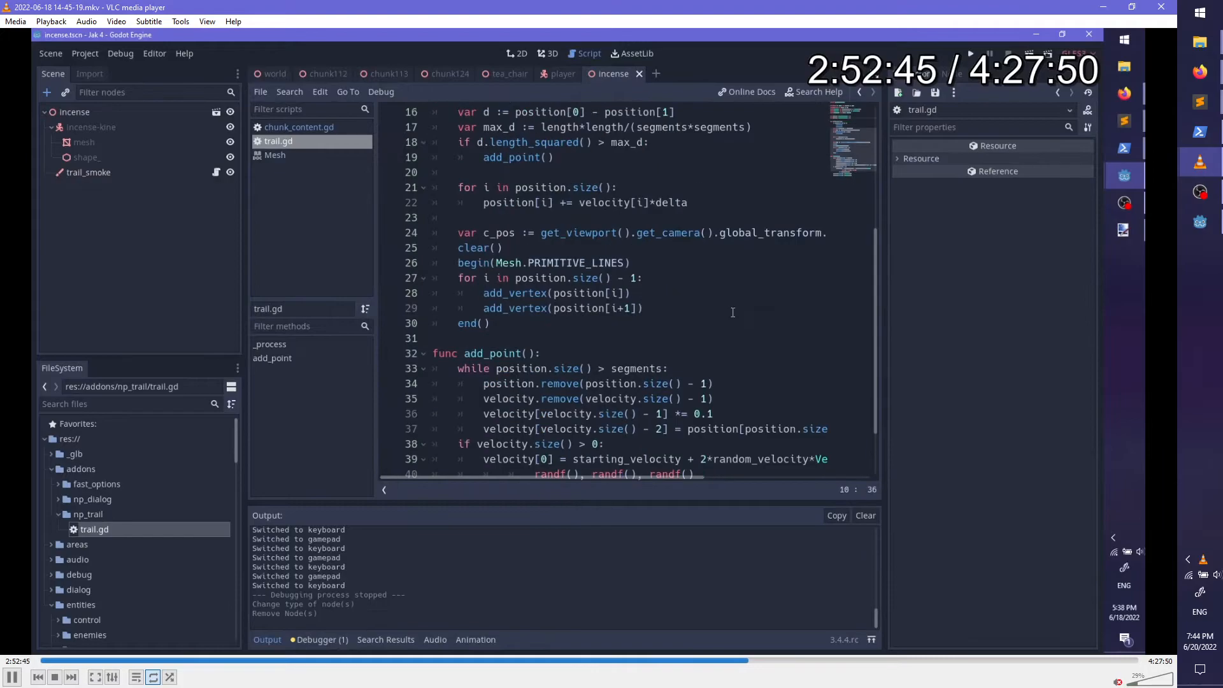
{"action": "key", "text": "Right"}
{"action": "key", "text": "Right"}
{"action": "key", "text": "Right"}
{"action": "key", "text": "Right"}
{"action": "key", "text": "Right"}
{"action": "key", "text": "Right"}
{"action": "key", "text": "Right"}
{"action": "key", "text": "Right"}
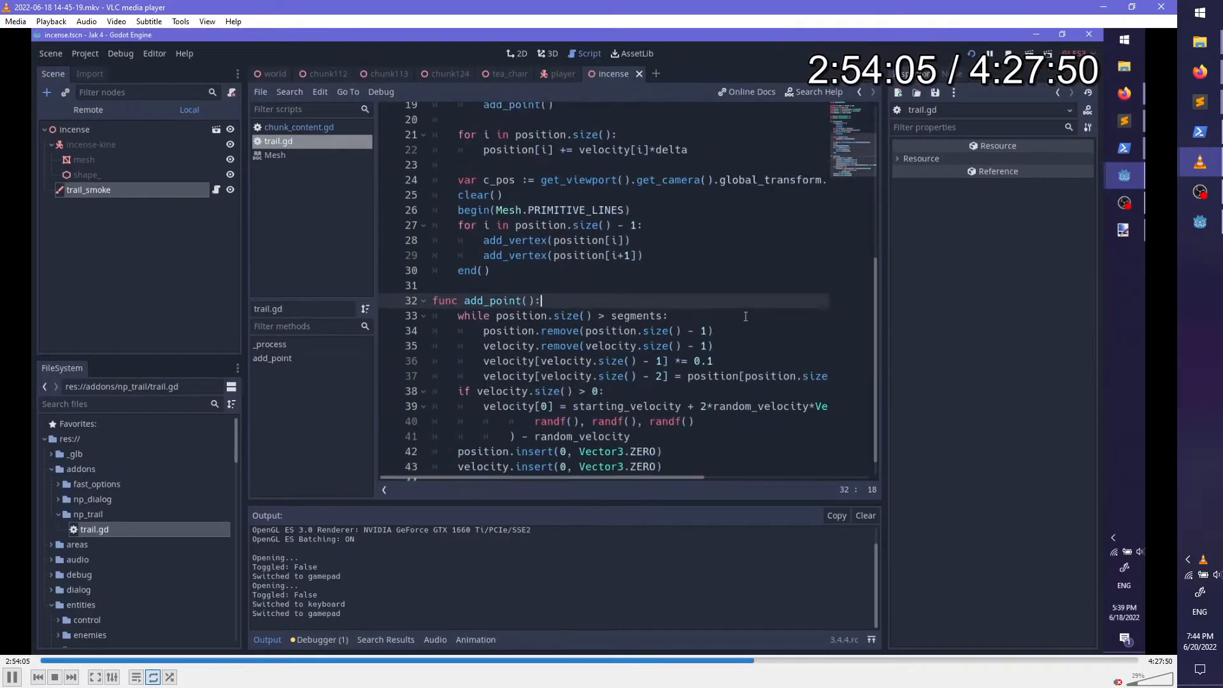
{"action": "key", "text": "Right"}
{"action": "key", "text": "Right"}
{"action": "key", "text": "Right"}
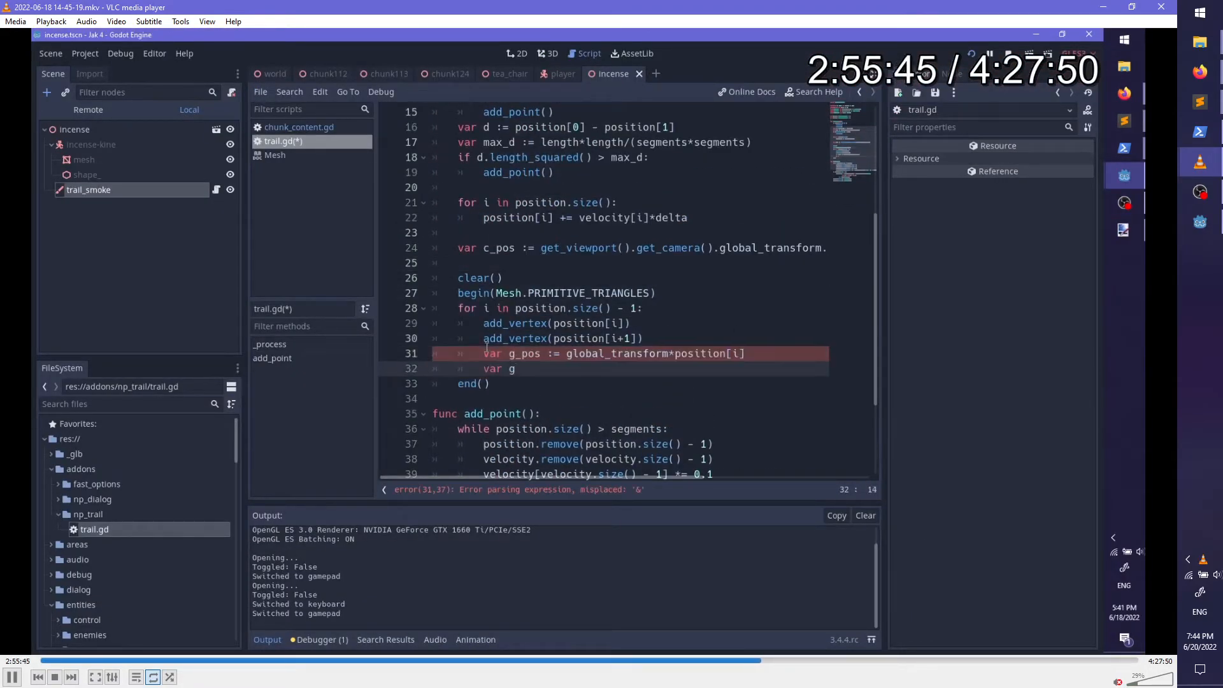
{"action": "key", "text": "Right"}
{"action": "key", "text": "Right"}
{"action": "key", "text": "Right"}
{"action": "key", "text": "Right"}
{"action": "key", "text": "Right"}
{"action": "key", "text": "Right"}
{"action": "key", "text": "Right"}
{"action": "key", "text": "Right"}
{"action": "key", "text": "Right"}
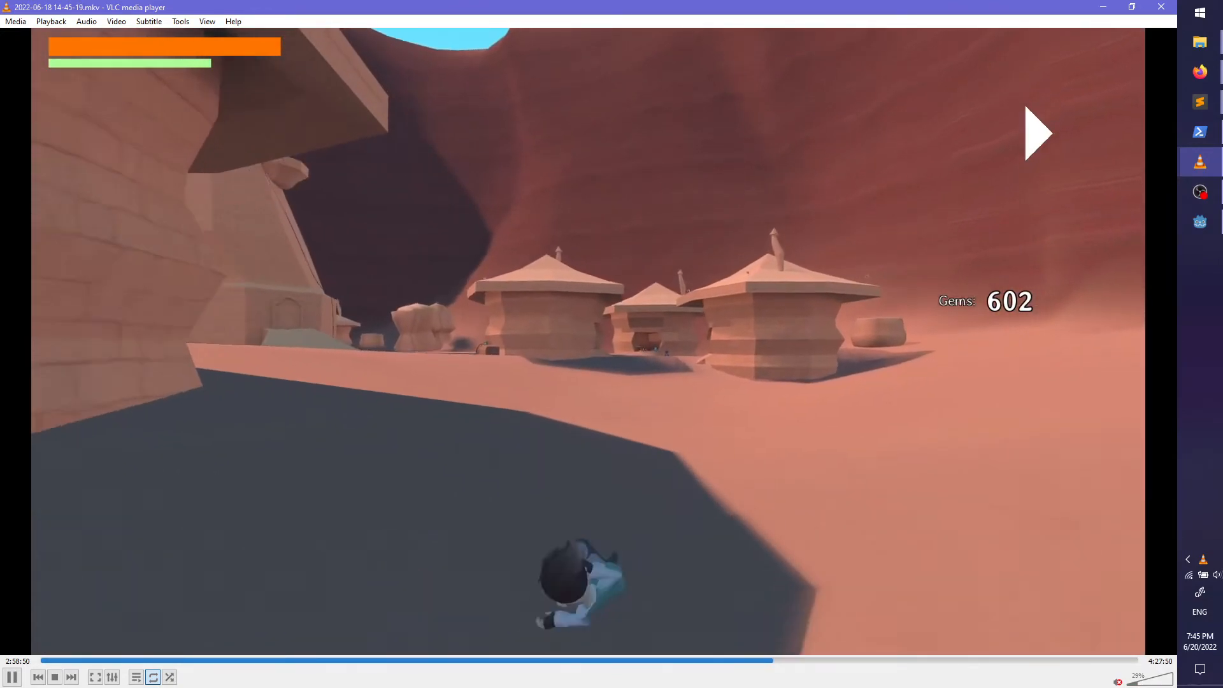
Step: Play and pause the recorded outdoor gameplay to examine its shadows, then close the video player and the file browser
{"action": "key", "text": "space"}
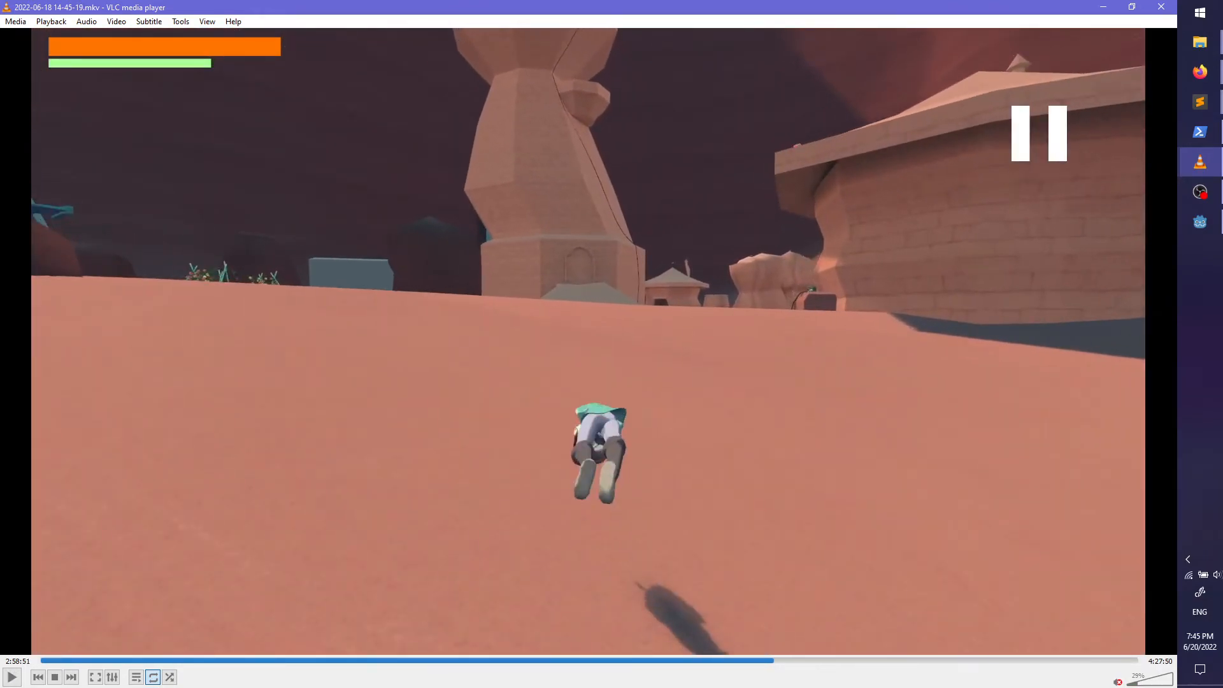
{"action": "key", "text": "space"}
{"action": "key", "text": "space"}
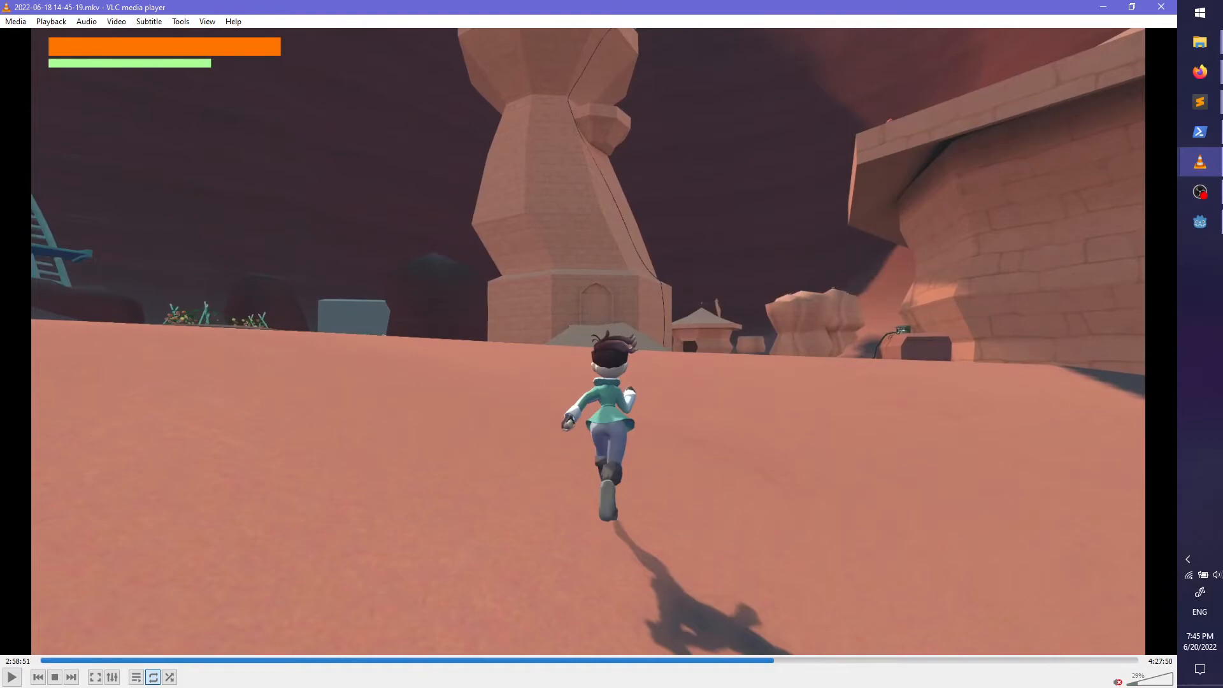
{"action": "key", "text": "space"}
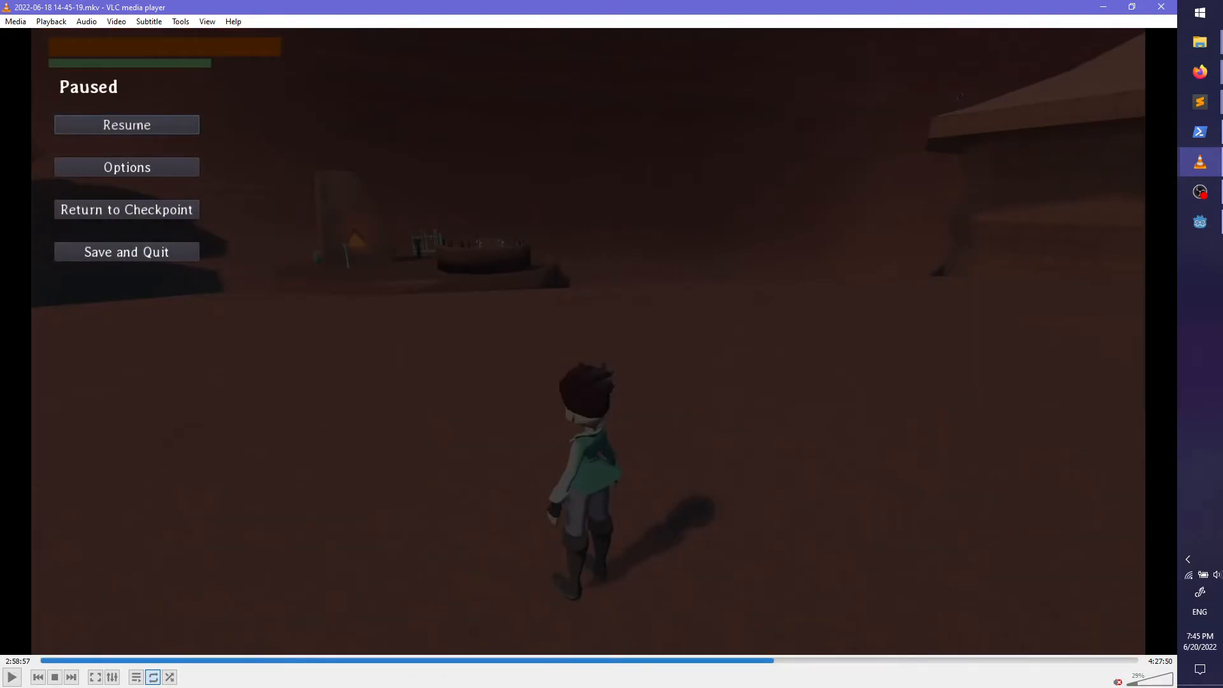
{"action": "key", "text": "space"}
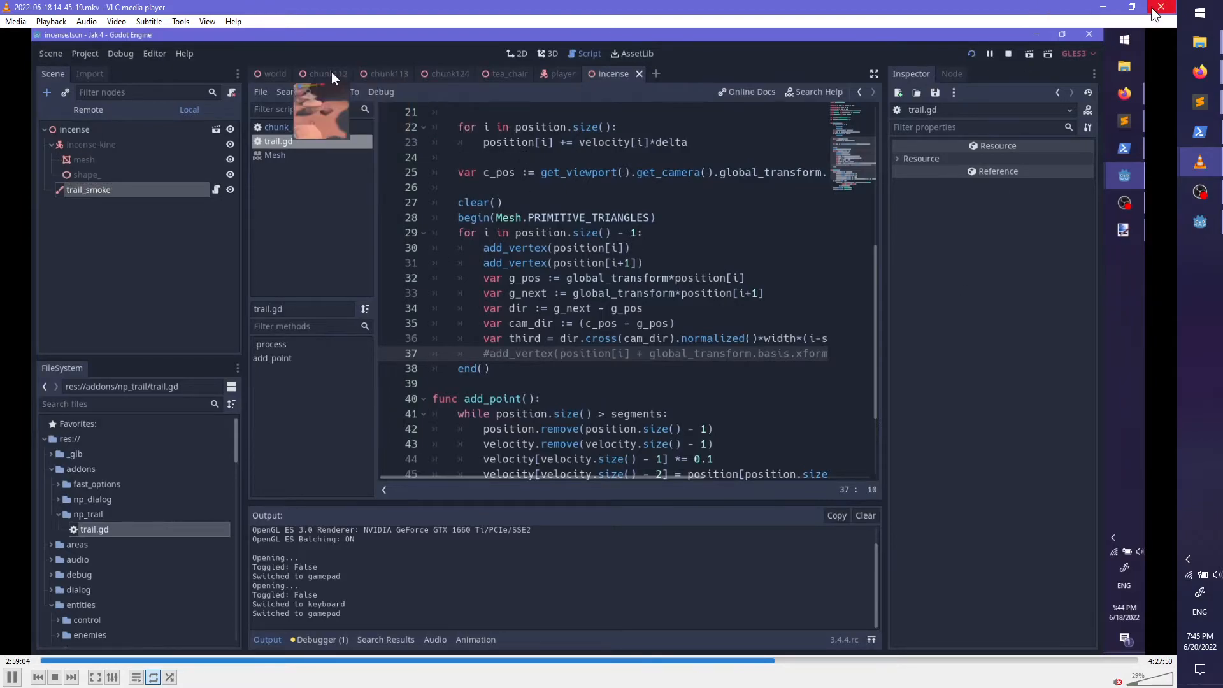
{"action": "left_click", "coordinate": [1156, 8]}
{"action": "left_click", "coordinate": [950, 274]}
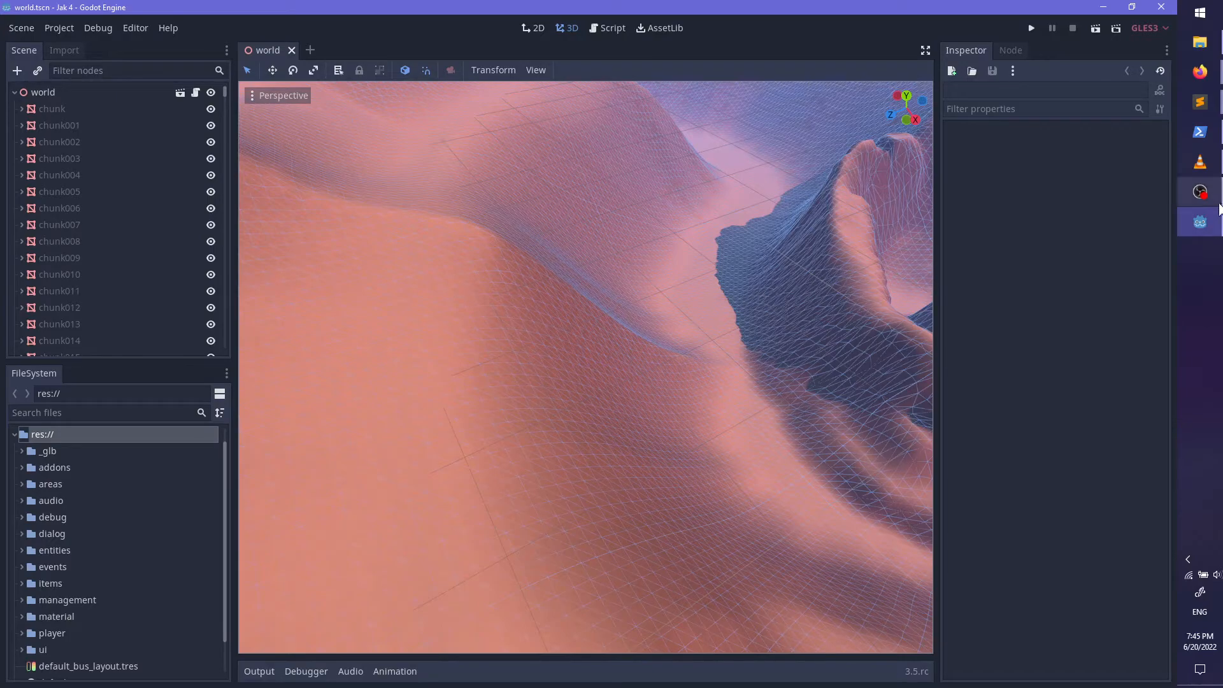
Step: Switch to PowerShell and list the files that differ in the Godot source with git diff --name-status HEAD..Jackie
{"action": "mouse_move", "coordinate": [1187, 128]}
{"action": "left_click", "coordinate": [1080, 147]}
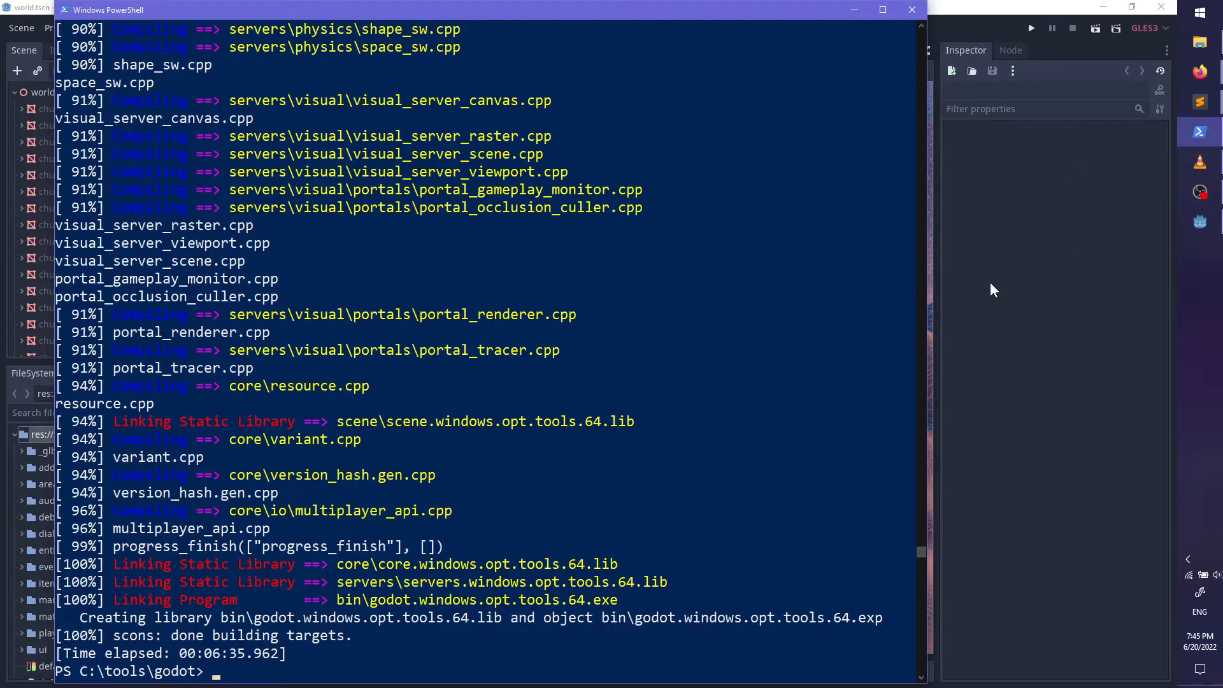
{"action": "type", "text": "git diff --name status HEAD..Jackie"}
{"action": "key", "text": "Return"}
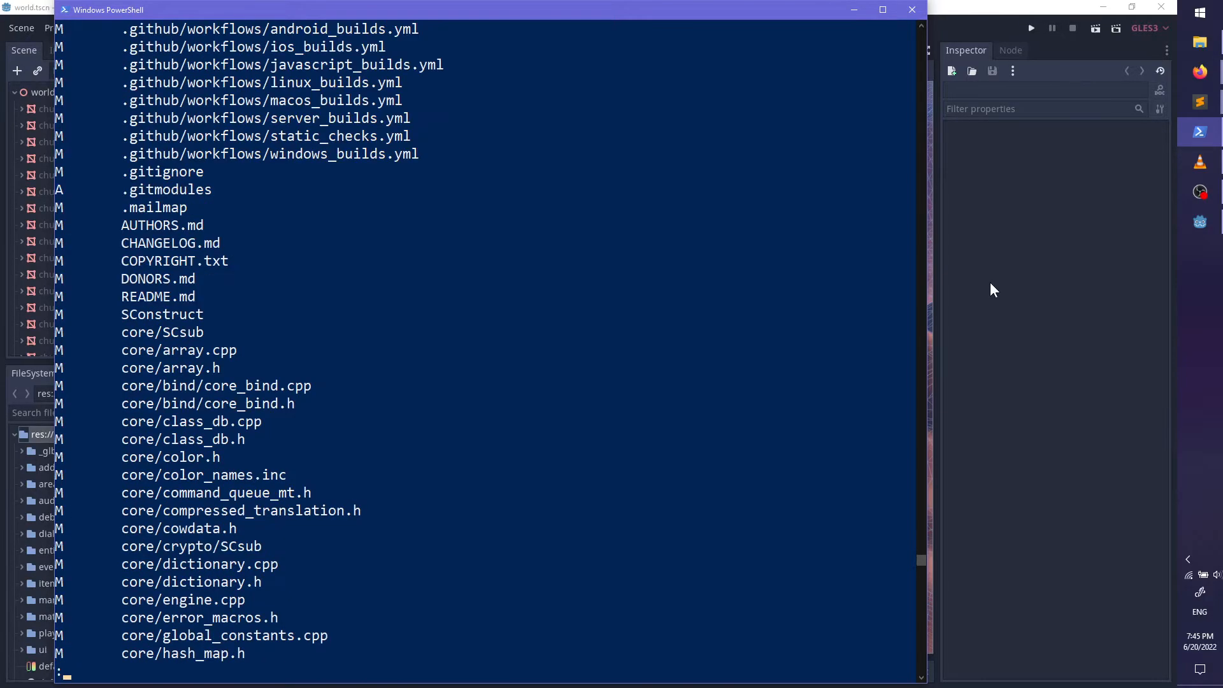
Step: Read through the list of changed Godot source files to its end, checking core, drivers, editor, modules and platform for rendering-related changes
{"action": "key", "text": "Down"}
{"action": "key", "text": "Down"}
{"action": "key", "text": "Down"}
{"action": "key", "text": "Down"}
{"action": "key", "text": "Down"}
{"action": "key", "text": "Down"}
{"action": "key", "text": "Down"}
{"action": "key", "text": "Down"}
{"action": "key", "text": "Down"}
{"action": "key", "text": "Down"}
{"action": "key", "text": "Down"}
{"action": "key", "text": "Down"}
{"action": "key", "text": "Down"}
{"action": "key", "text": "Down"}
{"action": "key", "text": "Down"}
{"action": "key", "text": "Down"}
{"action": "key", "text": "Down"}
{"action": "key", "text": "Down"}
{"action": "key", "text": "Down"}
{"action": "key", "text": "Down"}
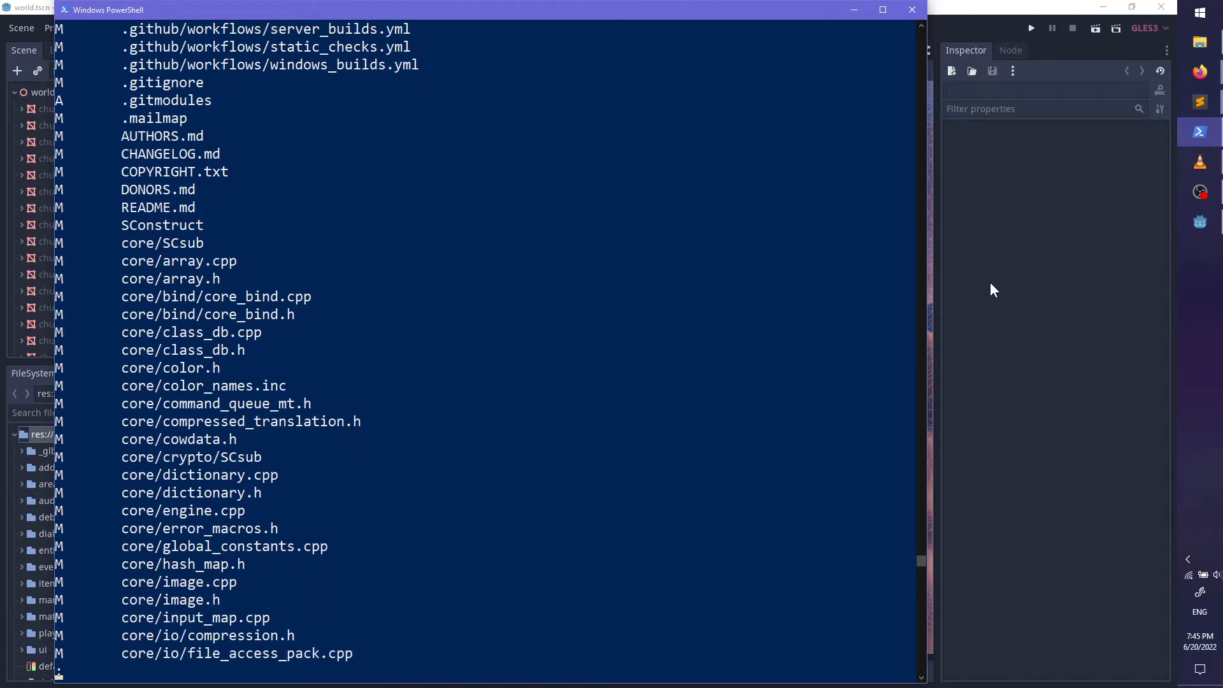
{"action": "key", "text": "Down"}
{"action": "key", "text": "Down"}
{"action": "key", "text": "Down"}
{"action": "key", "text": "Down"}
{"action": "key", "text": "Down"}
{"action": "key", "text": "Down"}
{"action": "key", "text": "Down"}
{"action": "key", "text": "Down"}
{"action": "key", "text": "Down"}
{"action": "key", "text": "Down"}
{"action": "key", "text": "Down"}
{"action": "key", "text": "Down"}
{"action": "key", "text": "Down"}
{"action": "key", "text": "Down"}
{"action": "key", "text": "Down"}
{"action": "key", "text": "Down"}
{"action": "key", "text": "Down"}
{"action": "key", "text": "Down"}
{"action": "key", "text": "Down"}
{"action": "key", "text": "Down"}
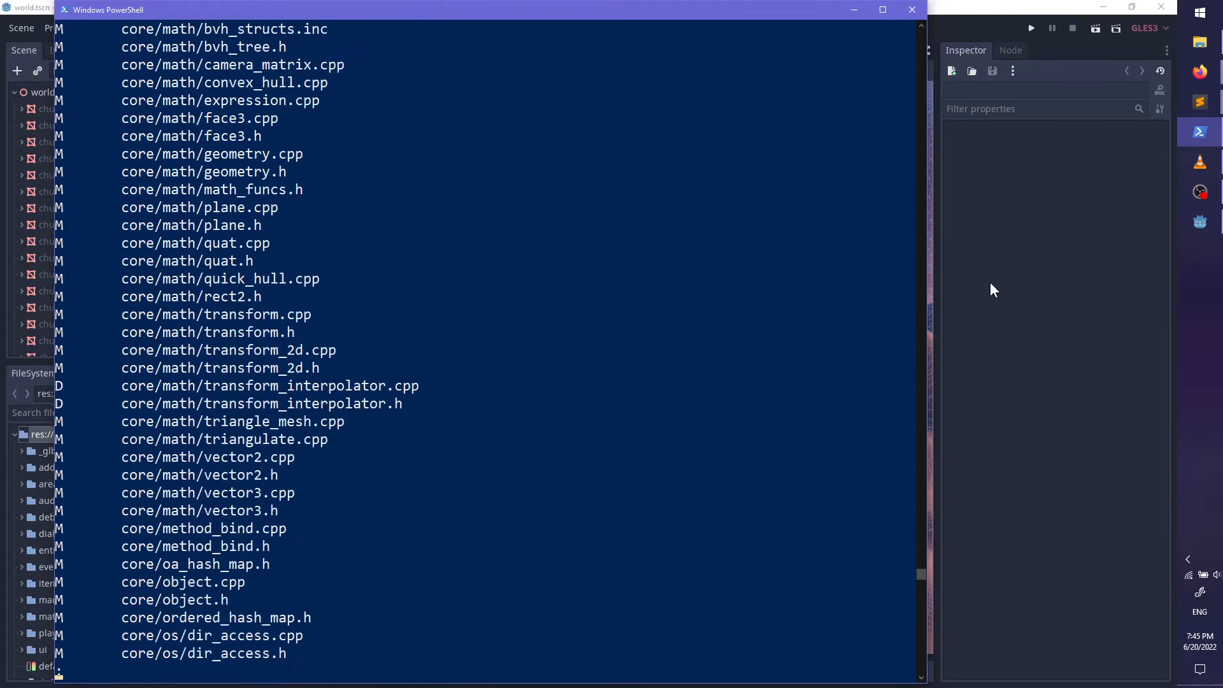
{"action": "key", "text": "Down"}
{"action": "key", "text": "Down"}
{"action": "key", "text": "Down"}
{"action": "key", "text": "Down"}
{"action": "key", "text": "Down"}
{"action": "key", "text": "Down"}
{"action": "key", "text": "Down"}
{"action": "key", "text": "Down"}
{"action": "key", "text": "Down"}
{"action": "key", "text": "Down"}
{"action": "key", "text": "Down"}
{"action": "key", "text": "Down"}
{"action": "key", "text": "Down"}
{"action": "key", "text": "Down"}
{"action": "key", "text": "Down"}
{"action": "key", "text": "Down"}
{"action": "key", "text": "Down"}
{"action": "key", "text": "Down"}
{"action": "key", "text": "Down"}
{"action": "key", "text": "Down"}
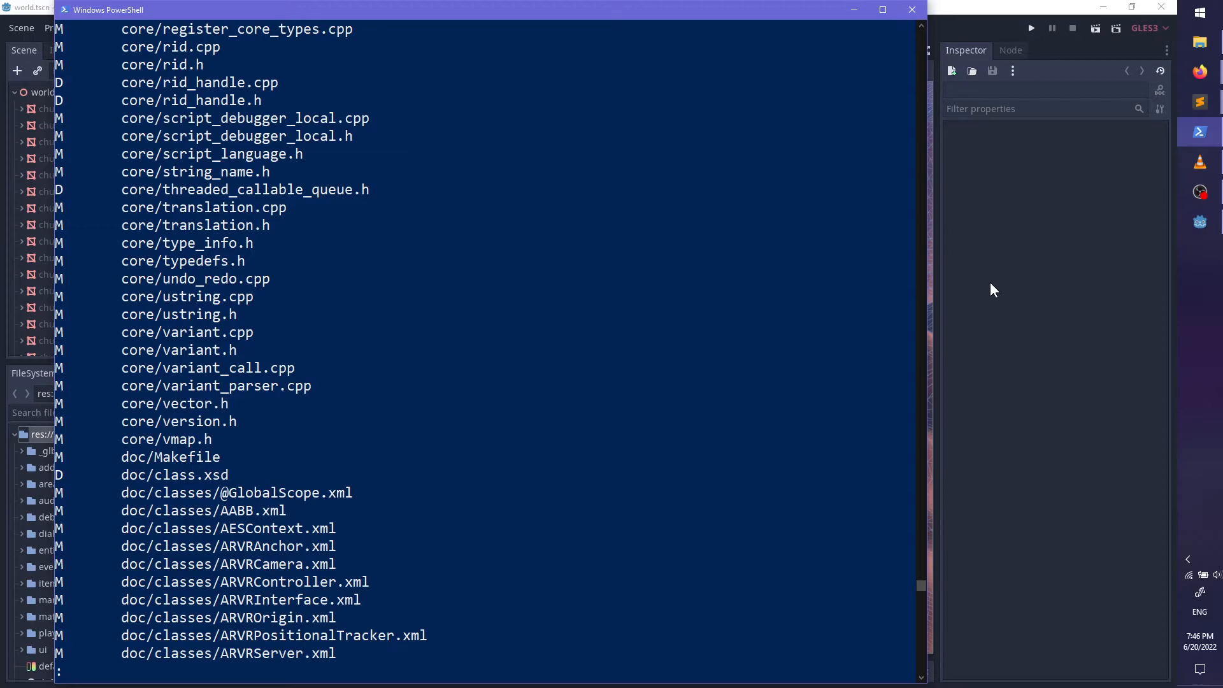
{"action": "key", "text": "Down"}
{"action": "key", "text": "Down"}
{"action": "key", "text": "Down"}
{"action": "key", "text": "Down"}
{"action": "key", "text": "Down"}
{"action": "key", "text": "Down"}
{"action": "key", "text": "Down"}
{"action": "key", "text": "Down"}
{"action": "key", "text": "Down"}
{"action": "key", "text": "Down"}
{"action": "key", "text": "Down"}
{"action": "key", "text": "Down"}
{"action": "key", "text": "Down"}
{"action": "key", "text": "Down"}
{"action": "key", "text": "Down"}
{"action": "key", "text": "Down"}
{"action": "key", "text": "Down"}
{"action": "key", "text": "Down"}
{"action": "key", "text": "Down"}
{"action": "key", "text": "Down"}
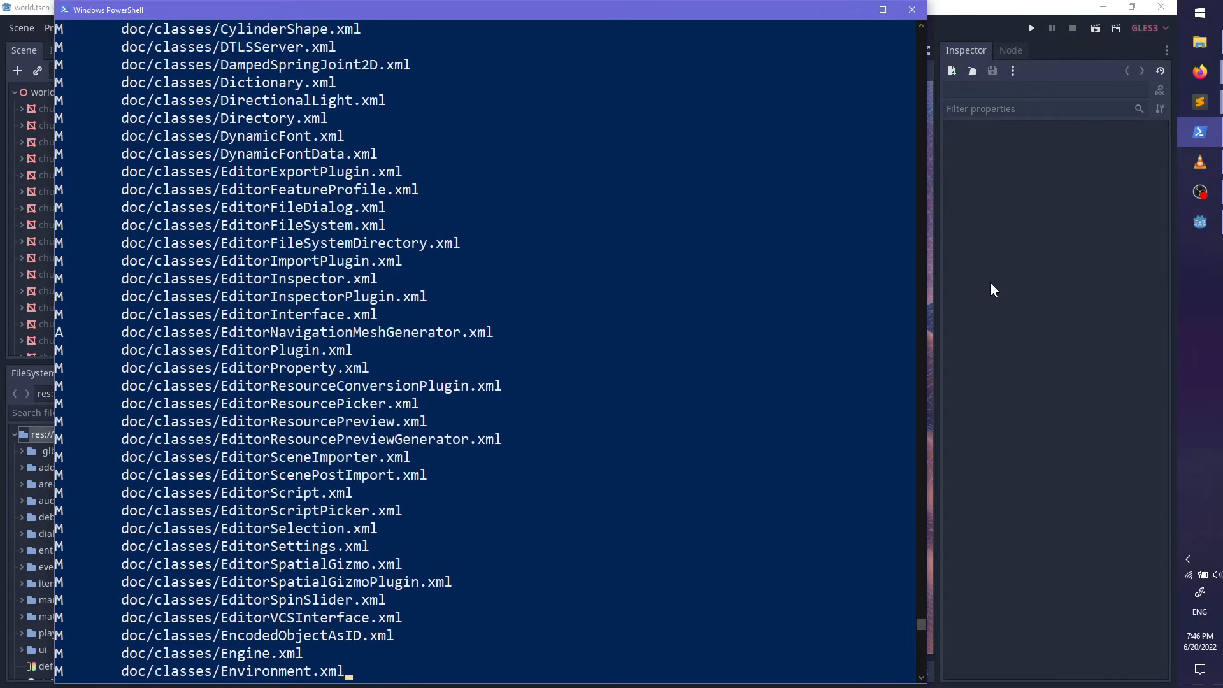
{"action": "key", "text": "space"}
{"action": "key", "text": "space"}
{"action": "key", "text": "space"}
{"action": "key", "text": "space"}
{"action": "key", "text": "space"}
{"action": "key", "text": "space"}
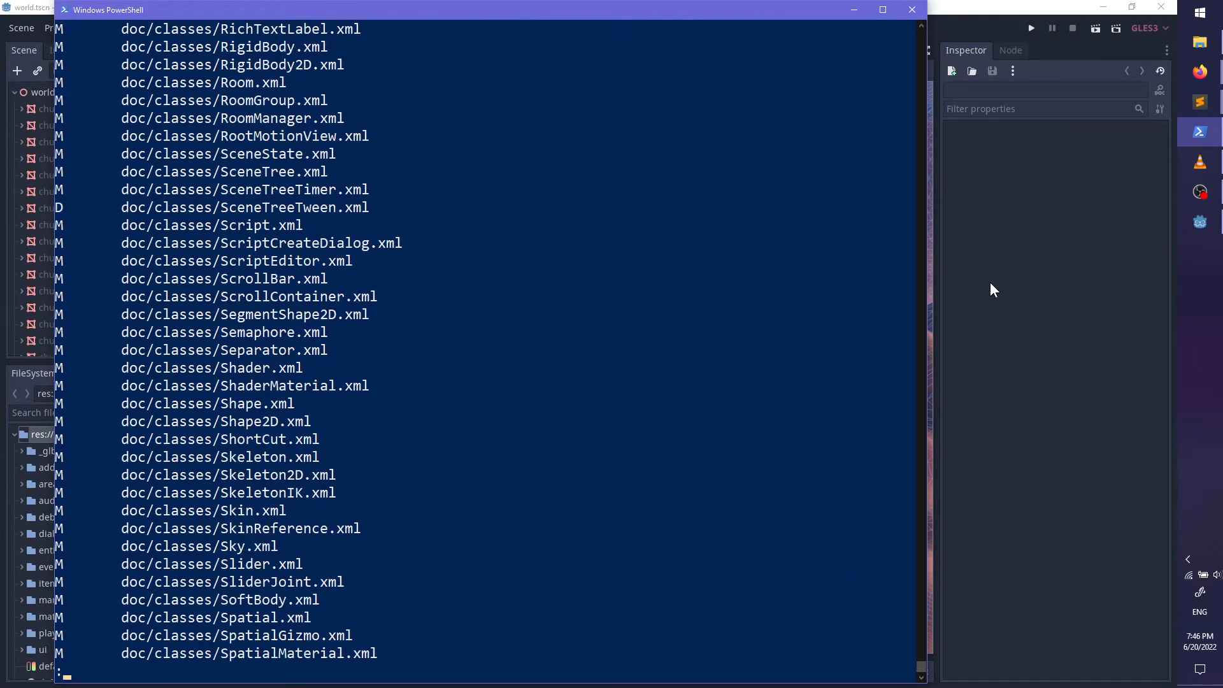
{"action": "key", "text": "space"}
{"action": "key", "text": "space"}
{"action": "key", "text": "space"}
{"action": "key", "text": "space"}
{"action": "key", "text": "space"}
{"action": "key", "text": "space"}
{"action": "key", "text": "space"}
{"action": "key", "text": "space"}
{"action": "key", "text": "space"}
{"action": "key", "text": "space"}
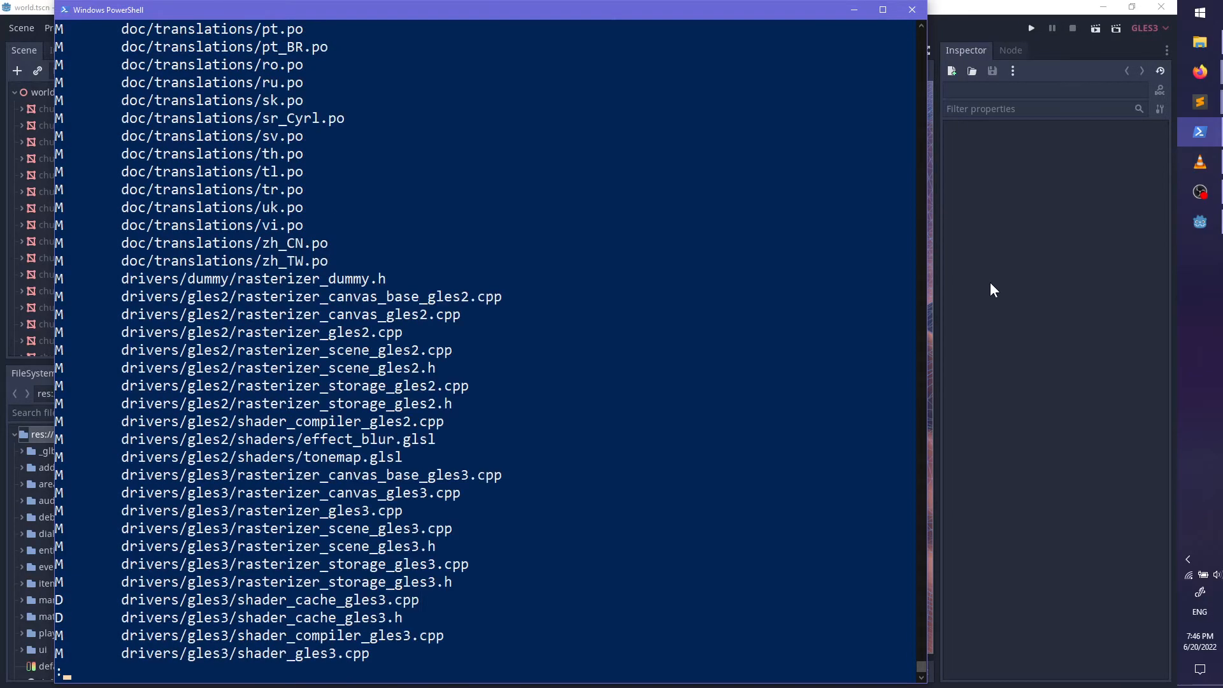
{"action": "key", "text": "space"}
{"action": "key", "text": "space"}
{"action": "key", "text": "space"}
{"action": "key", "text": "space"}
{"action": "key", "text": "space"}
{"action": "key", "text": "space"}
{"action": "key", "text": "space"}
{"action": "key", "text": "space"}
{"action": "key", "text": "space"}
{"action": "key", "text": "space"}
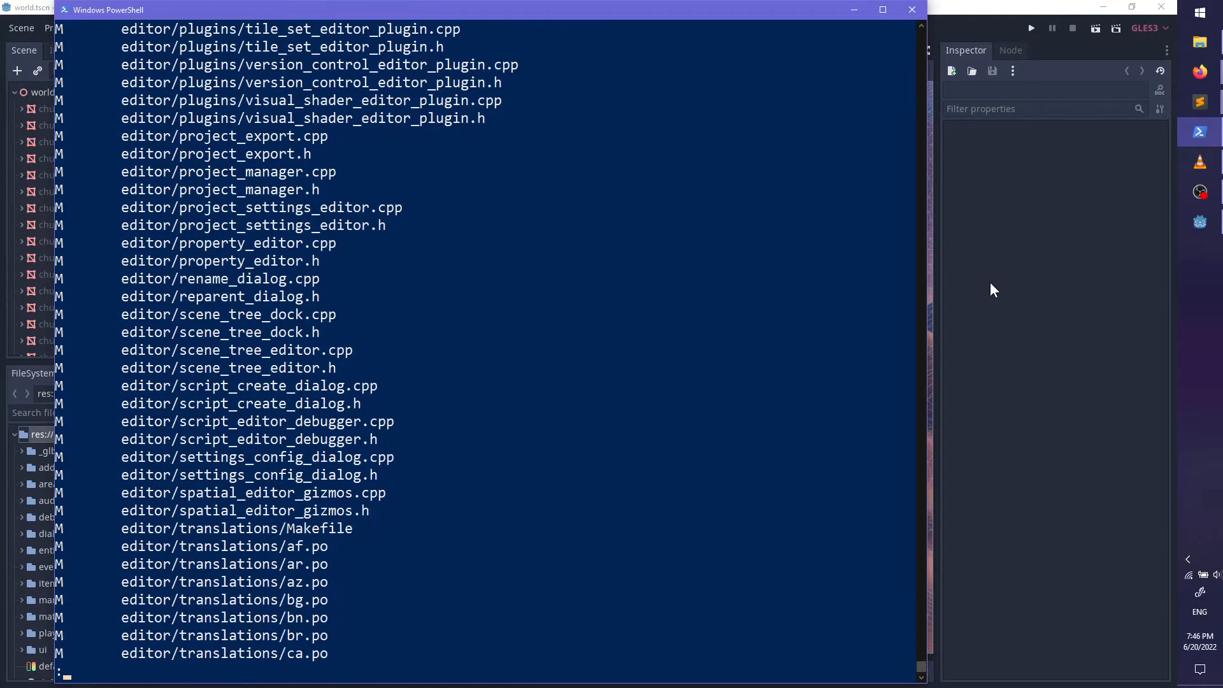
{"action": "key", "text": "space"}
{"action": "key", "text": "space"}
{"action": "key", "text": "space"}
{"action": "key", "text": "space"}
{"action": "key", "text": "space"}
{"action": "key", "text": "space"}
{"action": "key", "text": "space"}
{"action": "key", "text": "space"}
{"action": "key", "text": "space"}
{"action": "key", "text": "space"}
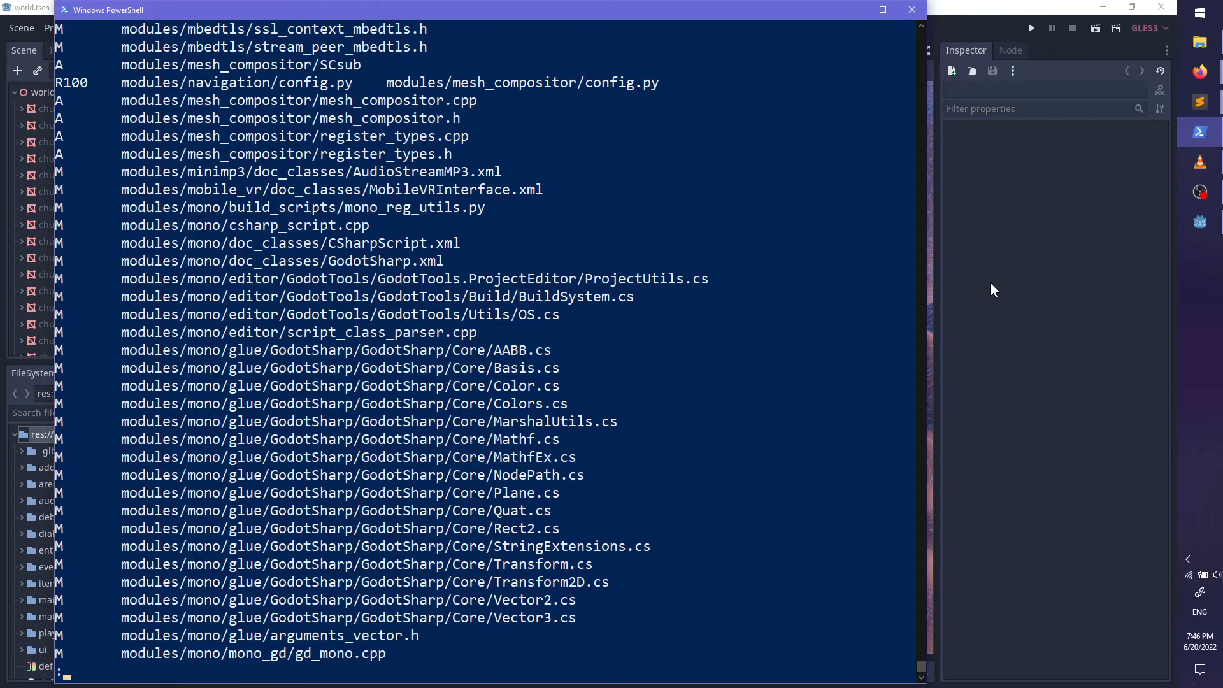
{"action": "key", "text": "space"}
{"action": "key", "text": "space"}
{"action": "key", "text": "space"}
{"action": "key", "text": "space"}
{"action": "key", "text": "space"}
{"action": "key", "text": "space"}
{"action": "key", "text": "space"}
{"action": "key", "text": "space"}
{"action": "key", "text": "space"}
{"action": "key", "text": "space"}
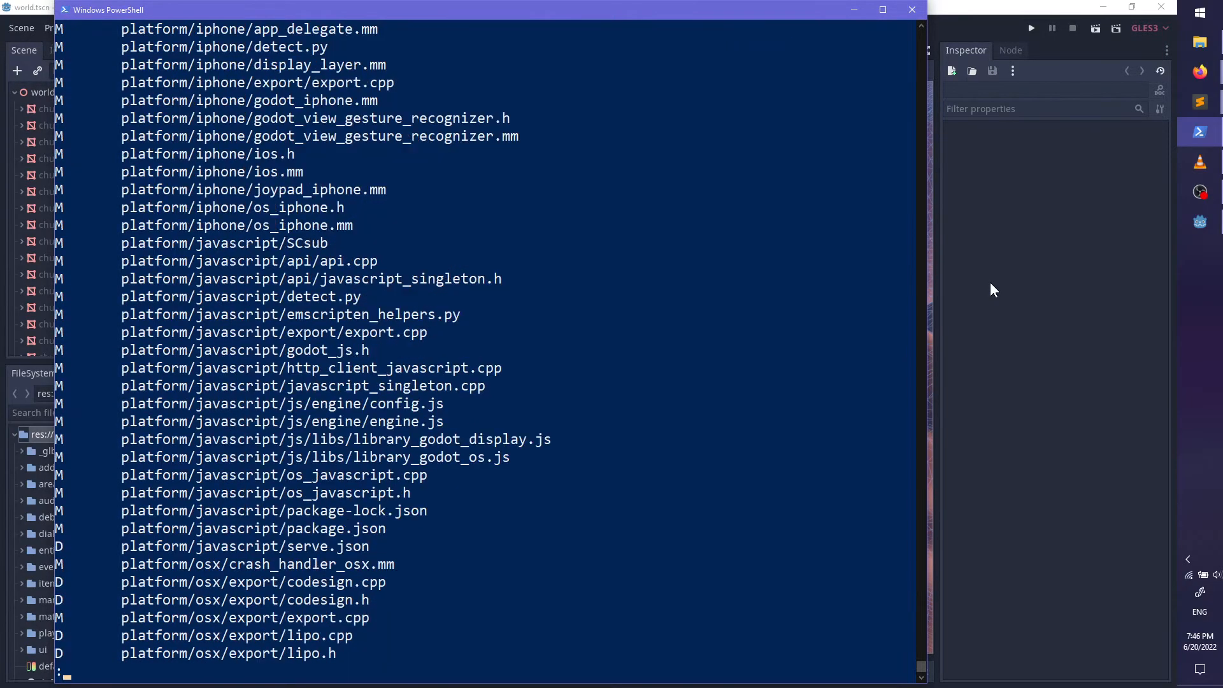
{"action": "key", "text": "space"}
{"action": "key", "text": "space"}
{"action": "key", "text": "space"}
{"action": "key", "text": "space"}
{"action": "key", "text": "space"}
{"action": "key", "text": "space"}
{"action": "key", "text": "space"}
{"action": "key", "text": "space"}
{"action": "key", "text": "space"}
{"action": "key", "text": "space"}
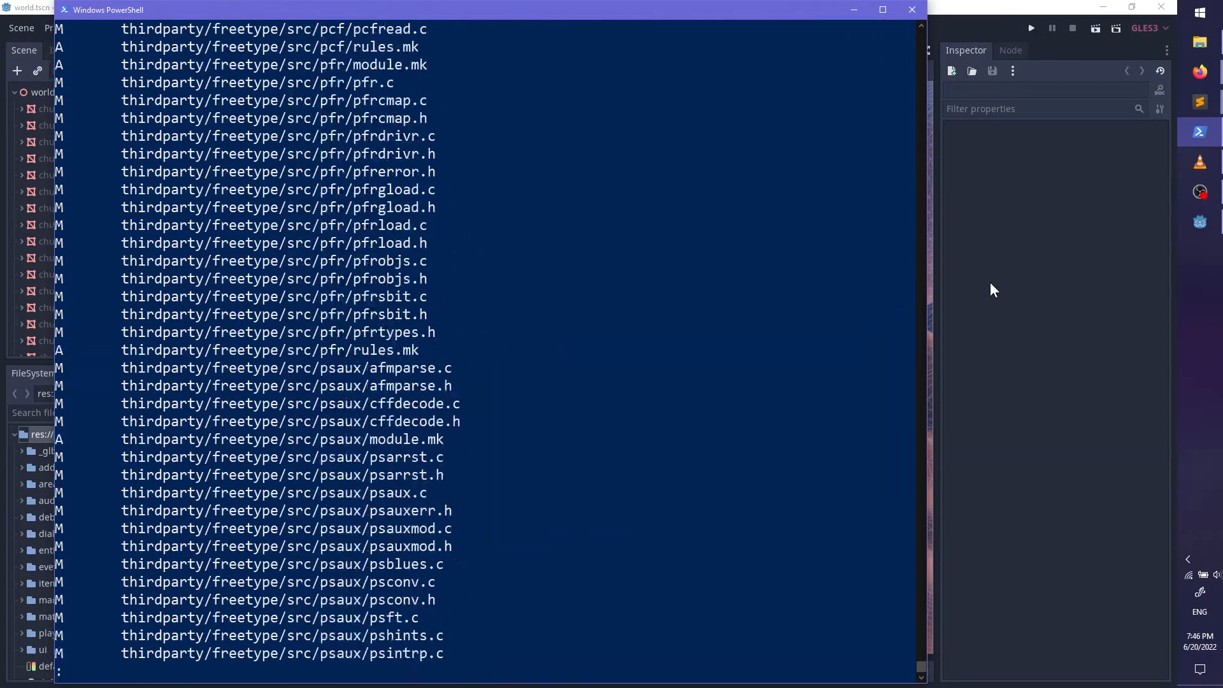
{"action": "key", "text": "space"}
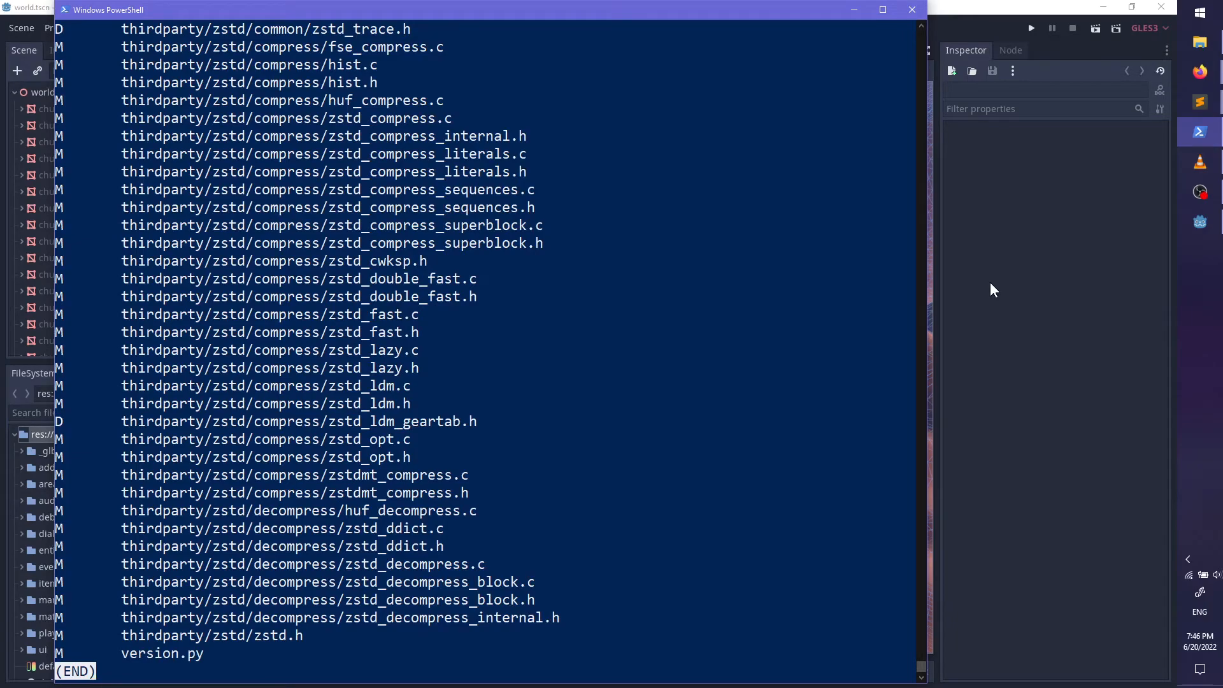
Step: Page back through the thirdparty entries of the changed-file list to the platform/android section, looking for rendering-related files
{"action": "key", "text": "b"}
{"action": "key", "text": "b"}
{"action": "key", "text": "b"}
{"action": "key", "text": "b"}
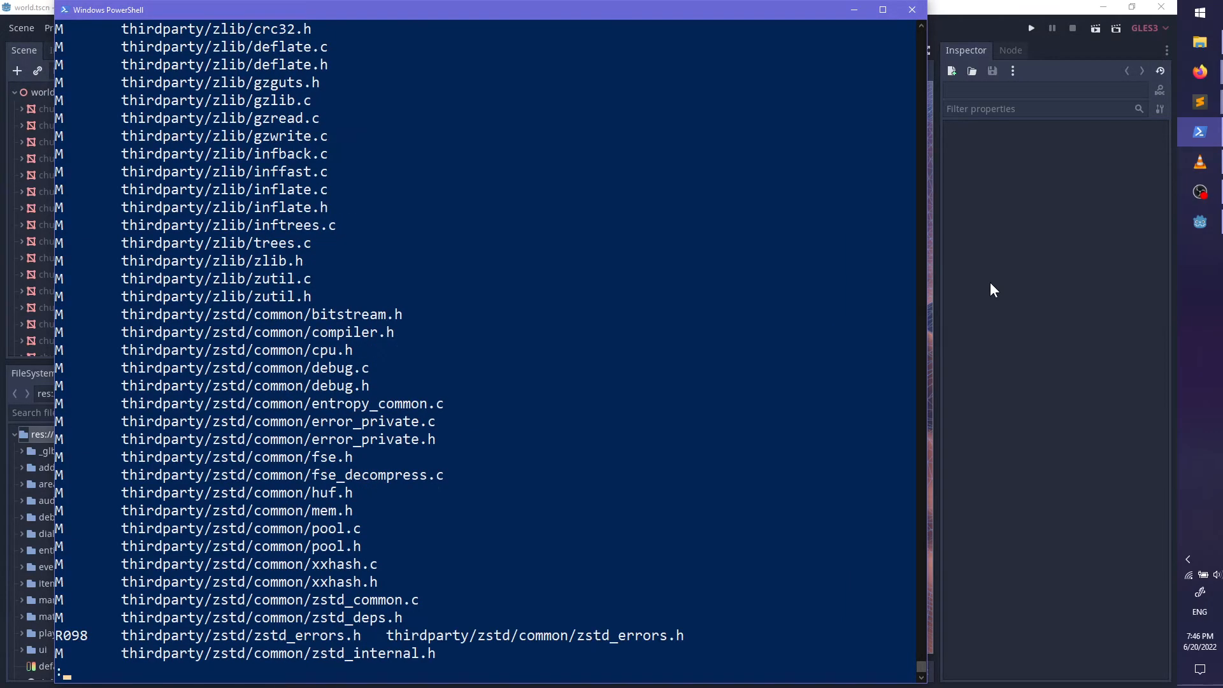
{"action": "key", "text": "b"}
{"action": "key", "text": "b"}
{"action": "key", "text": "b"}
{"action": "key", "text": "b"}
{"action": "key", "text": "b"}
{"action": "key", "text": "b"}
{"action": "key", "text": "b"}
{"action": "key", "text": "b"}
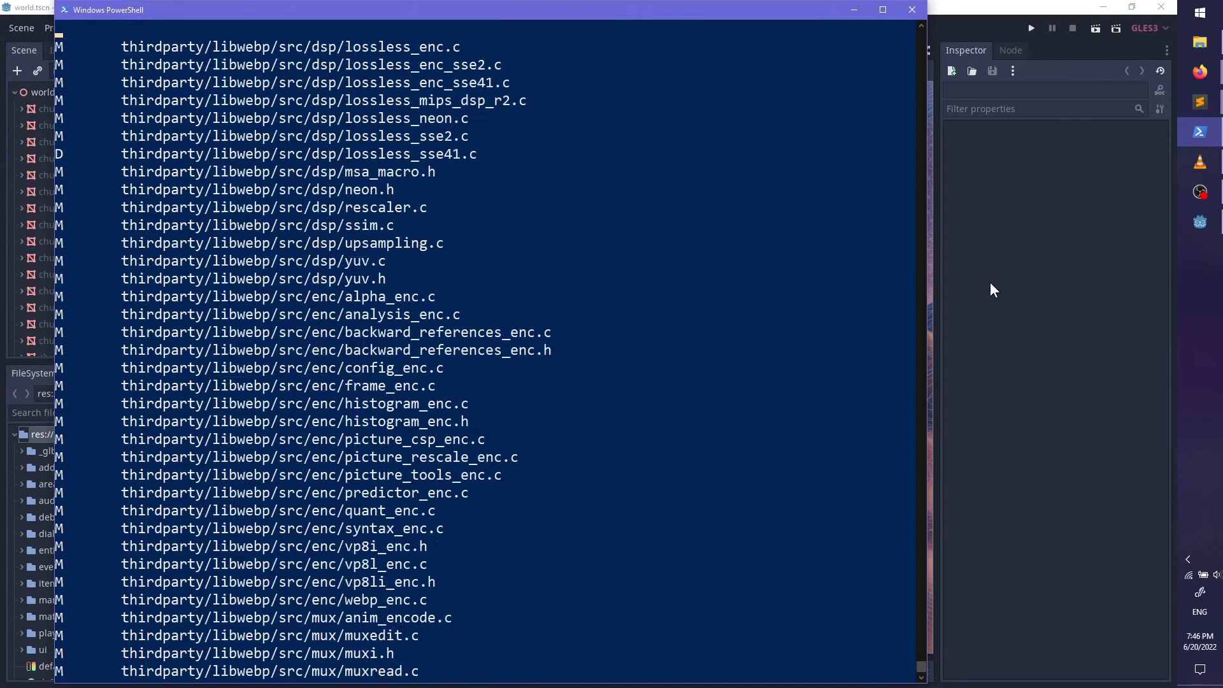
{"action": "key", "text": "b"}
{"action": "key", "text": "b"}
{"action": "key", "text": "b"}
{"action": "key", "text": "b"}
{"action": "key", "text": "b"}
{"action": "key", "text": "b"}
{"action": "key", "text": "b"}
{"action": "key", "text": "b"}
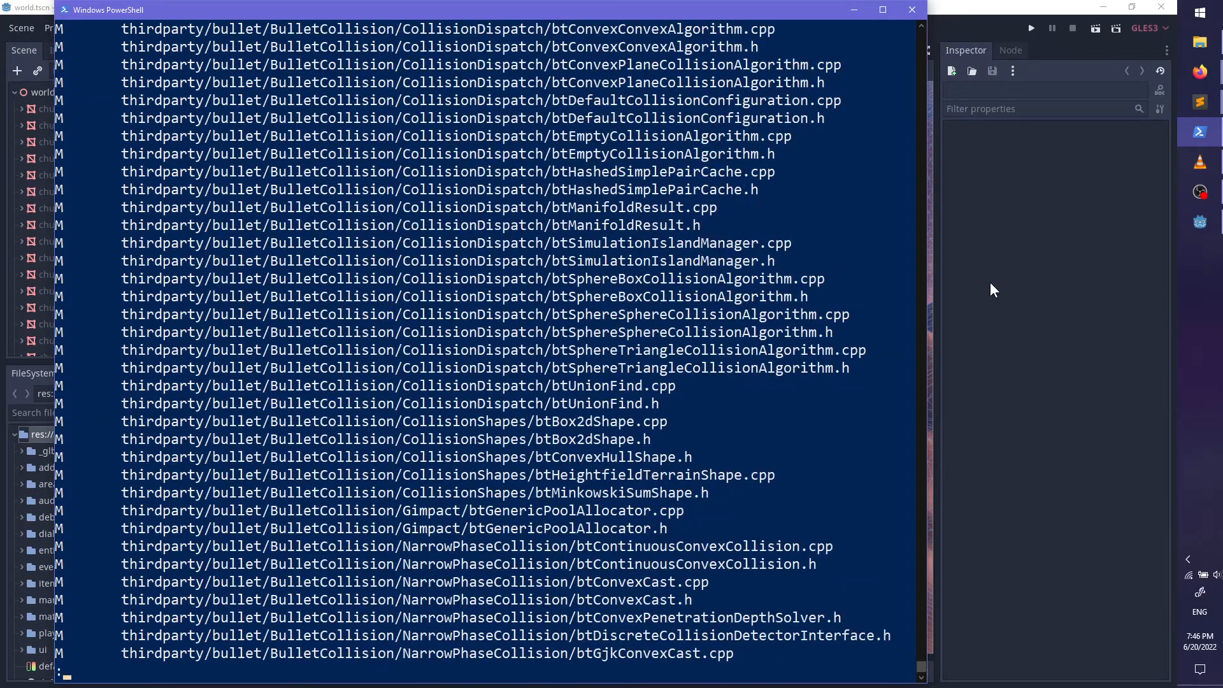
{"action": "key", "text": "b"}
{"action": "key", "text": "b"}
{"action": "key", "text": "b"}
{"action": "key", "text": "b"}
{"action": "key", "text": "b"}
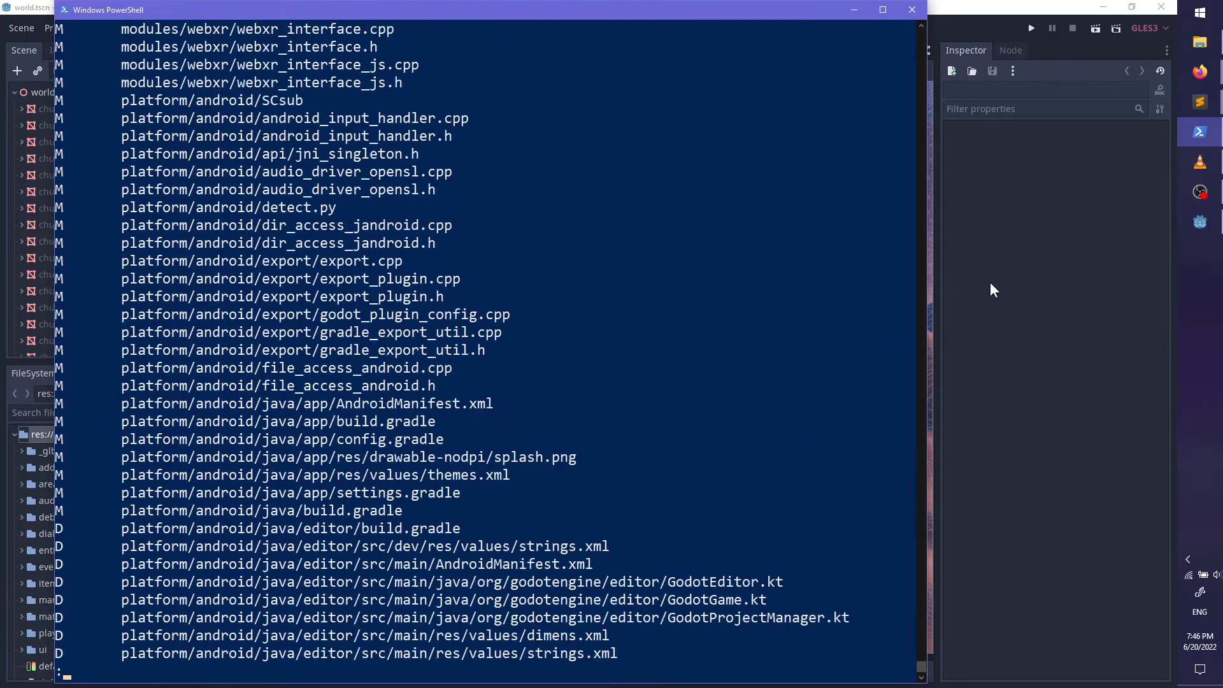
Step: Page forward through the platform entries to the scene/2d files in the changed-file list
{"action": "key", "text": "space"}
{"action": "key", "text": "space"}
{"action": "key", "text": "space"}
{"action": "key", "text": "space"}
{"action": "key", "text": "space"}
{"action": "key", "text": "space"}
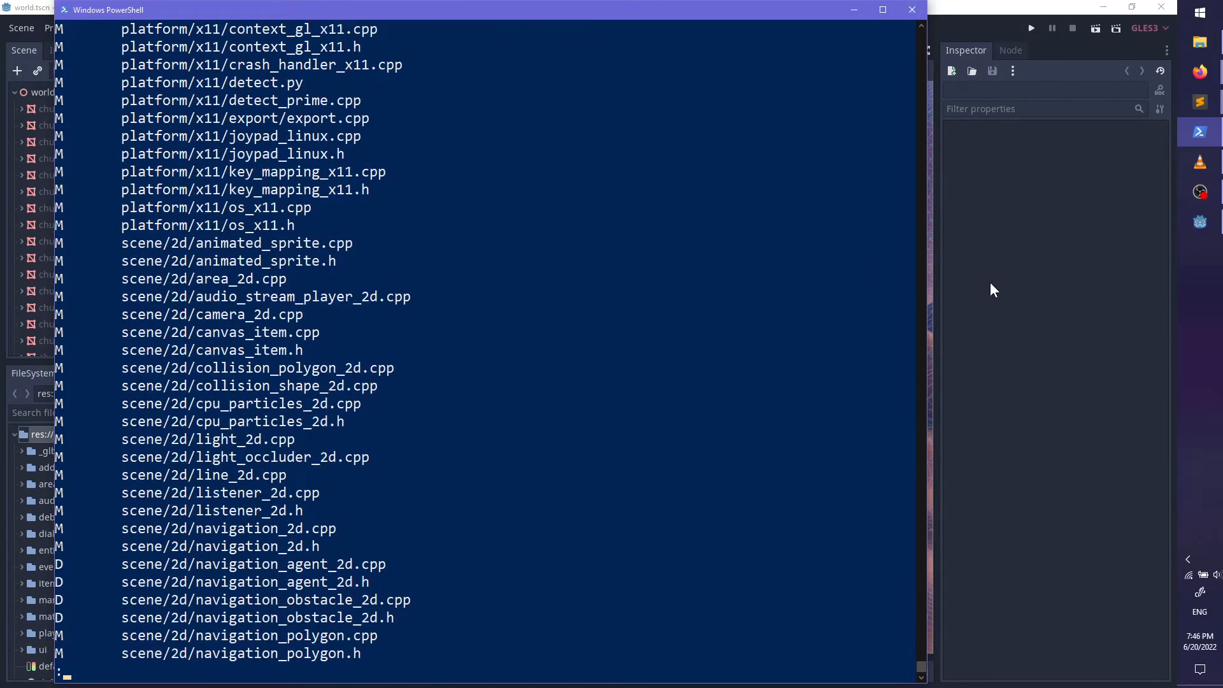
Step: Go back through the modules and editor entries to examine the changed drivers/gles3 rasterizer and shader files
{"action": "key", "text": "b"}
{"action": "key", "text": "b"}
{"action": "key", "text": "b"}
{"action": "key", "text": "b"}
{"action": "key", "text": "b"}
{"action": "key", "text": "b"}
{"action": "key", "text": "b"}
{"action": "key", "text": "b"}
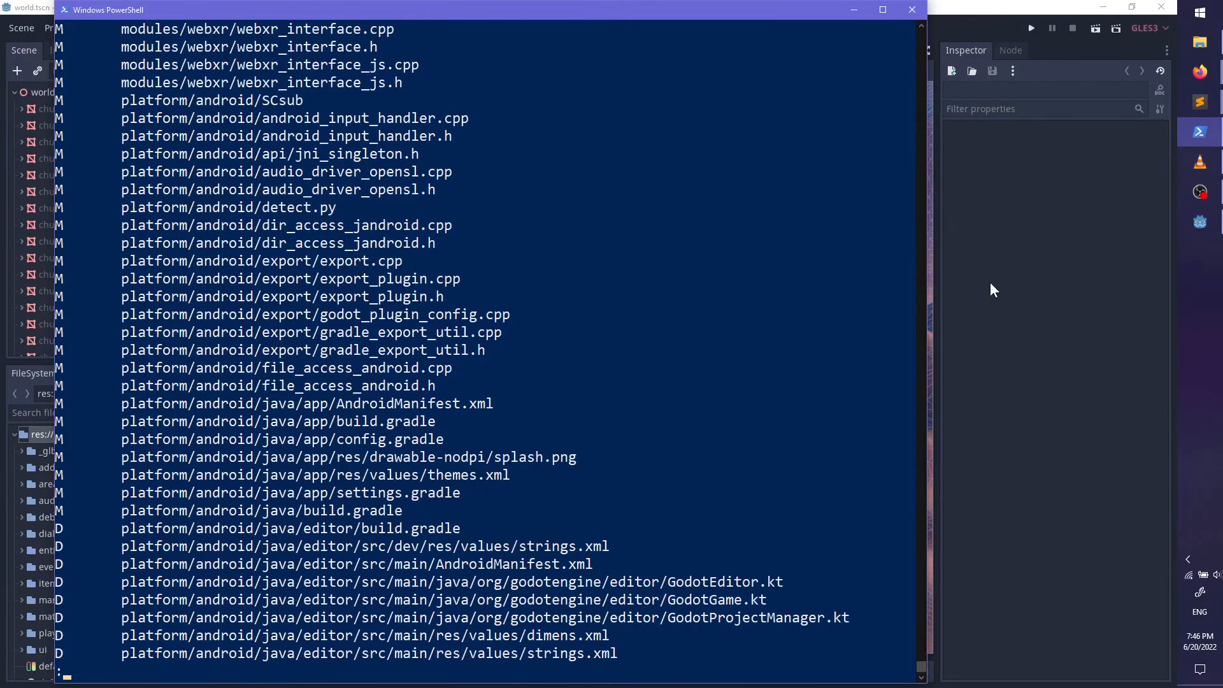
{"action": "key", "text": "b"}
{"action": "key", "text": "b"}
{"action": "key", "text": "b"}
{"action": "key", "text": "b"}
{"action": "key", "text": "b"}
{"action": "key", "text": "b"}
{"action": "key", "text": "b"}
{"action": "key", "text": "b"}
{"action": "key", "text": "b"}
{"action": "key", "text": "b"}
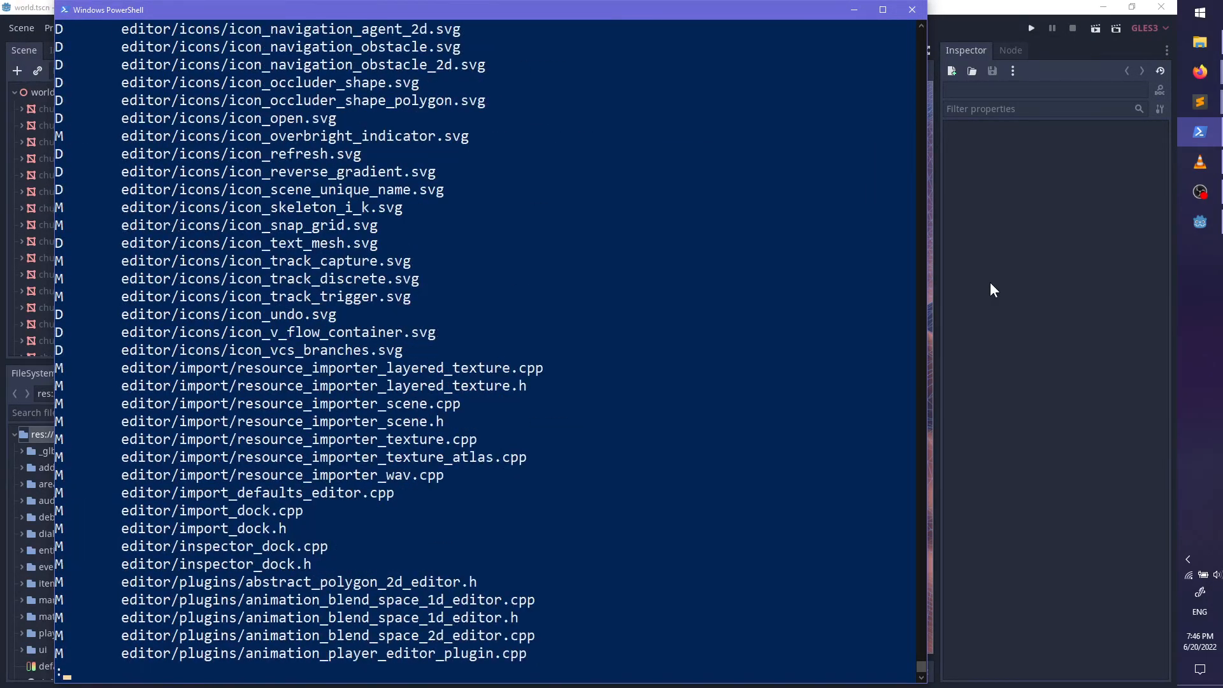
{"action": "key", "text": "b"}
{"action": "key", "text": "space"}
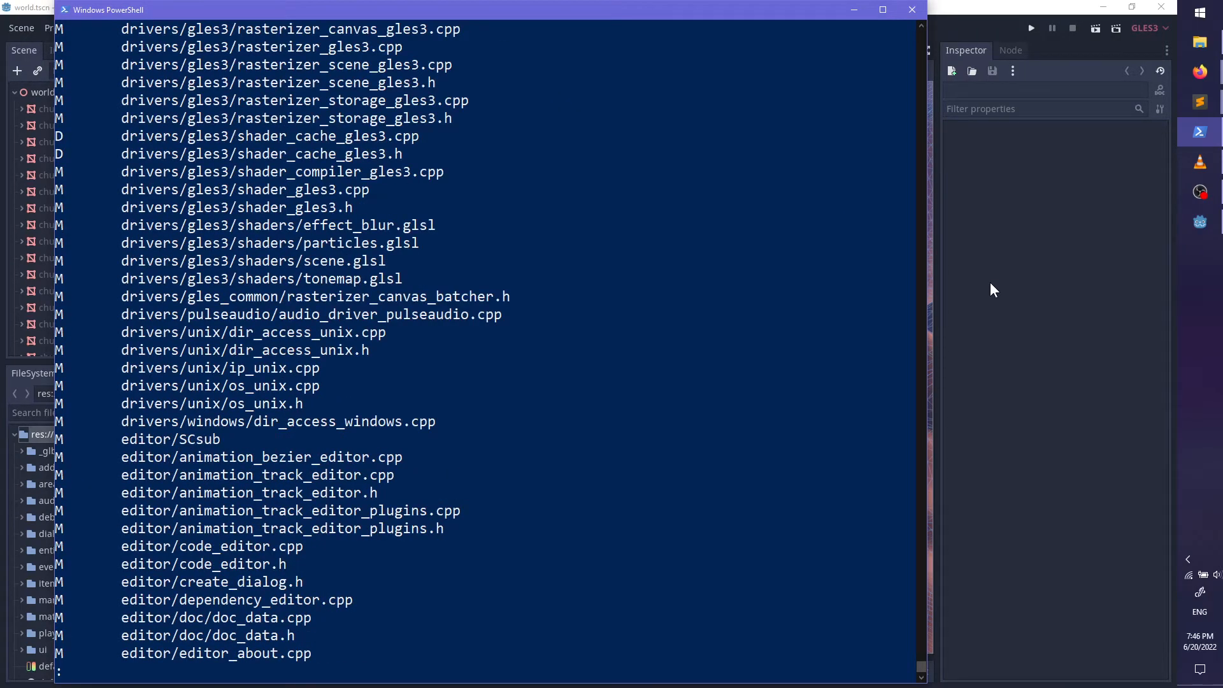
Step: Leave the changed-file list and start entering a new command in the Godot source folder
{"action": "type", "text": "qfi"}
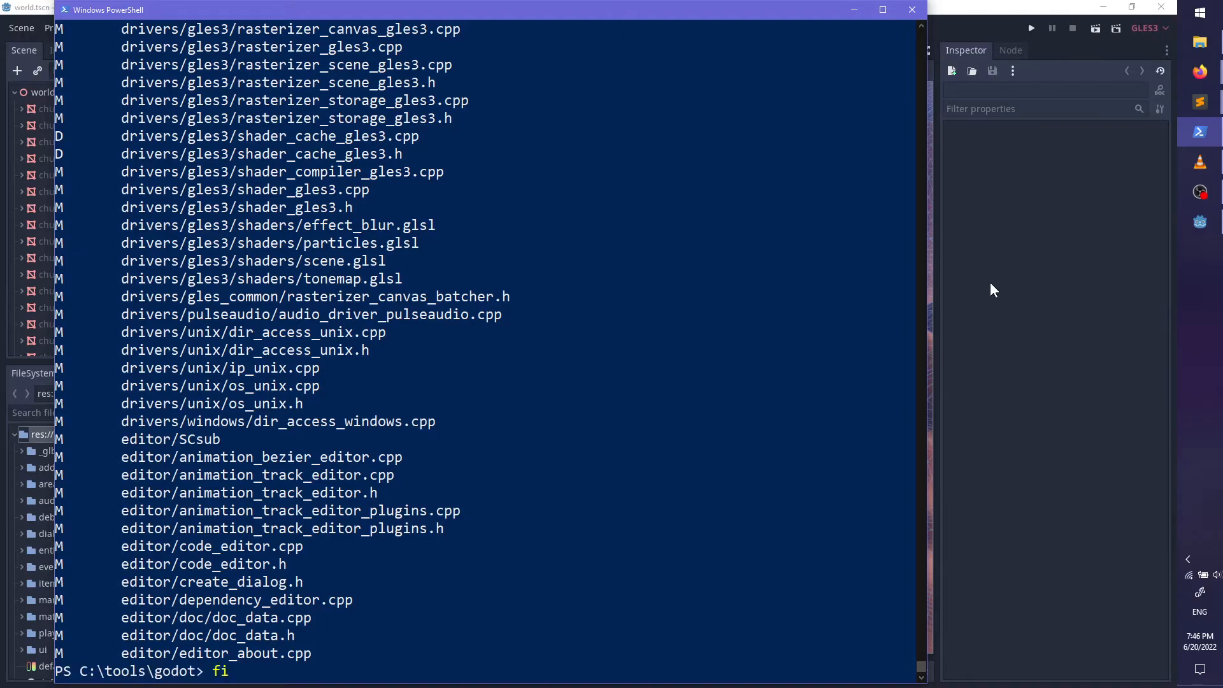
Step: Try to compare the shader folder across branches with git diff drivers/gles3/shaders HEAD..jackie
{"action": "key", "text": "BackSpace"}
{"action": "key", "text": "BackSpace"}
{"action": "type", "text": "git"}
{"action": "type", "text": " diff"}
{"action": "type", "text": " --"}
{"action": "key", "text": "BackSpace"}
{"action": "type", "text": "drivers/glest"}
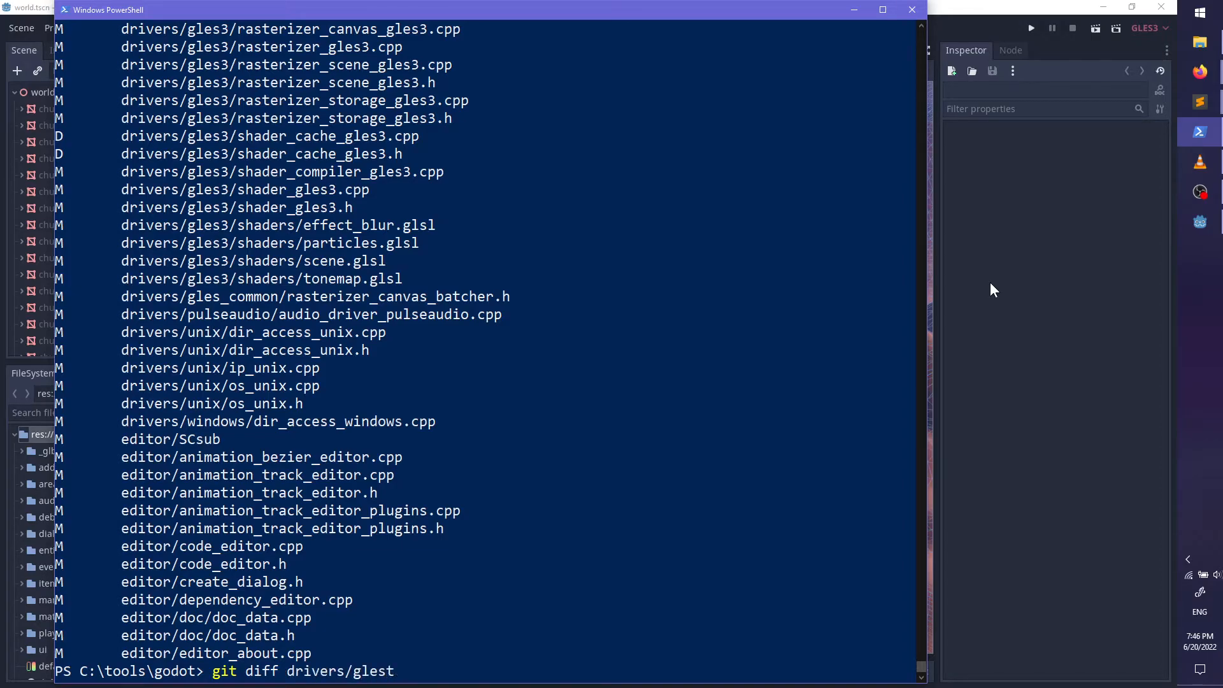
{"action": "key", "text": "BackSpace"}
{"action": "type", "text": "4"}
{"action": "key", "text": "BackSpace"}
{"action": "type", "text": "3/shaders HEAD..Ja"}
{"action": "key", "text": "BackSpace"}
{"action": "key", "text": "BackSpace"}
{"action": "type", "text": "jackie"}
{"action": "key", "text": "Return"}
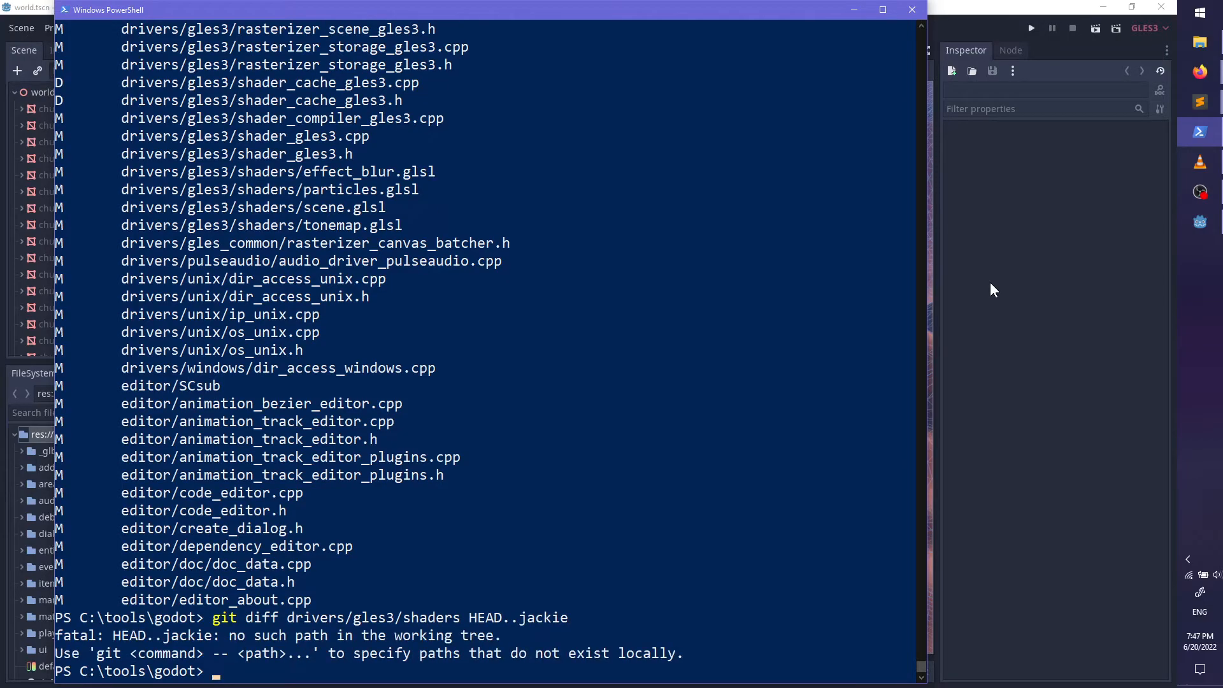
Step: Run git diff HEAD..jackie -- drivers/gles3/shaders, giving the folder as a path after the revision range
{"action": "key", "text": "Up"}
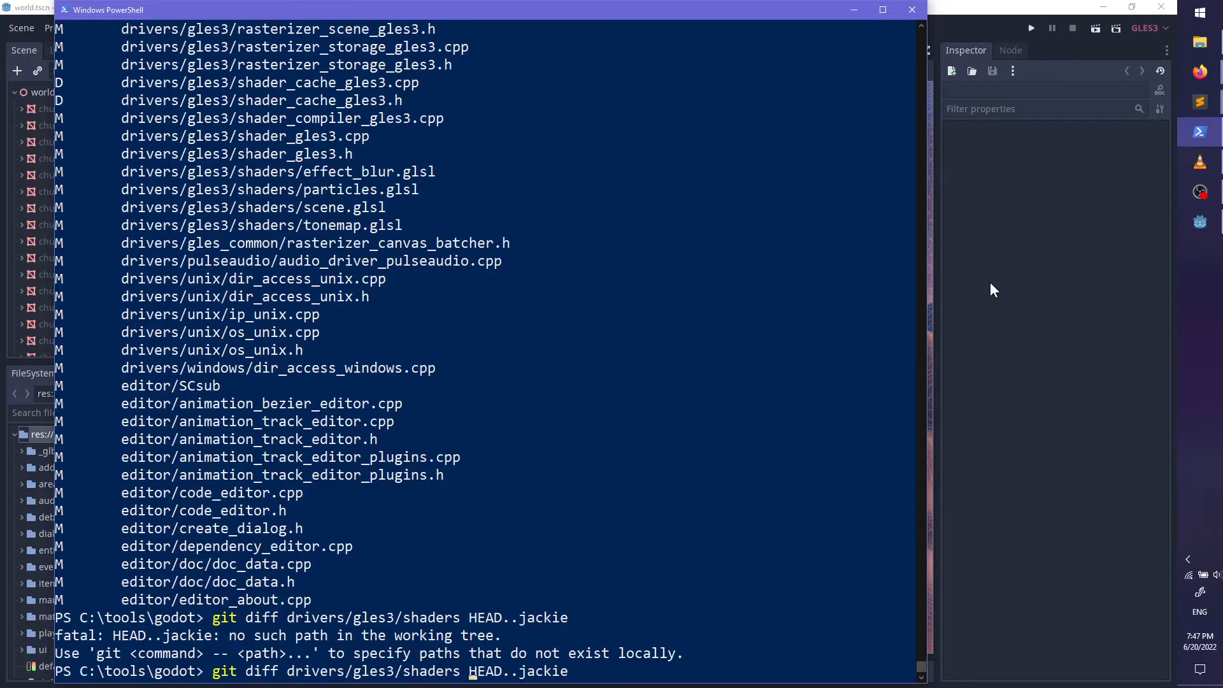
{"action": "key", "text": "ctrl+shift+Left"}
{"action": "key", "text": "ctrl+shift+Left"}
{"action": "key", "text": "ctrl+shift+Left"}
{"action": "key", "text": "BackSpace"}
{"action": "key", "text": "End"}
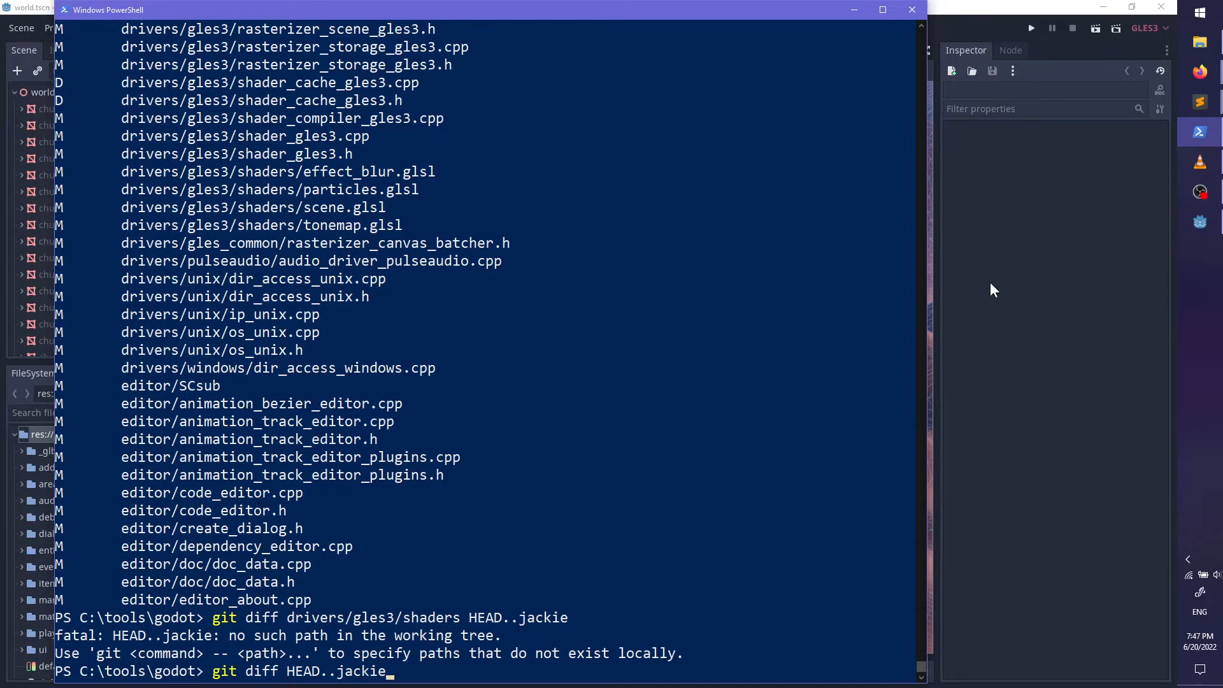
{"action": "type", "text": "-- drivers/gles3/shaders"}
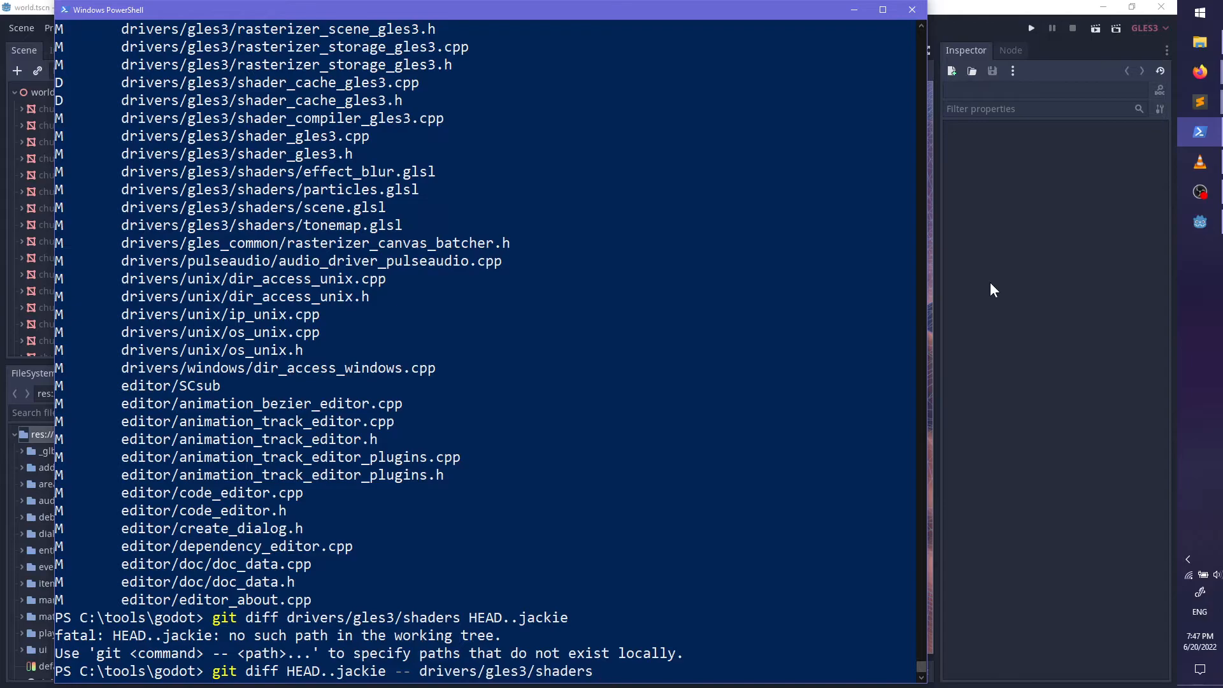
{"action": "key", "text": "Return"}
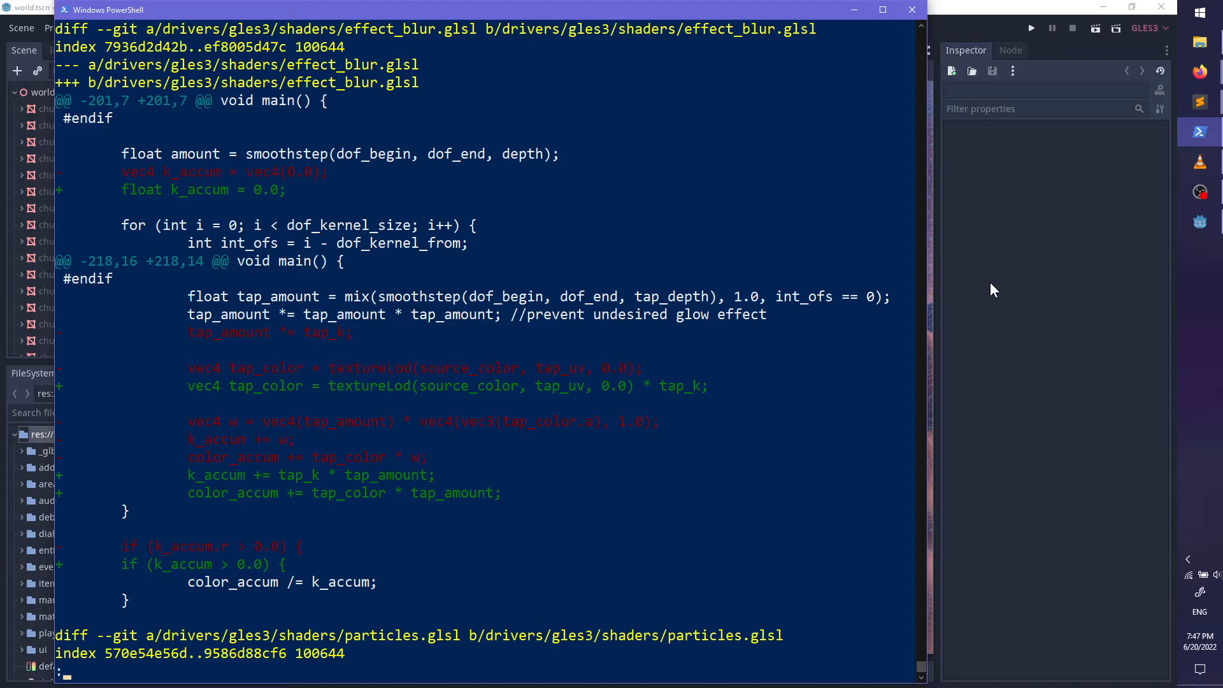
Step: Examine the diff of effect_blur.glsl and particles.glsl up to the start of the scene.glsl section
{"action": "key", "text": "Down"}
{"action": "key", "text": "Down"}
{"action": "key", "text": "Down"}
{"action": "key", "text": "Down"}
{"action": "key", "text": "Down"}
{"action": "key", "text": "Down"}
{"action": "key", "text": "Down"}
{"action": "key", "text": "Down"}
{"action": "key", "text": "Down"}
{"action": "key", "text": "Down"}
{"action": "key", "text": "Down"}
{"action": "key", "text": "Down"}
{"action": "key", "text": "Down"}
{"action": "key", "text": "Down"}
{"action": "key", "text": "Down"}
{"action": "key", "text": "Down"}
{"action": "key", "text": "Down"}
{"action": "key", "text": "Down"}
{"action": "key", "text": "Down"}
{"action": "key", "text": "Down"}
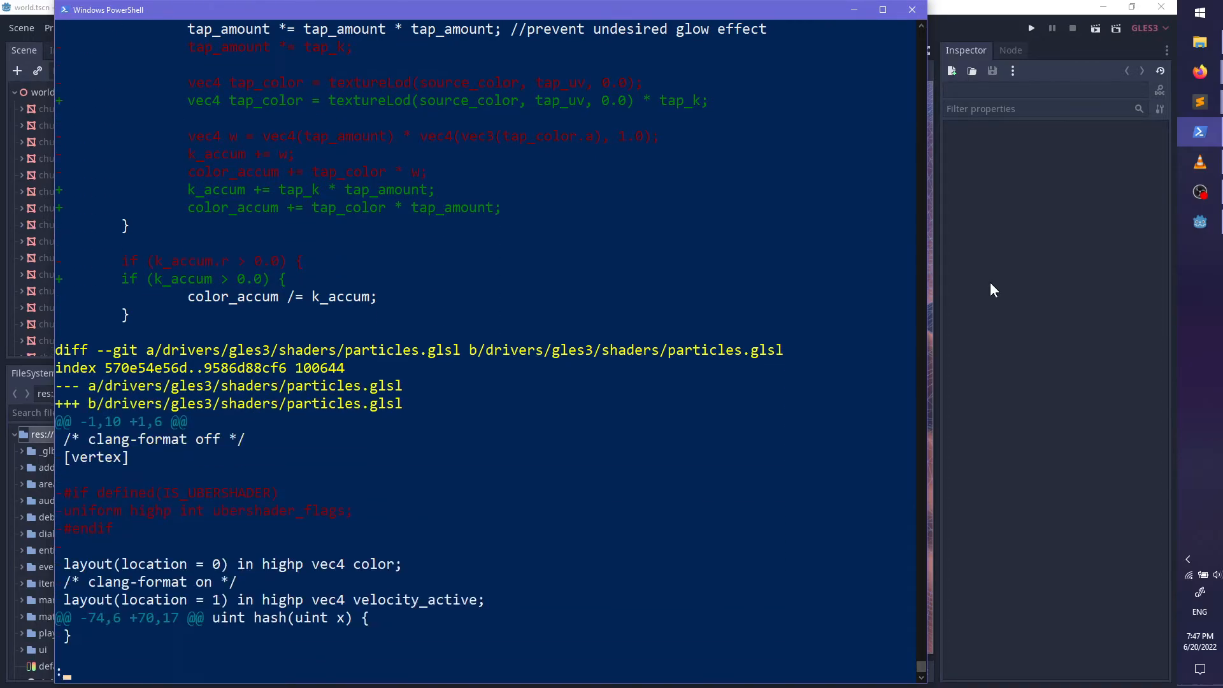
{"action": "key", "text": "Down"}
{"action": "key", "text": "Down"}
{"action": "key", "text": "Down"}
{"action": "key", "text": "Down"}
{"action": "key", "text": "Down"}
{"action": "key", "text": "Down"}
{"action": "key", "text": "Down"}
{"action": "key", "text": "Down"}
{"action": "key", "text": "Down"}
{"action": "key", "text": "Down"}
{"action": "key", "text": "Down"}
{"action": "key", "text": "Down"}
{"action": "key", "text": "Down"}
{"action": "key", "text": "Down"}
{"action": "key", "text": "Down"}
{"action": "key", "text": "Down"}
{"action": "key", "text": "Down"}
{"action": "key", "text": "Down"}
{"action": "key", "text": "Down"}
{"action": "key", "text": "Down"}
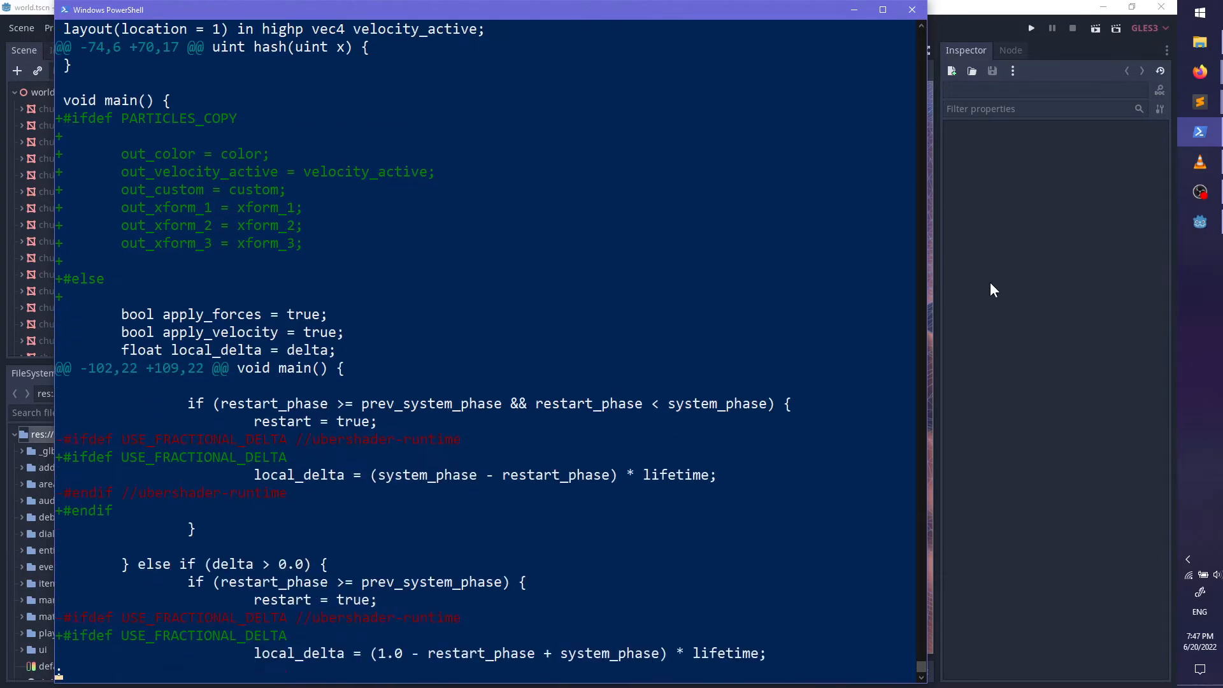
{"action": "key", "text": "Down"}
{"action": "key", "text": "Down"}
{"action": "key", "text": "Down"}
{"action": "key", "text": "Down"}
{"action": "key", "text": "Down"}
{"action": "key", "text": "Down"}
{"action": "key", "text": "Down"}
{"action": "key", "text": "Down"}
{"action": "key", "text": "Down"}
{"action": "key", "text": "Down"}
{"action": "key", "text": "Down"}
{"action": "key", "text": "Down"}
{"action": "key", "text": "Down"}
{"action": "key", "text": "Down"}
{"action": "key", "text": "Down"}
{"action": "key", "text": "Down"}
{"action": "key", "text": "Down"}
{"action": "key", "text": "Down"}
{"action": "key", "text": "Down"}
{"action": "key", "text": "Down"}
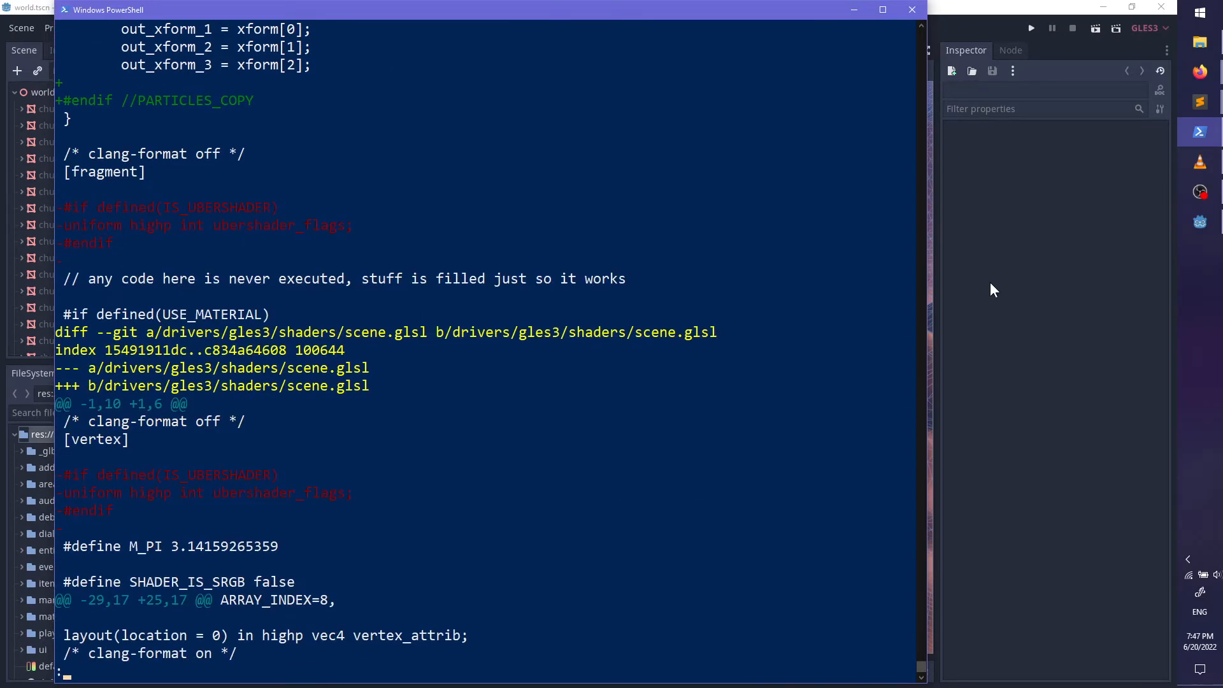
Step: Examine the scene.glsl diff's vertex attribute declarations, from the octahedral compression conditionals through the skeleton and instancing blocks
{"action": "key", "text": "Down"}
{"action": "key", "text": "Down"}
{"action": "key", "text": "Down"}
{"action": "key", "text": "Down"}
{"action": "key", "text": "Down"}
{"action": "key", "text": "Down"}
{"action": "key", "text": "Down"}
{"action": "key", "text": "Down"}
{"action": "key", "text": "Down"}
{"action": "key", "text": "Down"}
{"action": "key", "text": "Down"}
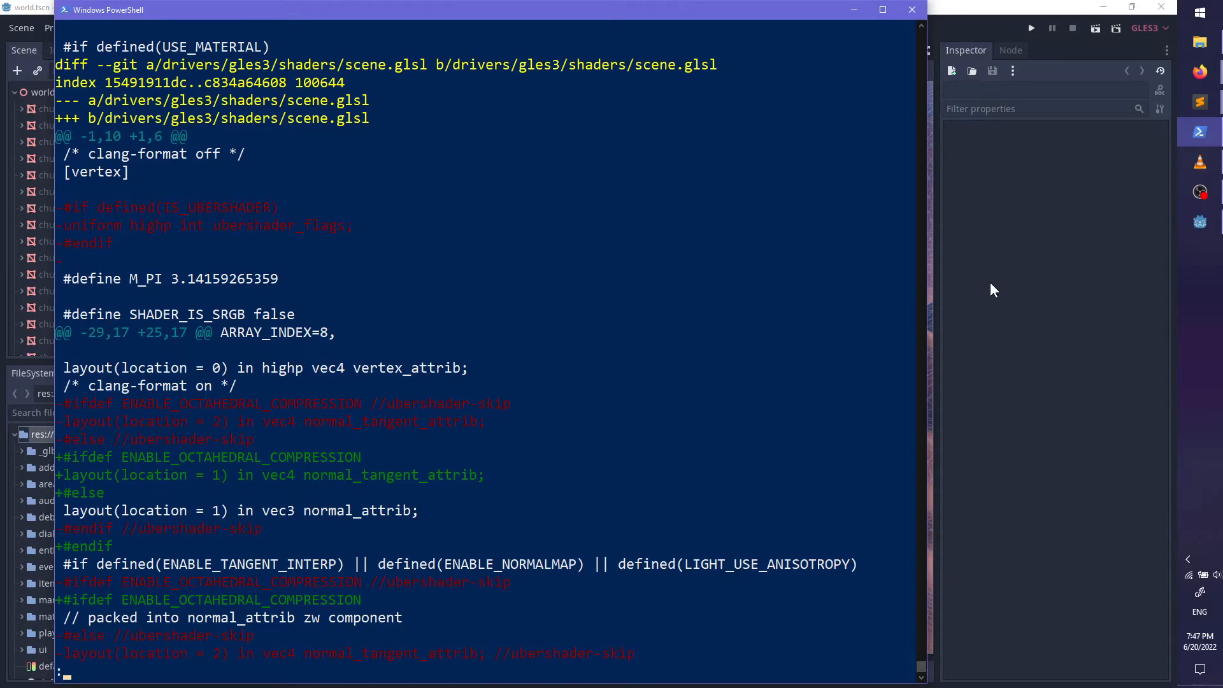
{"action": "key", "text": "Down"}
{"action": "key", "text": "Down"}
{"action": "key", "text": "Down"}
{"action": "key", "text": "Down"}
{"action": "key", "text": "Down"}
{"action": "key", "text": "Down"}
{"action": "key", "text": "Down"}
{"action": "key", "text": "Down"}
{"action": "key", "text": "Down"}
{"action": "key", "text": "Down"}
{"action": "key", "text": "Down"}
{"action": "key", "text": "Down"}
{"action": "key", "text": "Down"}
{"action": "key", "text": "Down"}
{"action": "key", "text": "Down"}
{"action": "key", "text": "Down"}
{"action": "key", "text": "Down"}
{"action": "key", "text": "Down"}
{"action": "key", "text": "Down"}
{"action": "key", "text": "Down"}
{"action": "key", "text": "Down"}
{"action": "key", "text": "Down"}
{"action": "key", "text": "Down"}
{"action": "key", "text": "Down"}
{"action": "key", "text": "Down"}
{"action": "key", "text": "Down"}
{"action": "key", "text": "Down"}
{"action": "key", "text": "Down"}
{"action": "key", "text": "Down"}
{"action": "key", "text": "Down"}
{"action": "key", "text": "Down"}
{"action": "key", "text": "Down"}
{"action": "key", "text": "Down"}
{"action": "key", "text": "Down"}
{"action": "key", "text": "Down"}
{"action": "key", "text": "Down"}
{"action": "key", "text": "Down"}
{"action": "key", "text": "Down"}
{"action": "key", "text": "Down"}
{"action": "key", "text": "Down"}
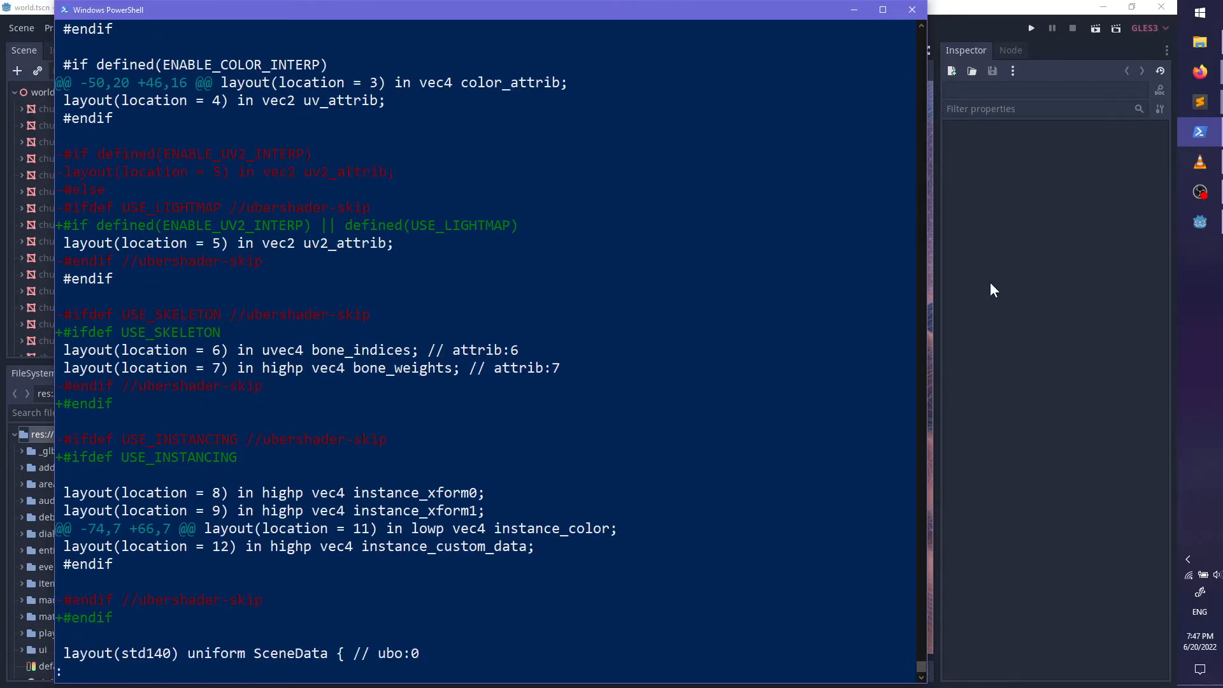
Step: Examine the scene.glsl diff's uniform declarations, from SceneData and the lightmap block through the directional, vertex and forward lighting blocks
{"action": "key", "text": "Down"}
{"action": "key", "text": "Down"}
{"action": "key", "text": "Down"}
{"action": "key", "text": "Down"}
{"action": "key", "text": "Down"}
{"action": "key", "text": "Down"}
{"action": "key", "text": "Down"}
{"action": "key", "text": "Down"}
{"action": "key", "text": "Down"}
{"action": "key", "text": "Down"}
{"action": "key", "text": "Down"}
{"action": "key", "text": "Down"}
{"action": "key", "text": "Down"}
{"action": "key", "text": "Down"}
{"action": "key", "text": "Down"}
{"action": "key", "text": "Down"}
{"action": "key", "text": "Down"}
{"action": "key", "text": "Down"}
{"action": "key", "text": "Down"}
{"action": "key", "text": "Down"}
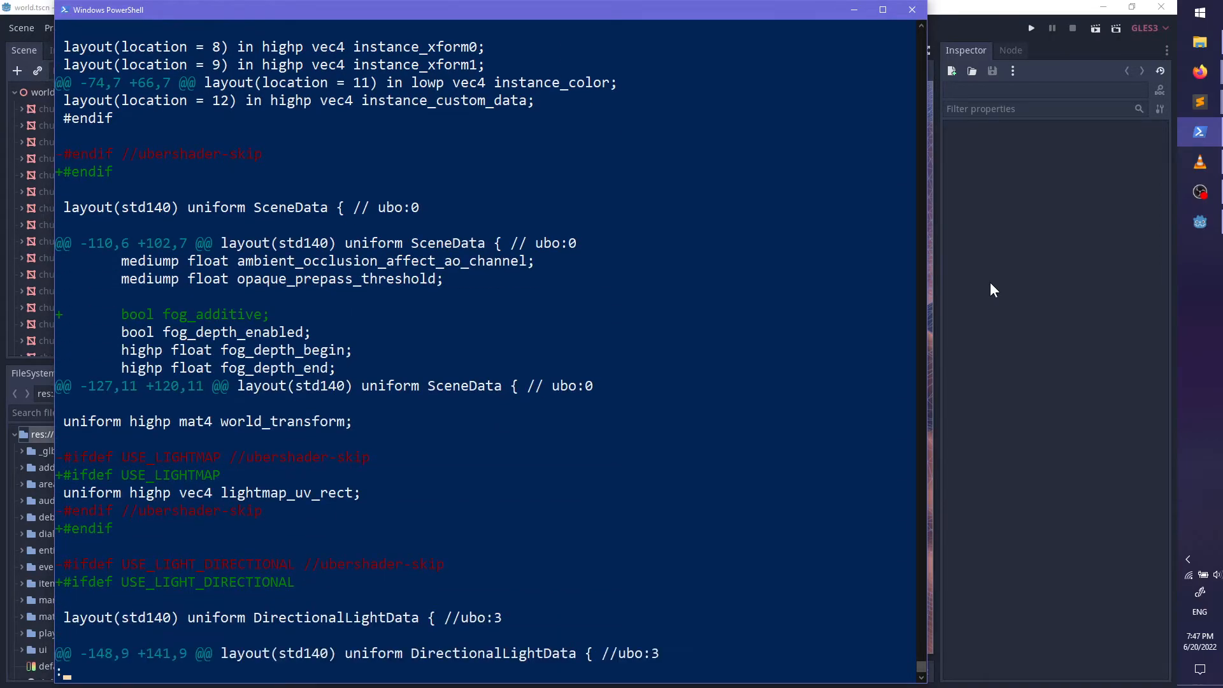
{"action": "key", "text": "Down"}
{"action": "key", "text": "Down"}
{"action": "key", "text": "Down"}
{"action": "key", "text": "Down"}
{"action": "key", "text": "Down"}
{"action": "key", "text": "Down"}
{"action": "key", "text": "Down"}
{"action": "key", "text": "Down"}
{"action": "key", "text": "Down"}
{"action": "key", "text": "Down"}
{"action": "key", "text": "Down"}
{"action": "key", "text": "Down"}
{"action": "key", "text": "Down"}
{"action": "key", "text": "Down"}
{"action": "key", "text": "Down"}
{"action": "key", "text": "Down"}
{"action": "key", "text": "Down"}
{"action": "key", "text": "Down"}
{"action": "key", "text": "Down"}
{"action": "key", "text": "Down"}
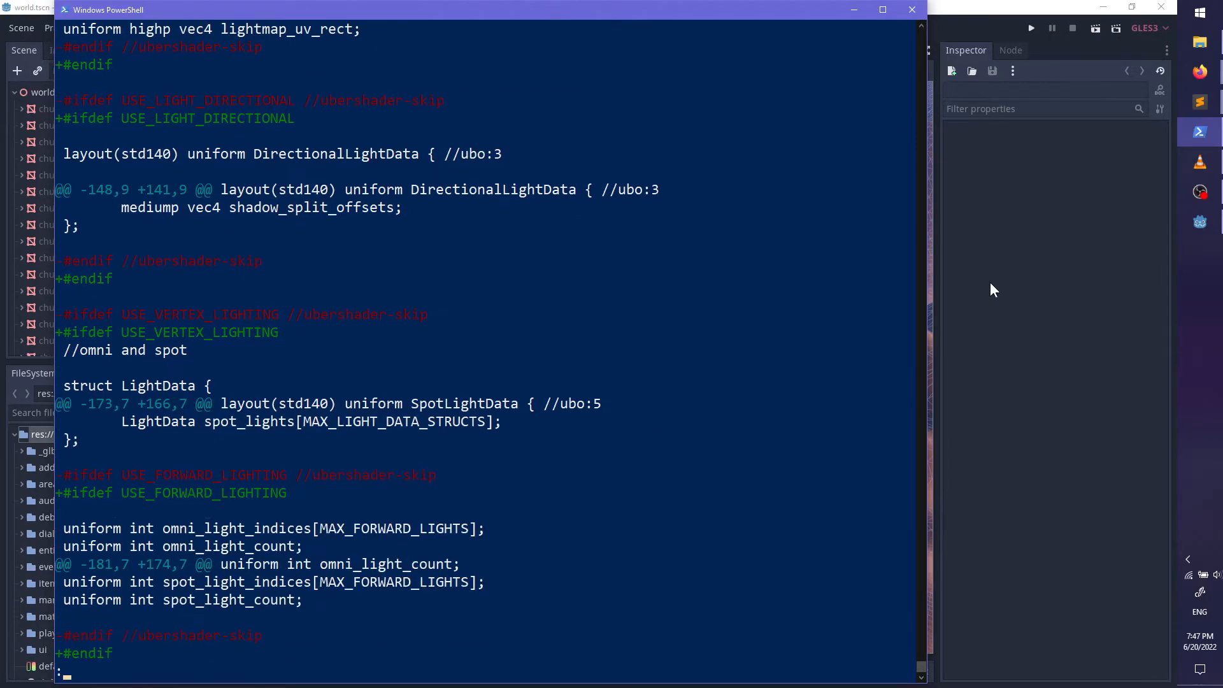
Step: Examine the scene.glsl diff's vertex main function, from the forward lighting uniforms through the instance_custom and skeleton transform blocks
{"action": "key", "text": "Down"}
{"action": "key", "text": "Down"}
{"action": "key", "text": "Down"}
{"action": "key", "text": "Down"}
{"action": "key", "text": "Down"}
{"action": "key", "text": "Down"}
{"action": "key", "text": "Down"}
{"action": "key", "text": "Down"}
{"action": "key", "text": "Down"}
{"action": "key", "text": "Down"}
{"action": "key", "text": "Down"}
{"action": "key", "text": "Down"}
{"action": "key", "text": "Down"}
{"action": "key", "text": "Down"}
{"action": "key", "text": "Down"}
{"action": "key", "text": "Down"}
{"action": "key", "text": "Down"}
{"action": "key", "text": "Down"}
{"action": "key", "text": "Down"}
{"action": "key", "text": "Down"}
{"action": "key", "text": "Down"}
{"action": "key", "text": "Down"}
{"action": "key", "text": "Down"}
{"action": "key", "text": "Down"}
{"action": "key", "text": "Down"}
{"action": "key", "text": "Down"}
{"action": "key", "text": "Down"}
{"action": "key", "text": "Down"}
{"action": "key", "text": "Down"}
{"action": "key", "text": "Down"}
{"action": "key", "text": "Down"}
{"action": "key", "text": "Down"}
{"action": "key", "text": "Down"}
{"action": "key", "text": "Down"}
{"action": "key", "text": "Down"}
{"action": "key", "text": "Down"}
{"action": "key", "text": "Down"}
{"action": "key", "text": "Down"}
{"action": "key", "text": "Down"}
{"action": "key", "text": "Down"}
{"action": "key", "text": "Down"}
{"action": "key", "text": "Down"}
{"action": "key", "text": "Down"}
{"action": "key", "text": "Down"}
{"action": "key", "text": "Down"}
{"action": "key", "text": "Down"}
{"action": "key", "text": "Down"}
{"action": "key", "text": "Down"}
{"action": "key", "text": "Down"}
{"action": "key", "text": "Down"}
{"action": "key", "text": "Down"}
{"action": "key", "text": "Down"}
{"action": "key", "text": "Down"}
{"action": "key", "text": "Down"}
{"action": "key", "text": "Down"}
{"action": "key", "text": "Down"}
{"action": "key", "text": "Down"}
{"action": "key", "text": "Down"}
{"action": "key", "text": "Down"}
{"action": "key", "text": "Down"}
{"action": "key", "text": "Down"}
{"action": "key", "text": "Down"}
{"action": "key", "text": "Down"}
{"action": "key", "text": "Down"}
{"action": "key", "text": "Down"}
{"action": "key", "text": "Down"}
{"action": "key", "text": "Down"}
{"action": "key", "text": "Down"}
{"action": "key", "text": "Down"}
{"action": "key", "text": "Down"}
{"action": "key", "text": "Down"}
{"action": "key", "text": "Down"}
{"action": "key", "text": "Down"}
{"action": "key", "text": "Down"}
{"action": "key", "text": "Down"}
{"action": "key", "text": "Down"}
{"action": "key", "text": "Down"}
{"action": "key", "text": "Down"}
{"action": "key", "text": "Down"}
{"action": "key", "text": "Down"}
{"action": "key", "text": "Down"}
{"action": "key", "text": "Down"}
{"action": "key", "text": "Down"}
{"action": "key", "text": "Down"}
{"action": "key", "text": "Down"}
{"action": "key", "text": "Down"}
{"action": "key", "text": "Down"}
{"action": "key", "text": "Down"}
{"action": "key", "text": "Down"}
{"action": "key", "text": "Down"}
{"action": "key", "text": "Down"}
{"action": "key", "text": "Down"}
{"action": "key", "text": "Down"}
{"action": "key", "text": "Down"}
{"action": "key", "text": "Down"}
{"action": "key", "text": "Down"}
{"action": "key", "text": "Down"}
{"action": "key", "text": "Down"}
{"action": "key", "text": "Down"}
{"action": "key", "text": "Down"}
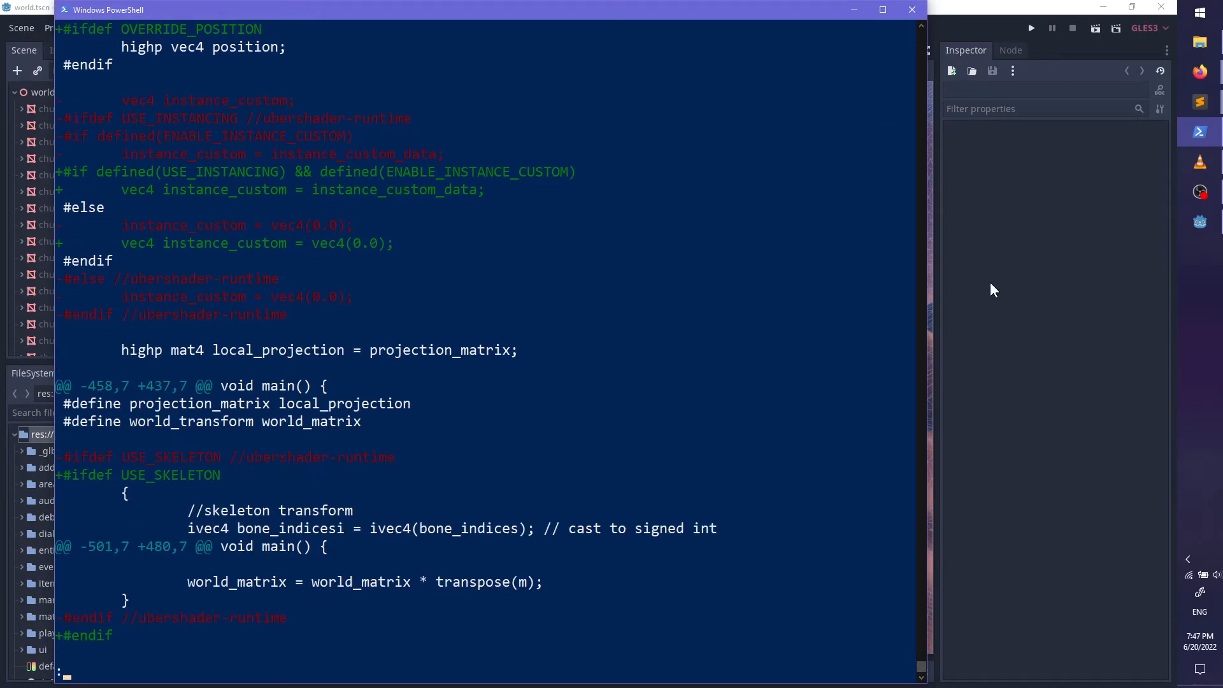
Step: Switch to Firefox and examine the first page of godotengine/godot issue results for "directional light"
{"action": "key", "text": "alt+Tab"}
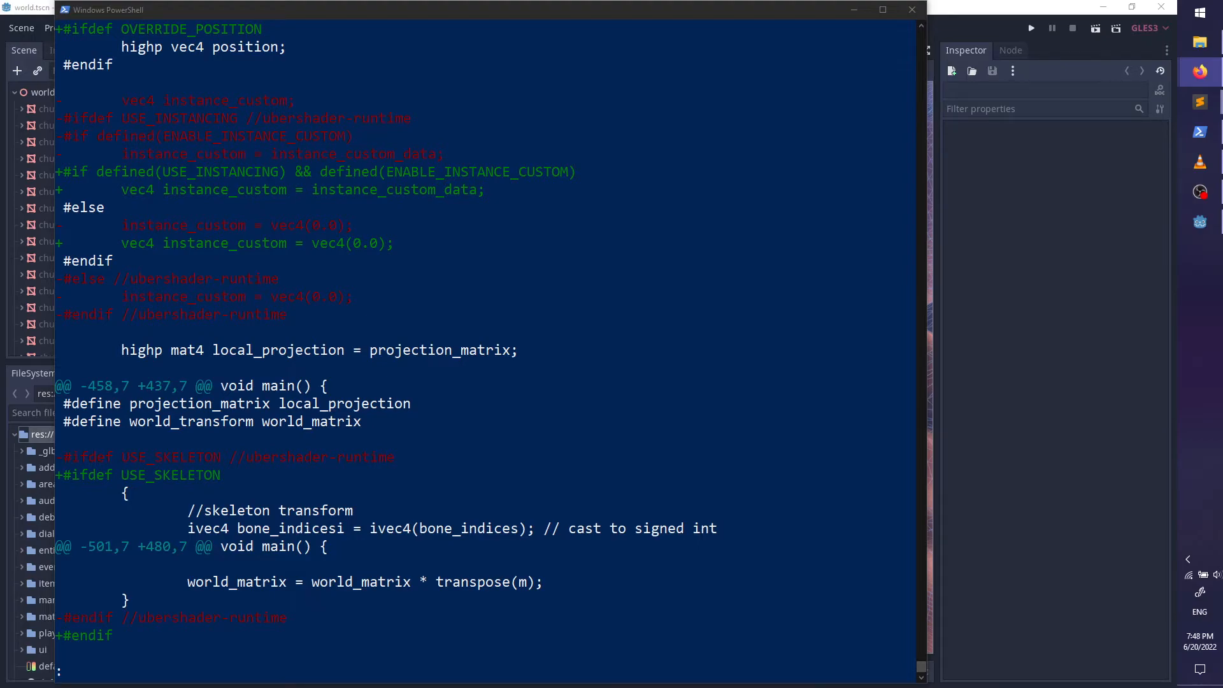
{"action": "left_click", "coordinate": [1190, 198]}
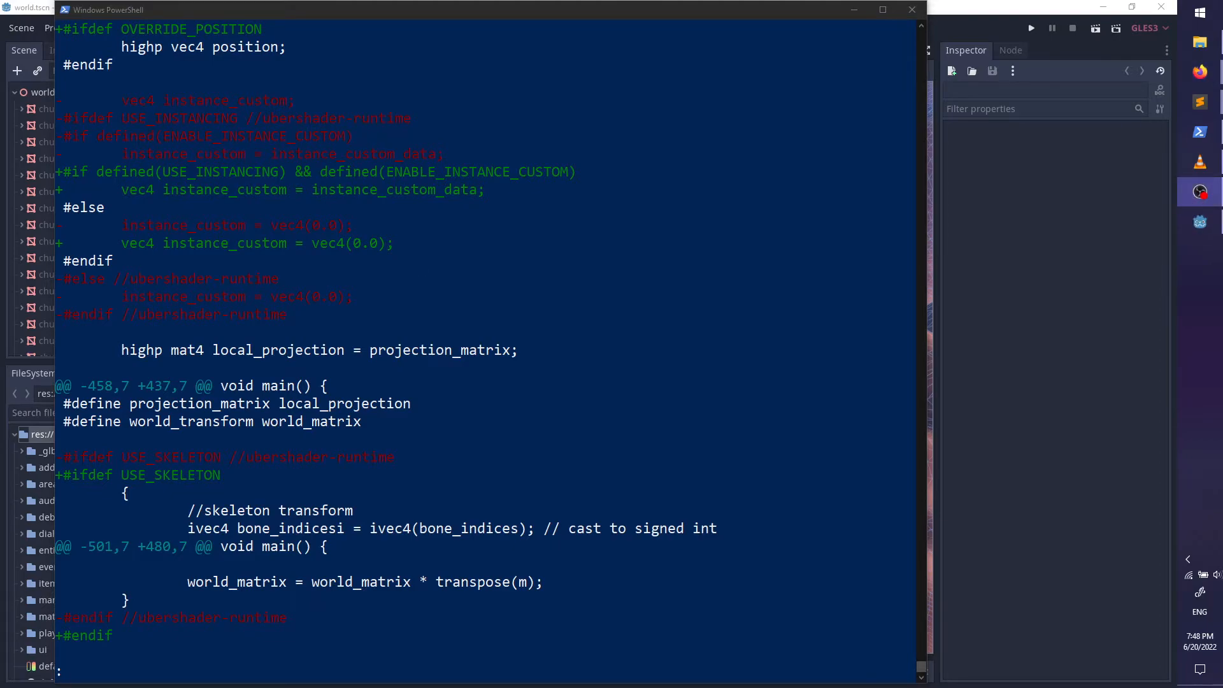
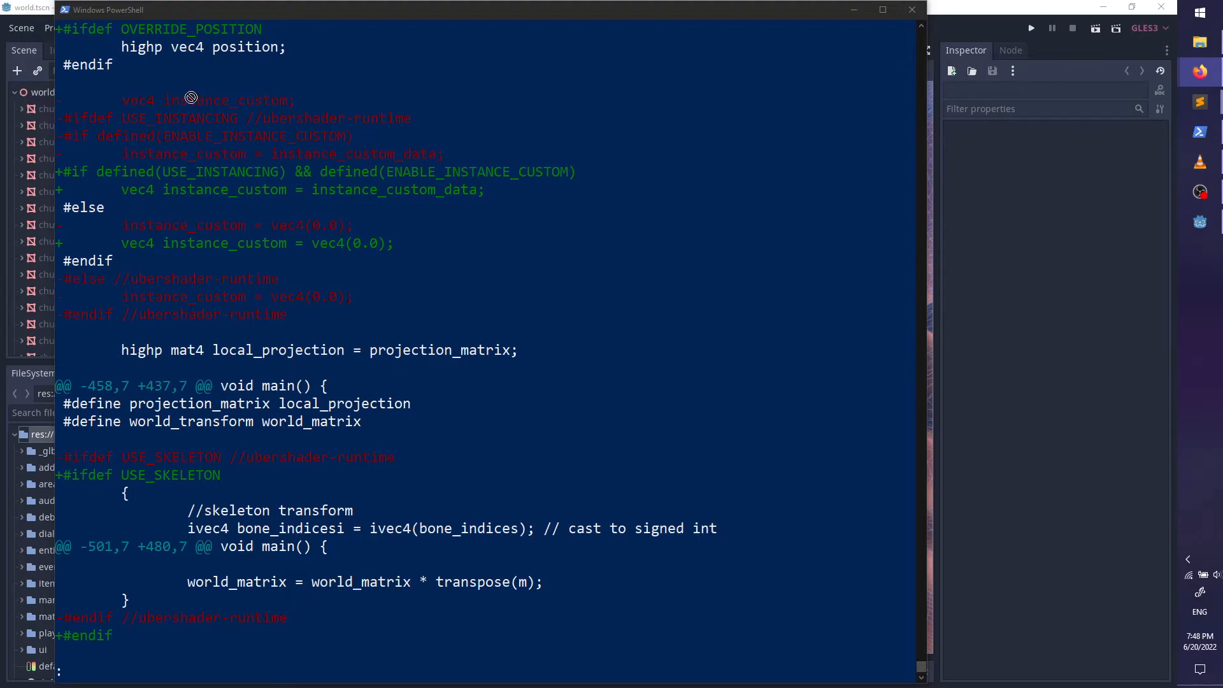
{"action": "key", "text": "alt+Tab"}
{"action": "left_click", "coordinate": [280, 256]}
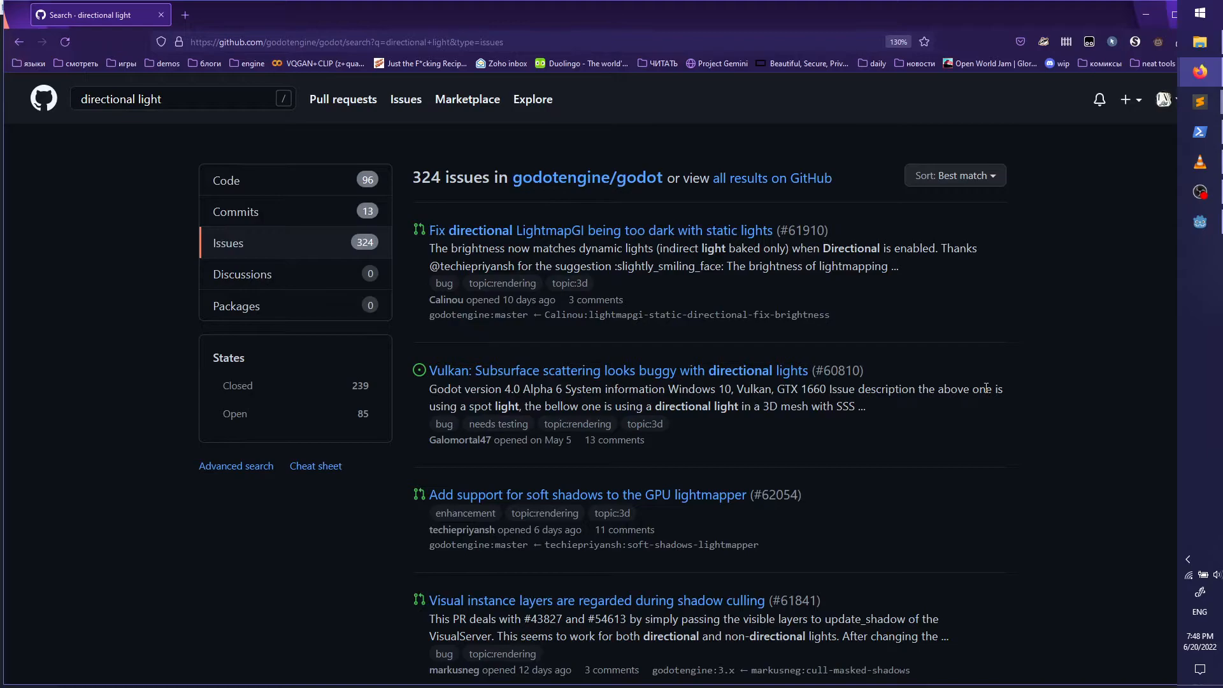
{"action": "scroll", "coordinate": [986, 388], "scroll_direction": "down", "scroll_amount": 2}
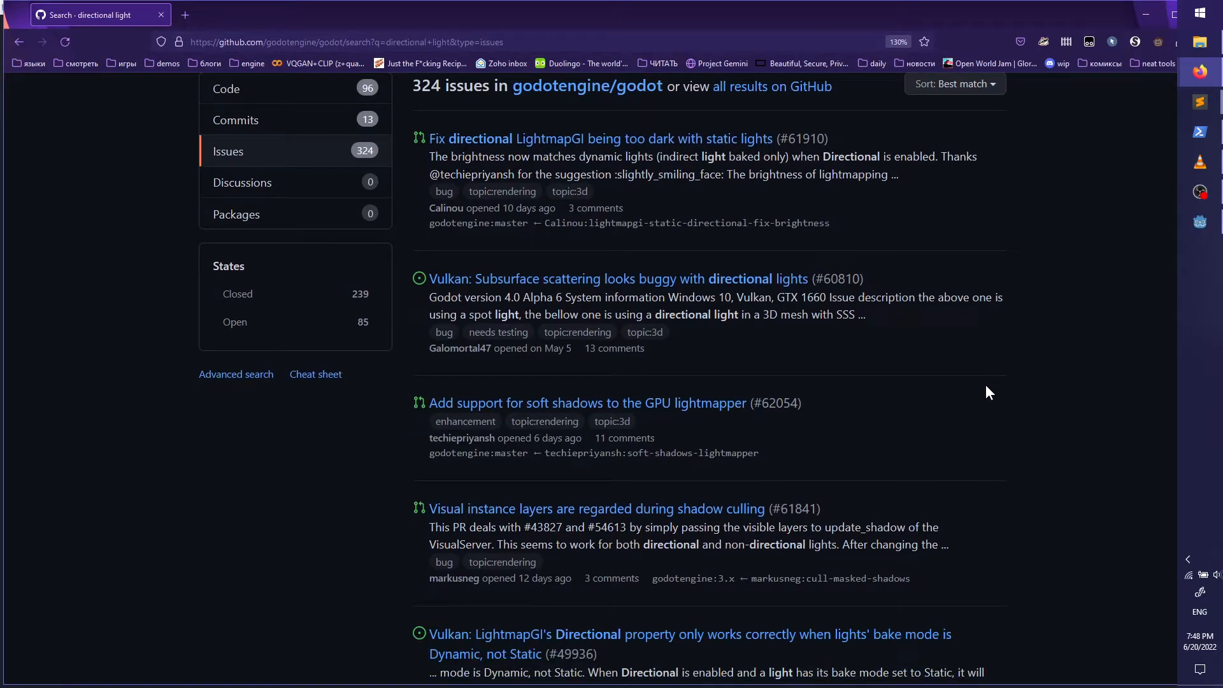
{"action": "scroll", "coordinate": [988, 391], "scroll_direction": "down", "scroll_amount": 2}
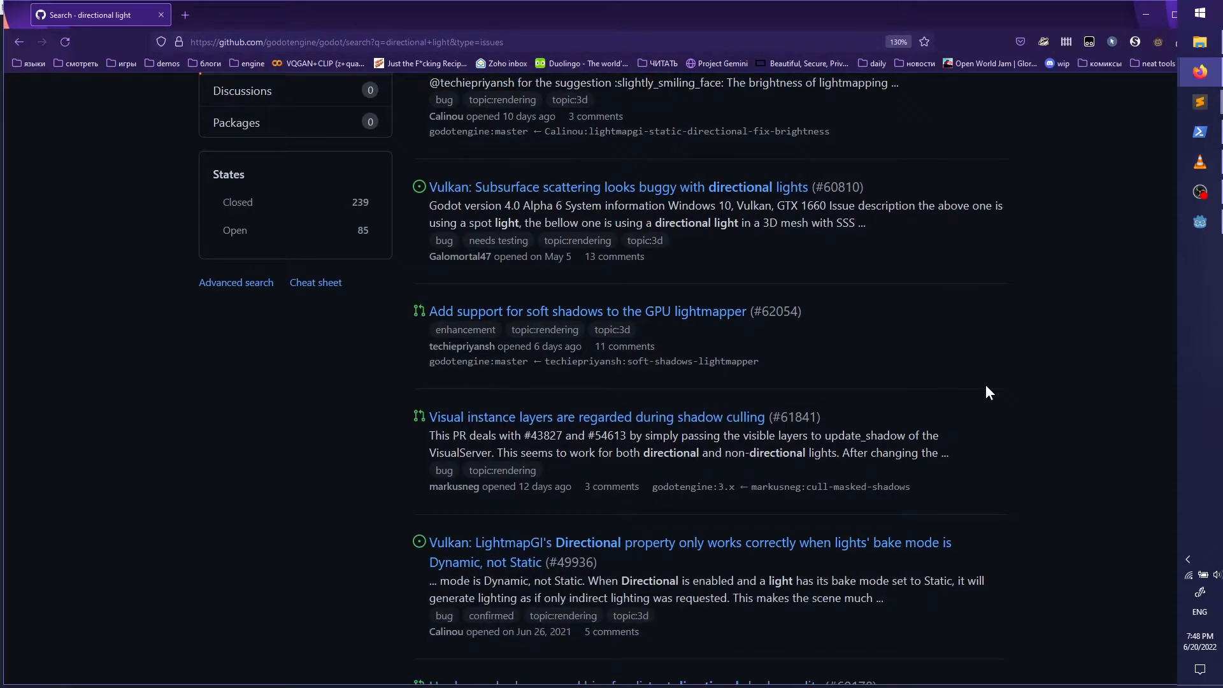
{"action": "scroll", "coordinate": [985, 384], "scroll_direction": "down", "scroll_amount": 4}
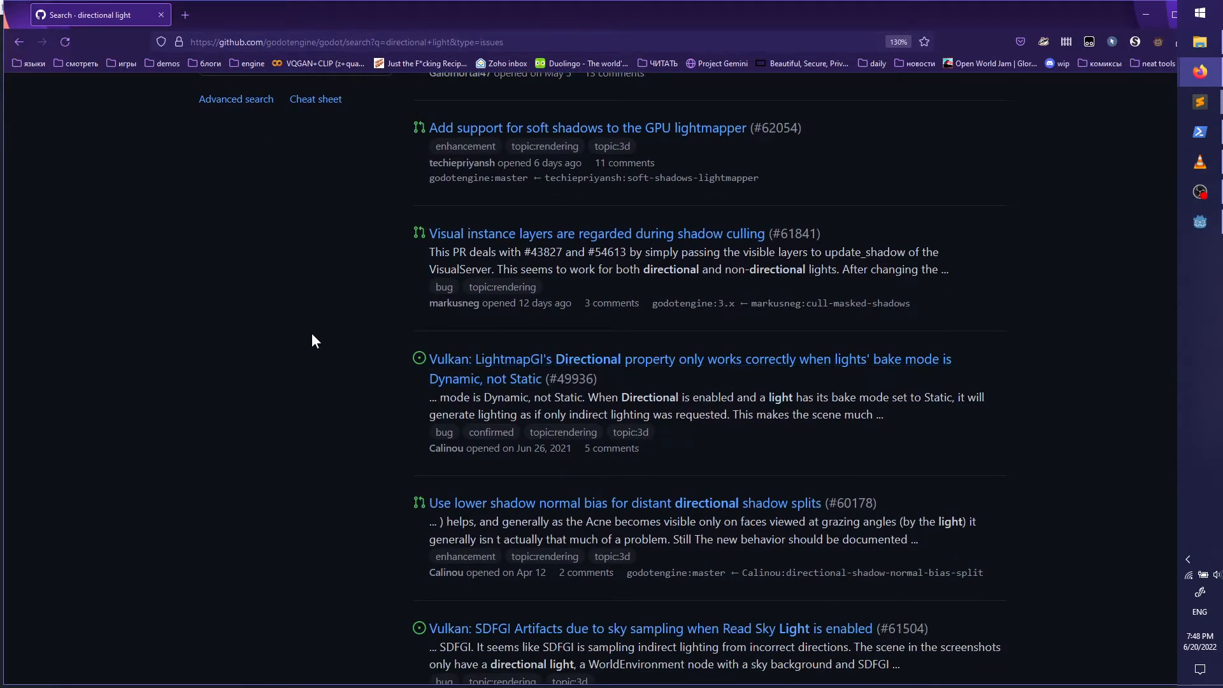
{"action": "scroll", "coordinate": [316, 334], "scroll_direction": "down", "scroll_amount": 6}
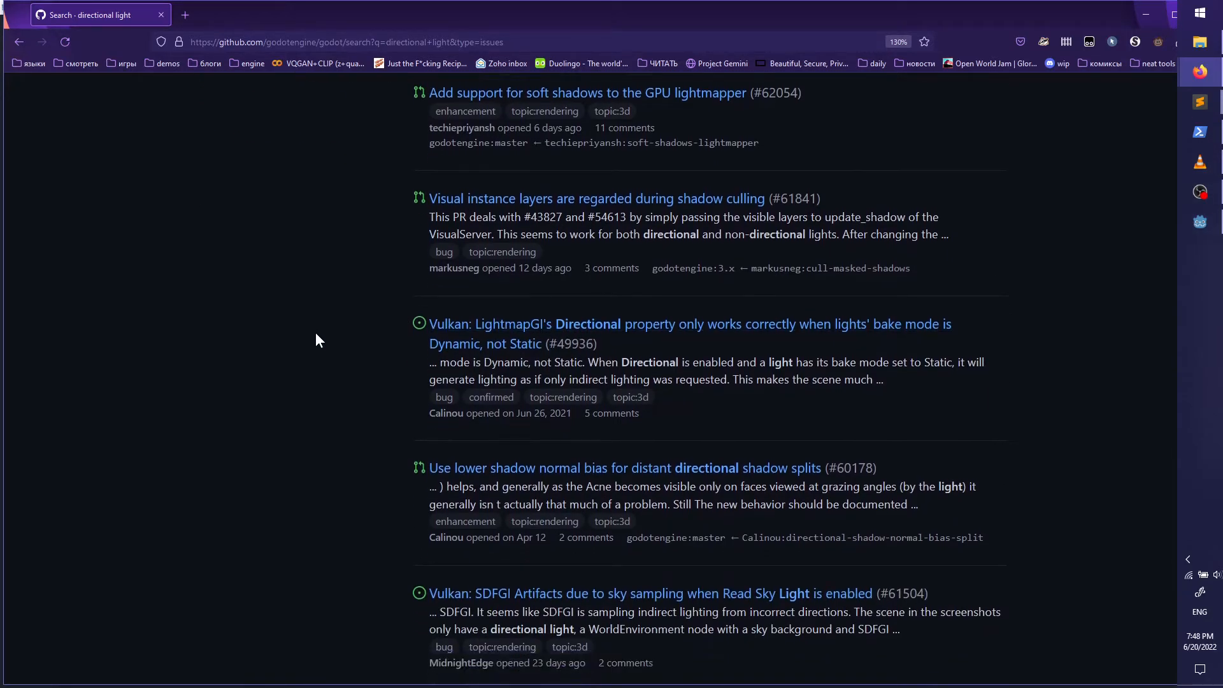
{"action": "scroll", "coordinate": [317, 334], "scroll_direction": "down", "scroll_amount": 4}
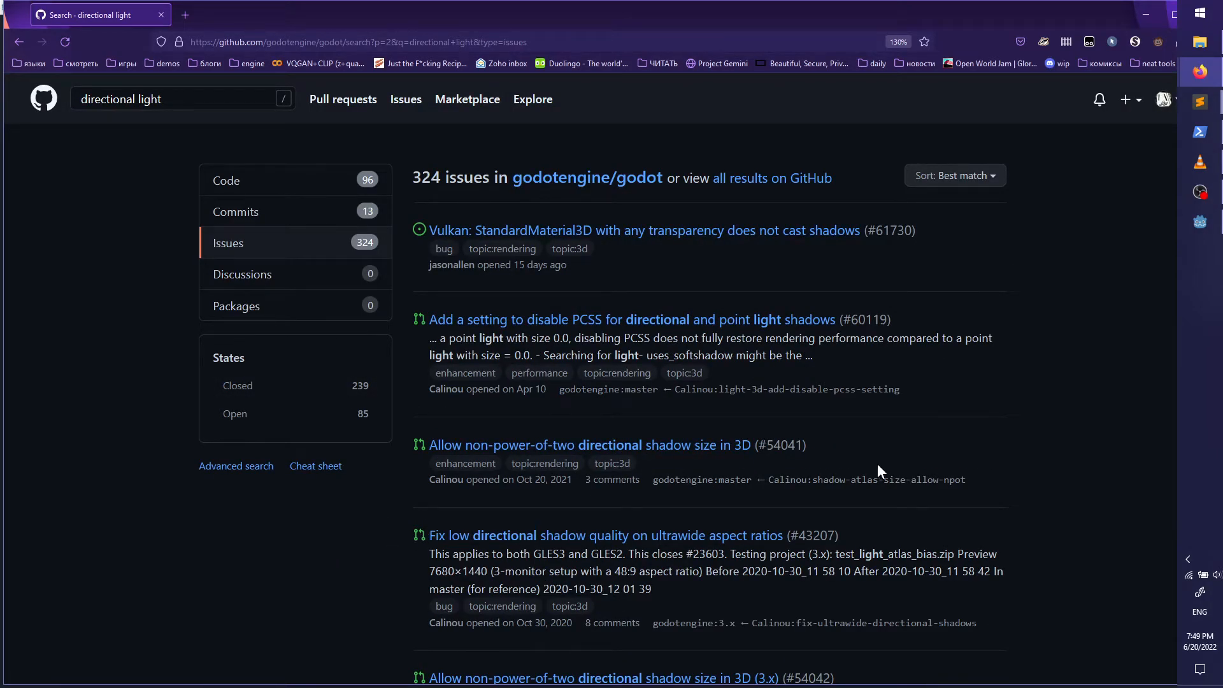
Step: Examine pages 2 through 5 of the "directional light" issue results for relevant shadow or lighting reports
{"action": "scroll", "coordinate": [342, 559], "scroll_direction": "down", "scroll_amount": 5}
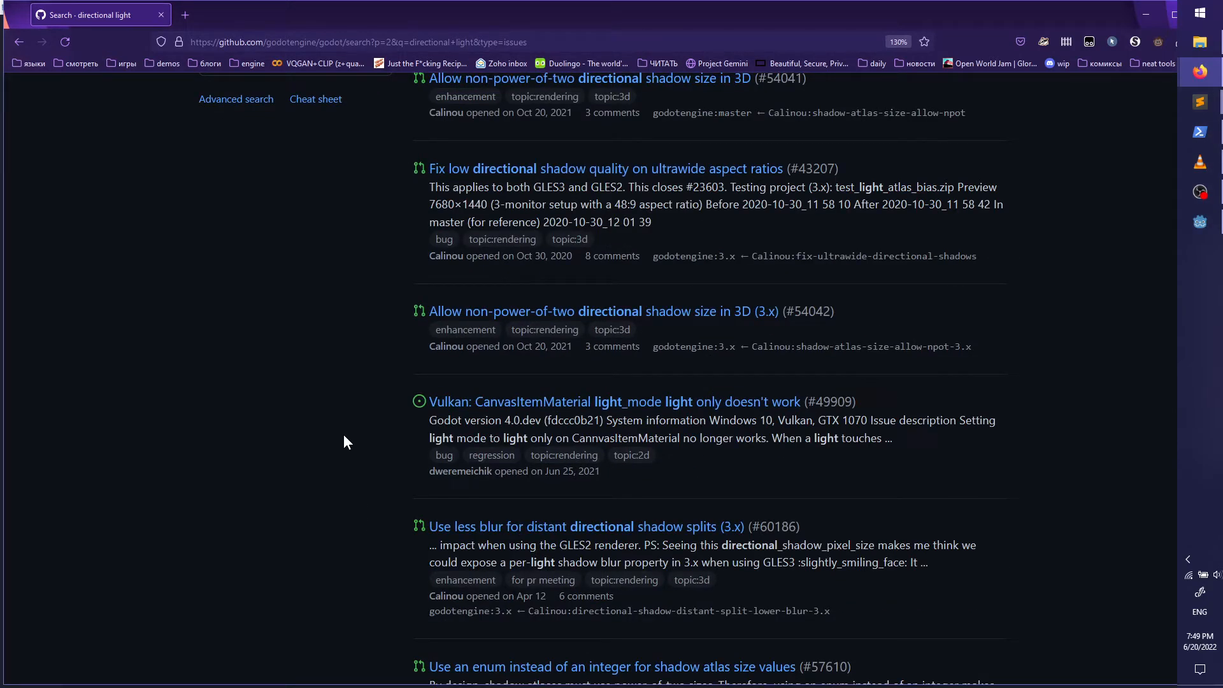
{"action": "scroll", "coordinate": [342, 434], "scroll_direction": "down", "scroll_amount": 3}
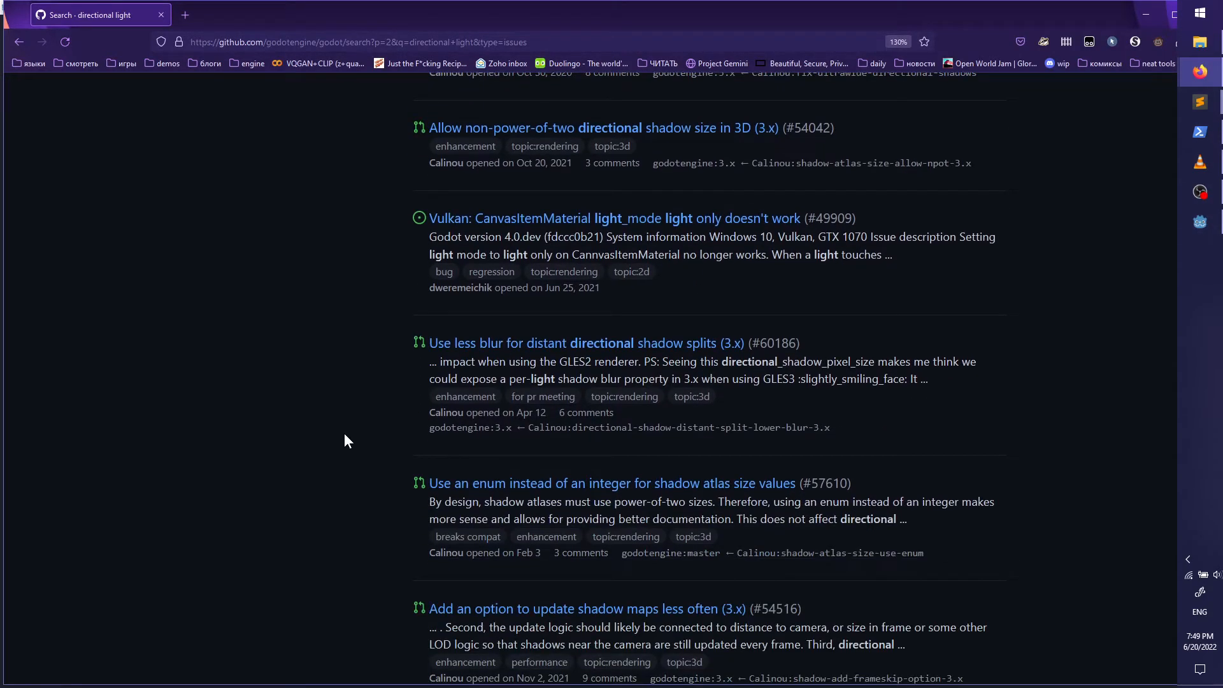
{"action": "scroll", "coordinate": [344, 439], "scroll_direction": "down", "scroll_amount": 5}
{"action": "left_click", "coordinate": [674, 531]}
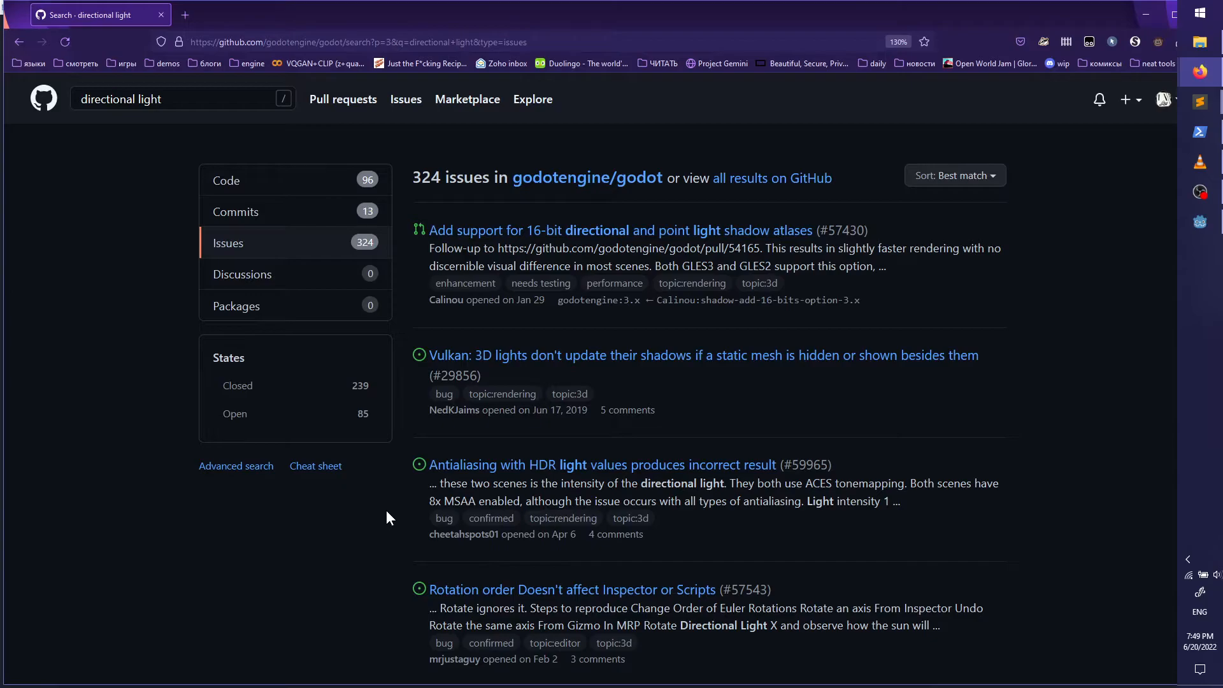
{"action": "scroll", "coordinate": [386, 511], "scroll_direction": "down", "scroll_amount": 6}
{"action": "scroll", "coordinate": [387, 511], "scroll_direction": "down", "scroll_amount": 7}
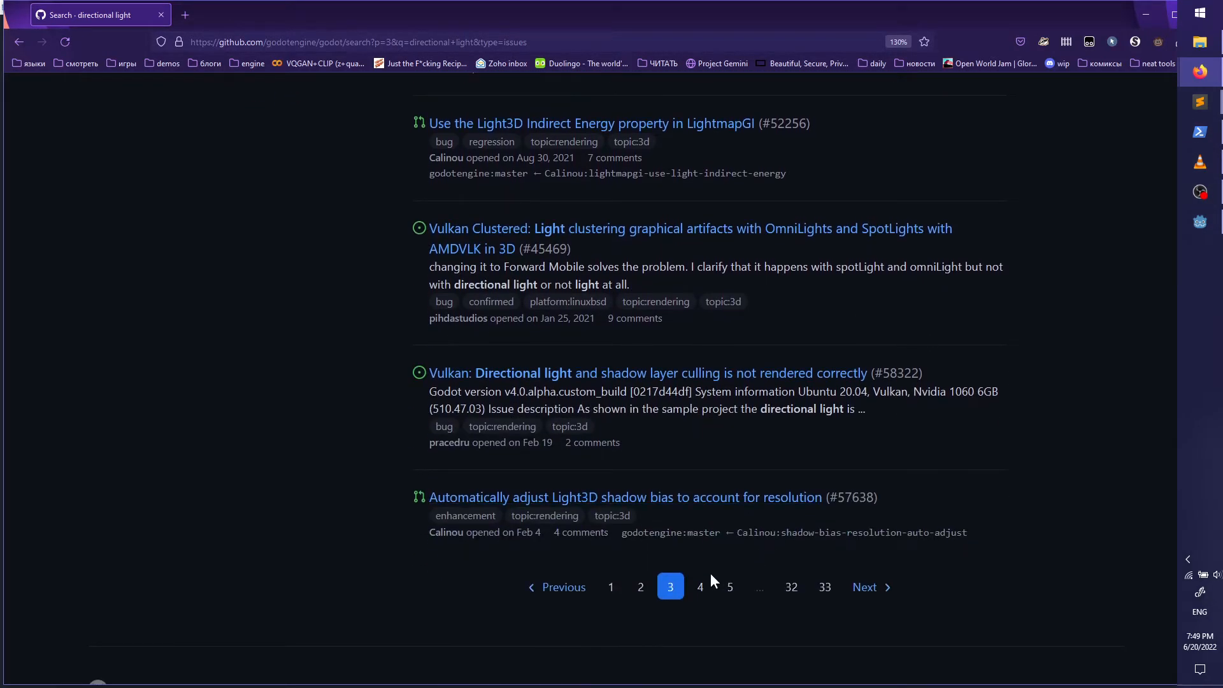
{"action": "left_click", "coordinate": [700, 587]}
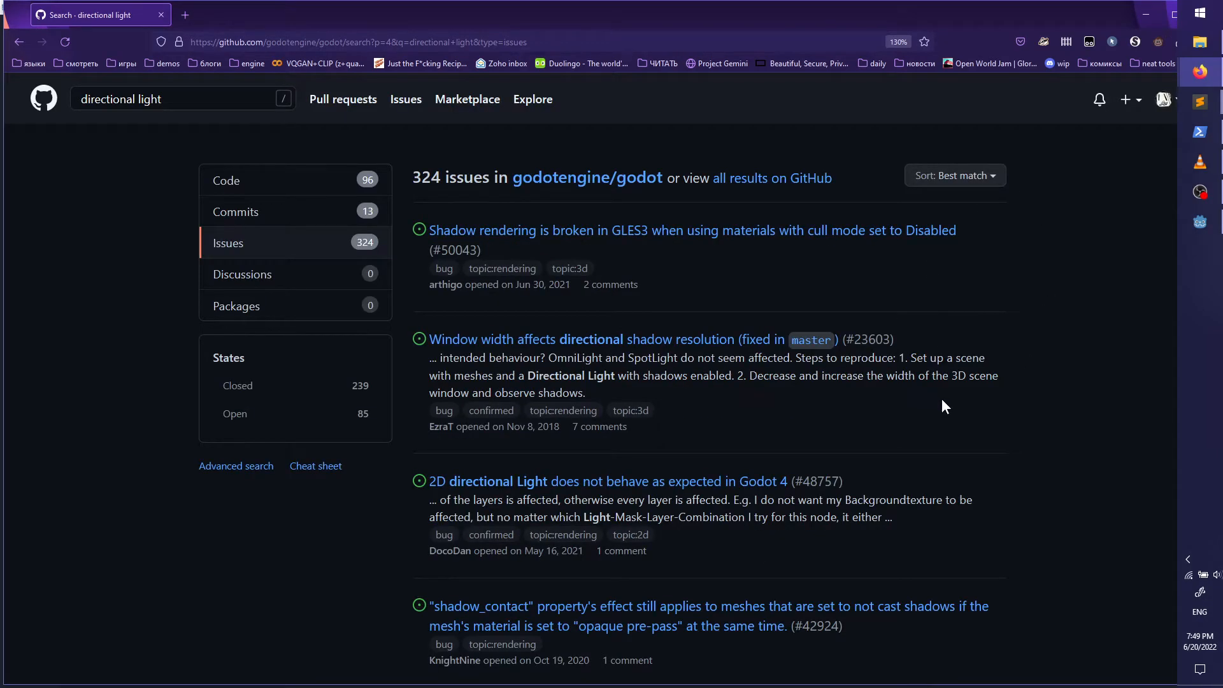
{"action": "scroll", "coordinate": [942, 399], "scroll_direction": "down", "scroll_amount": 8}
{"action": "scroll", "coordinate": [942, 399], "scroll_direction": "down", "scroll_amount": 3}
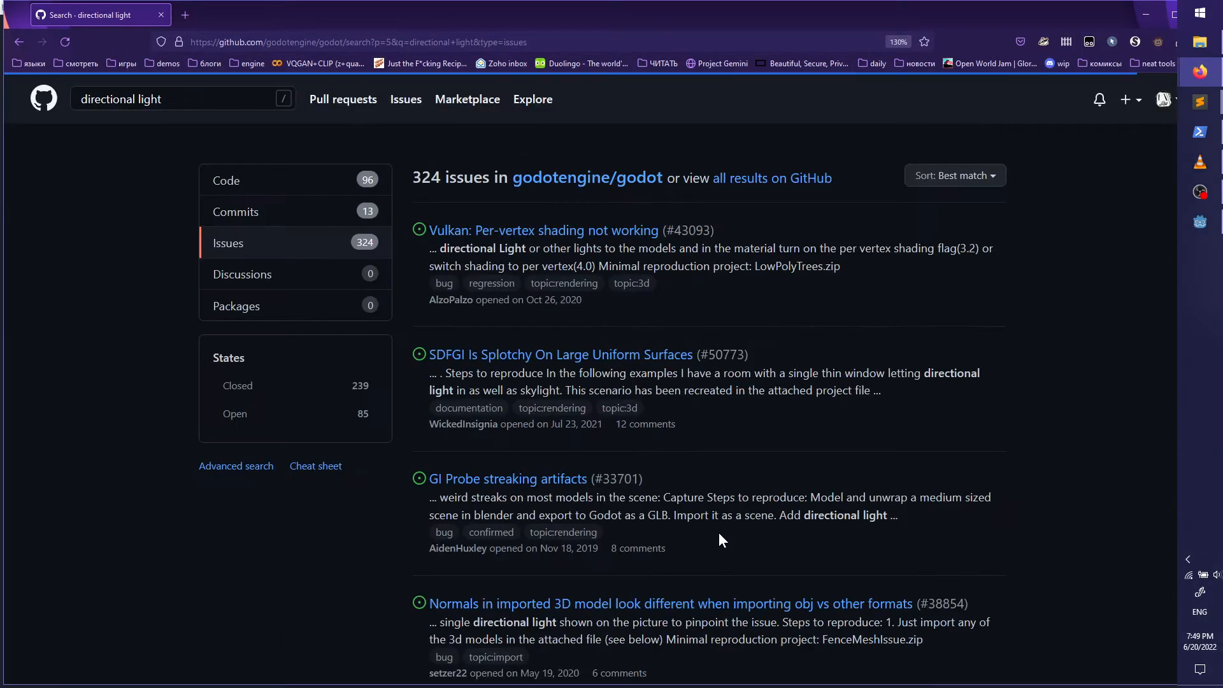
{"action": "scroll", "coordinate": [361, 492], "scroll_direction": "down", "scroll_amount": 6}
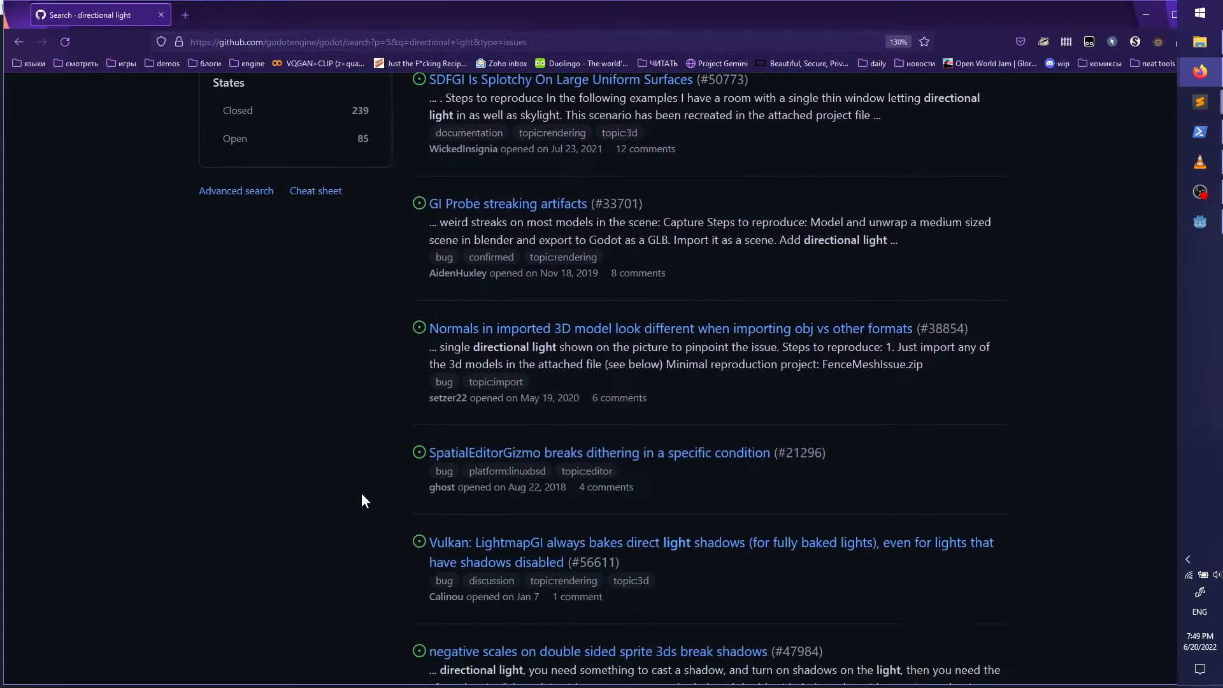
{"action": "scroll", "coordinate": [364, 496], "scroll_direction": "down", "scroll_amount": 5}
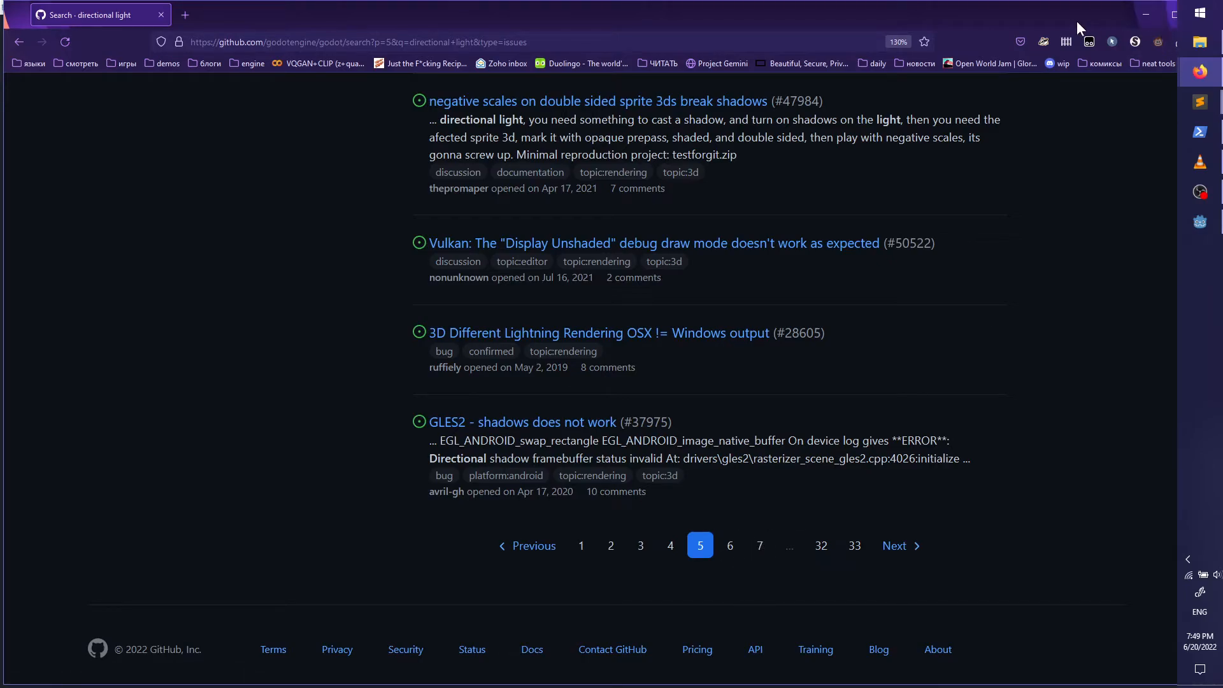
Step: Return to the Godot editor, select the player in the 3D view of the world scene and focus on it
{"action": "left_click_drag", "start_coordinate": [1087, 22], "coordinate": [836, 56]}
{"action": "left_click", "coordinate": [938, 48]}
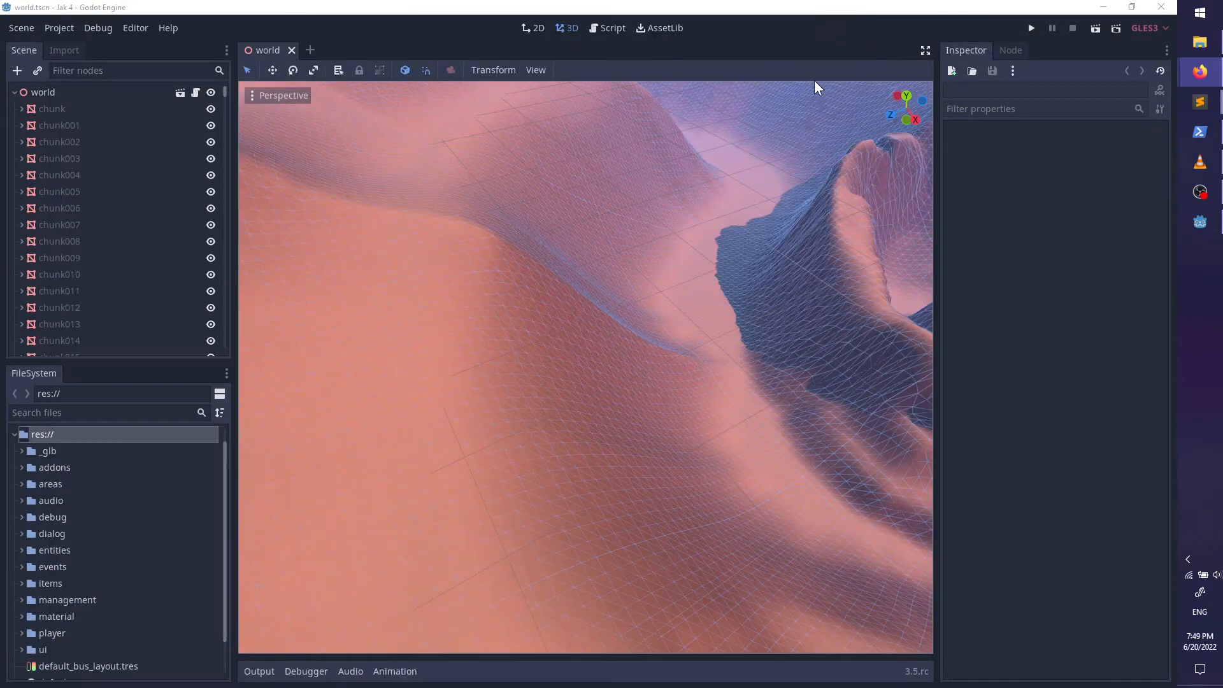
{"action": "middle_click_drag", "start_coordinate": [617, 307], "coordinate": [536, 354]}
{"action": "scroll", "coordinate": [500, 330], "scroll_direction": "up", "scroll_amount": 4}
{"action": "scroll", "coordinate": [536, 354], "scroll_direction": "down", "scroll_amount": 6}
{"action": "scroll", "coordinate": [536, 362], "scroll_direction": "up", "scroll_amount": 12}
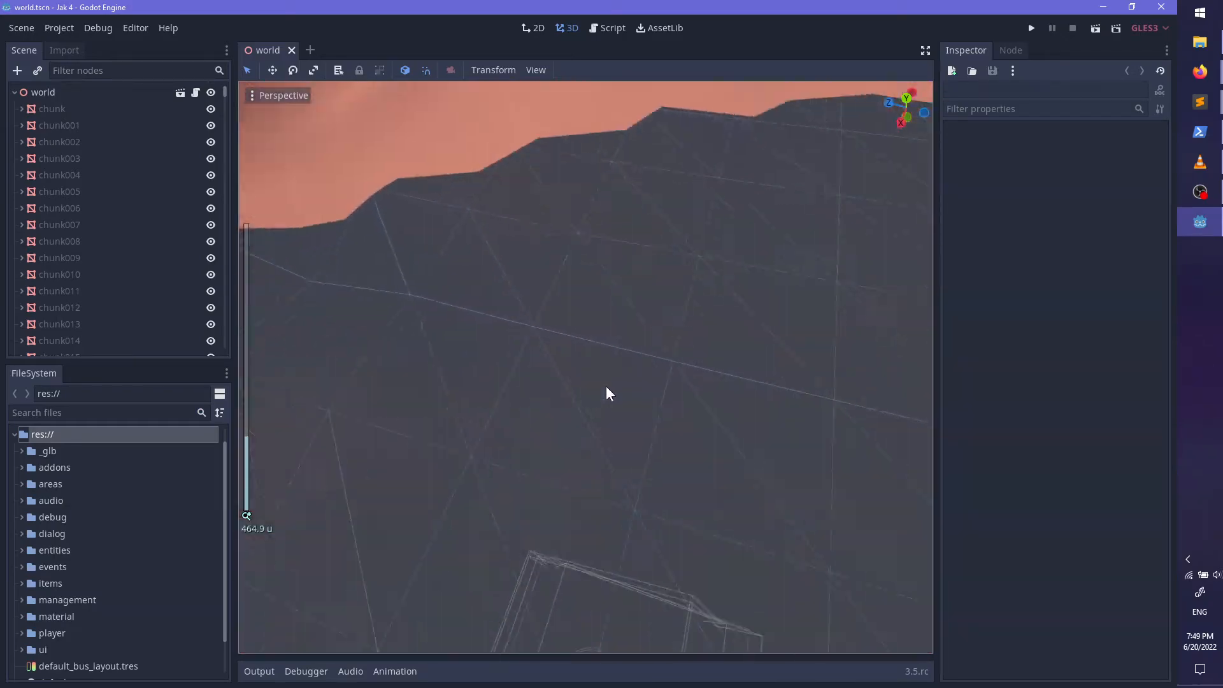
{"action": "scroll", "coordinate": [602, 445], "scroll_direction": "down", "scroll_amount": 2}
{"action": "left_click", "coordinate": [588, 433]}
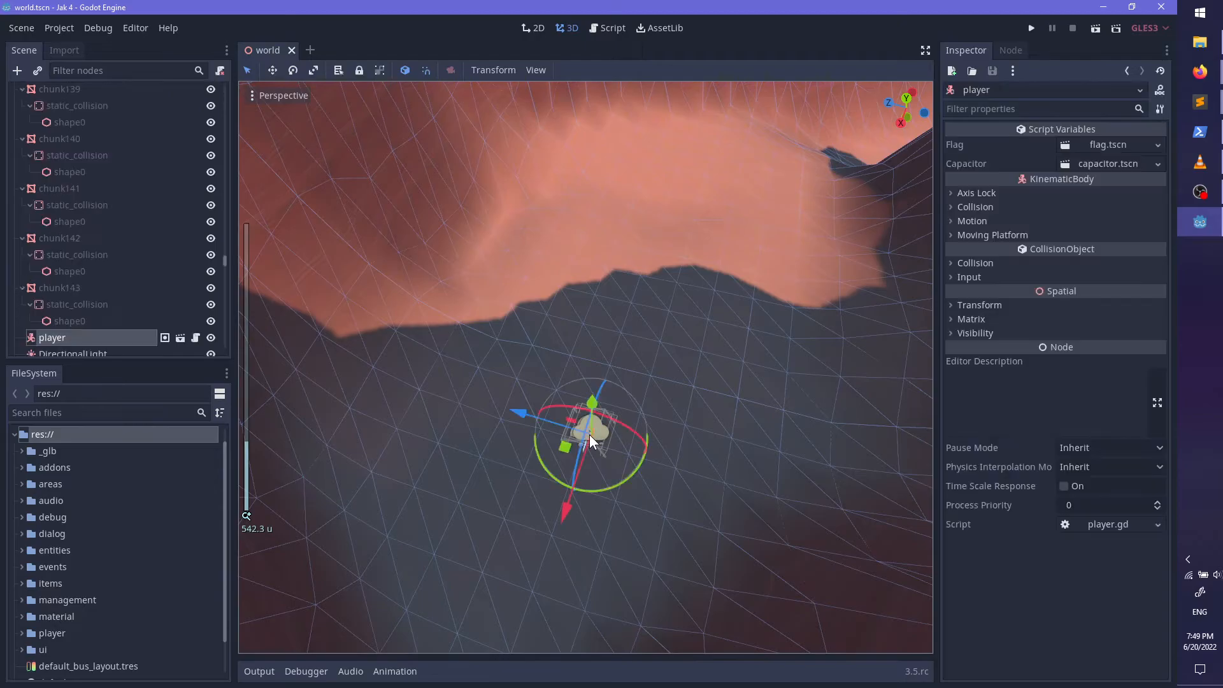
{"action": "key", "text": "f"}
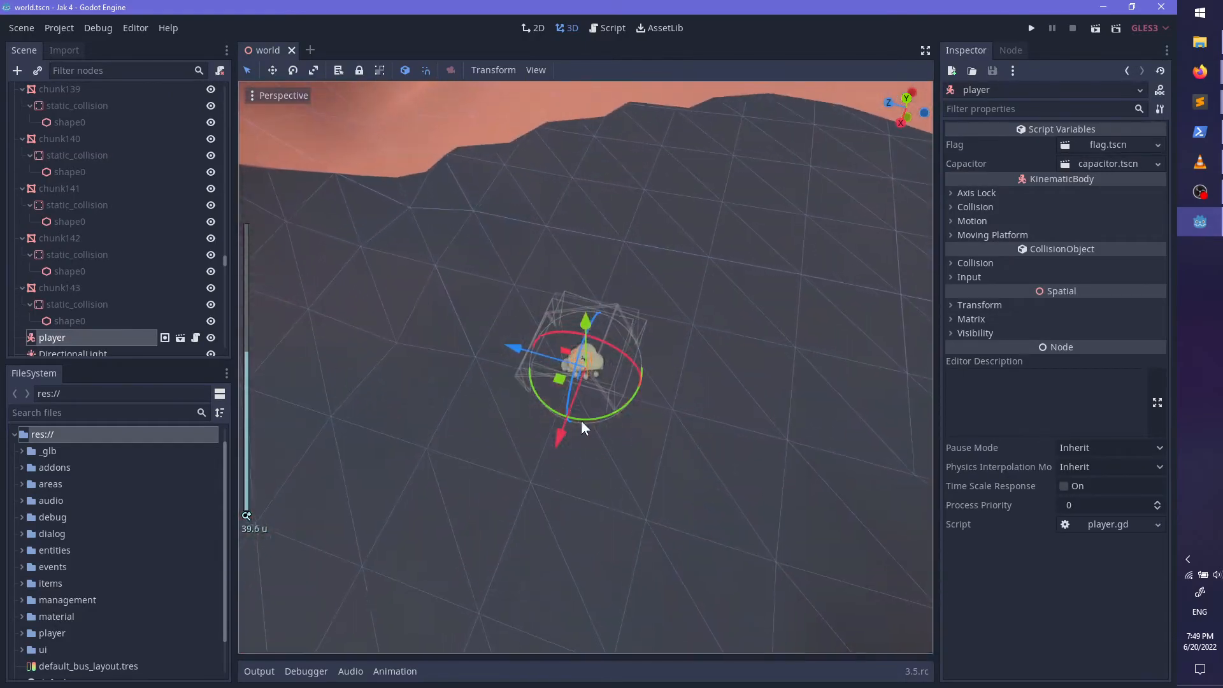
Step: Move the player out of the dark area onto the sunlit sand and frame it up close
{"action": "left_click_drag", "start_coordinate": [559, 381], "coordinate": [509, 127]}
{"action": "key", "text": "f"}
{"action": "scroll", "coordinate": [628, 392], "scroll_direction": "up", "scroll_amount": 12}
{"action": "middle_click_drag", "start_coordinate": [628, 392], "coordinate": [686, 407]}
{"action": "scroll", "coordinate": [732, 411], "scroll_direction": "up", "scroll_amount": 2}
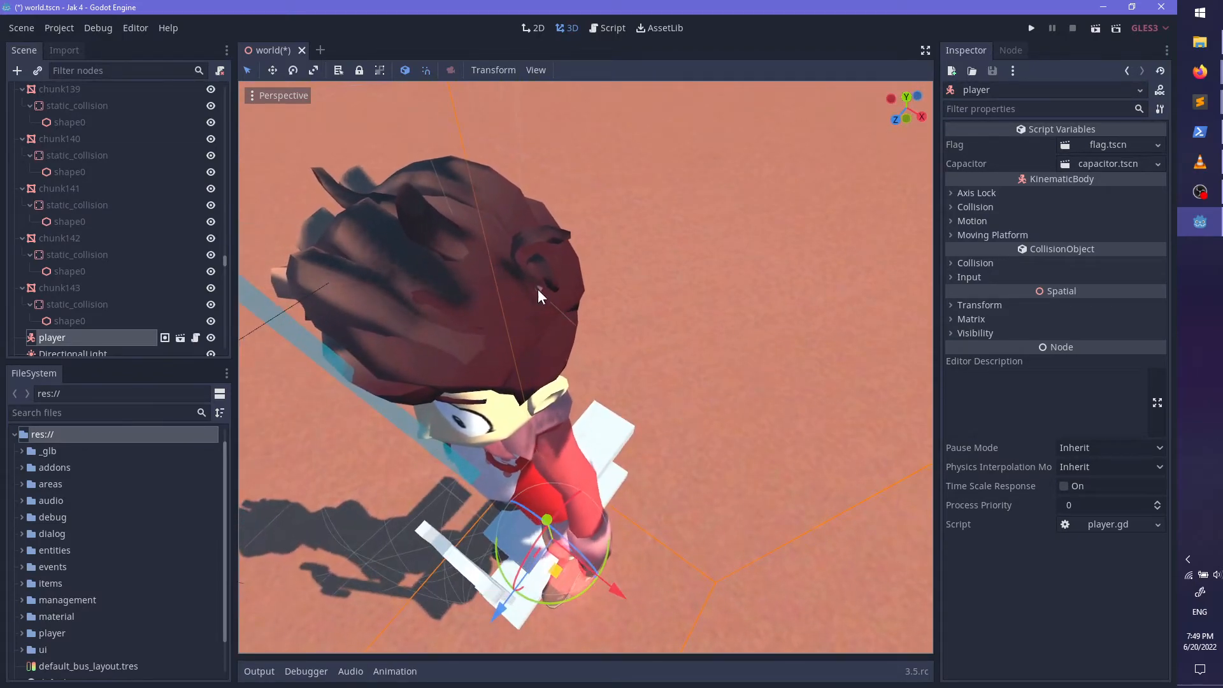
Step: Reset the DirectionalLight's Normal Bias to 0.8, Bias Split Scale to 0.25 and Depth Range to Stable
{"action": "scroll", "coordinate": [74, 312], "scroll_direction": "down", "scroll_amount": 3}
{"action": "left_click", "coordinate": [82, 287]}
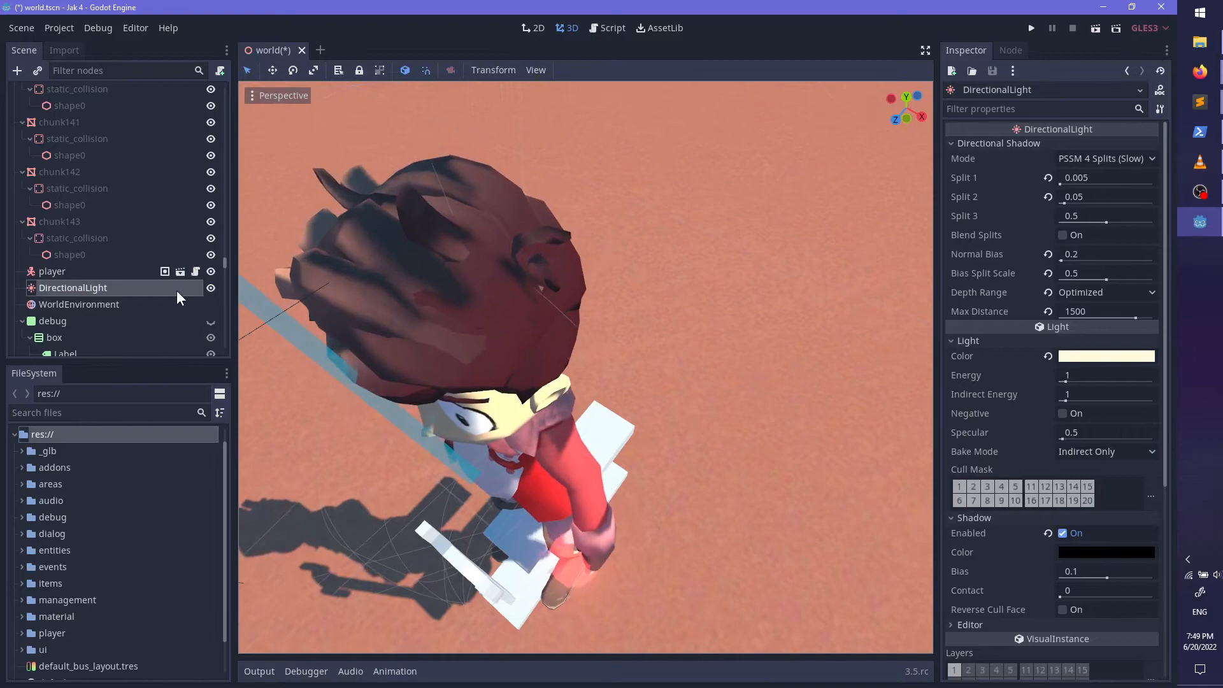
{"action": "left_click", "coordinate": [1048, 254]}
{"action": "left_click", "coordinate": [1049, 270]}
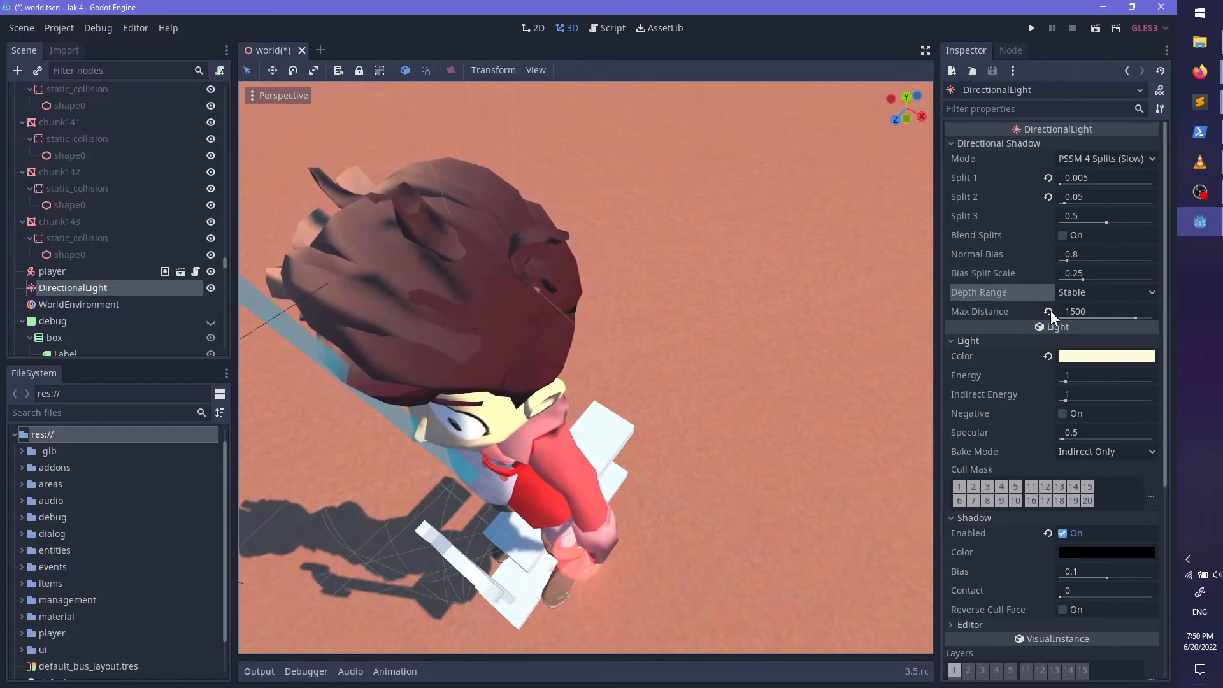
{"action": "scroll", "coordinate": [801, 262], "scroll_direction": "down", "scroll_amount": 6}
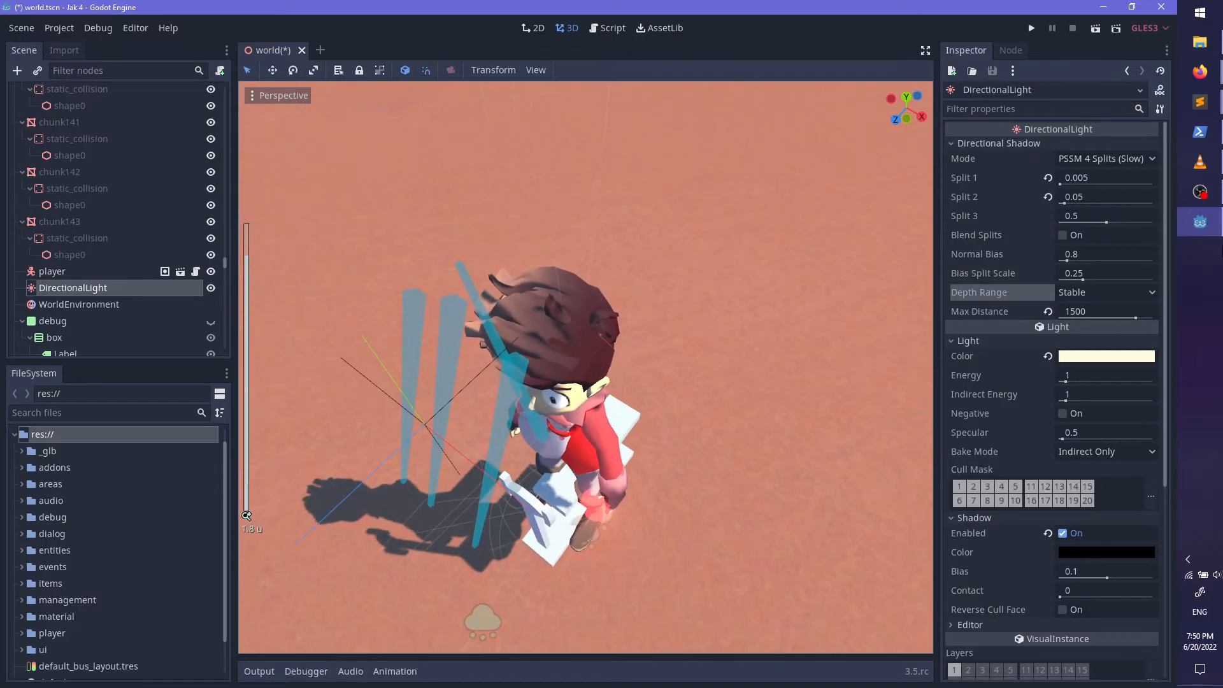
{"action": "middle_click_drag", "start_coordinate": [518, 460], "coordinate": [606, 425]}
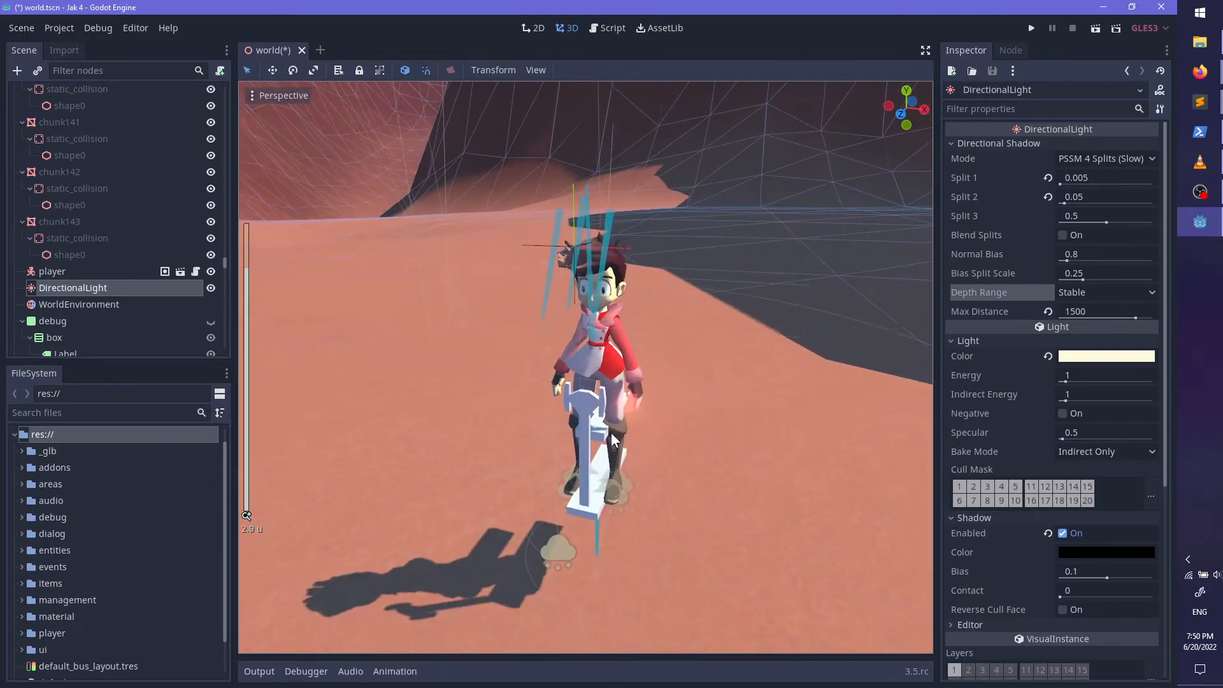
{"action": "scroll", "coordinate": [666, 415], "scroll_direction": "up", "scroll_amount": 3}
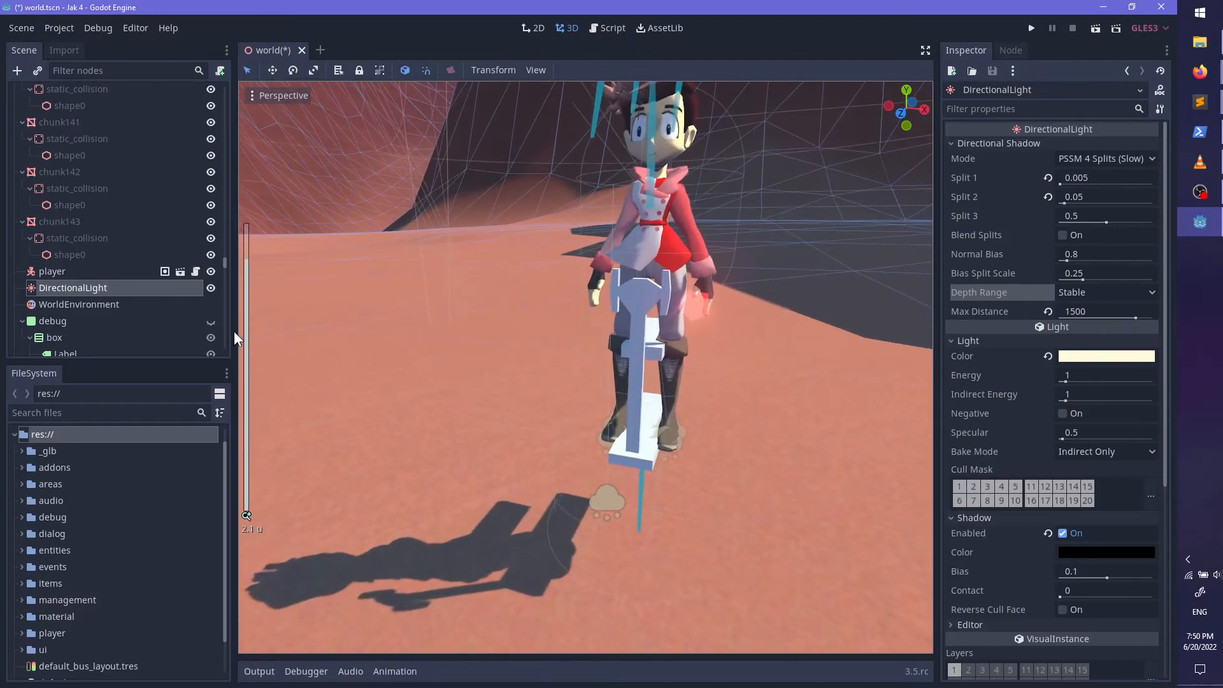
Step: Lower the player slightly toward the sand surface and view its shadow from behind
{"action": "left_click", "coordinate": [82, 271]}
{"action": "middle_click_drag", "start_coordinate": [648, 354], "coordinate": [694, 210]}
{"action": "left_click_drag", "start_coordinate": [735, 161], "coordinate": [739, 189]}
{"action": "middle_click_drag", "start_coordinate": [739, 186], "coordinate": [629, 304]}
{"action": "scroll", "coordinate": [687, 342], "scroll_direction": "up", "scroll_amount": 3}
{"action": "scroll", "coordinate": [575, 286], "scroll_direction": "down", "scroll_amount": 3}
Step: Try the default shadow splits on the DirectionalLight, with Split 1 at 0.1 and Split 2 at 0.2
{"action": "left_click", "coordinate": [122, 288]}
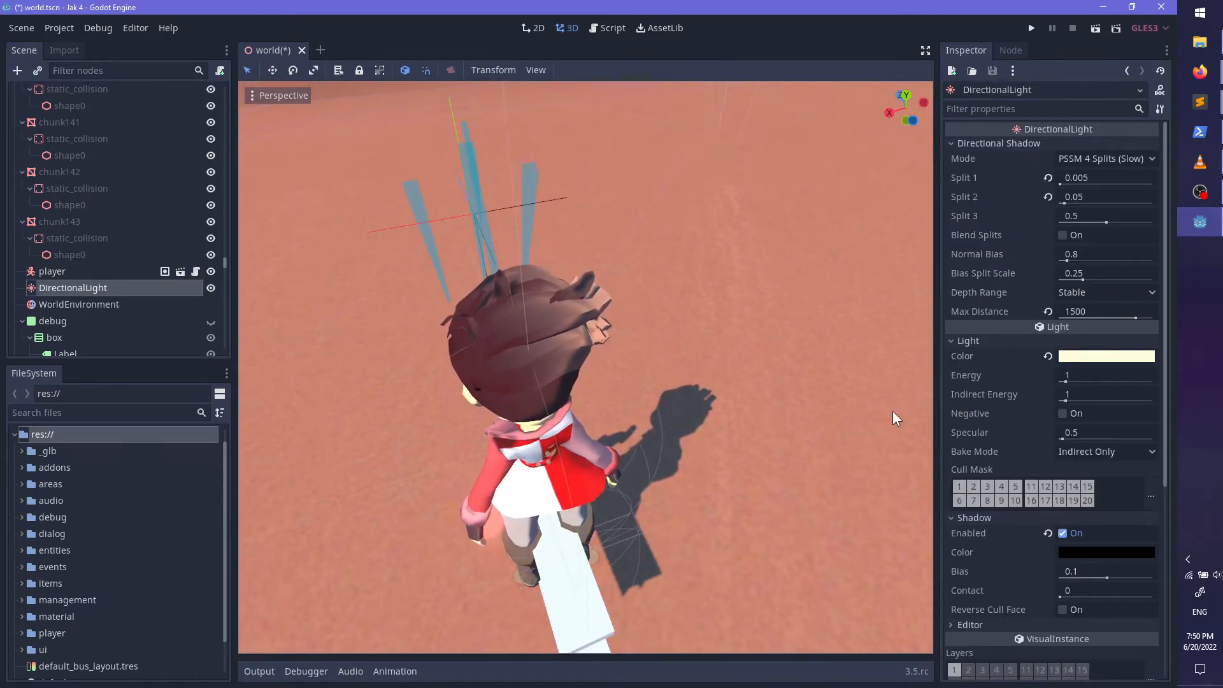
{"action": "left_click", "coordinate": [1048, 197]}
{"action": "left_click", "coordinate": [1048, 178]}
{"action": "scroll", "coordinate": [748, 317], "scroll_direction": "down", "scroll_amount": 2}
{"action": "scroll", "coordinate": [748, 317], "scroll_direction": "down", "scroll_amount": 2}
{"action": "middle_click_drag", "start_coordinate": [748, 317], "coordinate": [764, 269]}
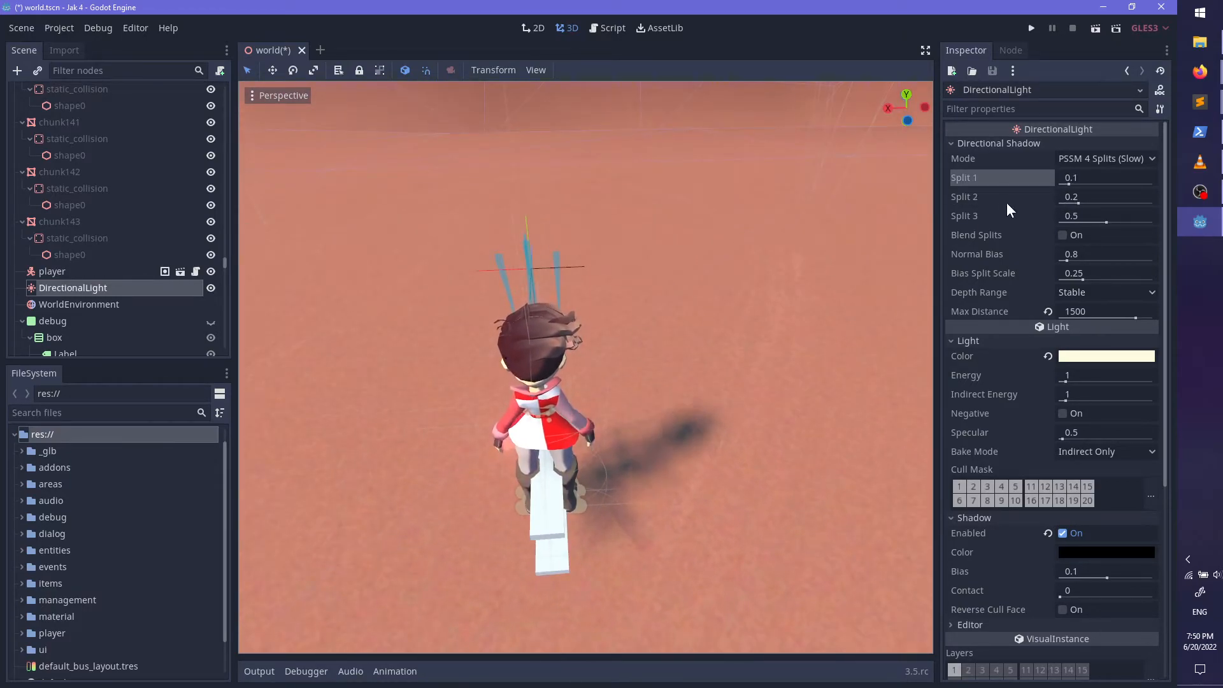
Step: Undo the resets of the DirectionalLight's Split 1 and Split 2
{"action": "key", "text": "ctrl+z"}
{"action": "key", "text": "ctrl+z"}
{"action": "scroll", "coordinate": [651, 413], "scroll_direction": "up", "scroll_amount": 6}
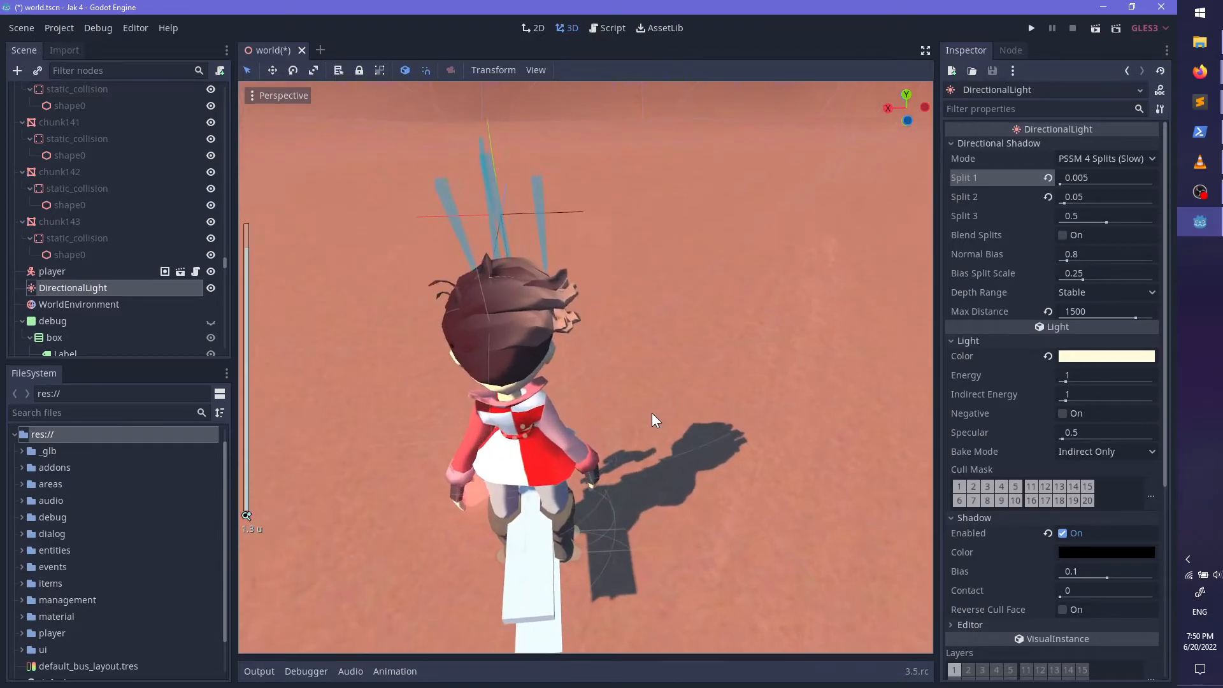
Step: Keep the DirectionalLight's shadow mode at PSSM 4 Splits (Slow) and save the world scene
{"action": "left_click", "coordinate": [1124, 159]}
{"action": "key", "text": "Escape"}
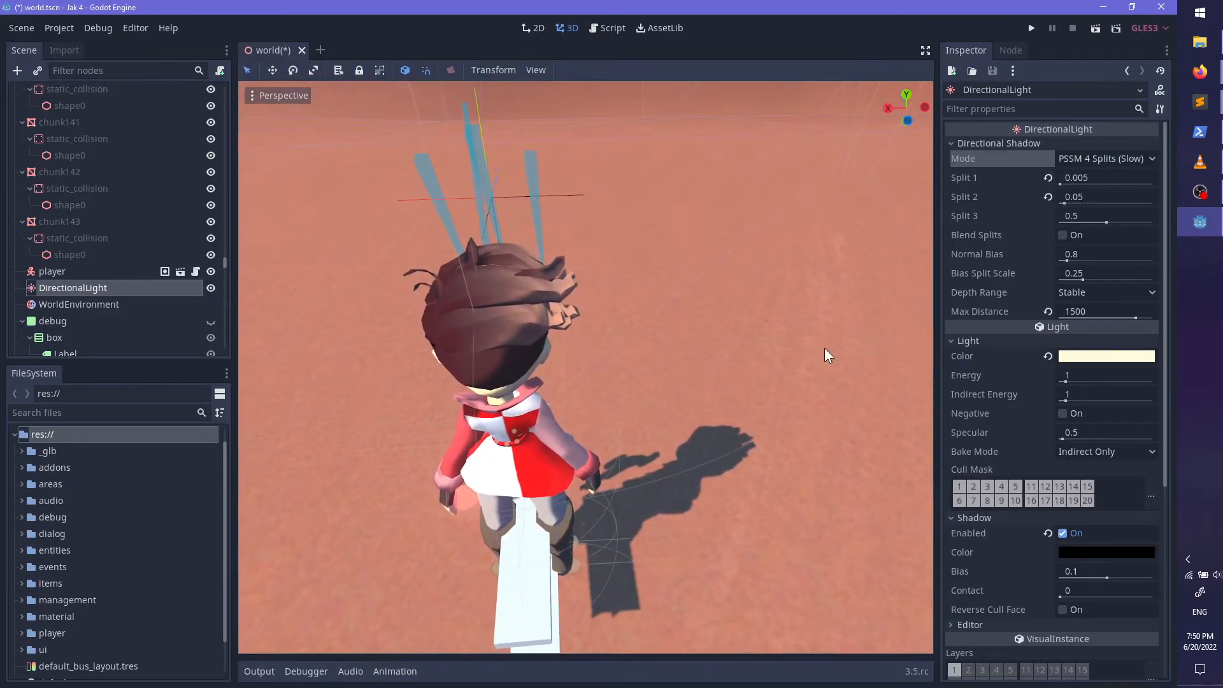
{"action": "key", "text": "ctrl+s"}
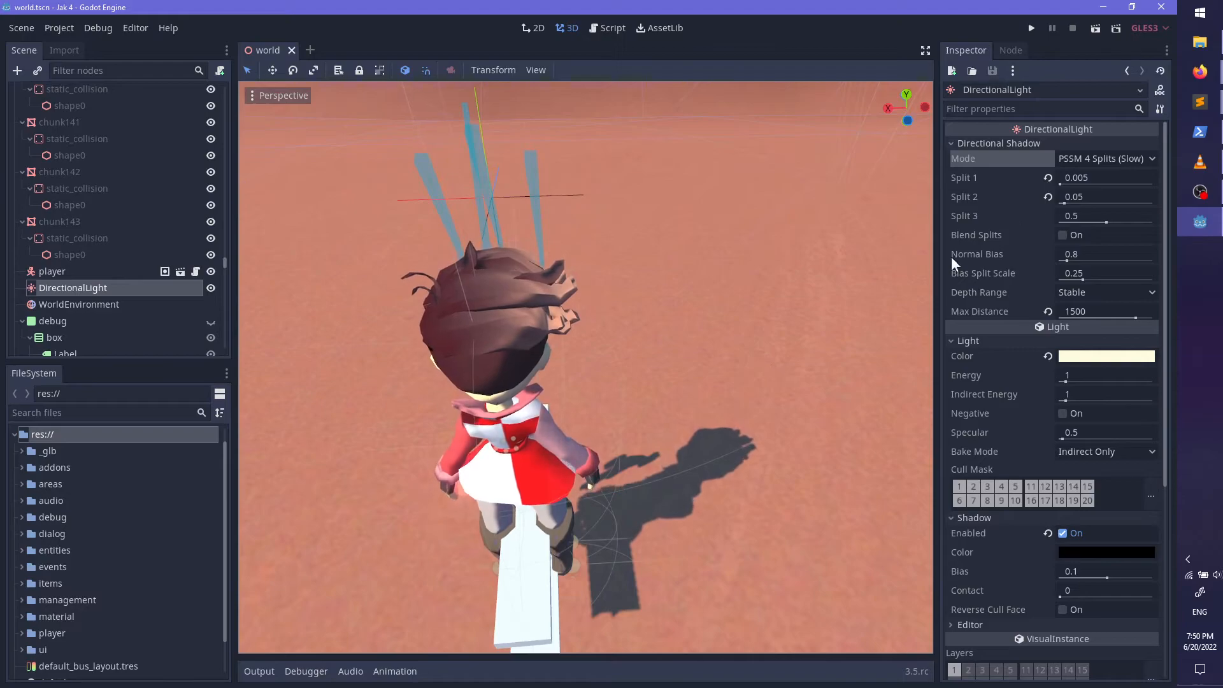
Step: Try PSSM 2 Splits and another shadow mode on the DirectionalLight against the player's shadow, and restore PSSM 4 Splits (Slow)
{"action": "left_click", "coordinate": [1098, 158]}
{"action": "left_click", "coordinate": [1093, 189]}
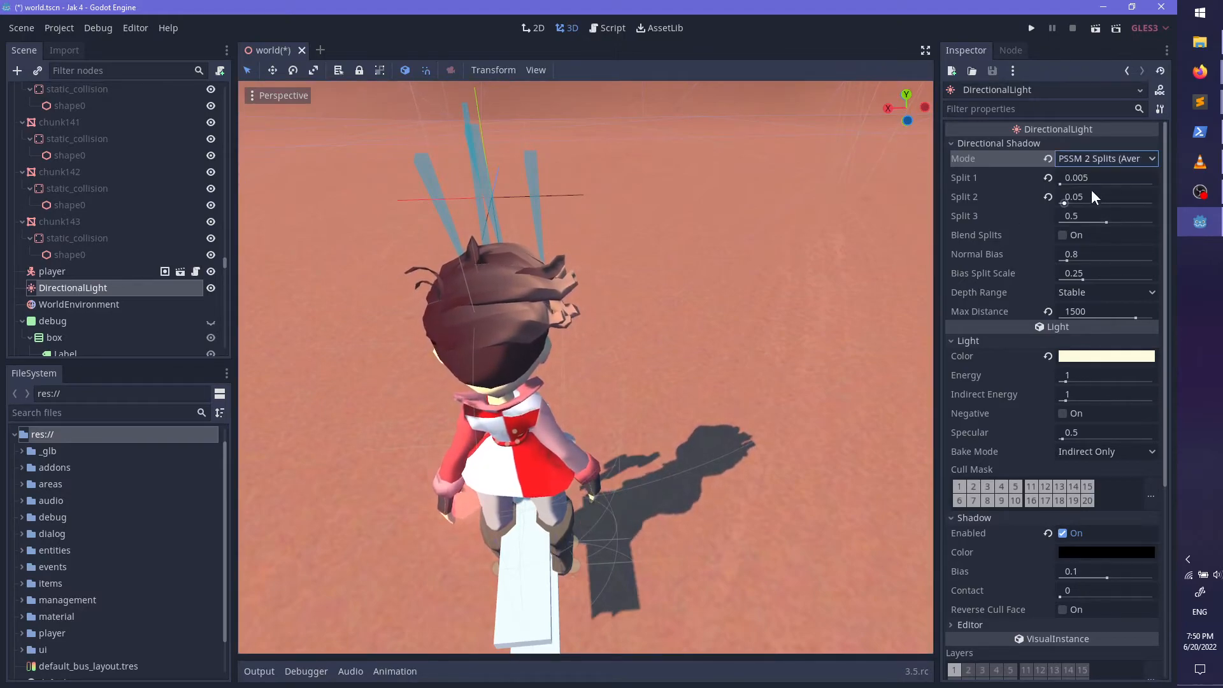
{"action": "middle_click_drag", "start_coordinate": [758, 380], "coordinate": [834, 427]}
{"action": "left_click", "coordinate": [1083, 159]}
{"action": "left_click", "coordinate": [1087, 172]}
{"action": "middle_click_drag", "start_coordinate": [801, 328], "coordinate": [828, 242]}
{"action": "left_click", "coordinate": [1091, 156]}
{"action": "left_click", "coordinate": [1091, 208]}
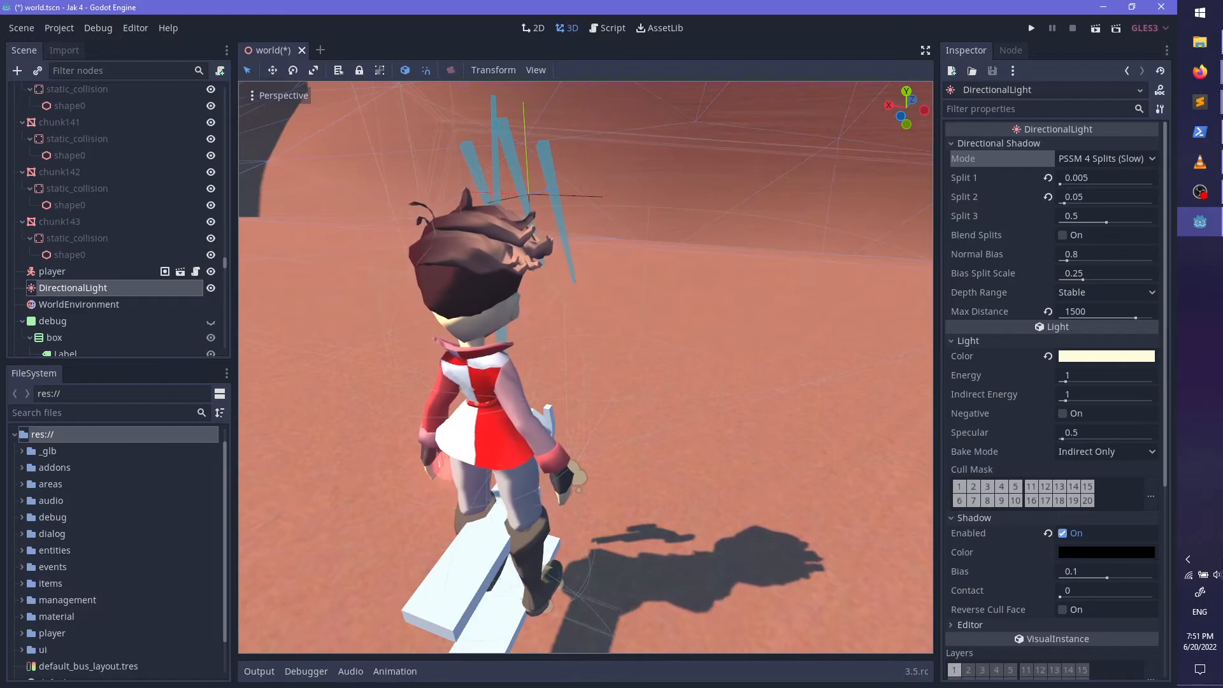
Step: Set the DirectionalLight's shadow Normal Bias to 0 with the player's face and shadow in close view
{"action": "left_click", "coordinate": [1200, 162]}
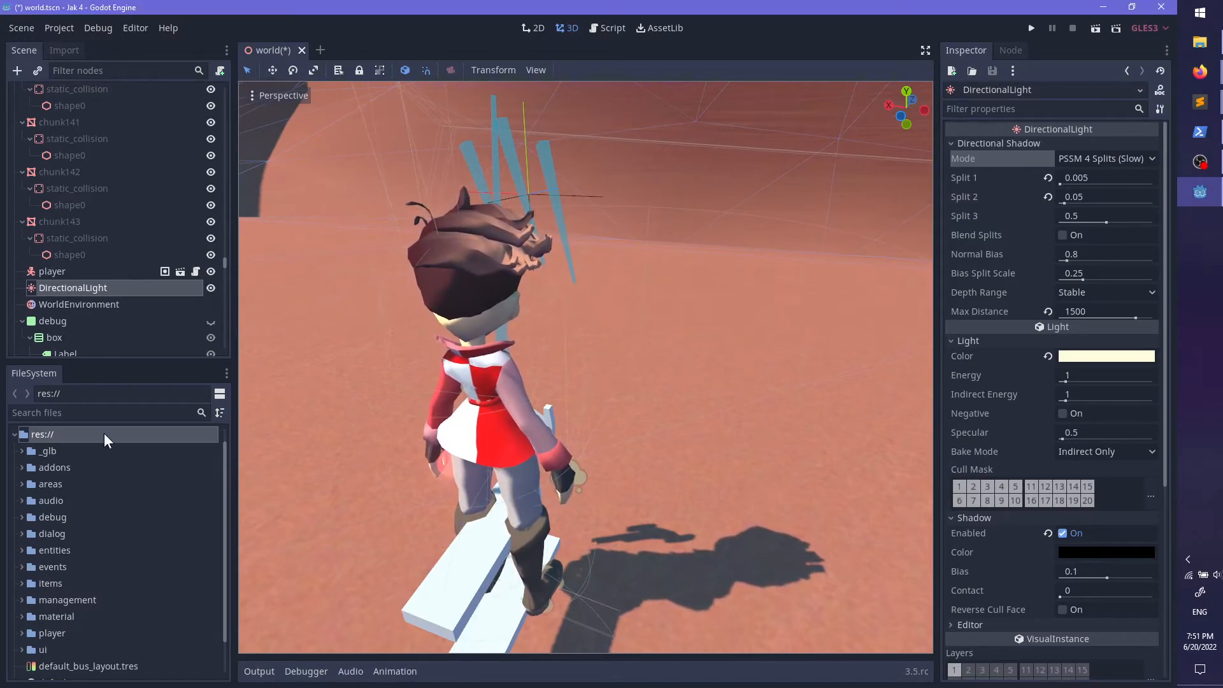
{"action": "middle_click_drag", "start_coordinate": [493, 427], "coordinate": [656, 495]}
{"action": "scroll", "coordinate": [664, 442], "scroll_direction": "up", "scroll_amount": 4}
{"action": "mouse_move", "coordinate": [664, 442]}
{"action": "middle_mouse_down"}
{"action": "mouse_move", "coordinate": [457, 353]}
{"action": "mouse_move", "coordinate": [521, 324]}
{"action": "mouse_move", "coordinate": [584, 501]}
{"action": "mouse_move", "coordinate": [609, 476]}
{"action": "mouse_move", "coordinate": [598, 474]}
{"action": "mouse_move", "coordinate": [742, 380]}
{"action": "mouse_move", "coordinate": [632, 470]}
{"action": "mouse_move", "coordinate": [652, 467]}
{"action": "mouse_move", "coordinate": [472, 321]}
{"action": "mouse_move", "coordinate": [387, 420]}
{"action": "mouse_move", "coordinate": [684, 361]}
{"action": "mouse_move", "coordinate": [609, 483]}
{"action": "mouse_move", "coordinate": [939, 422]}
{"action": "mouse_move", "coordinate": [621, 499]}
{"action": "mouse_move", "coordinate": [587, 472]}
{"action": "mouse_move", "coordinate": [651, 459]}
{"action": "middle_mouse_up"}
{"action": "scroll", "coordinate": [609, 476], "scroll_direction": "up", "scroll_amount": 2}
{"action": "scroll", "coordinate": [621, 498], "scroll_direction": "down", "scroll_amount": 7}
{"action": "scroll", "coordinate": [651, 460], "scroll_direction": "up", "scroll_amount": 5}
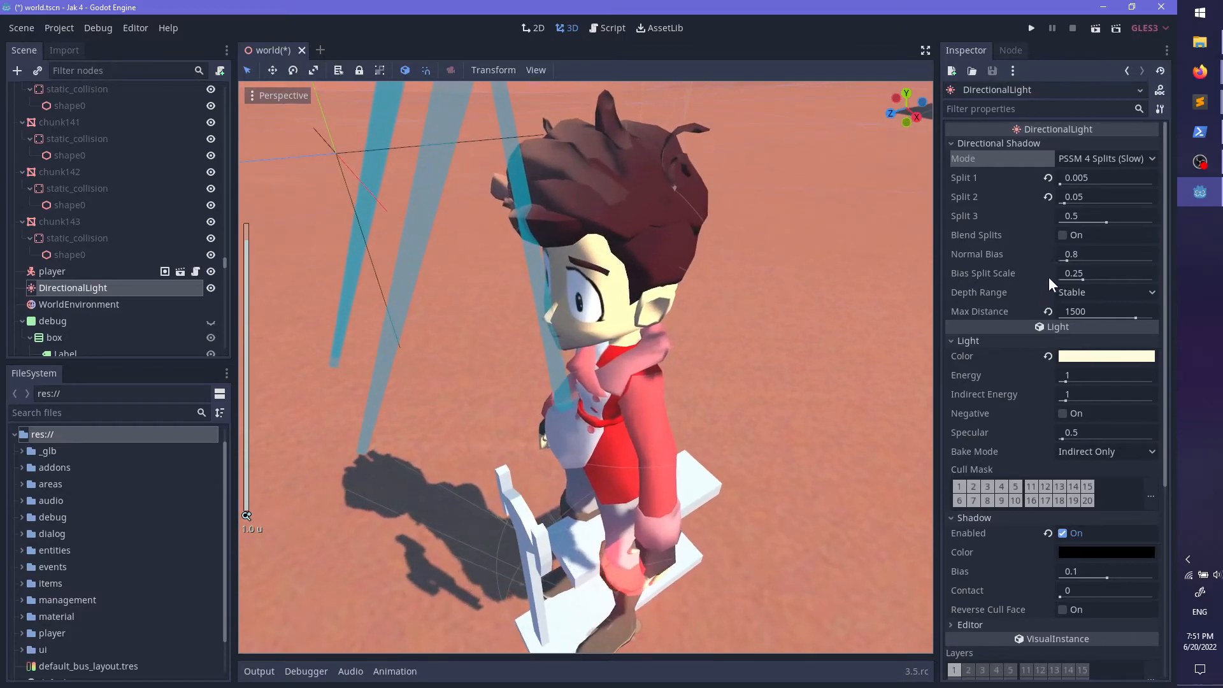
{"action": "left_click_drag", "start_coordinate": [1065, 258], "coordinate": [1039, 258]}
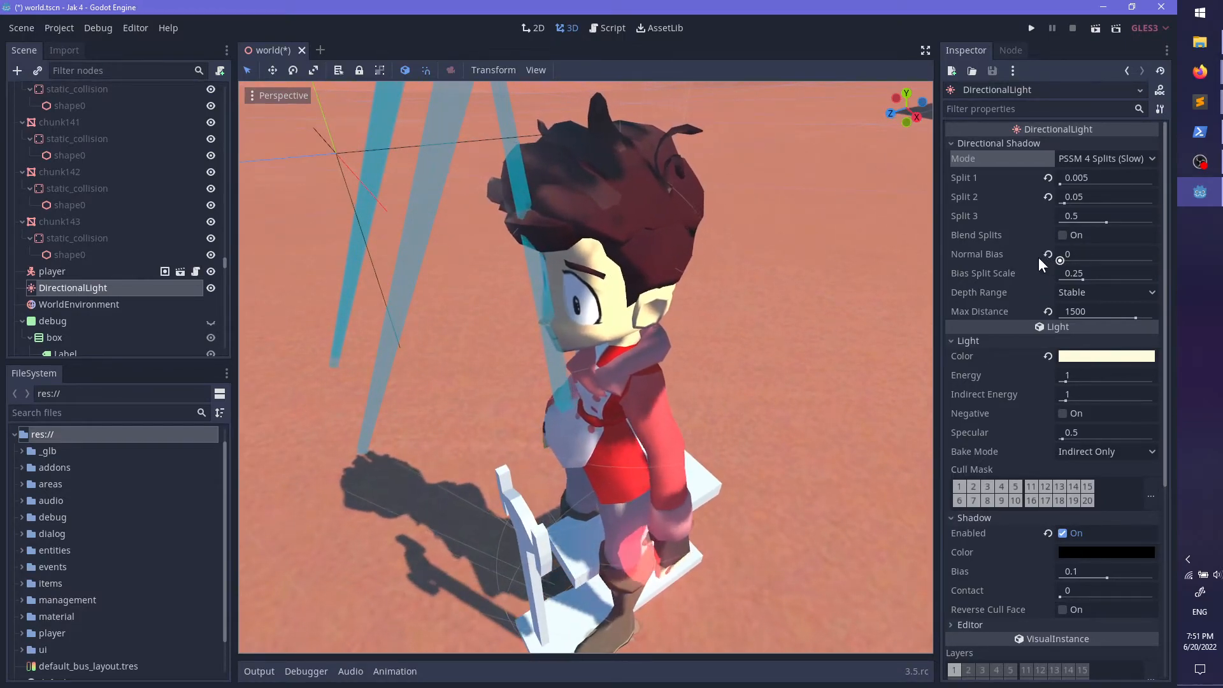
Step: Examine the player's self-shadowing and ground shadow up close from several angles
{"action": "middle_click_drag", "start_coordinate": [612, 481], "coordinate": [683, 449]}
{"action": "middle_click_drag", "start_coordinate": [666, 637], "coordinate": [614, 495], "text": "shift"}
{"action": "scroll", "coordinate": [634, 423], "scroll_direction": "up", "scroll_amount": 2}
{"action": "middle_click_drag", "start_coordinate": [635, 423], "coordinate": [345, 382]}
{"action": "scroll", "coordinate": [472, 426], "scroll_direction": "up", "scroll_amount": 2}
{"action": "middle_click_drag", "start_coordinate": [555, 456], "coordinate": [605, 540], "text": "shift"}
{"action": "scroll", "coordinate": [576, 513], "scroll_direction": "down", "scroll_amount": 20}
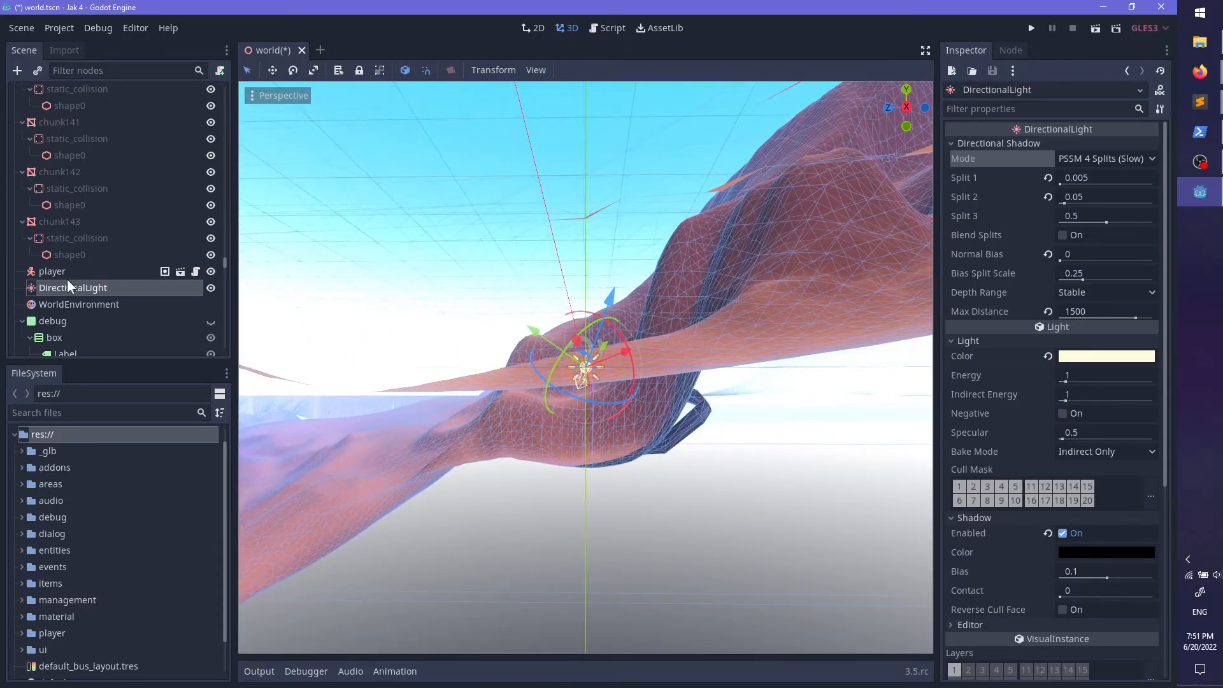
Step: Select and frame the player, and view its shading close up from the side
{"action": "left_click", "coordinate": [52, 271]}
{"action": "key", "text": "f"}
{"action": "scroll", "coordinate": [622, 482], "scroll_direction": "up", "scroll_amount": 1}
{"action": "scroll", "coordinate": [622, 481], "scroll_direction": "up", "scroll_amount": 15}
{"action": "middle_click_drag", "start_coordinate": [609, 488], "coordinate": [637, 439]}
{"action": "scroll", "coordinate": [797, 479], "scroll_direction": "up", "scroll_amount": 2}
{"action": "middle_click_drag", "start_coordinate": [489, 456], "coordinate": [456, 433]}
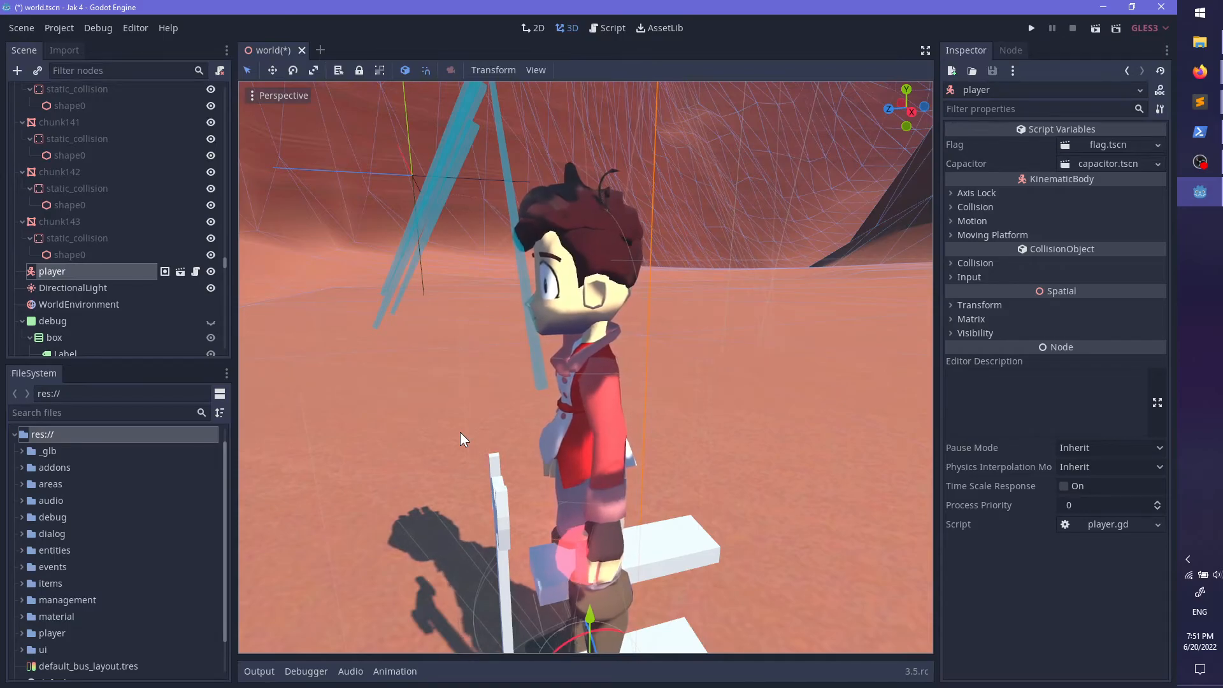
Step: Examine the player's shadow on the sand from farther away and from above
{"action": "middle_click_drag", "start_coordinate": [460, 432], "coordinate": [579, 438]}
{"action": "scroll", "coordinate": [580, 438], "scroll_direction": "down", "scroll_amount": 2}
{"action": "scroll", "coordinate": [606, 324], "scroll_direction": "down", "scroll_amount": 14}
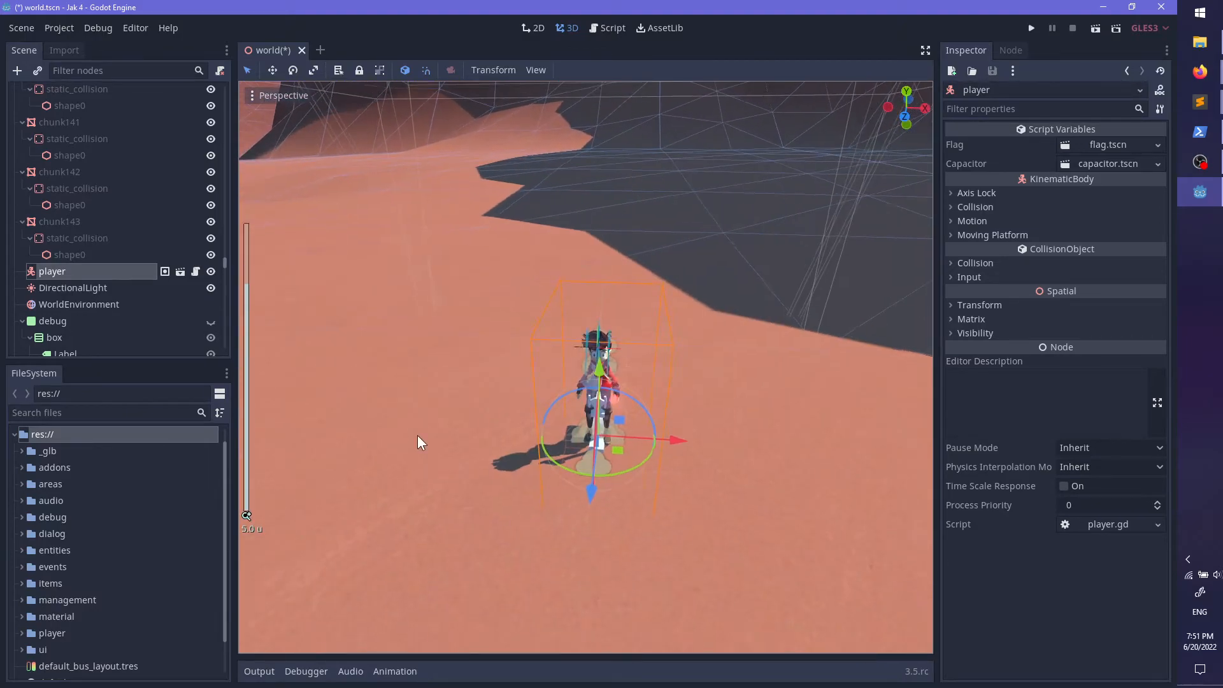
{"action": "middle_click_drag", "start_coordinate": [418, 434], "coordinate": [568, 335]}
{"action": "middle_click_drag", "start_coordinate": [610, 376], "coordinate": [419, 487]}
{"action": "scroll", "coordinate": [576, 507], "scroll_direction": "up", "scroll_amount": 9}
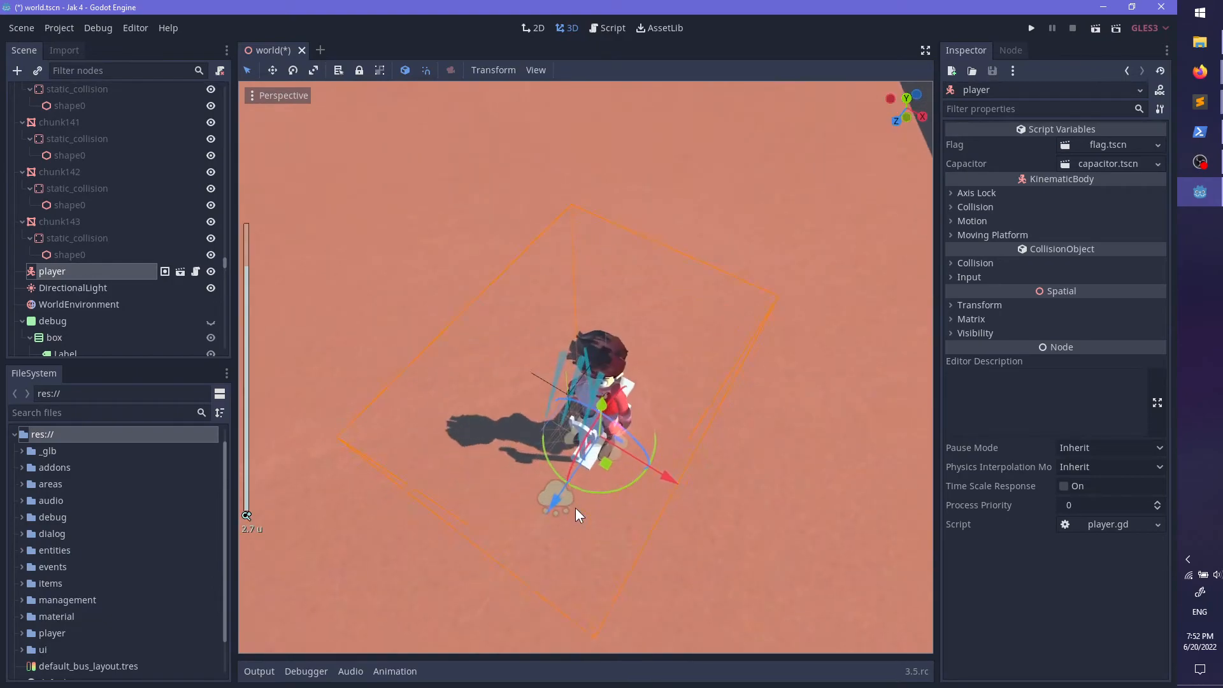
{"action": "middle_click_drag", "start_coordinate": [602, 462], "coordinate": [851, 278], "text": "shift"}
{"action": "scroll", "coordinate": [720, 339], "scroll_direction": "down", "scroll_amount": 7}
{"action": "left_click_drag", "start_coordinate": [720, 339], "coordinate": [522, 415]}
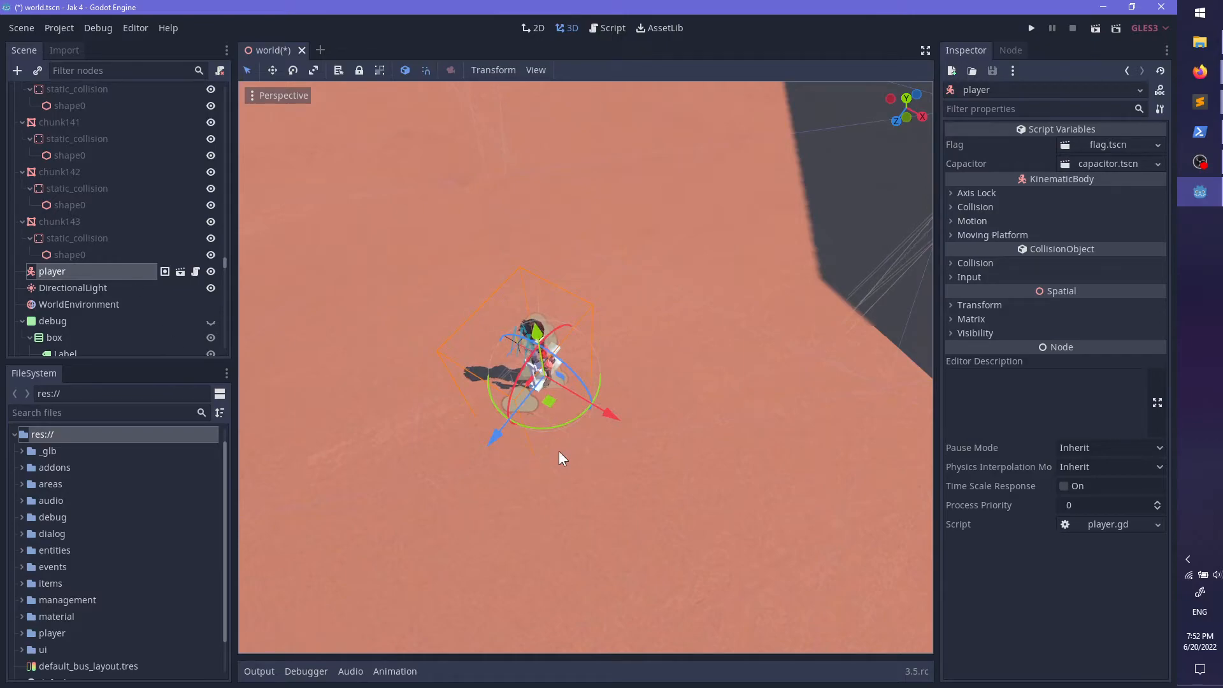
Step: Return to a close view of the player to check the shadows on the hair and face
{"action": "scroll", "coordinate": [559, 451], "scroll_direction": "up", "scroll_amount": 12}
{"action": "middle_click_drag", "start_coordinate": [500, 399], "coordinate": [448, 357]}
{"action": "middle_click_drag", "start_coordinate": [484, 354], "coordinate": [501, 519], "text": "shift"}
{"action": "scroll", "coordinate": [500, 518], "scroll_direction": "up", "scroll_amount": 2}
{"action": "middle_click_drag", "start_coordinate": [479, 458], "coordinate": [549, 526]}
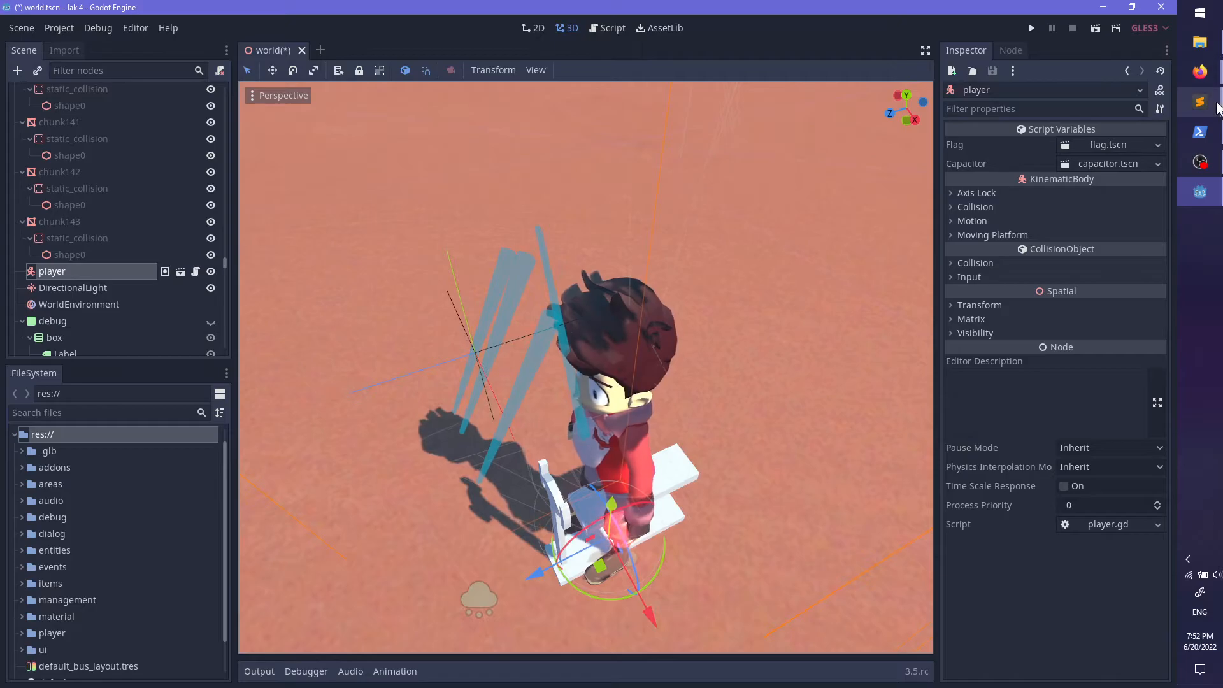
Step: Switch to PowerShell, read the vertex shader's depth and directional light changes in the open diff, and close it
{"action": "mouse_move", "coordinate": [1200, 106]}
{"action": "left_click", "coordinate": [1096, 162]}
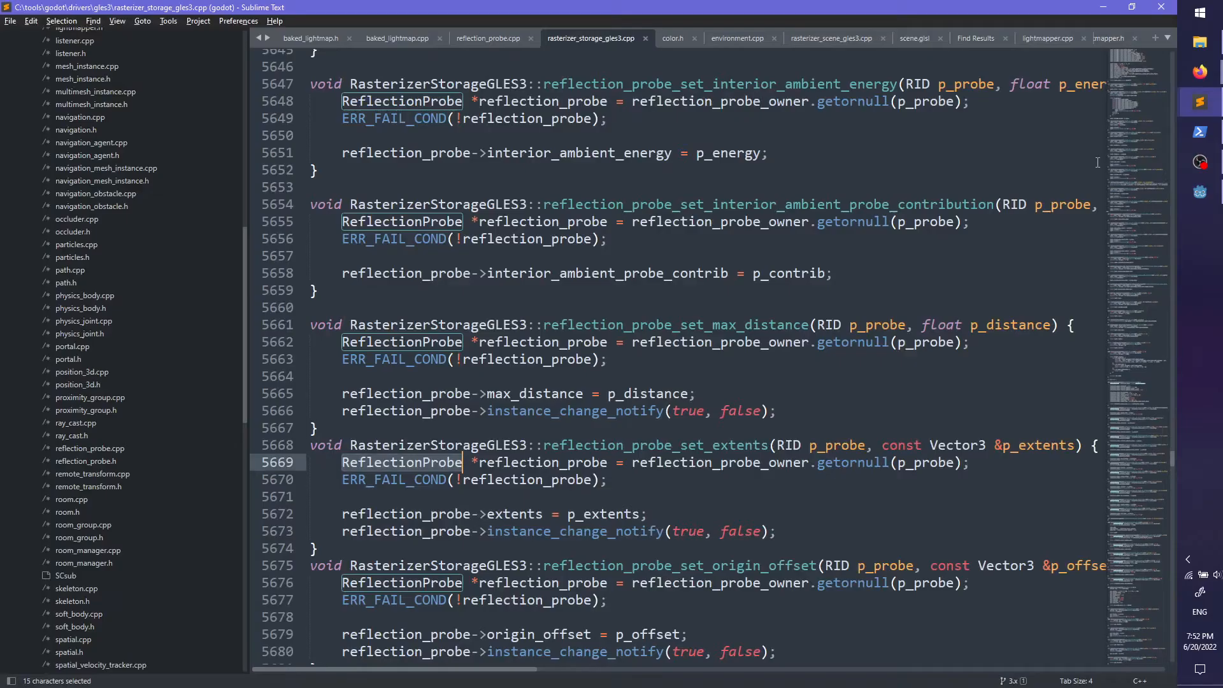
{"action": "left_click", "coordinate": [1200, 135]}
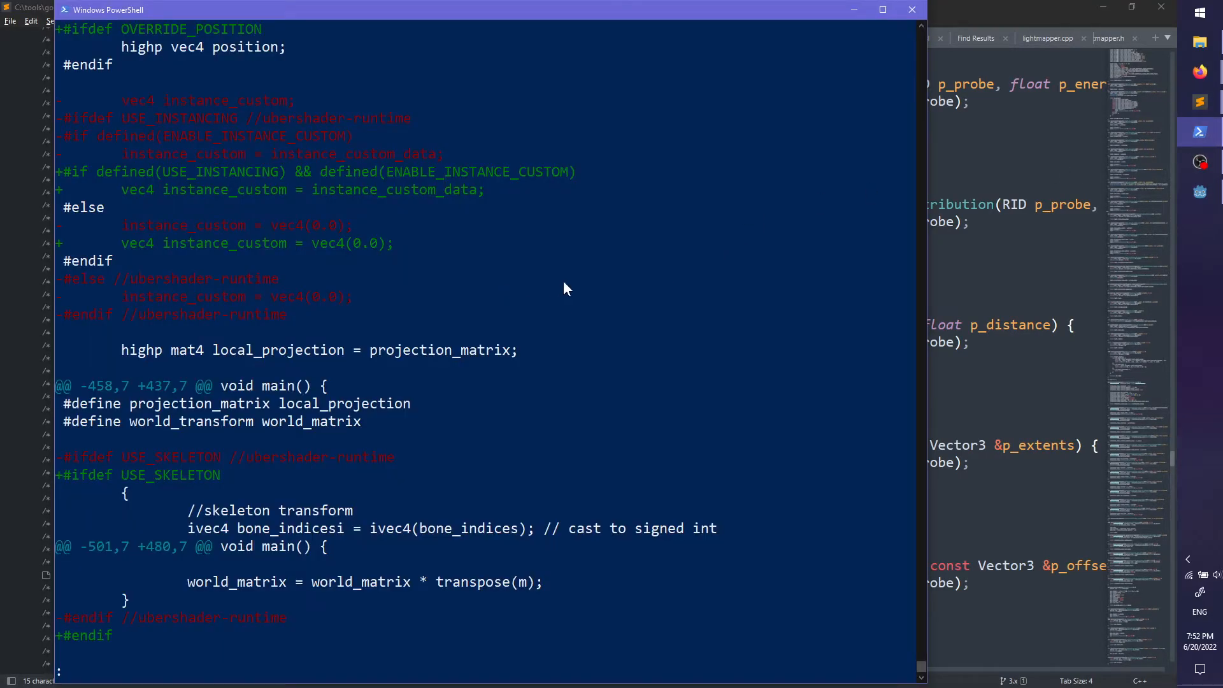
{"action": "scroll", "coordinate": [564, 288], "scroll_direction": "down", "scroll_amount": 11}
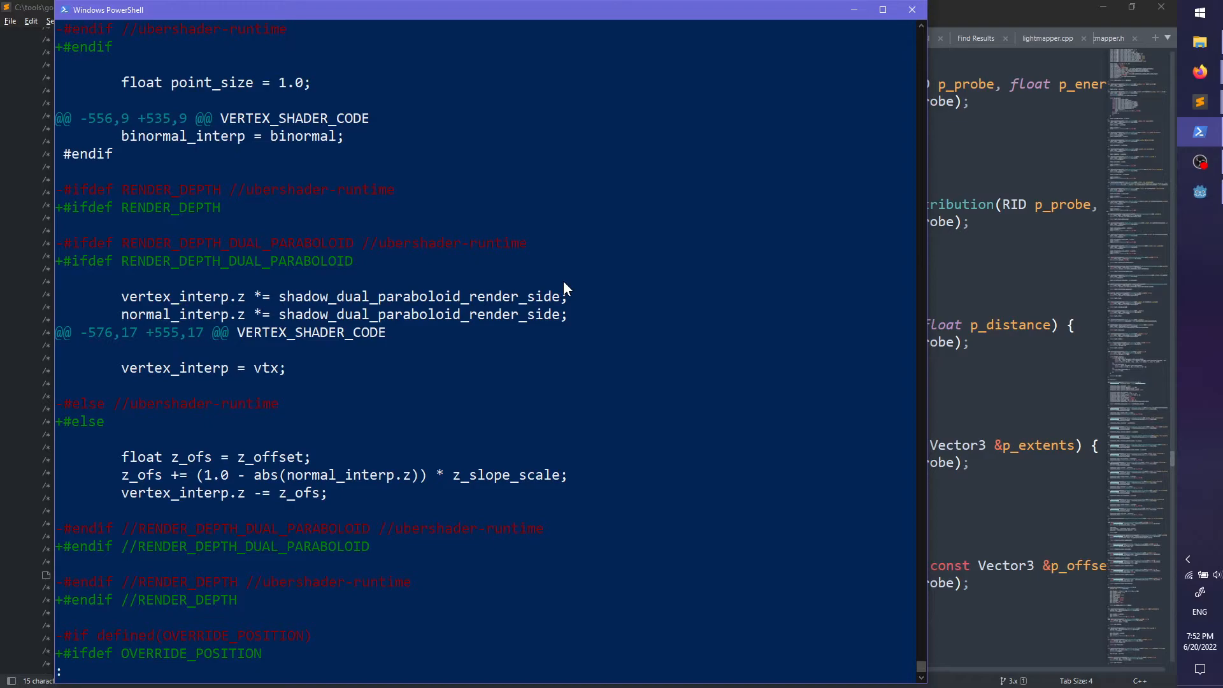
{"action": "scroll", "coordinate": [564, 288], "scroll_direction": "down", "scroll_amount": 2}
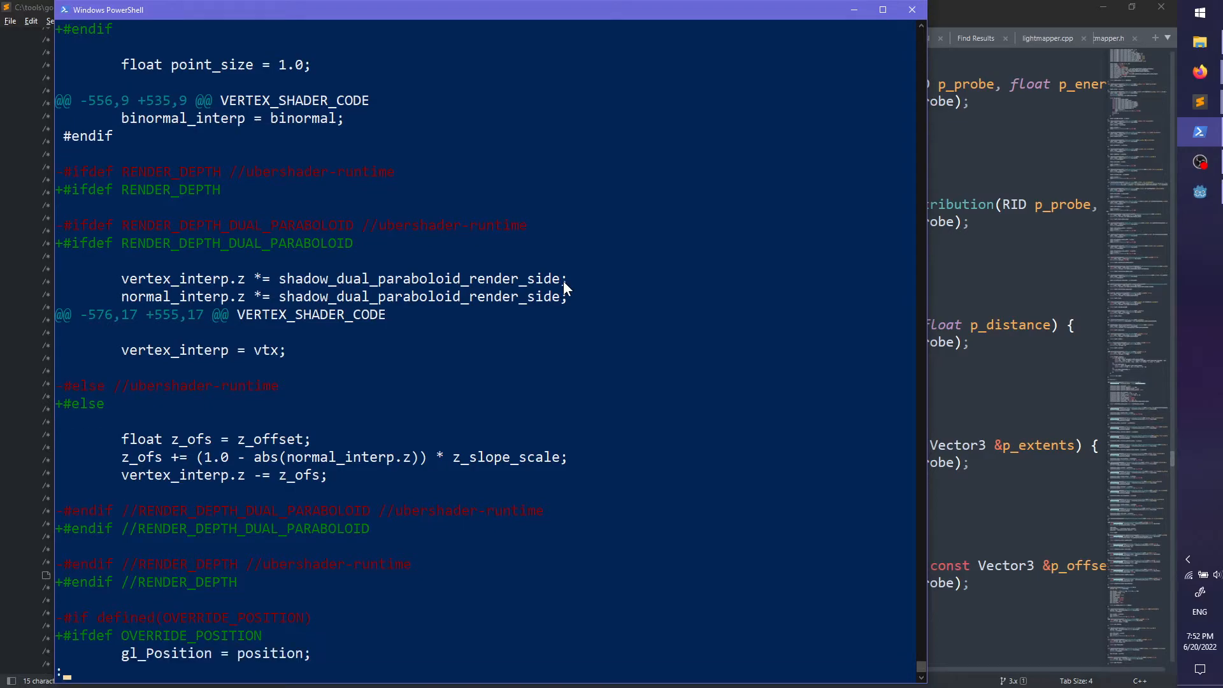
{"action": "scroll", "coordinate": [564, 288], "scroll_direction": "down", "scroll_amount": 2}
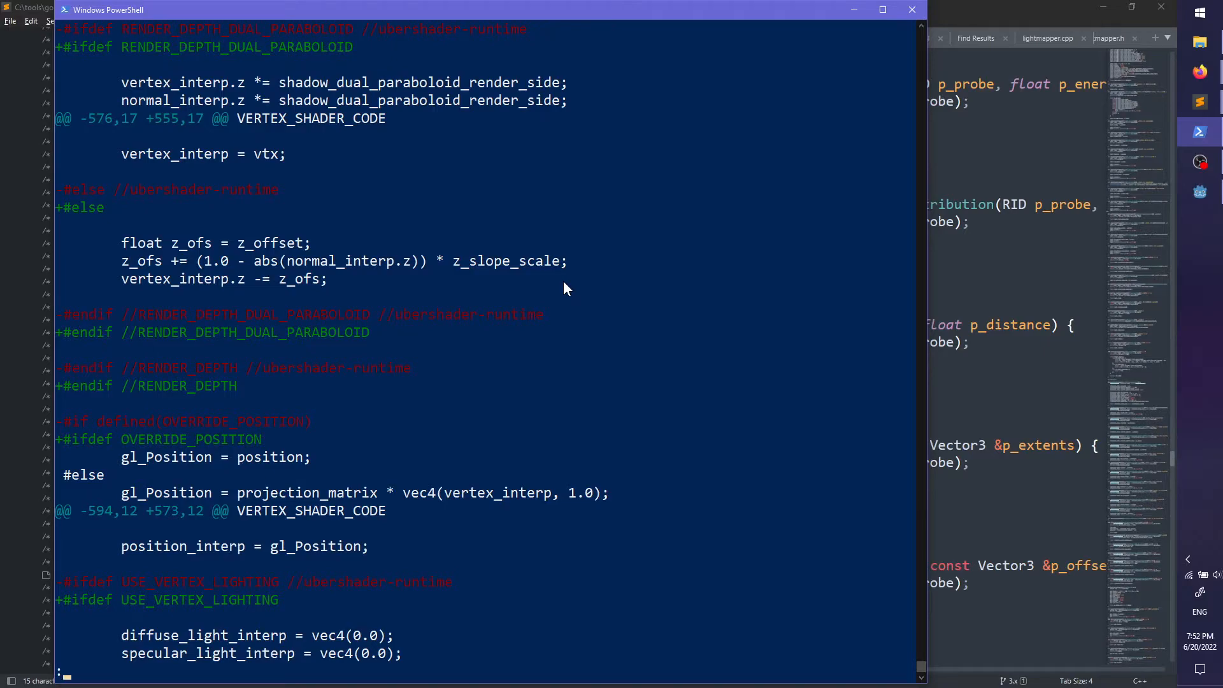
{"action": "scroll", "coordinate": [564, 289], "scroll_direction": "up", "scroll_amount": 1}
{"action": "scroll", "coordinate": [565, 288], "scroll_direction": "up", "scroll_amount": 2}
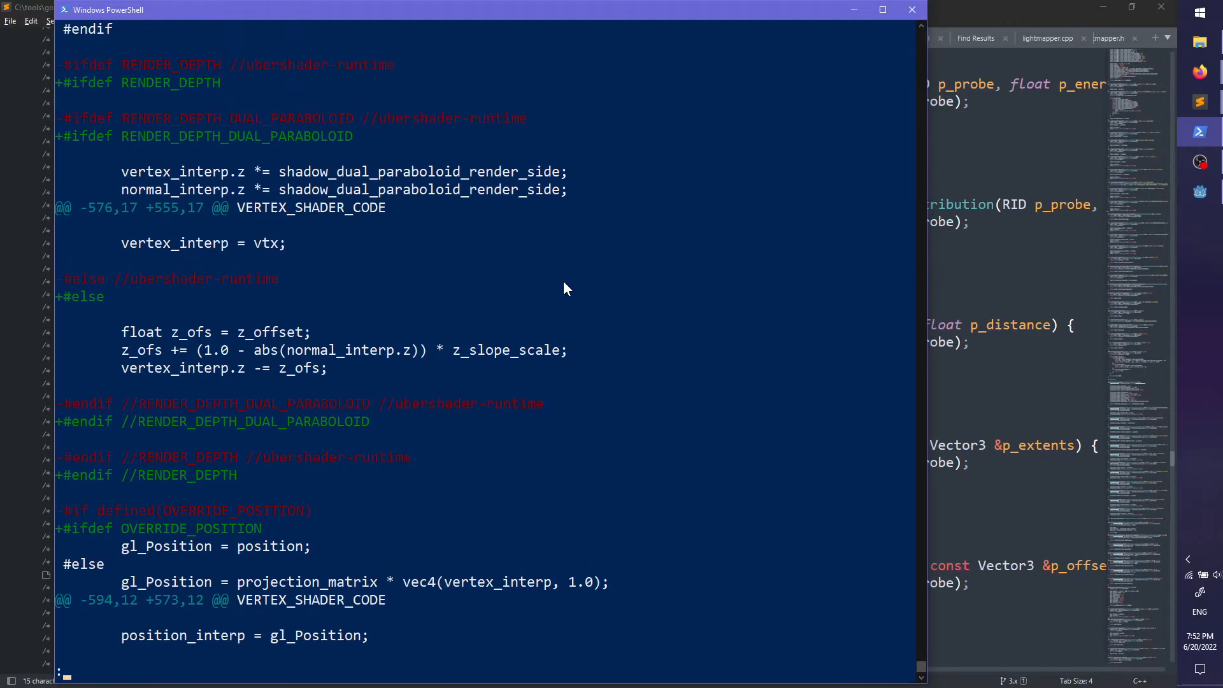
{"action": "scroll", "coordinate": [564, 288], "scroll_direction": "down", "scroll_amount": 7}
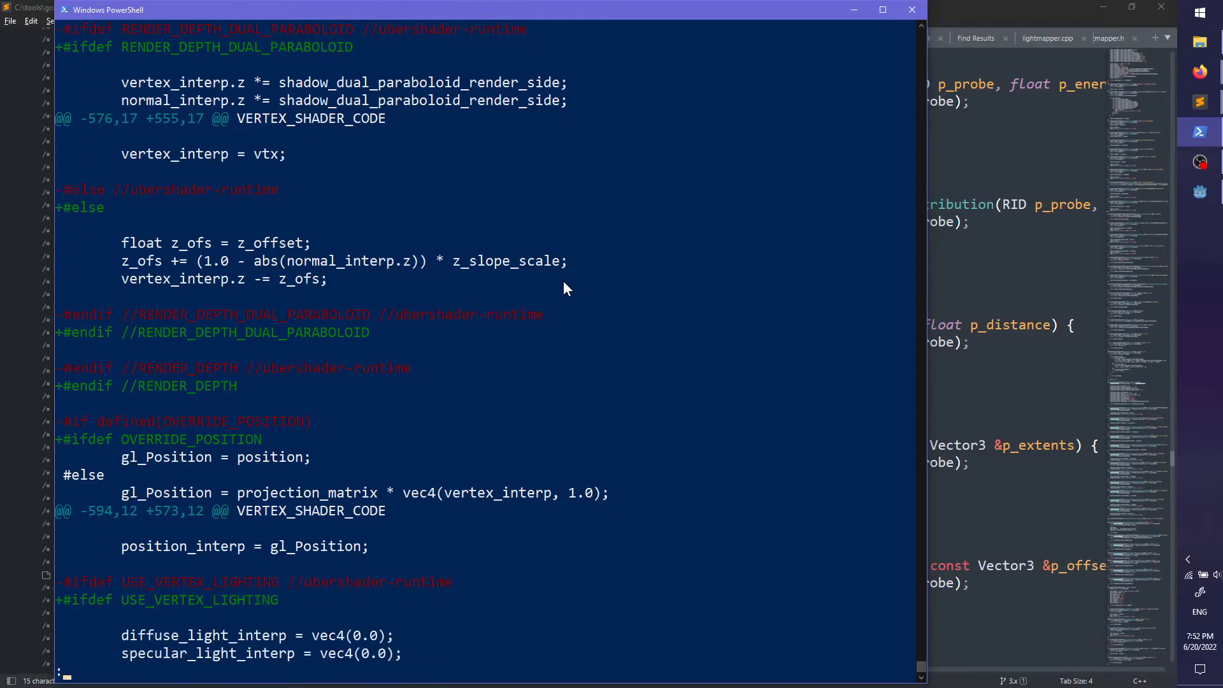
{"action": "scroll", "coordinate": [565, 289], "scroll_direction": "down", "scroll_amount": 6}
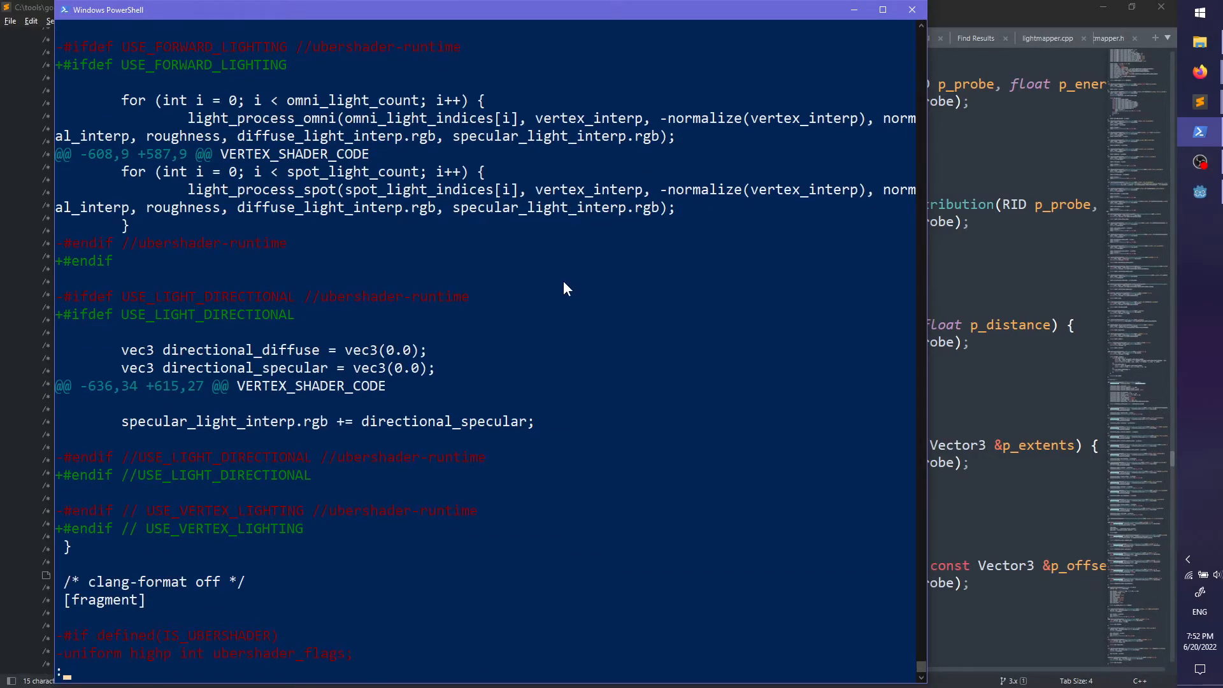
{"action": "scroll", "coordinate": [564, 289], "scroll_direction": "down", "scroll_amount": 4}
{"action": "key", "text": "q"}
Step: Run the shader diff in the opposite direction with "git diff jackie..HEAD -- drivers/gles3/shaders"
{"action": "key", "text": "Up"}
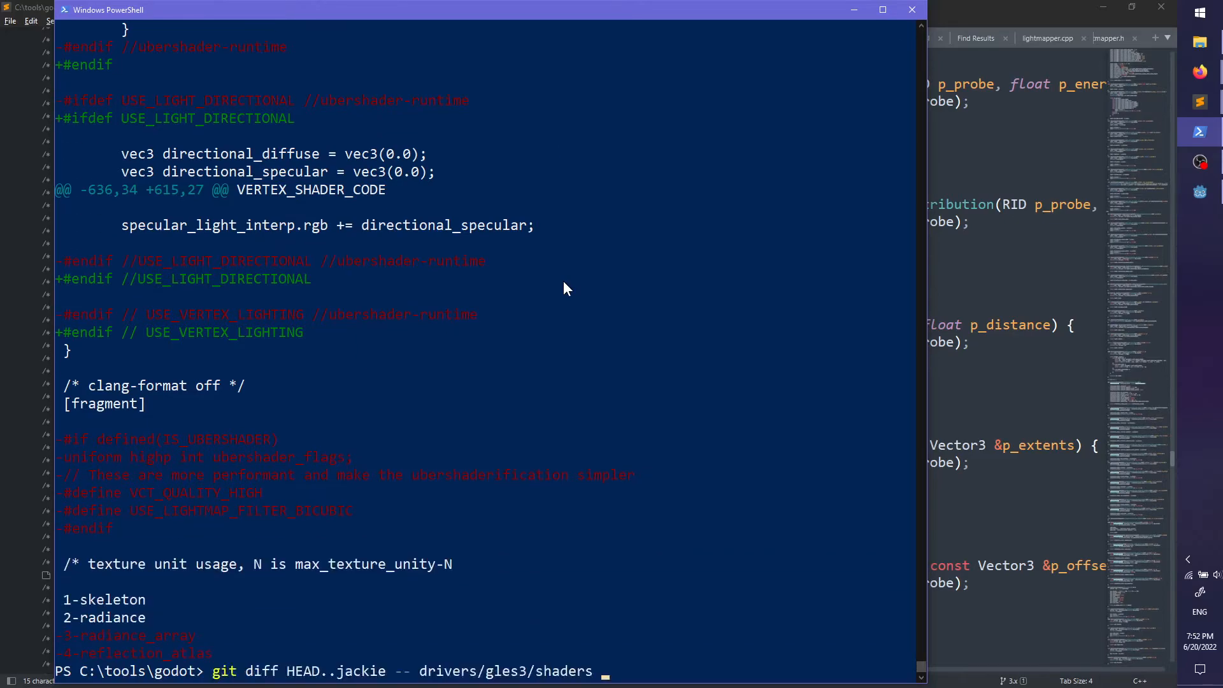
{"action": "key", "text": "ctrl+Left"}
{"action": "key", "text": "ctrl+Left"}
{"action": "key", "text": "ctrl+Left"}
{"action": "key", "text": "ctrl+Right"}
{"action": "key", "text": "Left"}
{"action": "key", "text": "Left"}
{"action": "key", "text": "Left"}
{"action": "key", "text": "Left"}
{"action": "key", "text": "BackSpace"}
{"action": "key", "text": "BackSpace"}
{"action": "key", "text": "BackSpace"}
{"action": "key", "text": "BackSpace"}
{"action": "key", "text": "BackSpace"}
{"action": "key", "text": "BackSpace"}
{"action": "key", "text": "BackSpace"}
{"action": "key", "text": "BackSpace"}
{"action": "key", "text": "BackSpace"}
{"action": "key", "text": "BackSpace"}
{"action": "key", "text": "BackSpace"}
{"action": "key", "text": "BackSpace"}
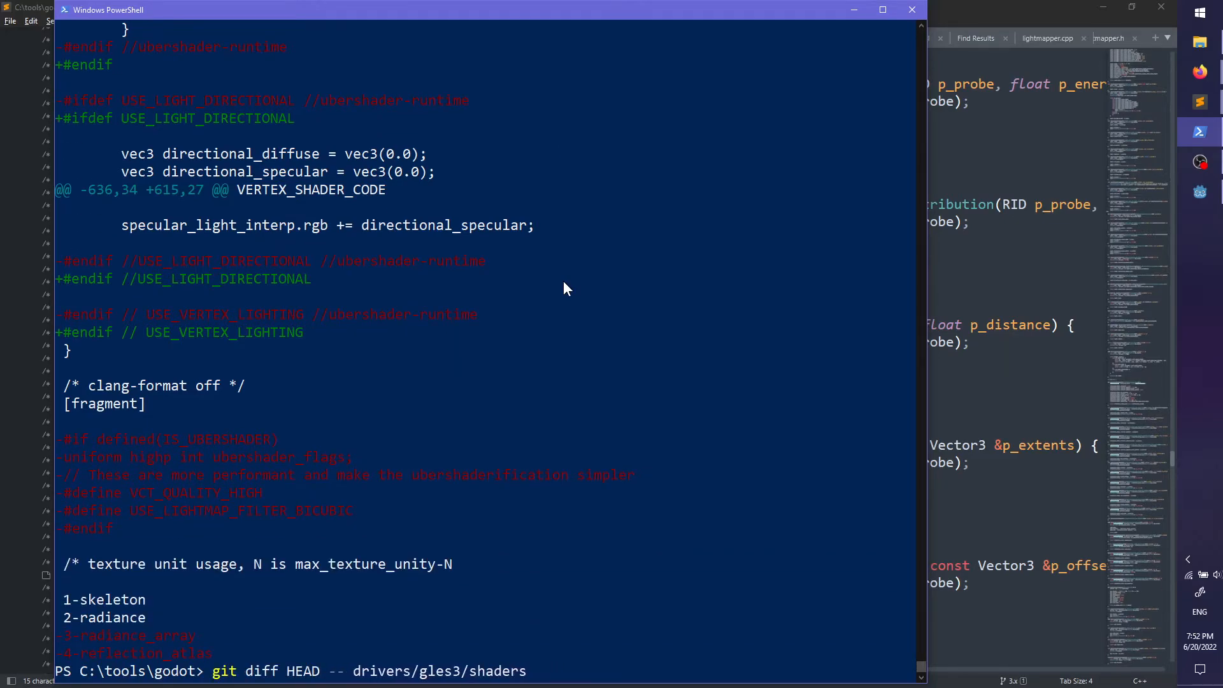
{"action": "type", "text": "jackie..HE"}
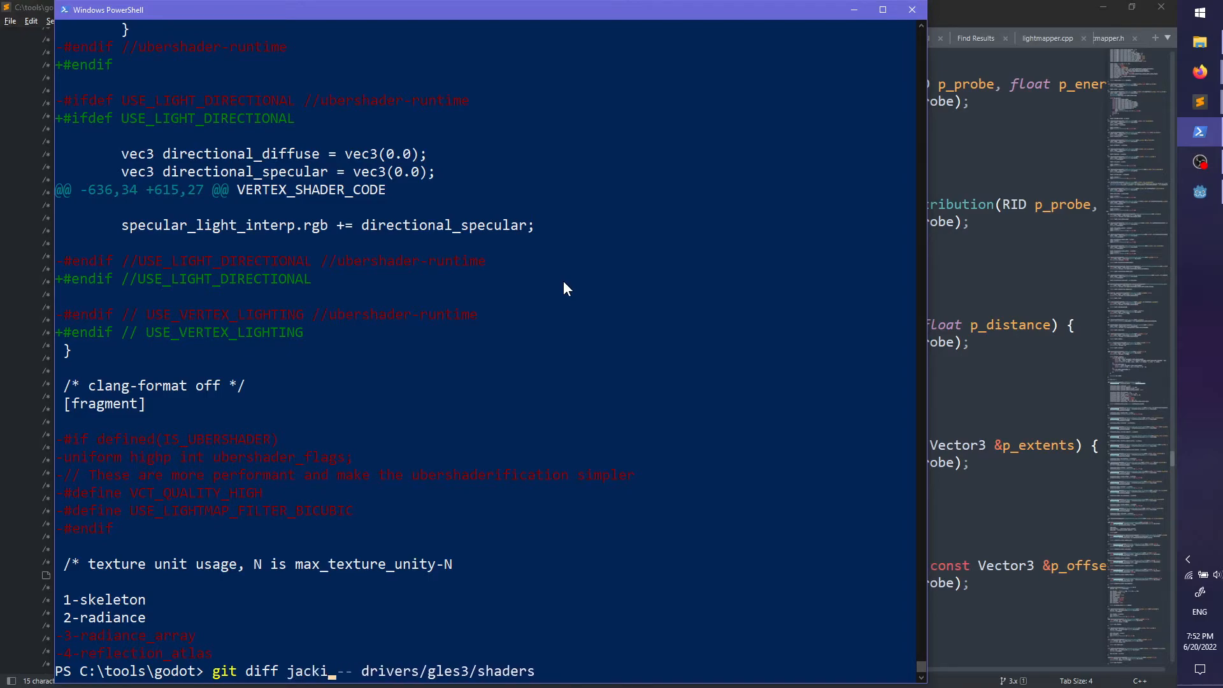
{"action": "type", "text": "AD"}
{"action": "key", "text": "Return"}
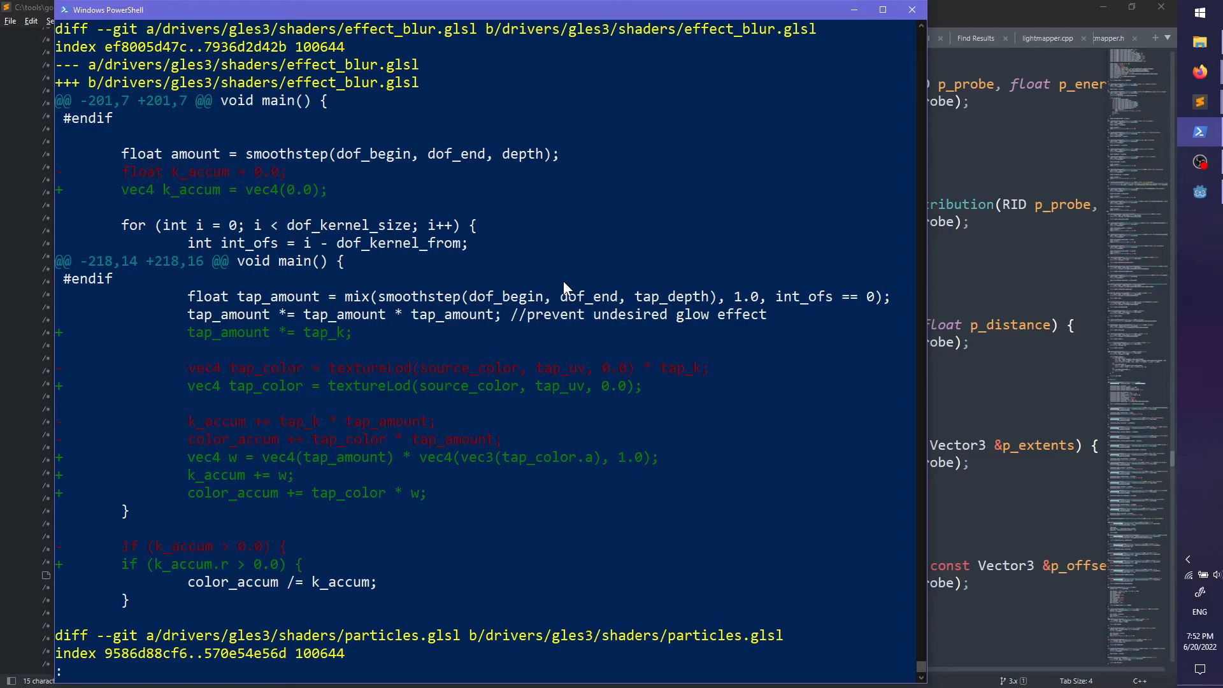
Step: Examine the effect_blur.glsl changes to the depth-of-field blur accumulation in the diff
{"action": "key", "text": "Down"}
{"action": "key", "text": "Down"}
{"action": "key", "text": "Down"}
{"action": "key", "text": "Up"}
{"action": "key", "text": "Up"}
{"action": "key", "text": "Up"}
{"action": "key", "text": "Down"}
{"action": "key", "text": "Down"}
{"action": "key", "text": "Down"}
{"action": "key", "text": "Down"}
{"action": "key", "text": "Down"}
{"action": "key", "text": "Down"}
{"action": "key", "text": "Down"}
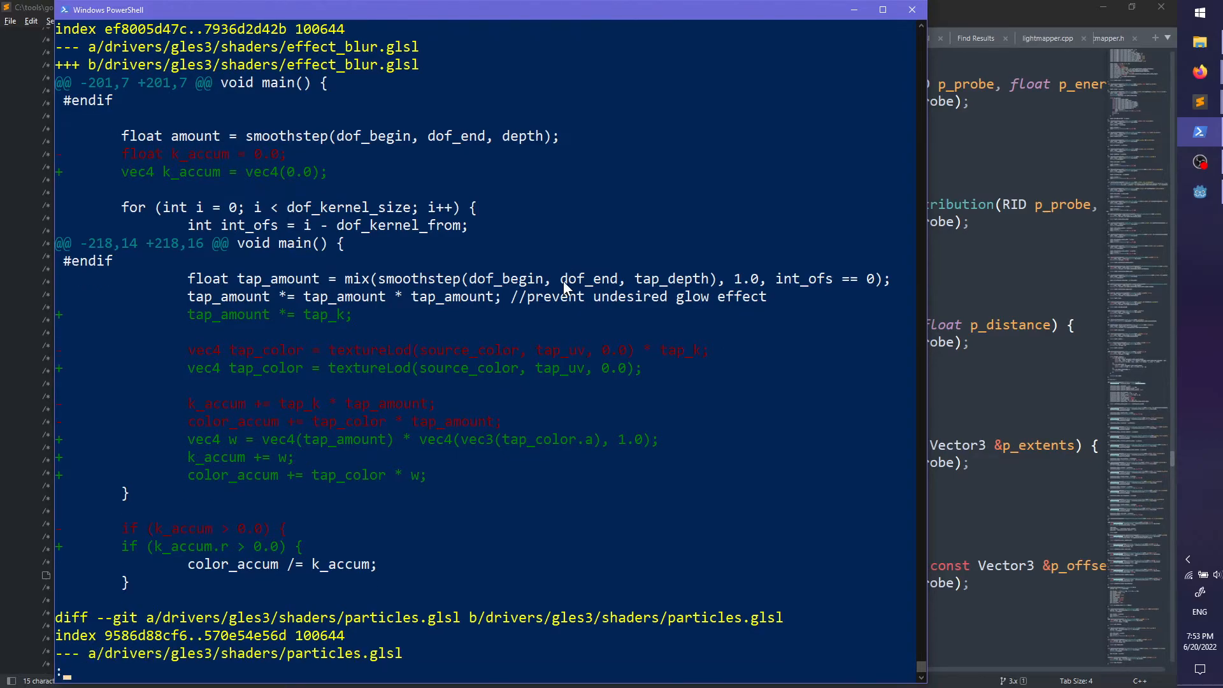
{"action": "key", "text": "Up"}
{"action": "key", "text": "Up"}
{"action": "key", "text": "Up"}
{"action": "key", "text": "Up"}
{"action": "key", "text": "Up"}
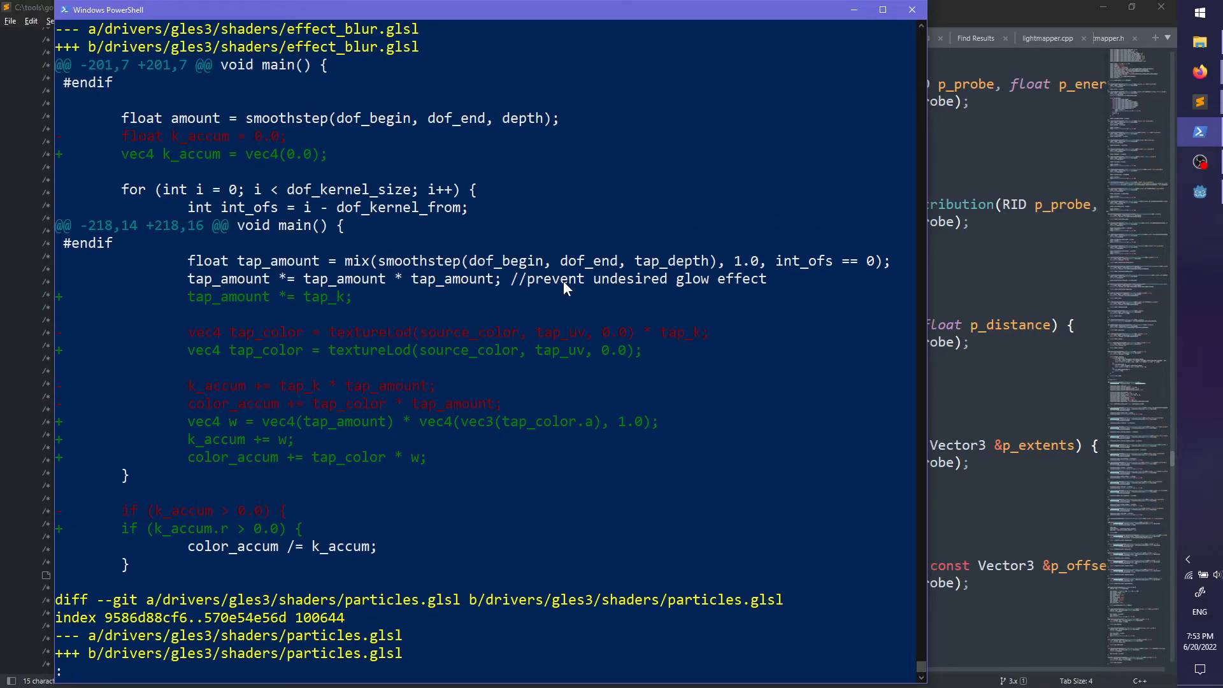
{"action": "key", "text": "Down"}
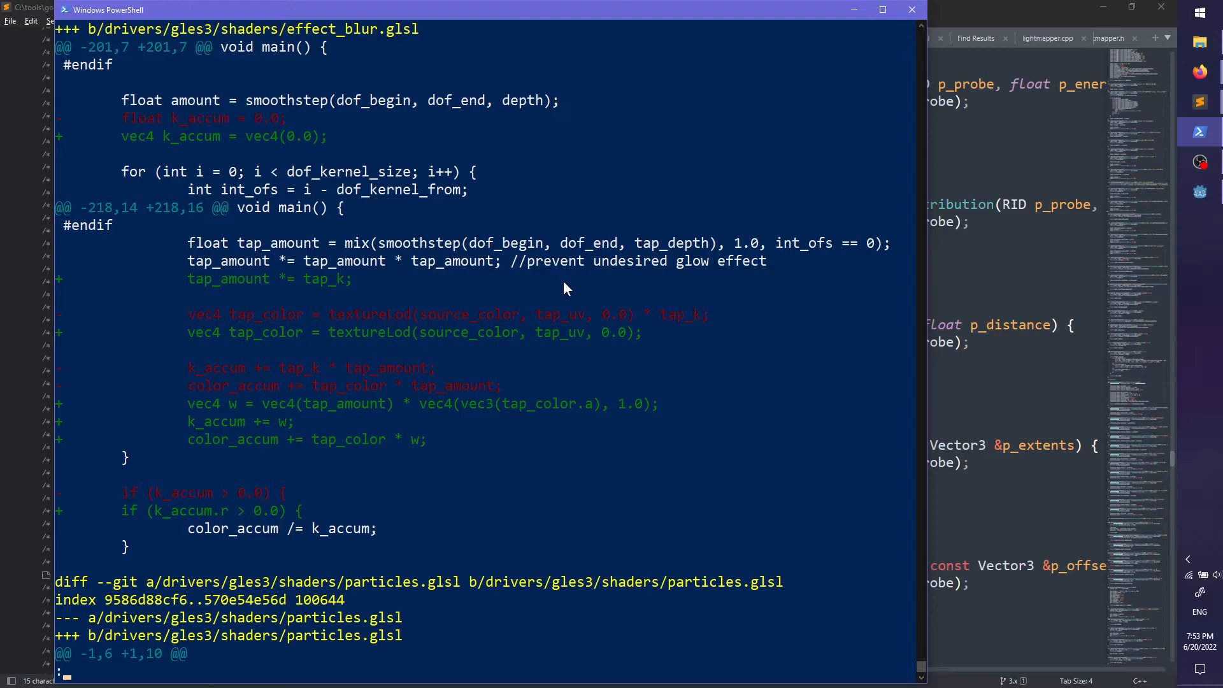
Step: Read on through the particles.glsl changes in the diff
{"action": "key", "text": "Down"}
{"action": "key", "text": "Down"}
{"action": "key", "text": "Down"}
{"action": "key", "text": "Down"}
{"action": "key", "text": "Down"}
{"action": "key", "text": "Down"}
{"action": "key", "text": "Down"}
{"action": "key", "text": "Down"}
{"action": "key", "text": "Down"}
{"action": "key", "text": "Down"}
{"action": "key", "text": "Down"}
{"action": "key", "text": "Down"}
{"action": "key", "text": "Down"}
{"action": "key", "text": "Down"}
{"action": "key", "text": "Down"}
{"action": "key", "text": "Down"}
{"action": "key", "text": "Down"}
{"action": "key", "text": "Down"}
{"action": "key", "text": "Down"}
{"action": "key", "text": "Down"}
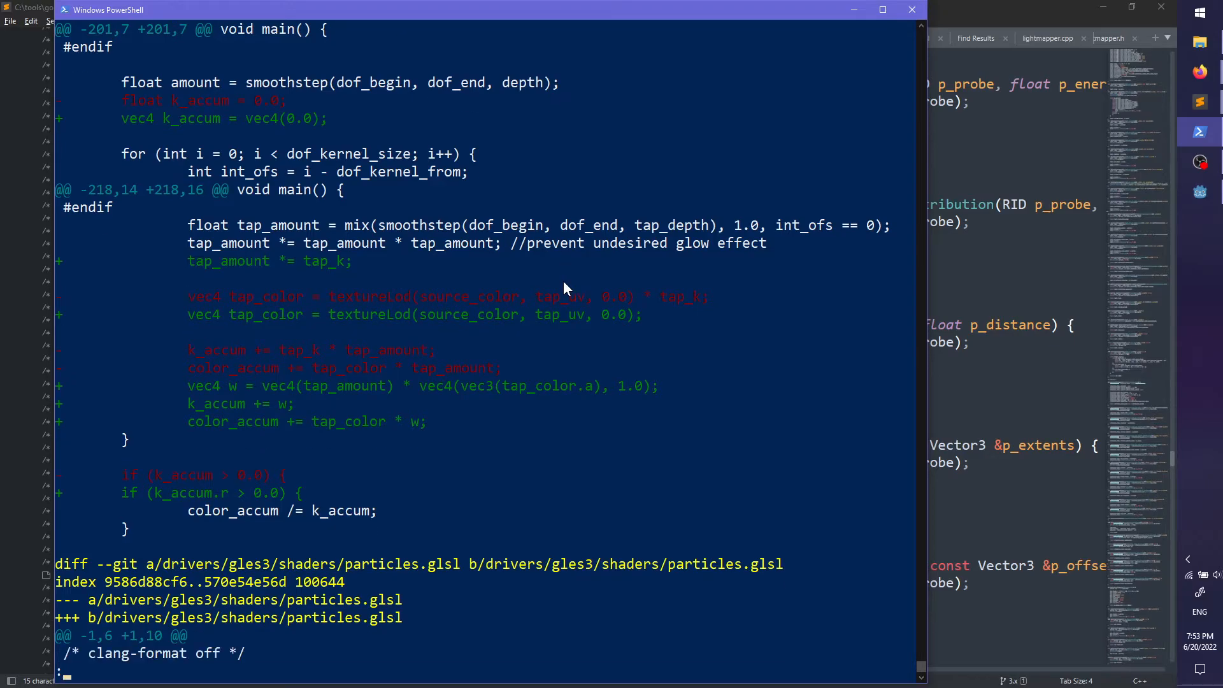
{"action": "key", "text": "Down"}
{"action": "key", "text": "Down"}
{"action": "key", "text": "Down"}
{"action": "key", "text": "Down"}
{"action": "key", "text": "Down"}
{"action": "key", "text": "Down"}
{"action": "key", "text": "Down"}
{"action": "key", "text": "Down"}
{"action": "key", "text": "Down"}
{"action": "key", "text": "Down"}
{"action": "key", "text": "Down"}
{"action": "key", "text": "Down"}
{"action": "key", "text": "Down"}
{"action": "key", "text": "Down"}
{"action": "key", "text": "Down"}
{"action": "key", "text": "Down"}
{"action": "key", "text": "Down"}
{"action": "key", "text": "Down"}
{"action": "key", "text": "Down"}
{"action": "key", "text": "Down"}
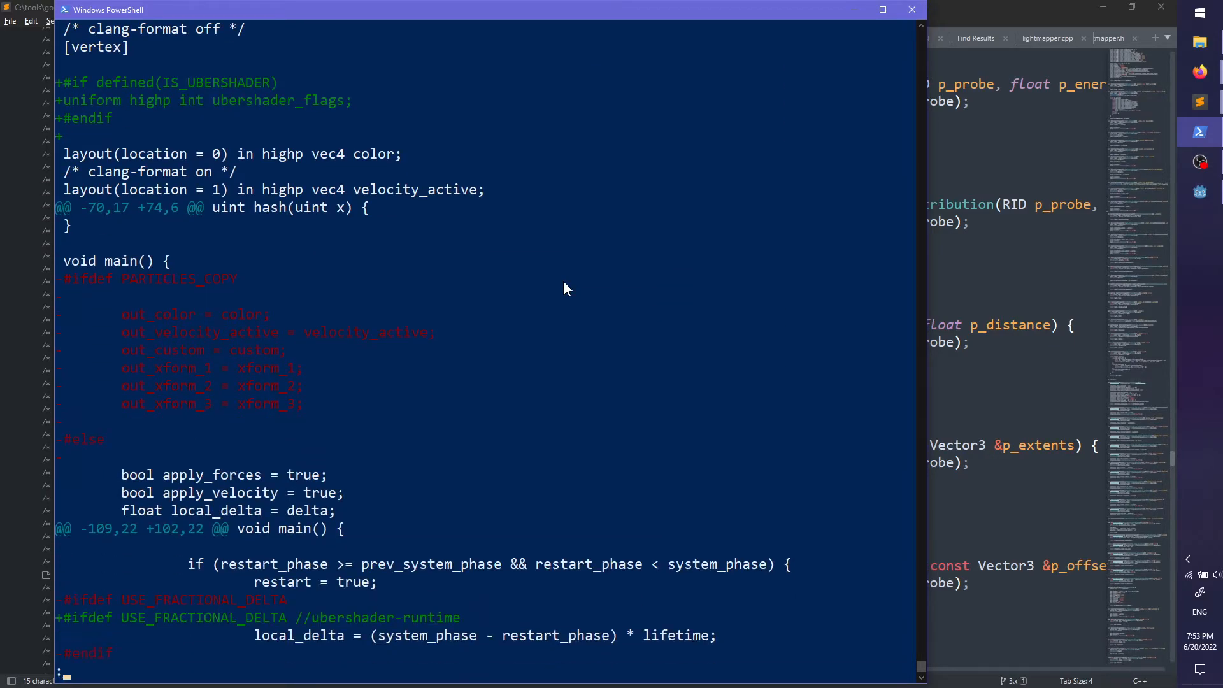
Step: Read past the remaining particle shader changes to the scene shader's normal, tangent and UV2 attribute layout changes in the diff
{"action": "key", "text": "Down"}
{"action": "key", "text": "Down"}
{"action": "key", "text": "Down"}
{"action": "key", "text": "Down"}
{"action": "key", "text": "Down"}
{"action": "key", "text": "Down"}
{"action": "key", "text": "Down"}
{"action": "key", "text": "Down"}
{"action": "key", "text": "Down"}
{"action": "key", "text": "Down"}
{"action": "key", "text": "Down"}
{"action": "key", "text": "Down"}
{"action": "key", "text": "Down"}
{"action": "key", "text": "Down"}
{"action": "key", "text": "Down"}
{"action": "key", "text": "Down"}
{"action": "key", "text": "Down"}
{"action": "key", "text": "Down"}
{"action": "key", "text": "Down"}
{"action": "key", "text": "Down"}
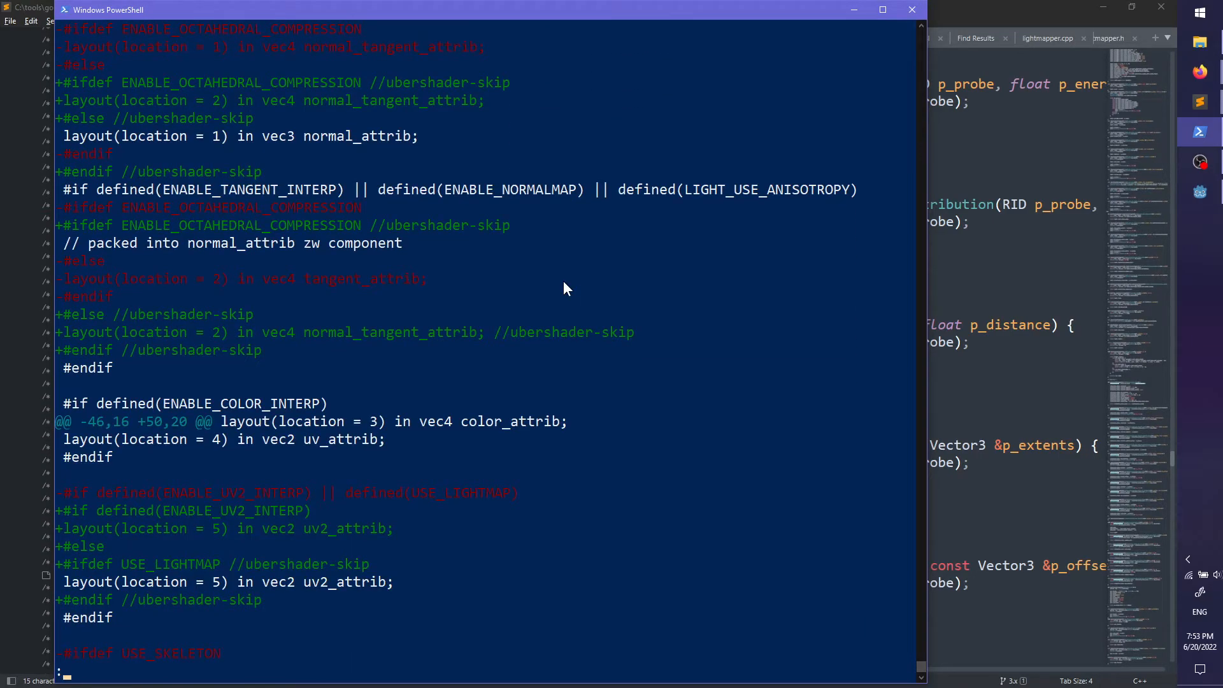
Step: Examine the diff's changes to the SceneData fog fields and the lightmap and directional light uniform declarations
{"action": "key", "text": "Down"}
{"action": "key", "text": "Down"}
{"action": "key", "text": "Down"}
{"action": "key", "text": "Down"}
{"action": "key", "text": "Down"}
{"action": "key", "text": "Down"}
{"action": "key", "text": "Down"}
{"action": "key", "text": "Down"}
{"action": "key", "text": "Down"}
{"action": "key", "text": "Down"}
{"action": "key", "text": "Down"}
{"action": "key", "text": "Down"}
{"action": "key", "text": "Down"}
{"action": "key", "text": "Down"}
{"action": "key", "text": "Down"}
{"action": "key", "text": "Down"}
{"action": "key", "text": "Down"}
{"action": "key", "text": "Down"}
{"action": "key", "text": "Down"}
{"action": "key", "text": "Down"}
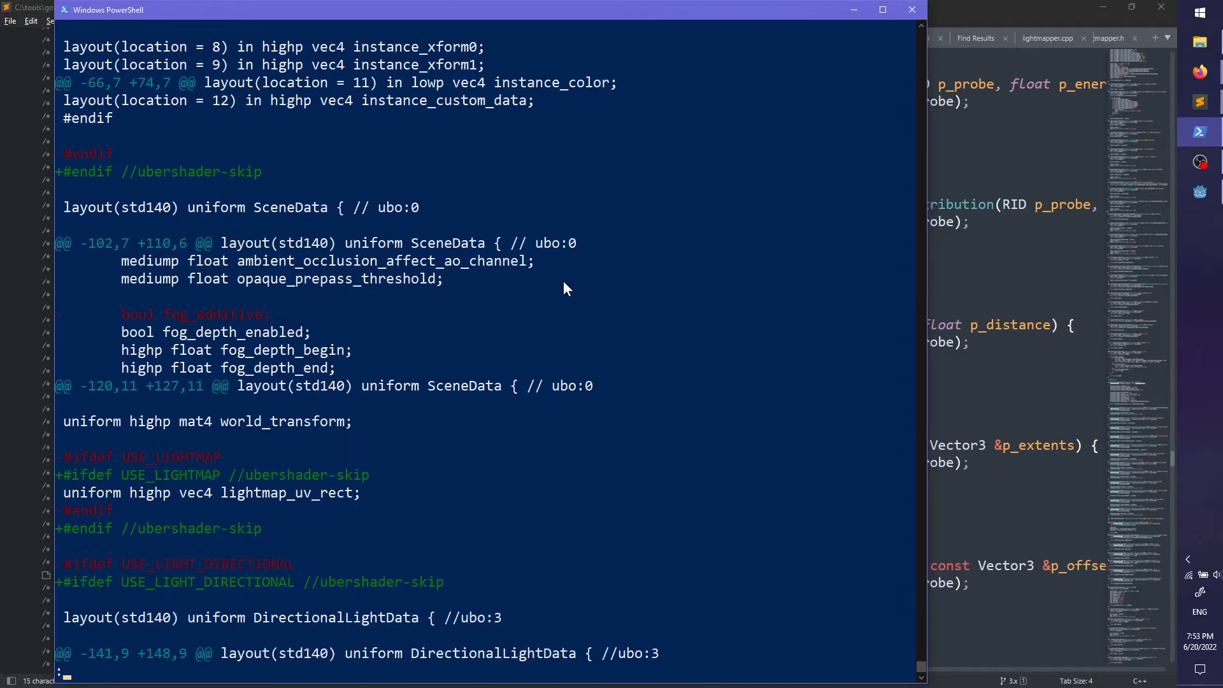
Step: Read on through the scene shader diff to the vertex main function's tangent, binormal and instance color changes
{"action": "key", "text": "Down"}
{"action": "key", "text": "Down"}
{"action": "key", "text": "Down"}
{"action": "key", "text": "Down"}
{"action": "key", "text": "Down"}
{"action": "key", "text": "Down"}
{"action": "key", "text": "Down"}
{"action": "key", "text": "Down"}
{"action": "key", "text": "Down"}
{"action": "key", "text": "Down"}
{"action": "key", "text": "Down"}
{"action": "key", "text": "Down"}
{"action": "key", "text": "Down"}
{"action": "key", "text": "Down"}
{"action": "key", "text": "Down"}
{"action": "key", "text": "Down"}
{"action": "key", "text": "Down"}
{"action": "key", "text": "Down"}
{"action": "key", "text": "Down"}
{"action": "key", "text": "Down"}
{"action": "key", "text": "Down"}
{"action": "key", "text": "Down"}
{"action": "key", "text": "Down"}
{"action": "key", "text": "Down"}
{"action": "key", "text": "Down"}
{"action": "key", "text": "Down"}
{"action": "key", "text": "Down"}
{"action": "key", "text": "Down"}
{"action": "key", "text": "Down"}
{"action": "key", "text": "Down"}
{"action": "key", "text": "Down"}
{"action": "key", "text": "Down"}
{"action": "key", "text": "Down"}
{"action": "key", "text": "Down"}
{"action": "key", "text": "Down"}
{"action": "key", "text": "Down"}
{"action": "key", "text": "Down"}
{"action": "key", "text": "Down"}
{"action": "key", "text": "Down"}
{"action": "key", "text": "Down"}
{"action": "key", "text": "Down"}
{"action": "key", "text": "Down"}
{"action": "key", "text": "Down"}
{"action": "key", "text": "Down"}
{"action": "key", "text": "Down"}
{"action": "key", "text": "Down"}
{"action": "key", "text": "Down"}
{"action": "key", "text": "Down"}
{"action": "key", "text": "Down"}
{"action": "key", "text": "Down"}
{"action": "key", "text": "Down"}
{"action": "key", "text": "Down"}
{"action": "key", "text": "Down"}
{"action": "key", "text": "Down"}
{"action": "key", "text": "Down"}
{"action": "key", "text": "Down"}
{"action": "key", "text": "Down"}
{"action": "key", "text": "Down"}
{"action": "key", "text": "Down"}
{"action": "key", "text": "Down"}
{"action": "key", "text": "Down"}
{"action": "key", "text": "Down"}
{"action": "key", "text": "Down"}
{"action": "key", "text": "Down"}
{"action": "key", "text": "Down"}
{"action": "key", "text": "Down"}
{"action": "key", "text": "Down"}
{"action": "key", "text": "Down"}
{"action": "key", "text": "Down"}
{"action": "key", "text": "Down"}
{"action": "key", "text": "Down"}
{"action": "key", "text": "Down"}
{"action": "key", "text": "Down"}
{"action": "key", "text": "Down"}
{"action": "key", "text": "Down"}
{"action": "key", "text": "Down"}
{"action": "key", "text": "Down"}
{"action": "key", "text": "Down"}
{"action": "key", "text": "Down"}
{"action": "key", "text": "Down"}
{"action": "key", "text": "Down"}
{"action": "key", "text": "Down"}
{"action": "key", "text": "Down"}
{"action": "key", "text": "Down"}
{"action": "key", "text": "Down"}
{"action": "key", "text": "Down"}
{"action": "key", "text": "Down"}
{"action": "key", "text": "Down"}
{"action": "key", "text": "Down"}
{"action": "key", "text": "Down"}
{"action": "key", "text": "Down"}
{"action": "key", "text": "Down"}
{"action": "key", "text": "Down"}
{"action": "key", "text": "Down"}
{"action": "key", "text": "Down"}
{"action": "key", "text": "Down"}
{"action": "key", "text": "Down"}
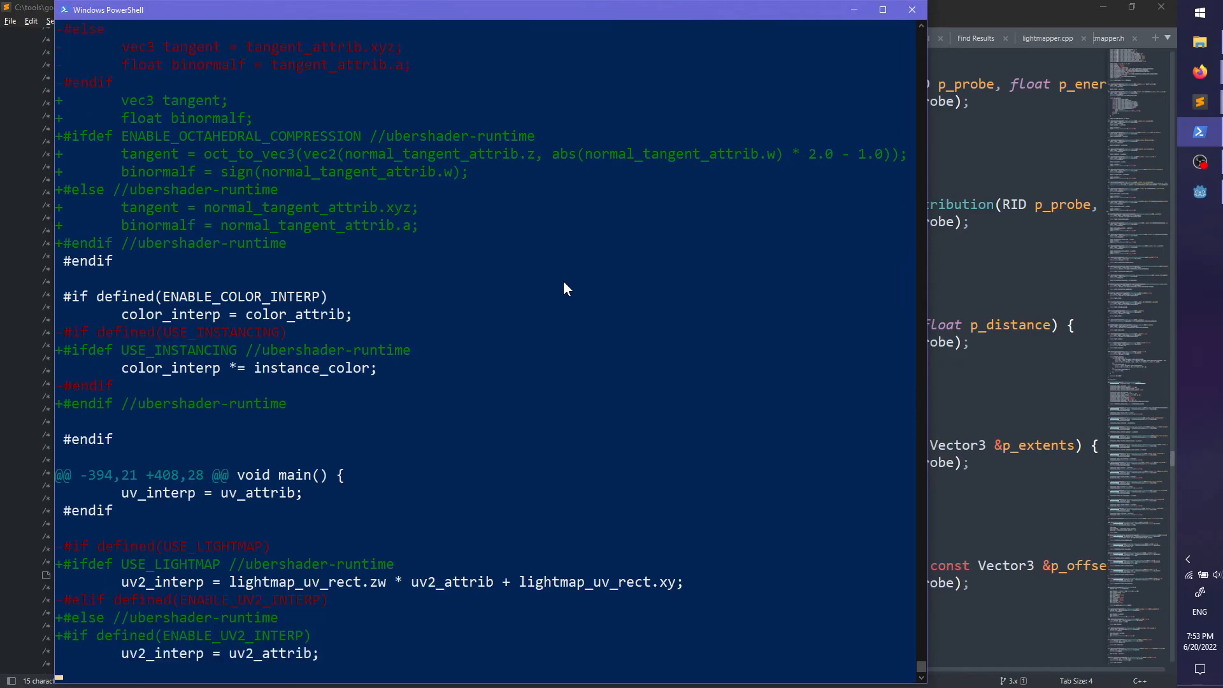
Step: Examine the diff's changes to UV2 interpolation, the OVERRIDE_POSITION condition and the instance_custom assignment in the vertex shader
{"action": "key", "text": "Down"}
{"action": "key", "text": "Down"}
{"action": "key", "text": "Down"}
{"action": "key", "text": "Down"}
{"action": "key", "text": "Down"}
{"action": "key", "text": "Down"}
{"action": "key", "text": "Down"}
{"action": "key", "text": "Down"}
{"action": "key", "text": "Down"}
{"action": "key", "text": "Down"}
{"action": "key", "text": "Down"}
{"action": "key", "text": "Down"}
{"action": "key", "text": "Down"}
{"action": "key", "text": "Down"}
{"action": "key", "text": "Down"}
{"action": "key", "text": "Down"}
{"action": "key", "text": "Down"}
{"action": "key", "text": "Down"}
{"action": "key", "text": "Down"}
{"action": "key", "text": "Down"}
{"action": "key", "text": "Down"}
{"action": "key", "text": "Down"}
{"action": "key", "text": "Down"}
{"action": "key", "text": "Down"}
{"action": "key", "text": "Down"}
{"action": "key", "text": "Down"}
{"action": "key", "text": "Down"}
{"action": "key", "text": "Down"}
{"action": "key", "text": "Down"}
{"action": "key", "text": "Down"}
{"action": "key", "text": "Down"}
{"action": "key", "text": "Down"}
{"action": "key", "text": "Down"}
{"action": "key", "text": "Down"}
{"action": "key", "text": "Down"}
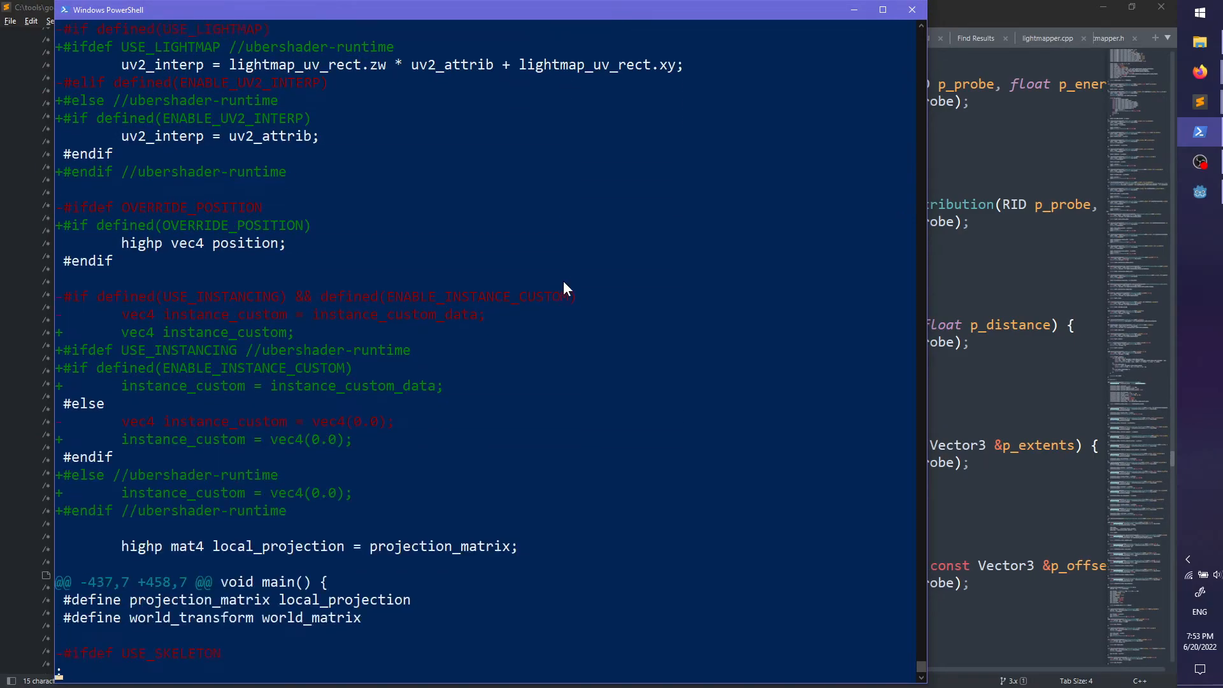
Step: Review the vertex shader's RENDER_DEPTH offset, gl_Position and USE_VERTEX_LIGHTING conditional changes in the diff
{"action": "key", "text": "Down"}
{"action": "key", "text": "Down"}
{"action": "key", "text": "Down"}
{"action": "key", "text": "Down"}
{"action": "key", "text": "Down"}
{"action": "key", "text": "Down"}
{"action": "key", "text": "Down"}
{"action": "key", "text": "Down"}
{"action": "key", "text": "Down"}
{"action": "key", "text": "Down"}
{"action": "key", "text": "Down"}
{"action": "key", "text": "Down"}
{"action": "key", "text": "Down"}
{"action": "key", "text": "Down"}
{"action": "key", "text": "Down"}
{"action": "key", "text": "Down"}
{"action": "key", "text": "Down"}
{"action": "key", "text": "Down"}
{"action": "key", "text": "Down"}
{"action": "key", "text": "Down"}
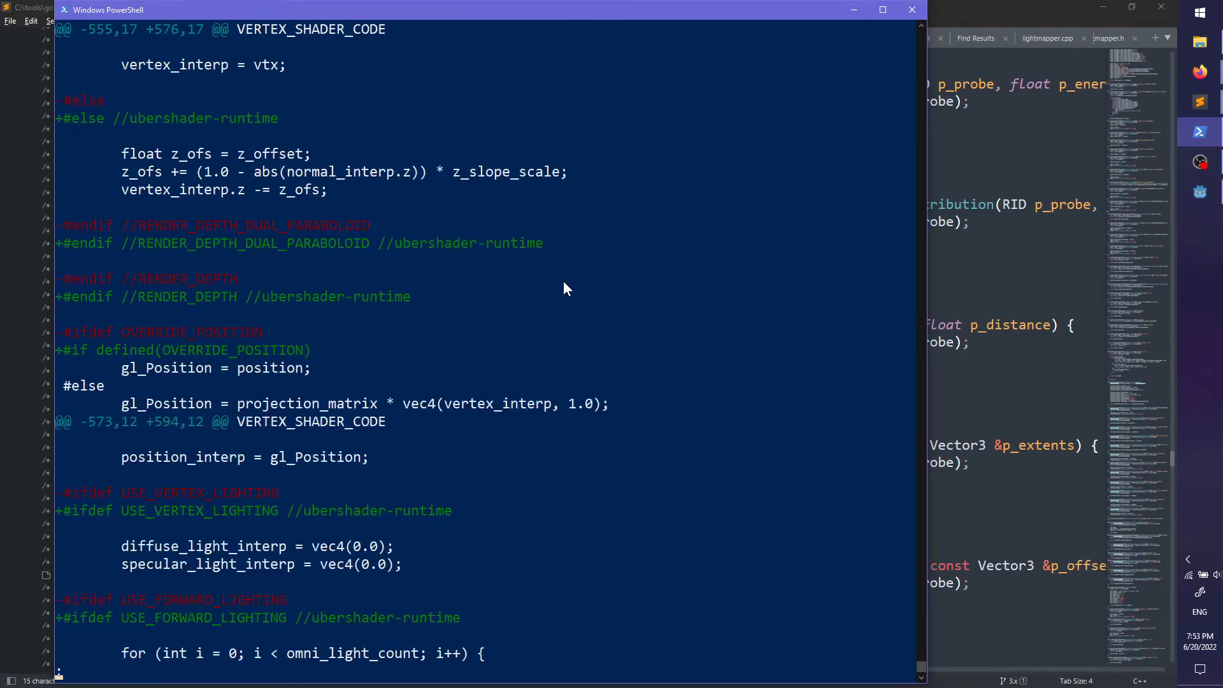
Step: Review the diff's vertex lighting changes, from the omni and spot light loops through USE_LIGHT_DIRECTIONAL to the start of the fragment section
{"action": "key", "text": "Down"}
{"action": "key", "text": "Down"}
{"action": "key", "text": "Down"}
{"action": "key", "text": "Down"}
{"action": "key", "text": "Down"}
{"action": "key", "text": "Down"}
{"action": "key", "text": "Down"}
{"action": "key", "text": "Down"}
{"action": "key", "text": "Down"}
{"action": "key", "text": "Down"}
{"action": "key", "text": "Down"}
{"action": "key", "text": "Down"}
{"action": "key", "text": "Down"}
{"action": "key", "text": "Down"}
{"action": "key", "text": "Down"}
{"action": "key", "text": "Down"}
{"action": "key", "text": "Down"}
{"action": "key", "text": "Down"}
{"action": "key", "text": "Down"}
{"action": "key", "text": "Down"}
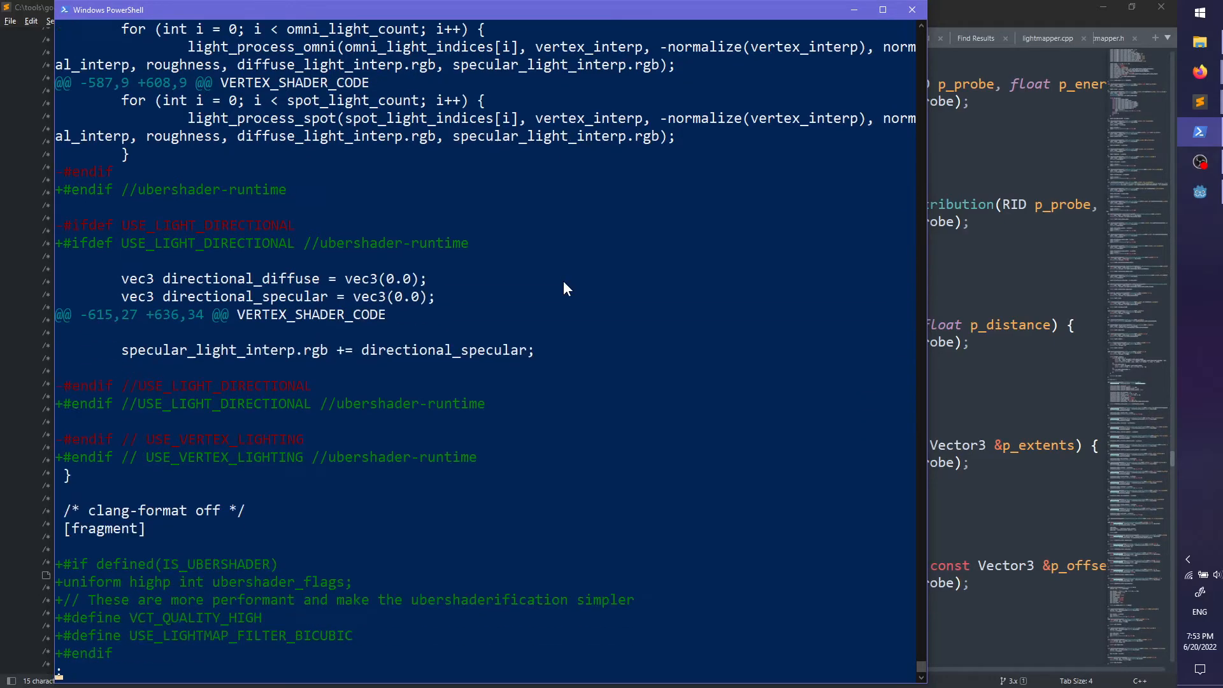
Step: Examine the diff's changes to the fragment shader's texture unit list and the uv2_interp input declaration
{"action": "key", "text": "Down"}
{"action": "key", "text": "Down"}
{"action": "key", "text": "Down"}
{"action": "key", "text": "Down"}
{"action": "key", "text": "Down"}
{"action": "key", "text": "Down"}
{"action": "key", "text": "Down"}
{"action": "key", "text": "Down"}
{"action": "key", "text": "Down"}
{"action": "key", "text": "Down"}
{"action": "key", "text": "Down"}
{"action": "key", "text": "Down"}
{"action": "key", "text": "Down"}
{"action": "key", "text": "Down"}
{"action": "key", "text": "Down"}
{"action": "key", "text": "Down"}
{"action": "key", "text": "Down"}
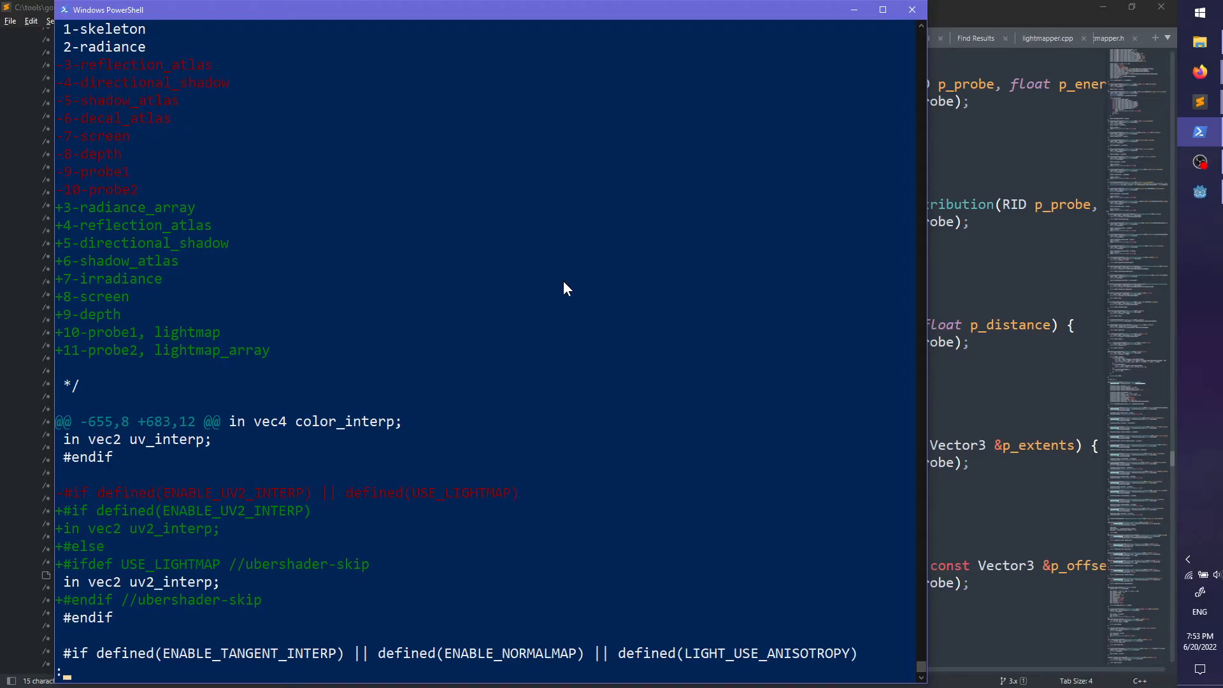
{"action": "key", "text": "Down"}
{"action": "key", "text": "Down"}
{"action": "key", "text": "Down"}
{"action": "key", "text": "Down"}
{"action": "key", "text": "Down"}
{"action": "key", "text": "Down"}
{"action": "key", "text": "Down"}
{"action": "key", "text": "Down"}
{"action": "key", "text": "Down"}
{"action": "key", "text": "Down"}
{"action": "key", "text": "Down"}
{"action": "key", "text": "Down"}
{"action": "key", "text": "Down"}
{"action": "key", "text": "Down"}
{"action": "key", "text": "Down"}
{"action": "key", "text": "Down"}
{"action": "key", "text": "Down"}
{"action": "key", "text": "Down"}
{"action": "key", "text": "Down"}
{"action": "key", "text": "Down"}
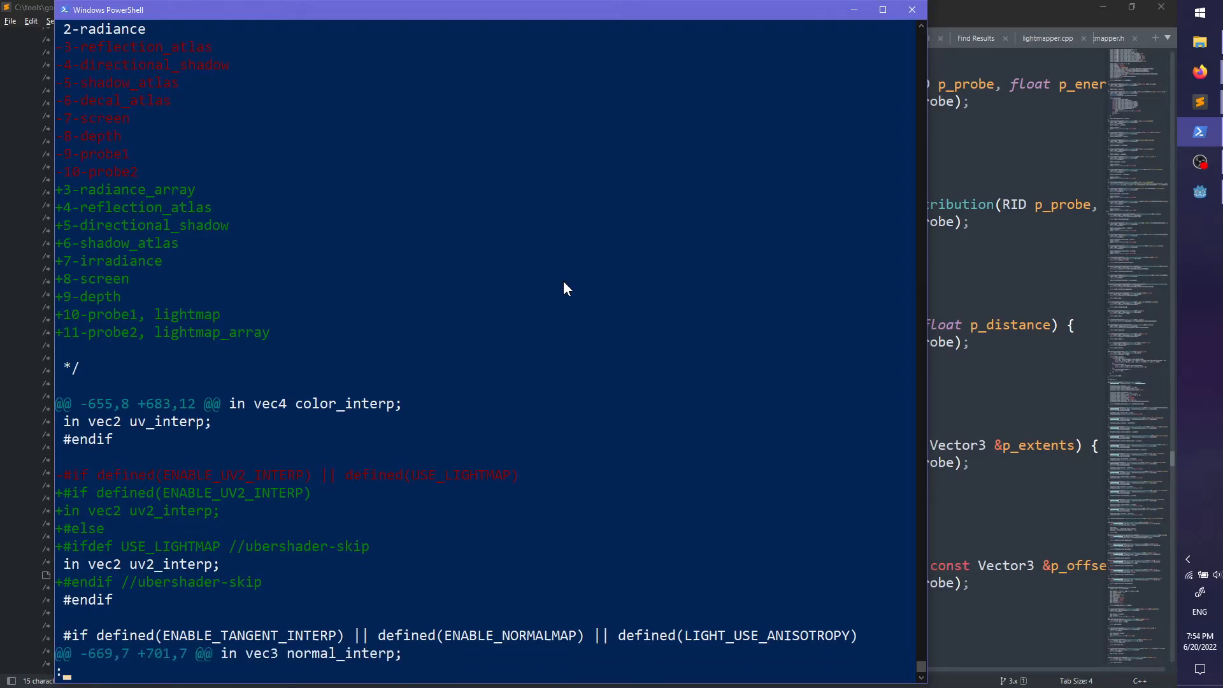
Step: Read on through the fragment shader diff to the output buffer layouts, depth_buffer texture unit and USE_CONTACT_SHADOWS conditional
{"action": "key", "text": "Down"}
{"action": "key", "text": "Down"}
{"action": "key", "text": "Down"}
{"action": "key", "text": "Down"}
{"action": "key", "text": "Down"}
{"action": "key", "text": "Down"}
{"action": "key", "text": "Down"}
{"action": "key", "text": "Down"}
{"action": "key", "text": "Down"}
{"action": "key", "text": "Down"}
{"action": "key", "text": "Down"}
{"action": "key", "text": "Down"}
{"action": "key", "text": "Down"}
{"action": "key", "text": "Down"}
{"action": "key", "text": "Down"}
{"action": "key", "text": "Down"}
{"action": "key", "text": "Down"}
{"action": "key", "text": "Down"}
{"action": "key", "text": "Down"}
{"action": "key", "text": "Down"}
{"action": "key", "text": "Down"}
{"action": "key", "text": "Down"}
{"action": "key", "text": "Down"}
{"action": "key", "text": "Down"}
{"action": "key", "text": "Down"}
{"action": "key", "text": "Down"}
{"action": "key", "text": "Down"}
{"action": "key", "text": "Down"}
{"action": "key", "text": "Down"}
{"action": "key", "text": "Down"}
{"action": "key", "text": "Down"}
{"action": "key", "text": "Down"}
{"action": "key", "text": "Down"}
{"action": "key", "text": "Down"}
{"action": "key", "text": "Down"}
{"action": "key", "text": "Down"}
{"action": "key", "text": "Down"}
{"action": "key", "text": "Down"}
{"action": "key", "text": "Down"}
{"action": "key", "text": "Down"}
{"action": "key", "text": "Down"}
{"action": "key", "text": "Down"}
{"action": "key", "text": "Down"}
{"action": "key", "text": "Down"}
{"action": "key", "text": "Down"}
{"action": "key", "text": "Down"}
{"action": "key", "text": "Down"}
{"action": "key", "text": "Down"}
{"action": "key", "text": "Down"}
{"action": "key", "text": "Down"}
{"action": "key", "text": "Down"}
{"action": "key", "text": "Down"}
{"action": "key", "text": "Down"}
{"action": "key", "text": "Down"}
{"action": "key", "text": "Down"}
{"action": "key", "text": "Down"}
{"action": "key", "text": "Down"}
{"action": "key", "text": "Down"}
{"action": "key", "text": "Down"}
{"action": "key", "text": "Down"}
{"action": "key", "text": "Down"}
{"action": "key", "text": "Down"}
{"action": "key", "text": "Down"}
{"action": "key", "text": "Down"}
{"action": "key", "text": "Down"}
{"action": "key", "text": "Down"}
{"action": "key", "text": "Down"}
{"action": "key", "text": "Down"}
{"action": "key", "text": "Down"}
{"action": "key", "text": "Down"}
{"action": "key", "text": "Down"}
{"action": "key", "text": "Down"}
{"action": "key", "text": "Down"}
{"action": "key", "text": "Down"}
{"action": "key", "text": "Down"}
{"action": "key", "text": "Down"}
{"action": "key", "text": "Down"}
{"action": "key", "text": "Down"}
{"action": "key", "text": "Down"}
{"action": "key", "text": "Down"}
{"action": "key", "text": "Down"}
{"action": "key", "text": "Down"}
{"action": "key", "text": "Down"}
{"action": "key", "text": "Down"}
{"action": "key", "text": "Down"}
{"action": "key", "text": "Down"}
{"action": "key", "text": "Down"}
{"action": "key", "text": "Down"}
{"action": "key", "text": "Down"}
{"action": "key", "text": "Down"}
{"action": "key", "text": "Down"}
{"action": "key", "text": "Down"}
{"action": "key", "text": "Down"}
{"action": "key", "text": "Down"}
{"action": "key", "text": "Down"}
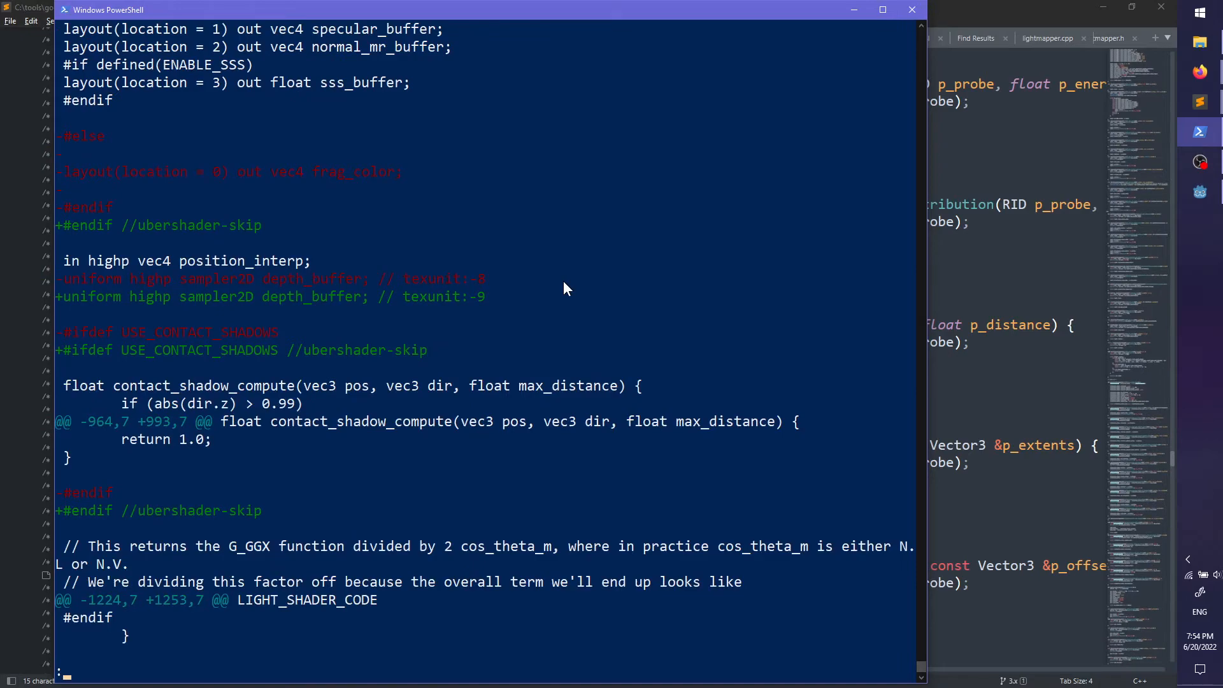
Step: Examine the fragment shader diff around contact_shadow_compute and the USE_SHADOW_TO_OPACITY conditional, rechecking the depth_buffer texture unit change
{"action": "key", "text": "Down"}
{"action": "key", "text": "Down"}
{"action": "key", "text": "Down"}
{"action": "key", "text": "Down"}
{"action": "key", "text": "Down"}
{"action": "key", "text": "Down"}
{"action": "key", "text": "Down"}
{"action": "key", "text": "Down"}
{"action": "key", "text": "Down"}
{"action": "key", "text": "Down"}
{"action": "key", "text": "Down"}
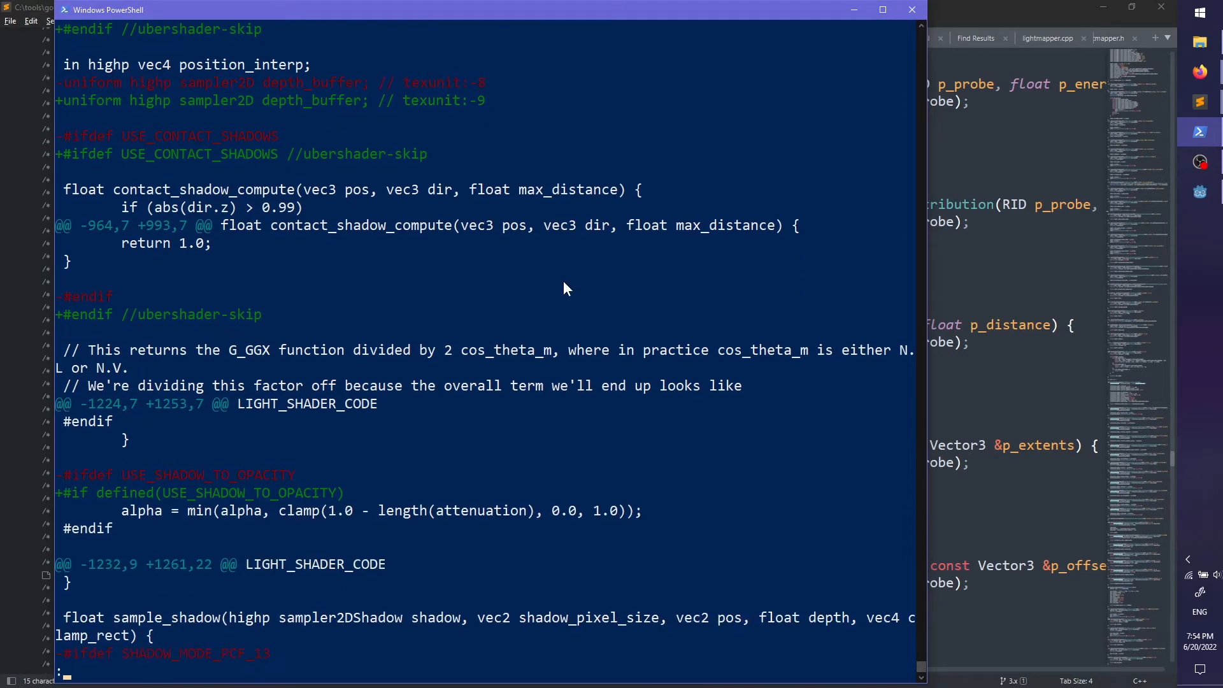
{"action": "key", "text": "Up"}
{"action": "key", "text": "Up"}
{"action": "key", "text": "Up"}
{"action": "key", "text": "Up"}
{"action": "key", "text": "Up"}
{"action": "key", "text": "Up"}
{"action": "key", "text": "Up"}
{"action": "key", "text": "Up"}
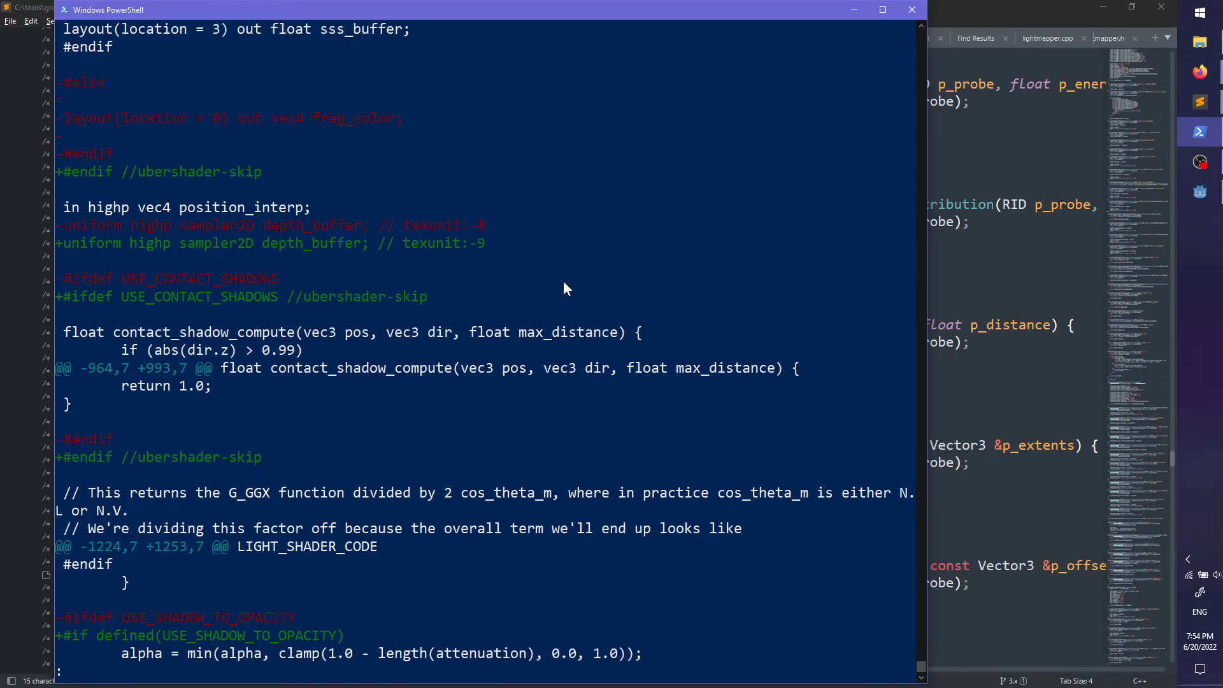
Step: Review the diff's rewritten SHADOW_MODE_PCF_13 sampling in sample_shadow, including the early bail checks and relocated textureProj samples
{"action": "key", "text": "Down"}
{"action": "key", "text": "Down"}
{"action": "key", "text": "Down"}
{"action": "key", "text": "Down"}
{"action": "key", "text": "Down"}
{"action": "key", "text": "Down"}
{"action": "key", "text": "Down"}
{"action": "key", "text": "Down"}
{"action": "key", "text": "Down"}
{"action": "key", "text": "Down"}
{"action": "key", "text": "Down"}
{"action": "key", "text": "Down"}
{"action": "key", "text": "Down"}
{"action": "key", "text": "Down"}
{"action": "key", "text": "Down"}
{"action": "key", "text": "Down"}
{"action": "key", "text": "Down"}
{"action": "key", "text": "Down"}
{"action": "key", "text": "Down"}
{"action": "key", "text": "Down"}
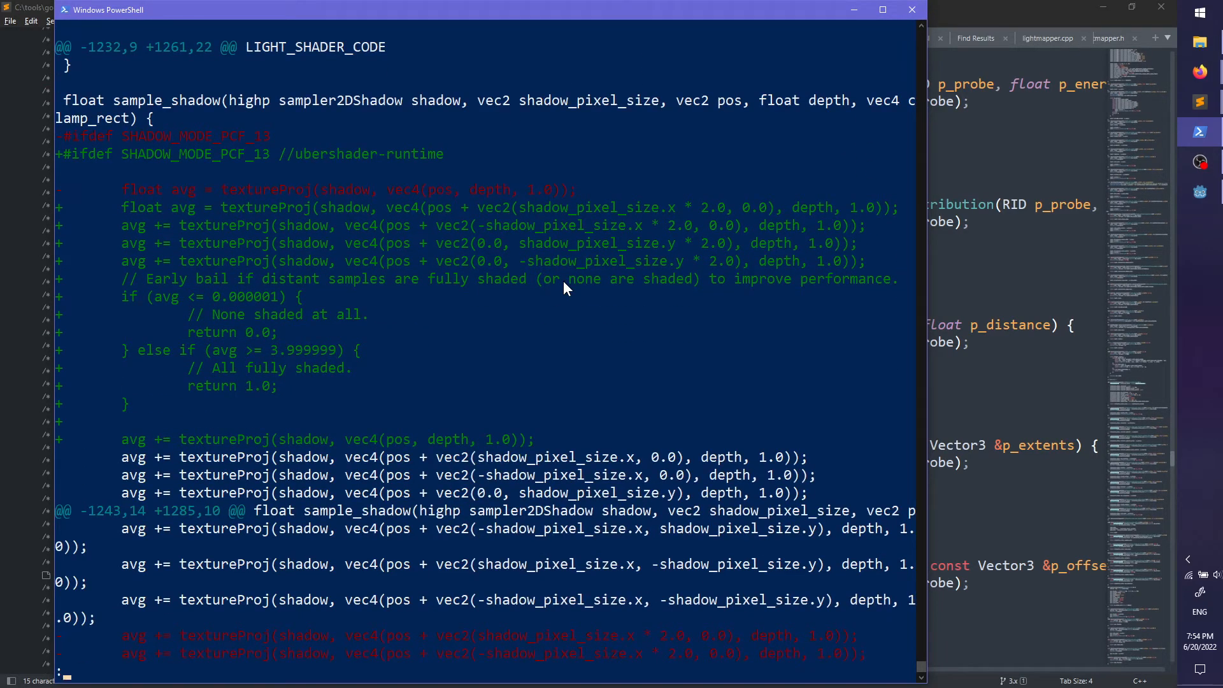
{"action": "key", "text": "Down"}
{"action": "key", "text": "Down"}
{"action": "key", "text": "Down"}
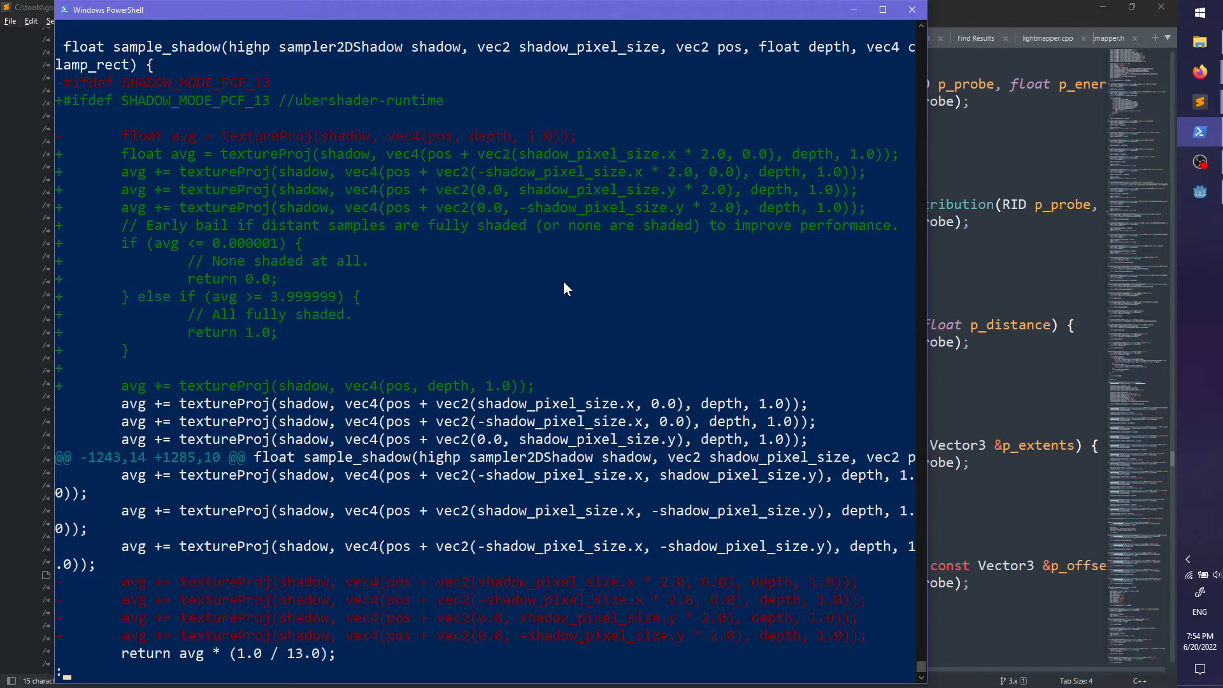
Step: Read the rest of the sample_shadow diff, covering the SHADOW_MODE_PCF_5 branch and the unfiltered fallback's conditionals
{"action": "key", "text": "Down"}
{"action": "key", "text": "Down"}
{"action": "key", "text": "Down"}
{"action": "key", "text": "Down"}
{"action": "key", "text": "Down"}
{"action": "key", "text": "Down"}
{"action": "key", "text": "Down"}
{"action": "key", "text": "Down"}
{"action": "key", "text": "Down"}
{"action": "key", "text": "Down"}
{"action": "key", "text": "Down"}
{"action": "key", "text": "Down"}
{"action": "key", "text": "Down"}
{"action": "key", "text": "Down"}
{"action": "key", "text": "Down"}
{"action": "key", "text": "Down"}
{"action": "key", "text": "Down"}
{"action": "key", "text": "Down"}
{"action": "key", "text": "Down"}
{"action": "key", "text": "Down"}
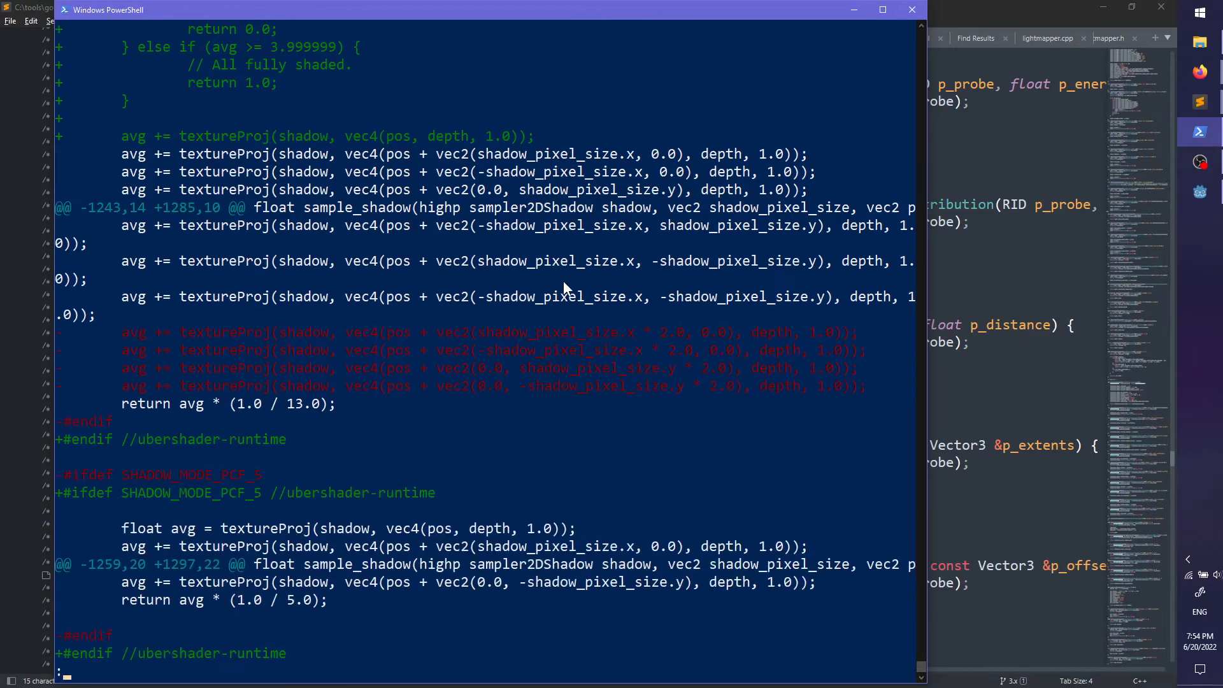
{"action": "key", "text": "Down"}
{"action": "key", "text": "Down"}
{"action": "key", "text": "Down"}
{"action": "key", "text": "Down"}
{"action": "key", "text": "Down"}
{"action": "key", "text": "Down"}
{"action": "key", "text": "Down"}
{"action": "key", "text": "Down"}
{"action": "key", "text": "Down"}
{"action": "key", "text": "Down"}
{"action": "key", "text": "Down"}
{"action": "key", "text": "Down"}
{"action": "key", "text": "Down"}
{"action": "key", "text": "Down"}
{"action": "key", "text": "Down"}
{"action": "key", "text": "Down"}
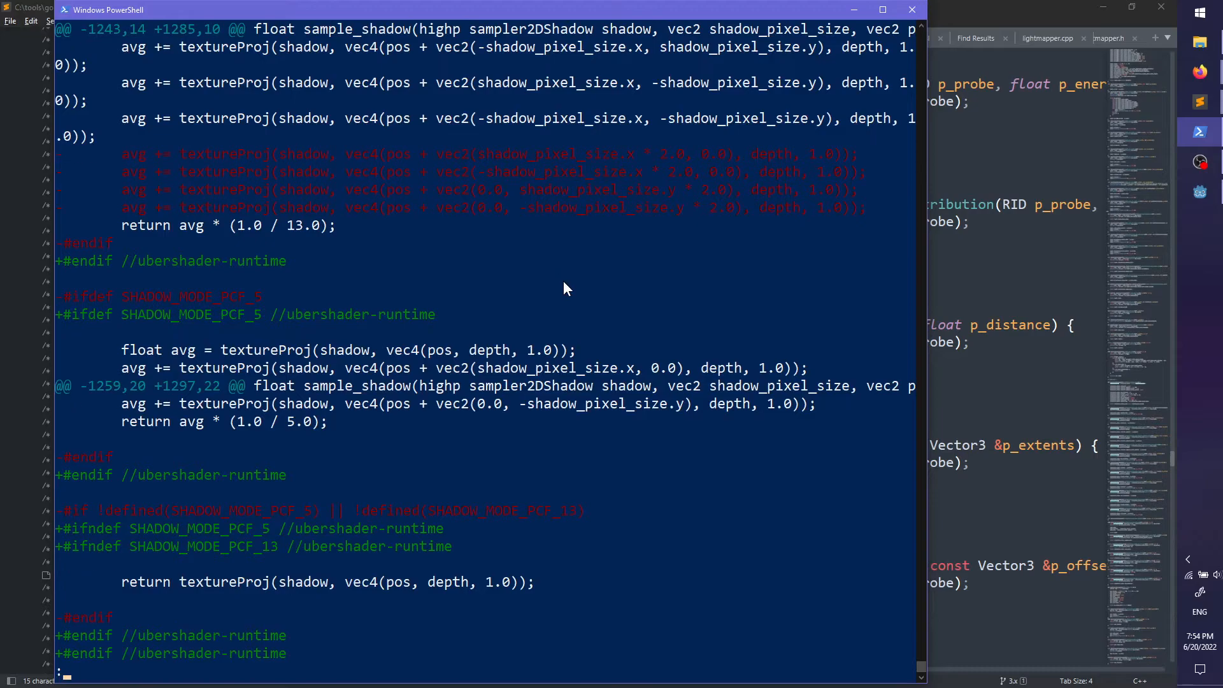
{"action": "key", "text": "Down"}
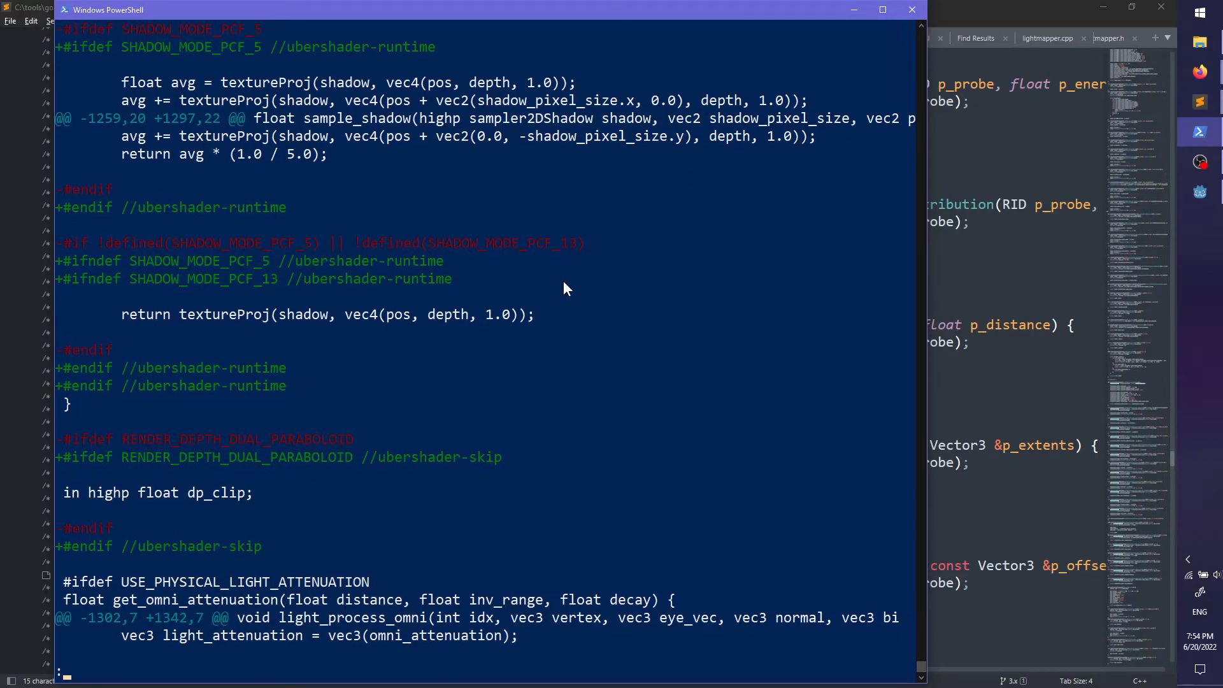
Step: Check the diff's RENDER_DEPTH_DUAL_PARABOLOID conditional and the USE_SHADOW change in light_process_omni
{"action": "key", "text": "Down"}
{"action": "key", "text": "Down"}
{"action": "key", "text": "Down"}
{"action": "key", "text": "Down"}
{"action": "key", "text": "Down"}
{"action": "key", "text": "Down"}
{"action": "key", "text": "Down"}
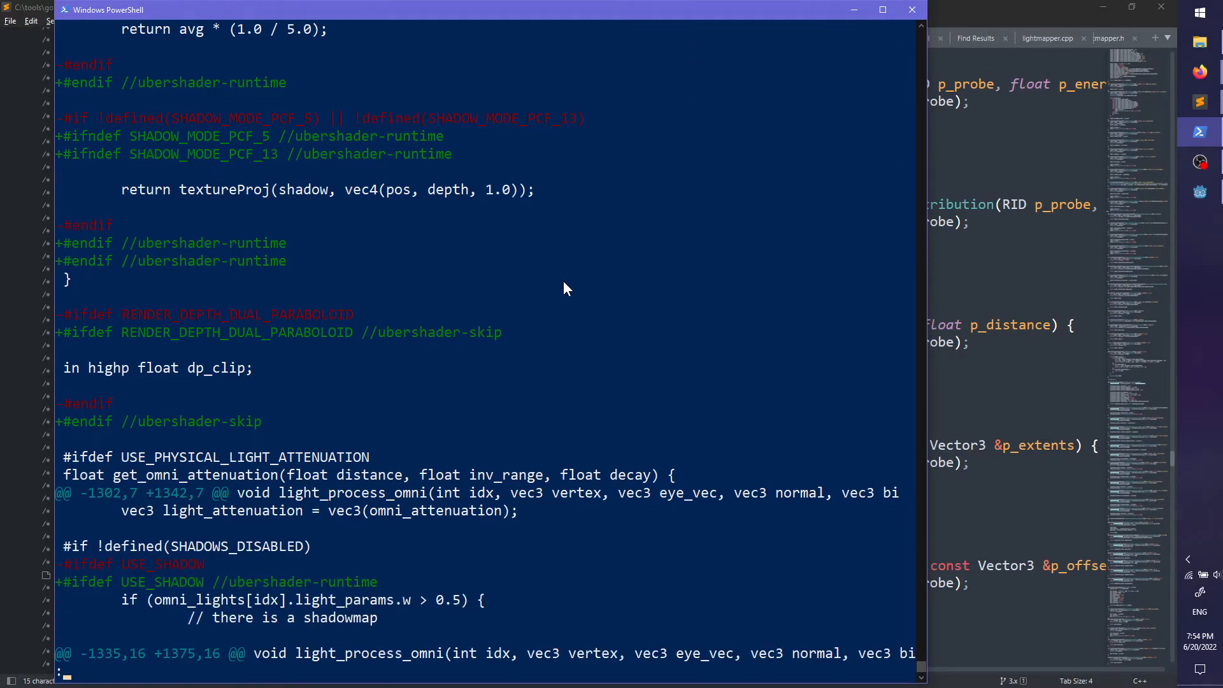
Step: Go back through the sample_shadow diff to re-examine the PCF conditionals and the early bail code in SHADOW_MODE_PCF_13
{"action": "key", "text": "Up"}
{"action": "key", "text": "Up"}
{"action": "key", "text": "Up"}
{"action": "key", "text": "Up"}
{"action": "key", "text": "Up"}
{"action": "key", "text": "Up"}
{"action": "key", "text": "Up"}
{"action": "key", "text": "Up"}
{"action": "key", "text": "Up"}
{"action": "key", "text": "Up"}
{"action": "key", "text": "Up"}
{"action": "key", "text": "Up"}
{"action": "key", "text": "Up"}
{"action": "key", "text": "Up"}
{"action": "key", "text": "Up"}
{"action": "key", "text": "Up"}
{"action": "key", "text": "Up"}
{"action": "key", "text": "Up"}
{"action": "key", "text": "Up"}
{"action": "key", "text": "Up"}
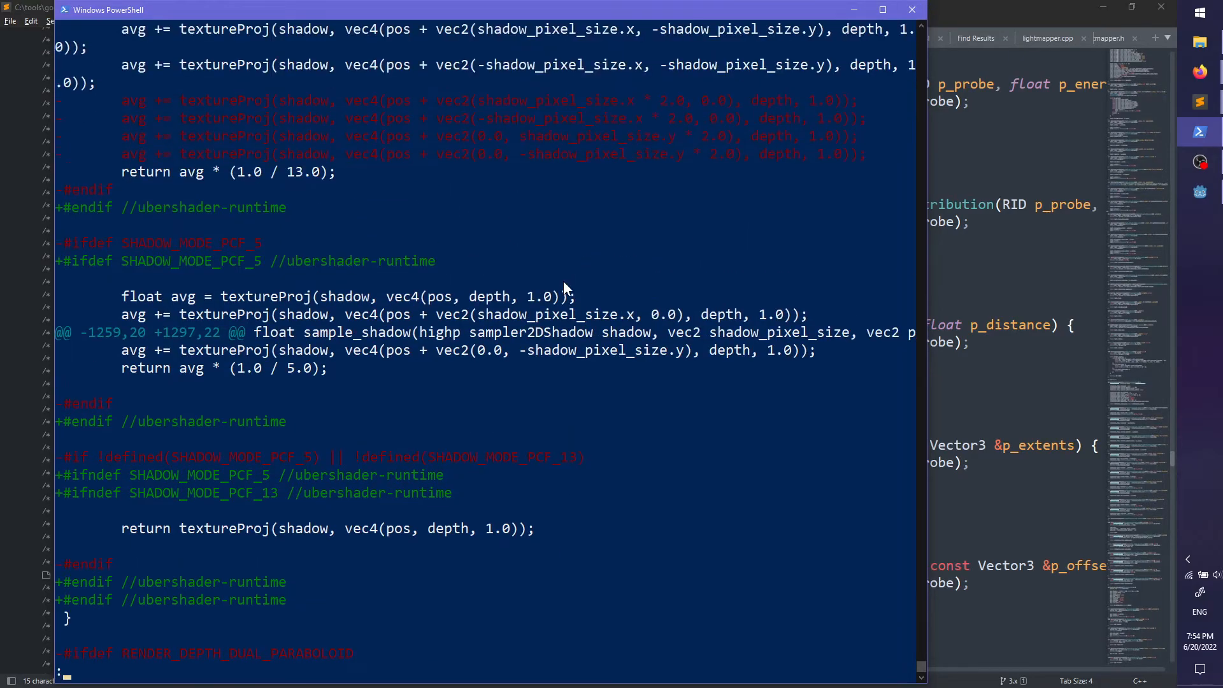
{"action": "key", "text": "Up"}
{"action": "key", "text": "Up"}
{"action": "key", "text": "Up"}
{"action": "key", "text": "Up"}
{"action": "key", "text": "Up"}
{"action": "key", "text": "Up"}
{"action": "key", "text": "Up"}
{"action": "key", "text": "Up"}
{"action": "key", "text": "Up"}
{"action": "key", "text": "Up"}
{"action": "key", "text": "Up"}
{"action": "key", "text": "Up"}
{"action": "key", "text": "Up"}
{"action": "key", "text": "Up"}
{"action": "key", "text": "Up"}
{"action": "key", "text": "Up"}
{"action": "key", "text": "Up"}
{"action": "key", "text": "Up"}
{"action": "key", "text": "Up"}
{"action": "key", "text": "Up"}
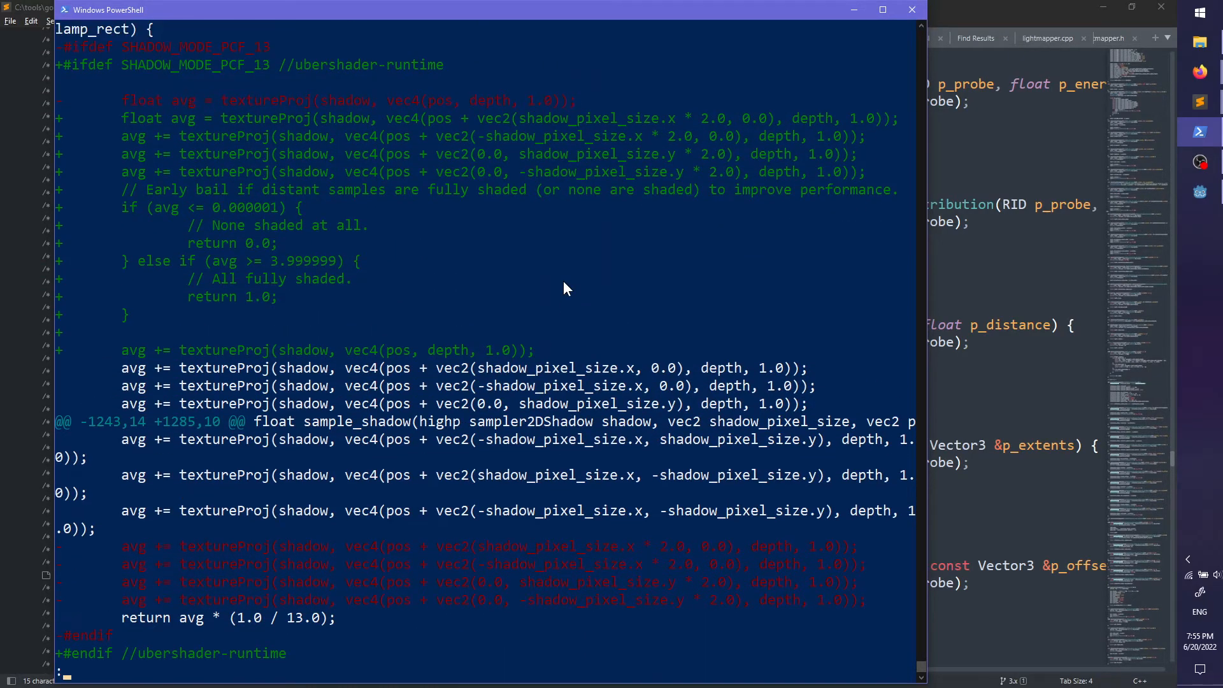
{"action": "key", "text": "Up"}
{"action": "key", "text": "Up"}
{"action": "key", "text": "Up"}
{"action": "key", "text": "Up"}
{"action": "key", "text": "Up"}
{"action": "key", "text": "Up"}
{"action": "key", "text": "Up"}
{"action": "key", "text": "Up"}
{"action": "key", "text": "Up"}
{"action": "key", "text": "Up"}
{"action": "key", "text": "Up"}
{"action": "key", "text": "Up"}
{"action": "key", "text": "Up"}
{"action": "key", "text": "Up"}
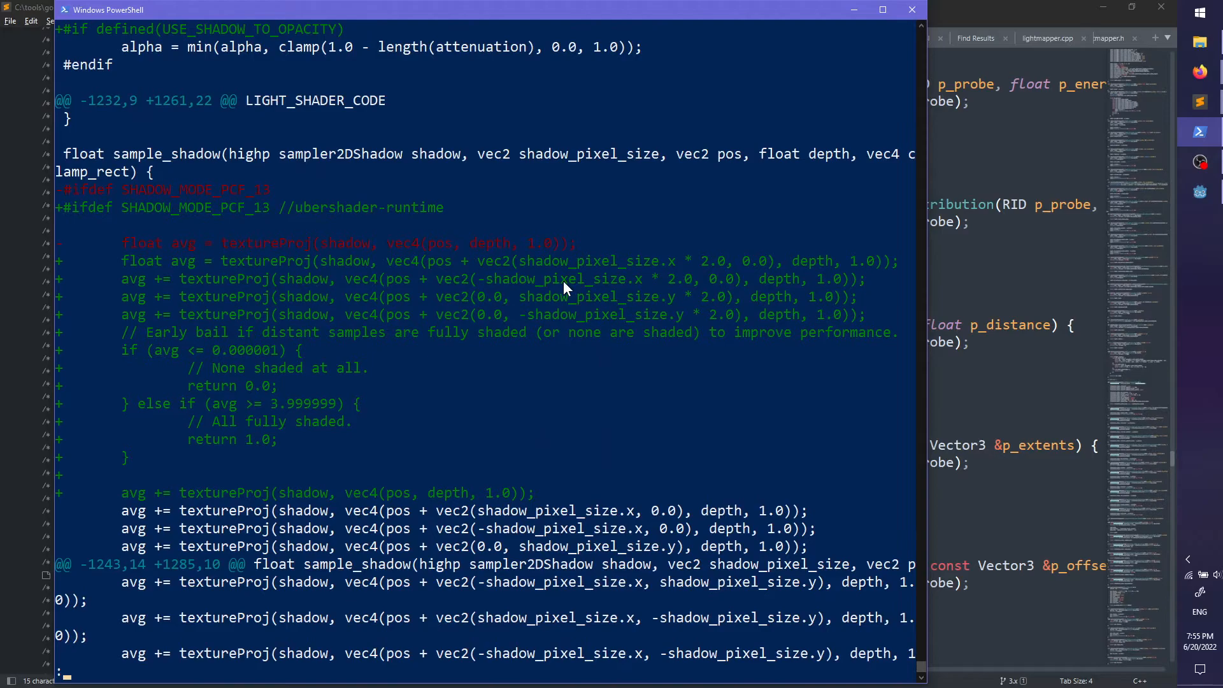
Step: Compare the SHADOW_MODE_PCF_13 samples added before the early bail with those removed ahead of the return in the sample_shadow diff
{"action": "key", "text": "Up"}
{"action": "key", "text": "Up"}
{"action": "key", "text": "Up"}
{"action": "key", "text": "Down"}
{"action": "key", "text": "Down"}
{"action": "key", "text": "Down"}
{"action": "key", "text": "Down"}
{"action": "key", "text": "Down"}
{"action": "key", "text": "Down"}
{"action": "key", "text": "Down"}
{"action": "key", "text": "Down"}
{"action": "key", "text": "Down"}
{"action": "key", "text": "Down"}
{"action": "key", "text": "Down"}
{"action": "key", "text": "Down"}
{"action": "key", "text": "Down"}
{"action": "key", "text": "Down"}
{"action": "key", "text": "Down"}
{"action": "key", "text": "Down"}
{"action": "key", "text": "Down"}
{"action": "key", "text": "Down"}
{"action": "key", "text": "Down"}
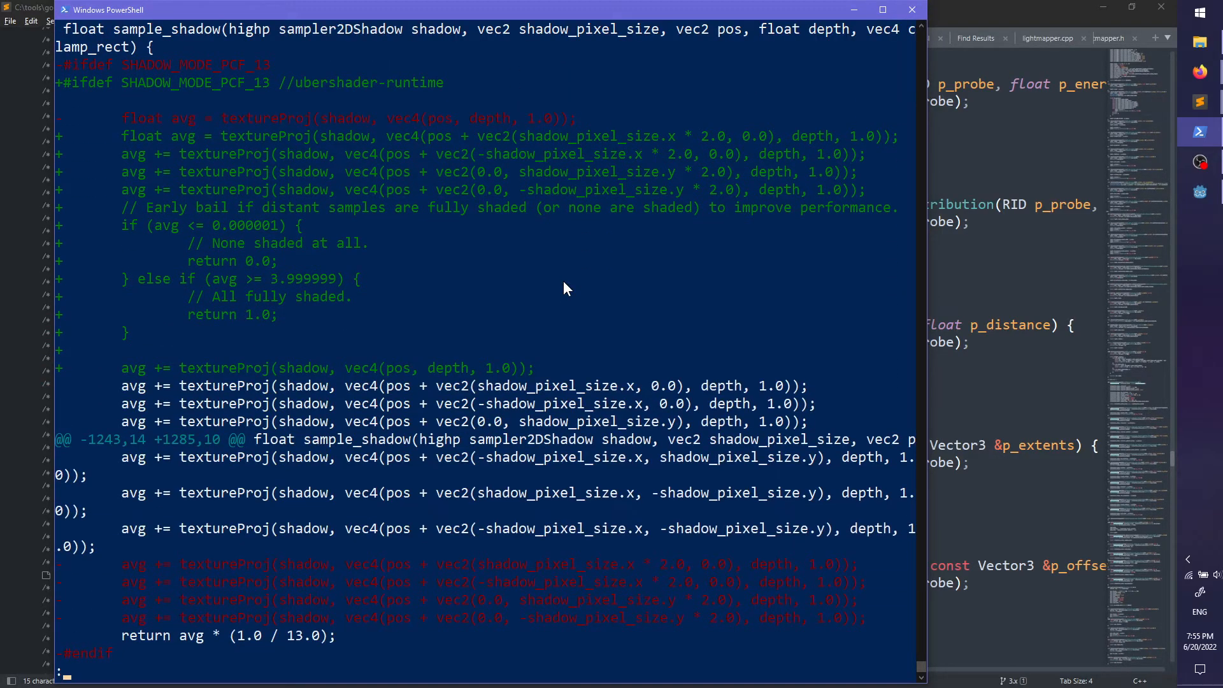
{"action": "key", "text": "Down"}
{"action": "key", "text": "Down"}
{"action": "key", "text": "Down"}
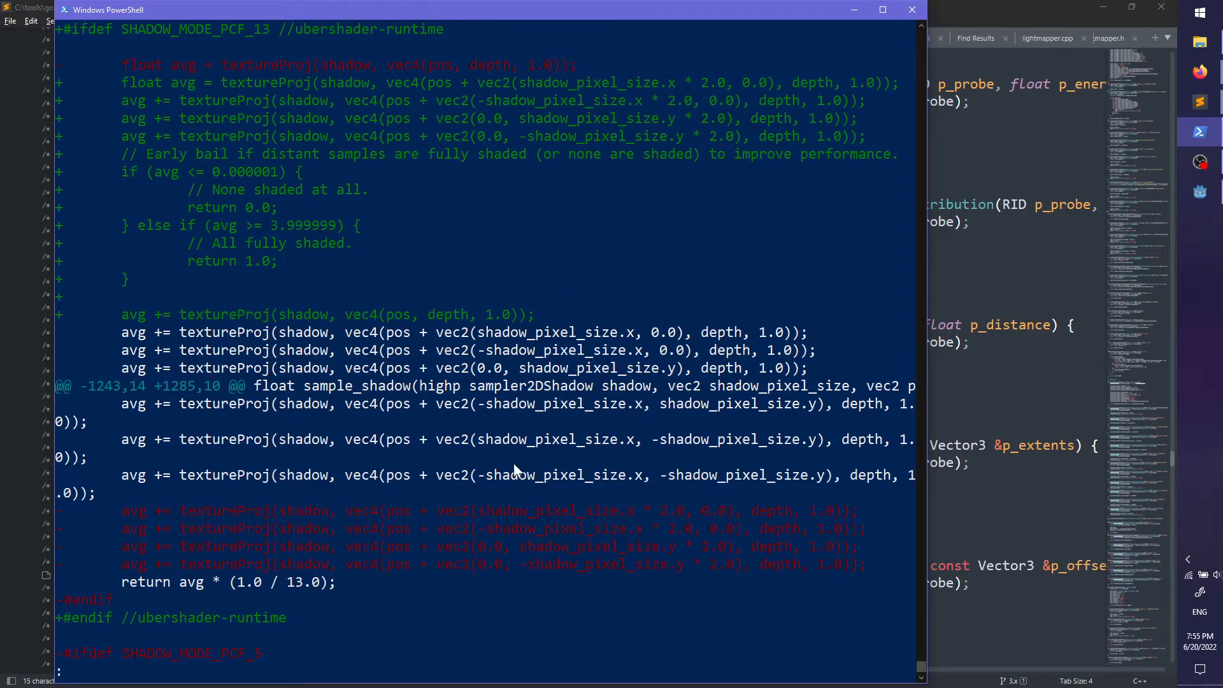
{"action": "scroll", "coordinate": [552, 473], "scroll_direction": "up", "scroll_amount": 3}
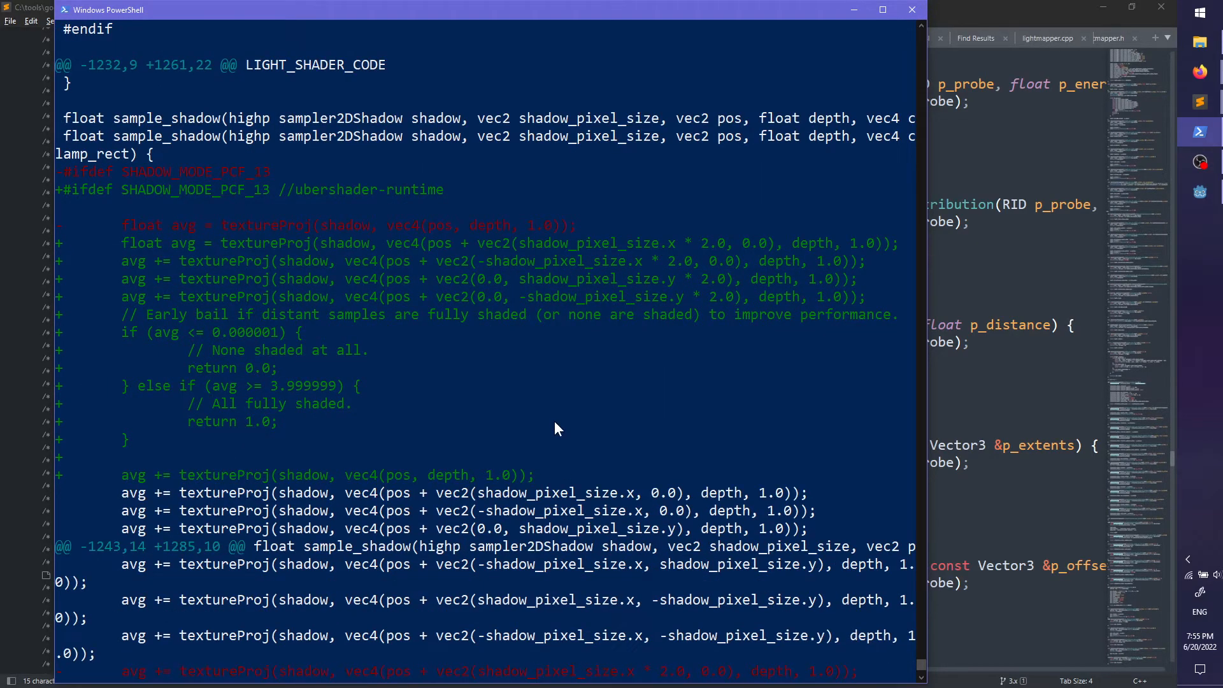
Step: Switch to Sublime Text, open scene.glsl and go to line 1243
{"action": "left_click_drag", "start_coordinate": [393, 13], "coordinate": [0, 115]}
{"action": "scroll", "coordinate": [474, 138], "scroll_direction": "up", "scroll_amount": 7}
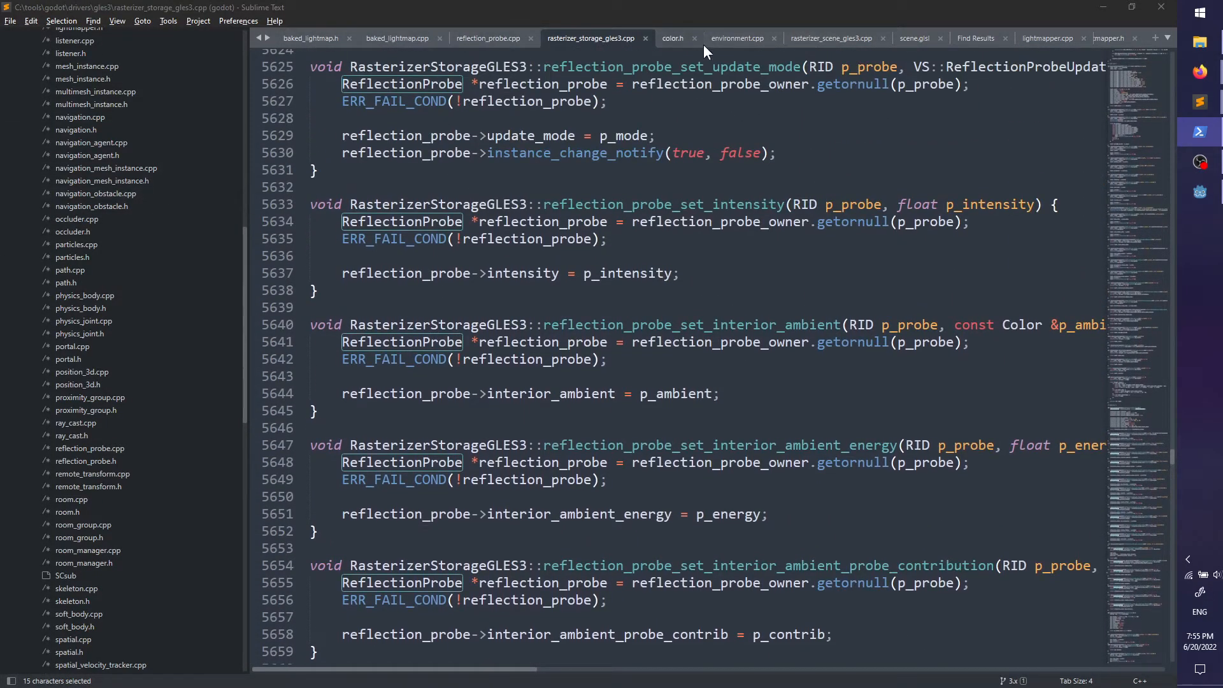
{"action": "left_click", "coordinate": [908, 39]}
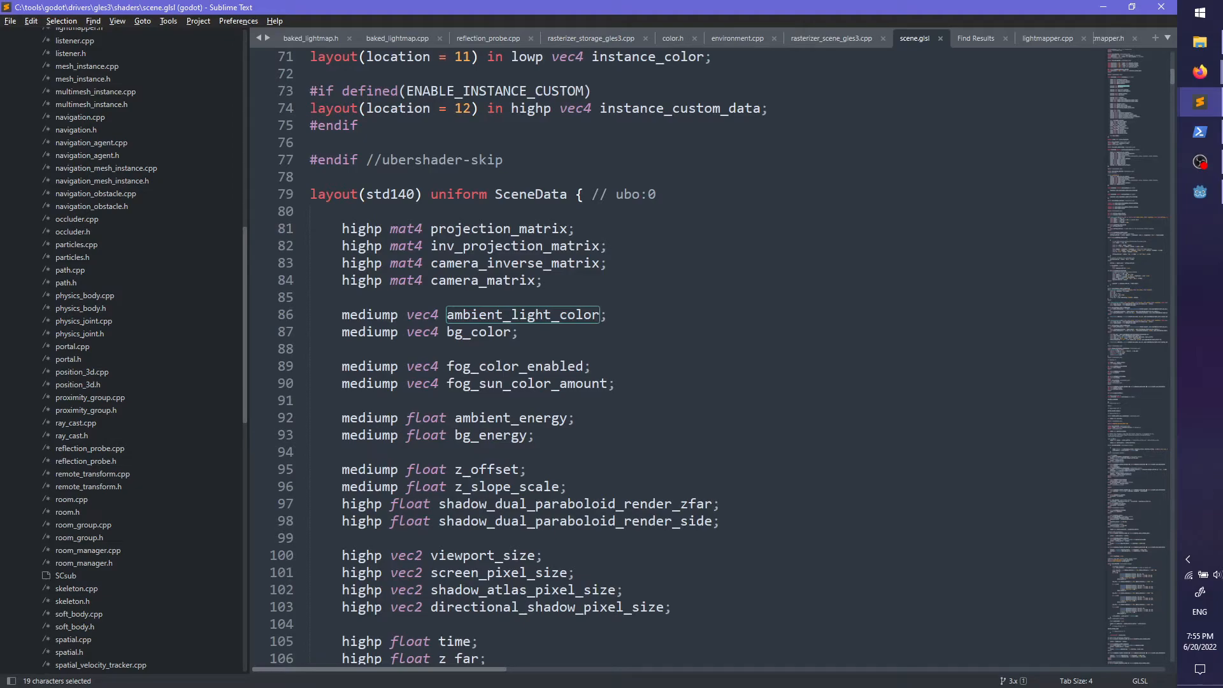
{"action": "left_click", "coordinate": [534, 338]}
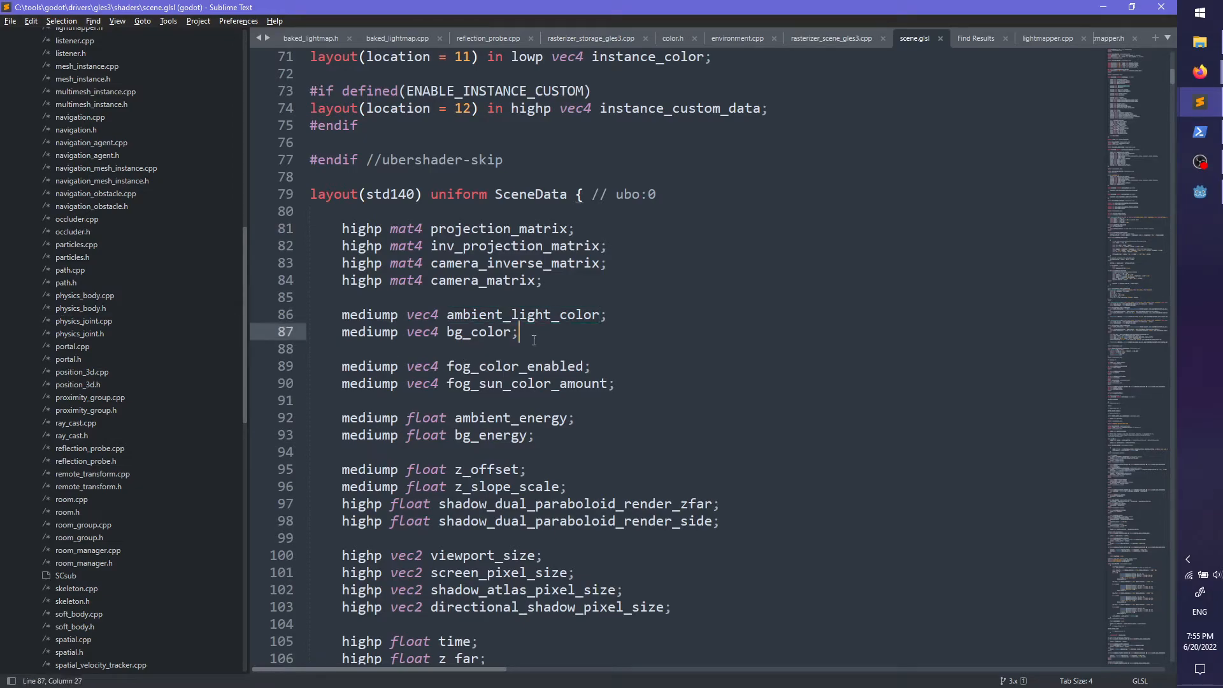
{"action": "key", "text": "ctrl+p"}
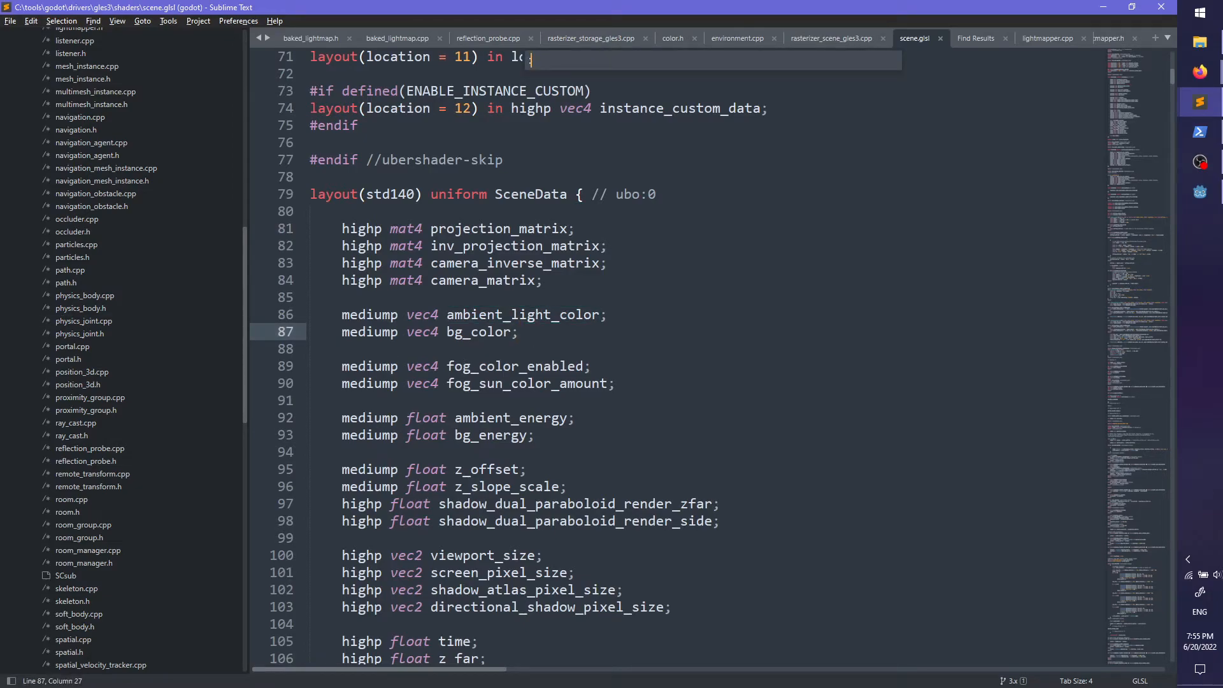
{"action": "type", "text": ":12432"}
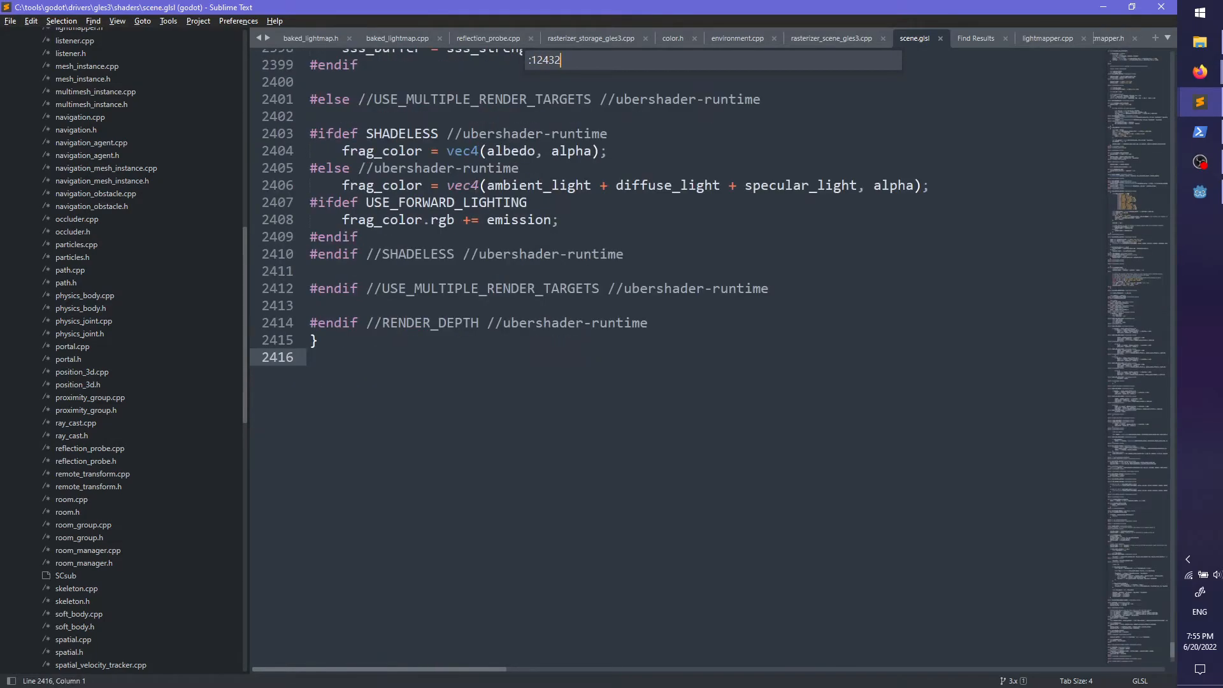
{"action": "key", "text": "BackSpace"}
{"action": "key", "text": "Return"}
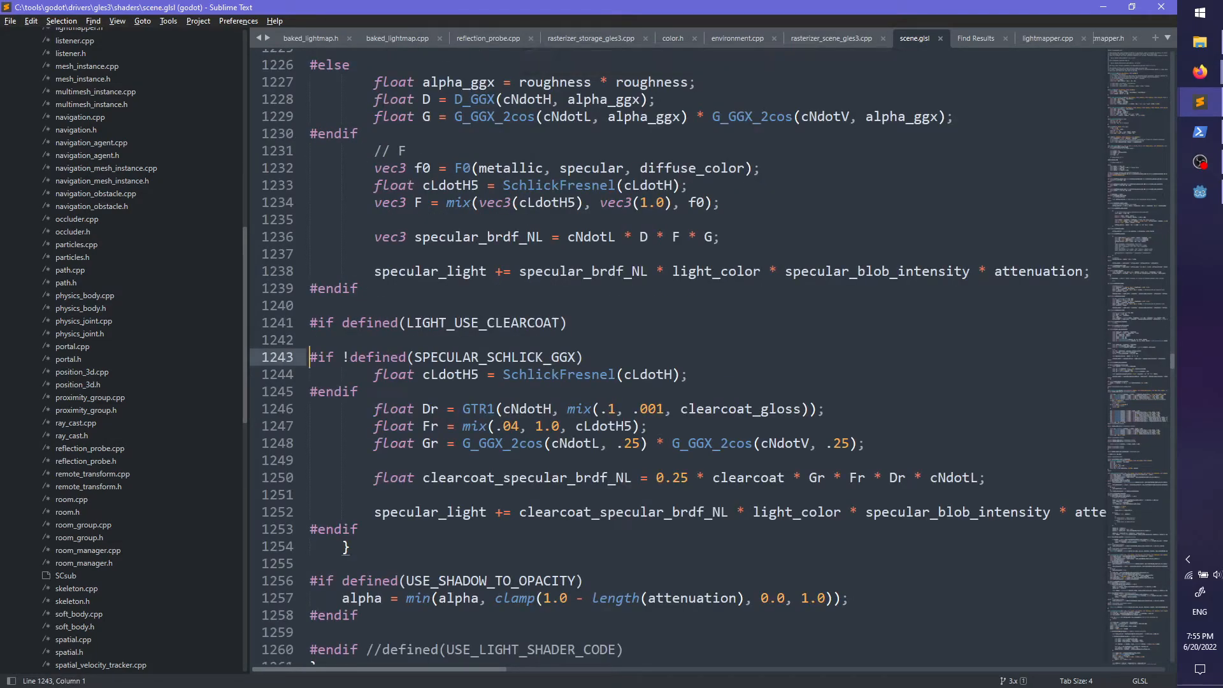
Step: Read the SHADOW_MODE_PCF_13 branch of sample_shadow in scene.glsl, including its early bail code
{"action": "scroll", "coordinate": [565, 309], "scroll_direction": "down", "scroll_amount": 5}
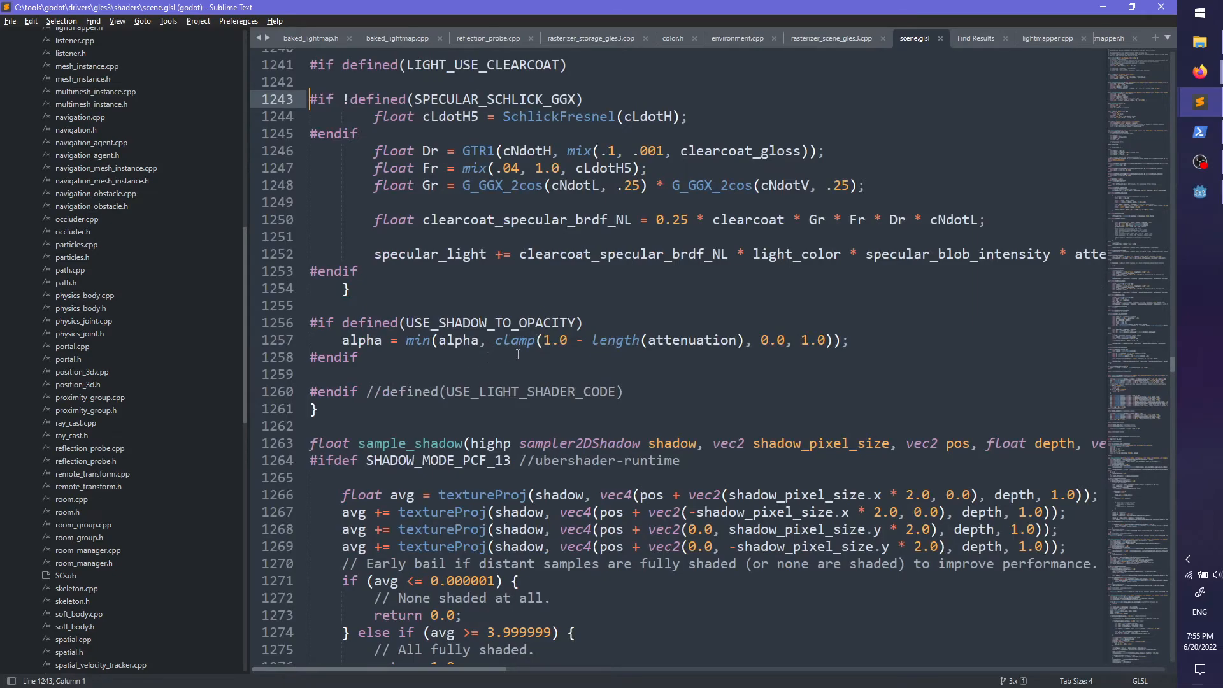
{"action": "scroll", "coordinate": [534, 395], "scroll_direction": "down", "scroll_amount": 4}
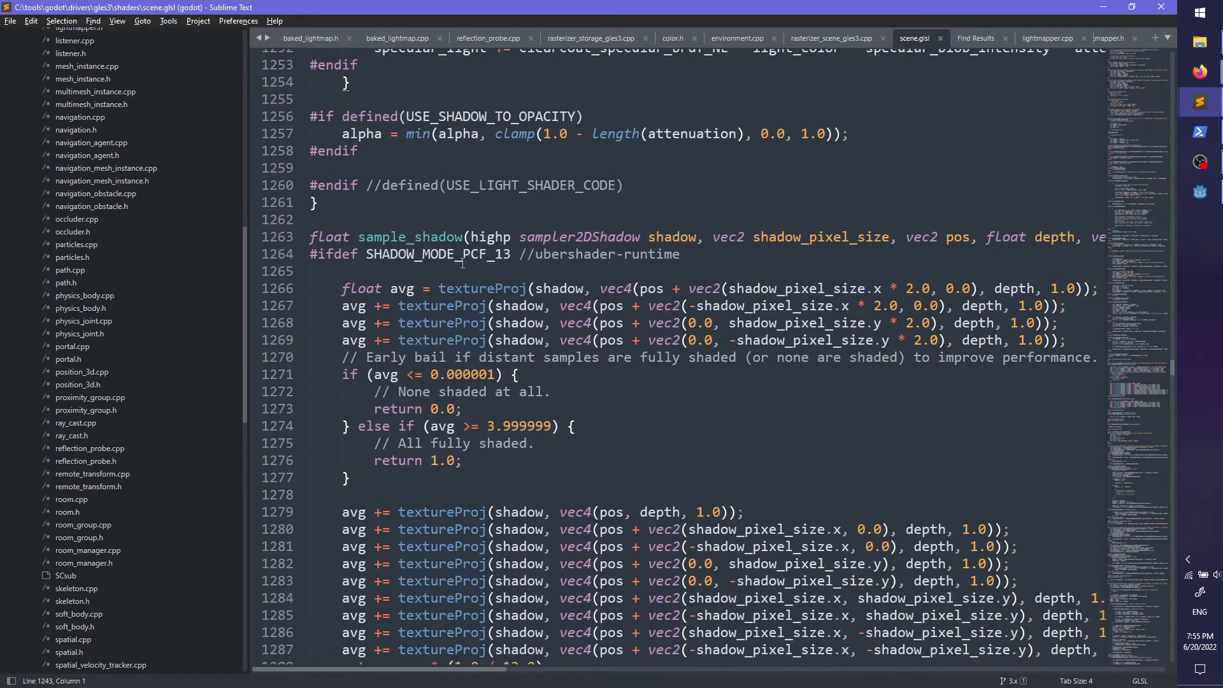
{"action": "scroll", "coordinate": [462, 263], "scroll_direction": "down", "scroll_amount": 3}
{"action": "scroll", "coordinate": [608, 143], "scroll_direction": "up", "scroll_amount": 1}
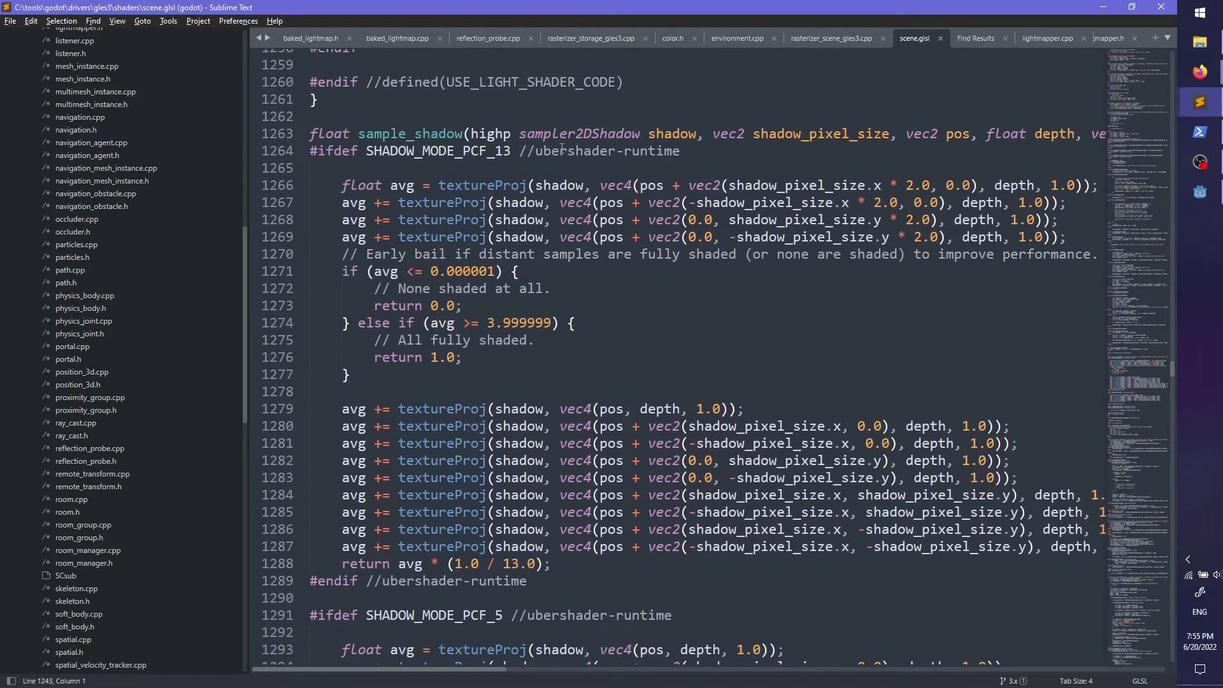
{"action": "double_click", "coordinate": [560, 151]}
{"action": "left_click", "coordinate": [560, 150]}
{"action": "left_click", "coordinate": [567, 184]}
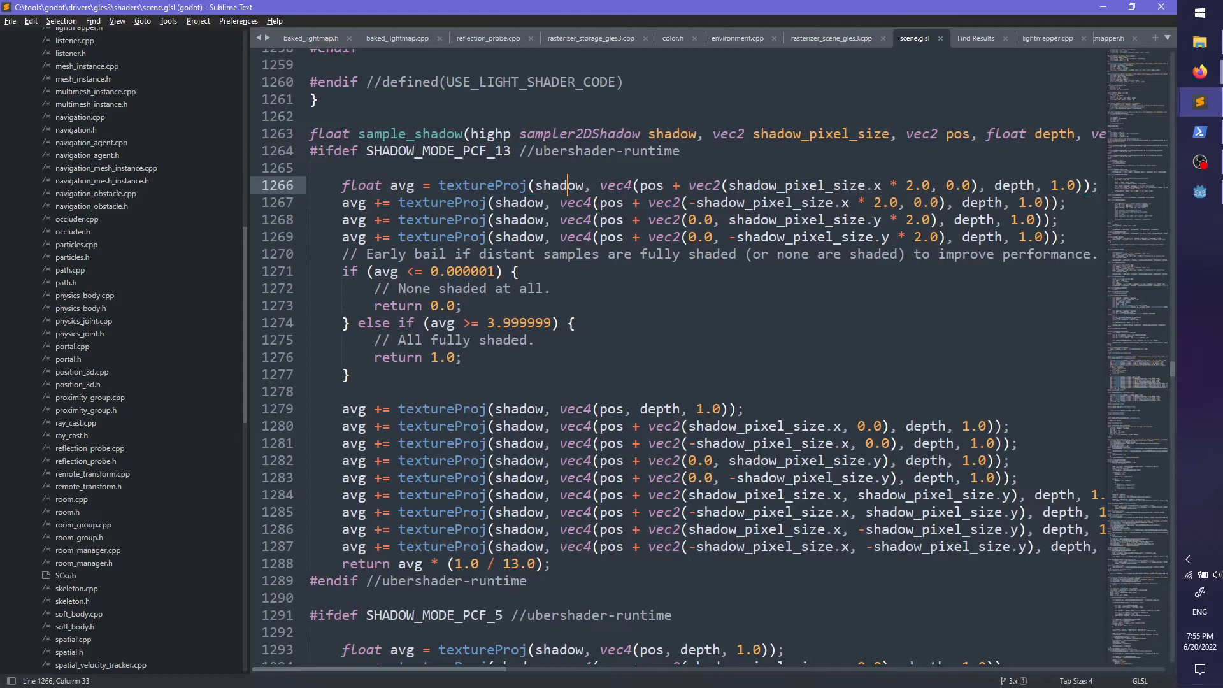
Step: Try replacing the PCF_13 distant samples and early bail block with "float avg = textureProj(shadow, vec4(pos, depth, 1.0));" and save scene.glsl
{"action": "key", "text": "alt+Tab"}
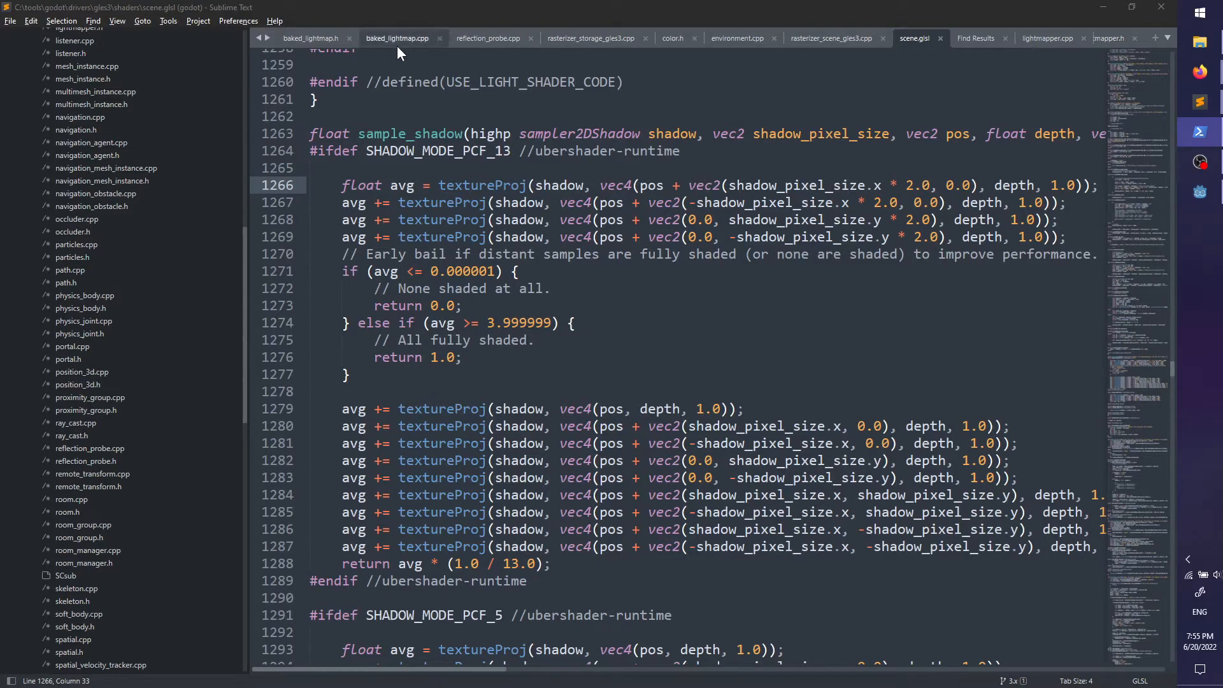
{"action": "left_click_drag", "start_coordinate": [406, 380], "coordinate": [342, 185]}
{"action": "type", "text": "float avg = textureProj(shadow, vec4(pos, depth, 1.0));"}
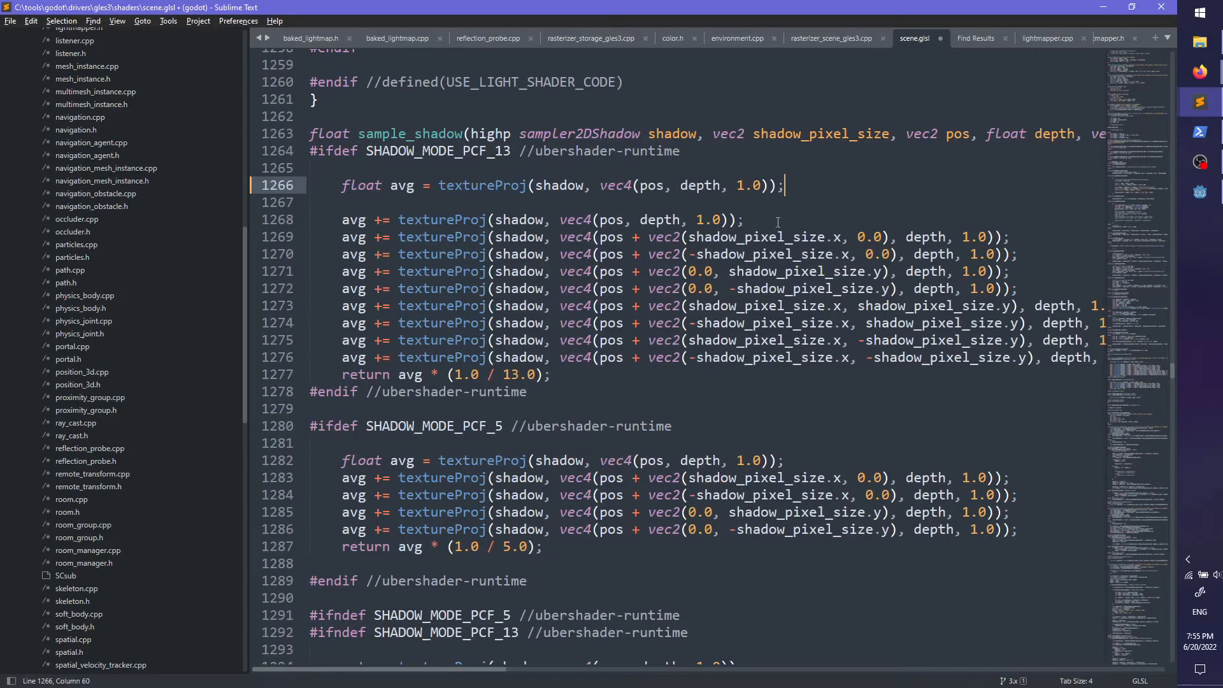
{"action": "key", "text": "ctrl+s"}
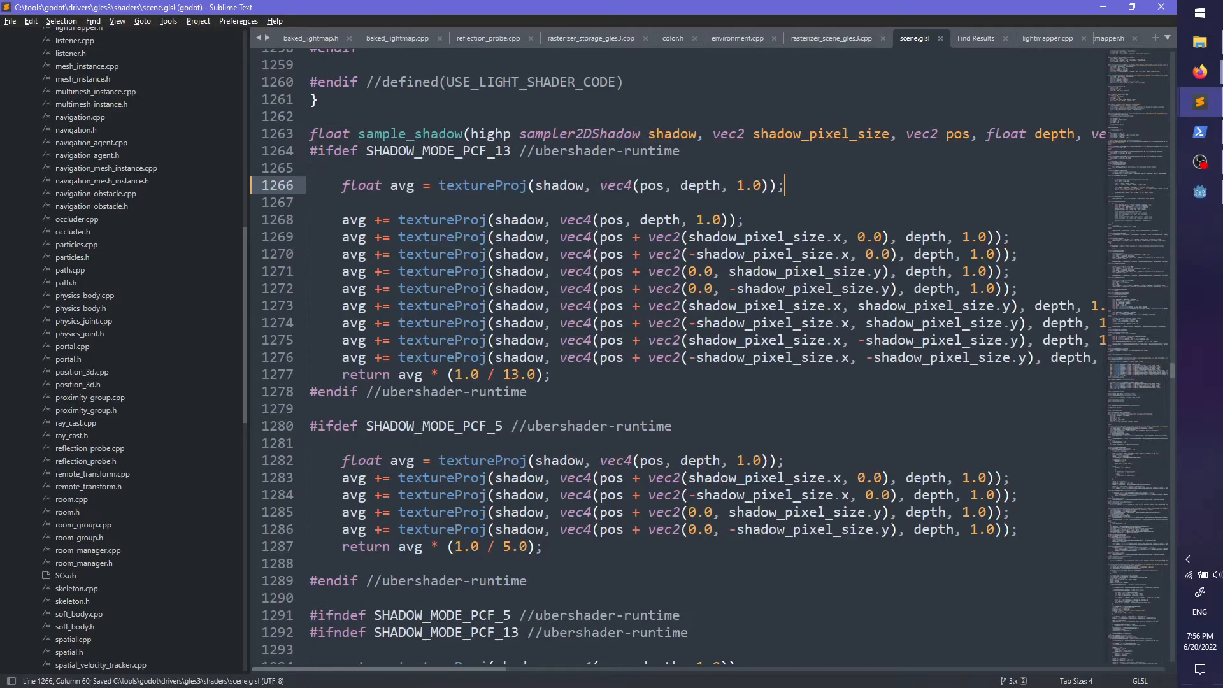
Step: Switch to PowerShell and find the four removed double-offset textureProj samples before the PCF_13 return in the sample_shadow diff
{"action": "key", "text": "alt+Tab"}
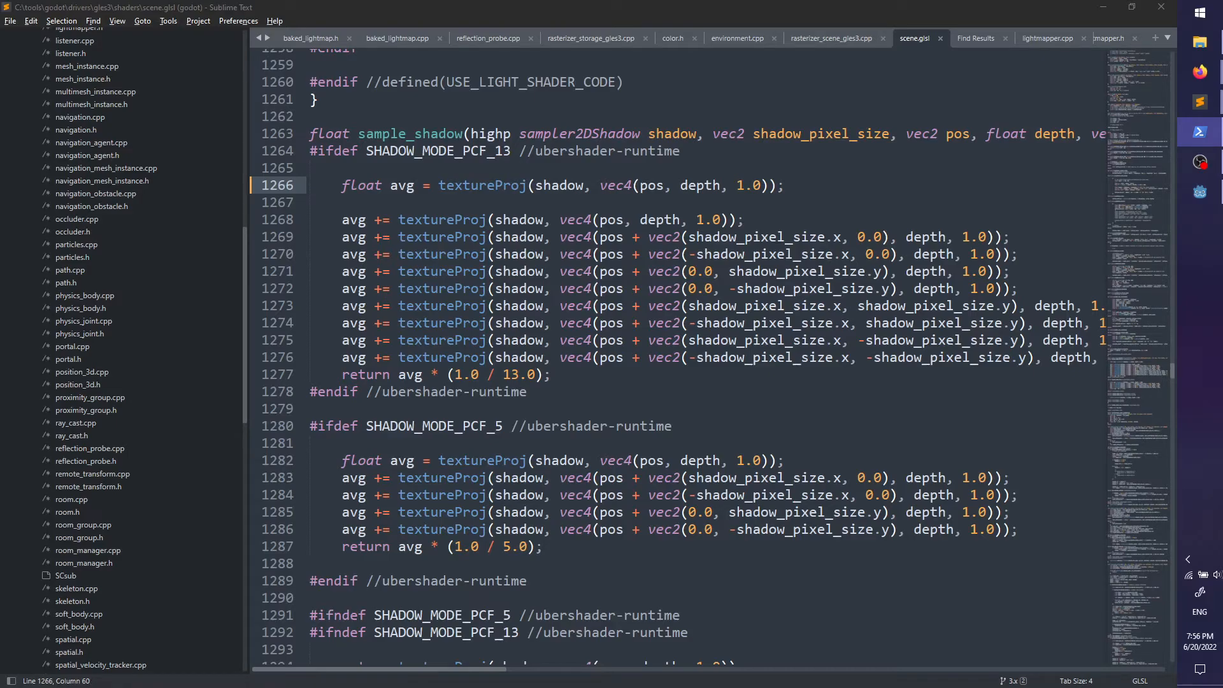
{"action": "left_click_drag", "start_coordinate": [0, 18], "coordinate": [680, 87]}
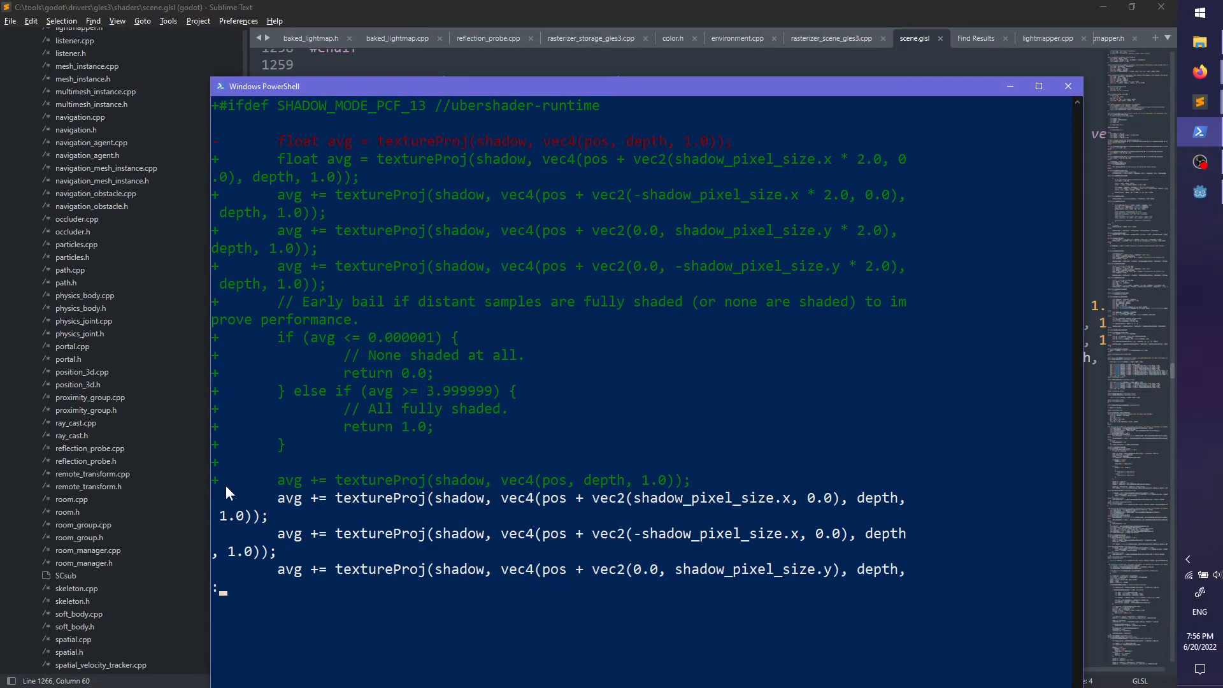
{"action": "key", "text": "Down"}
{"action": "key", "text": "Down"}
{"action": "key", "text": "Down"}
{"action": "key", "text": "Down"}
{"action": "key", "text": "Down"}
{"action": "key", "text": "Down"}
{"action": "key", "text": "Down"}
{"action": "key", "text": "Down"}
{"action": "key", "text": "Down"}
{"action": "key", "text": "Down"}
{"action": "key", "text": "Down"}
{"action": "key", "text": "Down"}
{"action": "key", "text": "Down"}
{"action": "key", "text": "Down"}
{"action": "key", "text": "Down"}
{"action": "key", "text": "Down"}
{"action": "key", "text": "Down"}
{"action": "key", "text": "Down"}
{"action": "key", "text": "Down"}
{"action": "key", "text": "Down"}
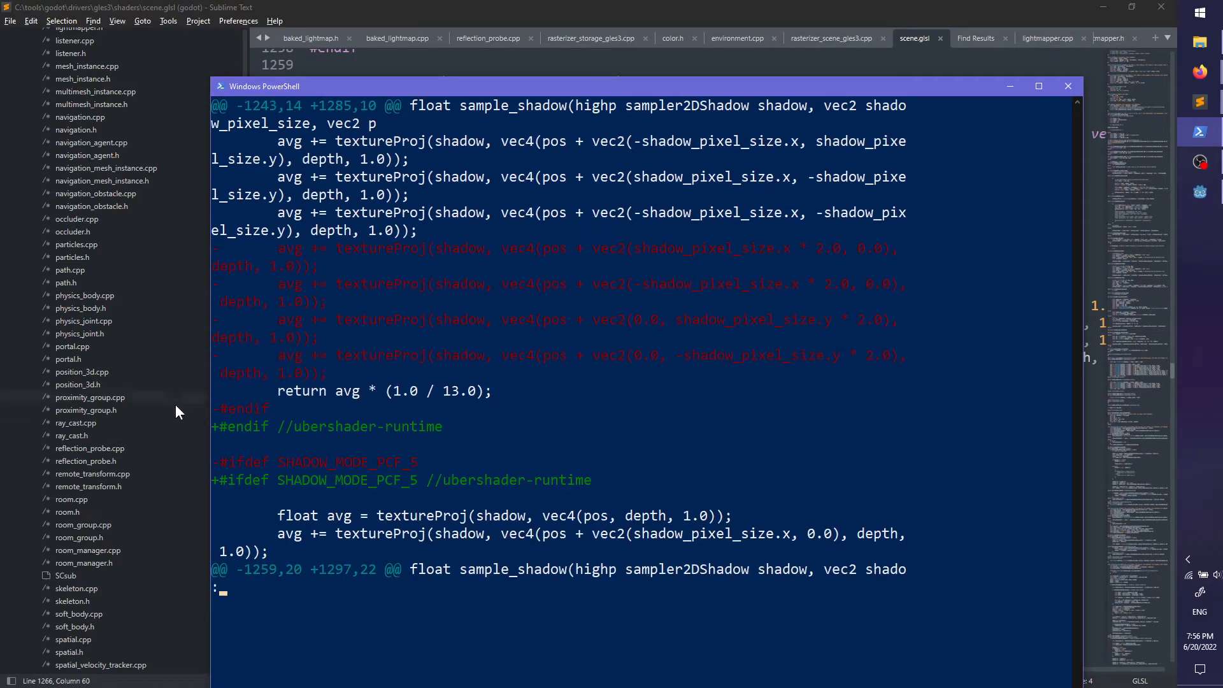
{"action": "left_click_drag", "start_coordinate": [204, 402], "coordinate": [1, 403]}
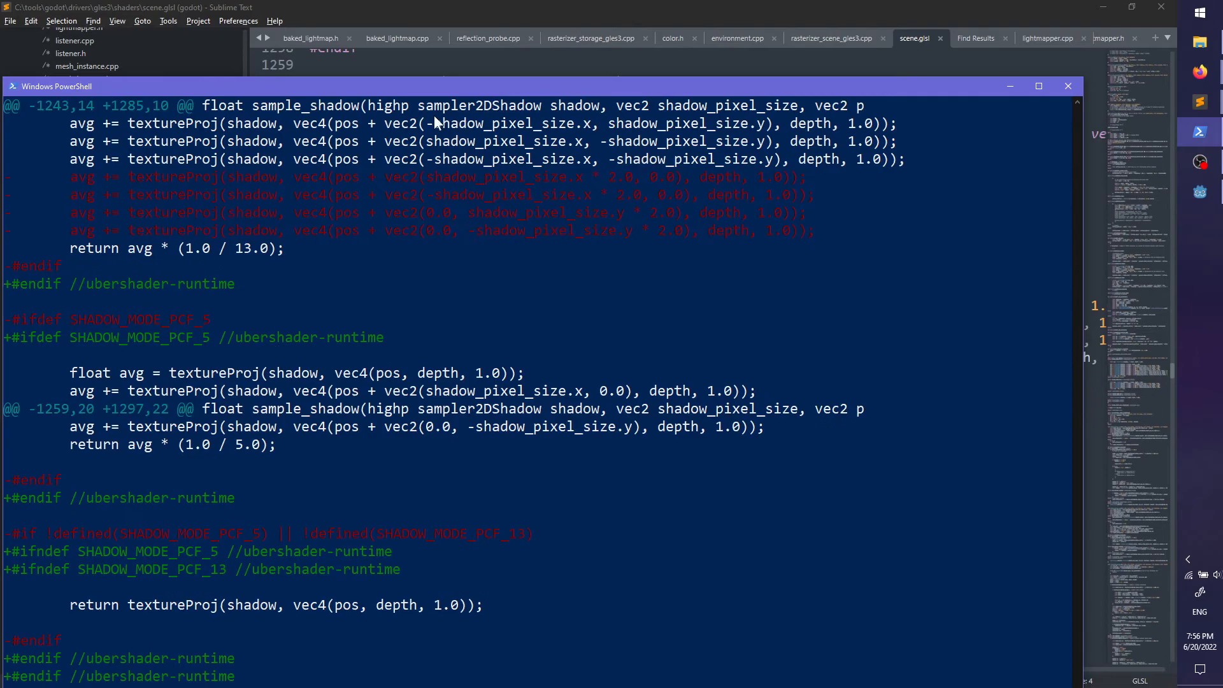
{"action": "left_click_drag", "start_coordinate": [377, 82], "coordinate": [521, 73]}
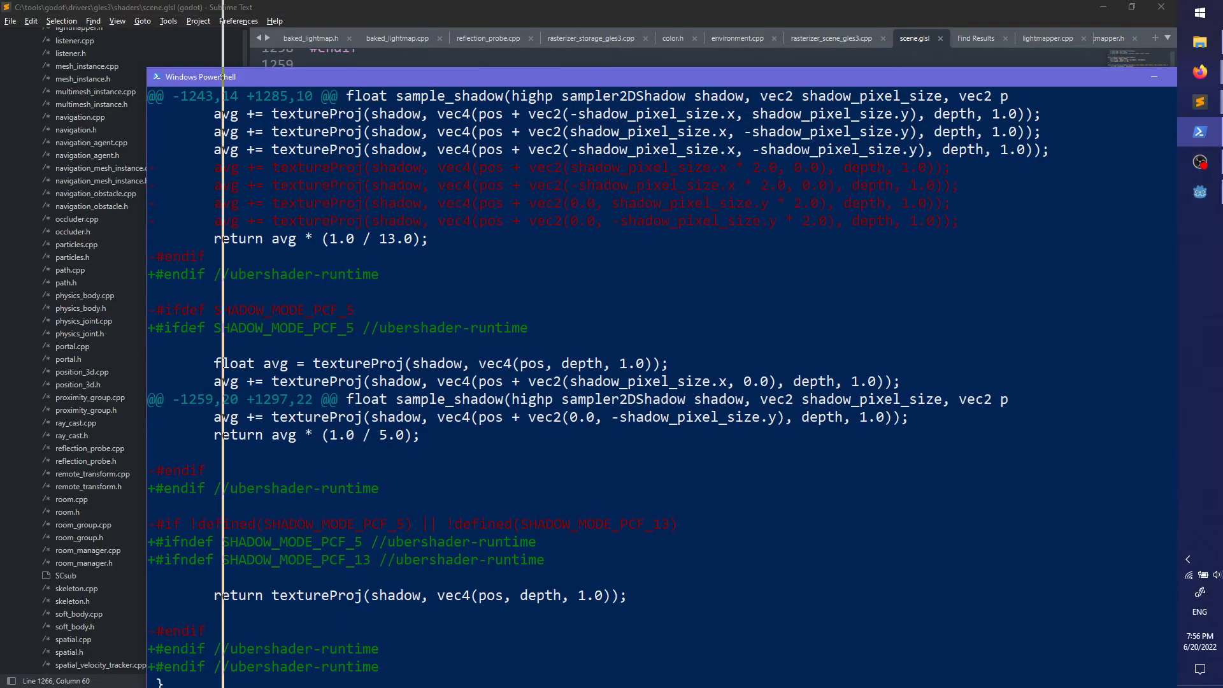
{"action": "key", "text": "alt+Tab"}
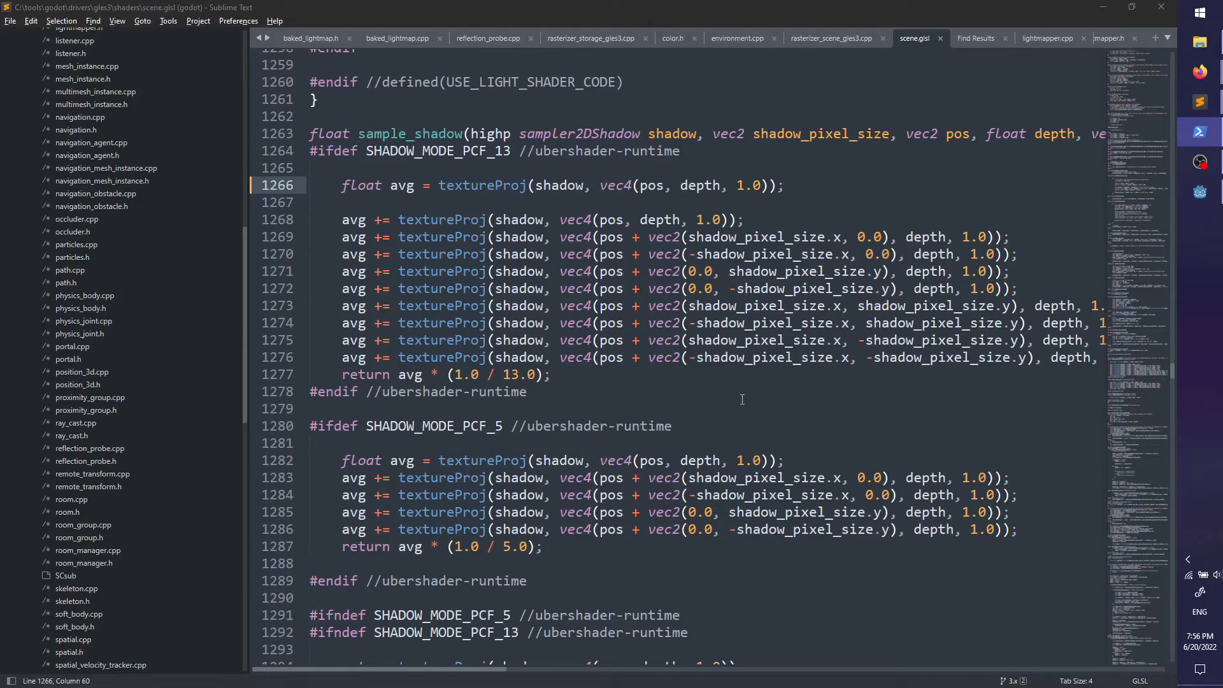
Step: Add an empty line above the SHADOW_MODE_PCF_13 return in scene.glsl and check through the textureProj samples preceding it
{"action": "left_click", "coordinate": [684, 371]}
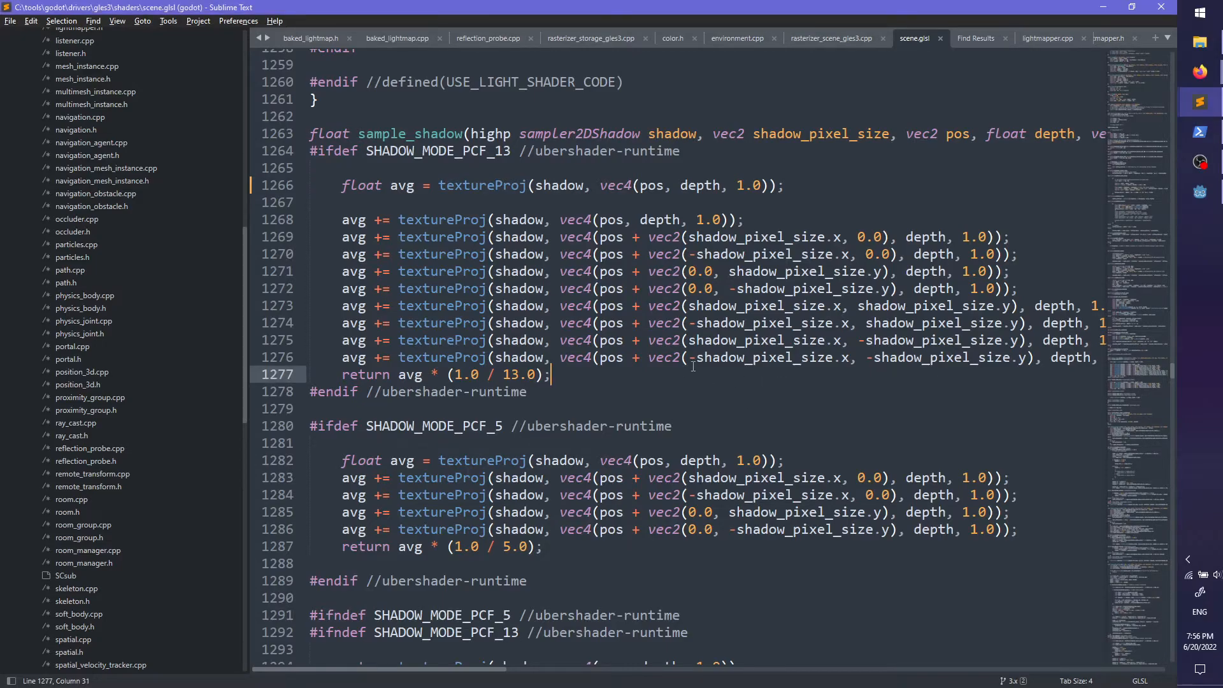
{"action": "key", "text": "ctrl+shift+Return"}
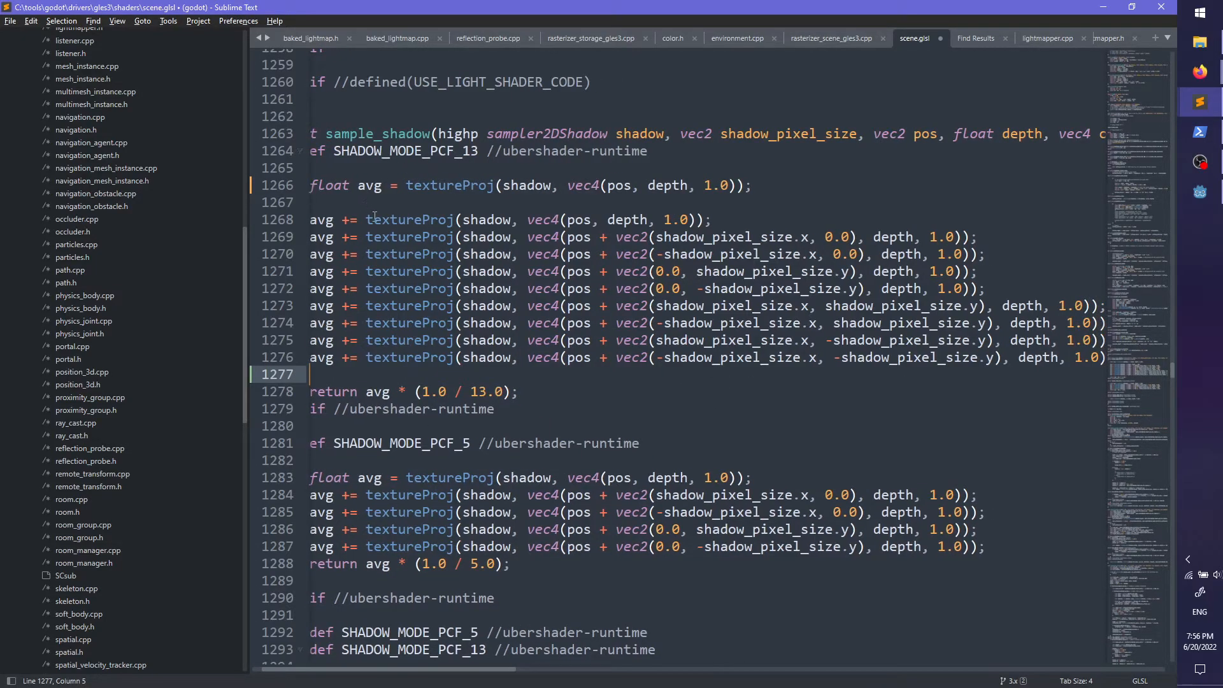
{"action": "double_click", "coordinate": [377, 220]}
{"action": "double_click", "coordinate": [385, 237]}
{"action": "double_click", "coordinate": [390, 254]}
{"action": "double_click", "coordinate": [397, 272]}
{"action": "double_click", "coordinate": [402, 289]}
{"action": "double_click", "coordinate": [408, 306]}
{"action": "double_click", "coordinate": [411, 323]}
{"action": "double_click", "coordinate": [416, 340]}
{"action": "left_click", "coordinate": [420, 357]}
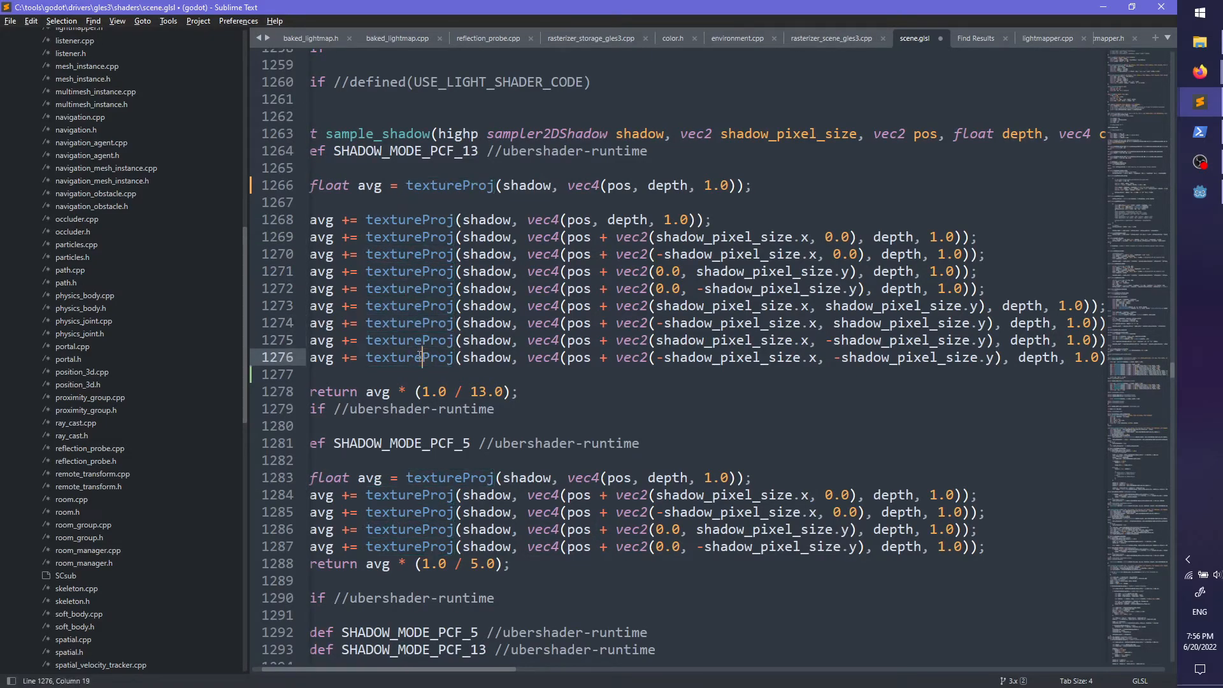
{"action": "double_click", "coordinate": [420, 356]}
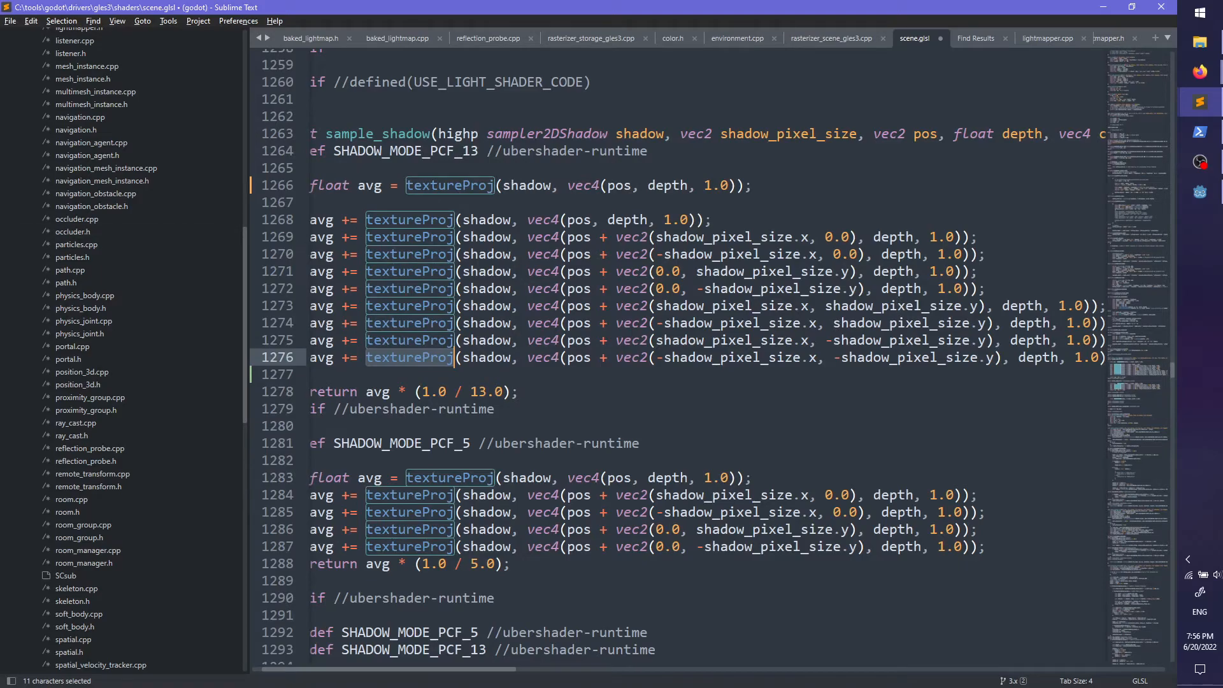
Step: Undo the added empty line and the replacement of the distant samples and early bail block in the PCF_13 branch
{"action": "left_click", "coordinate": [415, 238]}
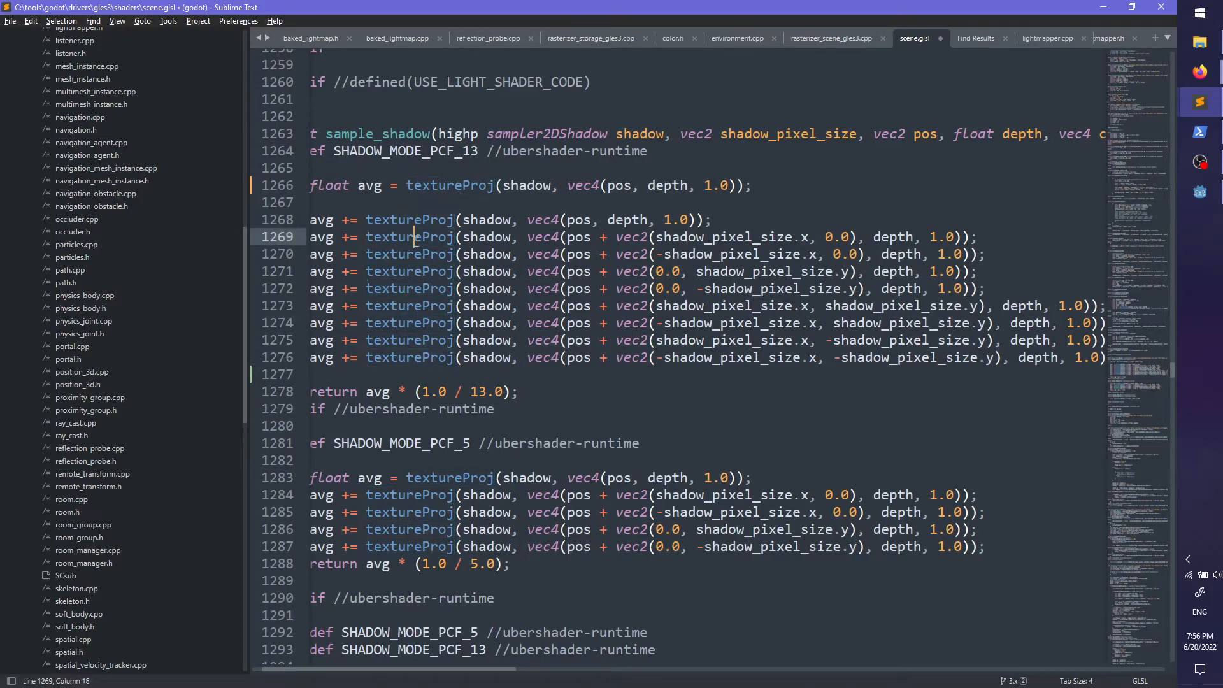
{"action": "key", "text": "ctrl+z"}
{"action": "key", "text": "ctrl+z"}
{"action": "left_click", "coordinate": [581, 288]}
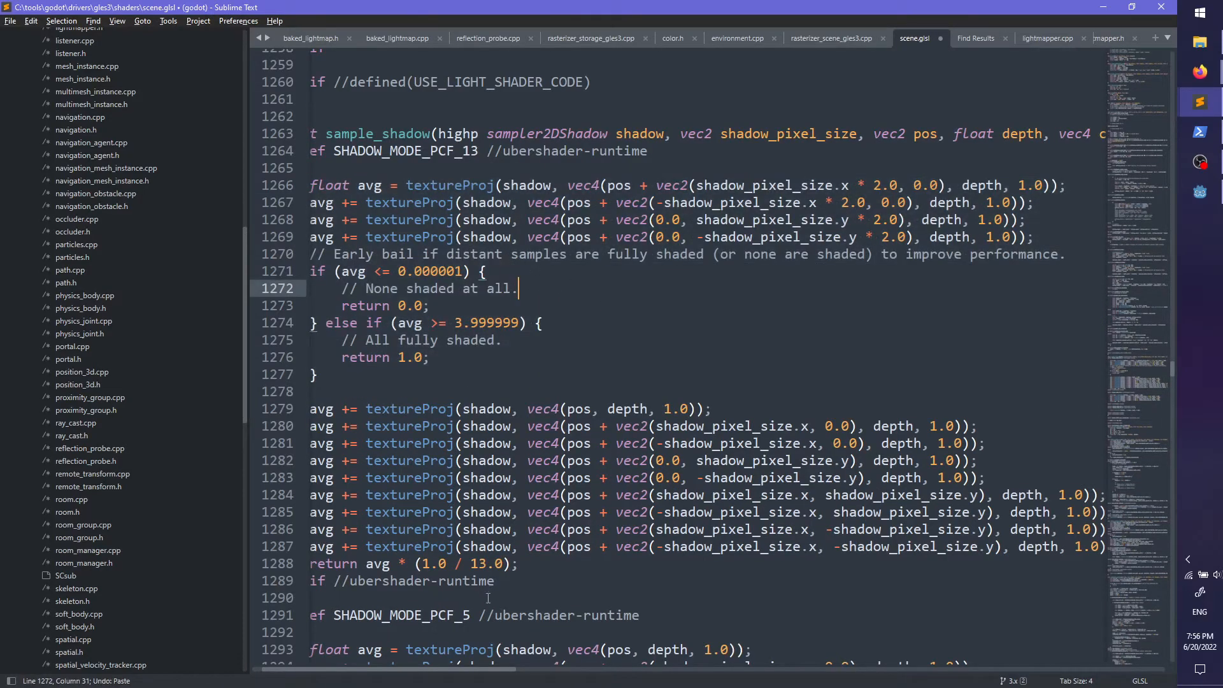
Step: Check the first four textureProj samples in the SHADOW_MODE_PCF_13 branch of scene.glsl
{"action": "left_click_drag", "start_coordinate": [427, 669], "coordinate": [383, 667]}
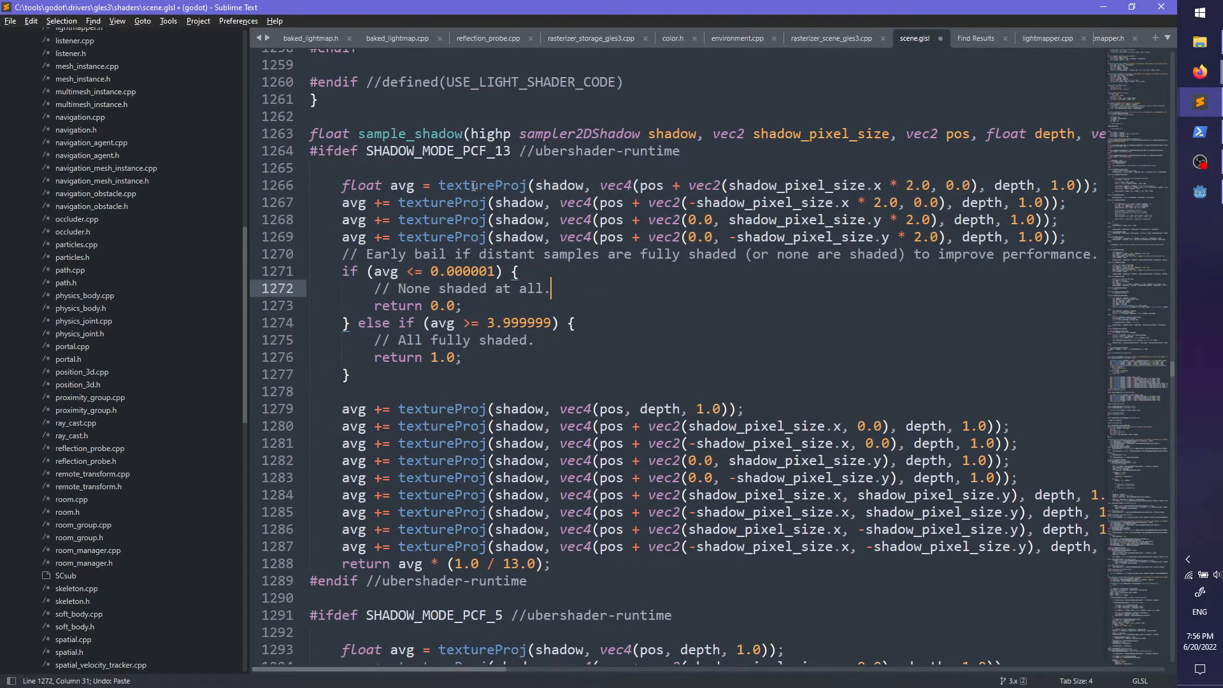
{"action": "double_click", "coordinate": [474, 186]}
{"action": "key", "text": "ctrl+d"}
{"action": "key", "text": "ctrl+d"}
{"action": "key", "text": "ctrl+d"}
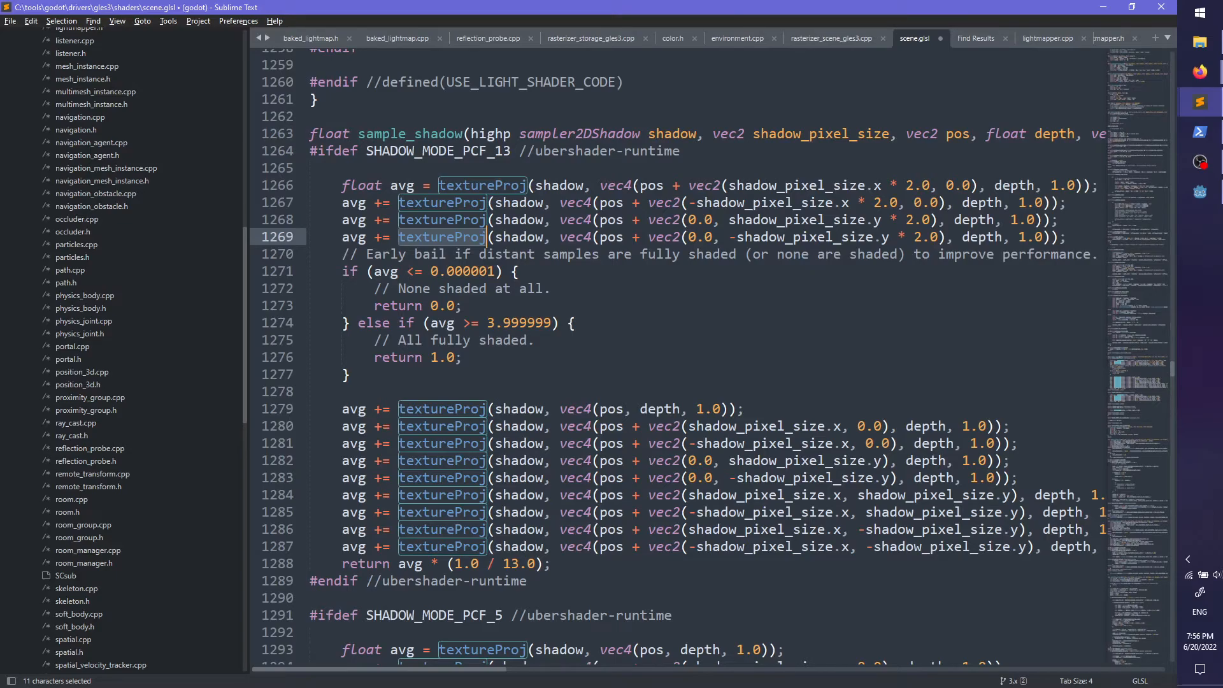
Step: Copy the four removed double-offset textureProj lines from the PowerShell diff into a new Sublime Text file
{"action": "key", "text": "alt+Tab"}
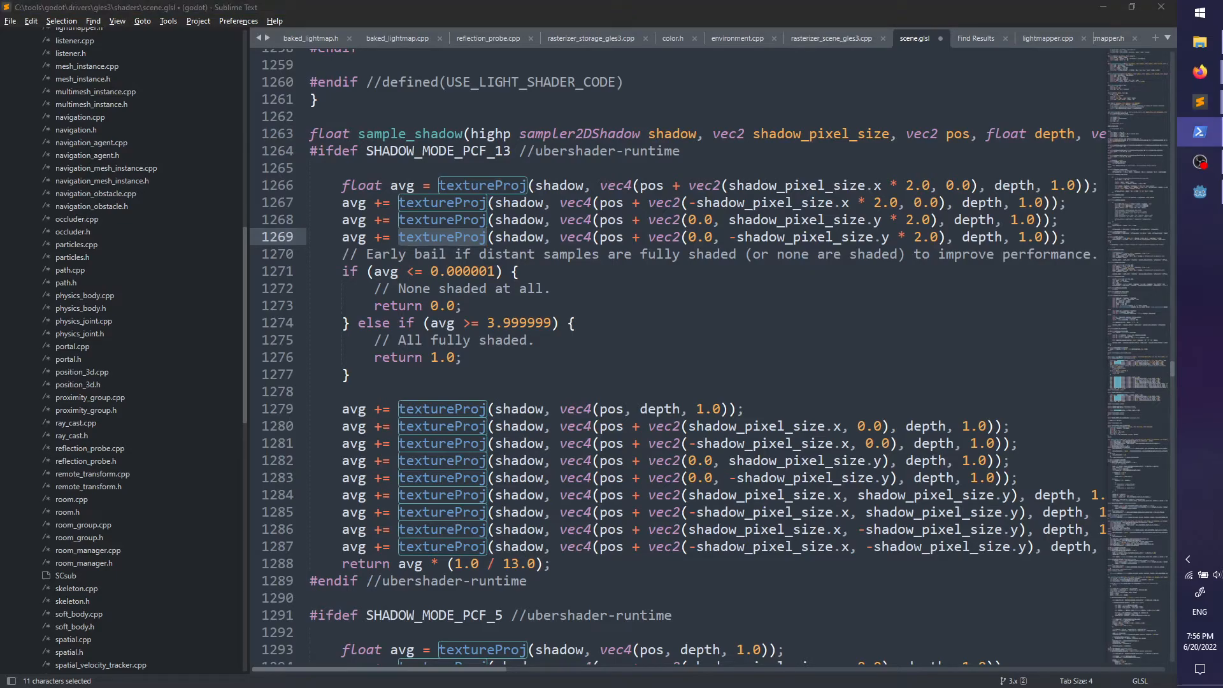
{"action": "left_click", "coordinate": [667, 285]}
{"action": "key", "text": "ctrl+n"}
{"action": "type", "text": "avg += textureProj(shadow, vec4(pos + vec2(shadow_pixel_size.x * 2.0, 0.0), depth, 1.0)); \t\tavg += textureProj(shadow, vec4(pos + vec2(-shadow_pixel_size.x * 2.0, 0.0), depth, 1.0)); \t\tavg += textureProj(shadow, vec4(pos + vec2(0.0, shadow_pixel_size.y * 2.0), depth, 1.0)); \t\tavg += textureProj(shadow, vec4(pos + vec2(0.0, -shadow_pixel_size.y * 2.0), depth, 1.0));"}
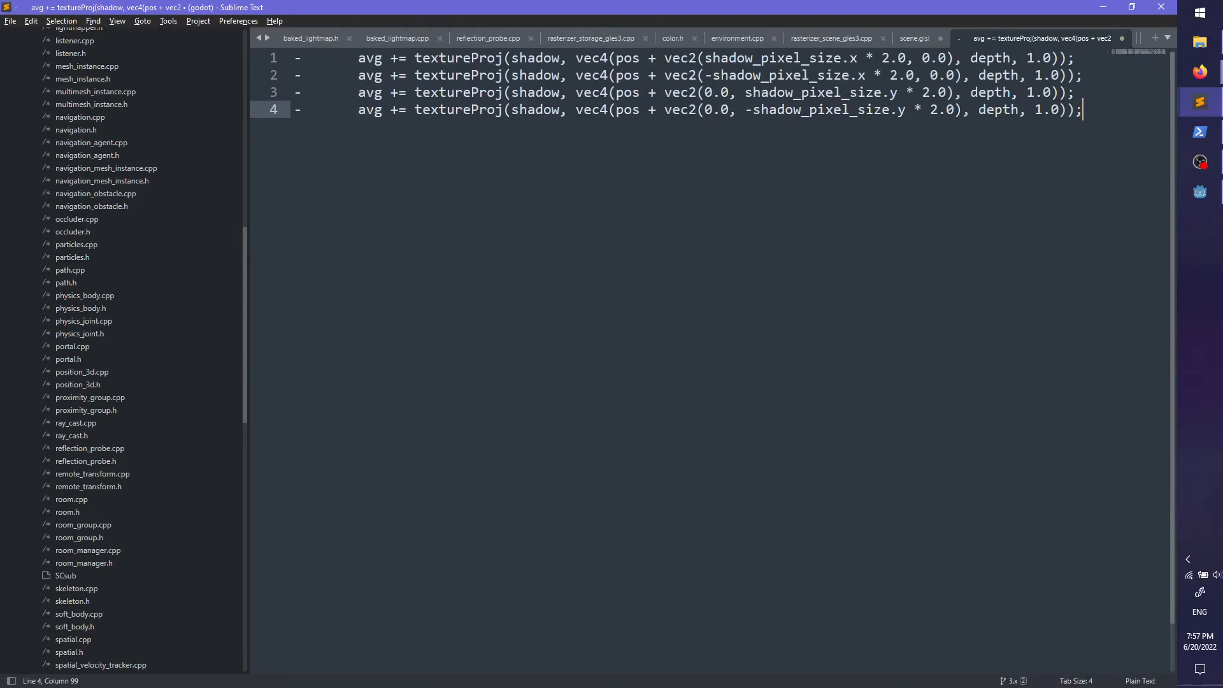
Step: Copy the added double-offset textureProj lines and early bail comment from the diff into the scratch file, below the removed lines
{"action": "key", "text": "alt+Tab"}
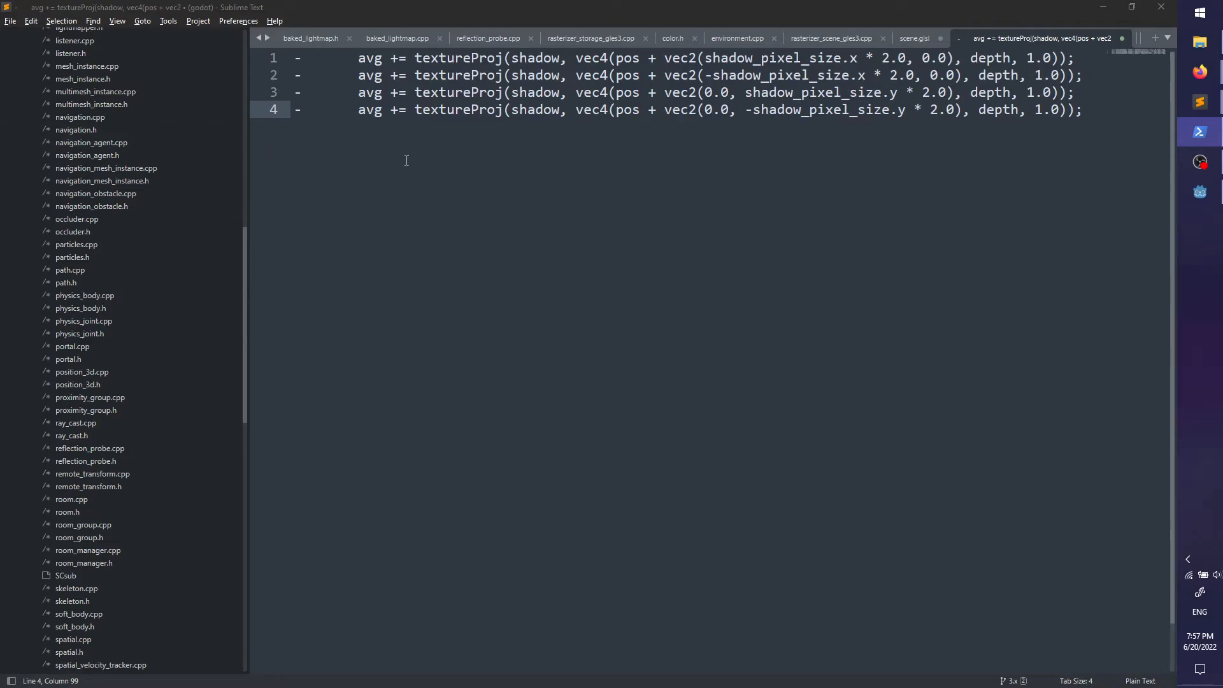
{"action": "key", "text": "alt+Tab"}
{"action": "key", "text": "Return"}
{"action": "key", "text": "Return"}
{"action": "type", "text": "+\t\tfloat avg = textureProj(shadow, vec4(pos + vec2(shadow_pixel_size.x * 2.0, 0.0), depth, 1.0)); +\t\tavg += textureProj(shadow, vec4(pos + vec2(-shadow_pixel_size.x * 2.0, 0.0), depth, 1.0)); +\t\tavg += textureProj(shadow, vec4(pos + vec2(0.0, shadow_pixel_size.y * 2.0), depth, 1.0)); +\t\tavg += textureProj(shadow, vec4(pos + vec2(0.0, -shadow_pixel_size.y * 2.0), depth, 1.0)); +\t\t// Early bail if distant samples are fully shaded (or none are shaded) to improve performance."}
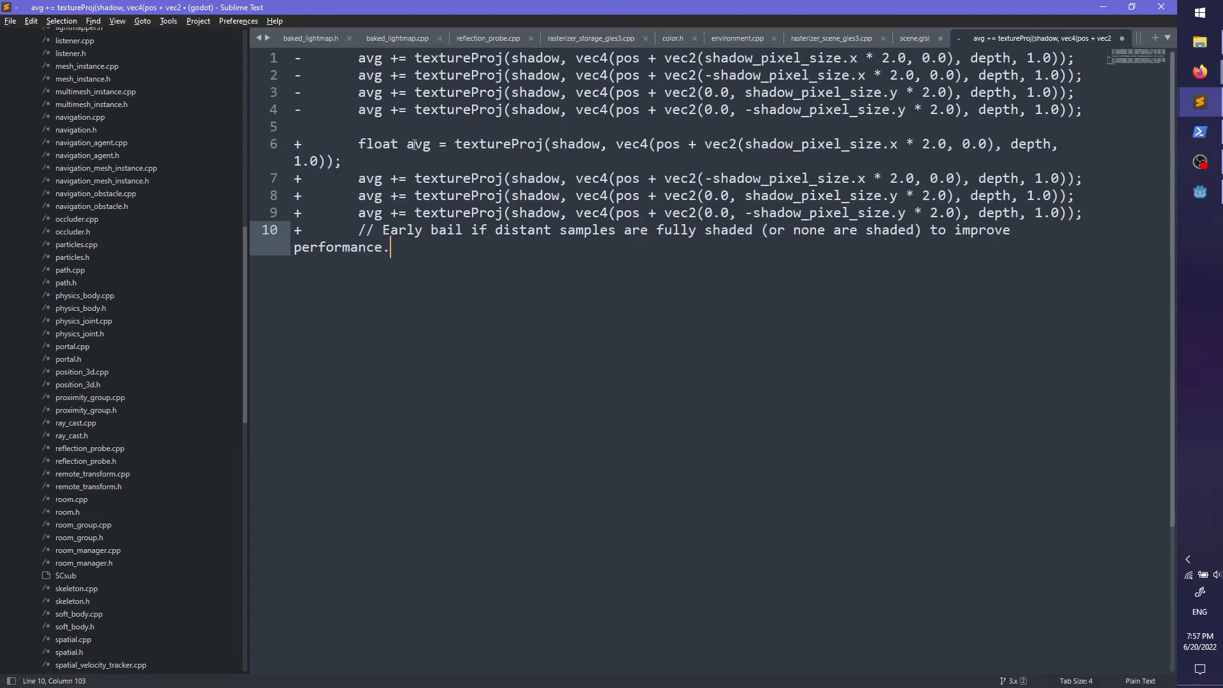
Step: Change "float avg =" to "avg +=" in the first added line of the scratch file to match the removed version
{"action": "left_click", "coordinate": [414, 145]}
{"action": "key", "text": "Left"}
{"action": "key", "text": "ctrl+BackSpace"}
{"action": "key", "text": "ctrl+Right"}
{"action": "key", "text": "Right"}
{"action": "type", "text": "+"}
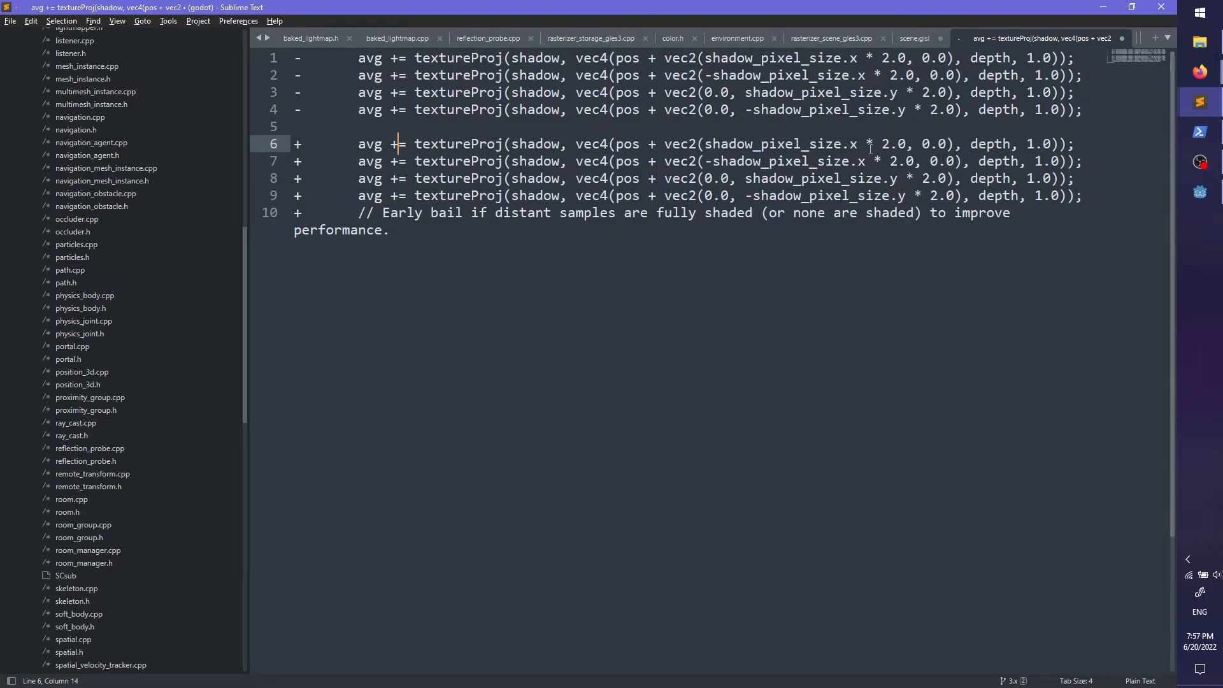
Step: Clear all the compared textureProj lines from the scratch file and return to the early bail check in scene.glsl
{"action": "left_click_drag", "start_coordinate": [663, 144], "coordinate": [956, 144]}
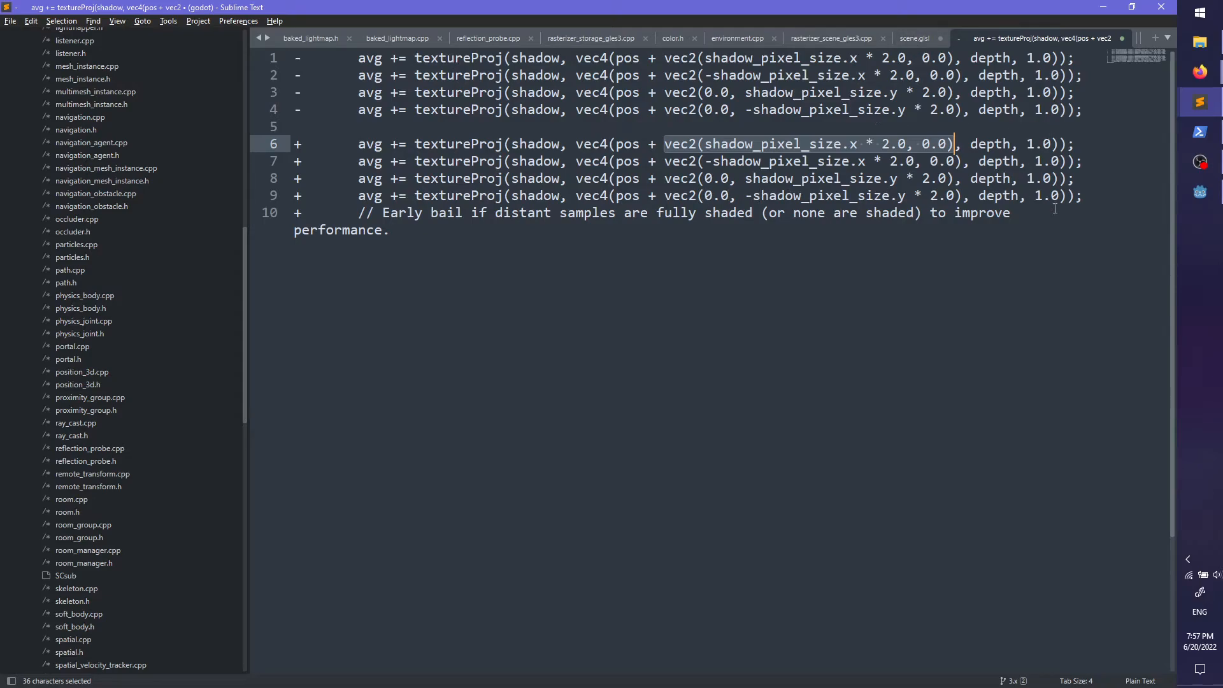
{"action": "left_click_drag", "start_coordinate": [476, 264], "coordinate": [205, 32]}
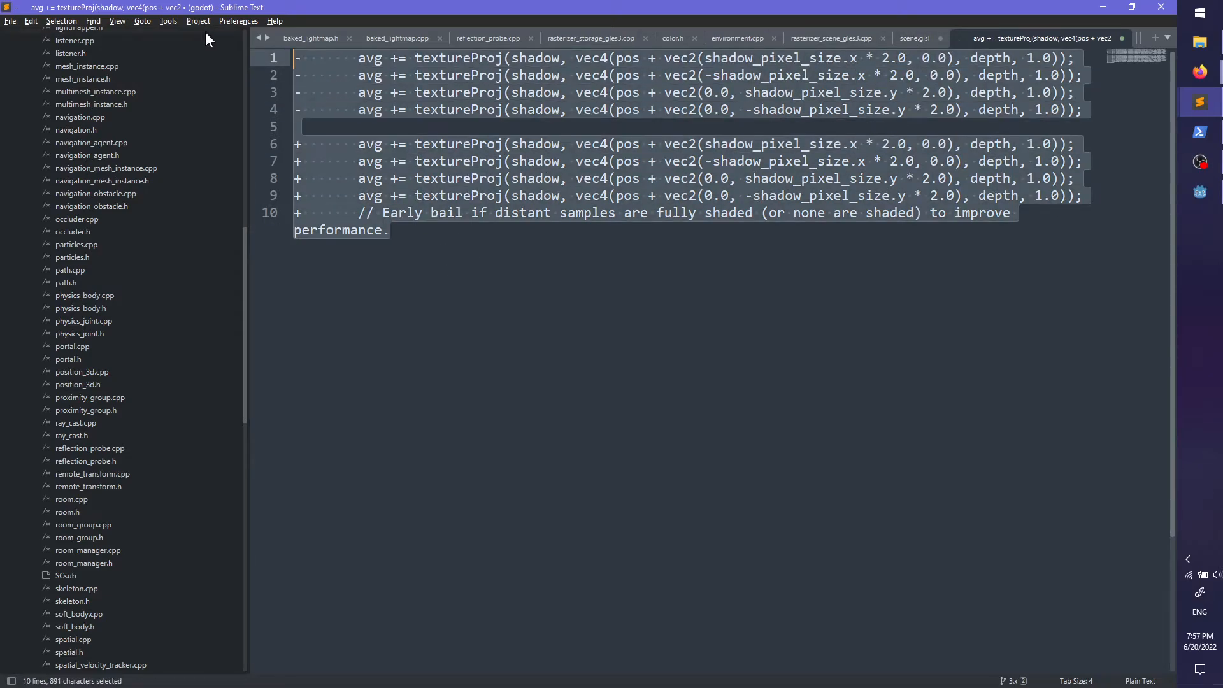
{"action": "key", "text": "Delete"}
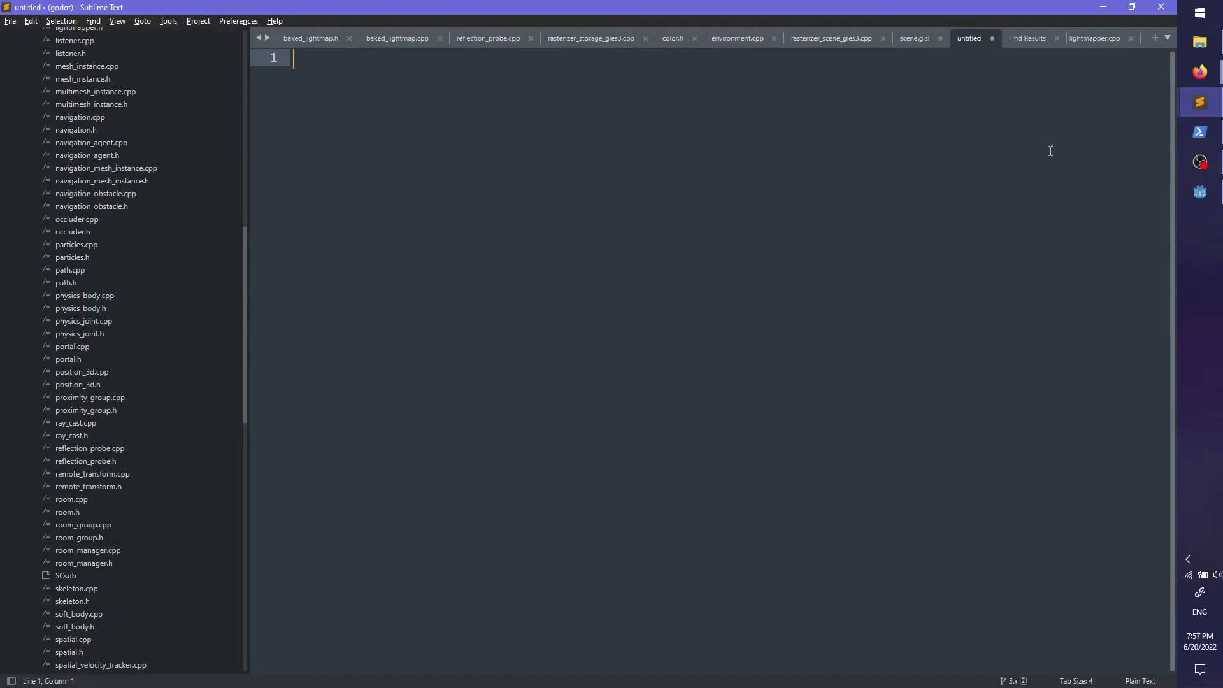
{"action": "left_click", "coordinate": [923, 42]}
{"action": "left_click", "coordinate": [336, 272]}
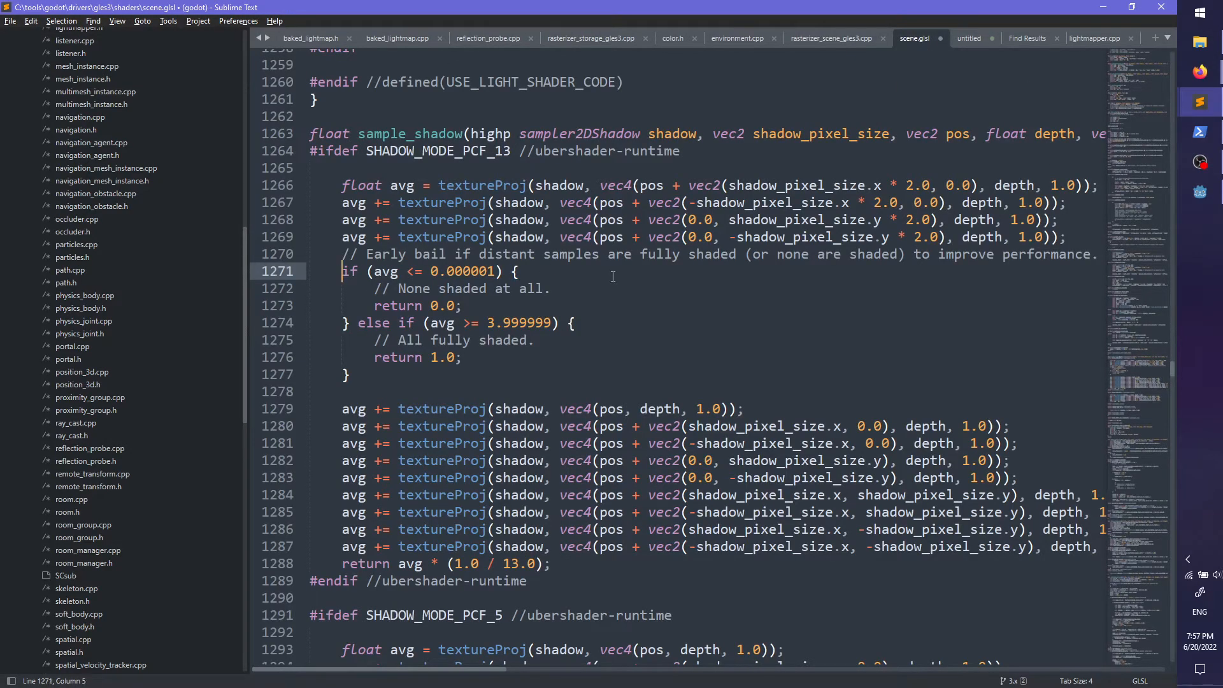
Step: Switch to Godot and inspect the directional shadows on the player model up close
{"action": "left_click", "coordinate": [1200, 192]}
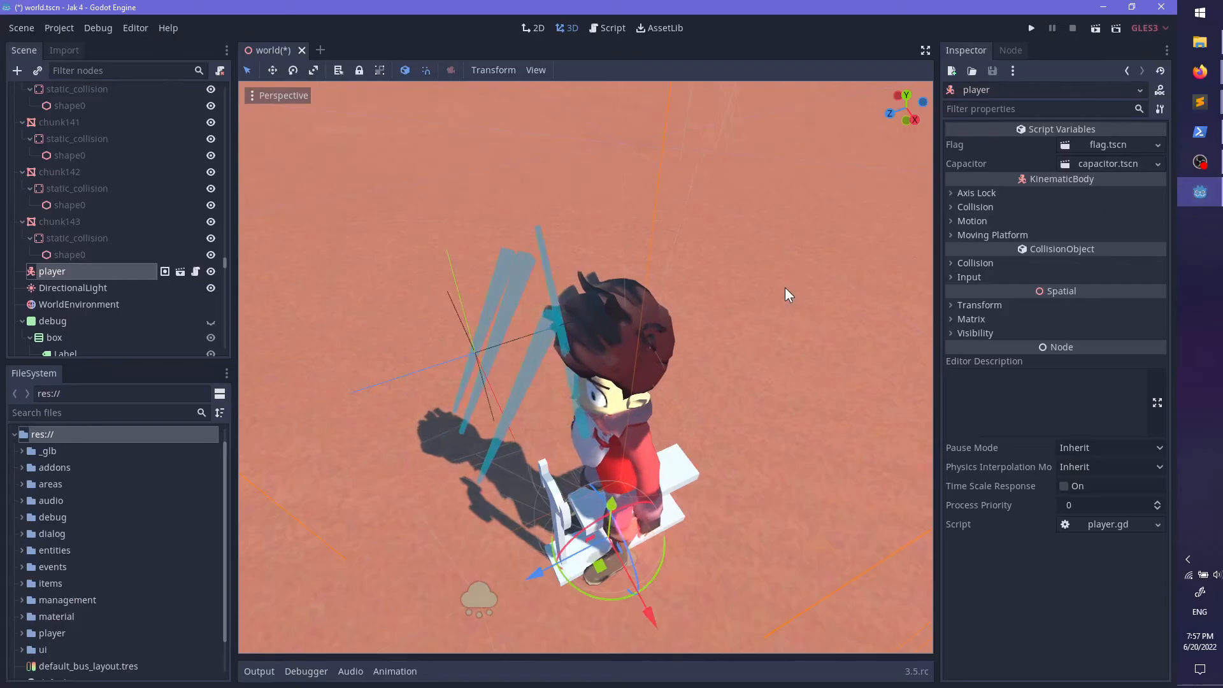
{"action": "middle_click_drag", "start_coordinate": [724, 386], "coordinate": [621, 429]}
{"action": "scroll", "coordinate": [621, 429], "scroll_direction": "up", "scroll_amount": 5}
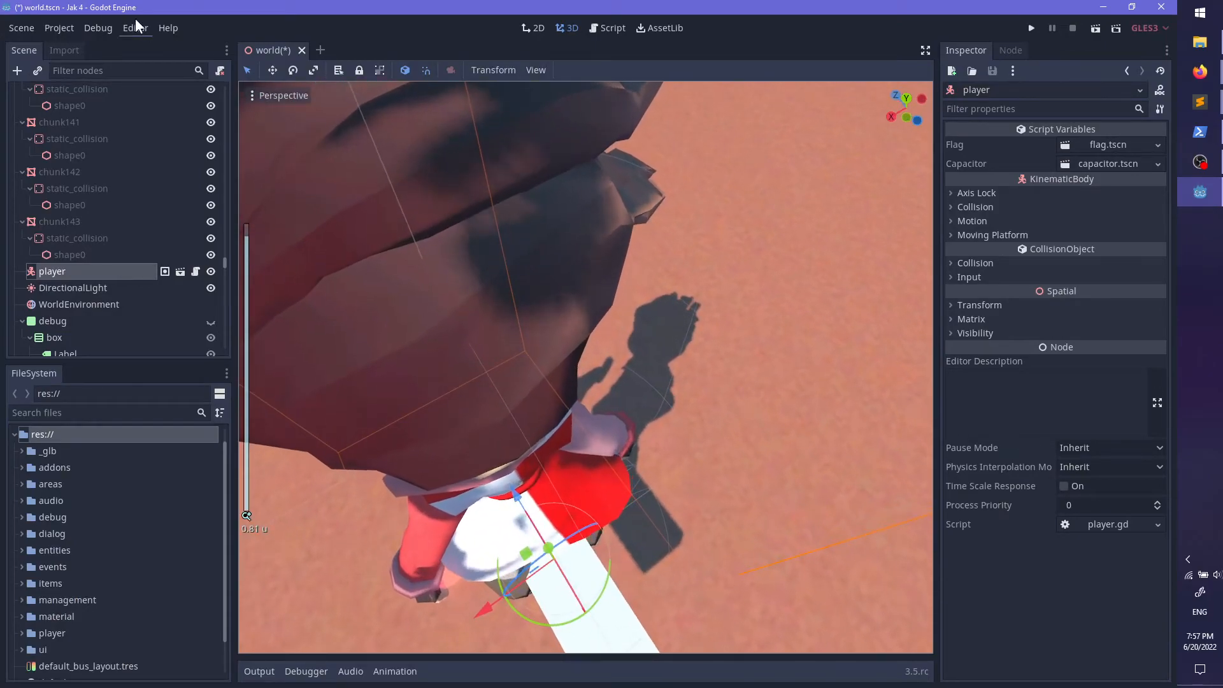
{"action": "left_click", "coordinate": [57, 28]}
{"action": "left_click", "coordinate": [90, 45]}
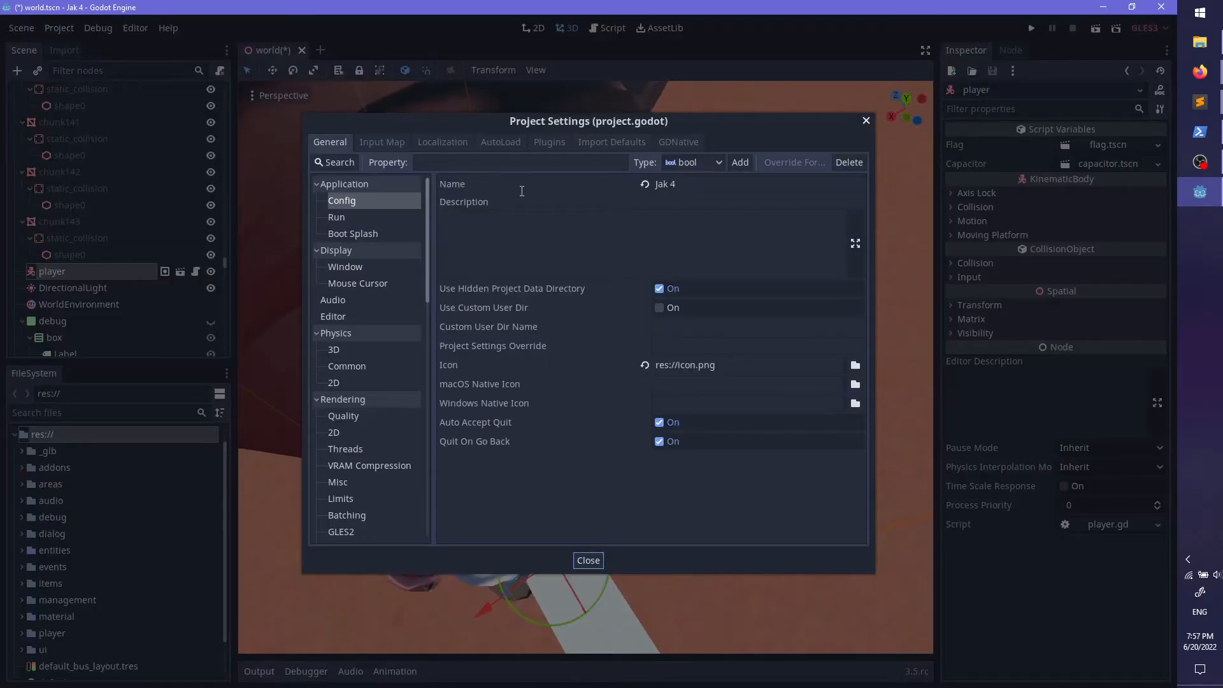
{"action": "type", "text": "shadow"}
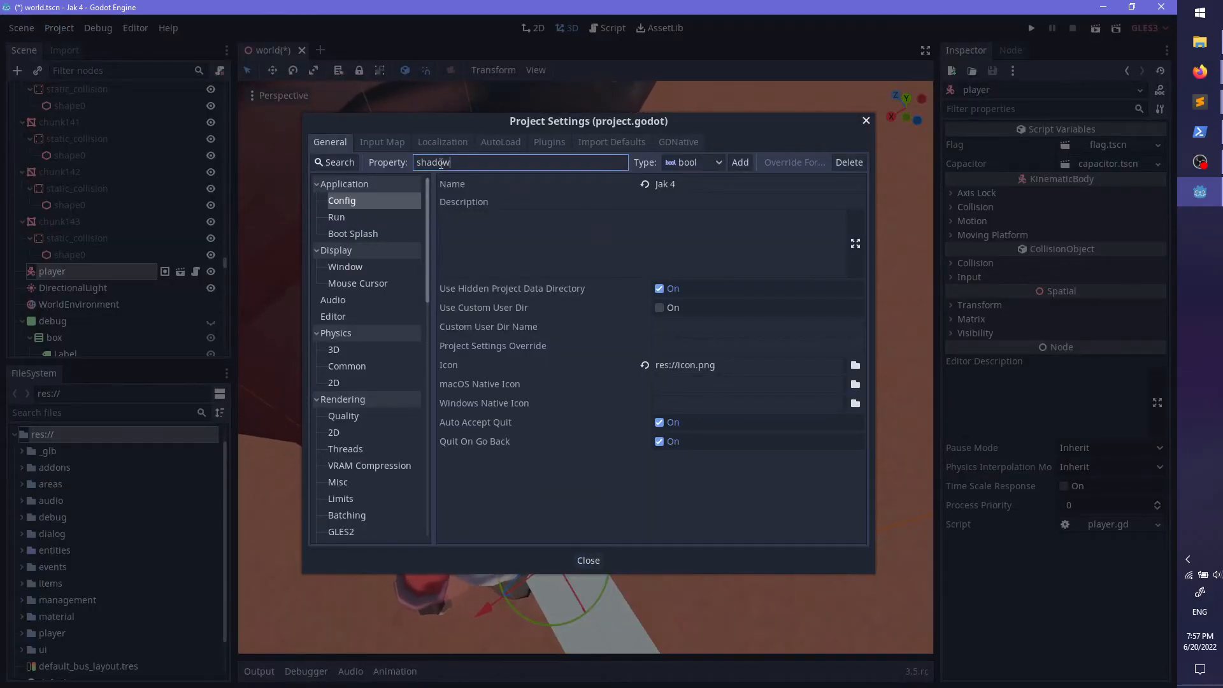
{"action": "key", "text": "Escape"}
{"action": "key", "text": "ctrl+d"}
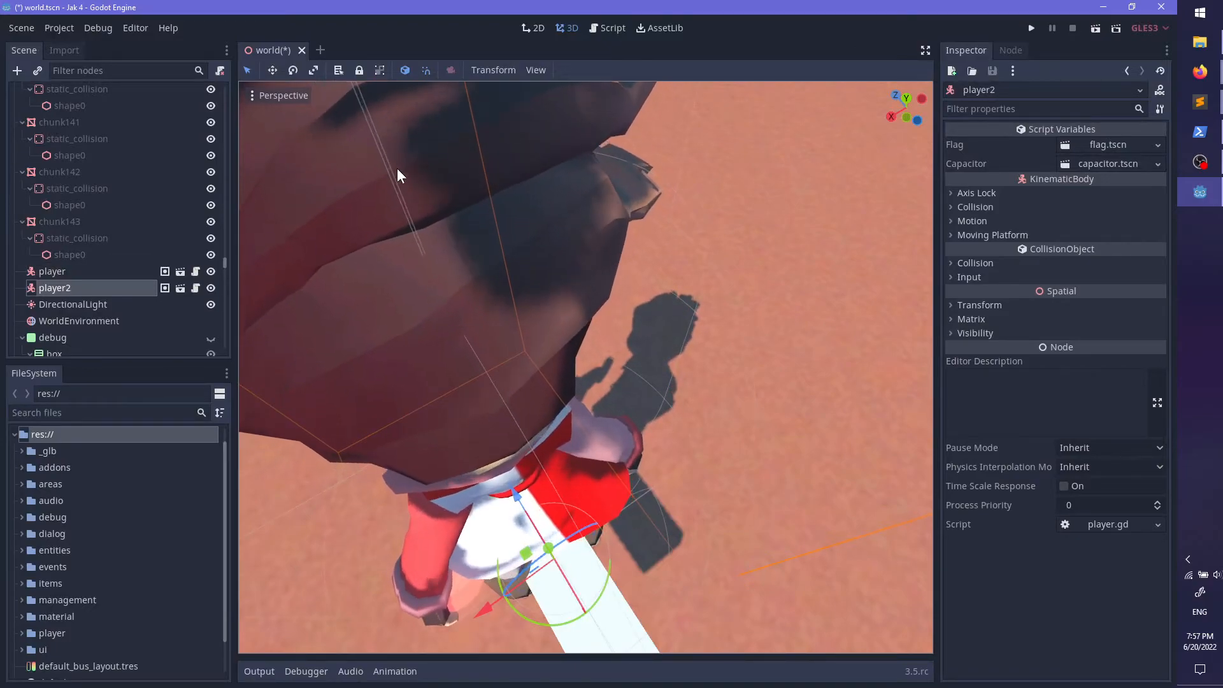
{"action": "key", "text": "ctrl+z"}
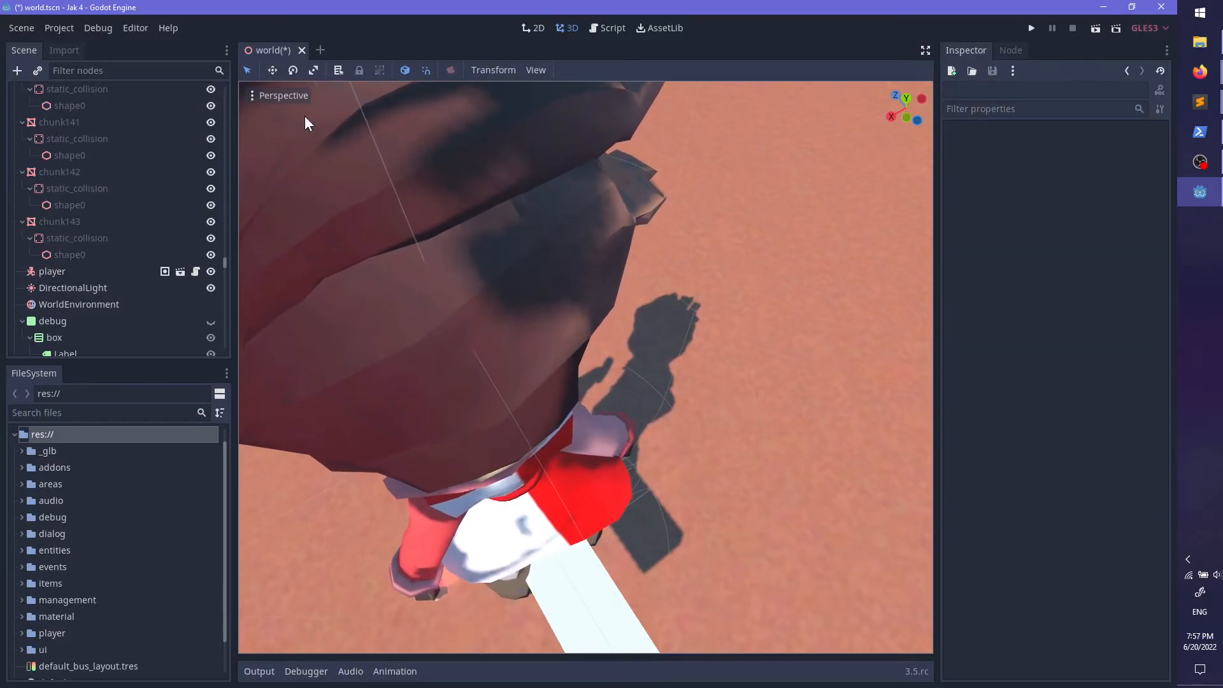
Step: Search the project settings for "shadow" and show the matching Rendering Quality options to check the shadow filter mode
{"action": "left_click", "coordinate": [49, 27]}
{"action": "left_click", "coordinate": [61, 42]}
{"action": "left_click", "coordinate": [339, 162]}
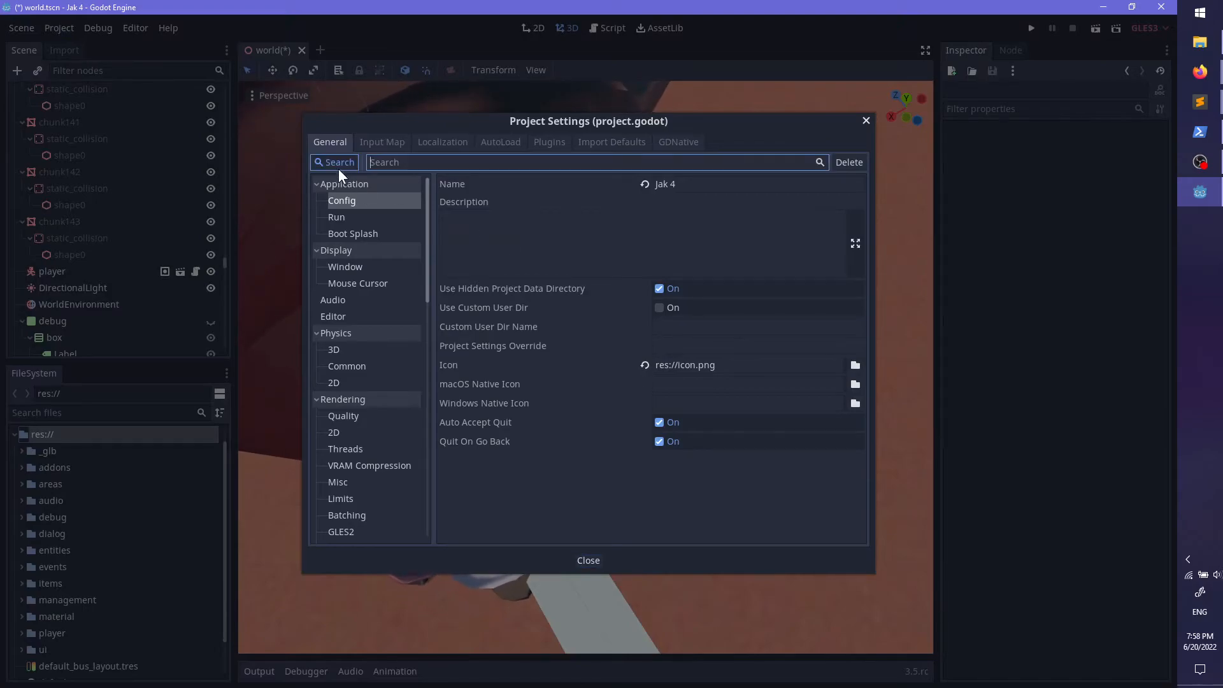
{"action": "type", "text": "shadow"}
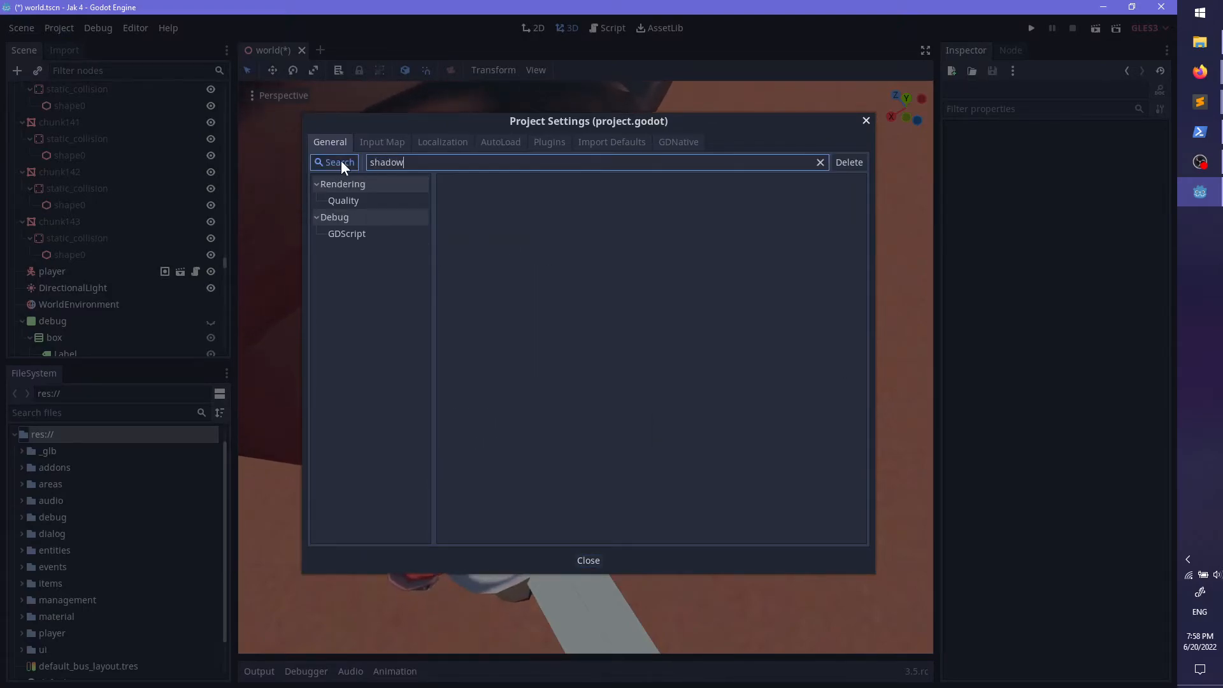
{"action": "left_click", "coordinate": [373, 199]}
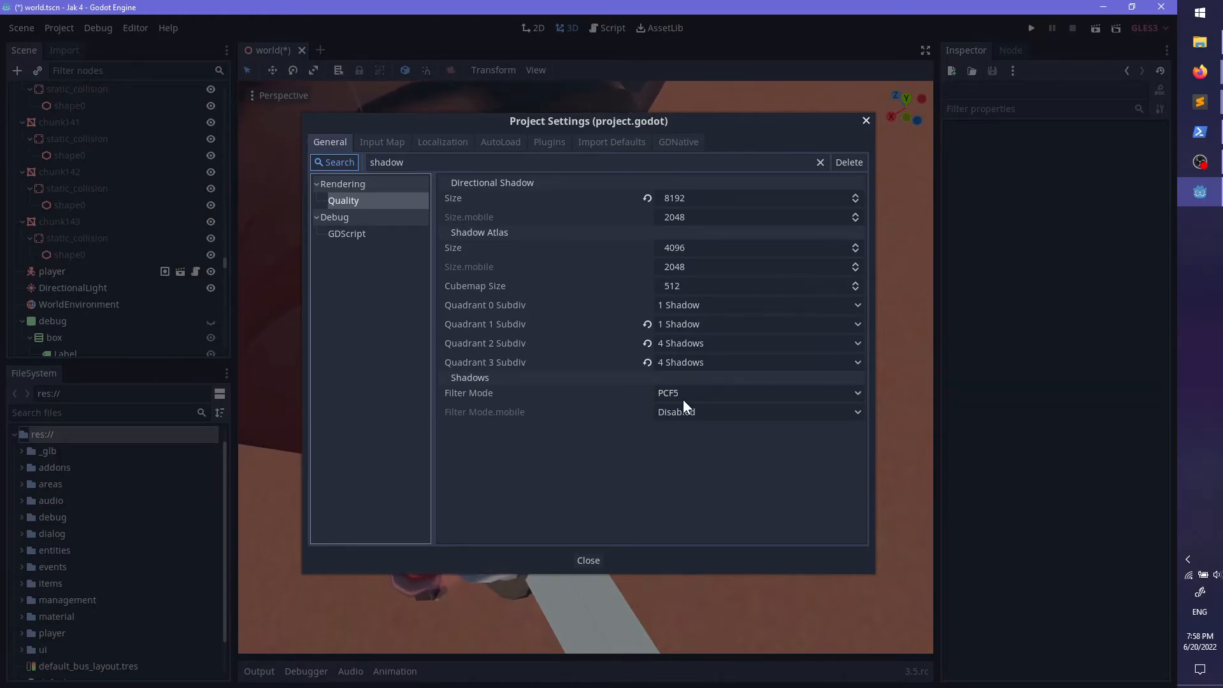
Step: Switch to Sublime Text and examine the SHADOW_MODE_PCF_5 branch of sample_shadow in scene.glsl
{"action": "key", "text": "alt+Tab"}
{"action": "key", "text": "alt+shift+Tab"}
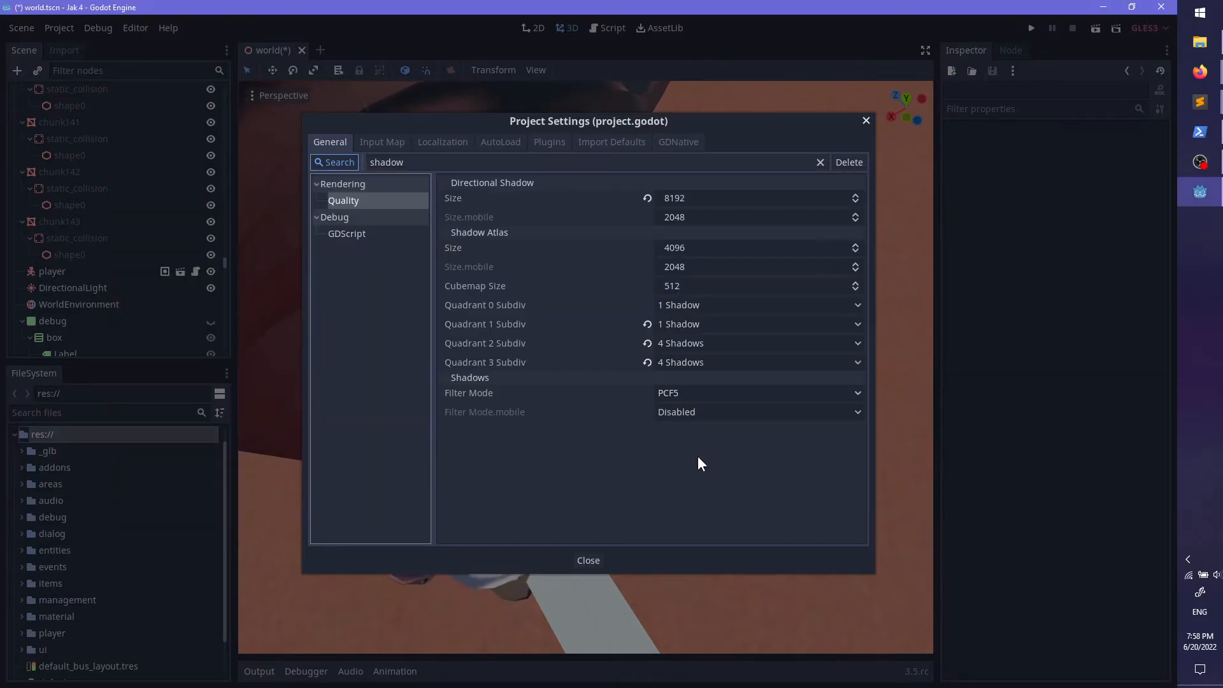
{"action": "key", "text": "alt+Tab"}
{"action": "scroll", "coordinate": [719, 417], "scroll_direction": "down", "scroll_amount": 6}
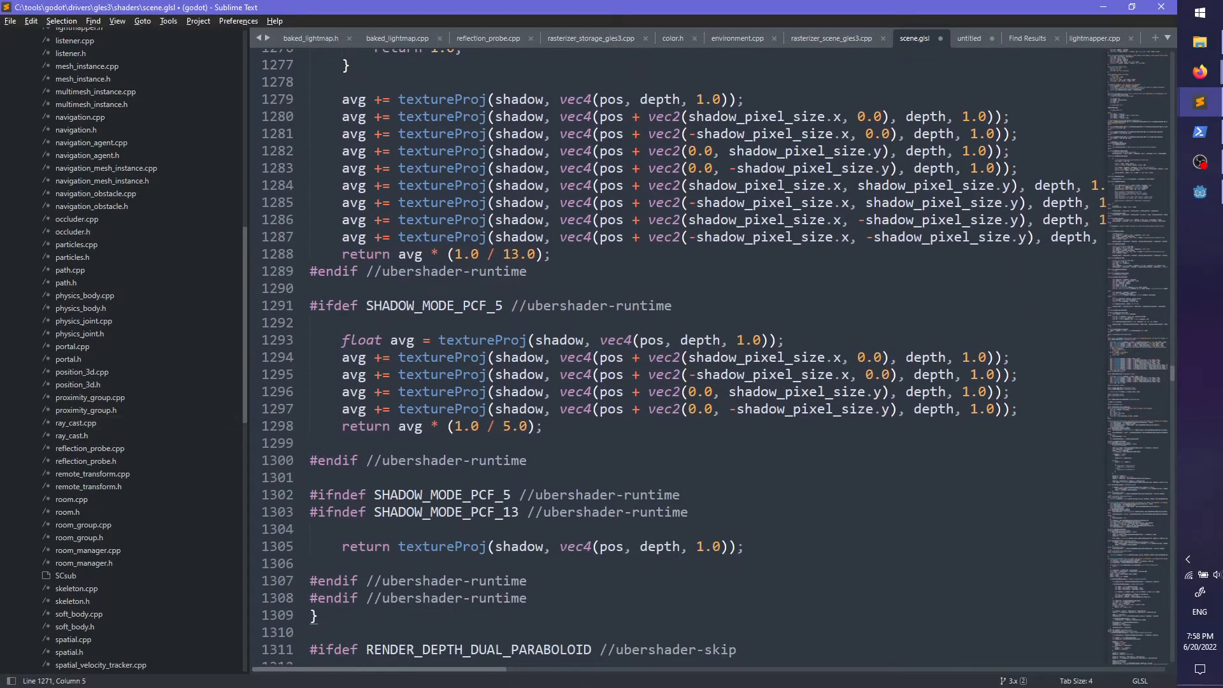
Step: Read the scene.glsl diff in PowerShell from the SHADOW_MODE_PCF_5 branch through the omni light, spot light, reflection and lightmap changes
{"action": "key", "text": "alt+Tab"}
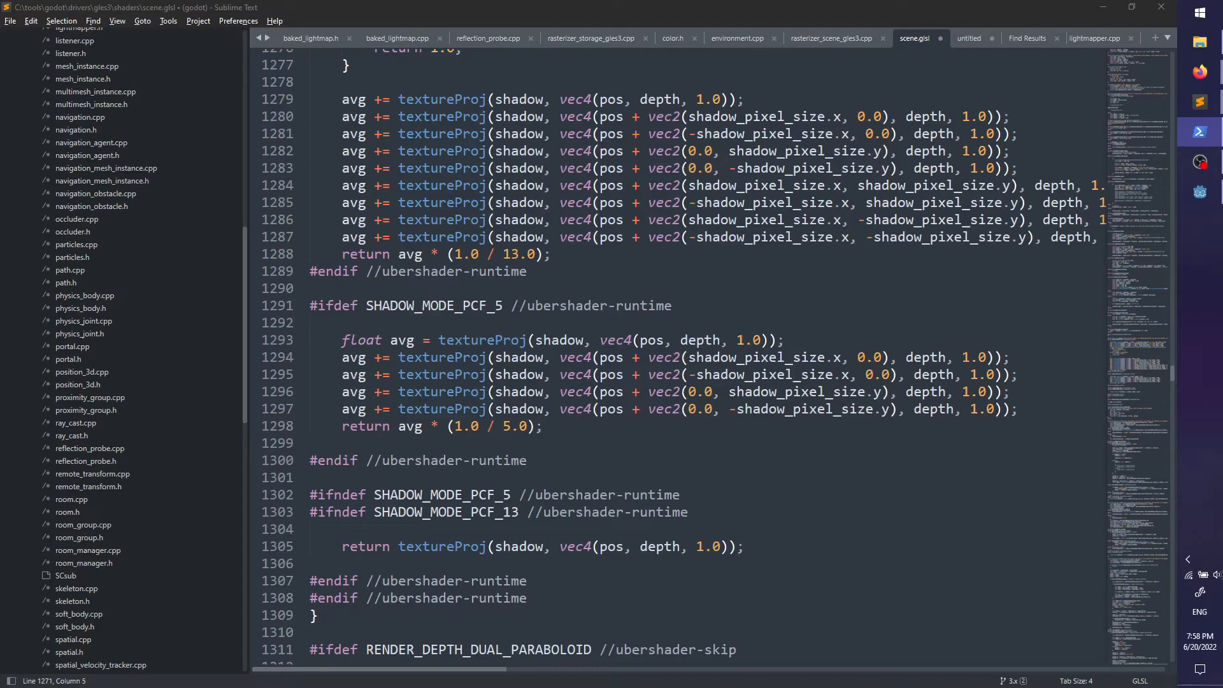
{"action": "key", "text": "alt+Tab"}
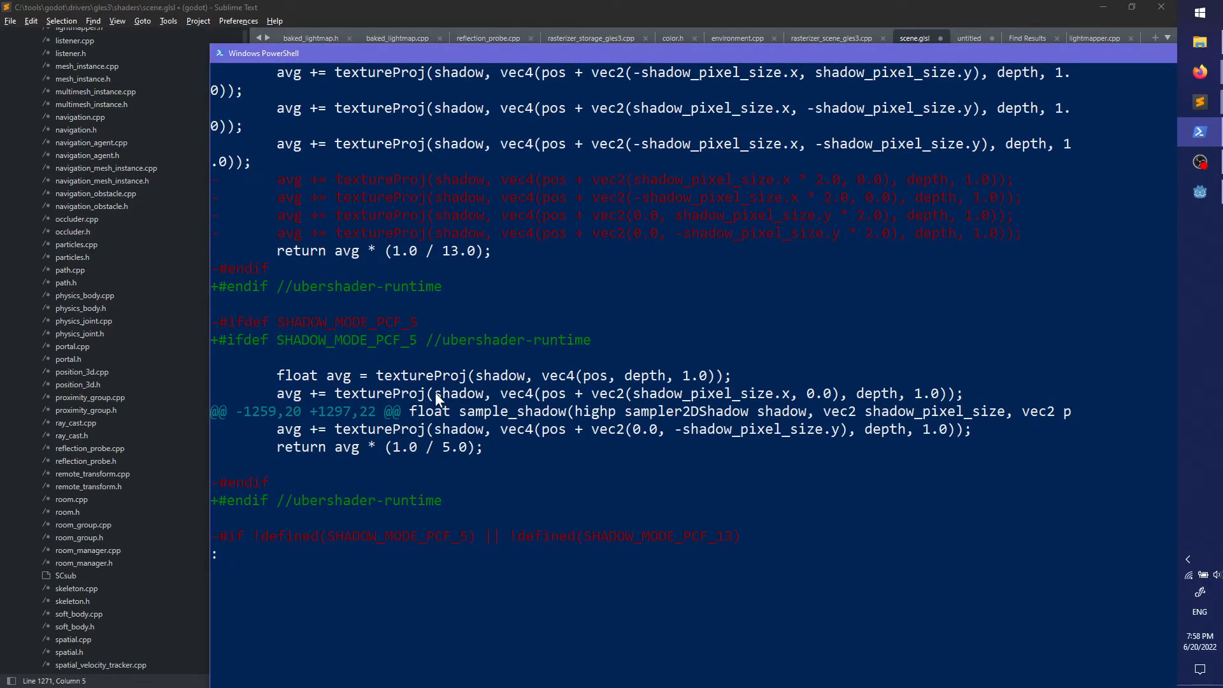
{"action": "key", "text": "Down"}
{"action": "key", "text": "Down"}
{"action": "key", "text": "Down"}
{"action": "key", "text": "Down"}
{"action": "key", "text": "Down"}
{"action": "key", "text": "Down"}
{"action": "key", "text": "Down"}
{"action": "key", "text": "Down"}
{"action": "key", "text": "Down"}
{"action": "key", "text": "Down"}
{"action": "key", "text": "Down"}
{"action": "key", "text": "Down"}
{"action": "key", "text": "Down"}
{"action": "key", "text": "Down"}
{"action": "key", "text": "Down"}
{"action": "key", "text": "Down"}
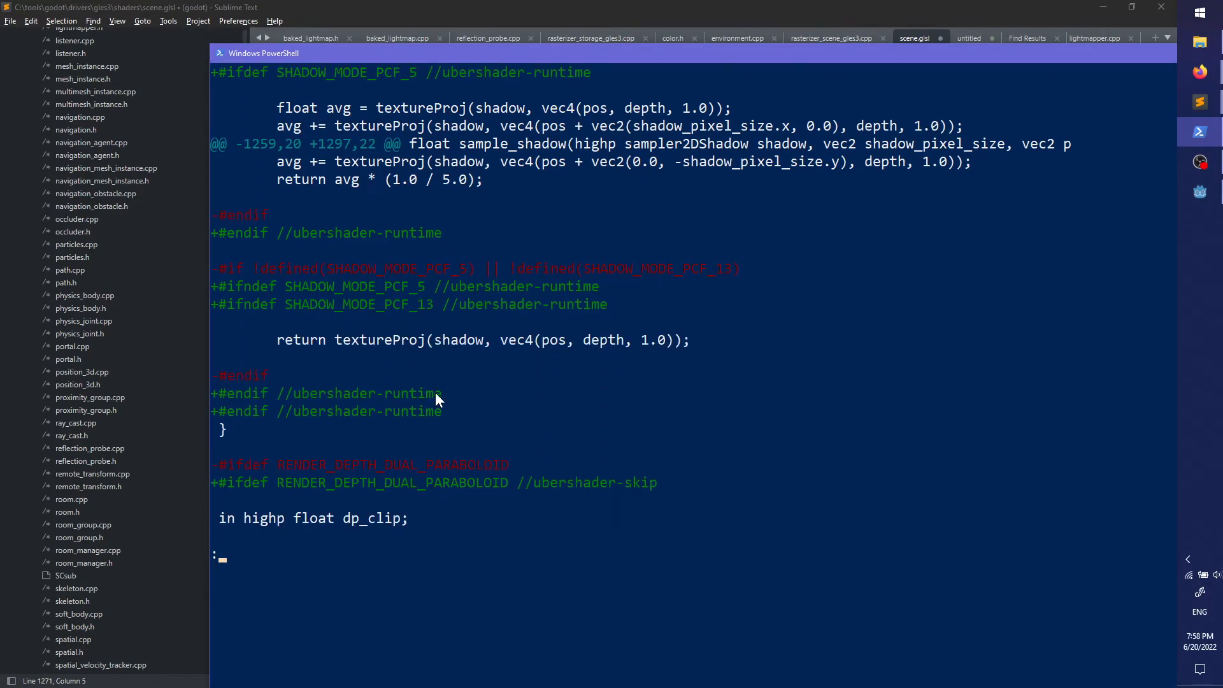
{"action": "key", "text": "Down"}
{"action": "key", "text": "Down"}
{"action": "key", "text": "Down"}
{"action": "key", "text": "Down"}
{"action": "key", "text": "Down"}
{"action": "key", "text": "Down"}
{"action": "key", "text": "Down"}
{"action": "key", "text": "Down"}
{"action": "key", "text": "Down"}
{"action": "key", "text": "Down"}
{"action": "key", "text": "Down"}
{"action": "key", "text": "Down"}
{"action": "key", "text": "Down"}
{"action": "key", "text": "Down"}
{"action": "key", "text": "Down"}
{"action": "key", "text": "Down"}
{"action": "key", "text": "Down"}
{"action": "key", "text": "Down"}
{"action": "key", "text": "Down"}
{"action": "key", "text": "Down"}
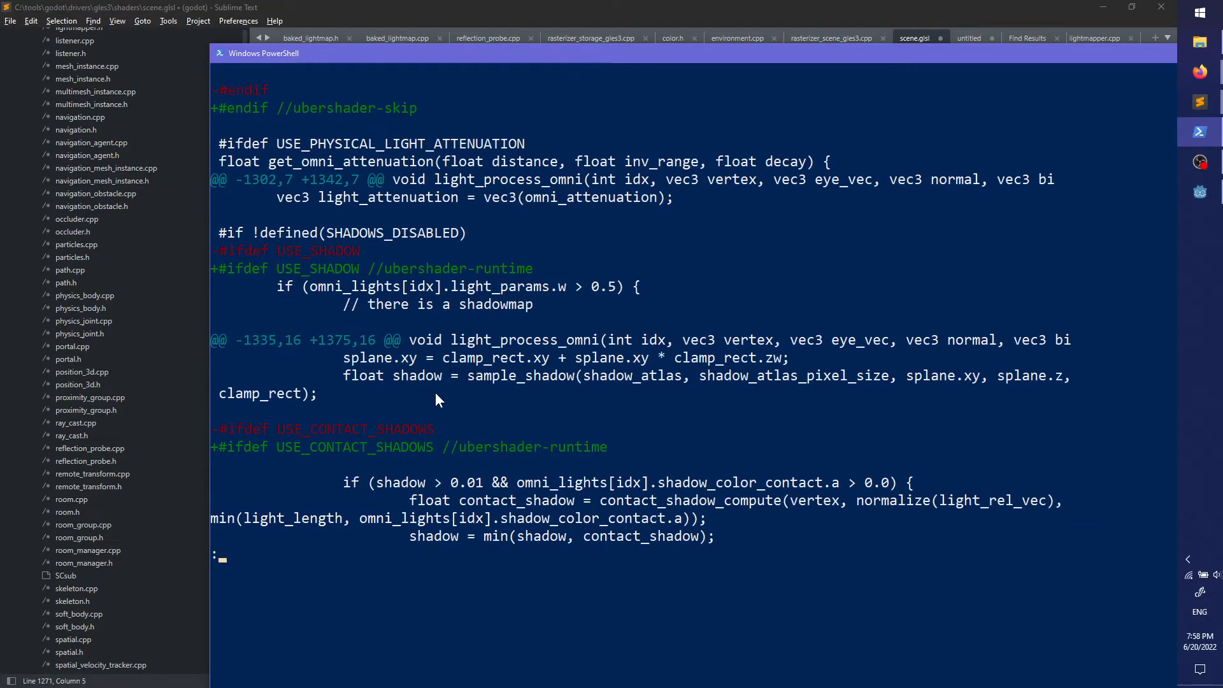
{"action": "key", "text": "Down"}
{"action": "key", "text": "Down"}
{"action": "key", "text": "Down"}
{"action": "key", "text": "Down"}
{"action": "key", "text": "Down"}
{"action": "key", "text": "Down"}
{"action": "key", "text": "Down"}
{"action": "key", "text": "Down"}
{"action": "key", "text": "Down"}
{"action": "key", "text": "Down"}
{"action": "key", "text": "Down"}
{"action": "key", "text": "Down"}
{"action": "key", "text": "Down"}
{"action": "key", "text": "Down"}
{"action": "key", "text": "Down"}
{"action": "key", "text": "Down"}
{"action": "key", "text": "Down"}
{"action": "key", "text": "Down"}
{"action": "key", "text": "Down"}
{"action": "key", "text": "Down"}
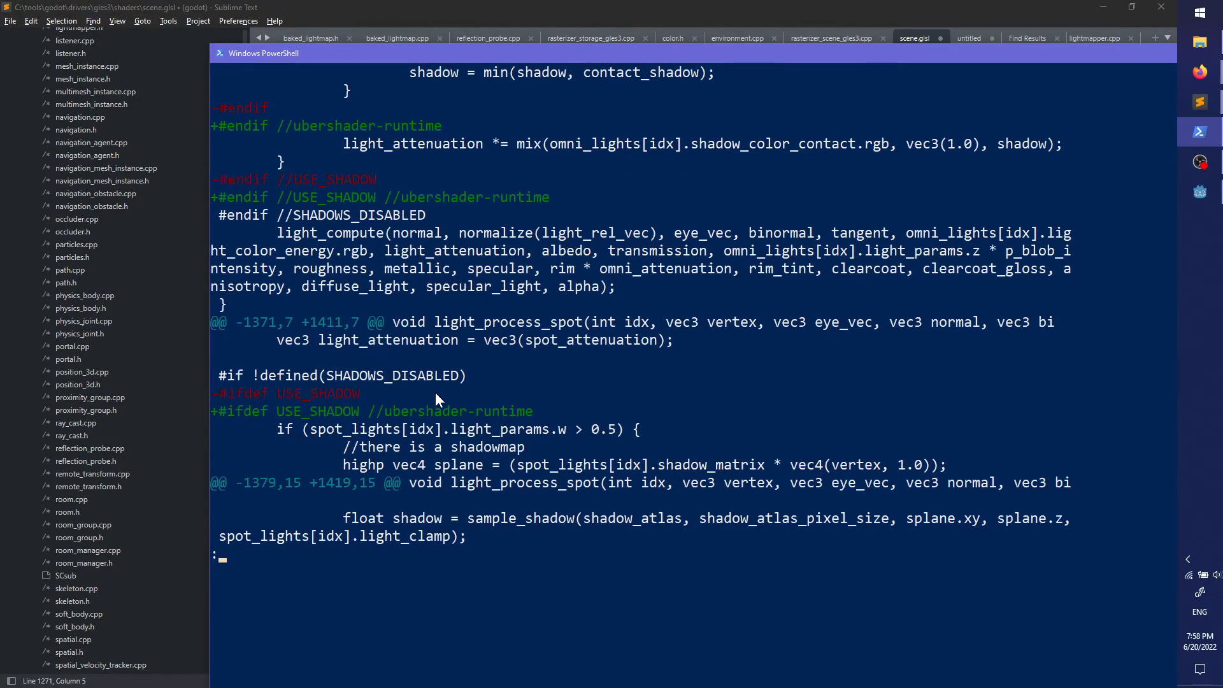
{"action": "key", "text": "Down"}
{"action": "key", "text": "Down"}
{"action": "key", "text": "Down"}
{"action": "key", "text": "Down"}
{"action": "key", "text": "Down"}
{"action": "key", "text": "Down"}
{"action": "key", "text": "Down"}
{"action": "key", "text": "Down"}
{"action": "key", "text": "Down"}
{"action": "key", "text": "Down"}
{"action": "key", "text": "Down"}
{"action": "key", "text": "Down"}
{"action": "key", "text": "Down"}
{"action": "key", "text": "Down"}
{"action": "key", "text": "Down"}
{"action": "key", "text": "Down"}
{"action": "key", "text": "Down"}
{"action": "key", "text": "Down"}
{"action": "key", "text": "Down"}
{"action": "key", "text": "Down"}
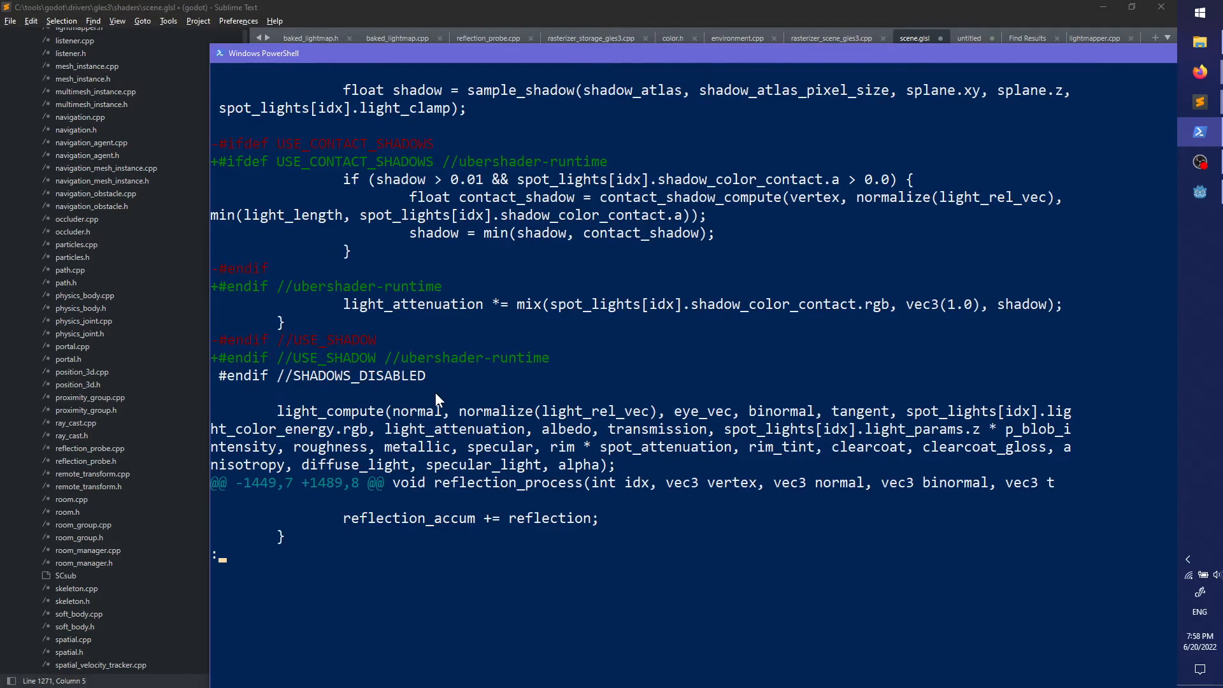
{"action": "key", "text": "Down"}
{"action": "key", "text": "Down"}
{"action": "key", "text": "Down"}
{"action": "key", "text": "Down"}
{"action": "key", "text": "Down"}
{"action": "key", "text": "Down"}
{"action": "key", "text": "Down"}
{"action": "key", "text": "Down"}
{"action": "key", "text": "Down"}
{"action": "key", "text": "Down"}
{"action": "key", "text": "Down"}
{"action": "key", "text": "Down"}
{"action": "key", "text": "Down"}
{"action": "key", "text": "Down"}
{"action": "key", "text": "Down"}
{"action": "key", "text": "Down"}
{"action": "key", "text": "Down"}
{"action": "key", "text": "Down"}
{"action": "key", "text": "Down"}
{"action": "key", "text": "Down"}
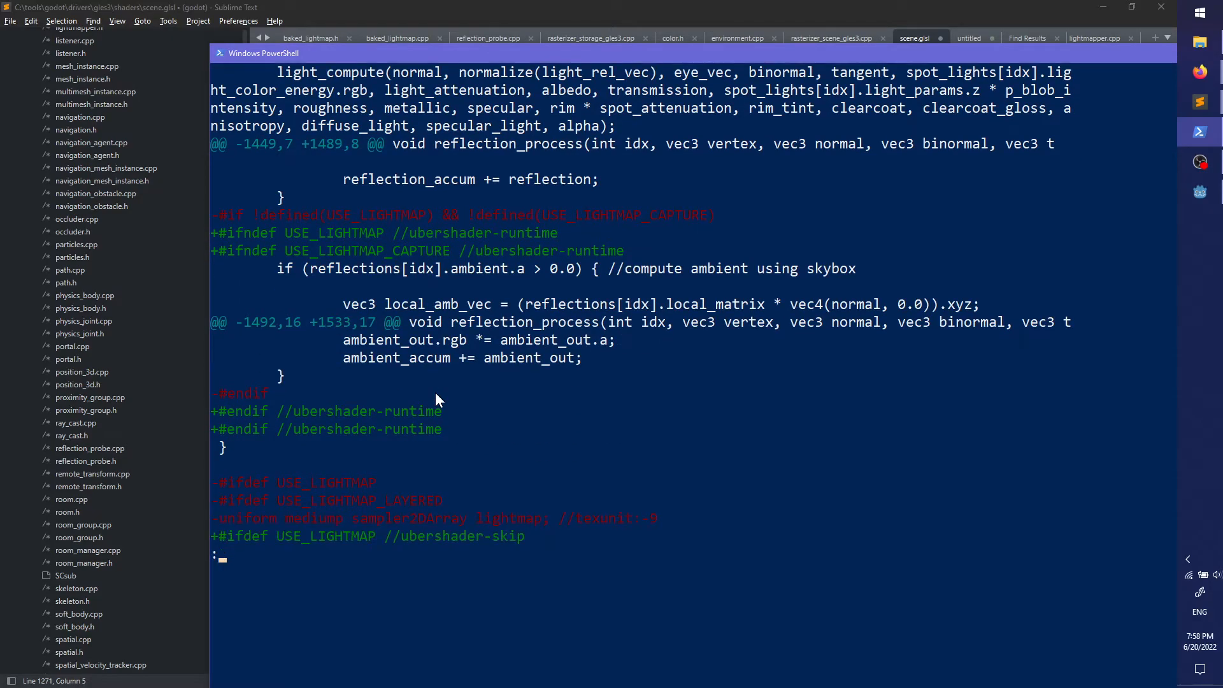
{"action": "key", "text": "Down"}
{"action": "key", "text": "Down"}
{"action": "key", "text": "Down"}
{"action": "key", "text": "Down"}
{"action": "key", "text": "Down"}
{"action": "key", "text": "Down"}
{"action": "key", "text": "Down"}
{"action": "key", "text": "Down"}
{"action": "key", "text": "Down"}
{"action": "key", "text": "Down"}
{"action": "key", "text": "Down"}
{"action": "key", "text": "Down"}
{"action": "key", "text": "Down"}
{"action": "key", "text": "Down"}
{"action": "key", "text": "Down"}
{"action": "key", "text": "Down"}
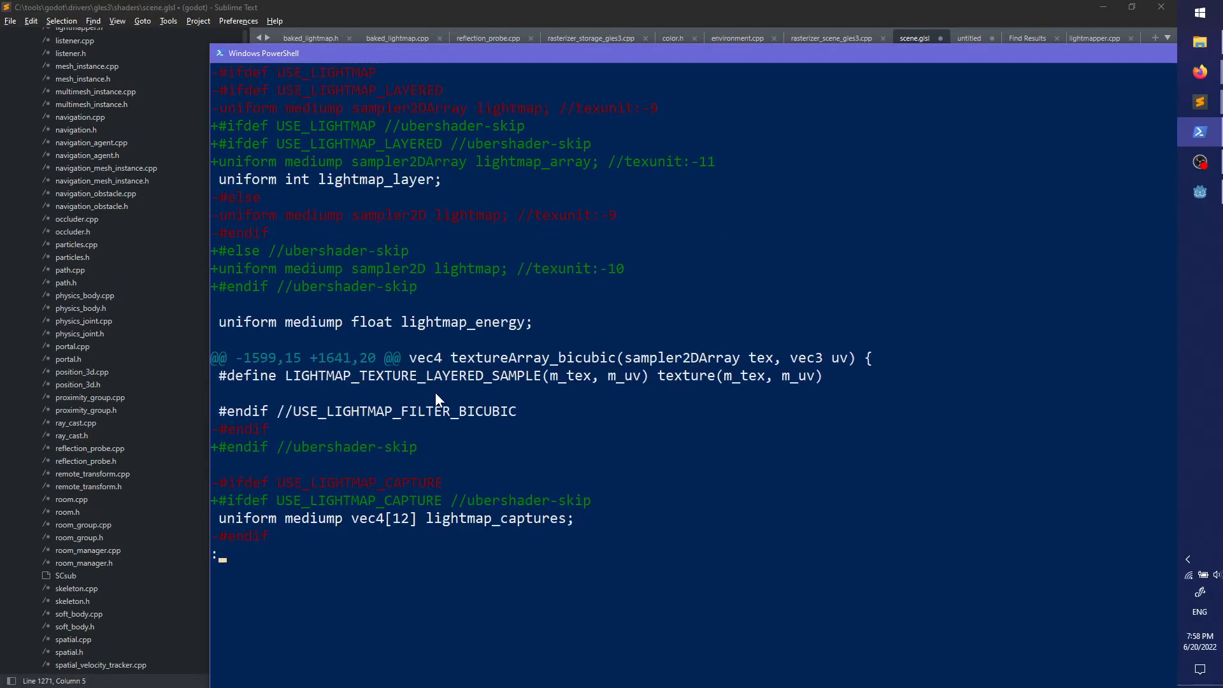
{"action": "left_click_drag", "start_coordinate": [606, 44], "coordinate": [606, 204]}
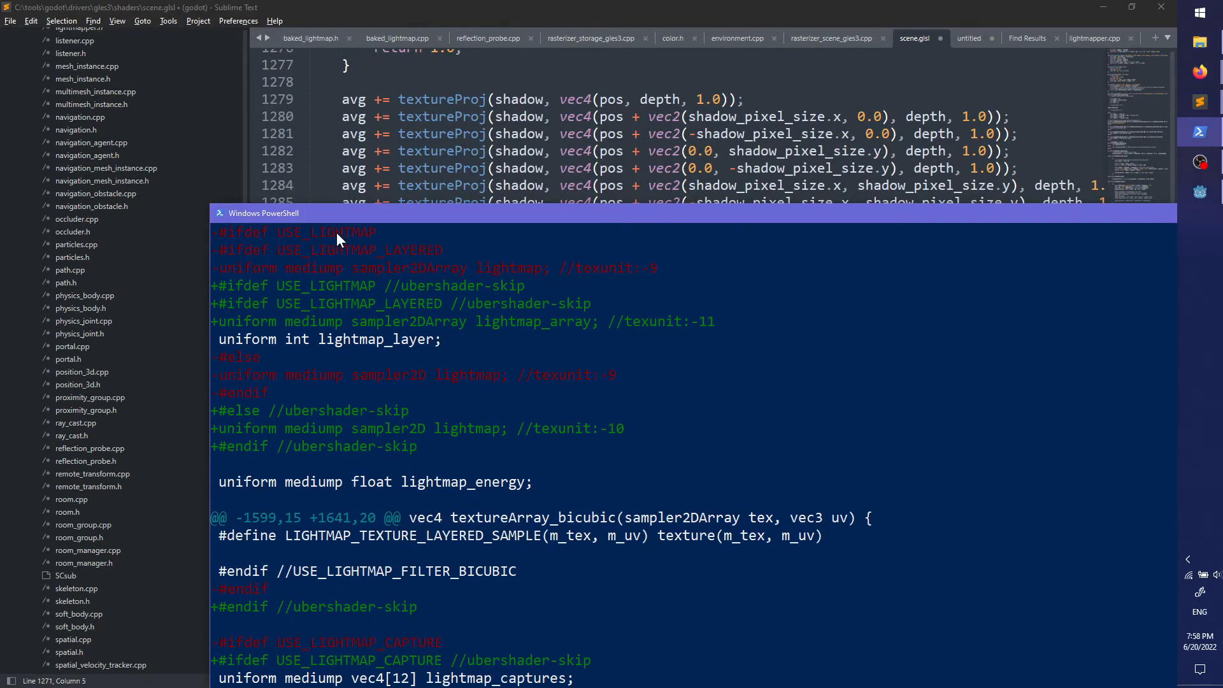
Step: Return to Sublime Text and open lightmapper.cpp from the scene/3d folder
{"action": "key", "text": "alt+Tab"}
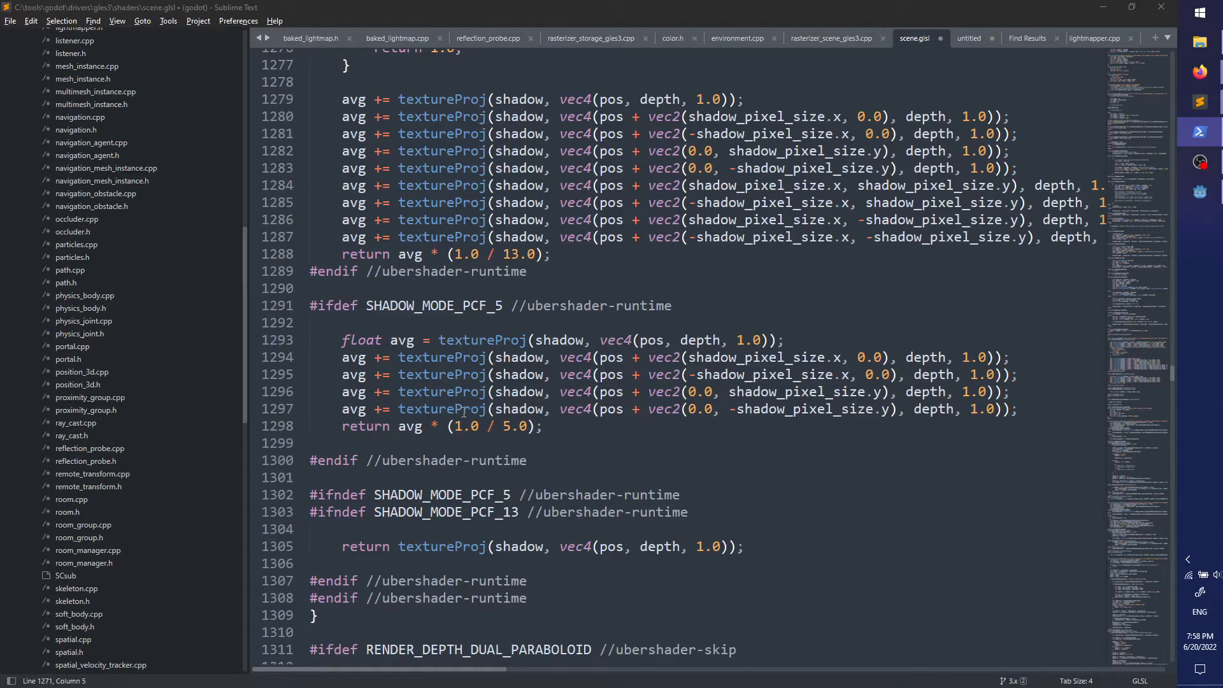
{"action": "left_click", "coordinate": [484, 409]}
{"action": "left_click_drag", "start_coordinate": [247, 334], "coordinate": [261, 225]}
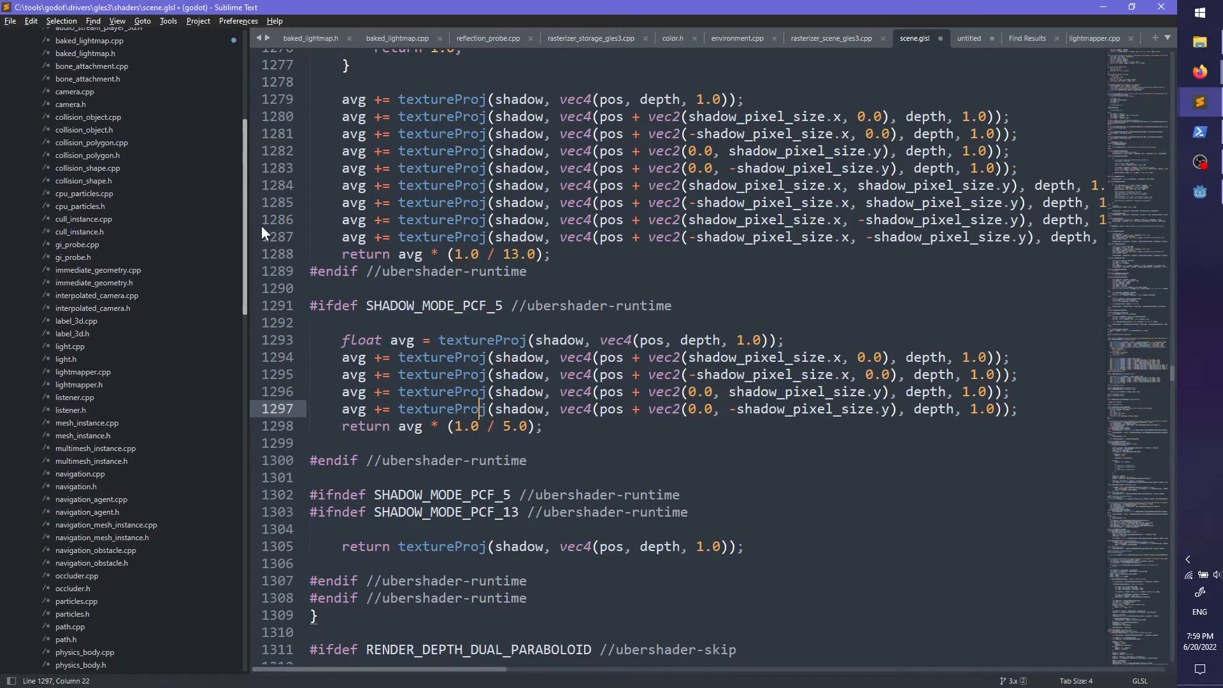
{"action": "left_click", "coordinate": [86, 372]}
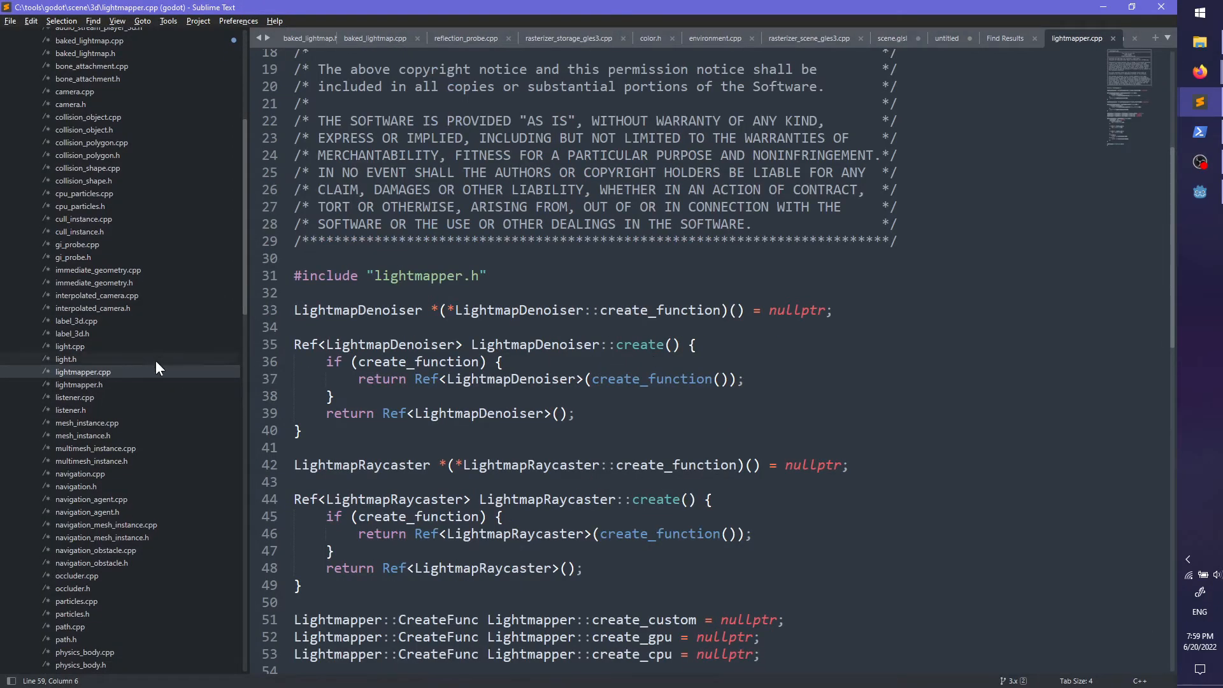
Step: Expand the drivers folder, collapse the gles3 shaders subfolder and open rasterizer_scene_gles3.cpp
{"action": "scroll", "coordinate": [155, 361], "scroll_direction": "down", "scroll_amount": 15}
{"action": "scroll", "coordinate": [184, 415], "scroll_direction": "up", "scroll_amount": 20}
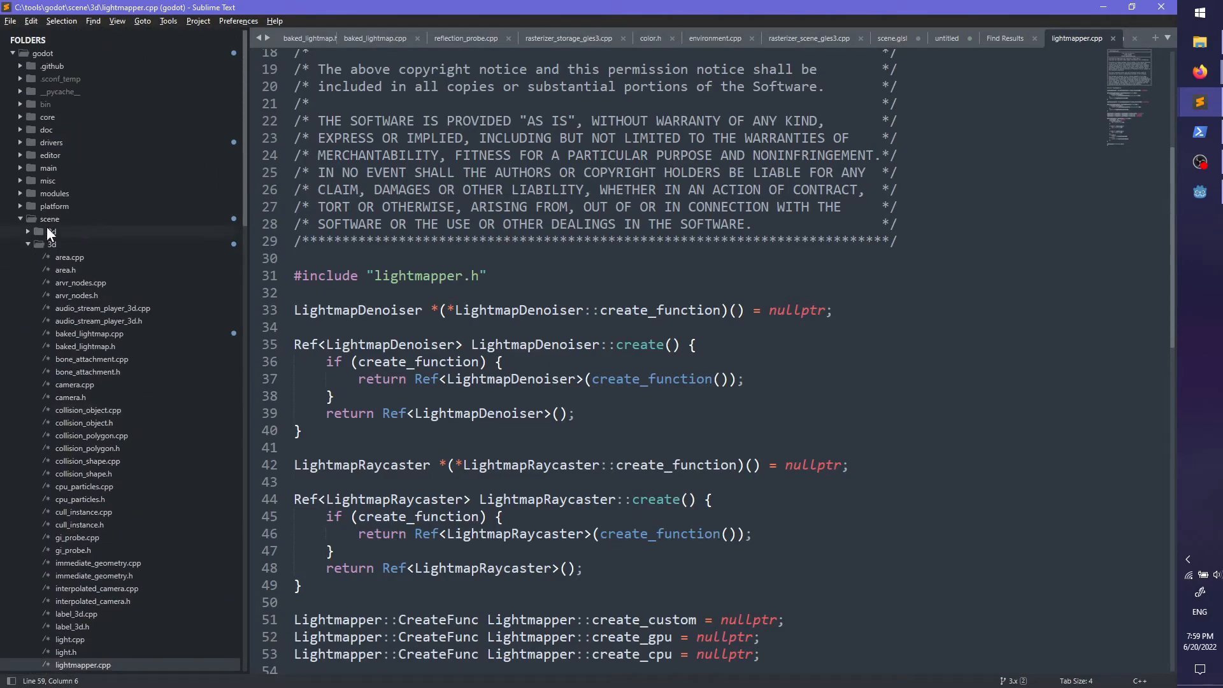
{"action": "left_click", "coordinate": [21, 143]}
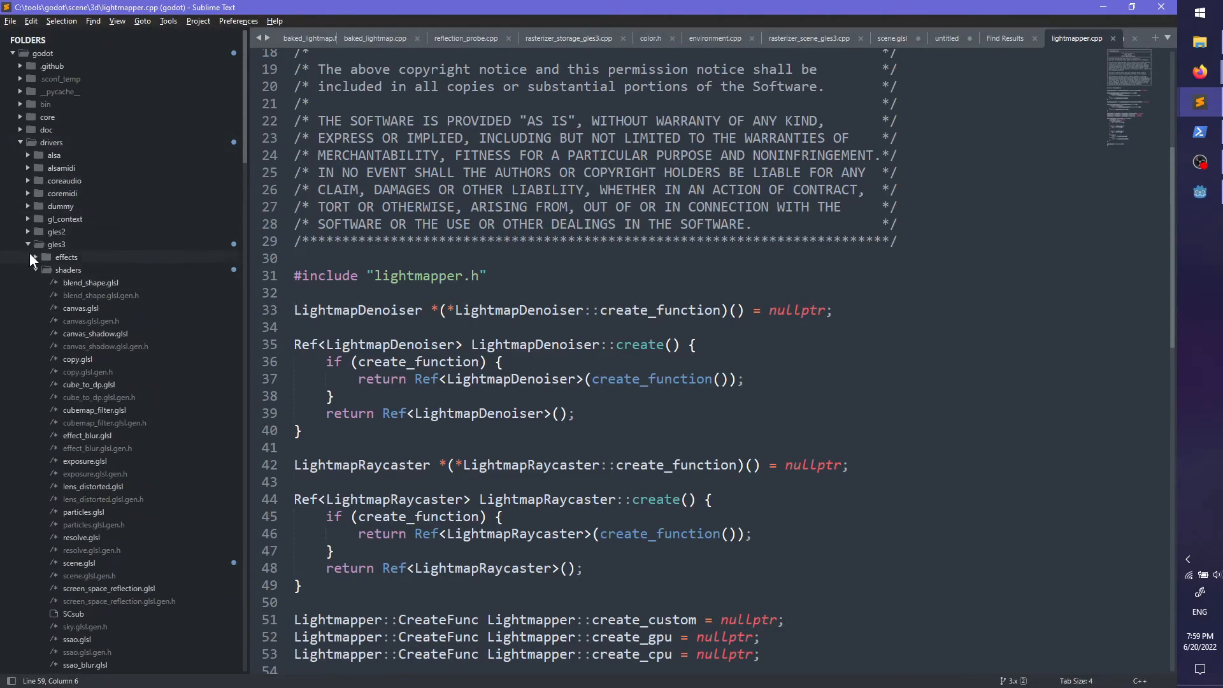
{"action": "left_click", "coordinate": [36, 270]}
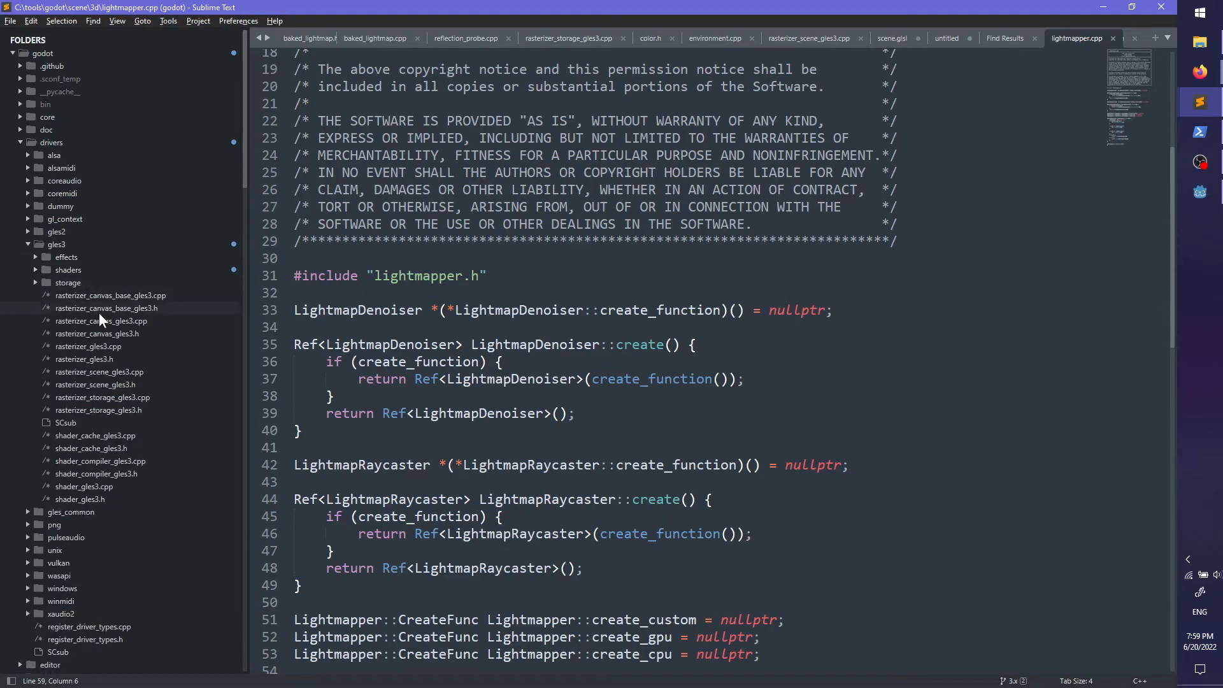
{"action": "left_click", "coordinate": [145, 373]}
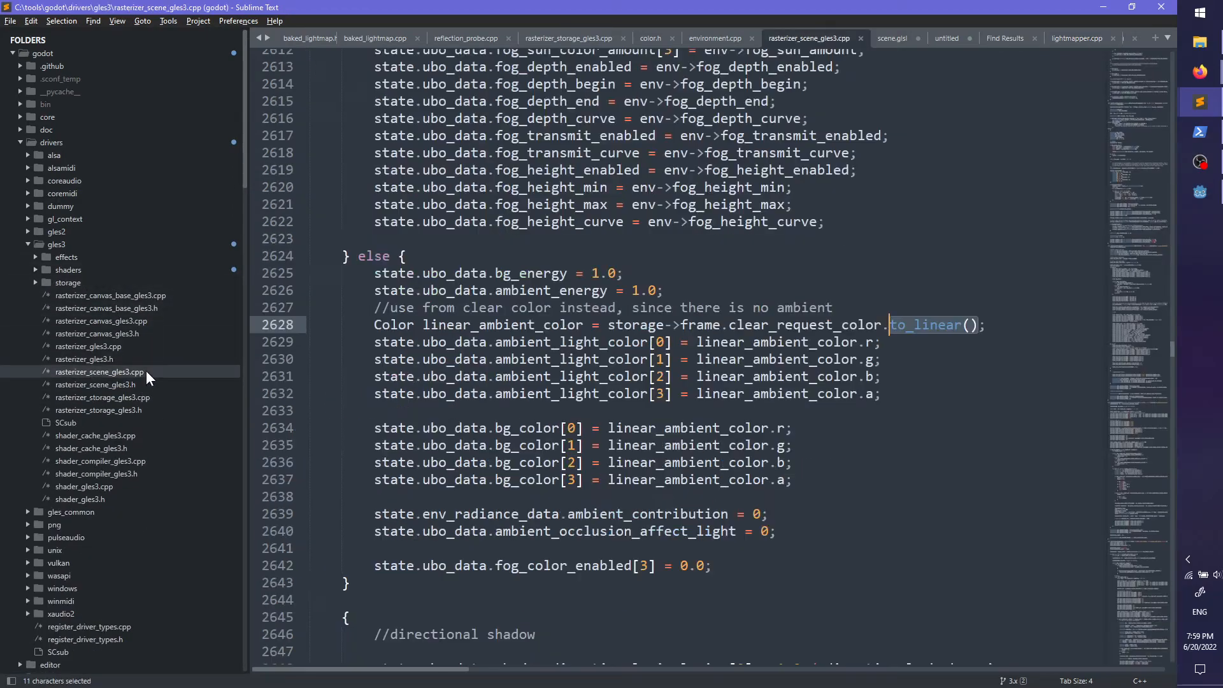
Step: Search rasterizer_scene_gles3.cpp for "shadow_atlas" and go through several matches in the light setup code
{"action": "key", "text": "ctrl+f"}
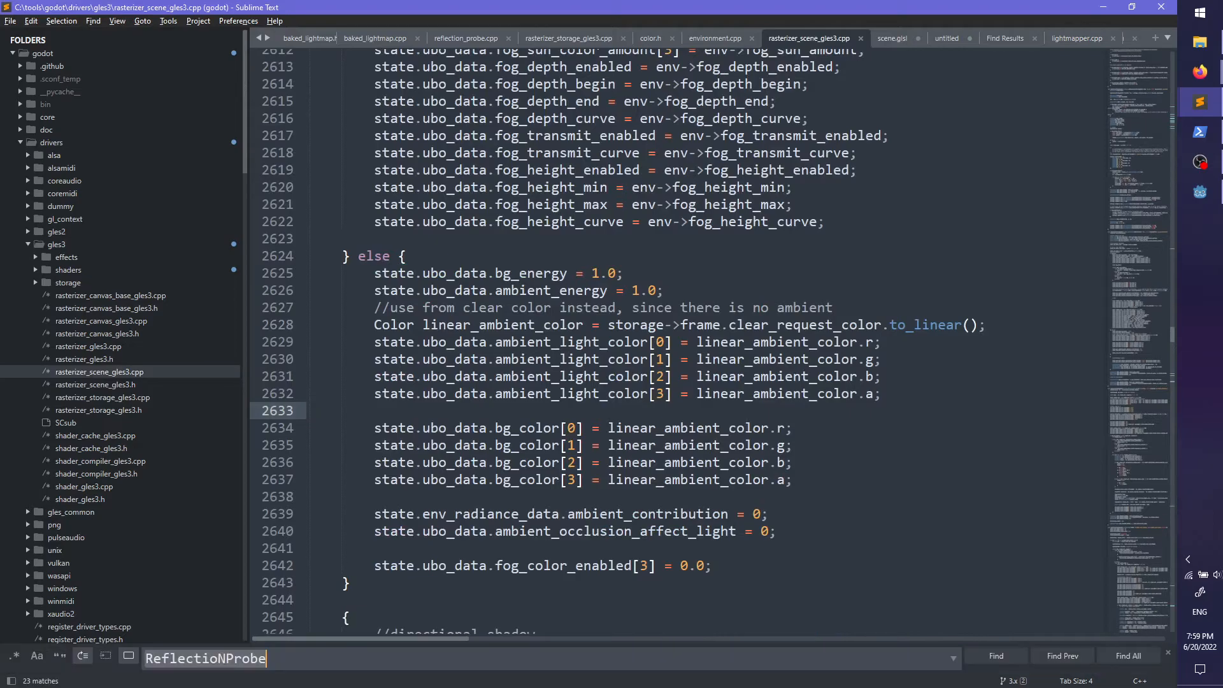
{"action": "type", "text": "shadow_atlas"}
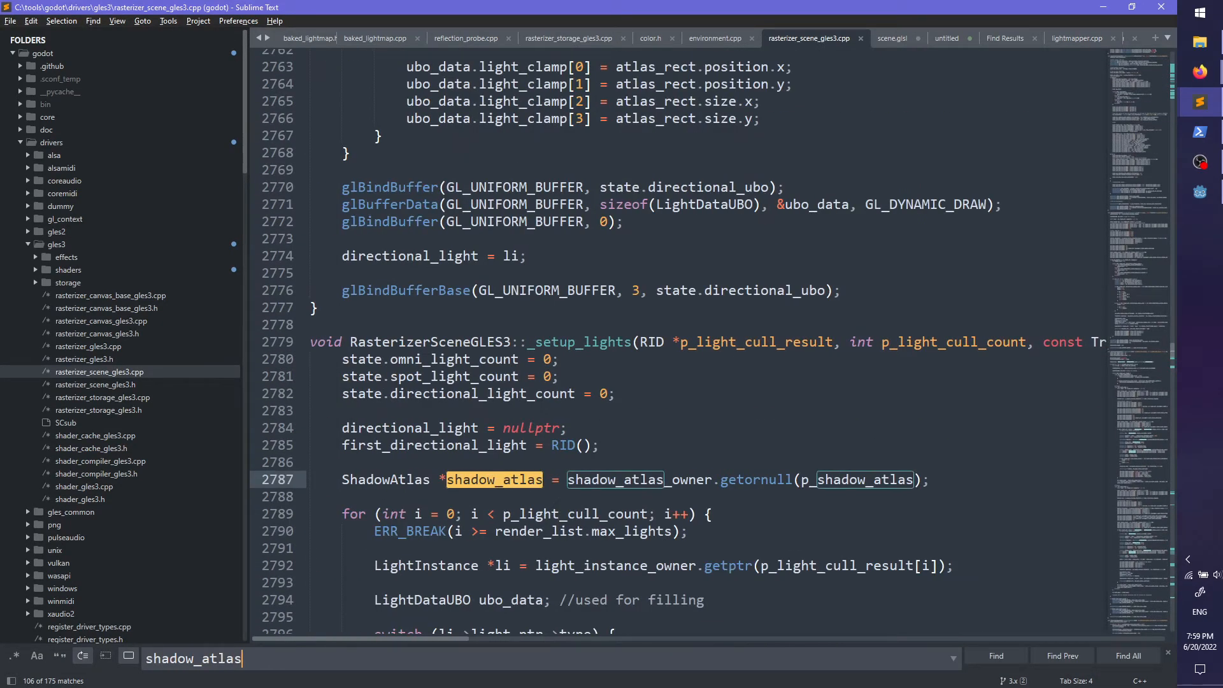
{"action": "key", "text": "Return"}
{"action": "key", "text": "Return"}
{"action": "key", "text": "Return"}
{"action": "key", "text": "Return"}
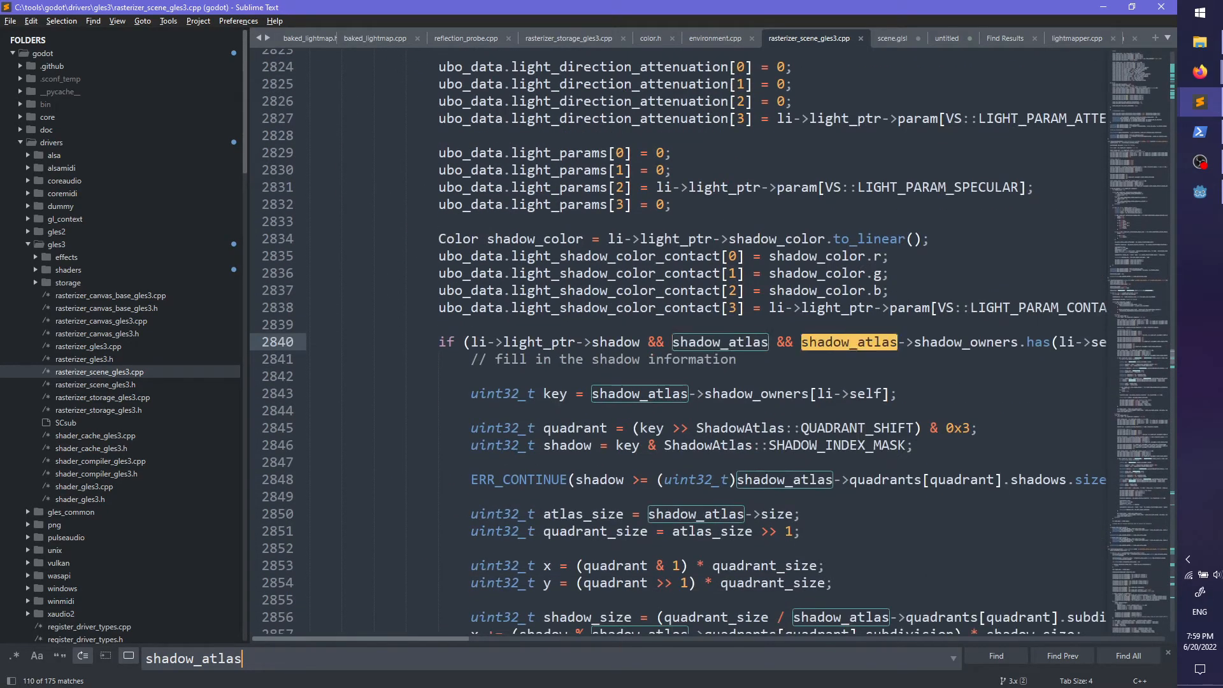
Step: Search rasterizer_scene_gles3.cpp for "directional" and examine the directional shadow block with the shadow_directional_pixel_size lines
{"action": "key", "text": "ctrl+BackSpace"}
{"action": "type", "text": "directional"}
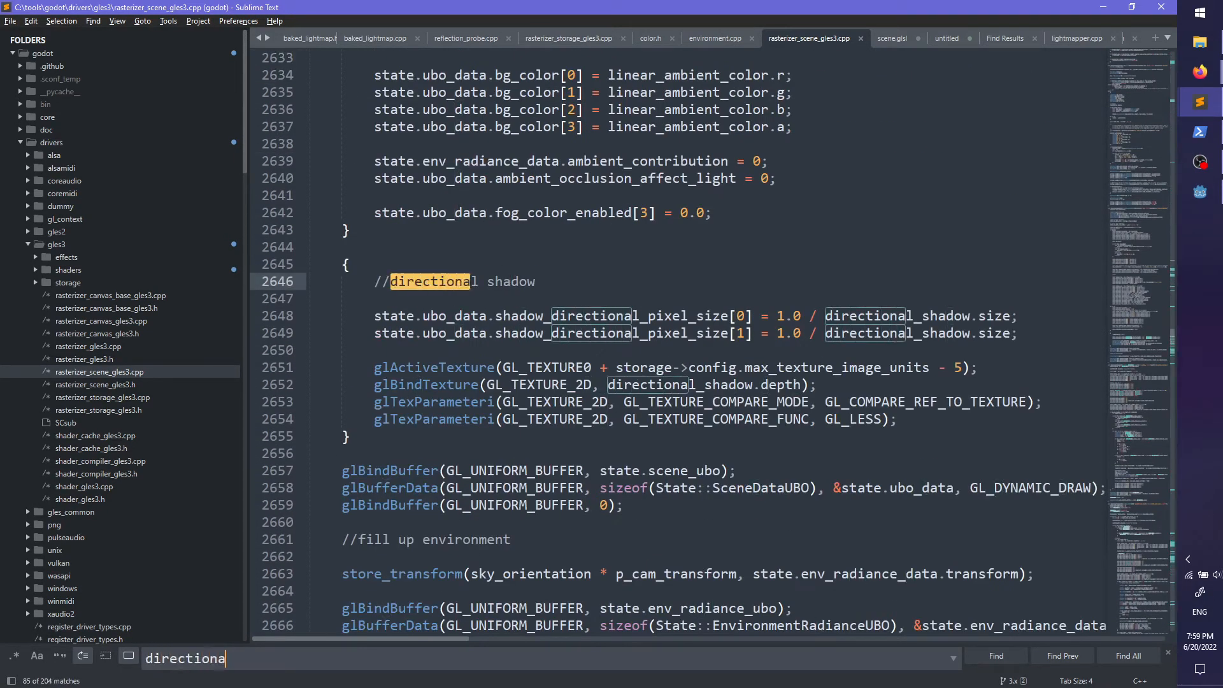
{"action": "key", "text": "Escape"}
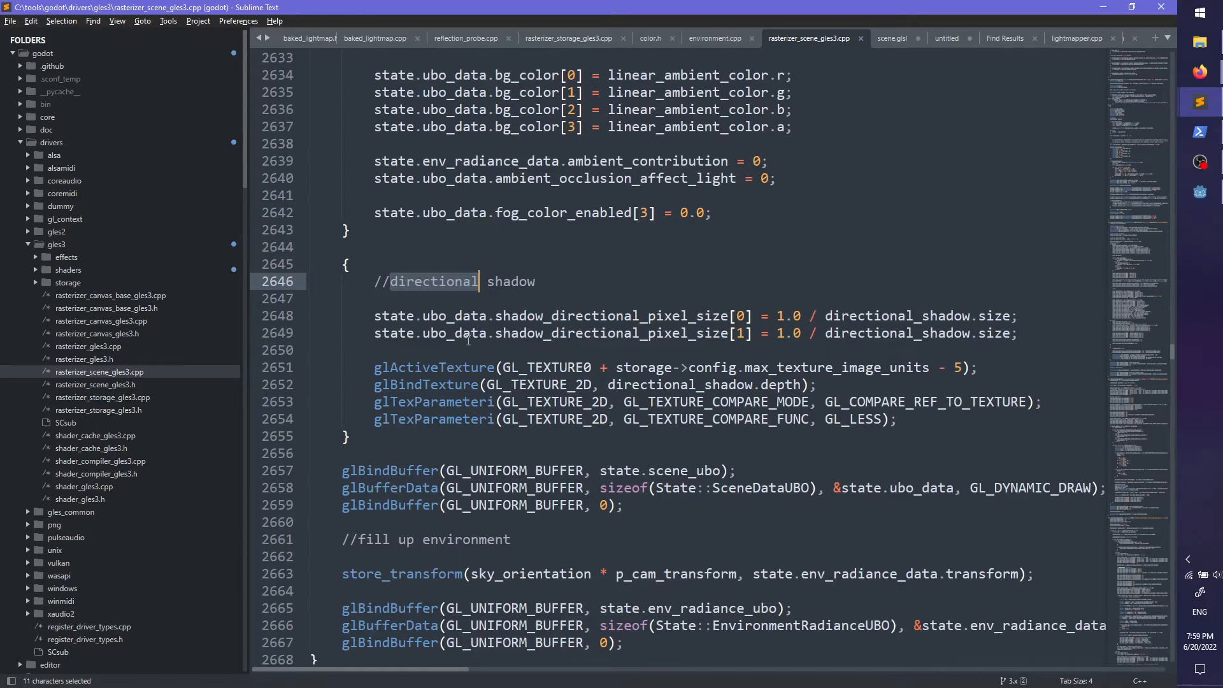
{"action": "double_click", "coordinate": [612, 316]}
{"action": "scroll", "coordinate": [683, 373], "scroll_direction": "up", "scroll_amount": 9}
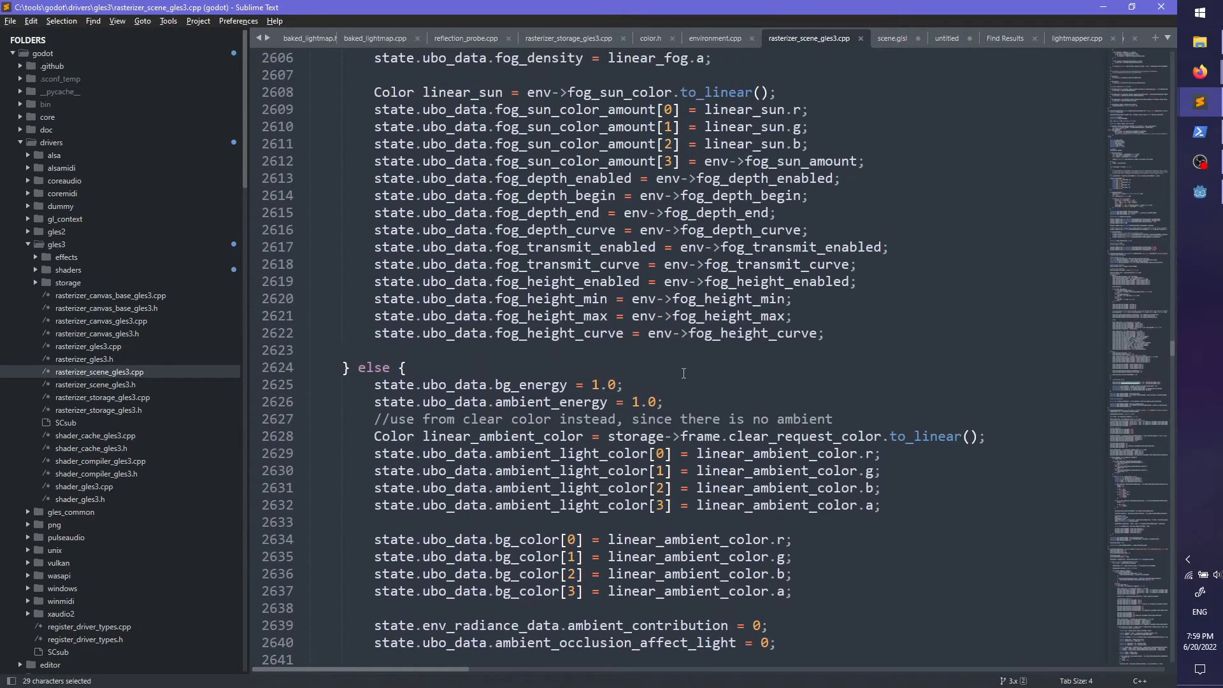
{"action": "scroll", "coordinate": [683, 373], "scroll_direction": "down", "scroll_amount": 10}
{"action": "left_click", "coordinate": [473, 229]}
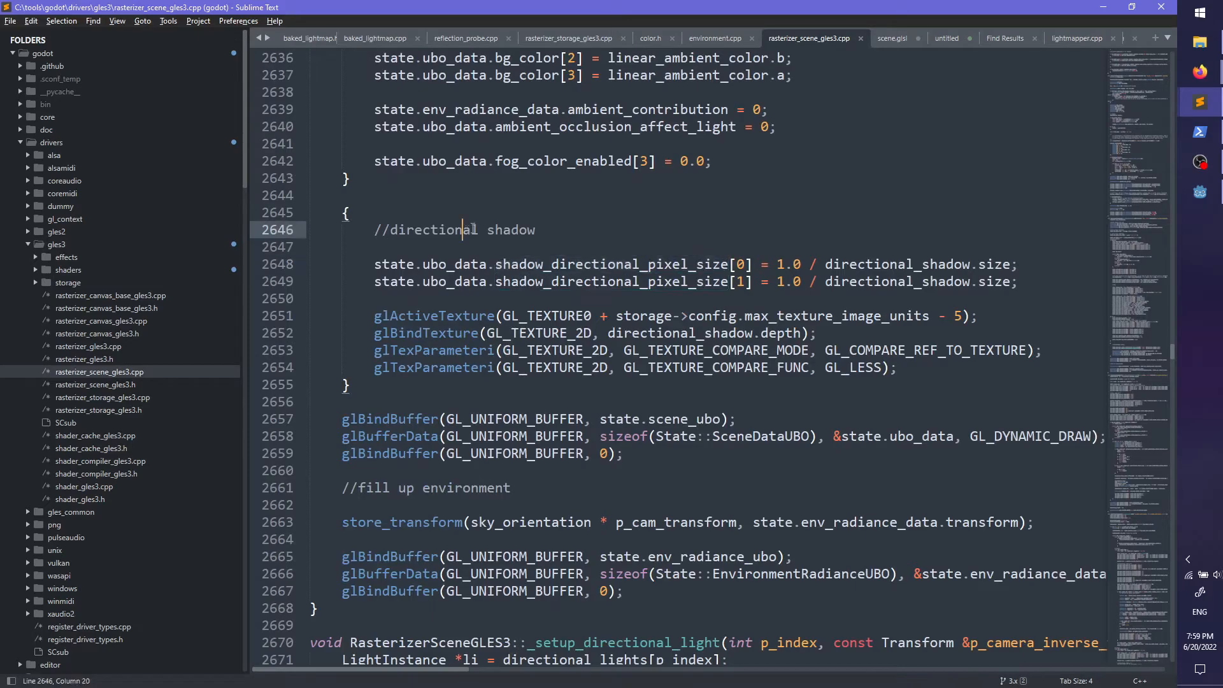
Step: Go through the following "directional" matches up to the _setup_directional_light function
{"action": "key", "text": "ctrl+f"}
{"action": "key", "text": "Return"}
{"action": "key", "text": "Return"}
{"action": "key", "text": "Return"}
{"action": "key", "text": "Return"}
{"action": "key", "text": "Return"}
{"action": "key", "text": "Return"}
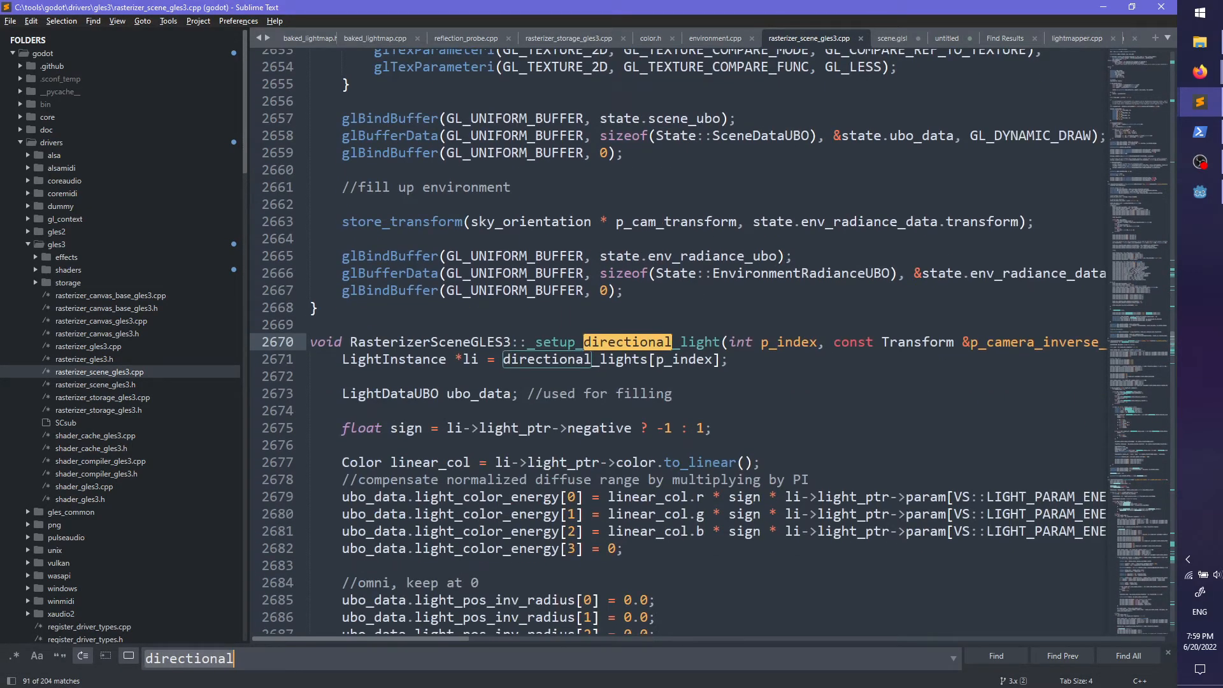
Step: Read the _setup_directional_light code and the directional, omni and spot light cases of _setup_lights
{"action": "scroll", "coordinate": [628, 331], "scroll_direction": "down", "scroll_amount": 12}
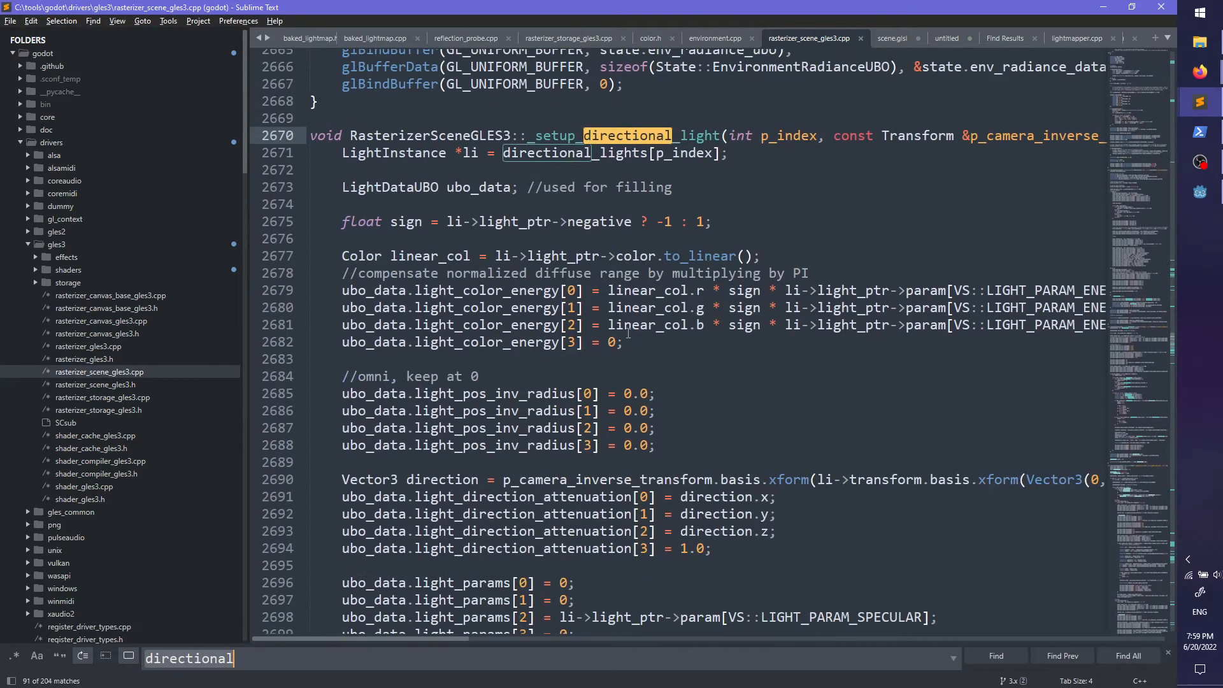
{"action": "scroll", "coordinate": [740, 355], "scroll_direction": "down", "scroll_amount": 2}
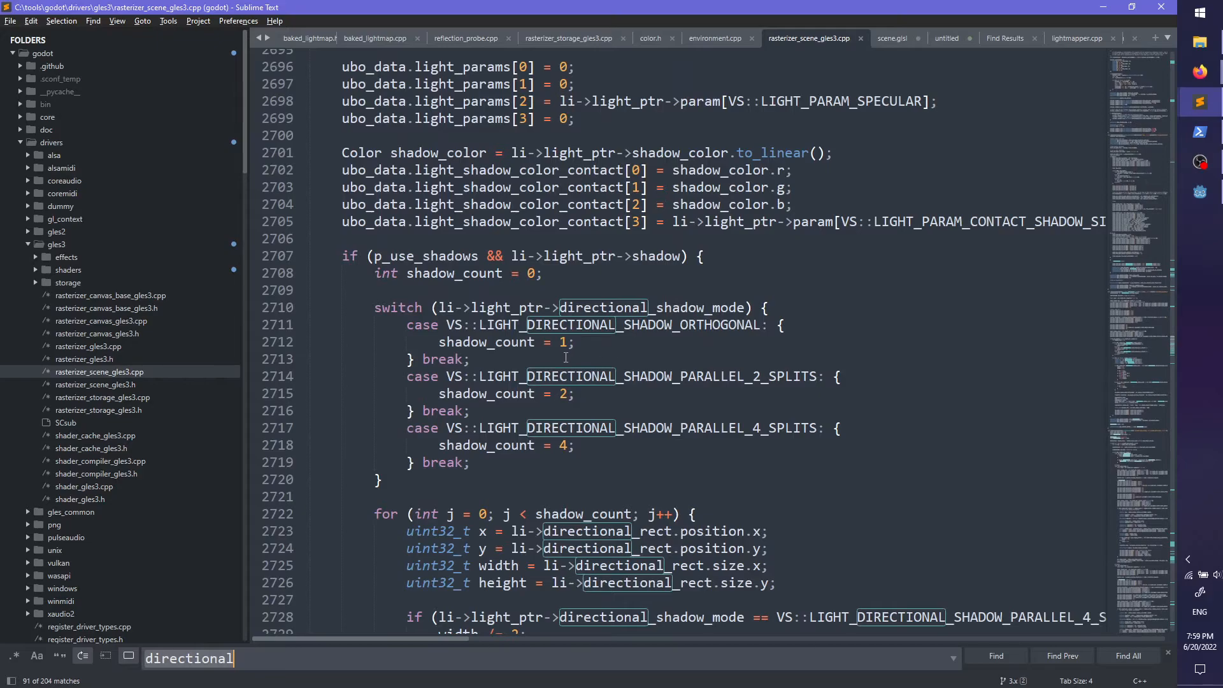
{"action": "scroll", "coordinate": [659, 344], "scroll_direction": "down", "scroll_amount": 3}
{"action": "scroll", "coordinate": [703, 323], "scroll_direction": "down", "scroll_amount": 1}
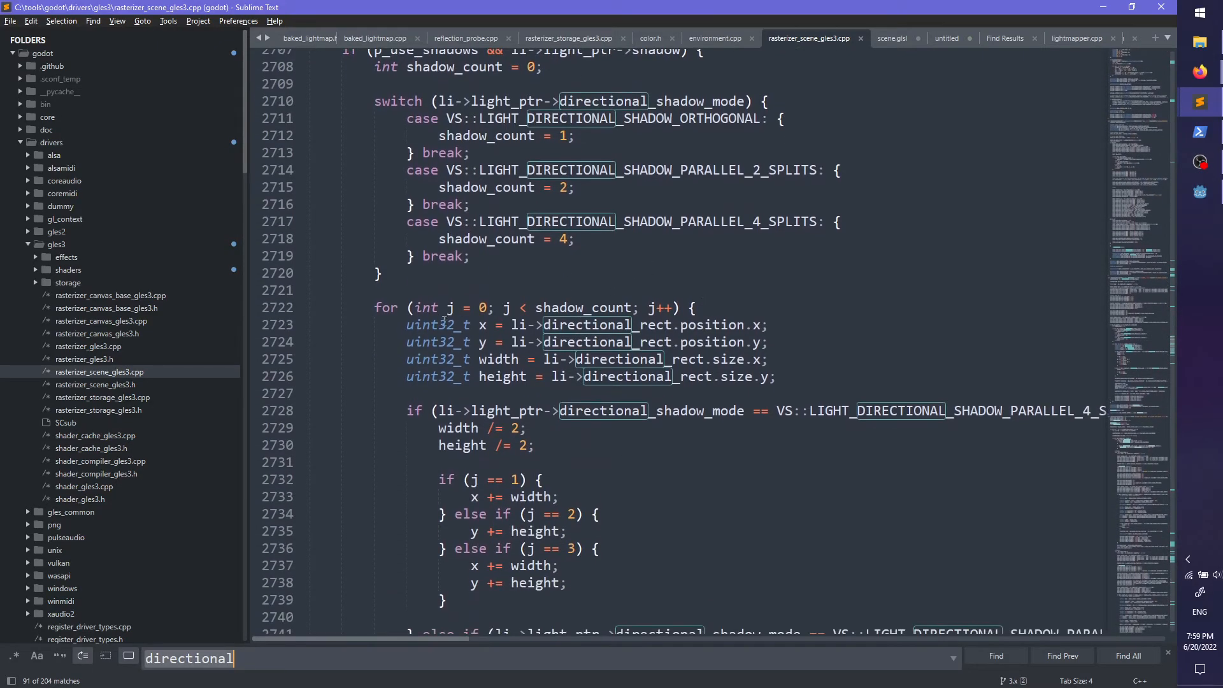
{"action": "scroll", "coordinate": [609, 355], "scroll_direction": "down", "scroll_amount": 3}
{"action": "scroll", "coordinate": [743, 368], "scroll_direction": "down", "scroll_amount": 8}
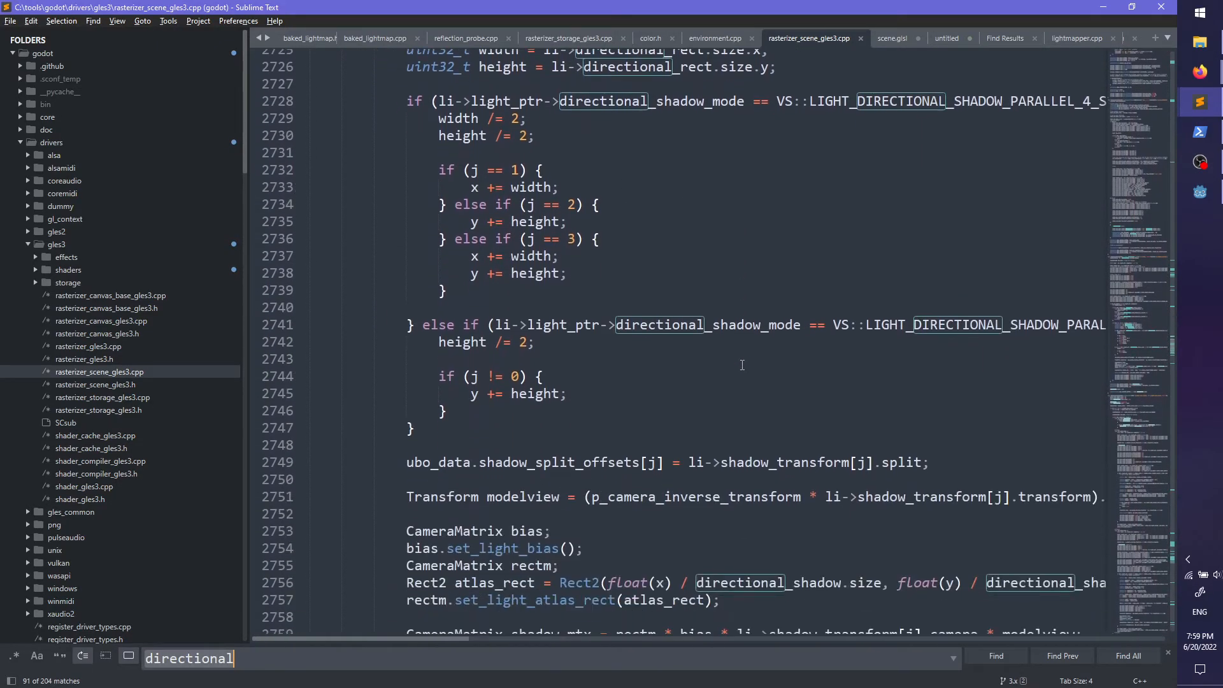
{"action": "scroll", "coordinate": [733, 375], "scroll_direction": "down", "scroll_amount": 2}
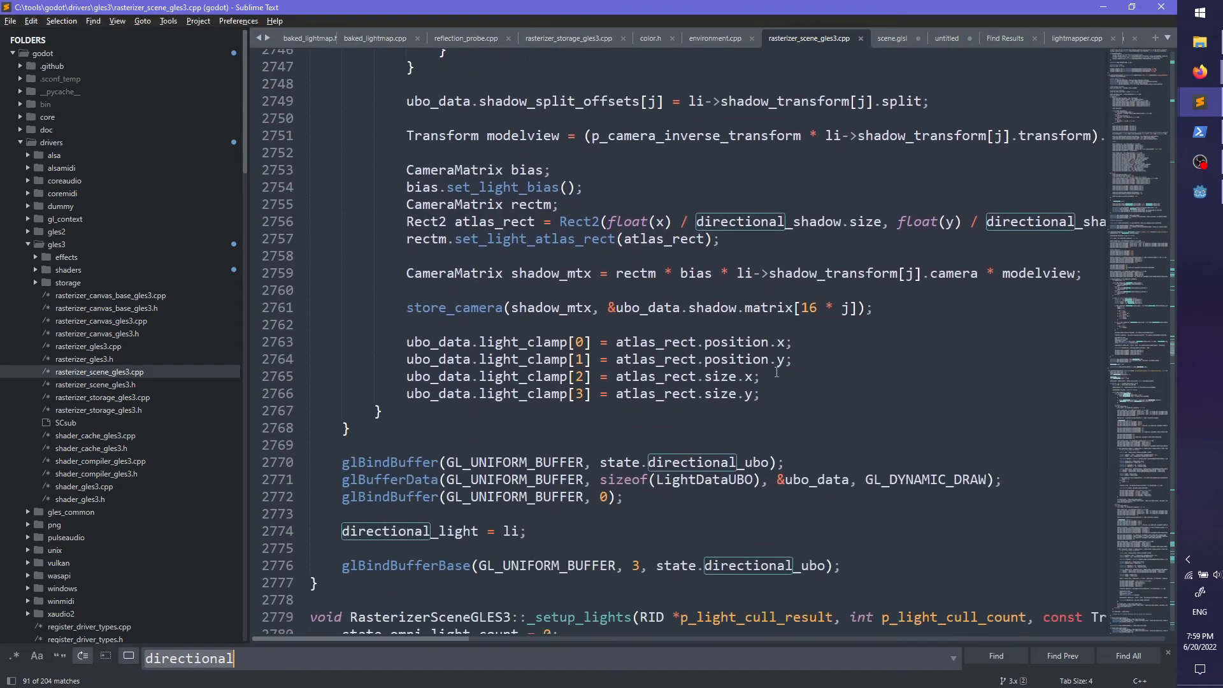
{"action": "scroll", "coordinate": [776, 371], "scroll_direction": "down", "scroll_amount": 4}
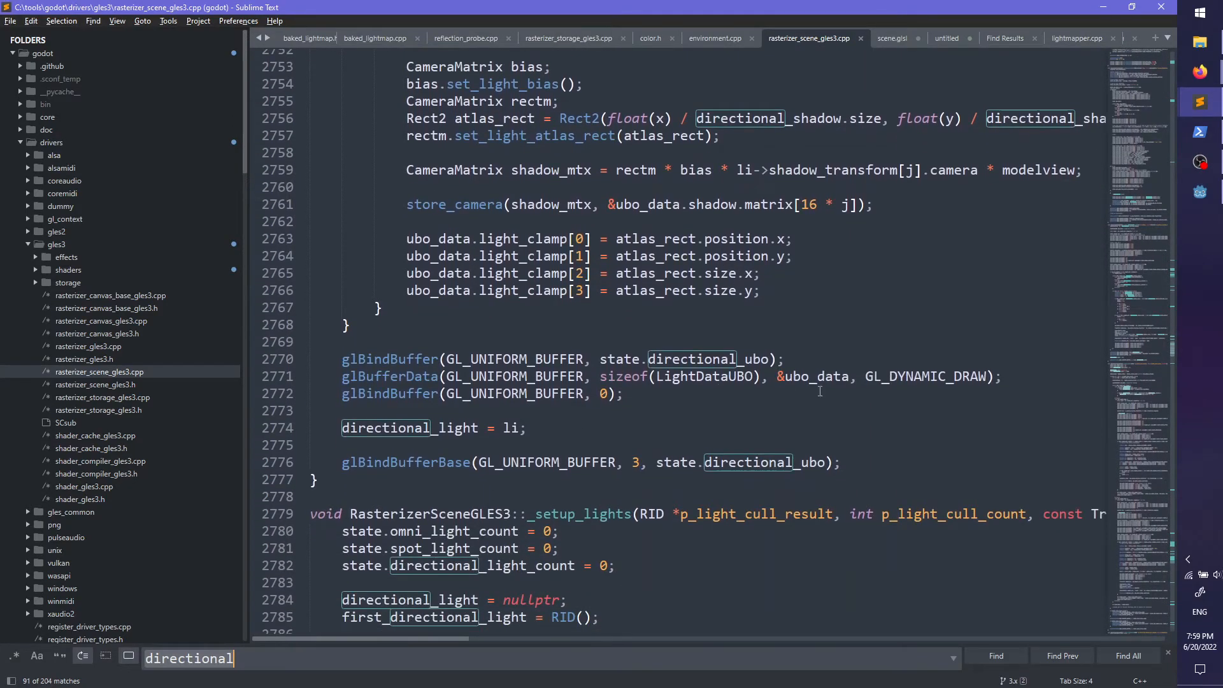
{"action": "scroll", "coordinate": [830, 392], "scroll_direction": "down", "scroll_amount": 4}
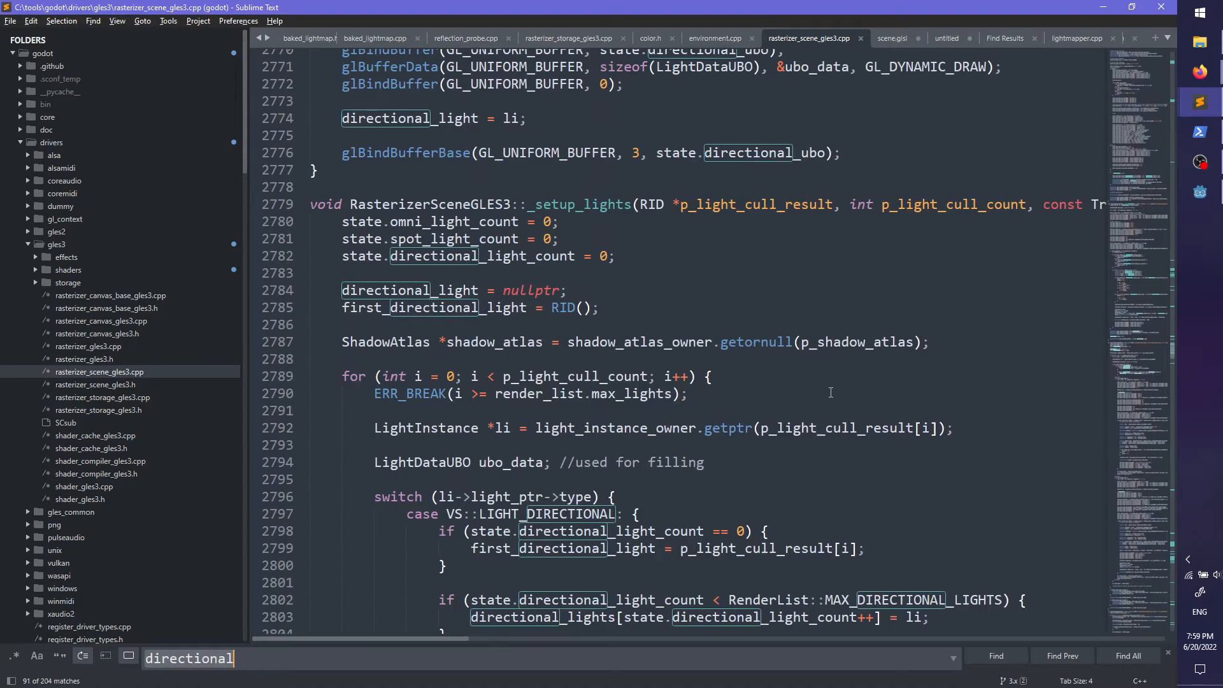
{"action": "scroll", "coordinate": [831, 391], "scroll_direction": "down", "scroll_amount": 6}
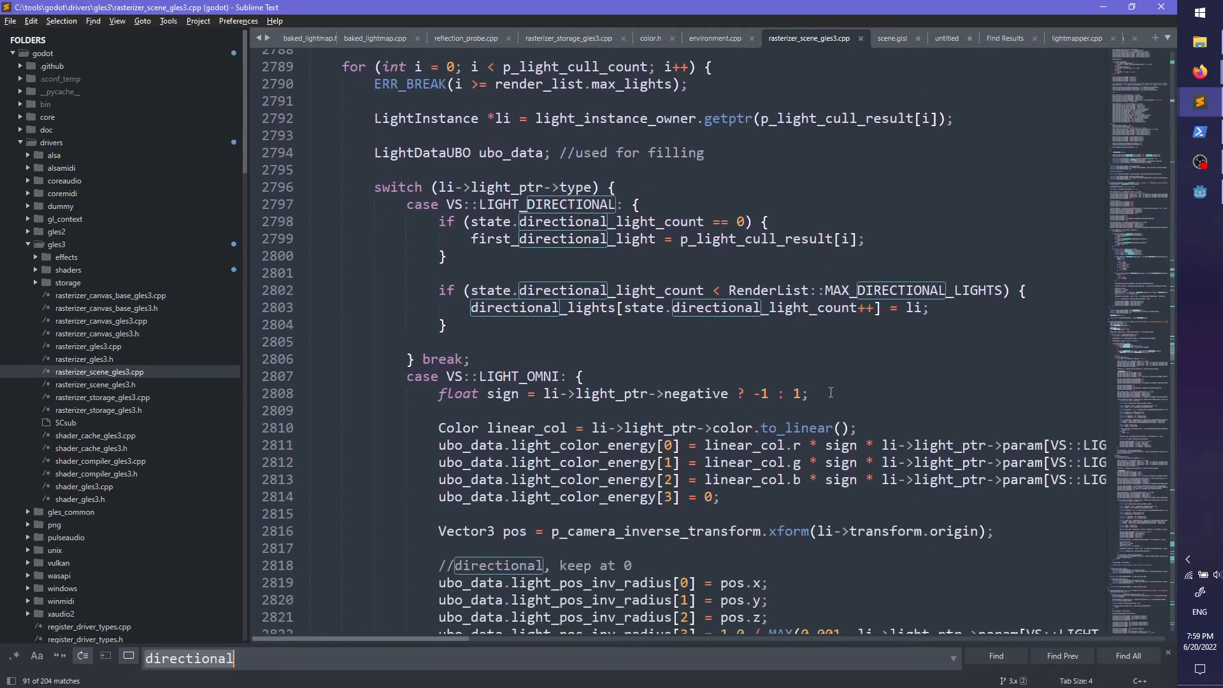
{"action": "scroll", "coordinate": [831, 392], "scroll_direction": "down", "scroll_amount": 12}
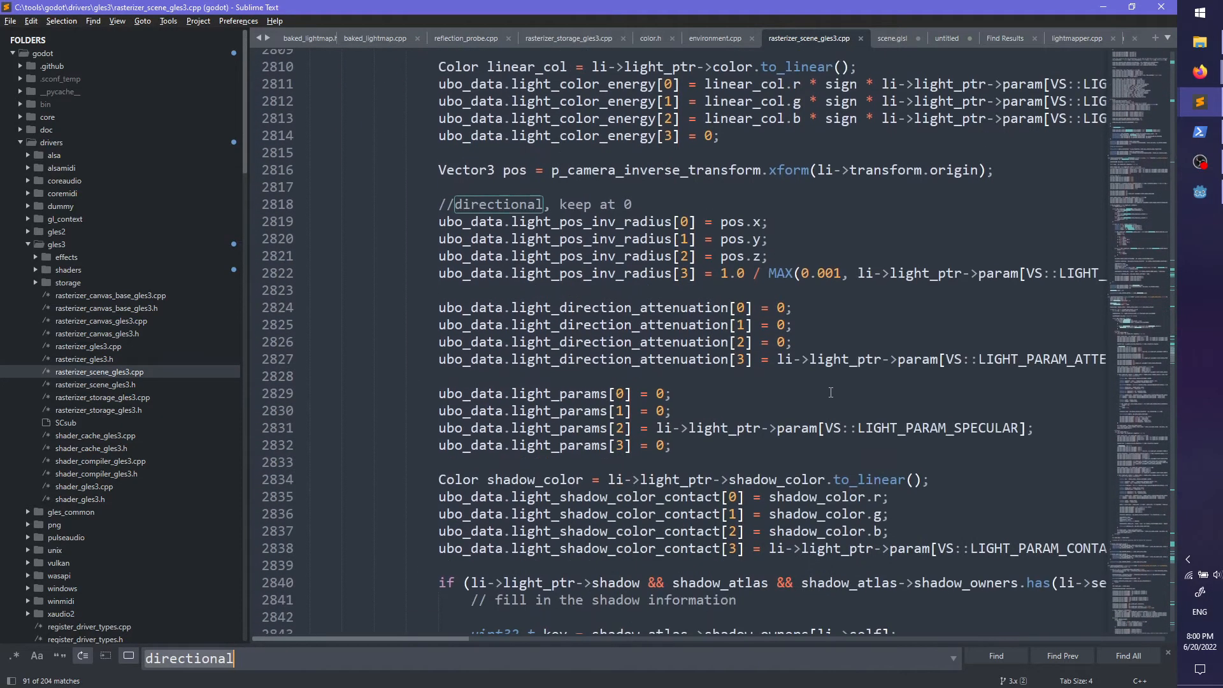
{"action": "scroll", "coordinate": [830, 392], "scroll_direction": "down", "scroll_amount": 14}
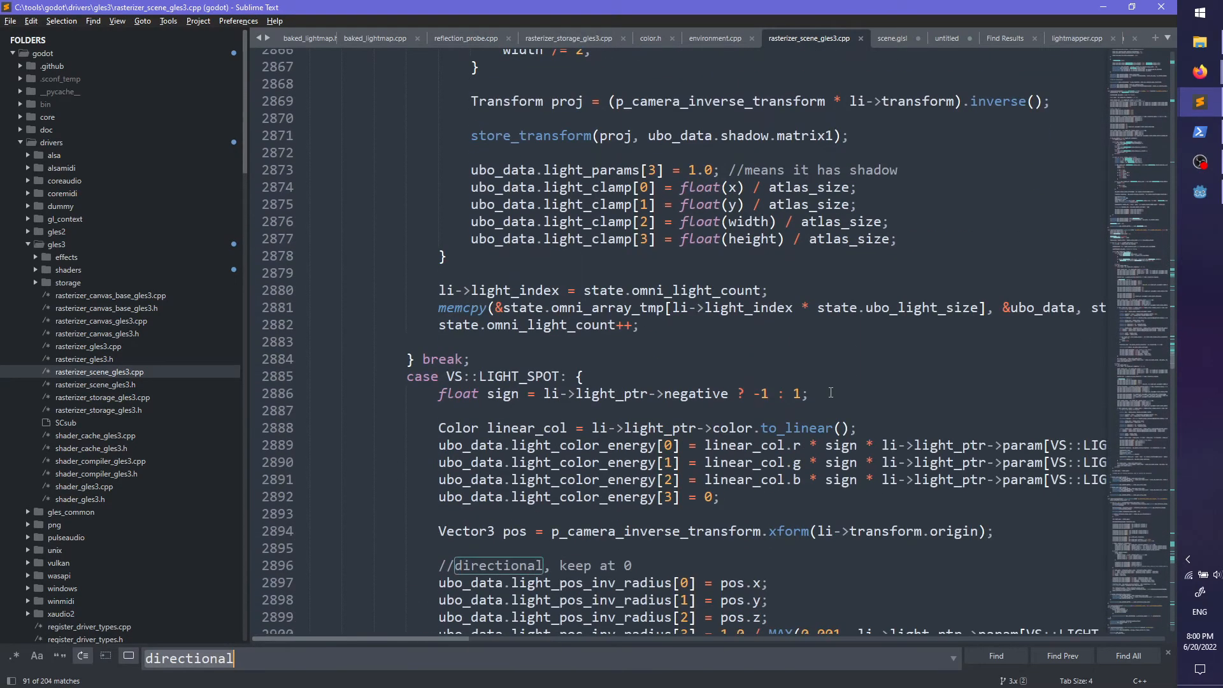
{"action": "scroll", "coordinate": [831, 392], "scroll_direction": "down", "scroll_amount": 4}
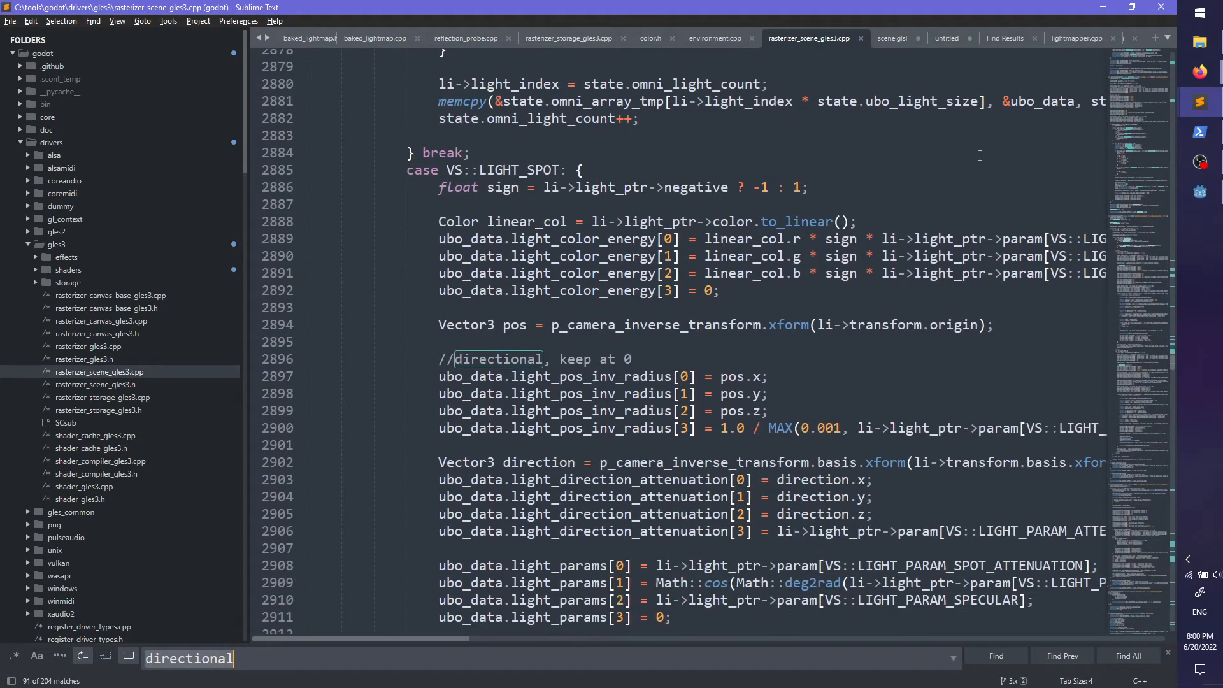
Step: Switch to Godot and close the editor
{"action": "left_click", "coordinate": [1200, 192]}
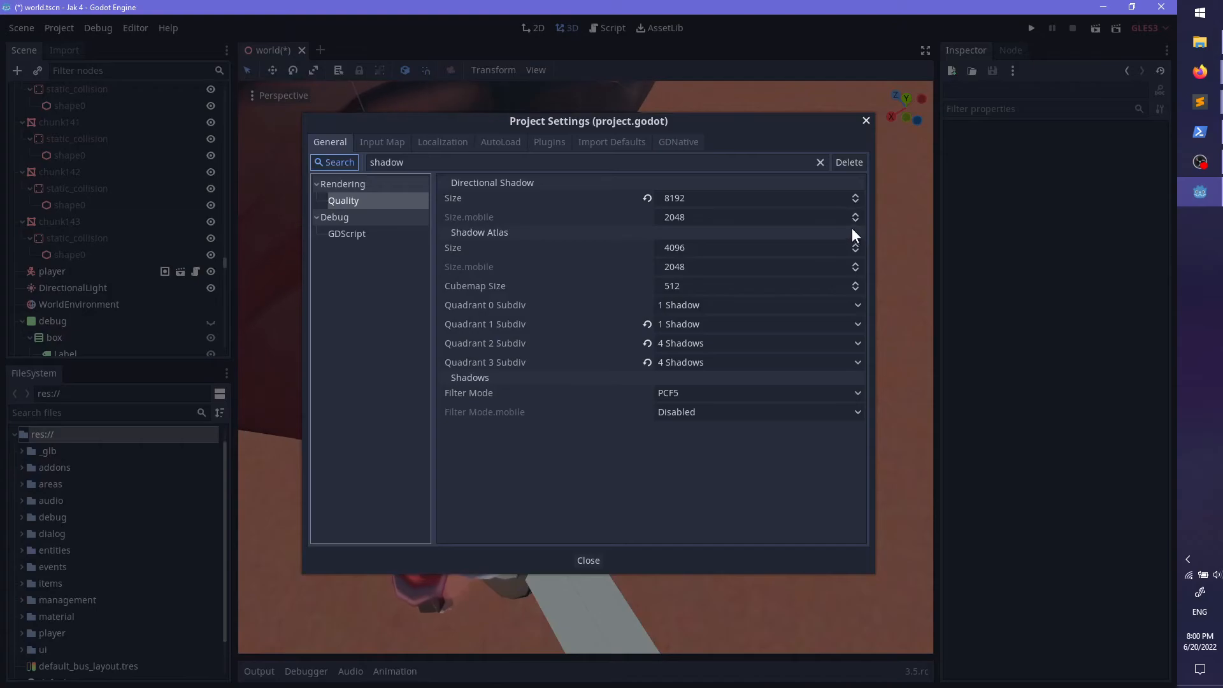
{"action": "left_click", "coordinate": [1160, 6]}
{"action": "left_click", "coordinate": [527, 356]}
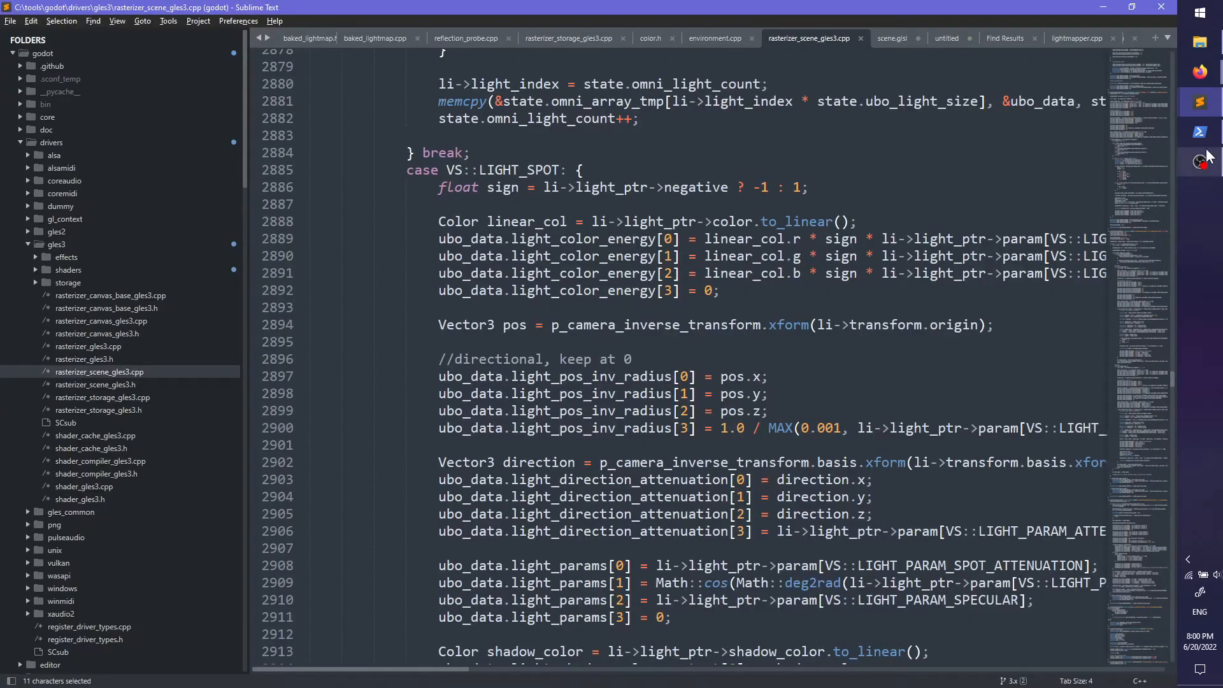
Step: Switch to PowerShell, show the git log of the current branch and try to check out the jackie branch
{"action": "left_click", "coordinate": [1200, 162]}
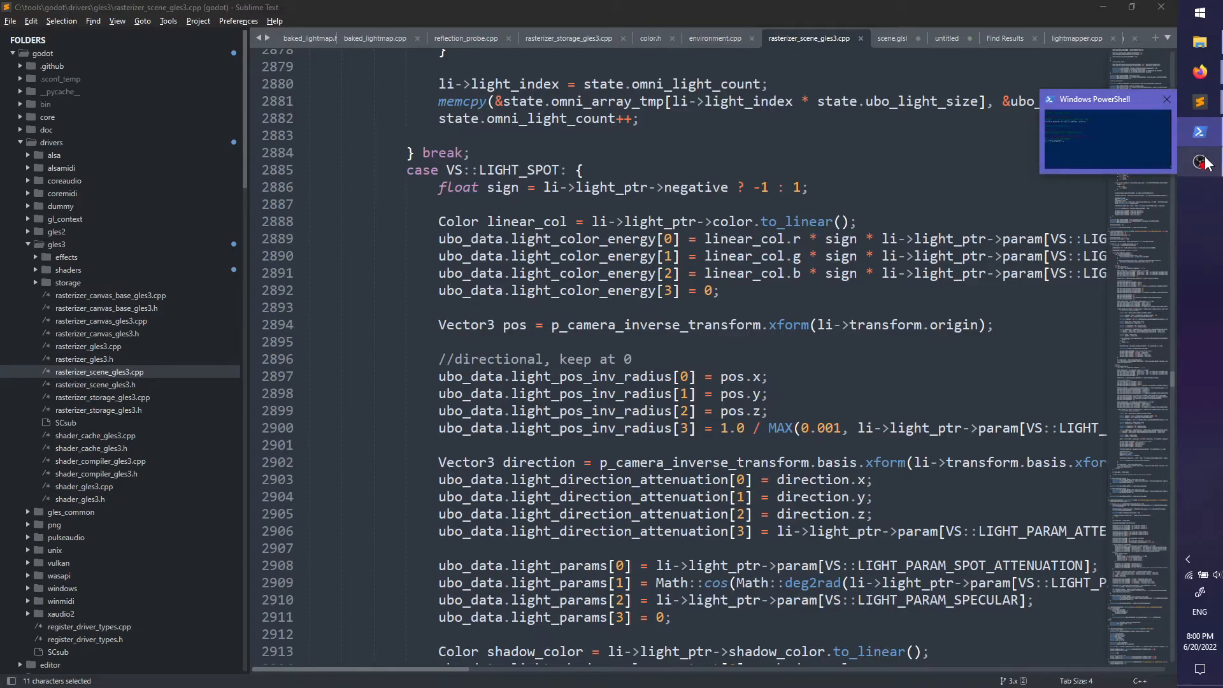
{"action": "key", "text": "alt+Tab"}
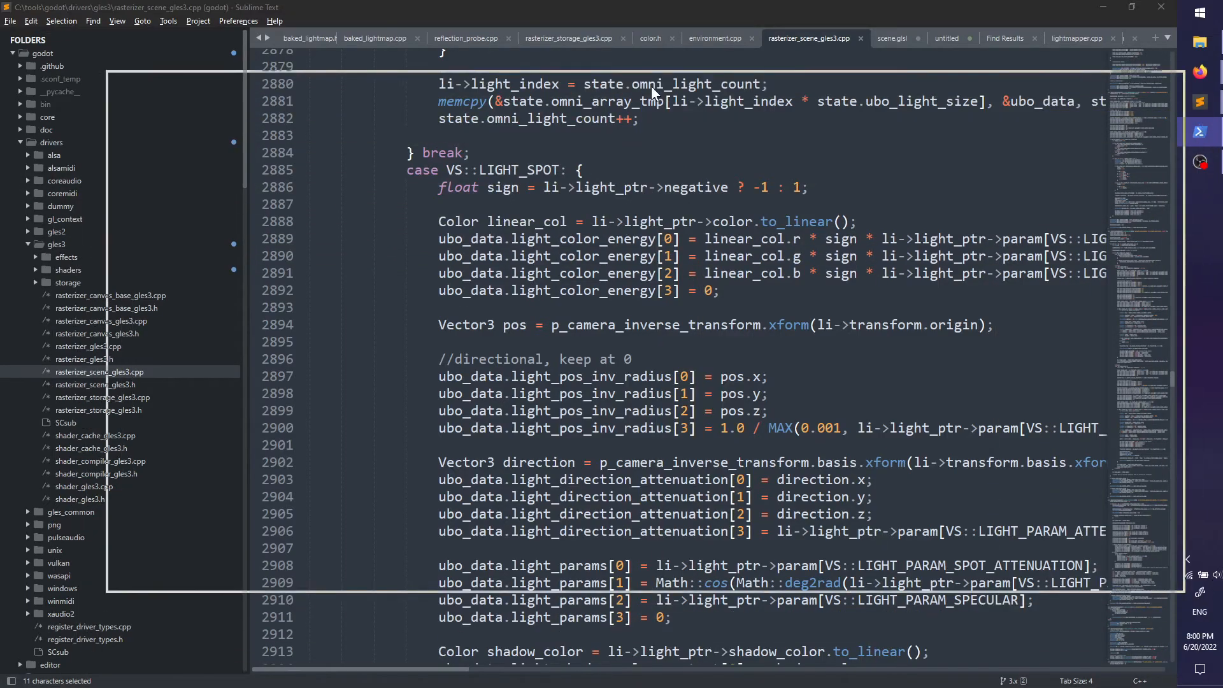
{"action": "type", "text": "git log"}
{"action": "key", "text": "Return"}
{"action": "type", "text": "qgit checkout jackie"}
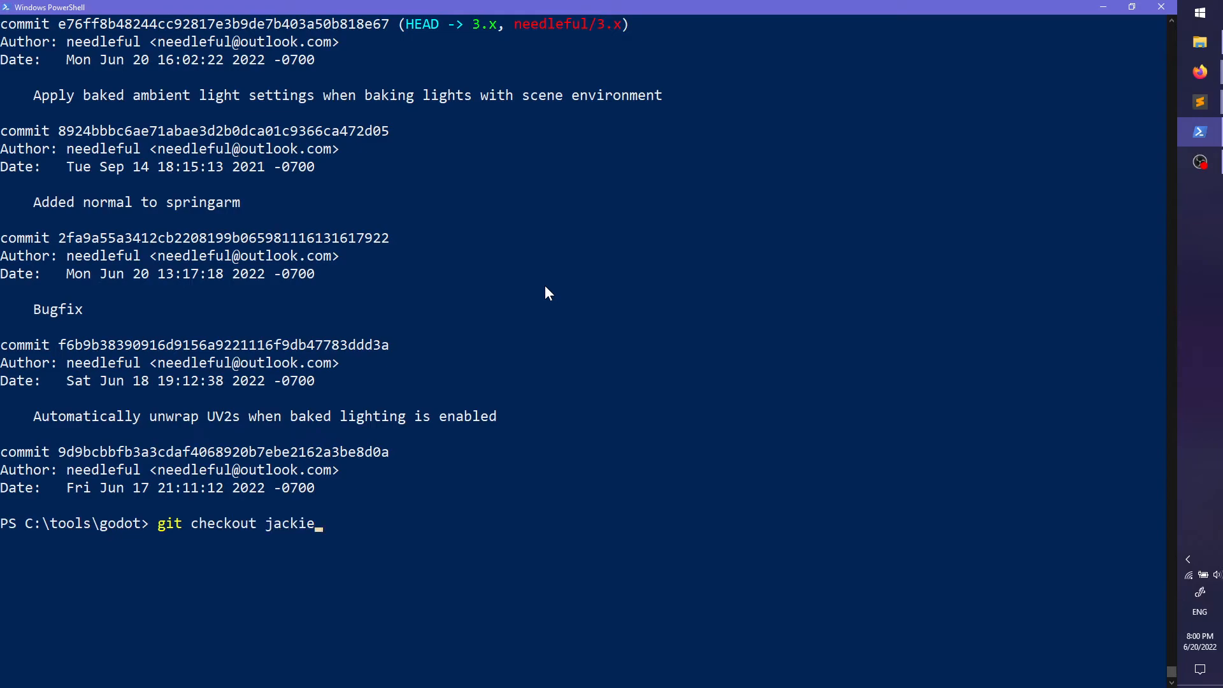
{"action": "key", "text": "Return"}
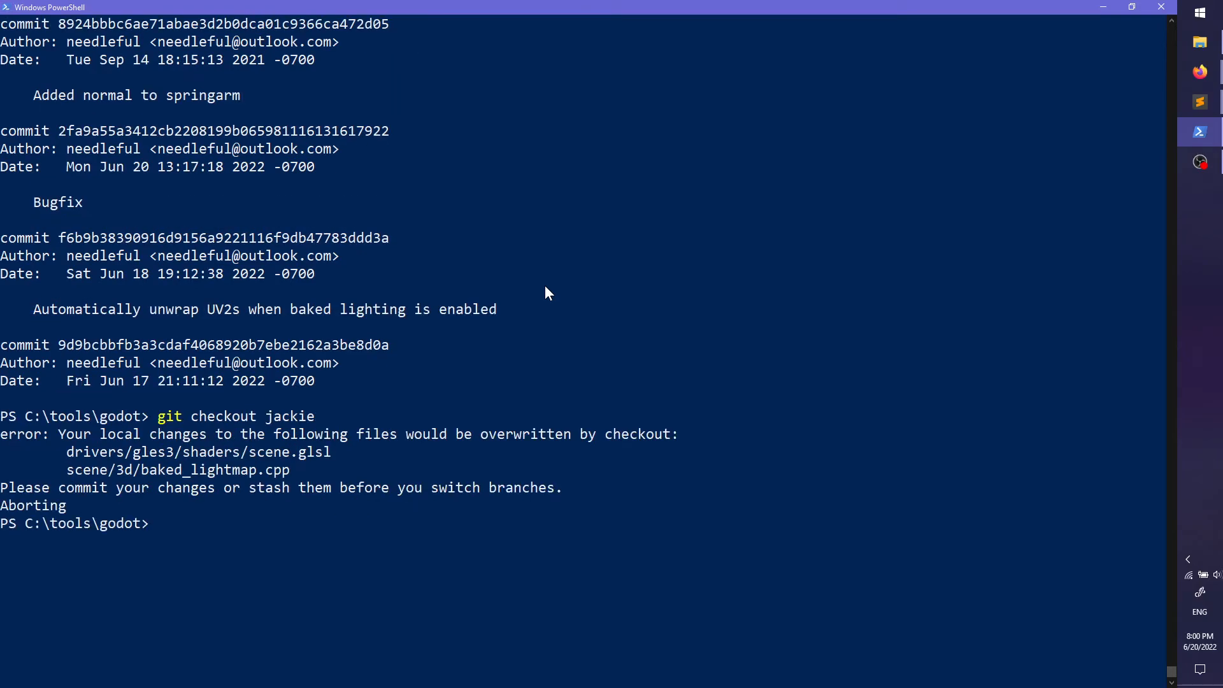
Step: Review the uncommitted changes in scene.glsl and baked_lightmap.cpp with git diff
{"action": "type", "text": "git diff"}
{"action": "key", "text": "Return"}
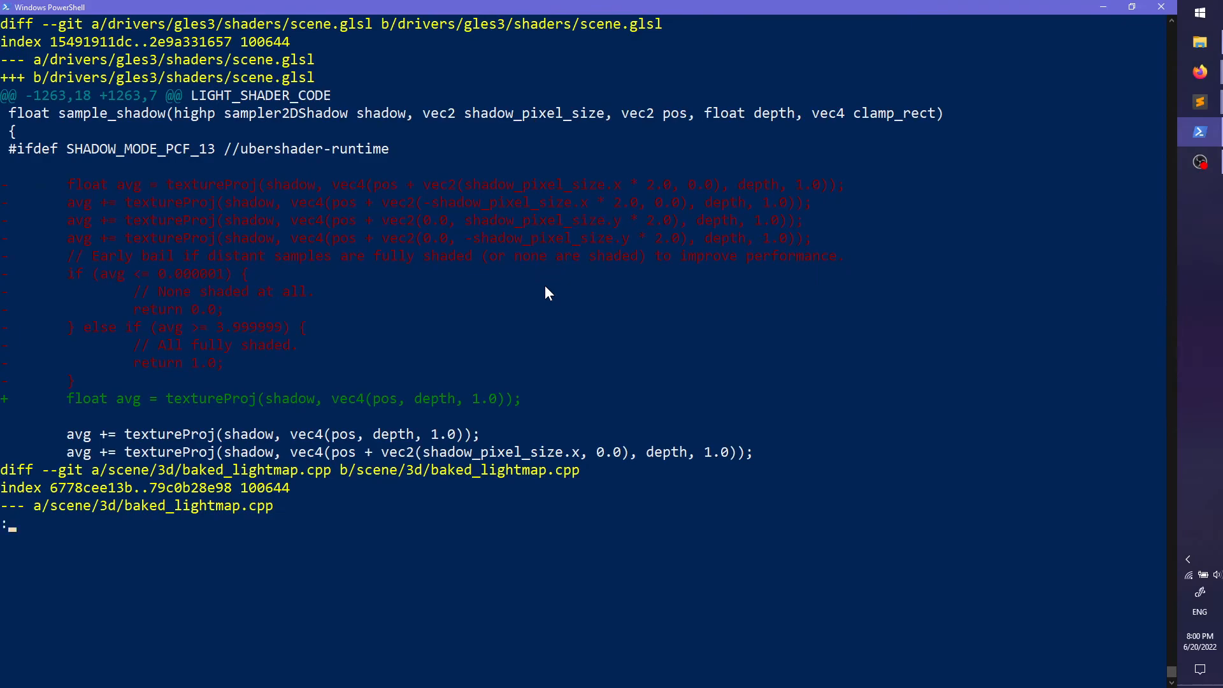
{"action": "key", "text": "Down"}
{"action": "key", "text": "Down"}
{"action": "key", "text": "Down"}
{"action": "key", "text": "Down"}
{"action": "key", "text": "Down"}
{"action": "key", "text": "Down"}
{"action": "key", "text": "Down"}
{"action": "key", "text": "Down"}
{"action": "key", "text": "Down"}
{"action": "key", "text": "Down"}
{"action": "key", "text": "Down"}
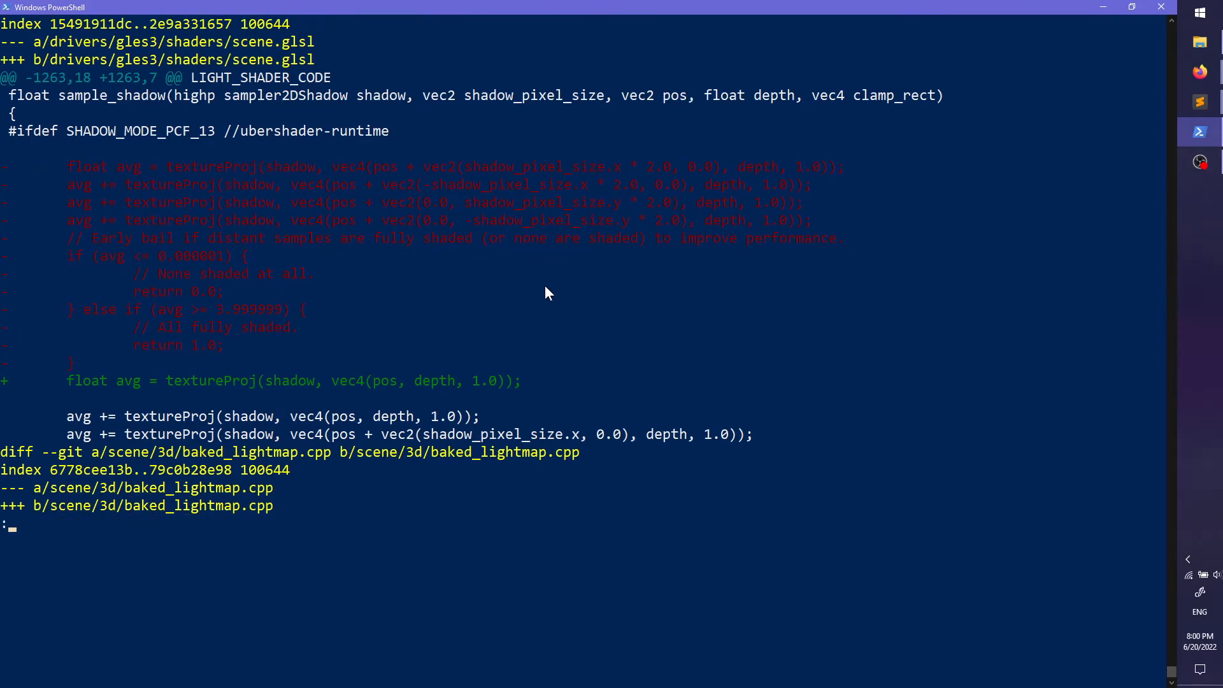
Step: Discard all local changes with git reset --hard and check out the jackie branch
{"action": "type", "text": "q"}
{"action": "type", "text": "git reset --har"}
{"action": "type", "text": "d"}
{"action": "key", "text": "Return"}
{"action": "type", "text": "git checkout jackie"}
{"action": "key", "text": "Return"}
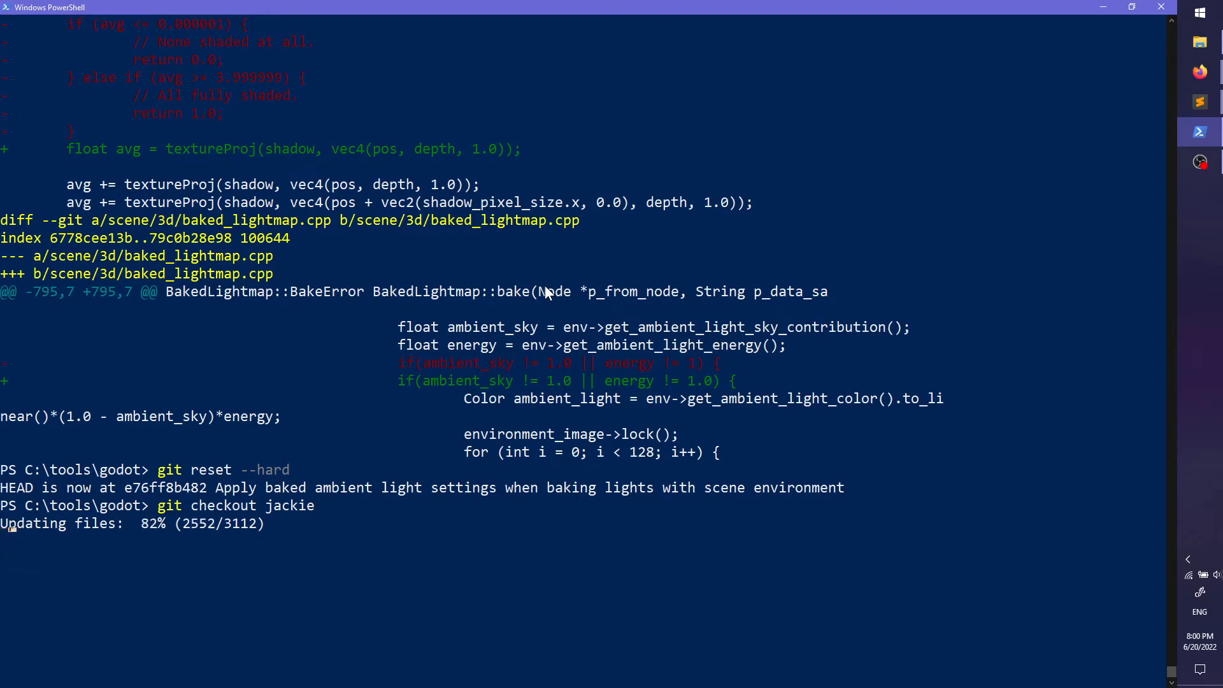
{"action": "type", "text": "git cherry-pick"}
{"action": "scroll", "coordinate": [558, 316], "scroll_direction": "up", "scroll_amount": 4}
{"action": "scroll", "coordinate": [558, 316], "scroll_direction": "up", "scroll_amount": 15}
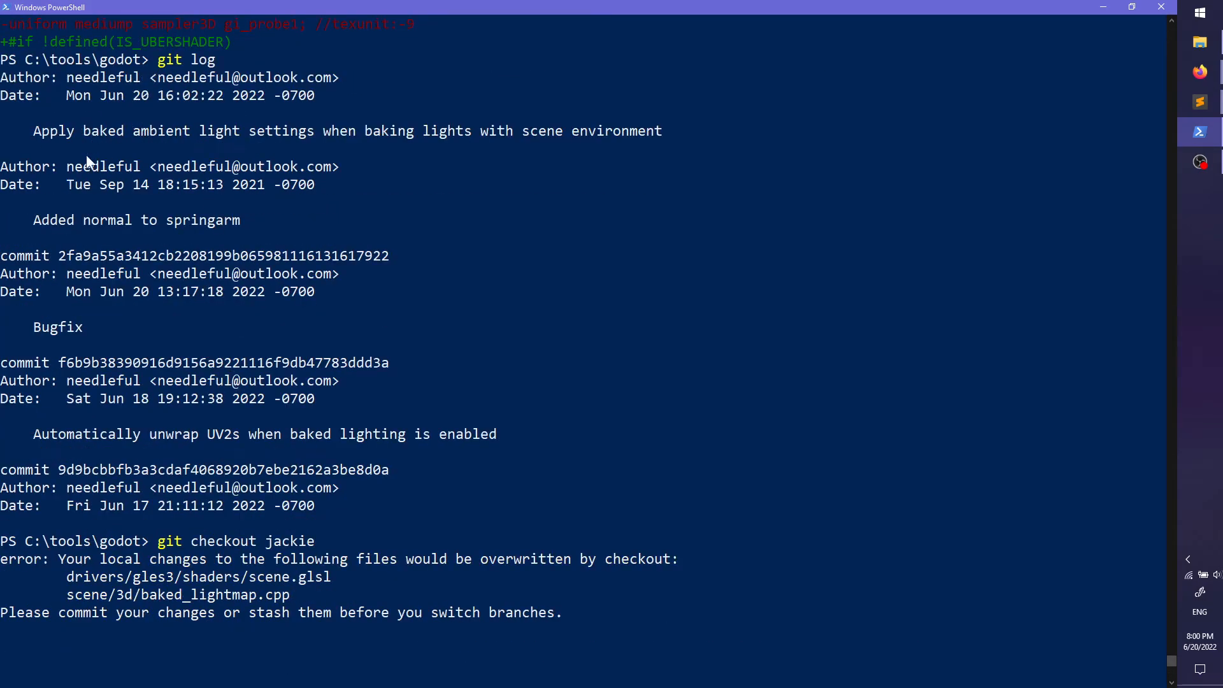
{"action": "scroll", "coordinate": [197, 144], "scroll_direction": "up", "scroll_amount": 3}
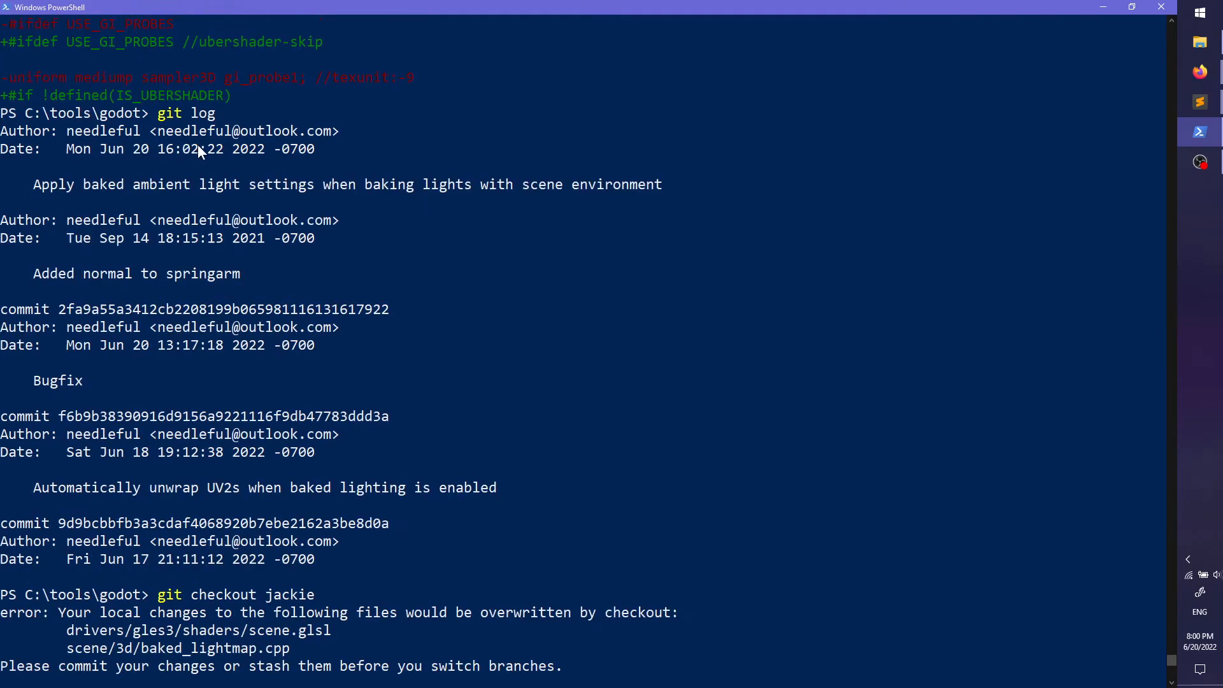
{"action": "scroll", "coordinate": [123, 237], "scroll_direction": "up", "scroll_amount": 4}
{"action": "scroll", "coordinate": [124, 237], "scroll_direction": "down", "scroll_amount": 5}
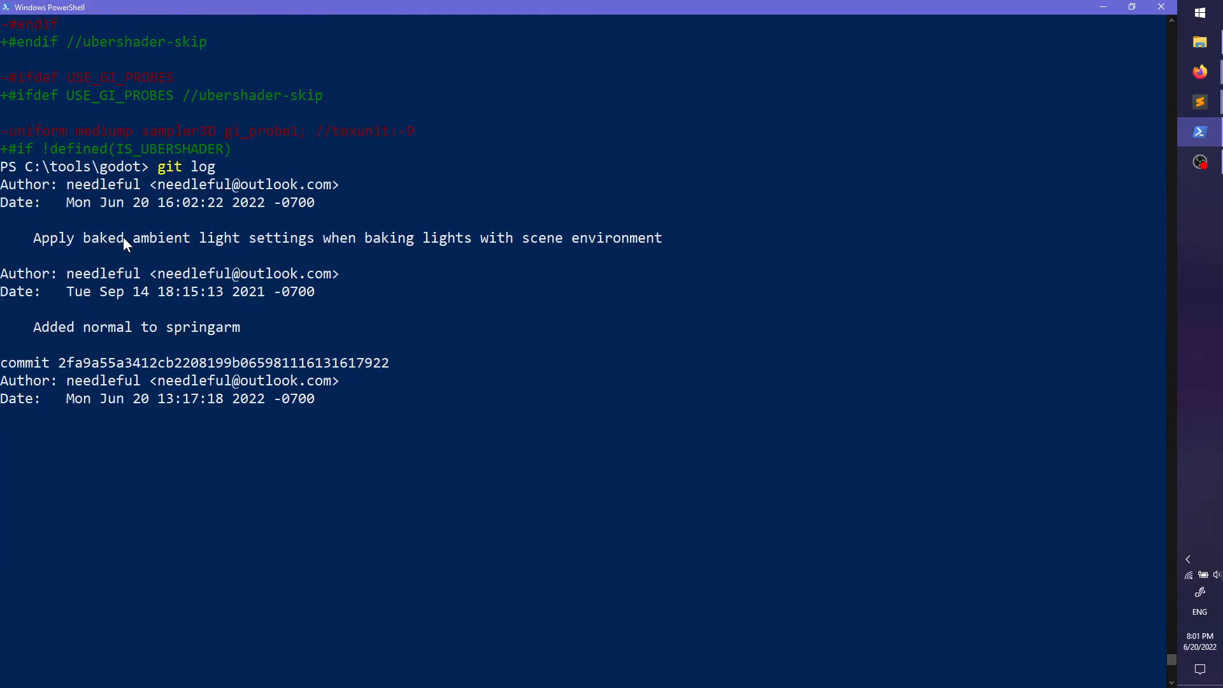
{"action": "scroll", "coordinate": [173, 293], "scroll_direction": "down", "scroll_amount": 3}
{"action": "scroll", "coordinate": [173, 293], "scroll_direction": "up", "scroll_amount": 15}
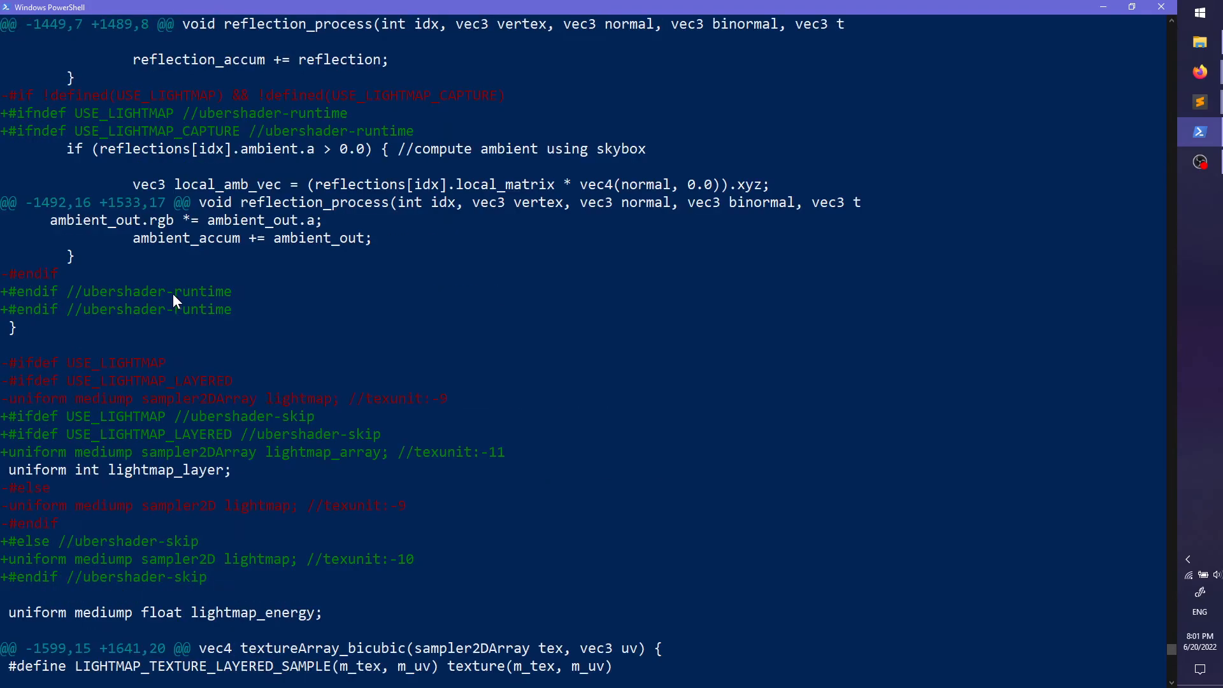
{"action": "scroll", "coordinate": [173, 293], "scroll_direction": "down", "scroll_amount": 14}
{"action": "scroll", "coordinate": [468, 293], "scroll_direction": "up", "scroll_amount": 6}
{"action": "scroll", "coordinate": [742, 346], "scroll_direction": "down", "scroll_amount": 10}
{"action": "scroll", "coordinate": [742, 346], "scroll_direction": "down", "scroll_amount": 11}
{"action": "scroll", "coordinate": [782, 428], "scroll_direction": "up", "scroll_amount": 7}
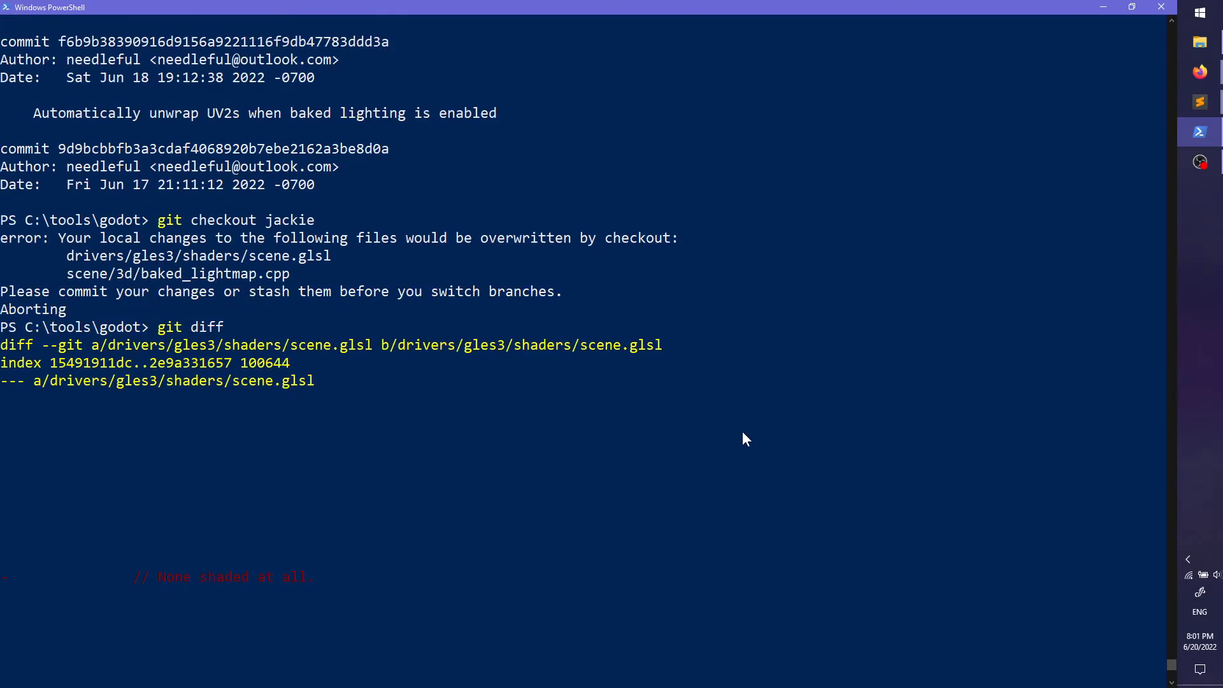
{"action": "type", "text": "q"}
{"action": "key", "text": "BackSpace"}
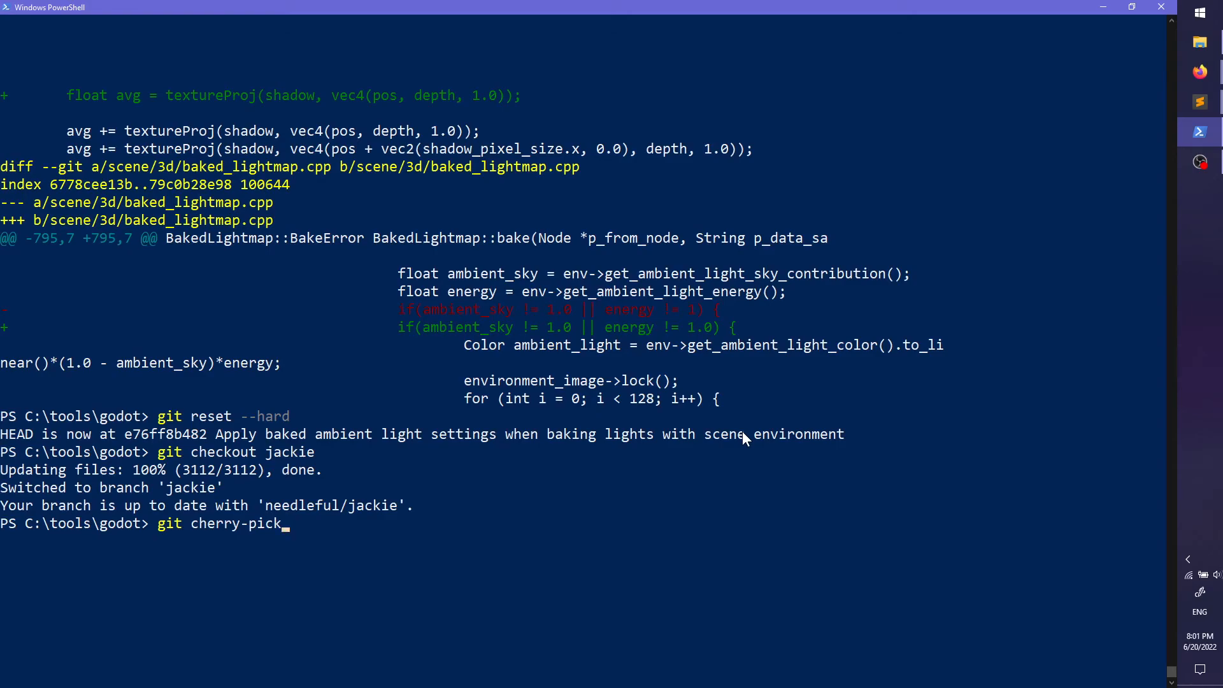
{"action": "key", "text": "BackSpace"}
{"action": "key", "text": "BackSpace"}
{"action": "key", "text": "BackSpace"}
{"action": "key", "text": "BackSpace"}
{"action": "key", "text": "BackSpace"}
{"action": "key", "text": "BackSpace"}
{"action": "key", "text": "BackSpace"}
{"action": "key", "text": "BackSpace"}
{"action": "key", "text": "BackSpace"}
{"action": "key", "text": "BackSpace"}
{"action": "key", "text": "BackSpace"}
{"action": "key", "text": "BackSpace"}
{"action": "key", "text": "BackSpace"}
{"action": "key", "text": "BackSpace"}
{"action": "key", "text": "BackSpace"}
Step: Clear the terminal and show the git log of the jackie branch
{"action": "type", "text": "clera"}
{"action": "key", "text": "Return"}
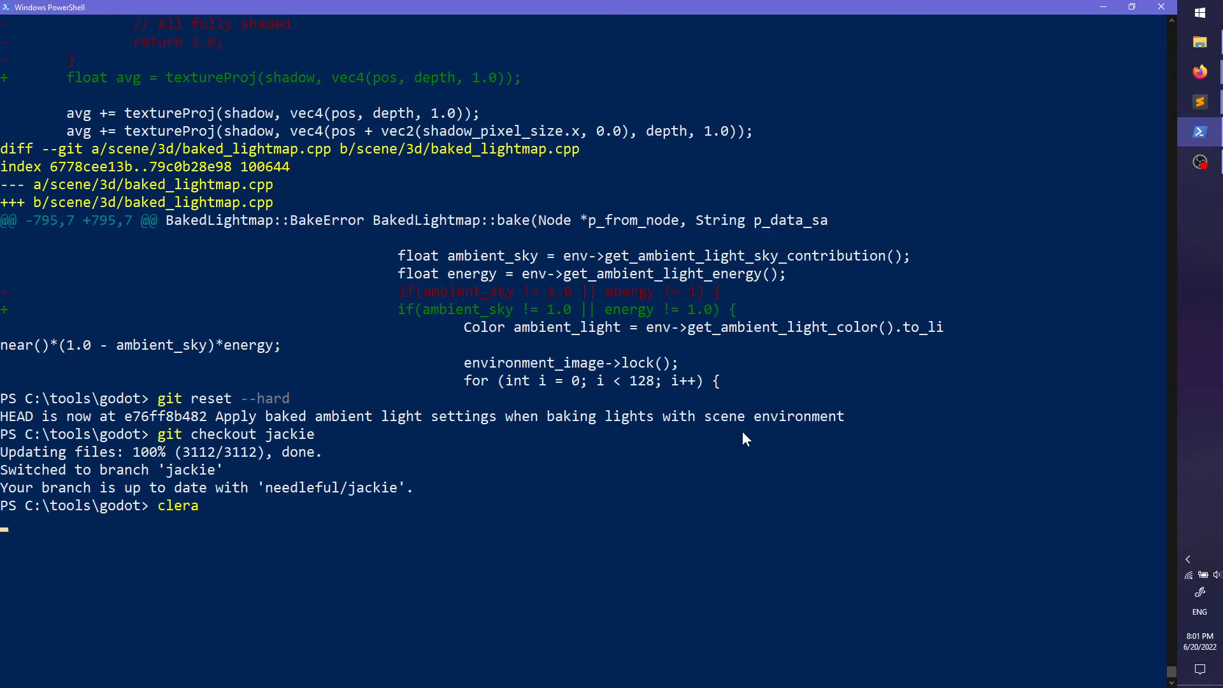
{"action": "type", "text": "clear"}
{"action": "key", "text": "Return"}
{"action": "type", "text": "git log"}
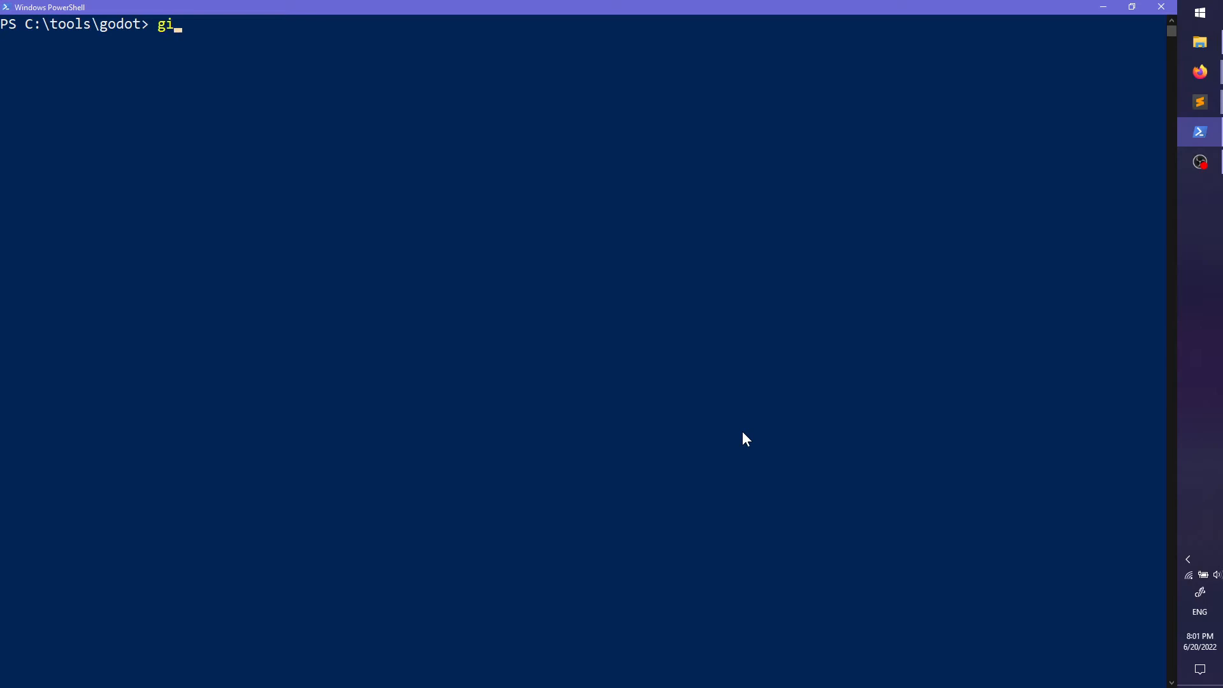
{"action": "key", "text": "Return"}
{"action": "type", "text": "q"}
Step: Run git checkout jackie again and copy the hash of the newest commit from the log
{"action": "type", "text": "git checkout"}
{"action": "type", "text": " jackie"}
{"action": "key", "text": "Return"}
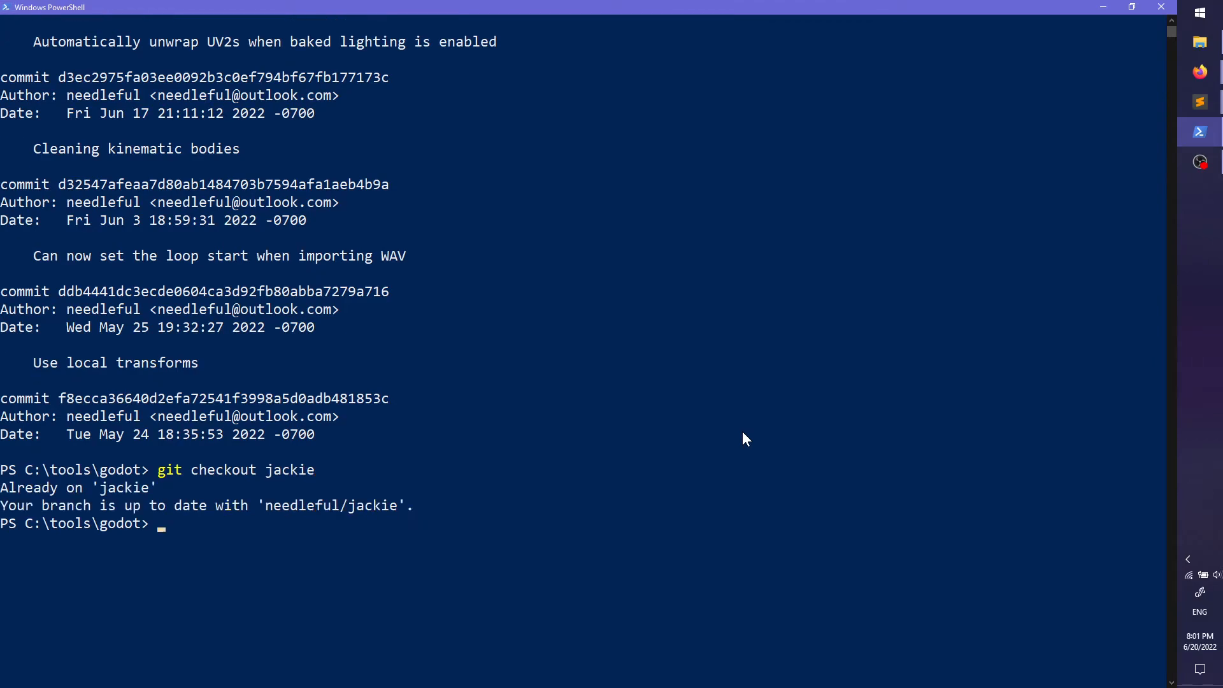
{"action": "scroll", "coordinate": [725, 446], "scroll_direction": "up", "scroll_amount": 2}
{"action": "double_click", "coordinate": [286, 42]}
{"action": "right_click", "coordinate": [286, 42]}
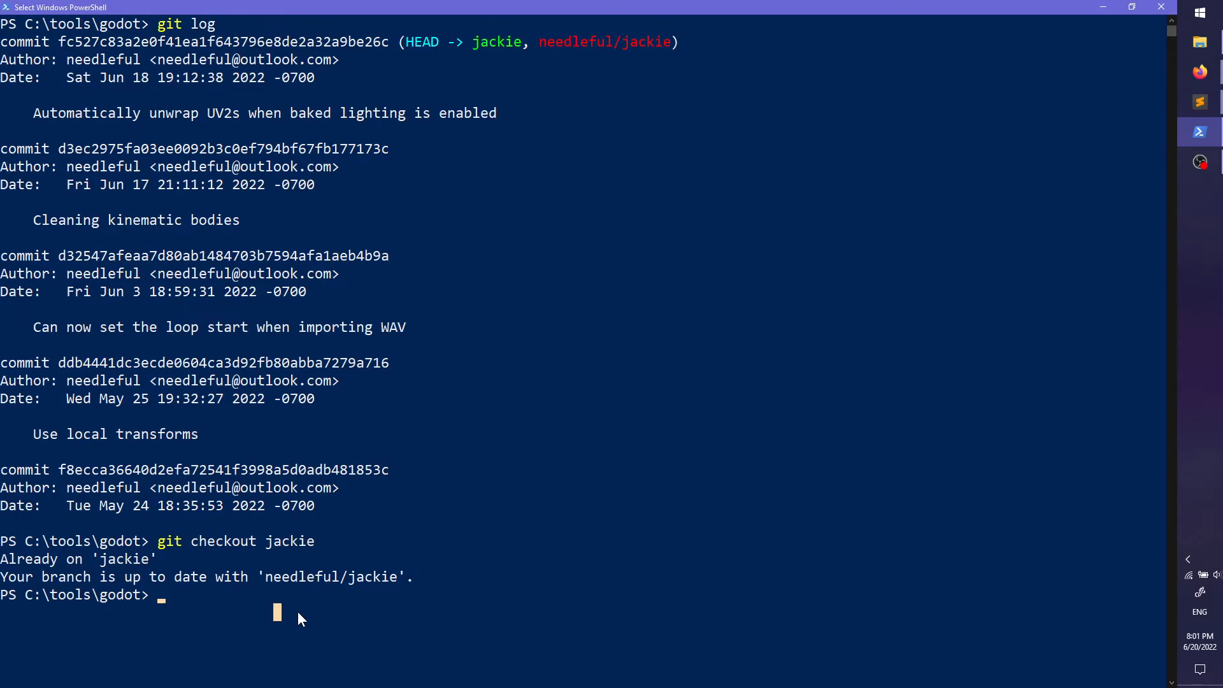
Step: Abandon the unfinished cherry-pick command and show the git log of the 3.x branch
{"action": "type", "text": "git cherry-pick"}
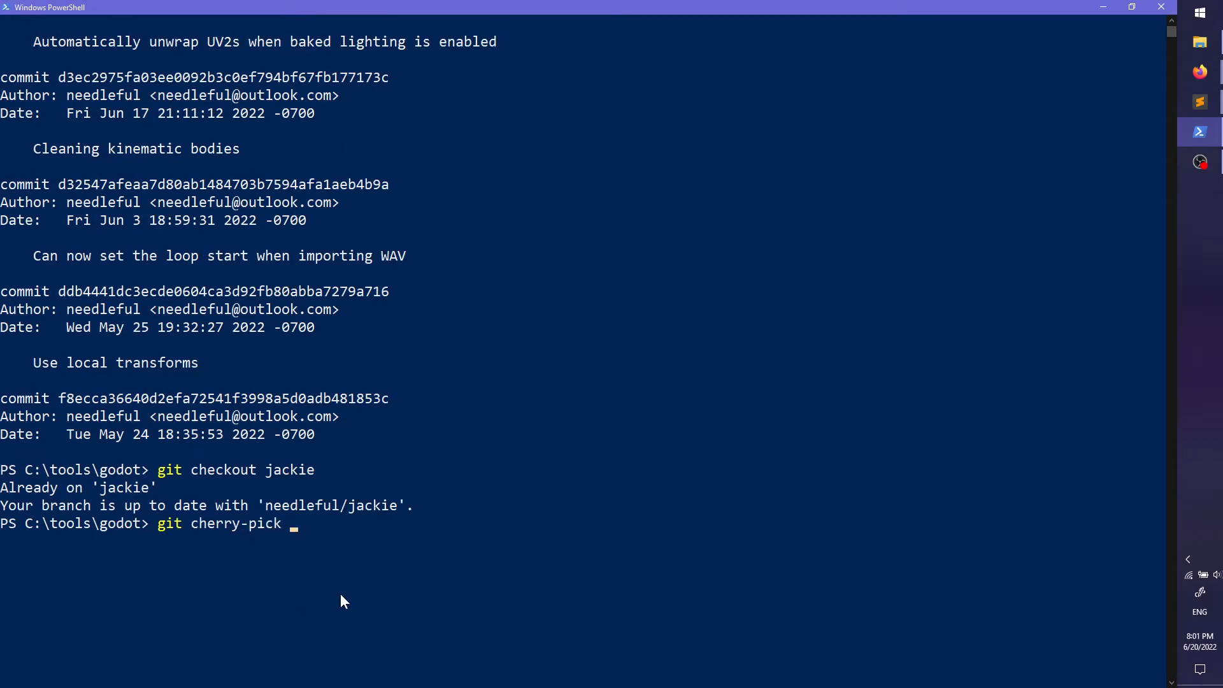
{"action": "scroll", "coordinate": [344, 573], "scroll_direction": "up", "scroll_amount": 1}
{"action": "key", "text": "Escape"}
{"action": "type", "text": "git log 3.x"}
{"action": "key", "text": "Return"}
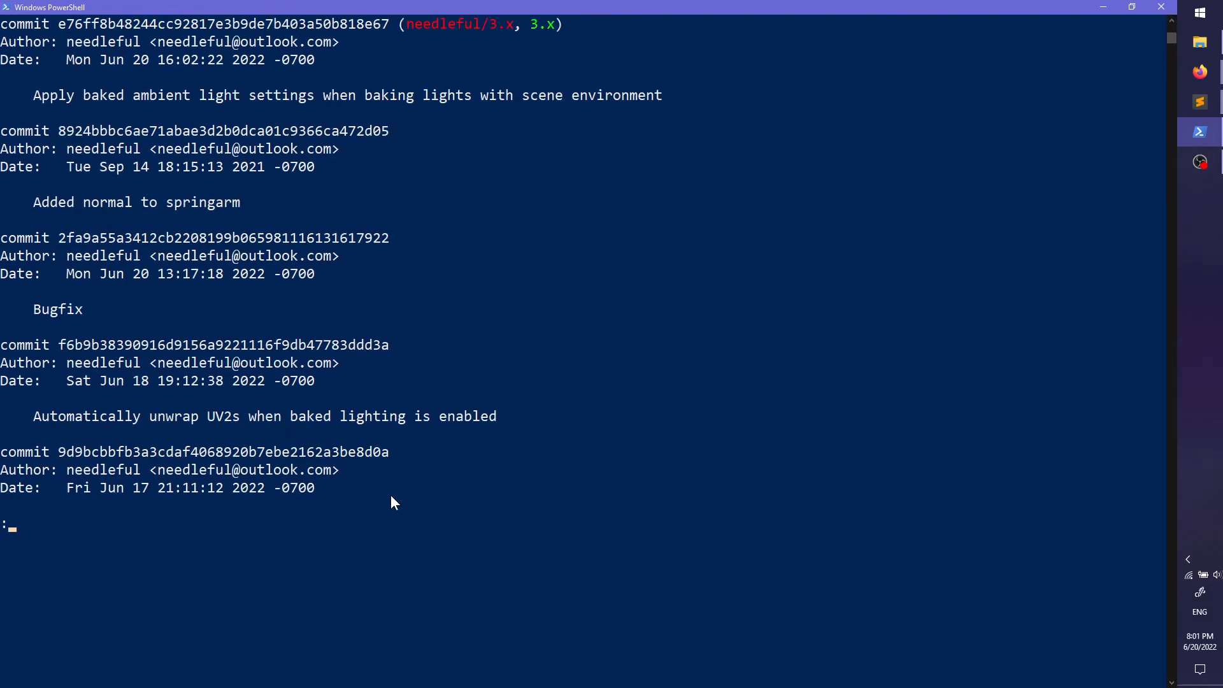
Step: Leave the log and cherry-pick the newest 3.x commit, e76ff8b48244cc92817e3b9de7b403a50b818e67, onto the jackie branch
{"action": "type", "text": "qgit "}
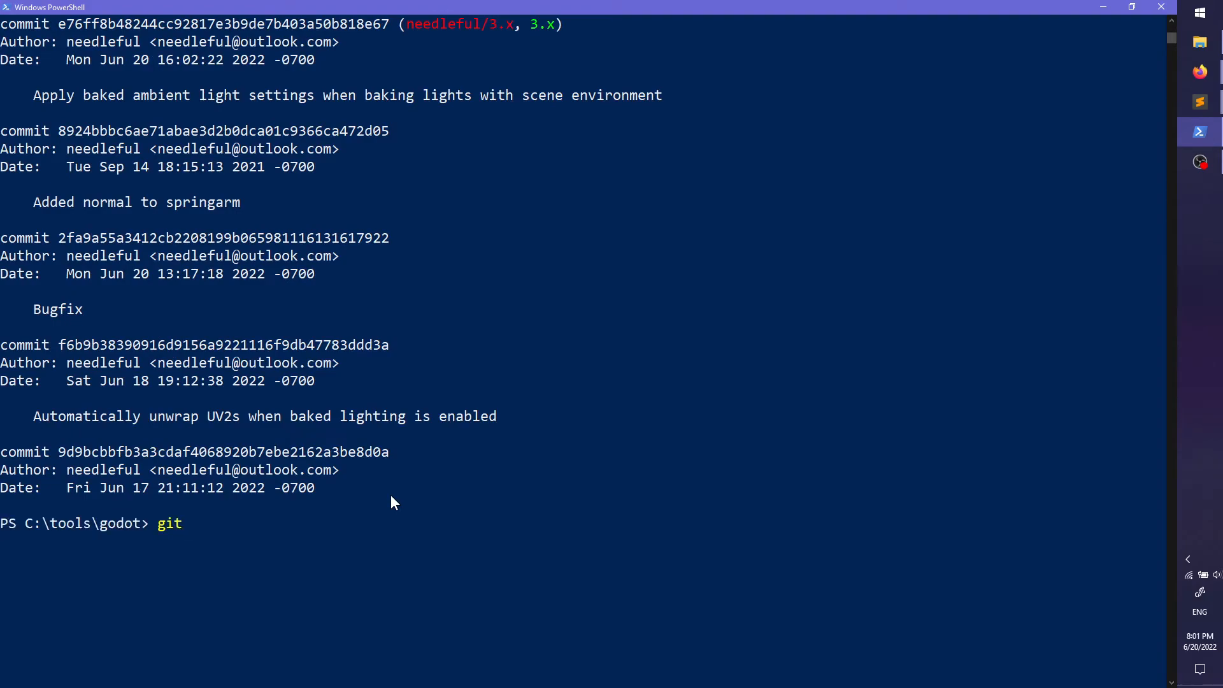
{"action": "type", "text": "cherry-pick"}
{"action": "double_click", "coordinate": [316, 20]}
{"action": "key", "text": "super+c"}
{"action": "right_click", "coordinate": [315, 18]}
{"action": "right_click", "coordinate": [322, 525]}
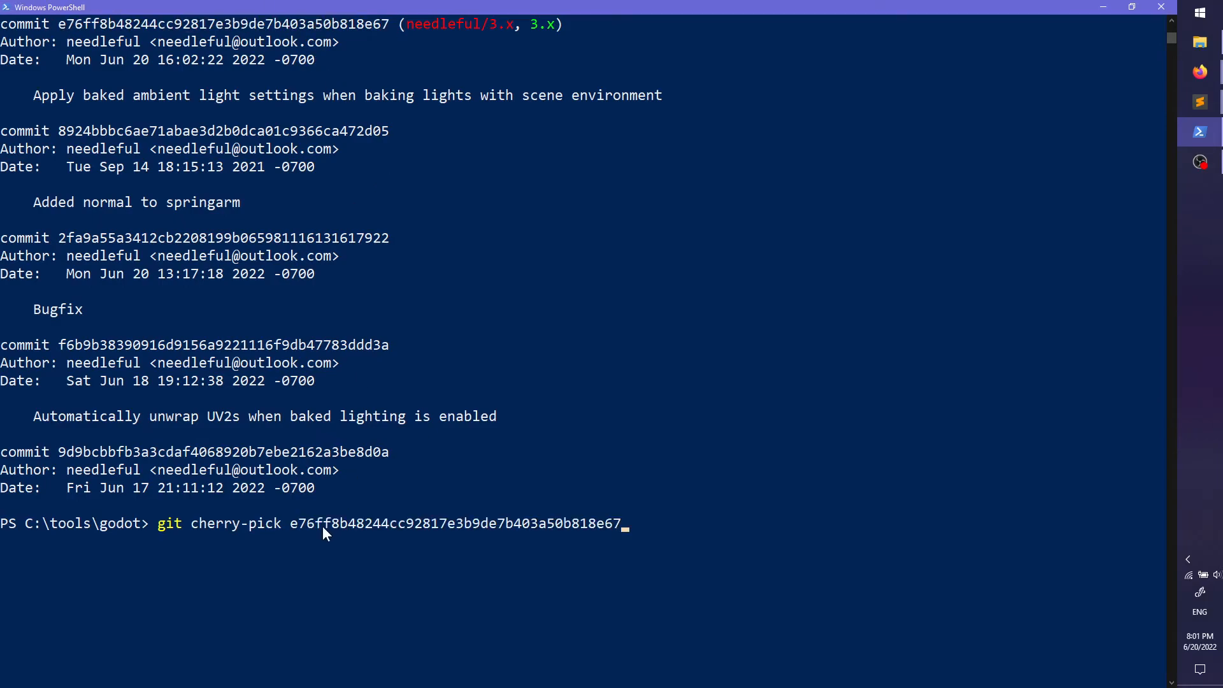
{"action": "key", "text": "Return"}
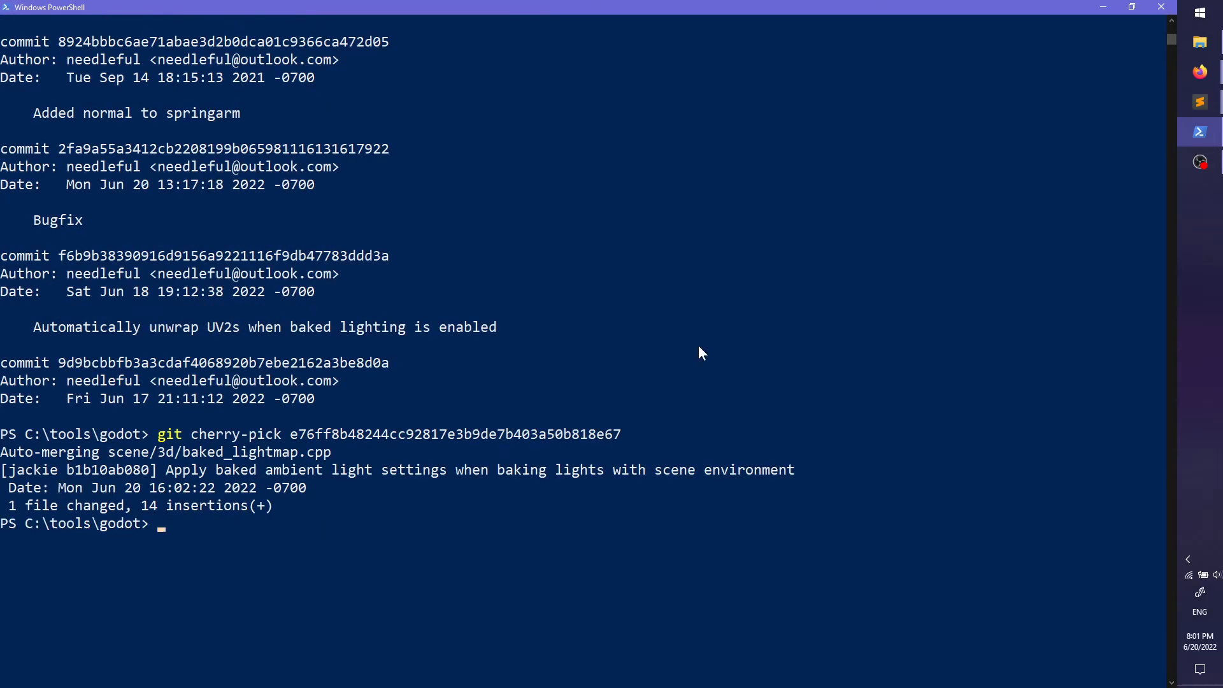
Step: Rerun the earlier build command from the terminal history to compile Godot on the jackie branch
{"action": "key", "text": "Up"}
{"action": "key", "text": "Up"}
{"action": "key", "text": "Up"}
{"action": "key", "text": "Up"}
{"action": "key", "text": "Up"}
{"action": "key", "text": "Up"}
{"action": "key", "text": "Return"}
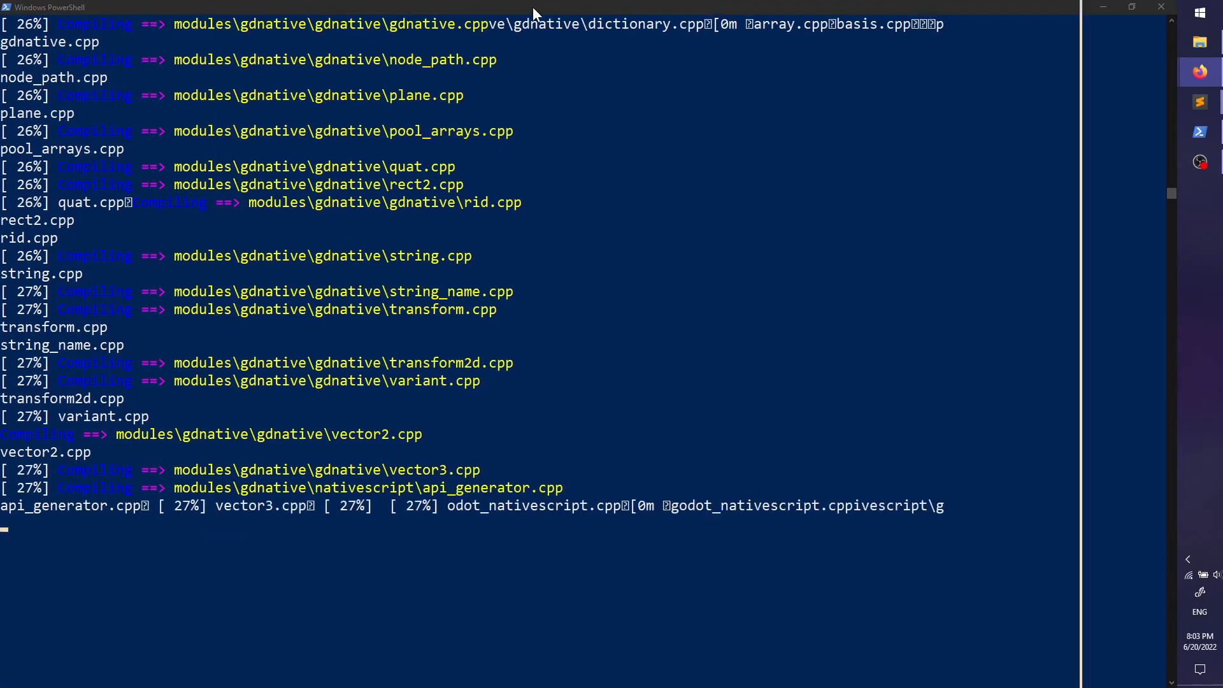
Step: Bring the TweetDeck browser window onto this screen and minimize it
{"action": "left_click_drag", "start_coordinate": [533, 1], "coordinate": [533, 2]}
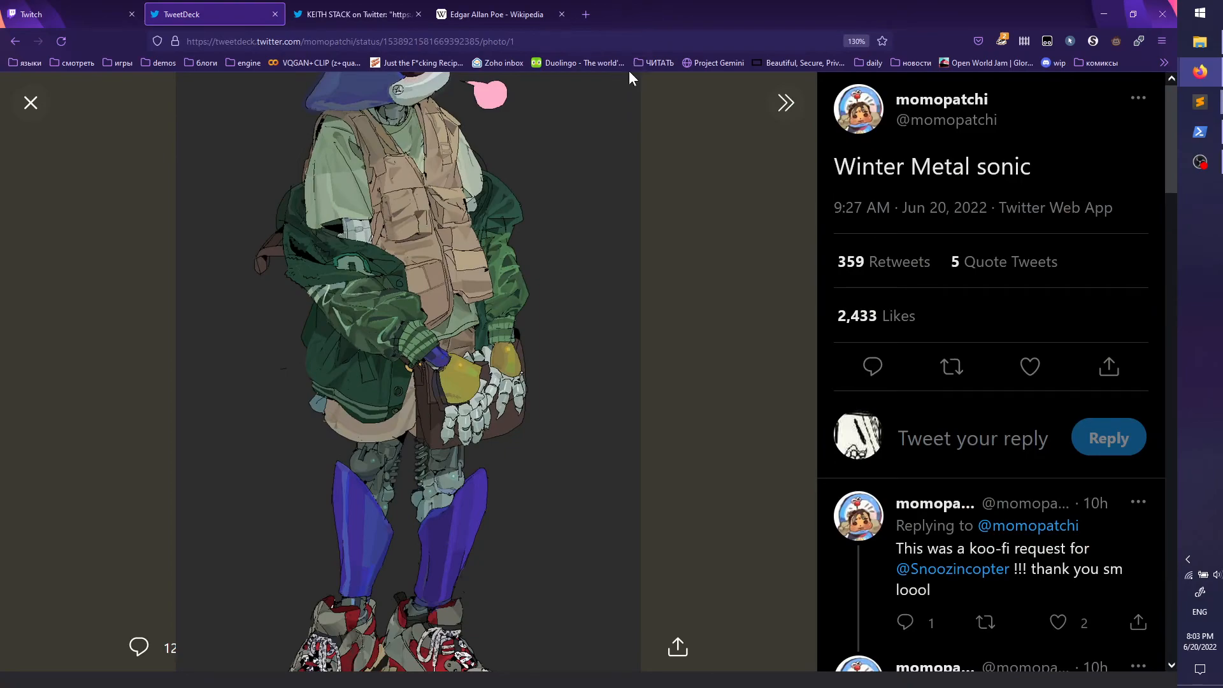
{"action": "left_click_drag", "start_coordinate": [626, 22], "coordinate": [331, 250]}
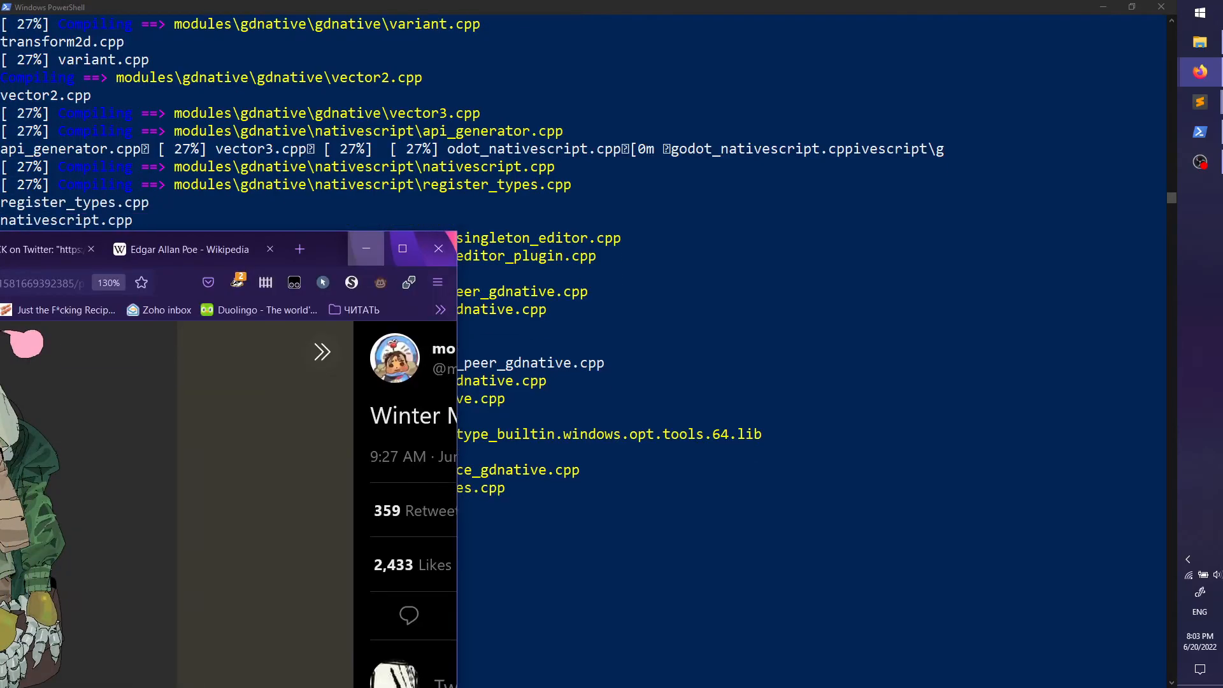
{"action": "left_click", "coordinate": [367, 248]}
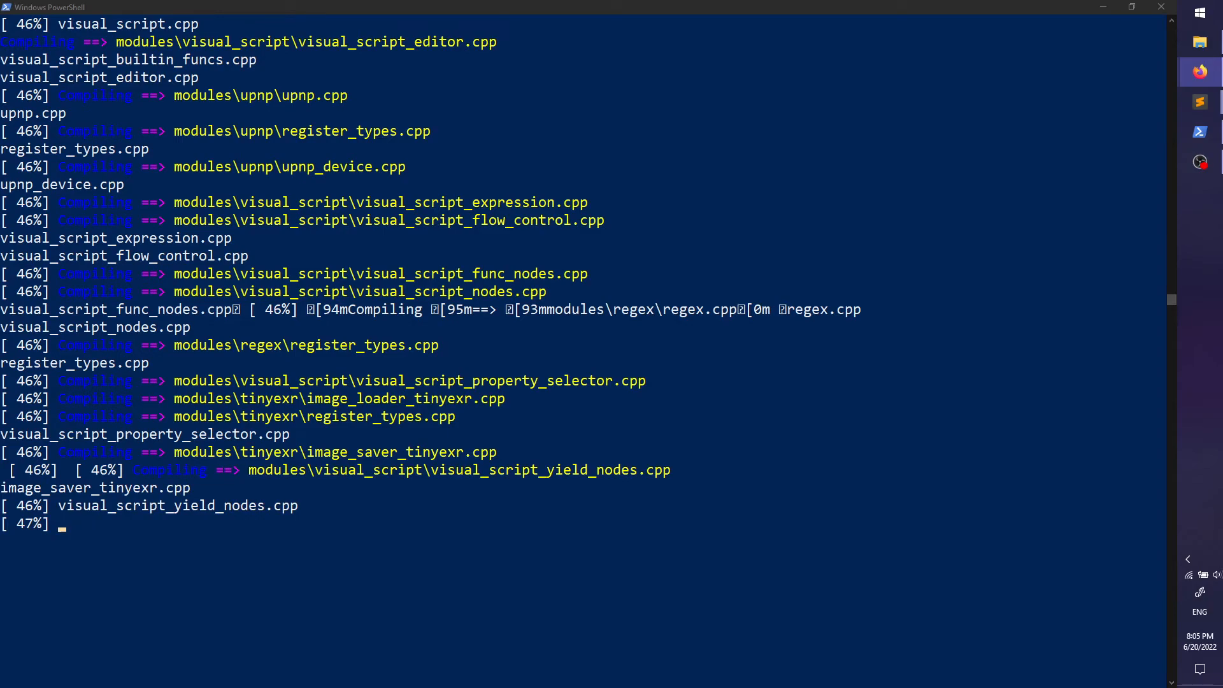
Step: Switch to the Firefox window with Godot's closed directional shadow pull requests, maximize it and scan the list
{"action": "left_click_drag", "start_coordinate": [0, 207], "coordinate": [227, 15]}
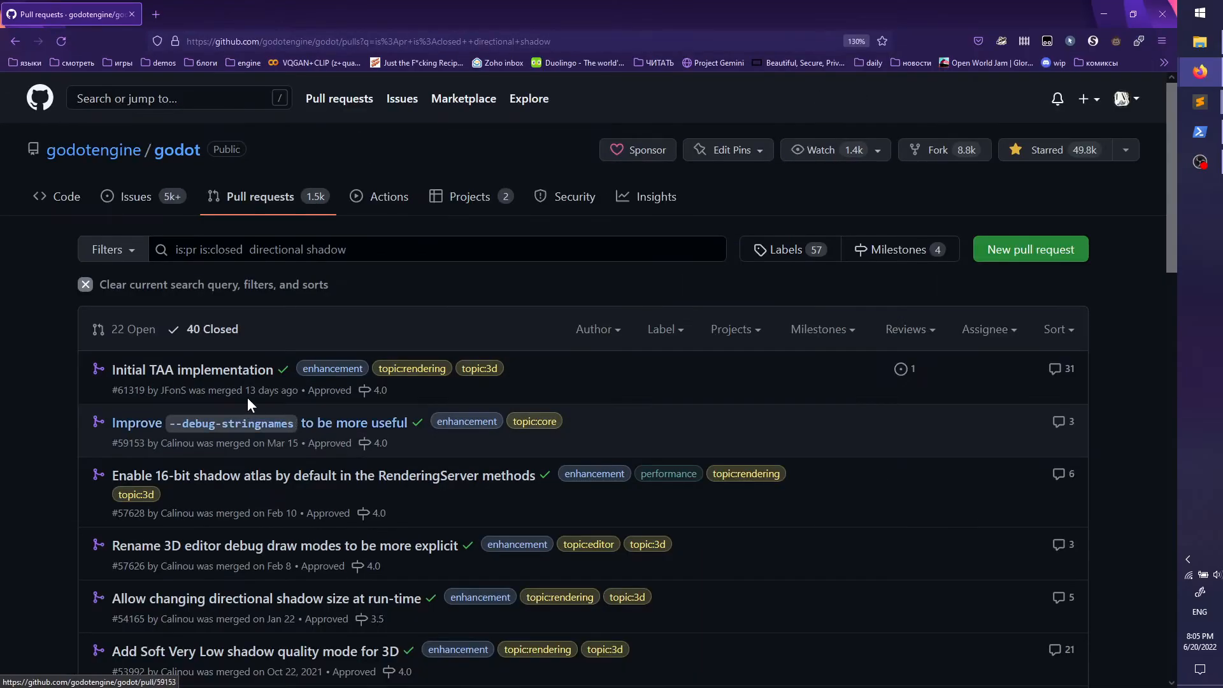
{"action": "scroll", "coordinate": [250, 396], "scroll_direction": "down", "scroll_amount": 2}
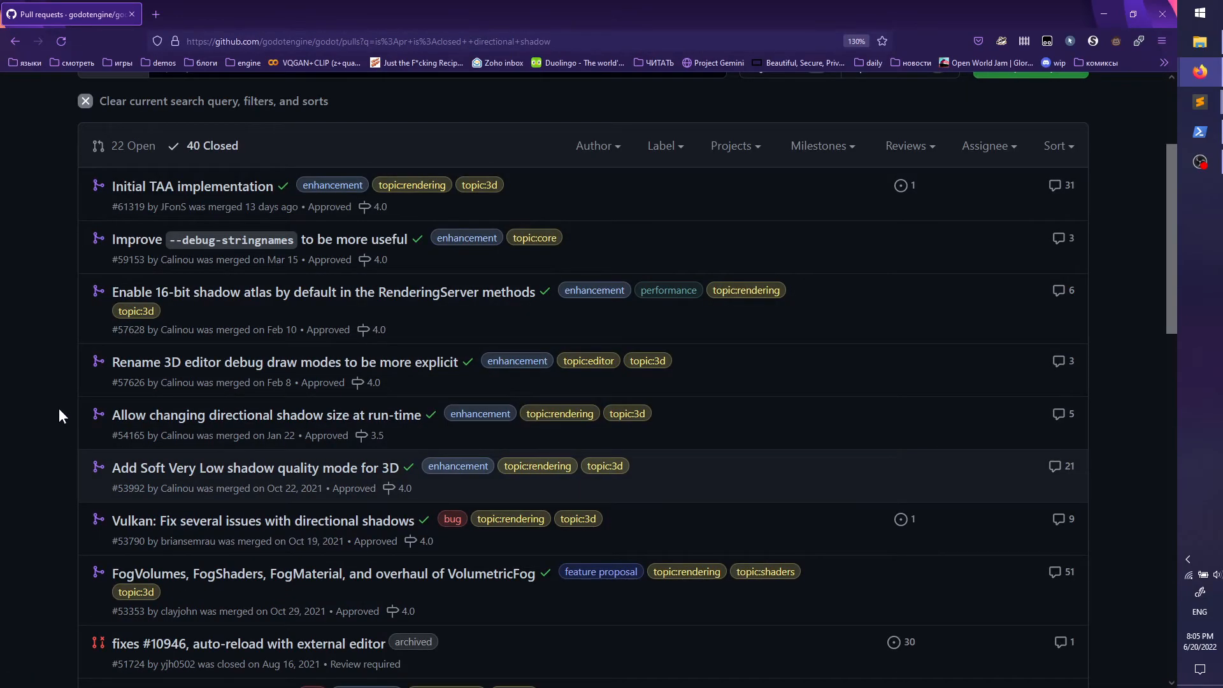
{"action": "scroll", "coordinate": [59, 410], "scroll_direction": "up", "scroll_amount": 3}
{"action": "scroll", "coordinate": [49, 369], "scroll_direction": "down", "scroll_amount": 2}
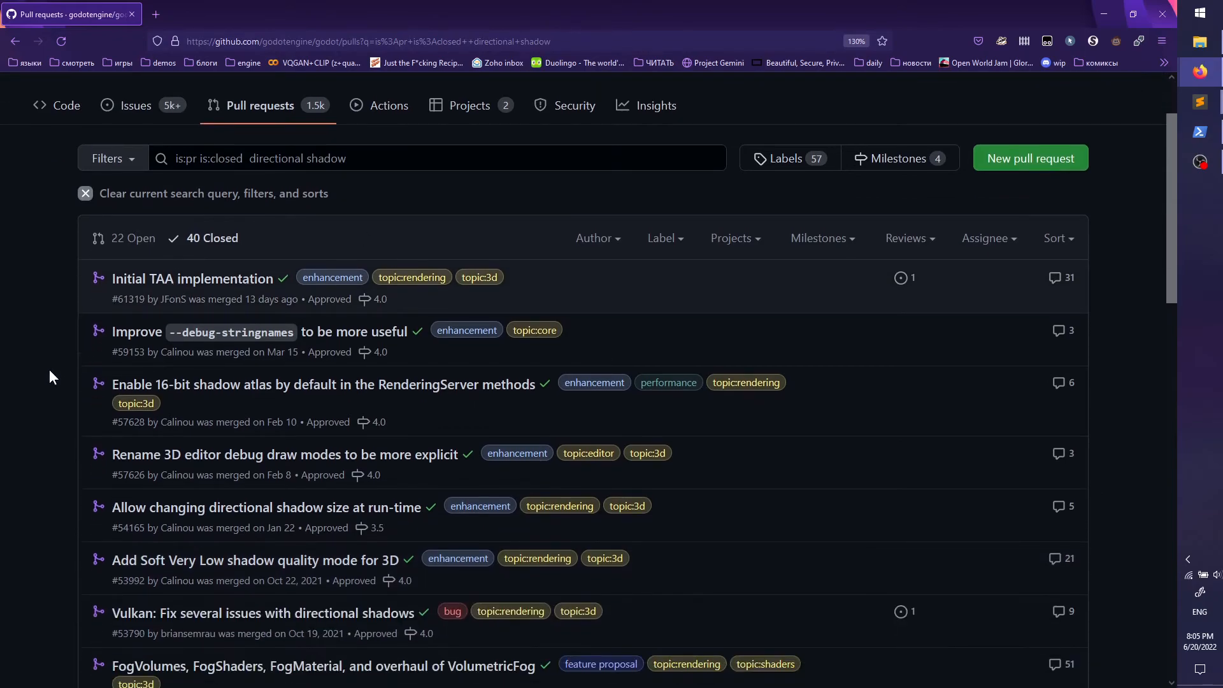
Step: Open GitHub's advanced search syntax documentation and look up the section on searching by branch name
{"action": "left_click", "coordinate": [386, 157]}
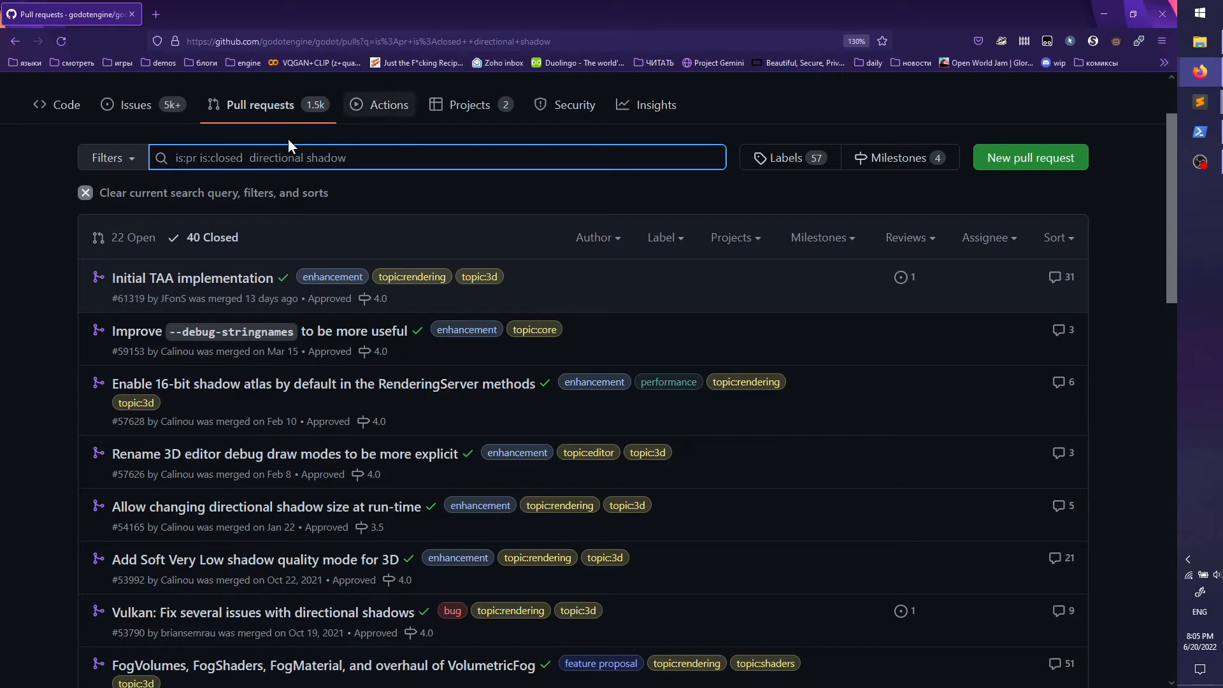
{"action": "left_click", "coordinate": [102, 158]}
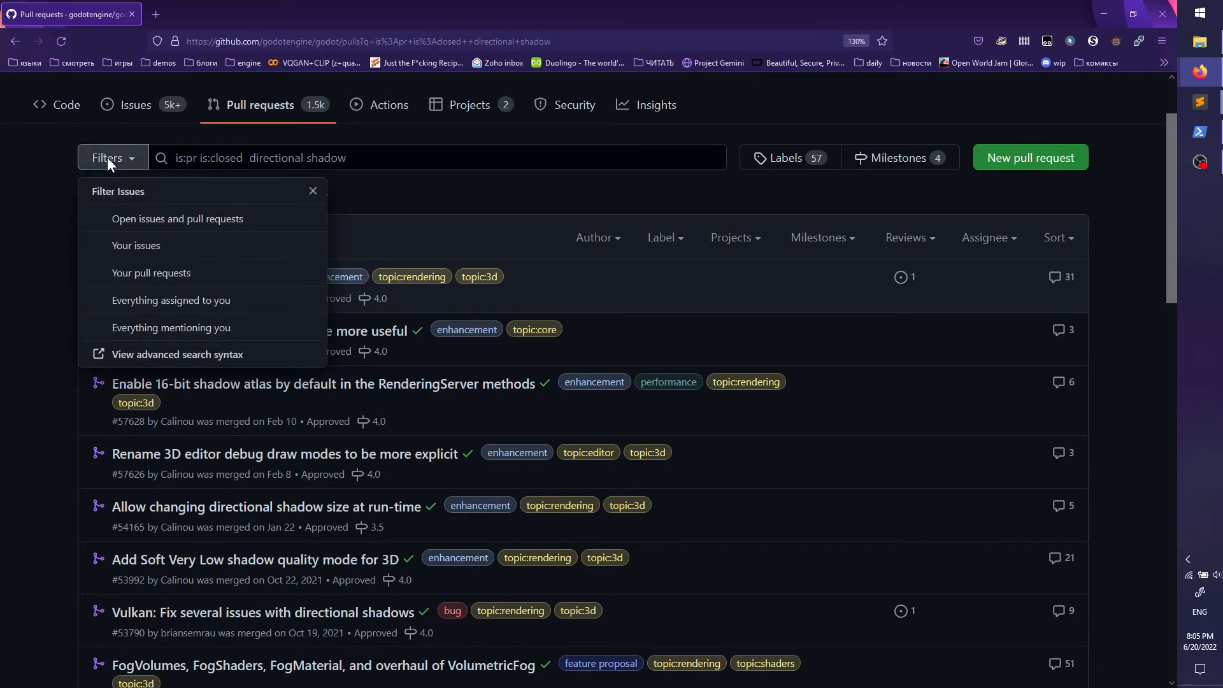
{"action": "left_click", "coordinate": [189, 354]}
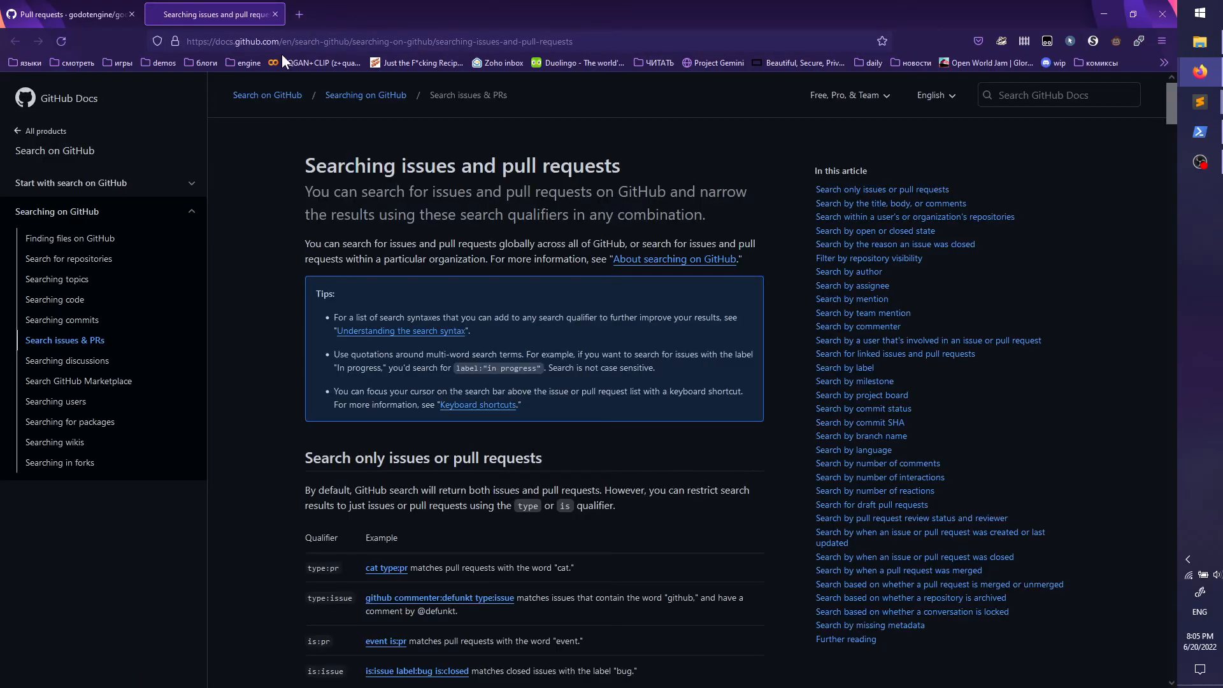
{"action": "scroll", "coordinate": [345, 282], "scroll_direction": "down", "scroll_amount": 5}
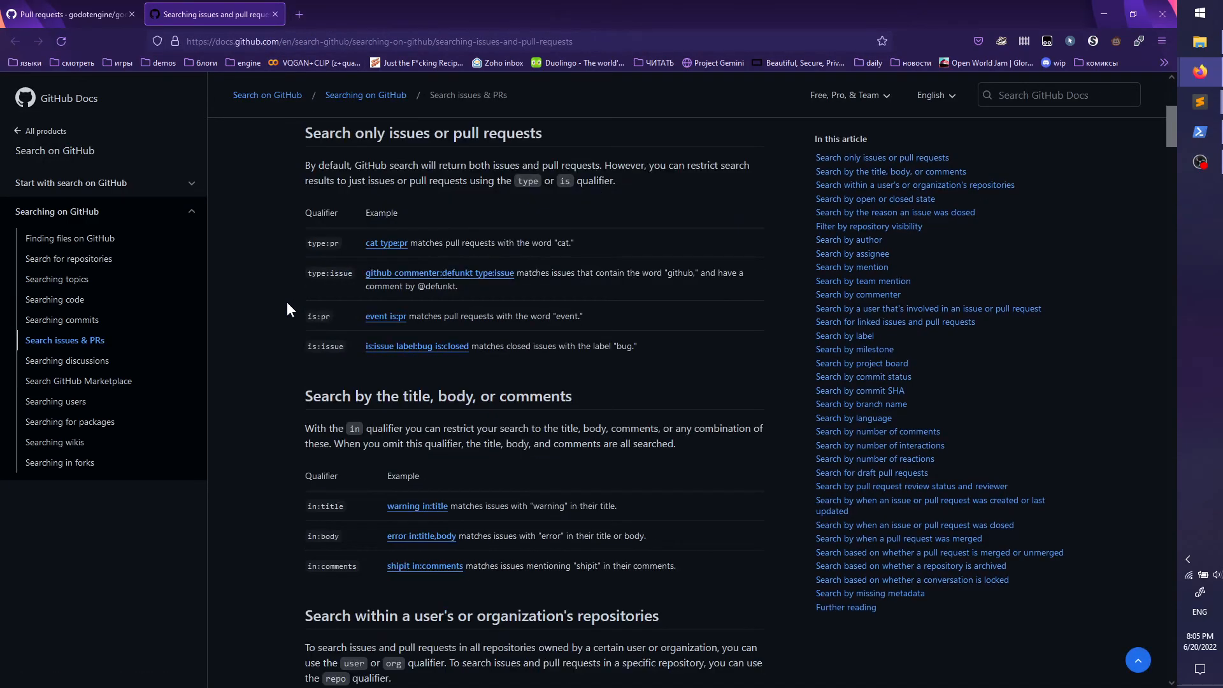
{"action": "scroll", "coordinate": [274, 478], "scroll_direction": "down", "scroll_amount": 1}
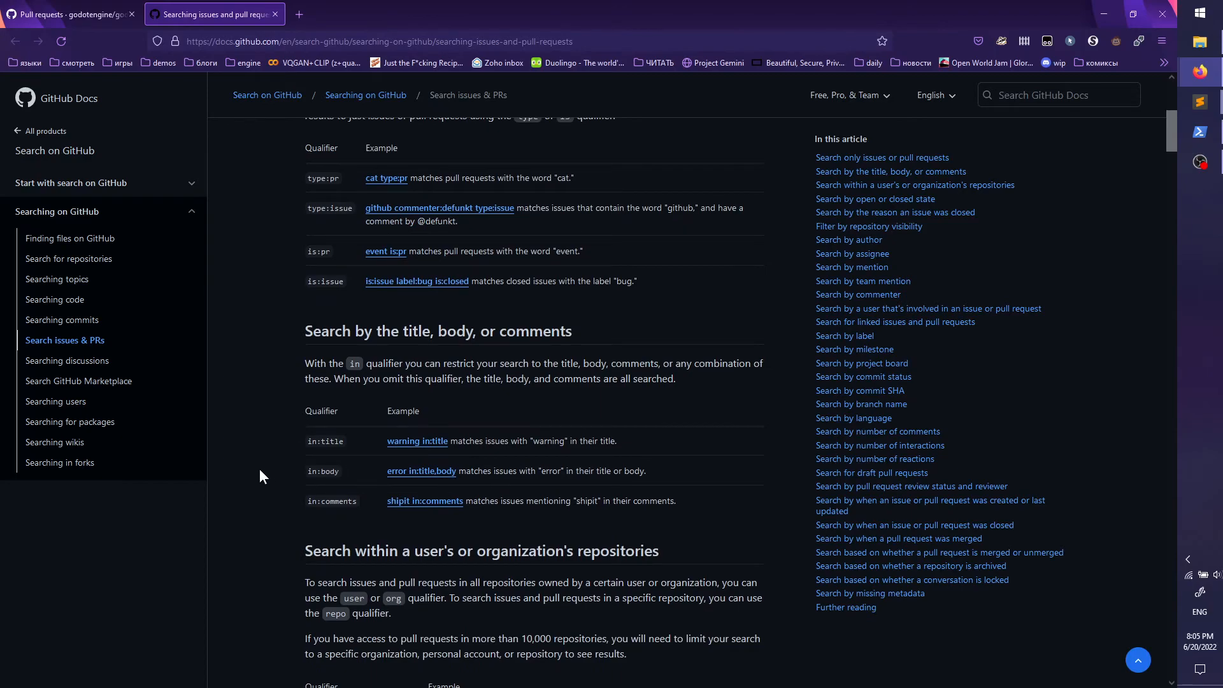
{"action": "scroll", "coordinate": [273, 461], "scroll_direction": "down", "scroll_amount": 10}
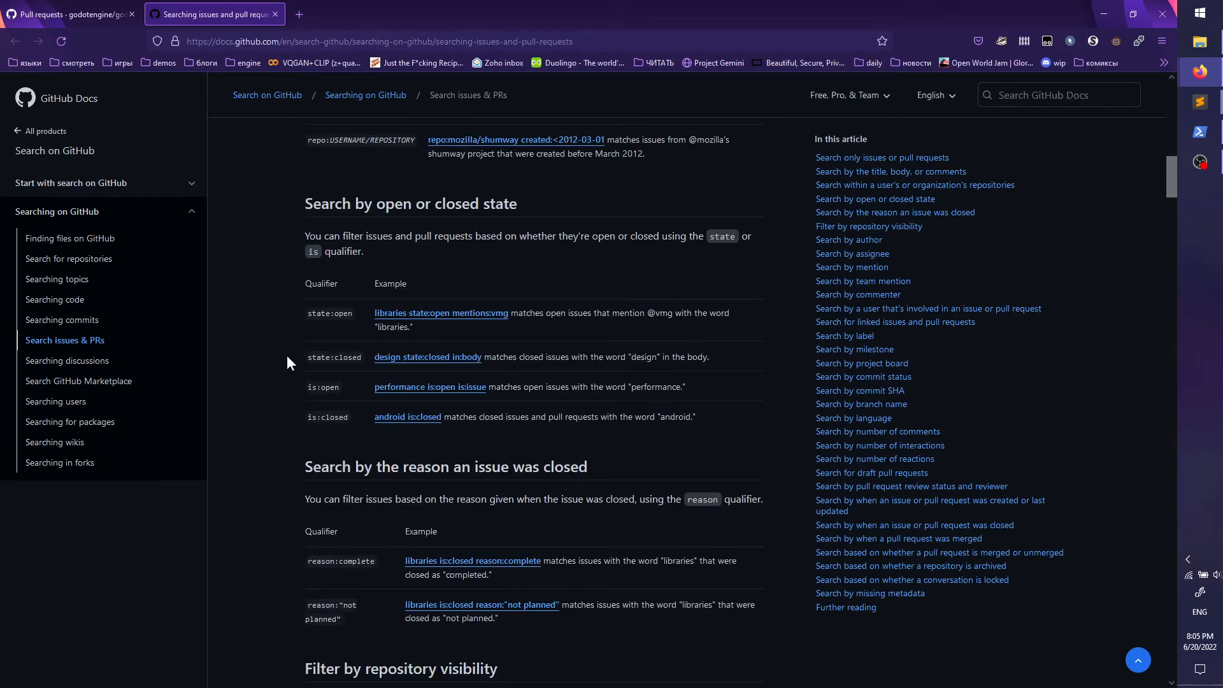
{"action": "key", "text": "ctrl+f"}
{"action": "type", "text": "branch"}
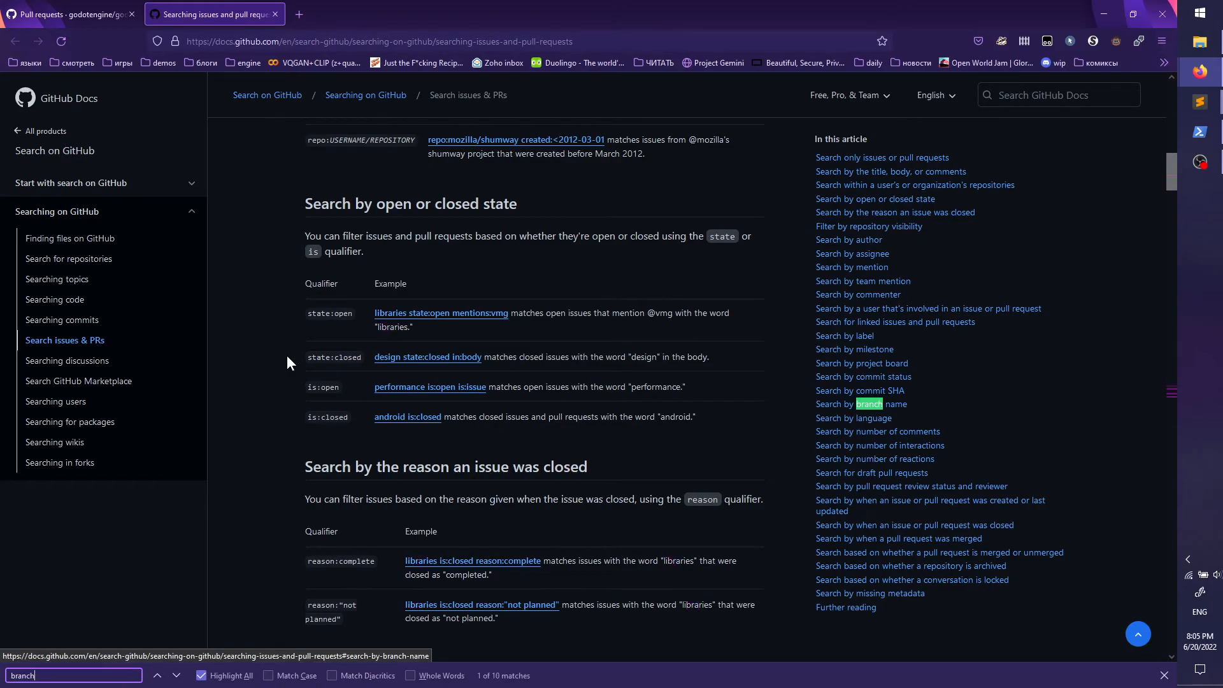
{"action": "left_click", "coordinate": [862, 408]}
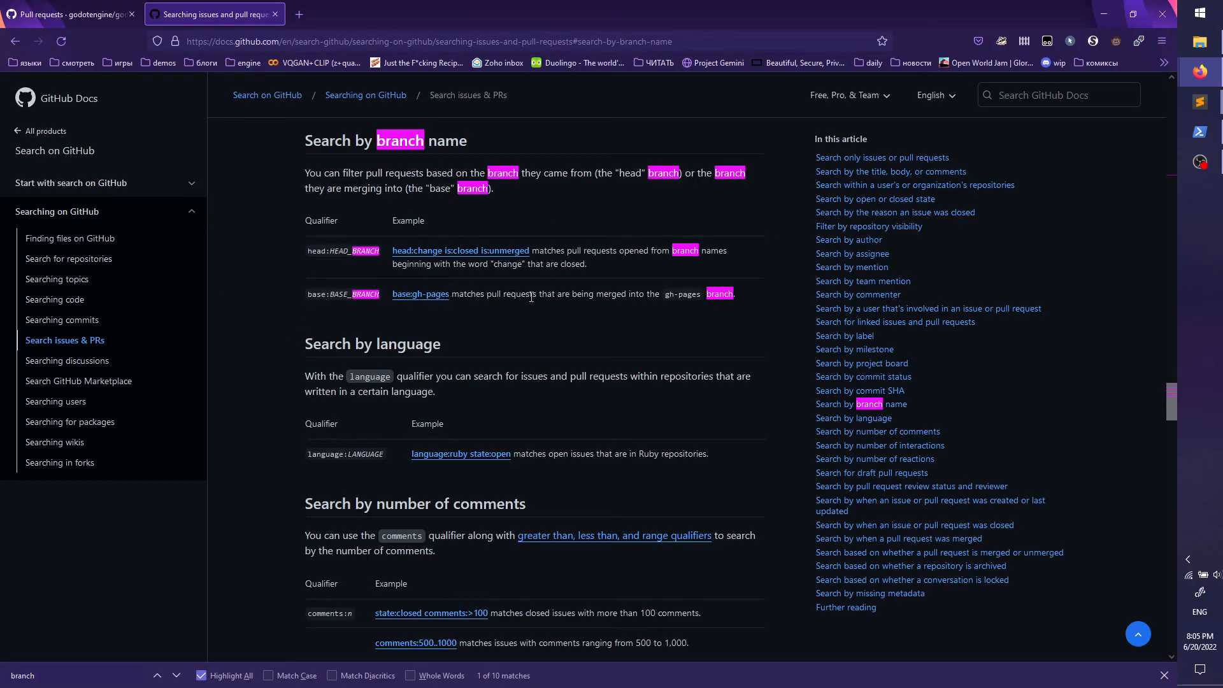
Step: Restrict the closed directional shadow pull request search to the 3.x branch with base:3.x
{"action": "left_click", "coordinate": [102, 14]}
{"action": "left_click", "coordinate": [381, 154]}
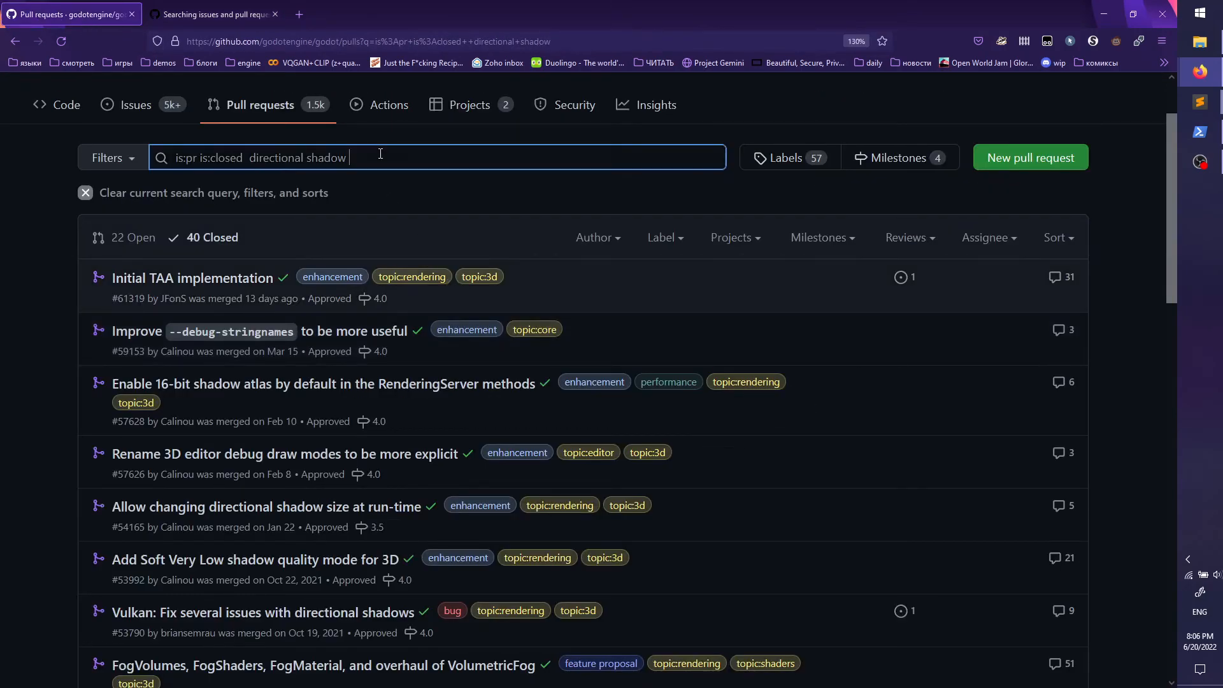
{"action": "type", "text": "base:3.x"}
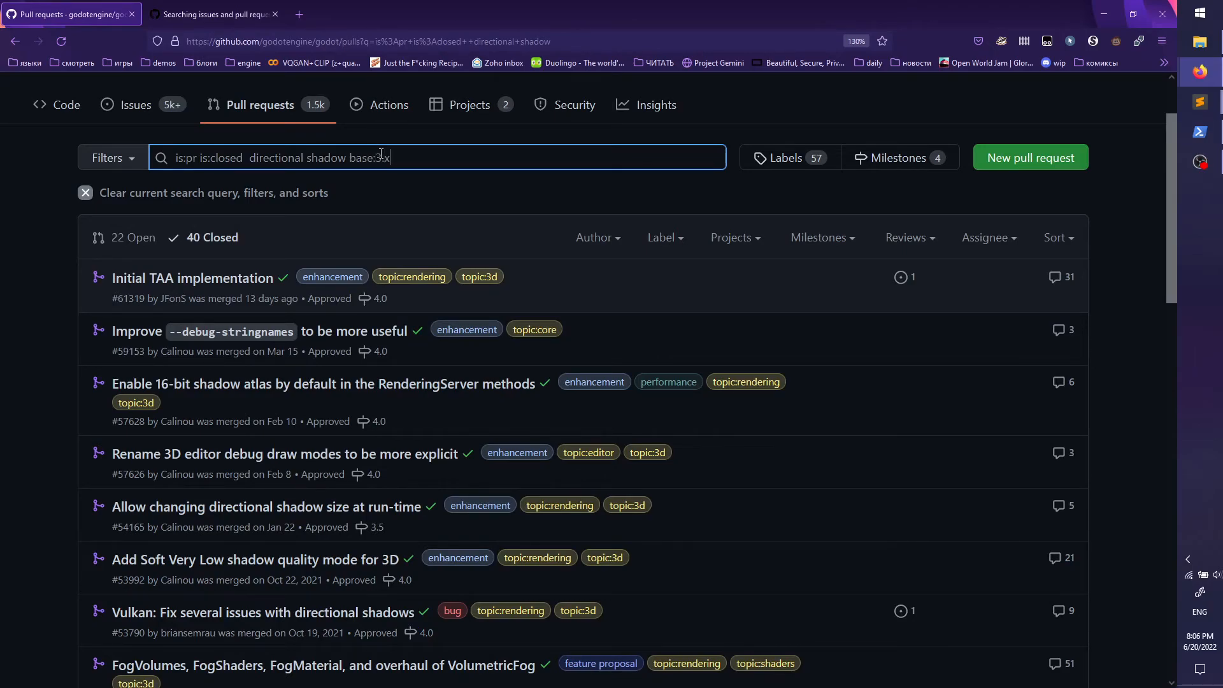
{"action": "key", "text": "Return"}
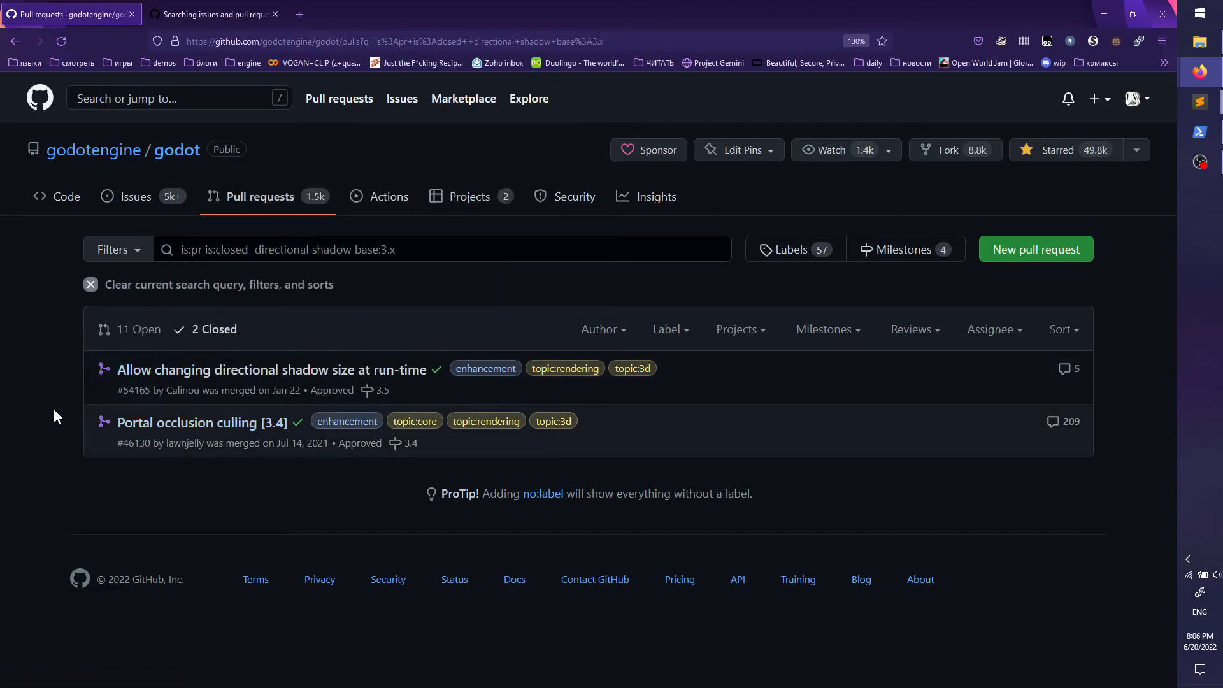
Step: Open both listed pull requests in new tabs, close the Portal occlusion culling one and return to the search list
{"action": "mouse_move", "coordinate": [238, 428]}
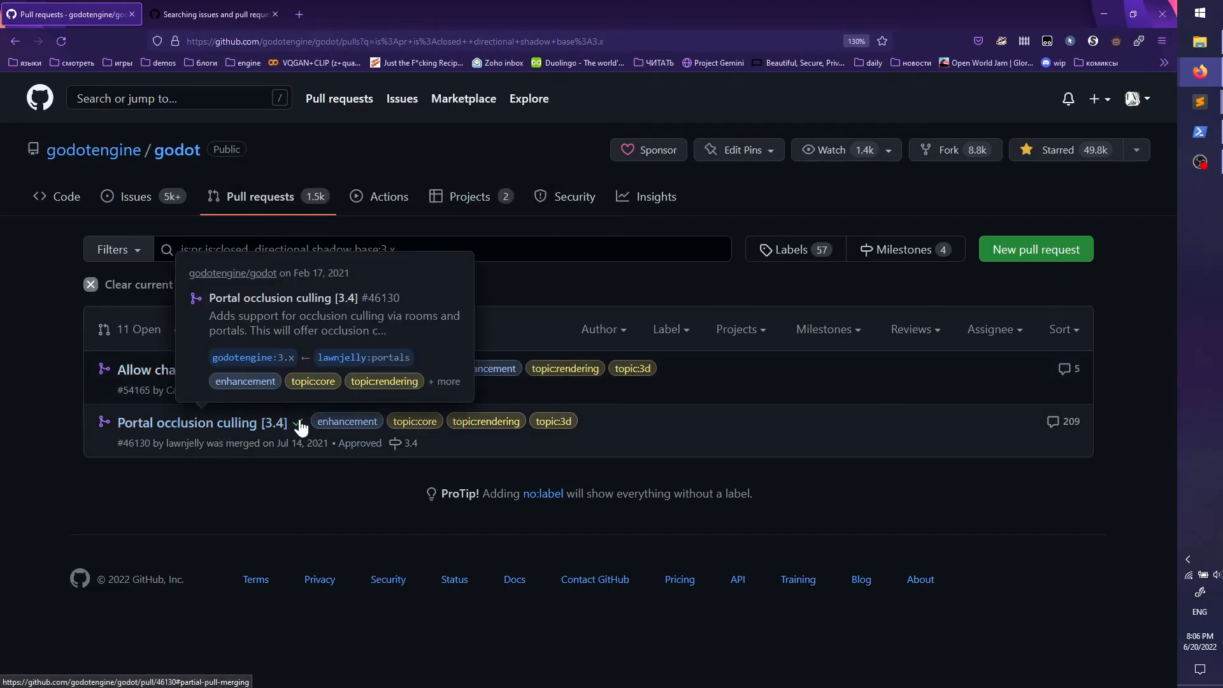
{"action": "middle_click", "coordinate": [237, 428]}
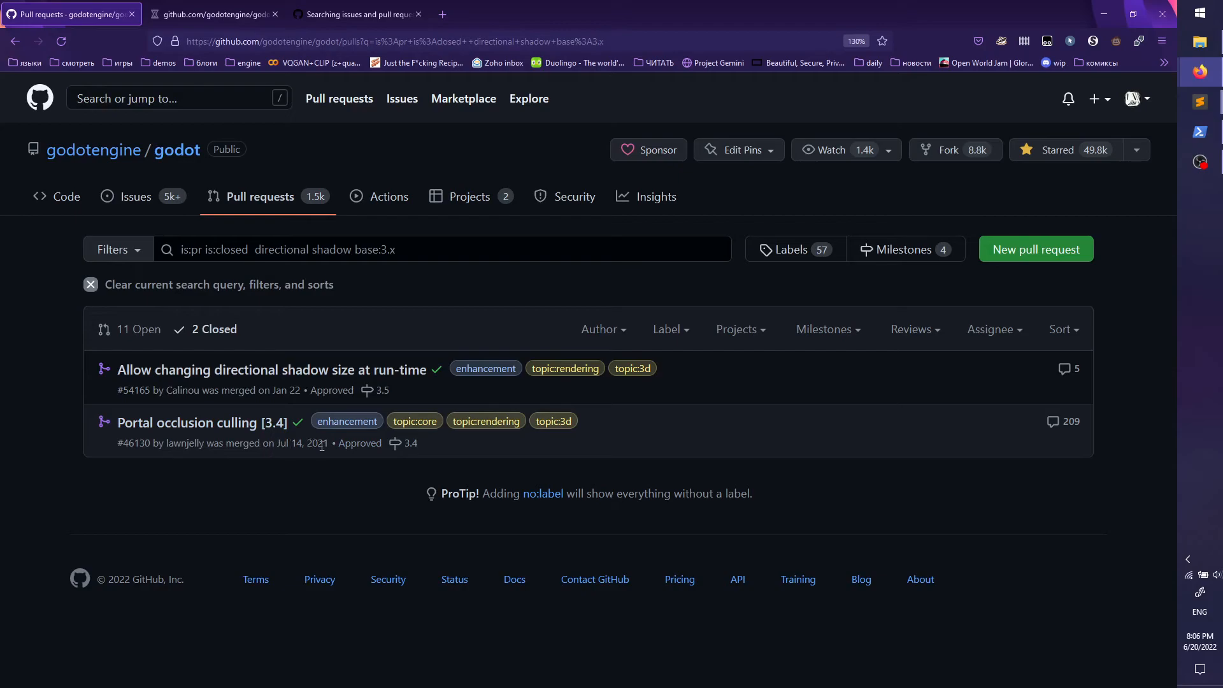
{"action": "middle_click", "coordinate": [259, 368]}
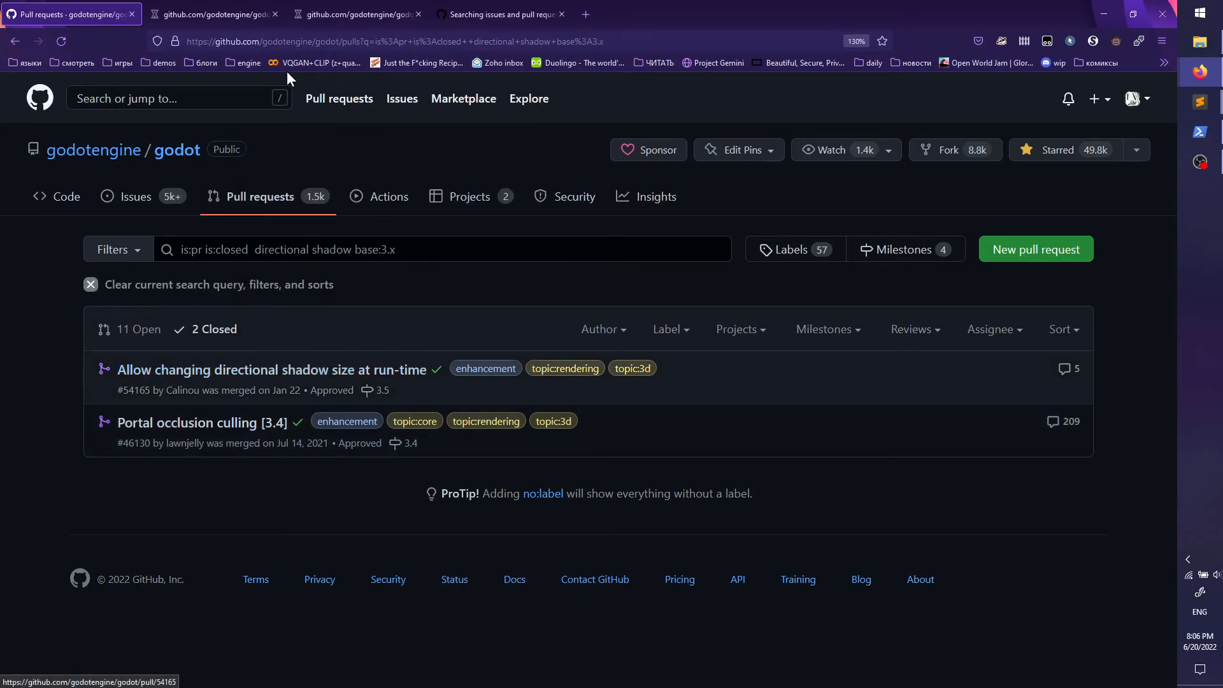
{"action": "left_click", "coordinate": [322, 11]}
{"action": "left_click", "coordinate": [253, 14]}
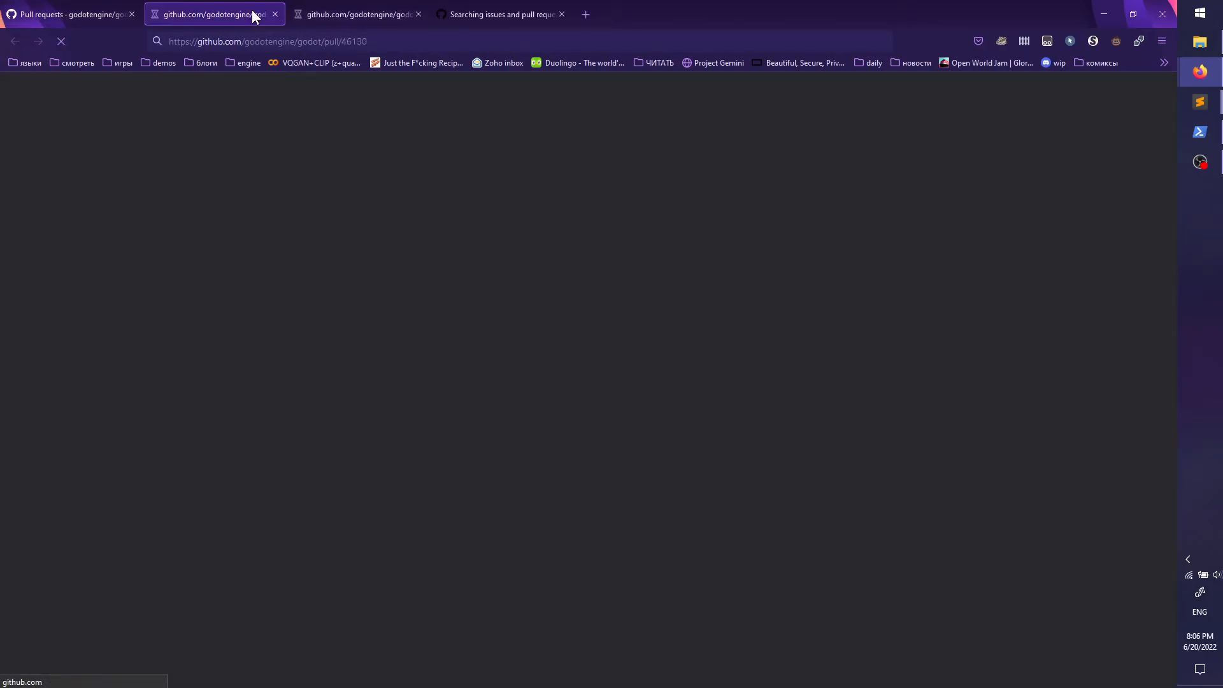
{"action": "left_click", "coordinate": [275, 14]}
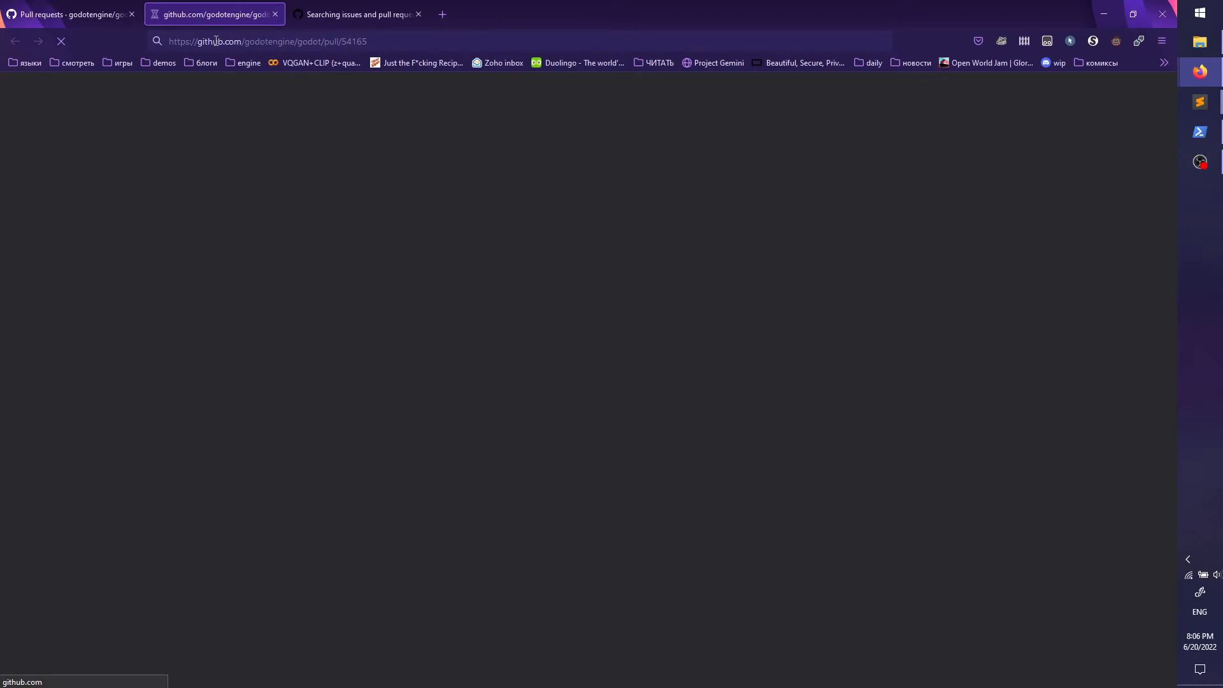
{"action": "left_click", "coordinate": [71, 12]}
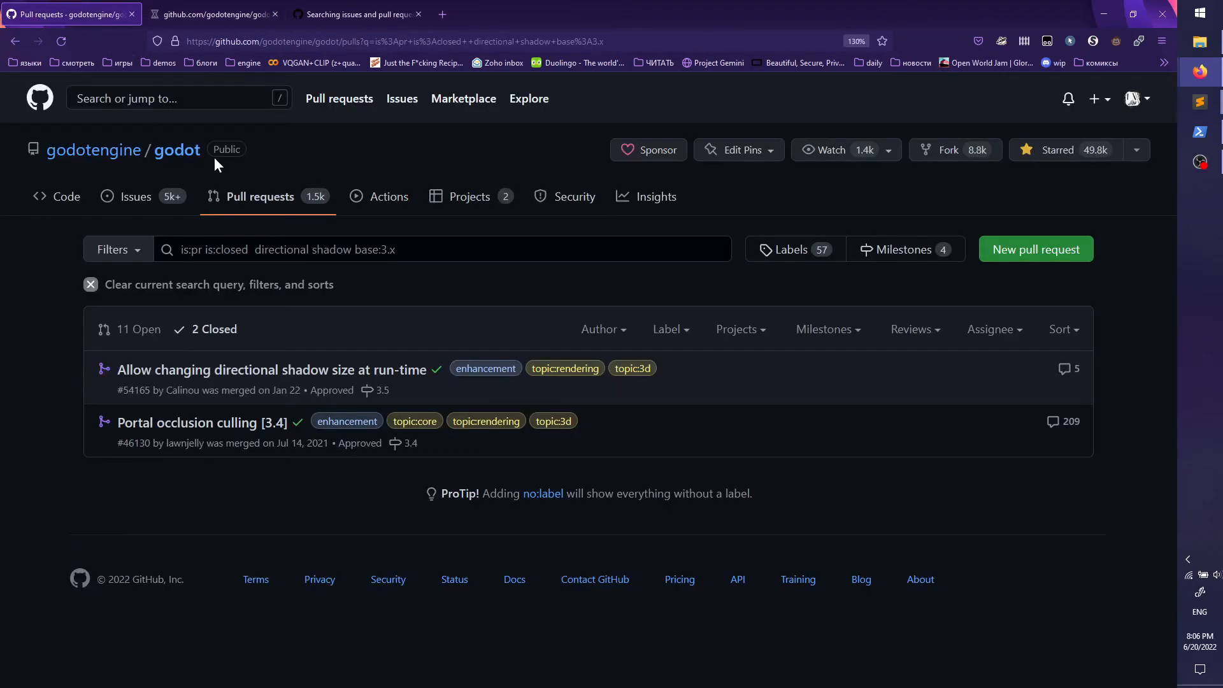
Step: Broaden the pull request search to is:pr is:closed shadow base:3.x and scan the matching entries
{"action": "double_click", "coordinate": [306, 250]}
{"action": "key", "text": "BackSpace"}
{"action": "key", "text": "Return"}
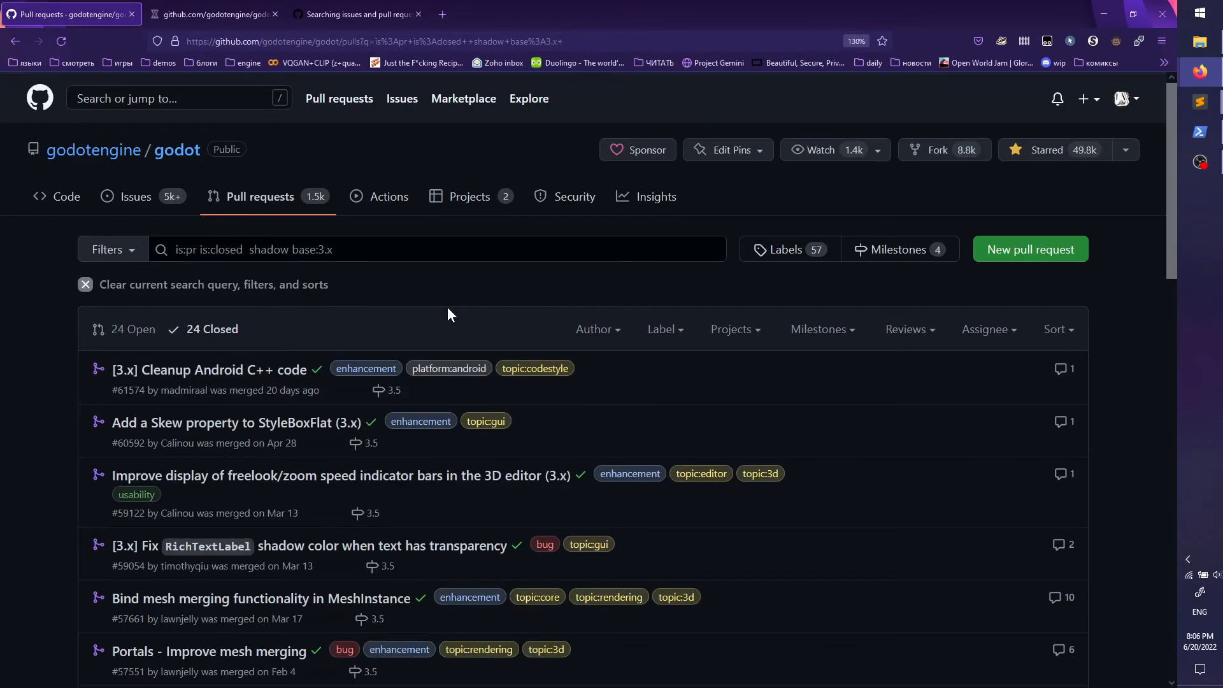
{"action": "scroll", "coordinate": [60, 376], "scroll_direction": "down", "scroll_amount": 3}
{"action": "scroll", "coordinate": [62, 374], "scroll_direction": "down", "scroll_amount": 3}
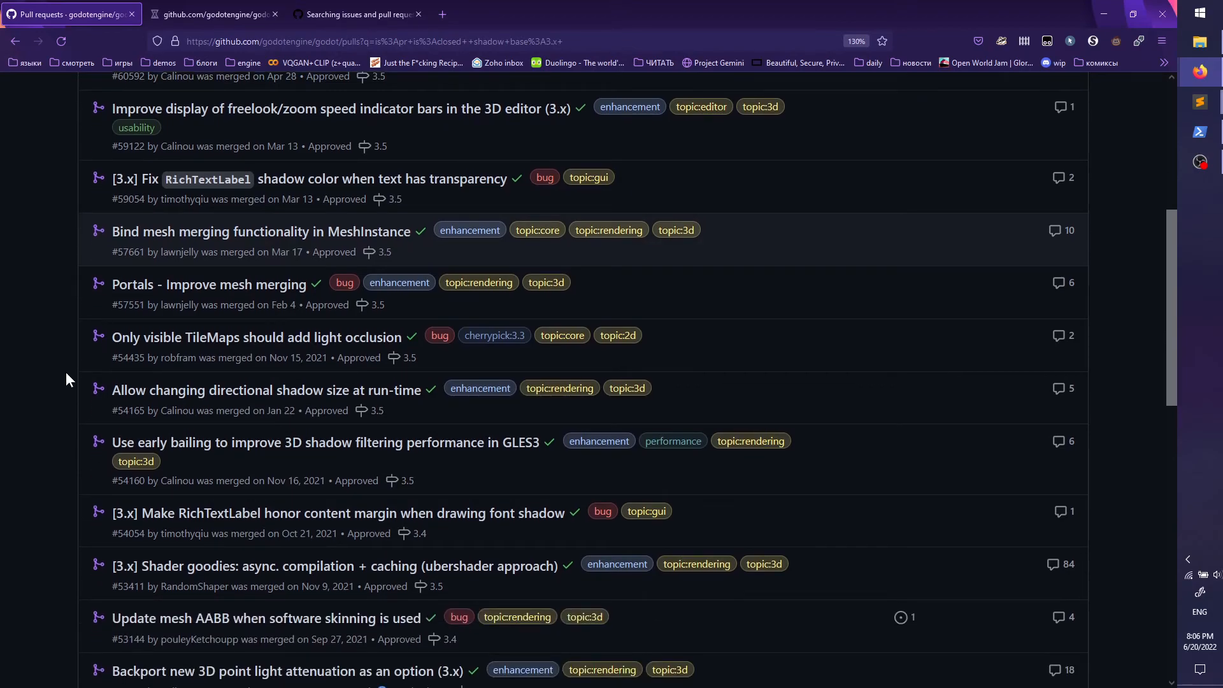
Step: Open the pull request "Allow changing directional shadow size at run-time" in a new tab and display its changed files
{"action": "mouse_move", "coordinate": [350, 398]}
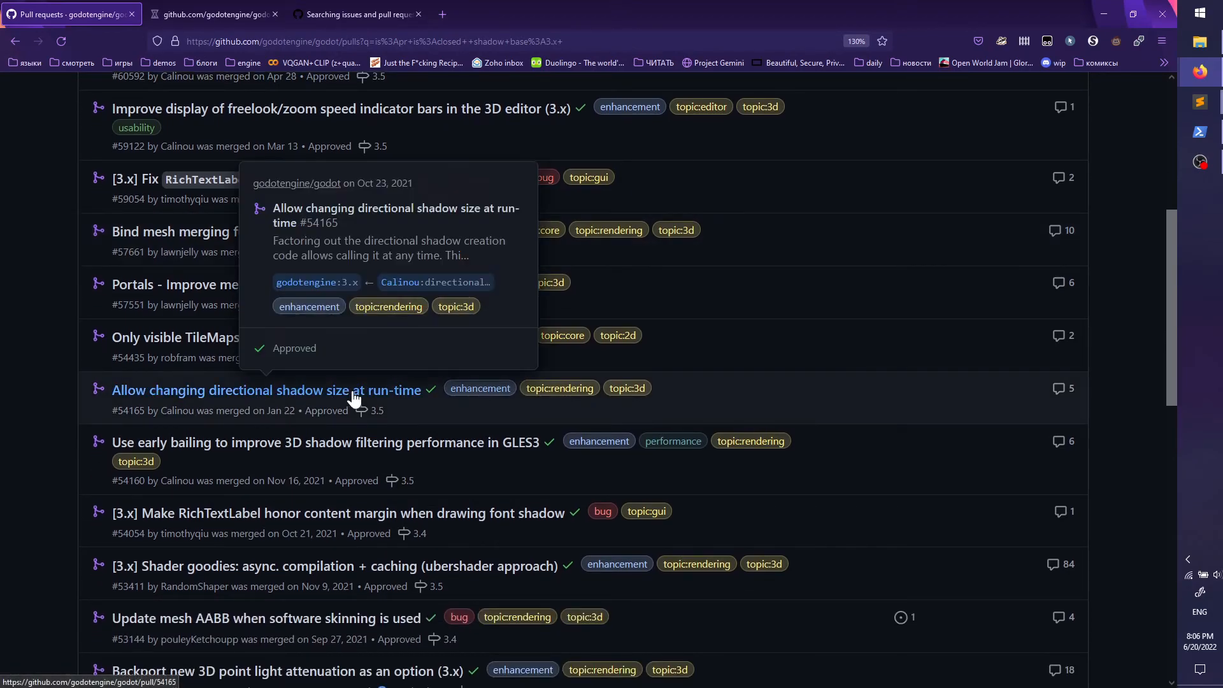
{"action": "middle_click", "coordinate": [391, 394]}
{"action": "left_click", "coordinate": [330, 15]}
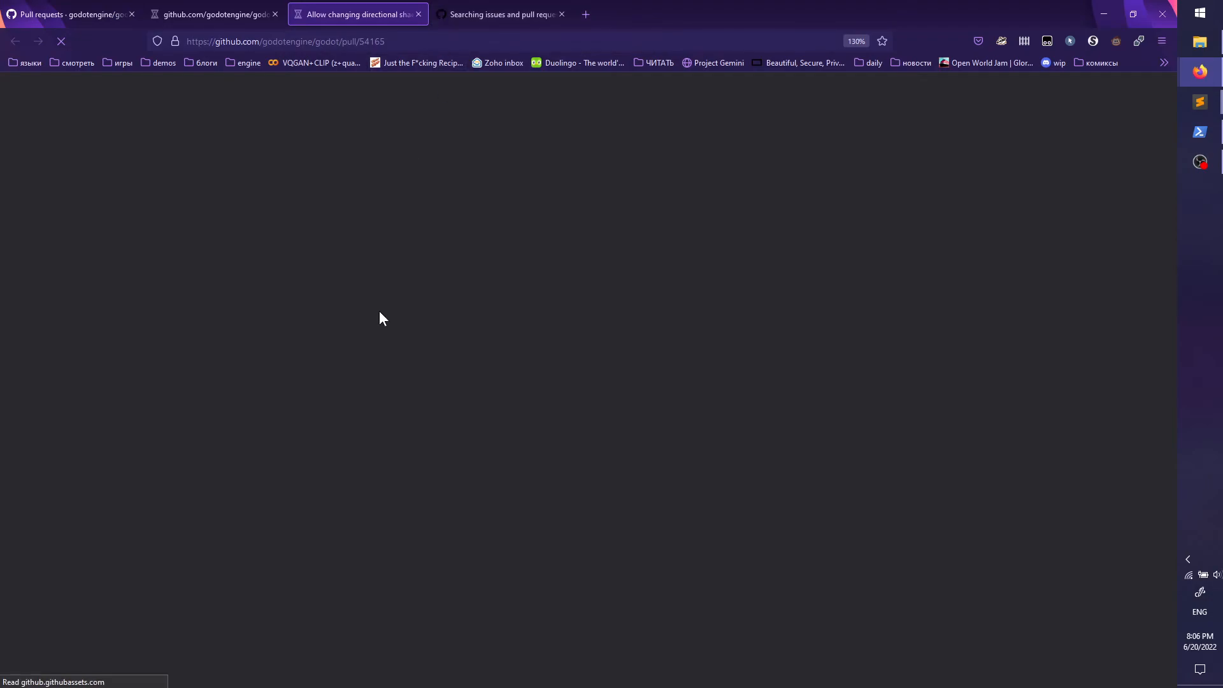
{"action": "scroll", "coordinate": [431, 173], "scroll_direction": "down", "scroll_amount": 3}
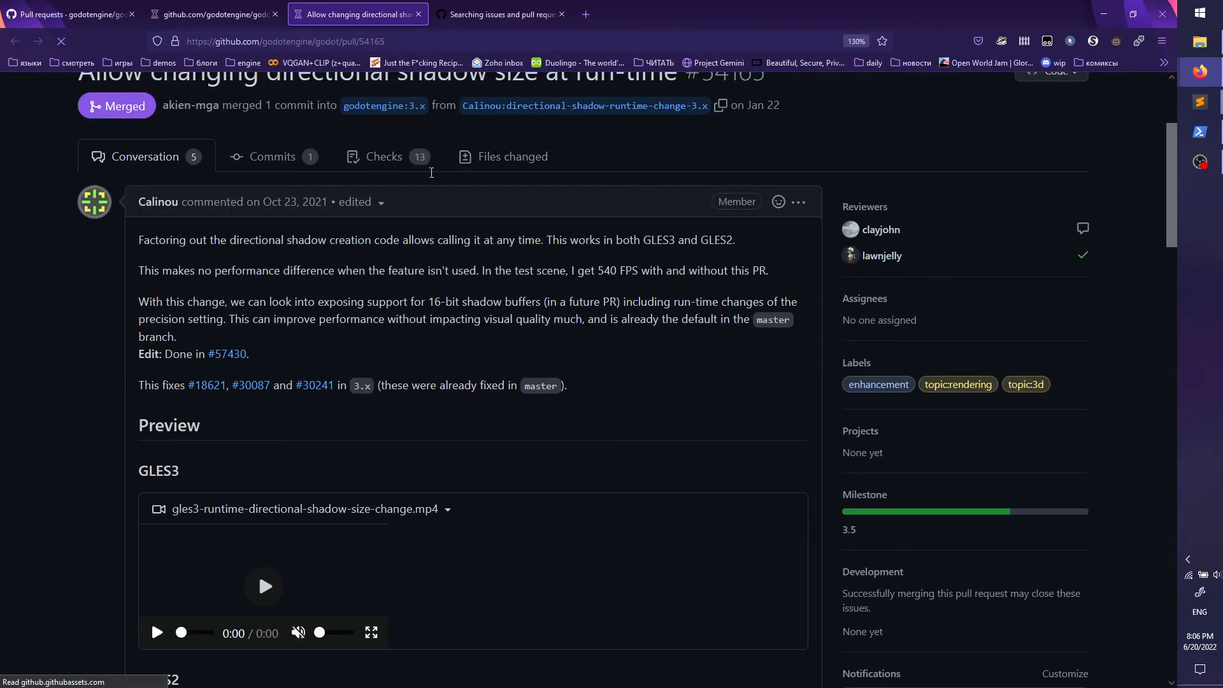
{"action": "left_click", "coordinate": [511, 159]}
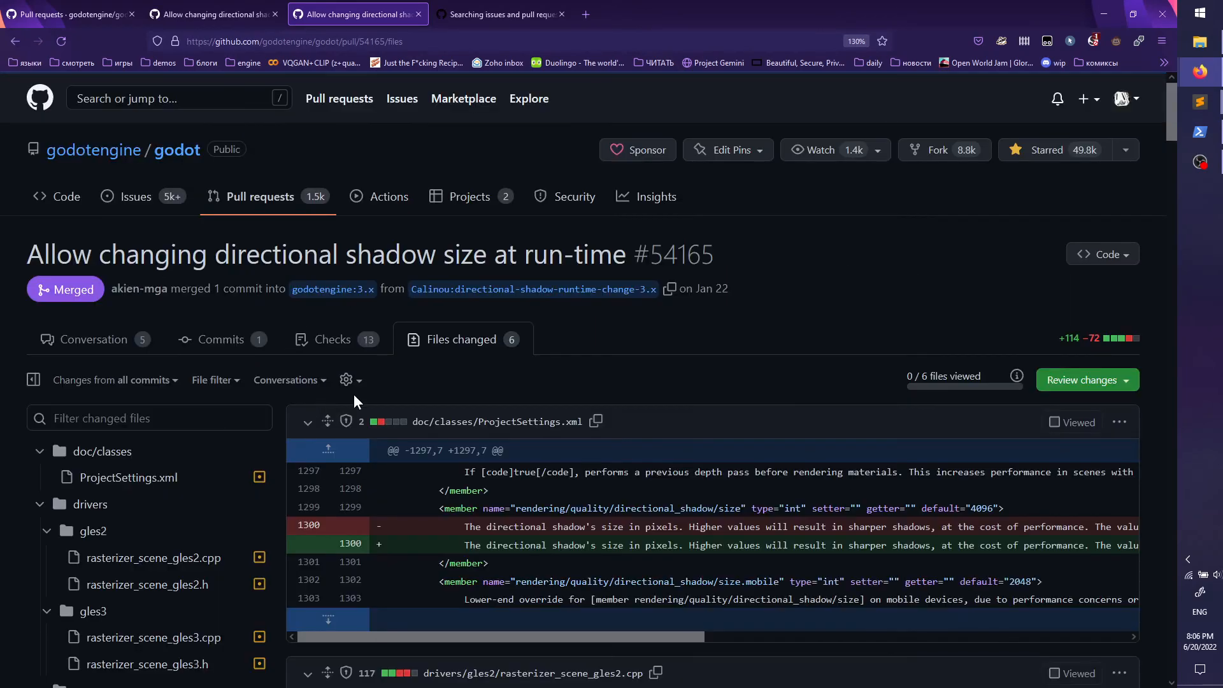
Step: Examine the added directional_shadow_create function in the rasterizer_scene_gles2.cpp diff, including the use_rgba_3d_shadows branch and the depth buffer setup
{"action": "scroll", "coordinate": [640, 441], "scroll_direction": "down", "scroll_amount": 3}
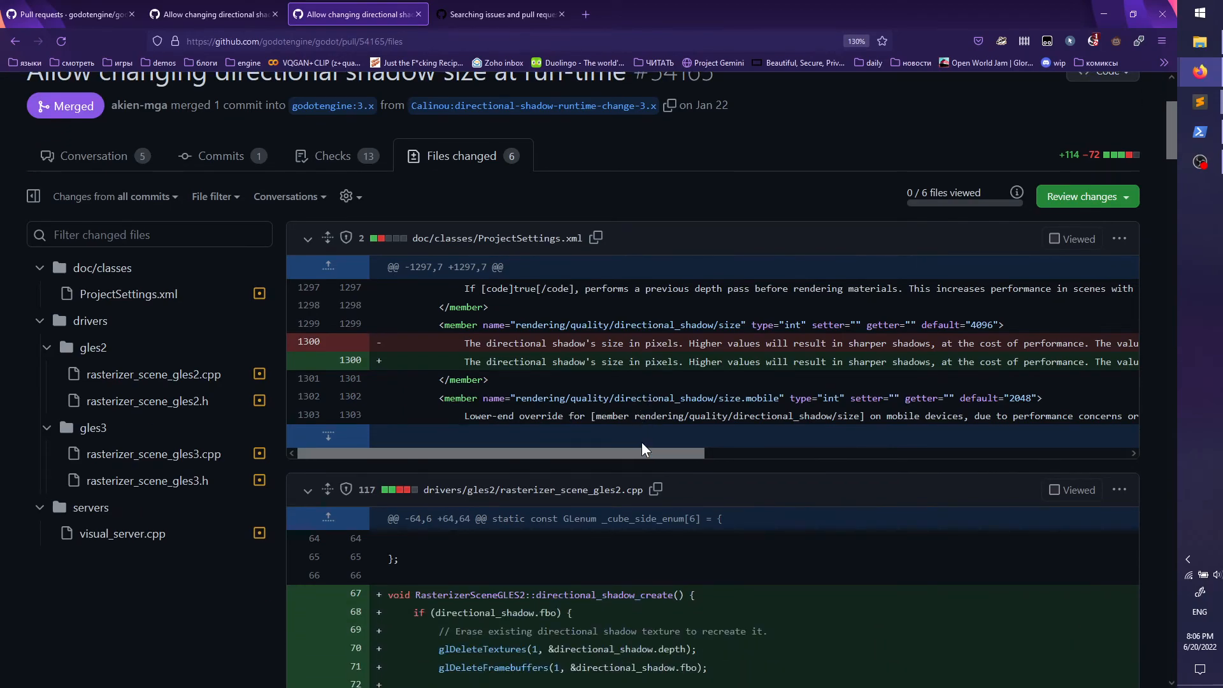
{"action": "left_click_drag", "start_coordinate": [642, 451], "coordinate": [589, 485]}
{"action": "scroll", "coordinate": [667, 470], "scroll_direction": "down", "scroll_amount": 5}
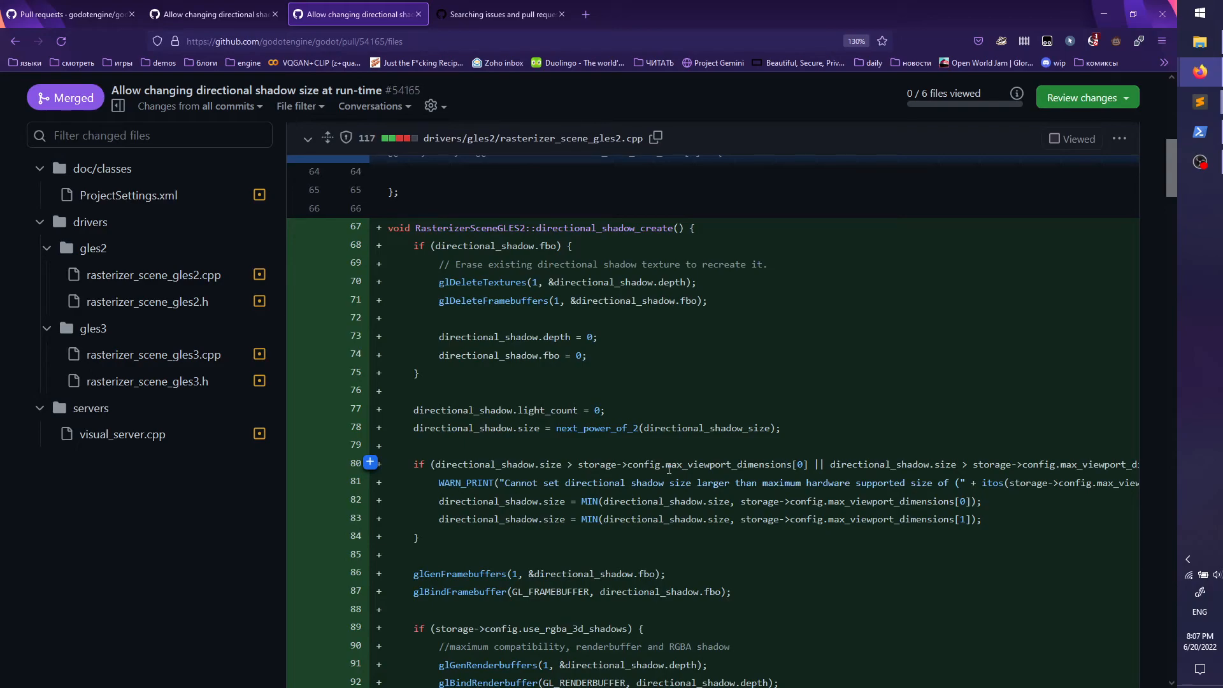
{"action": "scroll", "coordinate": [669, 469], "scroll_direction": "down", "scroll_amount": 3}
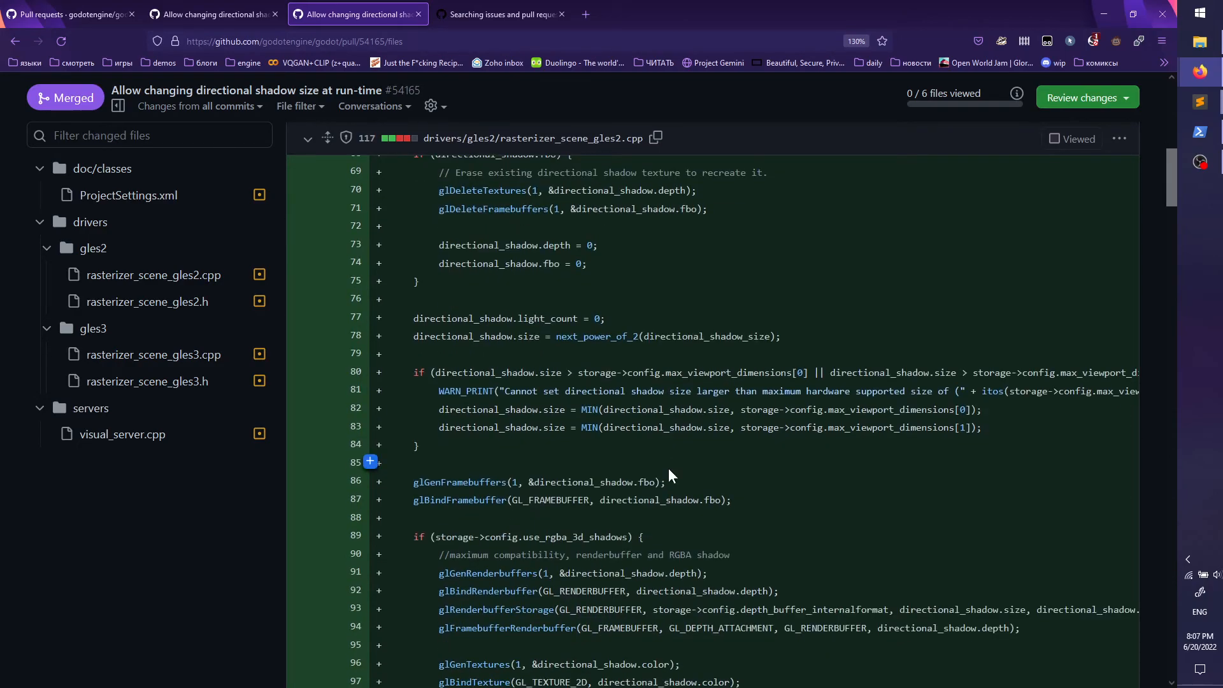
{"action": "scroll", "coordinate": [669, 475], "scroll_direction": "down", "scroll_amount": 9}
{"action": "scroll", "coordinate": [668, 475], "scroll_direction": "up", "scroll_amount": 7}
{"action": "scroll", "coordinate": [669, 474], "scroll_direction": "down", "scroll_amount": 7}
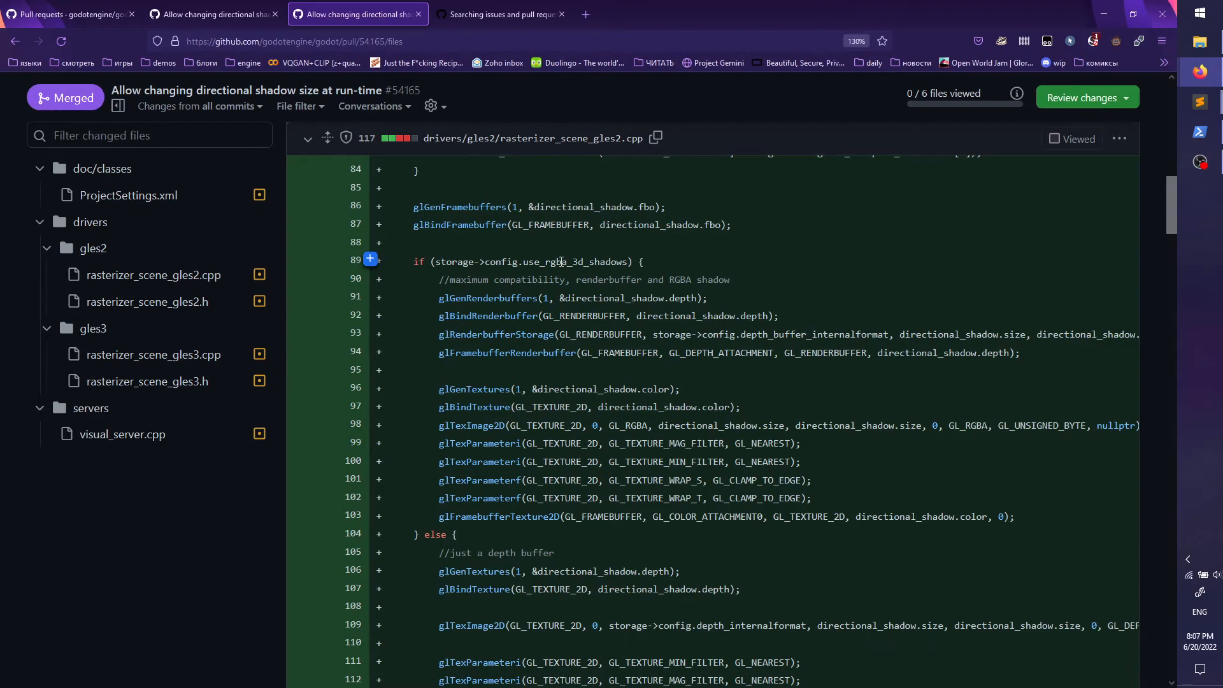
{"action": "scroll", "coordinate": [561, 262], "scroll_direction": "down", "scroll_amount": 3}
{"action": "scroll", "coordinate": [561, 261], "scroll_direction": "up", "scroll_amount": 3}
{"action": "double_click", "coordinate": [568, 262]}
{"action": "left_click", "coordinate": [663, 272]}
{"action": "scroll", "coordinate": [700, 382], "scroll_direction": "down", "scroll_amount": 5}
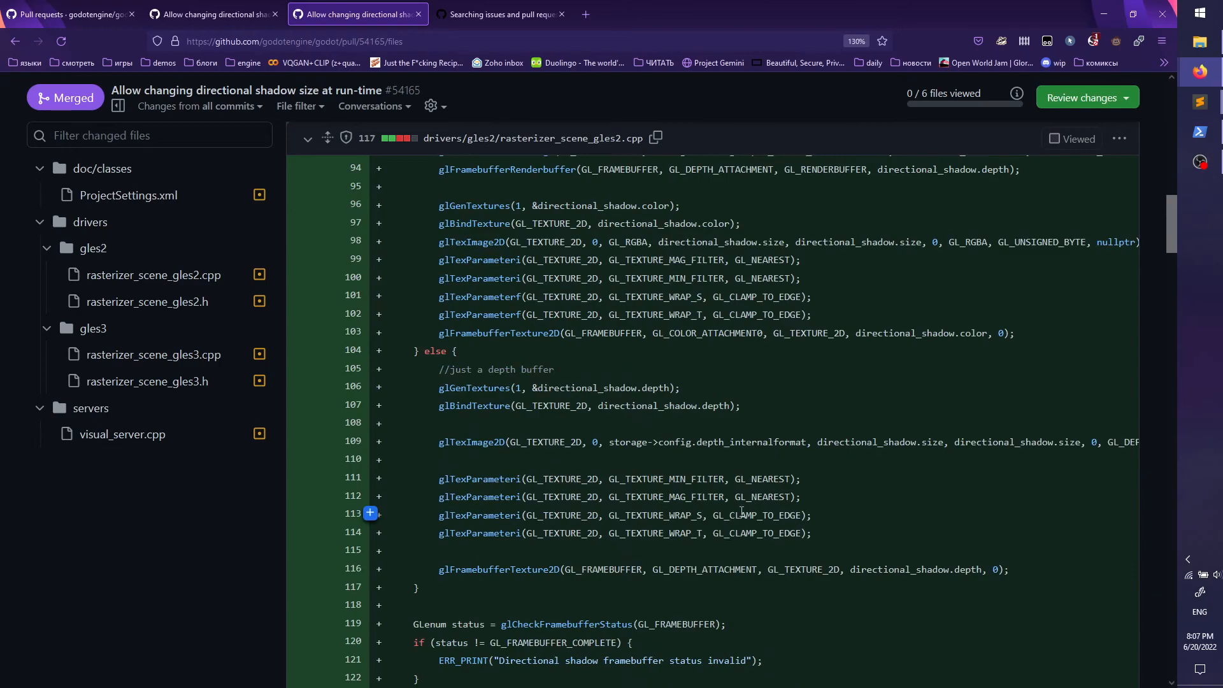
{"action": "scroll", "coordinate": [706, 371], "scroll_direction": "down", "scroll_amount": 3}
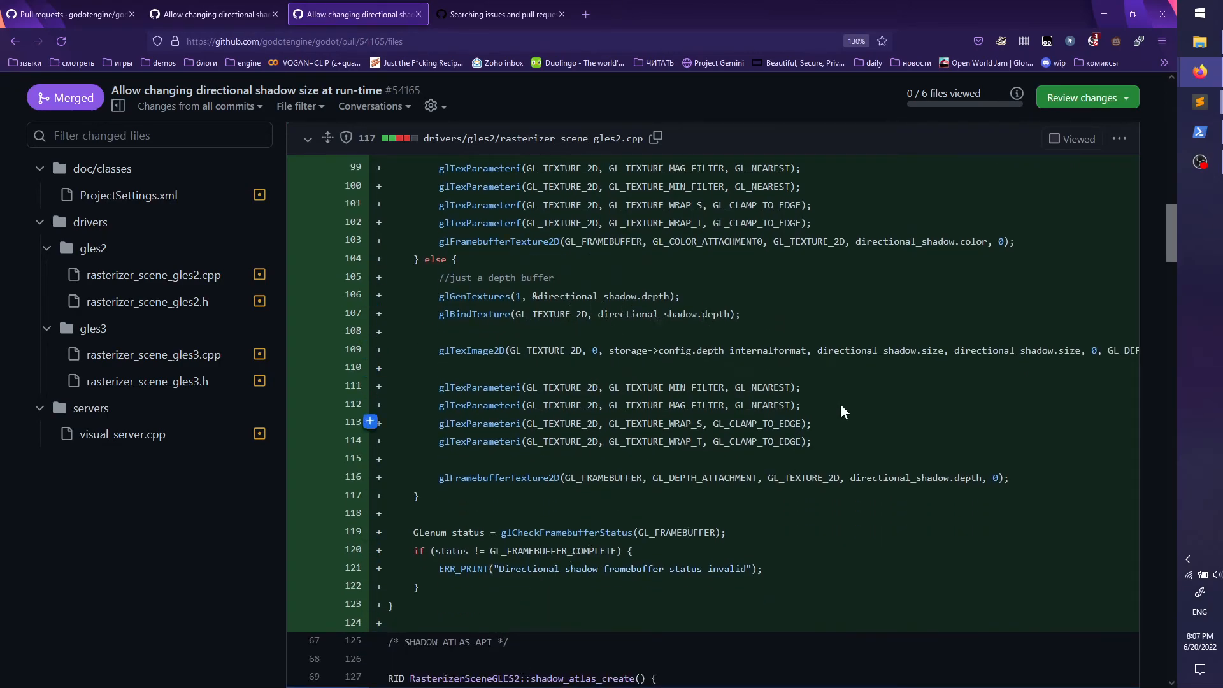
Step: Inspect the storage->config.depth_internalformat argument of the glTexImage2D call in the GLES2 depth buffer branch
{"action": "left_click_drag", "start_coordinate": [734, 351], "coordinate": [797, 352]}
{"action": "double_click", "coordinate": [711, 354]}
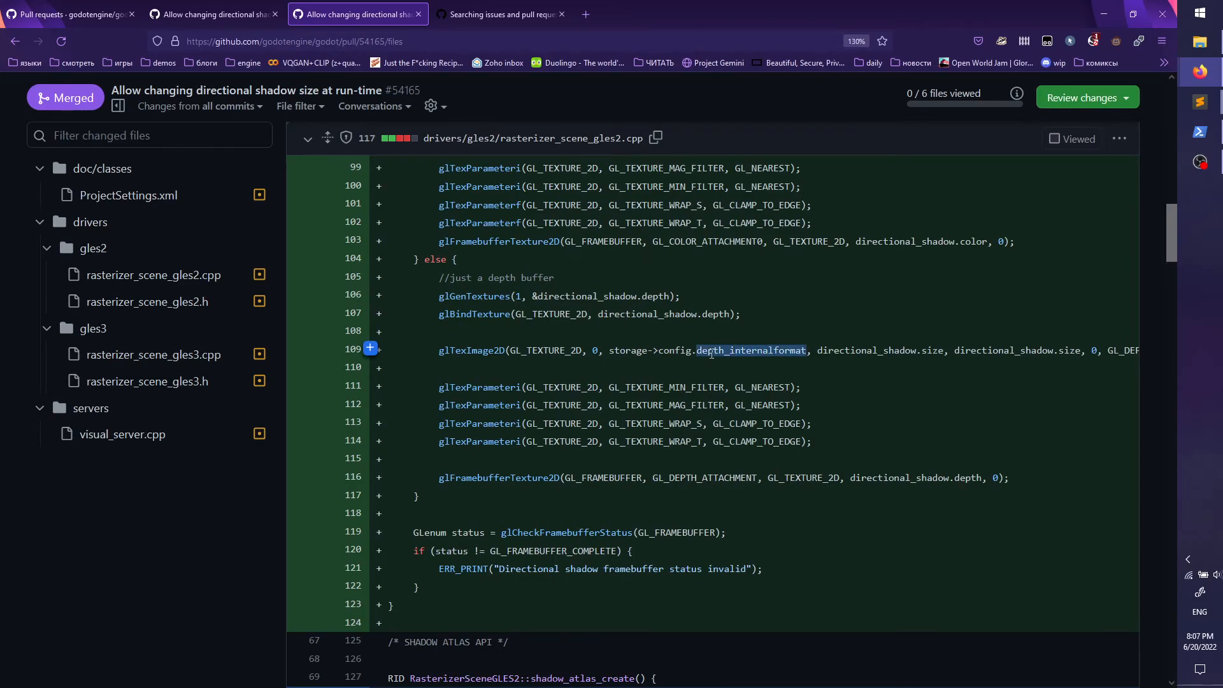
{"action": "double_click", "coordinate": [684, 351]}
{"action": "double_click", "coordinate": [632, 350]}
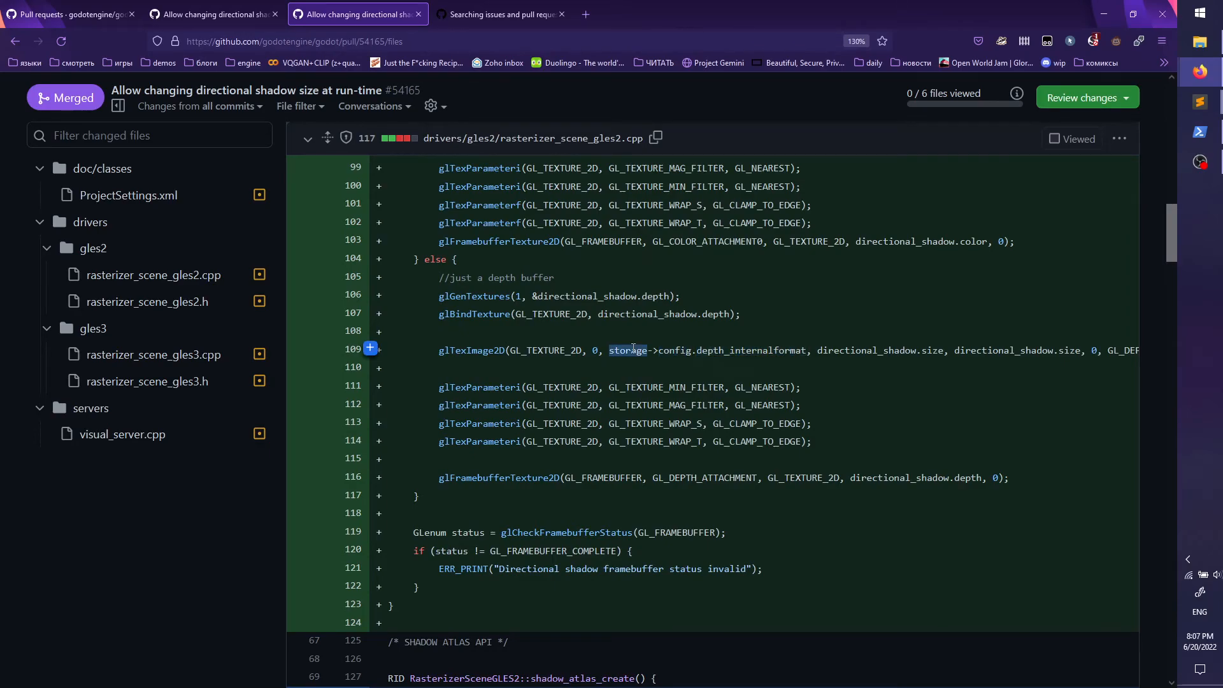
{"action": "left_click", "coordinate": [662, 349]}
{"action": "double_click", "coordinate": [674, 350]}
{"action": "double_click", "coordinate": [733, 351]}
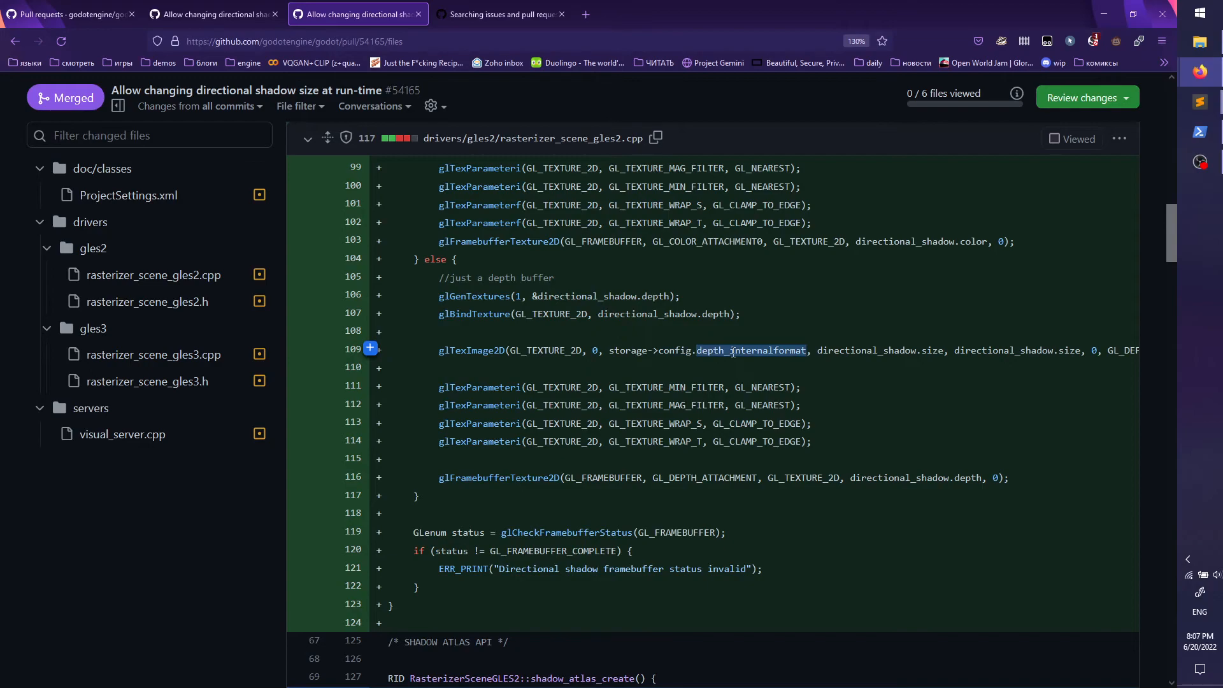
Step: Compare the removed directional shadow initialization in rasterizer_scene_gles2.cpp with the added iteration and constructor code, checking depth_buffer_internalformat
{"action": "scroll", "coordinate": [764, 414], "scroll_direction": "down", "scroll_amount": 5}
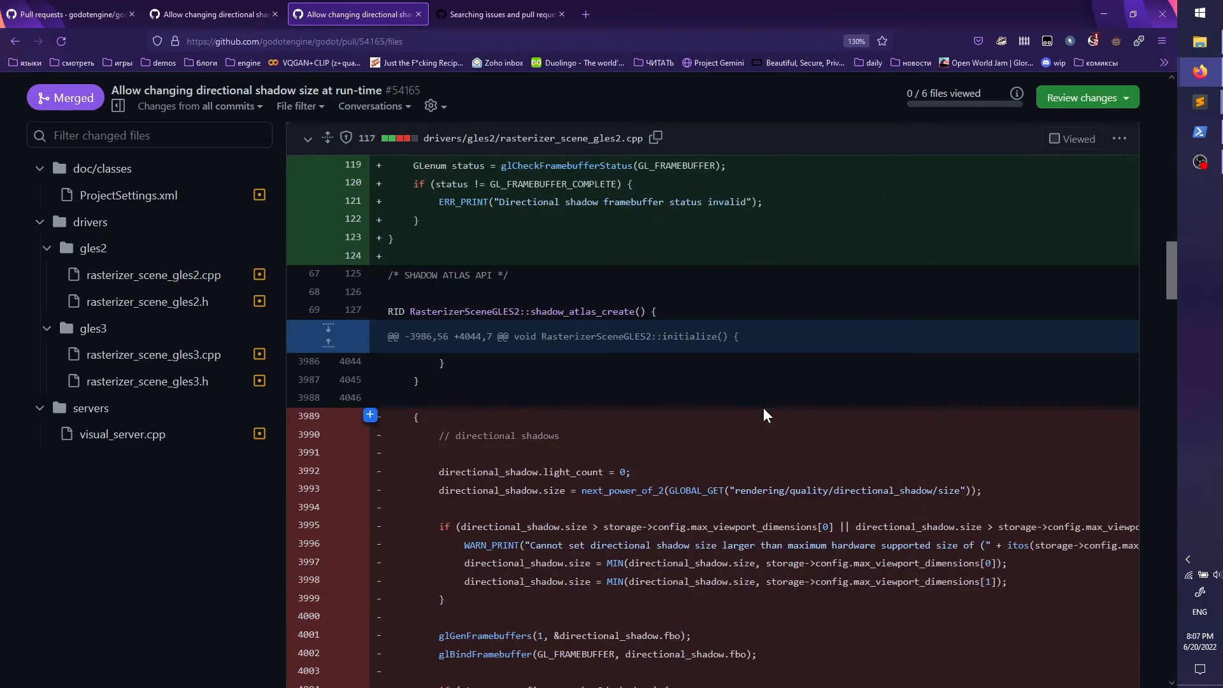
{"action": "scroll", "coordinate": [764, 414], "scroll_direction": "down", "scroll_amount": 2}
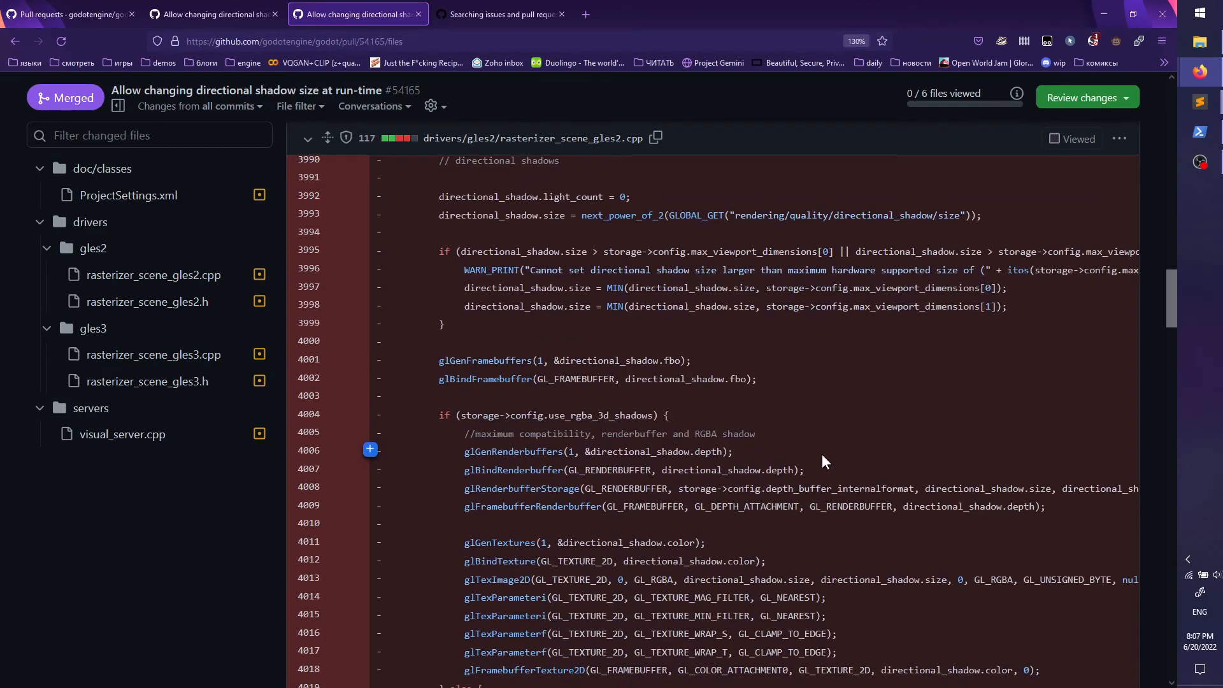
{"action": "double_click", "coordinate": [808, 491]}
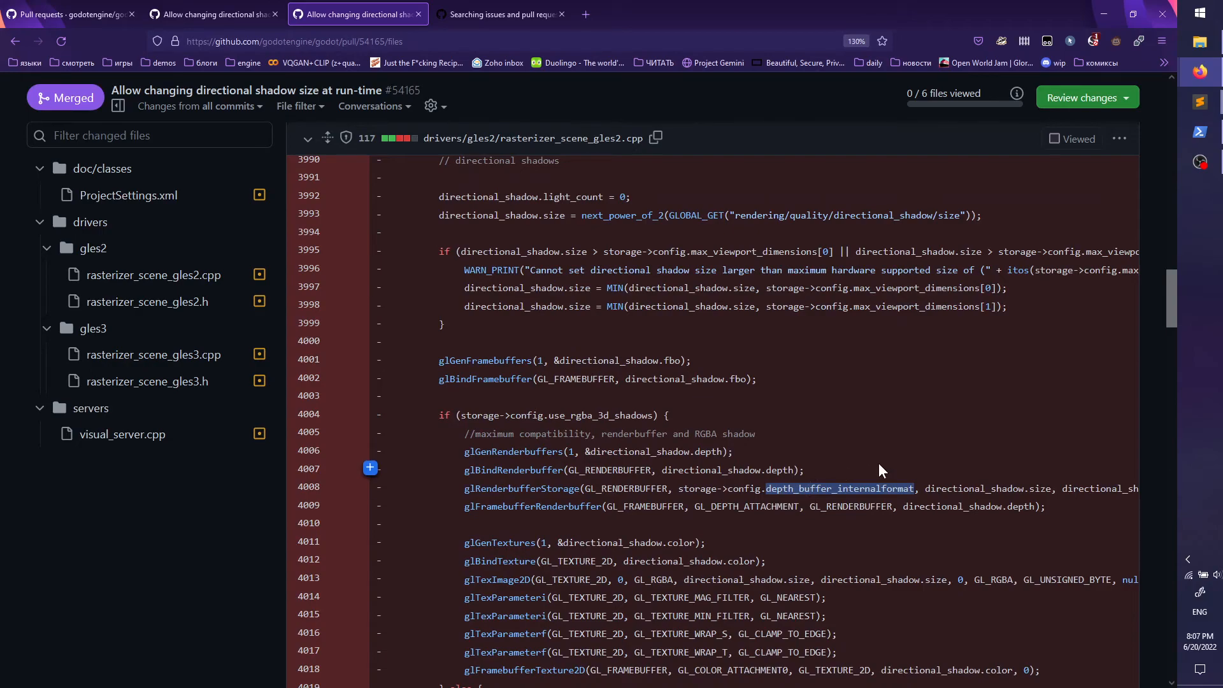
{"action": "scroll", "coordinate": [882, 471], "scroll_direction": "down", "scroll_amount": 1}
{"action": "scroll", "coordinate": [882, 472], "scroll_direction": "down", "scroll_amount": 5}
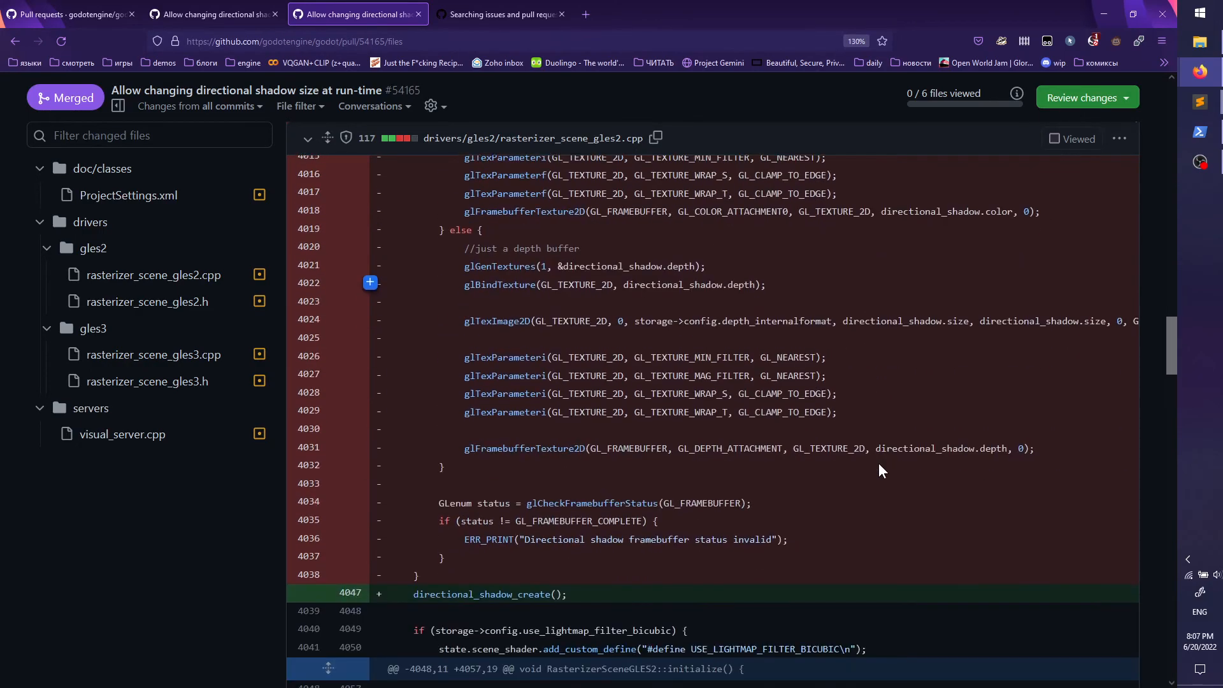
{"action": "scroll", "coordinate": [883, 472], "scroll_direction": "down", "scroll_amount": 2}
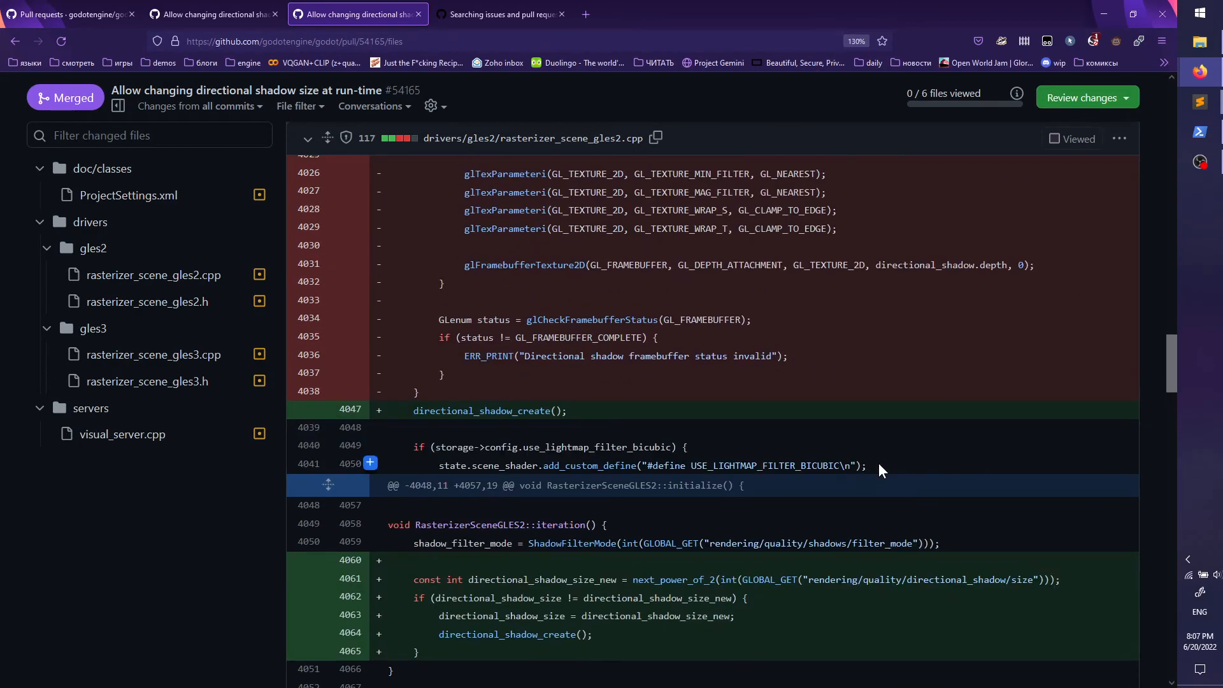
{"action": "scroll", "coordinate": [881, 471], "scroll_direction": "down", "scroll_amount": 5}
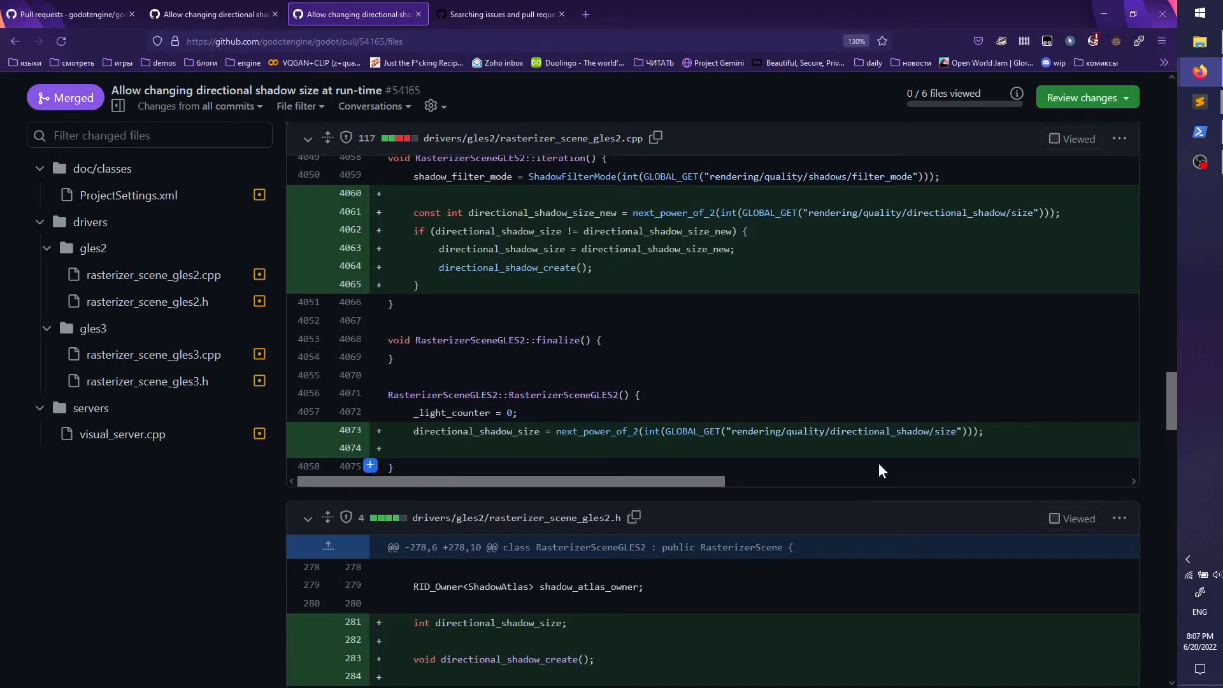
{"action": "scroll", "coordinate": [881, 471], "scroll_direction": "up", "scroll_amount": 1}
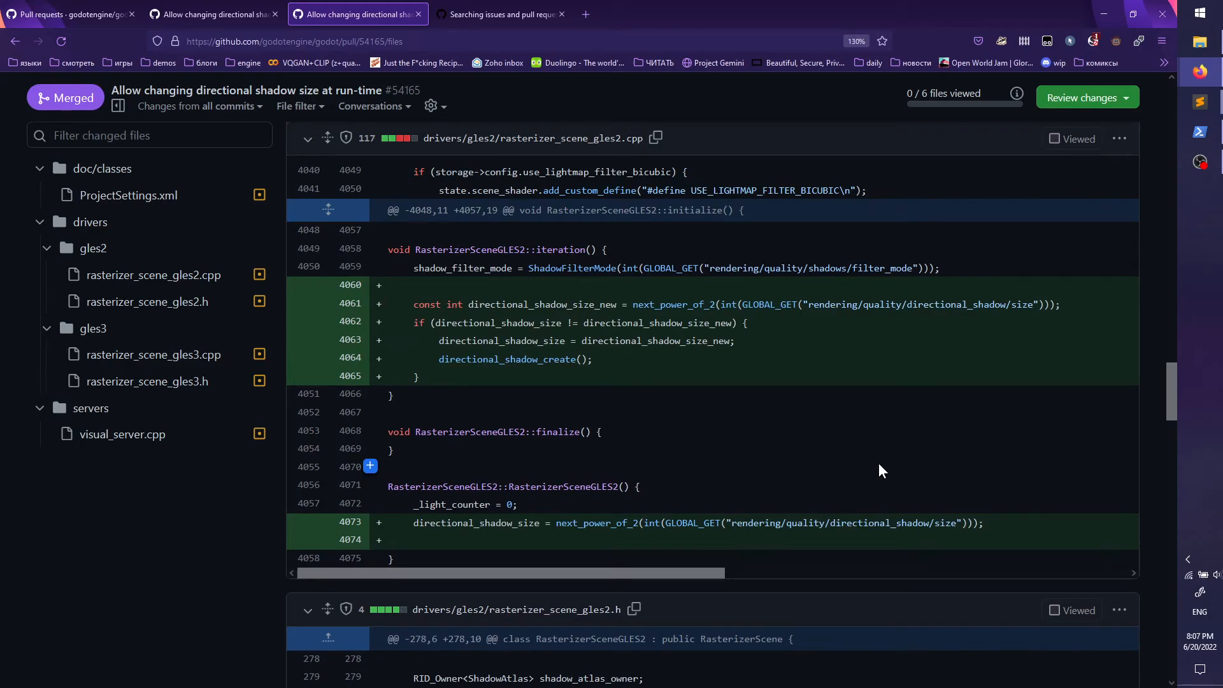
{"action": "scroll", "coordinate": [778, 449], "scroll_direction": "down", "scroll_amount": 5}
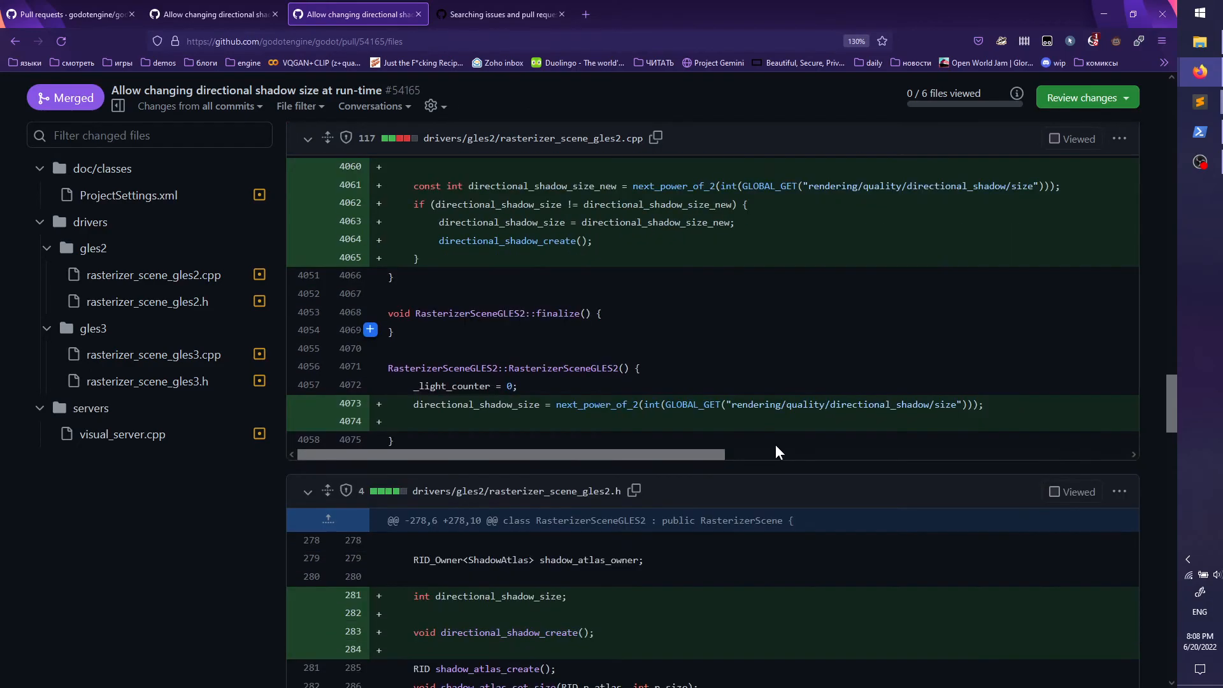
Step: Review the rasterizer_scene_gles3.cpp, rasterizer_scene_gles3.h and visual_server.cpp changes, and return to the GLES2 part of the diff
{"action": "scroll", "coordinate": [778, 446], "scroll_direction": "down", "scroll_amount": 4}
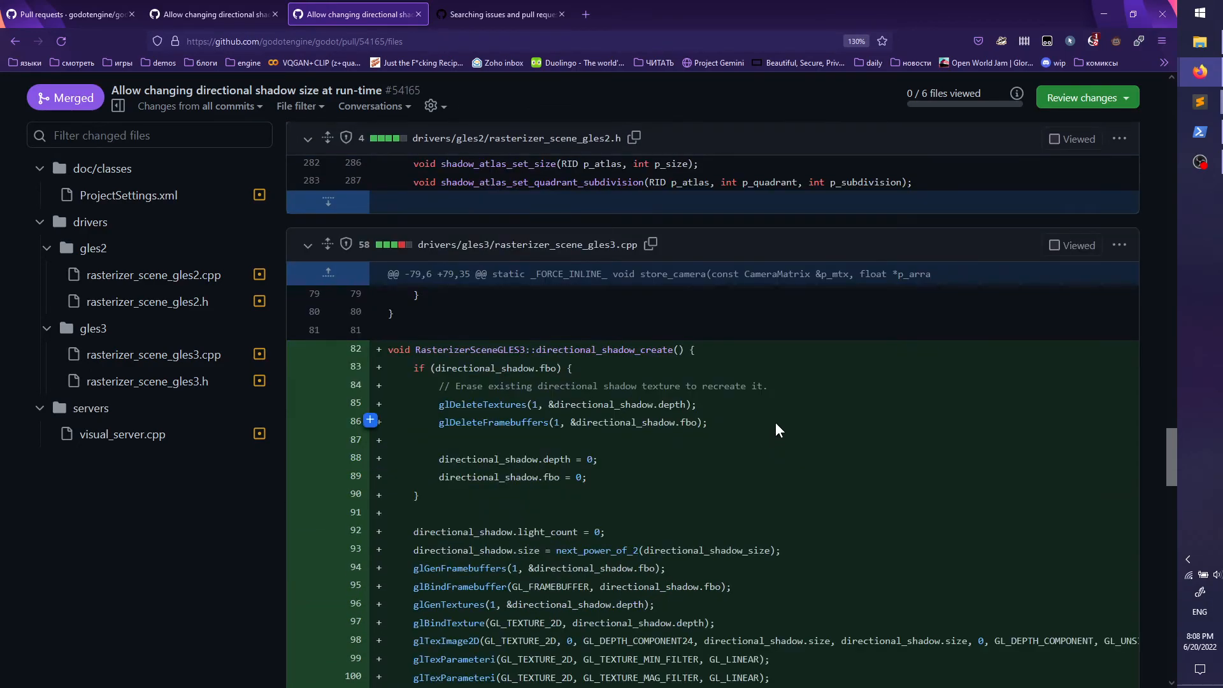
{"action": "scroll", "coordinate": [777, 423], "scroll_direction": "down", "scroll_amount": 4}
{"action": "scroll", "coordinate": [775, 422], "scroll_direction": "down", "scroll_amount": 12}
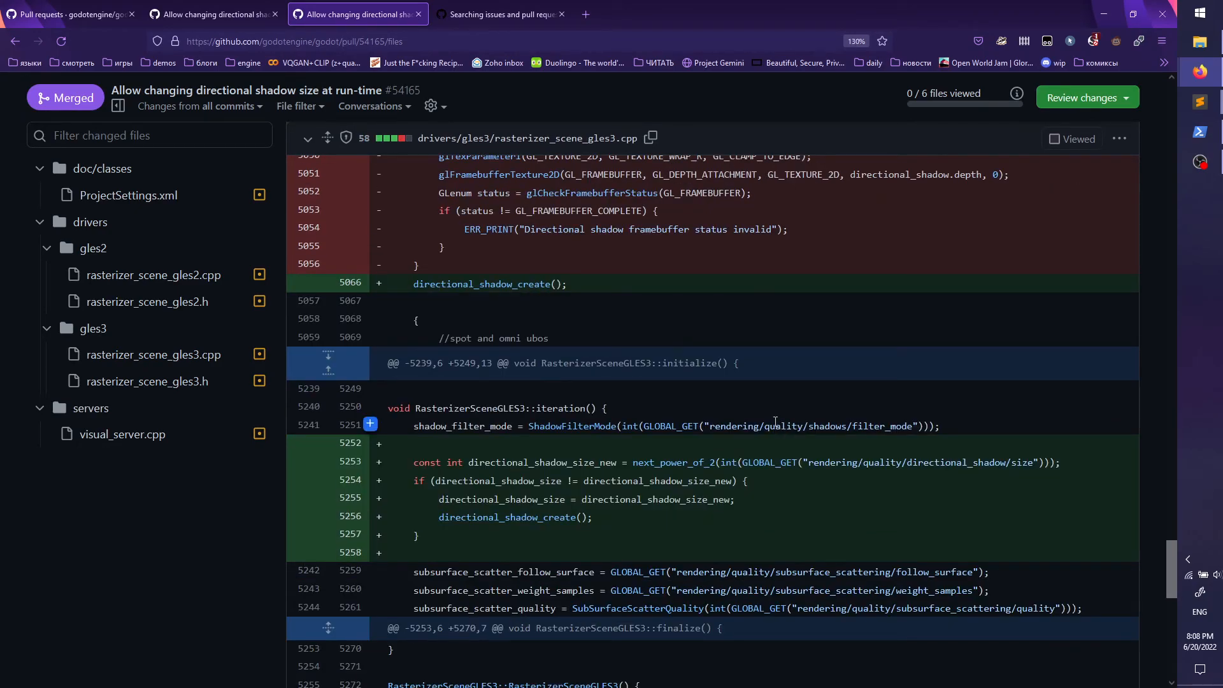
{"action": "scroll", "coordinate": [775, 422], "scroll_direction": "up", "scroll_amount": 5}
{"action": "scroll", "coordinate": [796, 421], "scroll_direction": "down", "scroll_amount": 4}
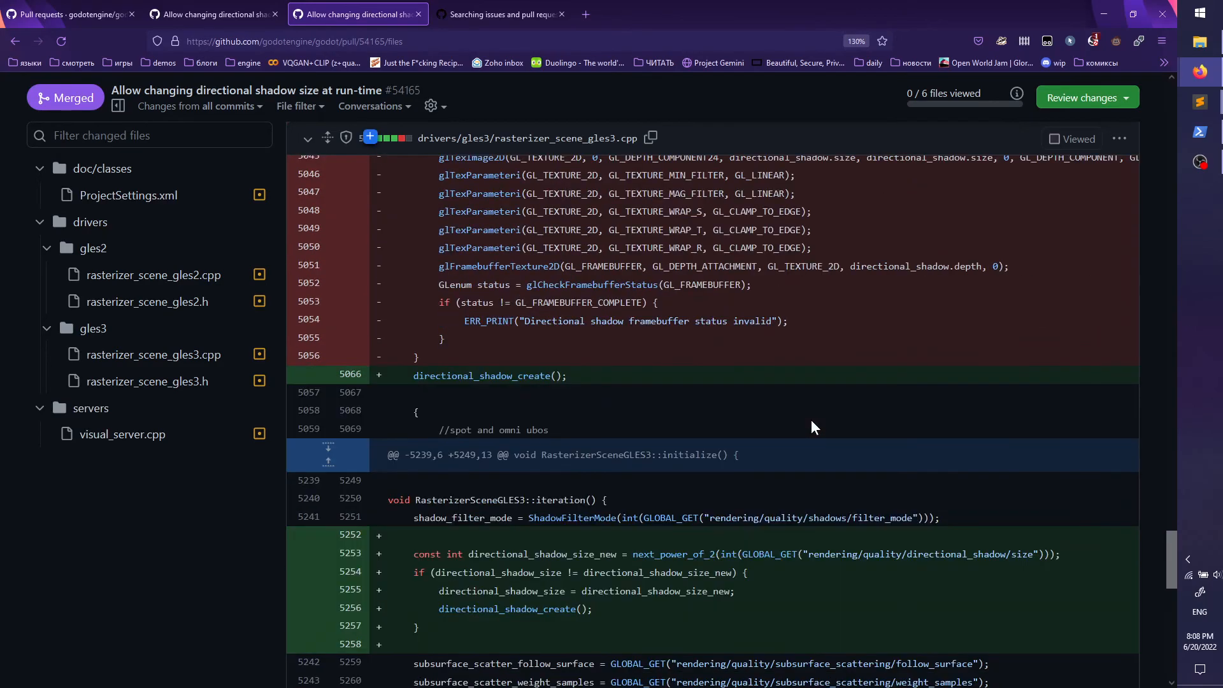
{"action": "scroll", "coordinate": [811, 420], "scroll_direction": "down", "scroll_amount": 3}
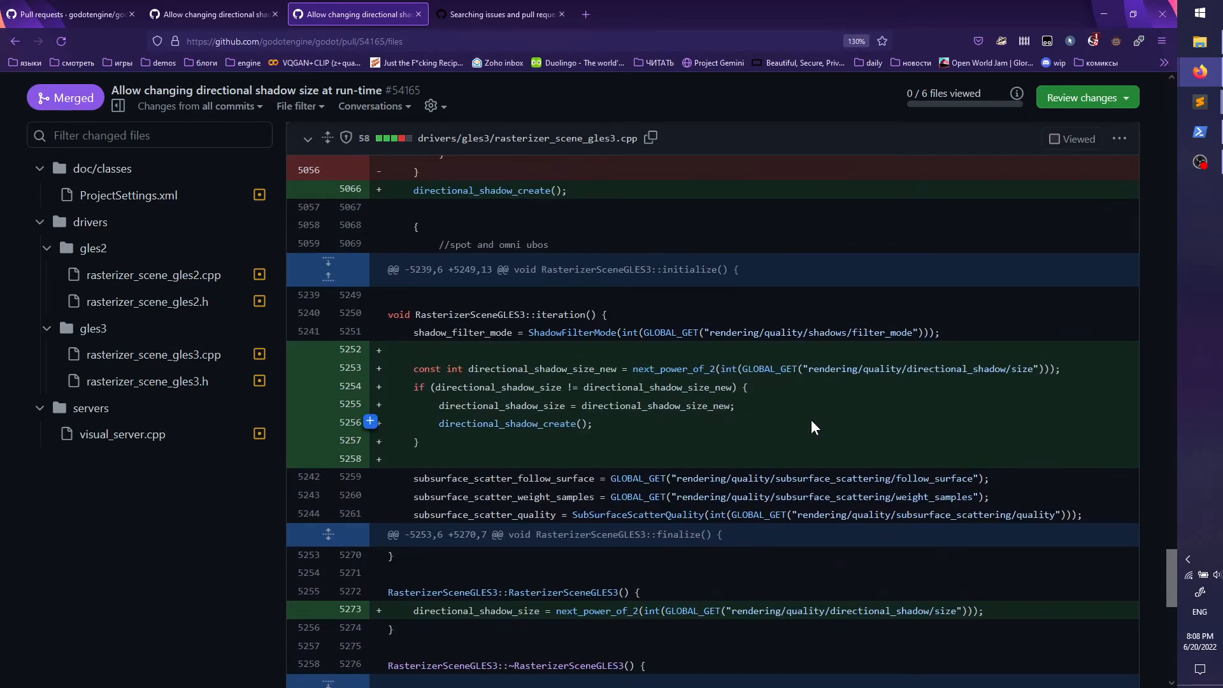
{"action": "scroll", "coordinate": [811, 419], "scroll_direction": "down", "scroll_amount": 7}
{"action": "scroll", "coordinate": [811, 419], "scroll_direction": "up", "scroll_amount": 2}
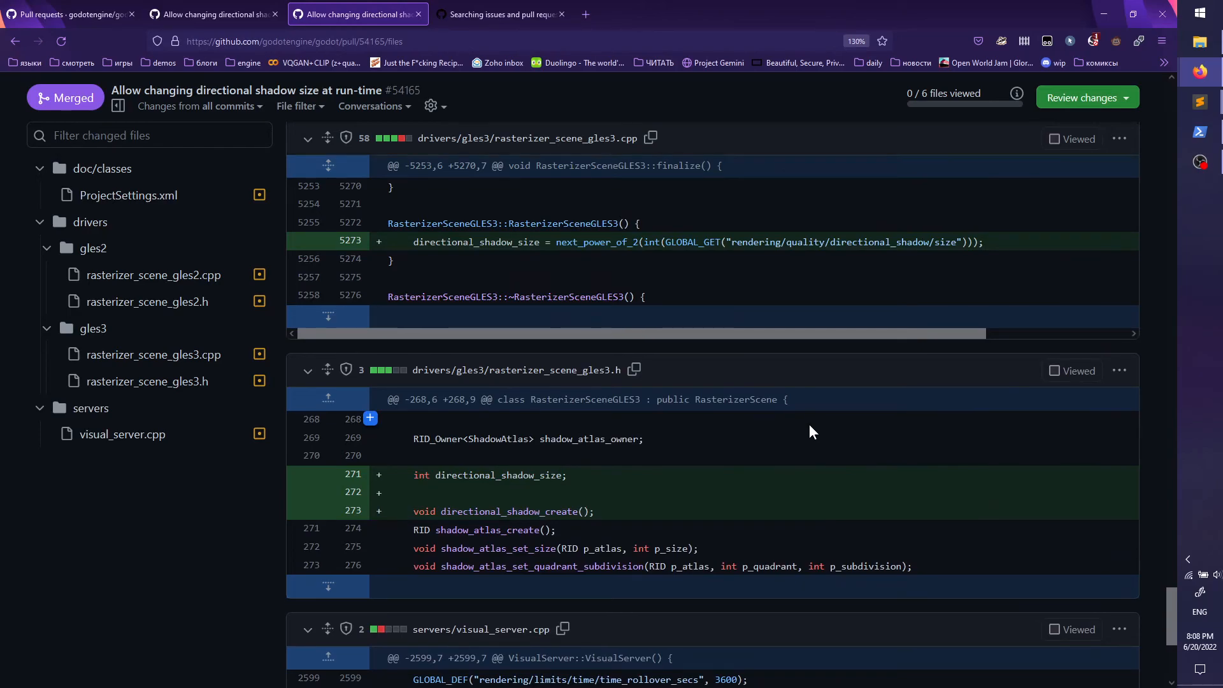
{"action": "scroll", "coordinate": [810, 423], "scroll_direction": "down", "scroll_amount": 5}
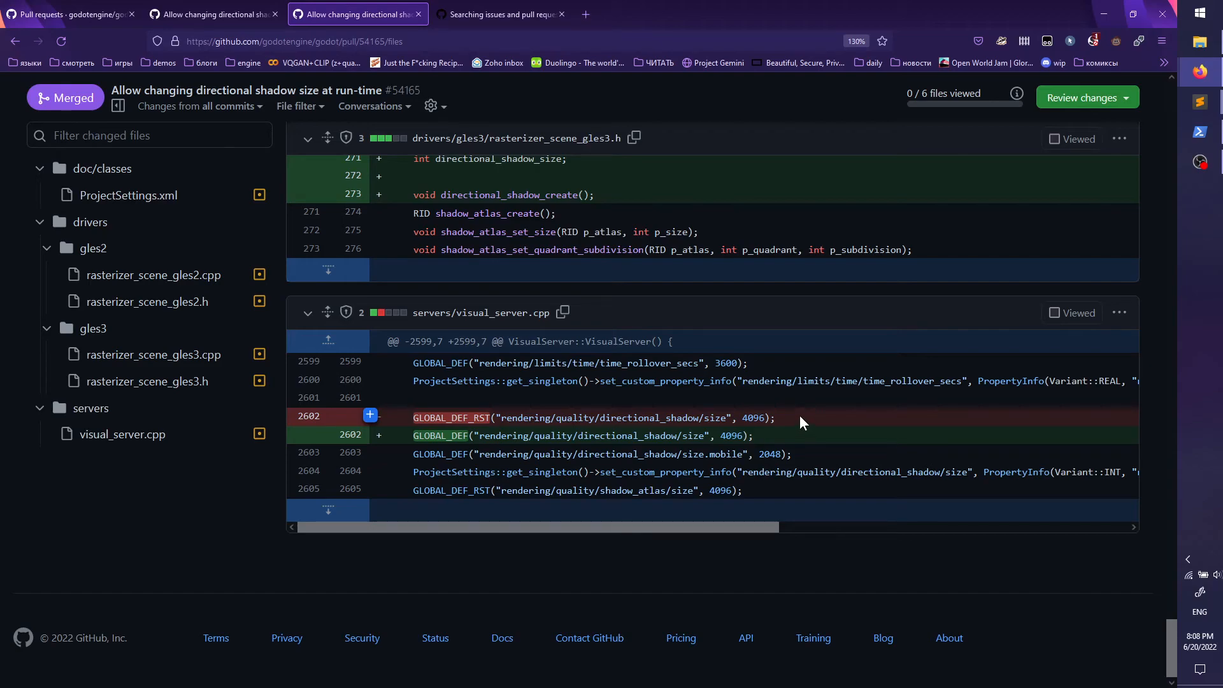
{"action": "scroll", "coordinate": [720, 420], "scroll_direction": "up", "scroll_amount": 2}
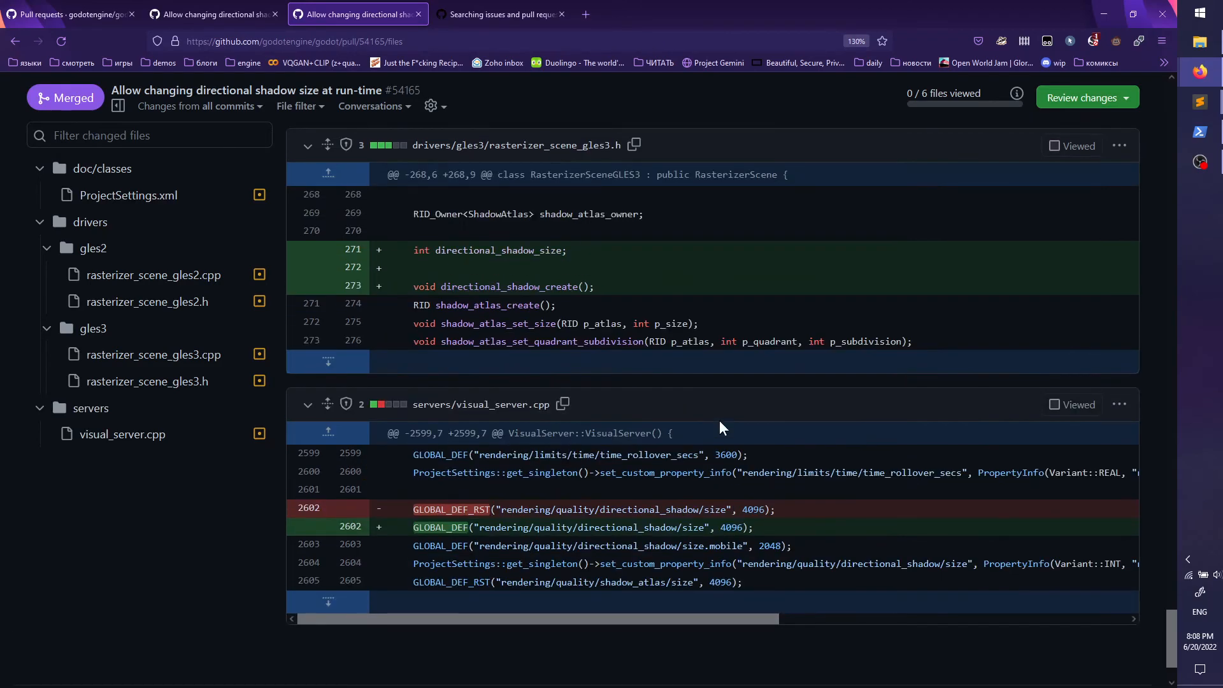
{"action": "scroll", "coordinate": [721, 418], "scroll_direction": "up", "scroll_amount": 12}
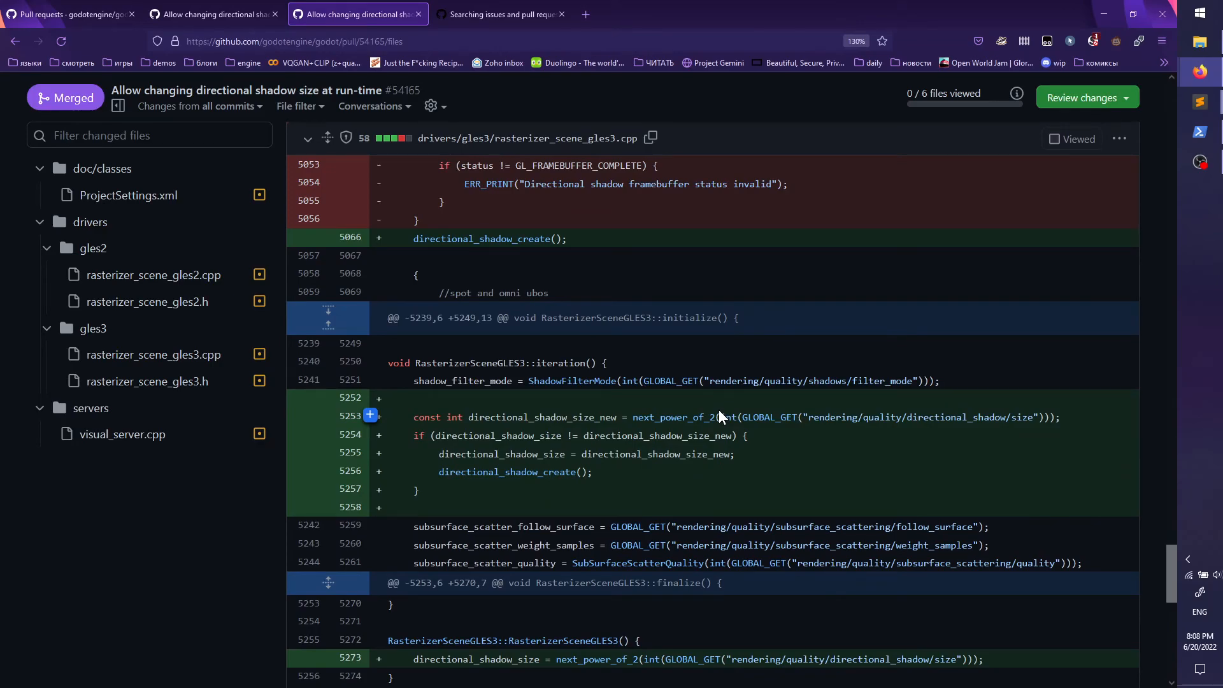
{"action": "scroll", "coordinate": [720, 412], "scroll_direction": "up", "scroll_amount": 20}
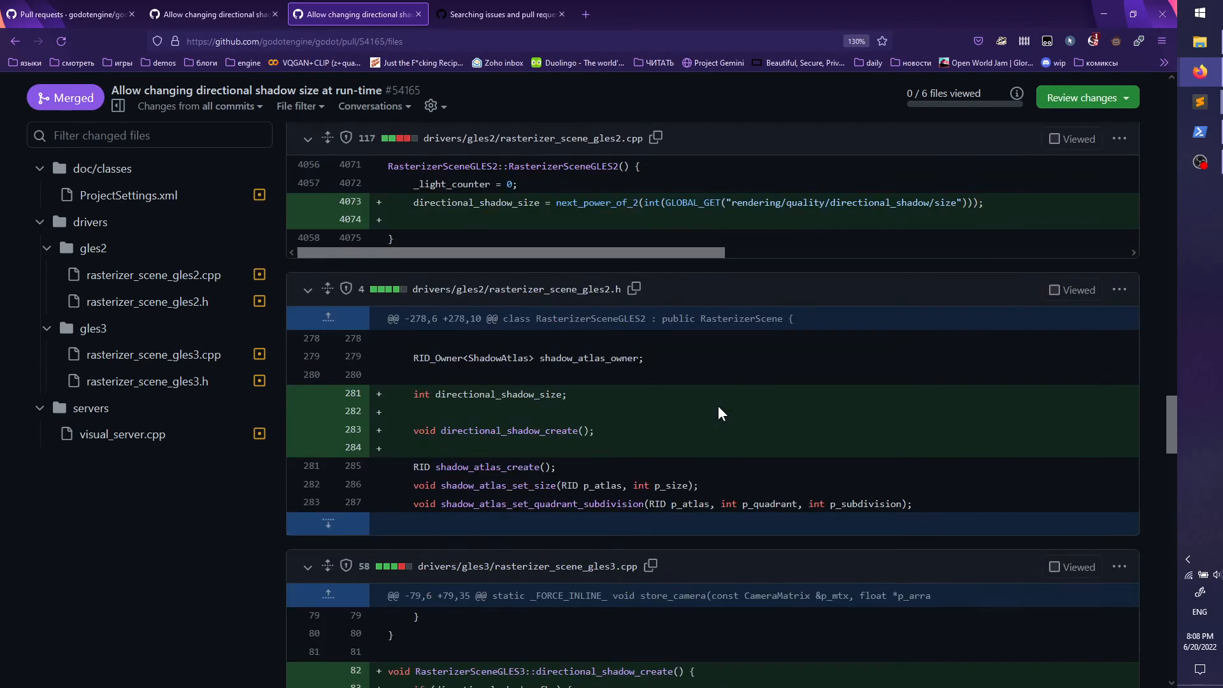
{"action": "scroll", "coordinate": [717, 413], "scroll_direction": "up", "scroll_amount": 3}
Step: View the GitHub search documentation tab, and switch to the PowerShell window to check the Godot build's progress
{"action": "left_click", "coordinate": [494, 13]}
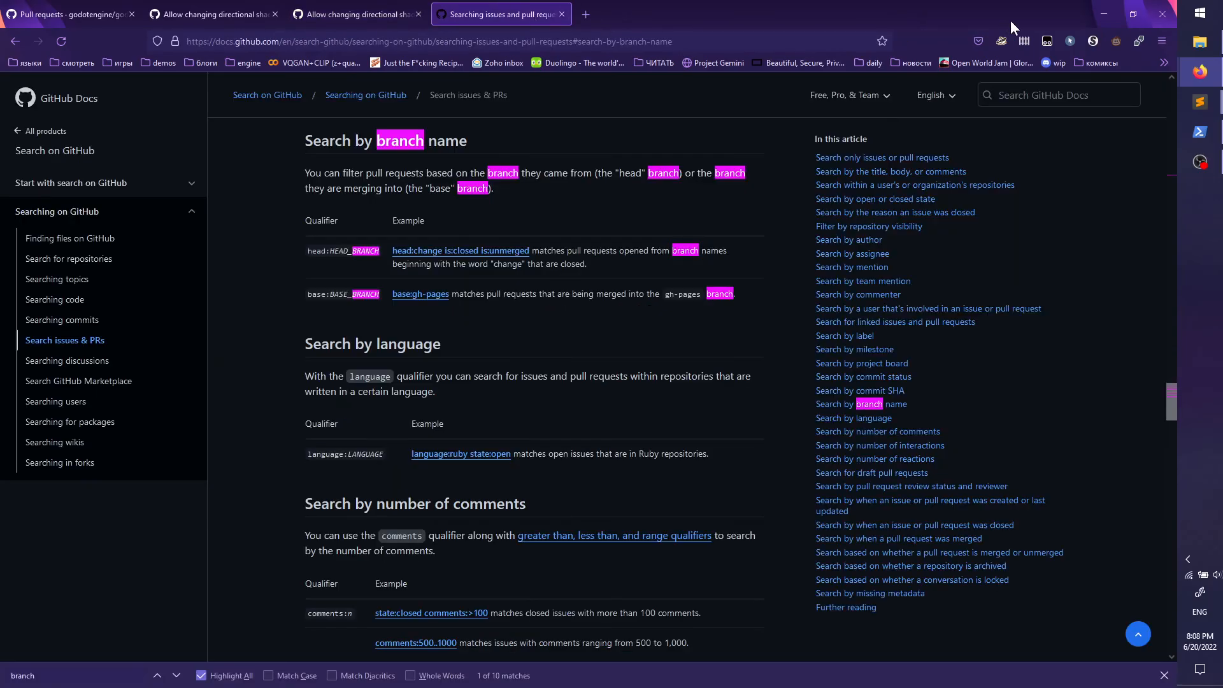
{"action": "left_click_drag", "start_coordinate": [456, 197], "coordinate": [0, 184]}
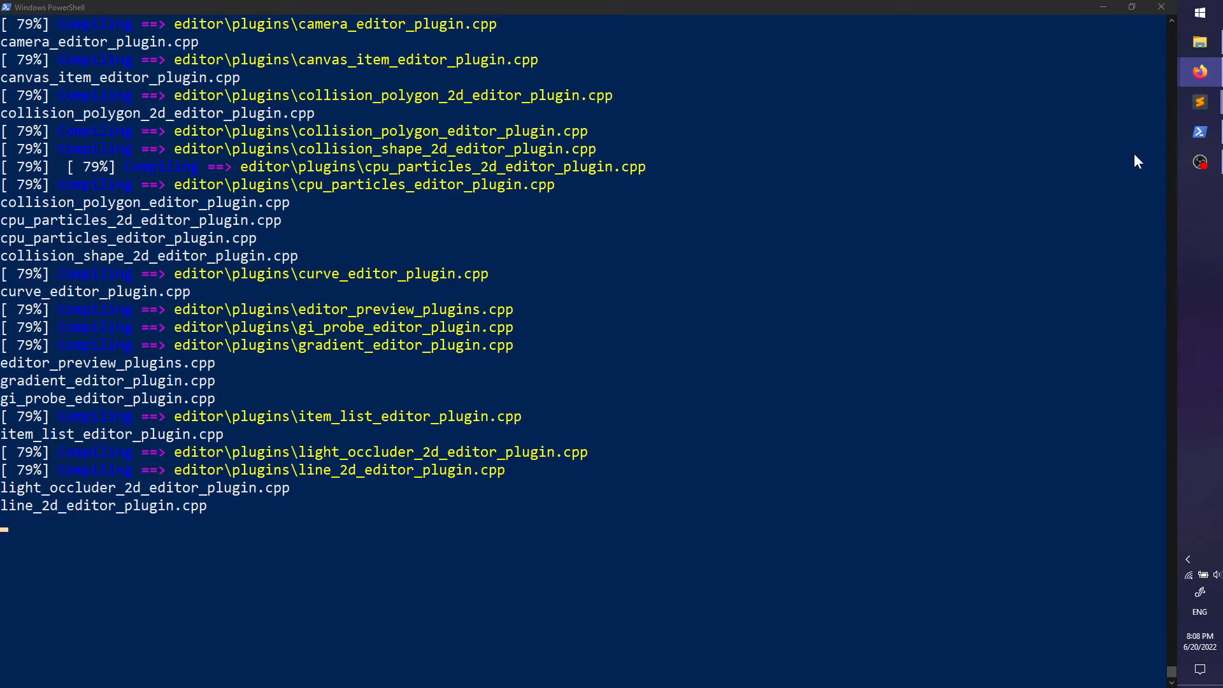
{"action": "left_click", "coordinate": [1178, 131]}
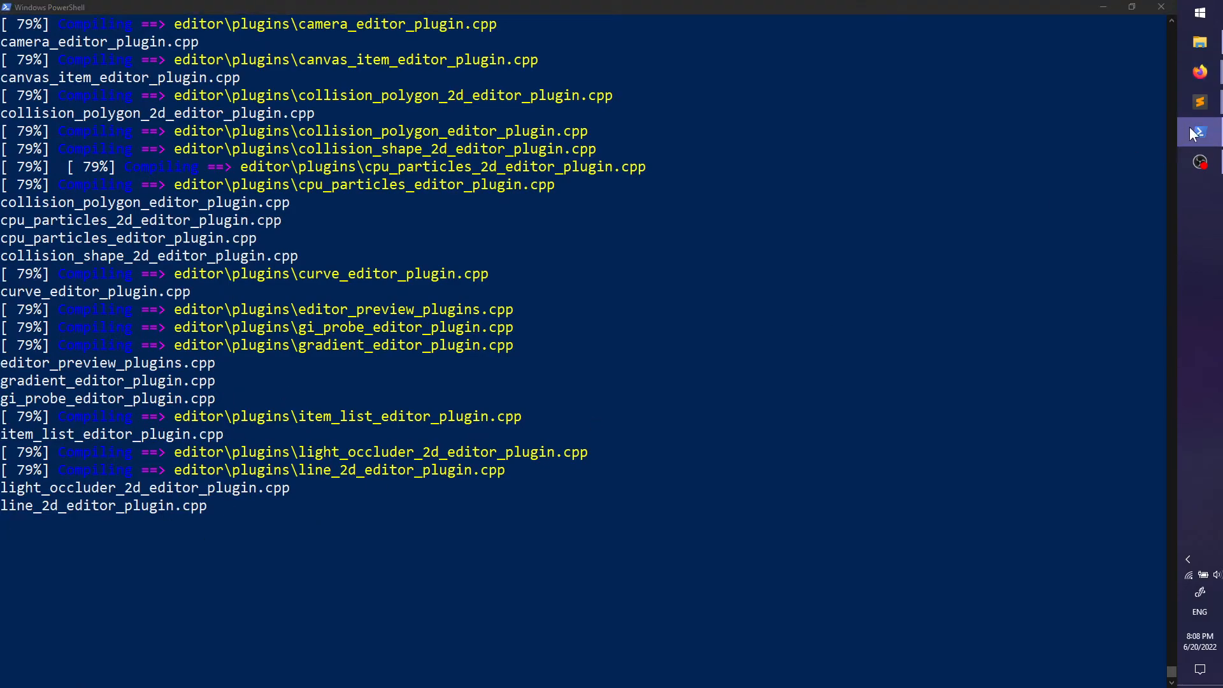
Step: Open a second PowerShell window while the build keeps running
{"action": "key", "text": "super"}
{"action": "key", "text": "super+s"}
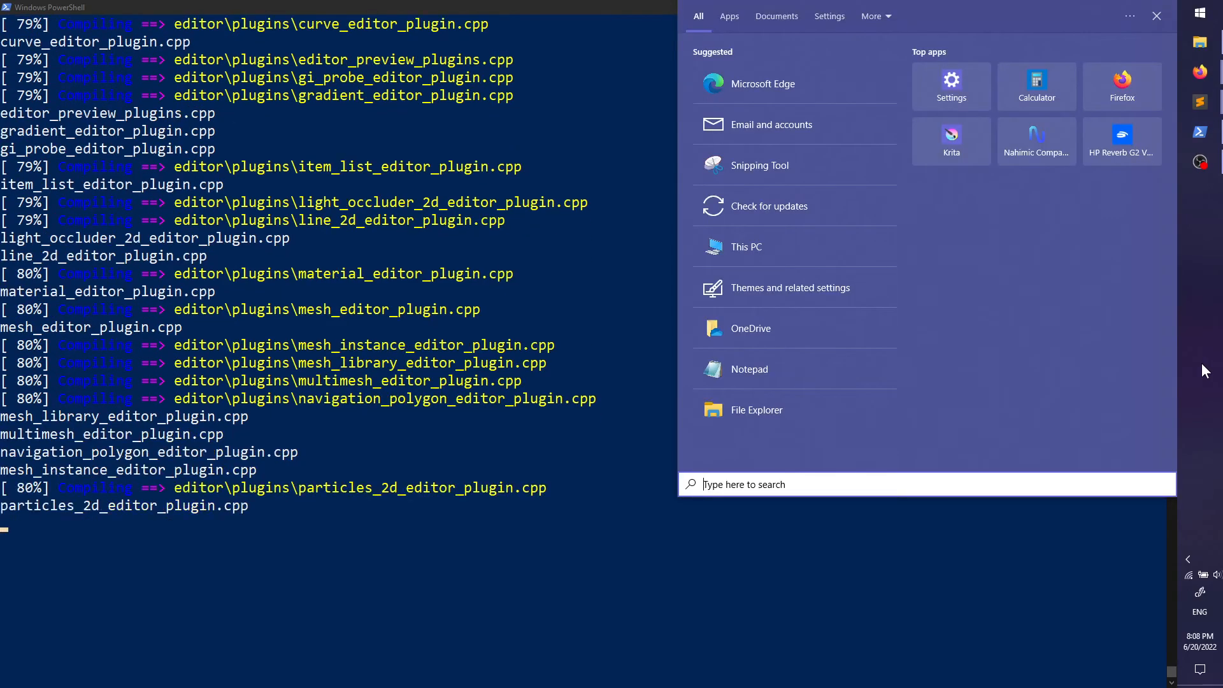
{"action": "type", "text": "pow"}
{"action": "key", "text": "Return"}
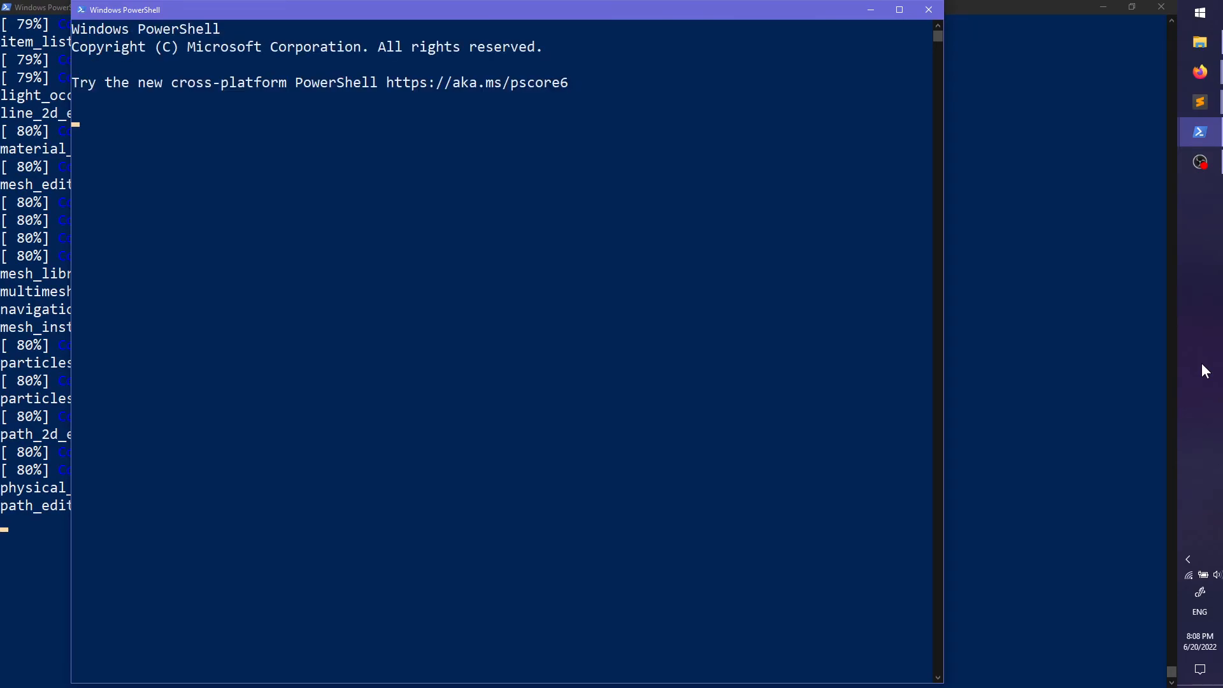
Step: Change the new PowerShell session's directory to E:\16 Jams\05 Jak 4\
{"action": "type", "text": "cd E:\\16"}
{"action": "key", "text": "Tab"}
{"action": "type", "text": "06"}
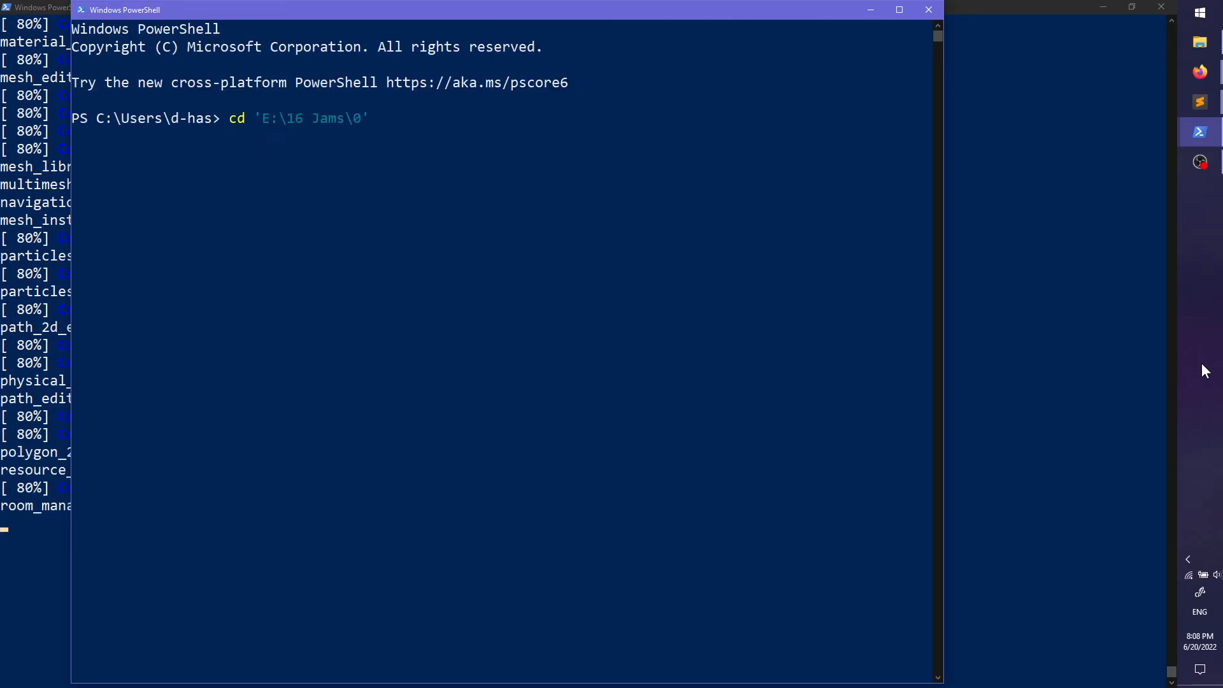
{"action": "key", "text": "BackSpace"}
{"action": "type", "text": "5"}
{"action": "key", "text": "Tab"}
{"action": "key", "text": "Return"}
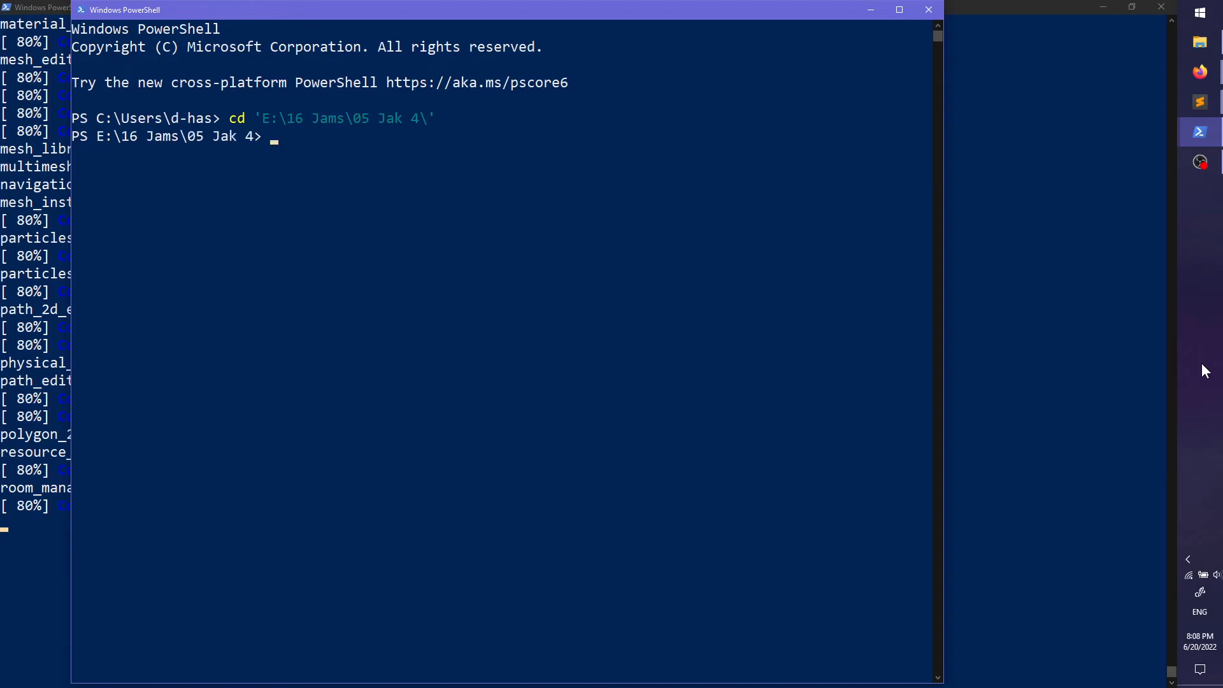
Step: Enter the project subfolder and list the game repository's Git status
{"action": "type", "text": "cd"}
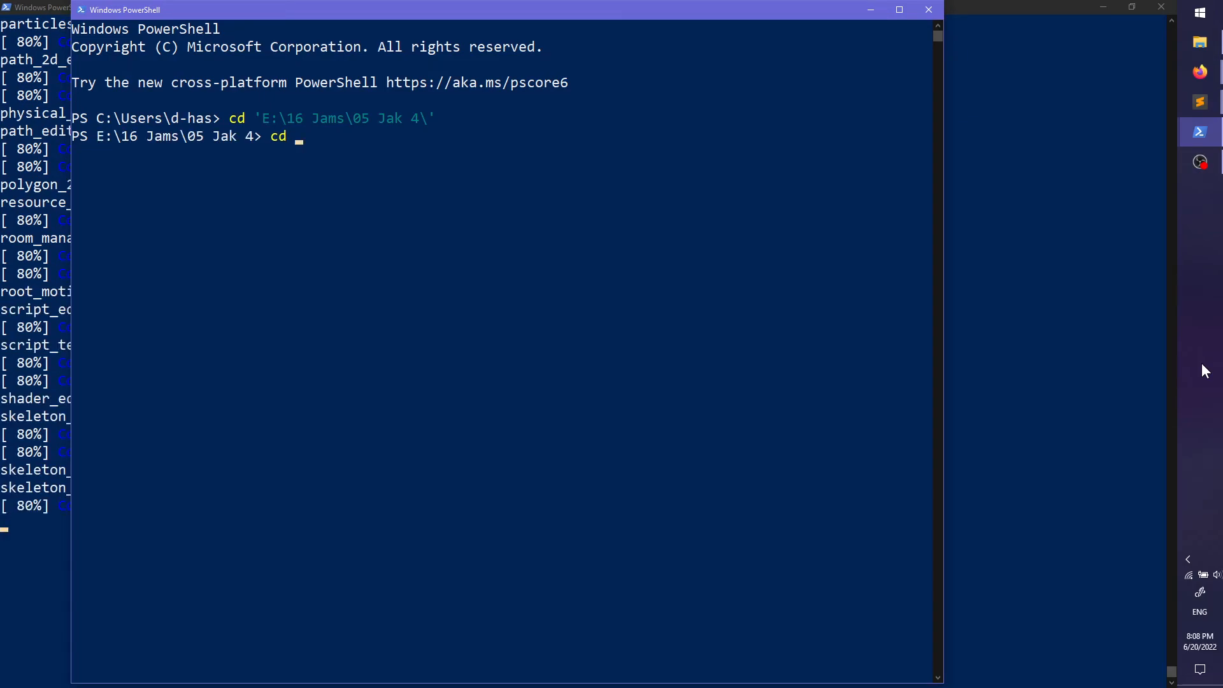
{"action": "type", "text": " pr"}
{"action": "key", "text": "Tab"}
{"action": "key", "text": "Return"}
{"action": "type", "text": "status"}
{"action": "key", "text": "Return"}
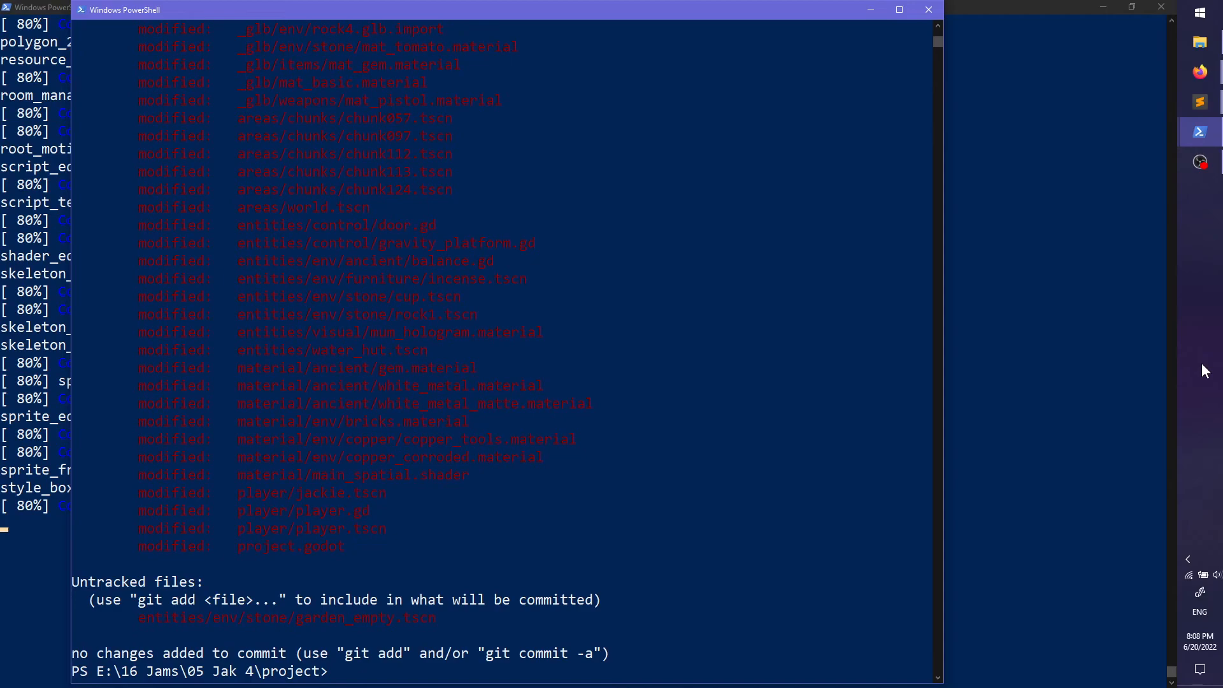
Step: Run git diff on the game repository and read past the line-ending warnings to the first changed files
{"action": "type", "text": "git add ."}
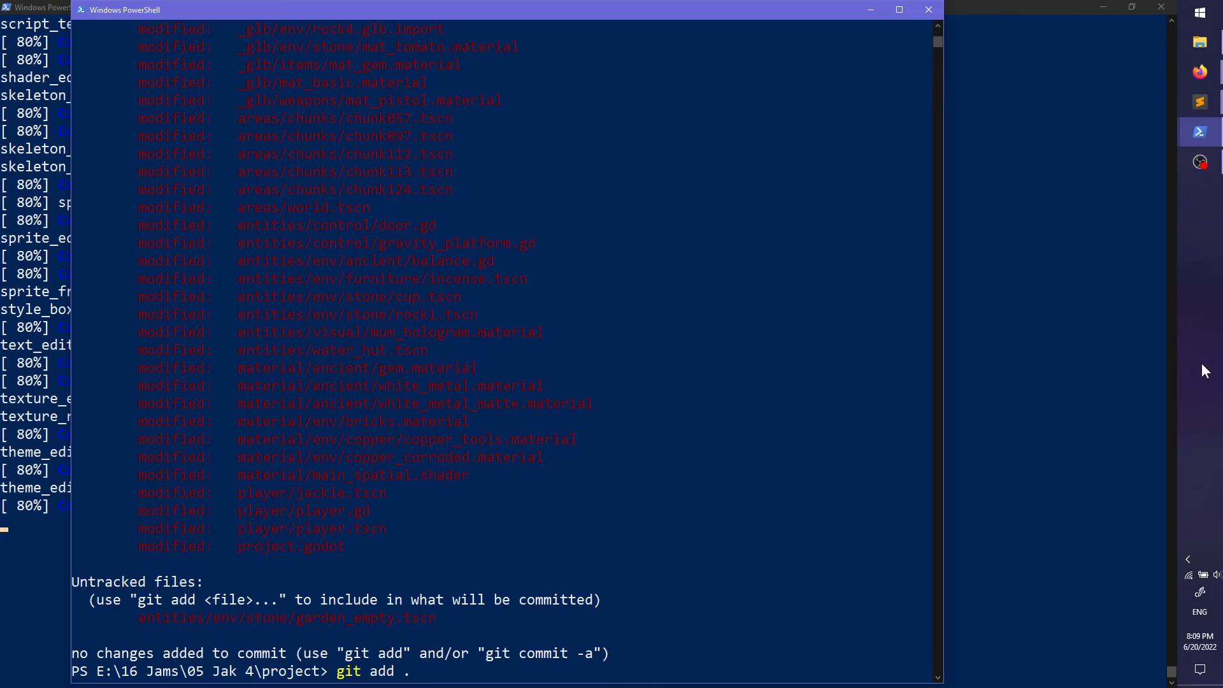
{"action": "type", "text": "git diff"}
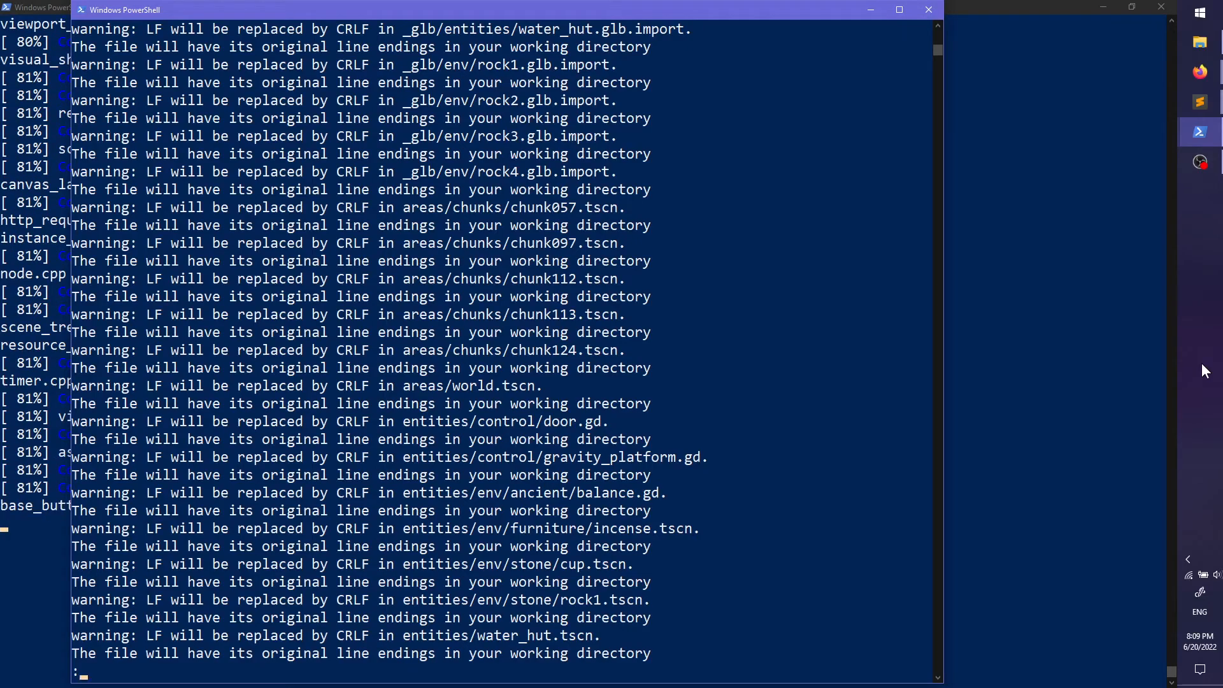
{"action": "key", "text": "Down"}
{"action": "key", "text": "Down"}
{"action": "key", "text": "Down"}
{"action": "key", "text": "Down"}
{"action": "key", "text": "Down"}
{"action": "key", "text": "Down"}
{"action": "key", "text": "Down"}
{"action": "key", "text": "Down"}
{"action": "key", "text": "Down"}
{"action": "key", "text": "Down"}
{"action": "key", "text": "Down"}
{"action": "key", "text": "Down"}
{"action": "key", "text": "Down"}
{"action": "key", "text": "Down"}
{"action": "key", "text": "Down"}
{"action": "key", "text": "Down"}
{"action": "key", "text": "Down"}
{"action": "key", "text": "Down"}
{"action": "key", "text": "Down"}
{"action": "key", "text": "Down"}
{"action": "key", "text": "Down"}
{"action": "key", "text": "Down"}
{"action": "key", "text": "Down"}
{"action": "key", "text": "Down"}
{"action": "key", "text": "Down"}
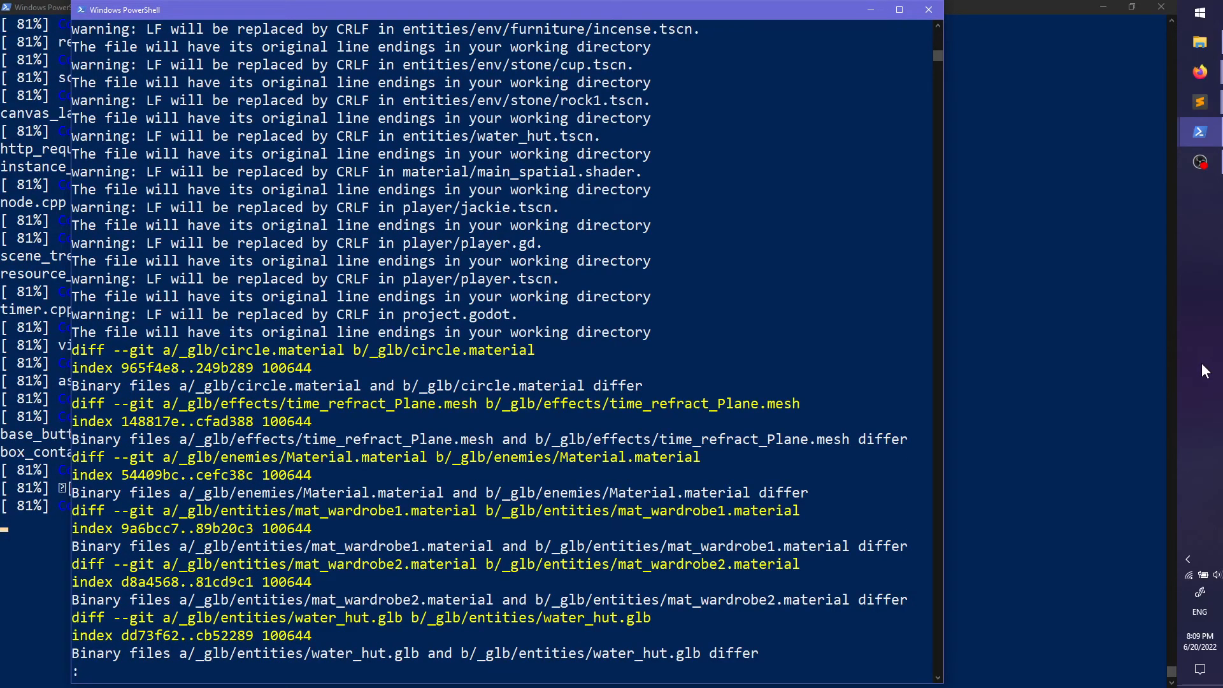
Step: Read through the diff to the chunk097.tscn changes, examining its added resources and BakedLightmap node
{"action": "key", "text": "Down"}
{"action": "key", "text": "Down"}
{"action": "key", "text": "Down"}
{"action": "key", "text": "Down"}
{"action": "key", "text": "Down"}
{"action": "key", "text": "Down"}
{"action": "key", "text": "Down"}
{"action": "key", "text": "Down"}
{"action": "key", "text": "Down"}
{"action": "key", "text": "Down"}
{"action": "key", "text": "Down"}
{"action": "key", "text": "Down"}
{"action": "key", "text": "Down"}
{"action": "key", "text": "Down"}
{"action": "key", "text": "Down"}
{"action": "key", "text": "Down"}
{"action": "key", "text": "Down"}
{"action": "key", "text": "Down"}
{"action": "key", "text": "Down"}
{"action": "key", "text": "Down"}
{"action": "key", "text": "Down"}
{"action": "key", "text": "Down"}
{"action": "key", "text": "Down"}
{"action": "key", "text": "Down"}
{"action": "key", "text": "Down"}
{"action": "key", "text": "Down"}
{"action": "key", "text": "Down"}
{"action": "key", "text": "Down"}
{"action": "key", "text": "Down"}
{"action": "key", "text": "Down"}
{"action": "key", "text": "Down"}
{"action": "key", "text": "Down"}
{"action": "key", "text": "Down"}
{"action": "key", "text": "Down"}
{"action": "key", "text": "Down"}
{"action": "key", "text": "Down"}
{"action": "key", "text": "Down"}
{"action": "key", "text": "Down"}
{"action": "key", "text": "Down"}
{"action": "key", "text": "Down"}
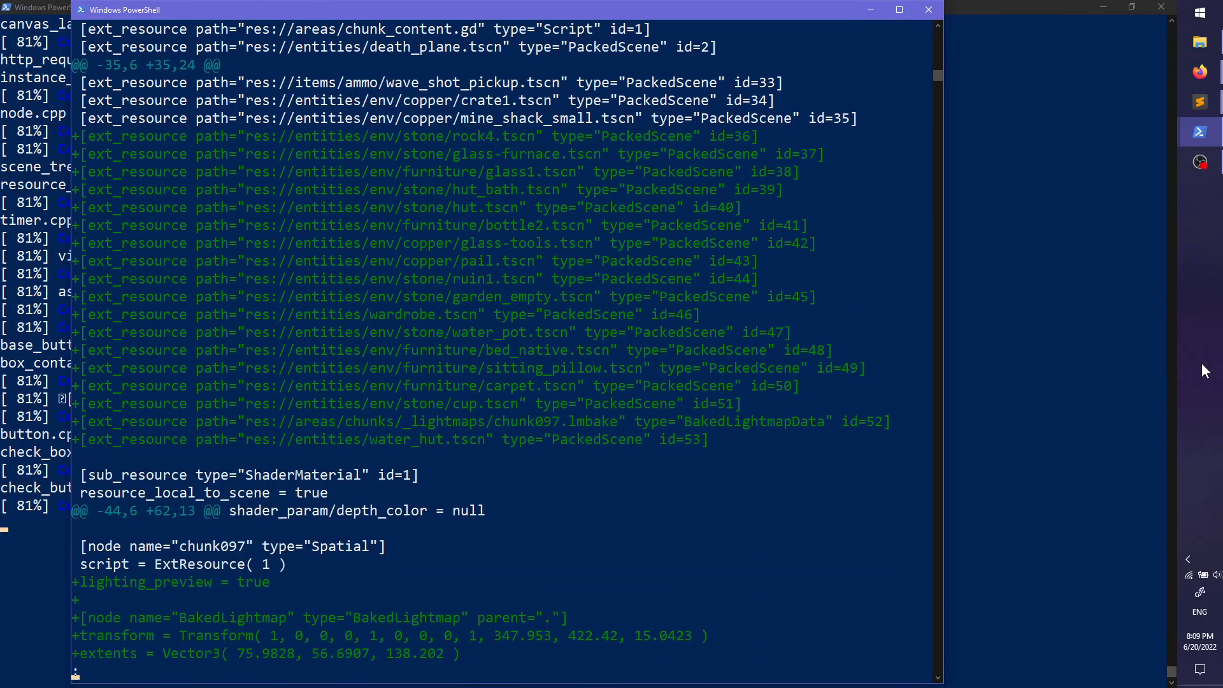
{"action": "key", "text": "Down"}
{"action": "key", "text": "Down"}
{"action": "key", "text": "Down"}
{"action": "key", "text": "Down"}
{"action": "key", "text": "Down"}
{"action": "key", "text": "Down"}
{"action": "key", "text": "Down"}
{"action": "key", "text": "Down"}
{"action": "key", "text": "Down"}
{"action": "key", "text": "Down"}
{"action": "key", "text": "Down"}
{"action": "key", "text": "Down"}
{"action": "key", "text": "Down"}
{"action": "key", "text": "Down"}
{"action": "key", "text": "Down"}
{"action": "key", "text": "Down"}
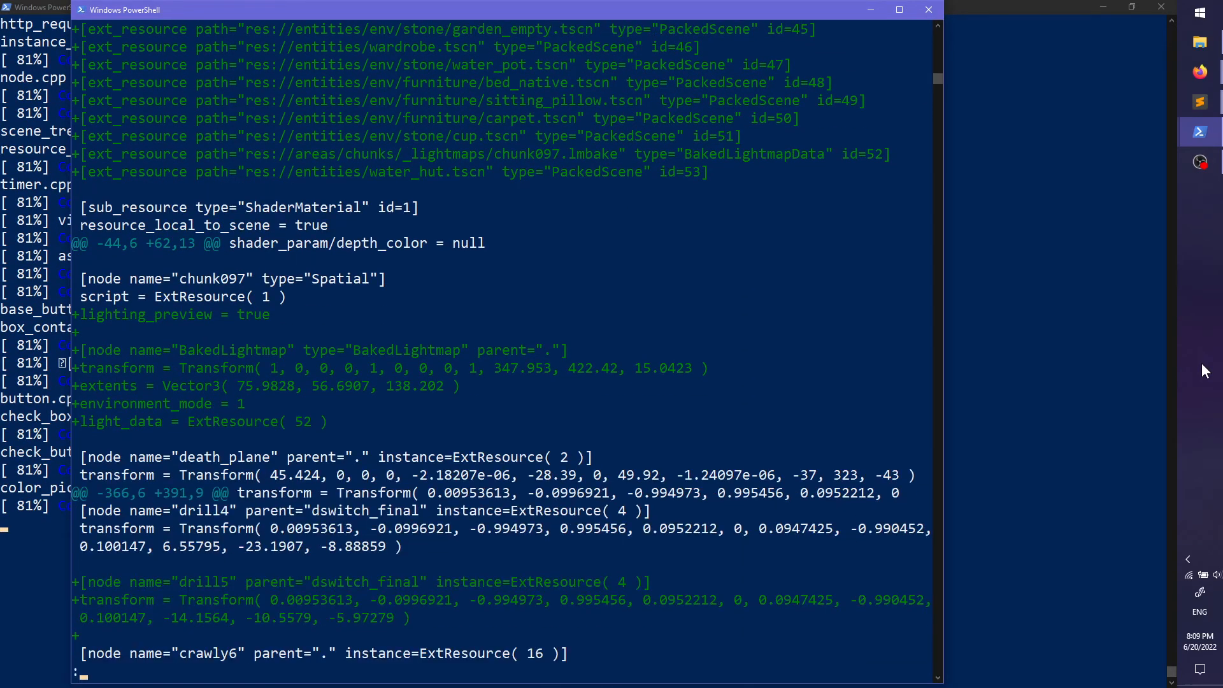
Step: Go back to the start of the chunk097.tscn diff and check the file header and added external resources
{"action": "key", "text": "Up"}
{"action": "key", "text": "Up"}
{"action": "key", "text": "Up"}
{"action": "key", "text": "Up"}
{"action": "key", "text": "Up"}
{"action": "key", "text": "Up"}
{"action": "key", "text": "Up"}
{"action": "key", "text": "Up"}
{"action": "key", "text": "Up"}
{"action": "key", "text": "Up"}
{"action": "key", "text": "Up"}
{"action": "key", "text": "Up"}
{"action": "key", "text": "Up"}
{"action": "key", "text": "Up"}
{"action": "key", "text": "Up"}
{"action": "key", "text": "Up"}
{"action": "key", "text": "Up"}
{"action": "key", "text": "Up"}
{"action": "key", "text": "Up"}
{"action": "key", "text": "Up"}
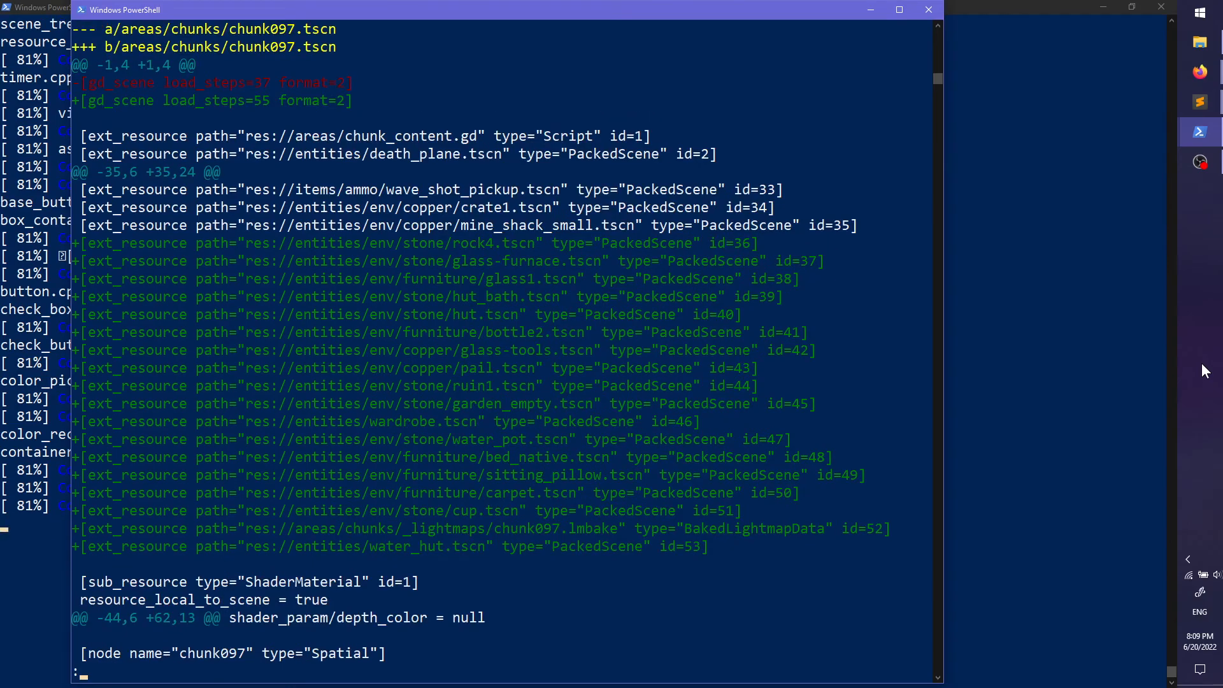
Step: Read the chunk097.tscn diff from the external resources down to the BakedLightmap, drill5 and crate1 pickup changes
{"action": "key", "text": "Down"}
{"action": "key", "text": "Down"}
{"action": "key", "text": "Down"}
{"action": "key", "text": "Down"}
{"action": "key", "text": "Down"}
{"action": "key", "text": "Down"}
{"action": "key", "text": "Down"}
{"action": "key", "text": "Down"}
{"action": "key", "text": "Down"}
{"action": "key", "text": "Down"}
{"action": "key", "text": "Down"}
{"action": "key", "text": "Down"}
{"action": "key", "text": "Down"}
{"action": "key", "text": "Down"}
{"action": "key", "text": "Down"}
{"action": "key", "text": "Down"}
{"action": "key", "text": "Down"}
{"action": "key", "text": "Down"}
{"action": "key", "text": "Down"}
{"action": "key", "text": "Down"}
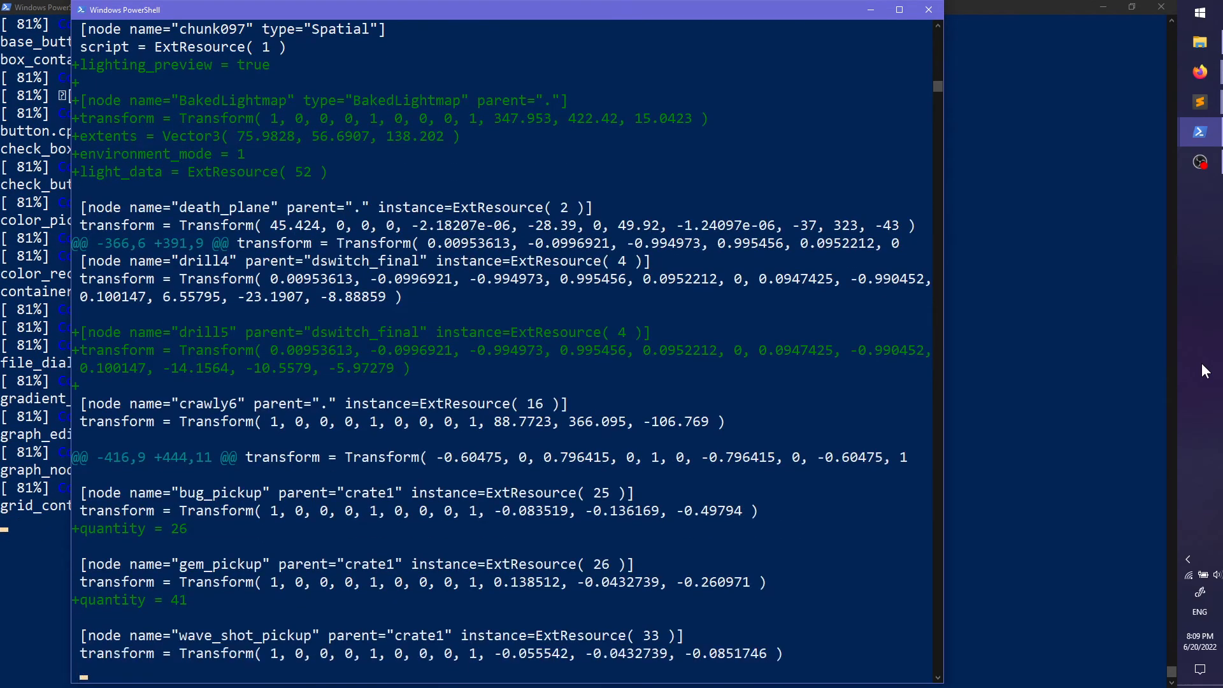
Step: Examine the rock, basin, rock_kinematic and hut nodes added in the chunk097.tscn diff
{"action": "key", "text": "Down"}
{"action": "key", "text": "Down"}
{"action": "key", "text": "Down"}
{"action": "key", "text": "Down"}
{"action": "key", "text": "Down"}
{"action": "key", "text": "Down"}
{"action": "key", "text": "Down"}
{"action": "key", "text": "Down"}
{"action": "key", "text": "Down"}
{"action": "key", "text": "Down"}
{"action": "key", "text": "Down"}
{"action": "key", "text": "Down"}
{"action": "key", "text": "Down"}
{"action": "key", "text": "Down"}
{"action": "key", "text": "Down"}
{"action": "key", "text": "Down"}
{"action": "key", "text": "Down"}
{"action": "key", "text": "Down"}
{"action": "key", "text": "Down"}
{"action": "key", "text": "Down"}
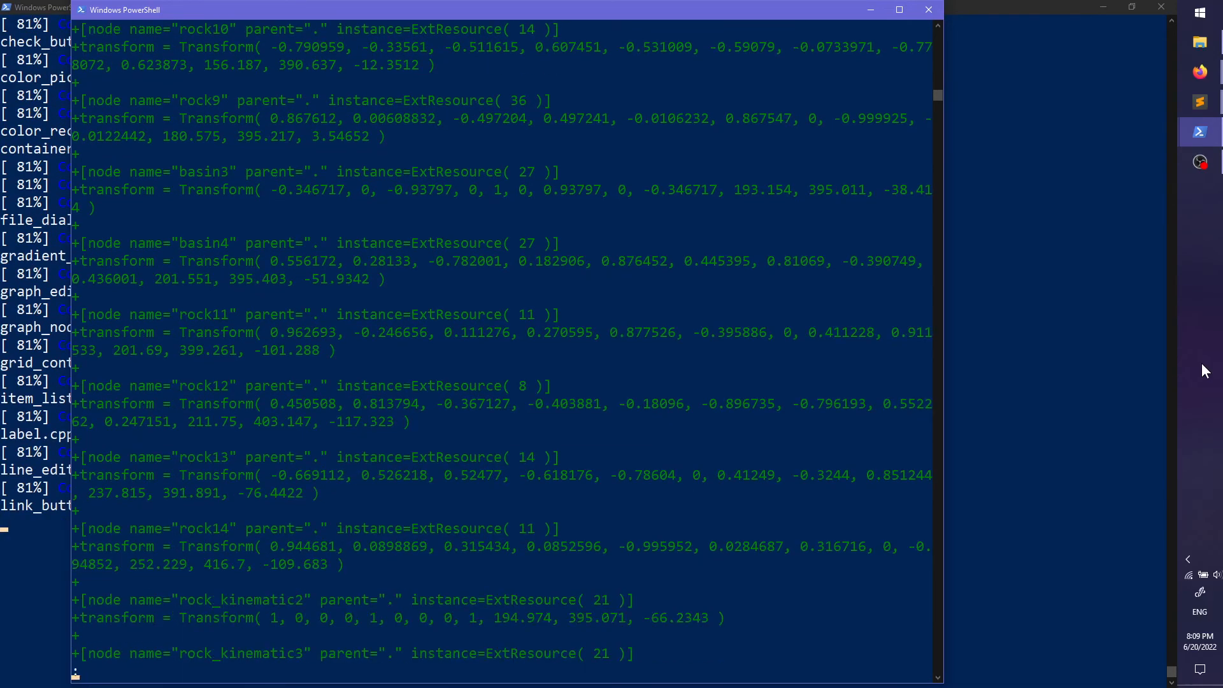
{"action": "key", "text": "Down"}
{"action": "key", "text": "Down"}
{"action": "key", "text": "Down"}
{"action": "key", "text": "Down"}
{"action": "key", "text": "Down"}
{"action": "key", "text": "Down"}
{"action": "key", "text": "Down"}
{"action": "key", "text": "Down"}
{"action": "key", "text": "Down"}
{"action": "key", "text": "Down"}
{"action": "key", "text": "Down"}
{"action": "key", "text": "Down"}
{"action": "key", "text": "Down"}
{"action": "key", "text": "Down"}
{"action": "key", "text": "Down"}
{"action": "key", "text": "Down"}
{"action": "key", "text": "Down"}
{"action": "key", "text": "Down"}
{"action": "key", "text": "Down"}
{"action": "key", "text": "Down"}
{"action": "key", "text": "Down"}
{"action": "key", "text": "Down"}
{"action": "key", "text": "Down"}
{"action": "key", "text": "Down"}
{"action": "key", "text": "Down"}
{"action": "key", "text": "Down"}
{"action": "key", "text": "Down"}
{"action": "key", "text": "Down"}
{"action": "key", "text": "Down"}
{"action": "key", "text": "Down"}
{"action": "key", "text": "Down"}
{"action": "key", "text": "Down"}
{"action": "key", "text": "Down"}
{"action": "key", "text": "Down"}
{"action": "key", "text": "Down"}
{"action": "key", "text": "Down"}
{"action": "key", "text": "Down"}
{"action": "key", "text": "Down"}
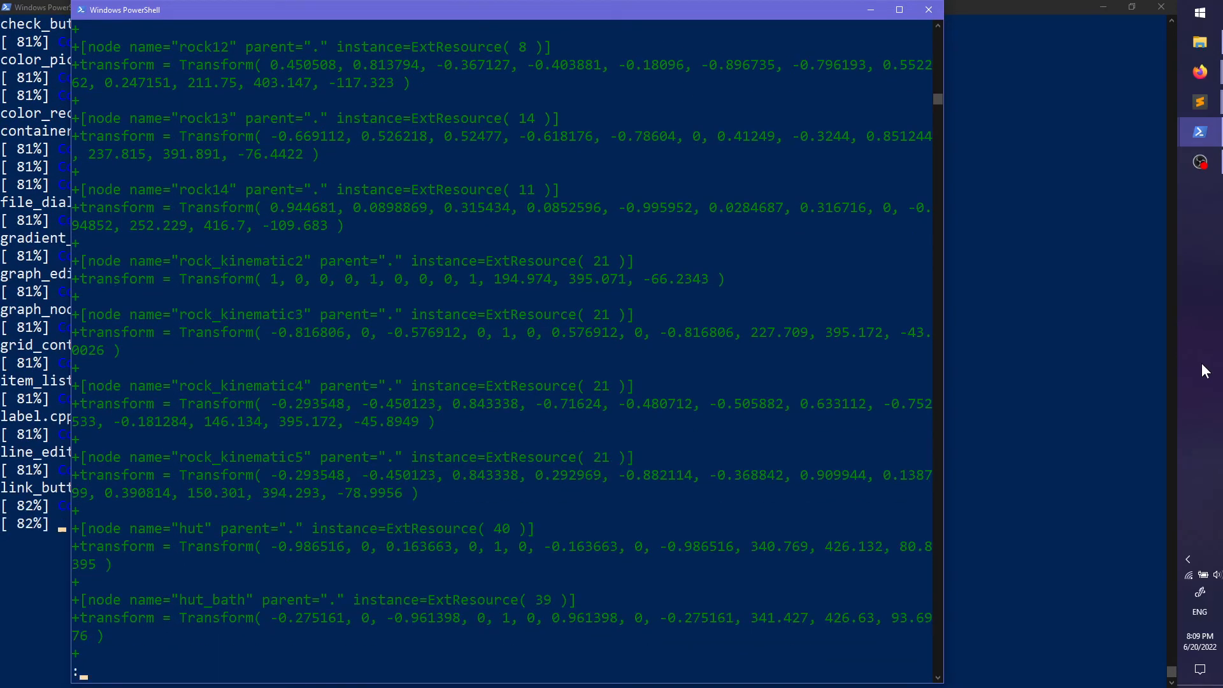
Step: Read past the end of the chunk097.tscn diff and review the BakedLightmap and ReflectionProbe changes in chunk112.tscn
{"action": "key", "text": "Page_Down"}
{"action": "key", "text": "Page_Down"}
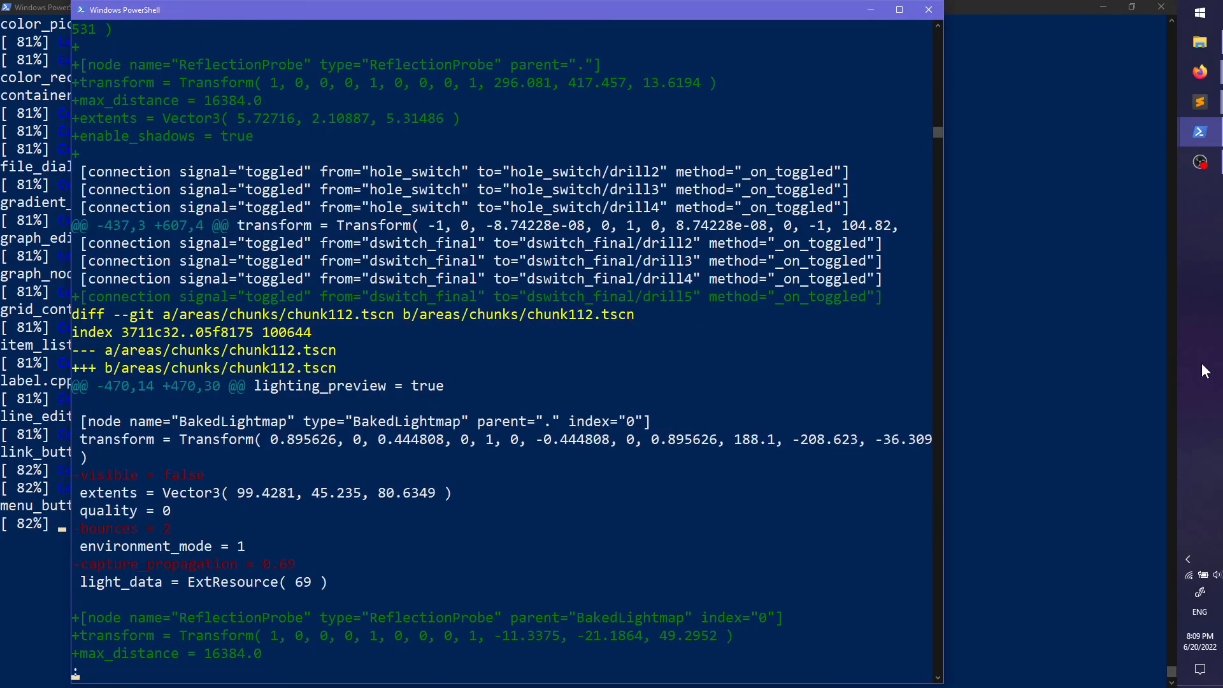
{"action": "key", "text": "Page_Up"}
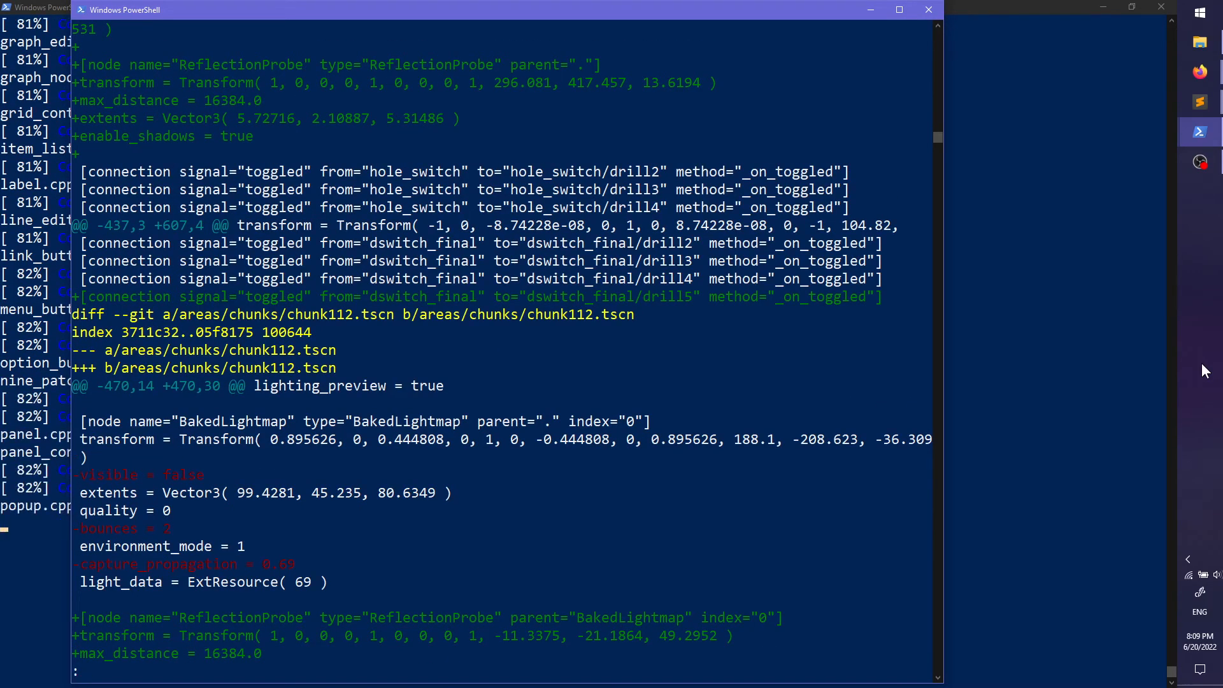
{"action": "key", "text": "Down"}
{"action": "key", "text": "Page_Down"}
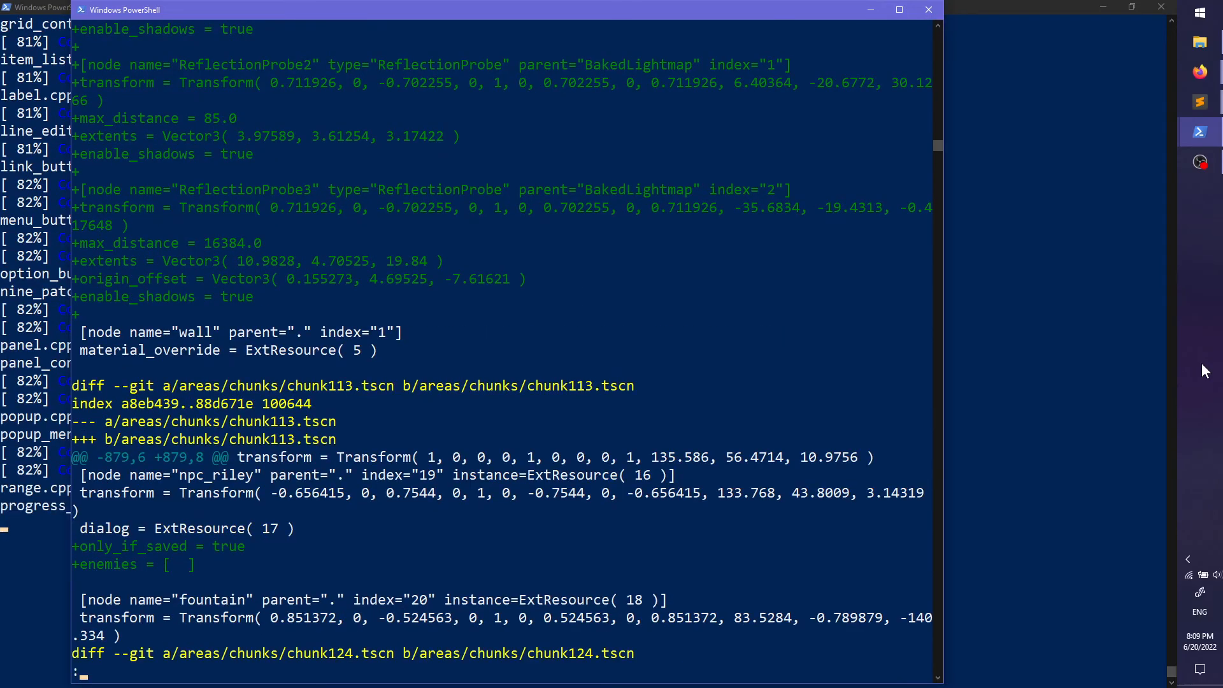
Step: Skim the diff past the chunk113.tscn changes and inspect the node index changes on the gem_pickup, bug_pickup and rock nodes
{"action": "key", "text": "Page_Down"}
{"action": "key", "text": "Page_Down"}
{"action": "key", "text": "Page_Down"}
{"action": "key", "text": "Page_Down"}
{"action": "key", "text": "Page_Down"}
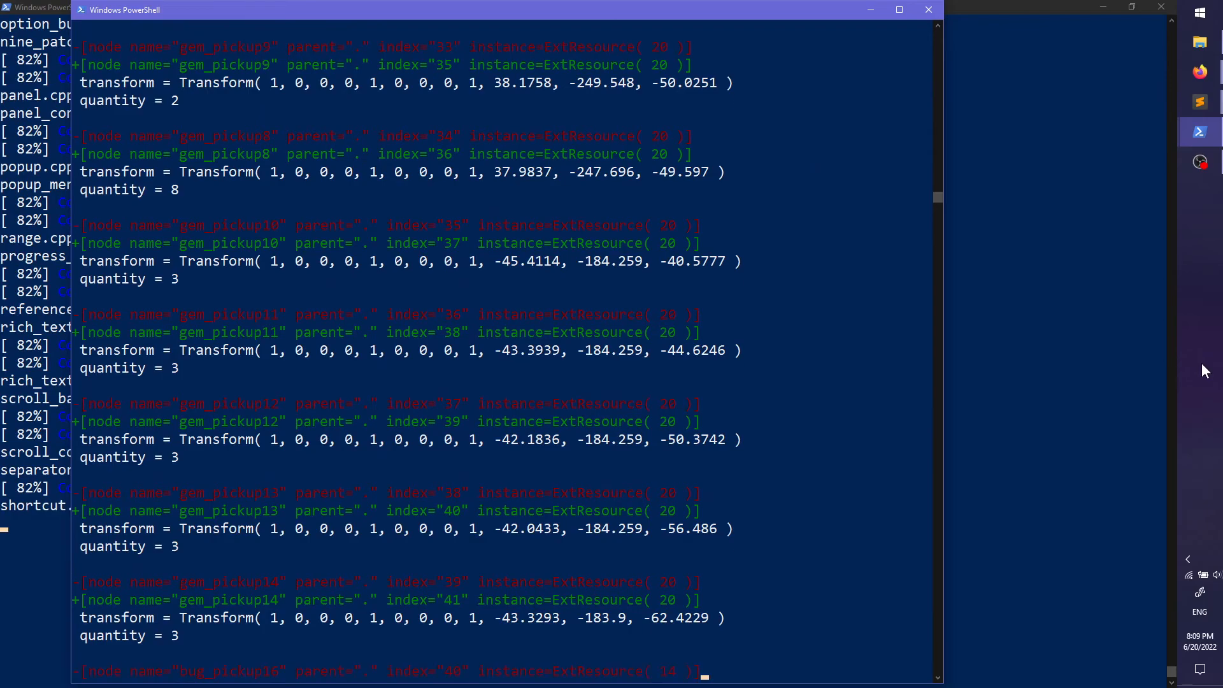
{"action": "key", "text": "Down"}
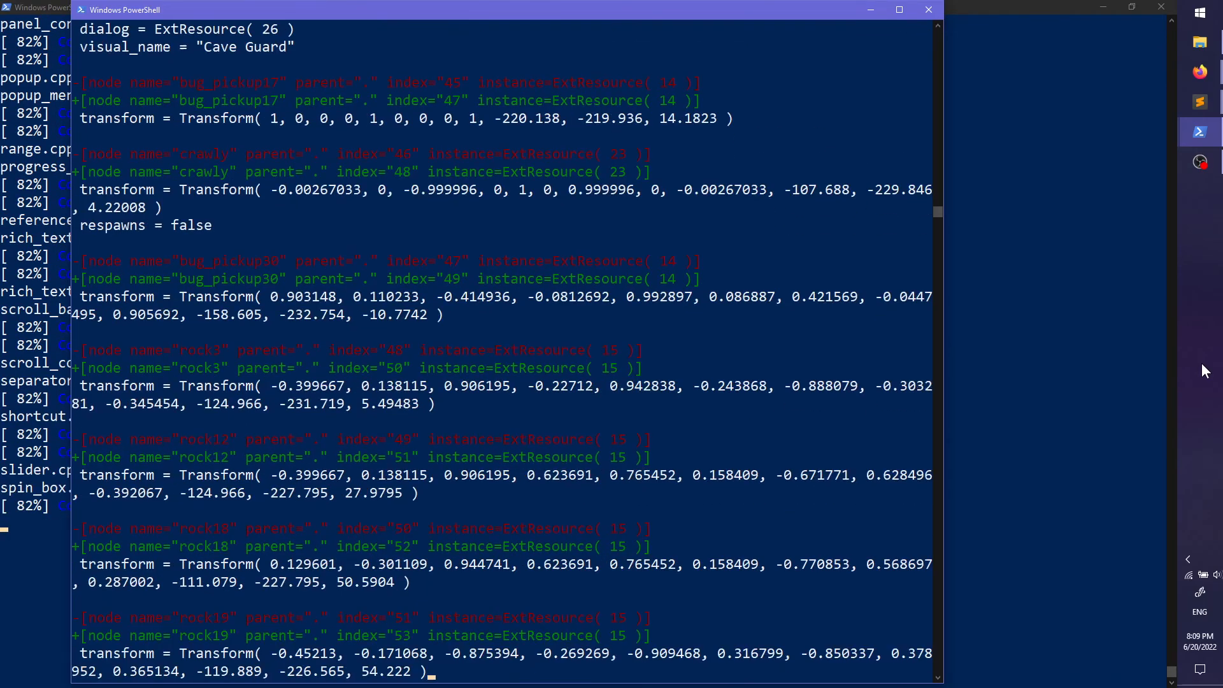
{"action": "key", "text": "Down"}
{"action": "key", "text": "Down"}
{"action": "key", "text": "Down"}
{"action": "key", "text": "Down"}
{"action": "key", "text": "Down"}
{"action": "key", "text": "Down"}
{"action": "key", "text": "Down"}
{"action": "key", "text": "Down"}
{"action": "key", "text": "Down"}
{"action": "key", "text": "Down"}
{"action": "key", "text": "Down"}
{"action": "key", "text": "Down"}
{"action": "key", "text": "Down"}
{"action": "key", "text": "Down"}
{"action": "key", "text": "Down"}
{"action": "key", "text": "Down"}
{"action": "key", "text": "Down"}
{"action": "key", "text": "Down"}
{"action": "key", "text": "Down"}
{"action": "key", "text": "Down"}
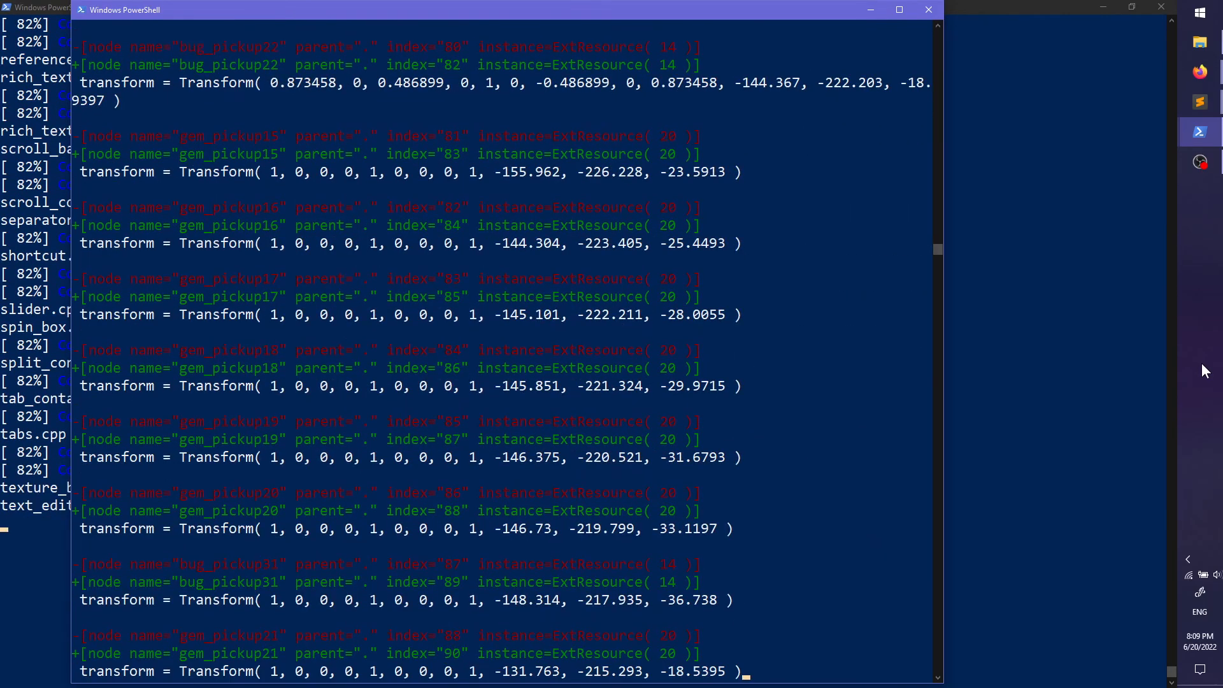
Step: Read the remaining gem_pickup and bug_pickup node index changes from gem_pickup21 onward, including the quantity entries, and leave the diff
{"action": "key", "text": "Down"}
{"action": "key", "text": "Down"}
{"action": "key", "text": "Down"}
{"action": "key", "text": "Down"}
{"action": "key", "text": "Down"}
{"action": "key", "text": "Down"}
{"action": "key", "text": "Down"}
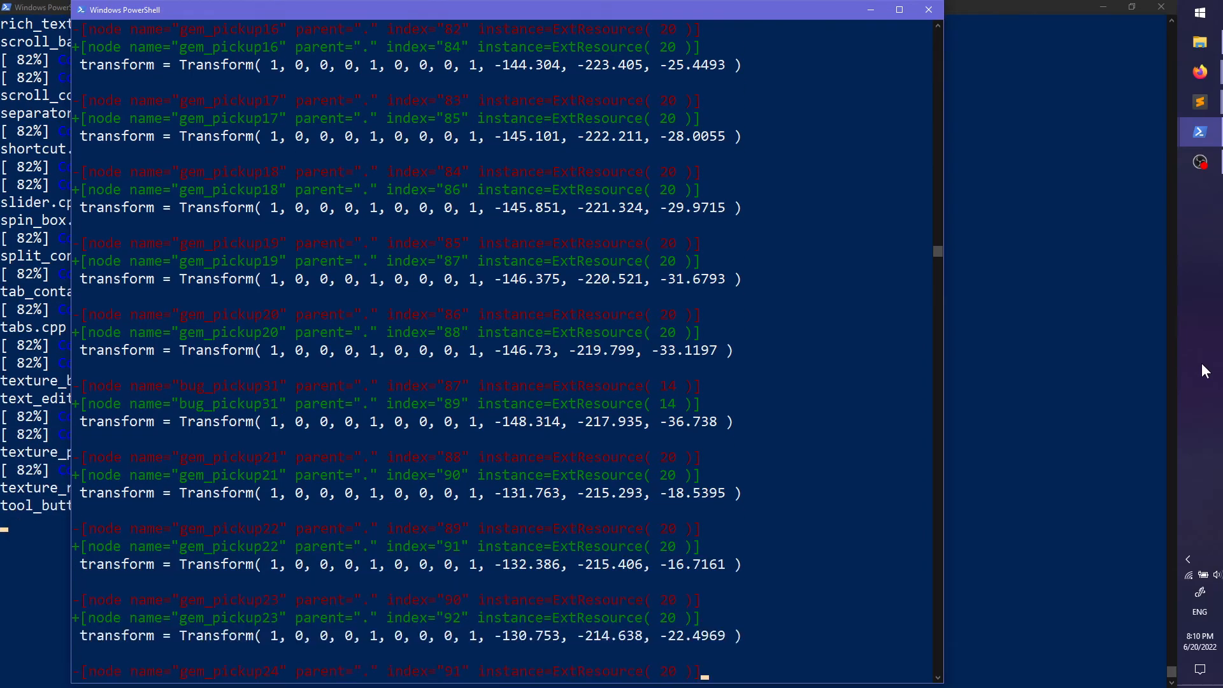
{"action": "key", "text": "Down"}
{"action": "key", "text": "Down"}
{"action": "key", "text": "Down"}
{"action": "key", "text": "Down"}
{"action": "key", "text": "Down"}
{"action": "key", "text": "Down"}
{"action": "key", "text": "Down"}
{"action": "key", "text": "Down"}
{"action": "key", "text": "Down"}
{"action": "key", "text": "Down"}
{"action": "key", "text": "Down"}
{"action": "key", "text": "Down"}
{"action": "key", "text": "Down"}
{"action": "key", "text": "Down"}
{"action": "key", "text": "Down"}
{"action": "key", "text": "Down"}
{"action": "key", "text": "Down"}
{"action": "key", "text": "Down"}
{"action": "key", "text": "Down"}
{"action": "key", "text": "Down"}
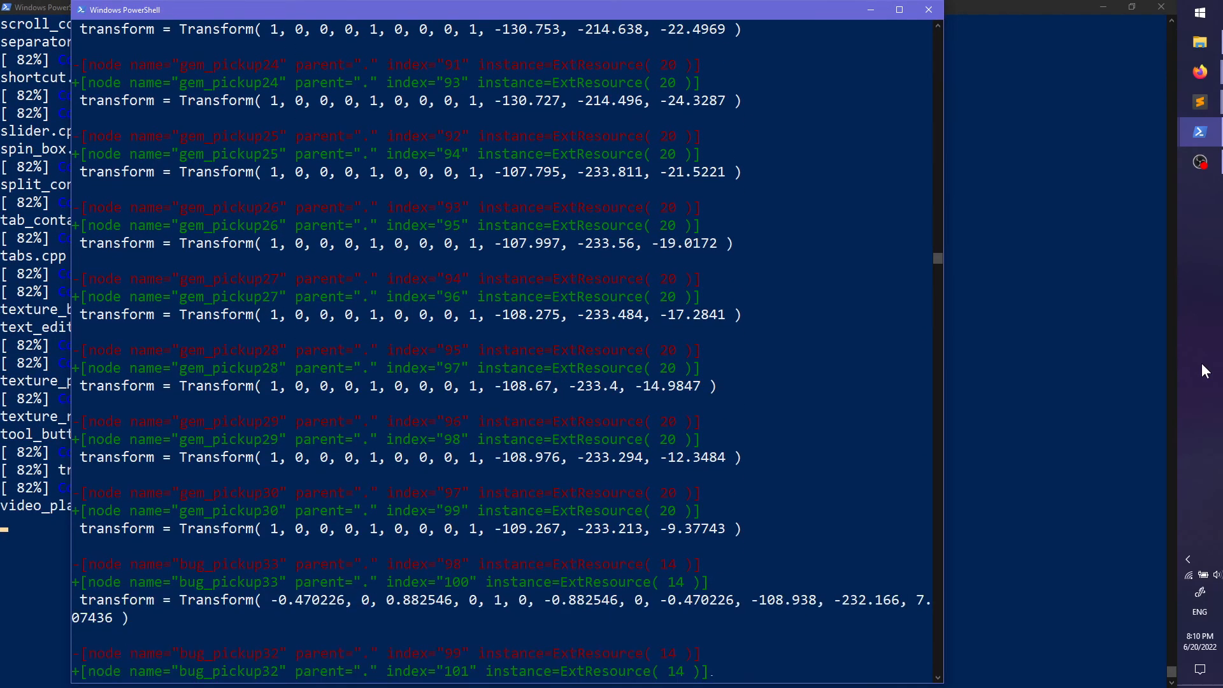
{"action": "key", "text": "Down"}
{"action": "key", "text": "Down"}
{"action": "key", "text": "Down"}
{"action": "key", "text": "Down"}
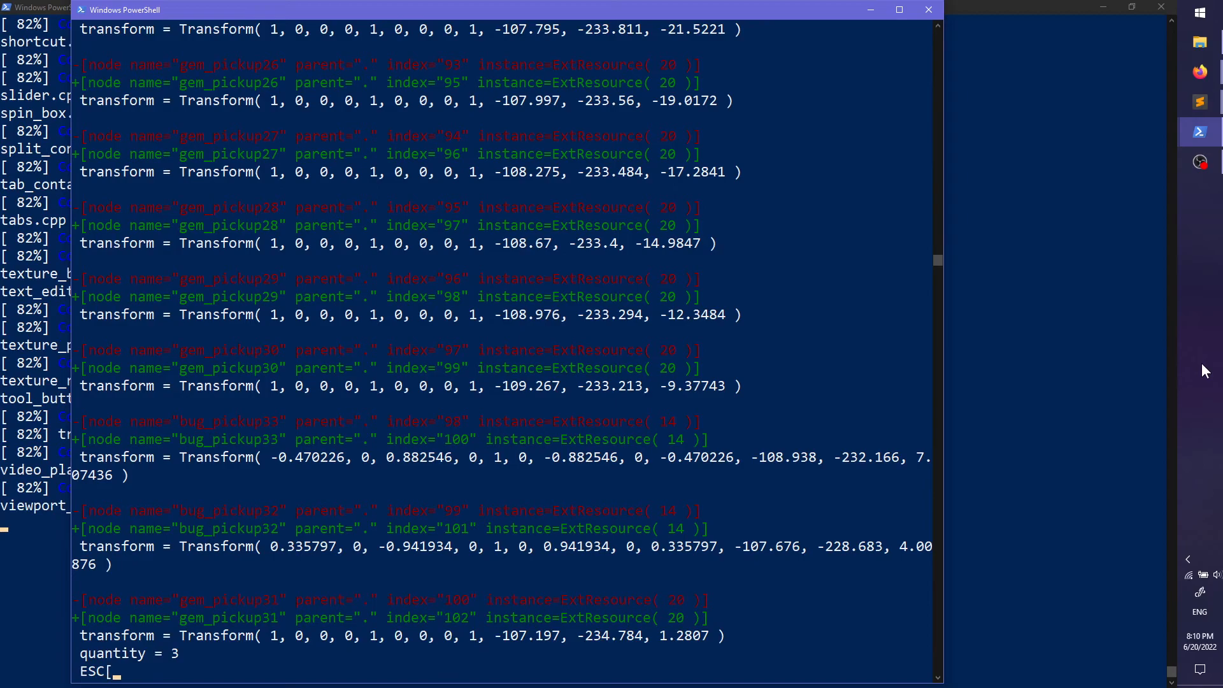
{"action": "key", "text": "Down"}
{"action": "key", "text": "Down"}
{"action": "key", "text": "Down"}
{"action": "key", "text": "Down"}
{"action": "key", "text": "Down"}
{"action": "key", "text": "Down"}
{"action": "key", "text": "Down"}
{"action": "key", "text": "Down"}
{"action": "key", "text": "Down"}
{"action": "key", "text": "Down"}
{"action": "key", "text": "Down"}
{"action": "key", "text": "Down"}
{"action": "key", "text": "Down"}
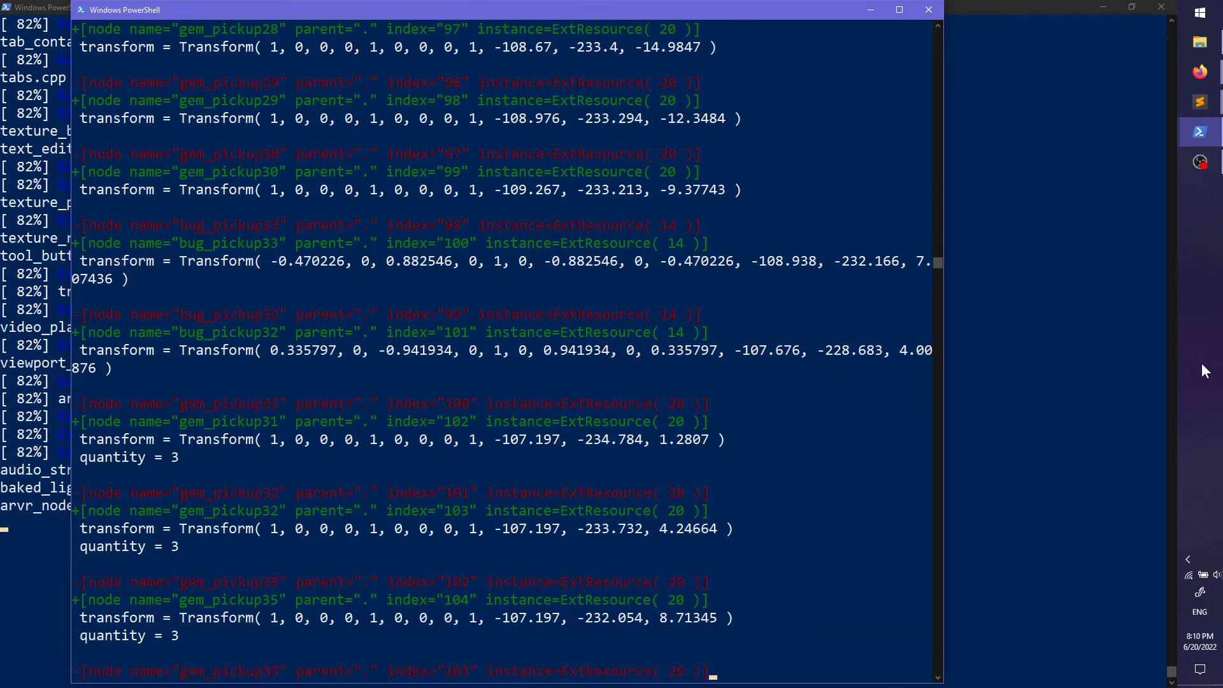
{"action": "key", "text": "Down"}
{"action": "key", "text": "Down"}
{"action": "key", "text": "Down"}
{"action": "key", "text": "Down"}
{"action": "key", "text": "Down"}
{"action": "key", "text": "Down"}
{"action": "key", "text": "Down"}
{"action": "key", "text": "Down"}
{"action": "key", "text": "Down"}
{"action": "key", "text": "Down"}
{"action": "key", "text": "Down"}
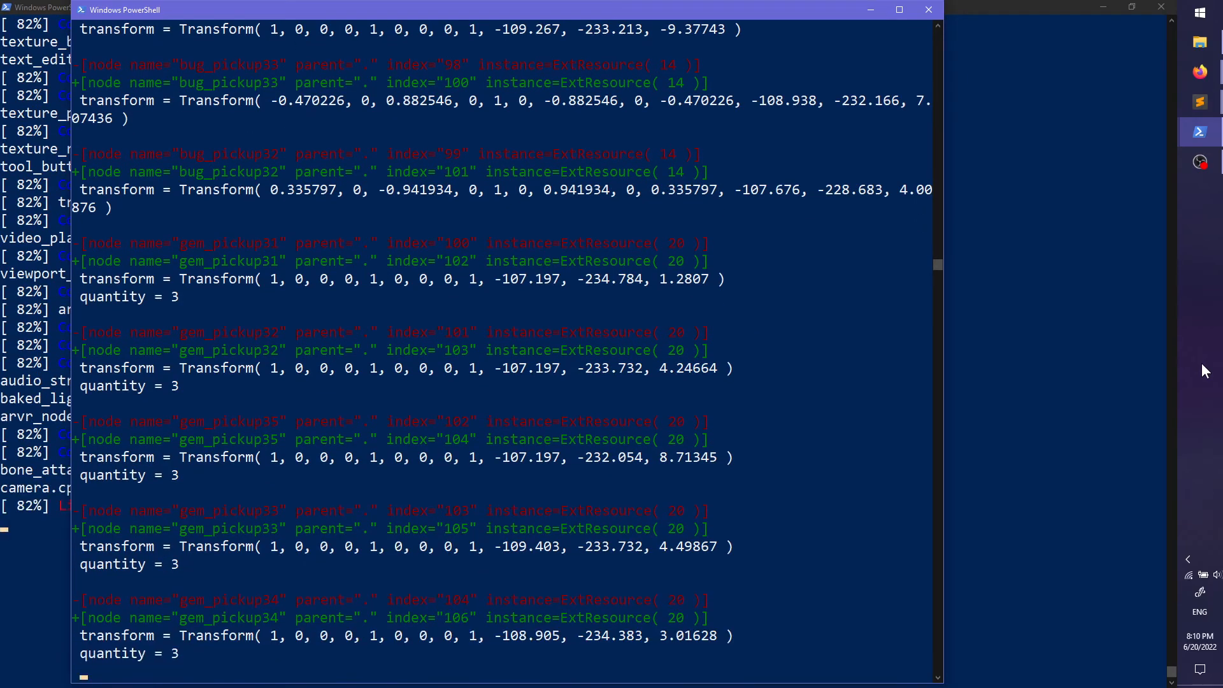
{"action": "key", "text": "Down"}
{"action": "key", "text": "Down"}
{"action": "key", "text": "Down"}
{"action": "key", "text": "Down"}
{"action": "key", "text": "Down"}
{"action": "key", "text": "Down"}
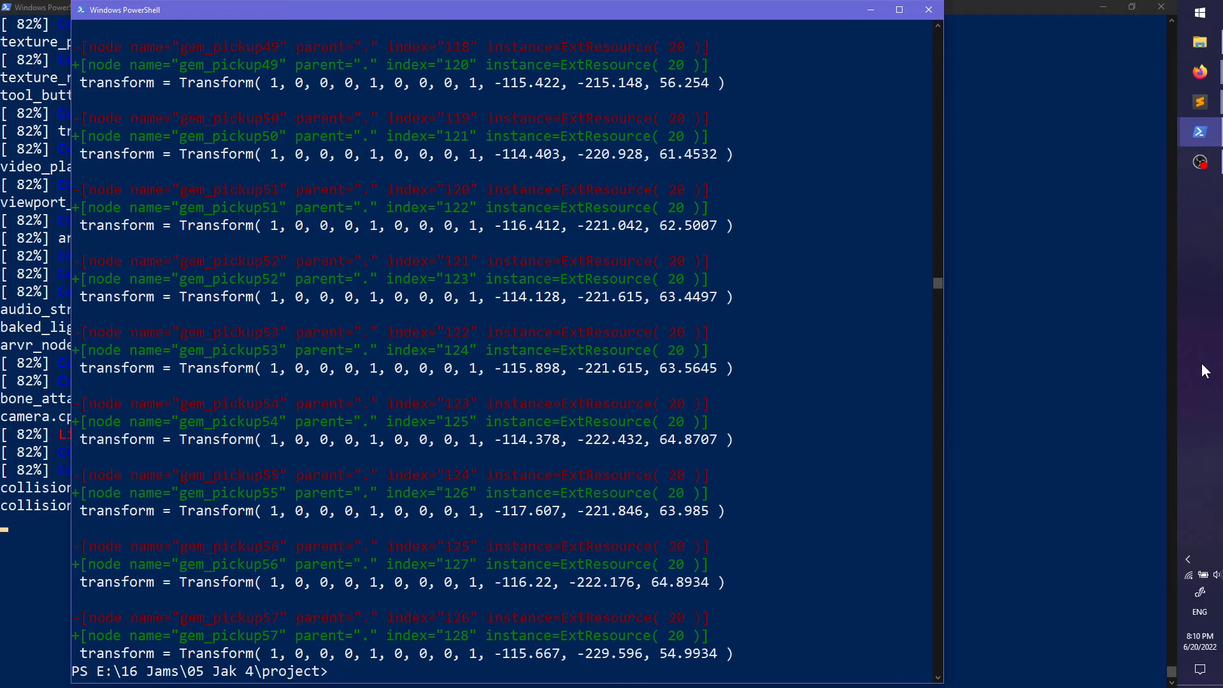
Step: Stage all changes in the Jak 4 project with git add
{"action": "type", "text": "git "}
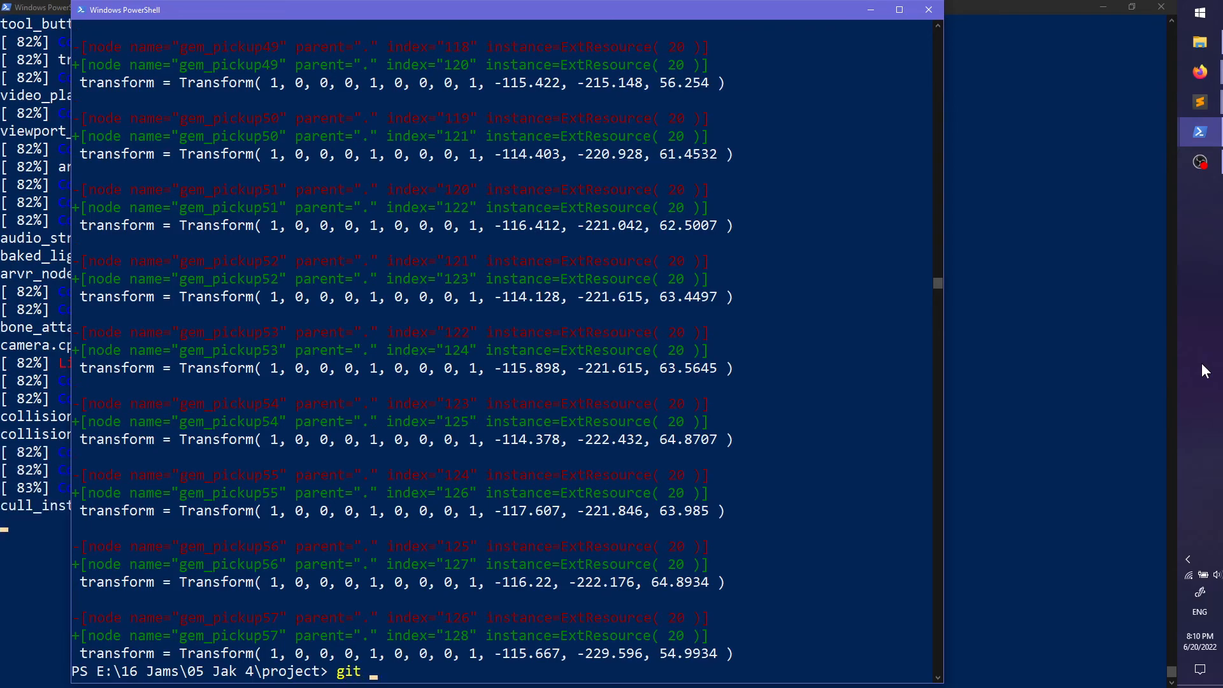
{"action": "type", "text": "commit"}
{"action": "key", "text": "Escape"}
{"action": "type", "text": "git add "}
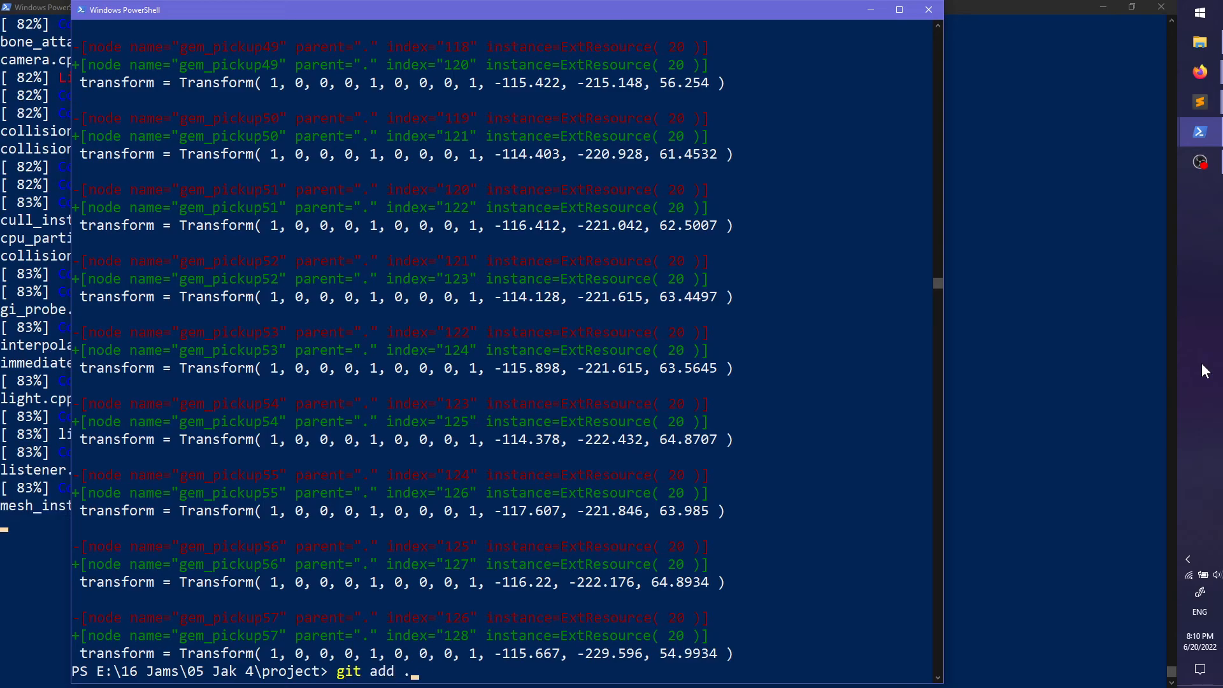
{"action": "type", "text": "."}
{"action": "key", "text": "Return"}
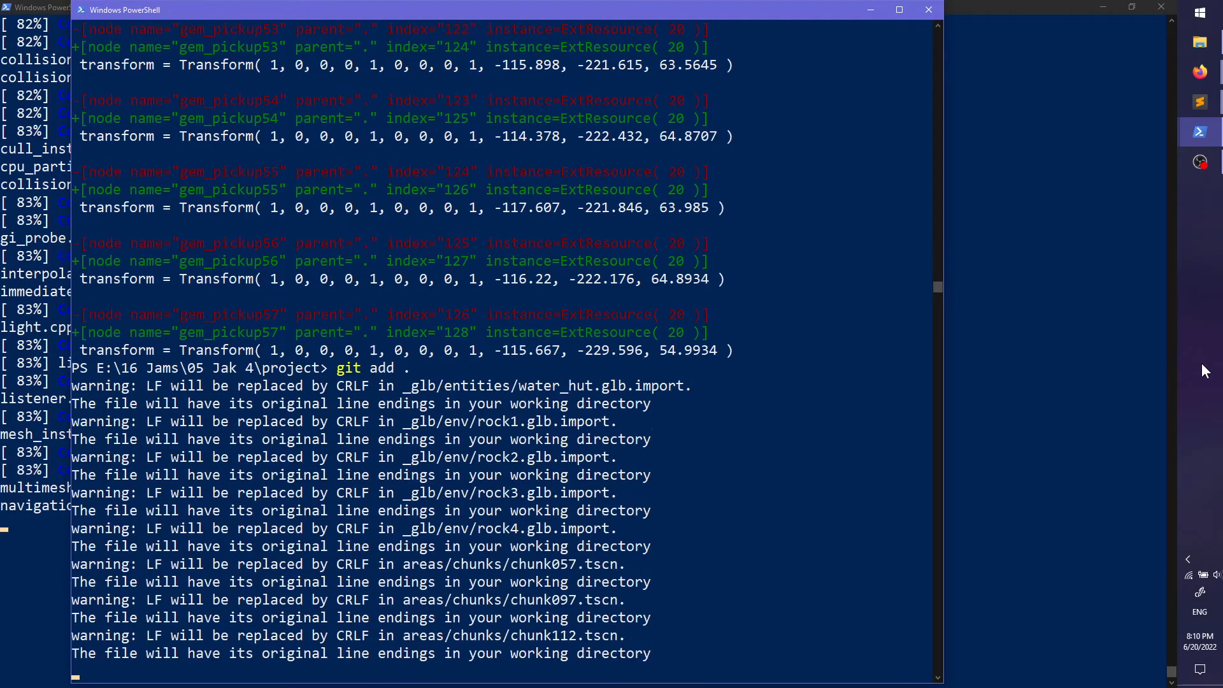
Step: Commit the staged changes with the message "added stuff, unstable file format"
{"action": "type", "text": "git commit -m"}
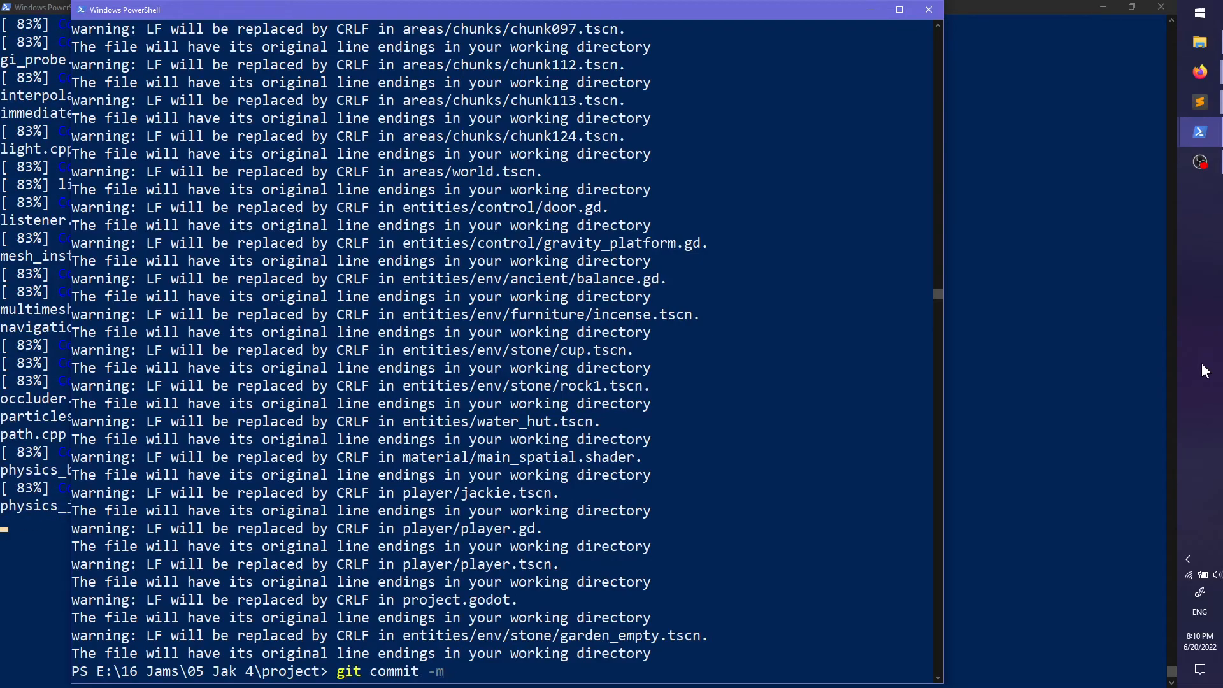
{"action": "type", "text": " \"unstable fil"}
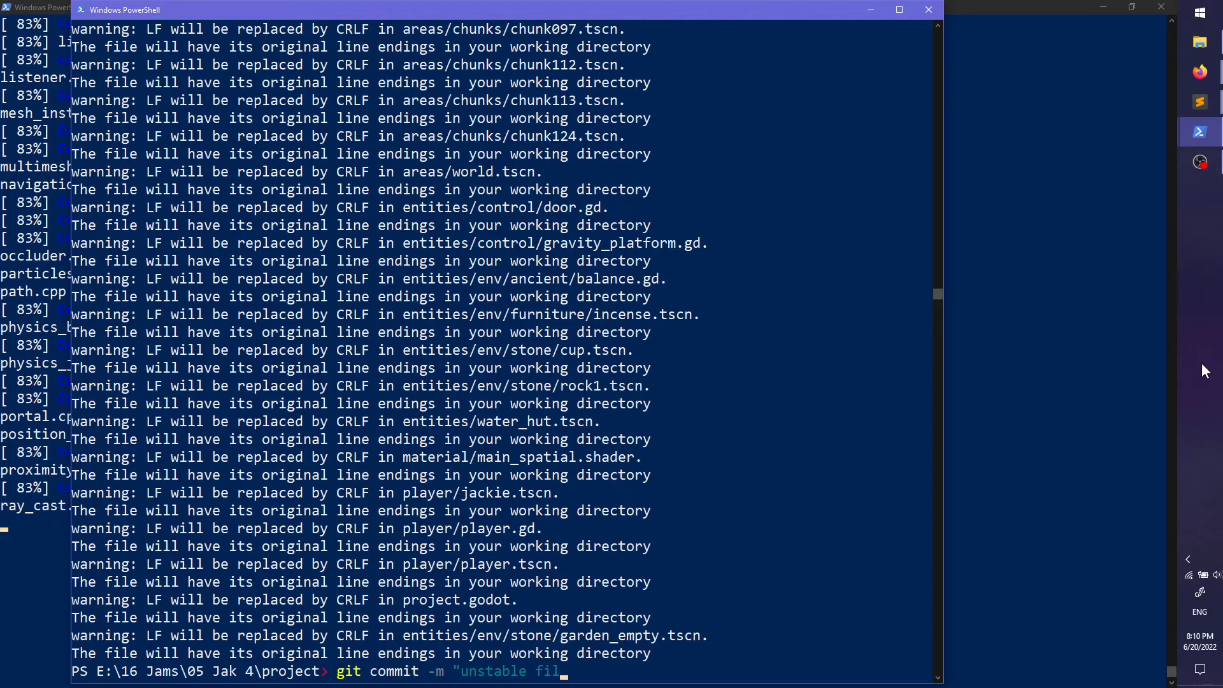
{"action": "key", "text": "BackSpace"}
{"action": "key", "text": "BackSpace"}
{"action": "key", "text": "BackSpace"}
{"action": "key", "text": "BackSpace"}
{"action": "key", "text": "BackSpace"}
{"action": "key", "text": "BackSpace"}
{"action": "key", "text": "BackSpace"}
{"action": "key", "text": "BackSpace"}
{"action": "key", "text": "BackSpace"}
{"action": "key", "text": "BackSpace"}
{"action": "key", "text": "BackSpace"}
{"action": "key", "text": "BackSpace"}
{"action": "key", "text": "BackSpace"}
{"action": "key", "text": "BackSpace"}
{"action": "key", "text": "BackSpace"}
{"action": "key", "text": "BackSpace"}
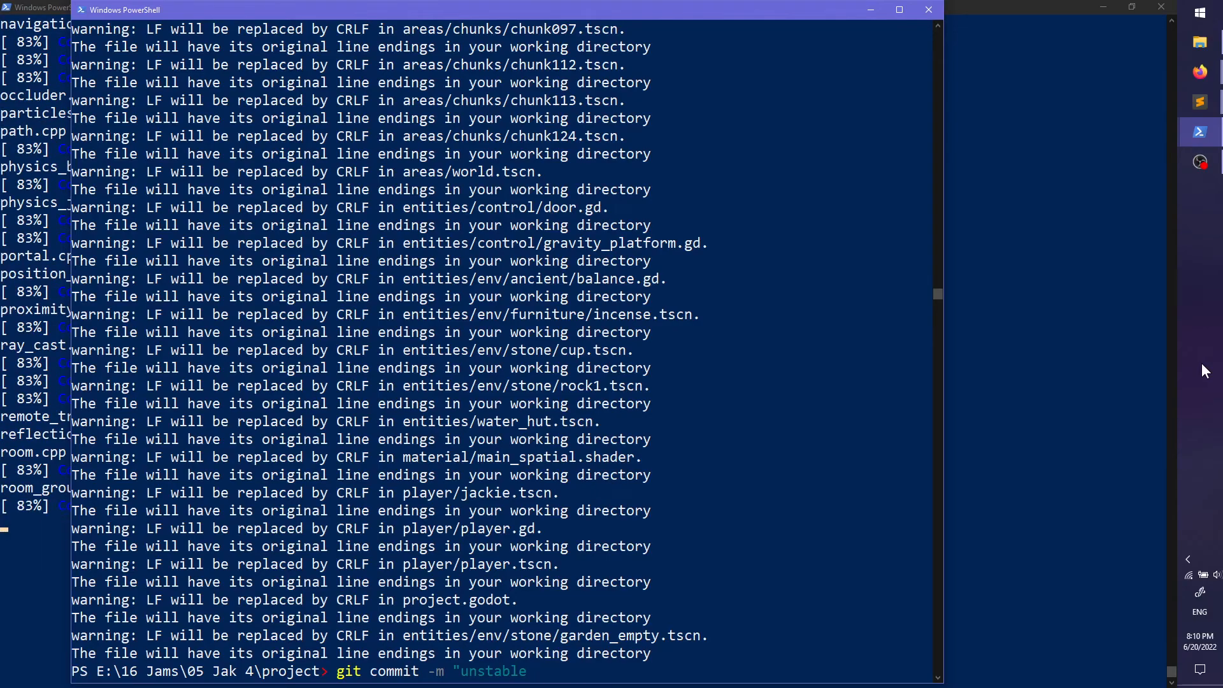
{"action": "type", "text": "adde dsta"}
{"action": "key", "text": "BackSpace"}
{"action": "key", "text": "BackSpace"}
{"action": "key", "text": "BackSpace"}
{"action": "key", "text": "BackSpace"}
{"action": "key", "text": "BackSpace"}
{"action": "type", "text": "d stuff,"}
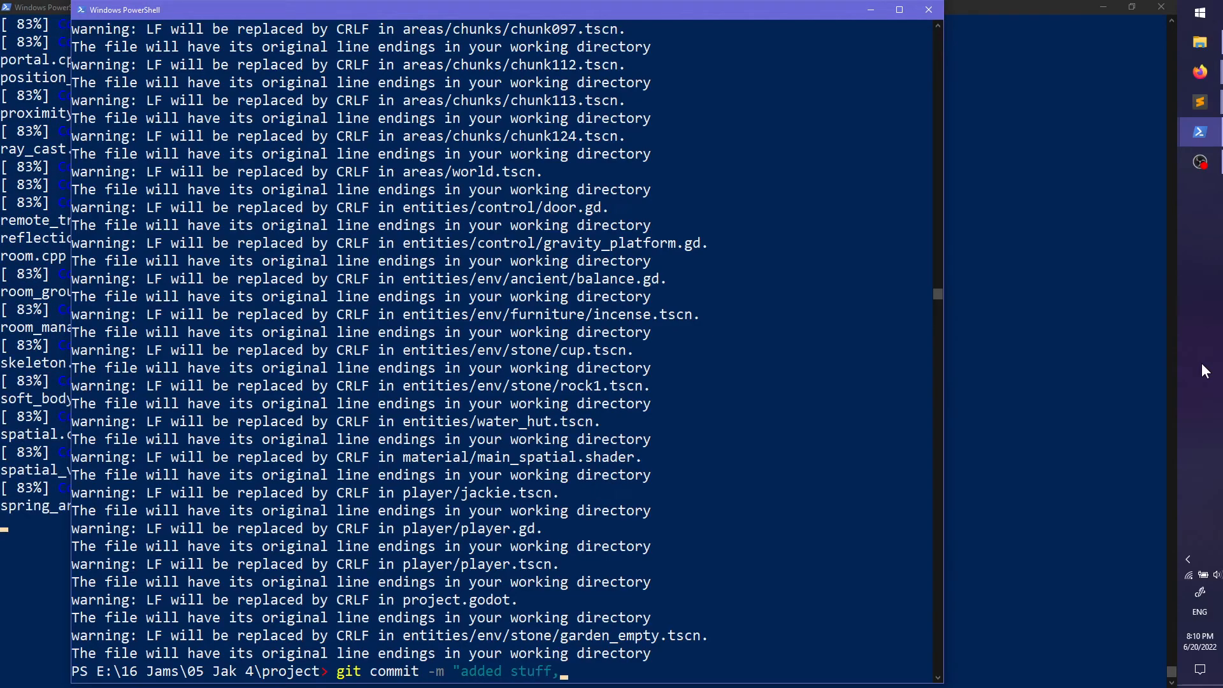
{"action": "type", "text": " unstable file format\""}
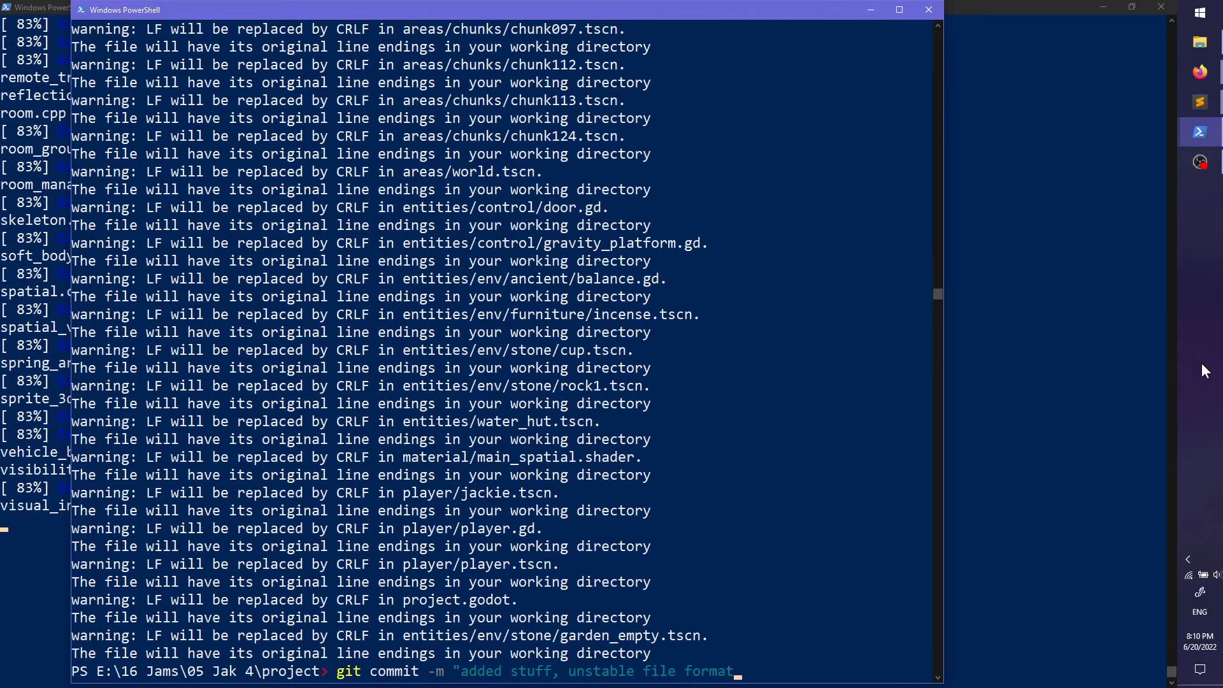
{"action": "key", "text": "Return"}
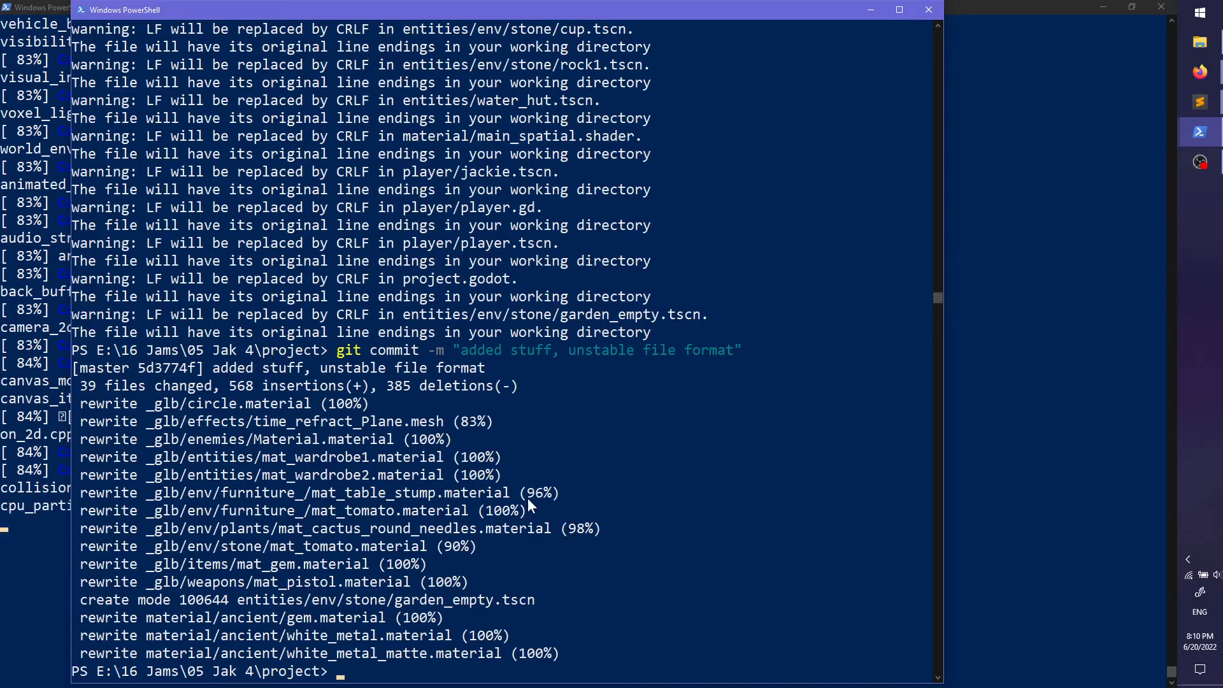
Step: Look over the rewritten material and mesh files in the commit summary and minimize the project shell to reveal the Godot build
{"action": "left_click_drag", "start_coordinate": [245, 422], "coordinate": [492, 637]}
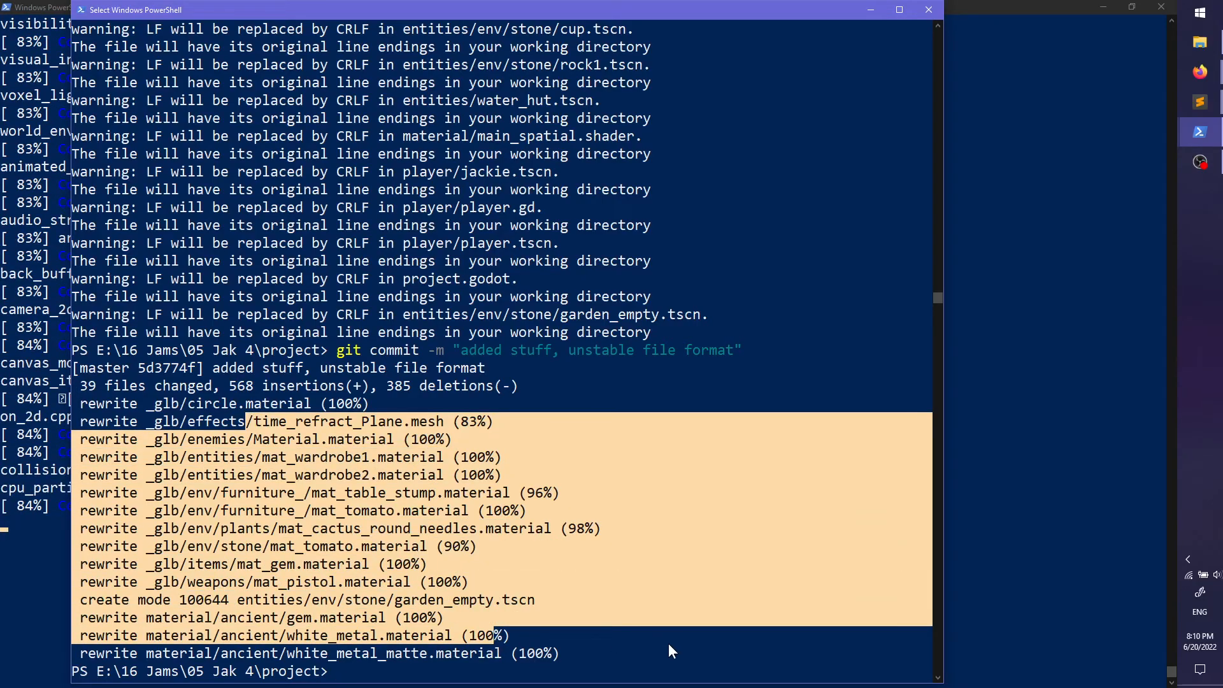
{"action": "left_click", "coordinate": [576, 656]}
{"action": "left_click", "coordinate": [365, 670]}
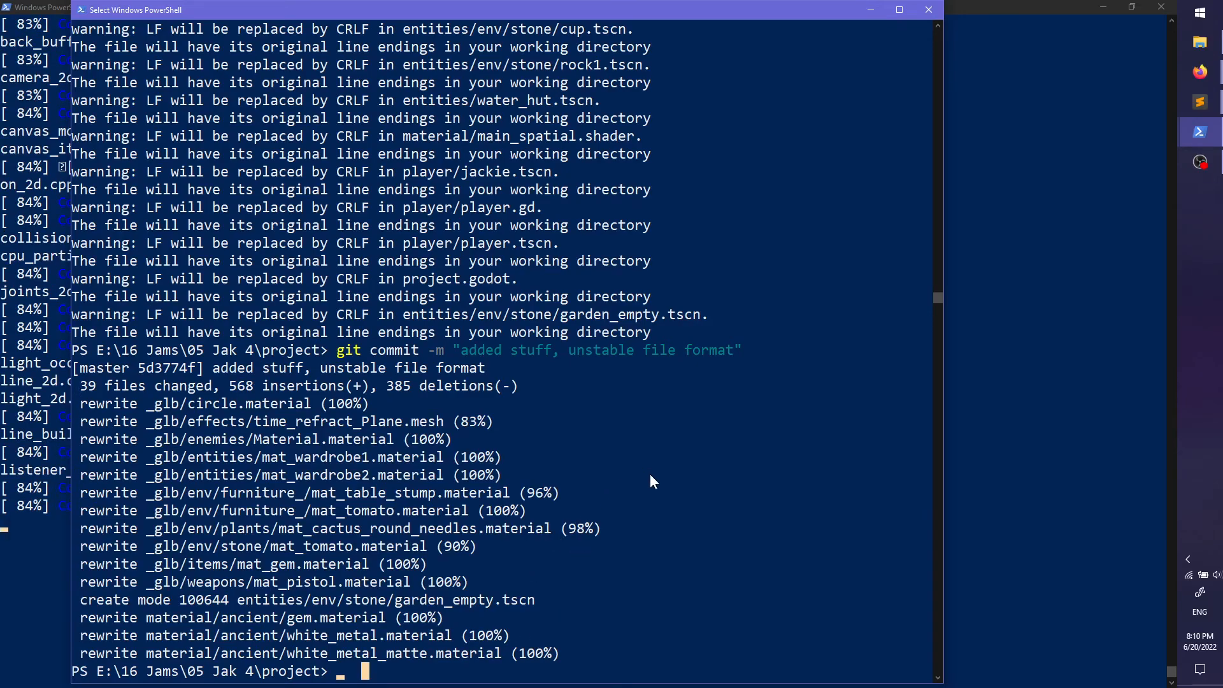
{"action": "left_click", "coordinate": [870, 10]}
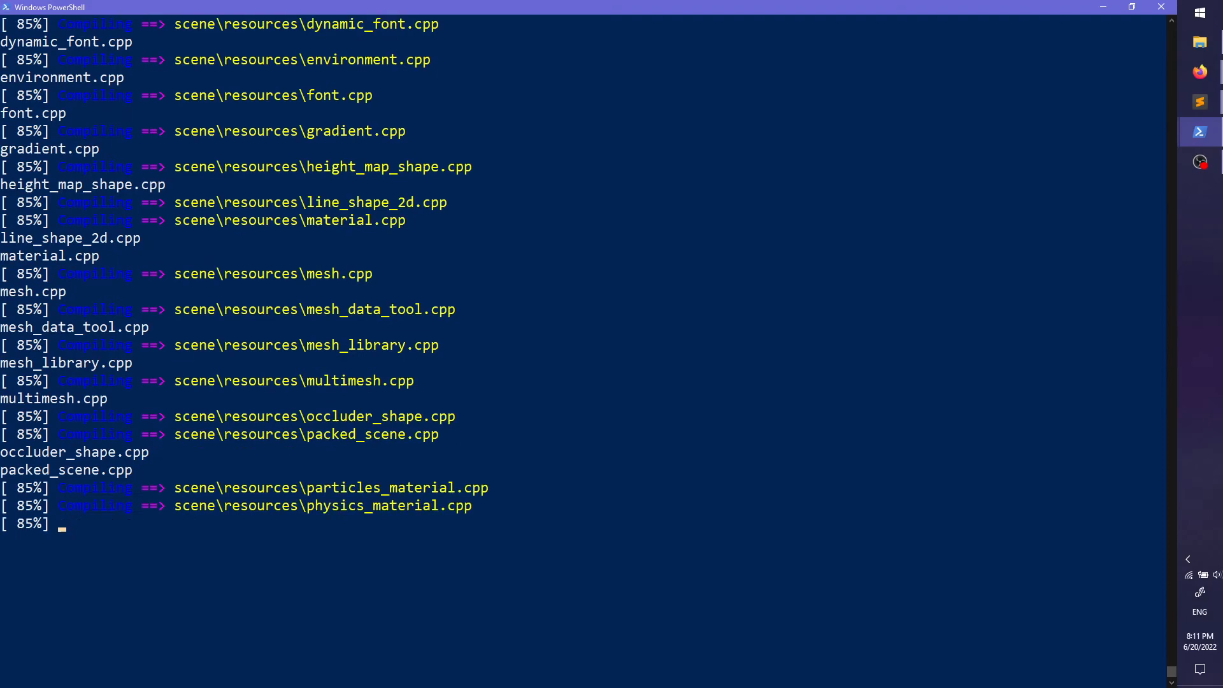
Step: Close the image viewer and open the Jak 4 project in the freshly built Godot editor
{"action": "key", "text": "alt+Tab"}
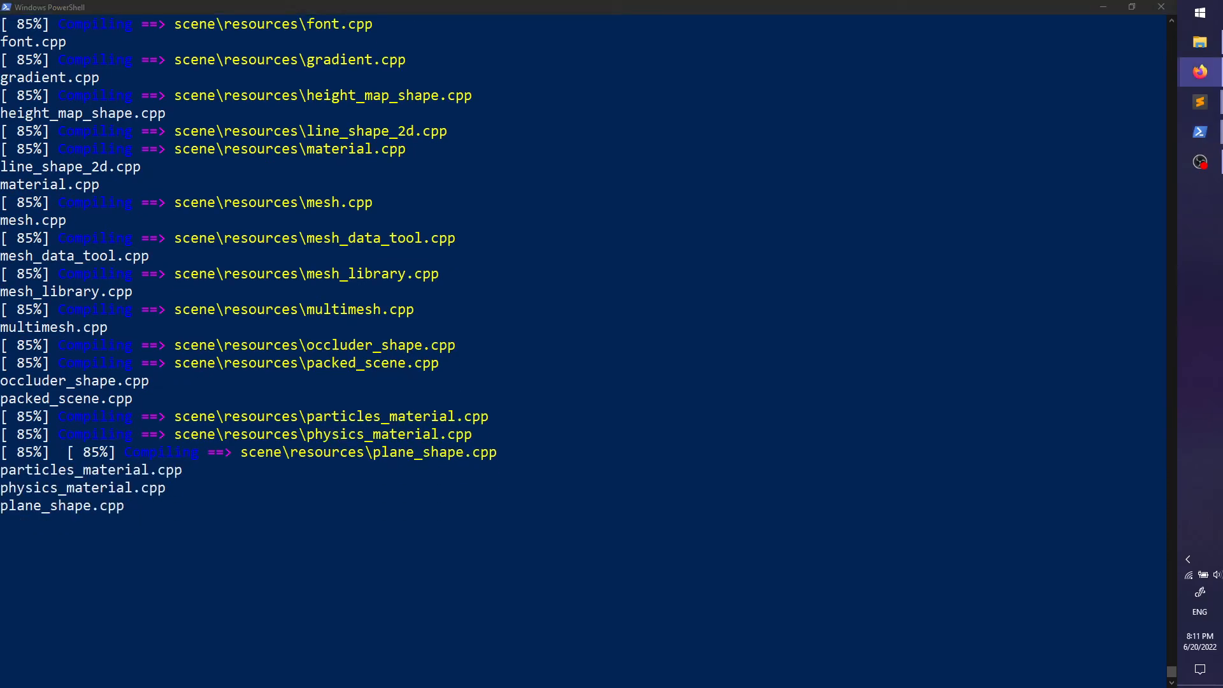
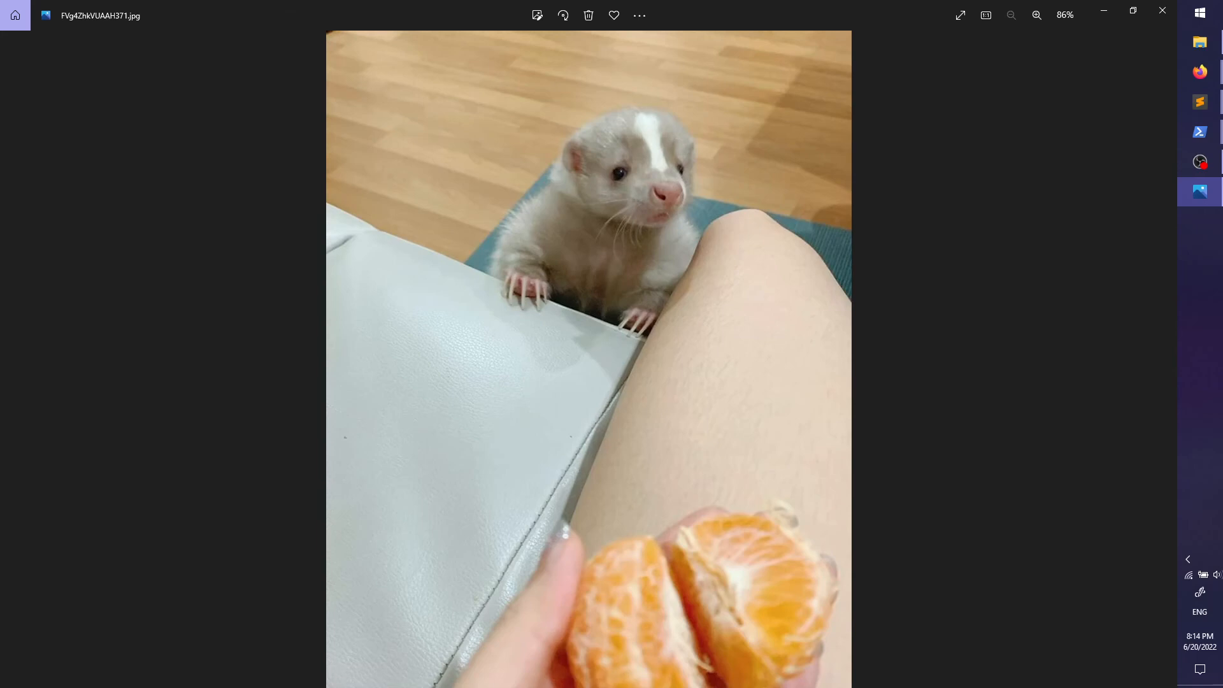
{"action": "left_click", "coordinate": [1169, 8]}
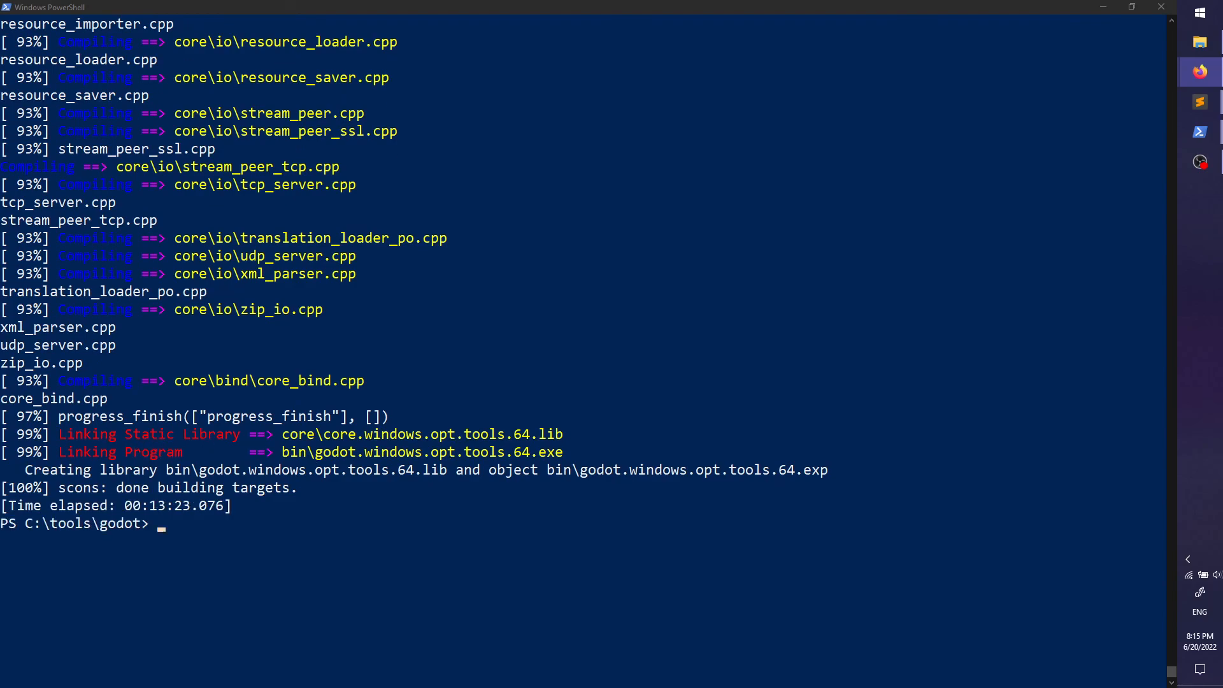
{"action": "left_click", "coordinate": [1199, 14]}
{"action": "left_click", "coordinate": [1019, 77]}
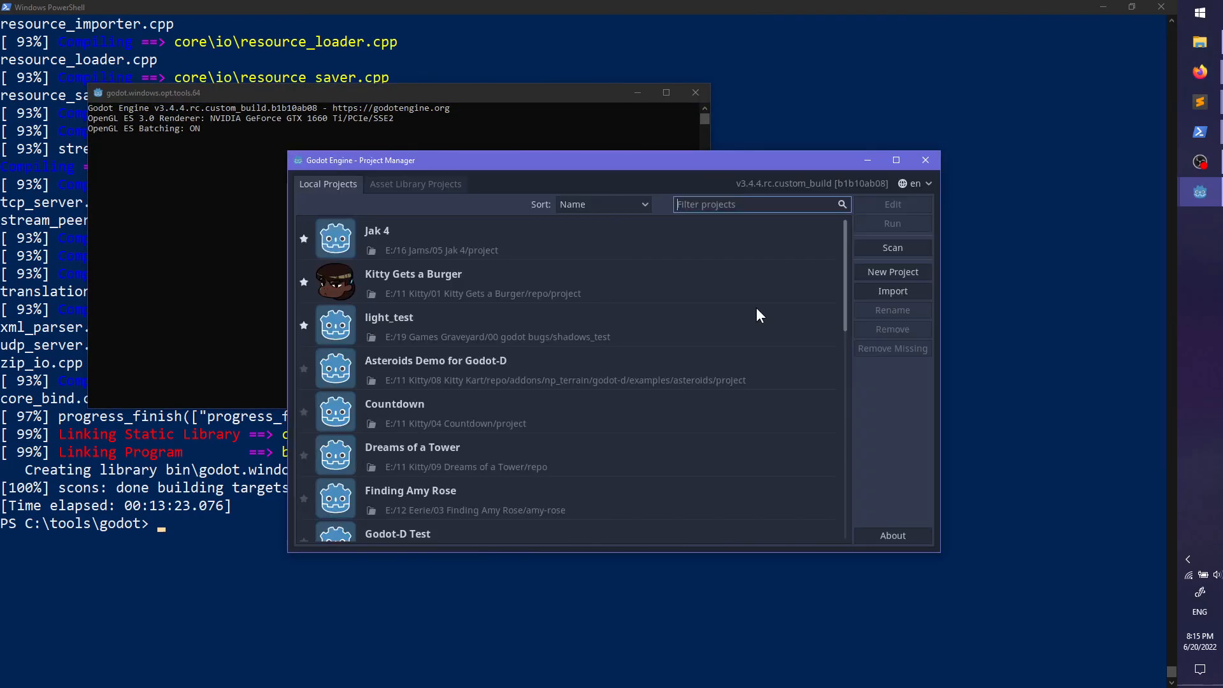
{"action": "double_click", "coordinate": [679, 244]}
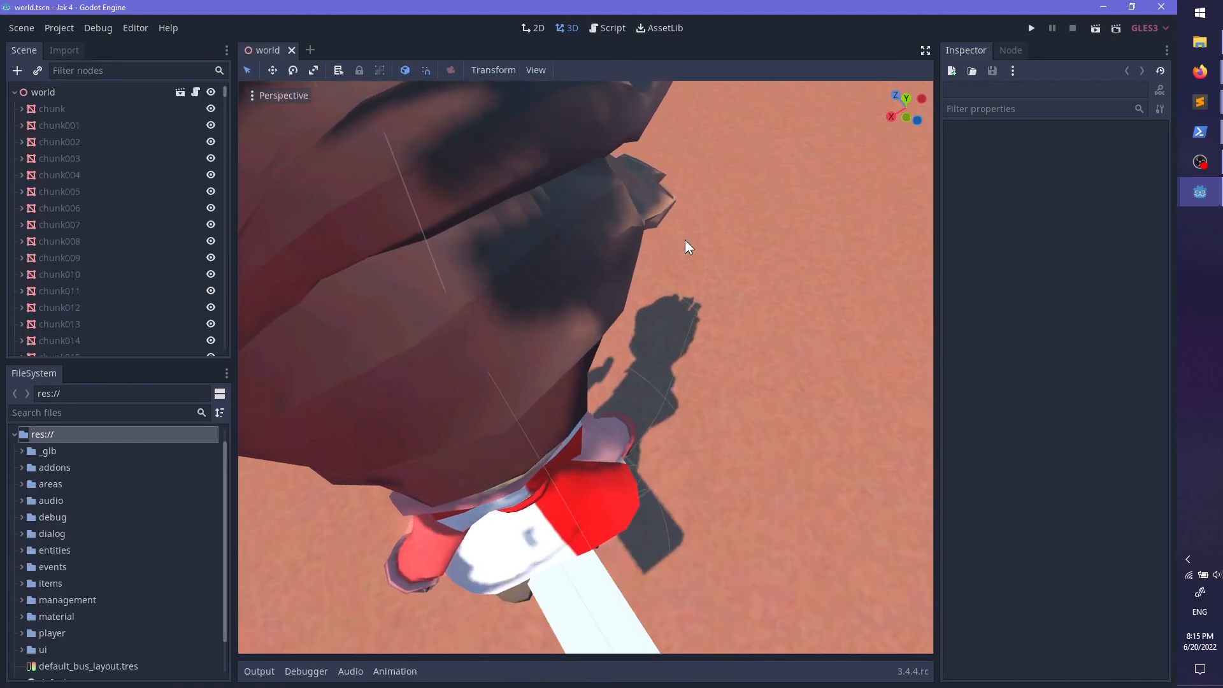
Step: Check the shadows on the player in the world scene and select the DirectionalLight node
{"action": "scroll", "coordinate": [698, 297], "scroll_direction": "down", "scroll_amount": 15}
{"action": "middle_click_drag", "start_coordinate": [631, 365], "coordinate": [773, 283]}
{"action": "mouse_move", "coordinate": [530, 381]}
{"action": "middle_mouse_down"}
{"action": "mouse_move", "coordinate": [631, 324]}
{"action": "mouse_move", "coordinate": [819, 288]}
{"action": "mouse_move", "coordinate": [756, 293]}
{"action": "mouse_move", "coordinate": [533, 404]}
{"action": "middle_mouse_up"}
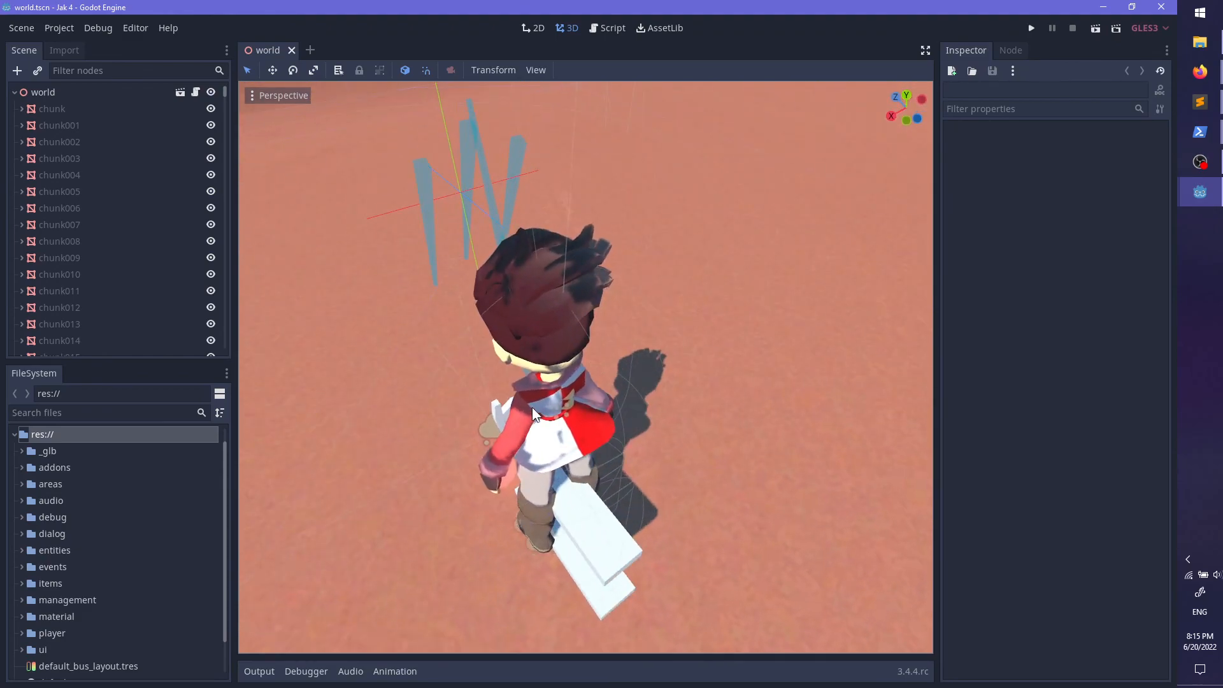
{"action": "left_click", "coordinate": [536, 405]}
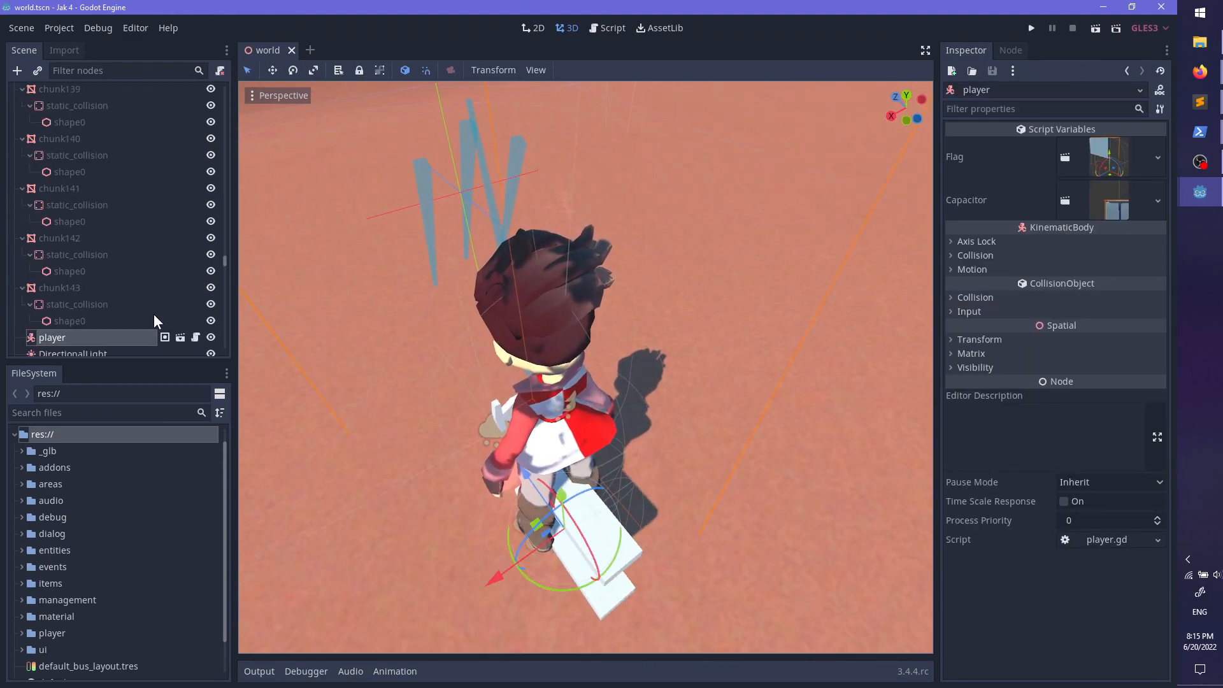
{"action": "scroll", "coordinate": [154, 313], "scroll_direction": "down", "scroll_amount": 5}
{"action": "left_click", "coordinate": [96, 187]}
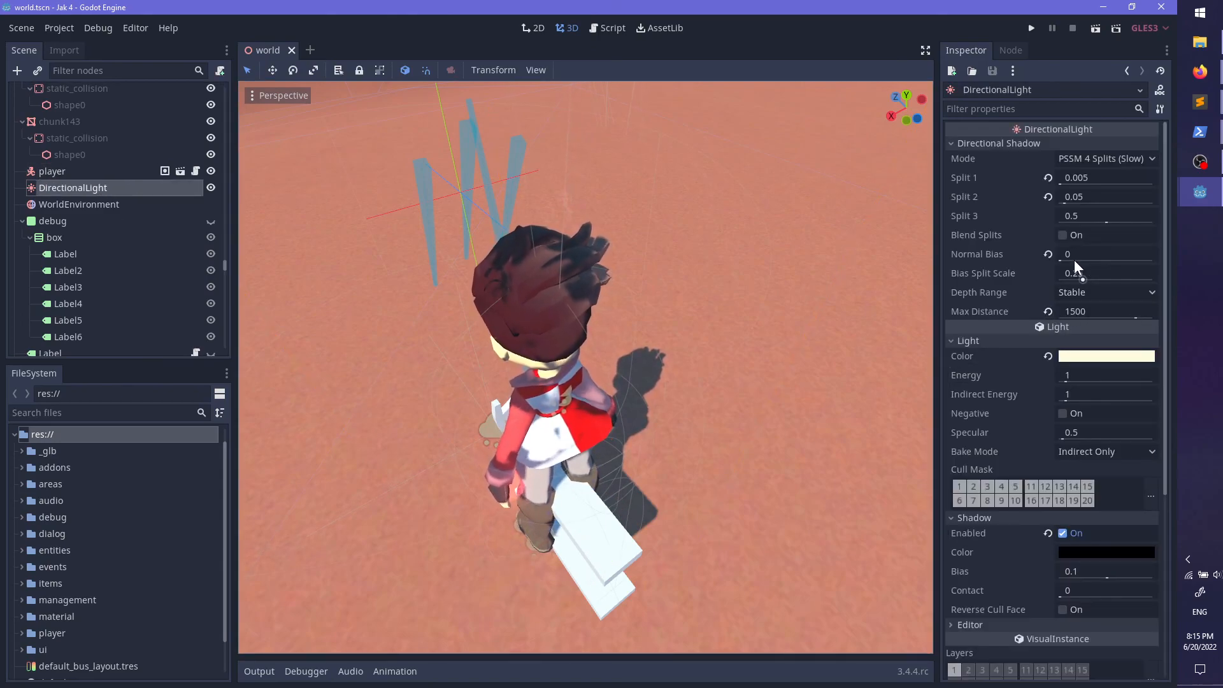
Step: Try a Normal Bias of 0.324 on the DirectionalLight and check the player's shadows from several angles
{"action": "left_click", "coordinate": [1048, 253]}
{"action": "left_click_drag", "start_coordinate": [1069, 262], "coordinate": [1063, 263]}
{"action": "middle_click_drag", "start_coordinate": [662, 363], "coordinate": [568, 287]}
{"action": "scroll", "coordinate": [686, 435], "scroll_direction": "up", "scroll_amount": 2}
{"action": "scroll", "coordinate": [687, 436], "scroll_direction": "down", "scroll_amount": 4}
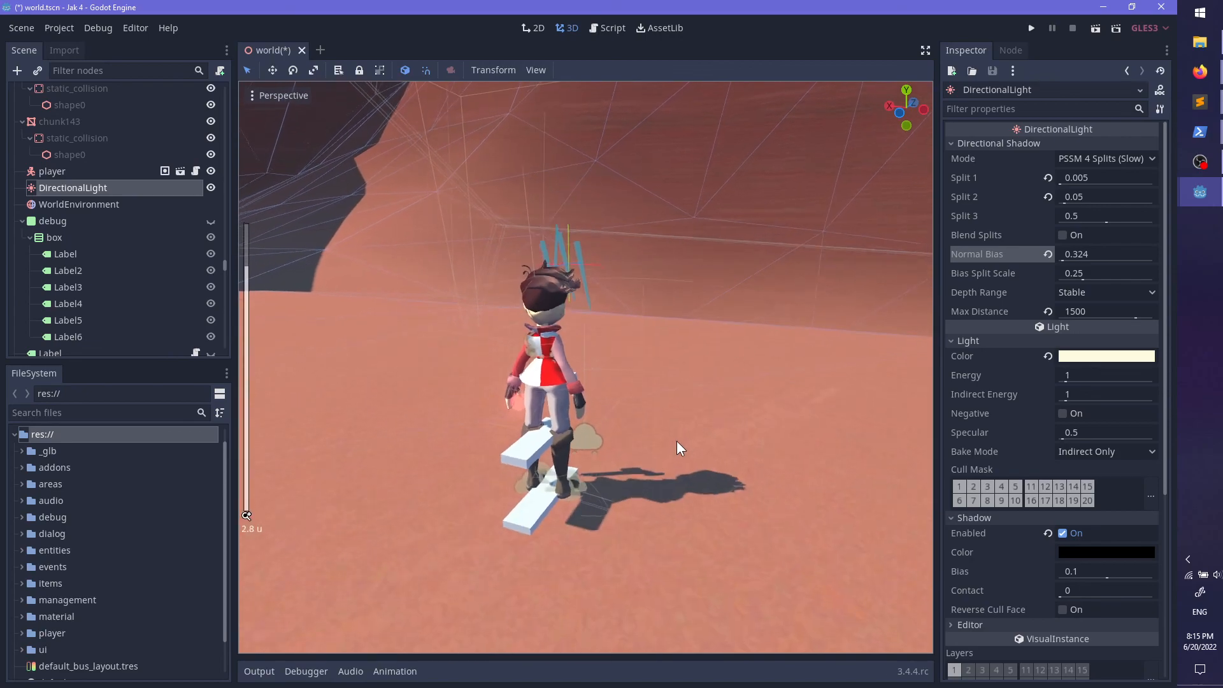
{"action": "middle_click_drag", "start_coordinate": [678, 440], "coordinate": [520, 481]}
{"action": "mouse_move", "coordinate": [598, 435]}
{"action": "middle_mouse_down"}
{"action": "mouse_move", "coordinate": [564, 442]}
{"action": "mouse_move", "coordinate": [605, 449]}
{"action": "middle_mouse_up"}
Step: Reset the DirectionalLight's Normal Bias to its default, inspect the hair shading, and lower the bias to 0.46
{"action": "left_click", "coordinate": [1048, 254]}
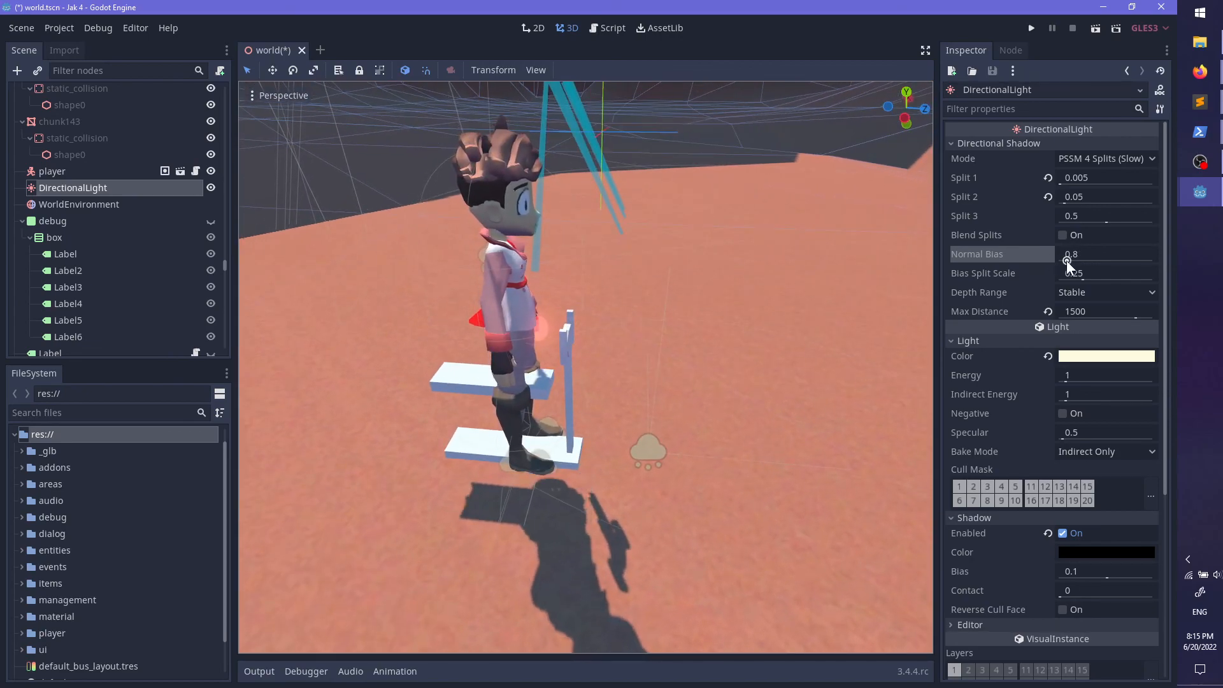
{"action": "middle_click_drag", "start_coordinate": [547, 275], "coordinate": [473, 336]}
{"action": "scroll", "coordinate": [636, 391], "scroll_direction": "up", "scroll_amount": 5}
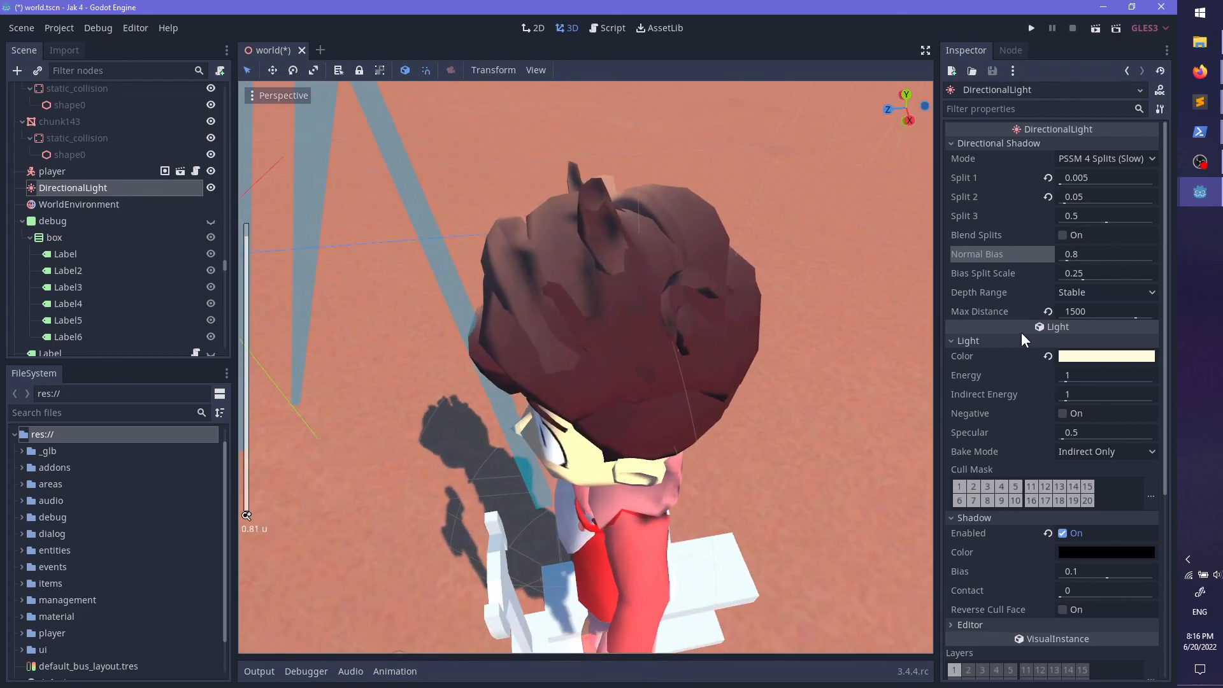
{"action": "left_click_drag", "start_coordinate": [1071, 256], "coordinate": [1065, 260]}
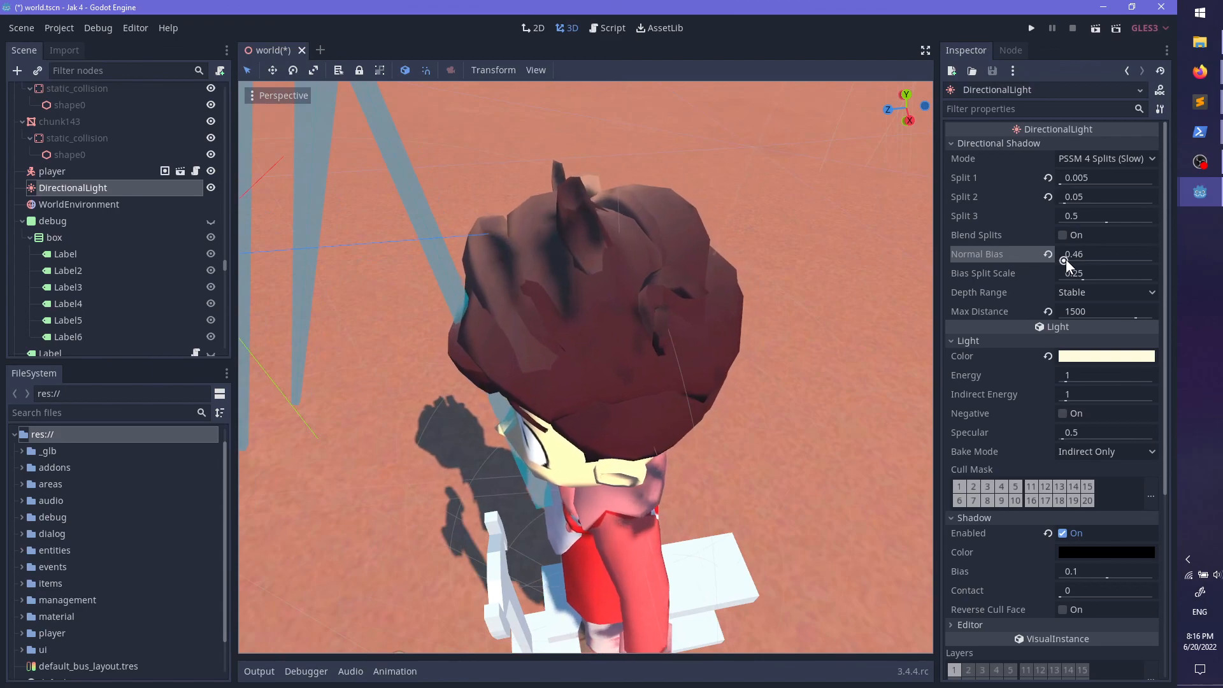
Step: Compare the player's shadows with Blend Splits on and off from several angles and distances, leaving the option off
{"action": "scroll", "coordinate": [929, 257], "scroll_direction": "down", "scroll_amount": 3}
{"action": "left_click", "coordinate": [1062, 234]}
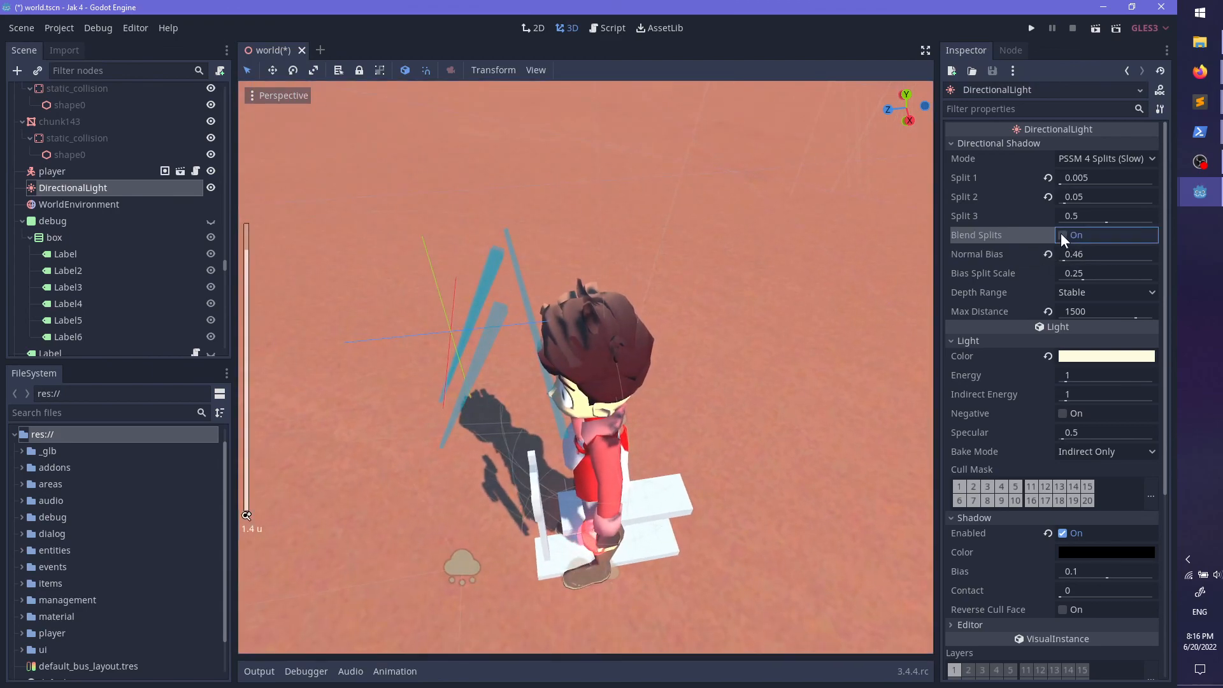
{"action": "scroll", "coordinate": [653, 394], "scroll_direction": "up", "scroll_amount": 2}
{"action": "middle_click_drag", "start_coordinate": [653, 394], "coordinate": [588, 417]}
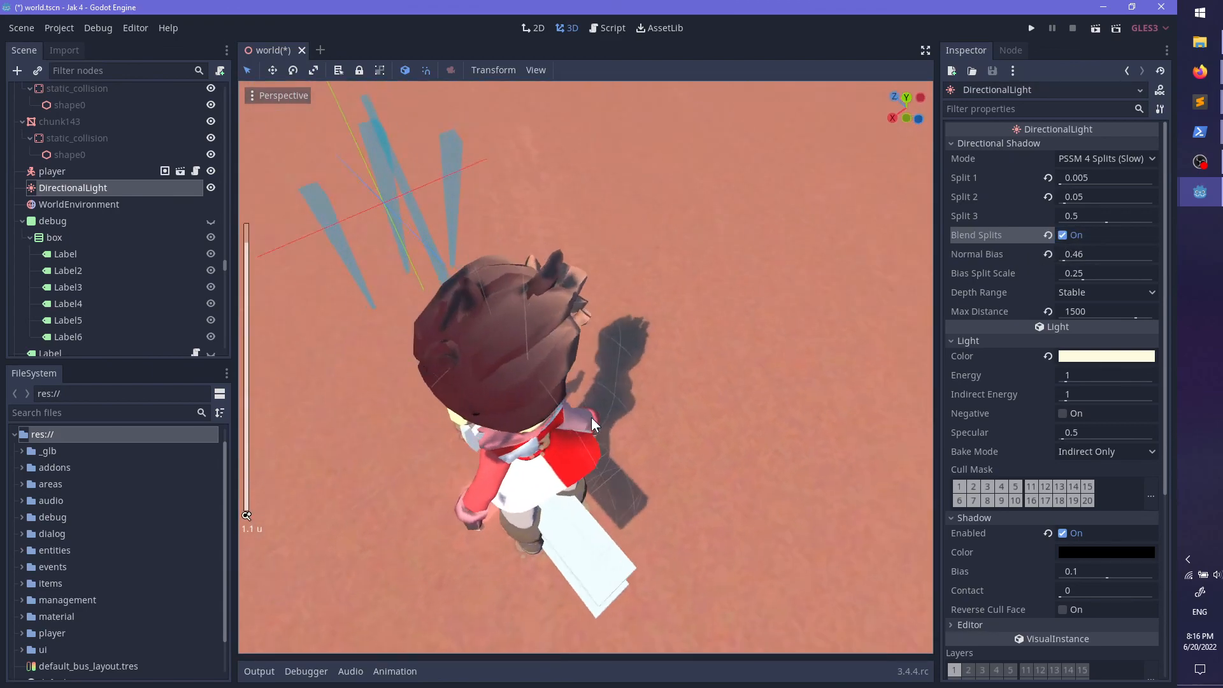
{"action": "left_click", "coordinate": [1062, 234]}
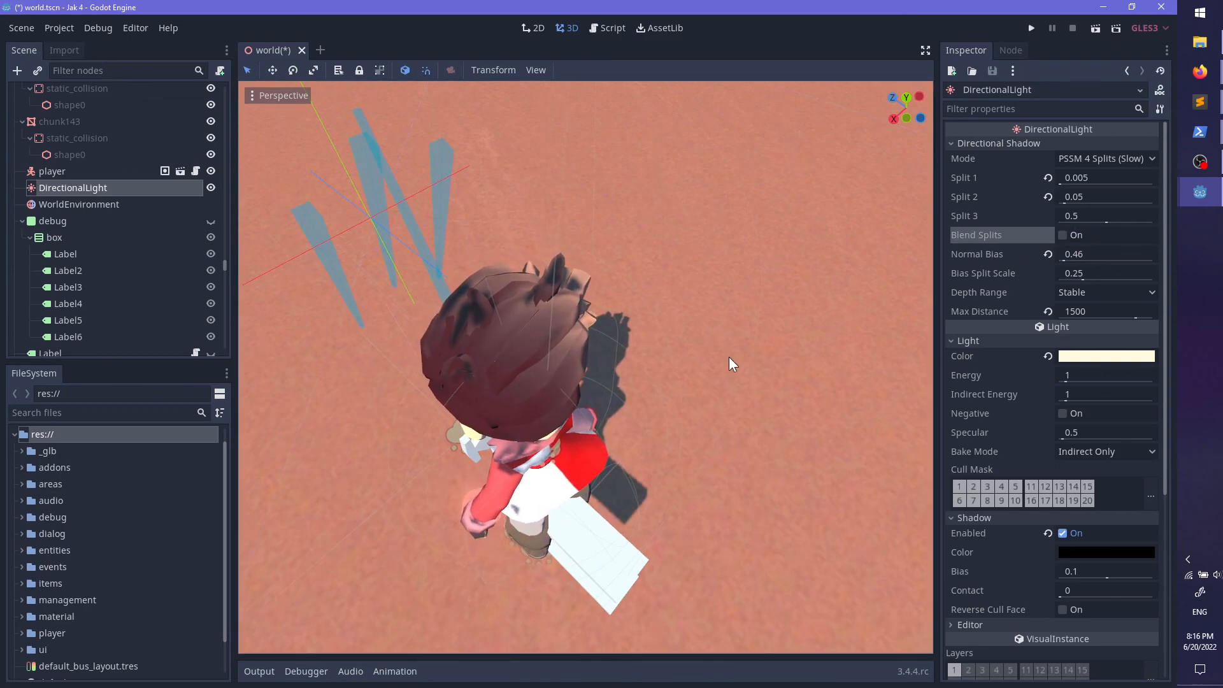
{"action": "scroll", "coordinate": [729, 356], "scroll_direction": "down", "scroll_amount": 2}
{"action": "middle_click_drag", "start_coordinate": [729, 356], "coordinate": [631, 338]}
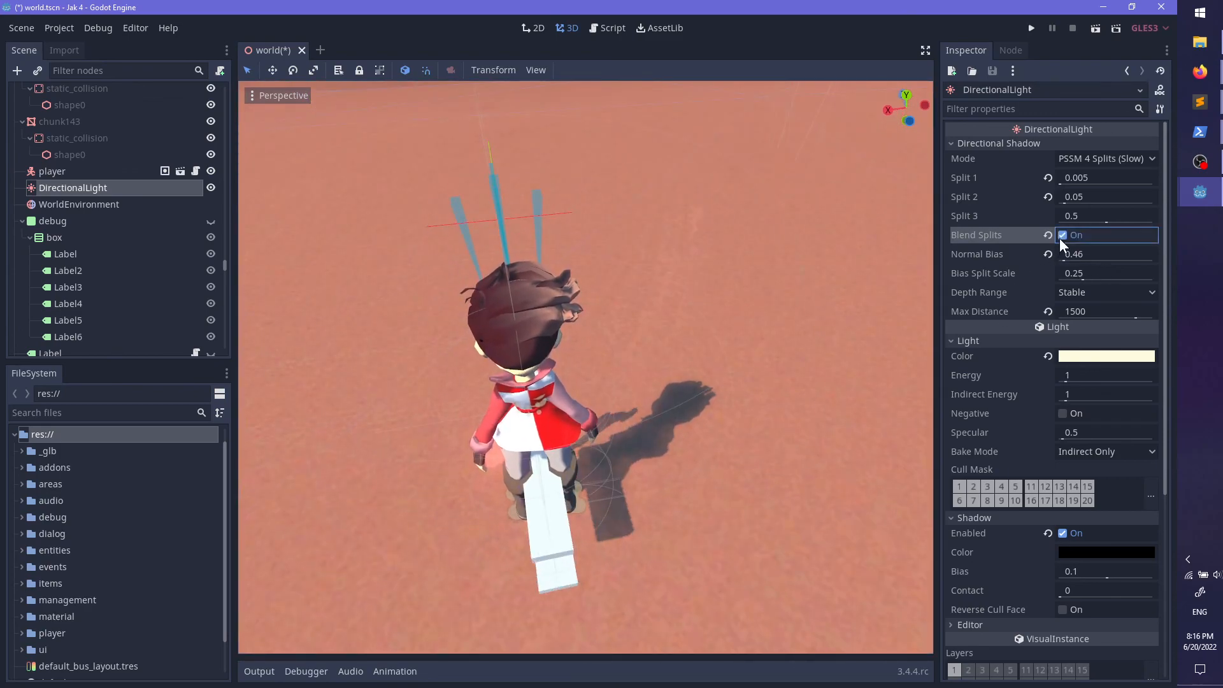
{"action": "scroll", "coordinate": [817, 388], "scroll_direction": "down", "scroll_amount": 3}
{"action": "middle_click_drag", "start_coordinate": [818, 388], "coordinate": [595, 240]}
{"action": "scroll", "coordinate": [683, 328], "scroll_direction": "up", "scroll_amount": 7}
{"action": "middle_click_drag", "start_coordinate": [684, 328], "coordinate": [585, 445]}
{"action": "scroll", "coordinate": [516, 355], "scroll_direction": "up", "scroll_amount": 4}
{"action": "scroll", "coordinate": [567, 391], "scroll_direction": "down", "scroll_amount": 8}
{"action": "scroll", "coordinate": [599, 436], "scroll_direction": "up", "scroll_amount": 3}
Step: Save the world scene and quit the Godot editor
{"action": "key", "text": "ctrl+s"}
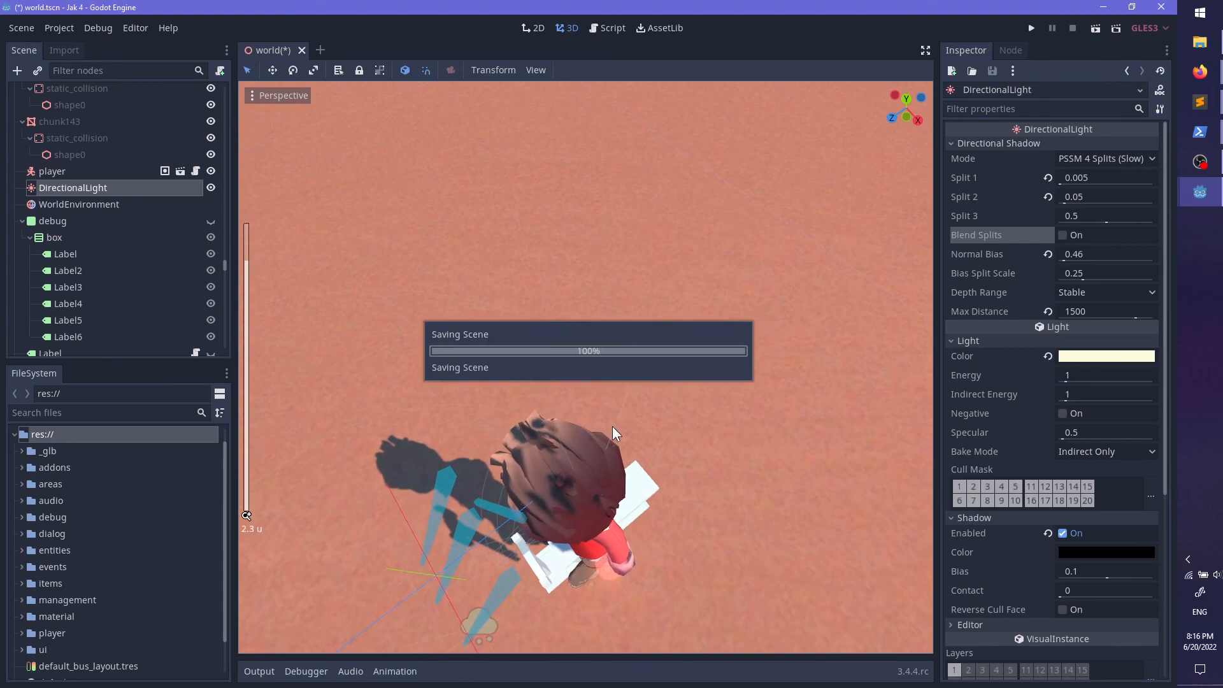
{"action": "left_click", "coordinate": [1166, 9]}
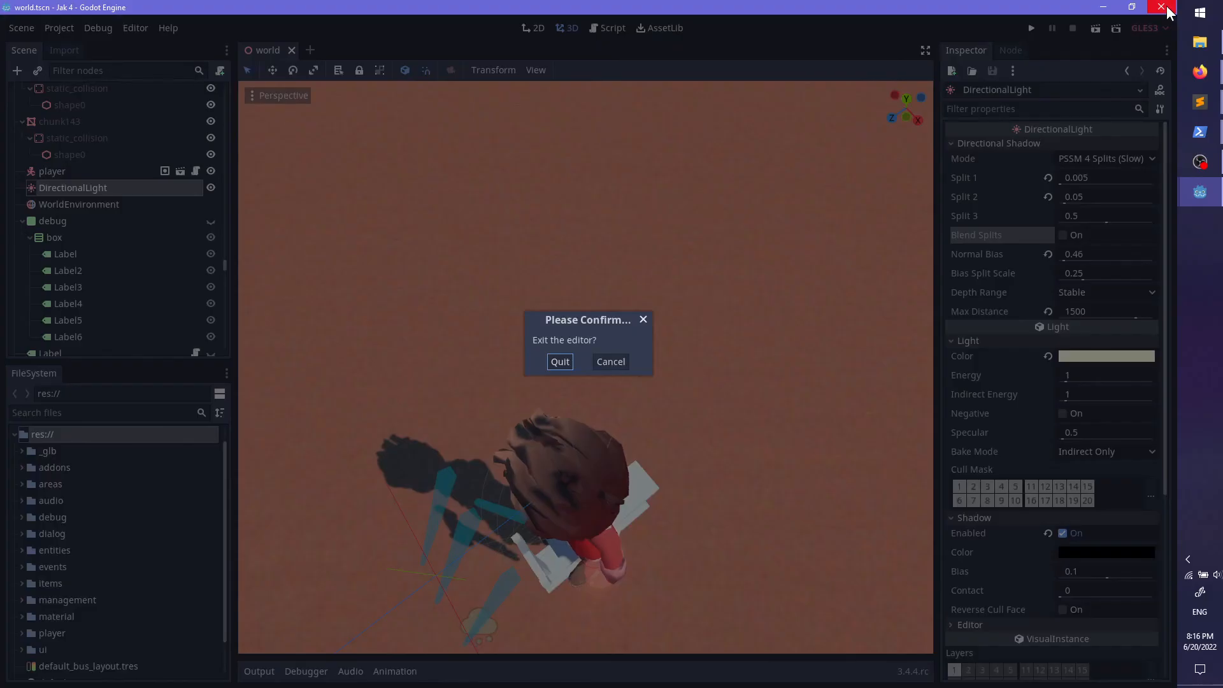
{"action": "left_click", "coordinate": [567, 360]}
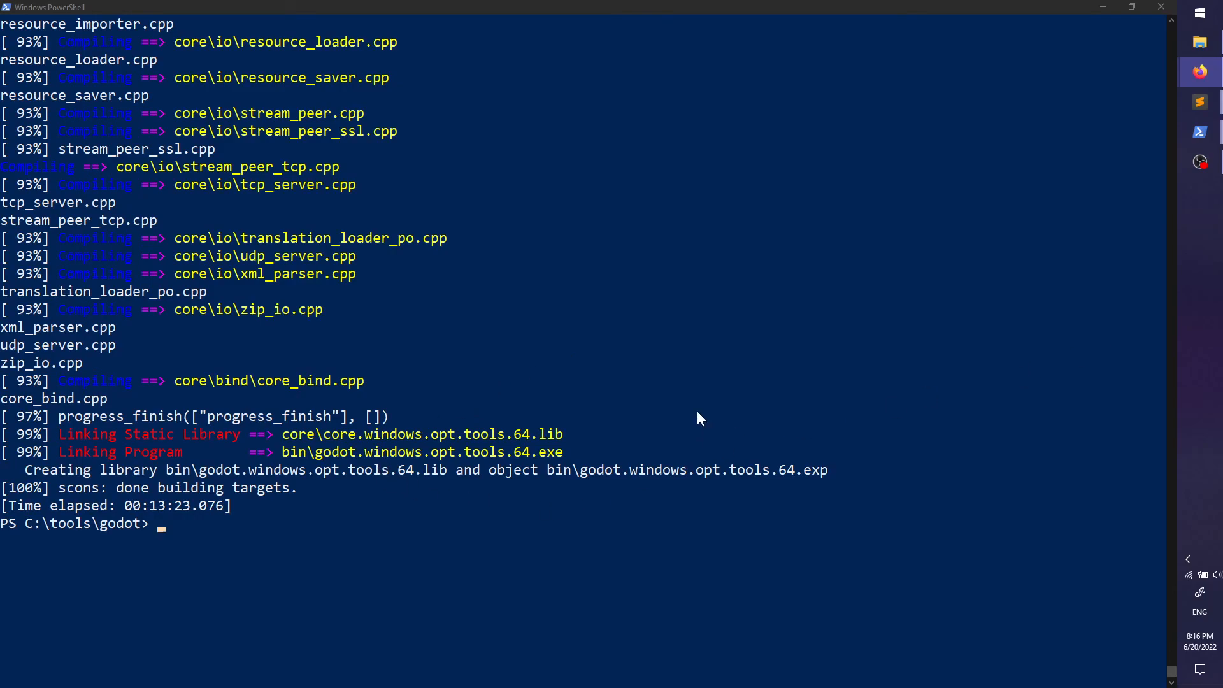
Step: Close the PowerShell window that holds the Godot build output
{"action": "left_click", "coordinate": [720, 527]}
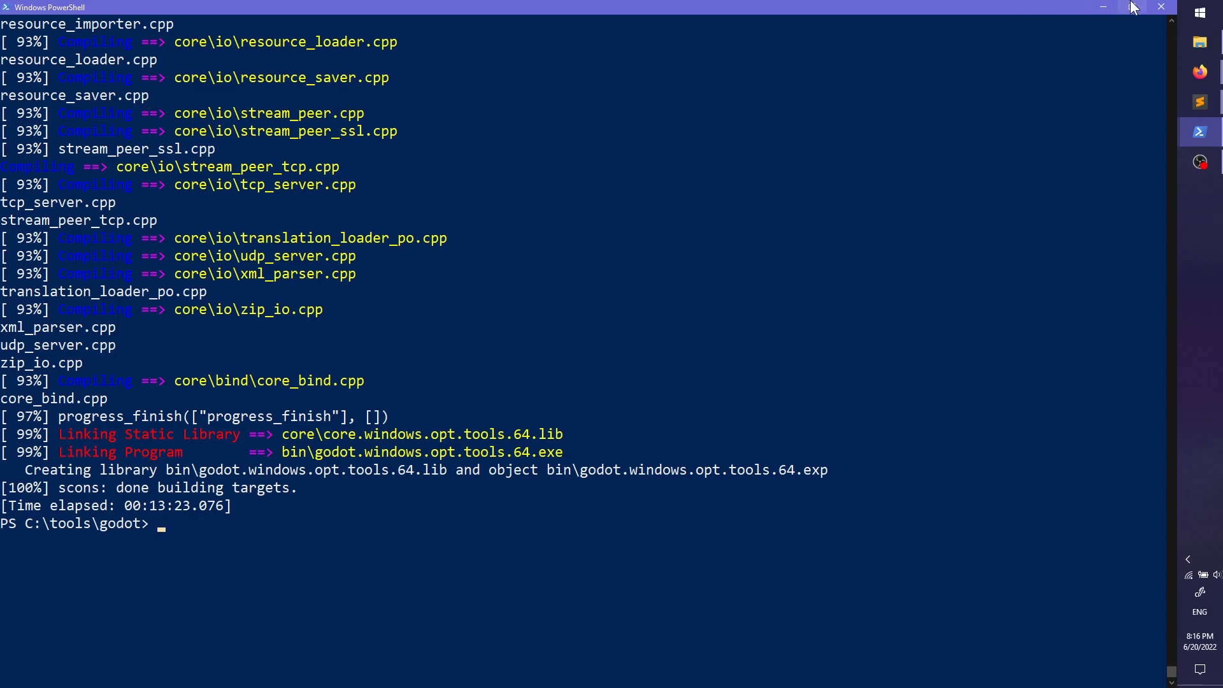
{"action": "left_click", "coordinate": [1169, 7]}
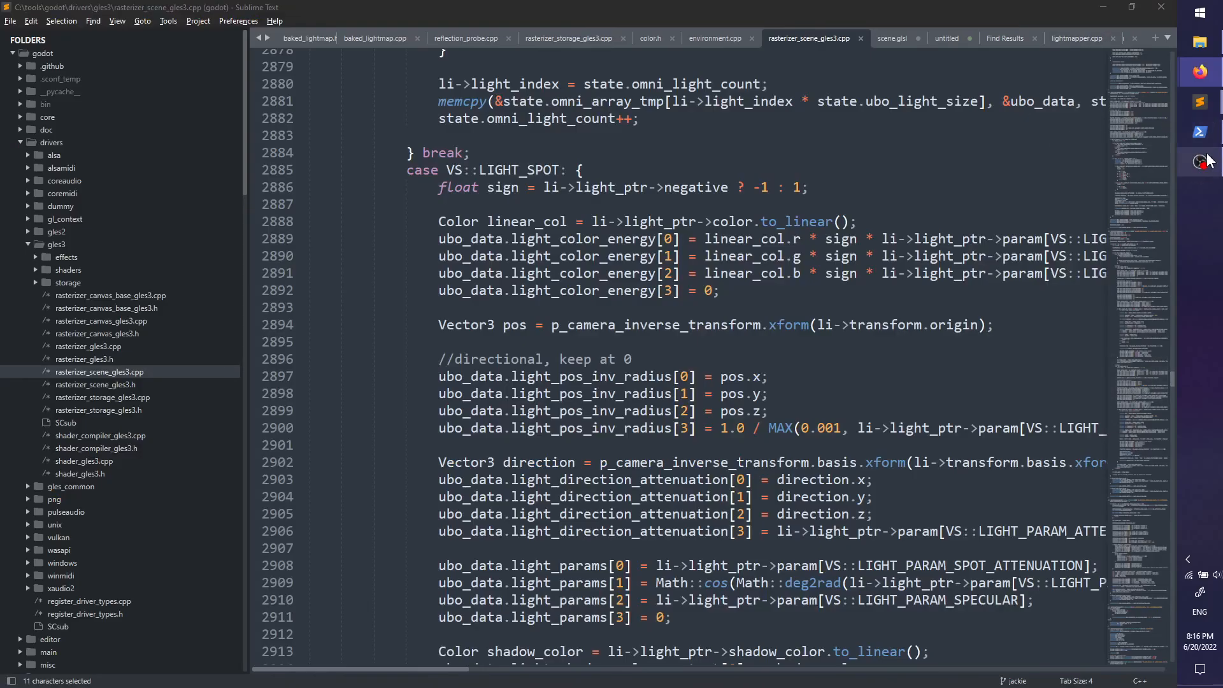